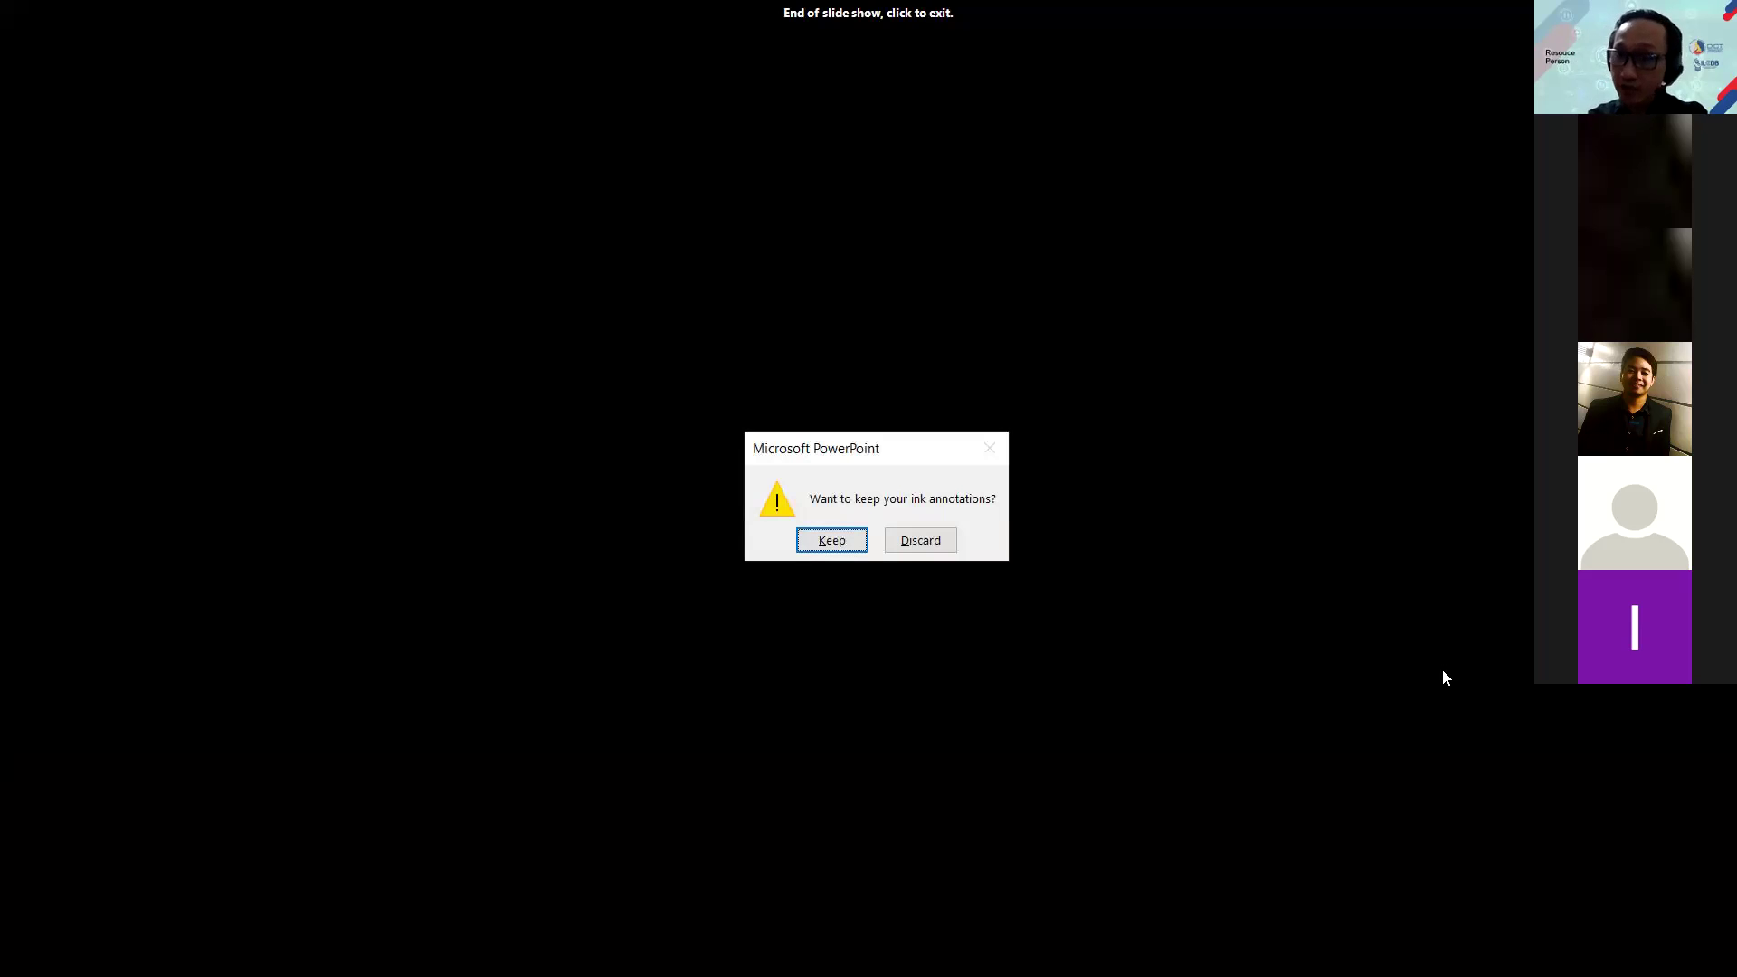
Discard the ink annotations and exit the slide show back to the deck's normal view
{"action": "key", "text": "Tab"}
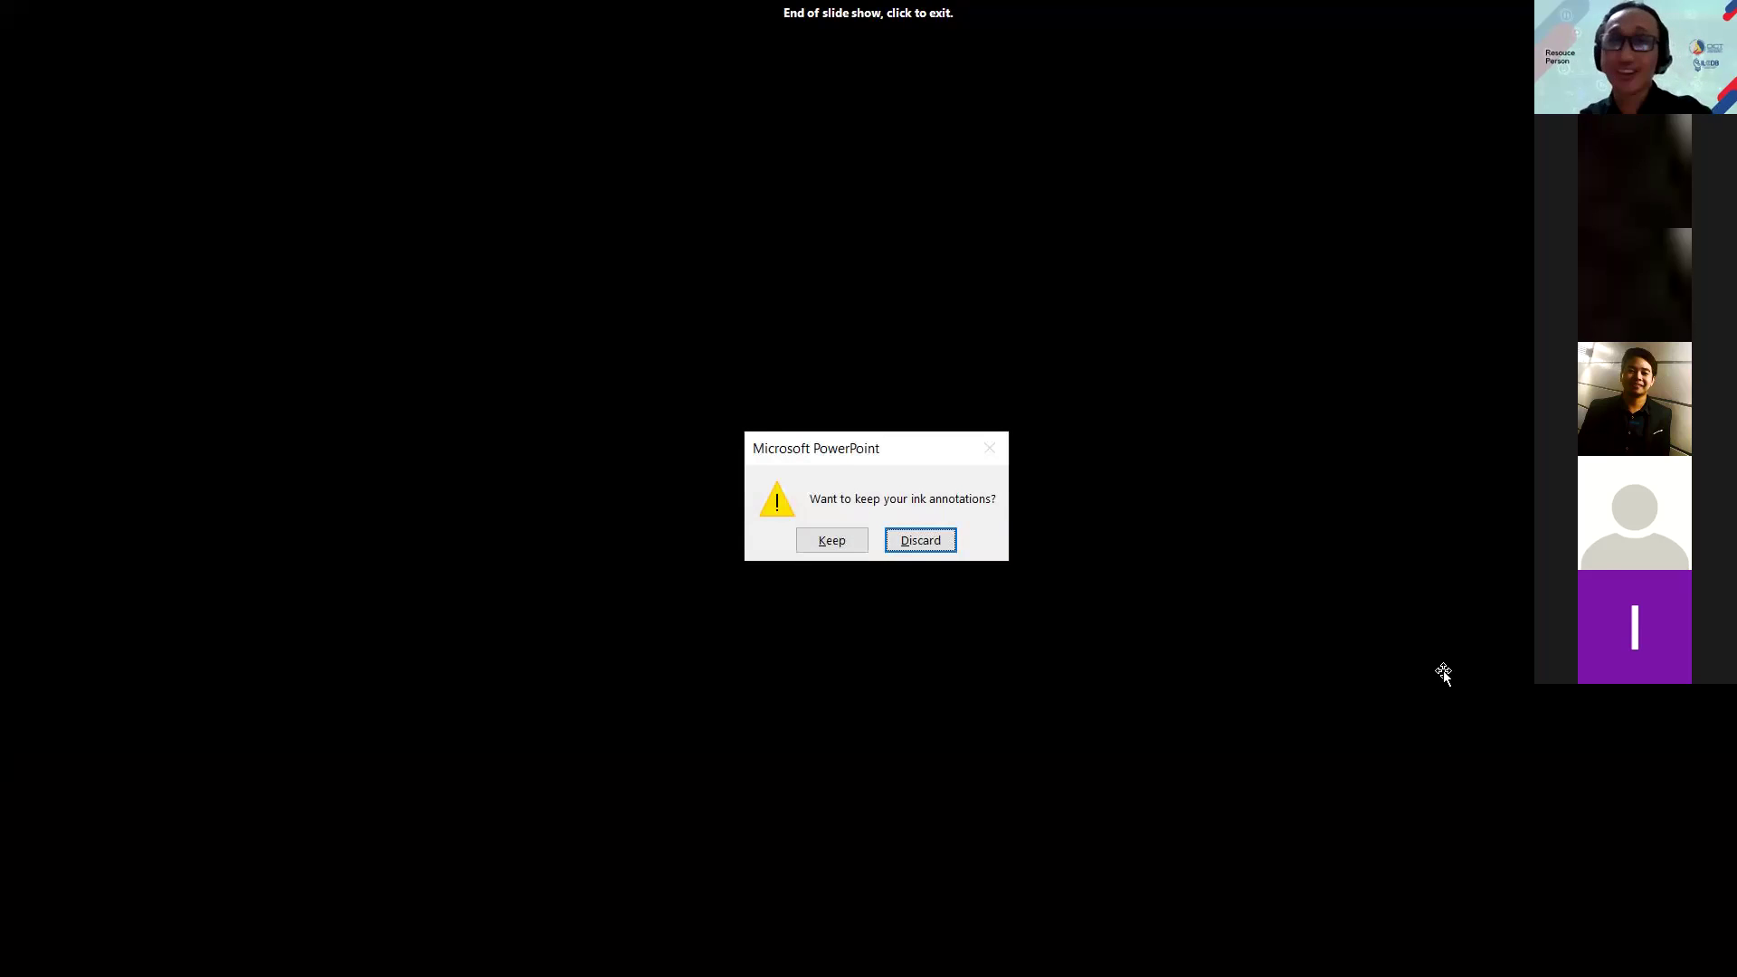
{"action": "key", "text": "Return"}
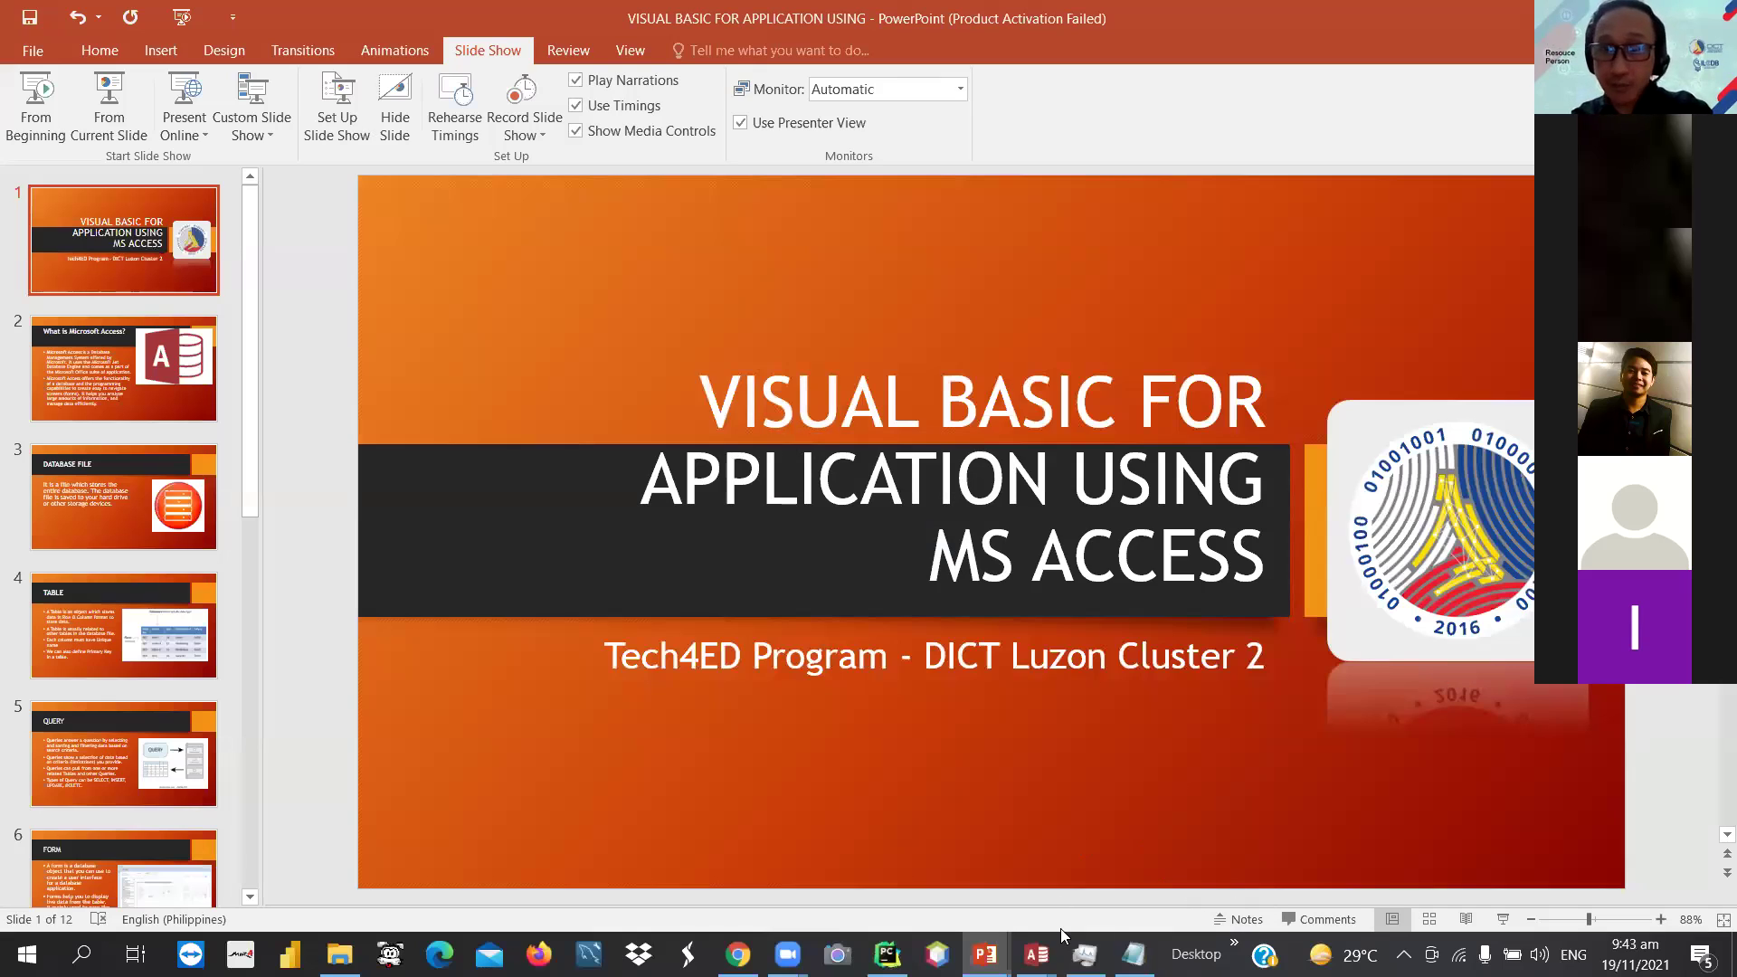
{"action": "mouse_move", "coordinate": [1036, 955]}
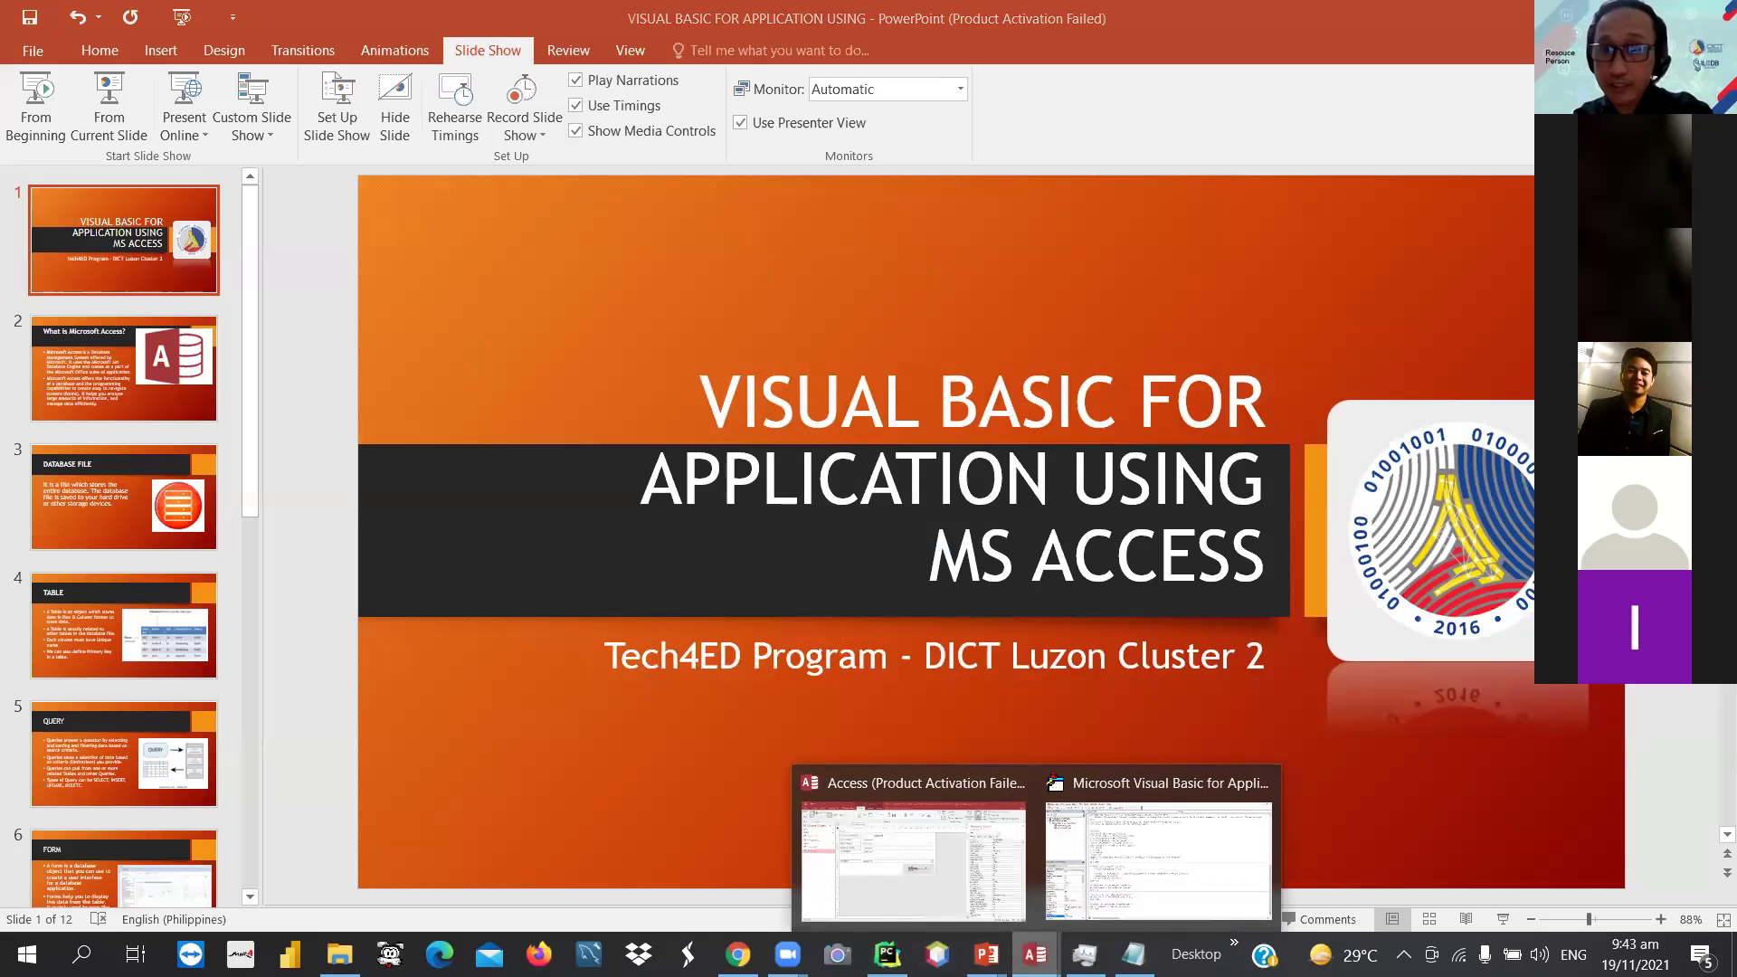
Switch to Access and close the frm_edit_stud and frm_add_stud design tabs
{"action": "left_click", "coordinate": [909, 858]}
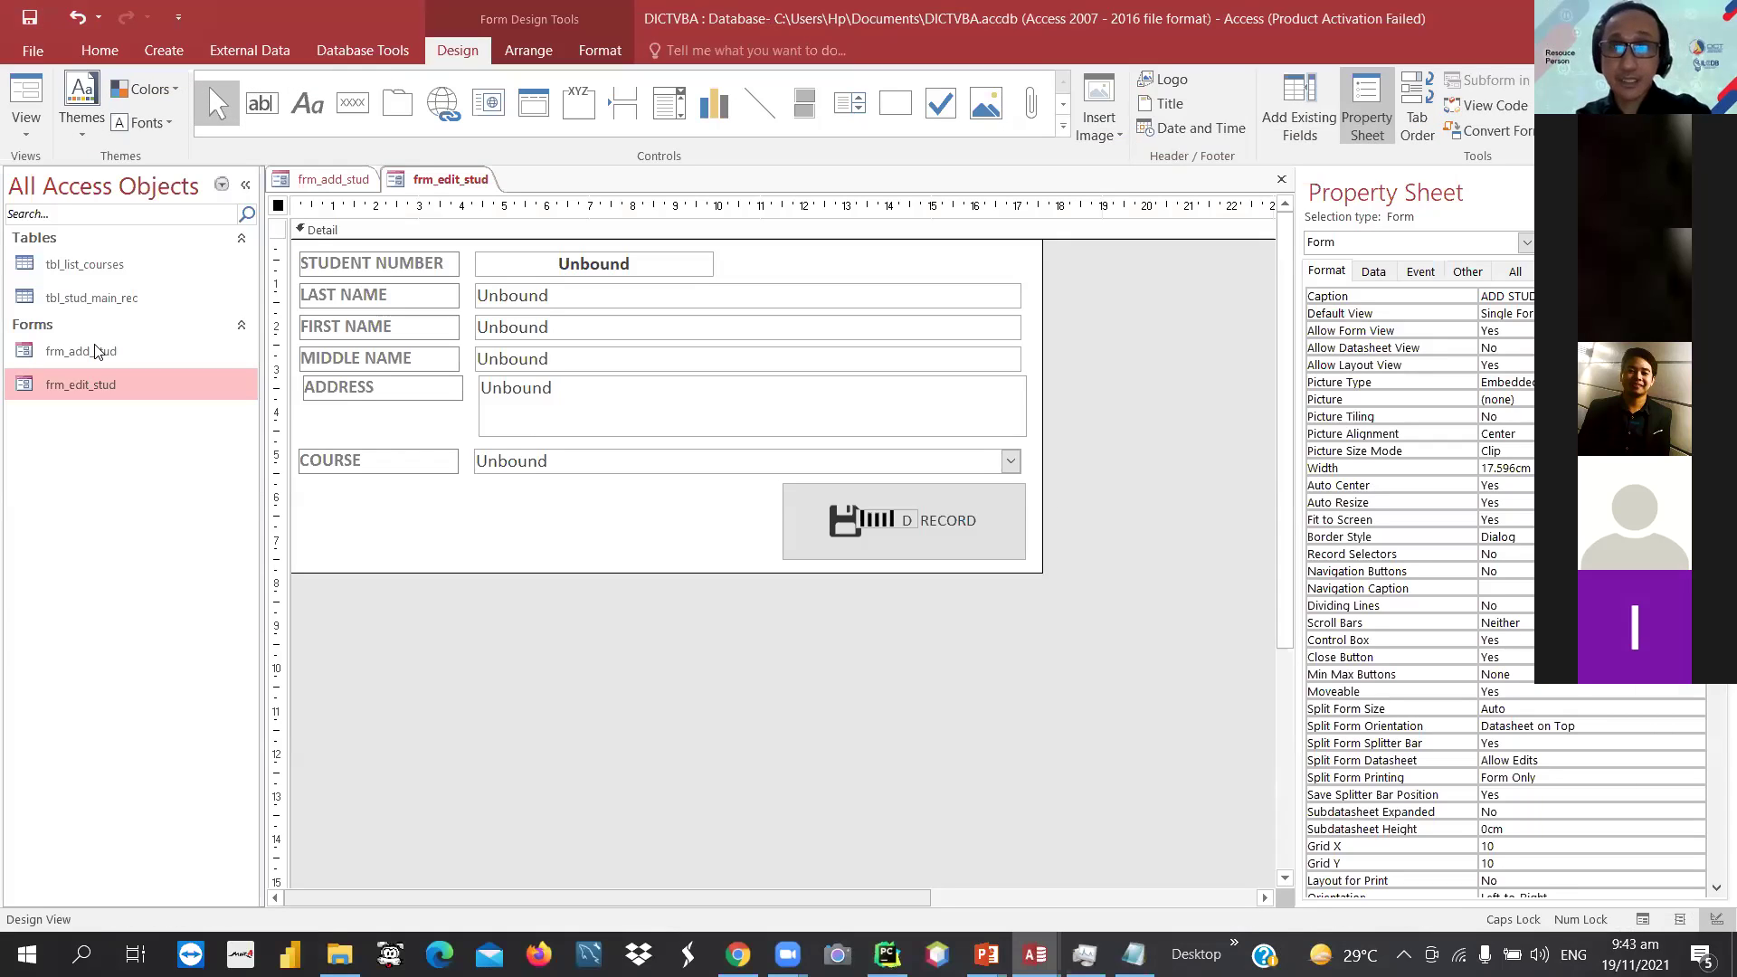
{"action": "left_click", "coordinate": [1277, 181]}
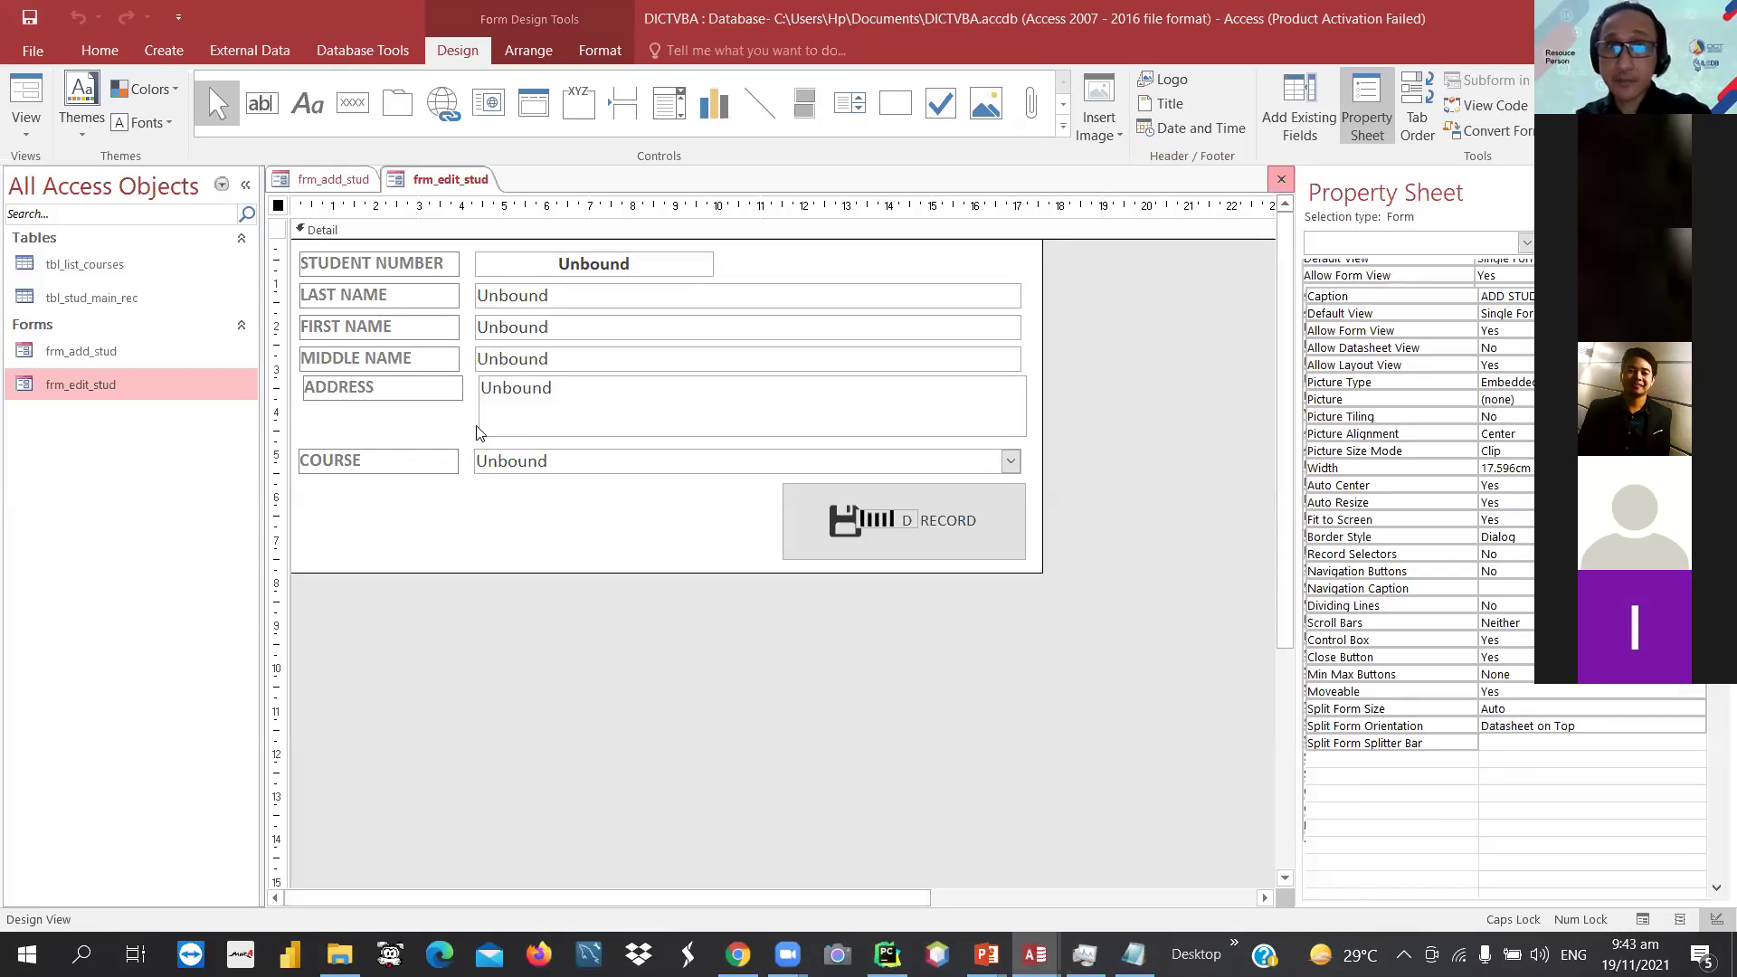
{"action": "left_click", "coordinate": [1277, 181]}
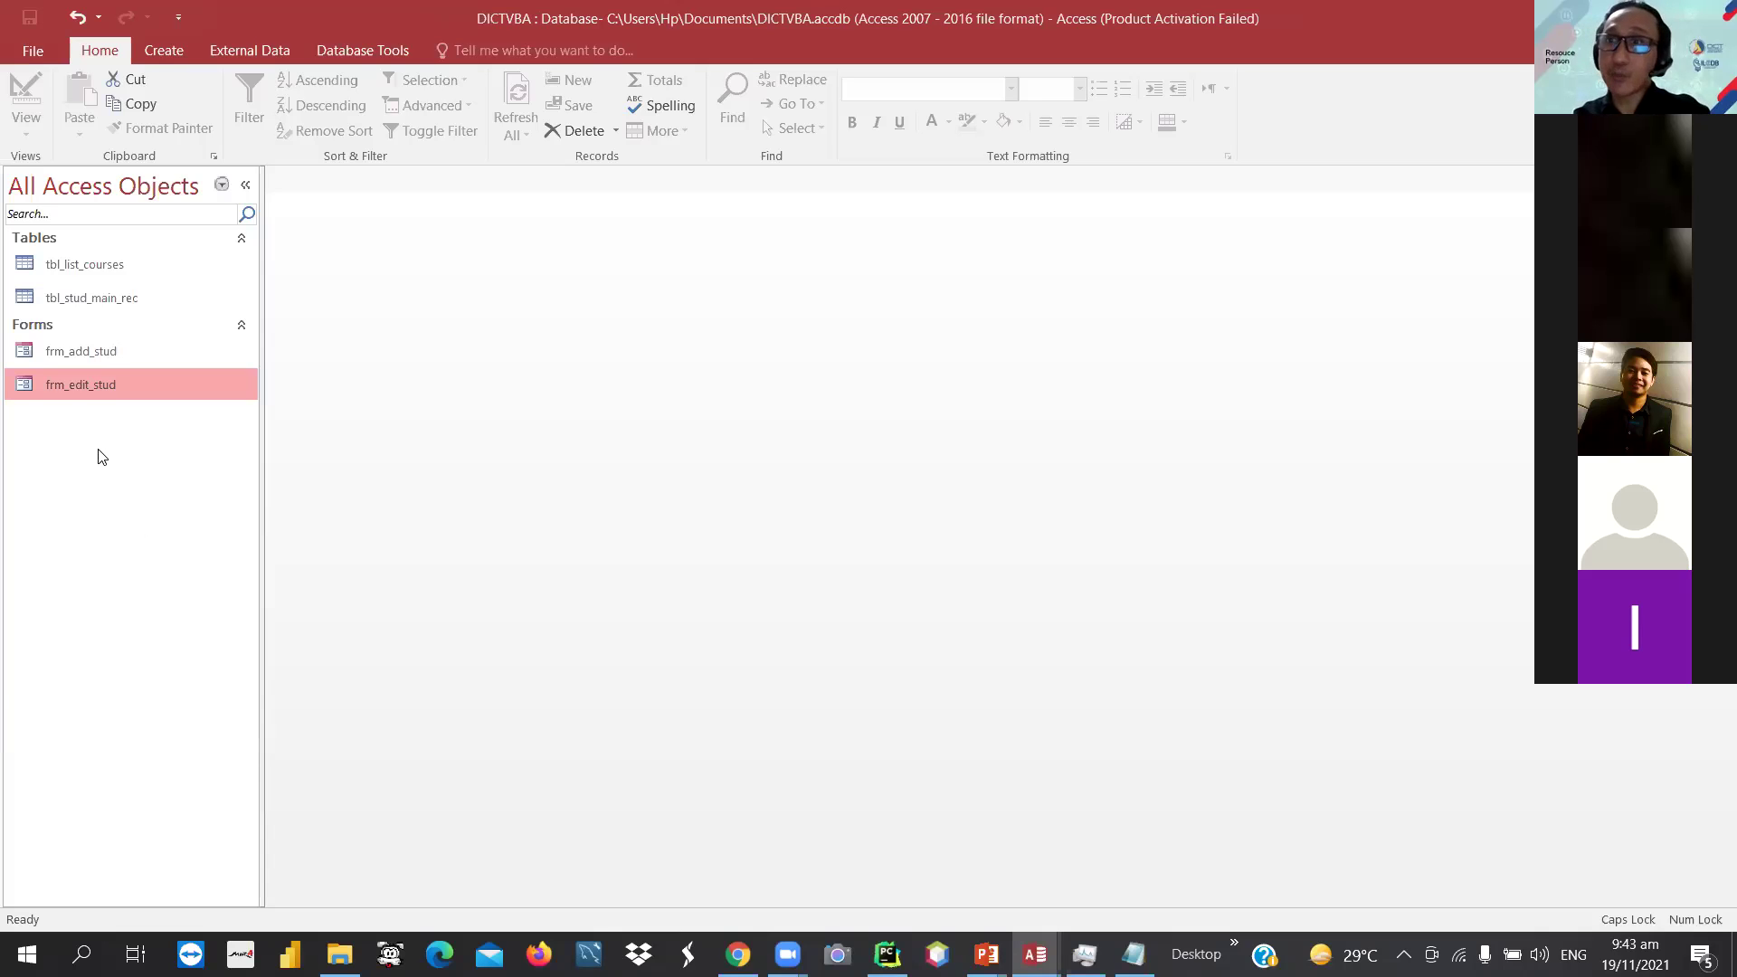
Open tbl_stud_main_rec and delete its first student record, confirming with Yes
{"action": "left_click", "coordinate": [167, 54]}
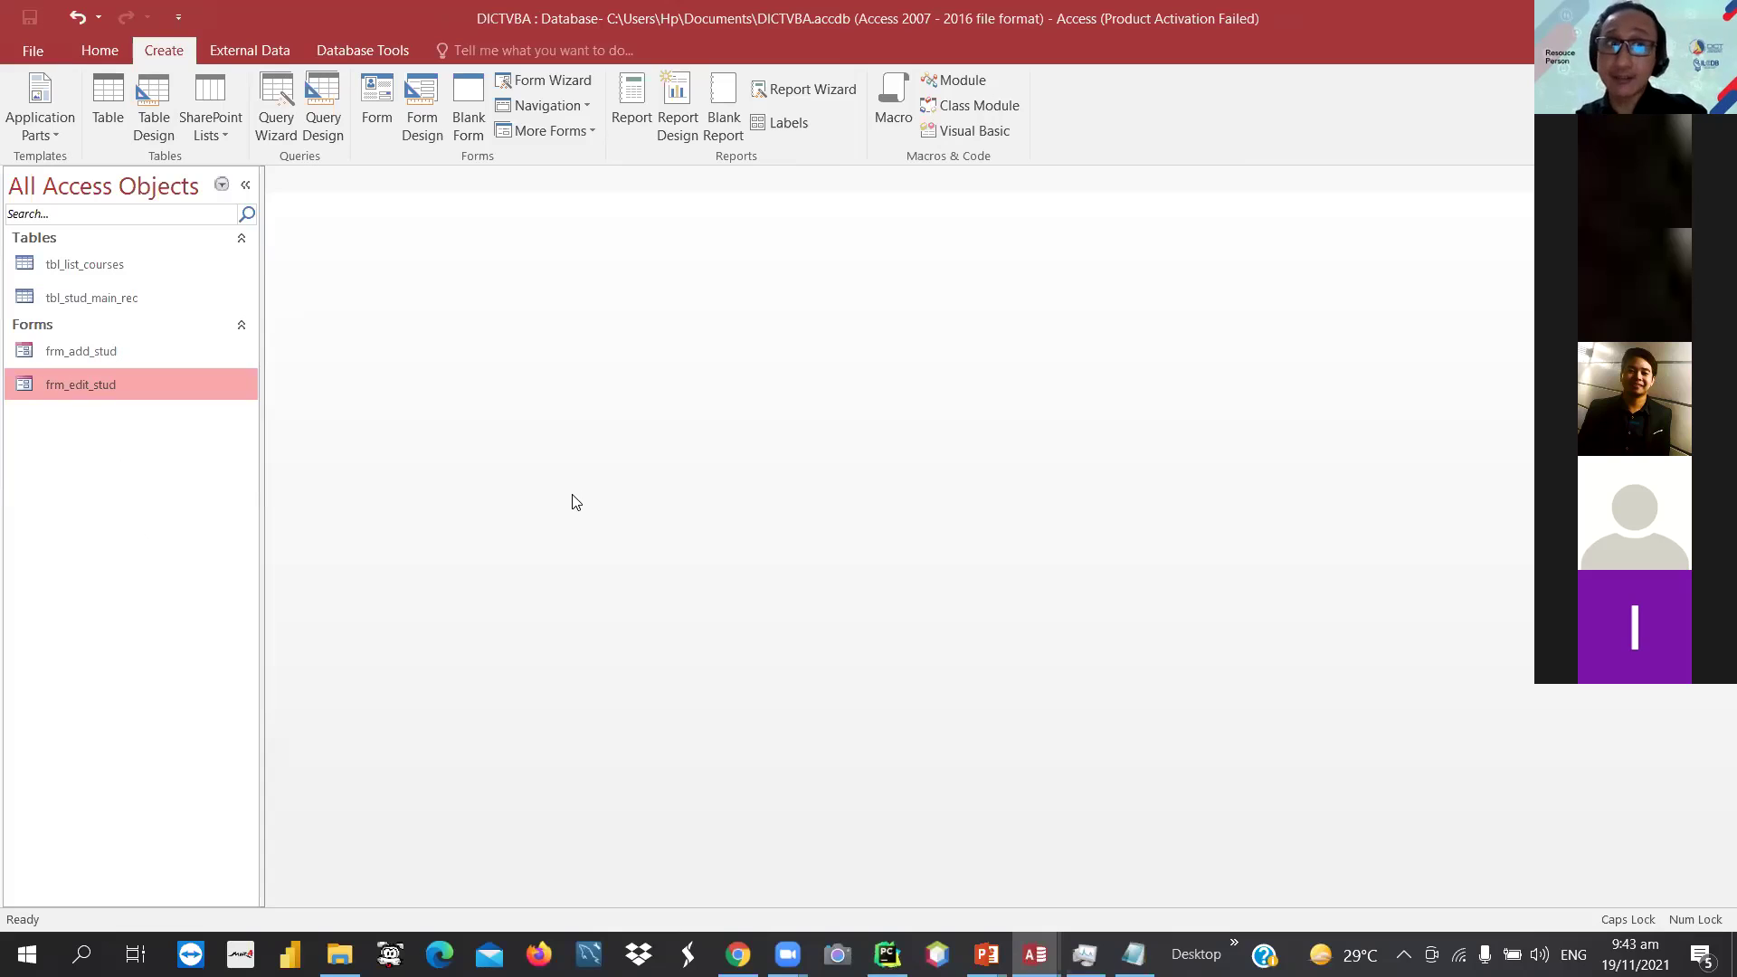
{"action": "left_click", "coordinate": [121, 304]}
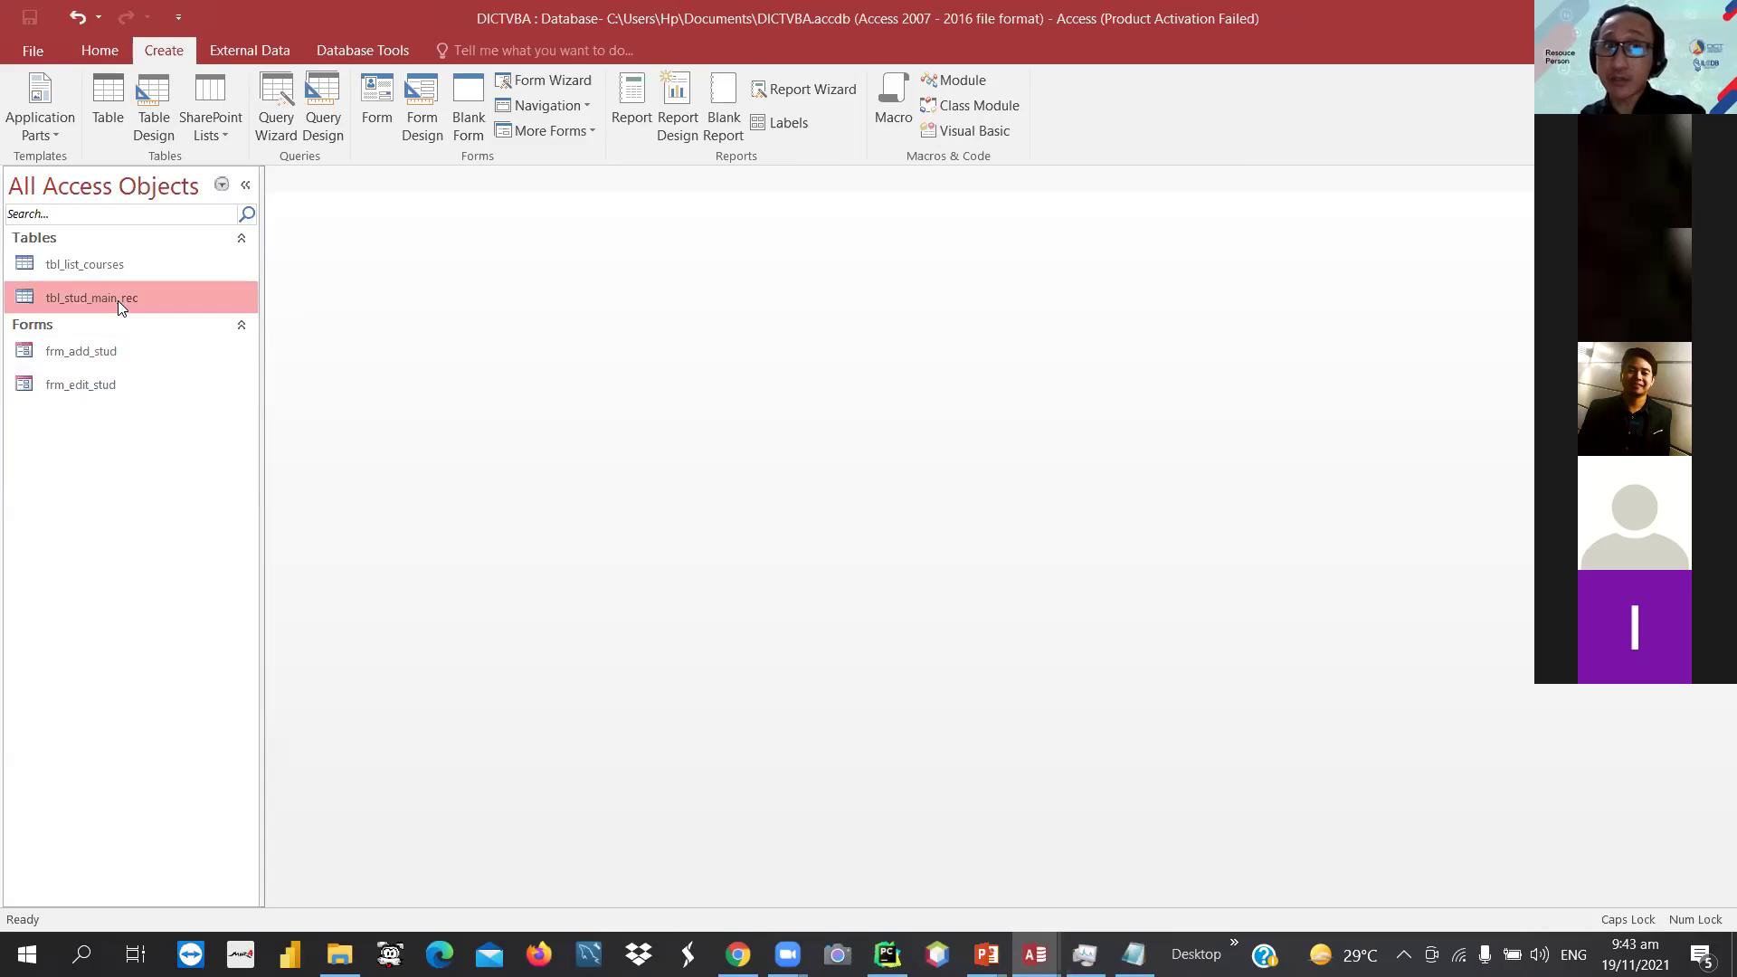
{"action": "double_click", "coordinate": [120, 302]}
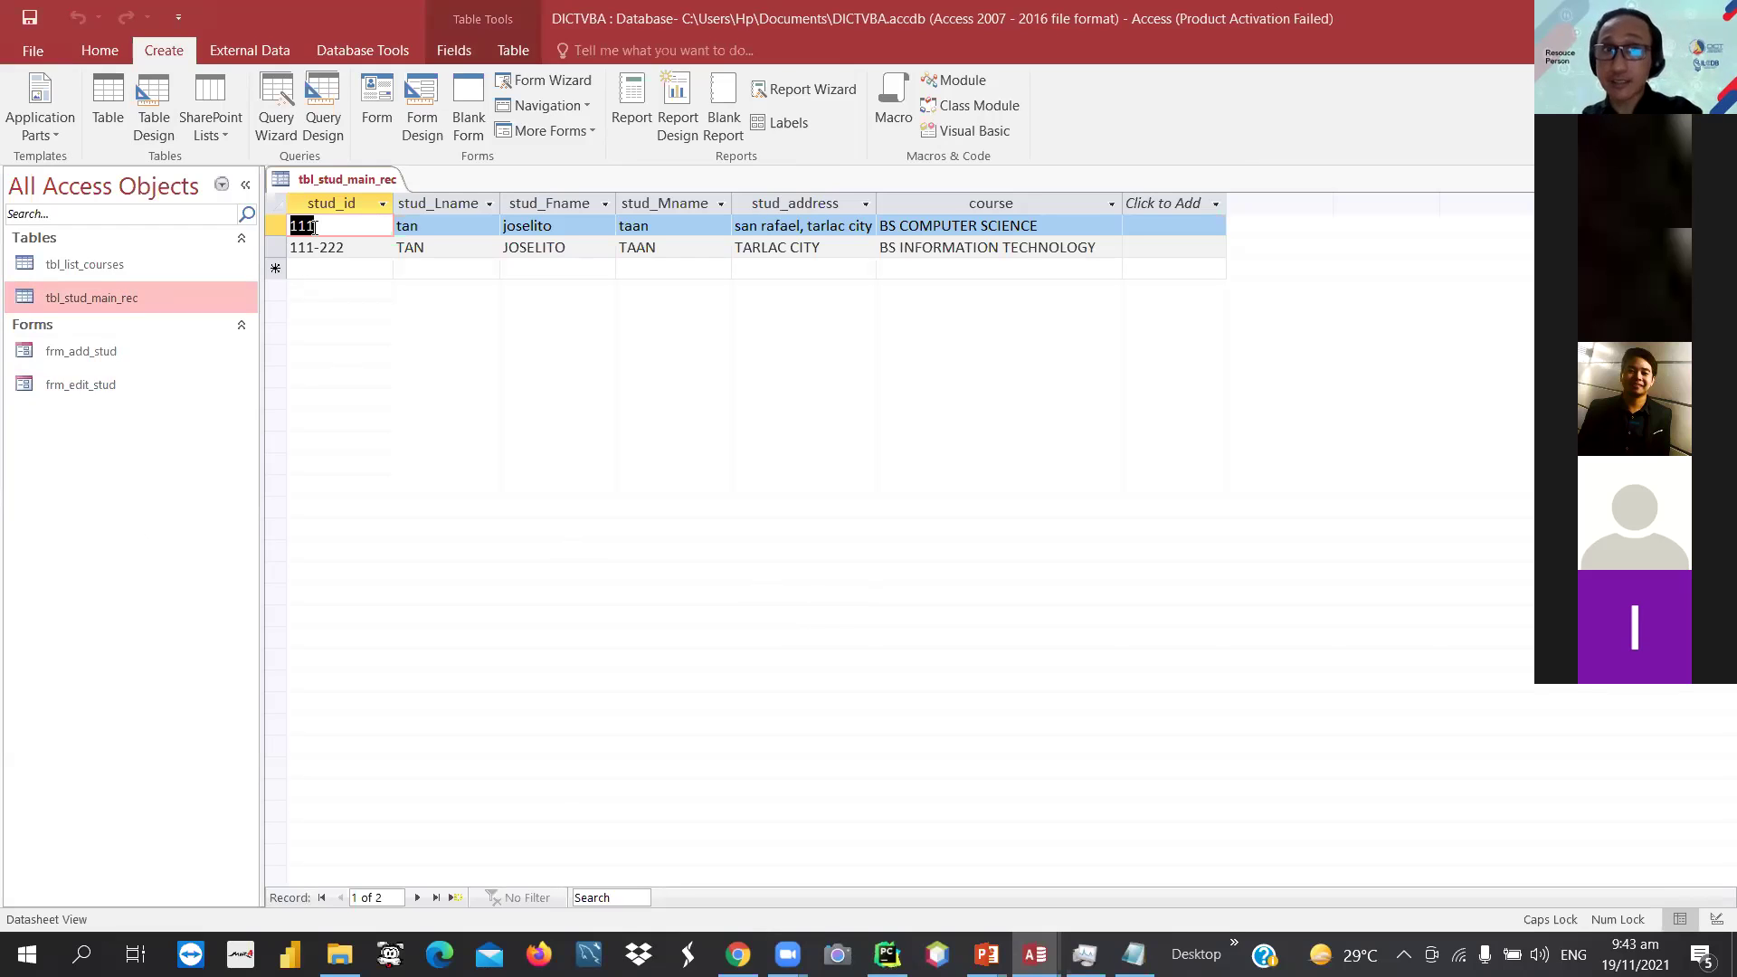
{"action": "left_click", "coordinate": [276, 225]}
{"action": "key", "text": "Delete"}
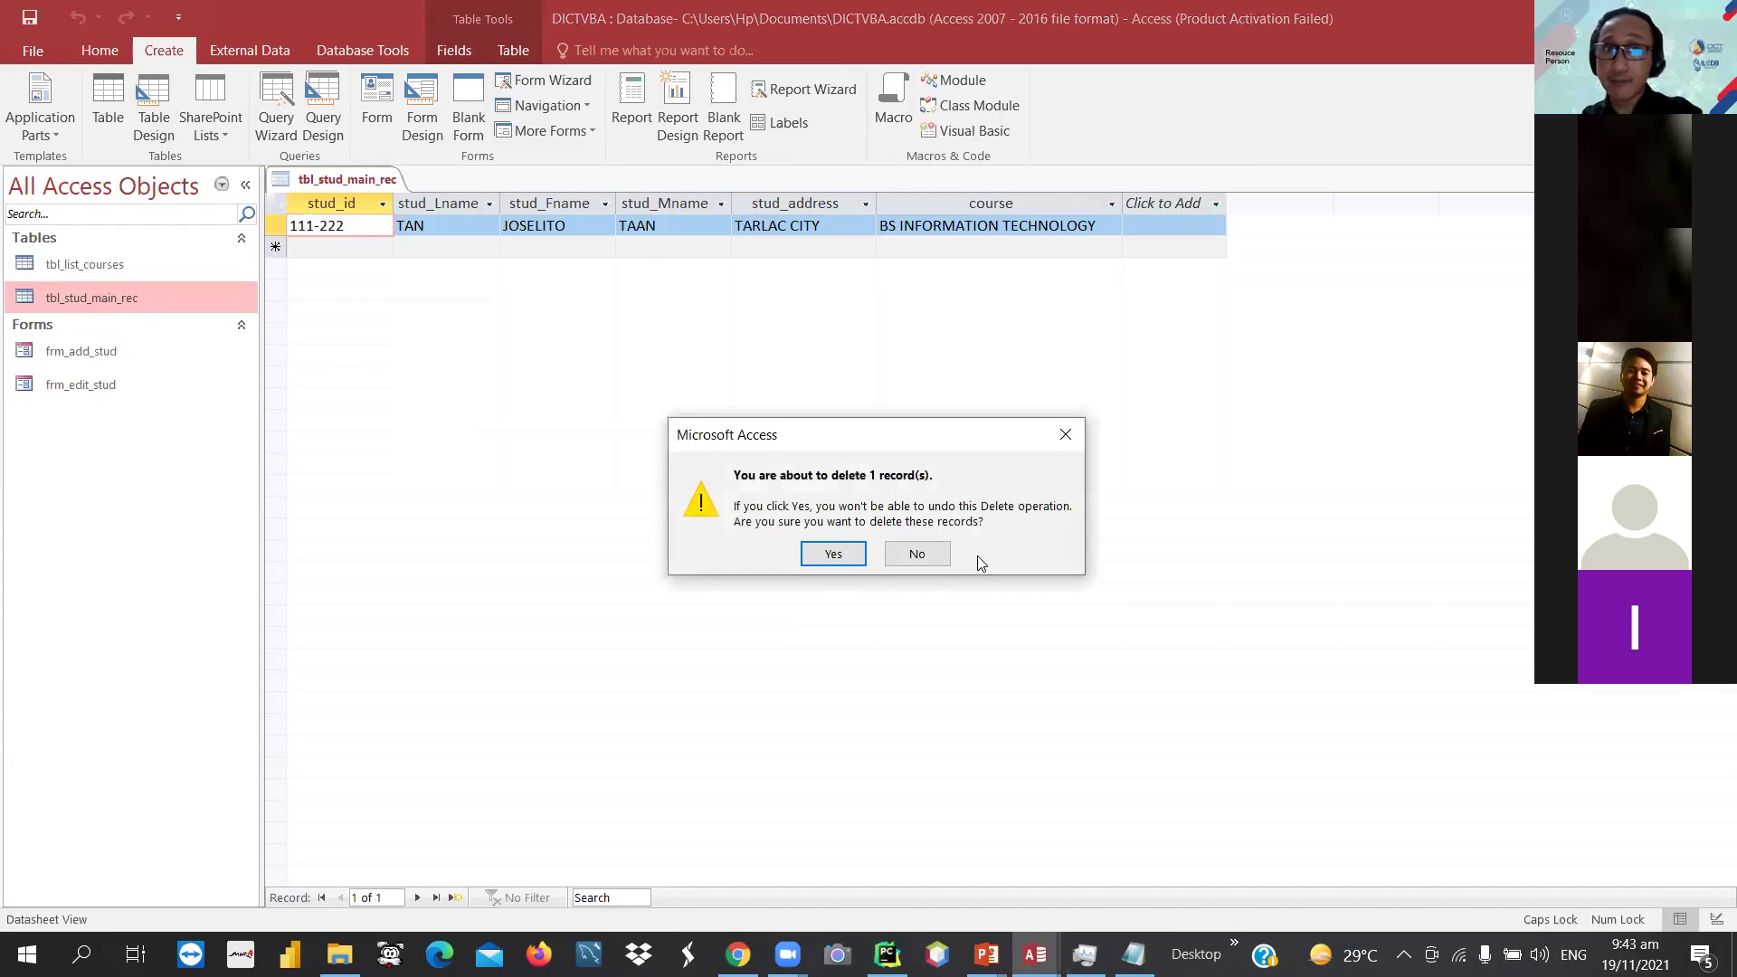
{"action": "left_click", "coordinate": [826, 550]}
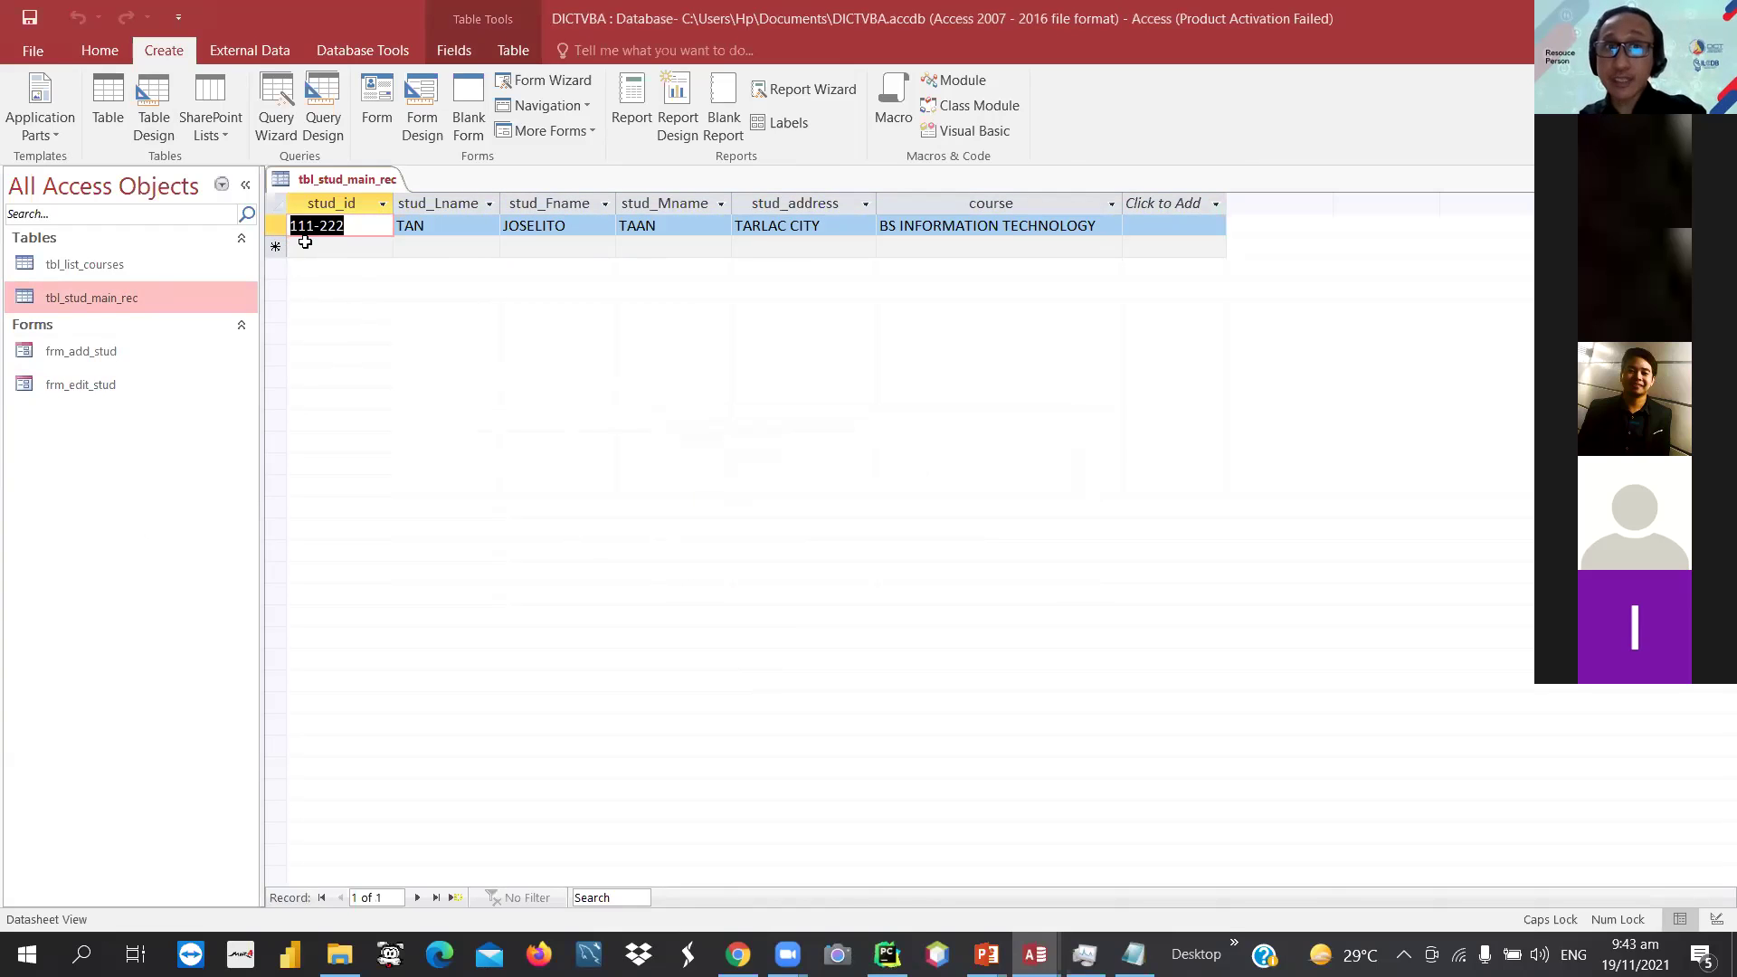
Select the remaining 111-222 record and the stud_id, stud_Lname, stud_Fname and stud_Mname columns
{"action": "left_click", "coordinate": [276, 226]}
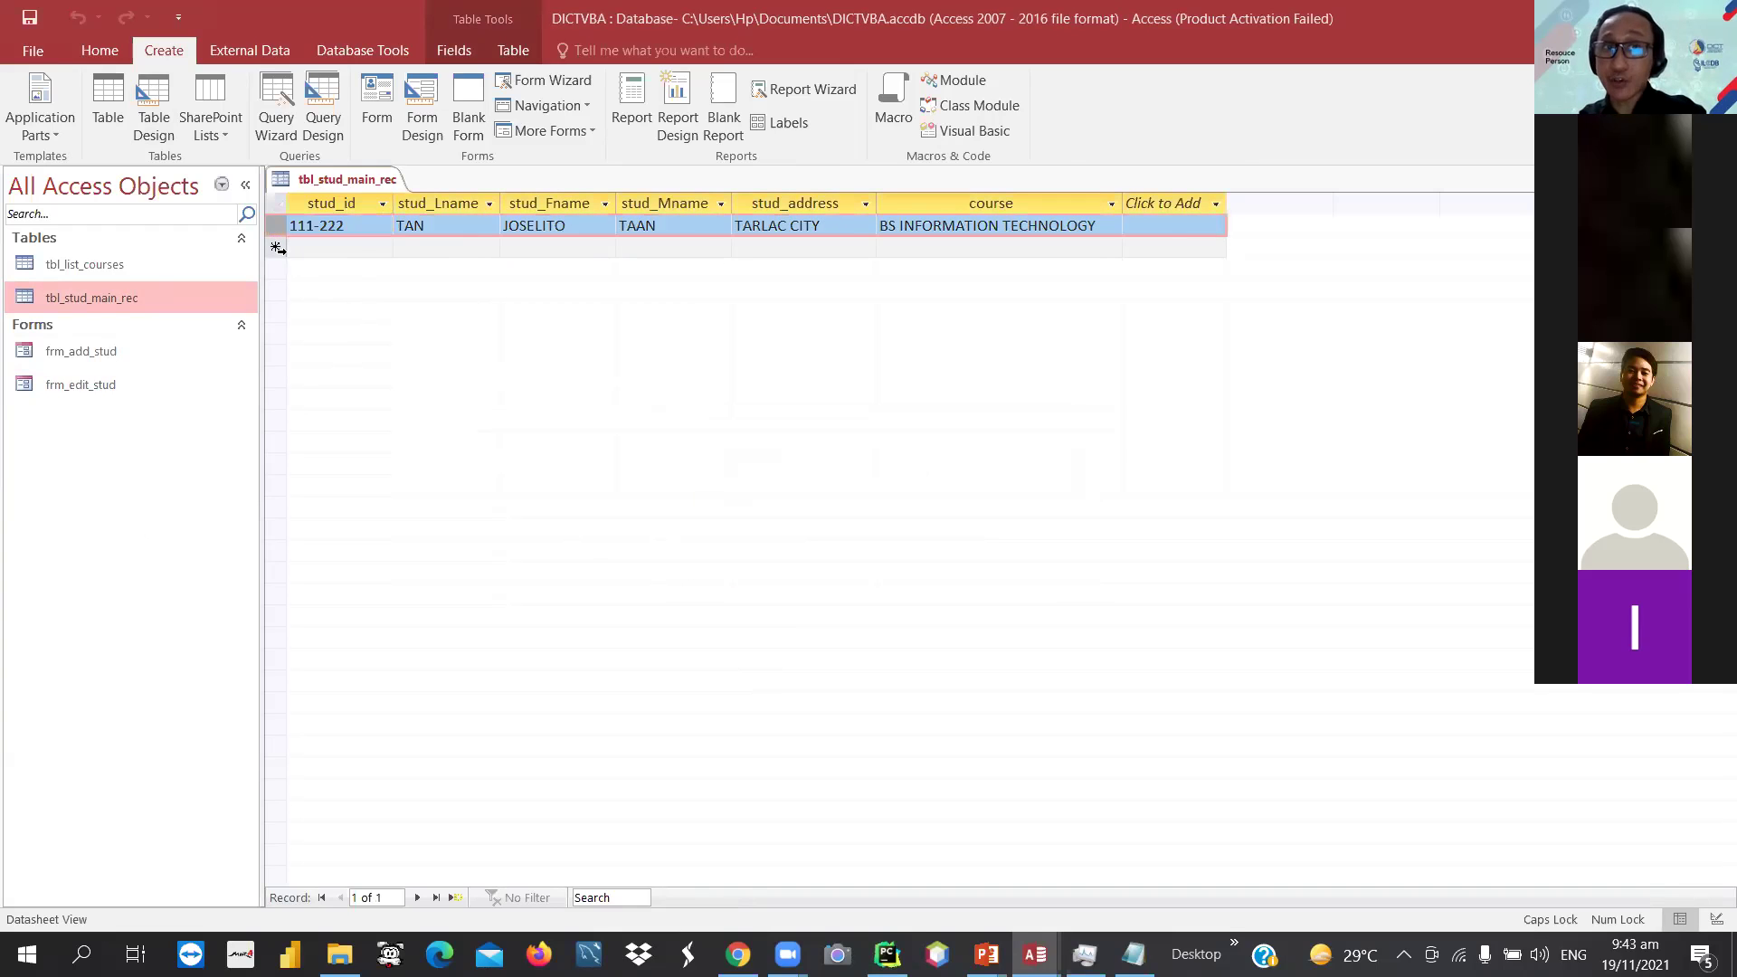
{"action": "left_click", "coordinate": [344, 203]}
{"action": "left_click", "coordinate": [450, 203]}
{"action": "left_click", "coordinate": [559, 205]}
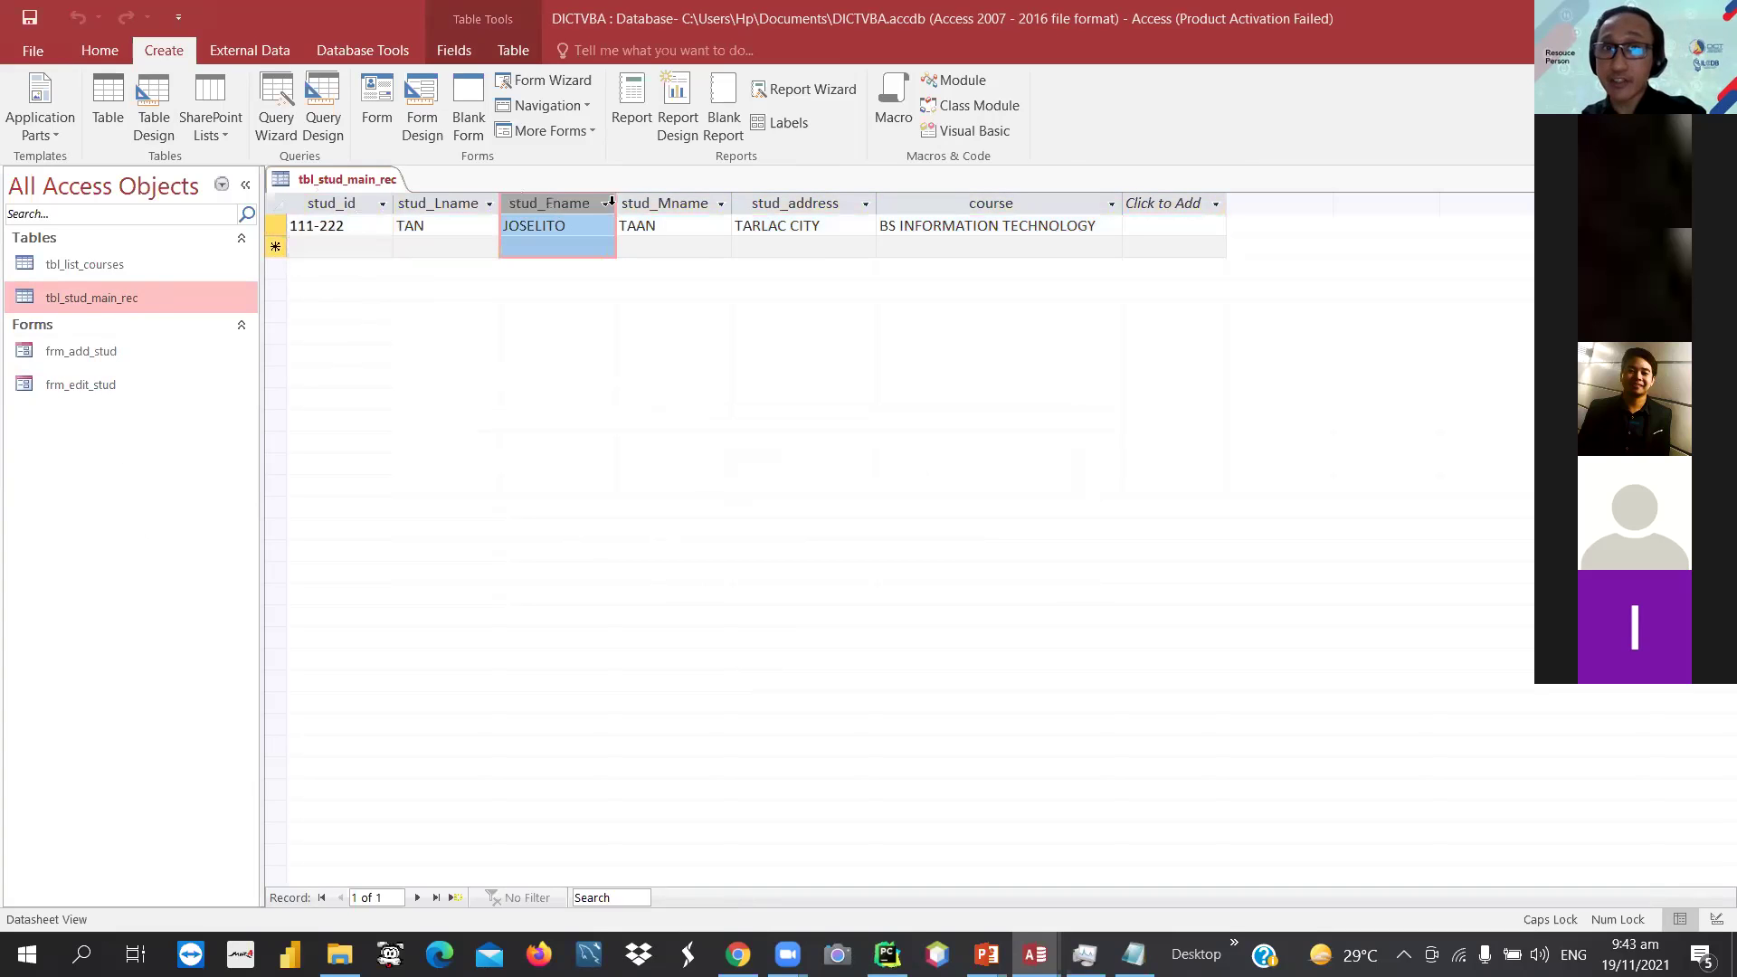
{"action": "left_click", "coordinate": [665, 204]}
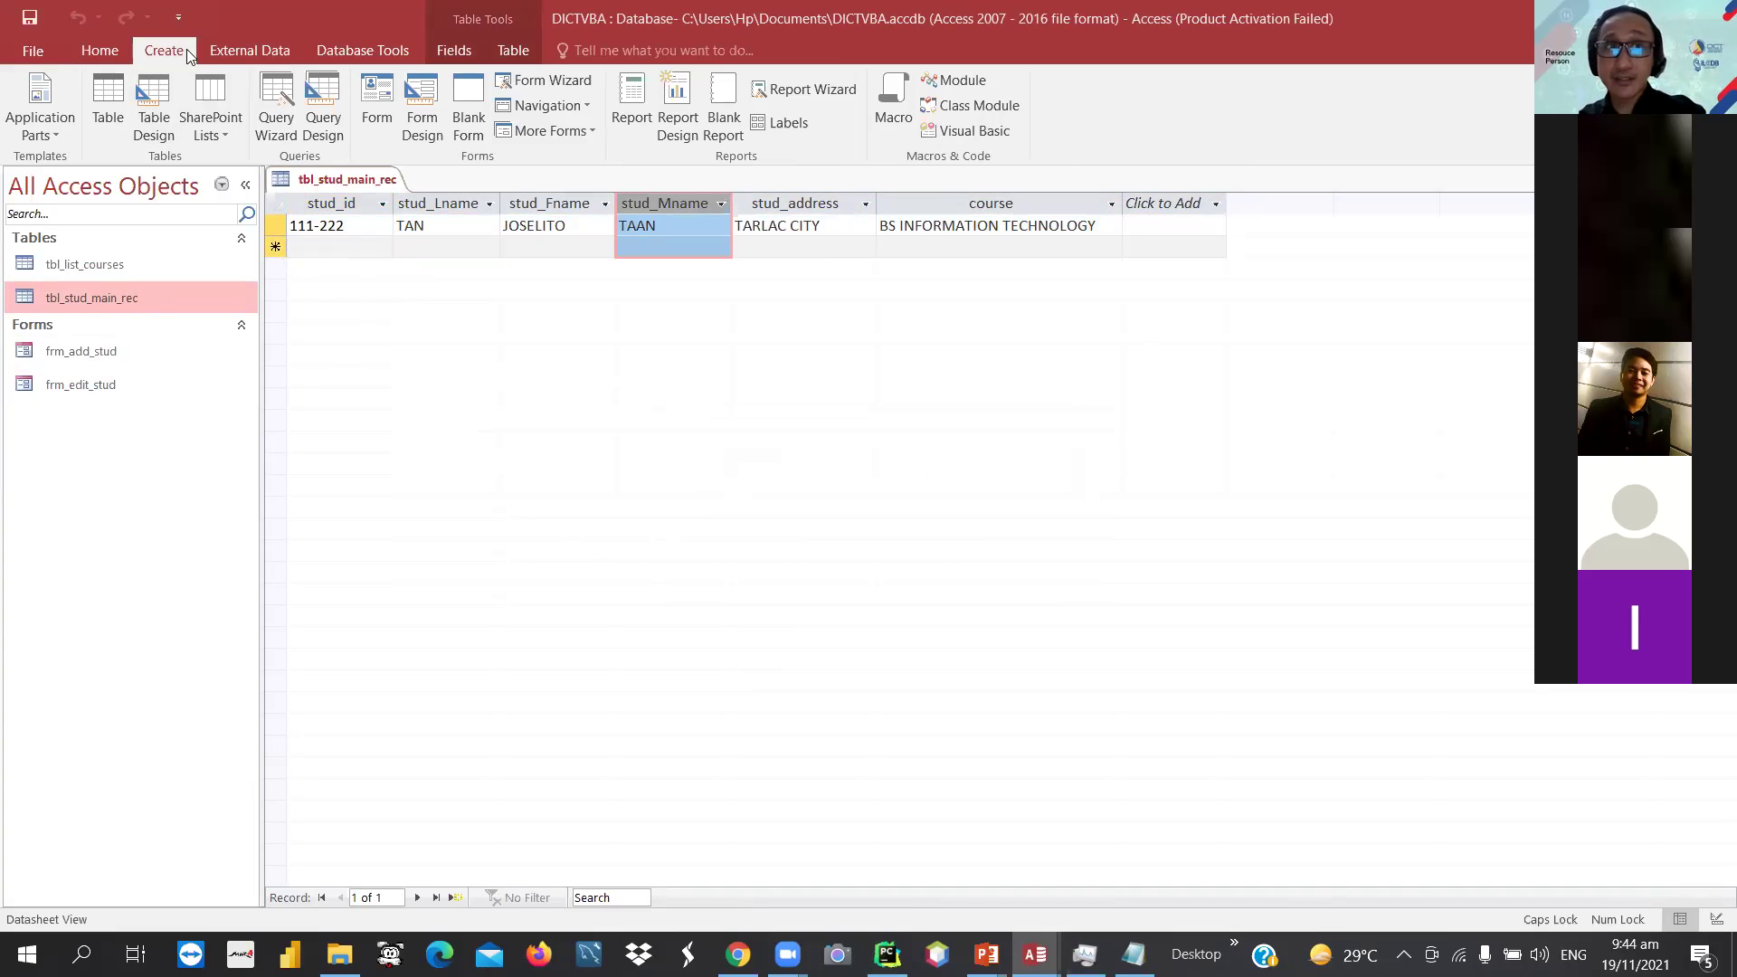
Open tbl_stud_main_rec in Design View and inspect the stud_id field and its data type
{"action": "right_click", "coordinate": [98, 303]}
{"action": "left_click", "coordinate": [154, 352]}
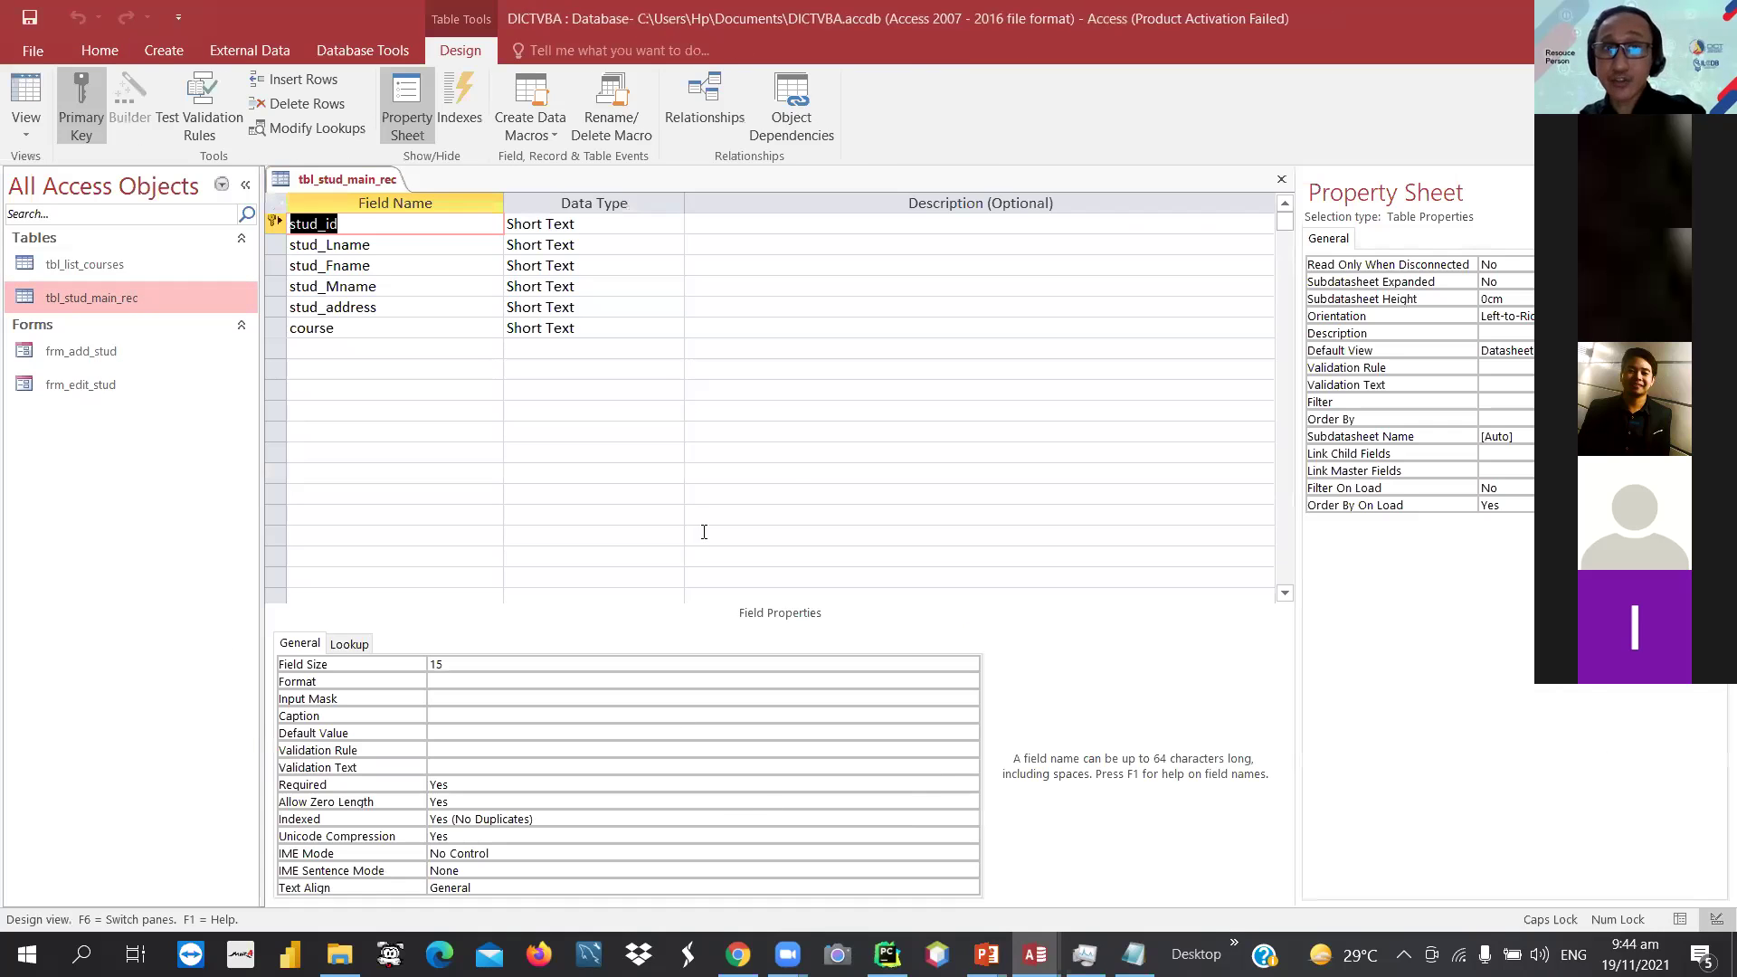
{"action": "left_click", "coordinate": [789, 478]}
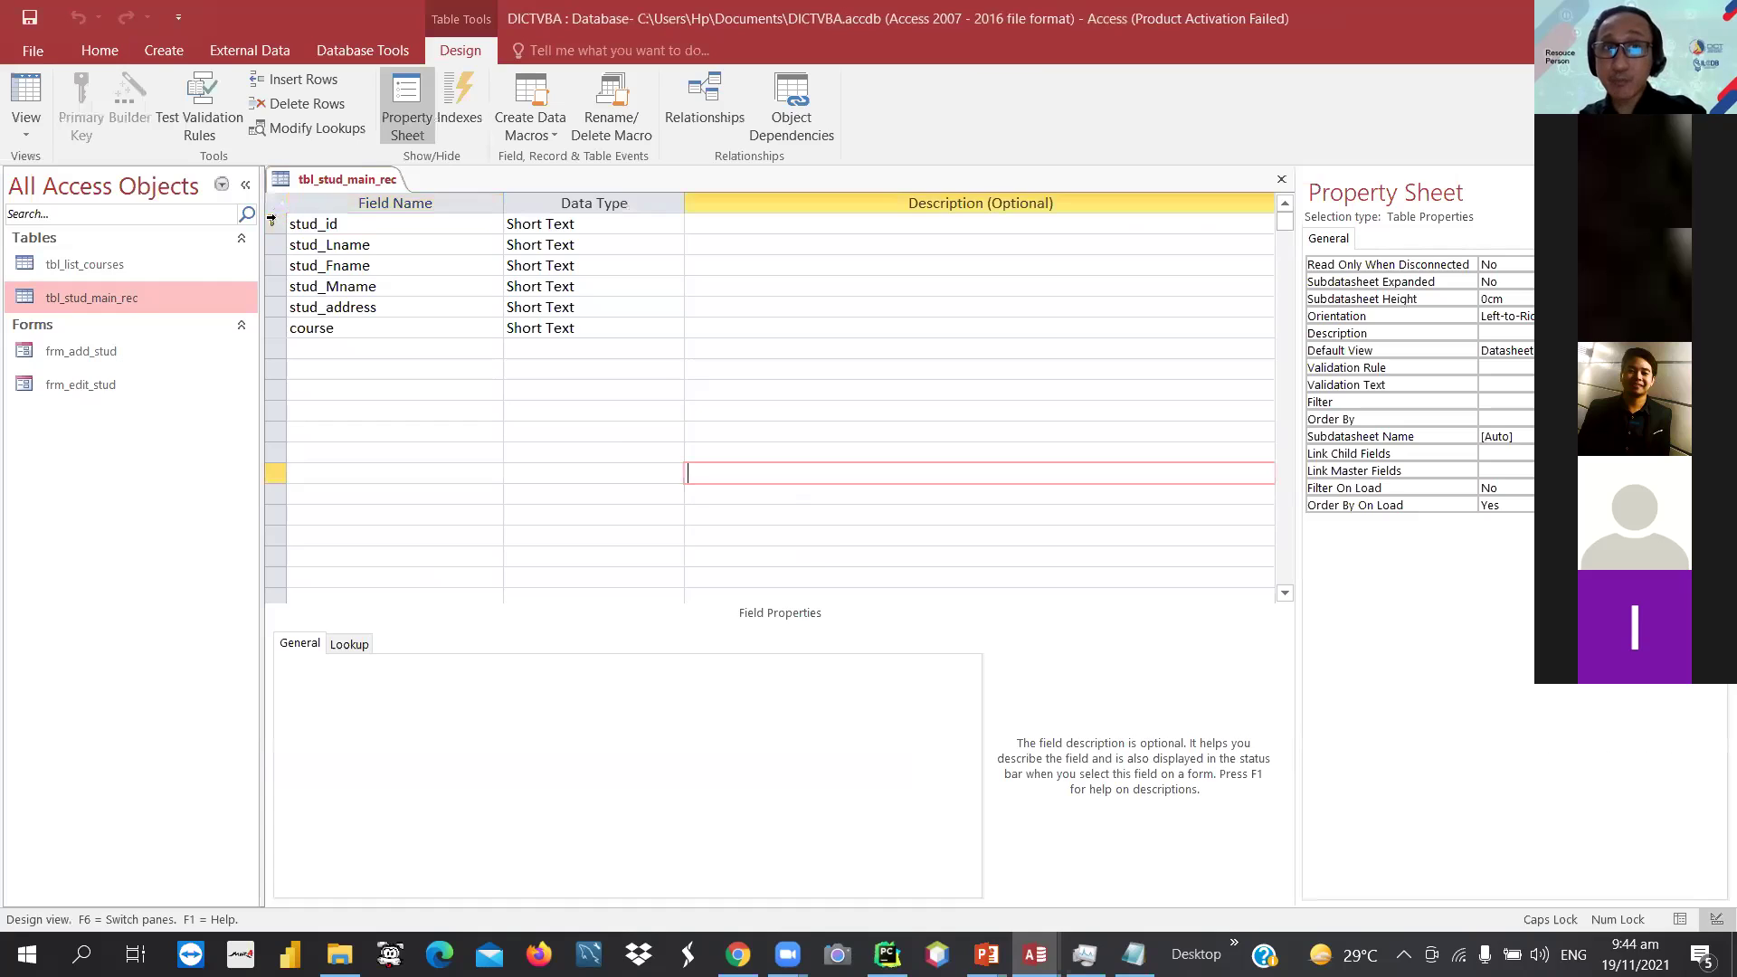
{"action": "left_click", "coordinate": [293, 223]}
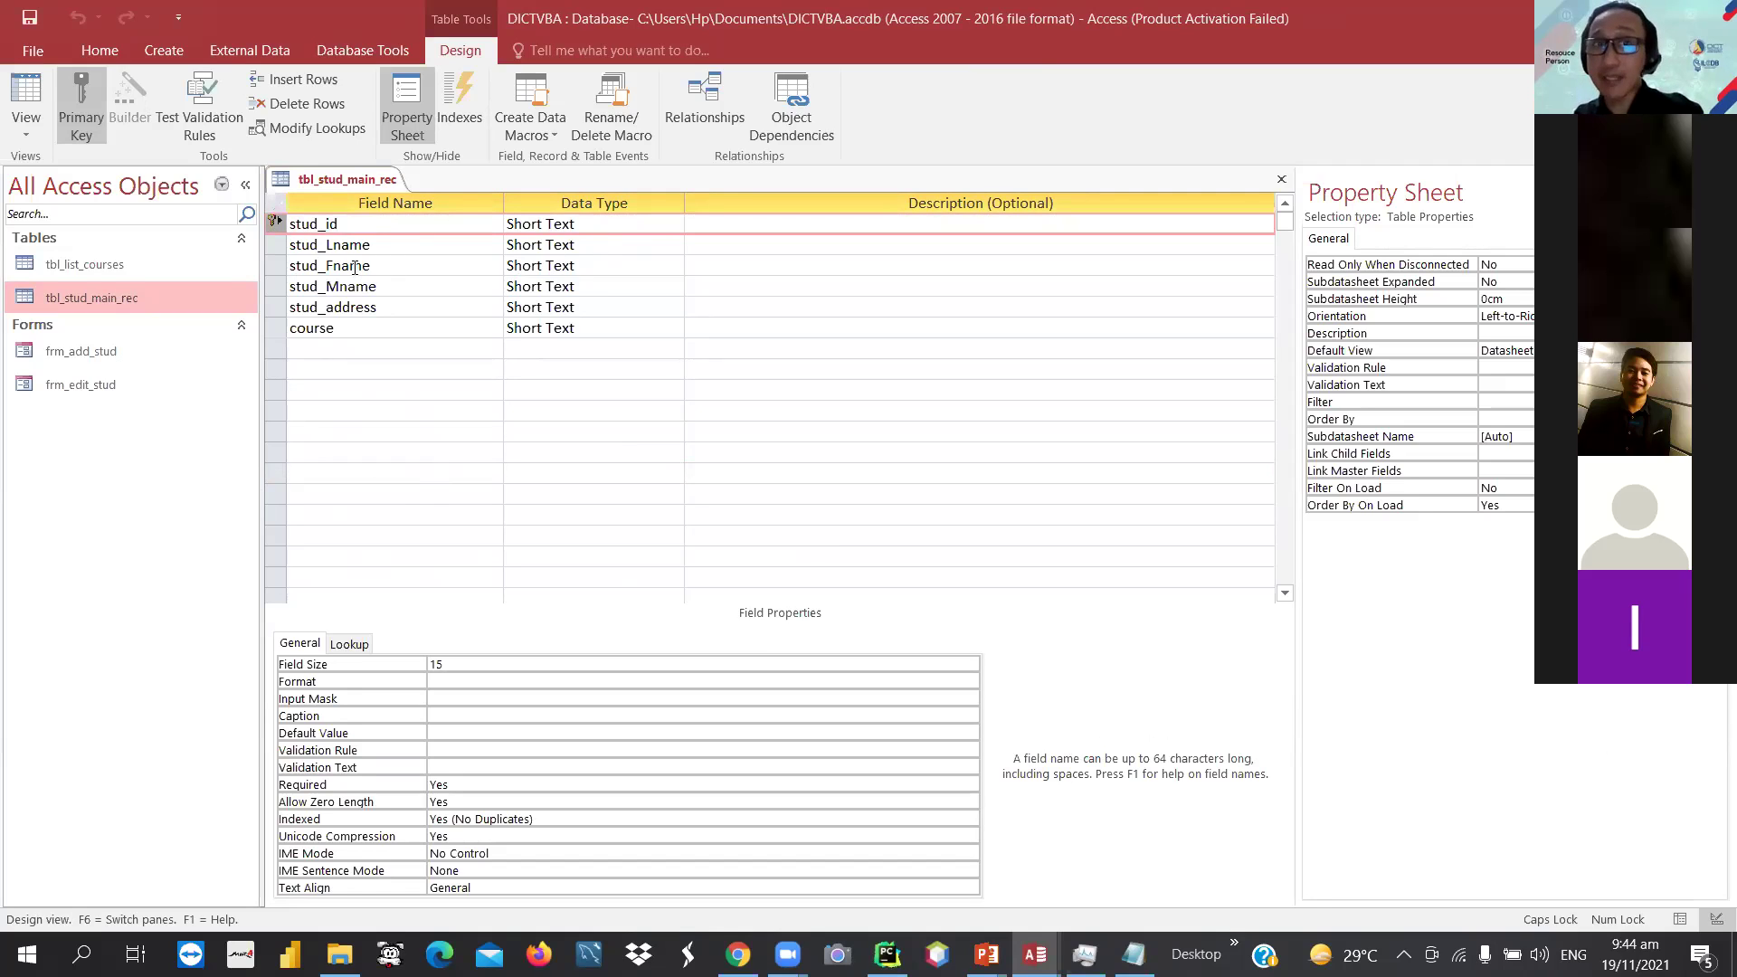
{"action": "left_click", "coordinate": [421, 221]}
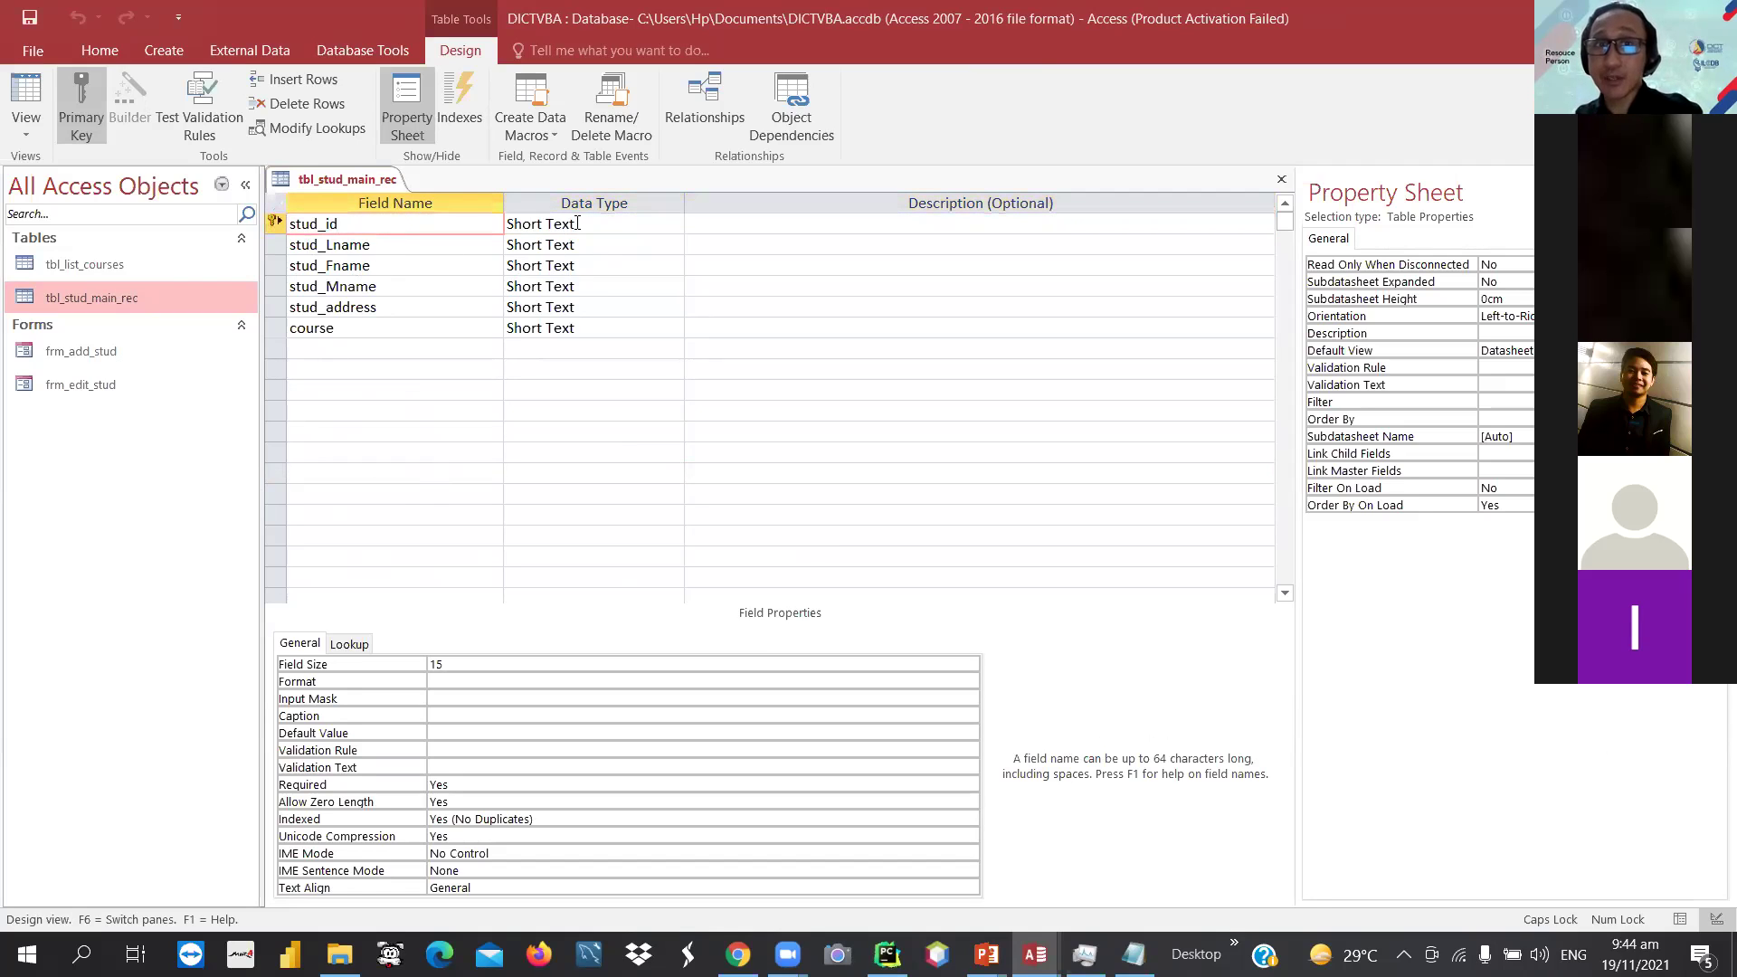
{"action": "left_click", "coordinate": [577, 223]}
Review properties of stud_Lname, stud_Fname, stud_Mname, stud_address and course (size 120)
{"action": "left_click", "coordinate": [407, 245]}
{"action": "left_click", "coordinate": [403, 271]}
{"action": "left_click", "coordinate": [400, 288]}
{"action": "left_click", "coordinate": [396, 309]}
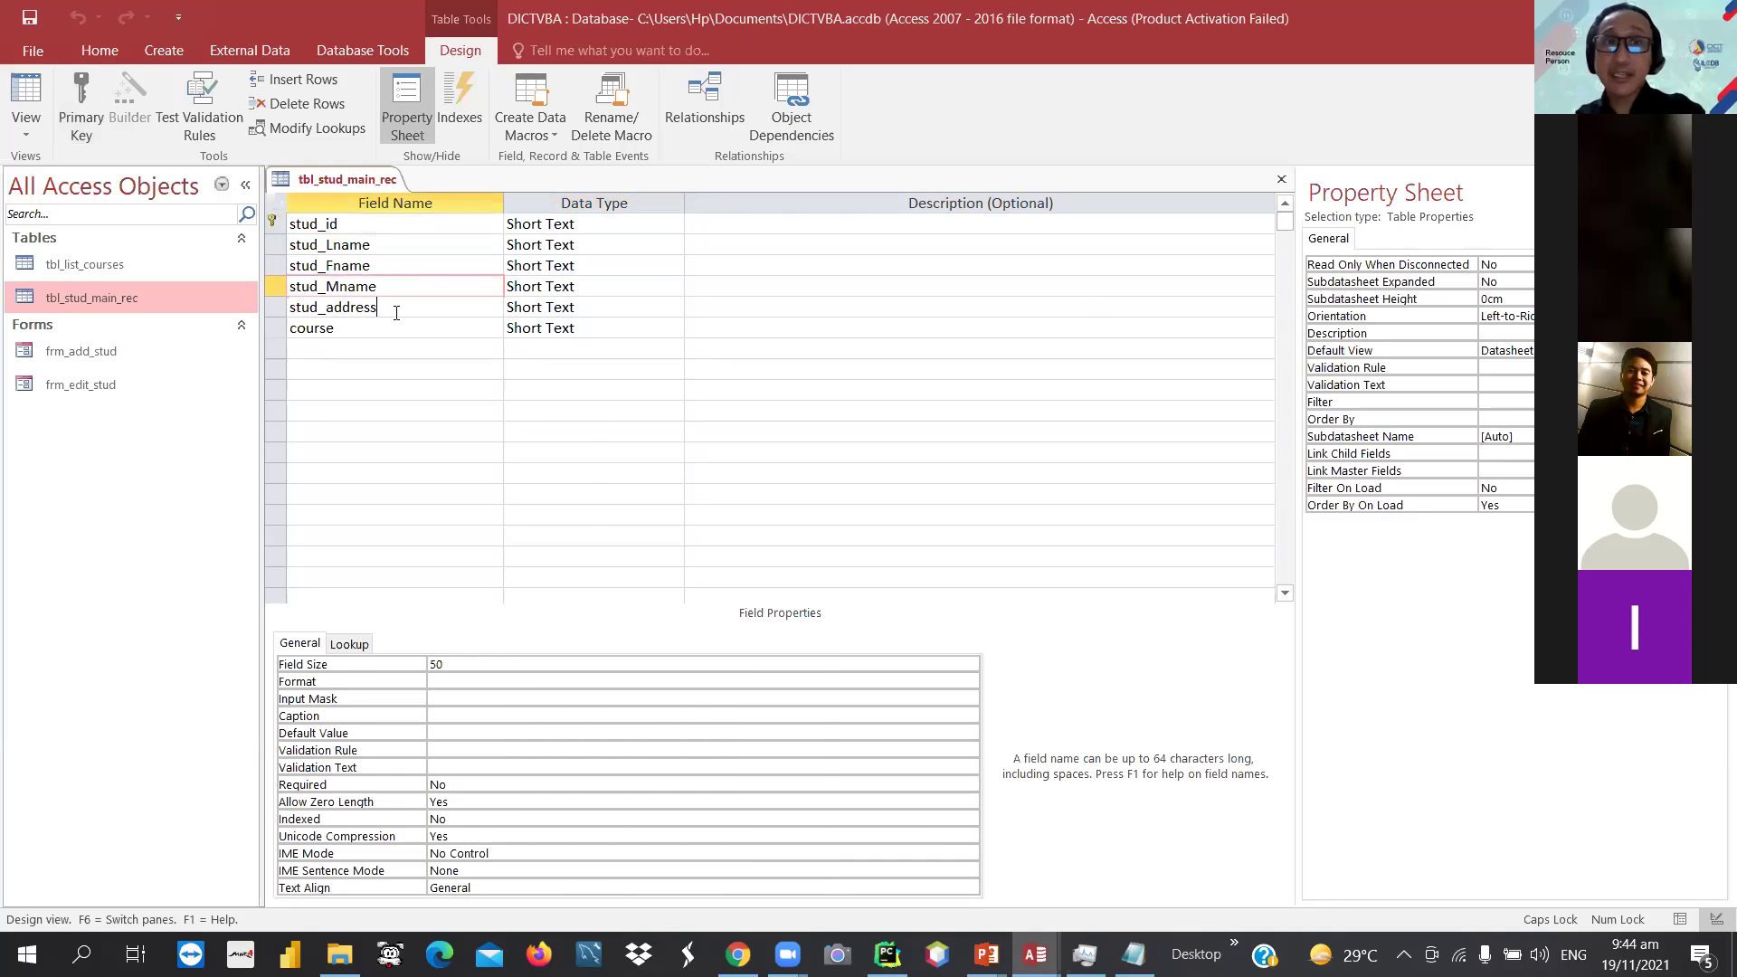
{"action": "left_click", "coordinate": [380, 330]}
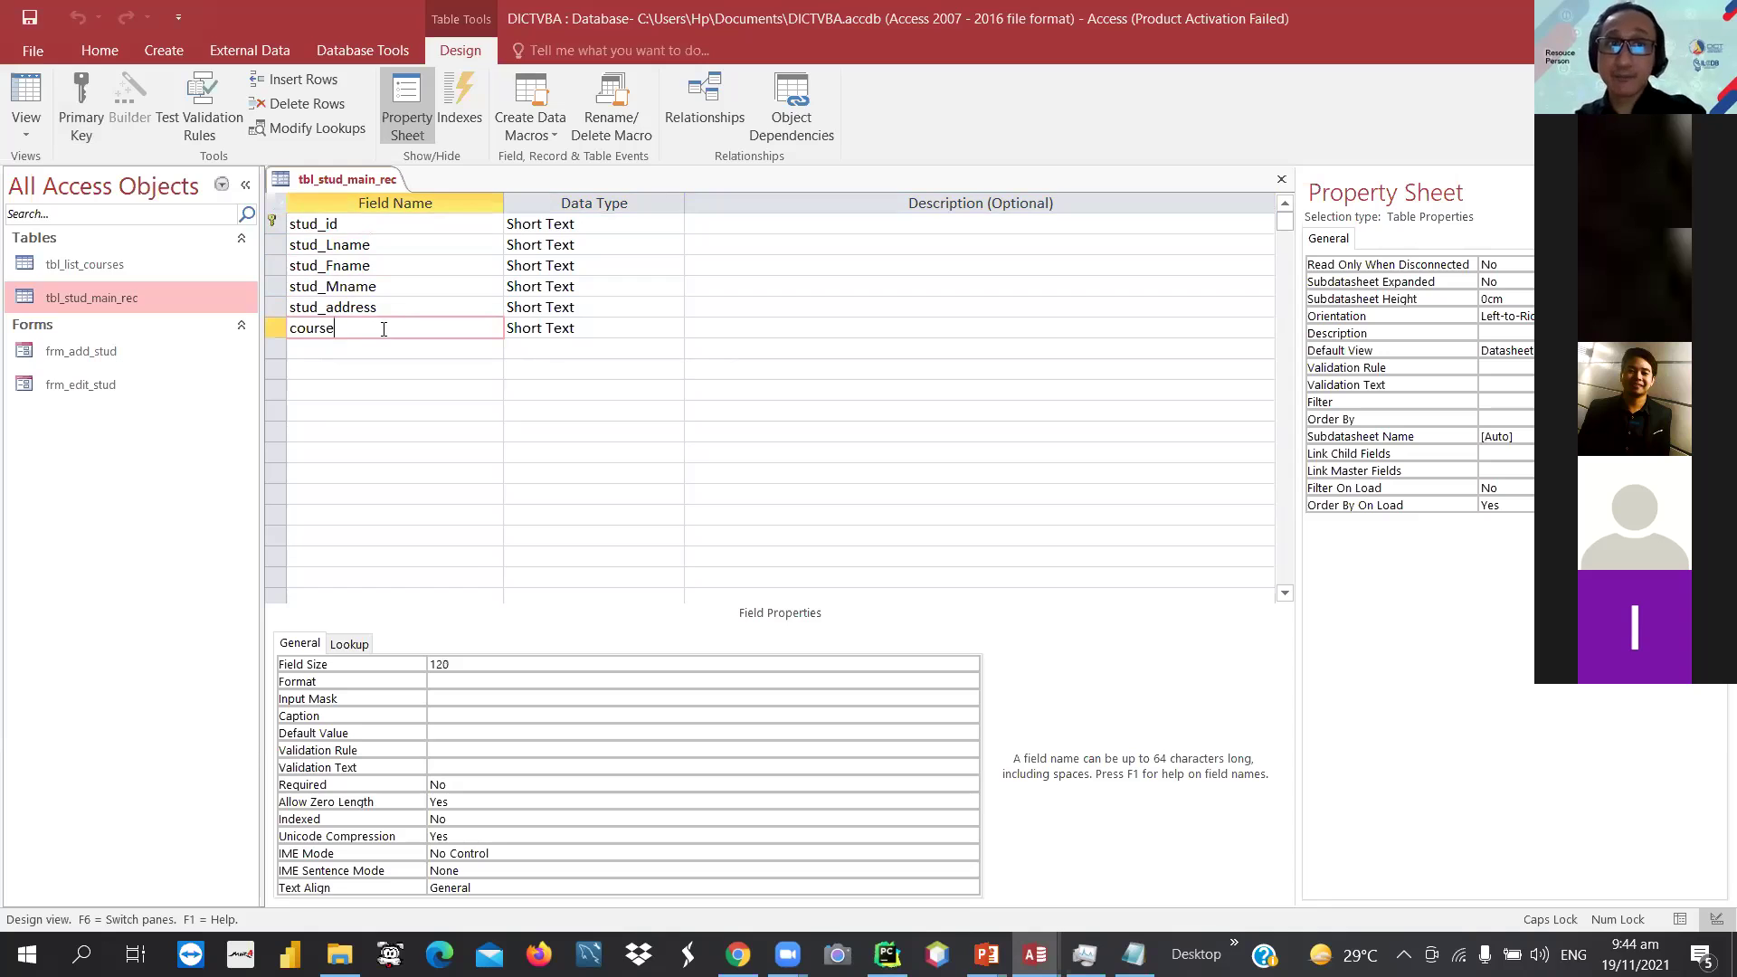
{"action": "right_click", "coordinate": [69, 262]}
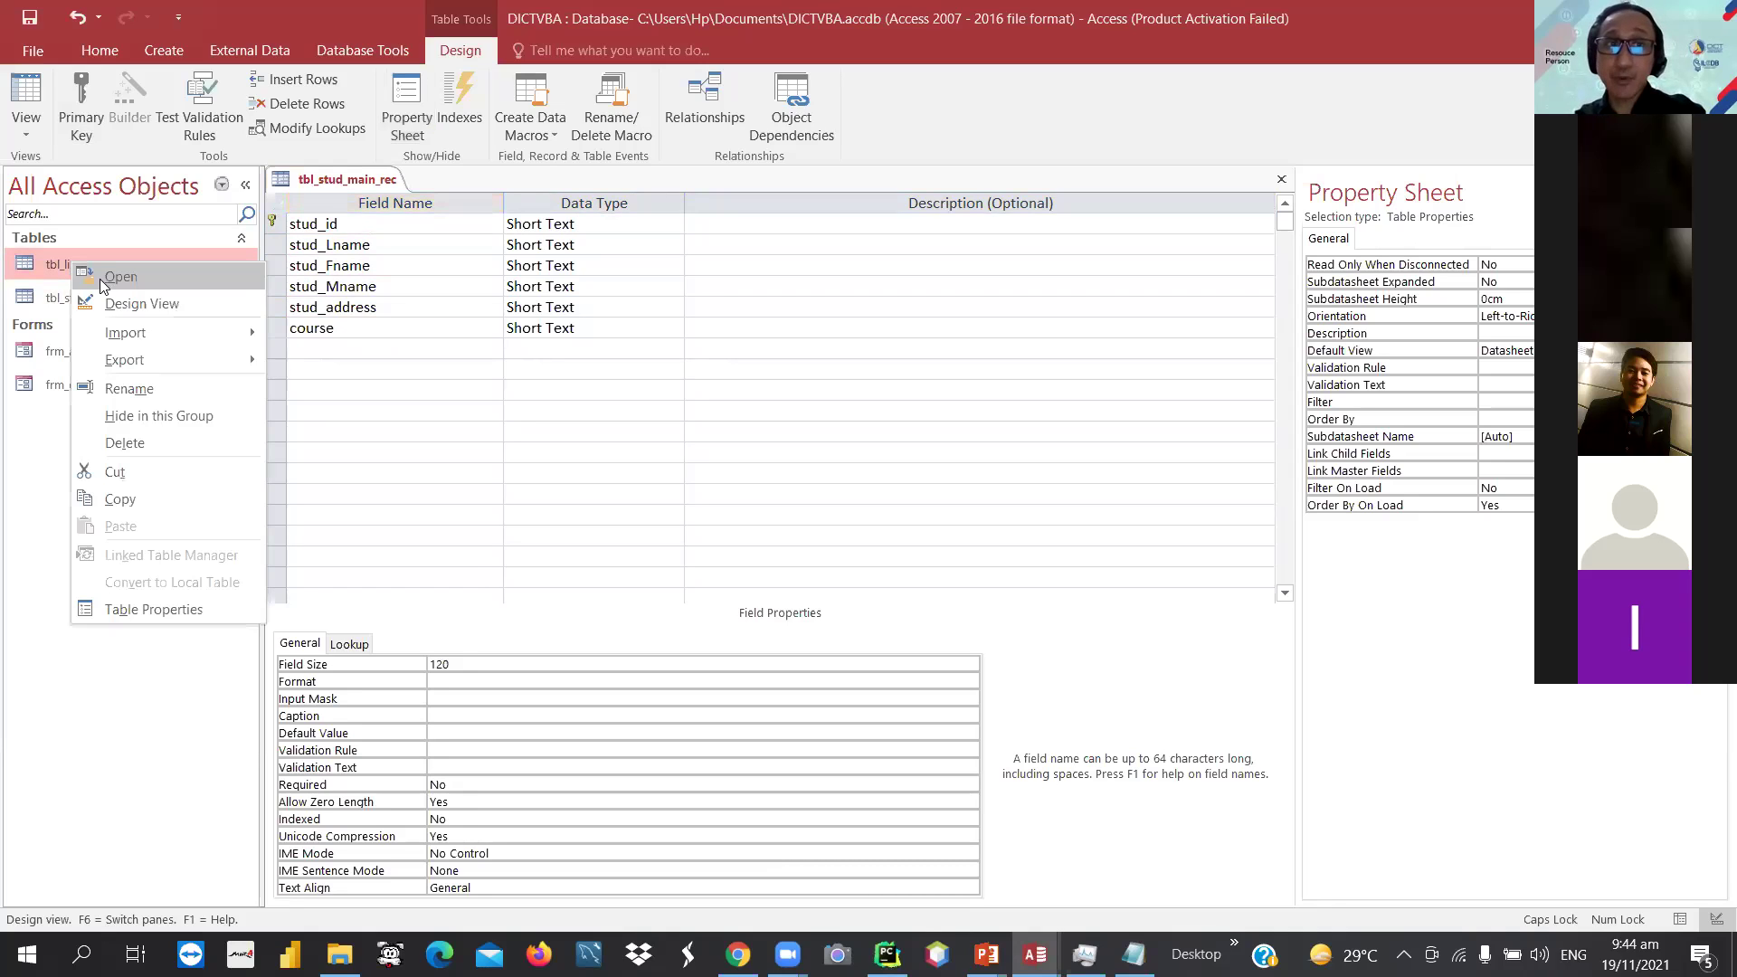
{"action": "left_click", "coordinate": [97, 302]}
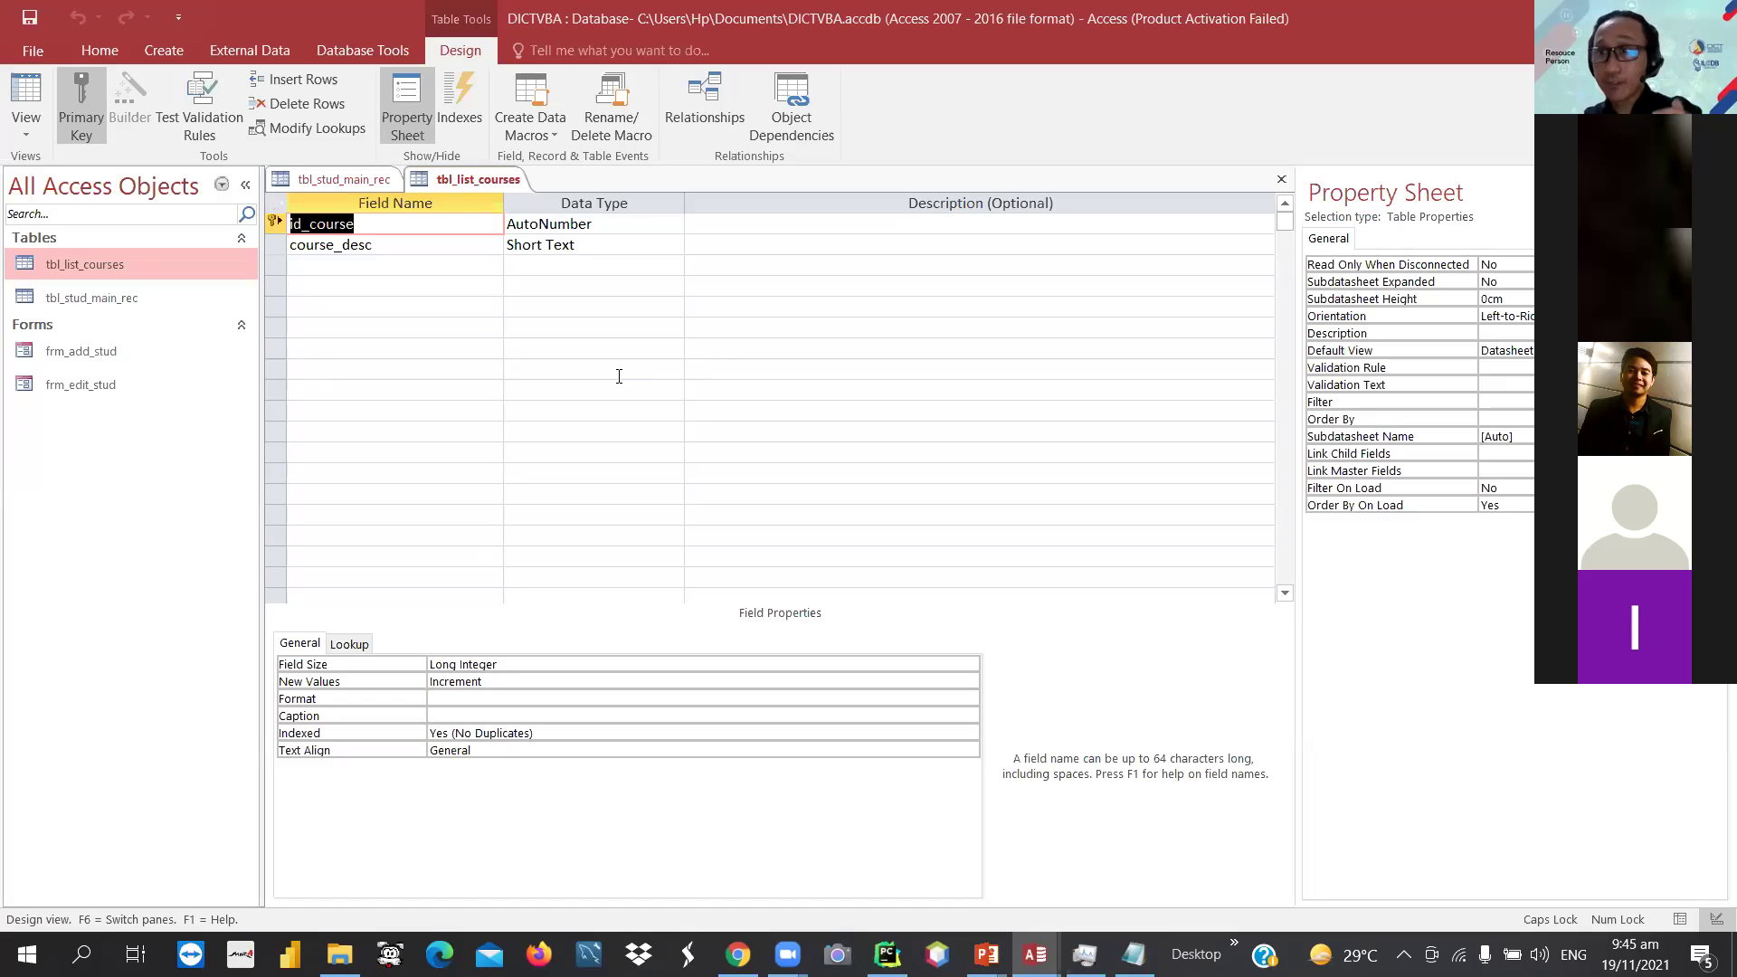
{"action": "left_click", "coordinate": [1281, 179]}
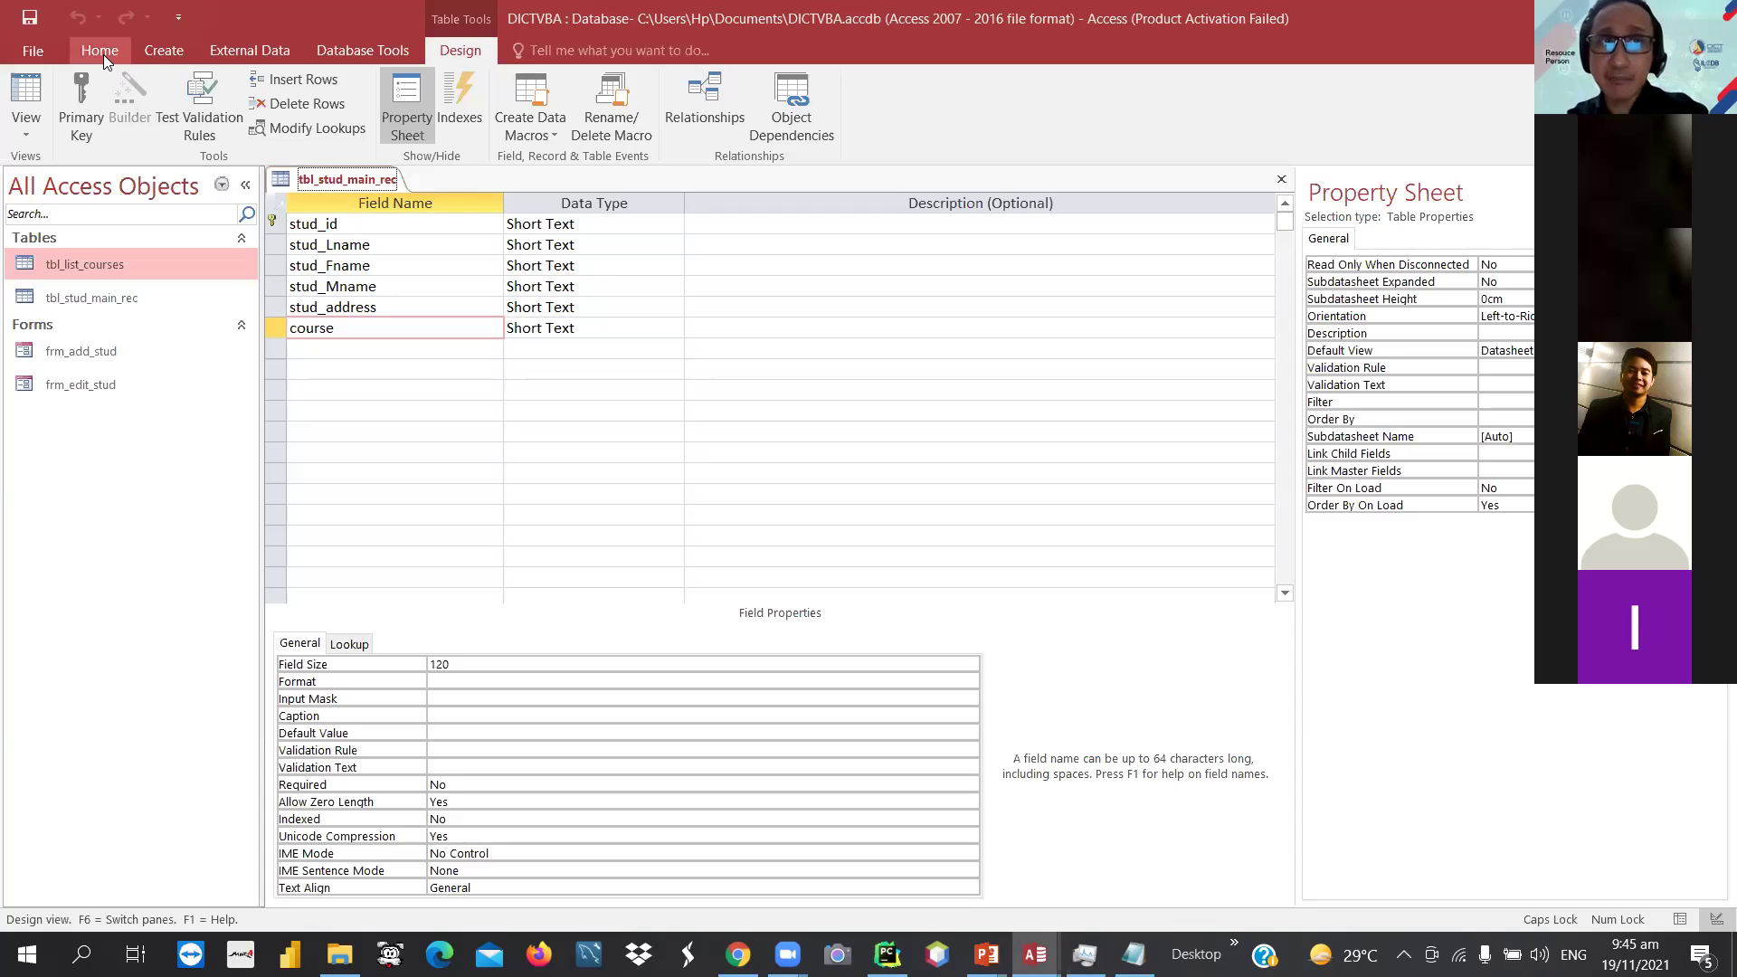
Create a new blank table, Table1, in Table Design view
{"action": "left_click", "coordinate": [161, 54]}
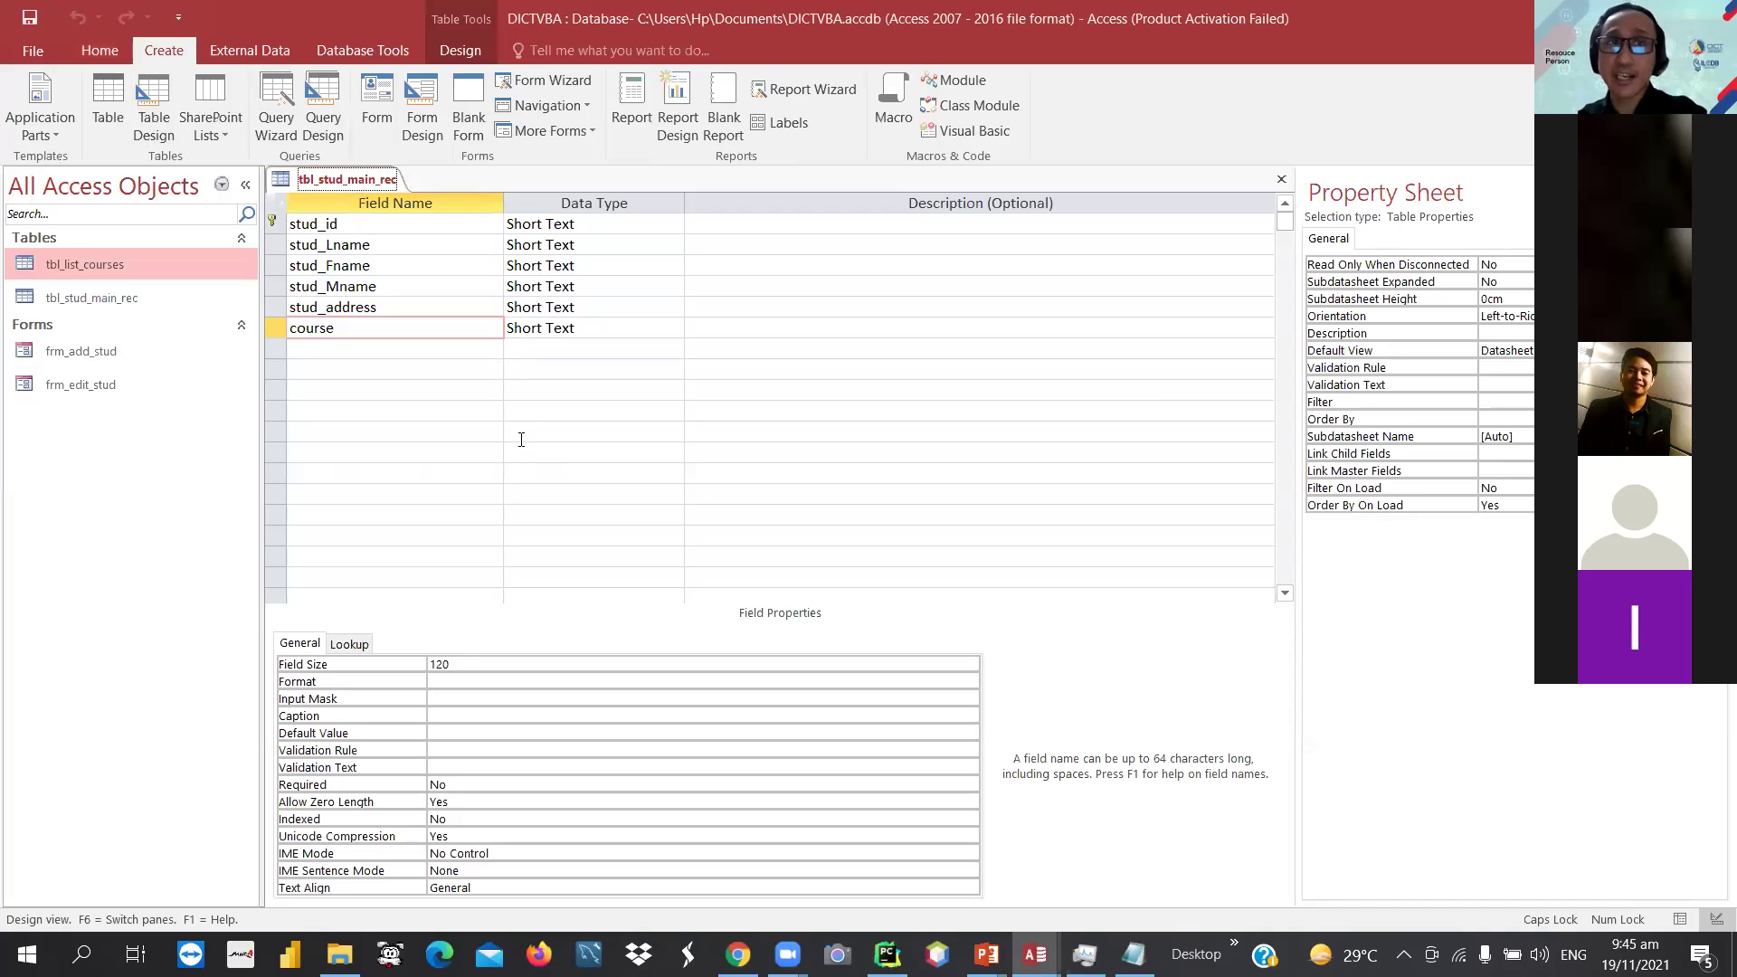
{"action": "left_click", "coordinate": [153, 113]}
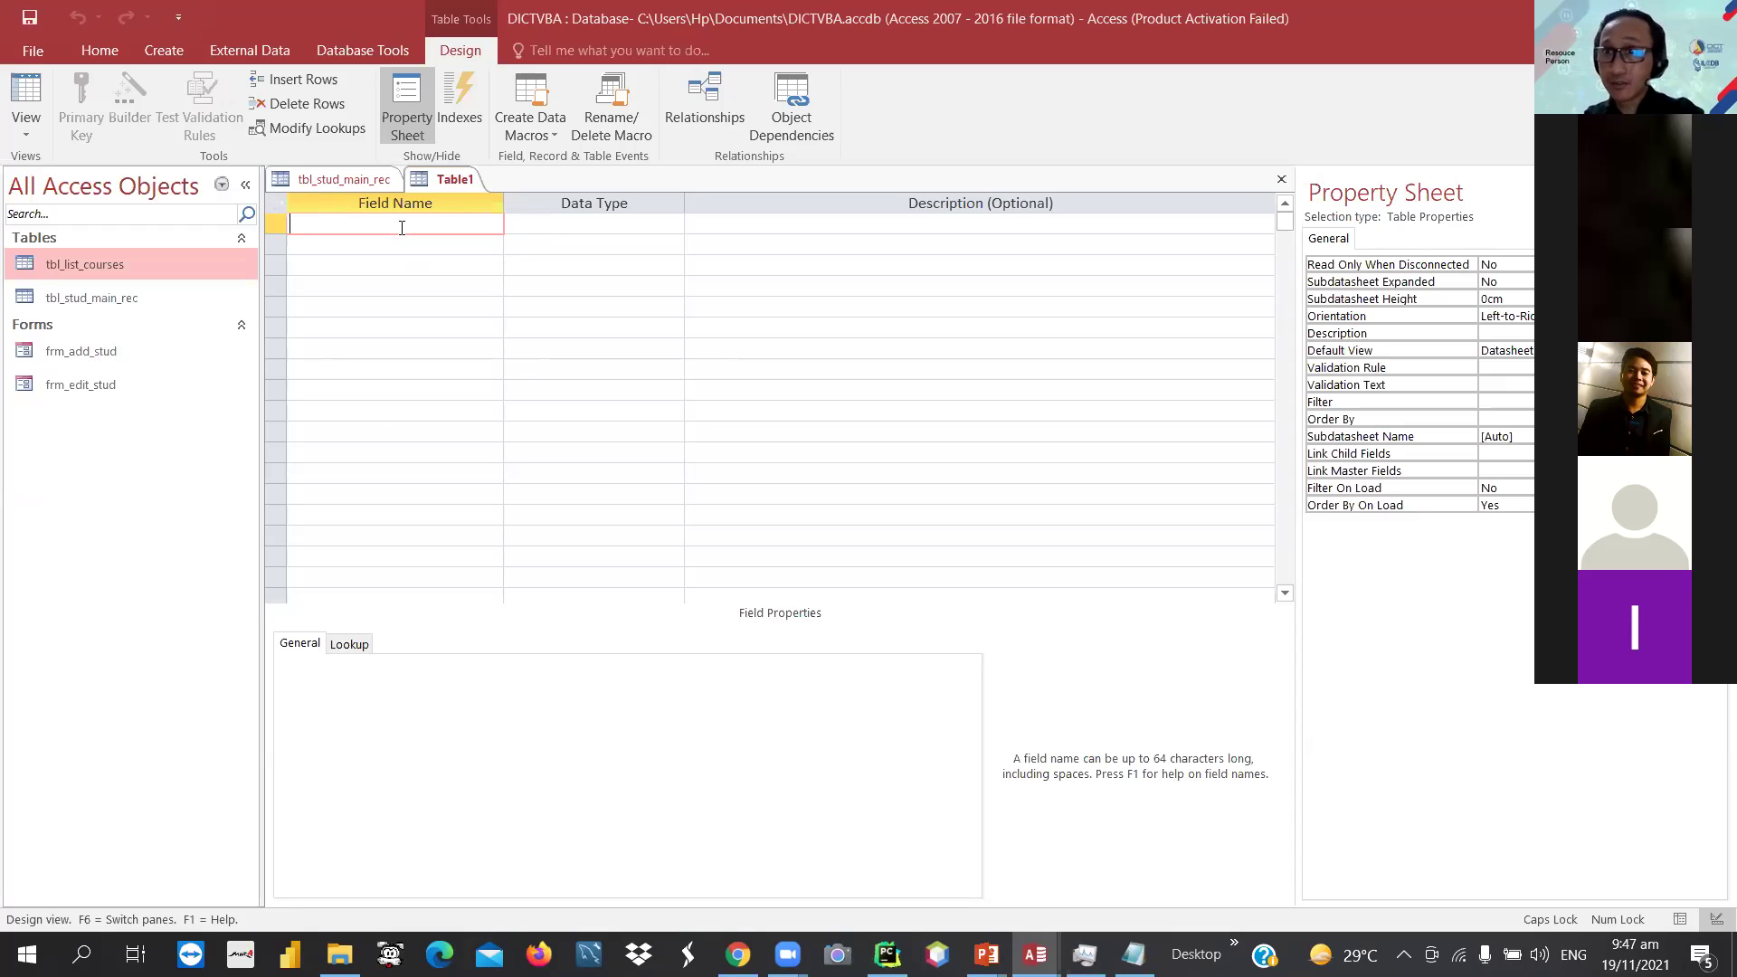
Add a subj_id field with the AutoNumber data type
{"action": "type", "text": "SUBJ"}
{"action": "key", "text": "BackSpace"}
{"action": "key", "text": "BackSpace"}
{"action": "key", "text": "BackSpace"}
{"action": "key", "text": "BackSpace"}
{"action": "key", "text": "Caps_Lock"}
{"action": "type", "text": "subj_"}
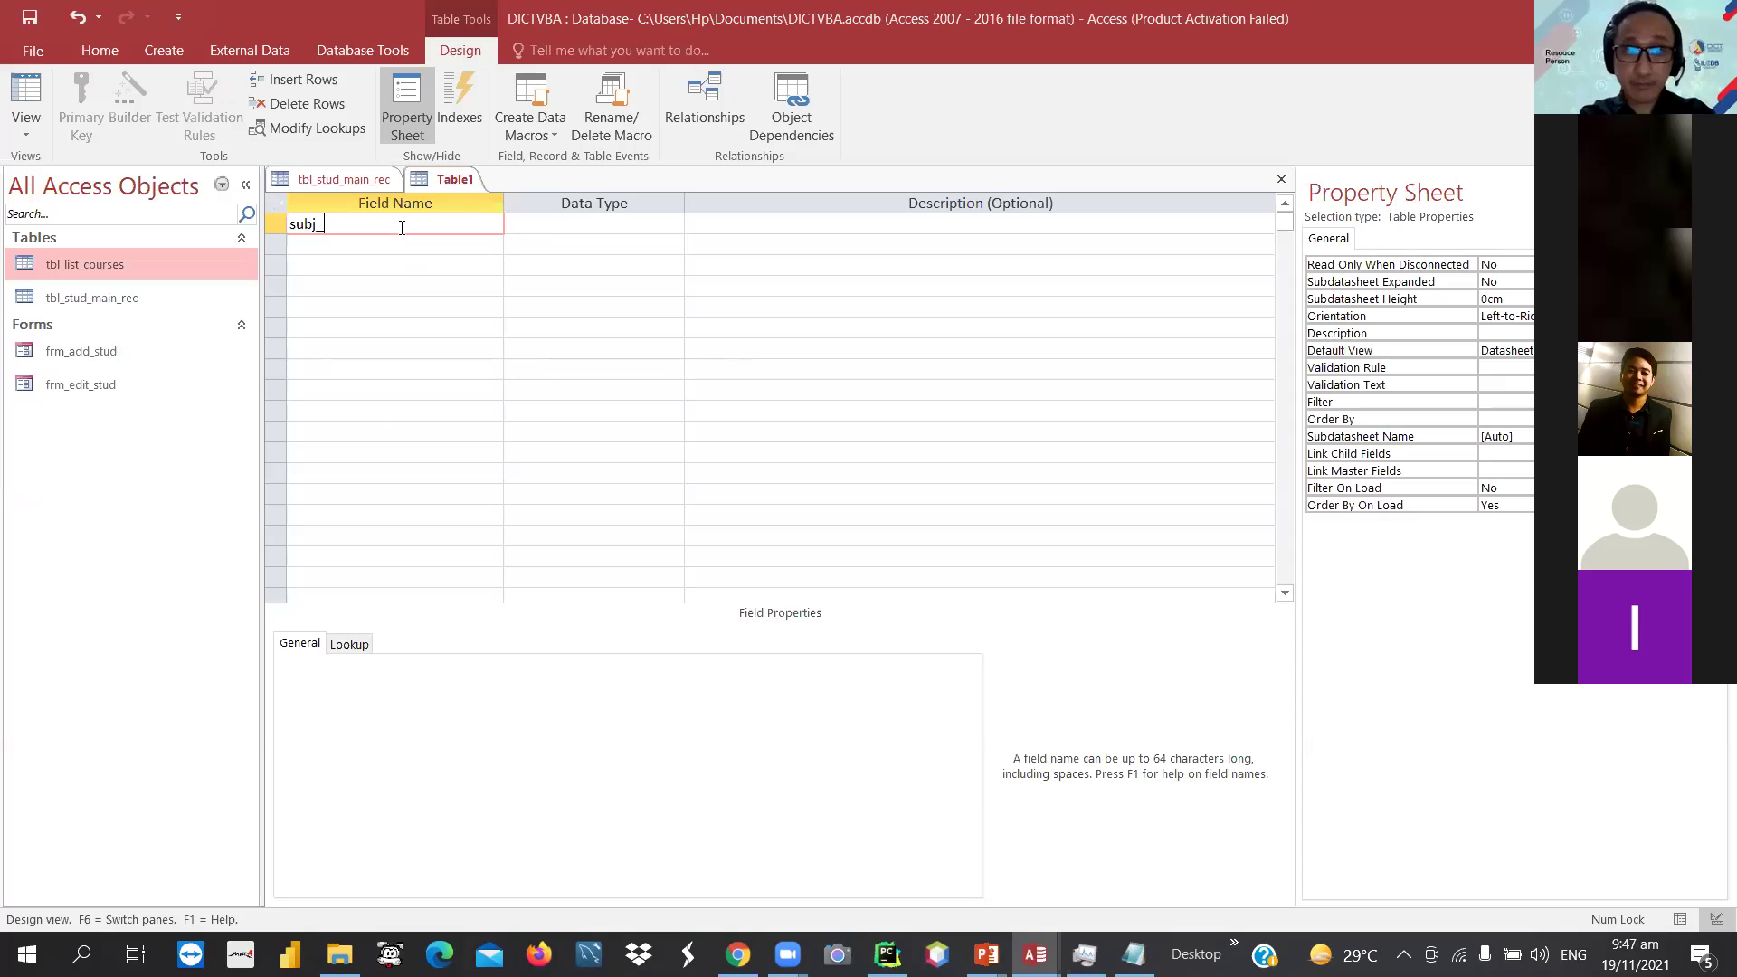
{"action": "type", "text": "id"}
{"action": "key", "text": "Tab"}
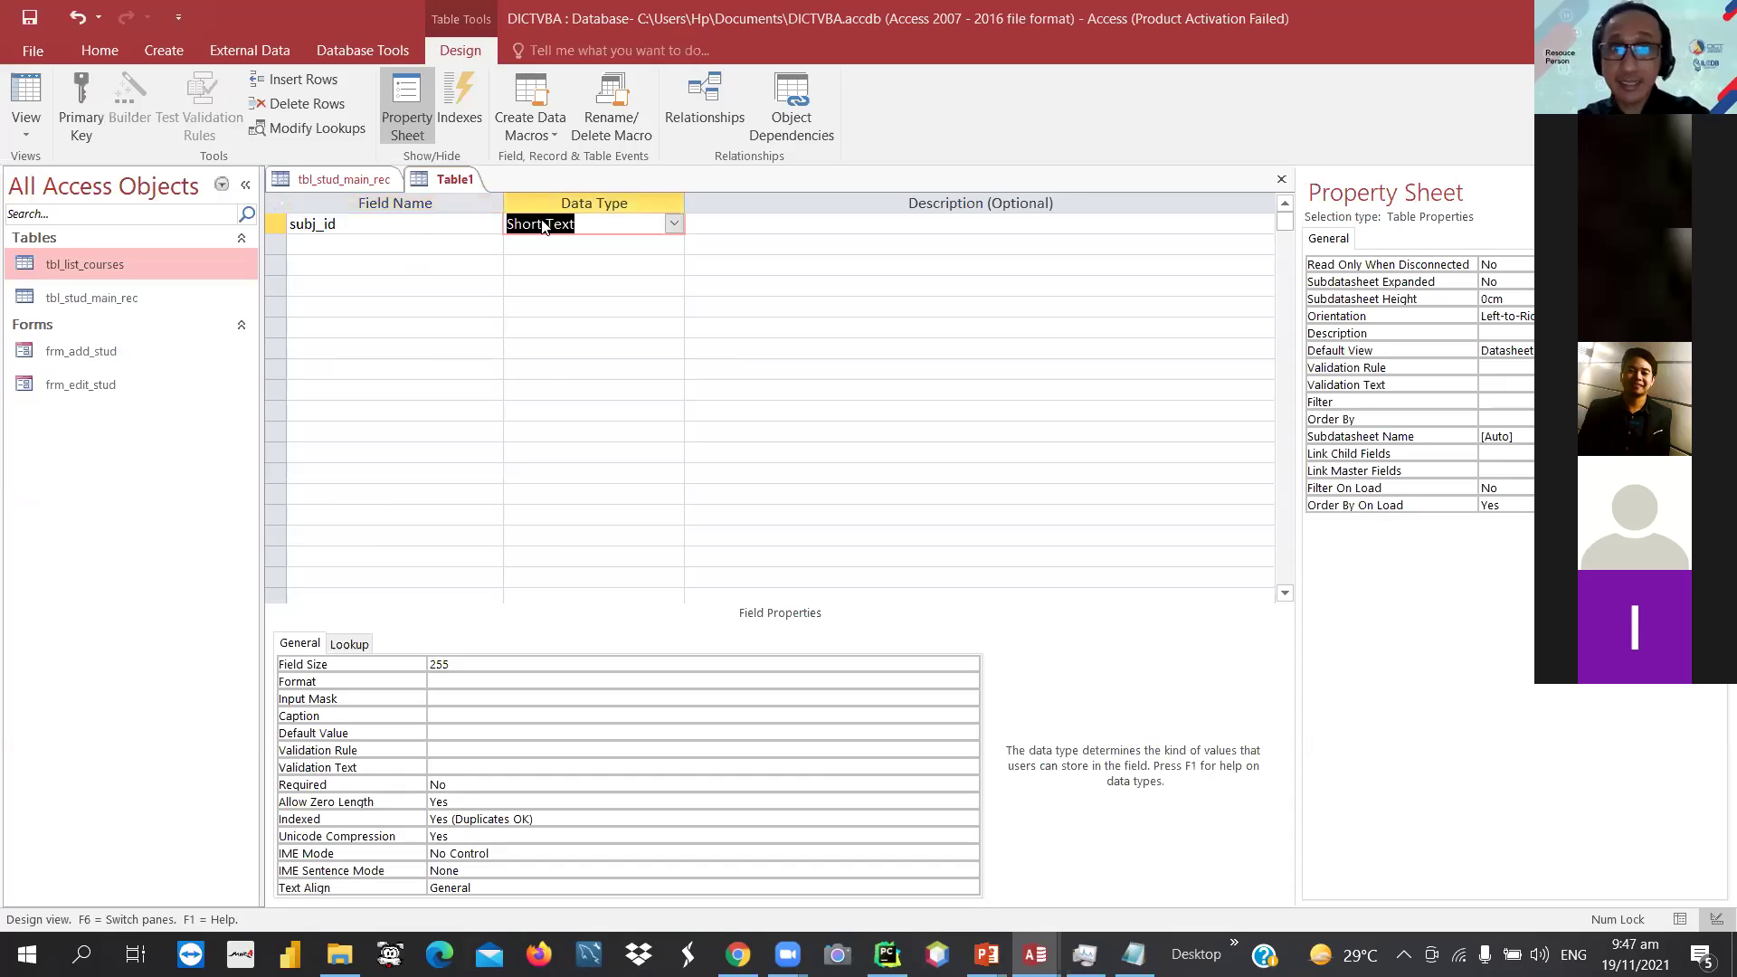
{"action": "left_click", "coordinate": [674, 224]}
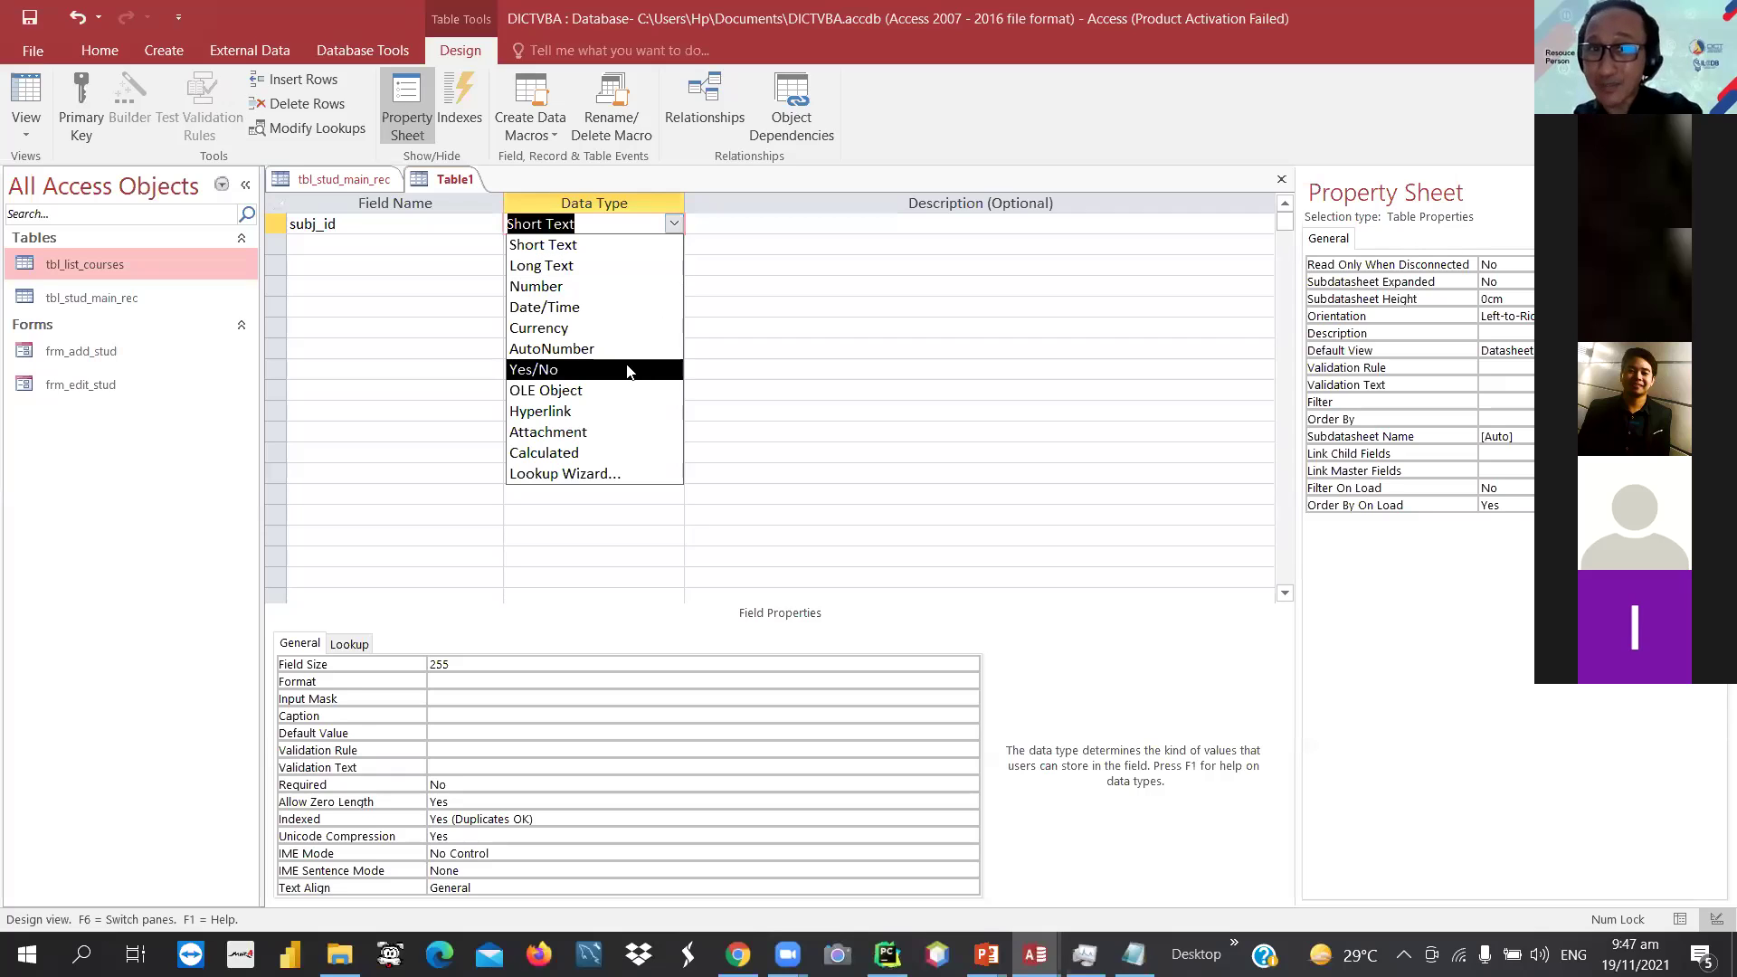
{"action": "left_click", "coordinate": [615, 358]}
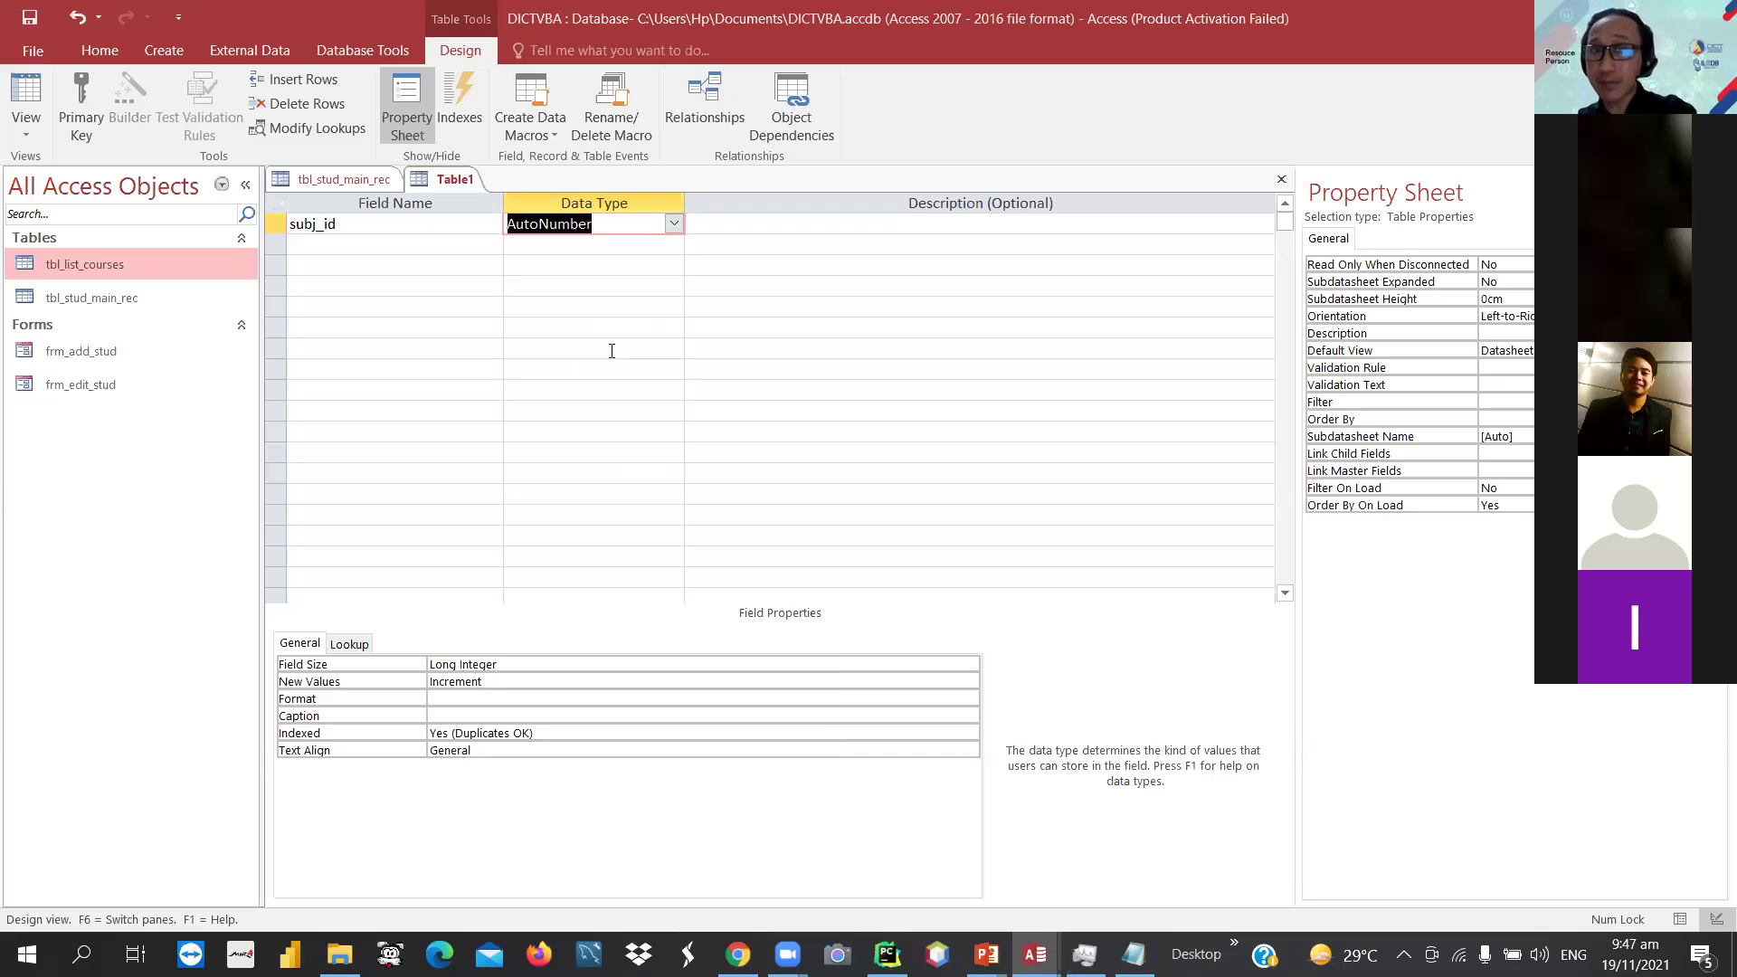
Add a subj_code Short Text field with Field Size 8
{"action": "left_click", "coordinate": [364, 249]}
{"action": "type", "text": "s"}
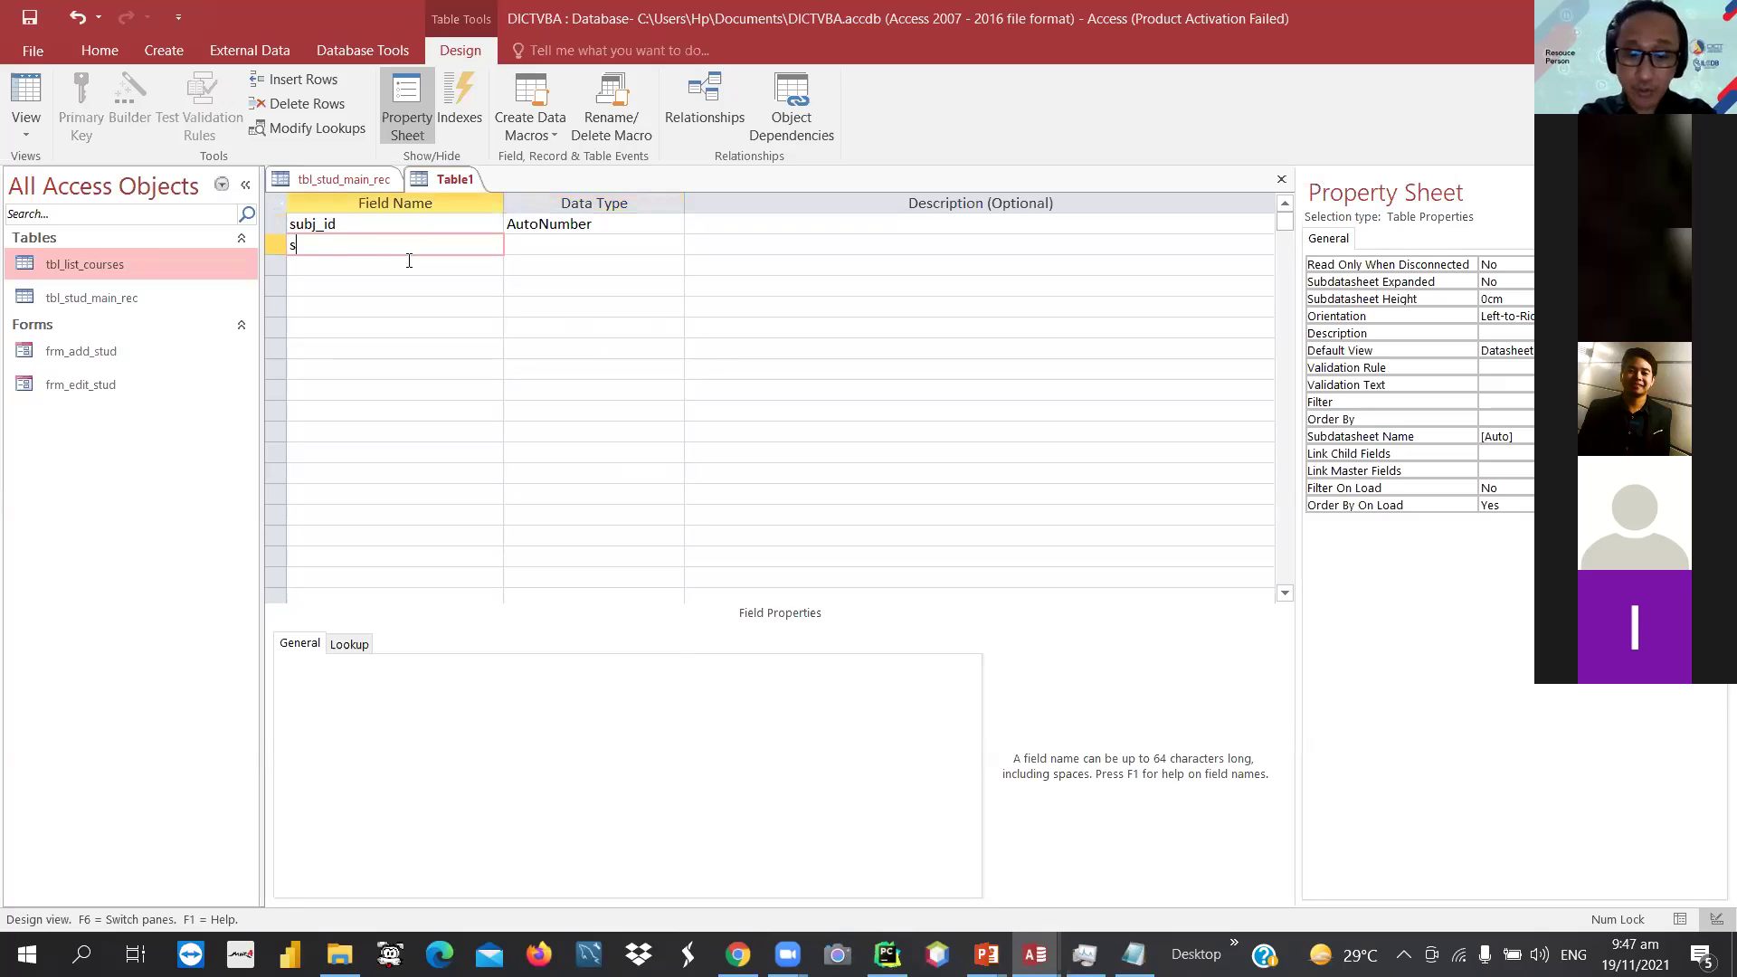
{"action": "type", "text": "ubj_code"}
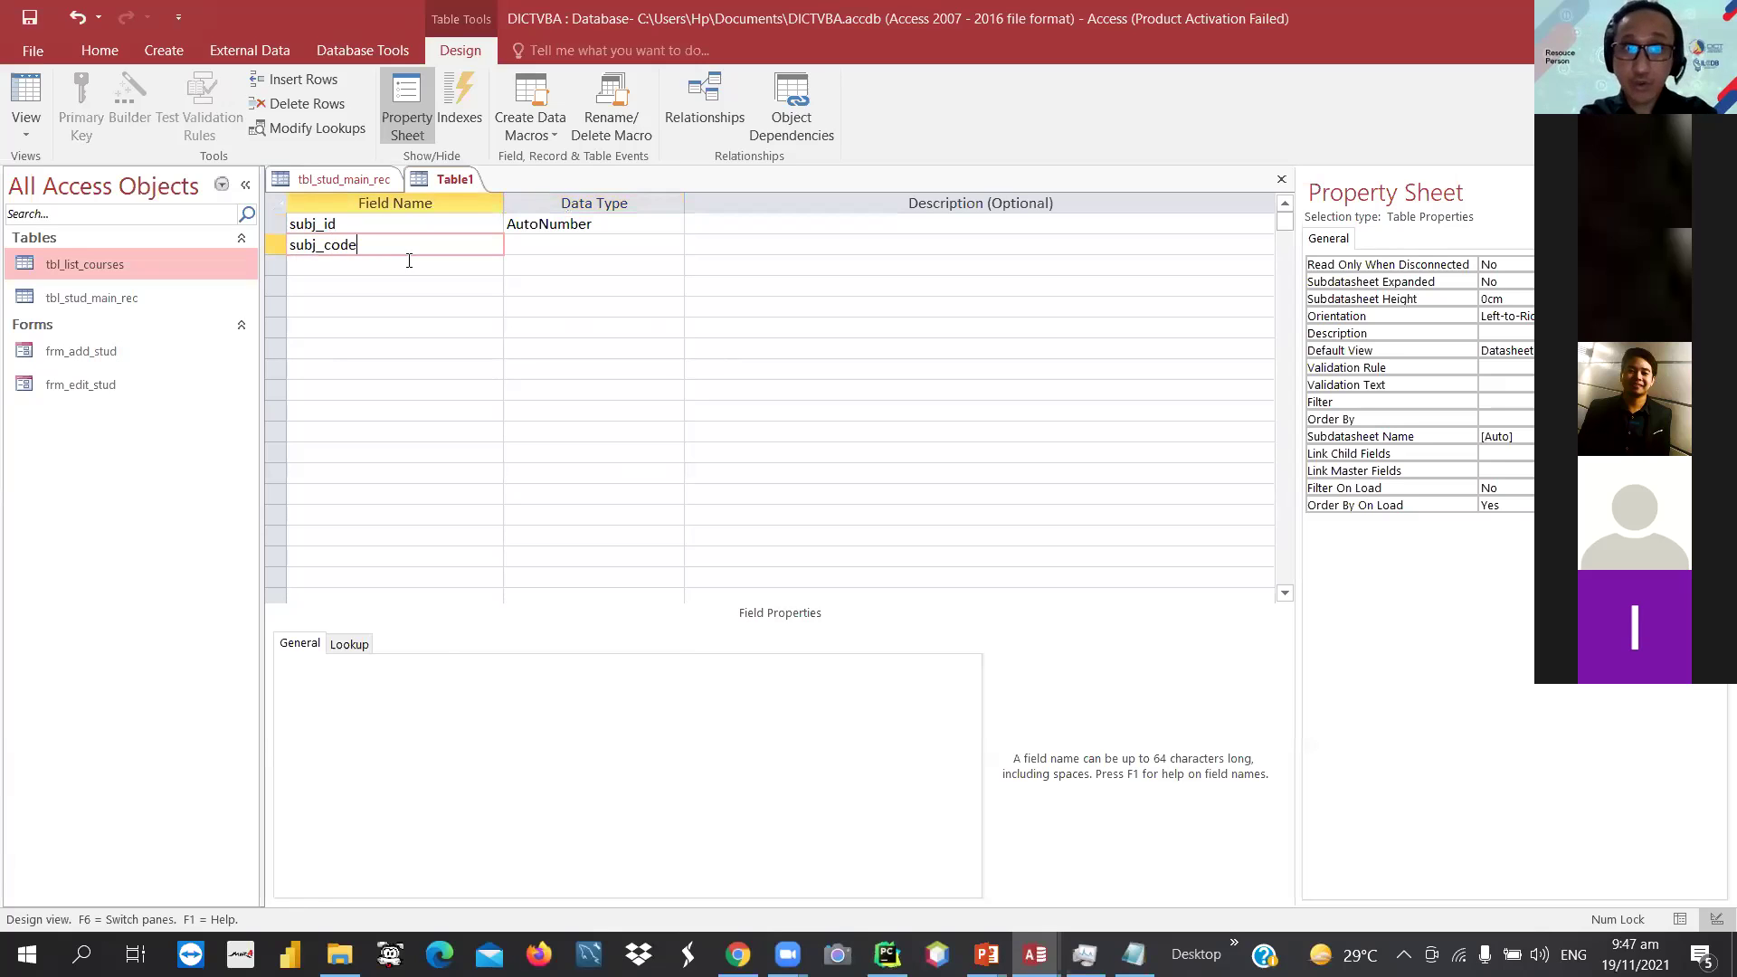
{"action": "key", "text": "Tab"}
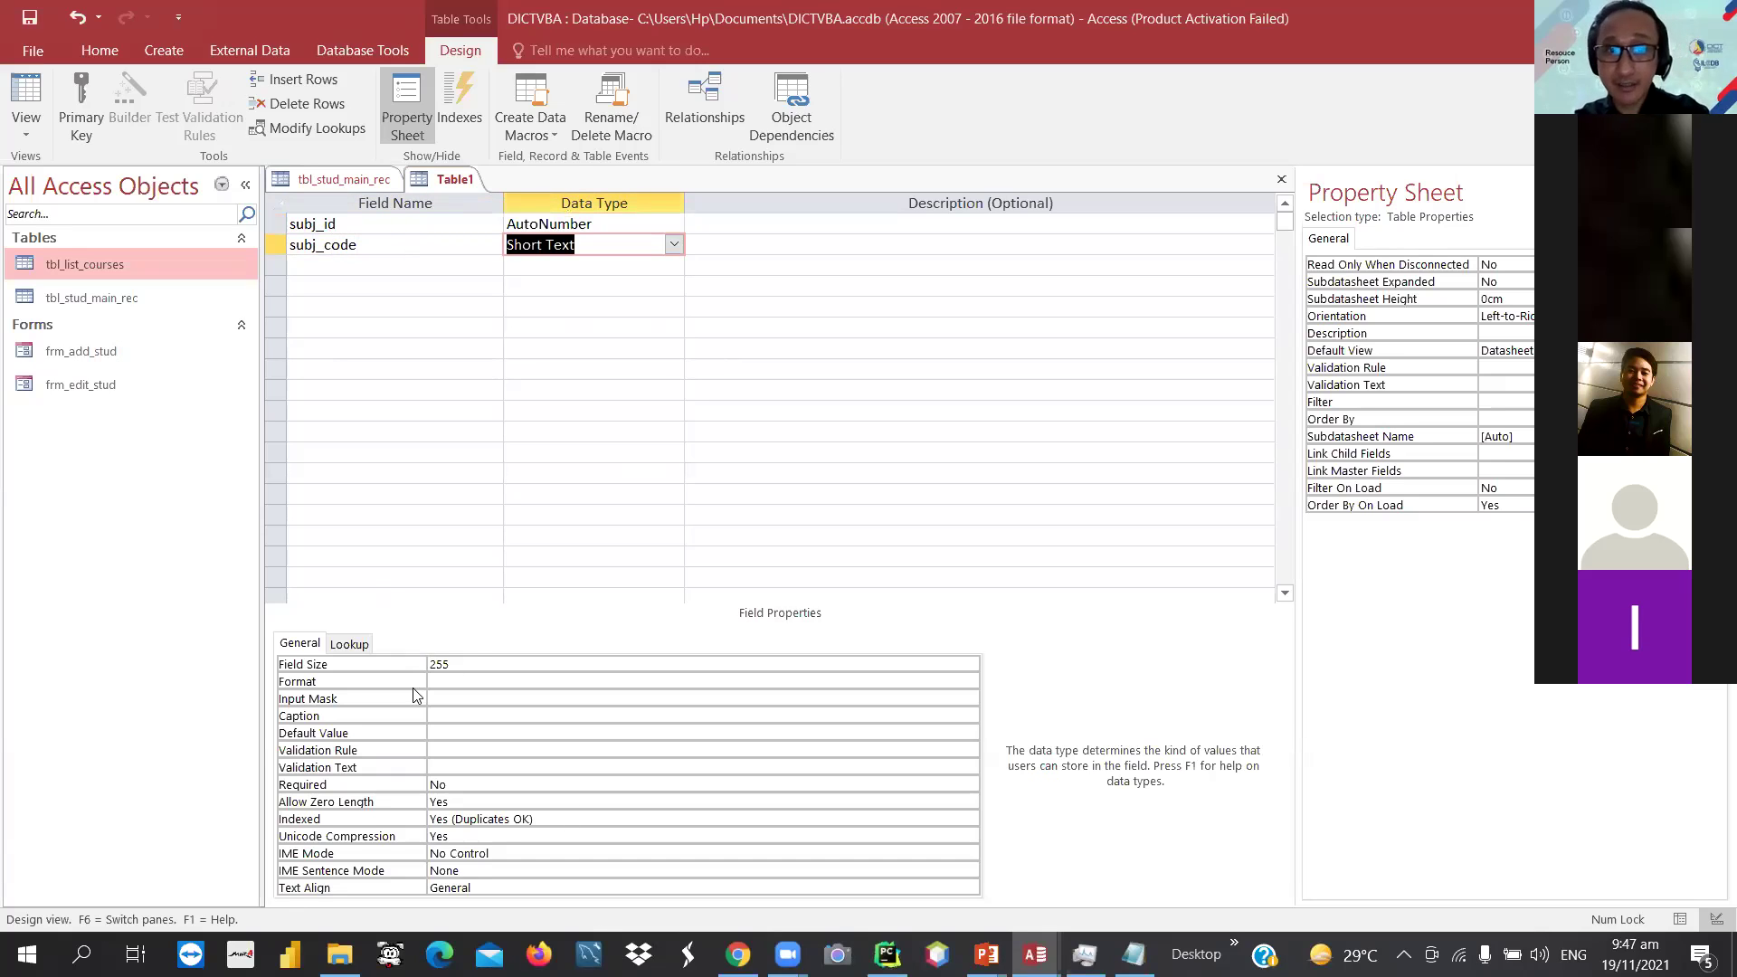
{"action": "left_click", "coordinate": [461, 664]}
{"action": "key", "text": "BackSpace"}
{"action": "key", "text": "BackSpace"}
{"action": "type", "text": "10"}
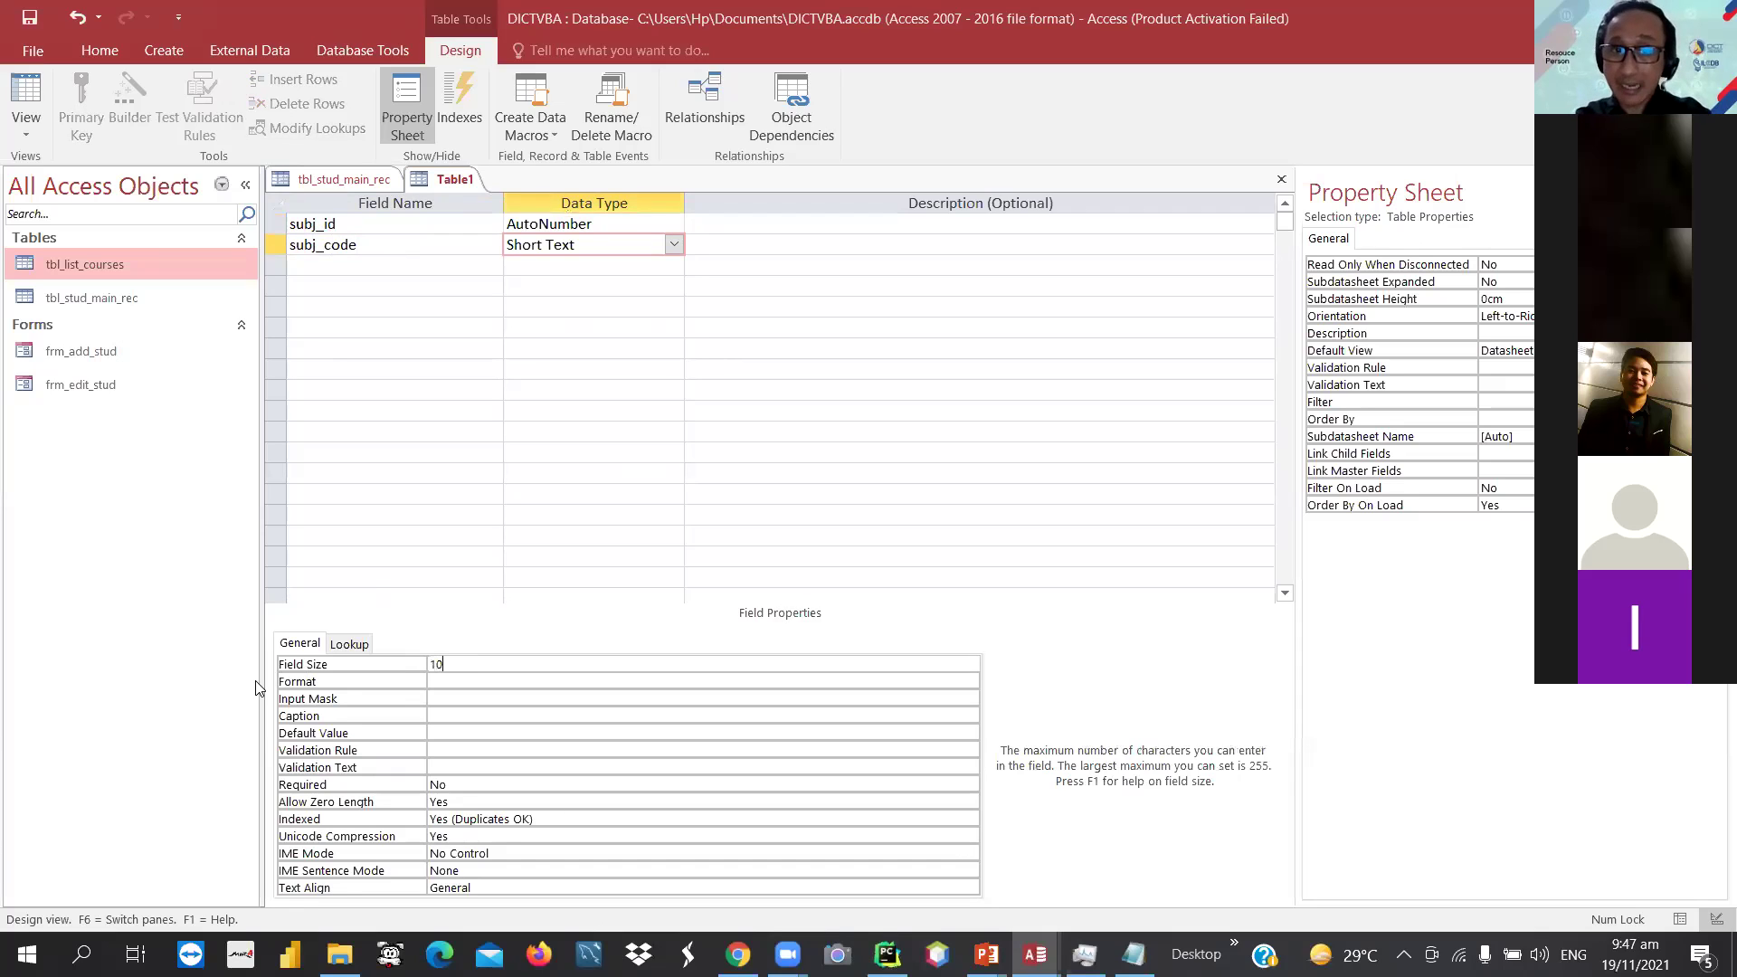
{"action": "key", "text": "BackSpace"}
{"action": "key", "text": "BackSpace"}
{"action": "type", "text": "8"}
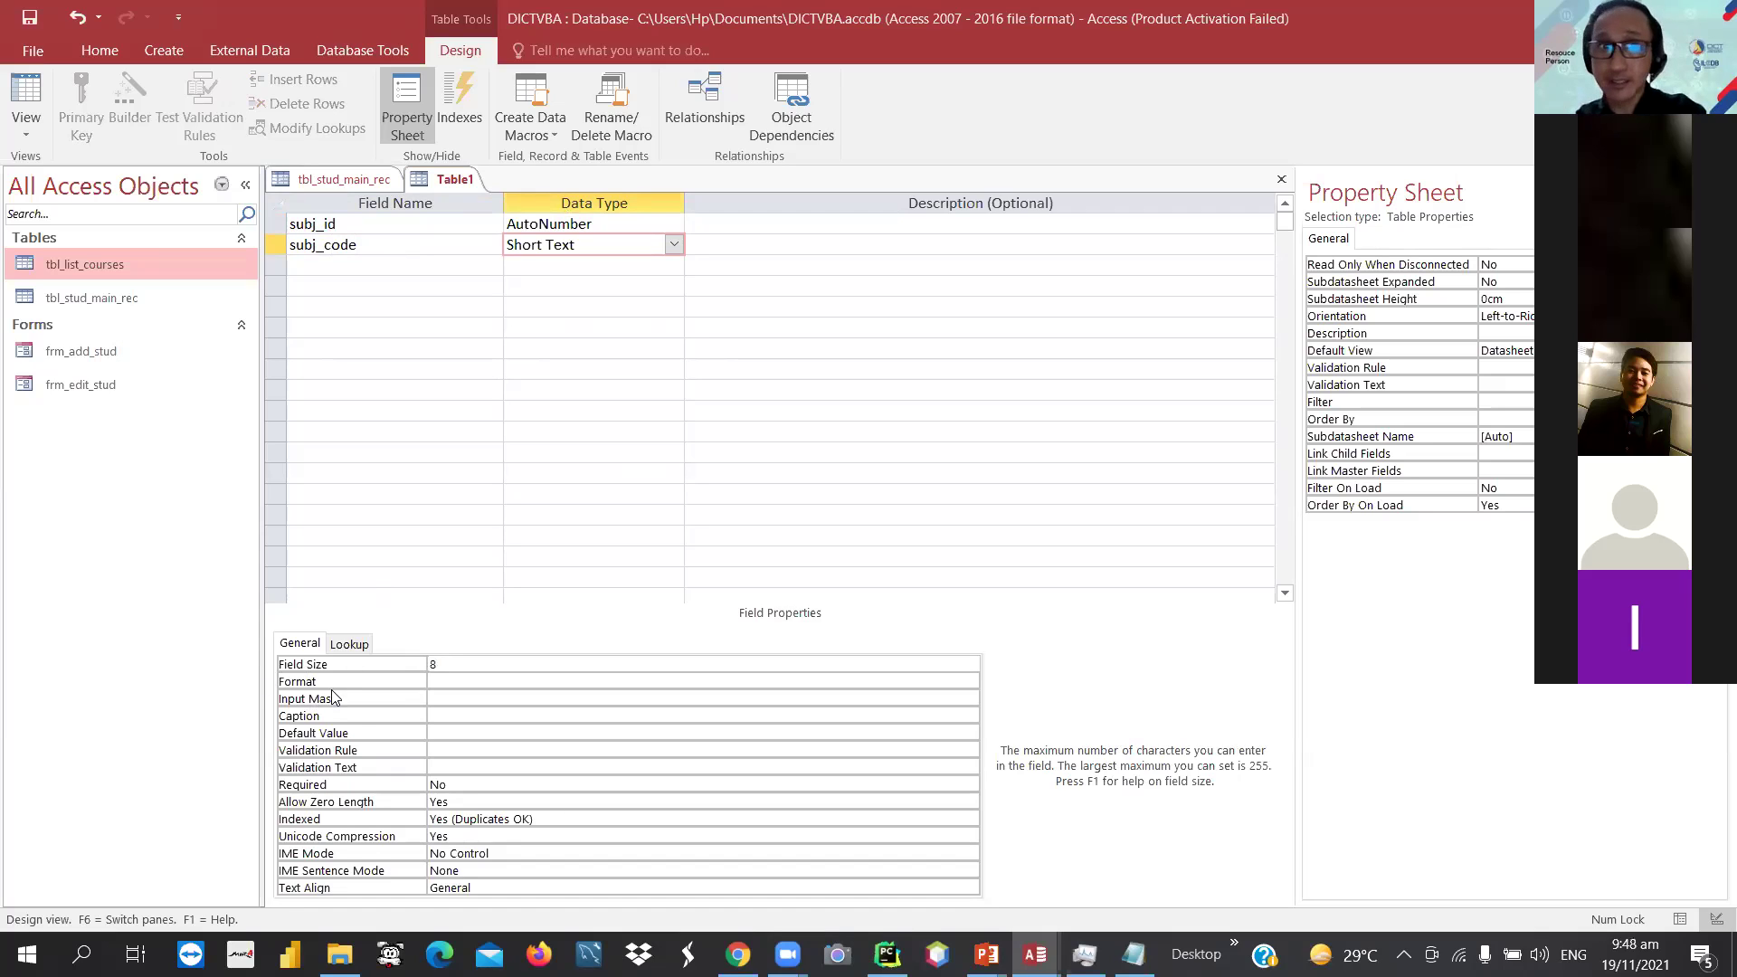
Add a subj_desc Short Text field with Field Size 200
{"action": "left_click", "coordinate": [362, 268]}
{"action": "type", "text": "s"}
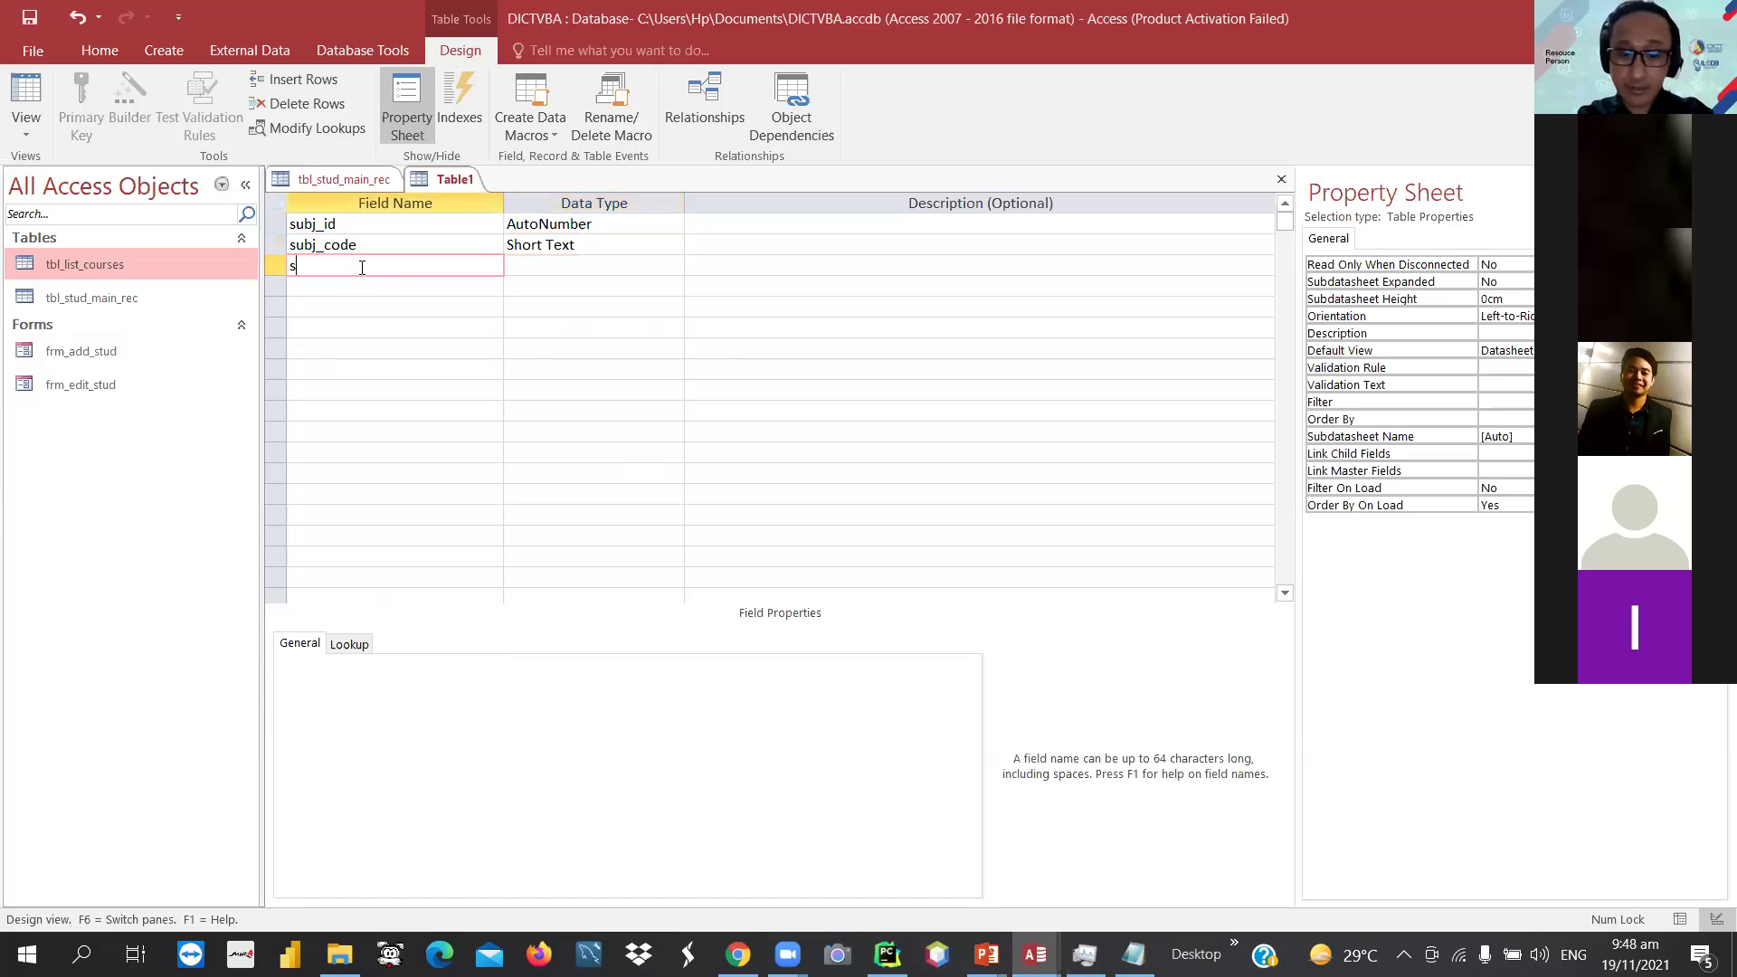
{"action": "type", "text": "ubj_Desc"}
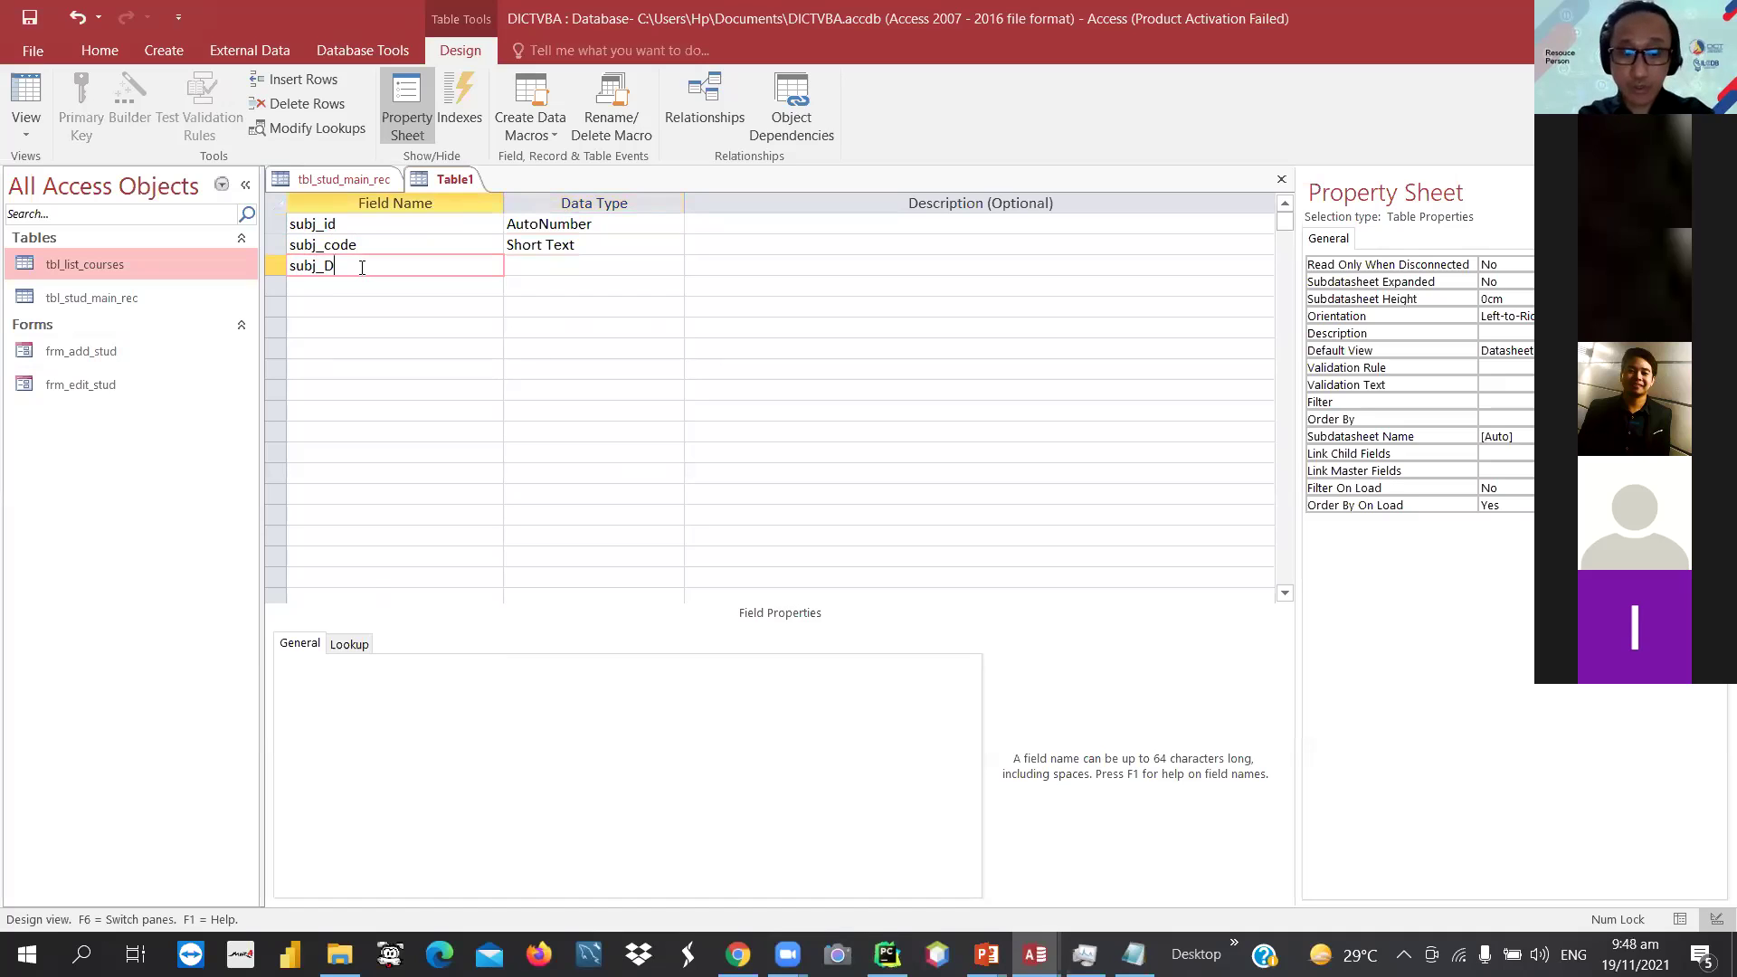
{"action": "key", "text": "BackSpace"}
{"action": "key", "text": "BackSpace"}
{"action": "key", "text": "BackSpace"}
{"action": "key", "text": "BackSpace"}
{"action": "type", "text": "desc"}
{"action": "key", "text": "Tab"}
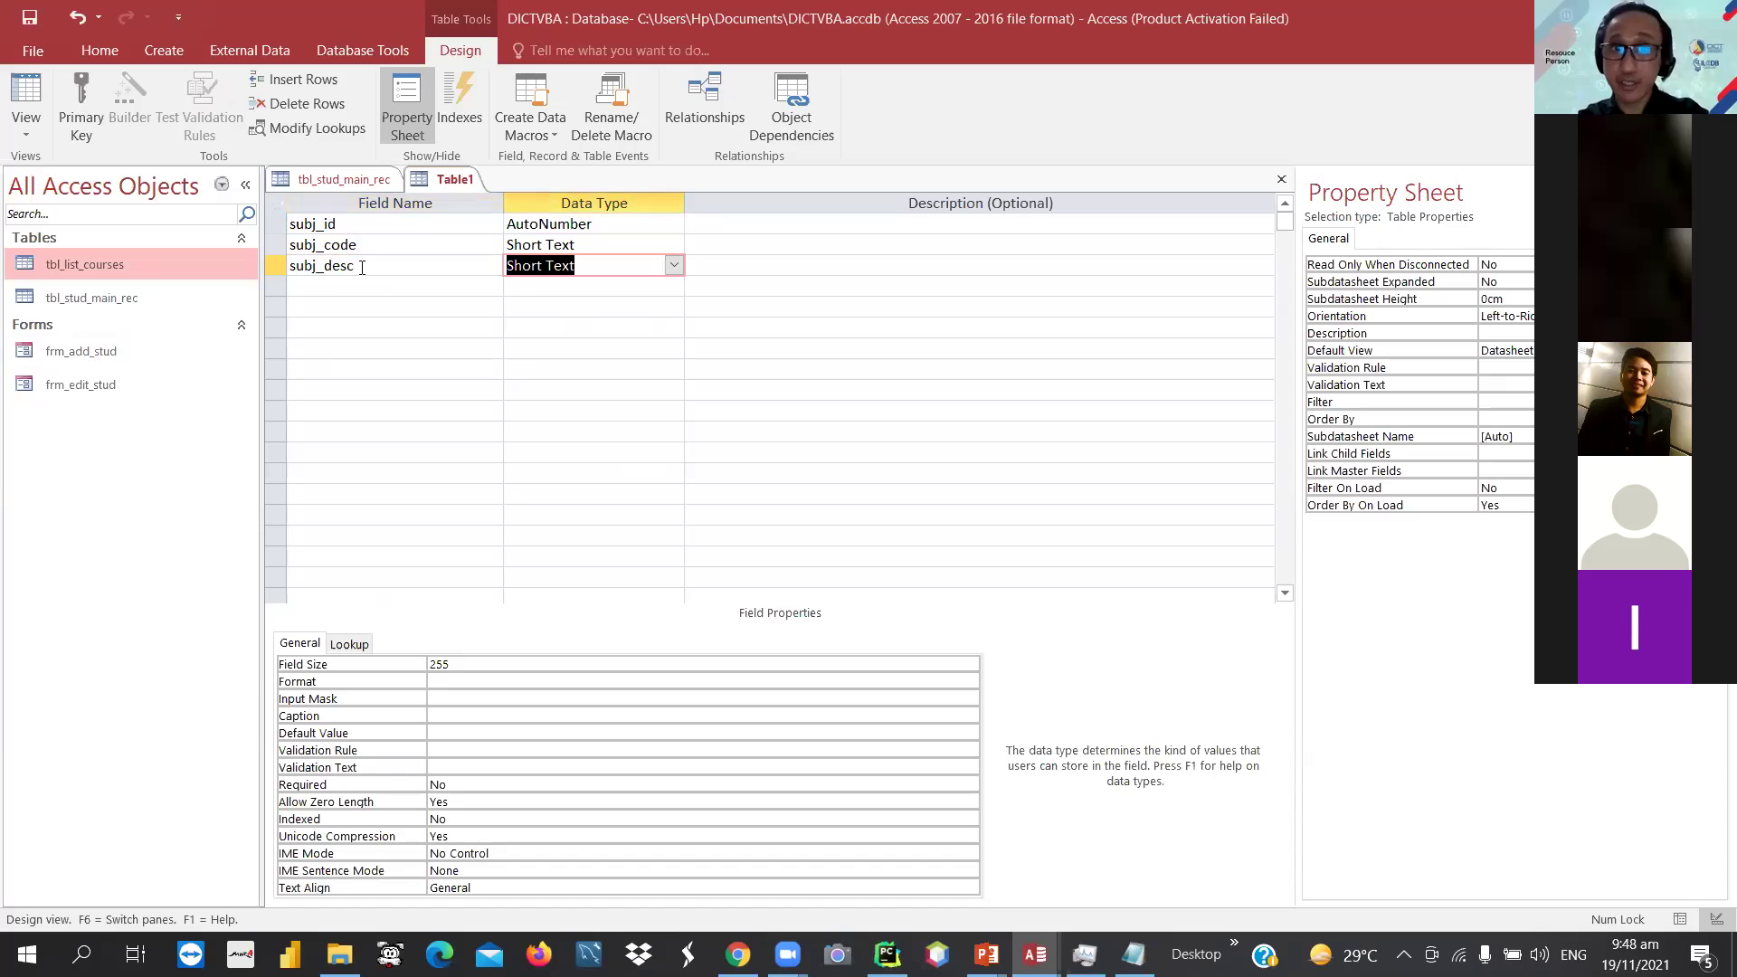
{"action": "left_click", "coordinate": [459, 668]}
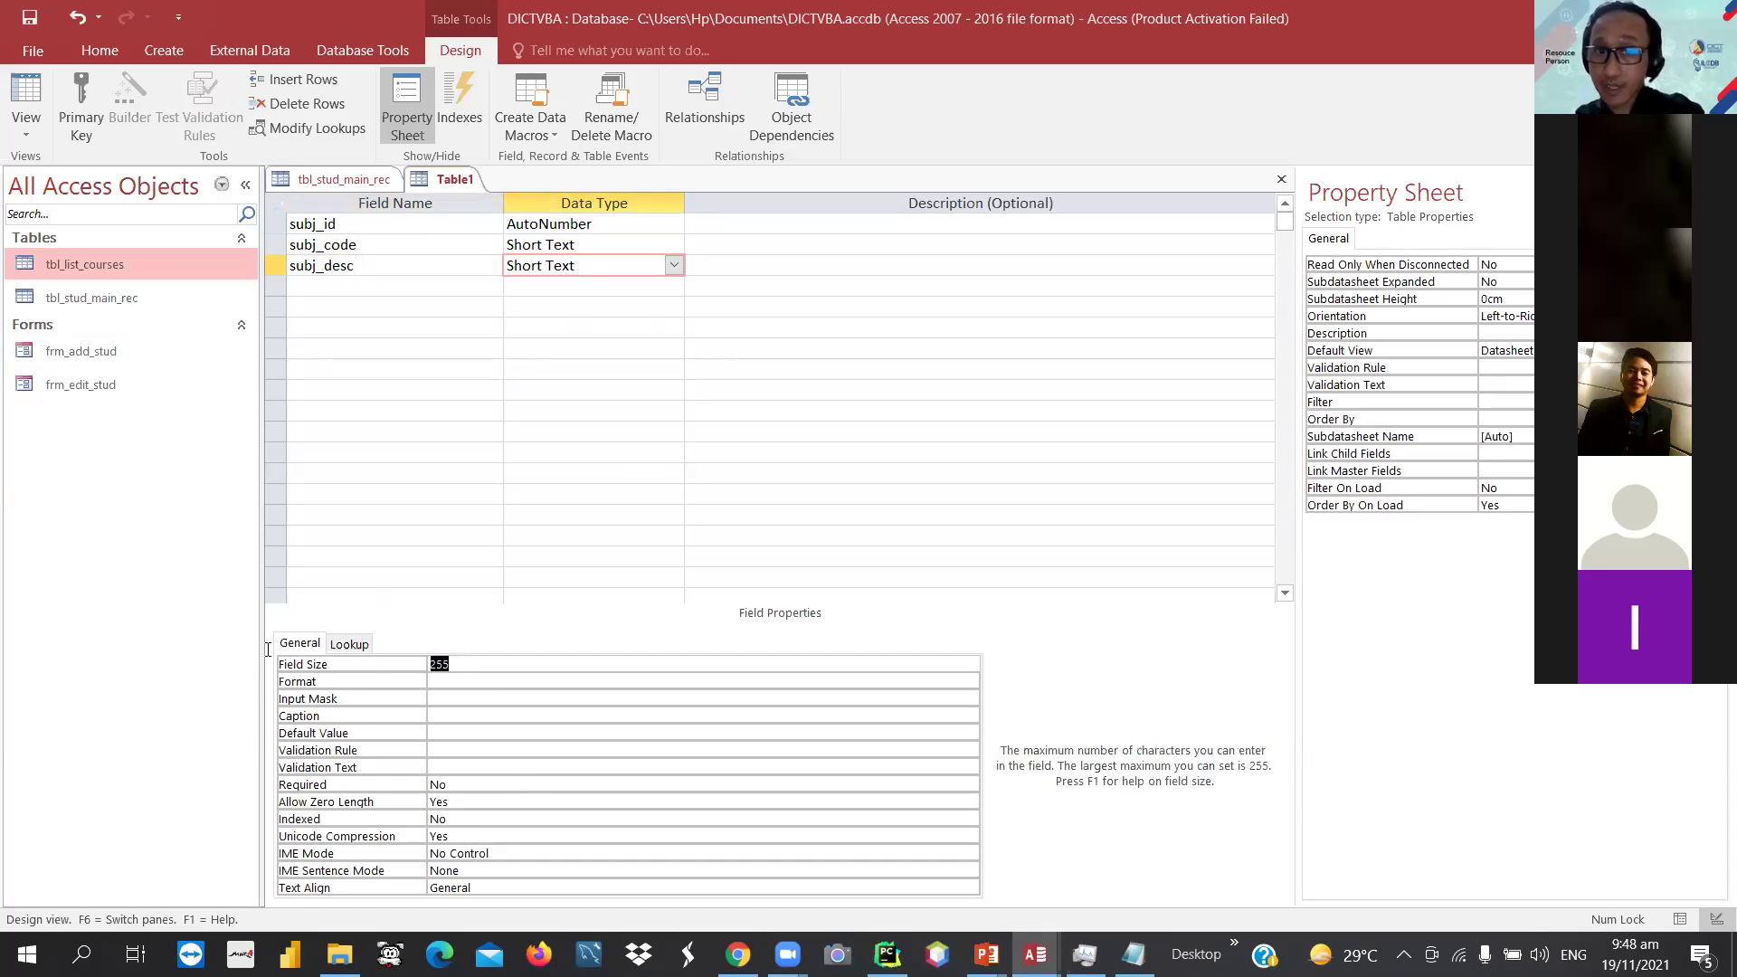
{"action": "type", "text": "200"}
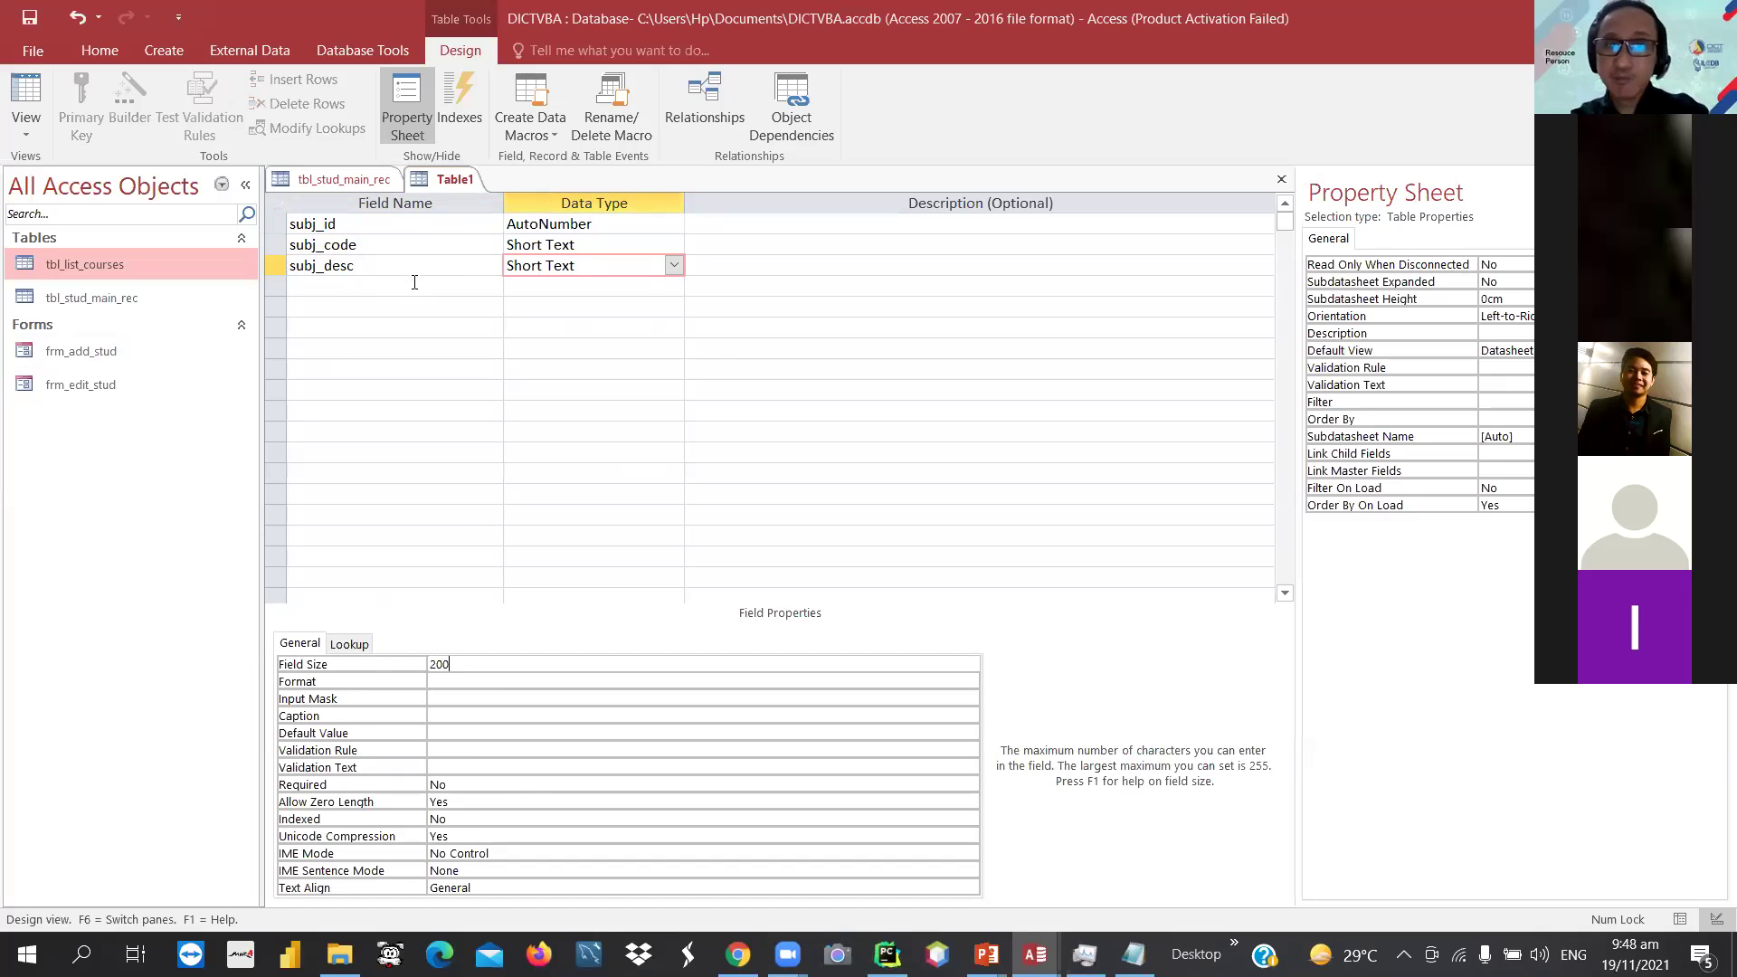
Add a unit_lec Number field with Field Size Byte
{"action": "left_click", "coordinate": [414, 284]}
{"action": "type", "text": "u"}
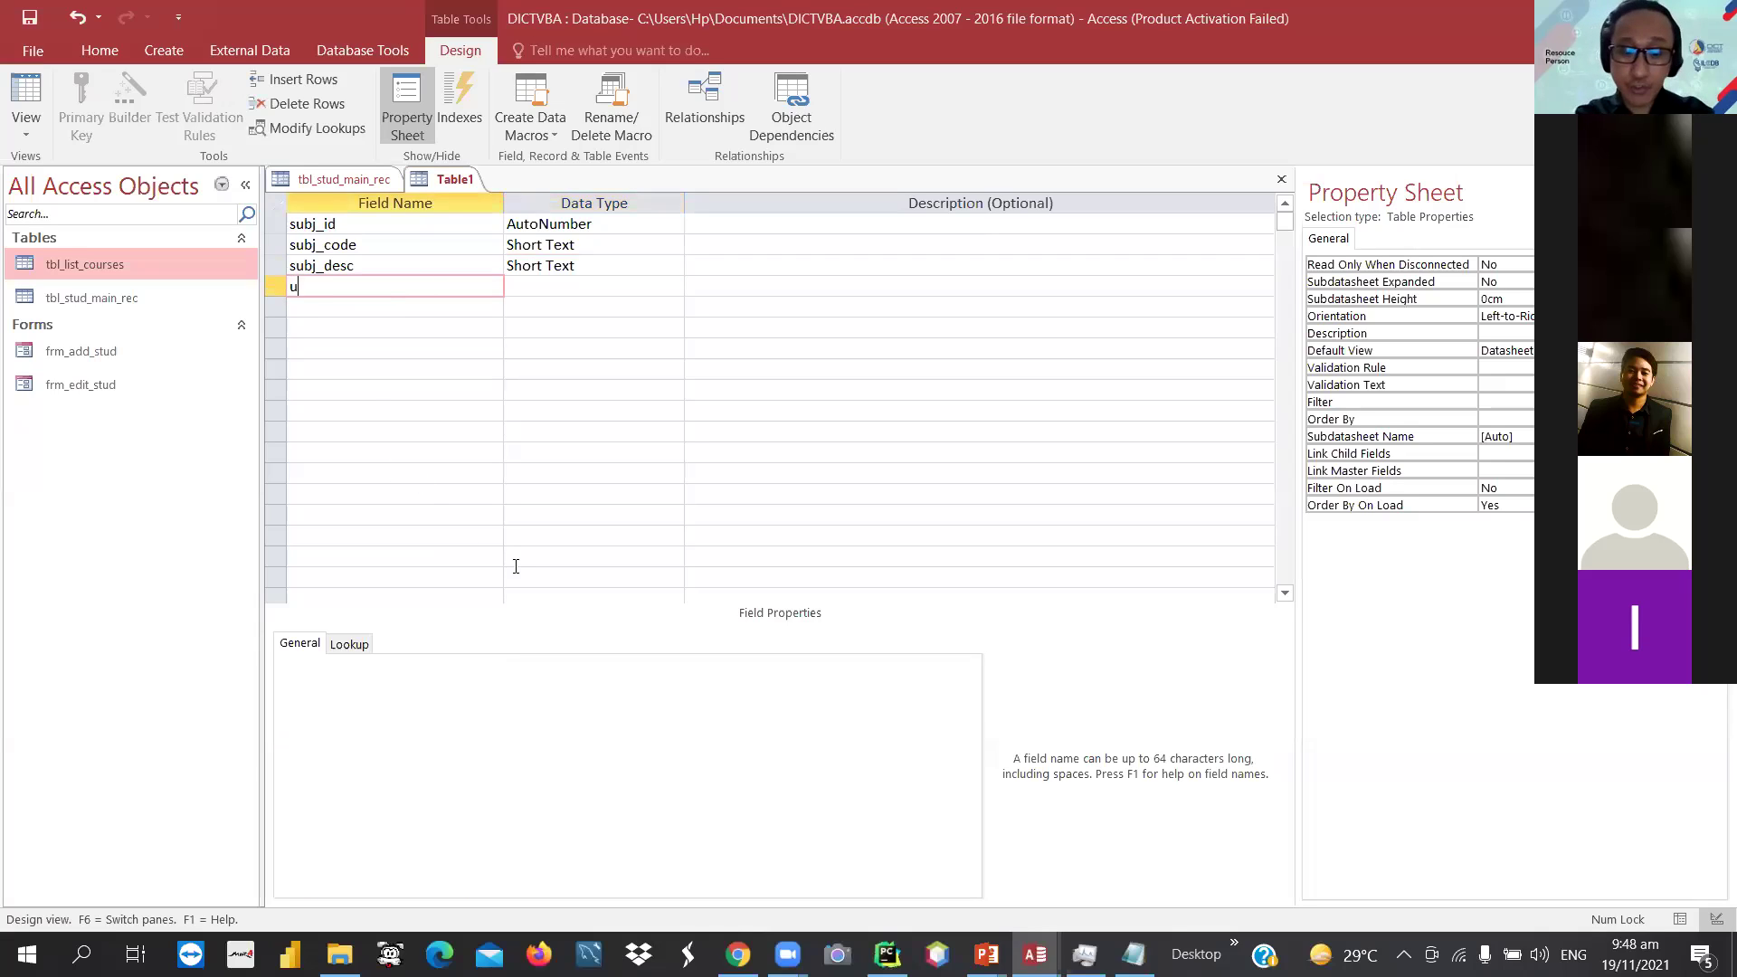
{"action": "type", "text": "nit_lec"}
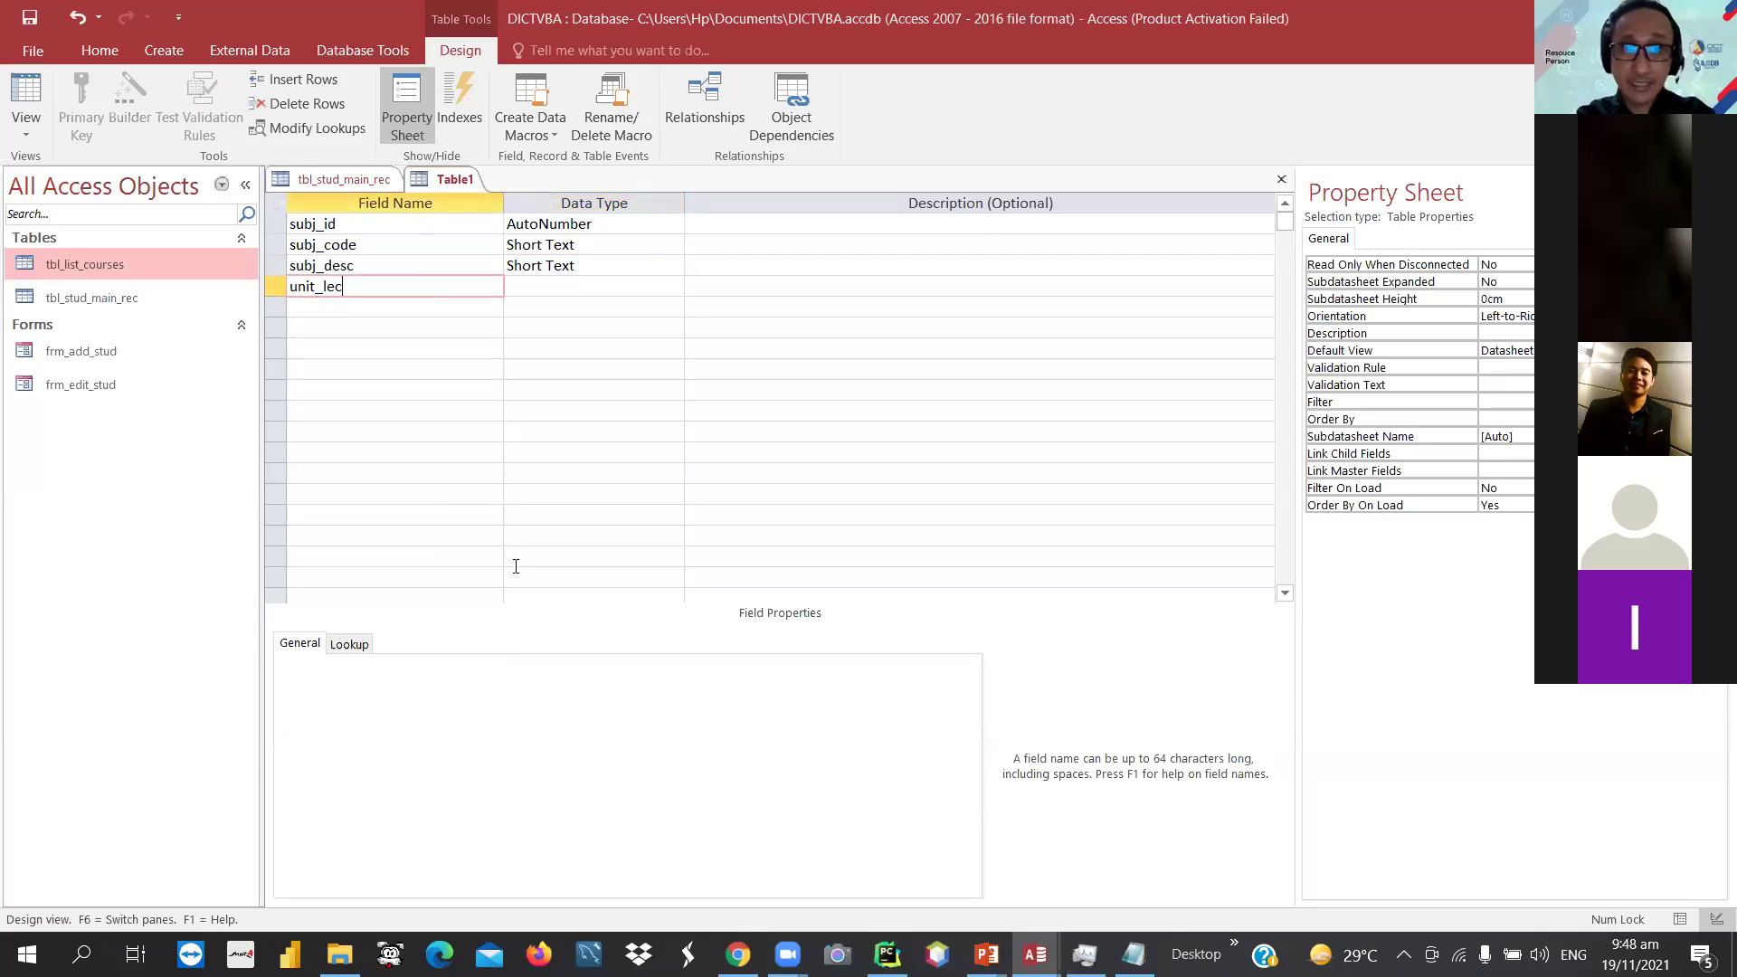
{"action": "key", "text": "Tab"}
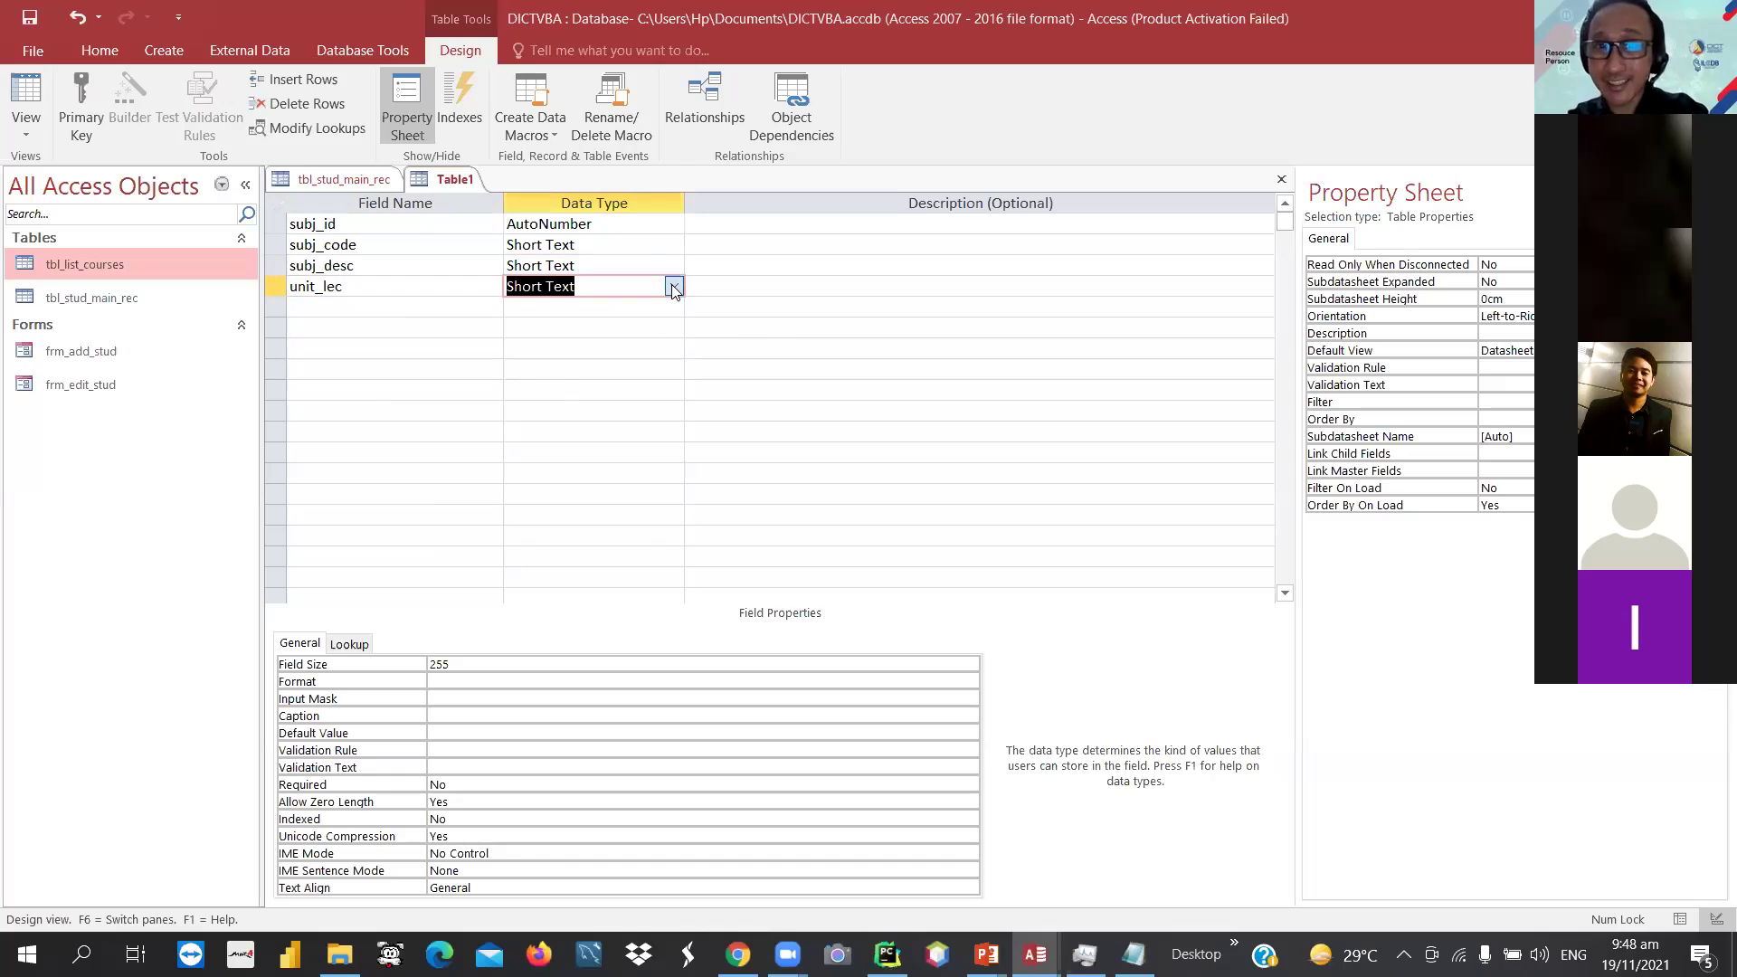
{"action": "left_click", "coordinate": [673, 286]}
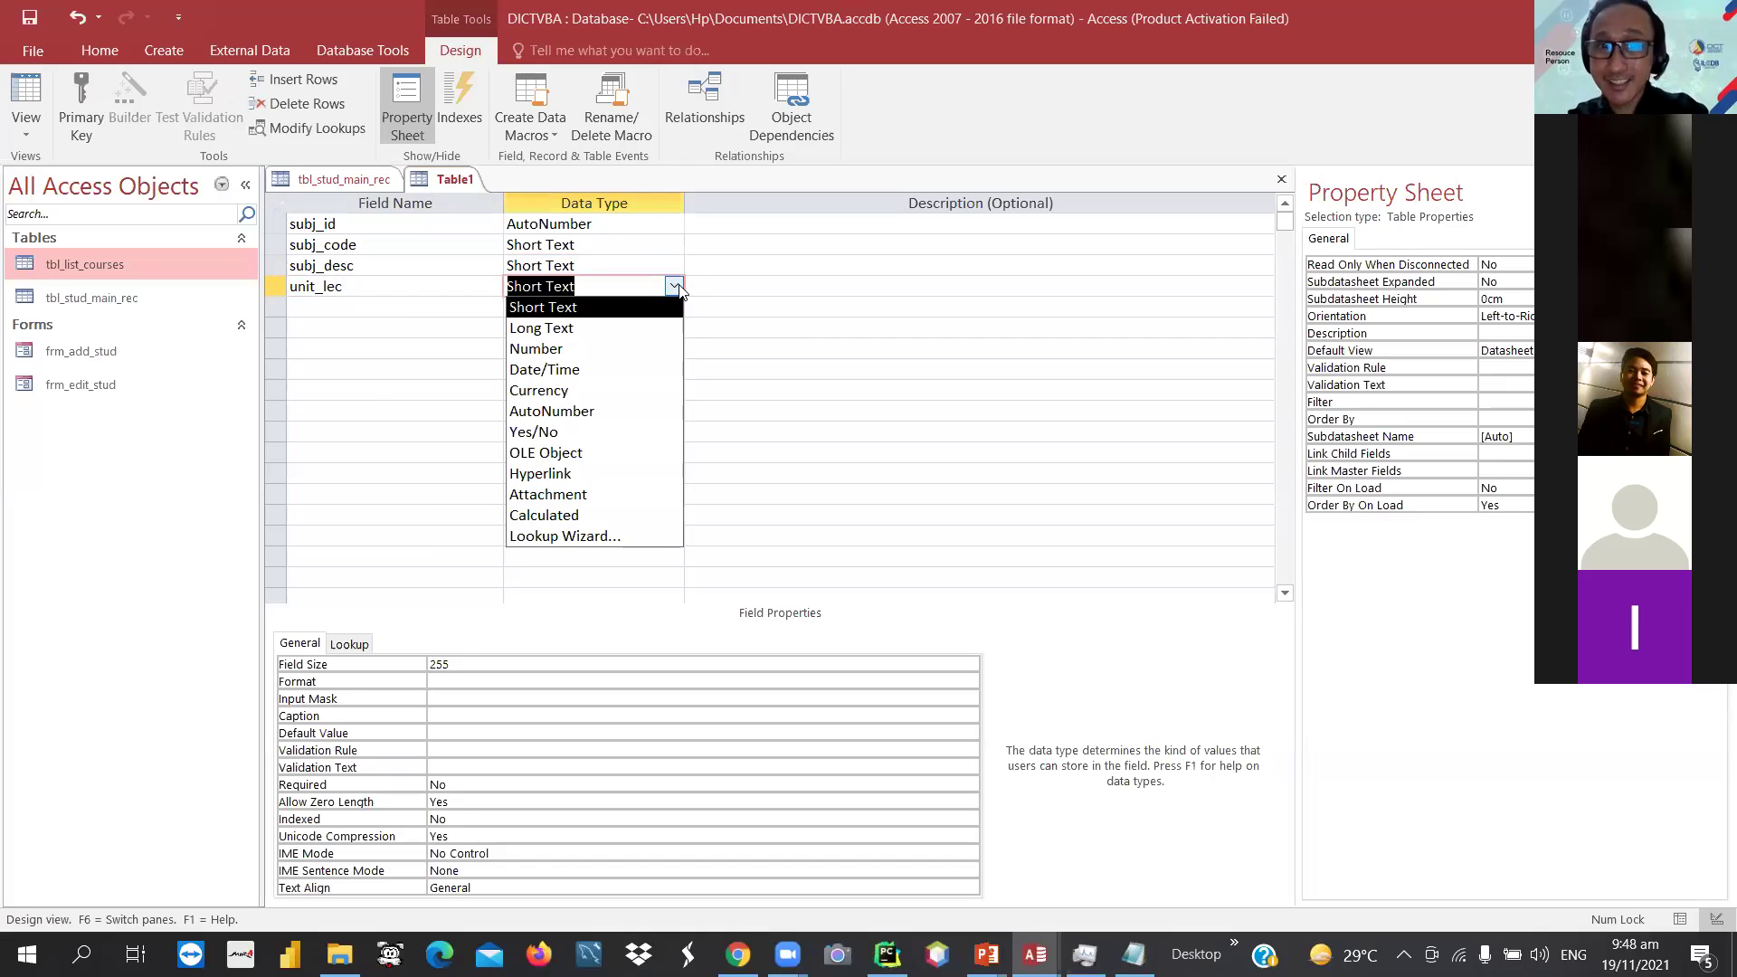
{"action": "left_click", "coordinate": [618, 350]}
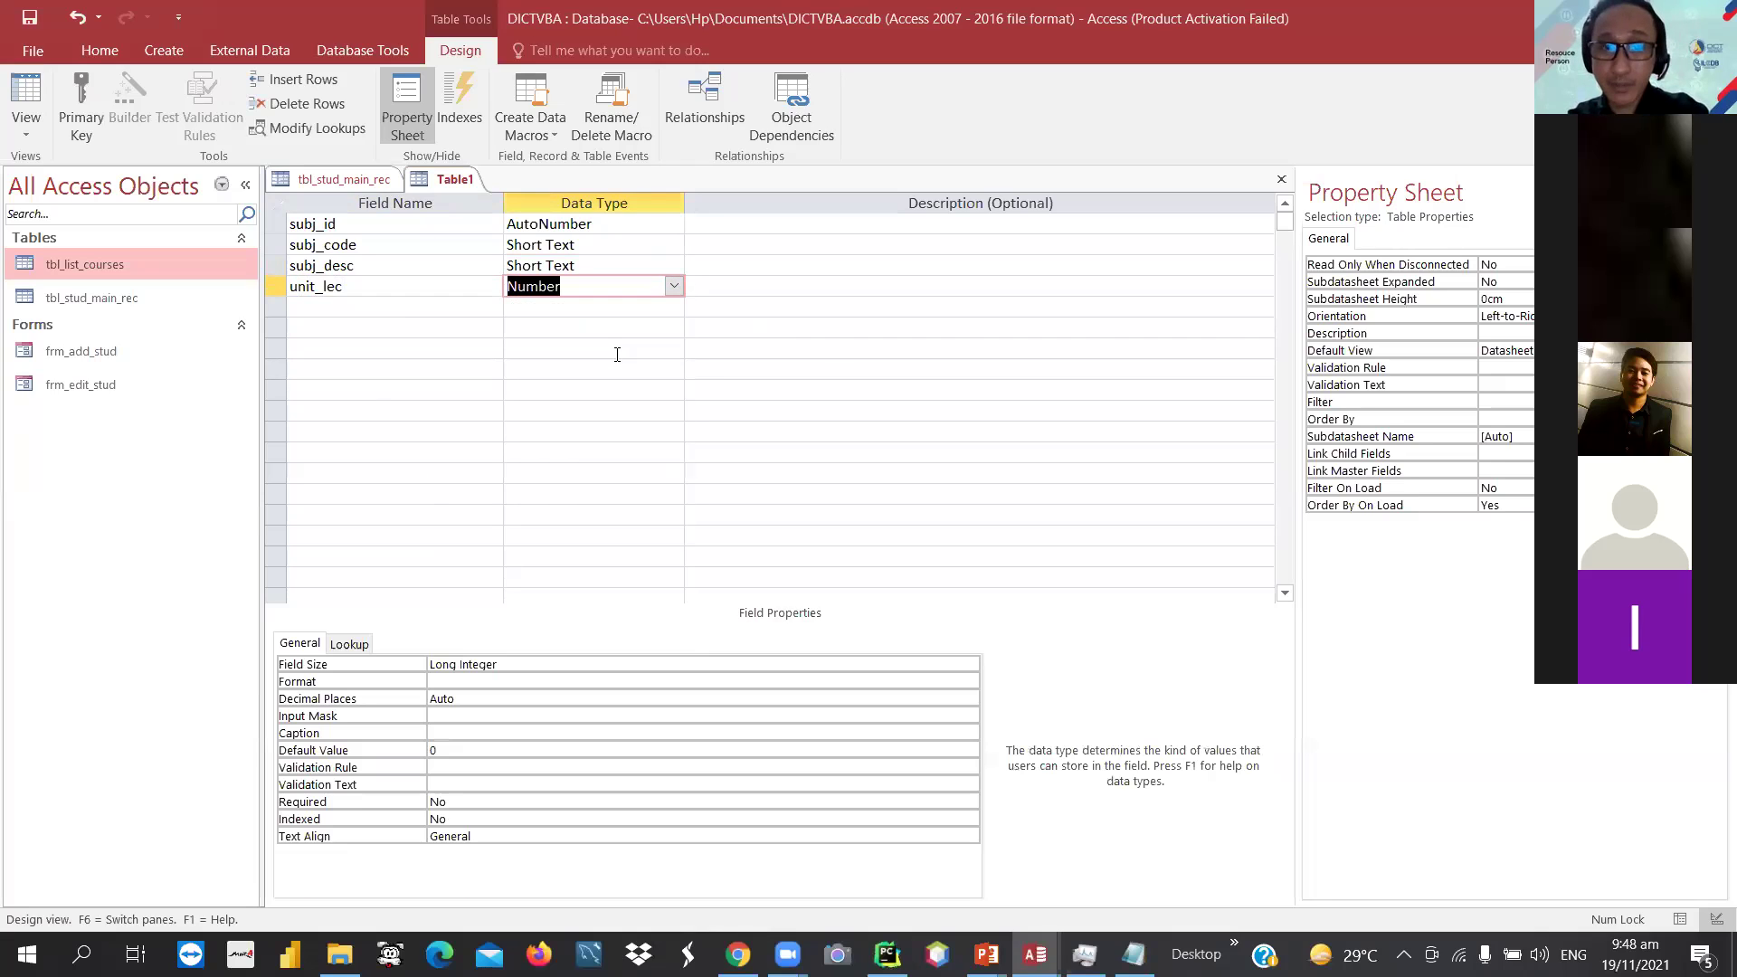
{"action": "left_click", "coordinate": [970, 666]}
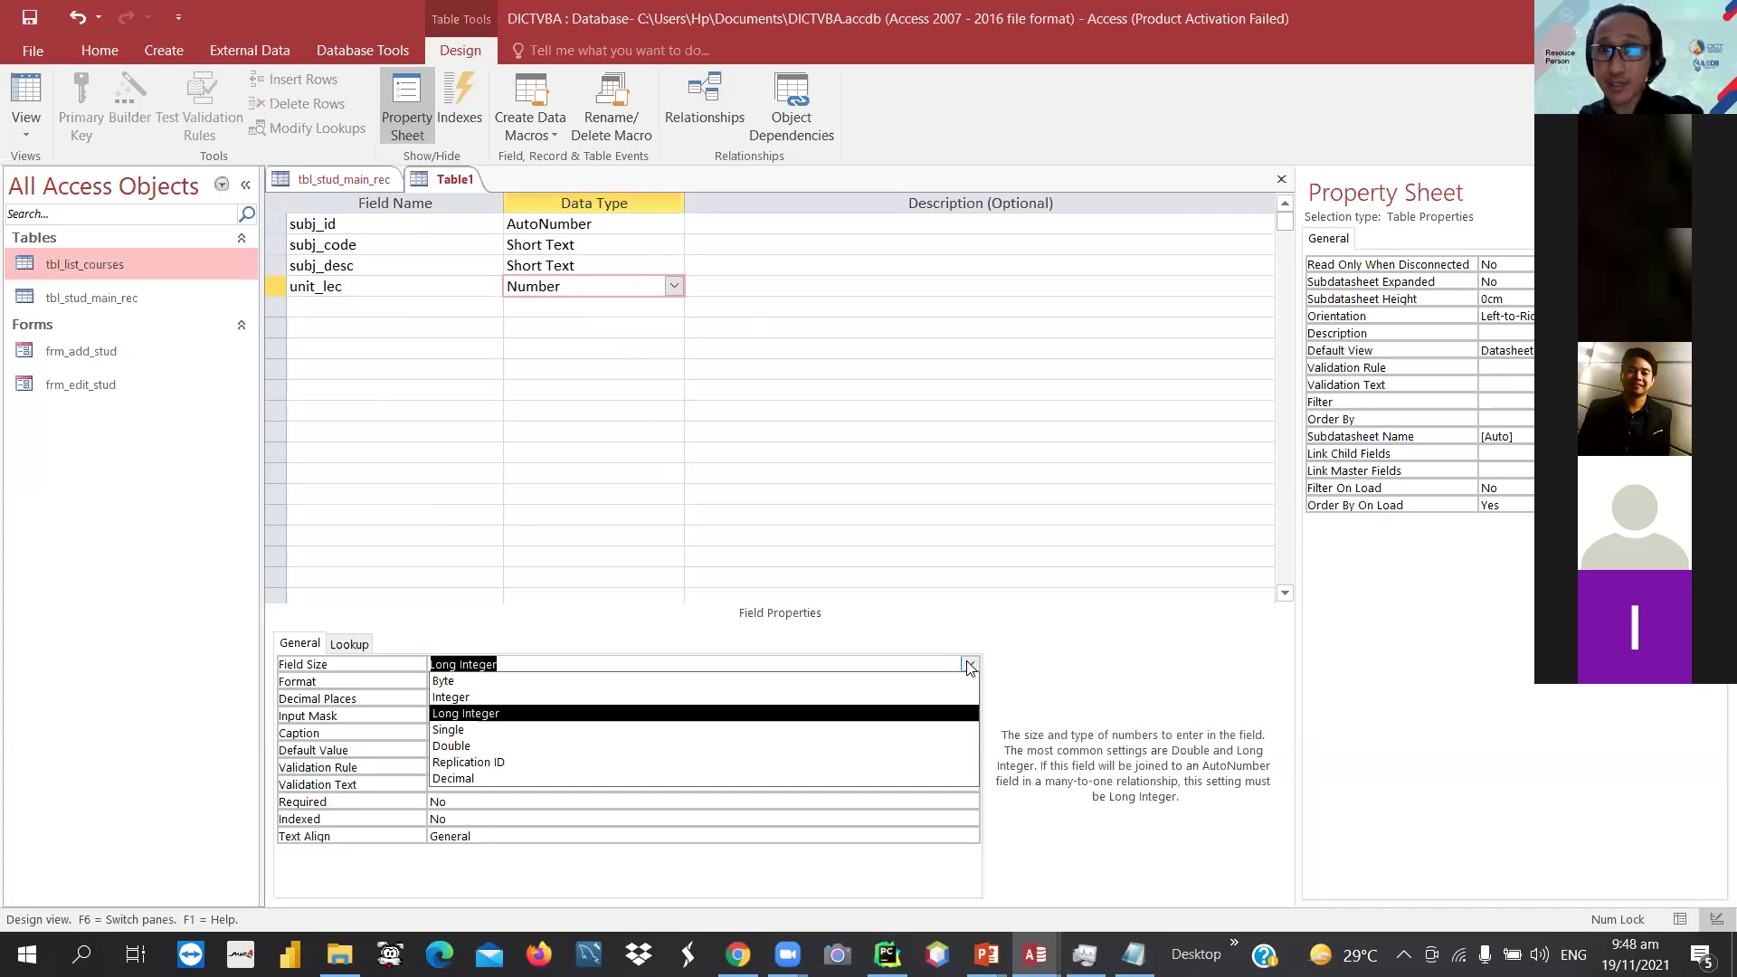
{"action": "left_click", "coordinate": [665, 680]}
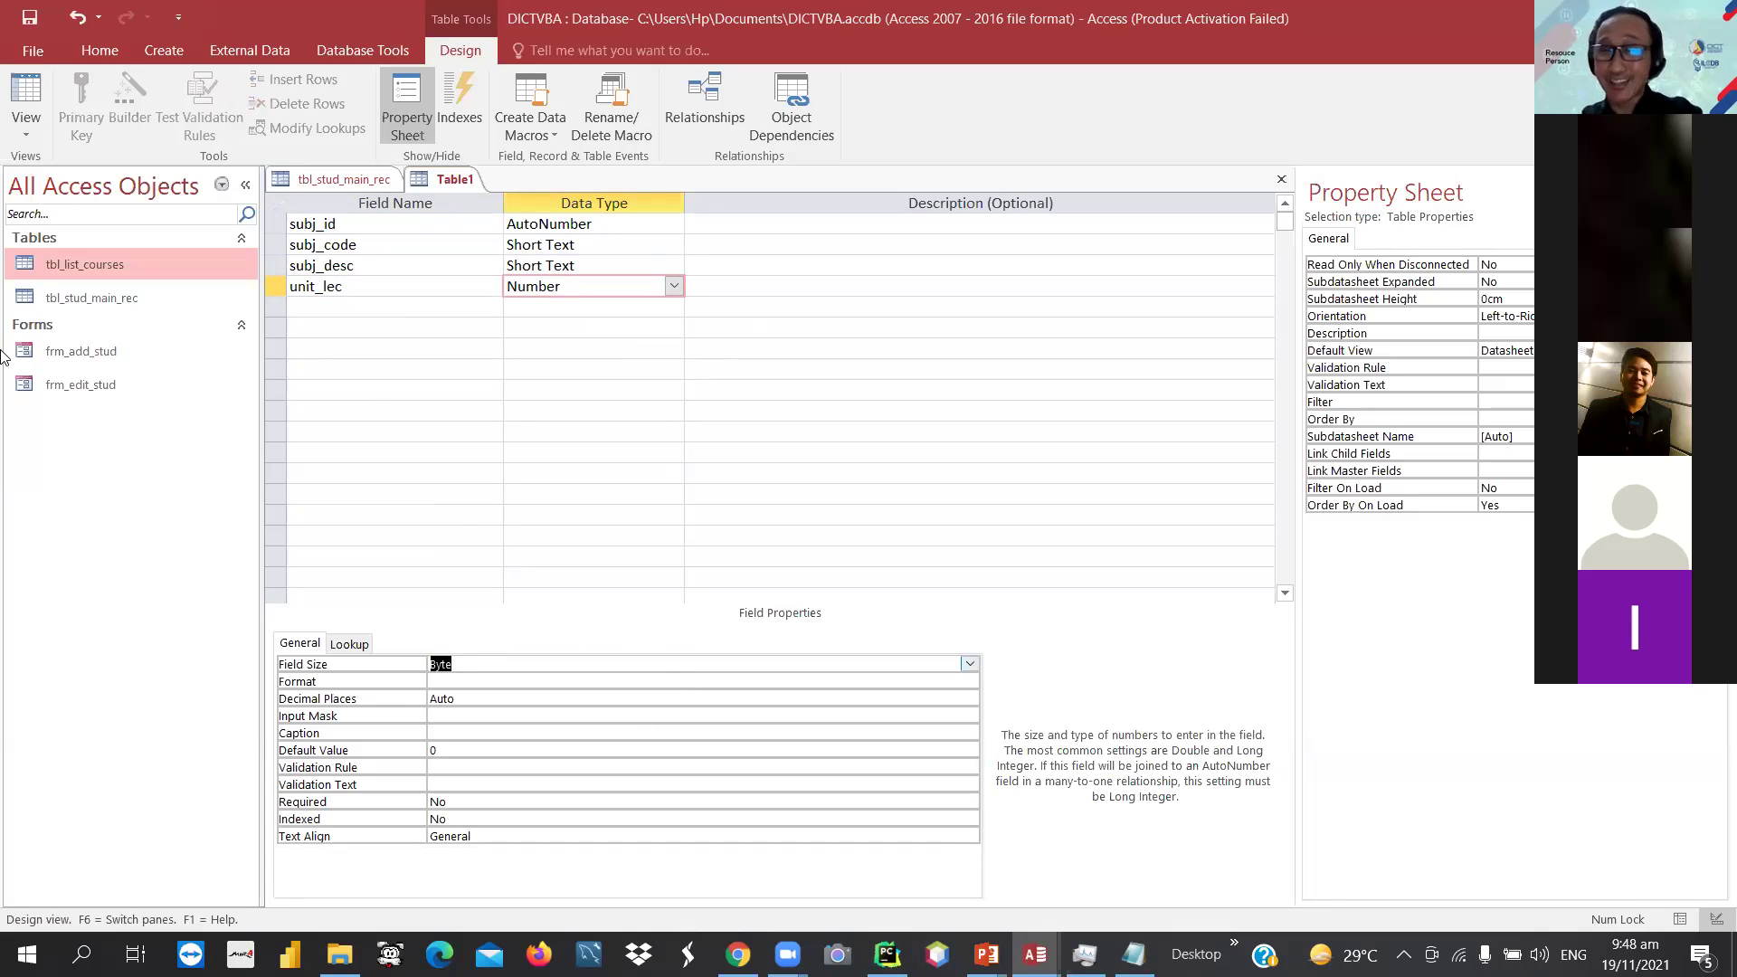
Add a unit_lab Number field with Field Size Byte
{"action": "left_click", "coordinate": [355, 308]}
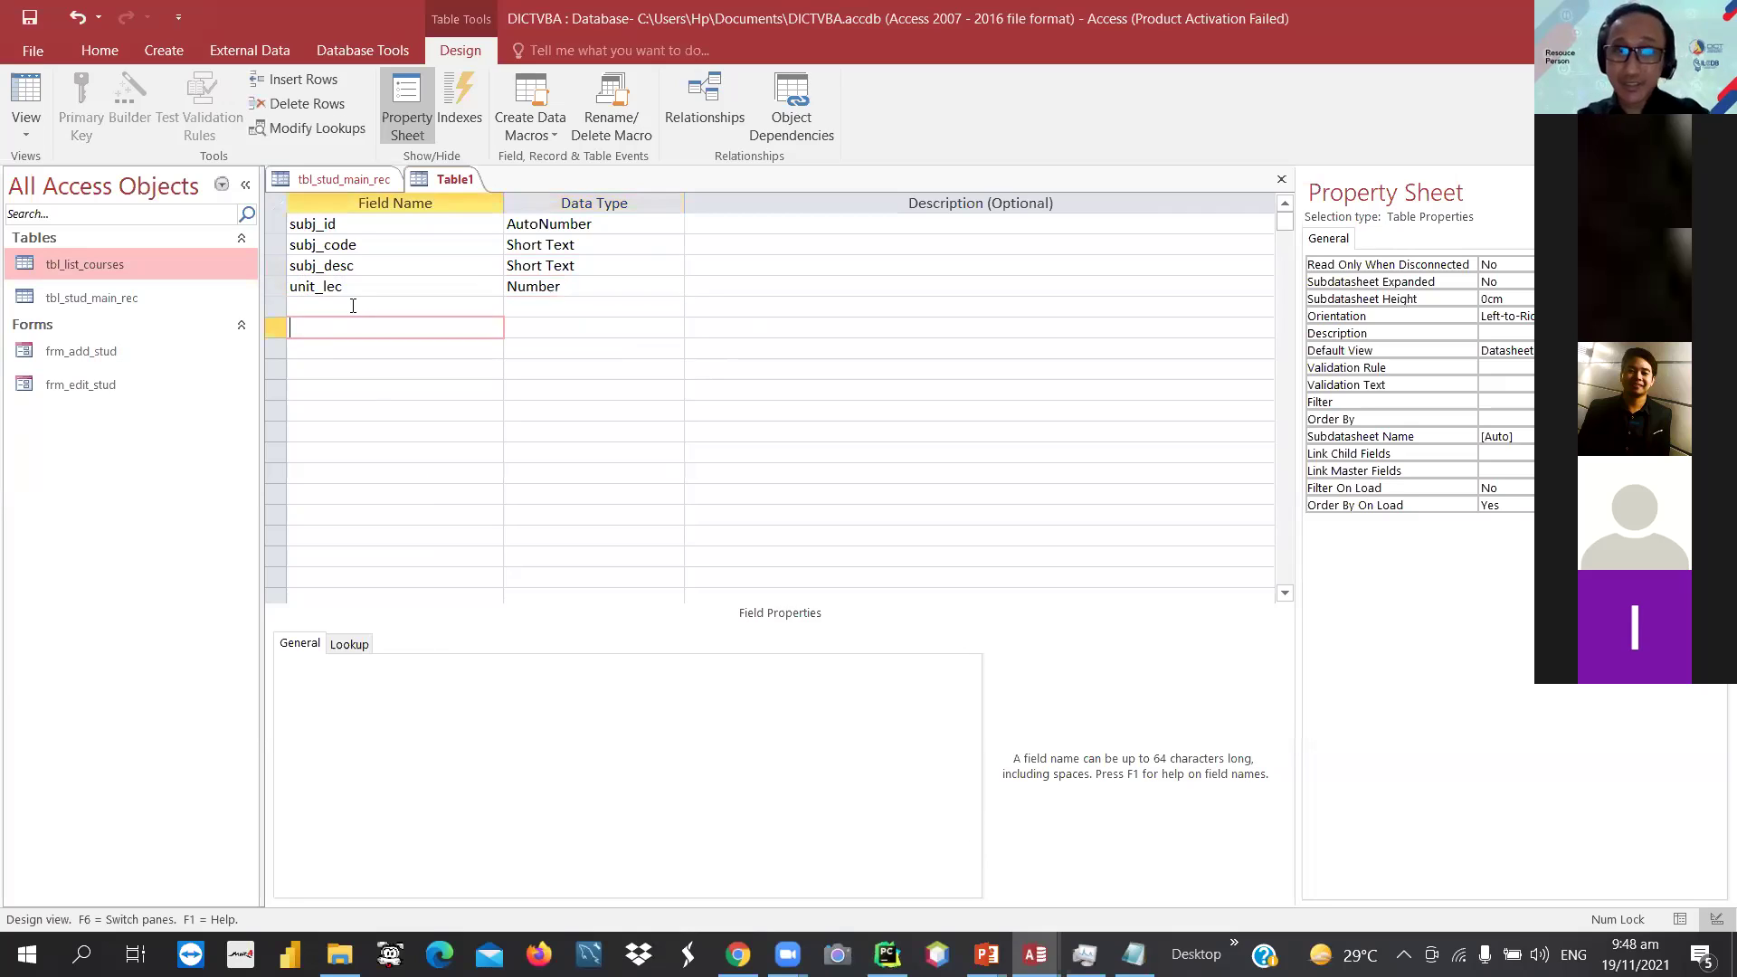
{"action": "type", "text": "unit_lab"}
{"action": "key", "text": "Tab"}
{"action": "type", "text": "n"}
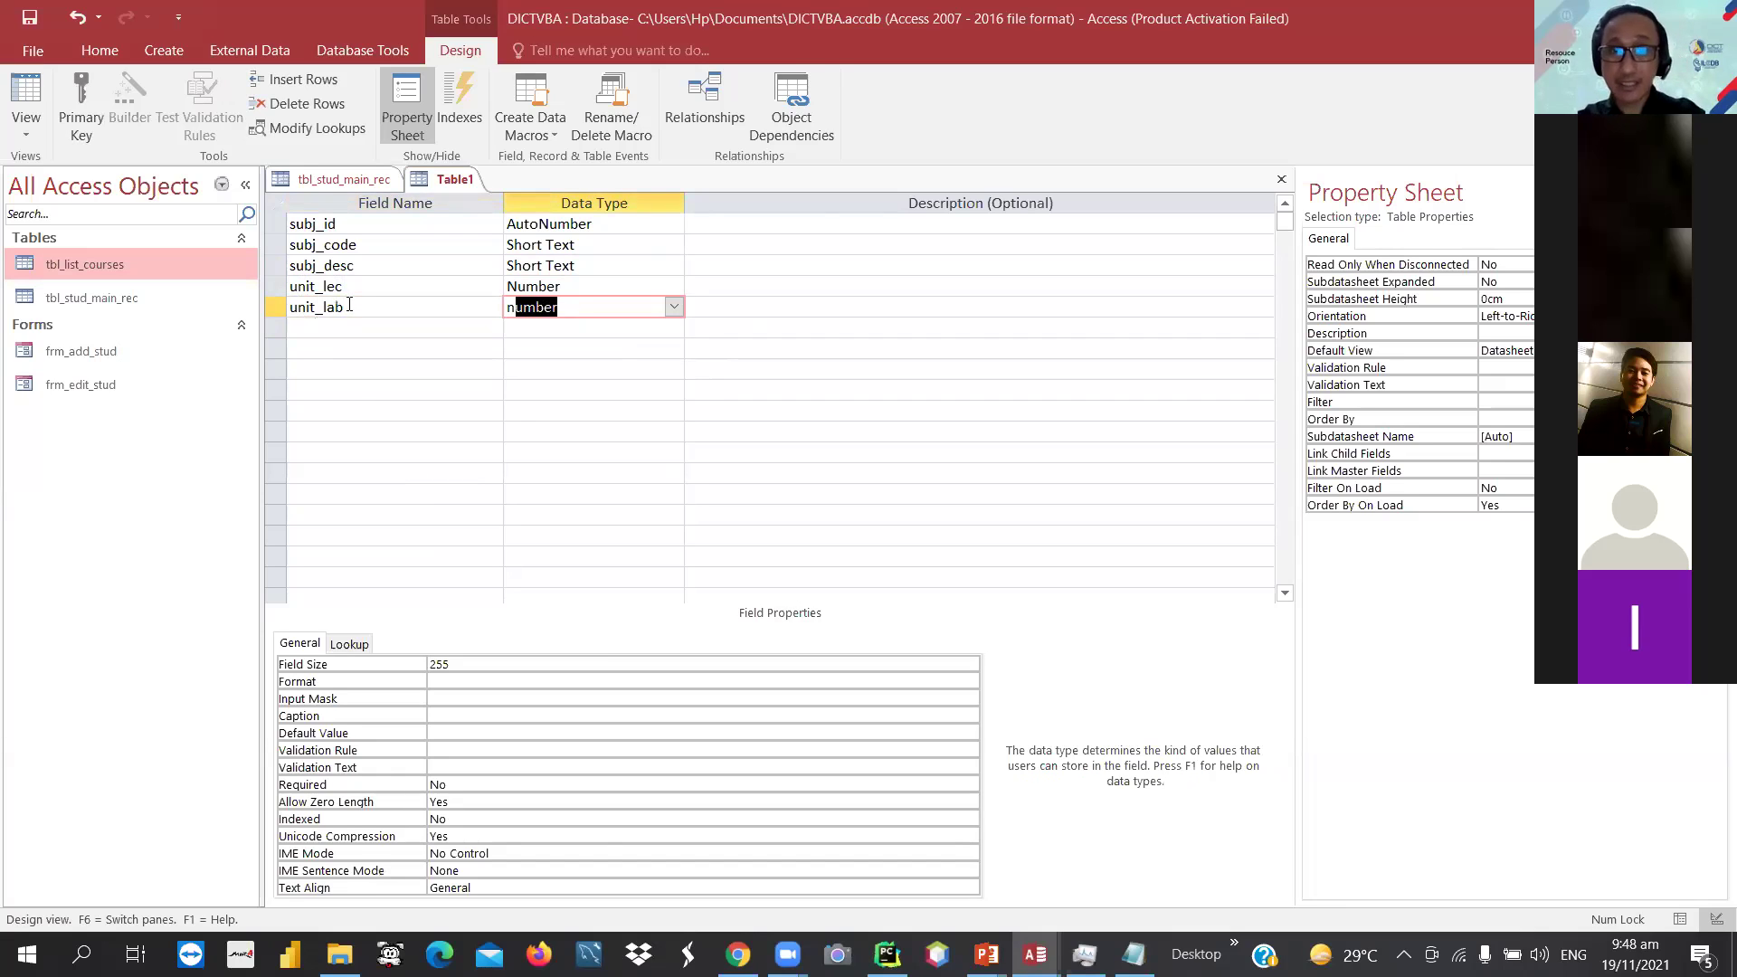
{"action": "key", "text": "Tab"}
{"action": "left_click", "coordinate": [970, 666]}
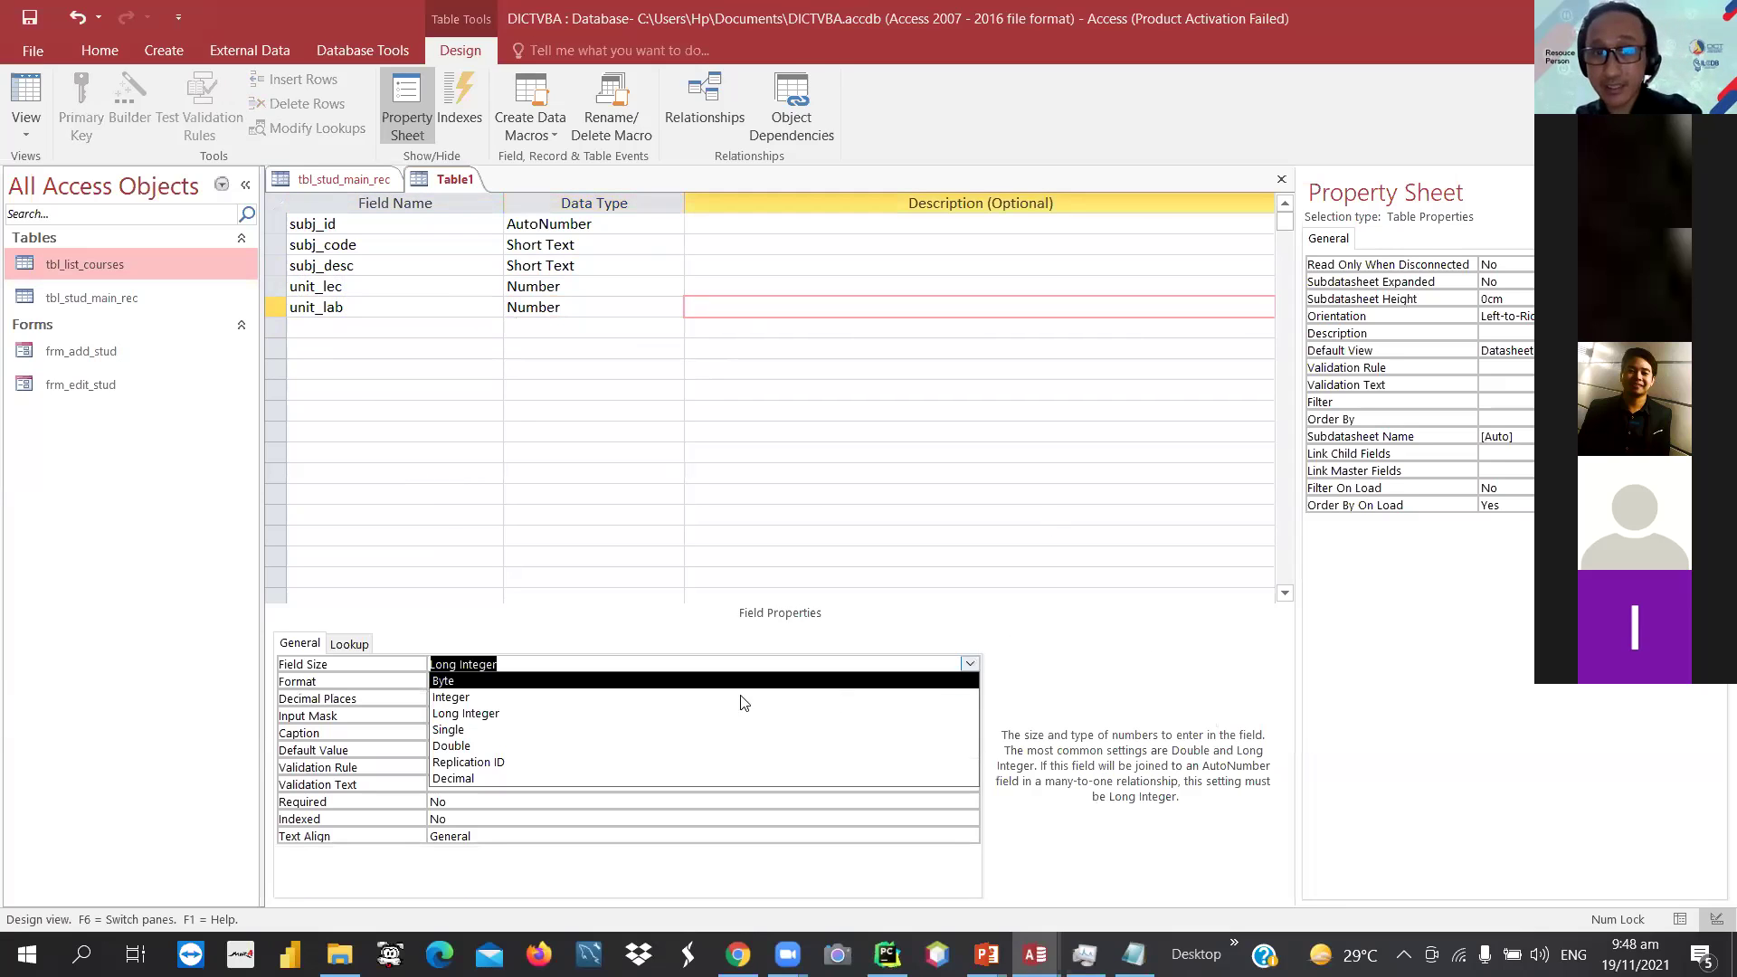
{"action": "left_click", "coordinate": [602, 687]}
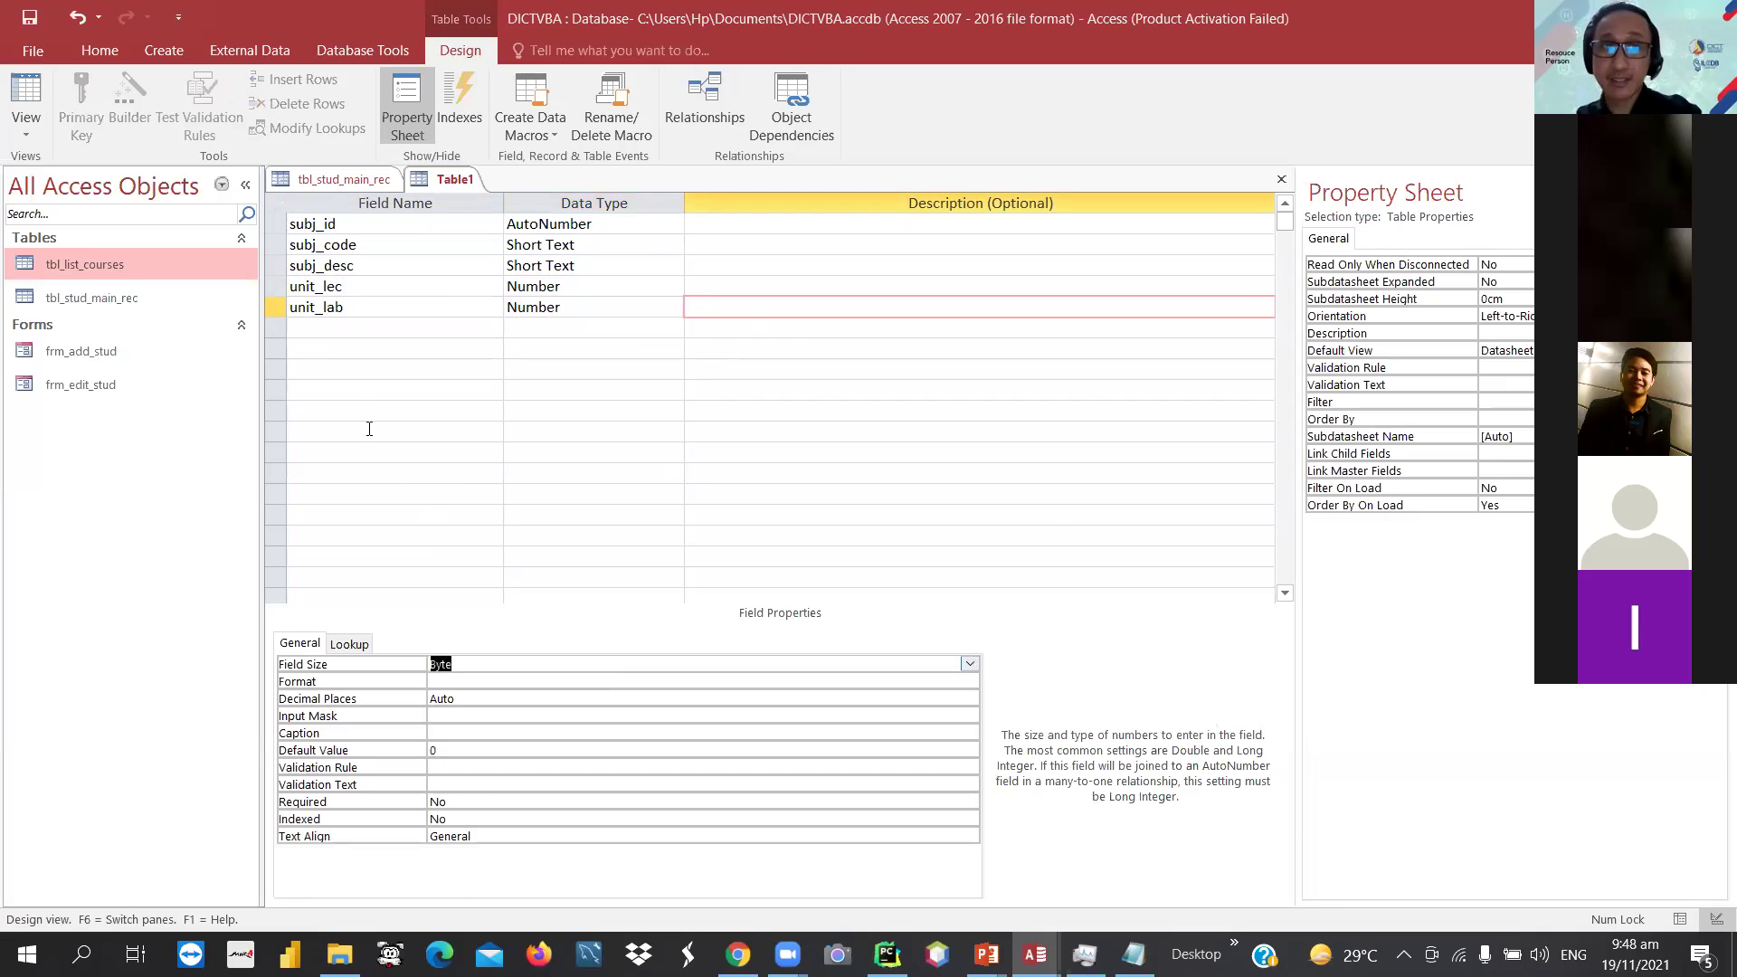
{"action": "left_click", "coordinate": [416, 328]}
{"action": "left_click", "coordinate": [338, 189]}
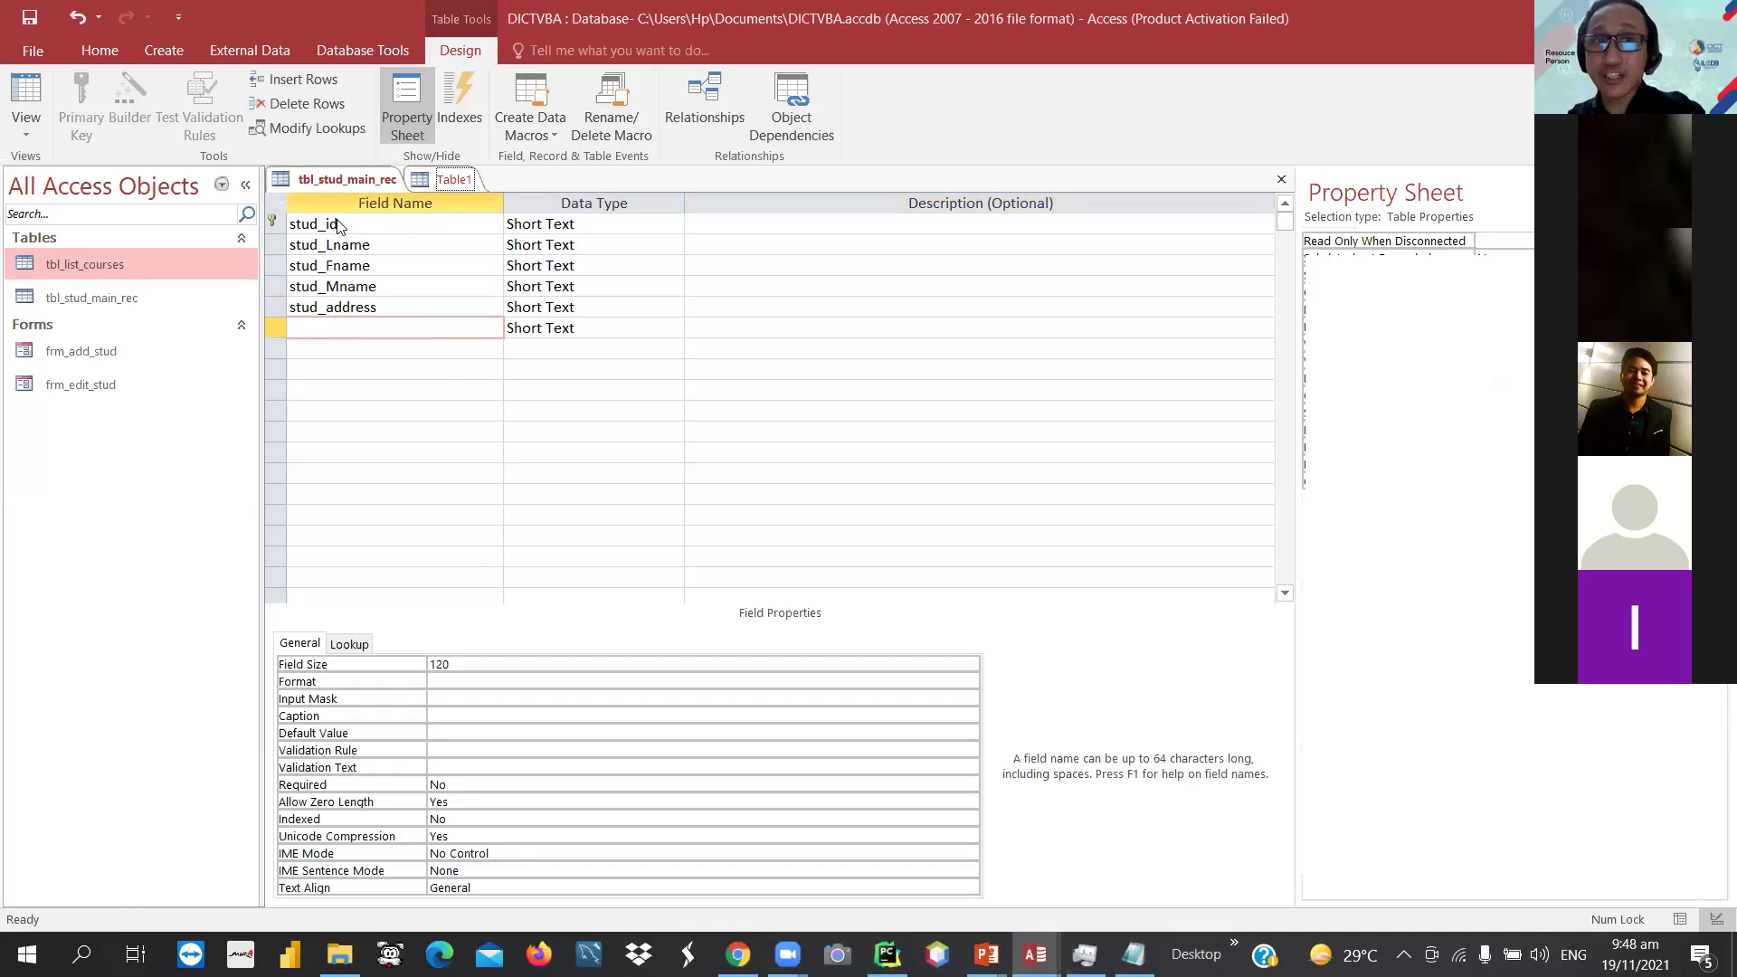
Make subj_id Table1's primary key, comparing it with stud_id in tbl_stud_main_rec
{"action": "left_click", "coordinate": [452, 179]}
{"action": "left_click", "coordinate": [299, 217]}
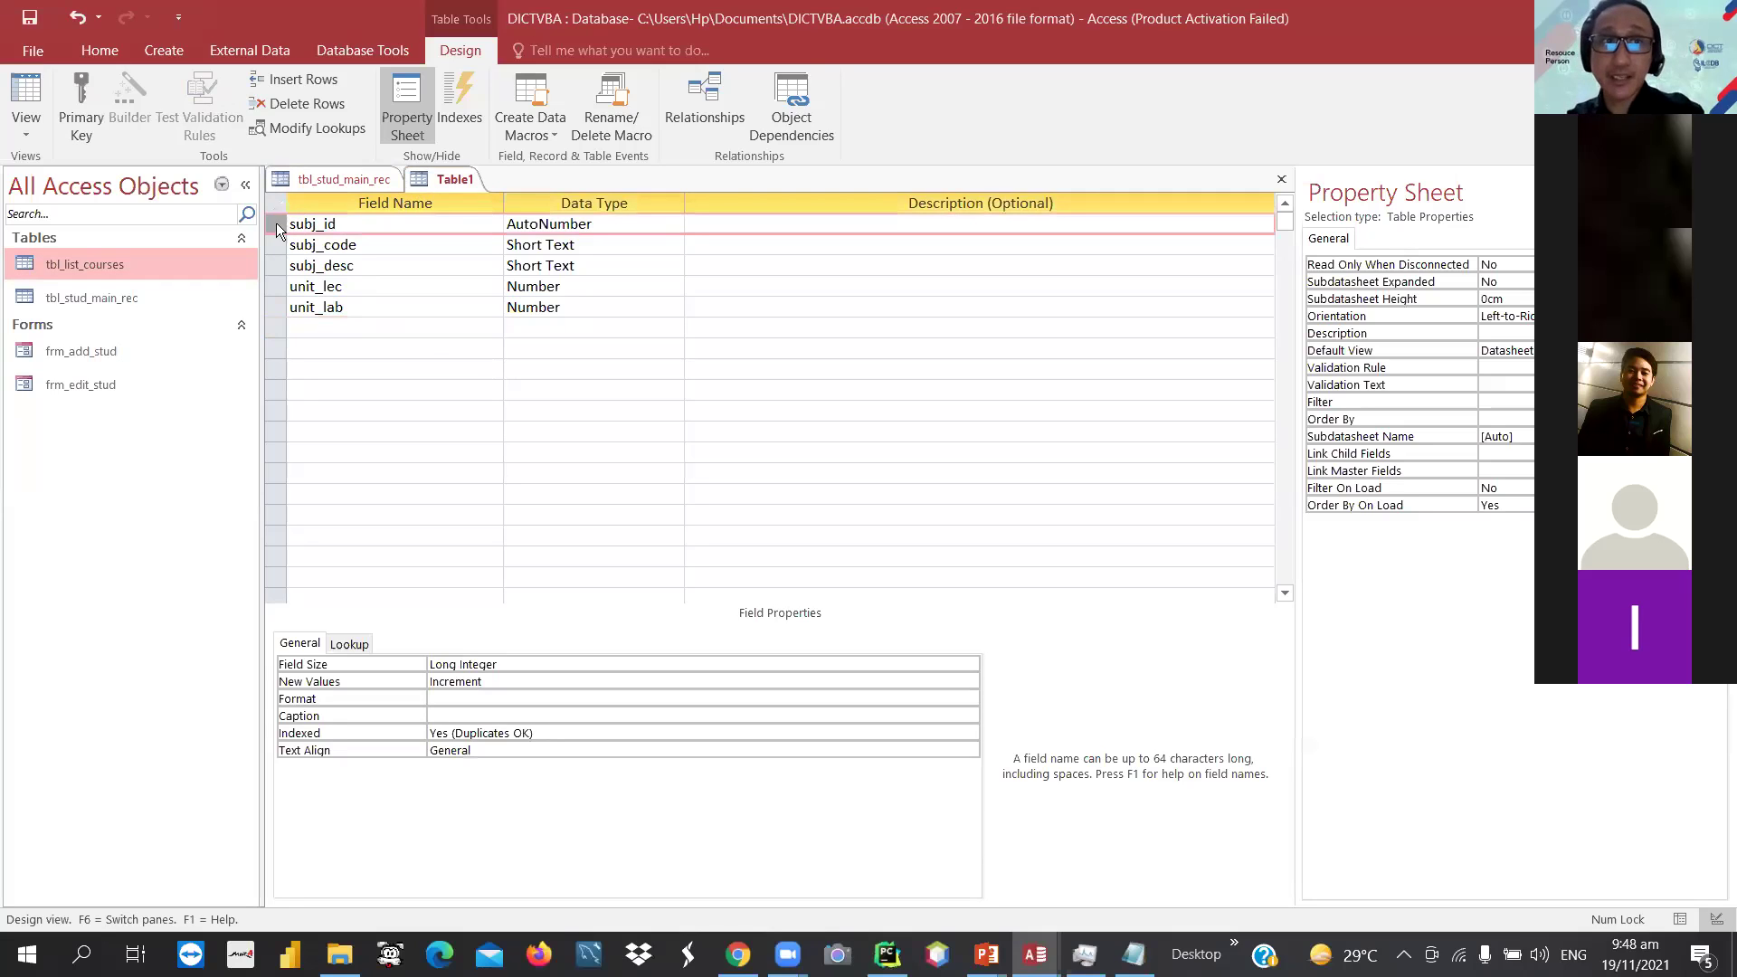
{"action": "left_click", "coordinate": [81, 108]}
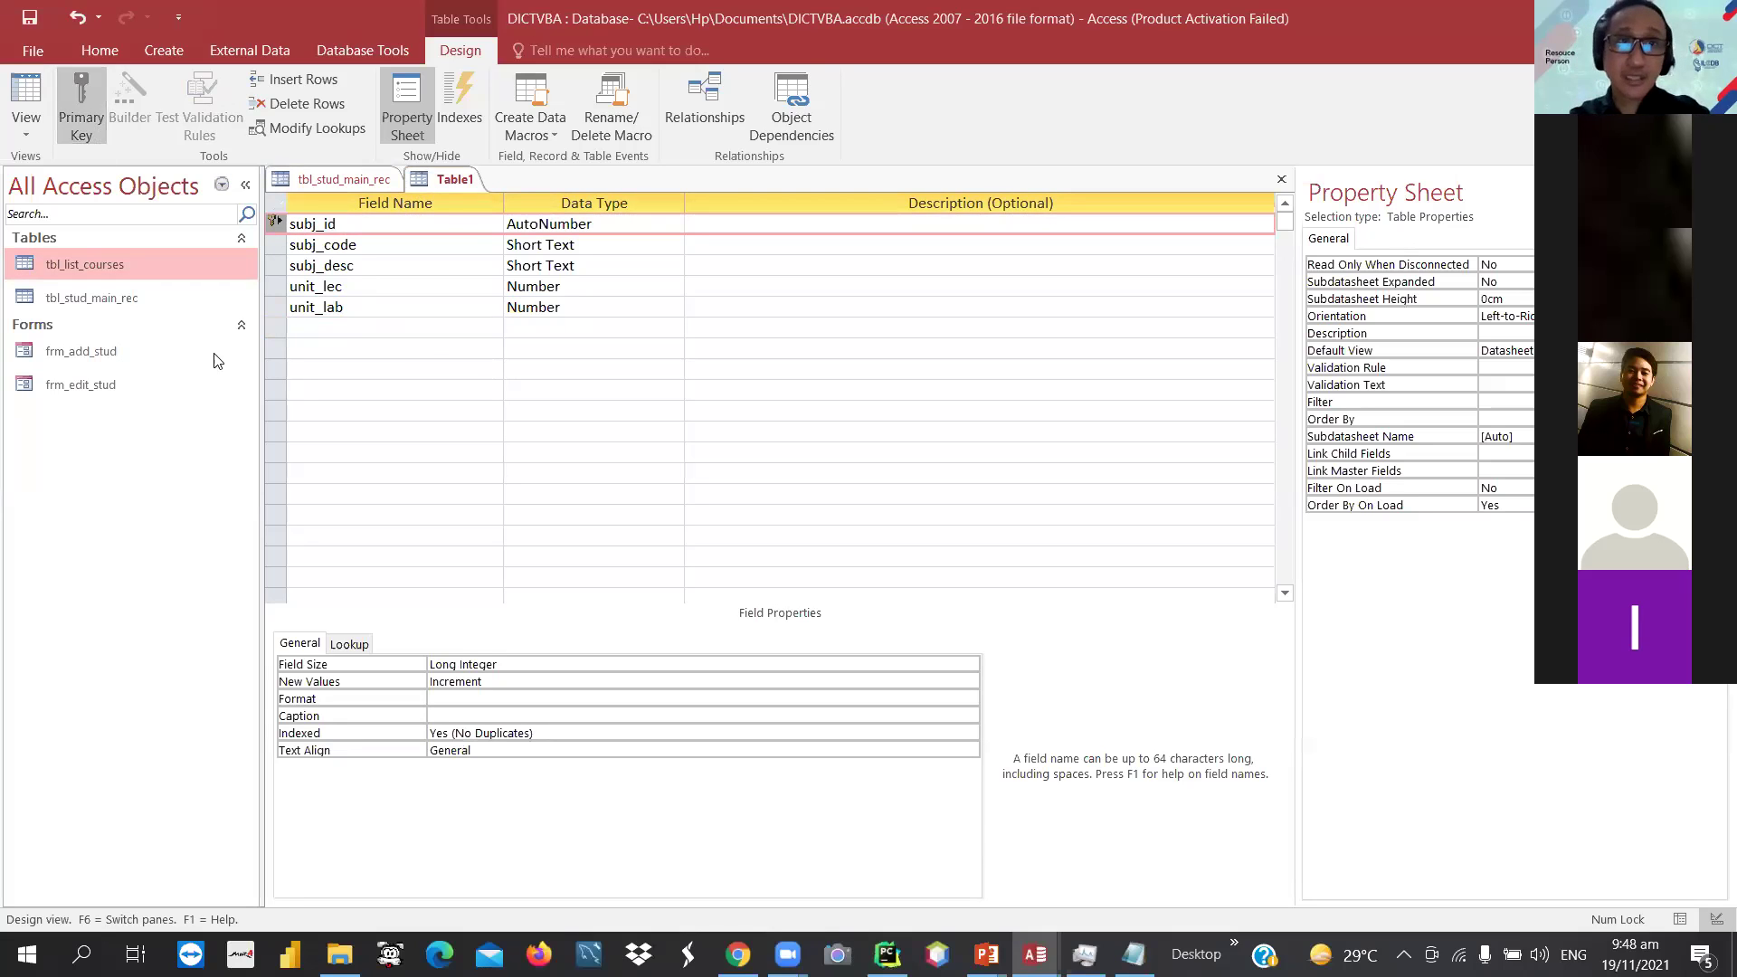
{"action": "left_click", "coordinate": [461, 431]}
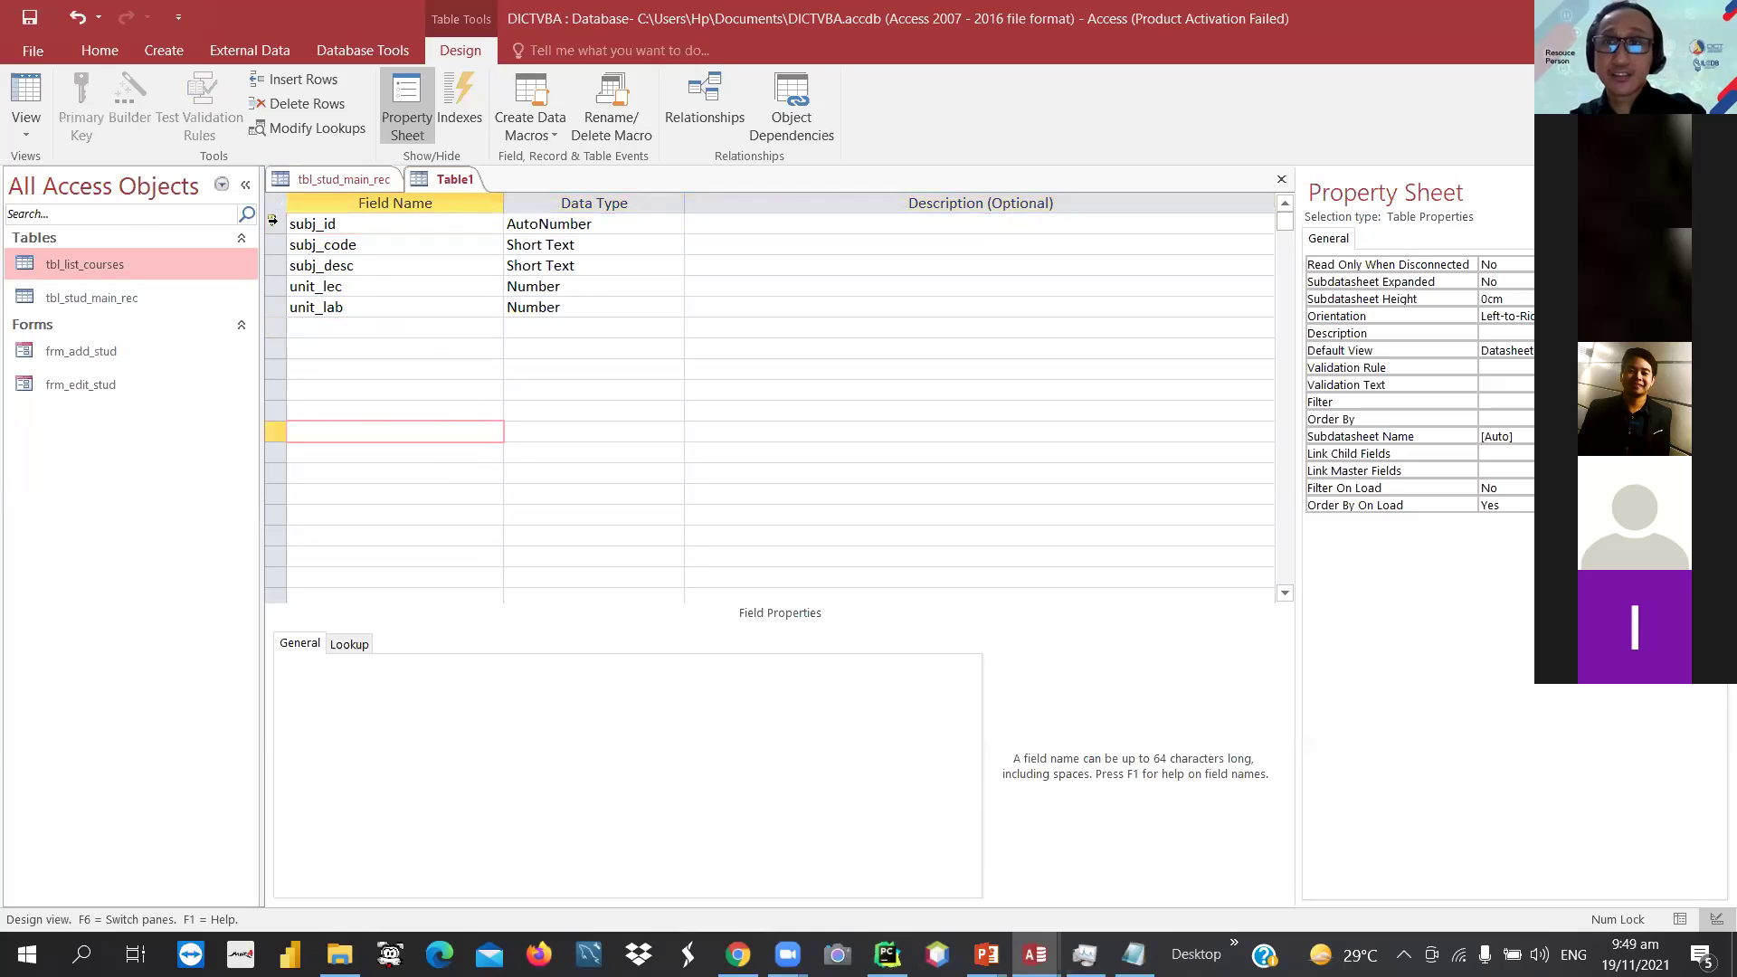
{"action": "left_click", "coordinate": [282, 223]}
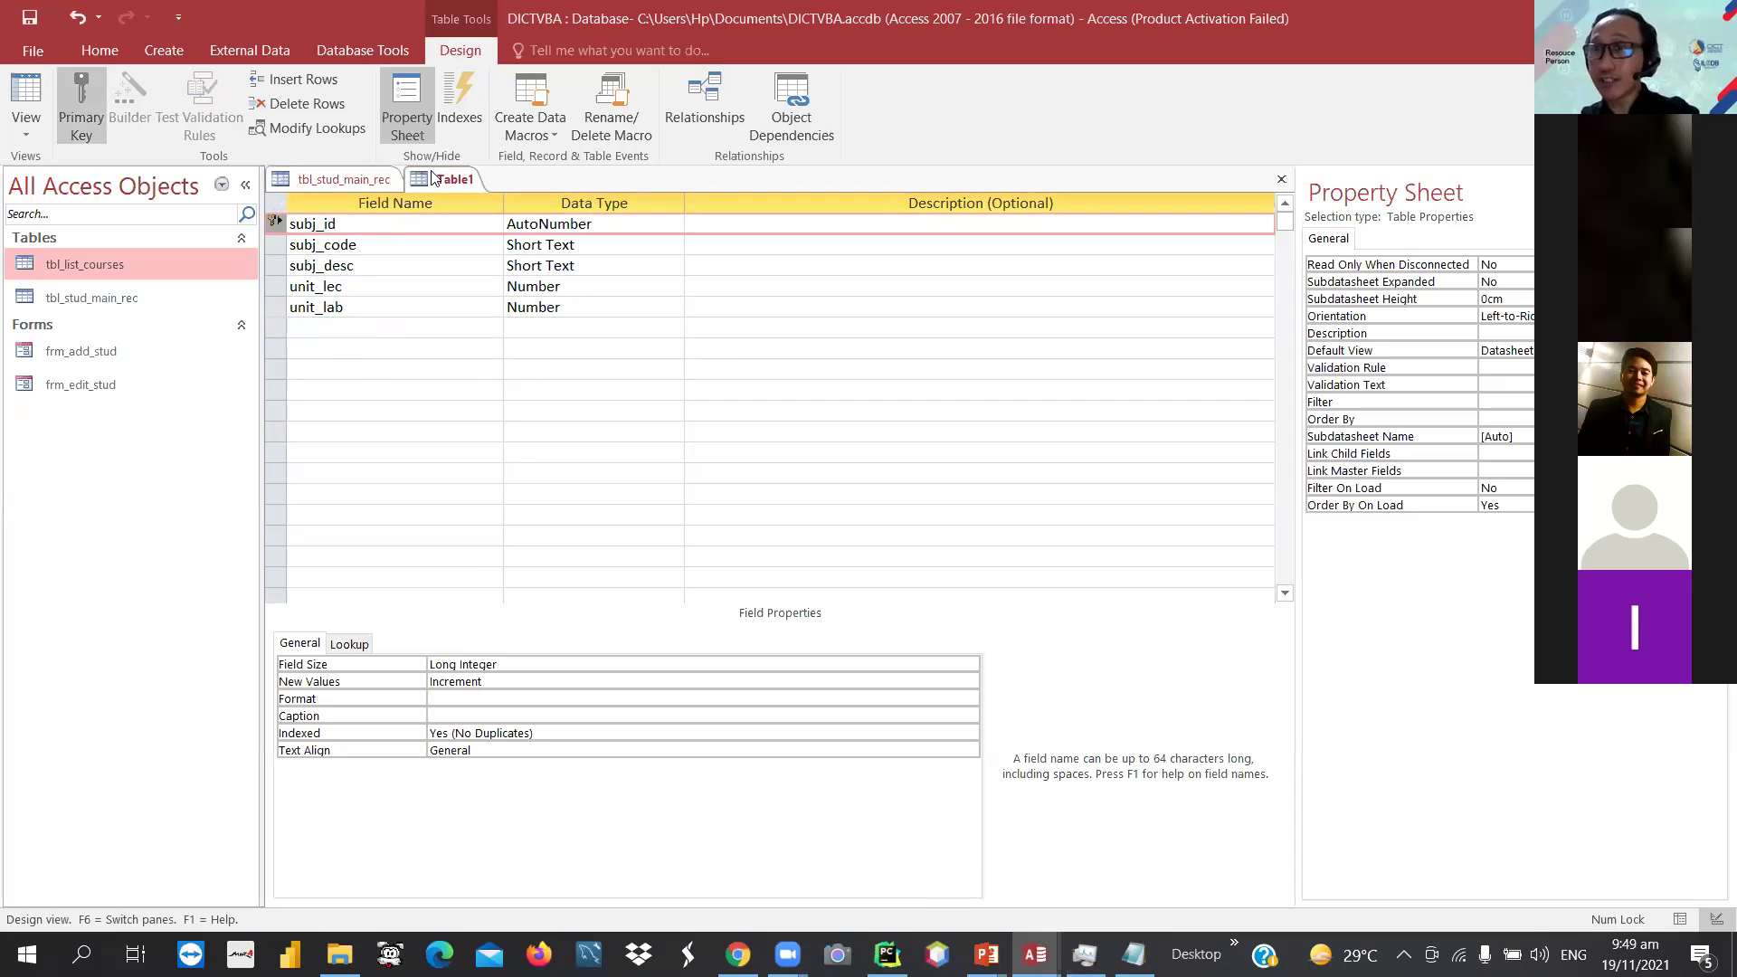
{"action": "left_click", "coordinate": [315, 179]}
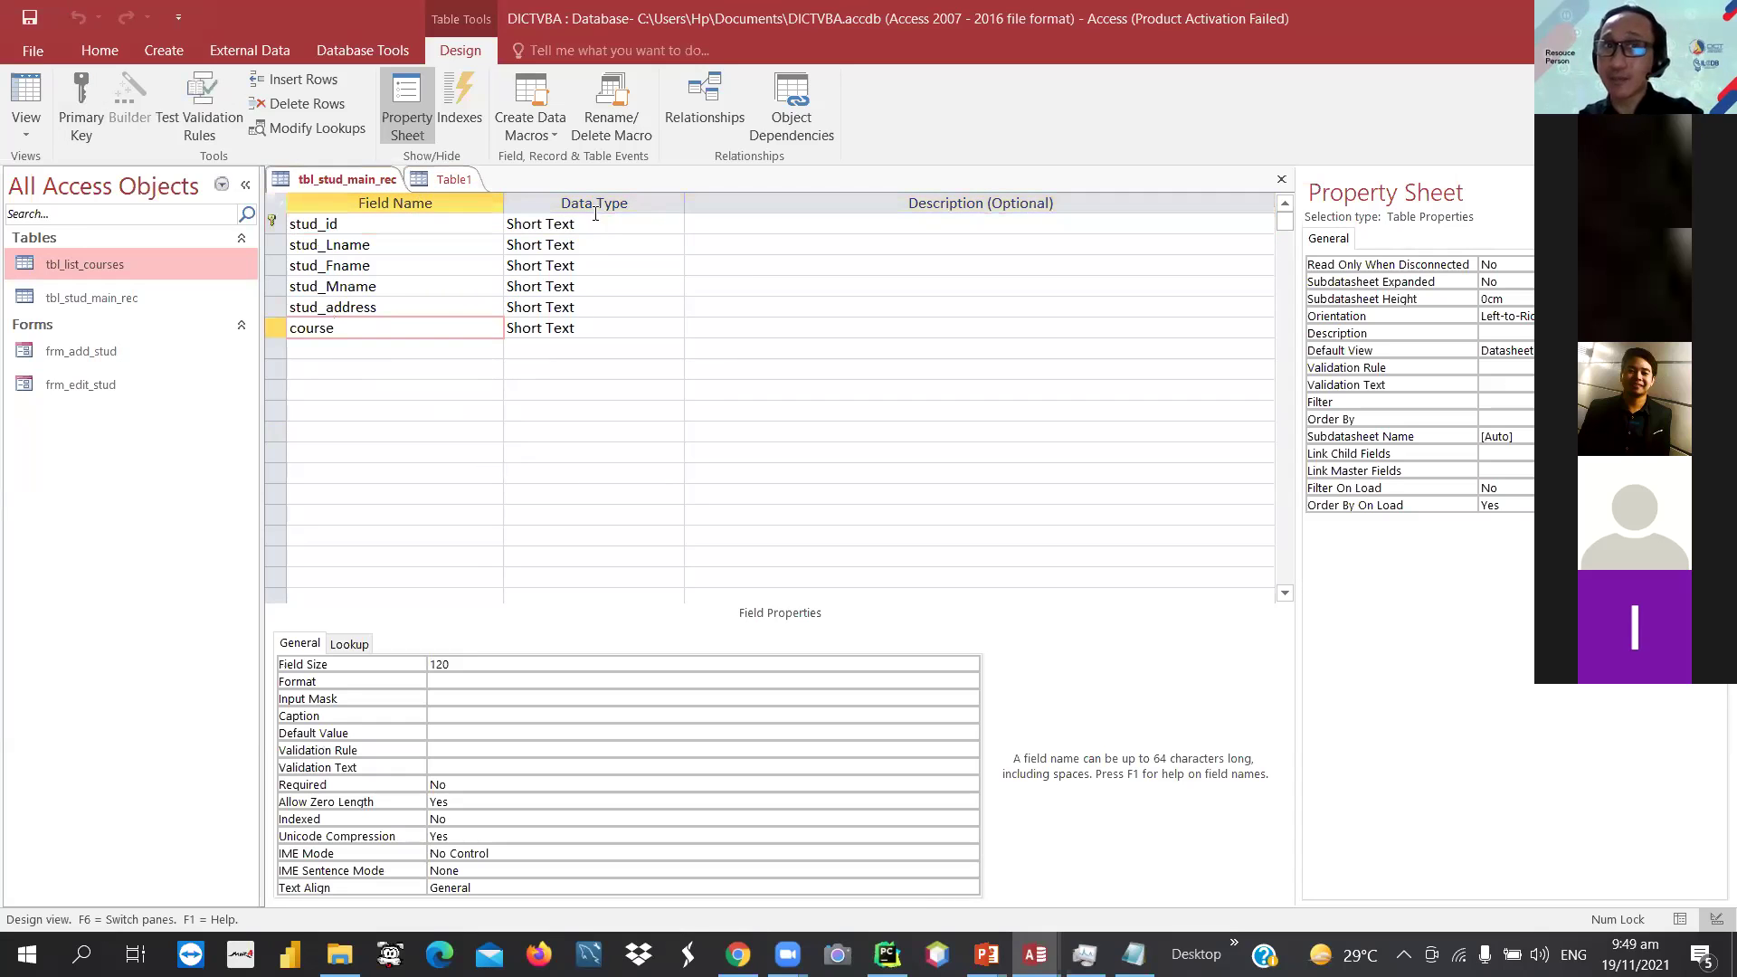
{"action": "left_click", "coordinate": [269, 220]}
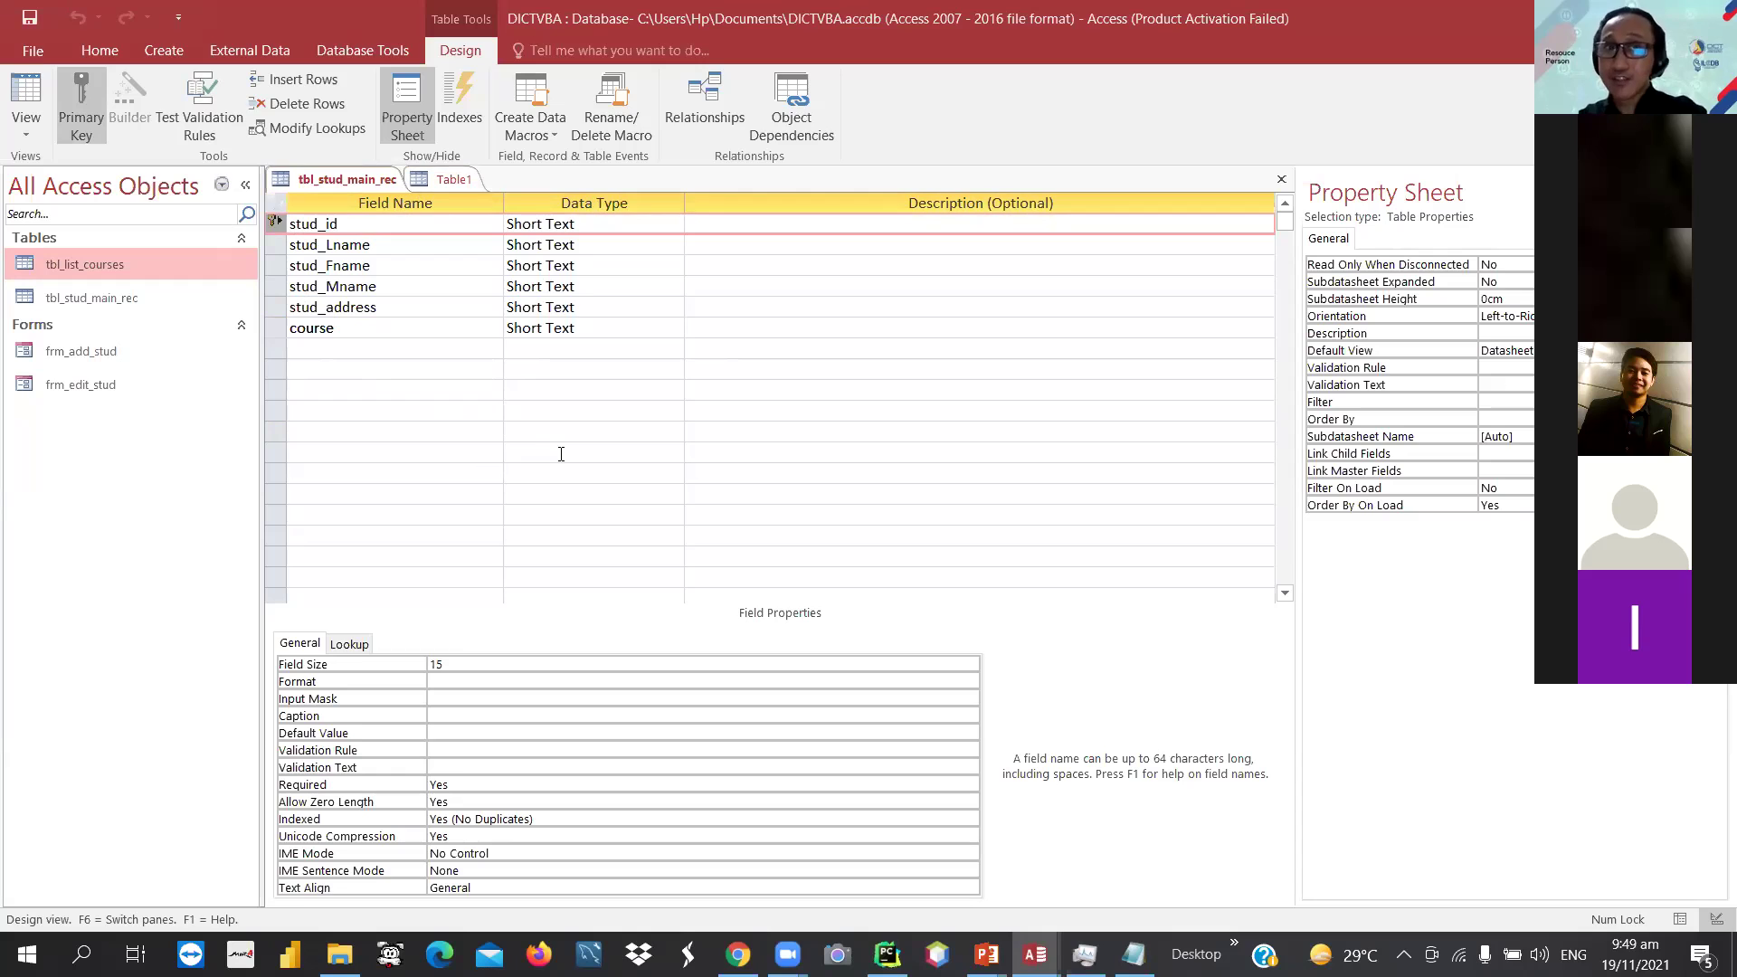
{"action": "left_click", "coordinate": [443, 182]}
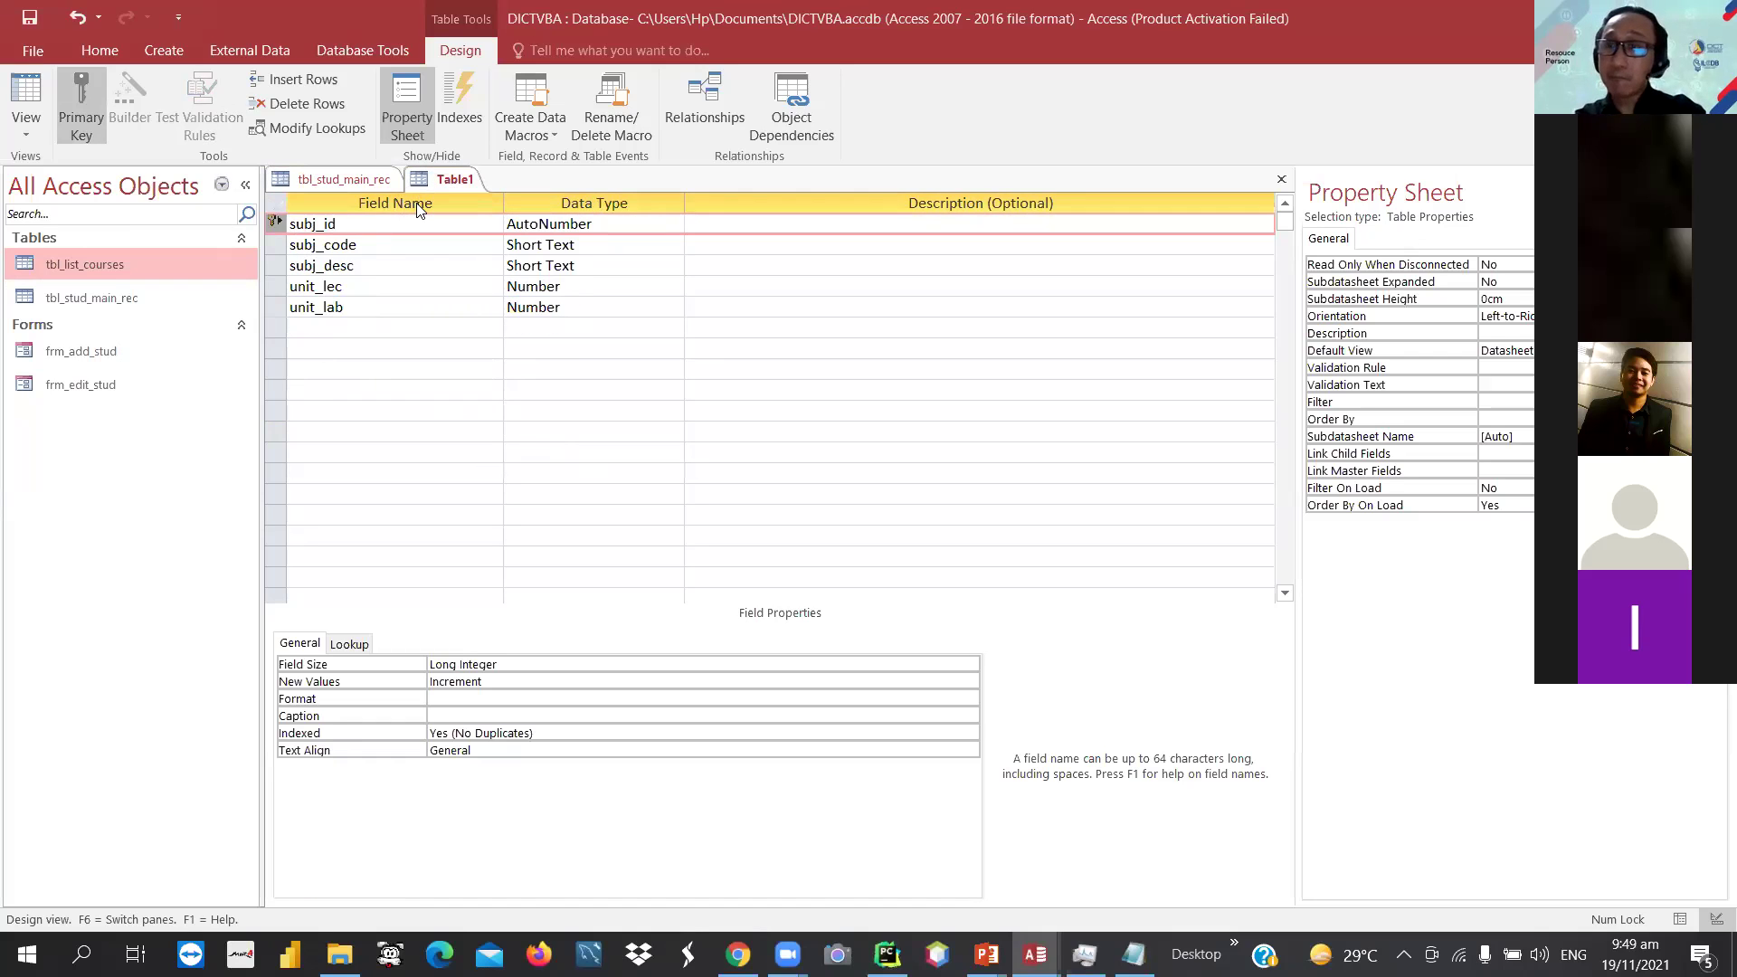
Add a student_id Short Text field below unit_lab with Field Size 15
{"action": "left_click", "coordinate": [378, 335]}
{"action": "type", "text": "st"}
{"action": "type", "text": "ud"}
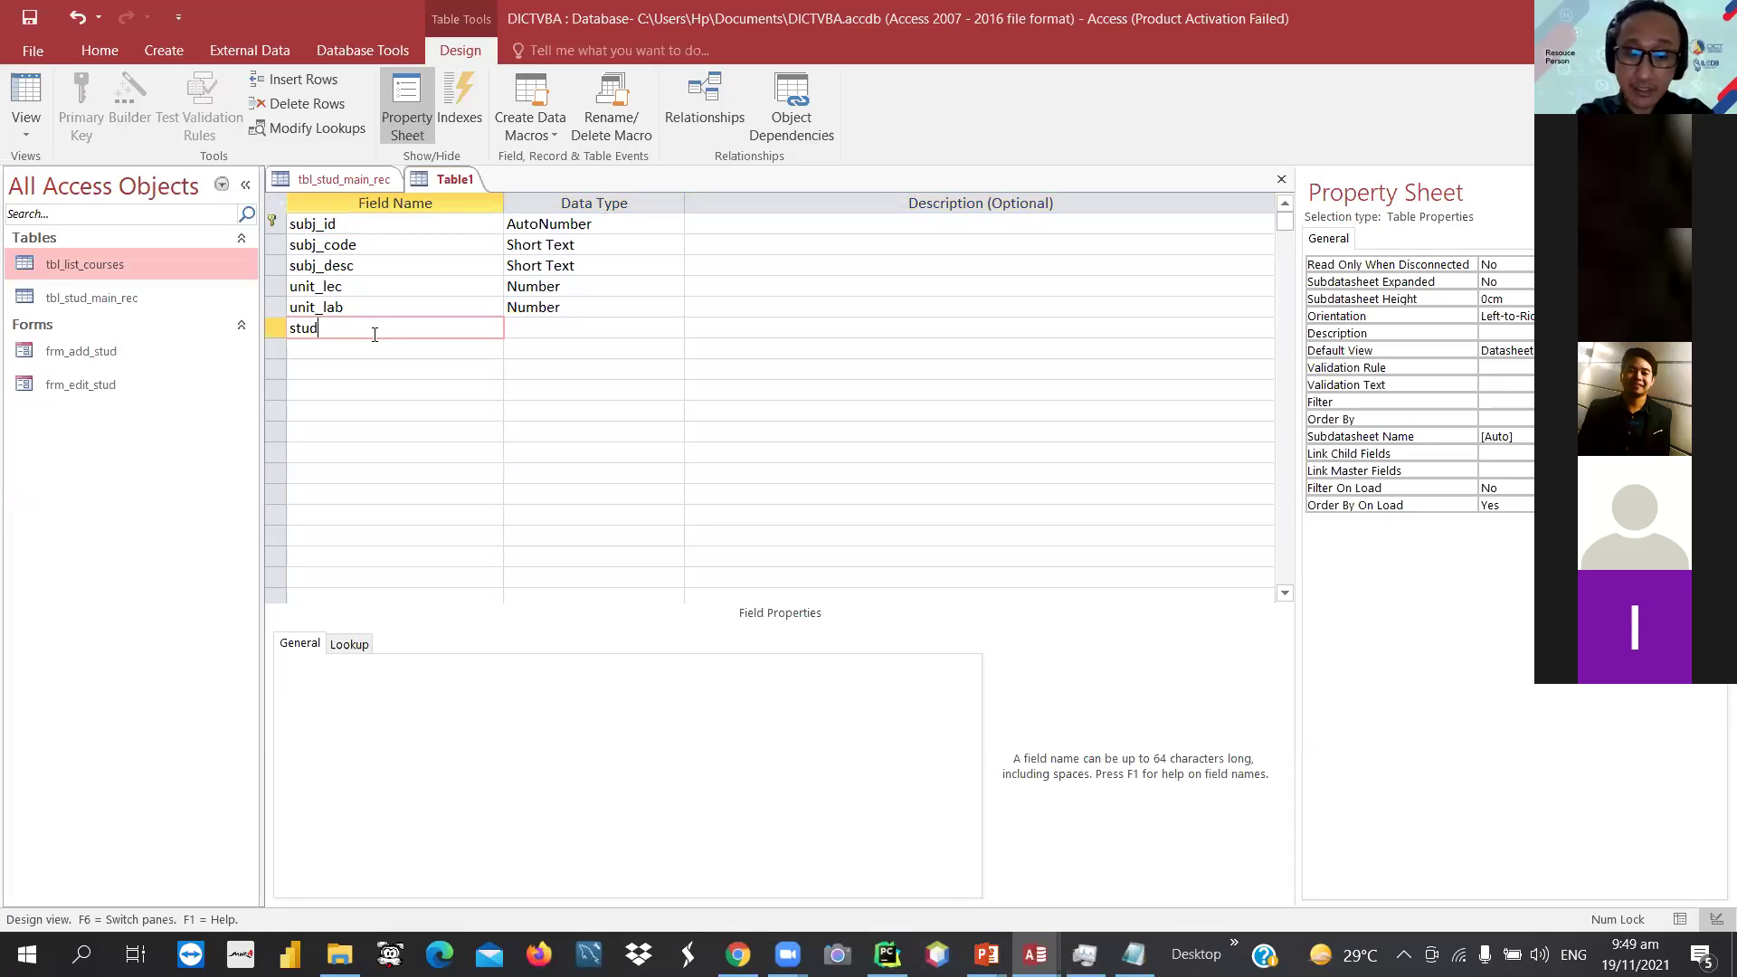
{"action": "type", "text": "ent_id"}
{"action": "key", "text": "Tab"}
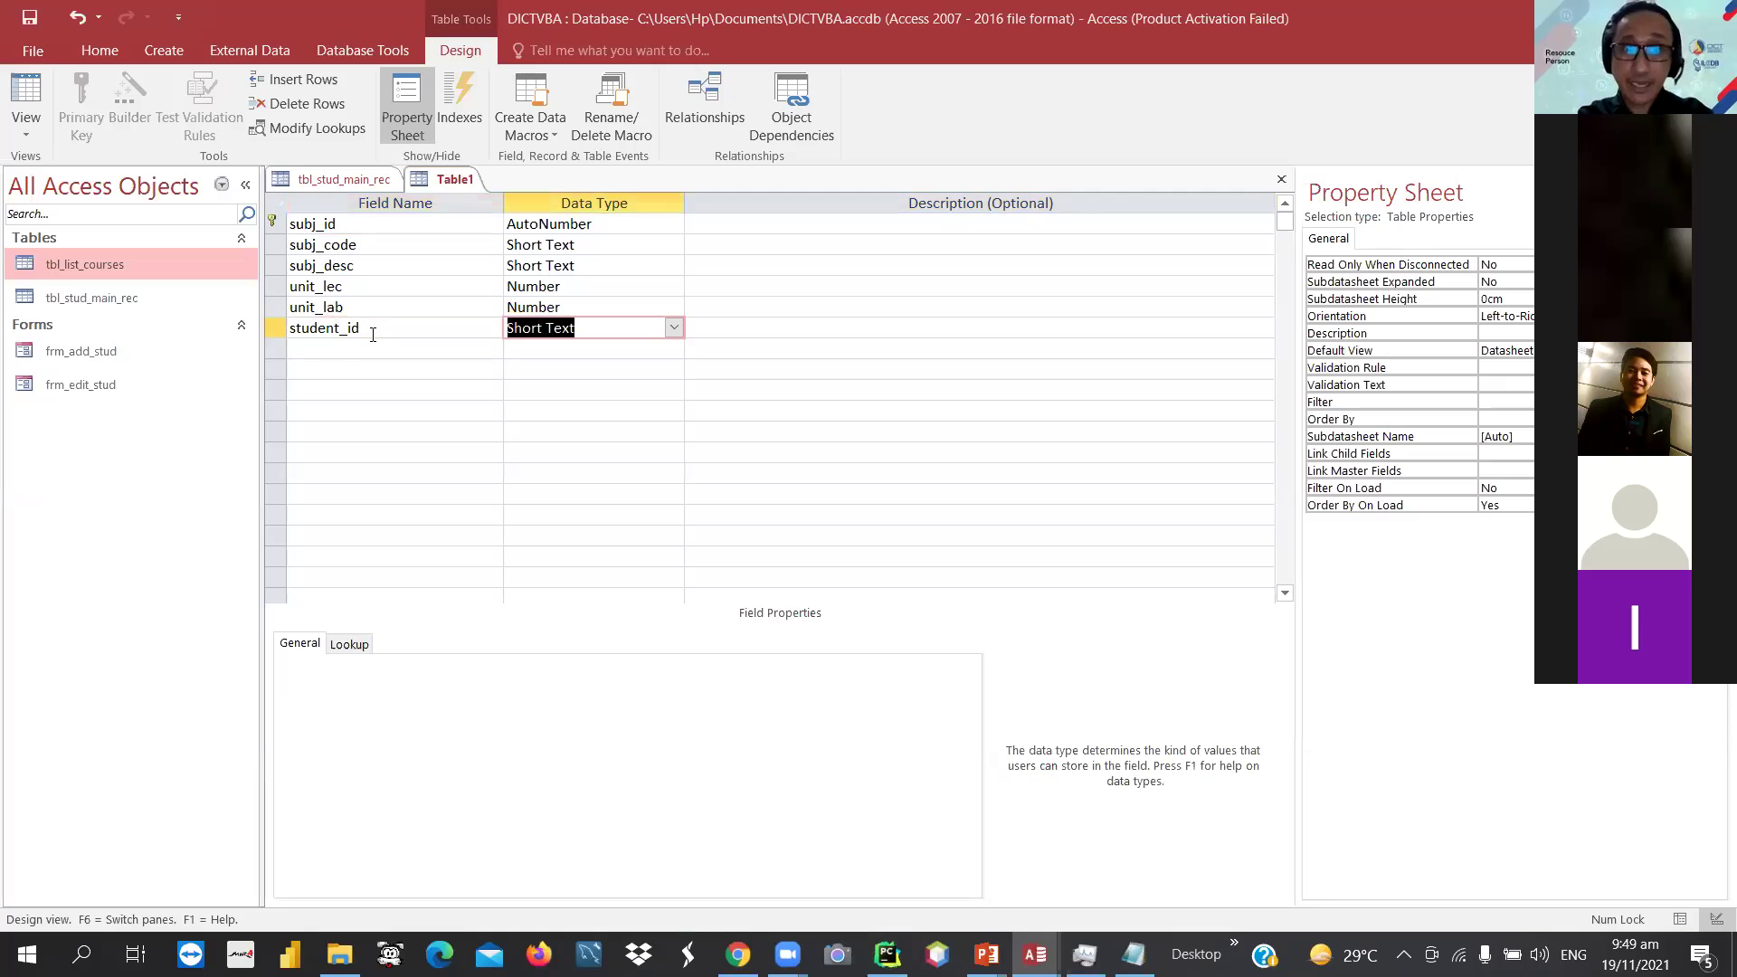
{"action": "left_click", "coordinate": [339, 185]}
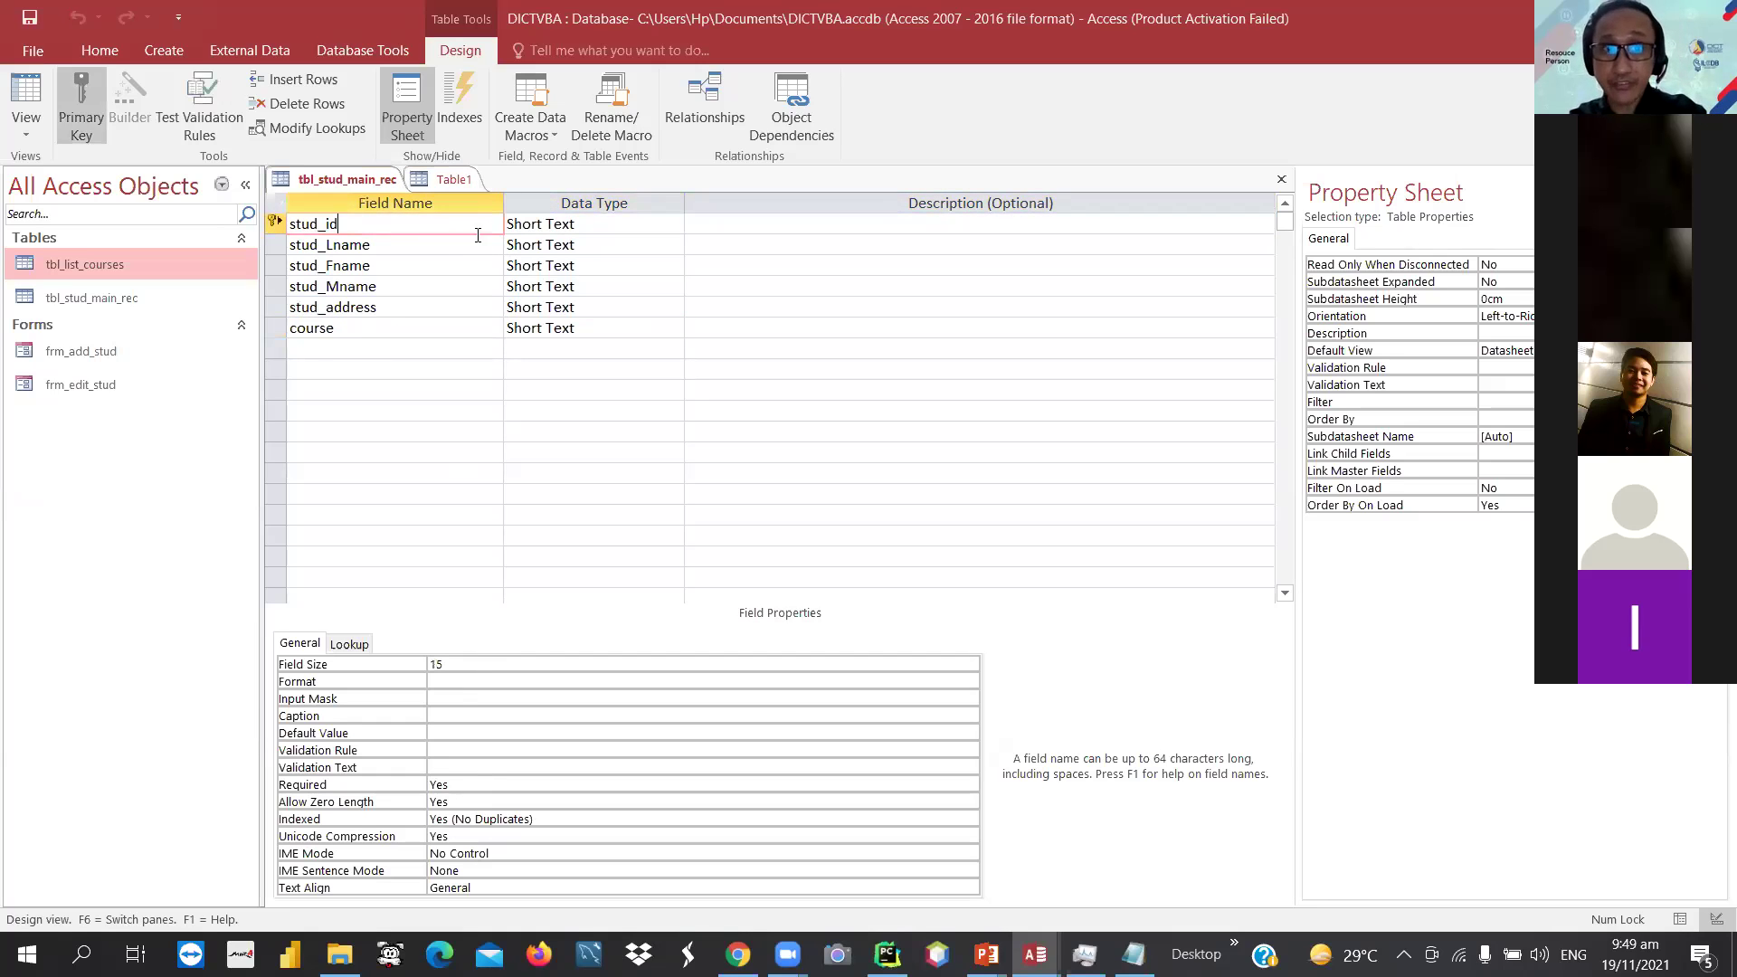
{"action": "left_click", "coordinate": [452, 180]}
{"action": "key", "text": "F6"}
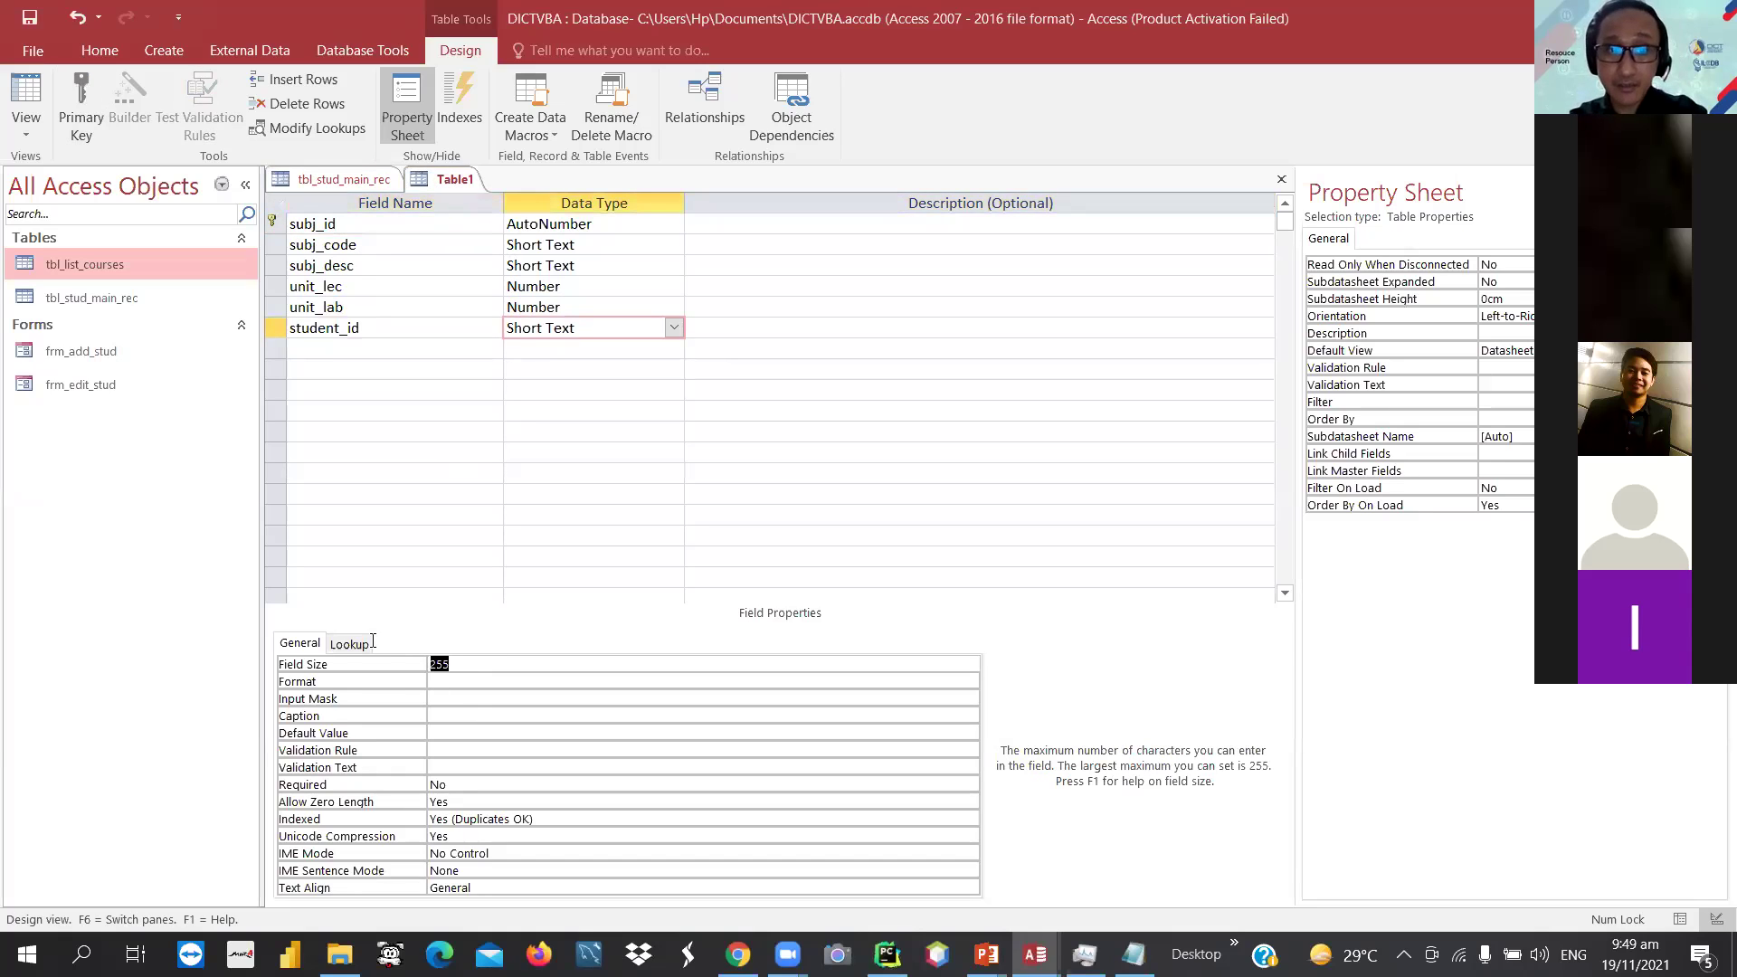
{"action": "type", "text": "15"}
{"action": "key", "text": "Return"}
Drag the student_id row to the top of Table1's field list
{"action": "key", "text": "F6"}
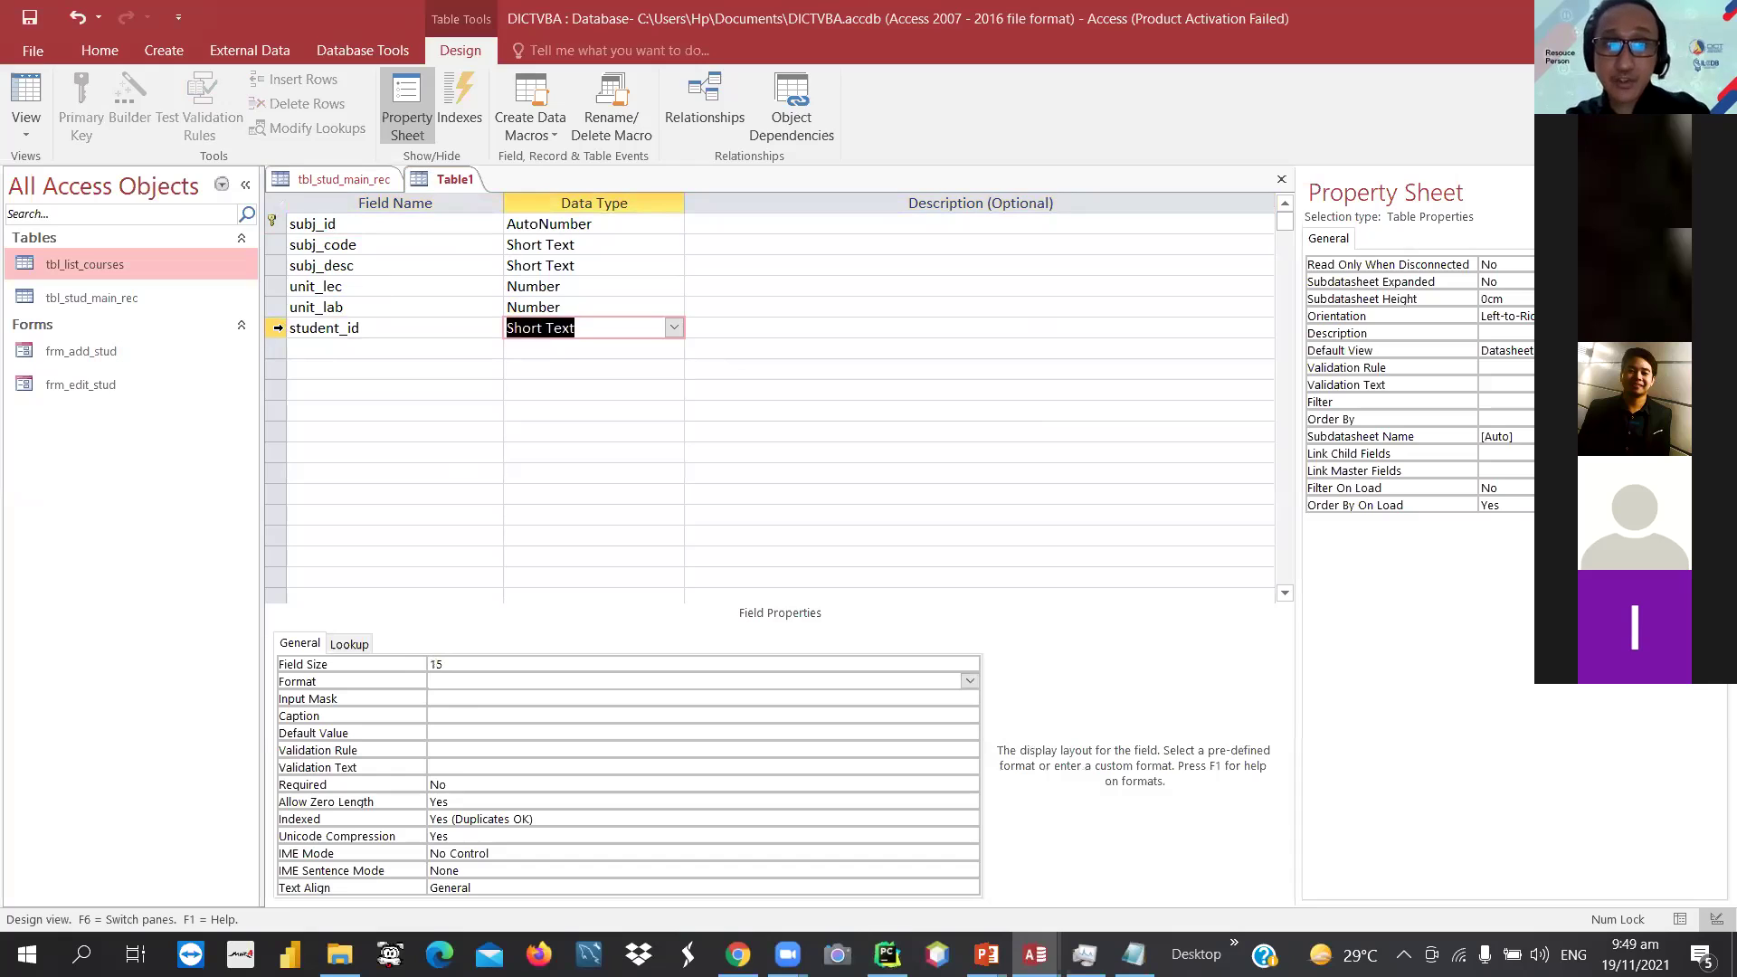
{"action": "left_click", "coordinate": [276, 327]}
{"action": "left_click_drag", "start_coordinate": [276, 328], "coordinate": [281, 217]}
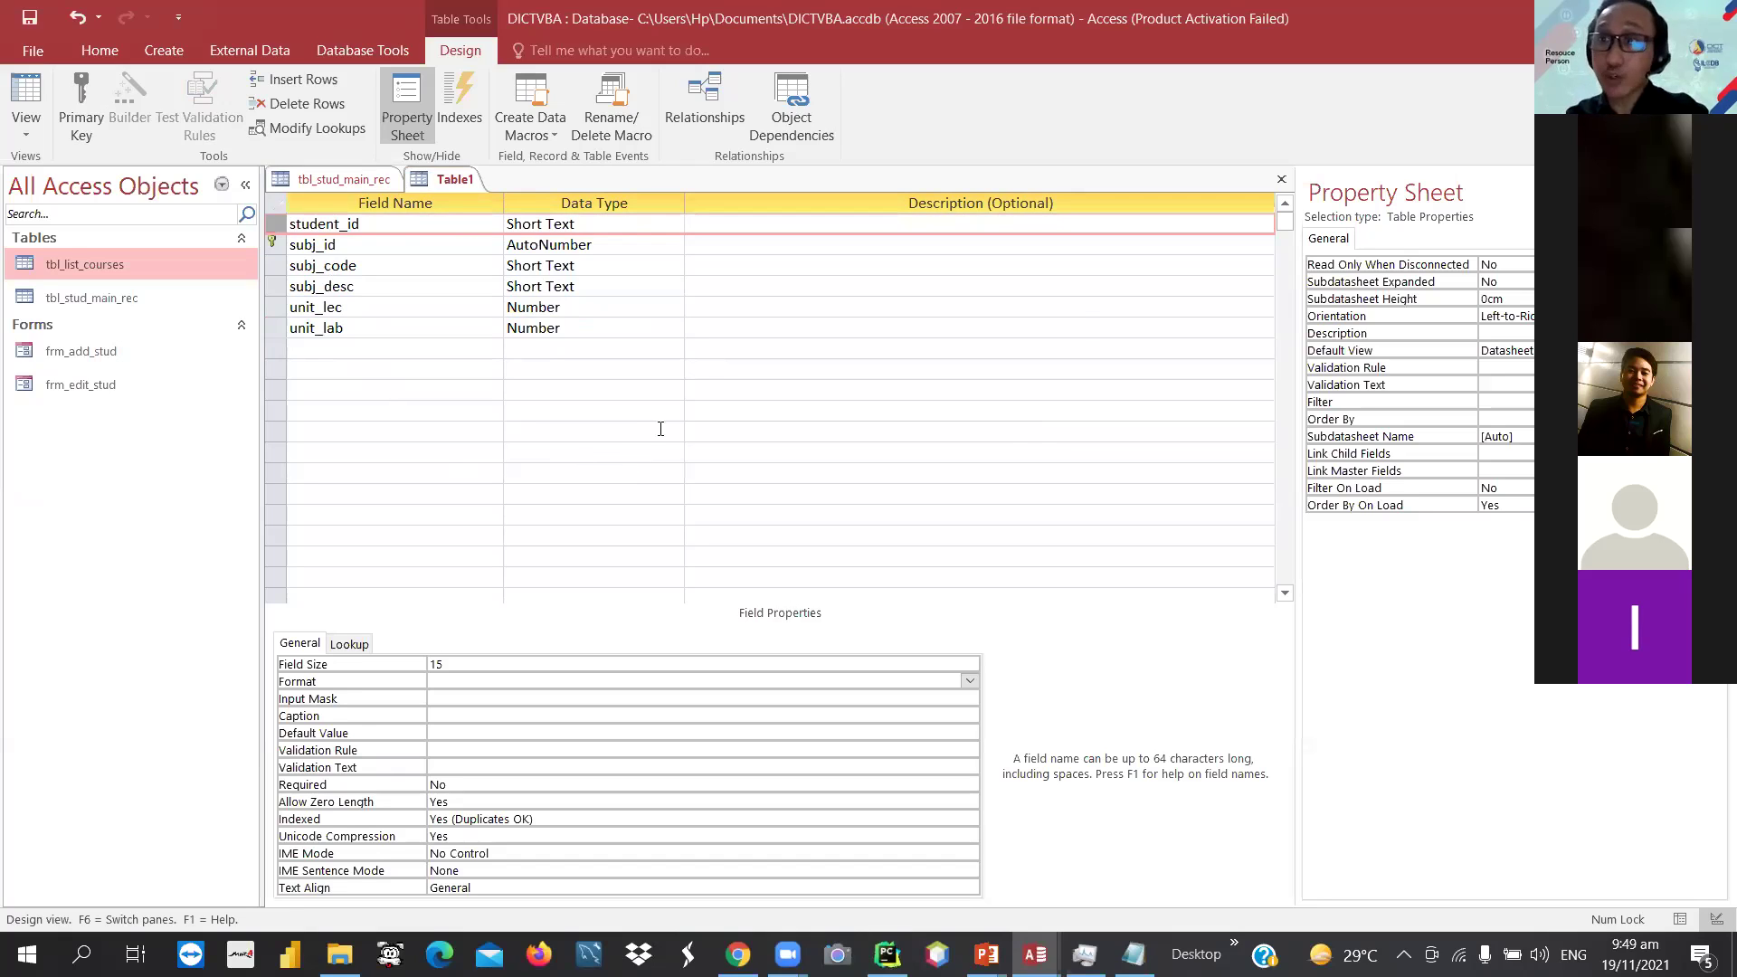
Save the new table as tbl_stud_subj and close both open table tabs
{"action": "key", "text": "ctrl+s"}
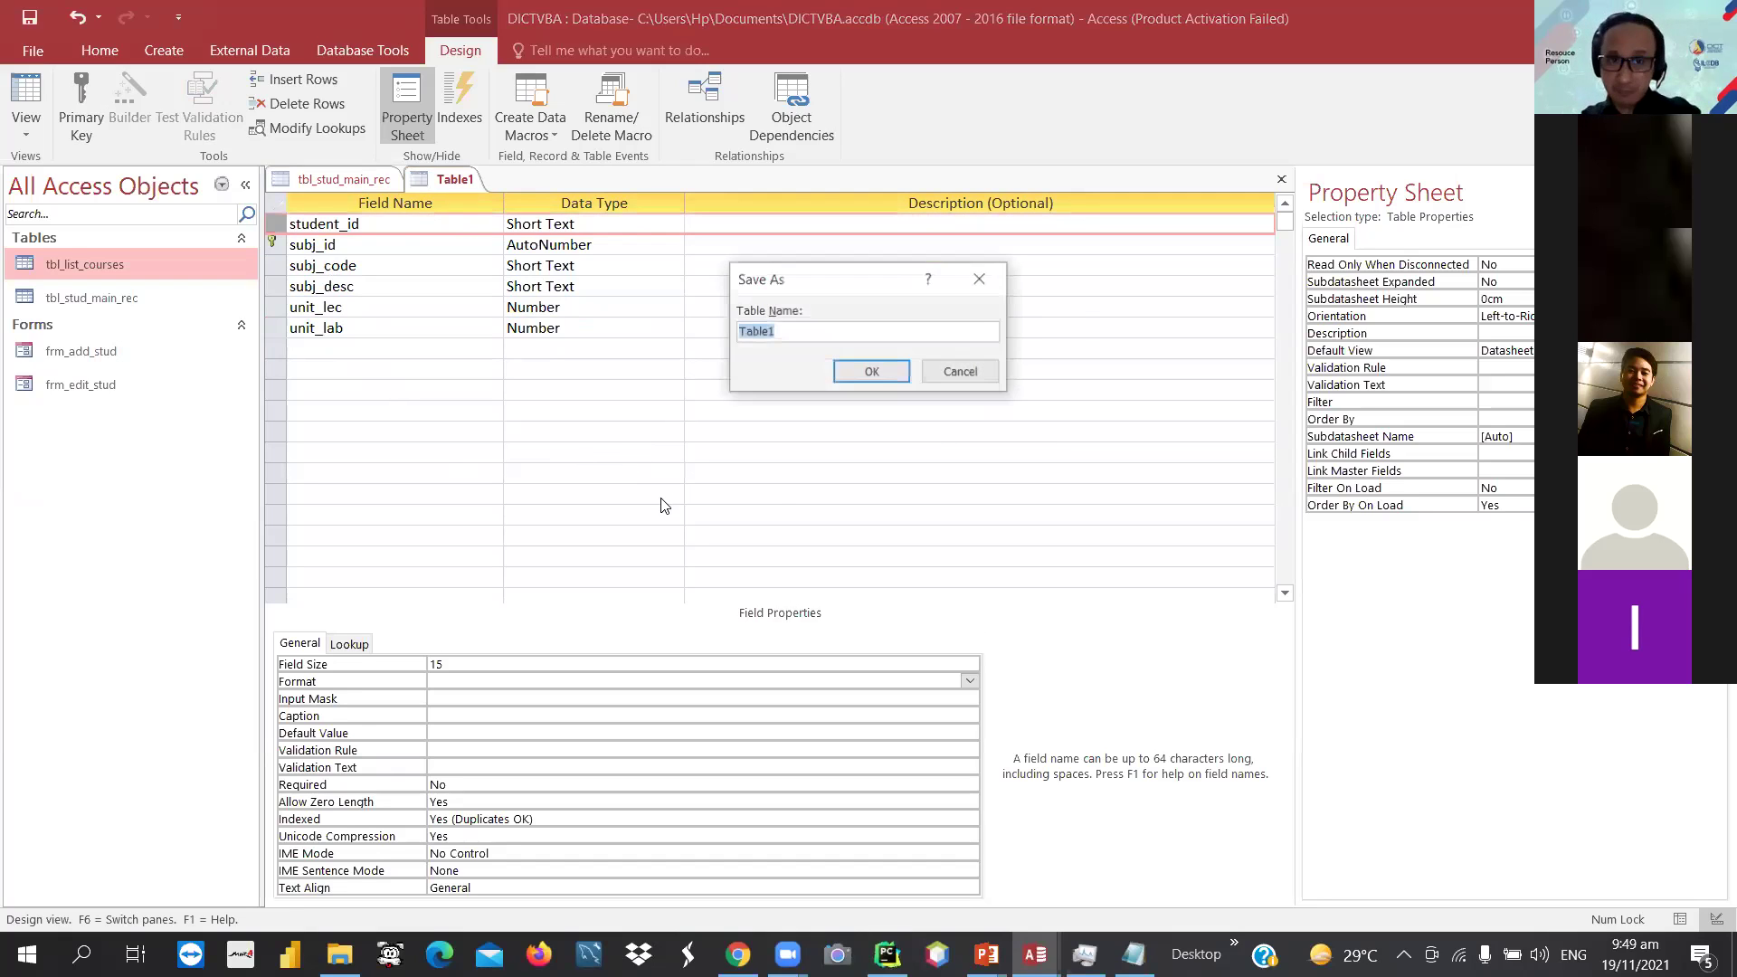
{"action": "type", "text": "tbl_s"}
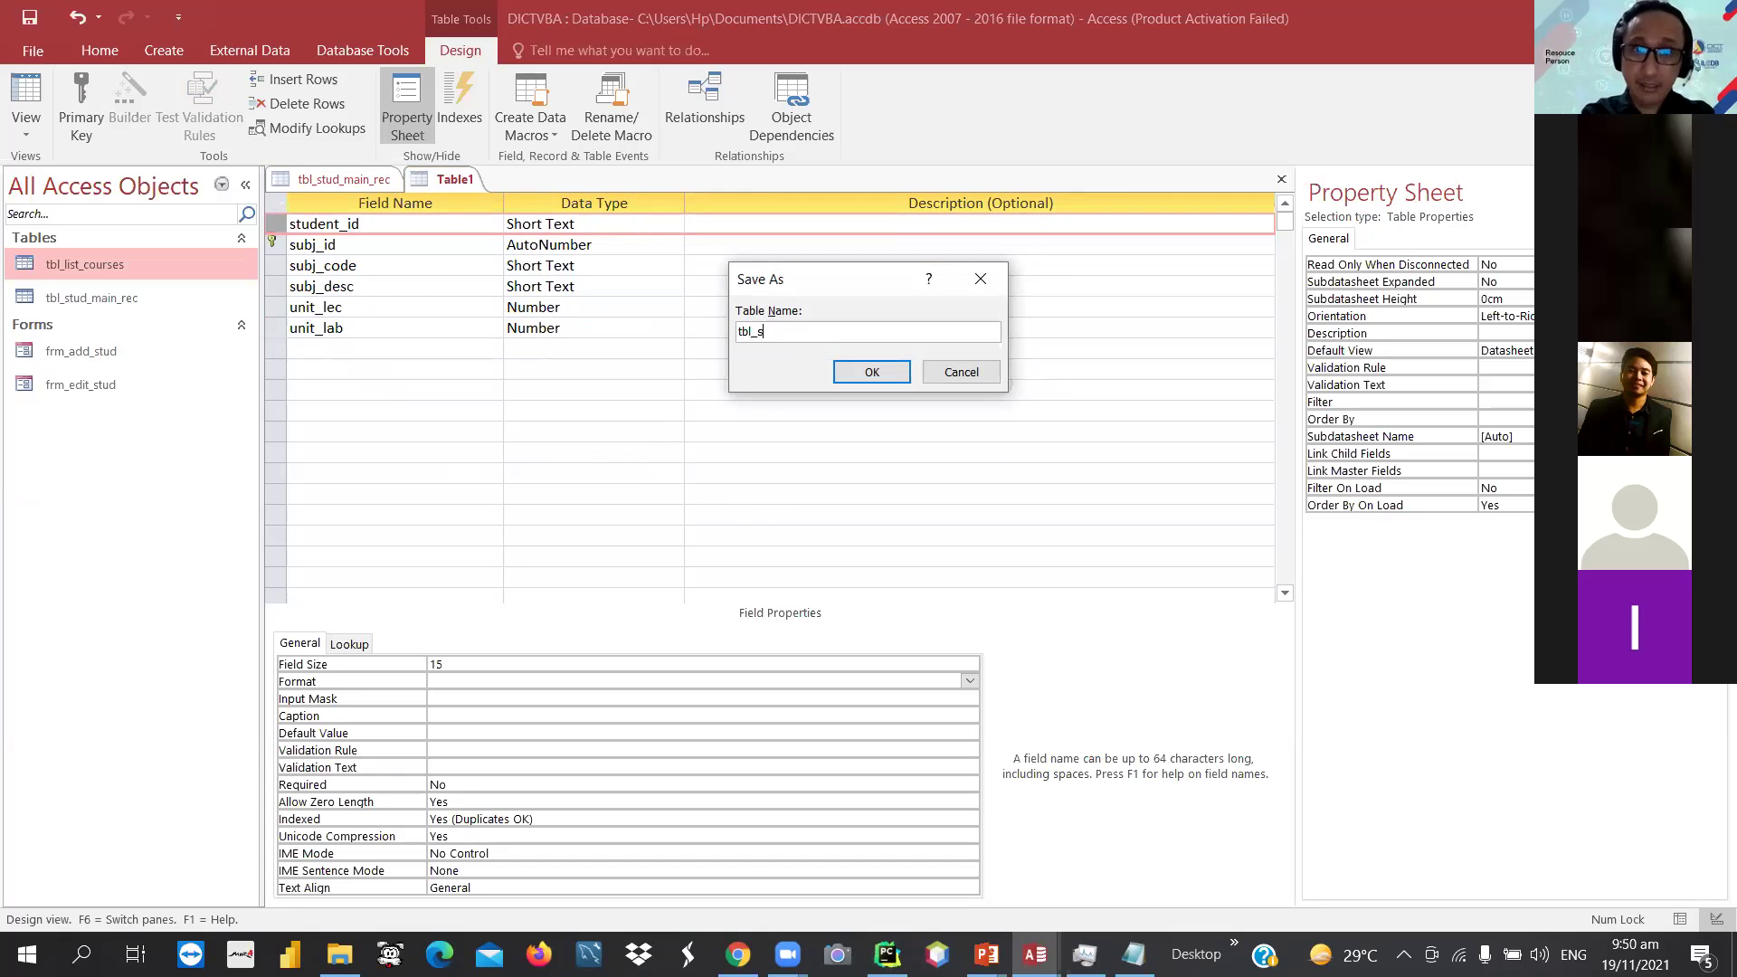
{"action": "type", "text": "tud_subj"}
{"action": "key", "text": "Return"}
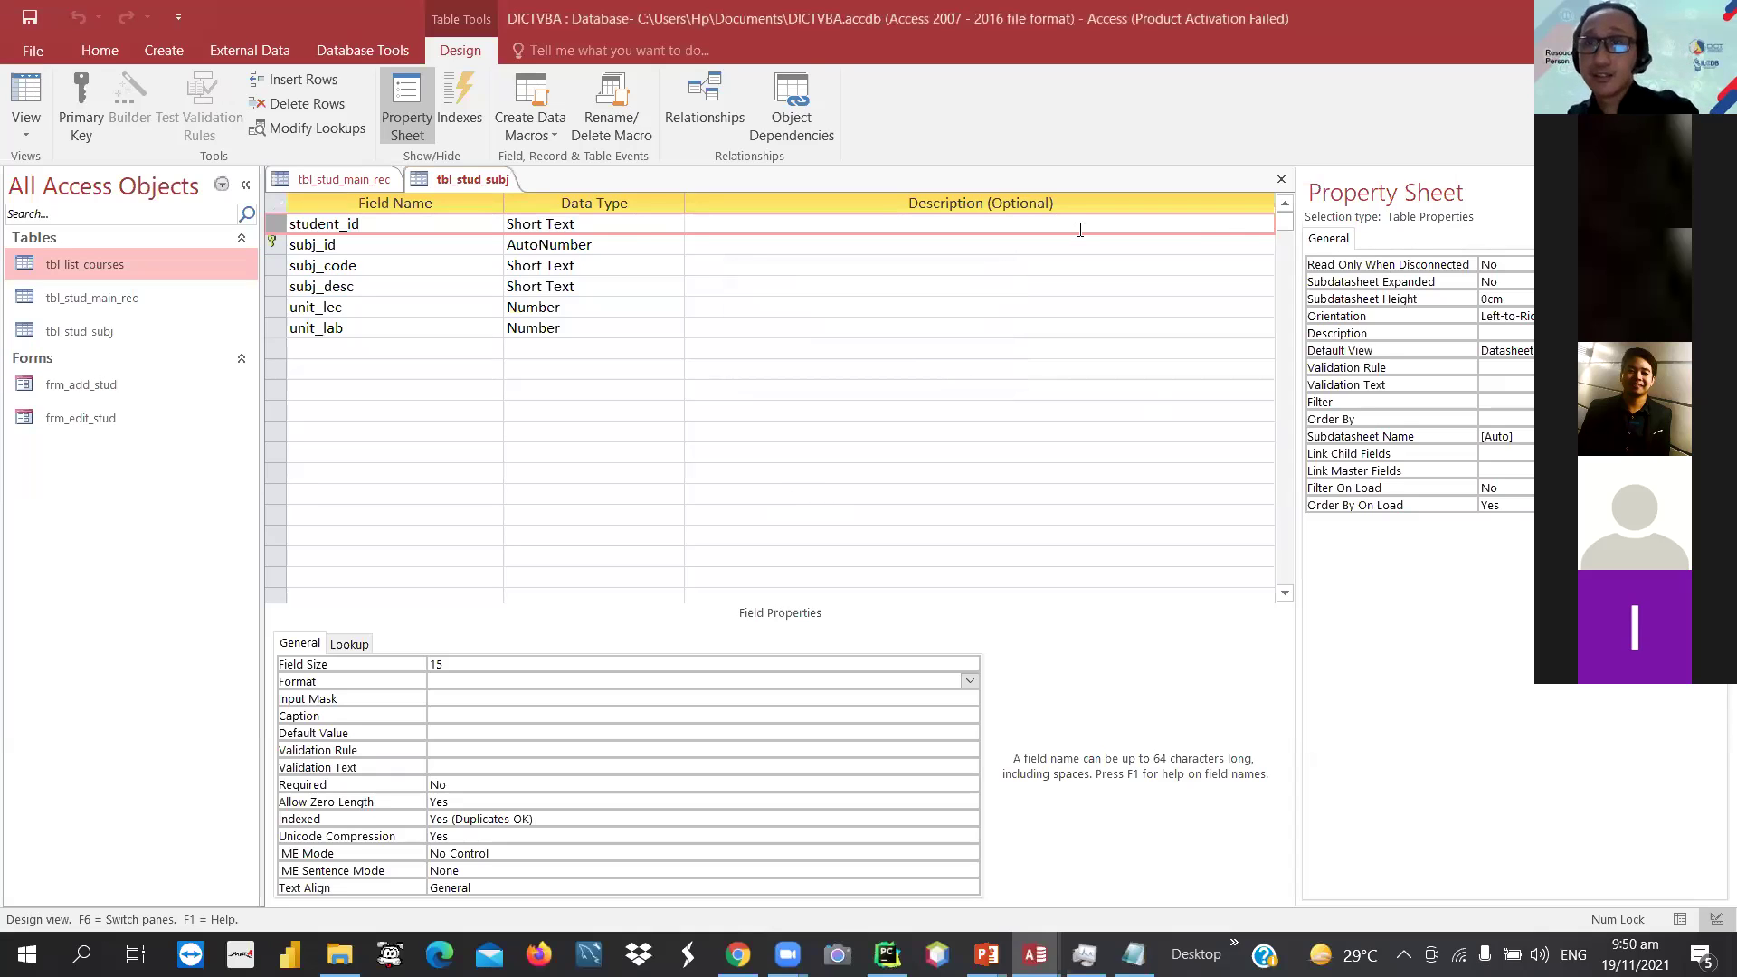
{"action": "left_click", "coordinate": [1282, 179]}
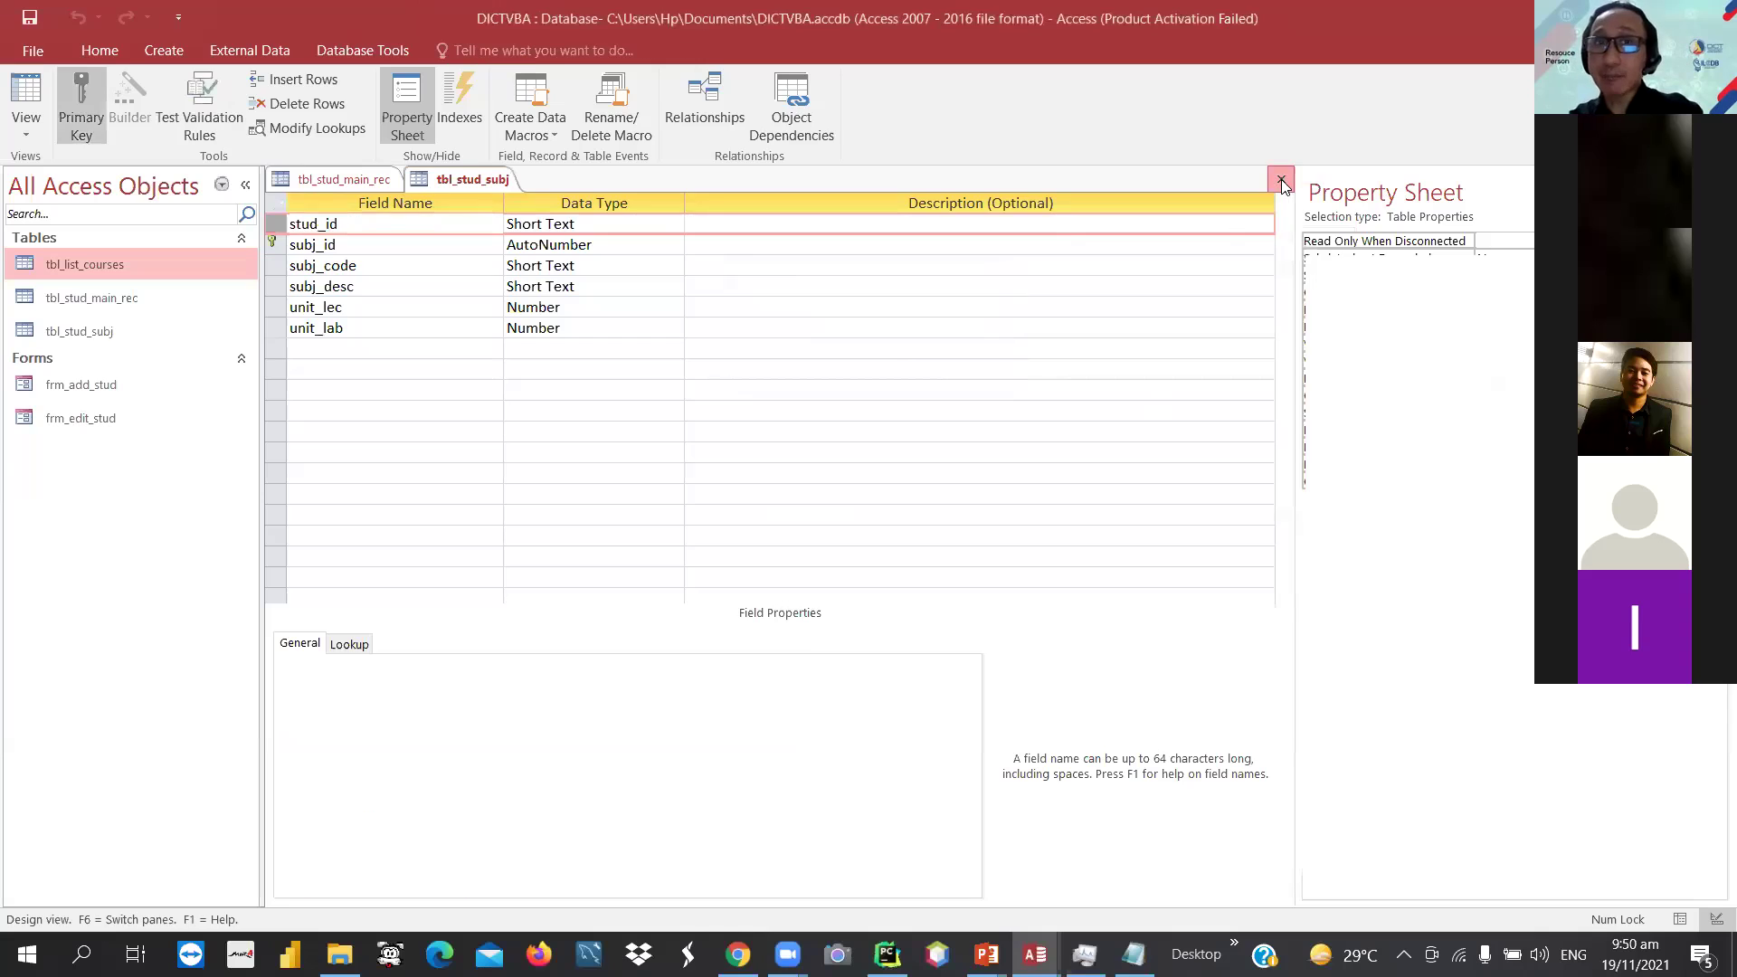
{"action": "left_click", "coordinate": [1281, 178]}
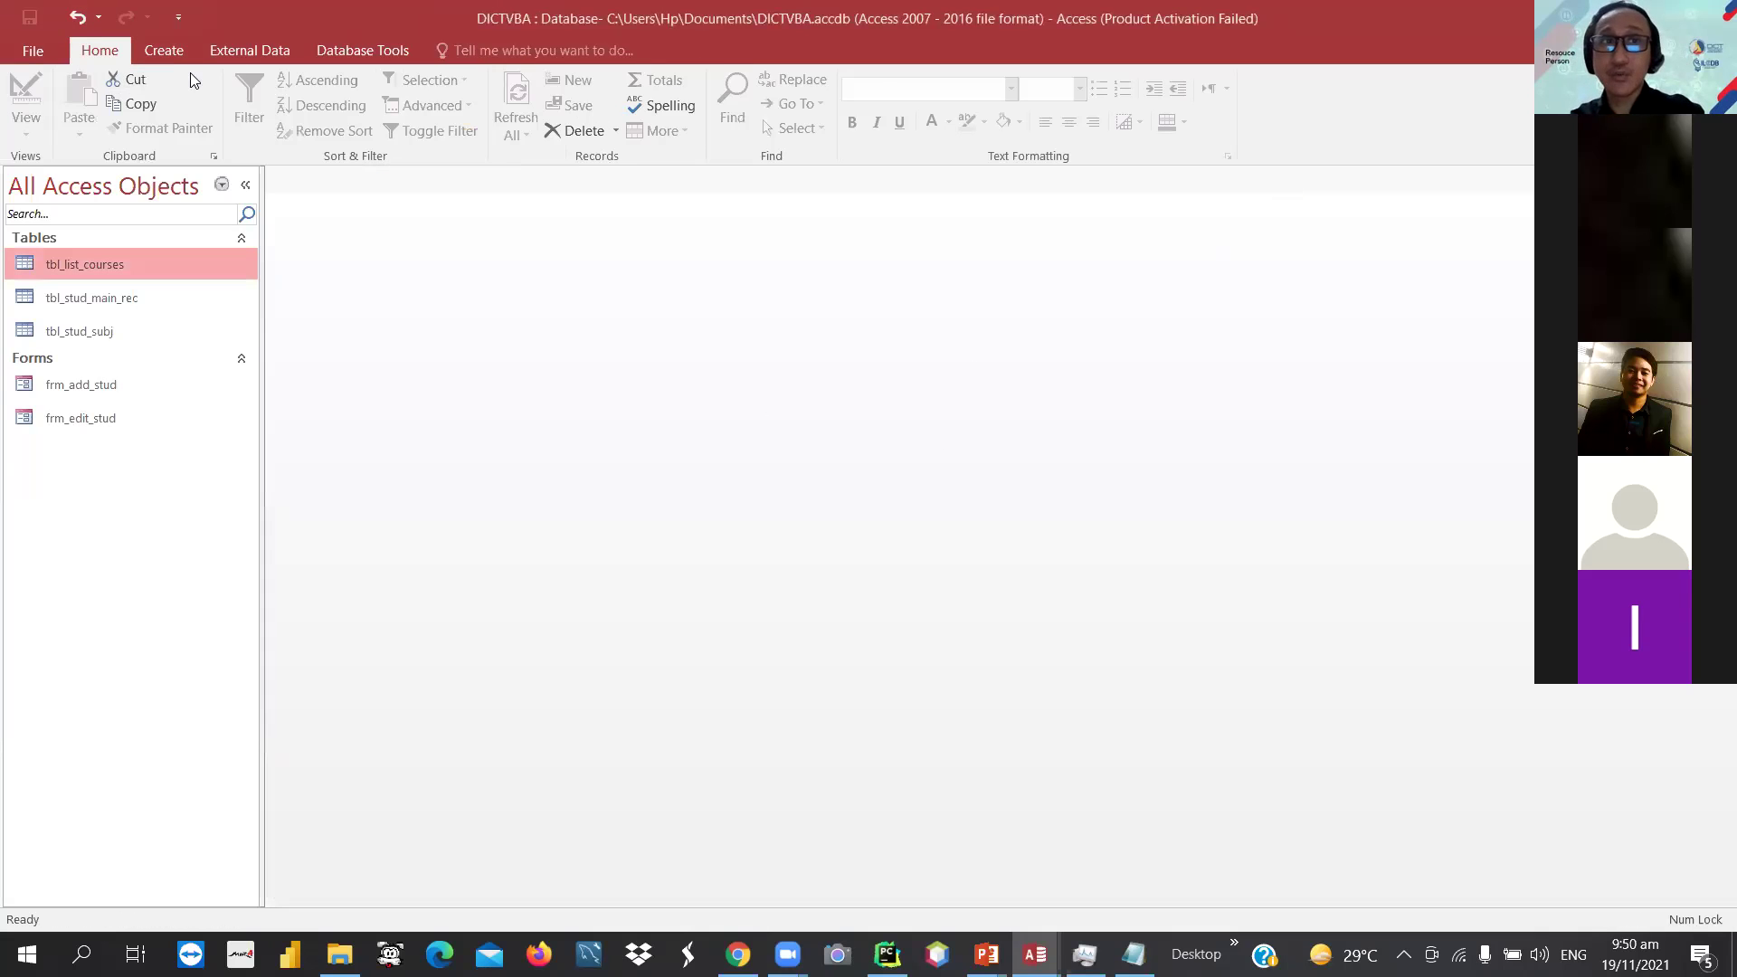
Open Database Tools > Relationships and add tbl_stud_main_rec and tbl_stud_subj
{"action": "left_click", "coordinate": [166, 51]}
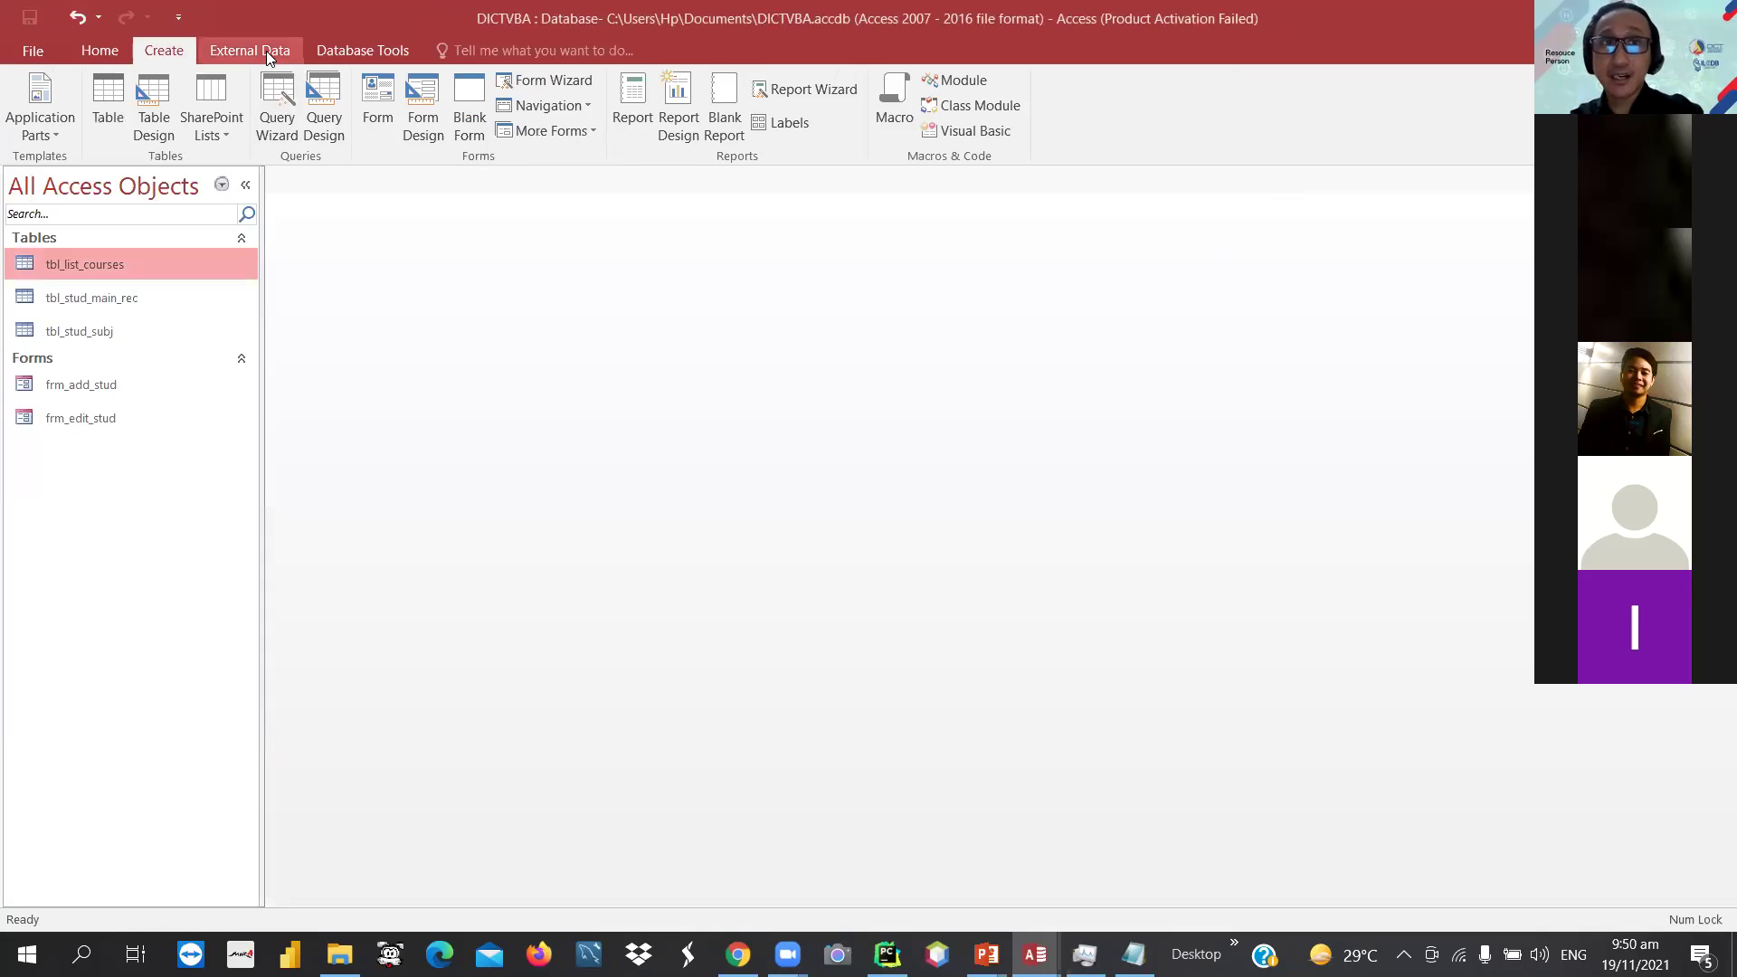
{"action": "left_click", "coordinate": [360, 53]}
{"action": "left_click", "coordinate": [259, 108]}
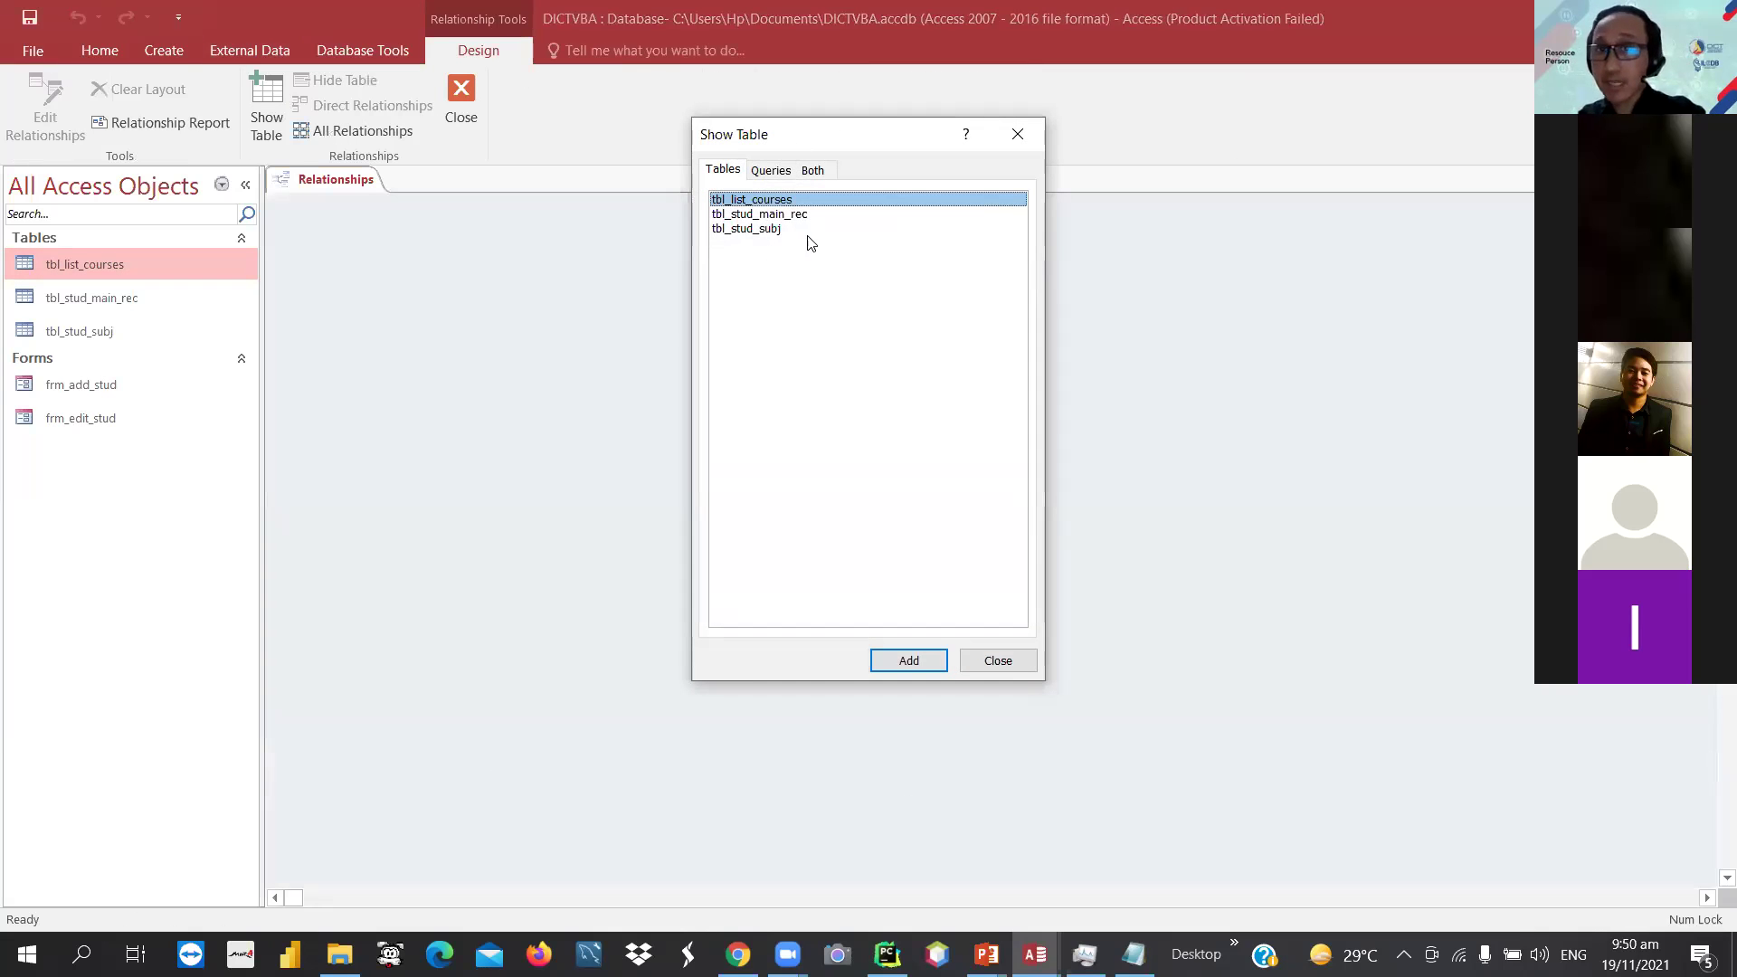
{"action": "double_click", "coordinate": [790, 215]}
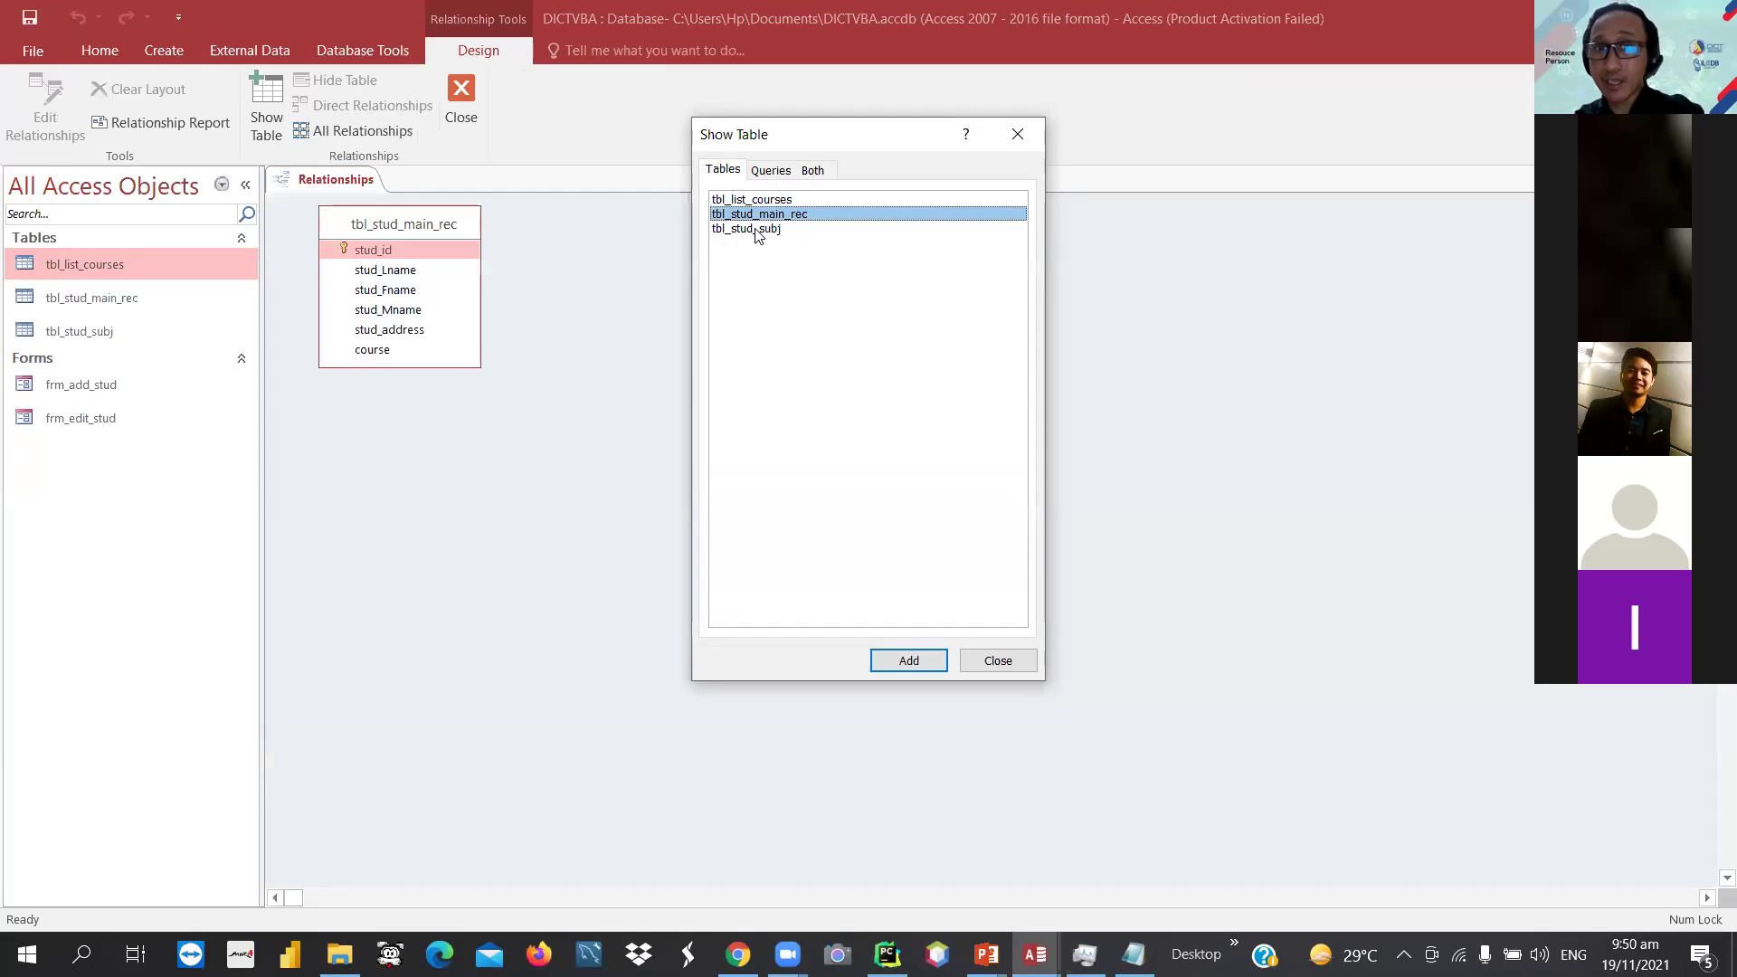
{"action": "double_click", "coordinate": [758, 229]}
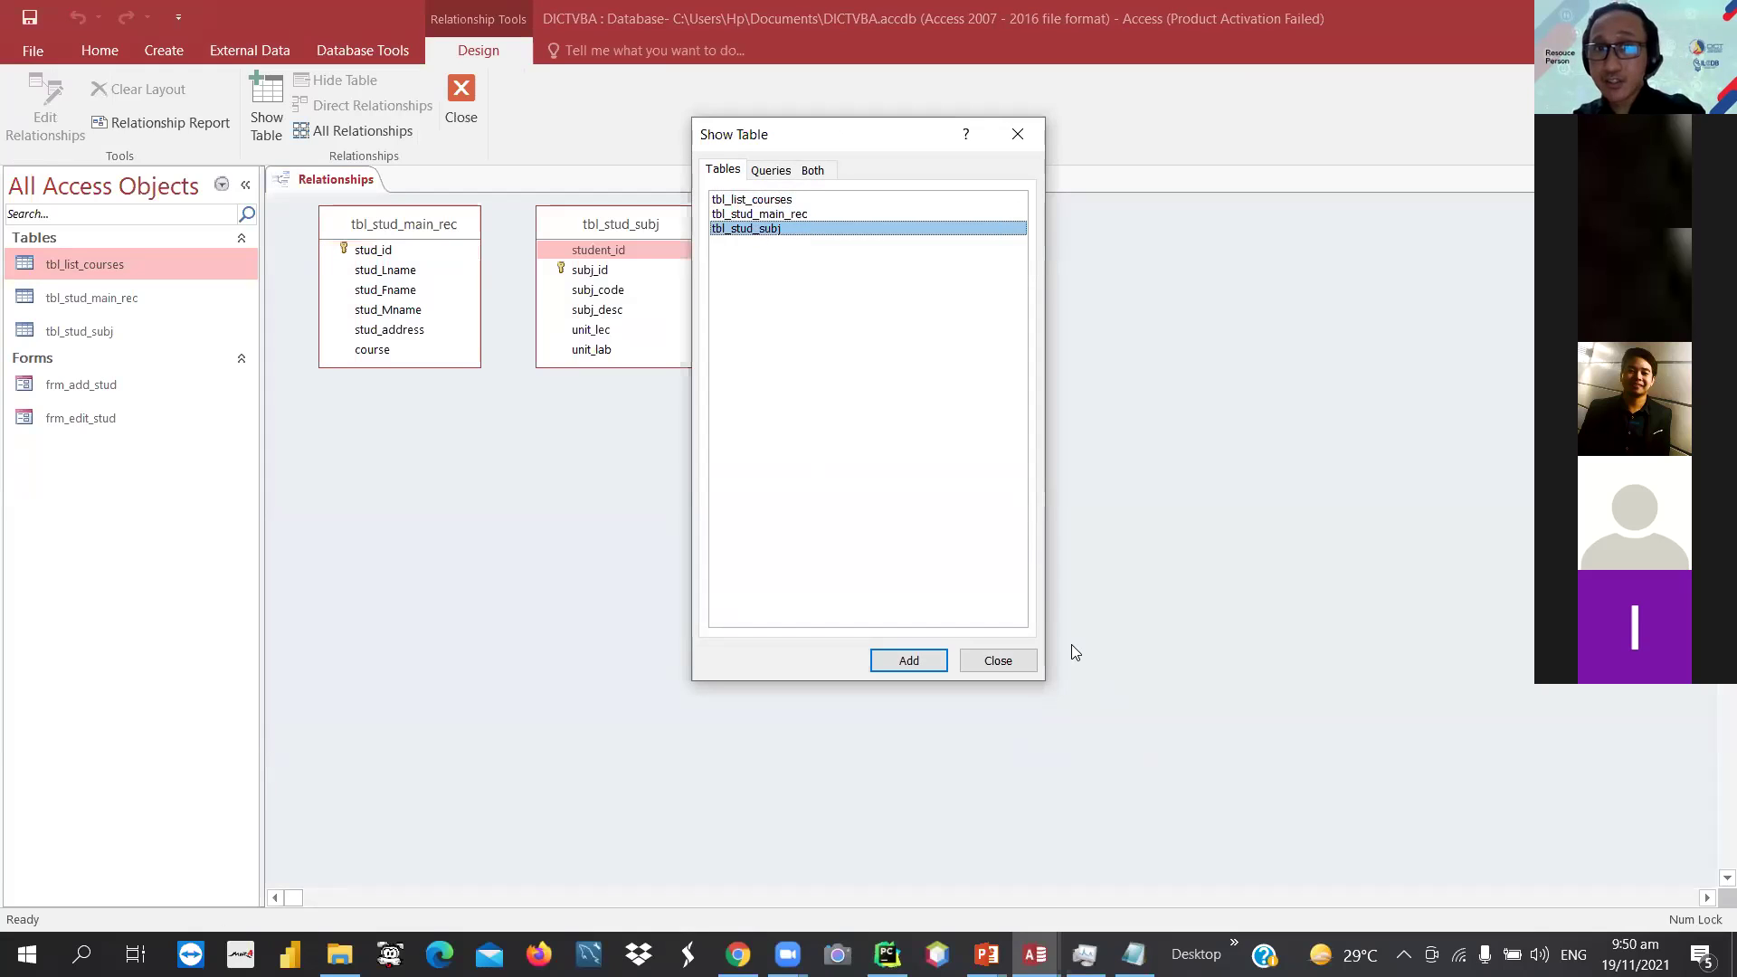
{"action": "left_click", "coordinate": [997, 661]}
Shift tbl_stud_subj to the right and select stud_id in tbl_stud_main_rec
{"action": "left_click_drag", "start_coordinate": [635, 227], "coordinate": [757, 234]}
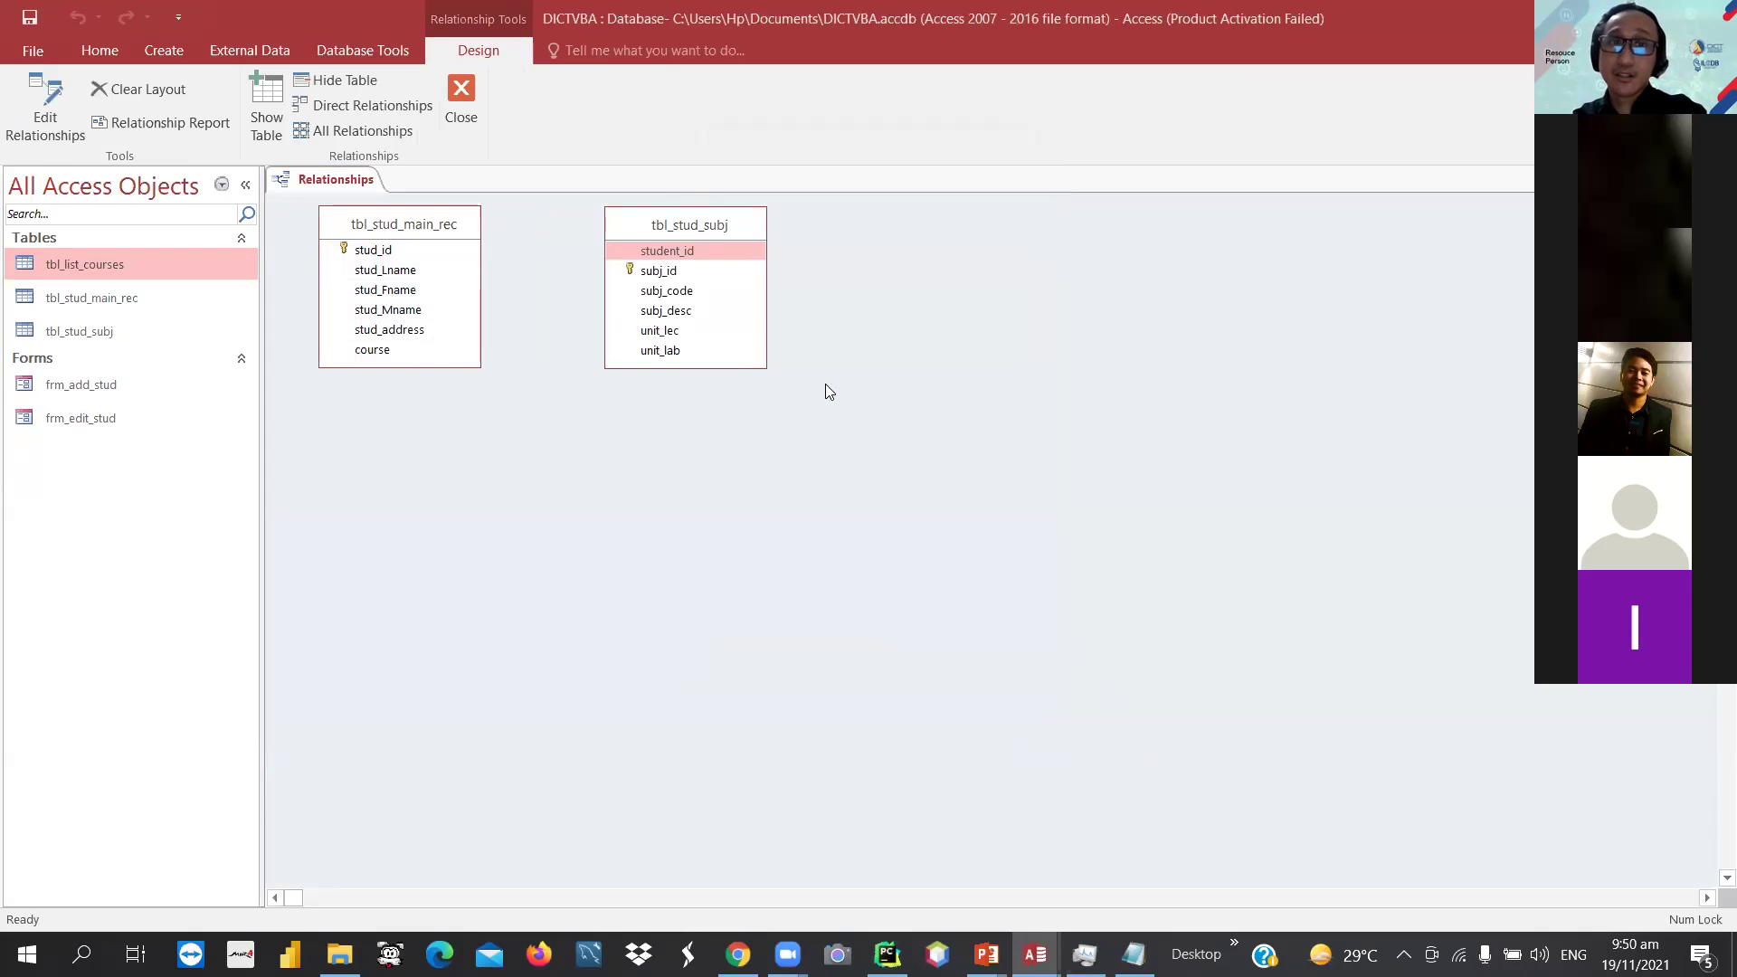
{"action": "left_click", "coordinate": [412, 308]}
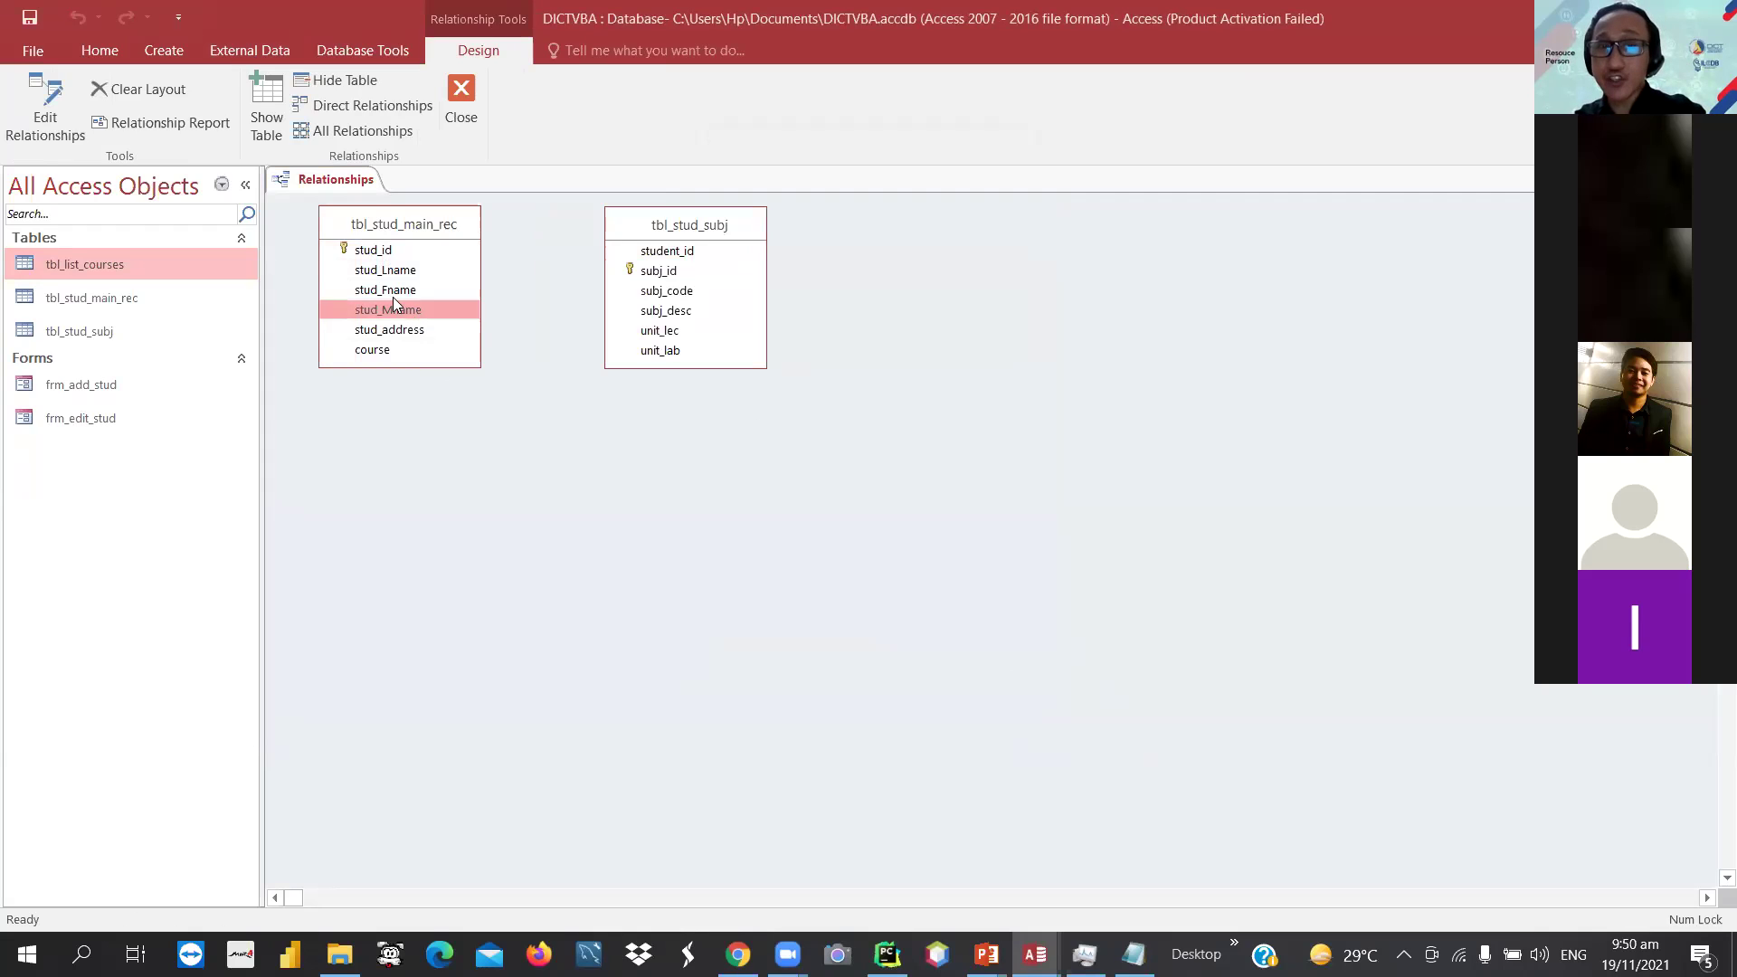
{"action": "left_click", "coordinate": [374, 253]}
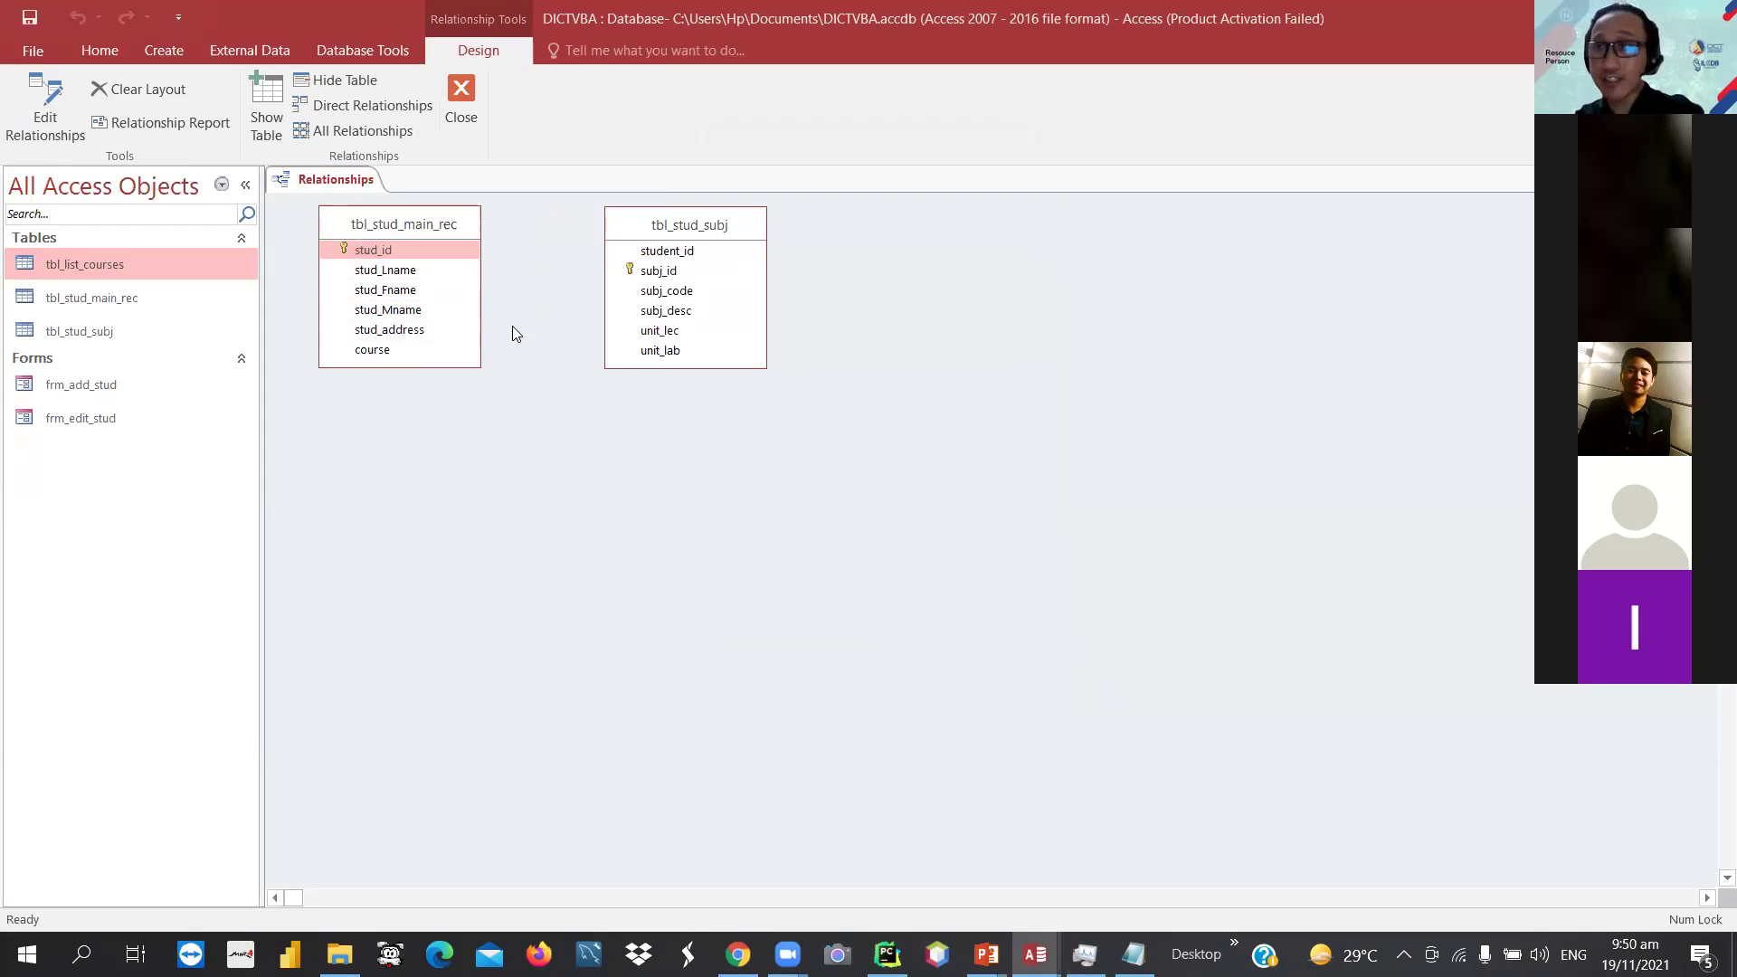
Link stud_id to student_id one-to-many, enforcing referential integrity with cascade updates and deletes
{"action": "left_click_drag", "start_coordinate": [375, 251], "coordinate": [659, 255]}
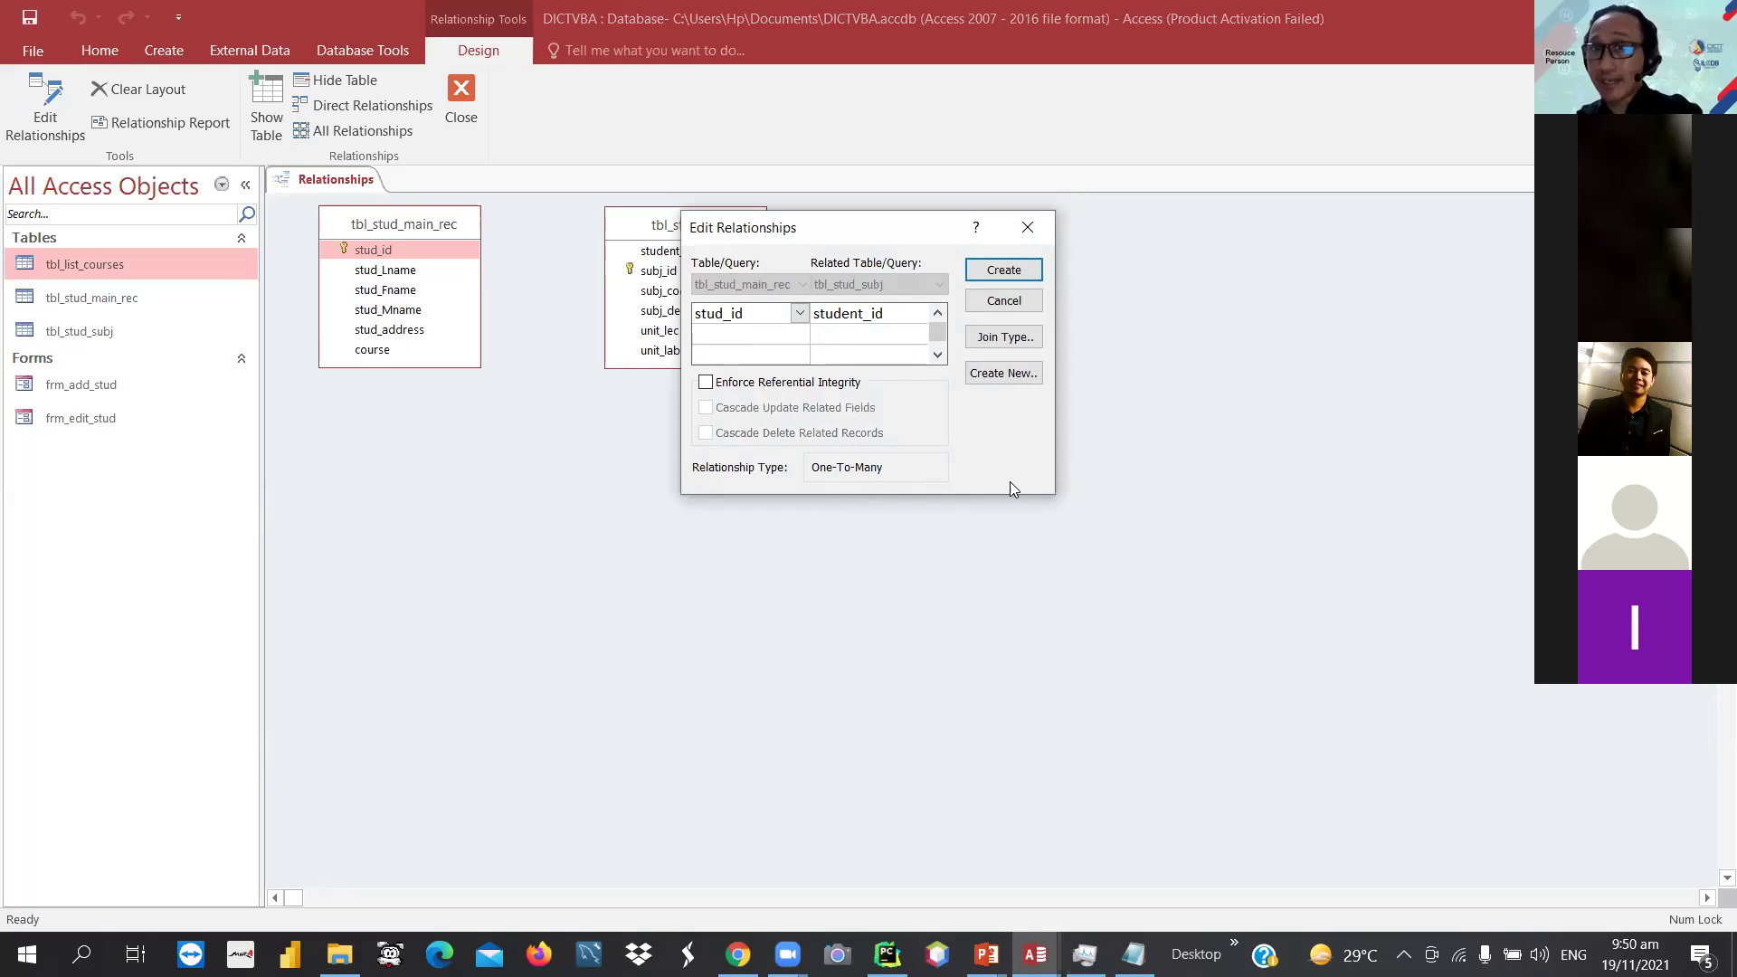
{"action": "left_click", "coordinate": [719, 383]}
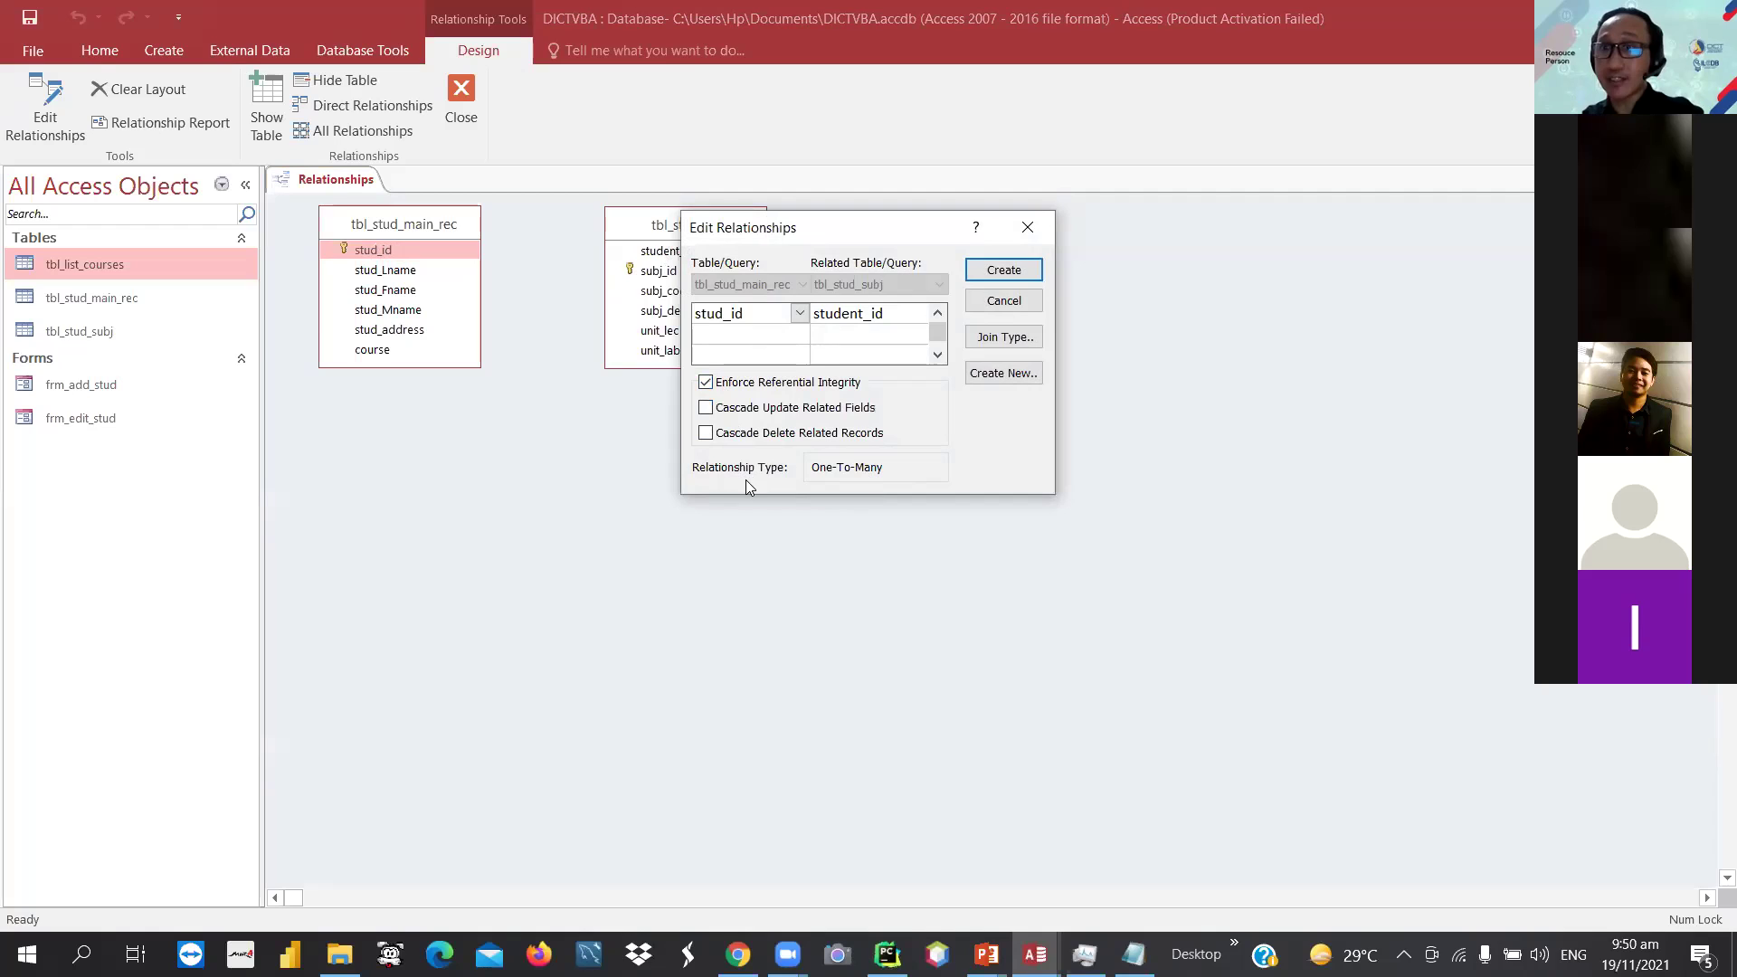
{"action": "left_click", "coordinate": [706, 407]}
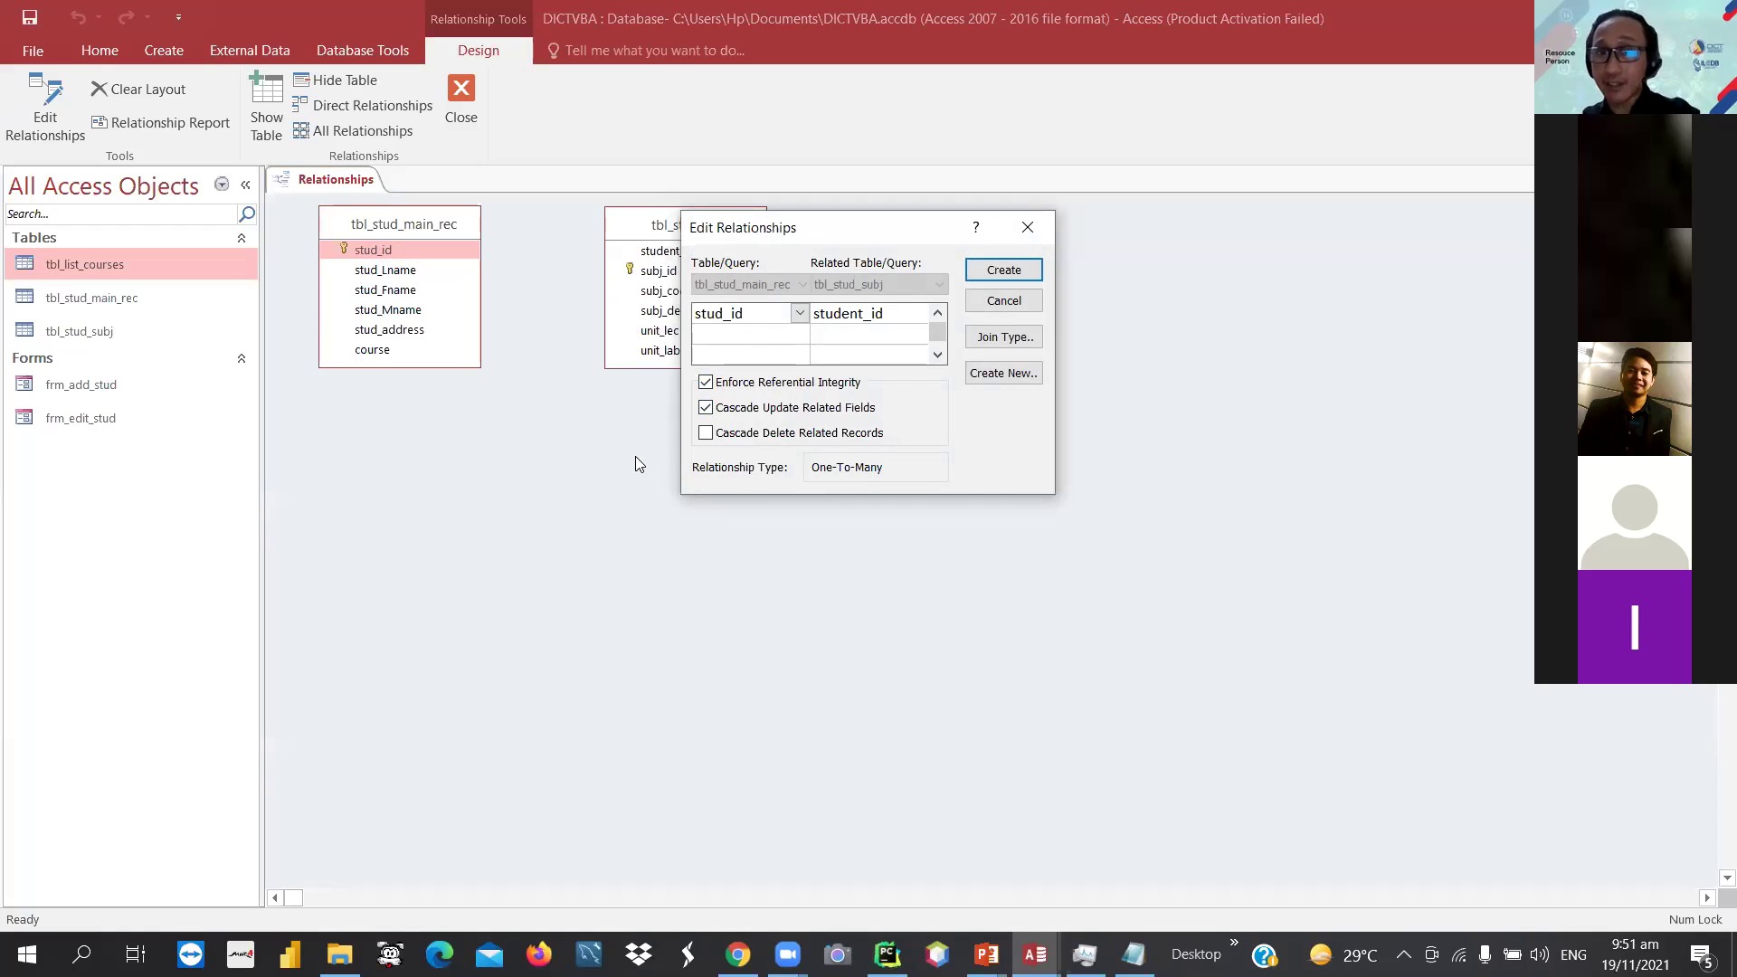
{"action": "left_click", "coordinate": [705, 433]}
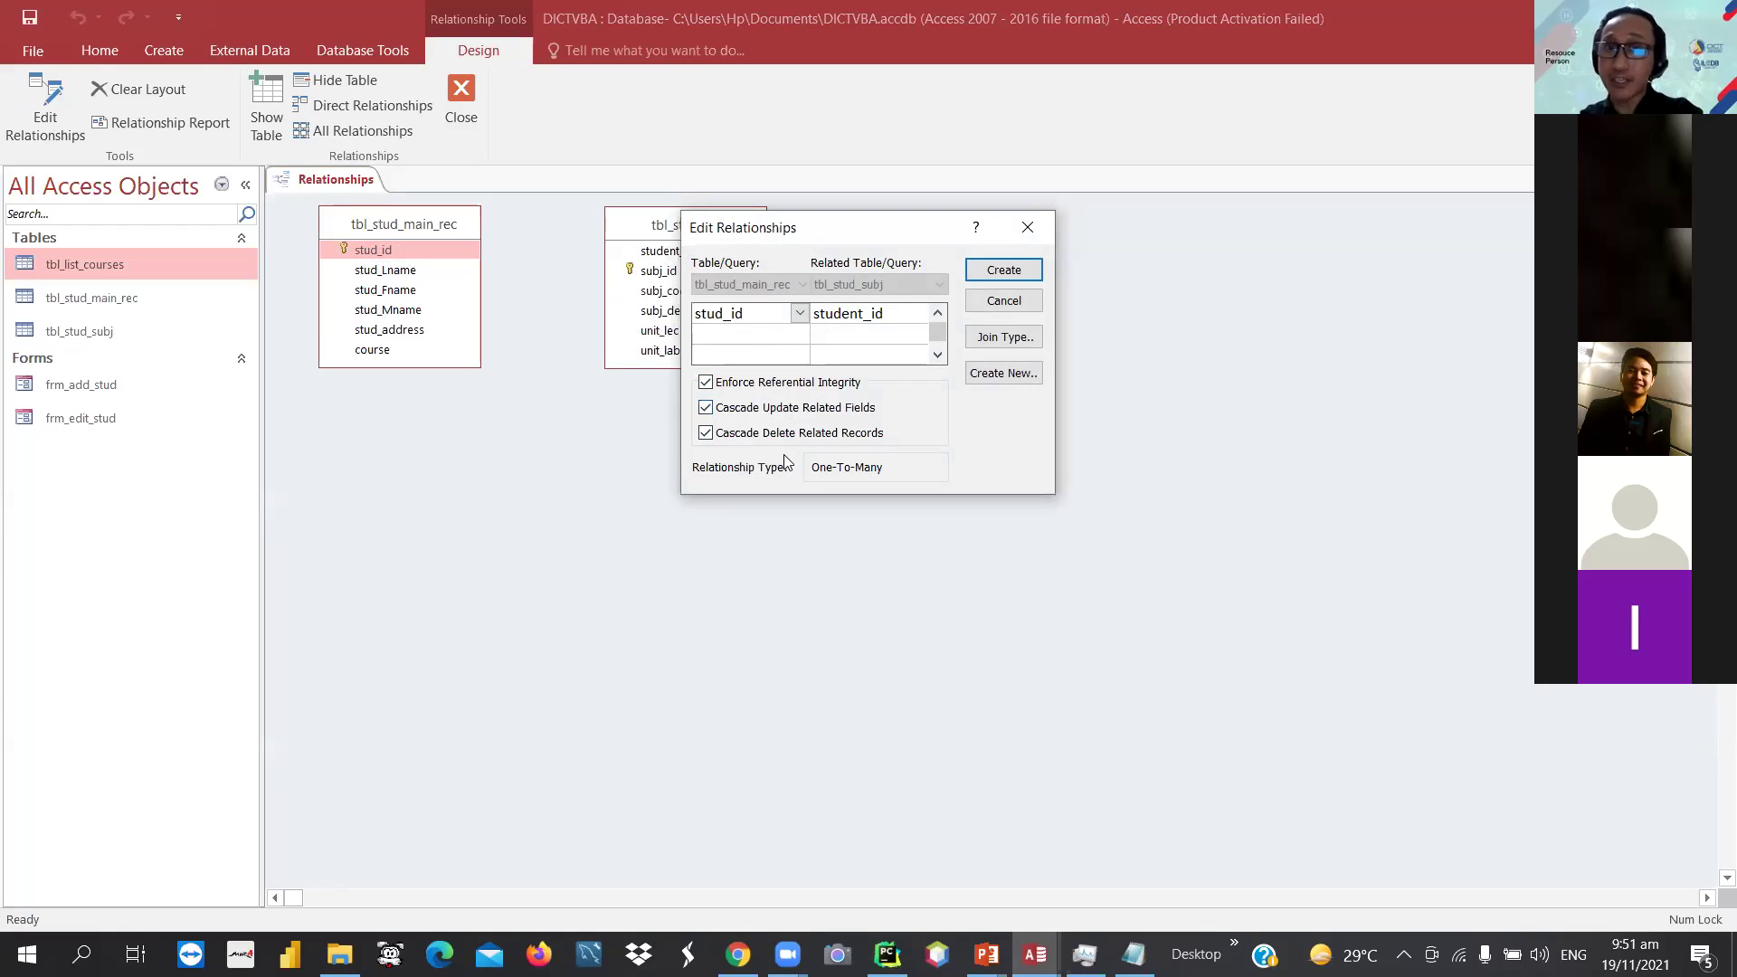
{"action": "left_click", "coordinate": [992, 274]}
Tidy the tbl_stud_subj table's position, then close and save the Relationships layout
{"action": "left_click_drag", "start_coordinate": [678, 226], "coordinate": [702, 224]}
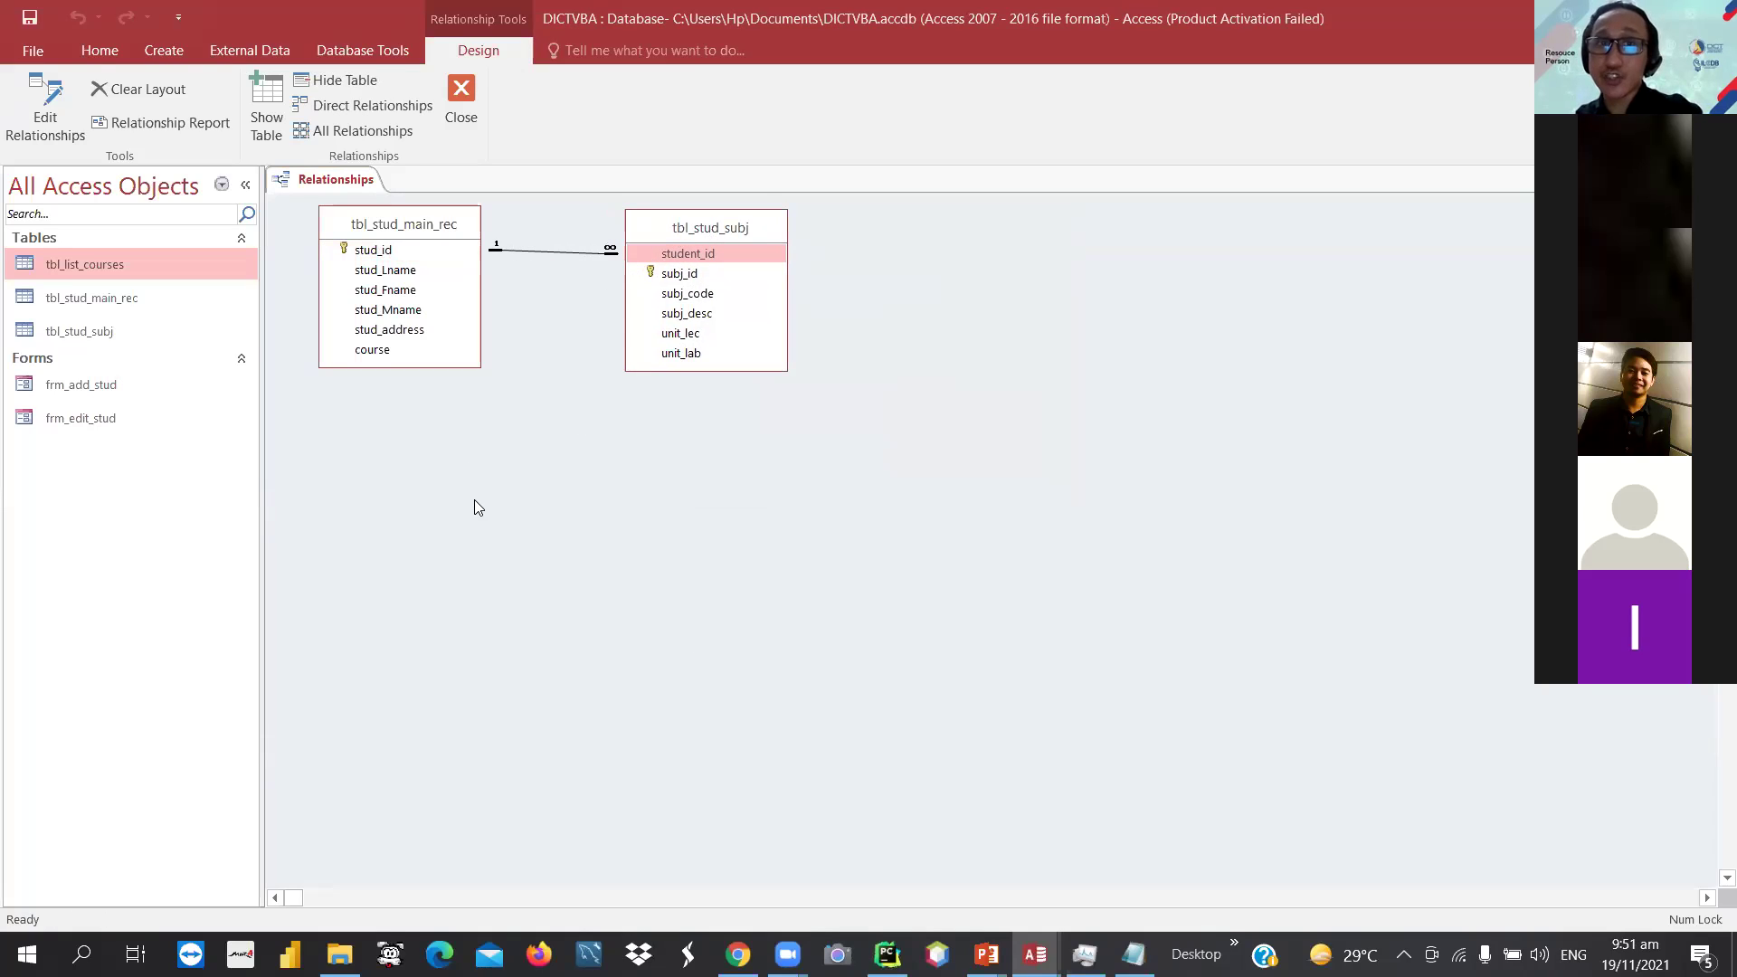
{"action": "left_click", "coordinate": [375, 253]}
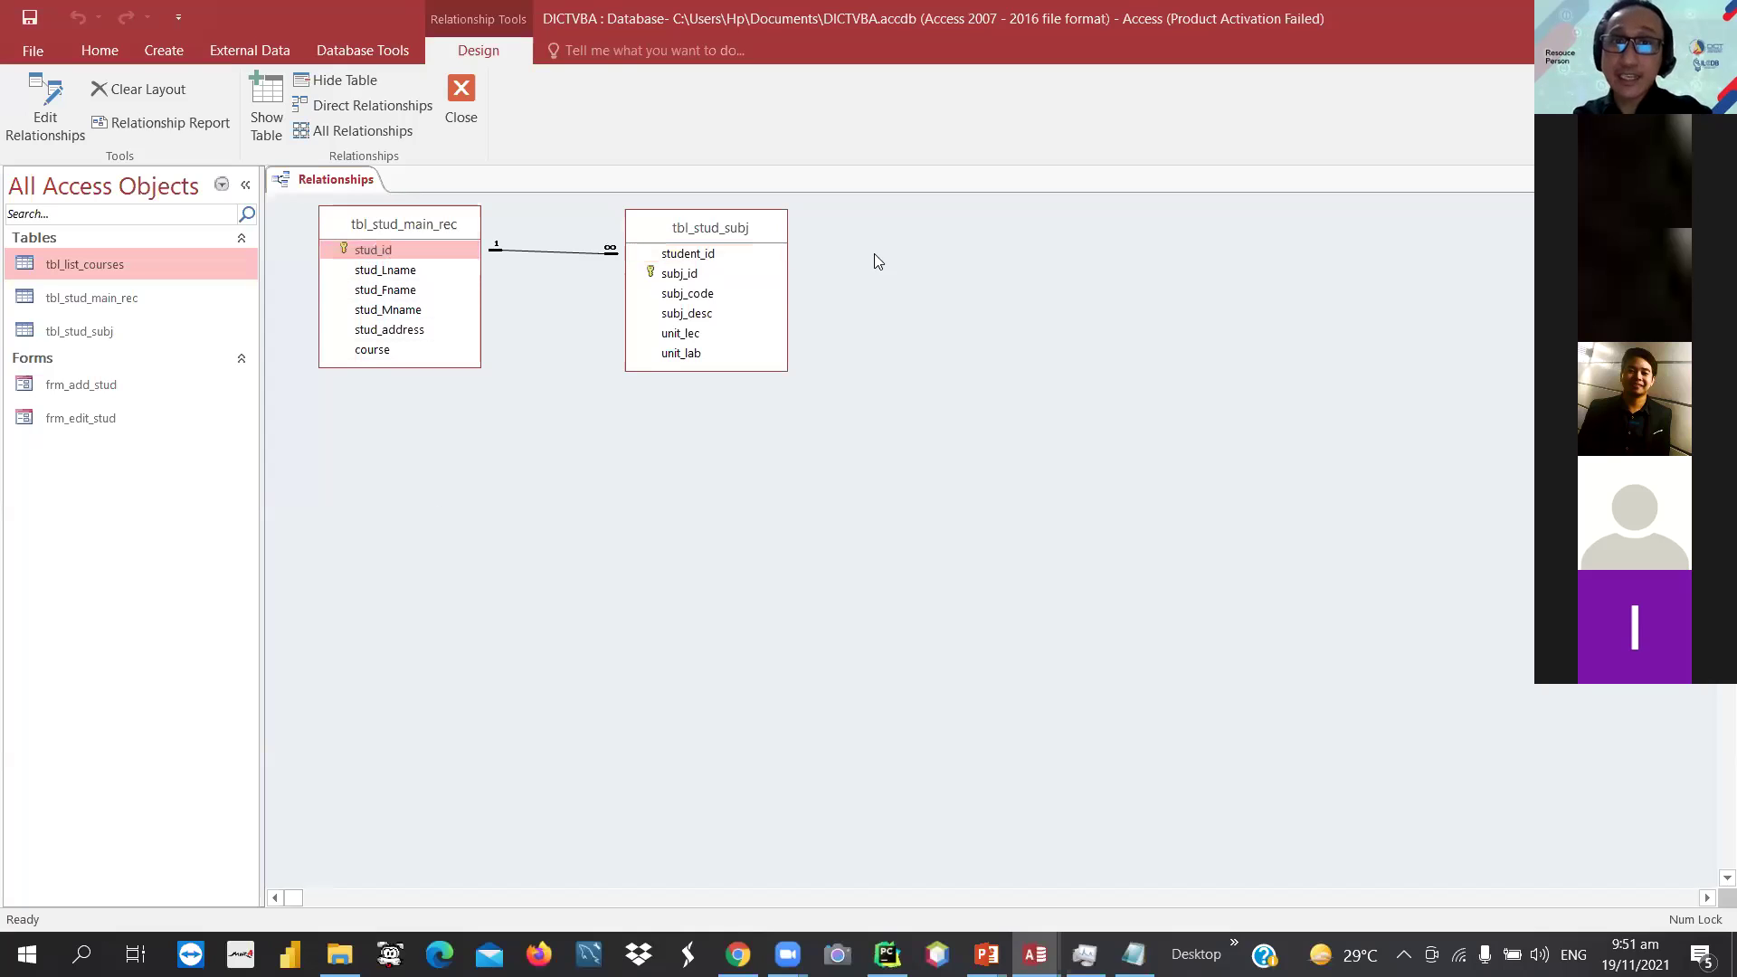
{"action": "left_click", "coordinate": [711, 275]}
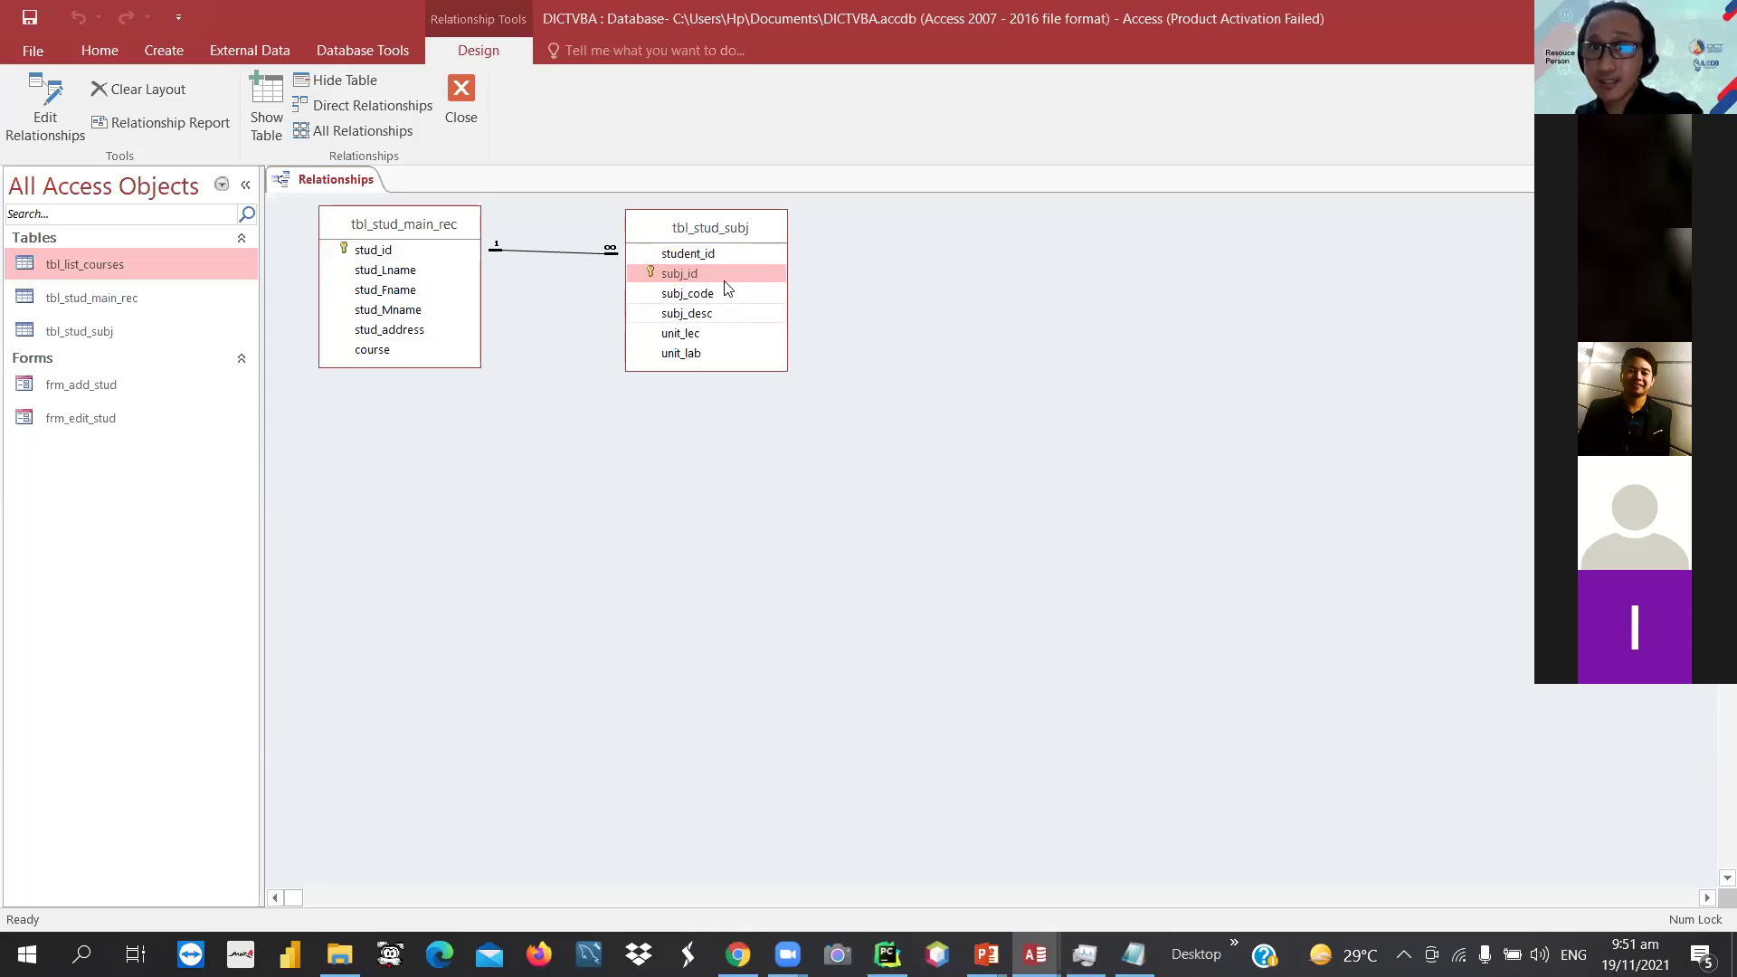
{"action": "left_click_drag", "start_coordinate": [703, 232], "coordinate": [699, 227]}
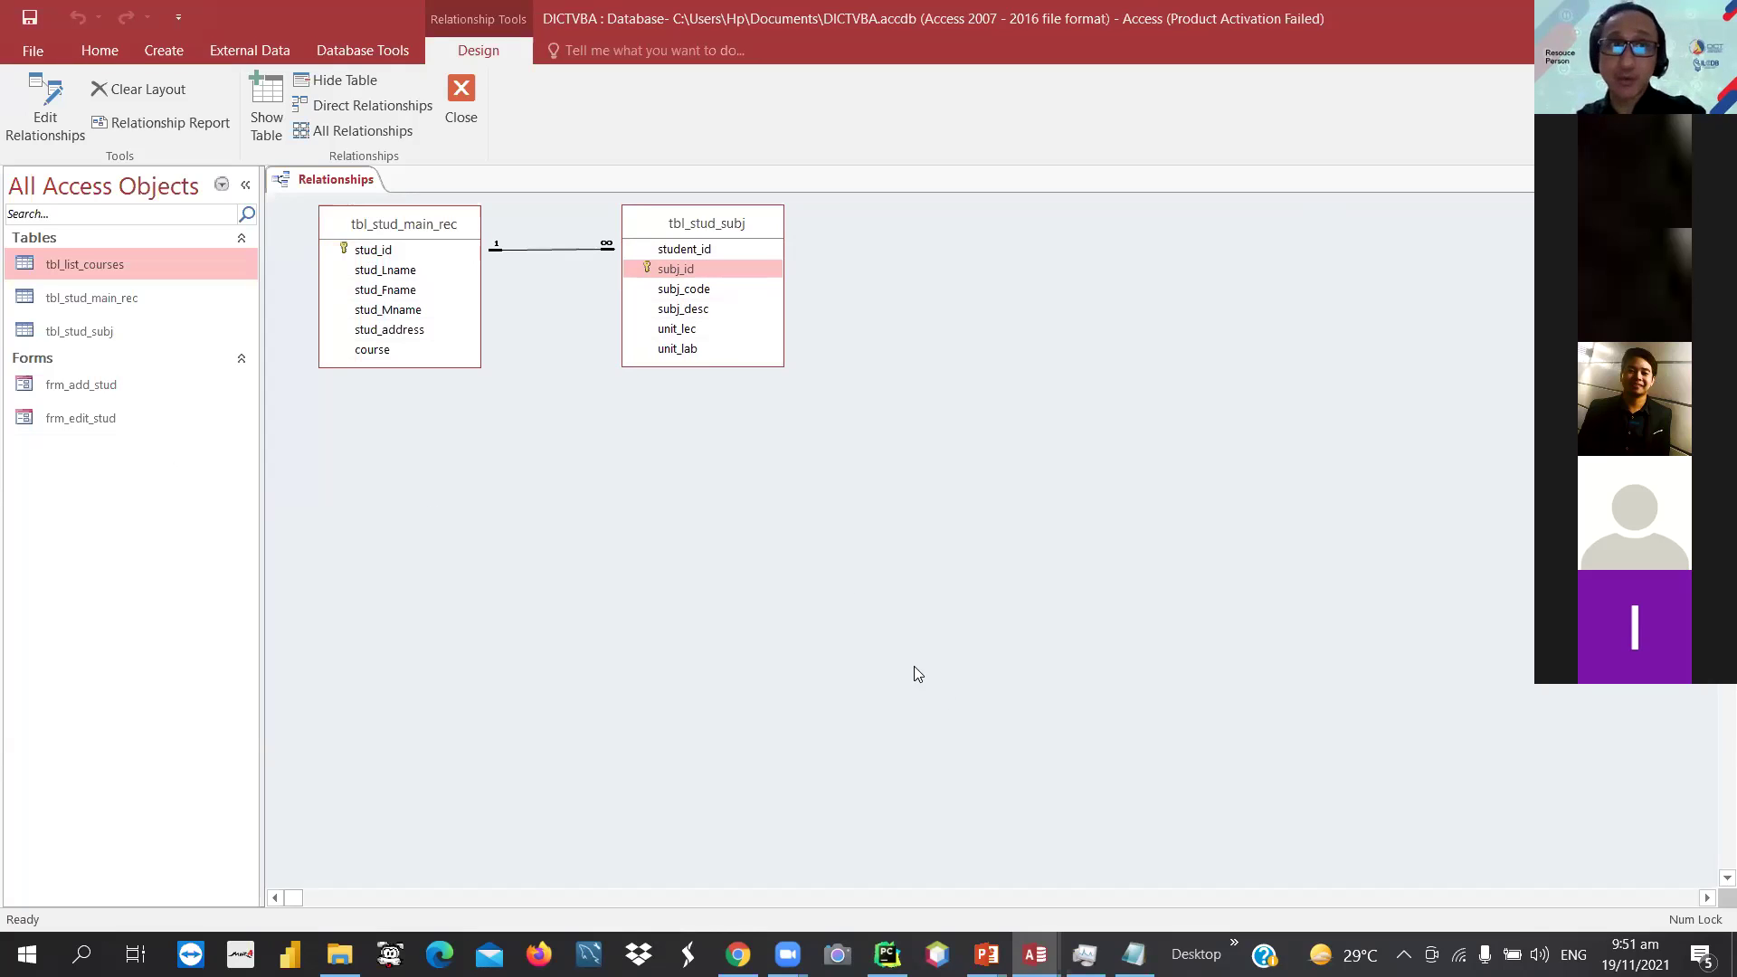
{"action": "key", "text": "ctrl+w"}
{"action": "left_click", "coordinate": [787, 538]}
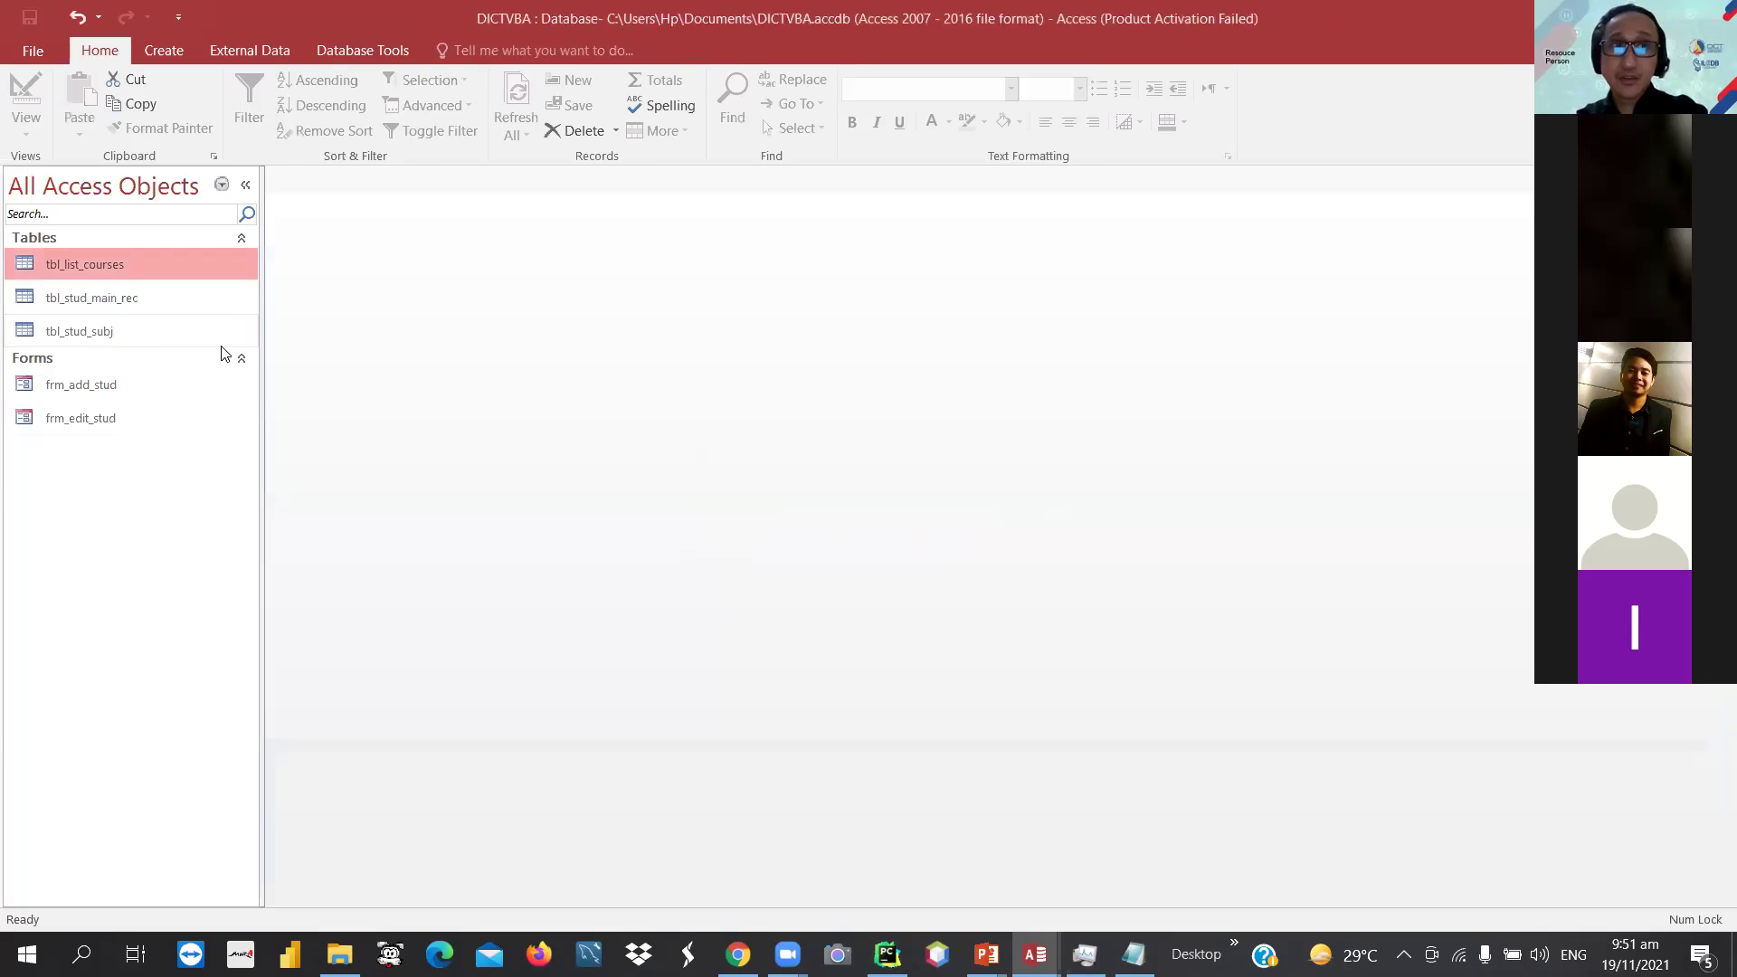
Open tbl_stud_main_rec, expand the student's subject records and enter subject code ENG1
{"action": "left_click", "coordinate": [145, 299]}
{"action": "double_click", "coordinate": [145, 299]}
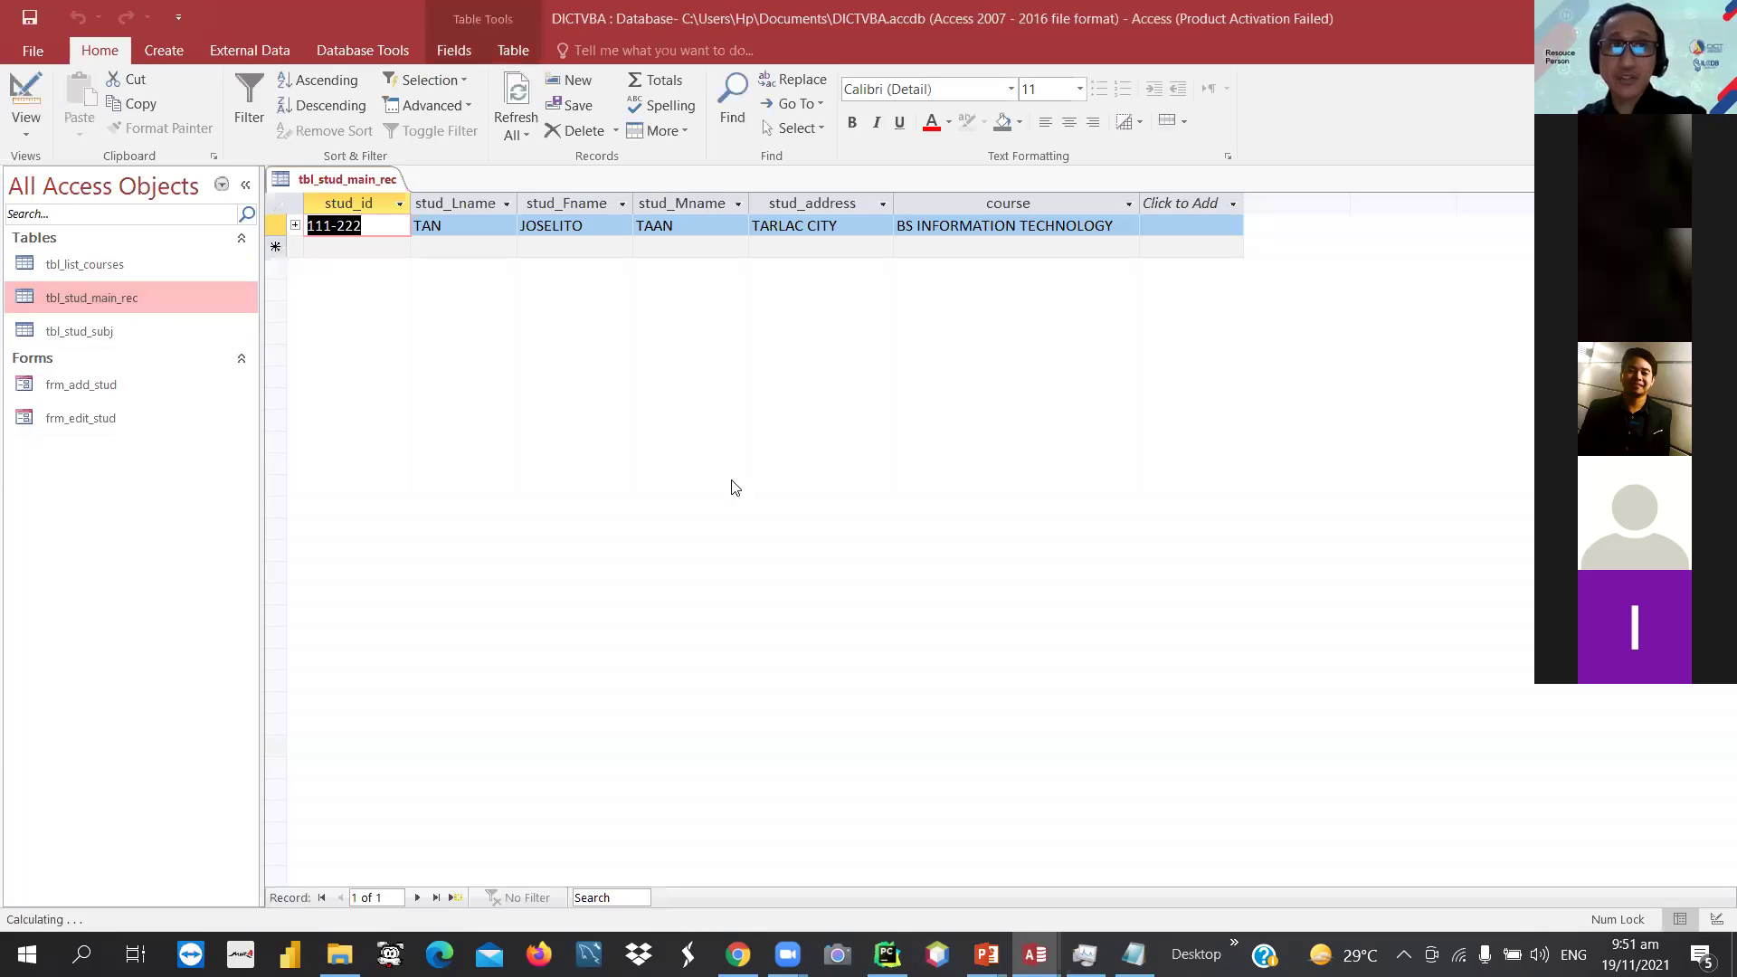
{"action": "left_click", "coordinate": [295, 226]}
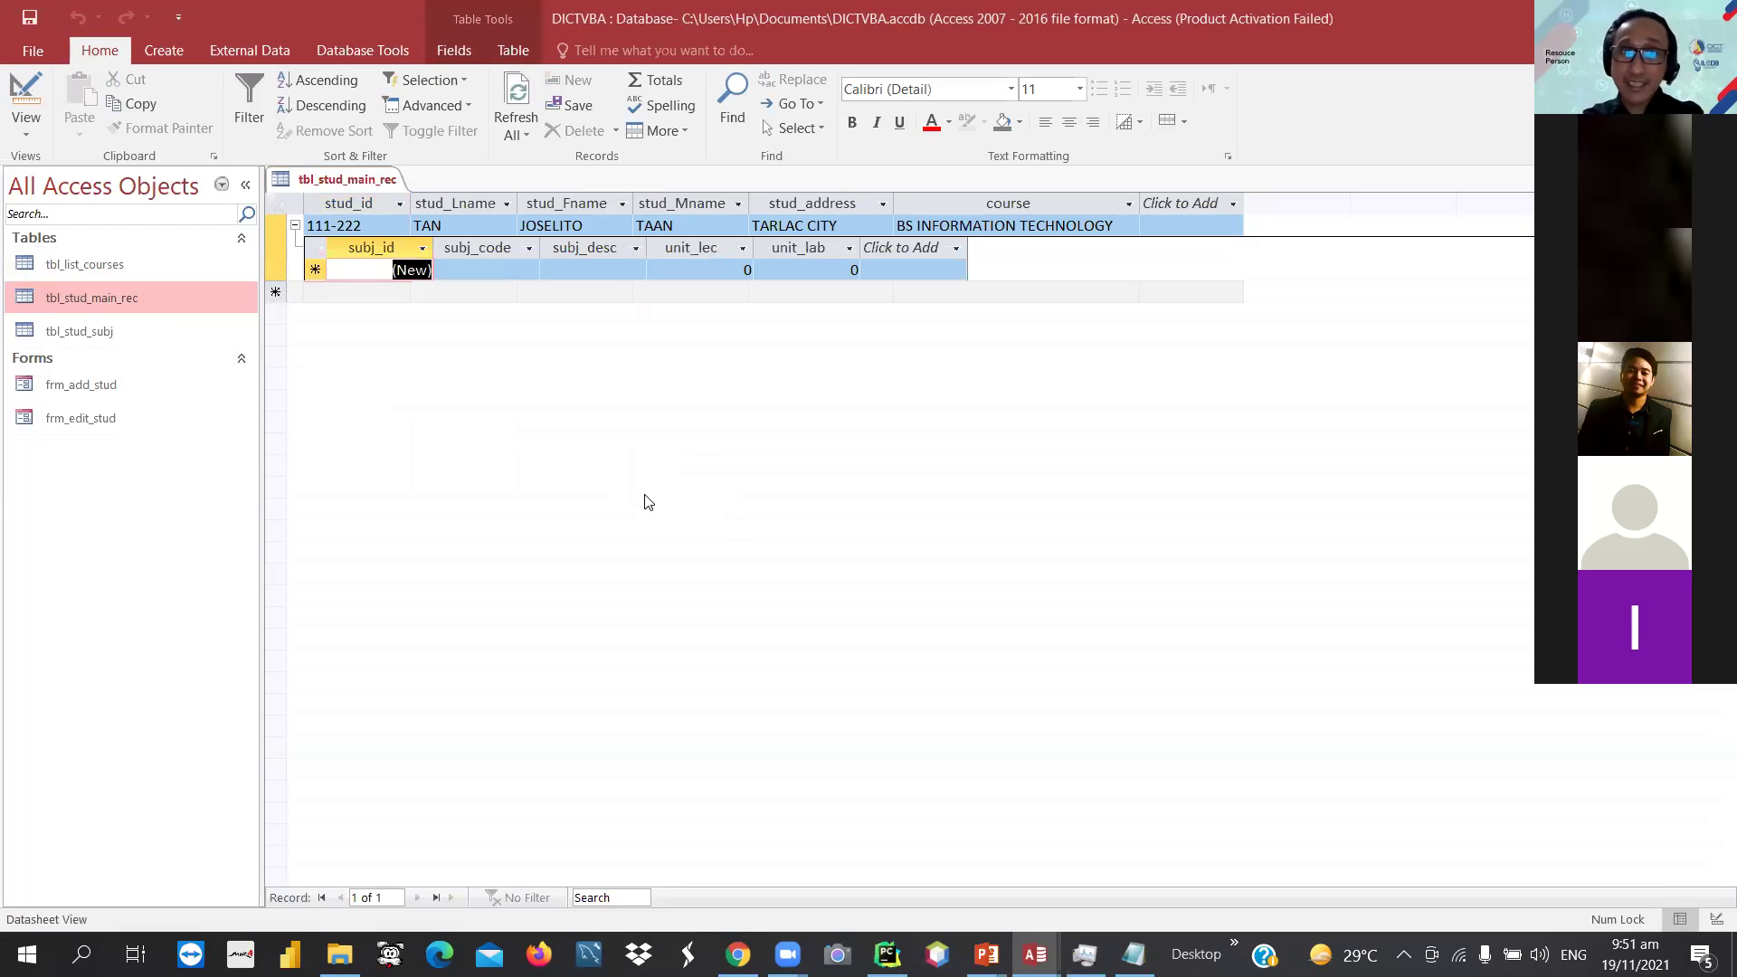
{"action": "key", "text": "Tab"}
{"action": "key", "text": "Caps_Lock"}
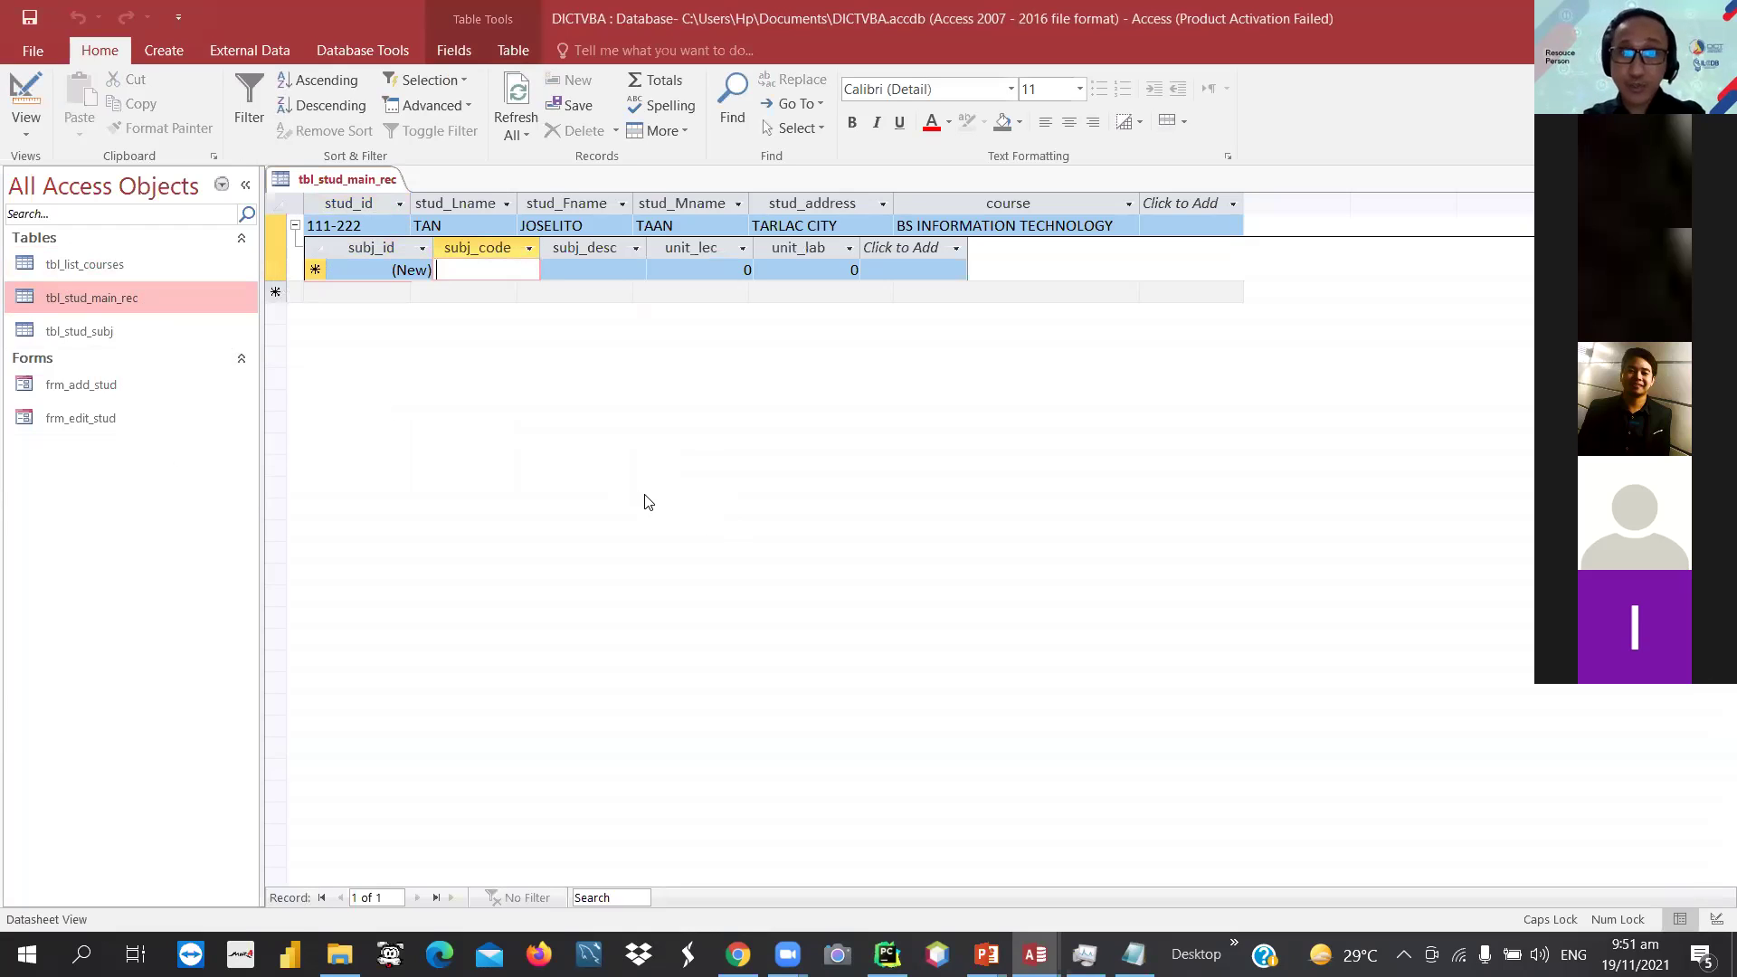
{"action": "type", "text": "ENG"}
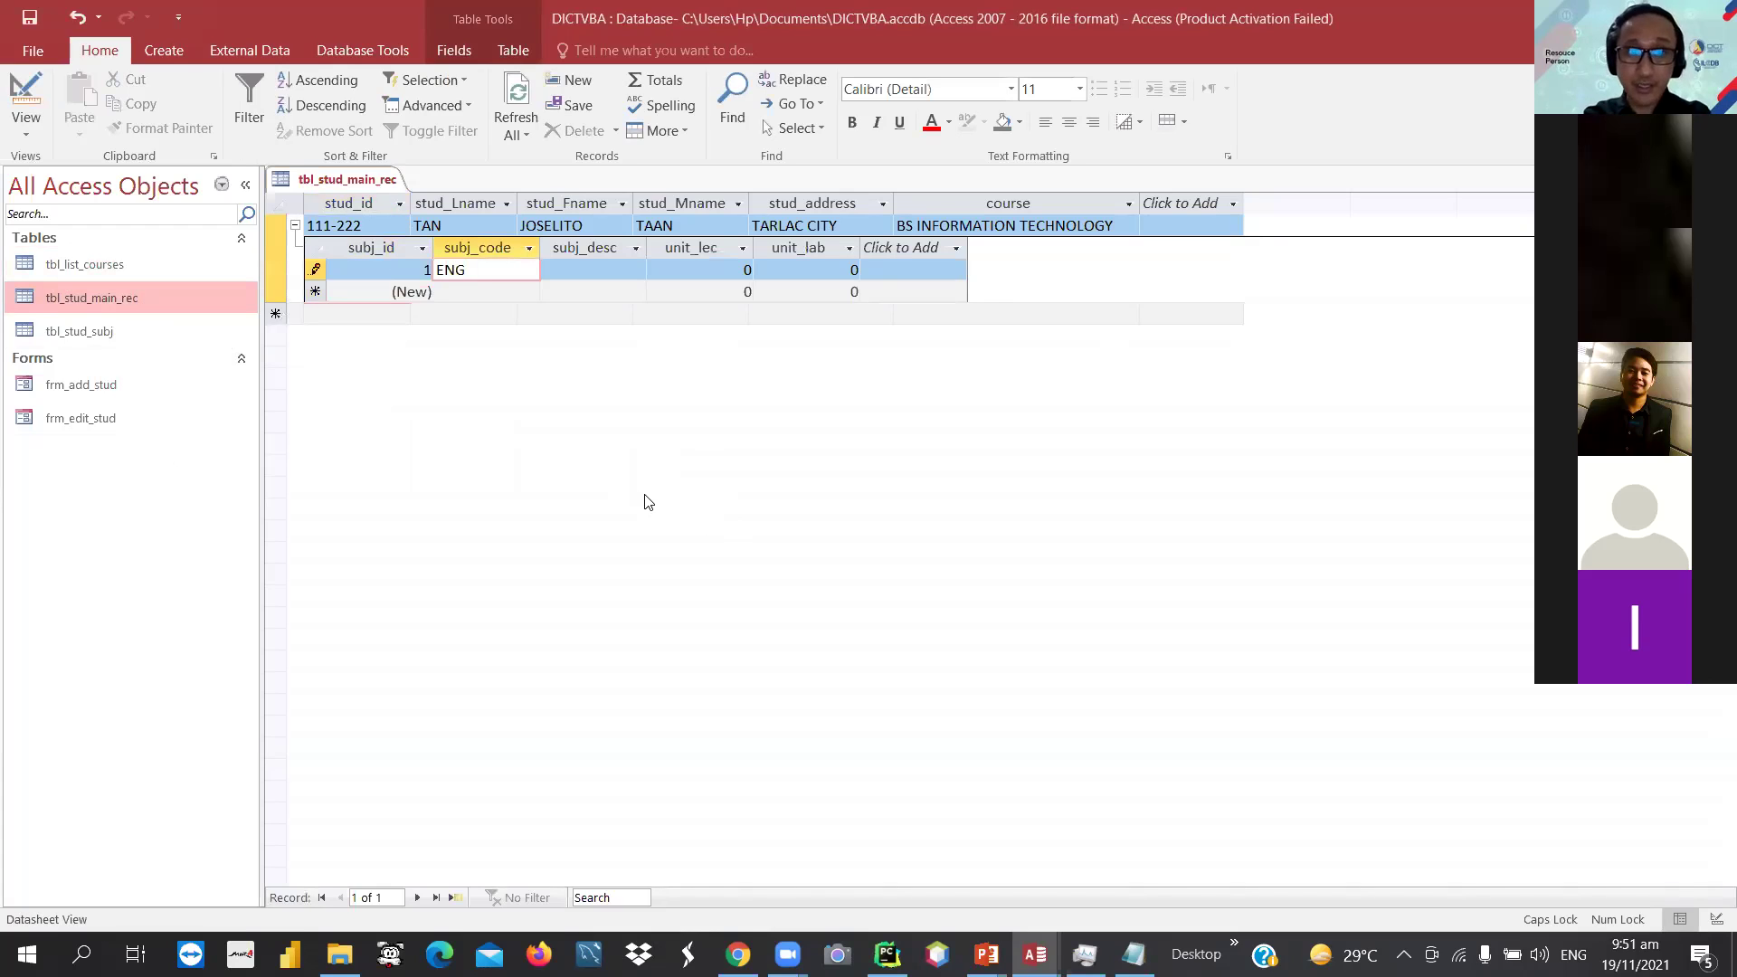
{"action": "type", "text": "1"}
Give ENG1 the description COMMUNICATION ARTS and 3 lecture units, then close the table
{"action": "key", "text": "Tab"}
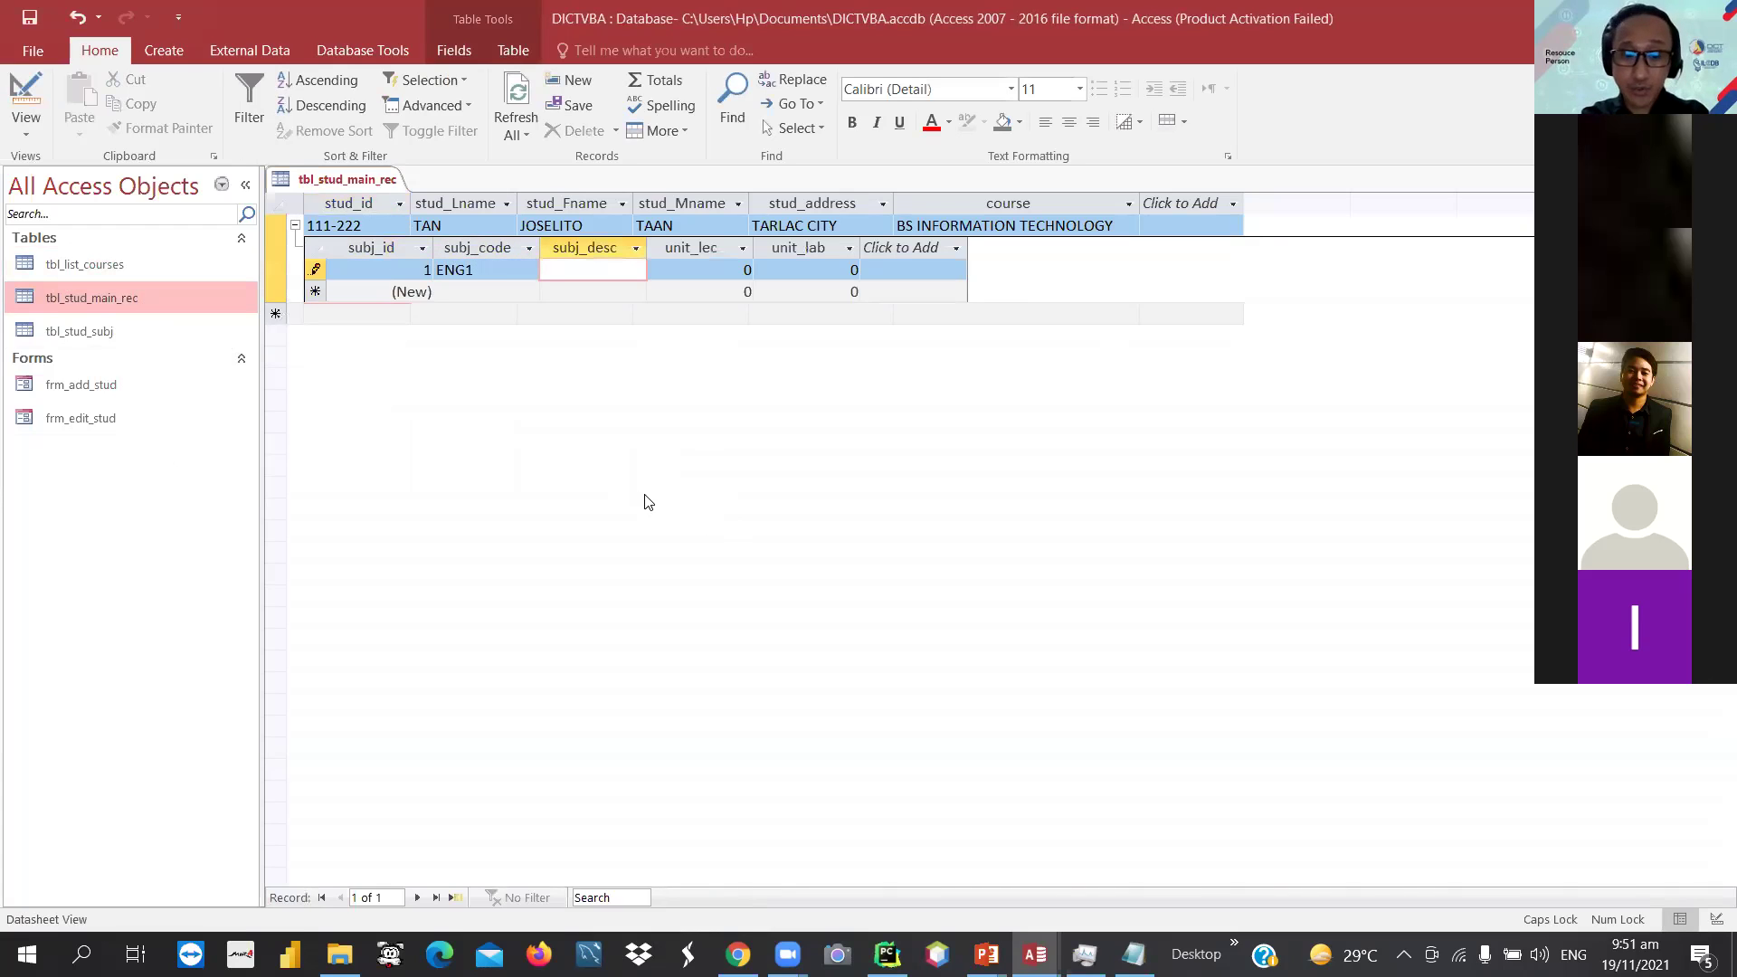
{"action": "type", "text": "COMMUNI"}
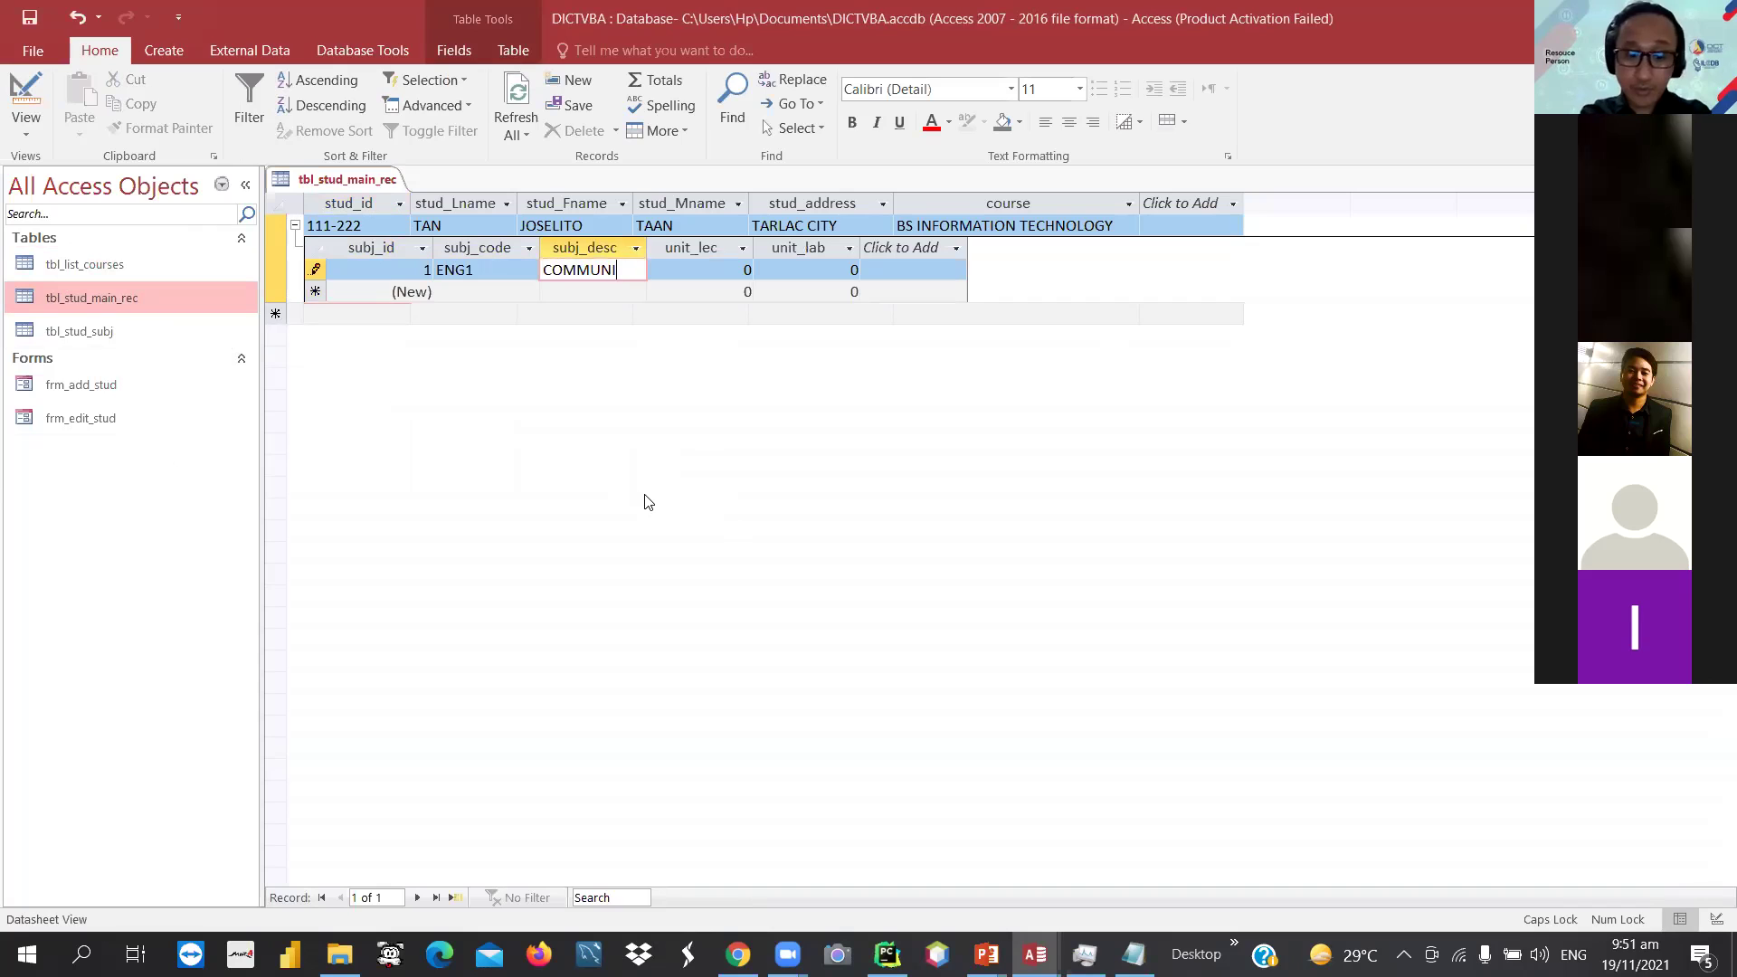
{"action": "type", "text": "CATION ARTS"}
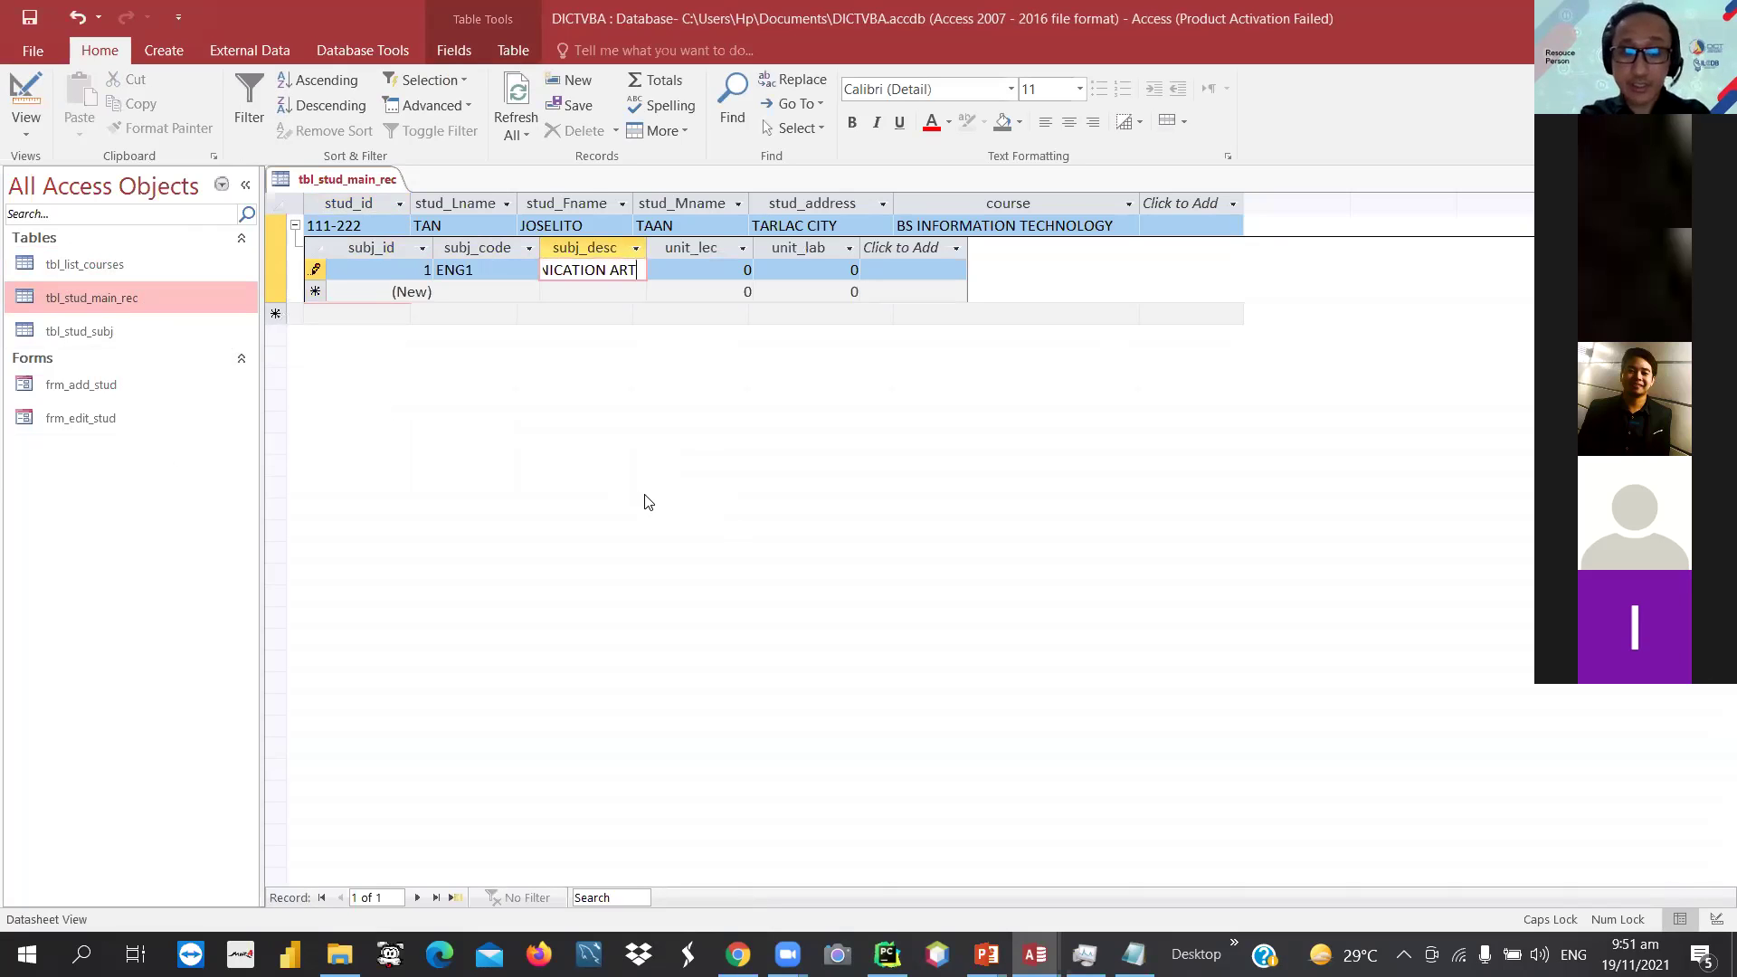
{"action": "key", "text": "Tab"}
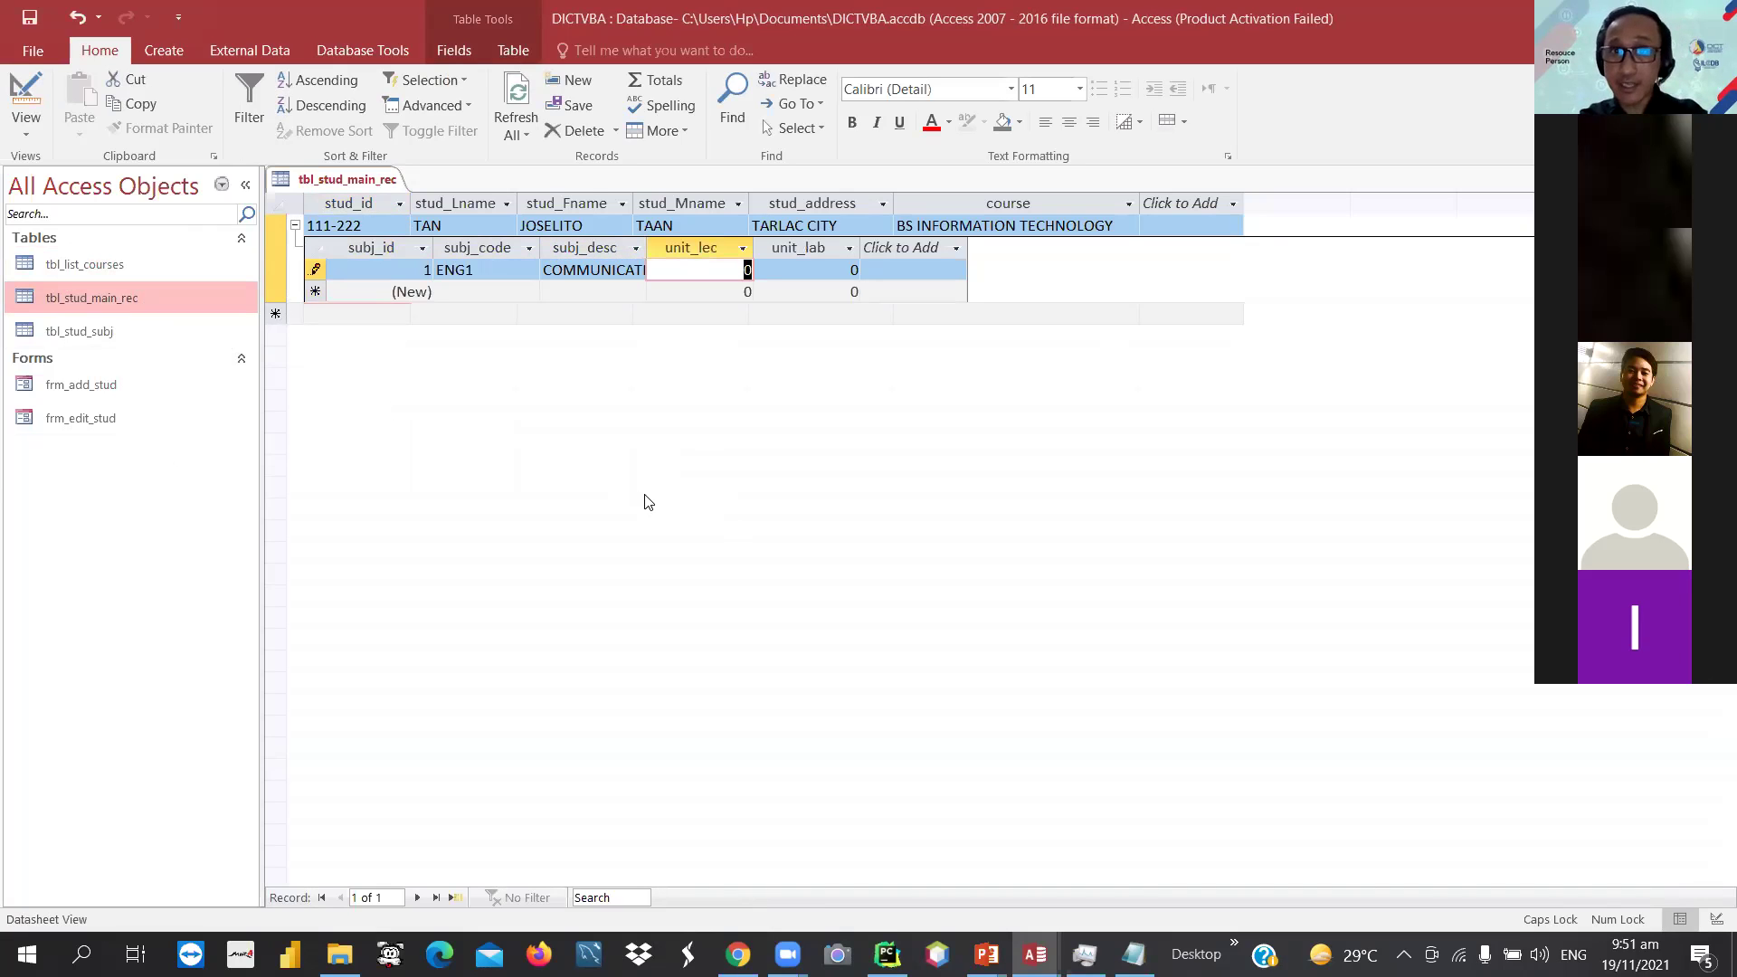
{"action": "type", "text": "3"}
{"action": "key", "text": "Tab"}
{"action": "key", "text": "Tab"}
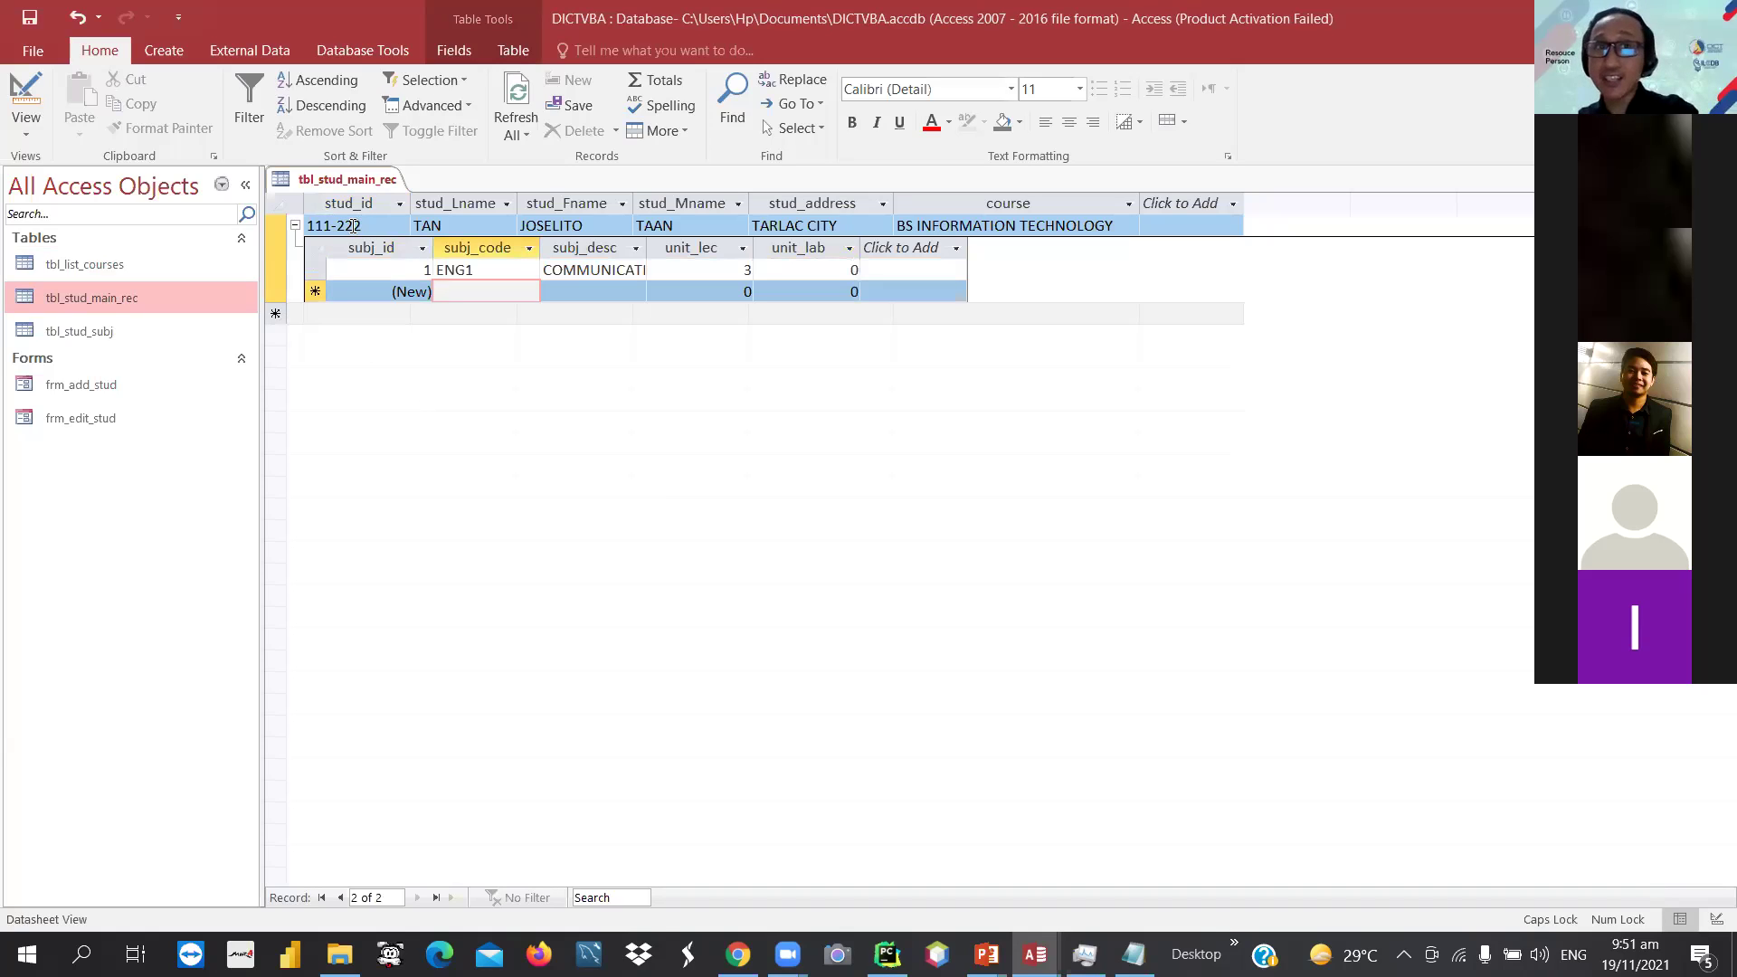
{"action": "key", "text": "Escape"}
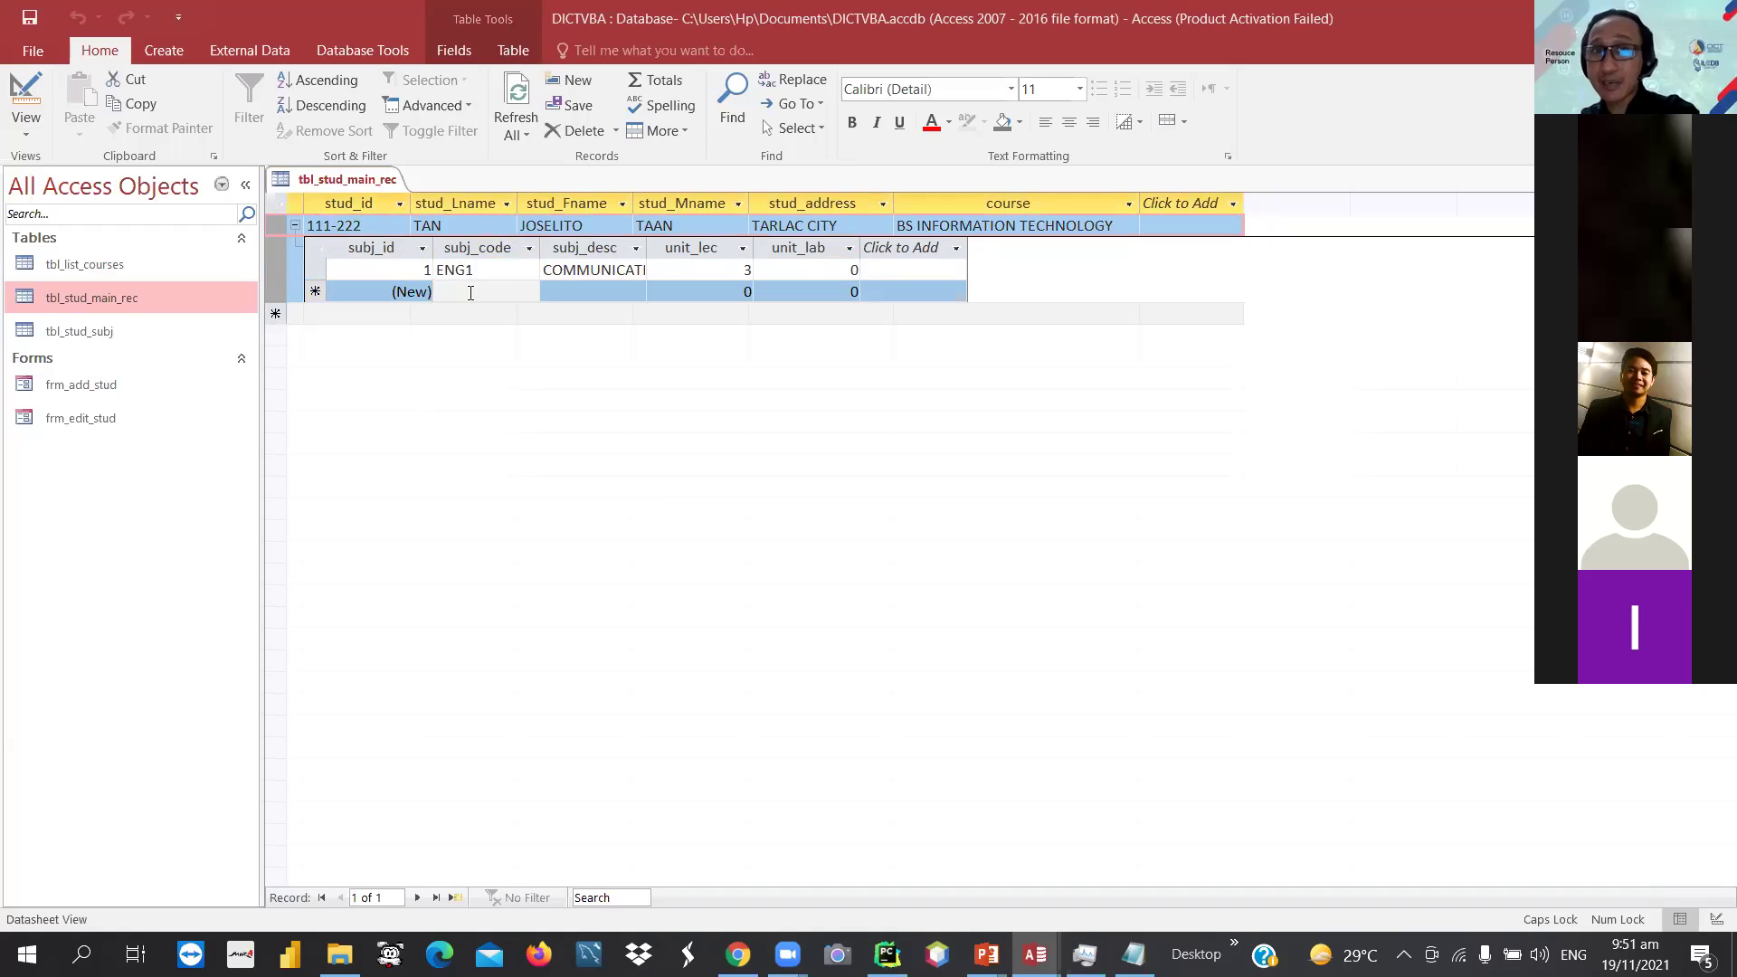
{"action": "left_click", "coordinate": [463, 291]}
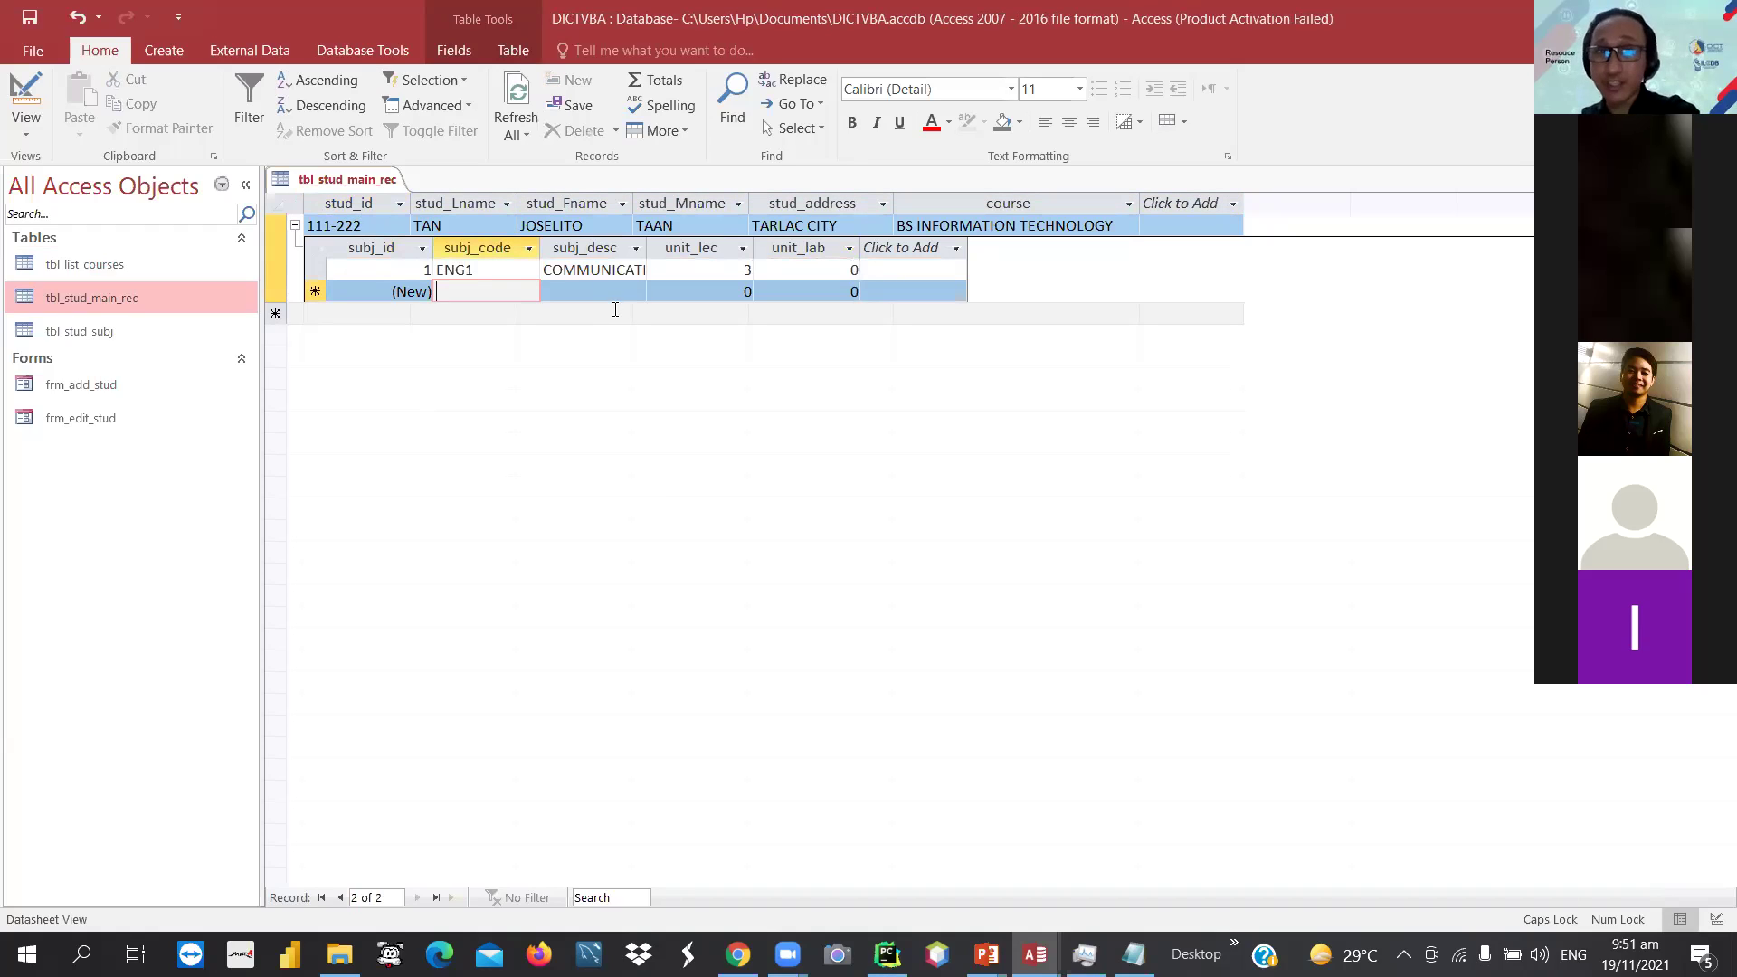
{"action": "key", "text": "ctrl+w"}
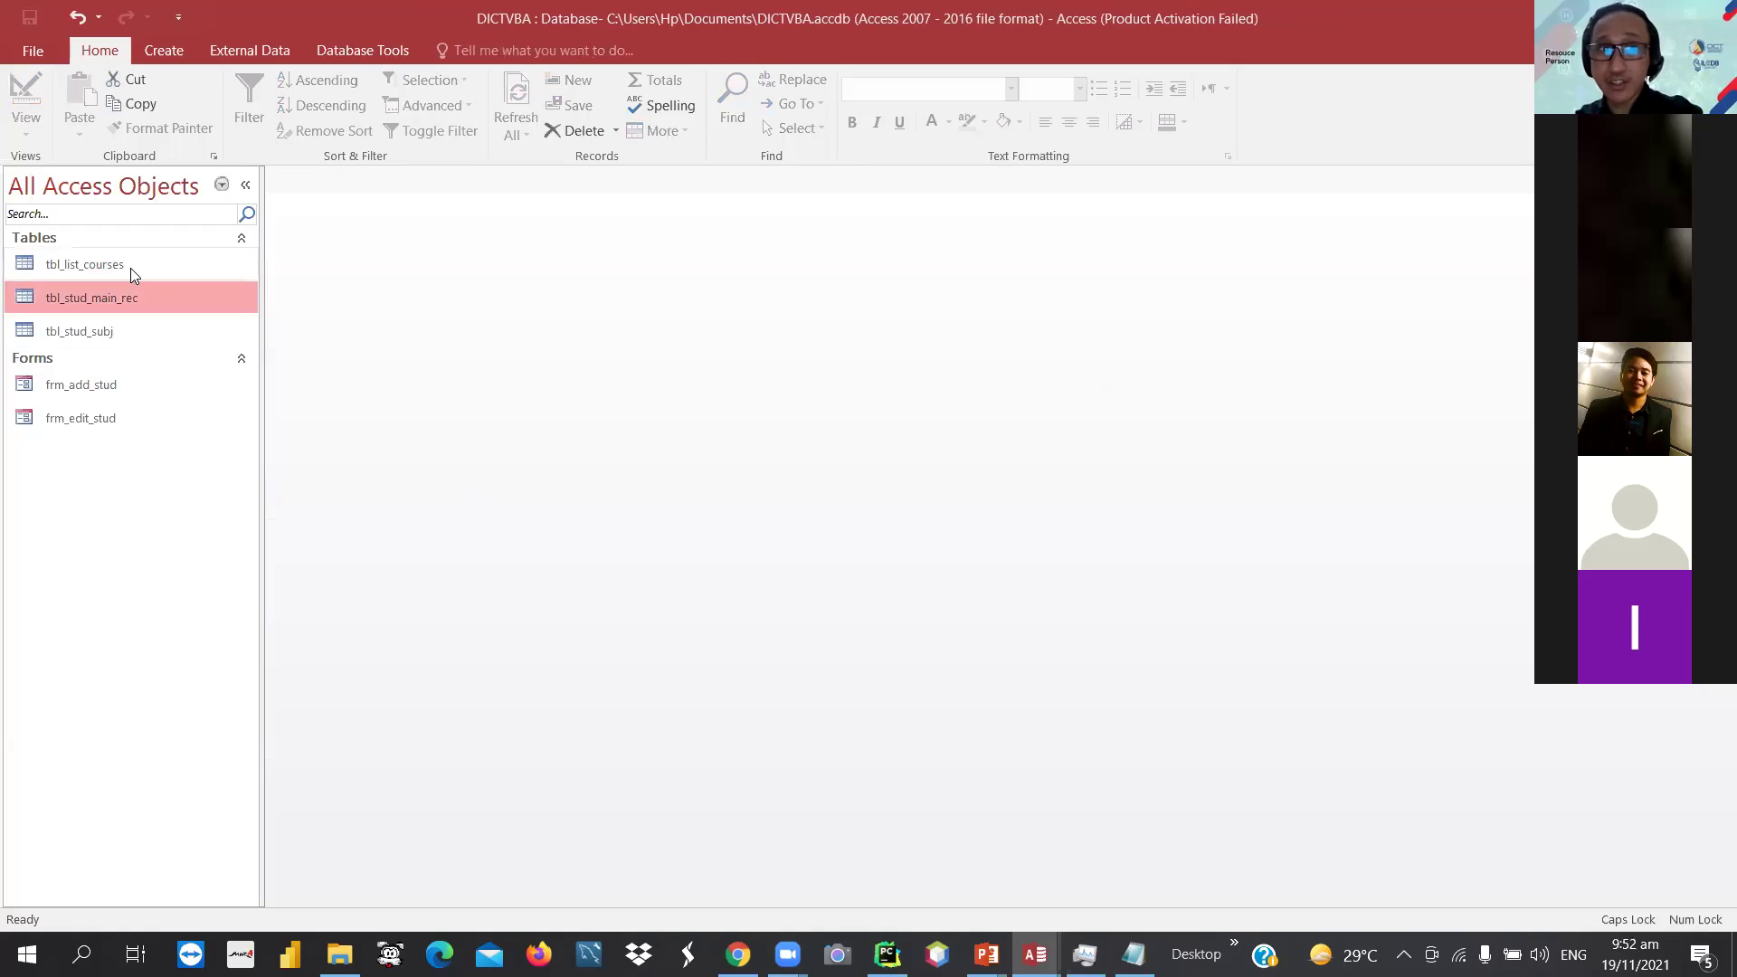
{"action": "double_click", "coordinate": [129, 336]}
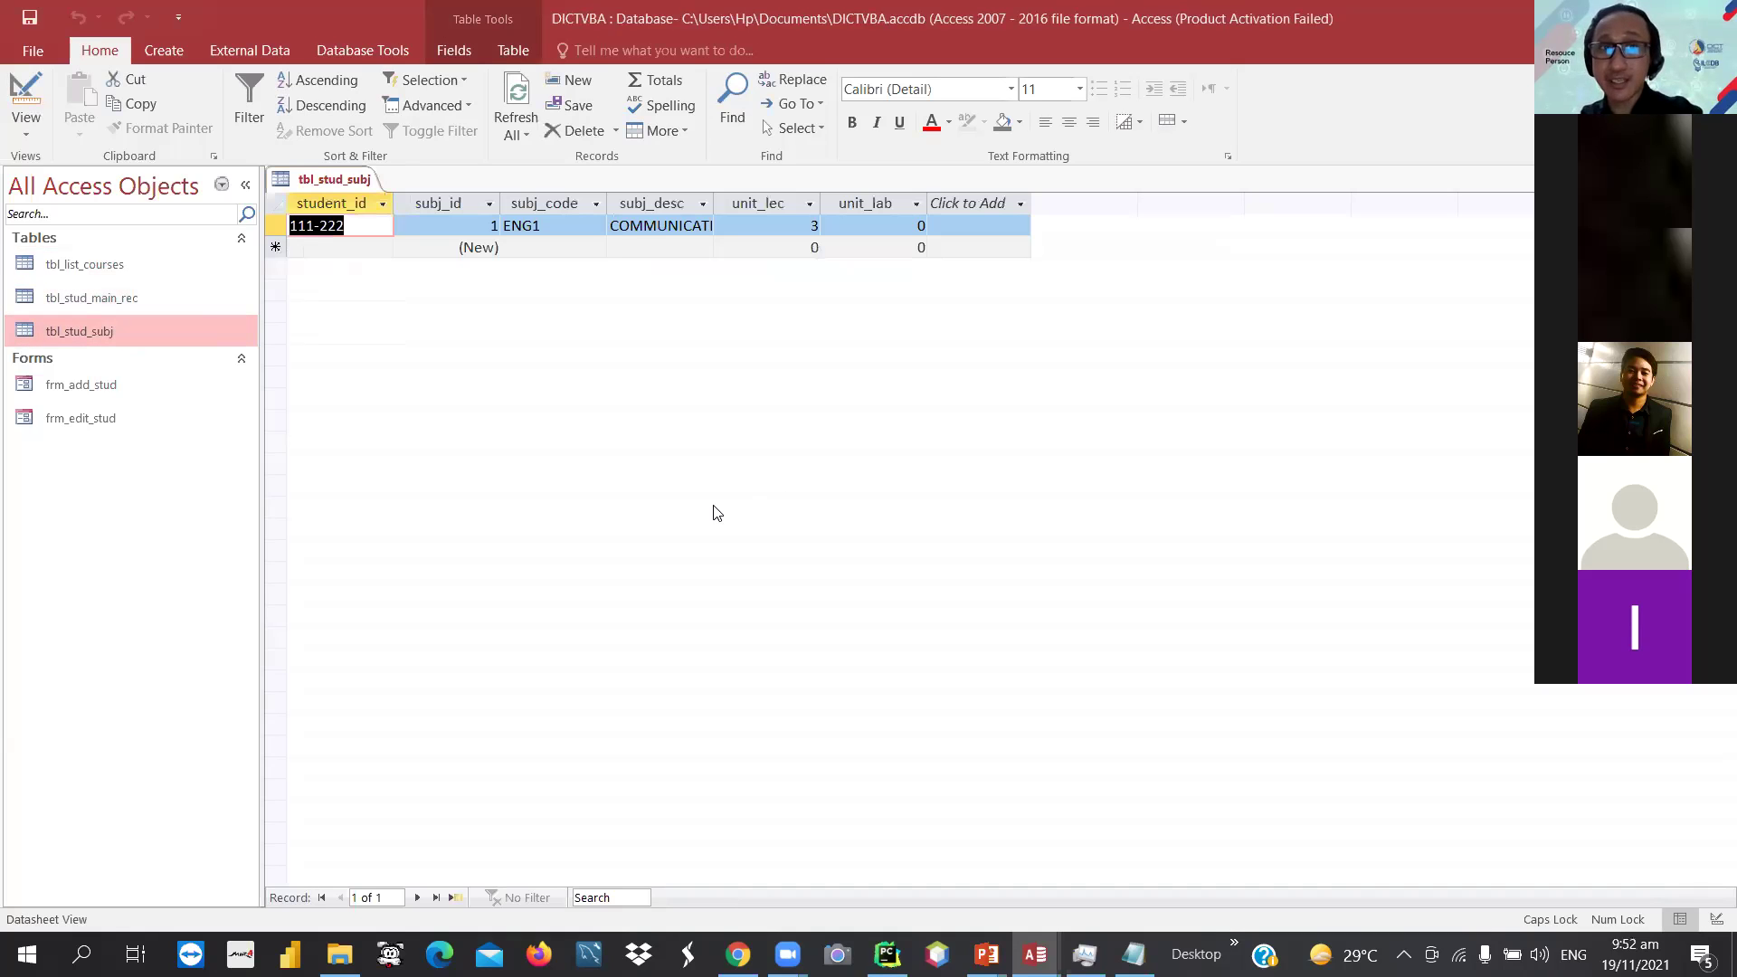
{"action": "left_click", "coordinate": [309, 225]}
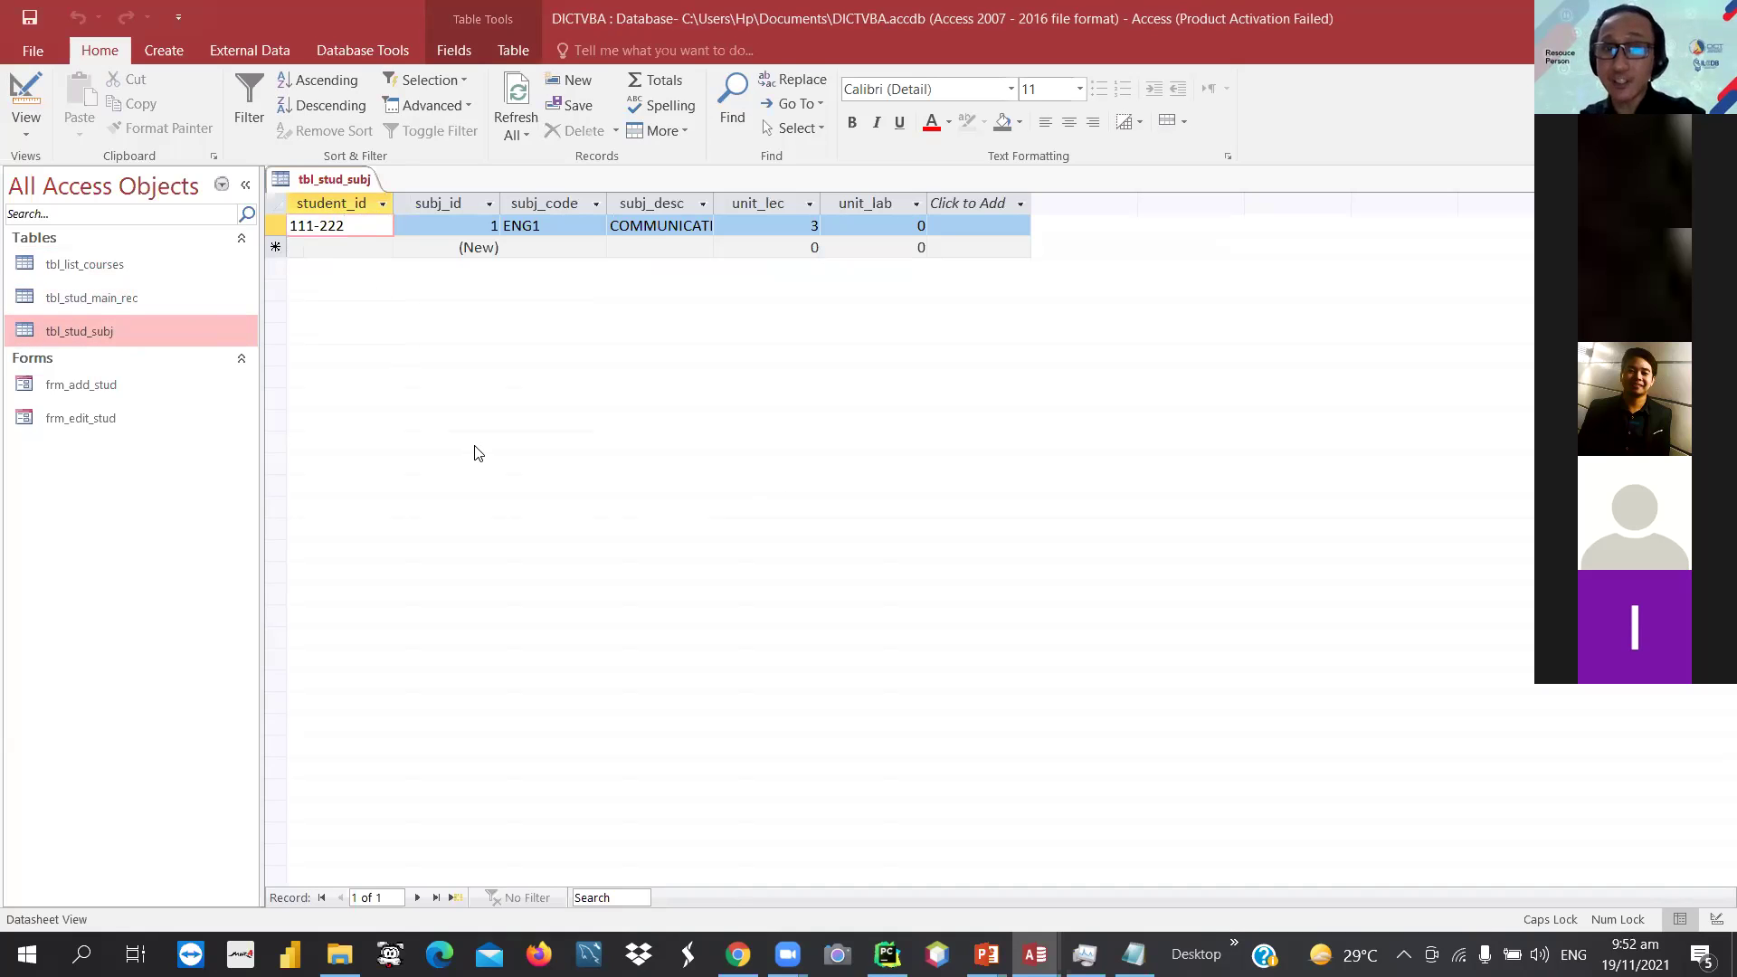
{"action": "left_click", "coordinate": [359, 249]}
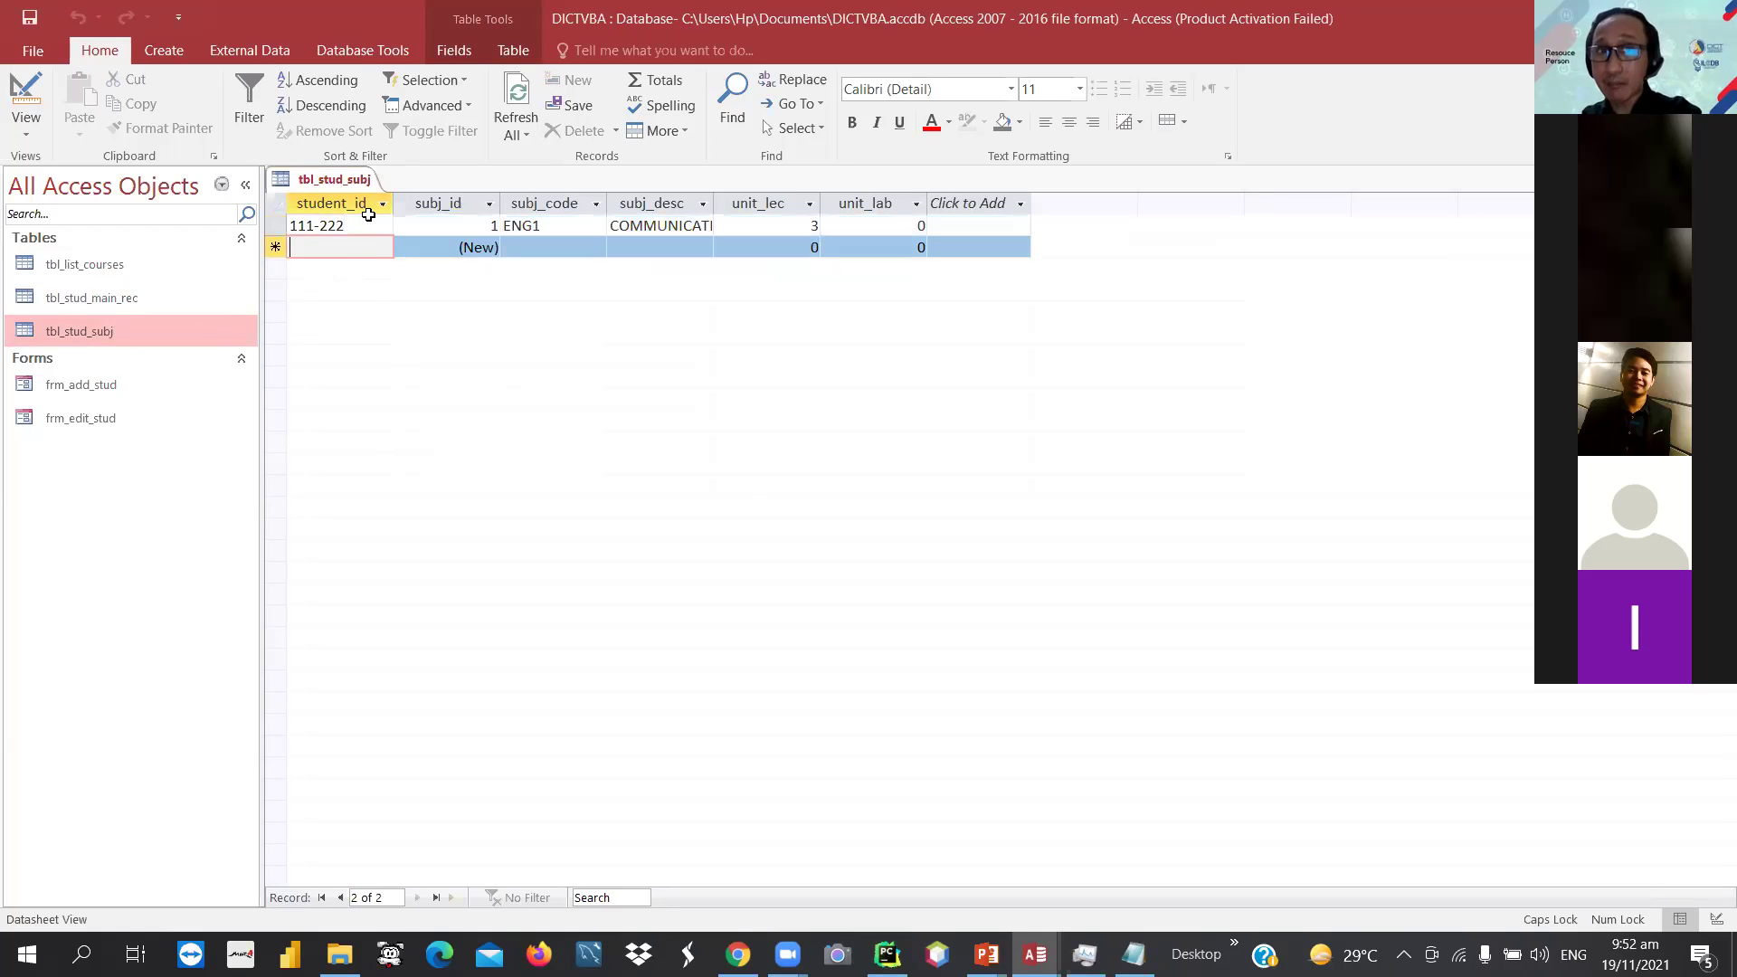
{"action": "left_click", "coordinate": [365, 228]}
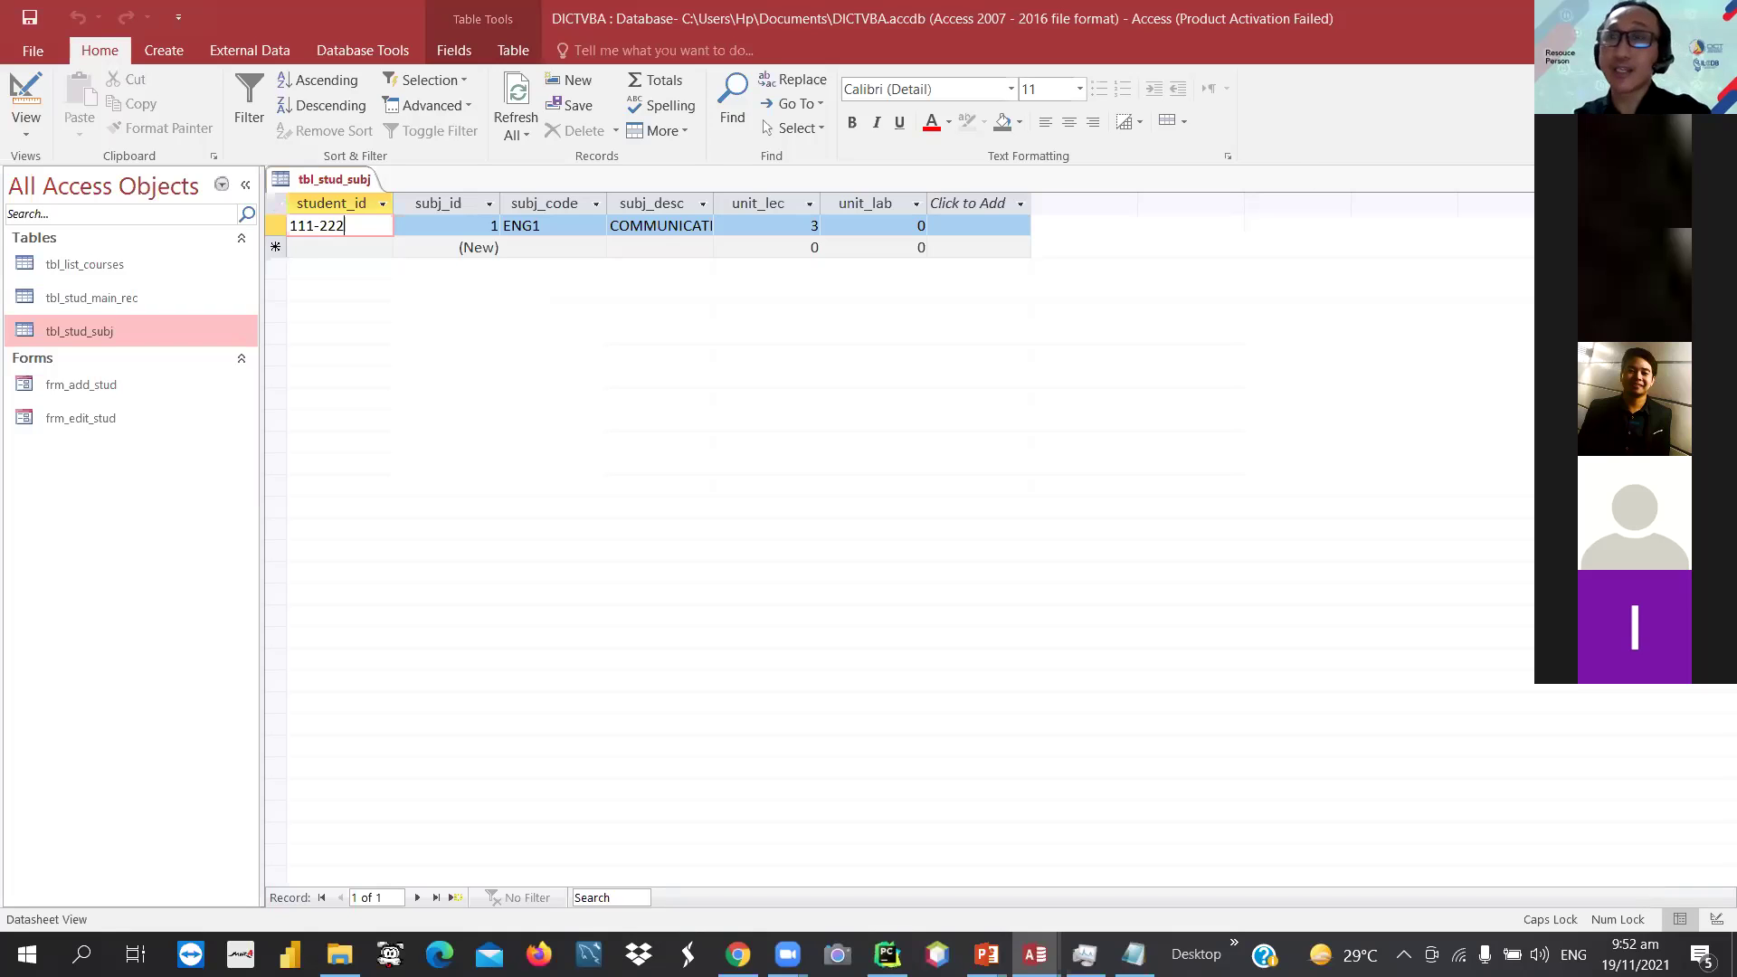
{"action": "key", "text": "ctrl+w"}
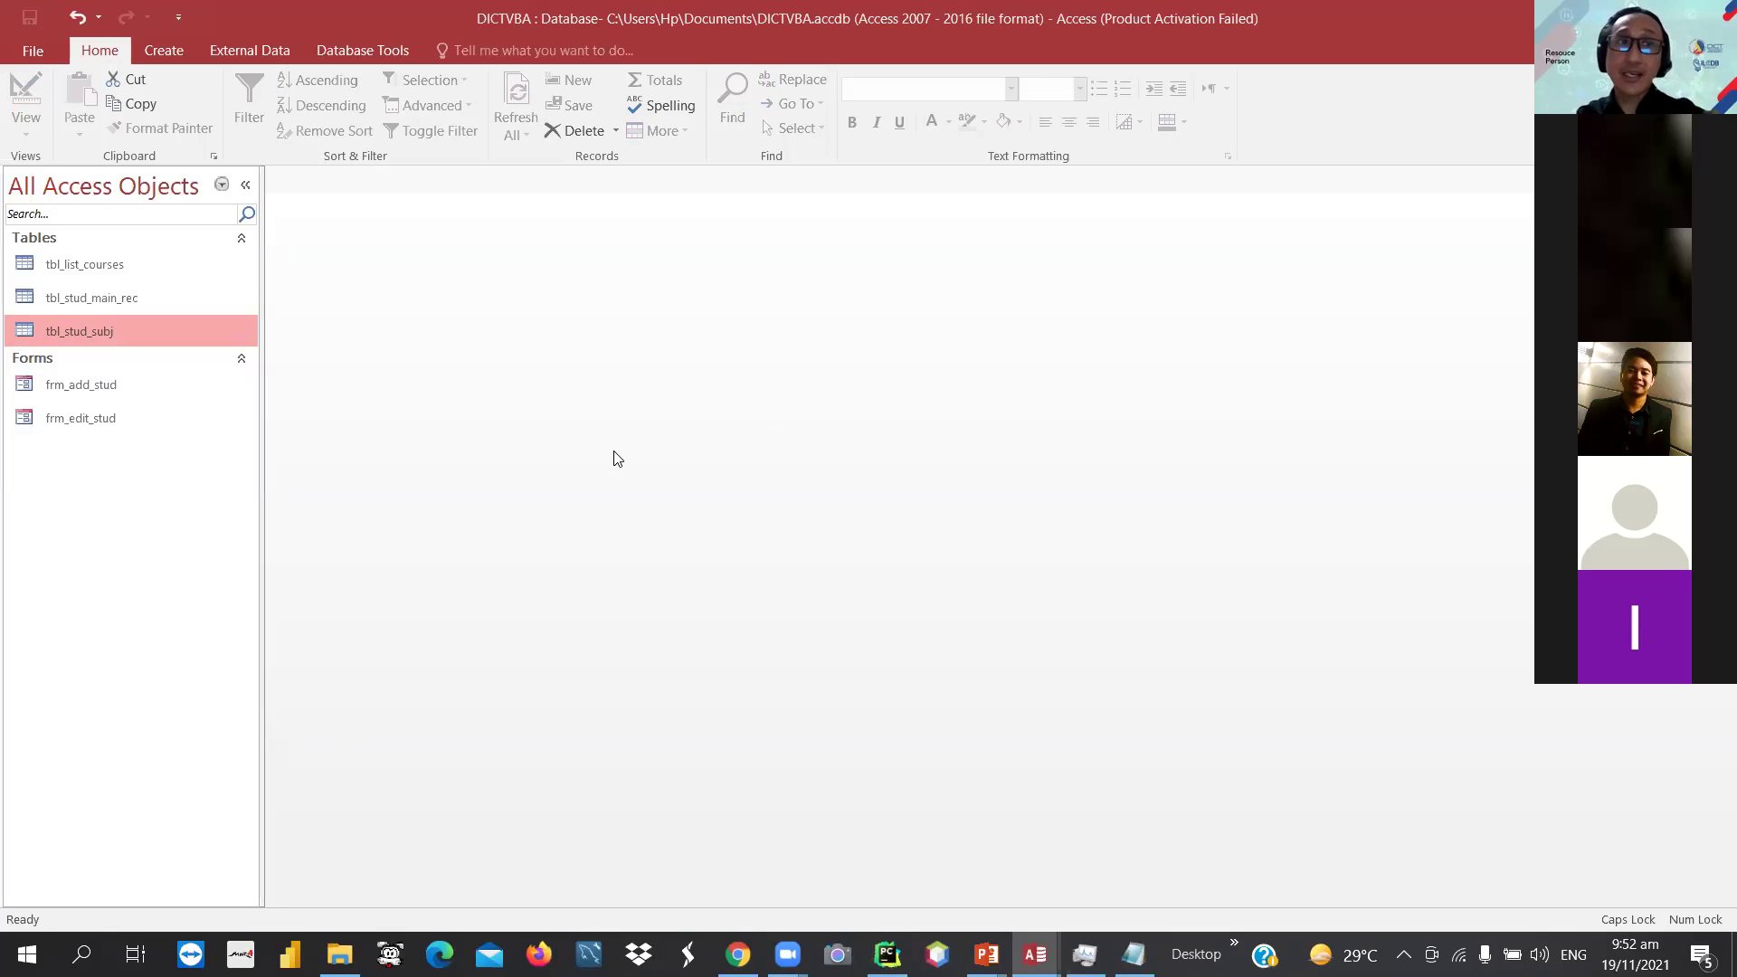
Start a Form Wizard form using all six fields of tbl_stud_main_rec
{"action": "left_click", "coordinate": [168, 54]}
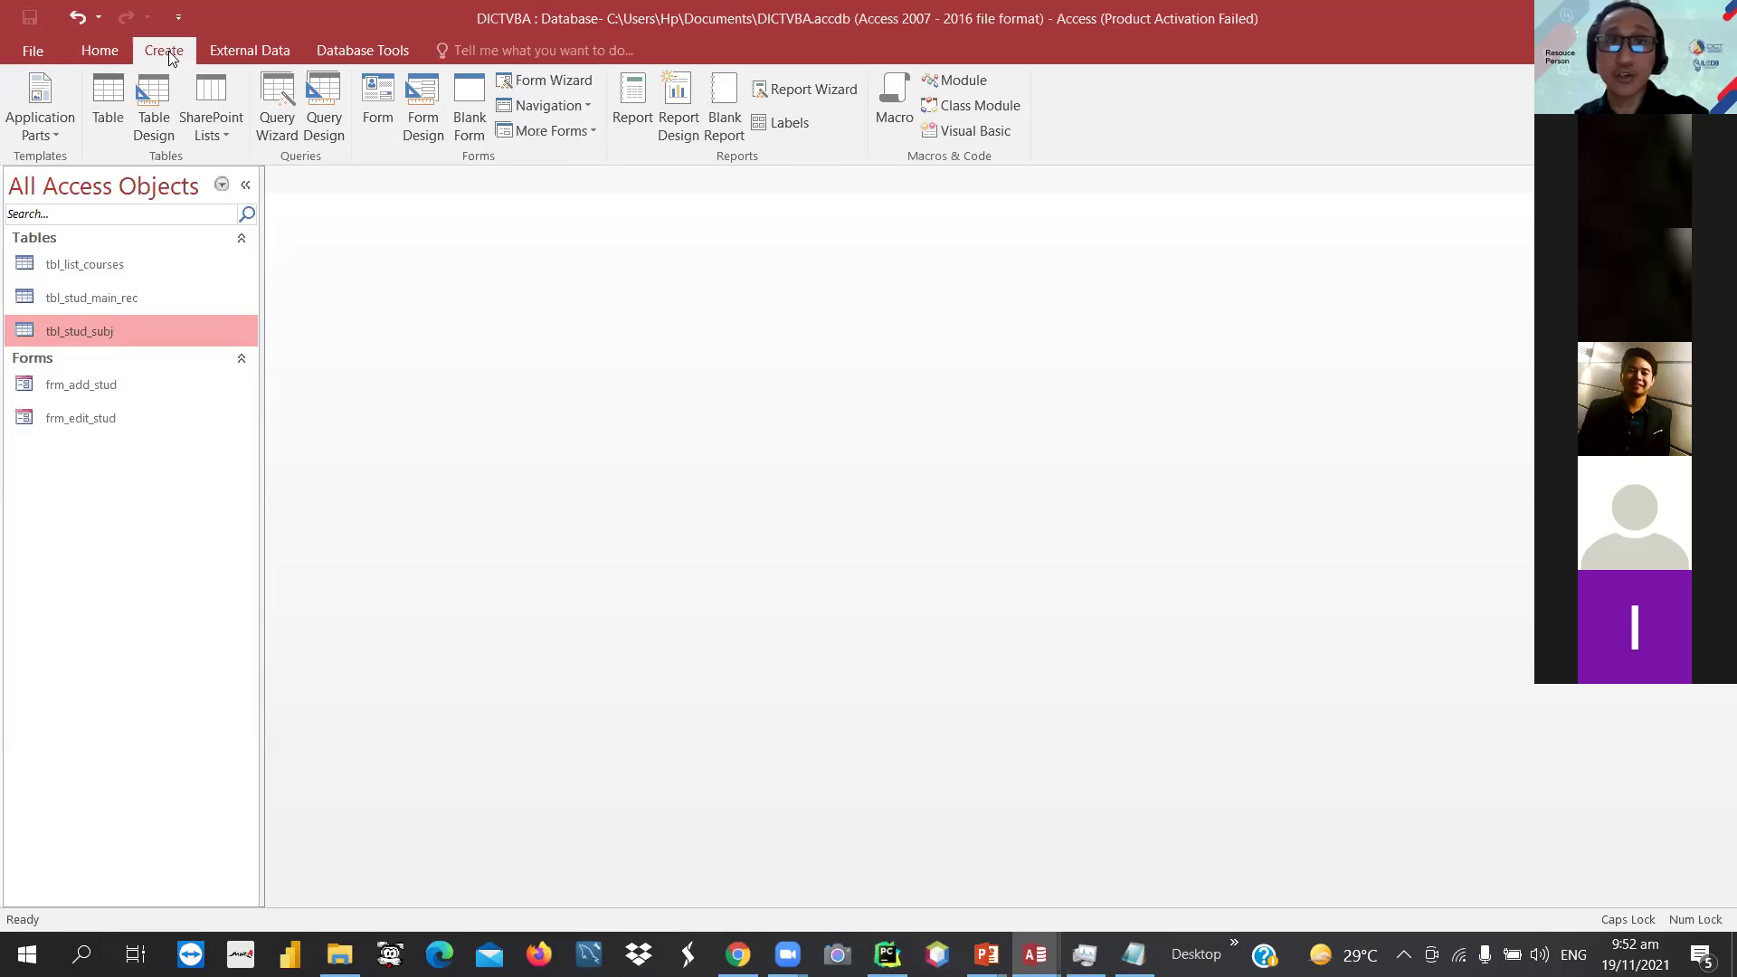
{"action": "left_click", "coordinate": [548, 81]}
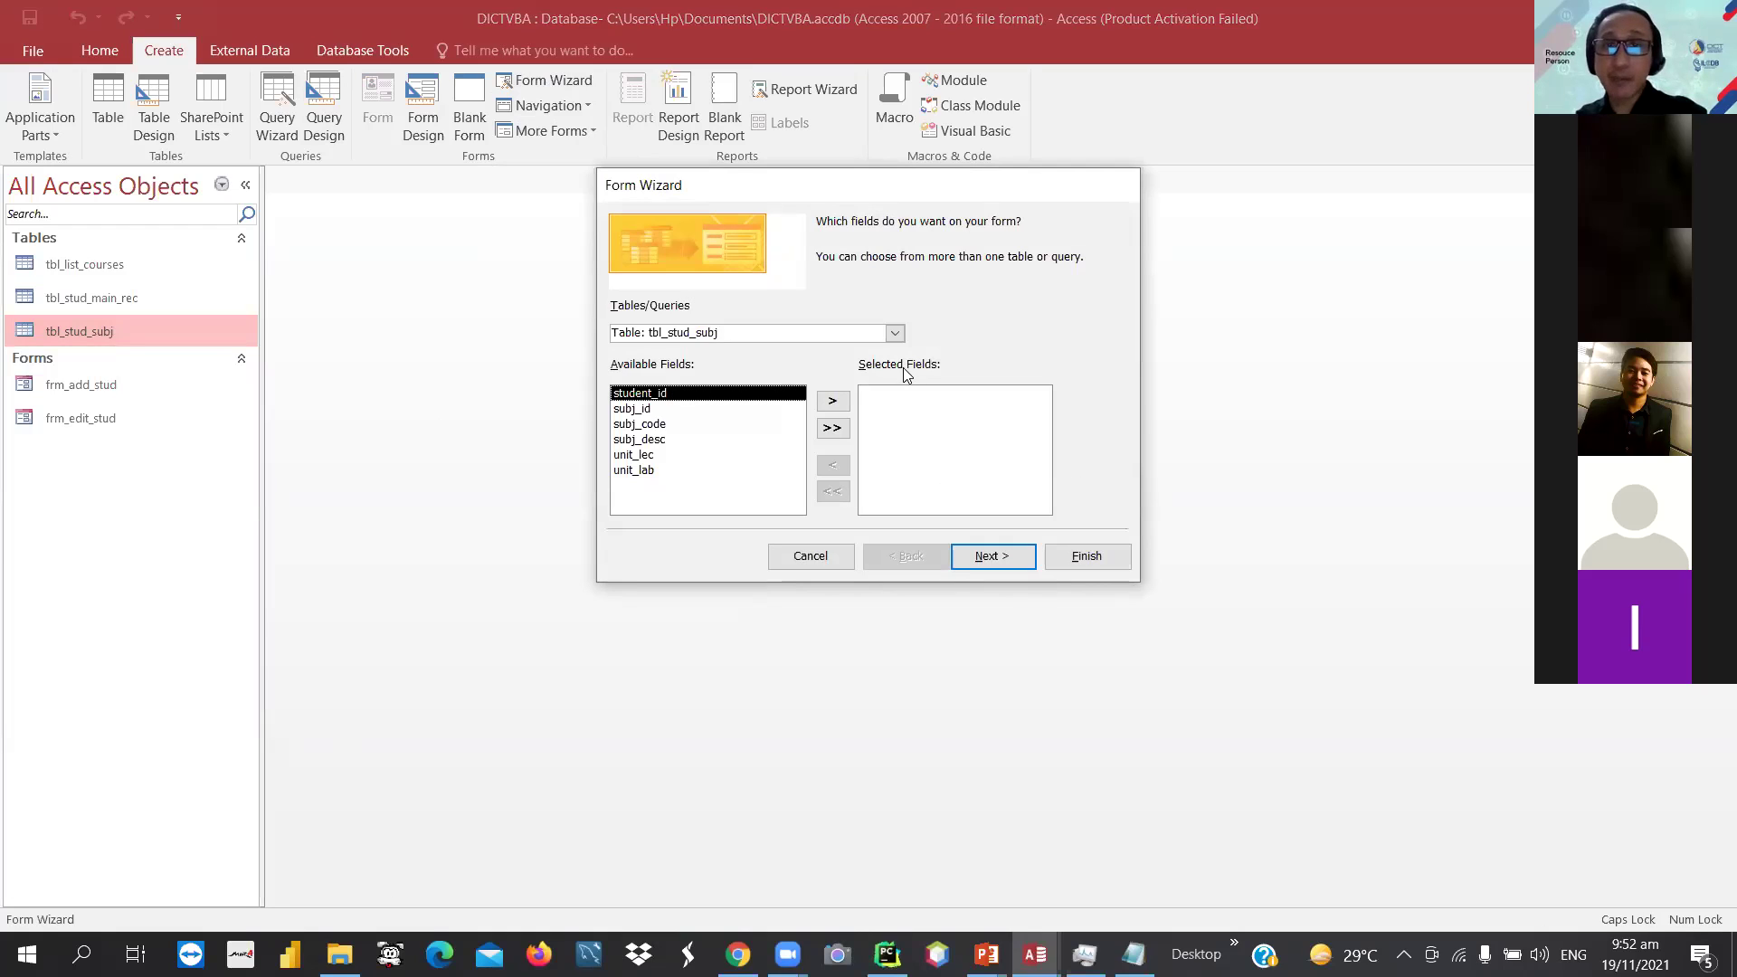
{"action": "left_click", "coordinate": [895, 334]}
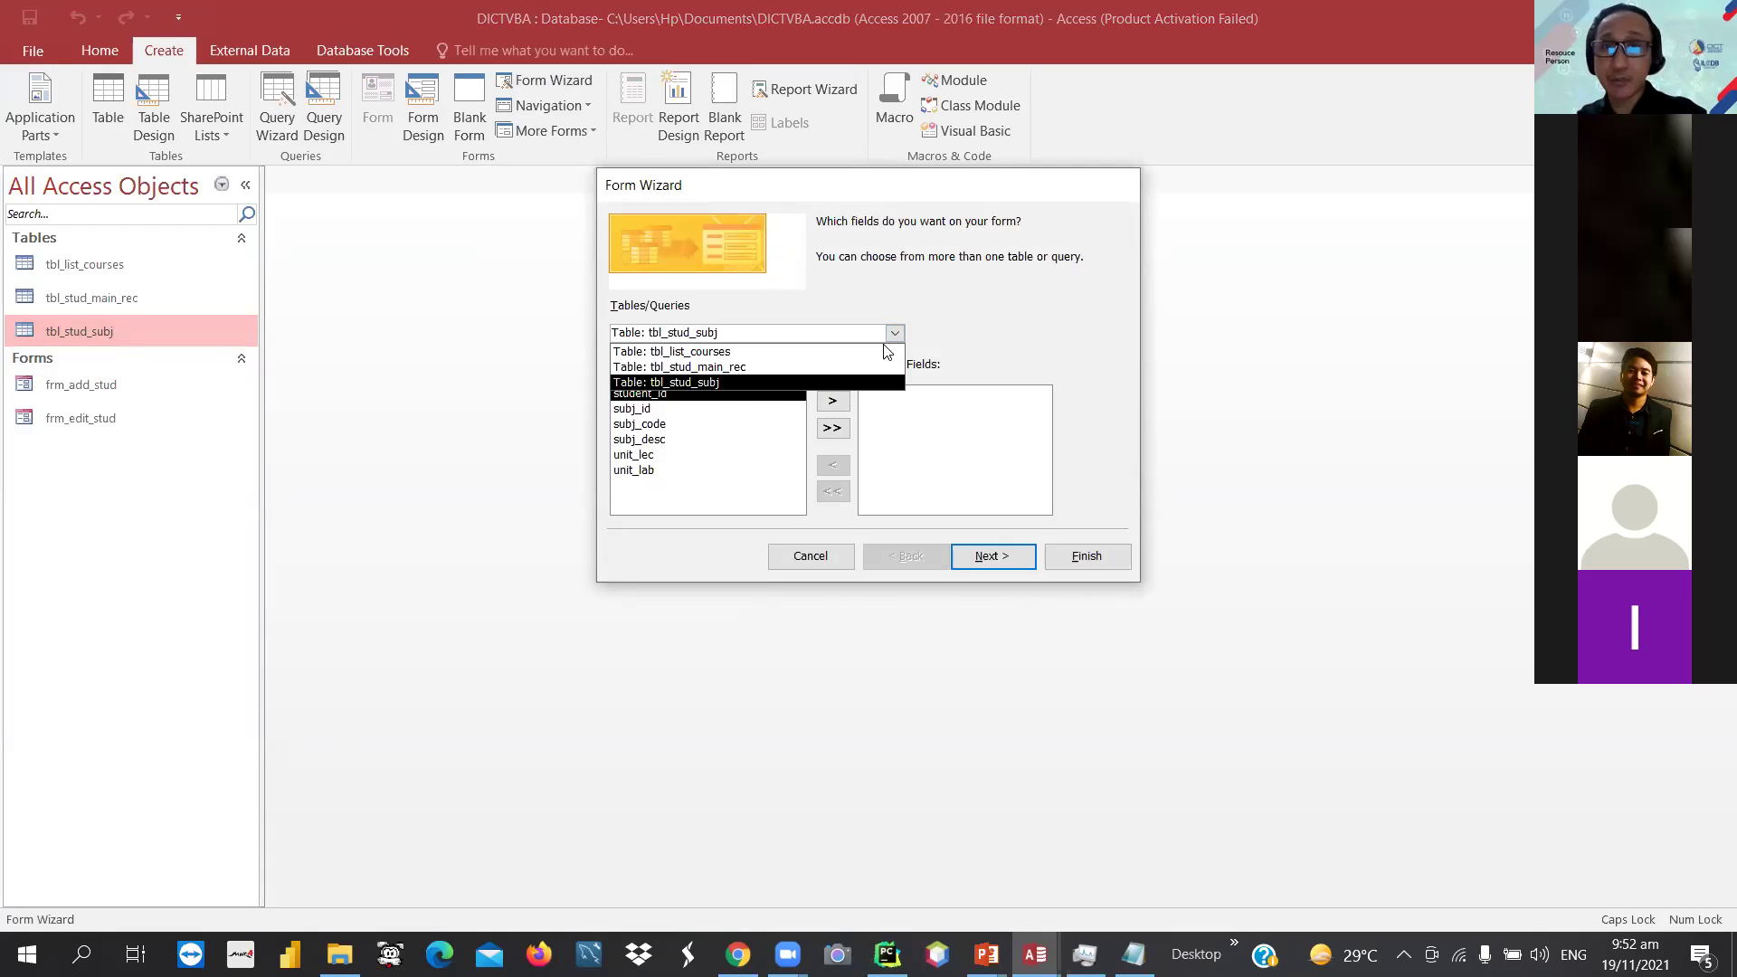
{"action": "left_click", "coordinate": [793, 368]}
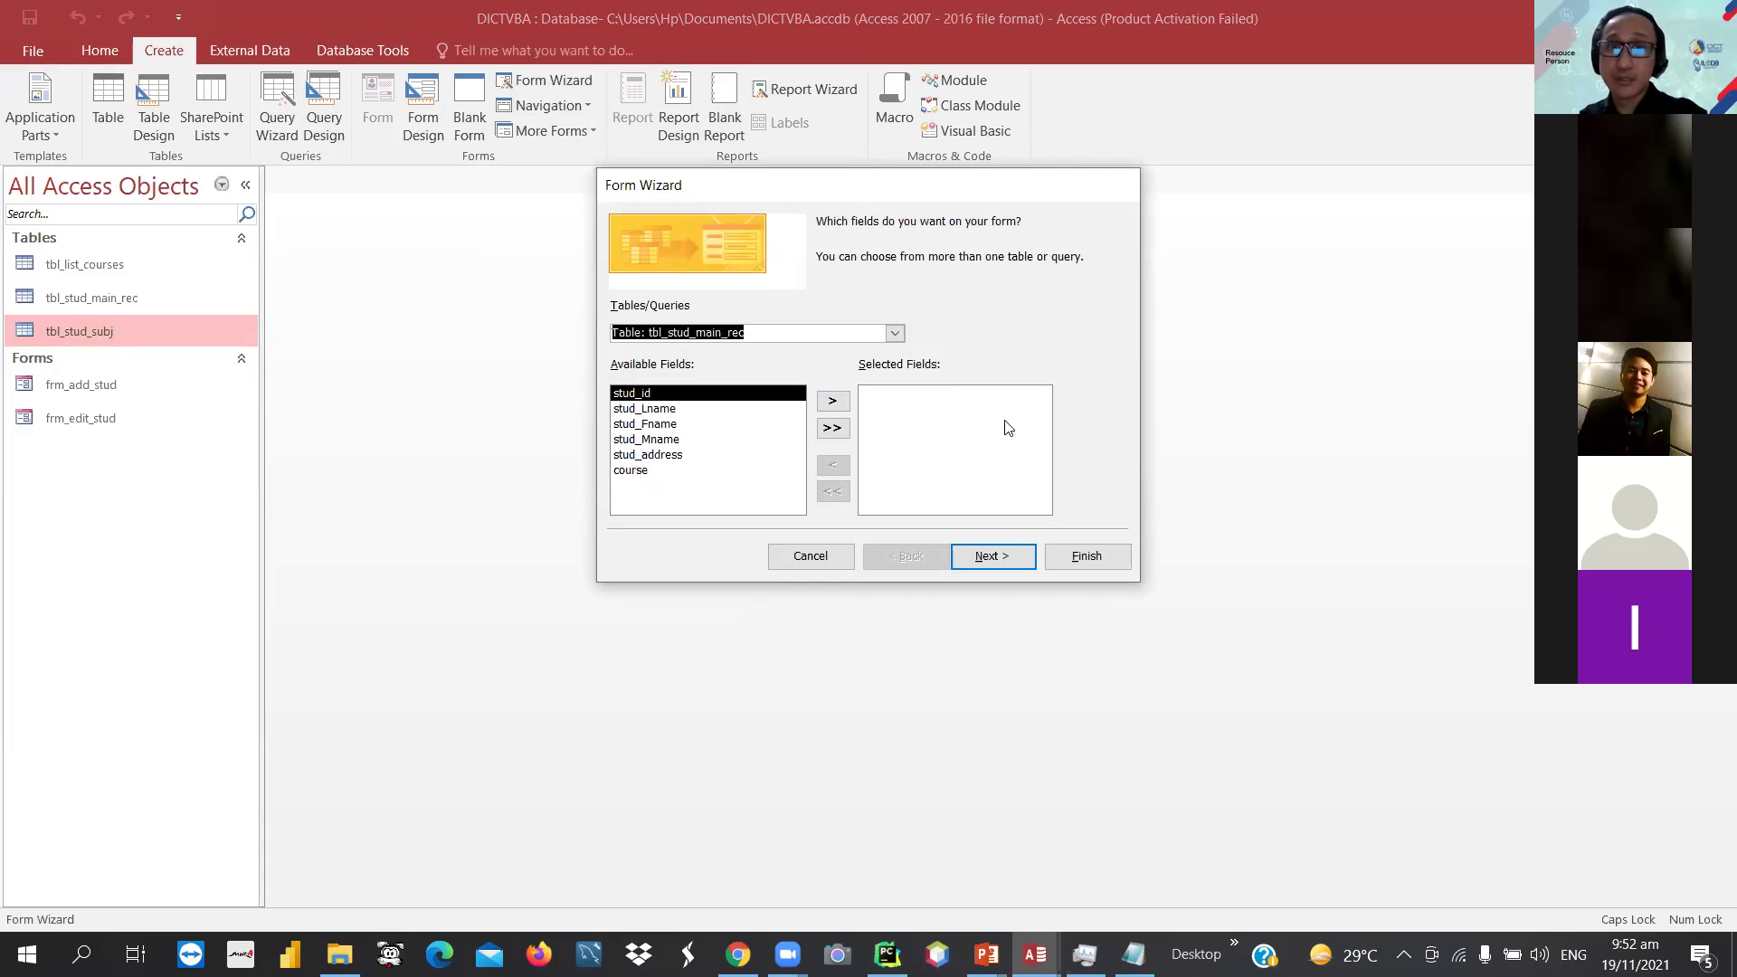
{"action": "left_click", "coordinate": [834, 429]}
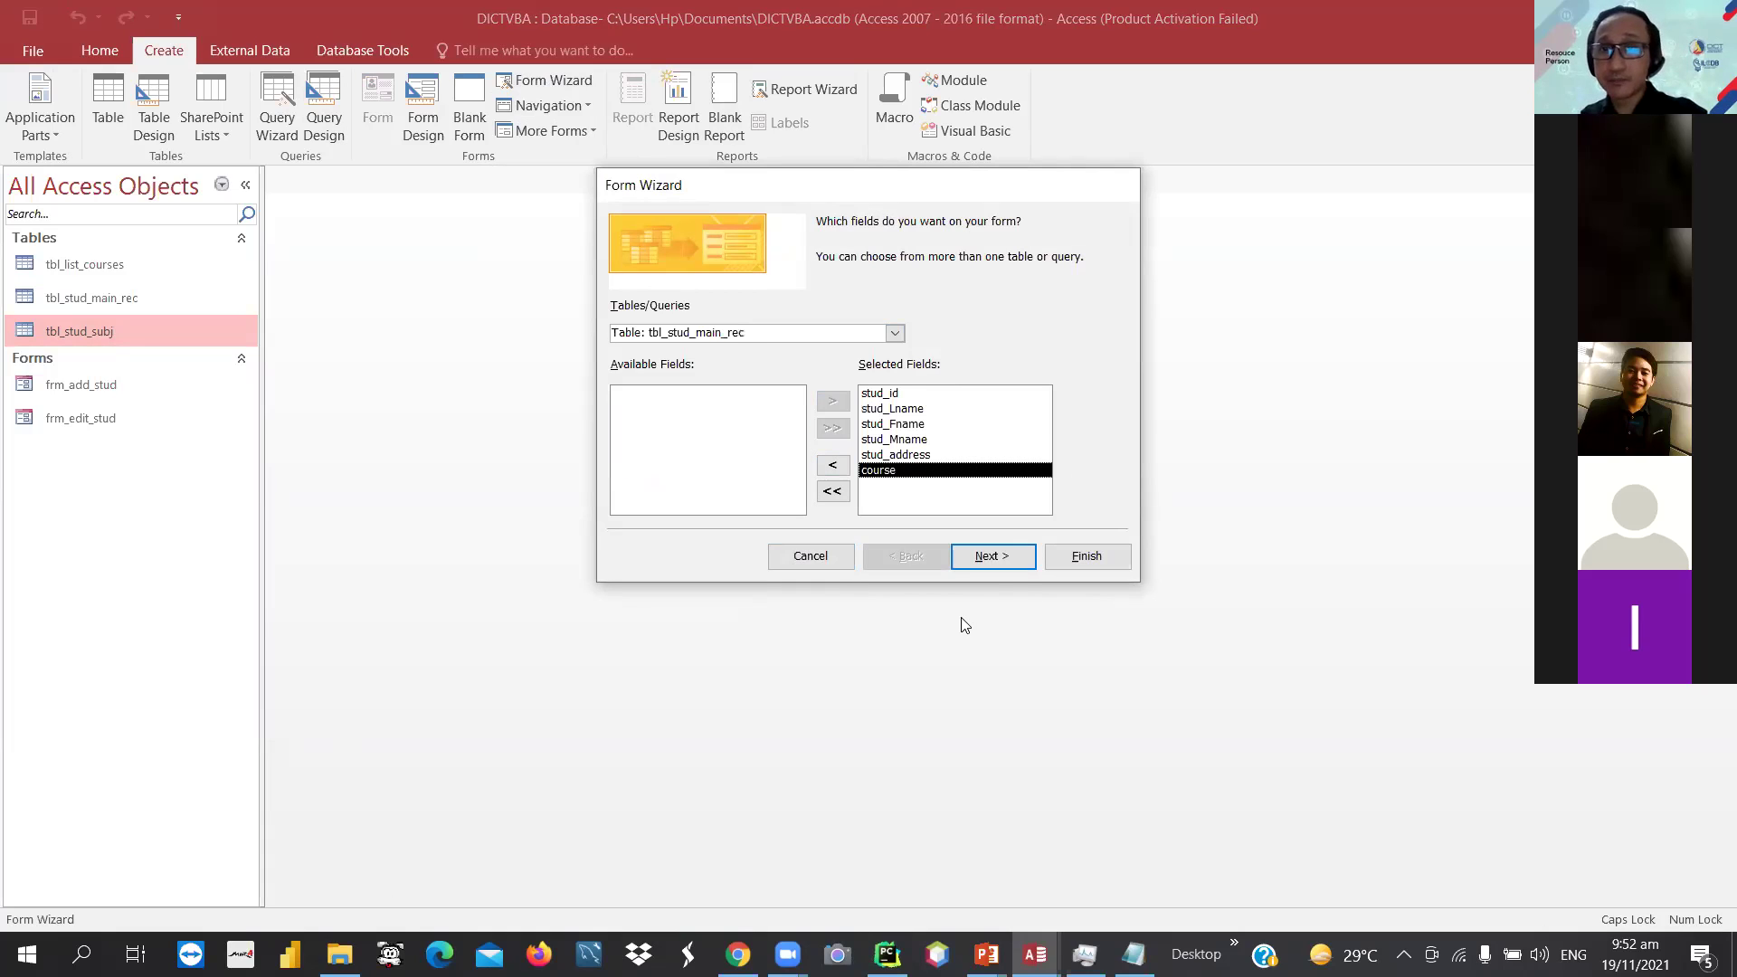
{"action": "left_click", "coordinate": [996, 556]}
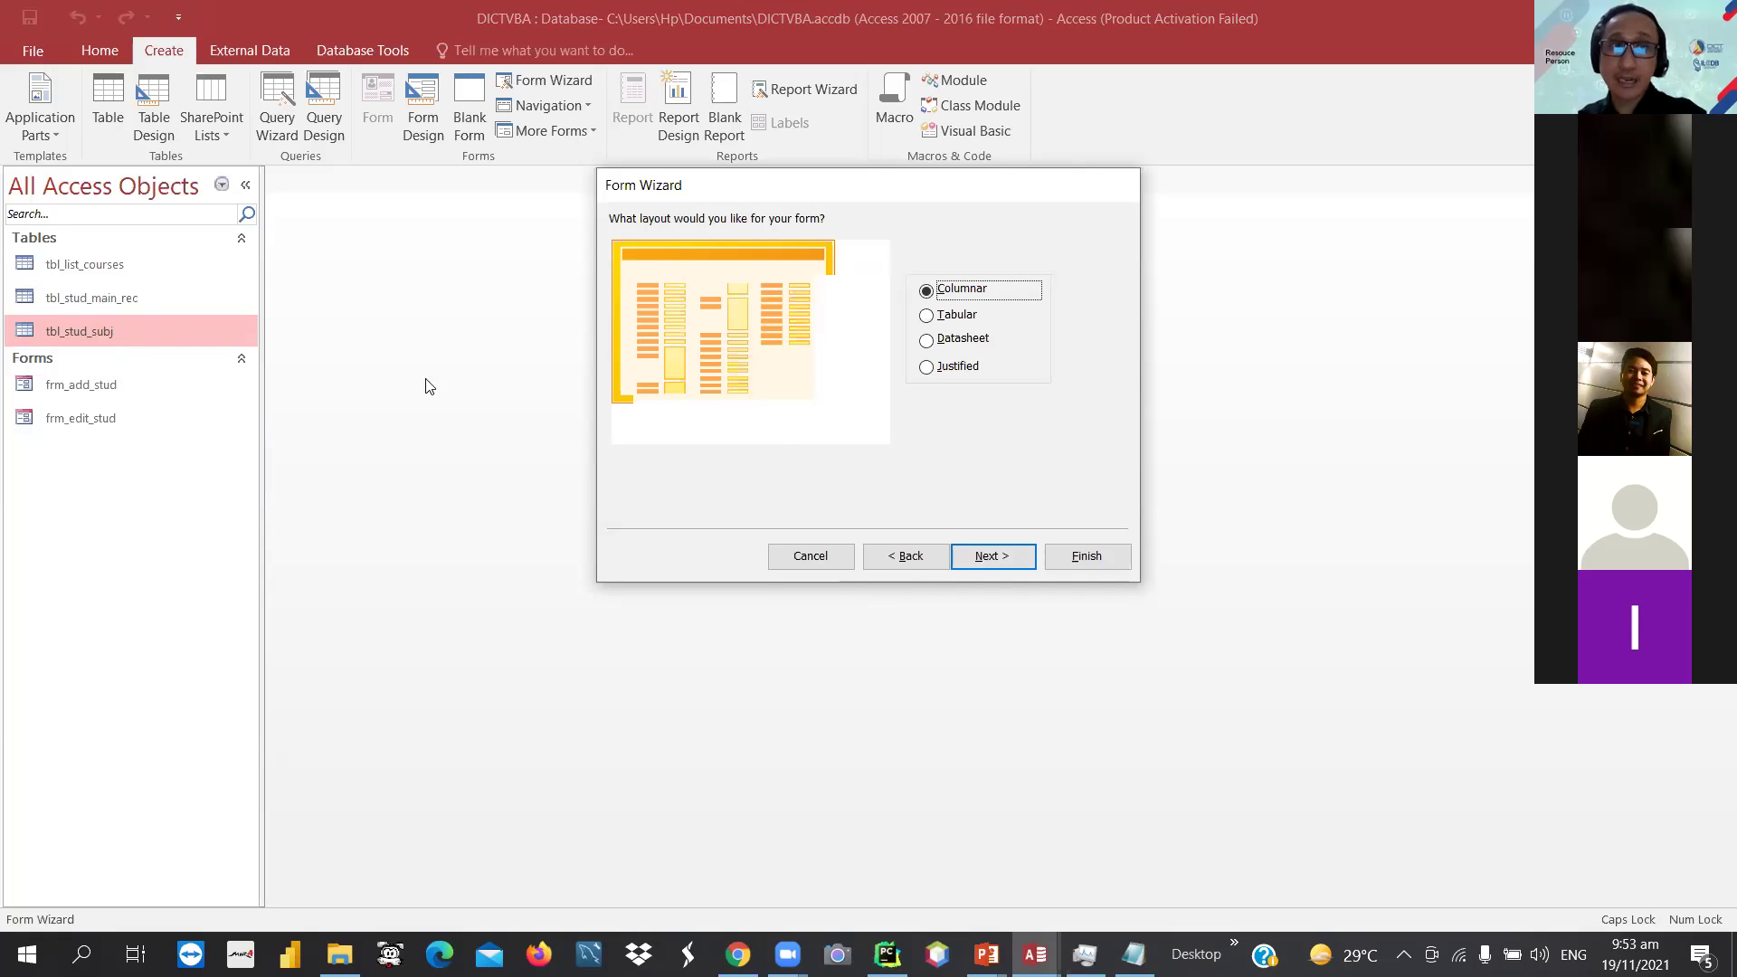
Choose the Tabular layout, title it frm_stud_main_rec, and finish into Design View
{"action": "left_click", "coordinate": [957, 315]}
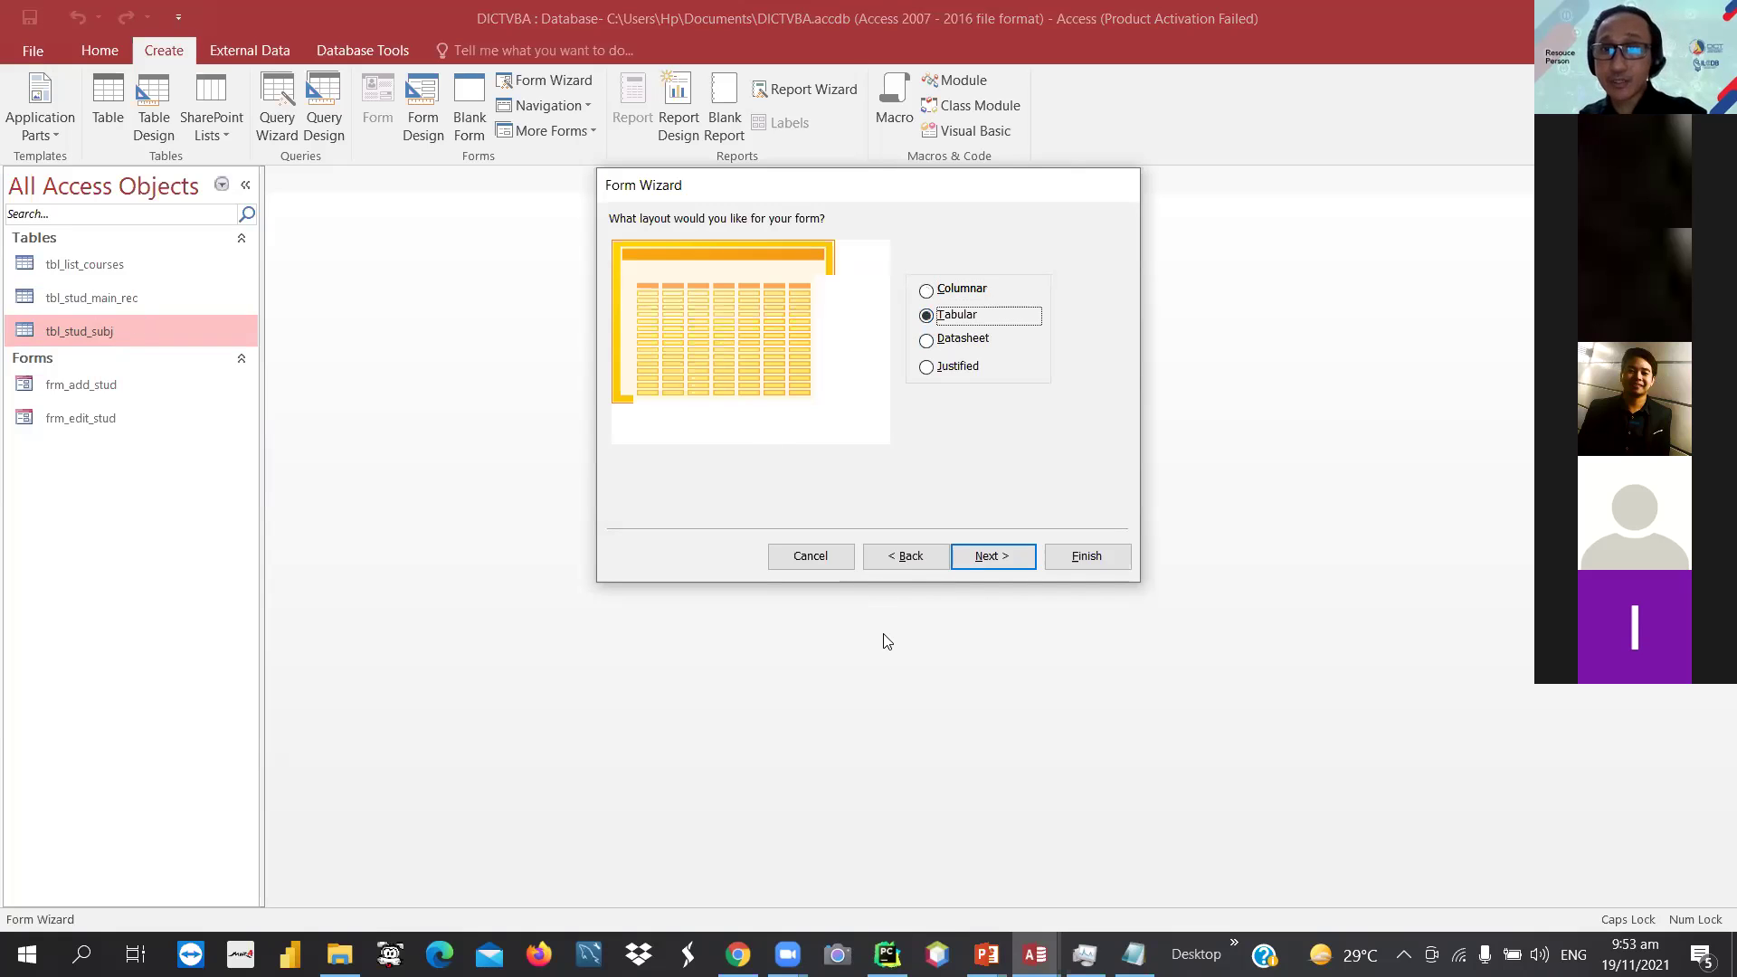
{"action": "left_click", "coordinate": [1019, 568]}
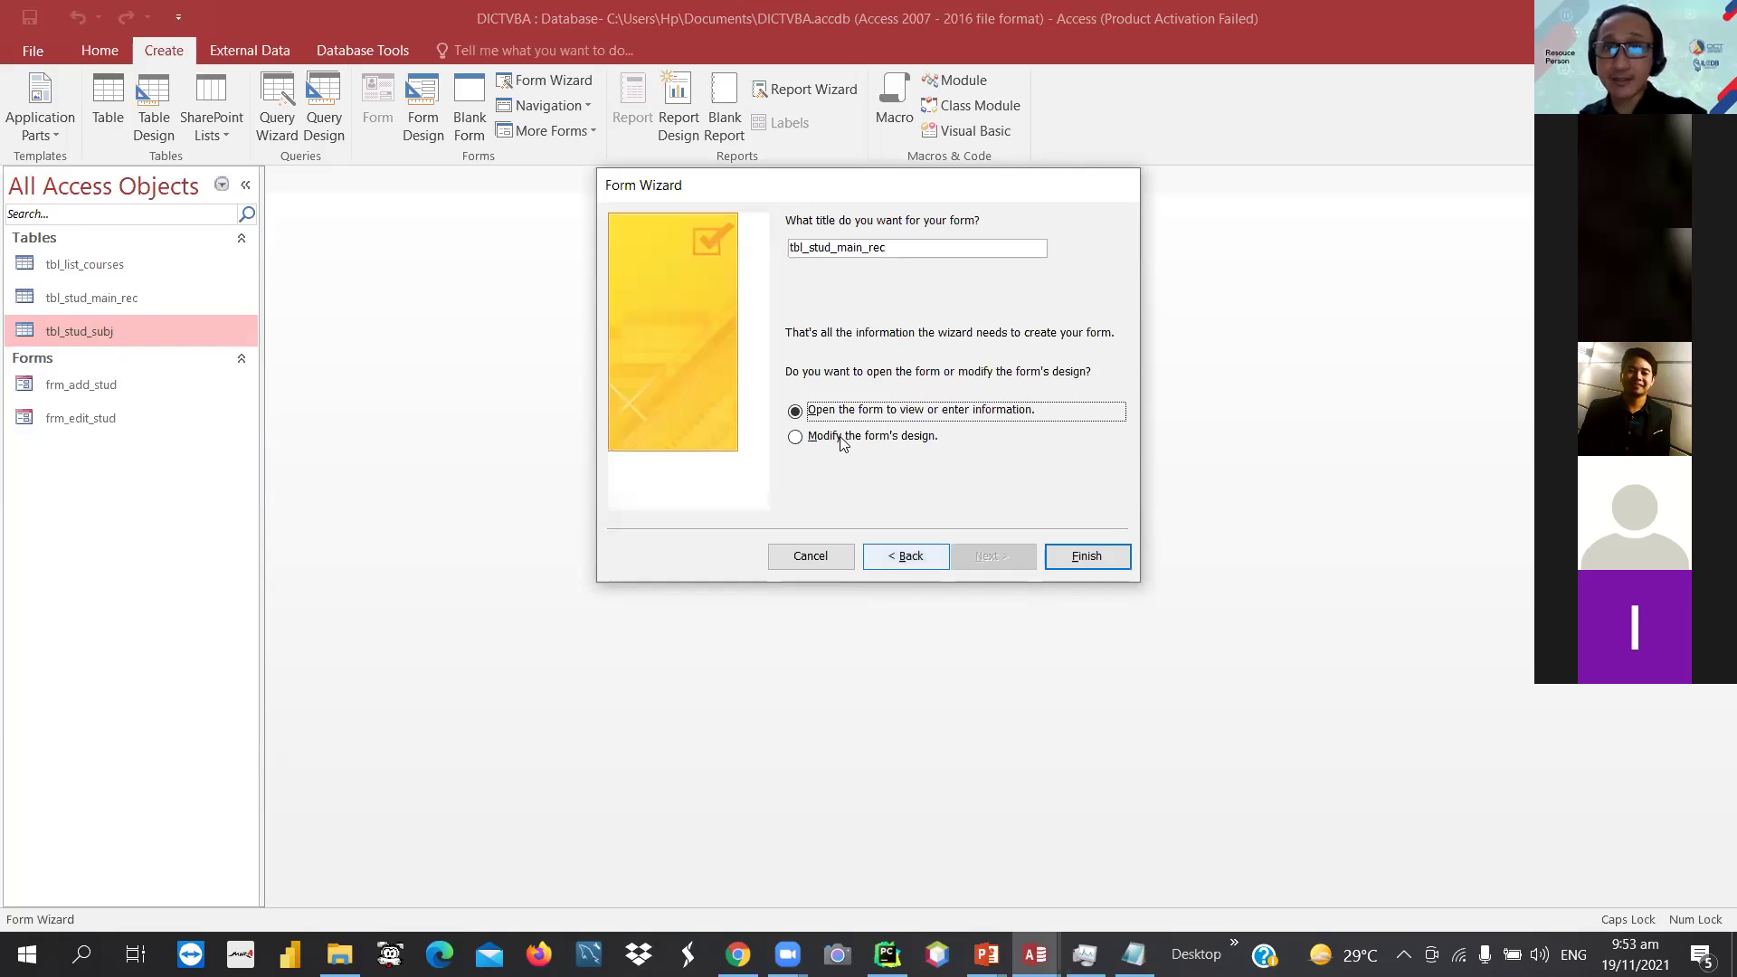
{"action": "double_click", "coordinate": [796, 243]}
{"action": "key", "text": "Caps_Lock"}
{"action": "type", "text": "frm"}
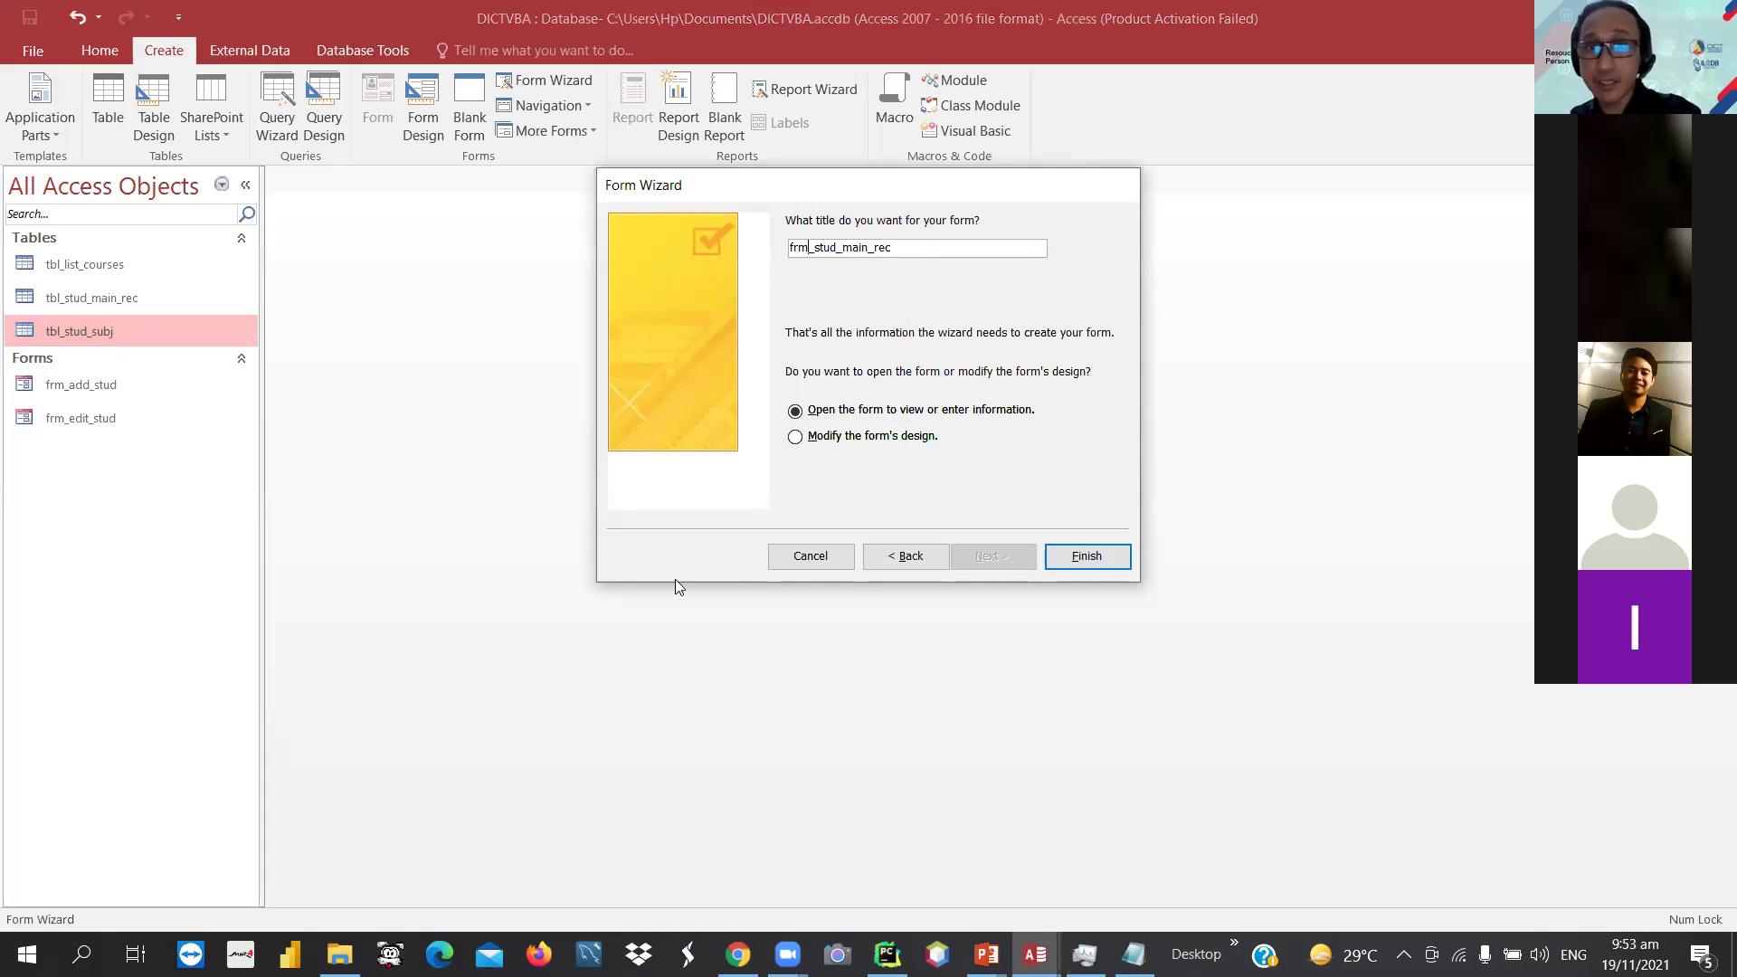
{"action": "left_click", "coordinate": [798, 437]}
{"action": "left_click", "coordinate": [1089, 556]}
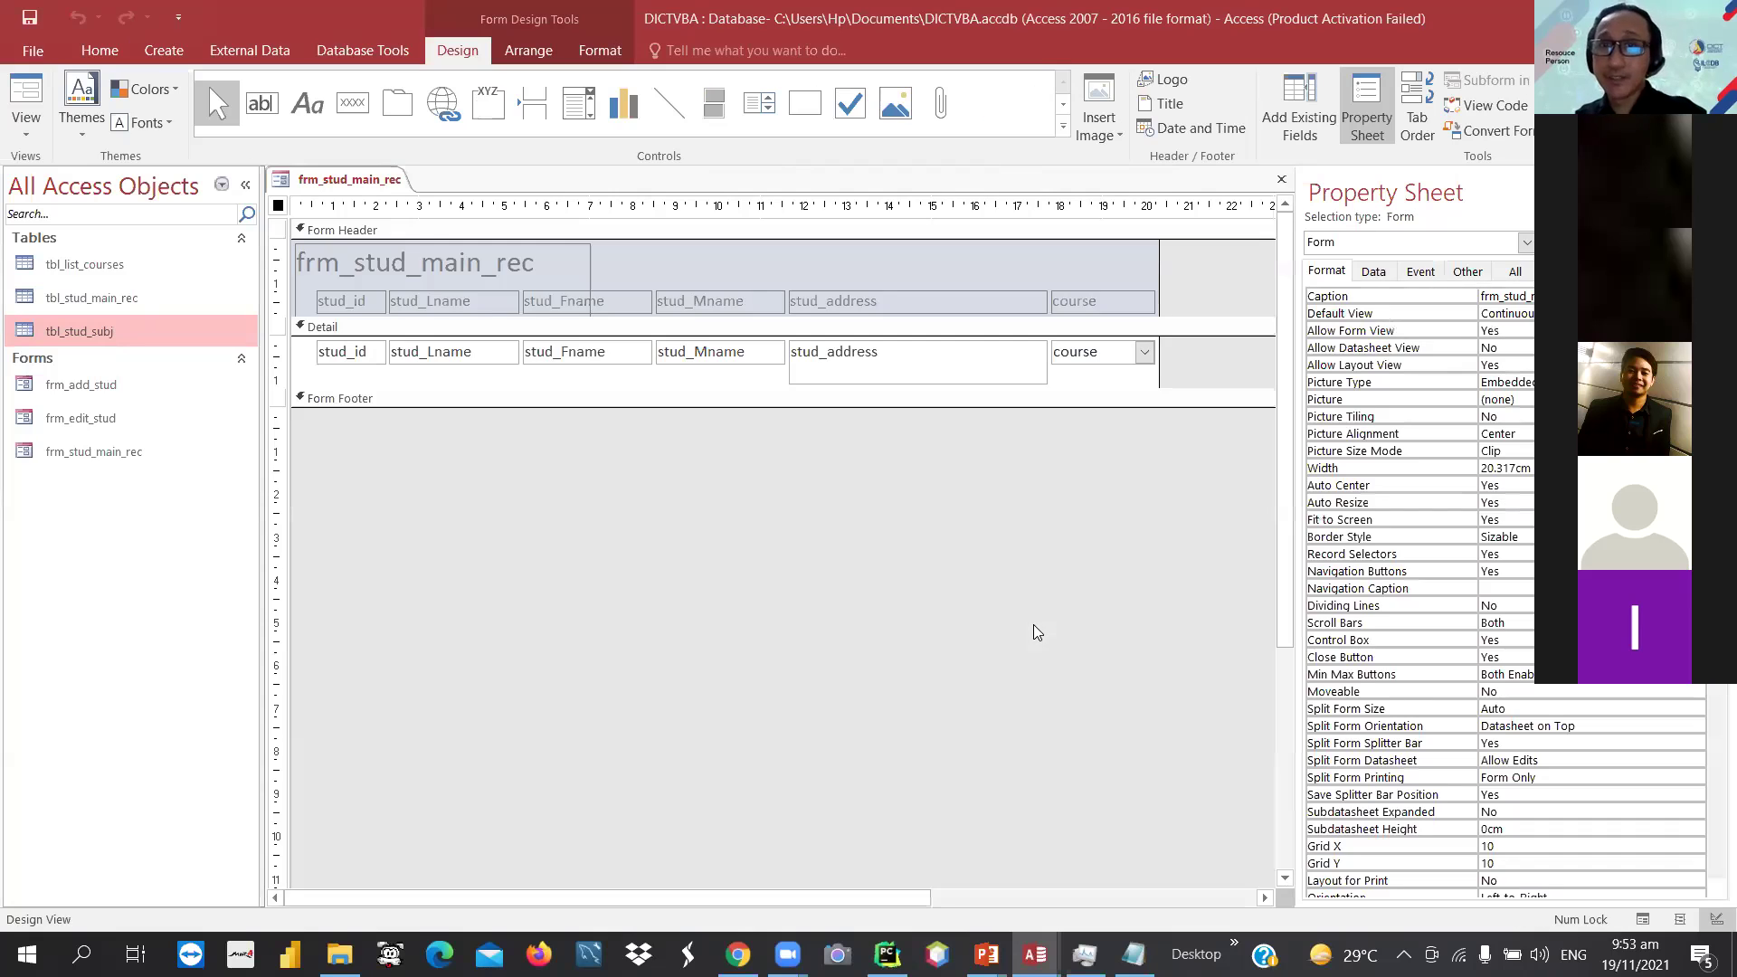
Delete the form's title label from the header
{"action": "left_click", "coordinate": [530, 264]}
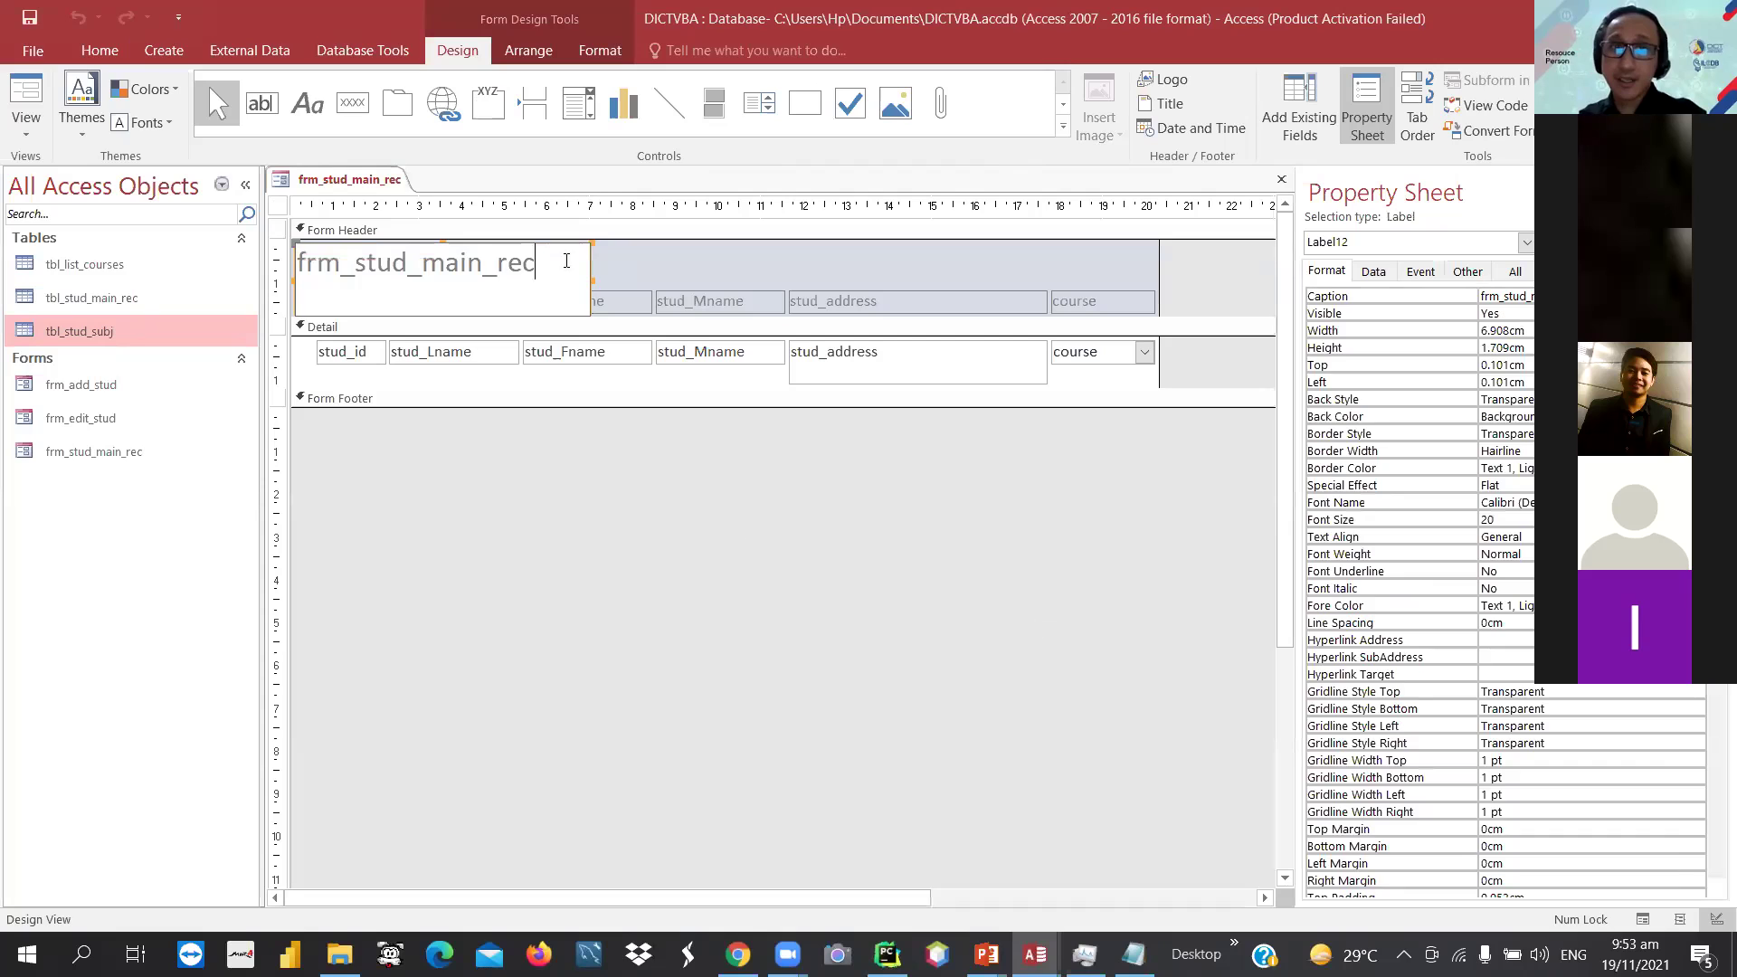
{"action": "left_click", "coordinate": [633, 262]}
{"action": "left_click", "coordinate": [521, 268]}
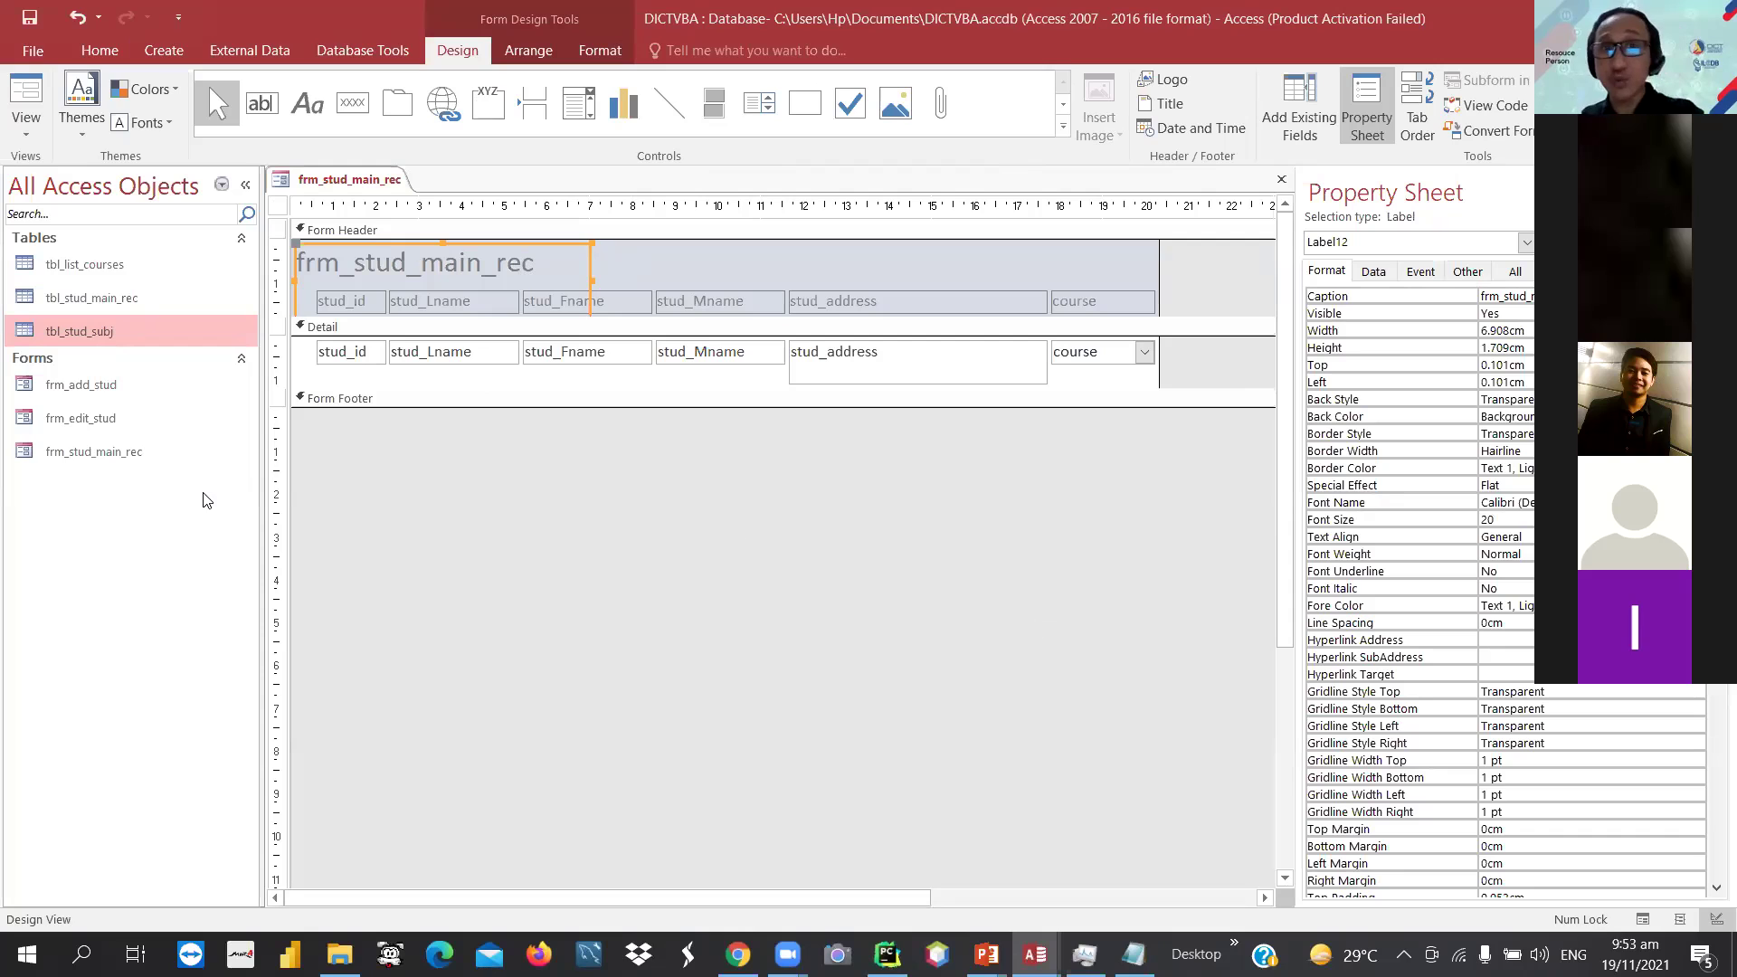
{"action": "left_click", "coordinate": [651, 271]}
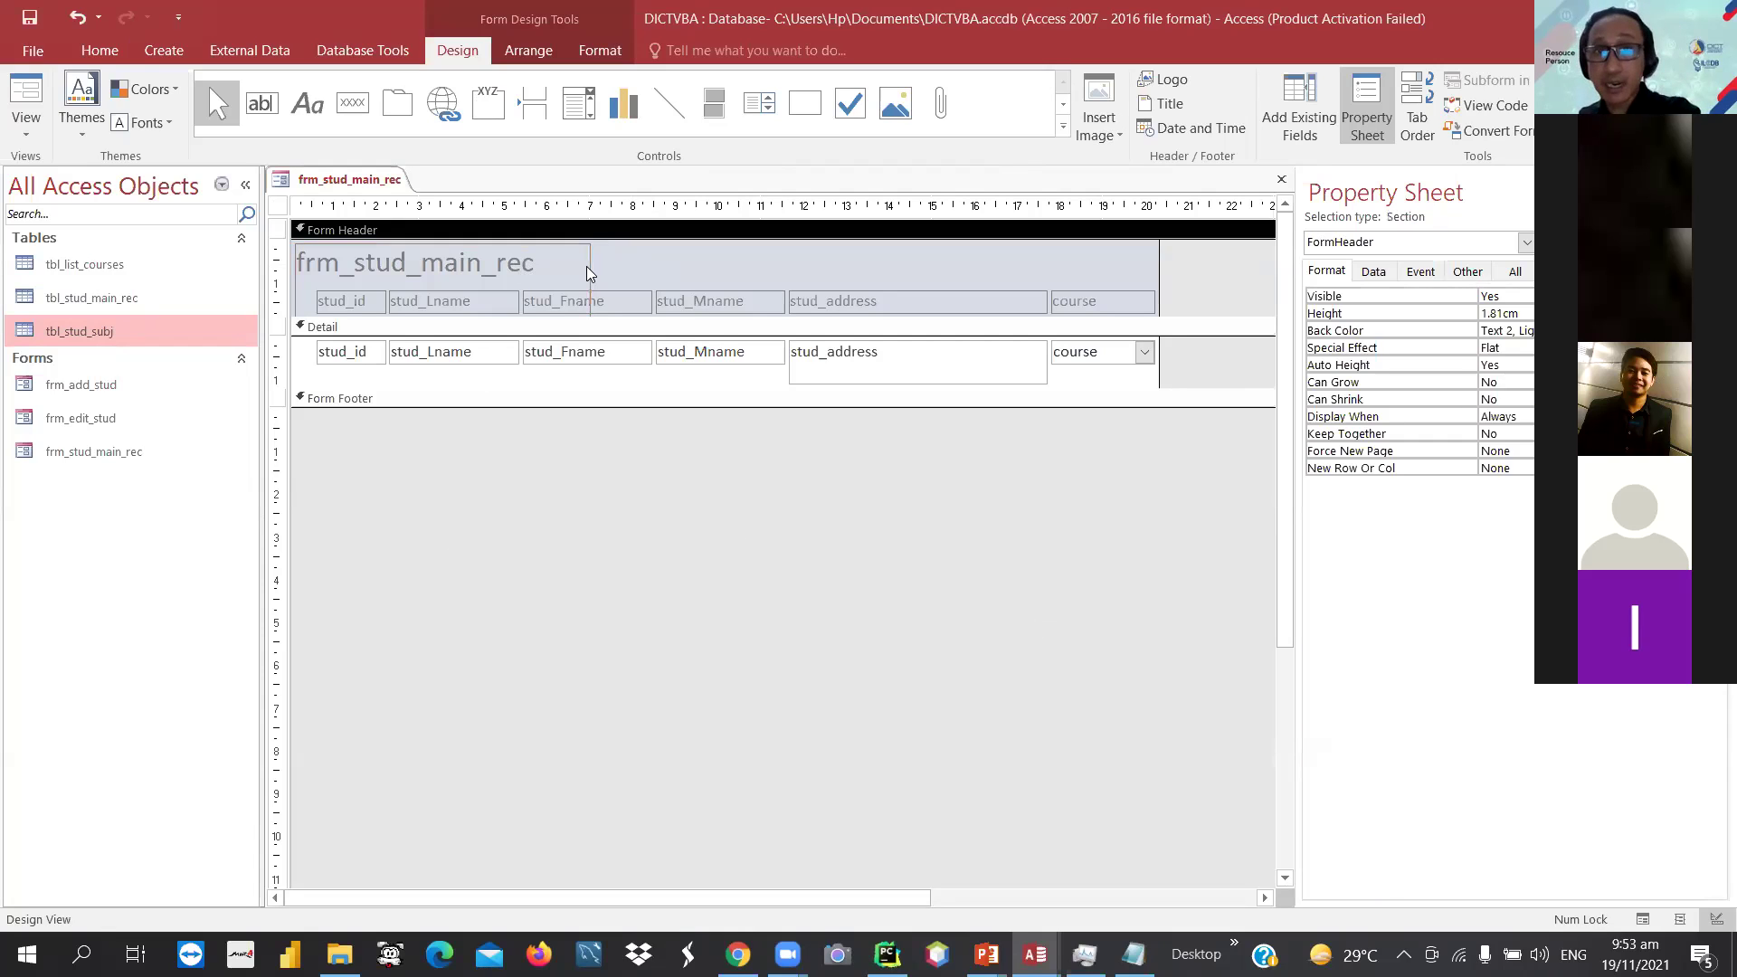
{"action": "key", "text": "Delete"}
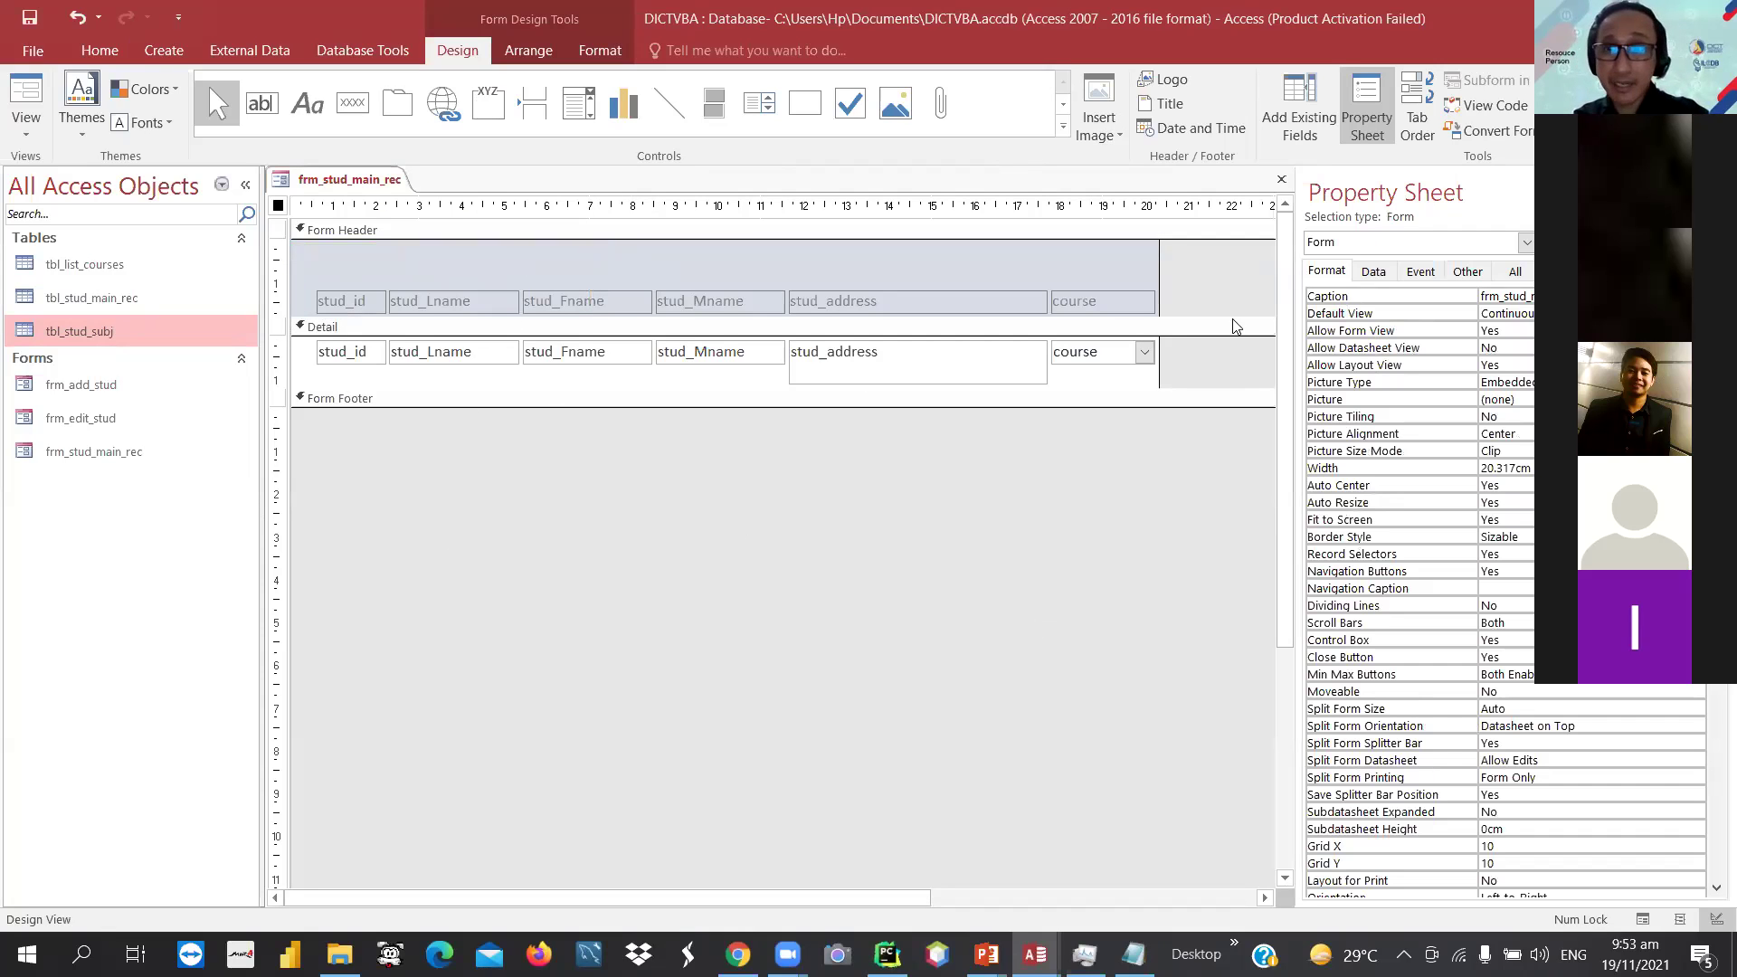
{"action": "left_click", "coordinate": [1203, 300]}
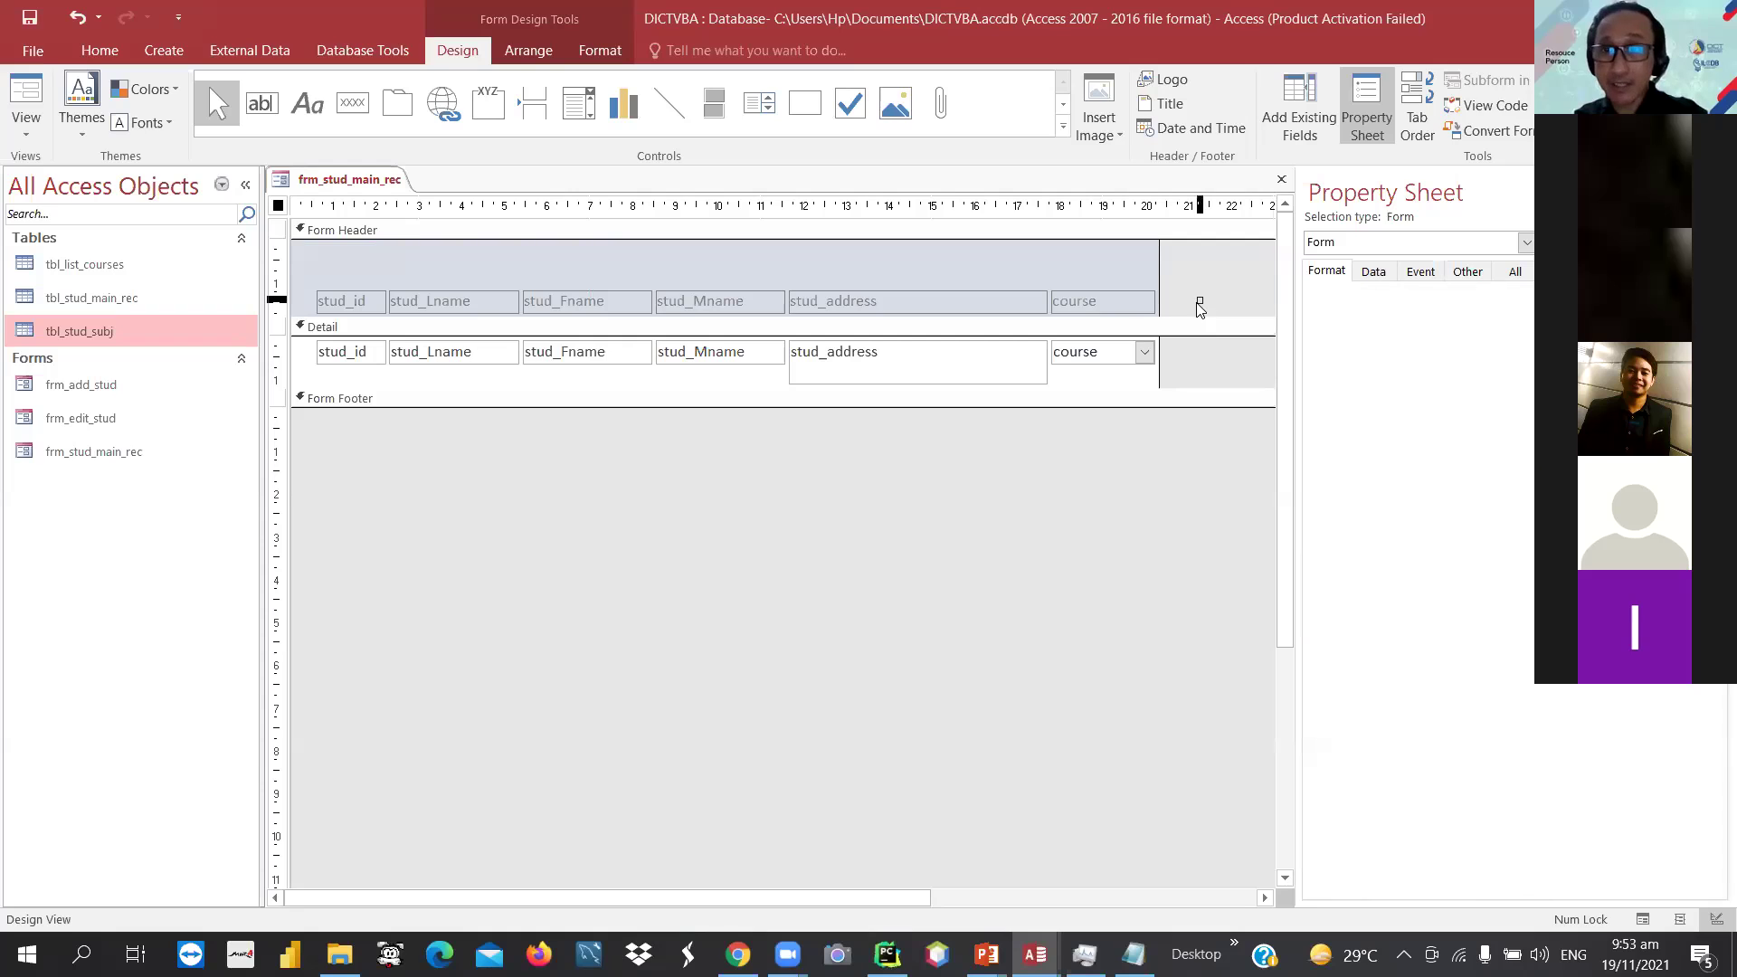
Widen the stud_id box and caption its heading label STUDENT NO
{"action": "left_click", "coordinate": [283, 355]}
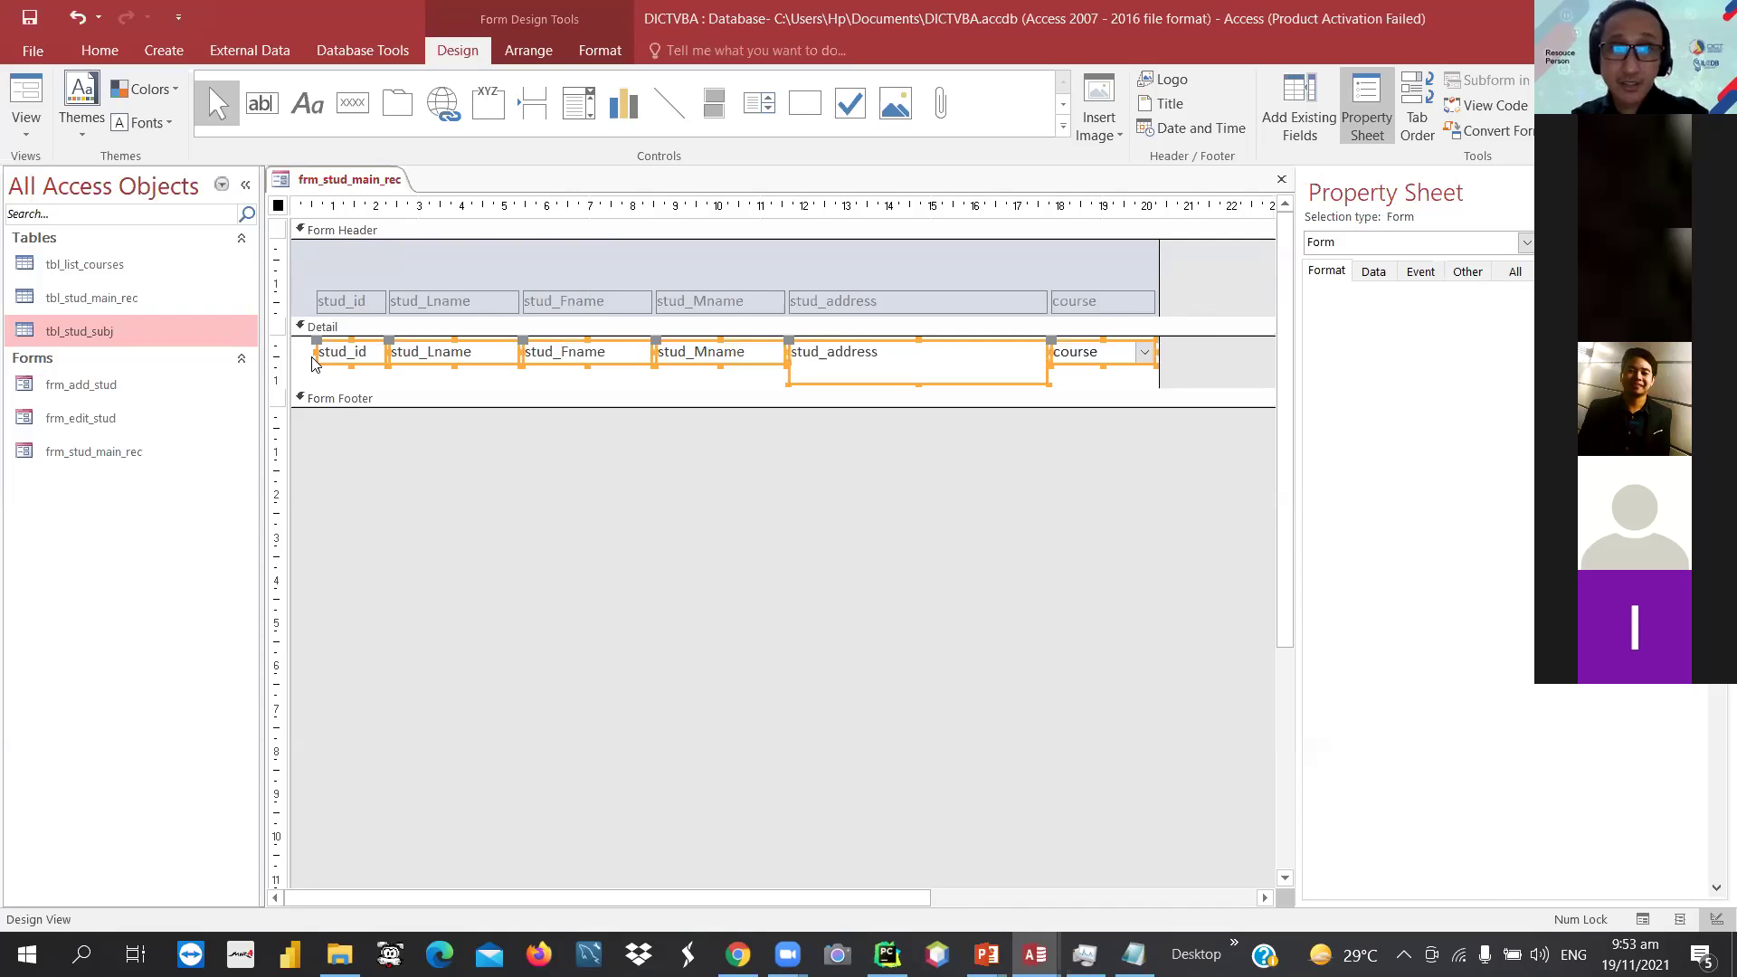
{"action": "left_click", "coordinate": [313, 357]}
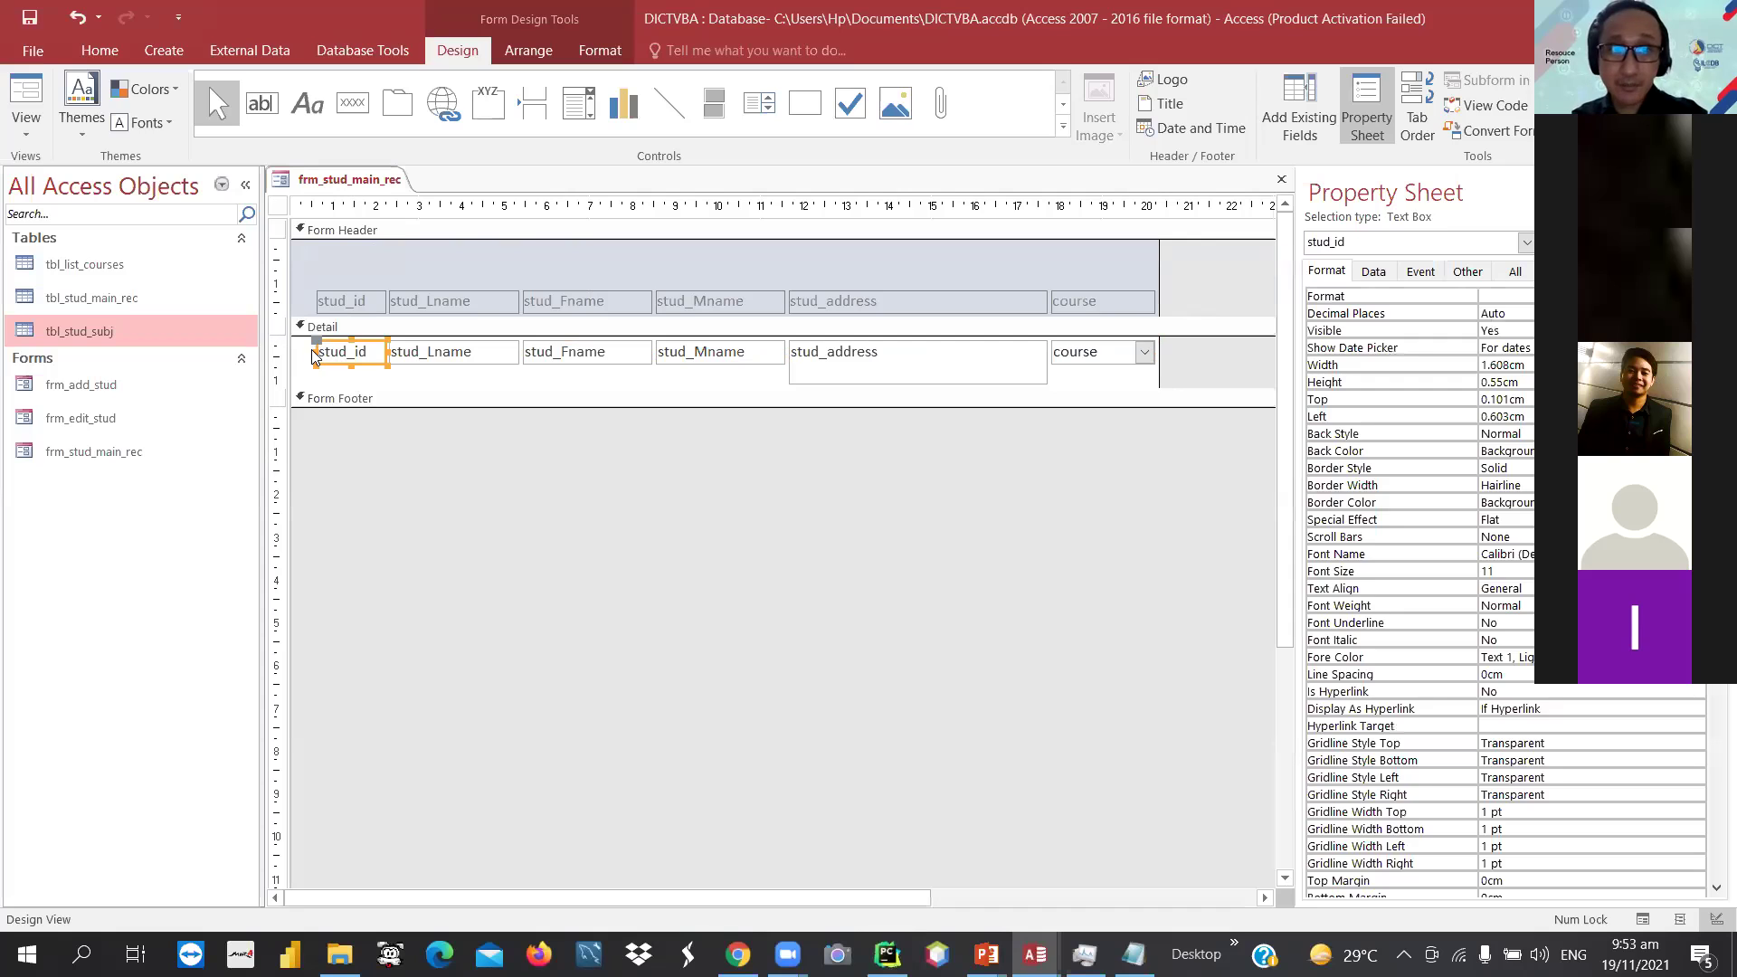
{"action": "left_click_drag", "start_coordinate": [314, 356], "coordinate": [298, 302]}
{"action": "left_click", "coordinate": [312, 303]}
{"action": "left_click", "coordinate": [1346, 296]}
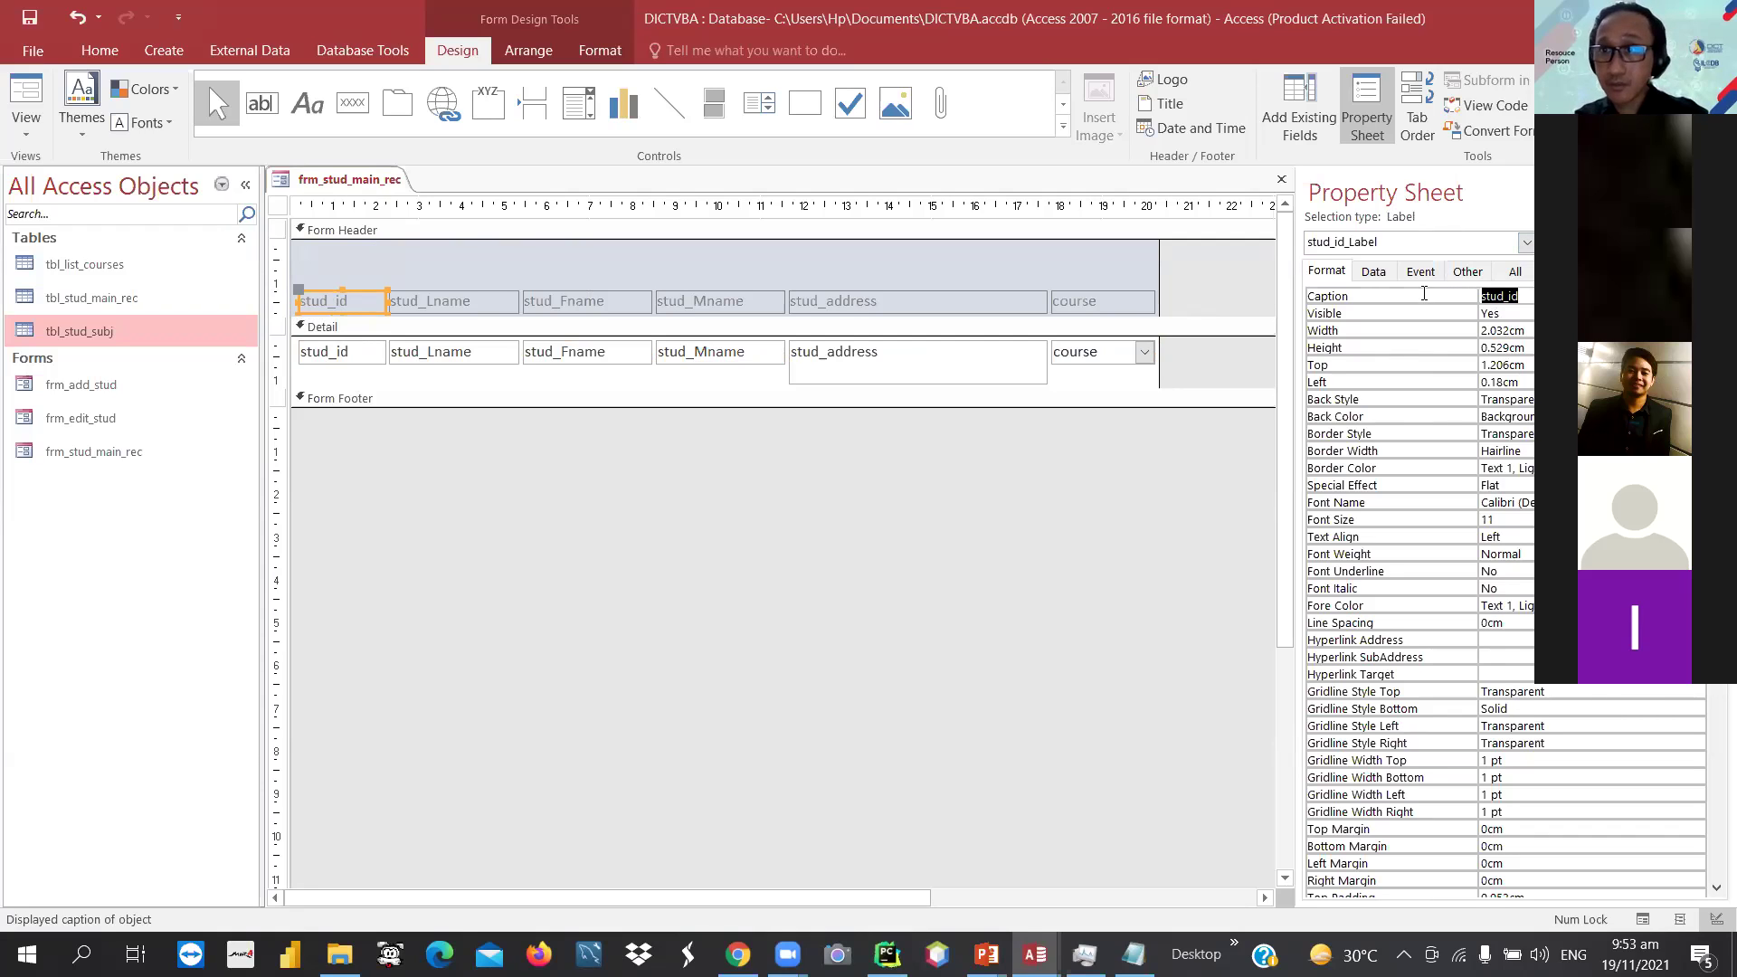
{"action": "key", "text": "Caps_Lock"}
{"action": "type", "text": "STUDENT"}
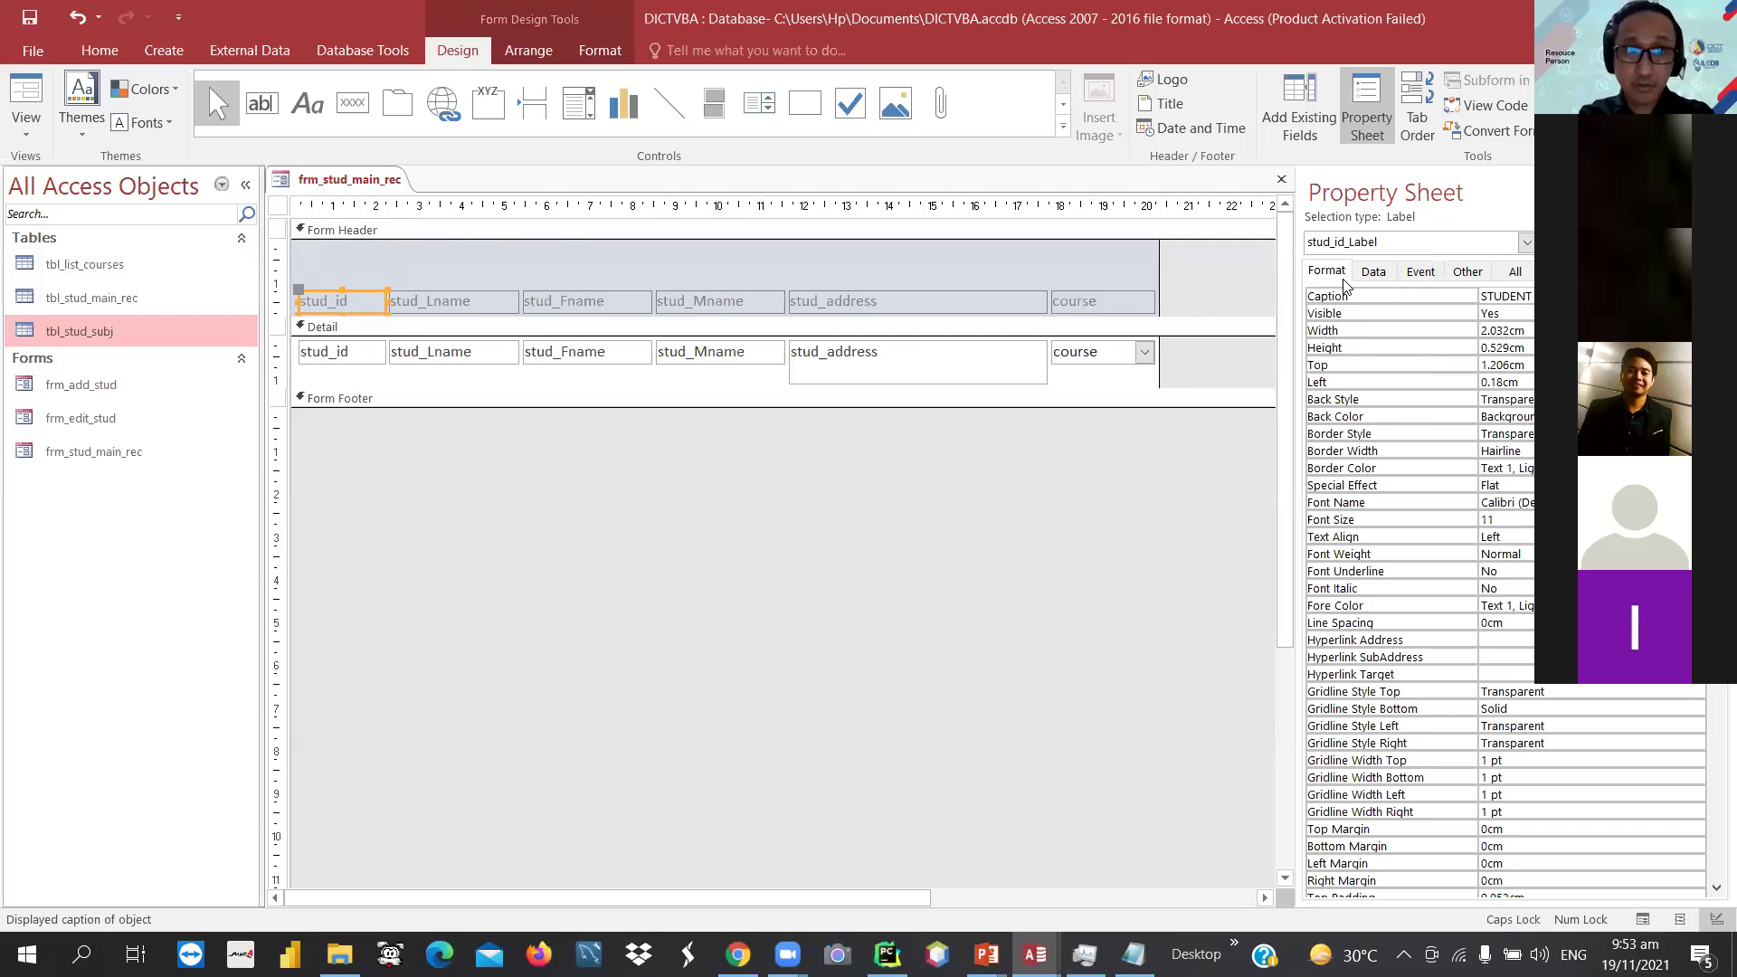
{"action": "key", "text": "Return"}
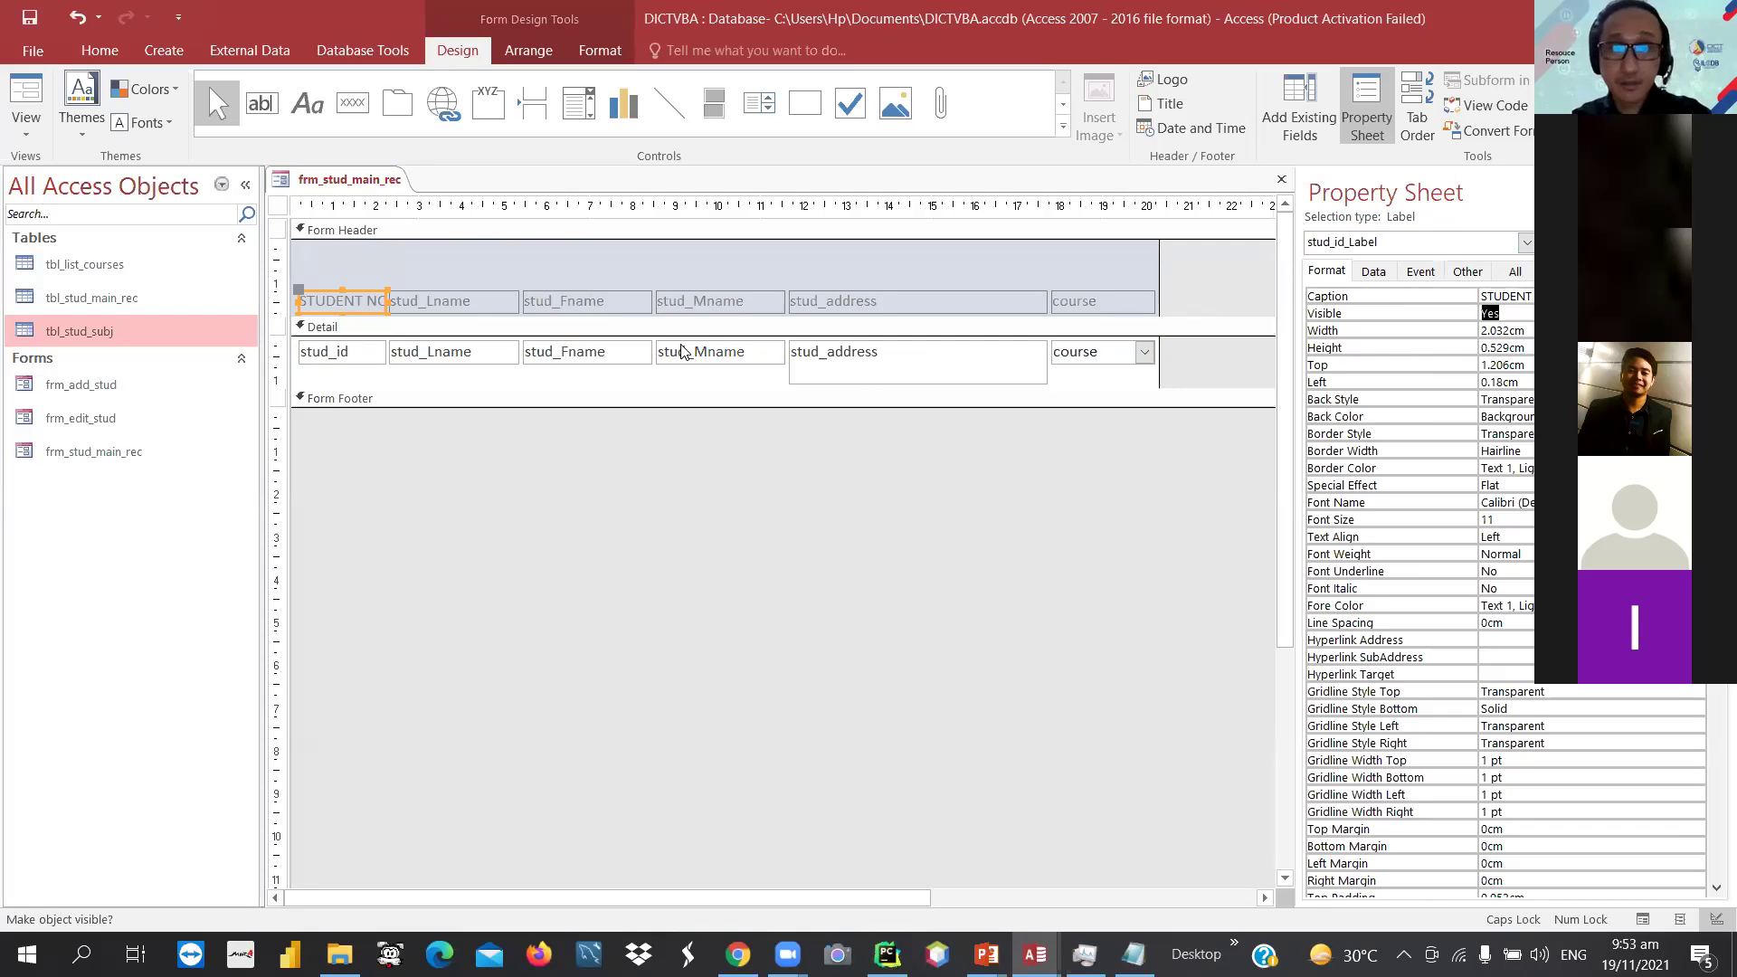
Caption the stud_Lname and stud_Fname headings LAST NAME and FIRST NAME
{"action": "left_click", "coordinate": [457, 299]}
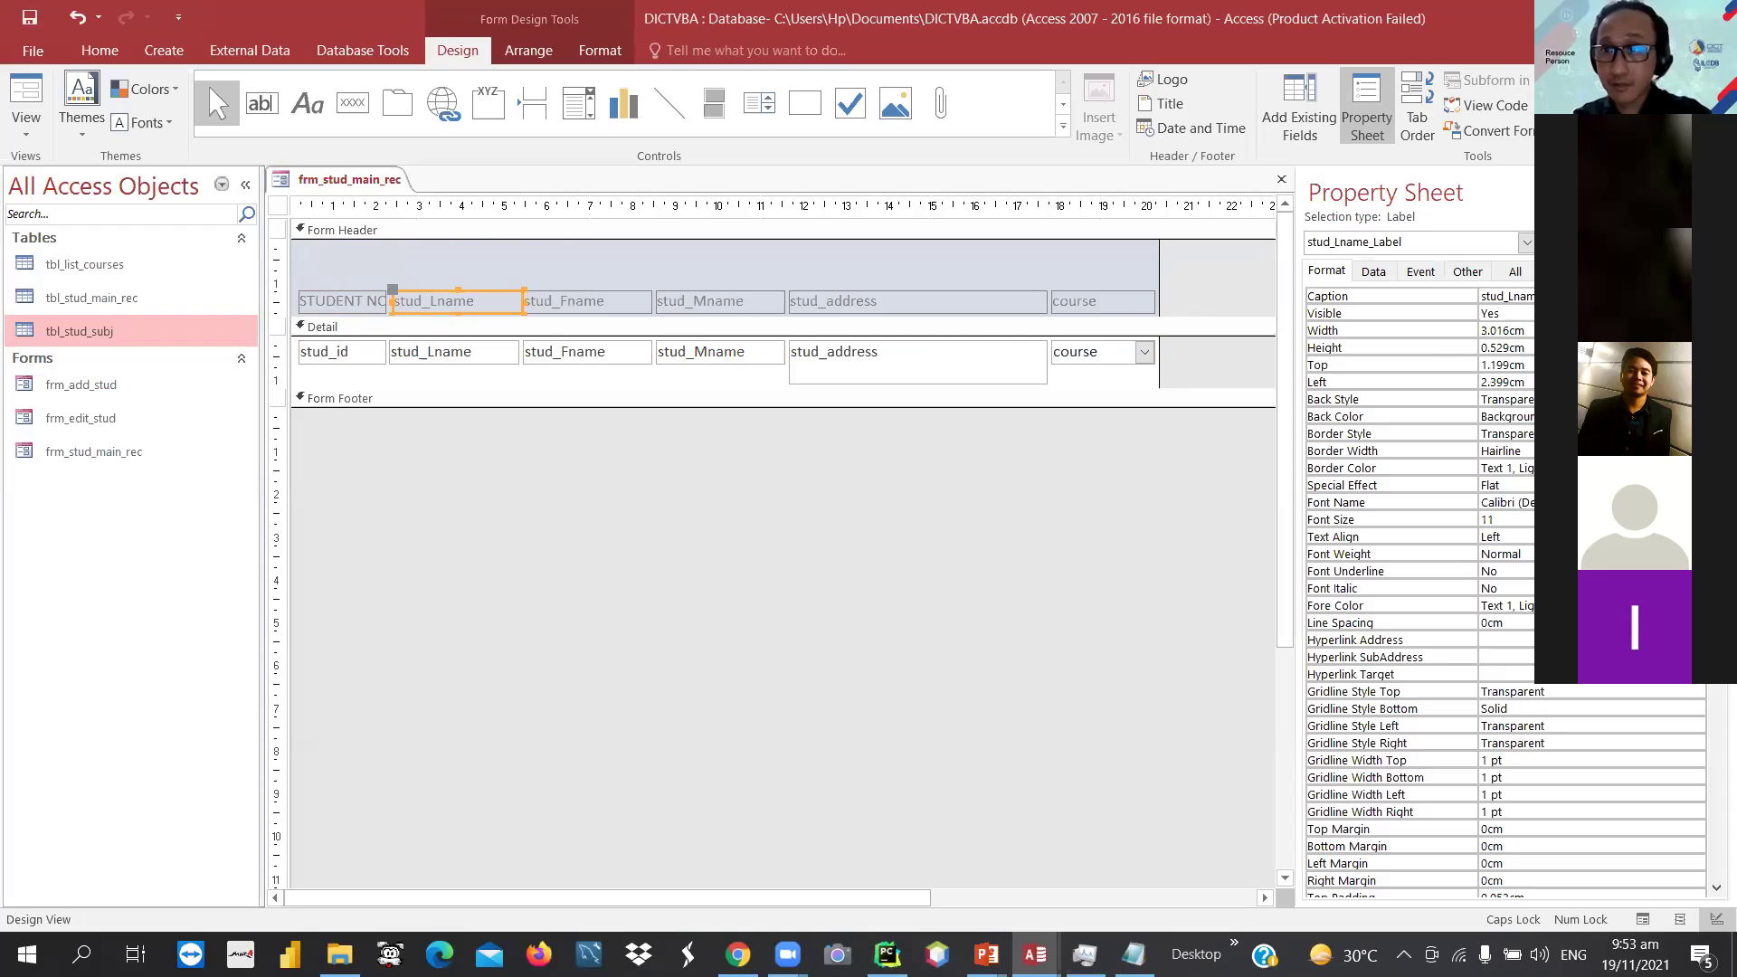
{"action": "key", "text": "F4"}
{"action": "type", "text": "LAST NAM"}
{"action": "key", "text": "Return"}
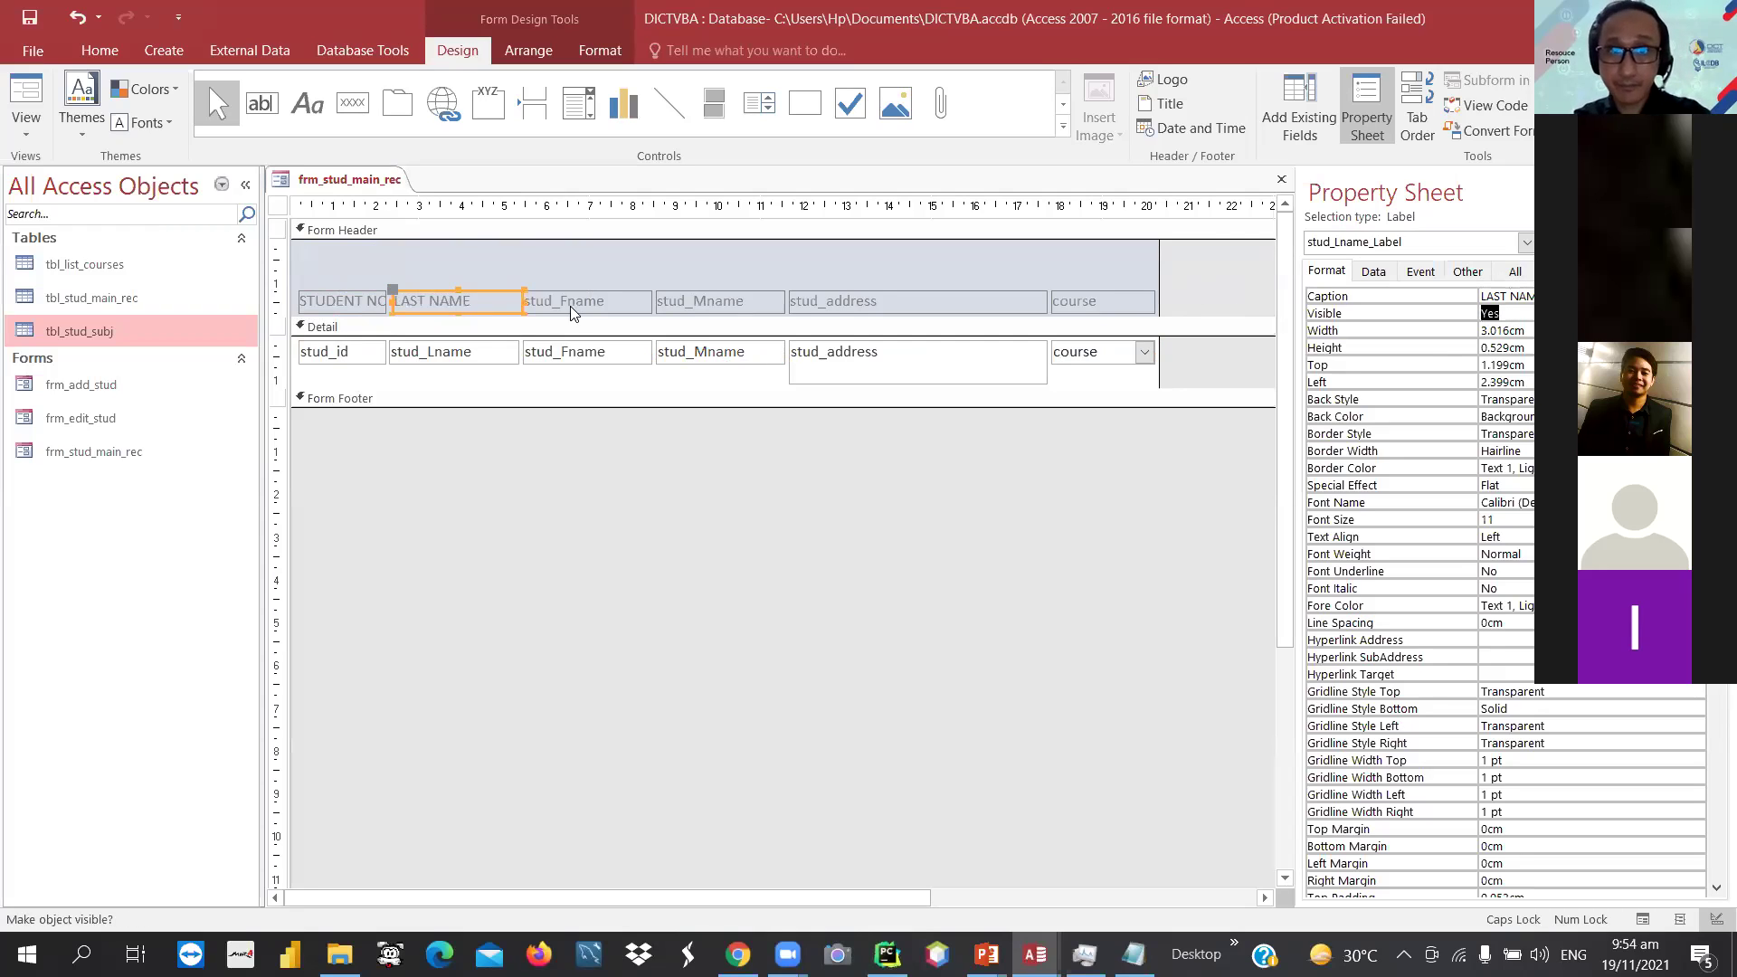
{"action": "left_click", "coordinate": [597, 302]}
{"action": "type", "text": "FIRST"}
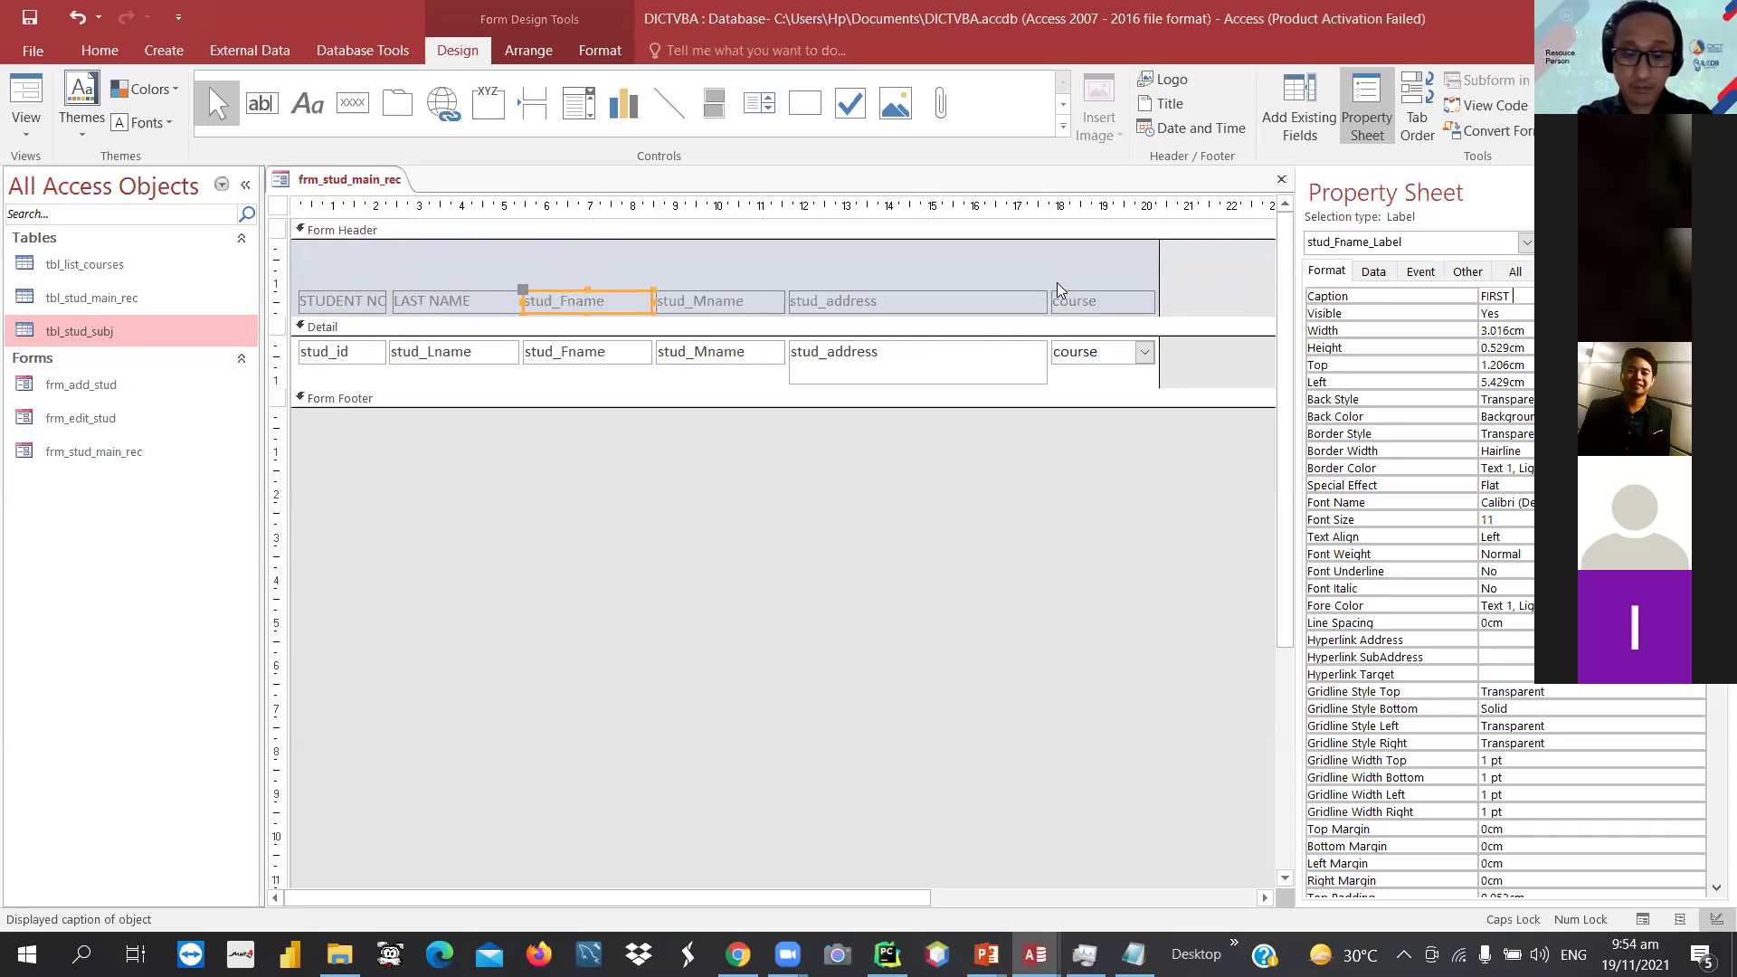
{"action": "type", "text": " NAME"}
{"action": "key", "text": "Return"}
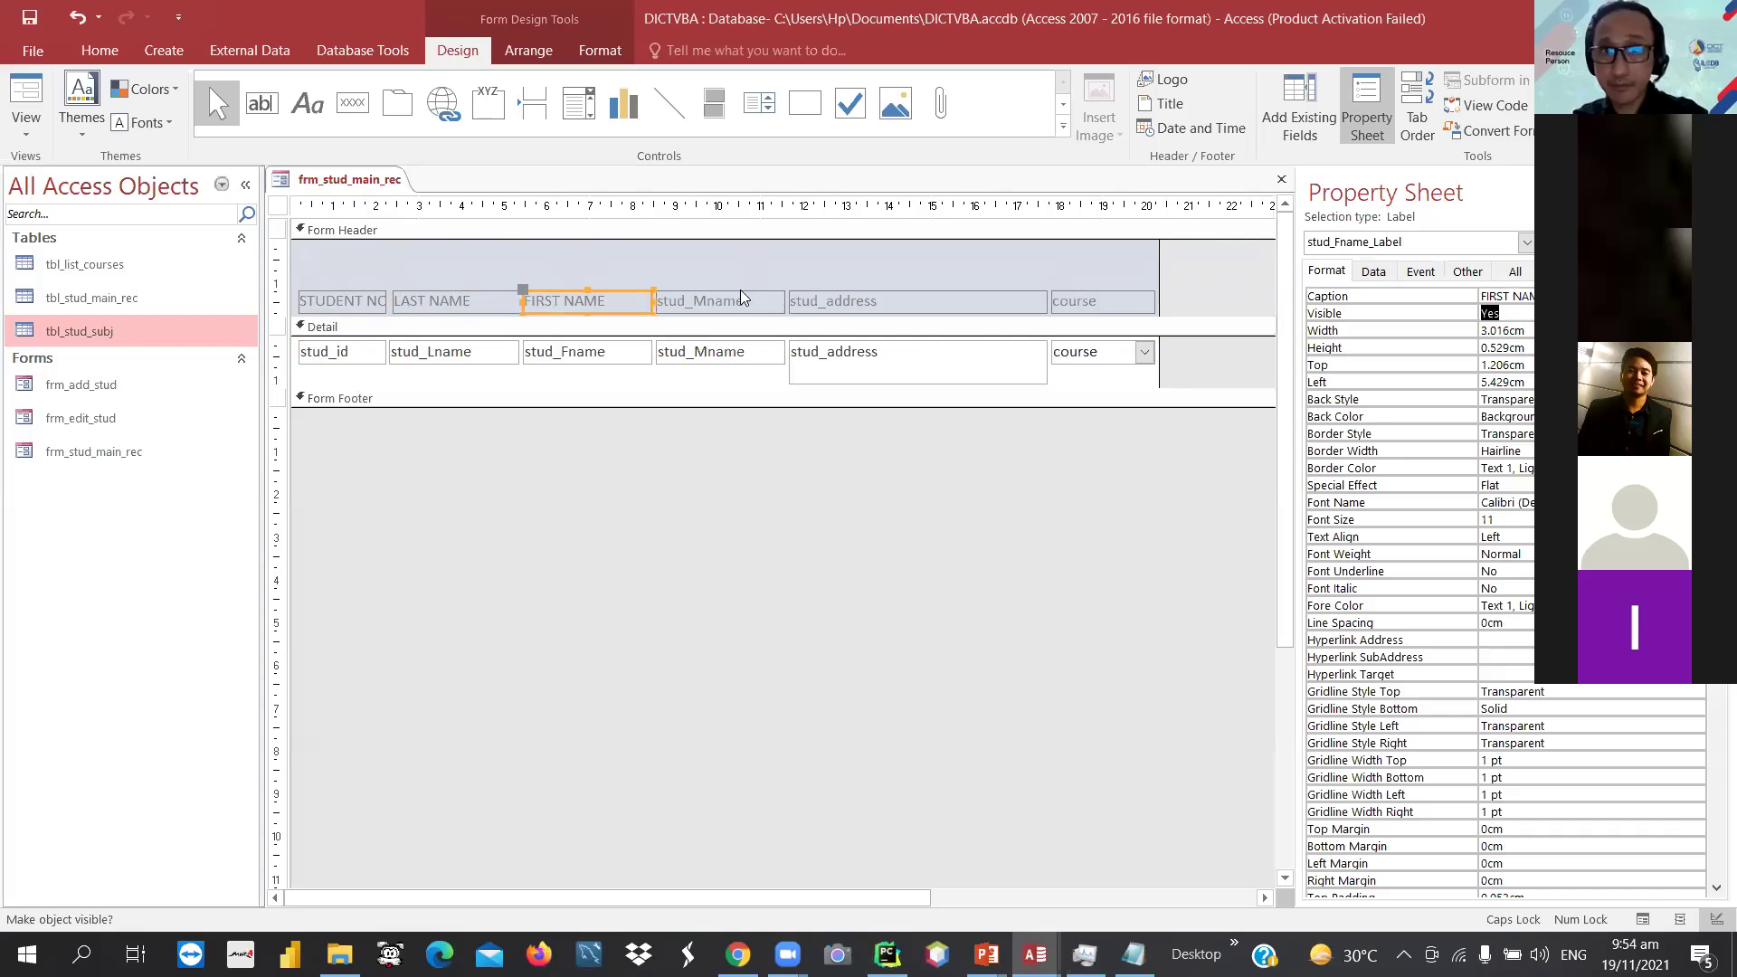
Caption the middle name heading MIDDLE NAME and the address heading ADDRESS, and begin COURSE
{"action": "left_click", "coordinate": [740, 300]}
{"action": "left_click", "coordinate": [1337, 296]}
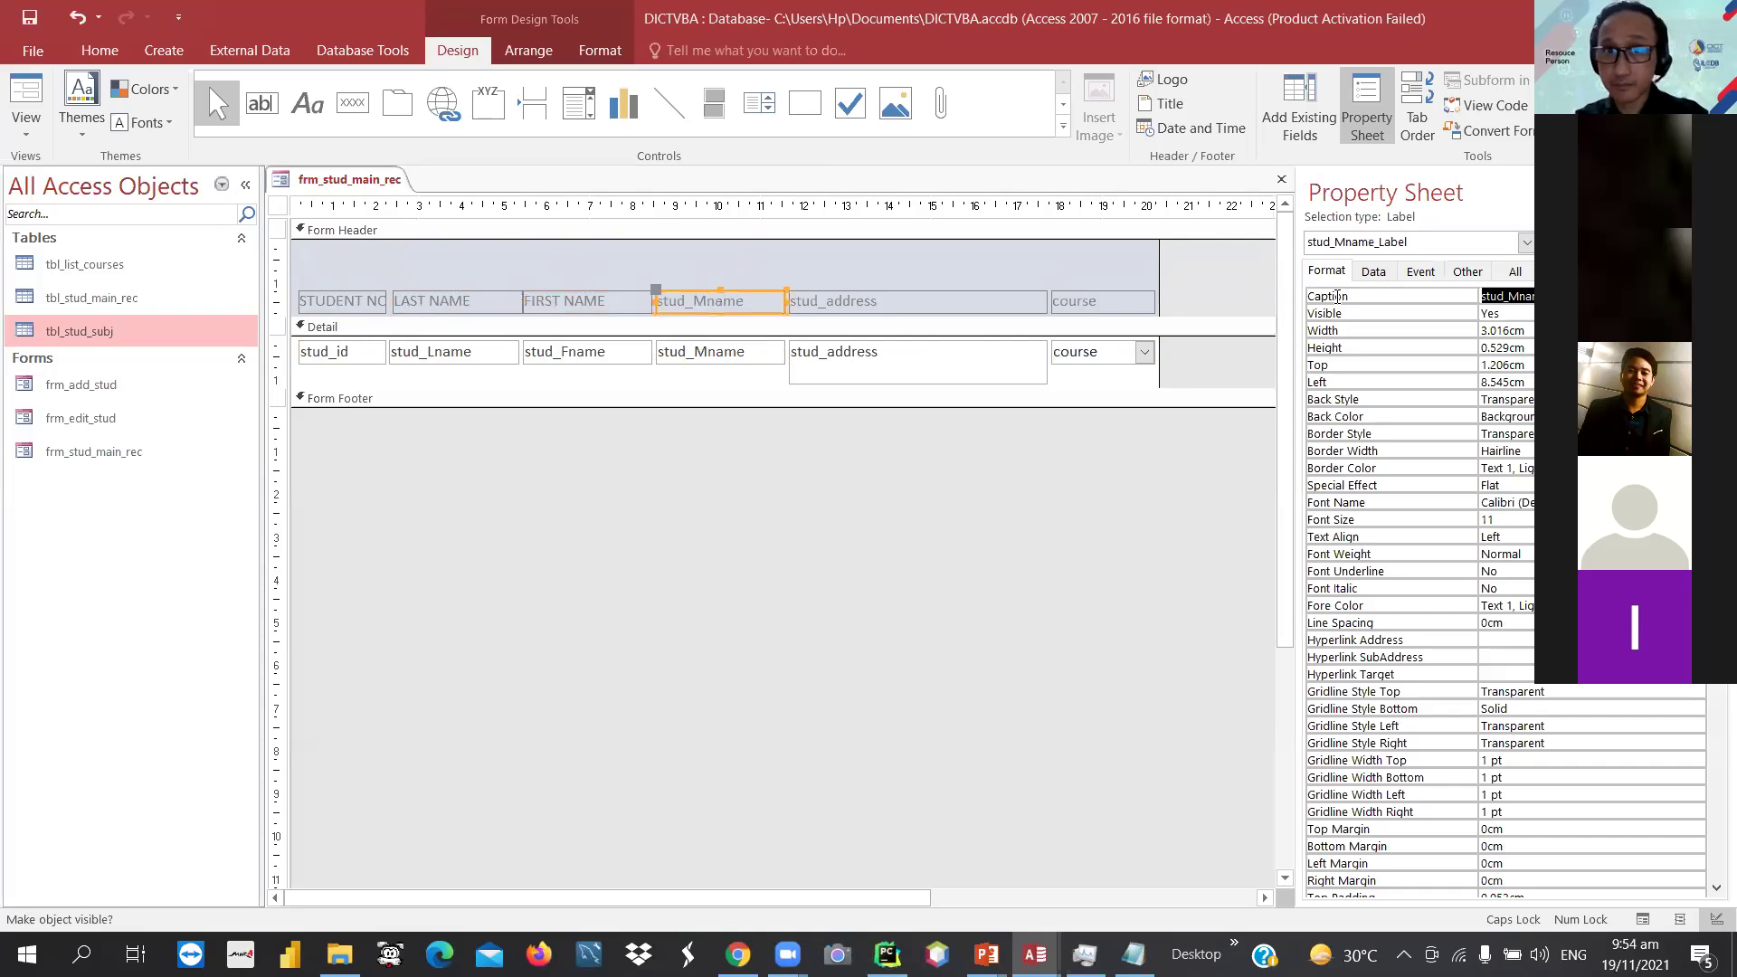
{"action": "type", "text": "MIDDLE A"}
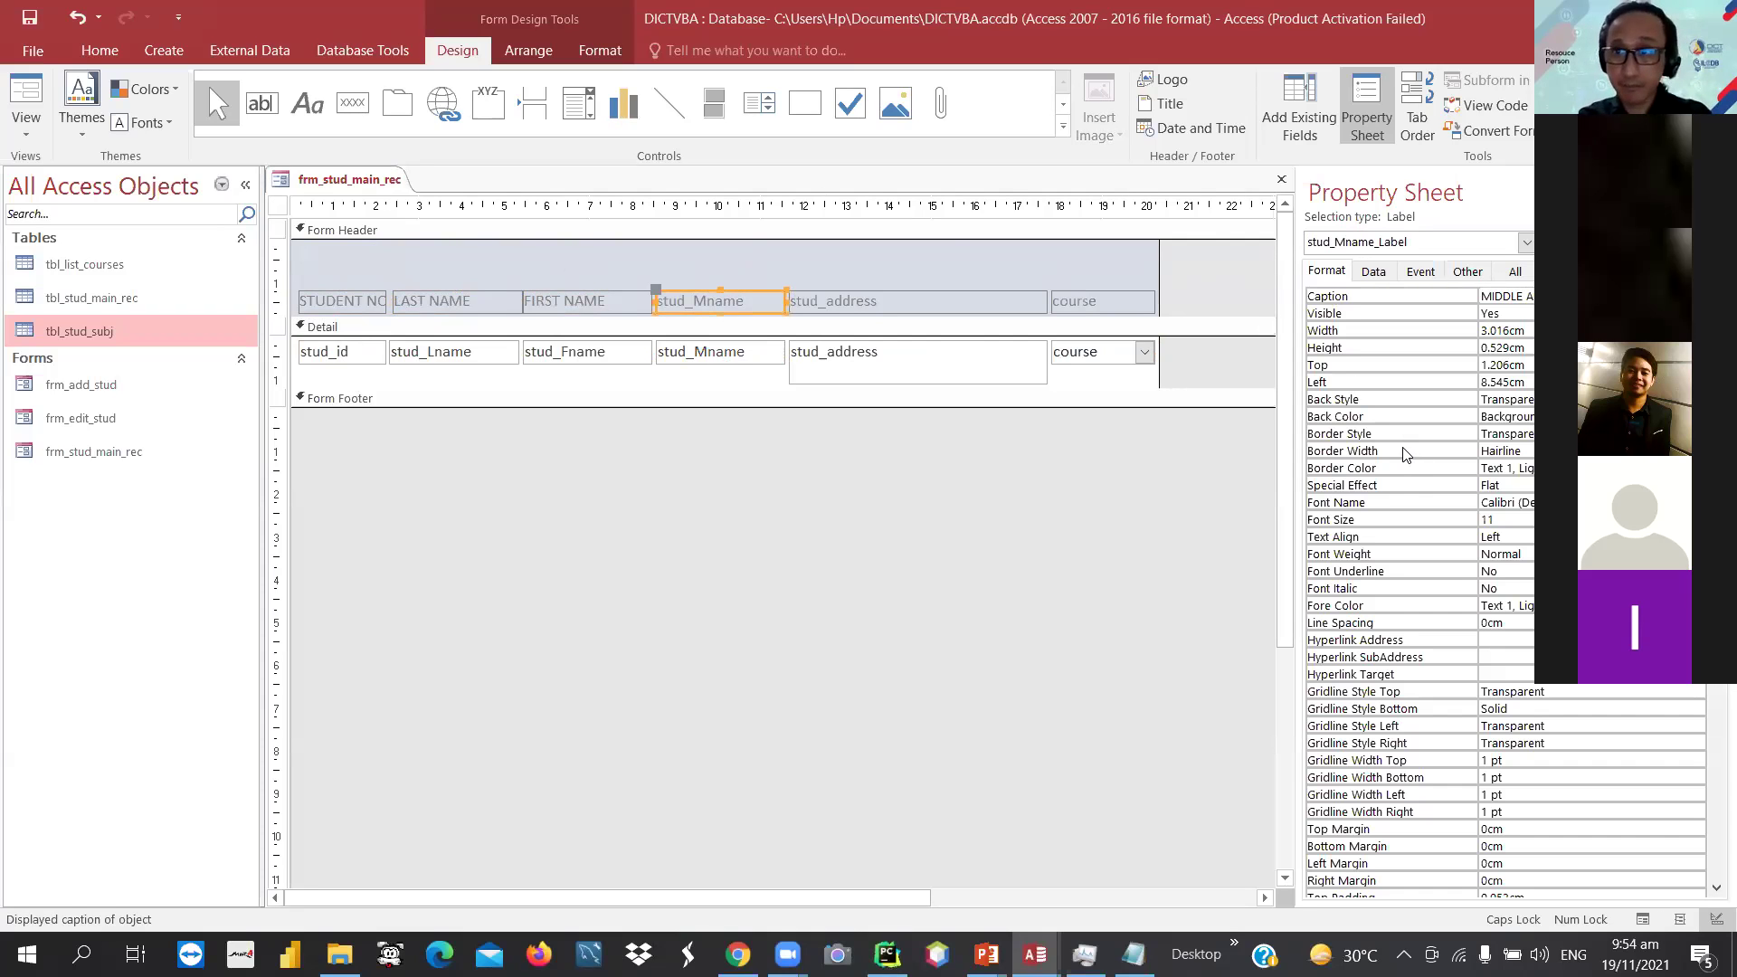
{"action": "key", "text": "Return"}
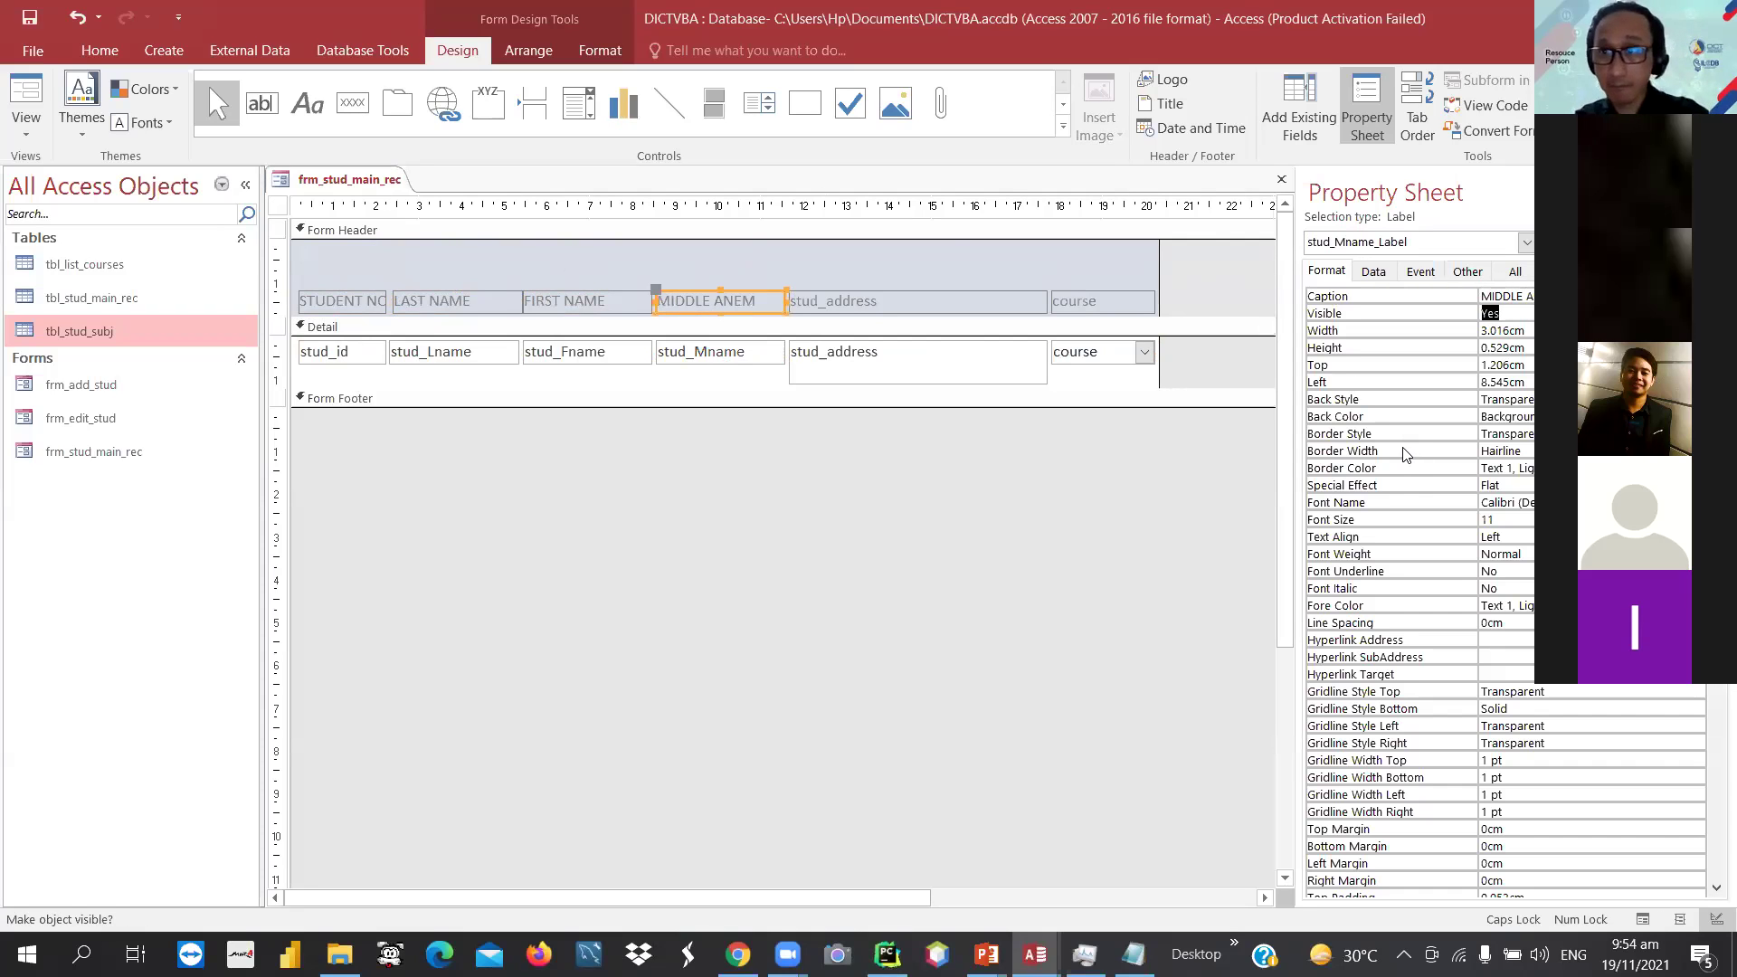
{"action": "double_click", "coordinate": [1524, 296]}
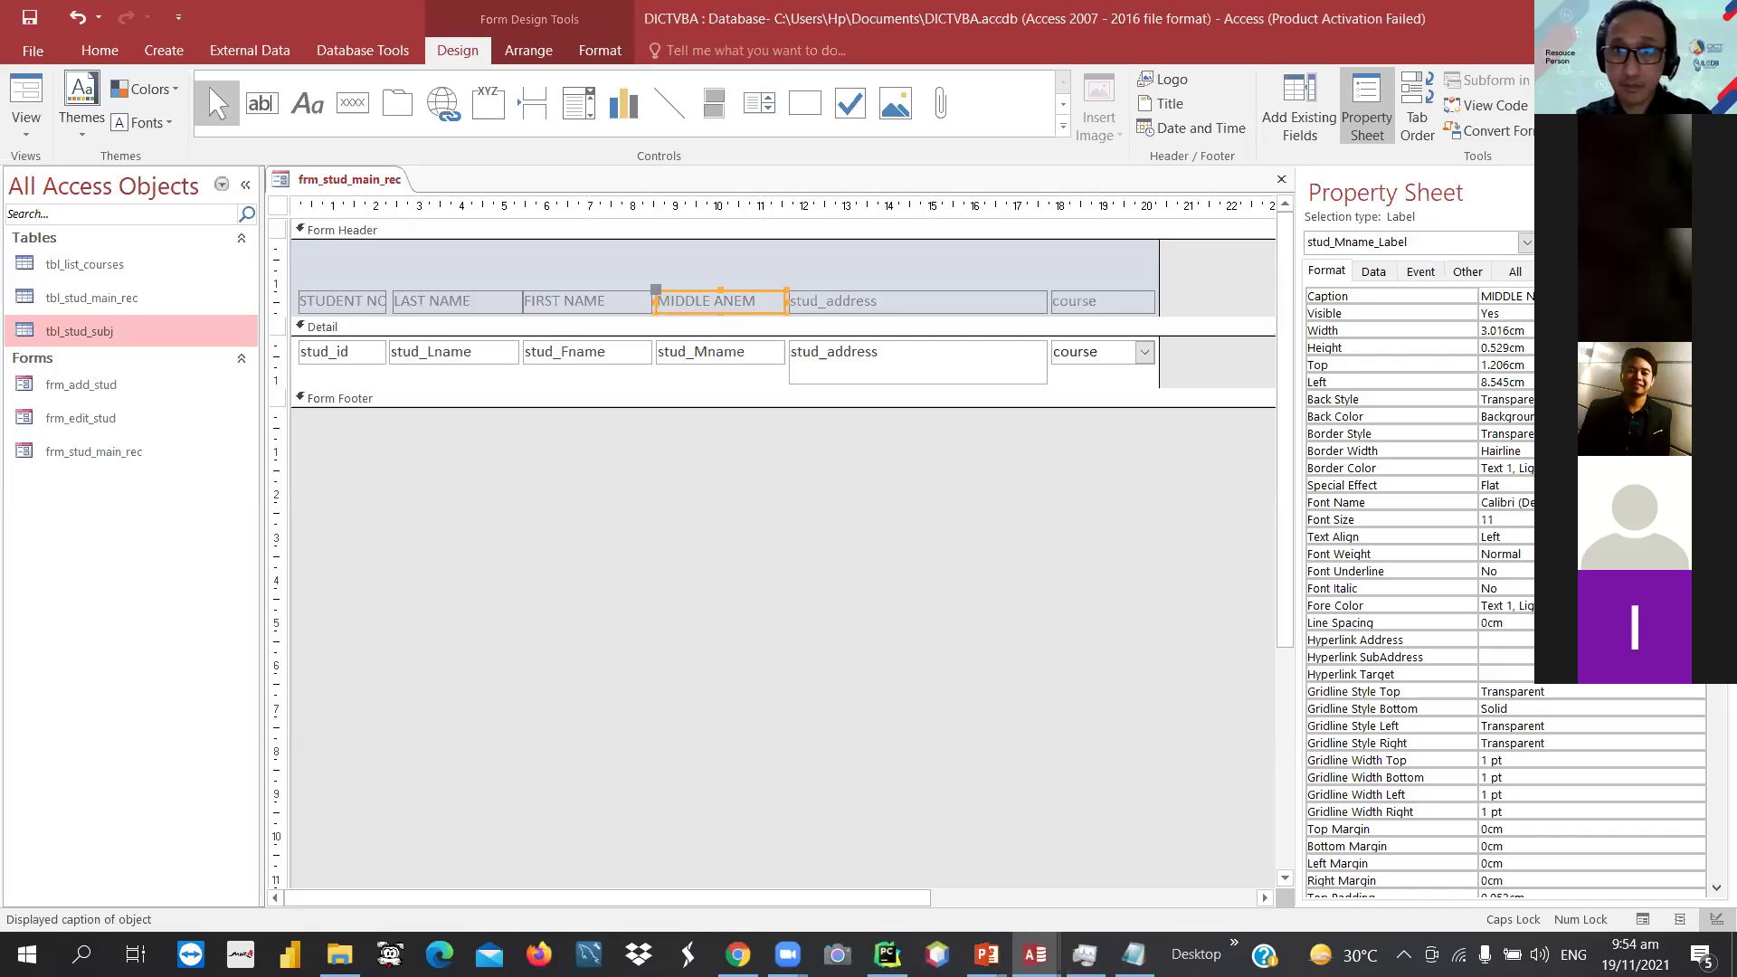
{"action": "left_click_drag", "start_coordinate": [853, 266], "coordinate": [919, 317]}
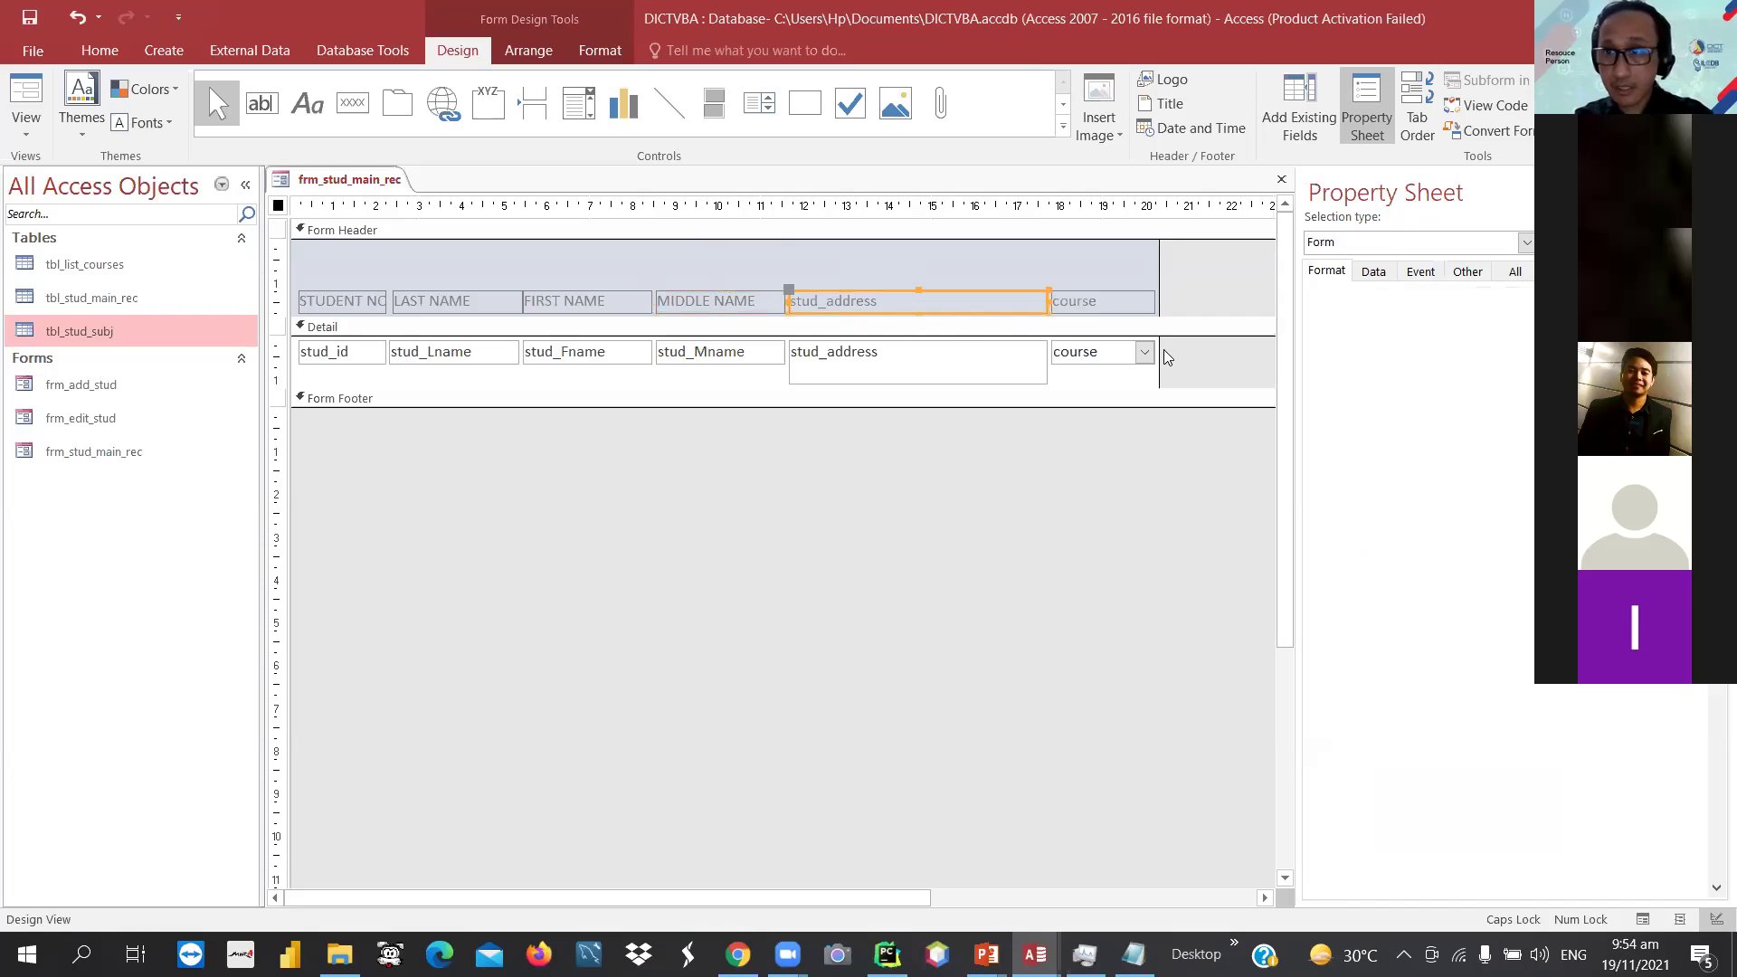
{"action": "type", "text": "ADDRESS"}
{"action": "key", "text": "Return"}
{"action": "left_click_drag", "start_coordinate": [1160, 262], "coordinate": [1136, 302]}
{"action": "key", "text": "F4"}
{"action": "type", "text": "COURSE"}
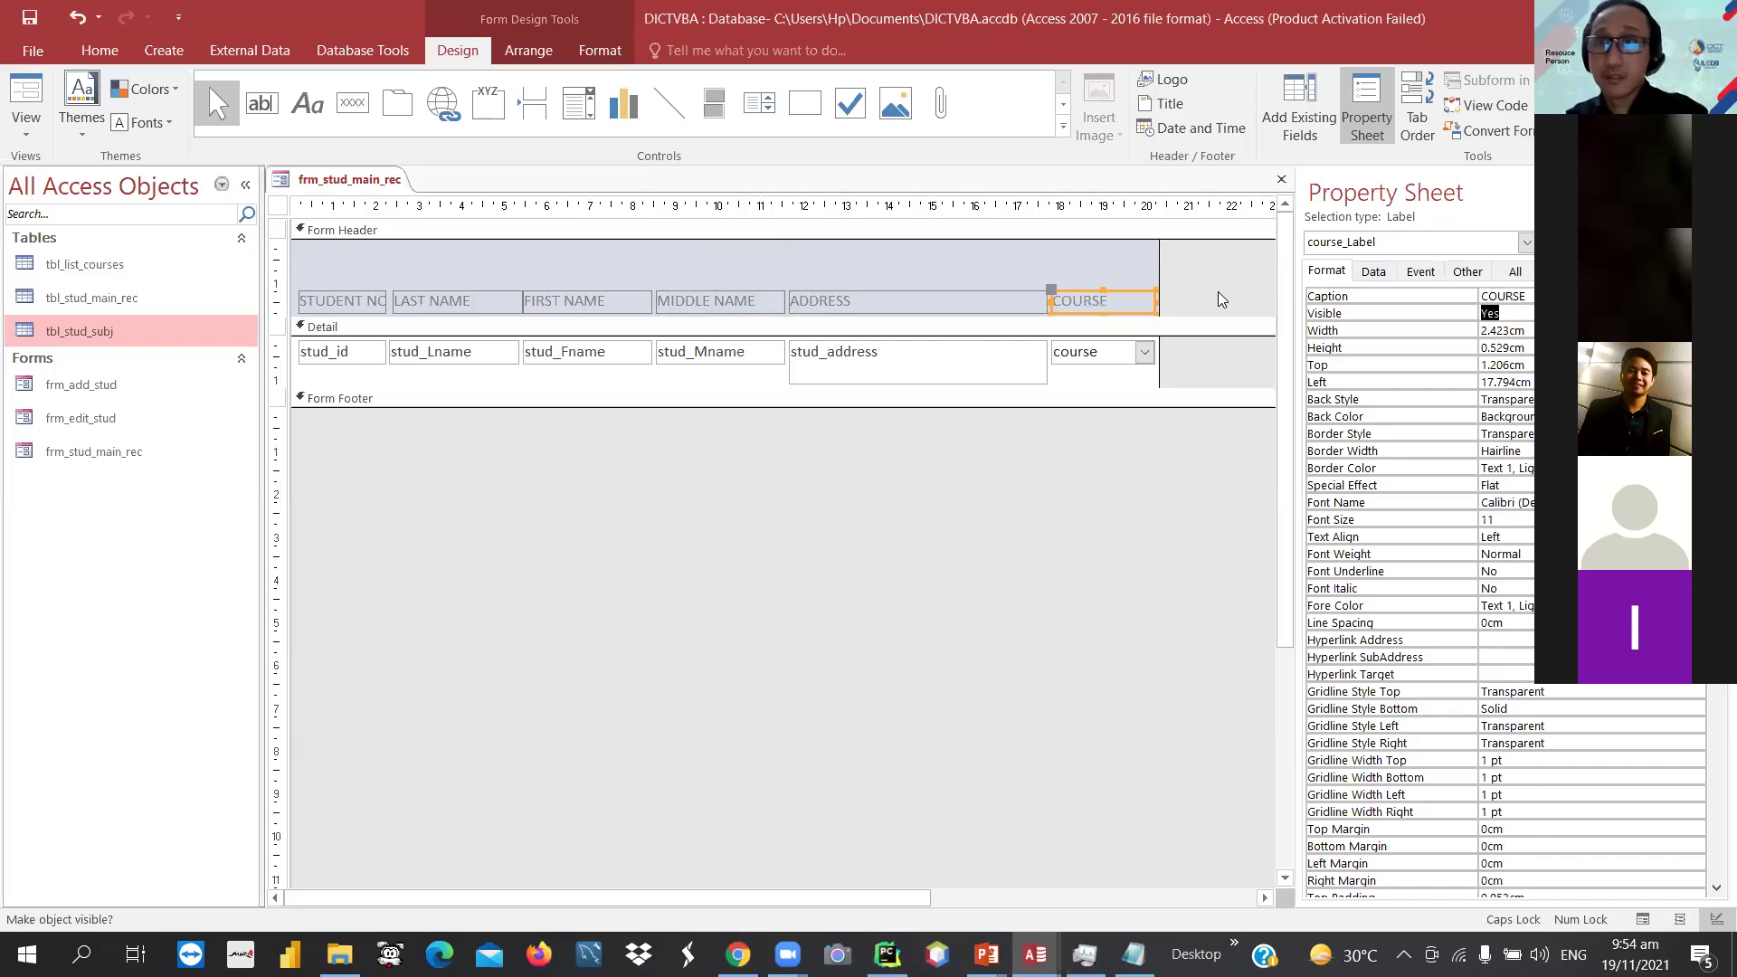
Widen the form grid, move the course column right, and centre and bold all header captions
{"action": "left_click", "coordinate": [1221, 297]}
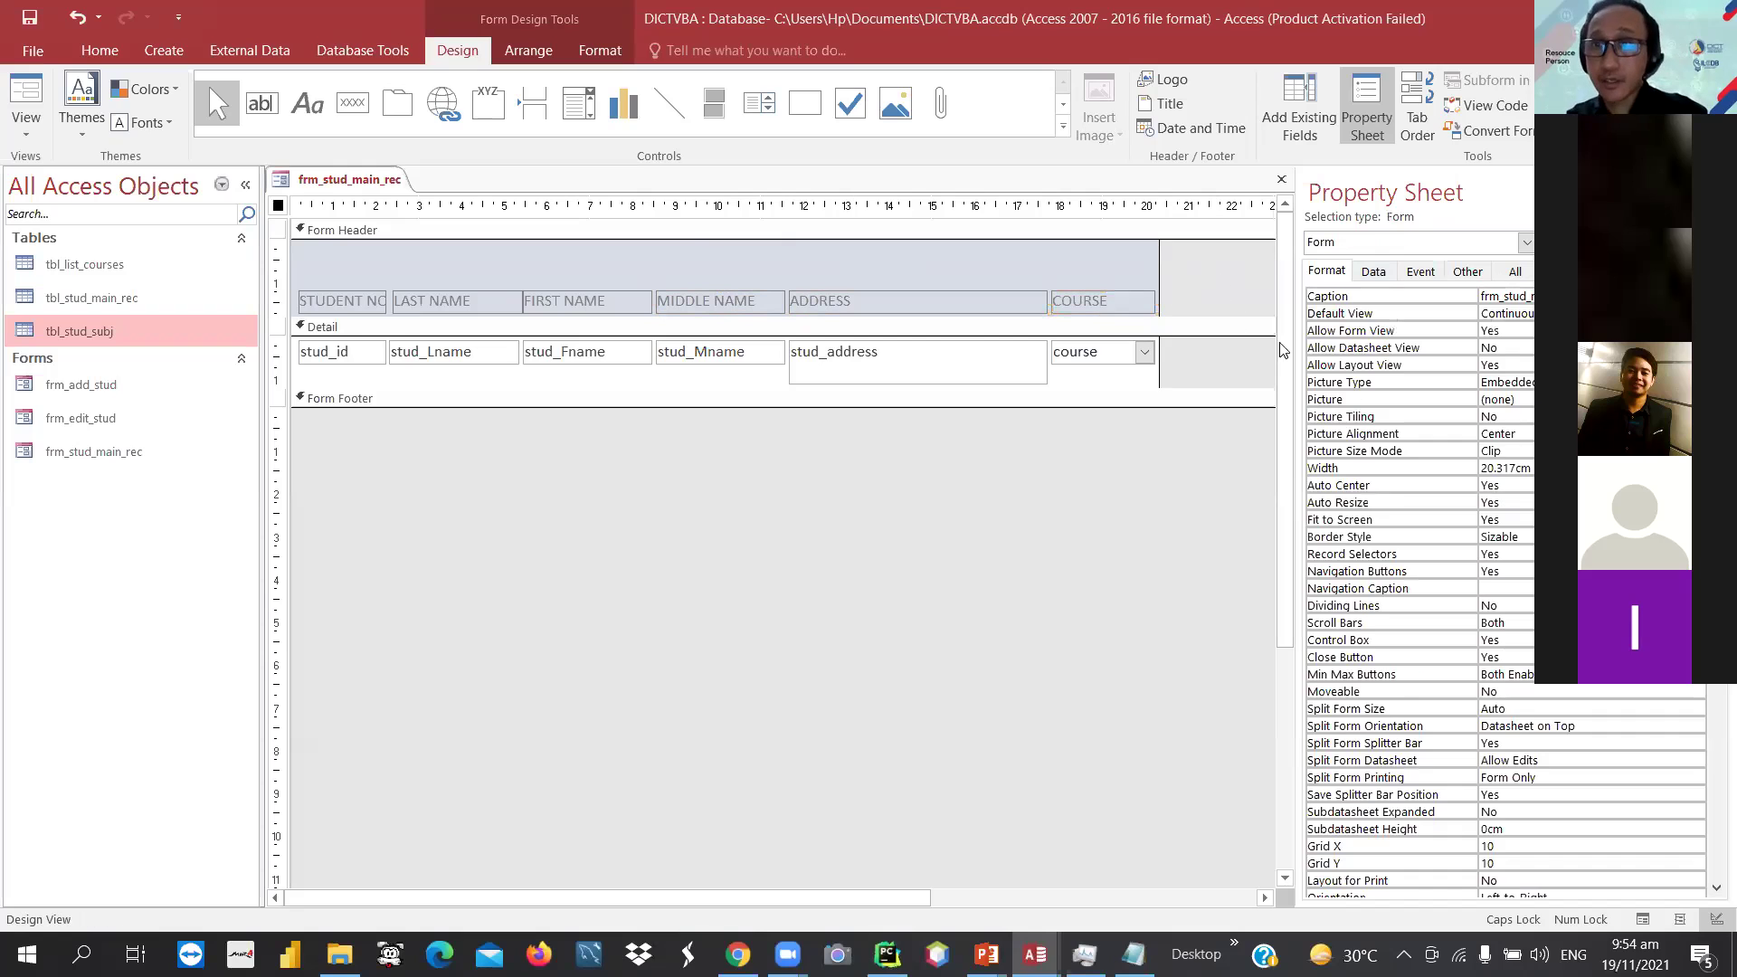
{"action": "left_click_drag", "start_coordinate": [1295, 344], "coordinate": [1592, 343]}
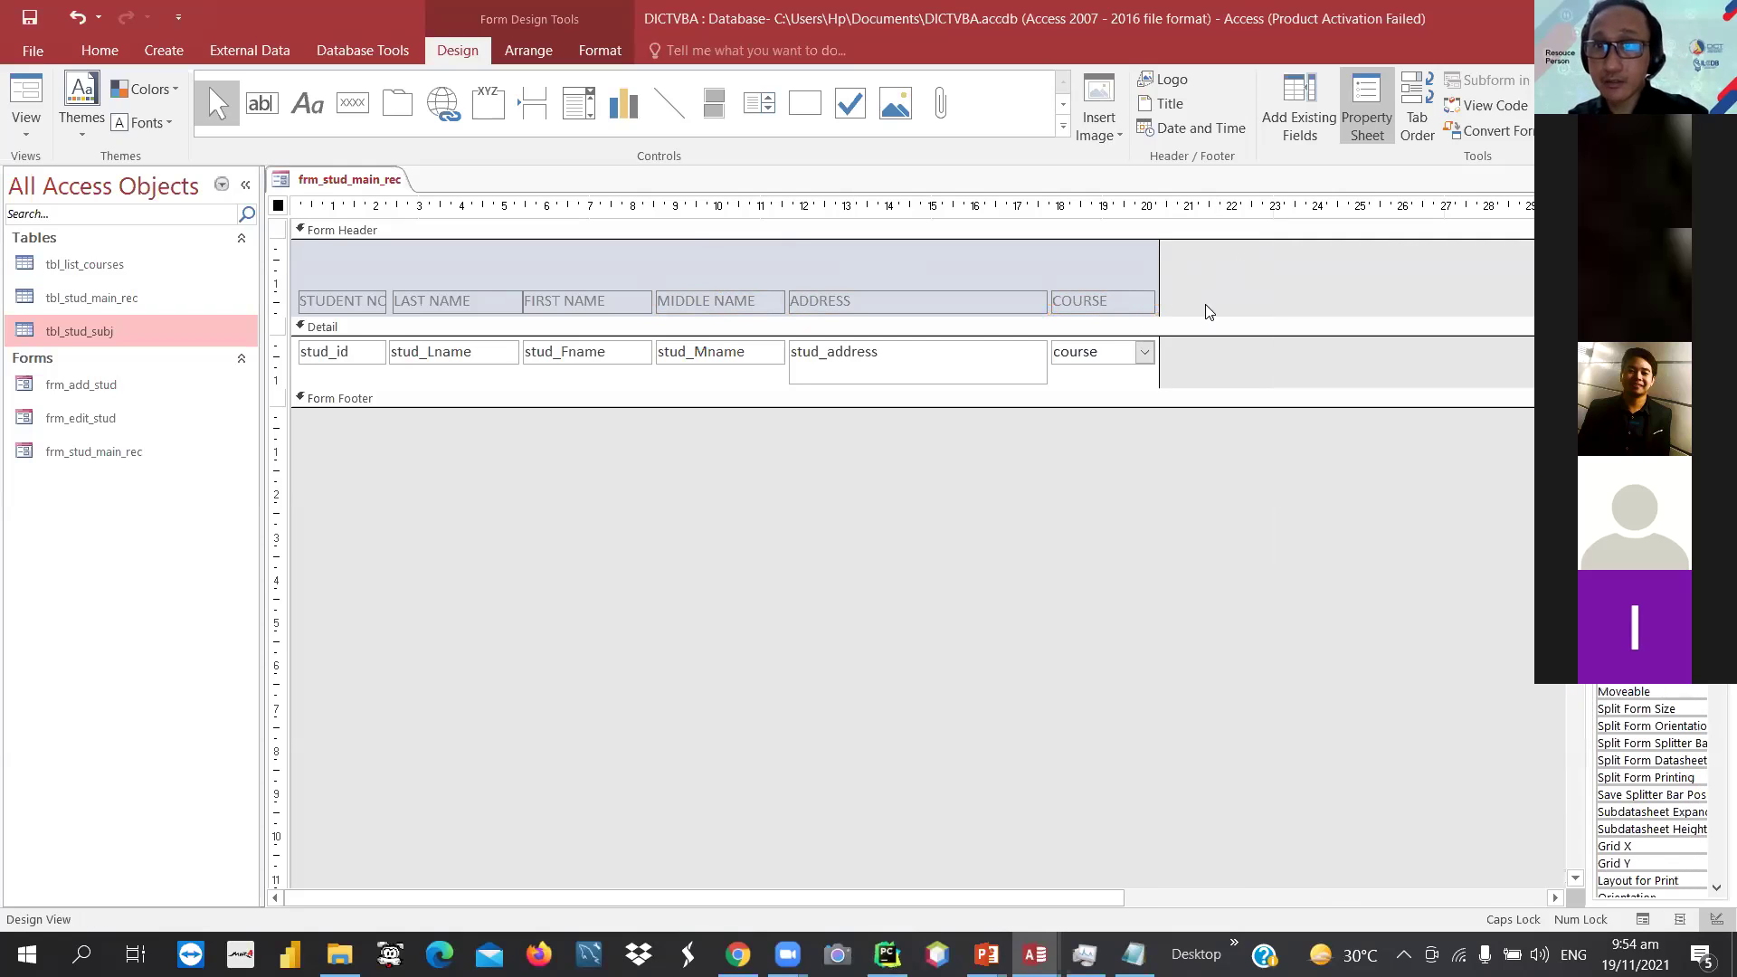
{"action": "left_click_drag", "start_coordinate": [1161, 265], "coordinate": [1465, 275]}
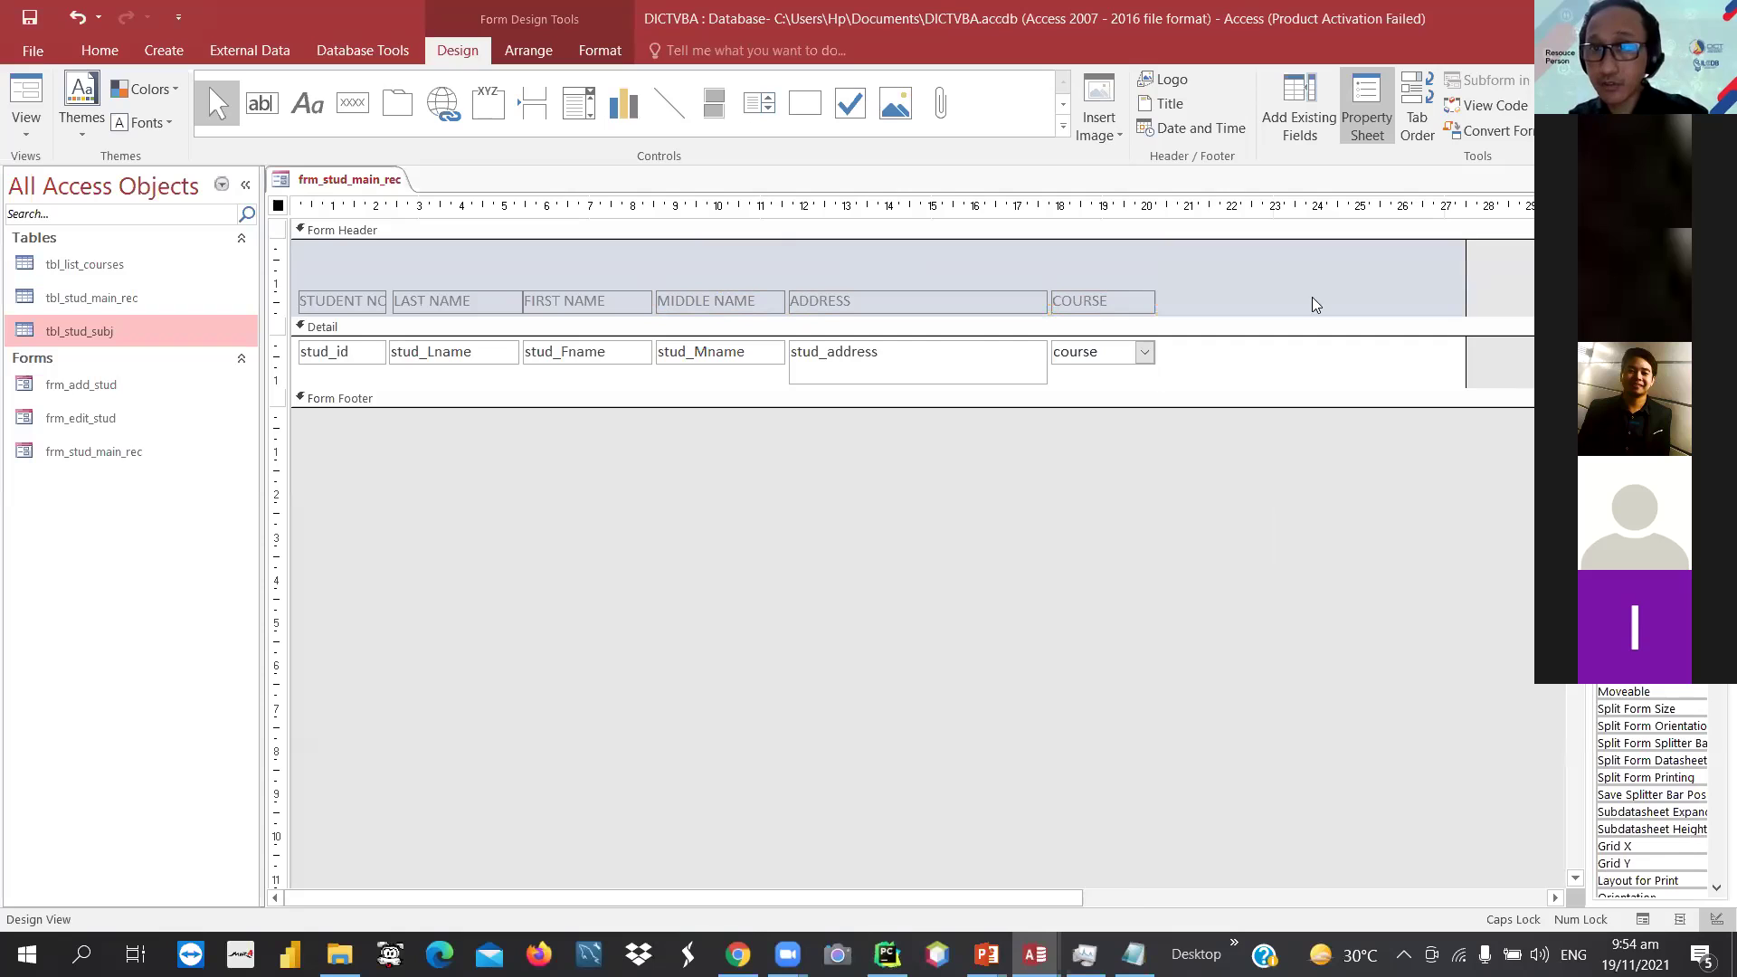
{"action": "left_click", "coordinate": [1111, 358]}
{"action": "left_click_drag", "start_coordinate": [1163, 352], "coordinate": [1418, 362]}
{"action": "left_click_drag", "start_coordinate": [298, 264], "coordinate": [1252, 299]}
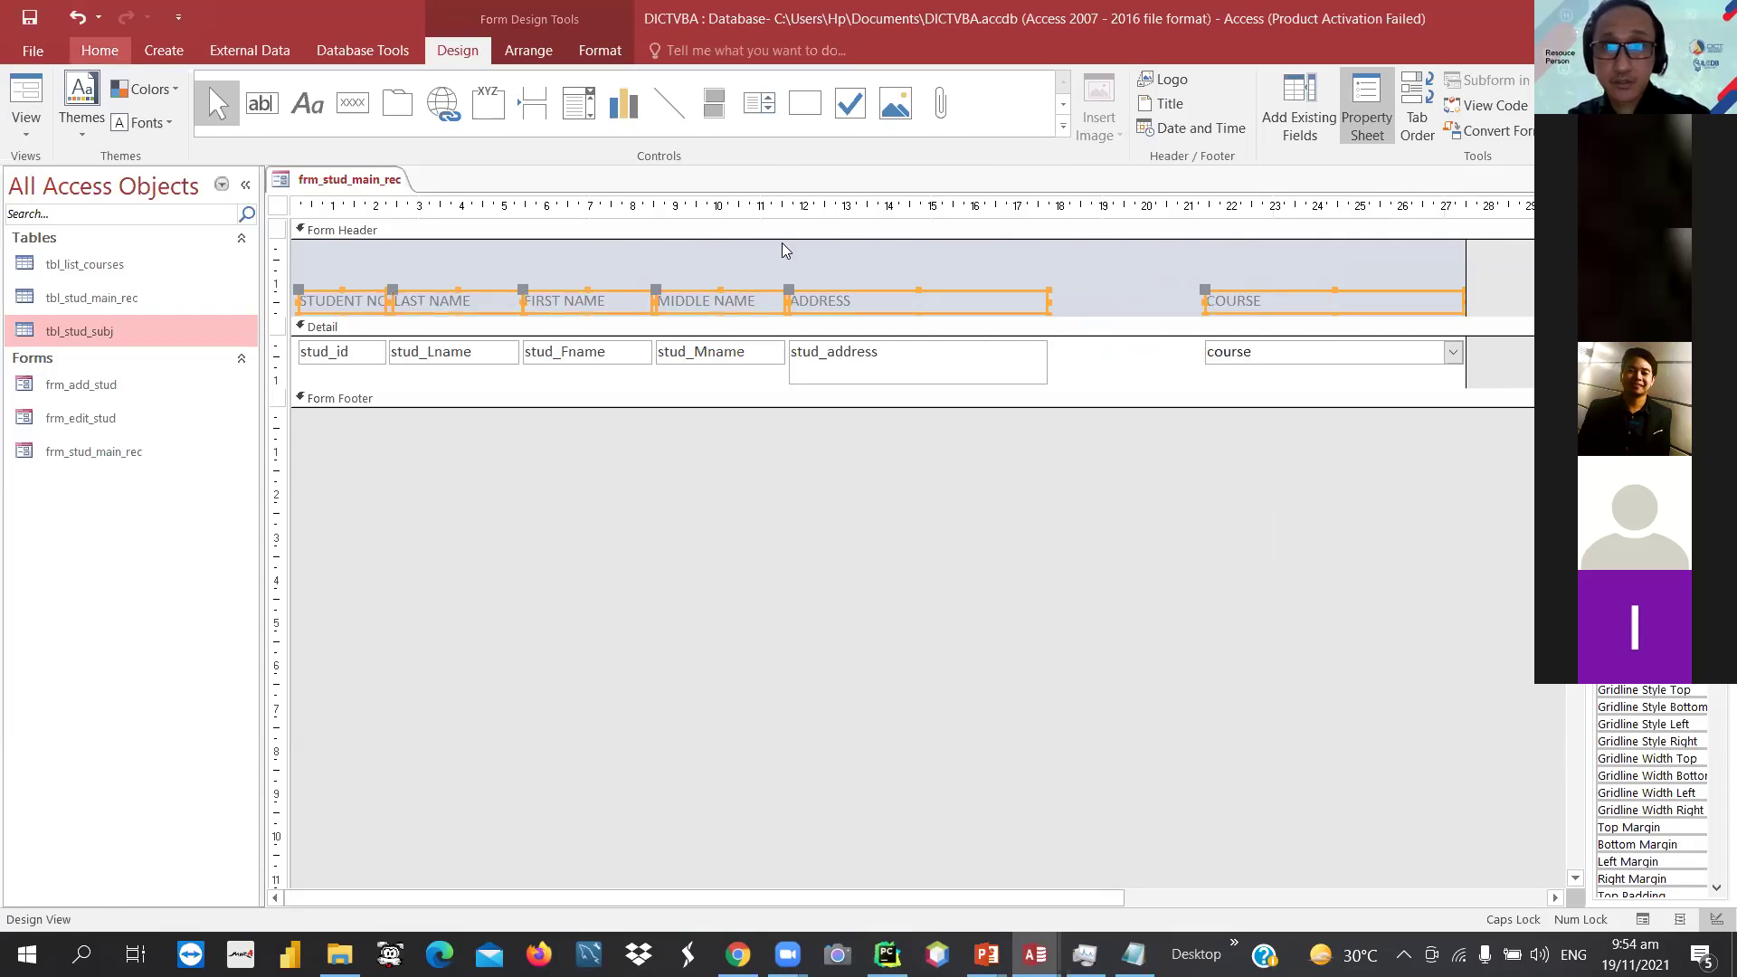
{"action": "left_click", "coordinate": [1068, 122]}
{"action": "left_click", "coordinate": [851, 122]}
Reposition and resize the ADDRESS, COURSE and MIDDLE NAME columns
{"action": "left_click_drag", "start_coordinate": [1134, 258], "coordinate": [1202, 361]}
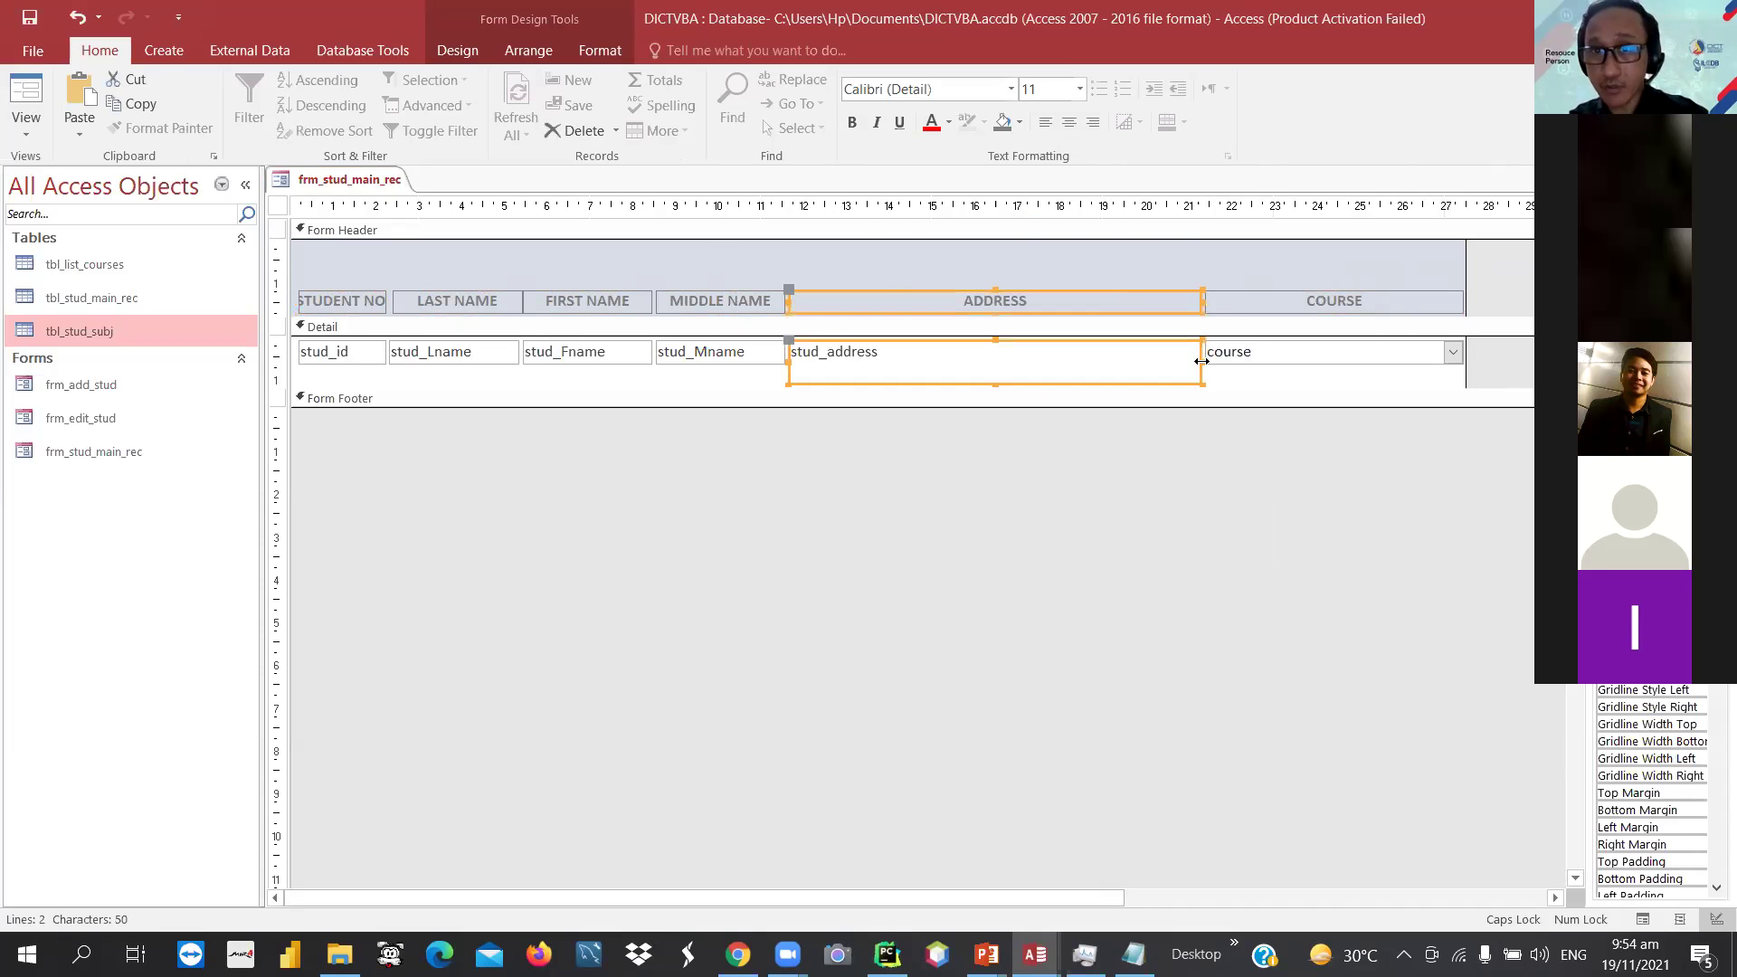
{"action": "left_click", "coordinate": [705, 519]}
{"action": "left_click_drag", "start_coordinate": [868, 514], "coordinate": [1404, 306]}
{"action": "left_click_drag", "start_coordinate": [715, 503], "coordinate": [438, 349]}
{"action": "left_click_drag", "start_coordinate": [782, 349], "coordinate": [905, 353]}
{"action": "left_click_drag", "start_coordinate": [1055, 539], "coordinate": [1118, 311]}
{"action": "left_click_drag", "start_coordinate": [864, 366], "coordinate": [874, 359]}
{"action": "key", "text": "ctrl+z"}
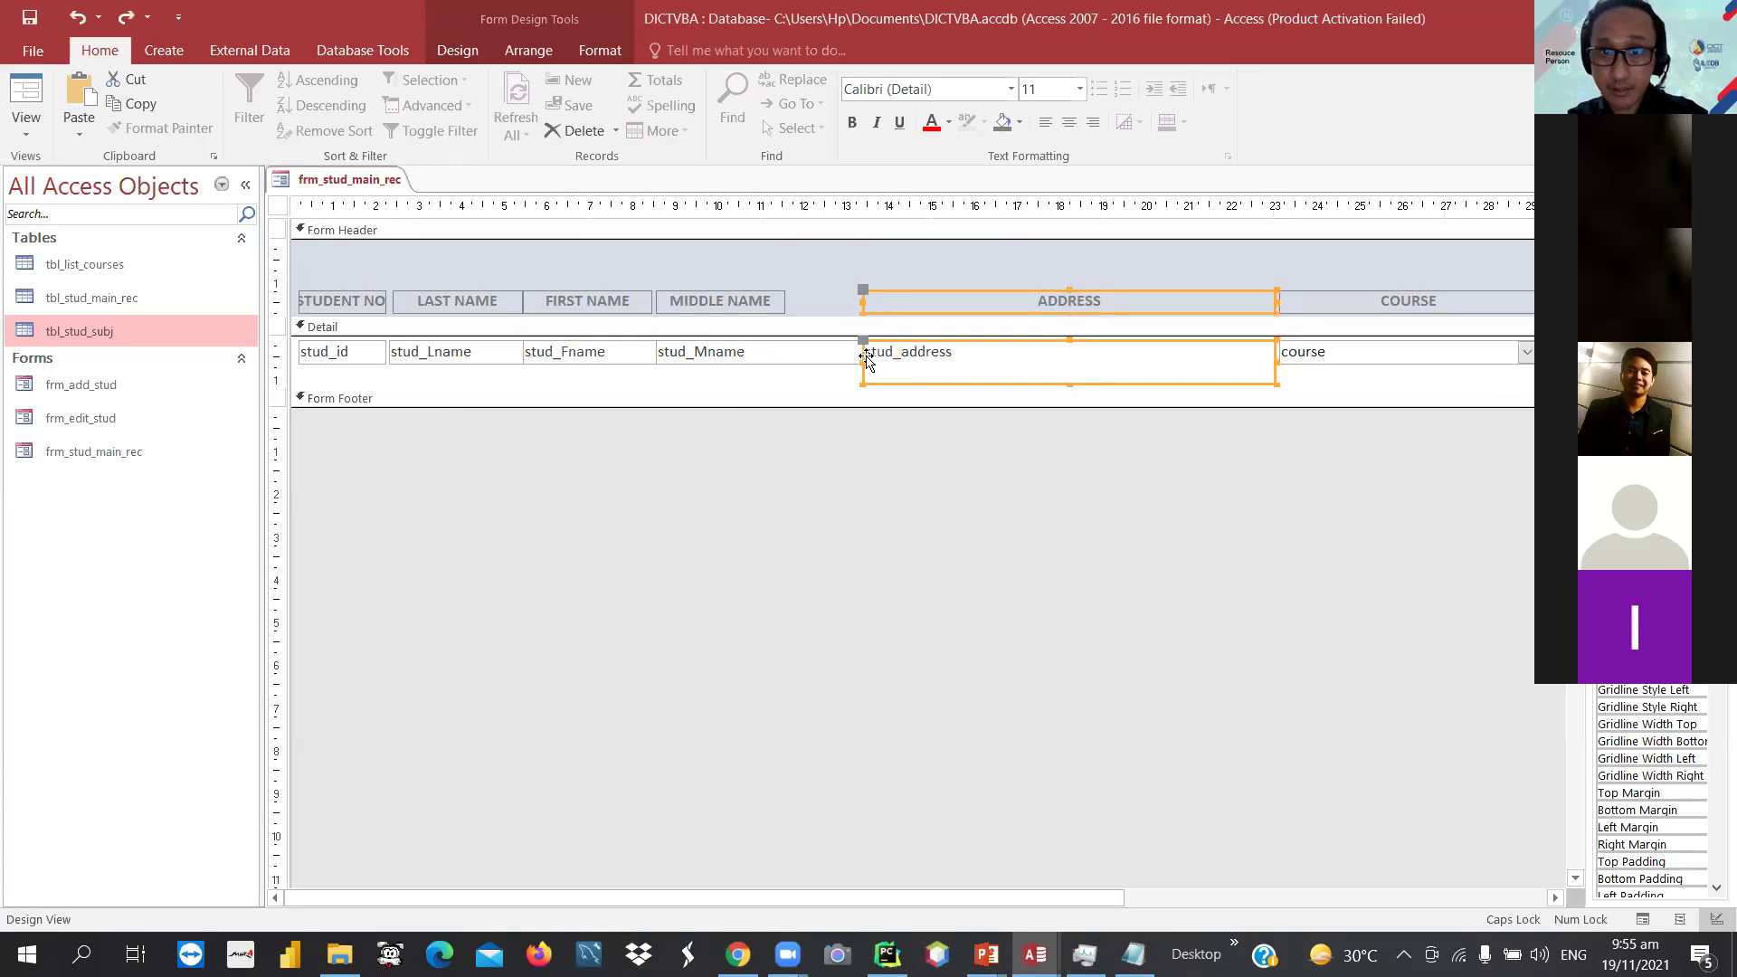
{"action": "left_click_drag", "start_coordinate": [997, 357], "coordinate": [993, 358]}
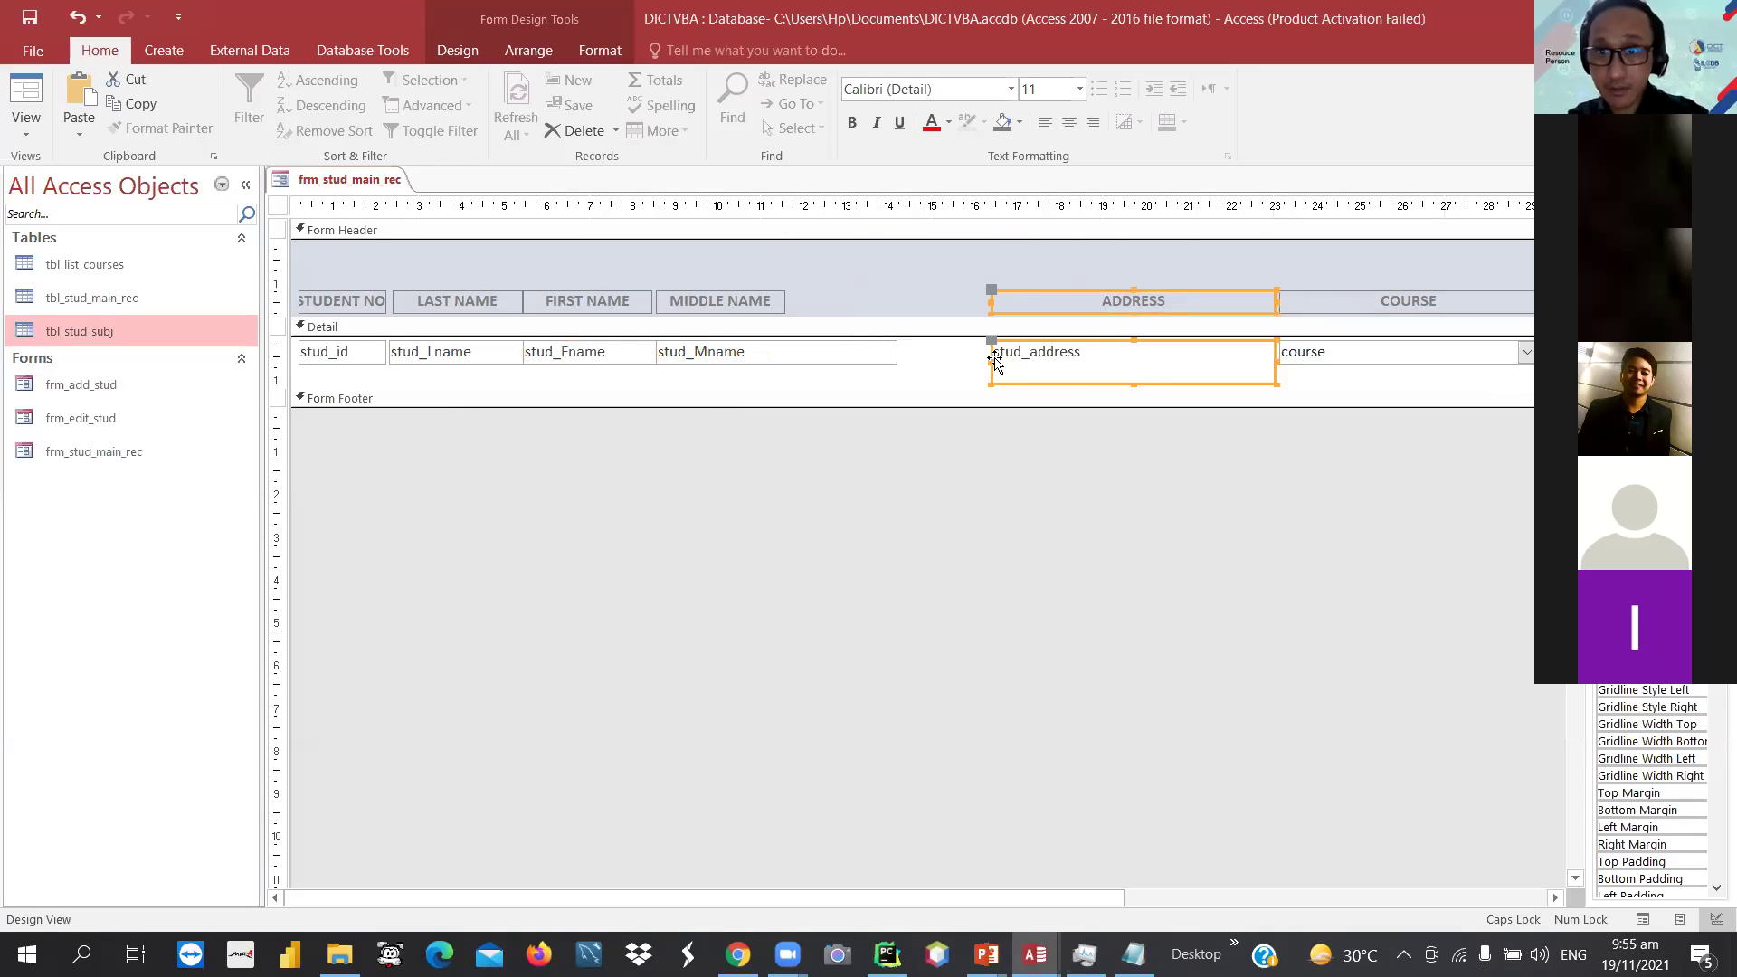
{"action": "left_click_drag", "start_coordinate": [765, 502], "coordinate": [775, 300]}
{"action": "left_click_drag", "start_coordinate": [837, 356], "coordinate": [926, 356]}
Size the MIDDLE NAME label and box to widest and shift ADDRESS, COURSE and MIDDLE NAME right
{"action": "right_click", "coordinate": [859, 307]}
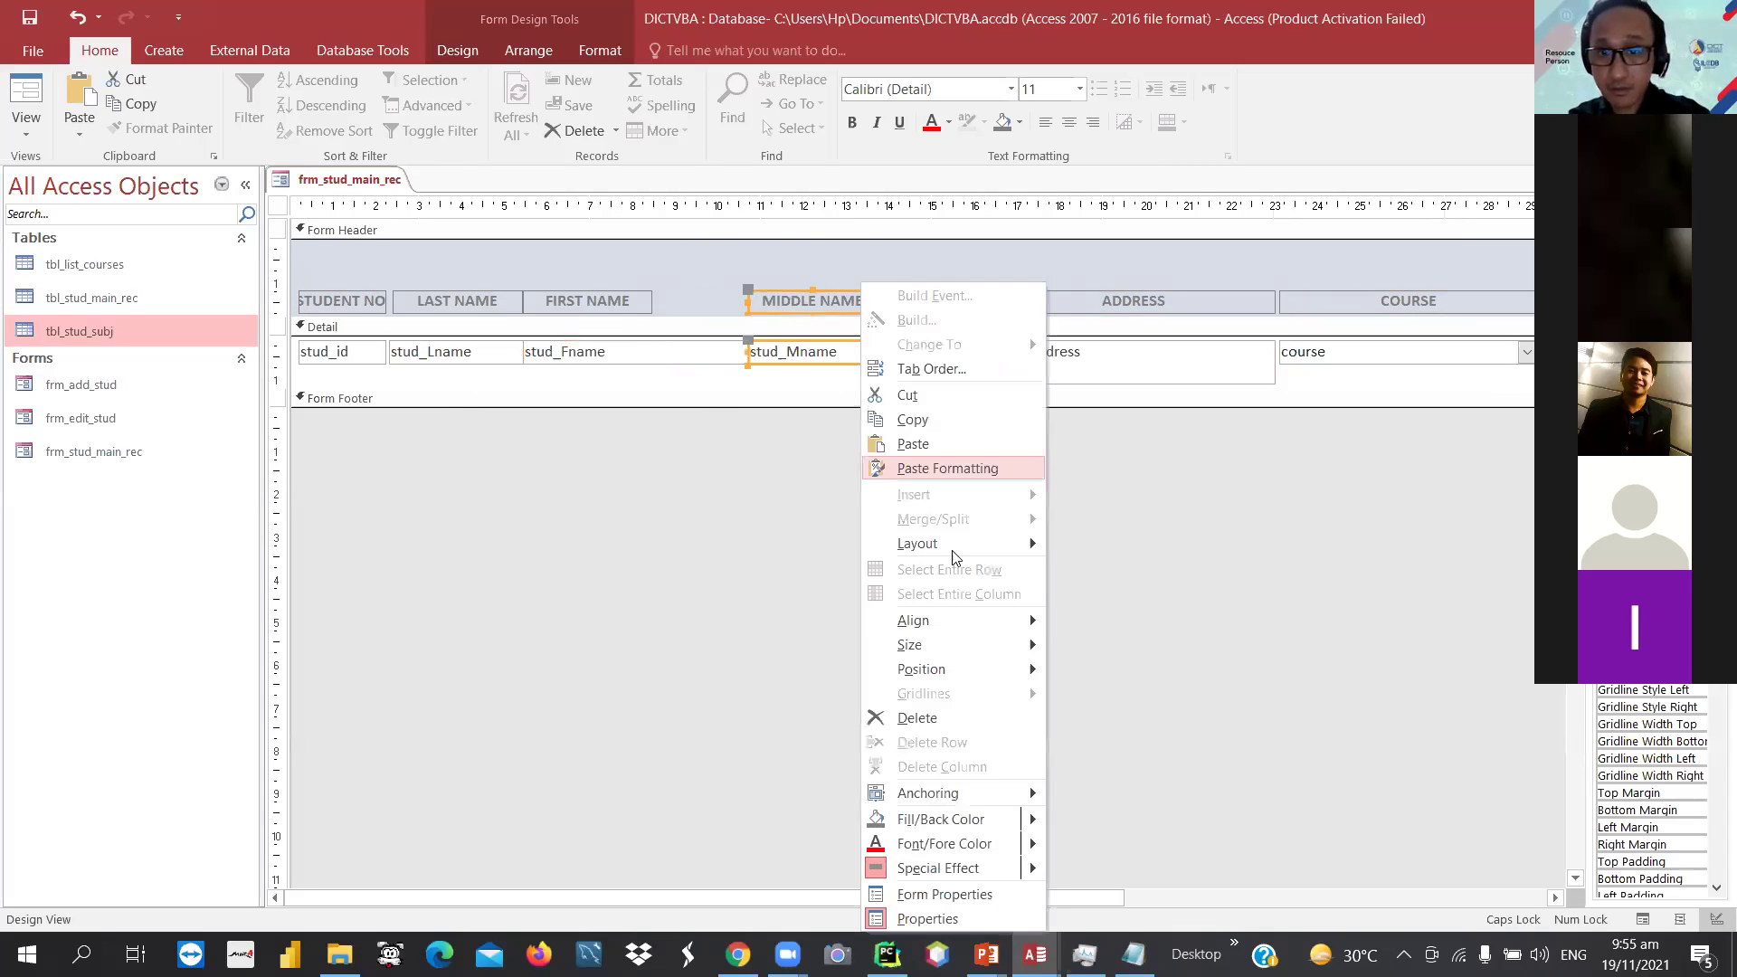
{"action": "mouse_move", "coordinate": [995, 644]}
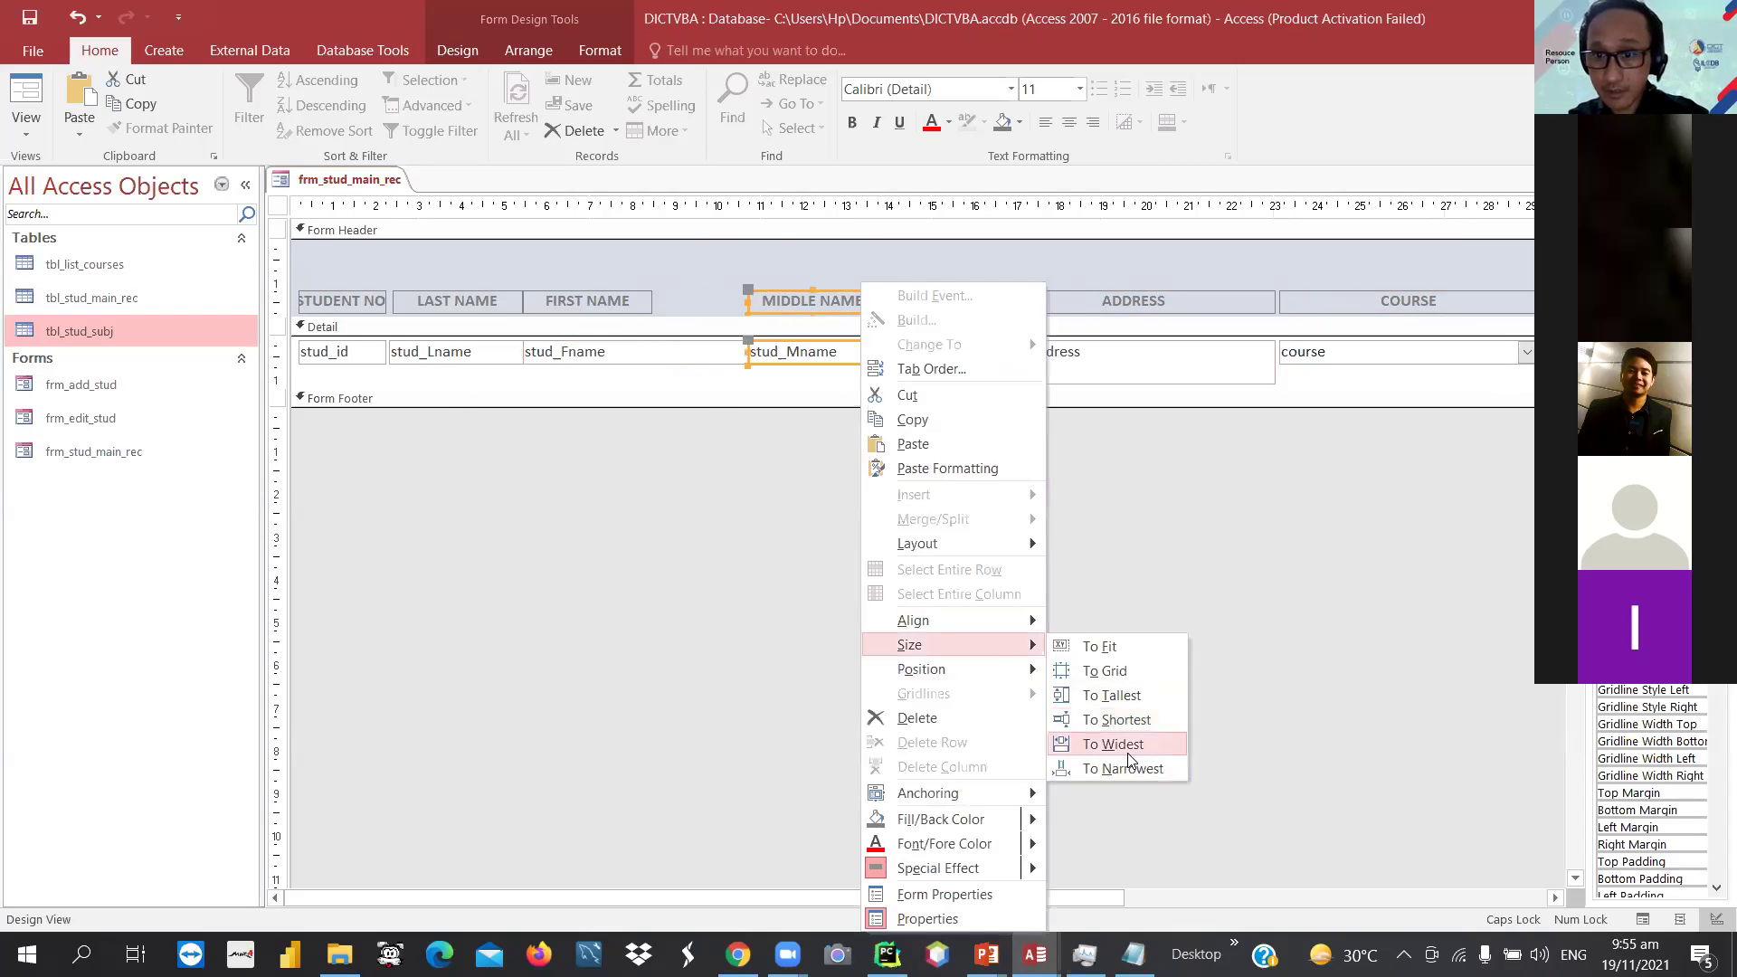
{"action": "left_click", "coordinate": [672, 385]}
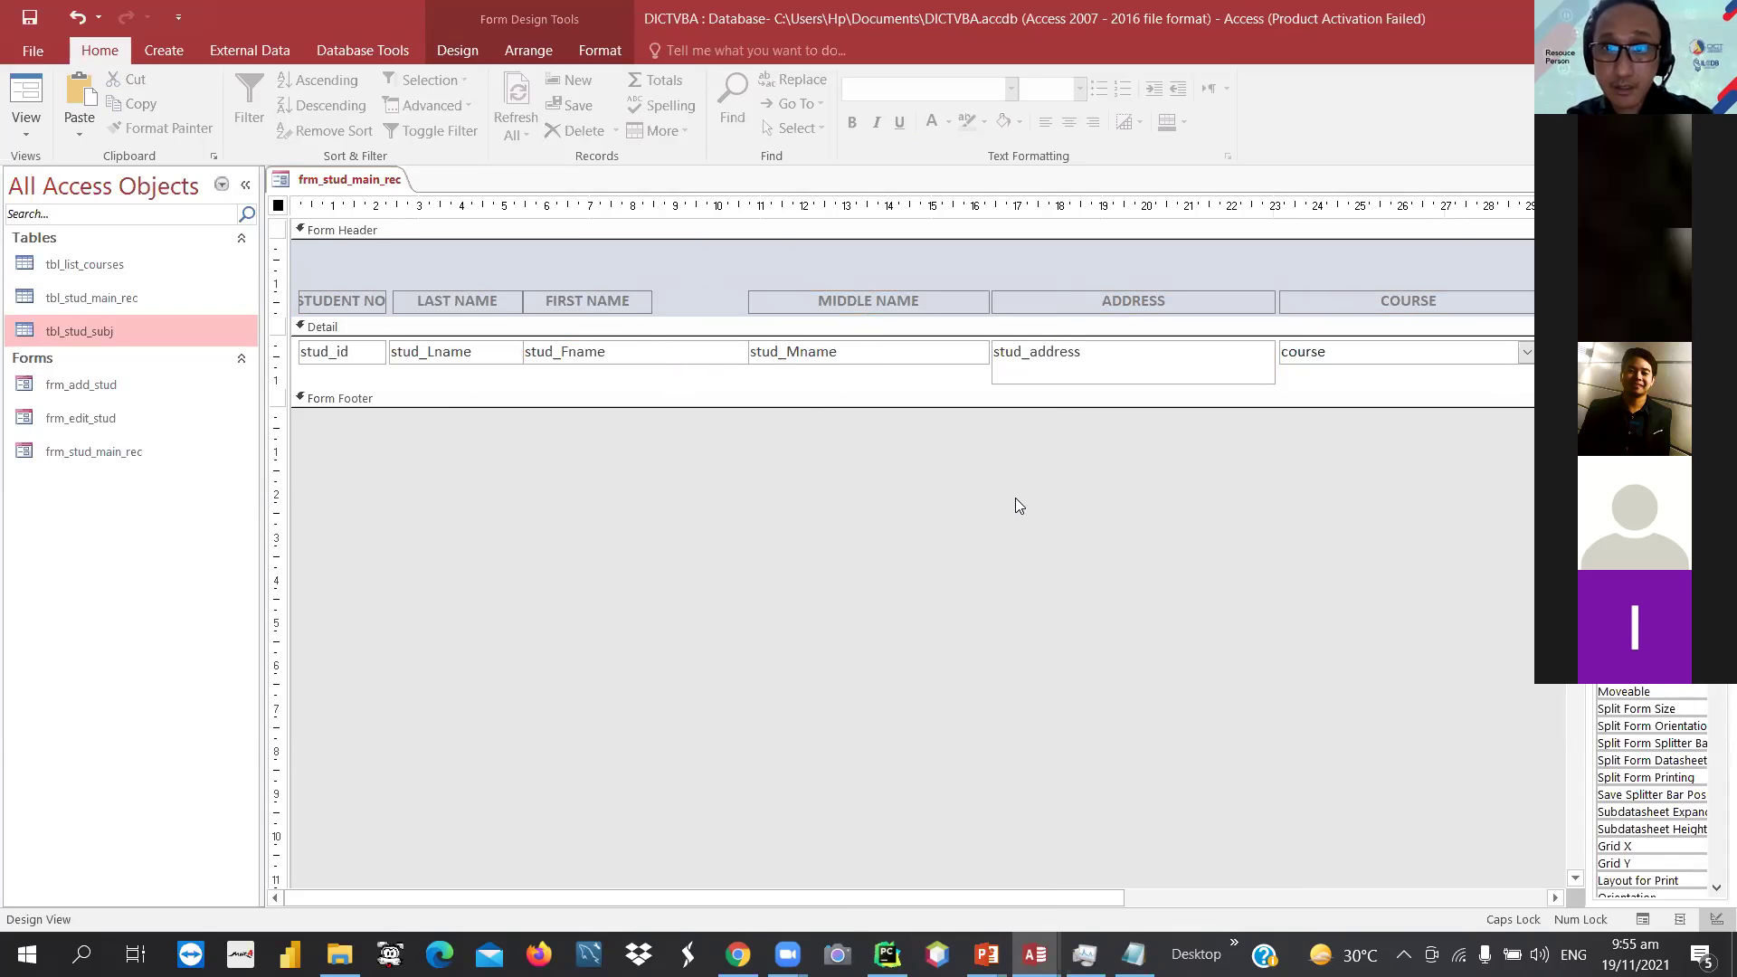
{"action": "left_click_drag", "start_coordinate": [1067, 523], "coordinate": [1422, 299]}
{"action": "left_click_drag", "start_coordinate": [1139, 365], "coordinate": [1241, 363]}
{"action": "left_click_drag", "start_coordinate": [779, 491], "coordinate": [986, 286]}
{"action": "left_click_drag", "start_coordinate": [970, 357], "coordinate": [1073, 357]}
{"action": "left_click_drag", "start_coordinate": [611, 450], "coordinate": [715, 306]}
Shift the FIRST NAME, MIDDLE NAME and ADDRESS columns to the right
{"action": "left_click", "coordinate": [621, 301]}
{"action": "left_click_drag", "start_coordinate": [647, 361], "coordinate": [737, 365]}
{"action": "left_click", "coordinate": [632, 499]}
{"action": "left_click_drag", "start_coordinate": [667, 290], "coordinate": [1211, 507]}
{"action": "mouse_move", "coordinate": [798, 361]}
{"action": "left_mouse_down"}
{"action": "mouse_move", "coordinate": [839, 360]}
{"action": "mouse_move", "coordinate": [819, 355]}
{"action": "left_mouse_up"}
{"action": "left_click_drag", "start_coordinate": [706, 516], "coordinate": [780, 262]}
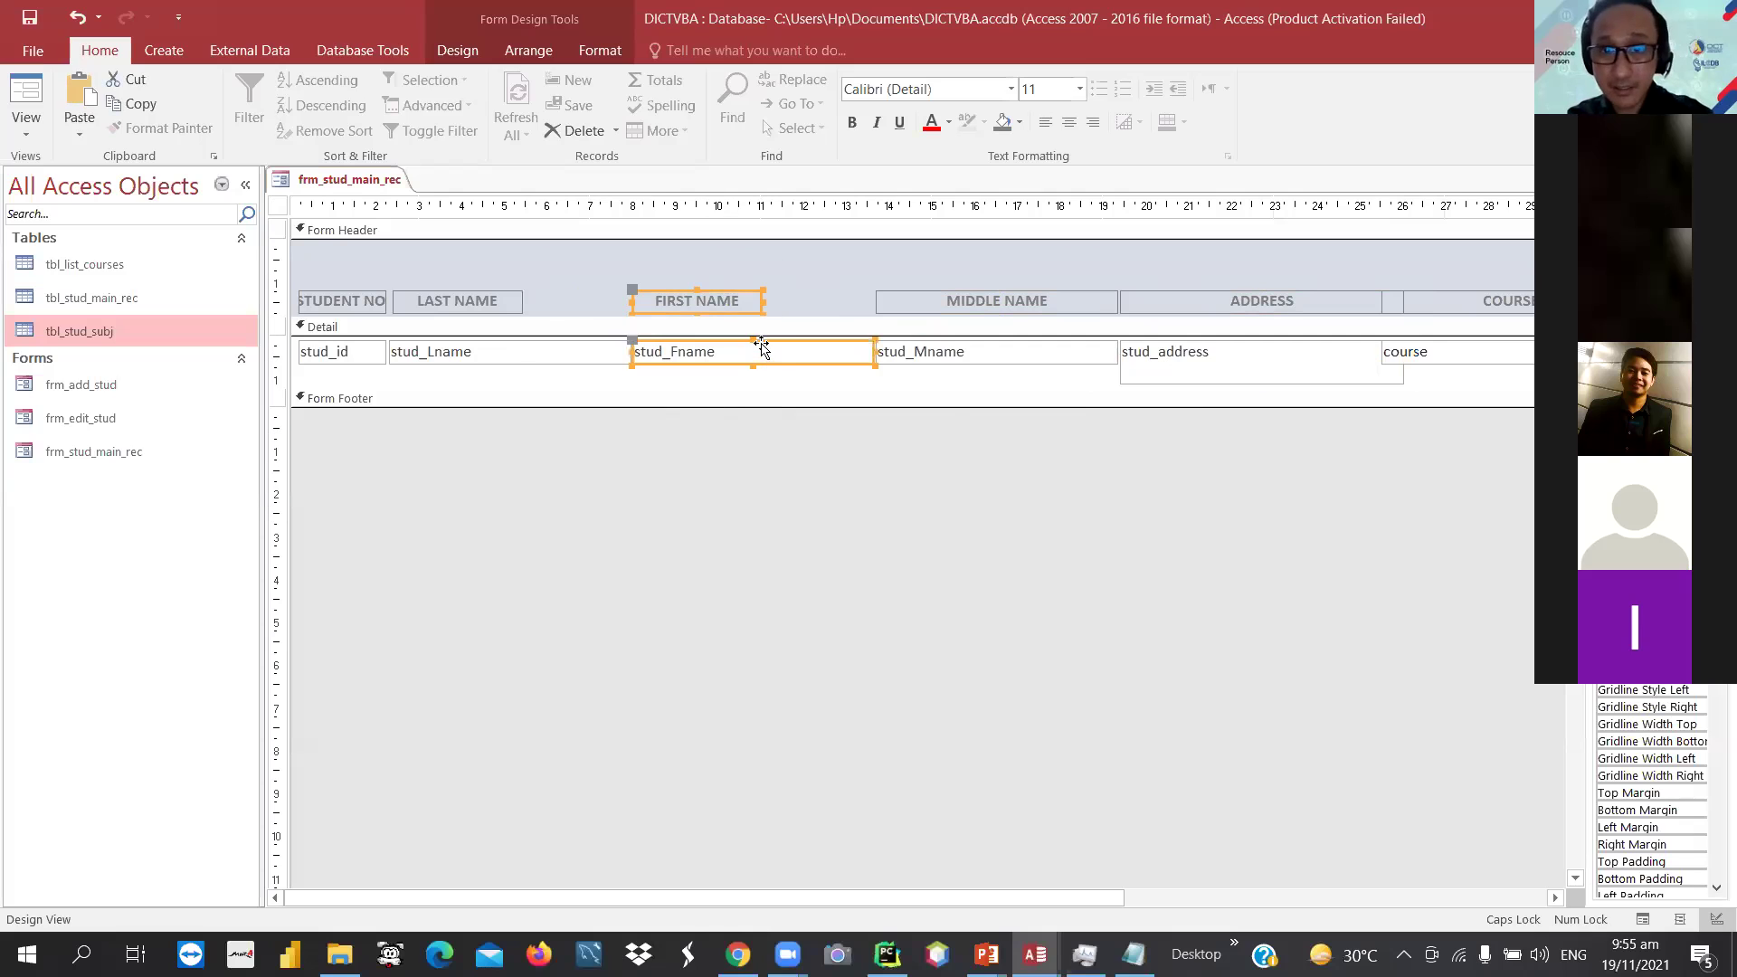
Size the FIRST NAME and LAST NAME label and box pairs to widest
{"action": "right_click", "coordinate": [762, 349]}
{"action": "mouse_move", "coordinate": [883, 644]}
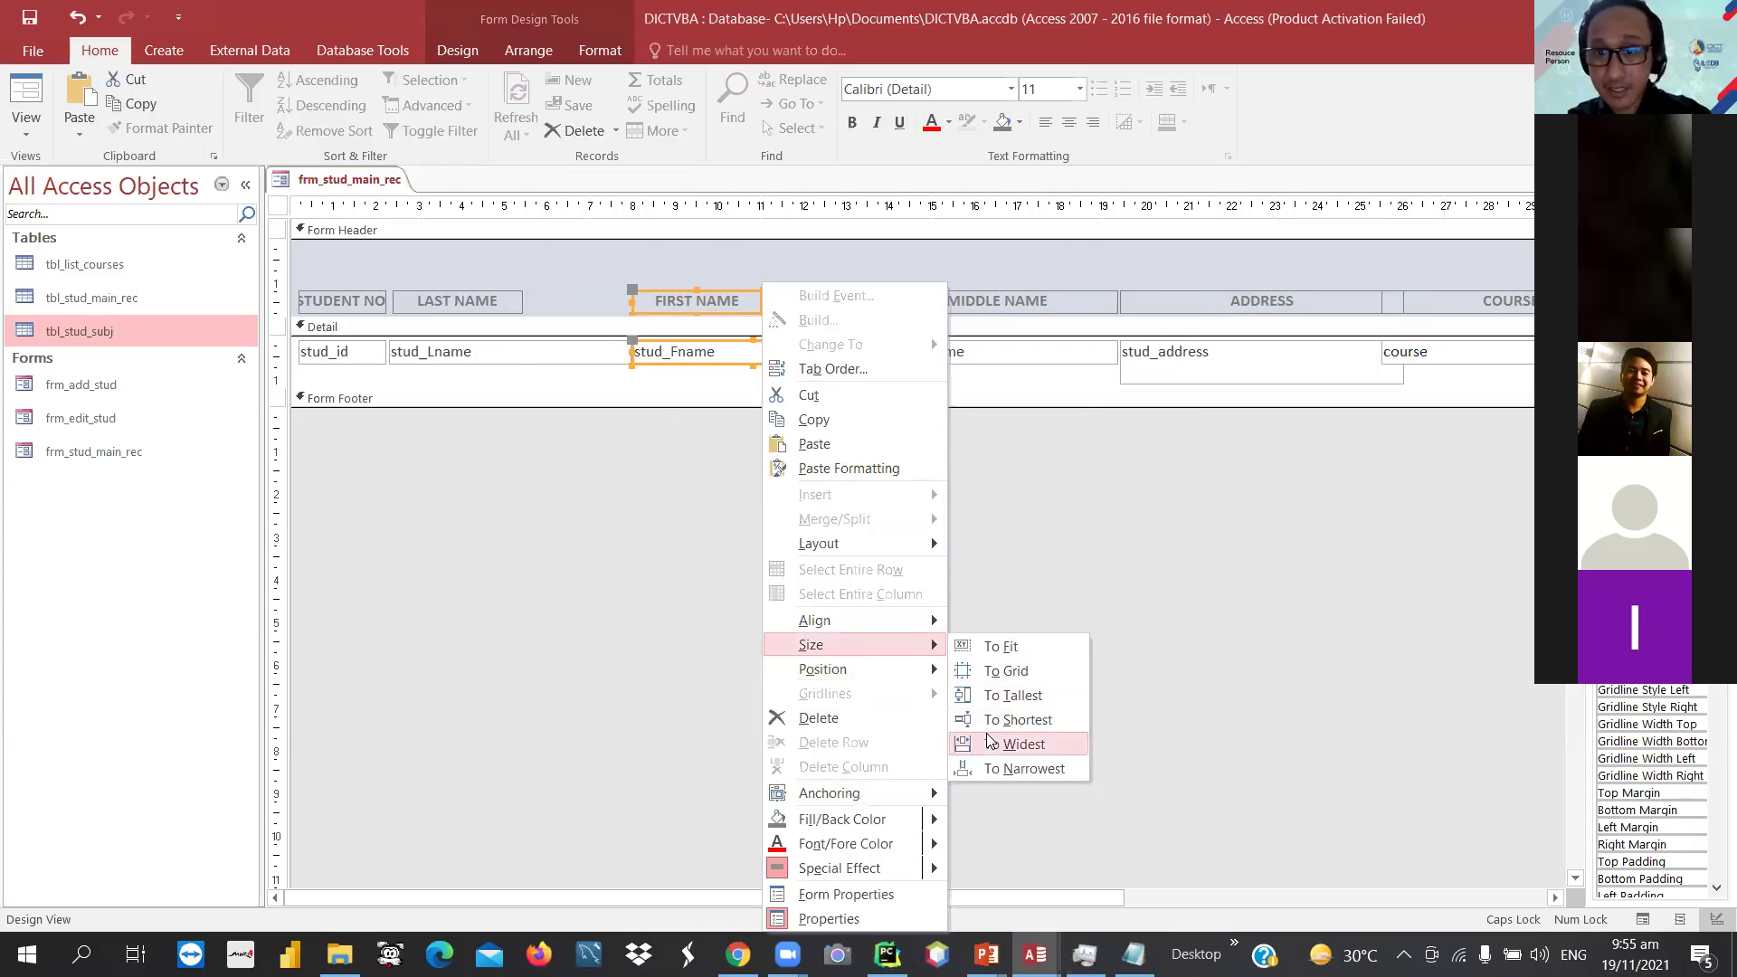
{"action": "left_click_drag", "start_coordinate": [454, 543], "coordinate": [493, 306]}
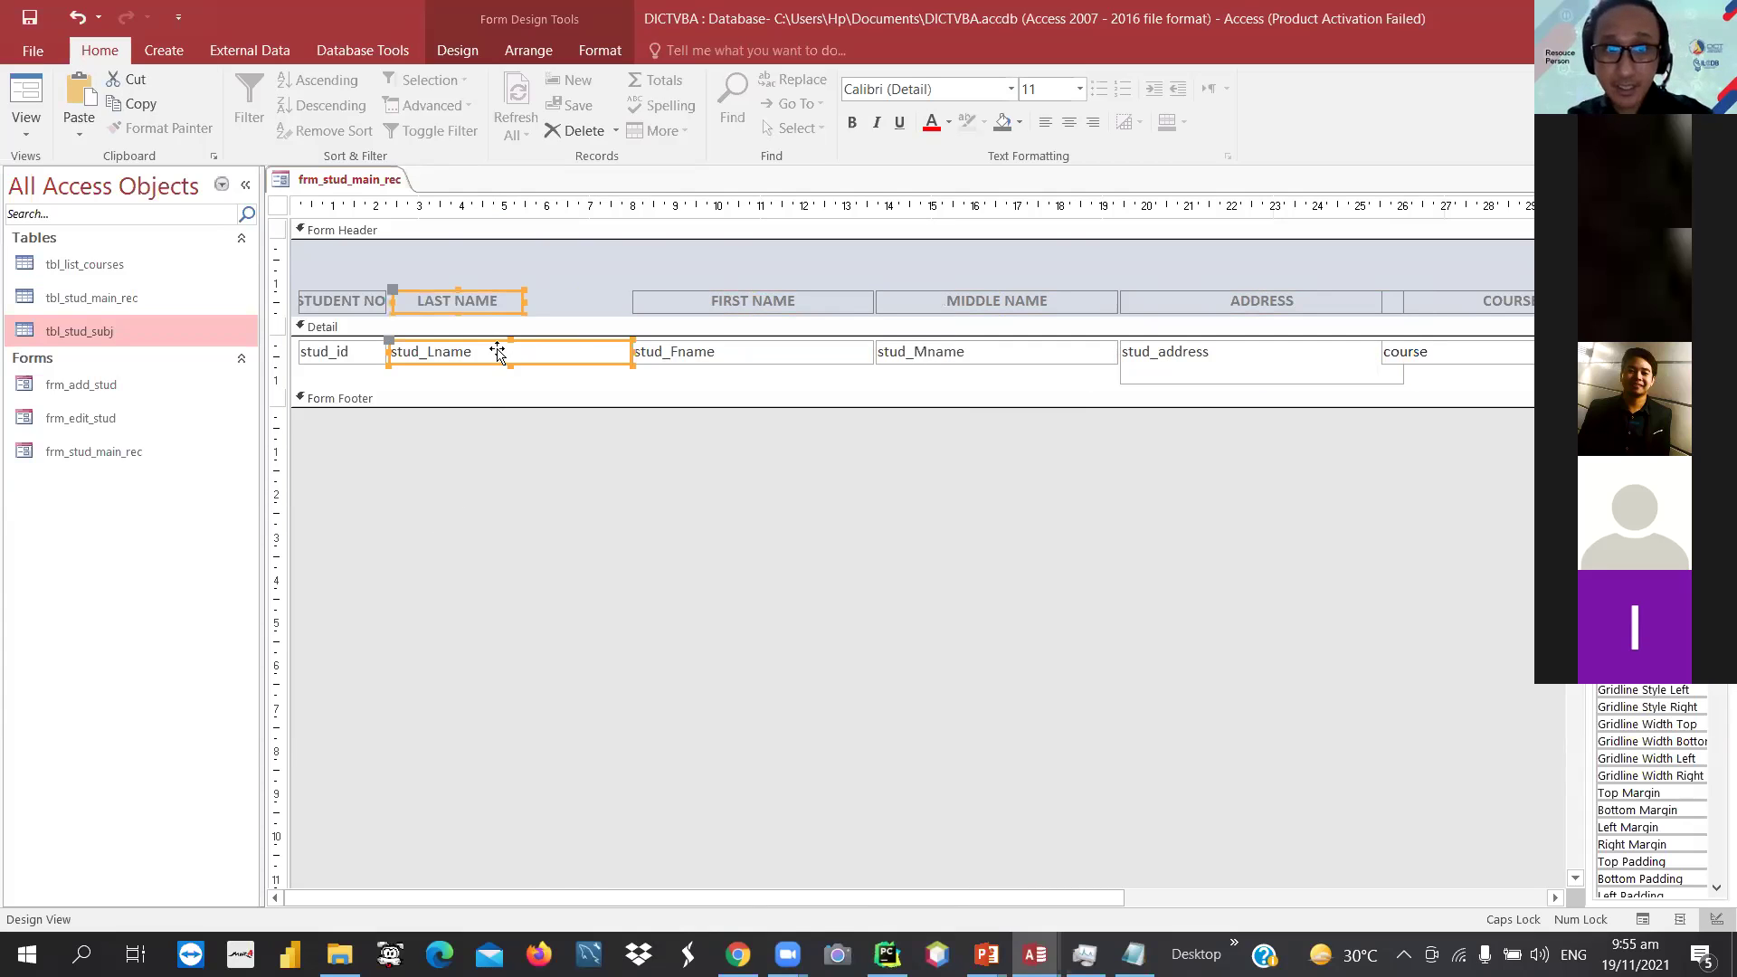
{"action": "right_click", "coordinate": [497, 353]}
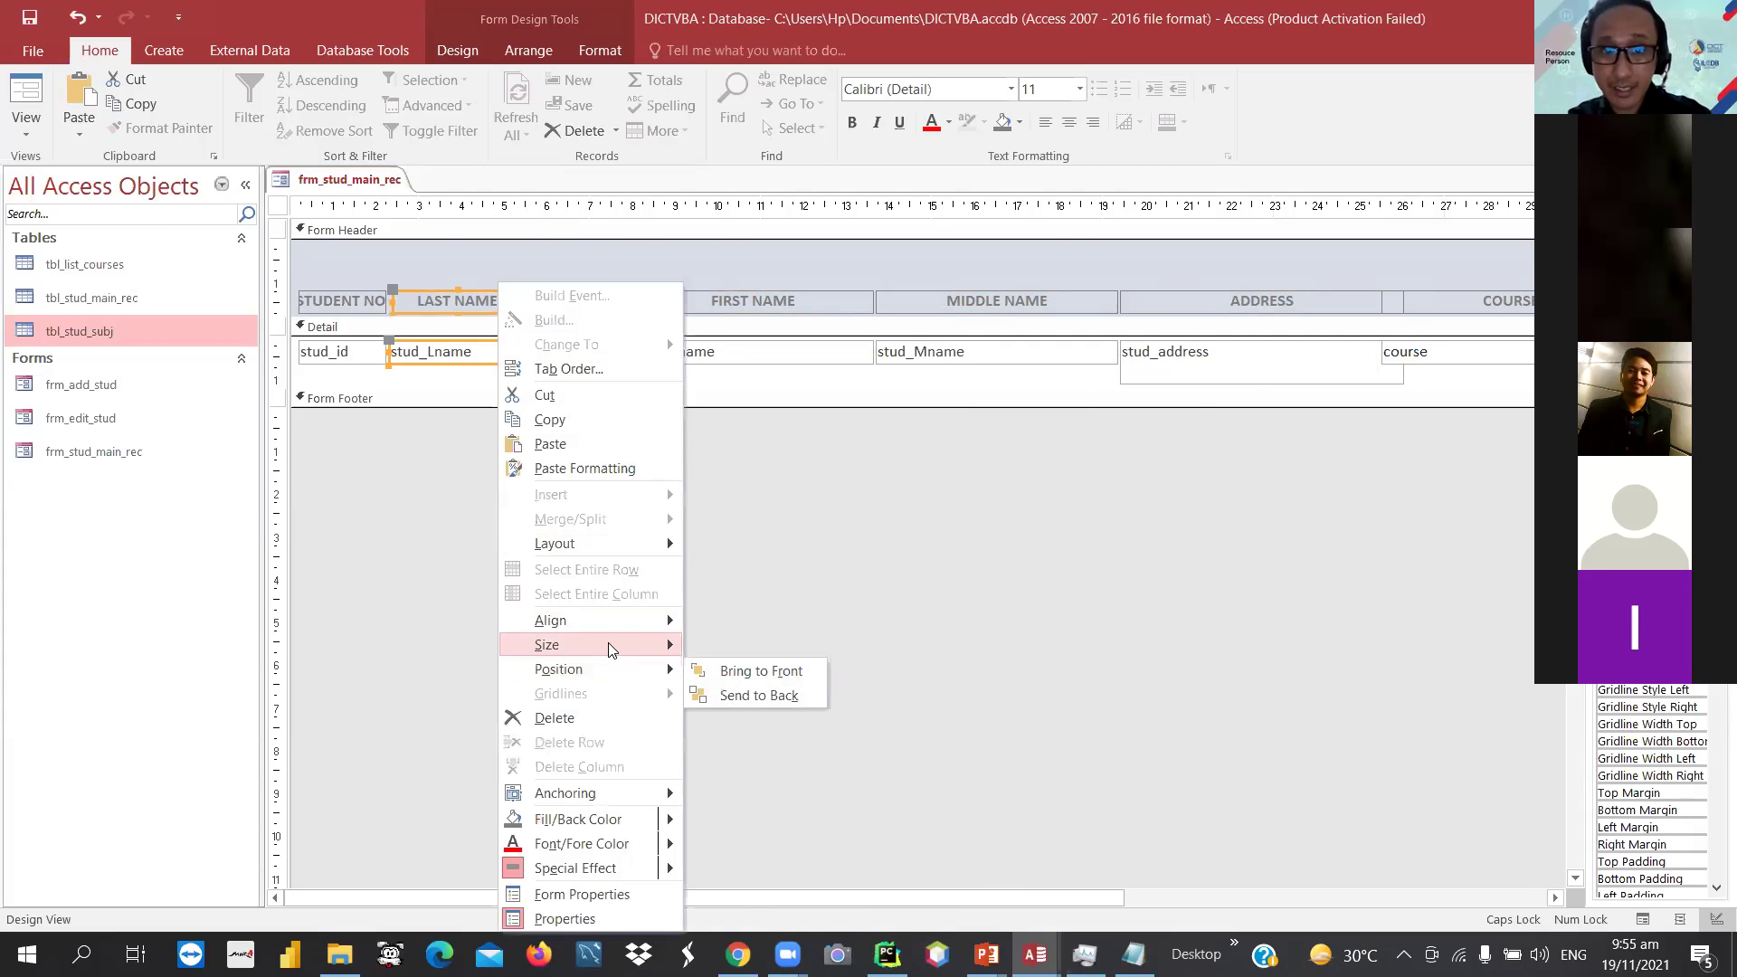
{"action": "mouse_move", "coordinate": [637, 646]}
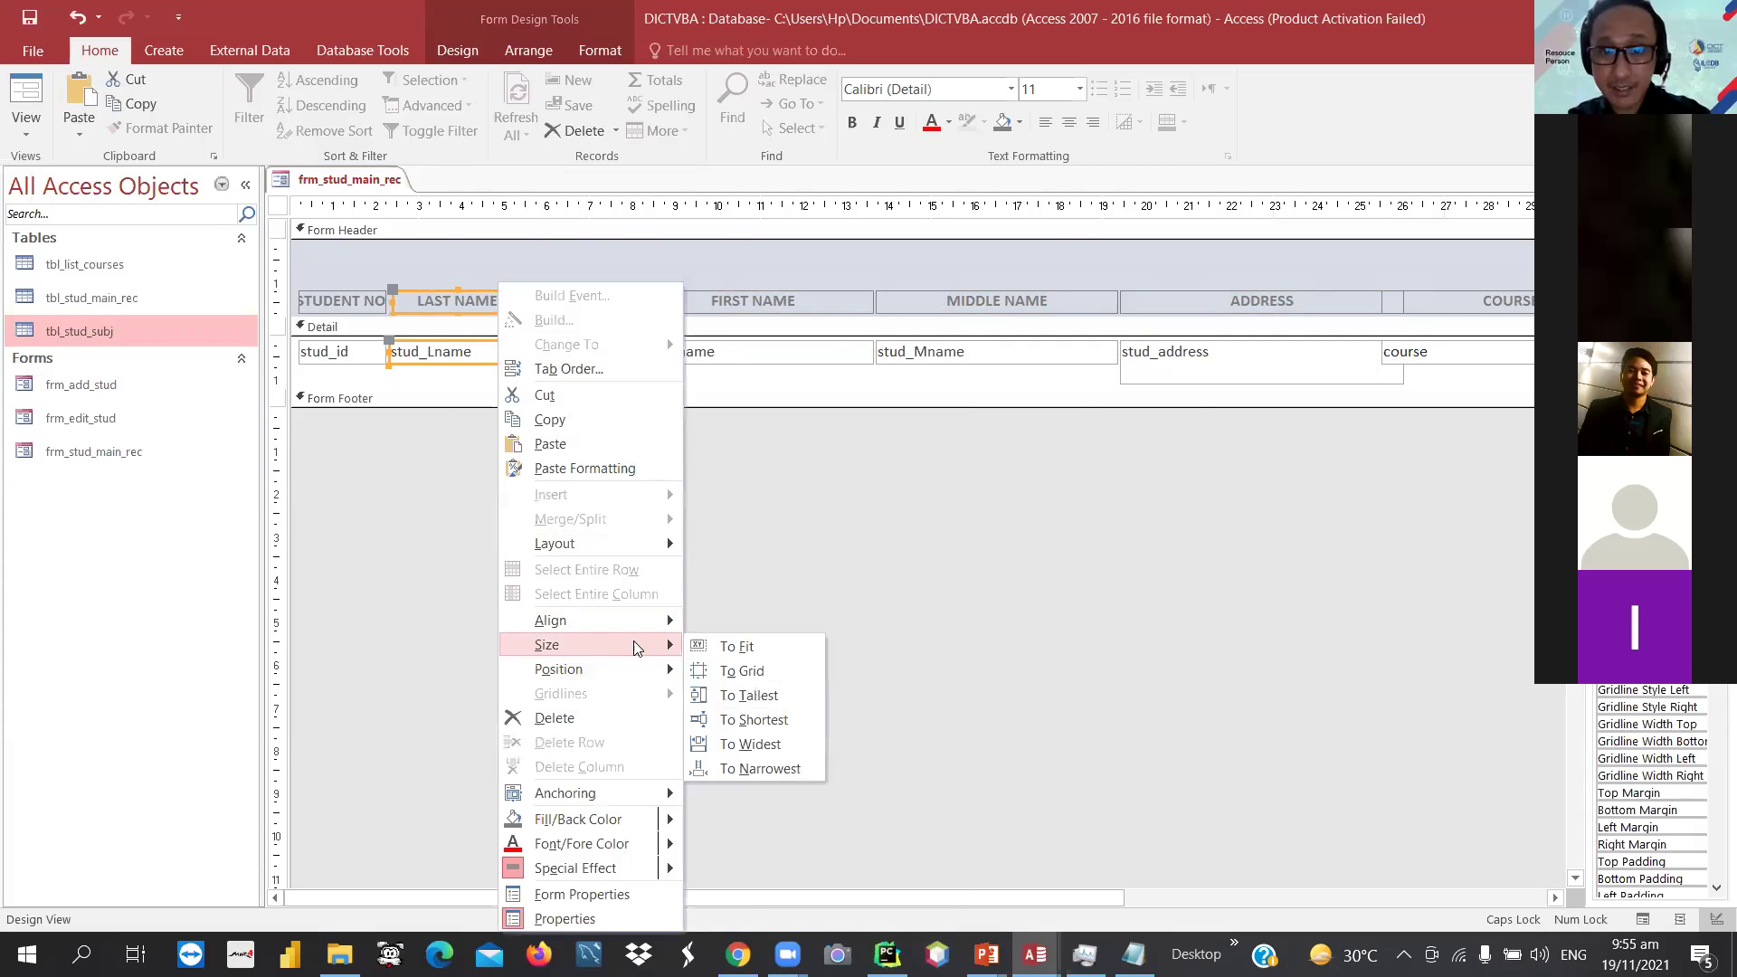
{"action": "left_click", "coordinate": [750, 744]}
Move STUDENT NO. to the left edge, shift LAST NAME through COURSE right, and widen STUDENT NO
{"action": "left_click_drag", "start_coordinate": [344, 504], "coordinate": [291, 287]}
{"action": "left_click_drag", "start_coordinate": [305, 354], "coordinate": [285, 353]}
{"action": "left_click_drag", "start_coordinate": [463, 515], "coordinate": [1538, 300]}
{"action": "left_click_drag", "start_coordinate": [561, 353], "coordinate": [605, 353]}
{"action": "left_click", "coordinate": [407, 352]}
{"action": "left_click_drag", "start_coordinate": [331, 552], "coordinate": [374, 285]}
{"action": "left_click_drag", "start_coordinate": [388, 353], "coordinate": [422, 344]}
{"action": "left_click_drag", "start_coordinate": [431, 344], "coordinate": [427, 343]}
{"action": "left_click", "coordinate": [426, 539]}
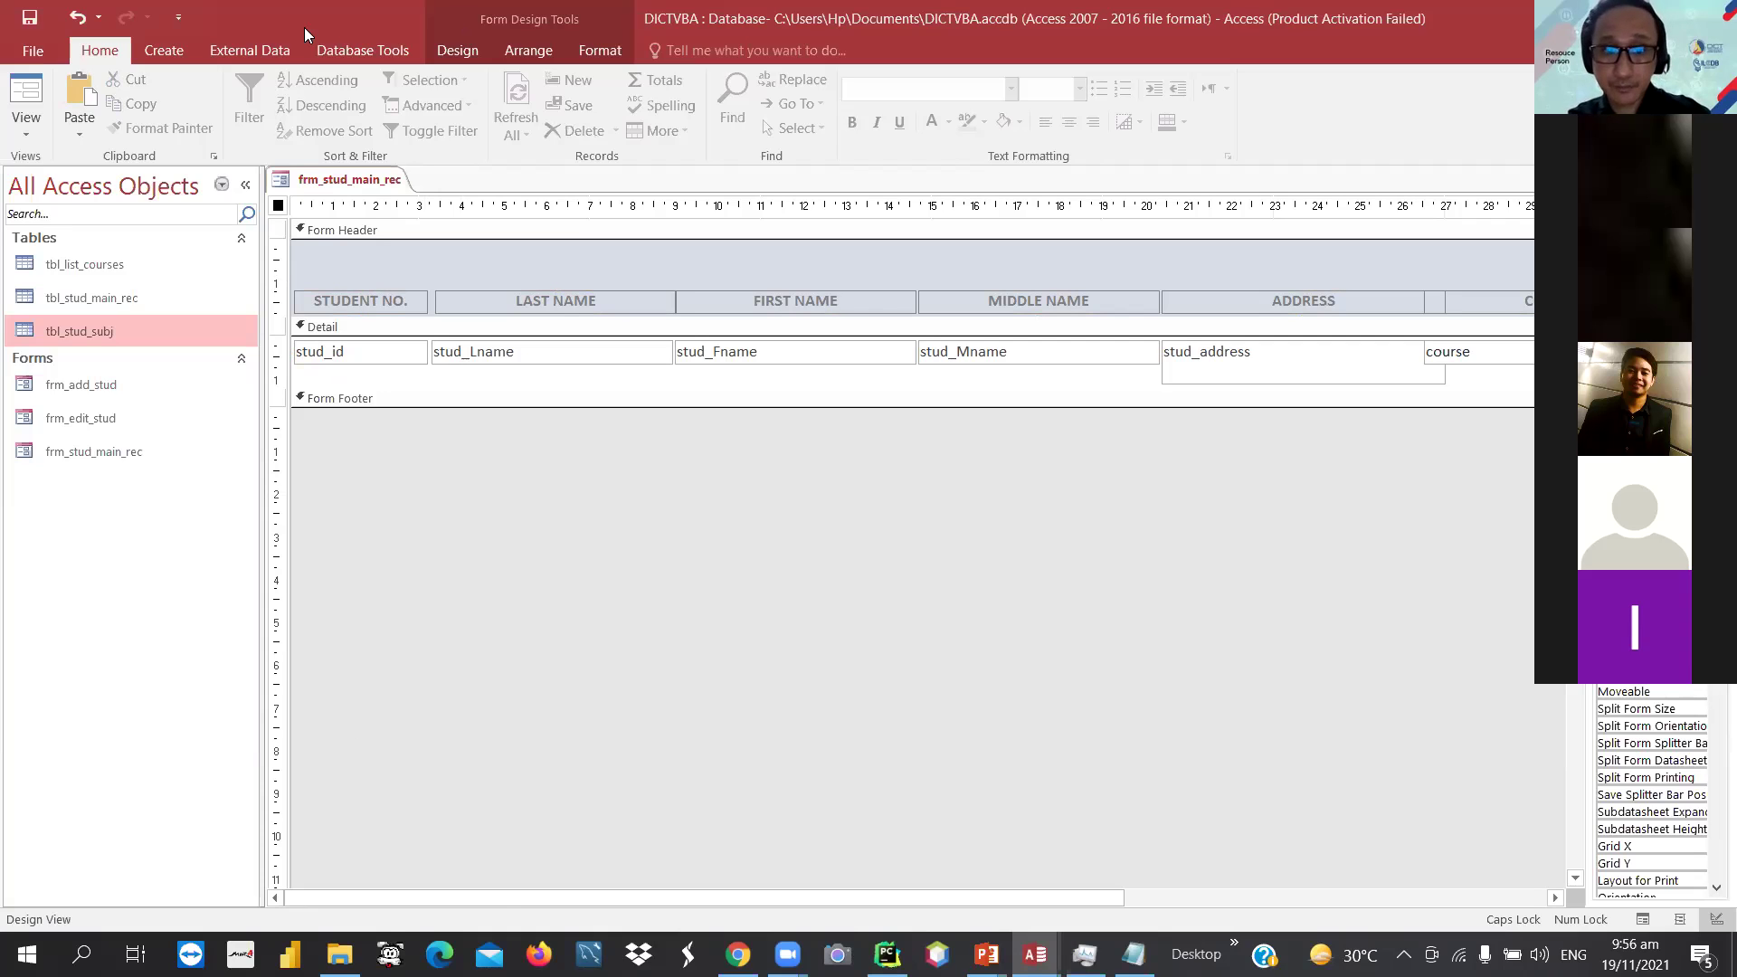
Place the COURSE label and course combo beside the ADDRESS column
{"action": "scroll", "coordinate": [503, 904], "scroll_direction": "right", "scroll_amount": 3}
{"action": "left_click_drag", "start_coordinate": [1216, 561], "coordinate": [1249, 353]}
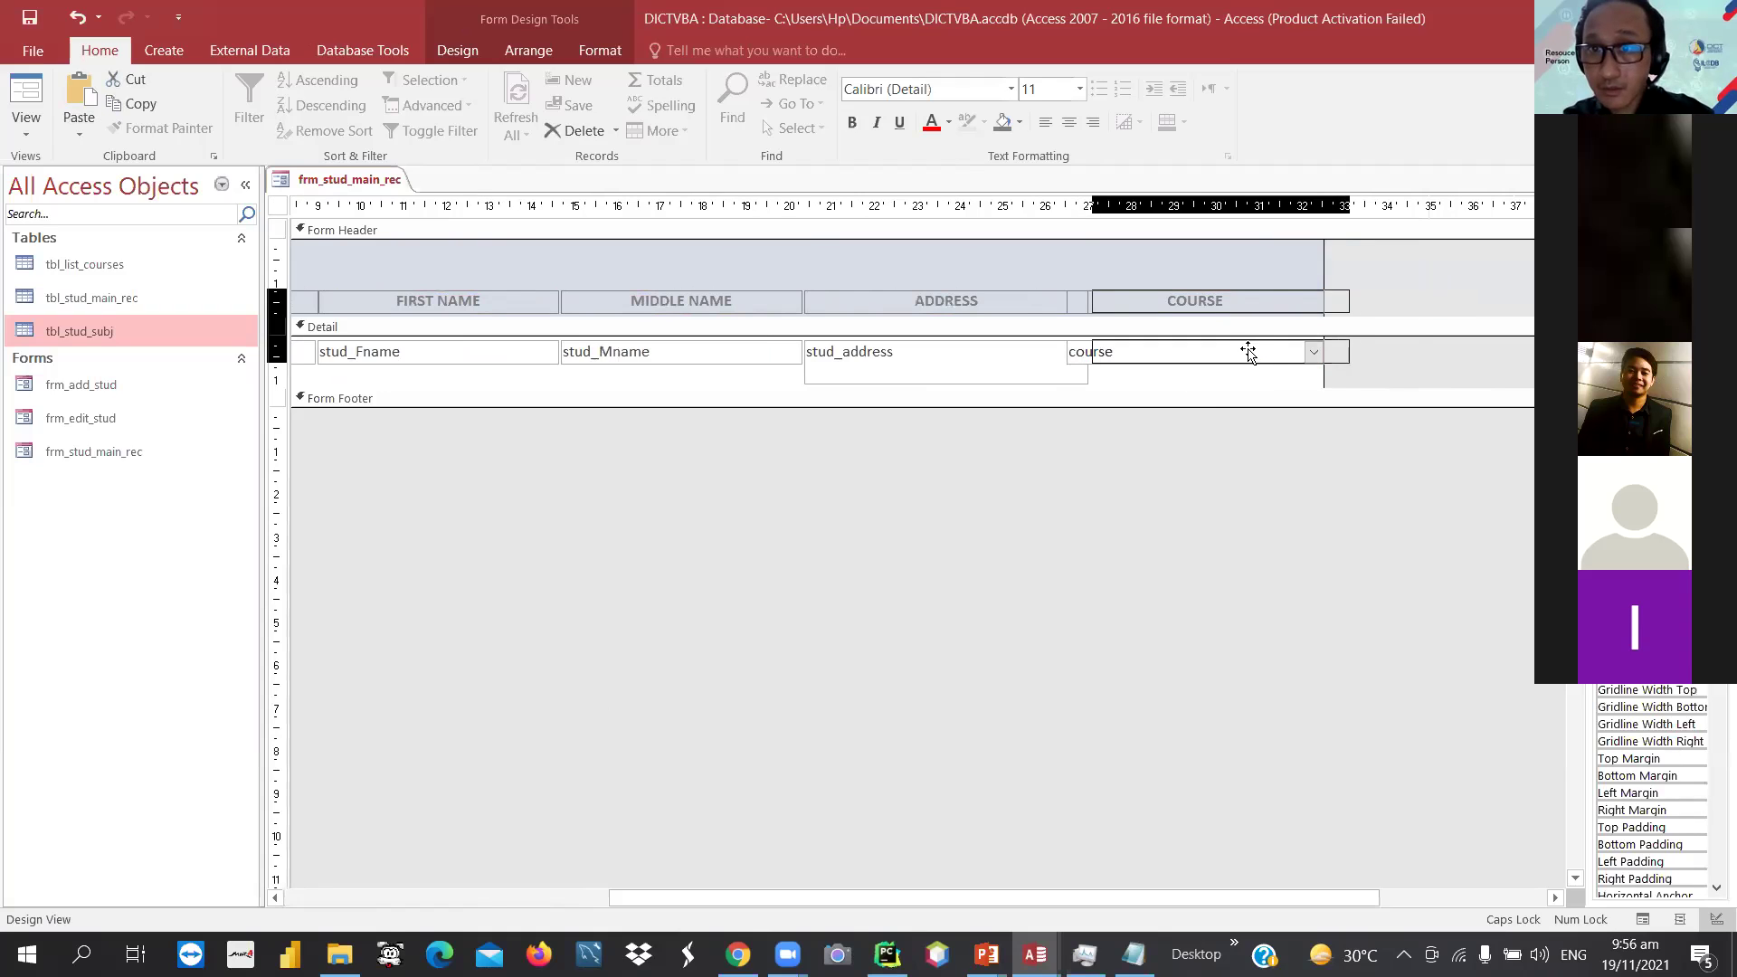
{"action": "left_click", "coordinate": [1120, 554]}
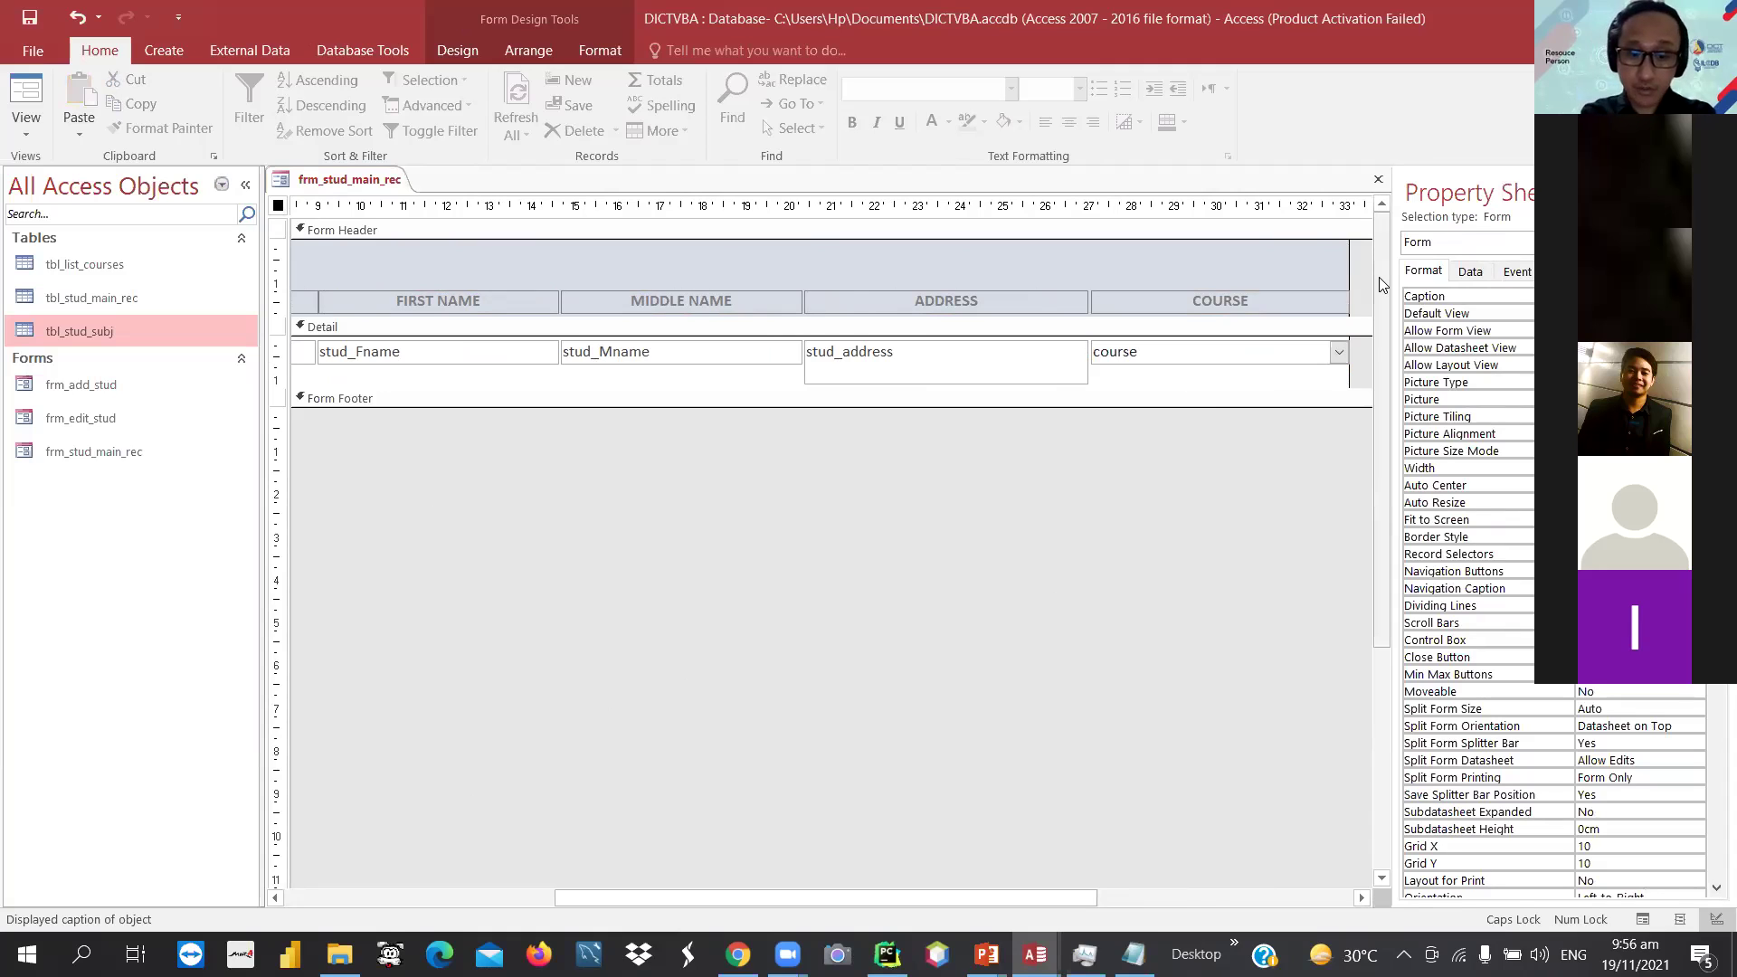
Set the form's Moveable property to Yes and switch to Form View
{"action": "key", "text": "Down"}
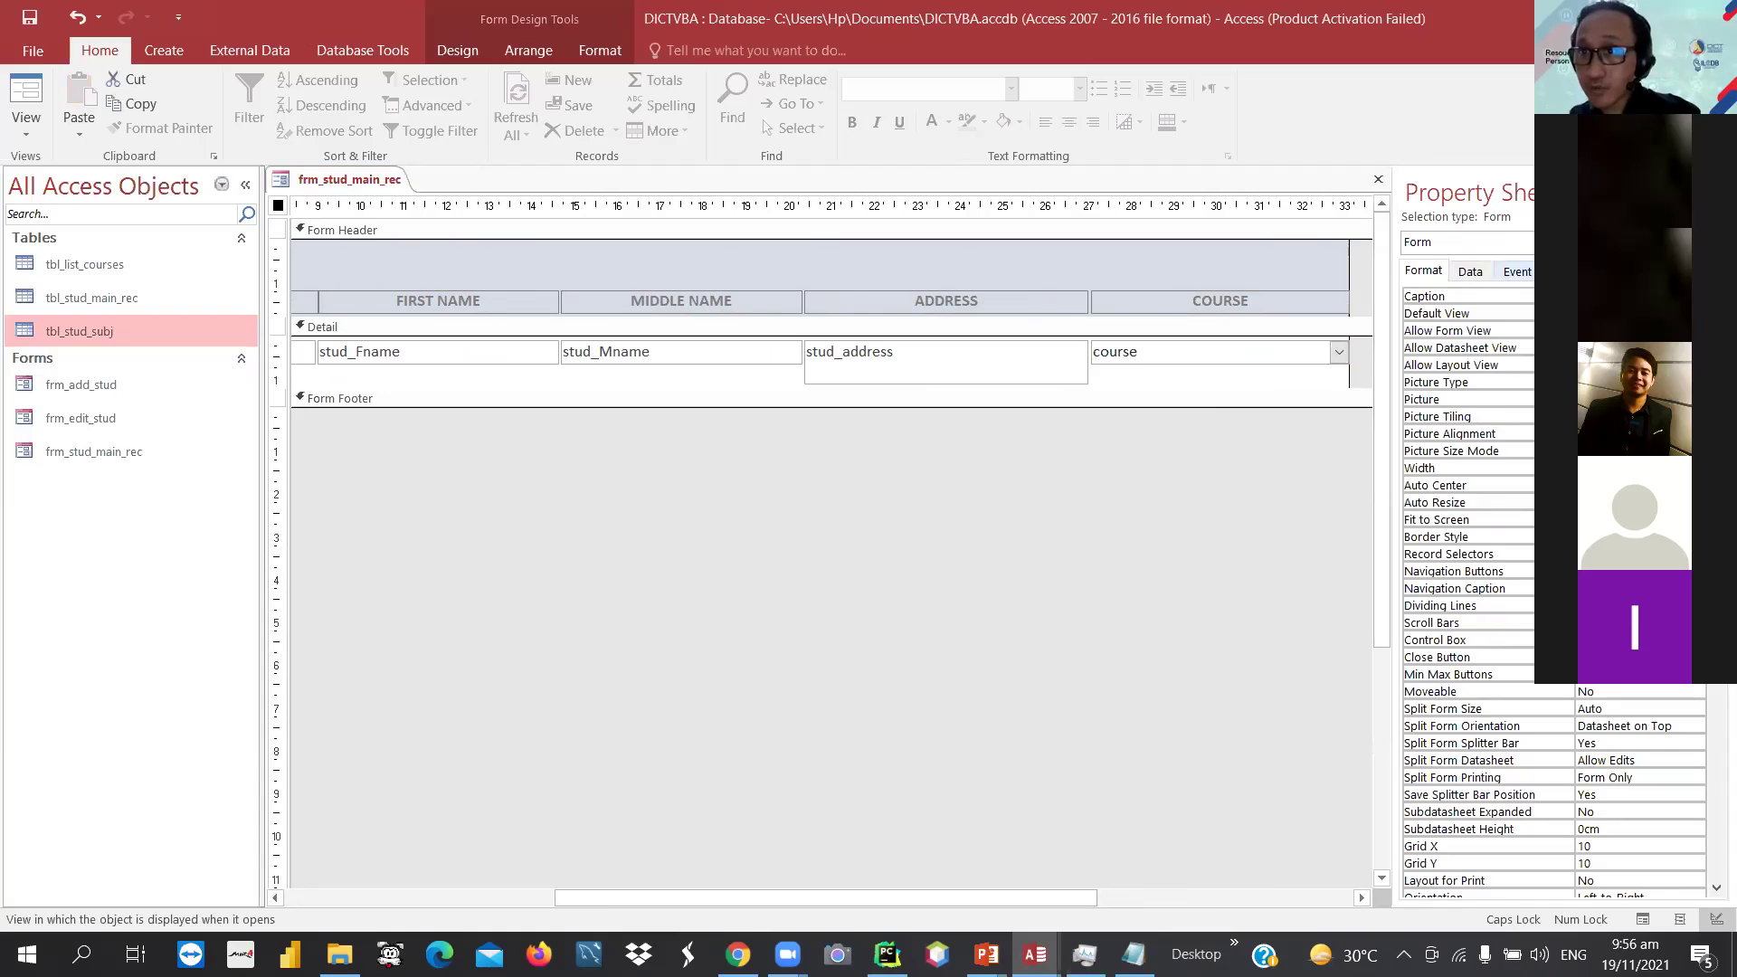
{"action": "key", "text": "ctrl+Tab"}
{"action": "key", "text": "ctrl+Tab"}
{"action": "key", "text": "ctrl+Tab"}
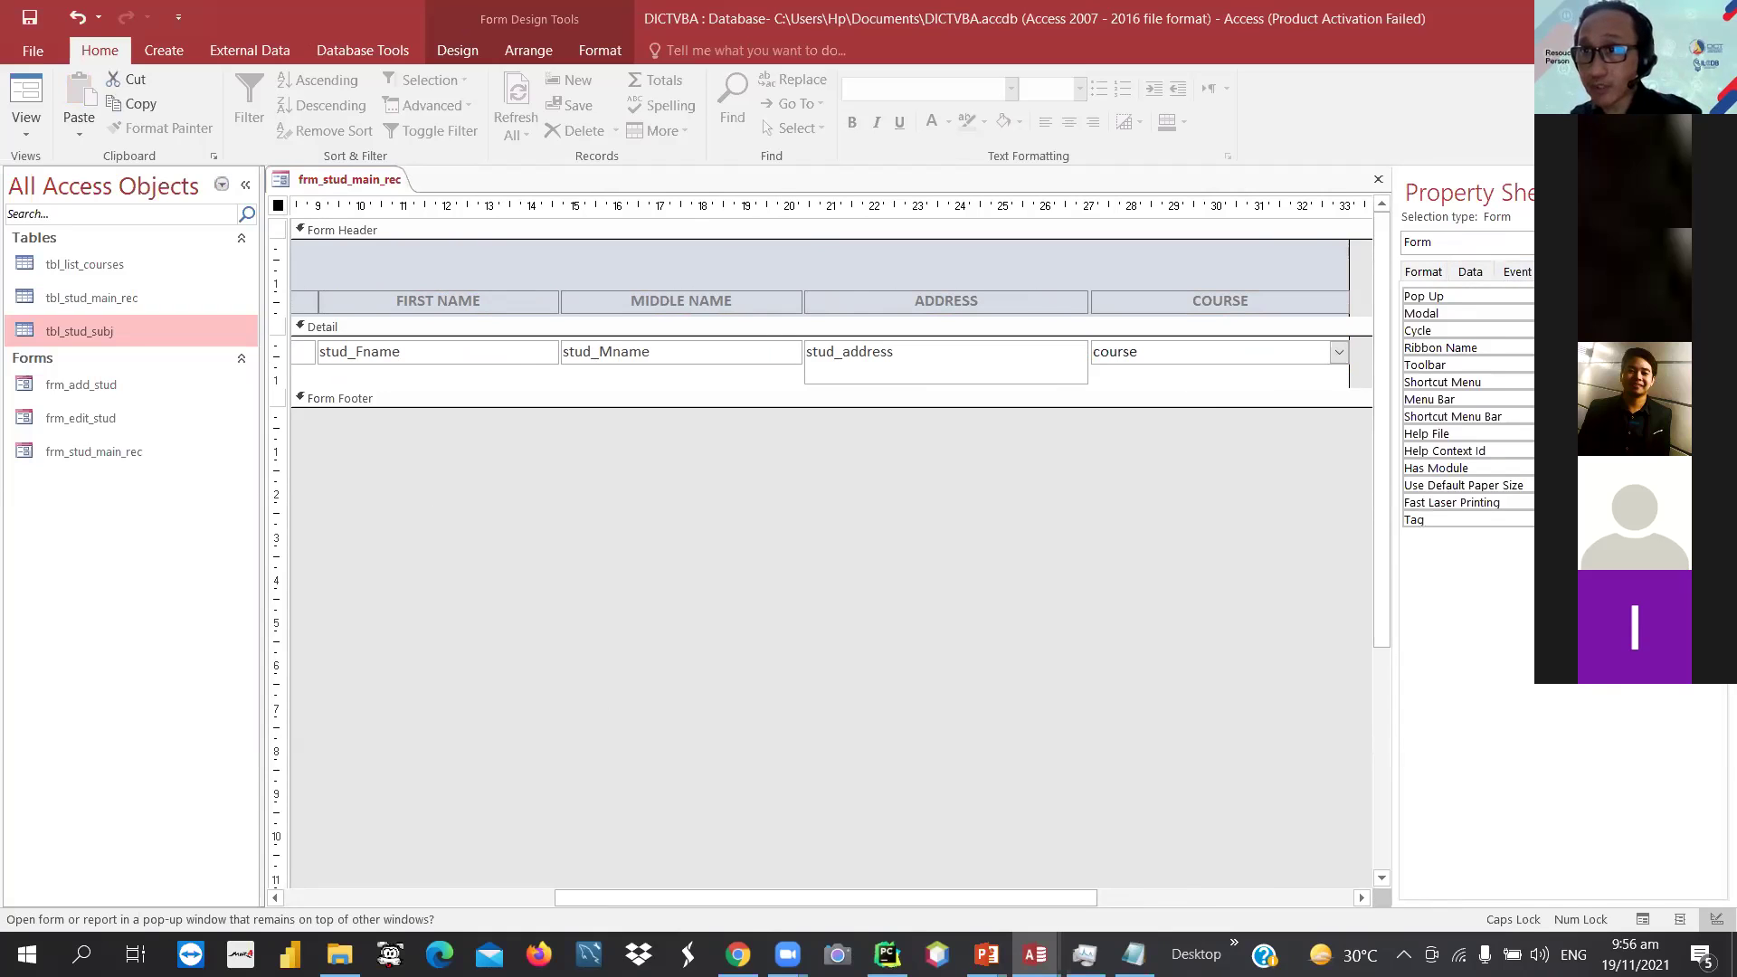
{"action": "key", "text": "Down"}
{"action": "left_click", "coordinate": [1418, 273]}
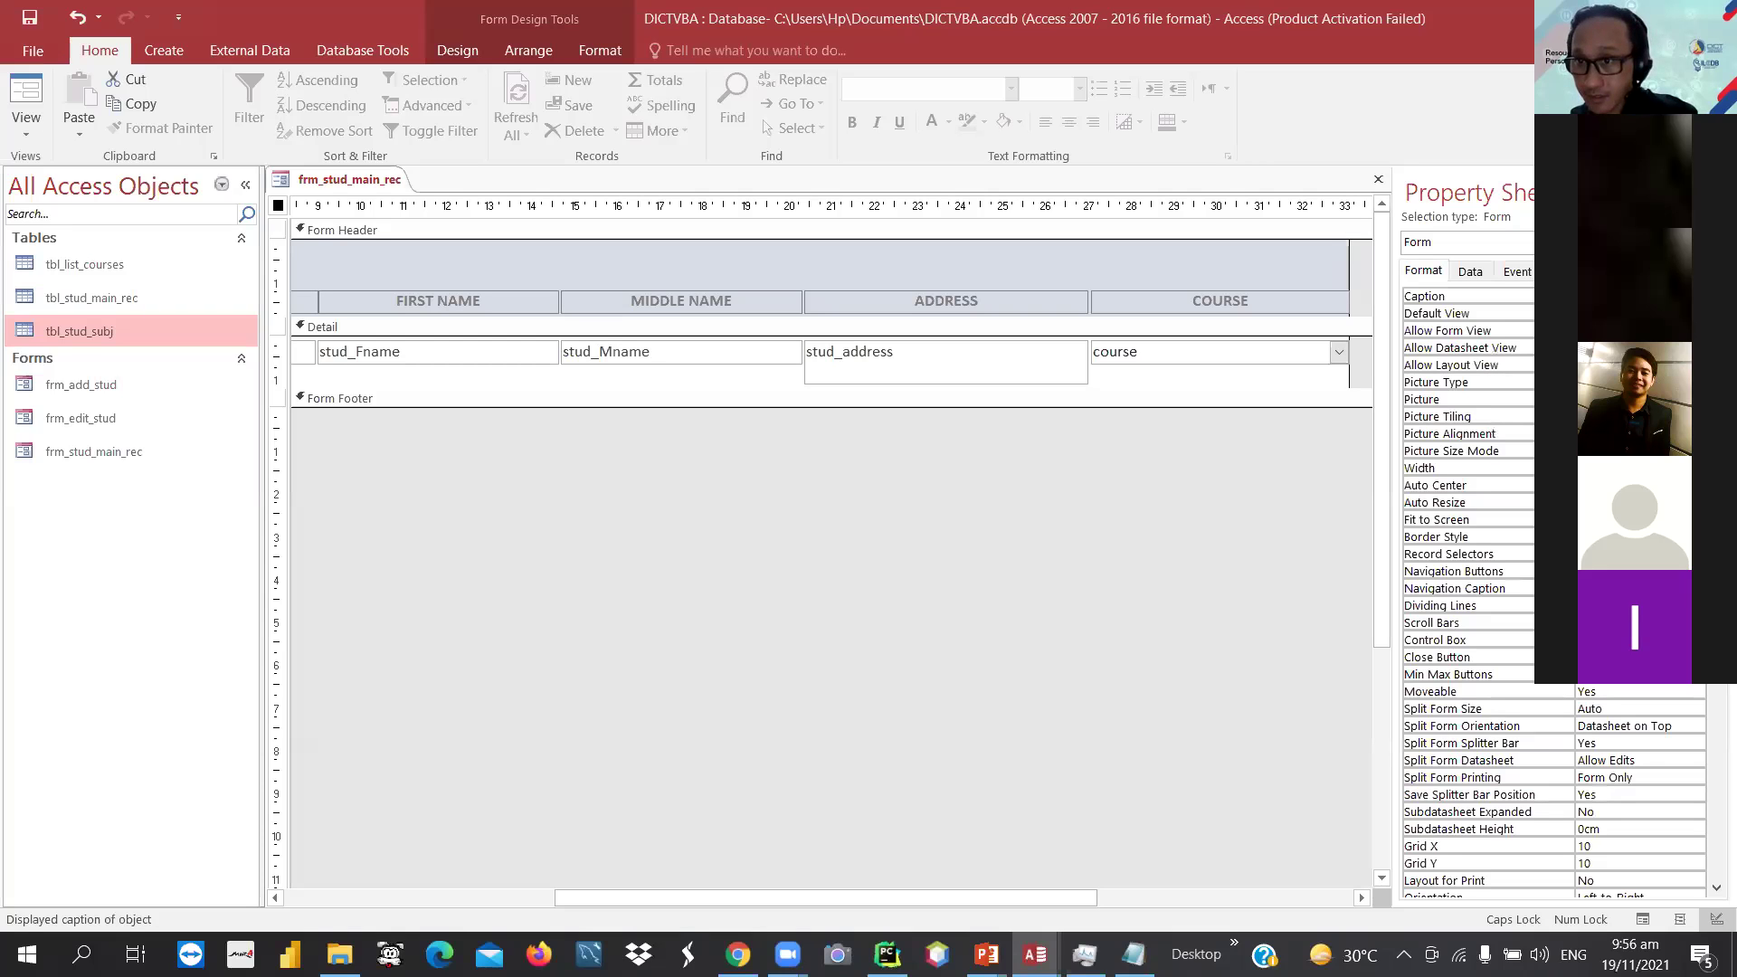
{"action": "left_click", "coordinate": [25, 104]}
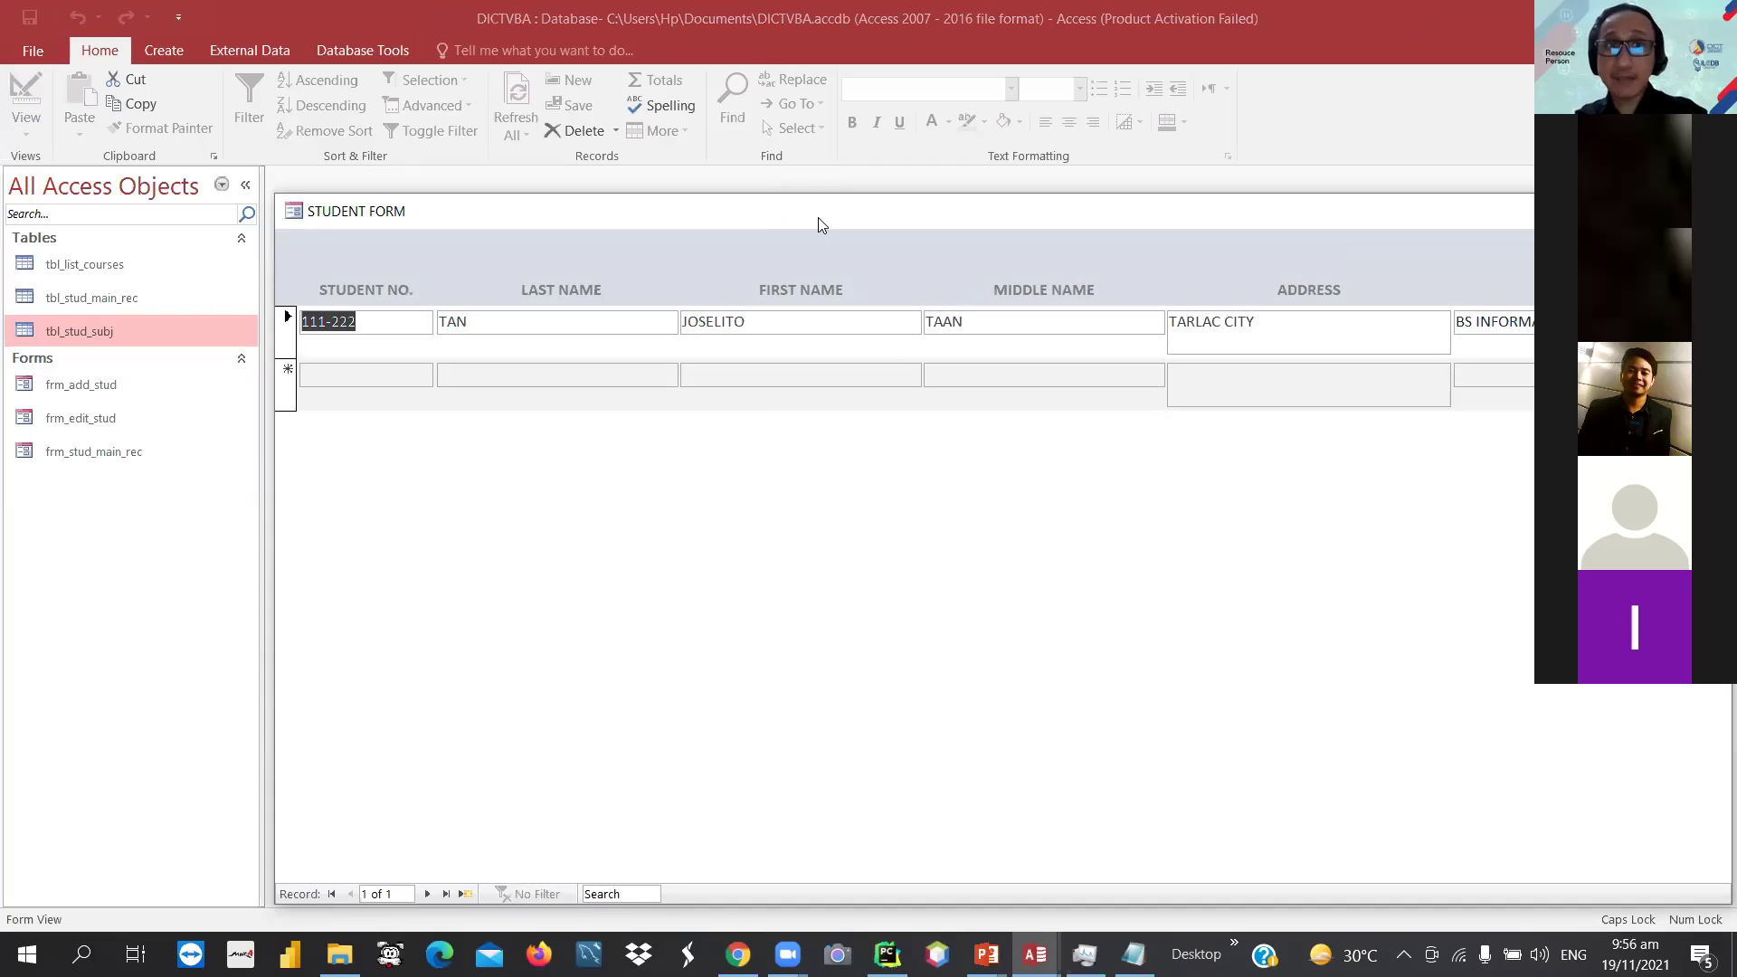
Enter a second student's number, full name and address, choosing course BS CRIMINOLOGY
{"action": "left_click_drag", "start_coordinate": [817, 224], "coordinate": [708, 192]}
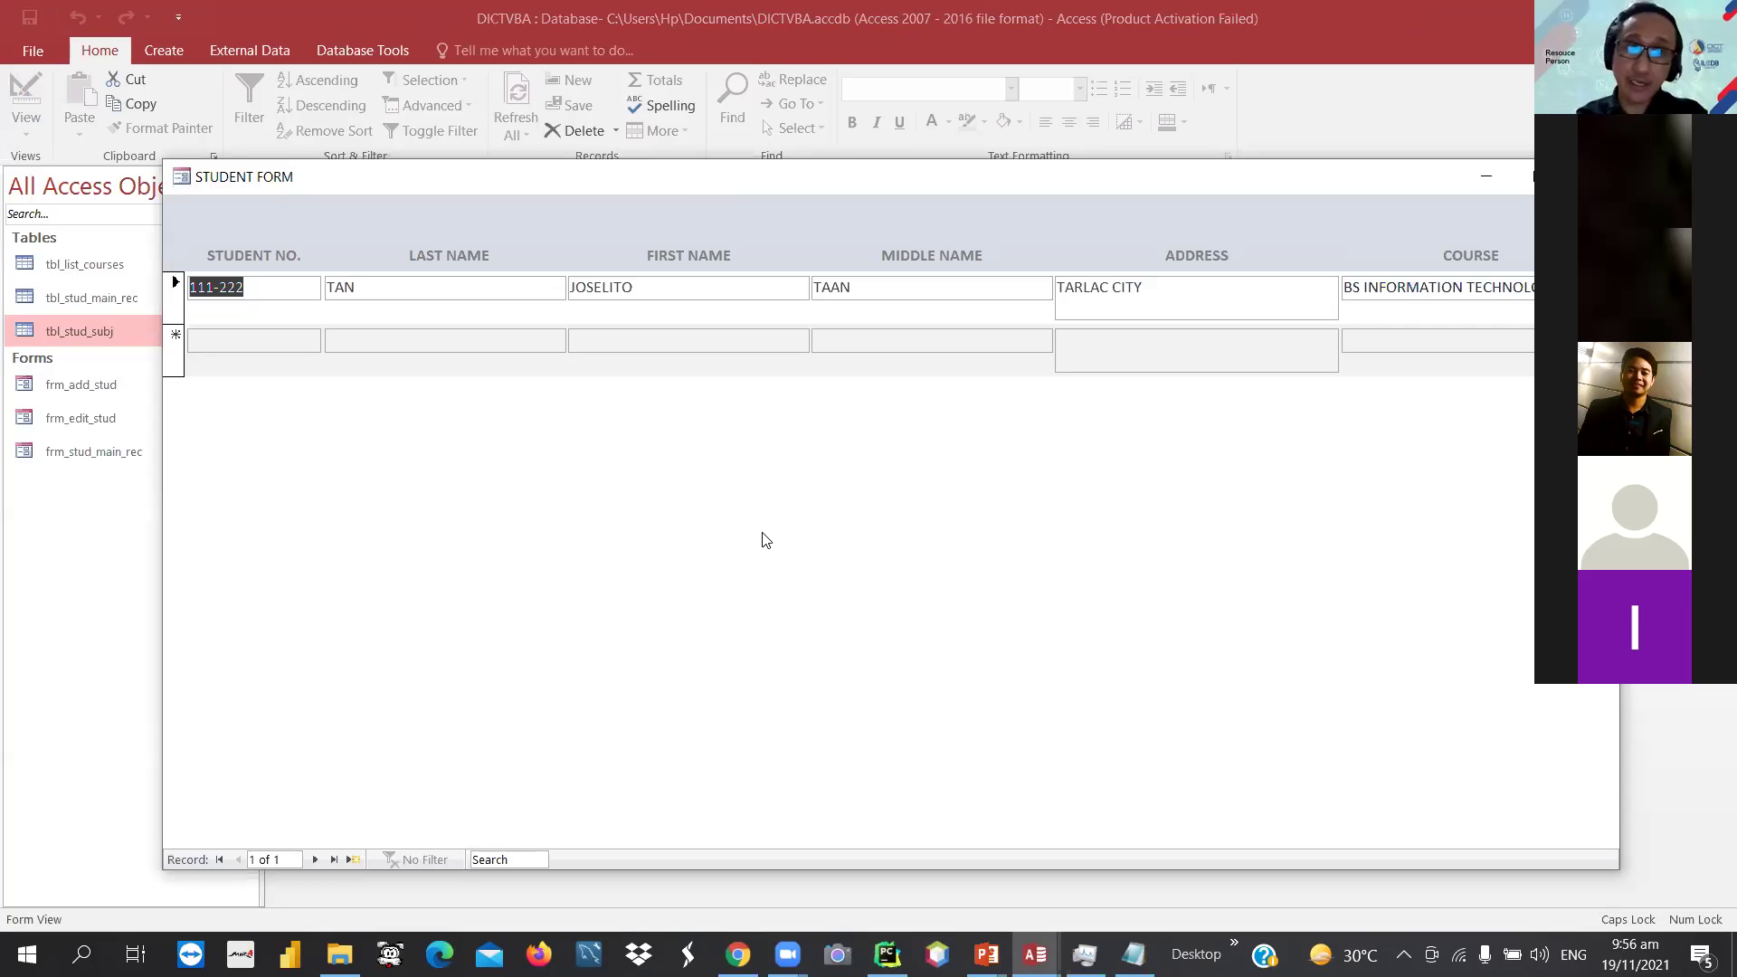
{"action": "key", "text": "Tab"}
{"action": "key", "text": "Tab"}
{"action": "key", "text": "Tab"}
{"action": "key", "text": "Tab"}
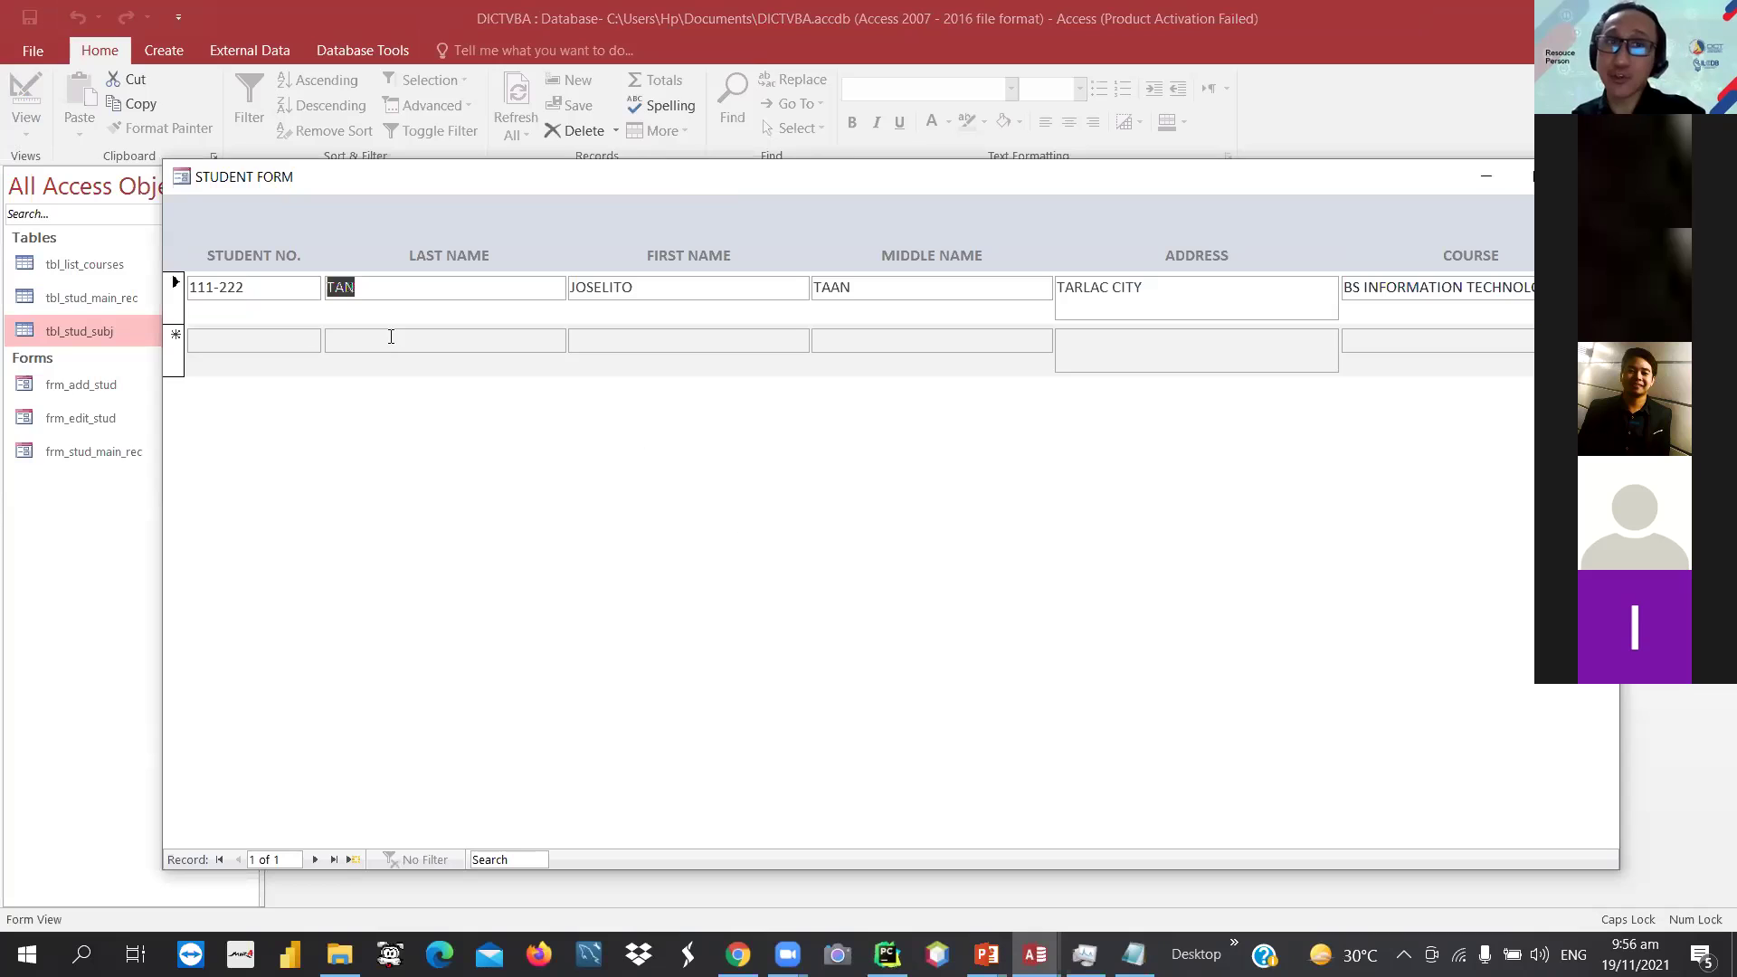
{"action": "key", "text": "Tab"}
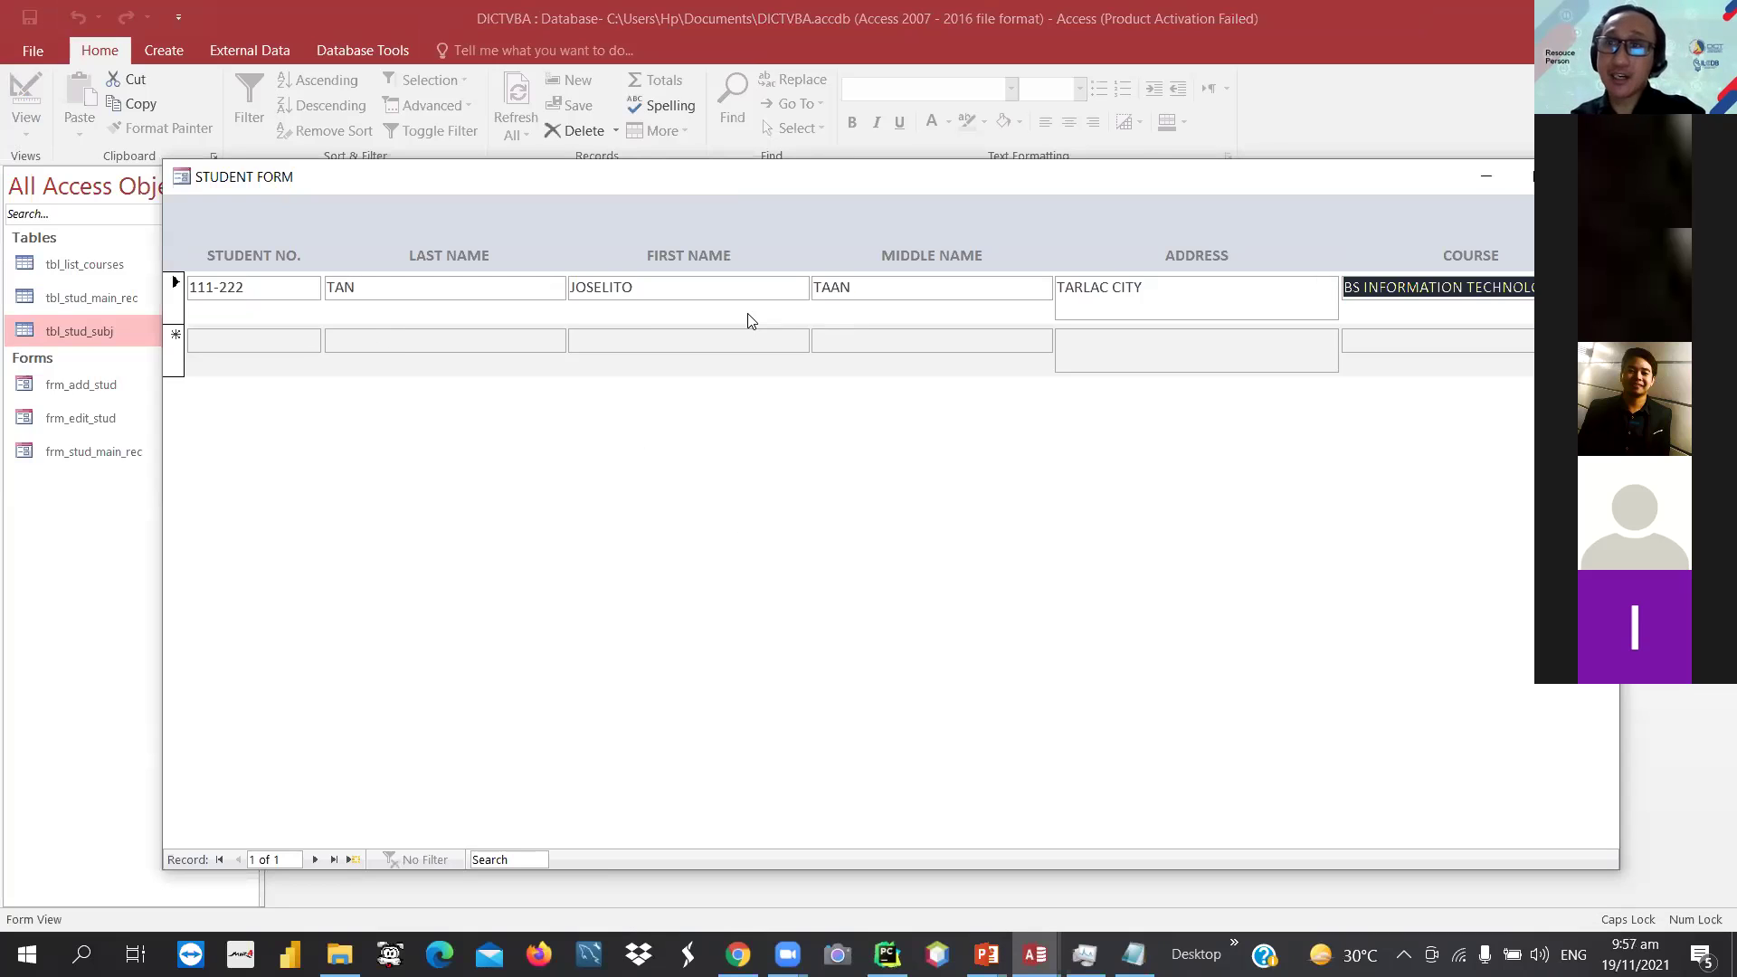
{"action": "key", "text": "Tab"}
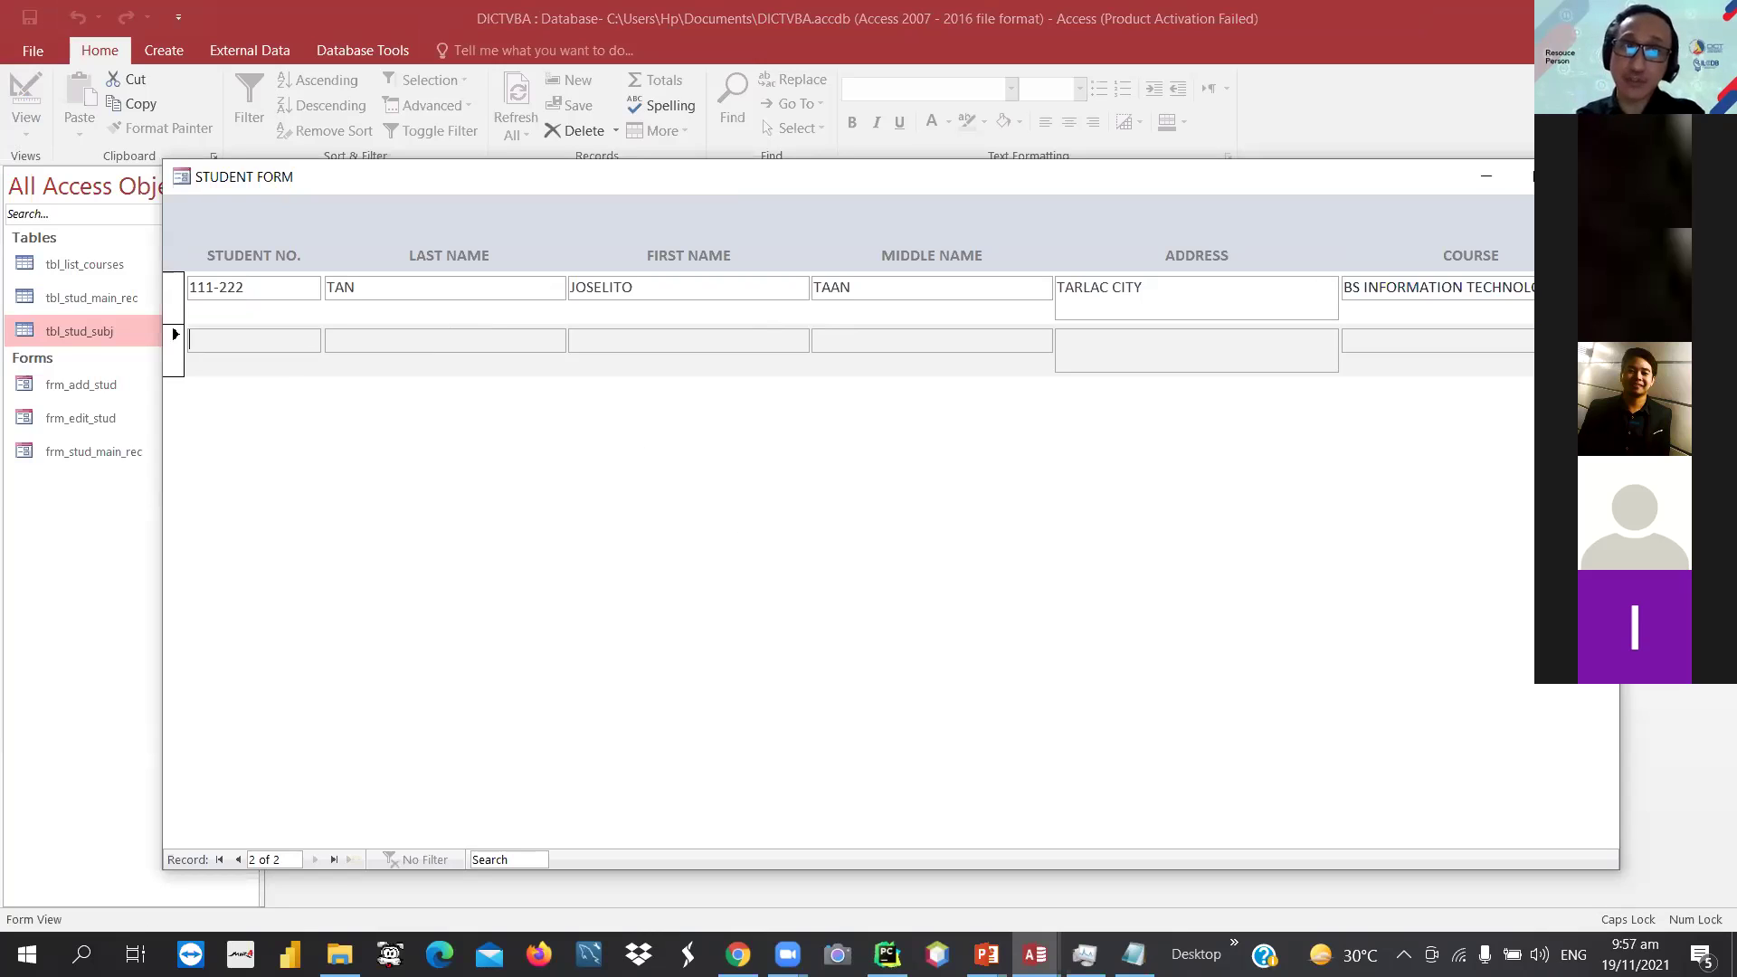
{"action": "type", "text": "222-22"}
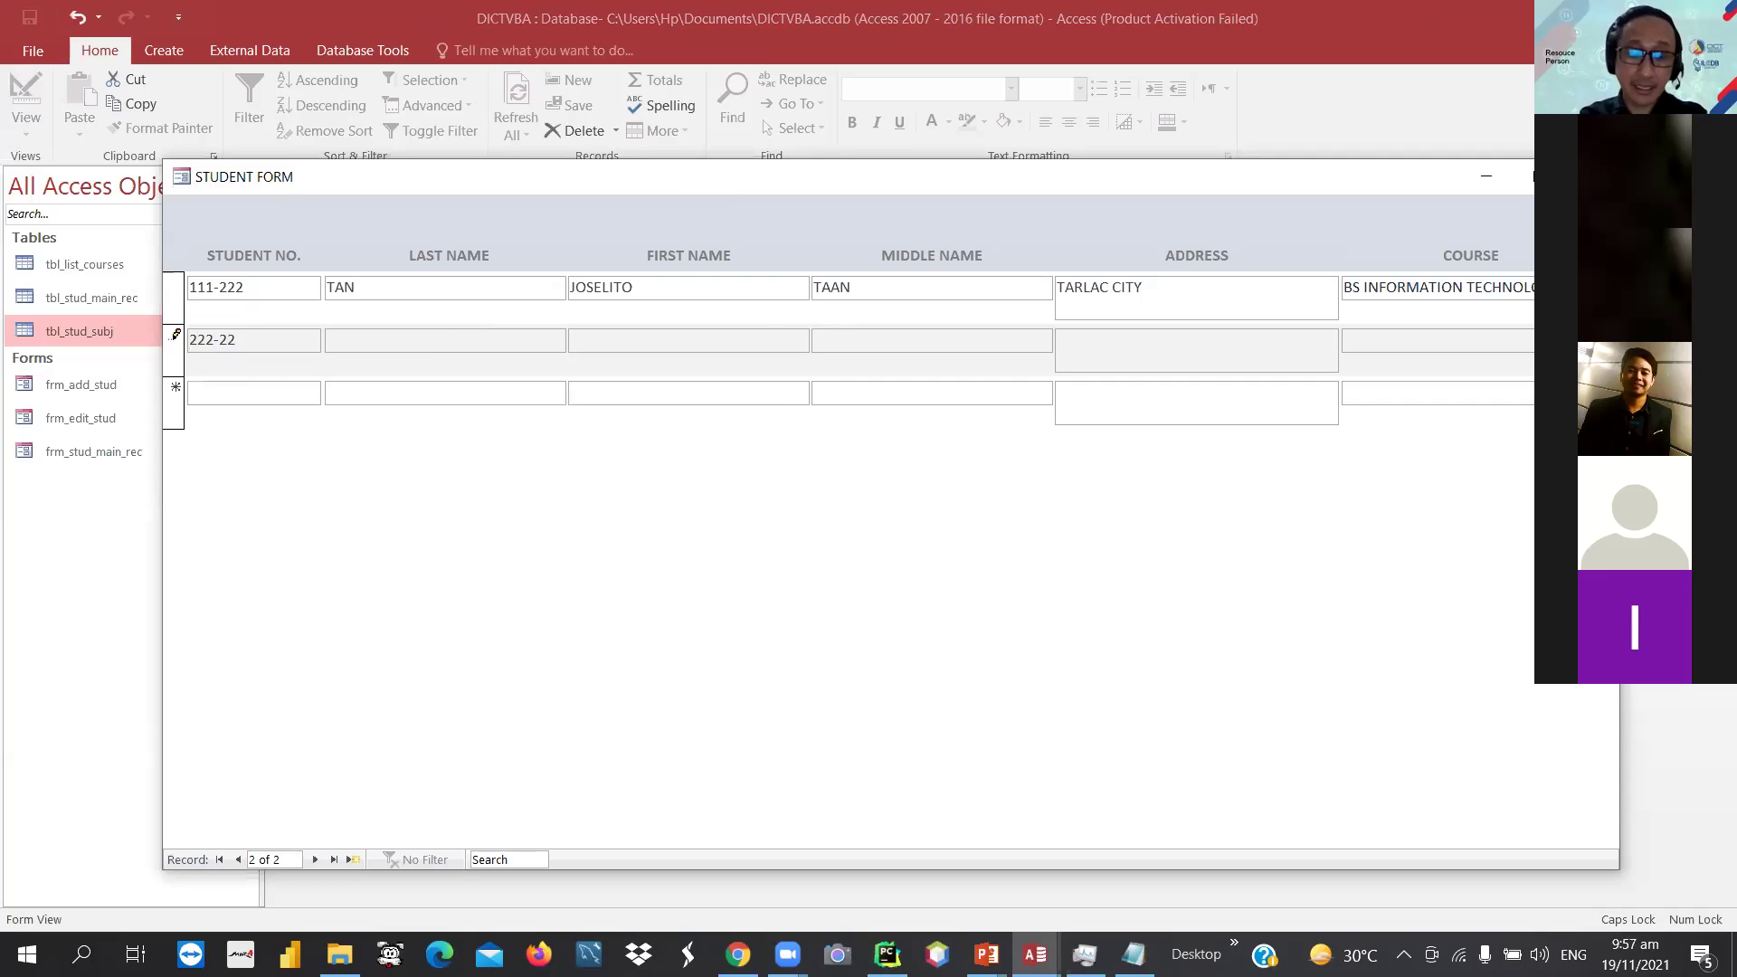
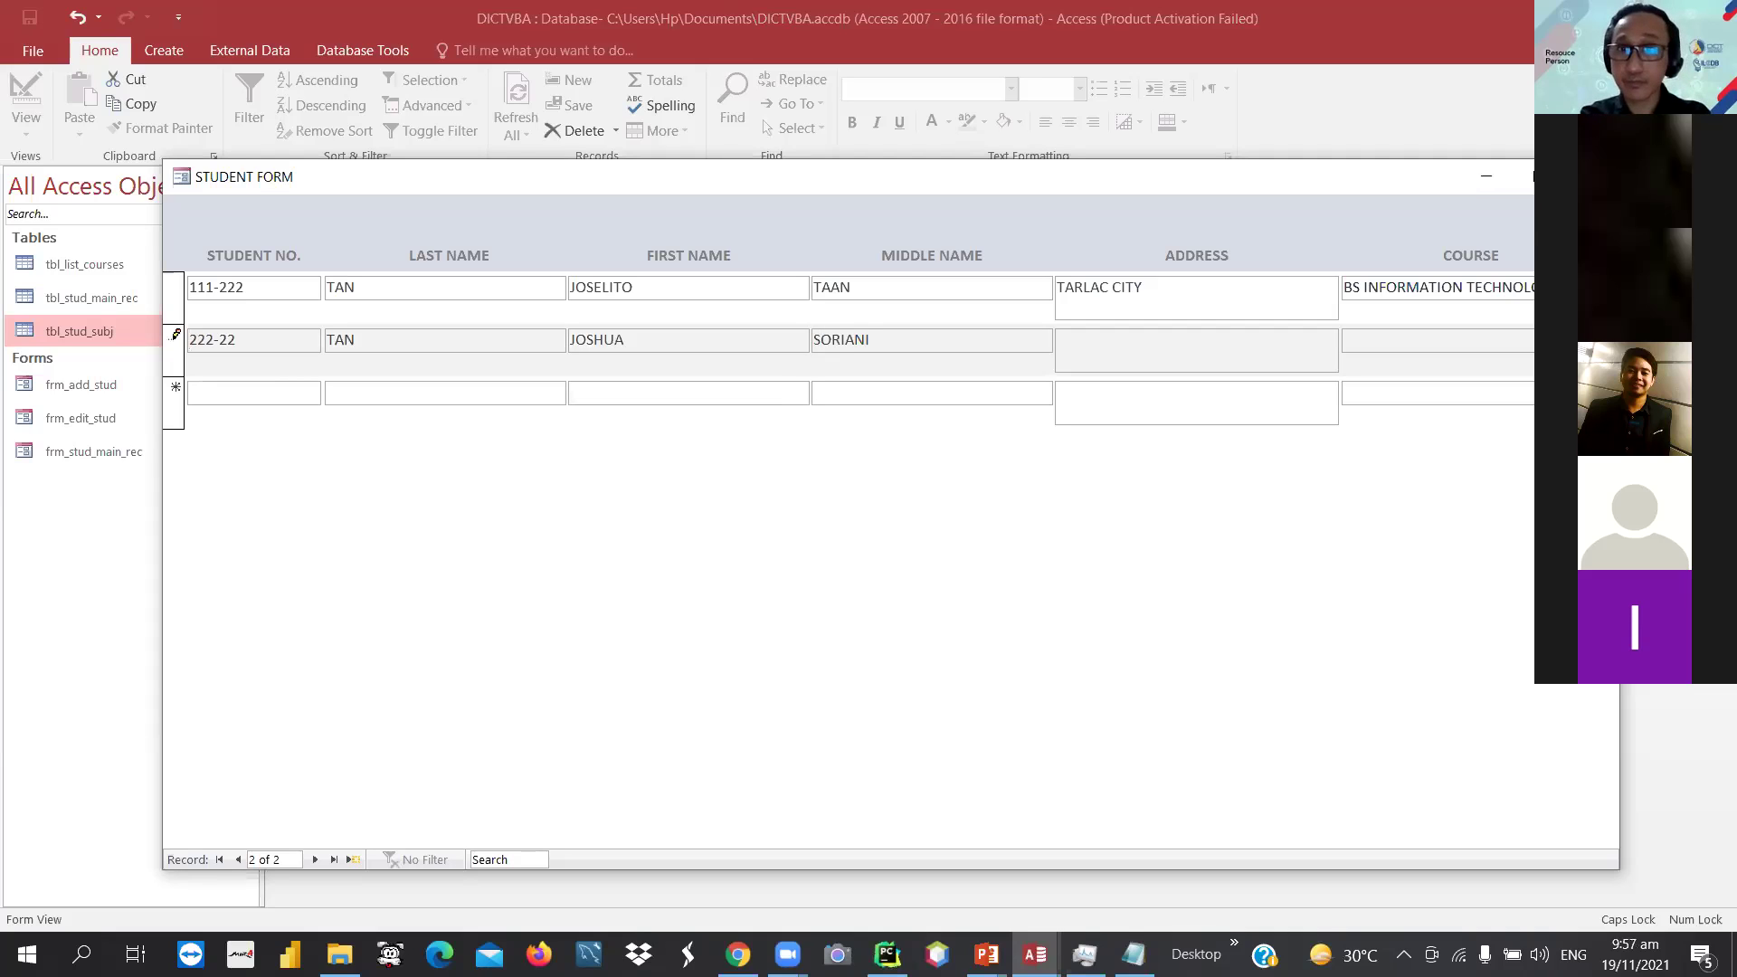
{"action": "type", "text": "OC"}
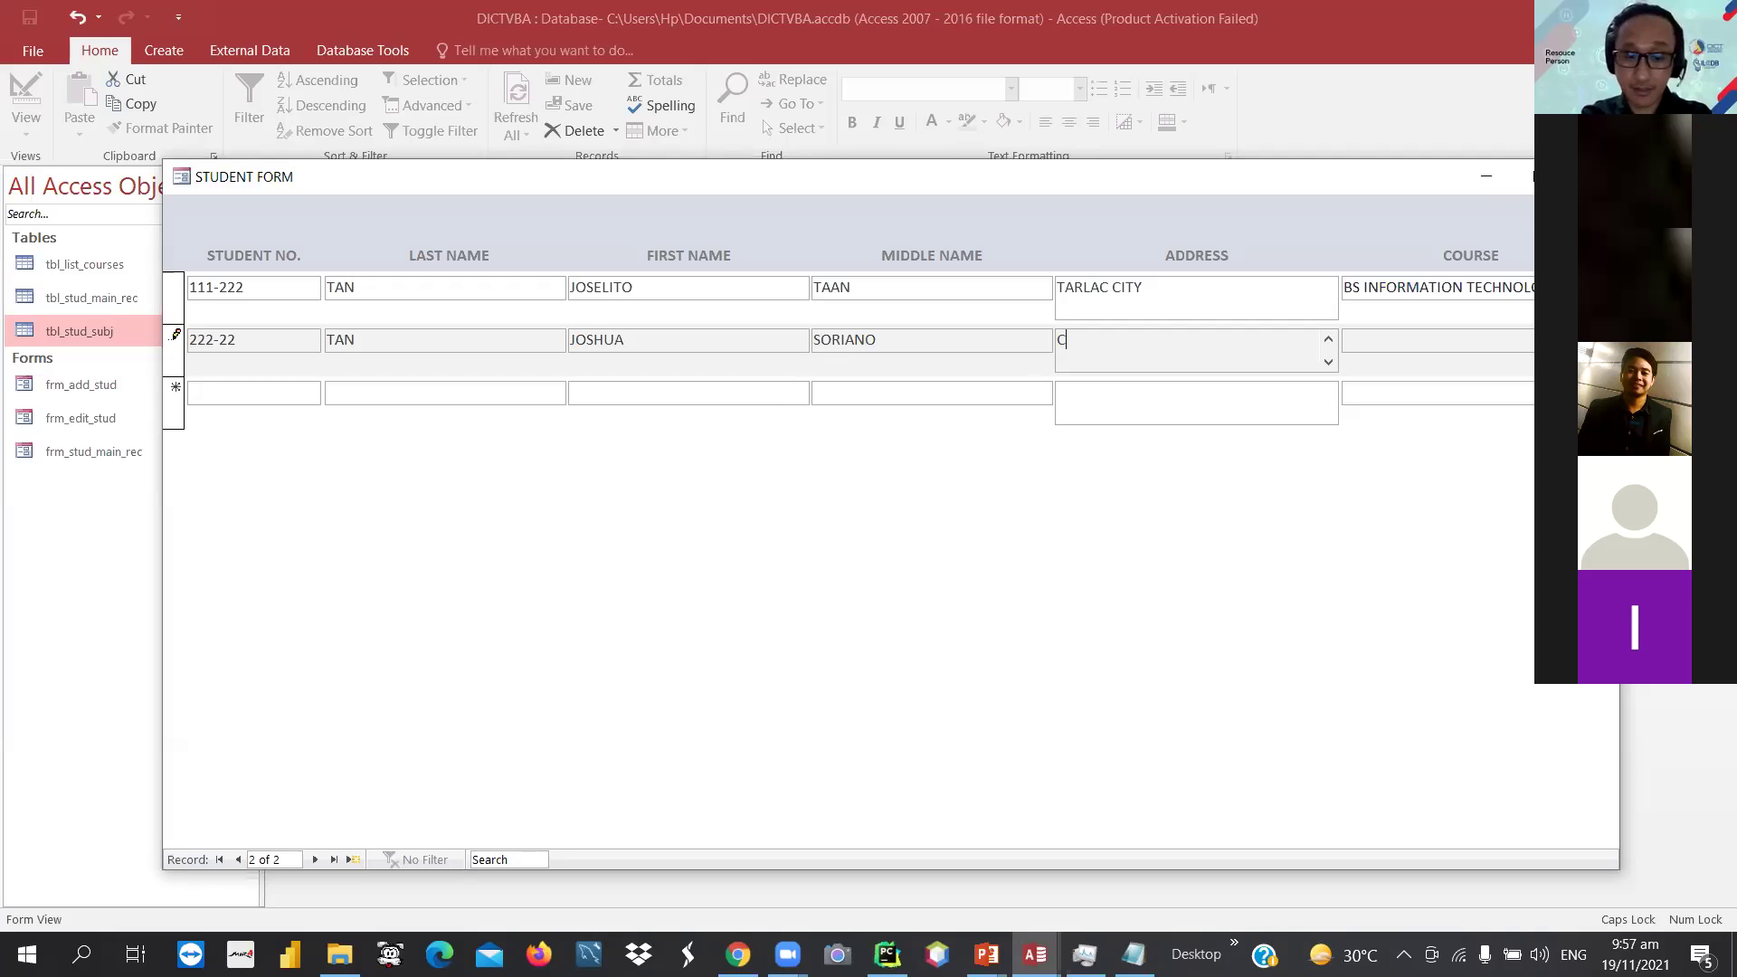
{"action": "type", "text": "ALOOCAN CITY"}
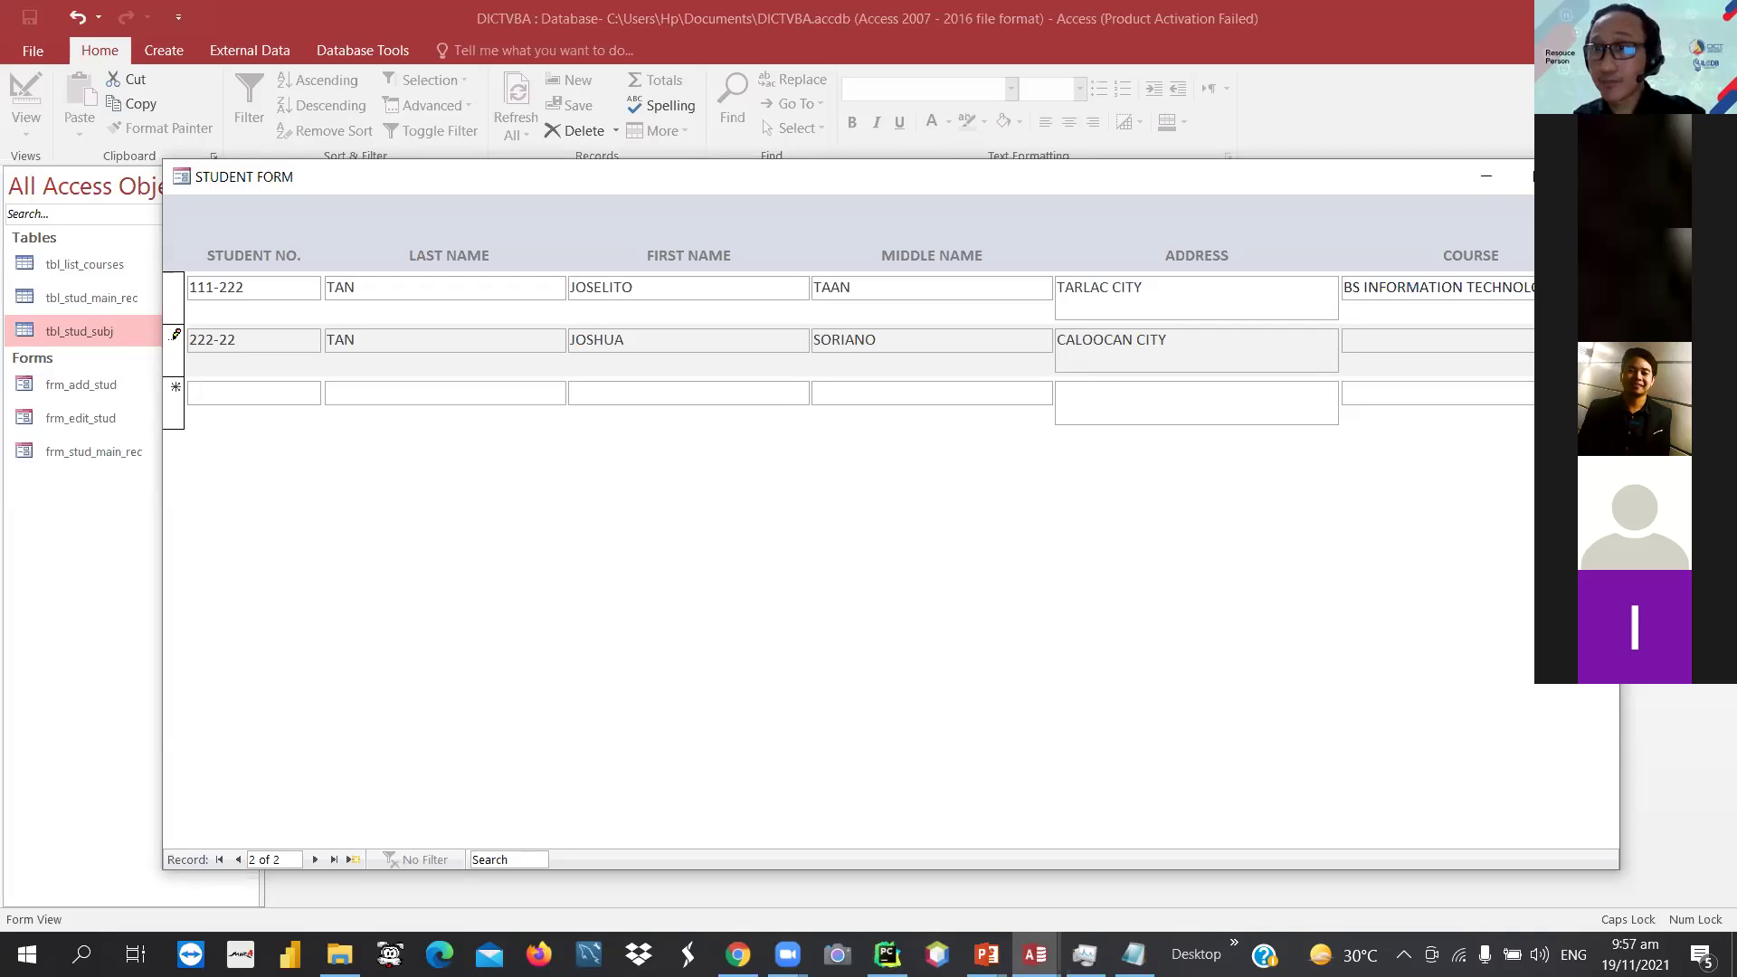
{"action": "left_click", "coordinate": [1587, 341]}
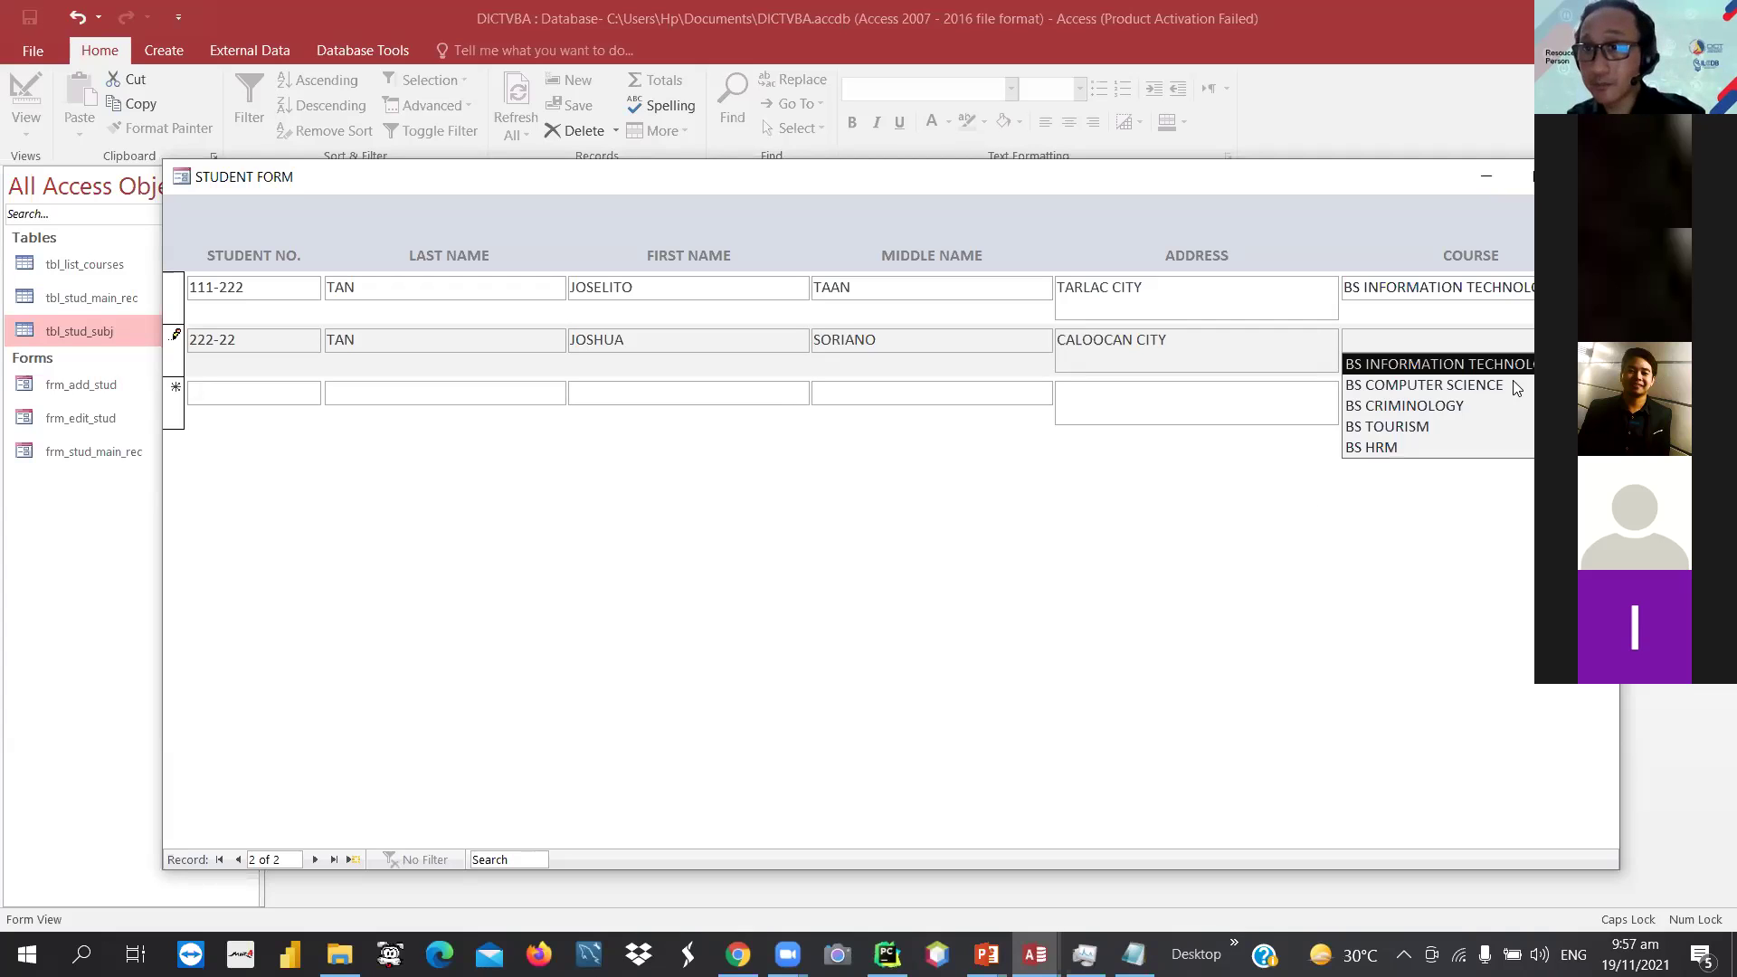
{"action": "left_click", "coordinate": [1497, 414]}
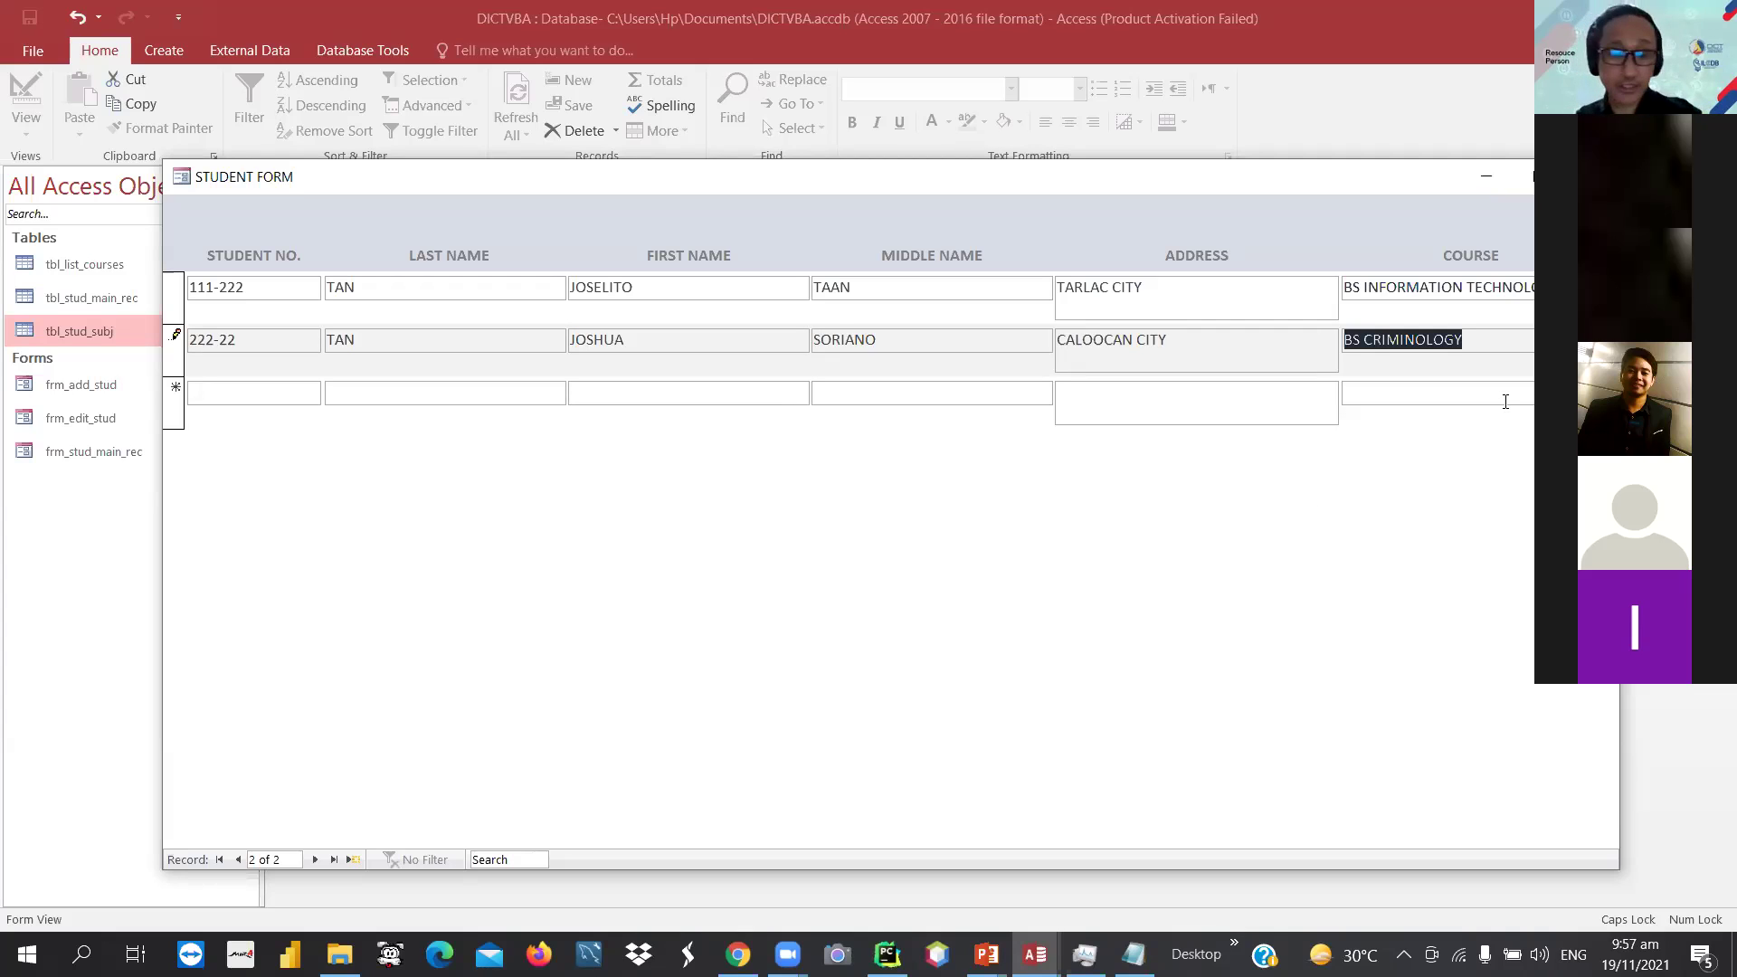
{"action": "left_click", "coordinate": [1504, 399]}
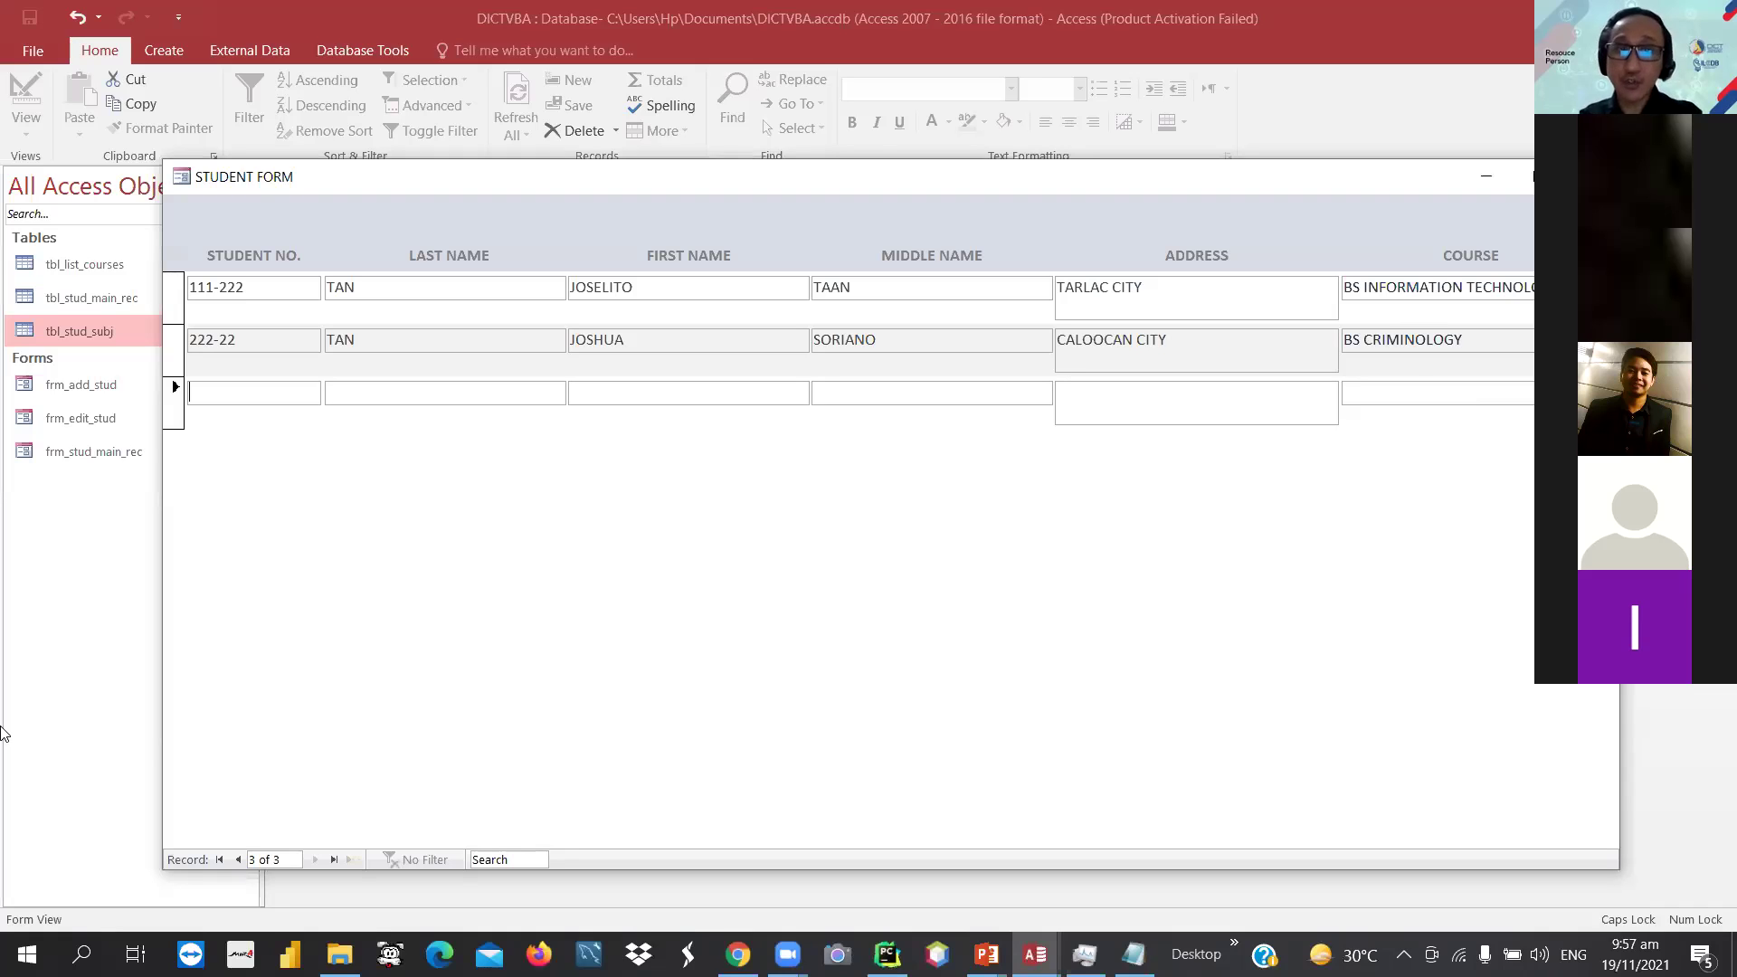
Browse the records, then change the first student's middle name from TAAN to TY
{"action": "left_click", "coordinate": [237, 859]}
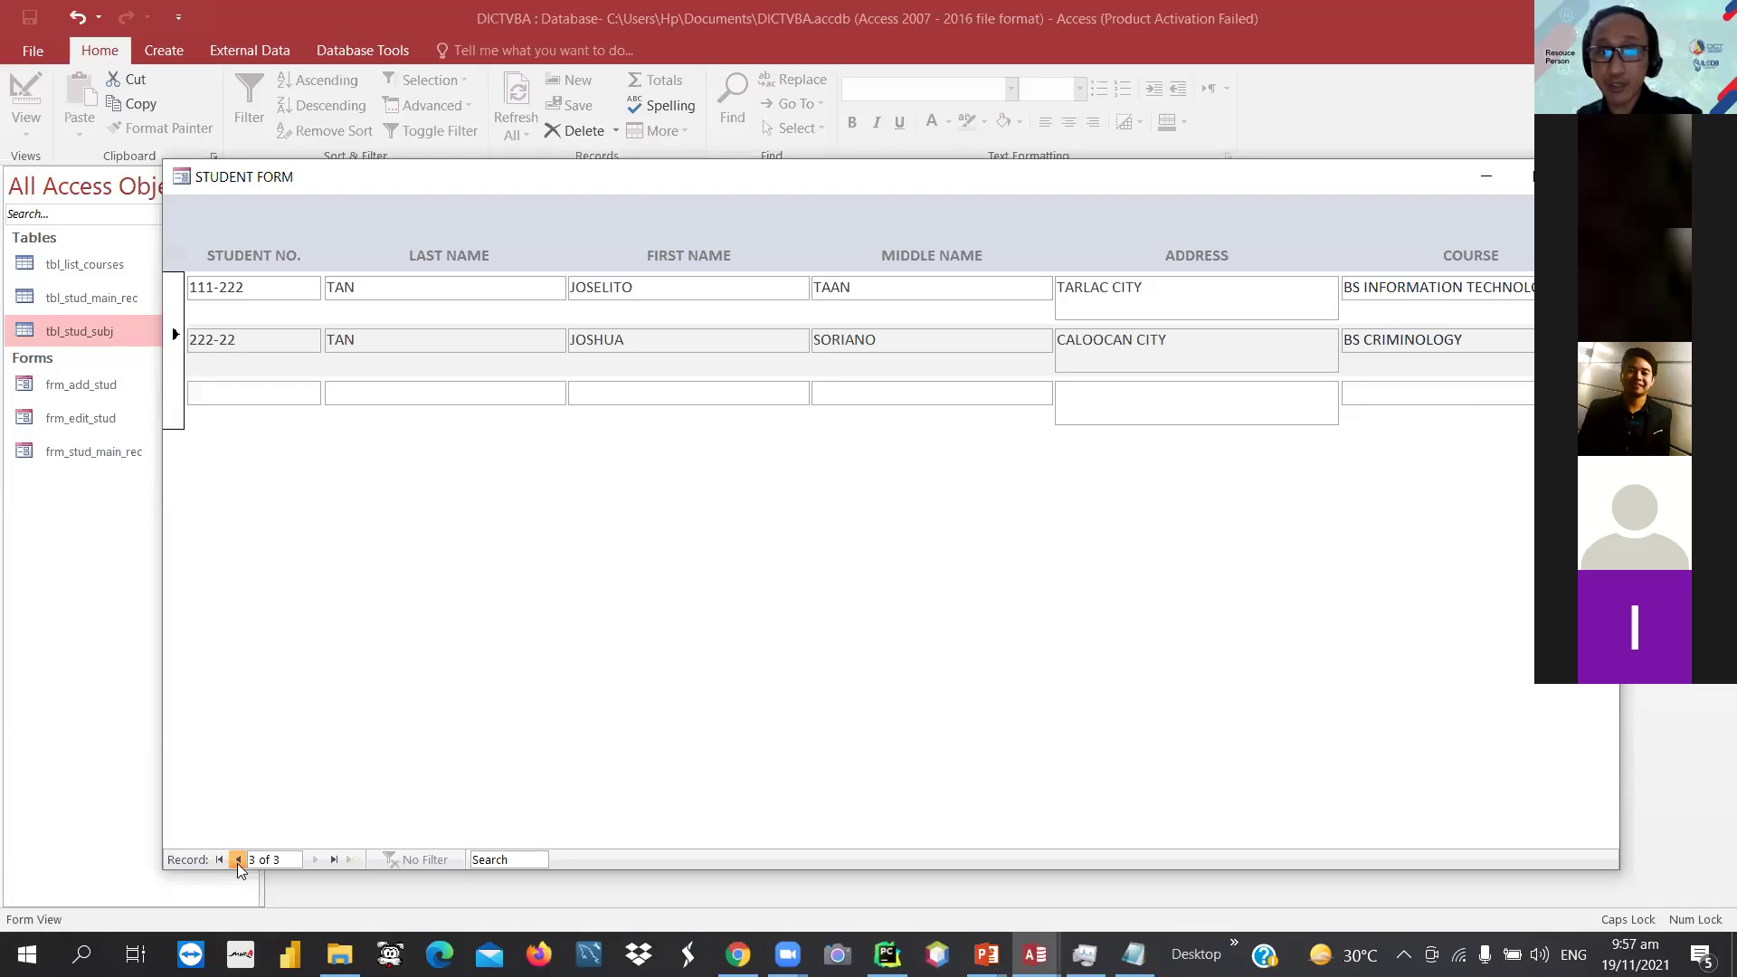
{"action": "left_click", "coordinate": [238, 859]}
{"action": "left_click", "coordinate": [314, 860]}
{"action": "left_click", "coordinate": [314, 860]}
{"action": "left_click", "coordinate": [176, 307]}
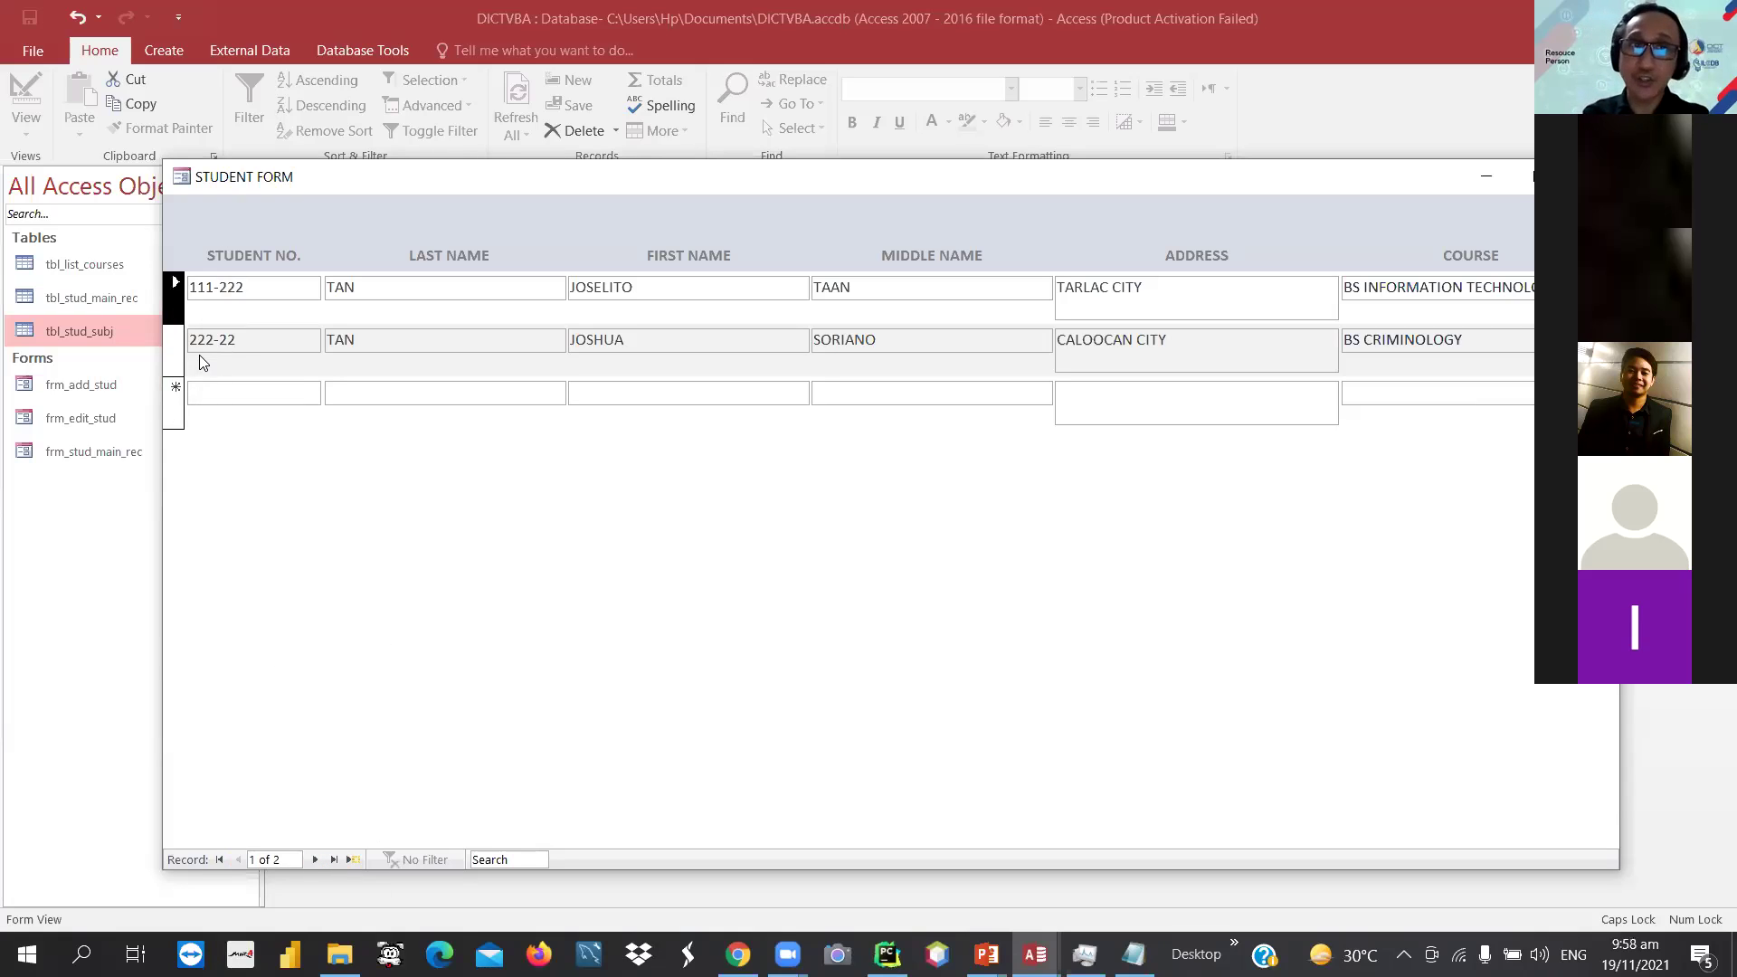
{"action": "left_click", "coordinate": [427, 292]}
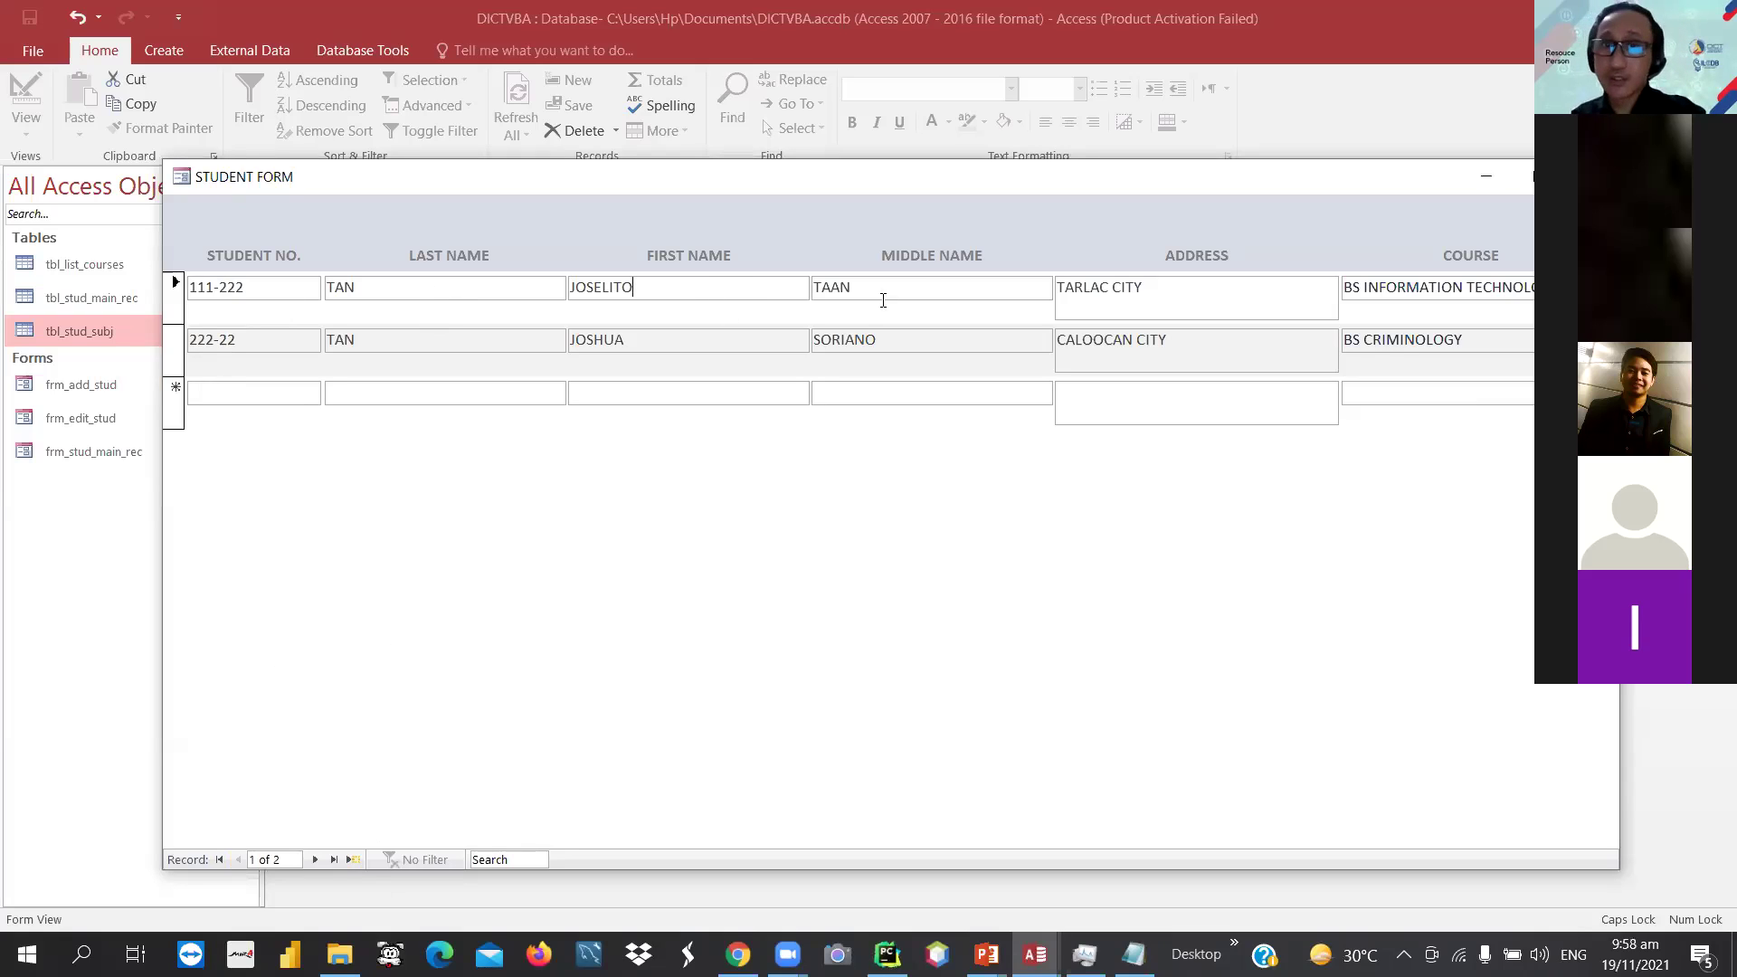
{"action": "key", "text": "BackSpace"}
{"action": "key", "text": "BackSpace"}
{"action": "key", "text": "BackSpace"}
{"action": "key", "text": "BackSpace"}
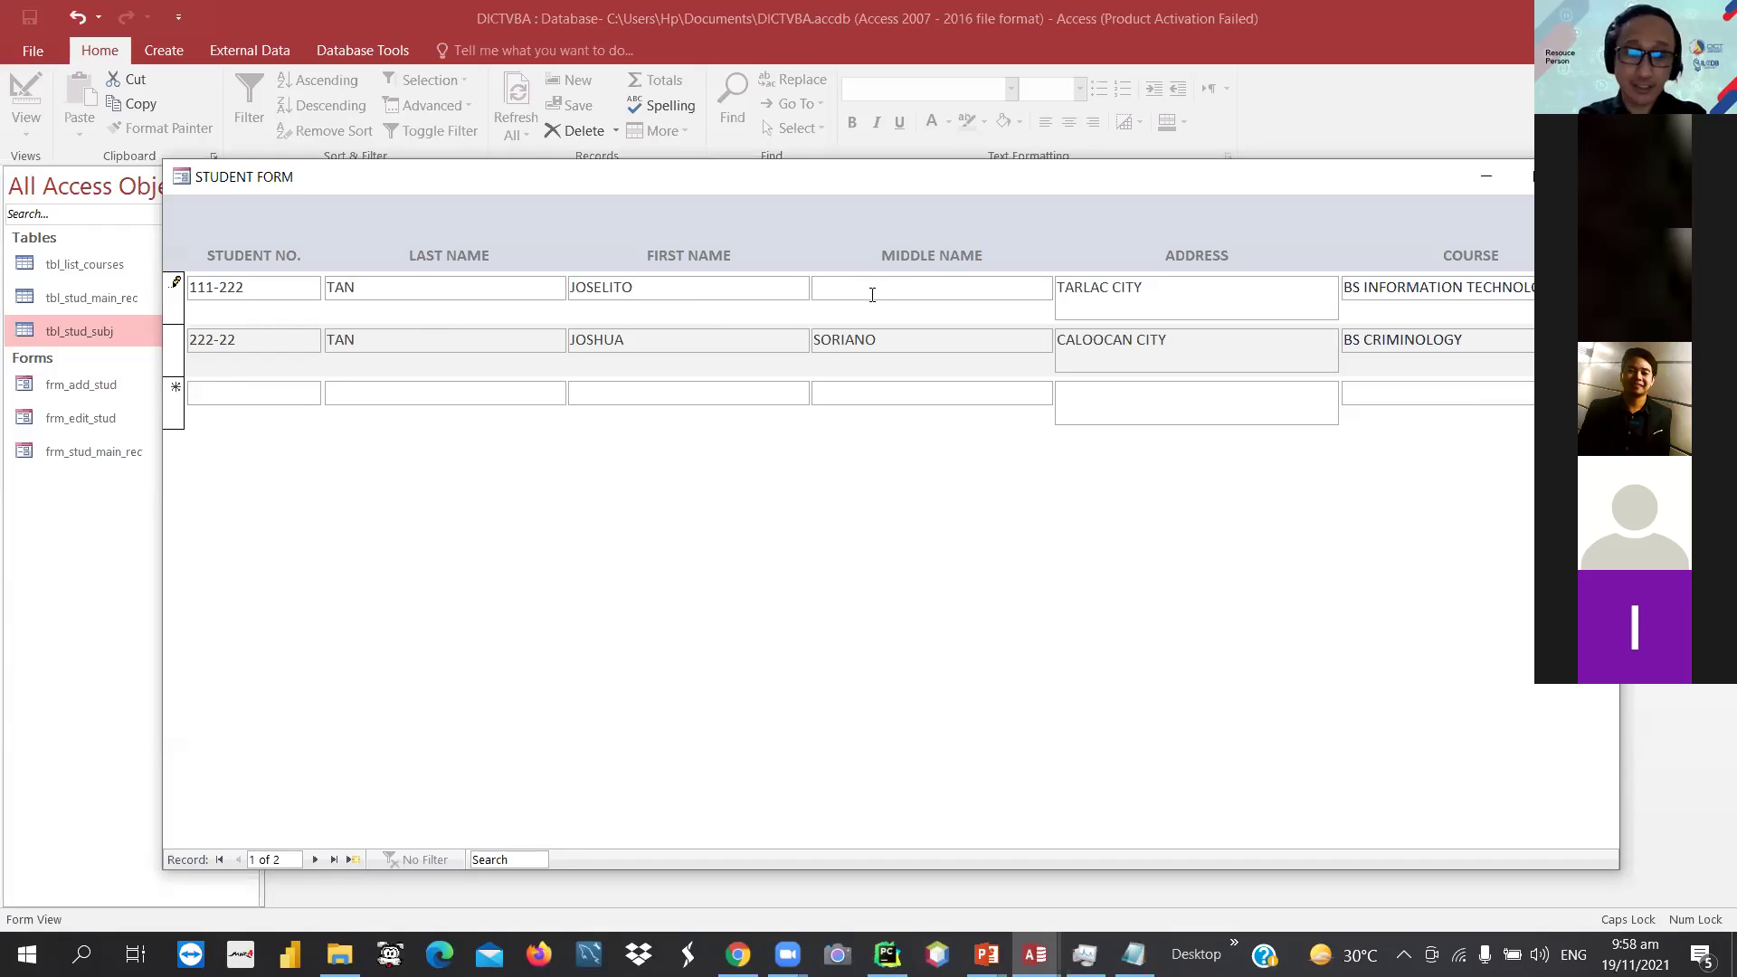
{"action": "type", "text": "TY"}
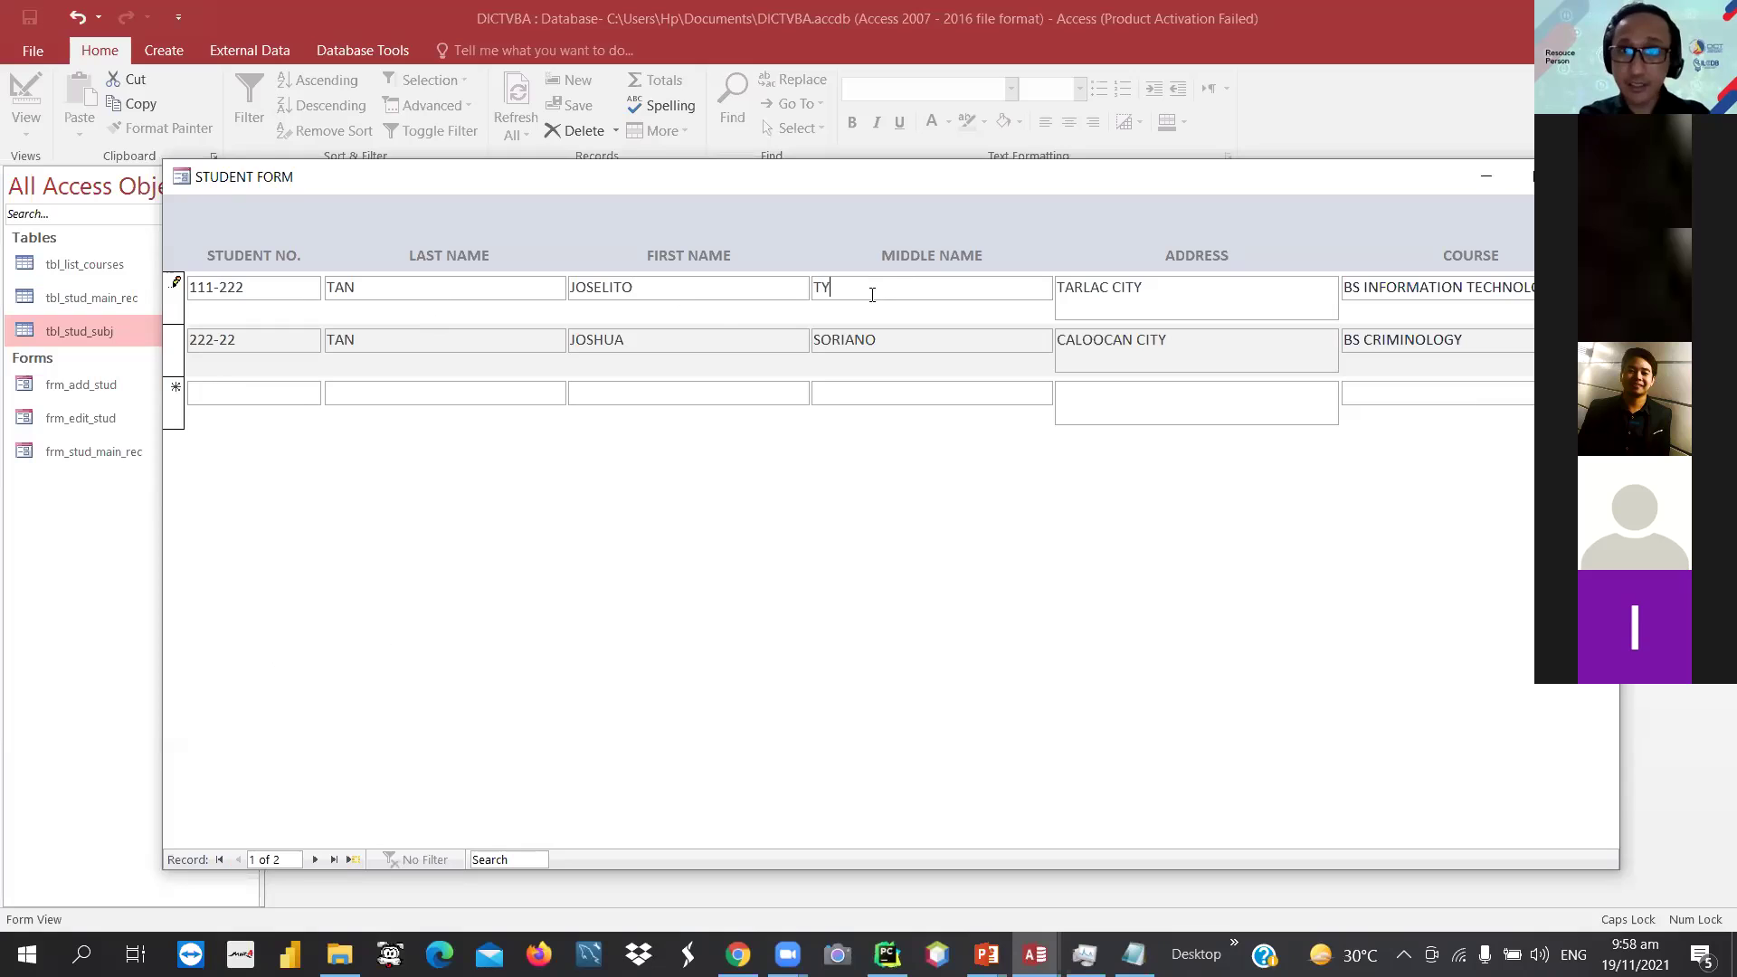
{"action": "left_click", "coordinate": [670, 343]}
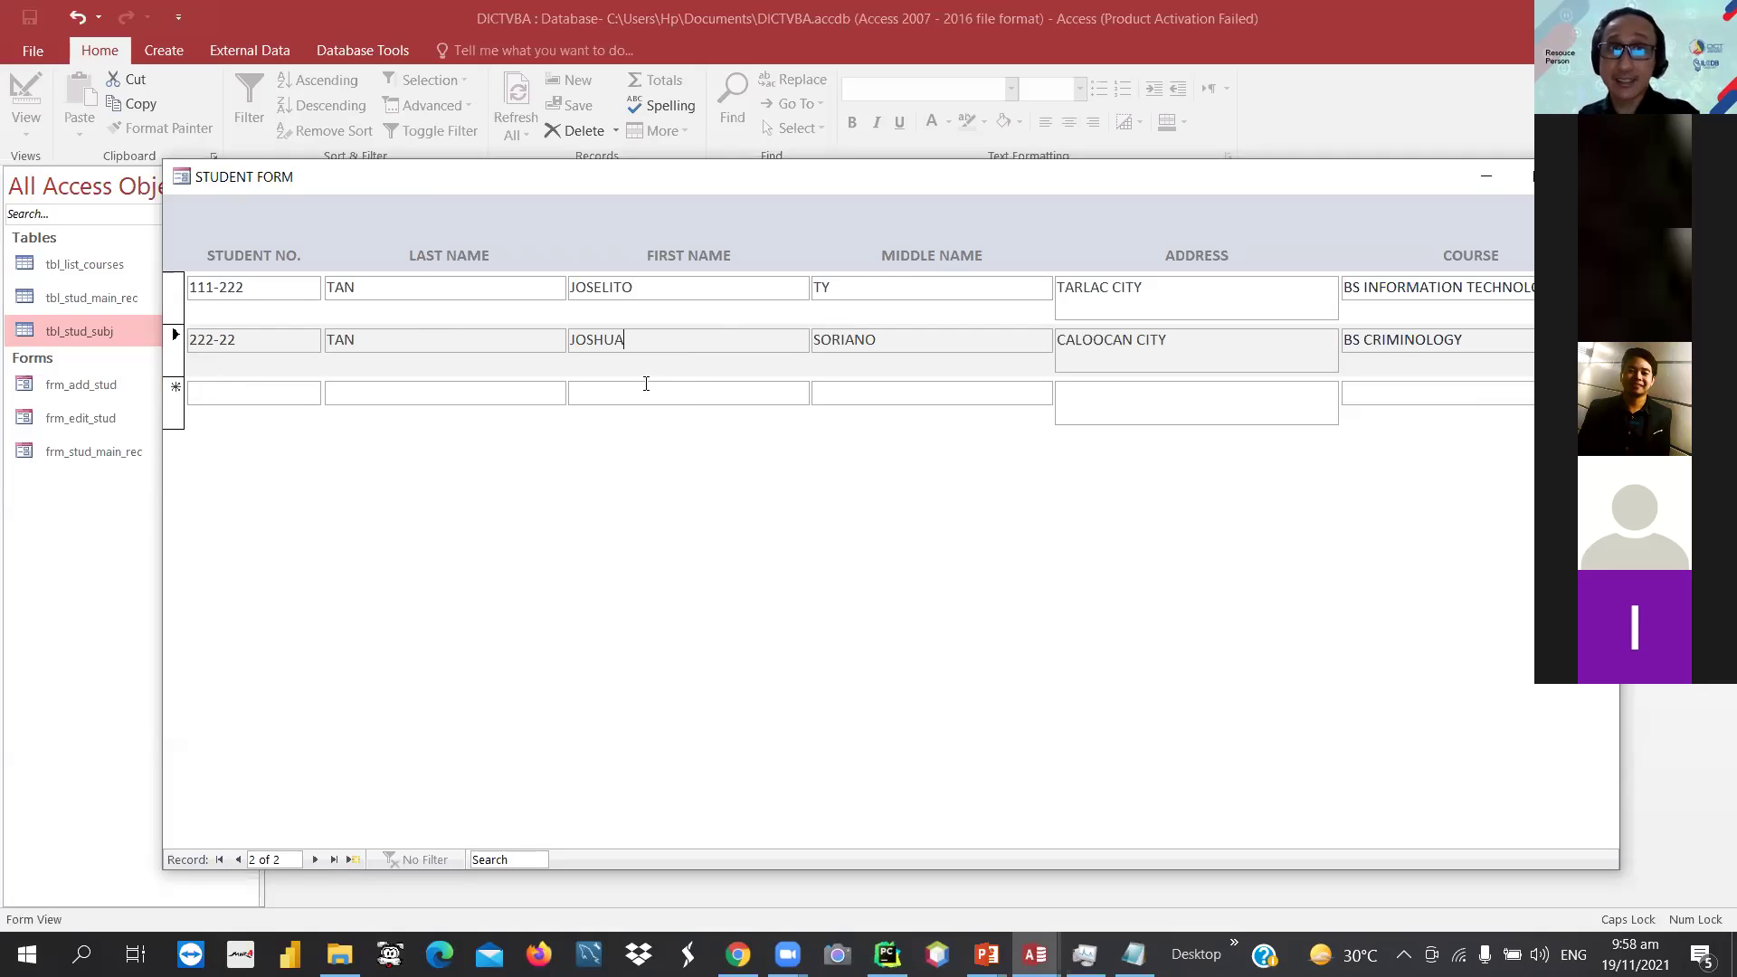
Switch the student form to Design View and make its Form Footer taller
{"action": "right_click", "coordinate": [310, 185]}
{"action": "left_click", "coordinate": [383, 321]}
{"action": "left_click_drag", "start_coordinate": [652, 408], "coordinate": [671, 485]}
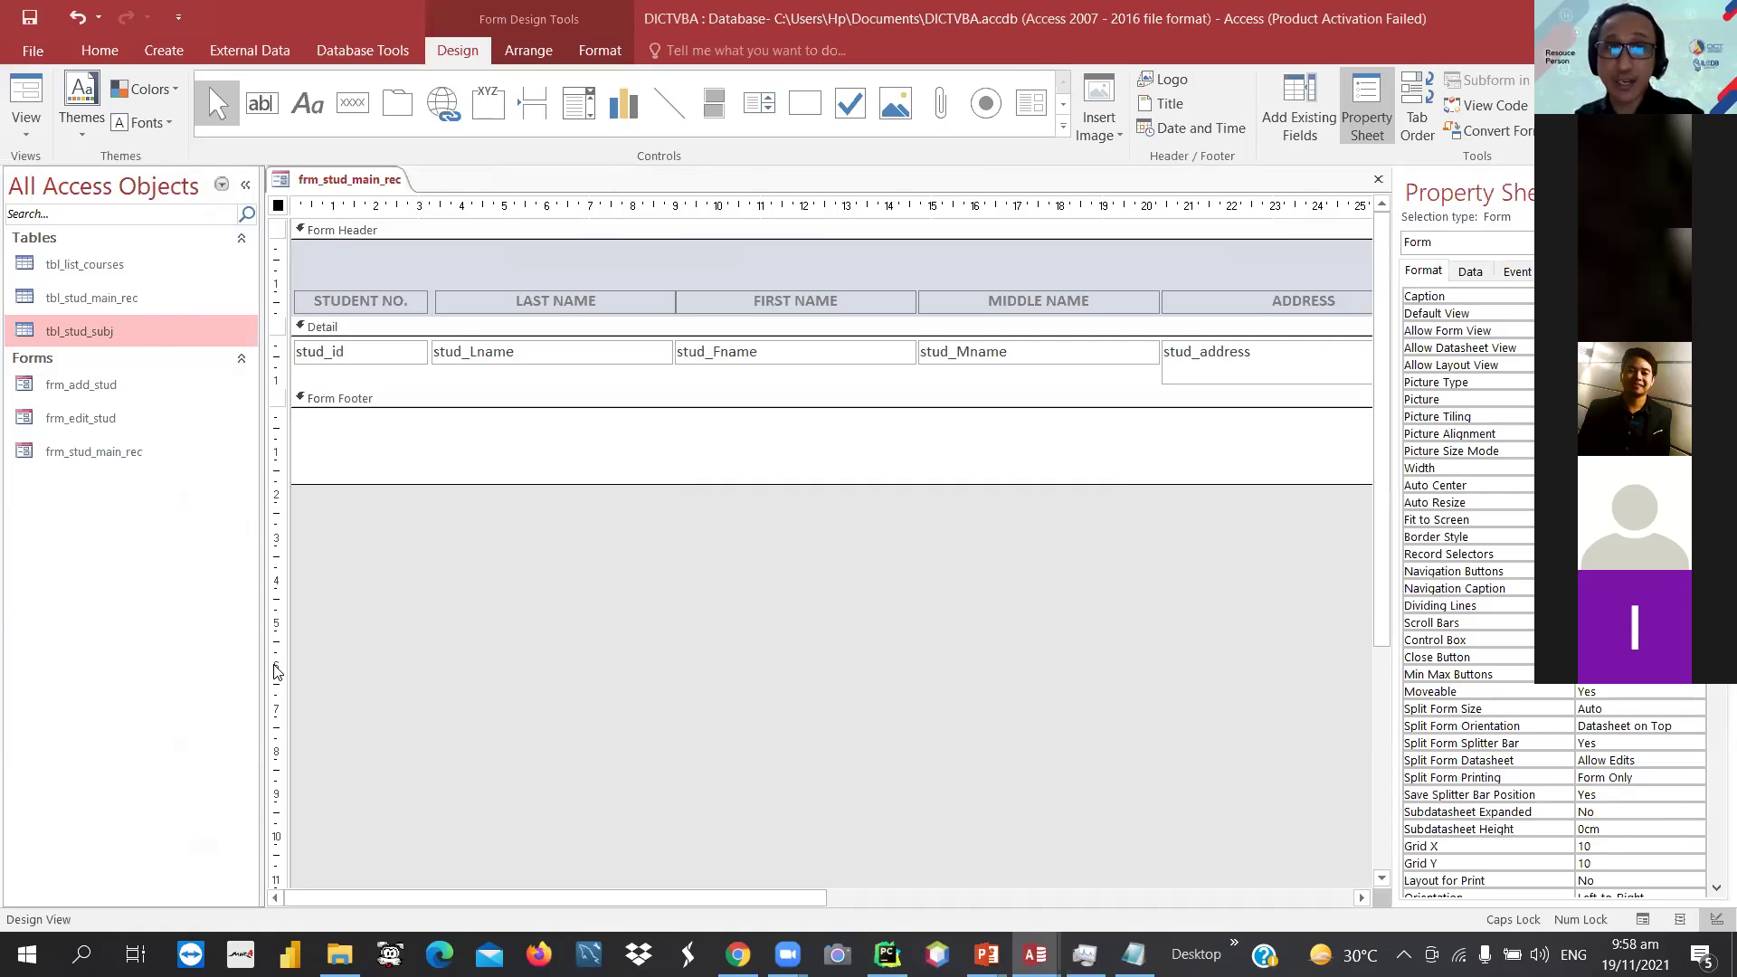
Add a footer button using Record Operations > Add New Record, captioned 'Add Record'
{"action": "left_click", "coordinate": [353, 102]}
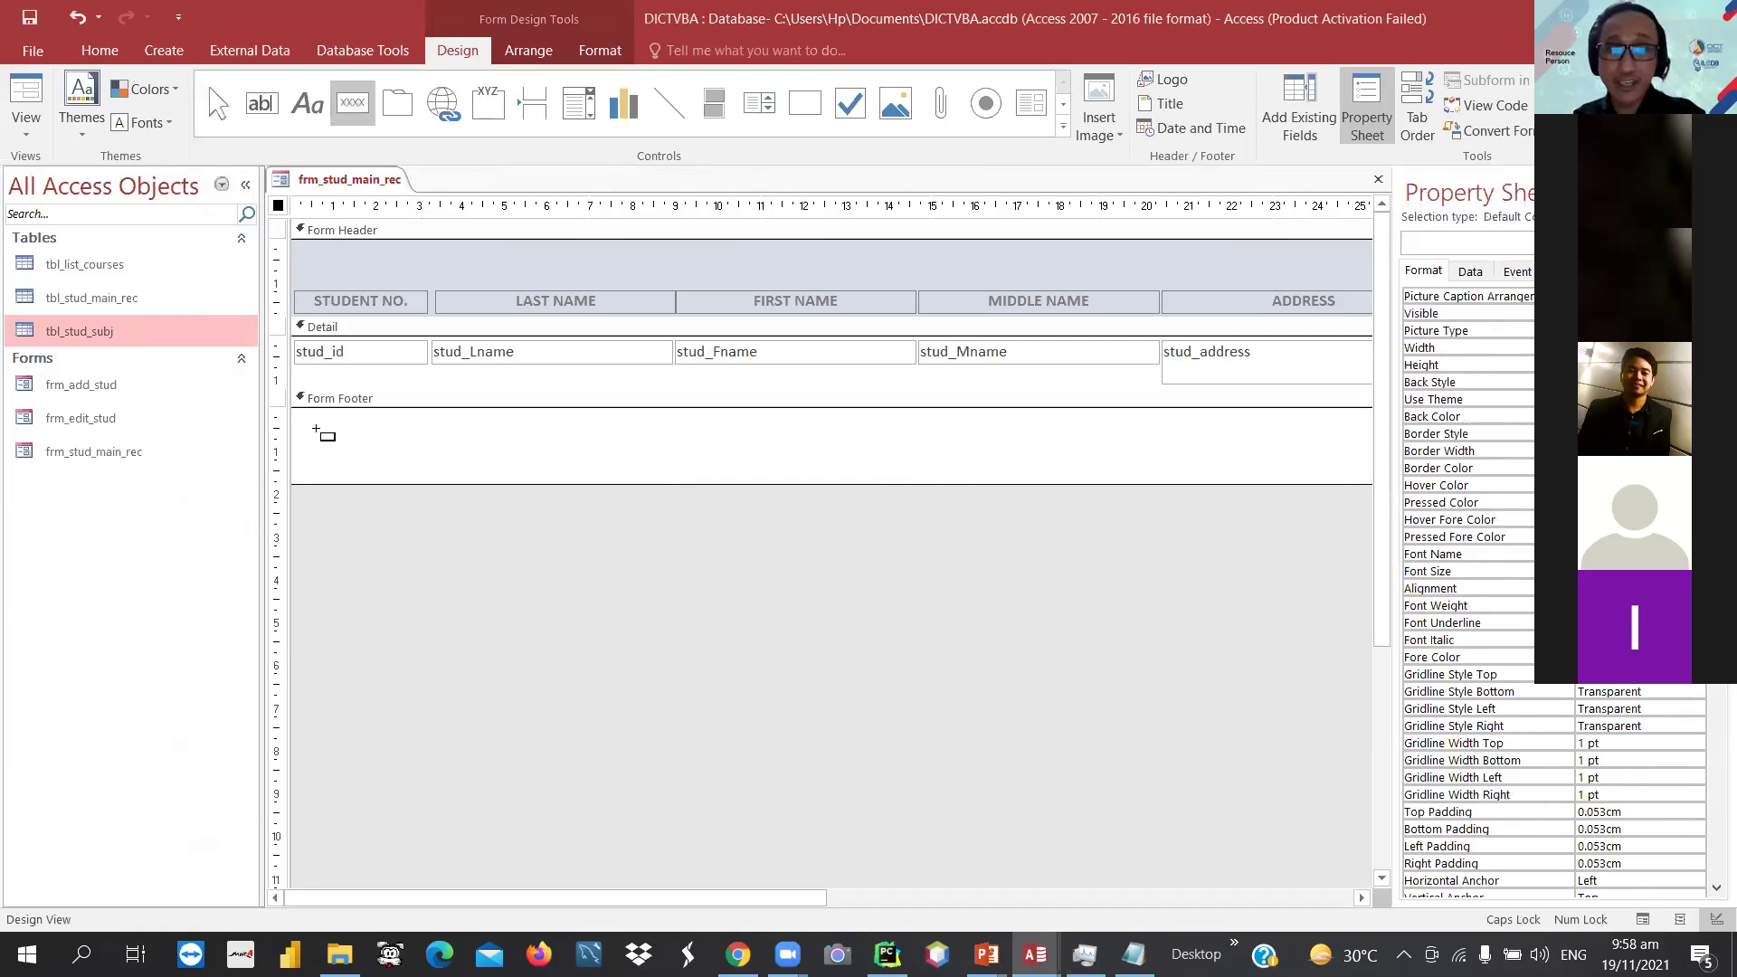
{"action": "left_click", "coordinate": [316, 424]}
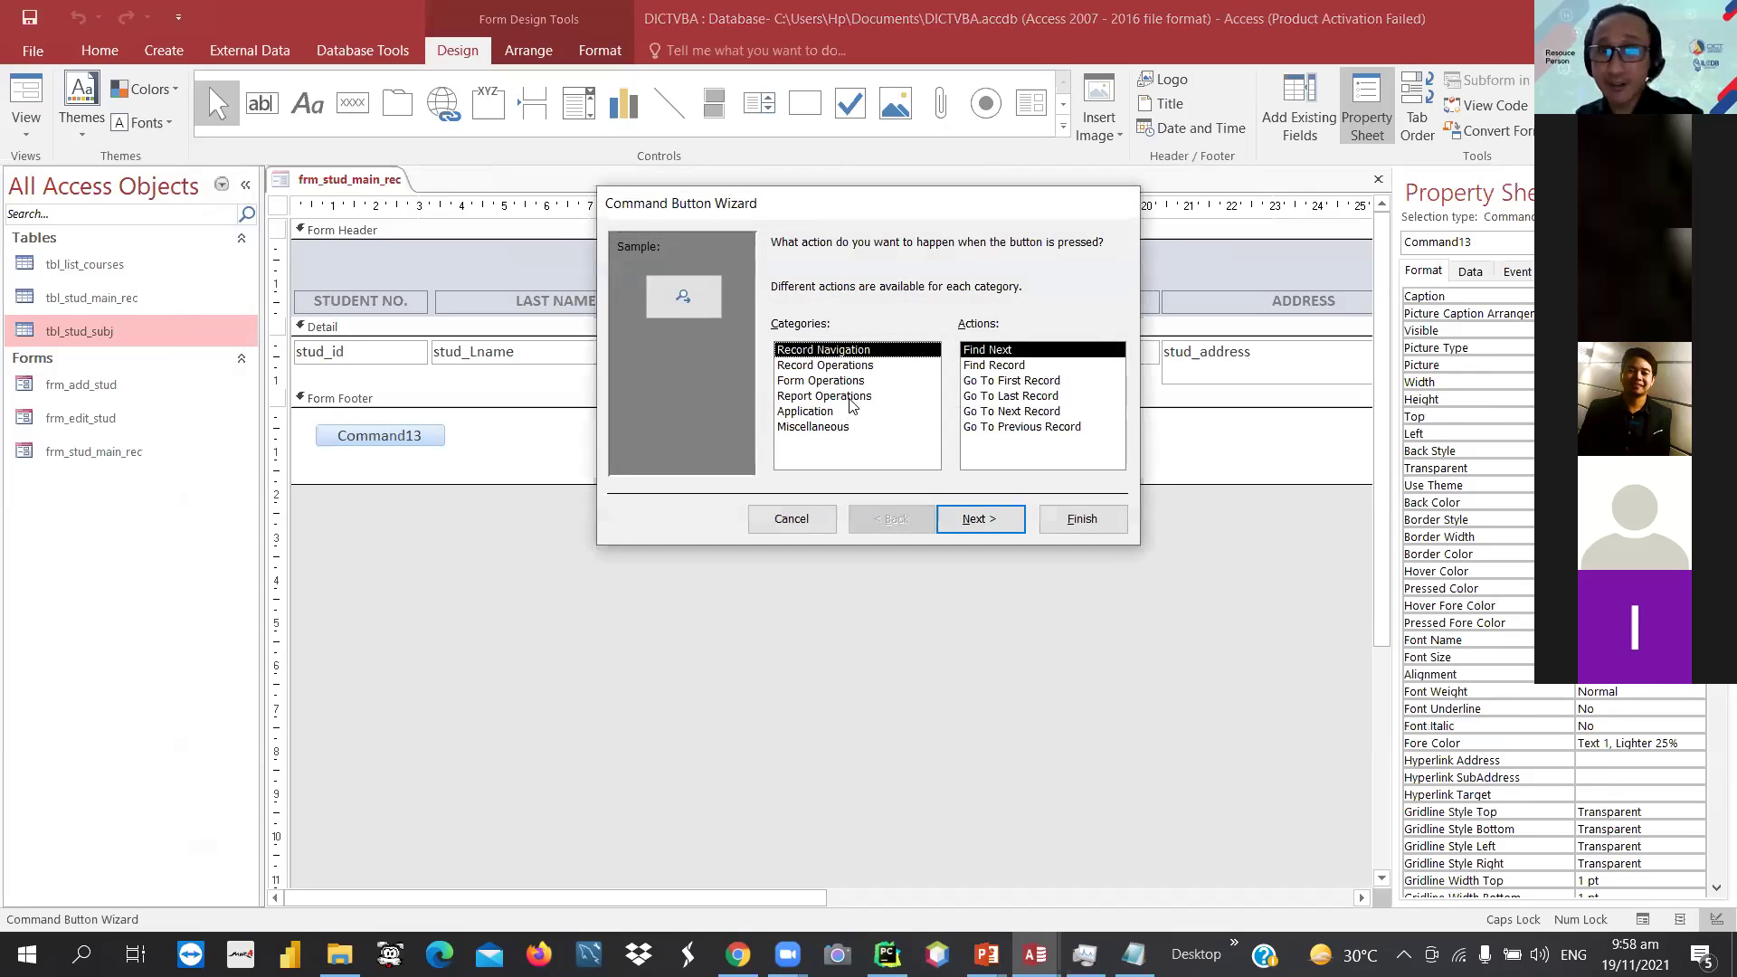
{"action": "left_click", "coordinate": [827, 365]}
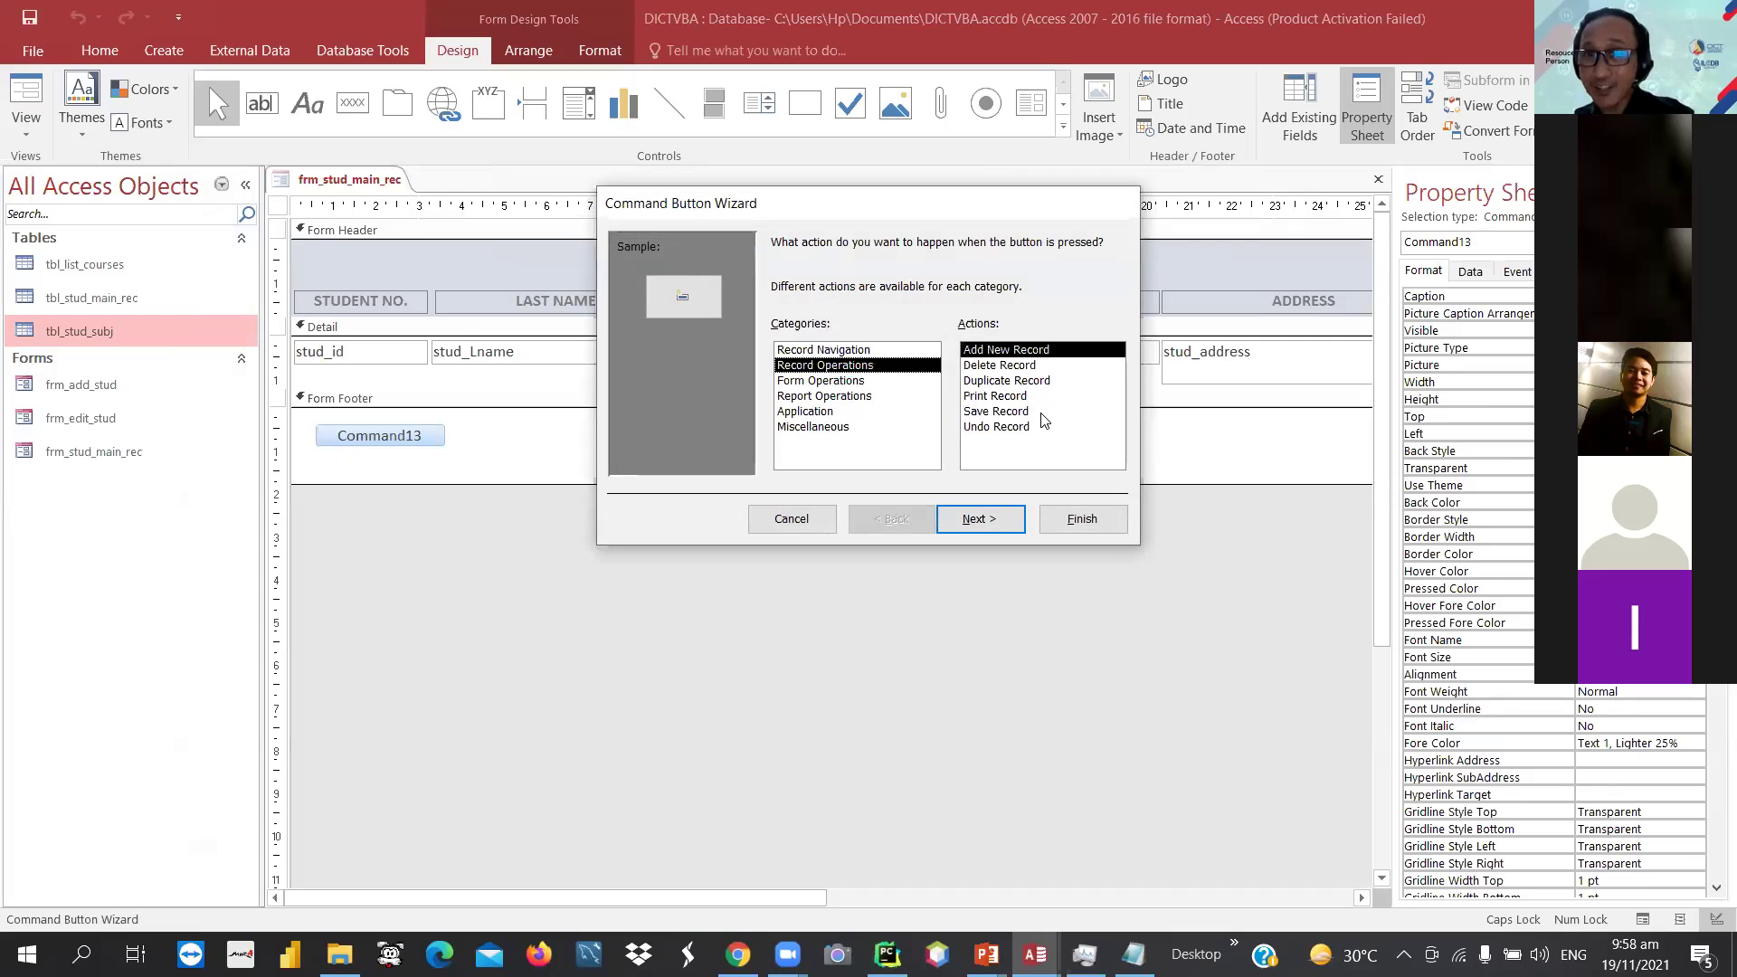
{"action": "left_click", "coordinate": [981, 518]}
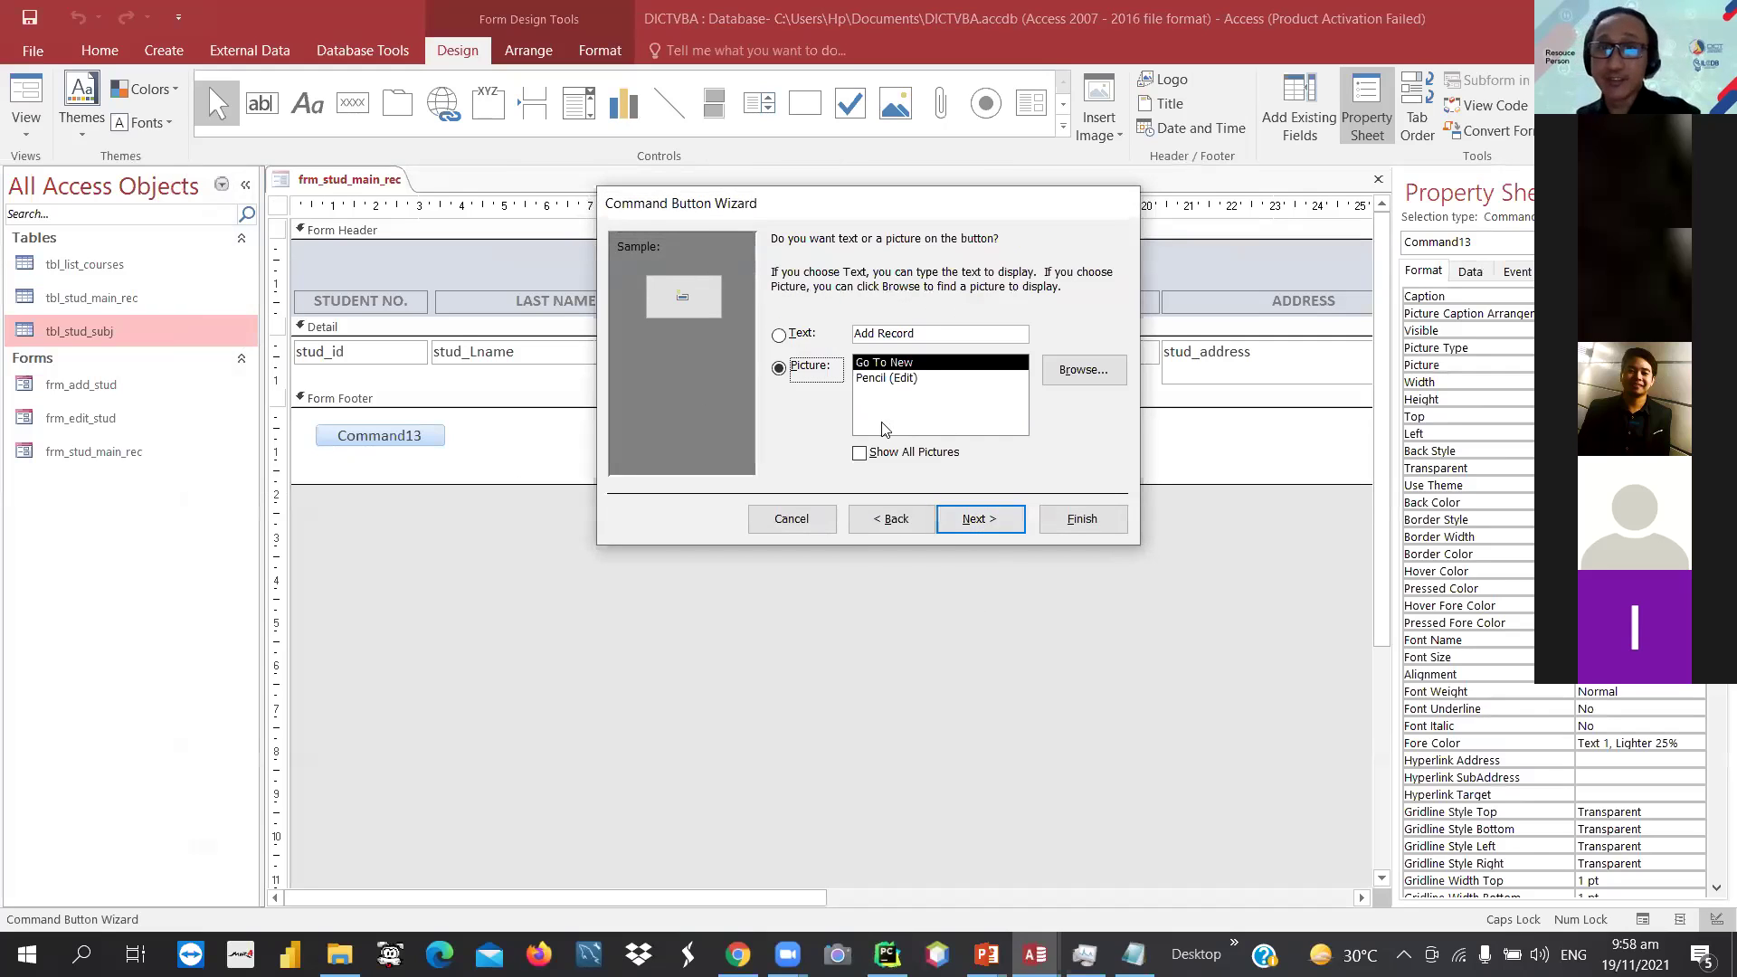
{"action": "left_click", "coordinate": [778, 335]}
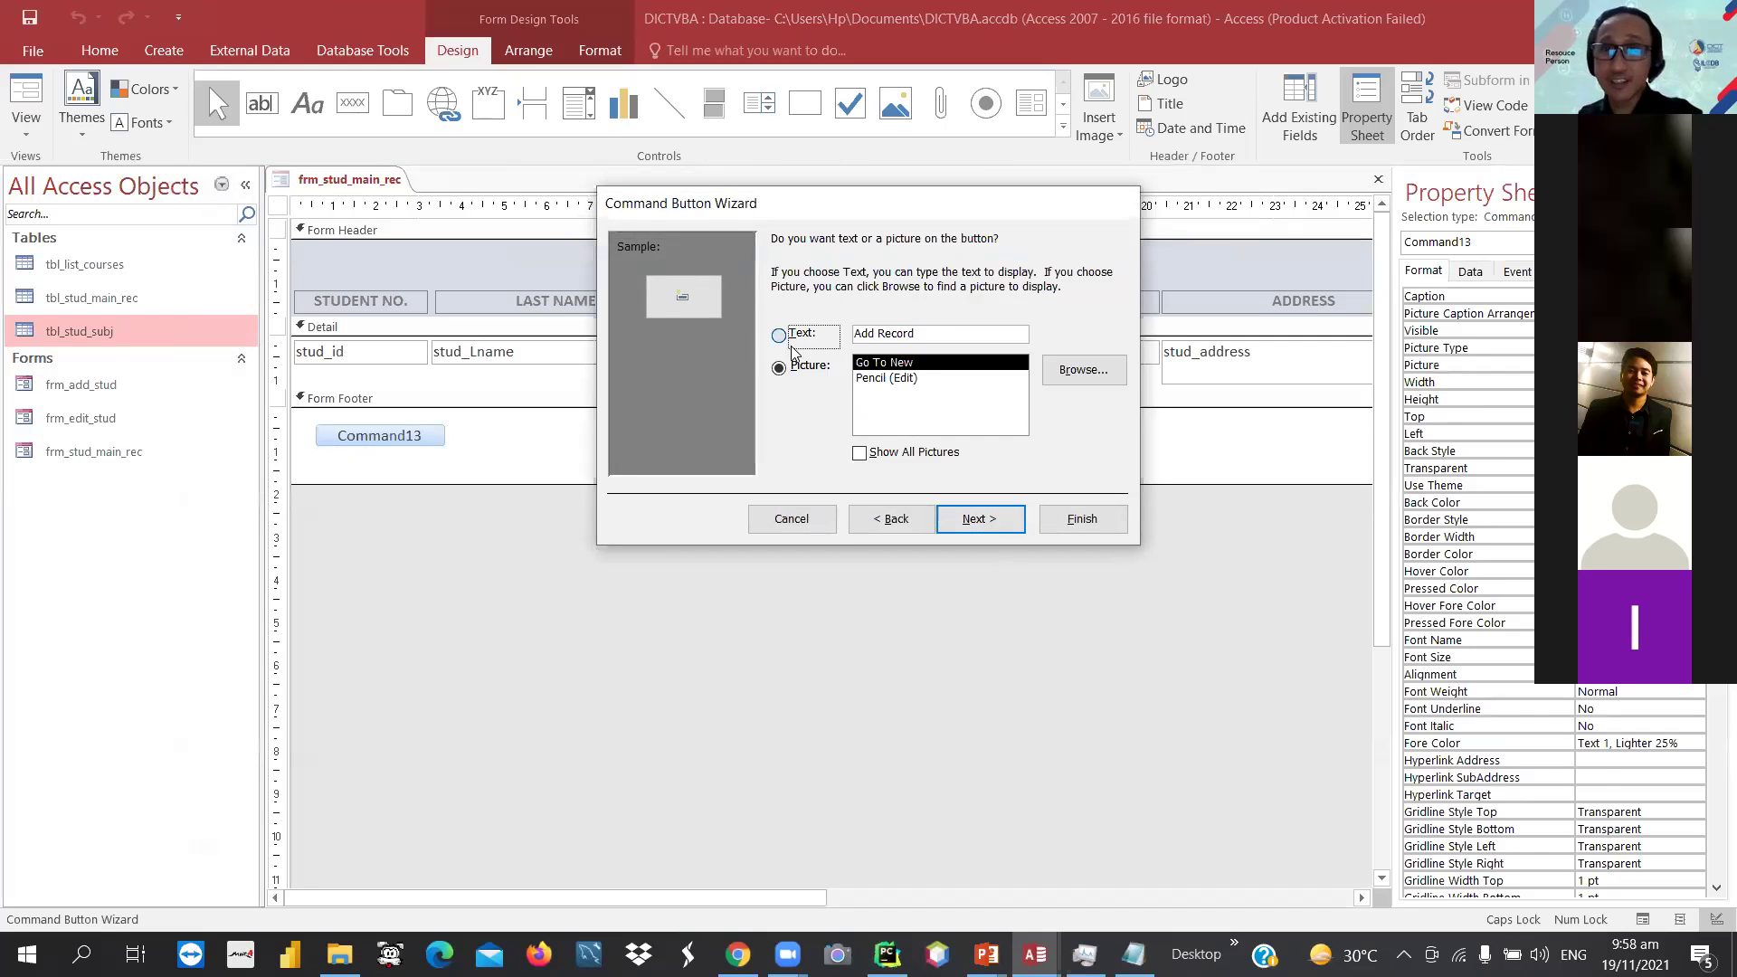
{"action": "left_click", "coordinate": [977, 523]}
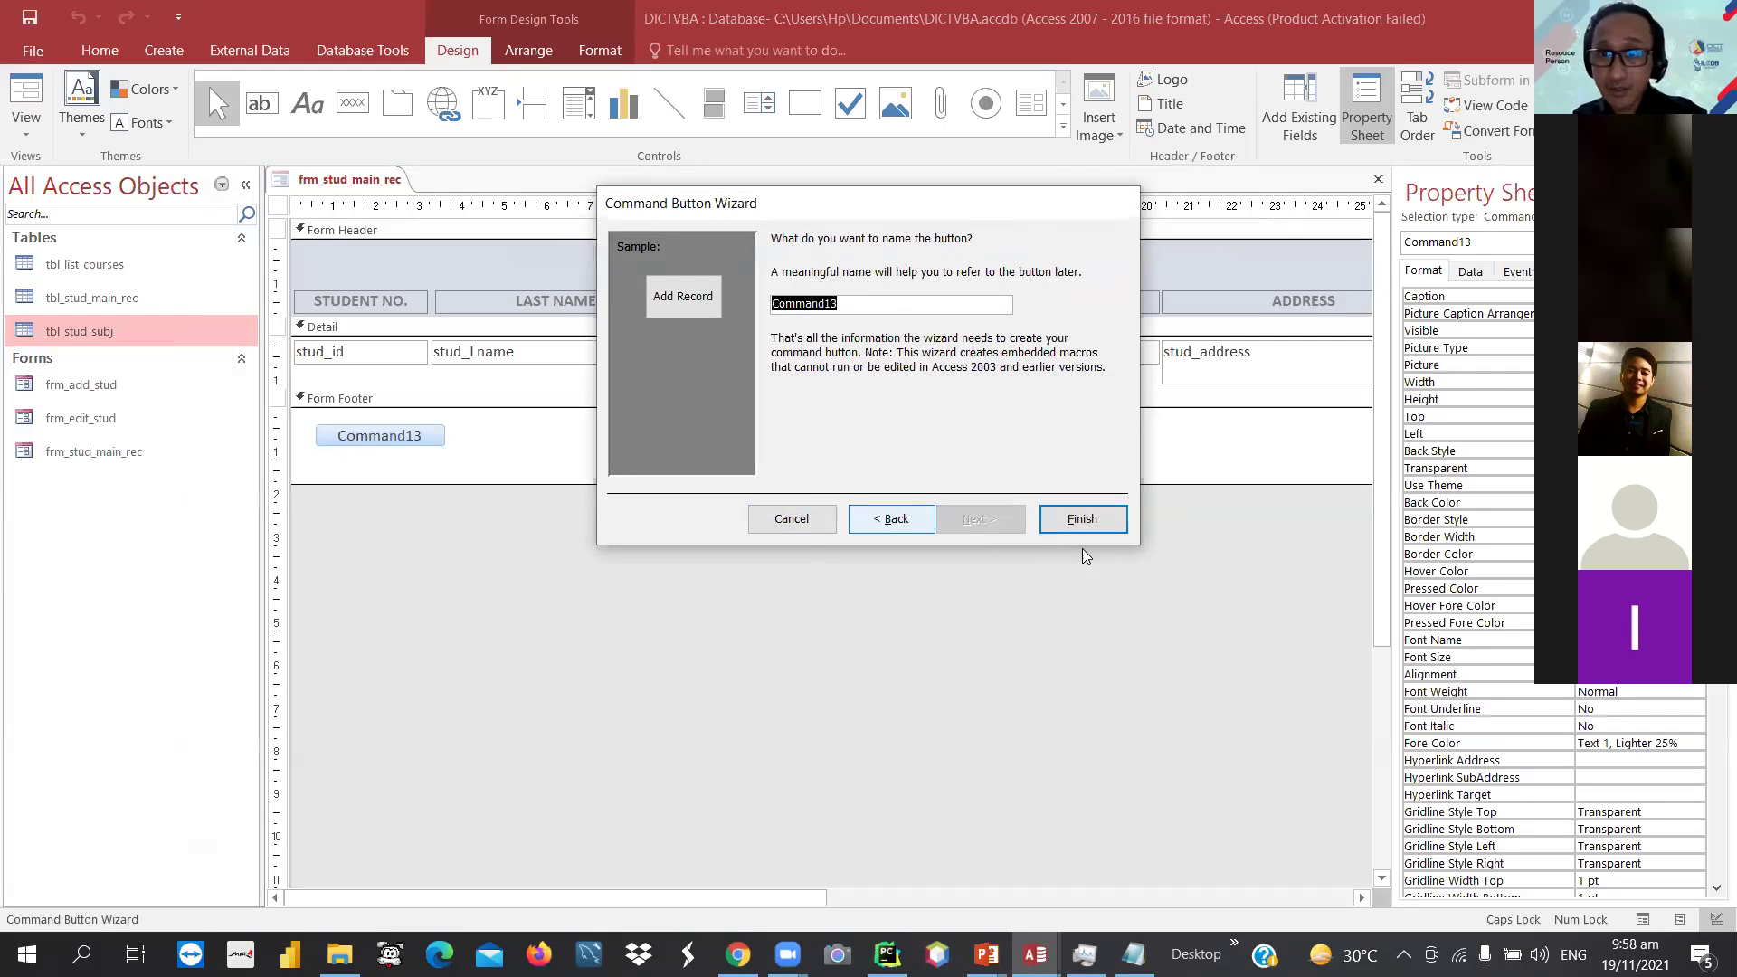
{"action": "left_click", "coordinate": [1082, 518]}
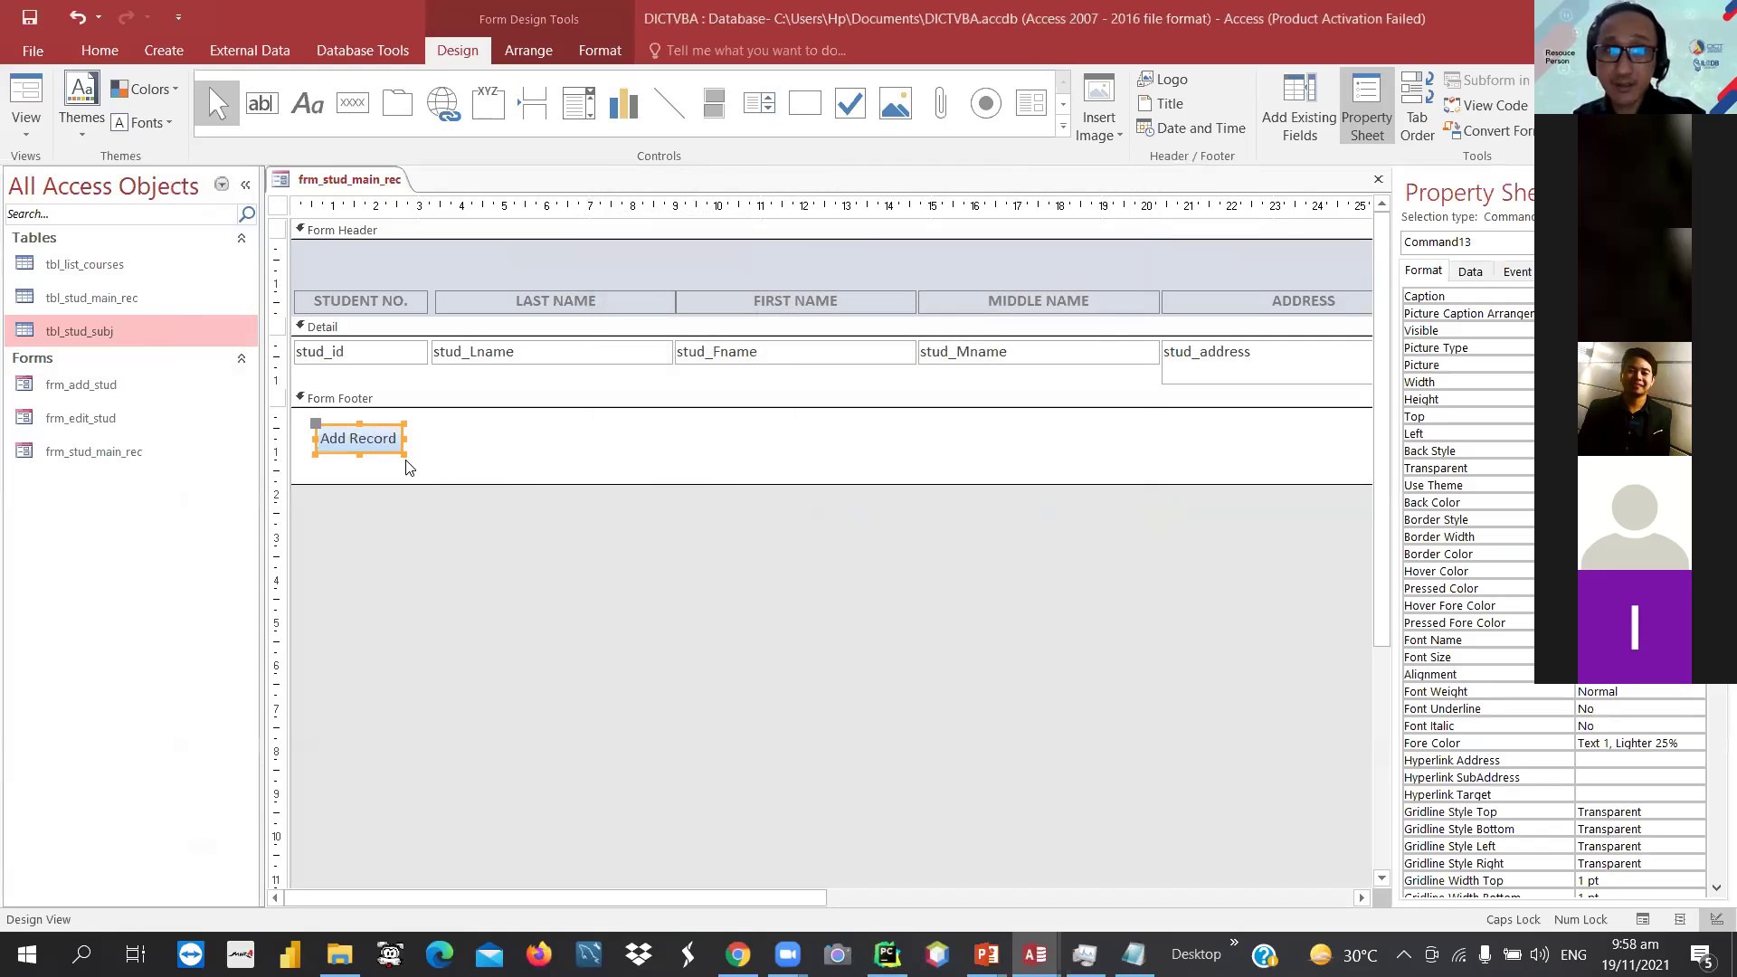
Enlarge the Add Record button and place a second button beside it
{"action": "left_click_drag", "start_coordinate": [405, 454], "coordinate": [514, 476]}
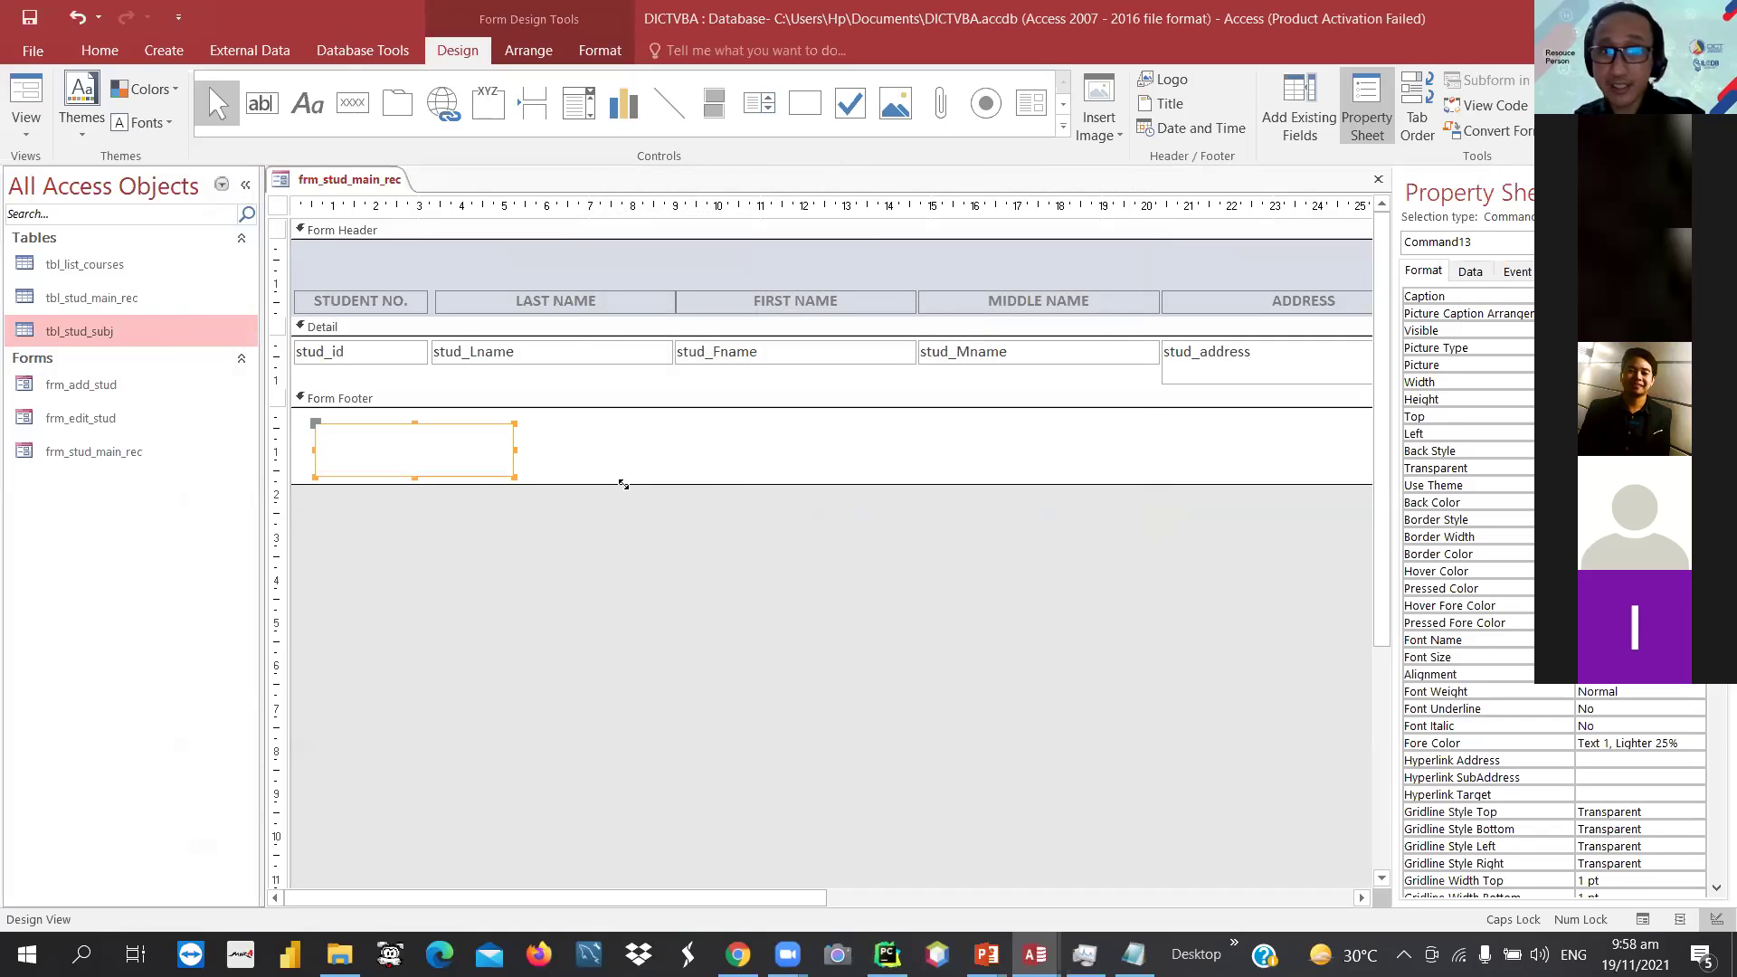
{"action": "left_click_drag", "start_coordinate": [414, 423], "coordinate": [402, 457]}
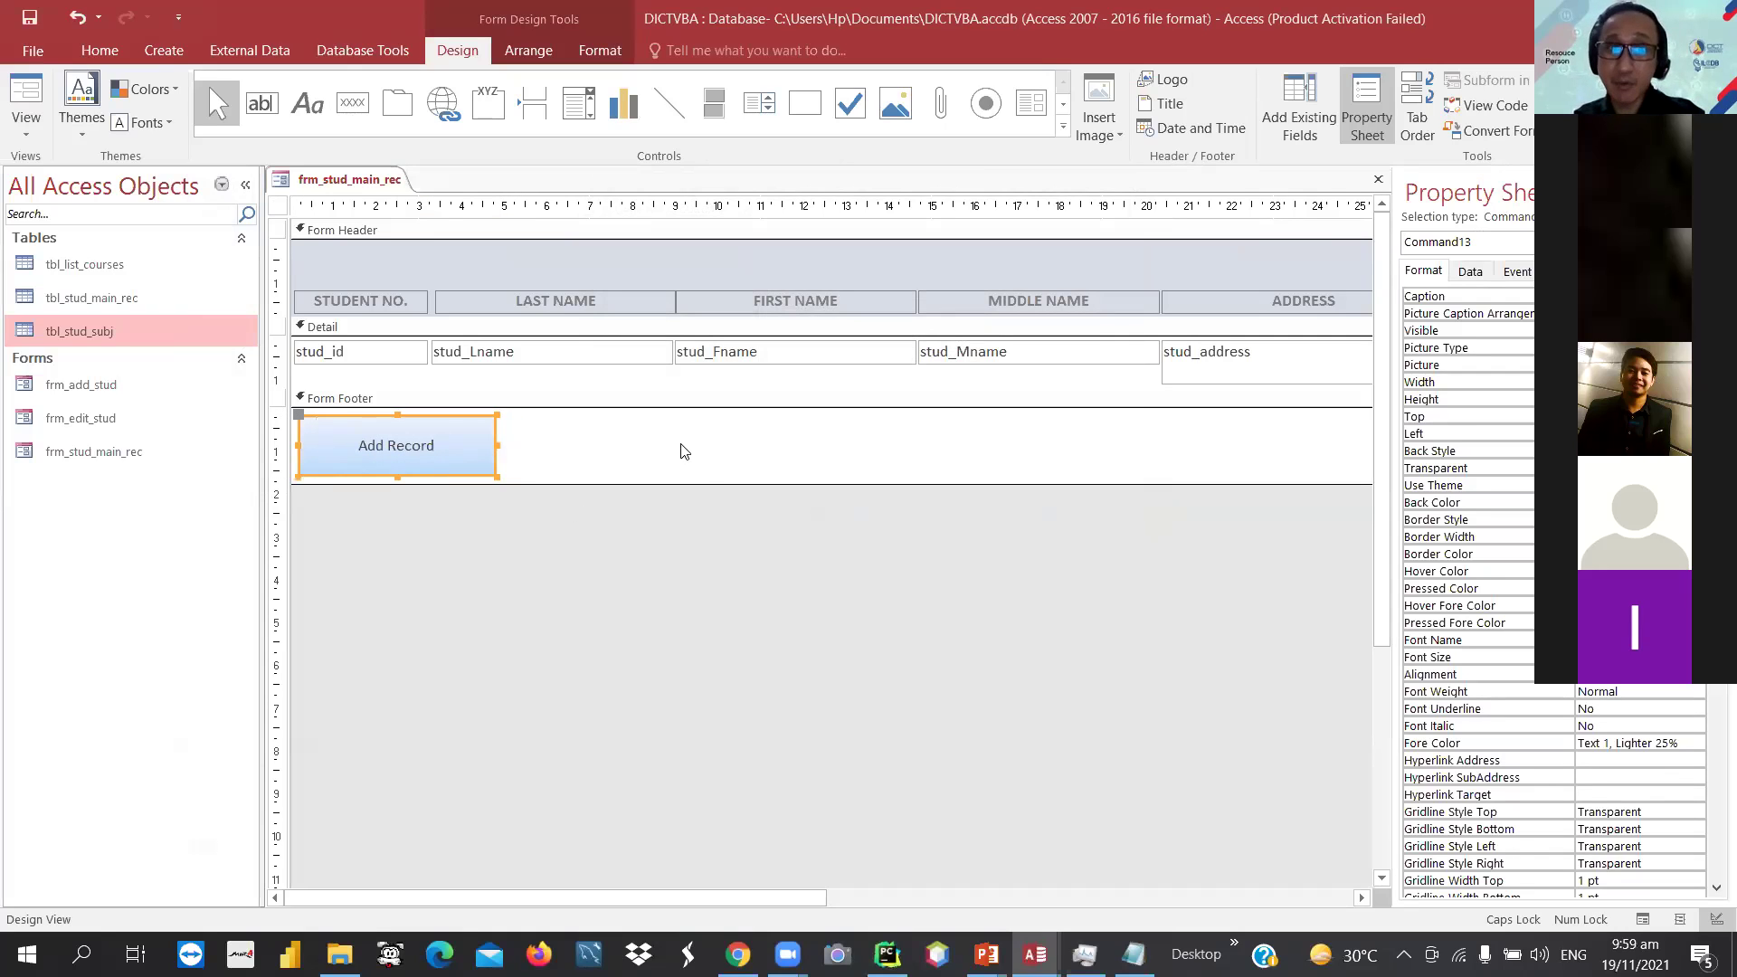
{"action": "left_click", "coordinate": [685, 452]}
{"action": "left_click", "coordinate": [352, 102]}
{"action": "left_click", "coordinate": [538, 418]}
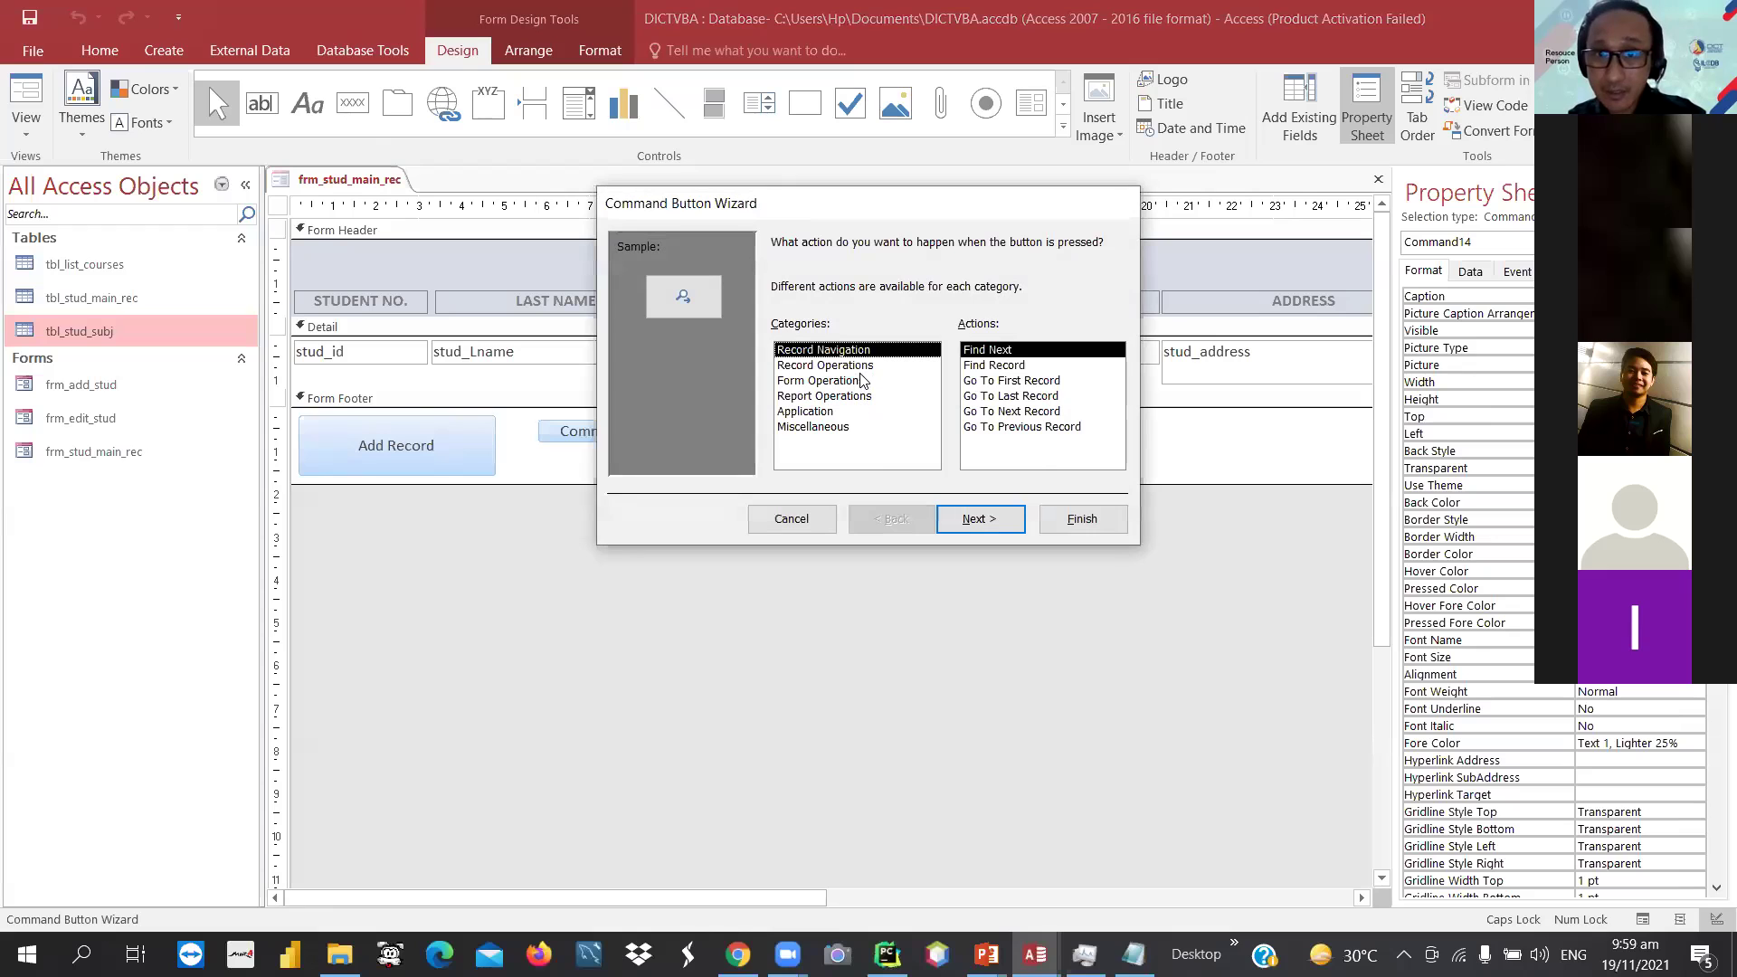
Make the new button go to the First Record, then add a Previous Record button
{"action": "left_click", "coordinate": [1015, 381]}
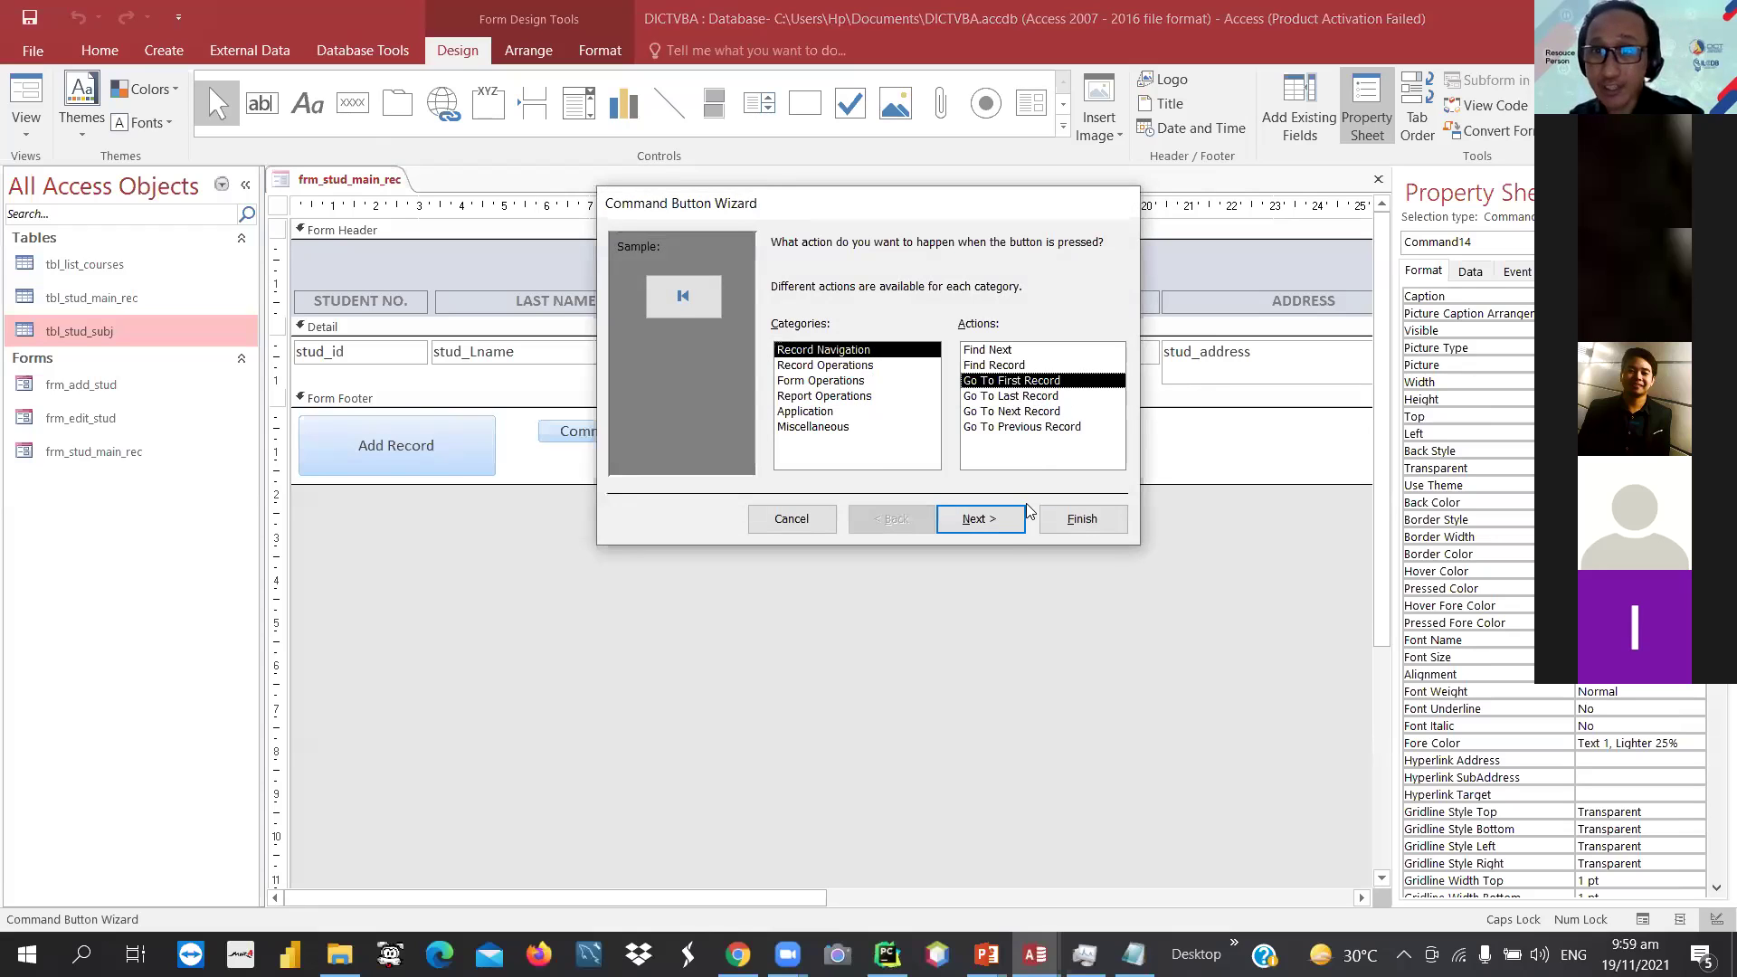
{"action": "left_click", "coordinate": [995, 522]}
{"action": "left_click", "coordinate": [990, 521]}
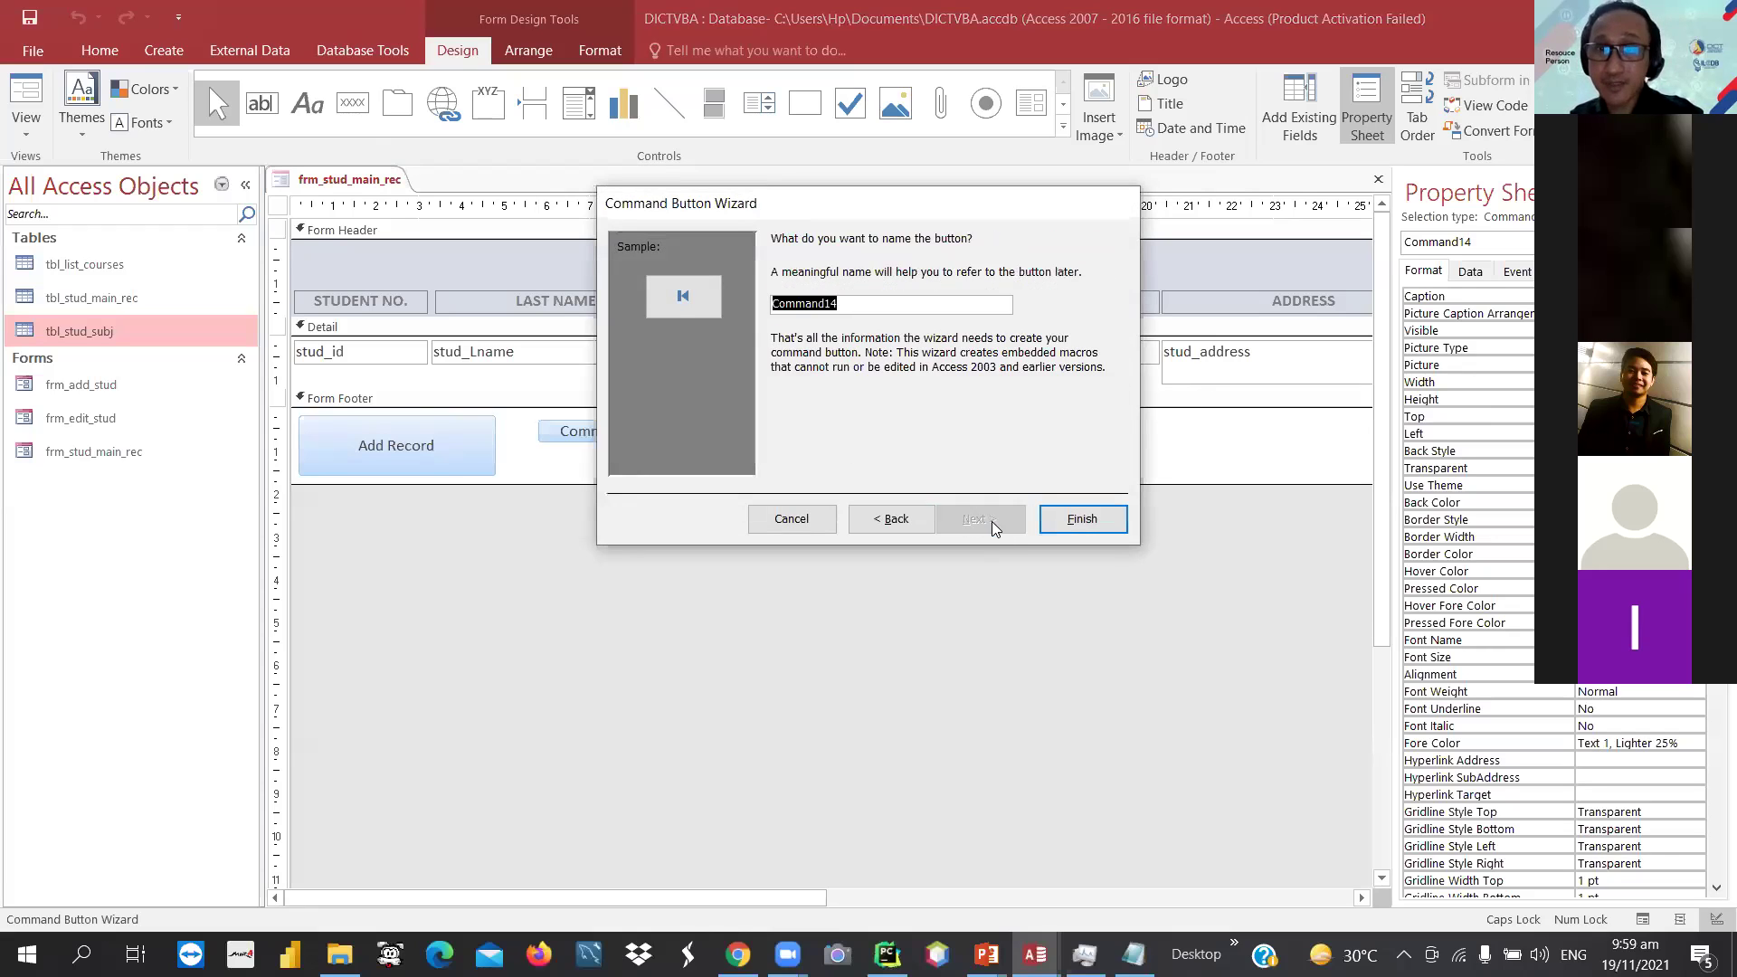
{"action": "left_click", "coordinate": [1082, 518]}
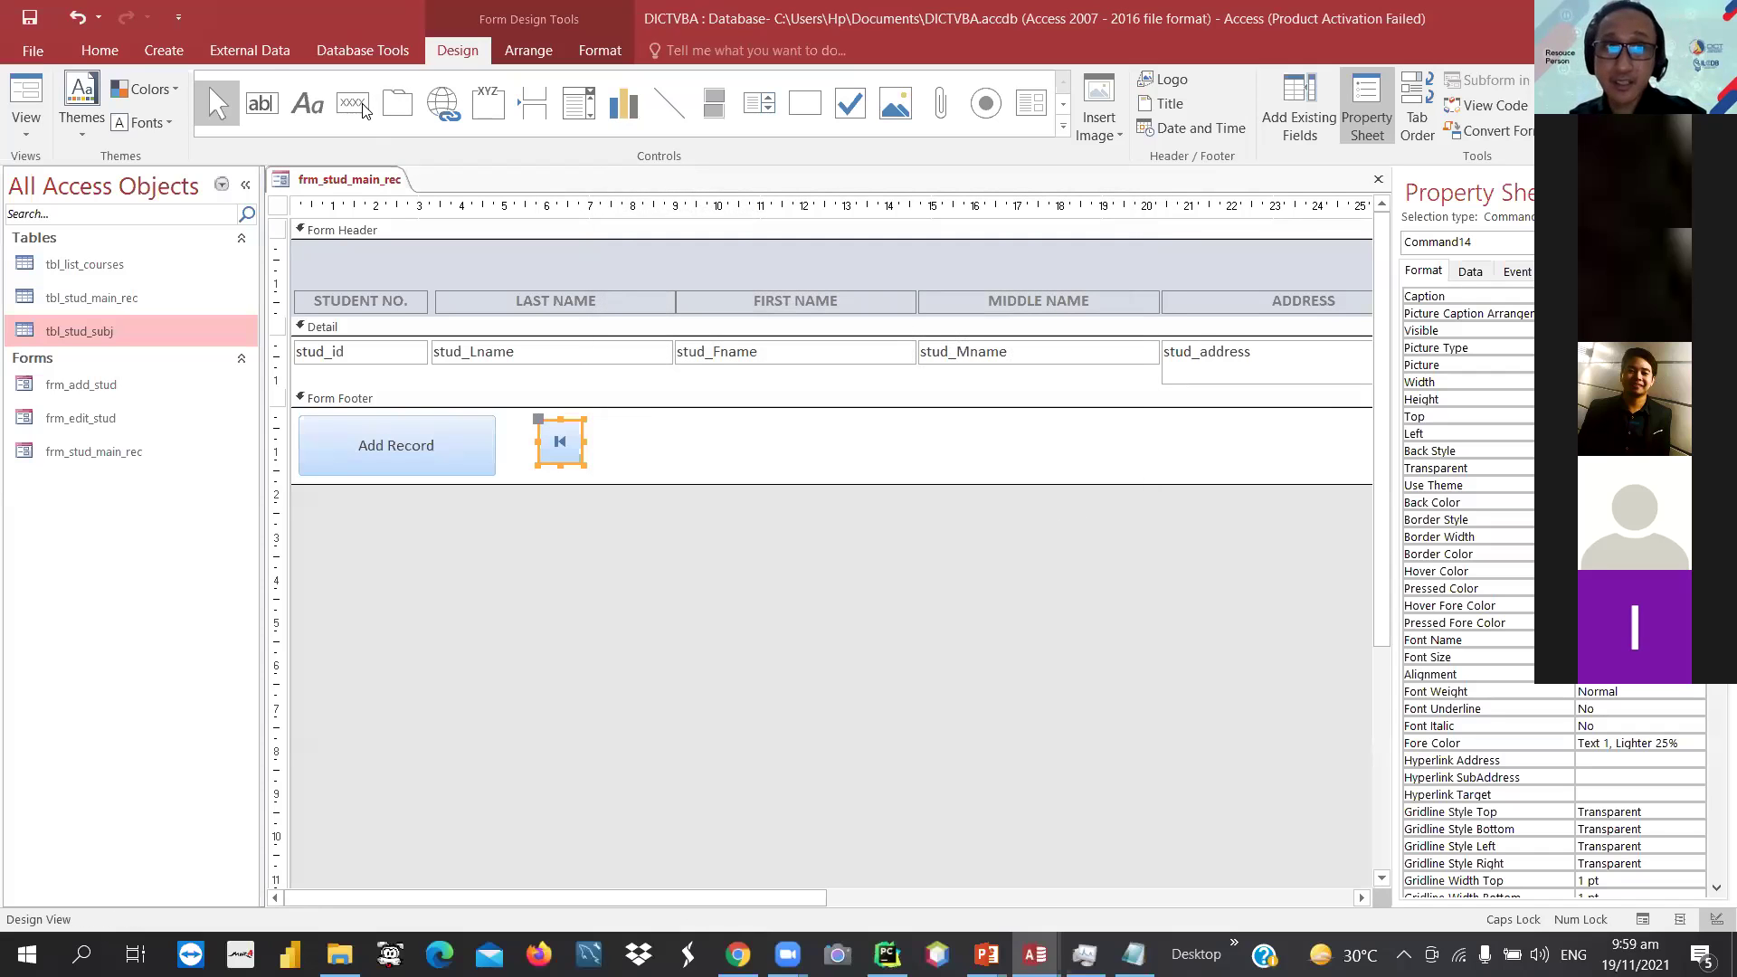
{"action": "left_click", "coordinate": [352, 103]}
{"action": "left_click", "coordinate": [596, 420]}
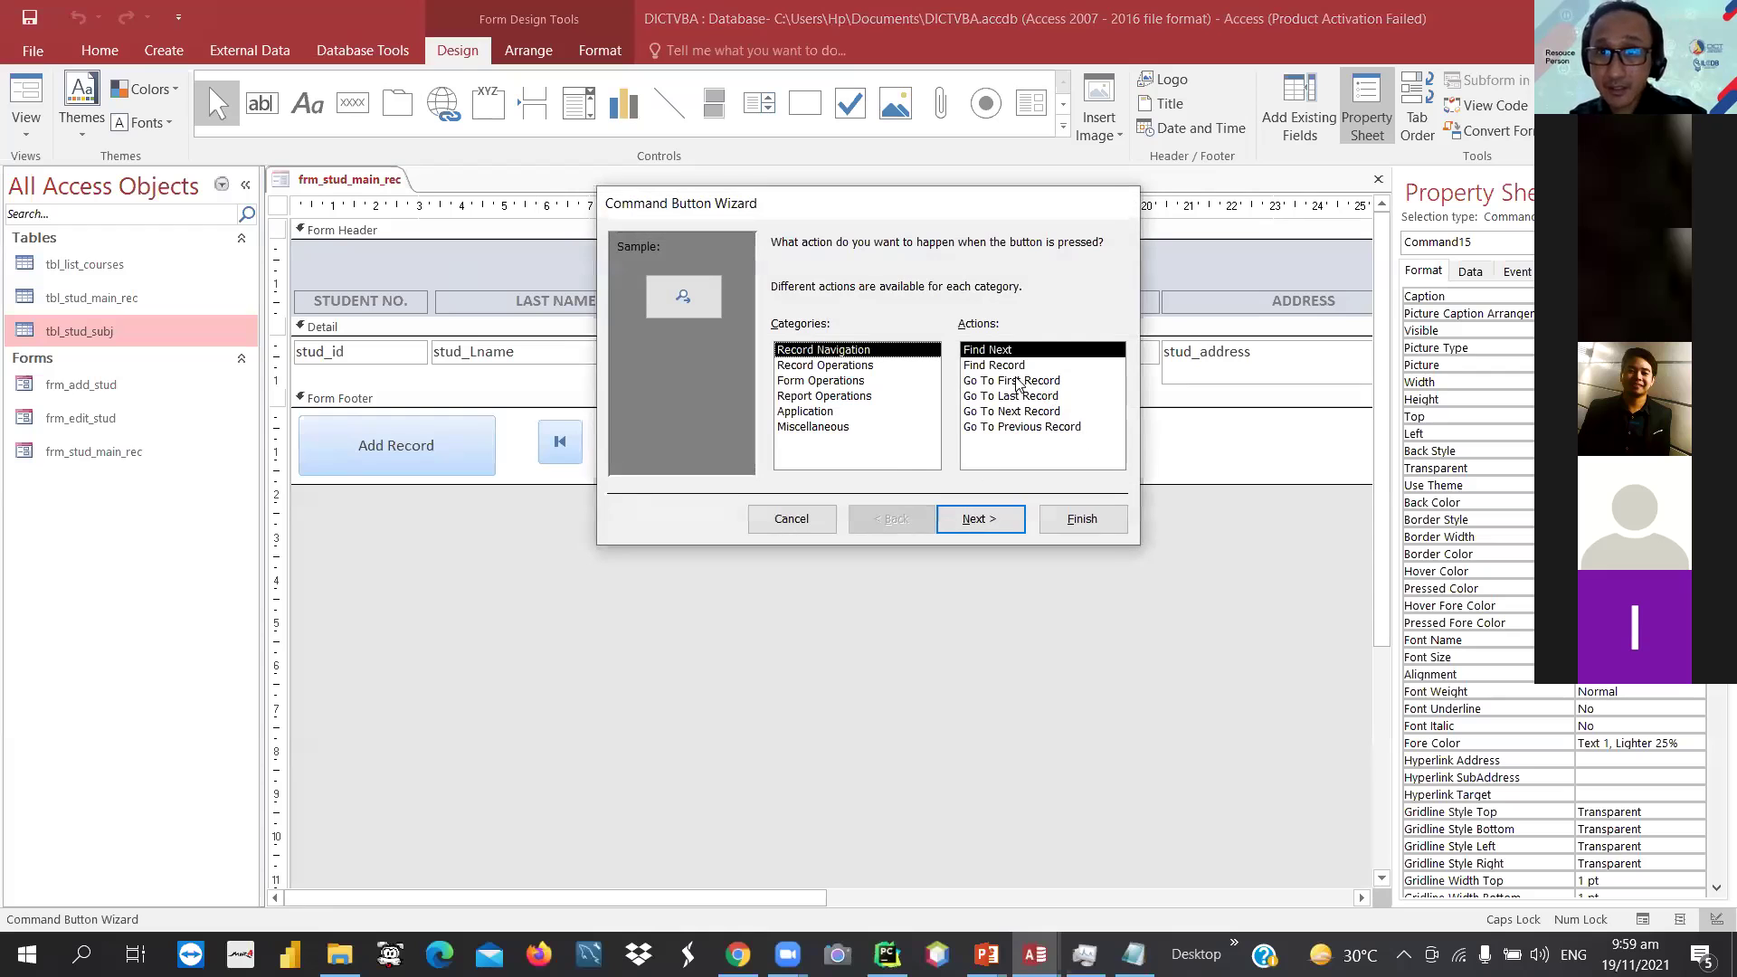
{"action": "left_click", "coordinate": [1031, 427]}
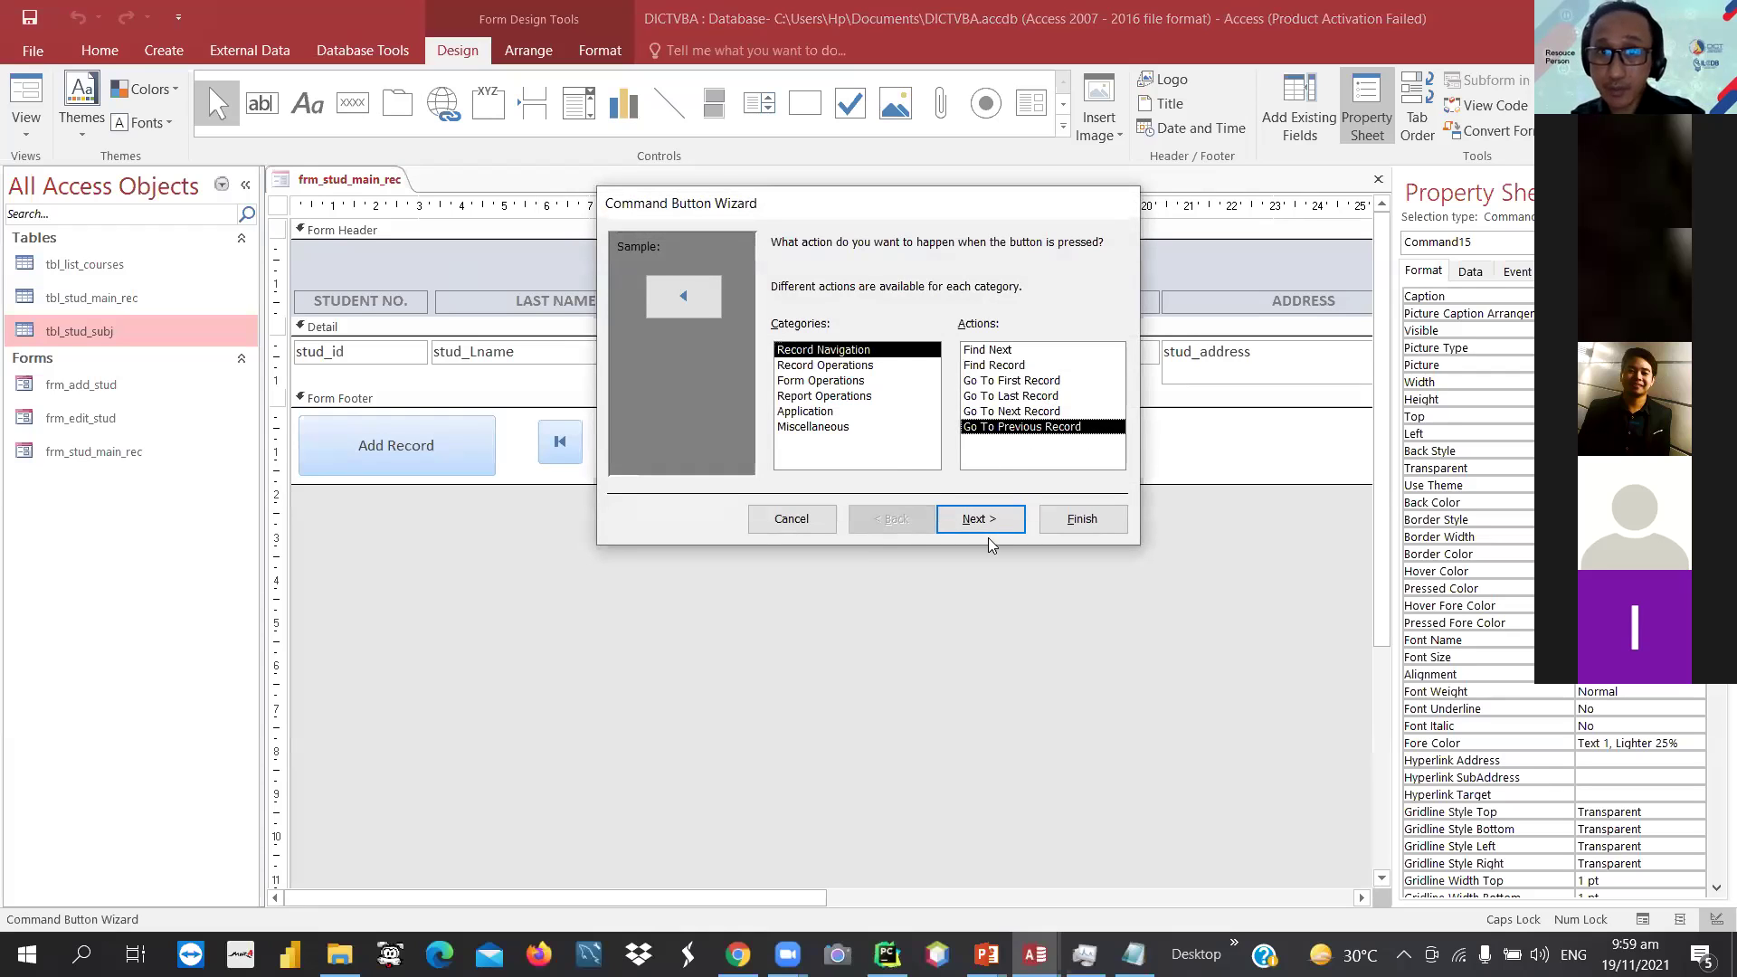
{"action": "left_click", "coordinate": [980, 518]}
{"action": "left_click", "coordinate": [1068, 518]}
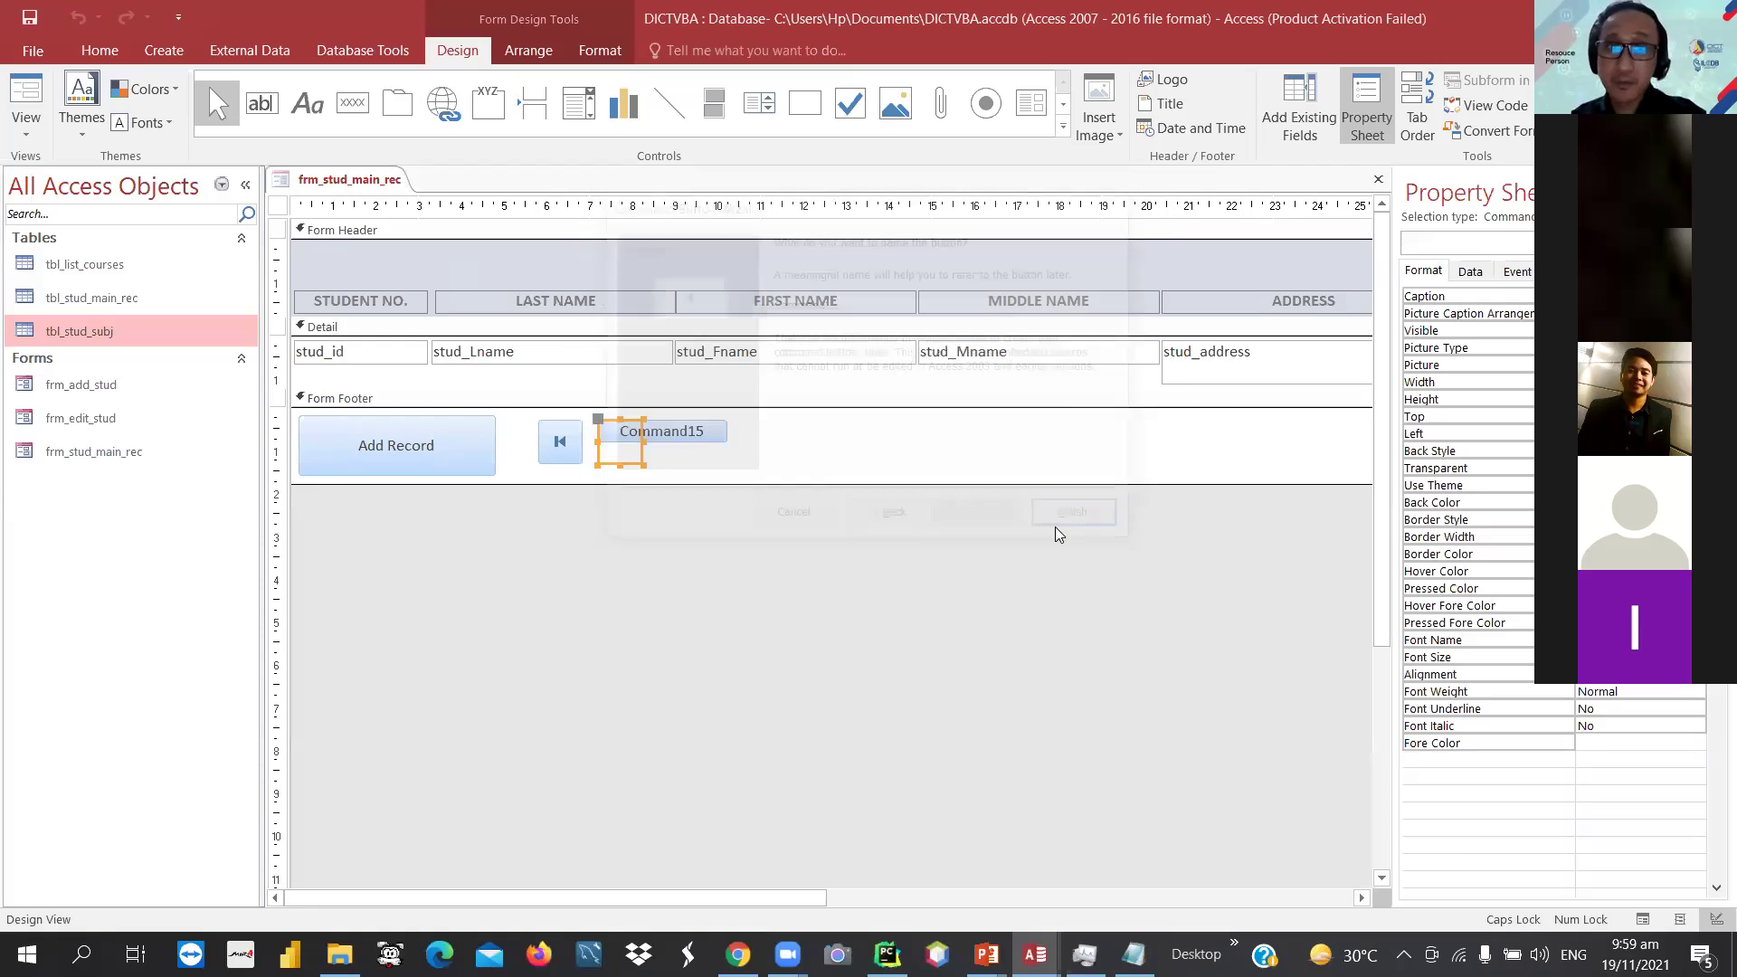
Add Next Record and Last Record buttons, then view the last button's event properties
{"action": "left_click", "coordinate": [352, 103]}
{"action": "left_click", "coordinate": [686, 420]}
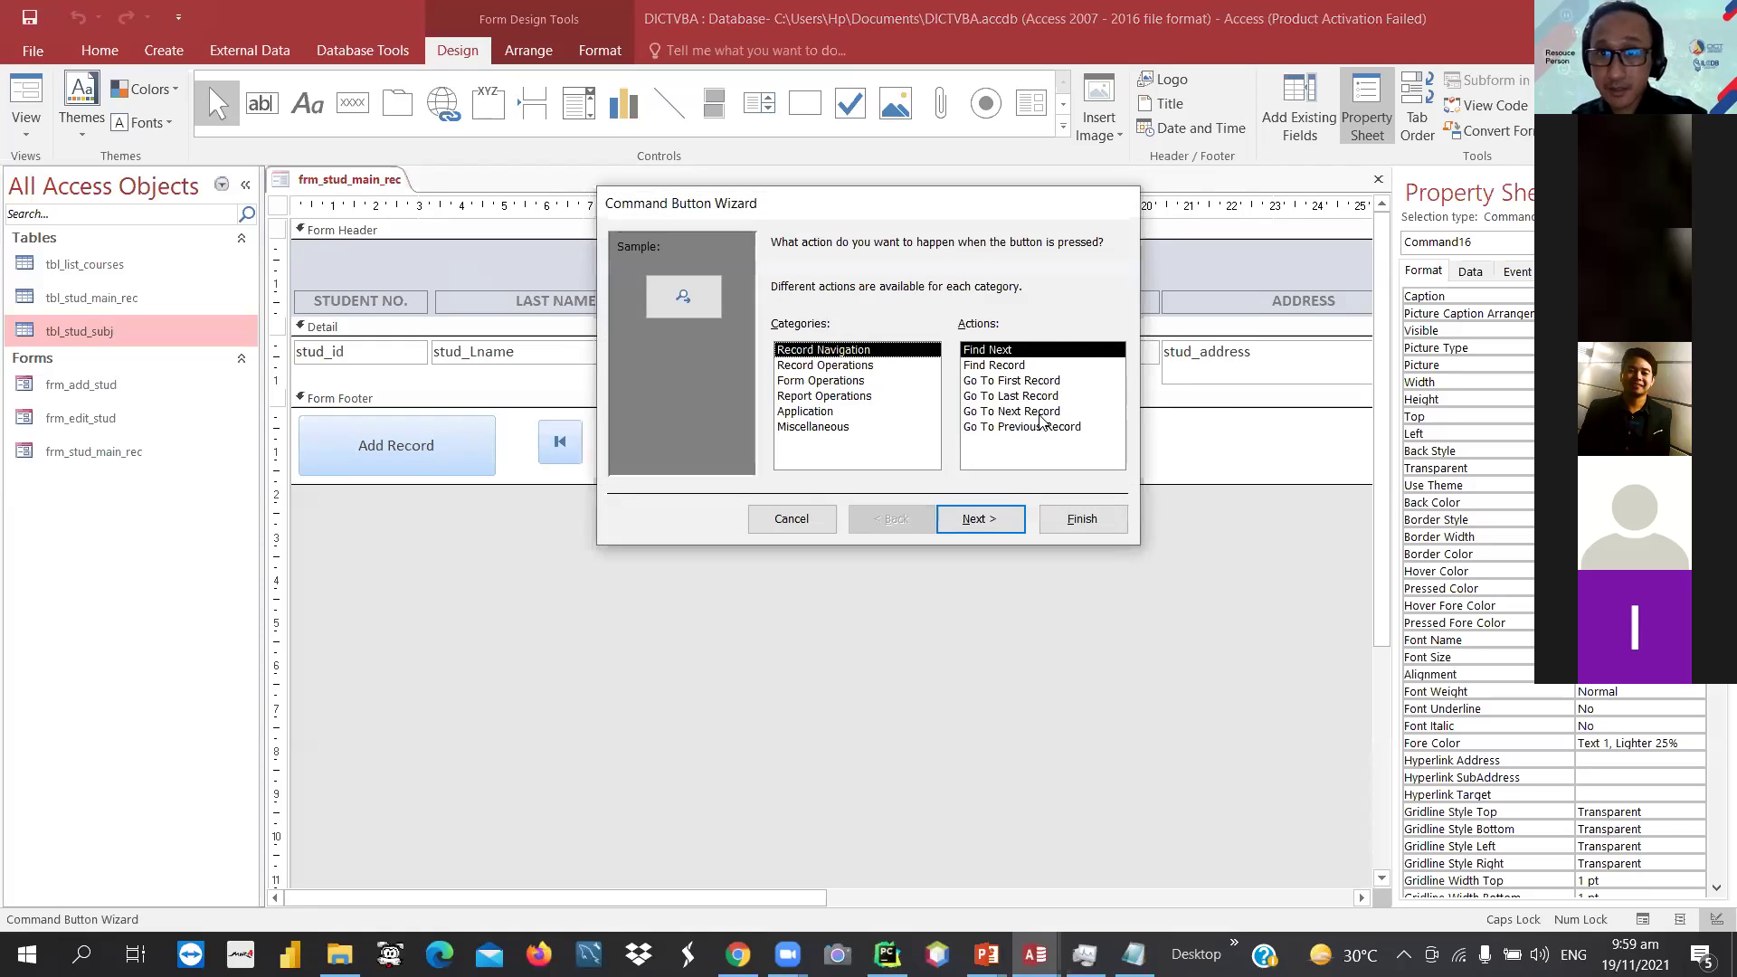
{"action": "left_click", "coordinate": [1023, 411]}
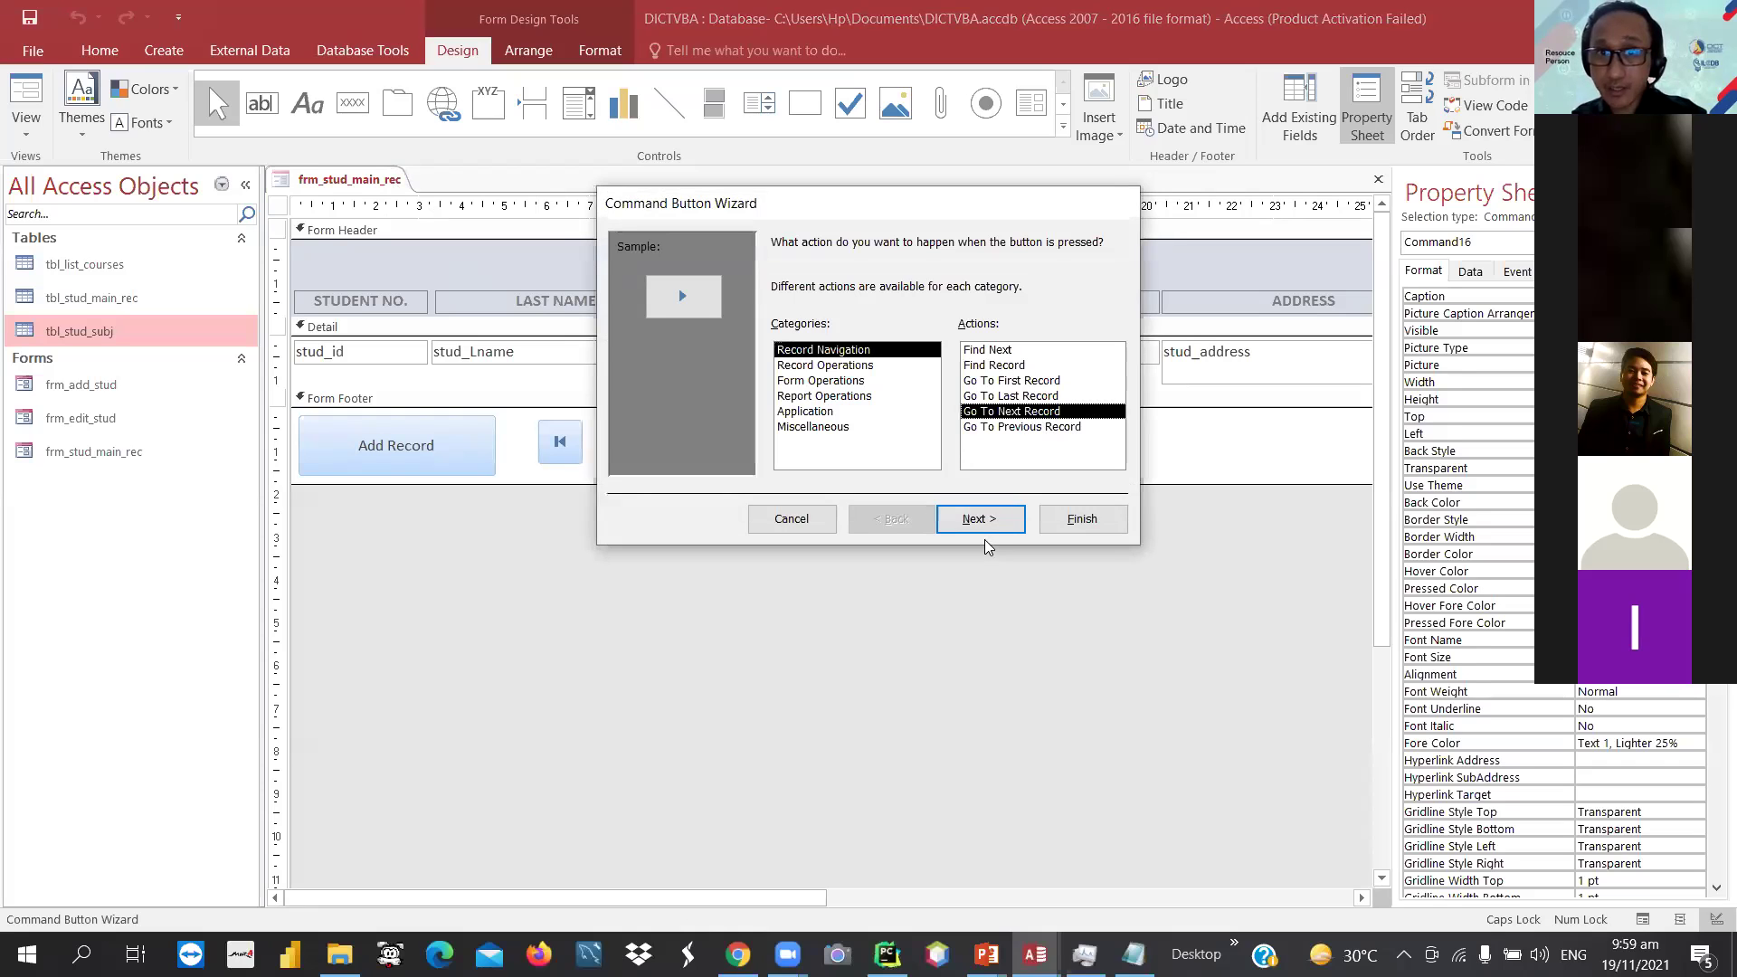
{"action": "left_click", "coordinate": [986, 519]}
{"action": "left_click", "coordinate": [988, 518]}
{"action": "left_click", "coordinate": [1088, 518]}
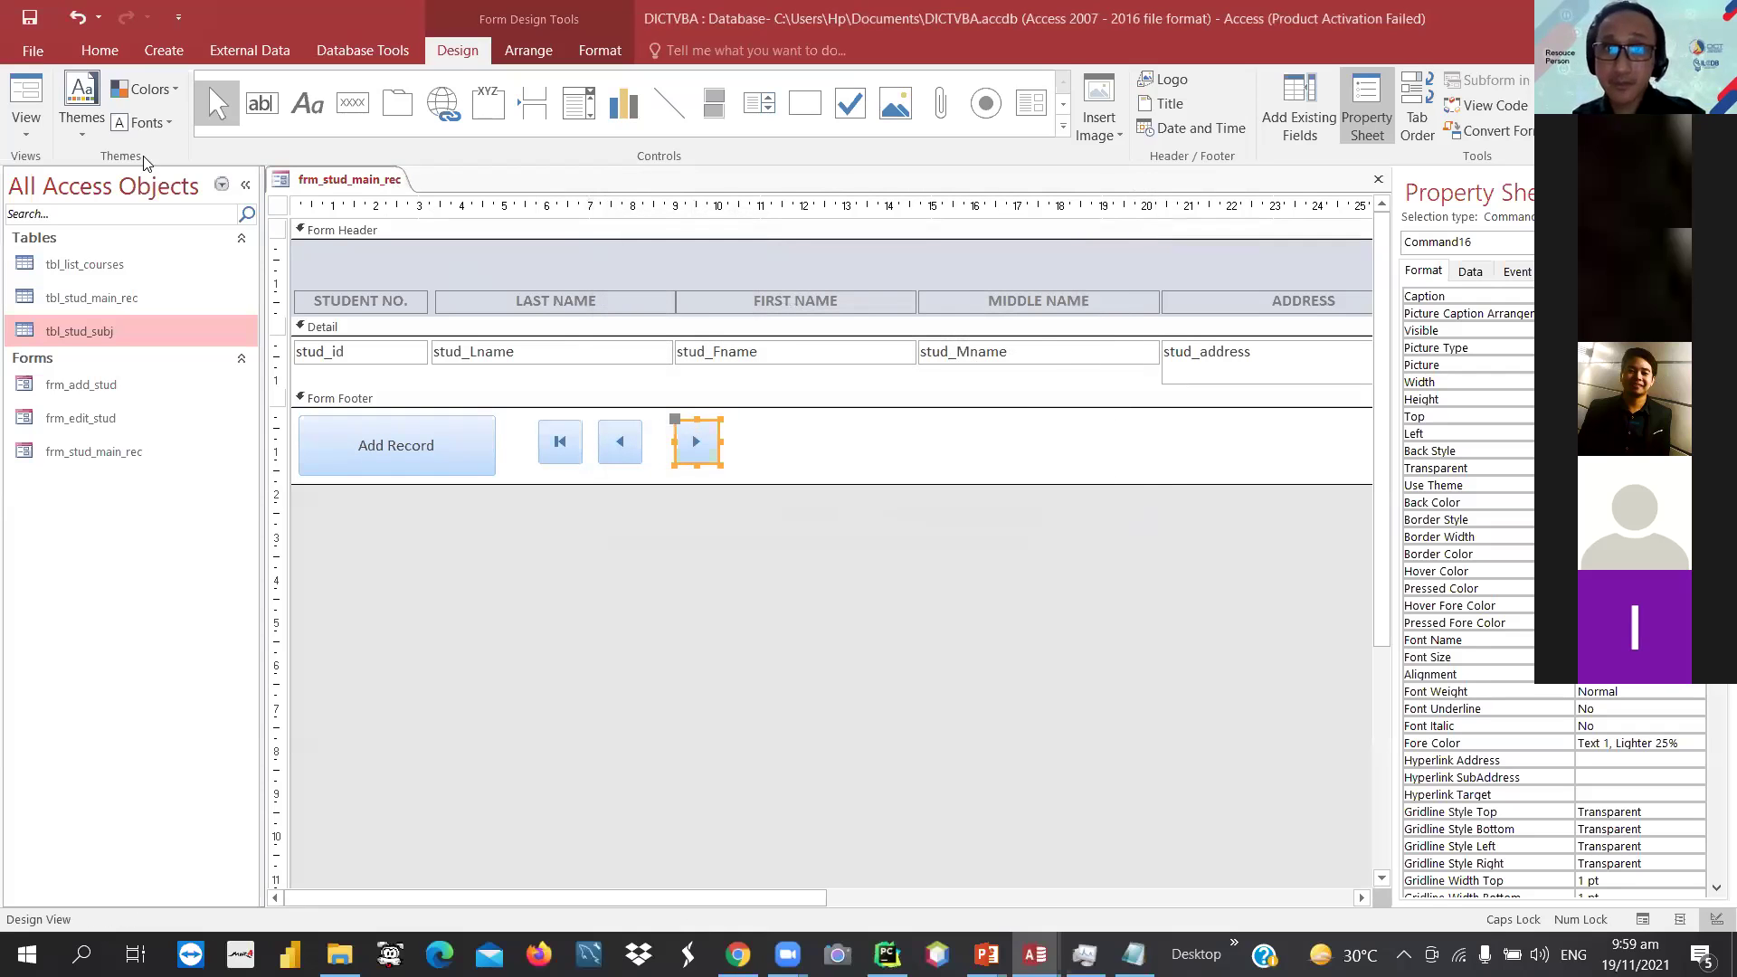
{"action": "left_click", "coordinate": [354, 103]}
{"action": "left_click_drag", "start_coordinate": [746, 416], "coordinate": [876, 445]}
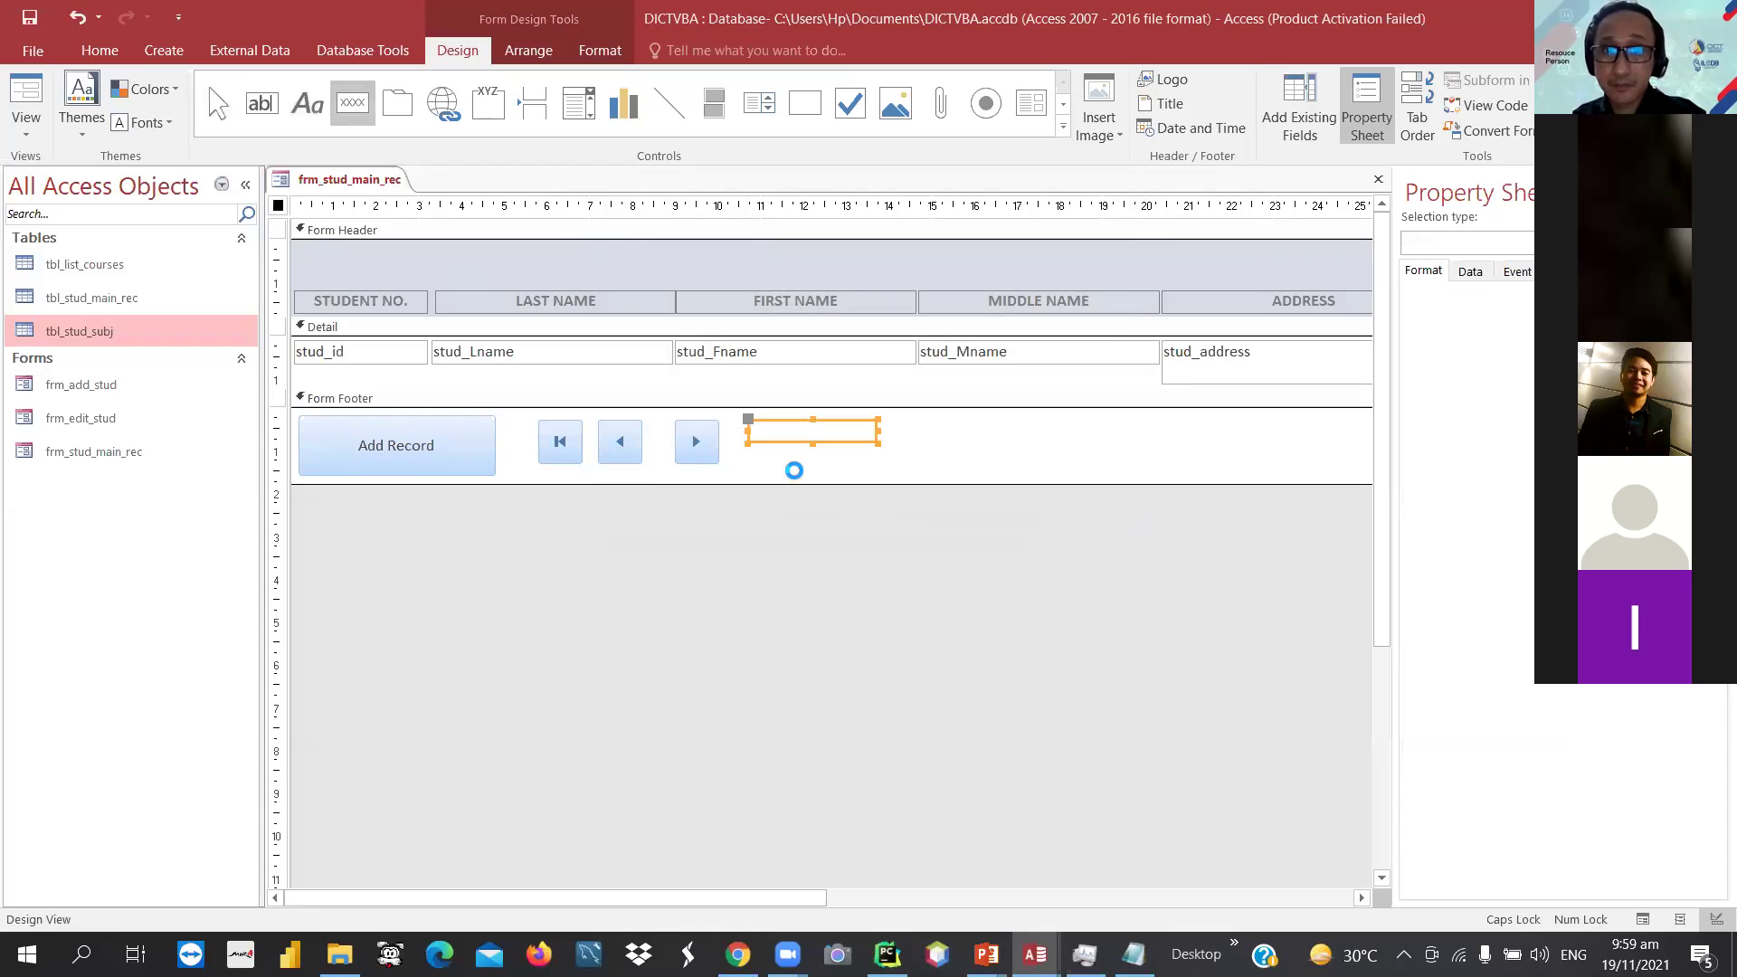
{"action": "left_click", "coordinate": [1028, 396]}
{"action": "left_click", "coordinate": [991, 519]}
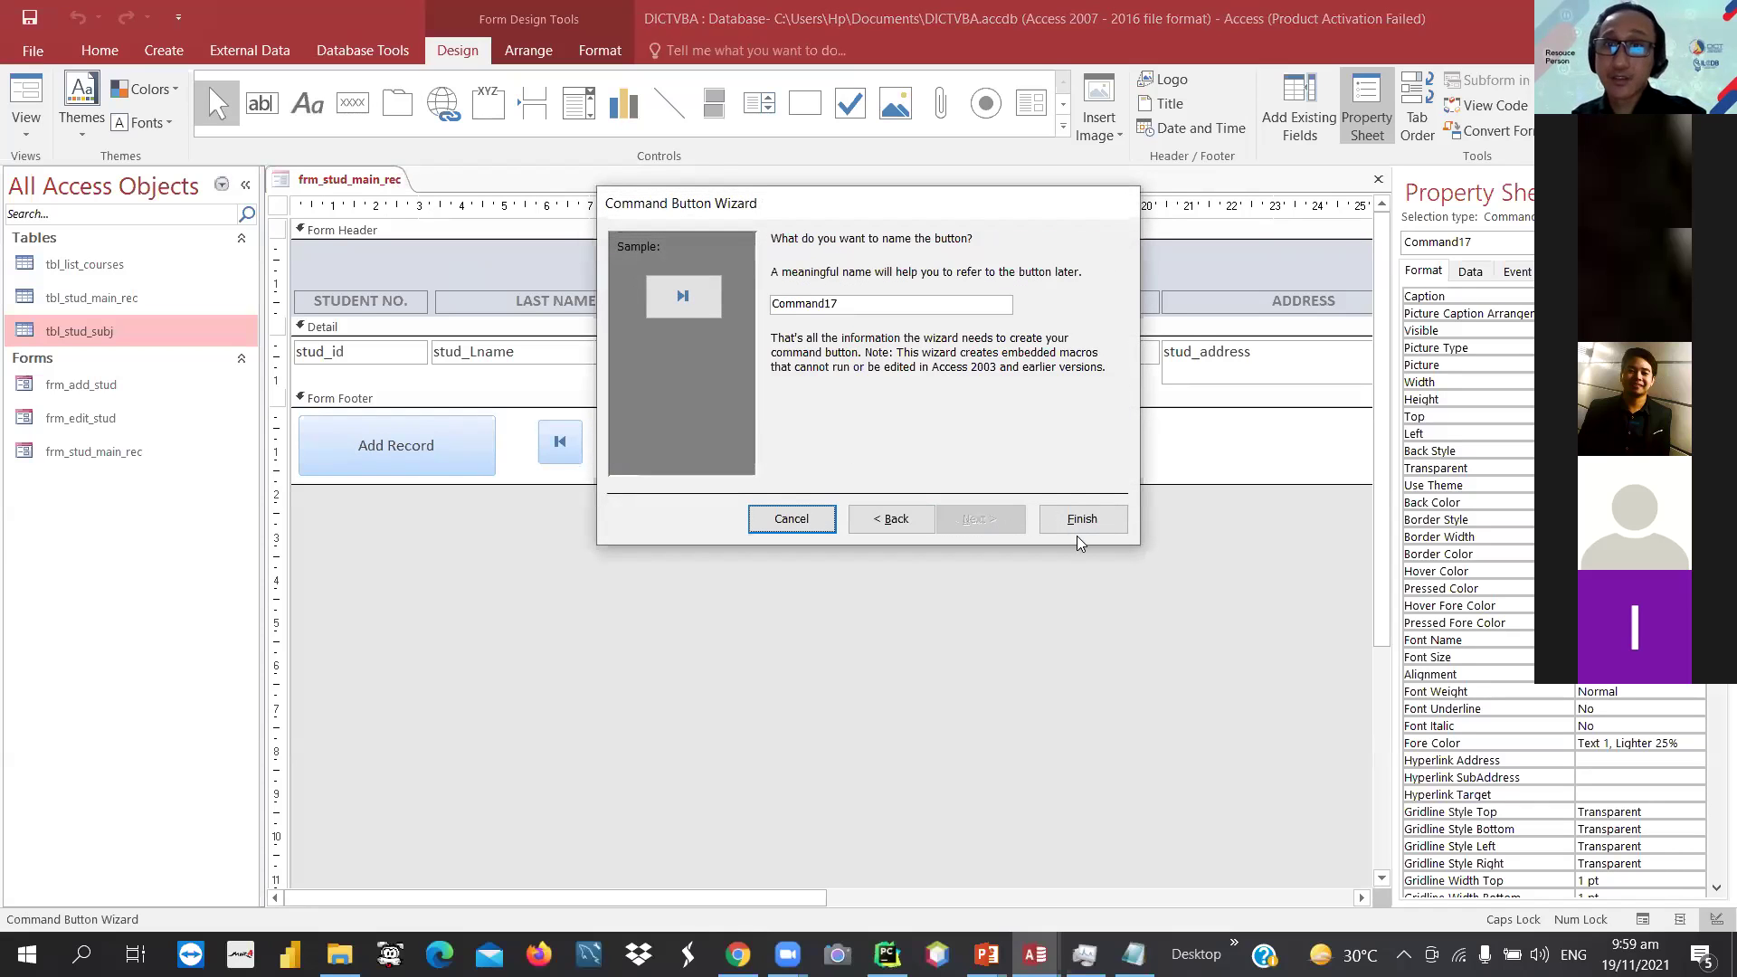
{"action": "left_click", "coordinate": [1072, 528]}
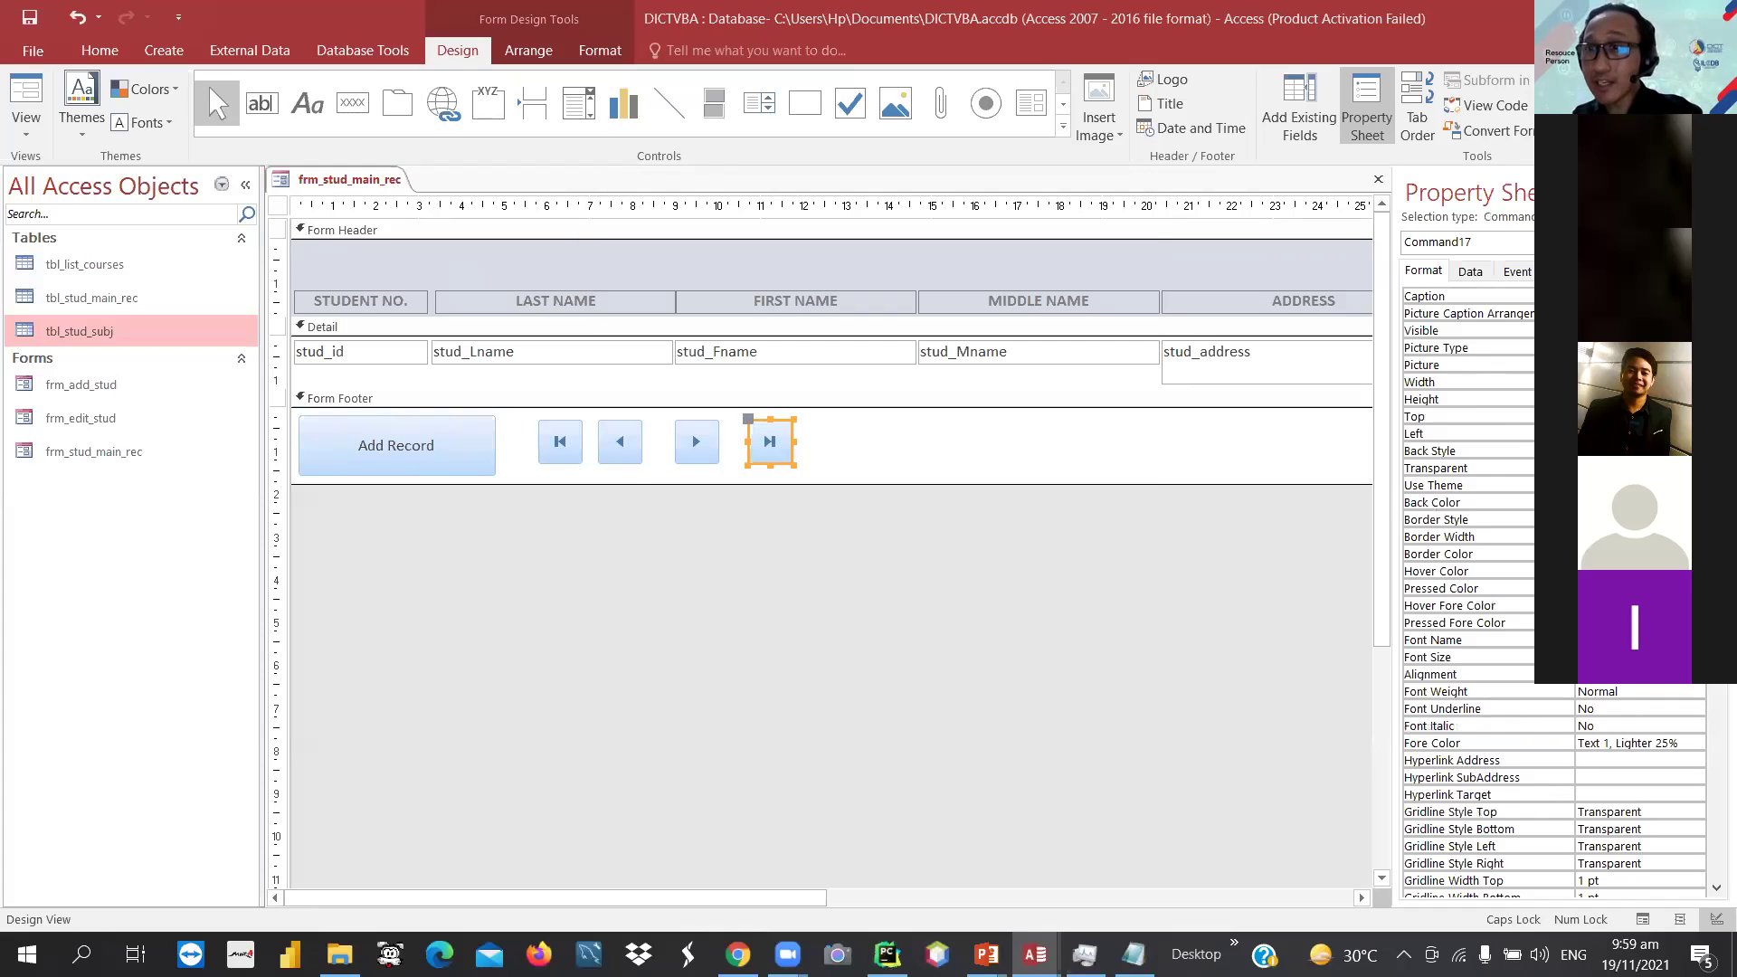
{"action": "left_click", "coordinate": [1517, 271]}
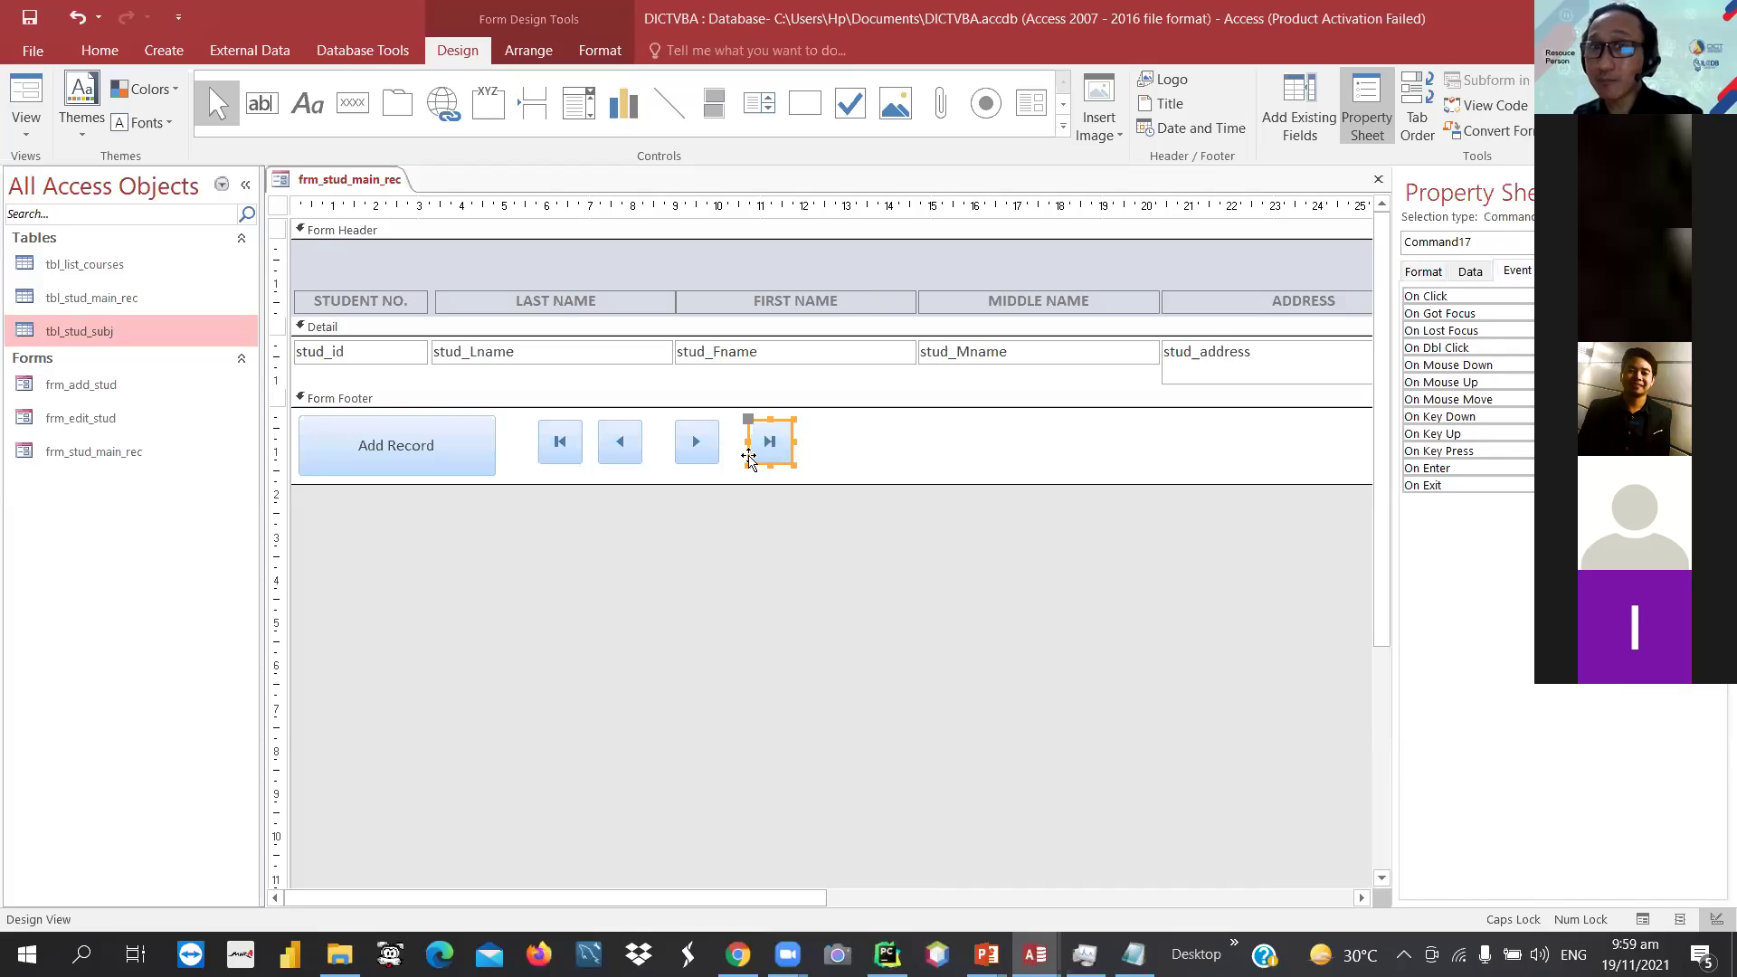
Check the last-record button's On Click macro, then shift the navigation buttons to the right
{"action": "key", "text": "ctrl+F2"}
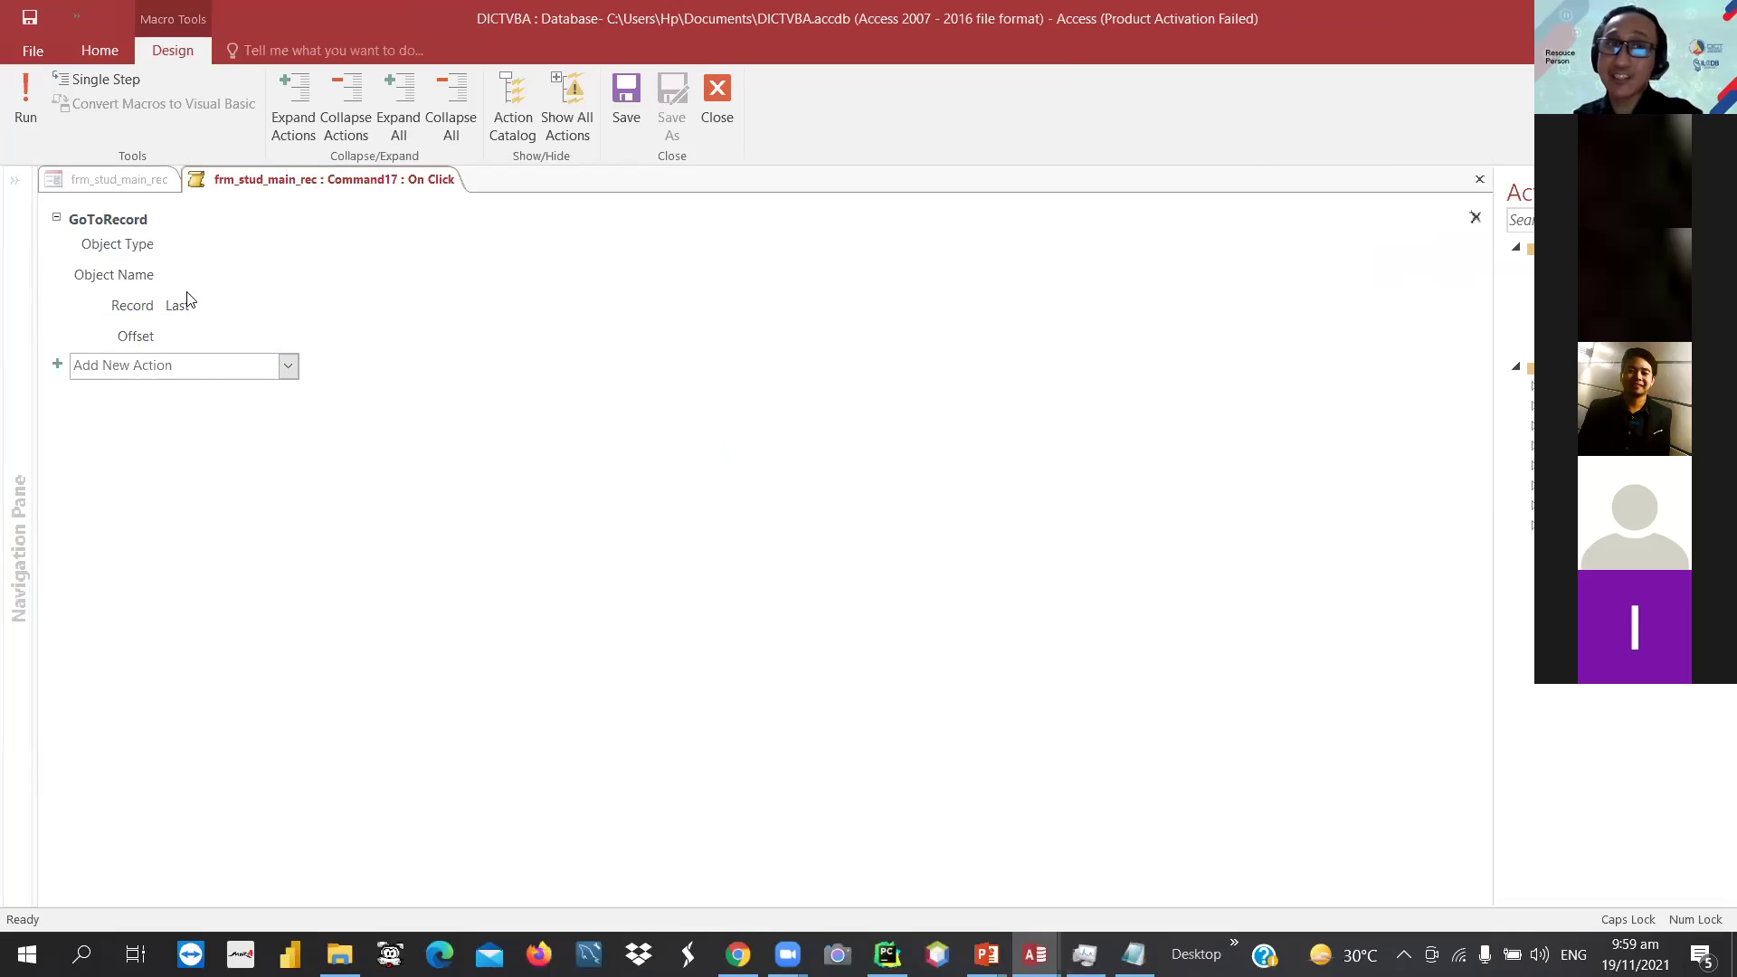
{"action": "left_click", "coordinate": [720, 91]}
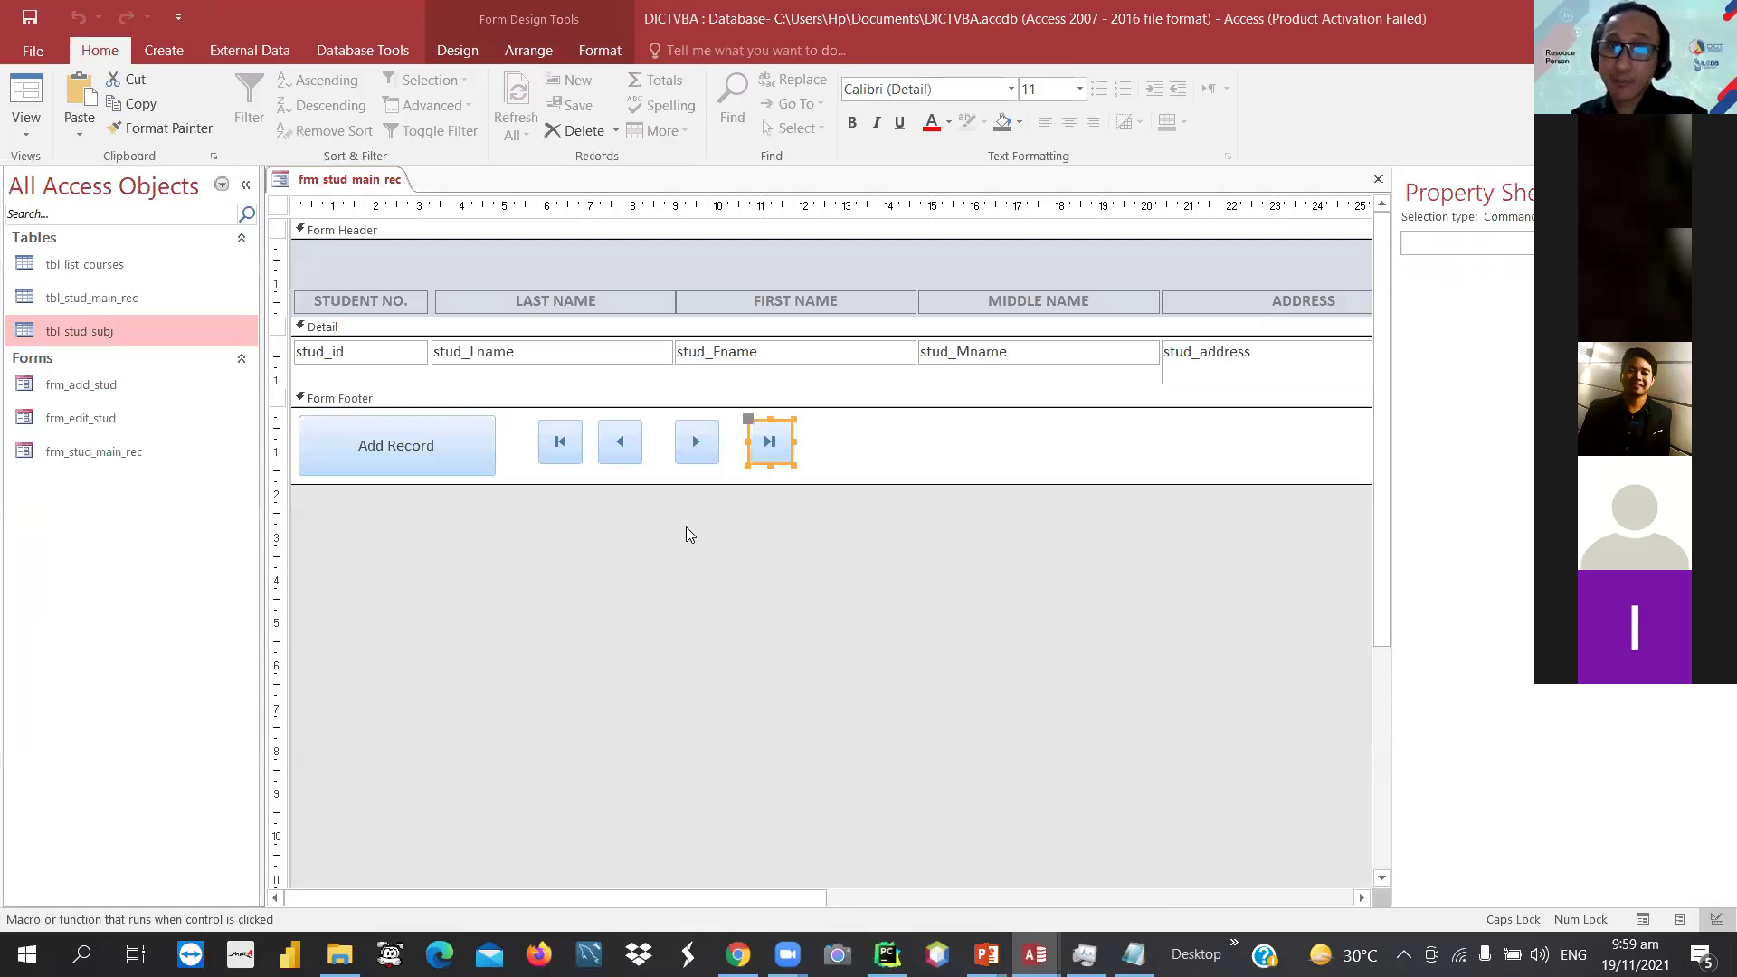
{"action": "left_click", "coordinate": [604, 447]}
{"action": "key", "text": "ctrl+c"}
{"action": "key", "text": "ctrl+v"}
{"action": "left_click_drag", "start_coordinate": [604, 449], "coordinate": [653, 452]}
{"action": "left_click", "coordinate": [765, 447], "text": "shift"}
{"action": "key", "text": "ctrl+v"}
{"action": "left_click_drag", "start_coordinate": [766, 447], "coordinate": [1207, 448]}
{"action": "left_click", "coordinate": [806, 440]}
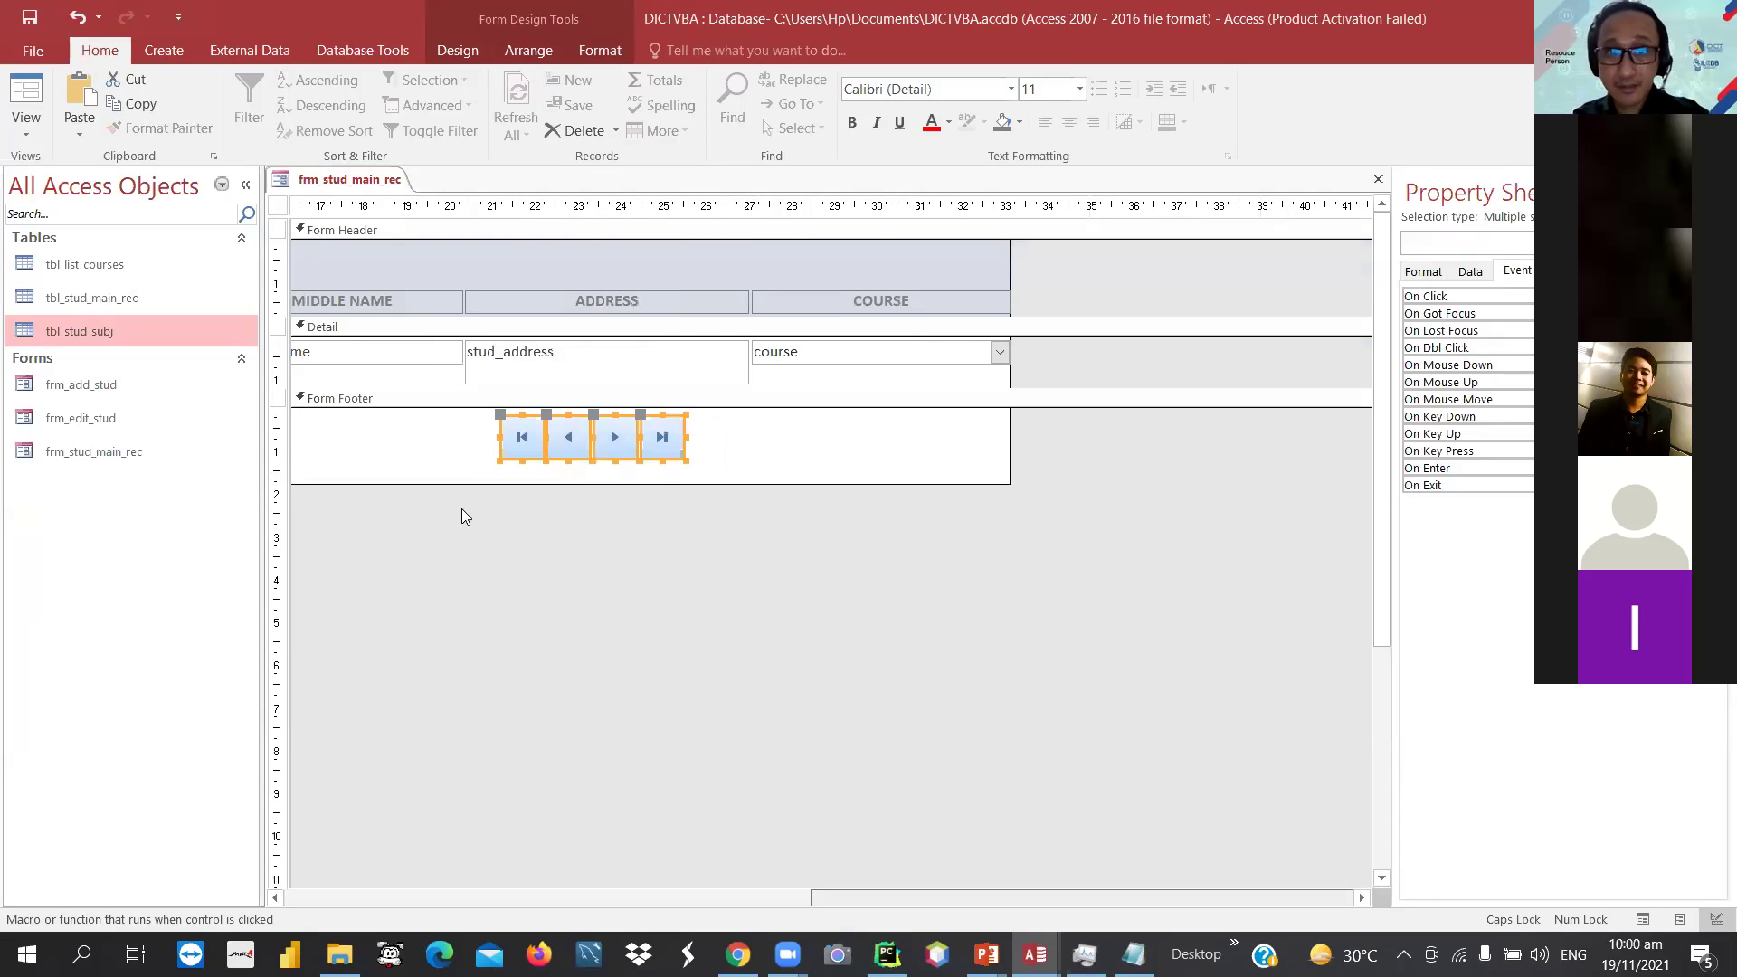
{"action": "left_click_drag", "start_coordinate": [658, 441], "coordinate": [952, 452]}
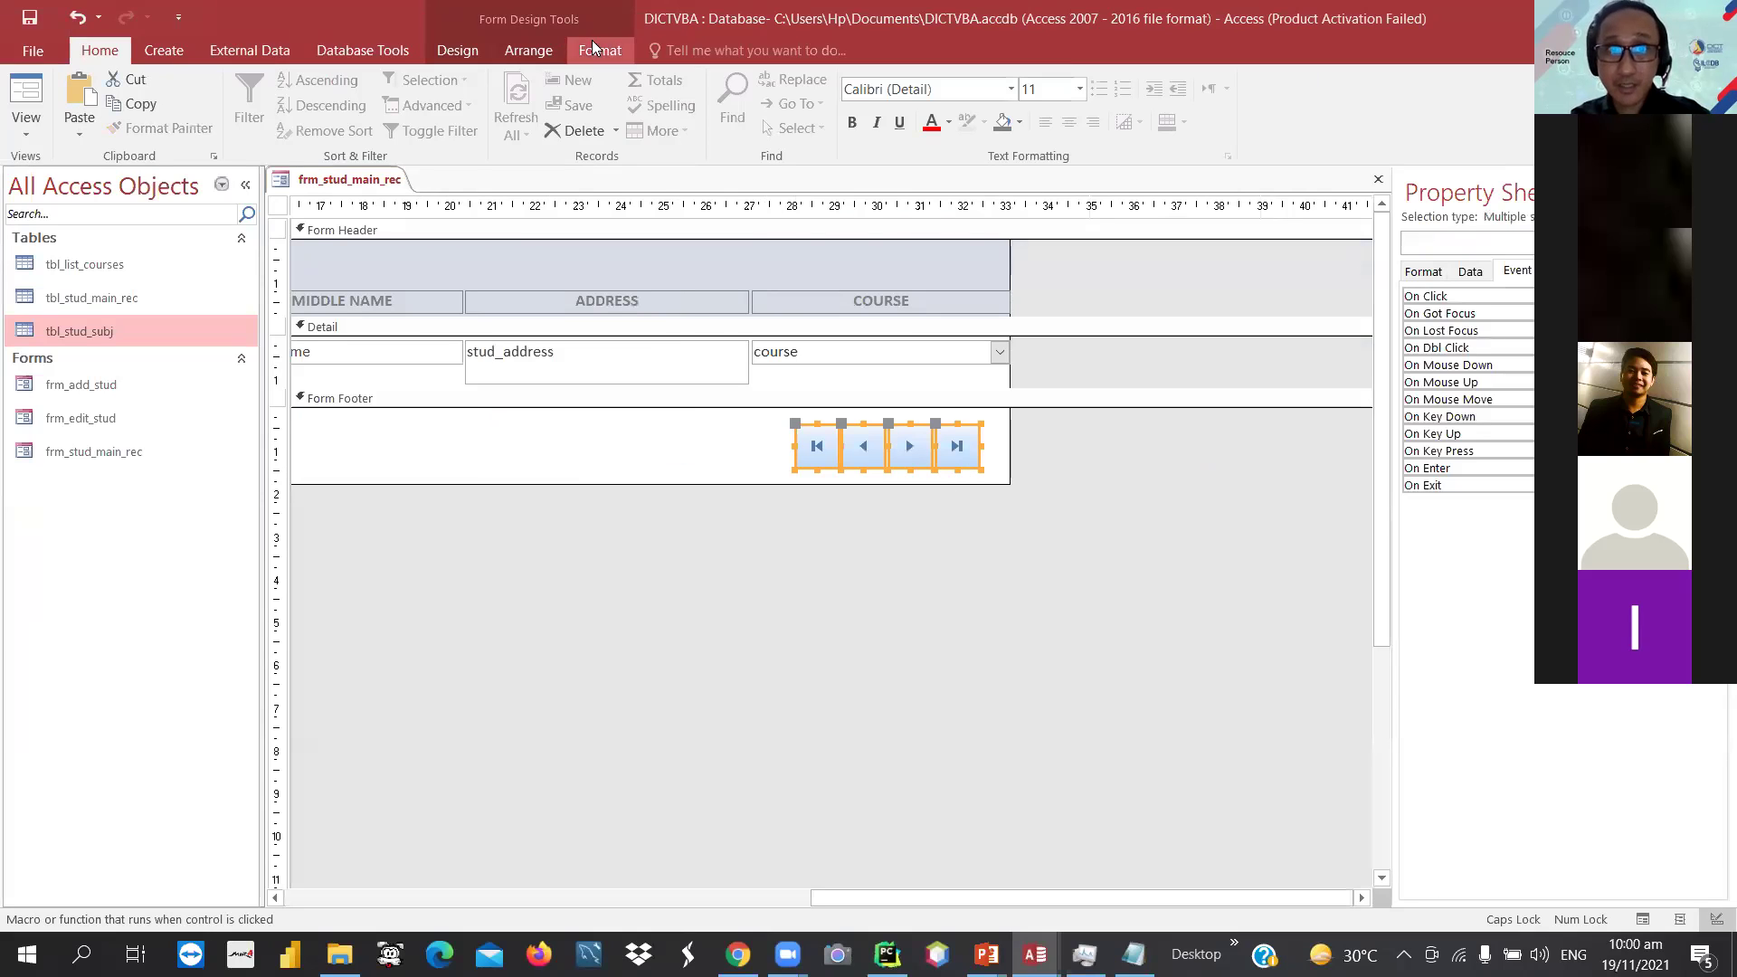
Draw a rectangle around the navigation buttons and preview the form in Form View
{"action": "left_click", "coordinate": [458, 50]}
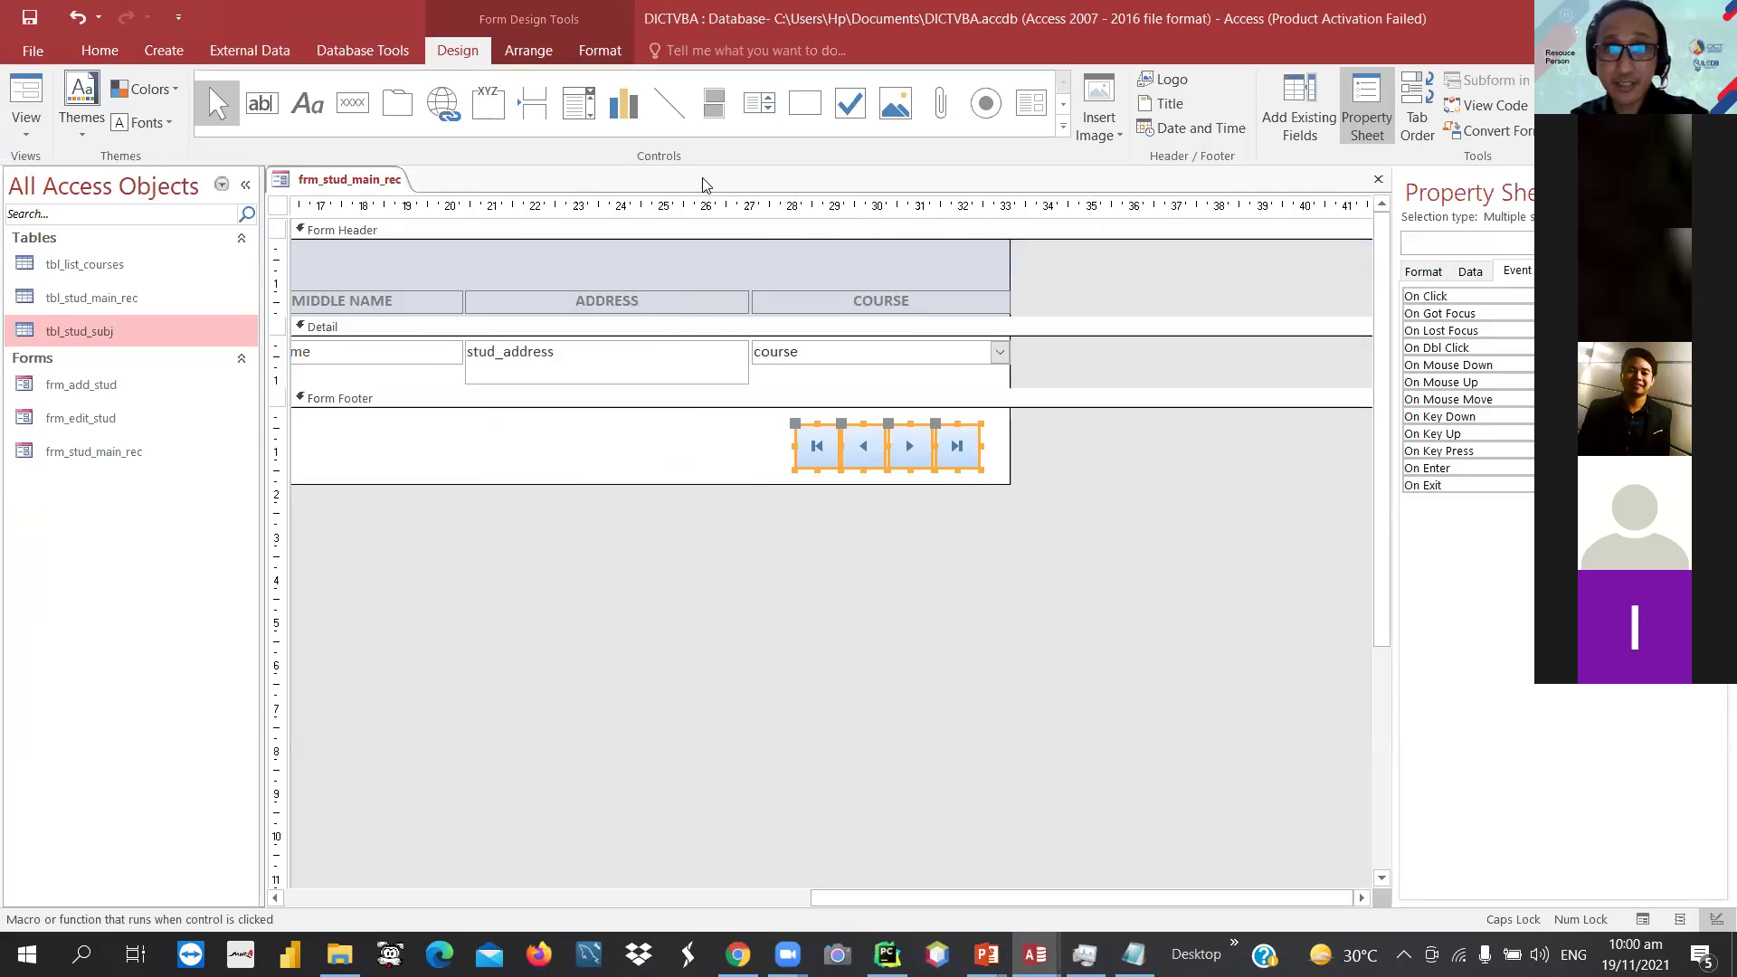
{"action": "left_click", "coordinate": [802, 105]}
{"action": "left_click_drag", "start_coordinate": [773, 416], "coordinate": [1000, 479]}
{"action": "left_click", "coordinate": [894, 576]}
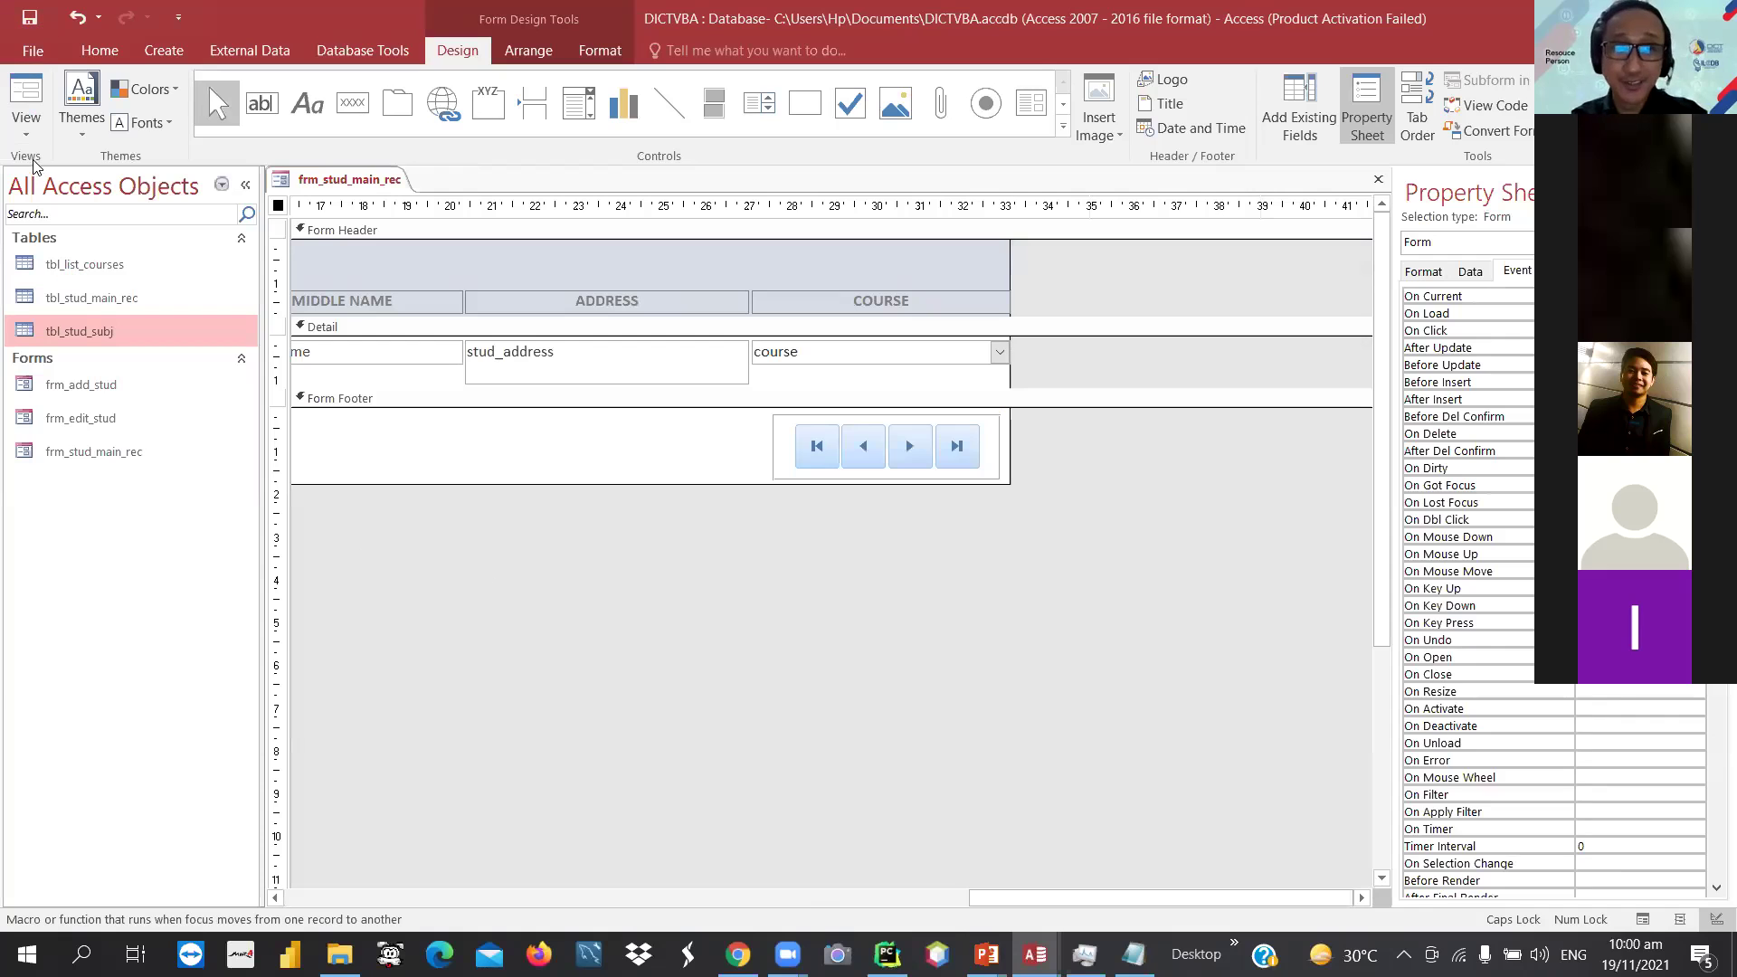
{"action": "left_click", "coordinate": [27, 94]}
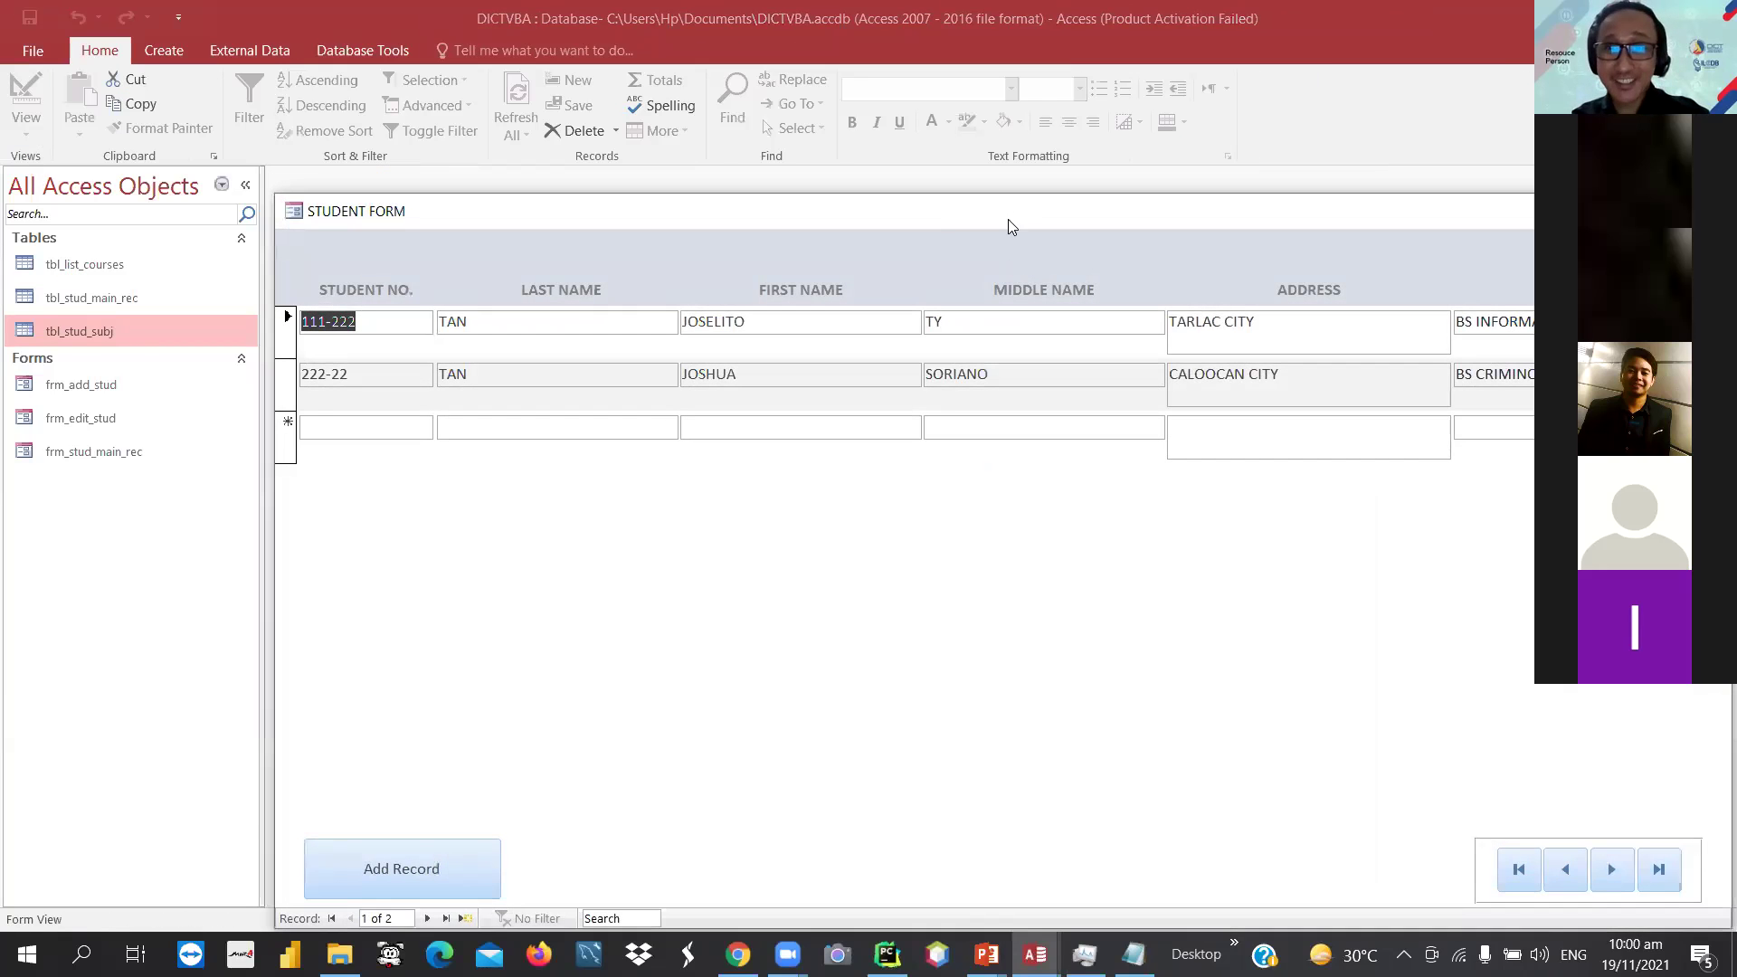
{"action": "left_click_drag", "start_coordinate": [954, 223], "coordinate": [861, 112]}
In Design View, set the form's Navigation Buttons property to No
{"action": "right_click", "coordinate": [861, 113]}
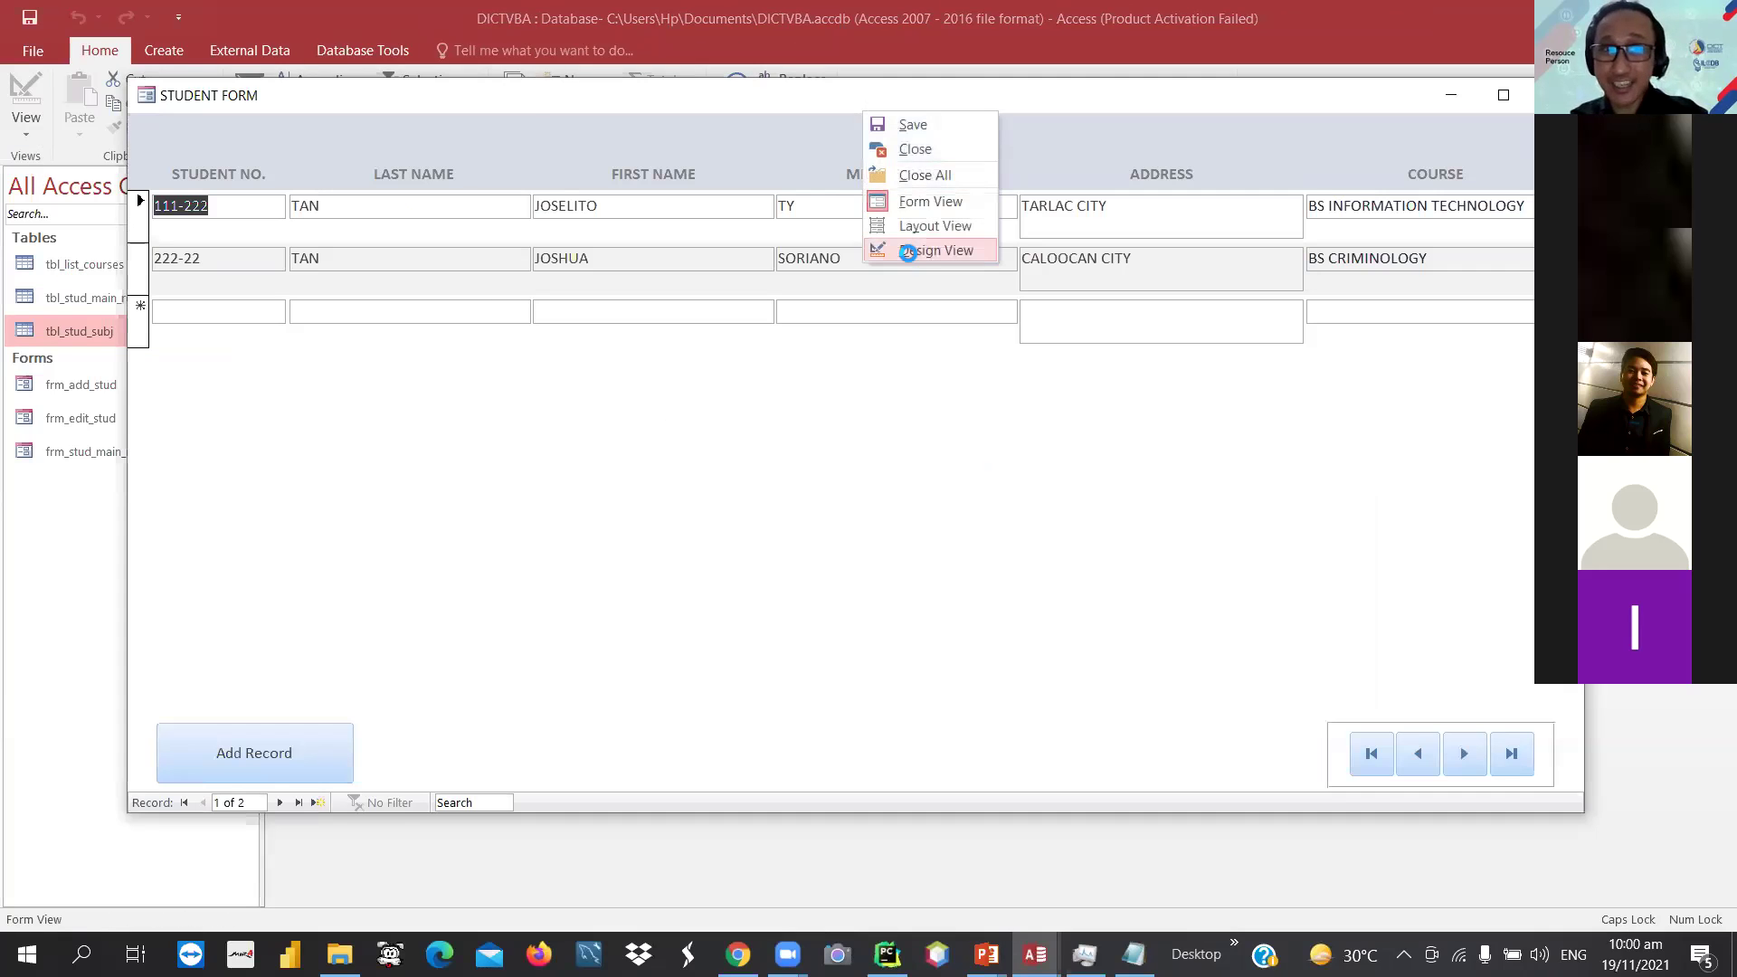
{"action": "left_click", "coordinate": [931, 249]}
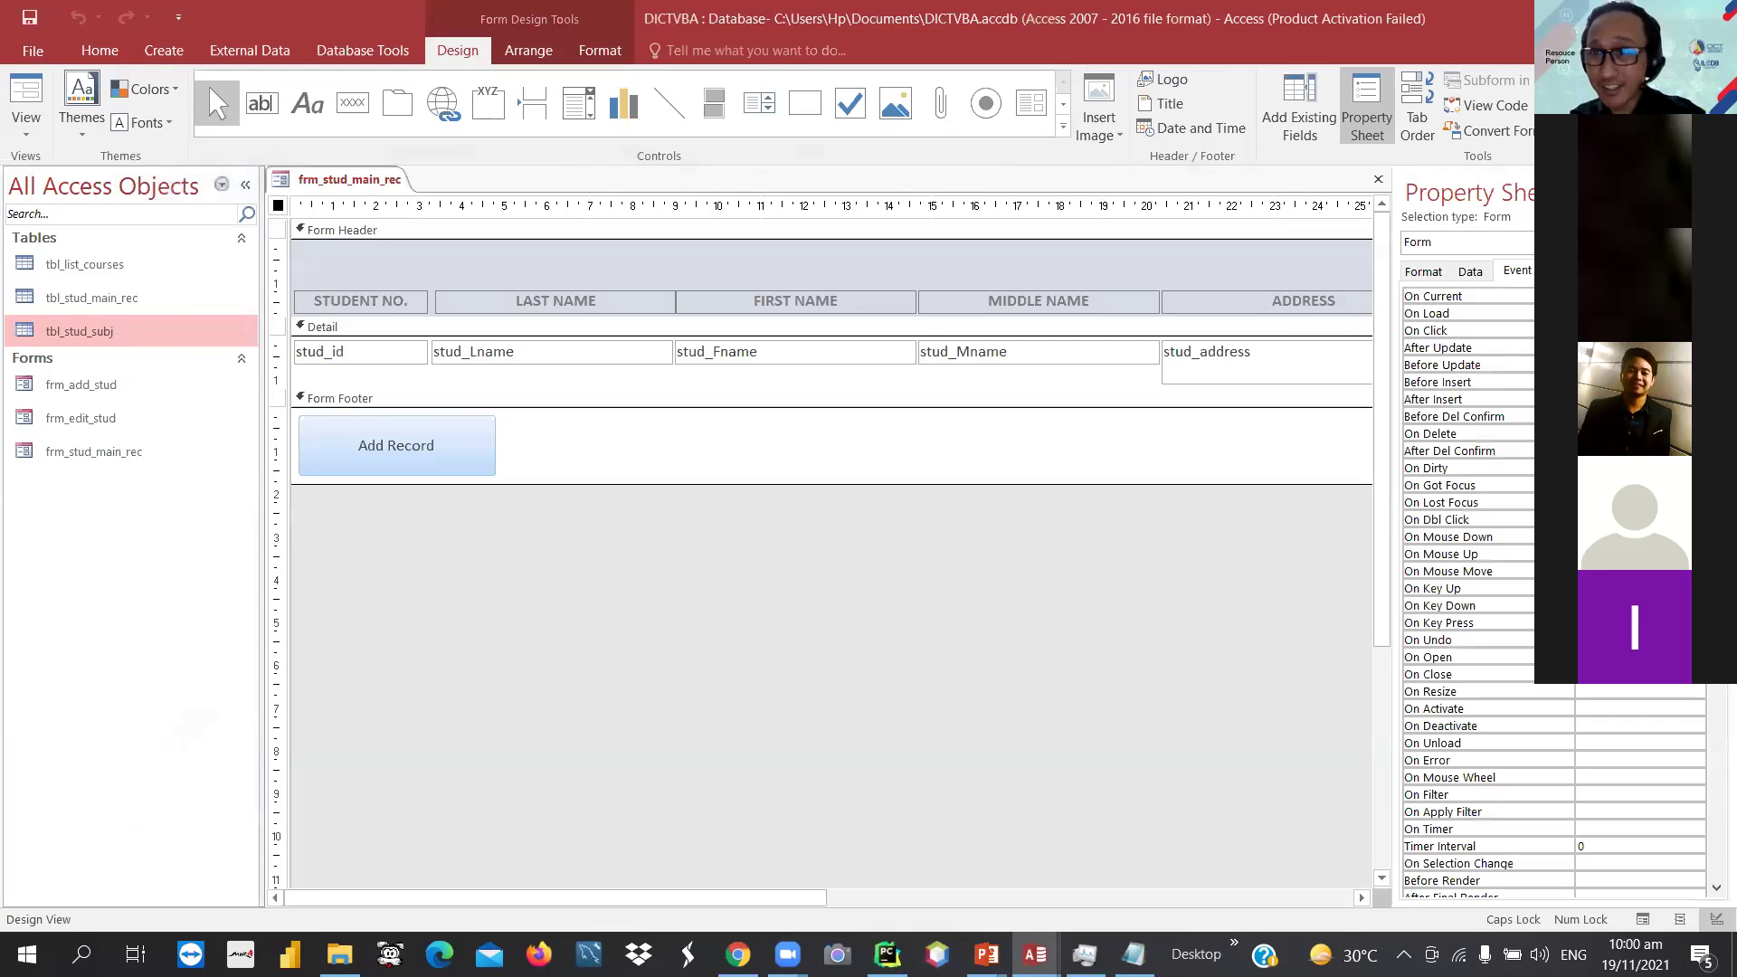
{"action": "left_click", "coordinate": [1423, 271]}
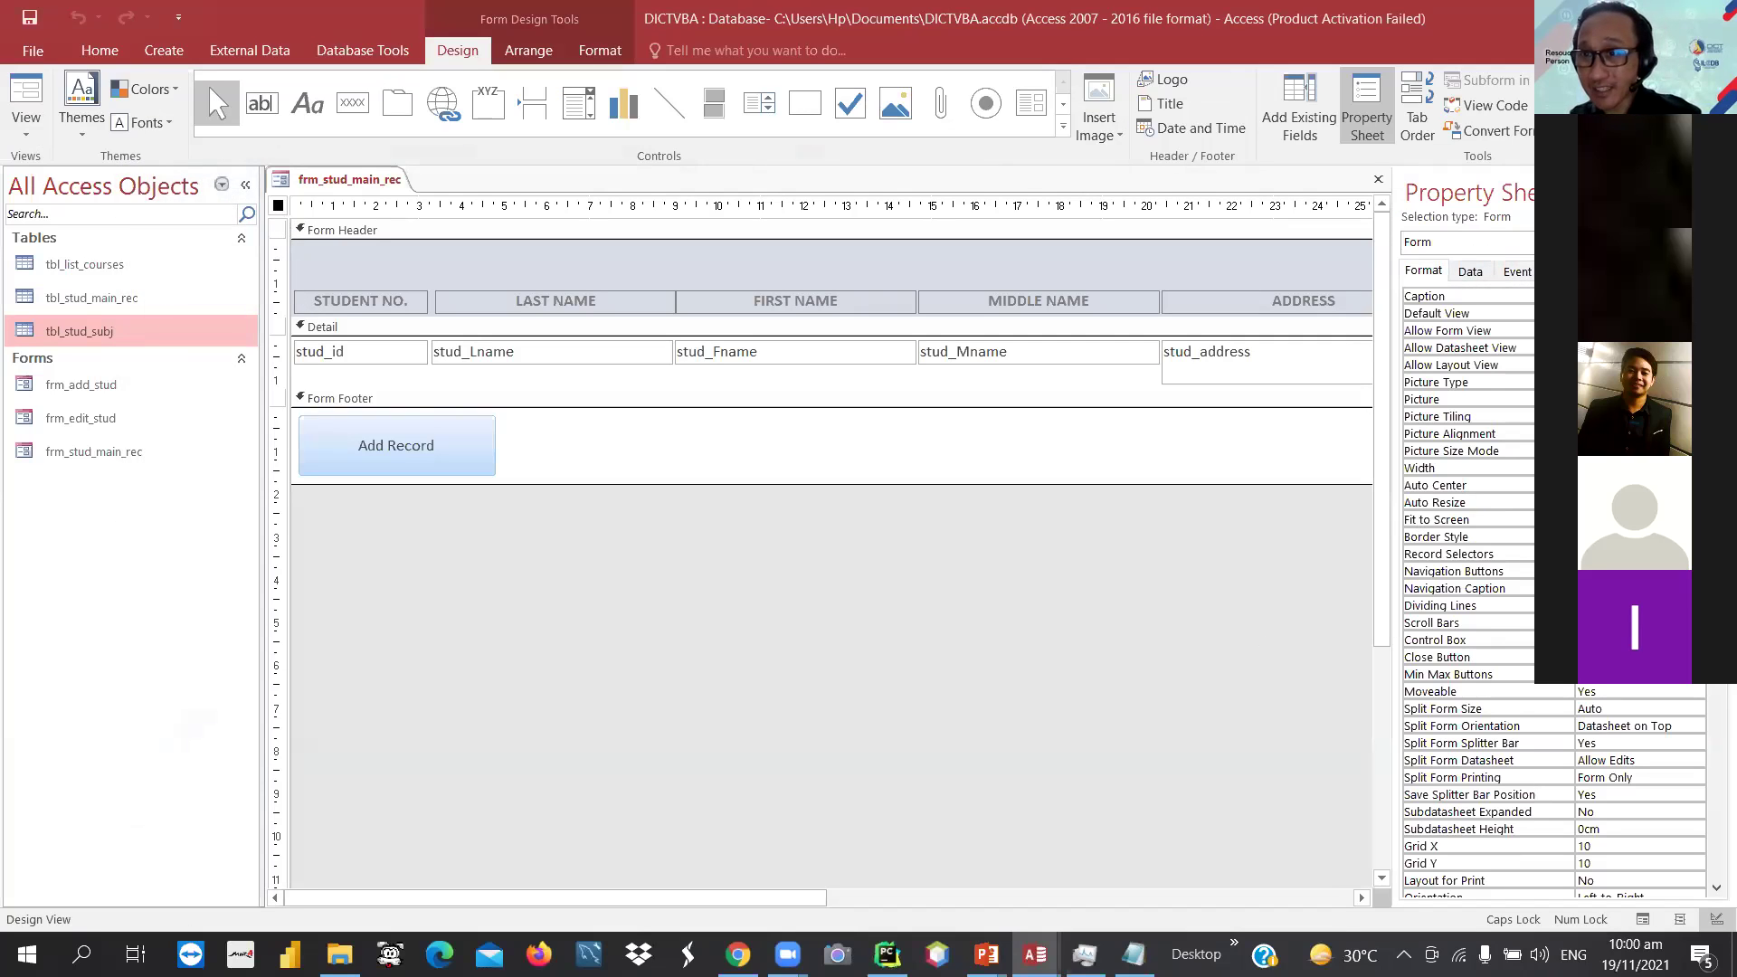
{"action": "double_click", "coordinate": [1619, 571]}
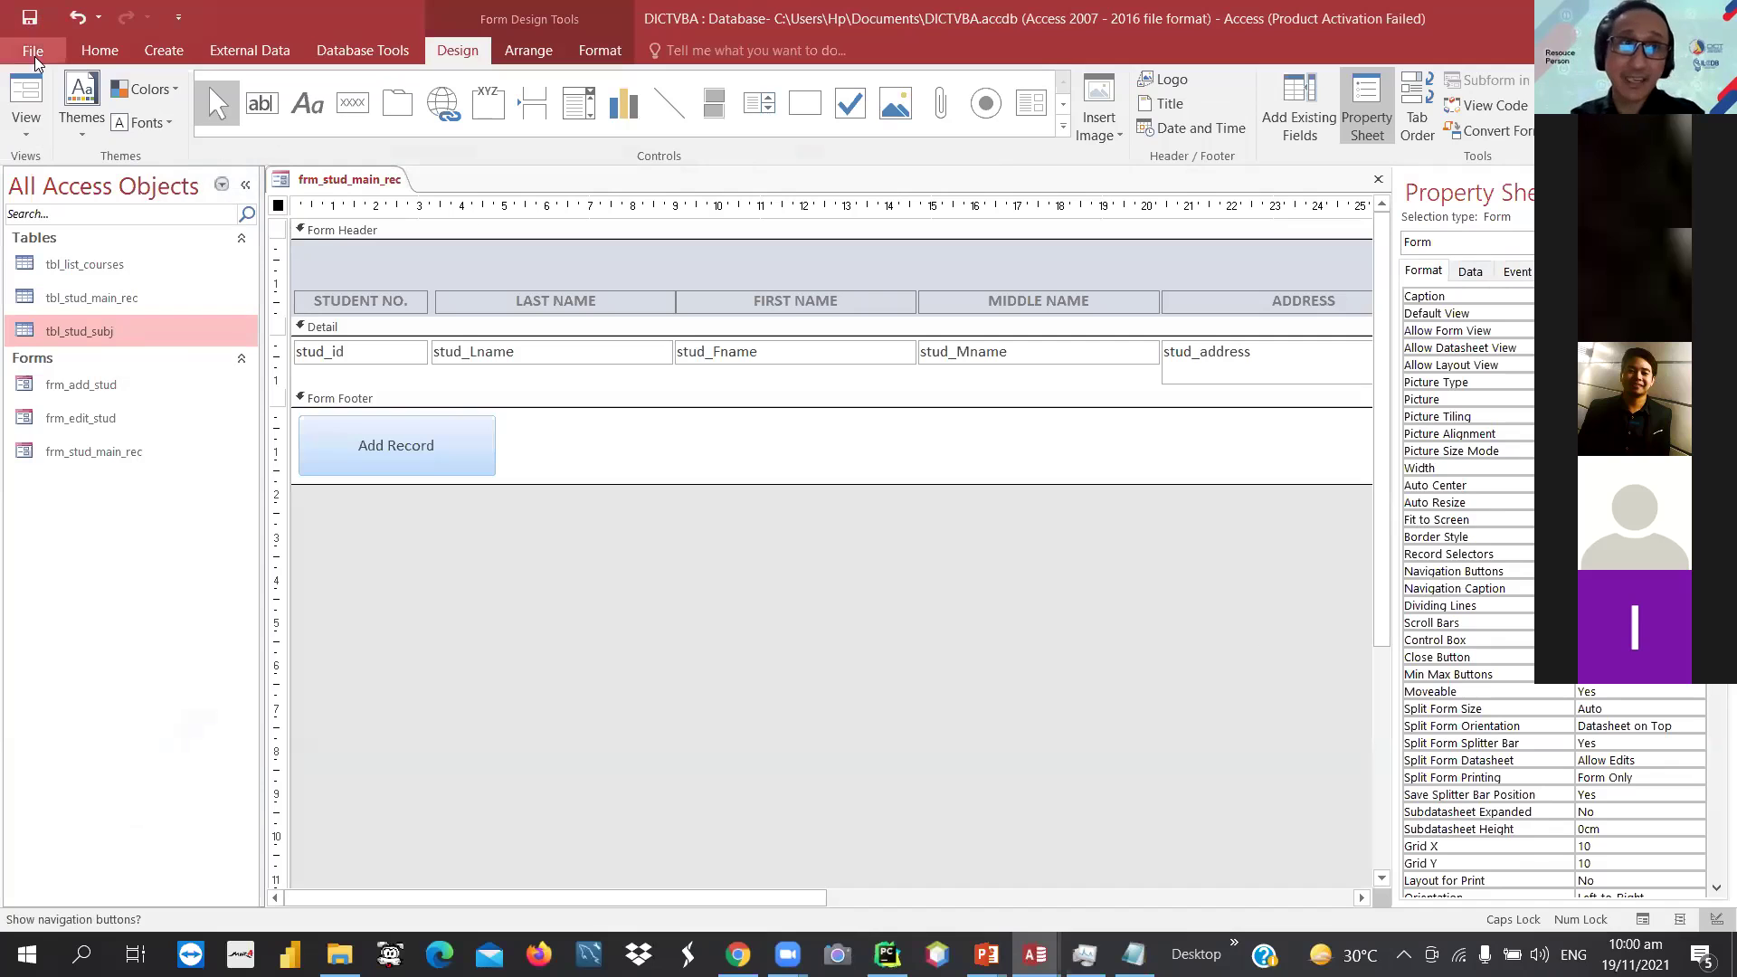
Test the Next and Previous buttons in Form View, then start a blank record with Add Record
{"action": "left_click", "coordinate": [25, 106]}
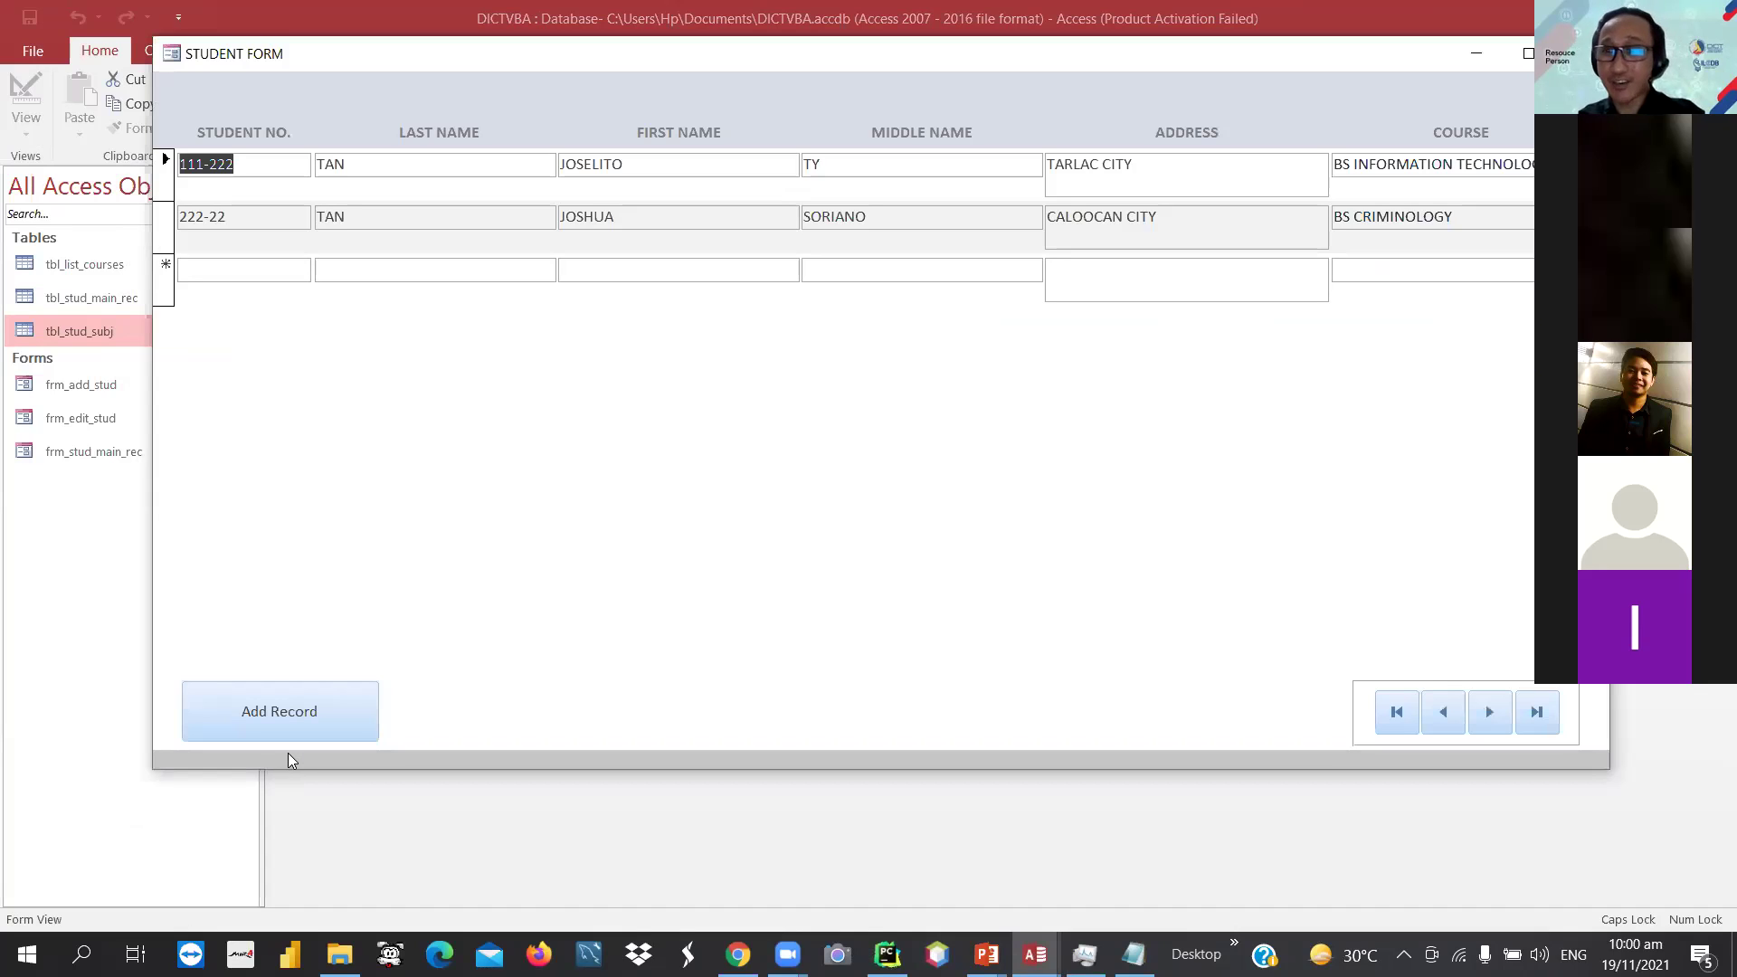
{"action": "left_click", "coordinate": [1497, 719]}
{"action": "left_click", "coordinate": [1494, 722]}
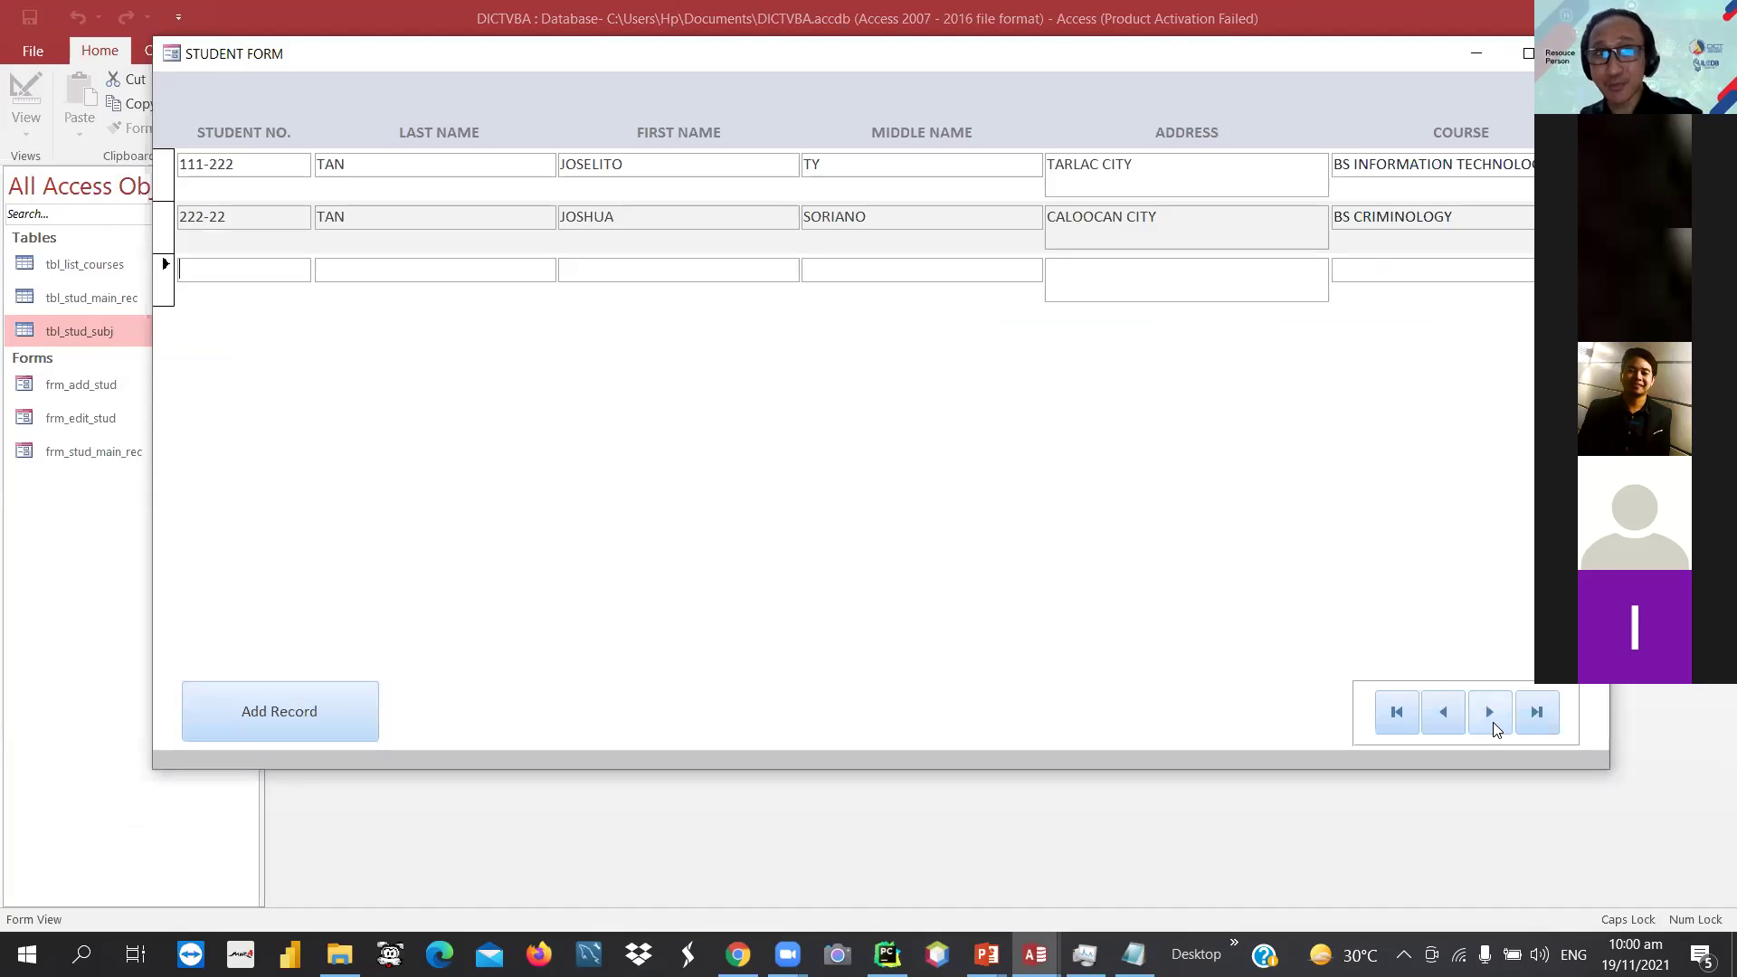
{"action": "left_click", "coordinate": [1447, 722]}
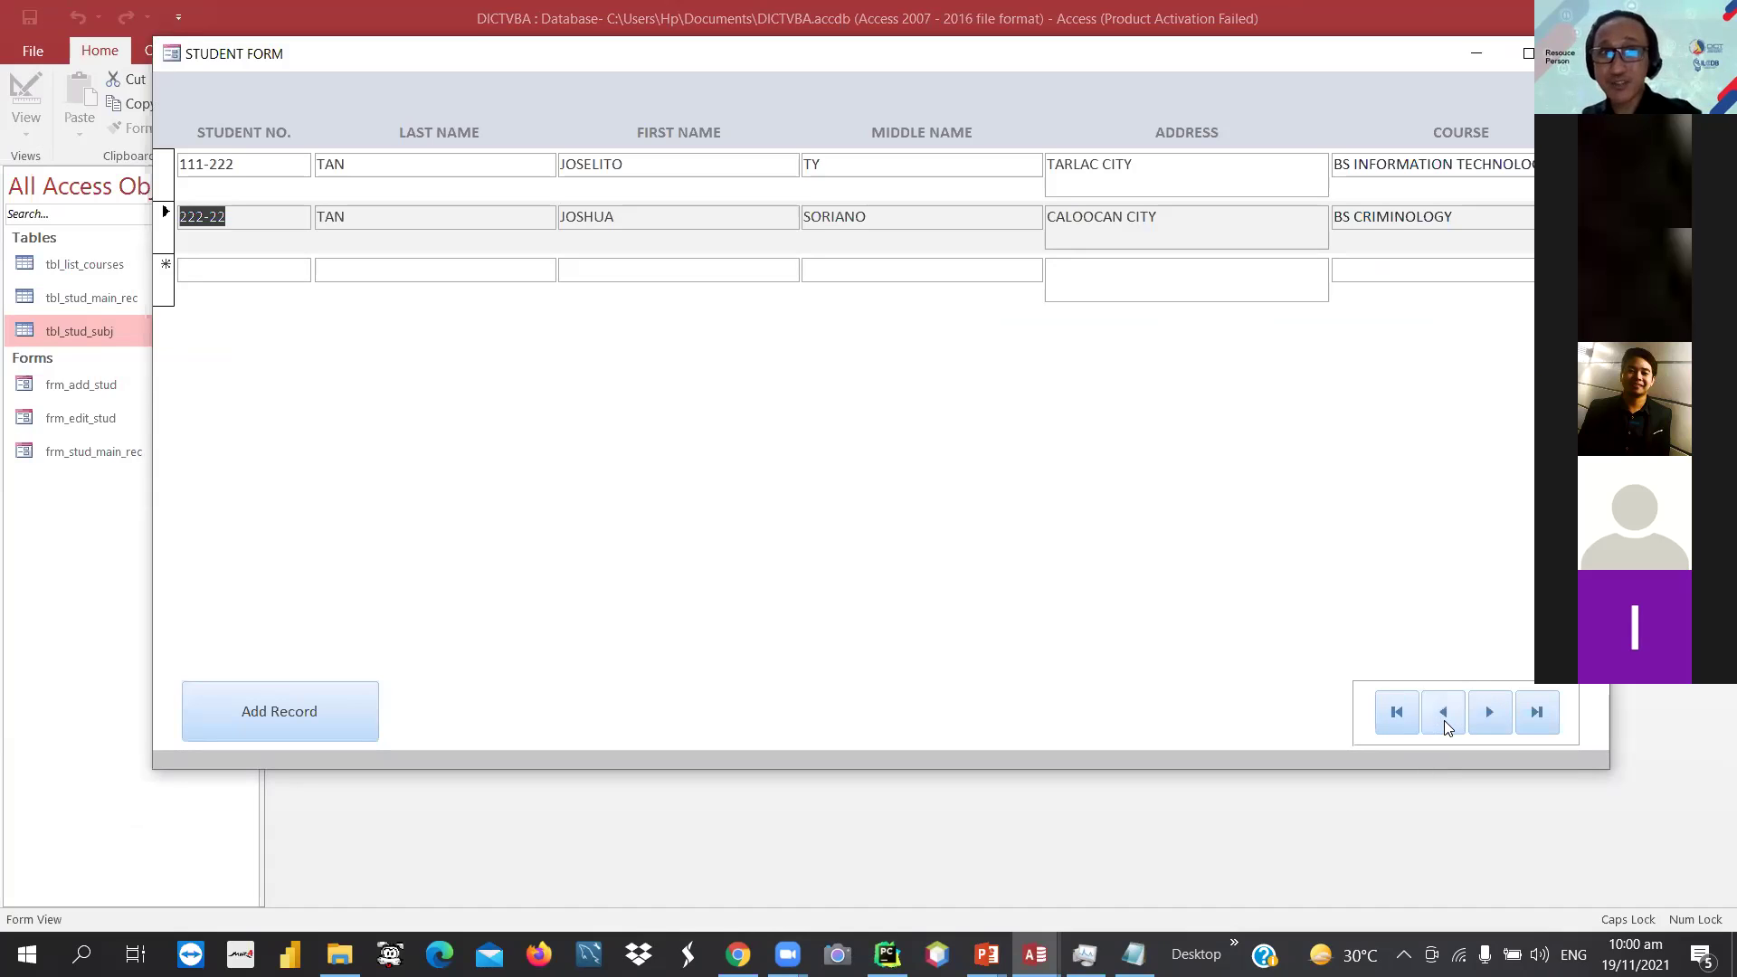
{"action": "left_click", "coordinate": [1447, 722]}
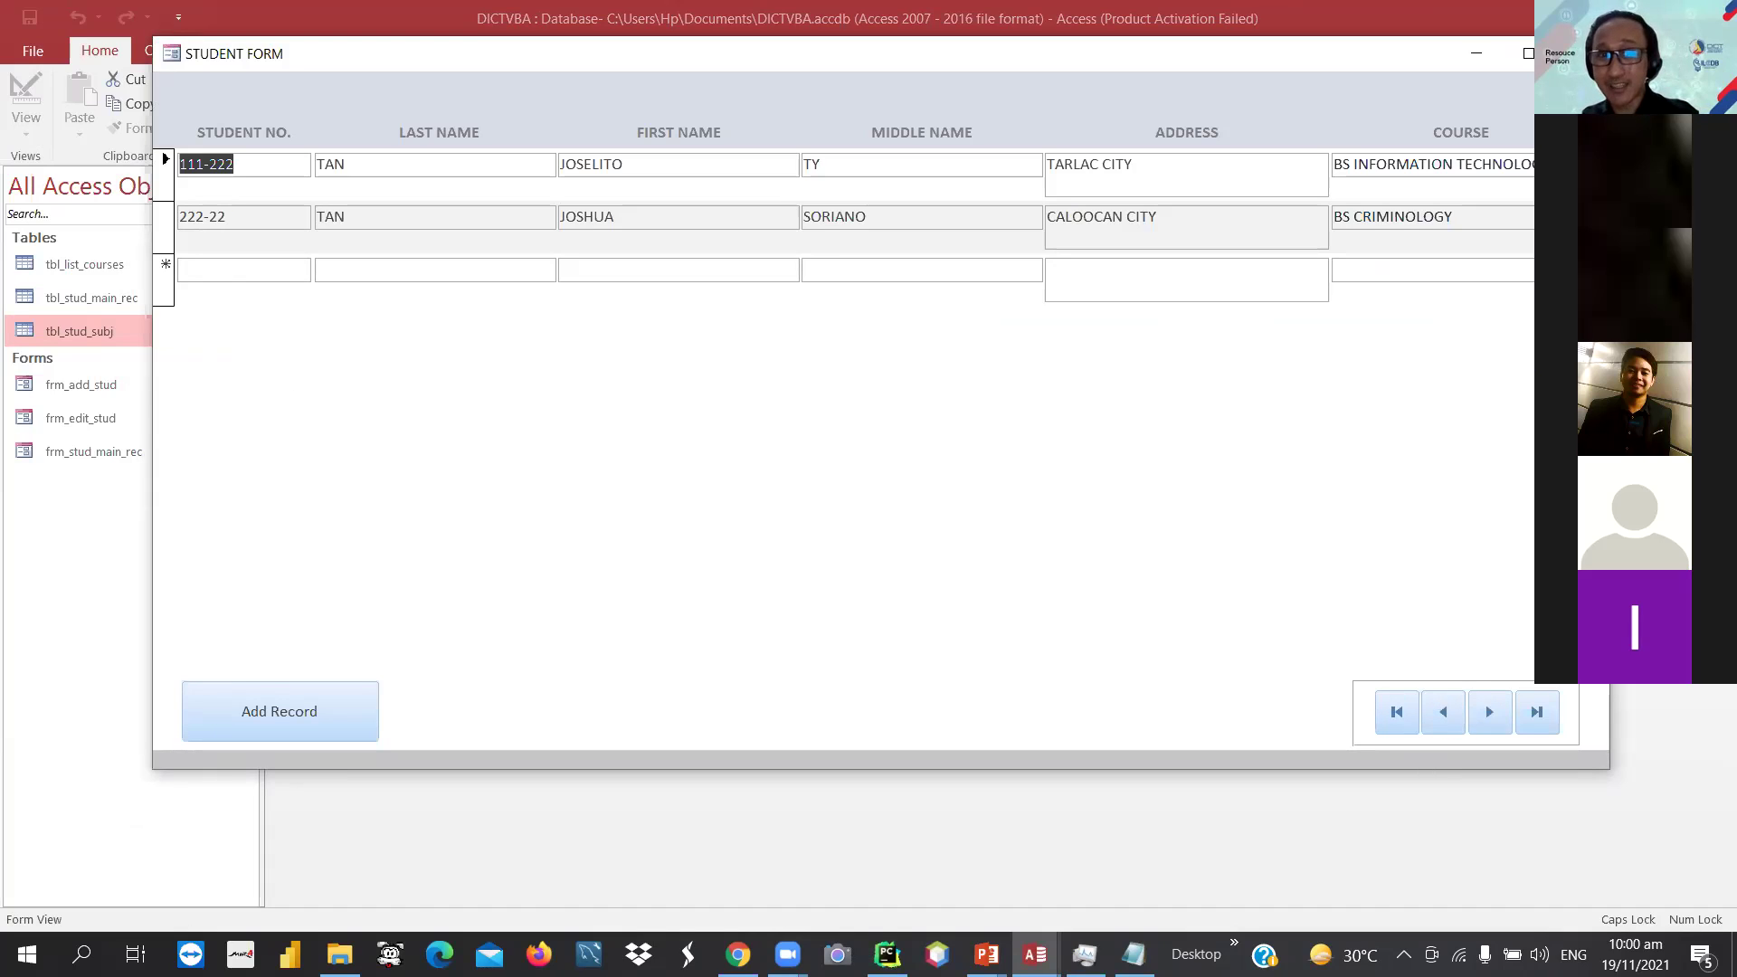
{"action": "left_click", "coordinate": [302, 725]}
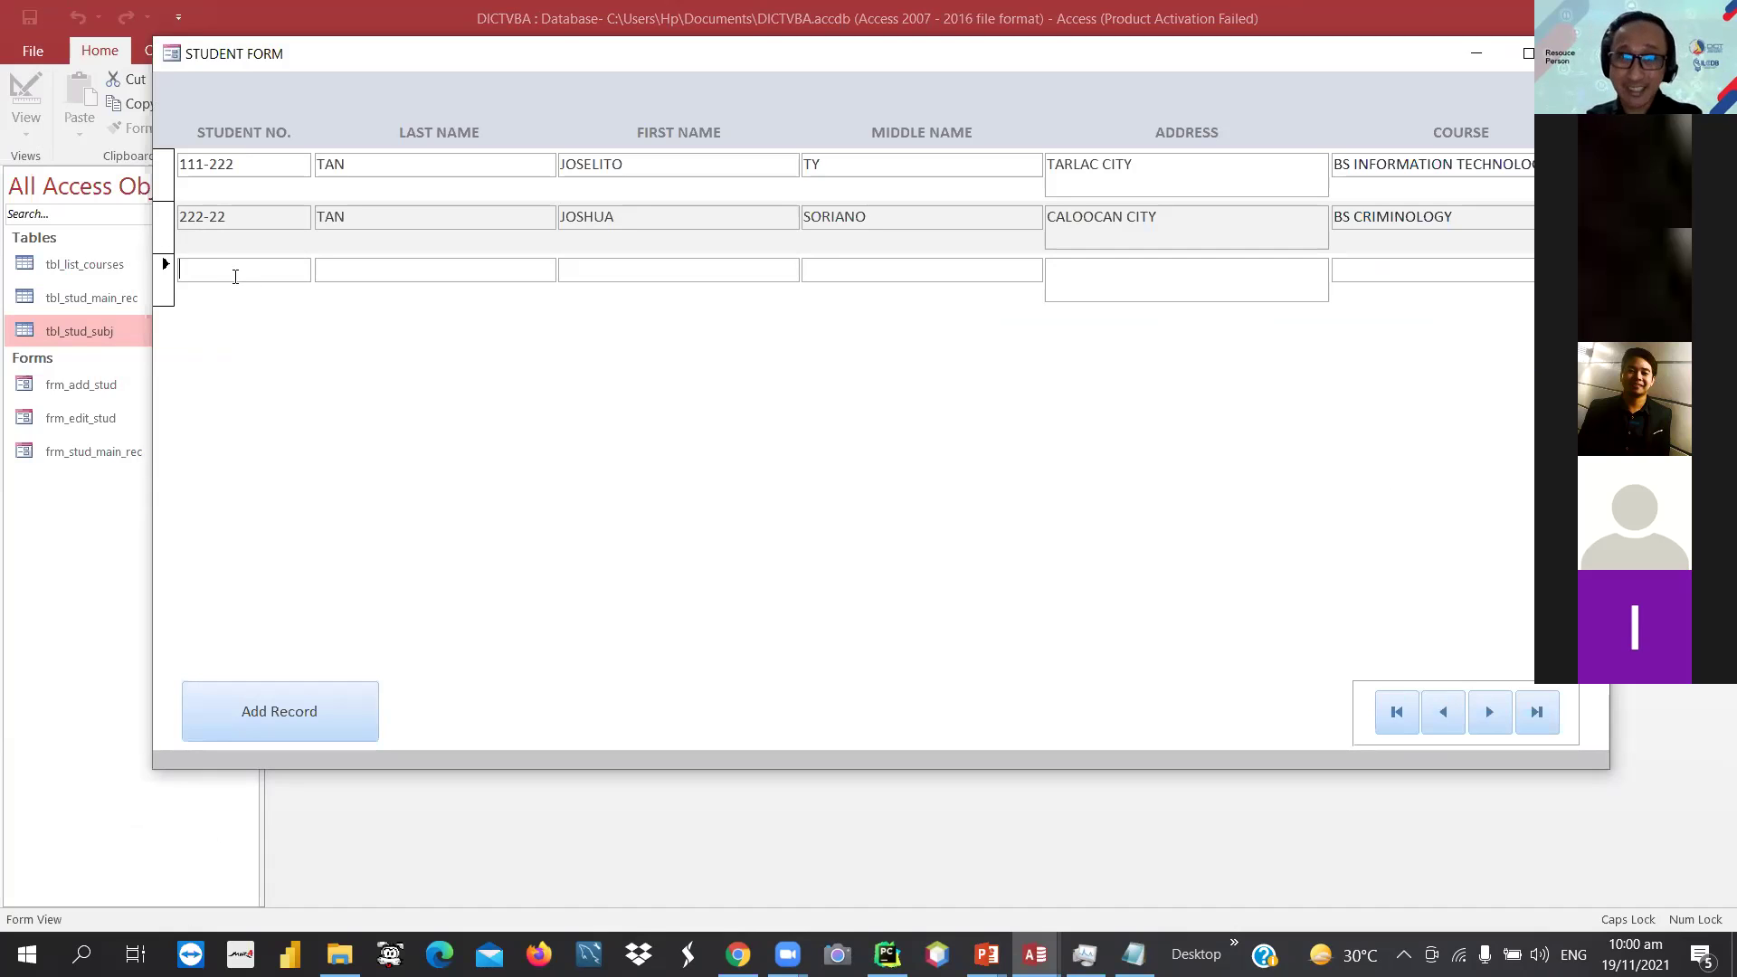
Enter student number 6666 with the student's last and first names
{"action": "type", "text": "6666"}
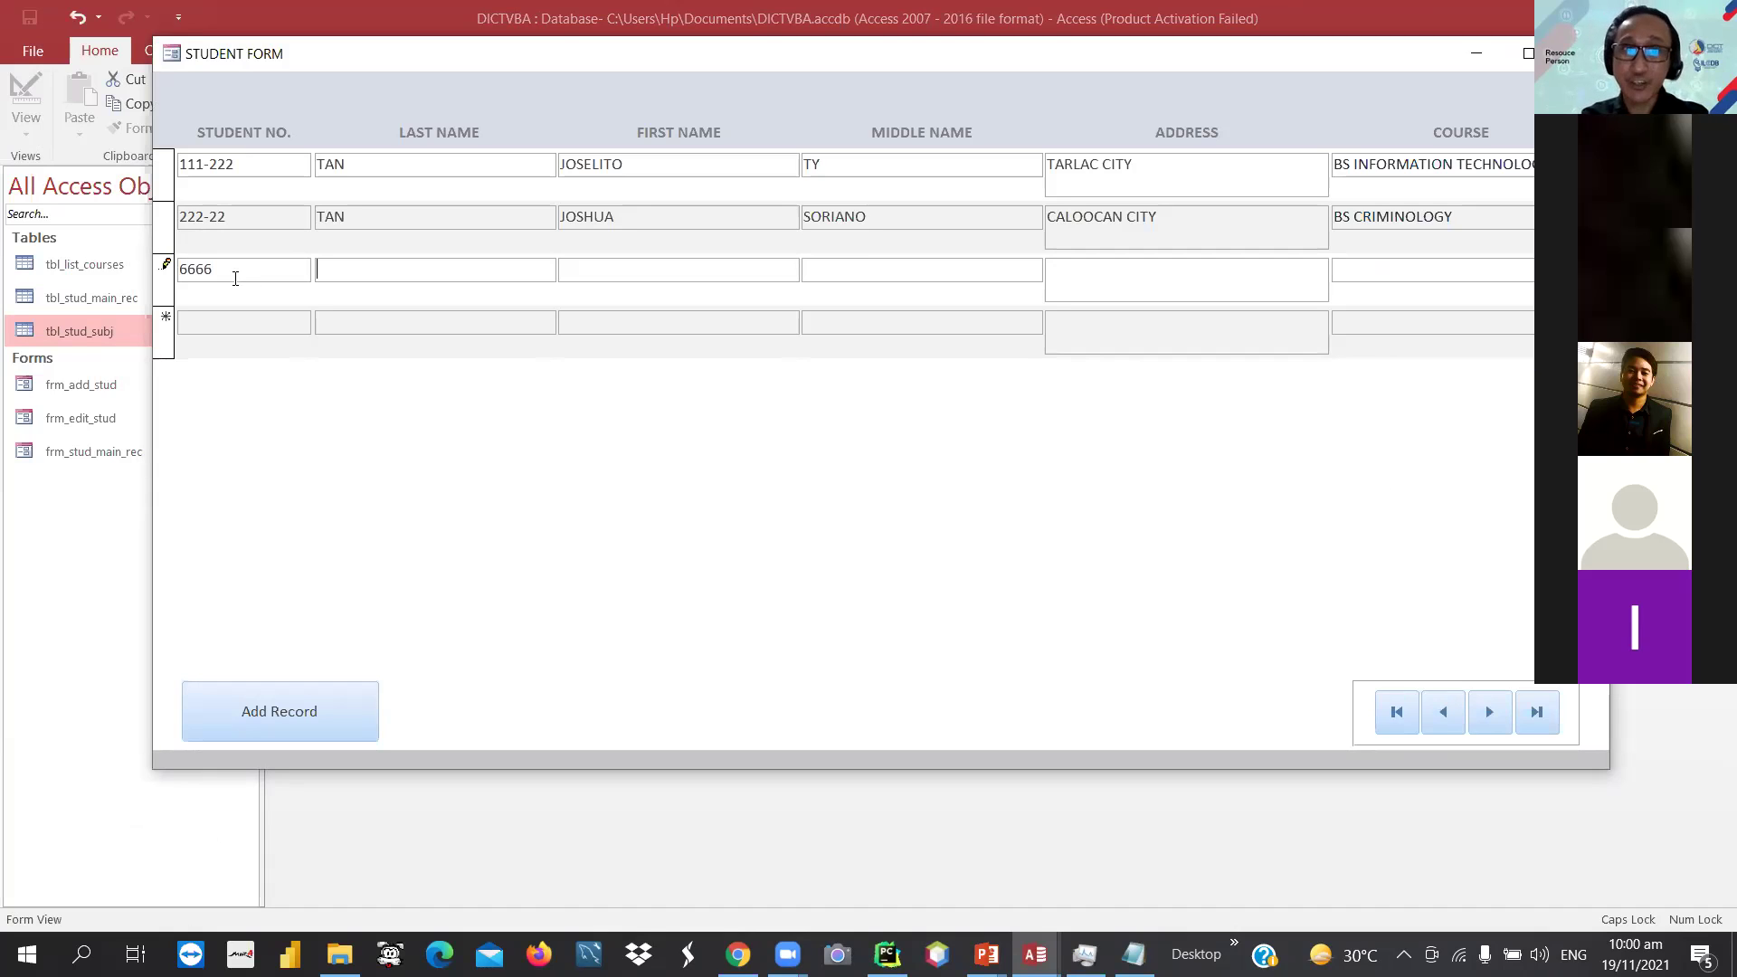
{"action": "key", "text": "Tab"}
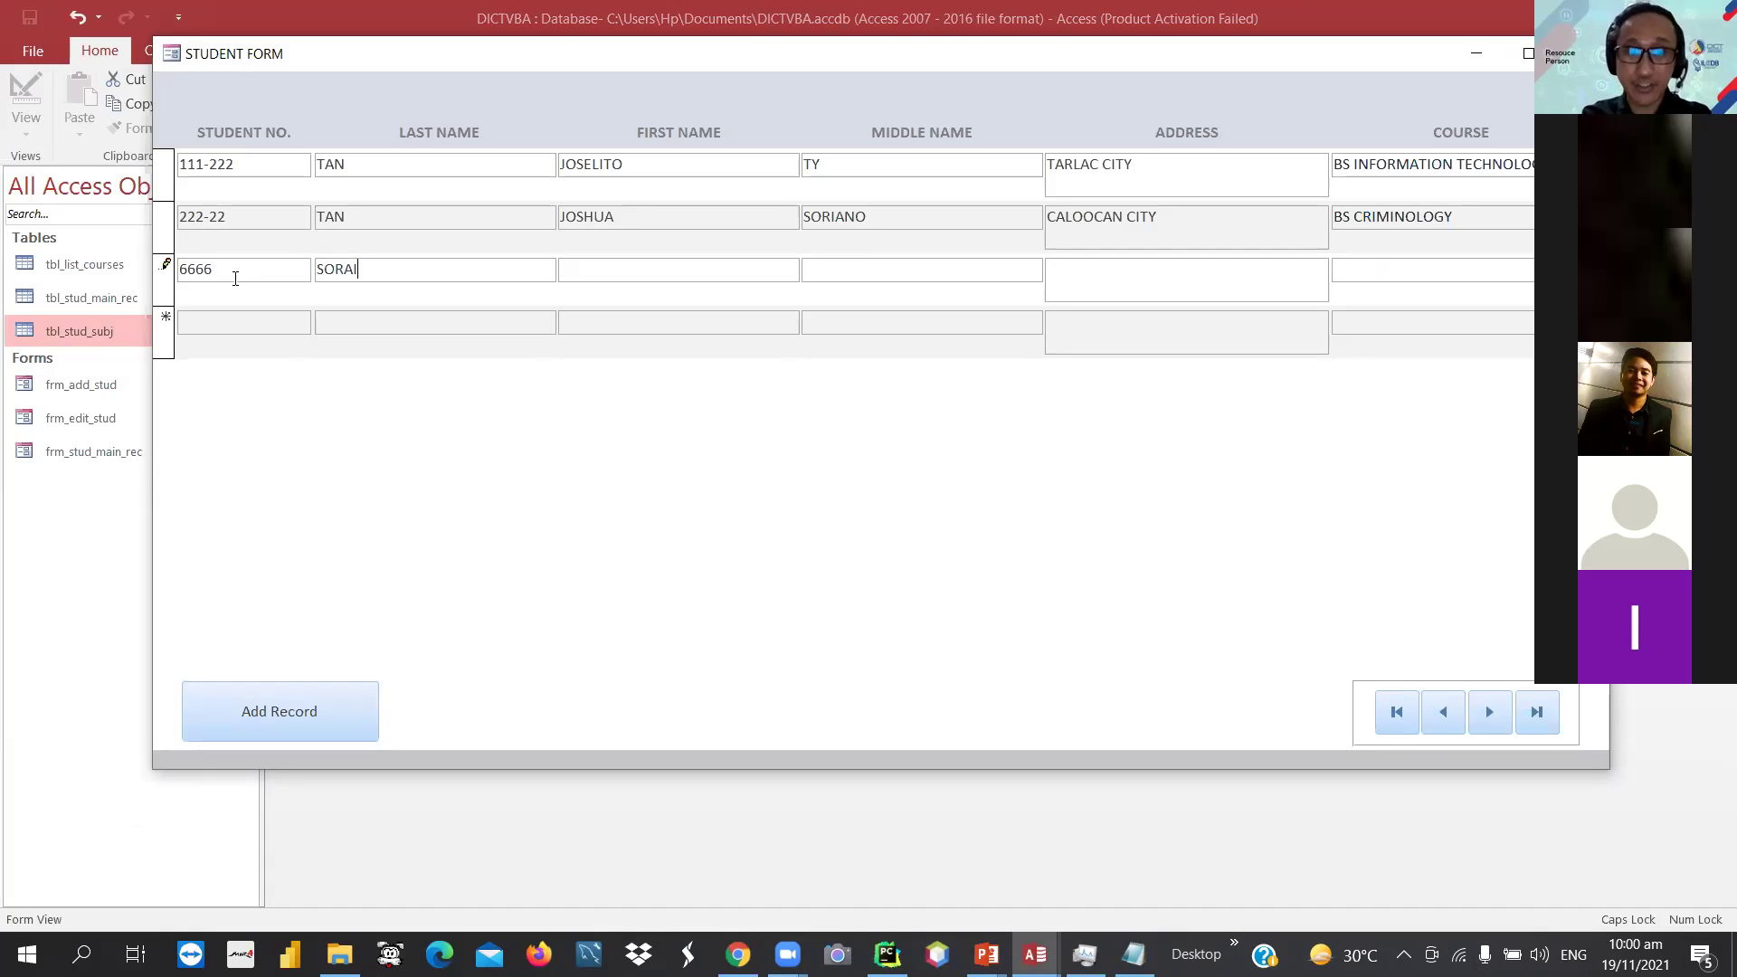
{"action": "key", "text": "Tab"}
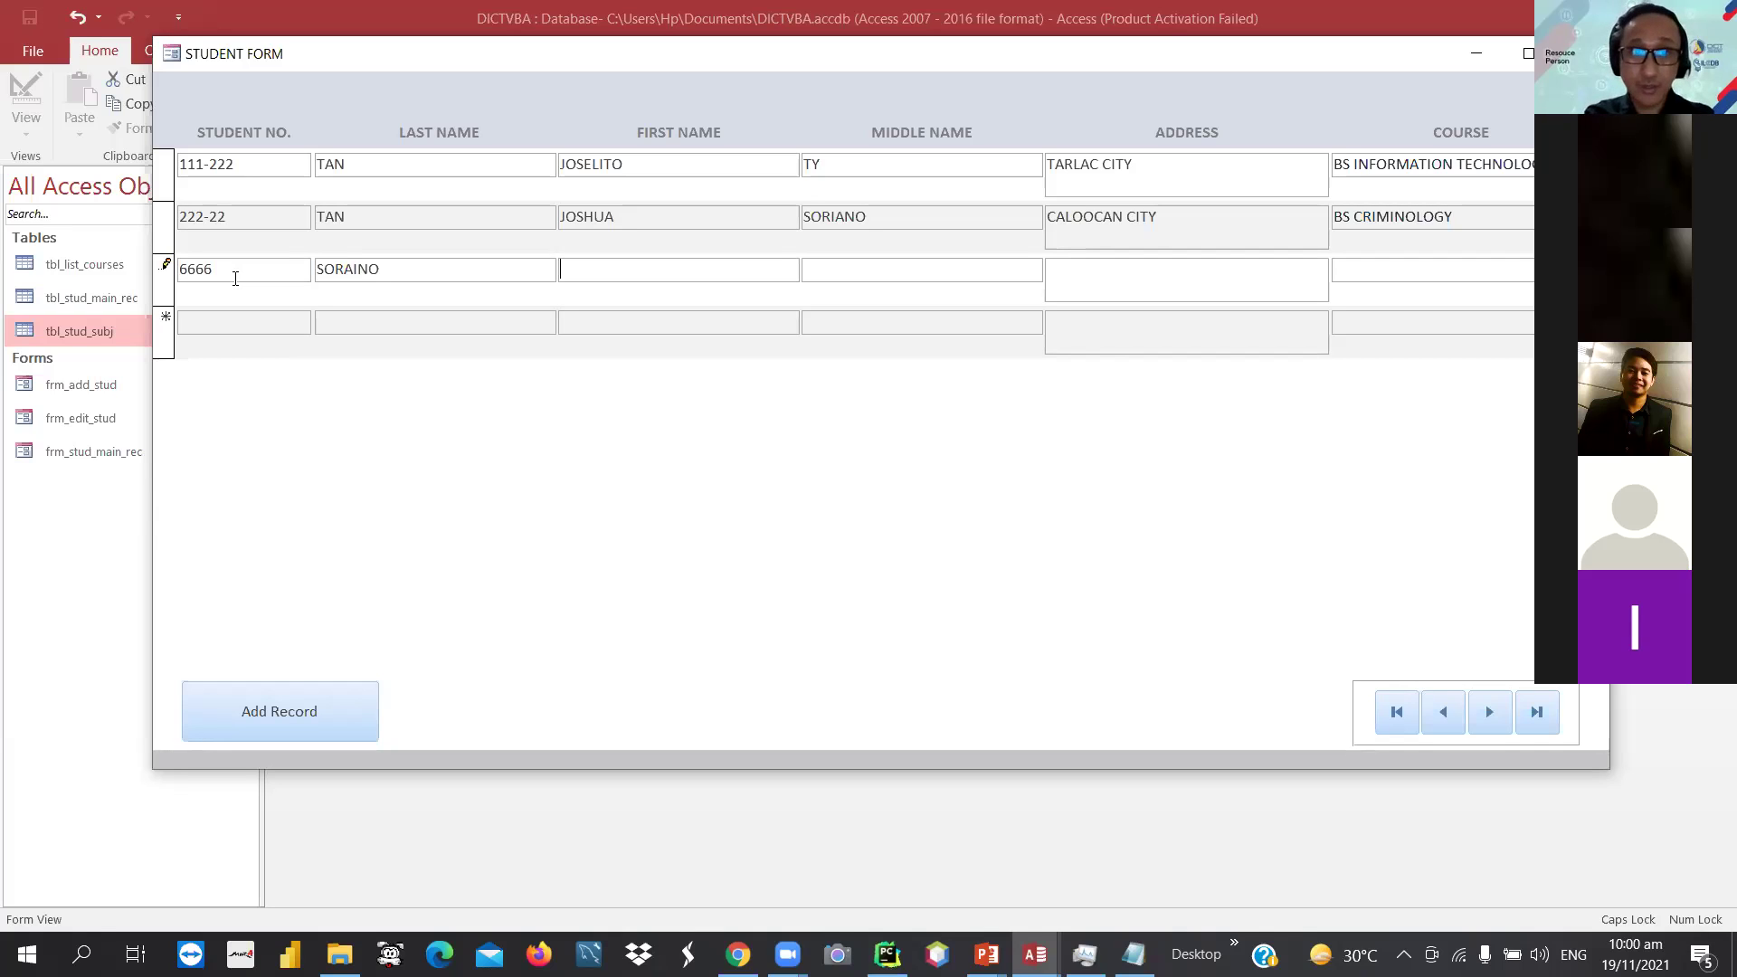
{"action": "key", "text": "Tab"}
Fill in address TANZA CAVITE, choose course BS TOURISM, and save the record
{"action": "type", "text": "TANZA CA"}
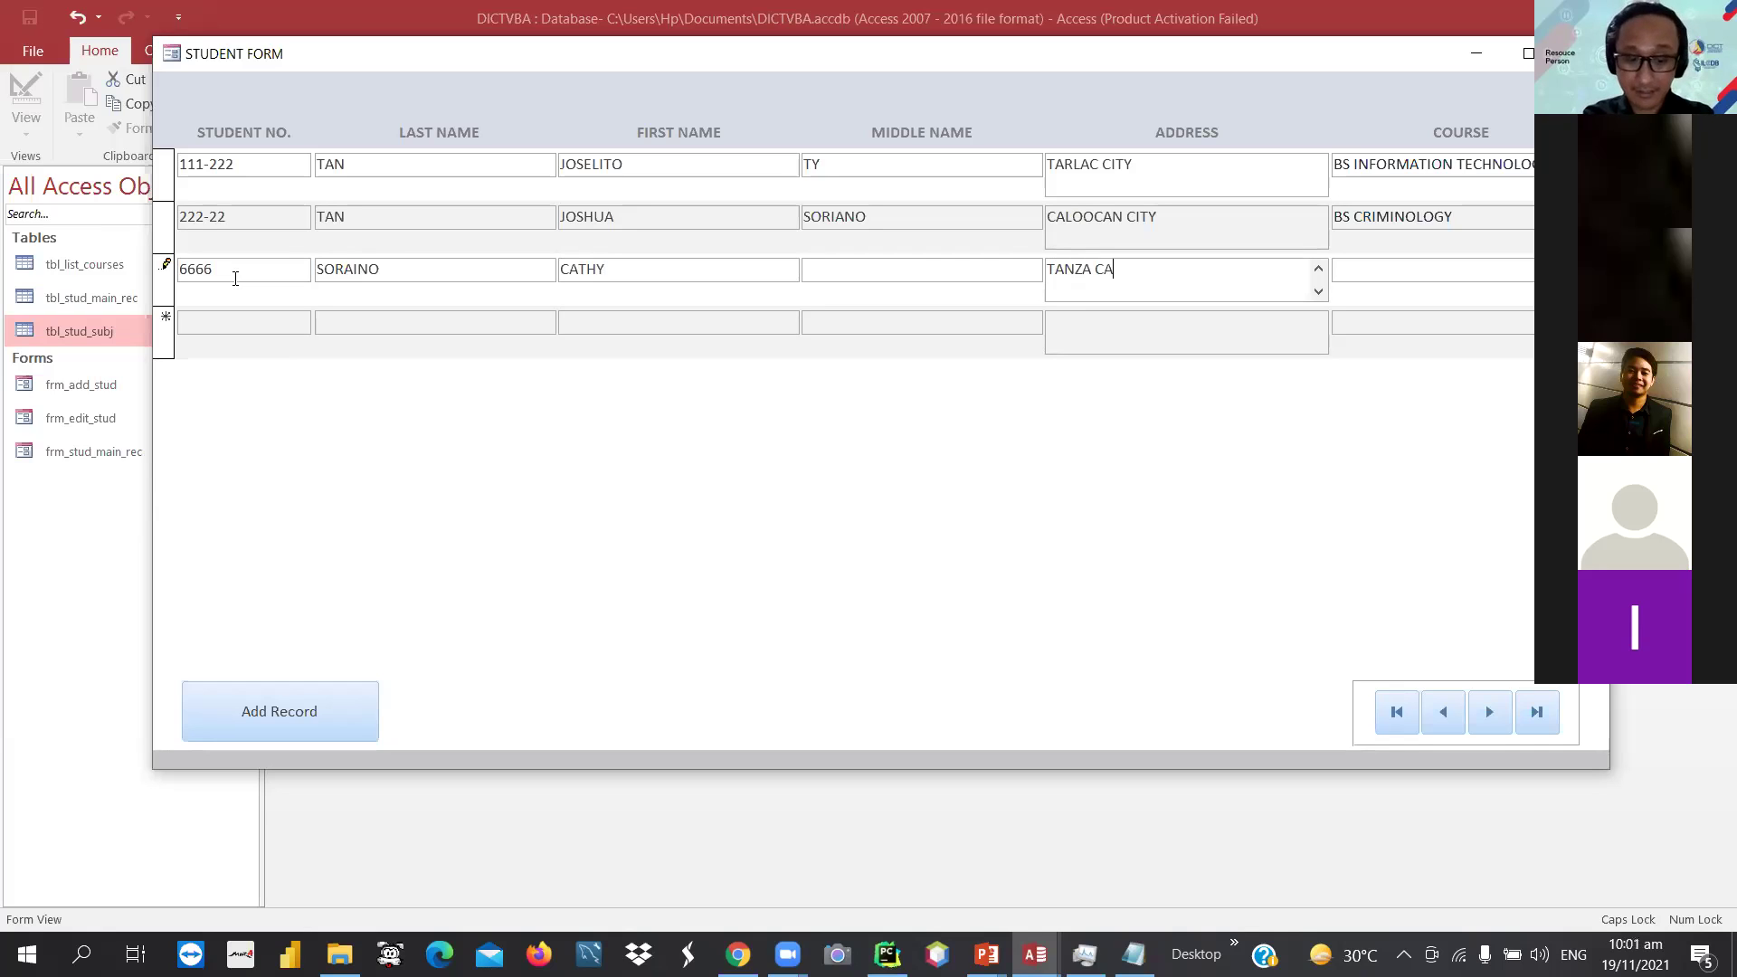
{"action": "type", "text": "VITE"}
{"action": "key", "text": "Tab"}
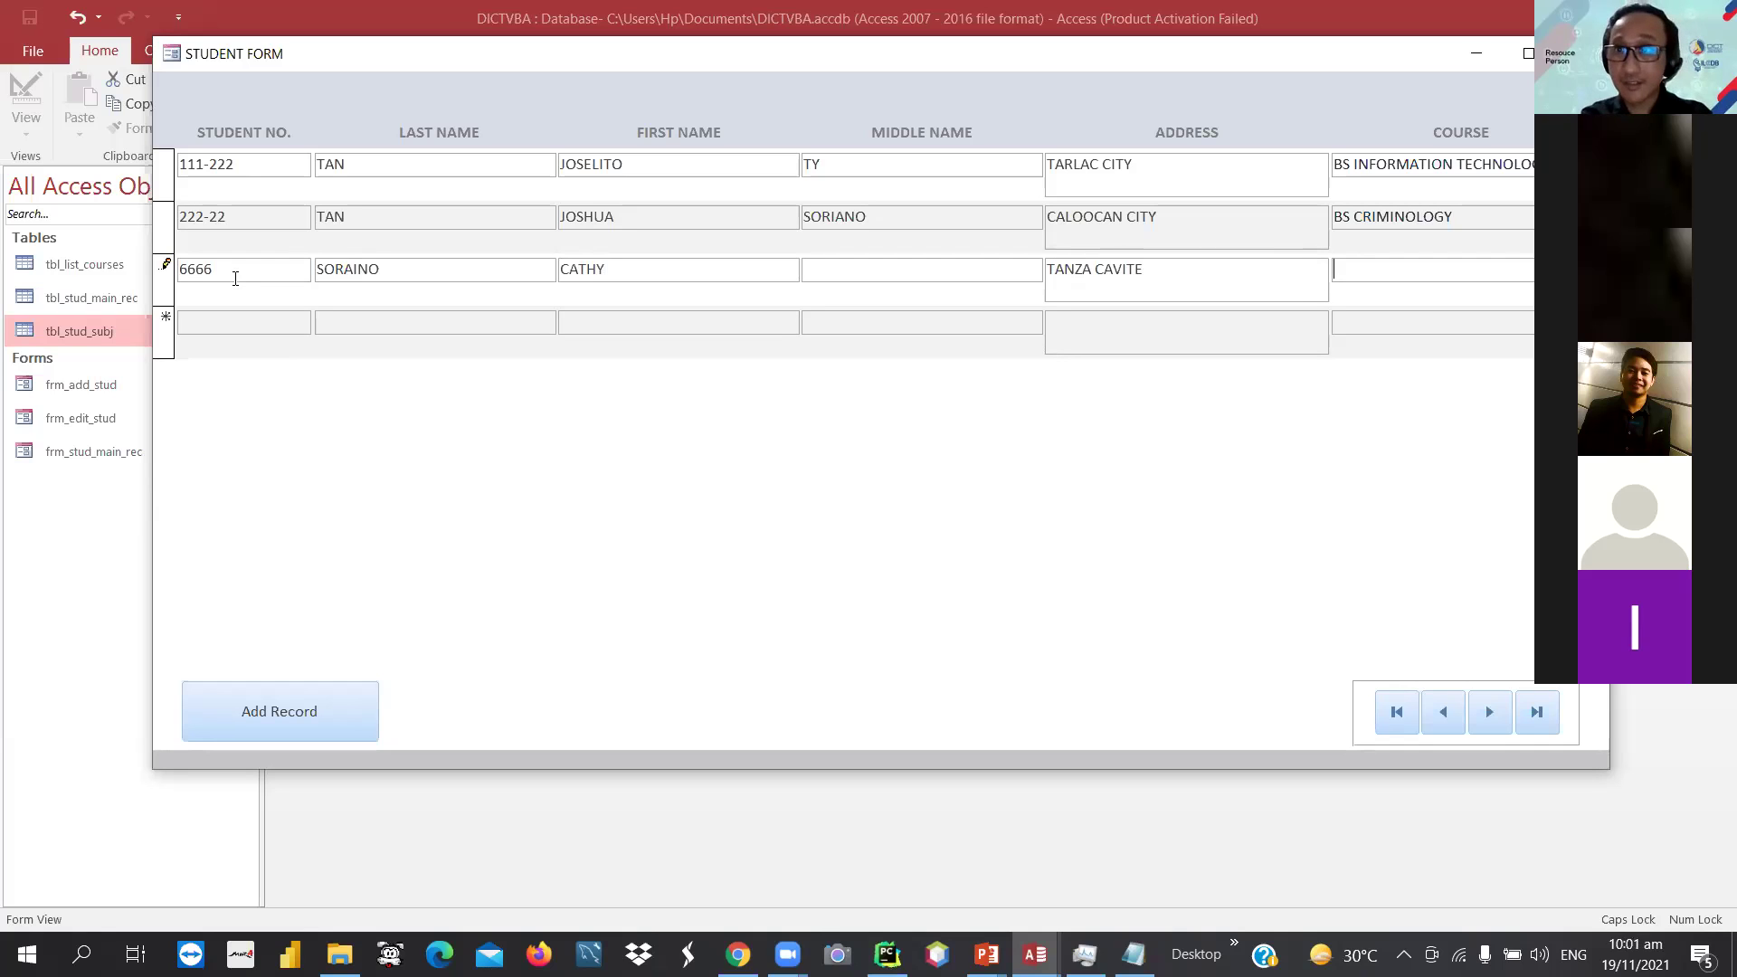
{"action": "left_click", "coordinate": [1529, 270]}
{"action": "left_click", "coordinate": [1509, 355]}
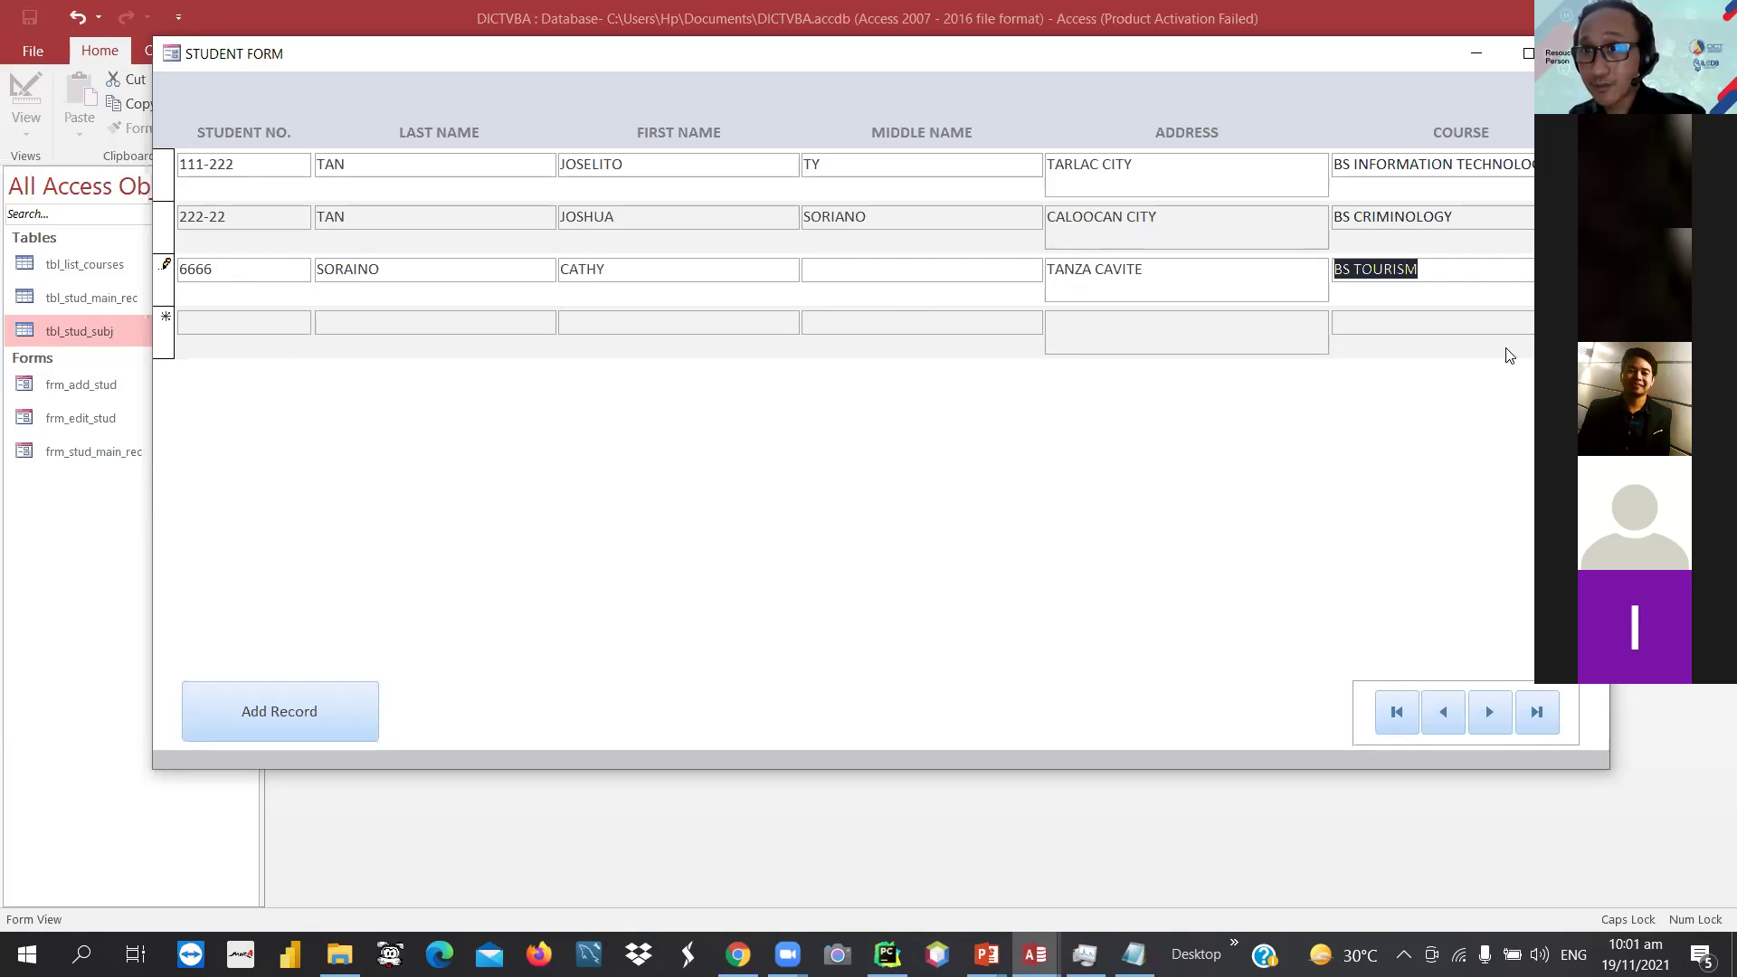
{"action": "key", "text": "Tab"}
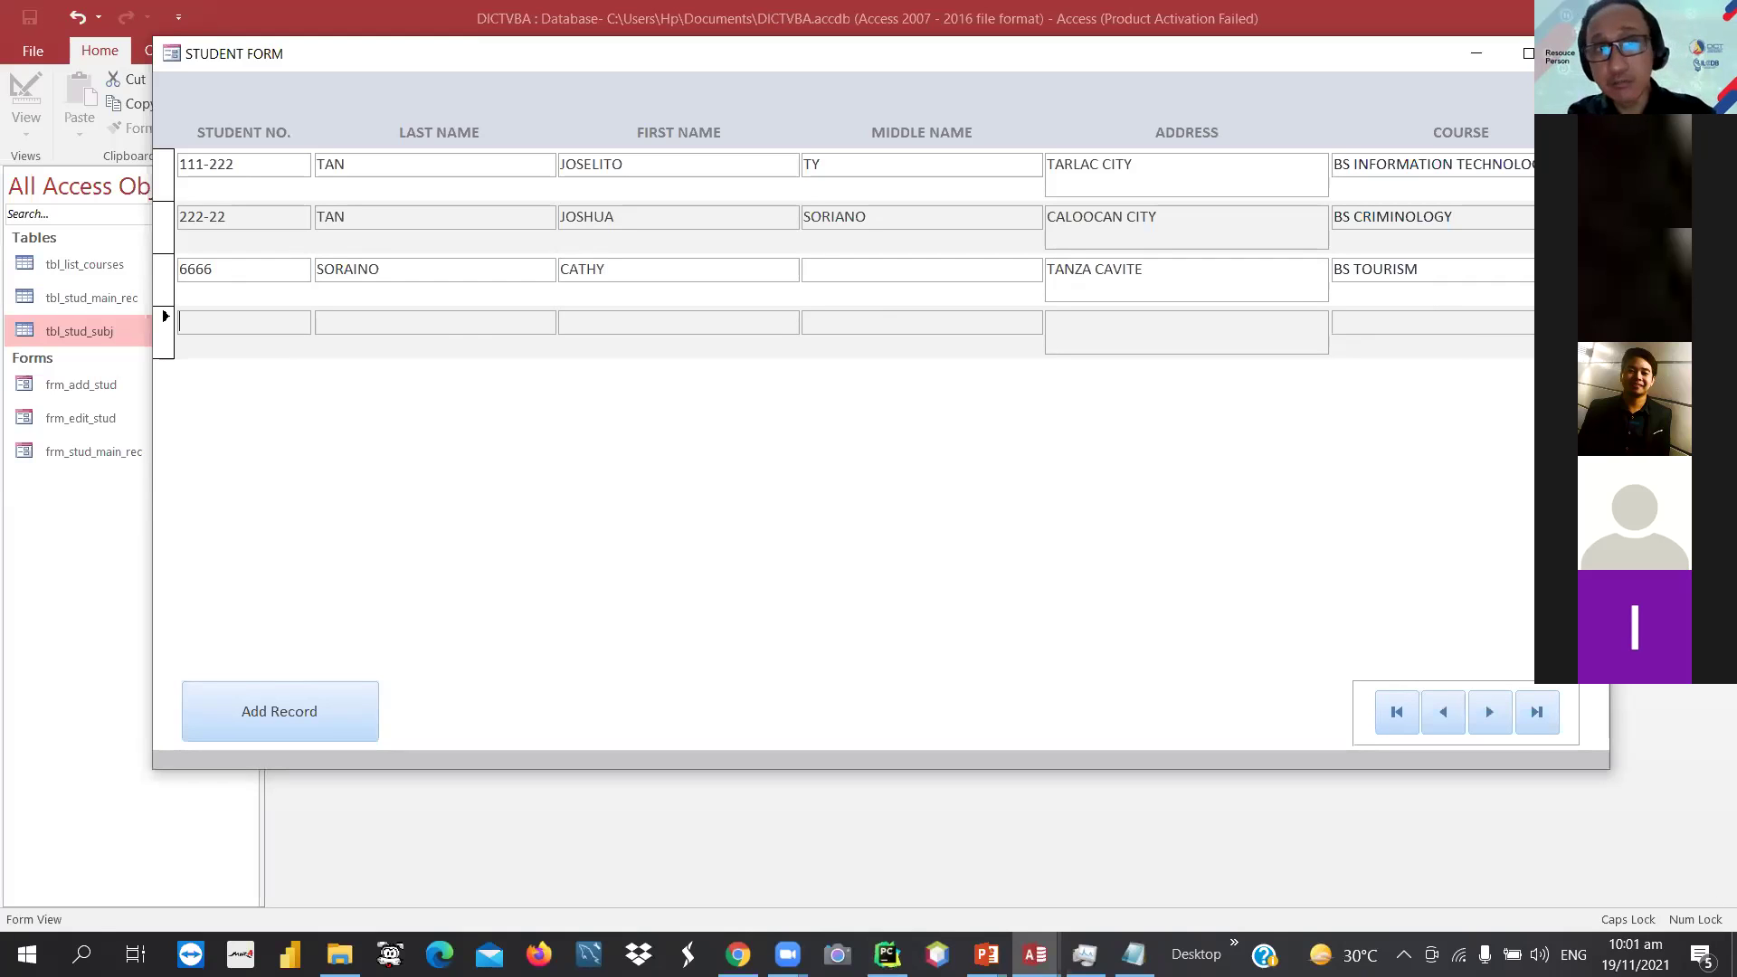
Enter student number 555555 with placeholder names dasdsa, SDF and sdfsdf
{"action": "type", "text": "555555"}
{"action": "key", "text": "Tab"}
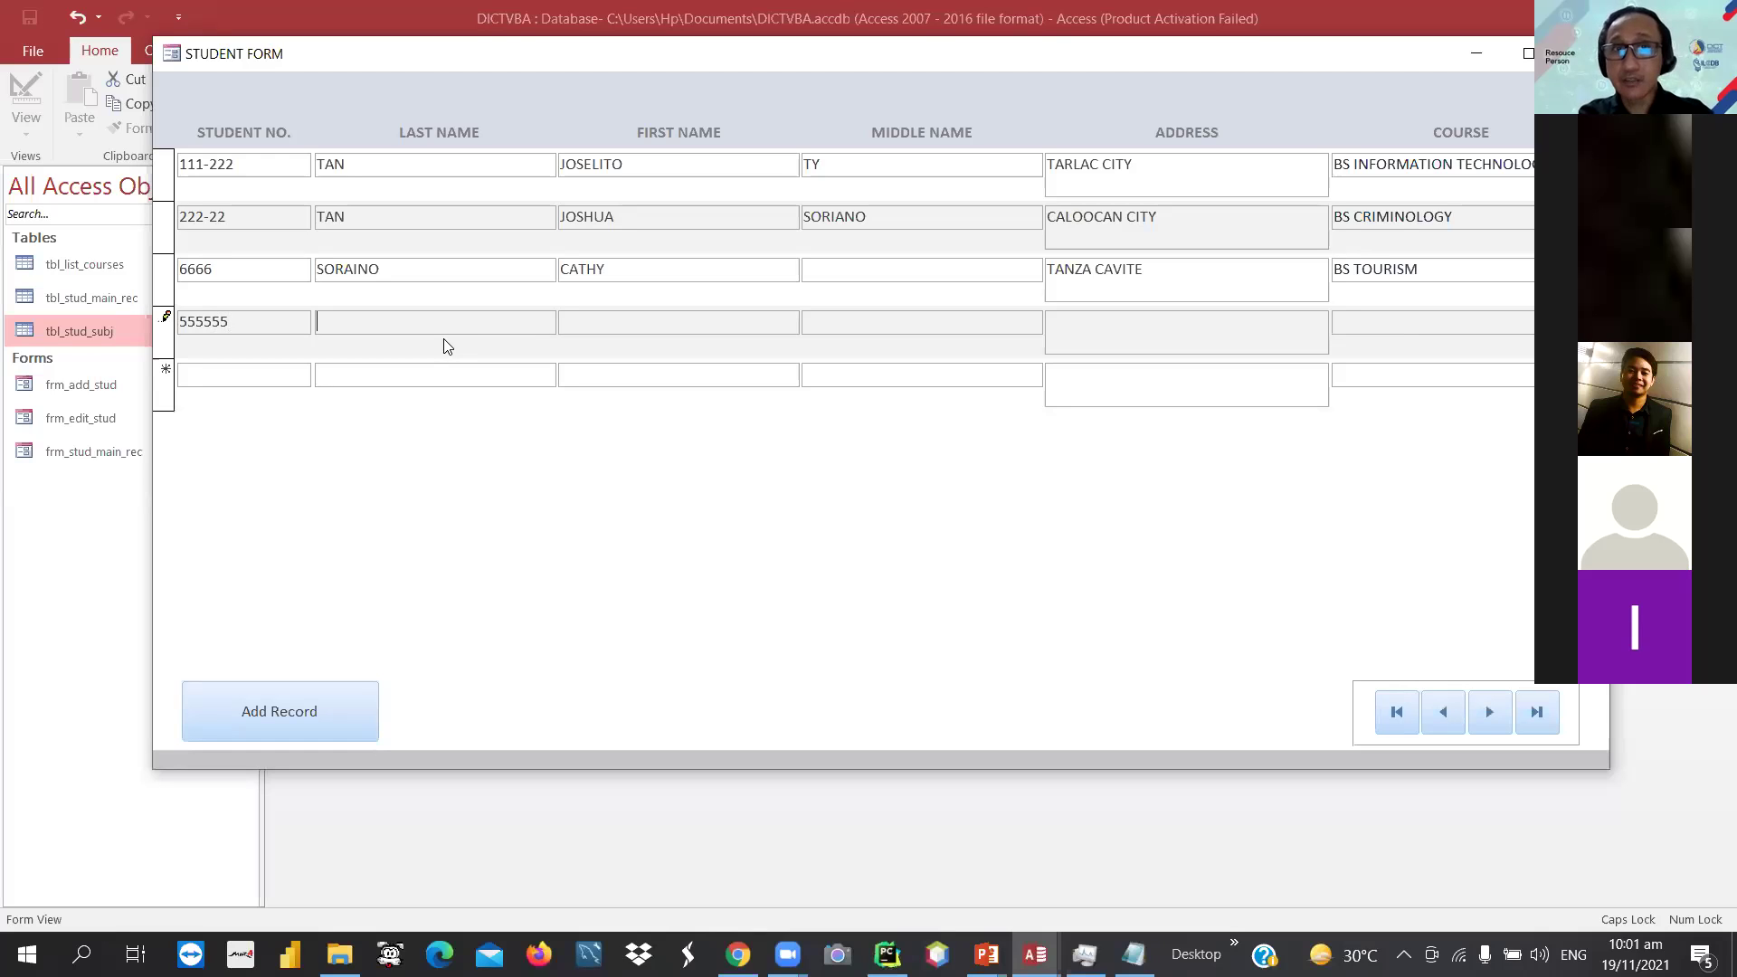
{"action": "key", "text": "Caps_Lock"}
{"action": "type", "text": "dasdsa"}
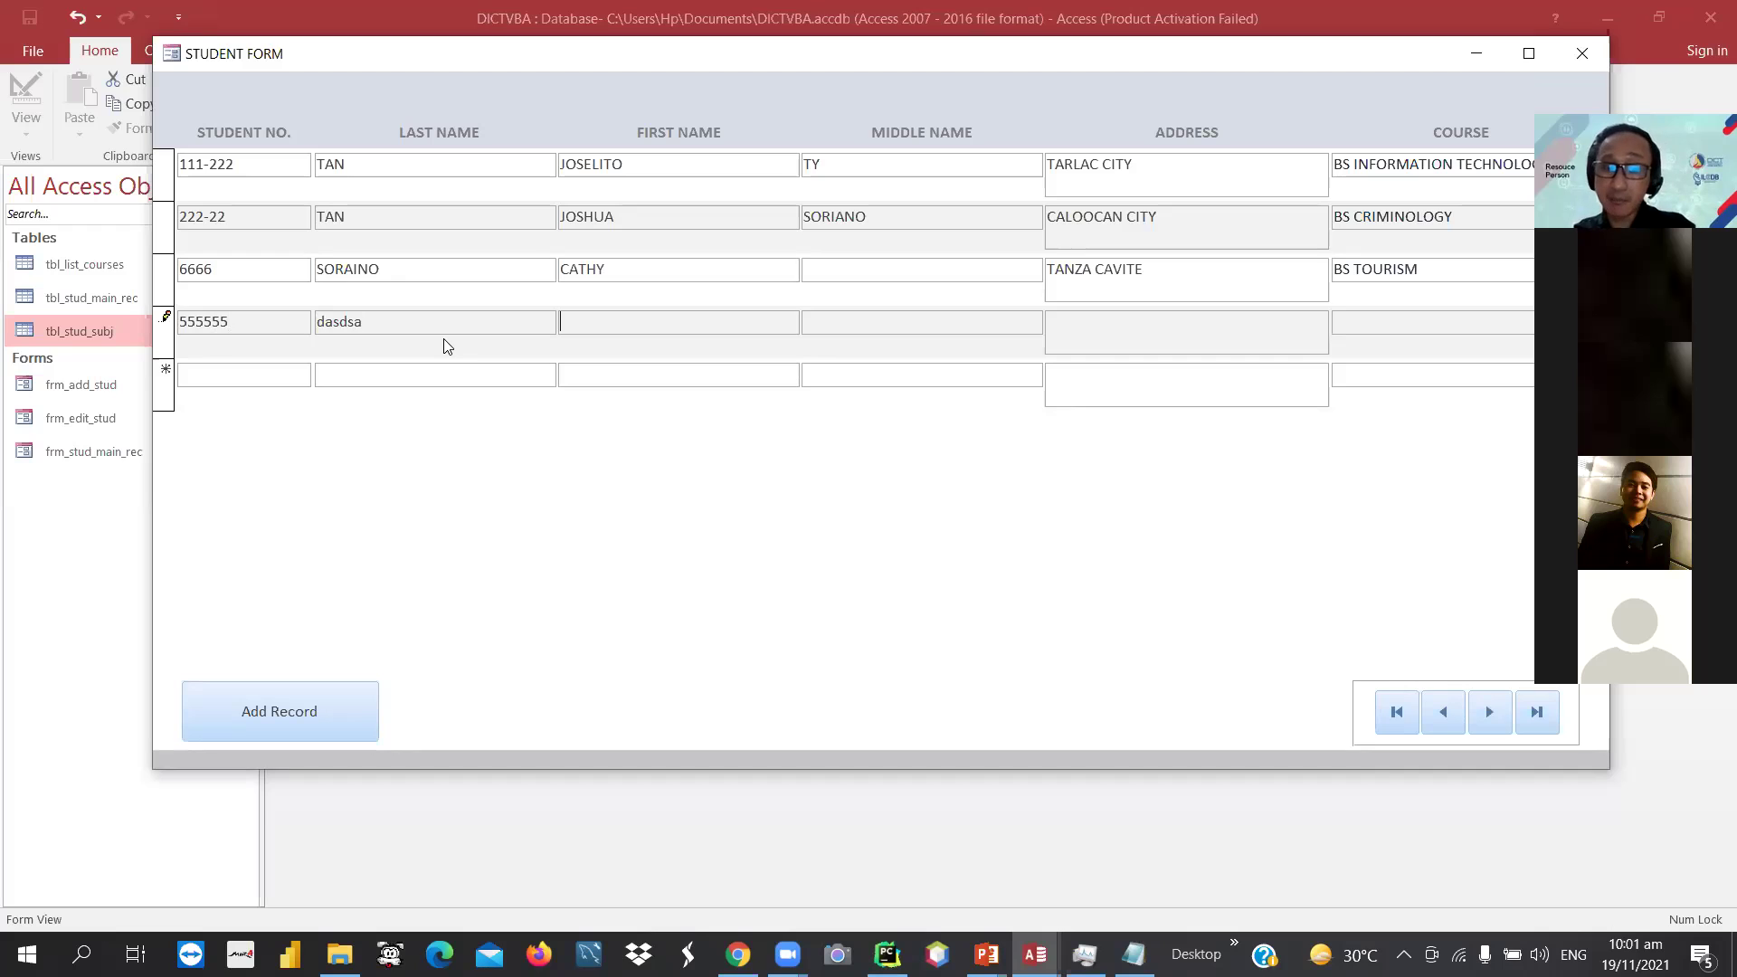
{"action": "key", "text": "Tab"}
{"action": "type", "text": "SDF"}
{"action": "key", "text": "Tab"}
{"action": "type", "text": "sdfsdf"}
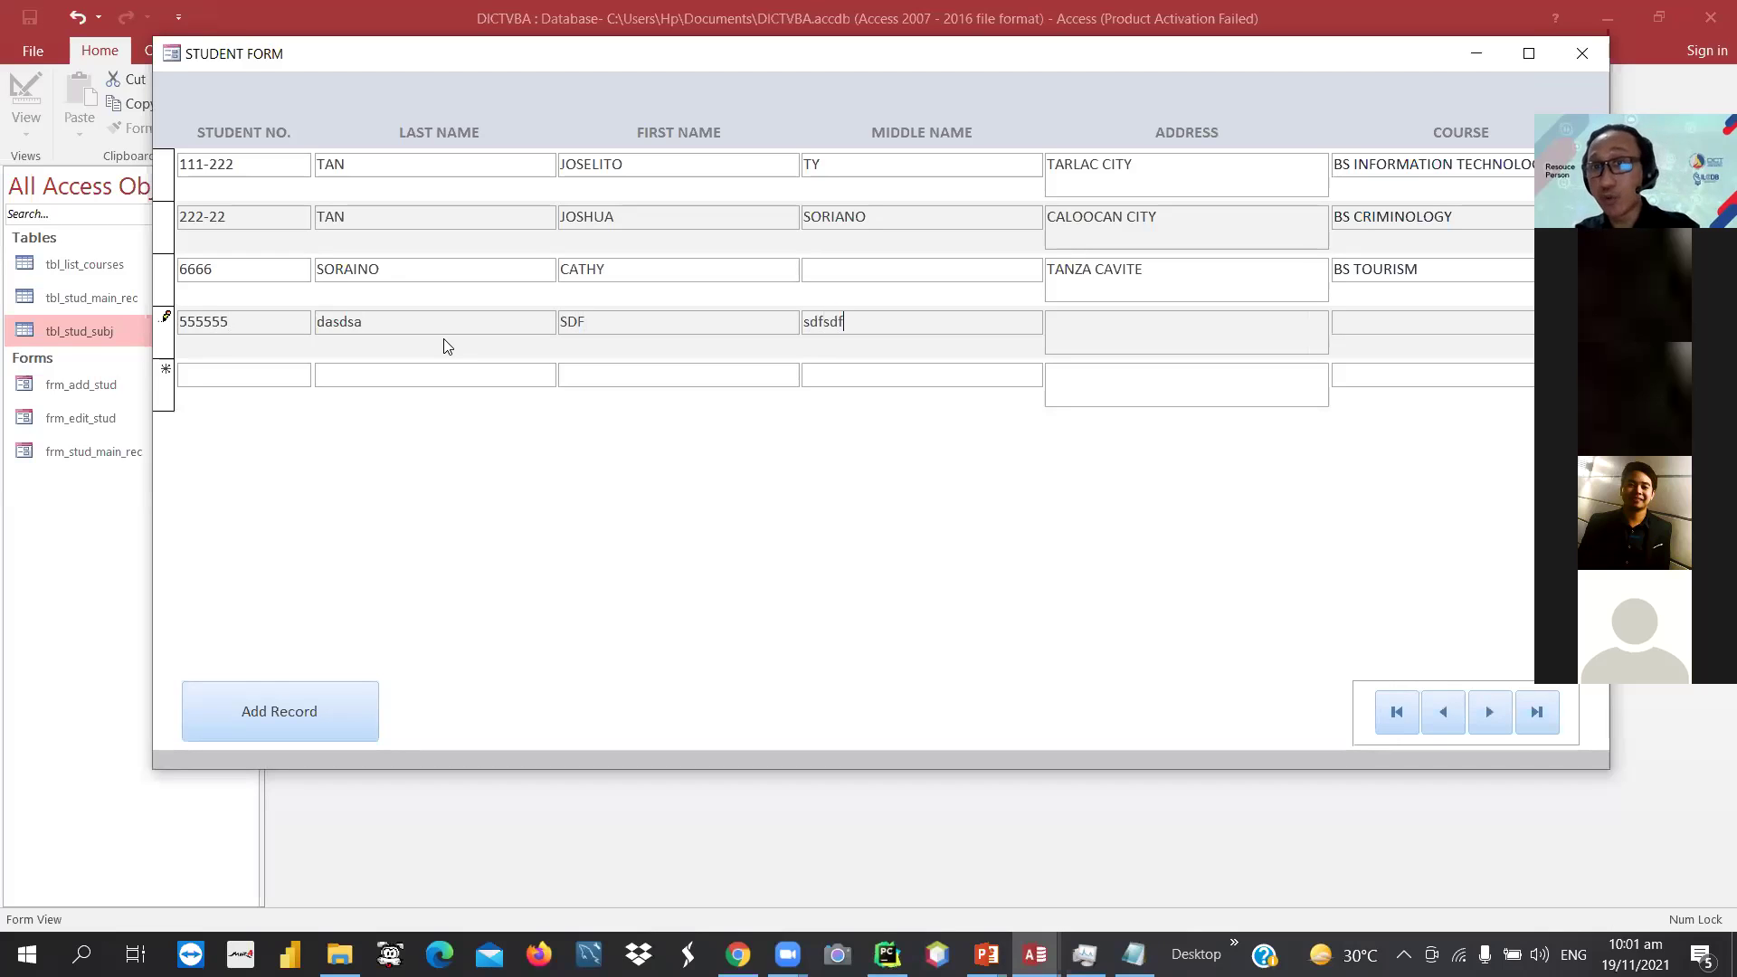
Set address SDS, choose BS CRIMINOLOGY as the course, and save the record
{"action": "key", "text": "Tab"}
{"action": "type", "text": "SDS"}
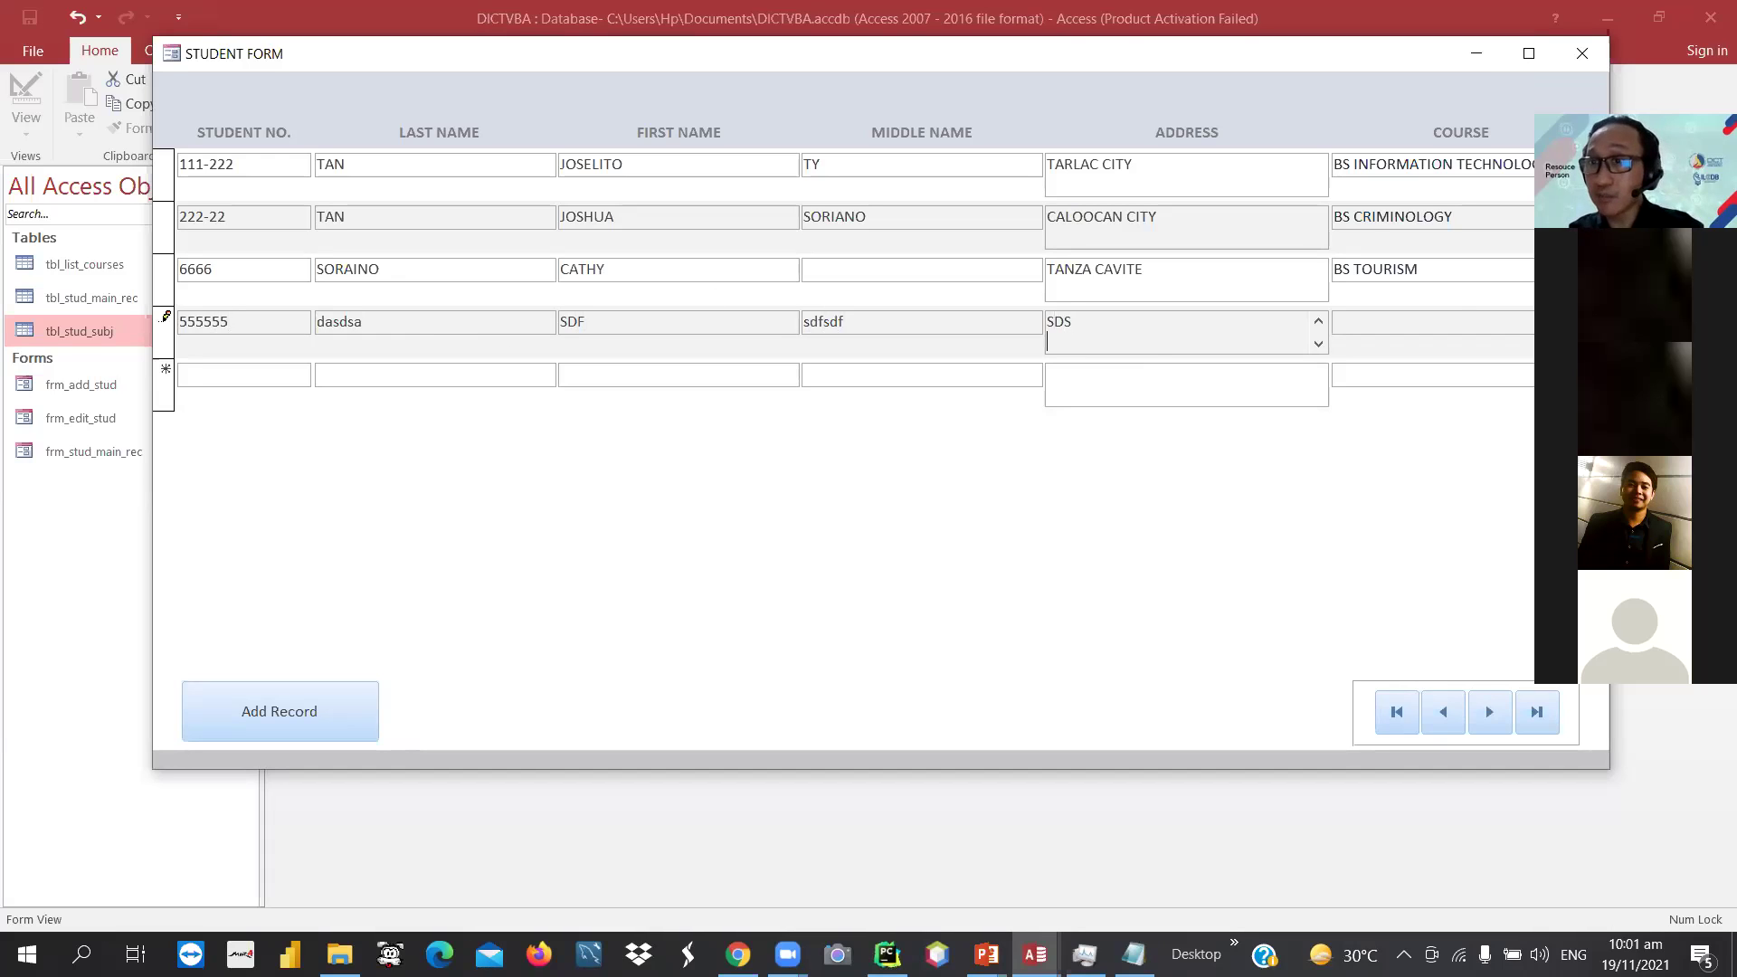
{"action": "key", "text": "alt+Down"}
{"action": "key", "text": "Down"}
{"action": "key", "text": "Down"}
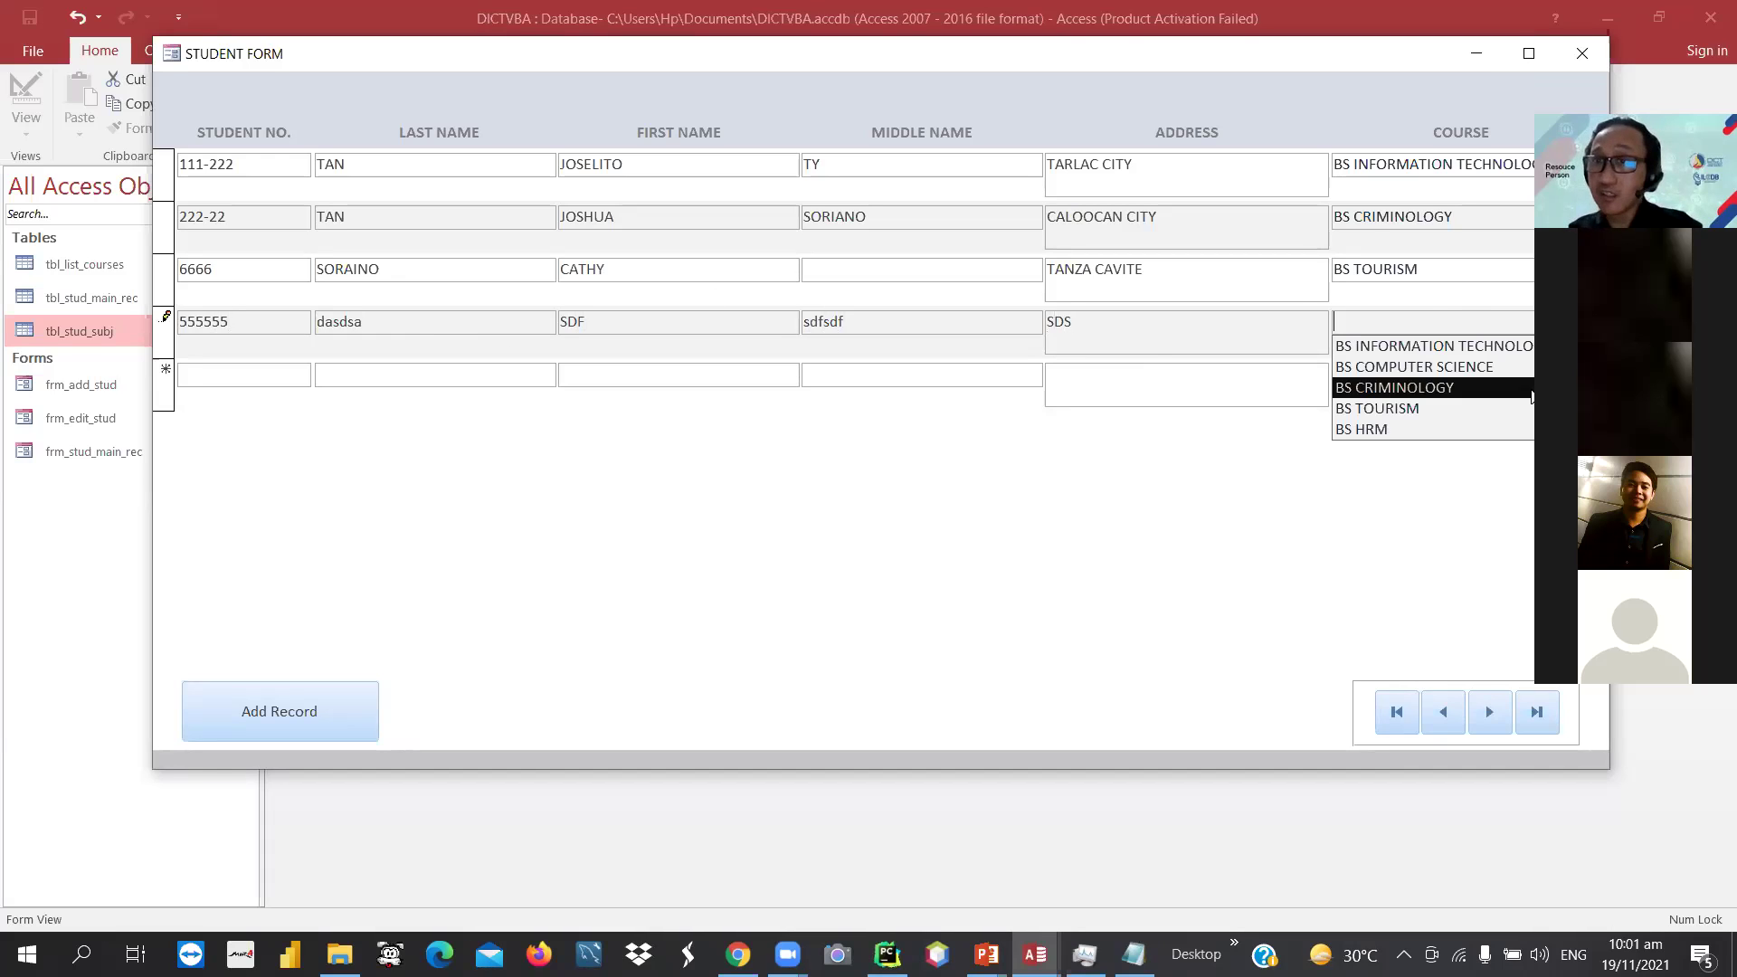
{"action": "key", "text": "Return"}
{"action": "key", "text": "Tab"}
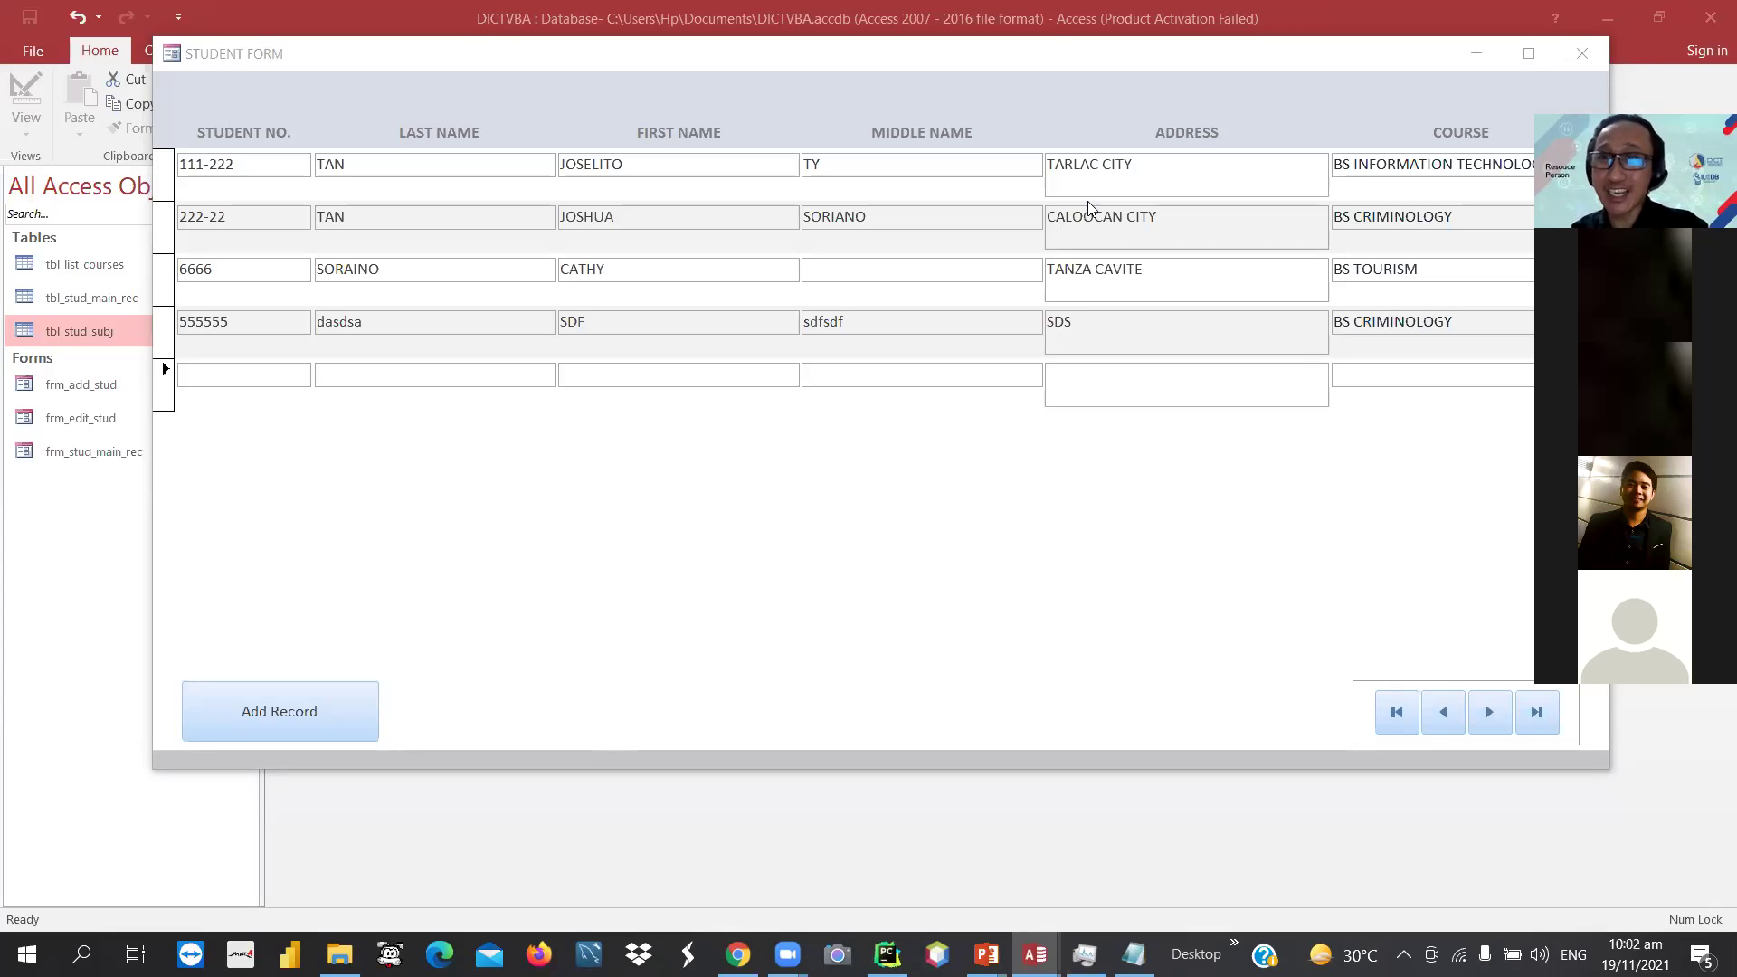
Check the Default View property, then step through all records in Form View, dismissing the last-record error
{"action": "right_click", "coordinate": [1102, 54]}
{"action": "left_click", "coordinate": [1147, 189]}
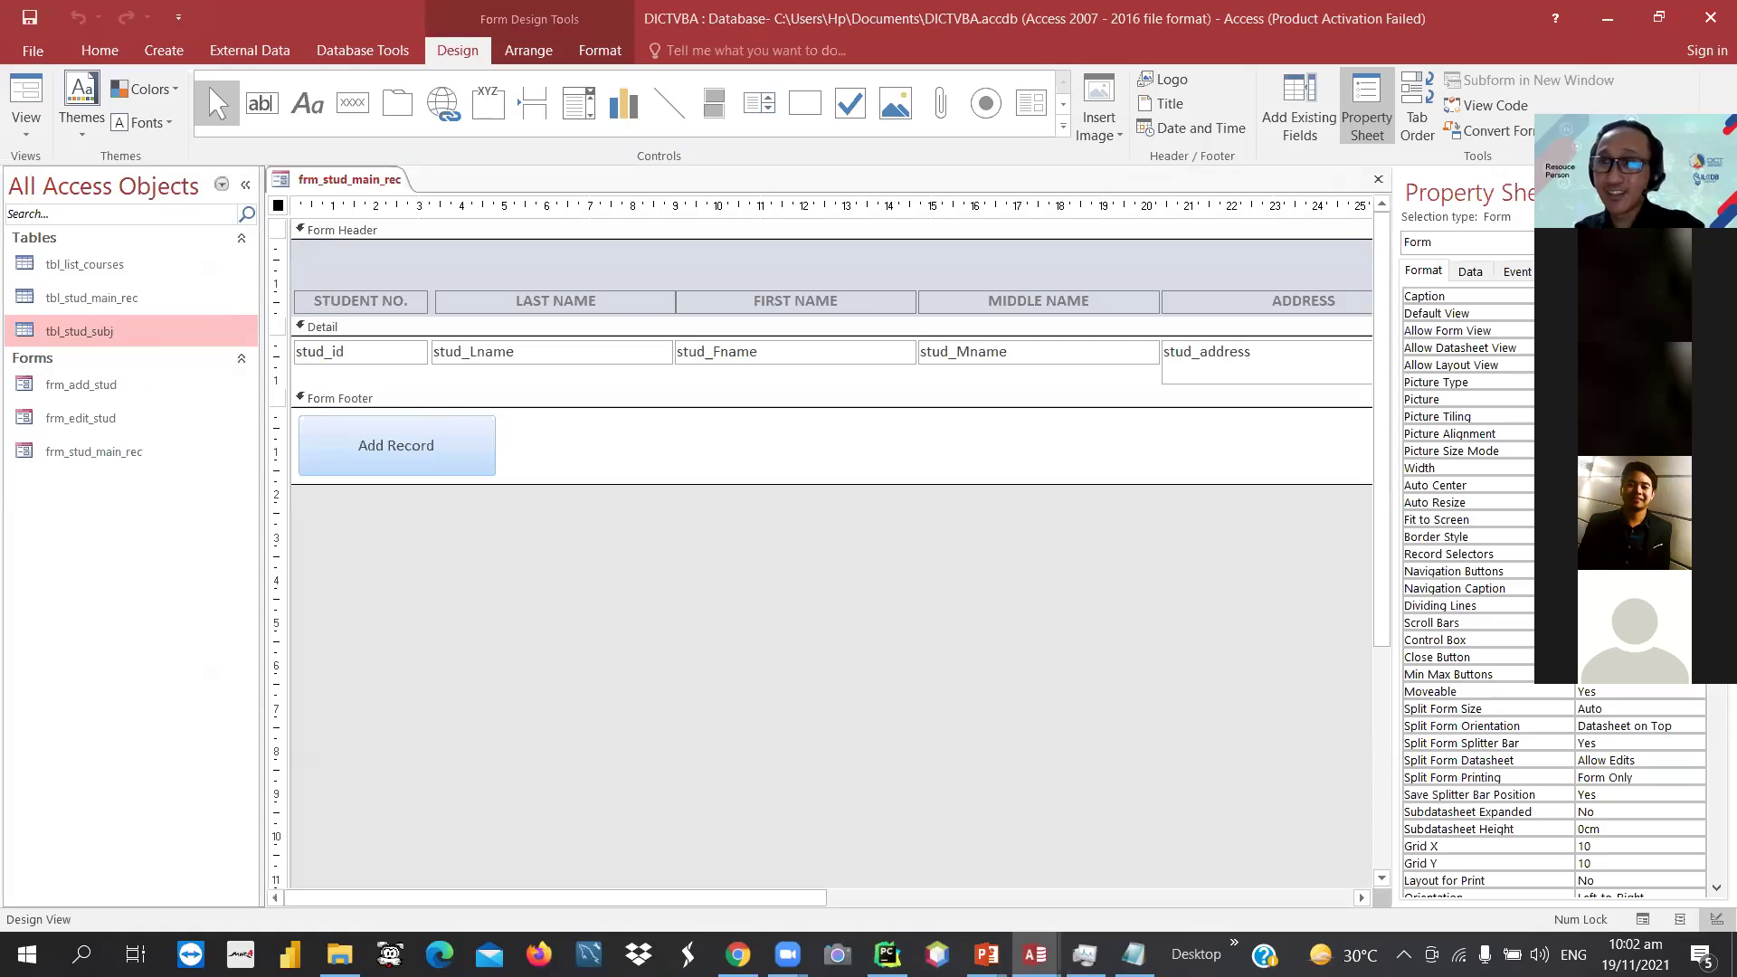
{"action": "left_click", "coordinate": [1637, 313]}
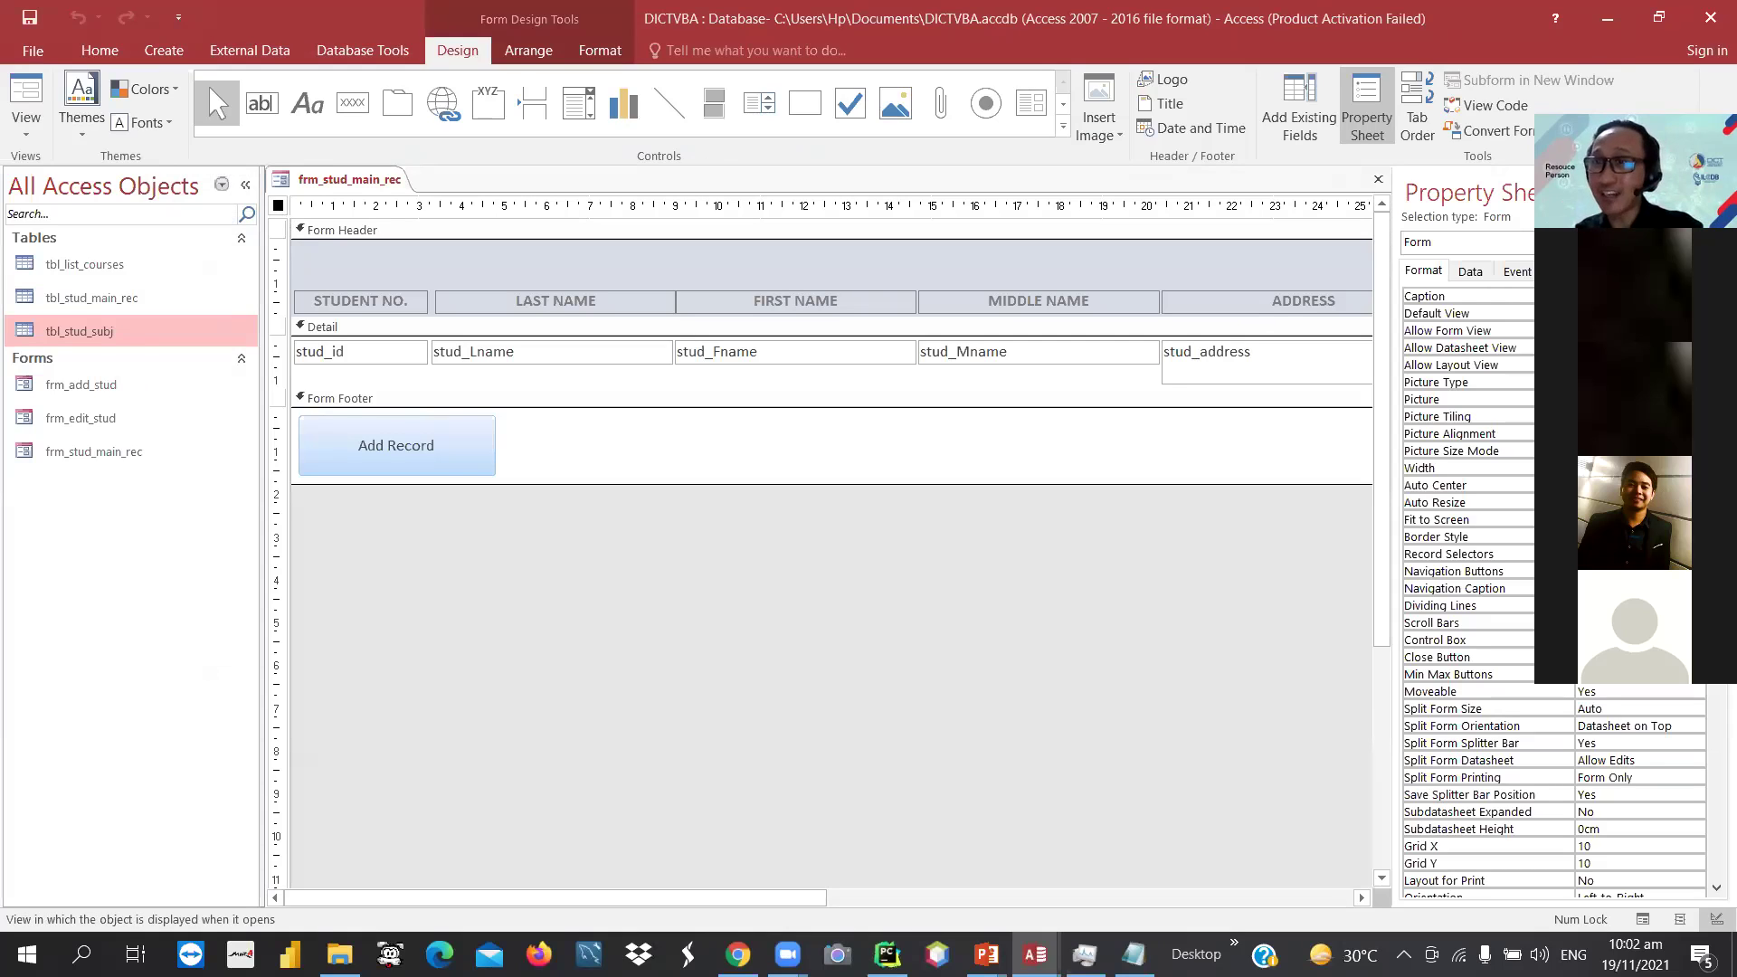
{"action": "left_click", "coordinate": [25, 101]}
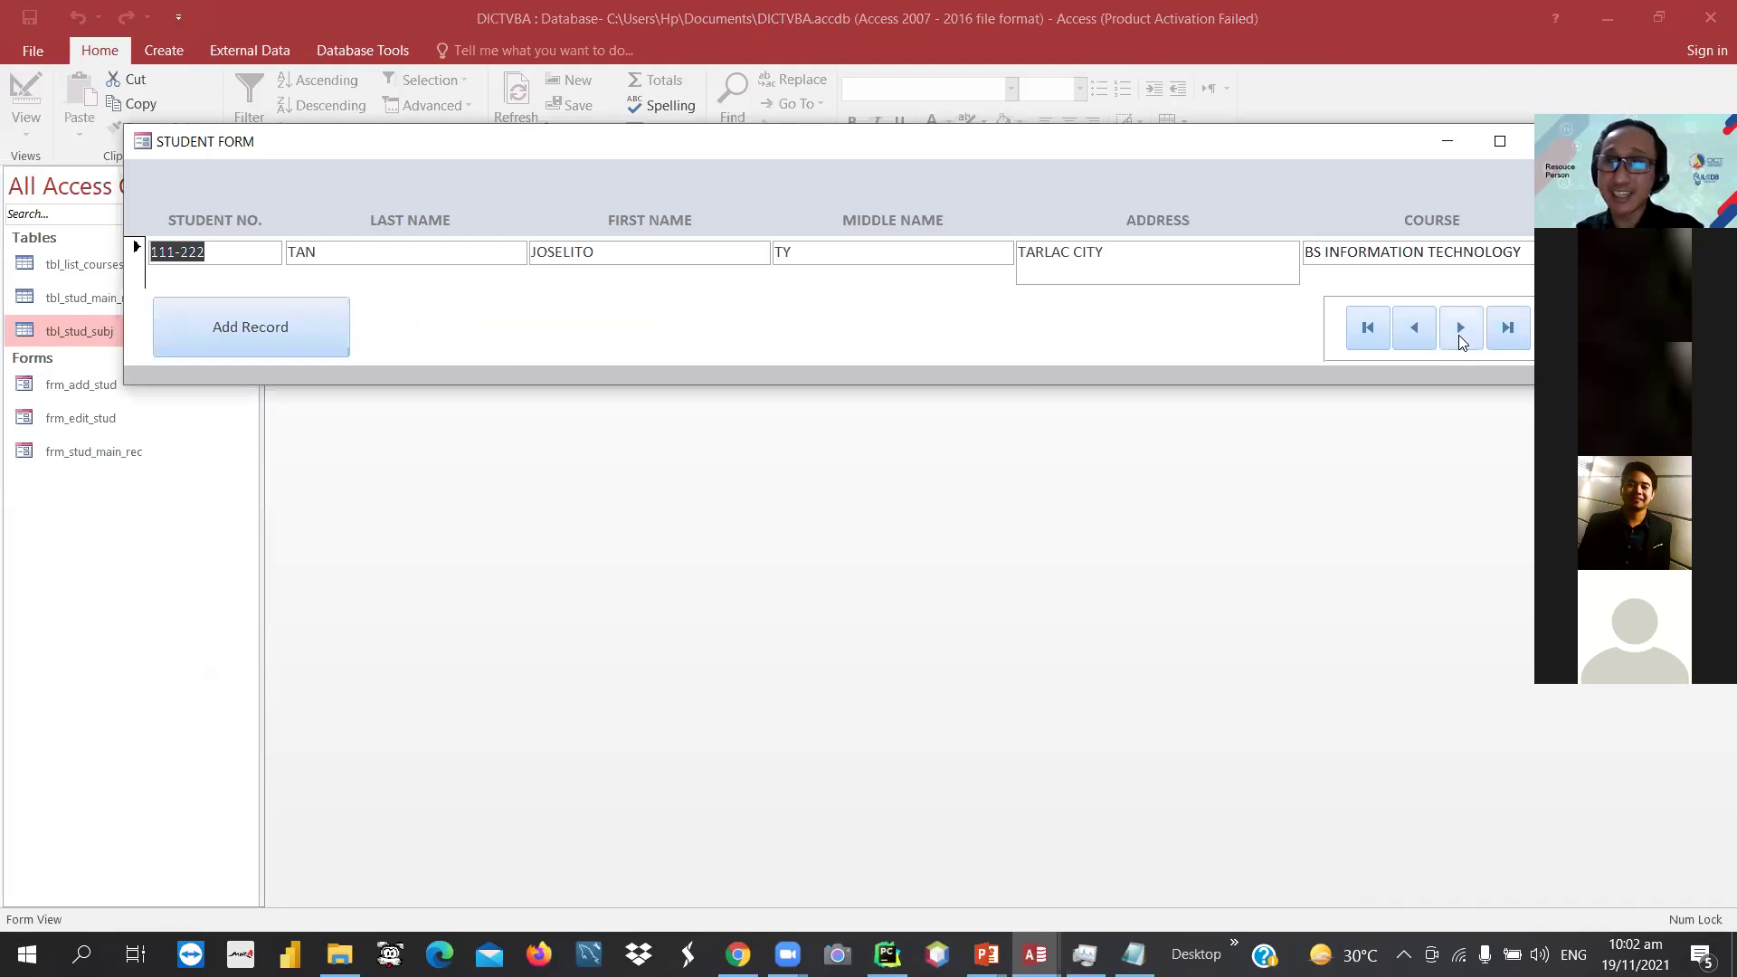
{"action": "left_click", "coordinate": [1458, 331]}
{"action": "left_click", "coordinate": [1458, 331]}
{"action": "left_click", "coordinate": [1463, 333]}
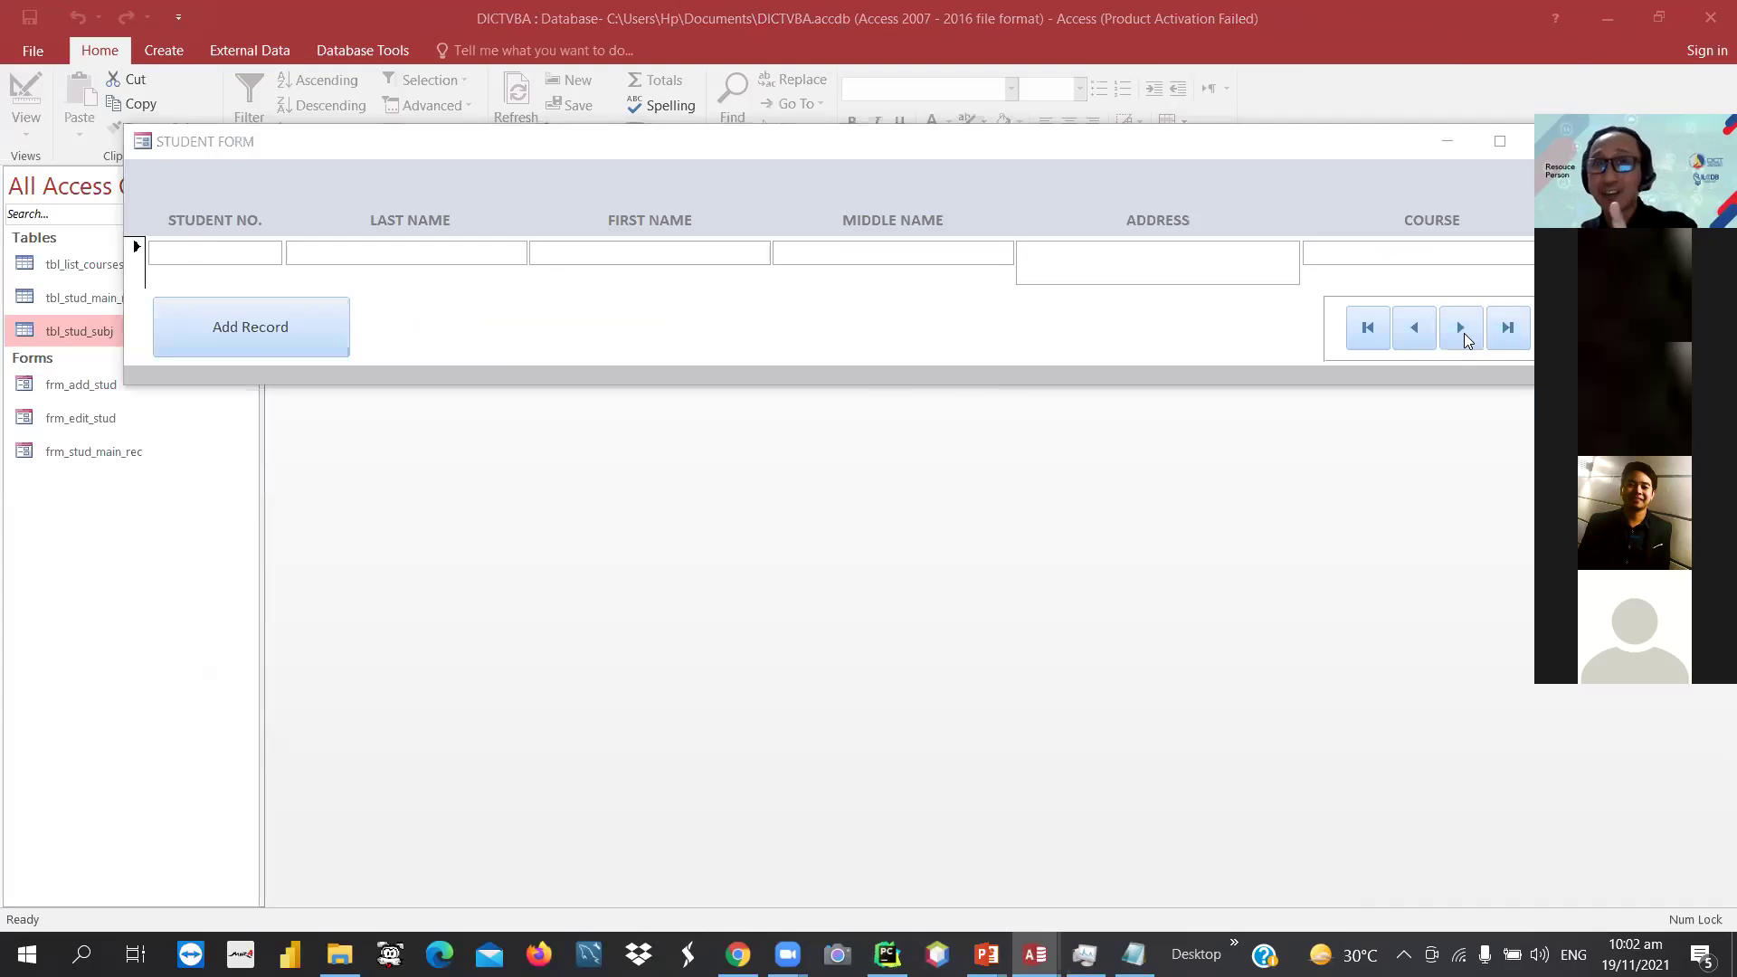
{"action": "left_click", "coordinate": [1463, 333]}
{"action": "left_click", "coordinate": [878, 387]}
Recheck the Default View property in Design View and return to Form View
{"action": "right_click", "coordinate": [1037, 158]}
{"action": "left_click", "coordinate": [1081, 288]}
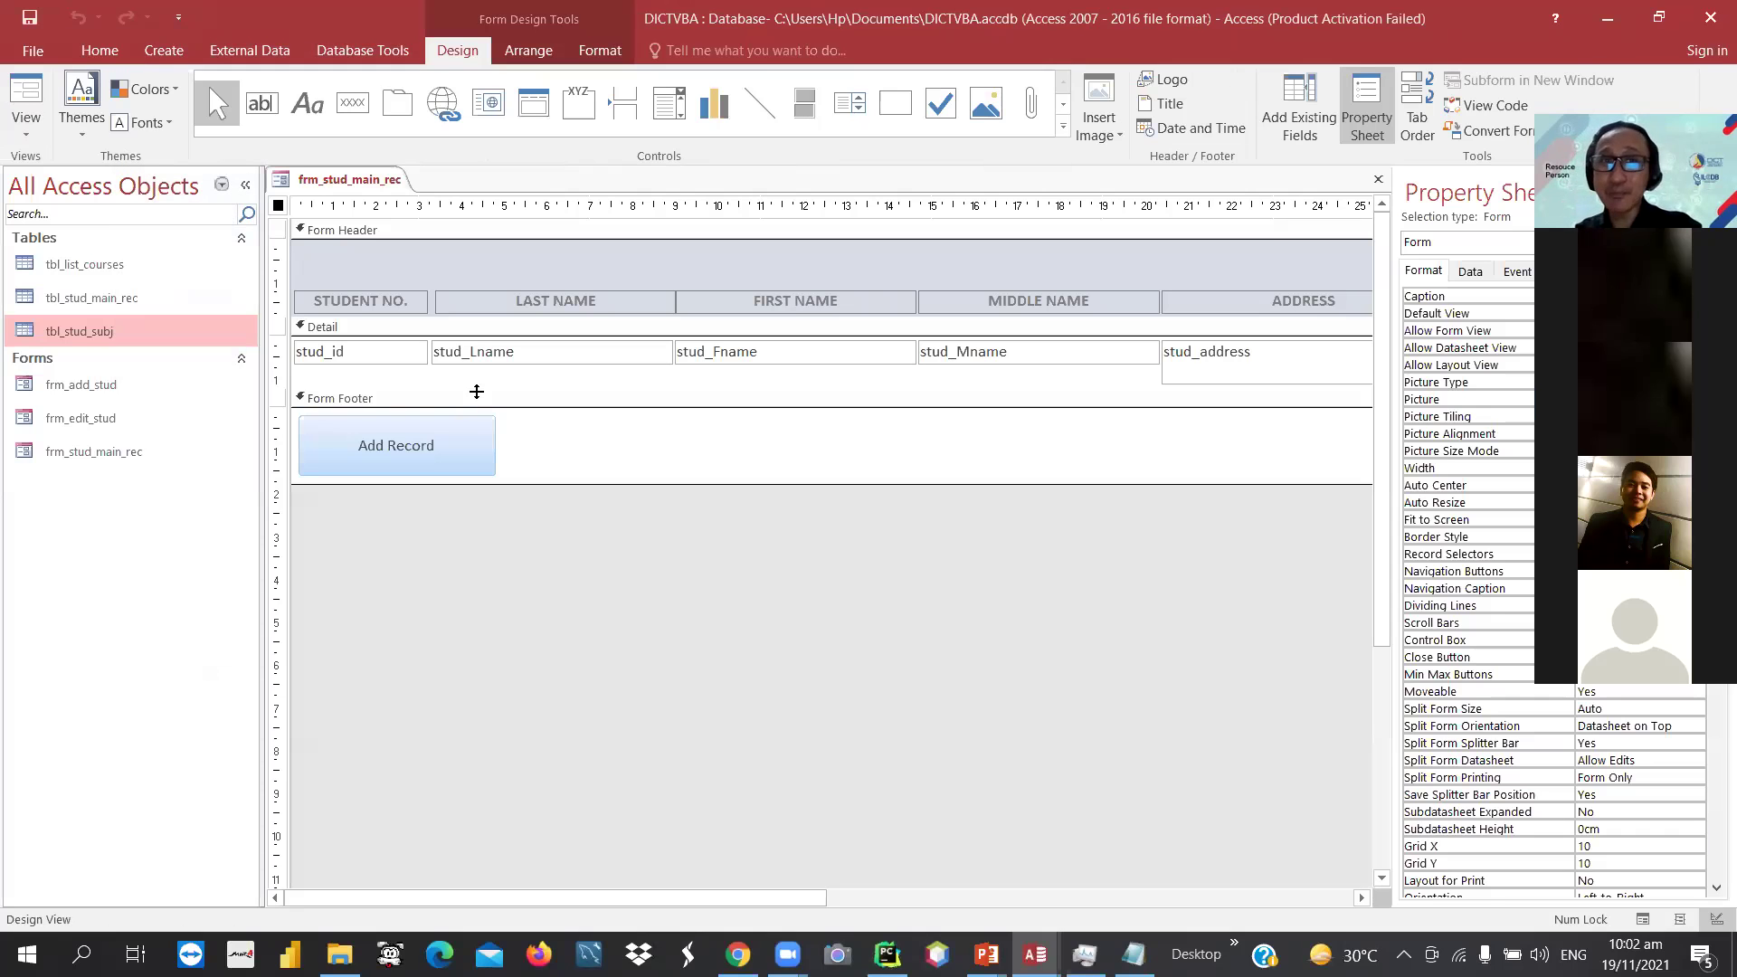
{"action": "left_click", "coordinate": [1619, 313]}
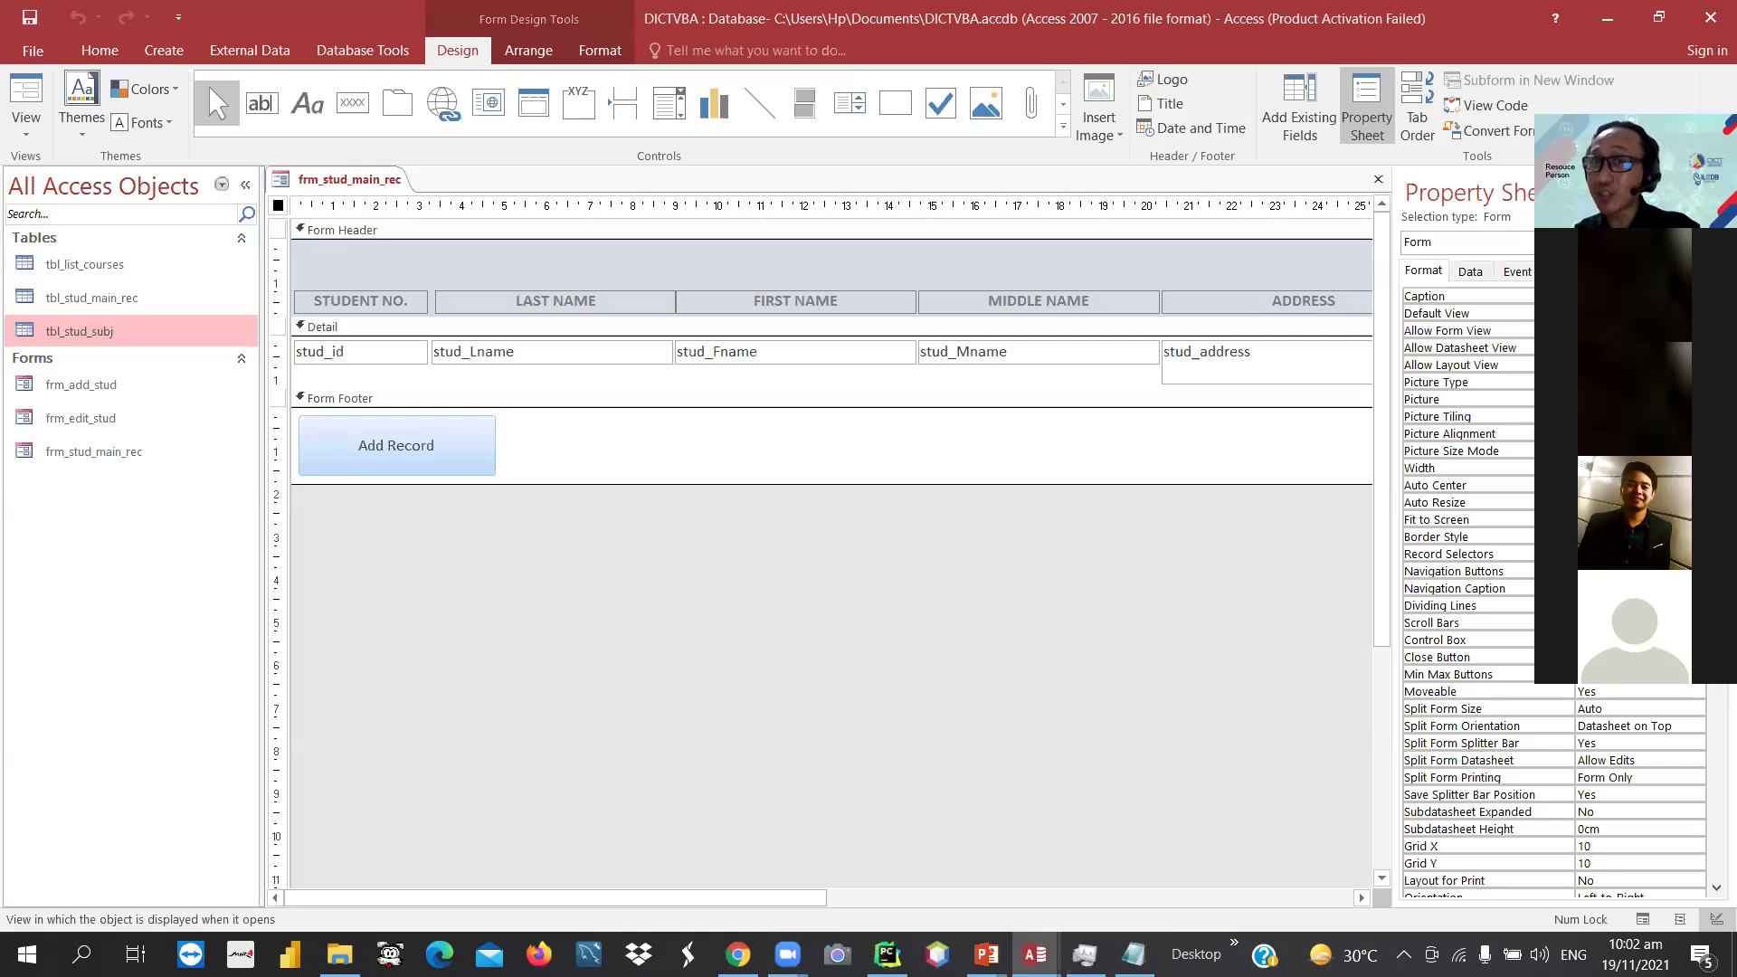
{"action": "left_click", "coordinate": [30, 88]}
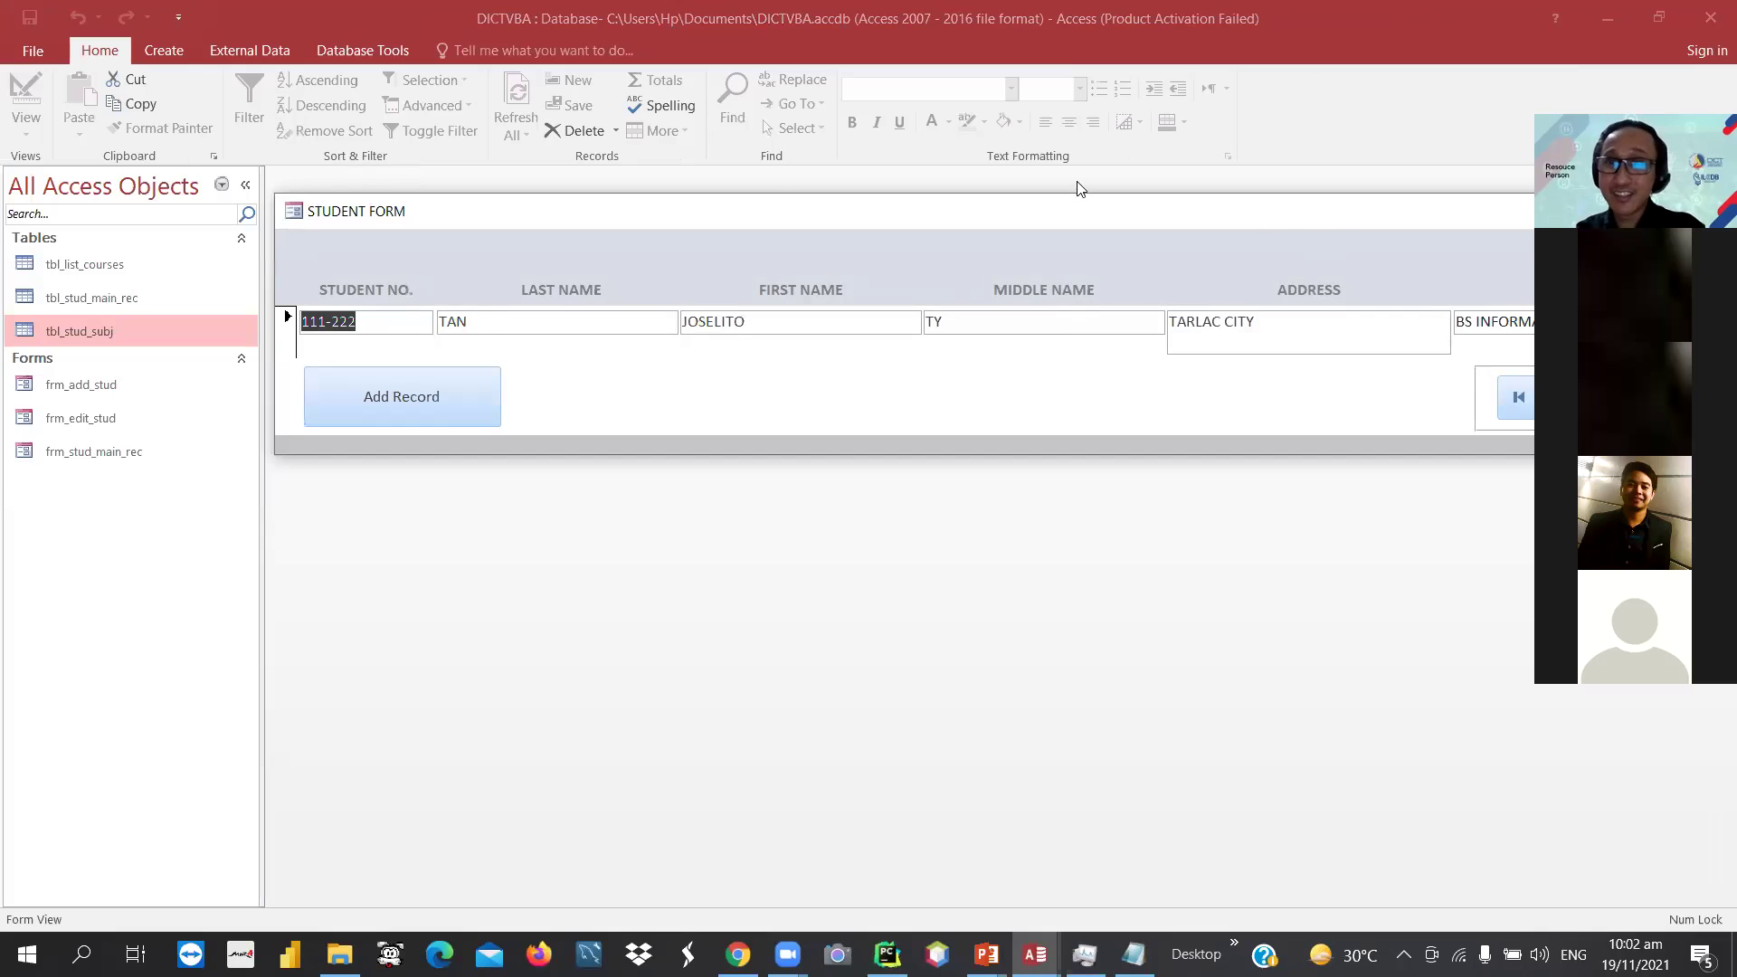
{"action": "right_click", "coordinate": [1089, 192]}
{"action": "left_click", "coordinate": [1121, 329]}
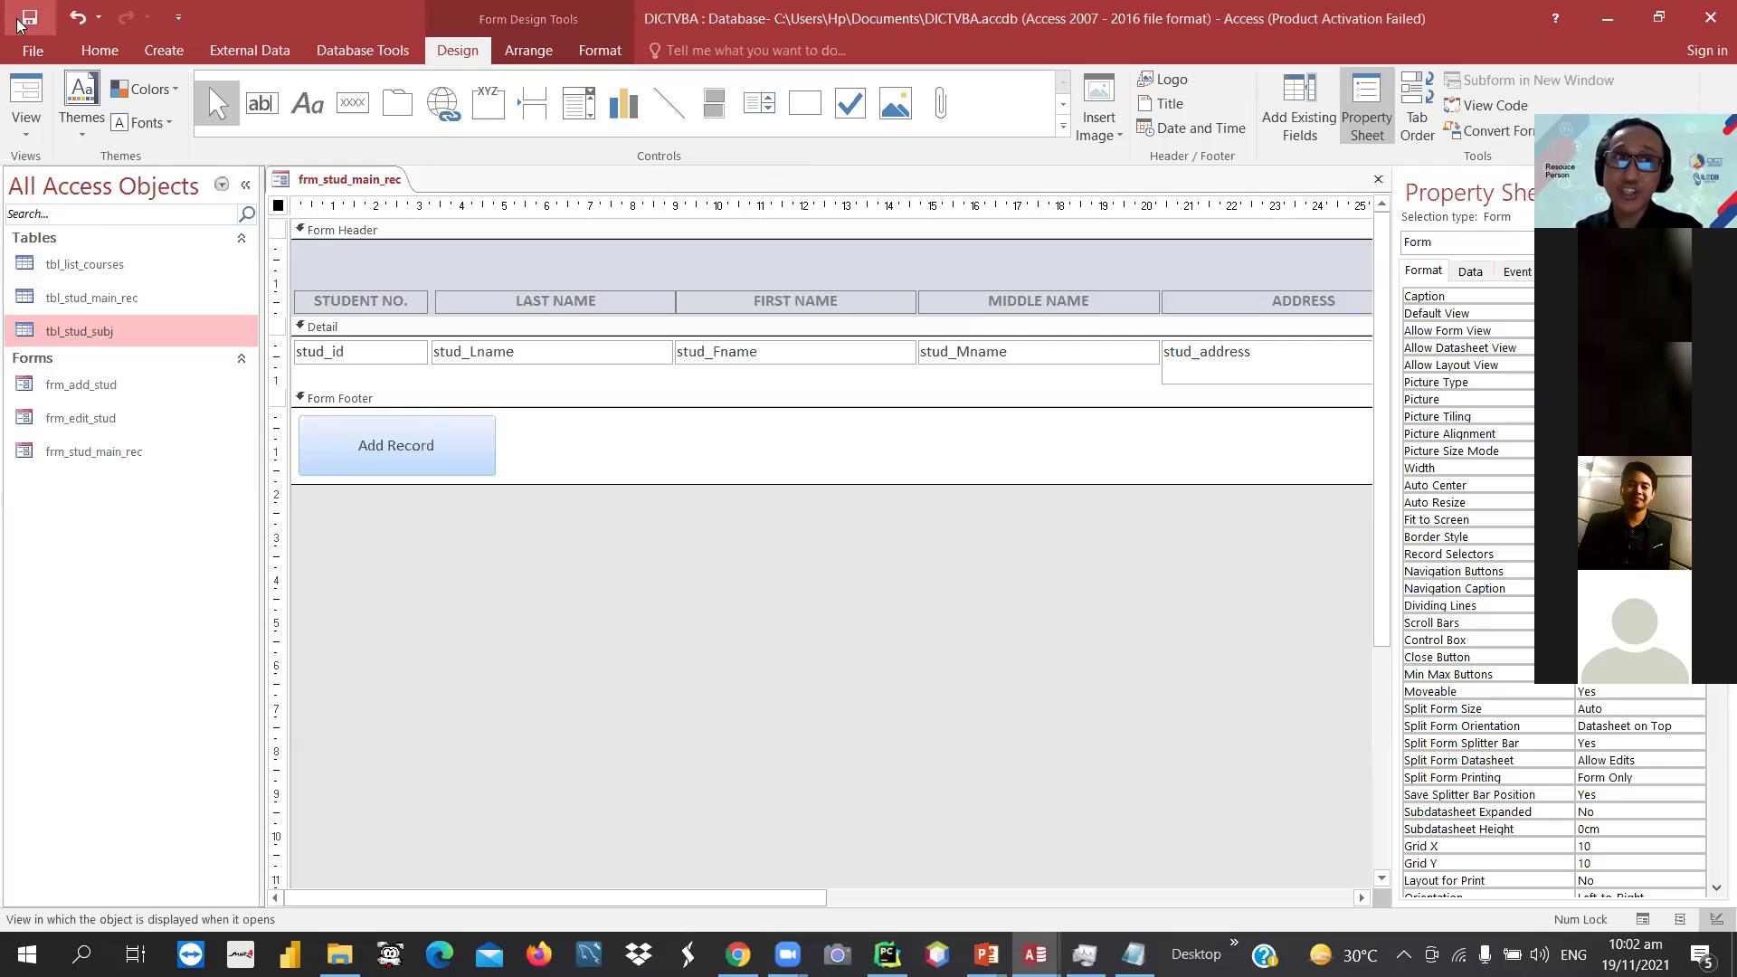
{"action": "left_click", "coordinate": [37, 99]}
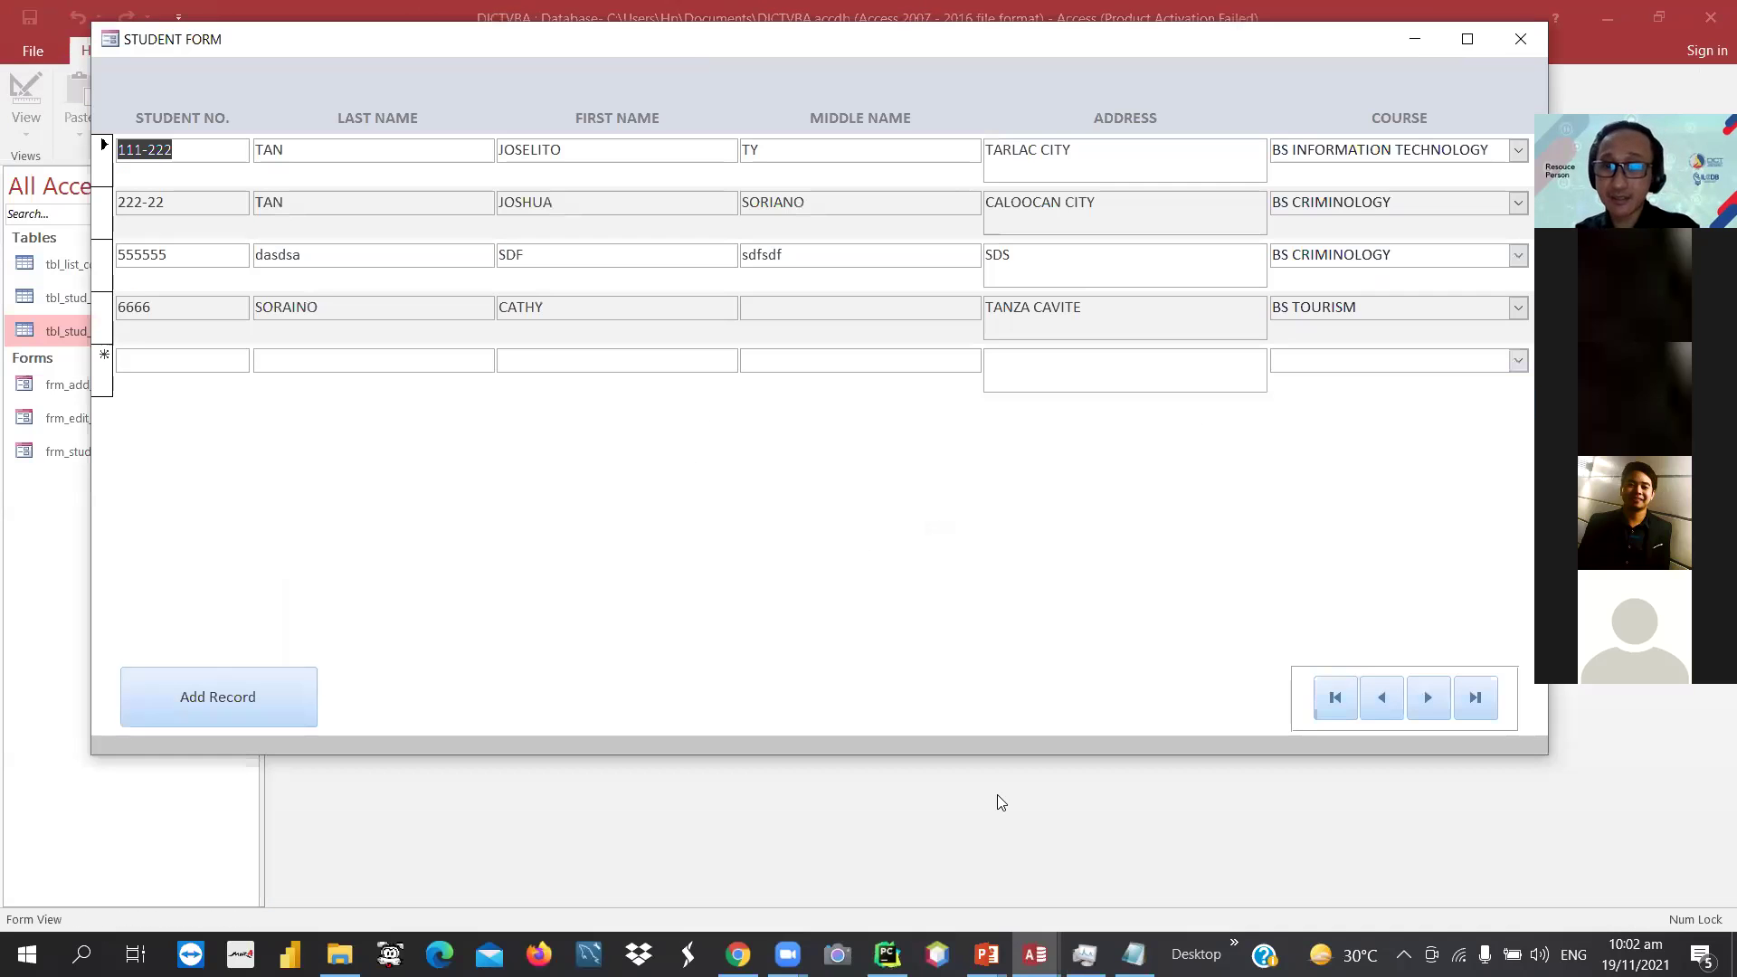
{"action": "left_click", "coordinate": [1000, 803]}
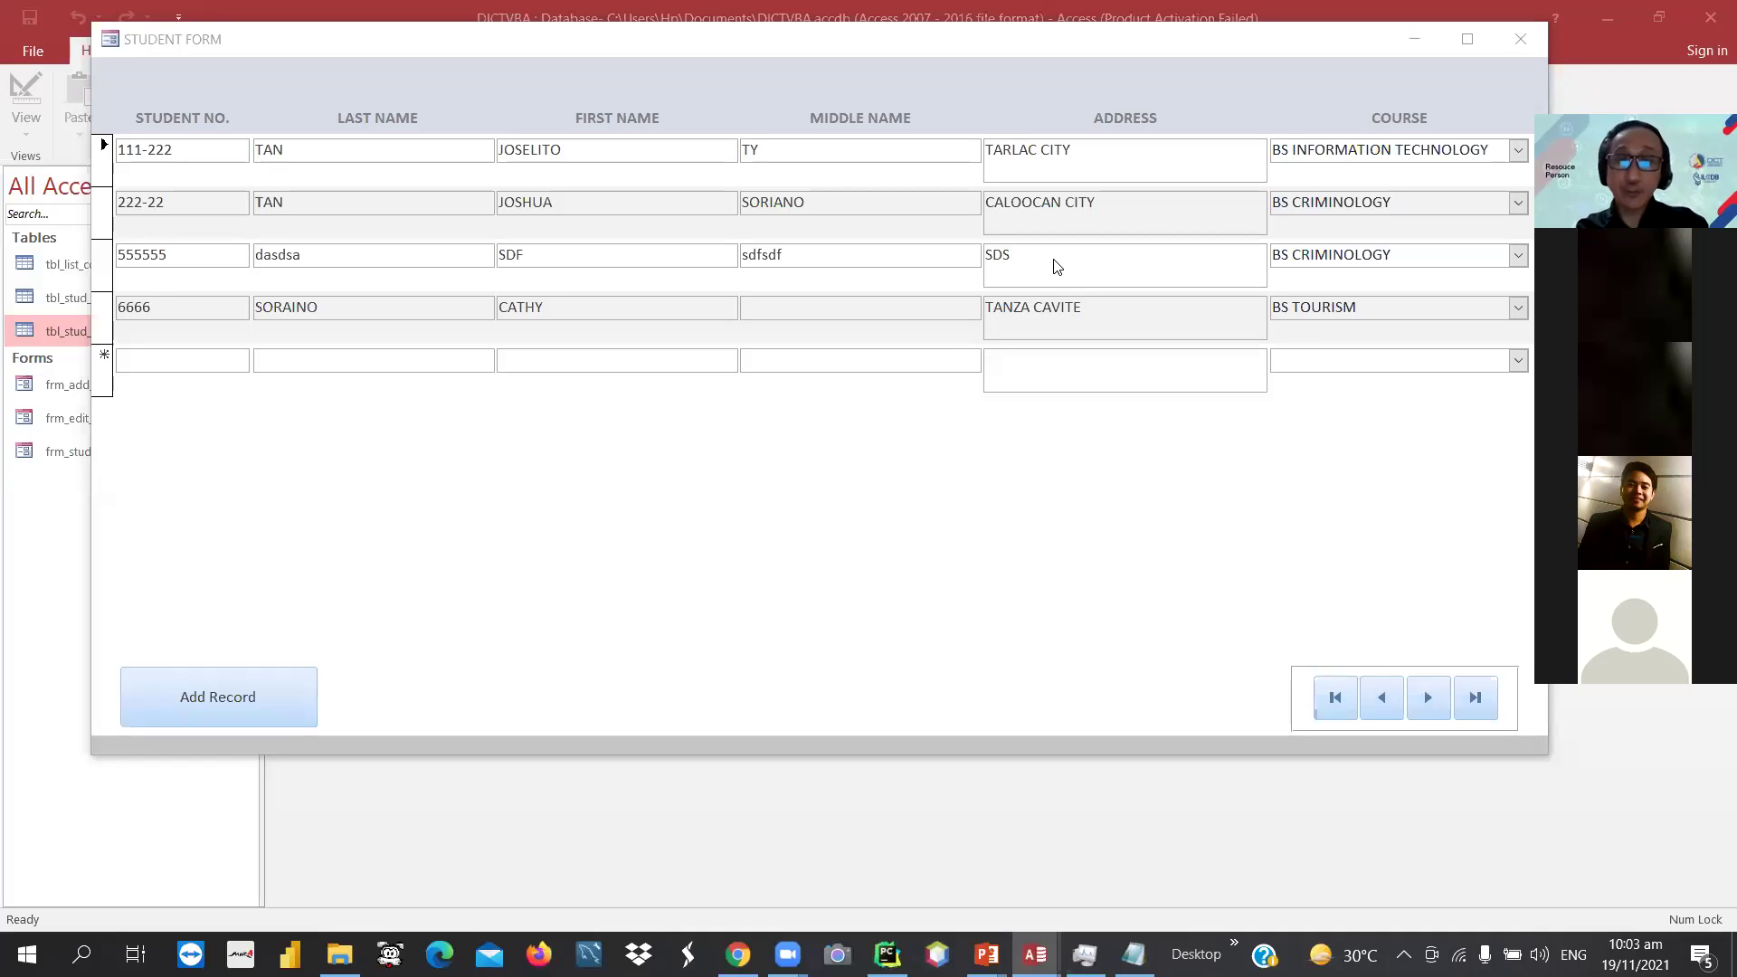
{"action": "left_click", "coordinate": [190, 312]}
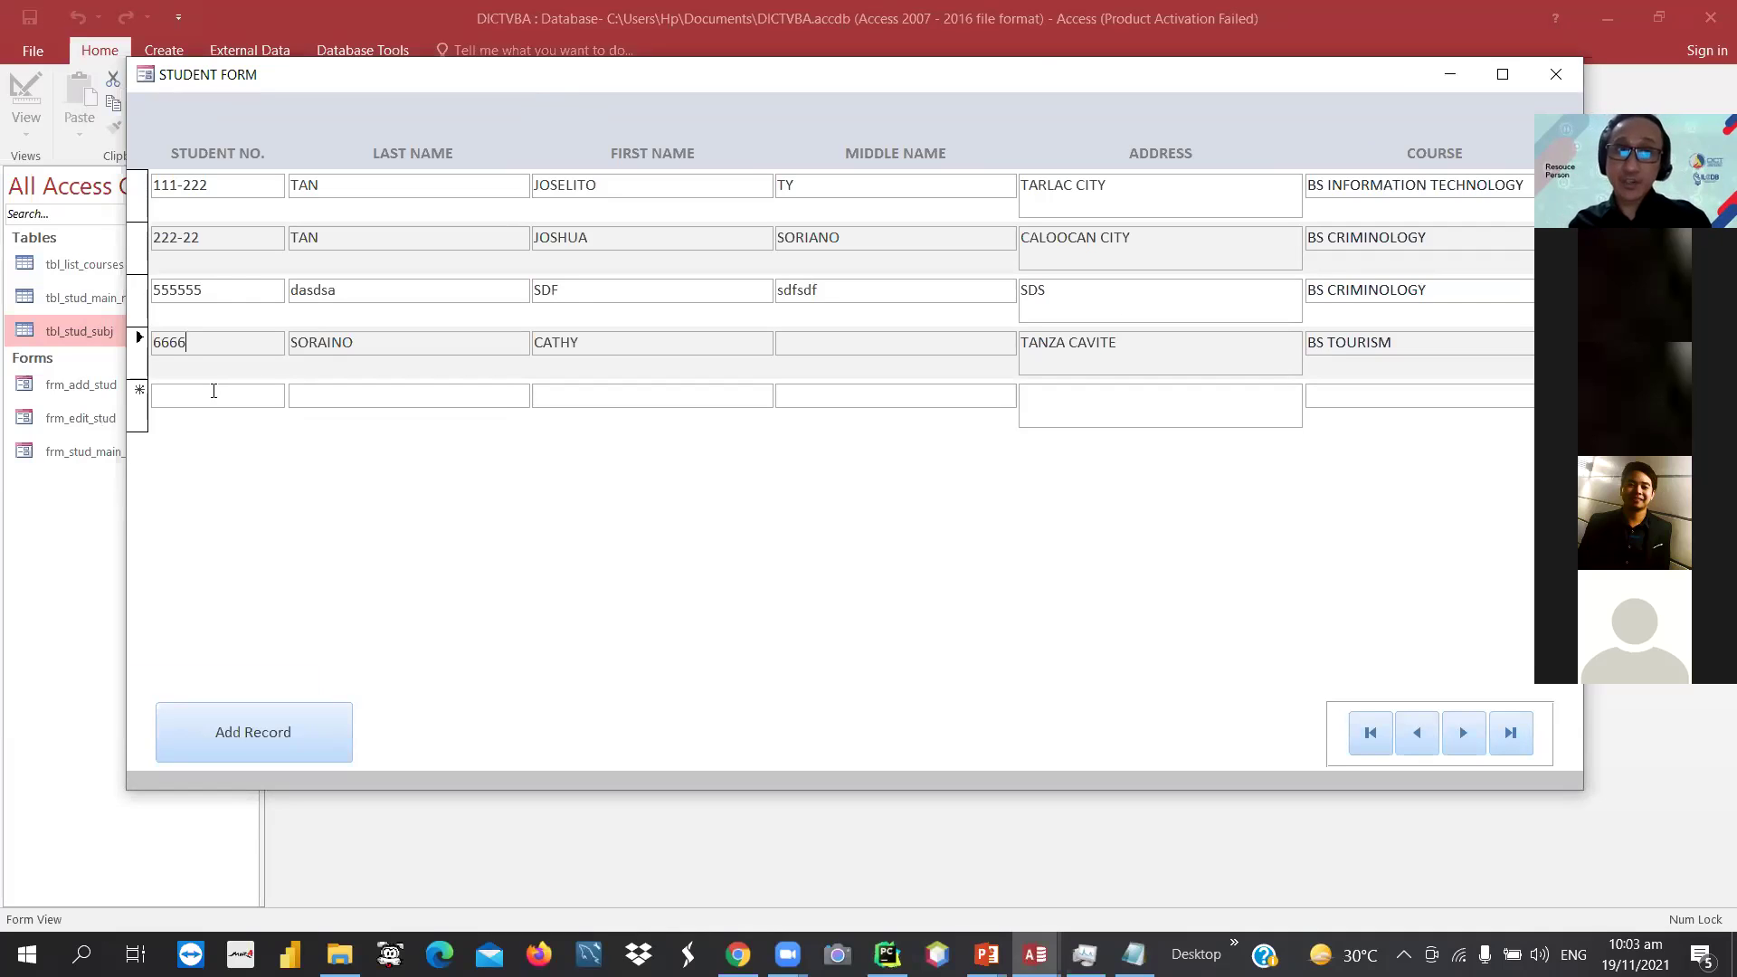
{"action": "left_click", "coordinate": [602, 294]}
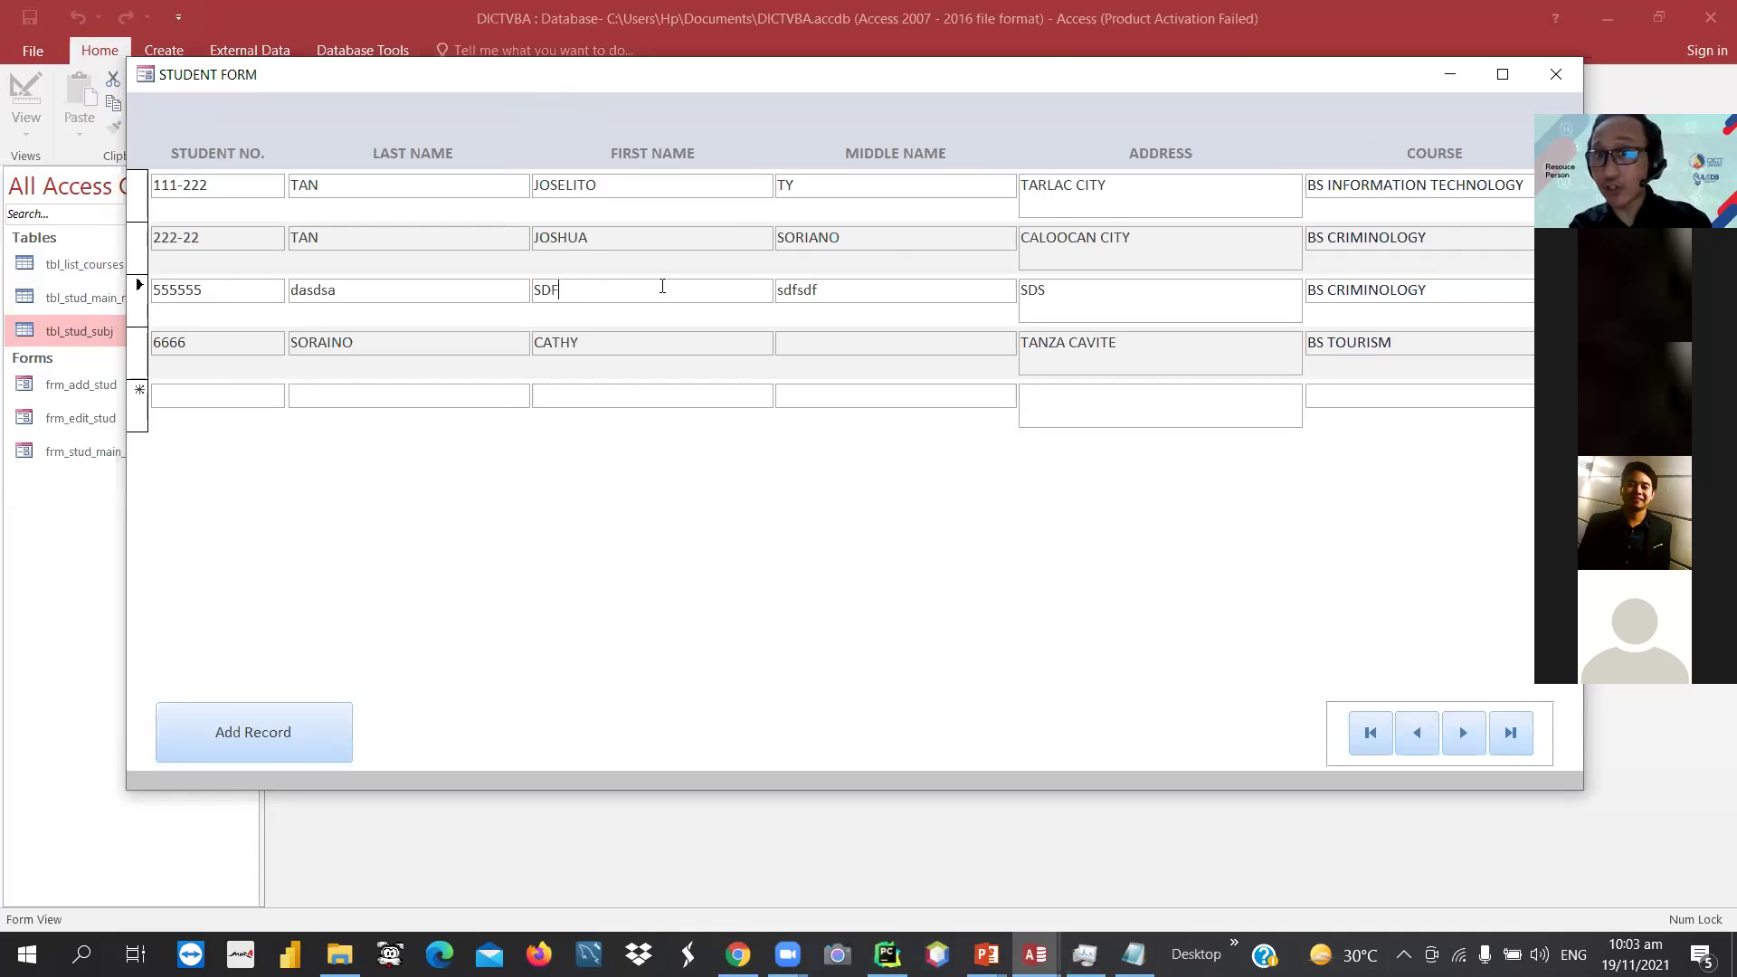
{"action": "left_click", "coordinate": [633, 349]}
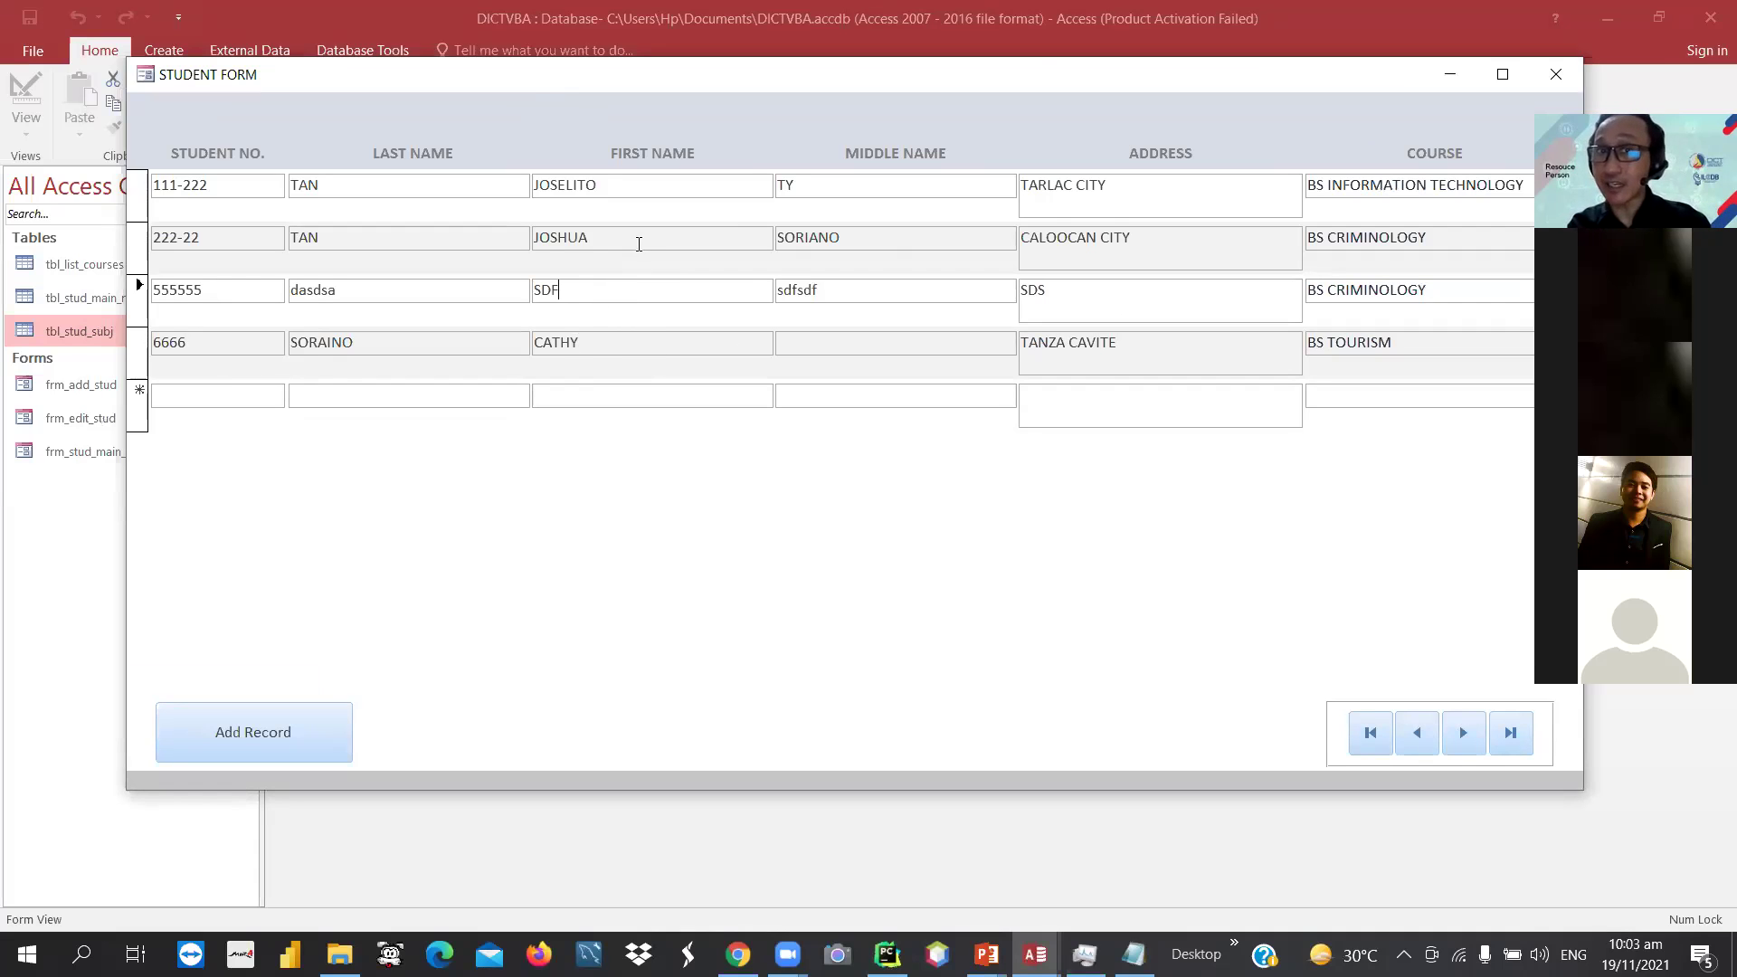
{"action": "left_click", "coordinate": [651, 182]}
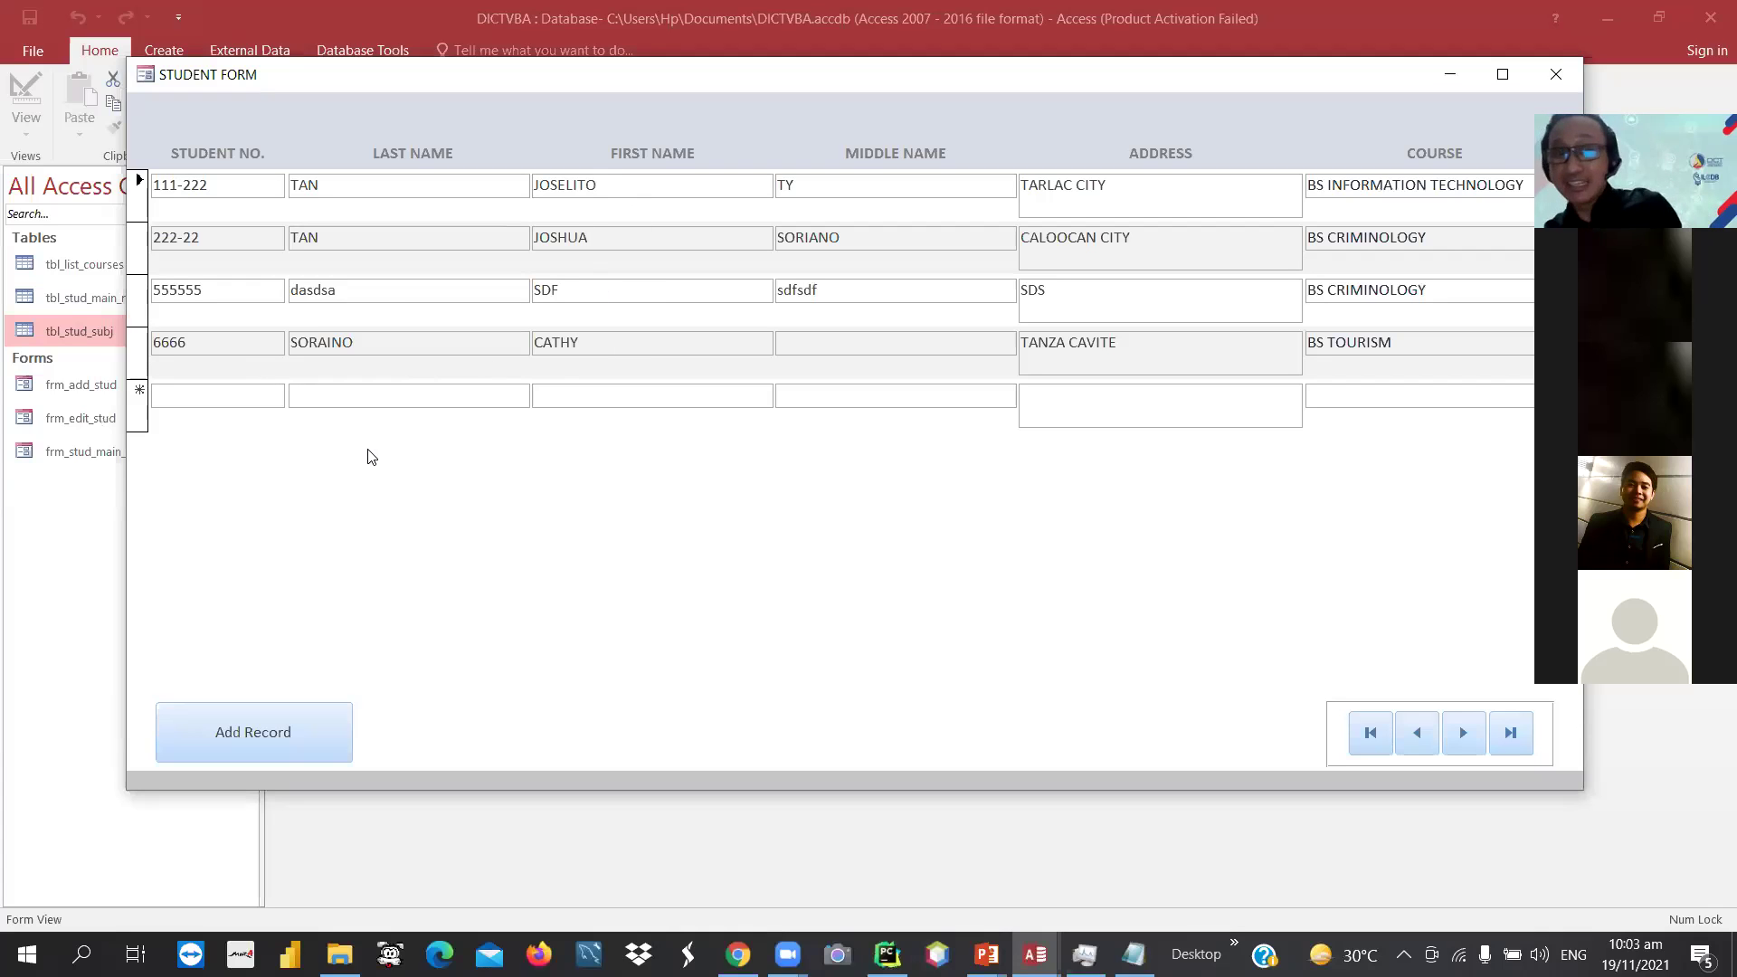
{"action": "left_click", "coordinate": [227, 399]}
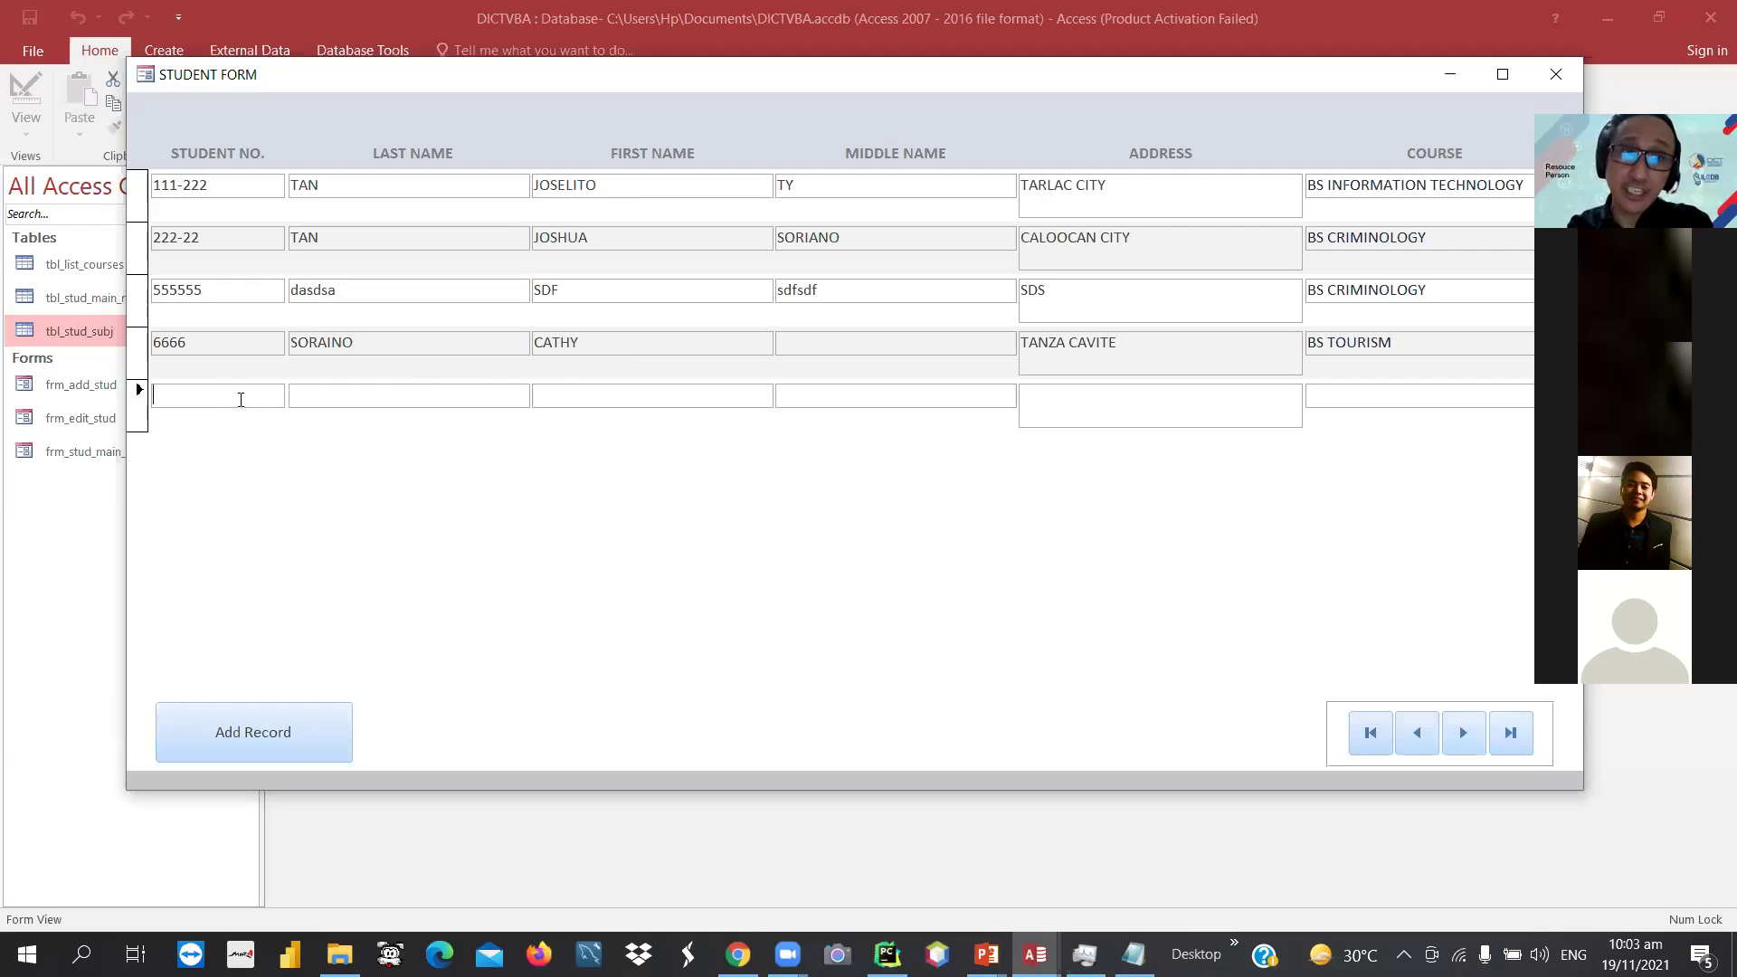
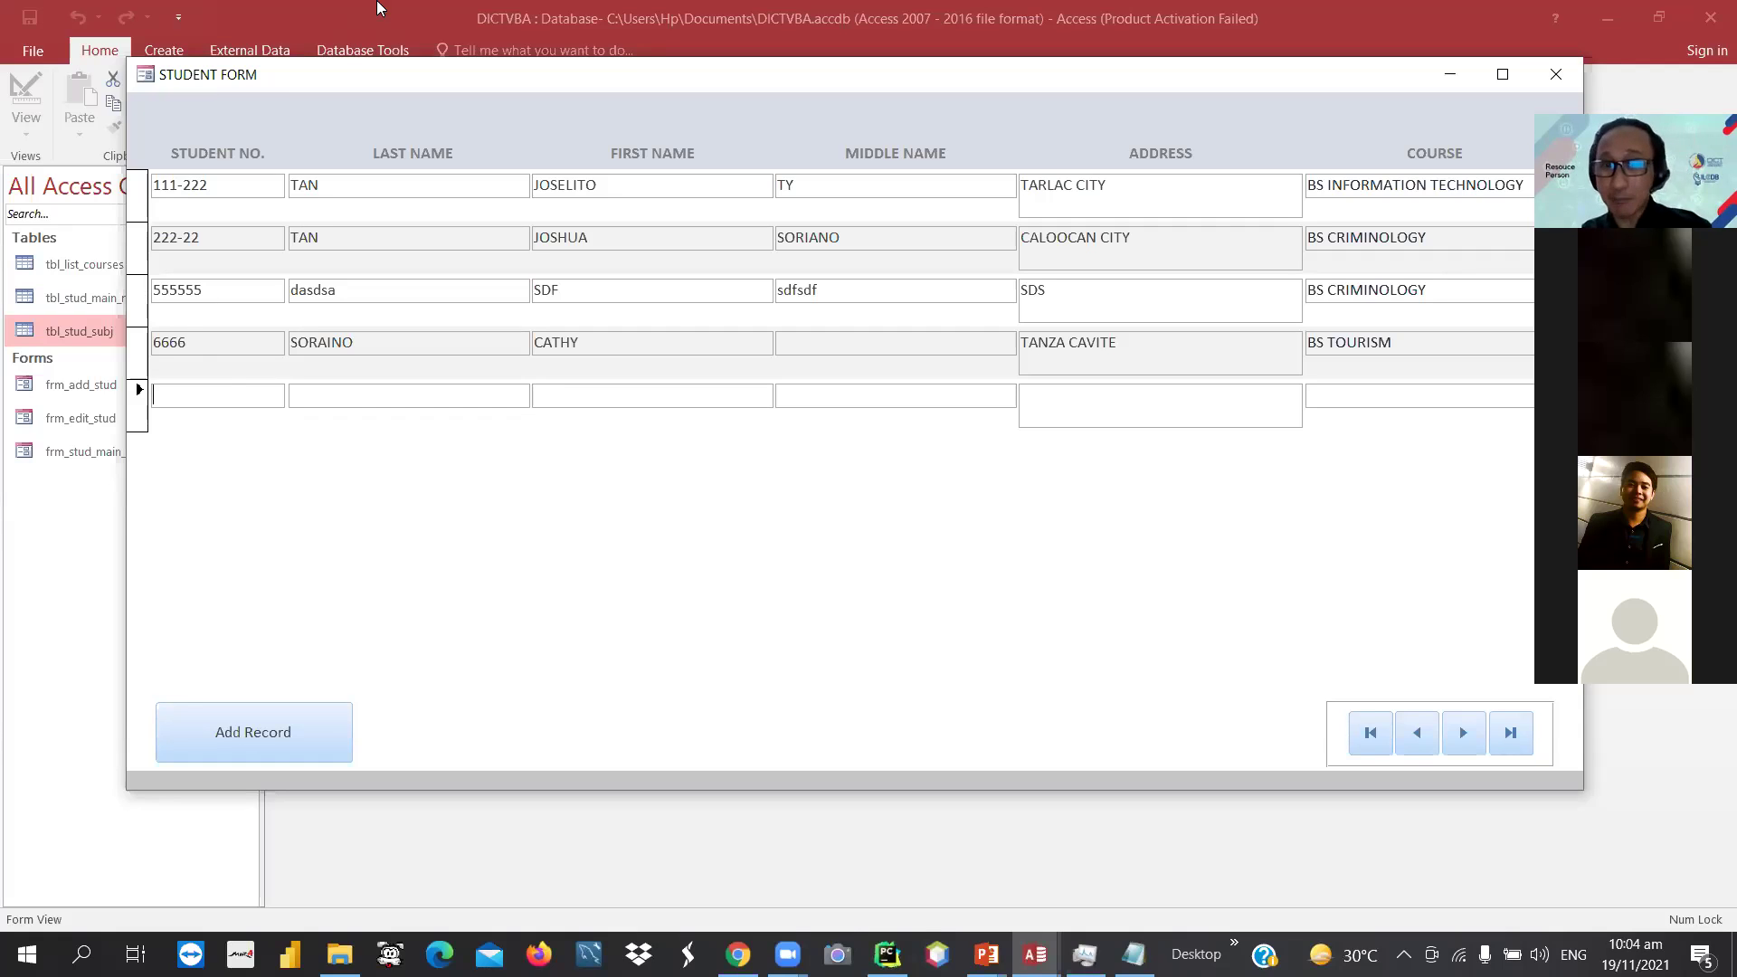
Append 'e' to the second record's LAST NAME so TAN becomes TANe, then move off the record
{"action": "right_click", "coordinate": [832, 80]}
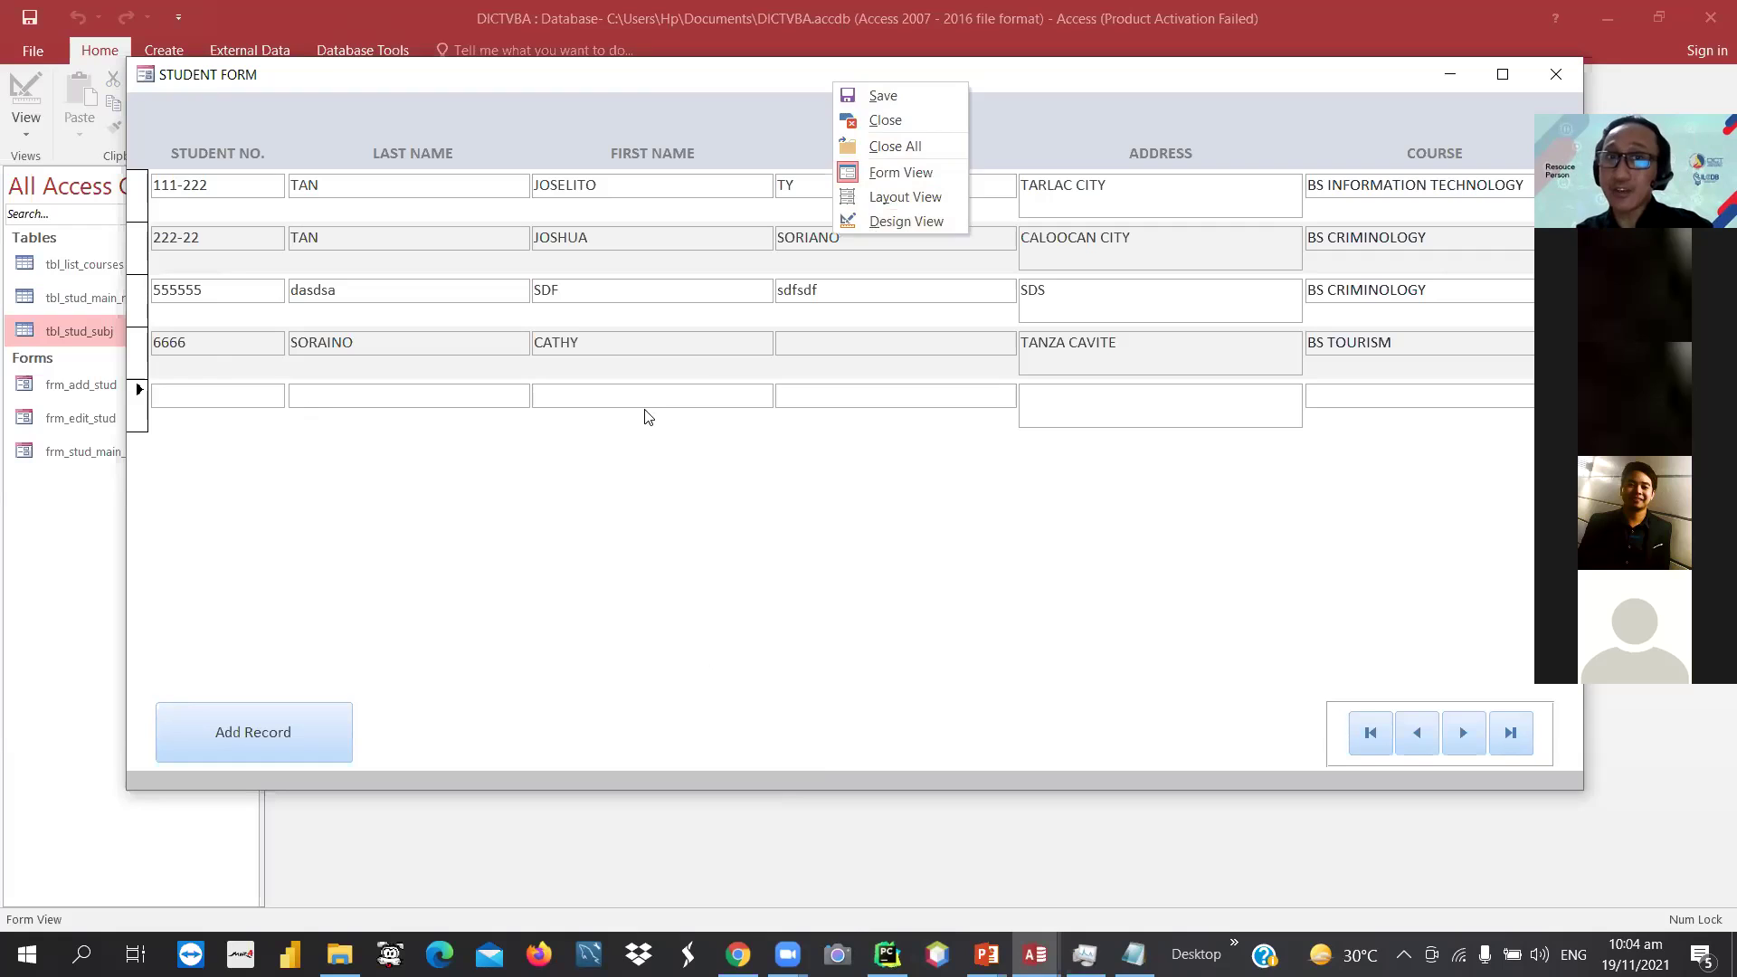
{"action": "left_click", "coordinate": [633, 344]}
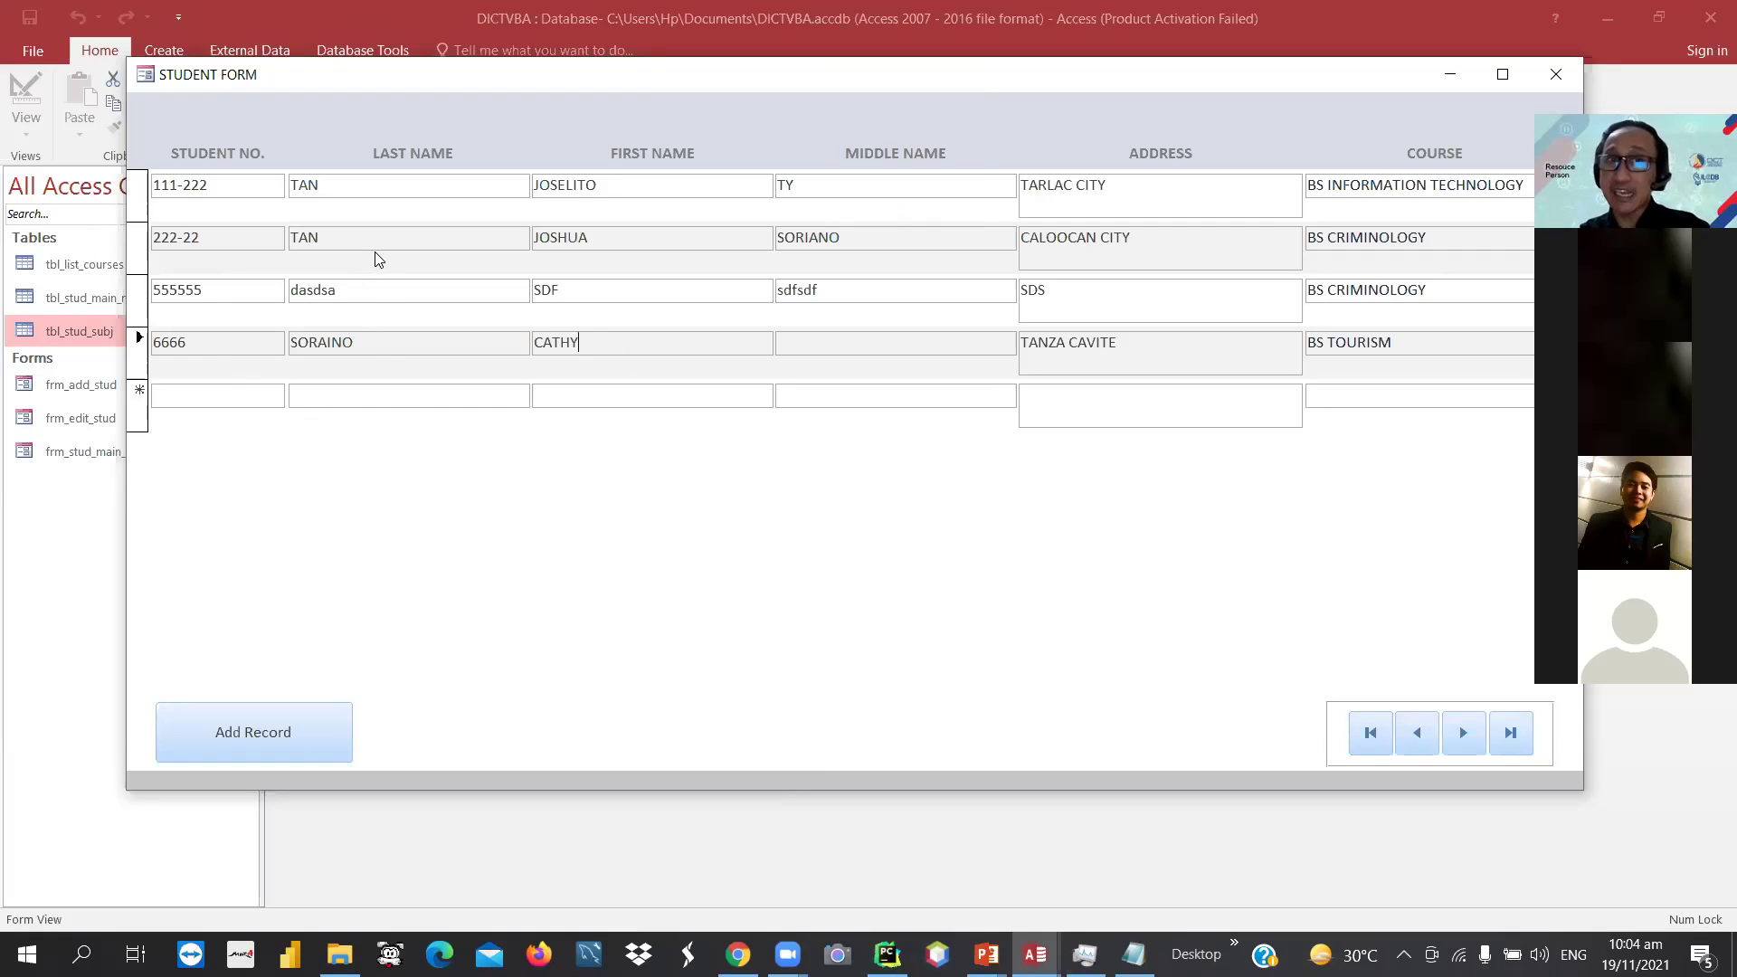
{"action": "type", "text": "e"}
{"action": "left_click", "coordinate": [378, 397]}
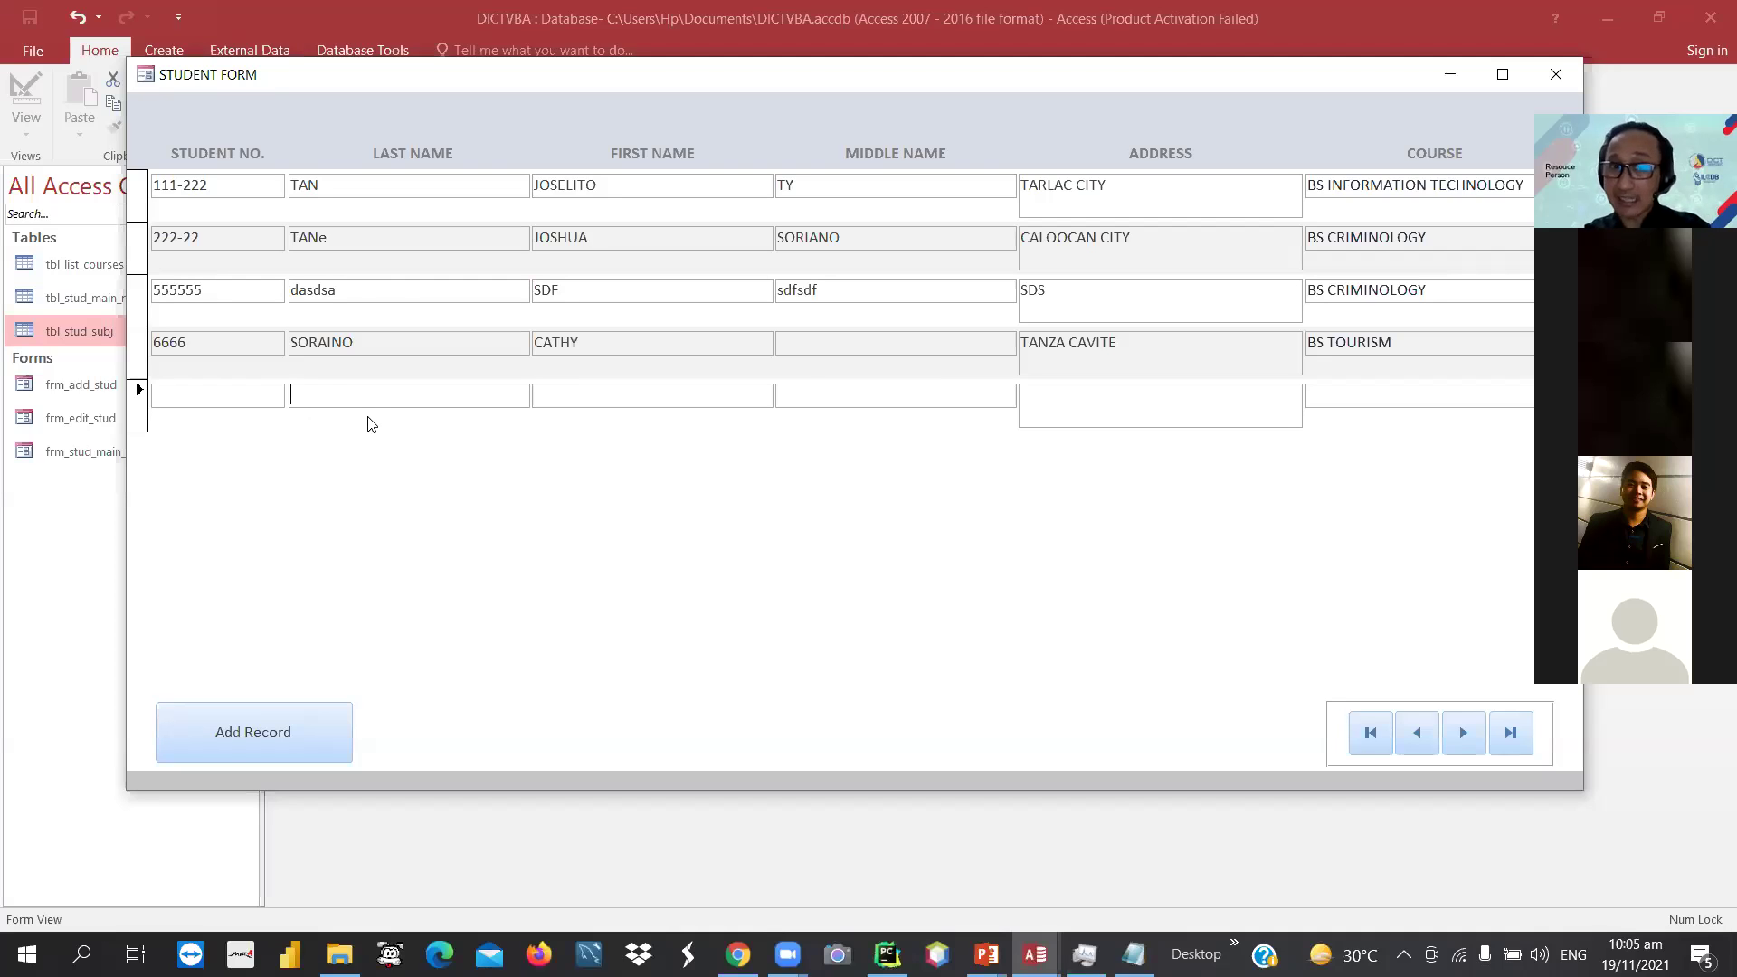
{"action": "left_click", "coordinate": [132, 246]}
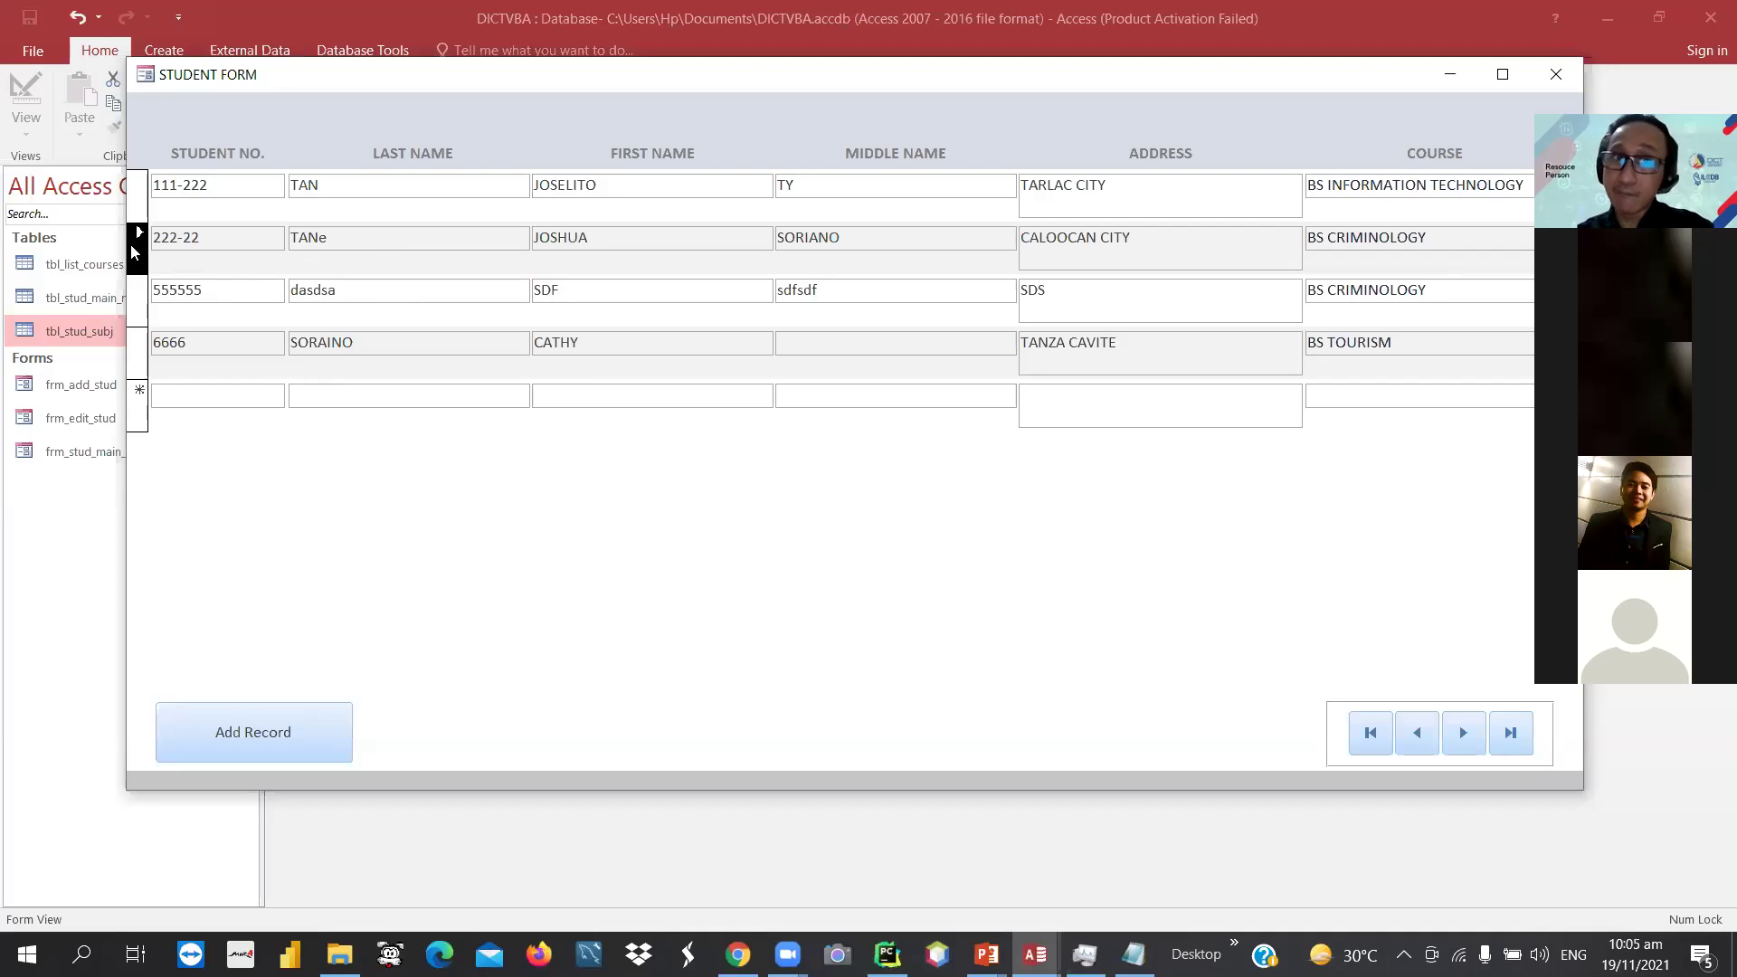
{"action": "left_click", "coordinate": [340, 239]}
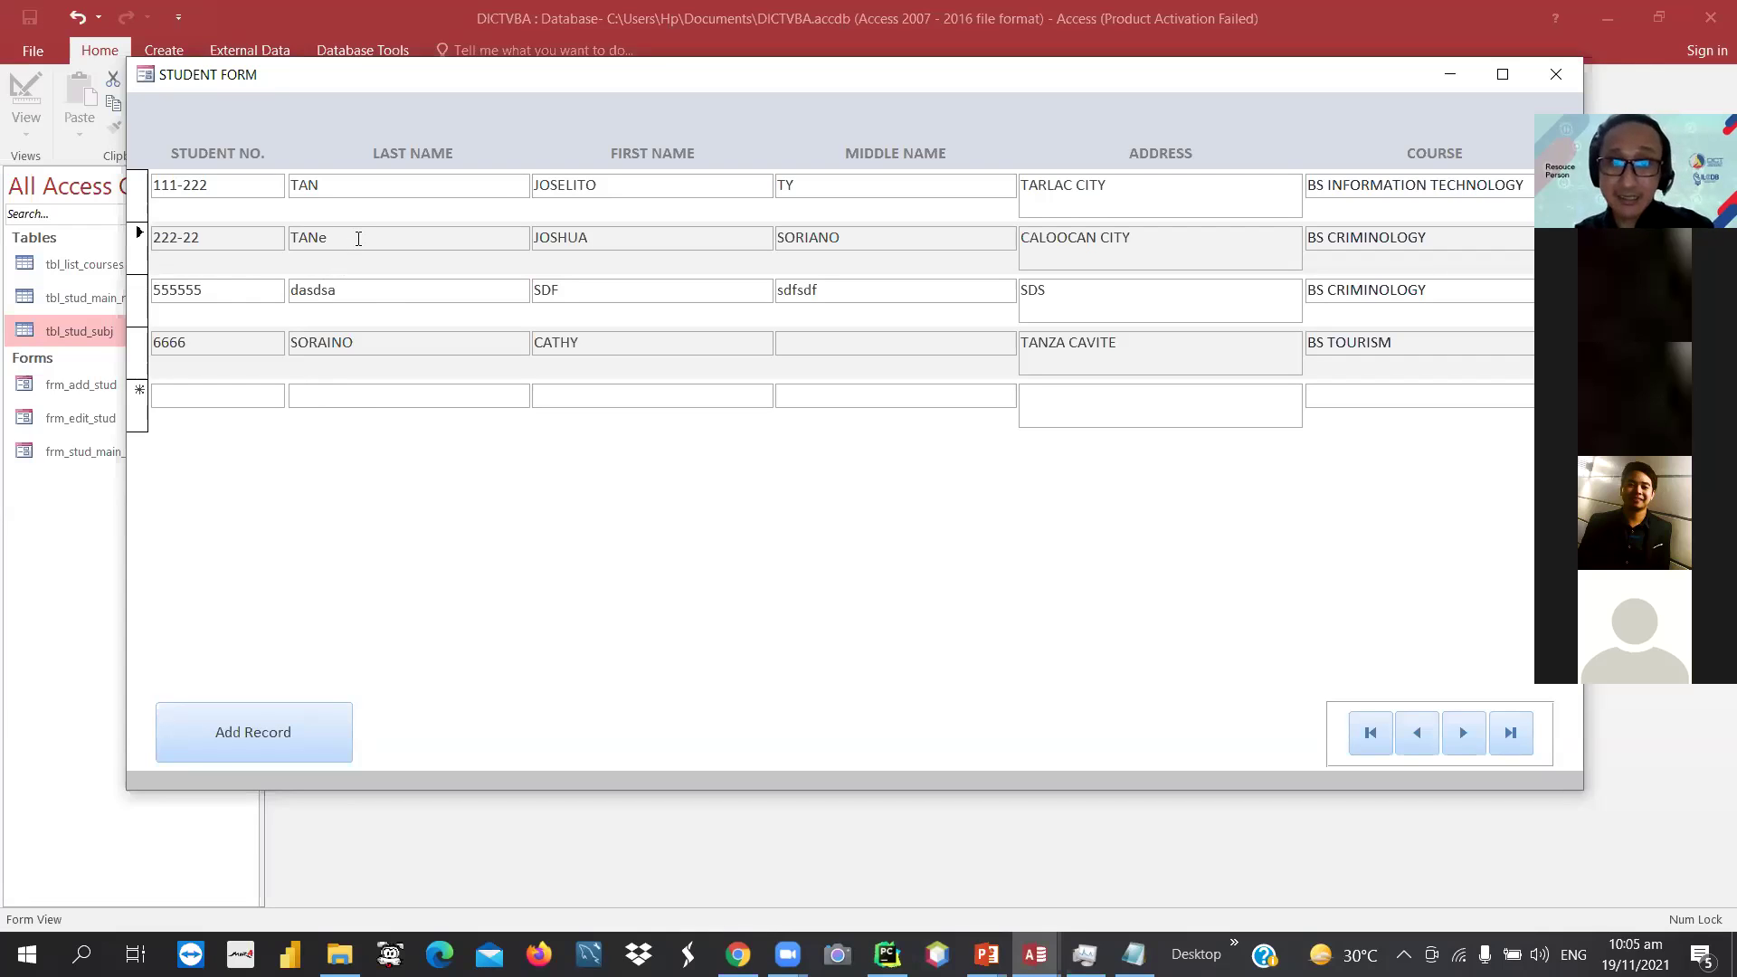
{"action": "right_click", "coordinate": [859, 80]}
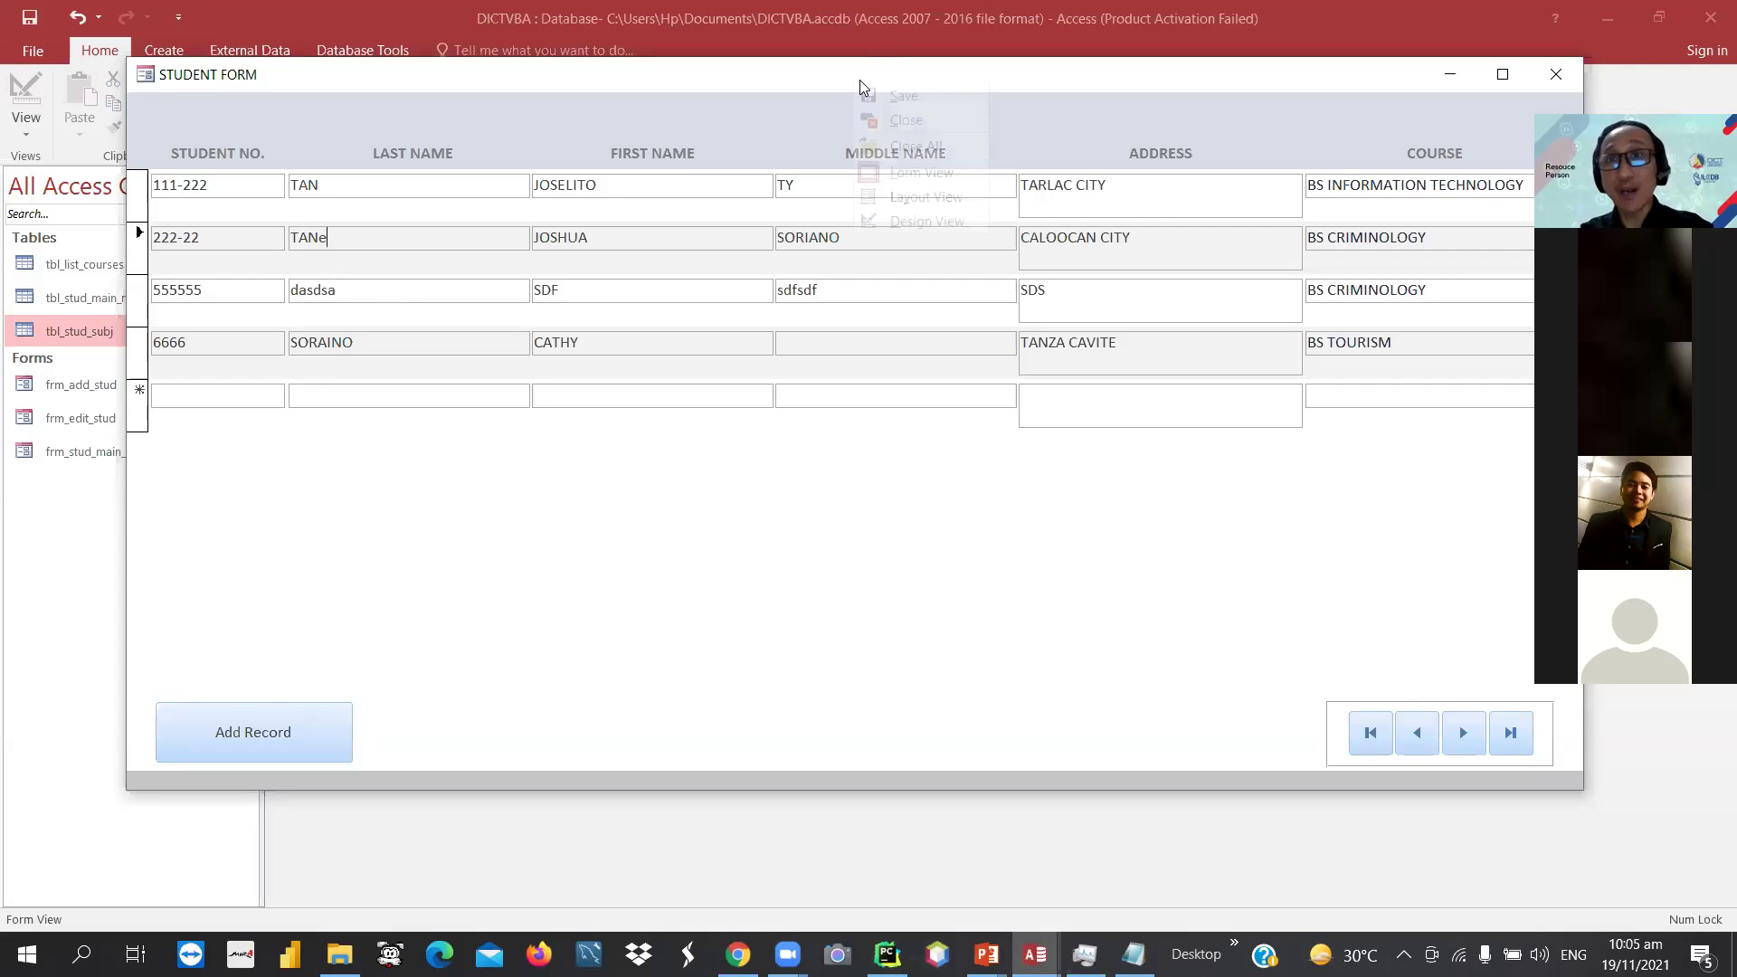
In Design View, set Locked to Yes for all the detail fields
{"action": "left_click", "coordinate": [904, 222]}
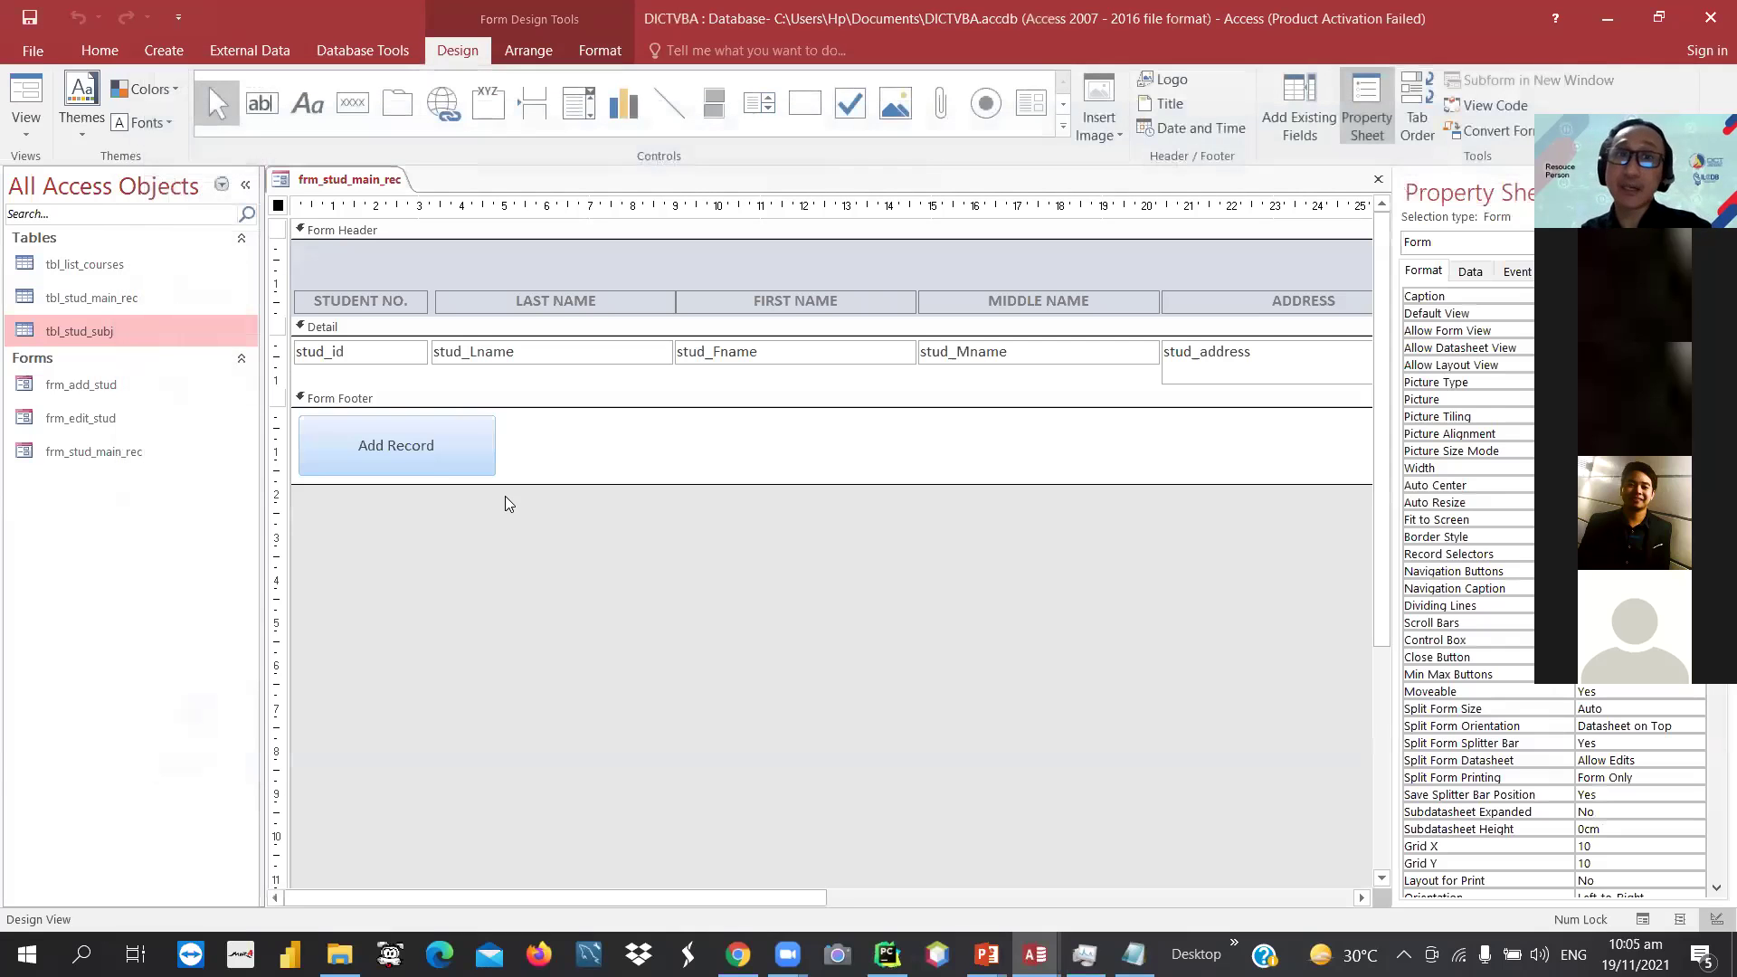
{"action": "left_click", "coordinate": [276, 351]}
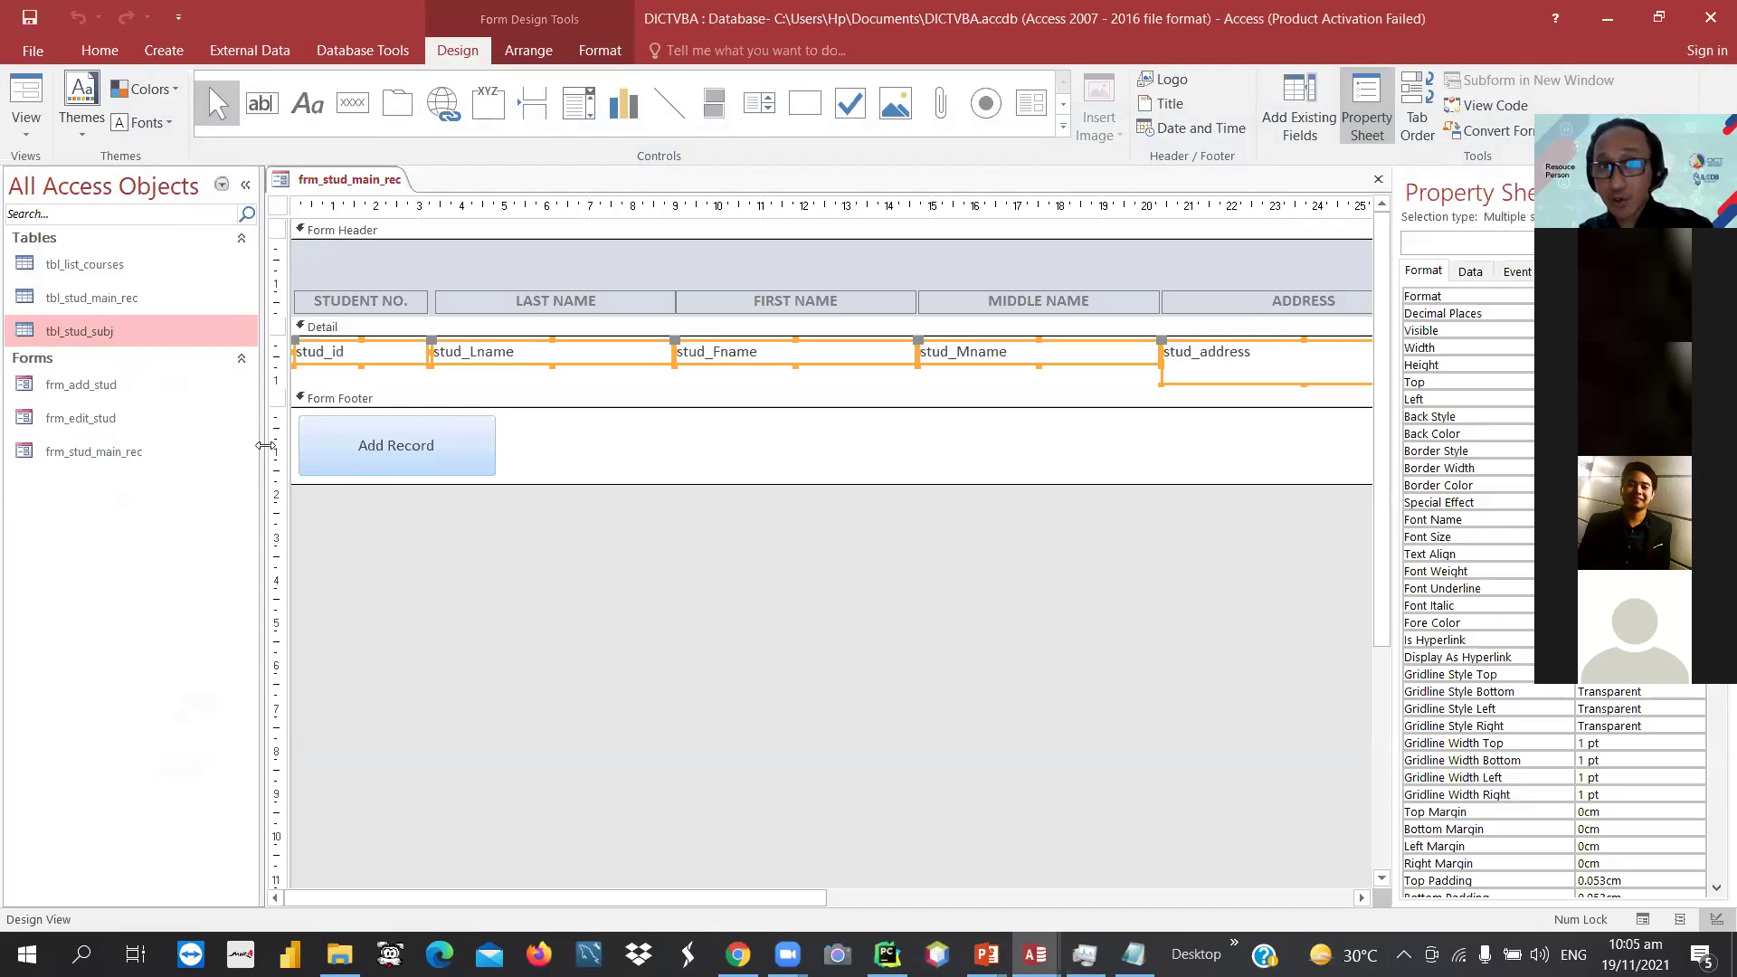
{"action": "left_click", "coordinate": [1470, 270]}
{"action": "double_click", "coordinate": [1592, 381]}
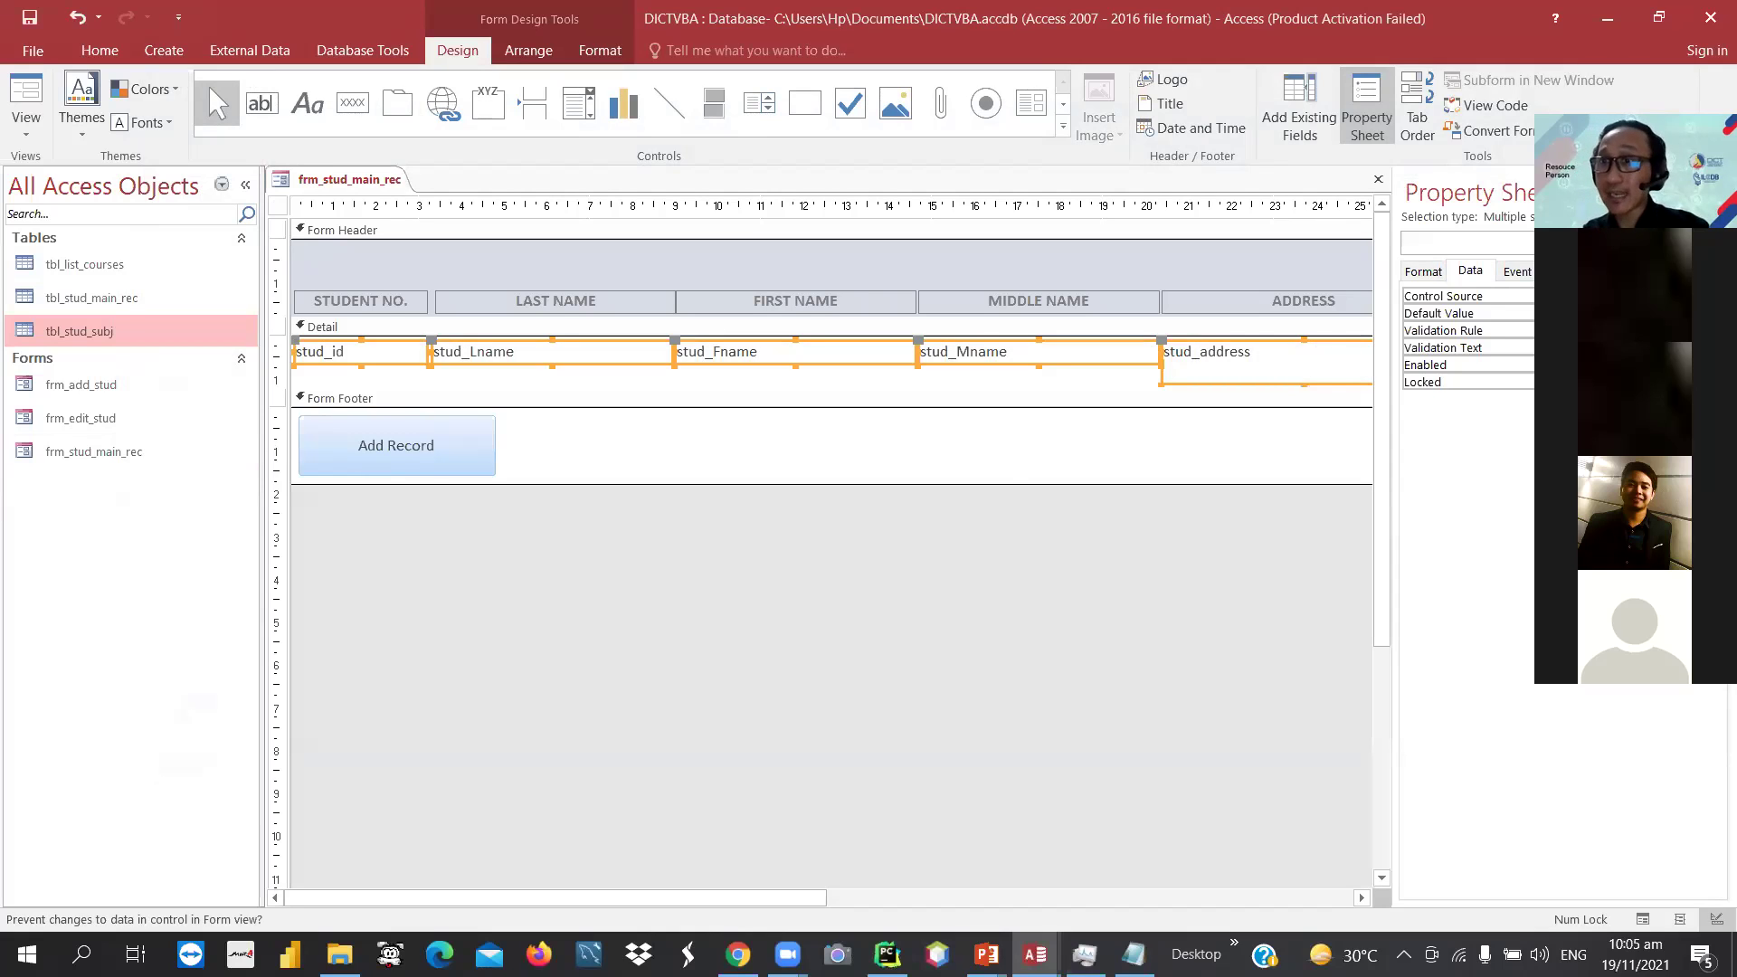
Set the form's Allow Additions to No and return to Form View
{"action": "left_click", "coordinate": [279, 205]}
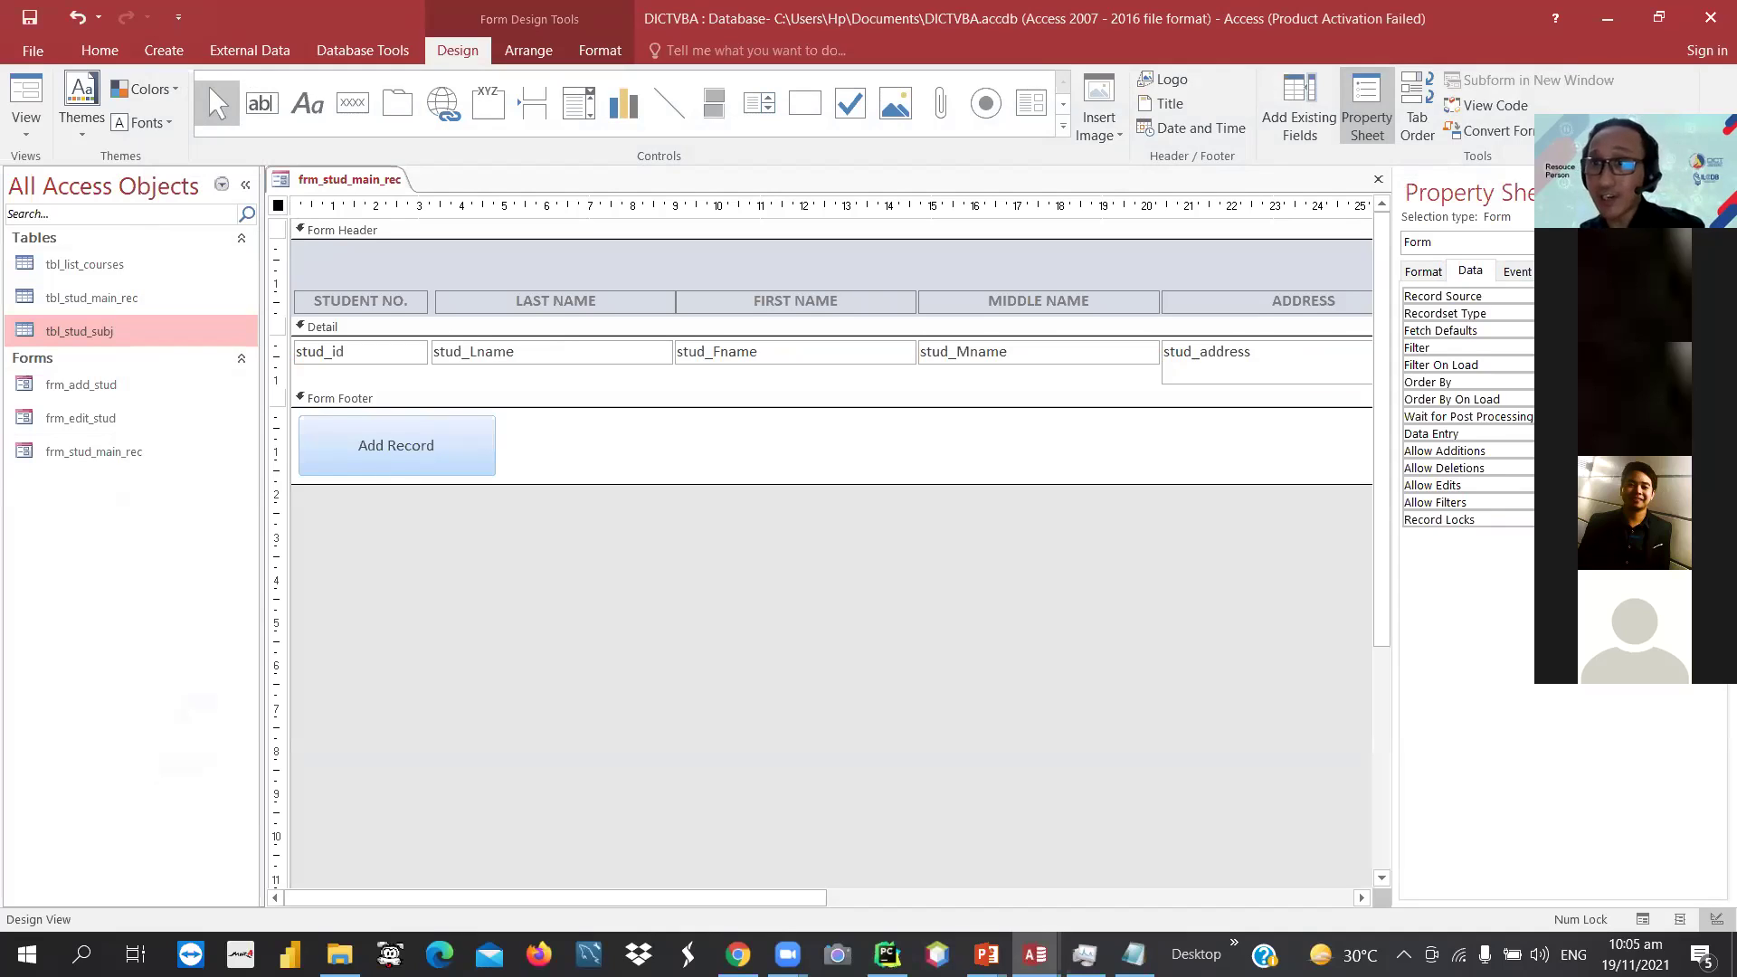
{"action": "left_click", "coordinate": [1466, 468]}
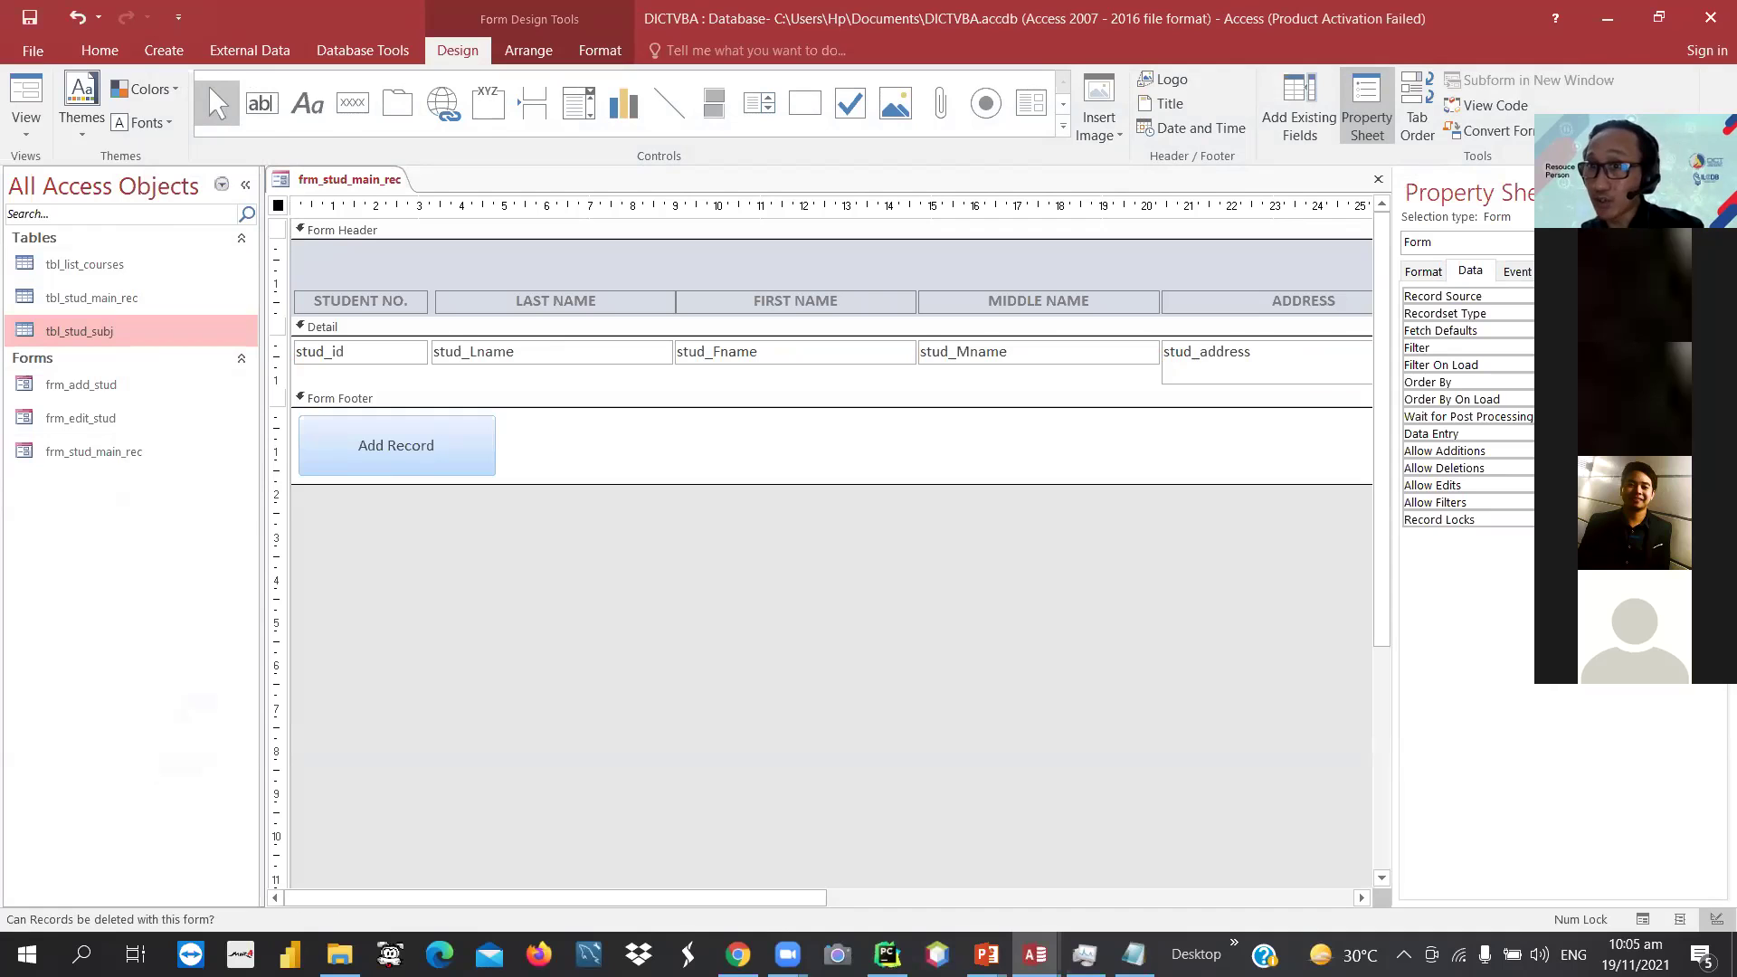
{"action": "key", "text": "Up"}
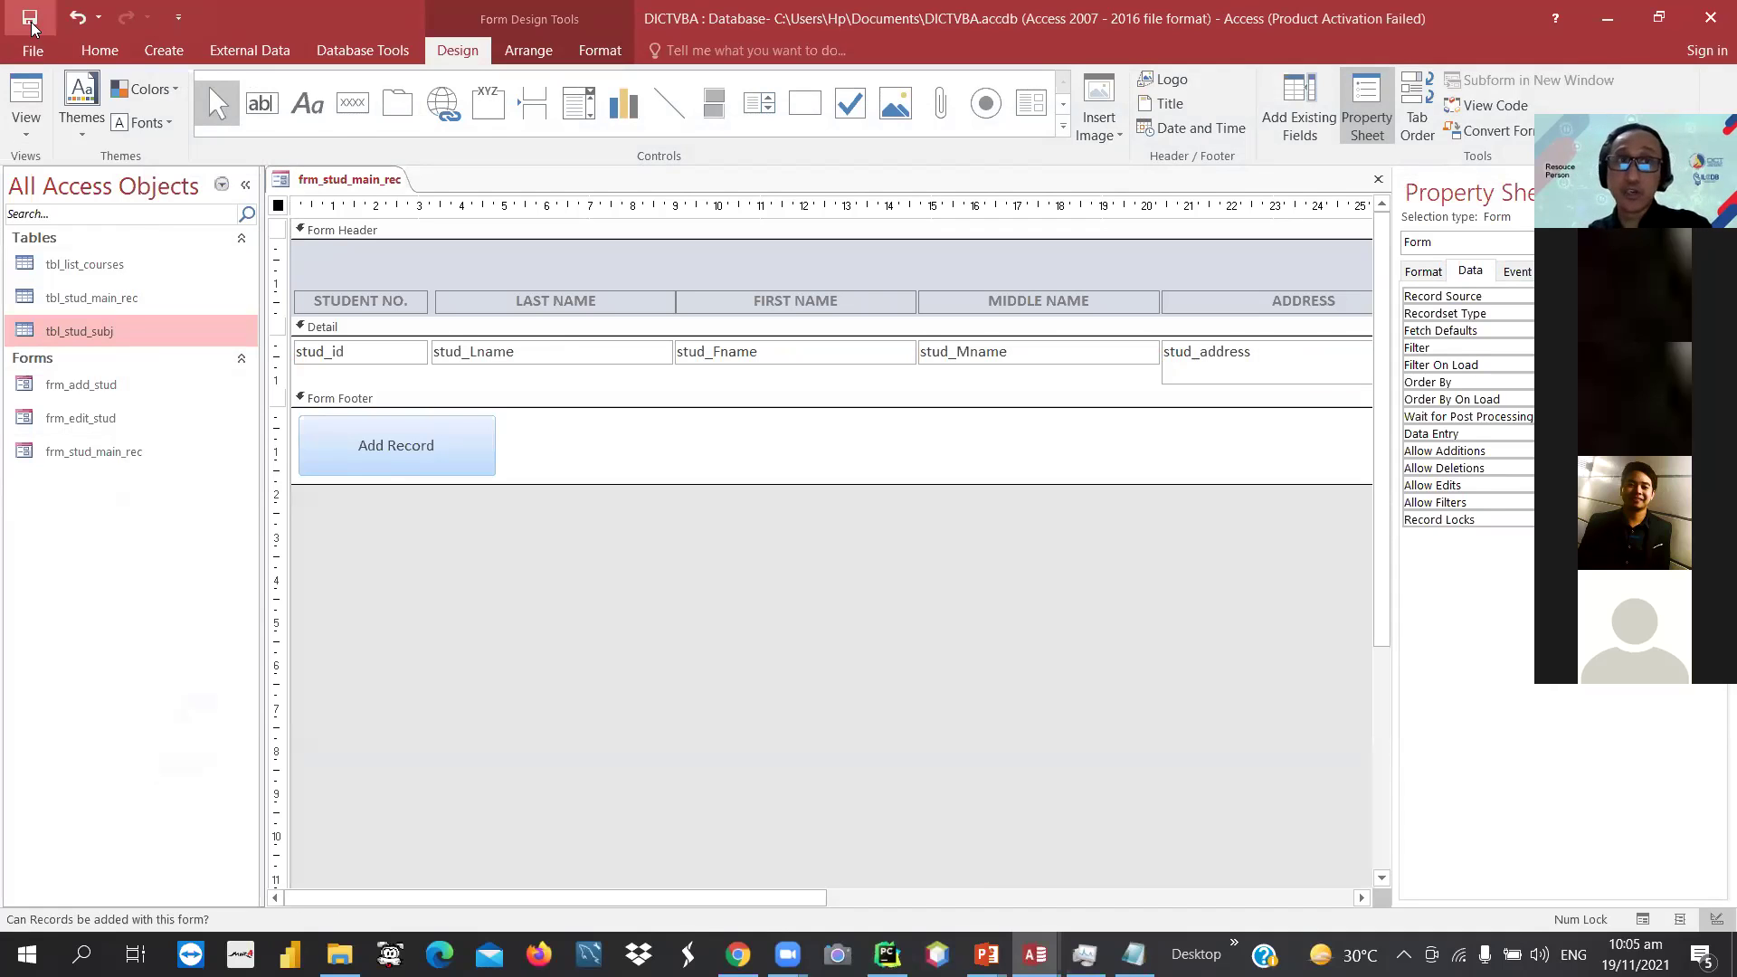
{"action": "key", "text": "F5"}
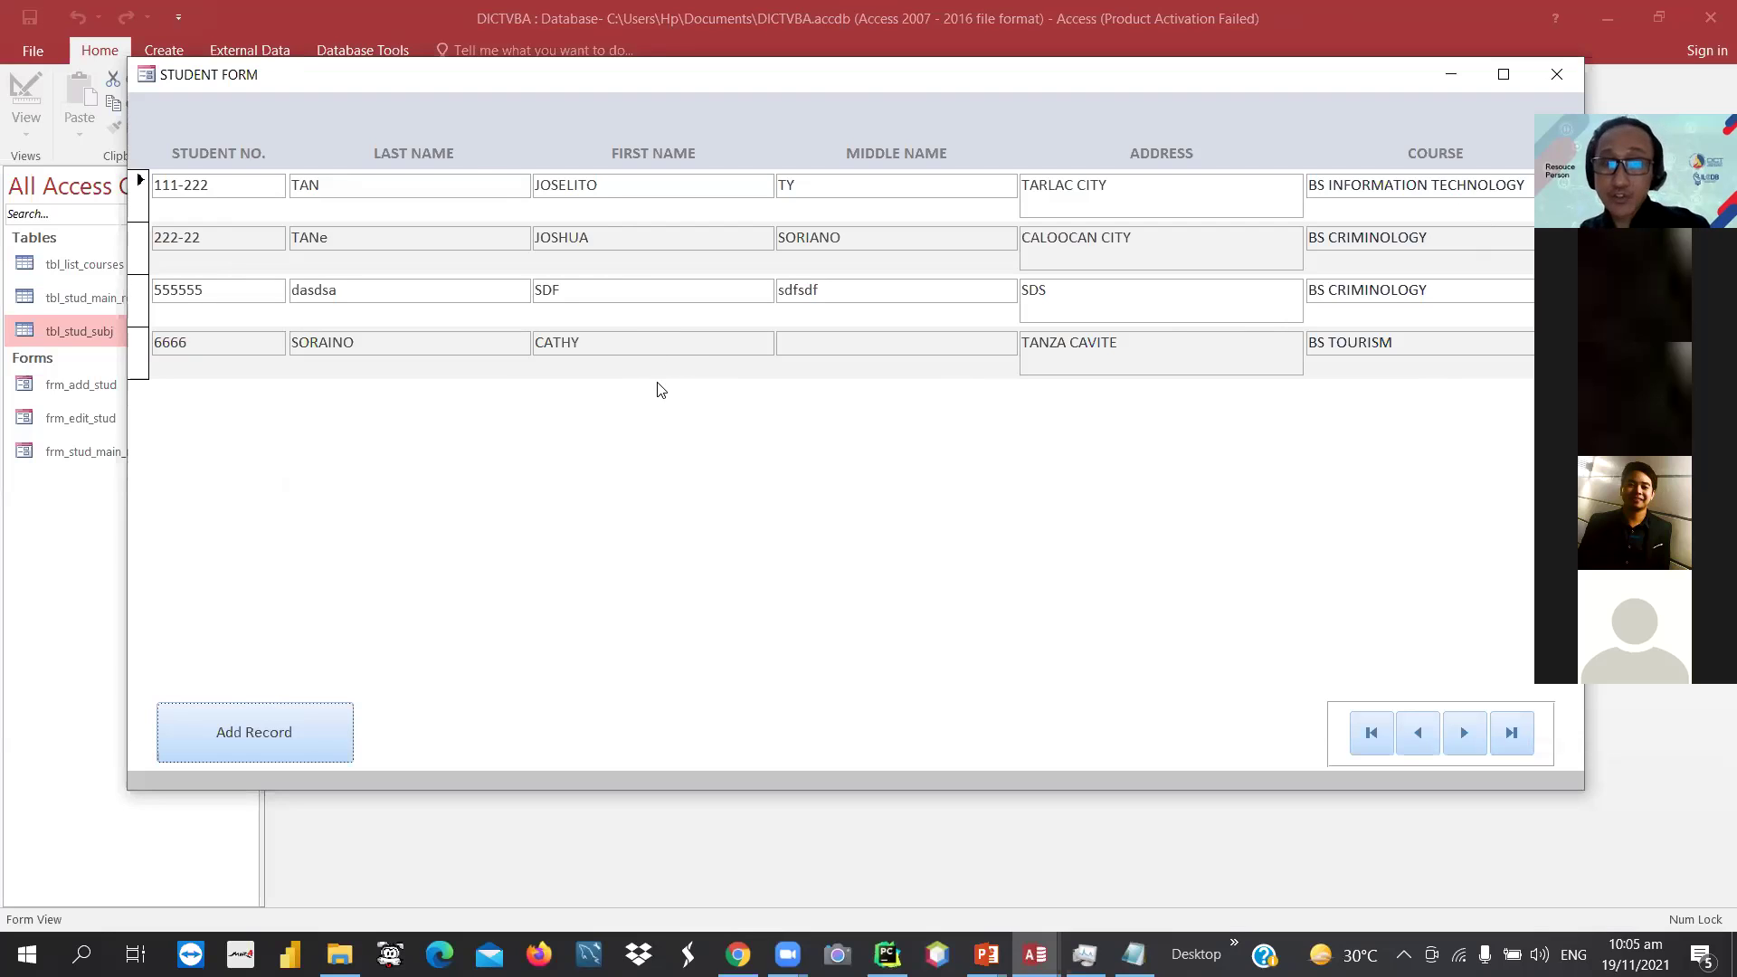
Switch the student records form to Design View, then open frm_add_stud in Design View
{"action": "right_click", "coordinate": [884, 79]}
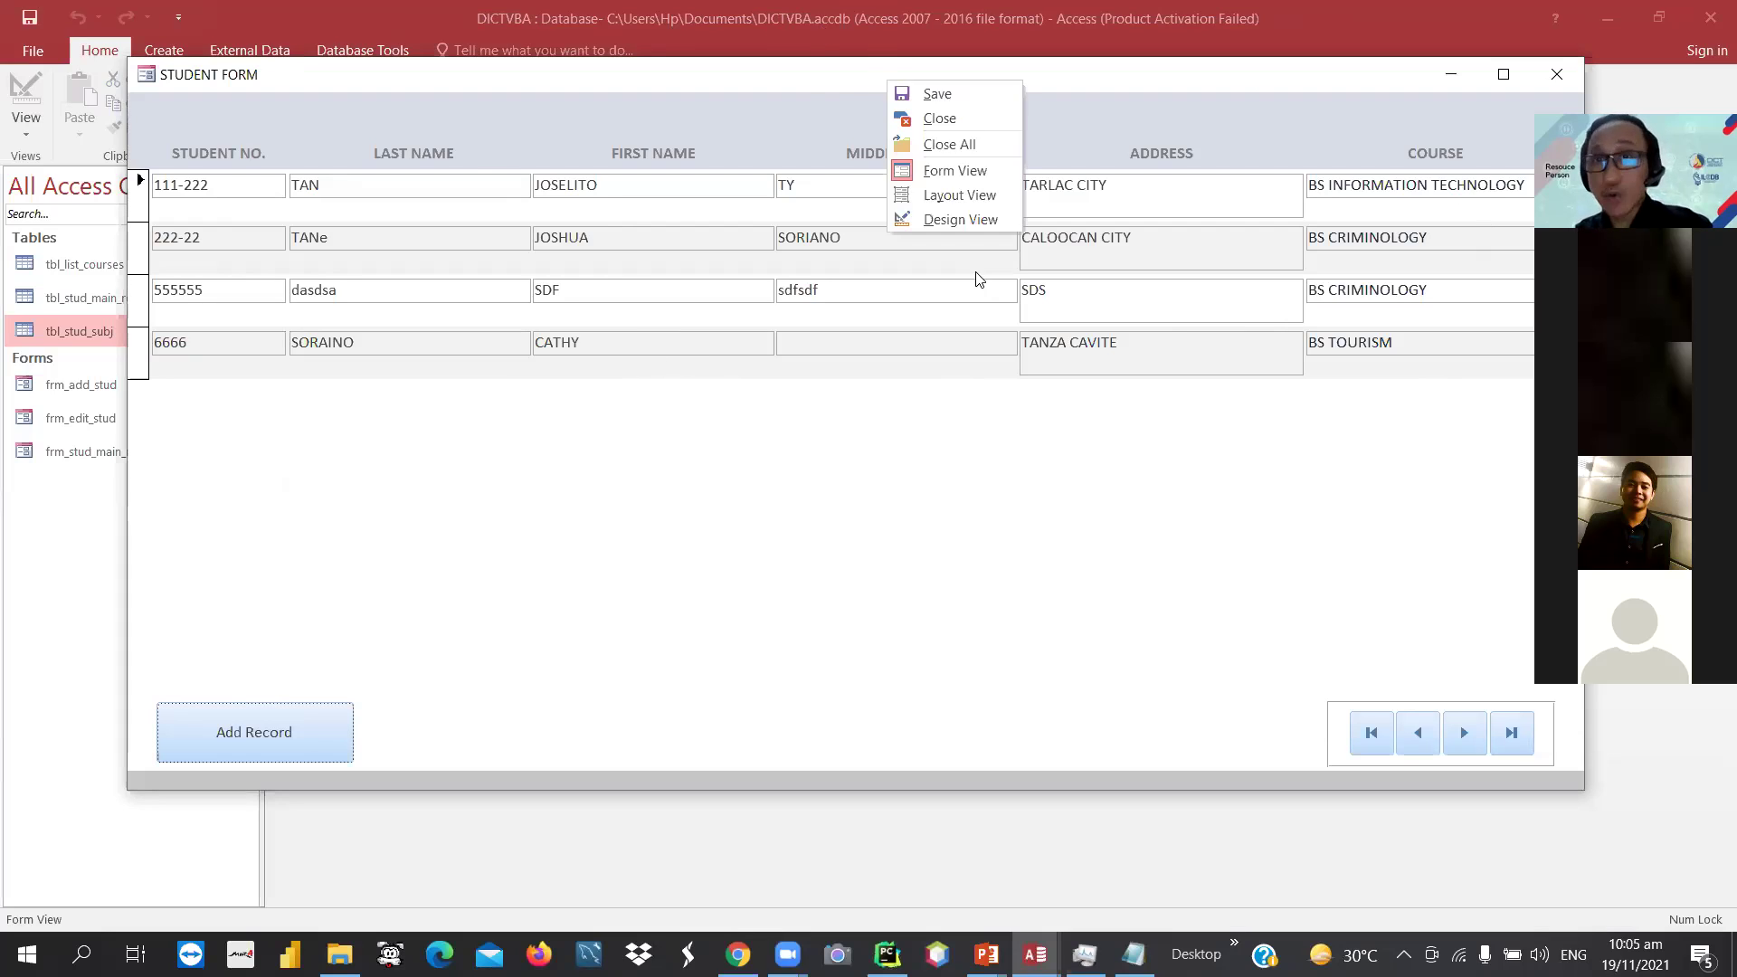
{"action": "left_click", "coordinate": [935, 217]}
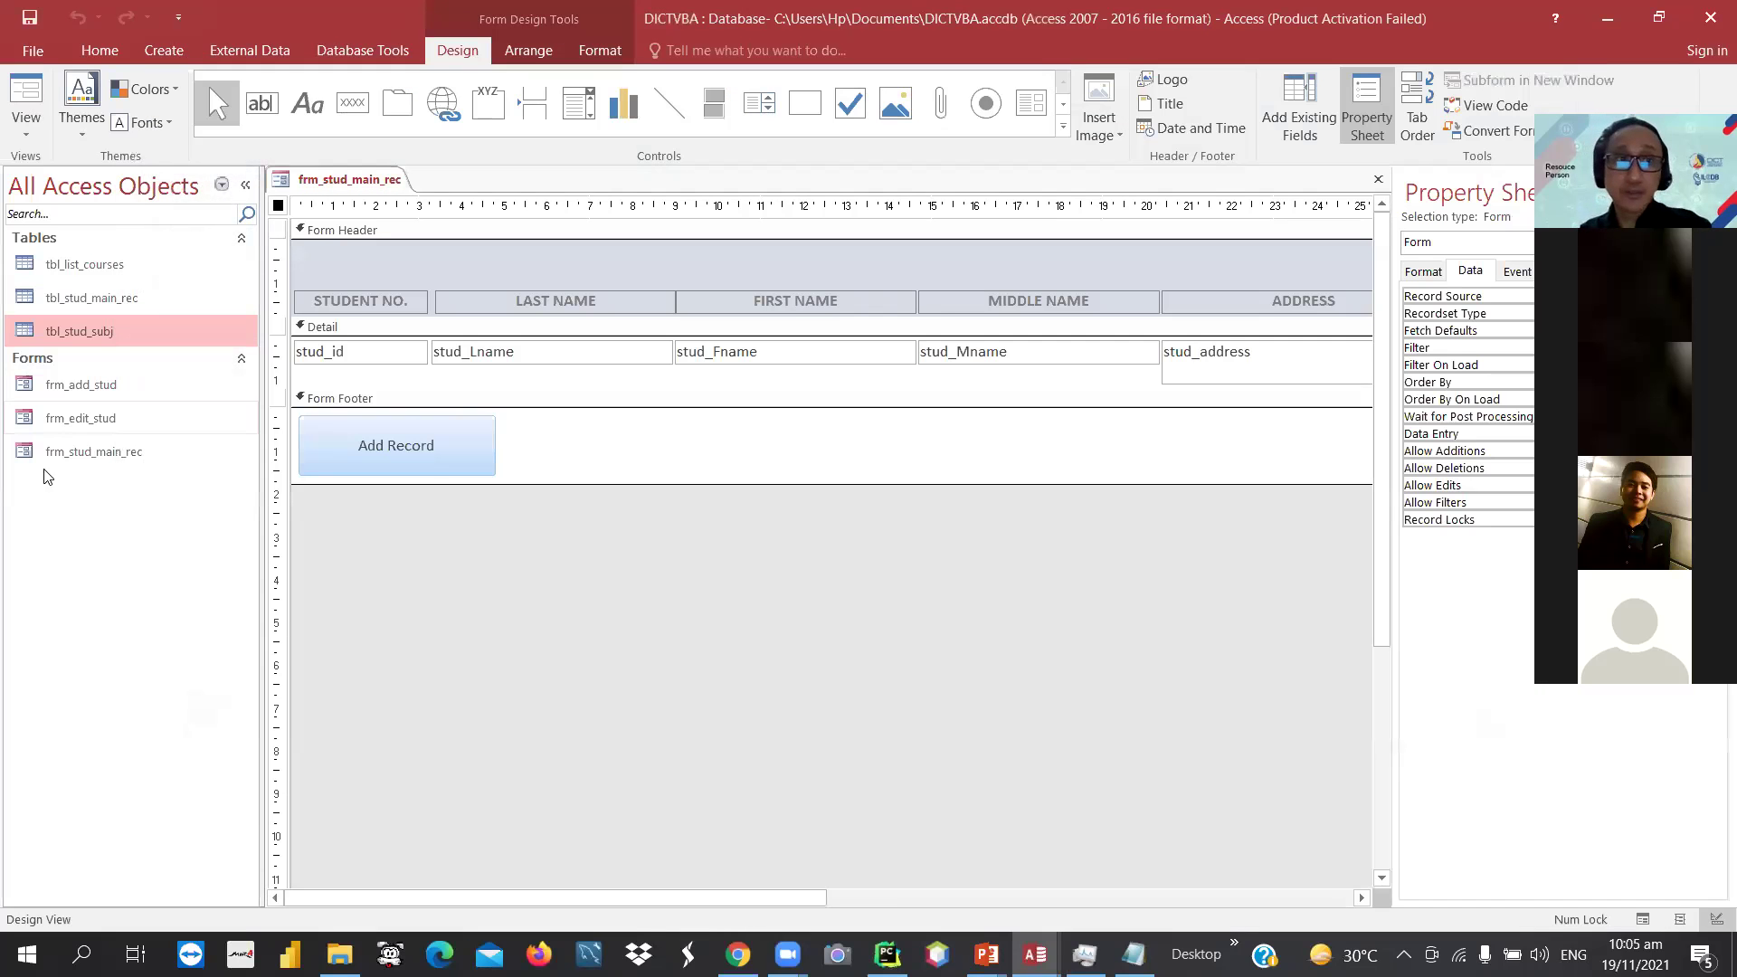
{"action": "left_click", "coordinate": [125, 384]}
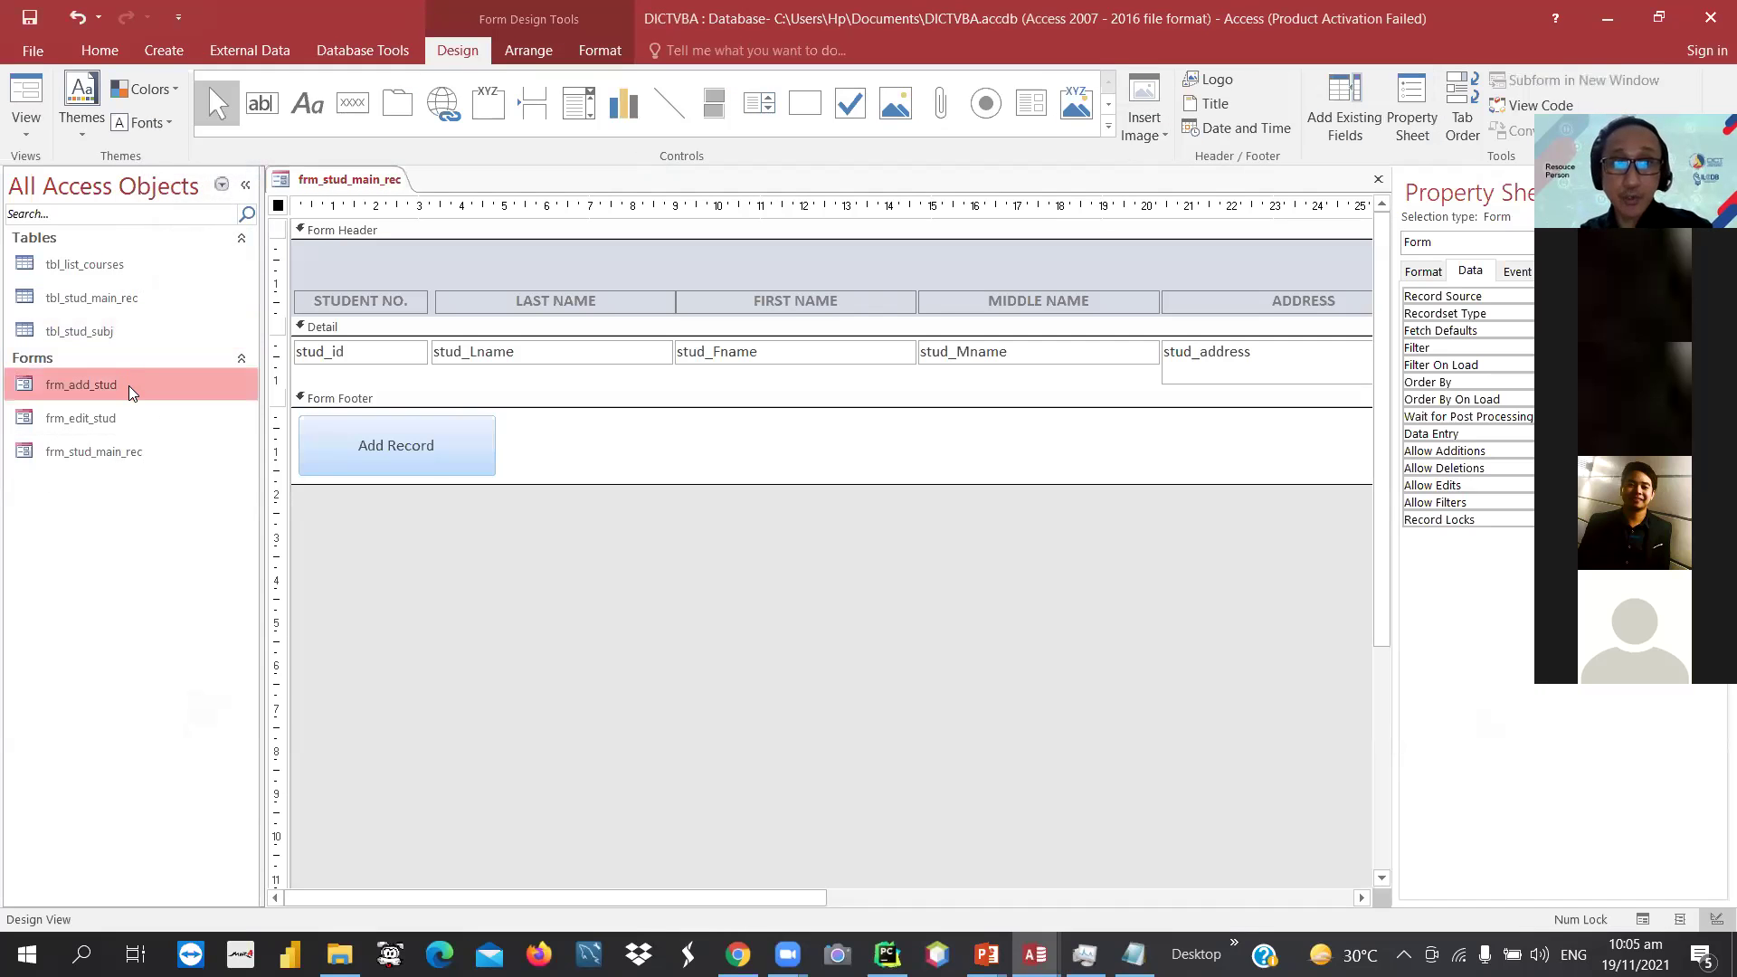
{"action": "right_click", "coordinate": [130, 387]}
{"action": "left_click", "coordinate": [186, 459]}
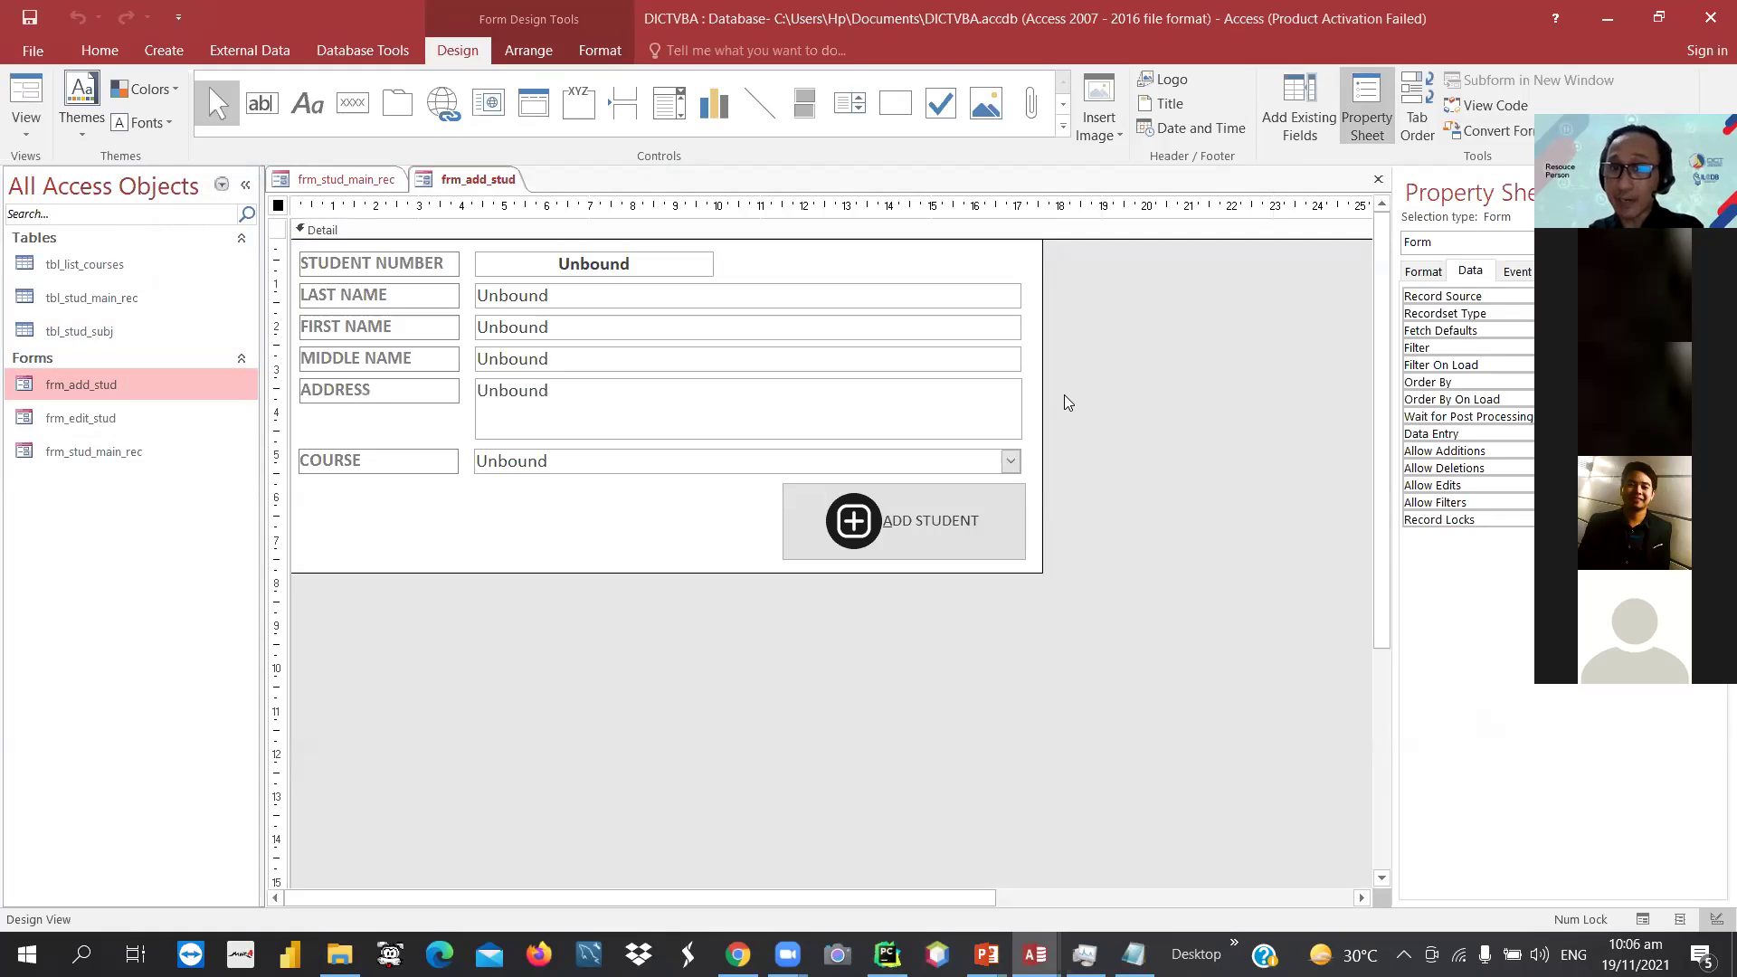
Check which table frm_stud_main_rec is based on, then return to the frm_add_stud design
{"action": "left_click", "coordinate": [344, 176]}
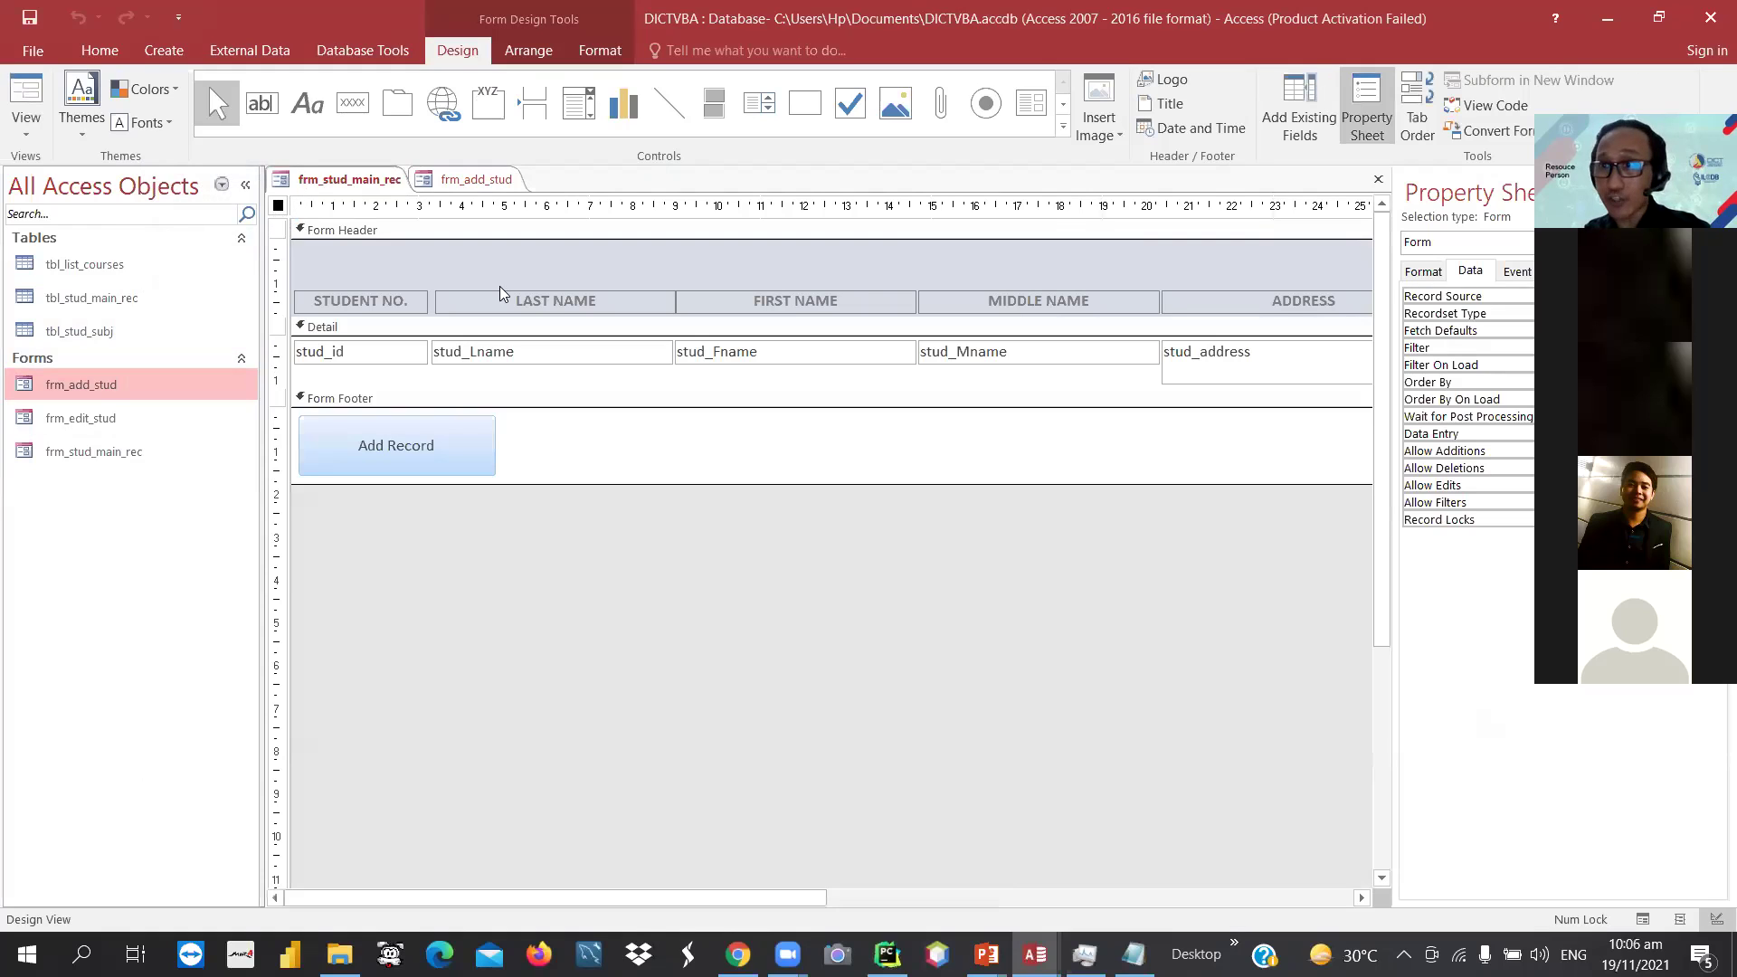
{"action": "left_click", "coordinate": [1555, 296]}
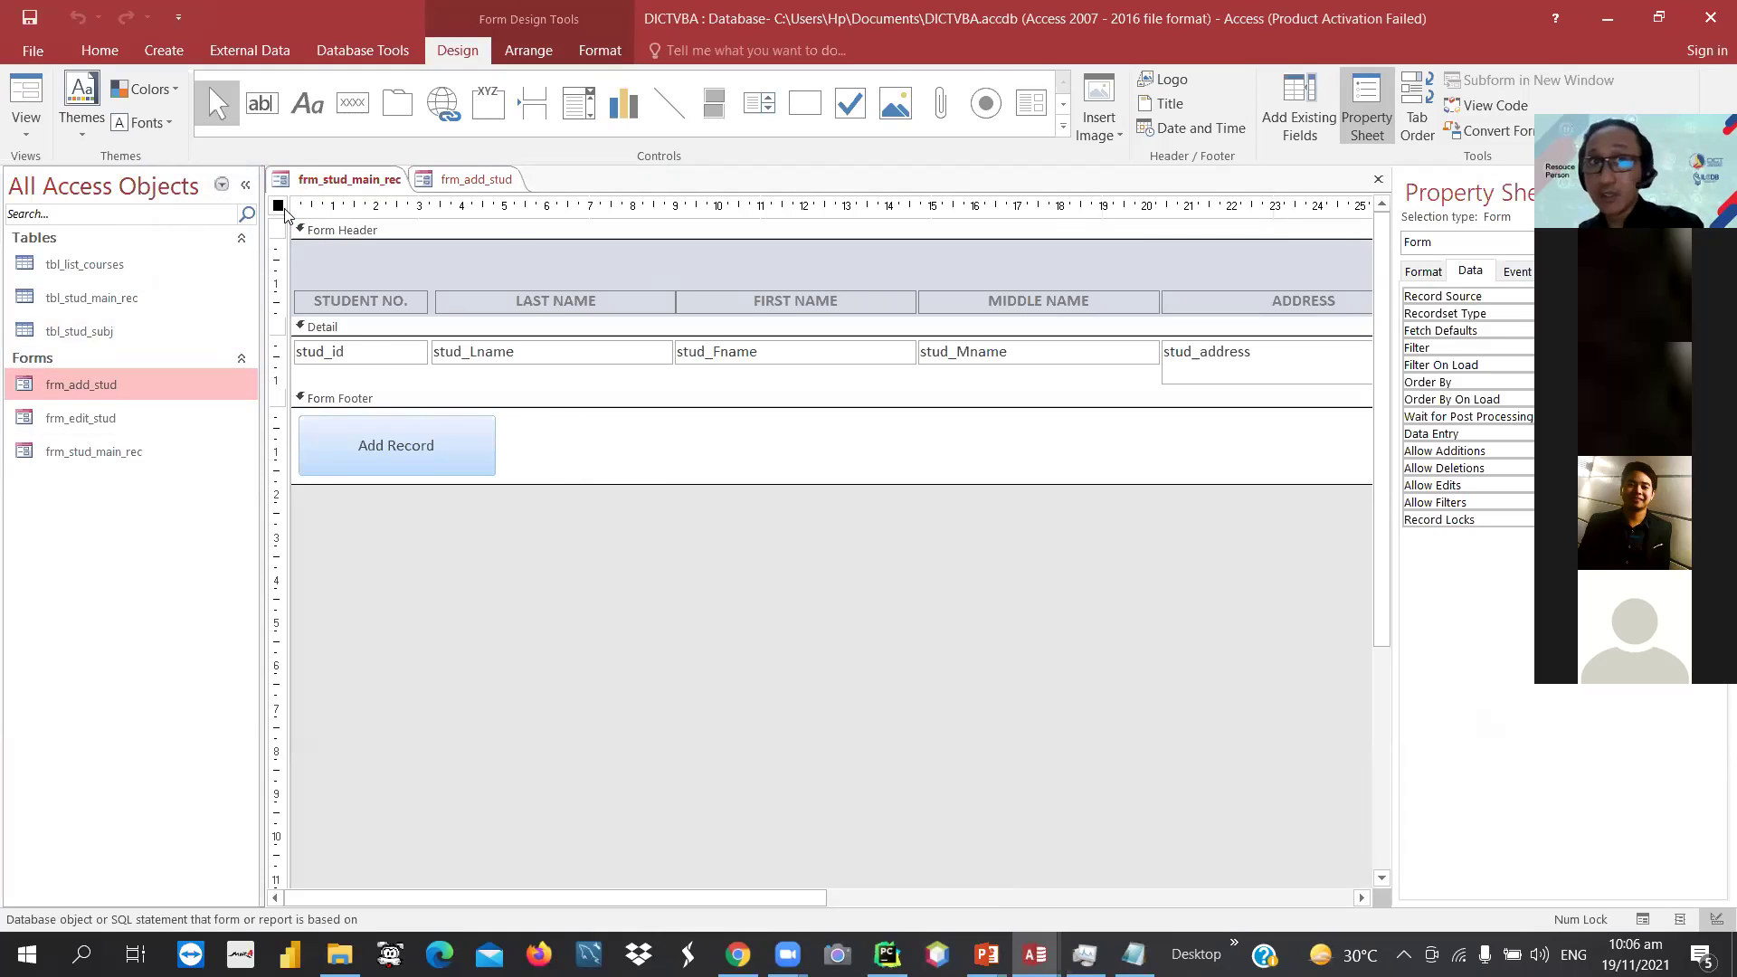
{"action": "left_click", "coordinate": [445, 186]}
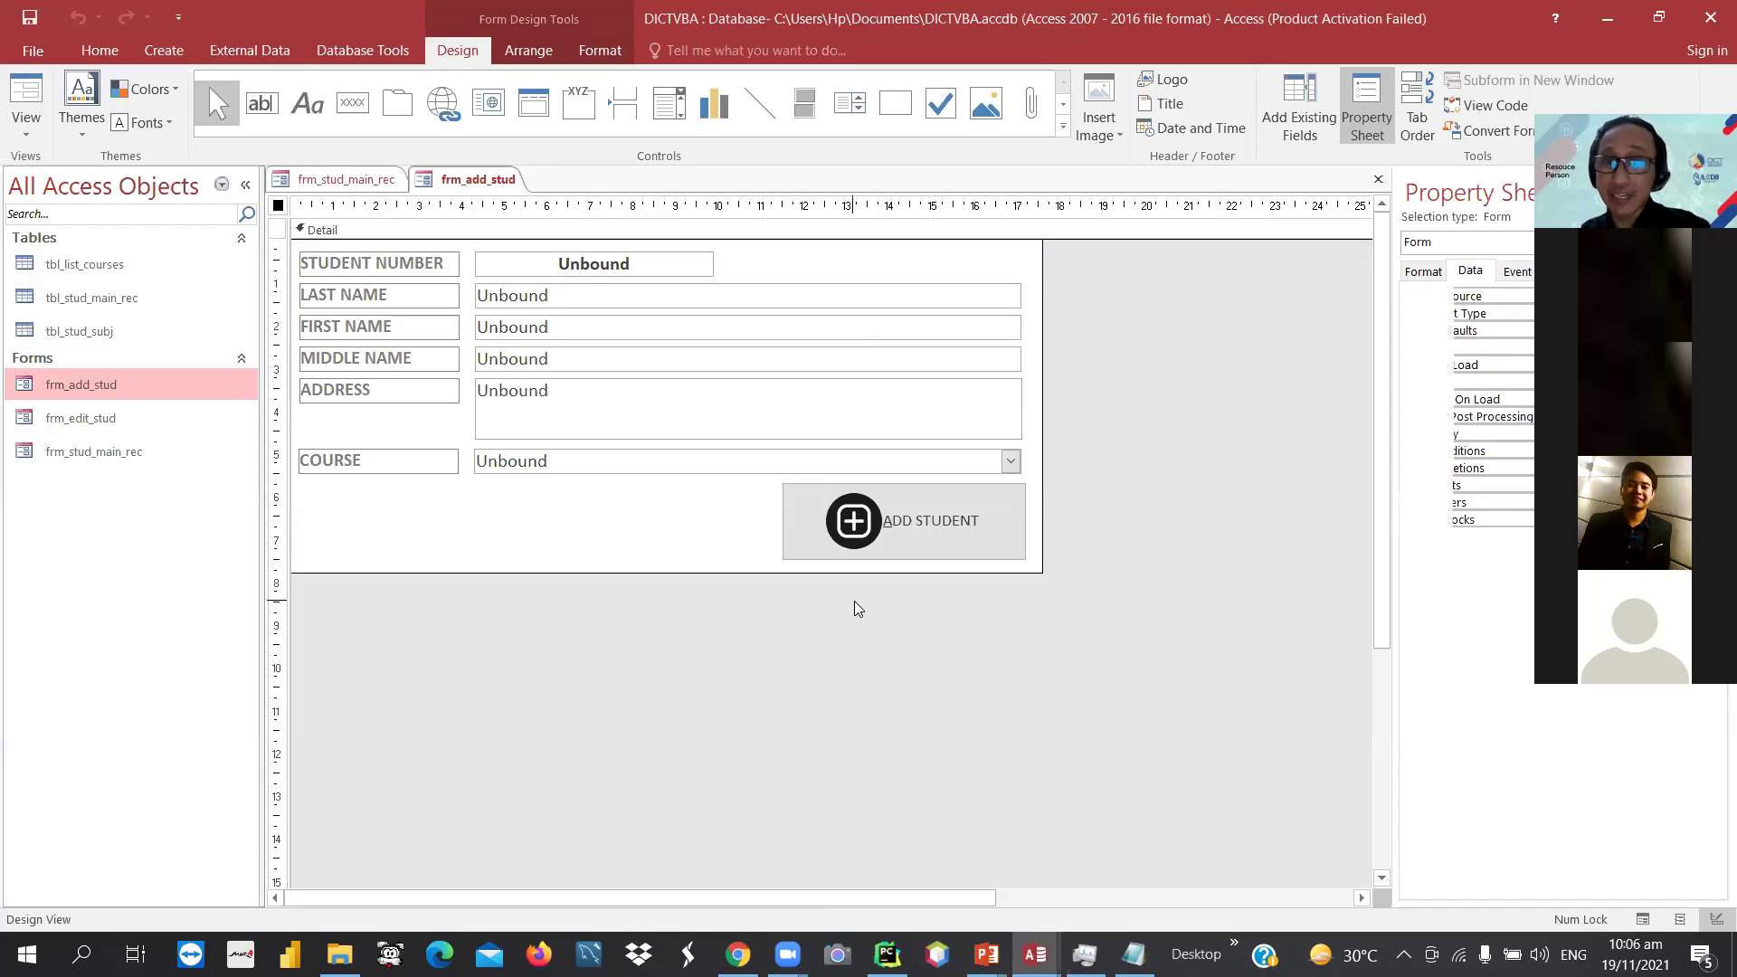
Select the ADD STUDENT button and open its On Click event code
{"action": "left_click_drag", "start_coordinate": [846, 632], "coordinate": [805, 480]}
{"action": "left_click", "coordinate": [892, 728]}
{"action": "left_click", "coordinate": [868, 541]}
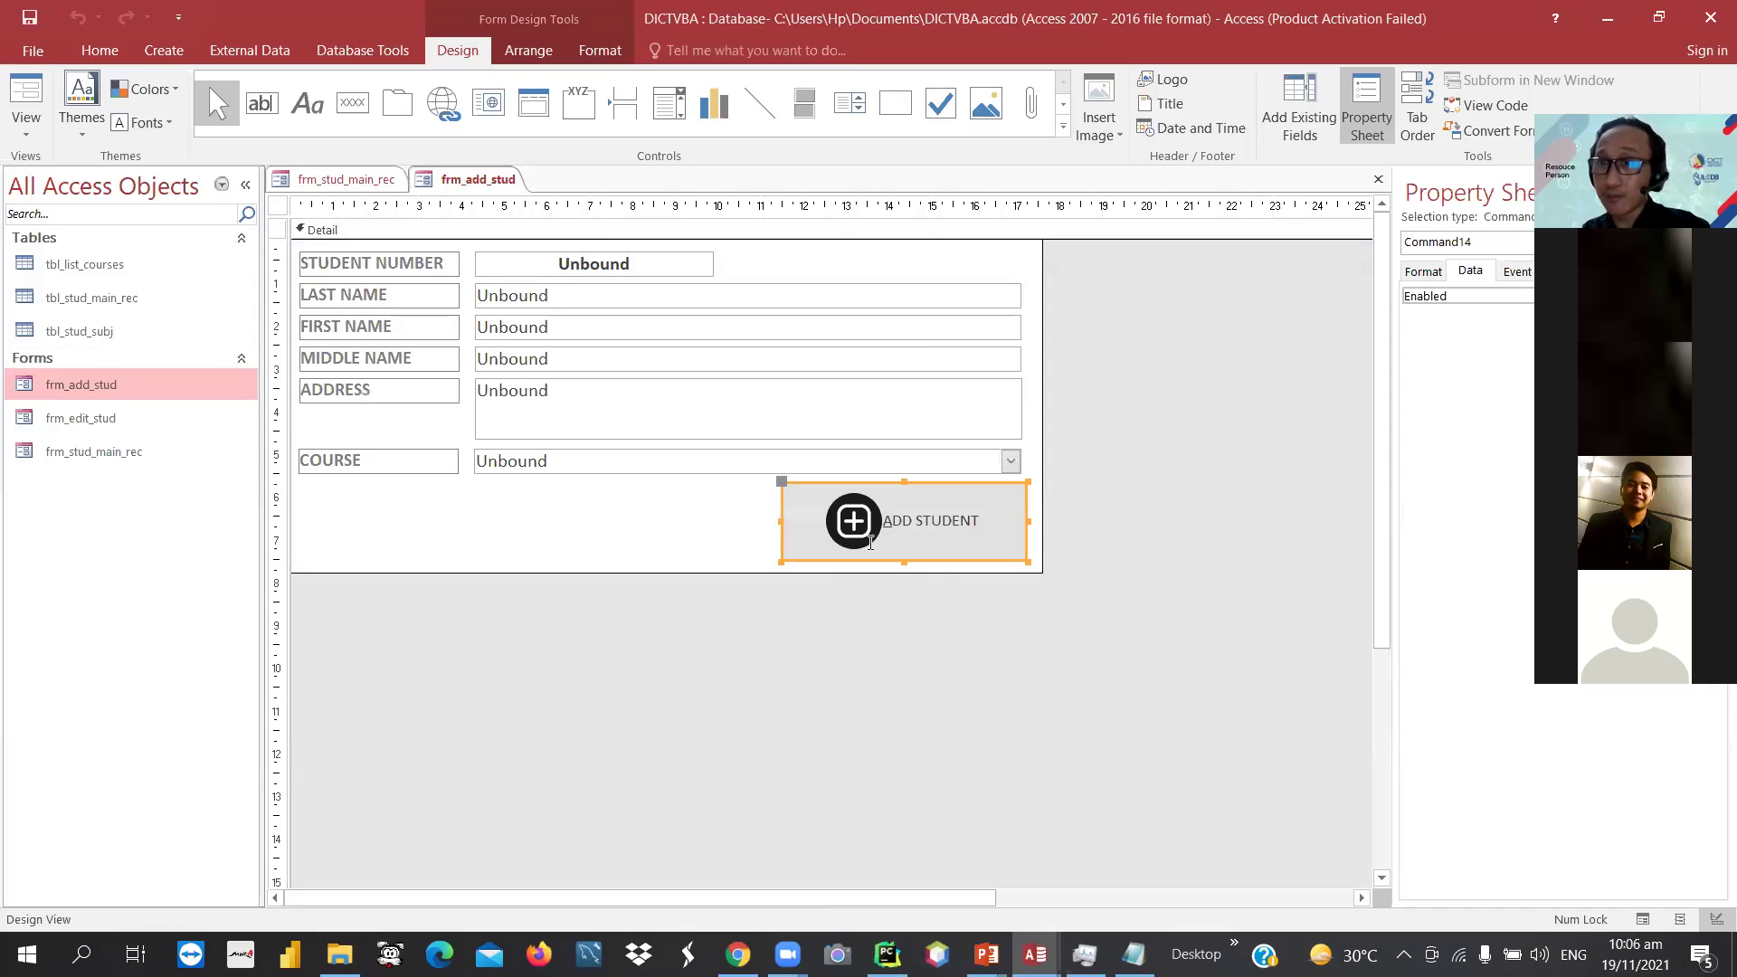
{"action": "left_click", "coordinate": [1514, 276]}
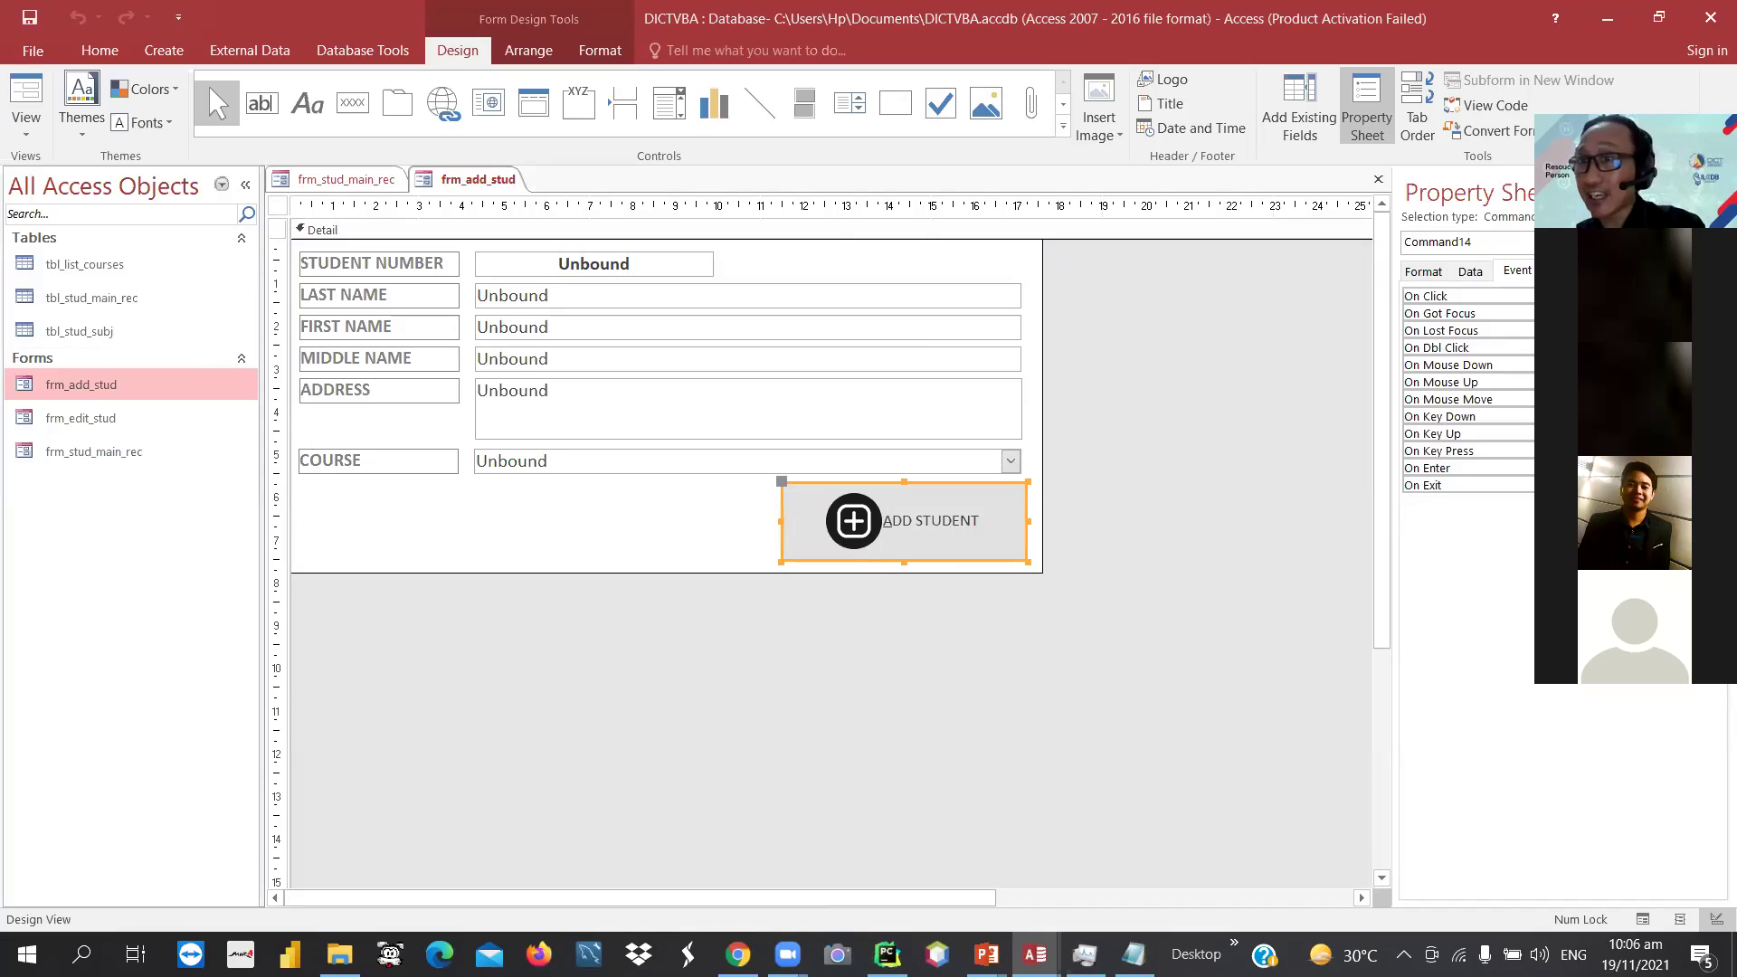
{"action": "left_click", "coordinate": [1508, 300]}
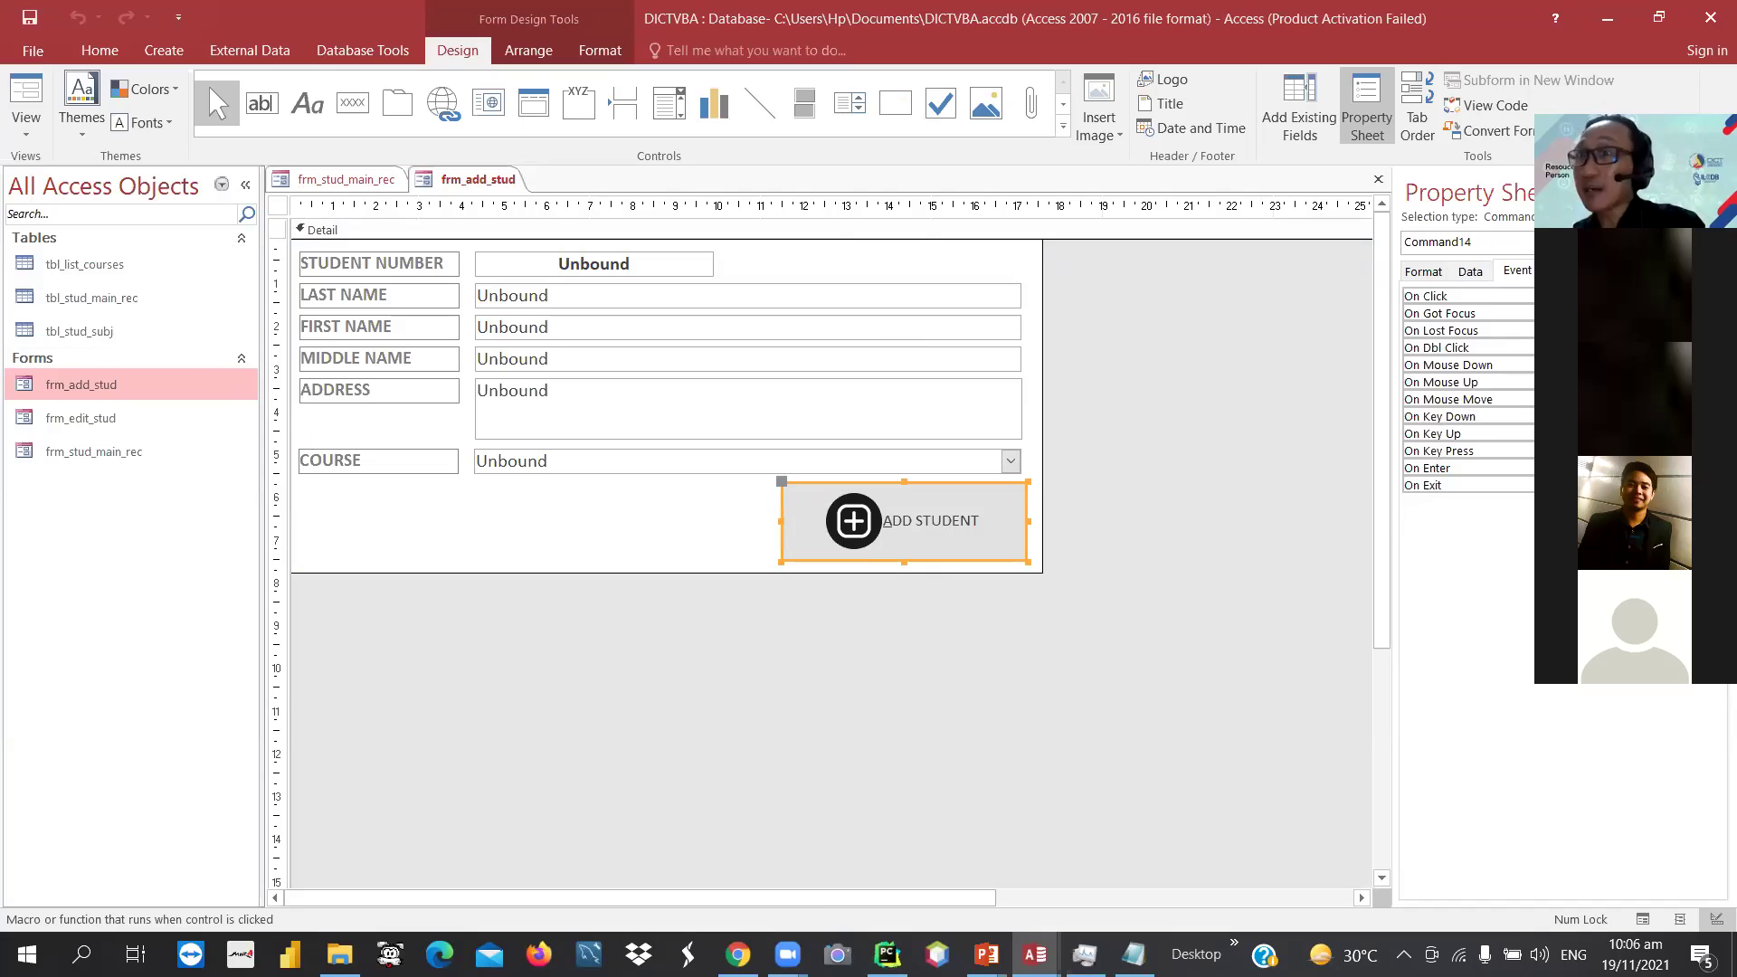
{"action": "left_click", "coordinate": [1724, 296]}
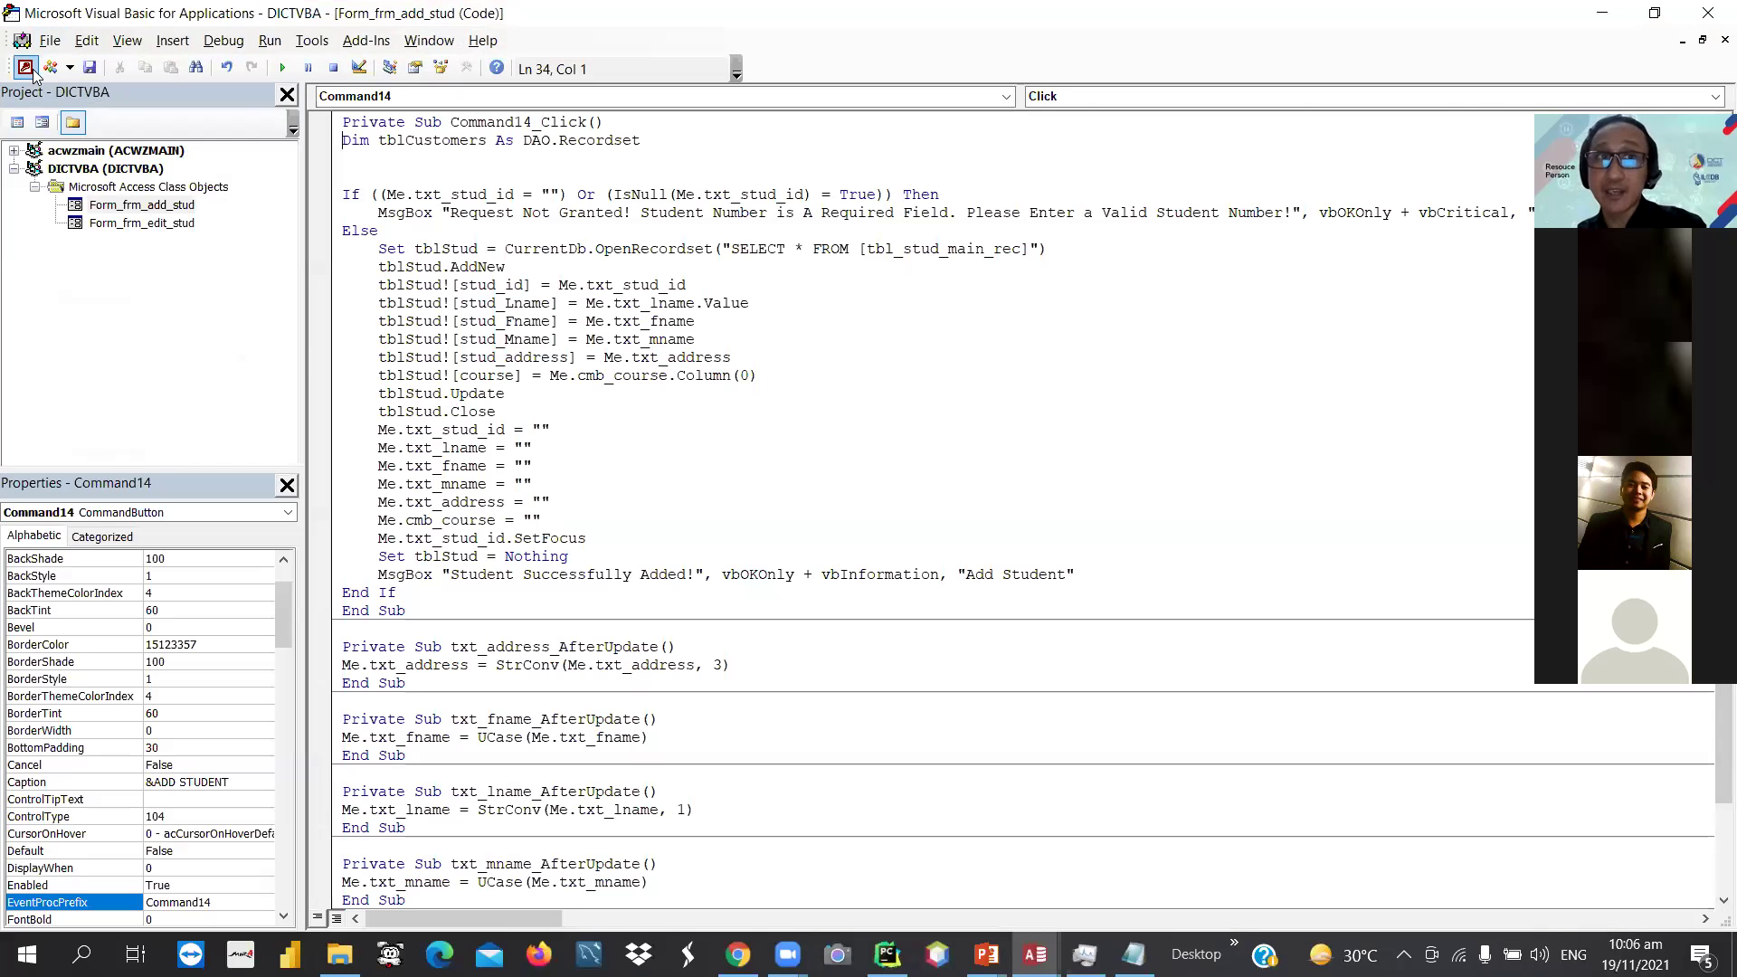
Back in the designer, reselect the ADD STUDENT button and reopen its code module with Alt+F11
{"action": "left_click", "coordinate": [28, 69]}
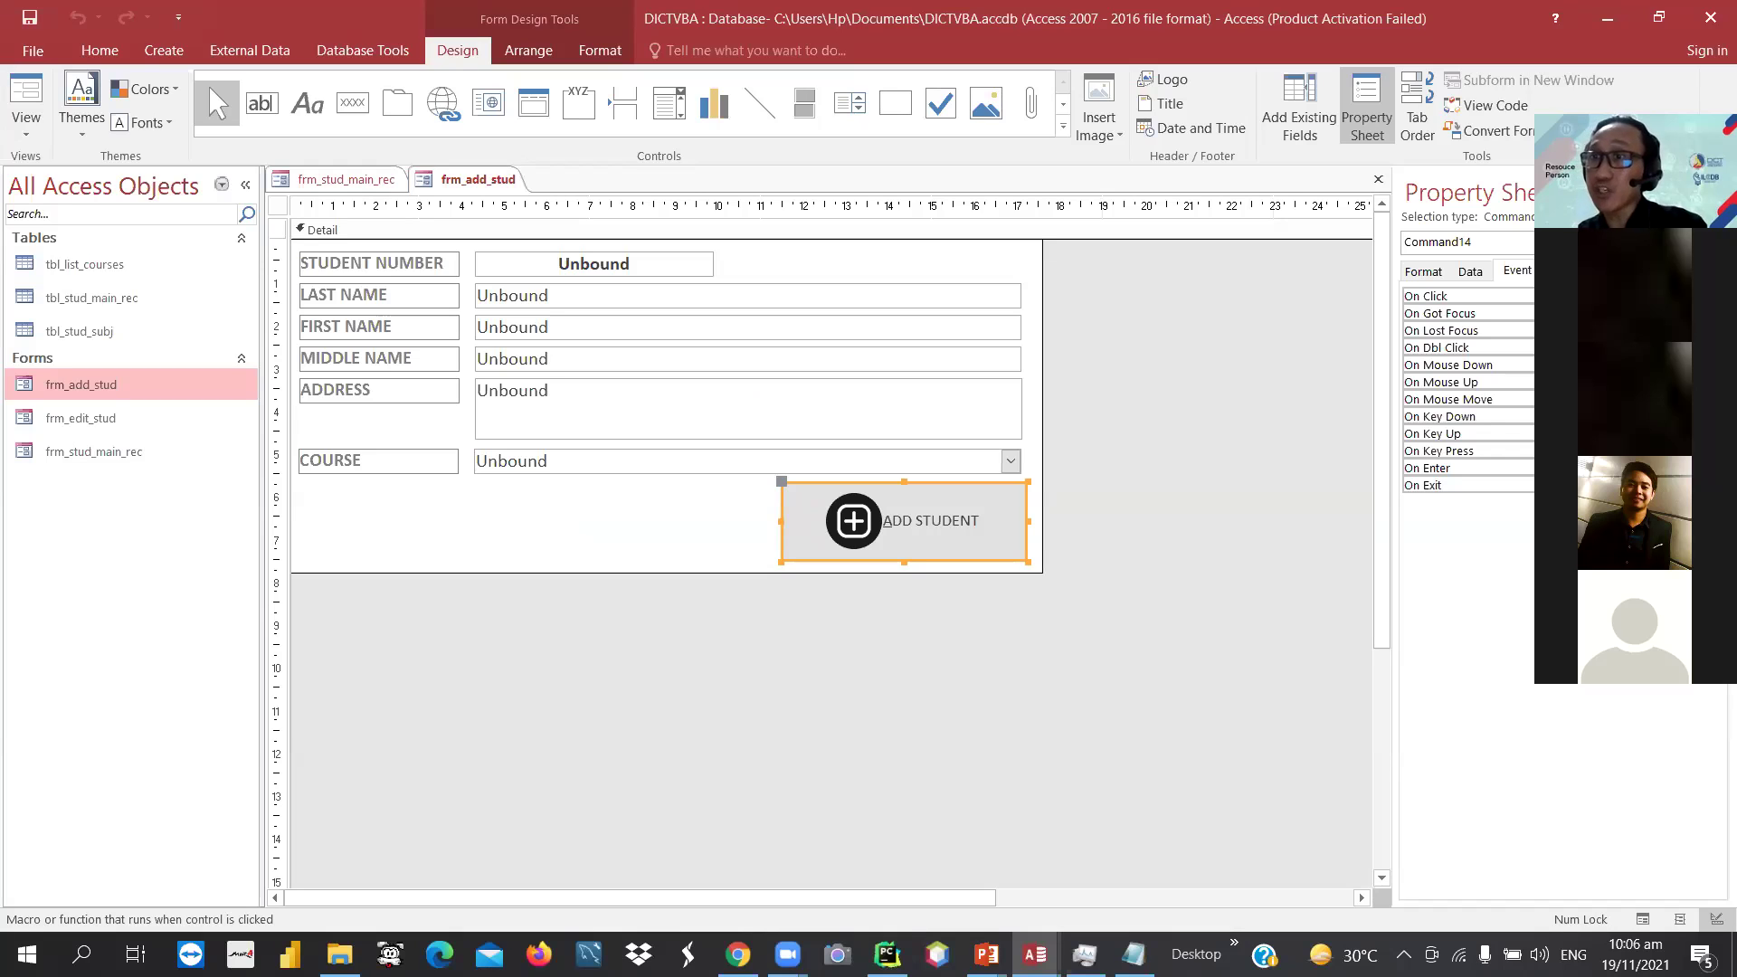
{"action": "left_click", "coordinate": [1248, 627]}
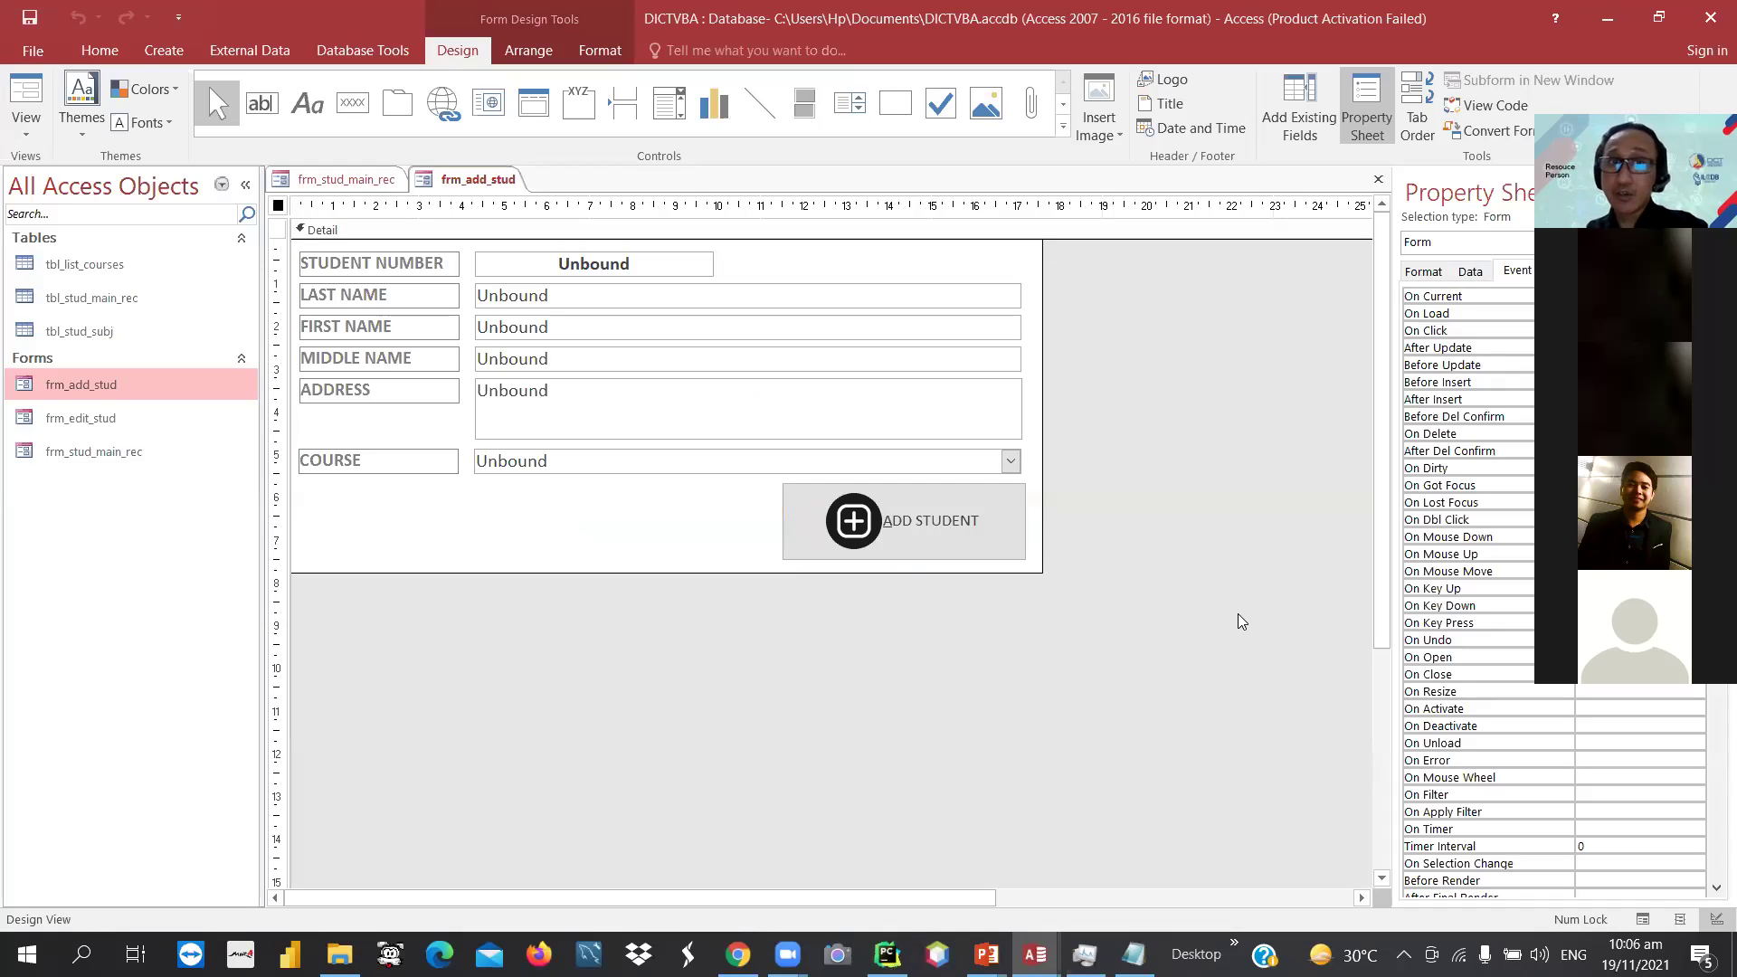
{"action": "left_click_drag", "start_coordinate": [941, 655], "coordinate": [900, 513]}
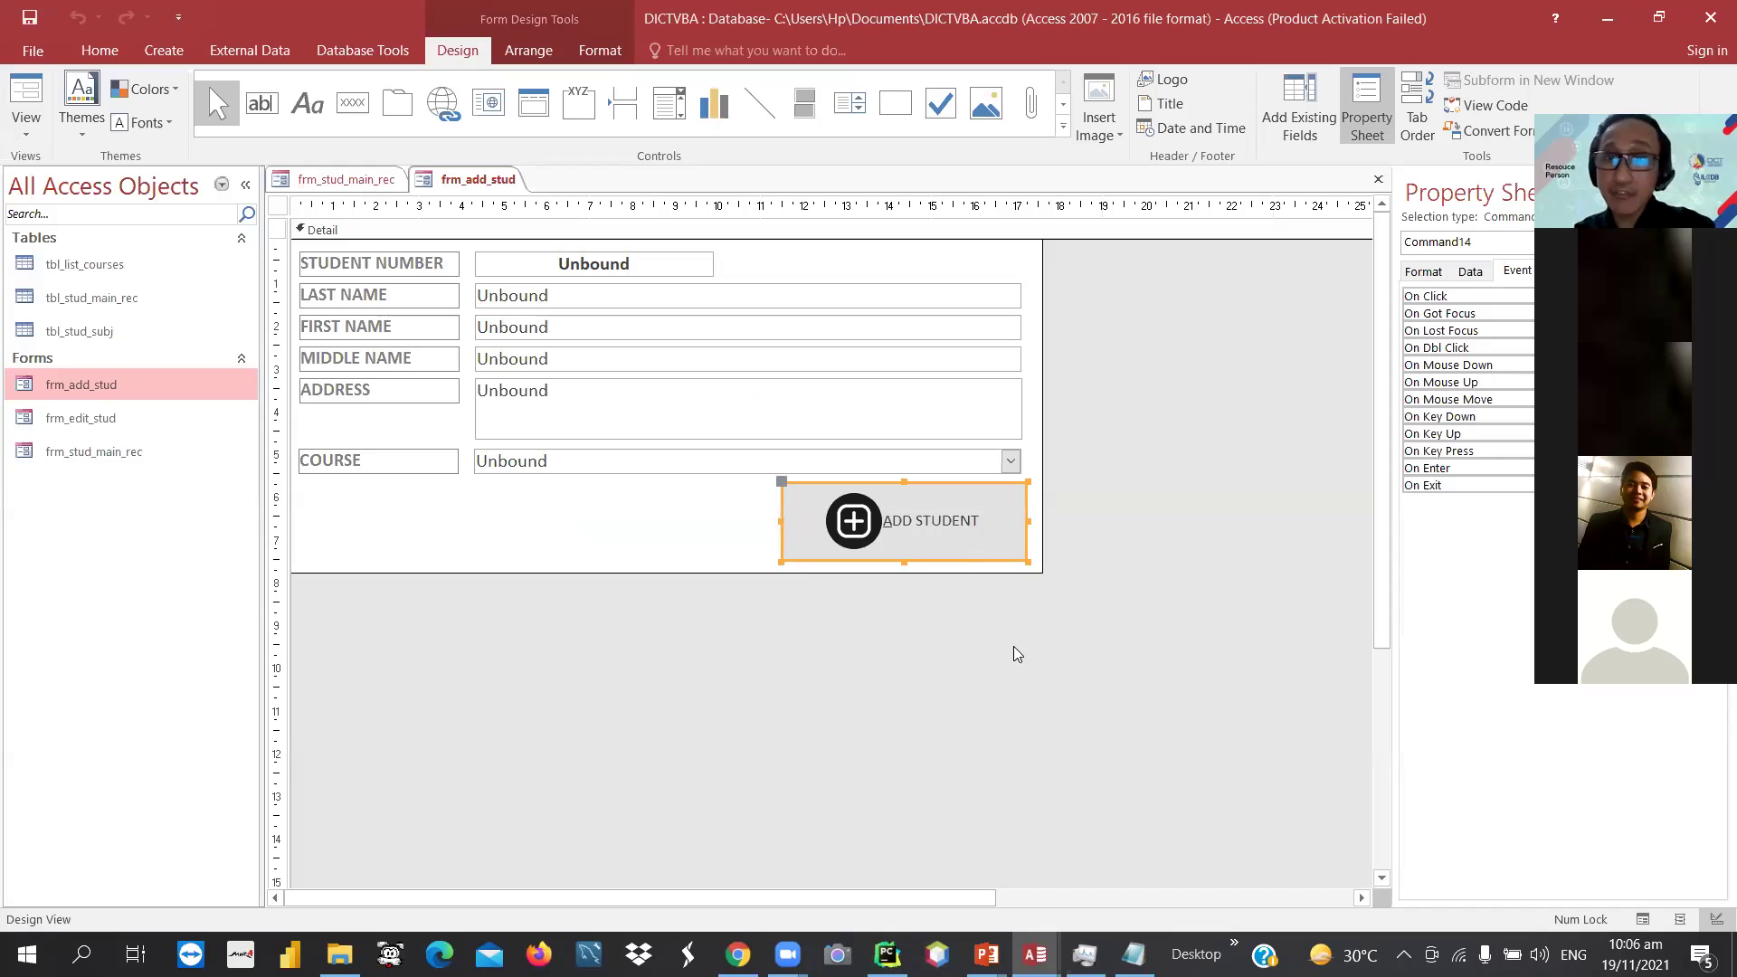
{"action": "left_click", "coordinate": [962, 643]}
{"action": "left_click", "coordinate": [962, 531]}
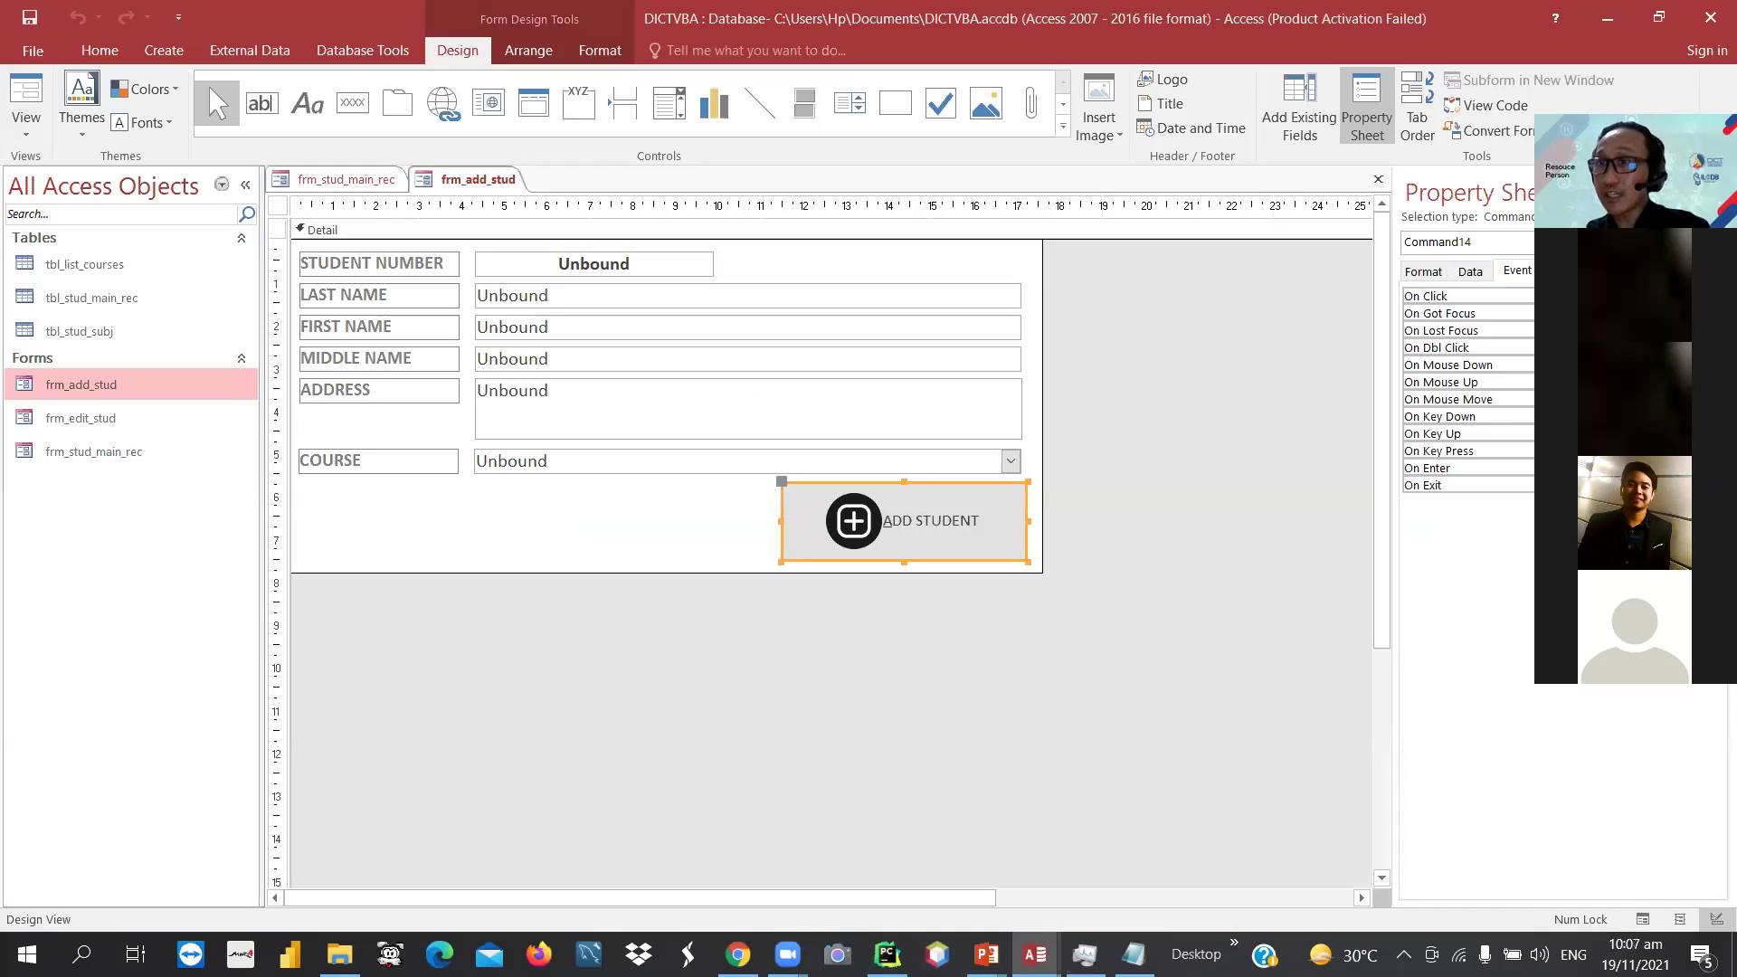
{"action": "key", "text": "alt+F11"}
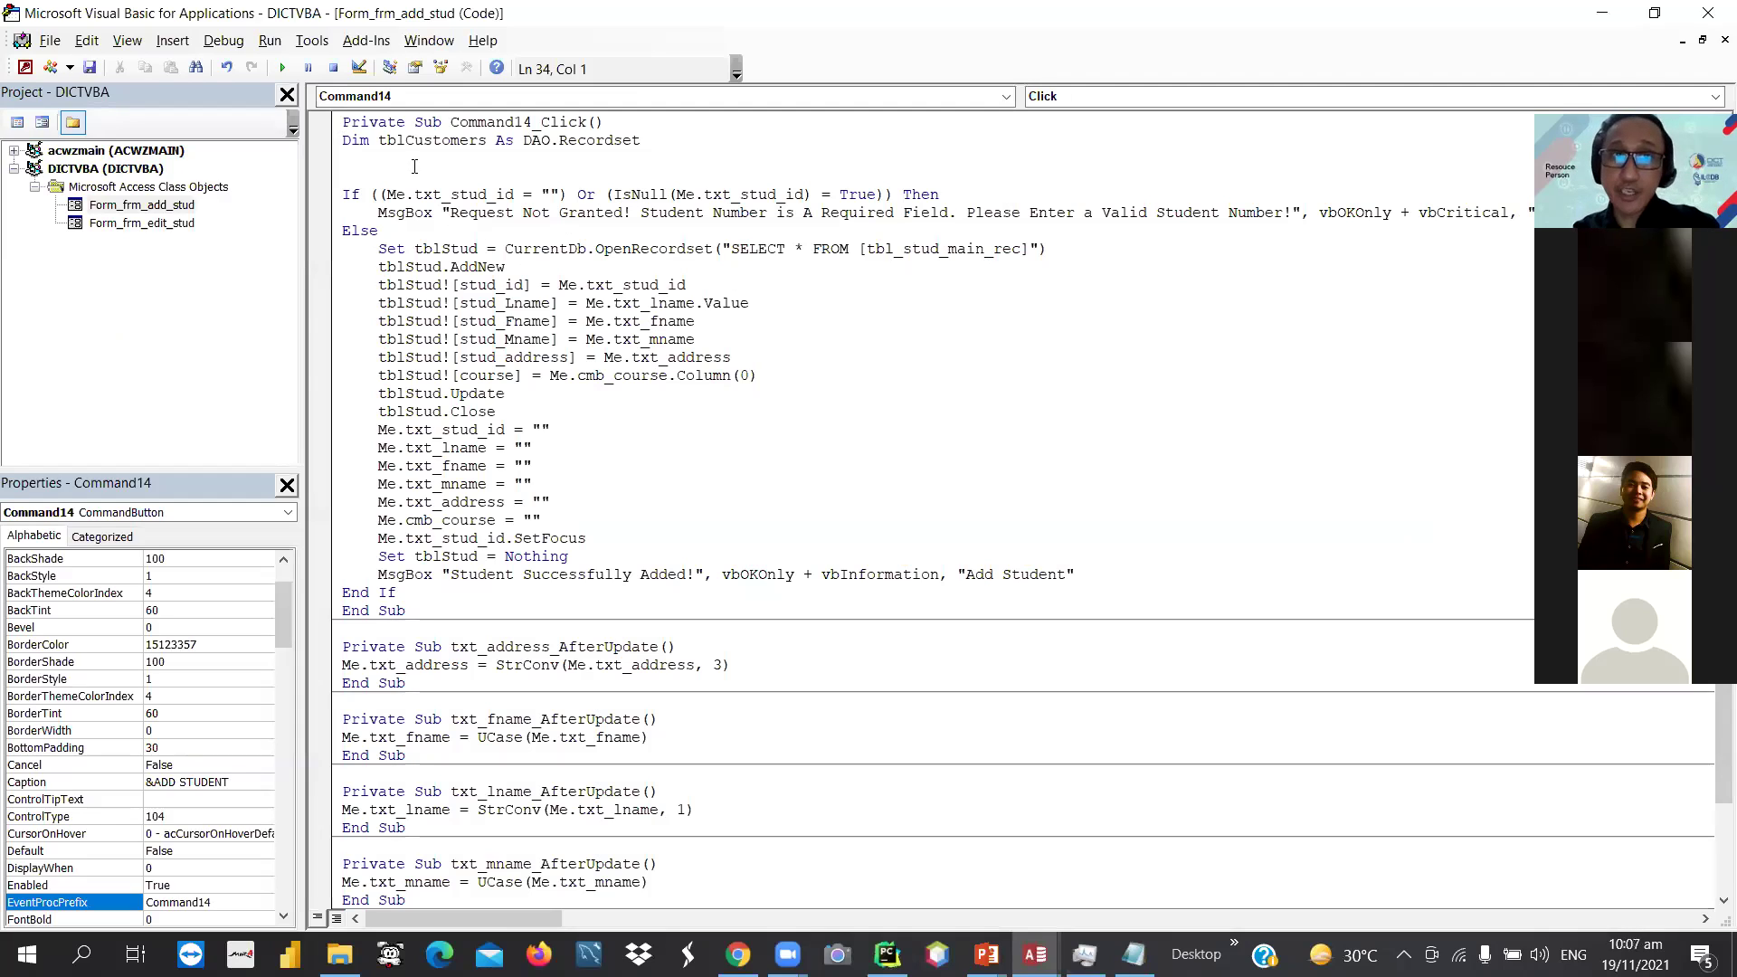
Delete the empty line under the recordset declaration and look over the closing lines
{"action": "left_click", "coordinate": [378, 165]}
{"action": "key", "text": "Delete"}
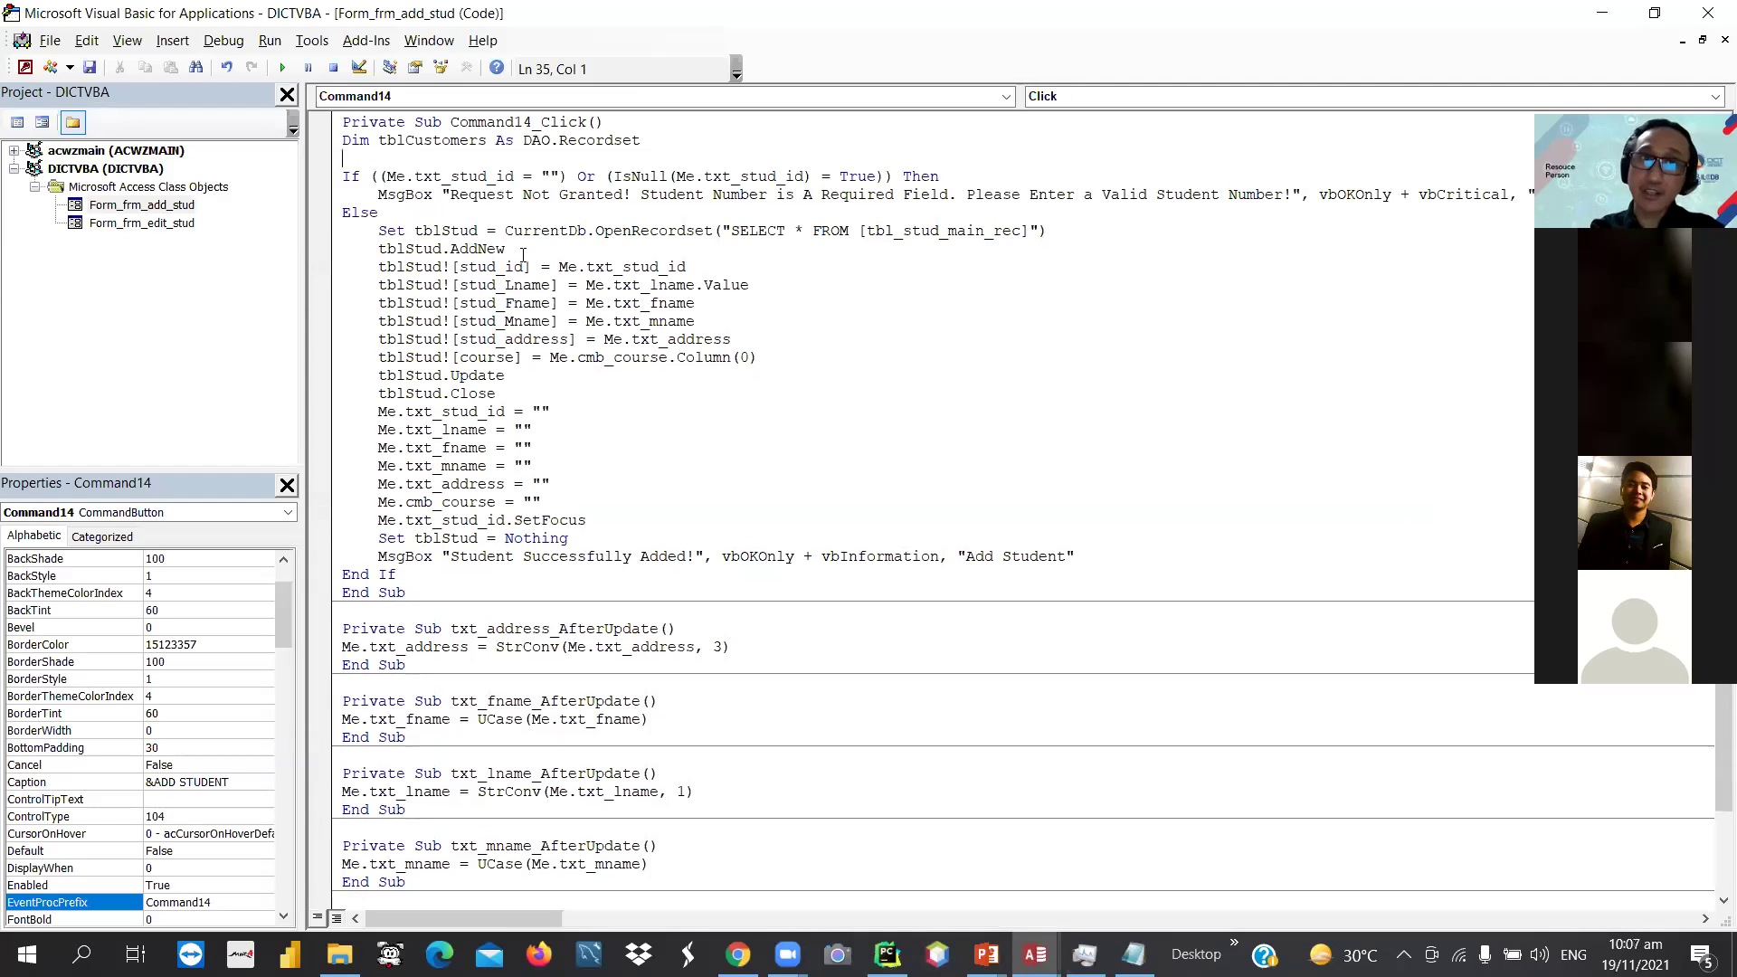
{"action": "left_click", "coordinate": [1013, 411]}
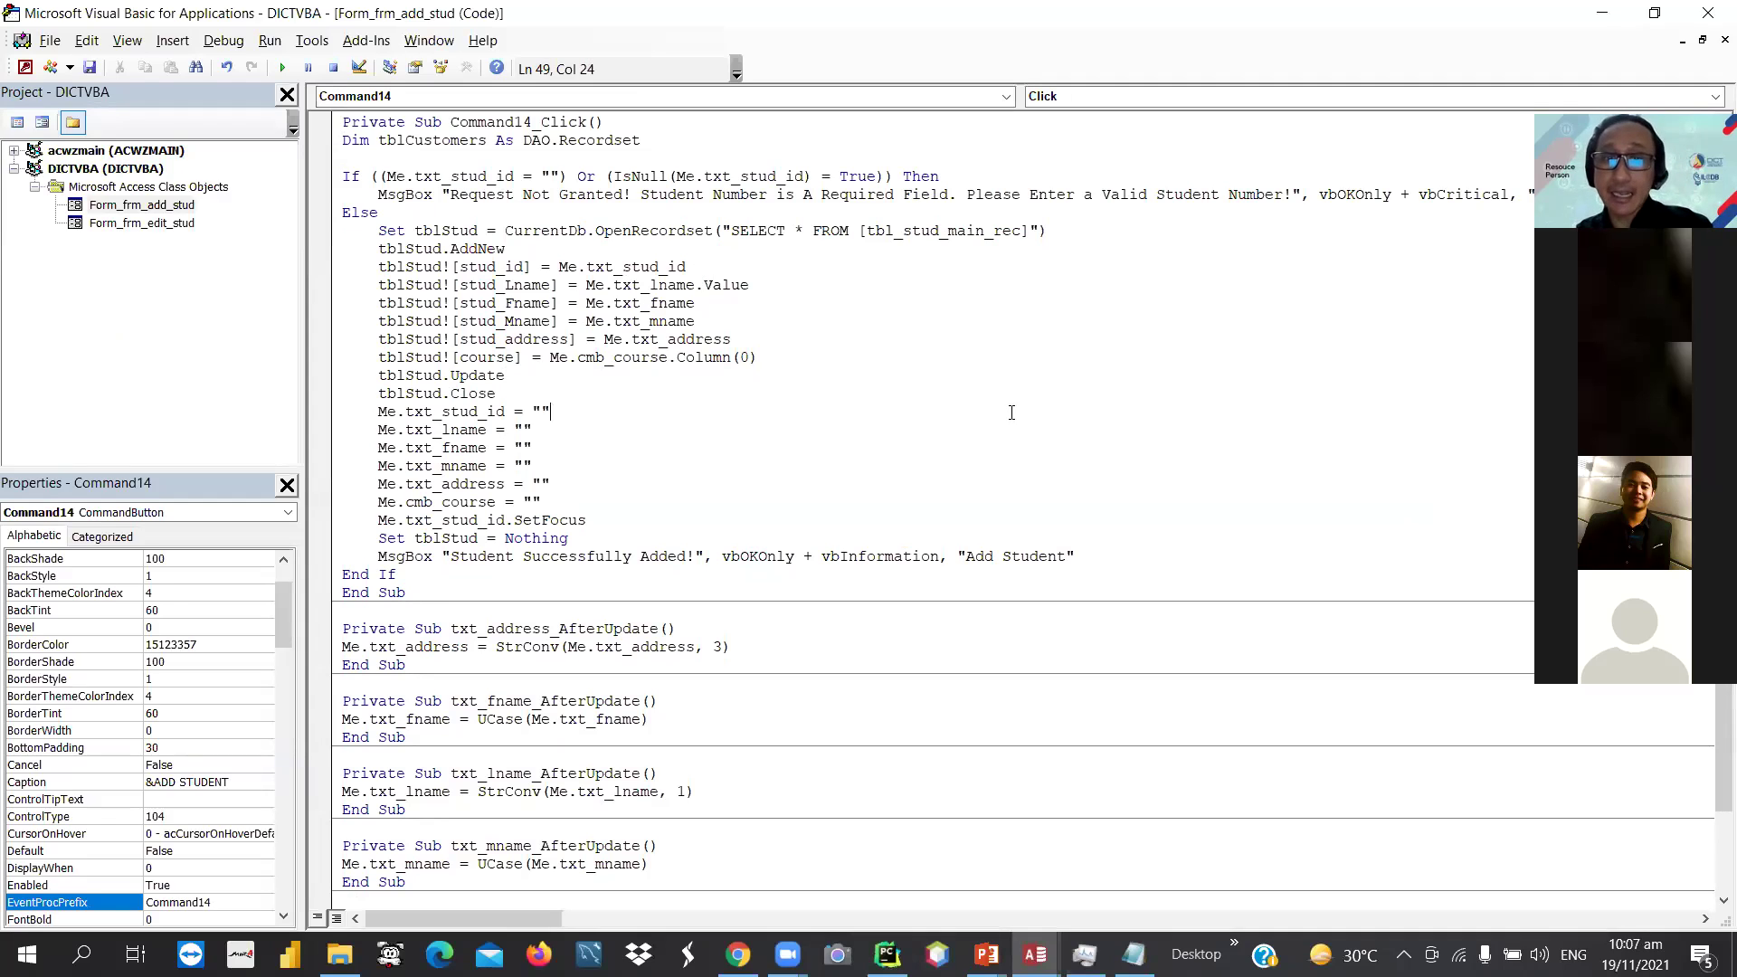
{"action": "left_click", "coordinate": [972, 391]}
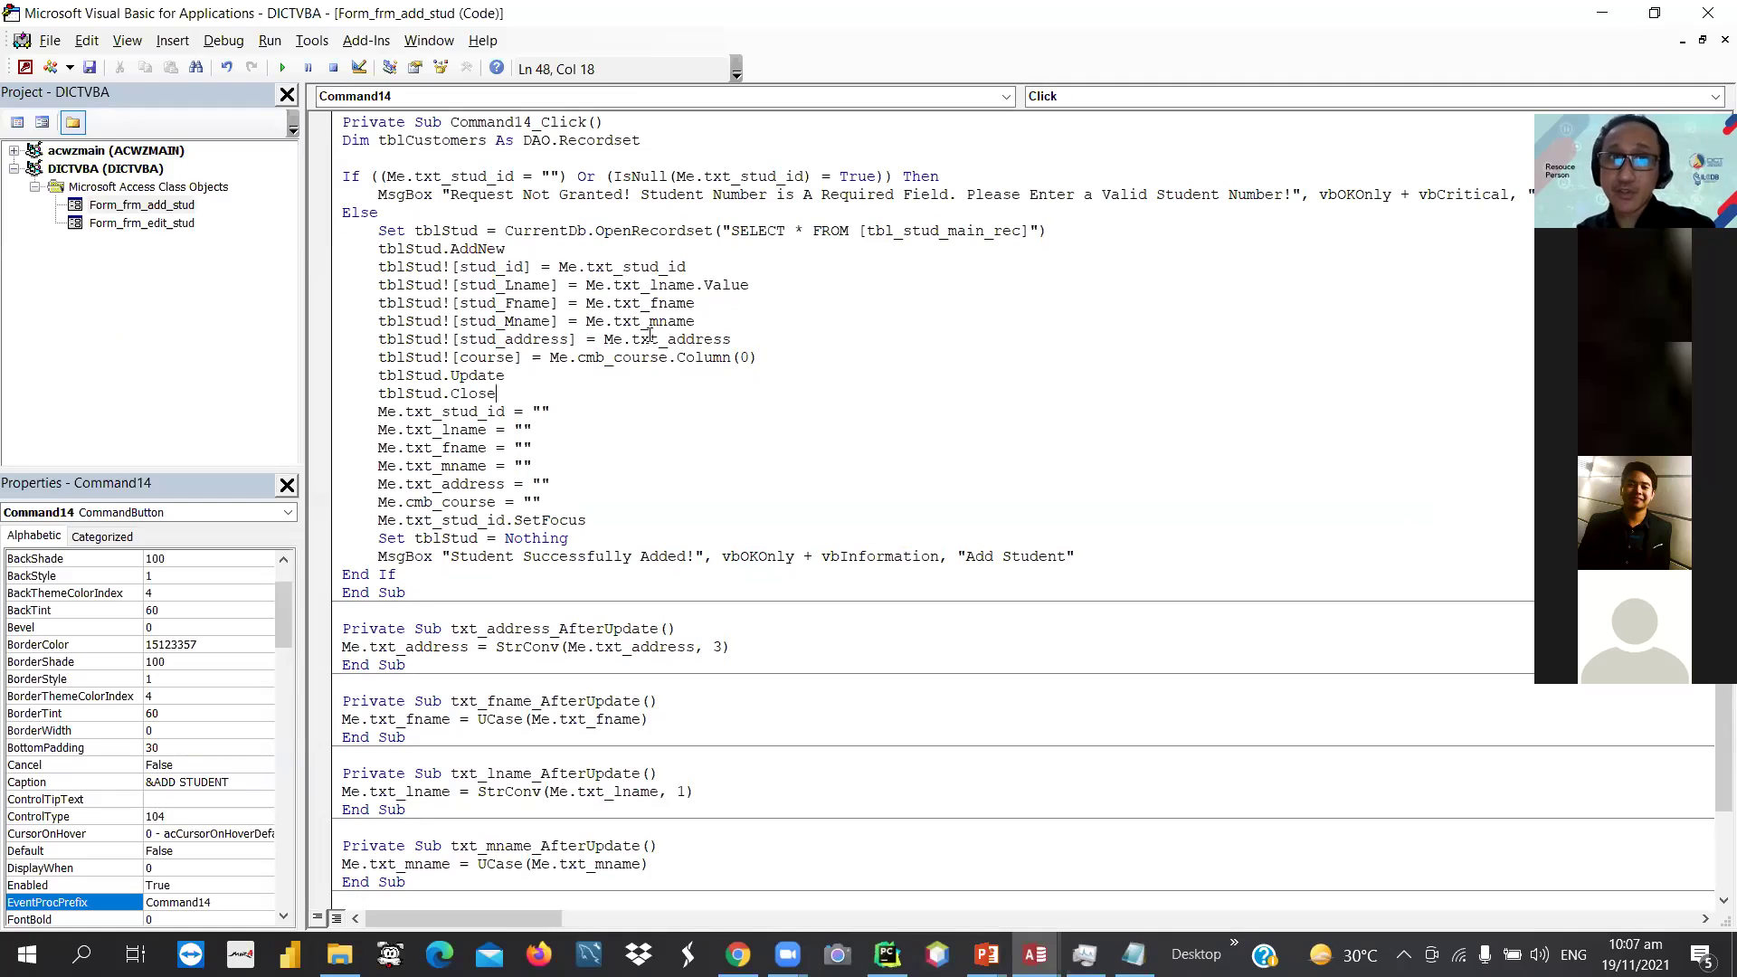
Examine the Set line opening a recordset on tbl_stud_main_rec and the AddNew call
{"action": "double_click", "coordinate": [449, 231]}
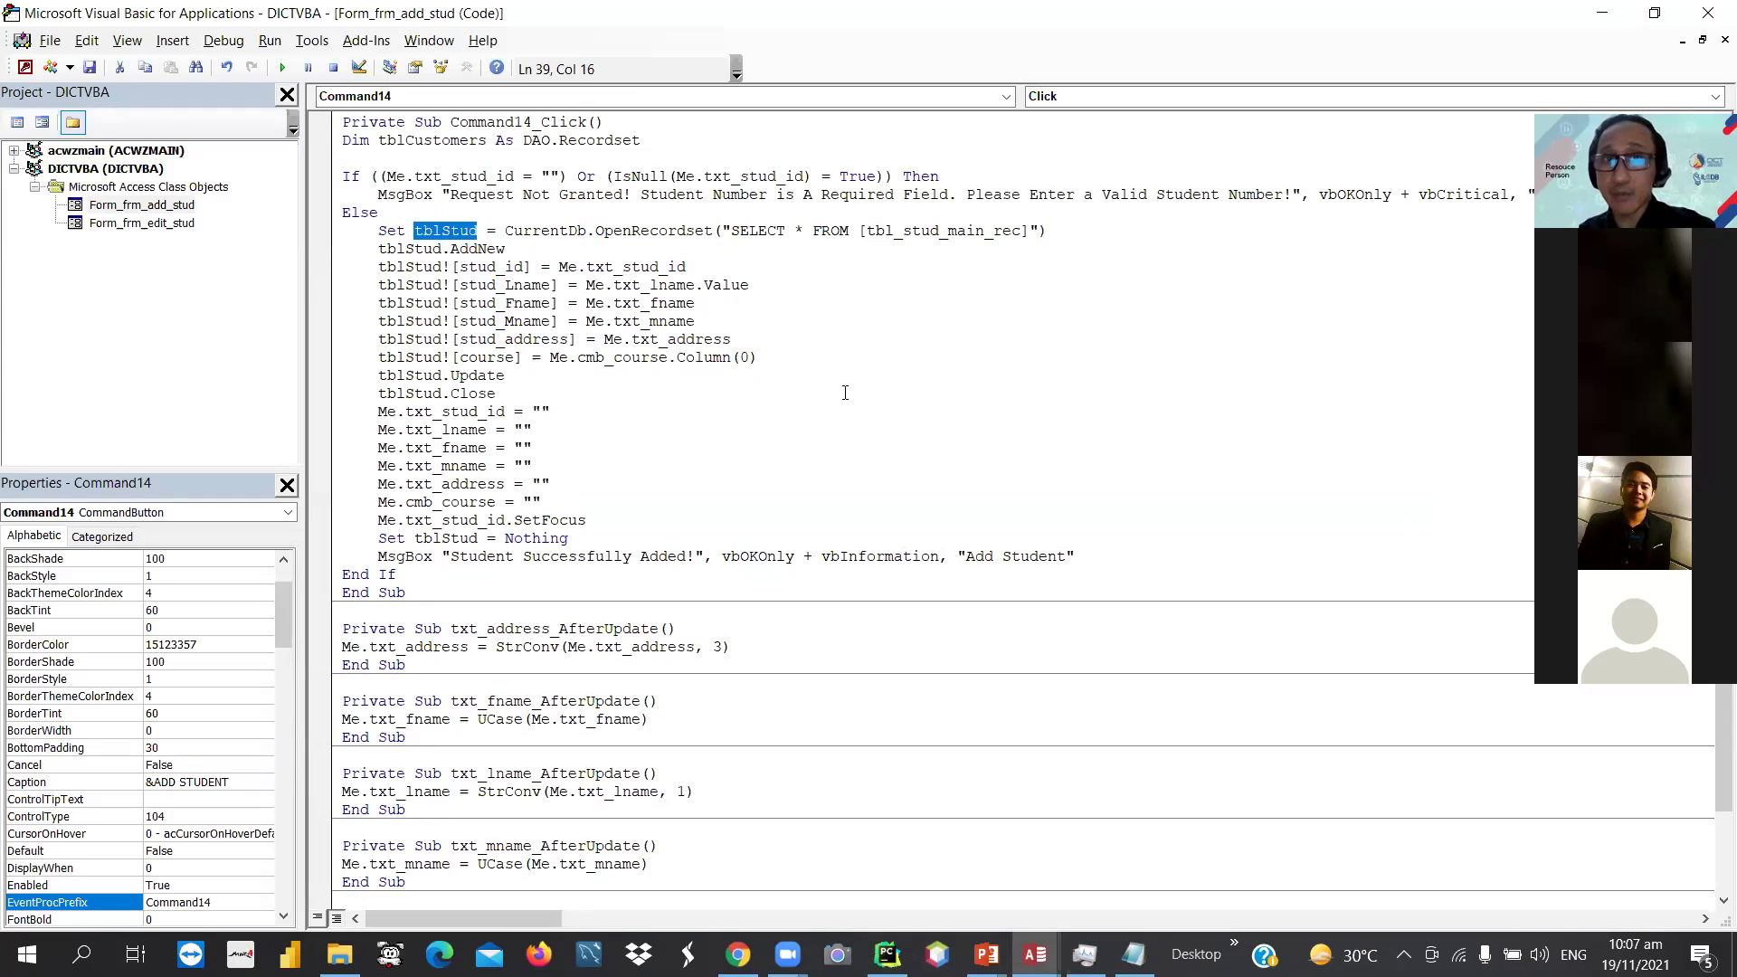
{"action": "double_click", "coordinate": [546, 232]}
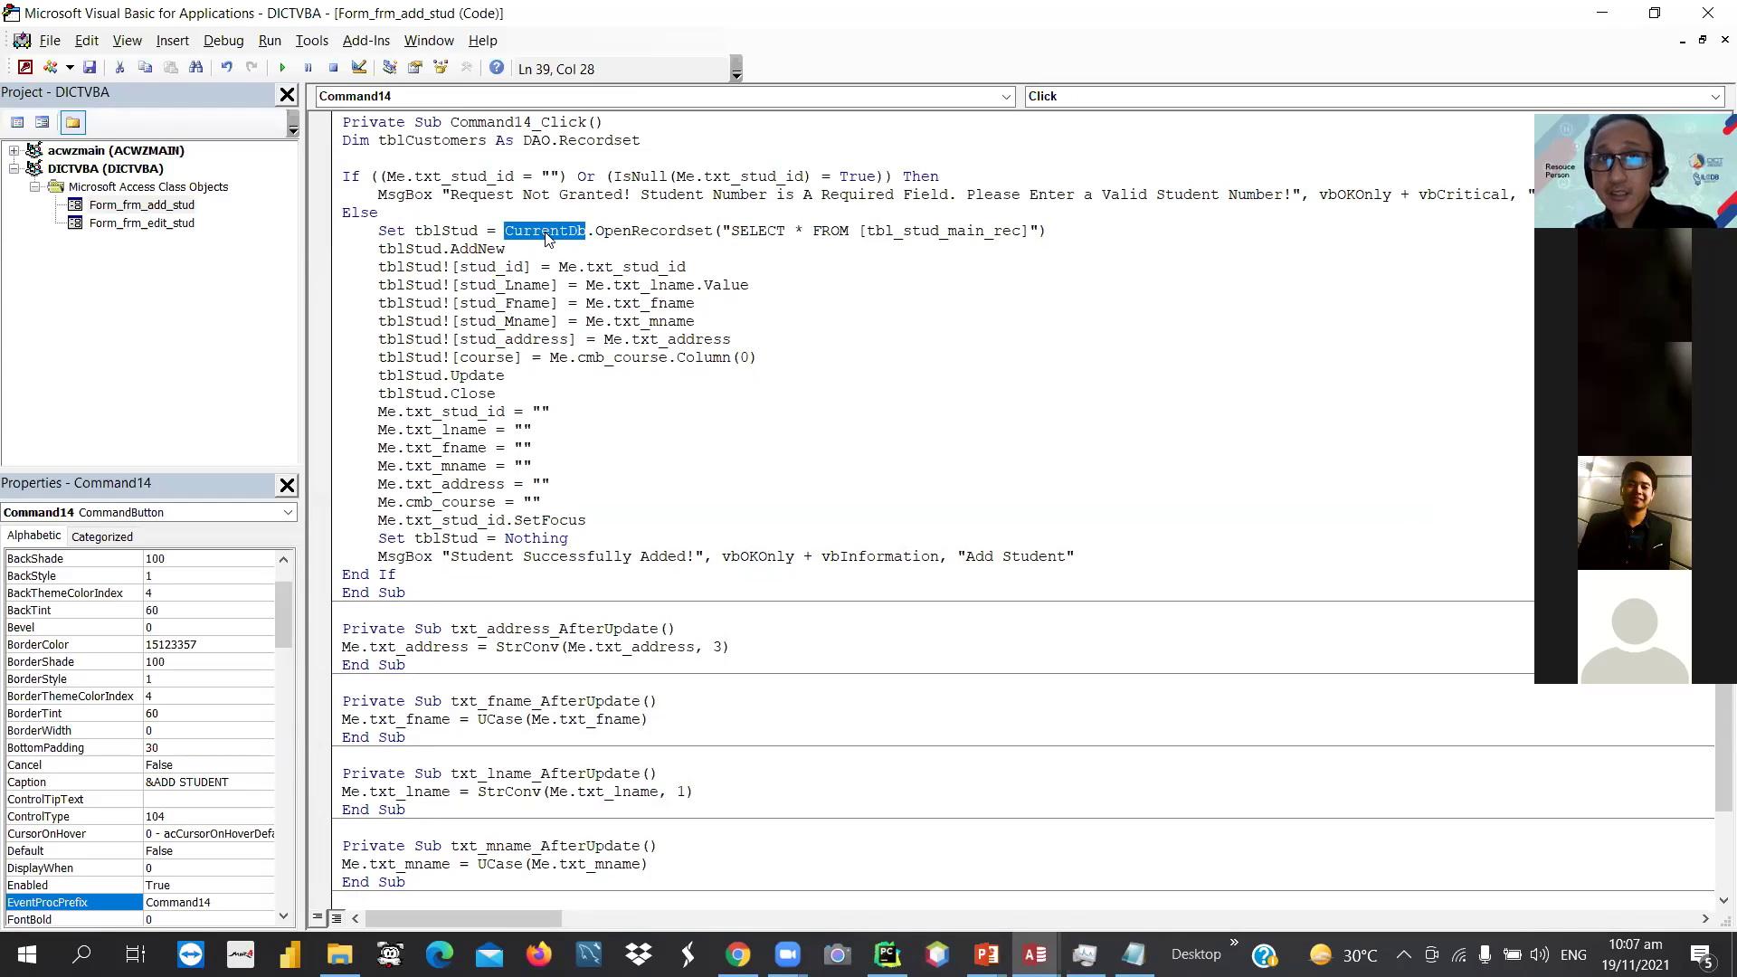
{"action": "double_click", "coordinate": [643, 231]}
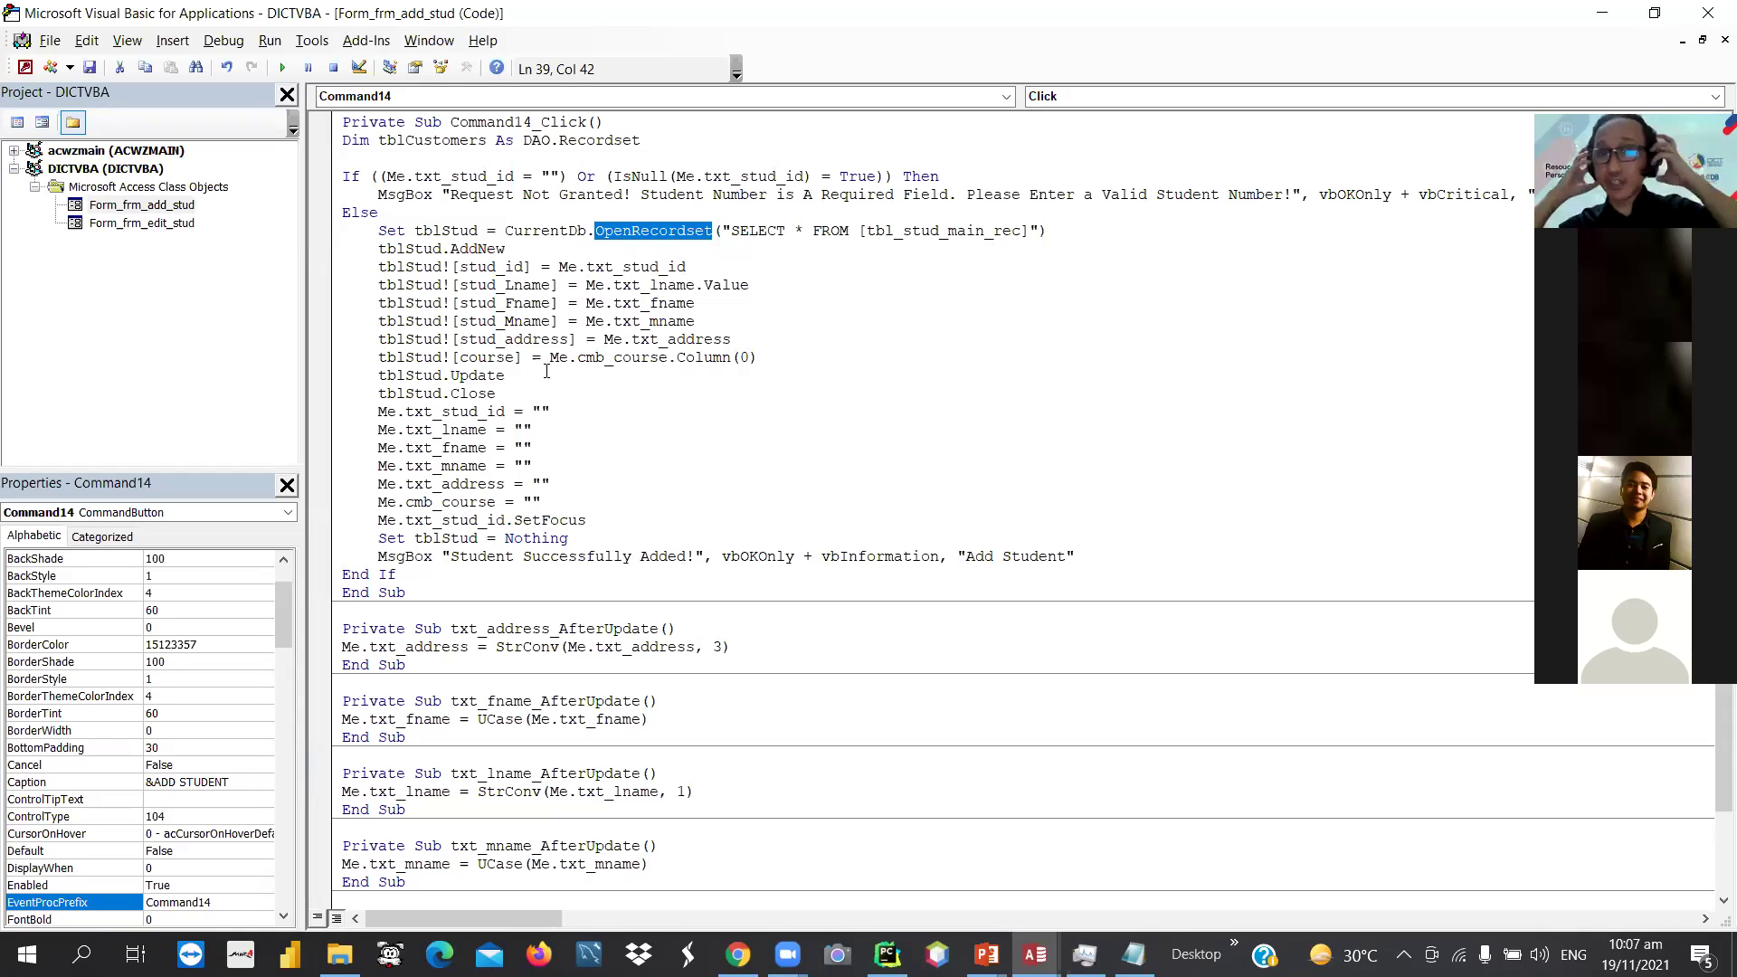
{"action": "double_click", "coordinate": [745, 233]}
{"action": "left_click", "coordinate": [859, 333]}
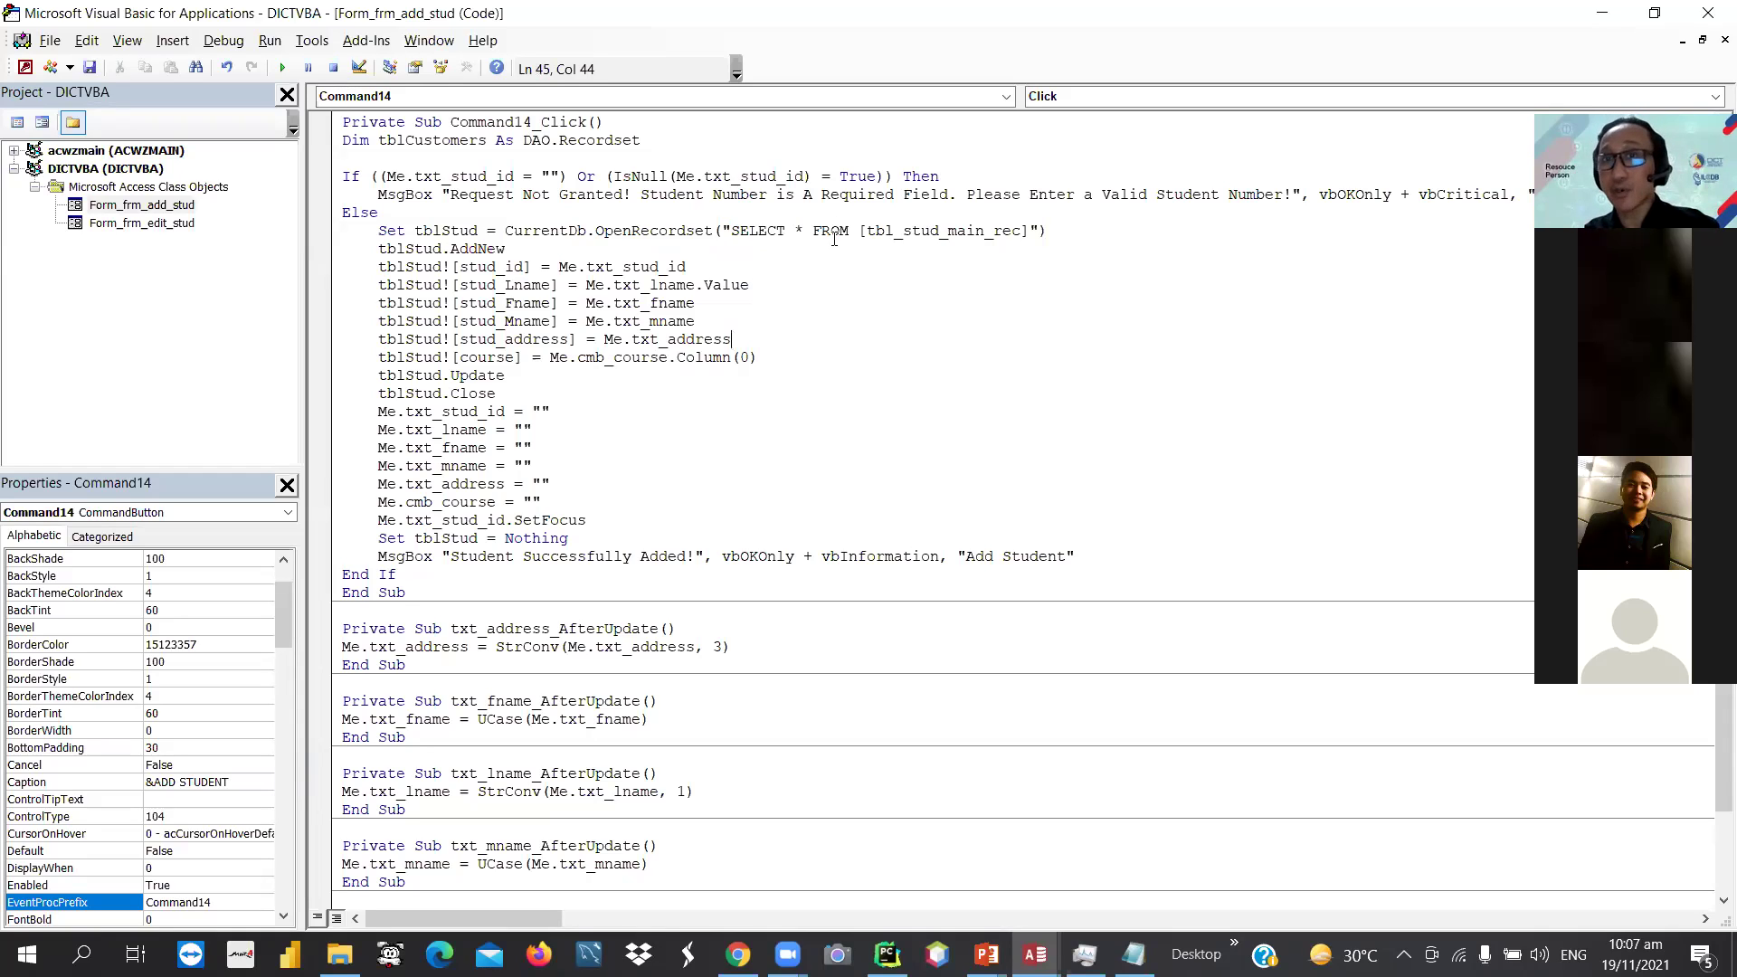
{"action": "double_click", "coordinate": [915, 231]}
{"action": "left_click", "coordinate": [965, 338]}
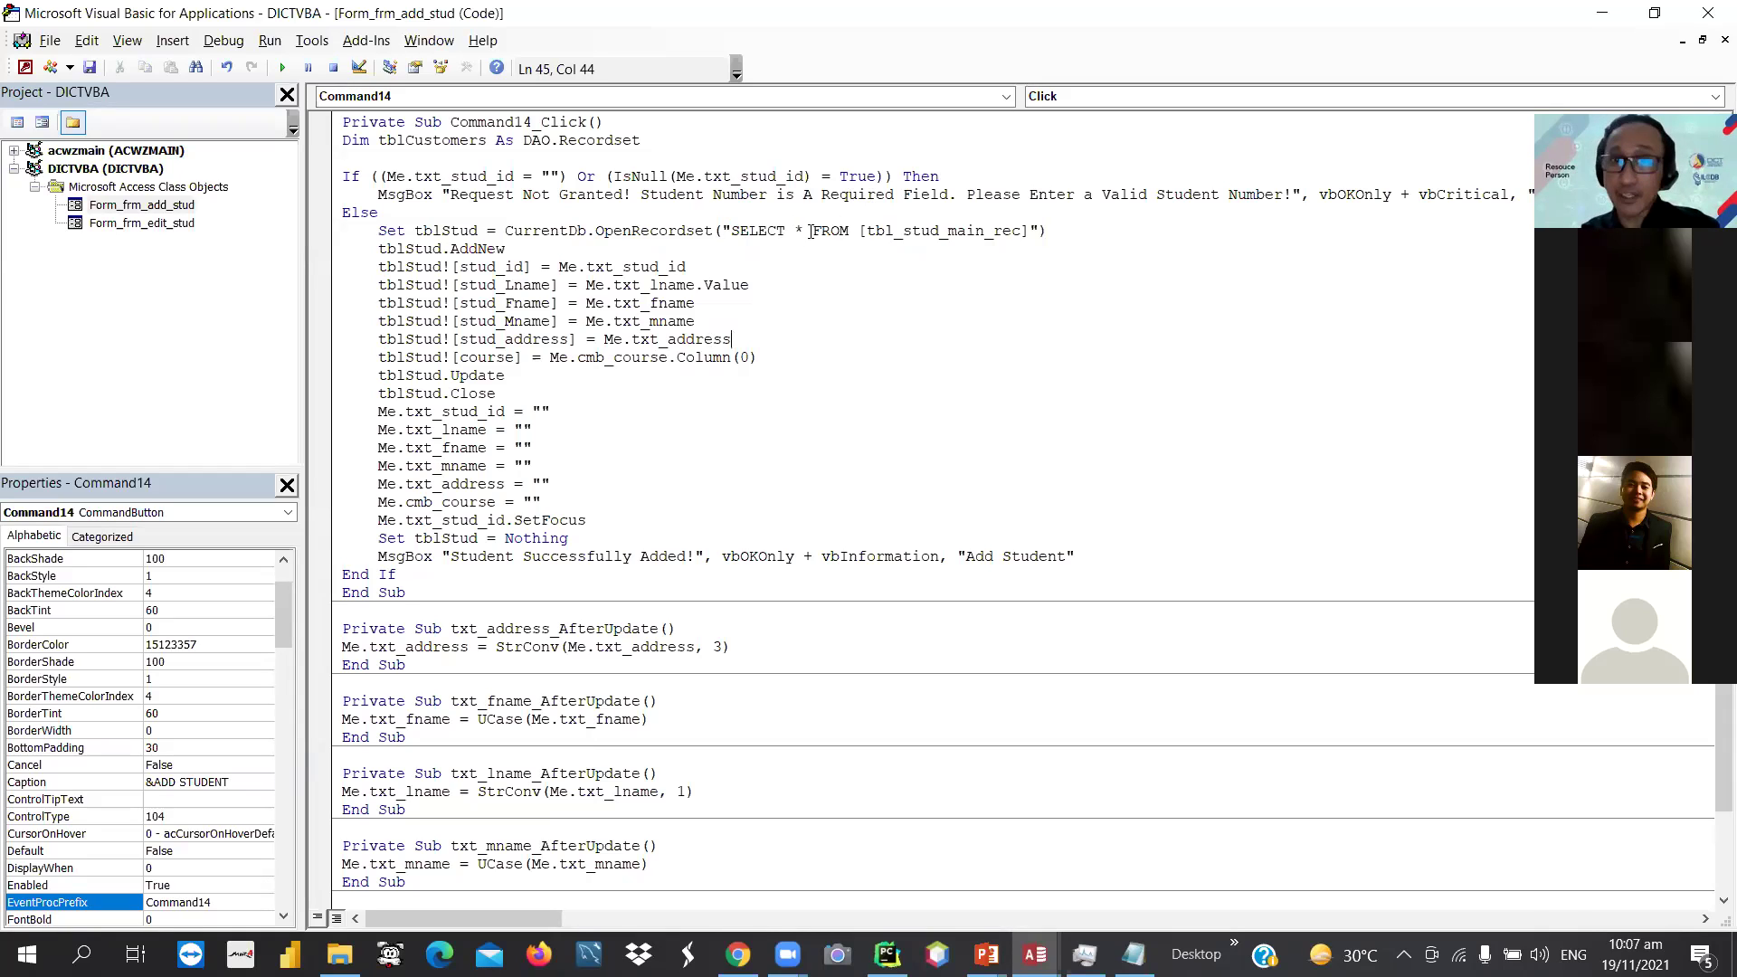
{"action": "double_click", "coordinate": [900, 231]}
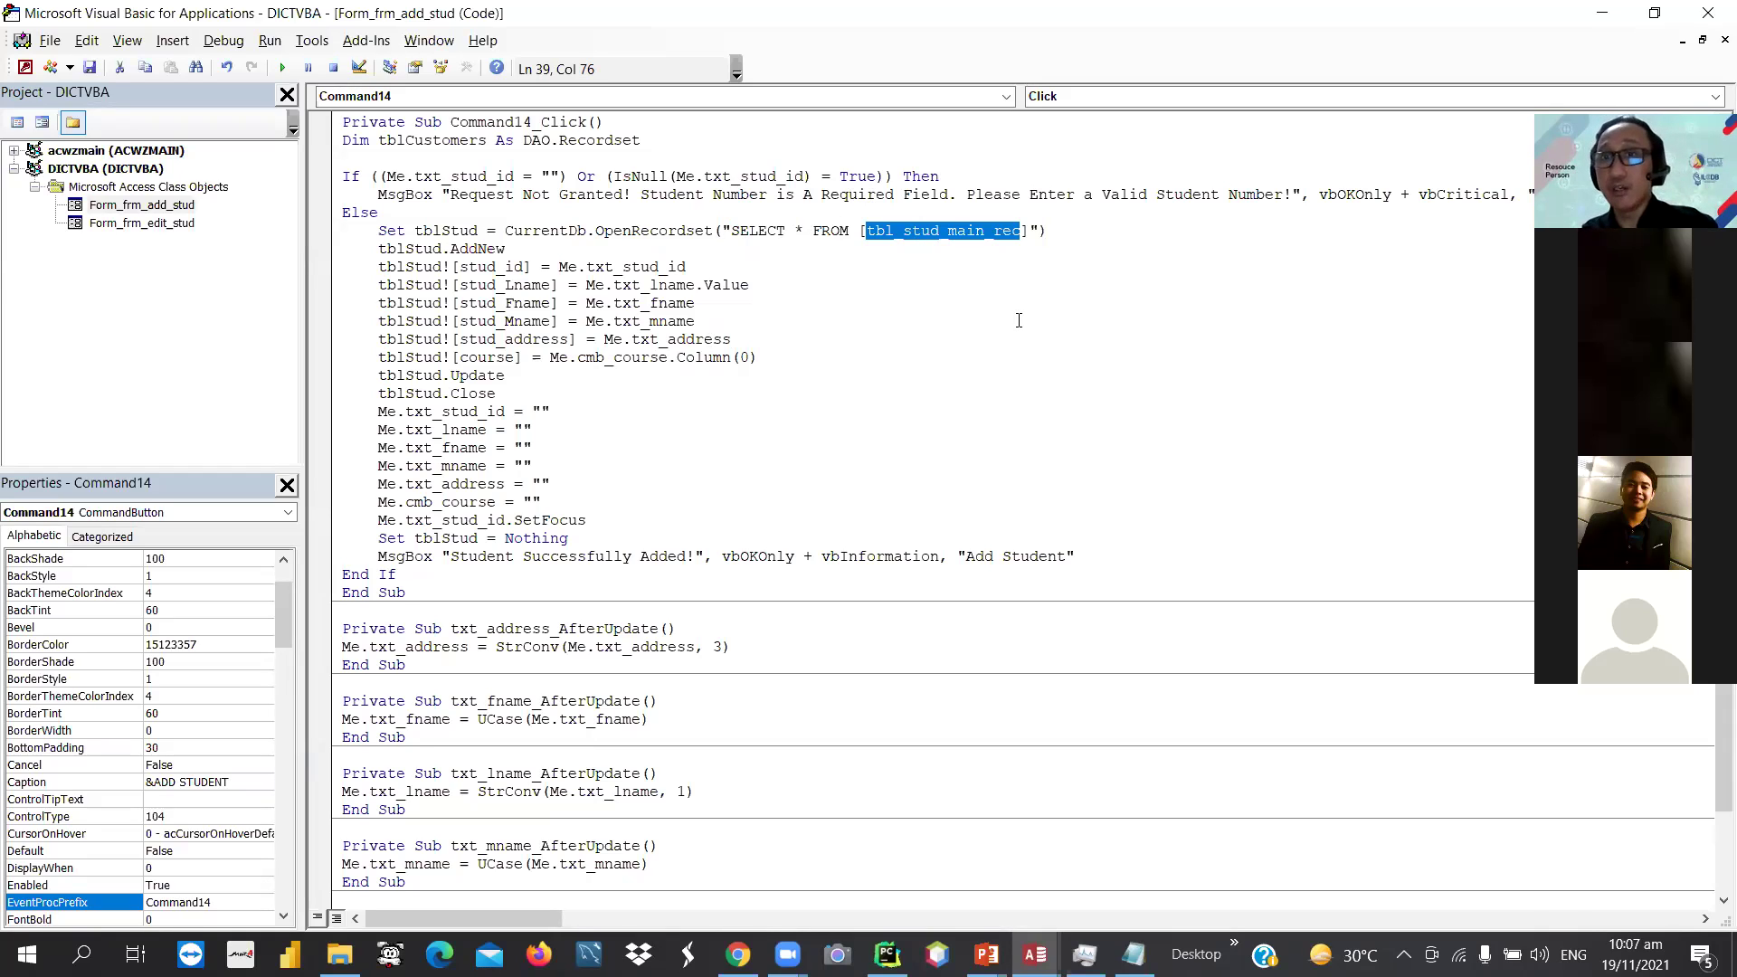
{"action": "left_click", "coordinate": [1020, 320]}
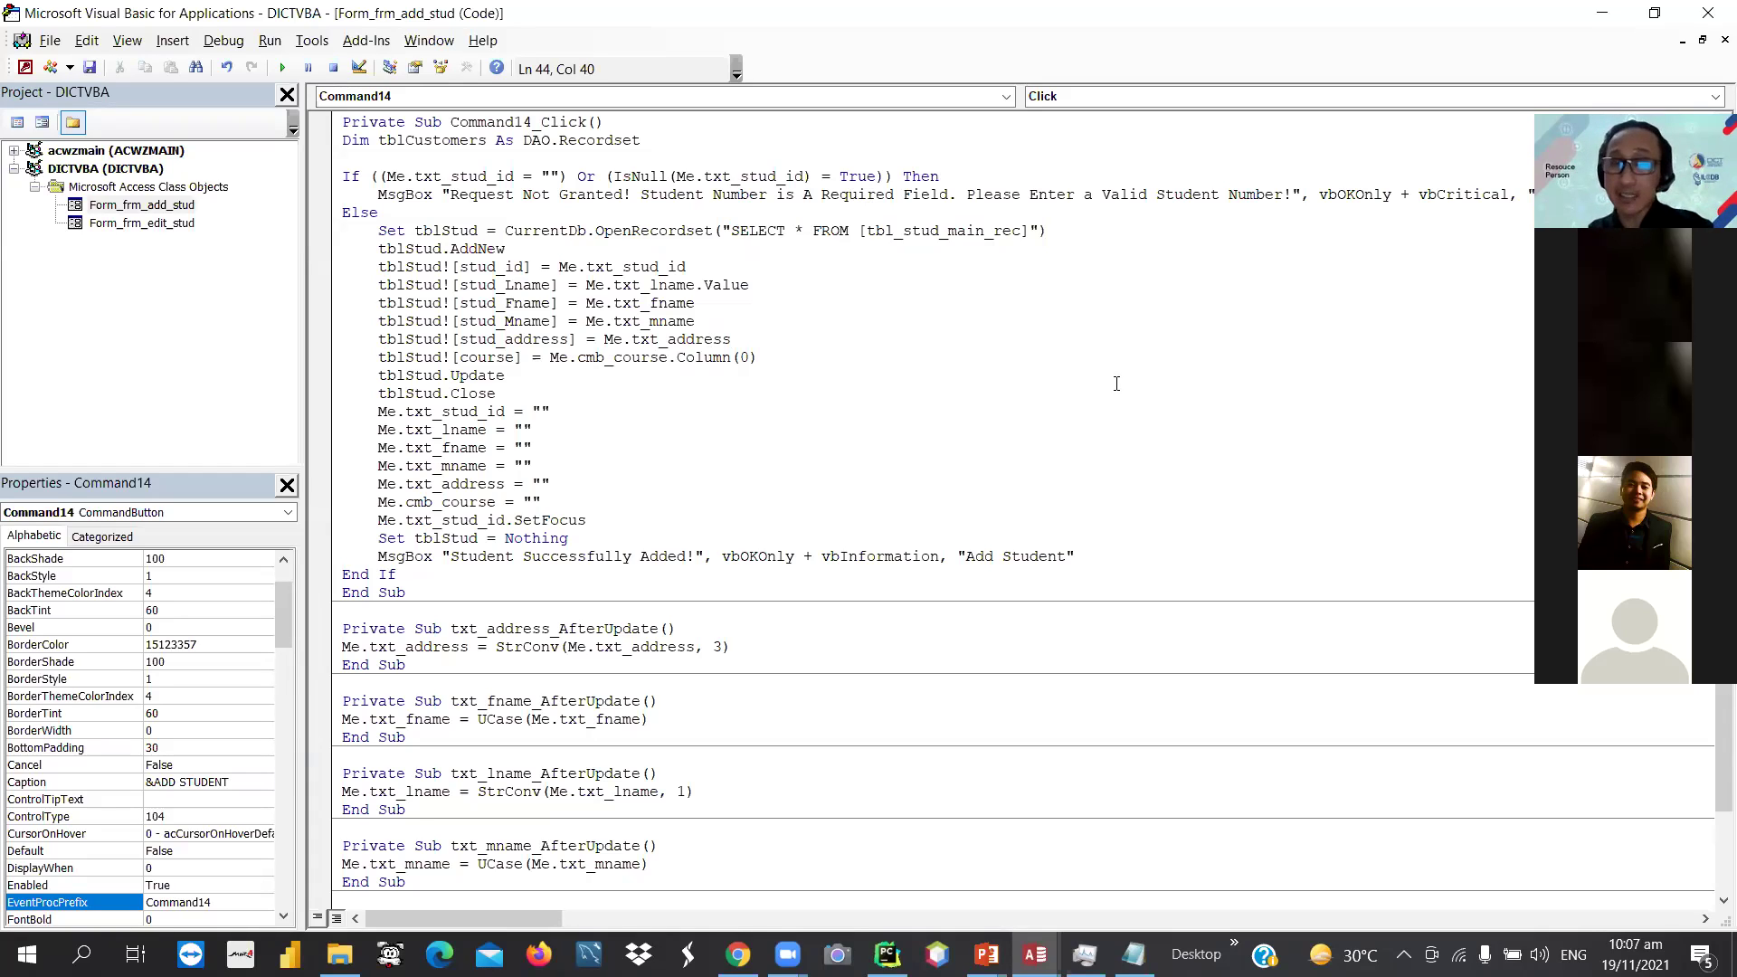
{"action": "left_click", "coordinate": [1071, 378]}
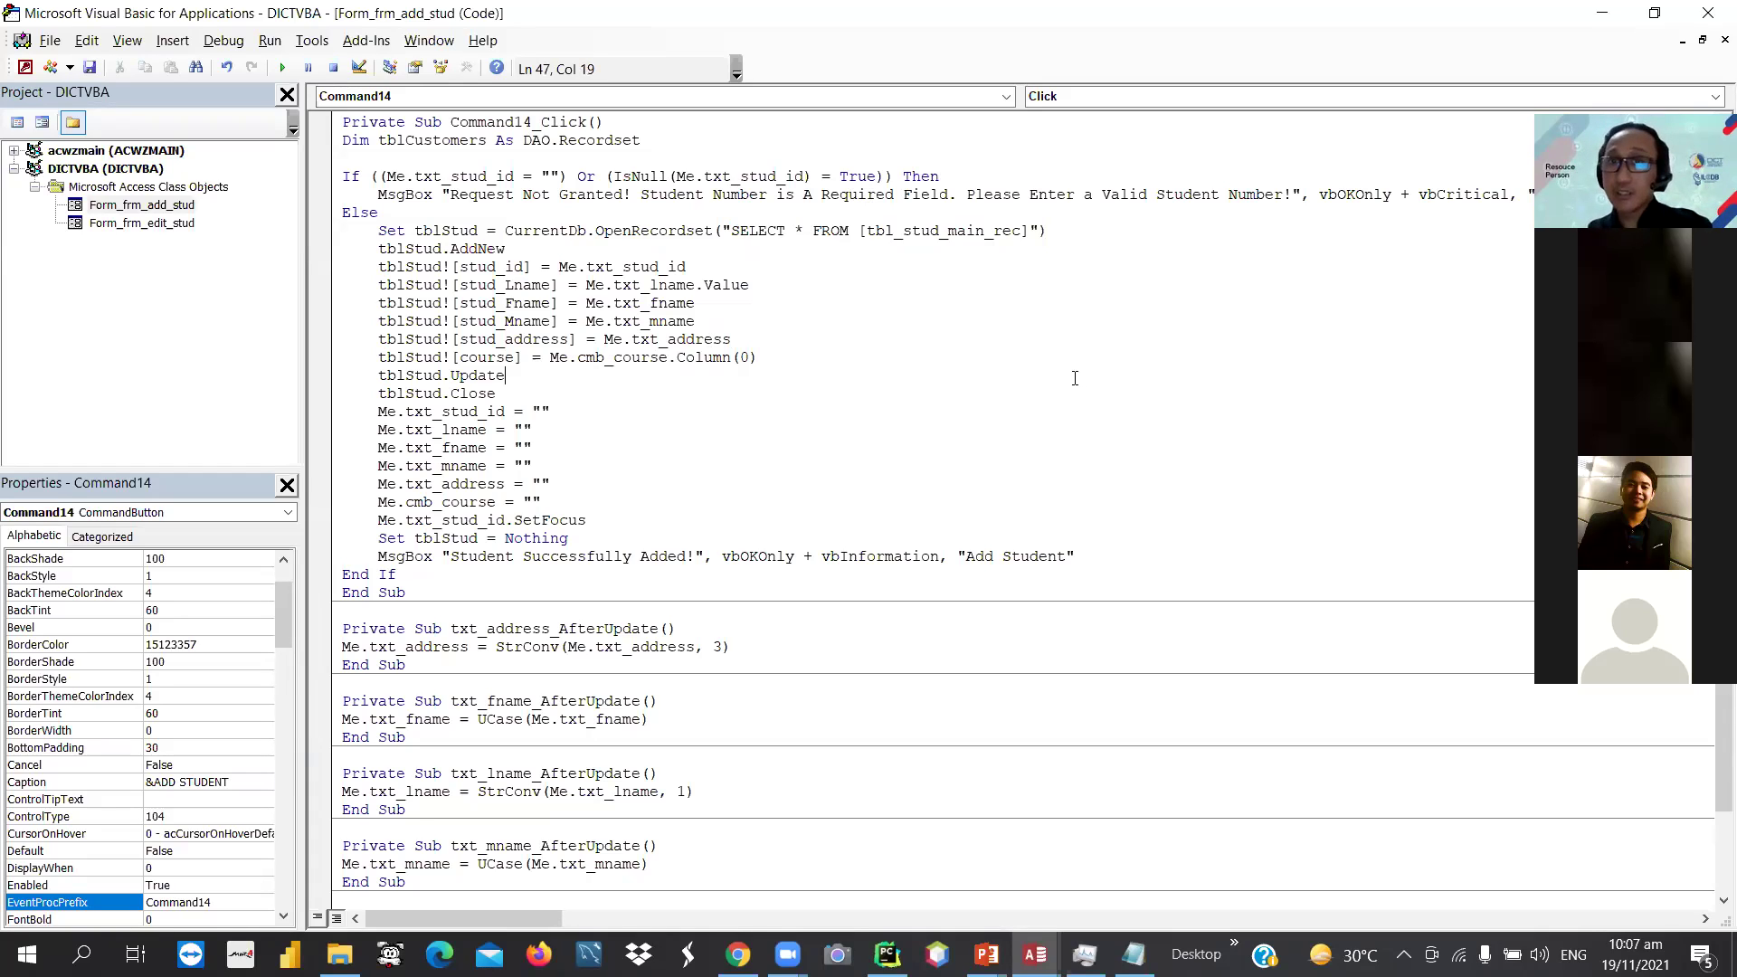
{"action": "double_click", "coordinate": [931, 232]}
{"action": "left_click", "coordinate": [505, 374]}
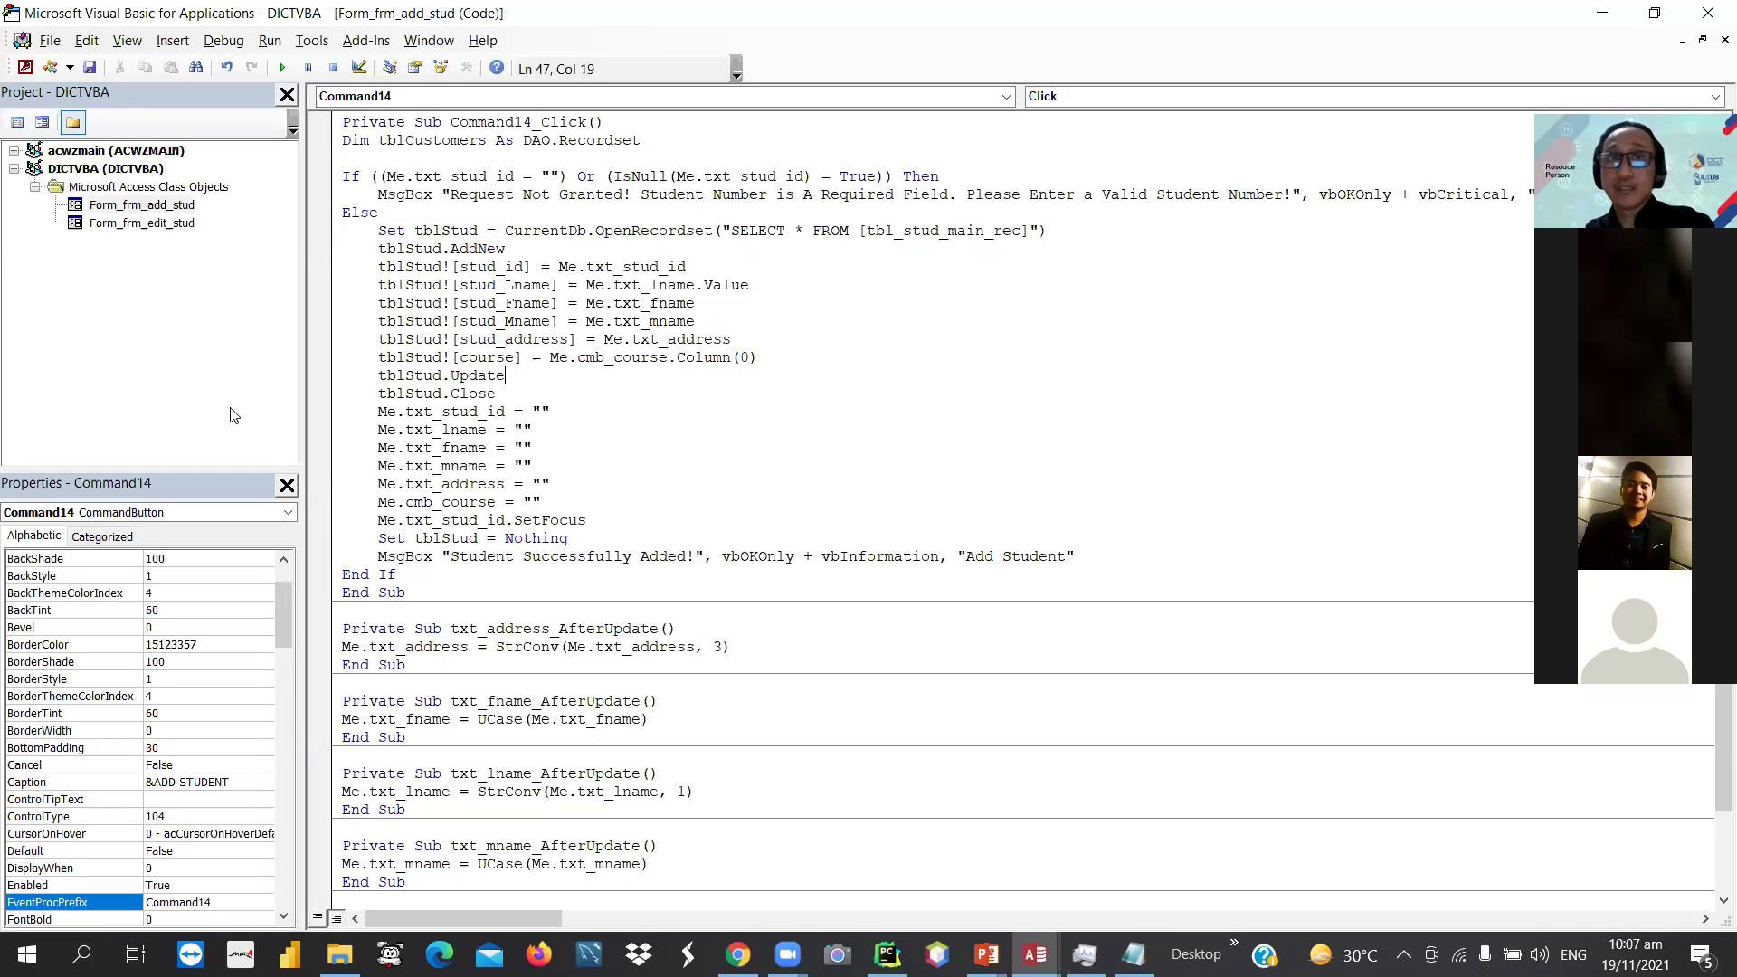
{"action": "double_click", "coordinate": [405, 249]}
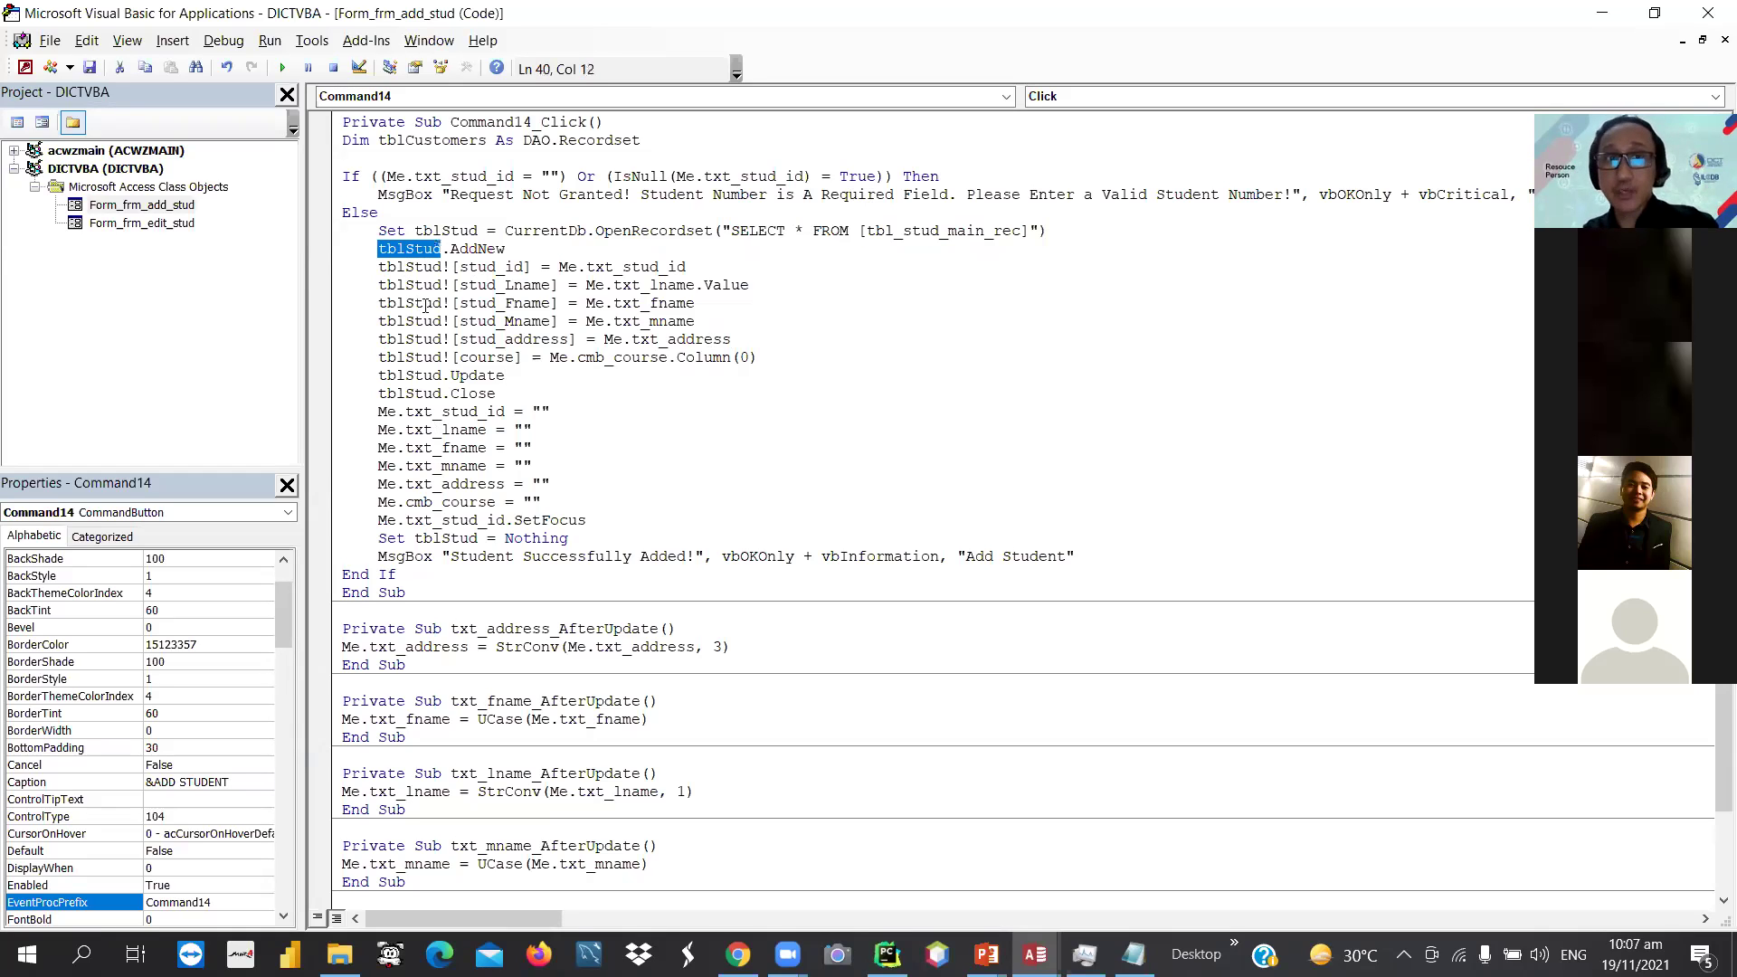
{"action": "double_click", "coordinate": [435, 233]}
{"action": "double_click", "coordinate": [465, 250]}
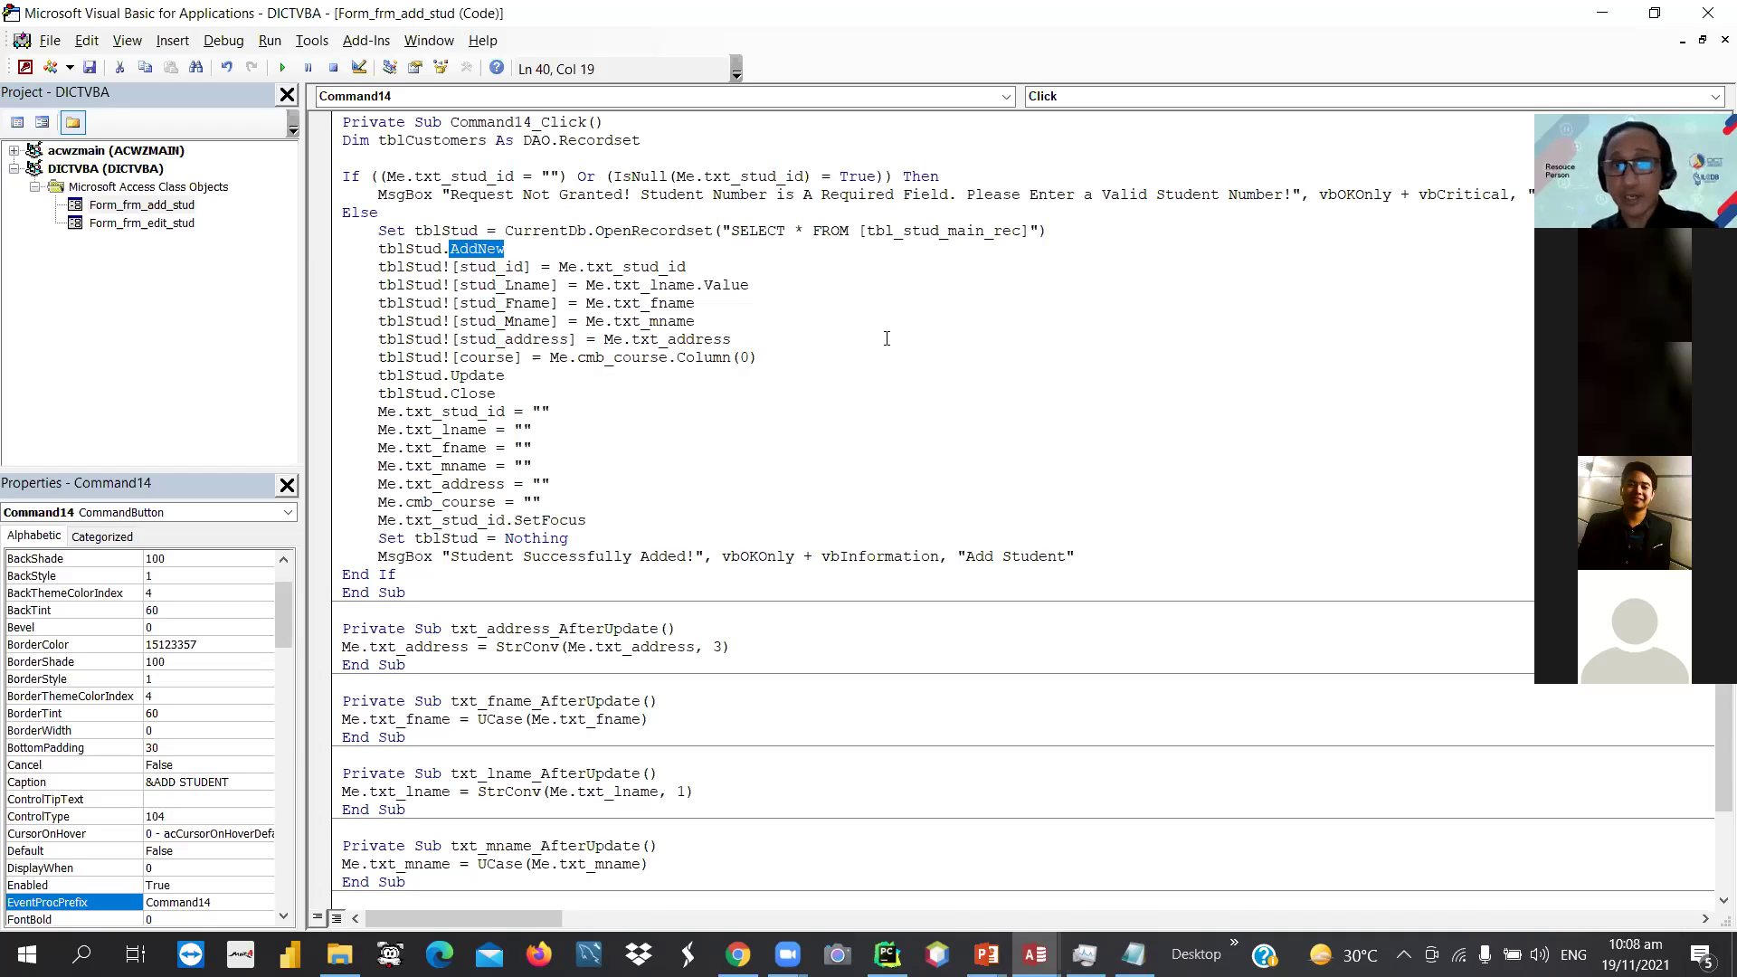
Review how stud_id, stud_Lname, middle name and course get their values from the form controls
{"action": "left_click", "coordinate": [478, 267]}
{"action": "left_click", "coordinate": [477, 288]}
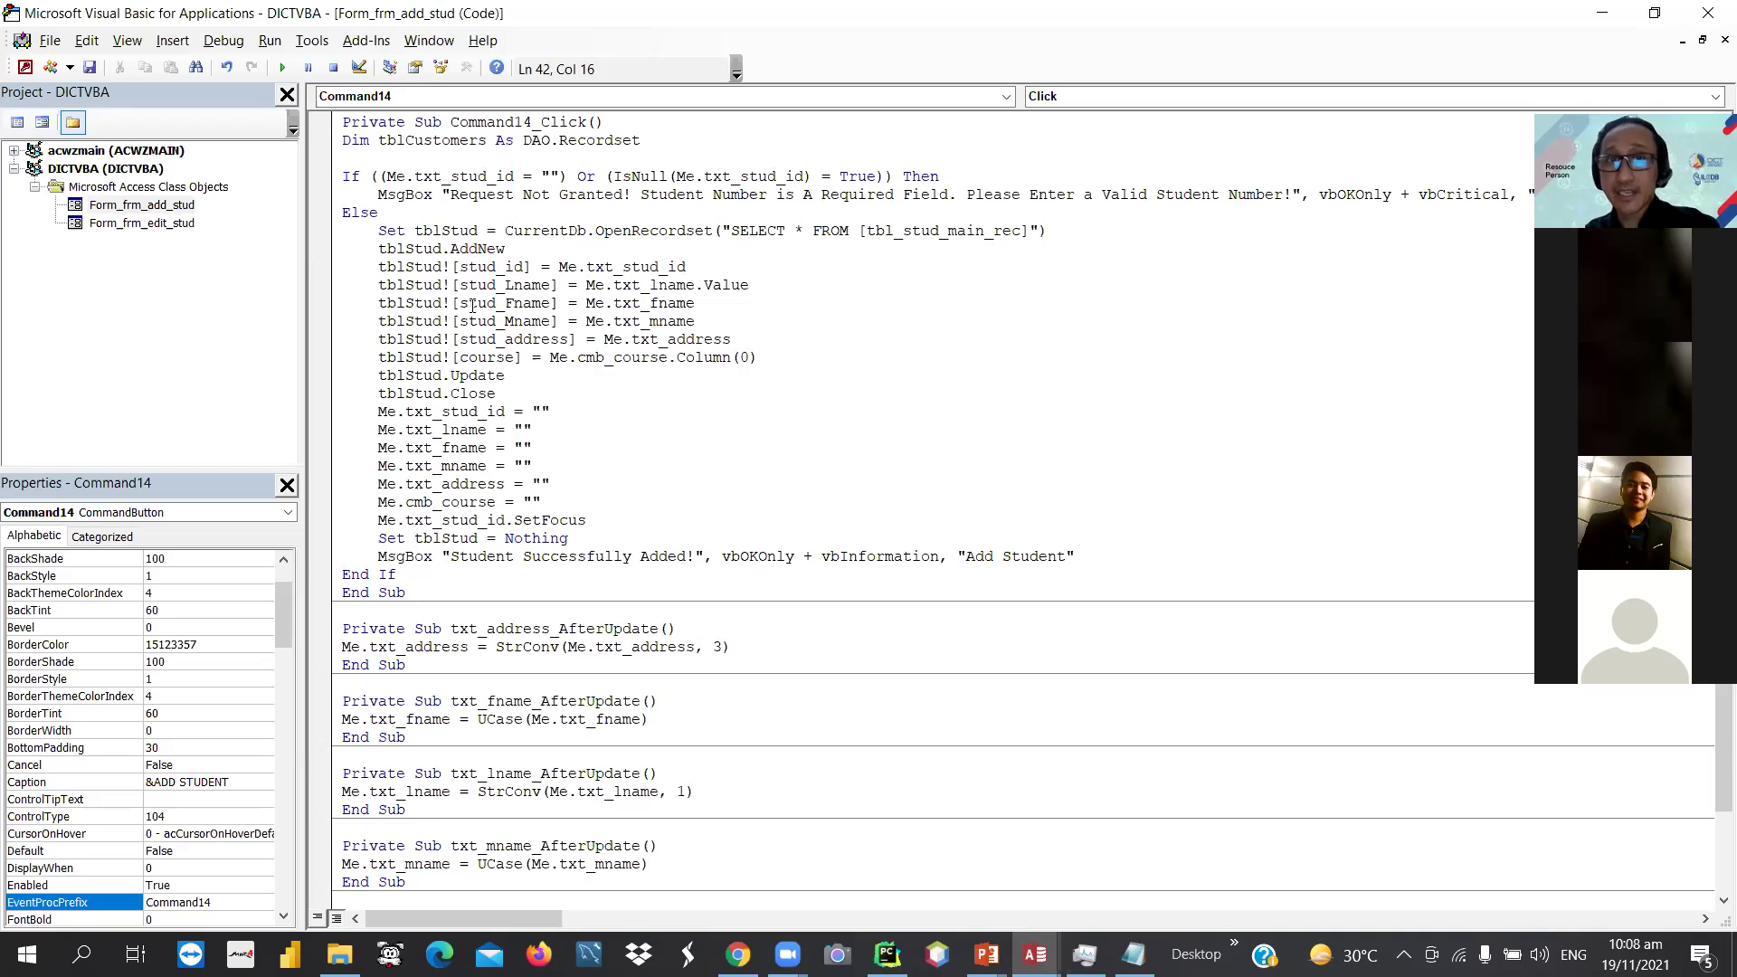
{"action": "left_click", "coordinate": [468, 357]}
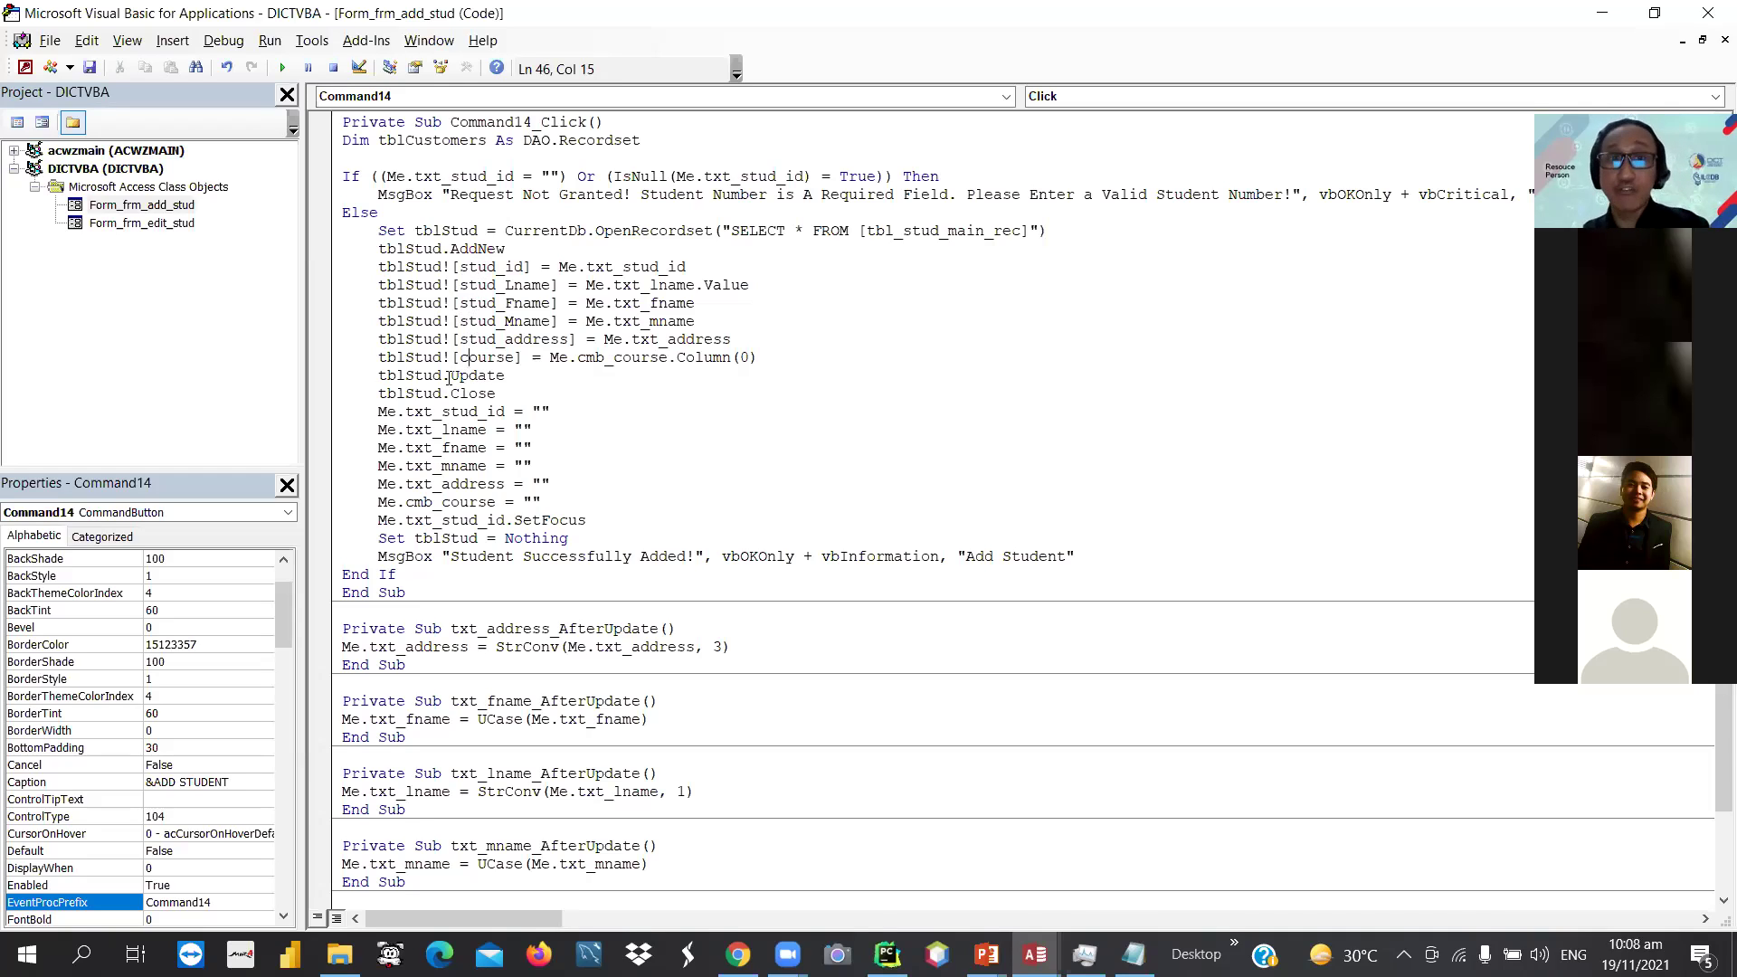
{"action": "left_click", "coordinate": [485, 267]}
{"action": "left_click", "coordinate": [648, 267]}
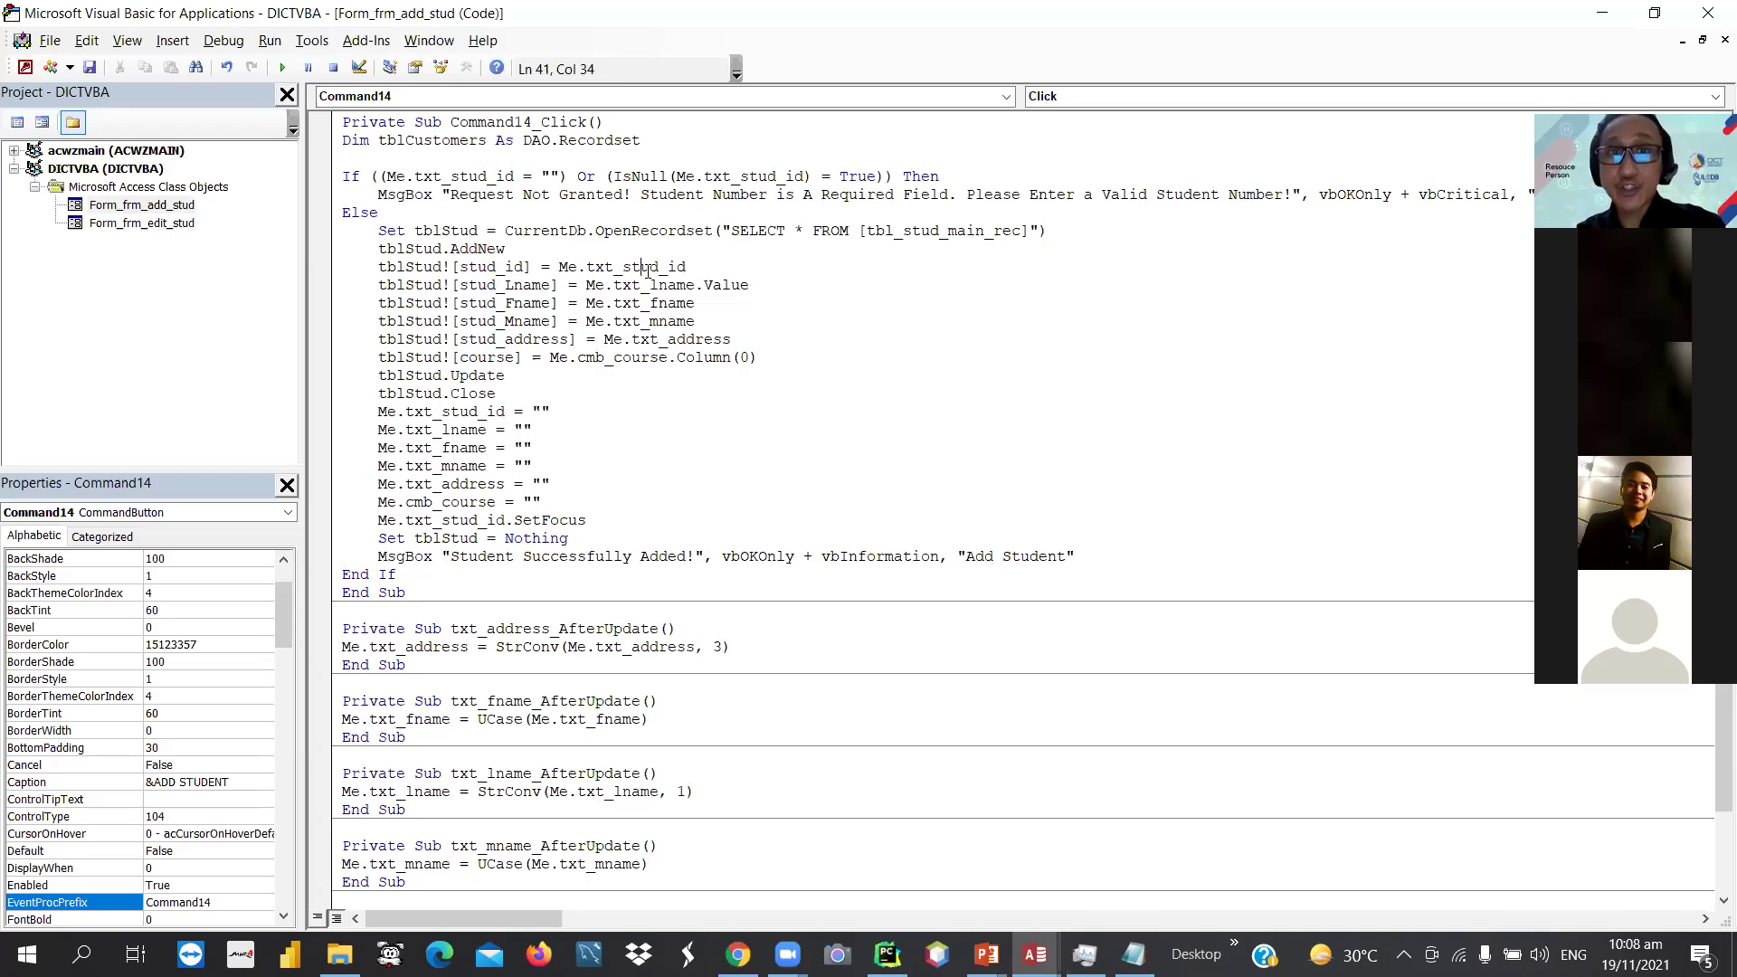
{"action": "left_click", "coordinate": [678, 285]}
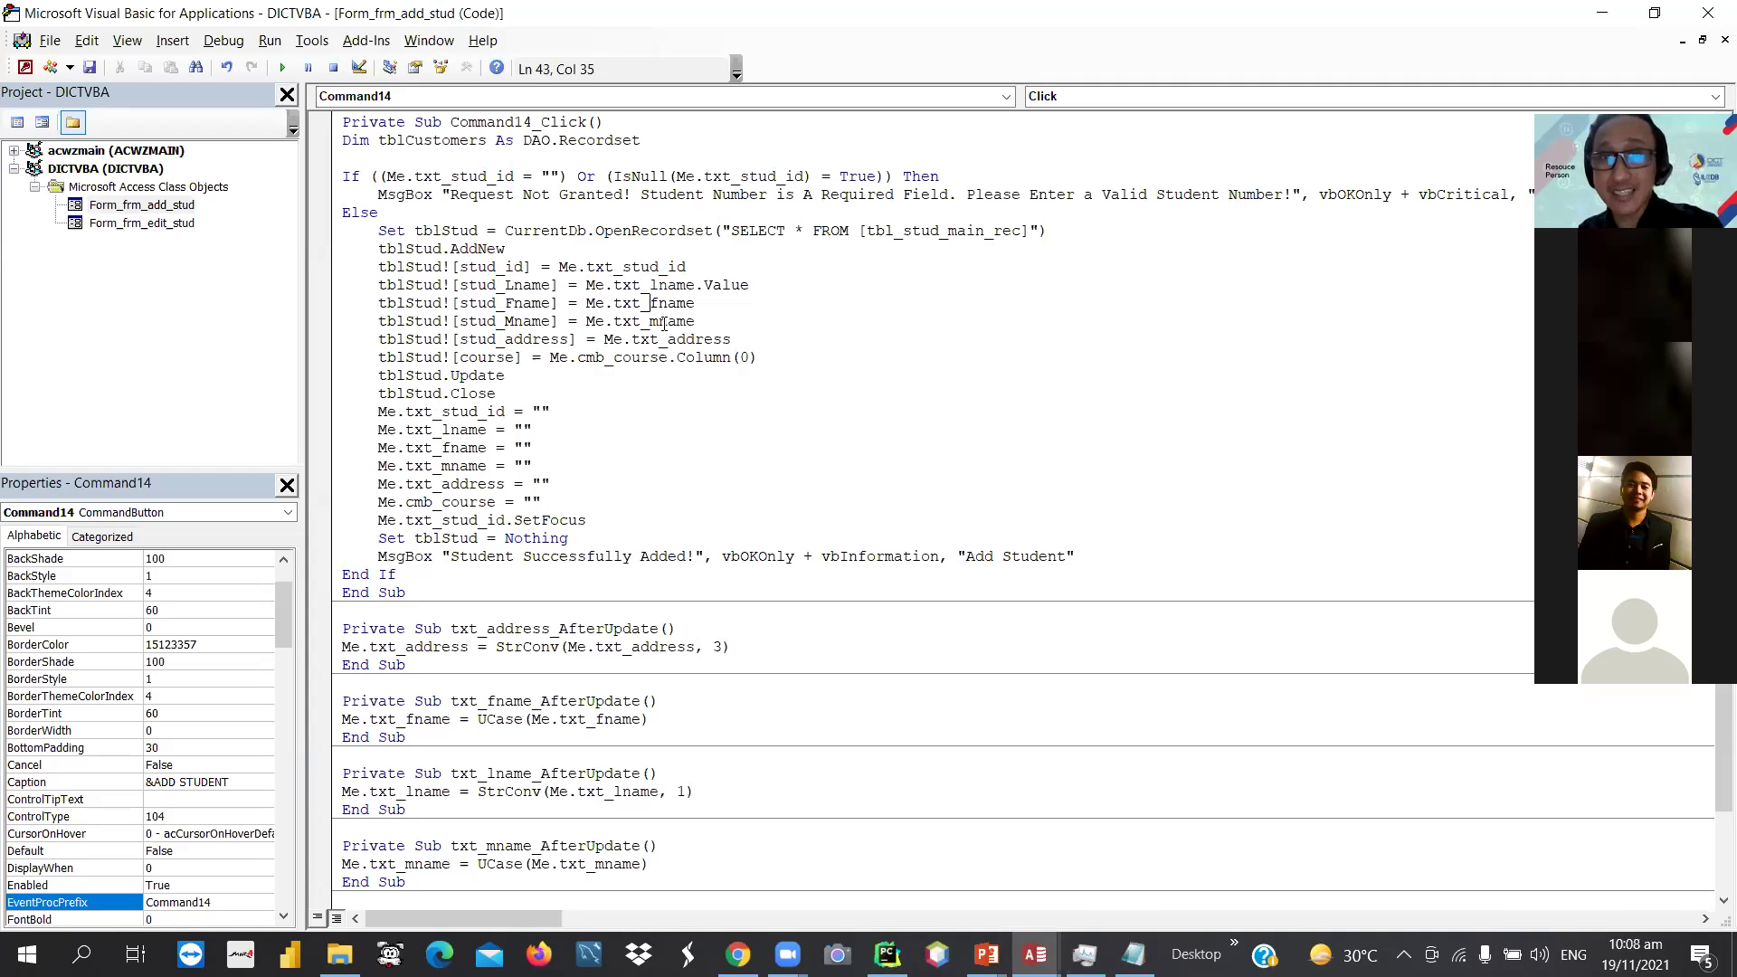
{"action": "left_click", "coordinate": [674, 357]}
{"action": "left_click", "coordinate": [667, 357]}
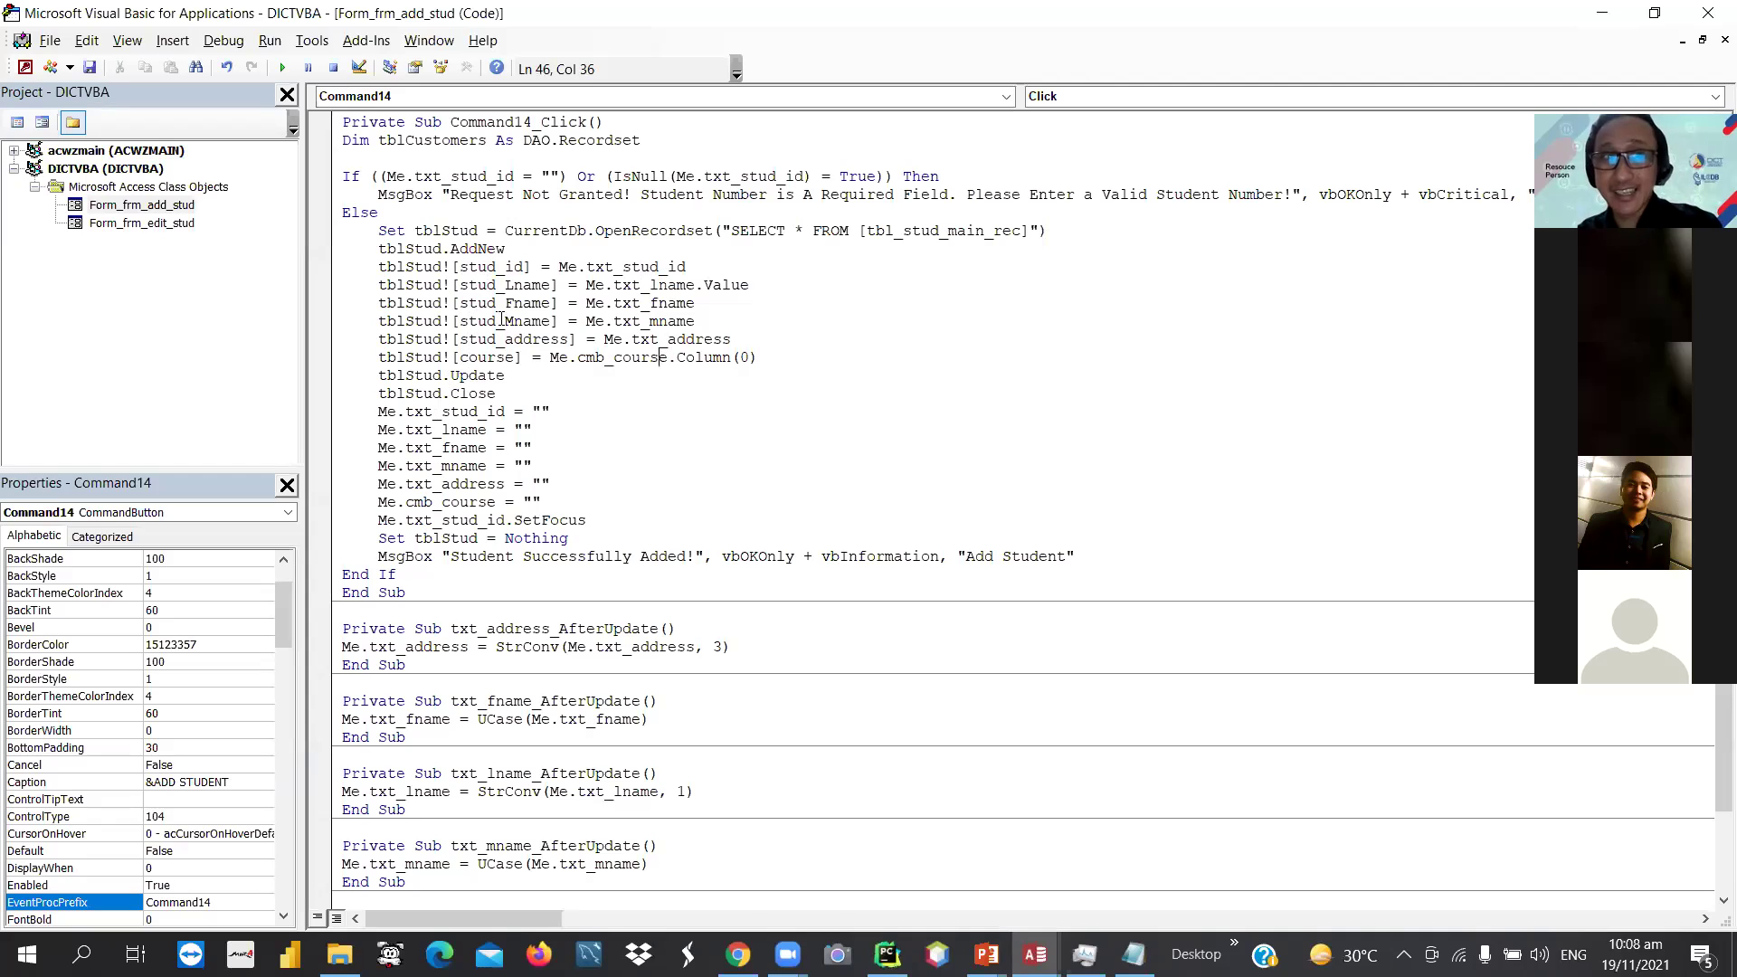
Inspect the LAST, FIRST and MIDDLE NAME boxes and ADD STUDENT button, then return to its code
{"action": "left_click", "coordinate": [25, 67]}
{"action": "left_click_drag", "start_coordinate": [783, 259], "coordinate": [810, 310]}
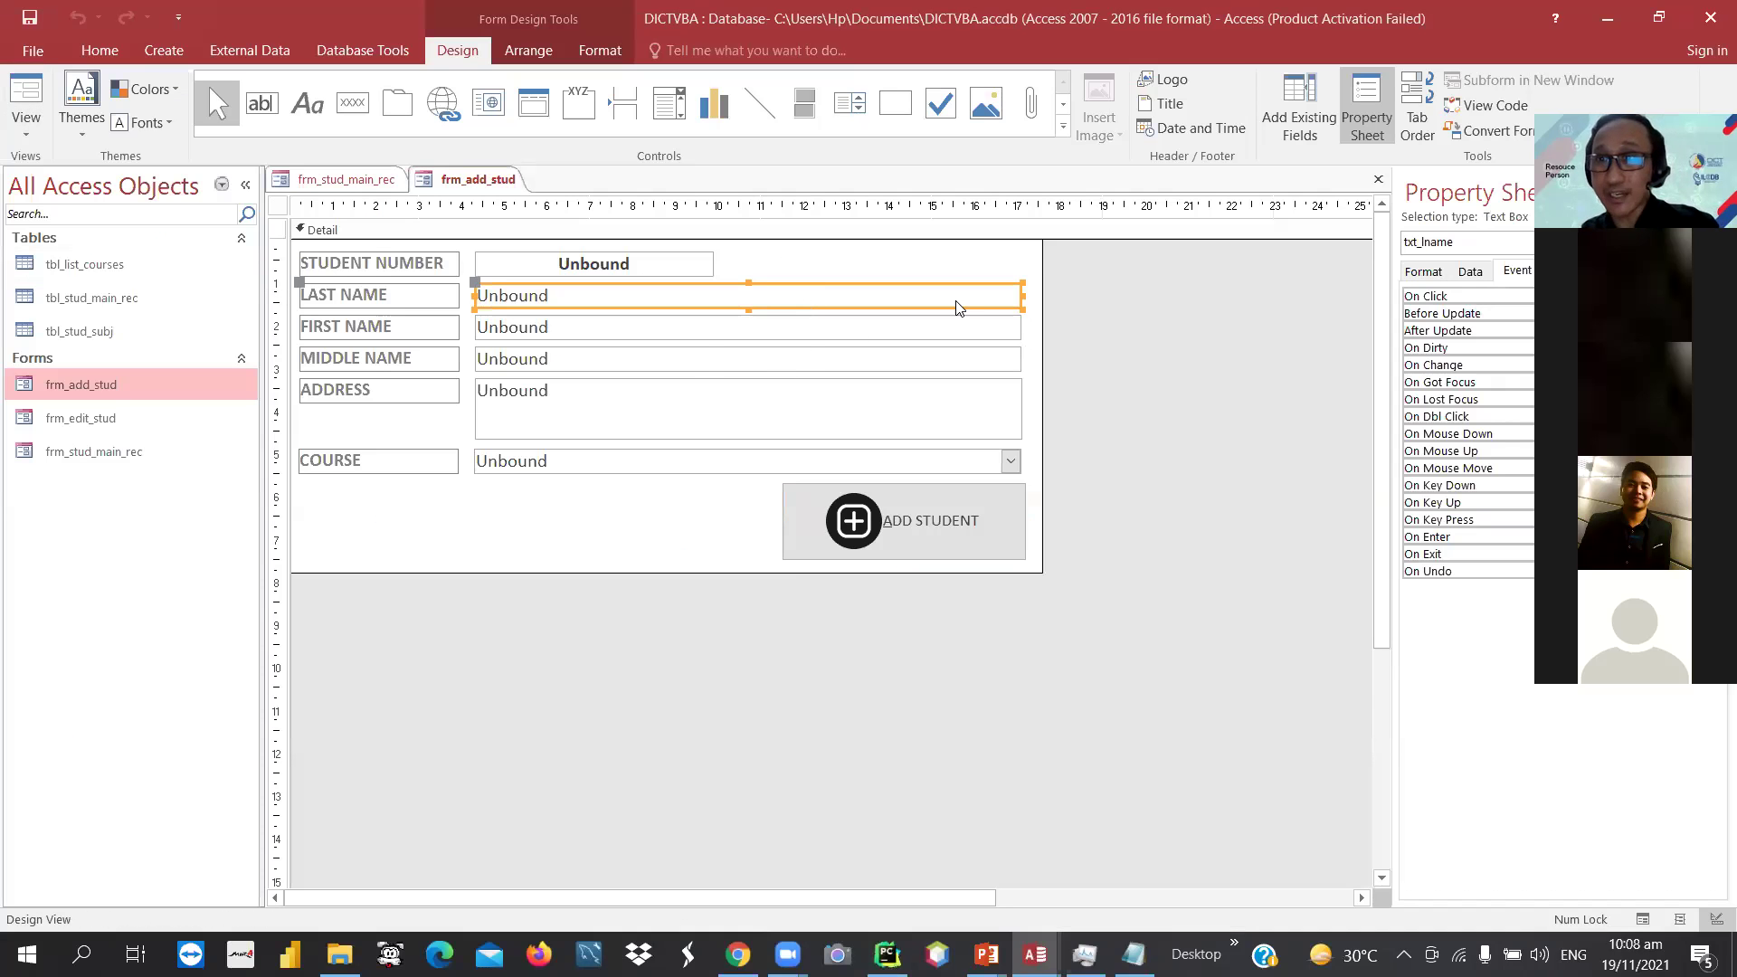
{"action": "left_click", "coordinate": [864, 331]}
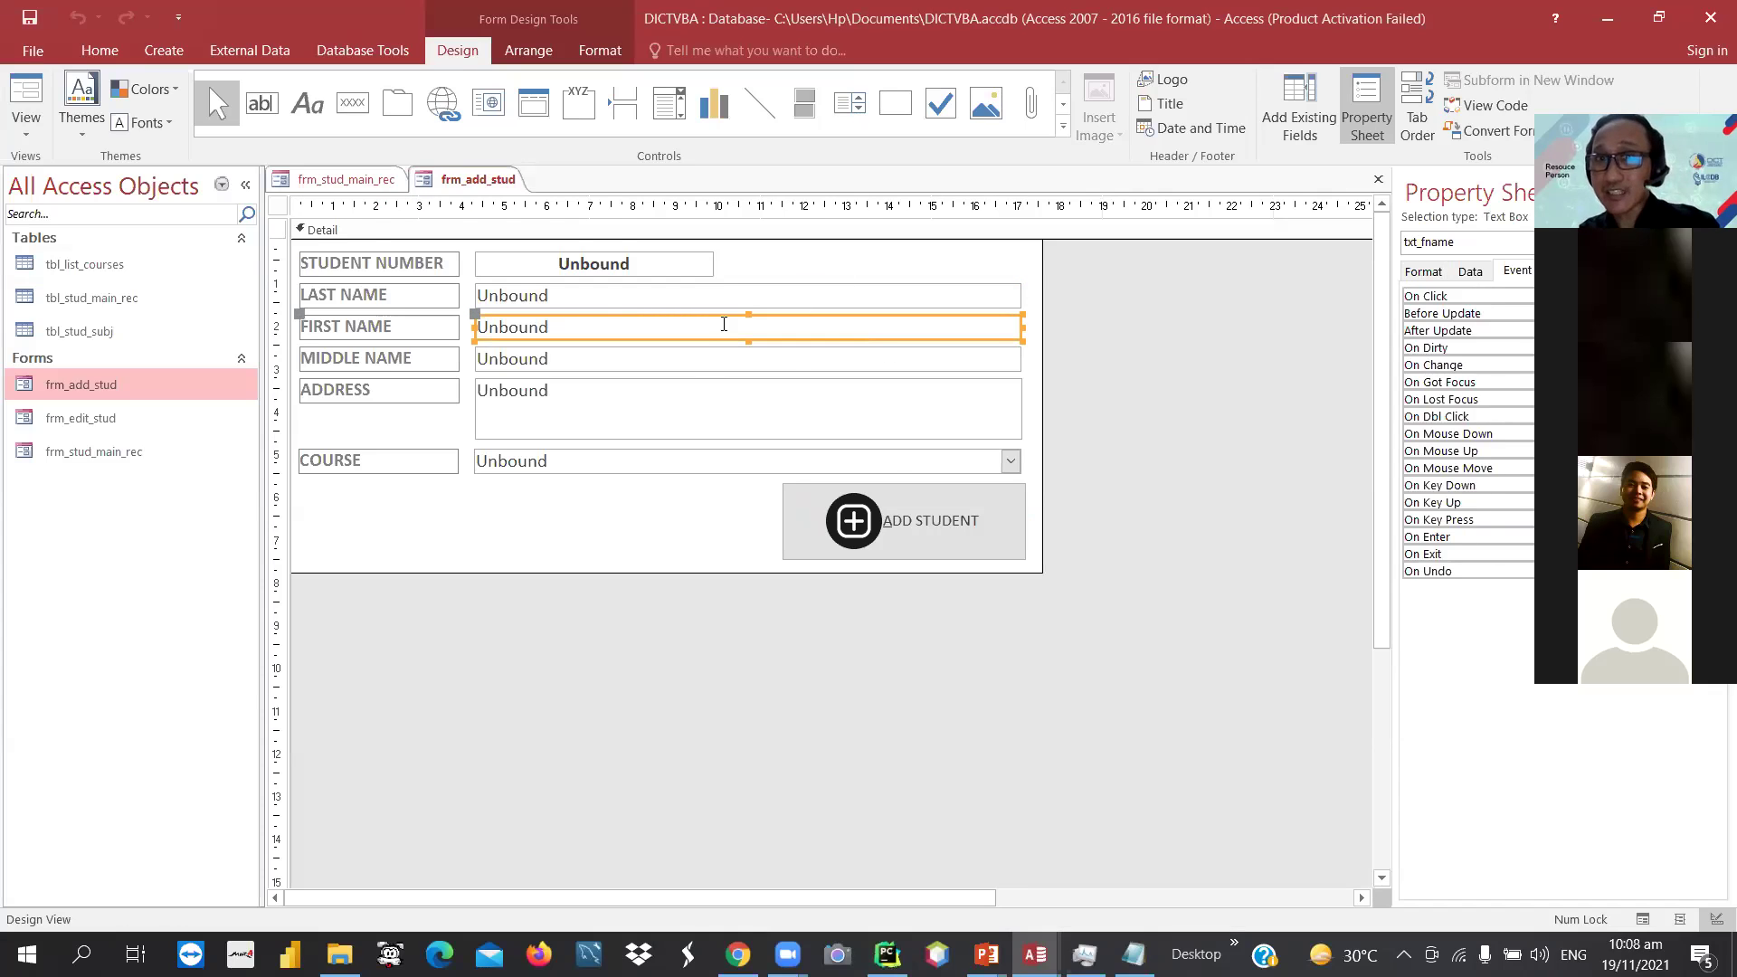
{"action": "left_click", "coordinate": [780, 361]}
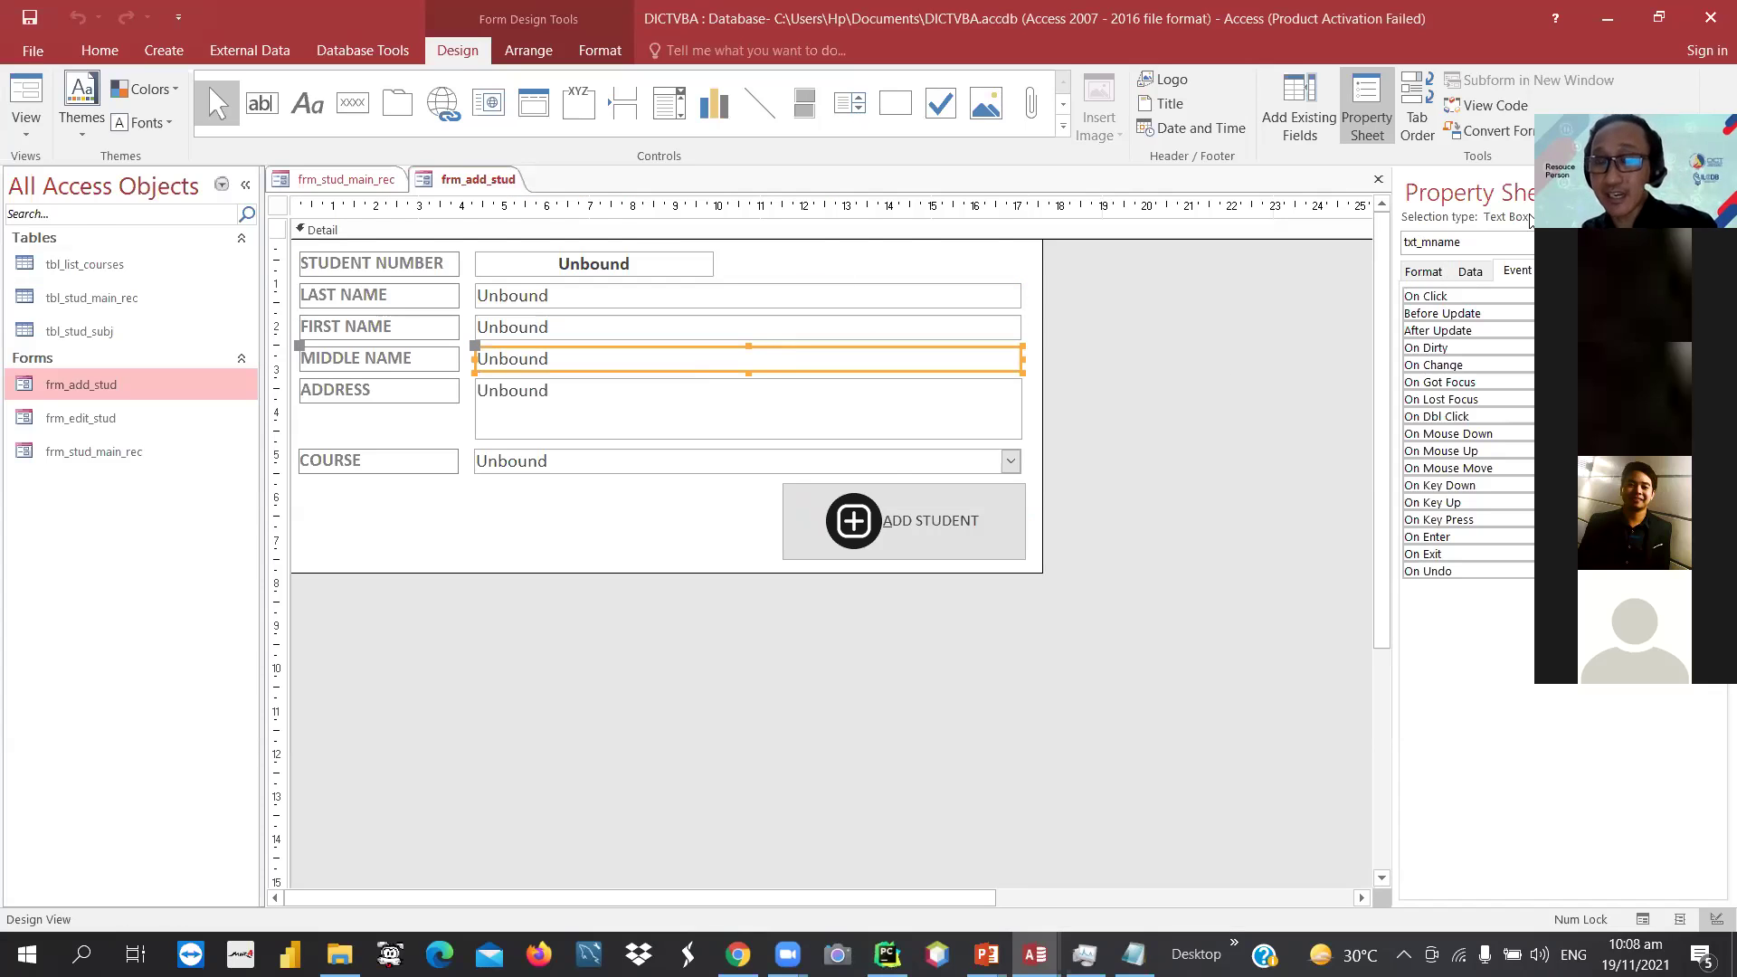
{"action": "left_click", "coordinate": [974, 536]}
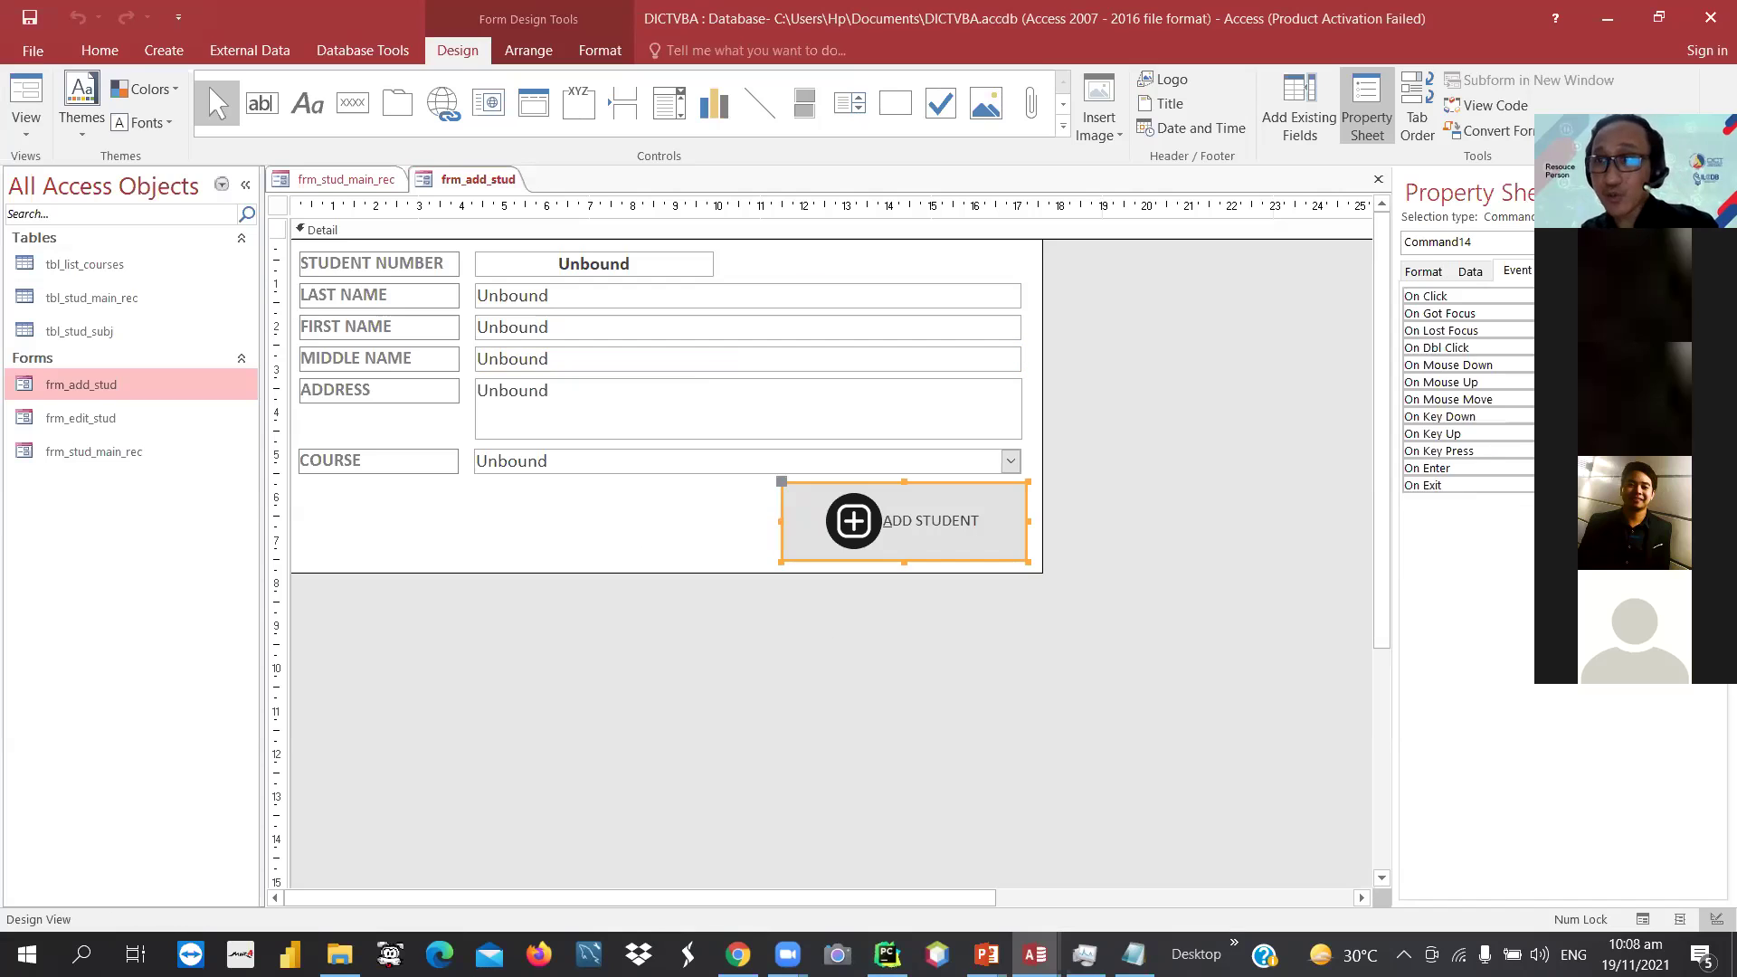
{"action": "key", "text": "alt+F11"}
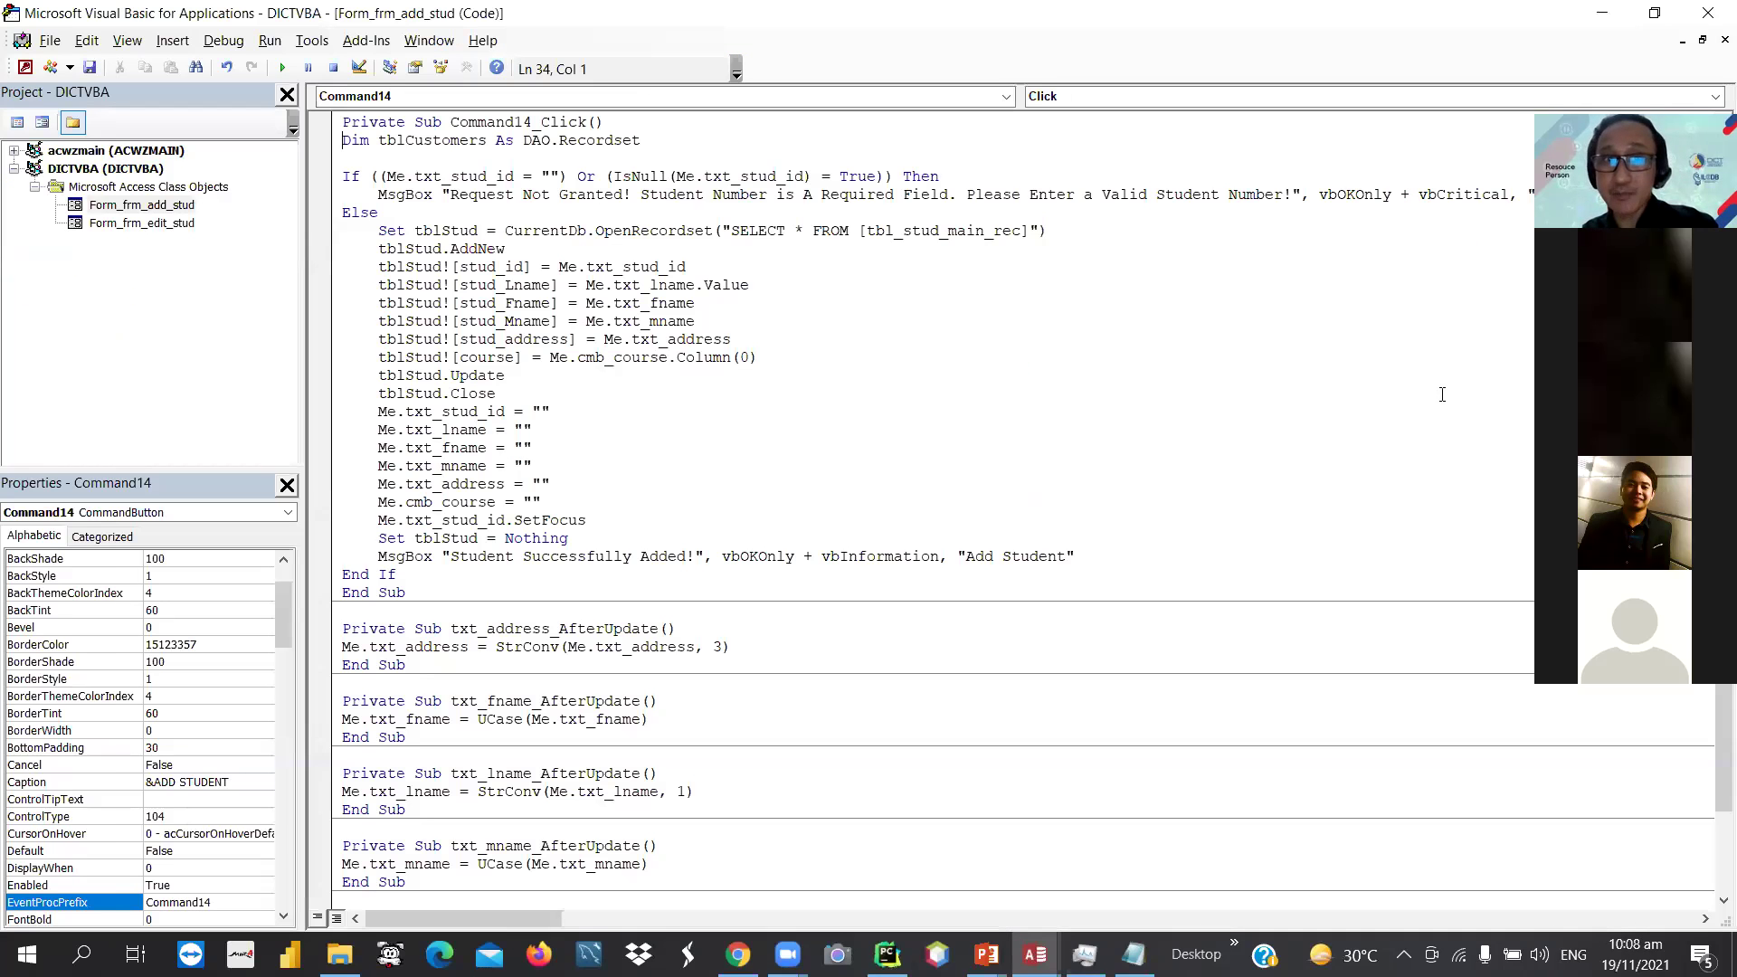
Review the stud_Fname and stud_Mname assignments, Update, Close, field-clearing and success message lines
{"action": "left_click", "coordinate": [504, 303]}
{"action": "left_click", "coordinate": [516, 323]}
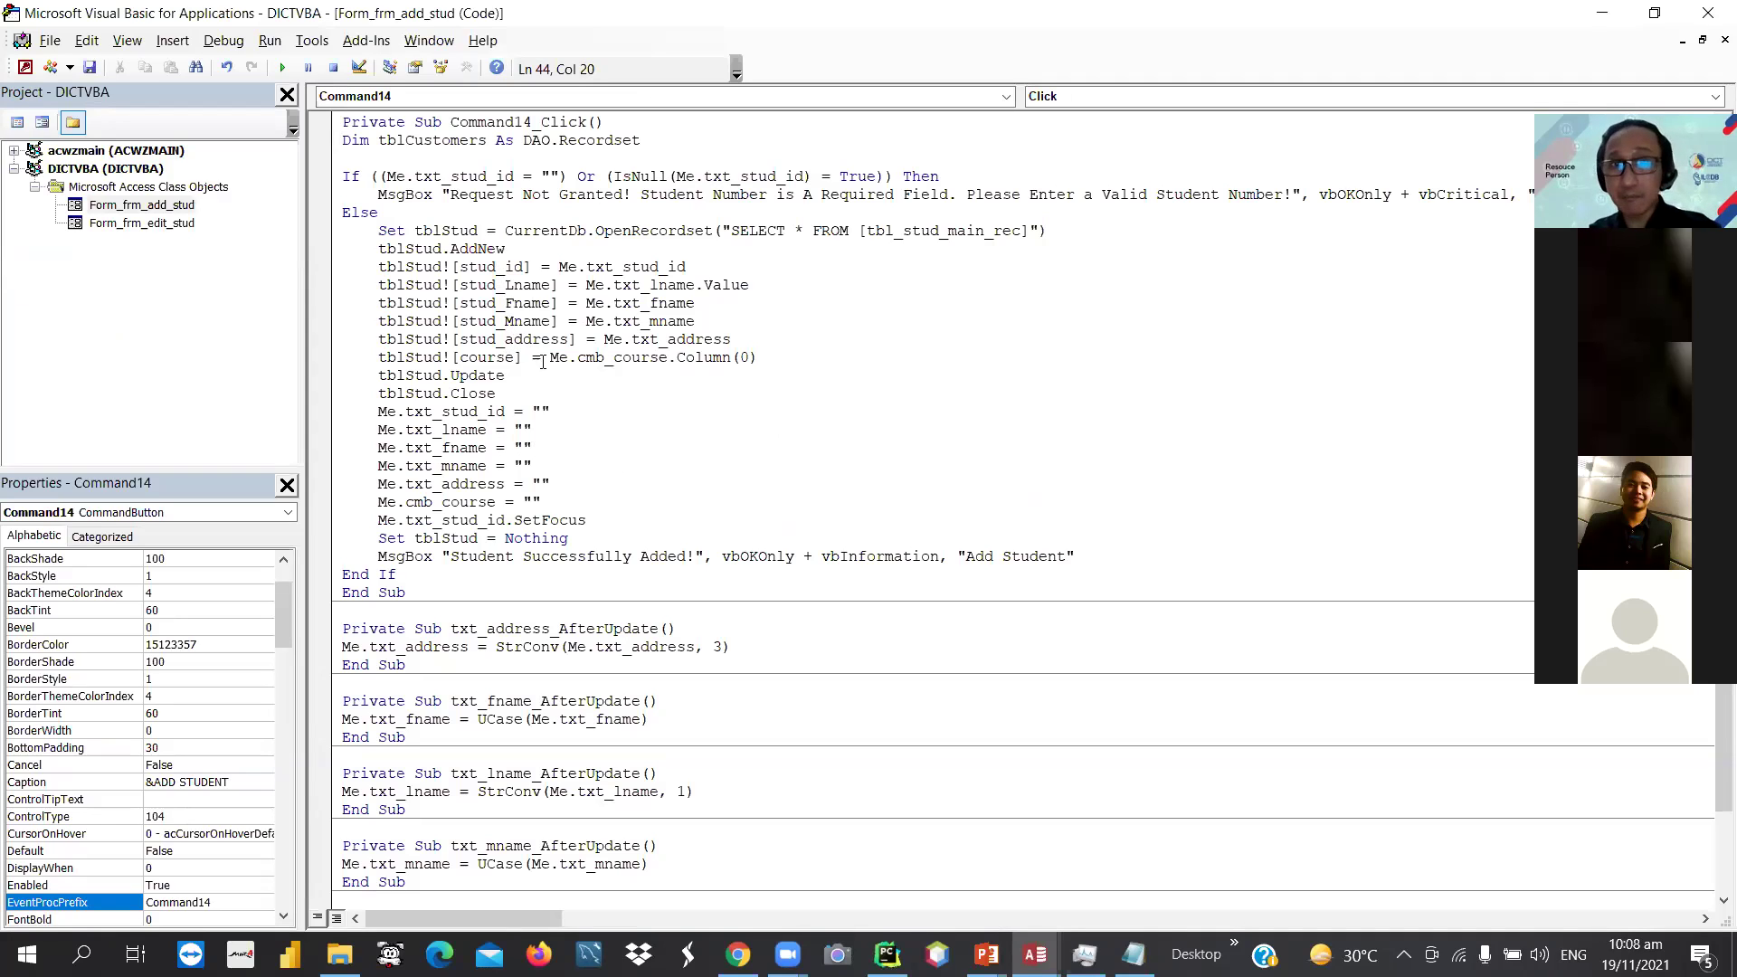
{"action": "double_click", "coordinate": [475, 376]}
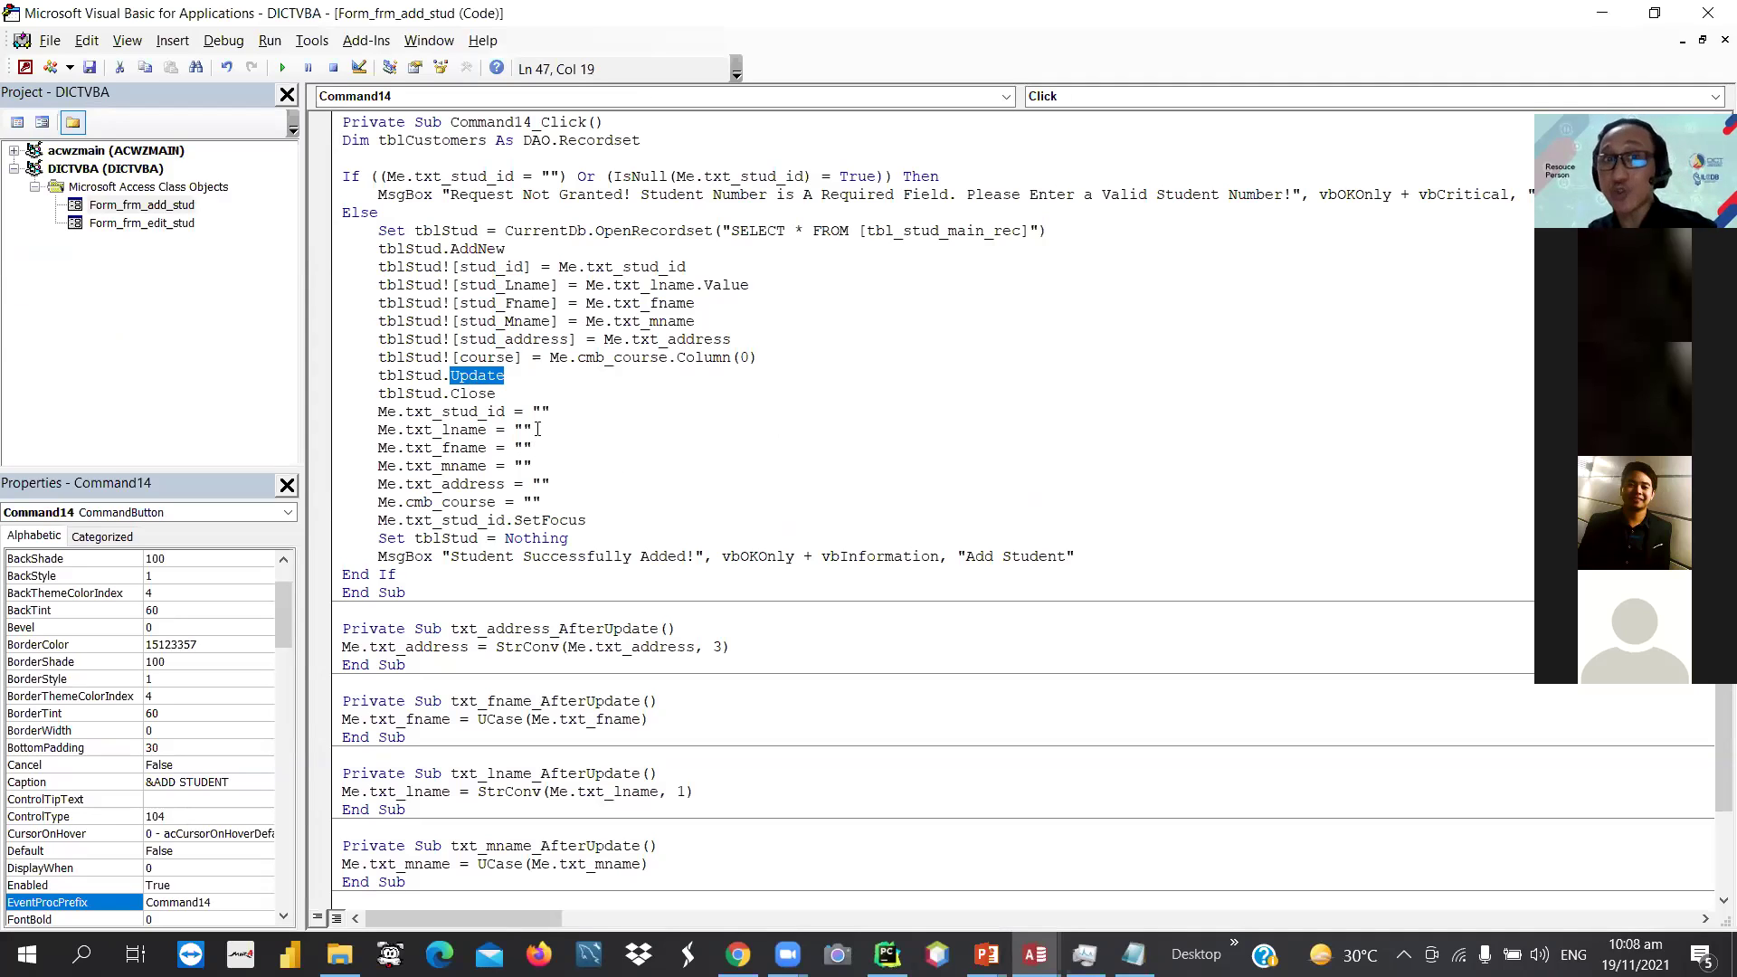
{"action": "left_click", "coordinate": [624, 409]}
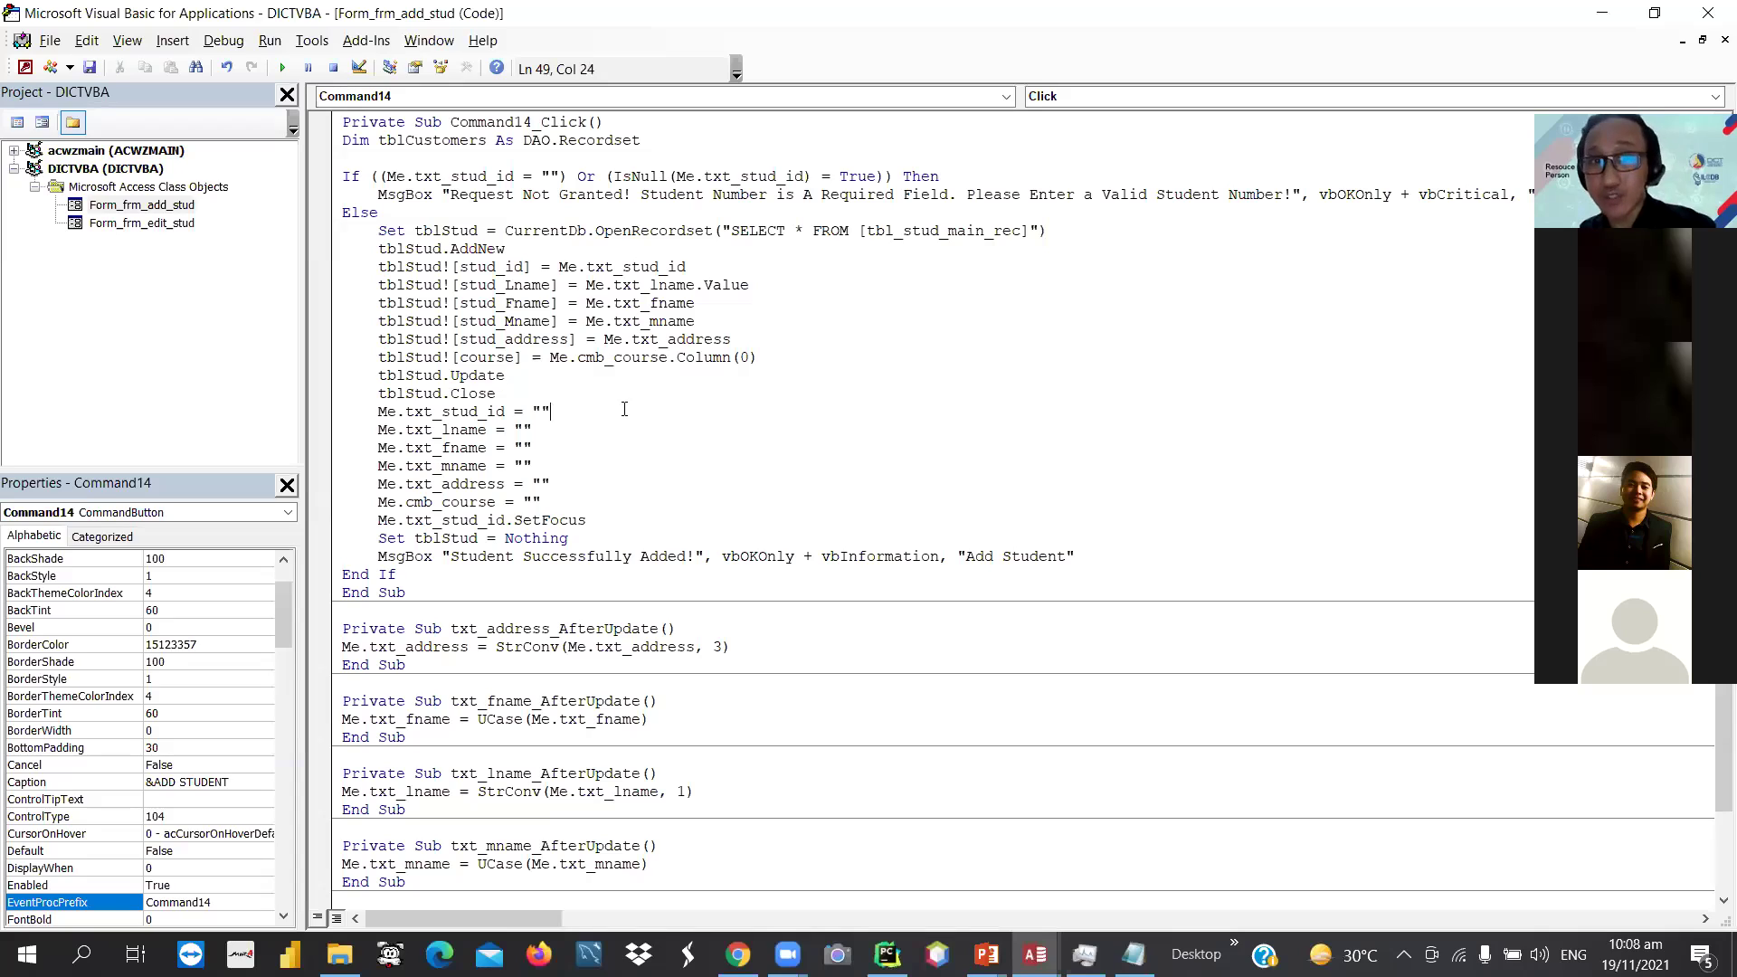
{"action": "double_click", "coordinate": [462, 395]}
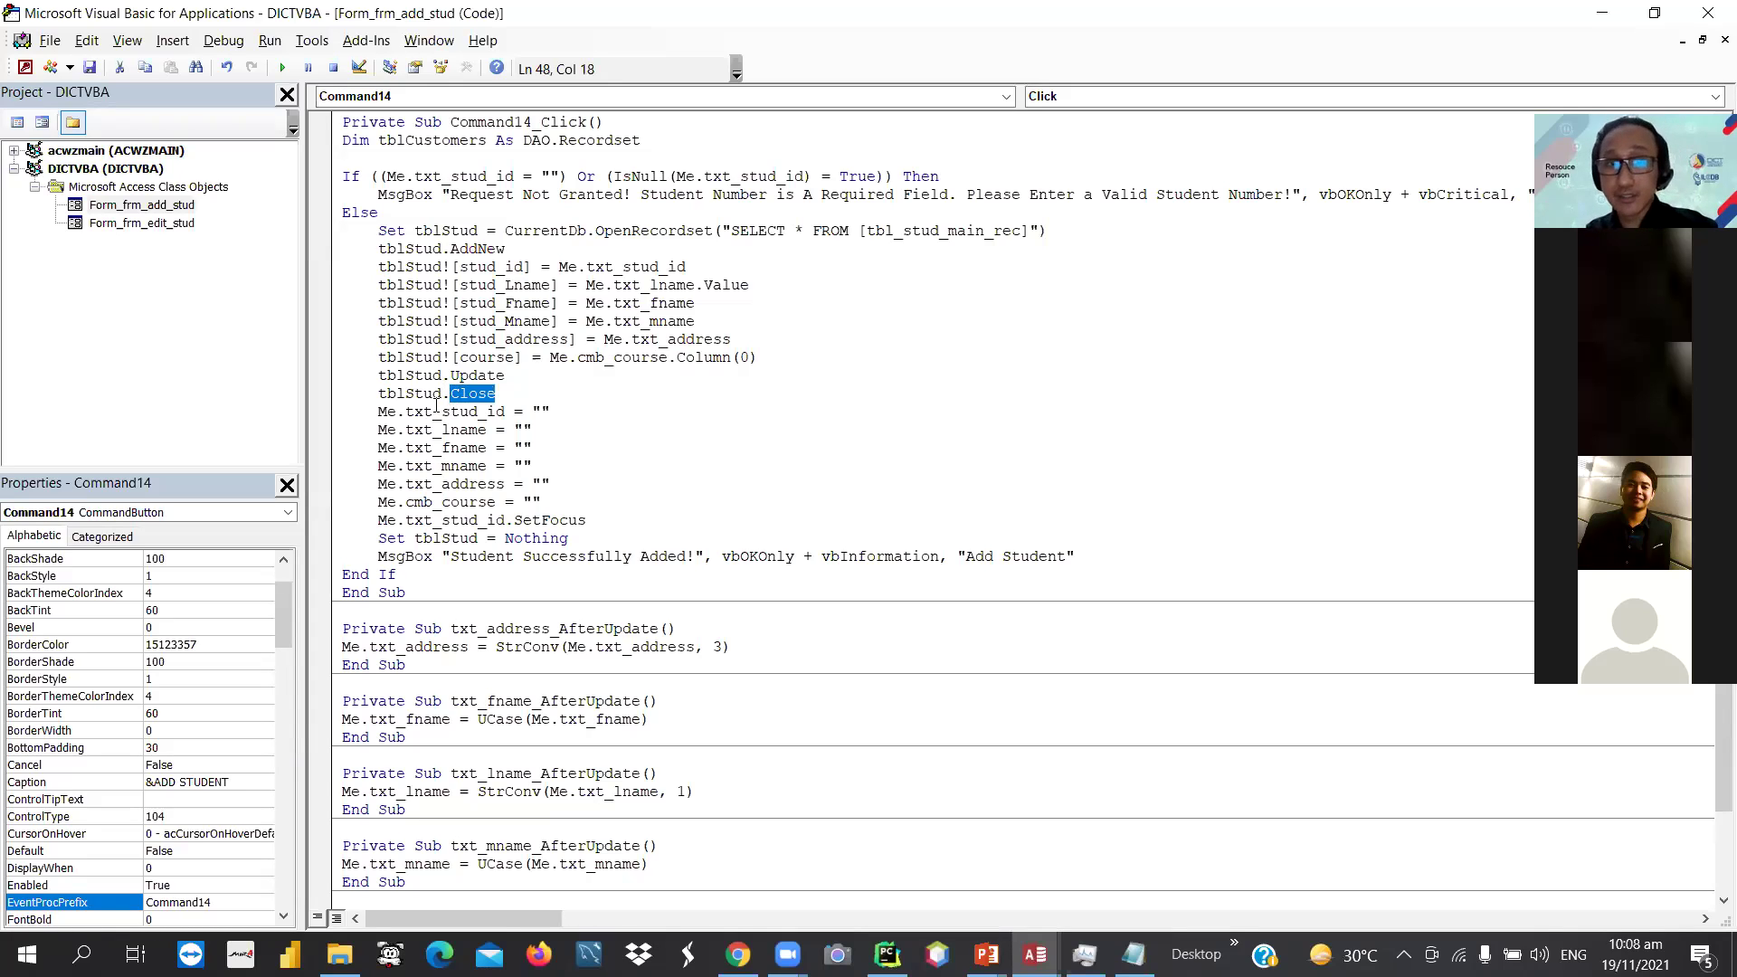
{"action": "left_click_drag", "start_coordinate": [588, 508], "coordinate": [330, 432]}
{"action": "left_click", "coordinate": [810, 468]}
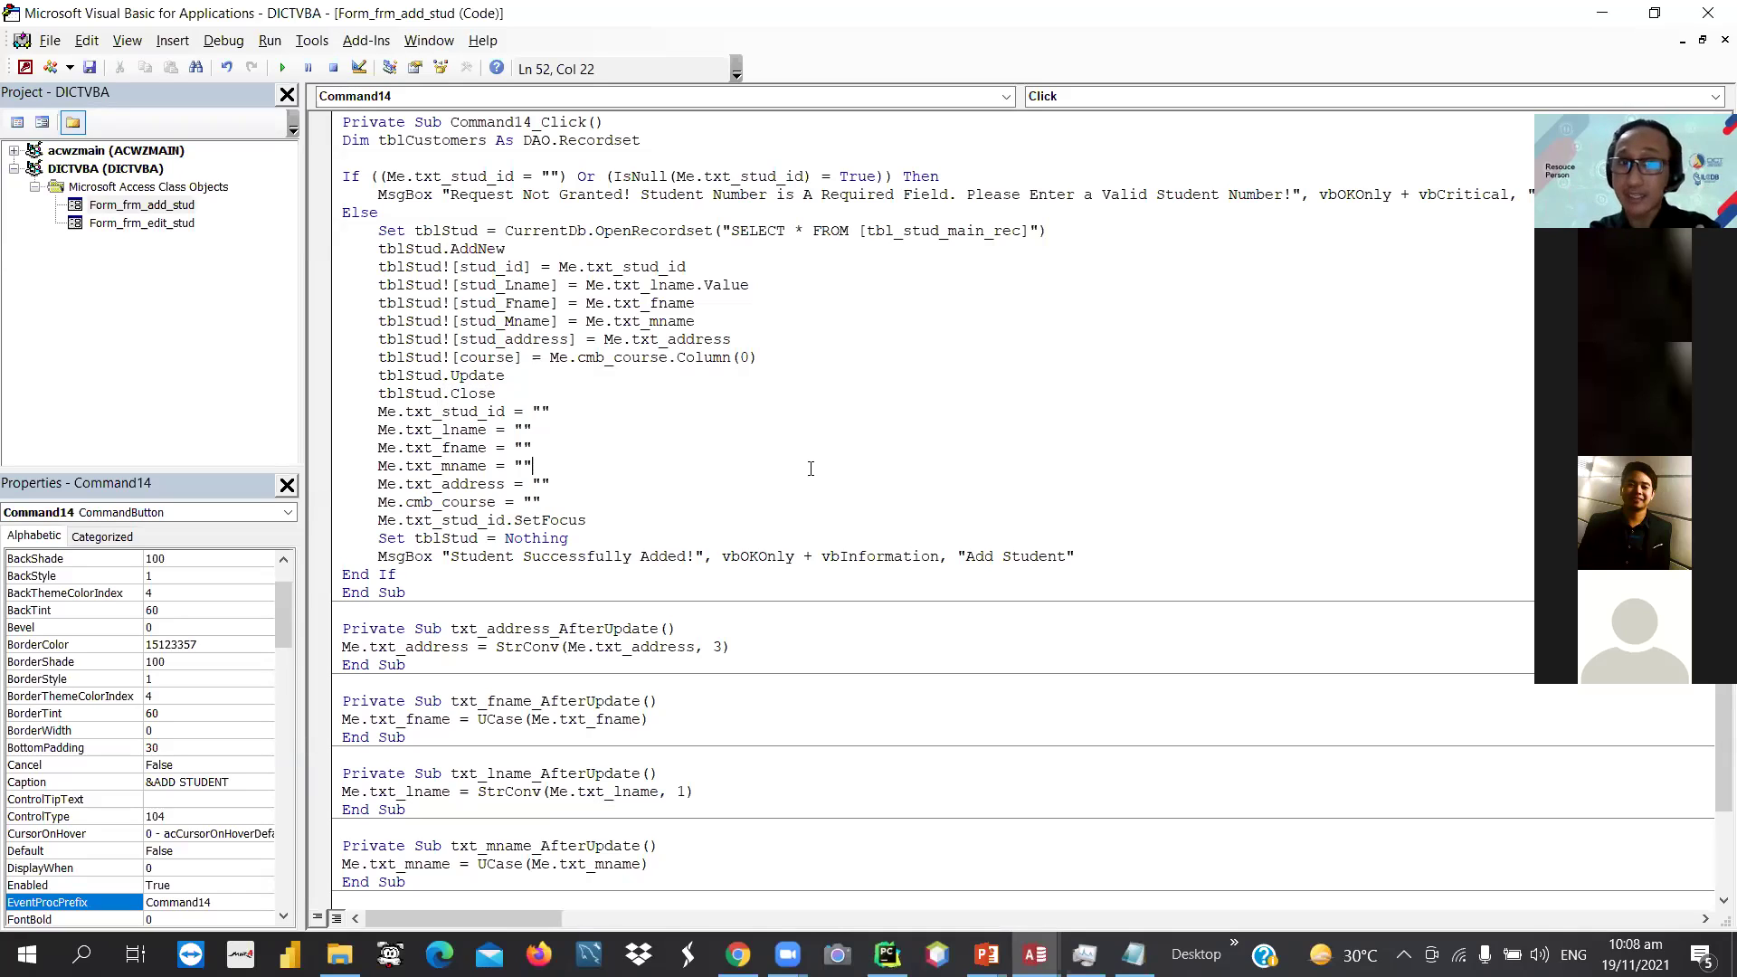
{"action": "left_click", "coordinate": [406, 556]}
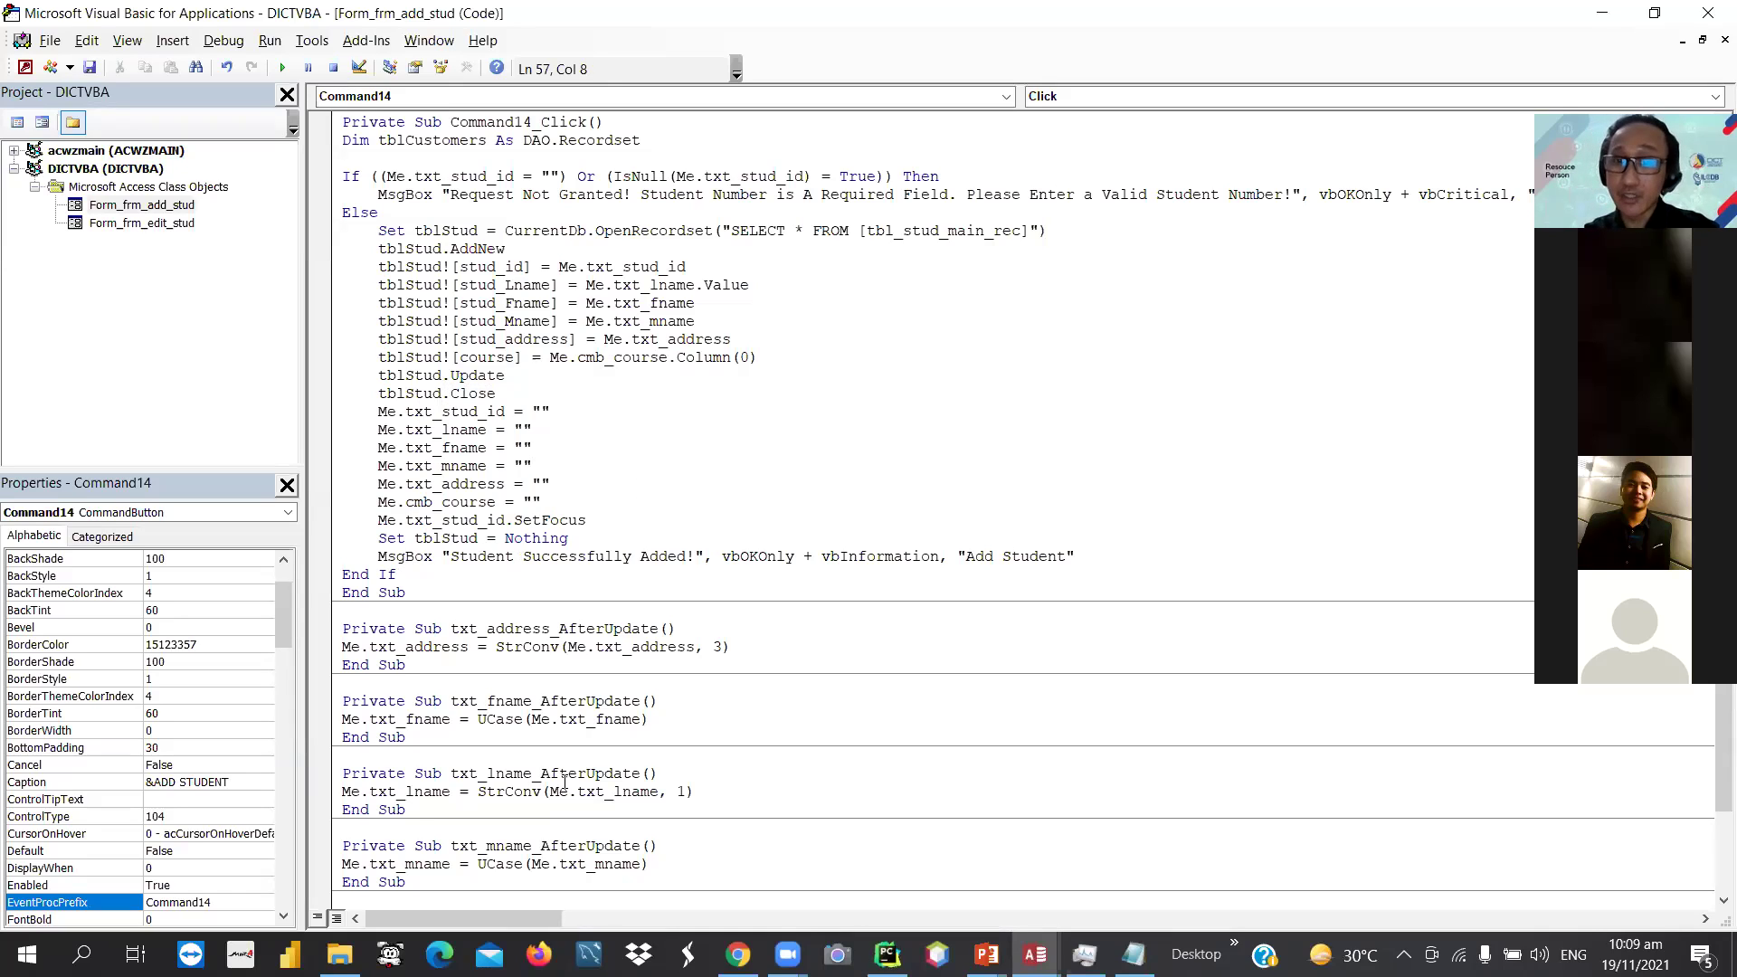
{"action": "left_click", "coordinate": [854, 465]}
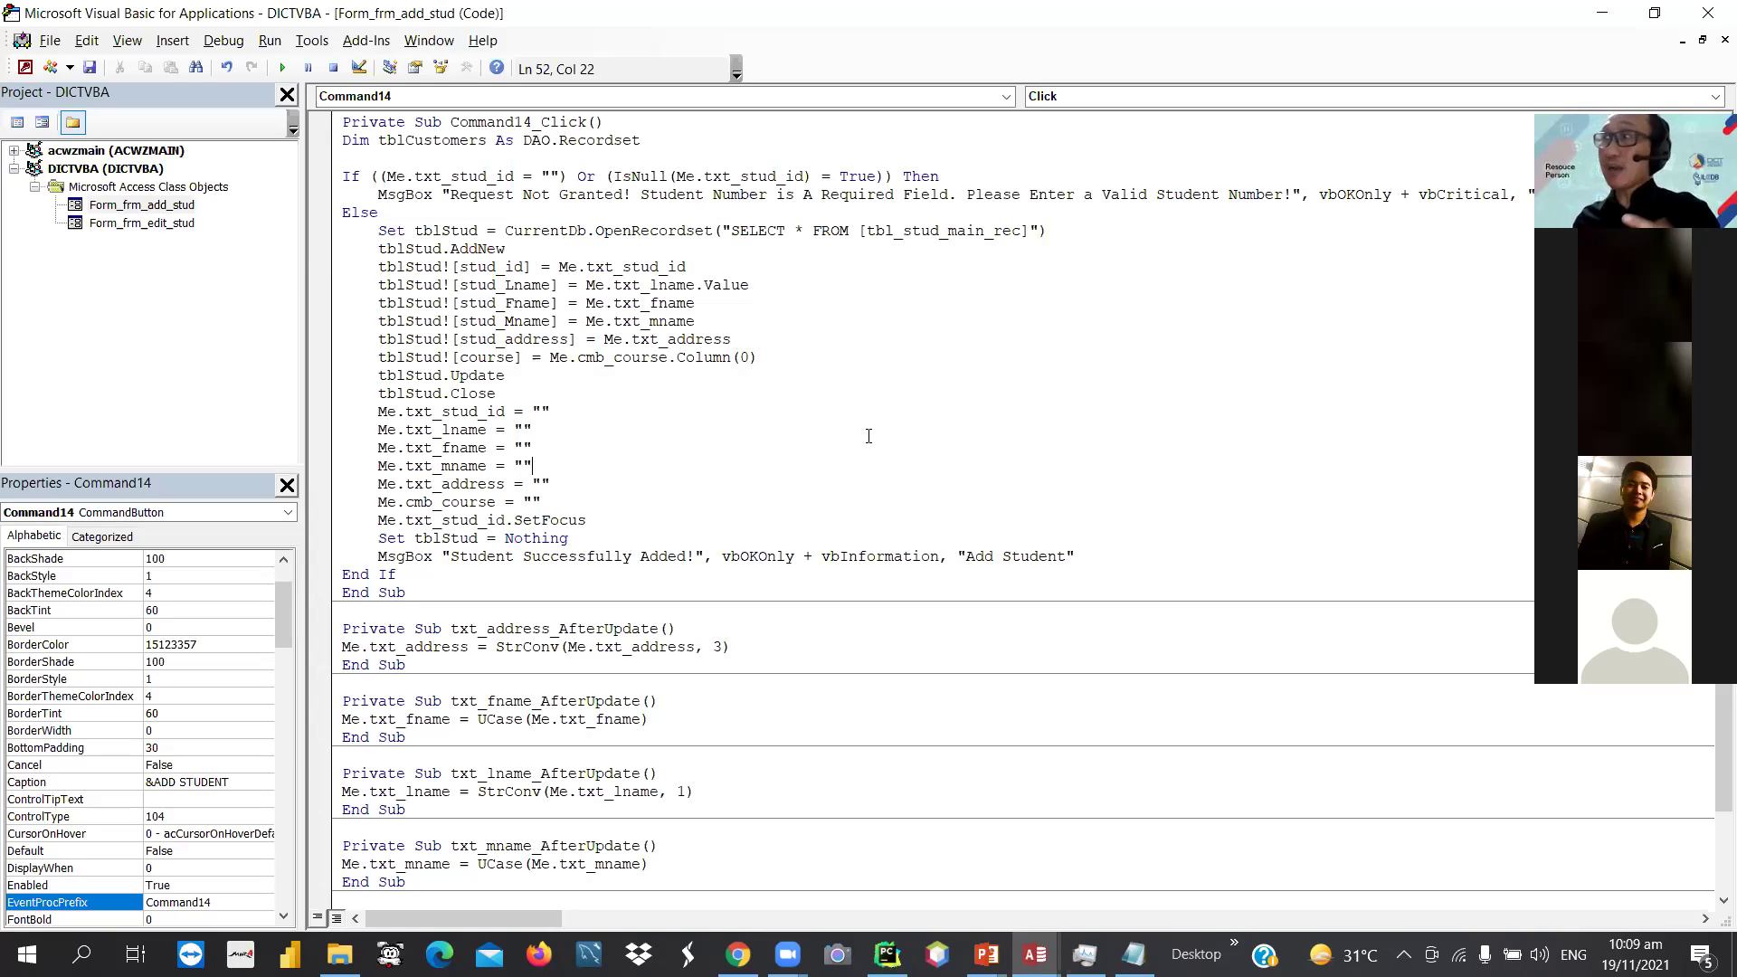
{"action": "left_click", "coordinate": [863, 430]}
{"action": "key", "text": "Down"}
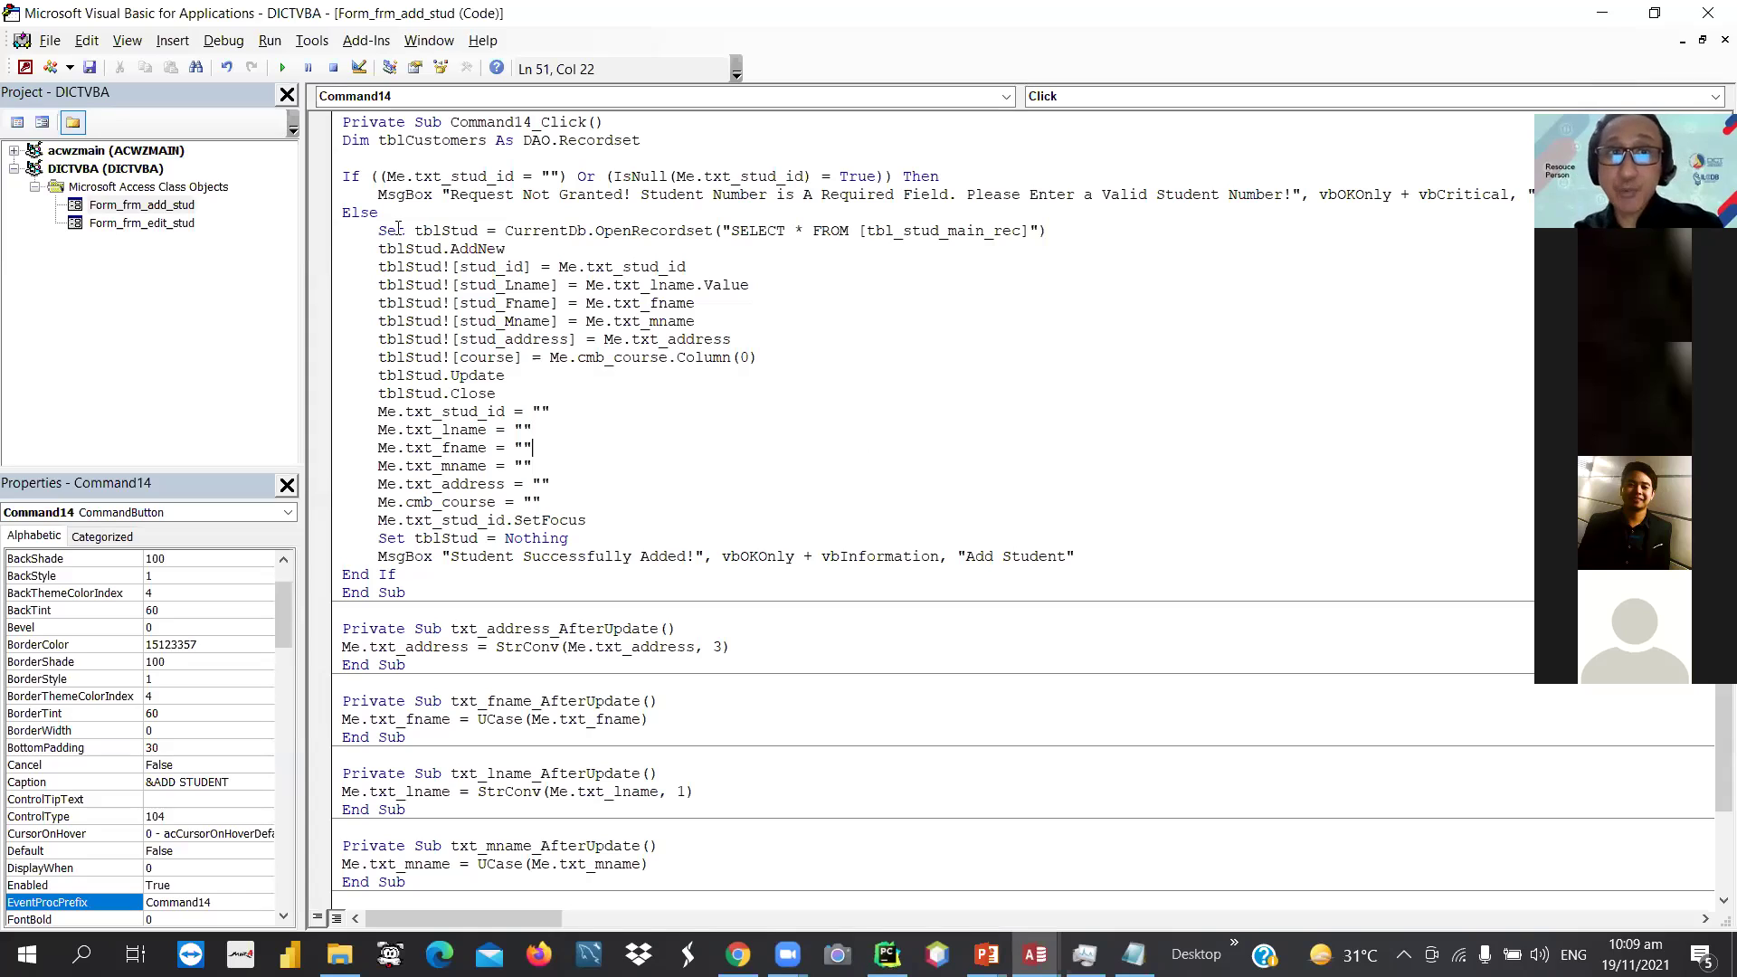
Examine the IsNull check on txt_stud_id and its required-field error message, then return to Access
{"action": "left_click", "coordinate": [451, 176]}
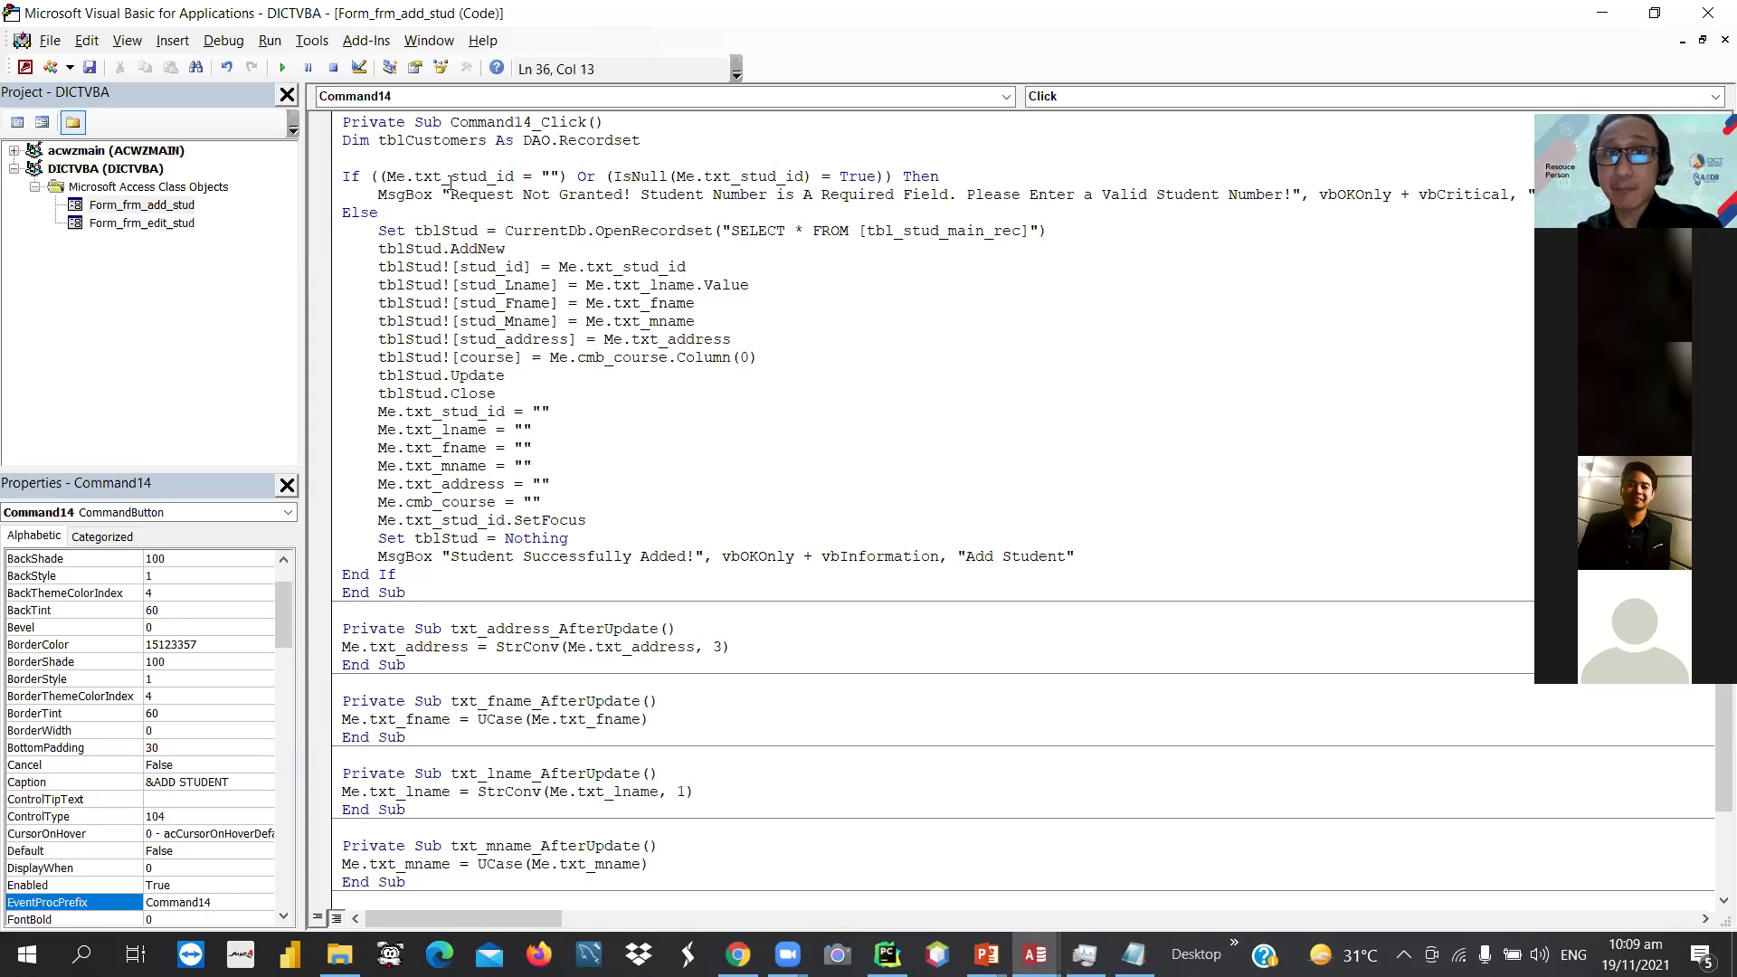
{"action": "left_click", "coordinate": [469, 180]}
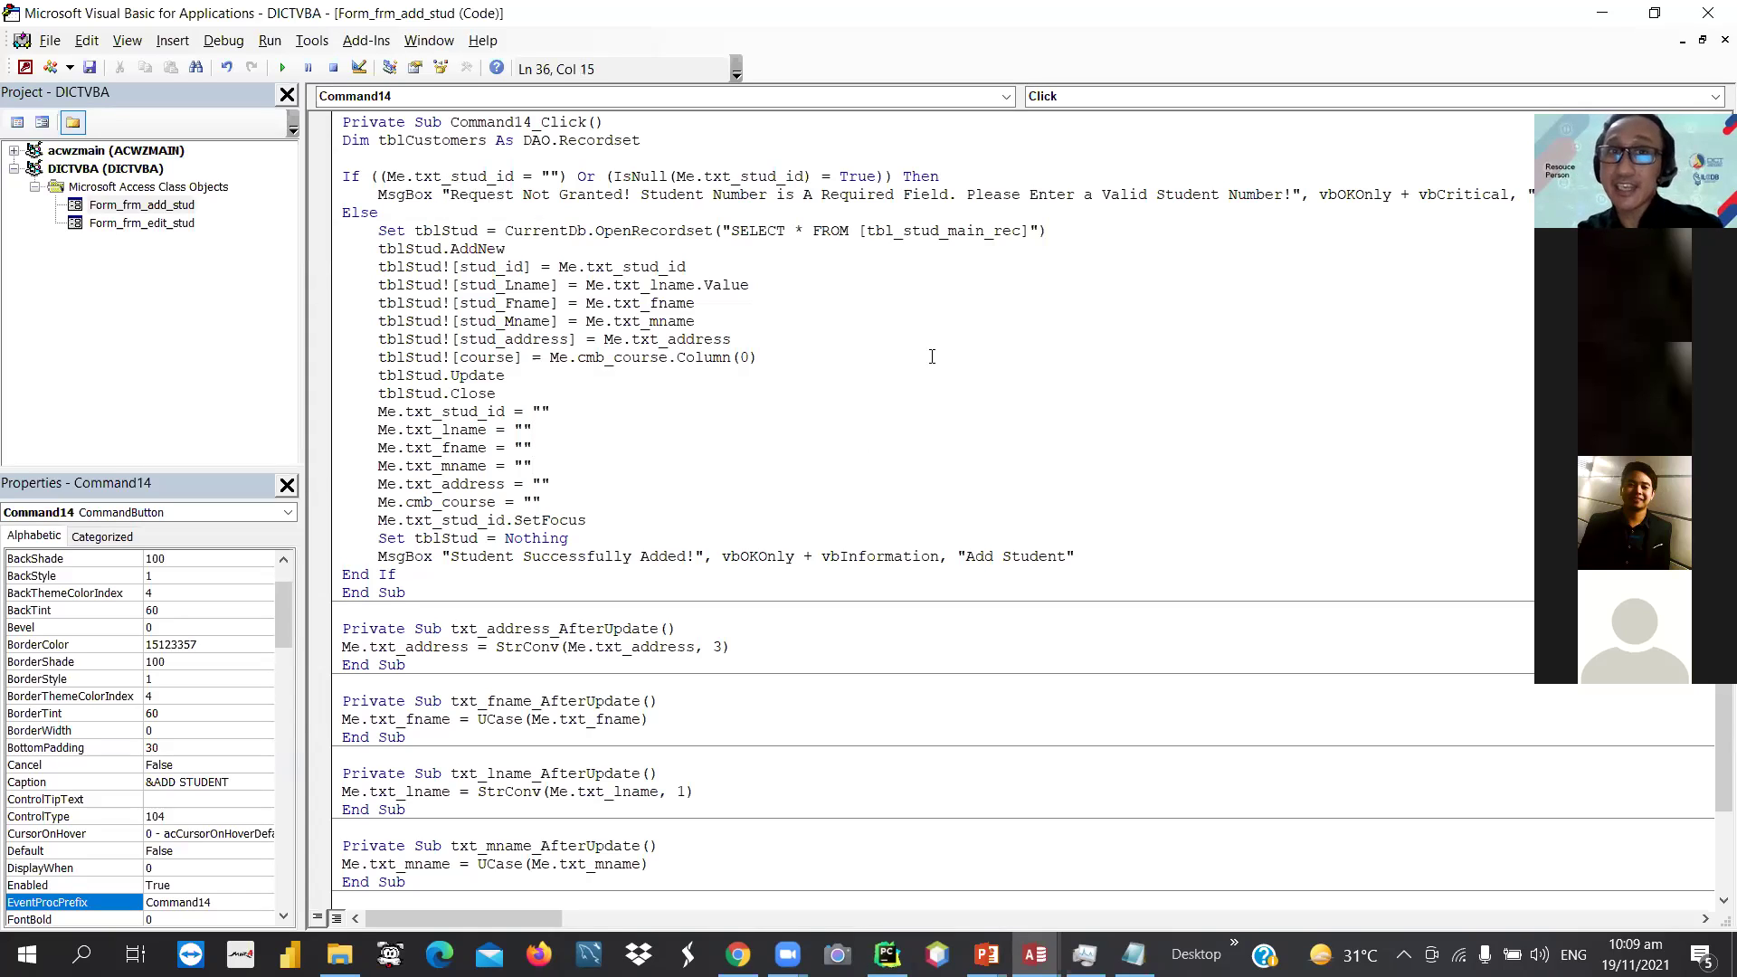
{"action": "left_click", "coordinate": [892, 431]}
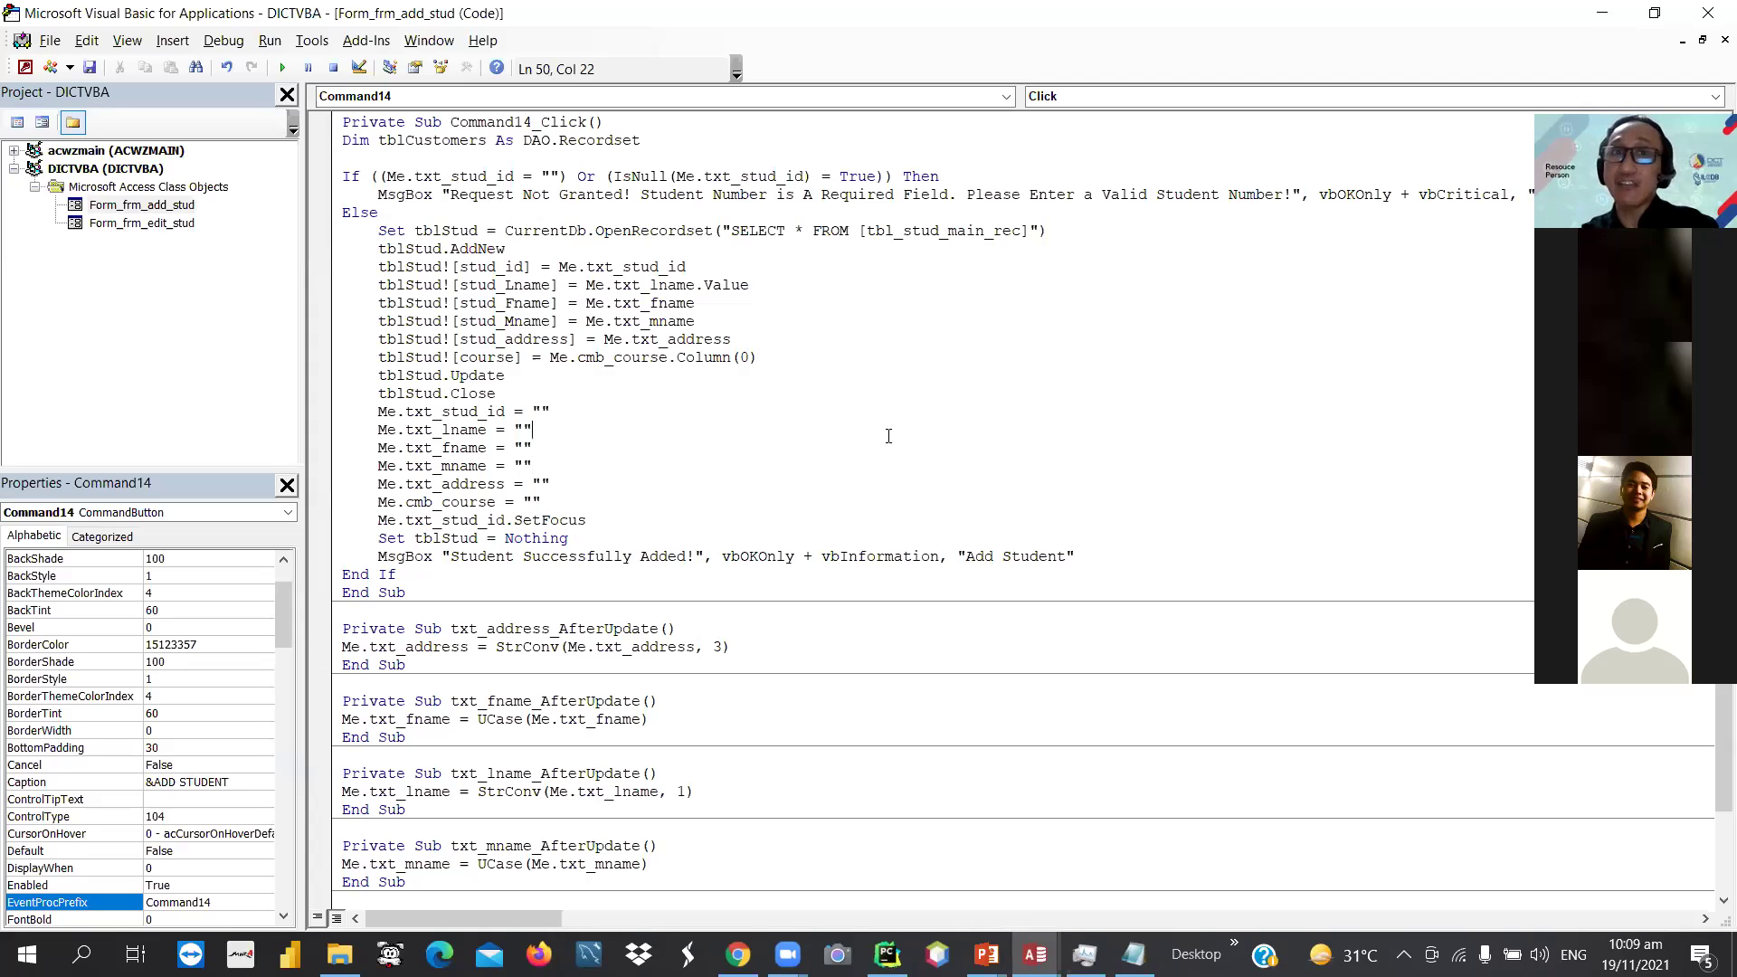
{"action": "left_click", "coordinate": [444, 174]}
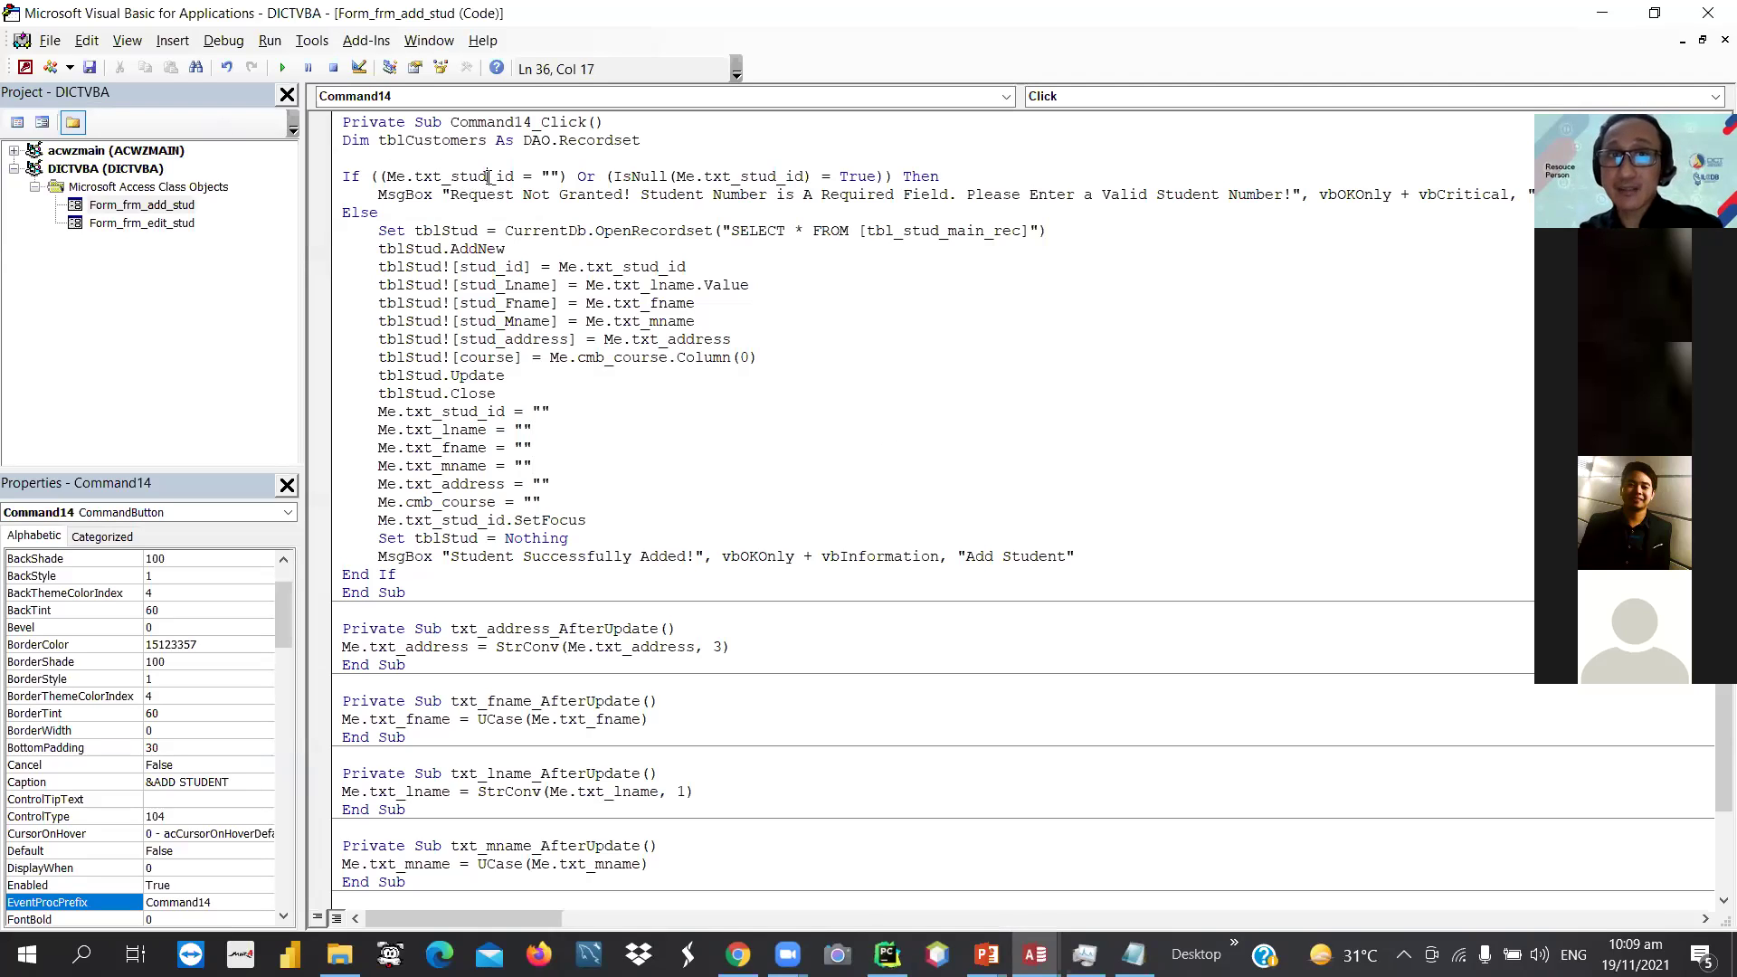
{"action": "double_click", "coordinate": [489, 177]}
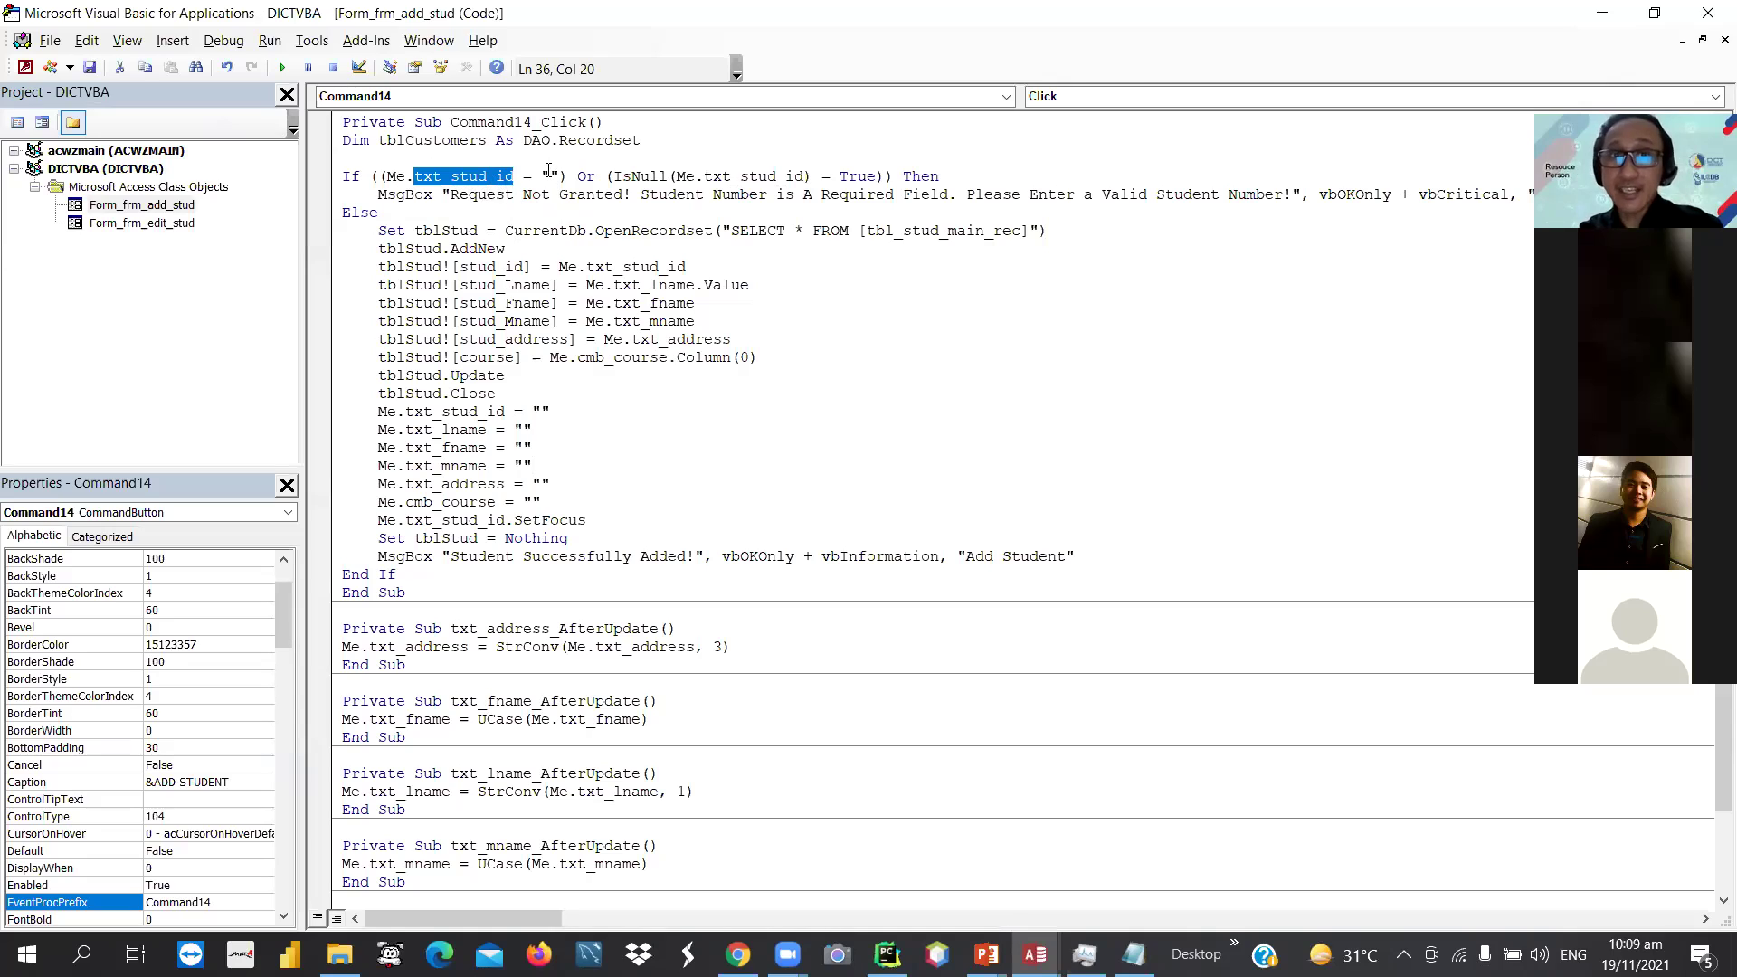
{"action": "left_click", "coordinate": [549, 175]}
{"action": "left_click", "coordinate": [452, 176]}
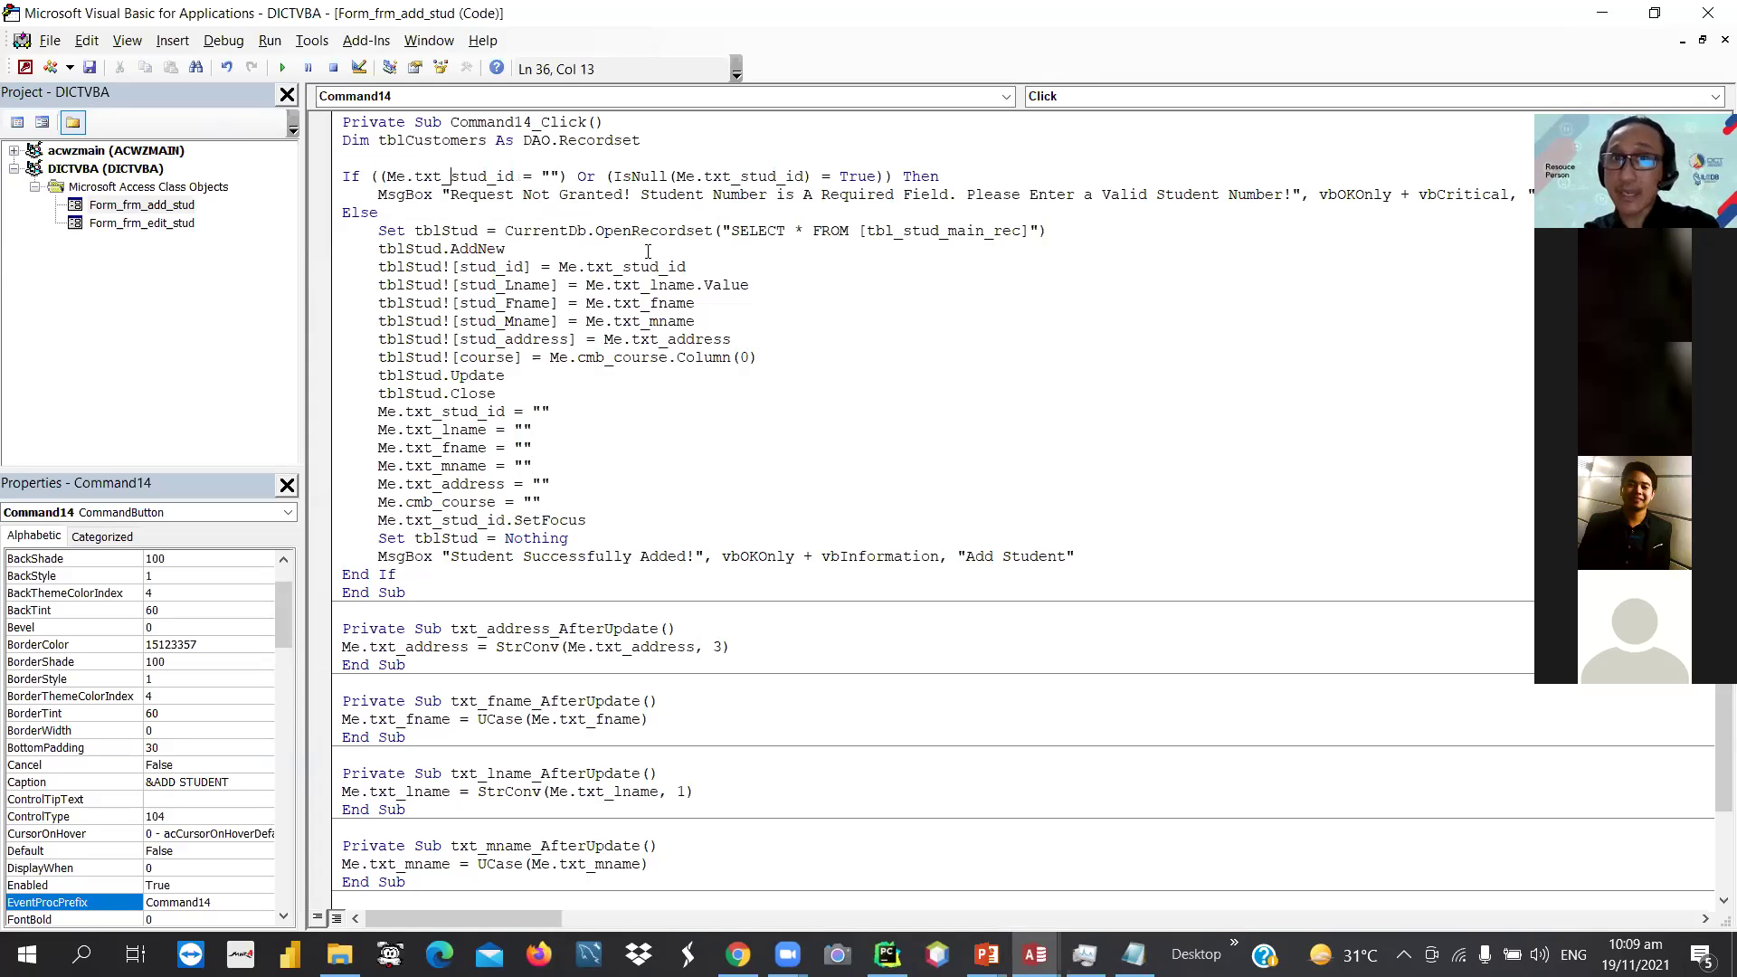
{"action": "left_click", "coordinate": [713, 176]}
{"action": "left_click", "coordinate": [881, 173]}
{"action": "left_click", "coordinate": [402, 196]}
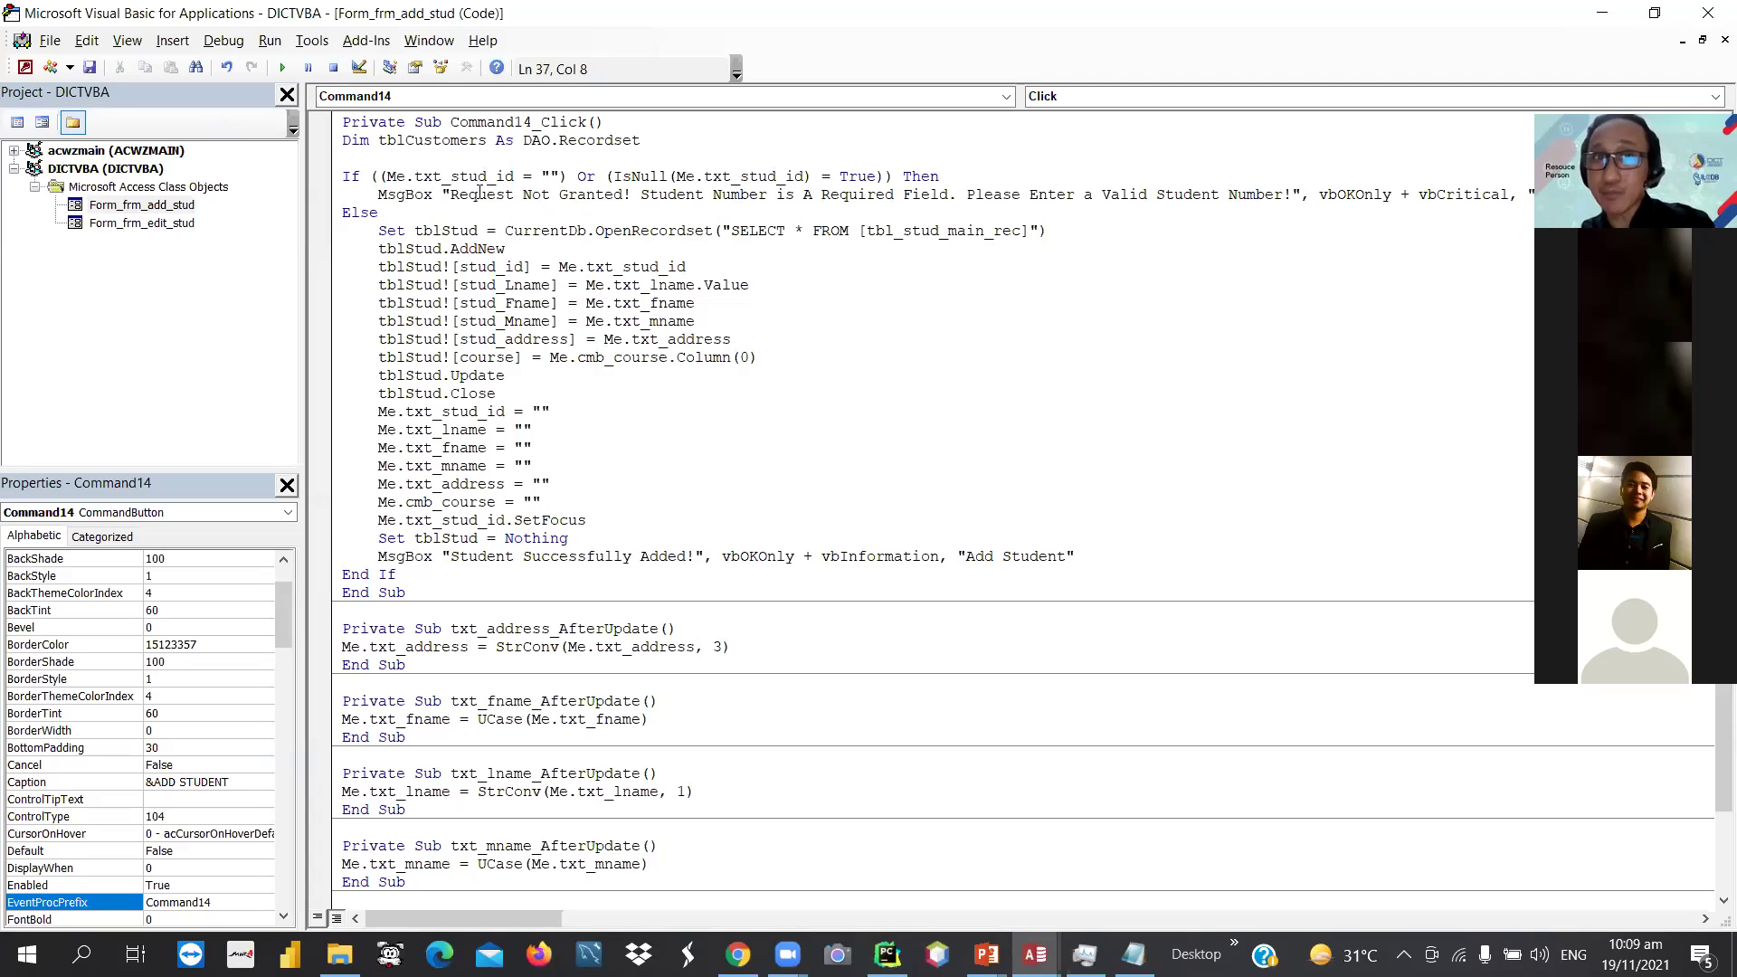
{"action": "left_click", "coordinate": [666, 195]}
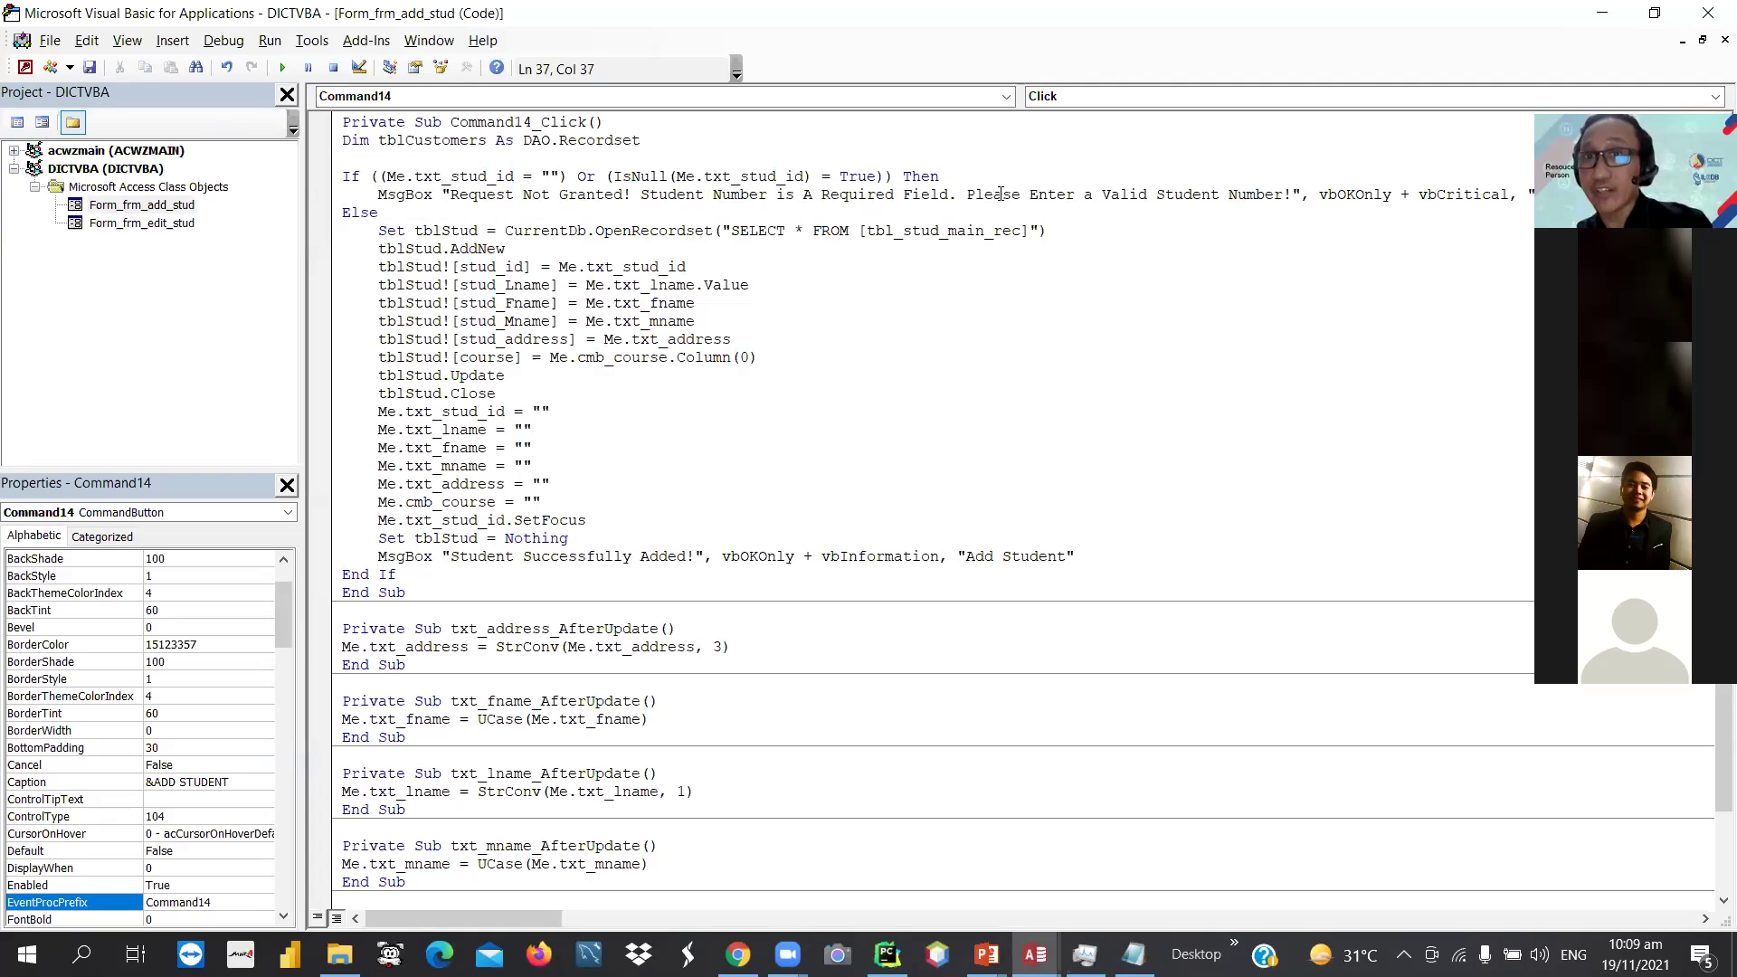
{"action": "left_click", "coordinate": [25, 68]}
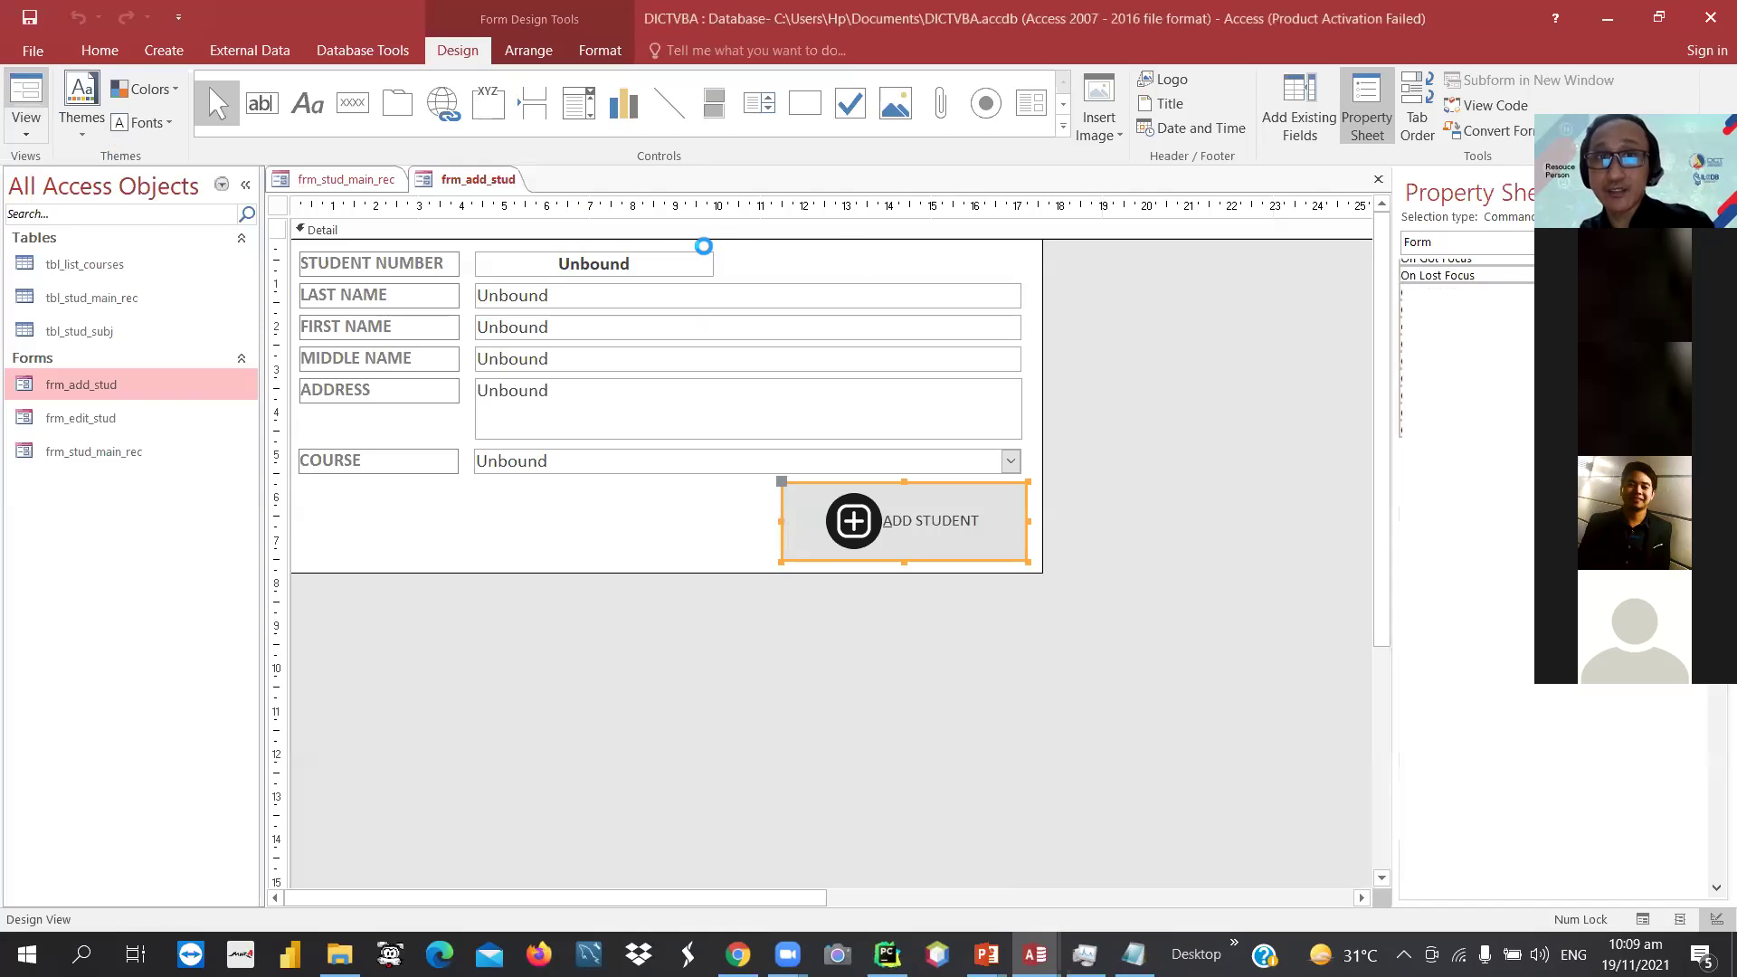
{"action": "left_click", "coordinate": [27, 91]}
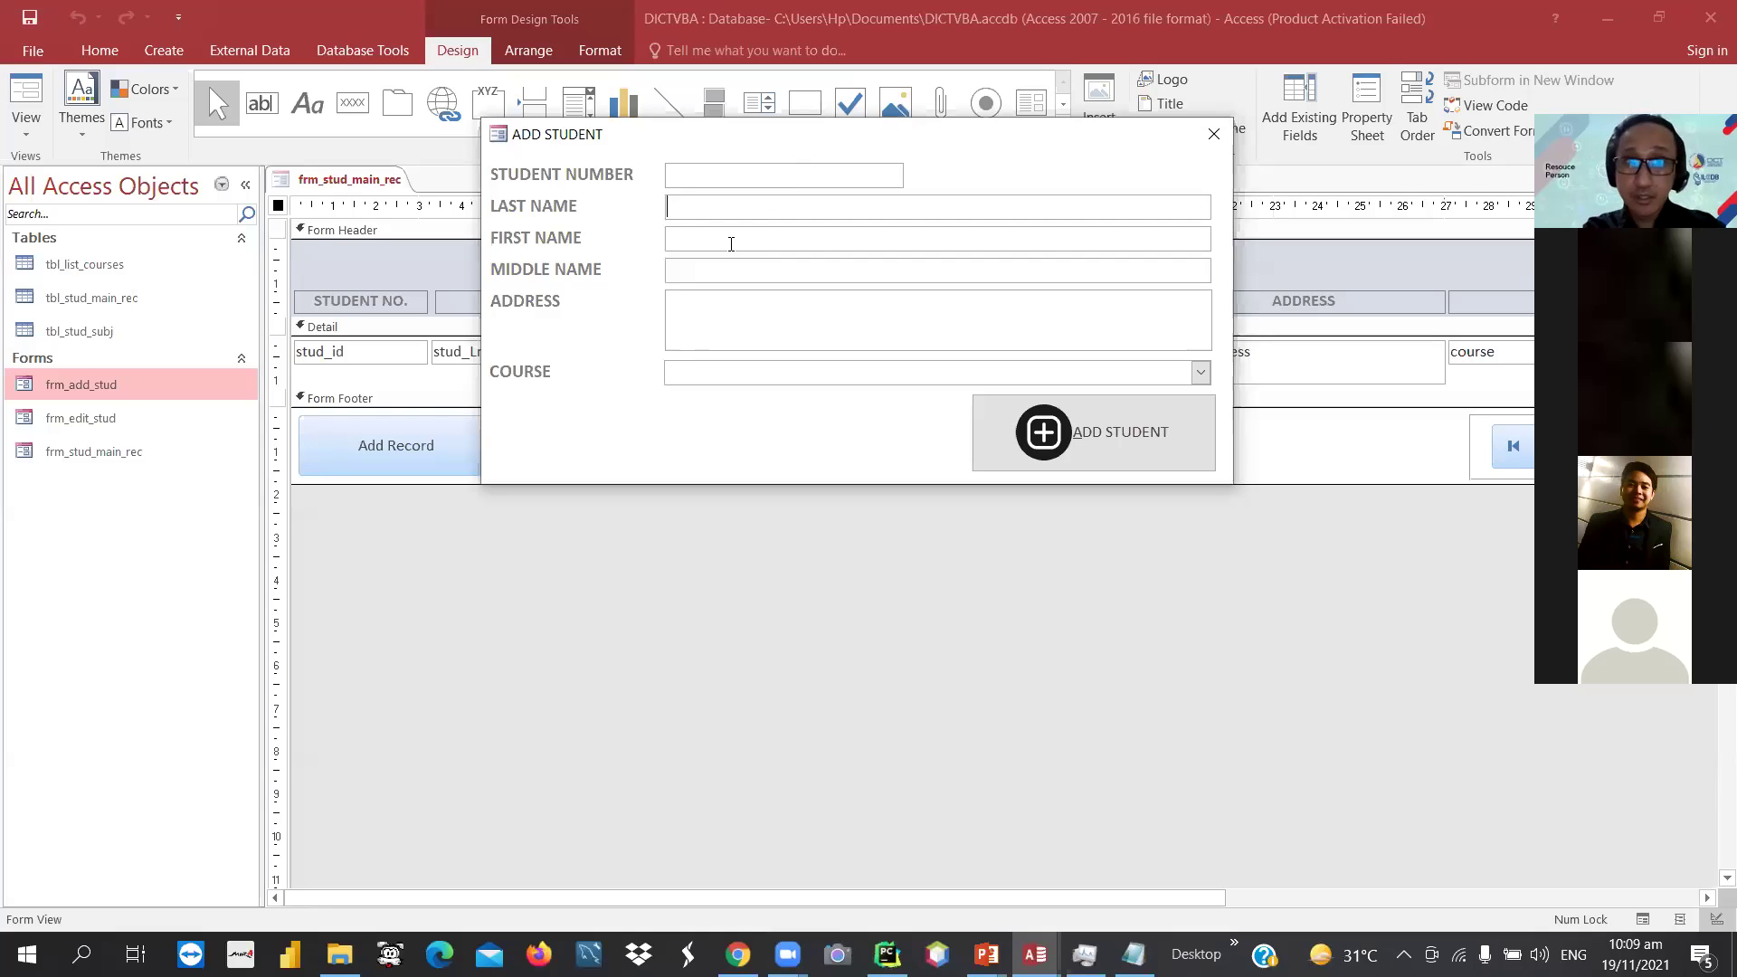
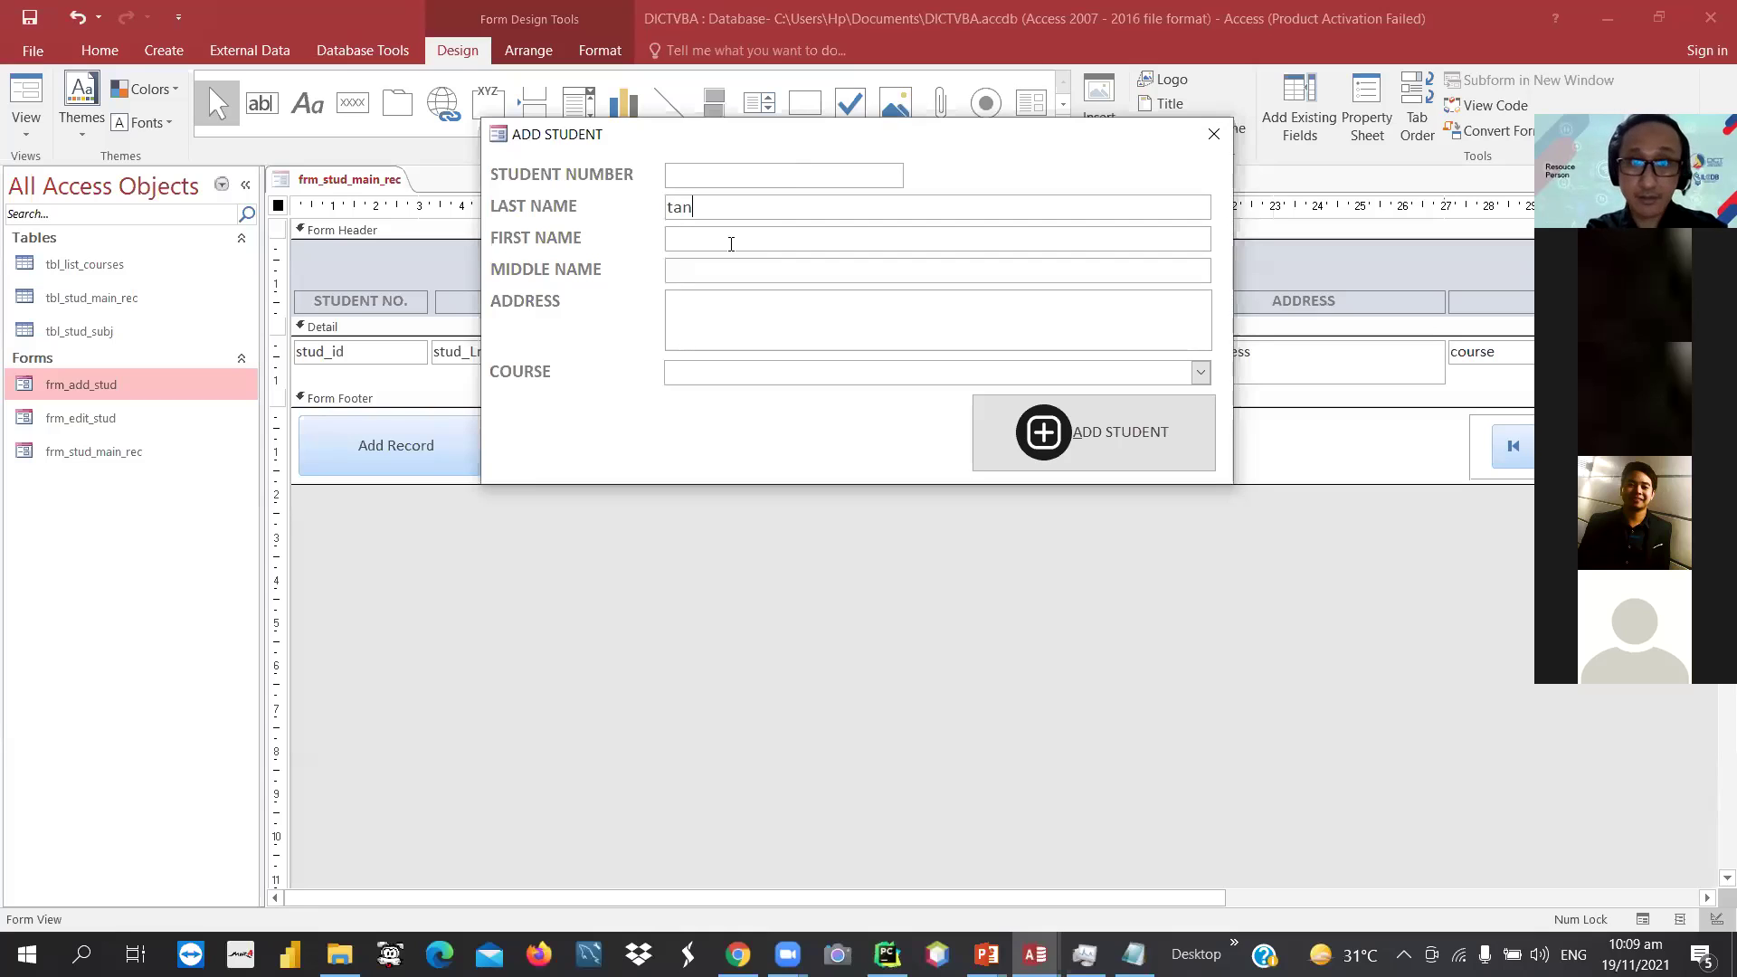
{"action": "key", "text": "Tab"}
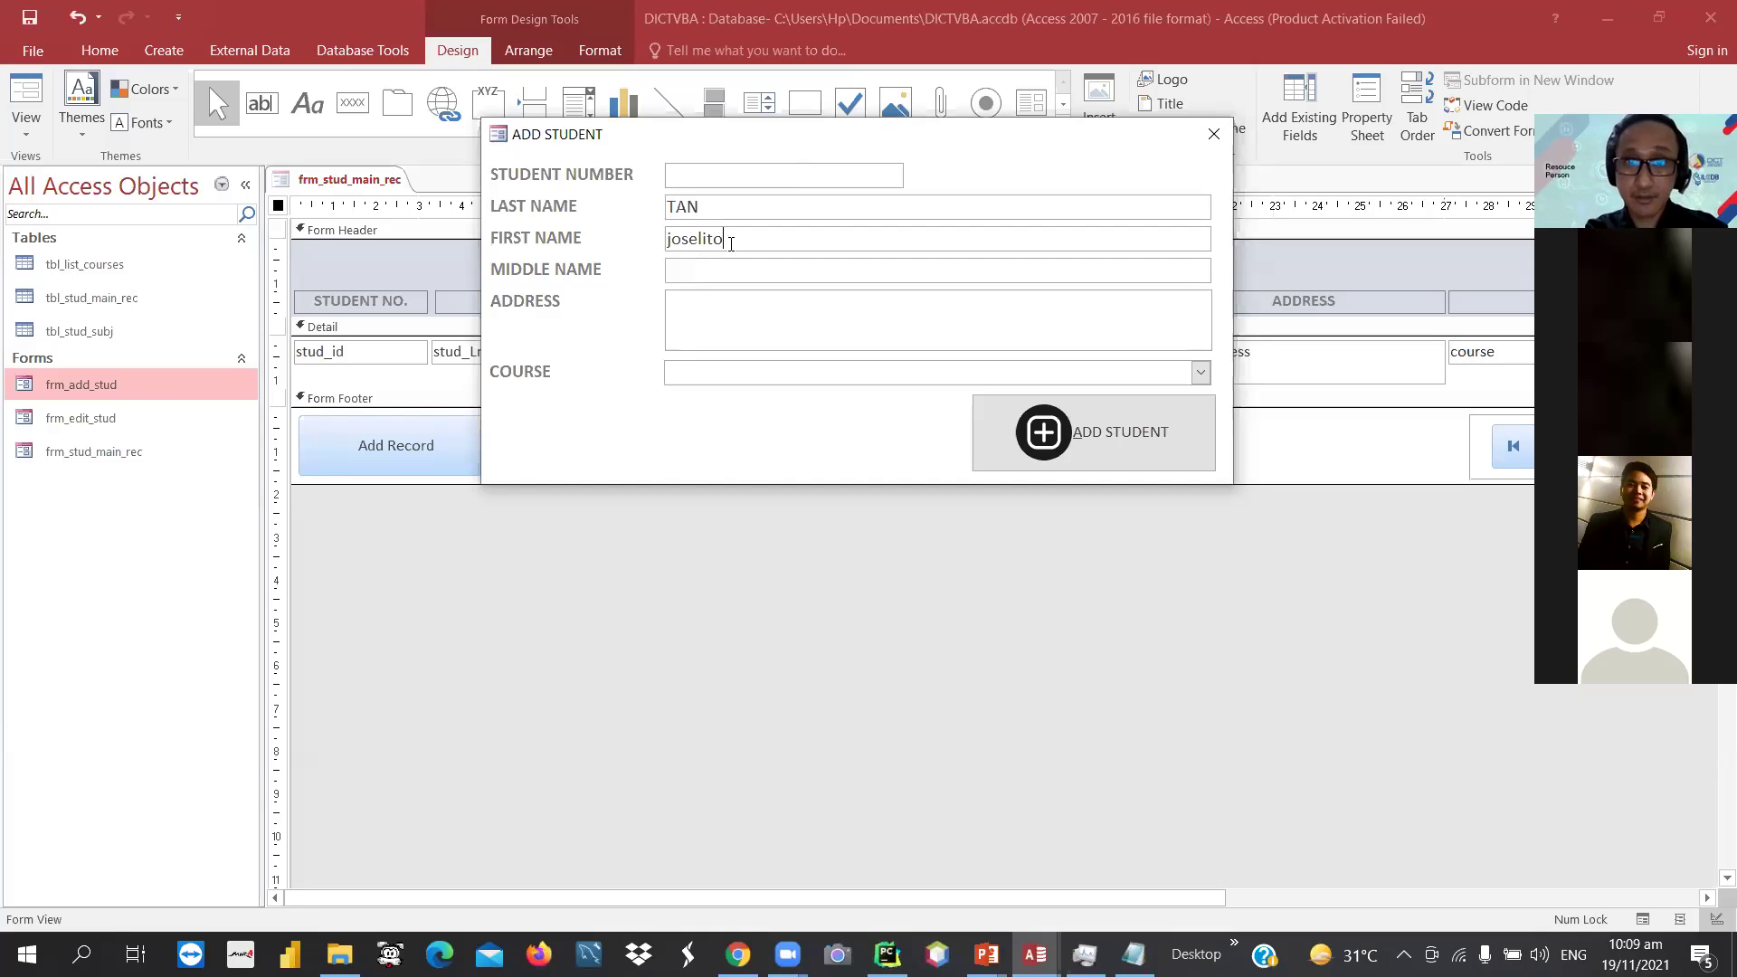
{"action": "key", "text": "Tab"}
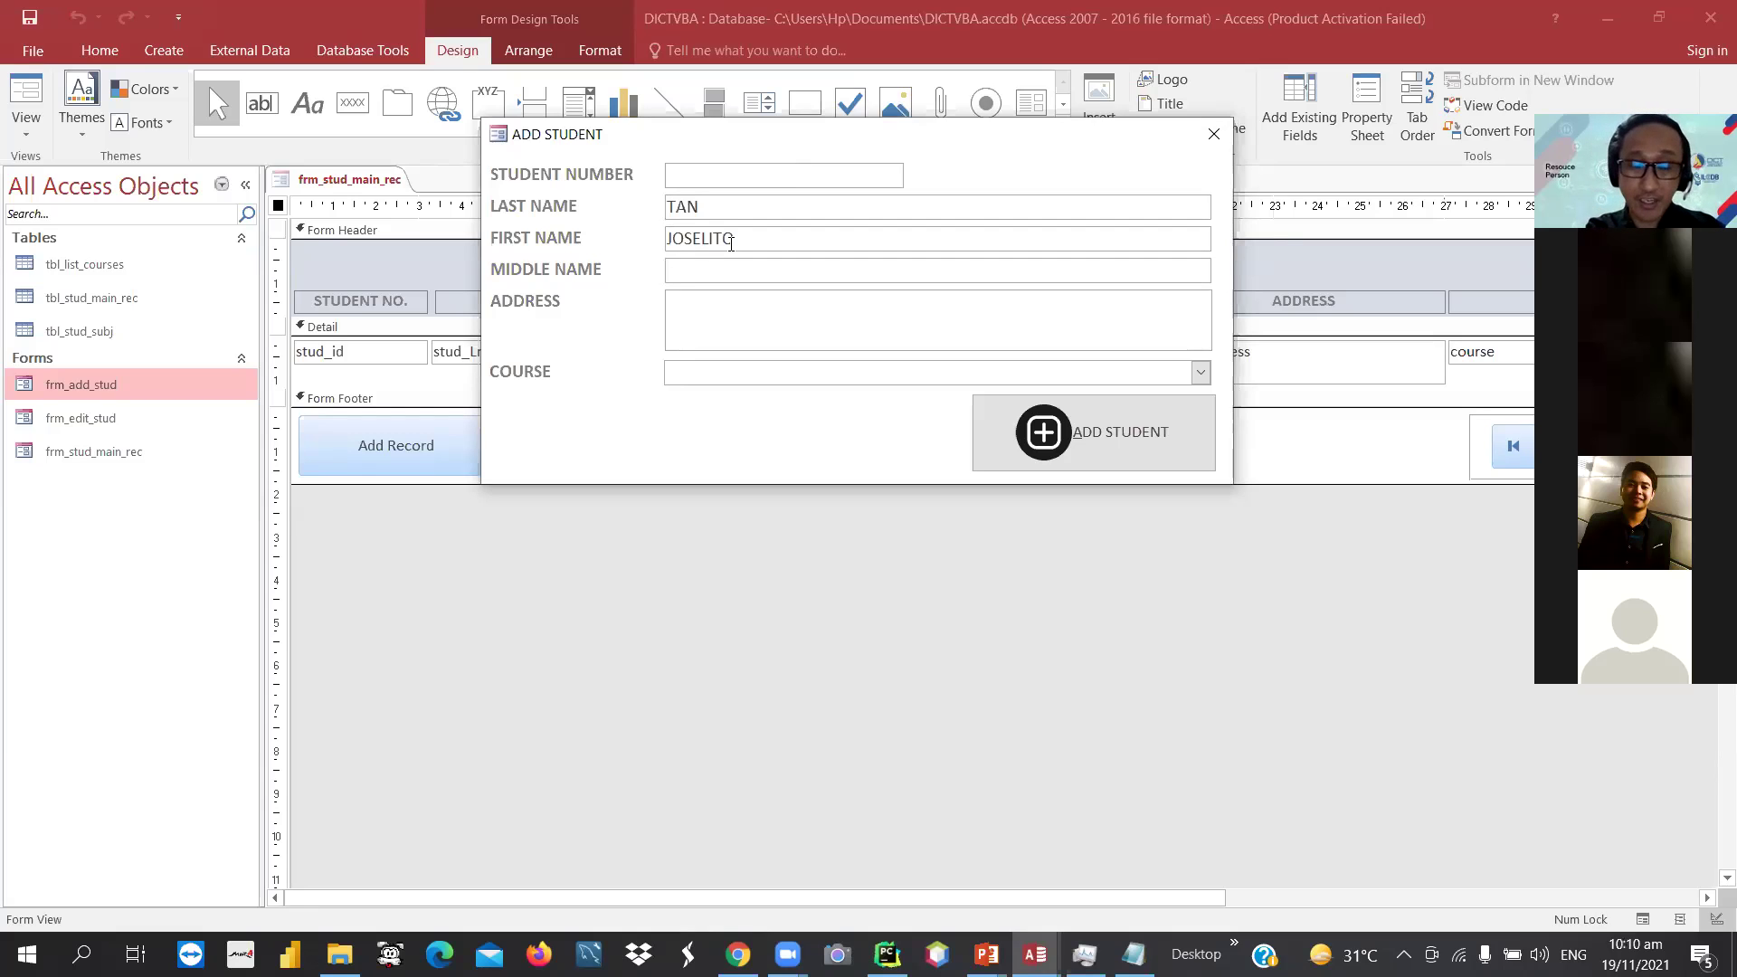
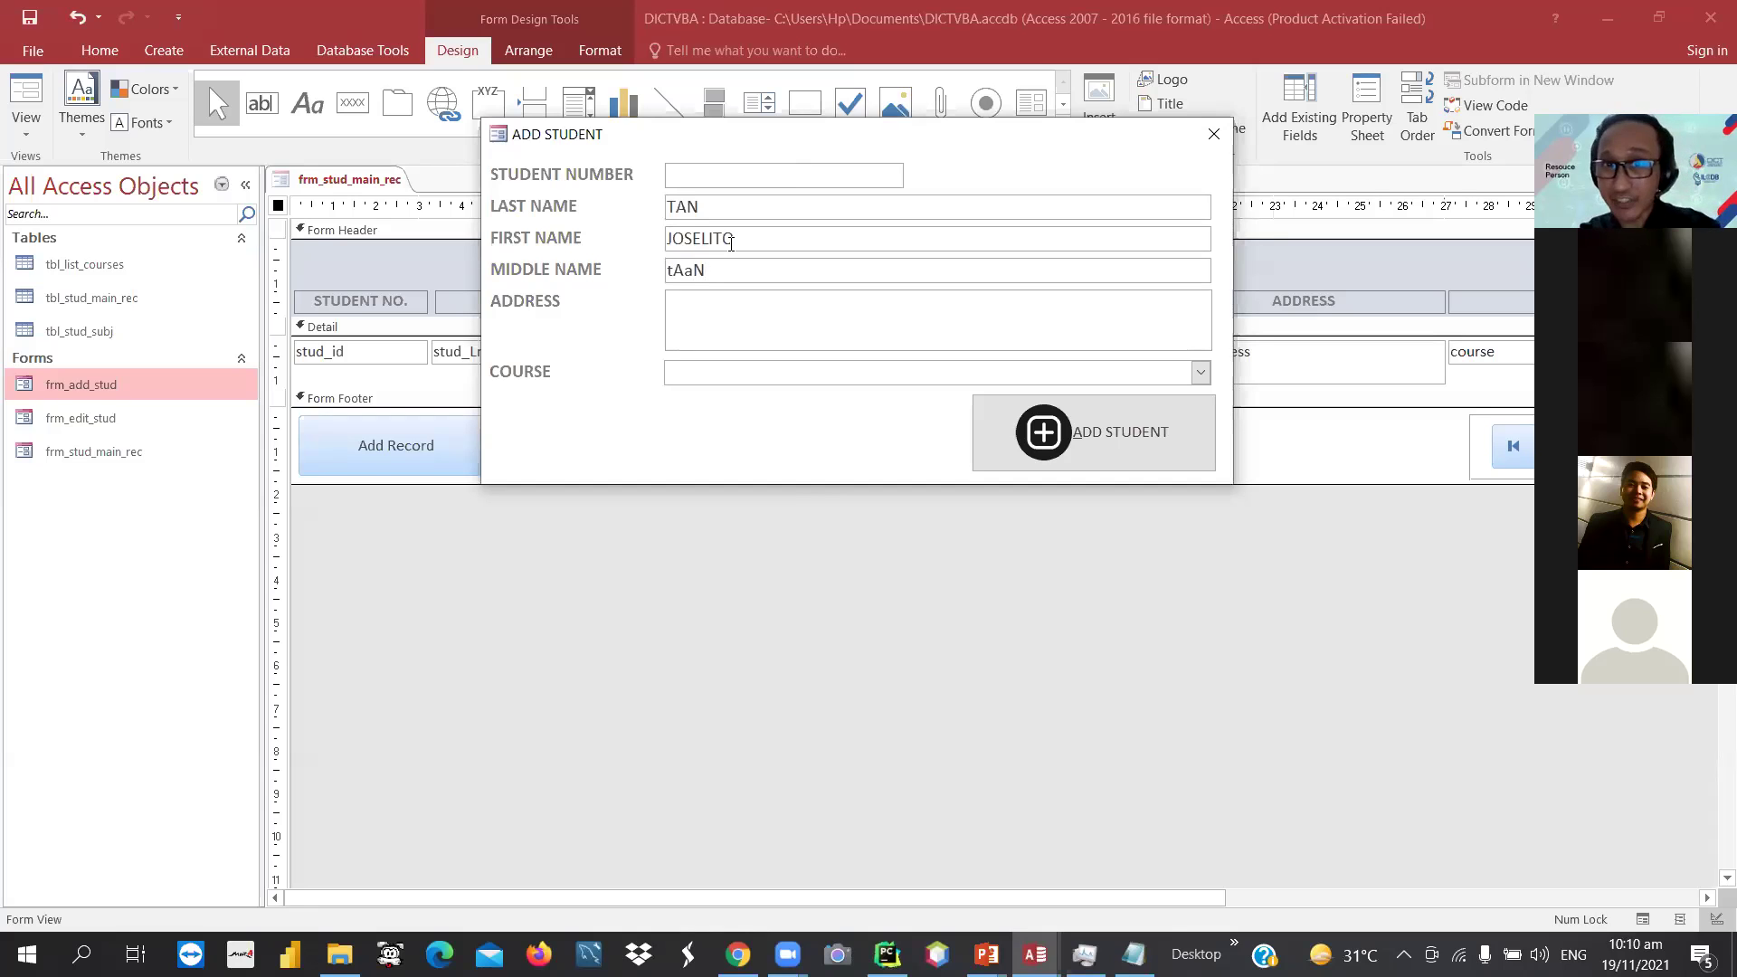
{"action": "key", "text": "Tab"}
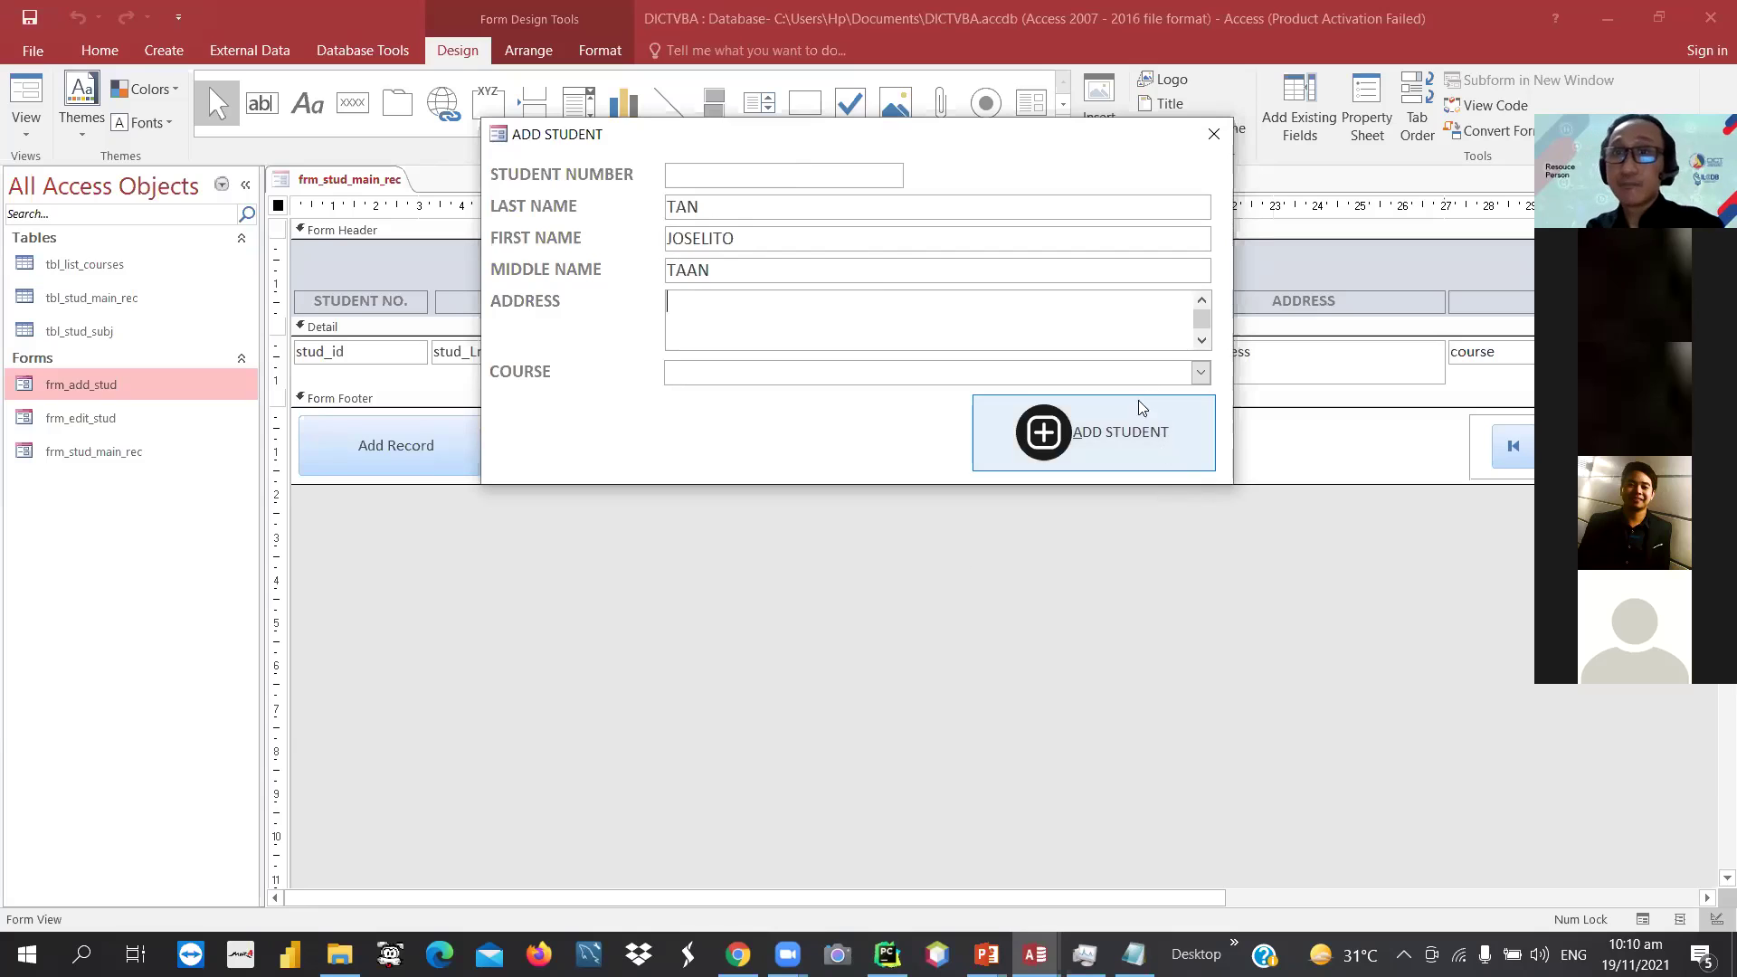
{"action": "type", "text": "tarlac city"}
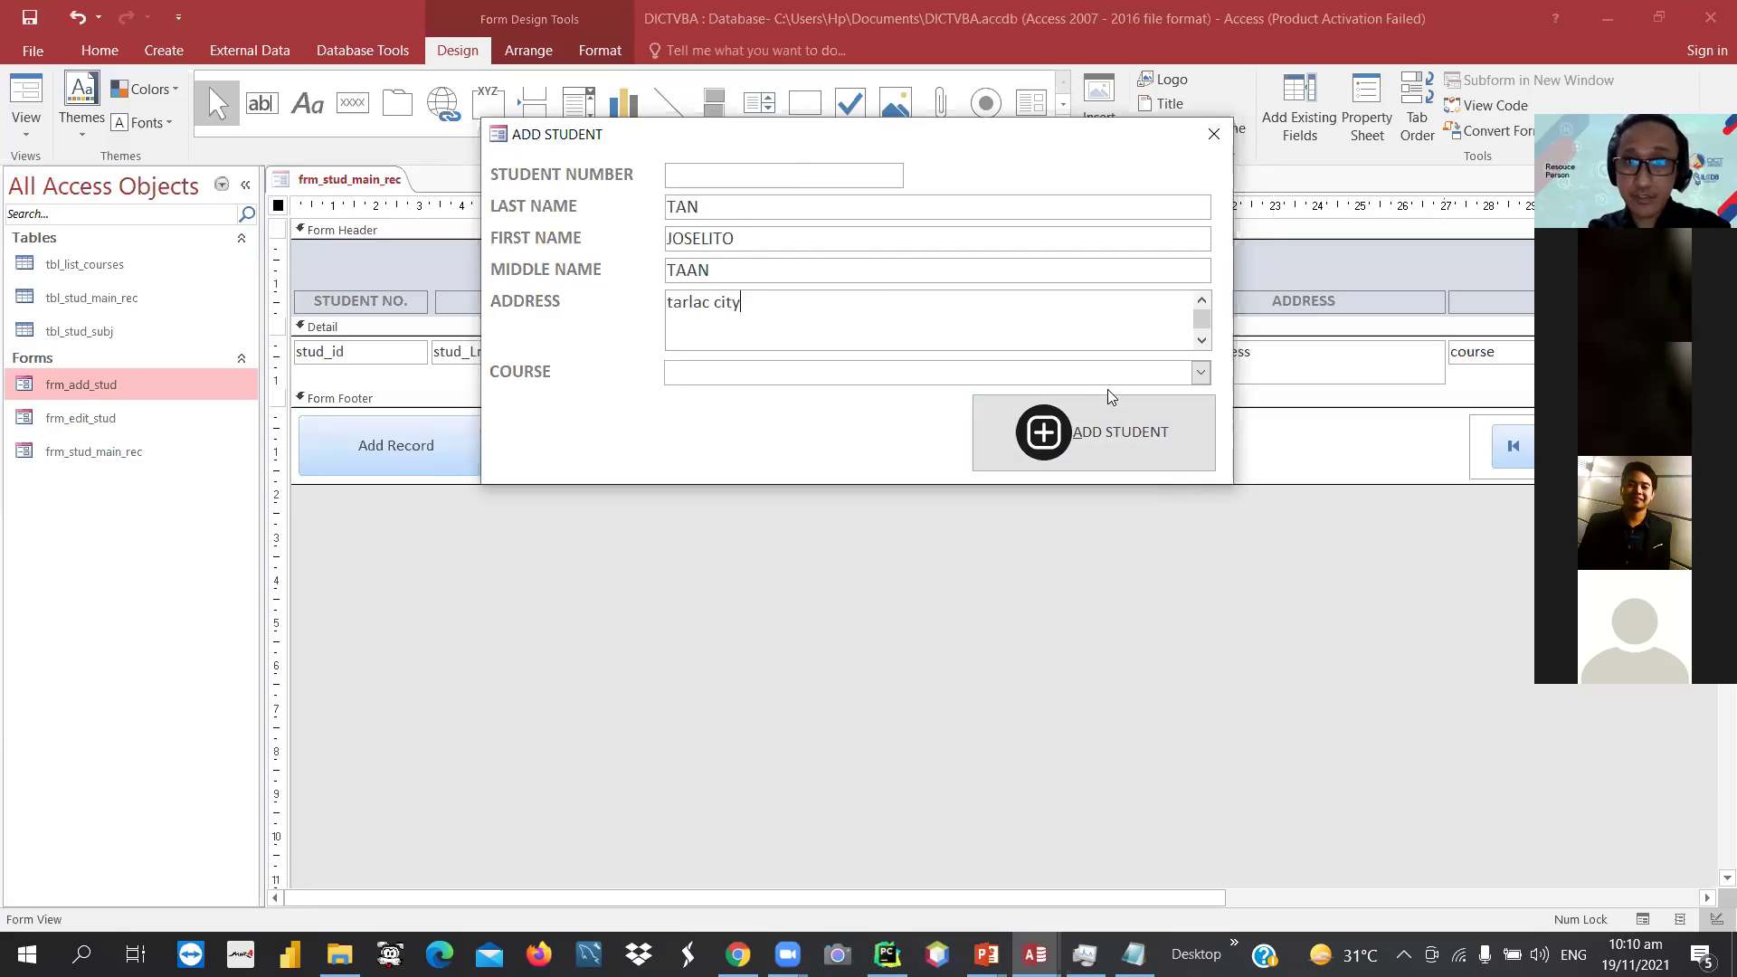
{"action": "key", "text": "Tab"}
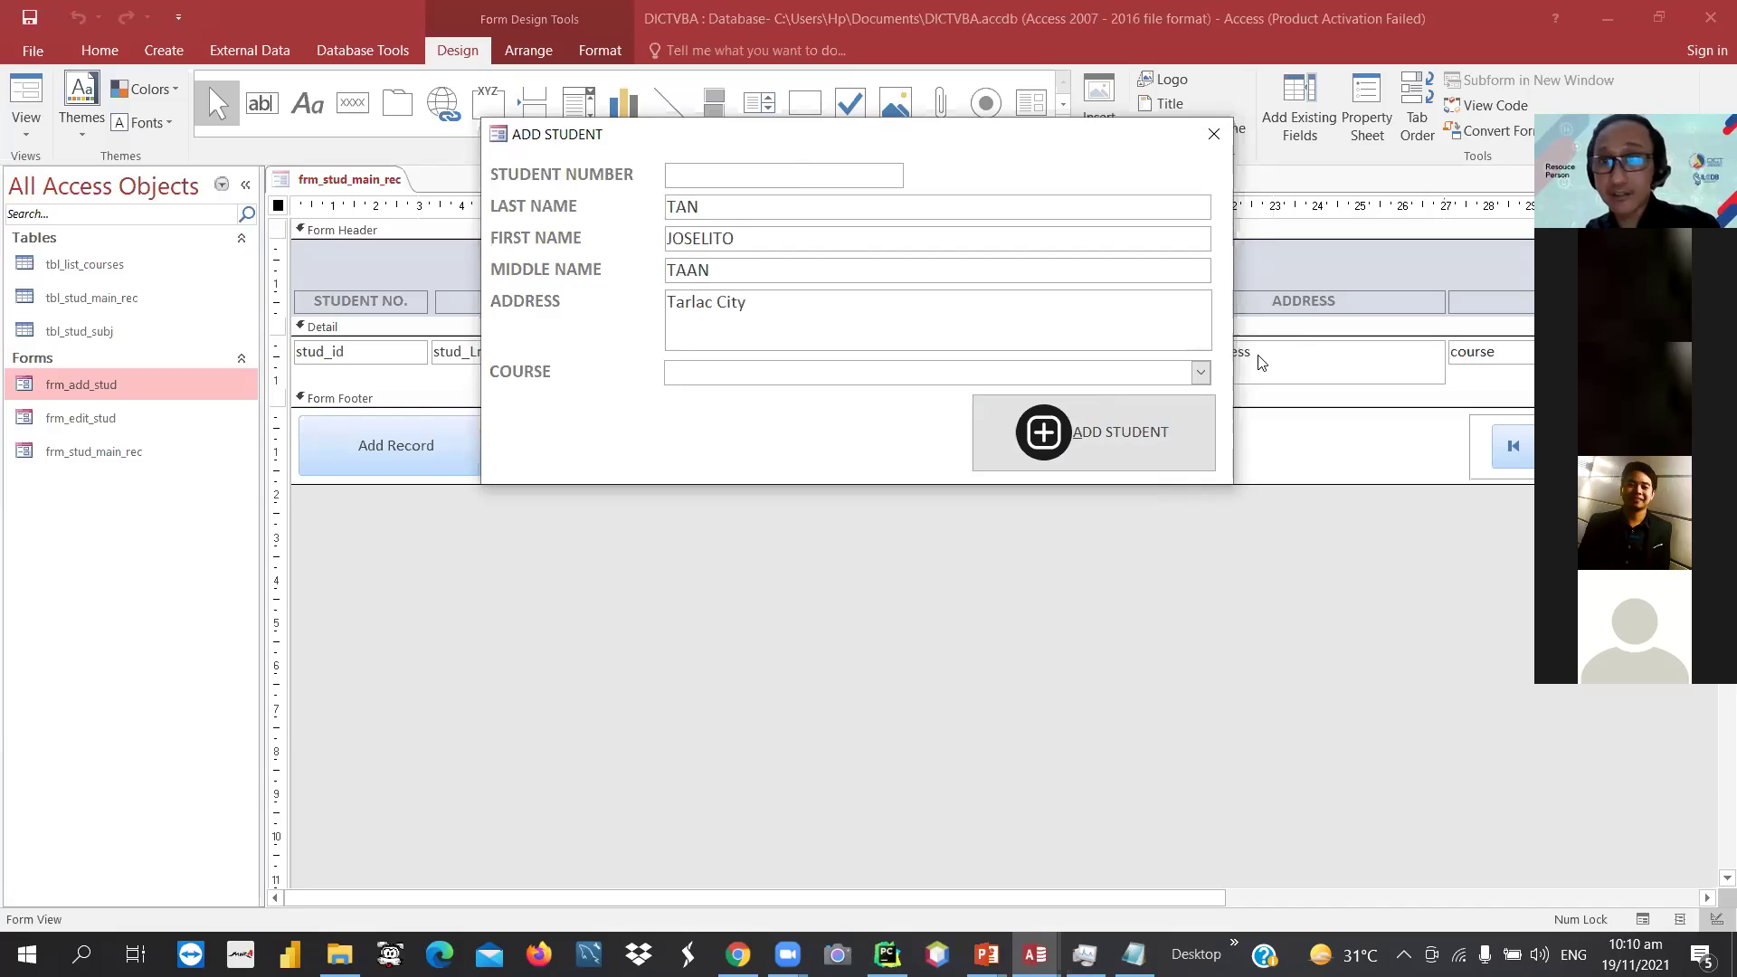
Choose BS COMPUTER SCIENCE as the course and submit without a student number
{"action": "left_click", "coordinate": [1201, 373]}
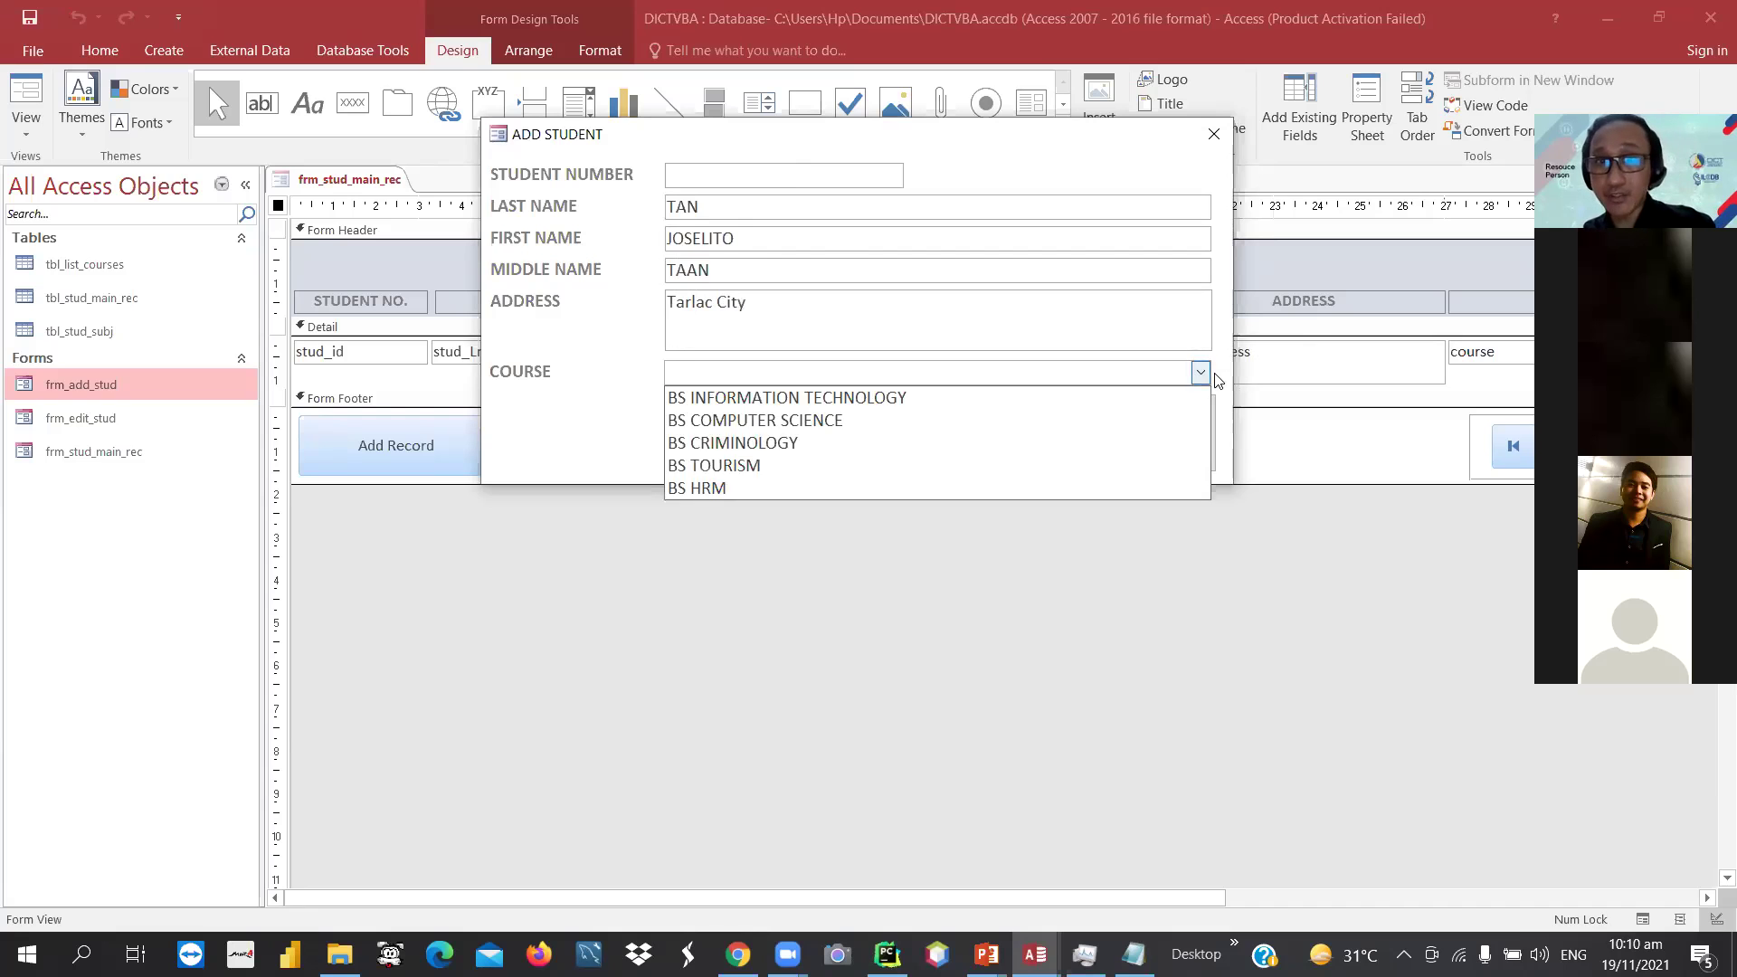
{"action": "left_click", "coordinate": [758, 423]}
{"action": "left_click", "coordinate": [1022, 441]}
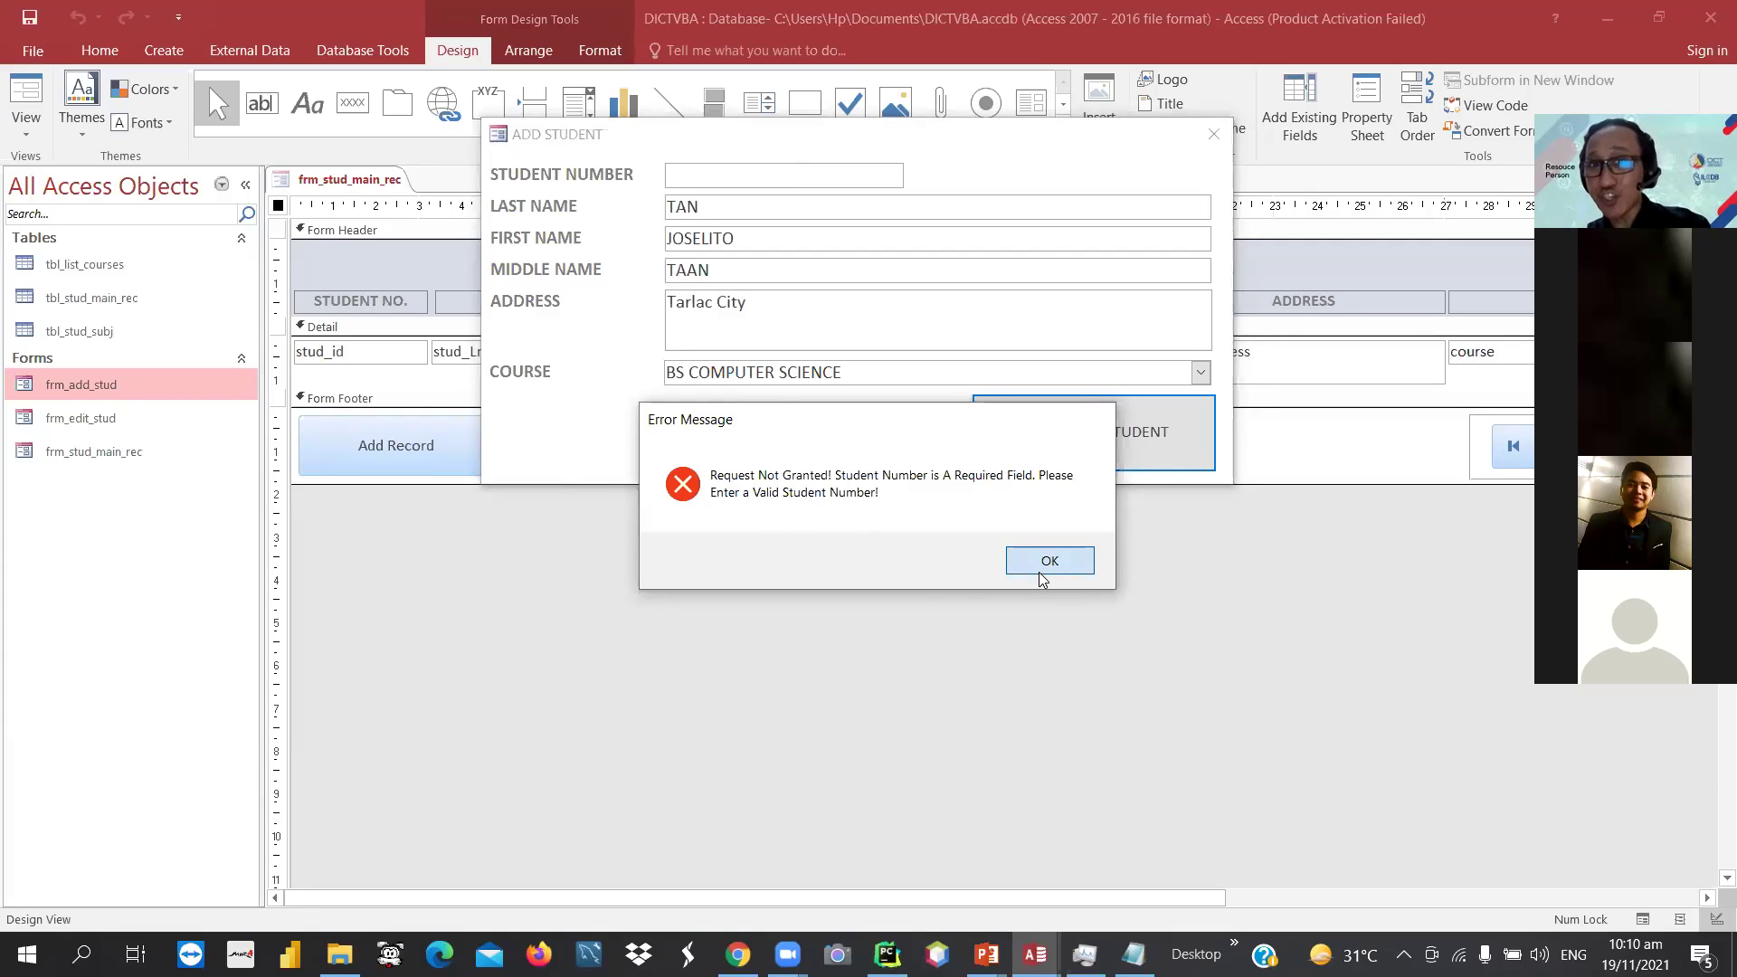
Enter student number 555-263, add the student, and dismiss the success message
{"action": "left_click", "coordinate": [1044, 566]}
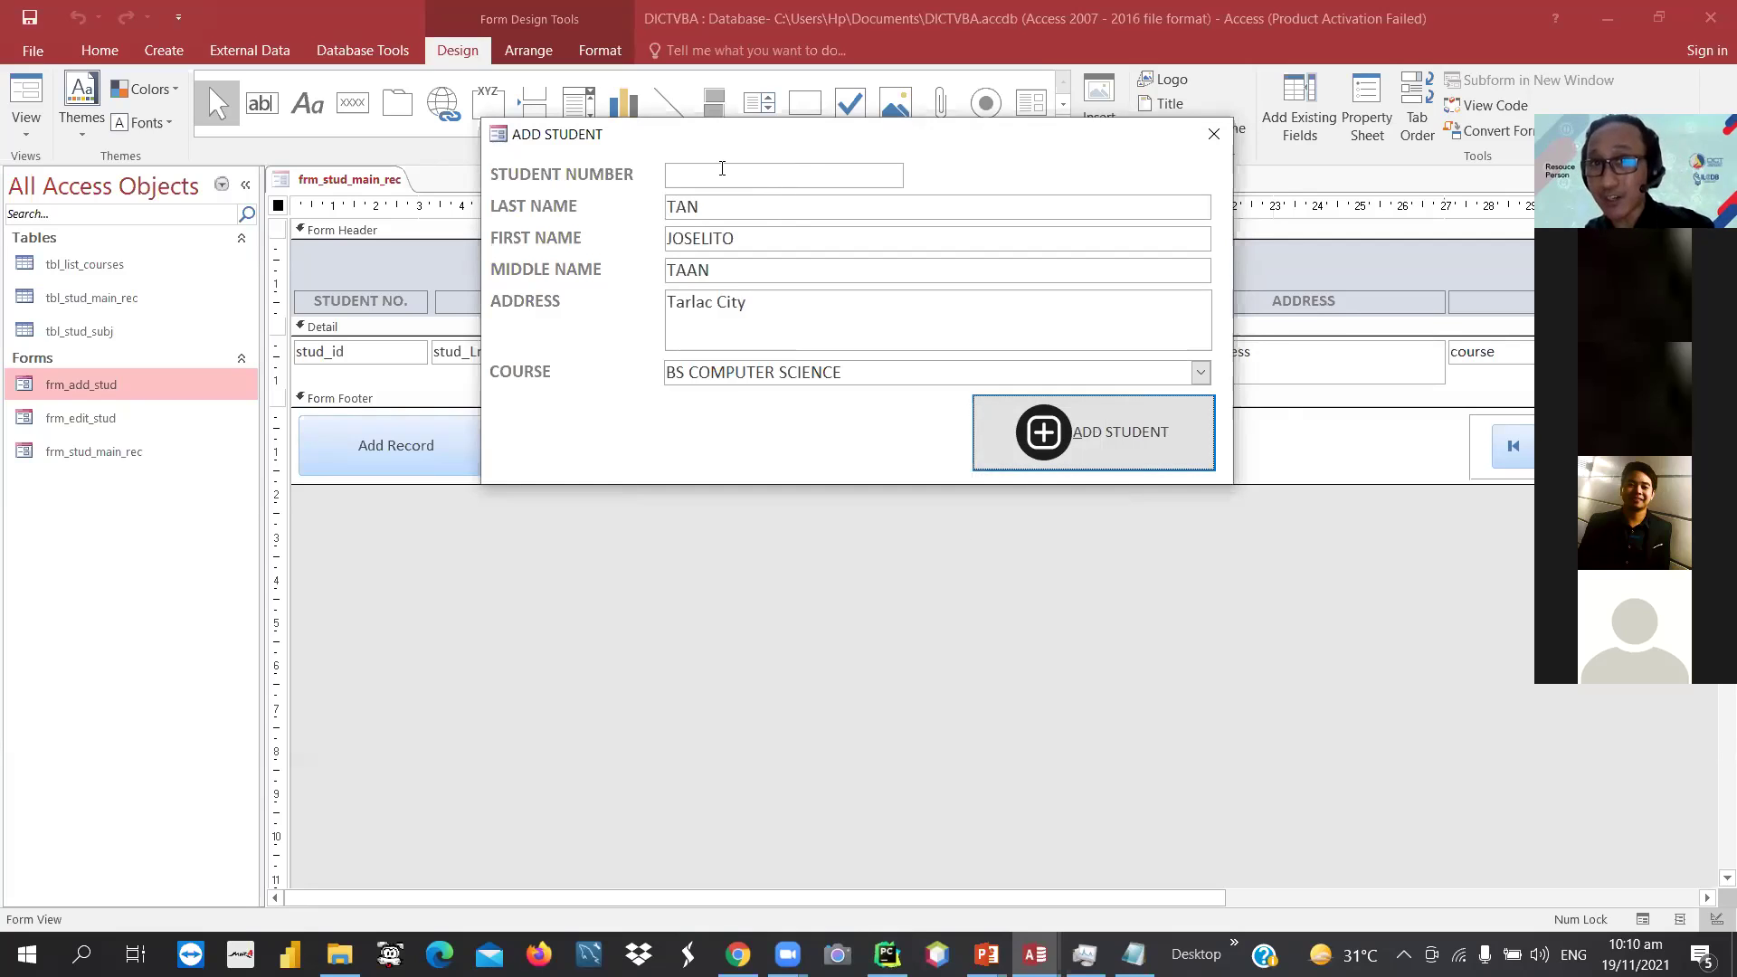
{"action": "left_click", "coordinate": [780, 176]}
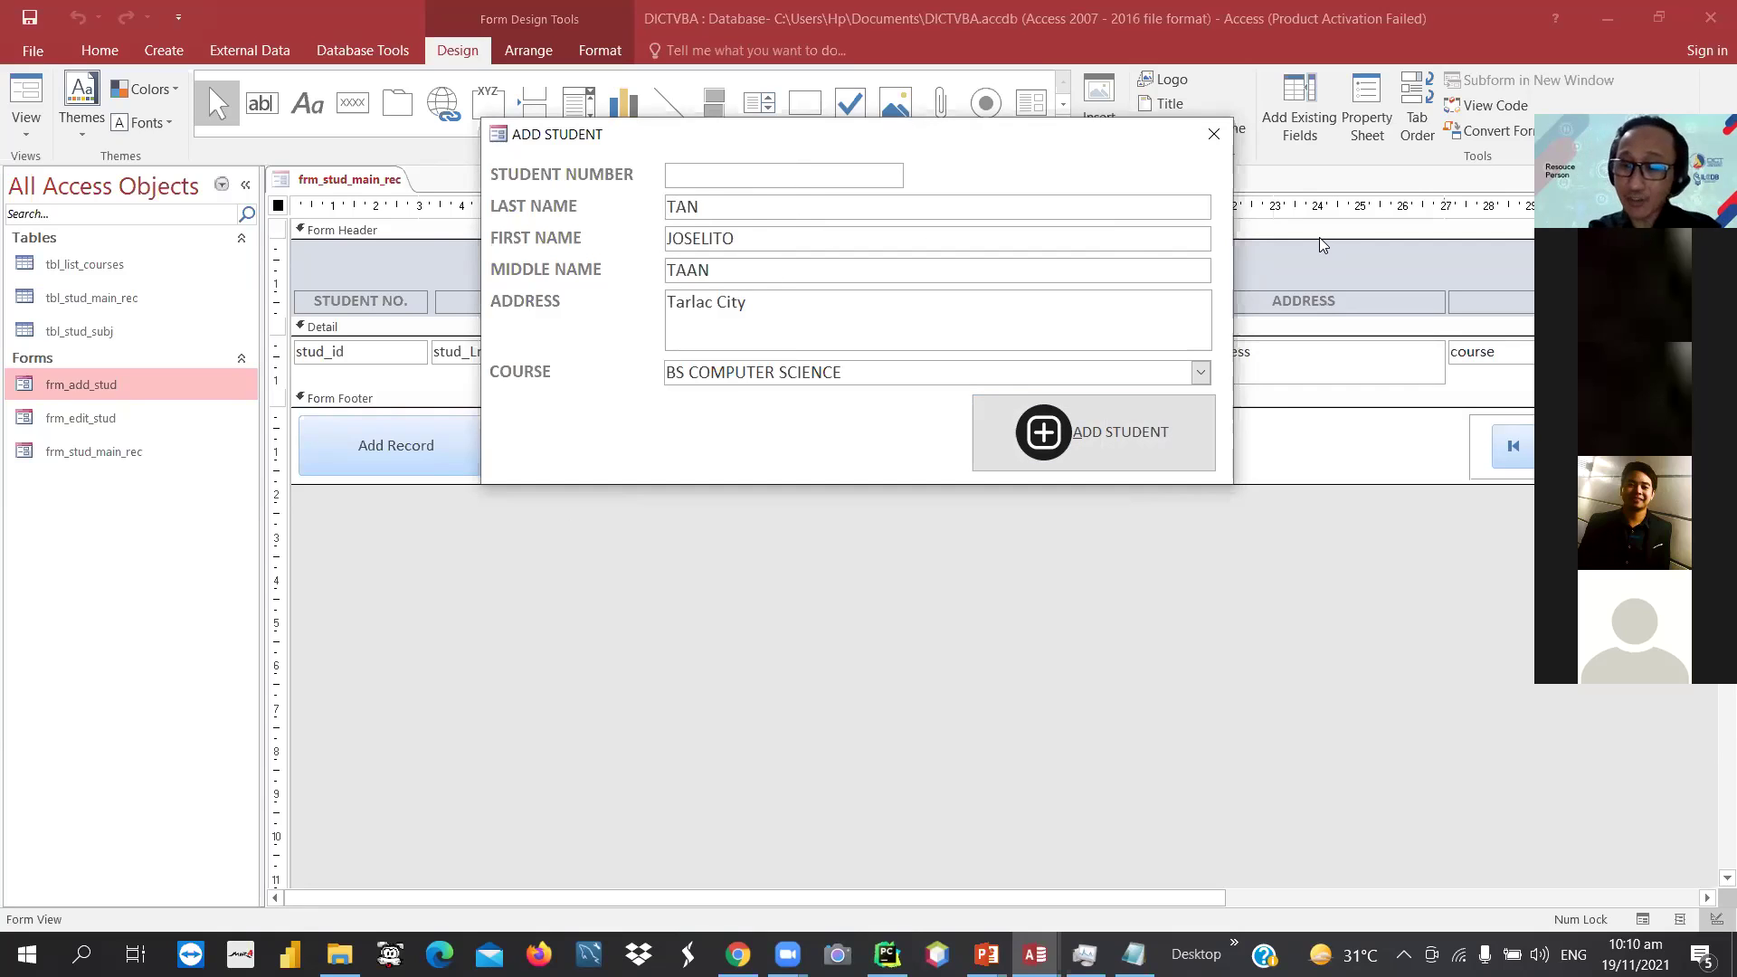
{"action": "type", "text": "555-263"}
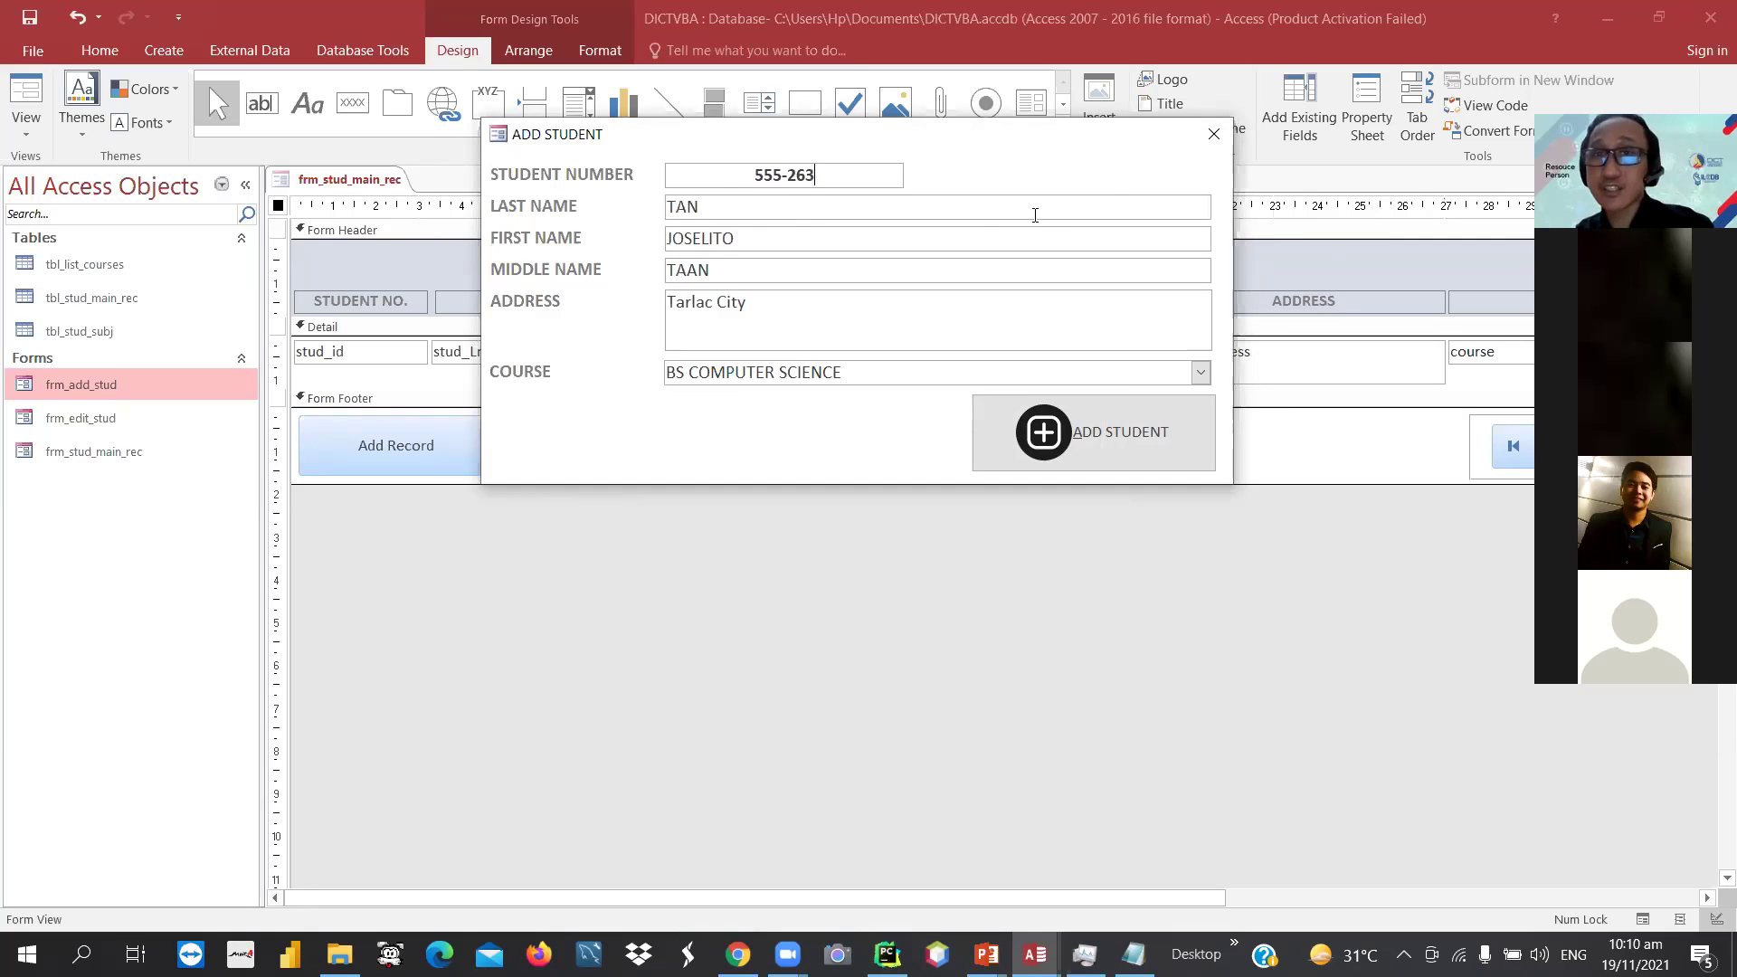
{"action": "left_click", "coordinate": [1075, 445]}
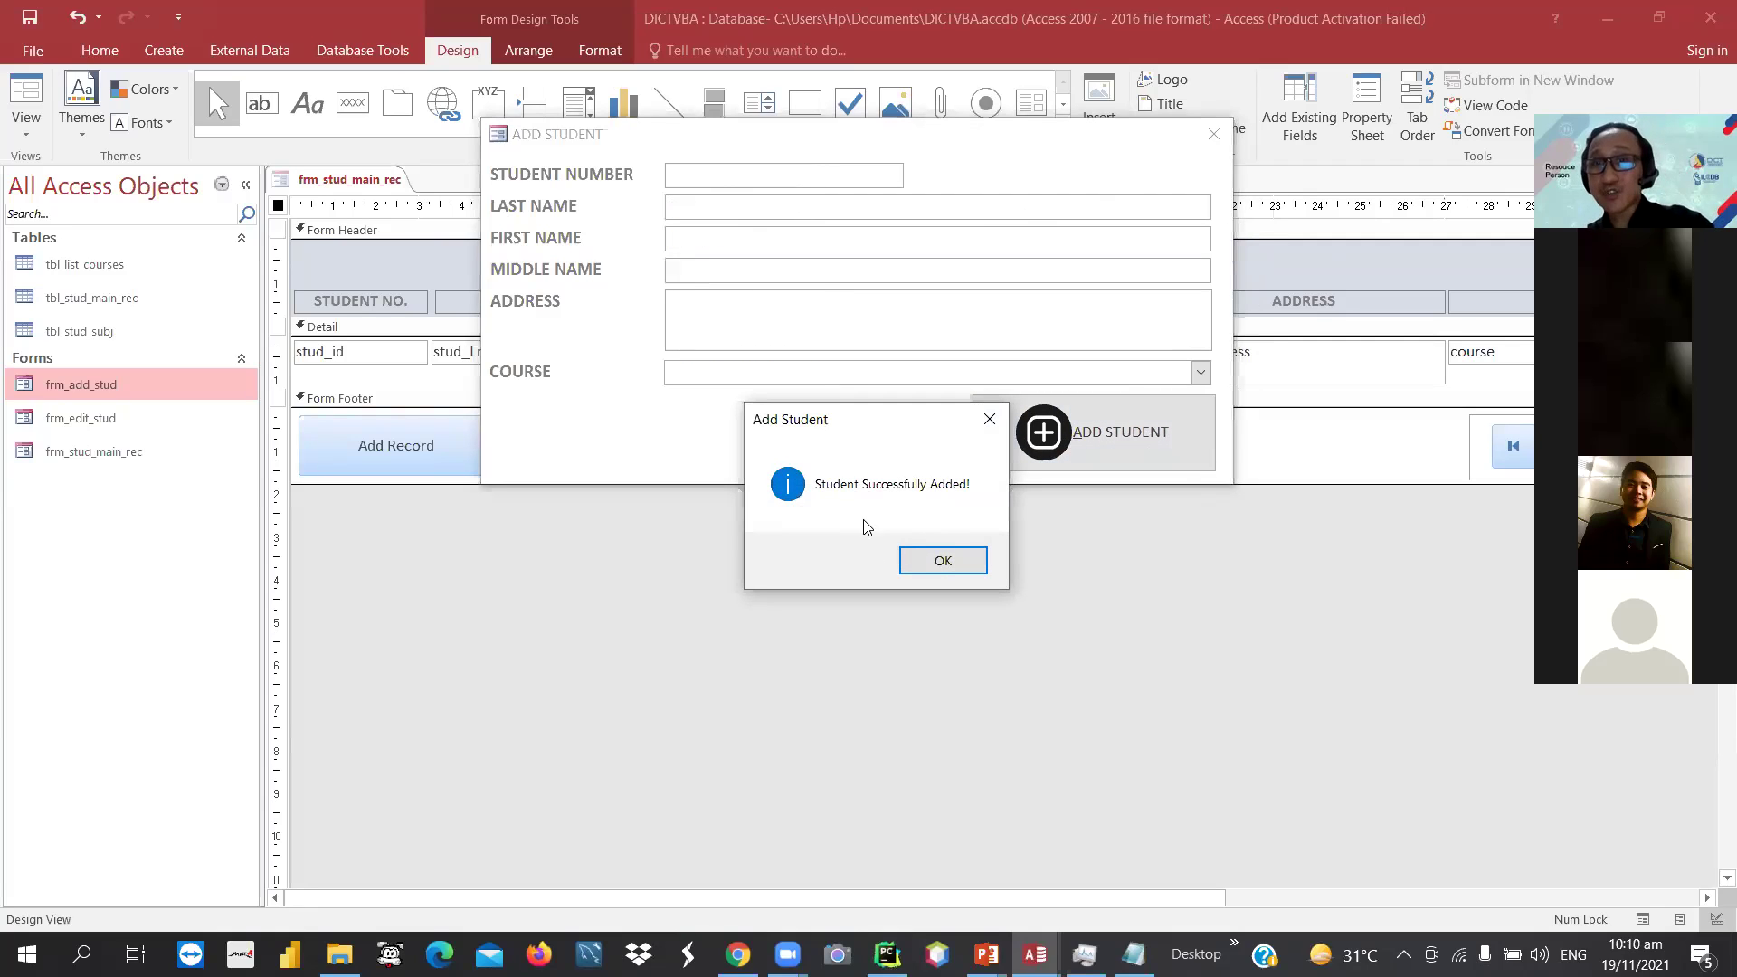
{"action": "left_click", "coordinate": [942, 561]}
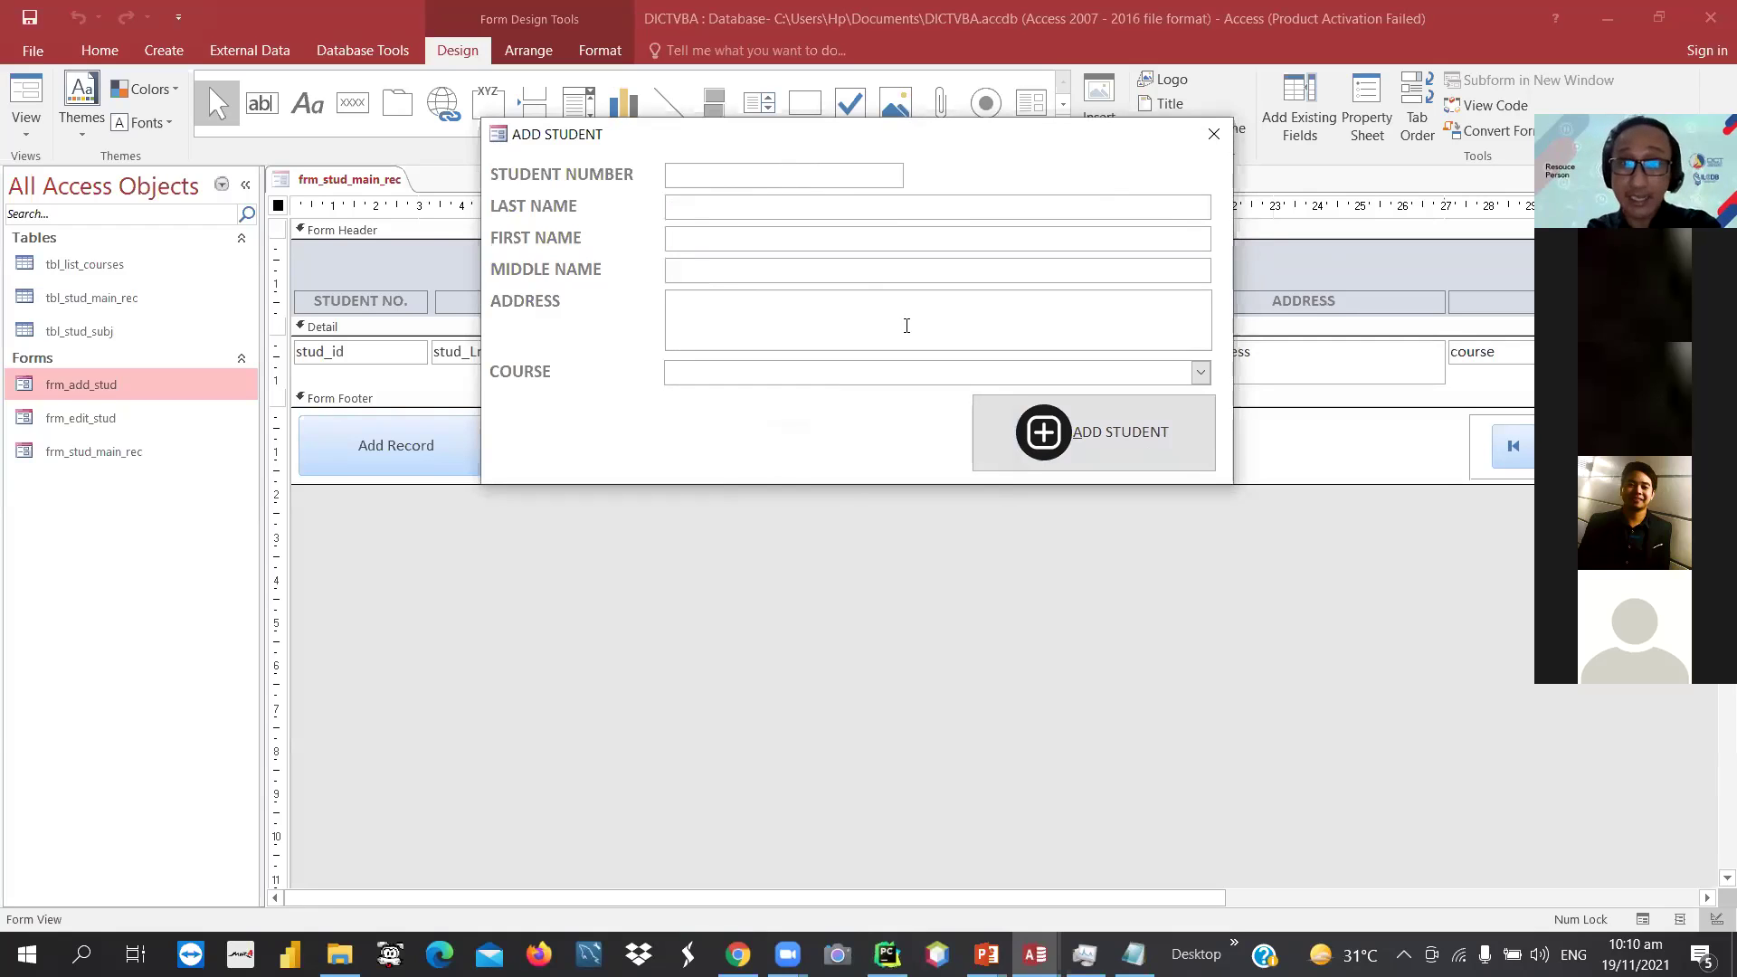
{"action": "right_click", "coordinate": [1010, 161]}
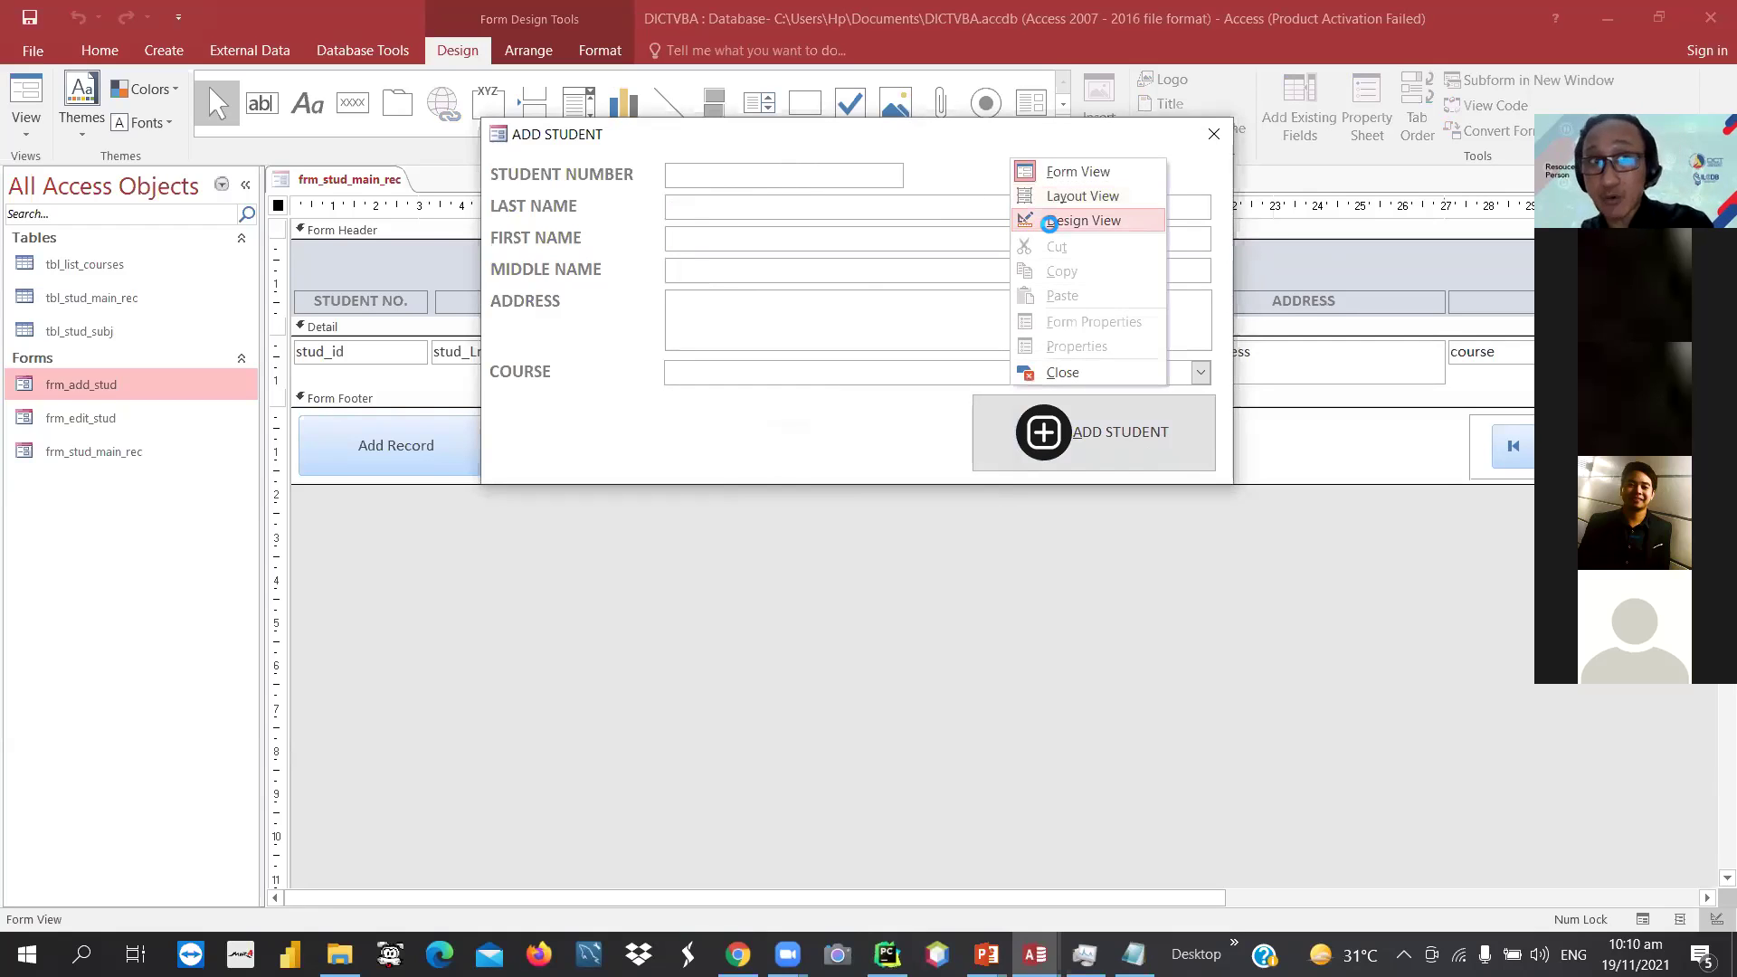
Switch frm_add_stud to Design View, check record 555-263 in tbl_stud_main_rec, then return to the form design
{"action": "left_click", "coordinate": [1083, 220]}
{"action": "double_click", "coordinate": [113, 297]}
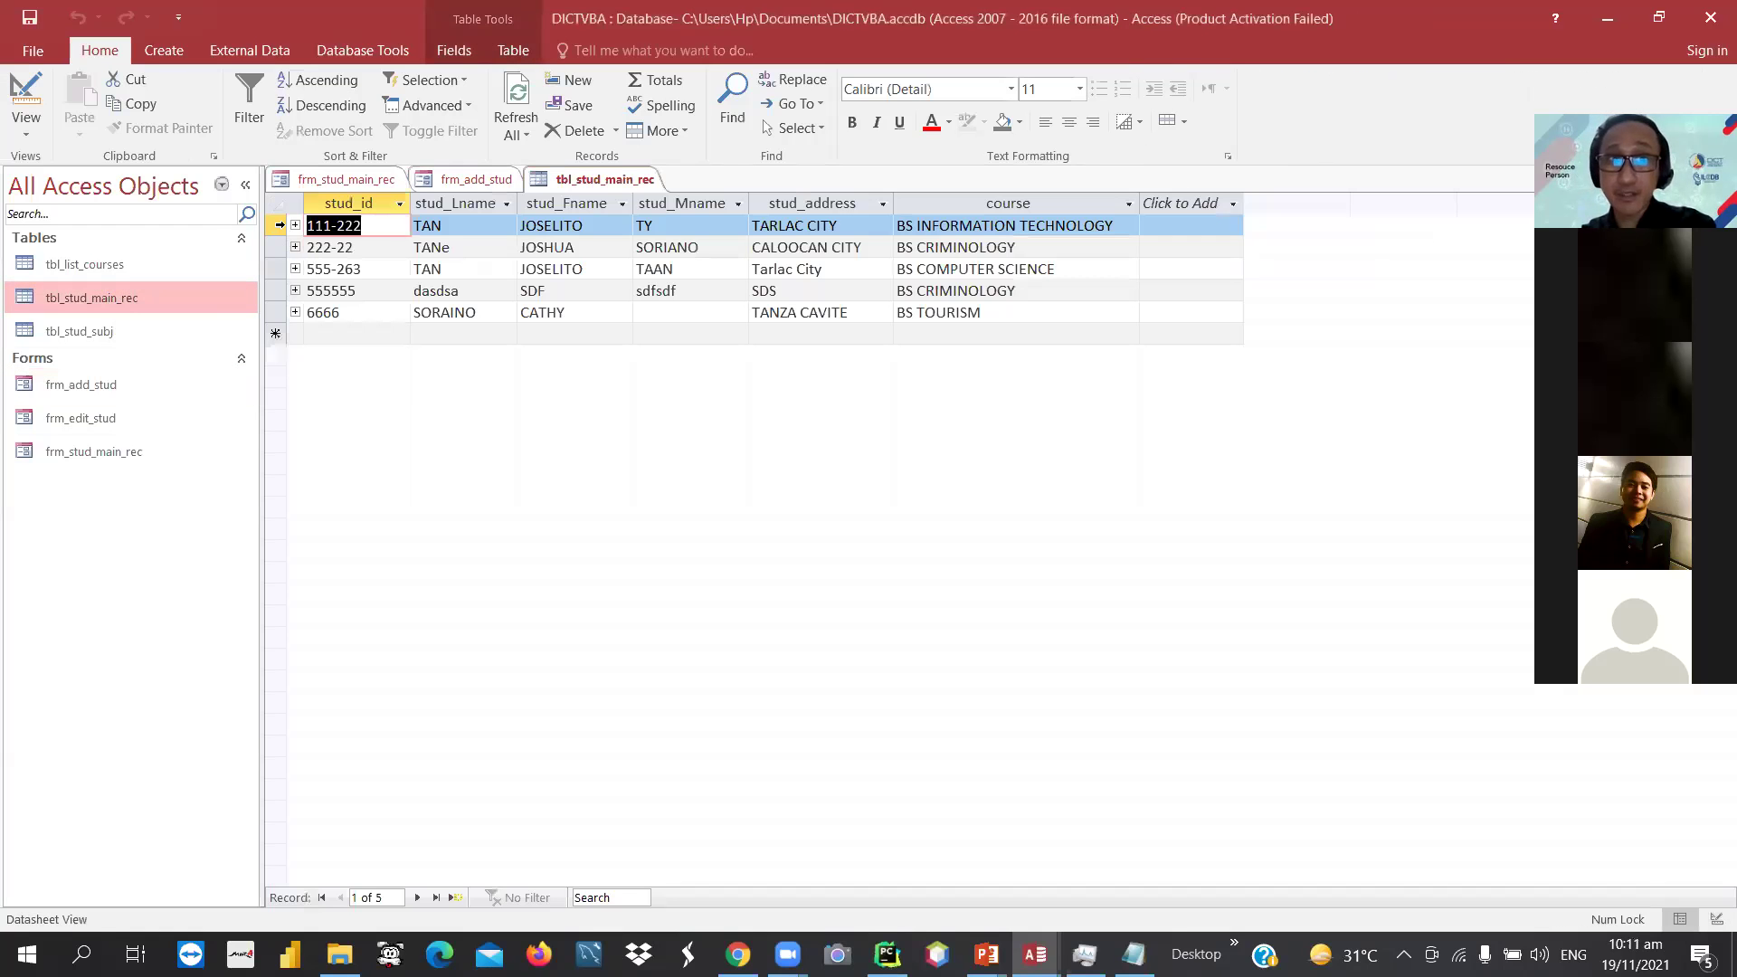
{"action": "left_click", "coordinate": [277, 270]}
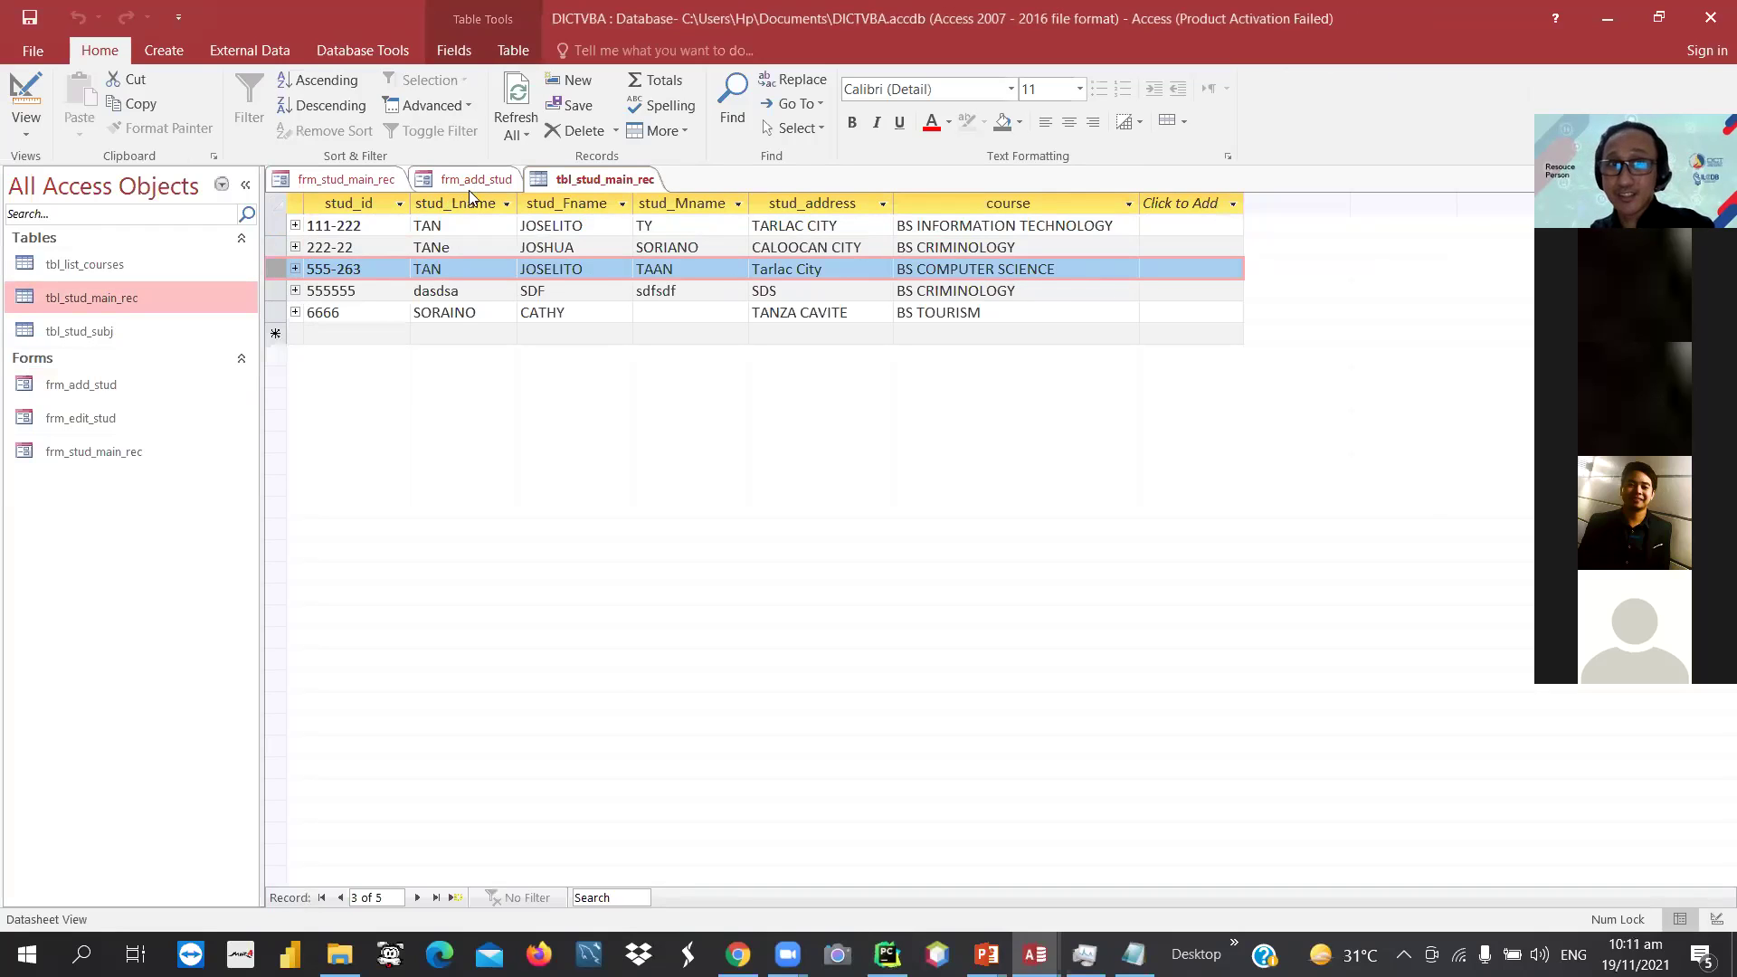
{"action": "left_click", "coordinate": [467, 184]}
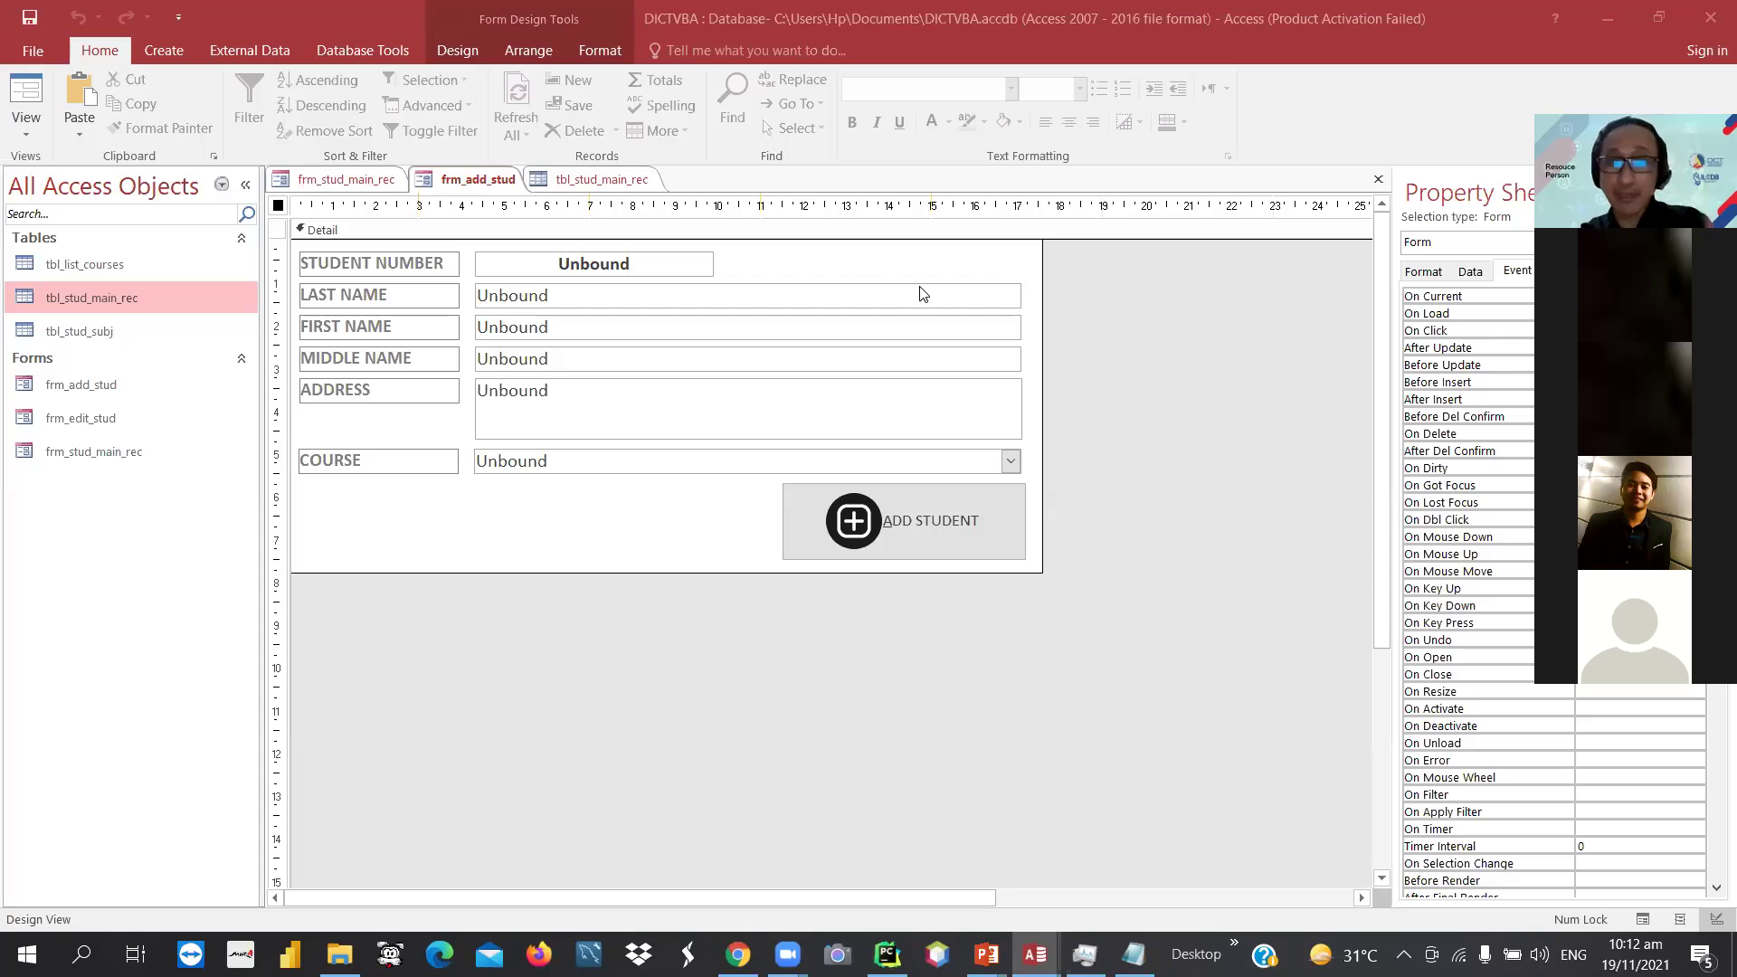
{"action": "left_click", "coordinate": [100, 304]}
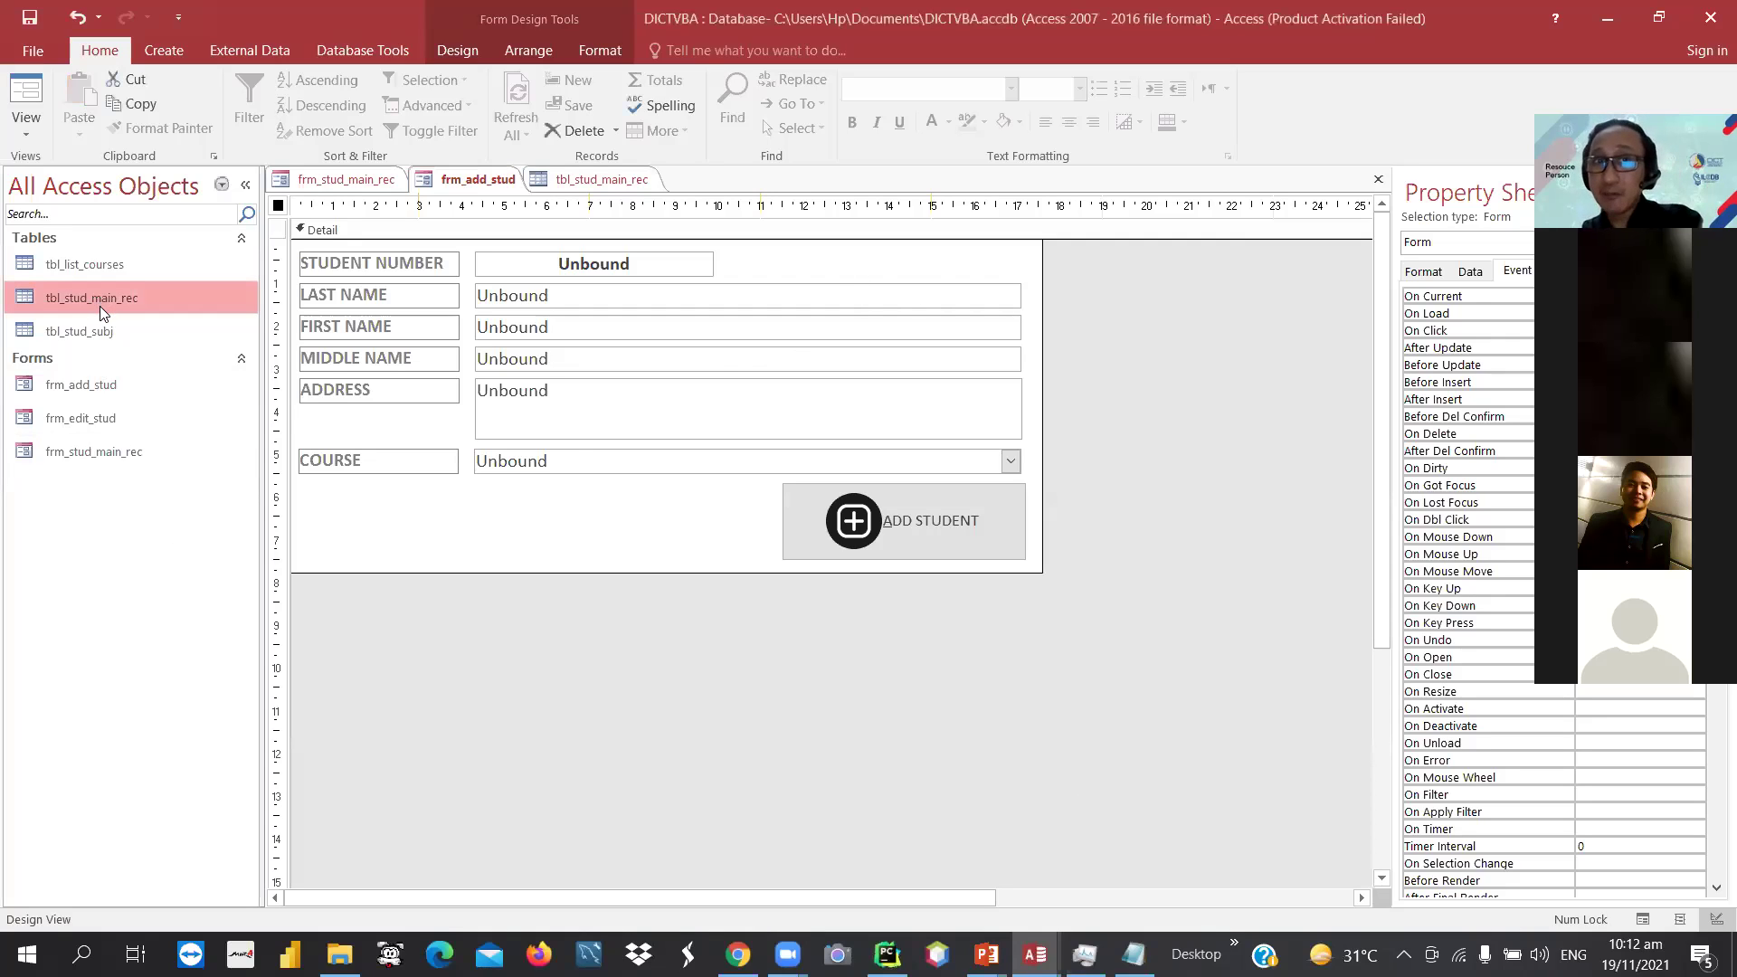
Copy student number 555-263 from tbl_stud_main_rec's stud_id cell, then close the table
{"action": "double_click", "coordinate": [94, 302]}
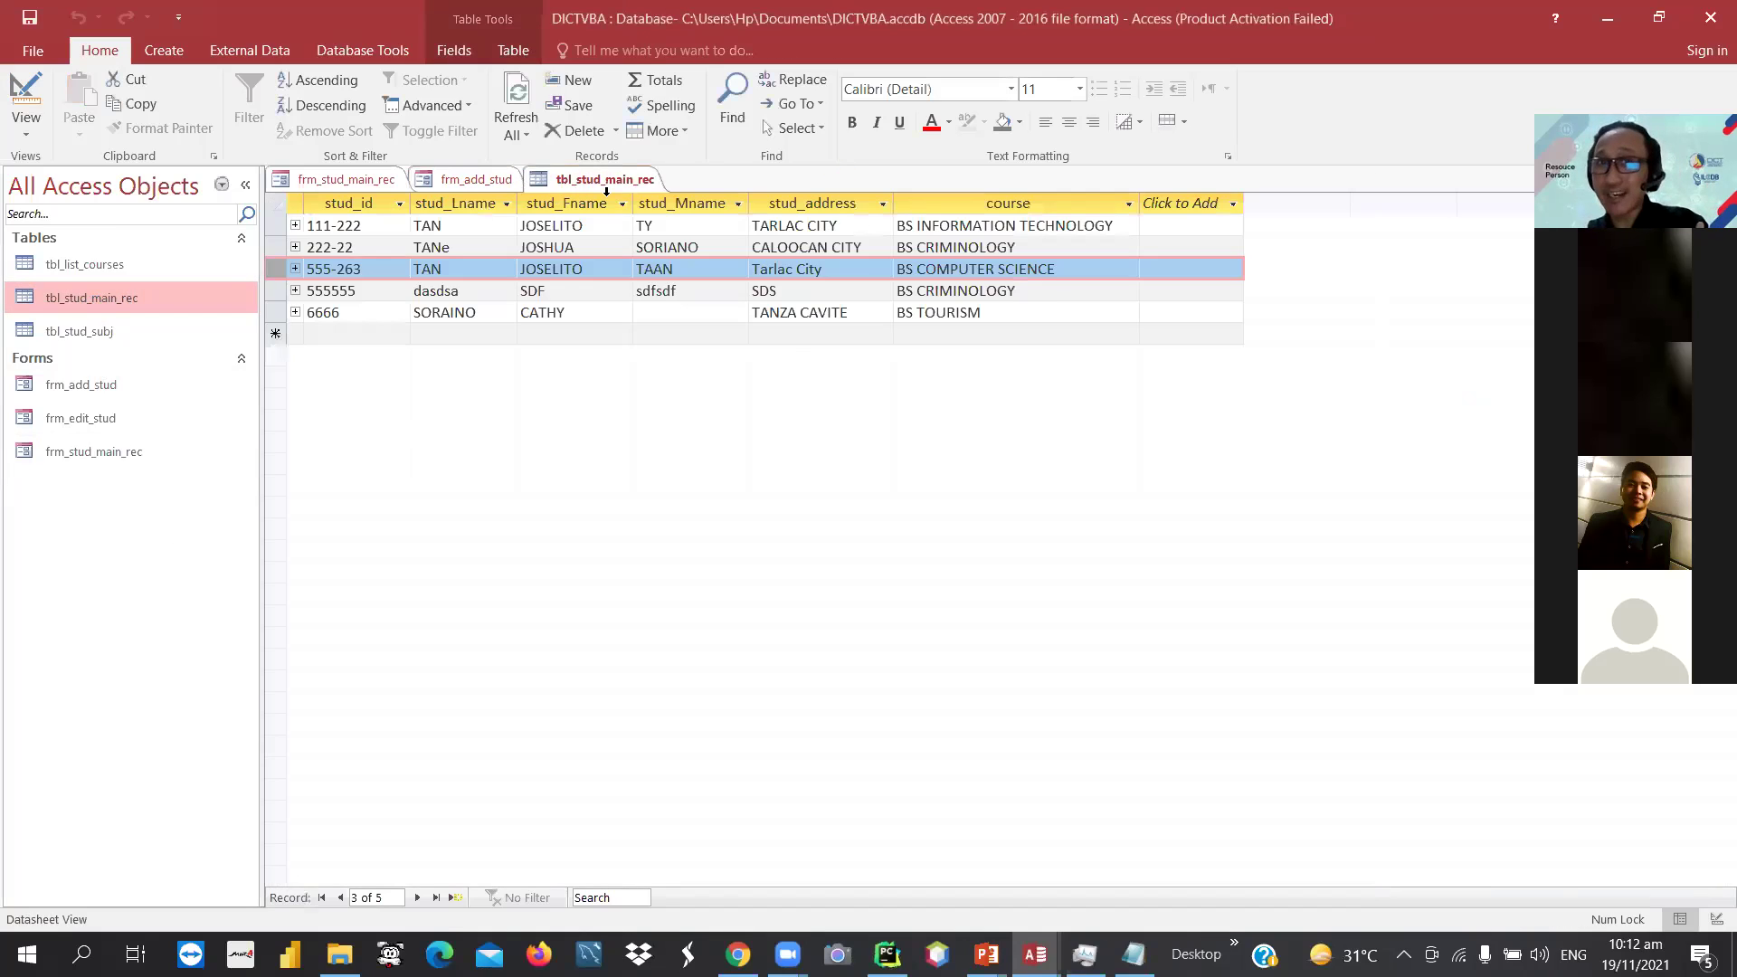
{"action": "left_click", "coordinate": [367, 268]}
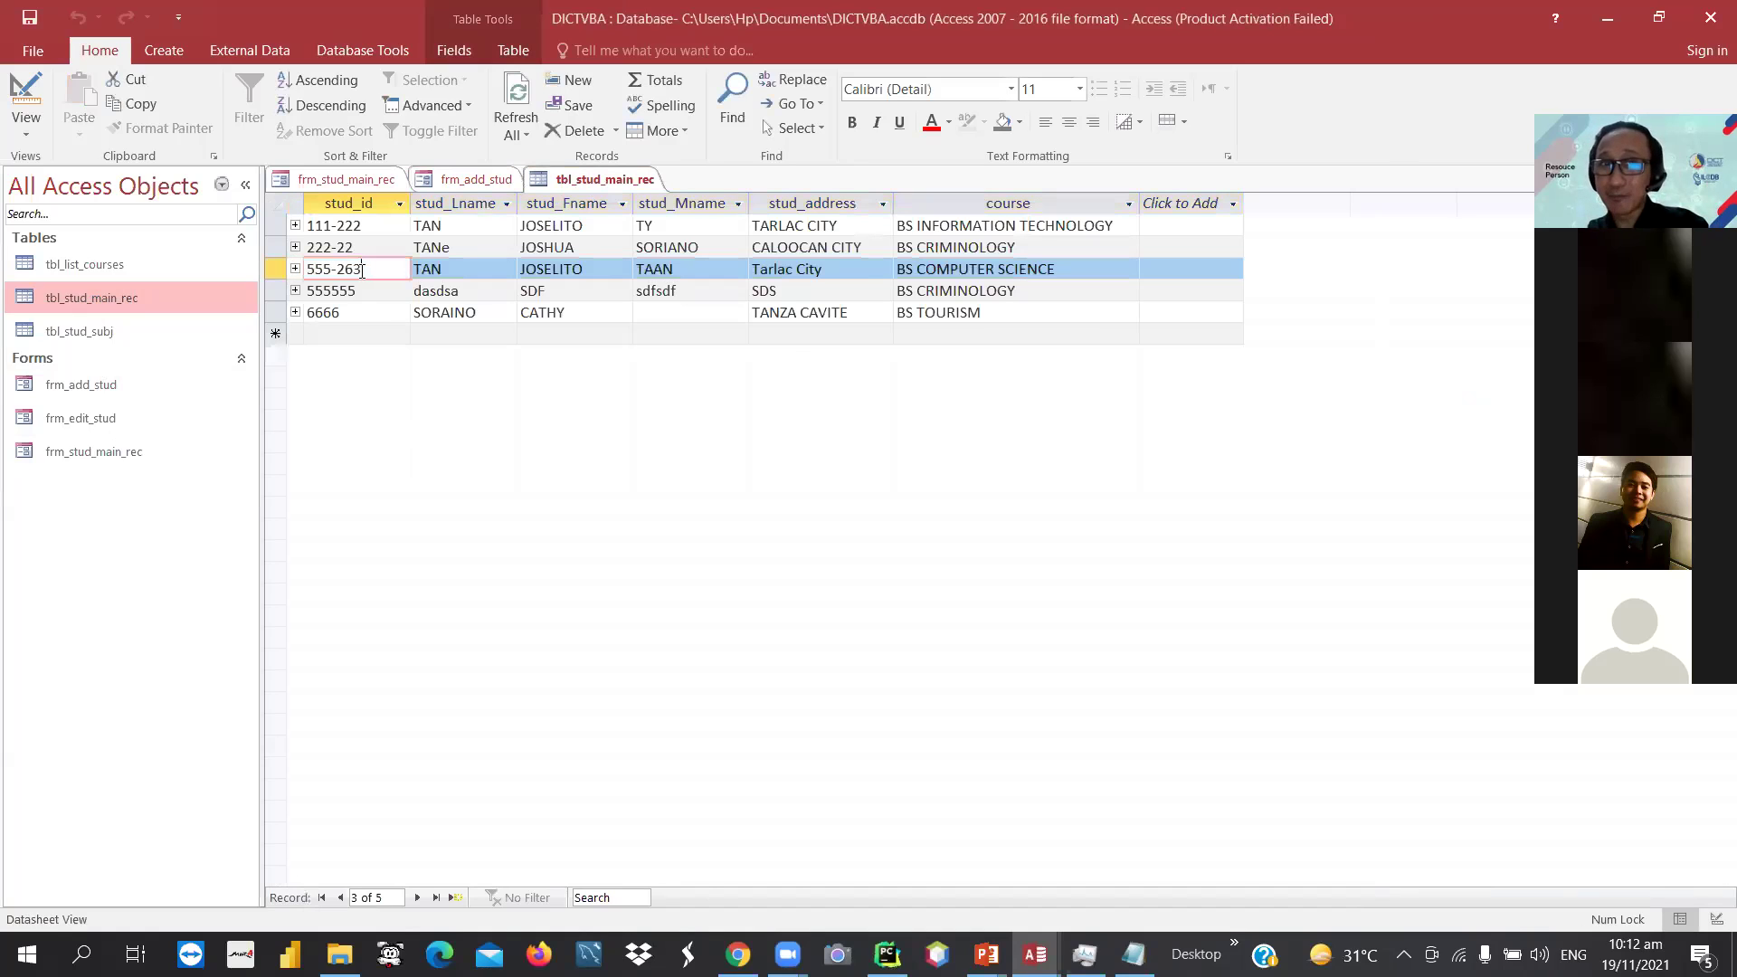
{"action": "double_click", "coordinate": [367, 268]}
{"action": "key", "text": "ctrl+c"}
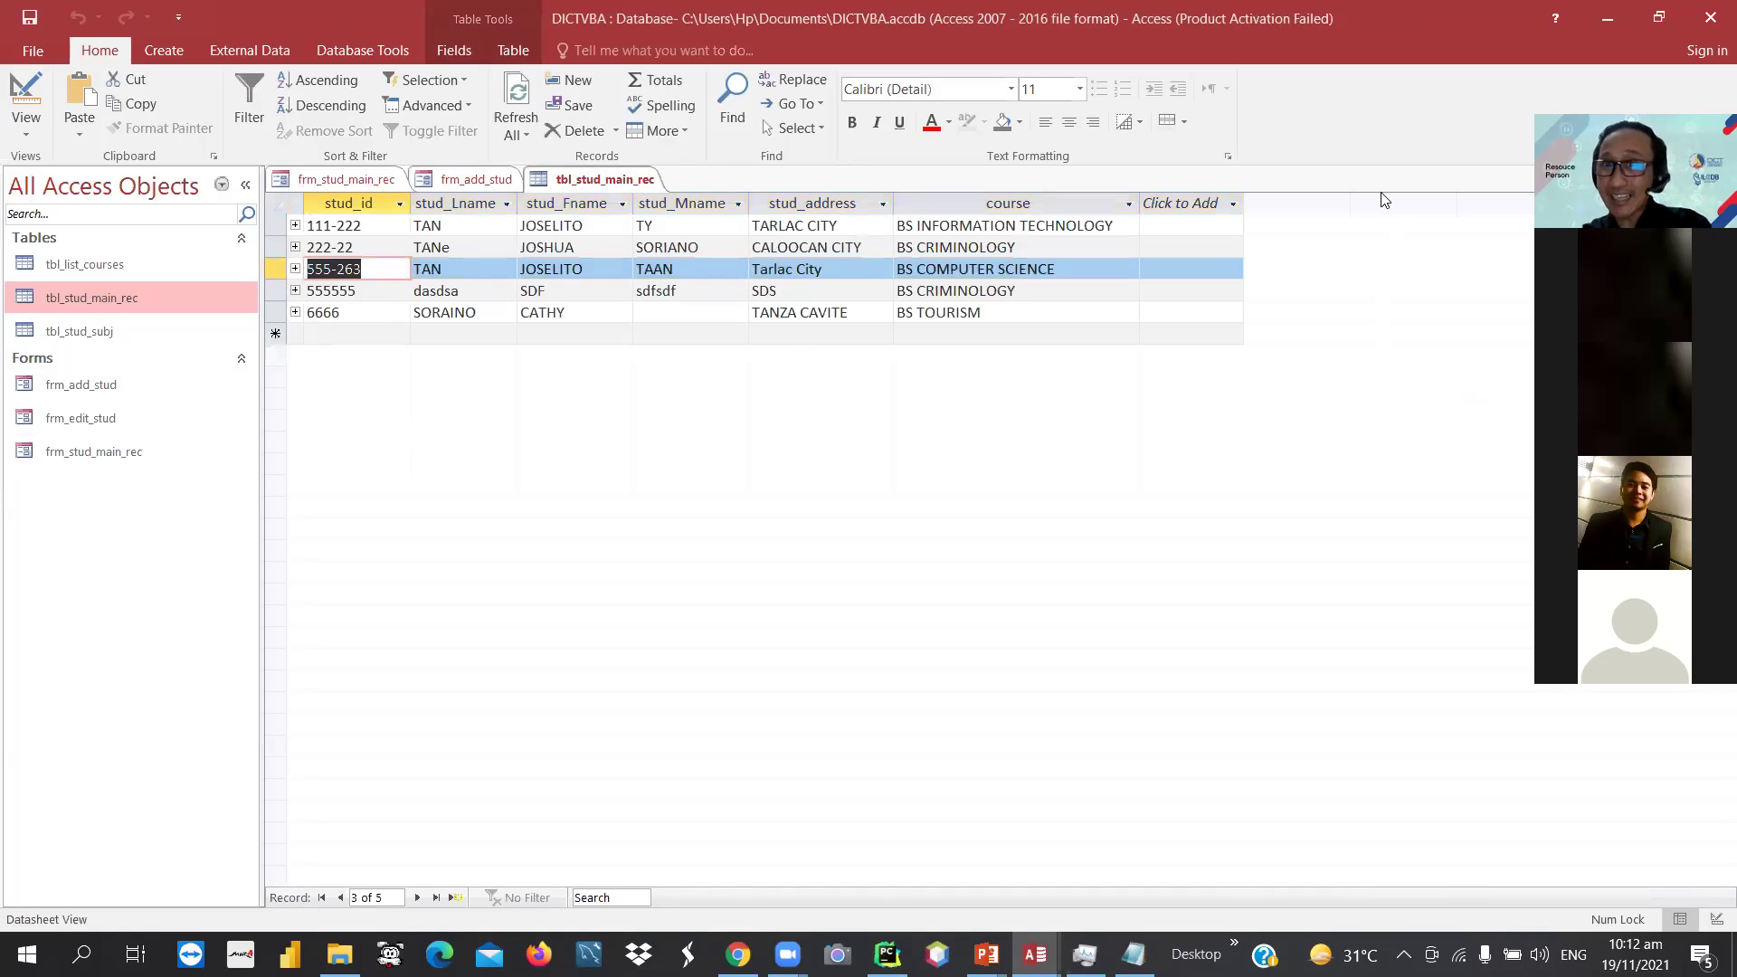
{"action": "key", "text": "ctrl+w"}
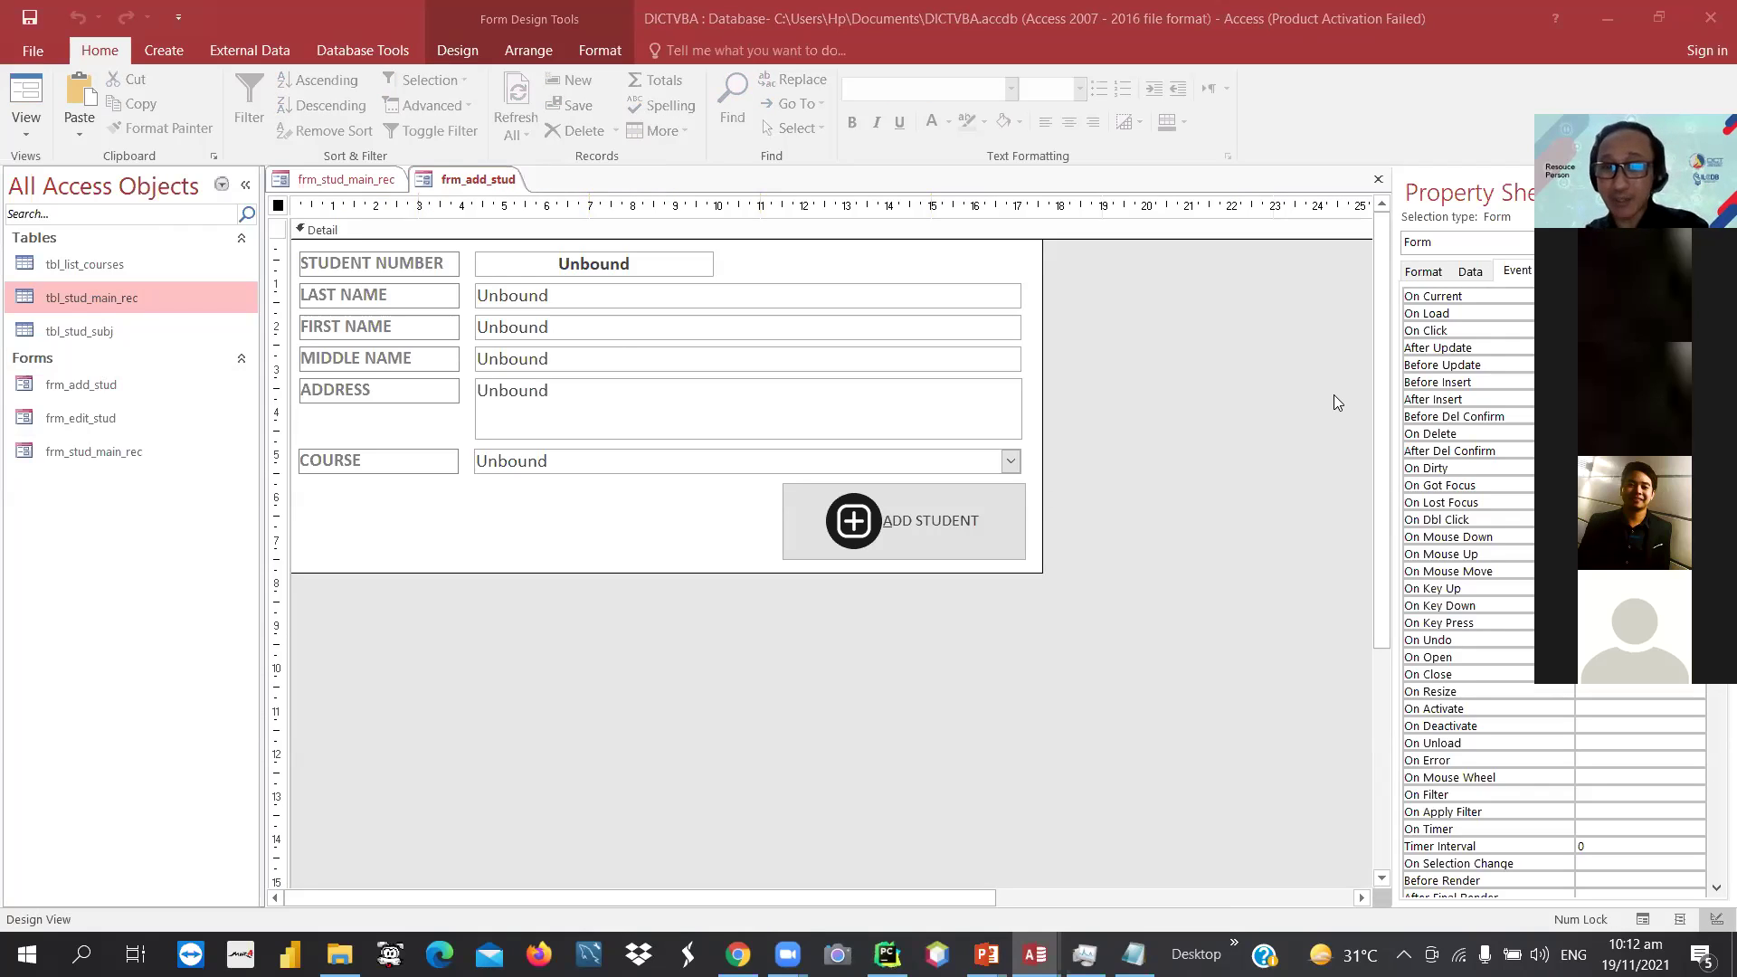
Open the After Update event code for the txt_stud_id student number box
{"action": "left_click", "coordinate": [667, 269]}
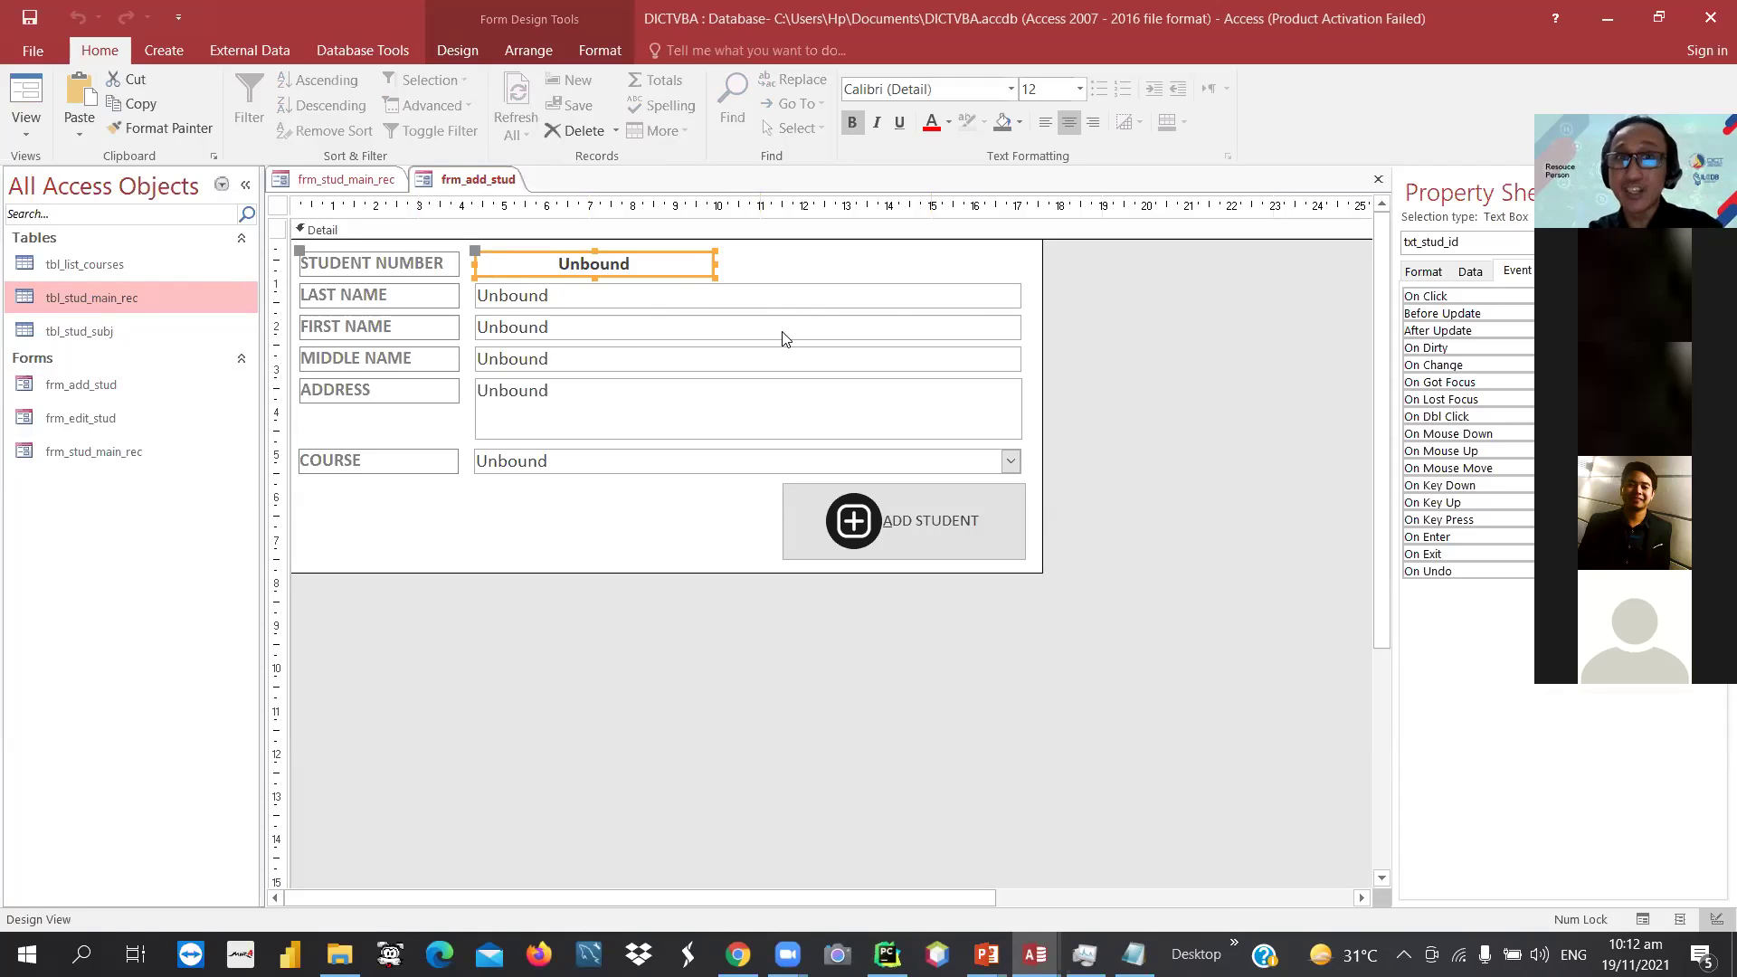
{"action": "left_click", "coordinate": [1628, 330]}
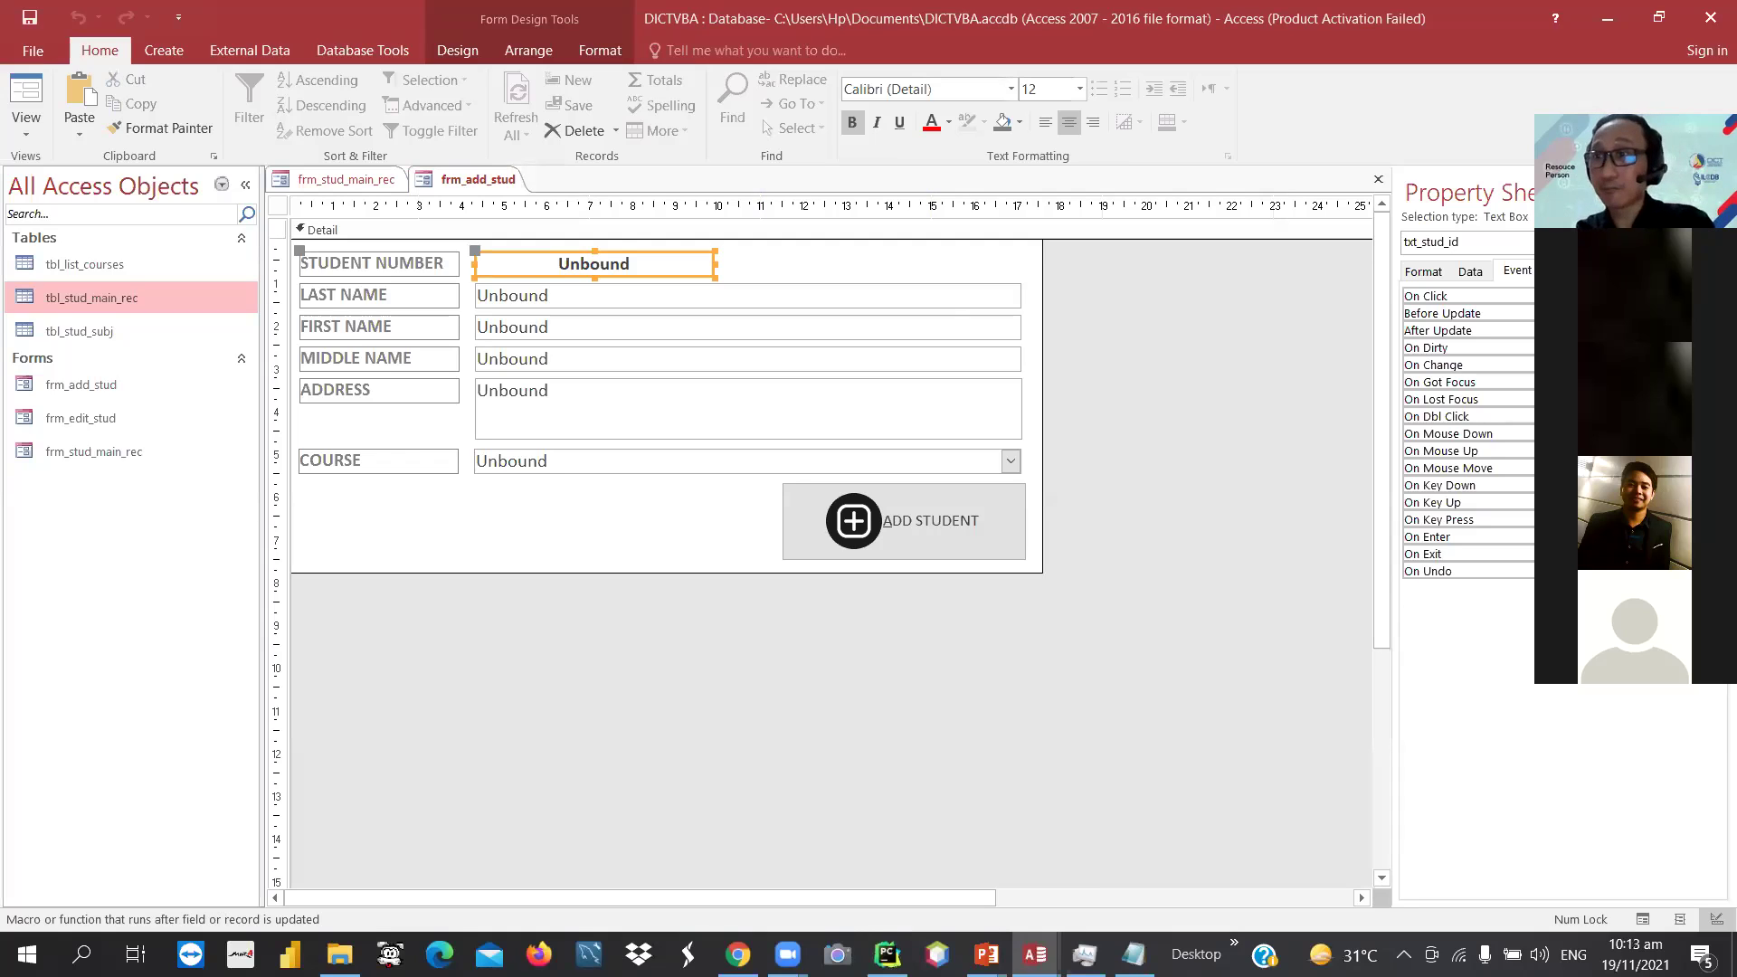
{"action": "key", "text": "F7"}
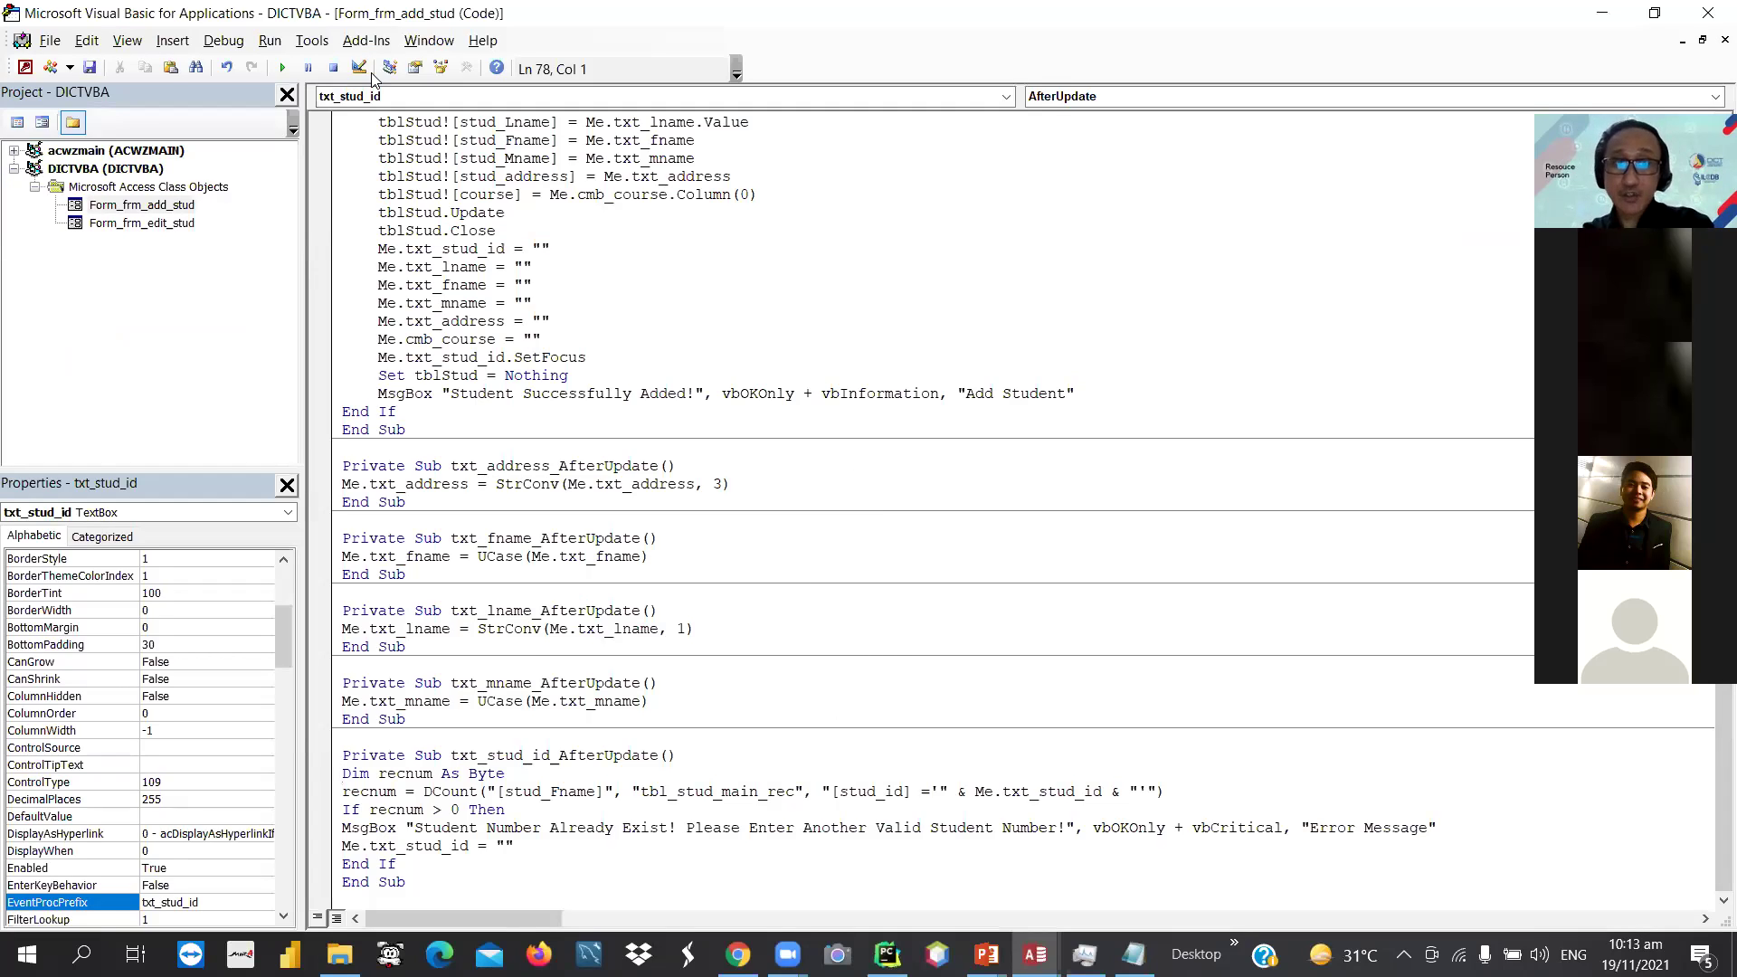
Walk through the DCount line: recnum, stud_Fname, tbl_stud_main_rec, stud_id and txt_stud_id
{"action": "left_click", "coordinate": [369, 791]}
{"action": "double_click", "coordinate": [403, 774]}
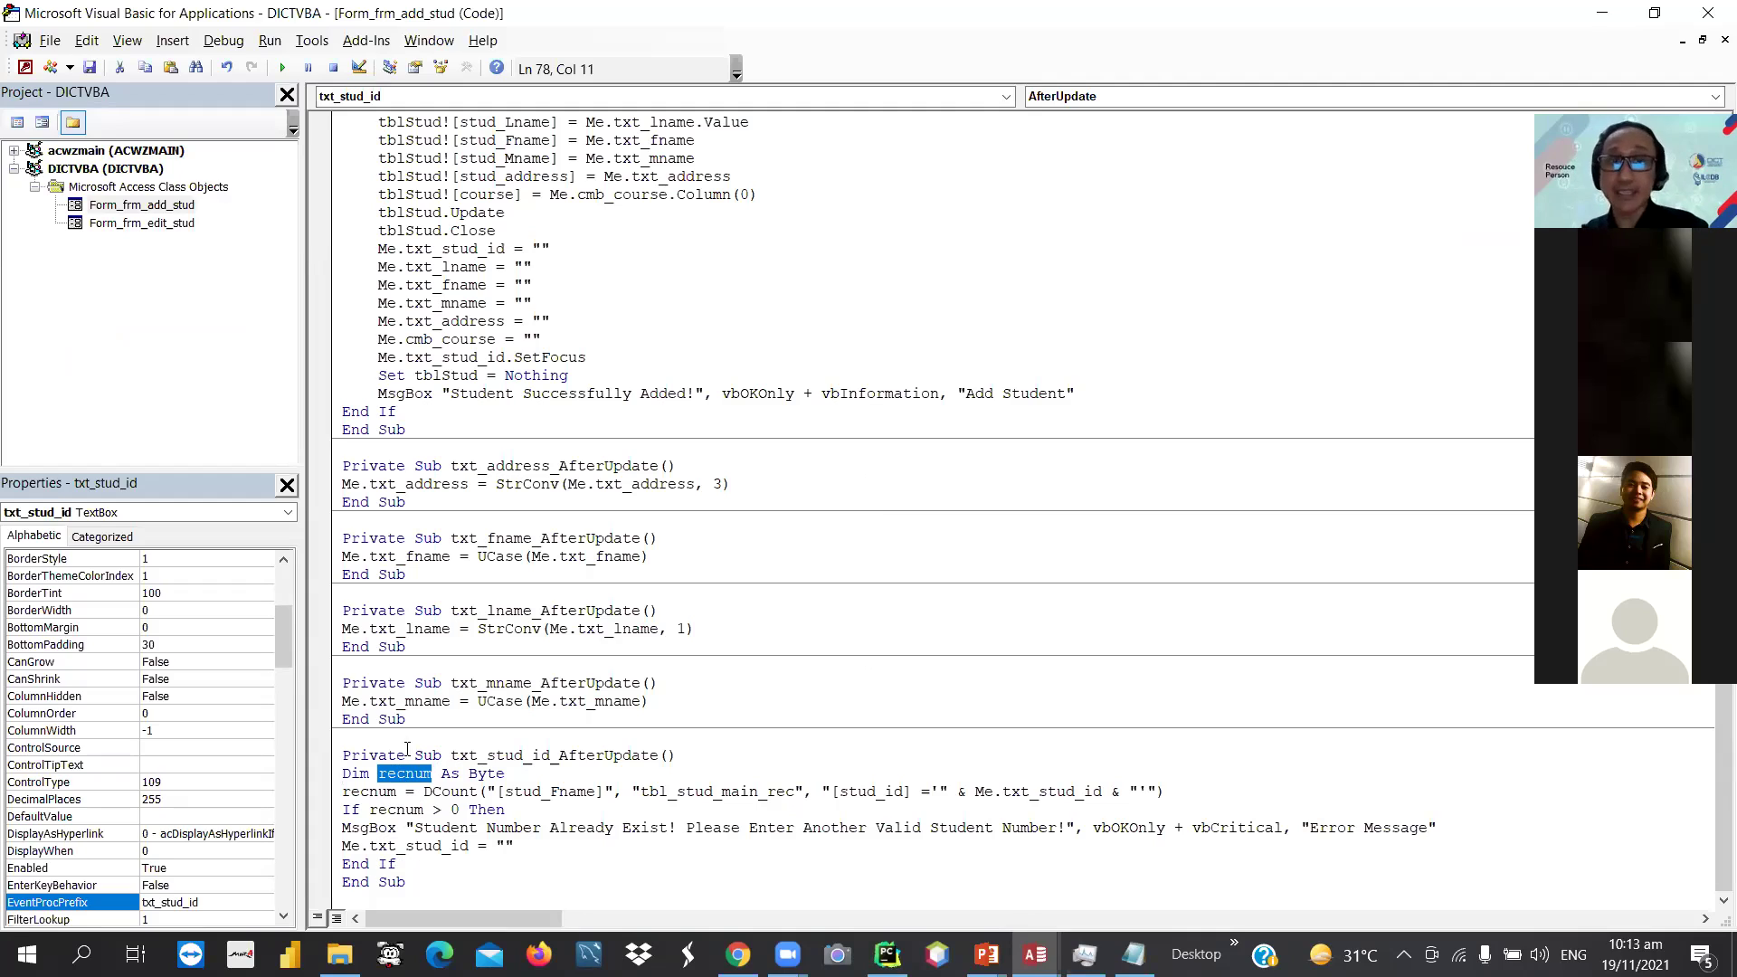
{"action": "left_click", "coordinate": [471, 778]}
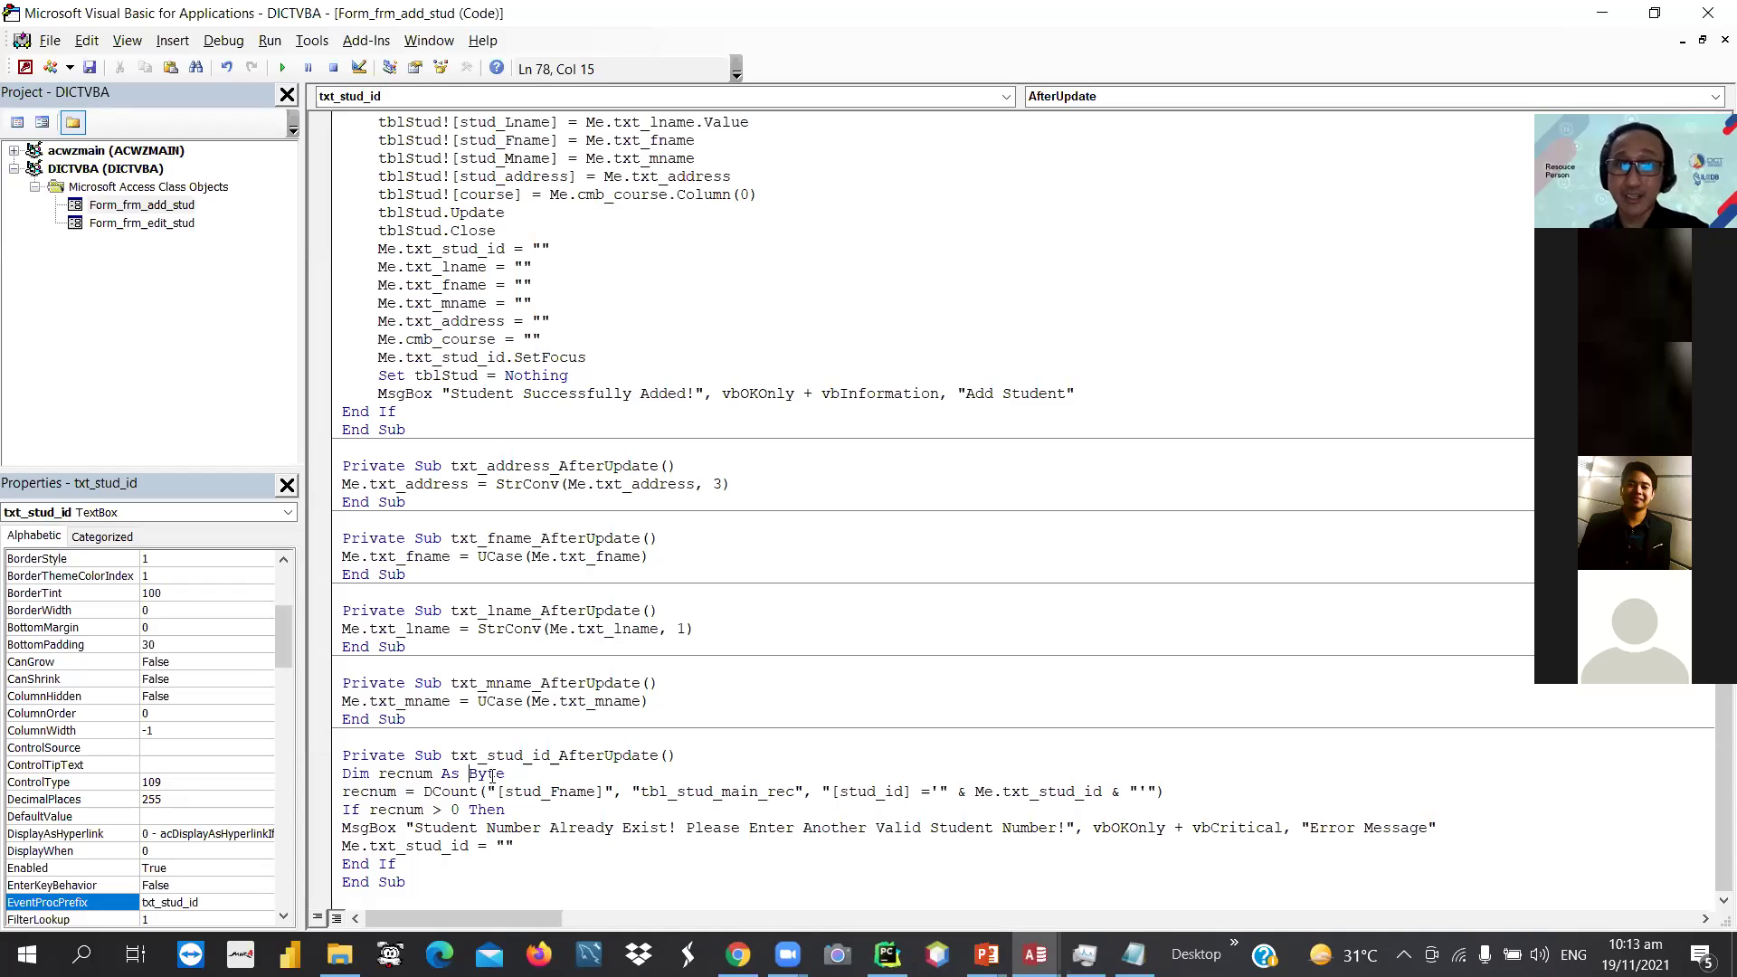
{"action": "left_click", "coordinate": [408, 776]}
{"action": "double_click", "coordinate": [445, 792]}
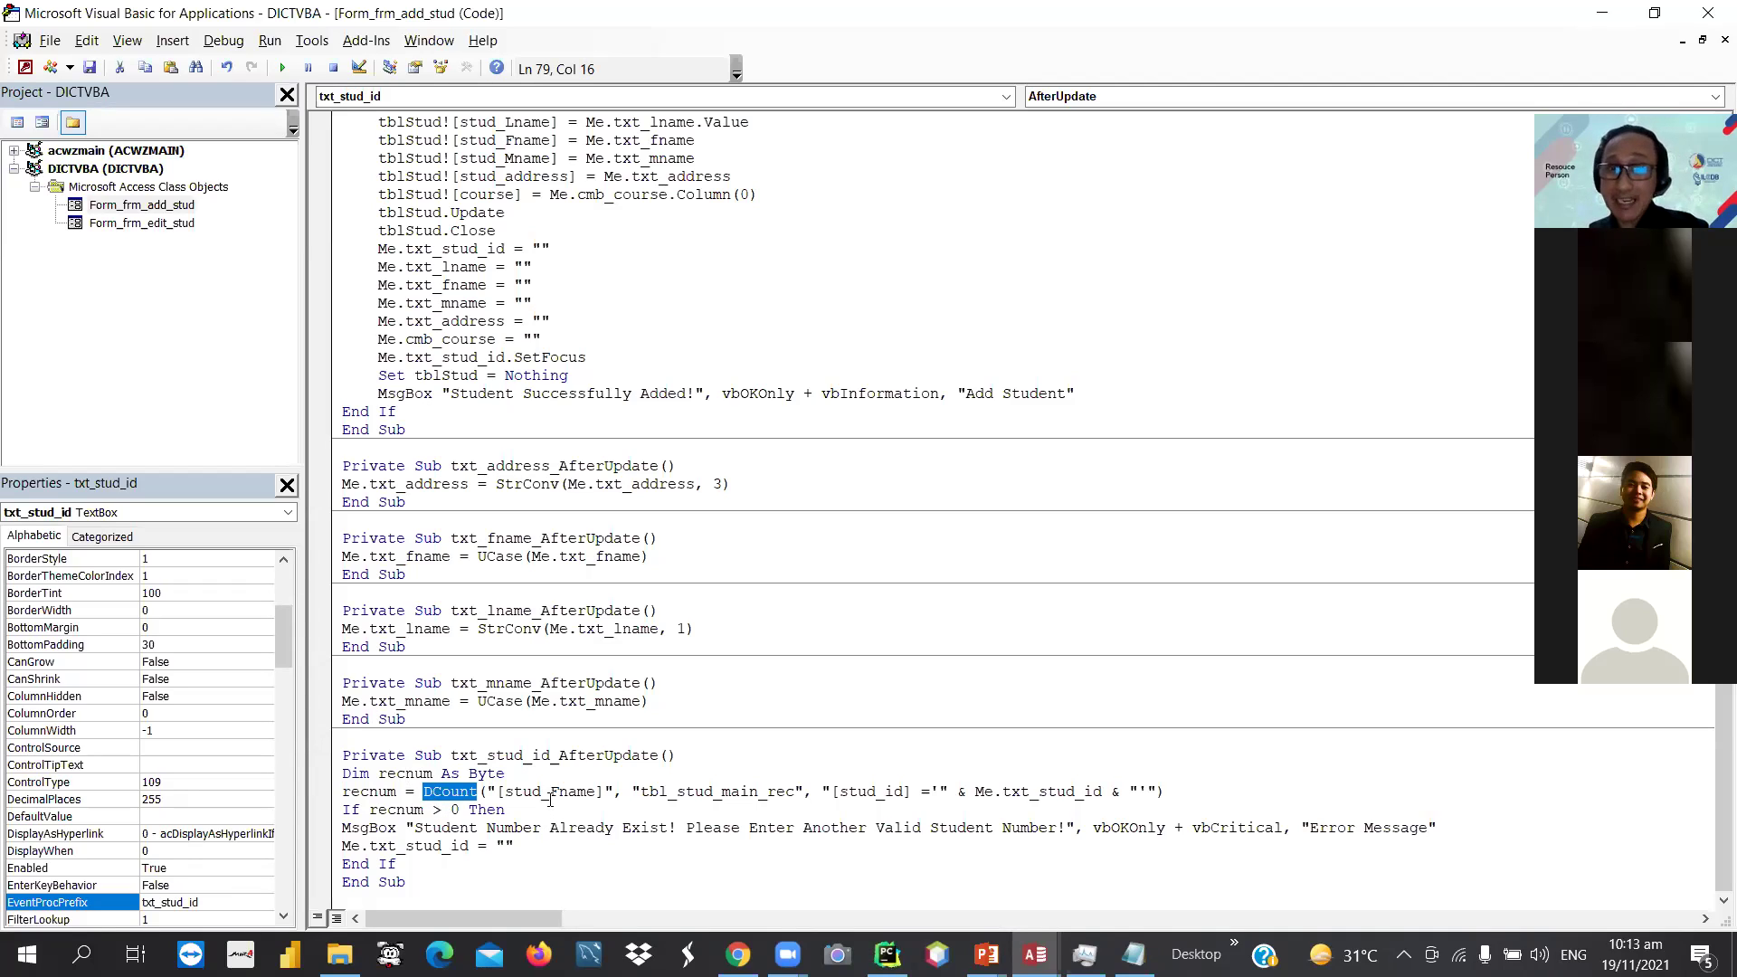
{"action": "double_click", "coordinate": [549, 794]}
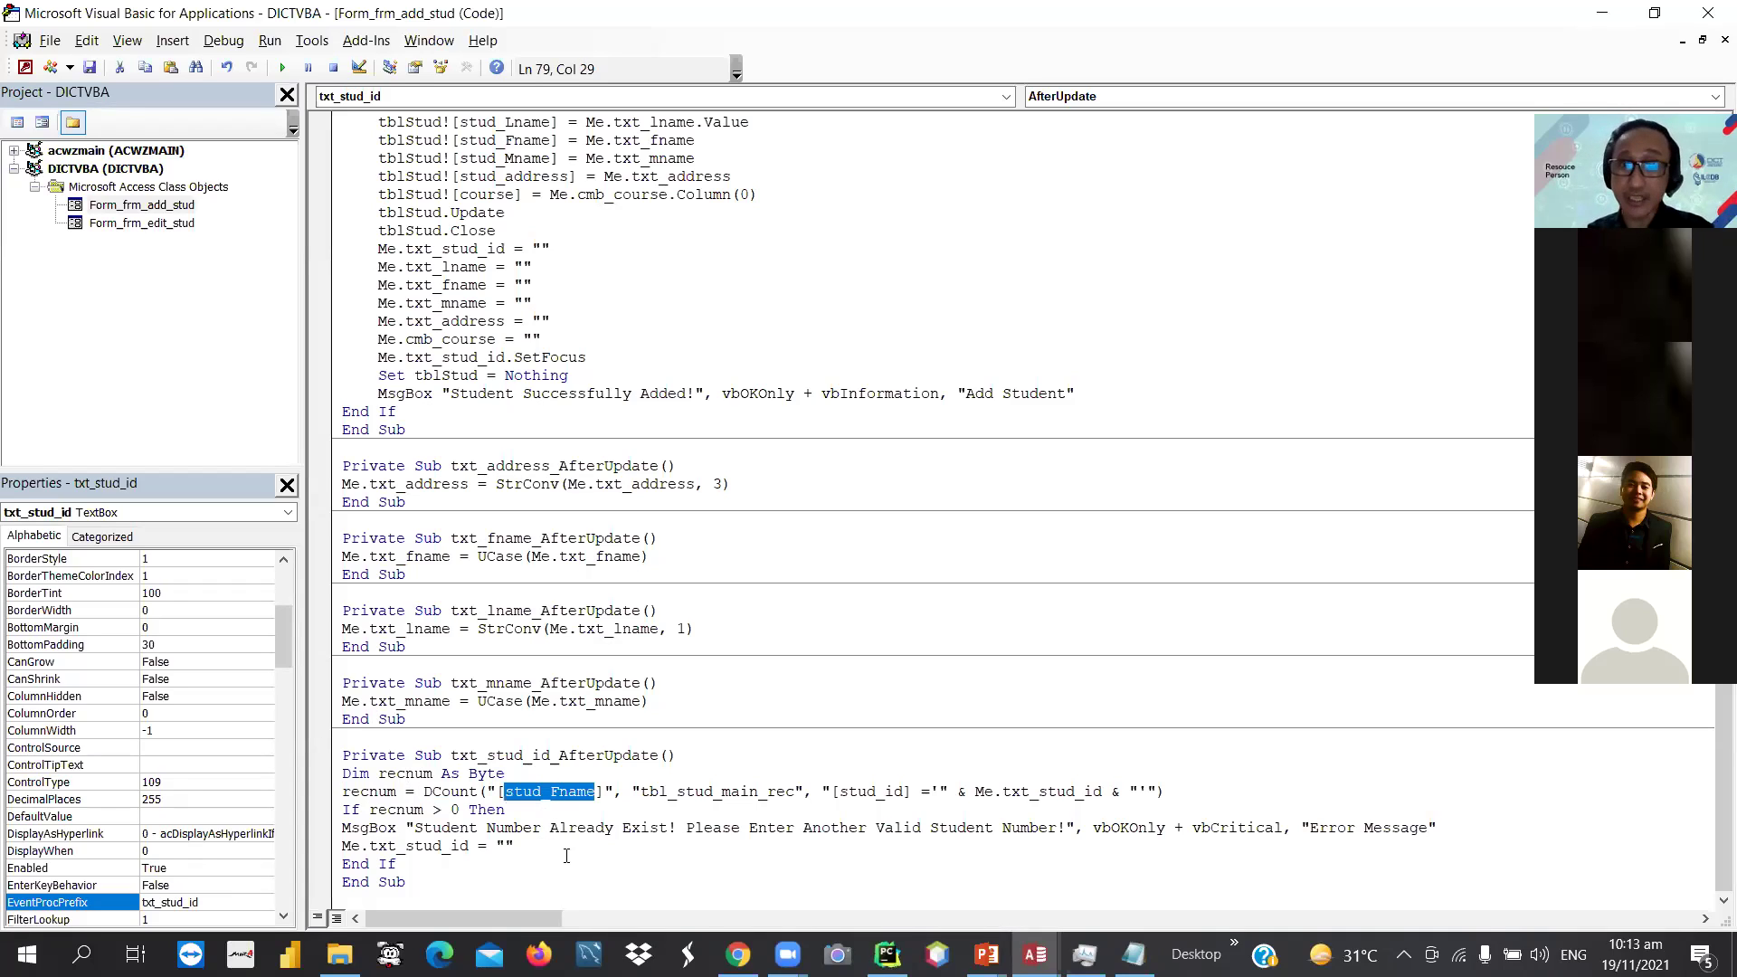
{"action": "double_click", "coordinate": [685, 792]}
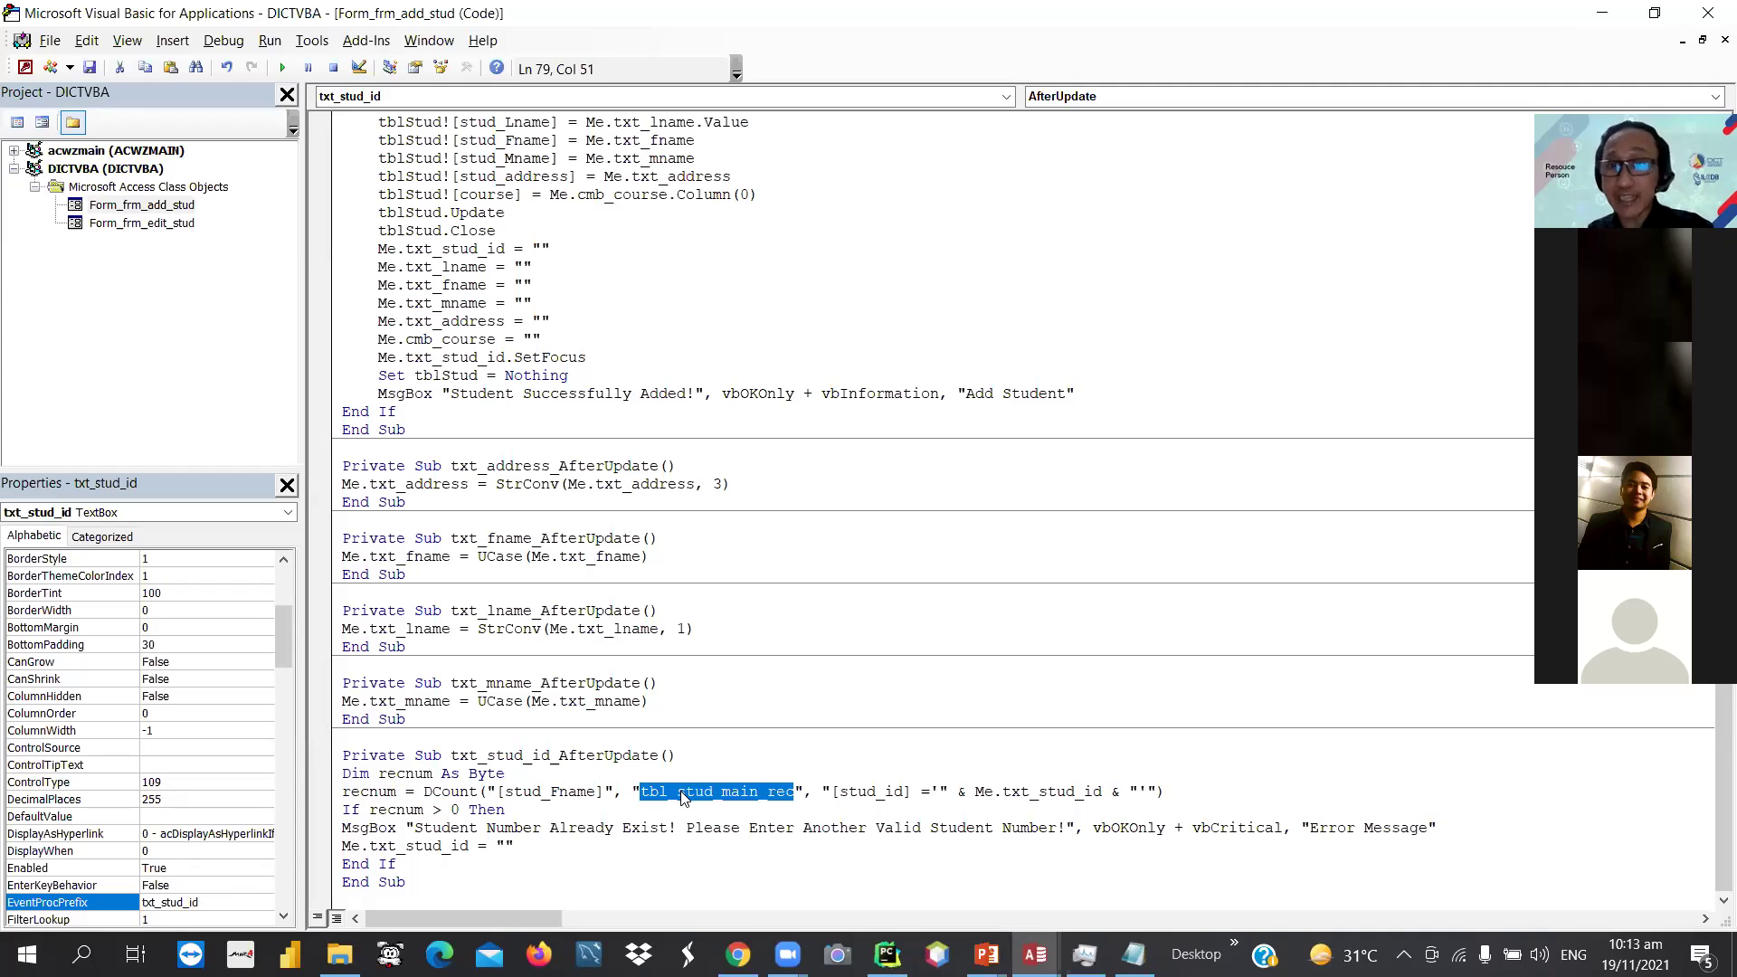
{"action": "double_click", "coordinate": [868, 792]}
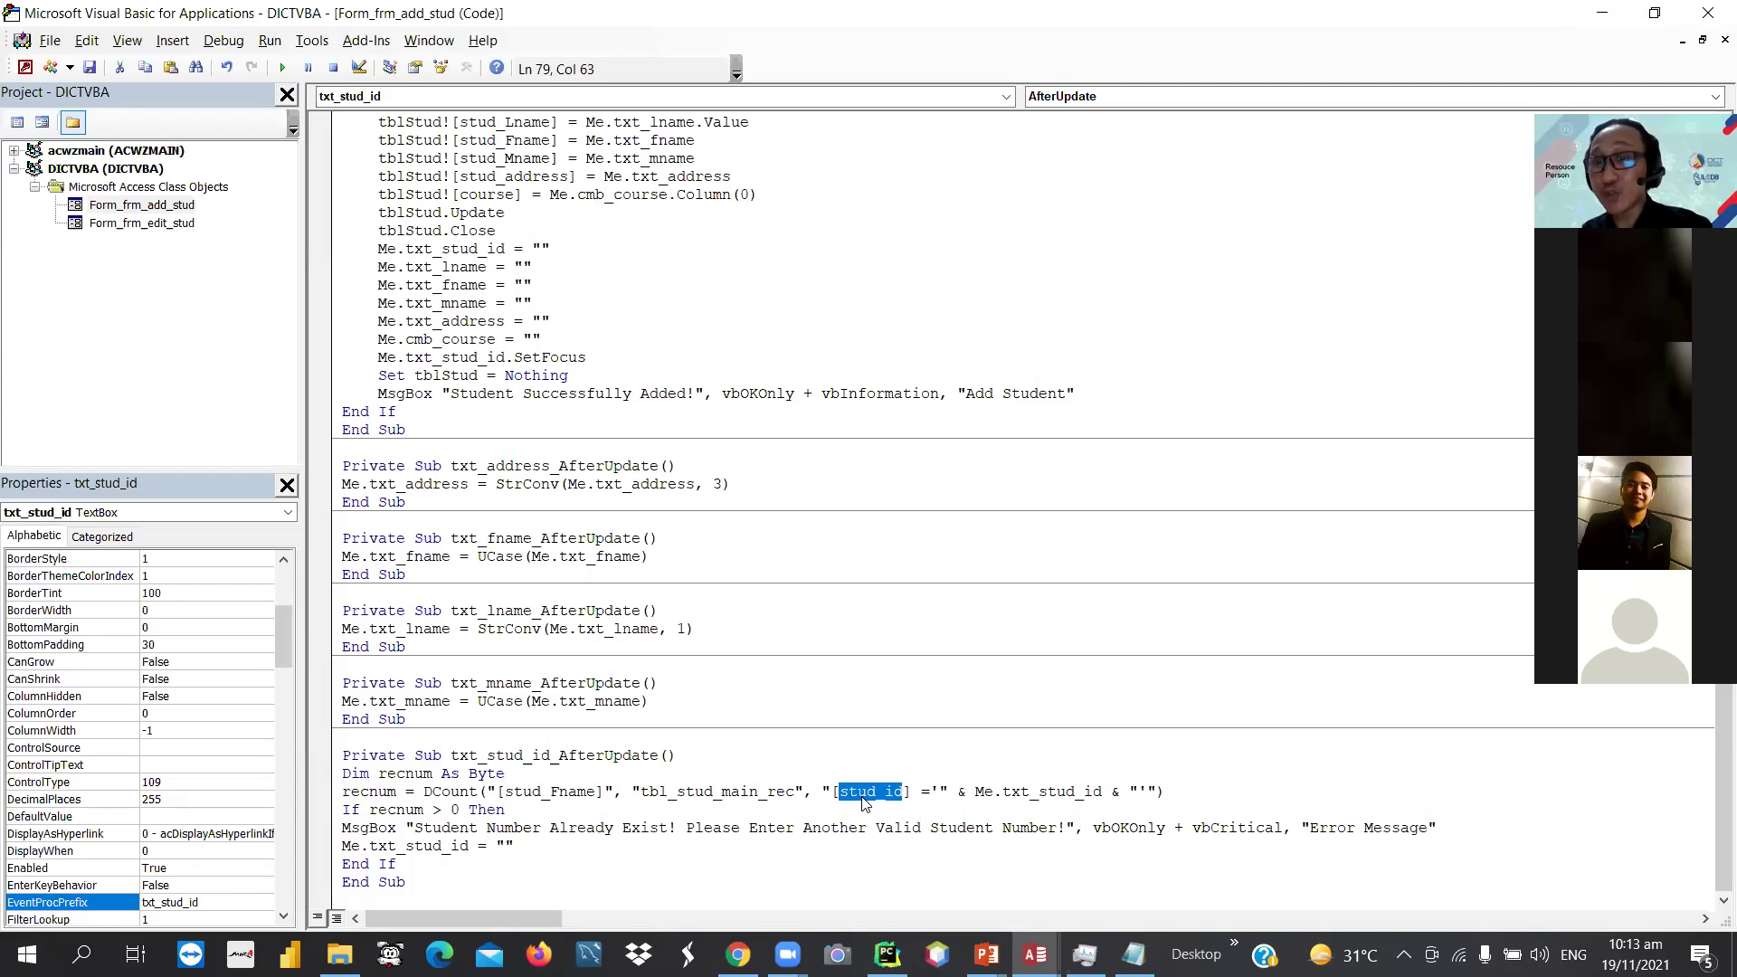
{"action": "double_click", "coordinate": [1038, 792]}
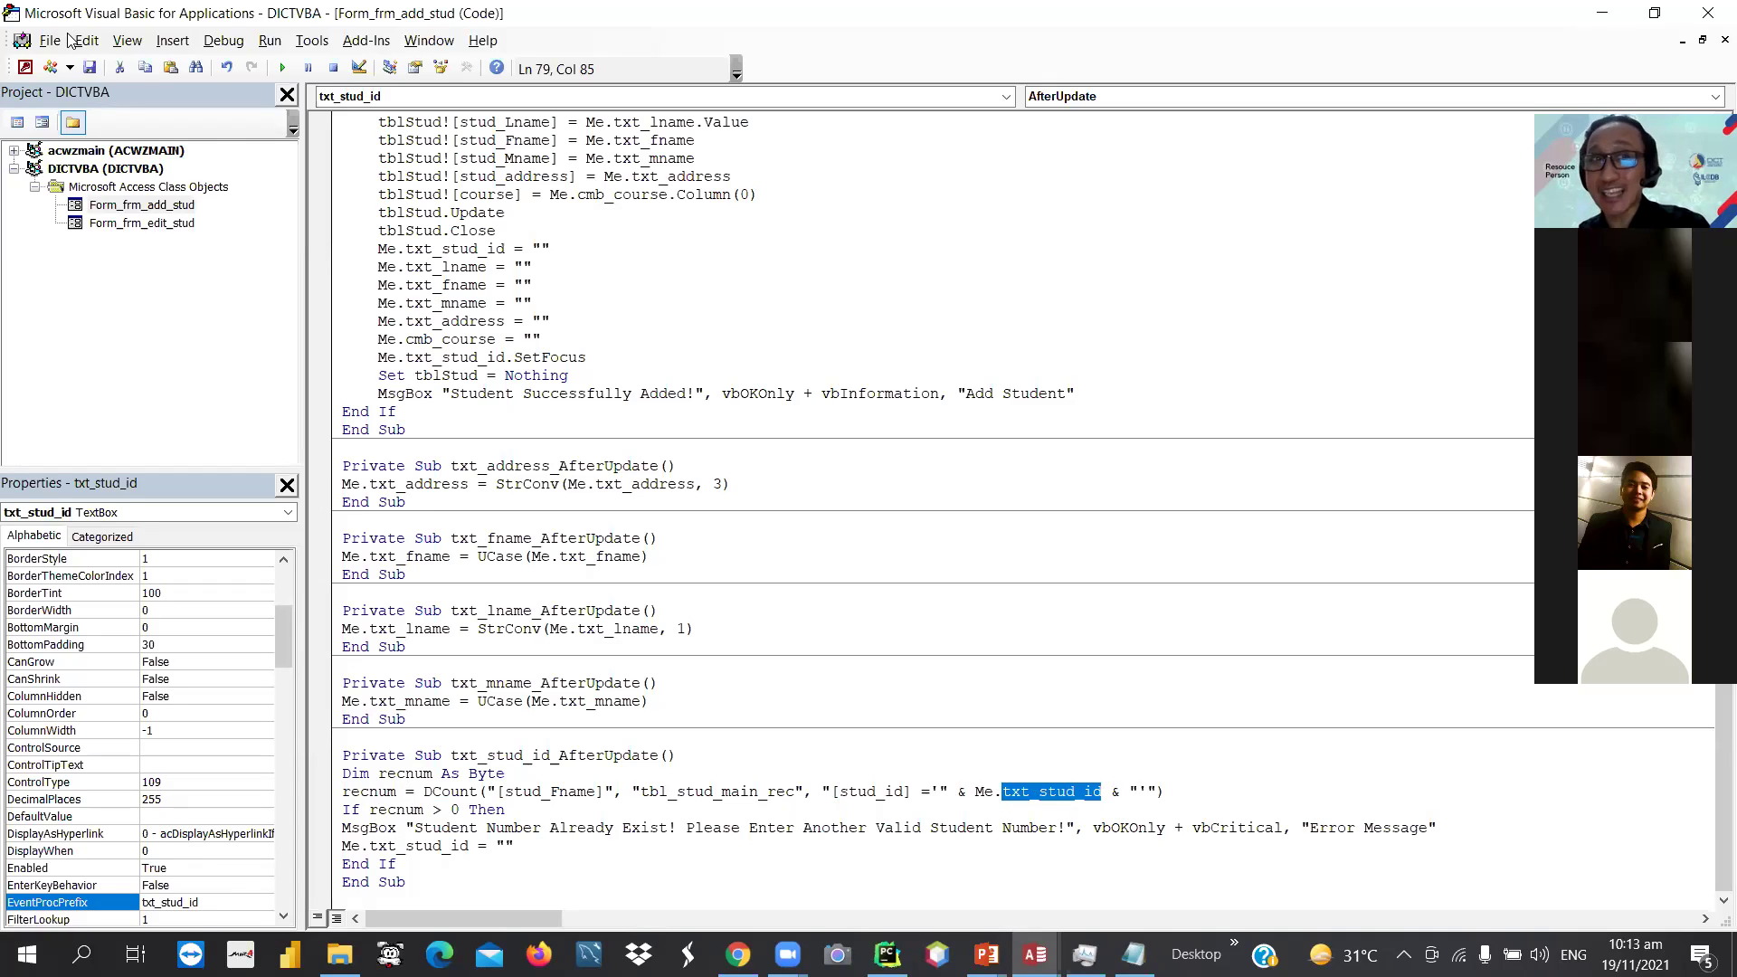
Return to Access, close the help.PNG tab and bring frm_stud_main_rec's design forward
{"action": "left_click", "coordinate": [26, 68]}
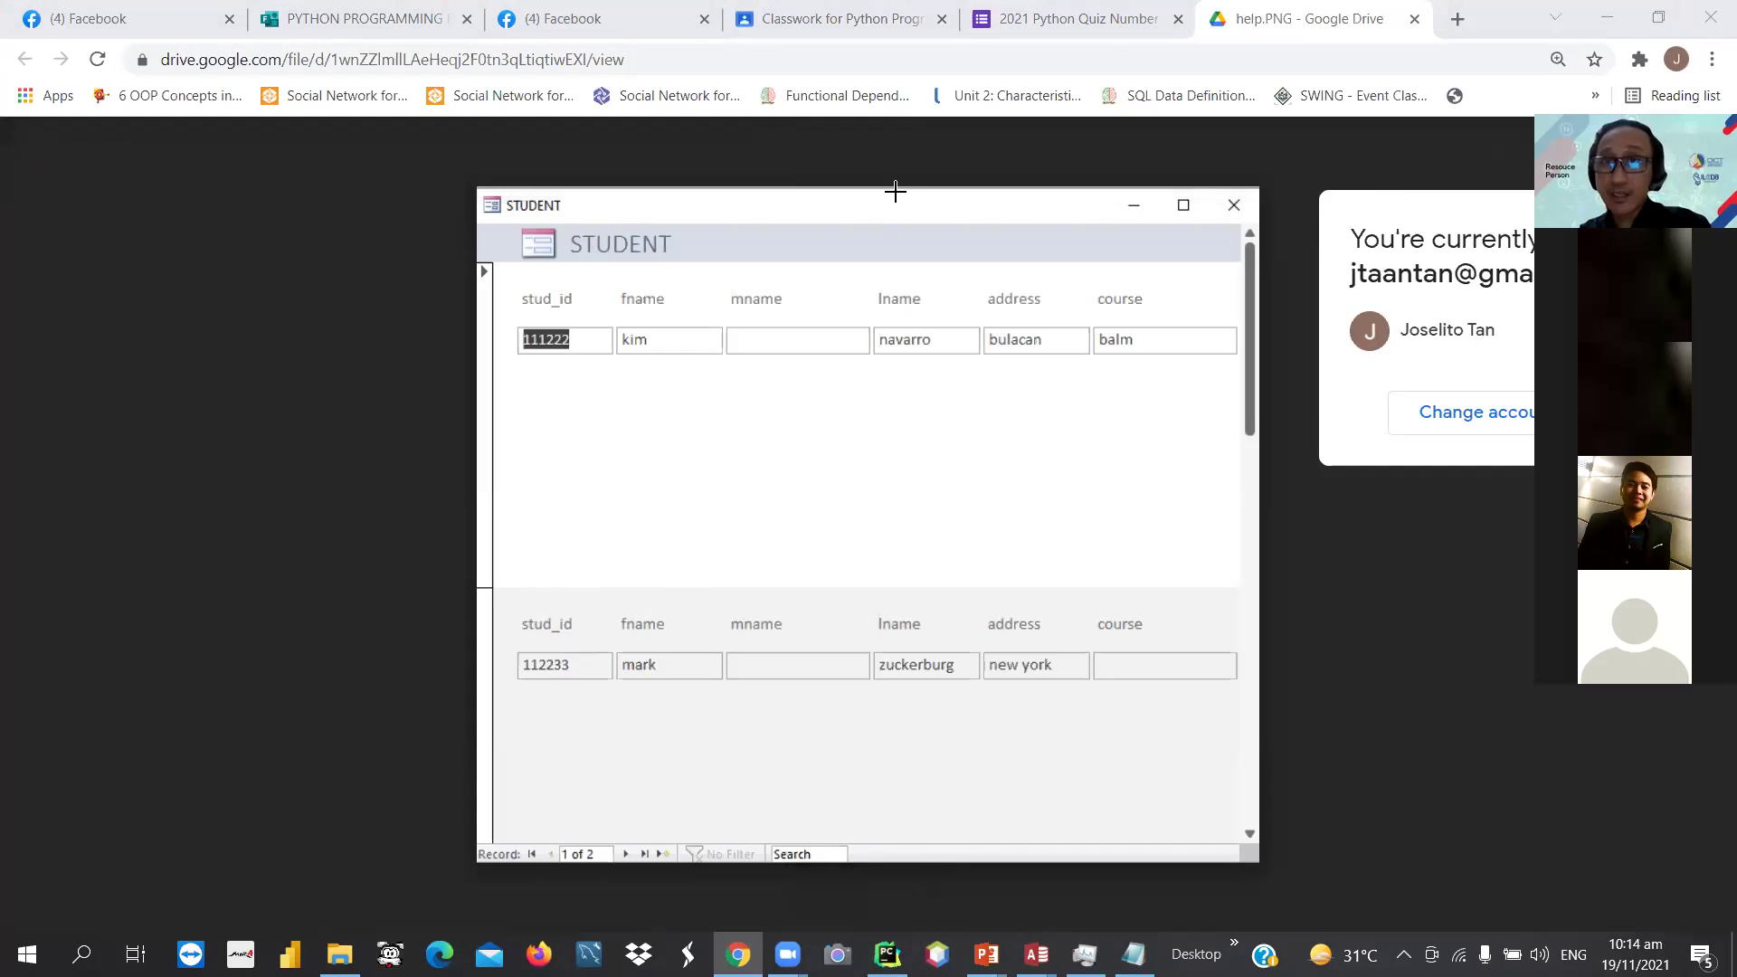
{"action": "left_click", "coordinate": [1414, 18]}
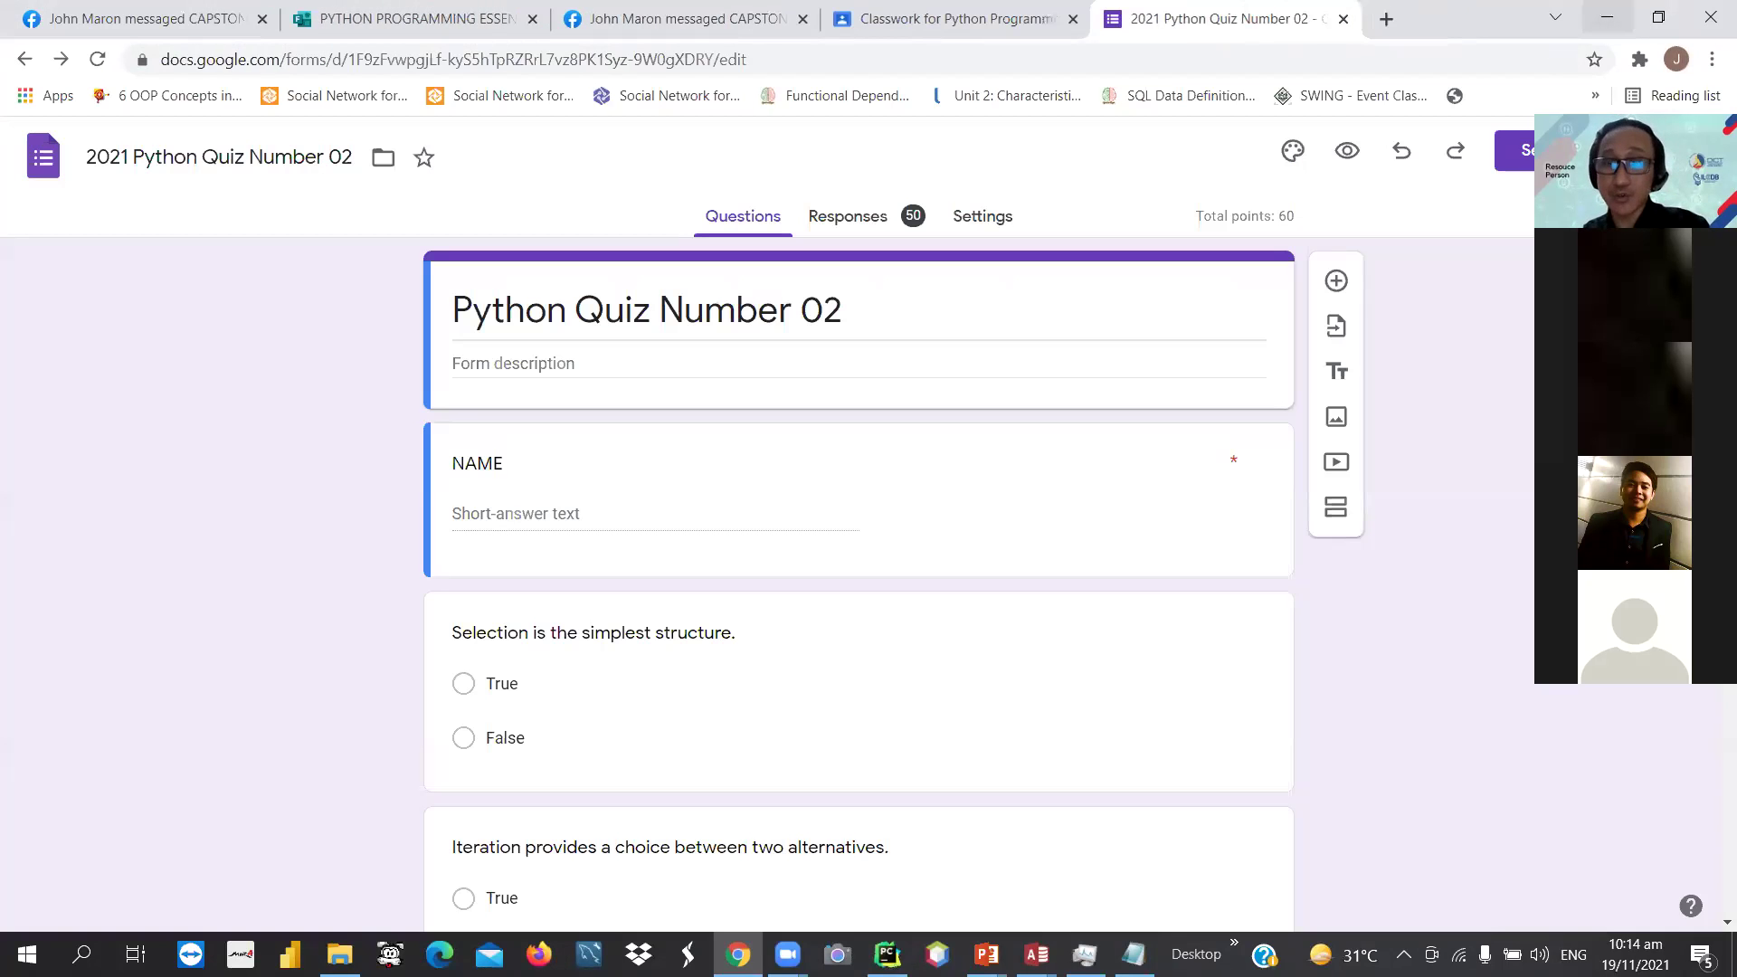
{"action": "mouse_move", "coordinate": [1036, 954]}
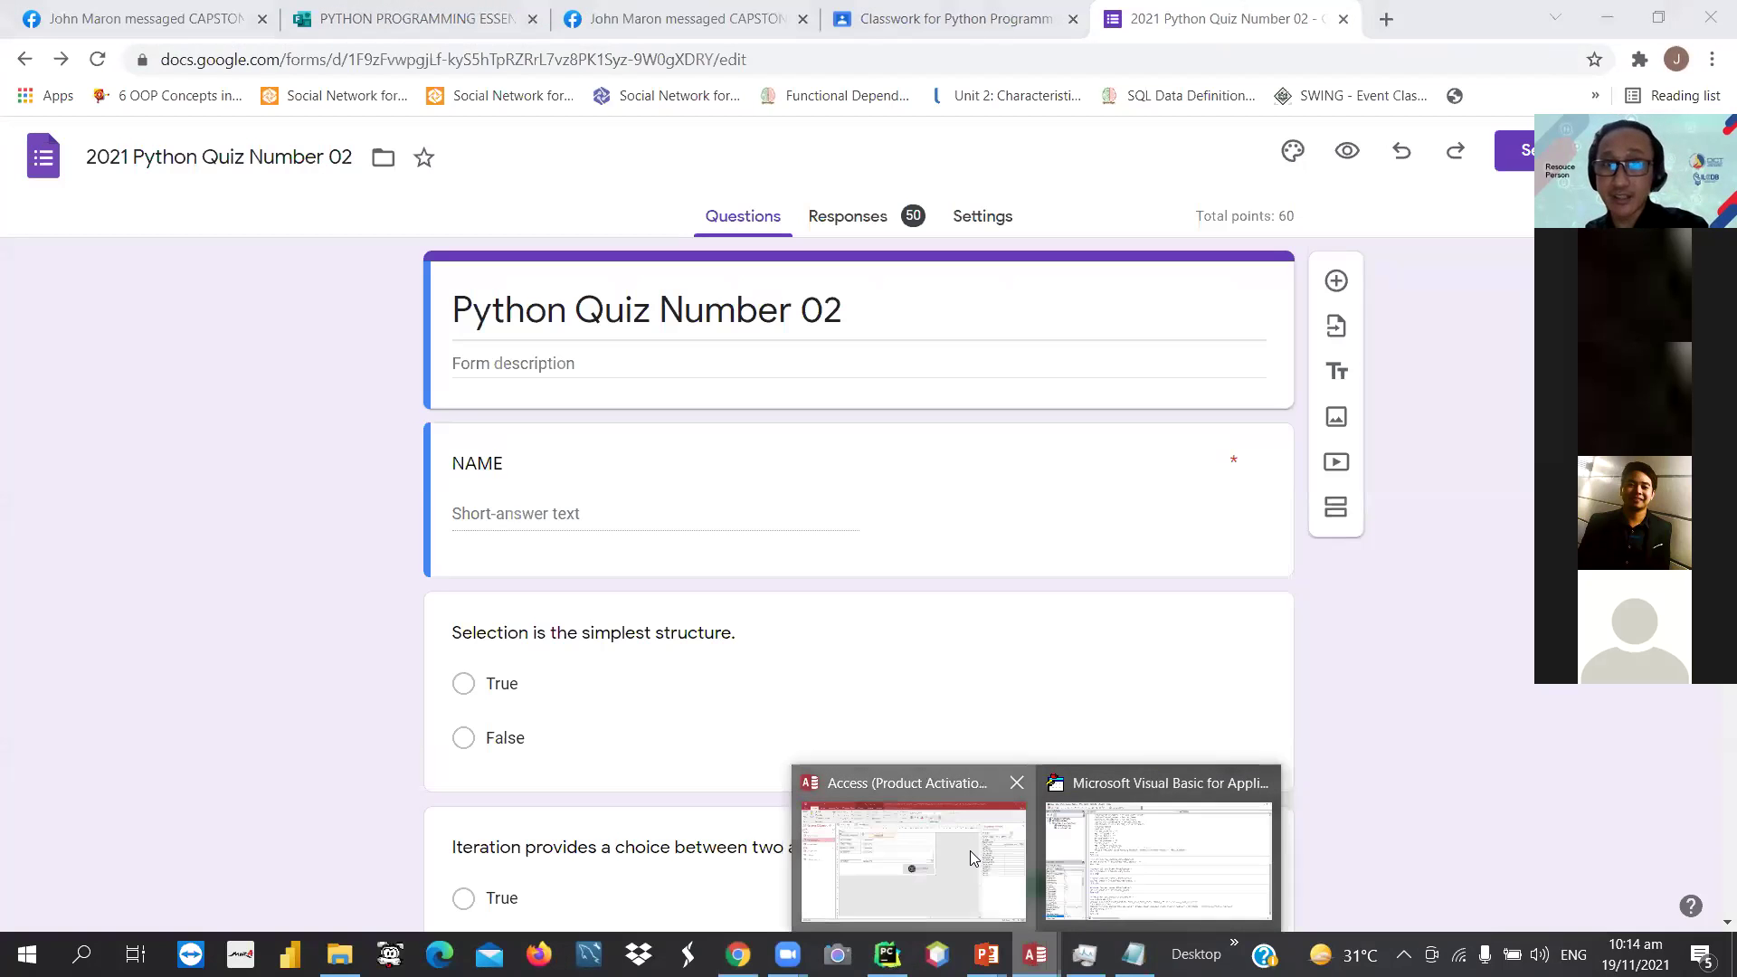
{"action": "left_click", "coordinate": [970, 851]}
{"action": "left_click", "coordinate": [351, 180]}
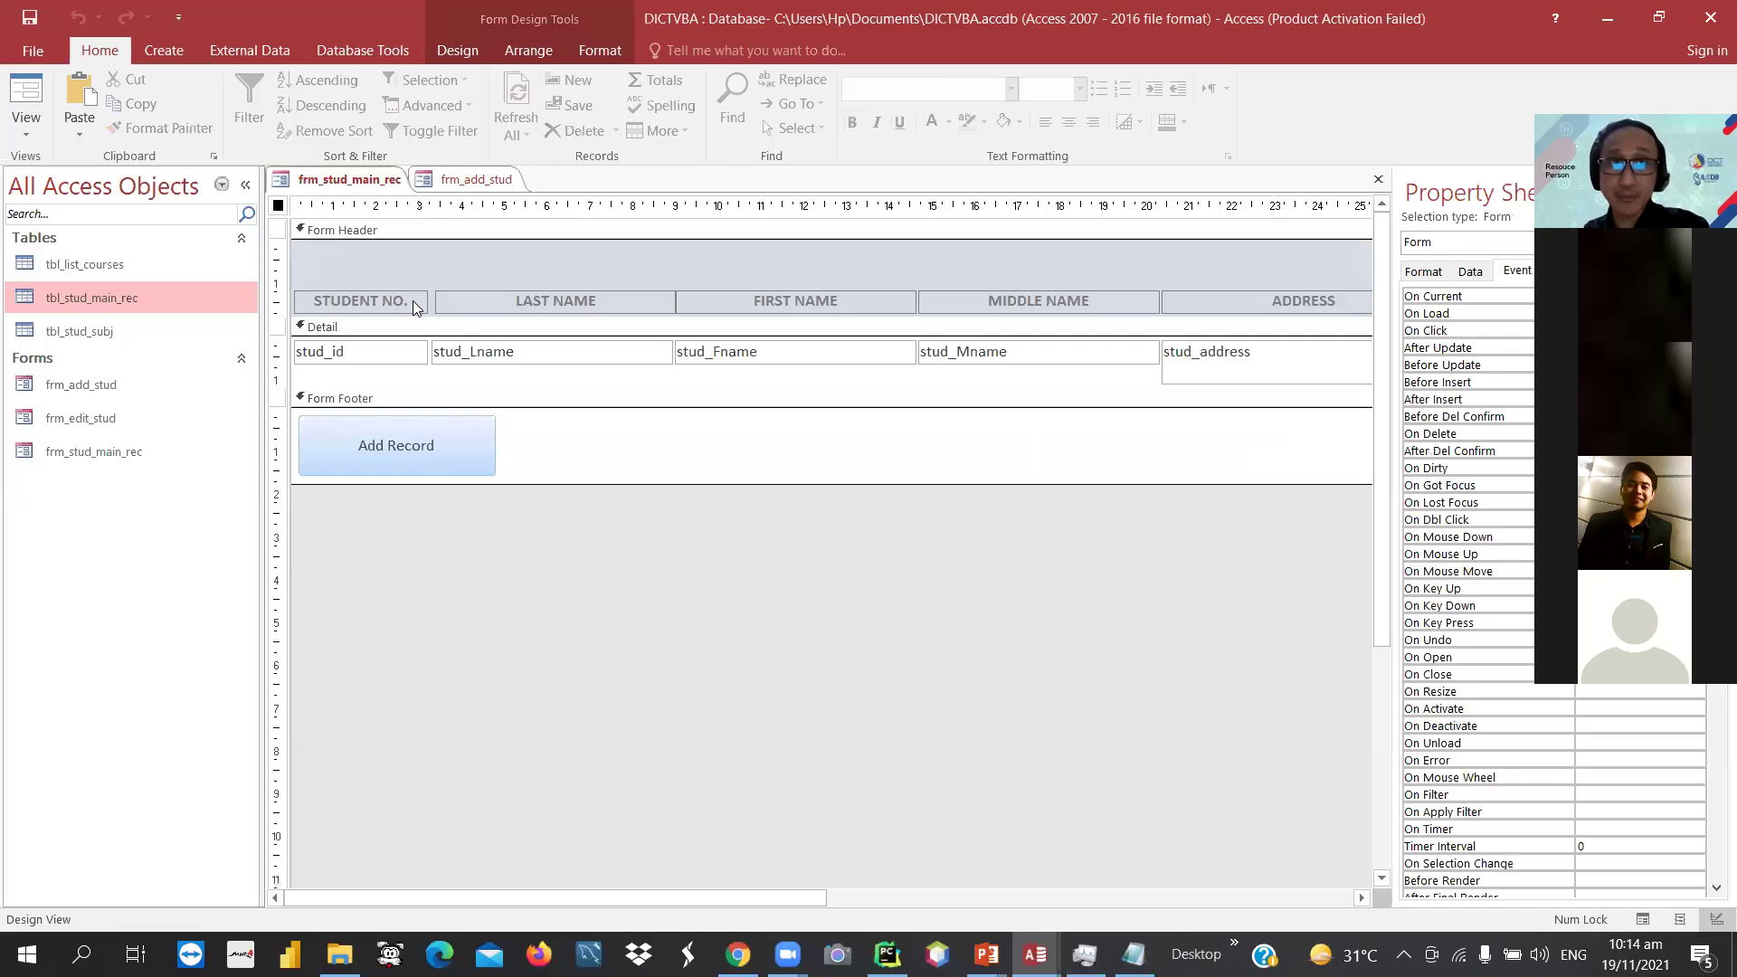
Select the Add Record button and stretch, then restore, the Detail section
{"action": "left_click", "coordinate": [493, 421]}
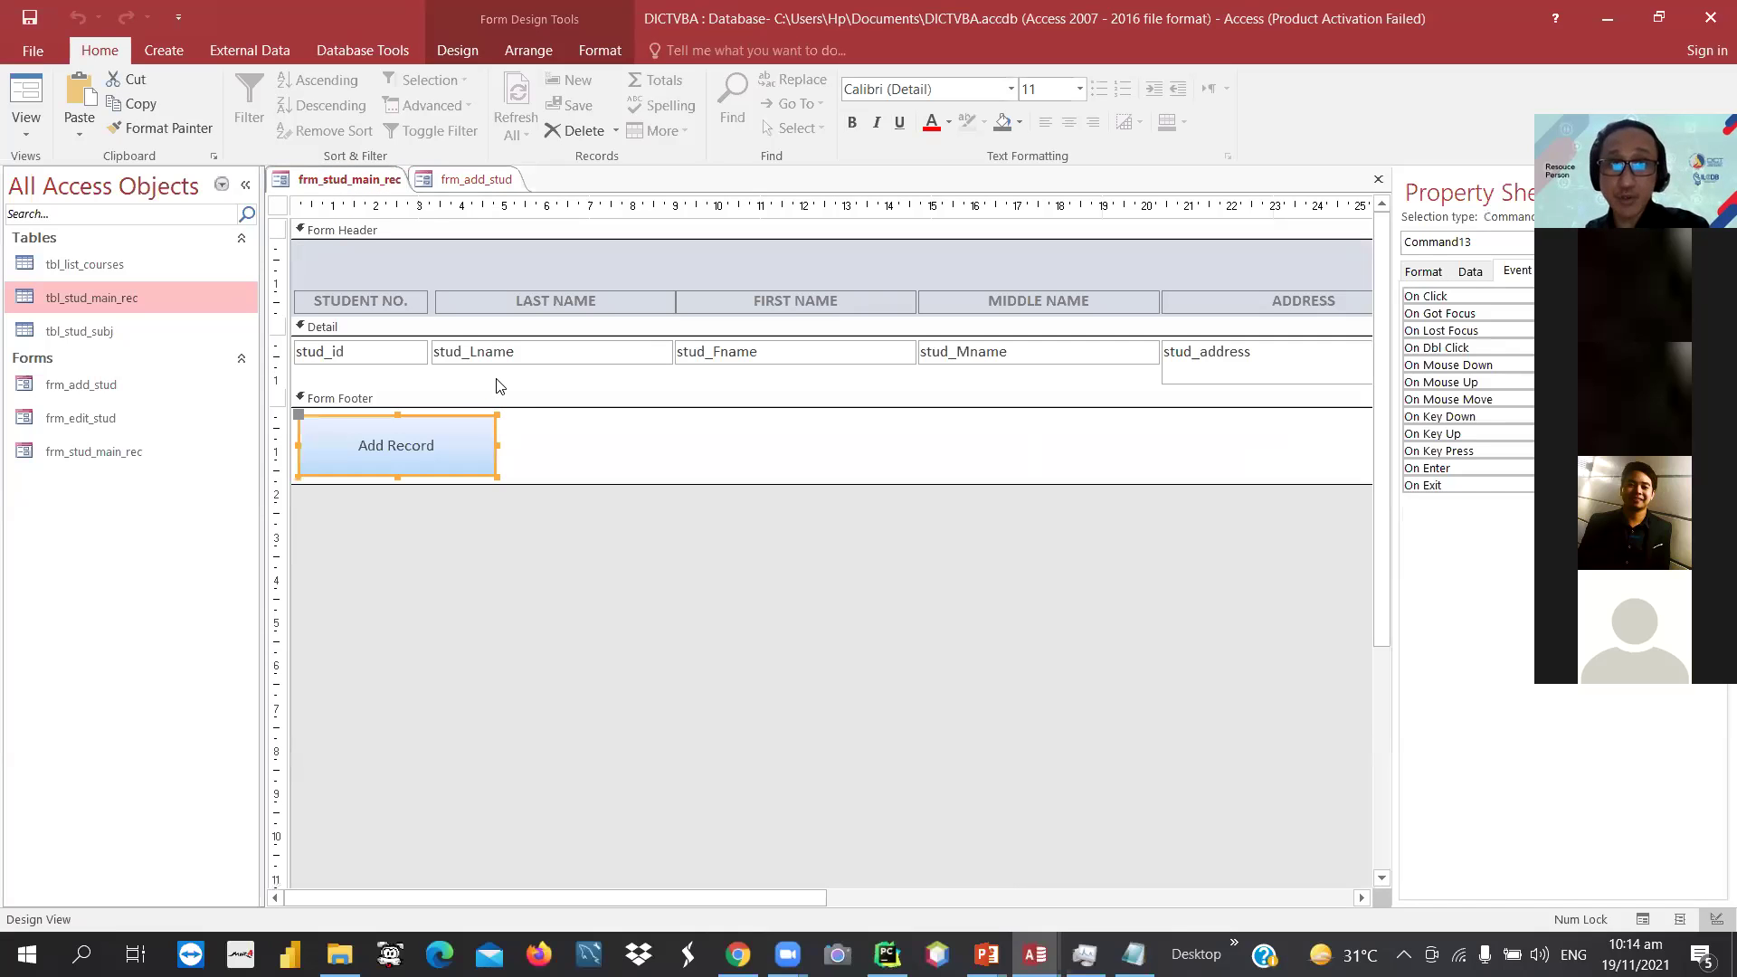
{"action": "left_click_drag", "start_coordinate": [511, 387], "coordinate": [506, 635]}
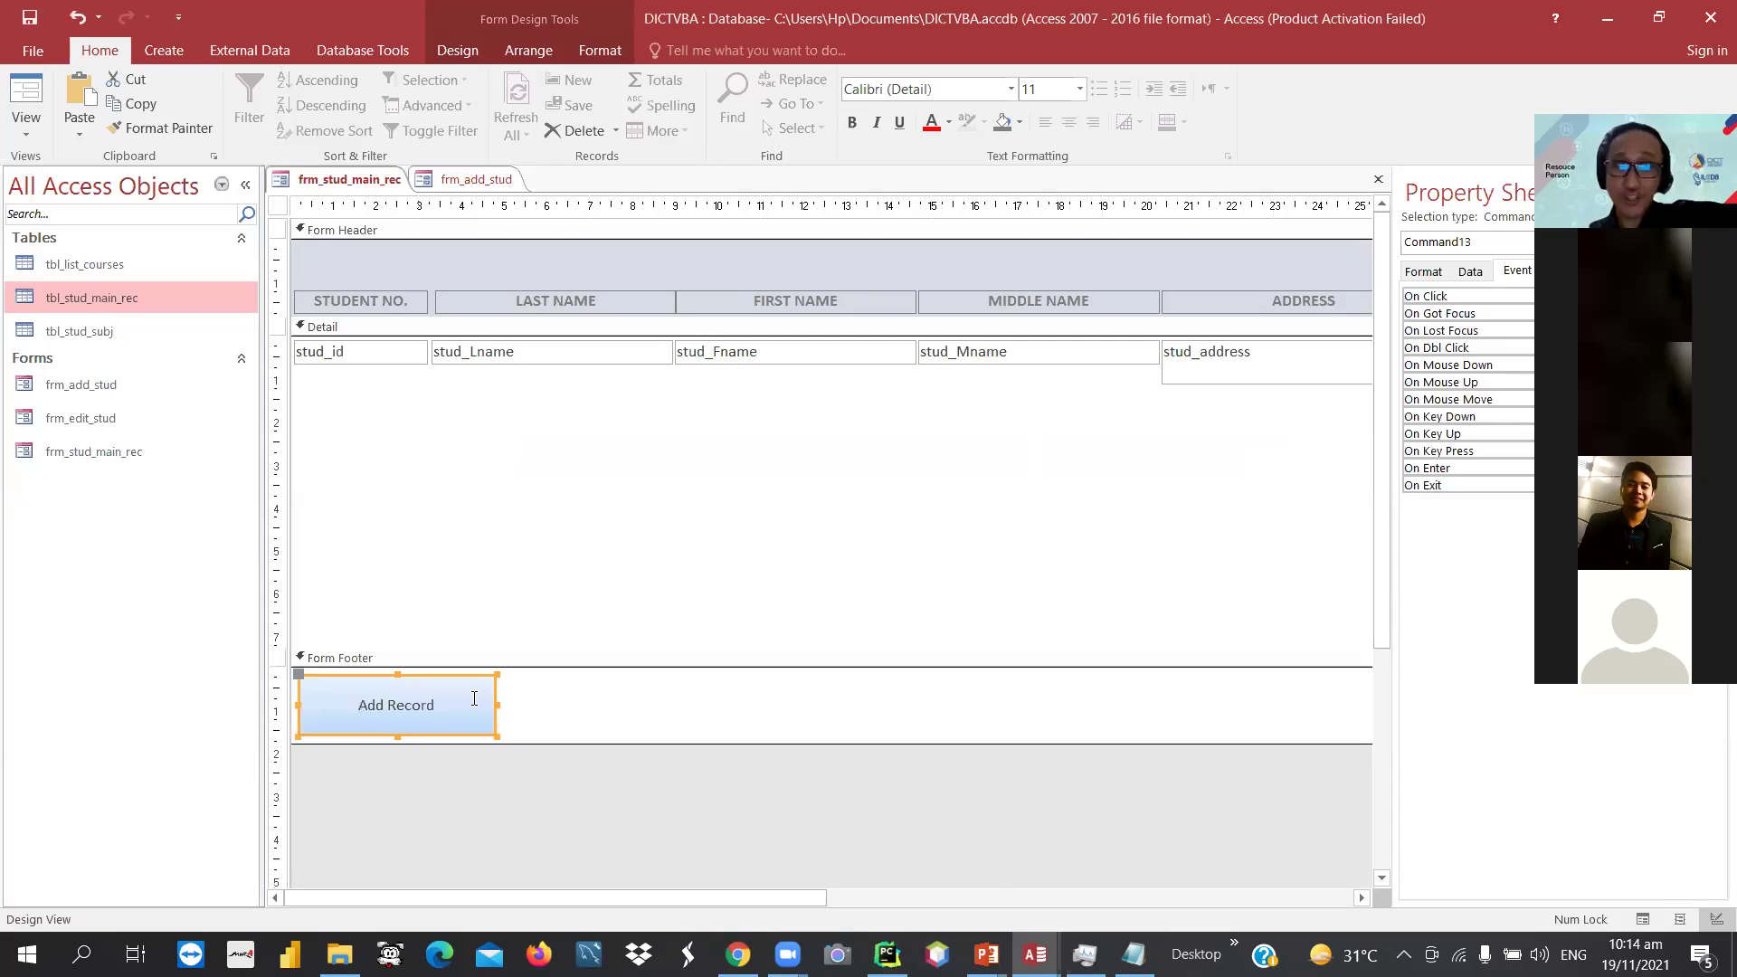
{"action": "left_click_drag", "start_coordinate": [485, 636], "coordinate": [471, 390]}
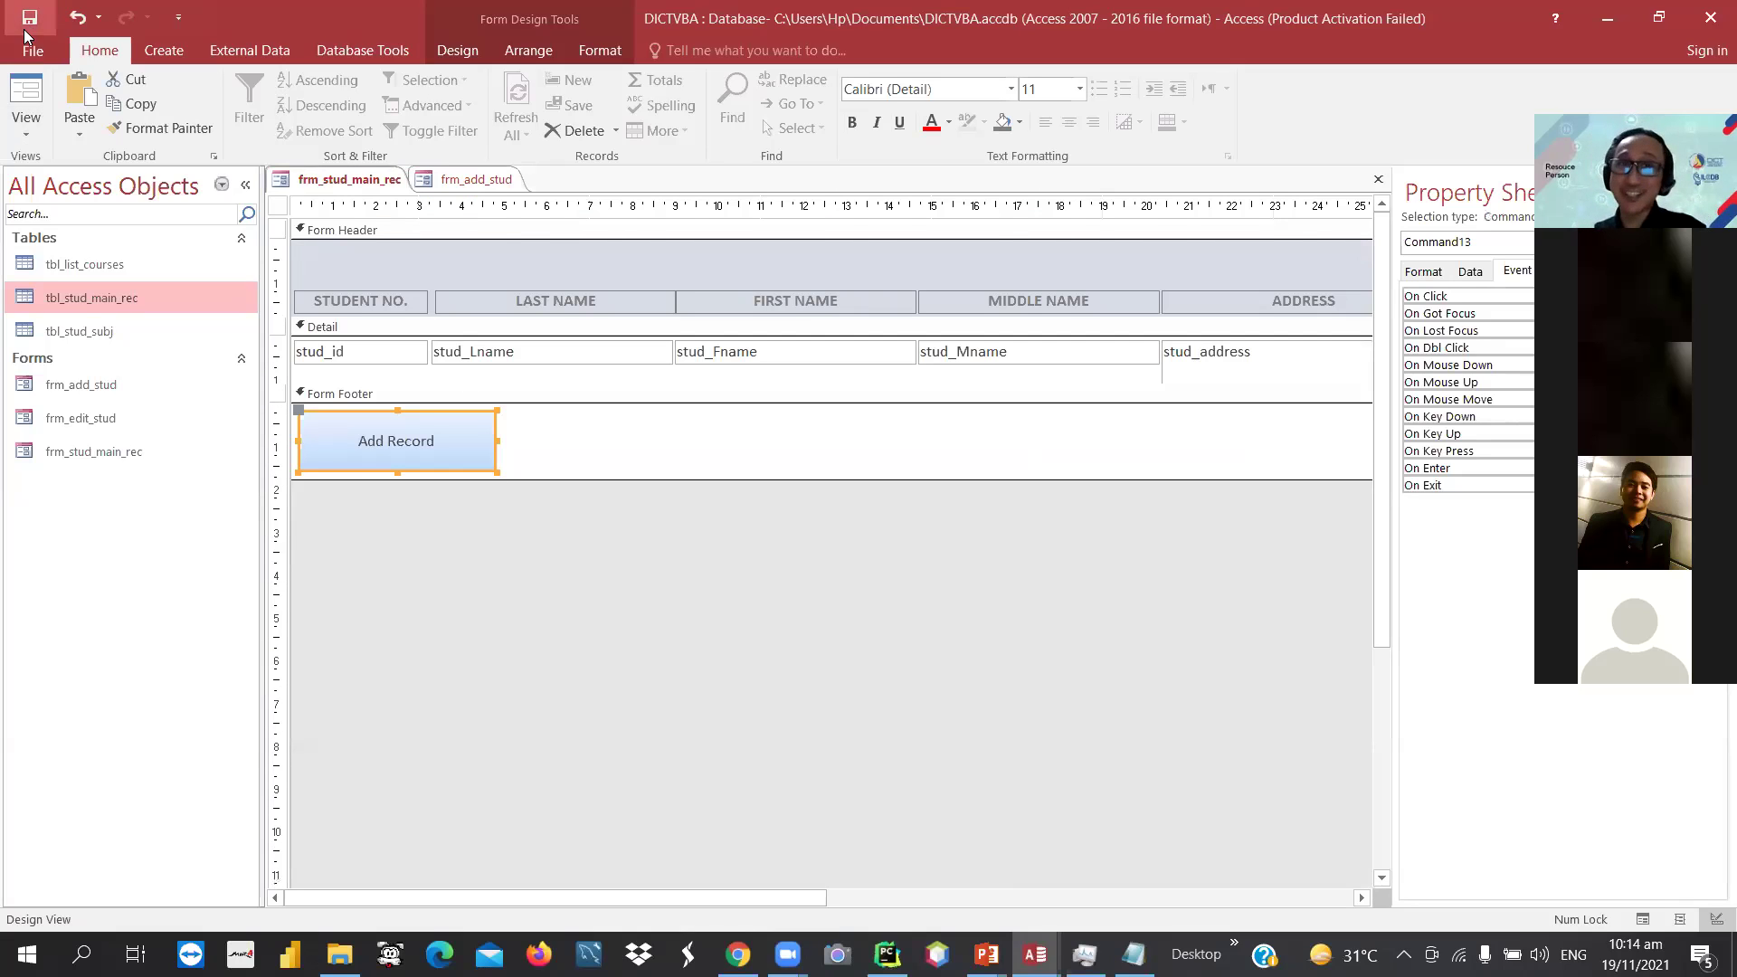
Preview the five live student records, return to Design View and select the student number box
{"action": "left_click", "coordinate": [9, 123]}
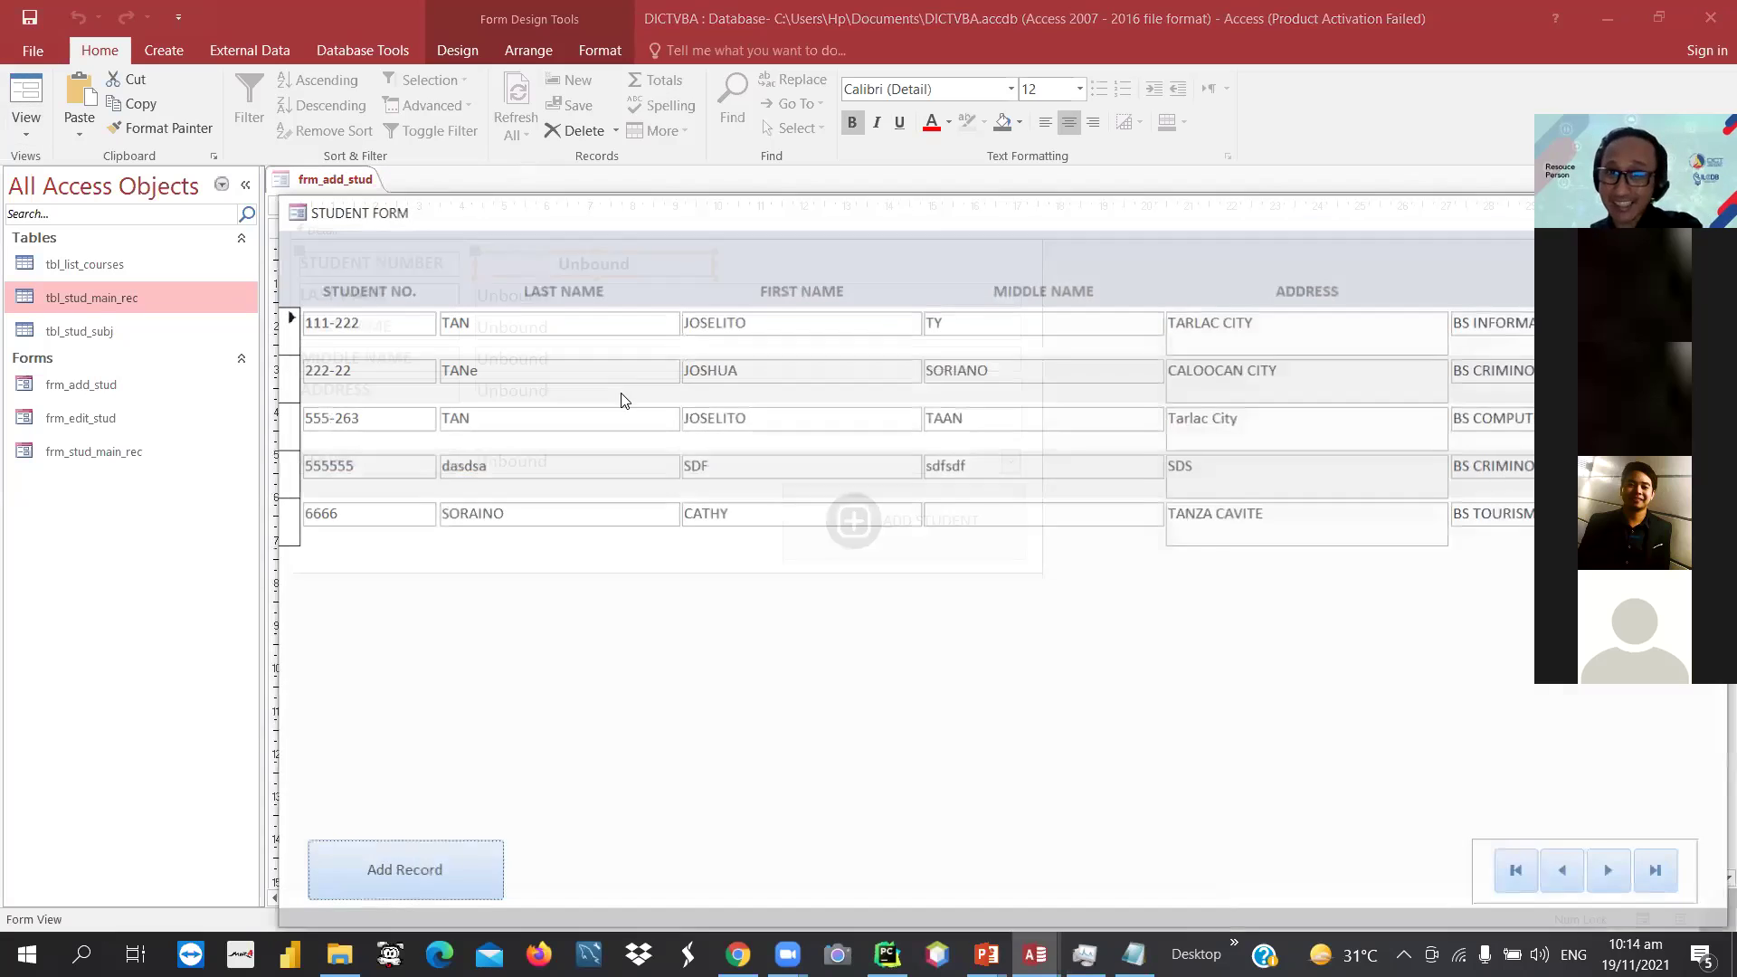
{"action": "right_click", "coordinate": [719, 215]}
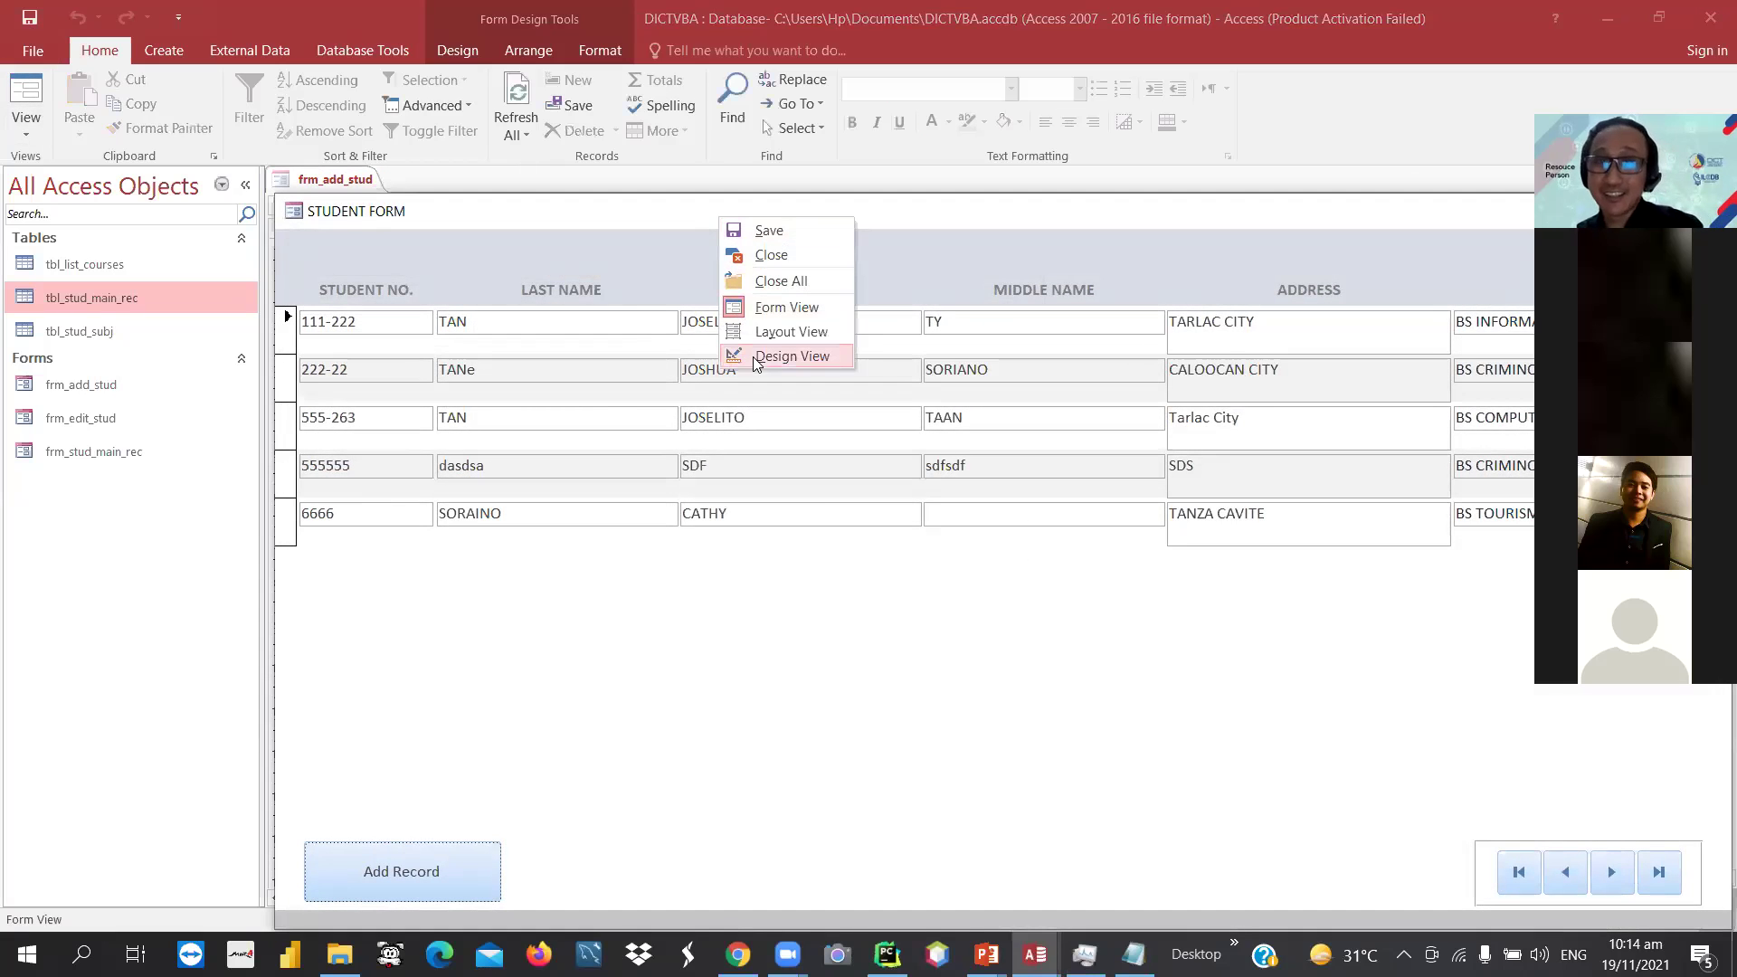
{"action": "left_click", "coordinate": [760, 356]}
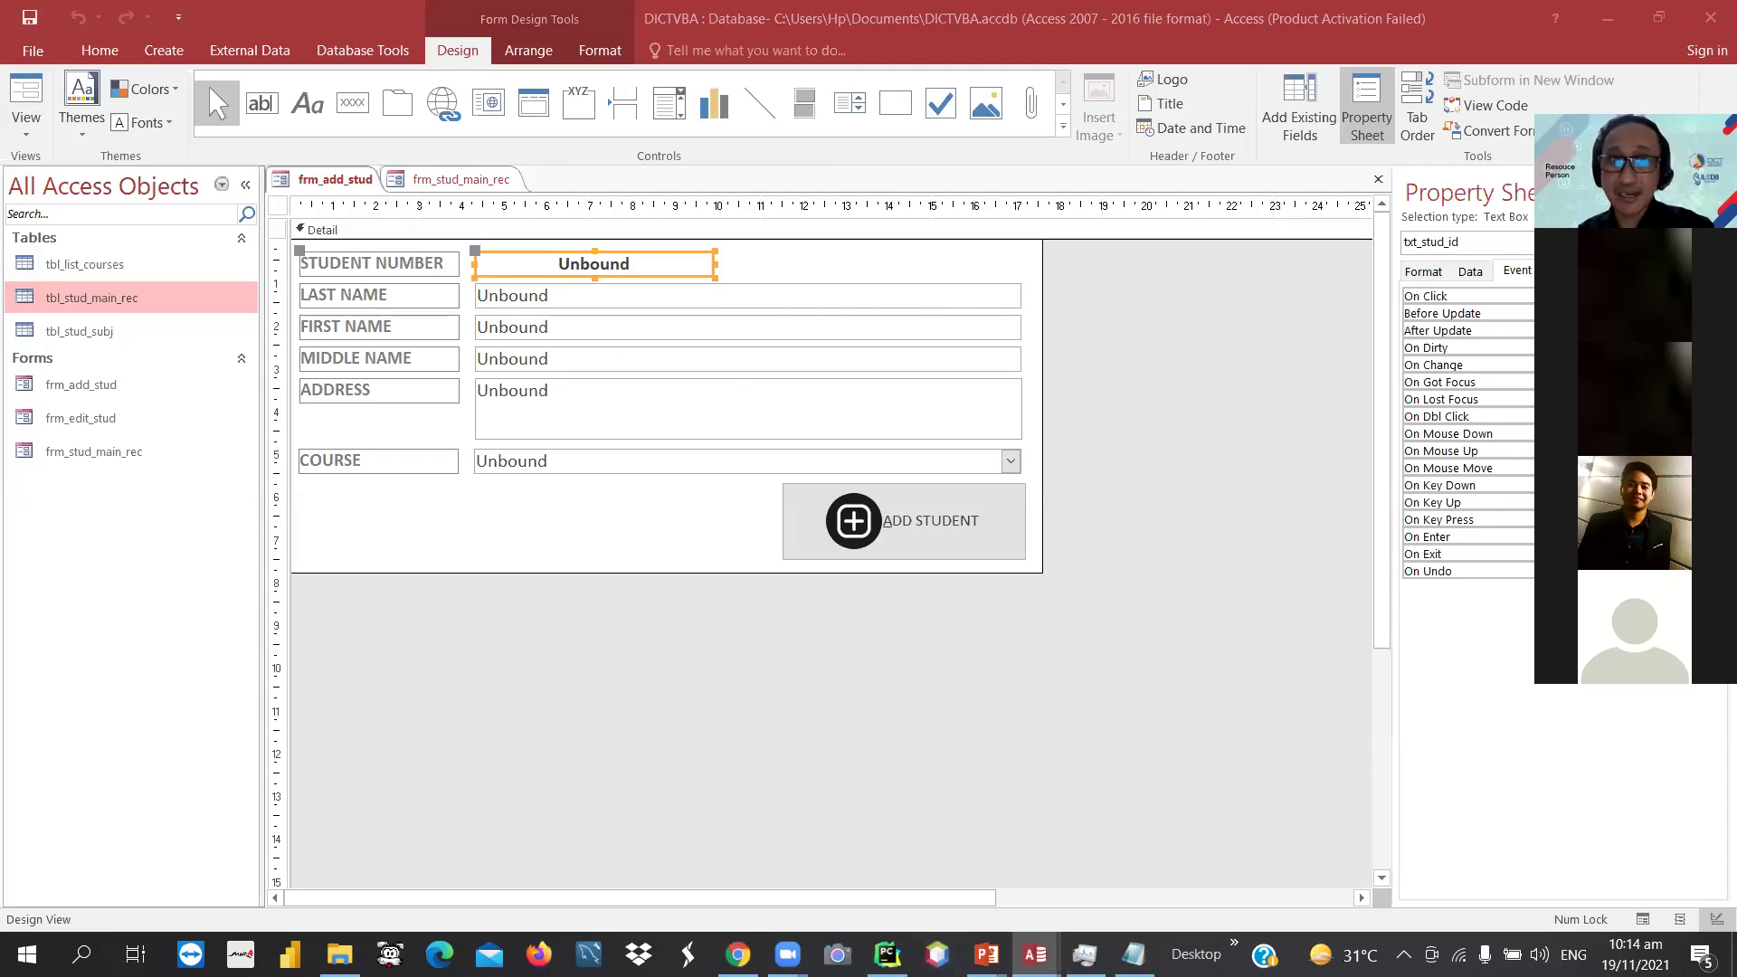
{"action": "left_click", "coordinate": [1195, 359]}
{"action": "left_click_drag", "start_coordinate": [794, 259], "coordinate": [613, 271]}
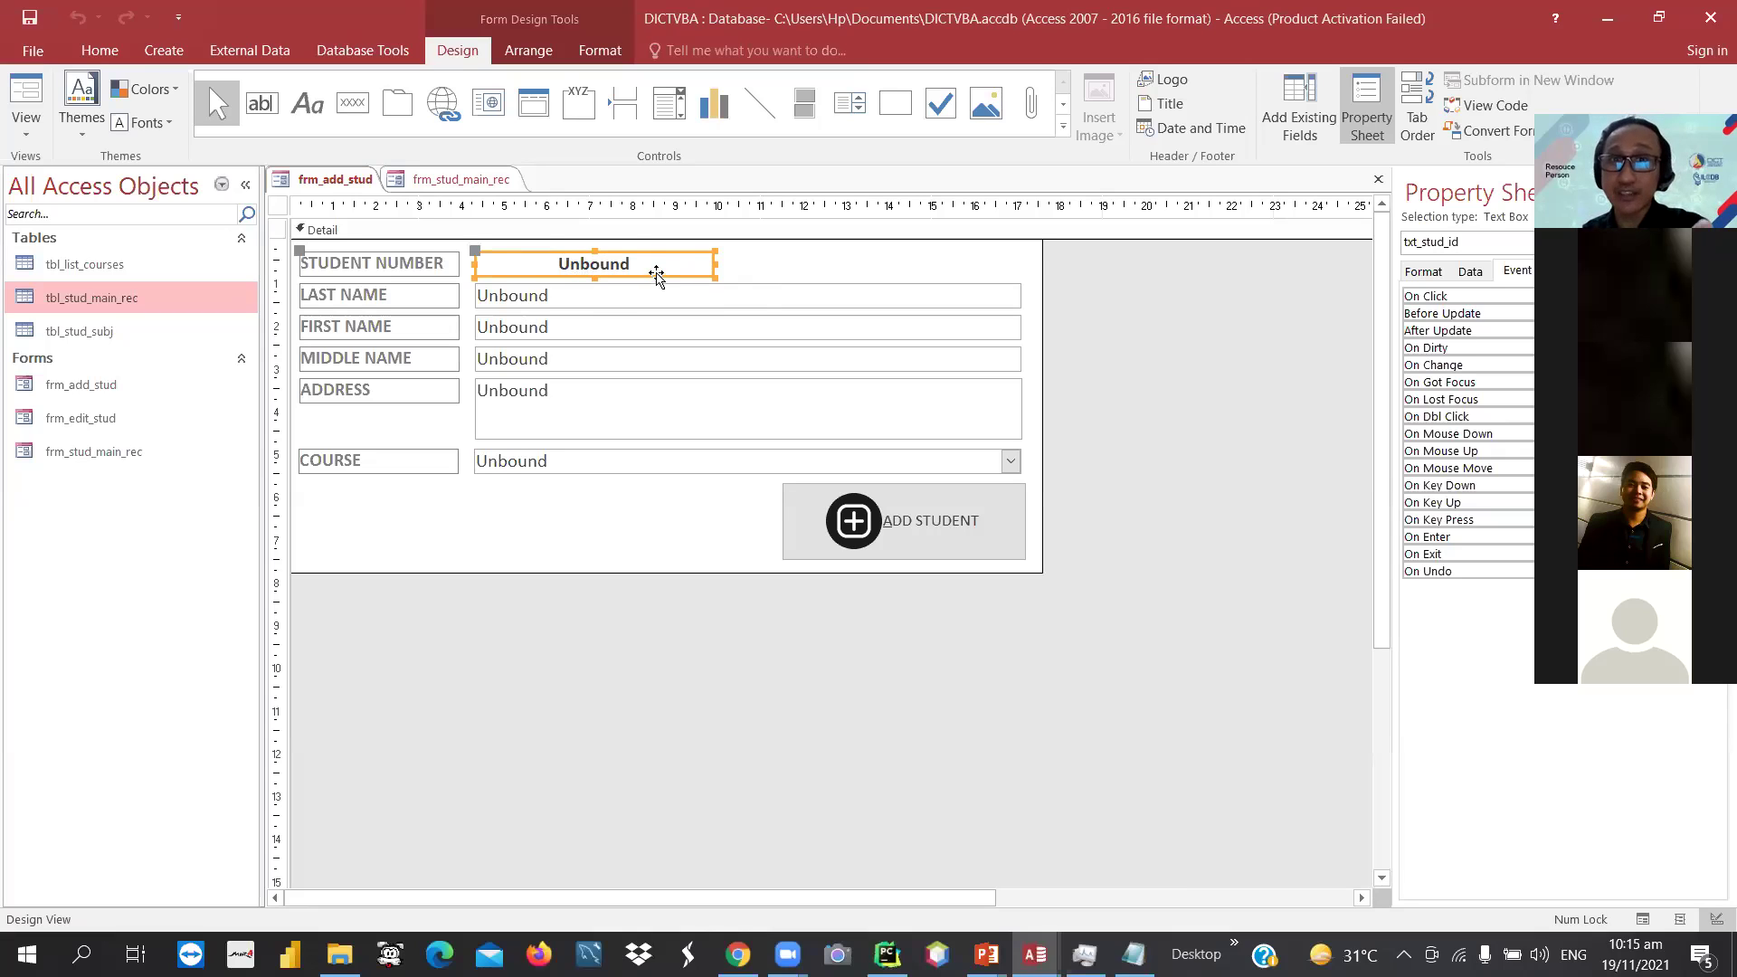
Glance at tbl_stud_main_rec's existing IDs, then re-examine the duplicate-number check in VBA
{"action": "double_click", "coordinate": [140, 297]}
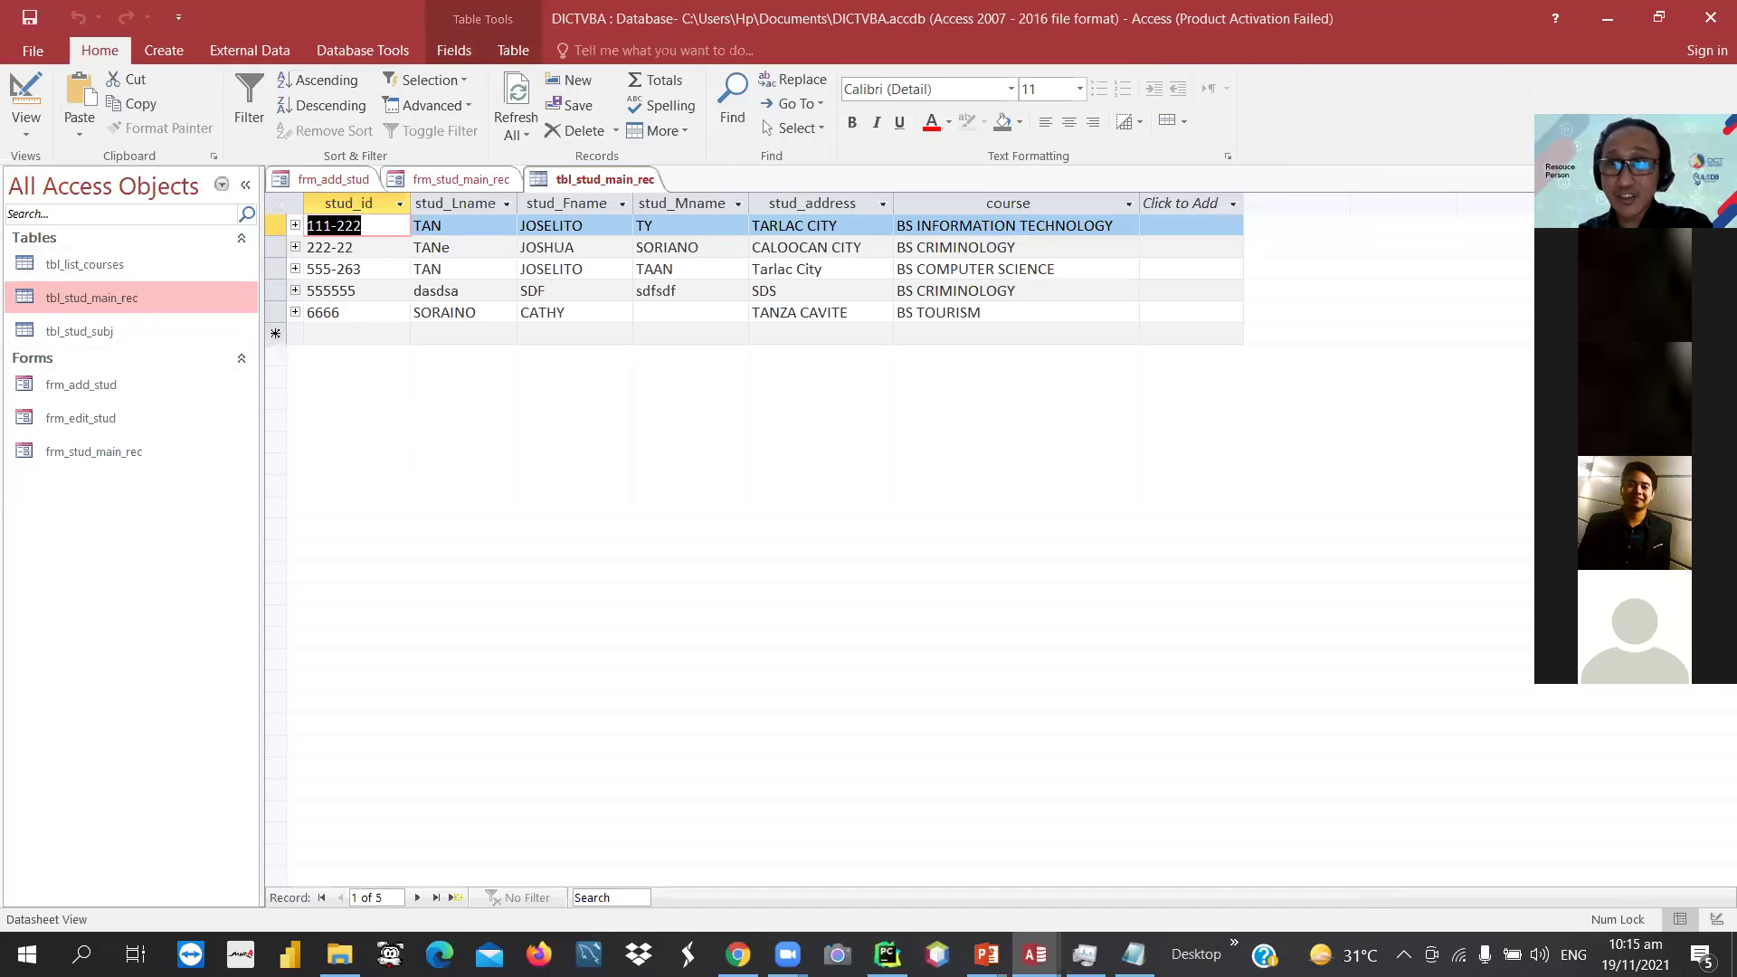
{"action": "key", "text": "ctrl+w"}
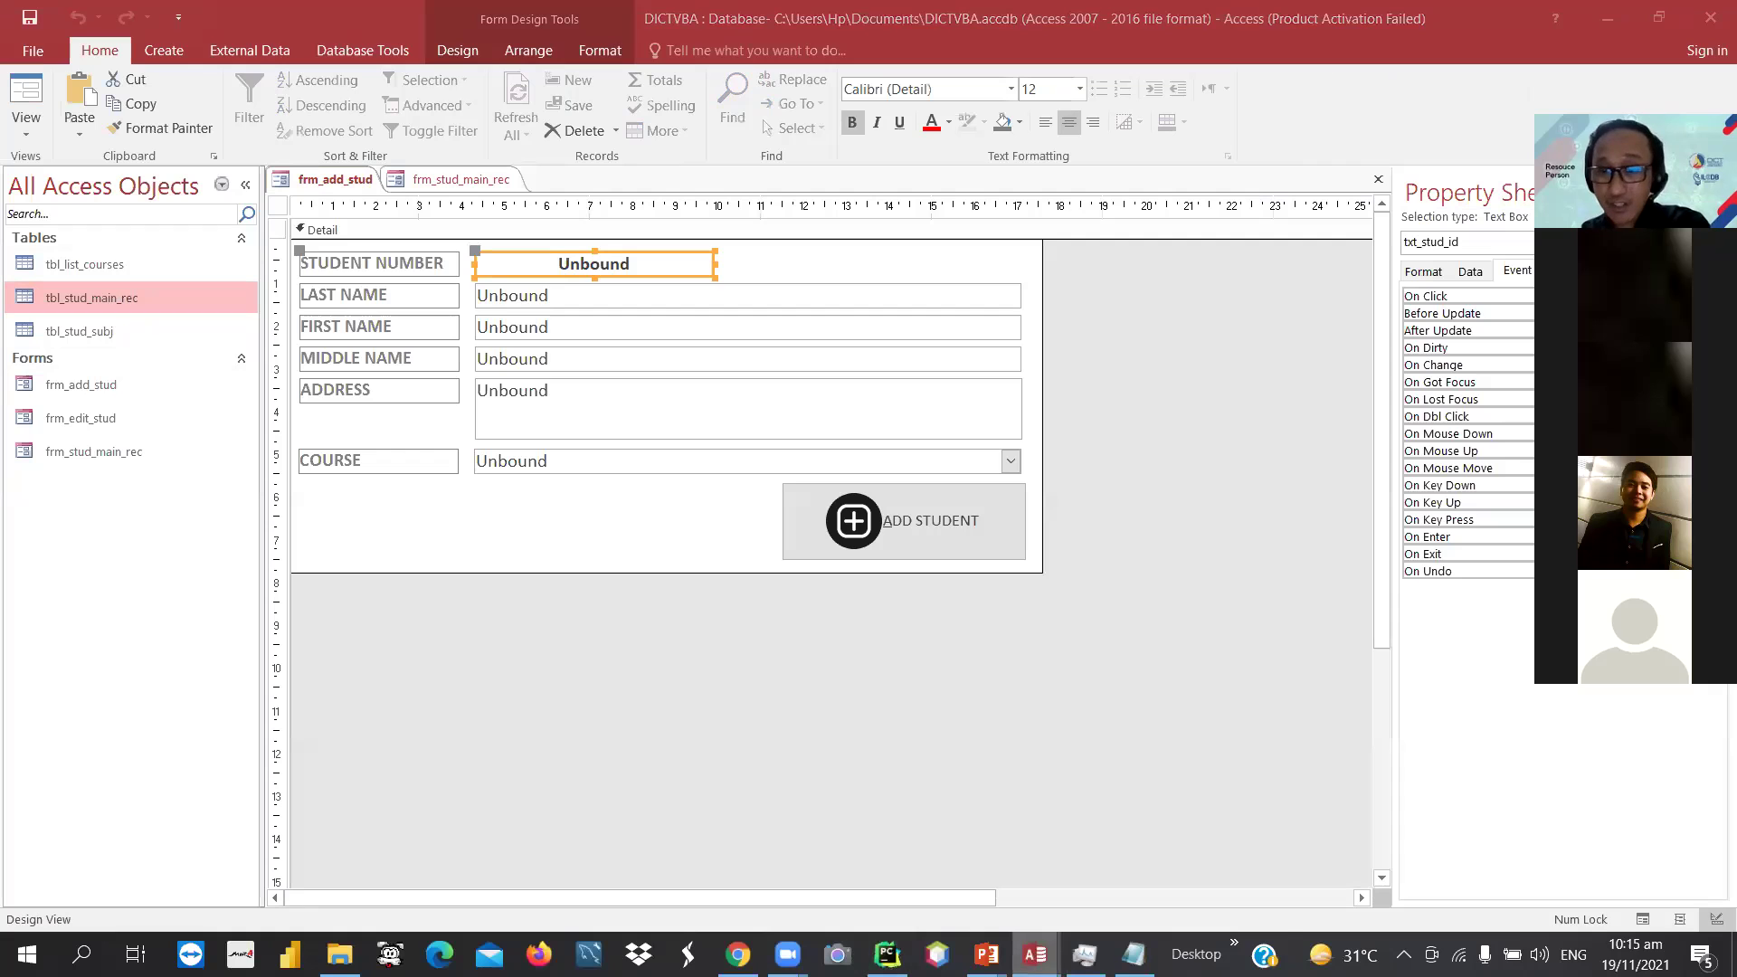
{"action": "mouse_move", "coordinate": [1036, 954]}
{"action": "left_click", "coordinate": [1170, 891]}
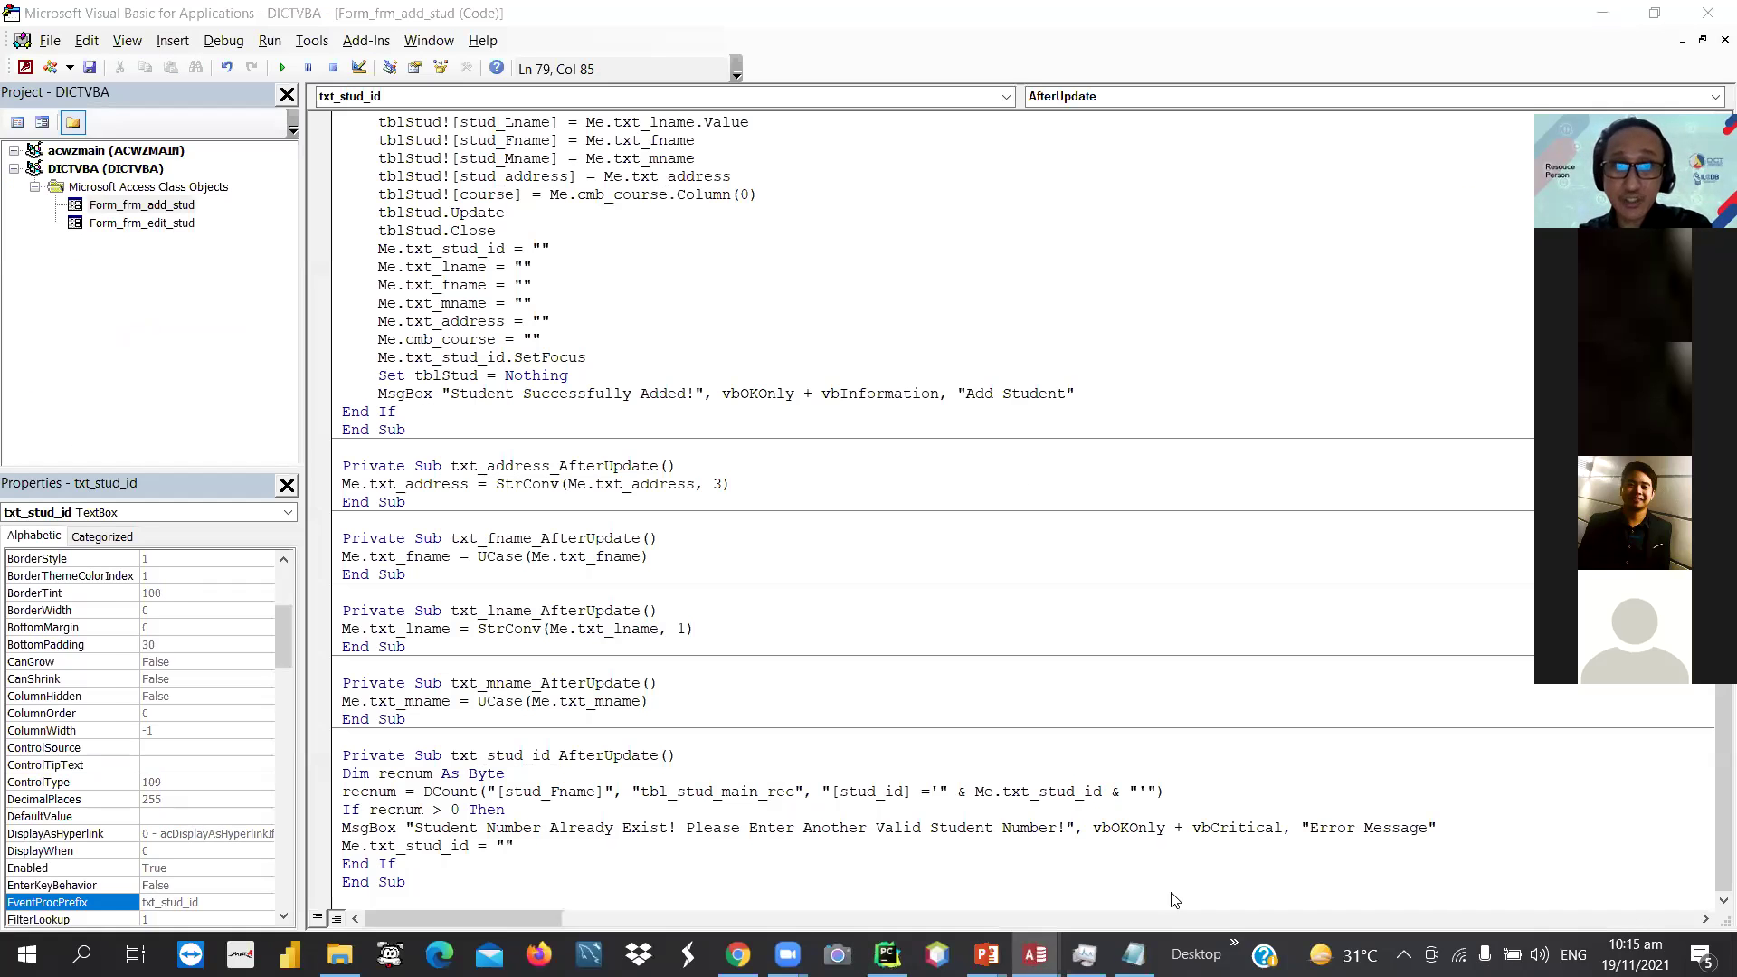
{"action": "left_click", "coordinate": [396, 809]}
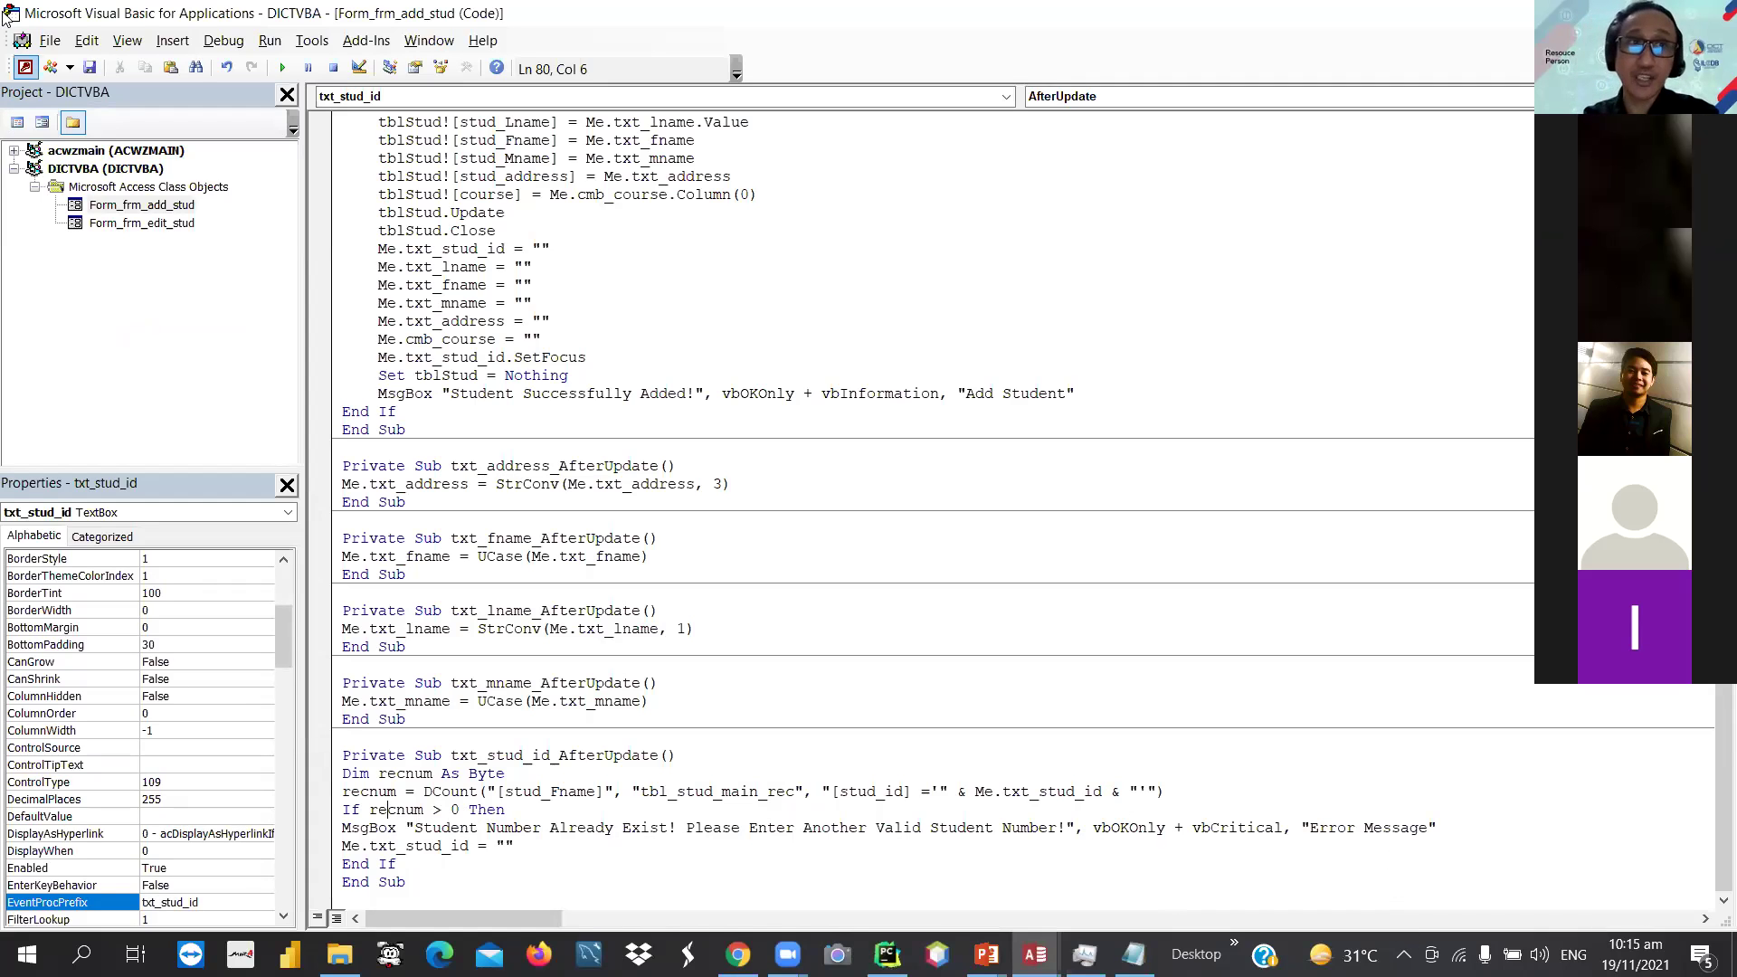
Pick an existing student number from the table, close it and run frm_add_stud in Form View
{"action": "left_click", "coordinate": [25, 67]}
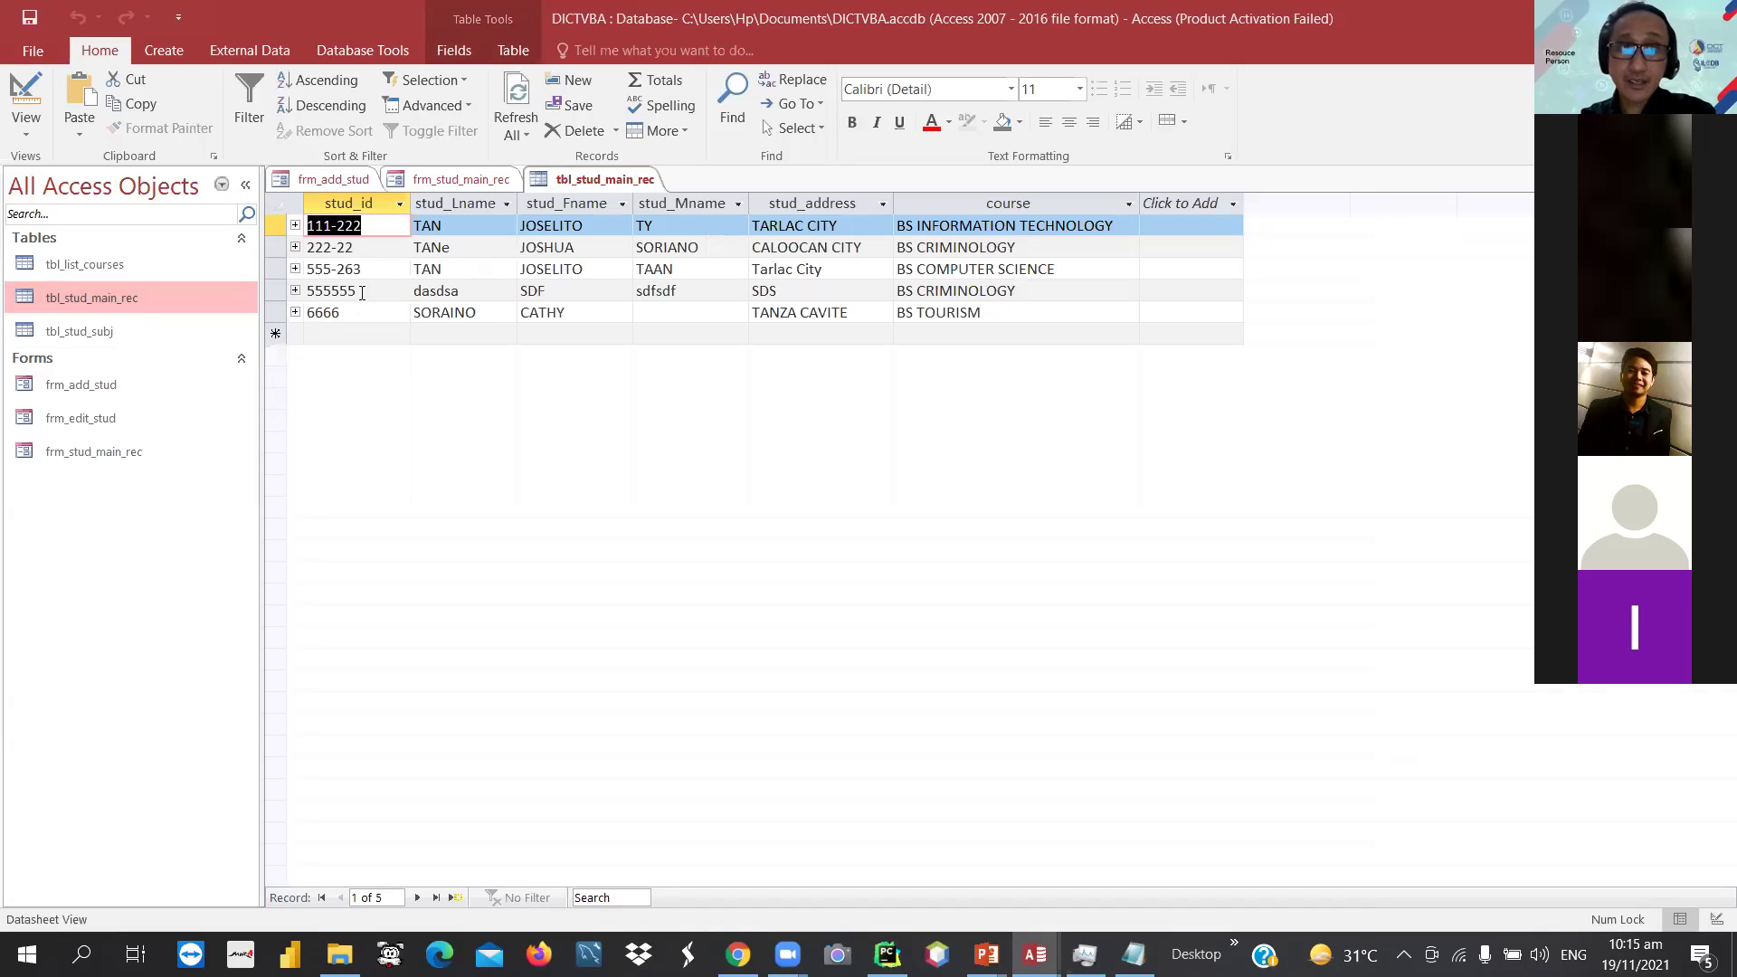
{"action": "double_click", "coordinate": [362, 294]}
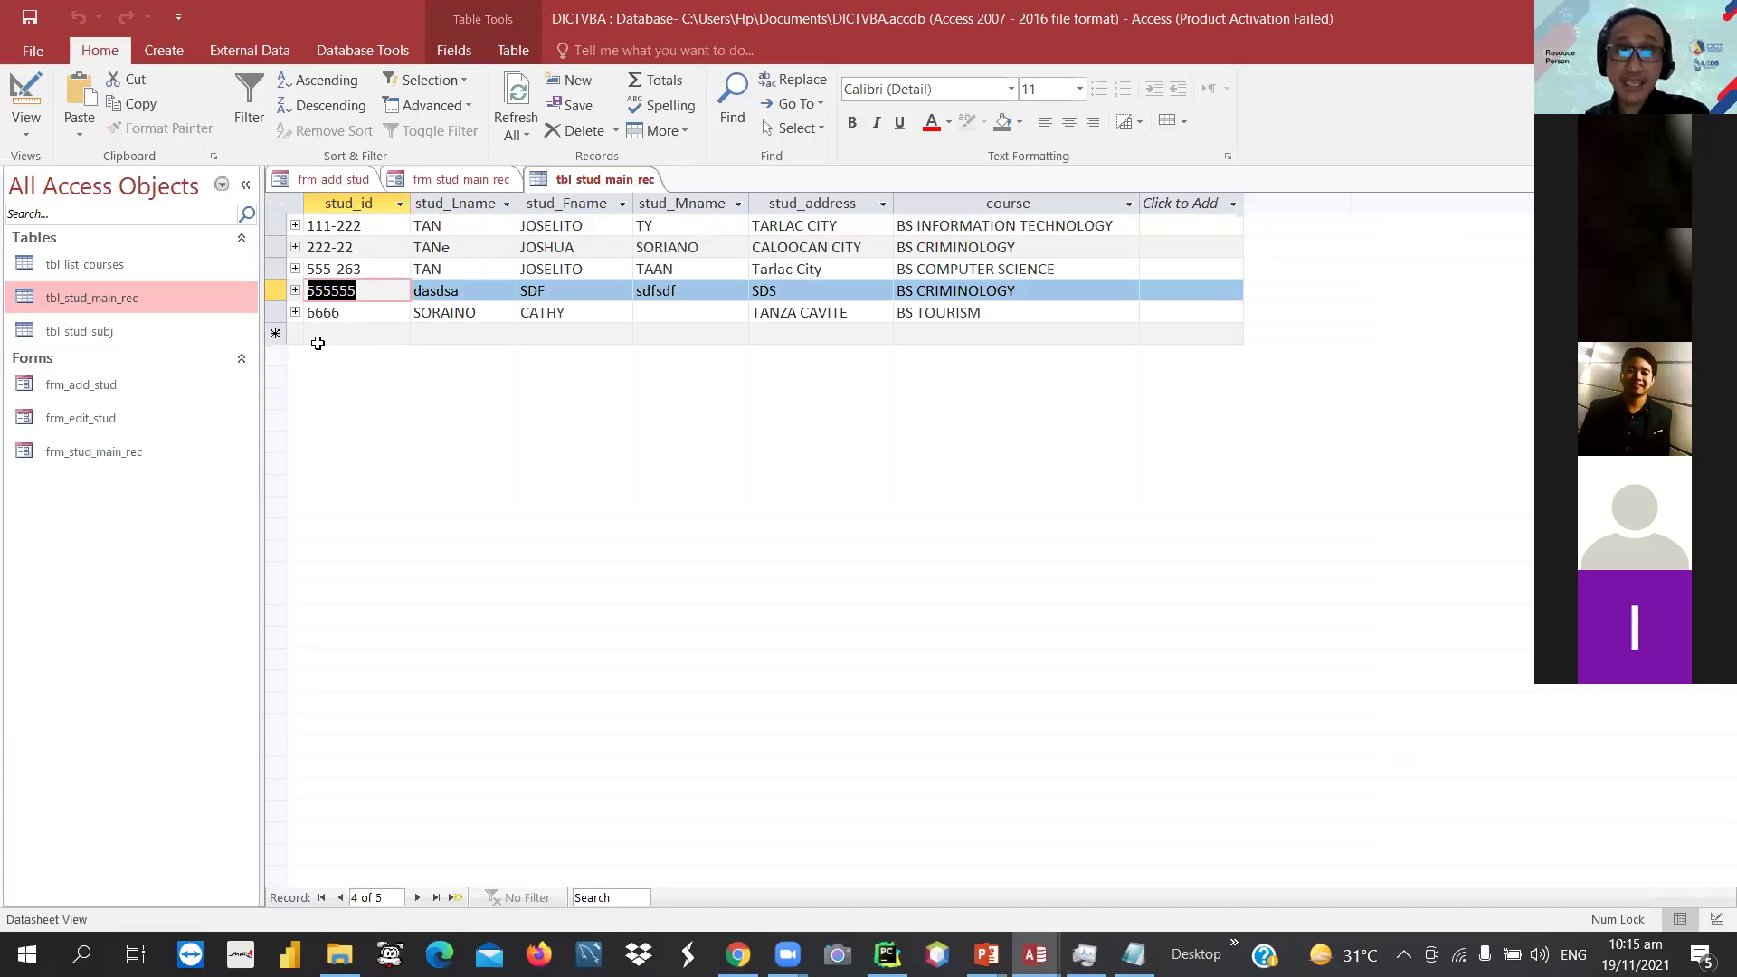
{"action": "key", "text": "ctrl+w"}
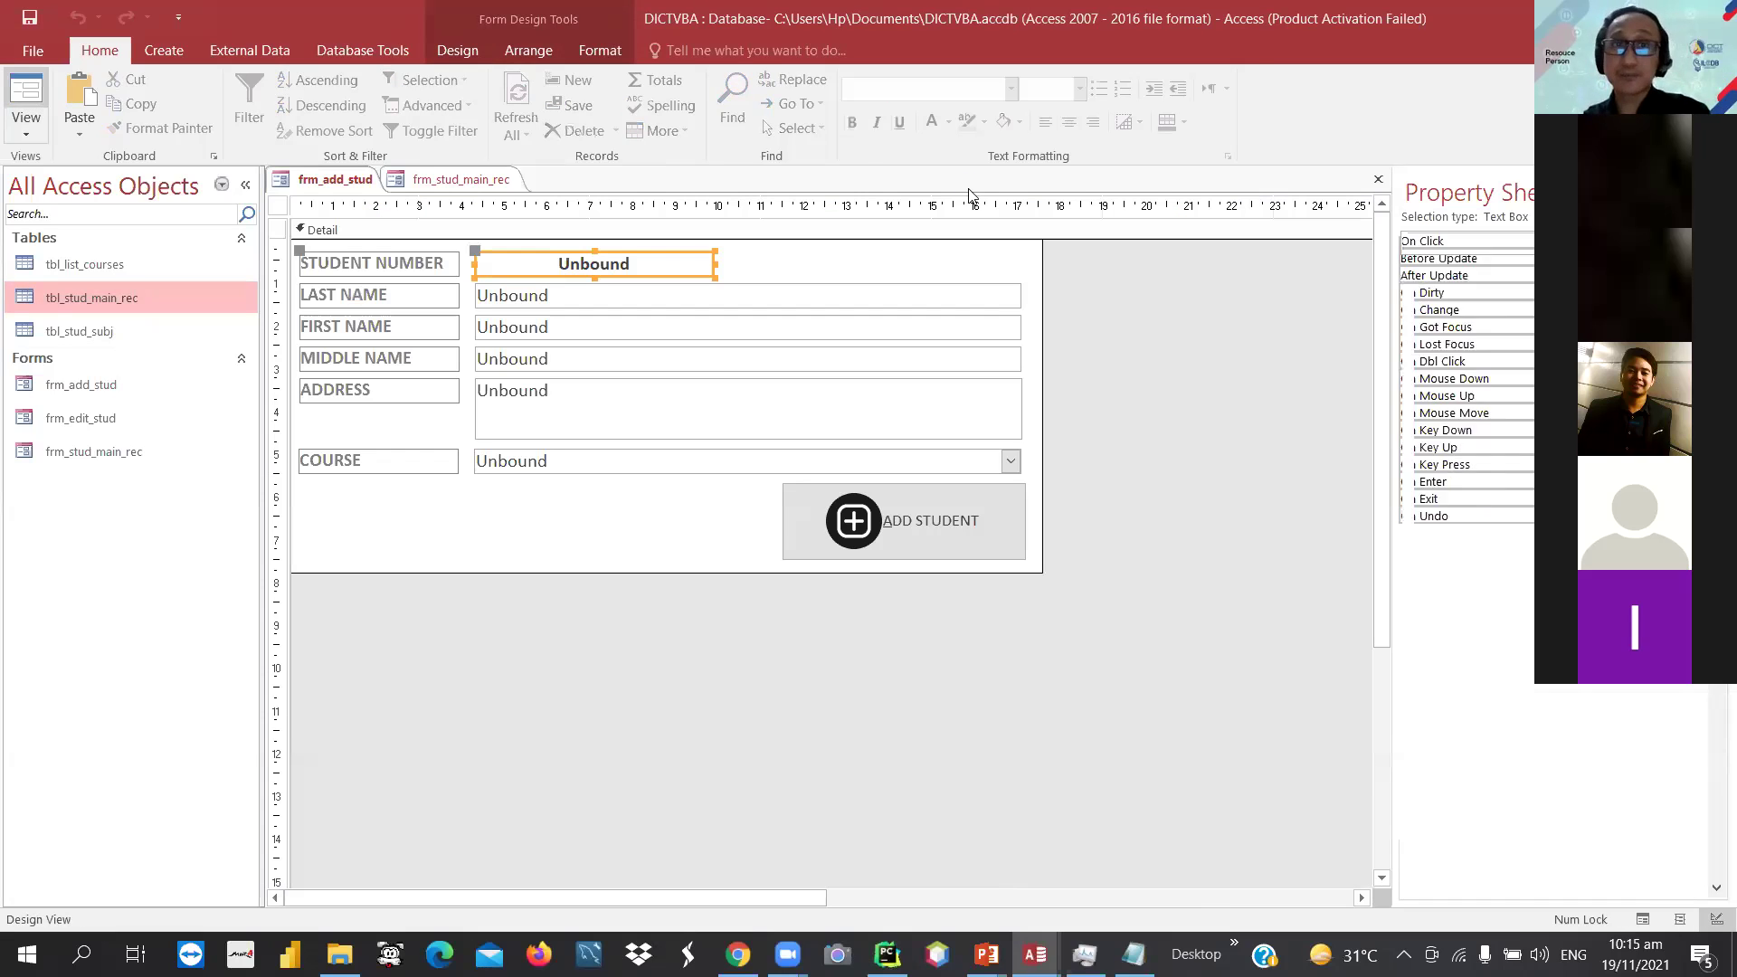
{"action": "key", "text": "F5"}
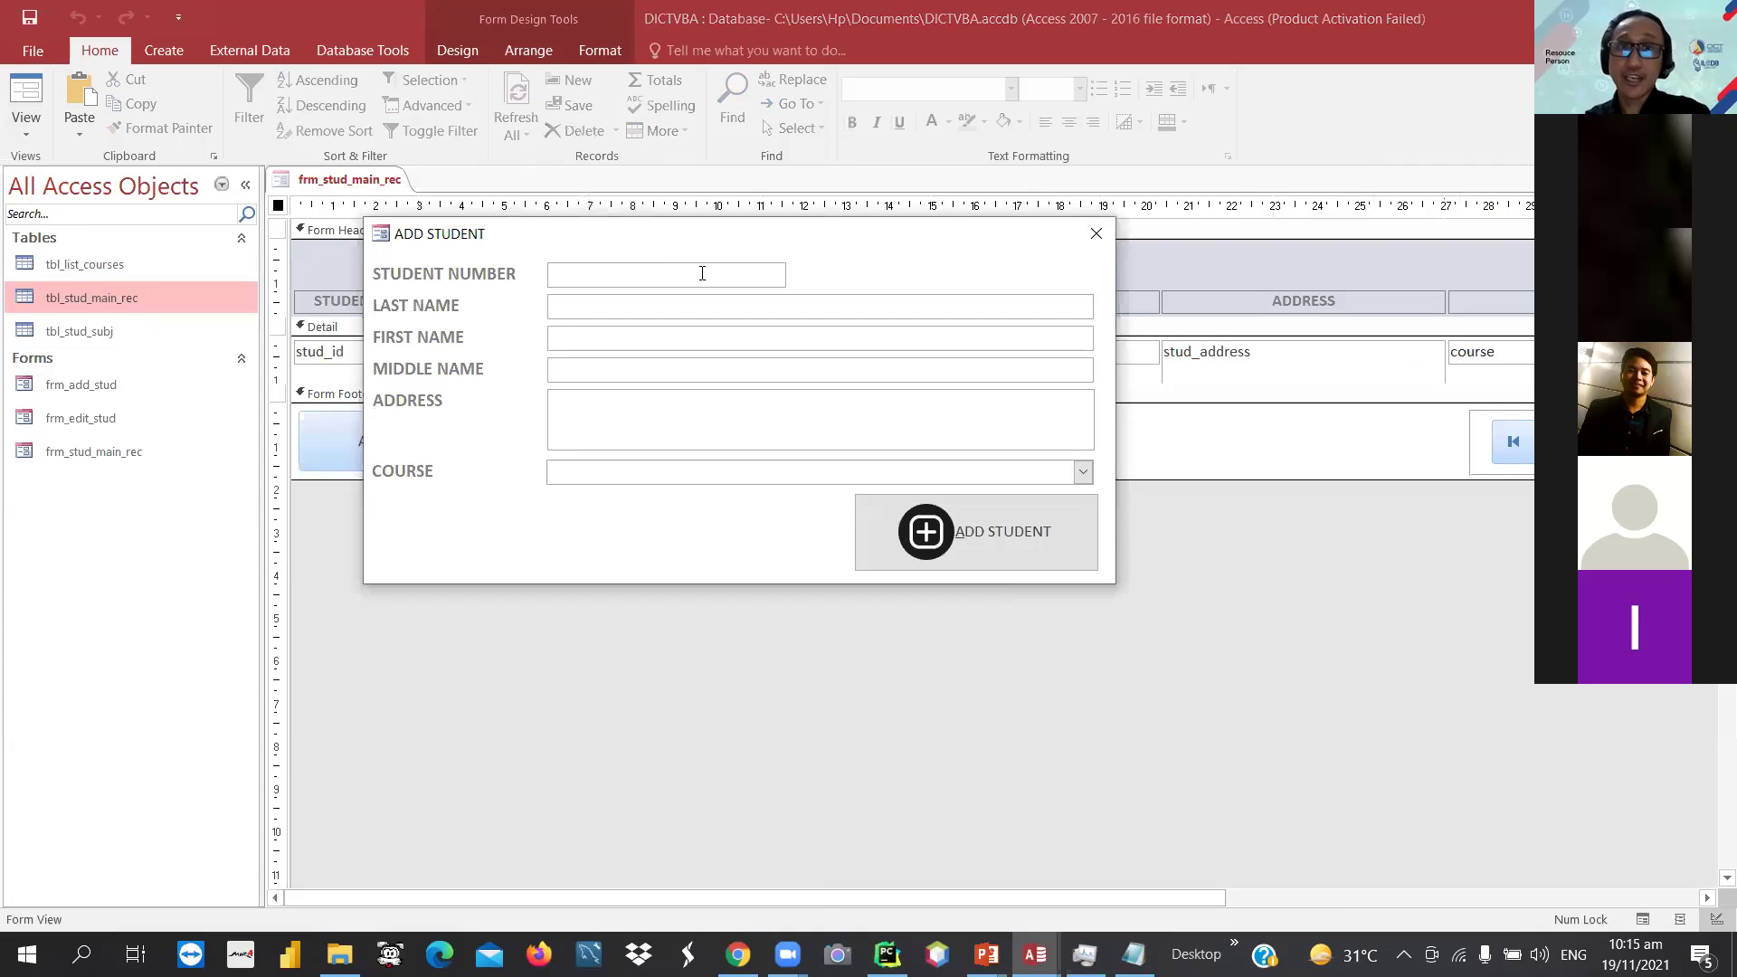
Enter an existing student number to trigger the duplicate error, then replace it with a new one
{"action": "type", "text": "555555"}
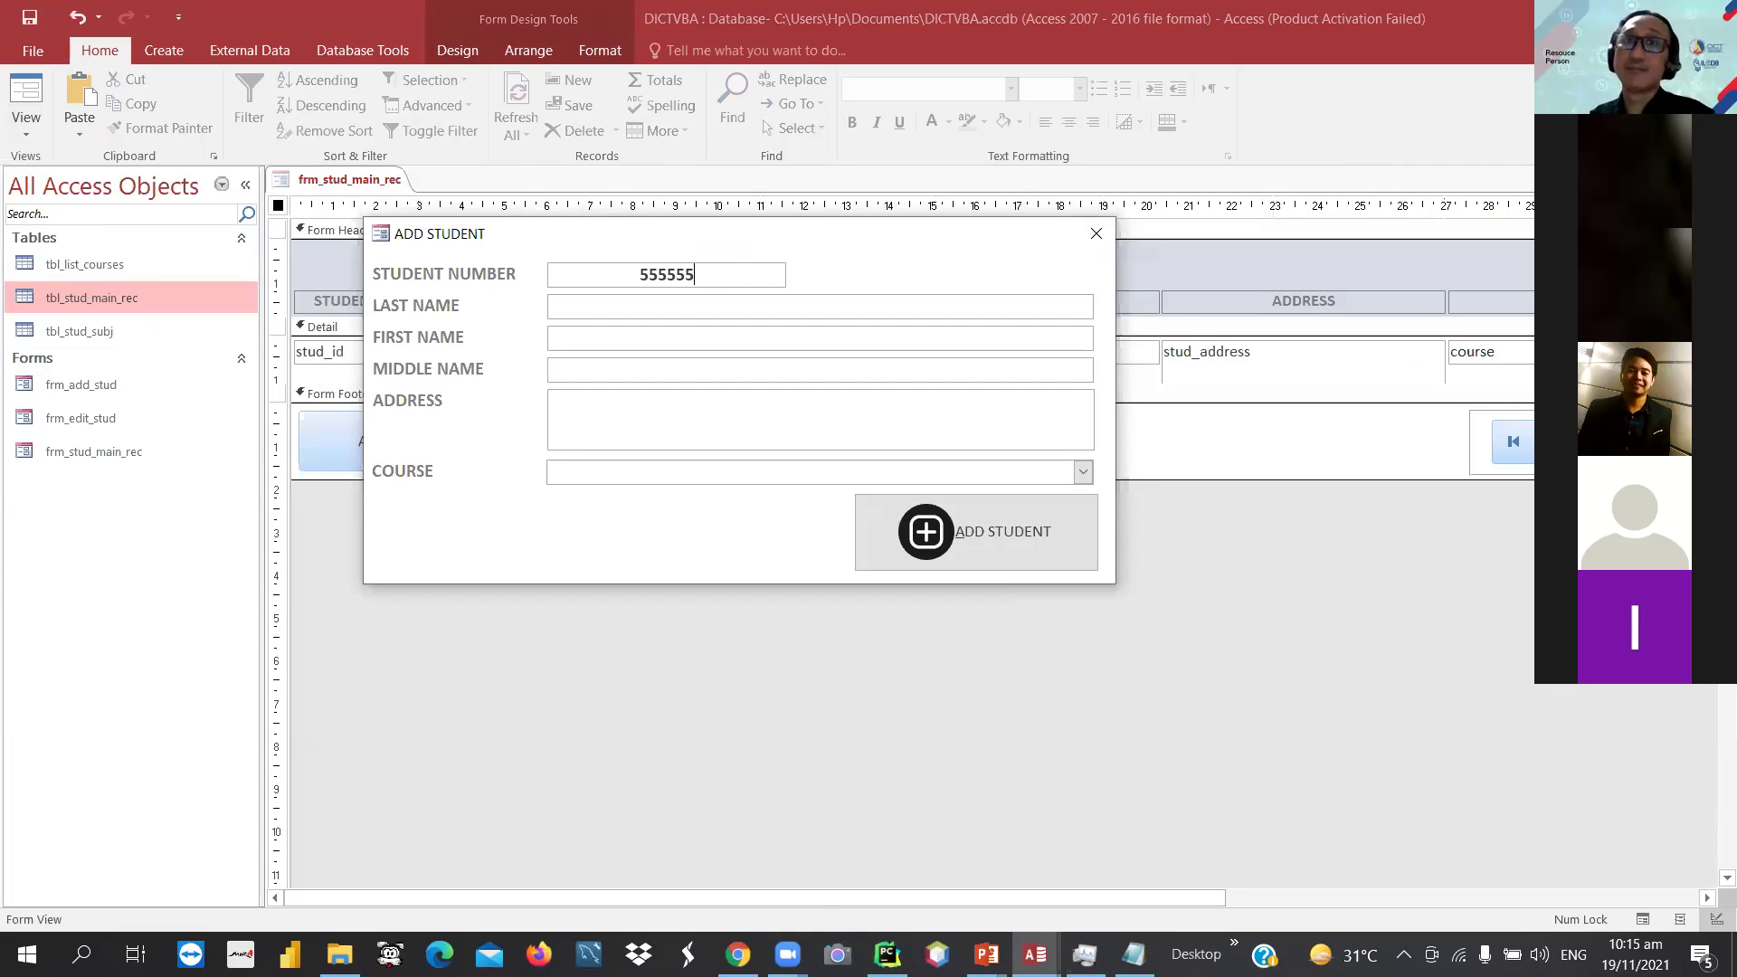
{"action": "left_click", "coordinate": [977, 531]}
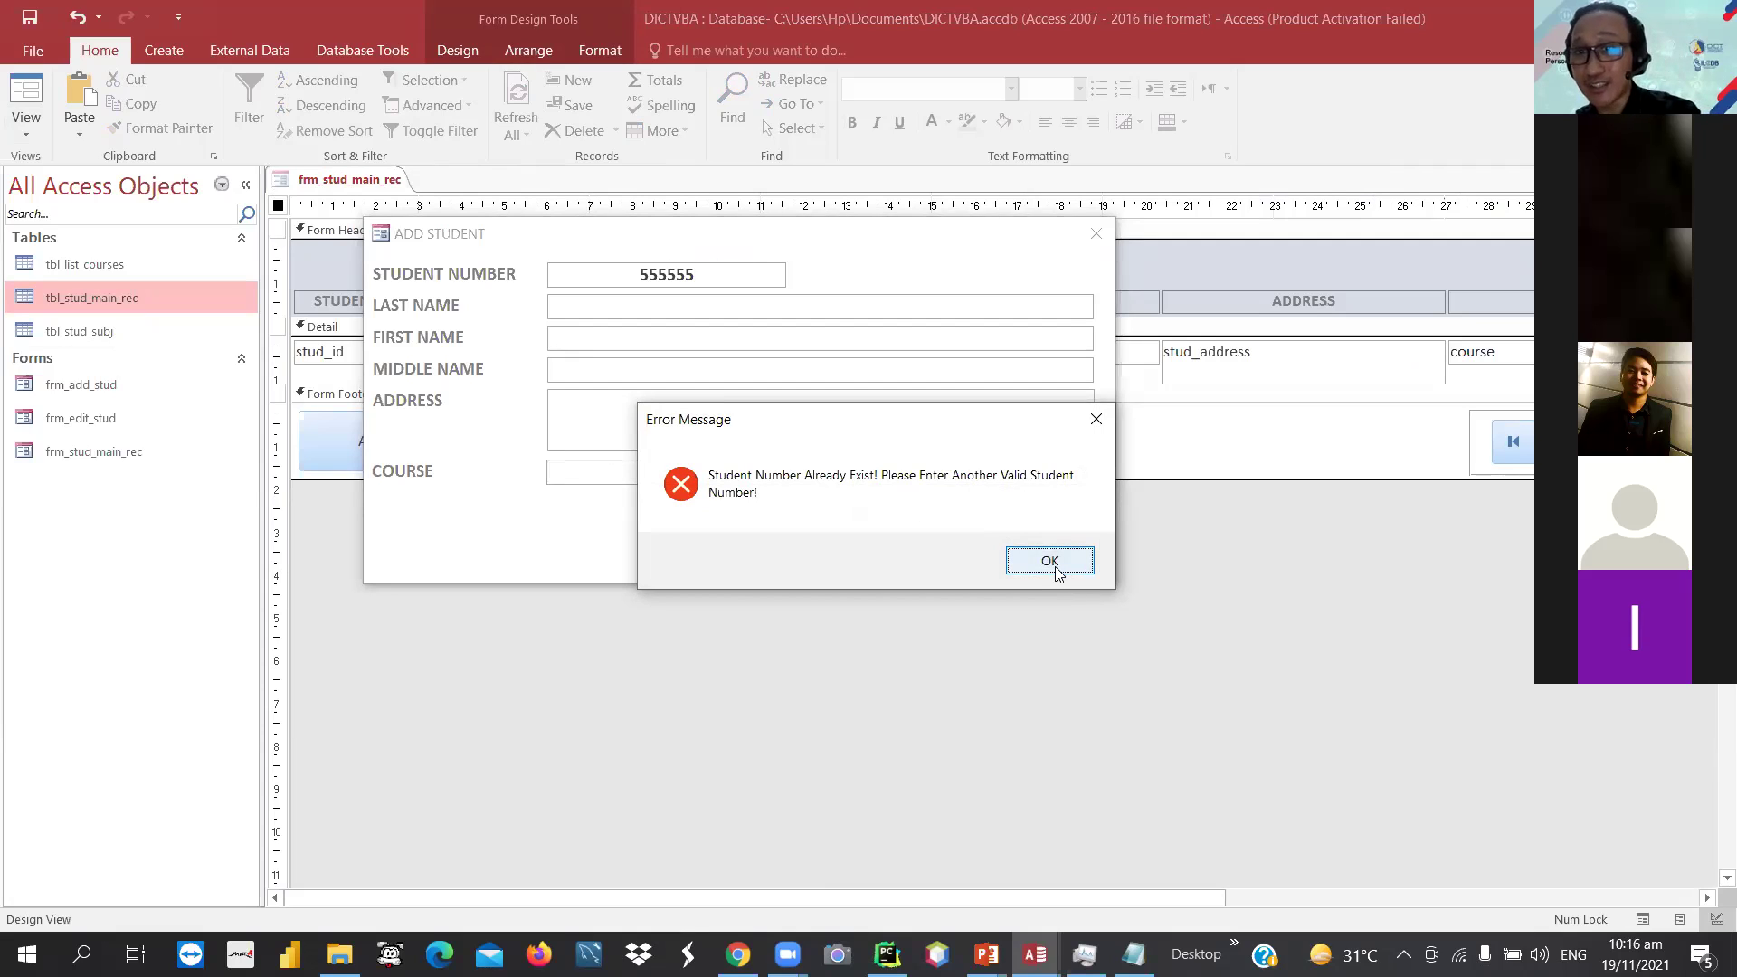
{"action": "left_click", "coordinate": [658, 275]}
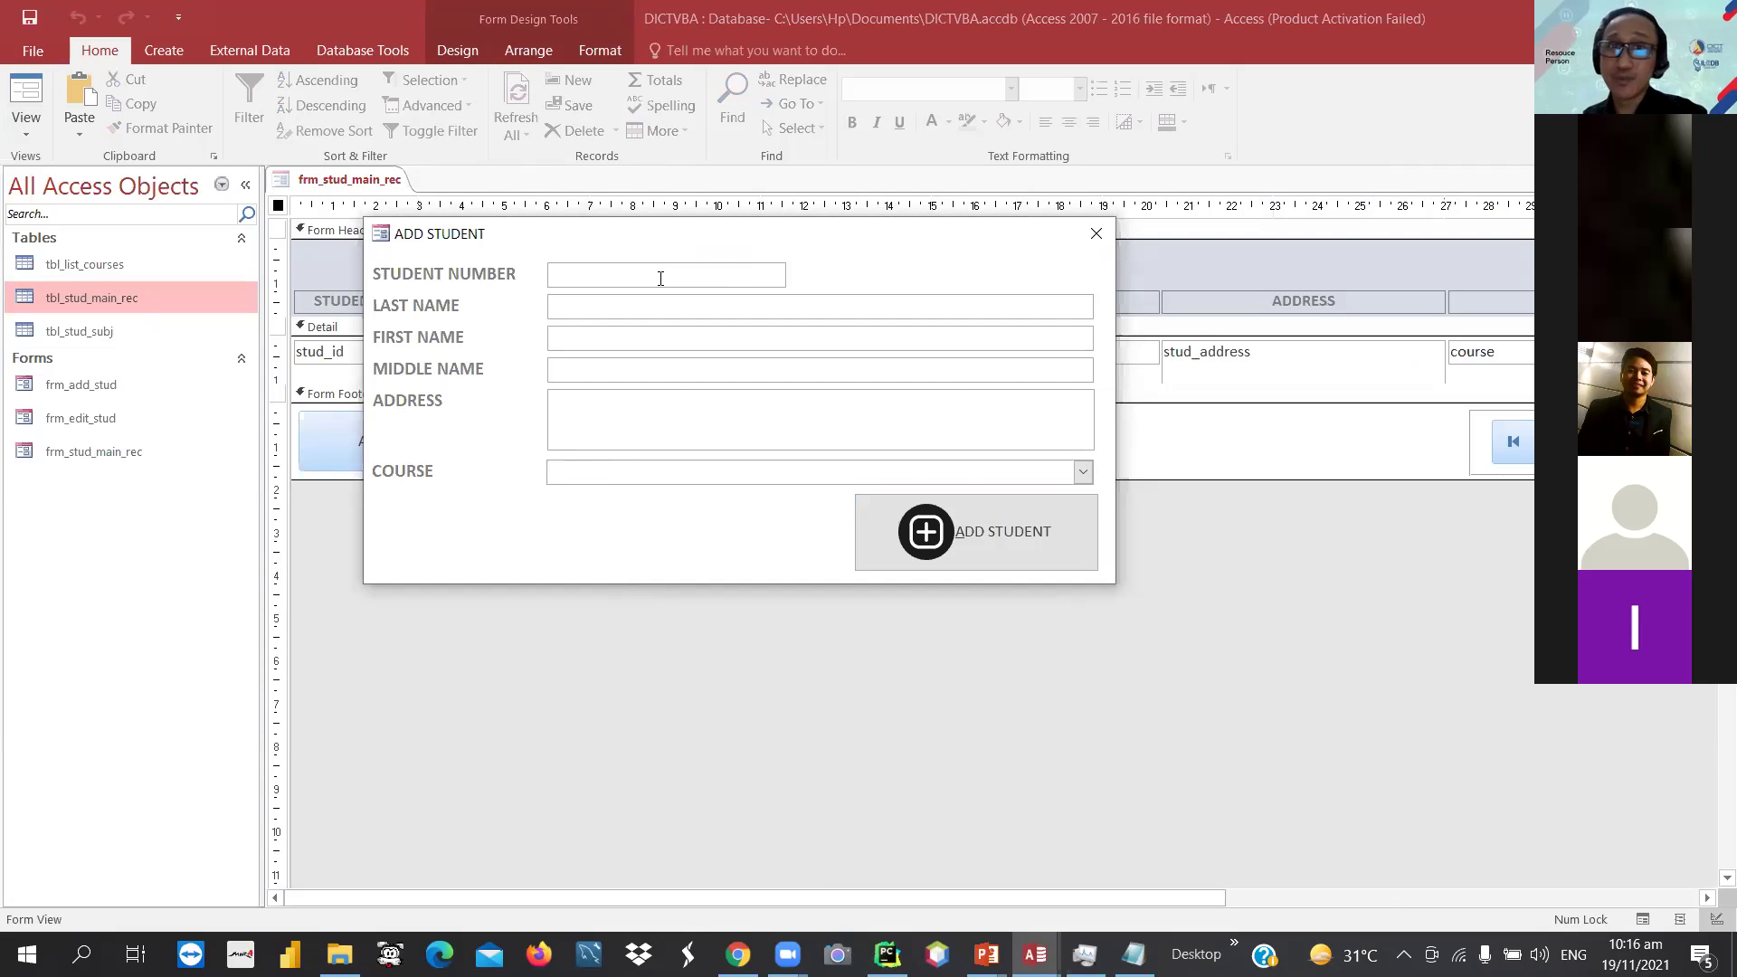
{"action": "type", "text": "555555"}
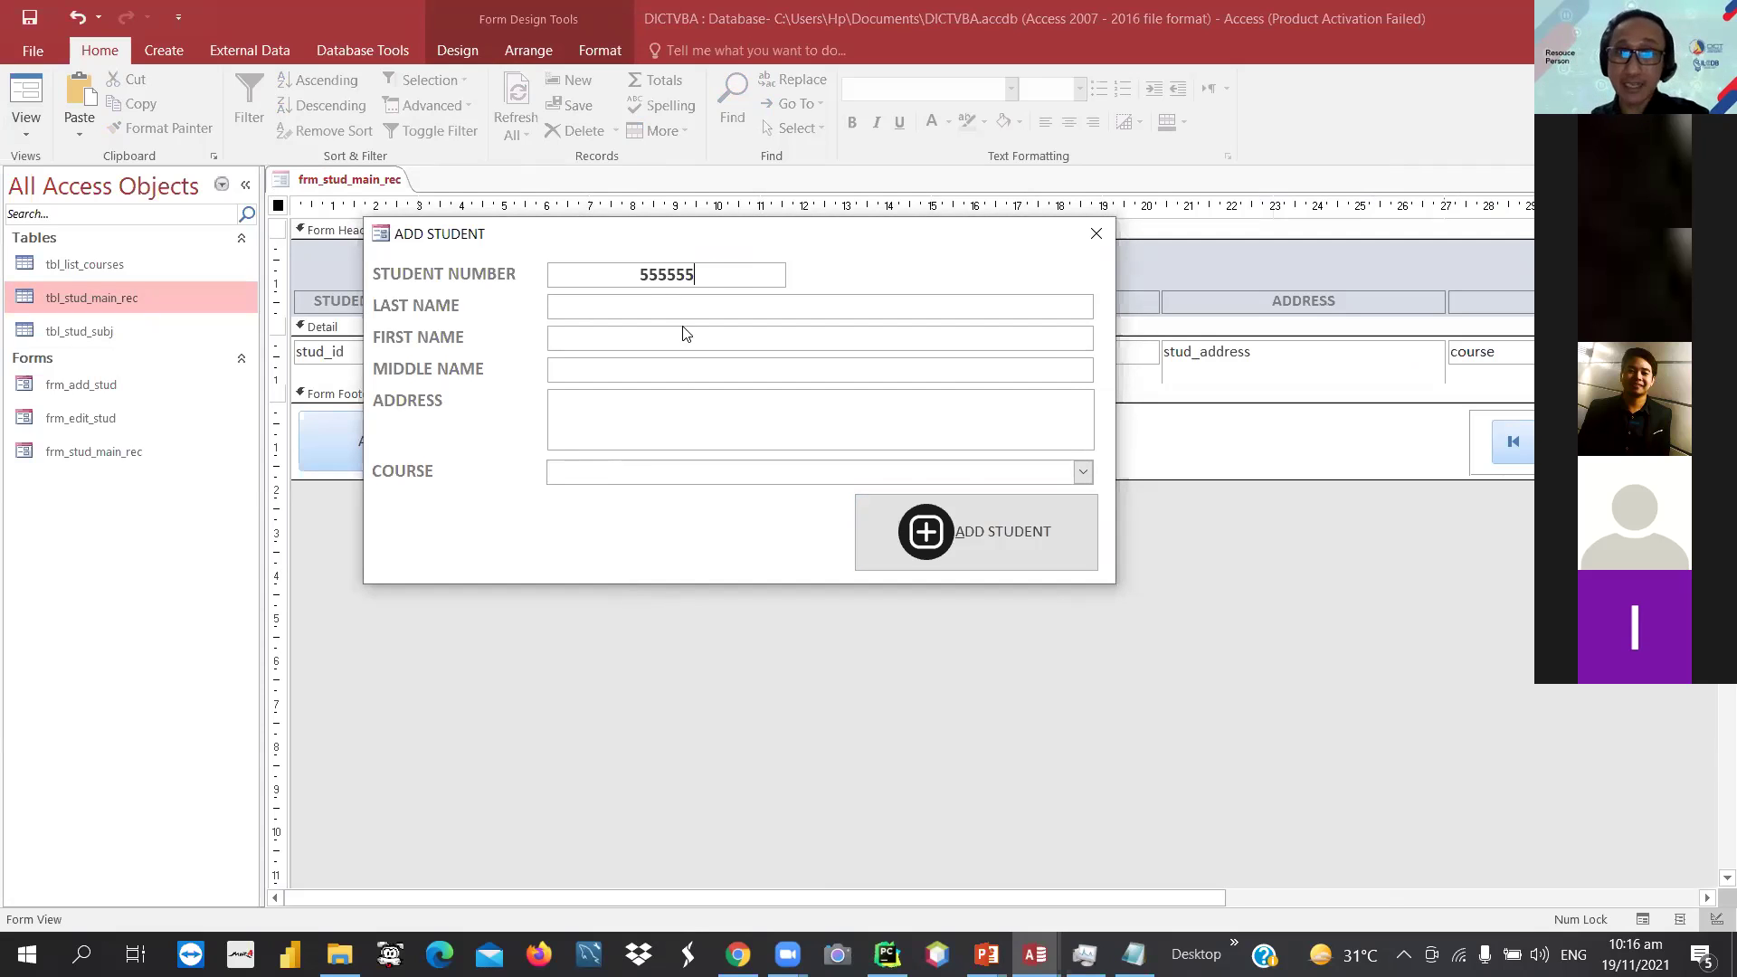
{"action": "type", "text": "-"}
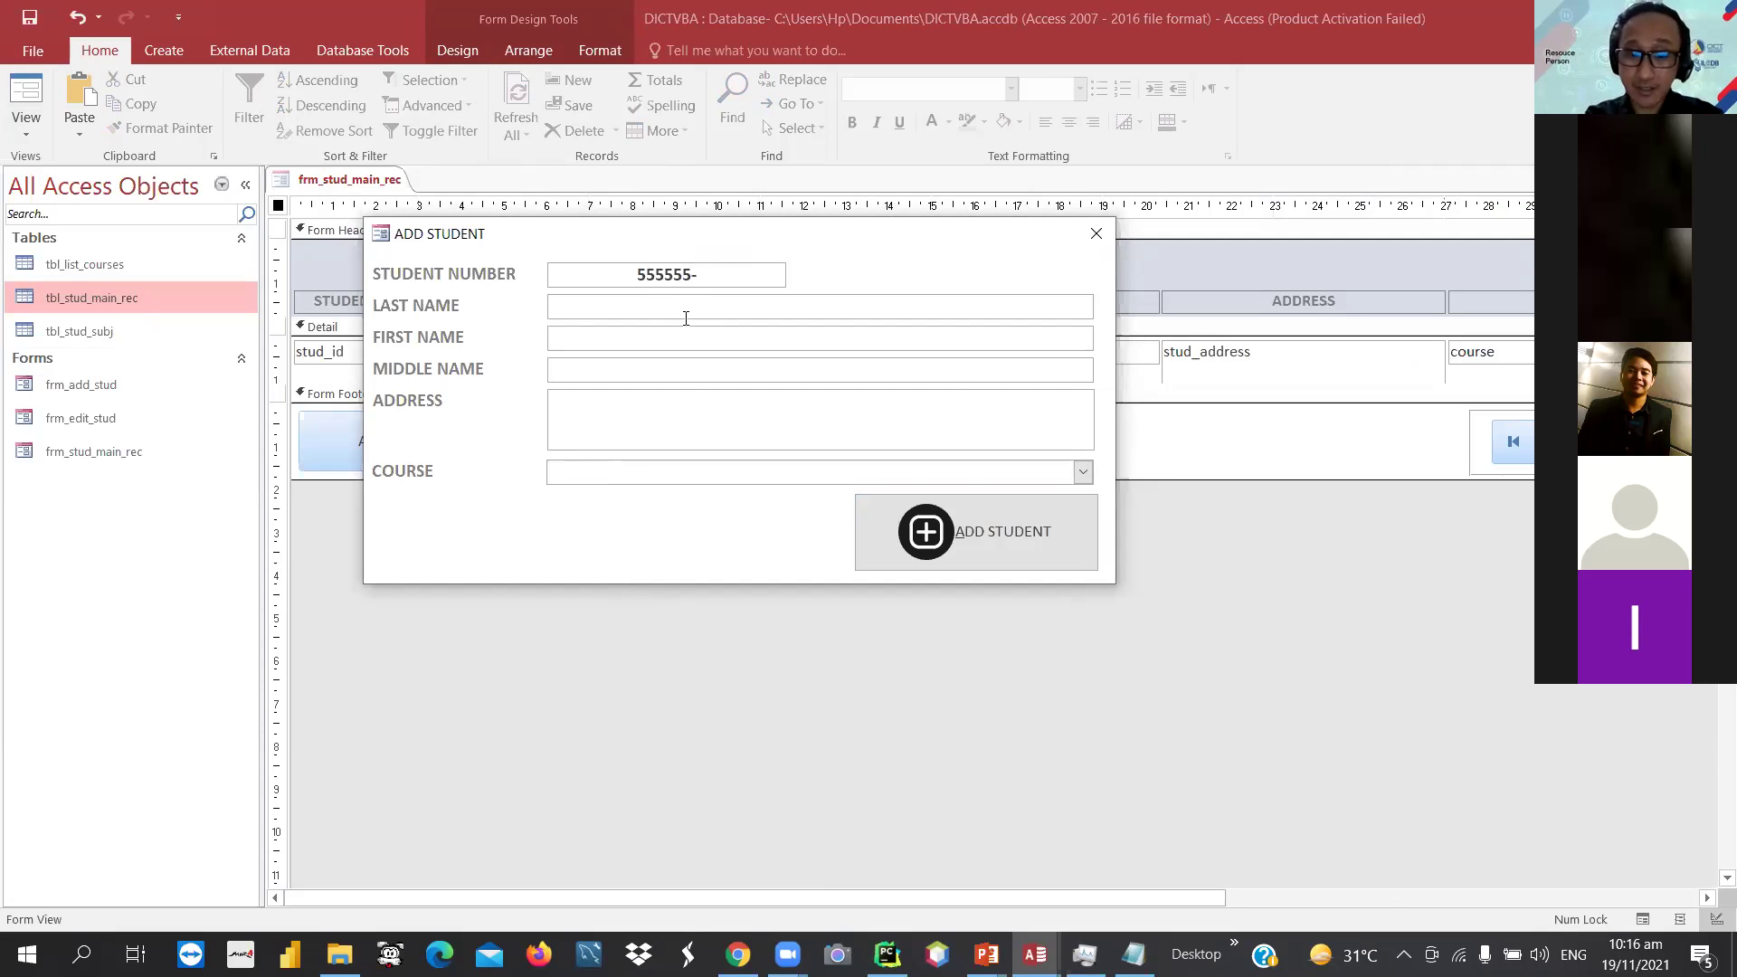
{"action": "type", "text": "2021"}
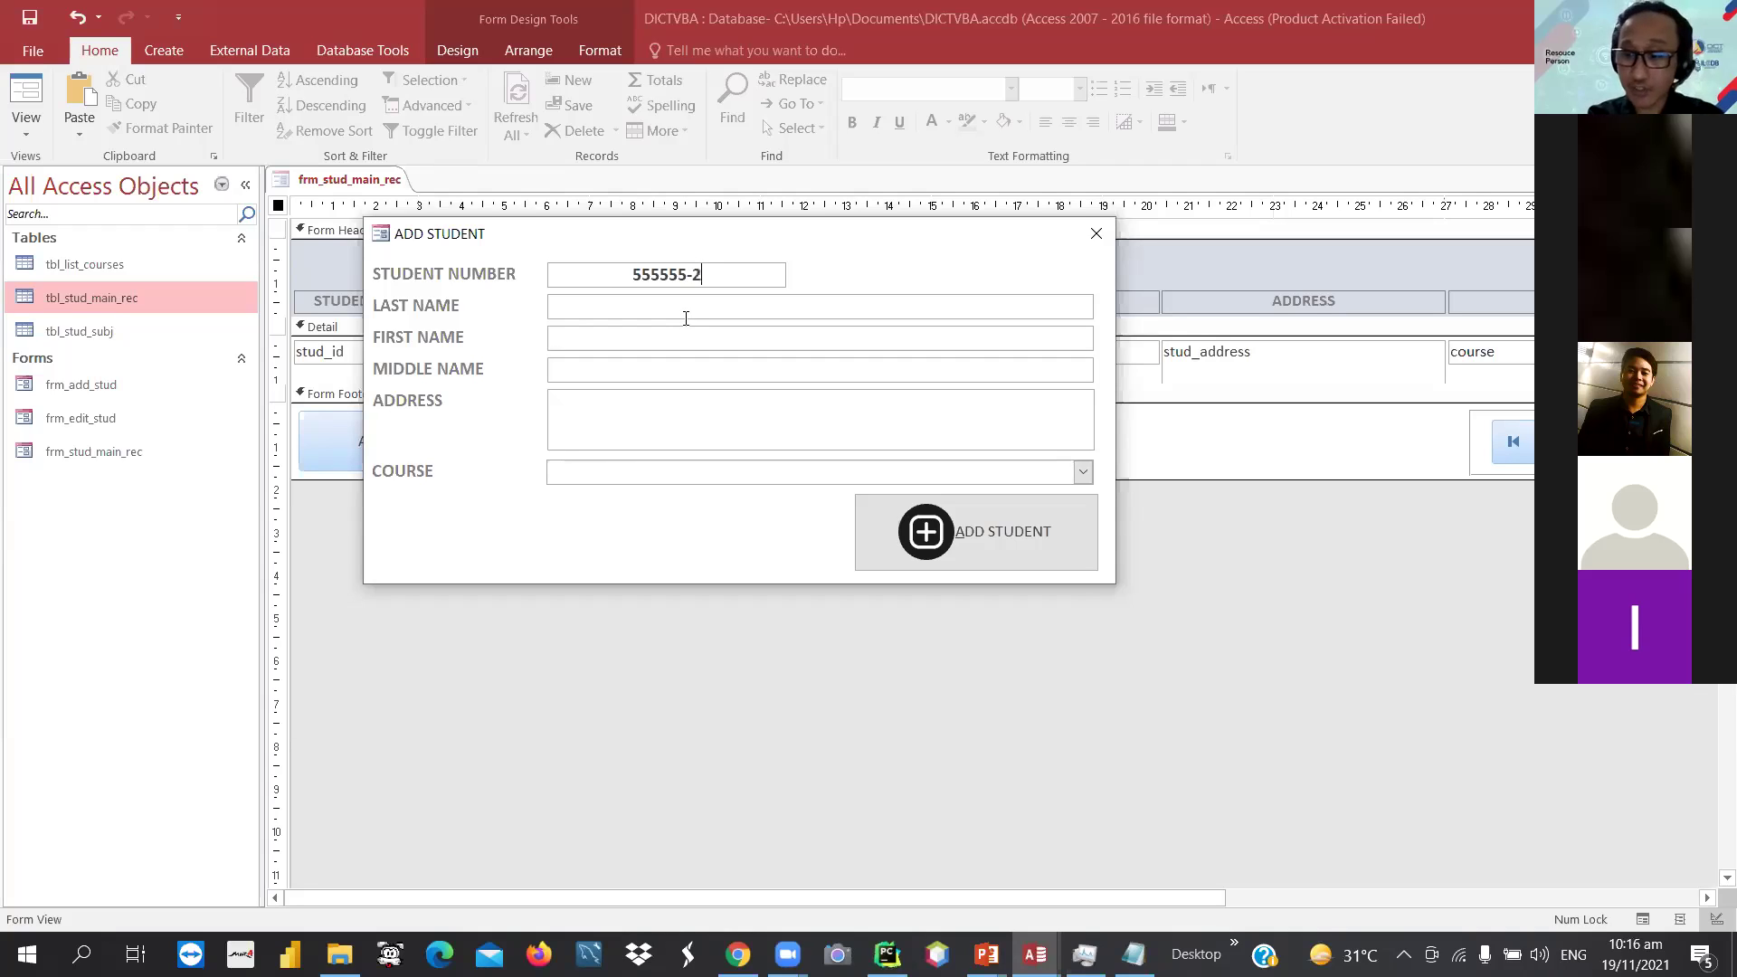
Fill in the student's last, first and middle names
{"action": "left_click", "coordinate": [682, 317]}
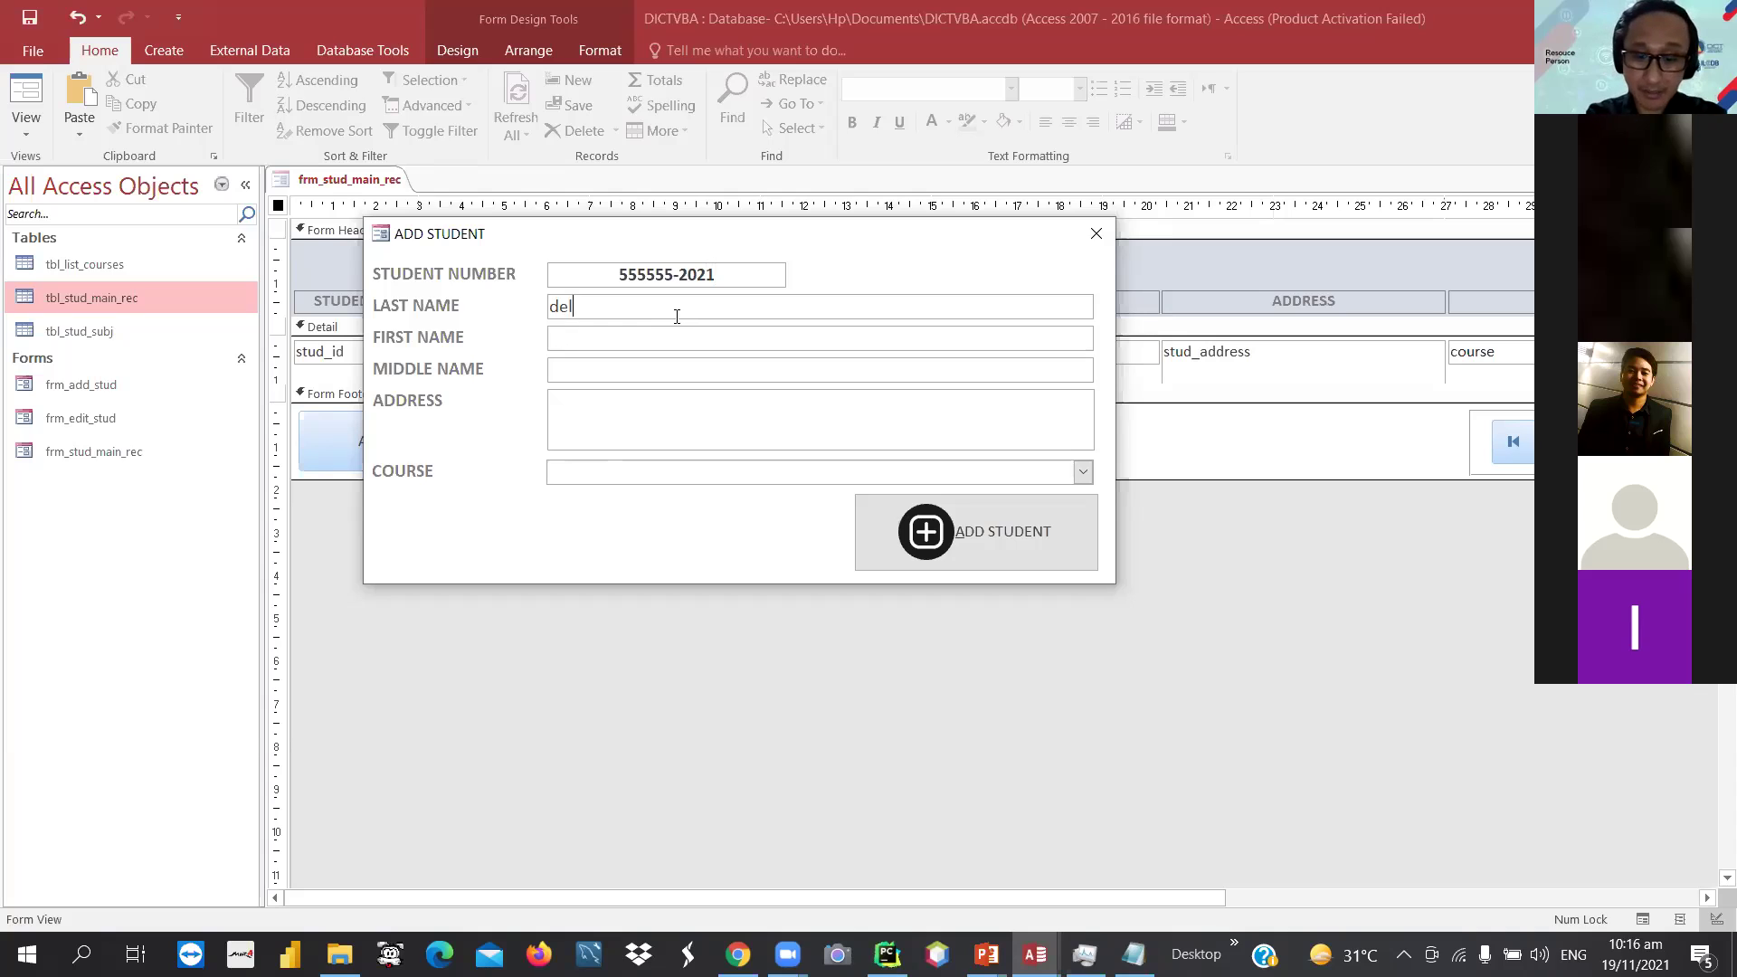
{"action": "key", "text": "Tab"}
{"action": "key", "text": "Tab"}
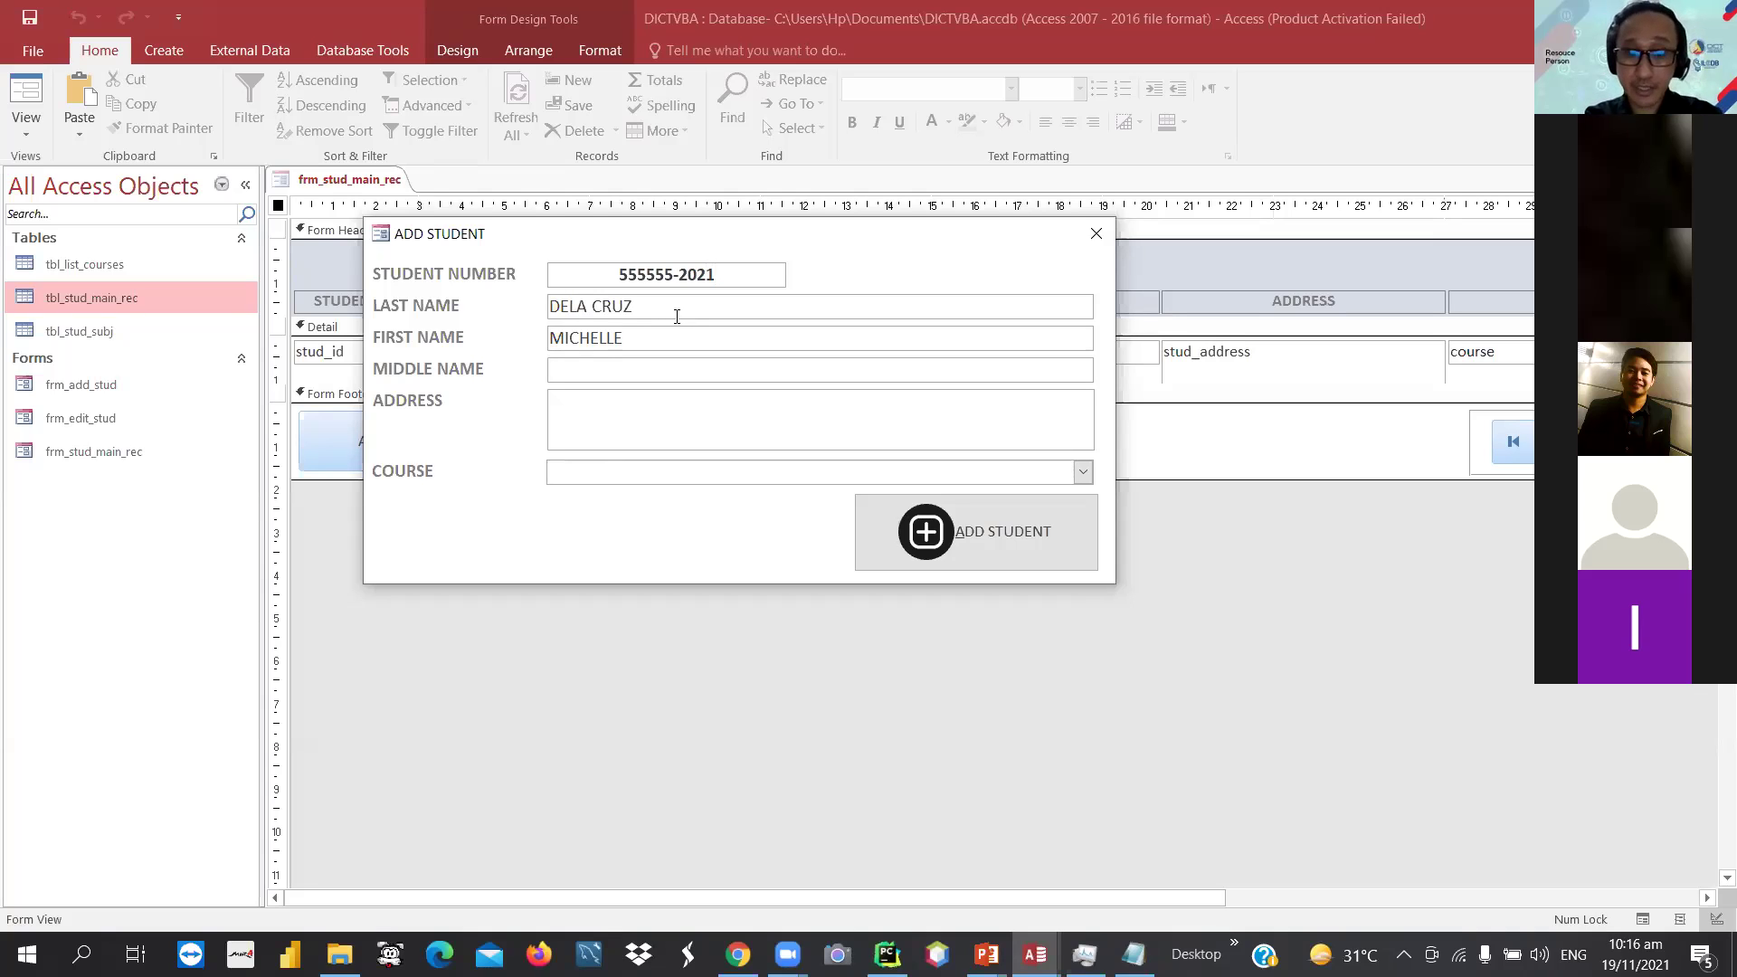
{"action": "key", "text": "Tab"}
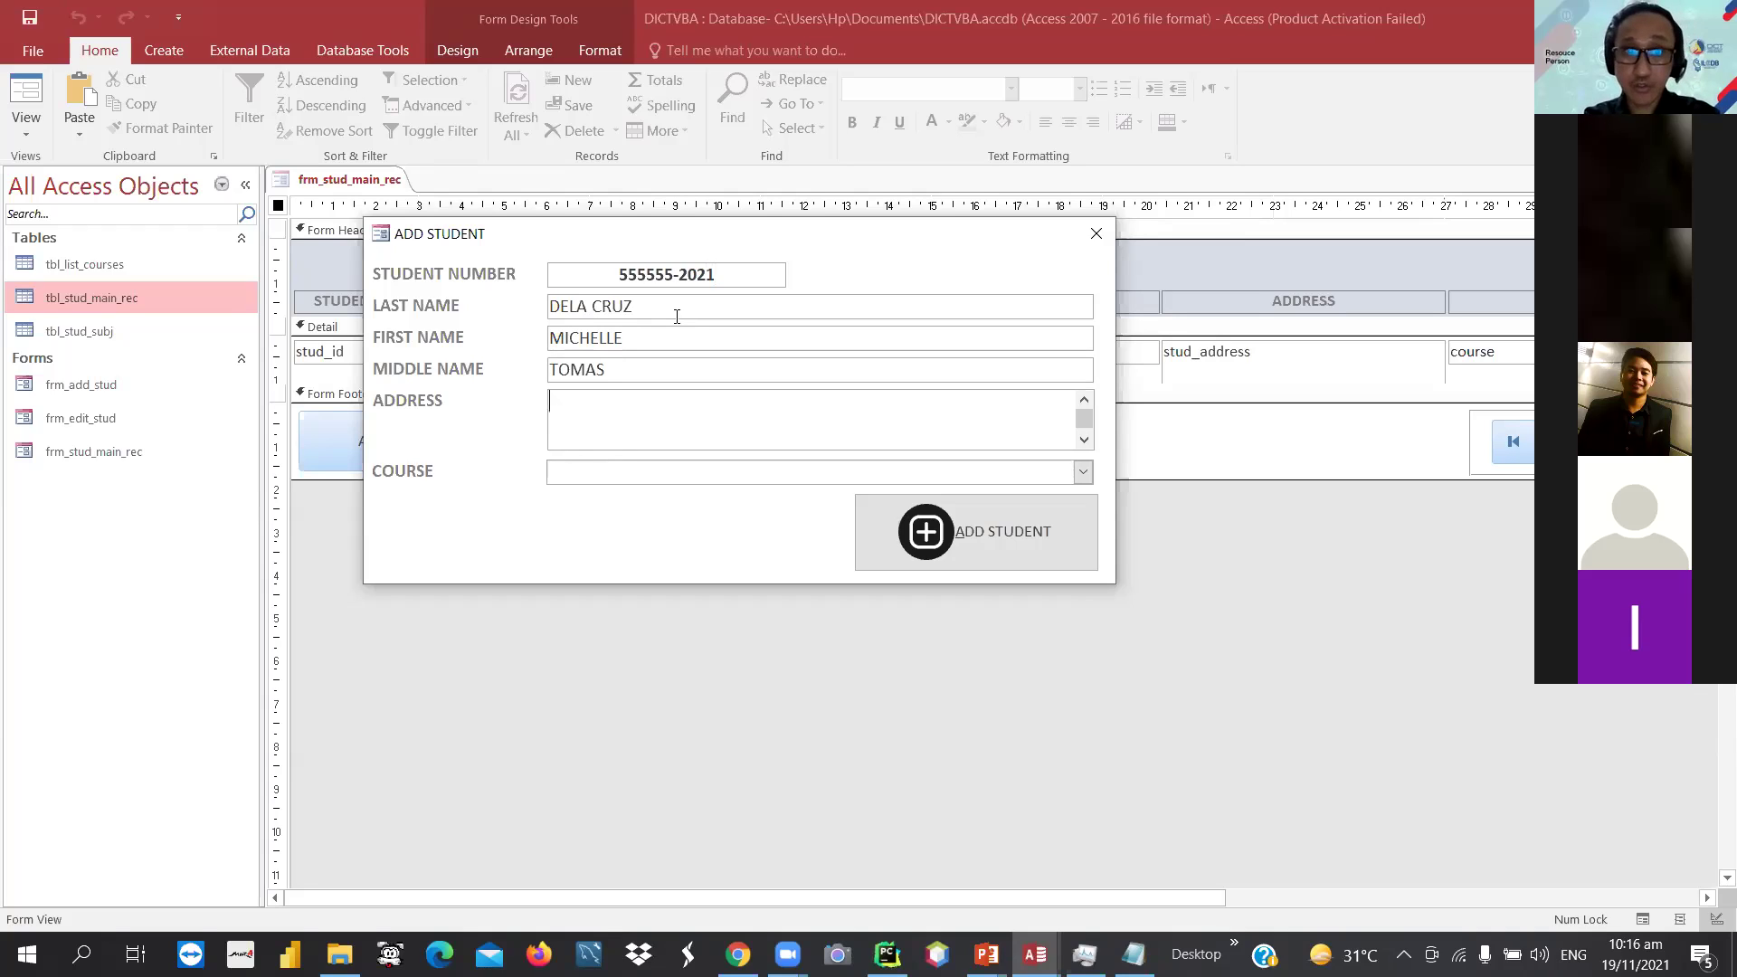
Enter Batangas as the address, choose BS TOURISM and save the student
{"action": "type", "text": "Batangas"}
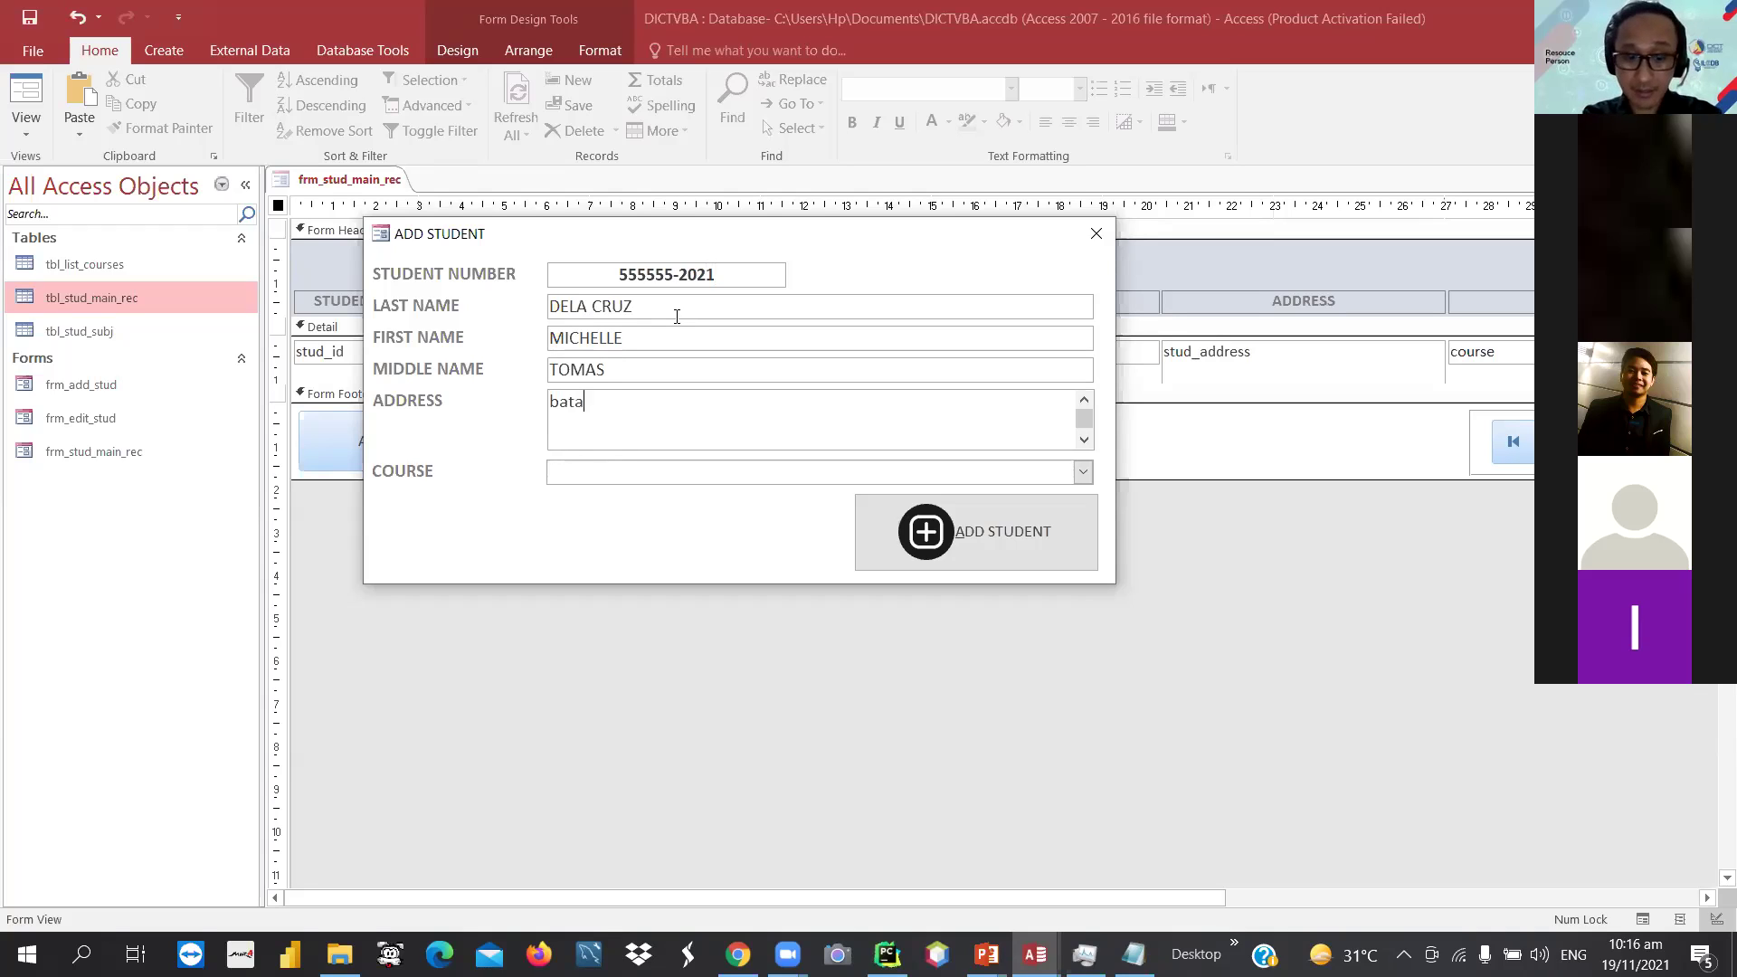
{"action": "key", "text": "Tab"}
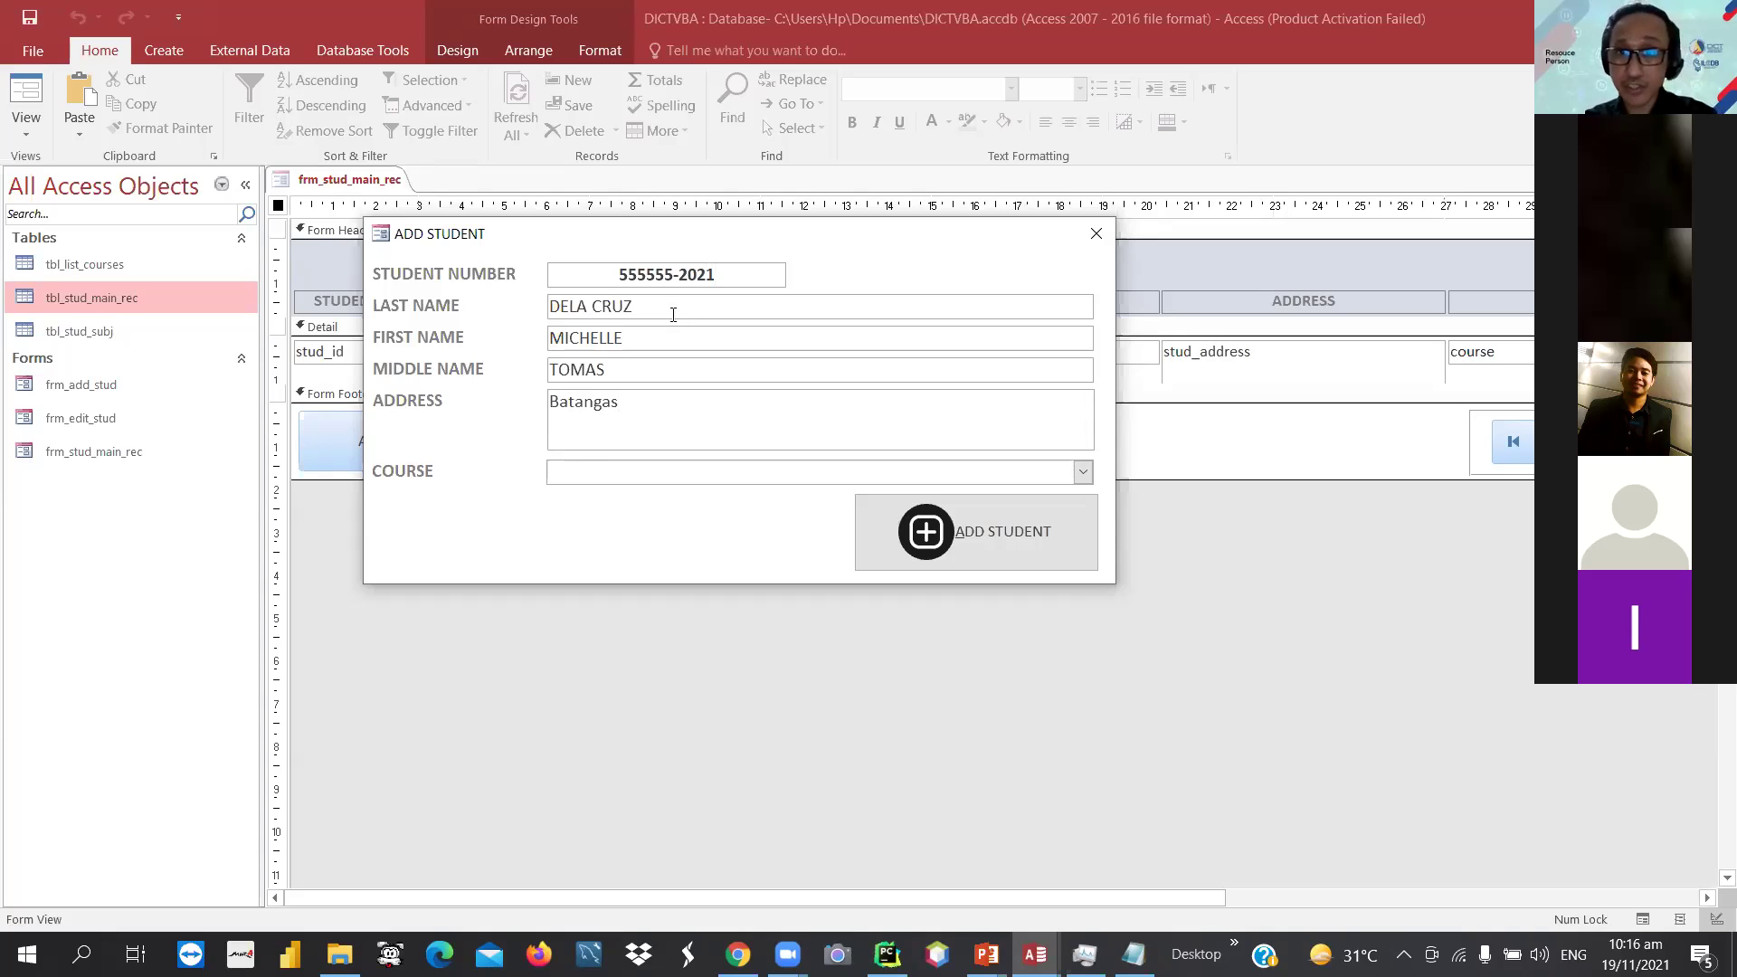
{"action": "left_click", "coordinate": [1082, 473]}
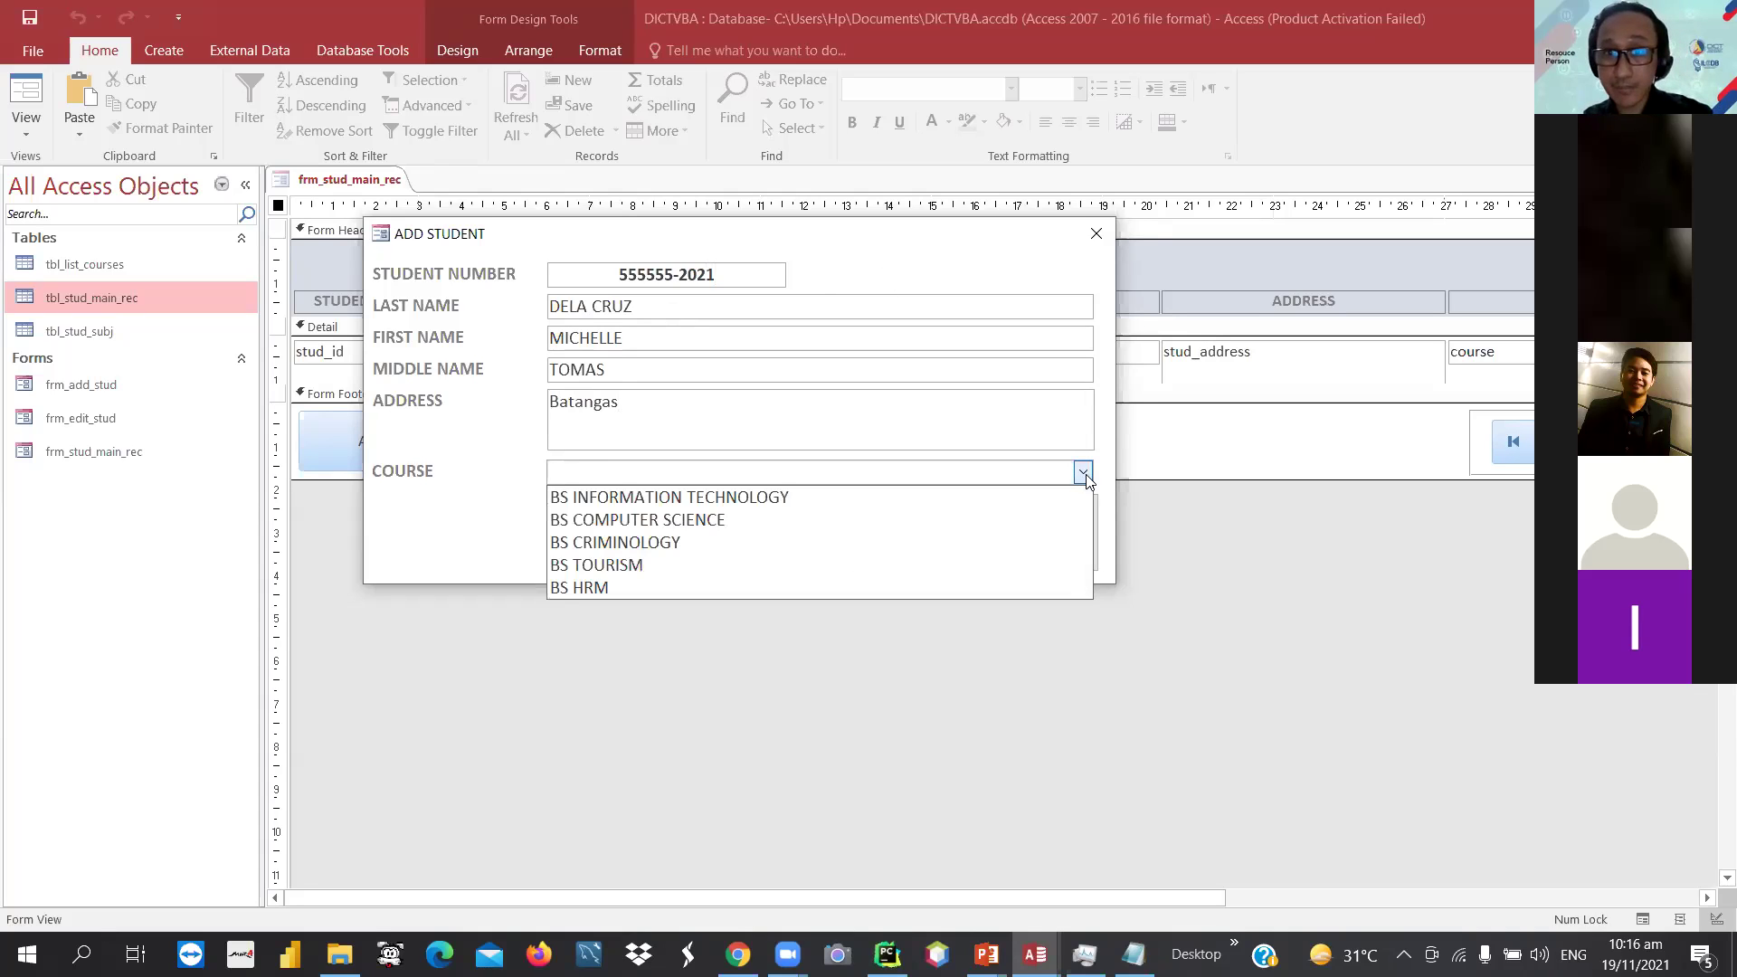
{"action": "left_click", "coordinate": [757, 565]}
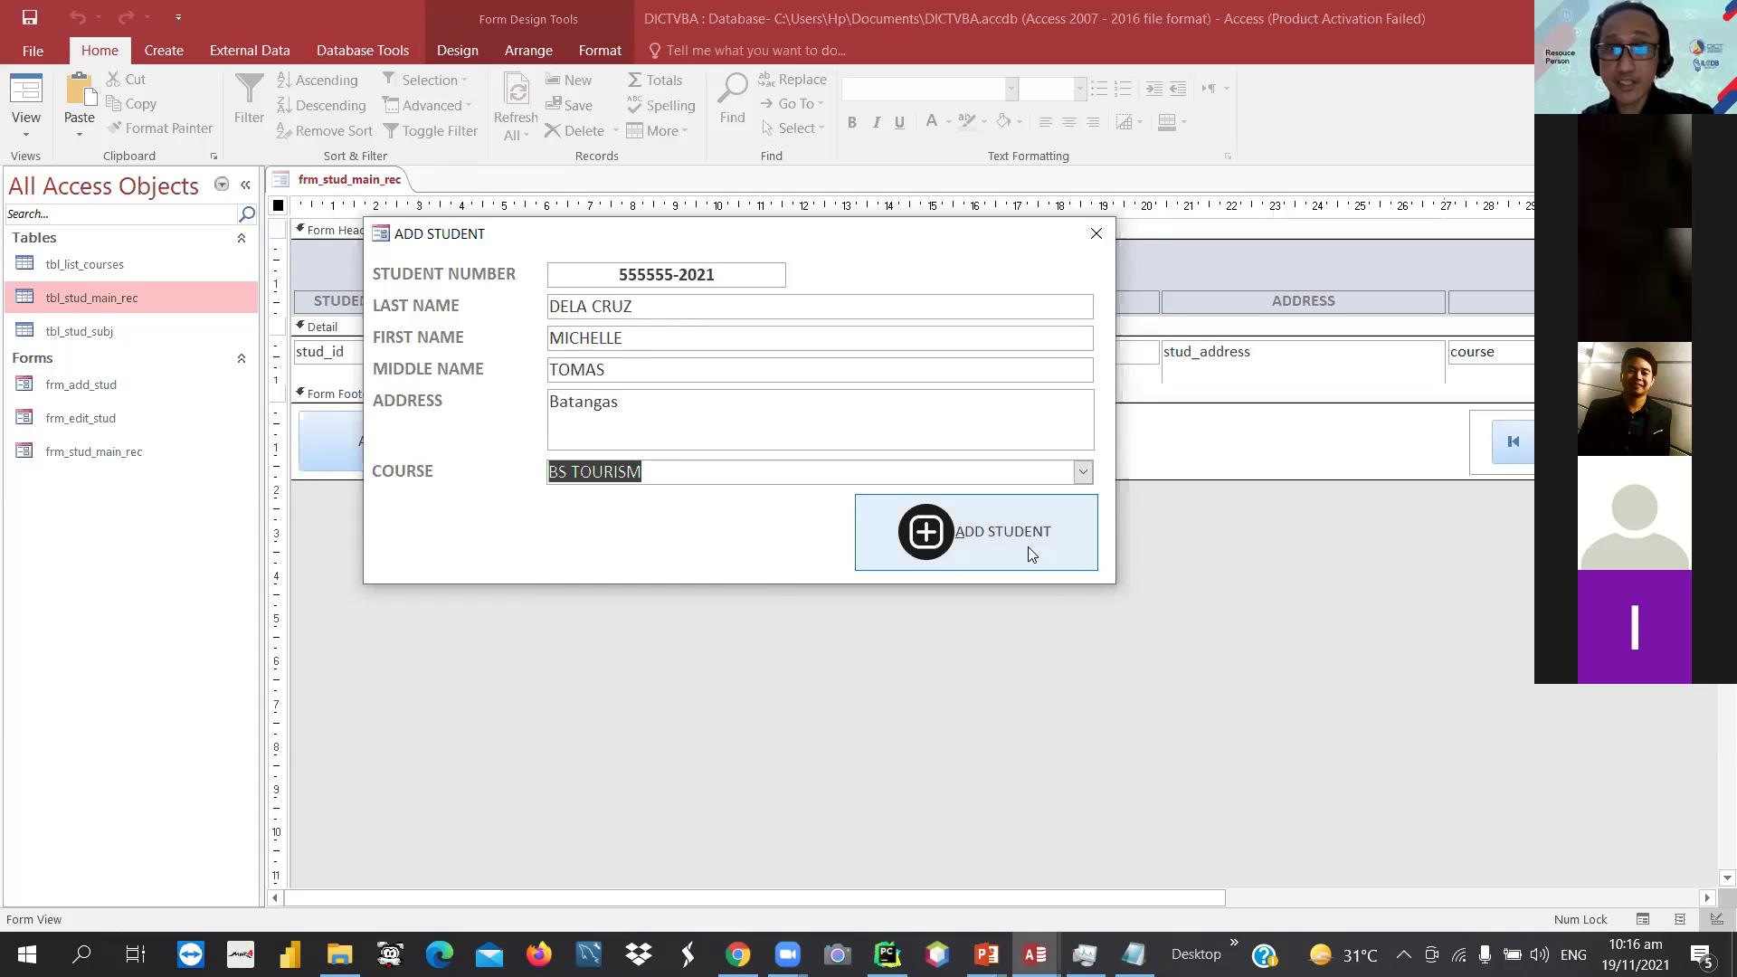
{"action": "left_click", "coordinate": [965, 542]}
Dismiss the confirmation and check the new student record in the student table
{"action": "left_click", "coordinate": [954, 562]}
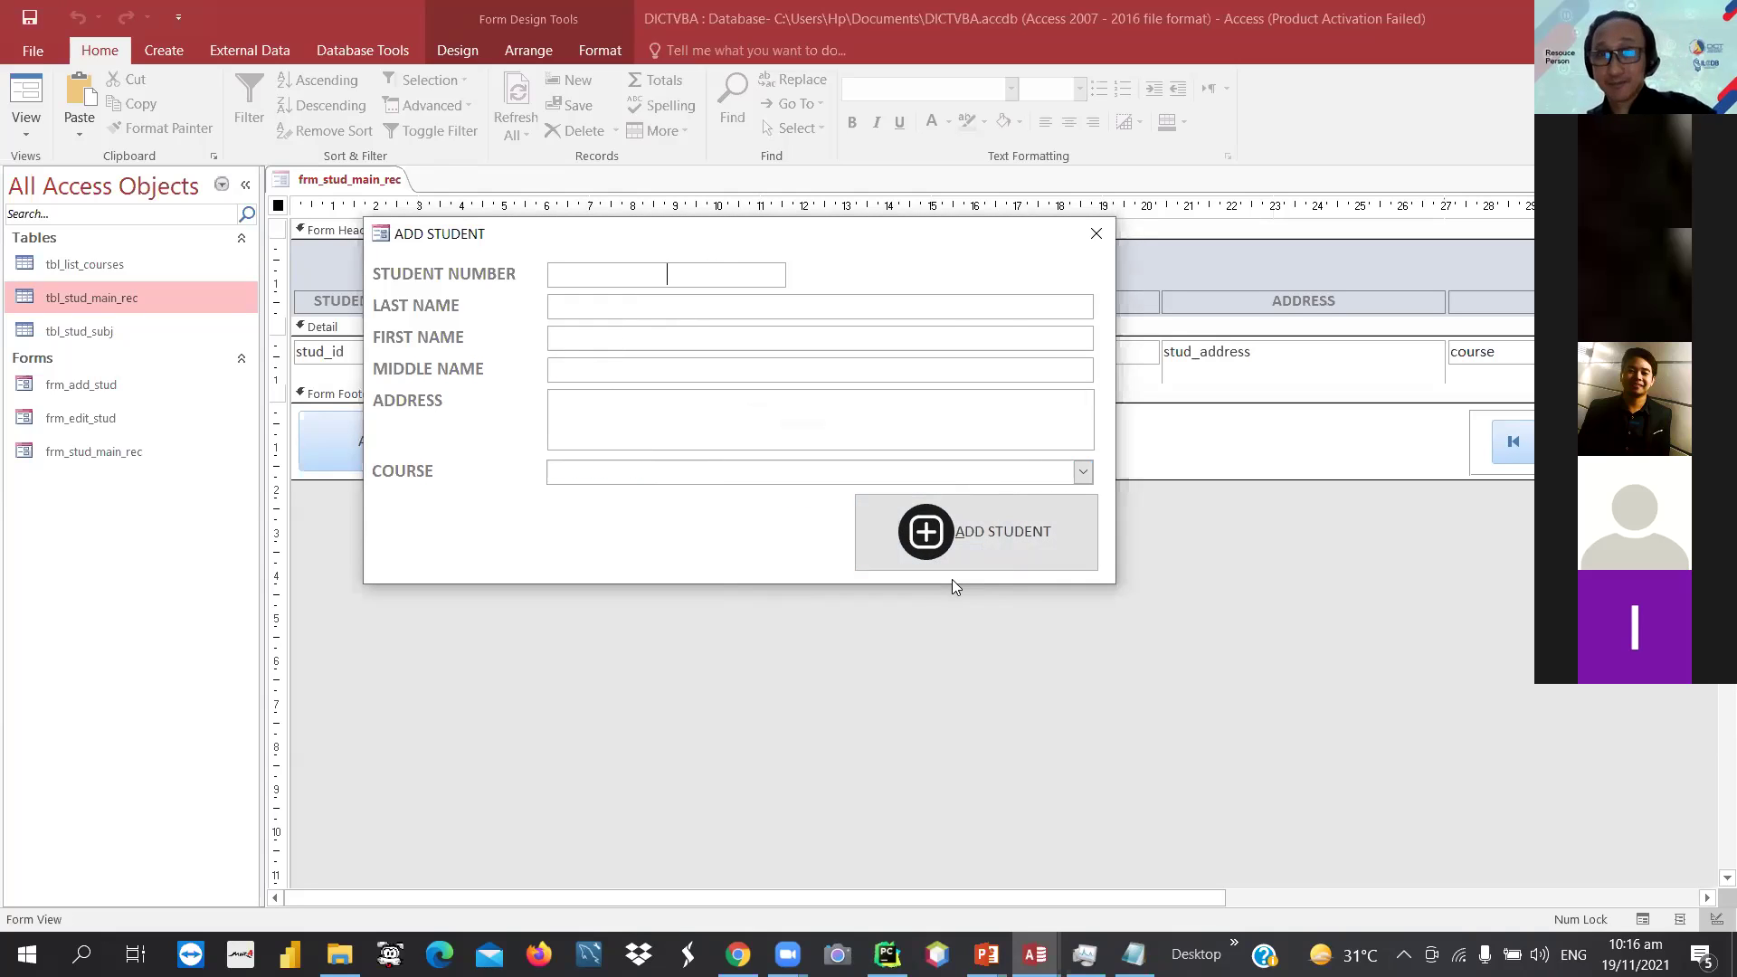
{"action": "right_click", "coordinate": [819, 234]}
{"action": "left_click", "coordinate": [867, 369]}
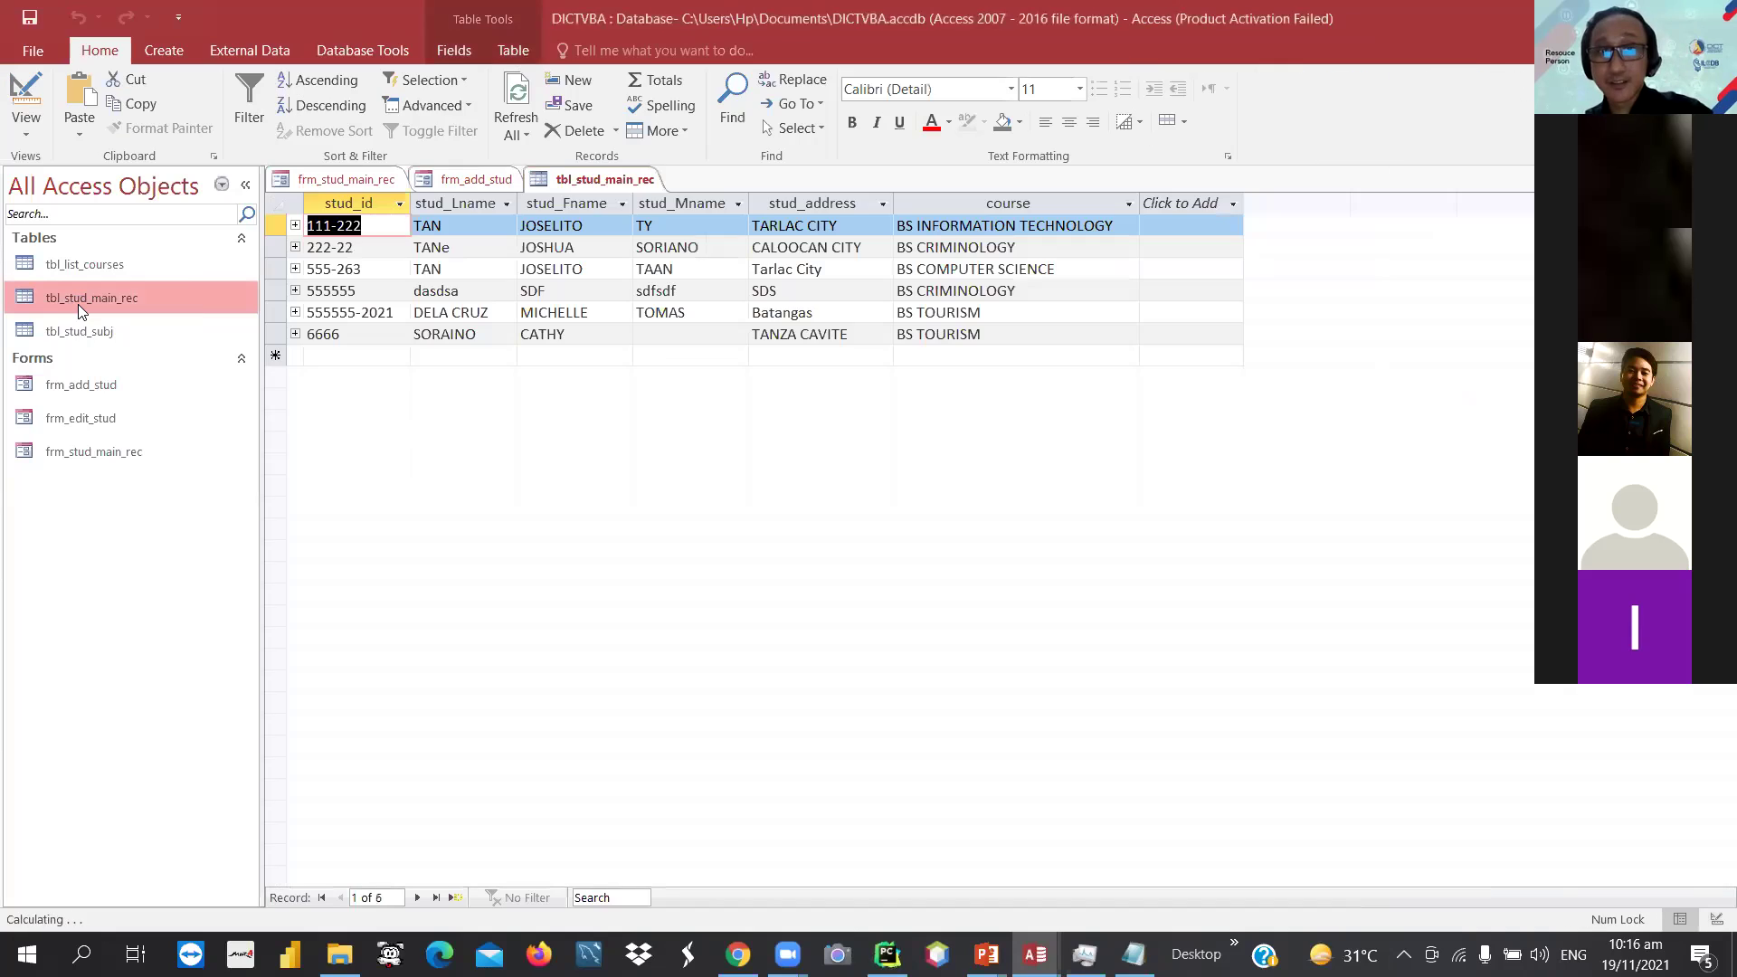
{"action": "left_click", "coordinate": [277, 312]}
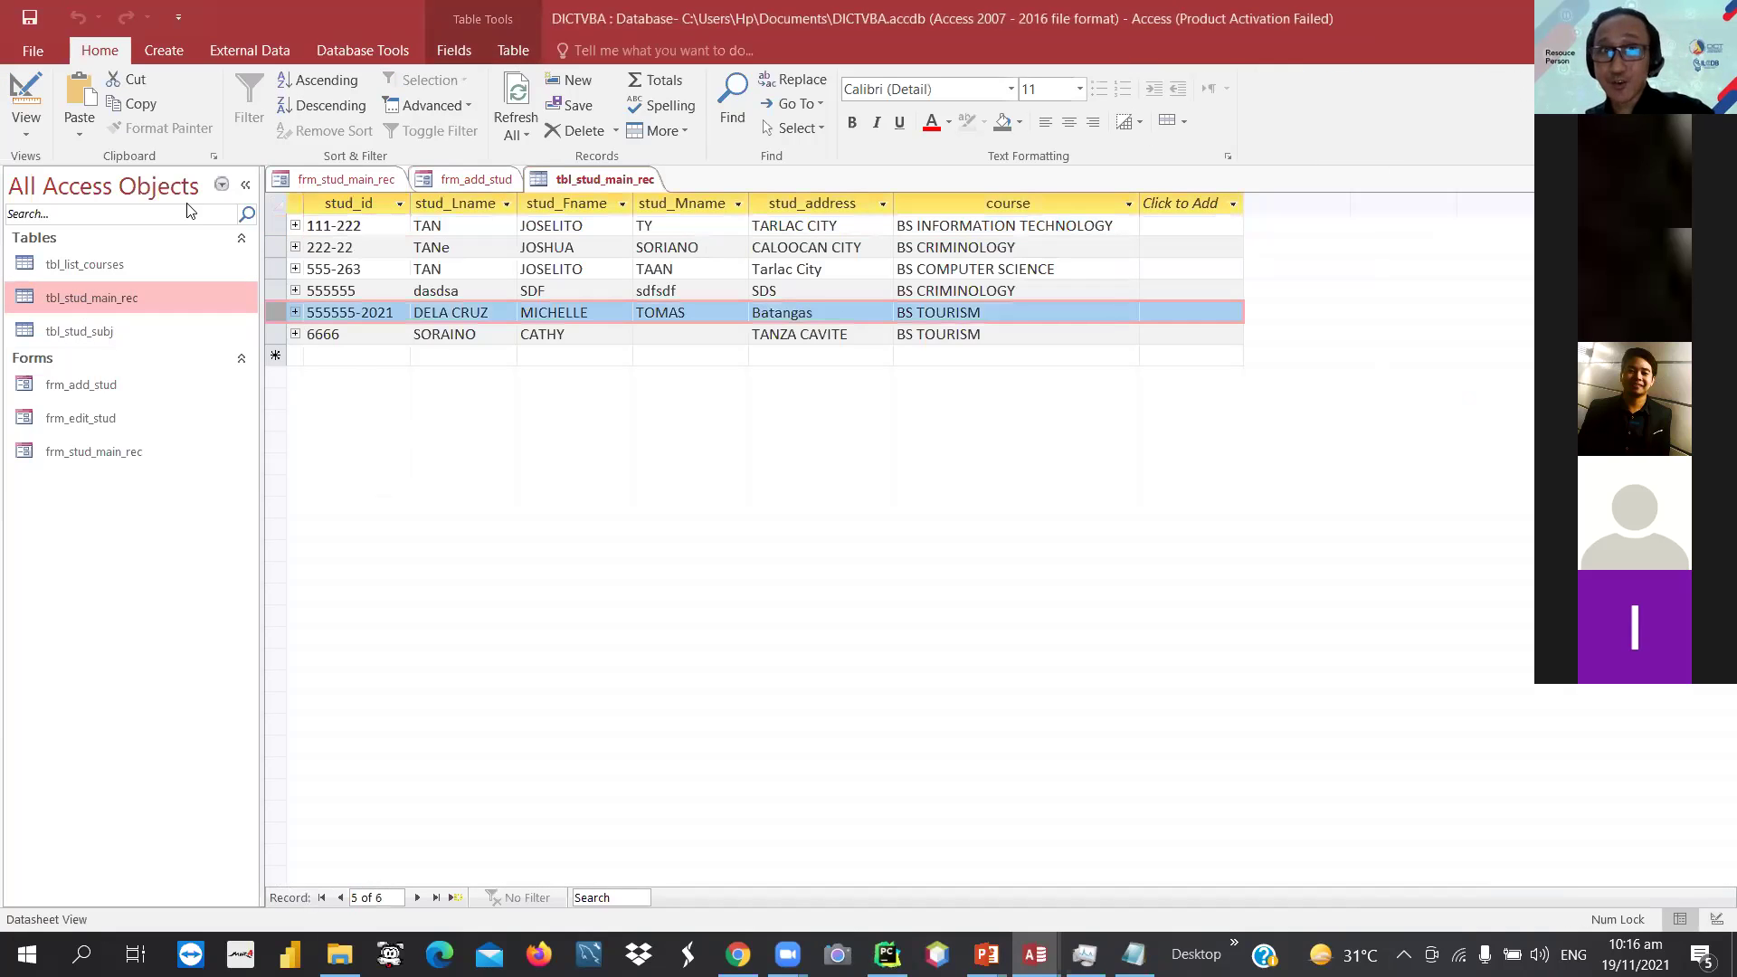
{"action": "key", "text": "ctrl+w"}
View the new student in frm_stud_main_rec's Form View, then return it to Design View
{"action": "left_click", "coordinate": [347, 181]}
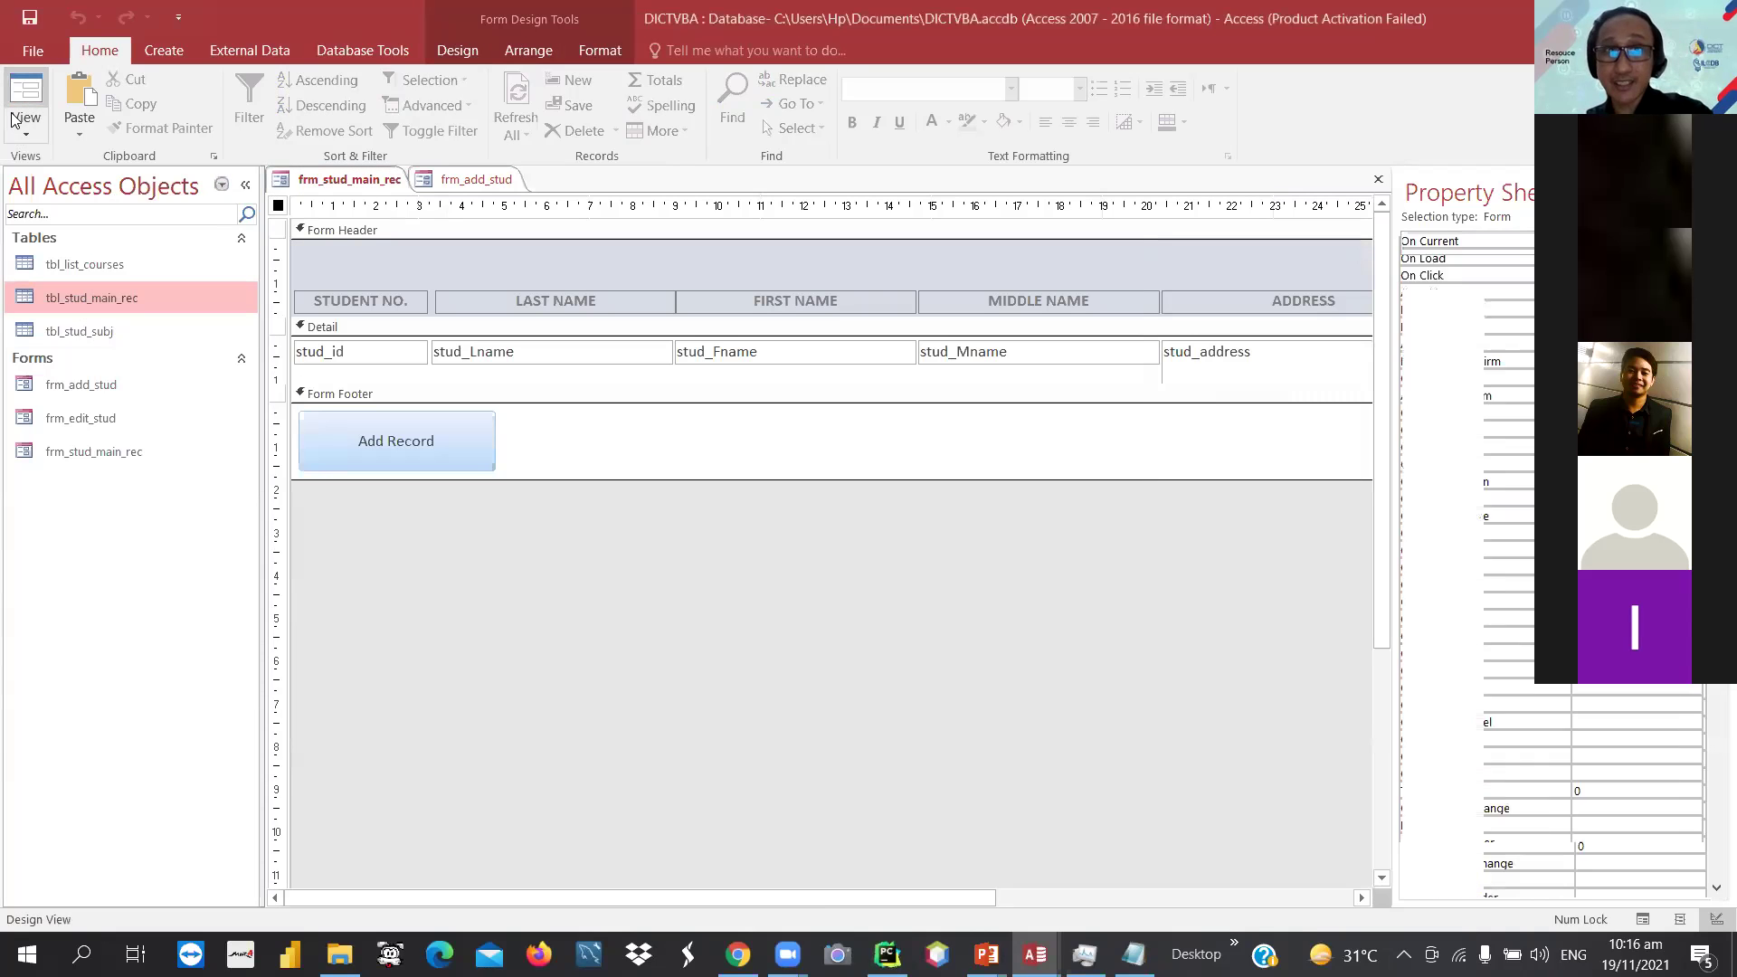
{"action": "key", "text": "F5"}
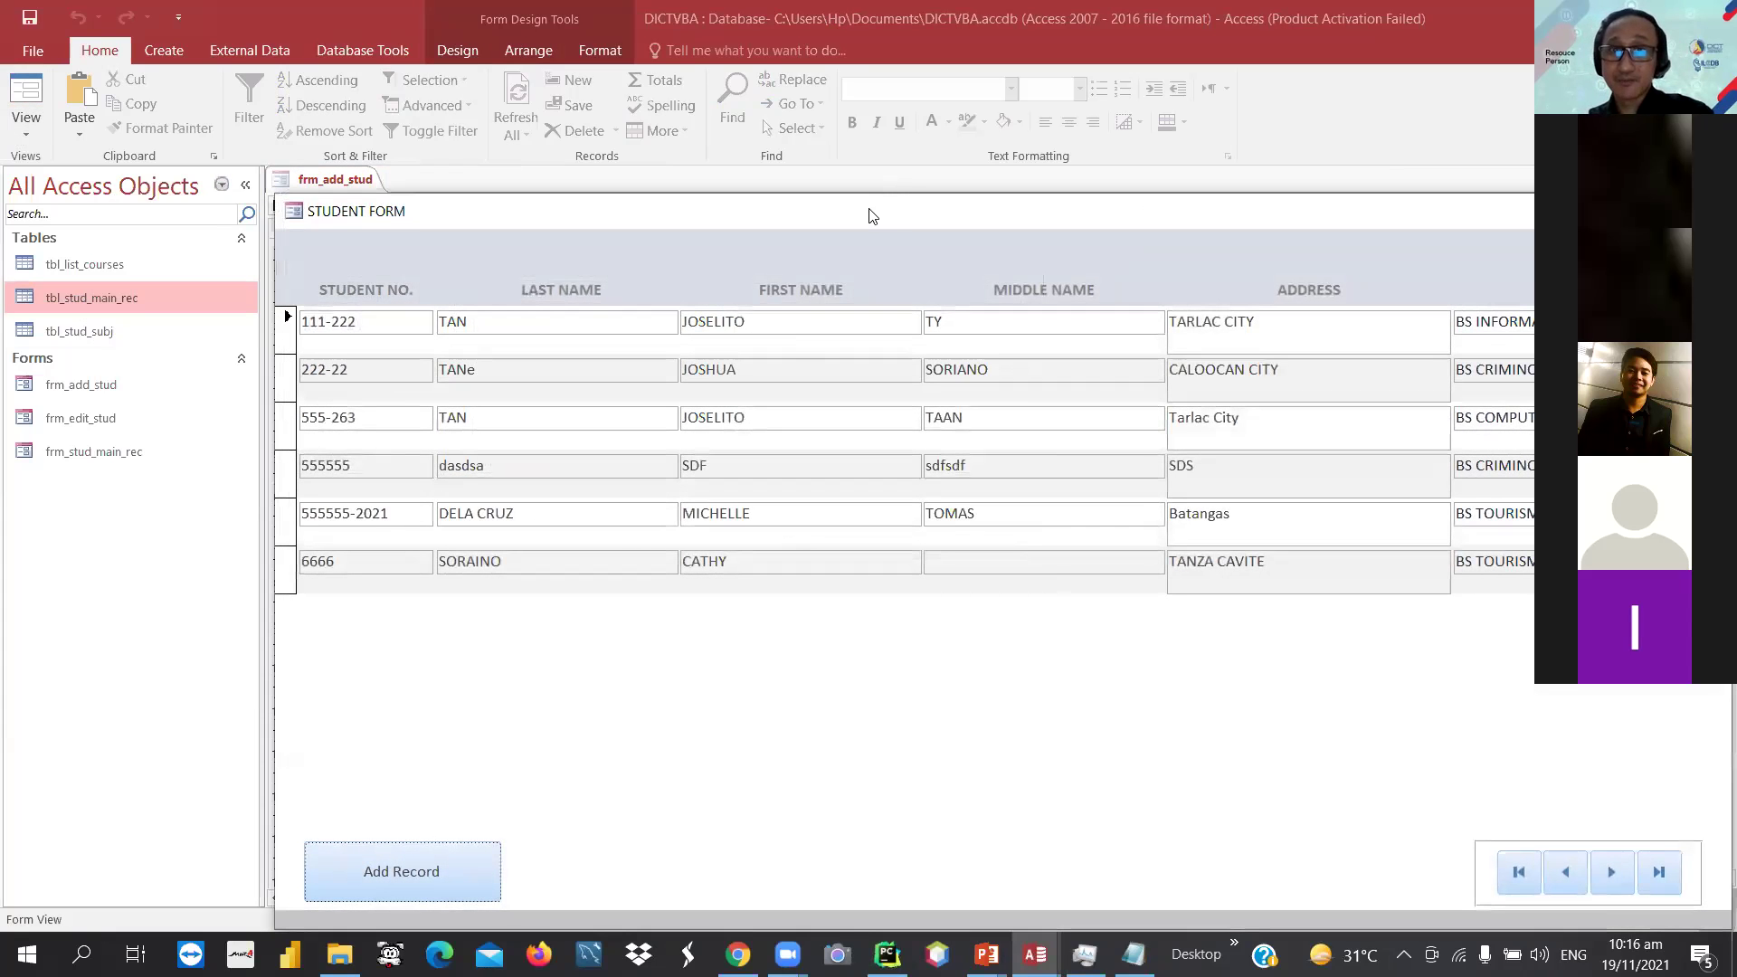
{"action": "left_click", "coordinate": [253, 495]}
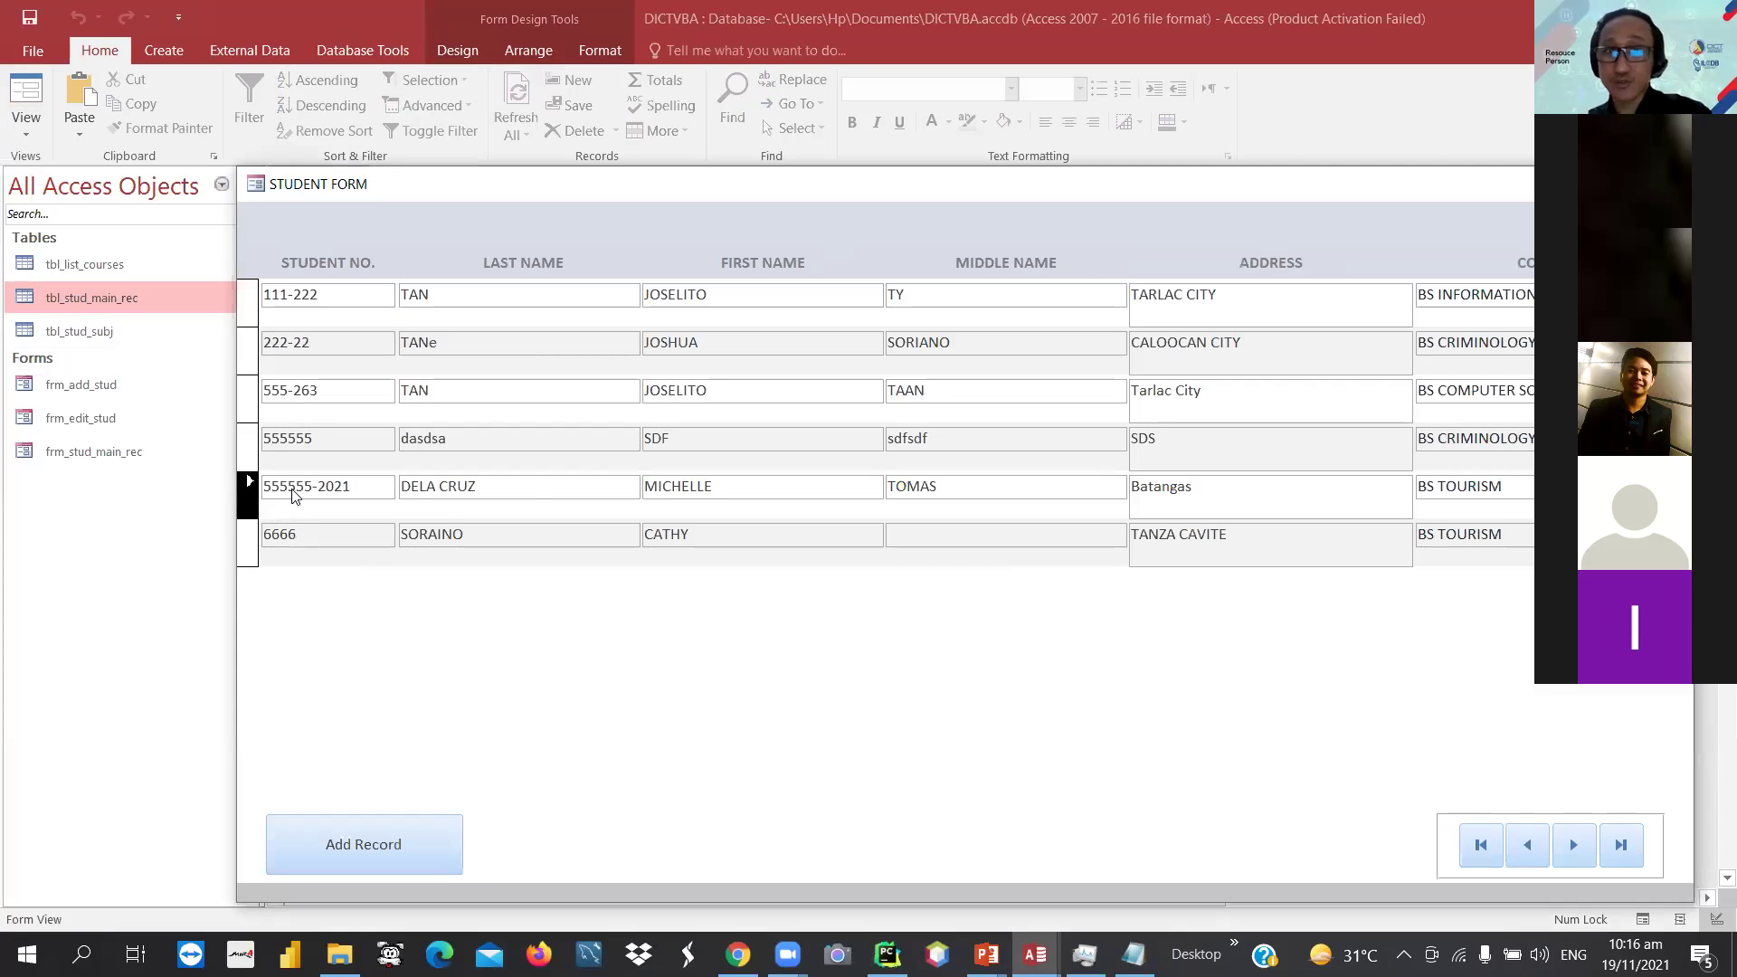
{"action": "right_click", "coordinate": [334, 185]}
{"action": "left_click", "coordinate": [398, 327]}
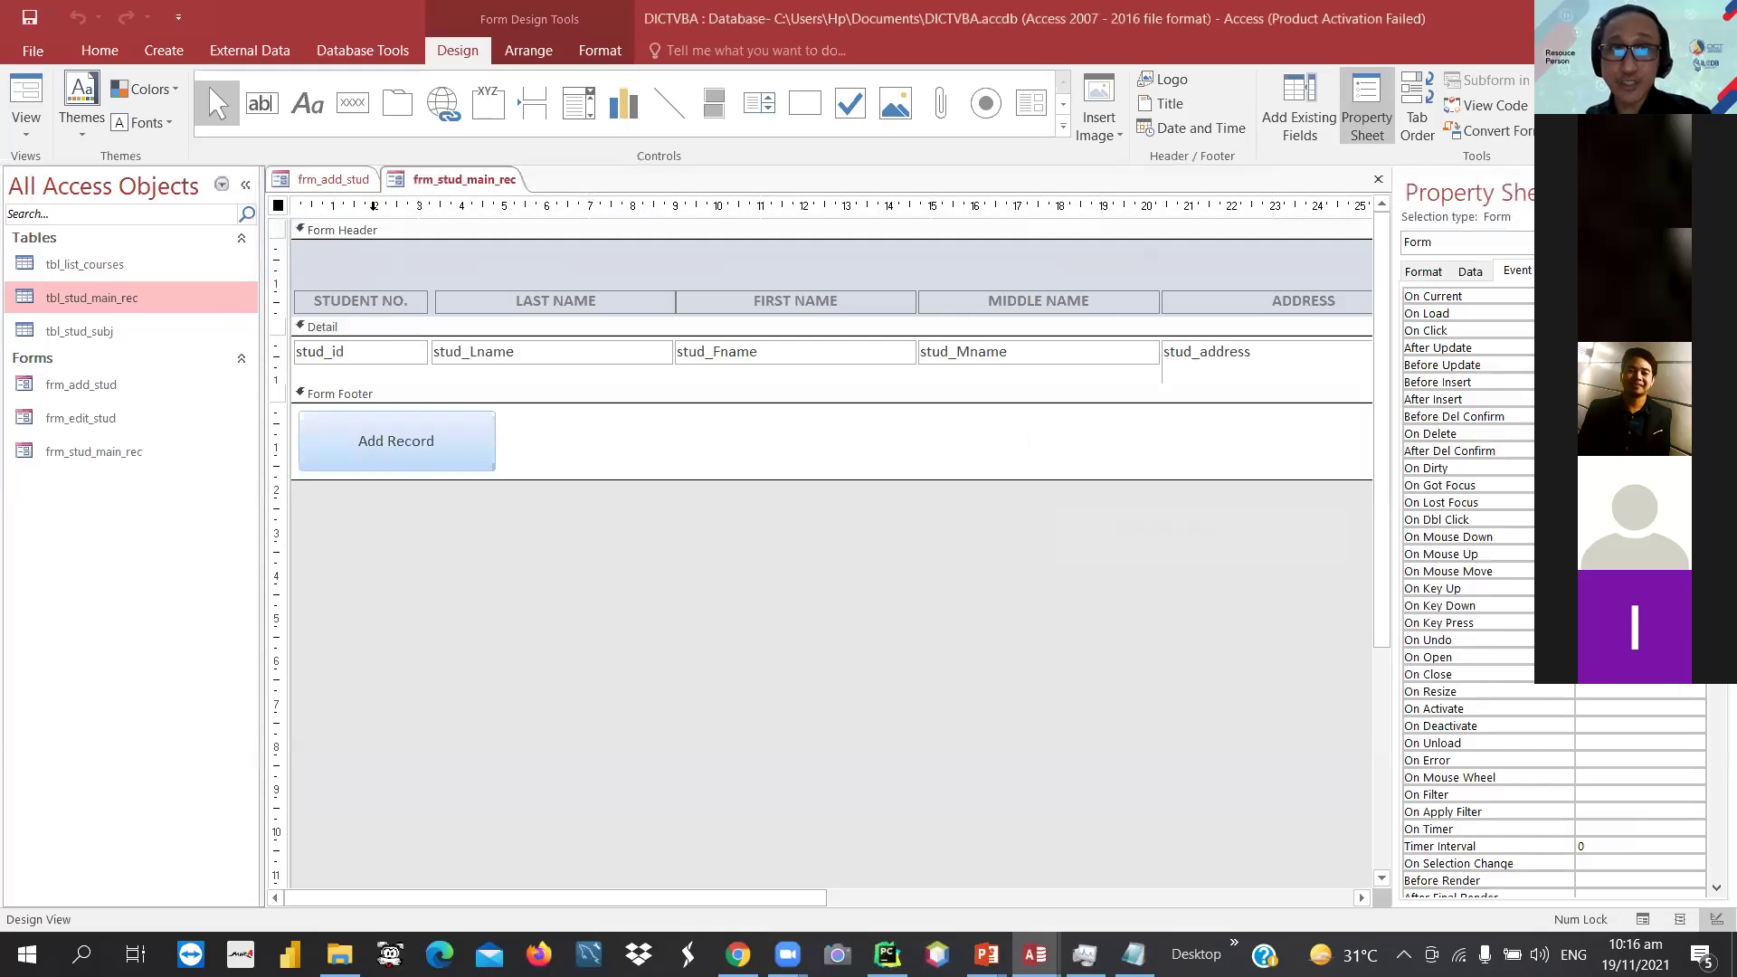
Run the ADD STUDENT form, view its five courses, then go back to Design View
{"action": "left_click", "coordinate": [335, 180]}
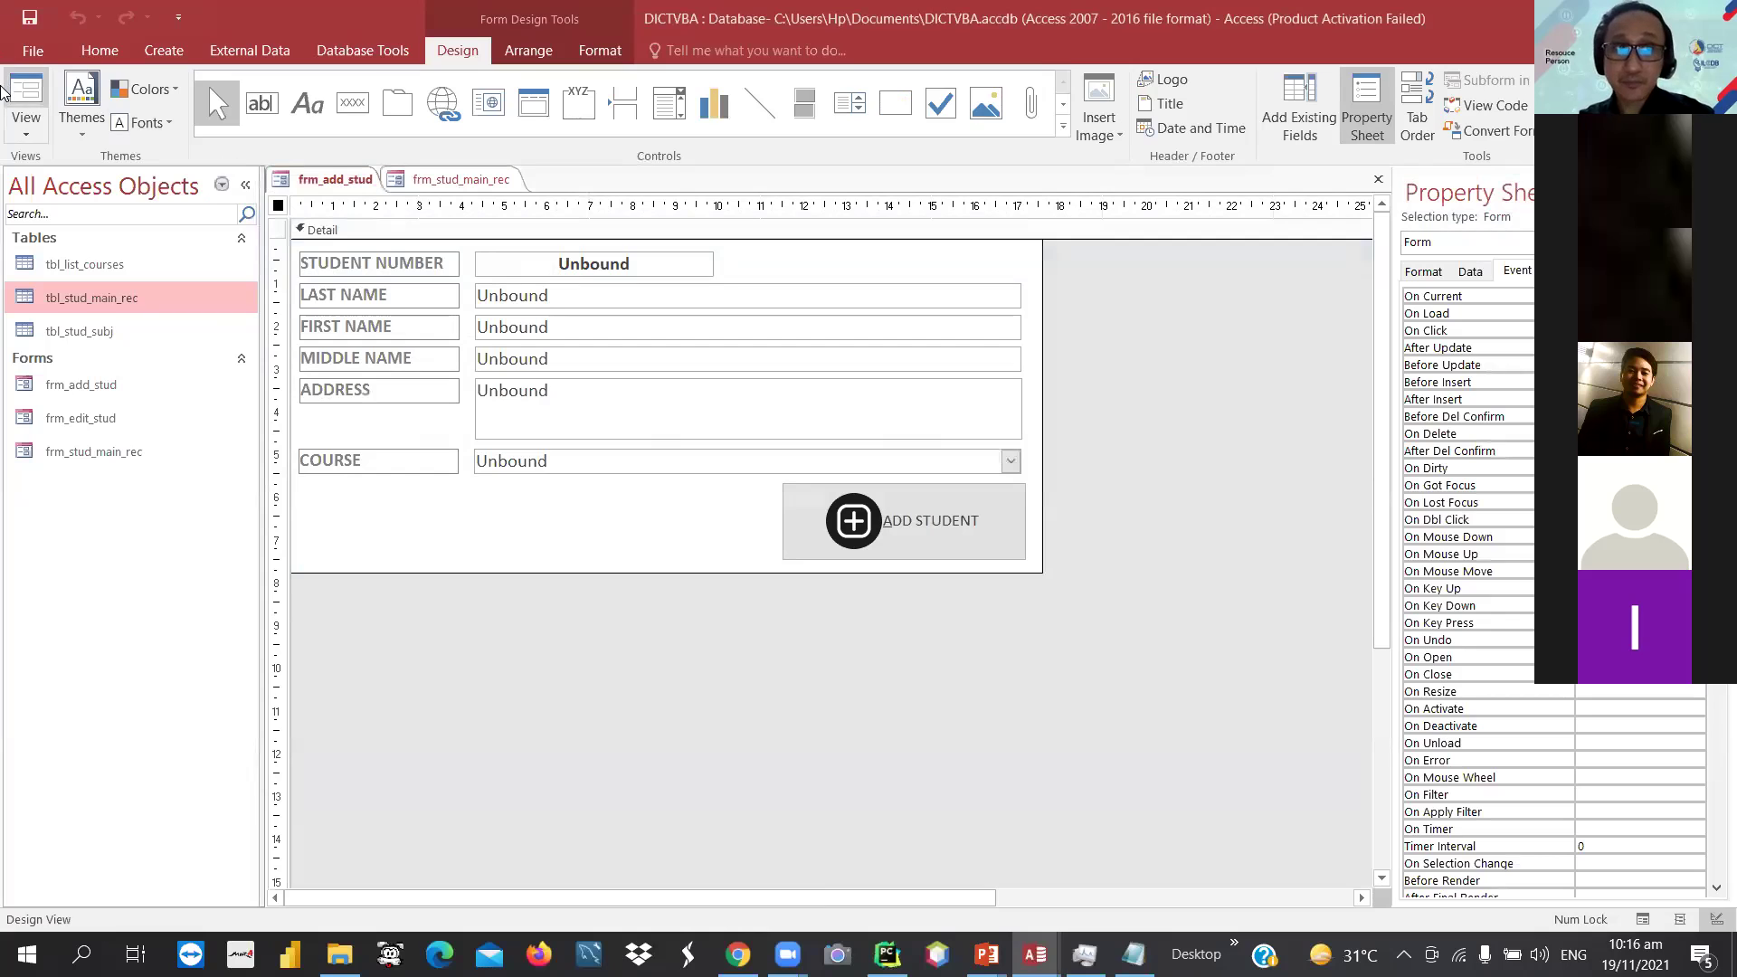
{"action": "left_click", "coordinate": [3, 91]}
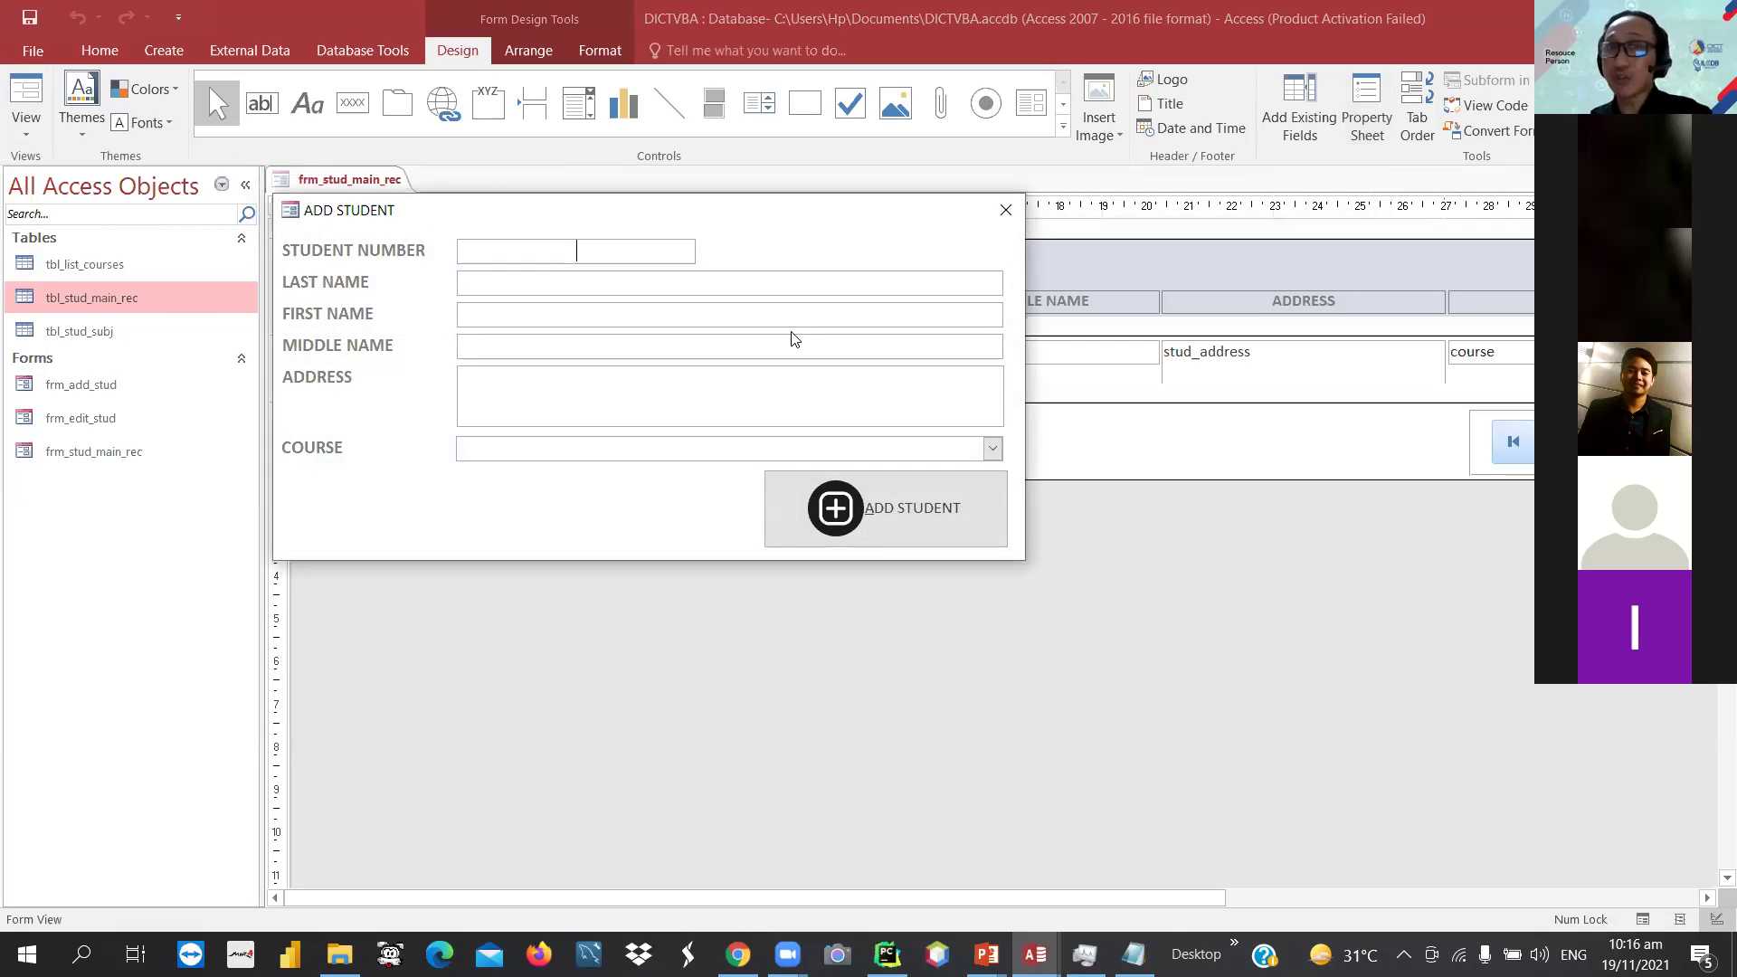
{"action": "left_click", "coordinate": [991, 449]}
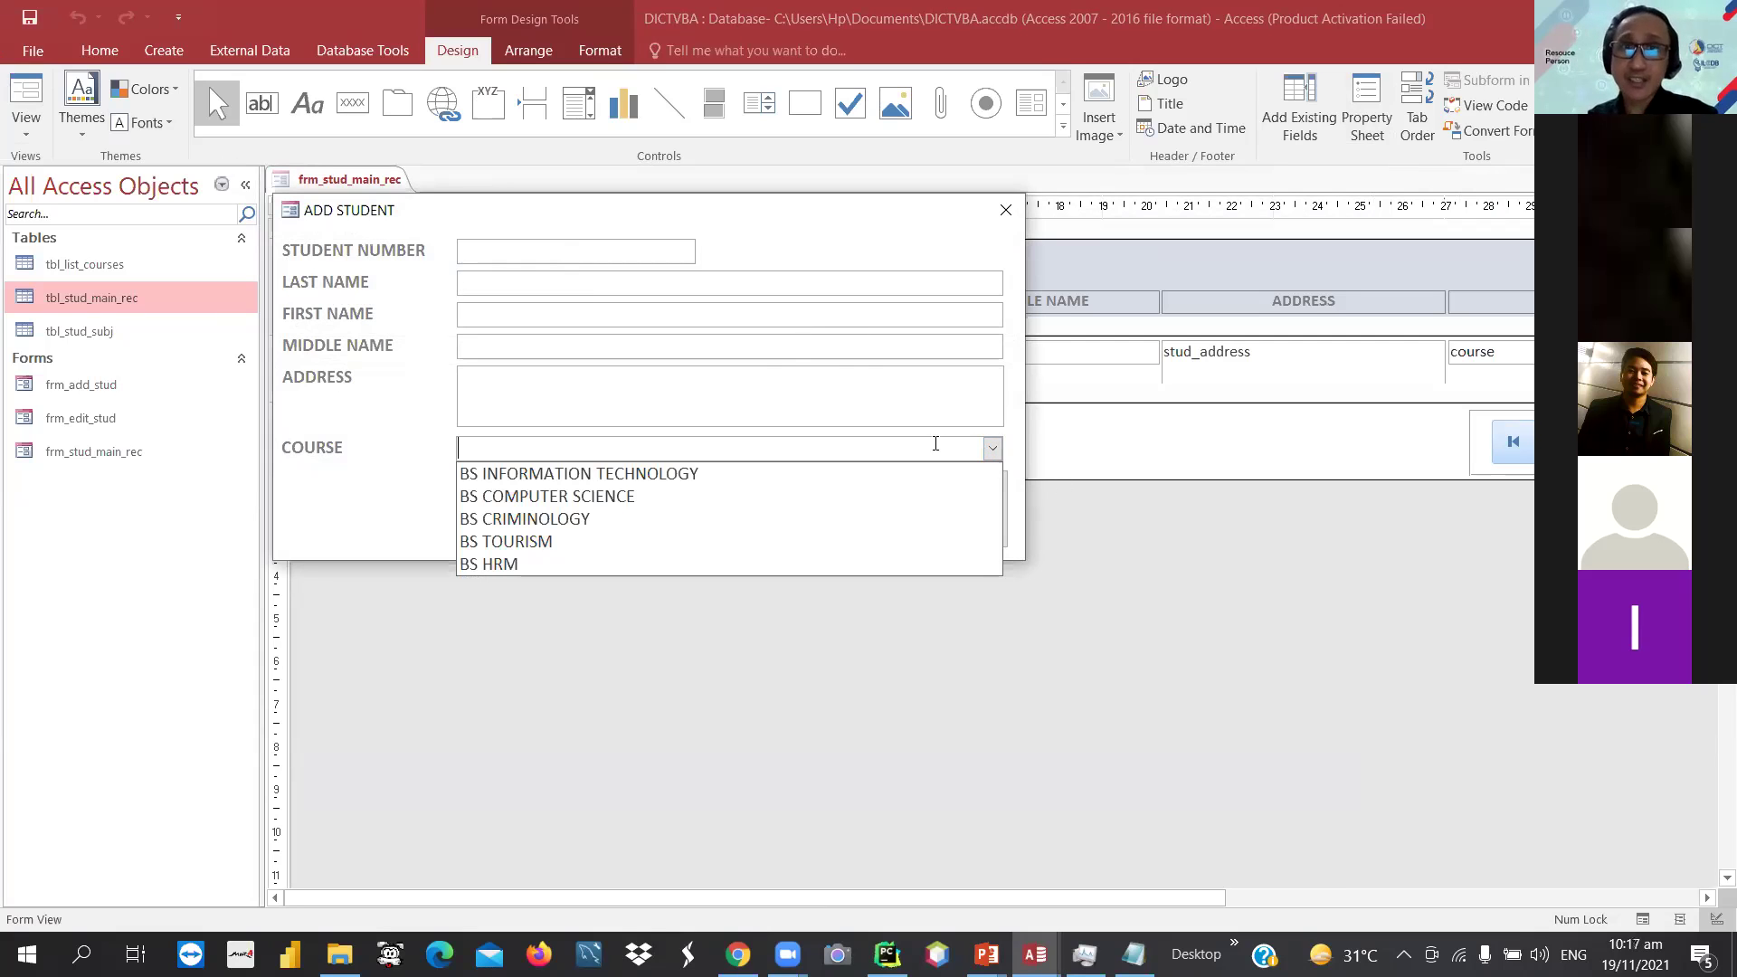
{"action": "right_click", "coordinate": [842, 241]}
{"action": "left_click", "coordinate": [898, 302]}
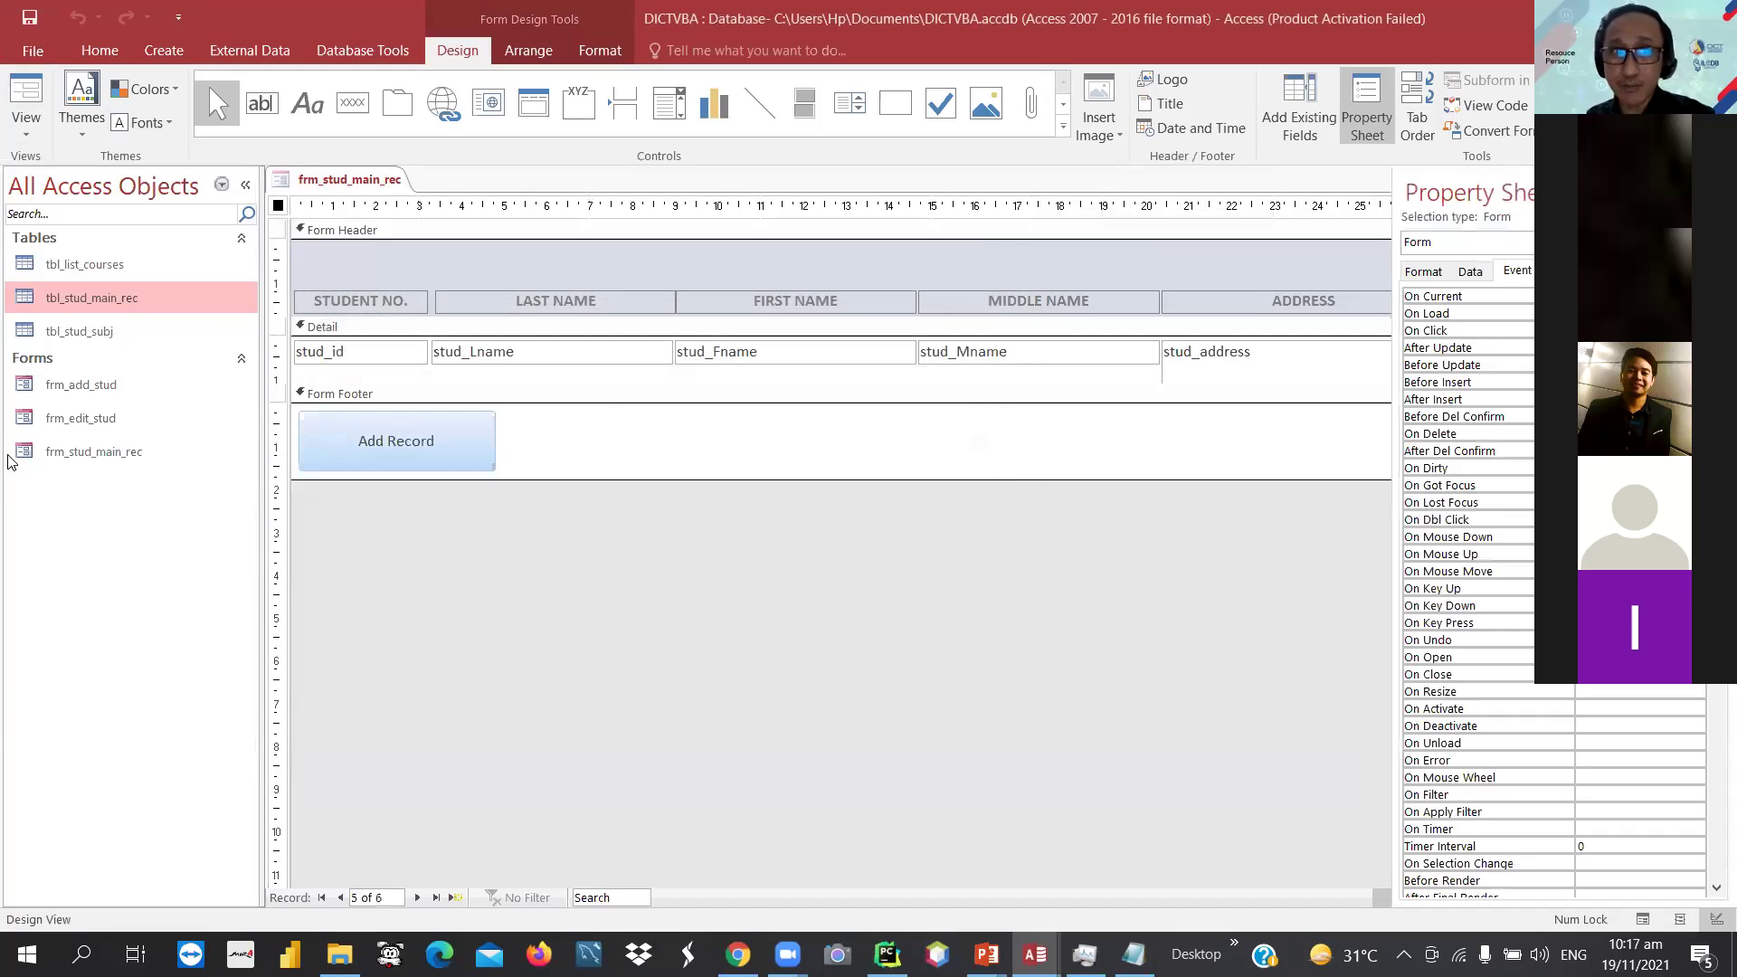
Review the five courses in tbl_list_courses, then type a new student number and last name
{"action": "left_click", "coordinate": [77, 266]}
{"action": "double_click", "coordinate": [77, 265]}
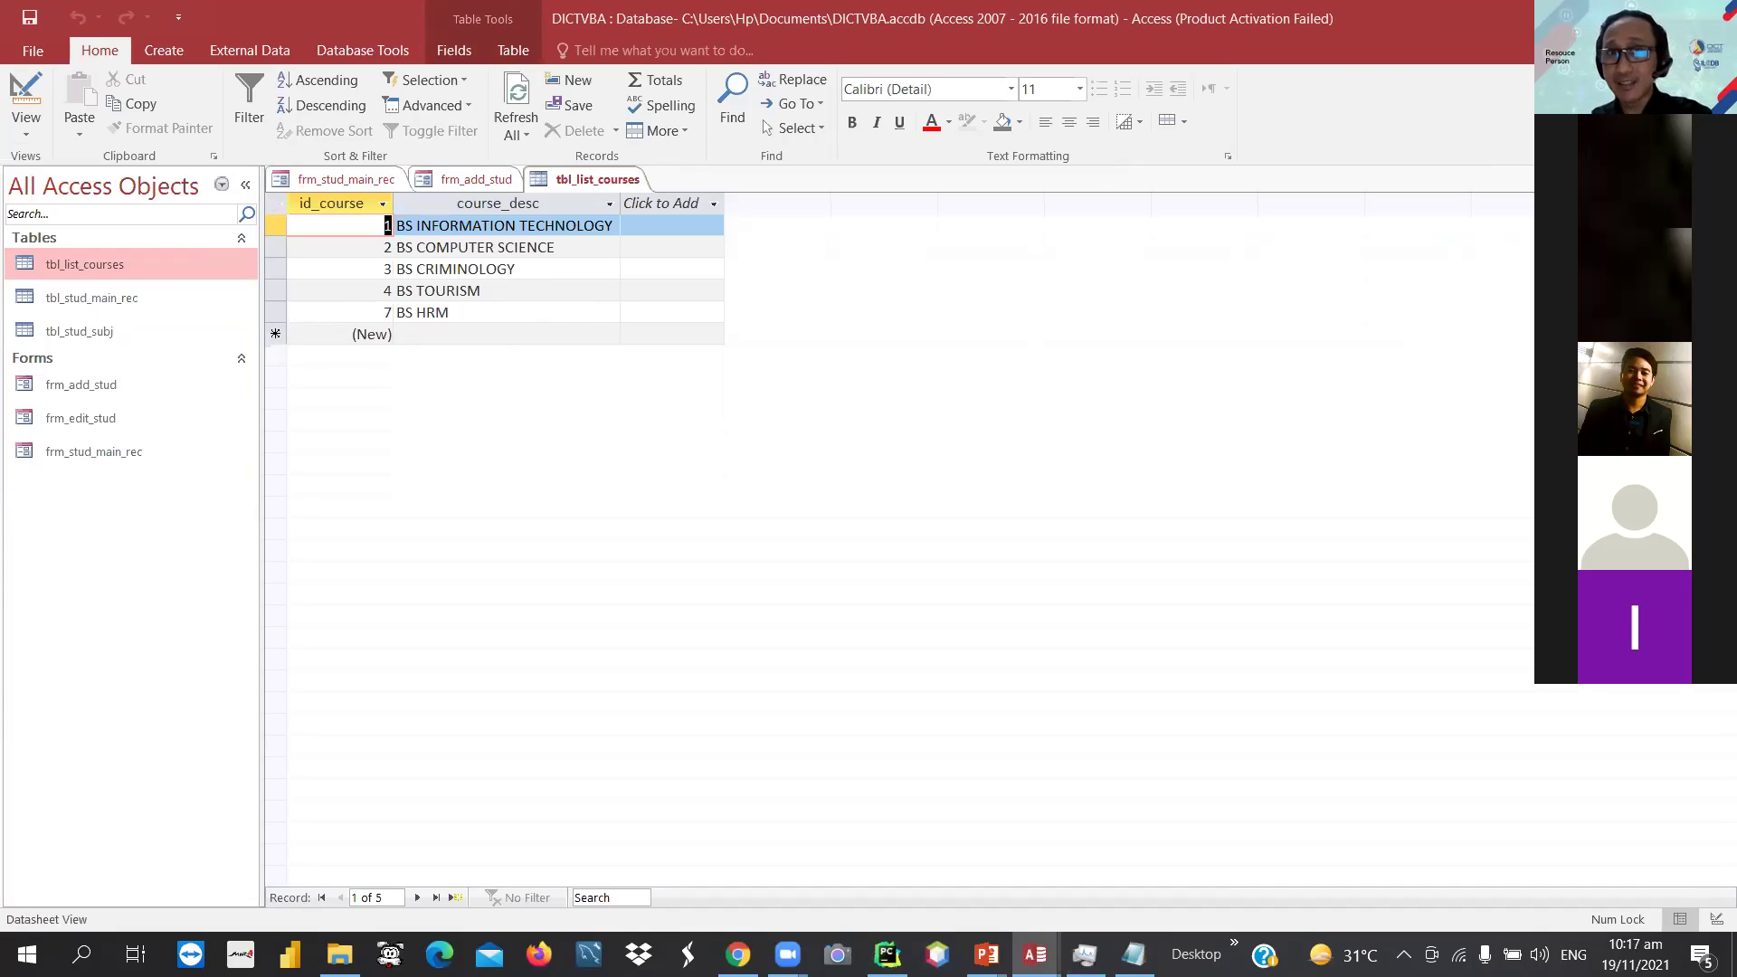
{"action": "key", "text": "ctrl+w"}
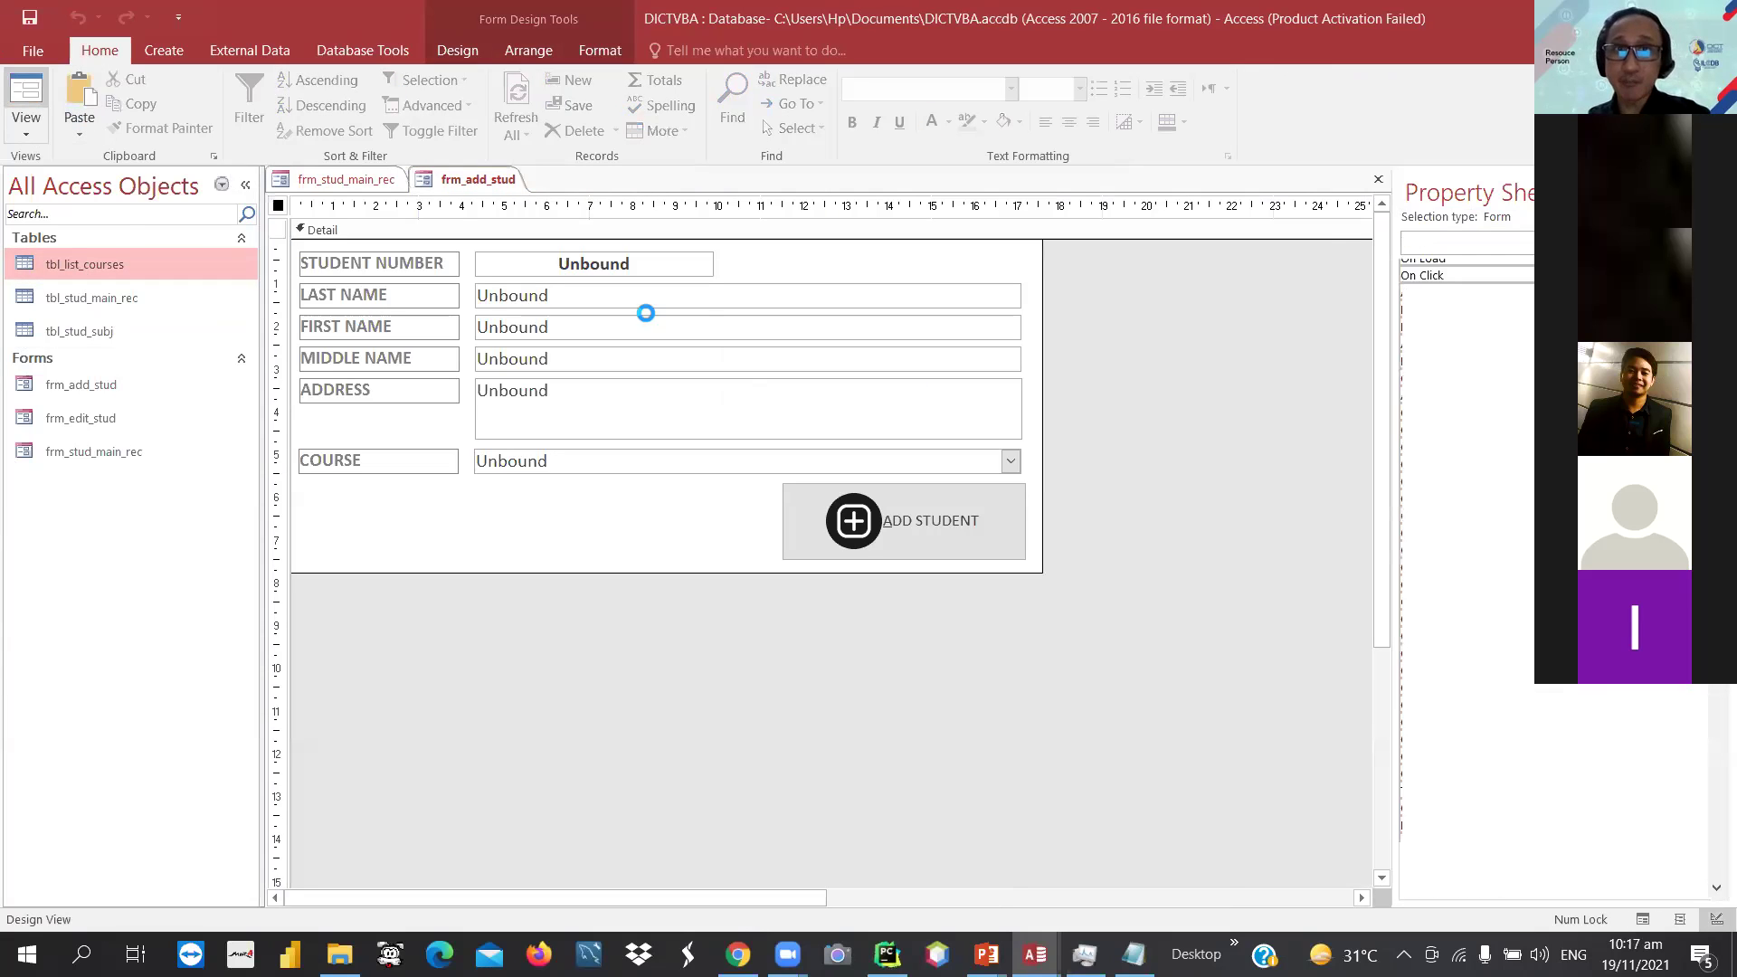
{"action": "type", "text": "888-999"}
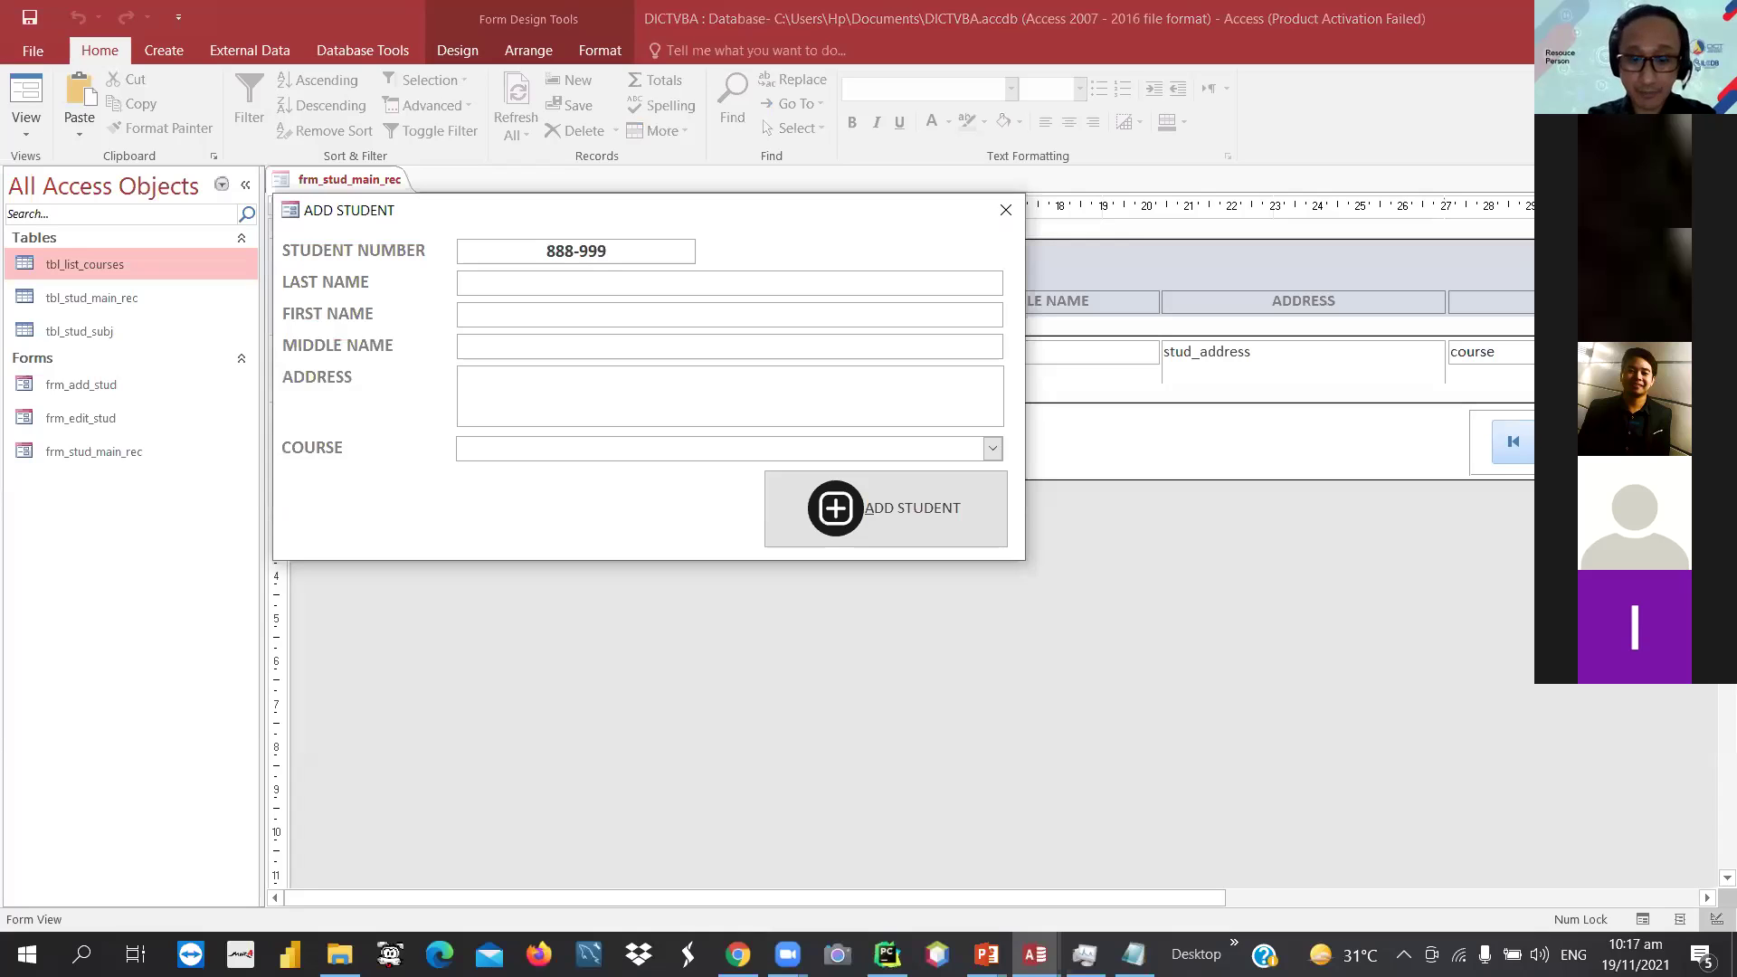
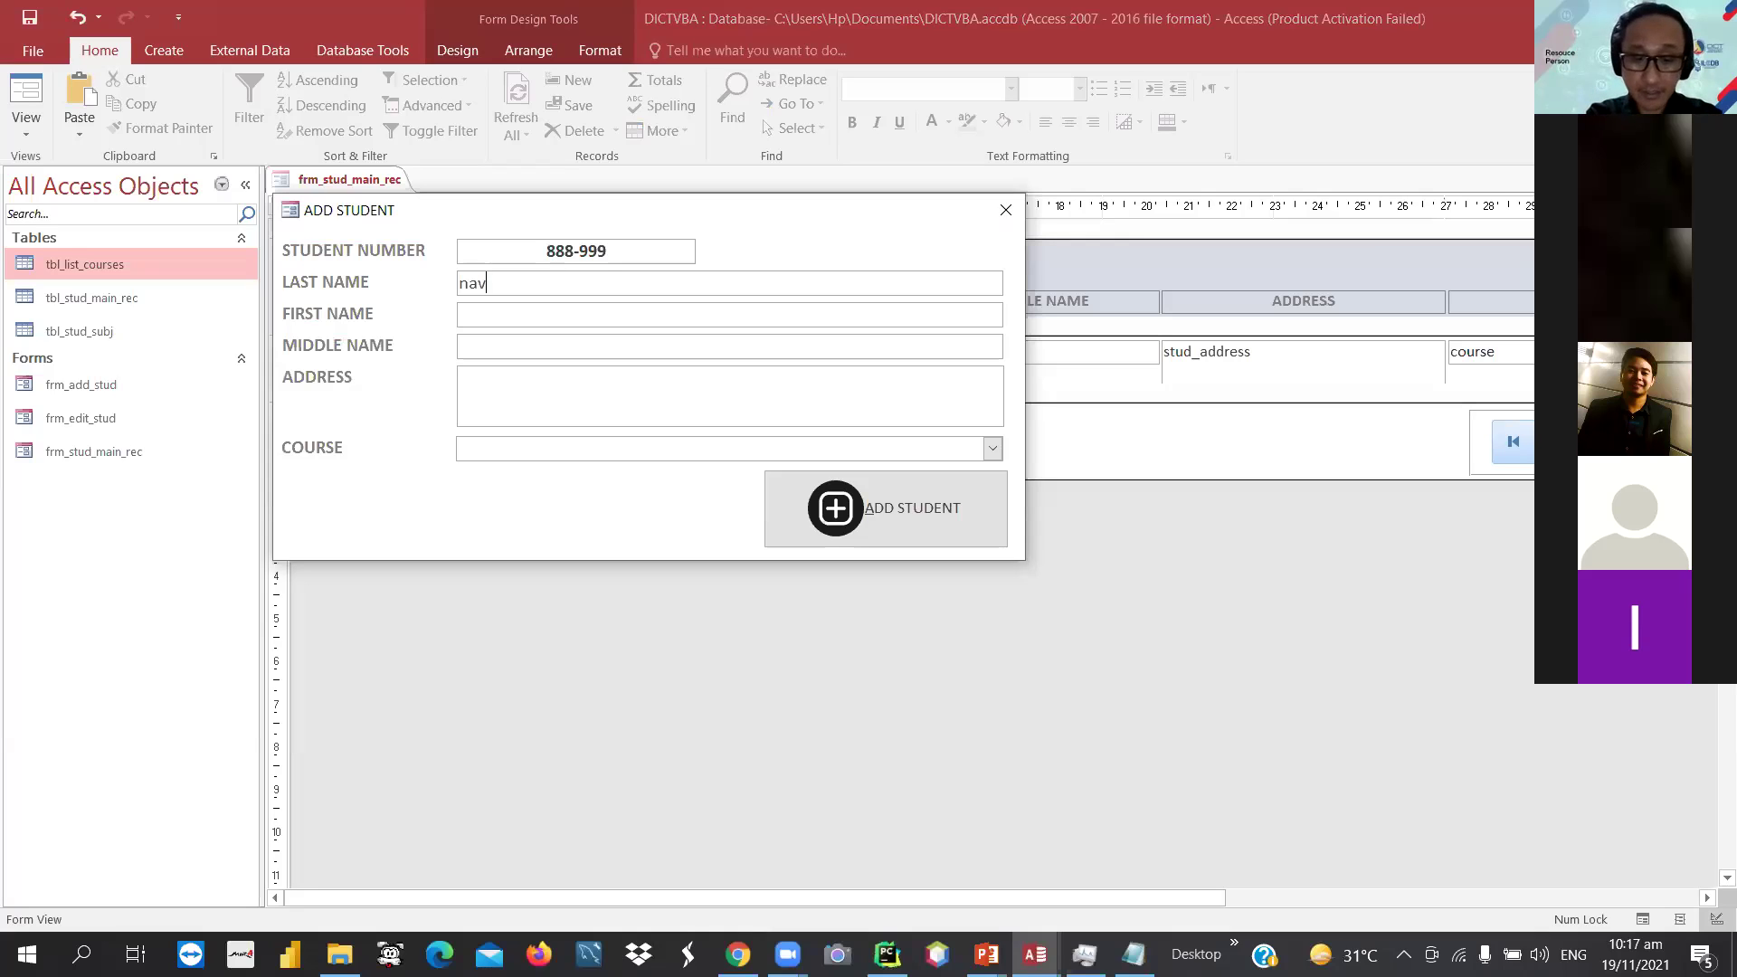
Enter the first and middle names and the address, which auto-capitalises to Makati City
{"action": "key", "text": "Tab"}
{"action": "key", "text": "Tab"}
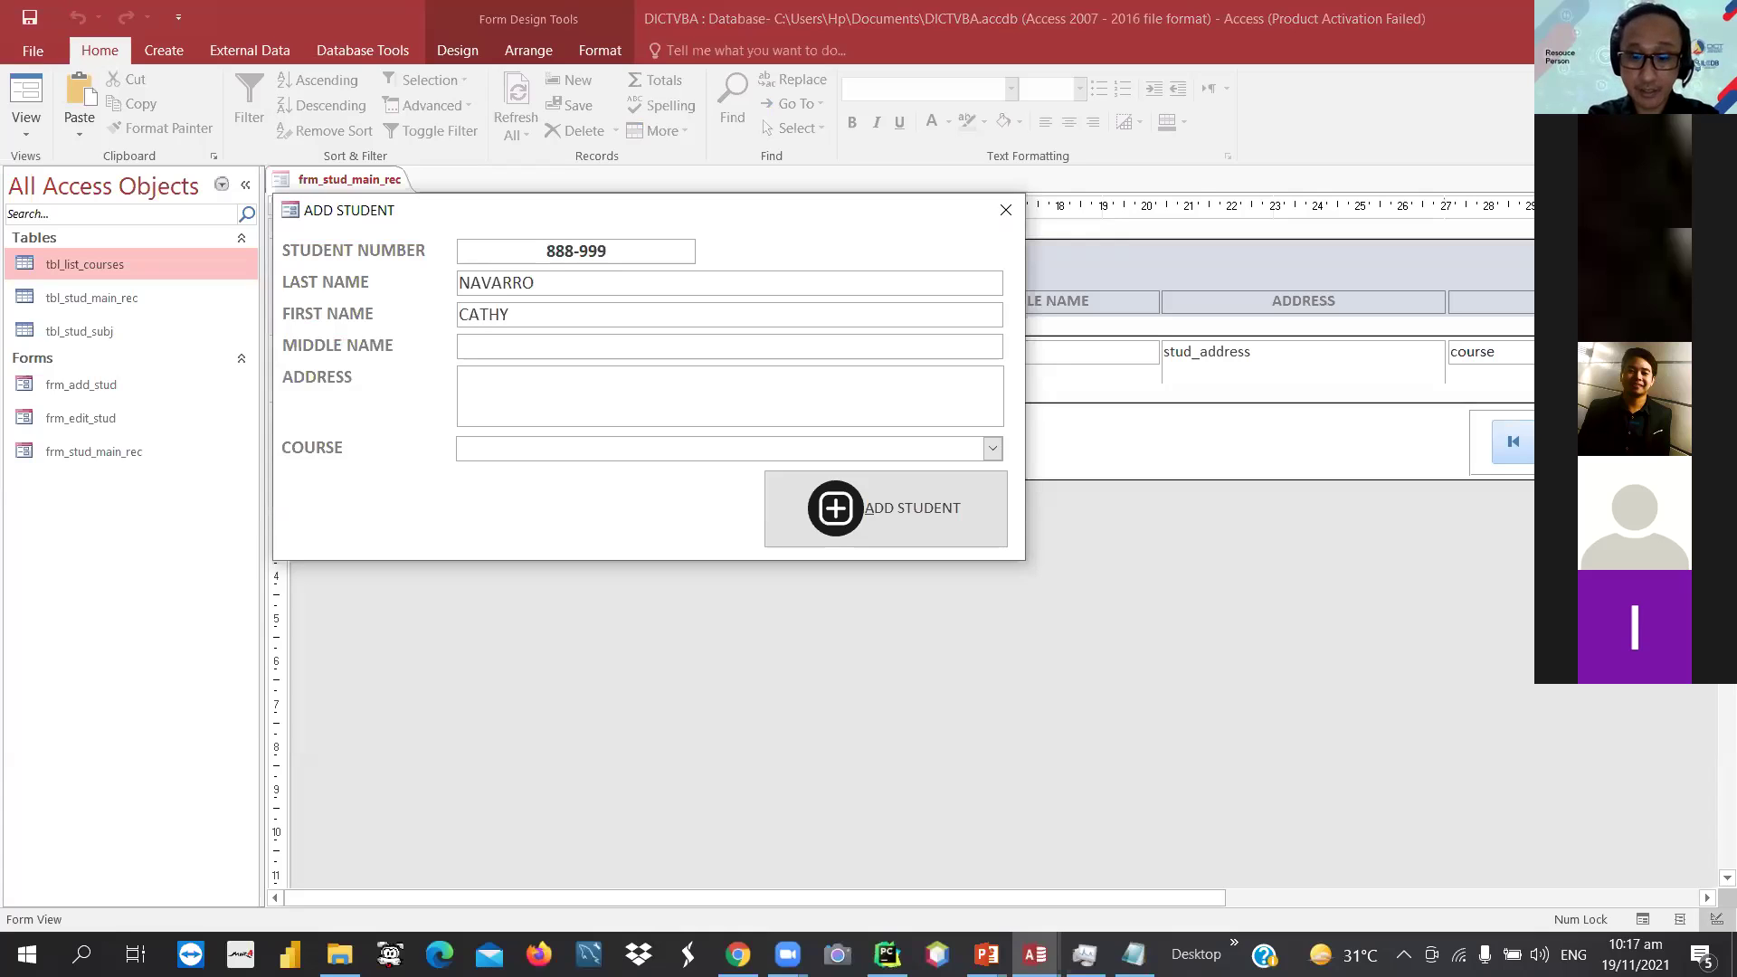
{"action": "key", "text": "Tab"}
{"action": "type", "text": "maka"}
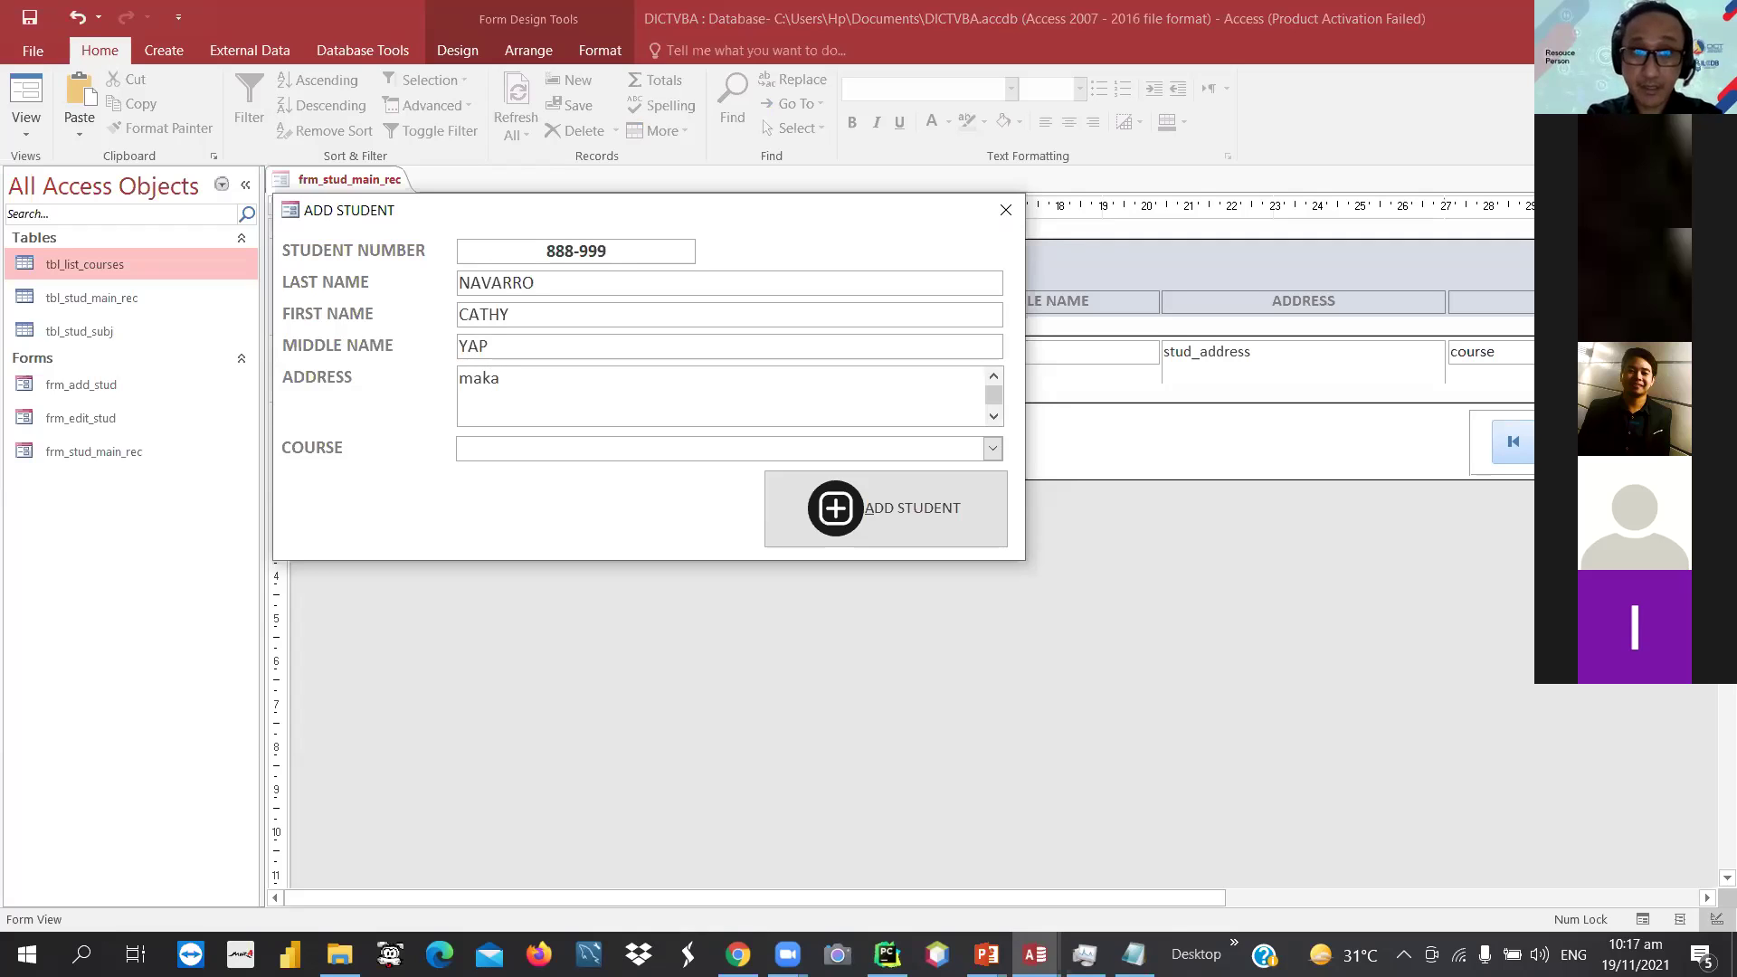
{"action": "type", "text": "ti city"}
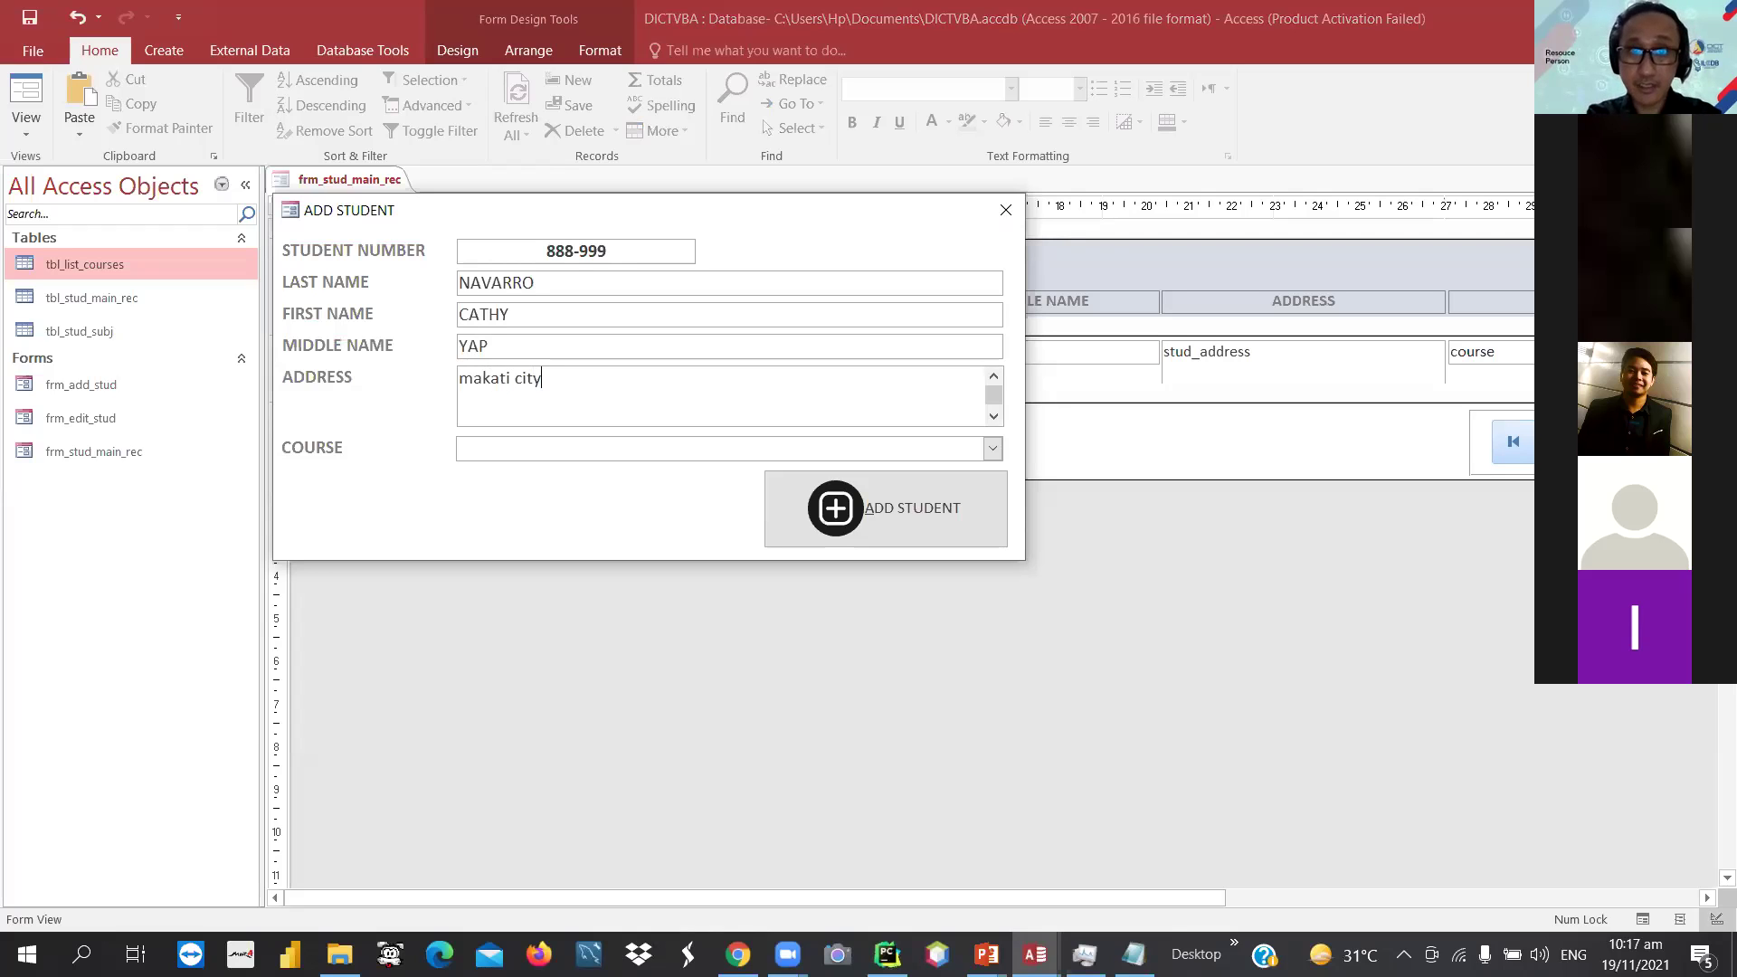
{"action": "key", "text": "Tab"}
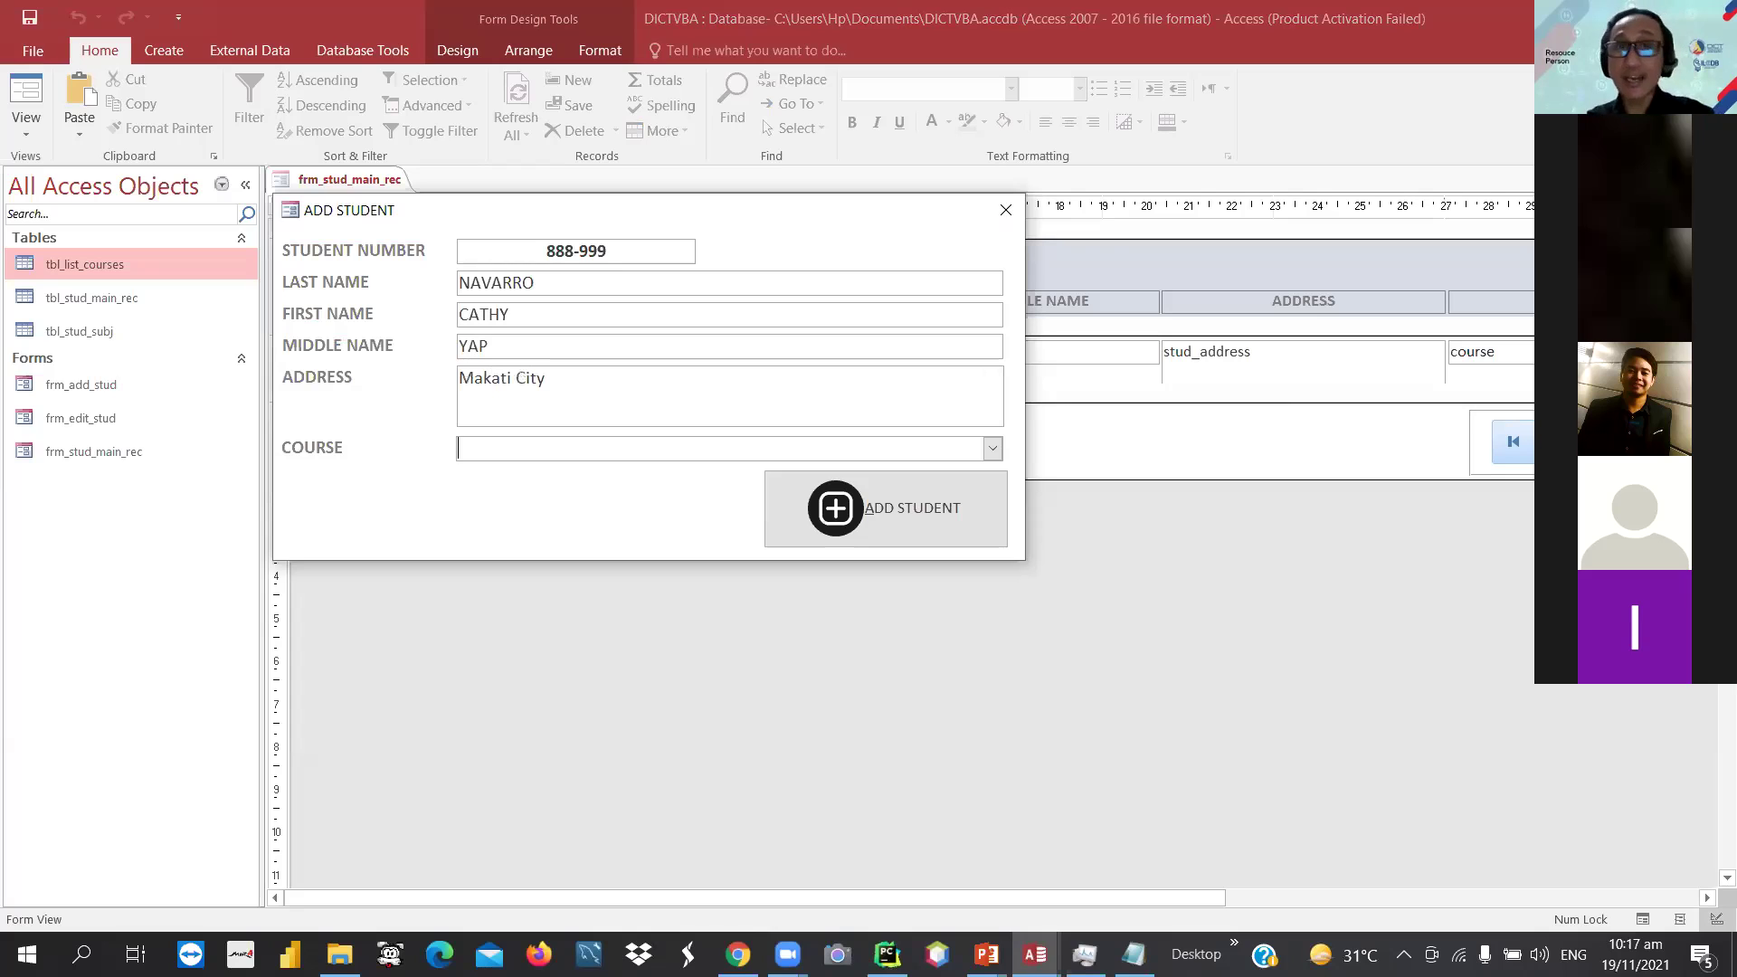
Type the unlisted course BS SOCIAL WORK into the COURSE combo box and submit it
{"action": "left_click", "coordinate": [993, 448]}
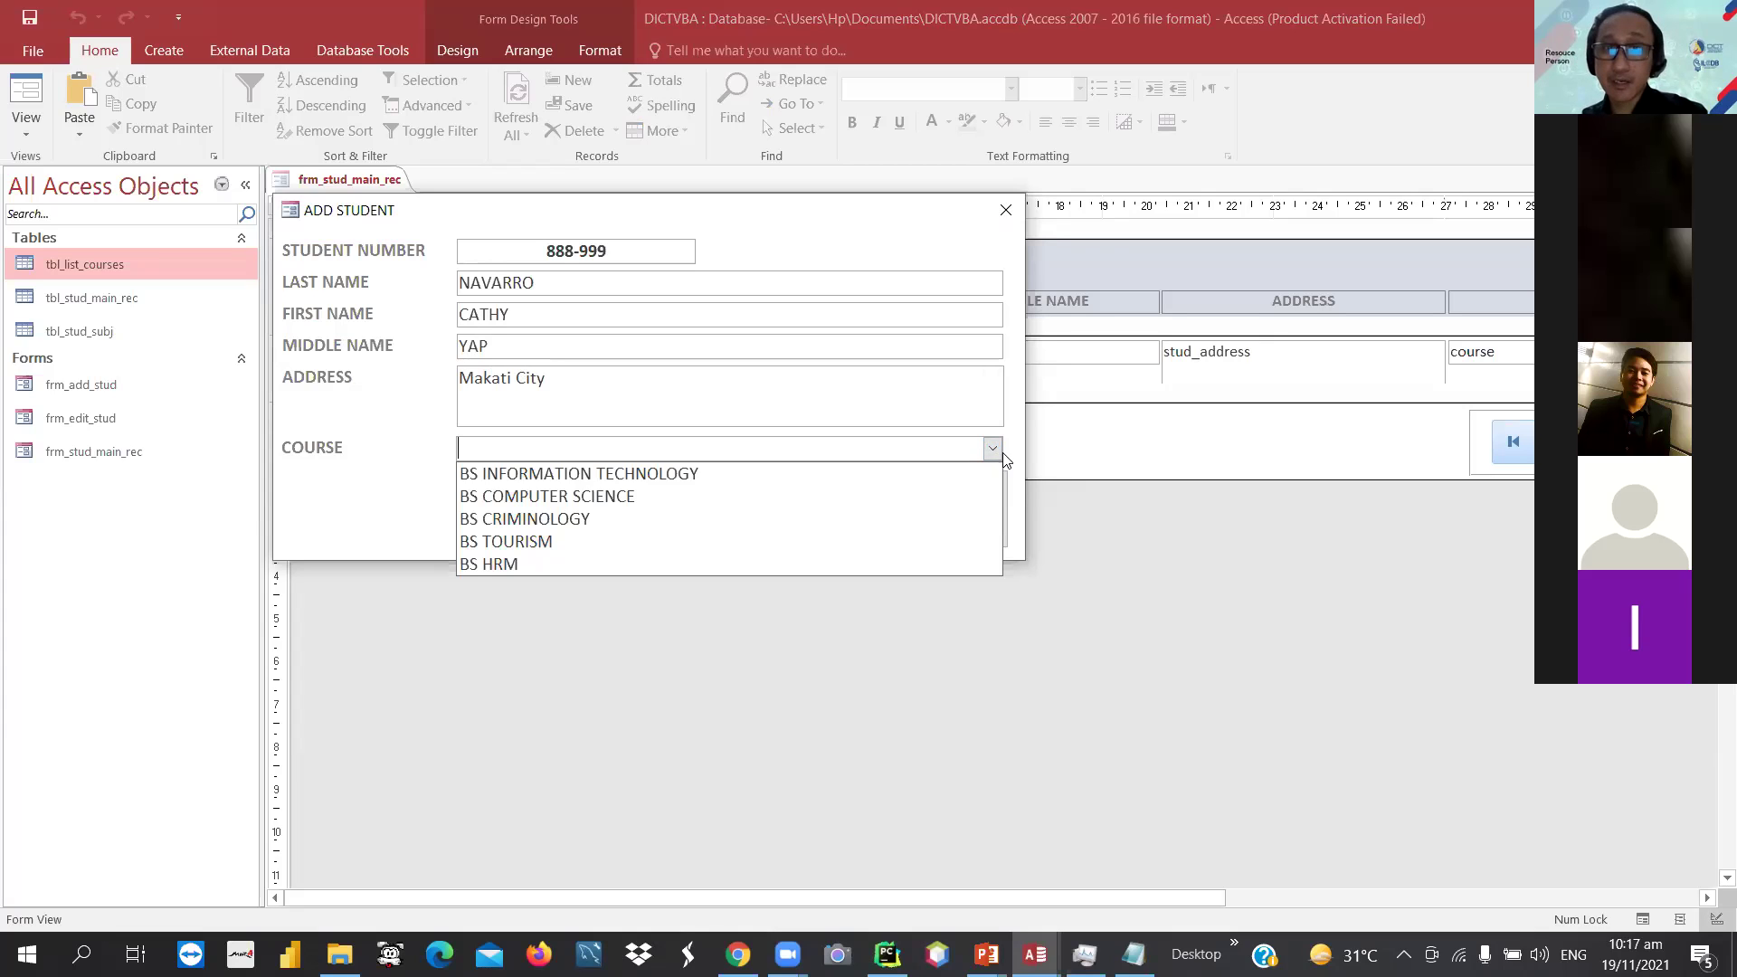
{"action": "key", "text": "Caps_Lock"}
{"action": "type", "text": "BS SOCIAL WORK"}
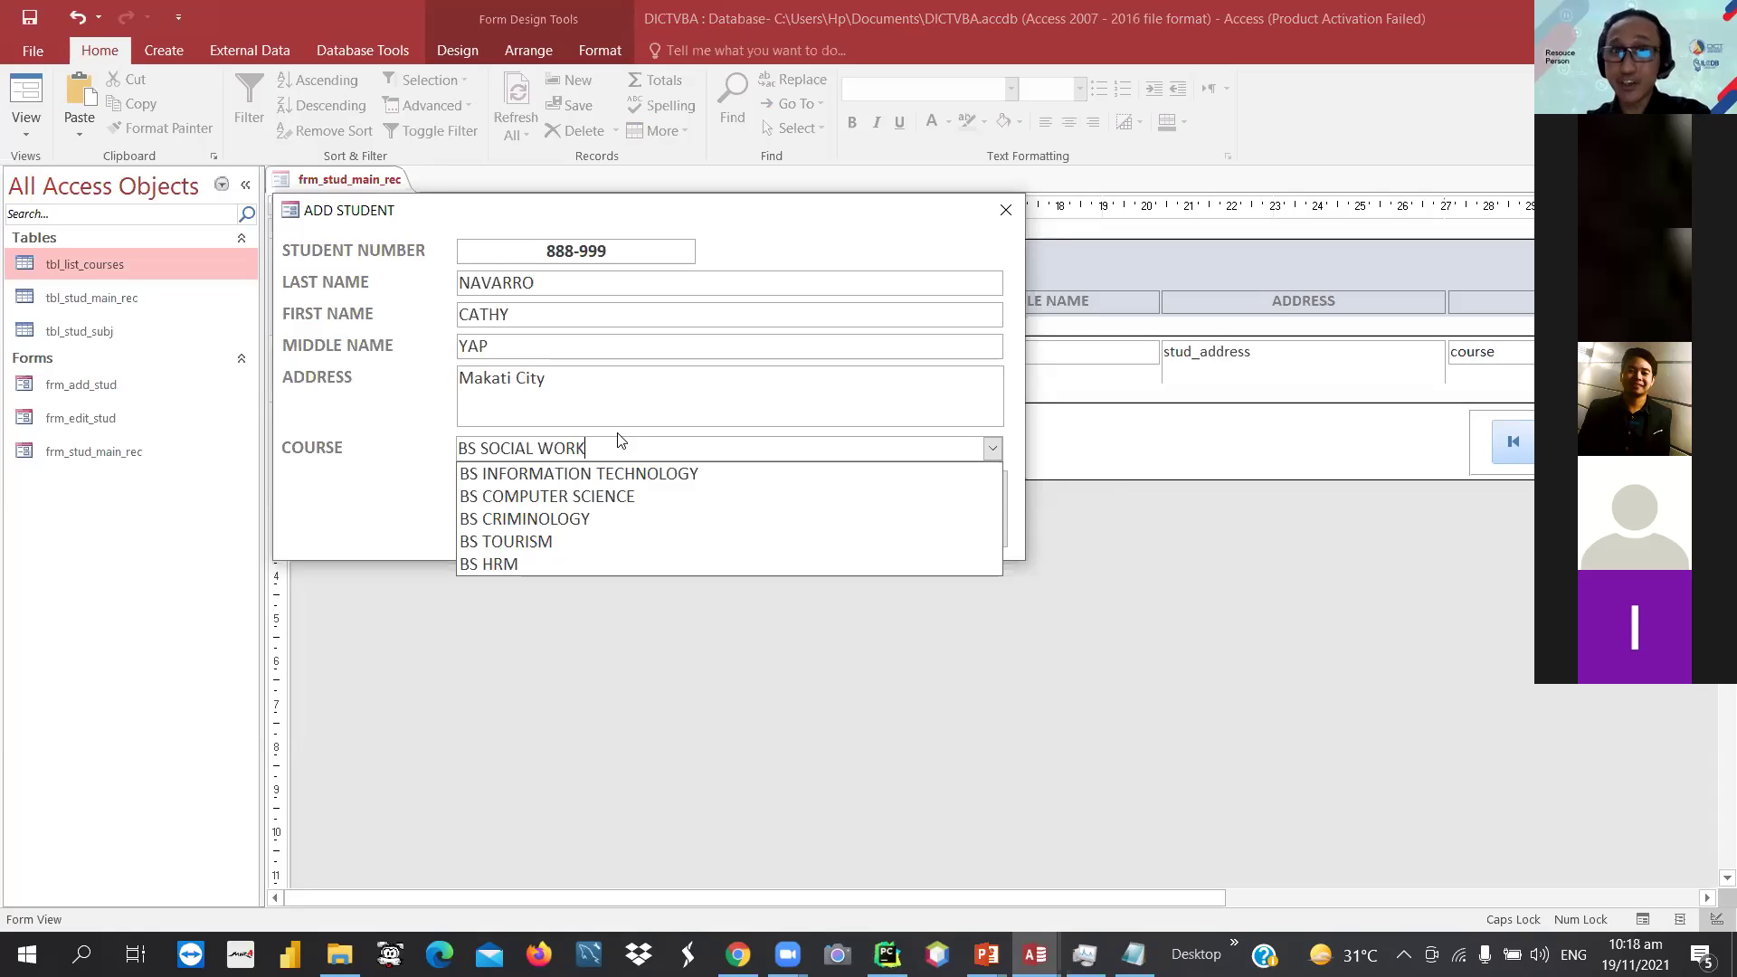
{"action": "key", "text": "Return"}
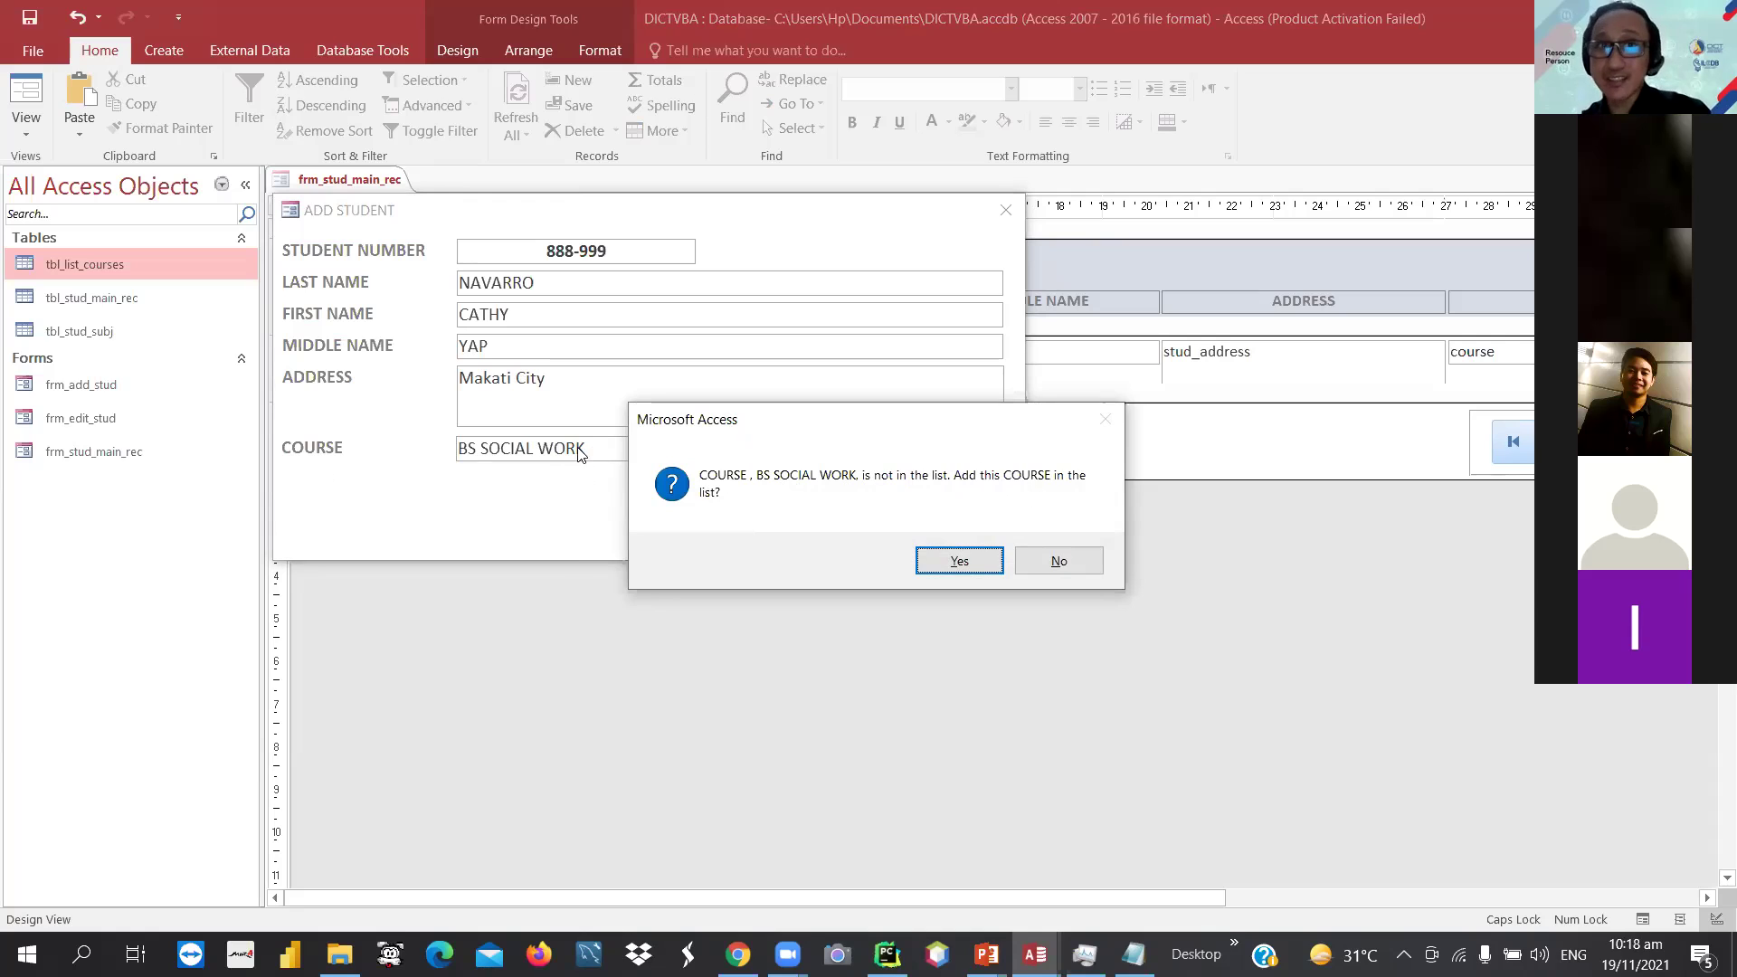
Accept adding BS SOCIAL WORK, select it as the course and save the student record
{"action": "left_click", "coordinate": [977, 565]}
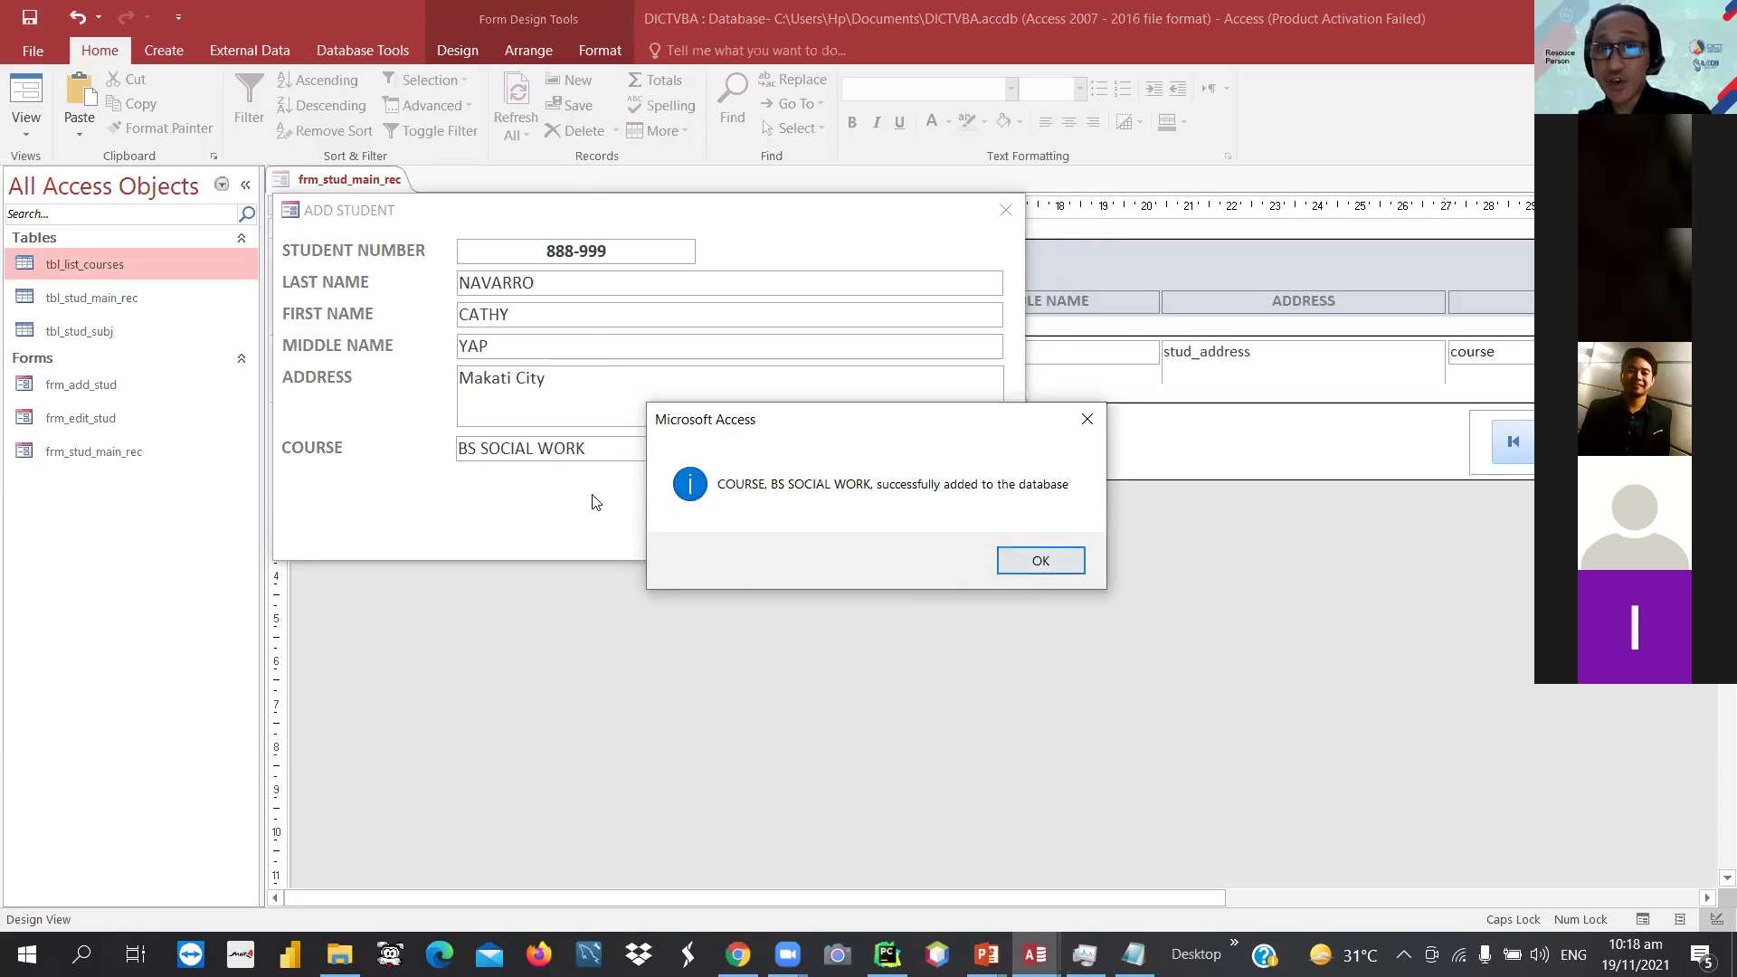
{"action": "left_click", "coordinate": [1041, 561]}
{"action": "left_click", "coordinate": [994, 448]}
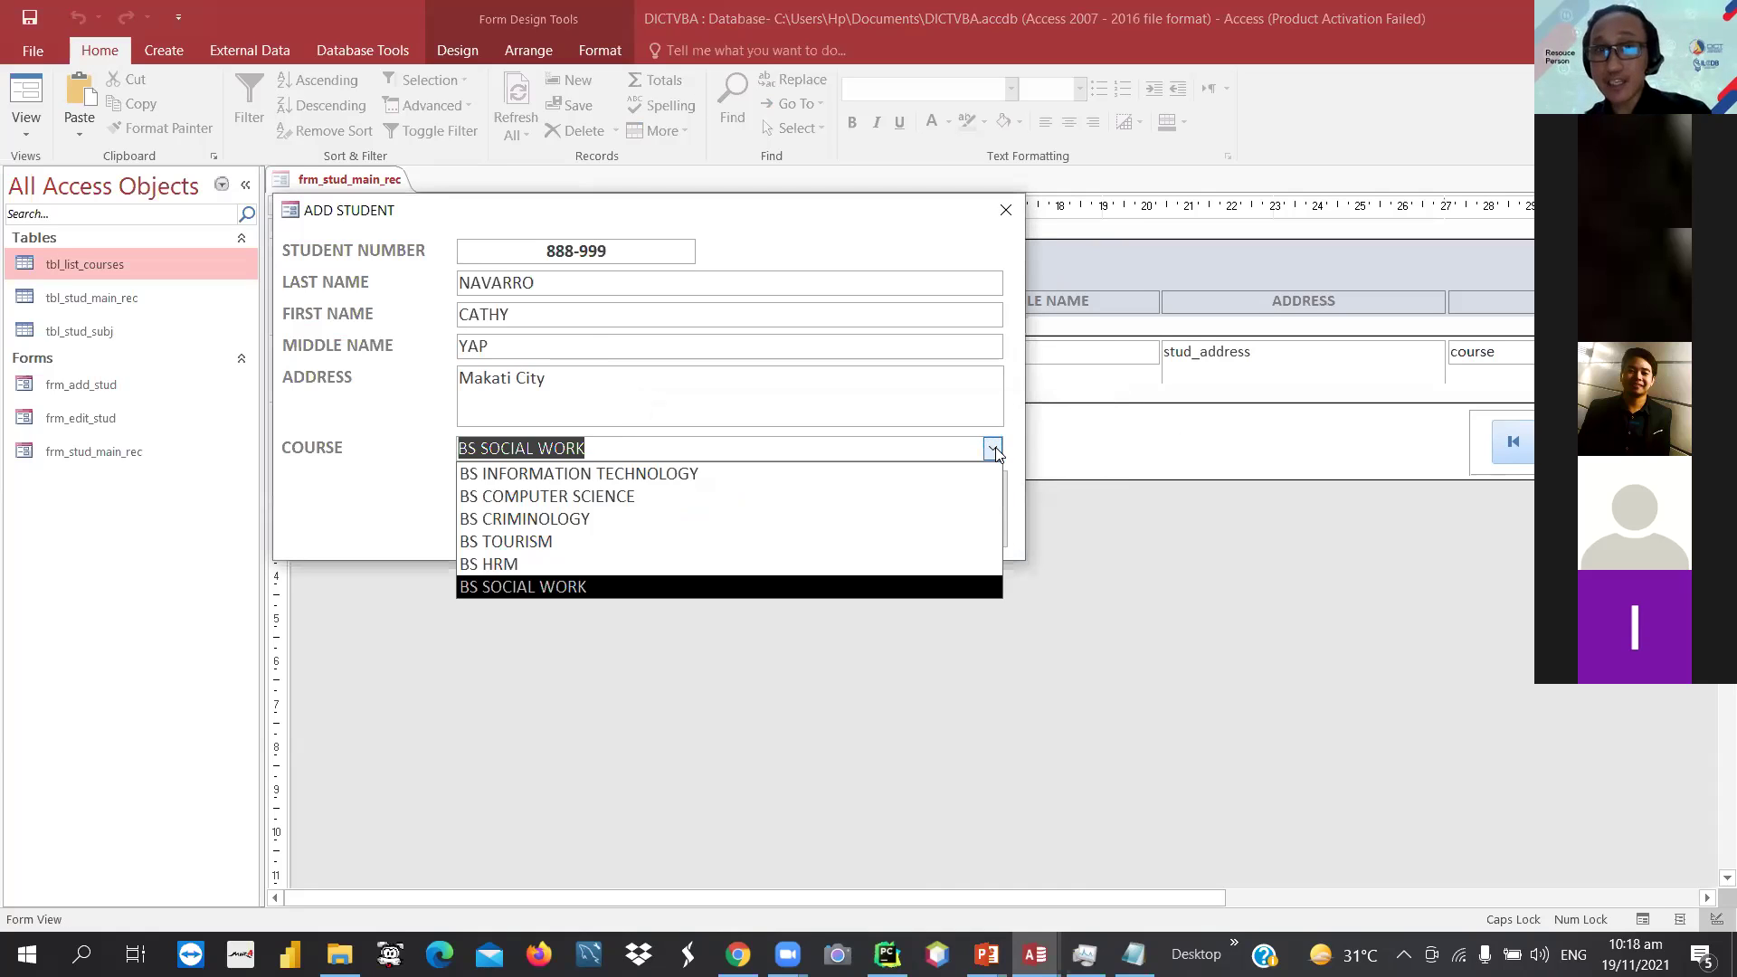
{"action": "left_click", "coordinate": [555, 588]}
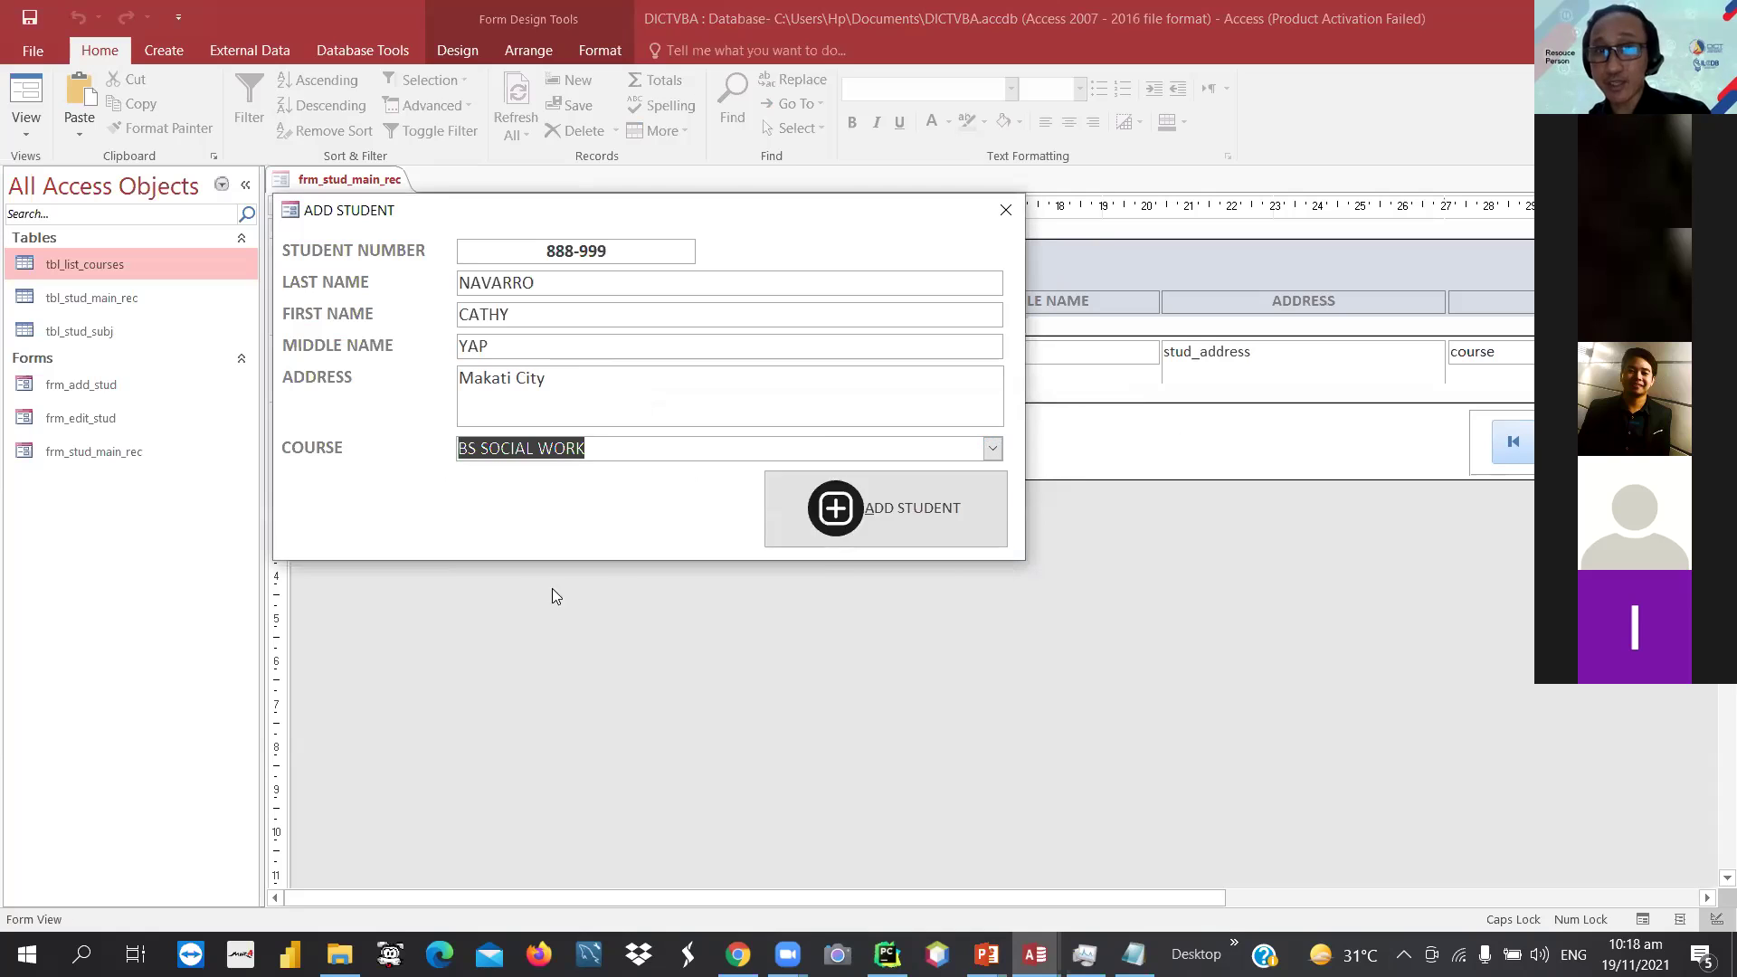
{"action": "left_click", "coordinate": [884, 517]}
{"action": "left_click", "coordinate": [943, 561]}
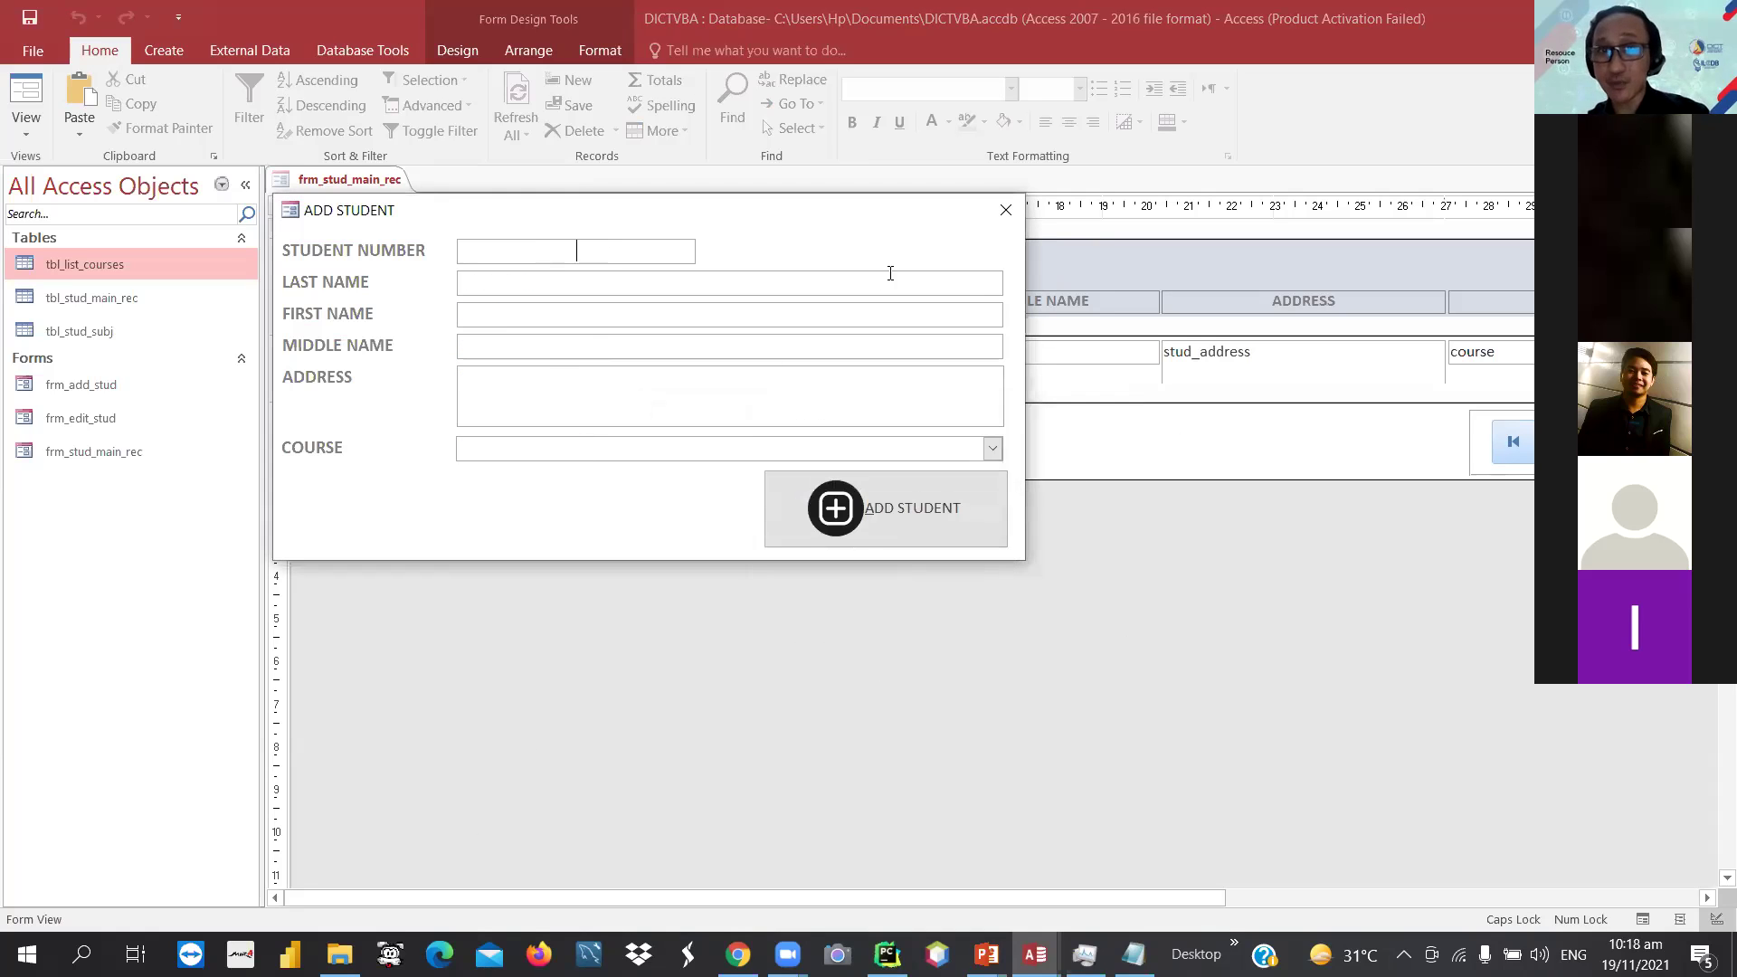
Return to Design View and confirm BS SOCIAL WORK appears in tbl_list_courses
{"action": "right_click", "coordinate": [834, 215]}
{"action": "left_click", "coordinate": [904, 349]}
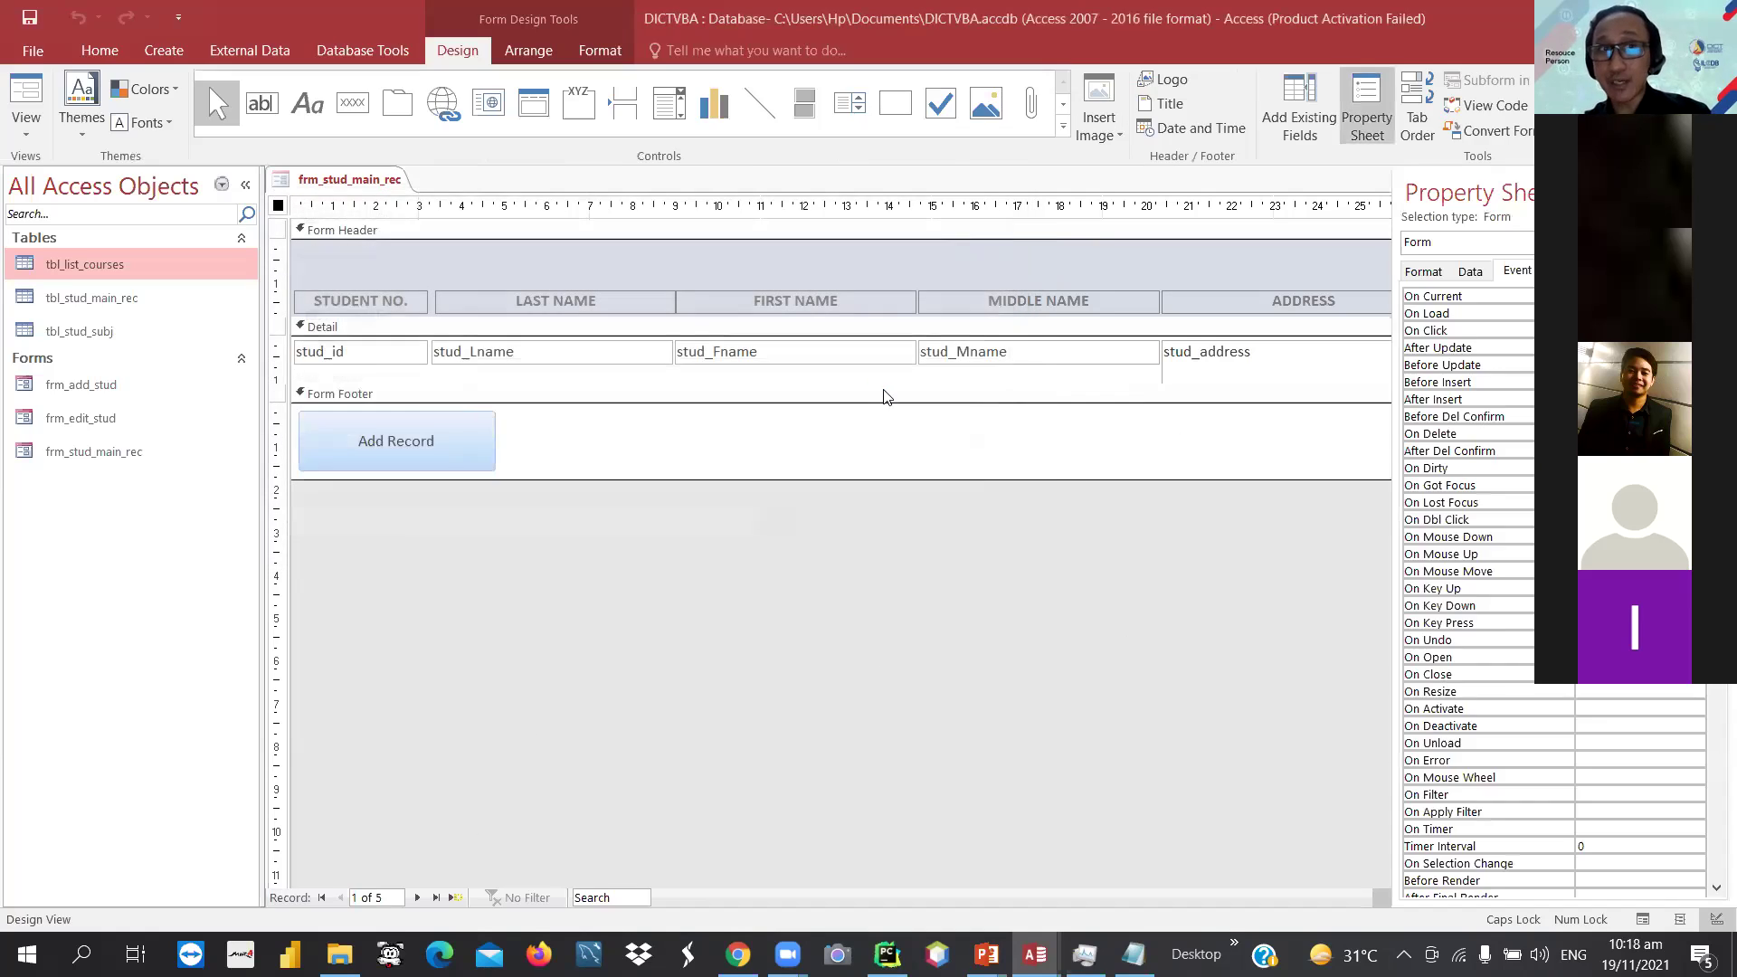
{"action": "double_click", "coordinate": [120, 265]}
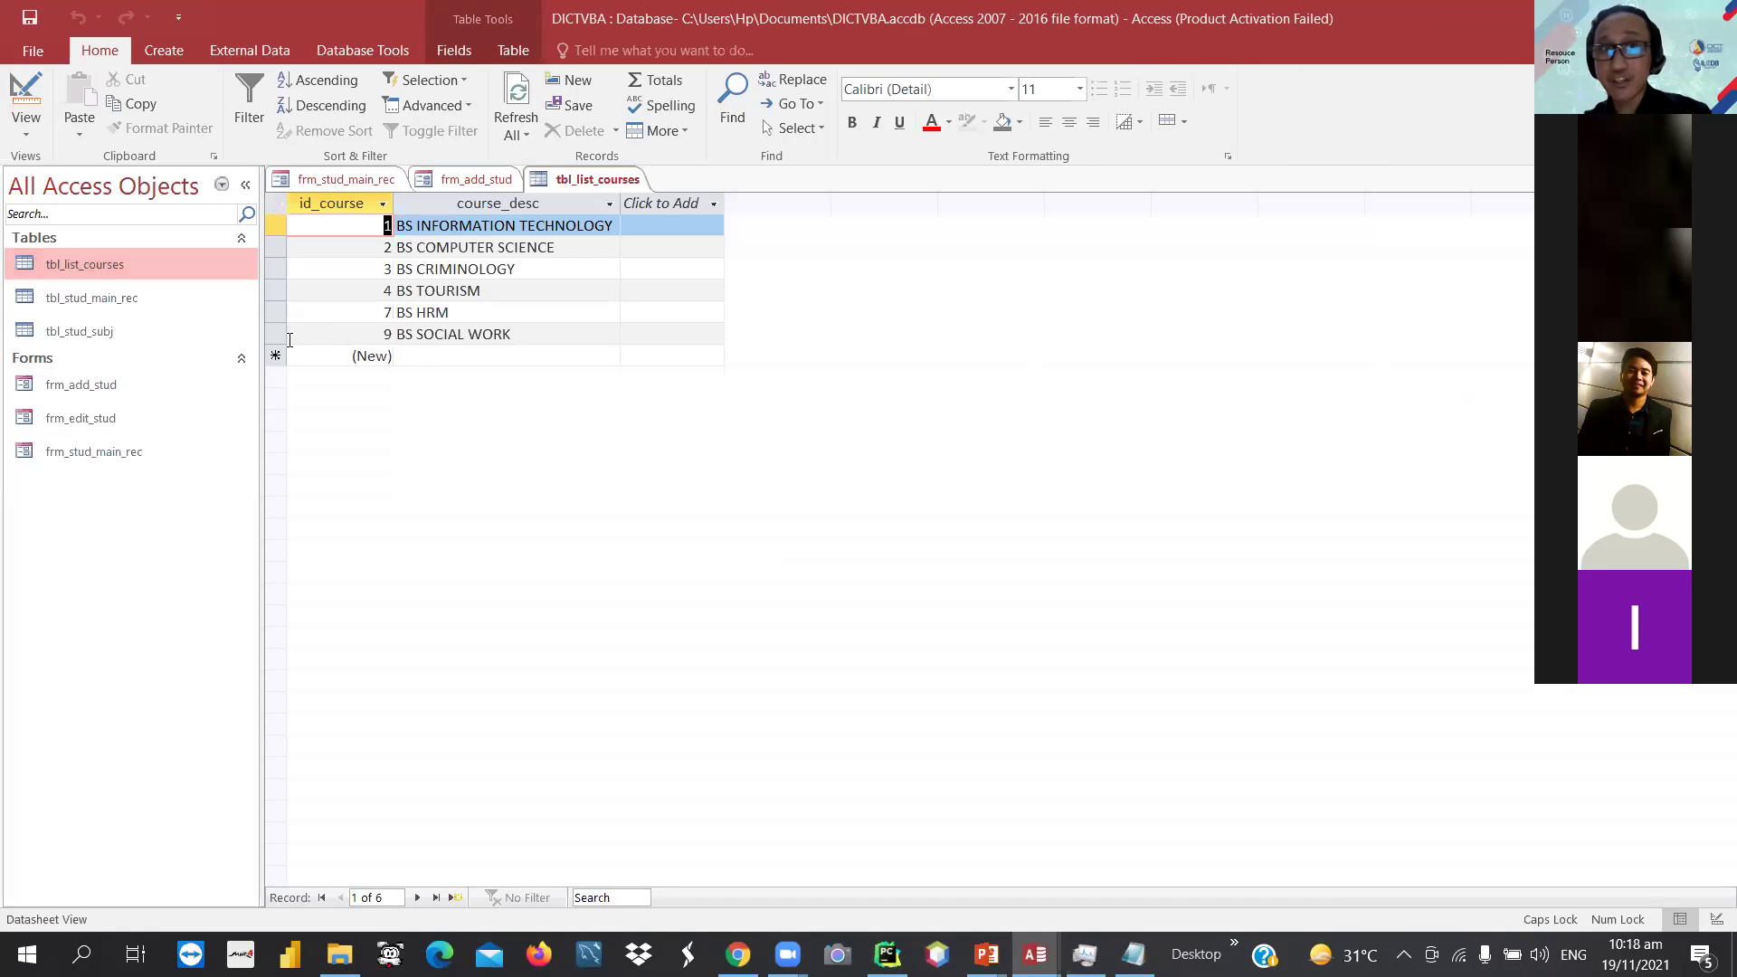
{"action": "left_click", "coordinate": [276, 334]}
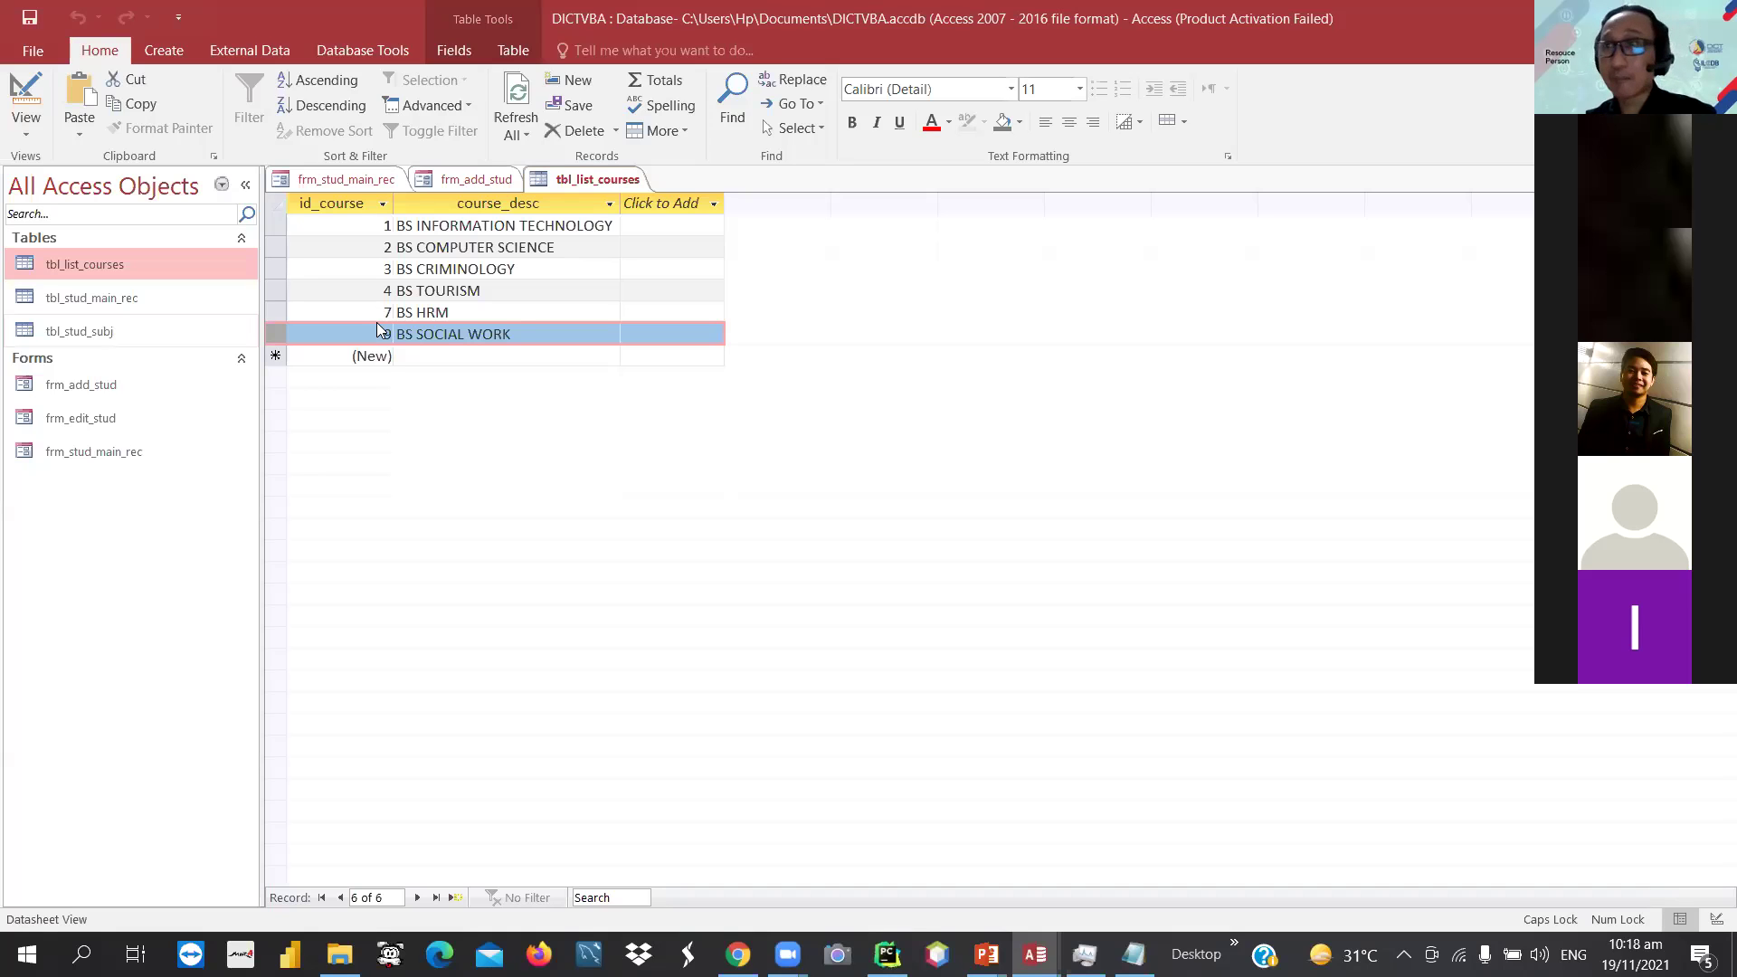
{"action": "key", "text": "ctrl+w"}
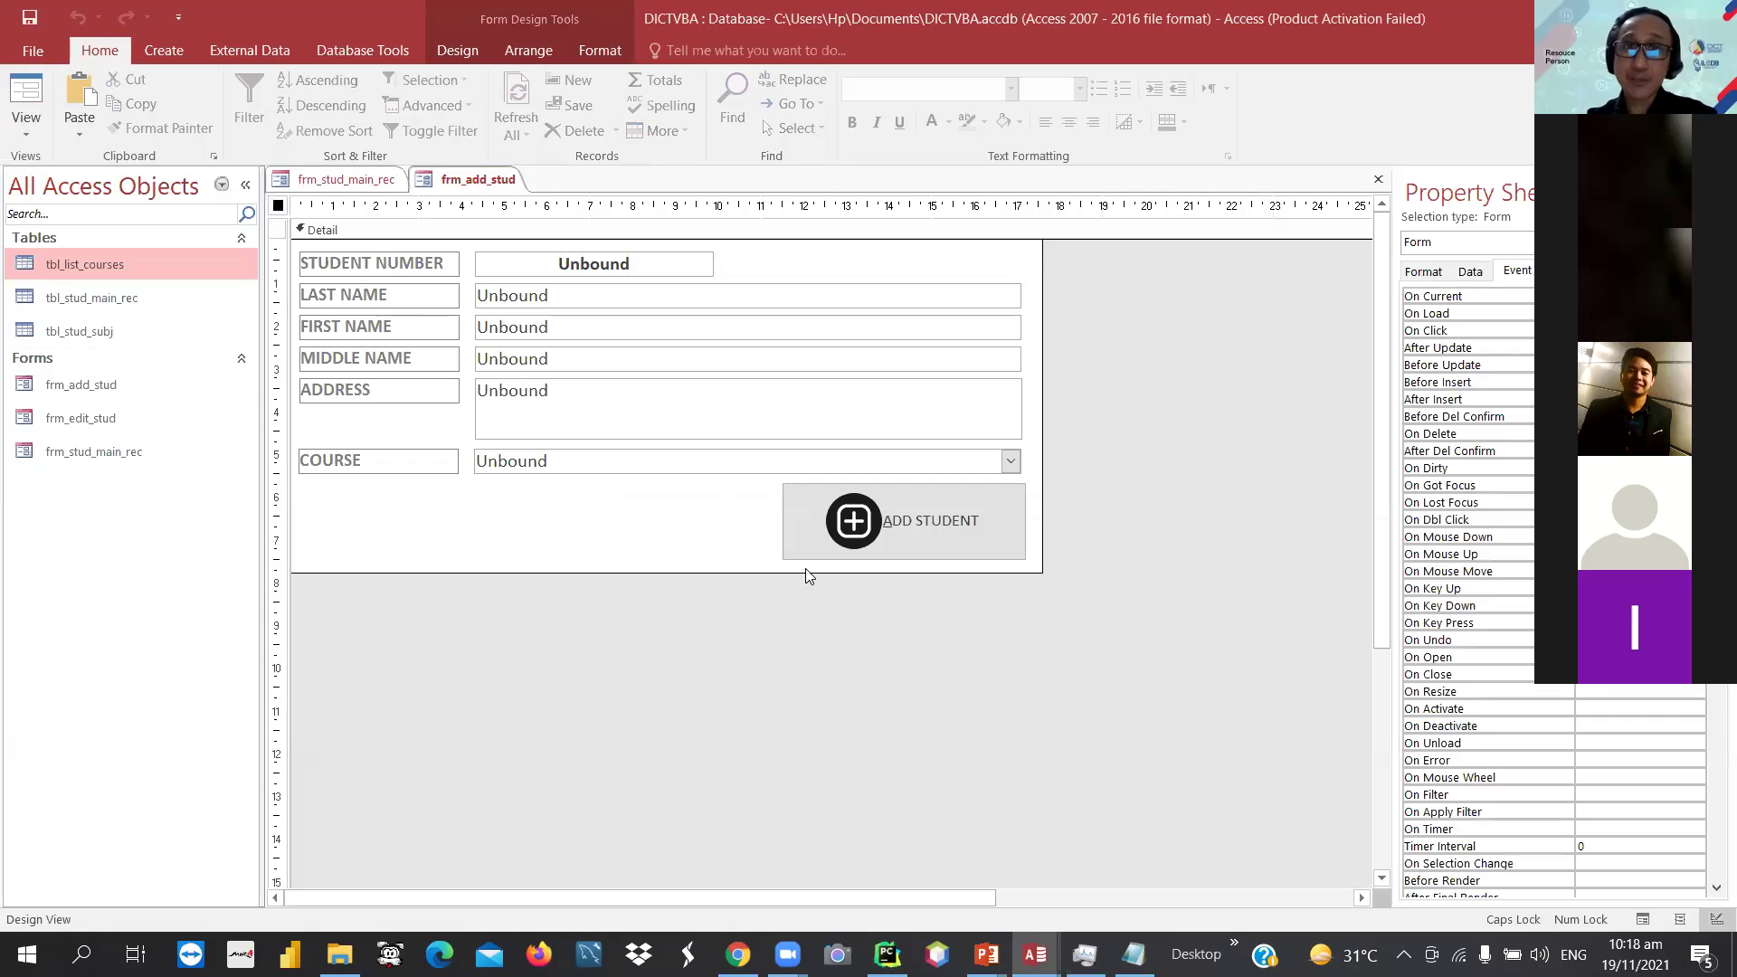
Select the cmb_course combo box and show its Data properties, including Limit To List
{"action": "left_click", "coordinate": [709, 465]}
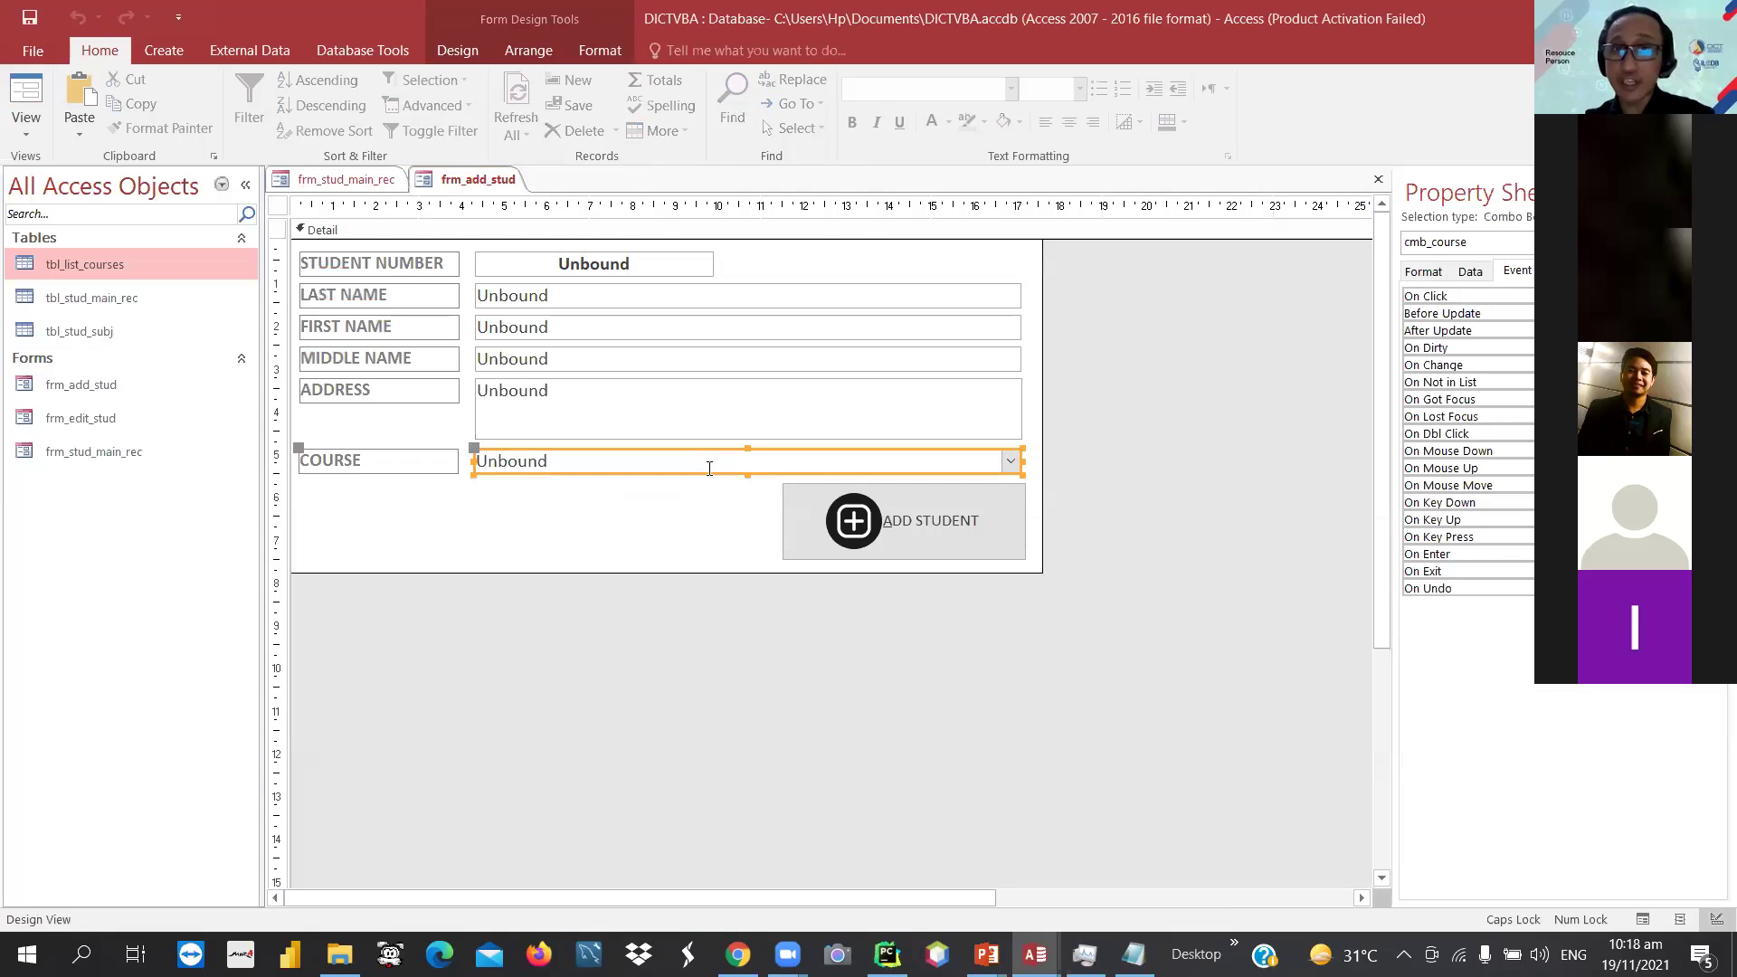
{"action": "left_click", "coordinate": [1470, 271]}
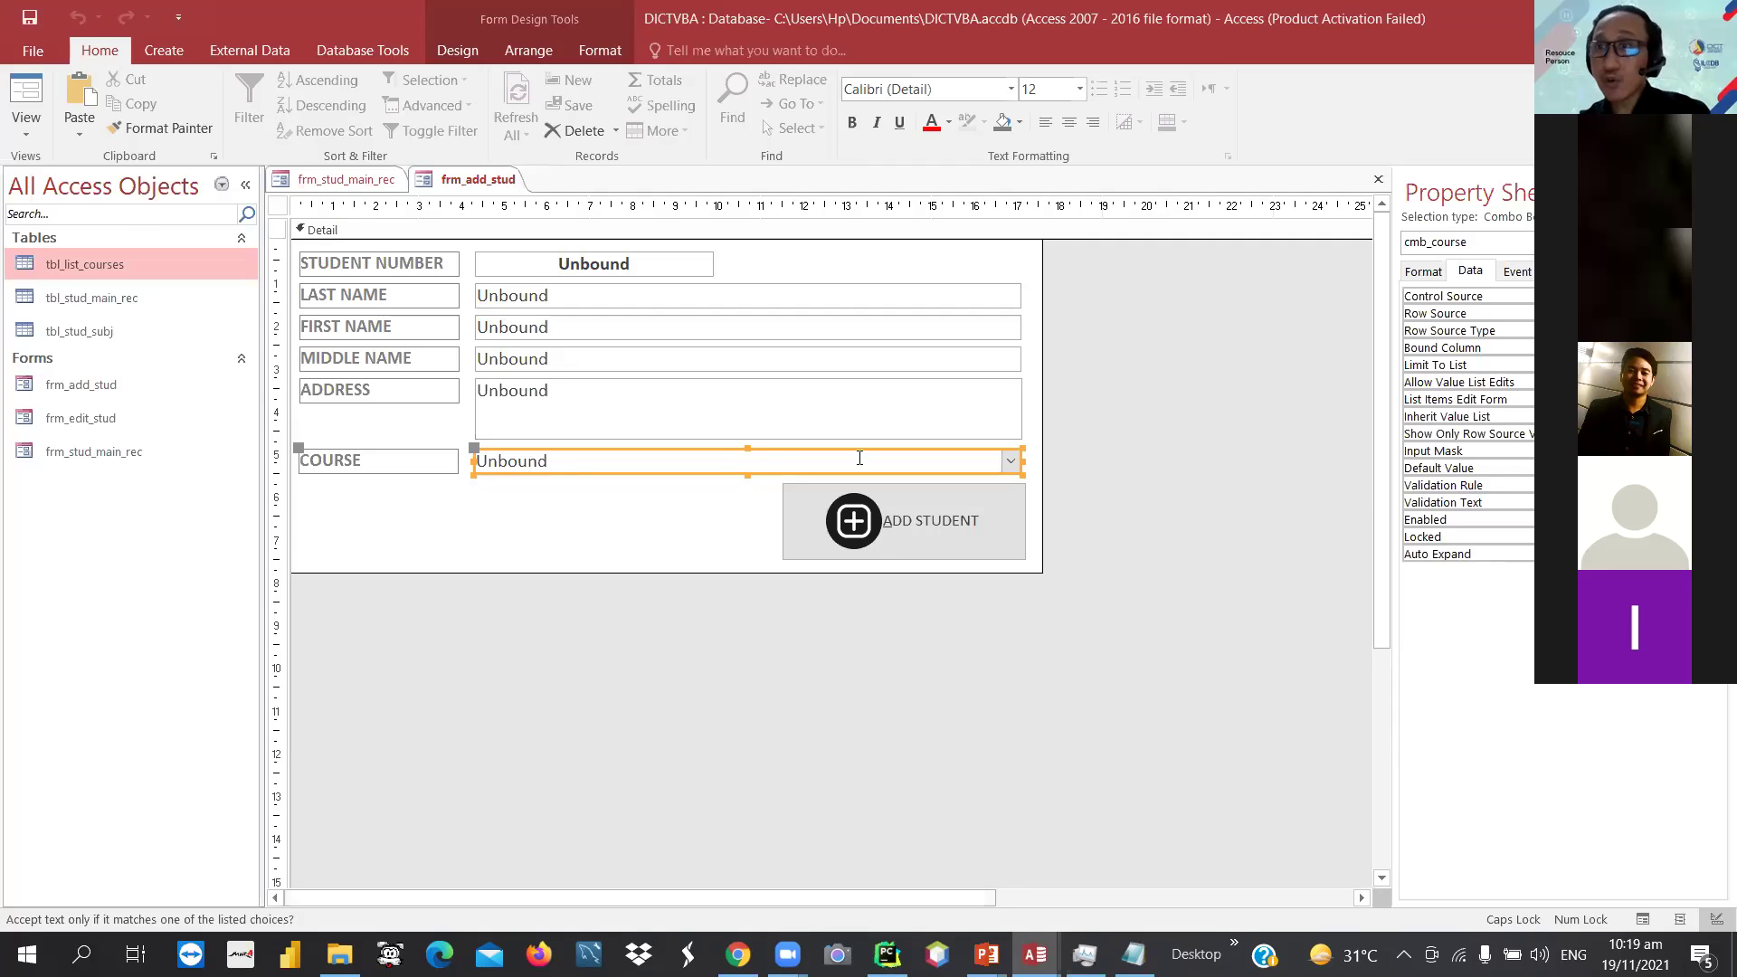
Reselect the COURSE combo box and show its event properties
{"action": "left_click", "coordinate": [1517, 271]}
{"action": "left_click", "coordinate": [647, 550]}
{"action": "left_click", "coordinate": [637, 461]}
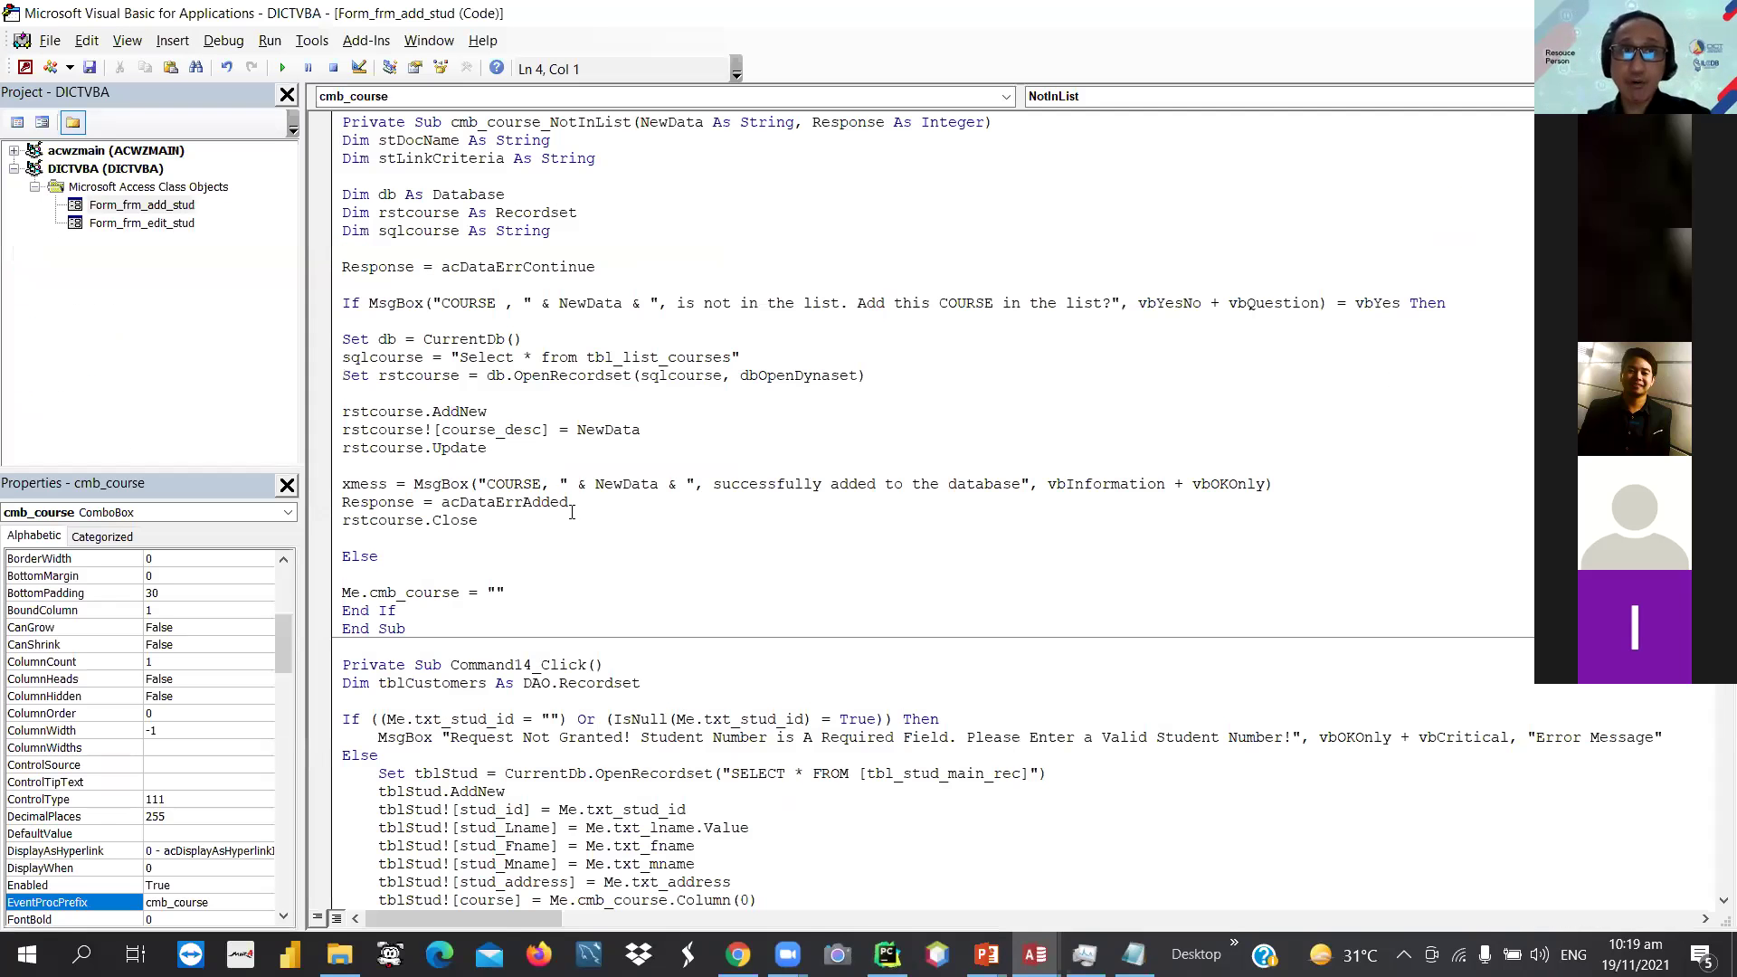
Review the NotInList db and sqlcourse variables and the vbYes MsgBox prompt, then return to Access
{"action": "scroll", "coordinate": [572, 513], "scroll_direction": "up", "scroll_amount": 1}
{"action": "double_click", "coordinate": [386, 231]}
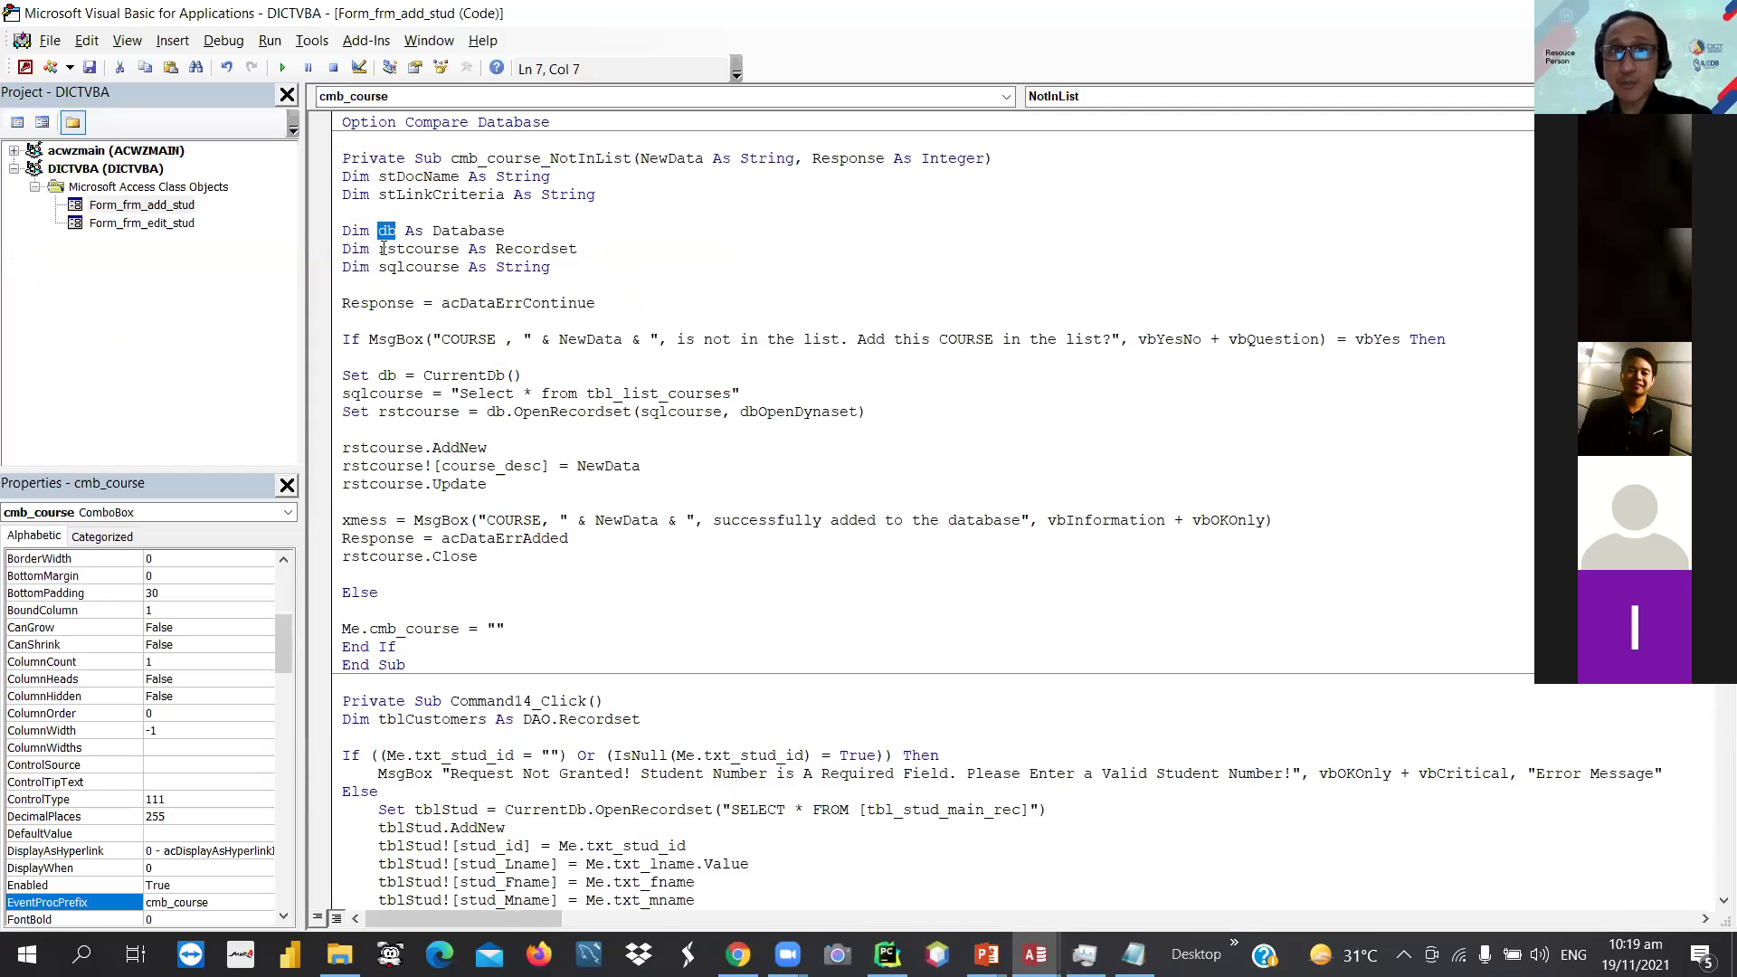
{"action": "double_click", "coordinate": [425, 268]}
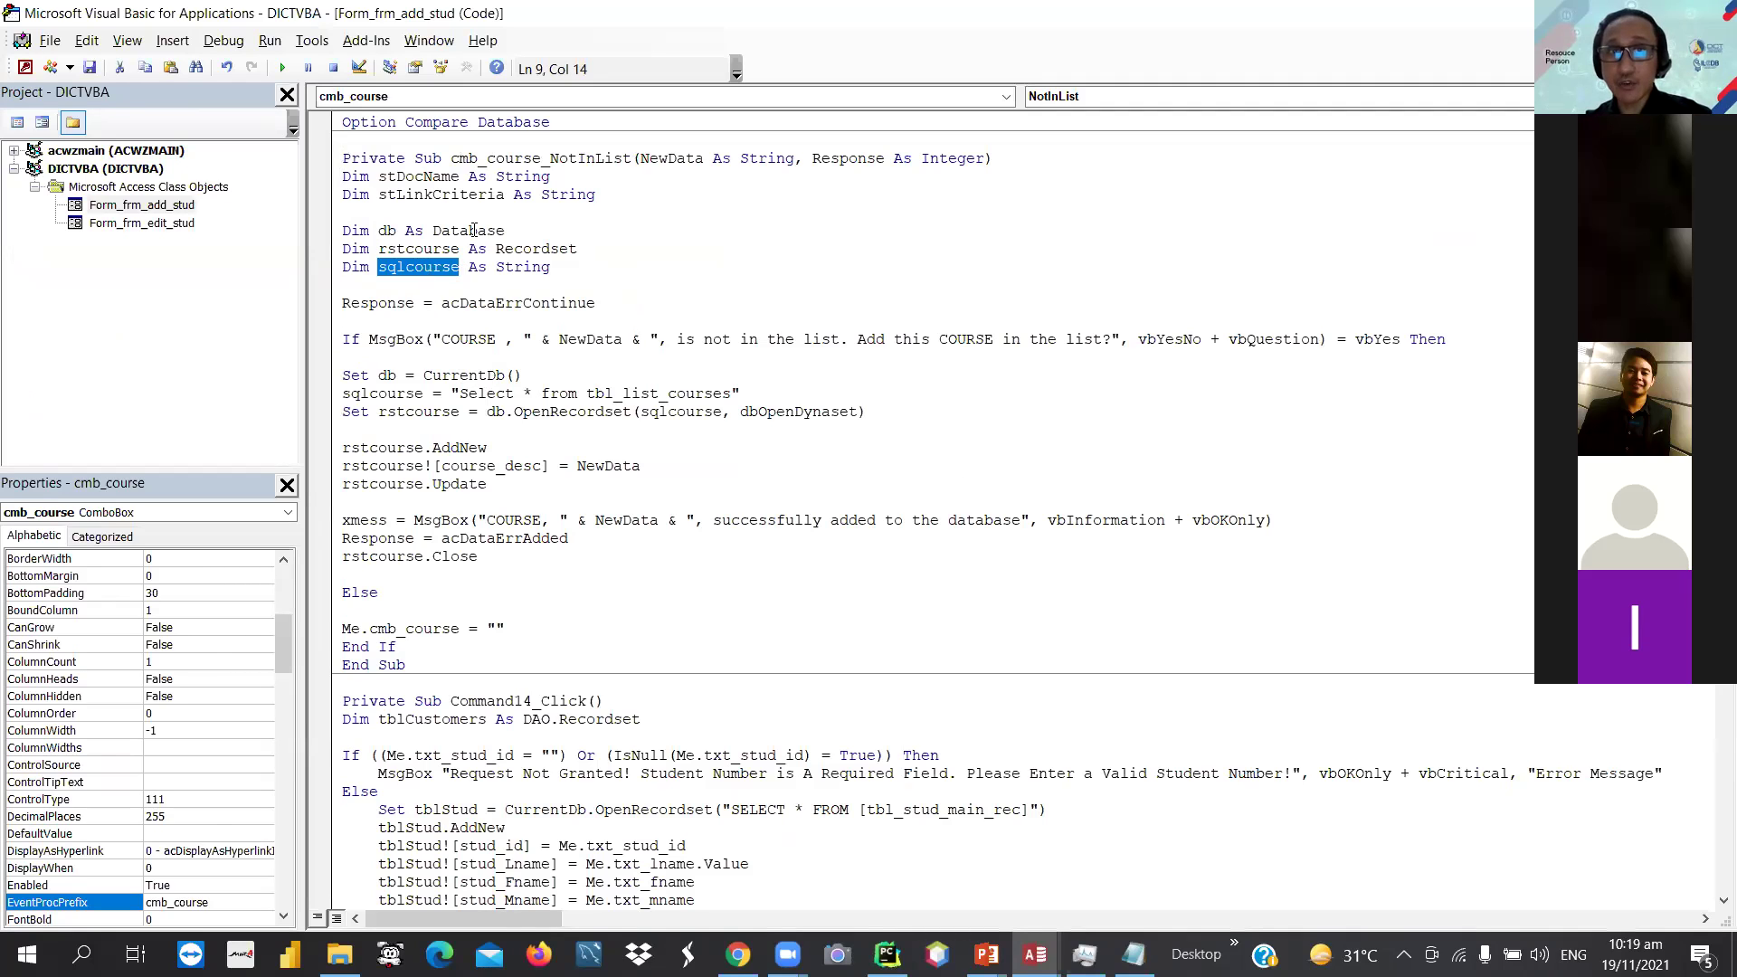
{"action": "left_click", "coordinate": [459, 335]}
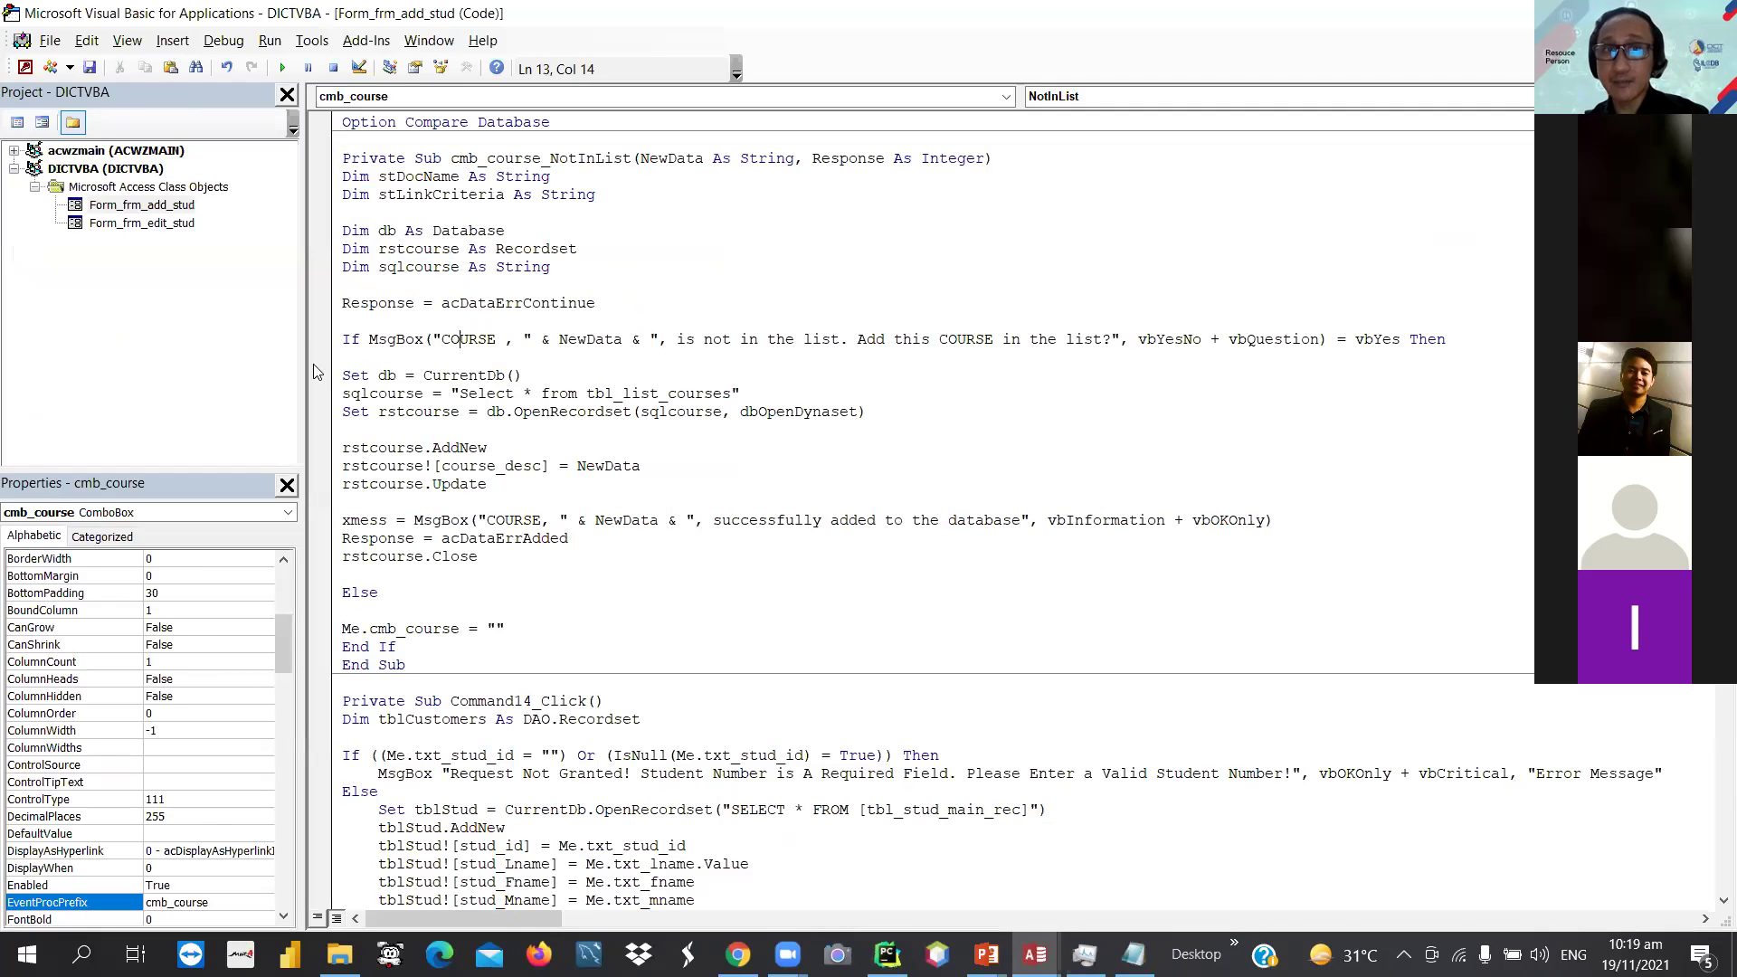
{"action": "left_click_drag", "start_coordinate": [344, 339], "coordinate": [1446, 340]}
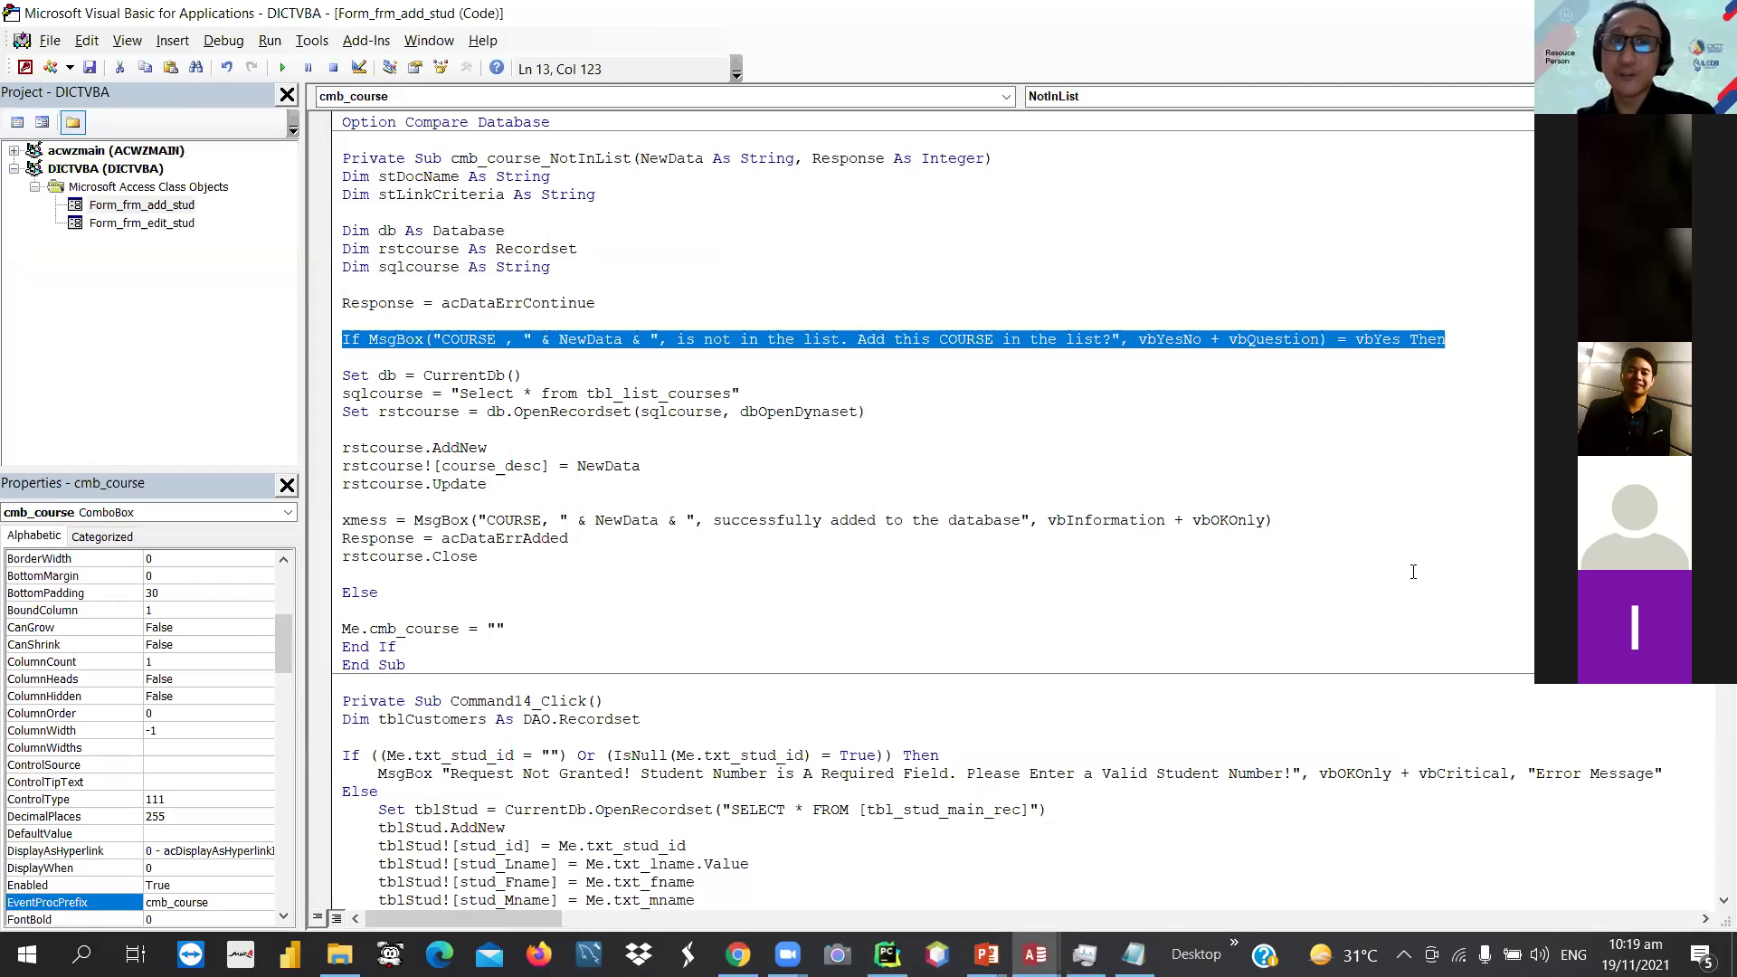
{"action": "left_click", "coordinate": [1409, 398]}
{"action": "left_click", "coordinate": [1376, 337]}
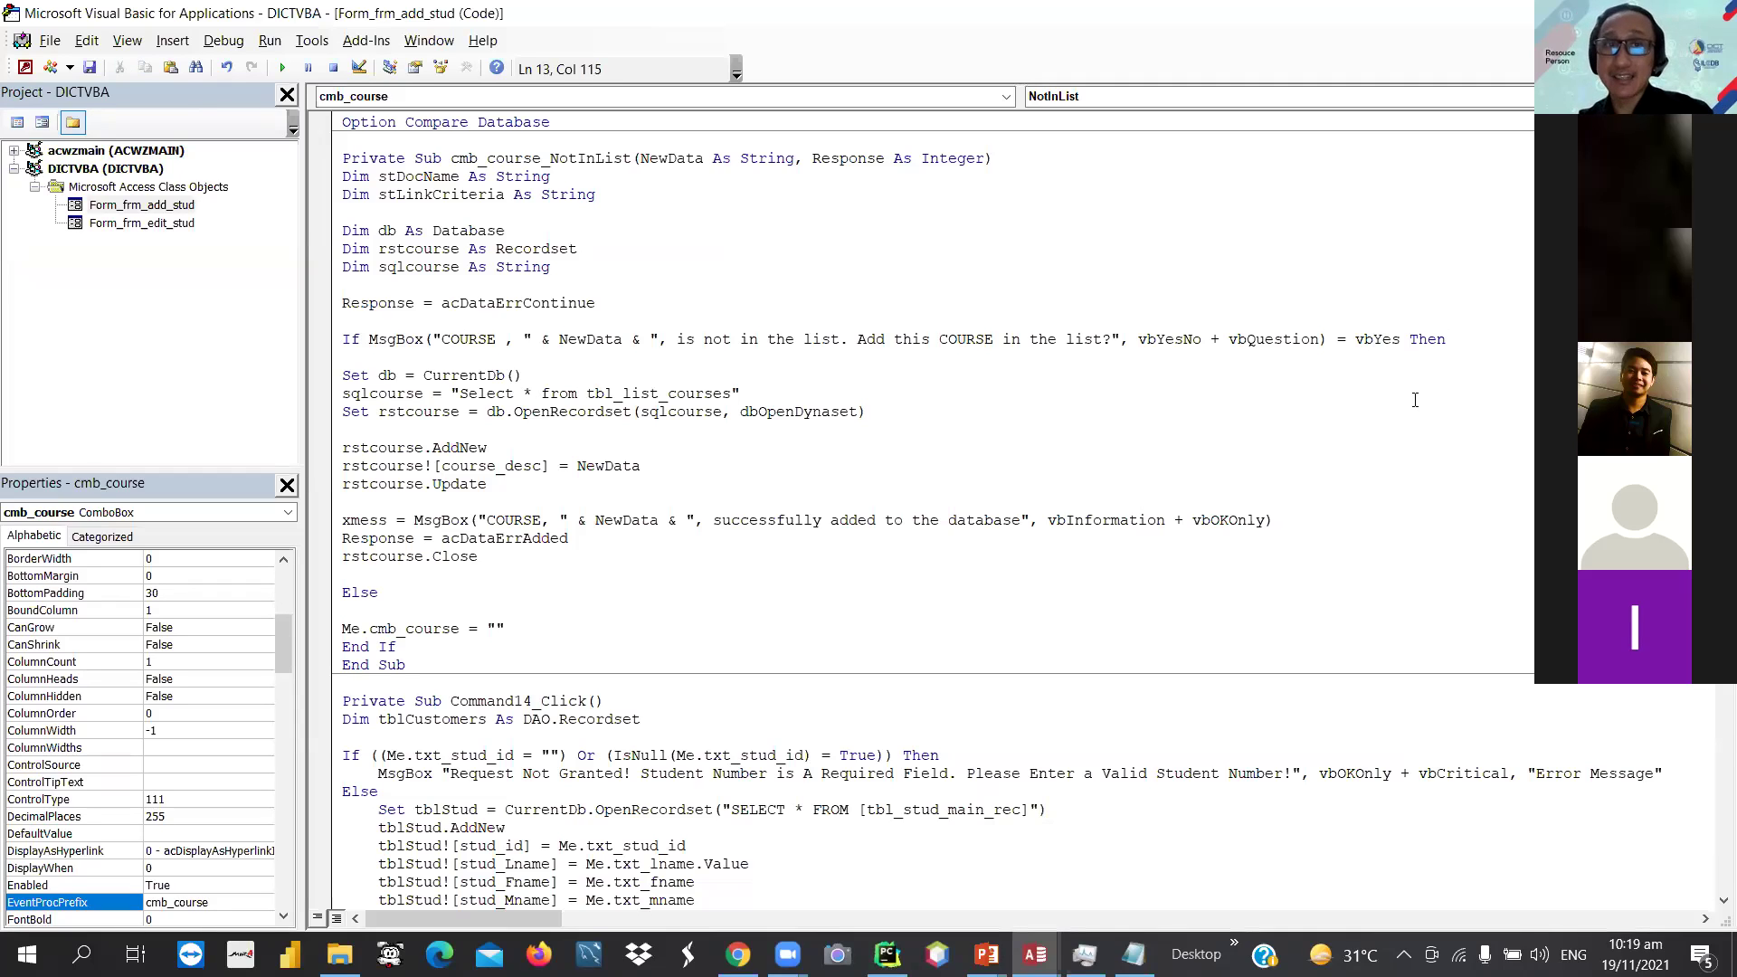
{"action": "left_click", "coordinate": [25, 67]}
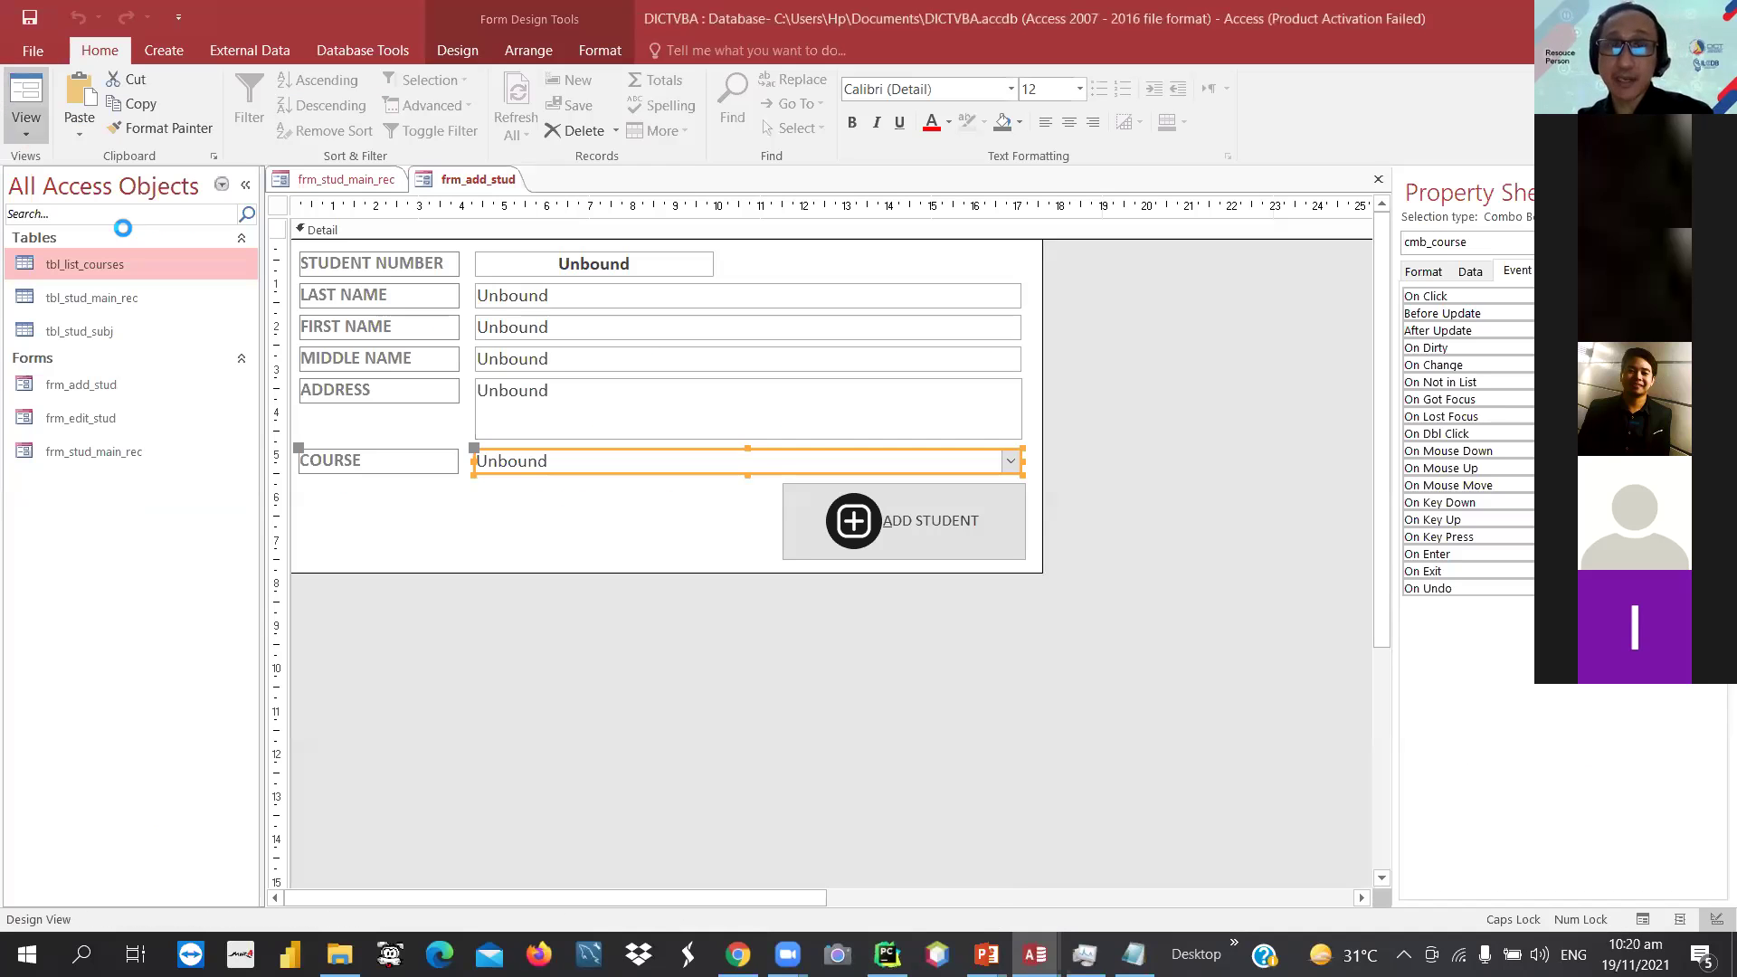
Enter the unlisted course 'ZSFASFASFASFASDASDC' in COURSE, decline adding it, and go back to the VBA code
{"action": "type", "text": "ZSFASFASFASFASDASDC"}
{"action": "key", "text": "Return"}
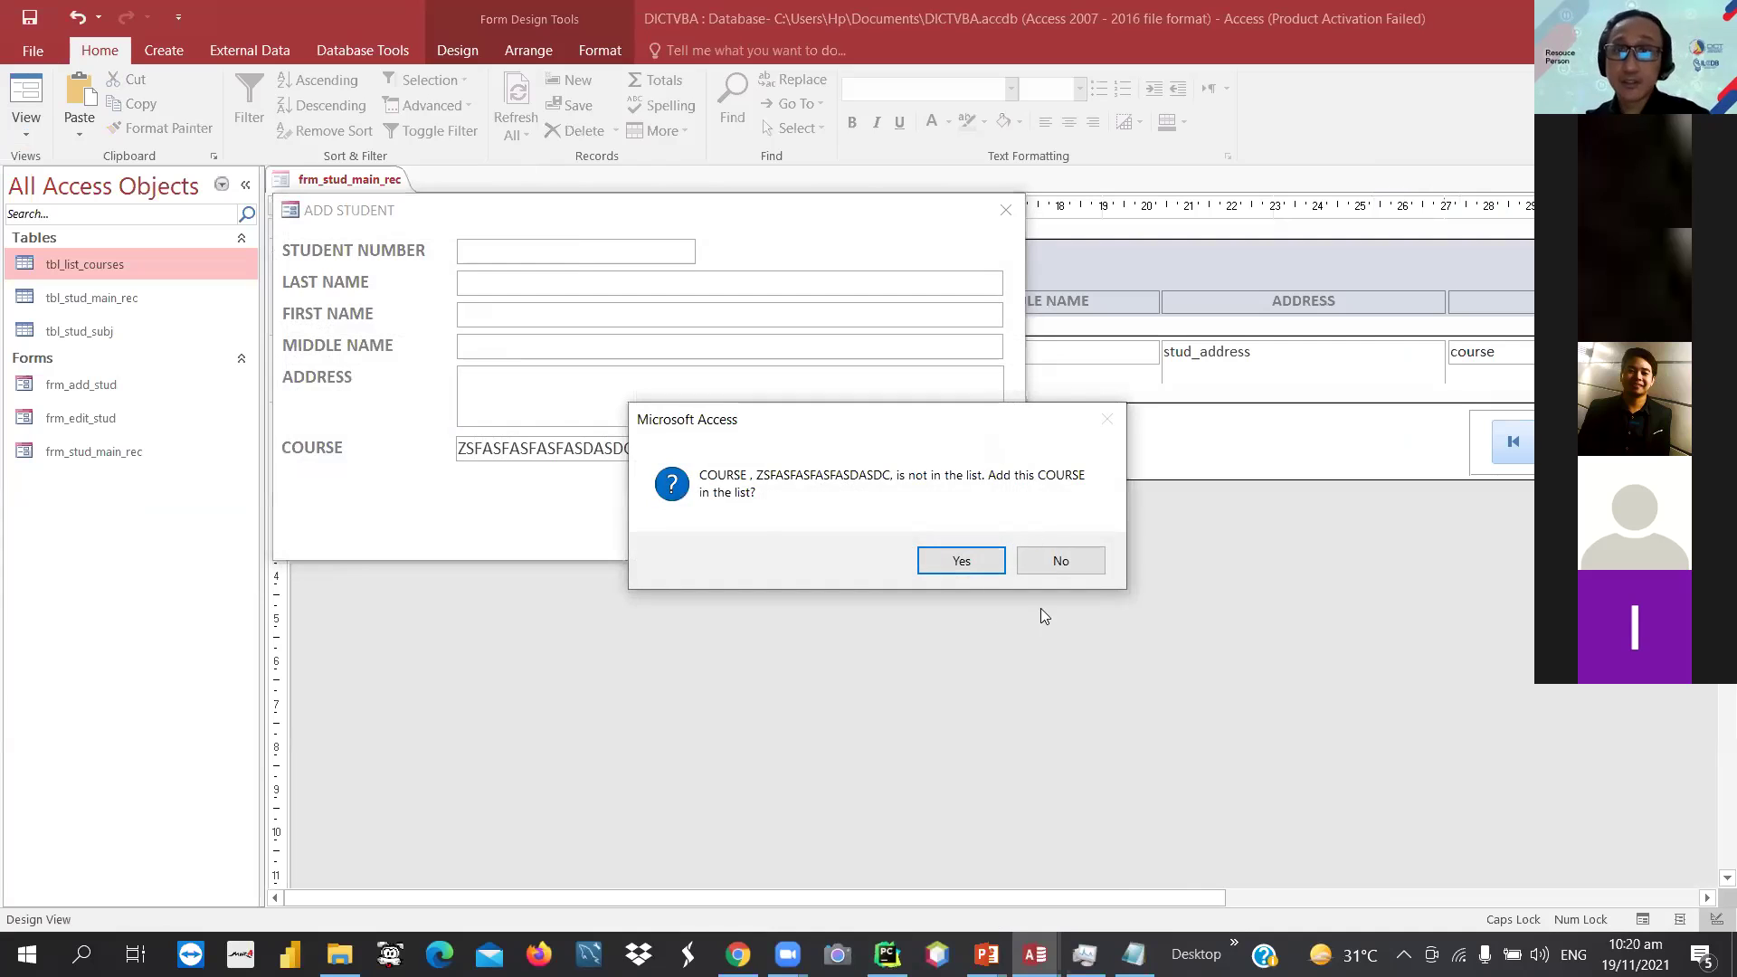
{"action": "left_click", "coordinate": [1059, 559]}
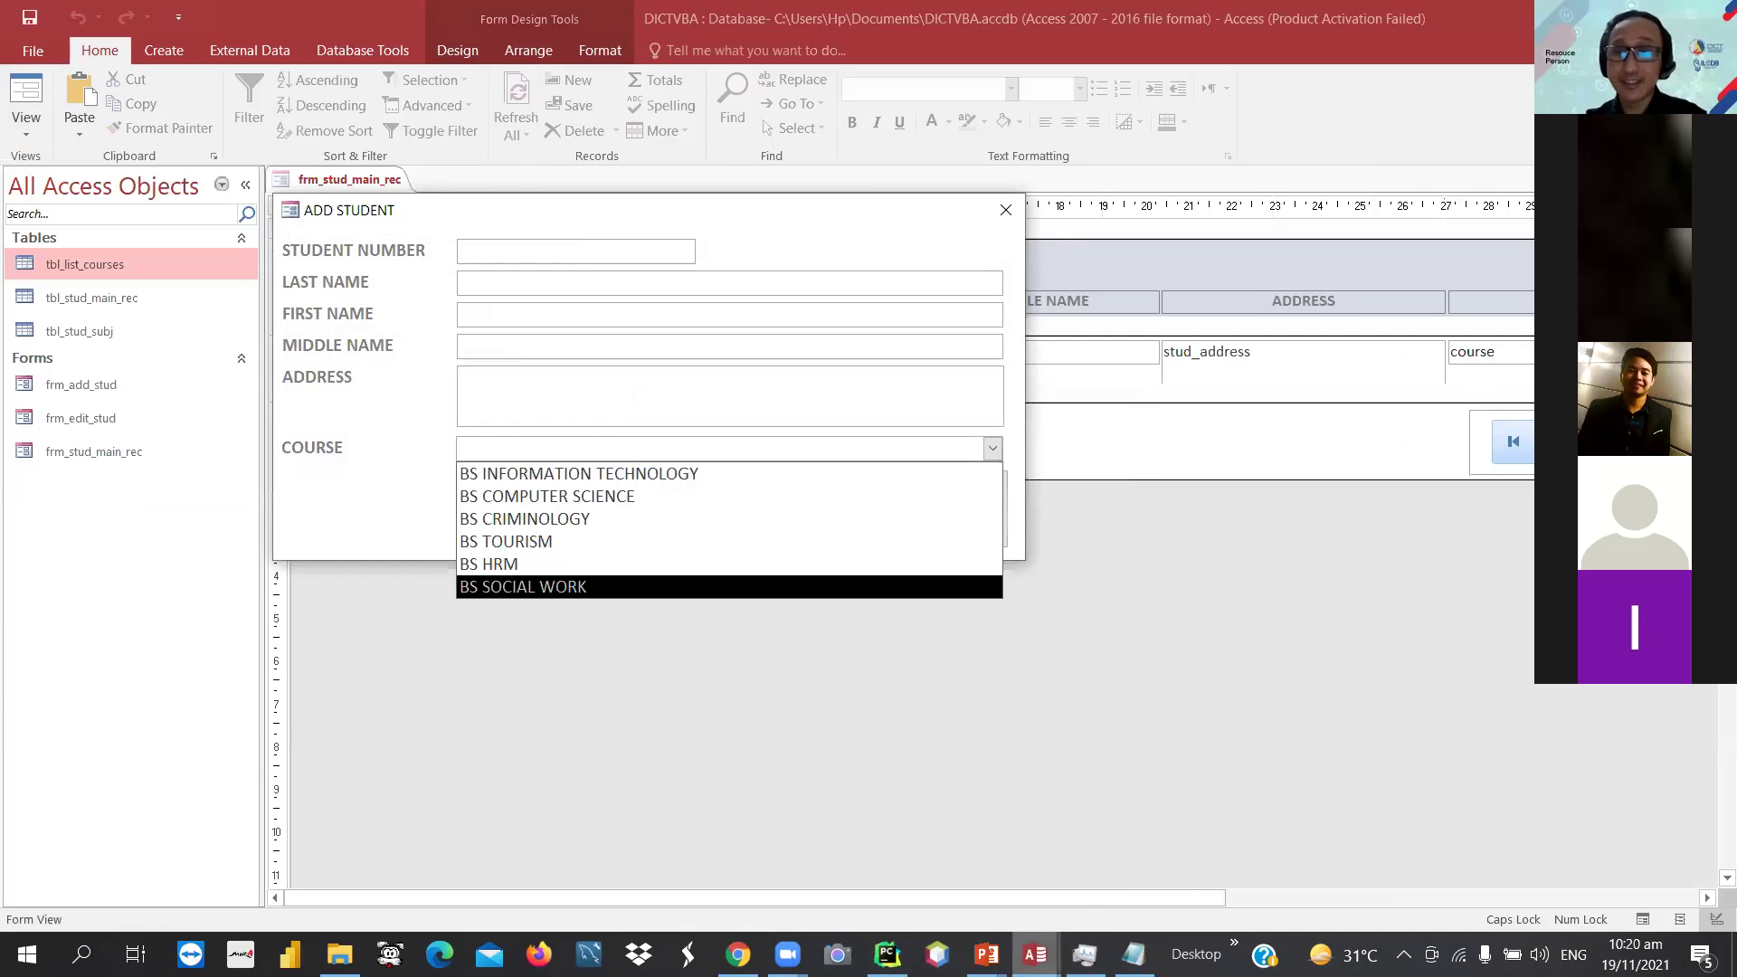
{"action": "left_click", "coordinate": [1036, 954]}
{"action": "left_click", "coordinate": [1133, 883]}
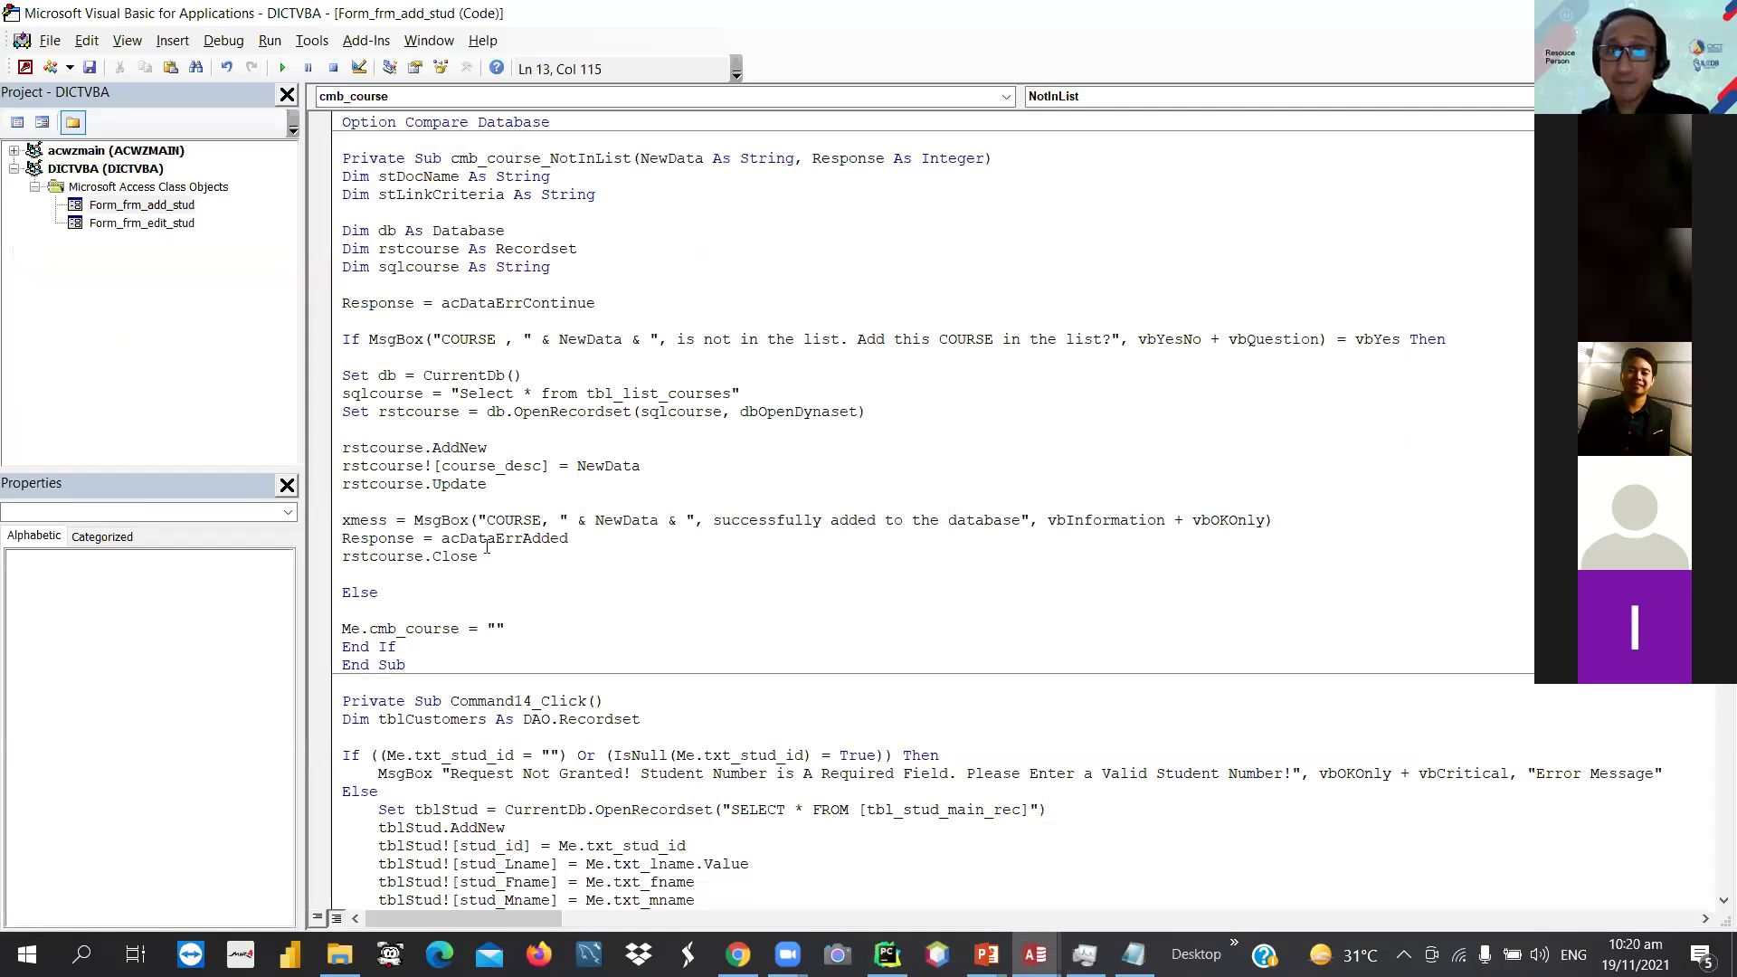
Highlight CurrentDb and the tbl_list_courses table in the course-saving query
{"action": "left_click", "coordinate": [725, 452]}
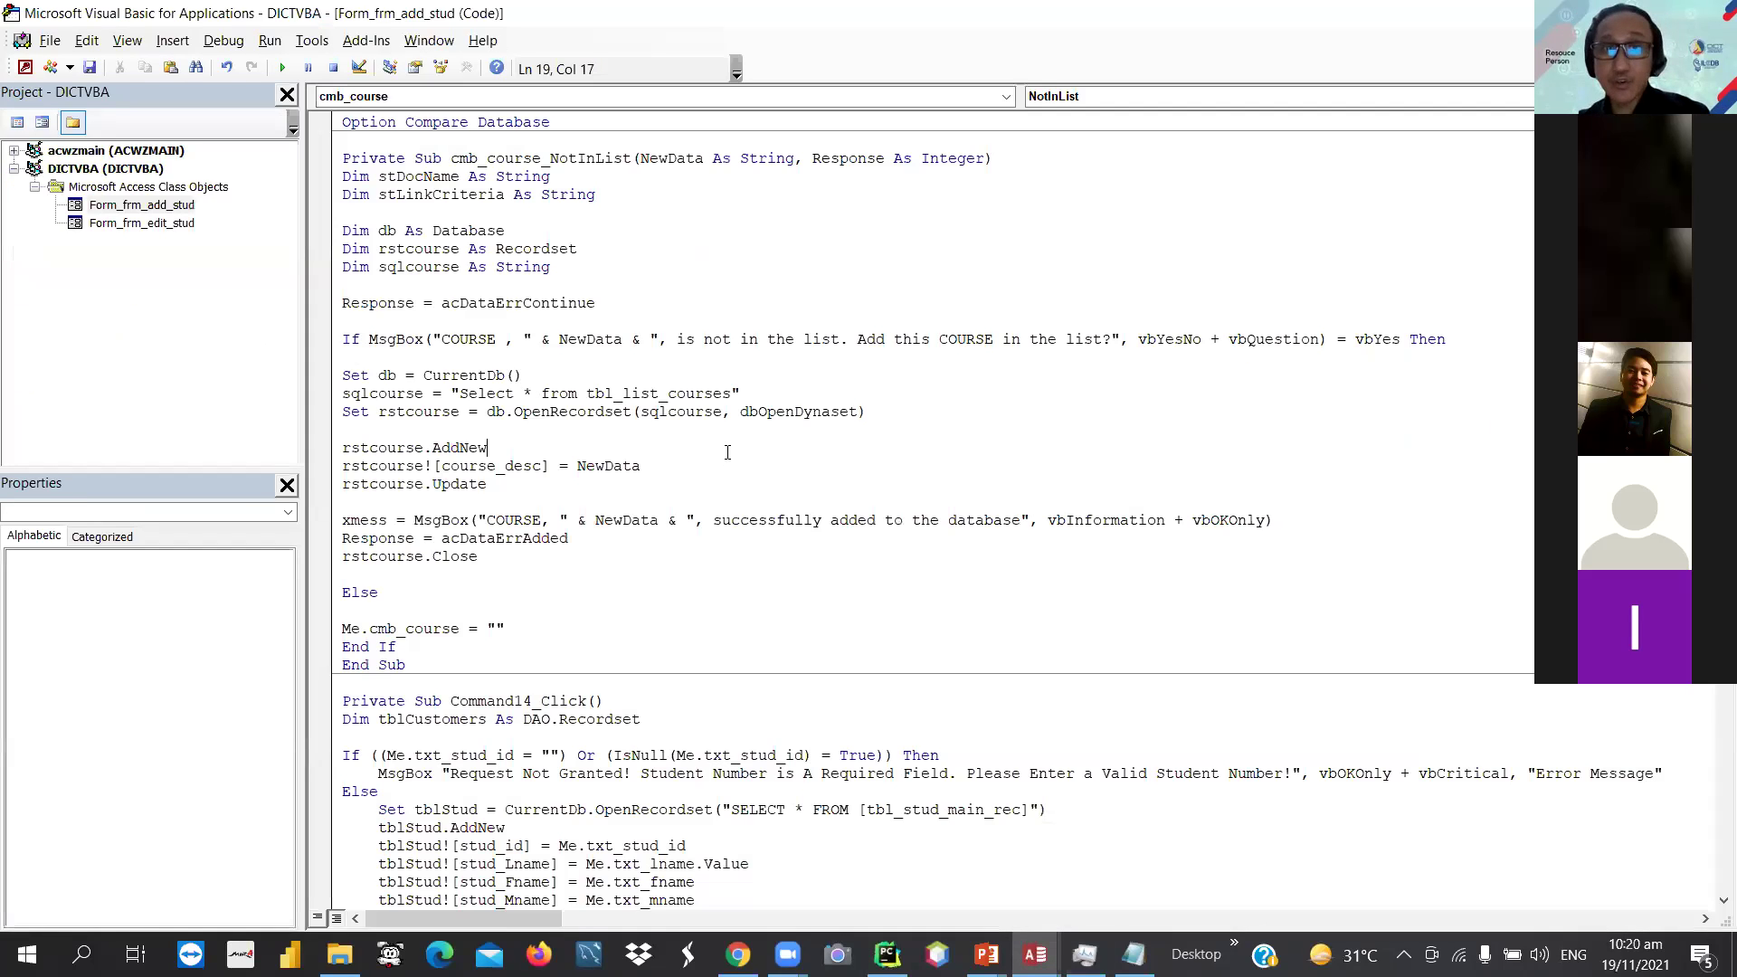
{"action": "double_click", "coordinate": [485, 394]}
{"action": "left_click", "coordinate": [465, 393]}
{"action": "double_click", "coordinate": [465, 378]}
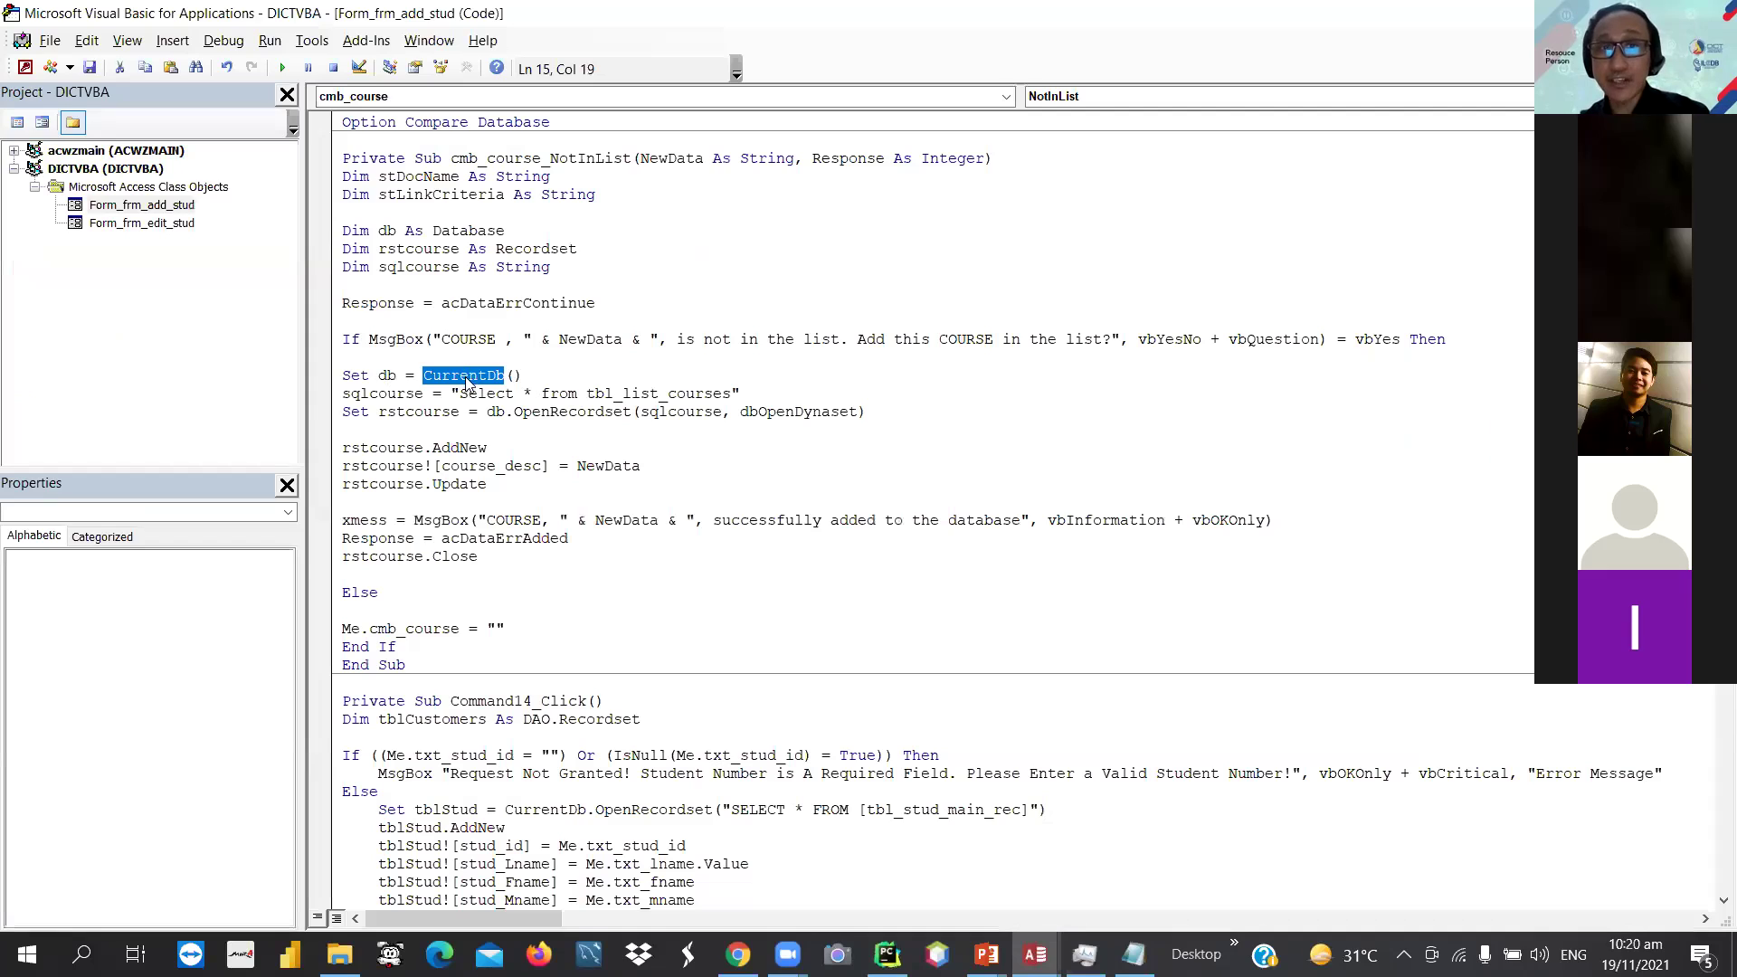
{"action": "left_click", "coordinate": [488, 396]}
{"action": "left_click", "coordinate": [633, 393]}
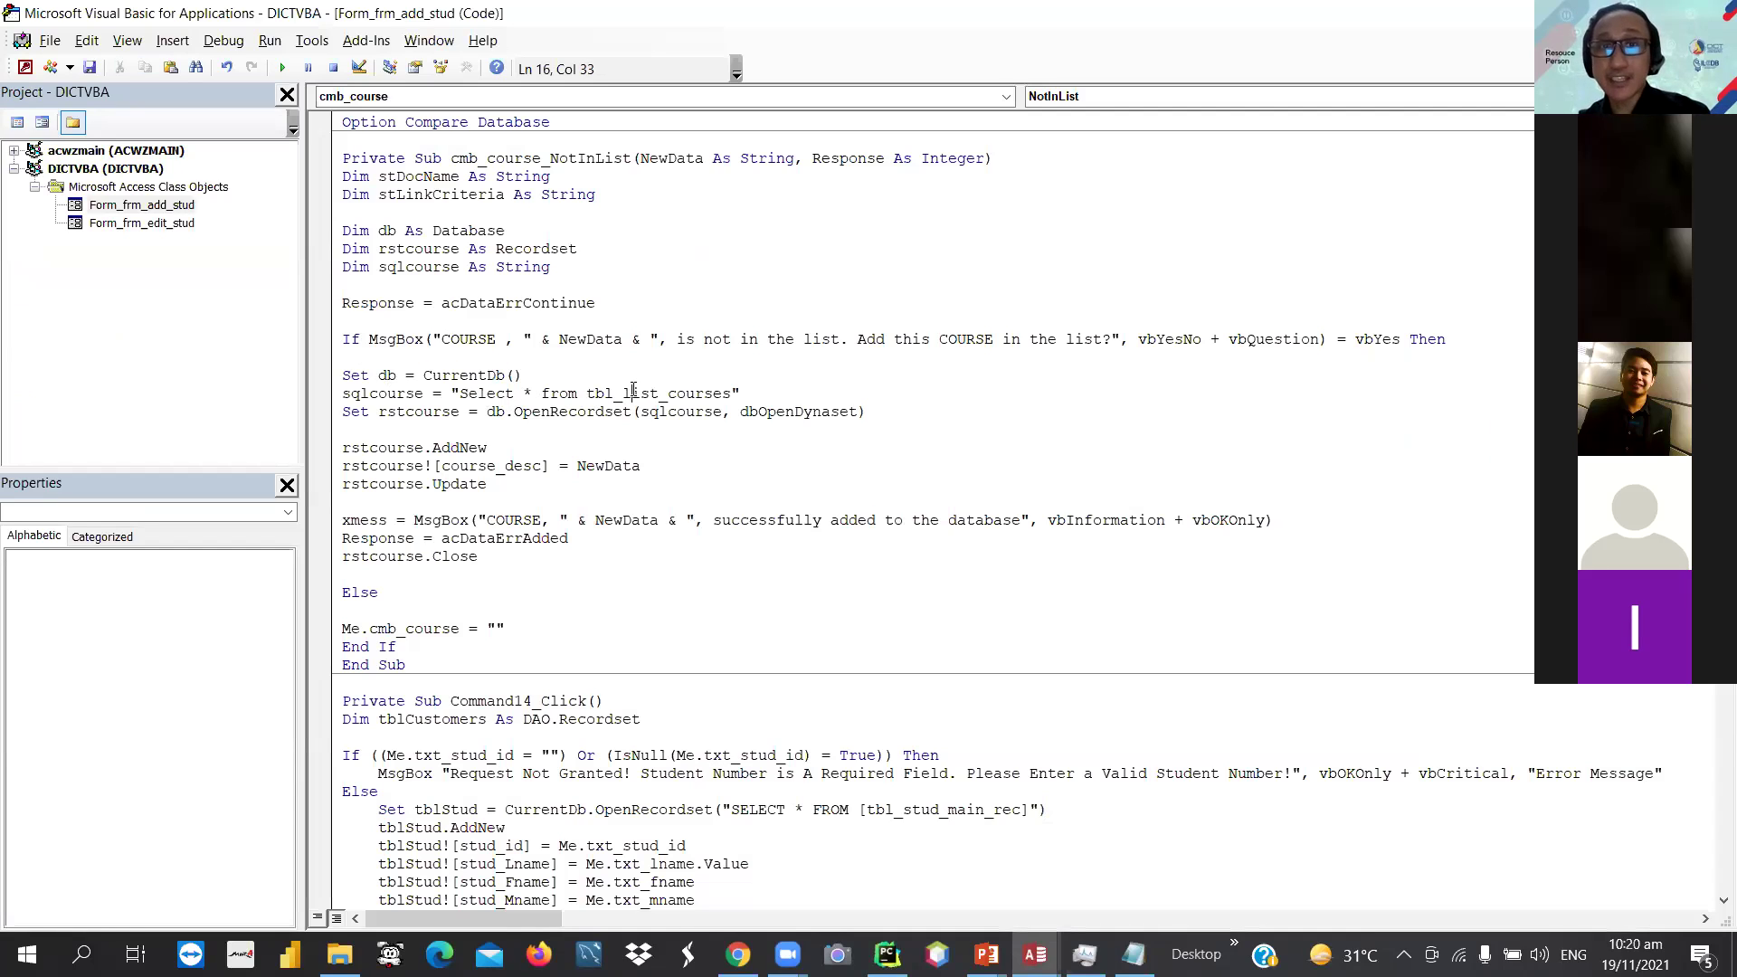
{"action": "double_click", "coordinate": [634, 393]}
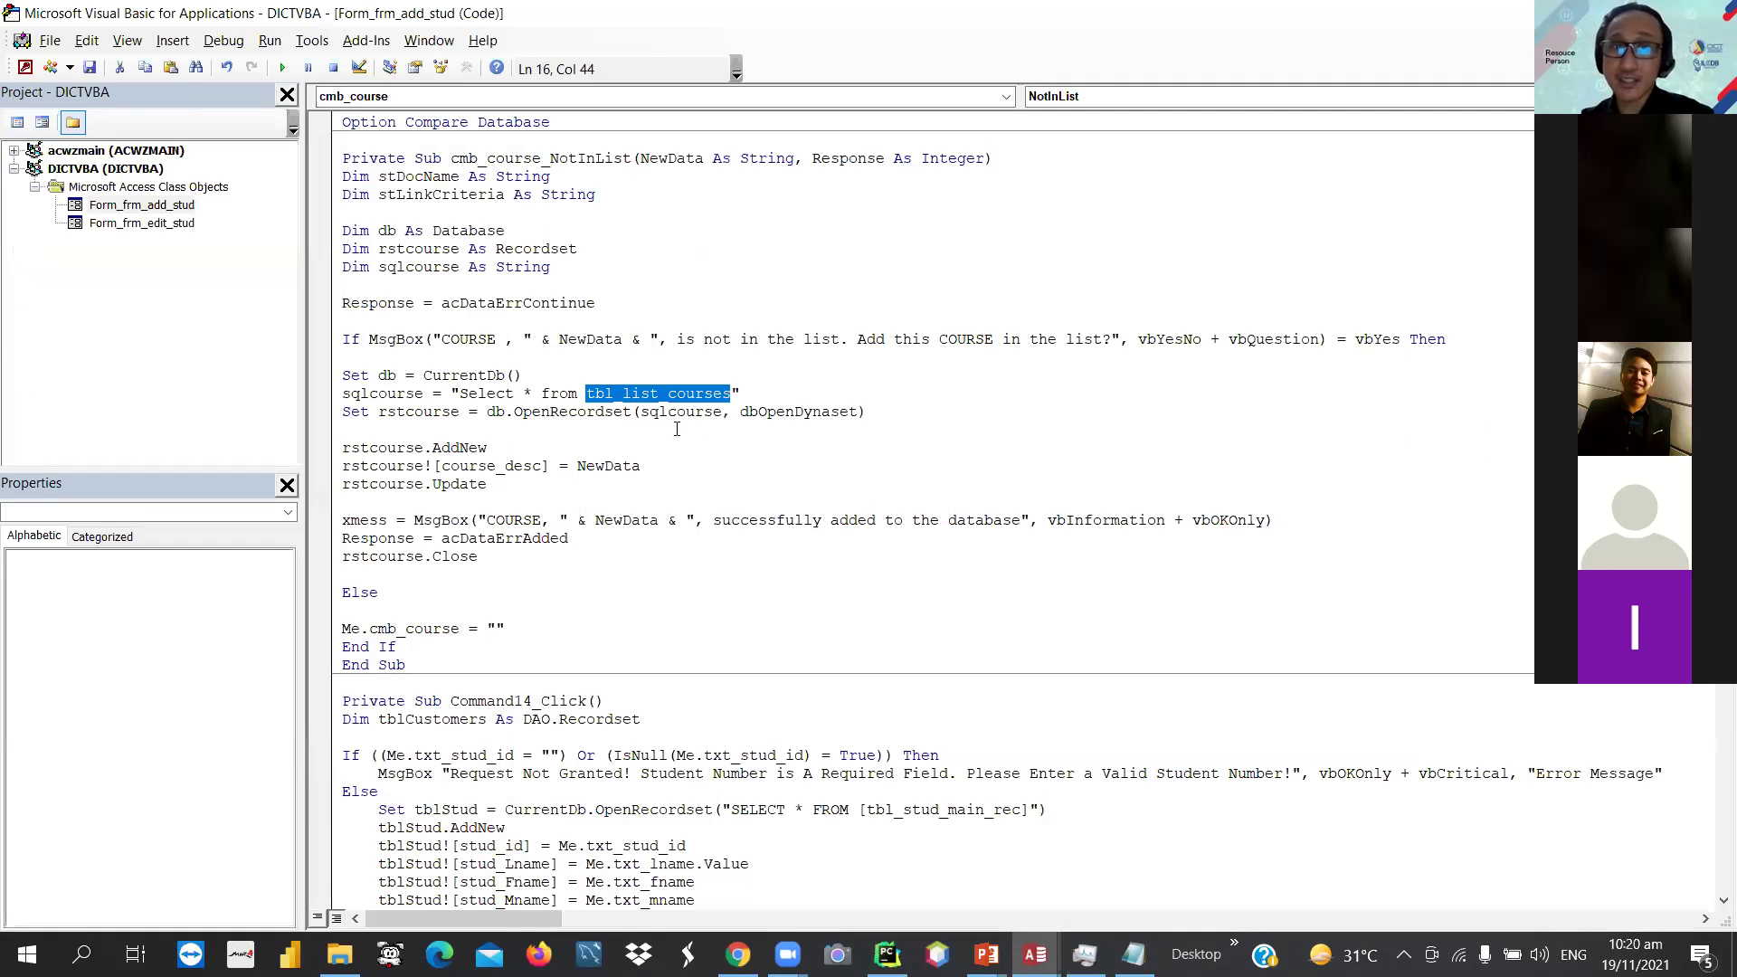
Walk through the course_desc assignment, update, success message and rstcourse Close, then return to Access
{"action": "left_click", "coordinate": [477, 466]}
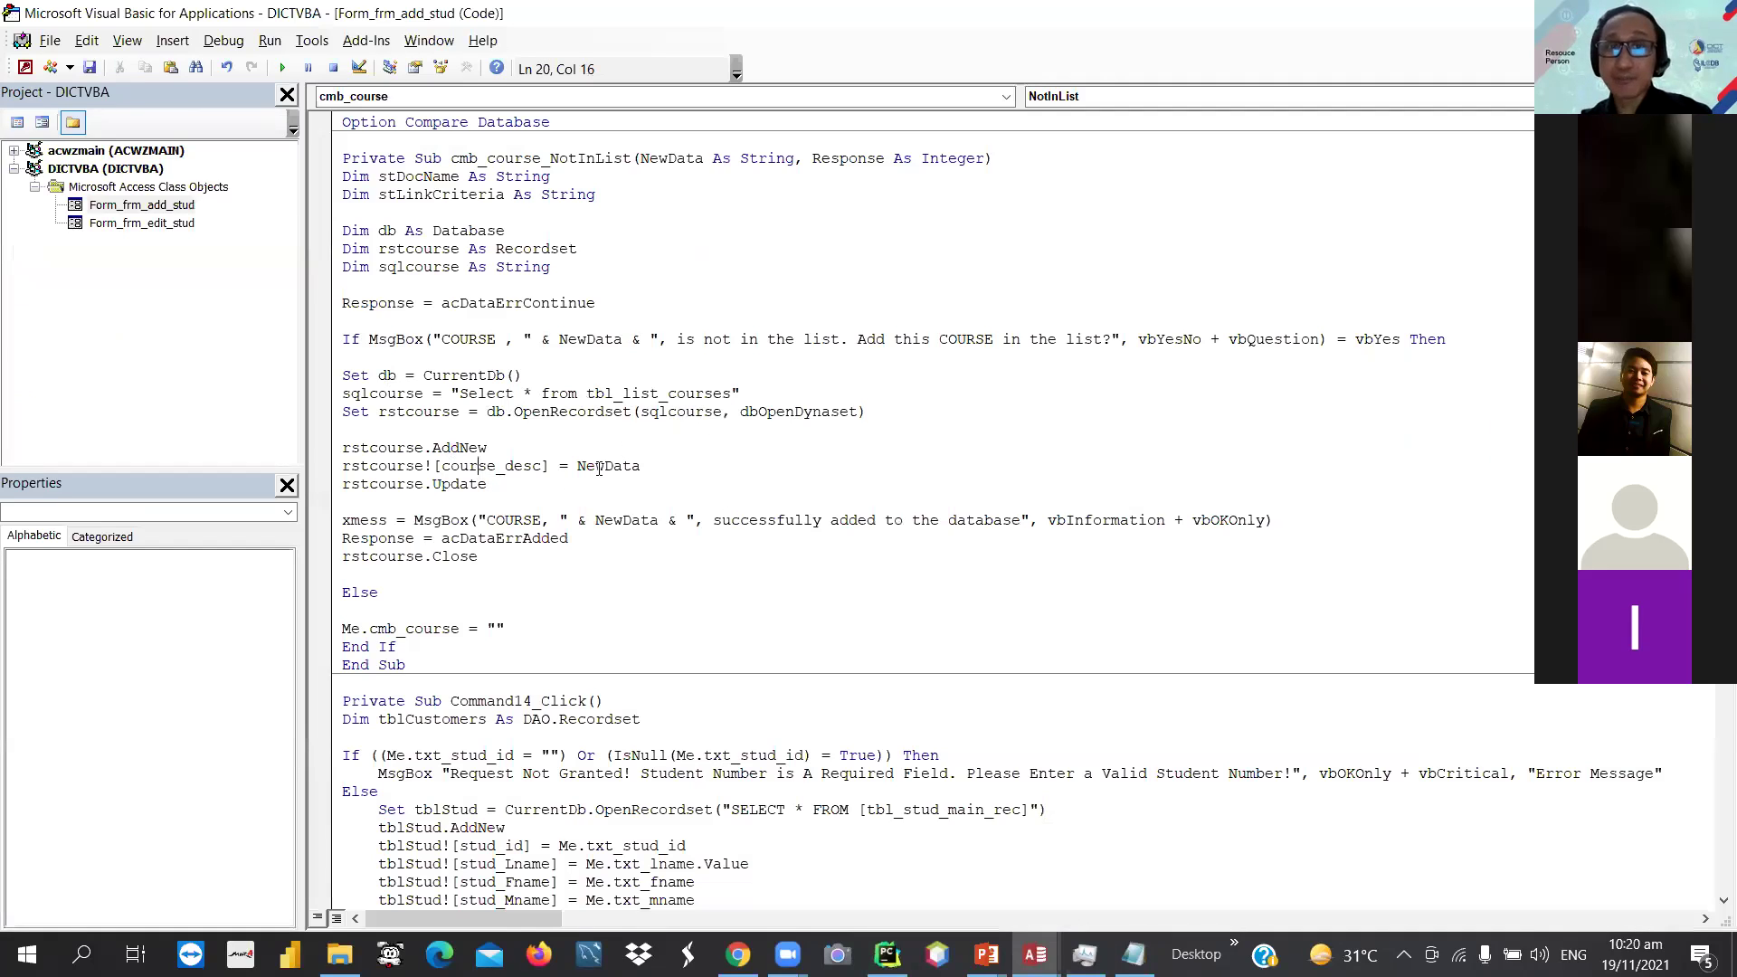
{"action": "left_click", "coordinate": [452, 486]}
{"action": "left_click", "coordinate": [535, 594]}
{"action": "left_click_drag", "start_coordinate": [483, 511], "coordinate": [1339, 516]}
{"action": "left_click", "coordinate": [644, 594]}
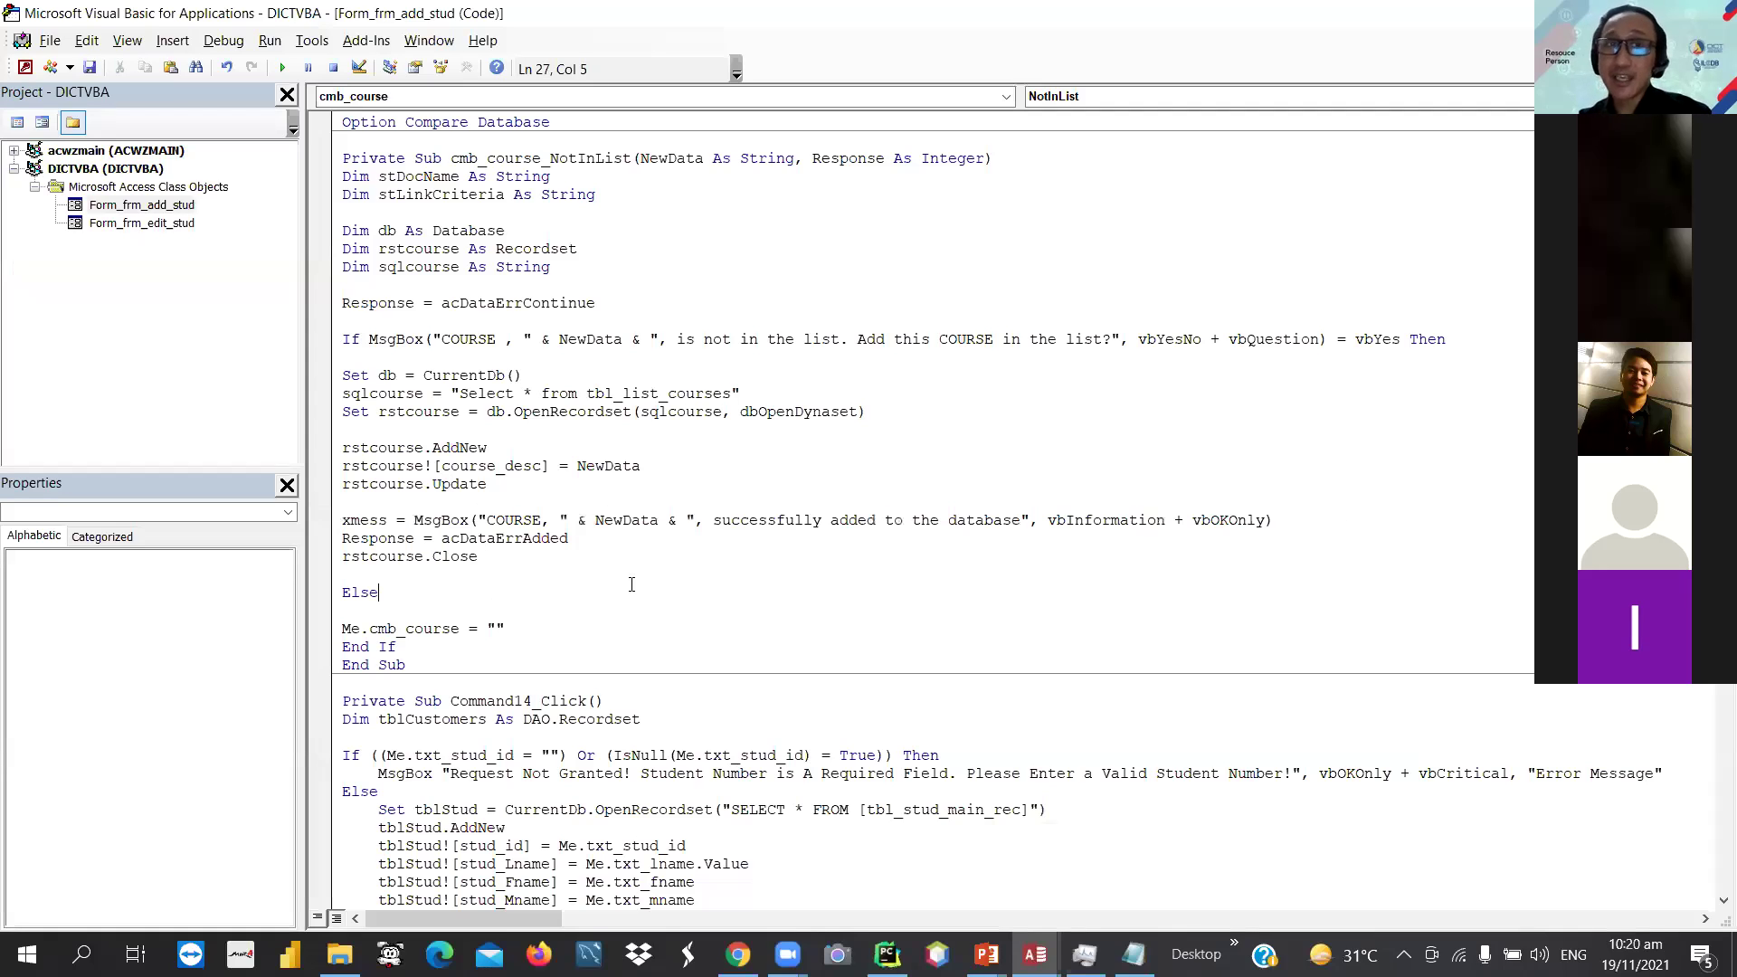
{"action": "double_click", "coordinate": [384, 556]}
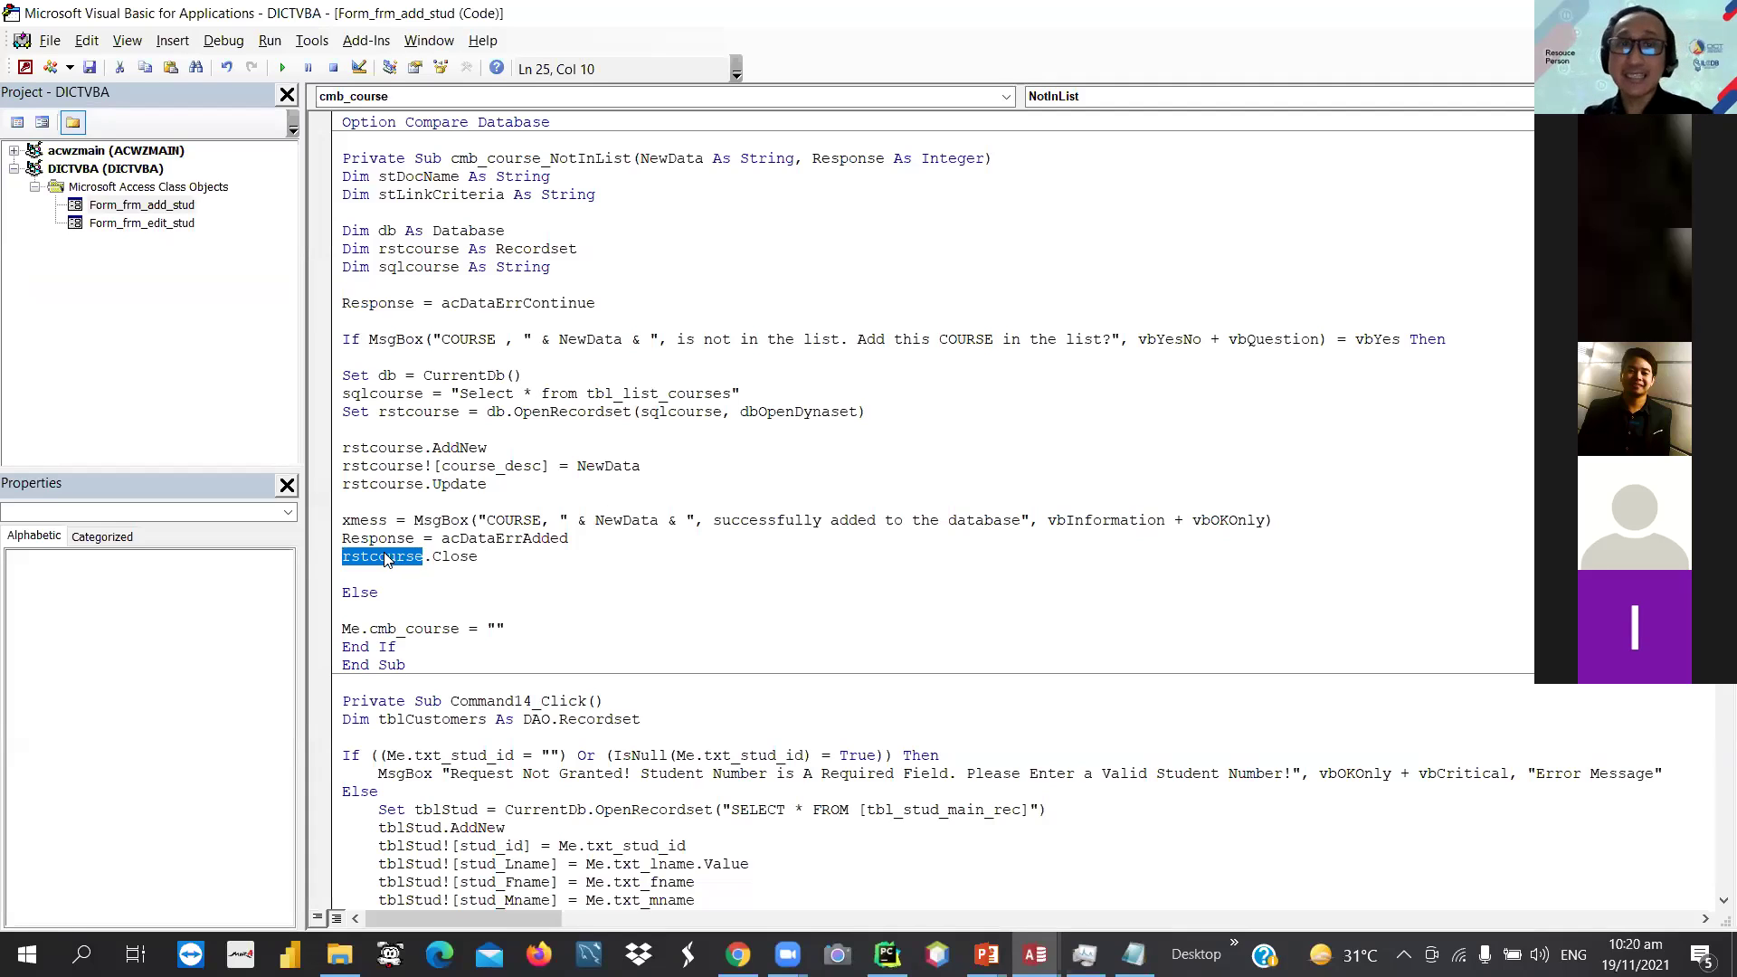
{"action": "left_click", "coordinate": [450, 557]}
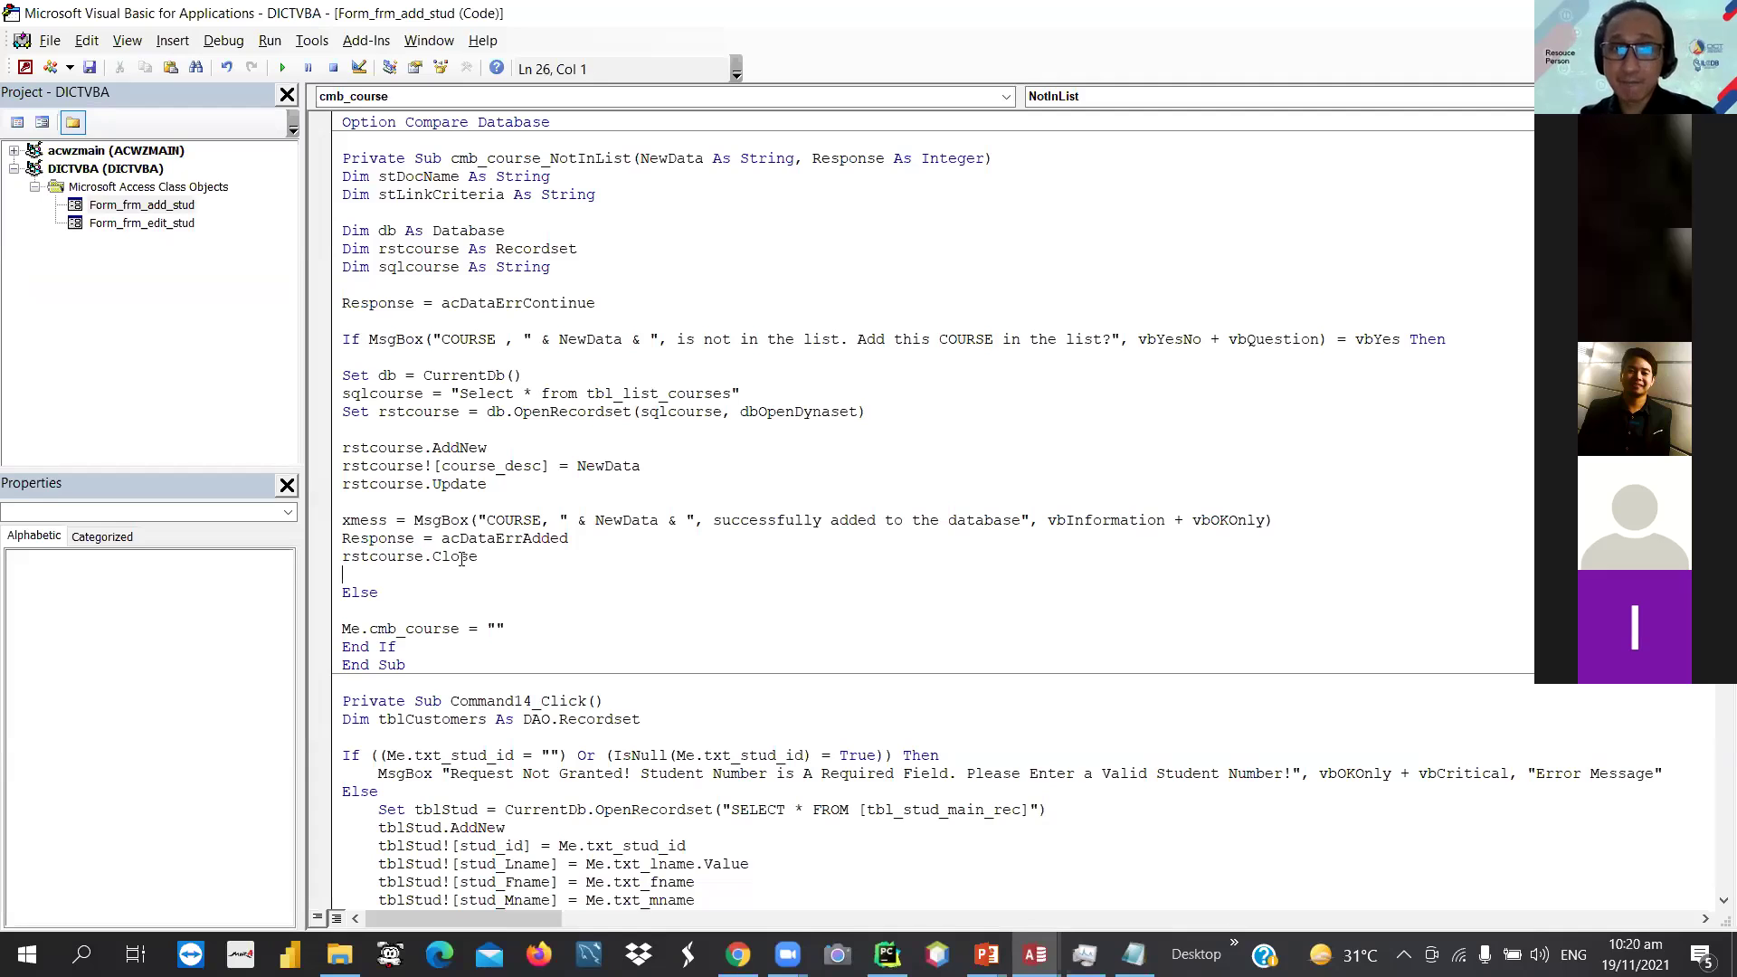
{"action": "left_click", "coordinate": [15, 69]}
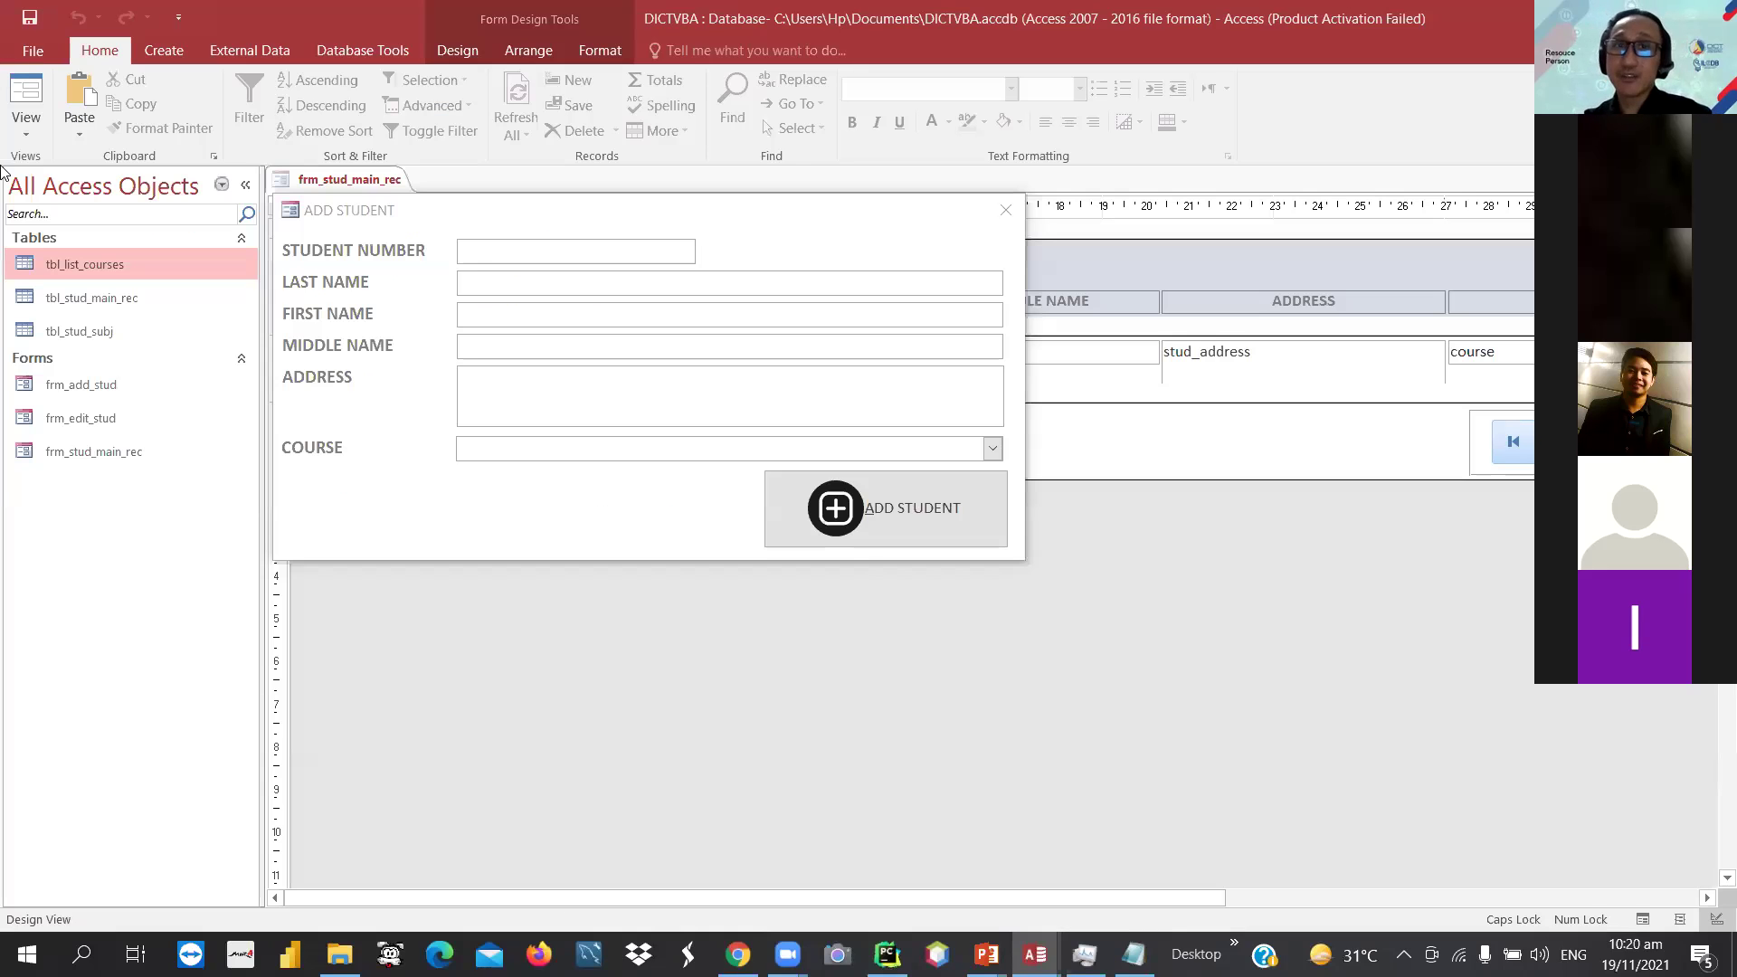
Switch the form to Design View and select the LAST NAME text box
{"action": "right_click", "coordinate": [731, 209]}
{"action": "left_click", "coordinate": [800, 345]}
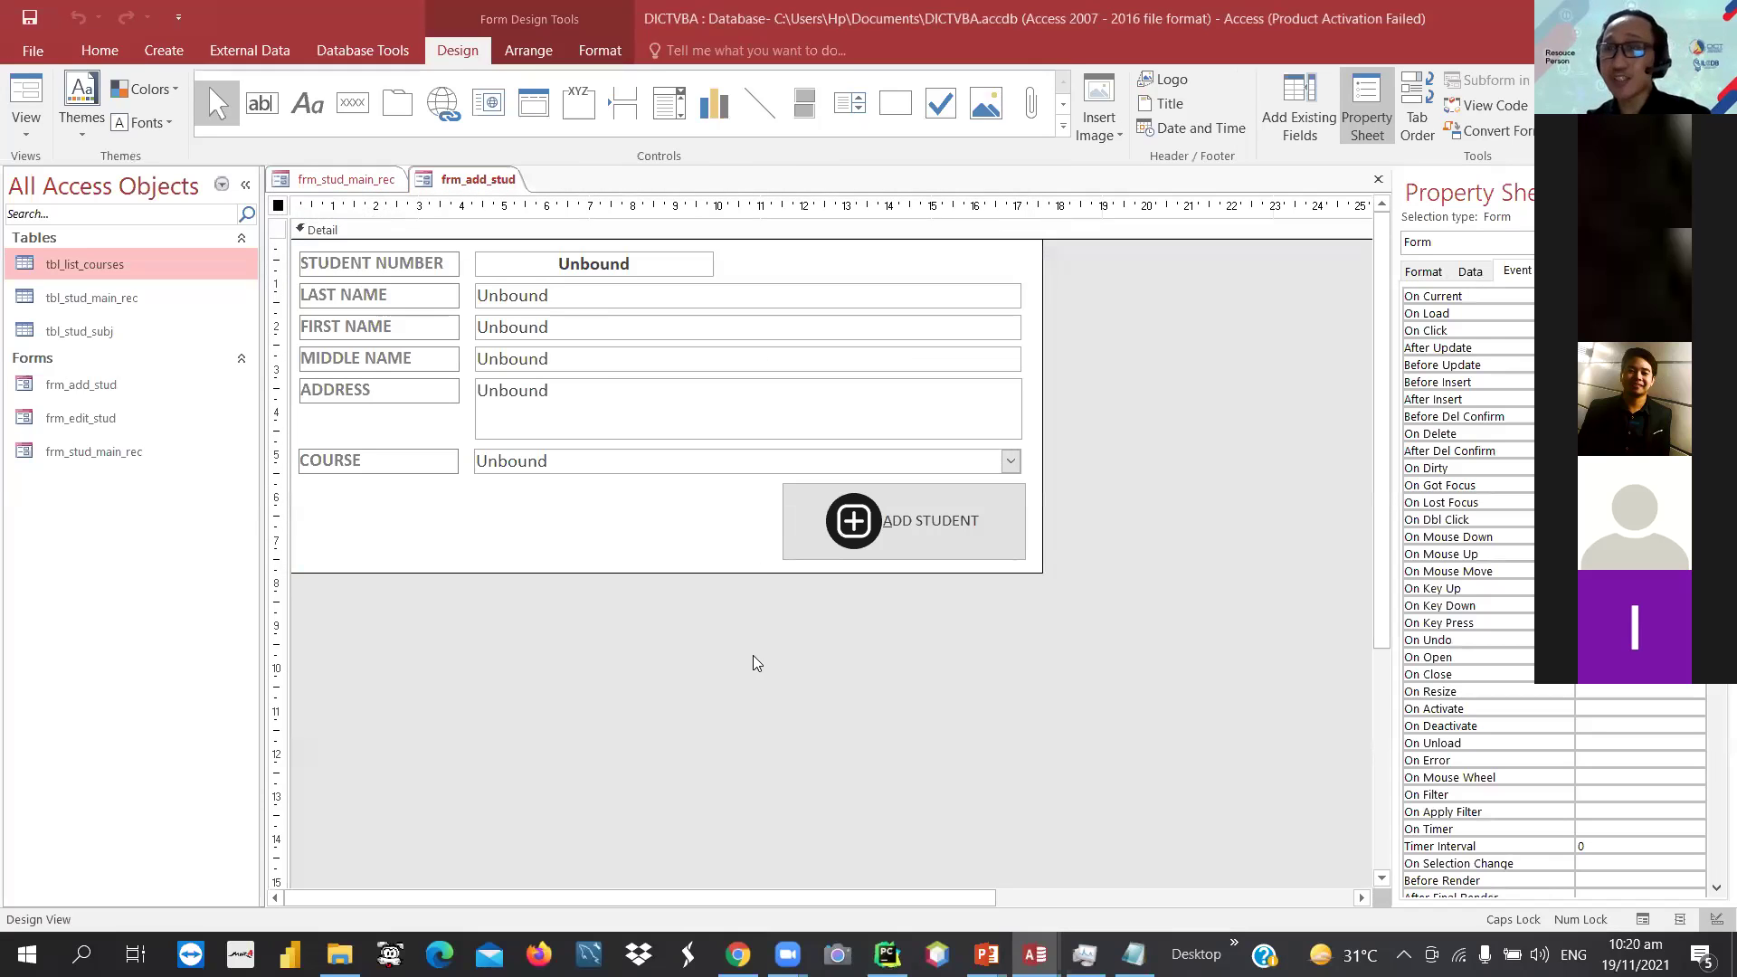
{"action": "left_click", "coordinate": [777, 309]}
In Form View, type test values into the LAST, FIRST and MIDDLE NAME fields
{"action": "left_click", "coordinate": [26, 95]}
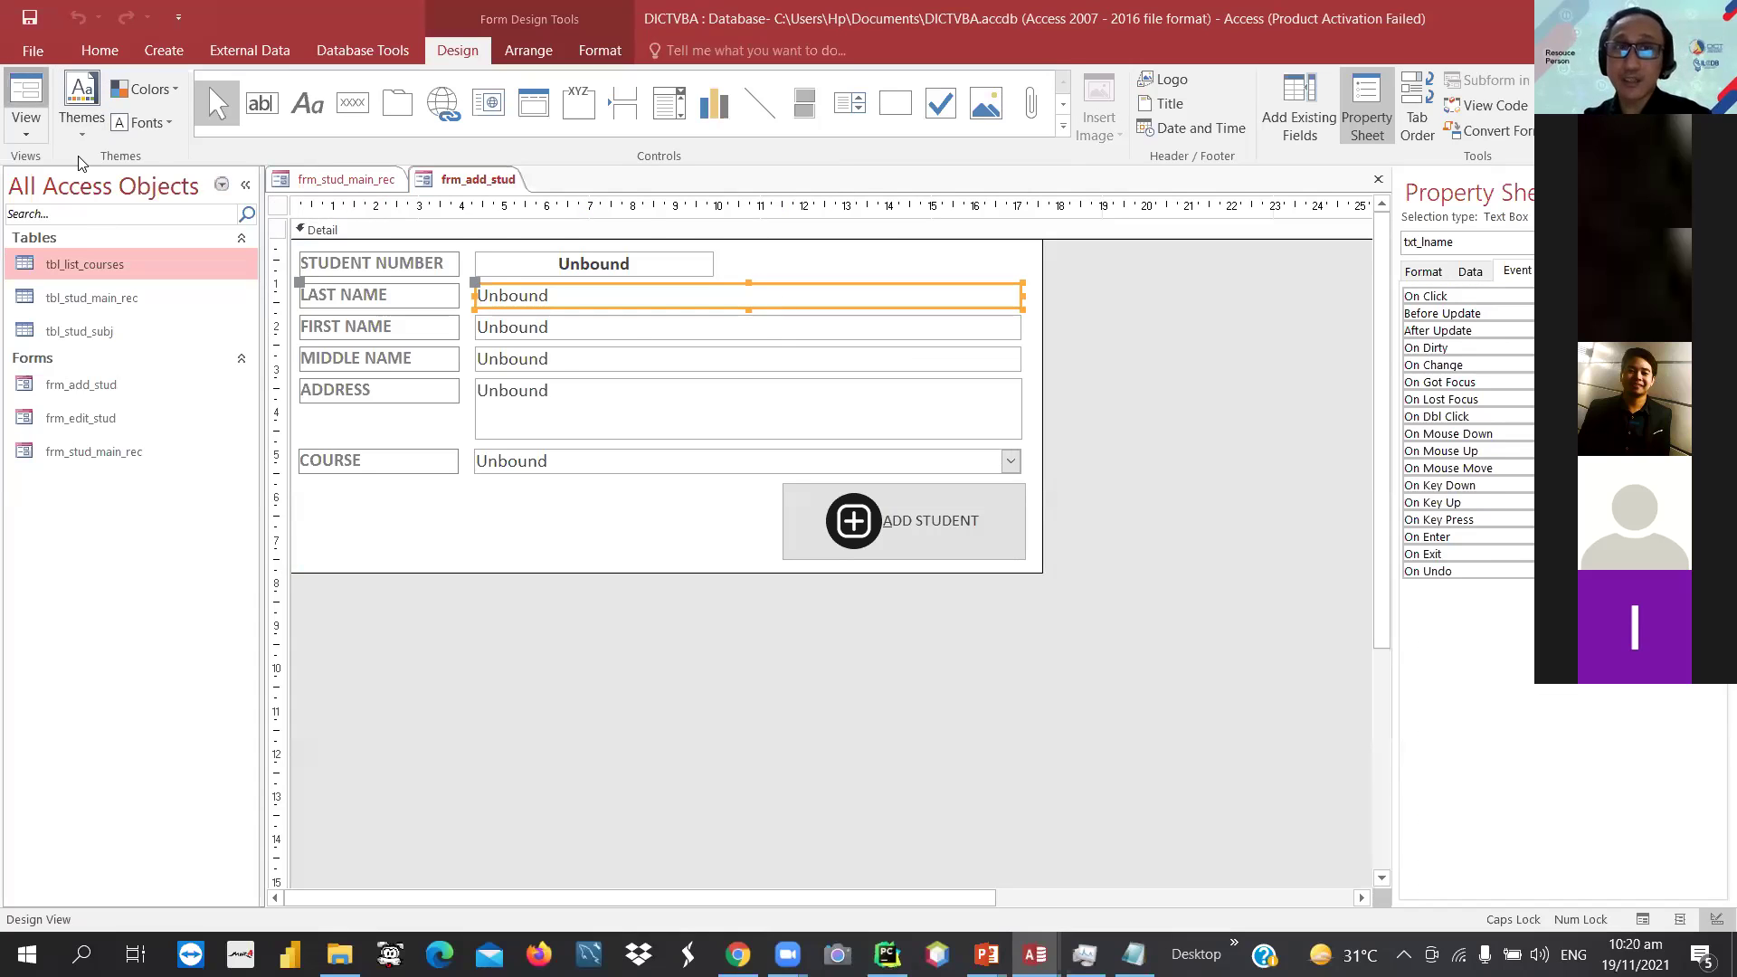
{"action": "type", "text": "DSFSDF"}
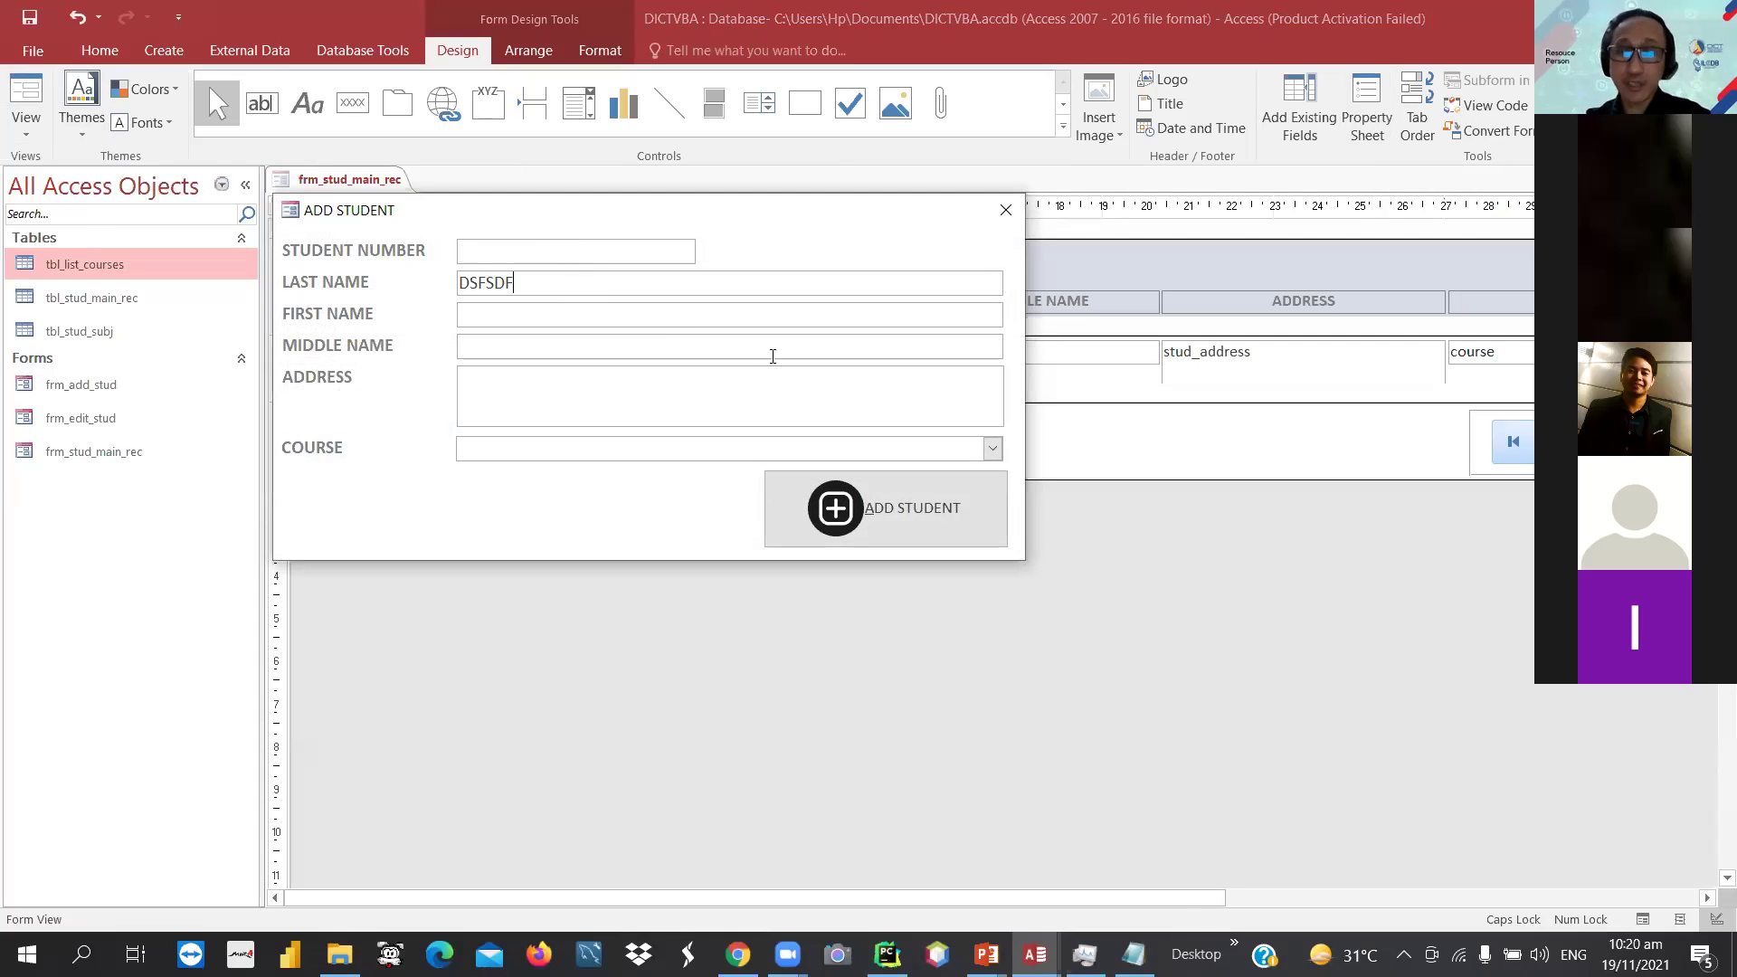
{"action": "key", "text": "BackSpace"}
{"action": "key", "text": "BackSpace"}
{"action": "key", "text": "BackSpace"}
{"action": "key", "text": "BackSpace"}
{"action": "key", "text": "Caps_Lock"}
{"action": "type", "text": "fsdfsdfsd"}
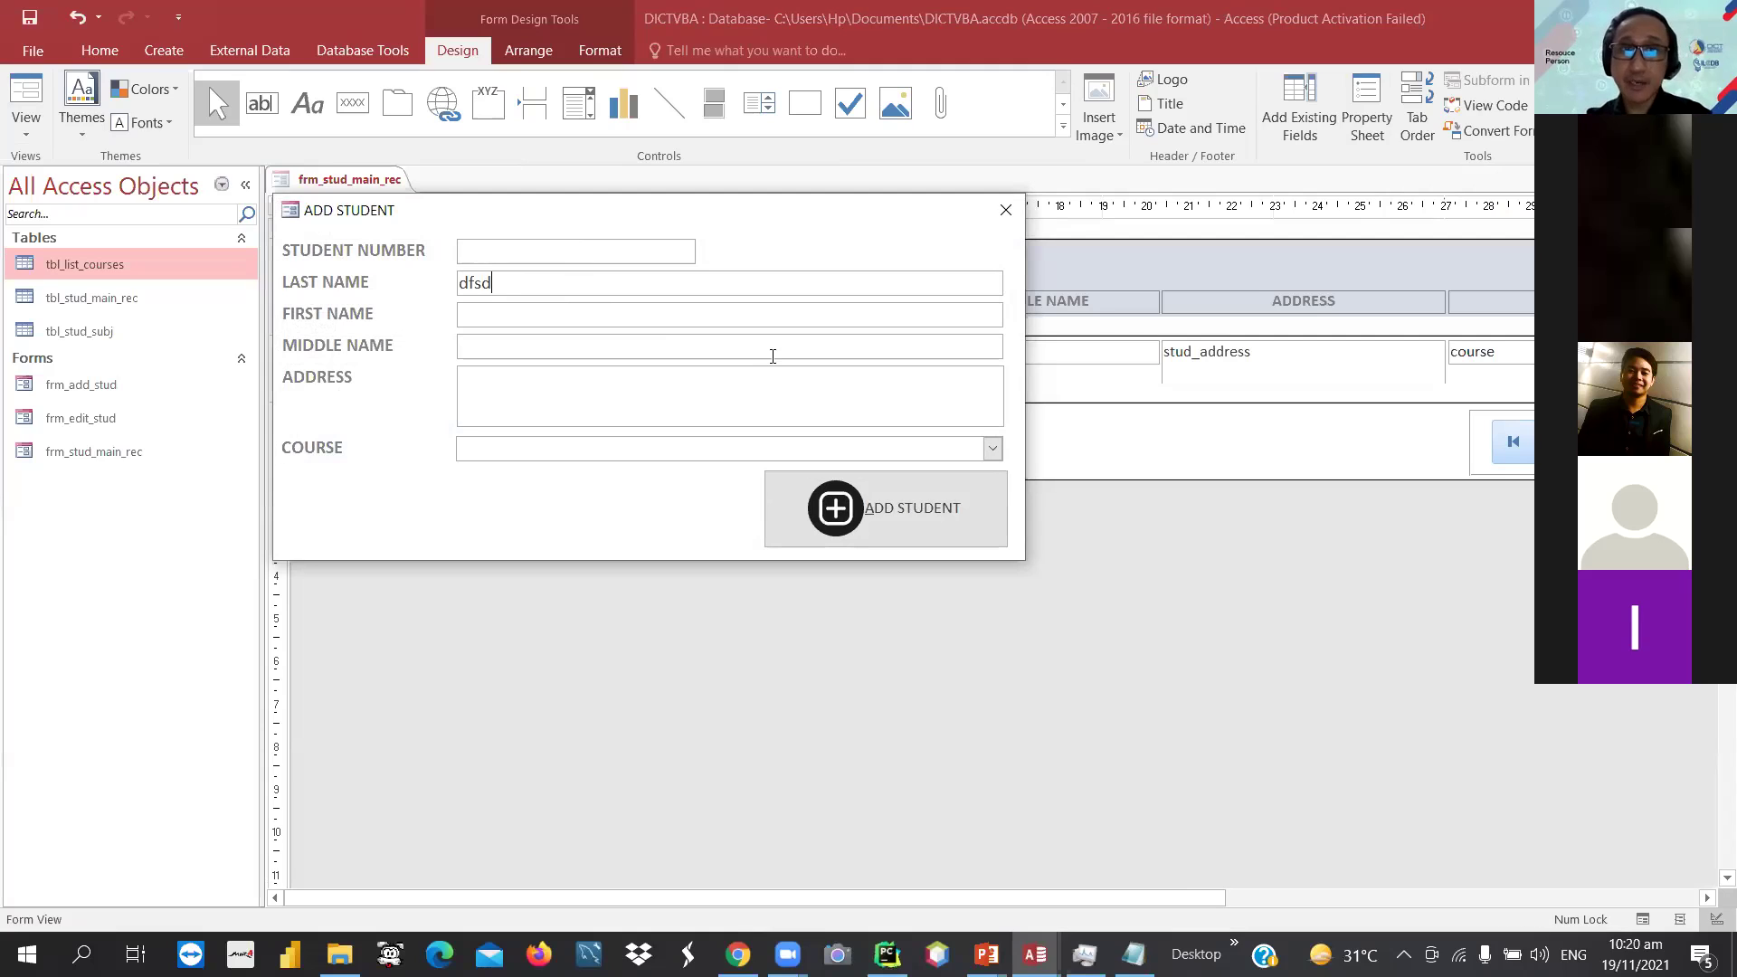
{"action": "key", "text": "Tab"}
{"action": "type", "text": "dgsdgdg"}
{"action": "key", "text": "Tab"}
{"action": "type", "text": "sdfsd"}
{"action": "key", "text": "Tab"}
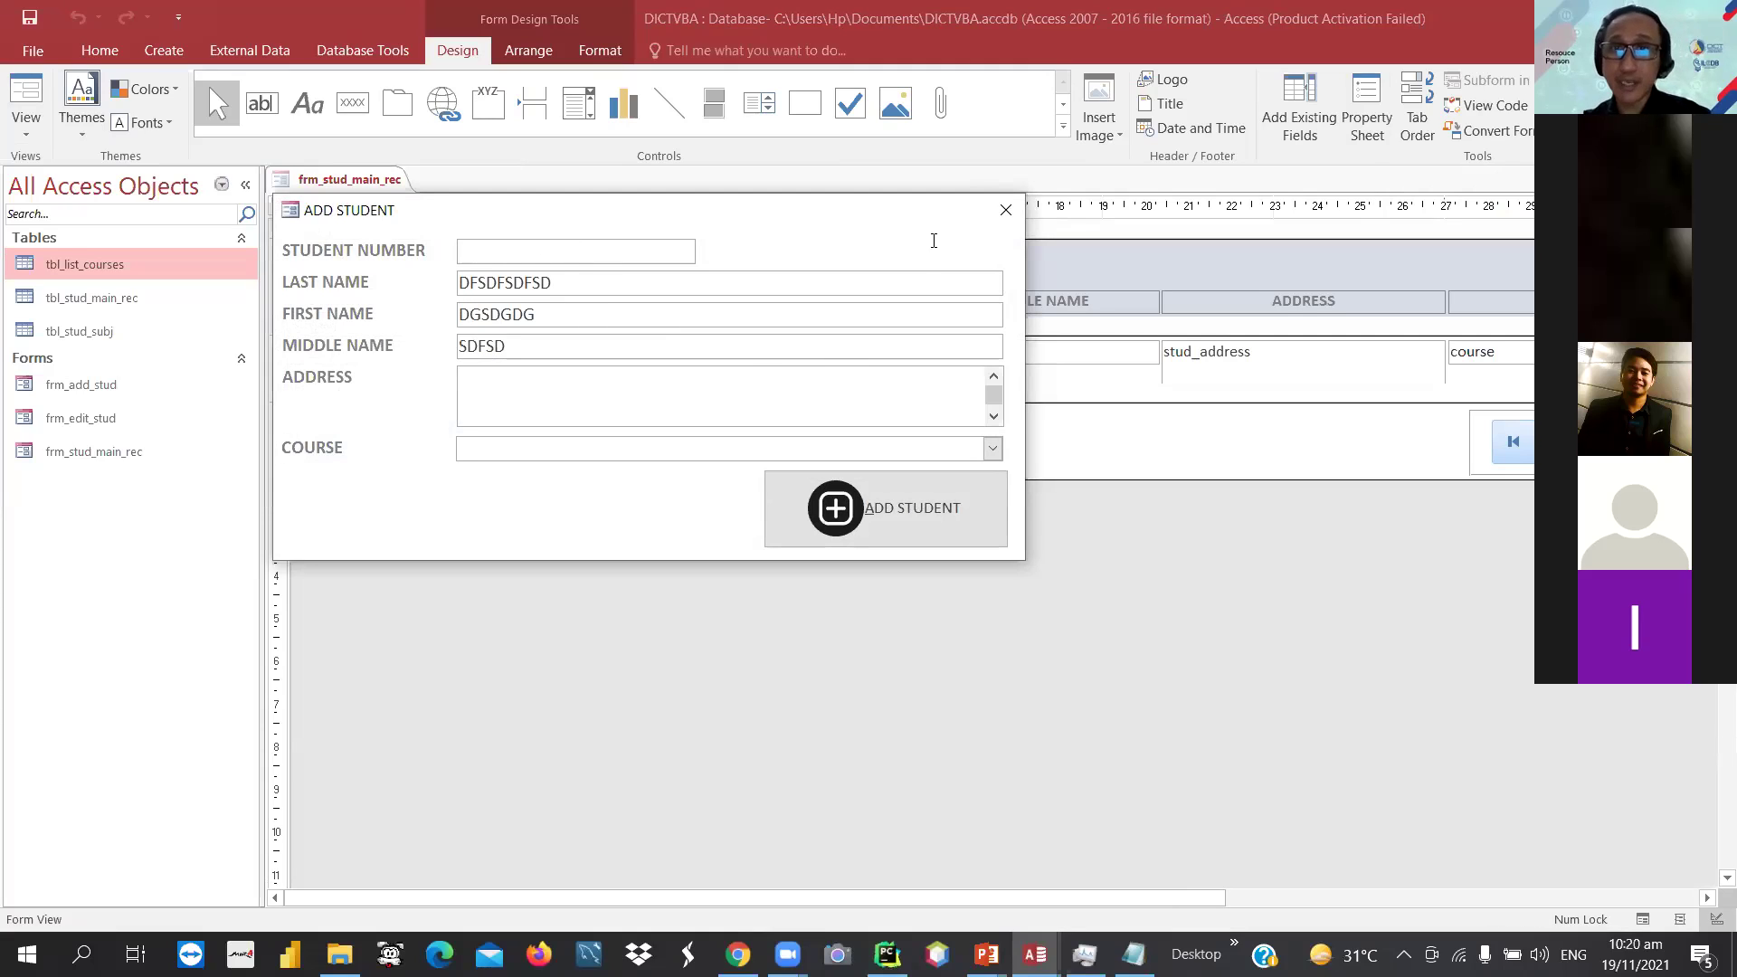
Back in Design View, open the After Update event code of the LAST NAME box
{"action": "right_click", "coordinate": [853, 234]}
{"action": "left_click", "coordinate": [905, 302]}
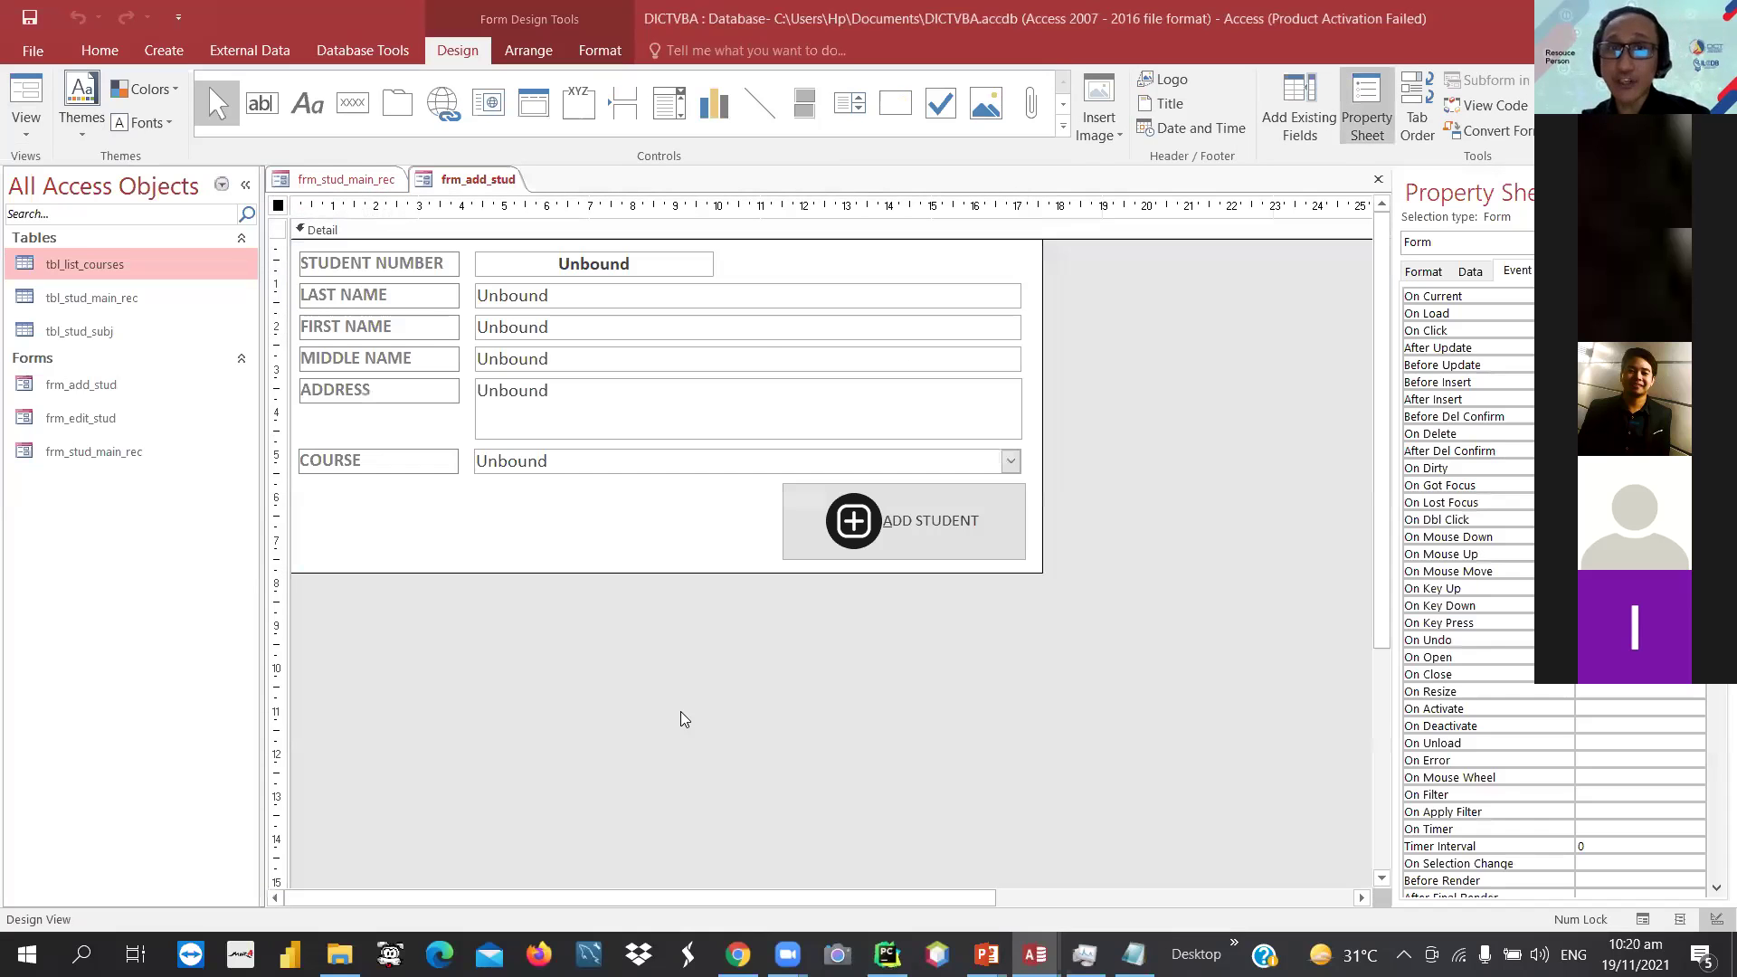
{"action": "left_click", "coordinate": [776, 300]}
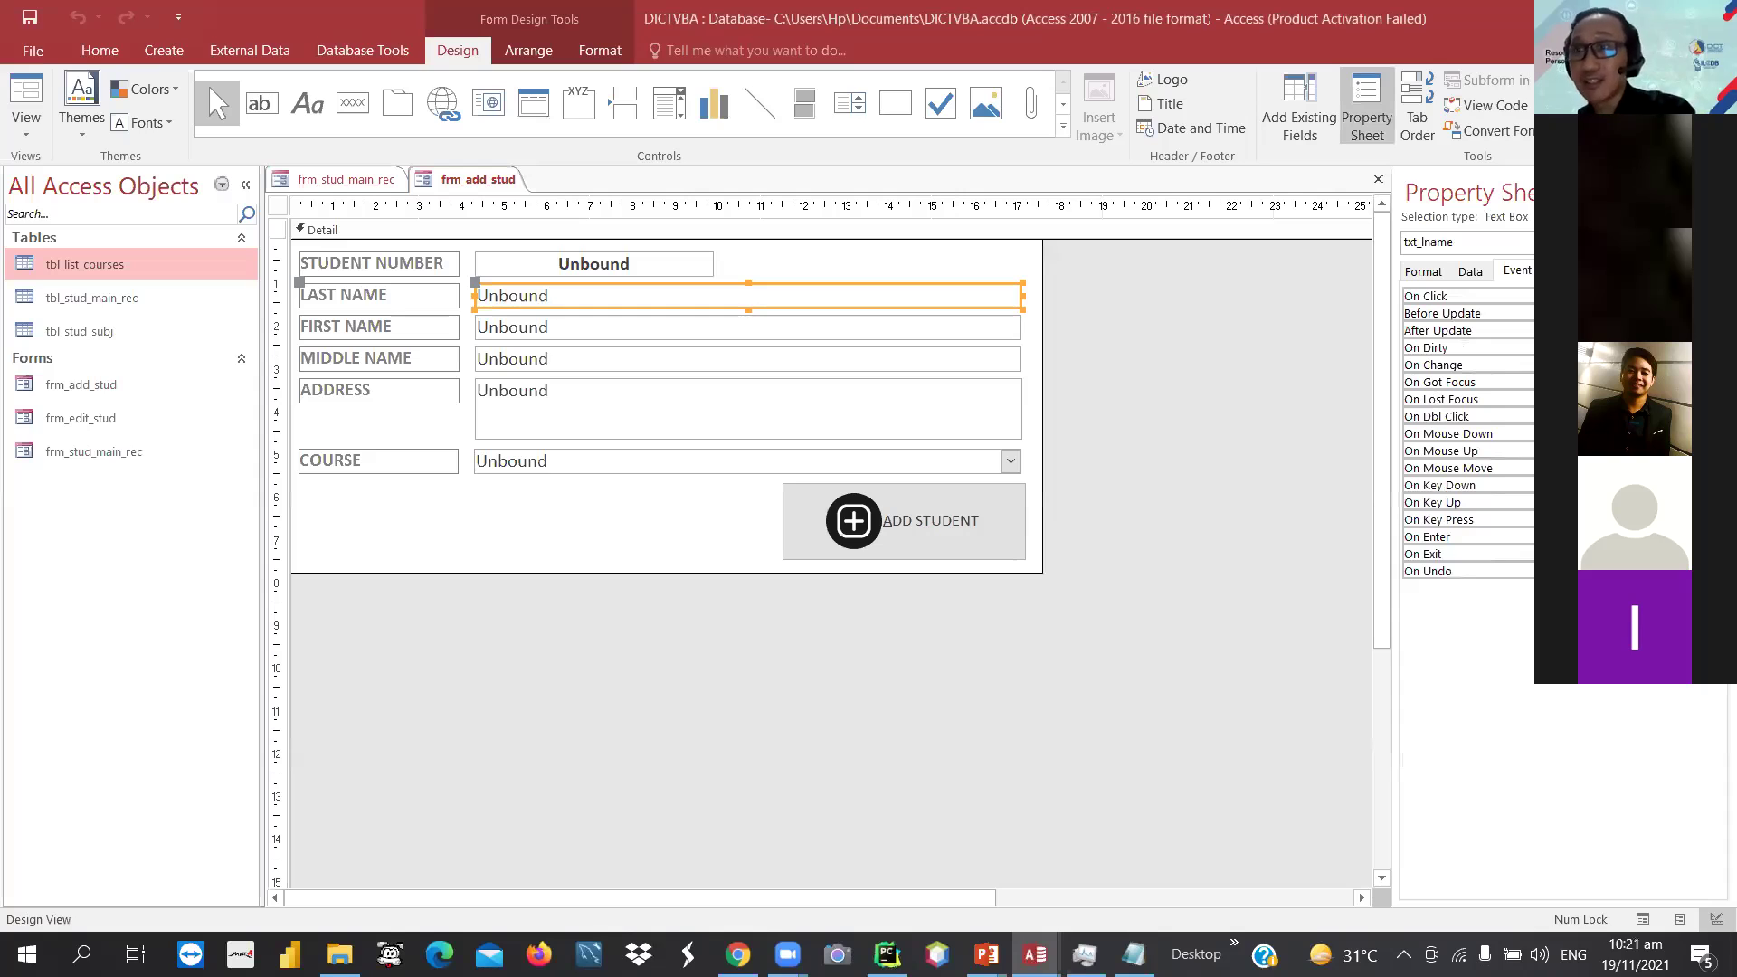
{"action": "left_click", "coordinate": [1556, 330]}
{"action": "key", "text": "ctrl+F2"}
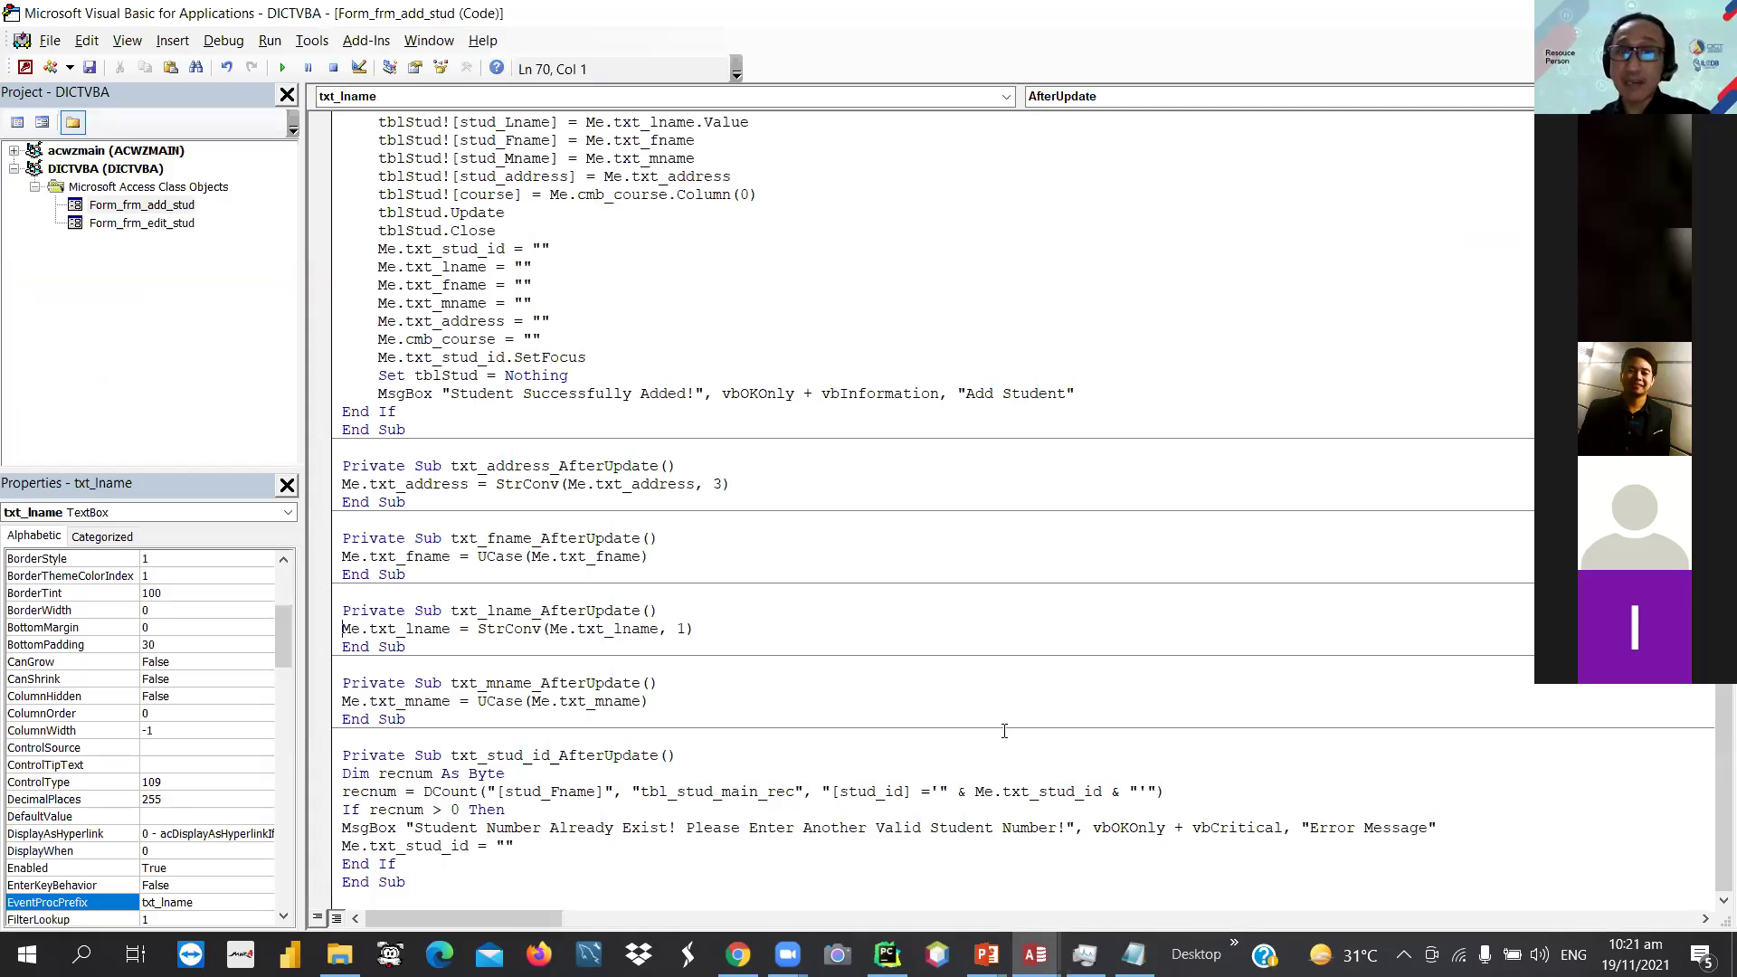
Change StrConv(Me.txt_lname, 1) to StrConv(Me.txt_lname, 3) so last names become proper case
{"action": "left_click", "coordinate": [378, 631]}
{"action": "double_click", "coordinate": [384, 632]}
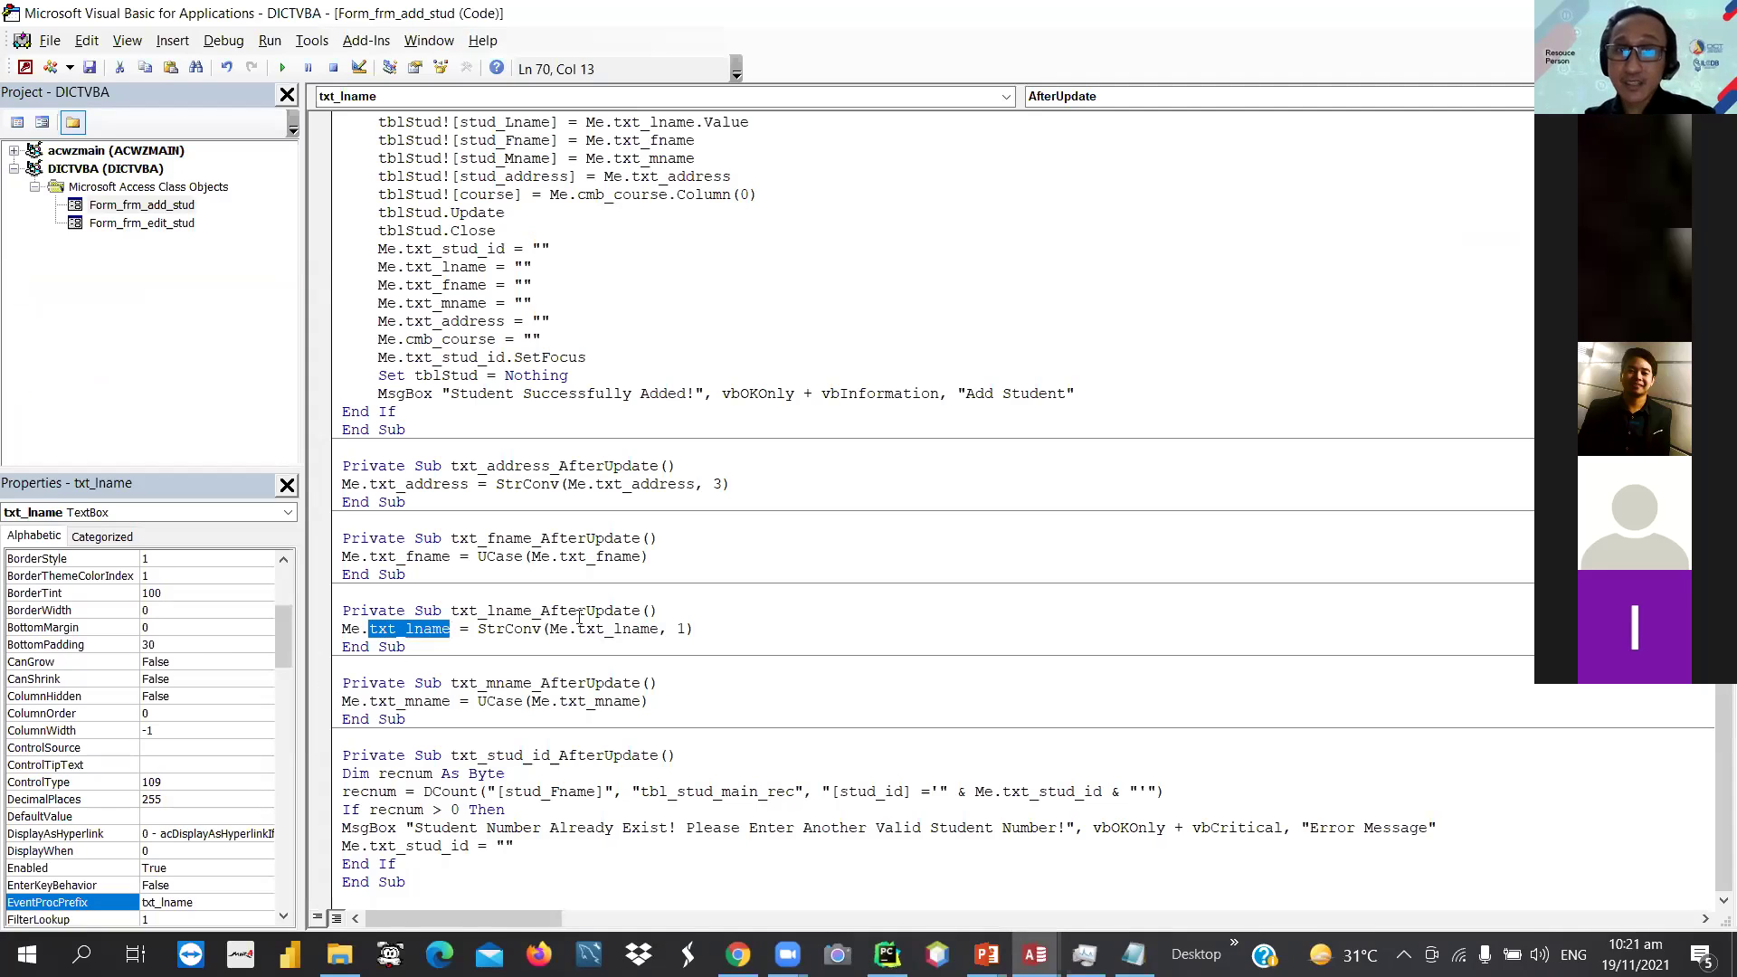
{"action": "left_click", "coordinate": [442, 660]}
{"action": "left_click", "coordinate": [414, 629]}
{"action": "double_click", "coordinate": [500, 629]}
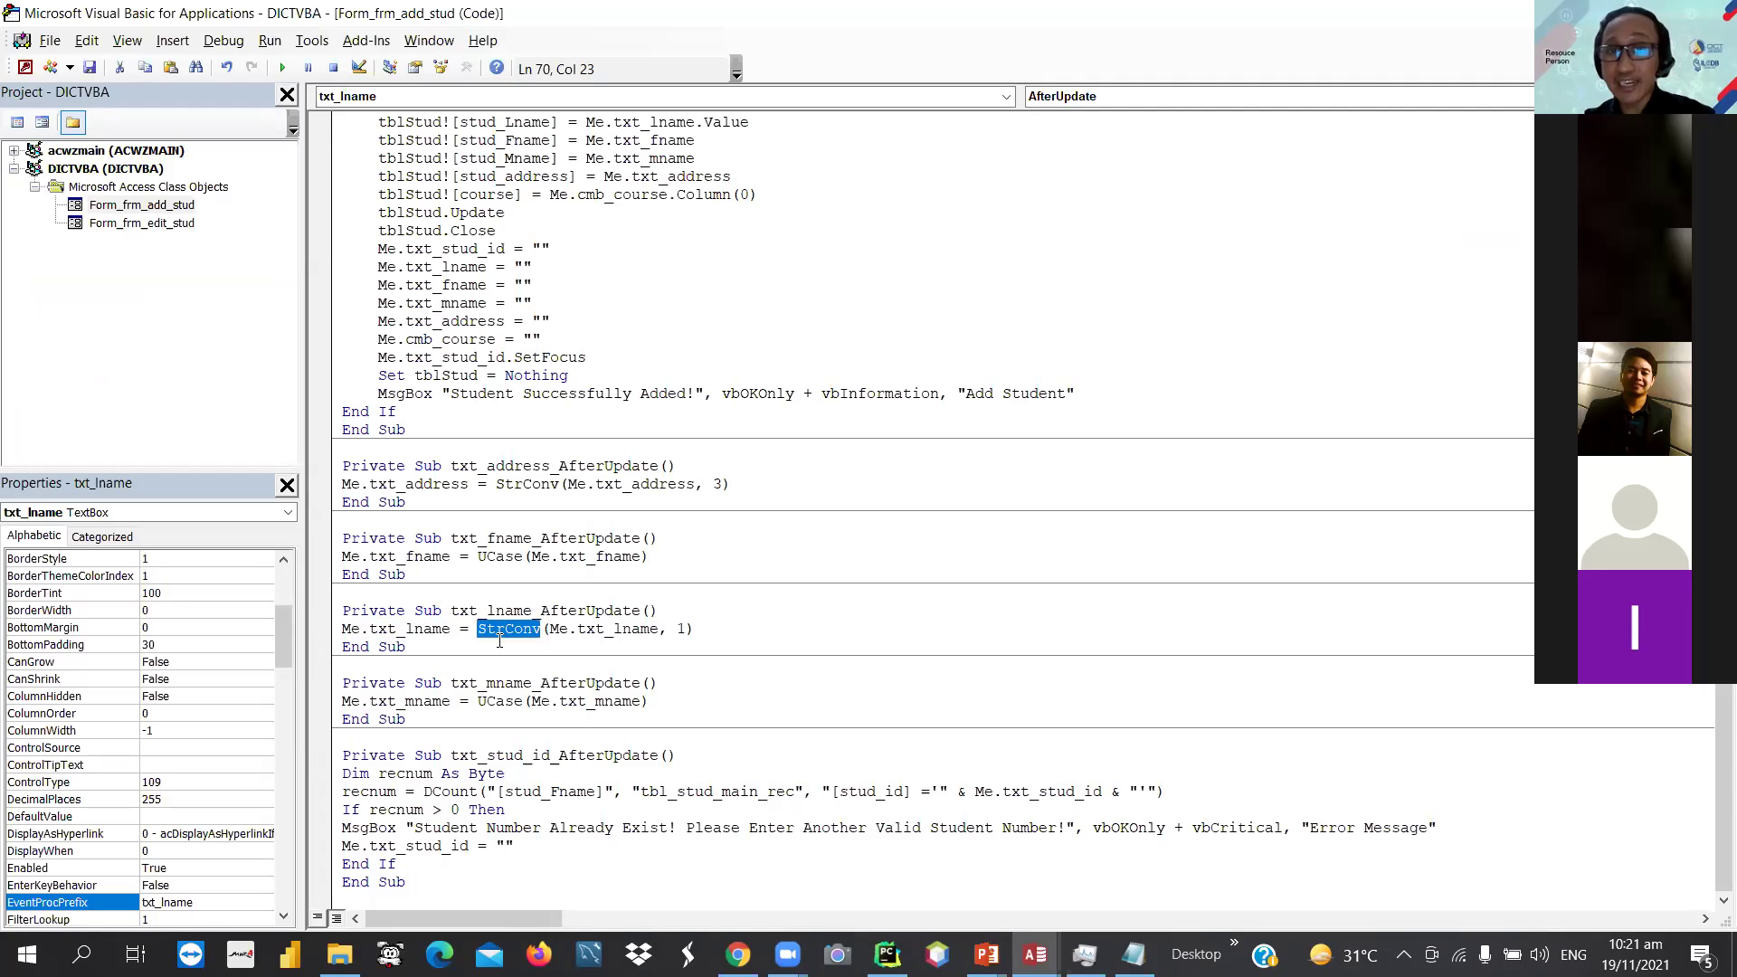
{"action": "left_click", "coordinate": [542, 655]}
{"action": "double_click", "coordinate": [598, 630]}
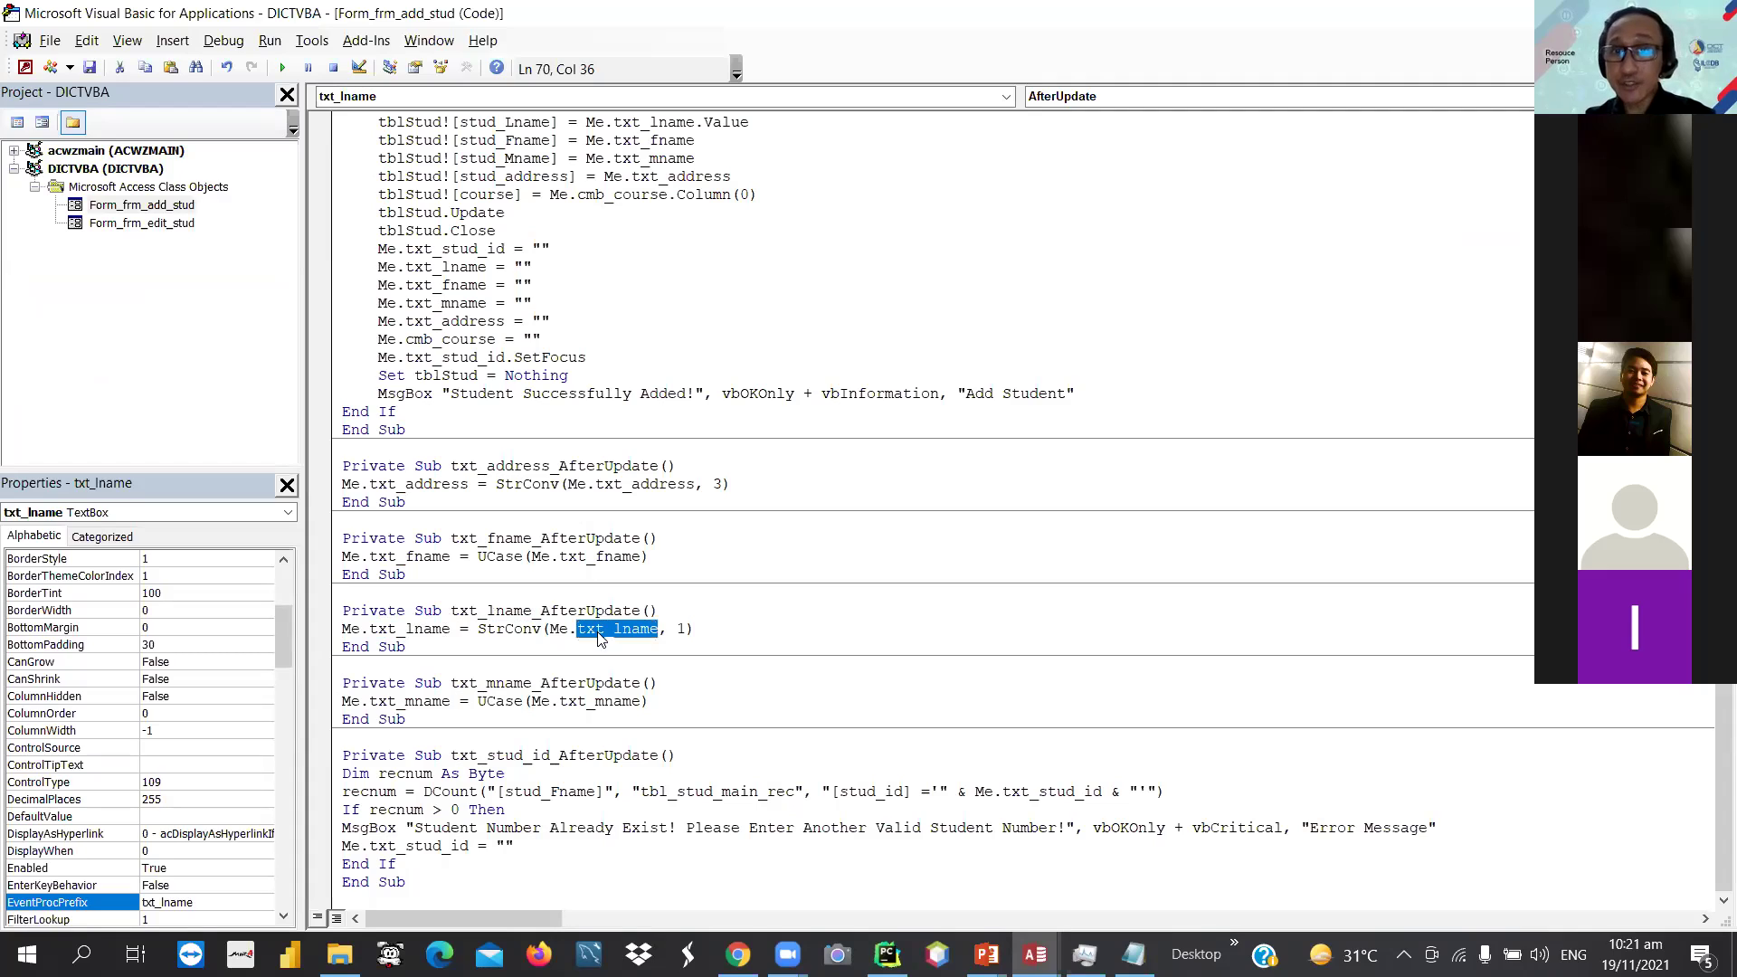
{"action": "left_click", "coordinate": [676, 630]}
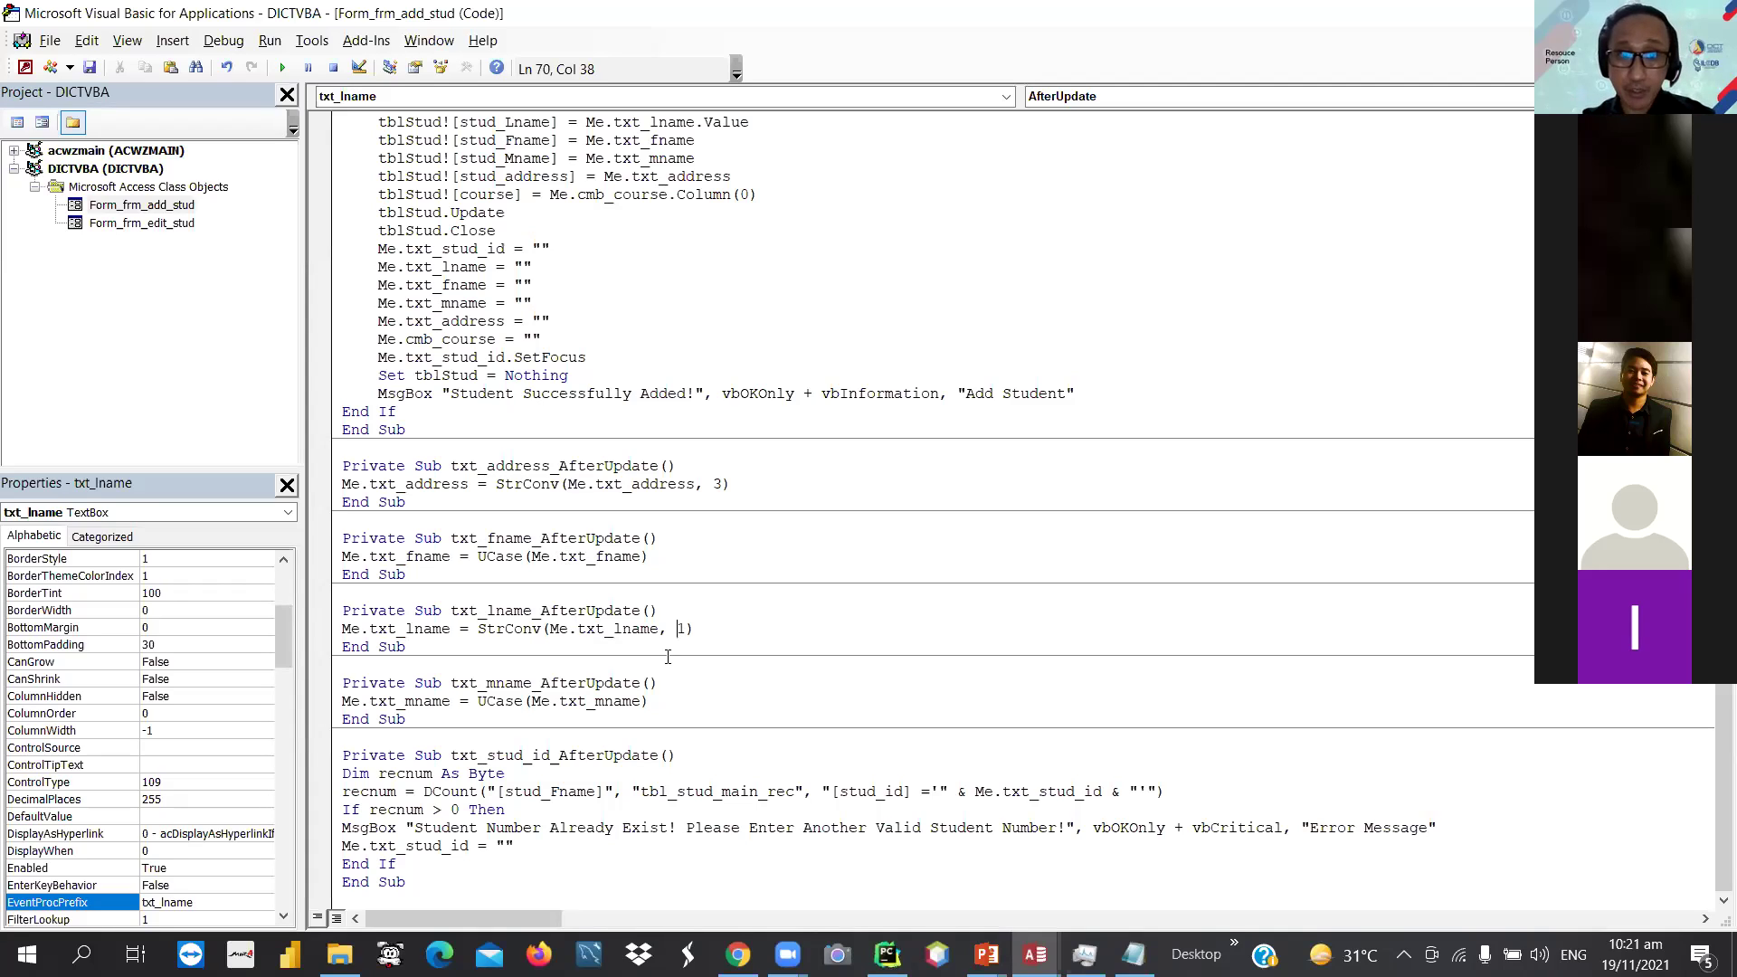
{"action": "left_click_drag", "start_coordinate": [675, 629], "coordinate": [689, 630]}
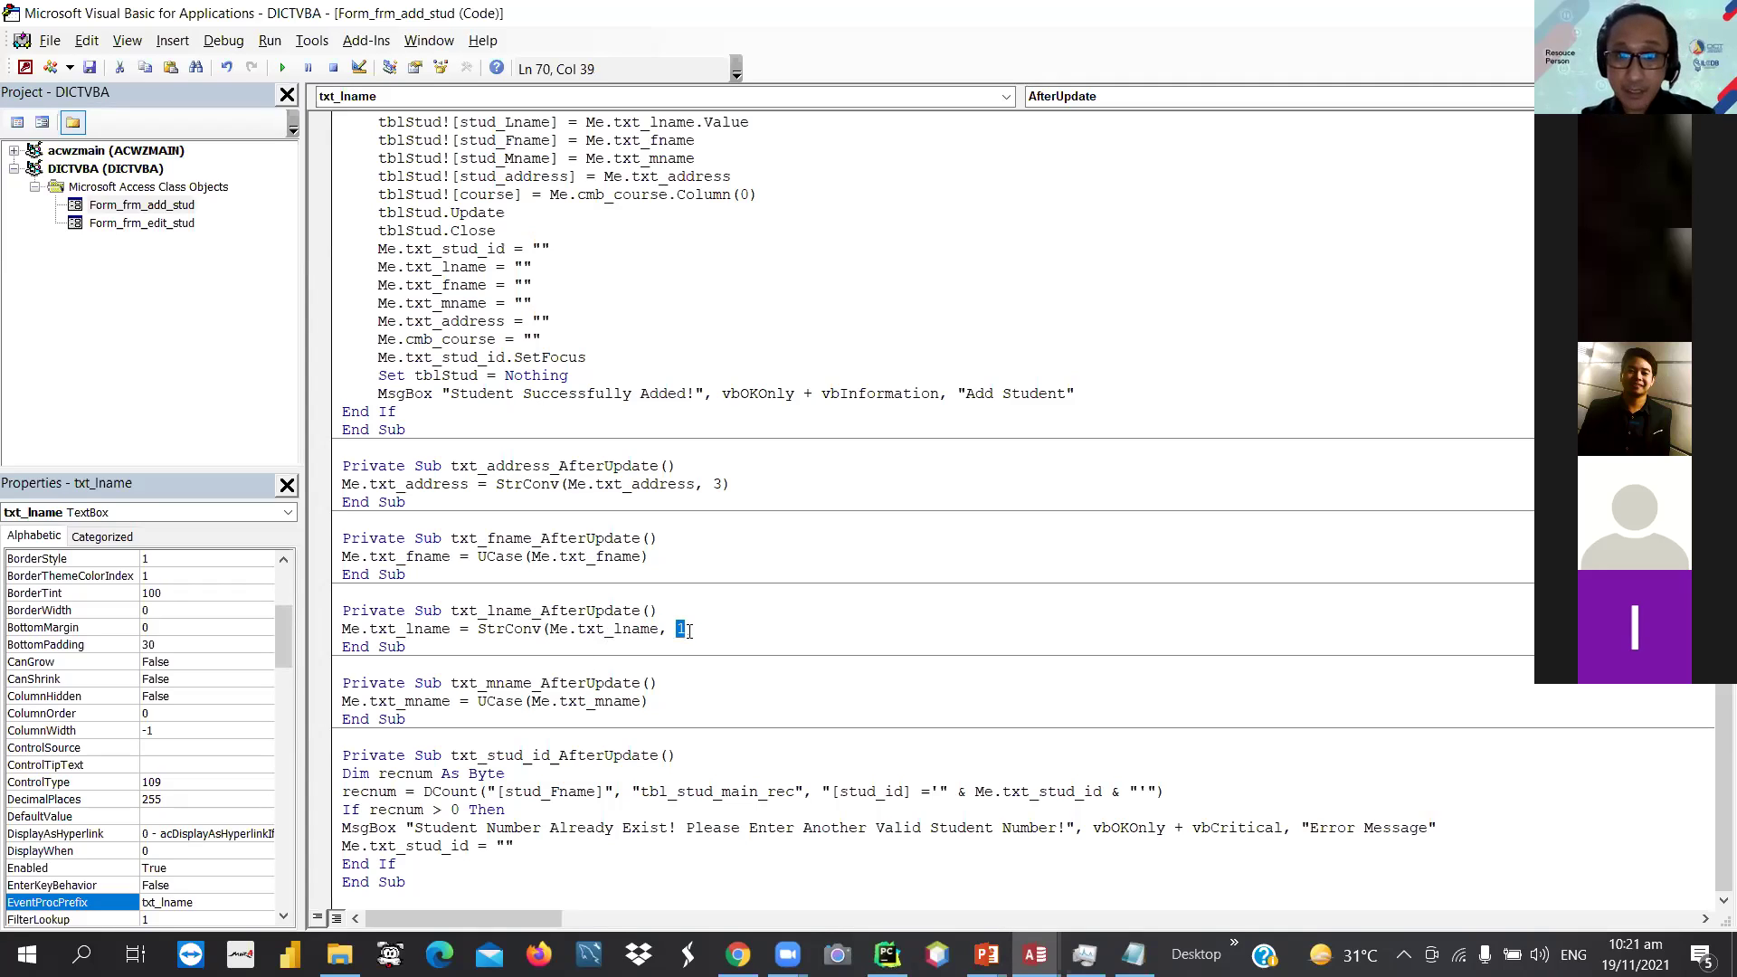
{"action": "type", "text": "3"}
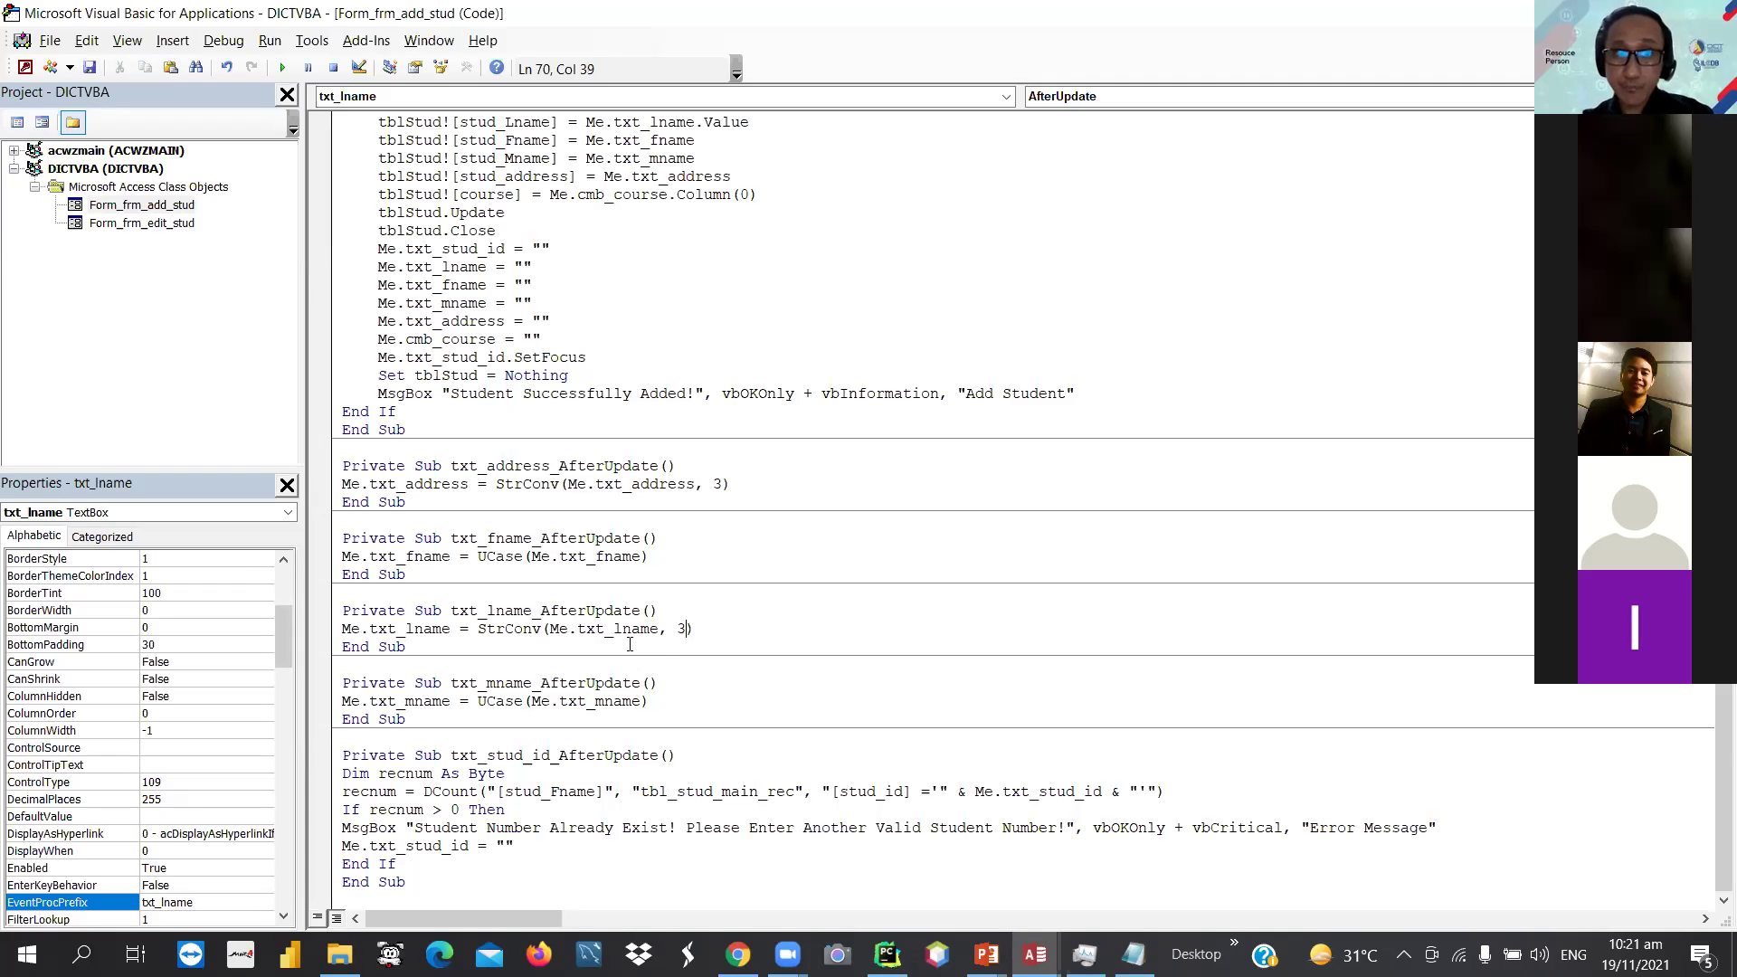
{"action": "left_click", "coordinate": [26, 67]}
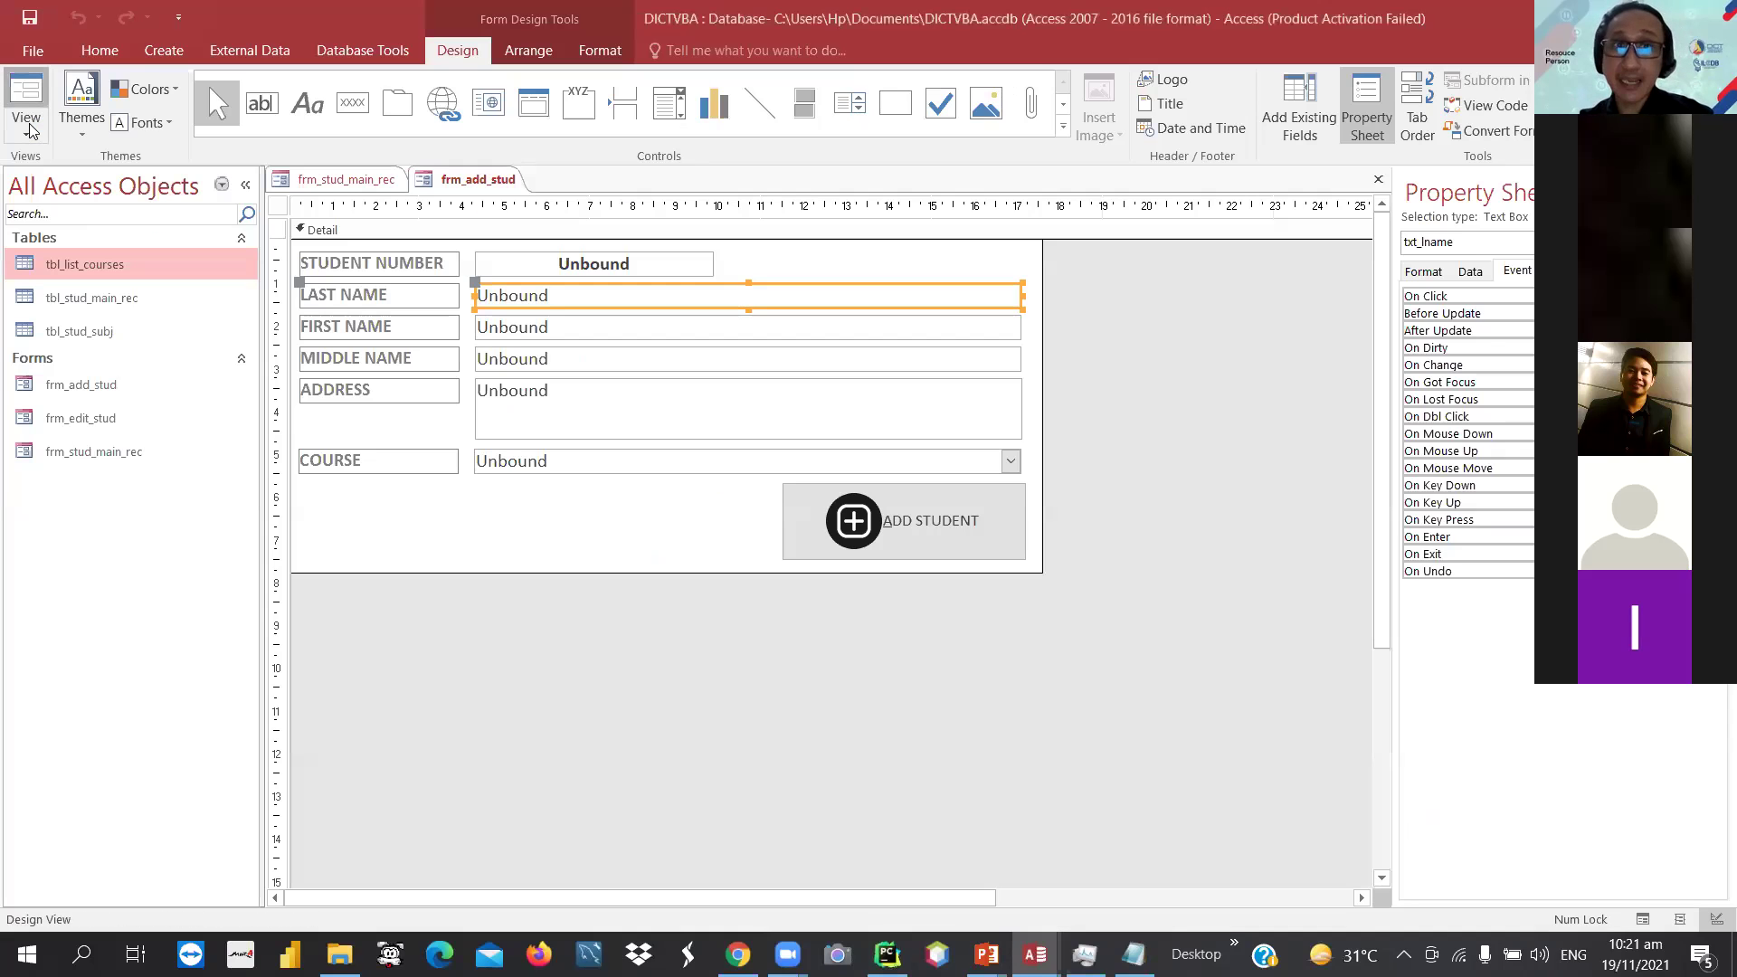
Test the form in Form View by entering 'dela cruz' as the last name
{"action": "left_click", "coordinate": [29, 131]}
{"action": "left_click", "coordinate": [378, 281]}
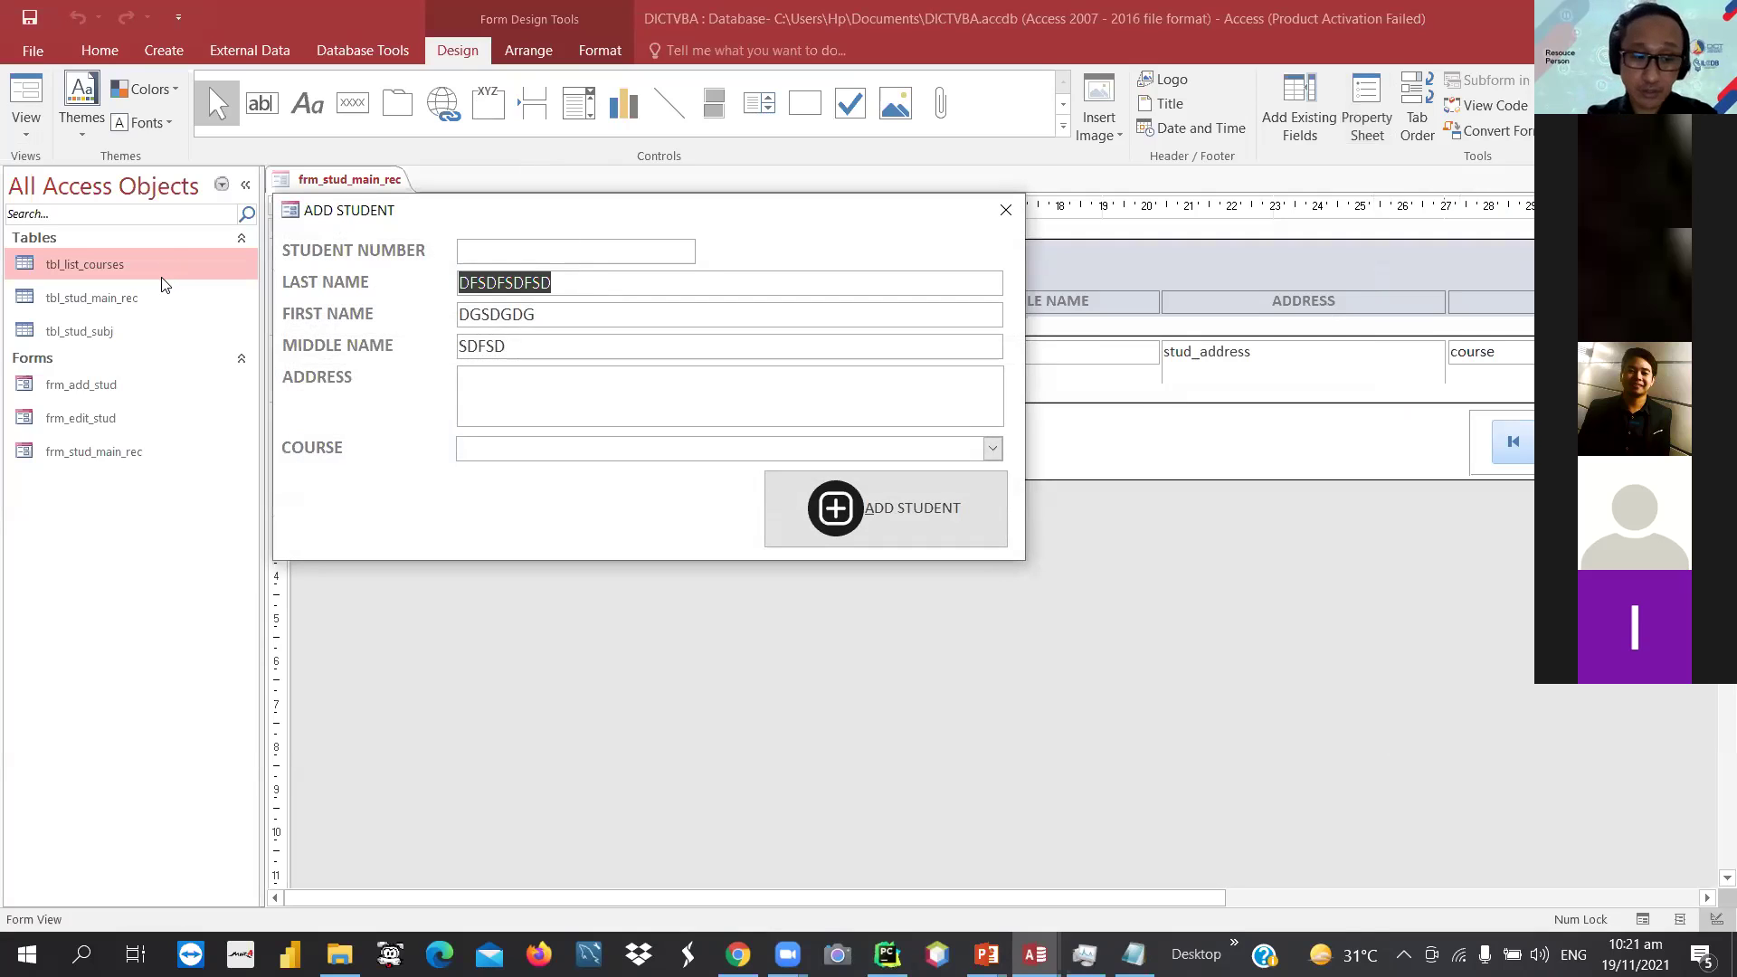
{"action": "type", "text": "dela c"}
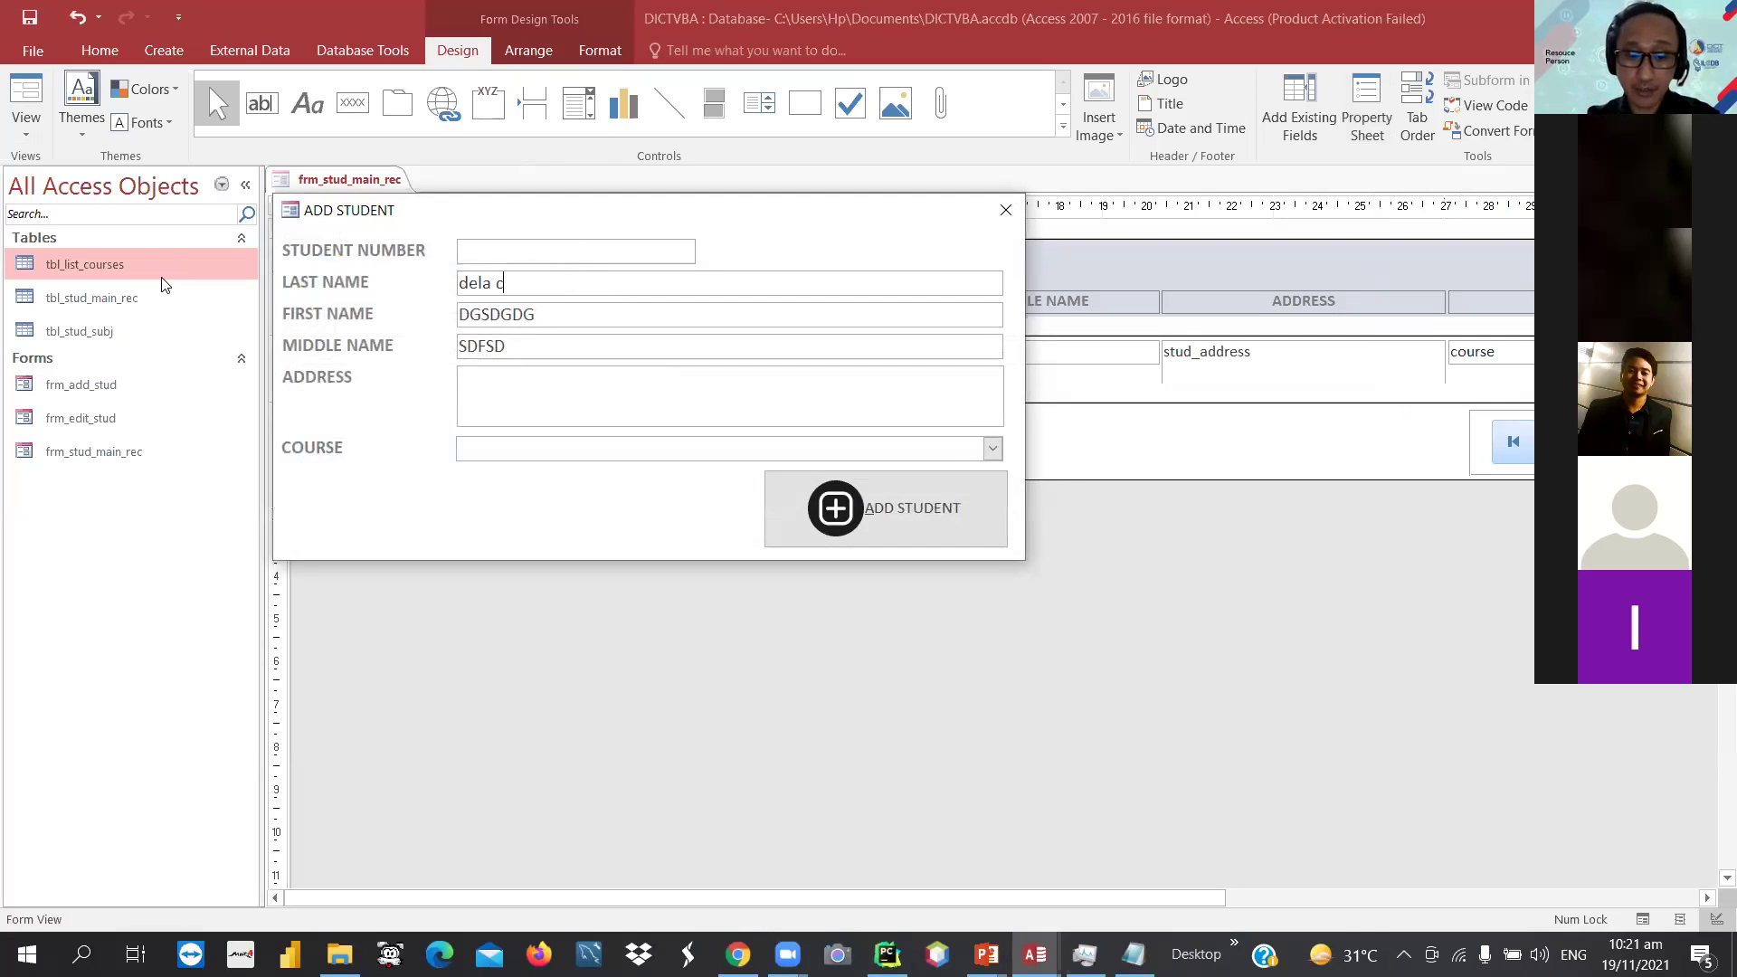
{"action": "type", "text": "ruz"}
{"action": "key", "text": "Tab"}
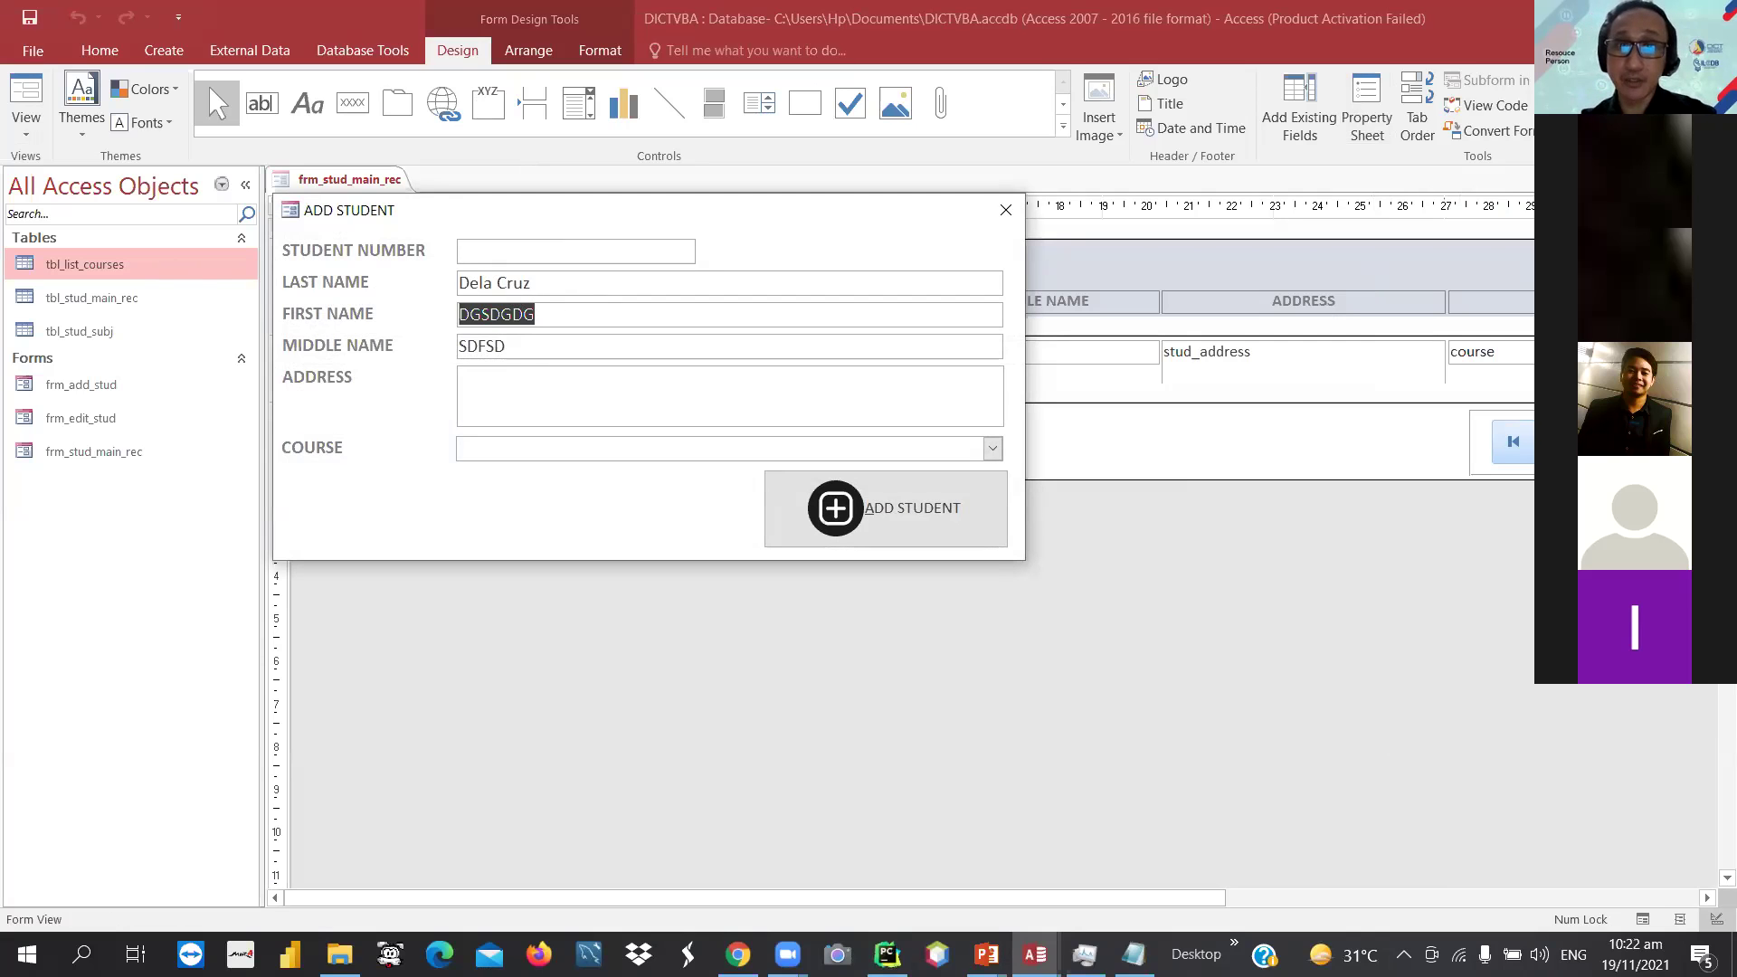
Change the StrConv argument from 3 to 2 so last names convert to lowercase
{"action": "left_click", "coordinate": [1034, 953]}
{"action": "left_click", "coordinate": [1149, 855]}
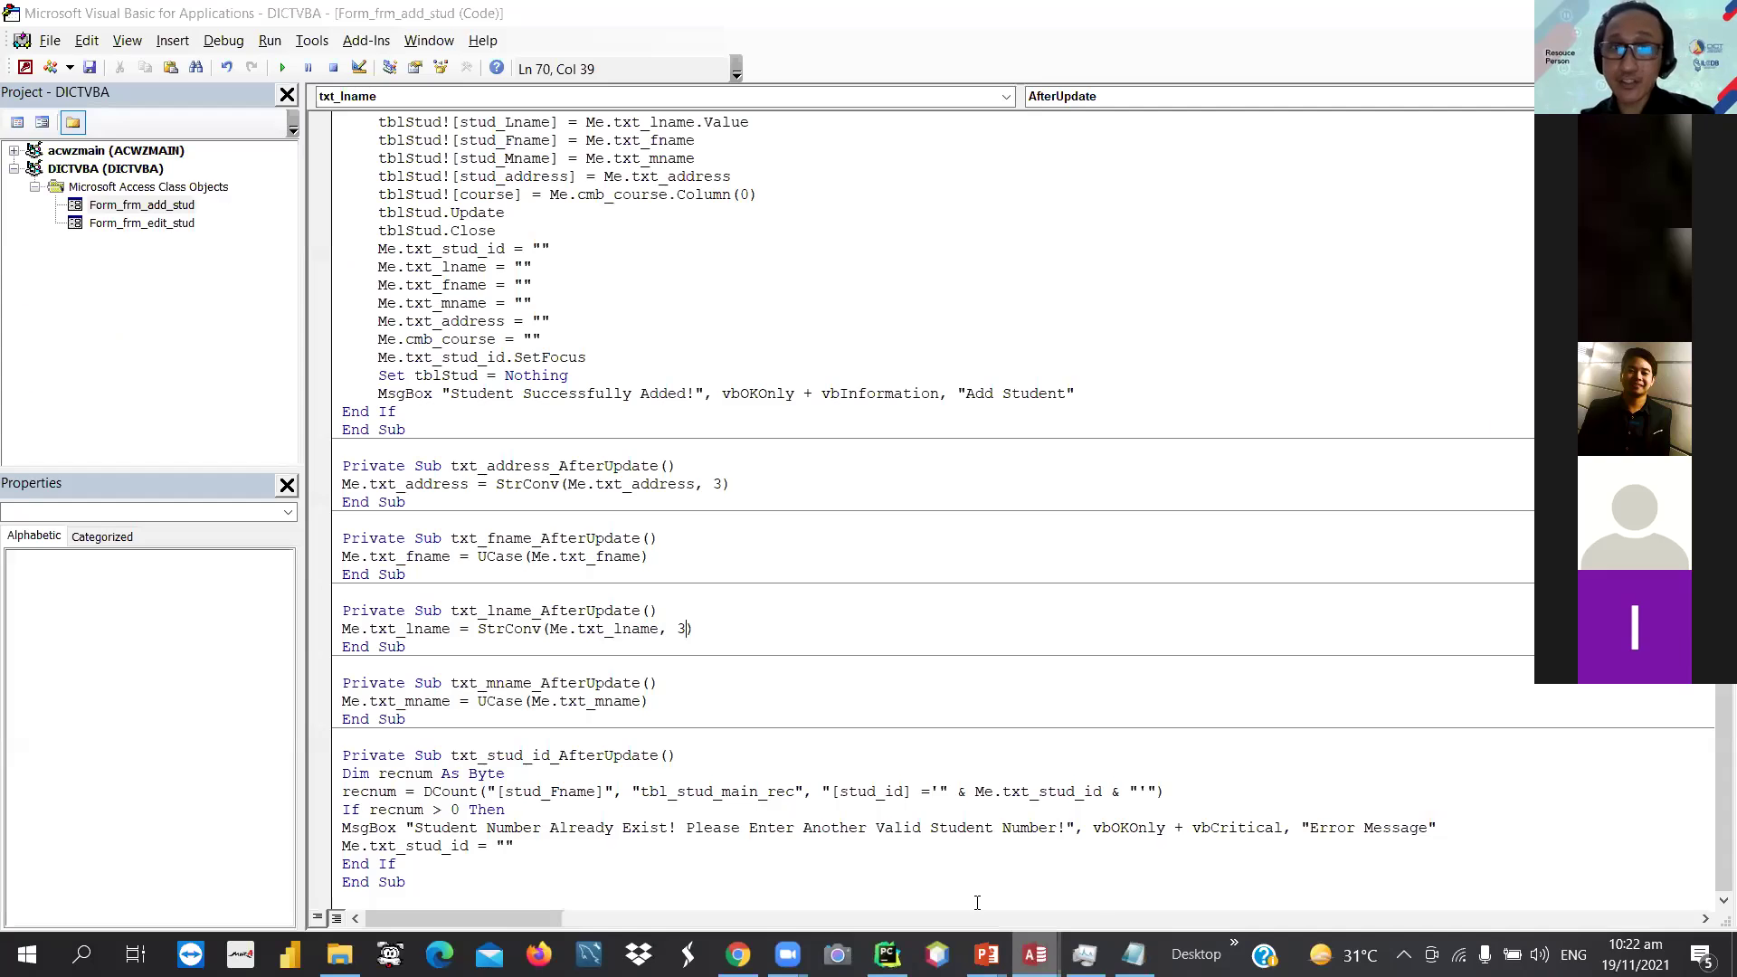
{"action": "key", "text": "BackSpace"}
{"action": "type", "text": "2"}
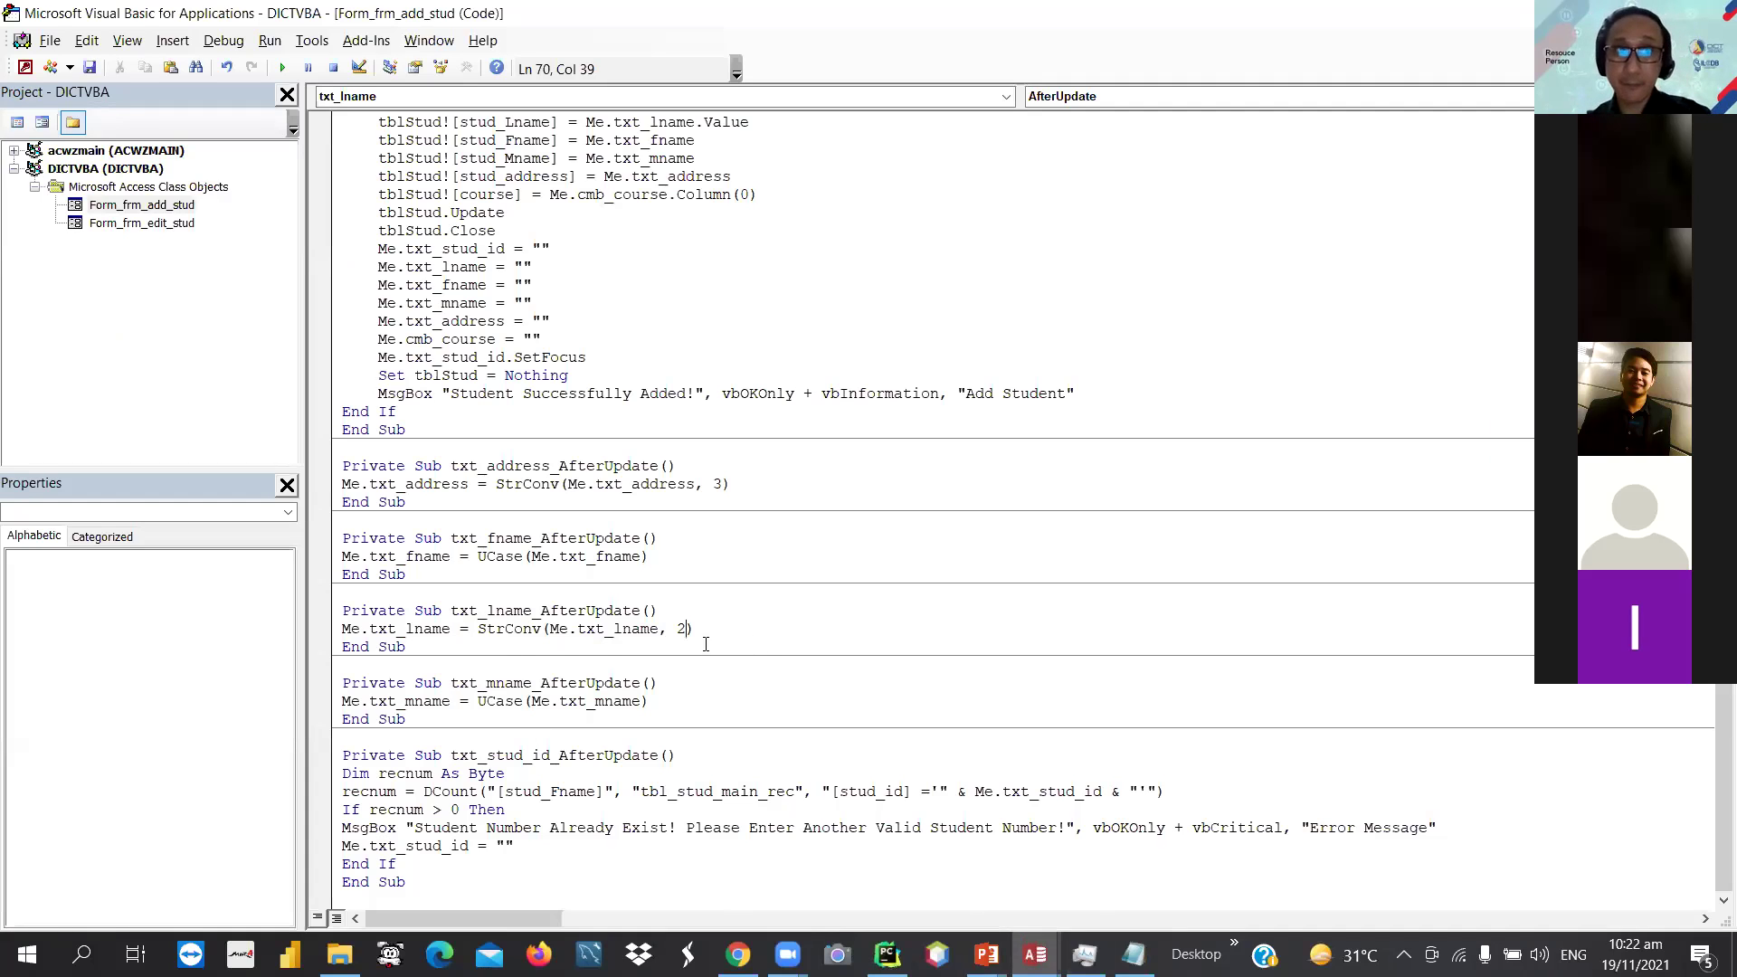
Retest the LAST NAME field by entering 'DELA CRUZ' to confirm it becomes lowercase
{"action": "left_click", "coordinate": [25, 68]}
{"action": "right_click", "coordinate": [812, 232]}
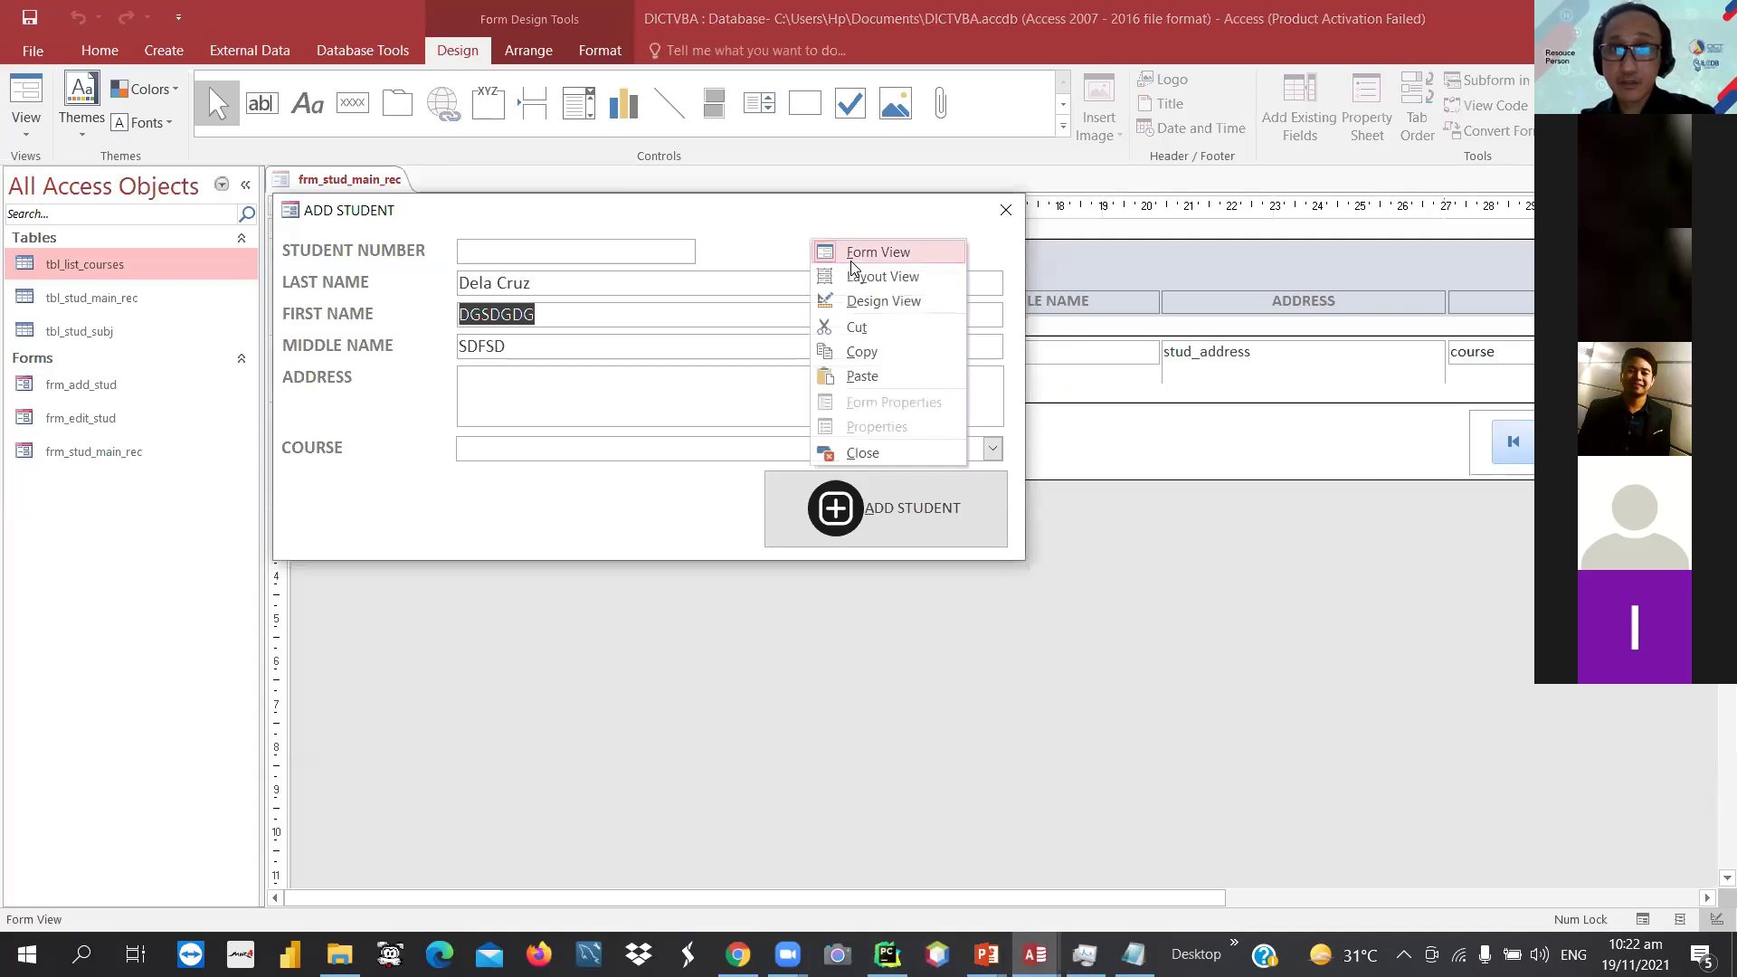
{"action": "left_click", "coordinate": [886, 299]}
{"action": "left_click", "coordinate": [22, 121]}
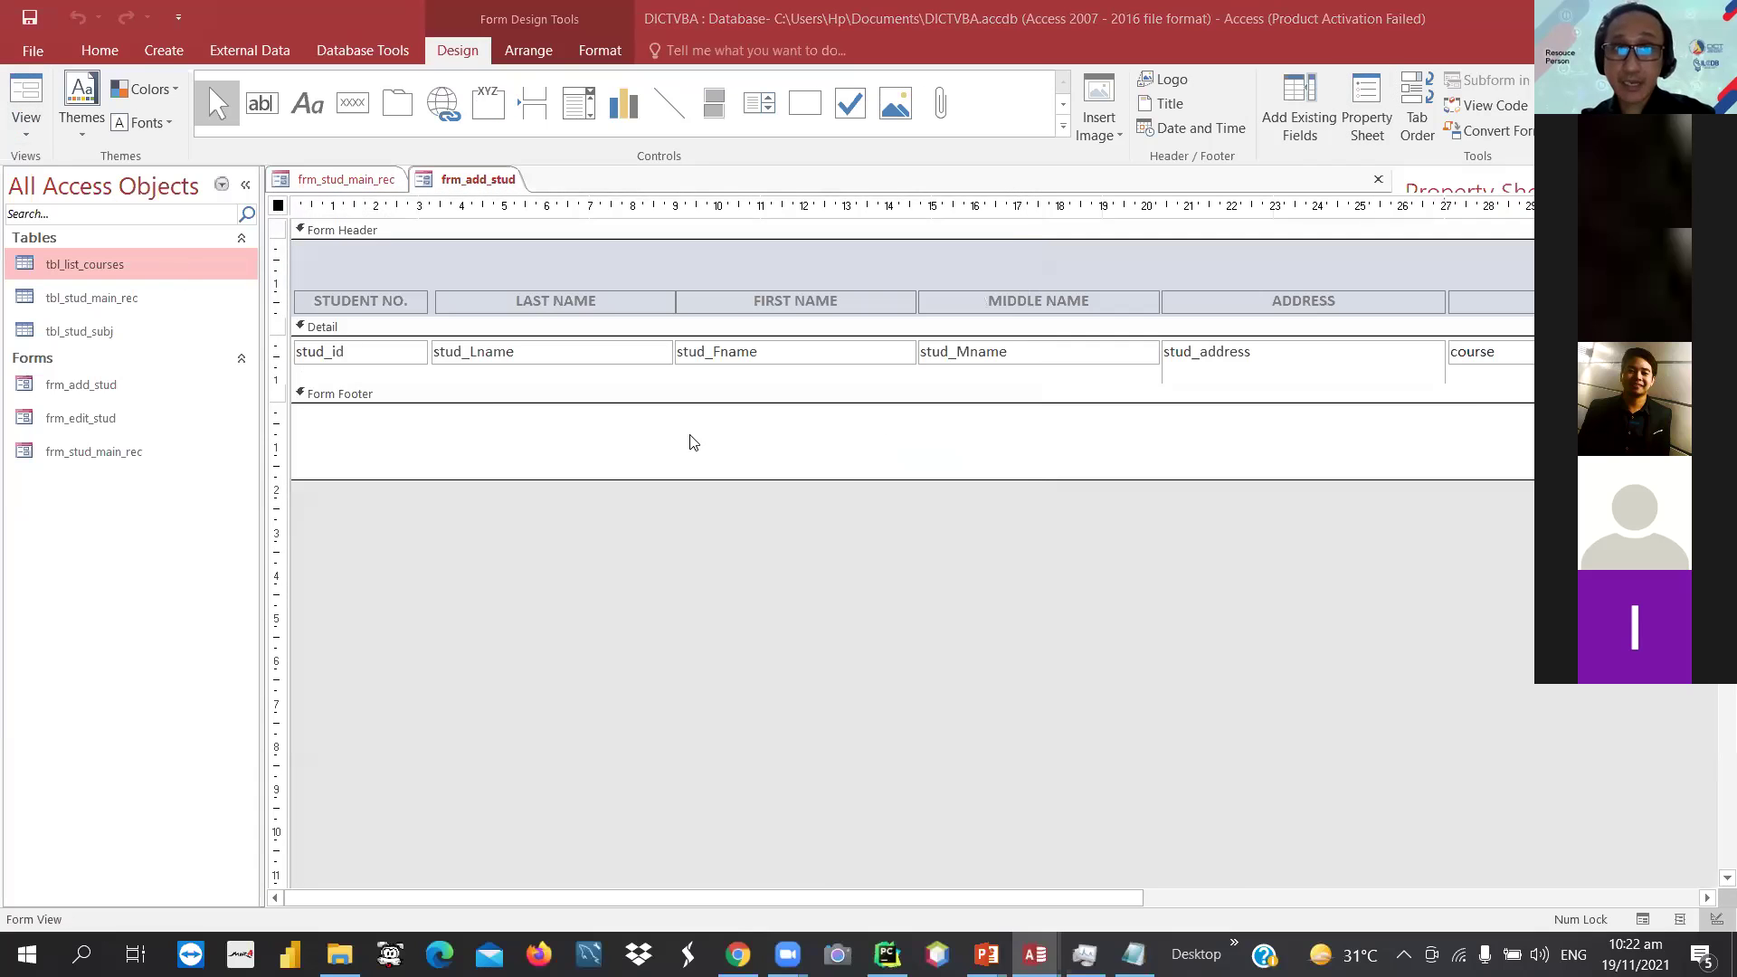
{"action": "left_click_drag", "start_coordinate": [535, 283], "coordinate": [163, 238]}
{"action": "key", "text": "Caps_Lock"}
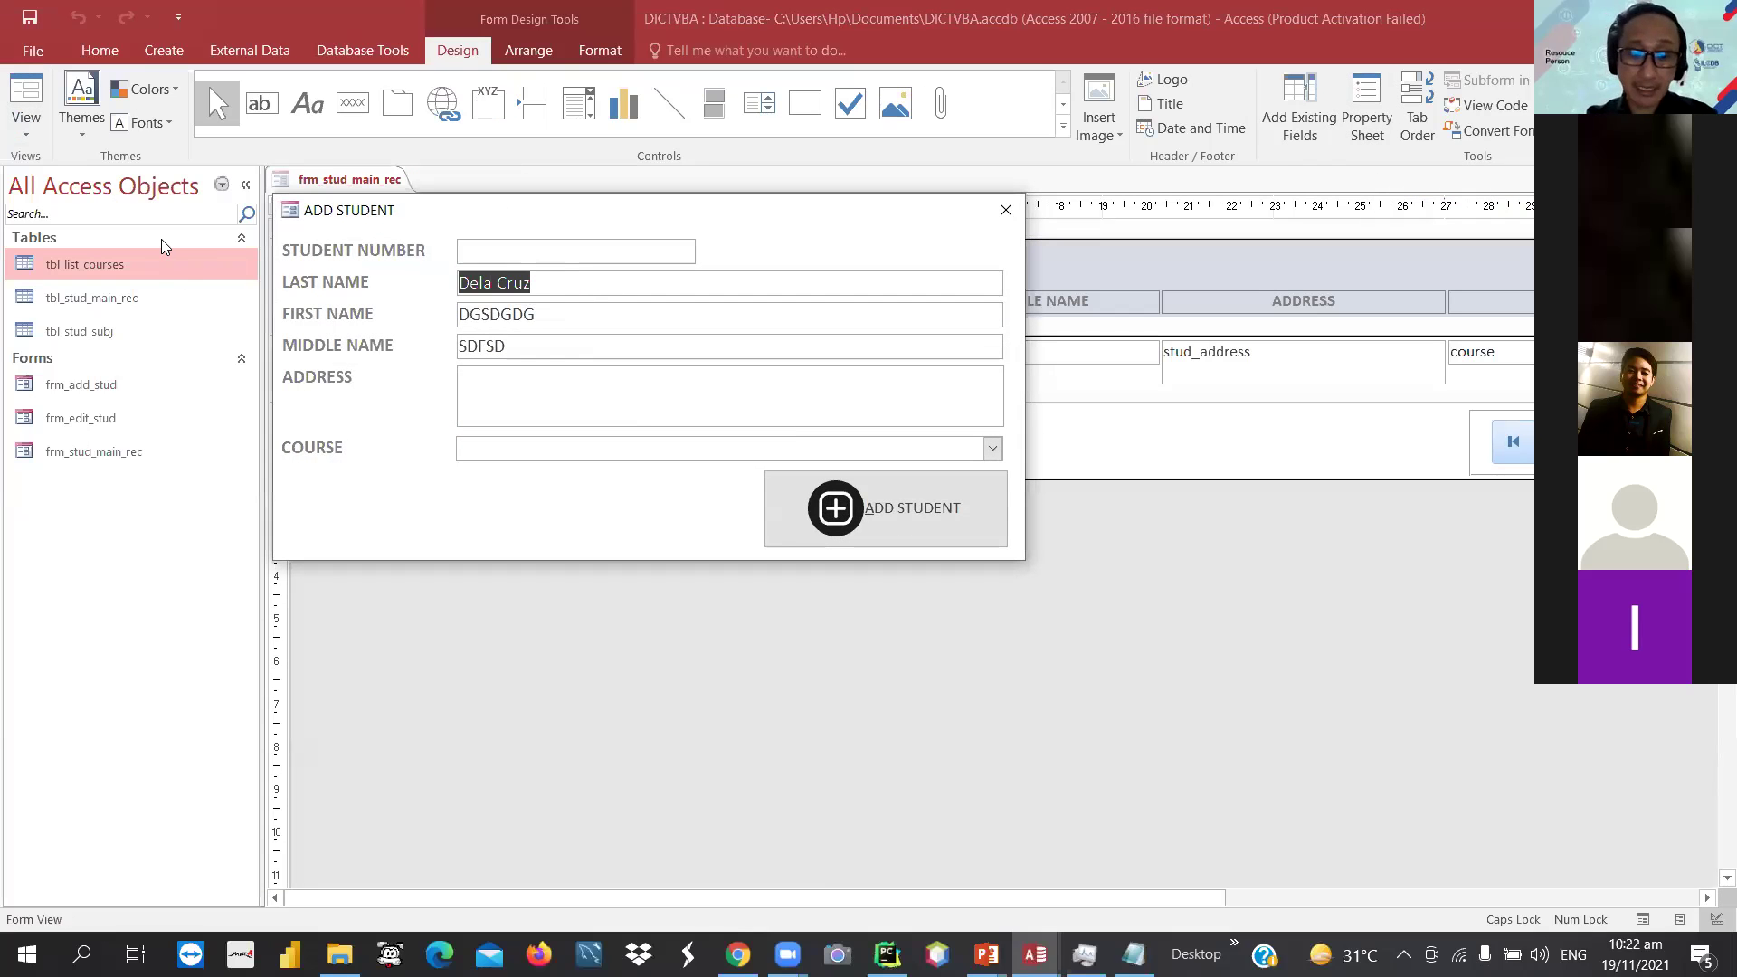
{"action": "type", "text": "DELA CRUZ"}
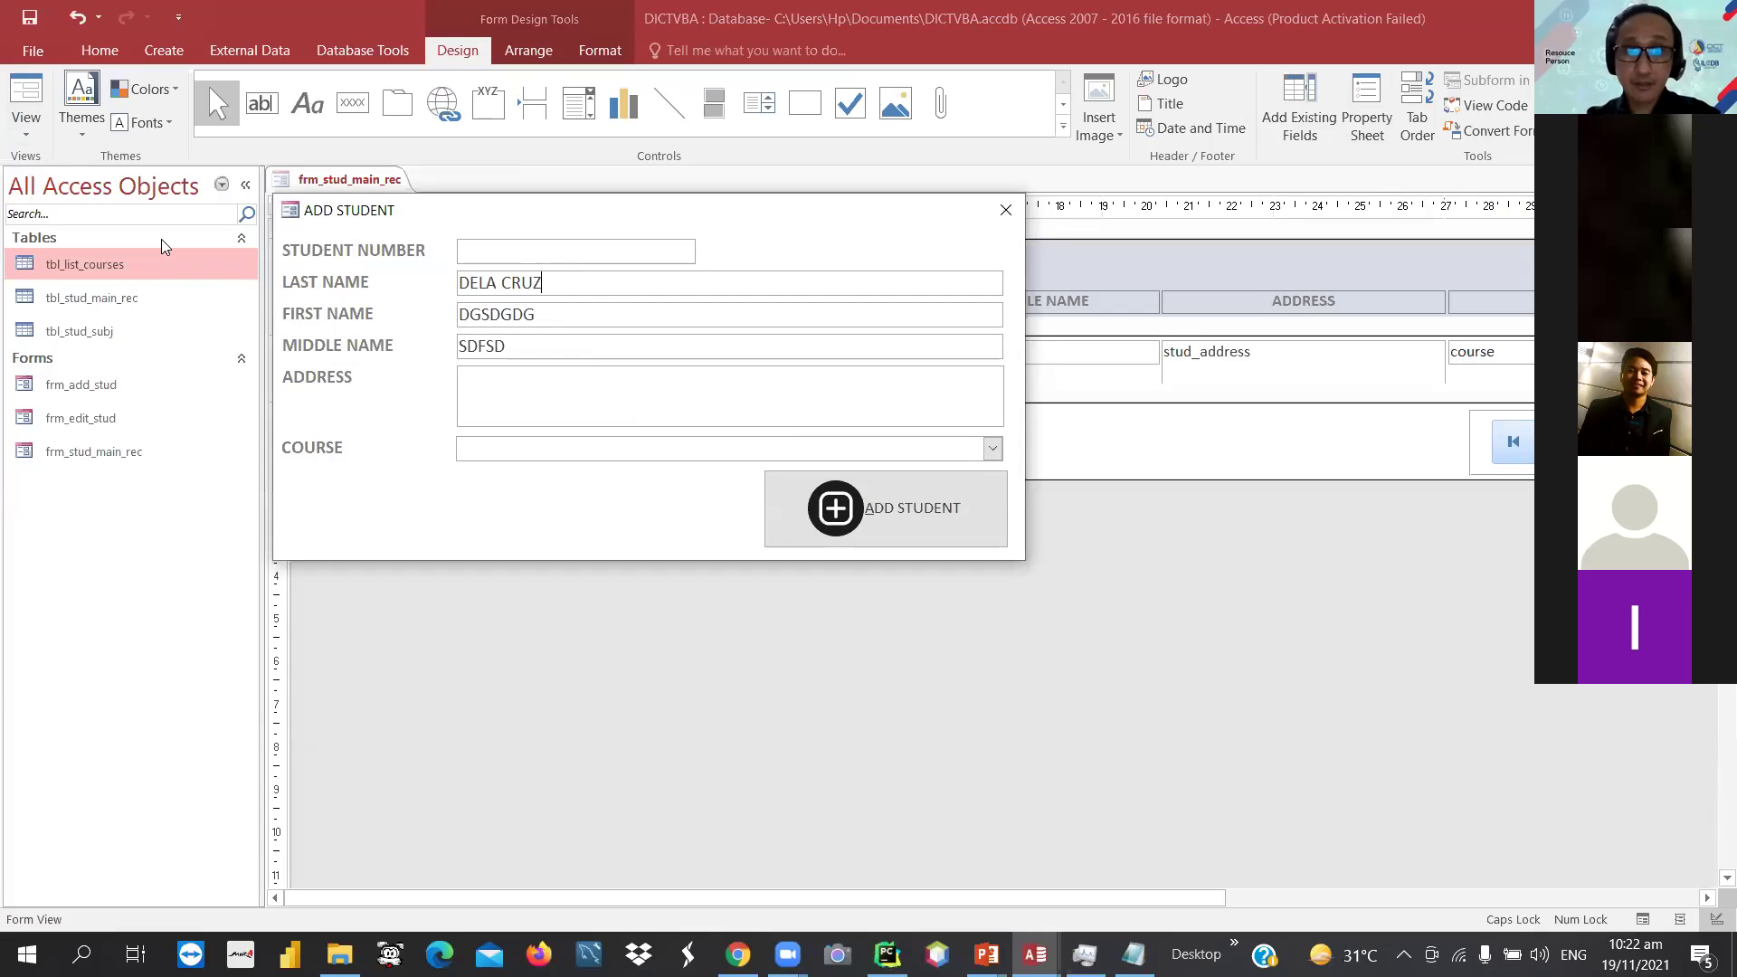
{"action": "key", "text": "Tab"}
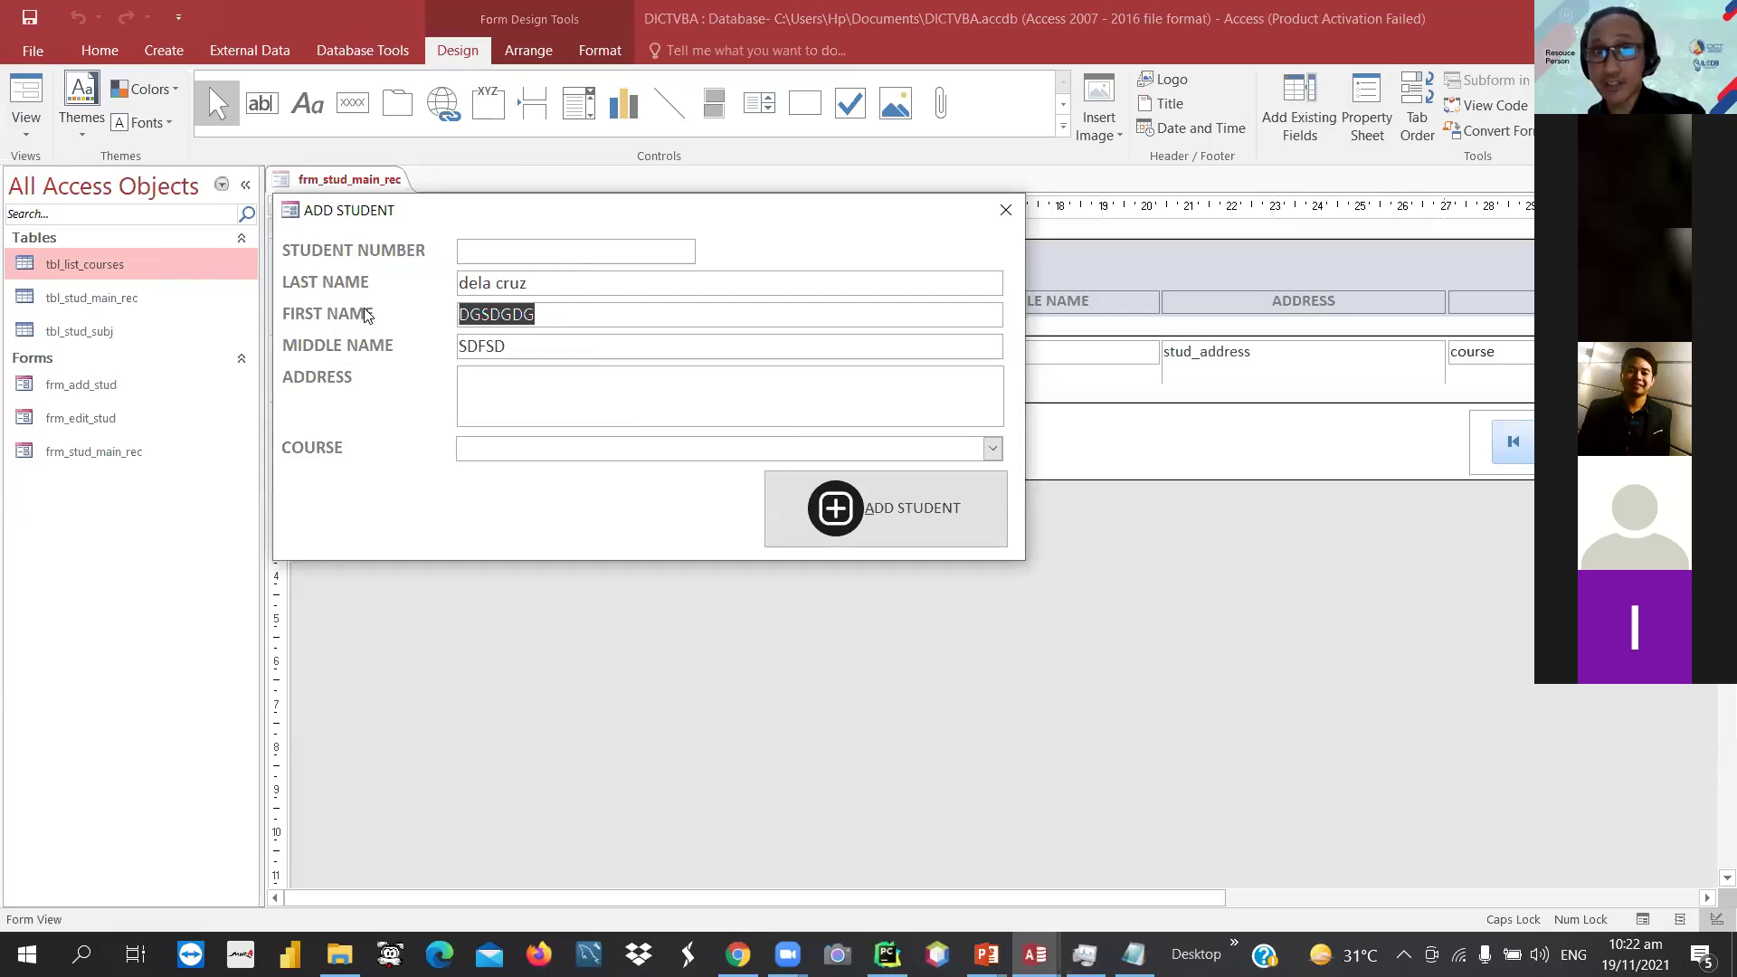
{"action": "right_click", "coordinate": [825, 224]}
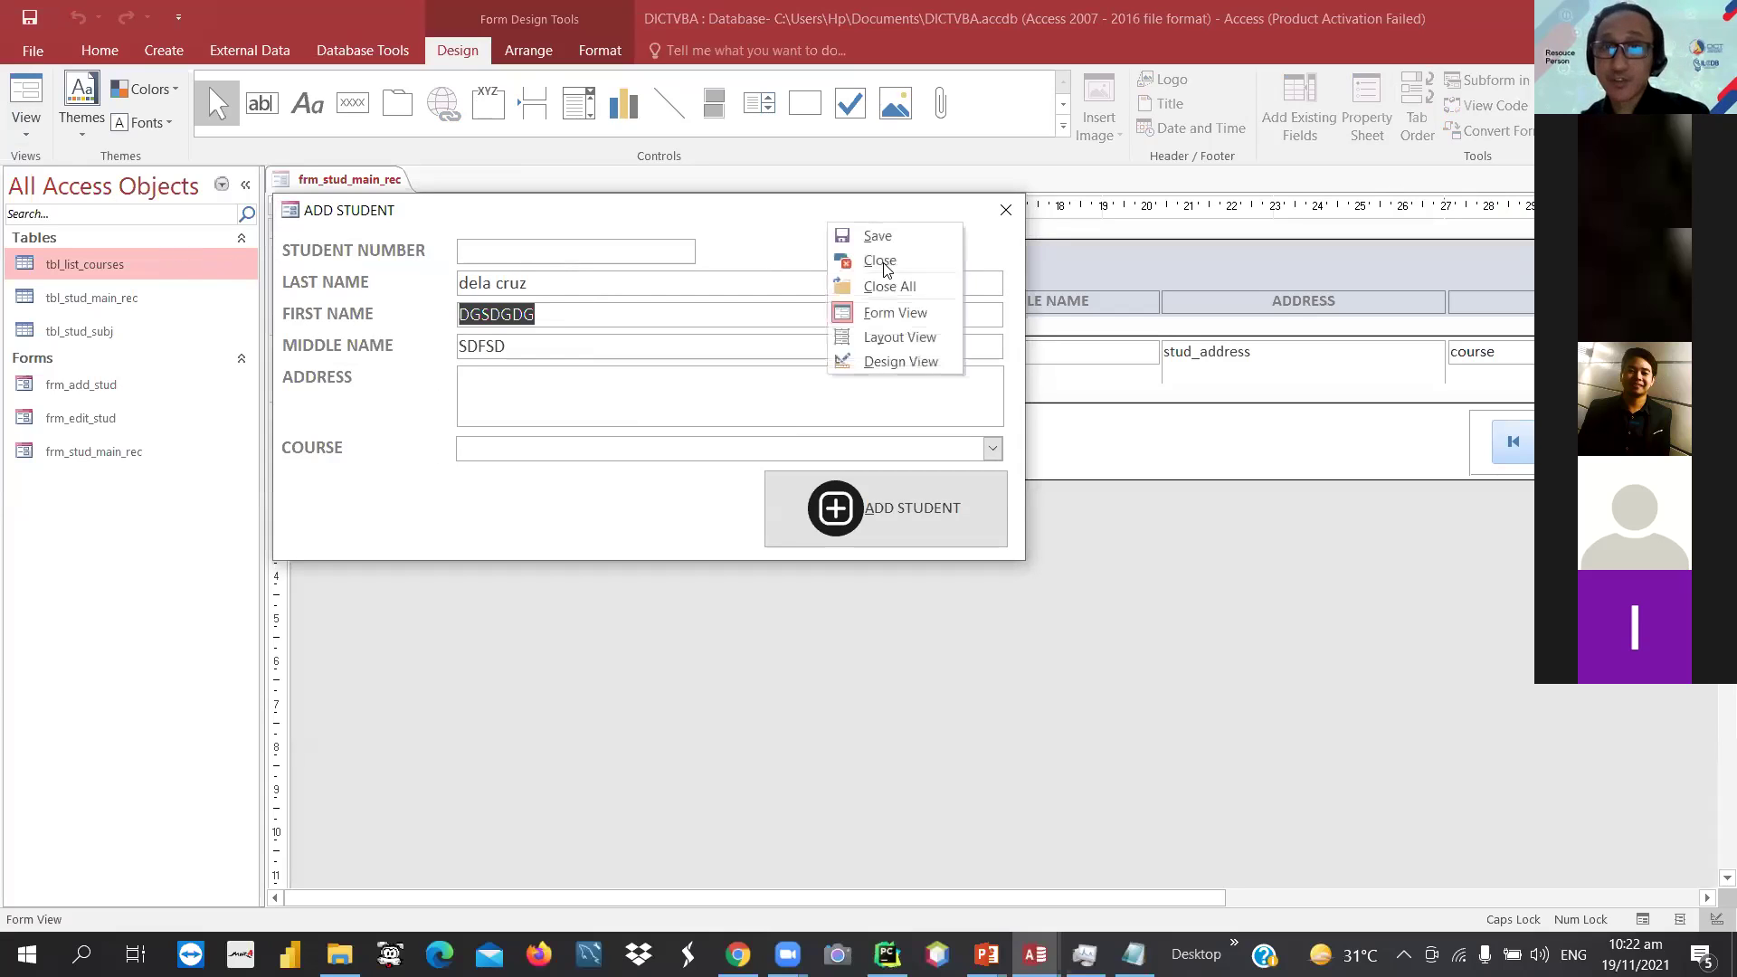
{"action": "left_click", "coordinate": [887, 360]}
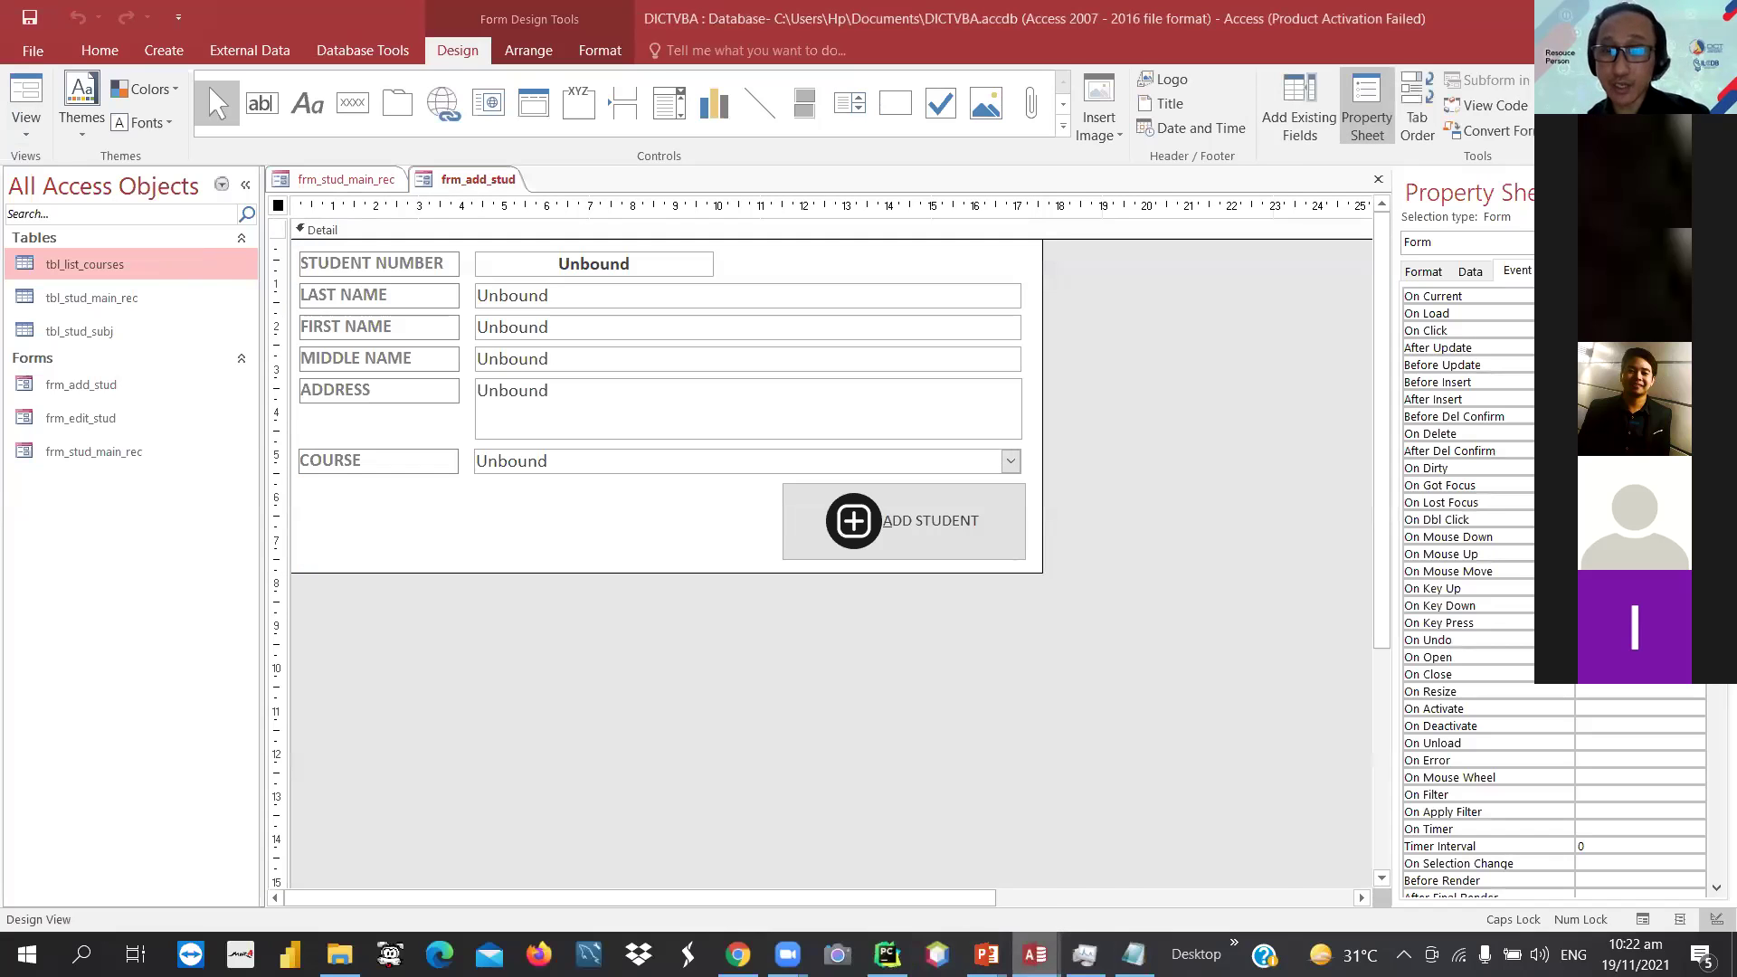
{"action": "mouse_move", "coordinate": [1035, 954]}
{"action": "left_click", "coordinate": [1138, 908]}
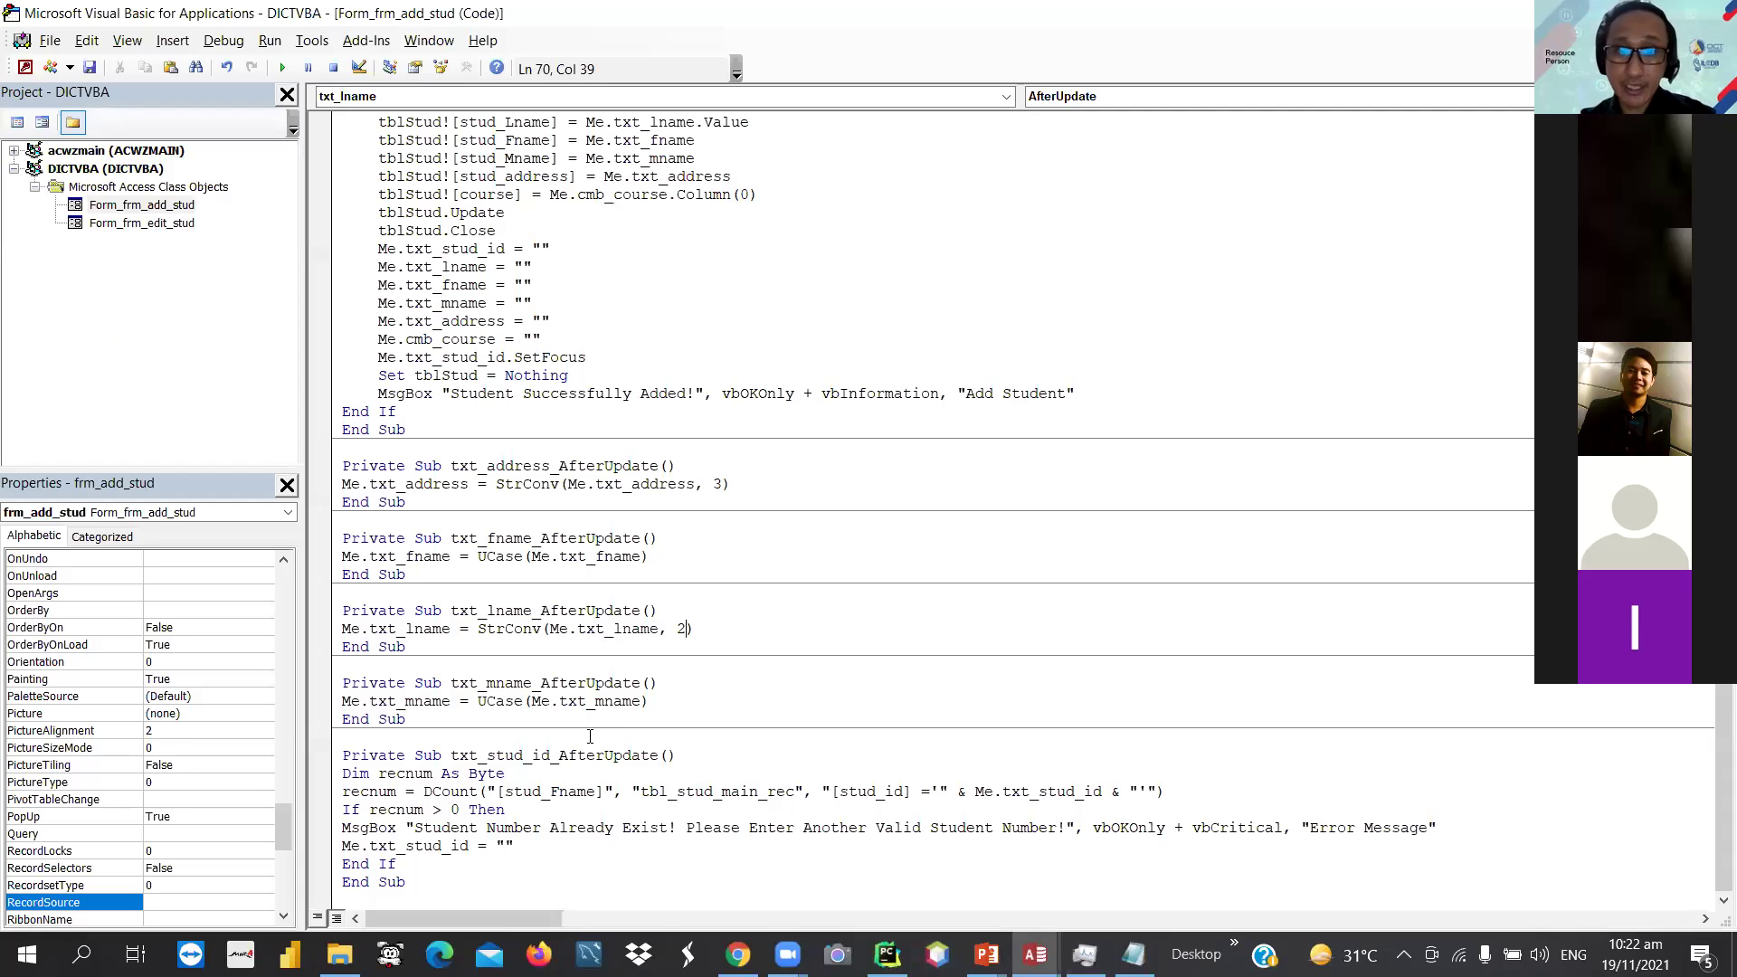
Set the StrConv argument back to 1 and review the first-name UCase(txt_fname) conversion
{"action": "key", "text": "BackSpace"}
{"action": "type", "text": "1"}
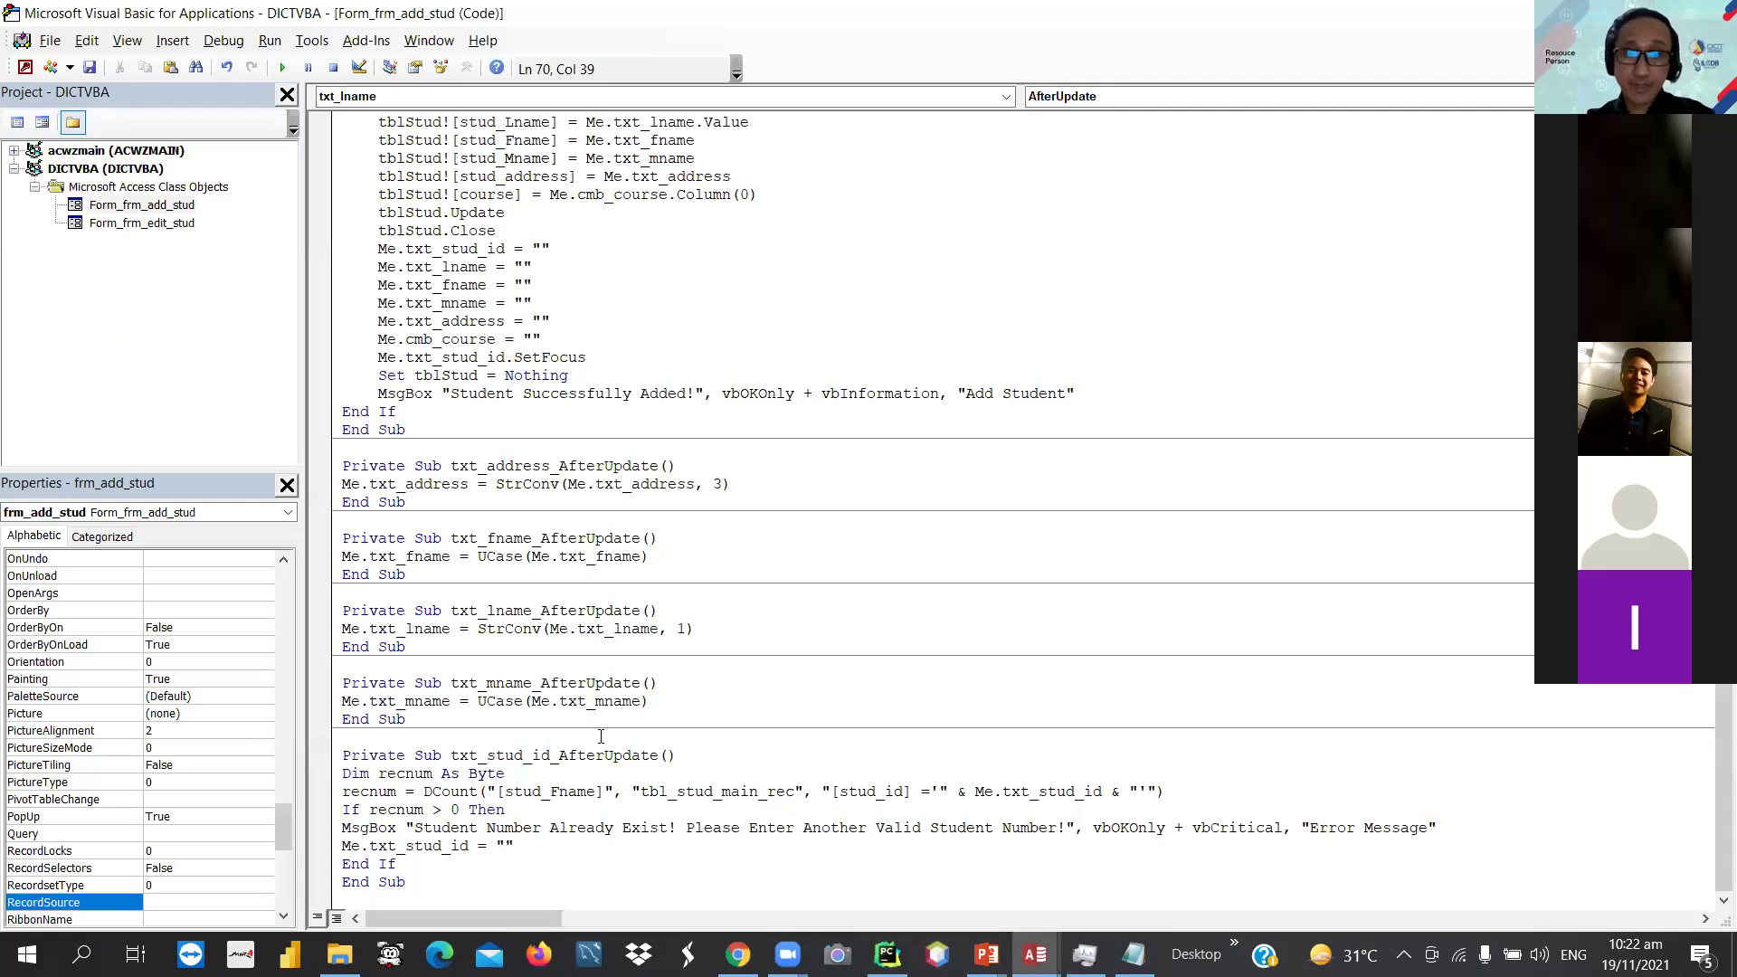
{"action": "left_click", "coordinate": [773, 553]}
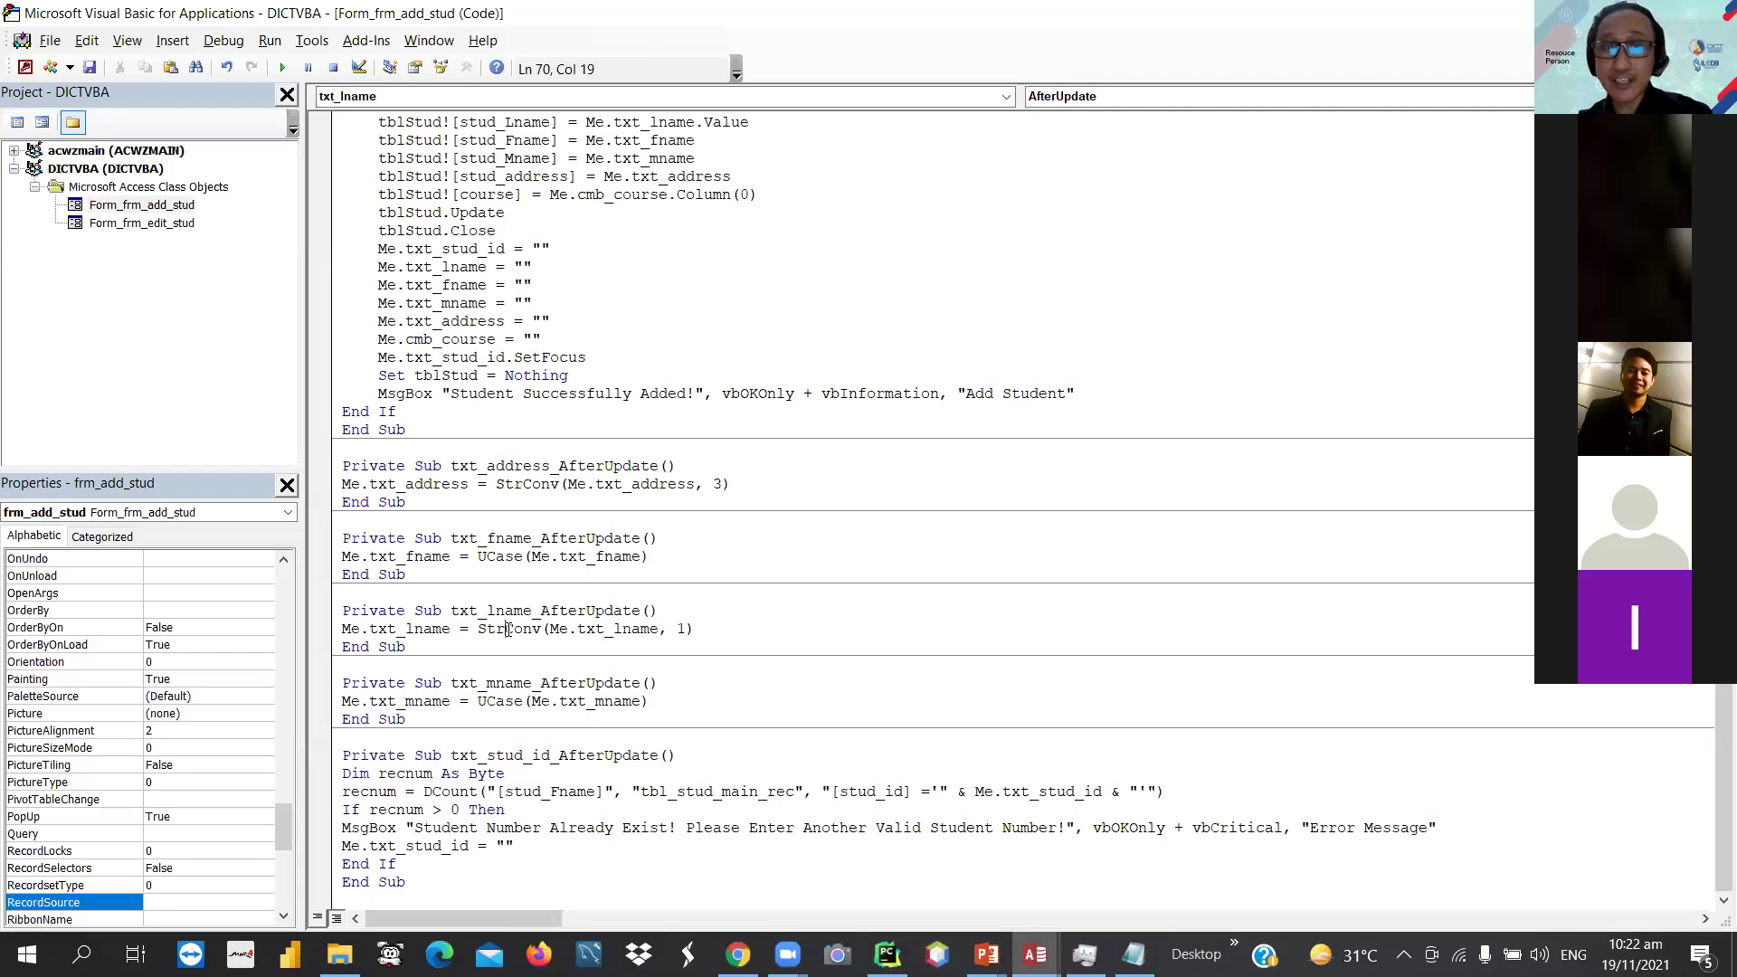
{"action": "double_click", "coordinate": [493, 555]}
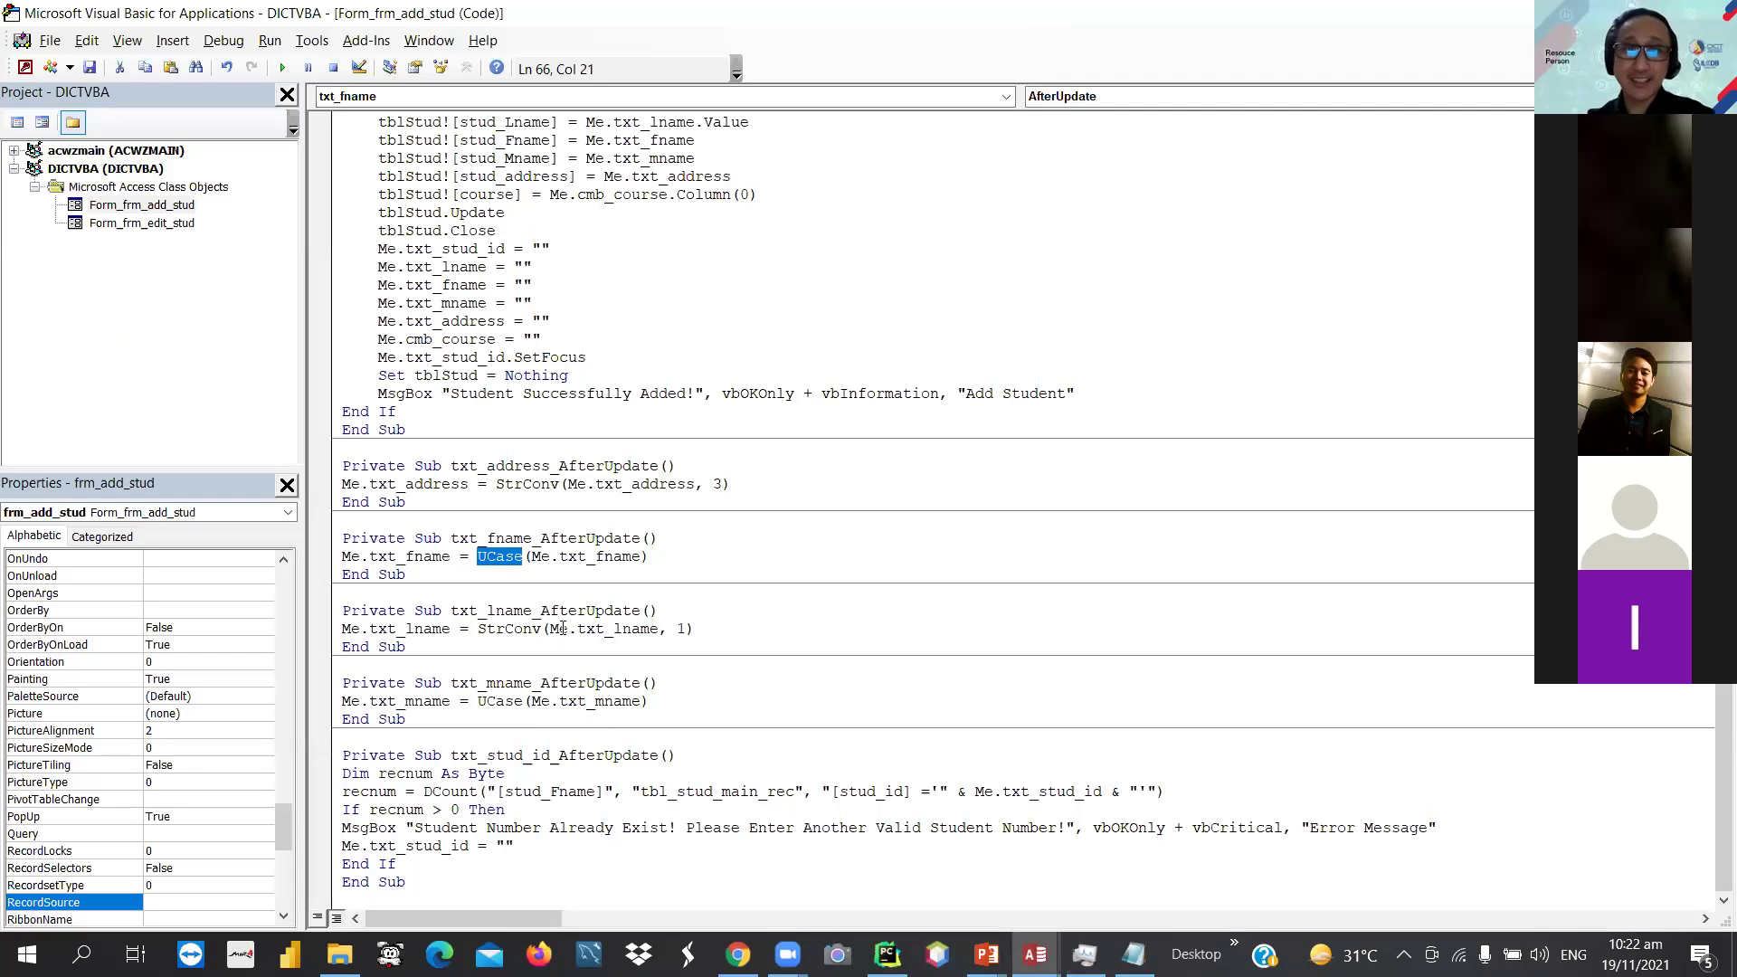
{"action": "key", "text": "Up"}
{"action": "key", "text": "End"}
{"action": "double_click", "coordinate": [499, 556]}
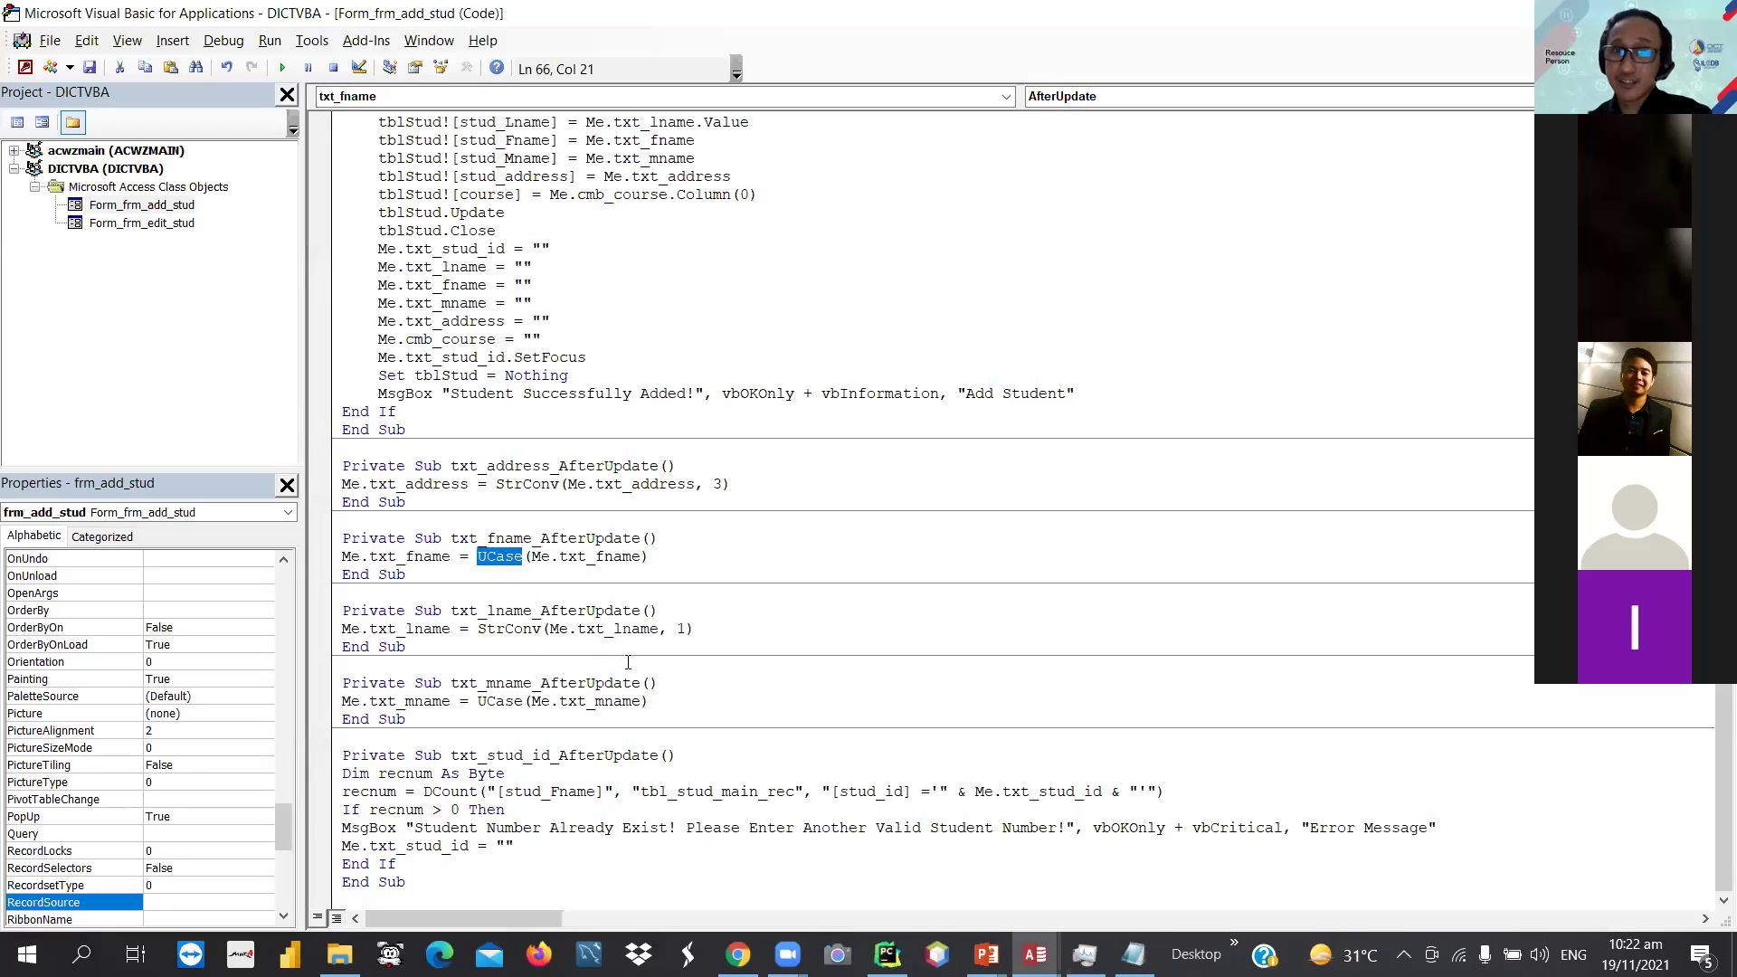
{"action": "left_click", "coordinate": [532, 610]}
{"action": "double_click", "coordinate": [500, 556]}
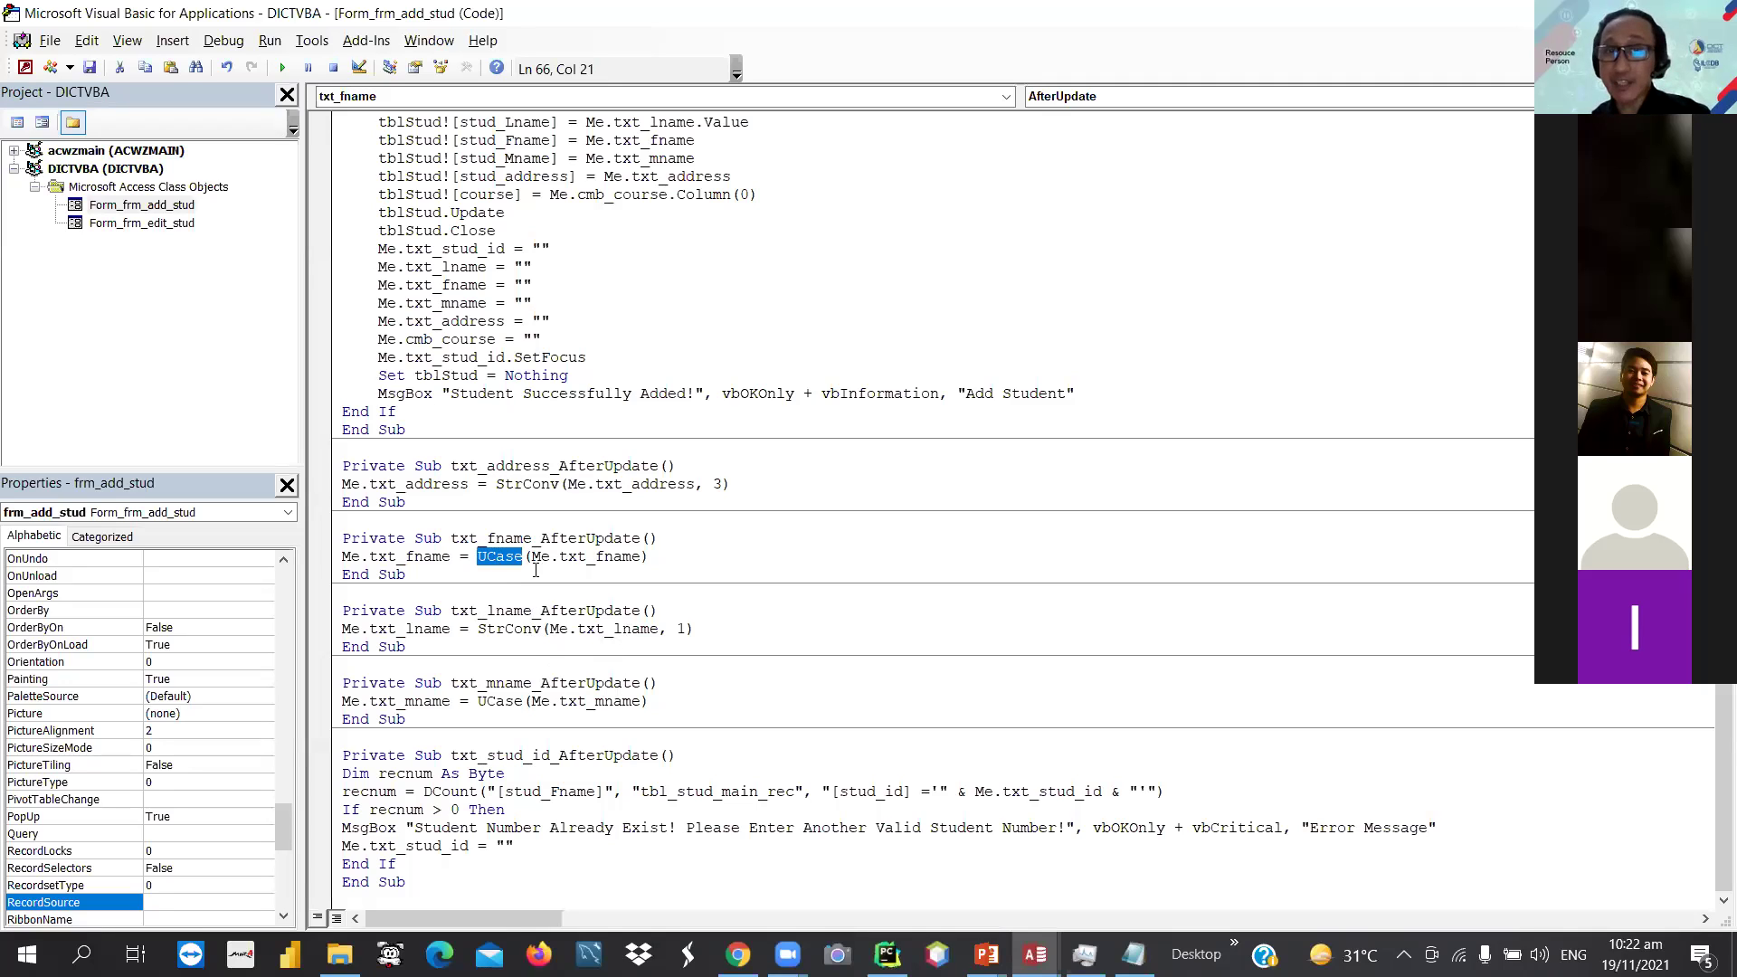
{"action": "double_click", "coordinate": [588, 557]}
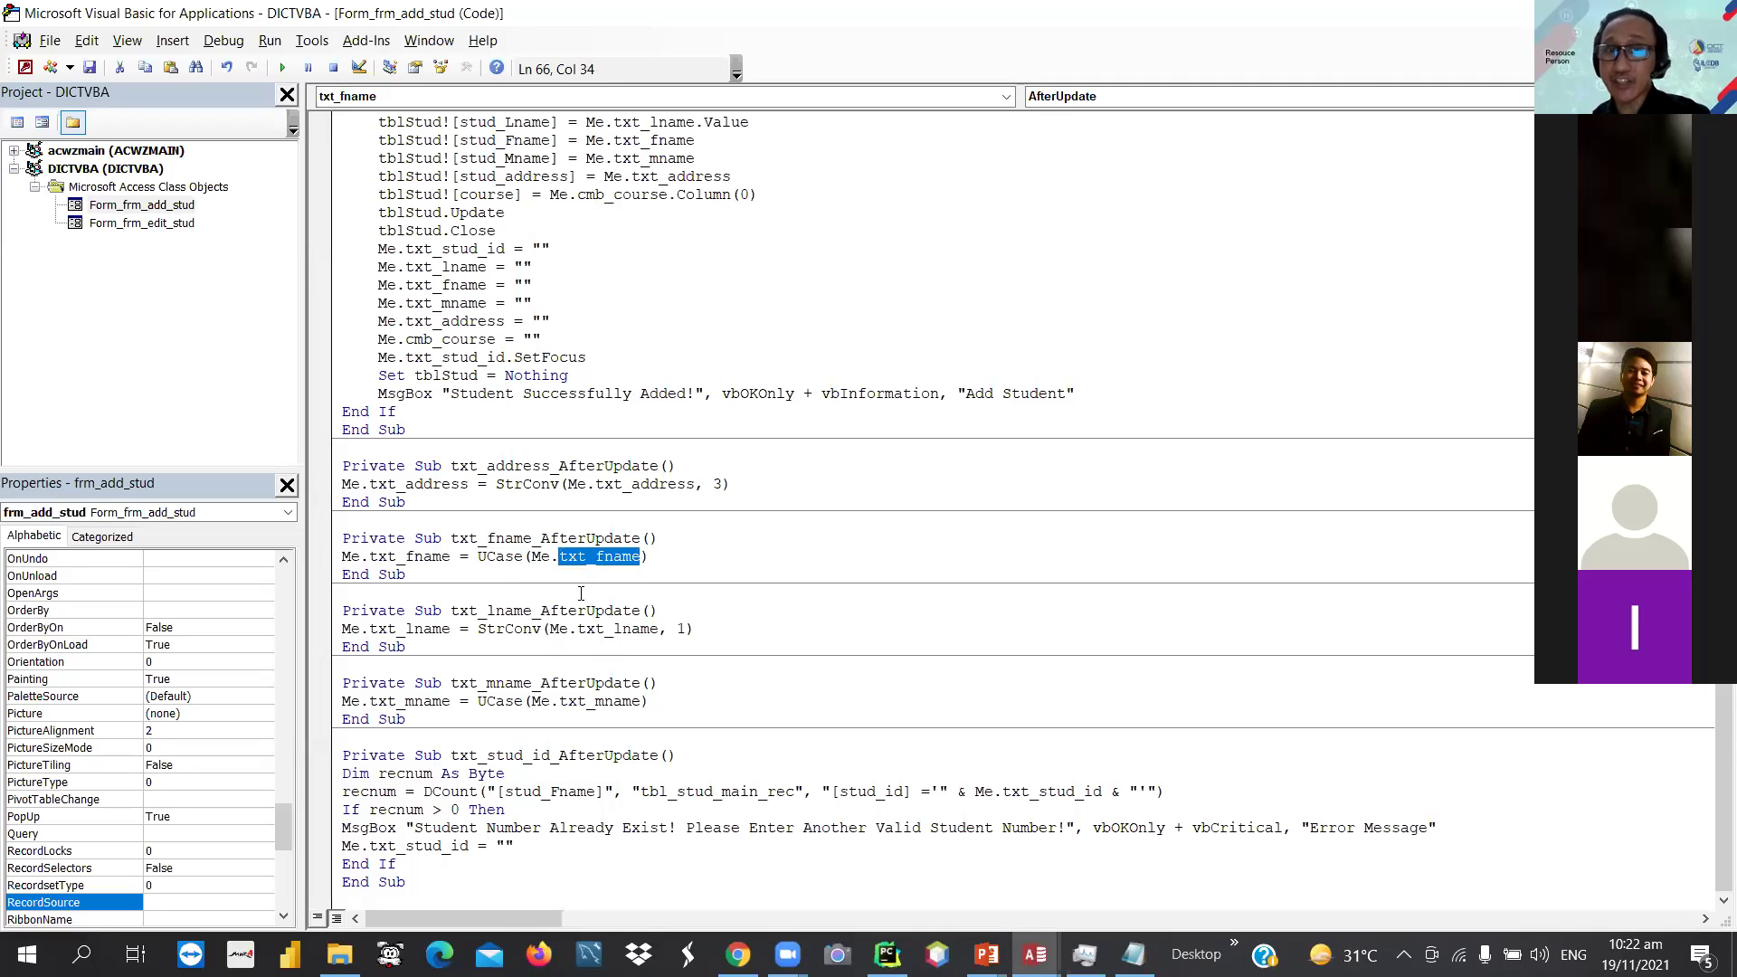
{"action": "double_click", "coordinate": [503, 557]}
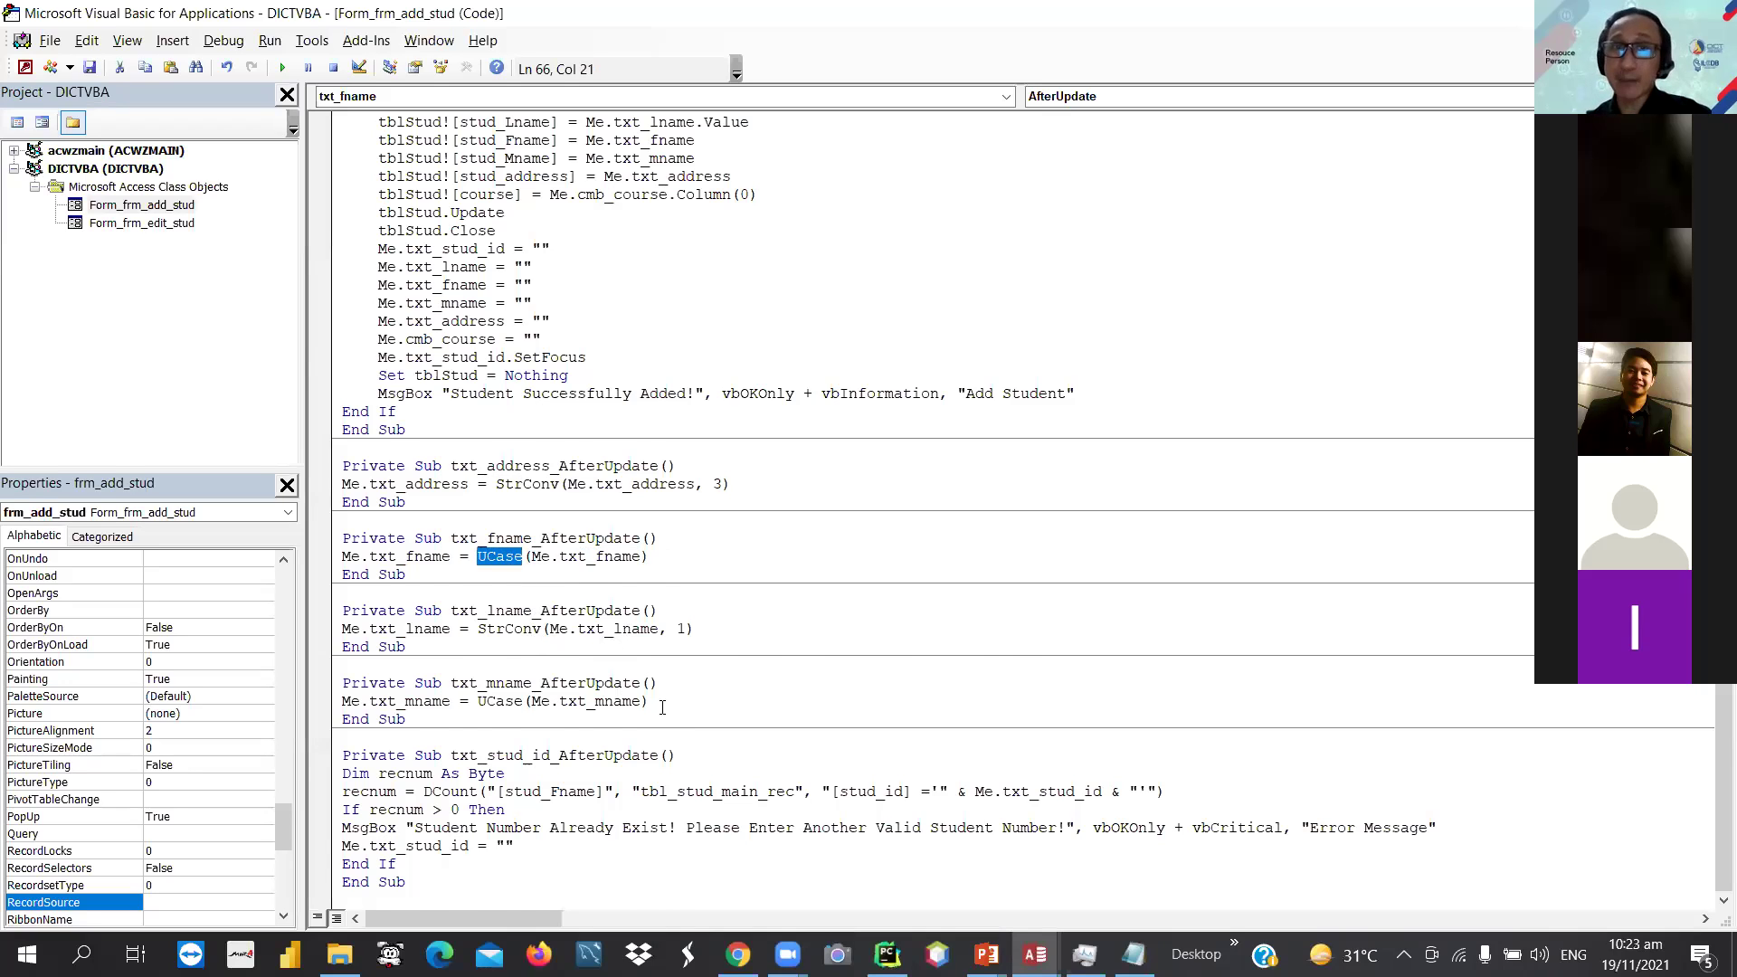
Review the save procedure's student number If condition, then select the ADD STUDENT button in Access
{"action": "scroll", "coordinate": [662, 704], "scroll_direction": "up", "scroll_amount": 5}
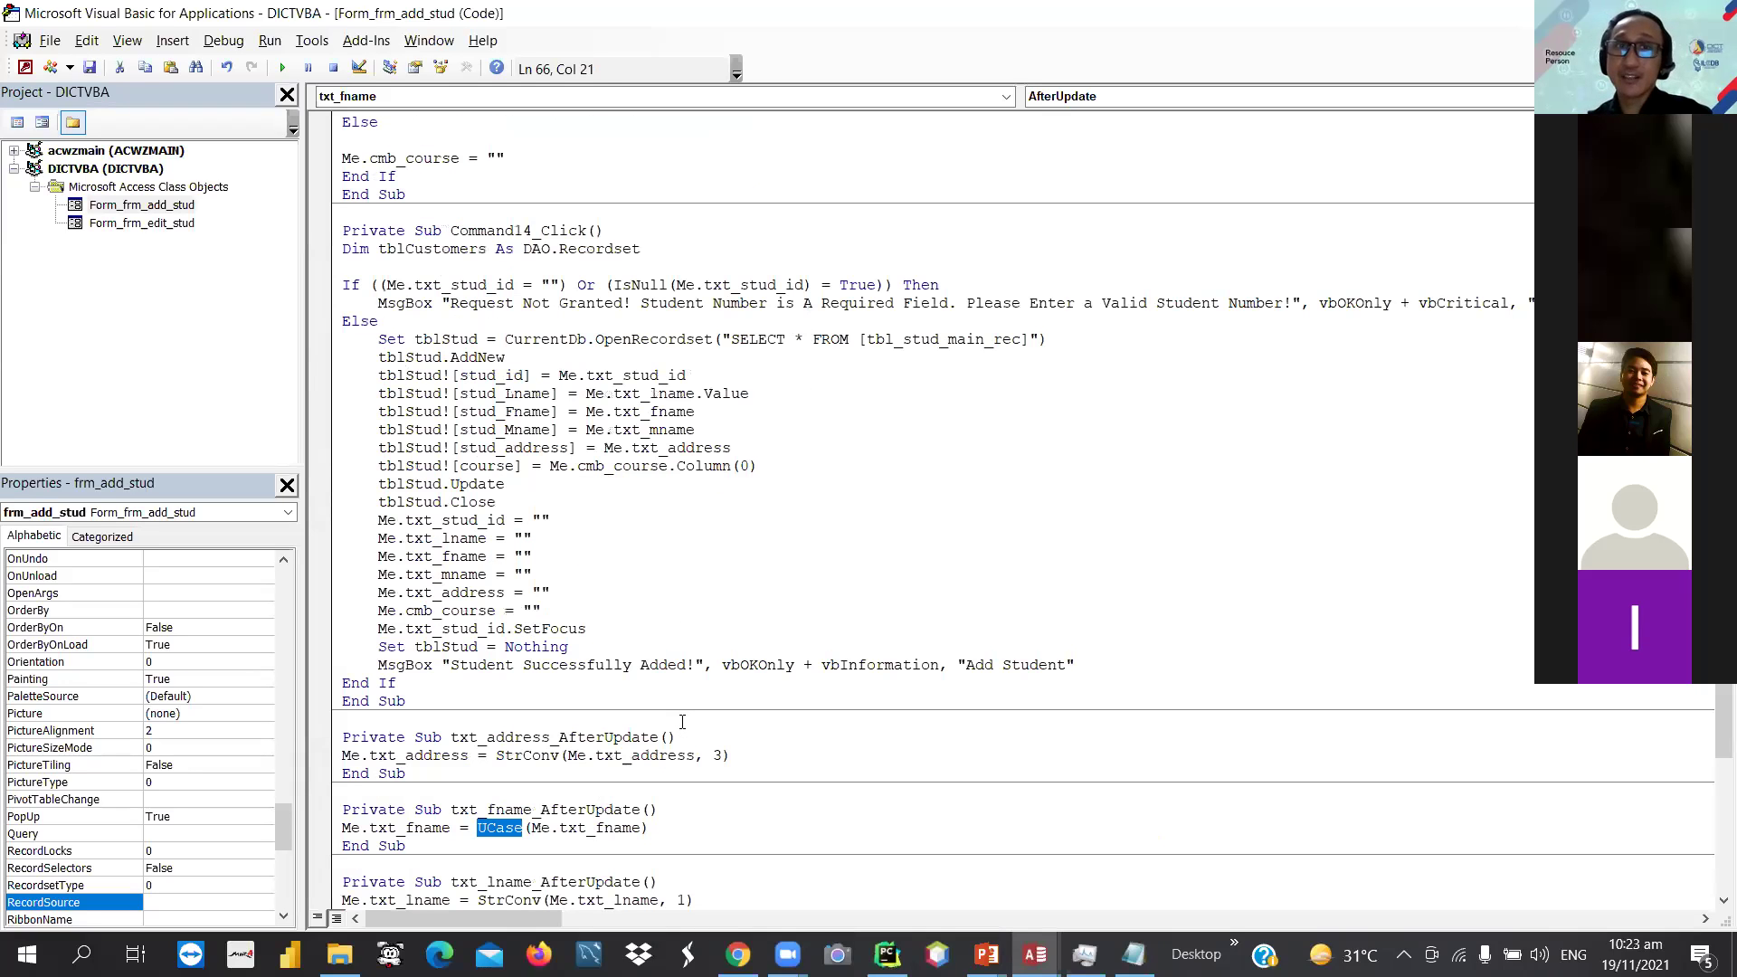
{"action": "left_click", "coordinate": [767, 532]}
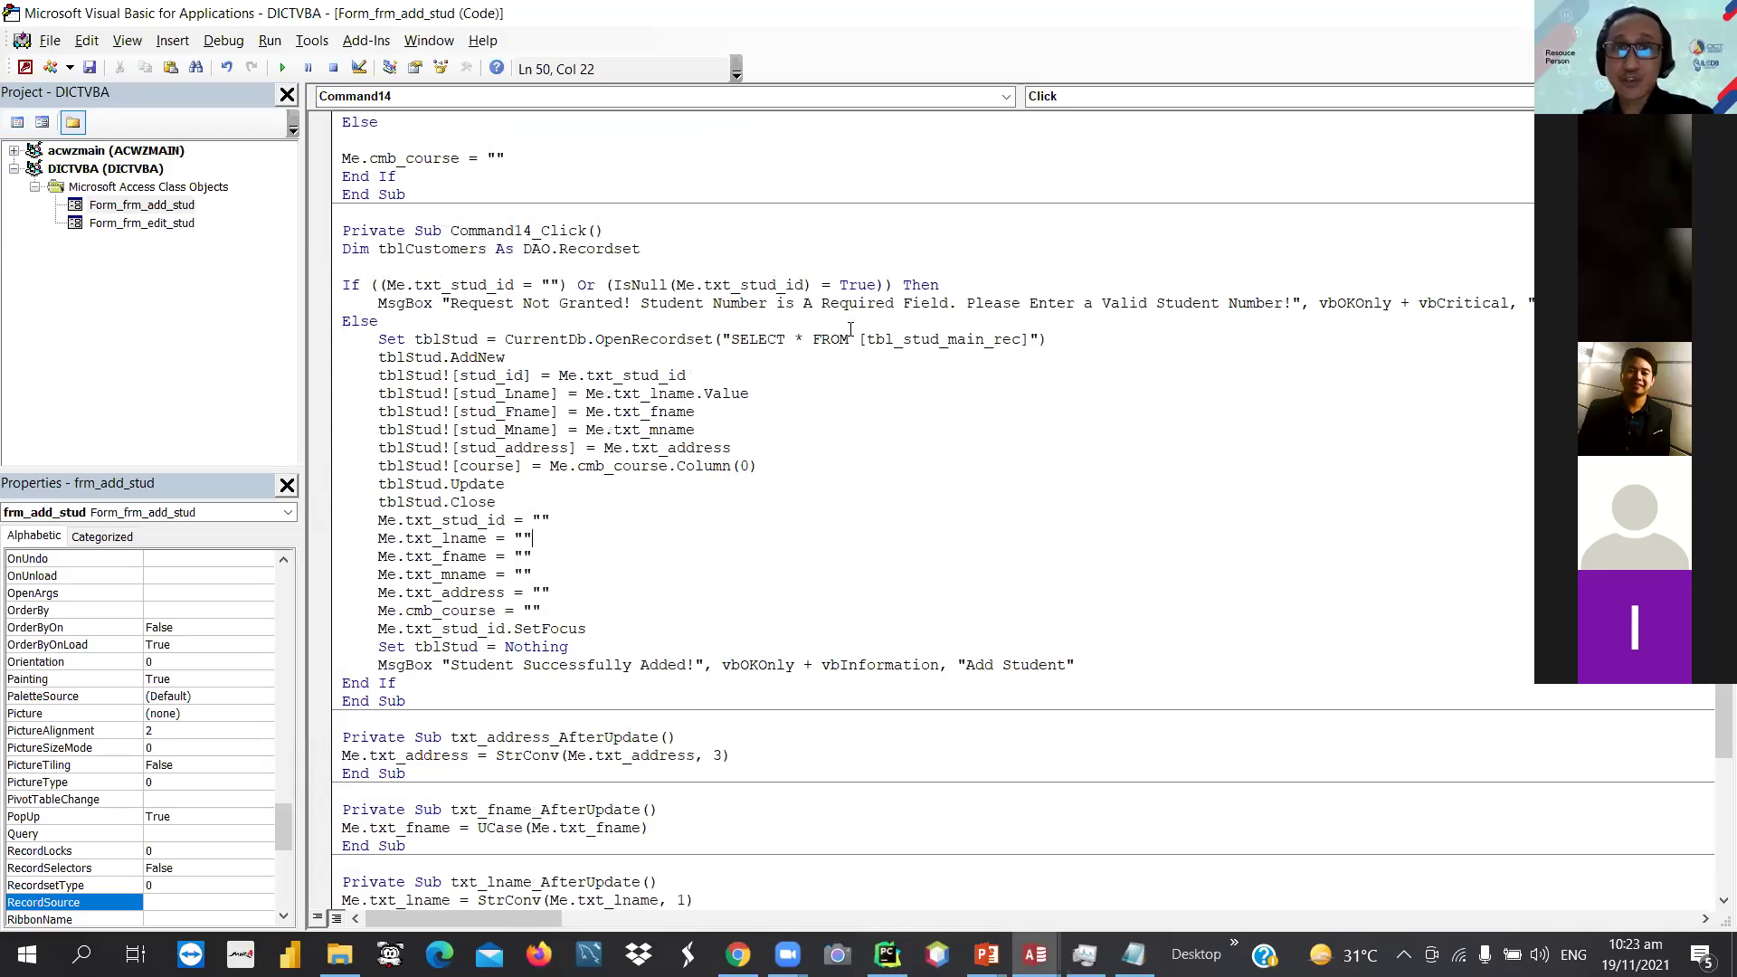
{"action": "double_click", "coordinate": [633, 284]}
{"action": "double_click", "coordinate": [490, 284]}
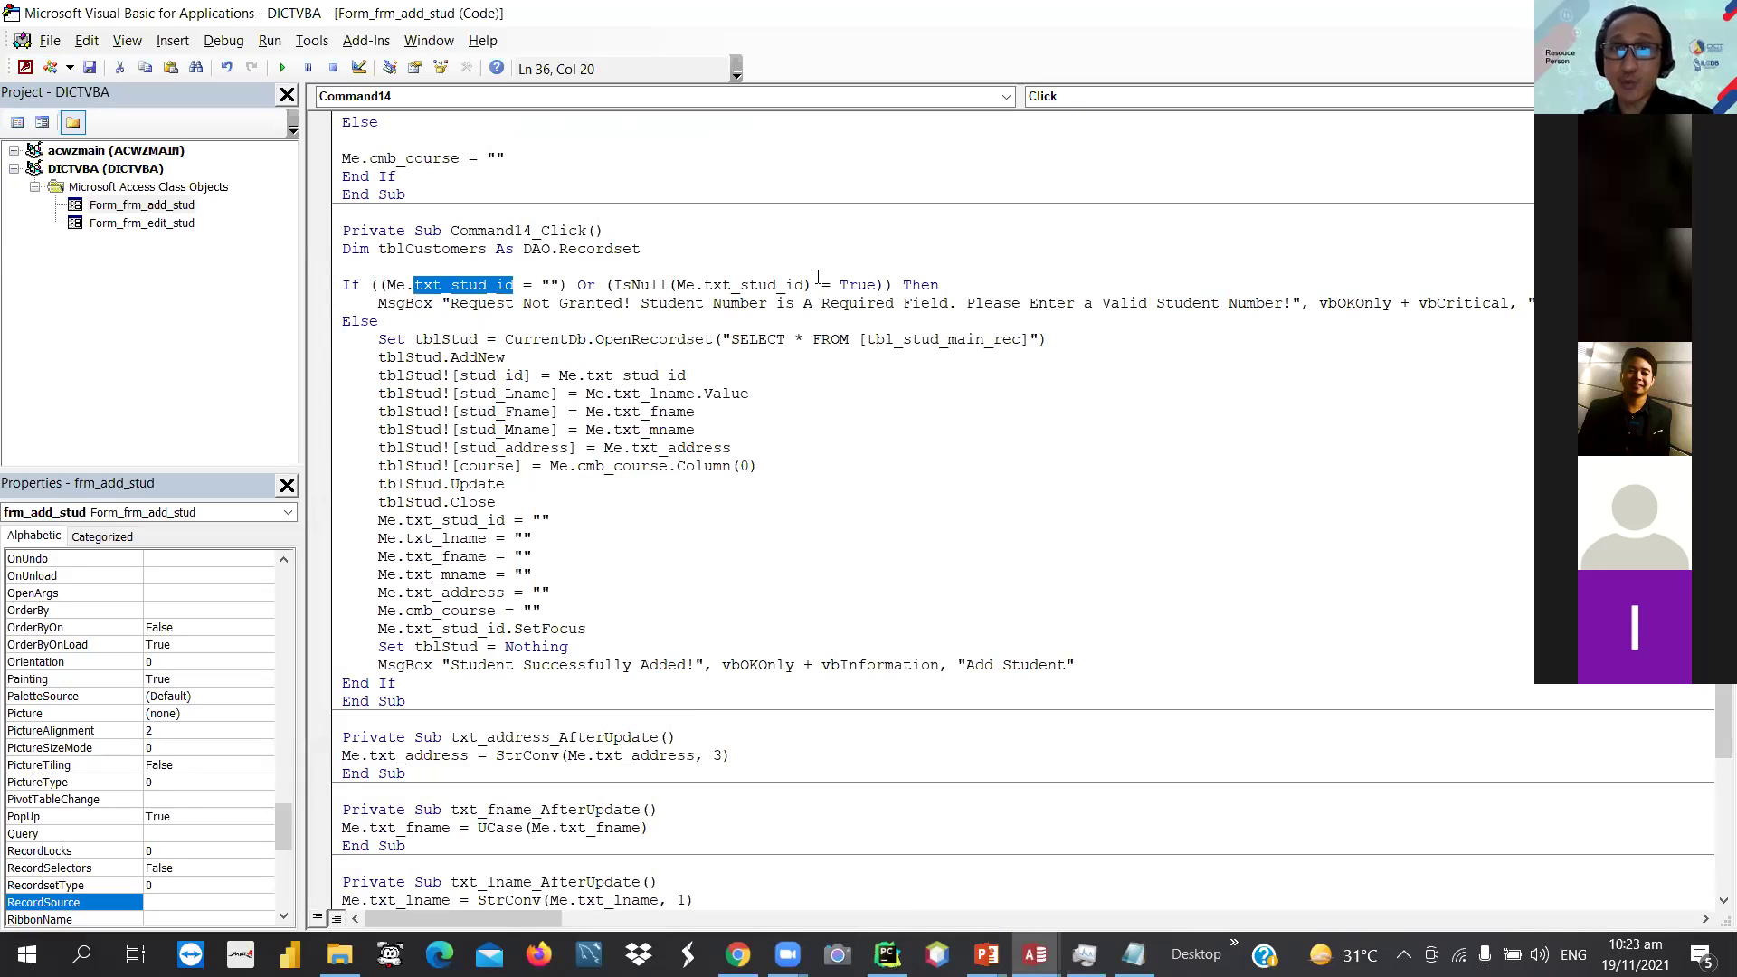
{"action": "left_click", "coordinate": [730, 289]}
{"action": "left_click", "coordinate": [890, 287]}
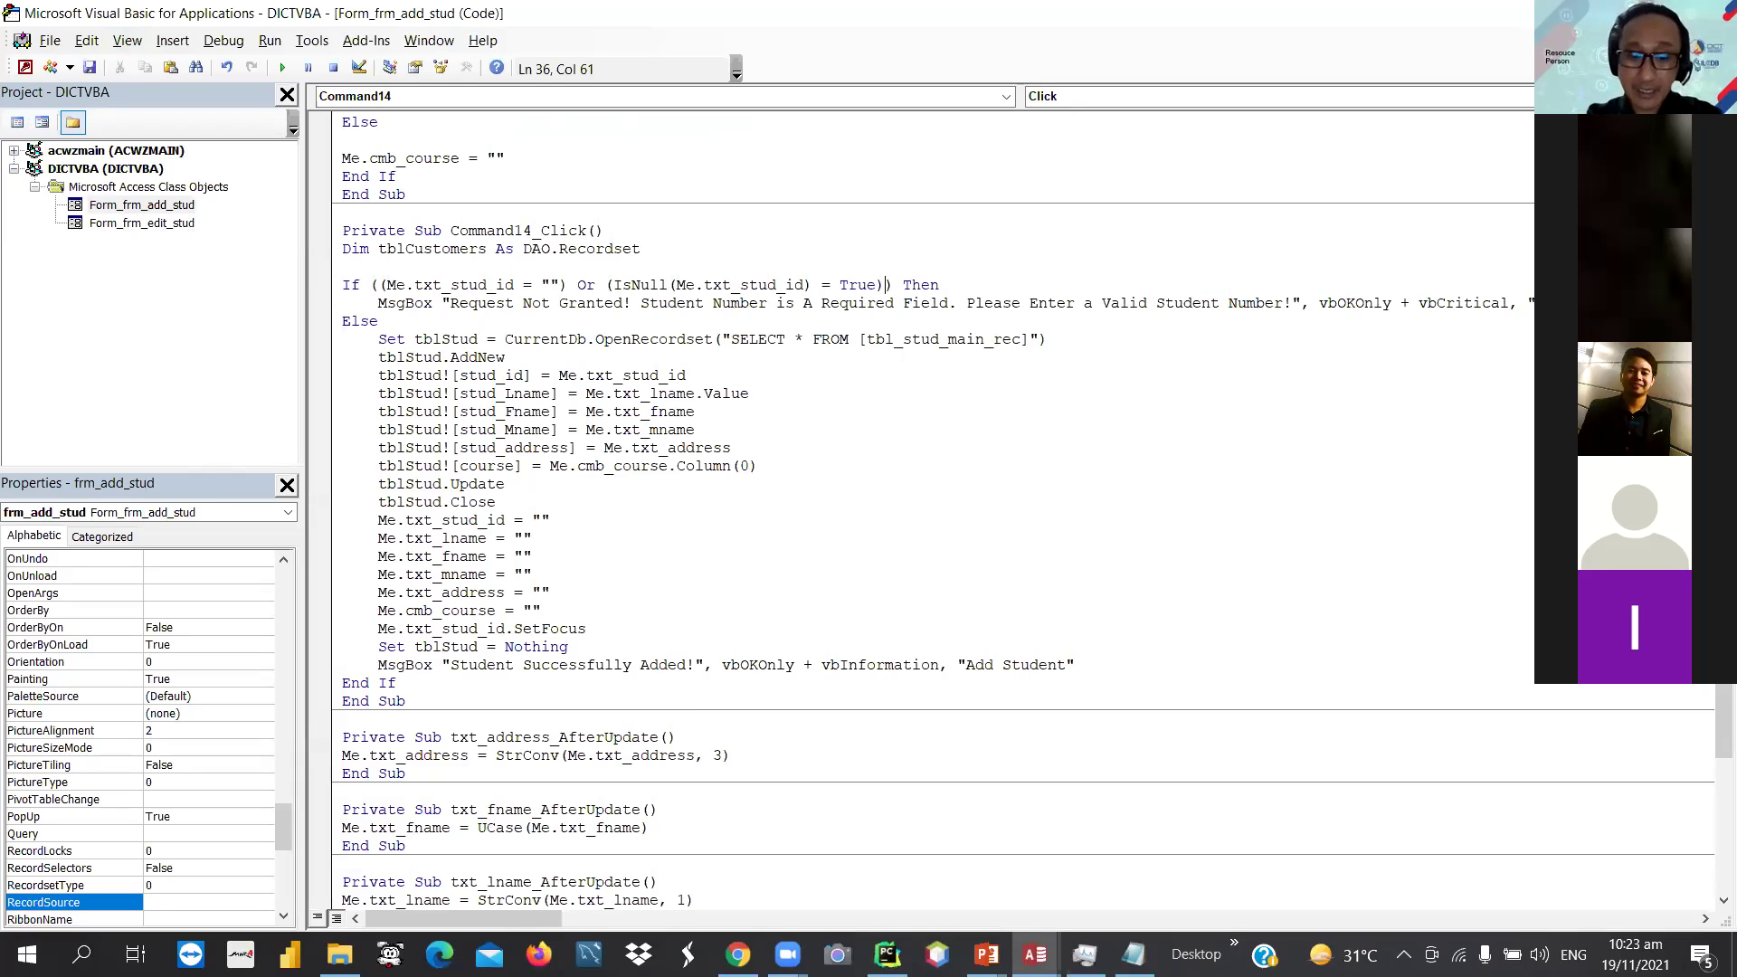
{"action": "type", "text": "OR"}
{"action": "key", "text": "BackSpace"}
{"action": "key", "text": "BackSpace"}
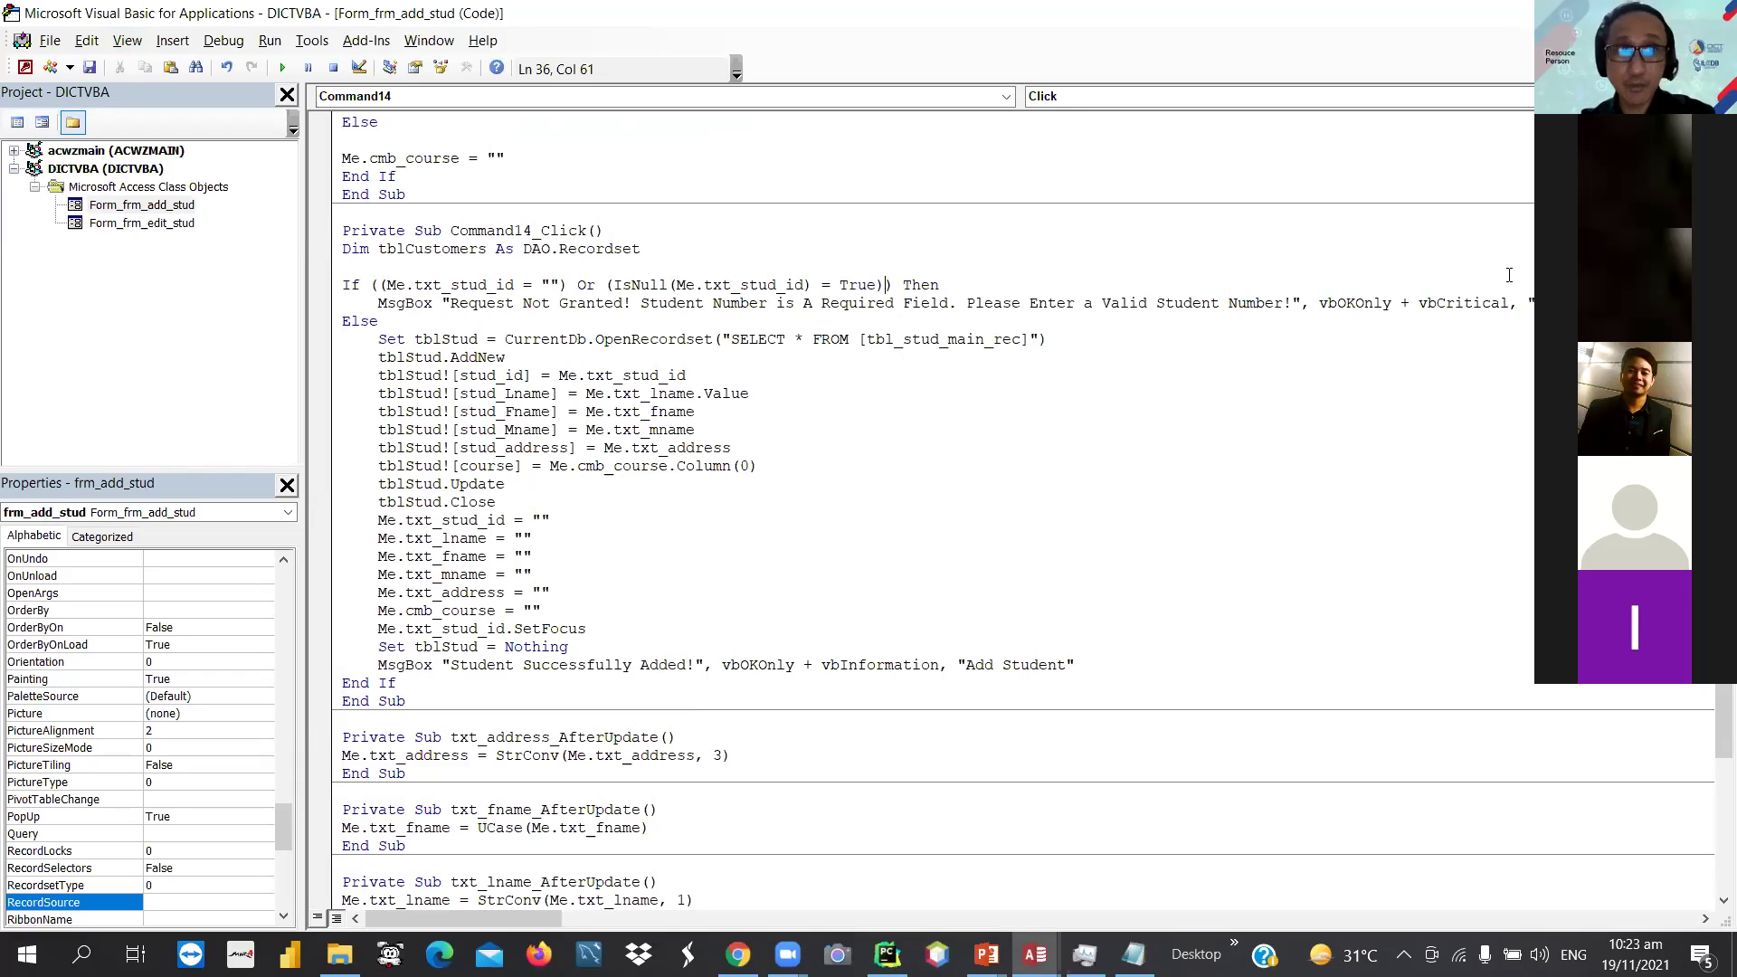
{"action": "left_click", "coordinate": [25, 67]}
{"action": "left_click", "coordinate": [912, 534]}
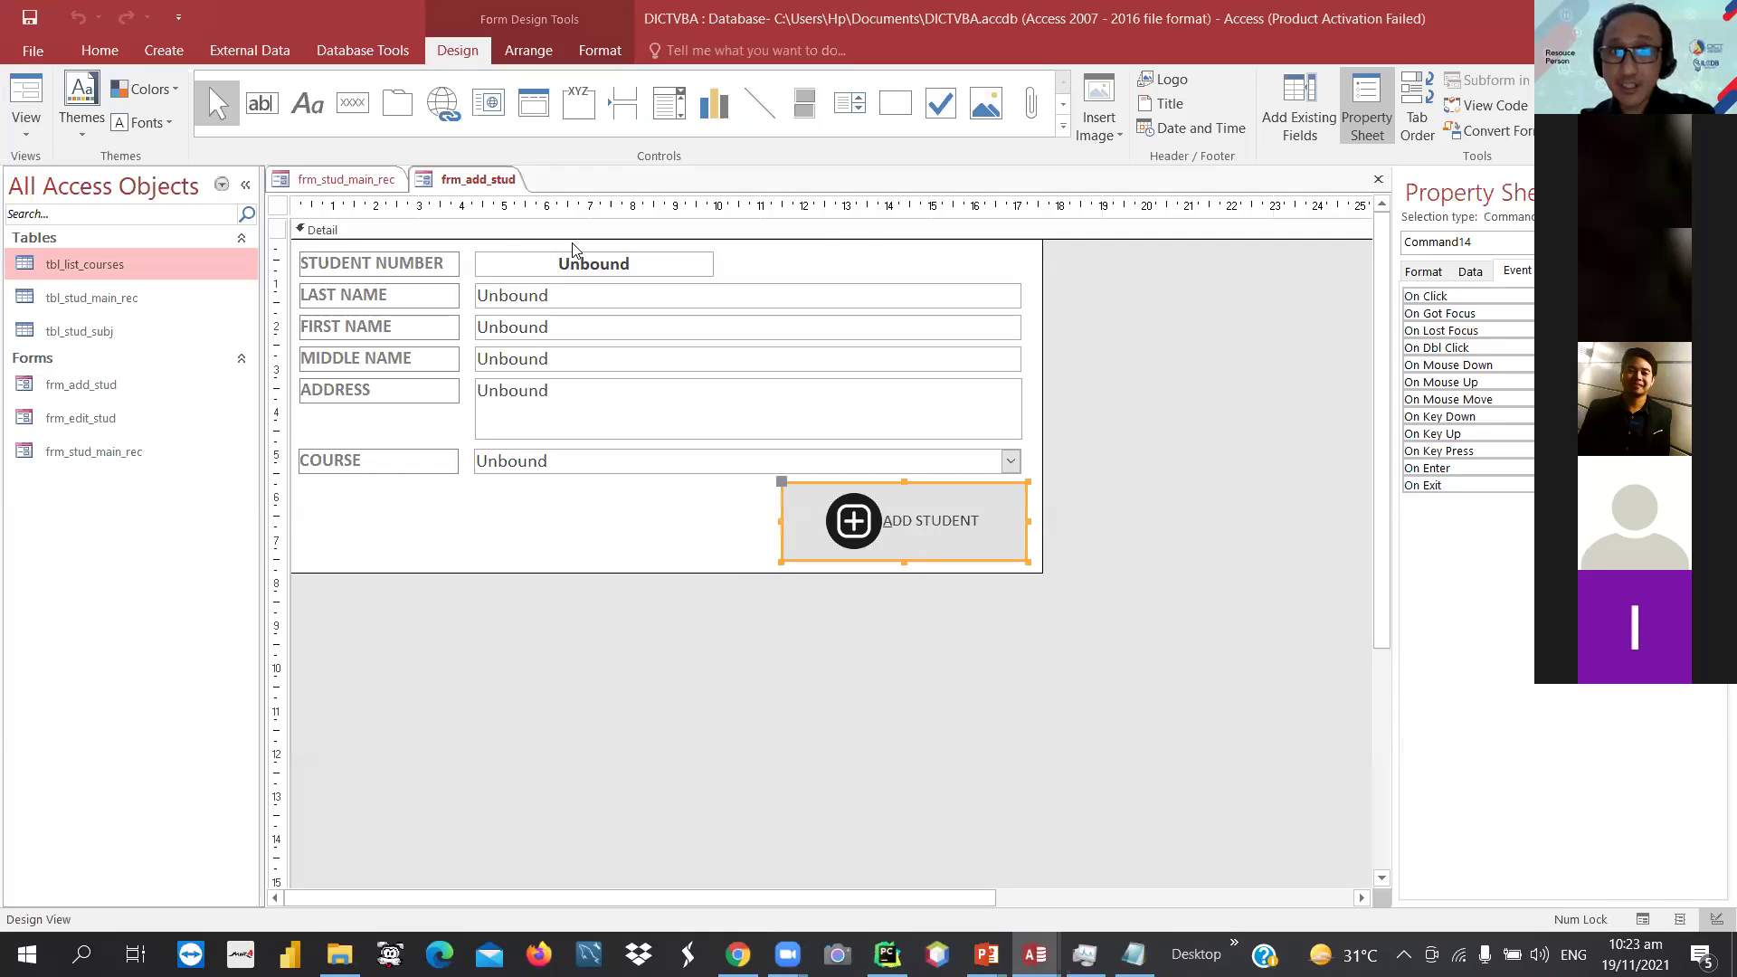
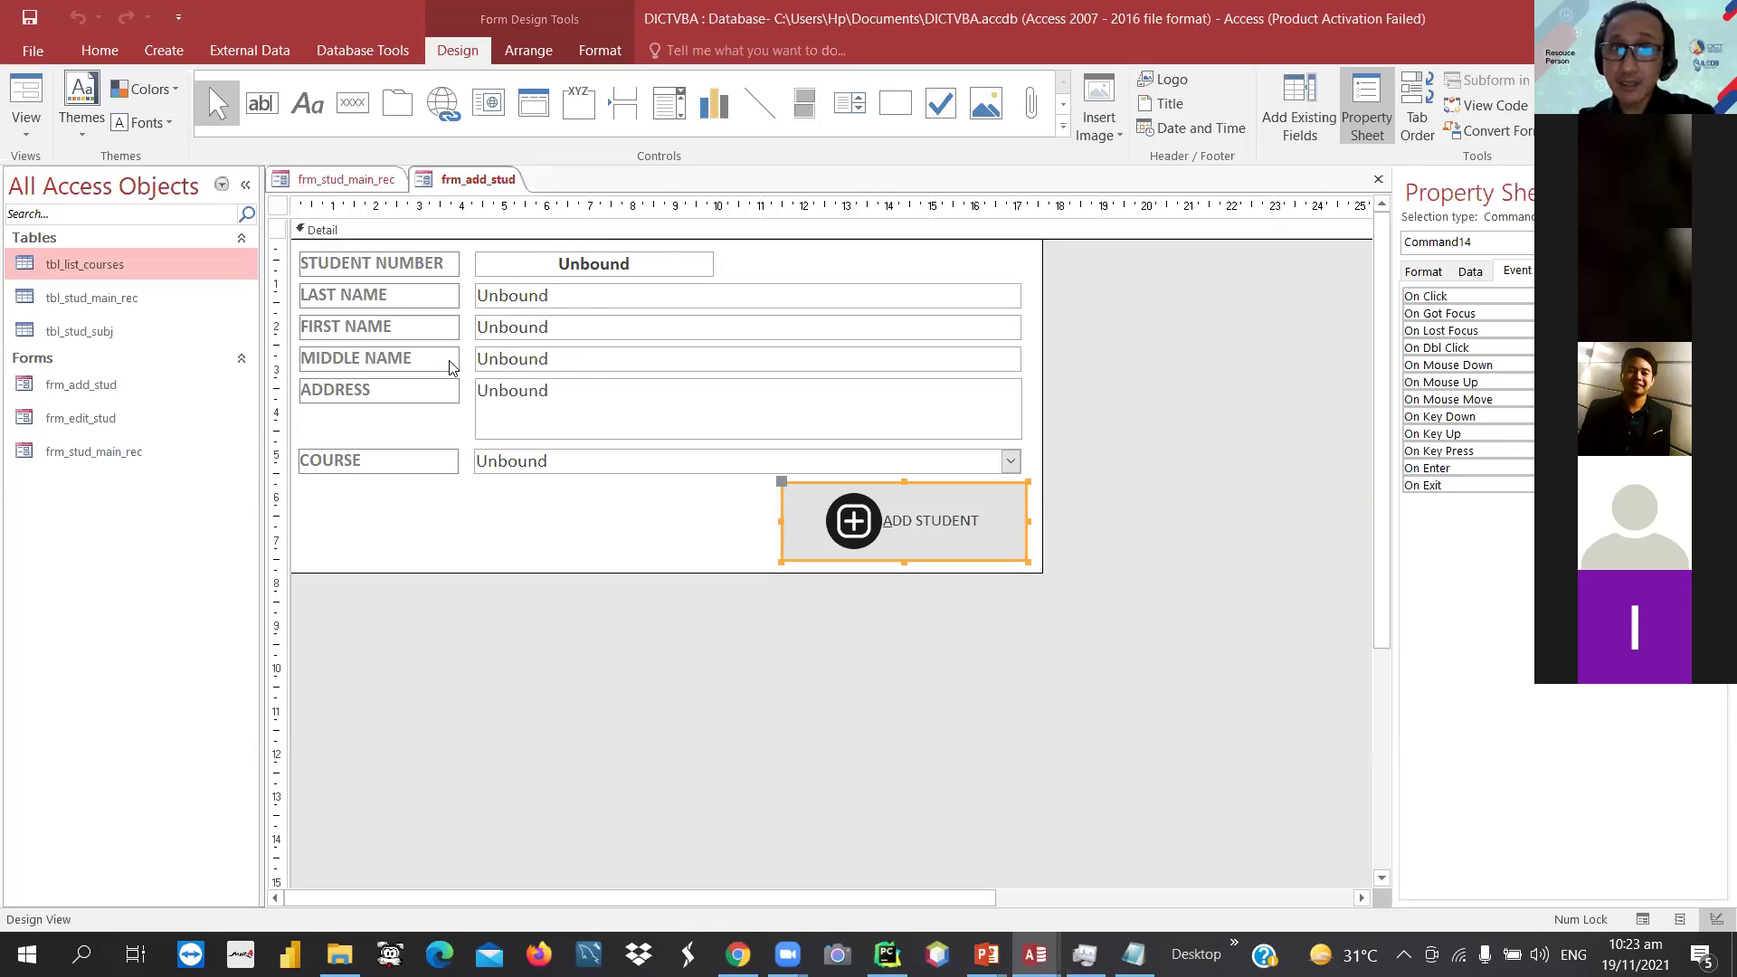
Append Or Me.txt_fname = "" Or (IsNull(Me.txt_fname) = True) to Command14_Click's If condition
{"action": "key", "text": "F7"}
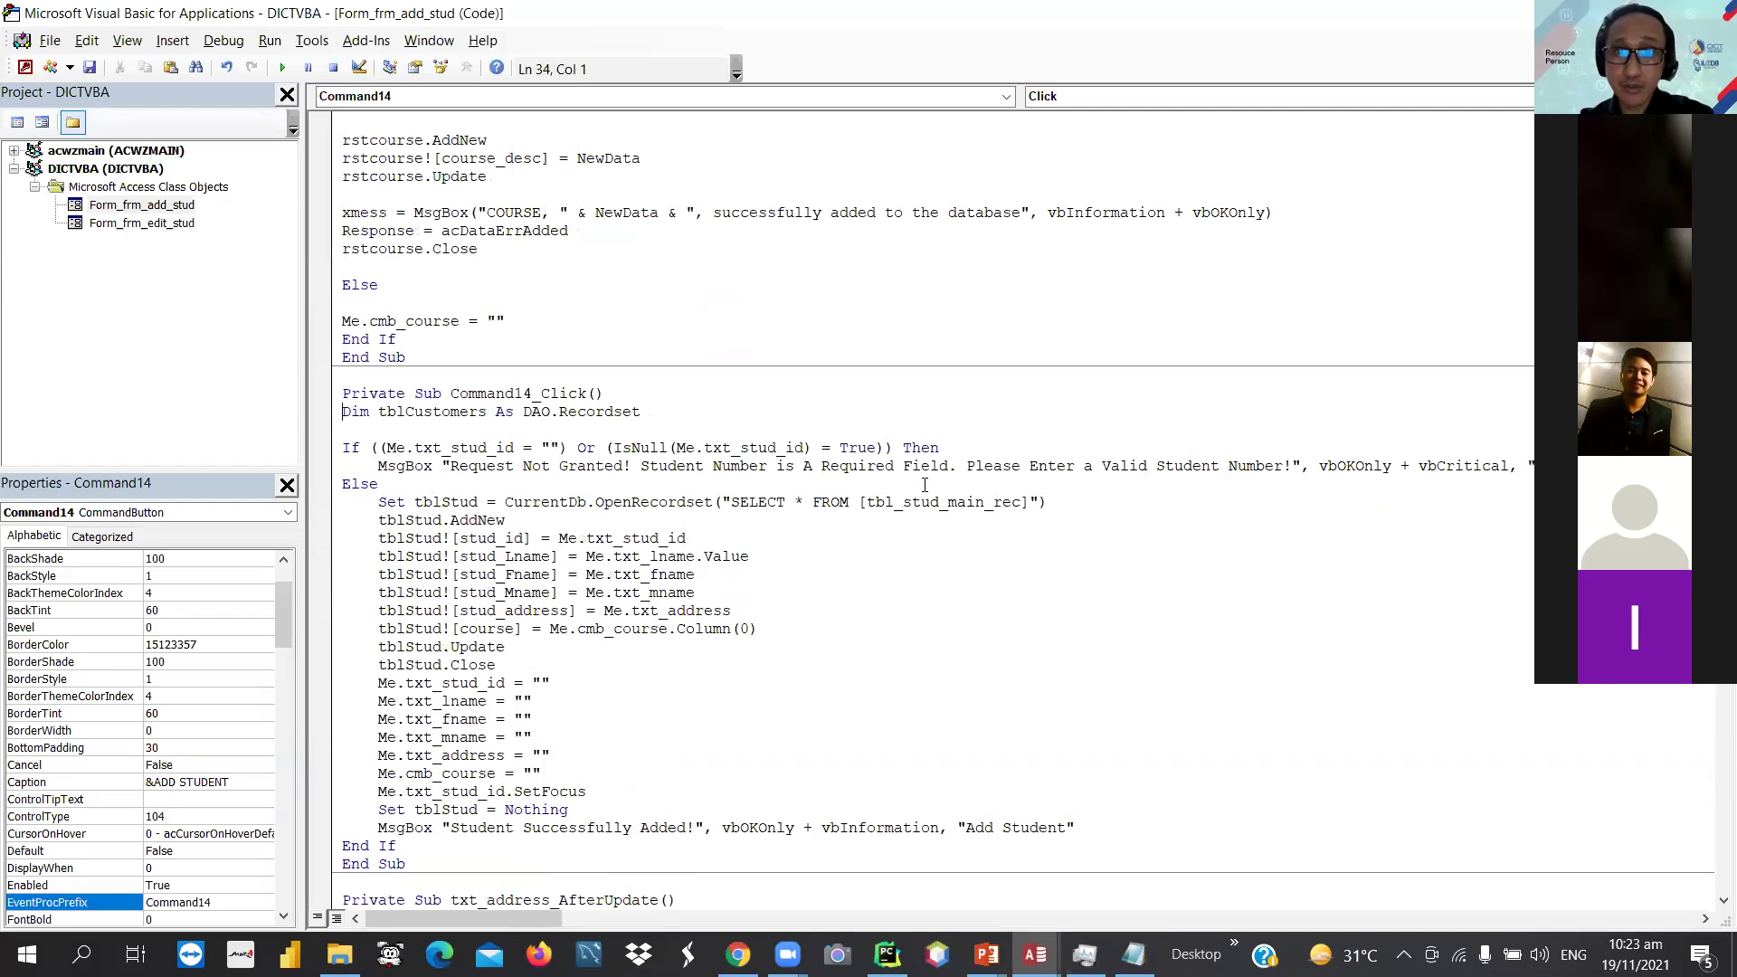
{"action": "left_click_drag", "start_coordinate": [881, 447], "coordinate": [886, 445]}
{"action": "key", "text": "Right"}
{"action": "type", "text": "or "}
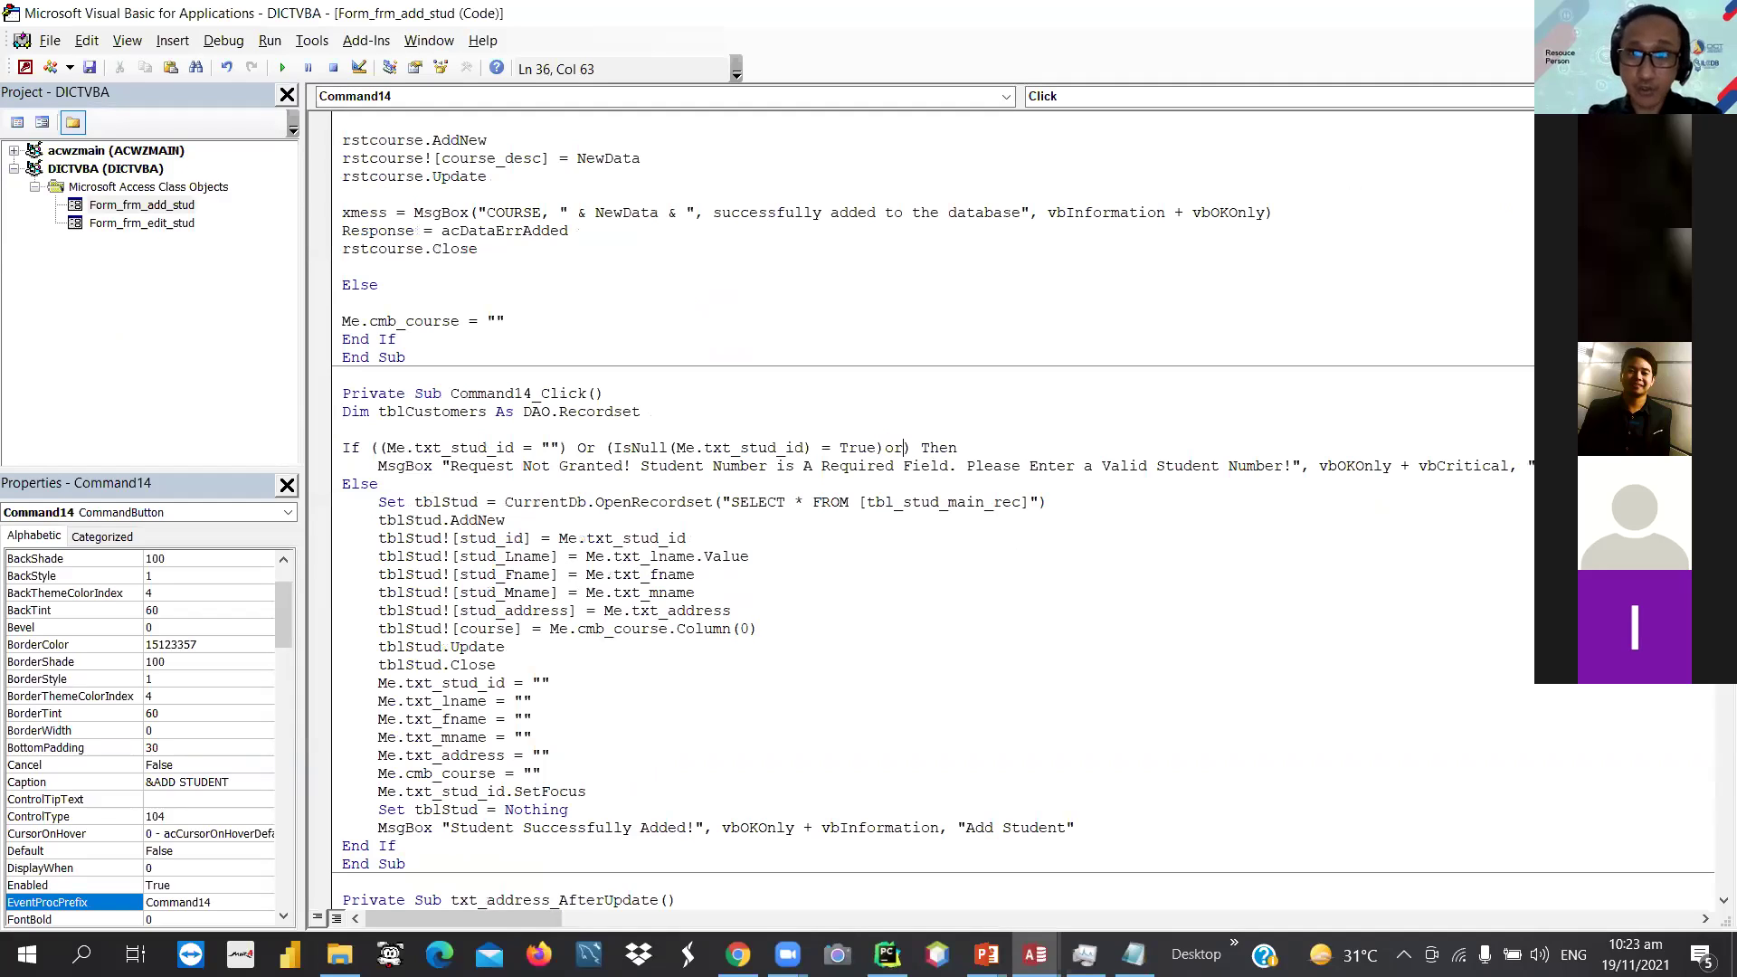
{"action": "type", "text": "me.txt"}
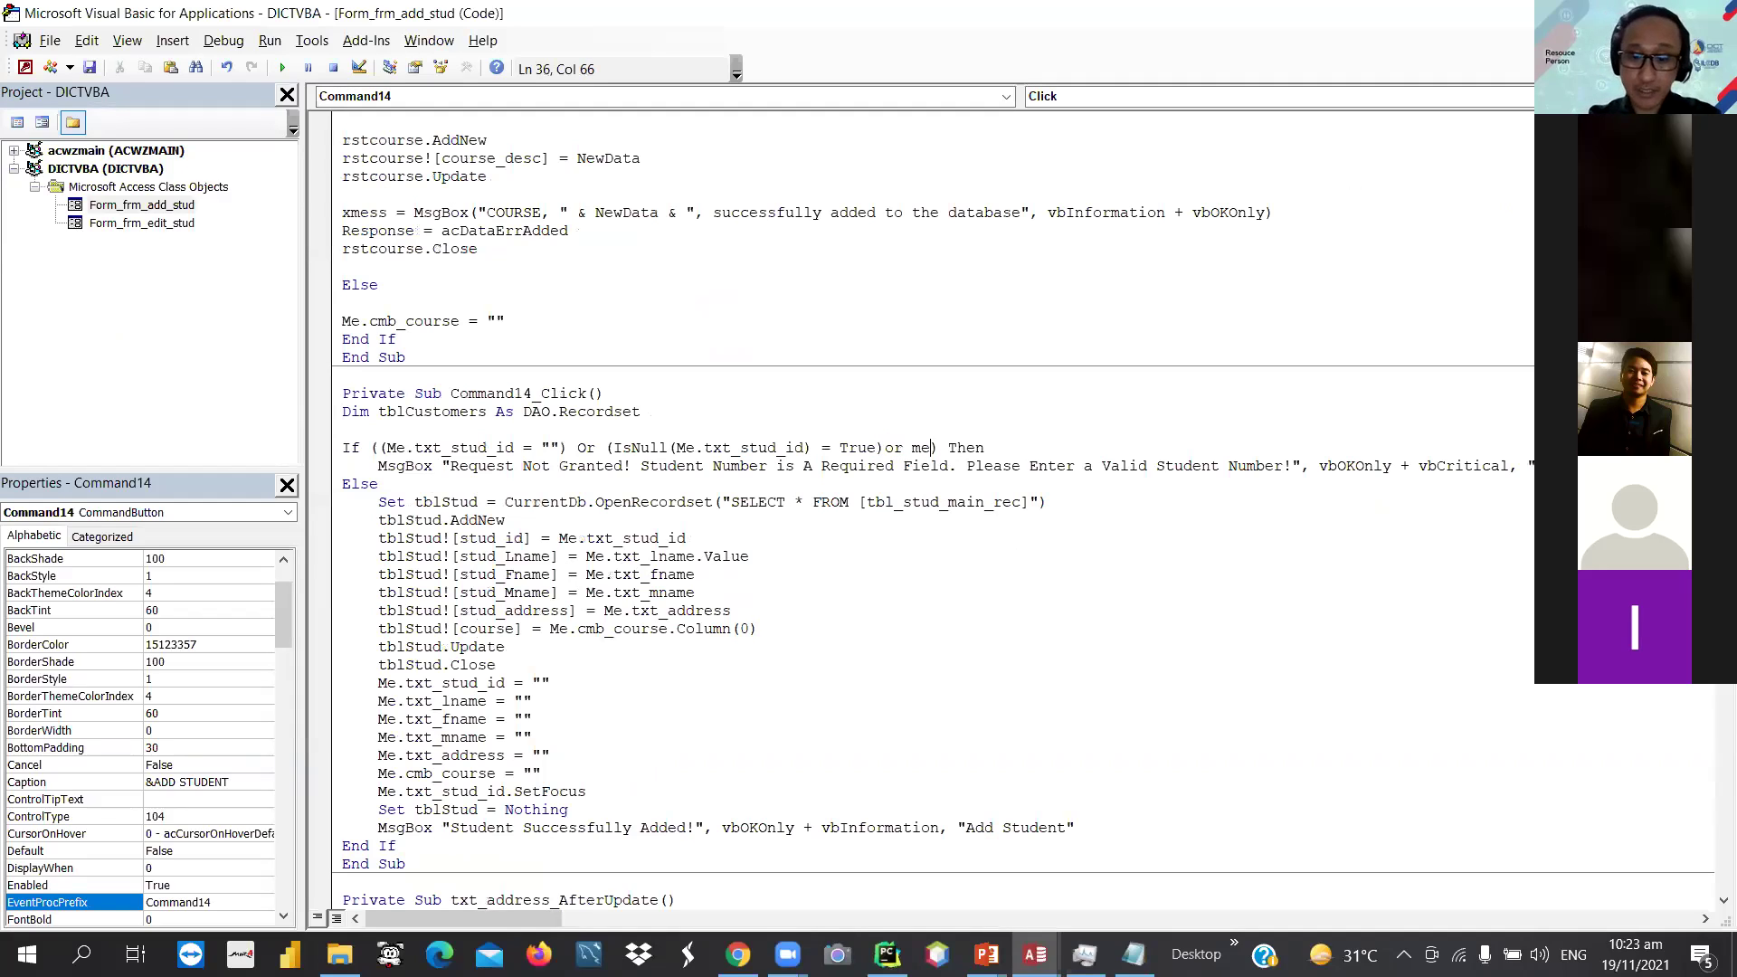
{"action": "key", "text": "Down"}
{"action": "key", "text": "Down"}
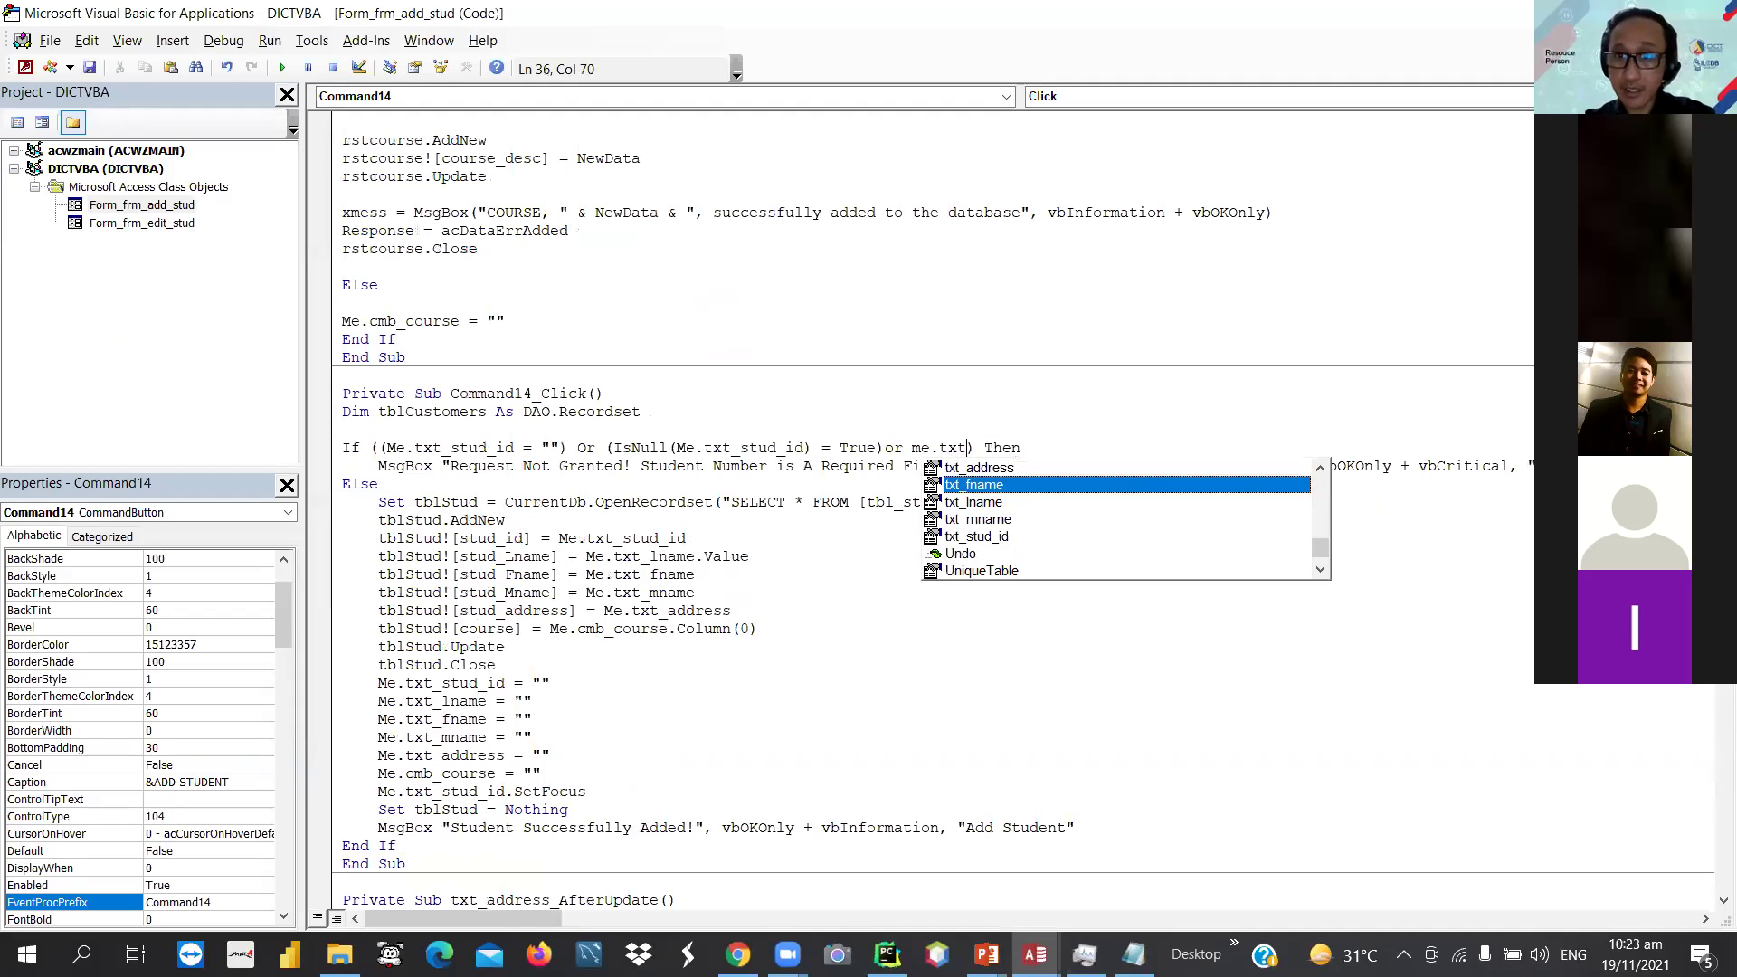
{"action": "key", "text": "Up"}
{"action": "key", "text": "space"}
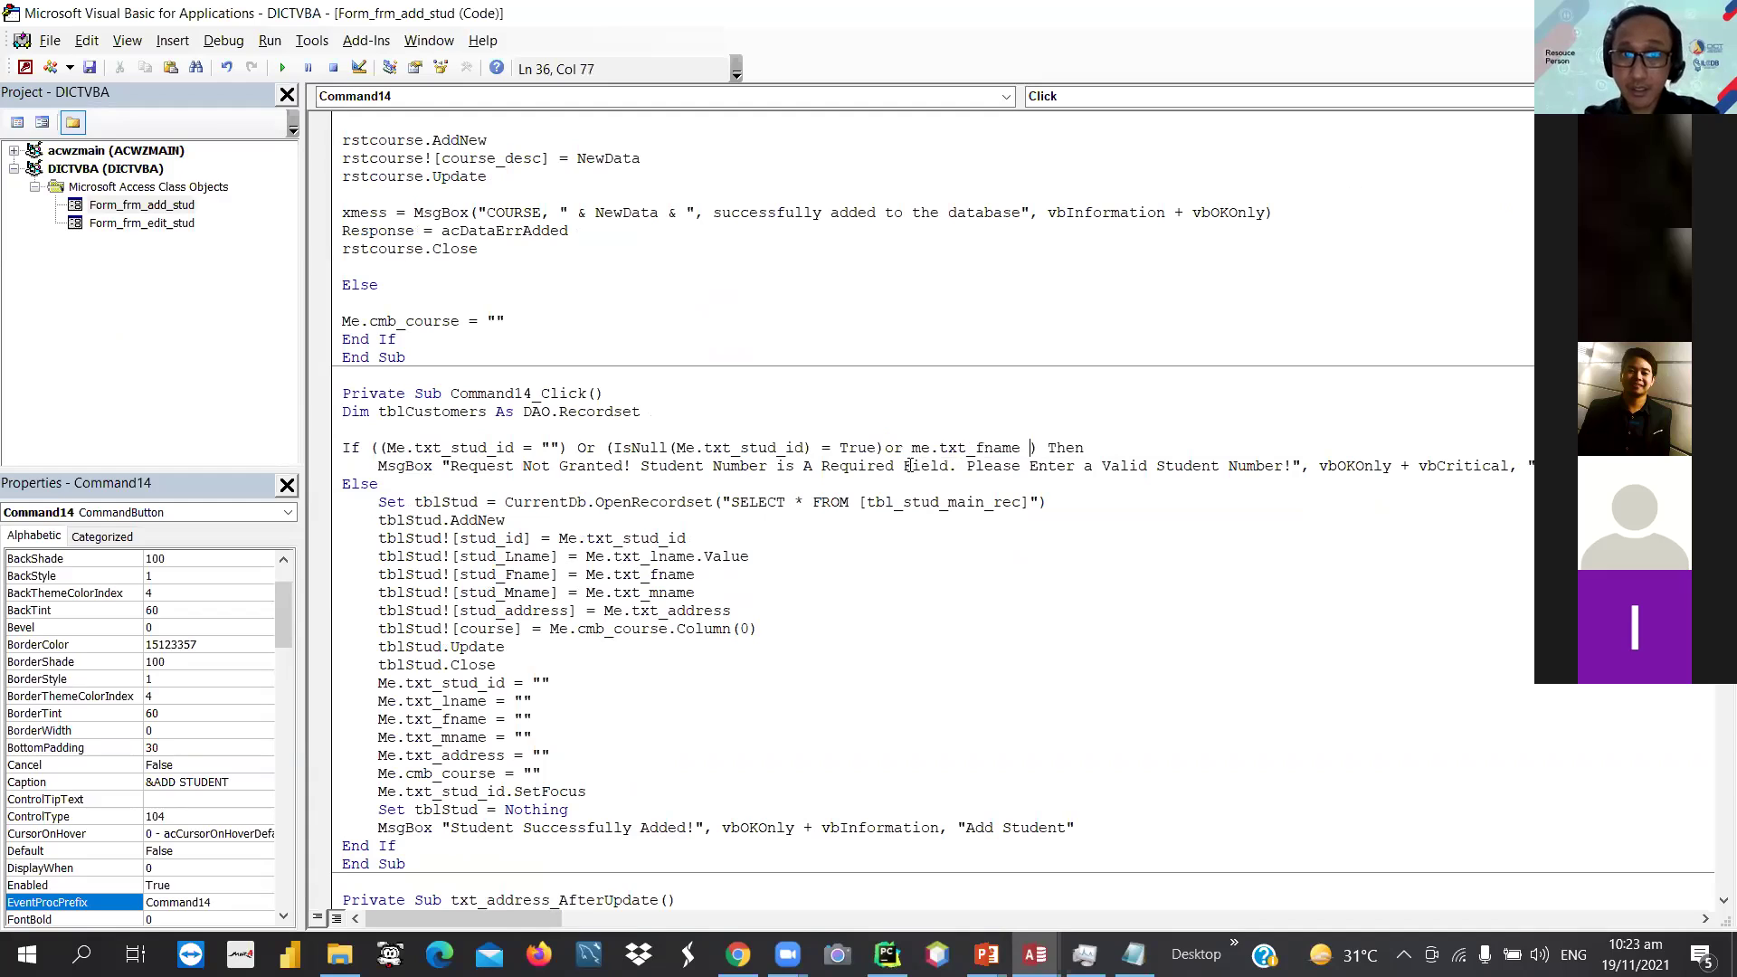
{"action": "type", "text": "=\"\""}
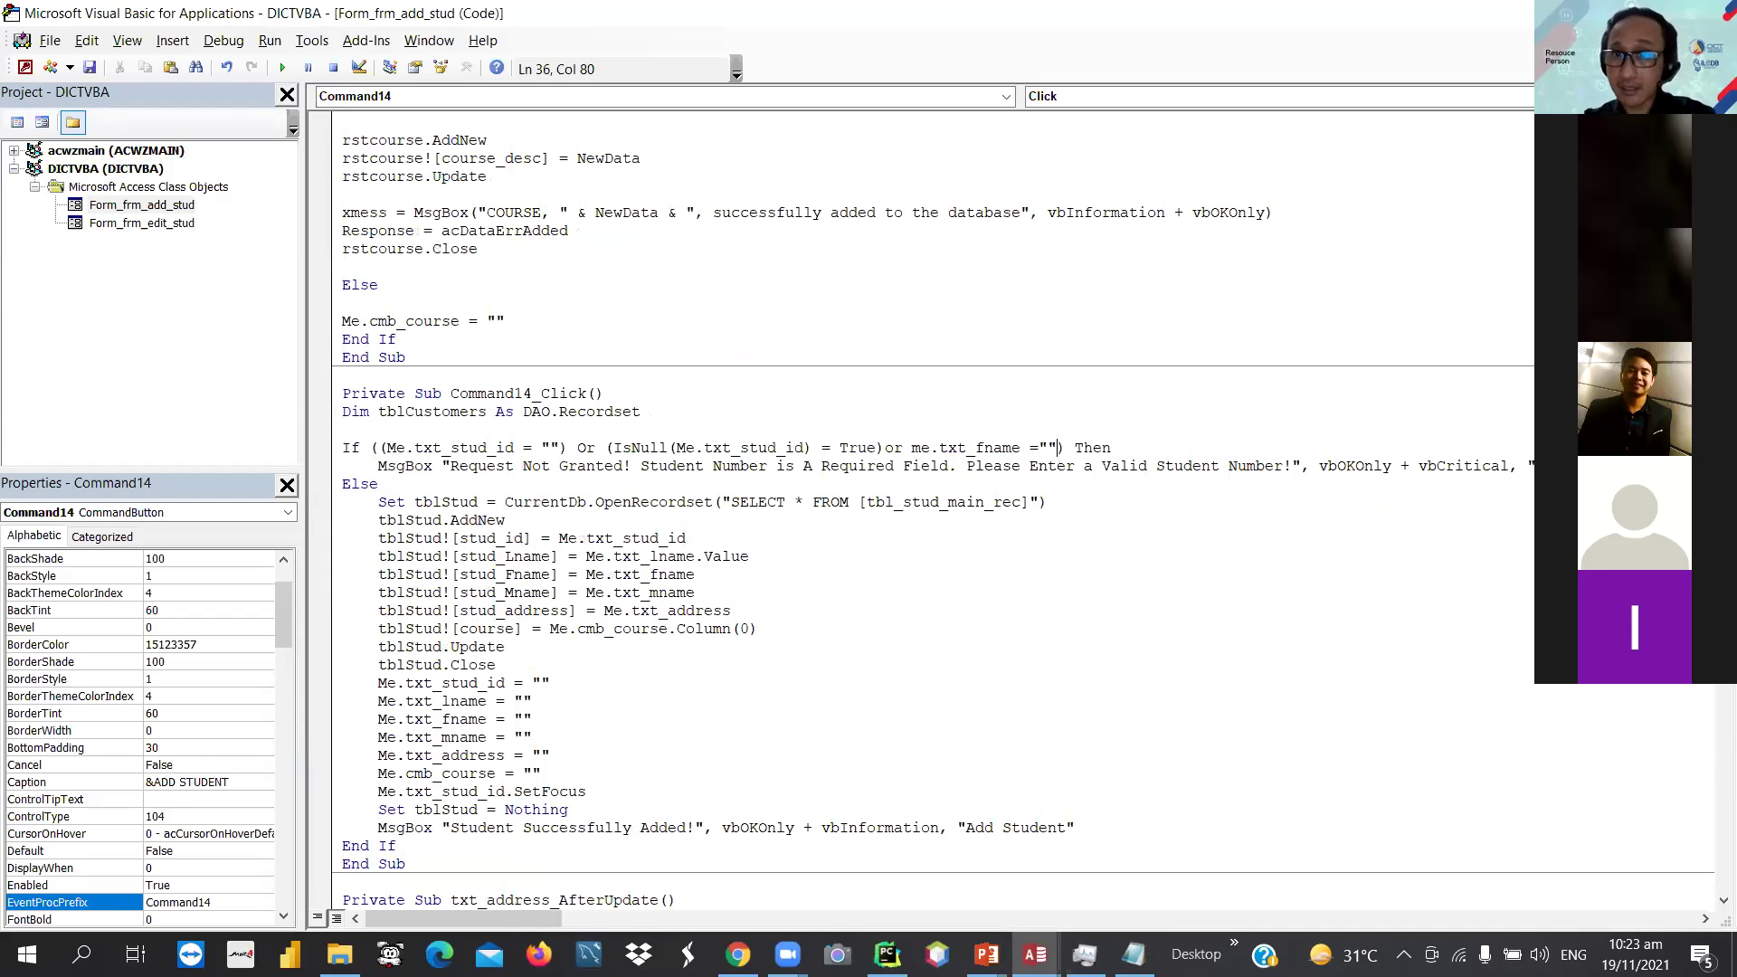
{"action": "type", "text": " or"}
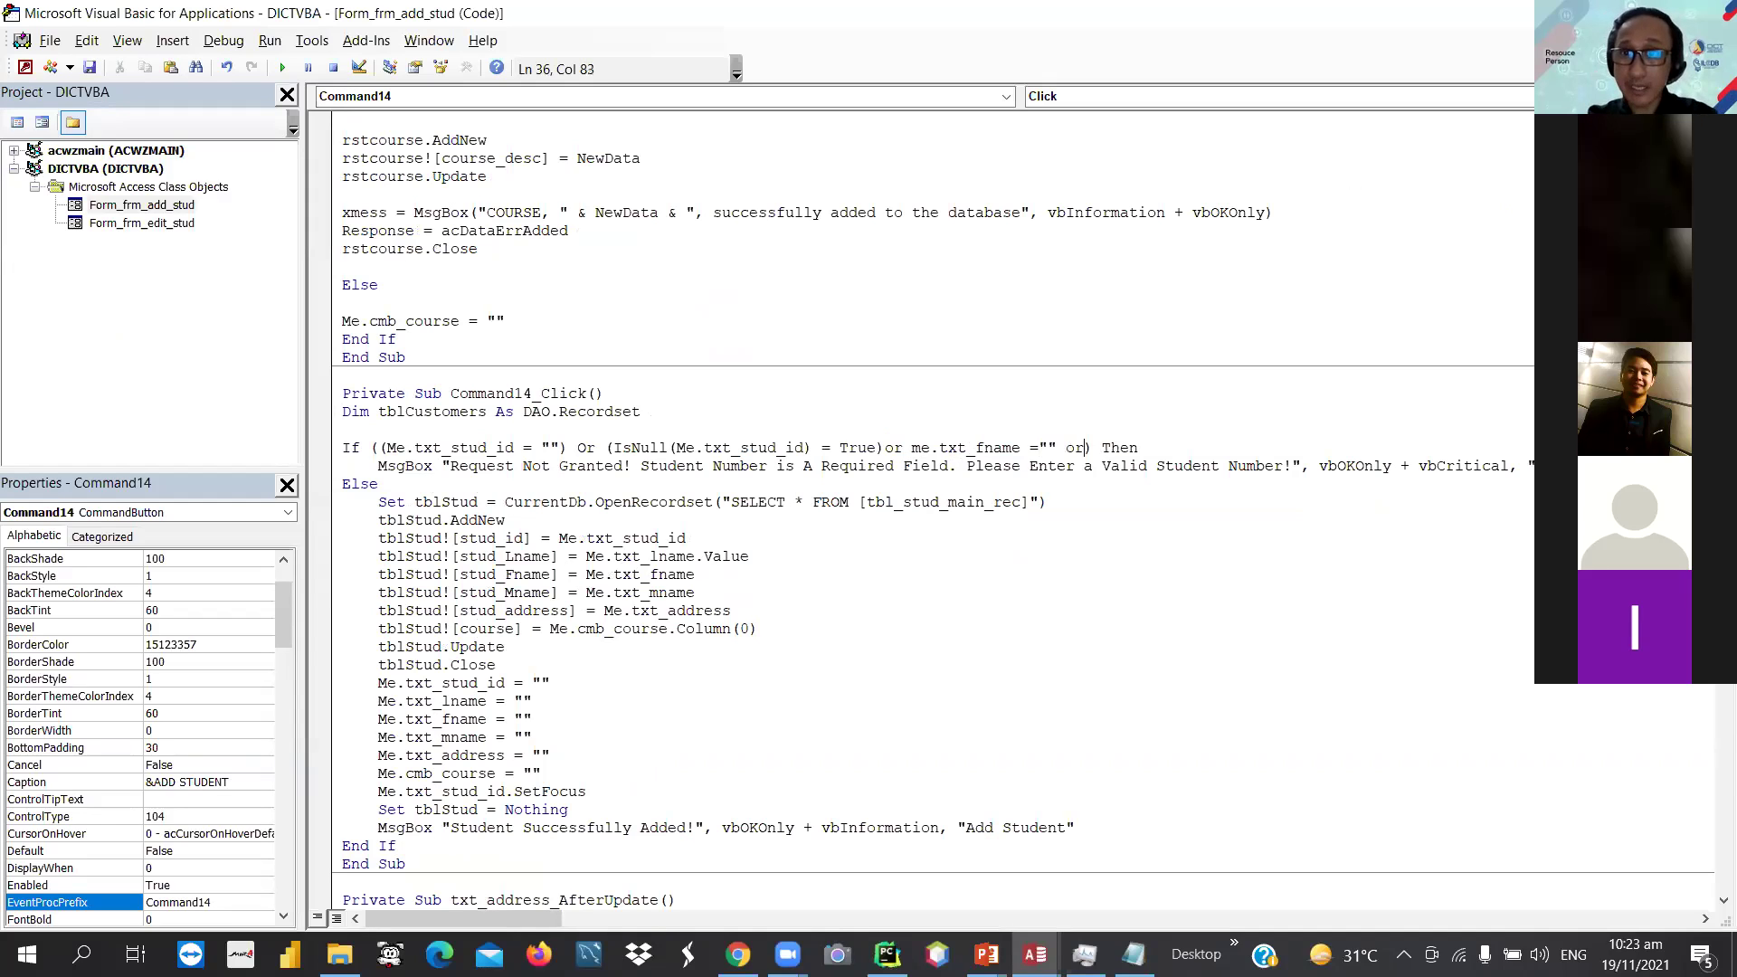
{"action": "type", "text": " (isnu"}
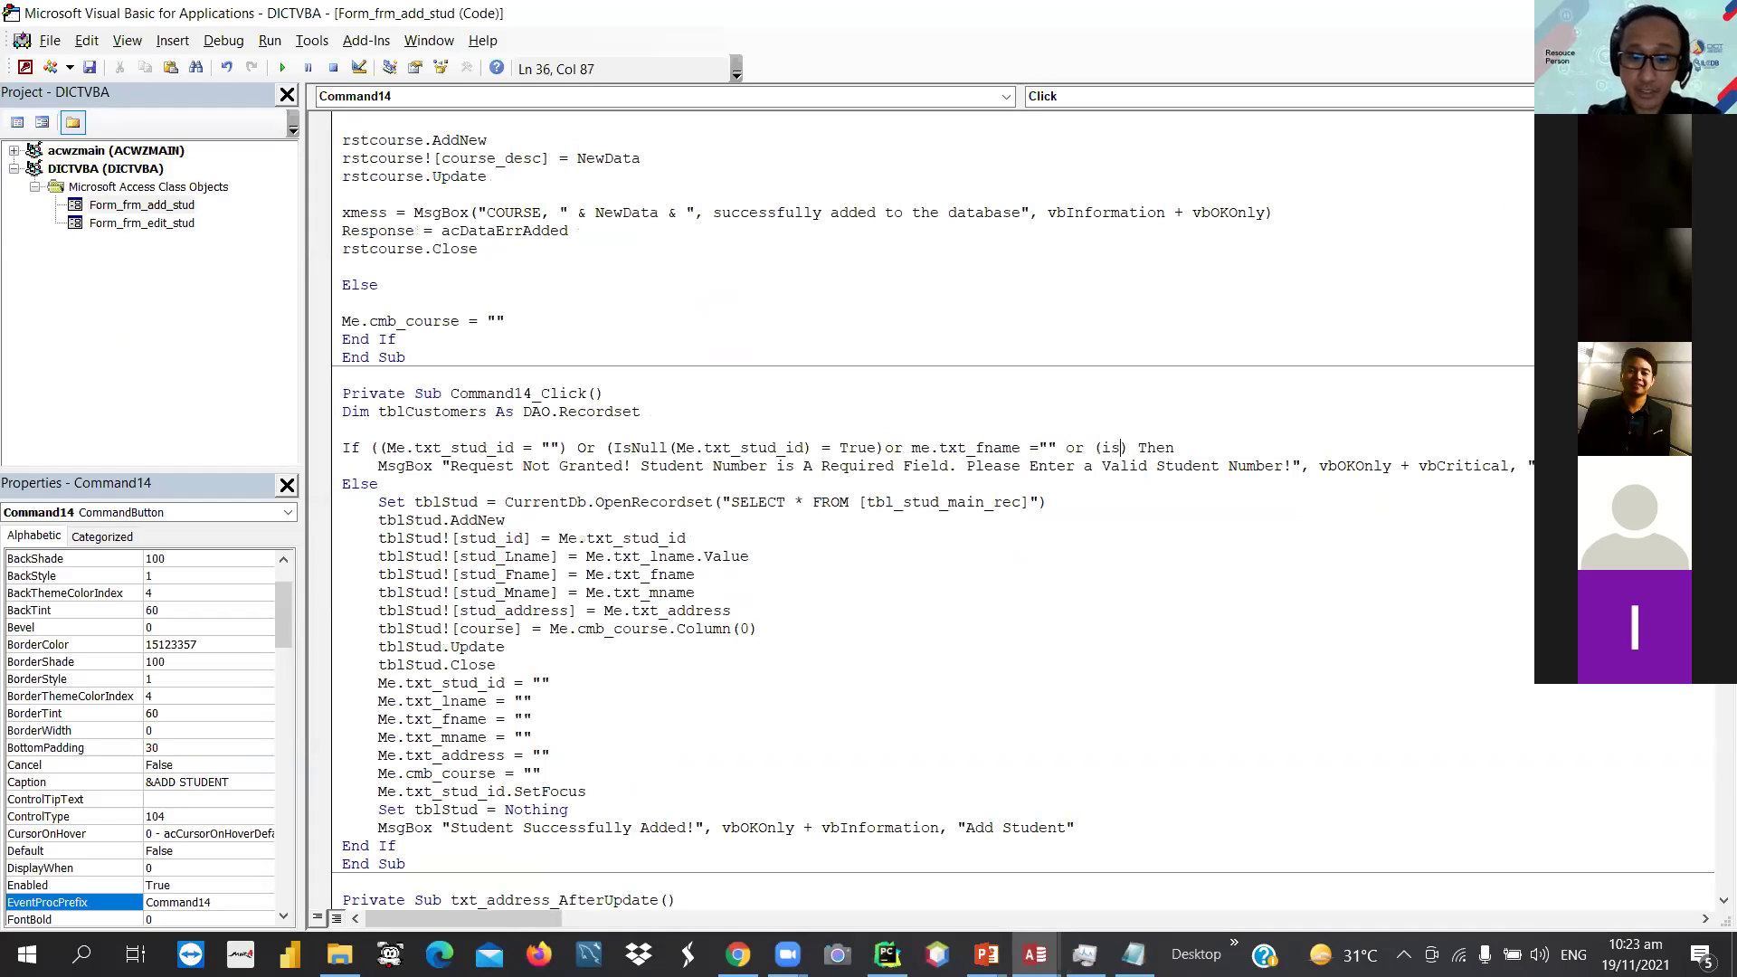
{"action": "type", "text": "ll(me.txt"}
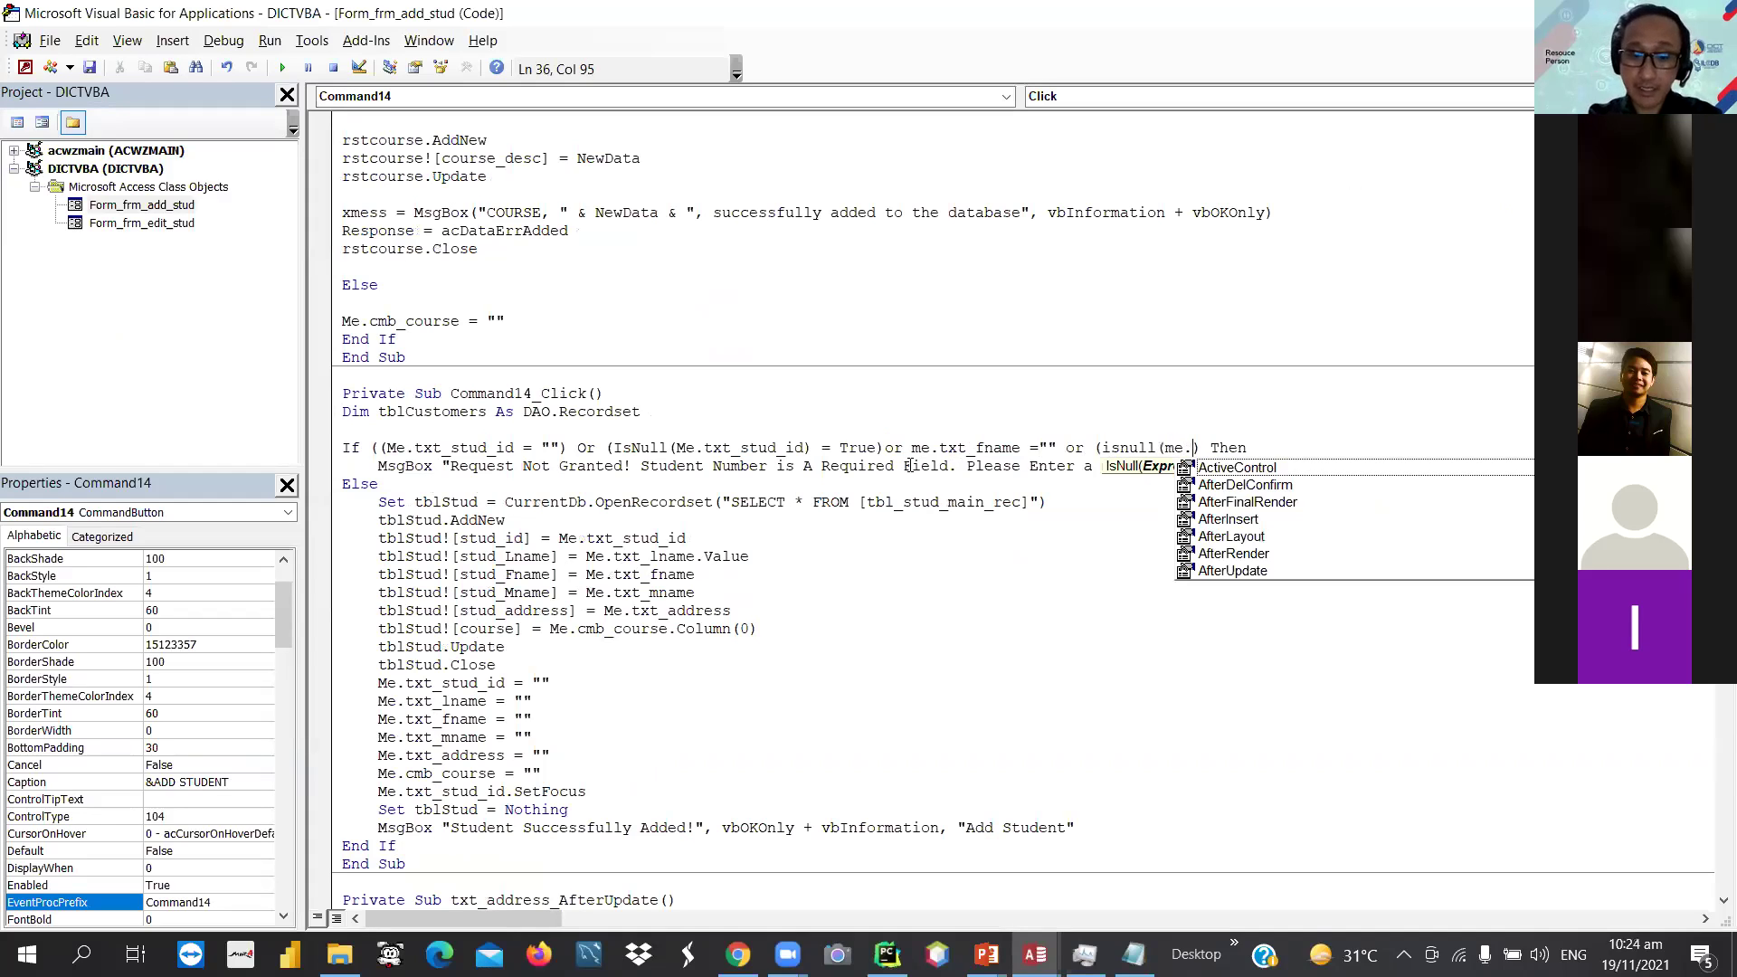
{"action": "type", "text": "_fname"}
{"action": "key", "text": "BackSpace"}
{"action": "type", "text": ")=true"}
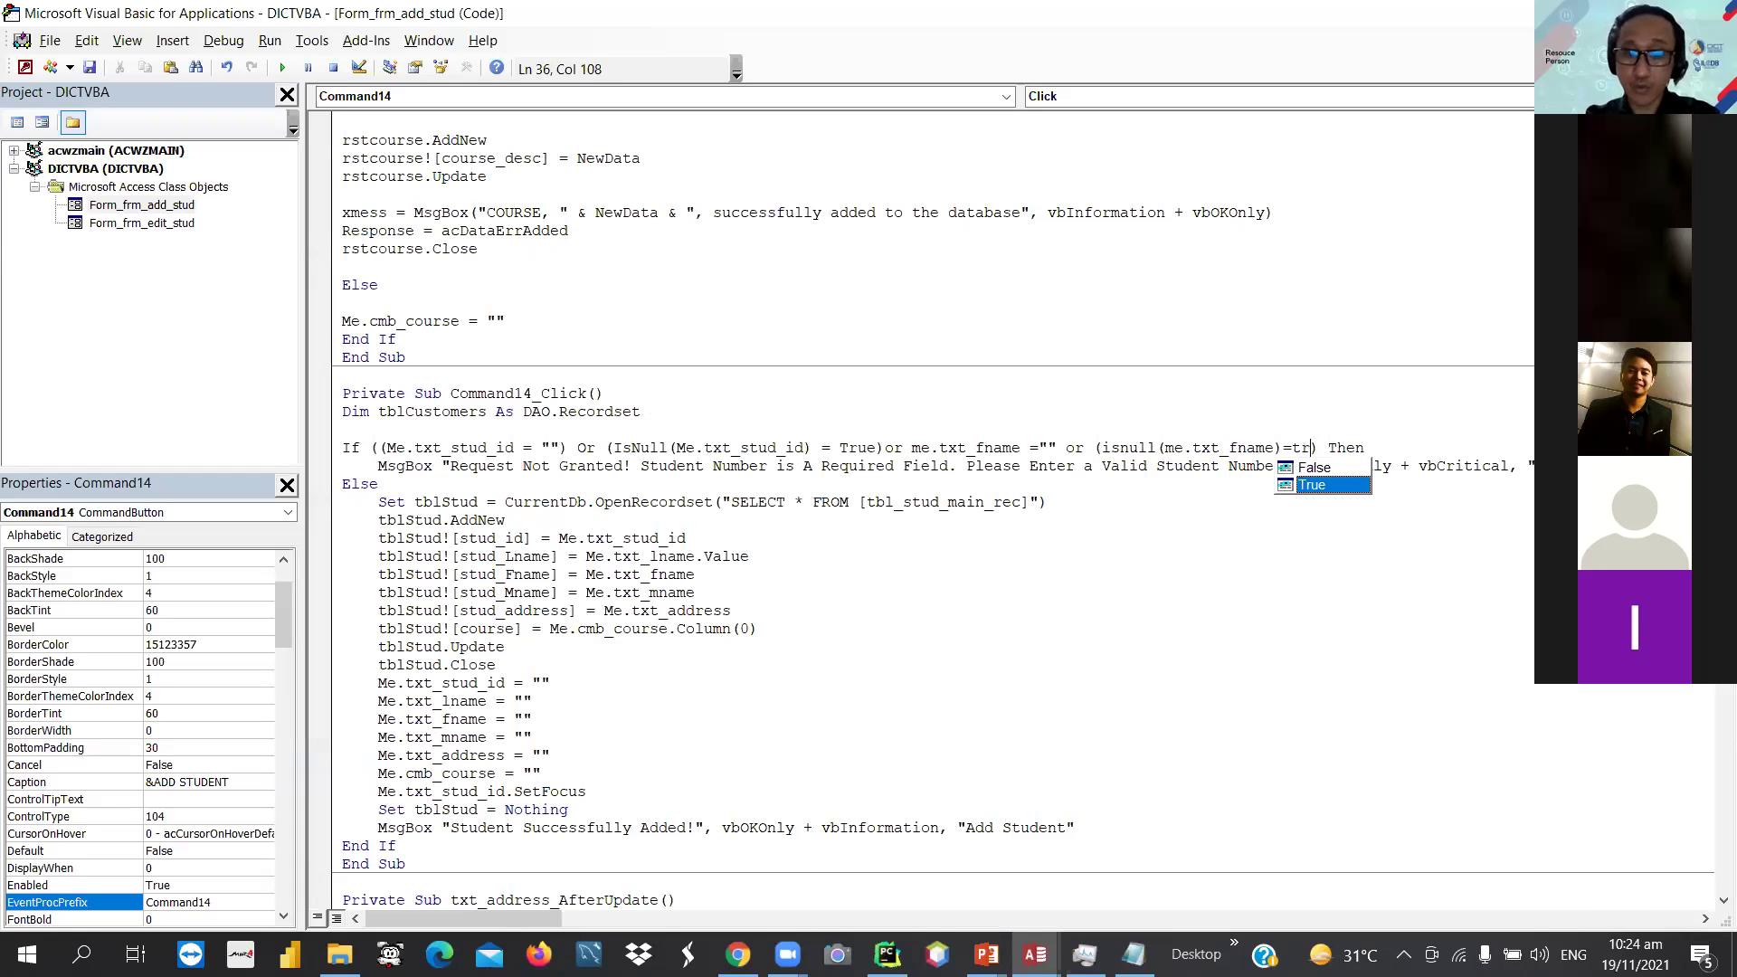
{"action": "type", "text": ")"}
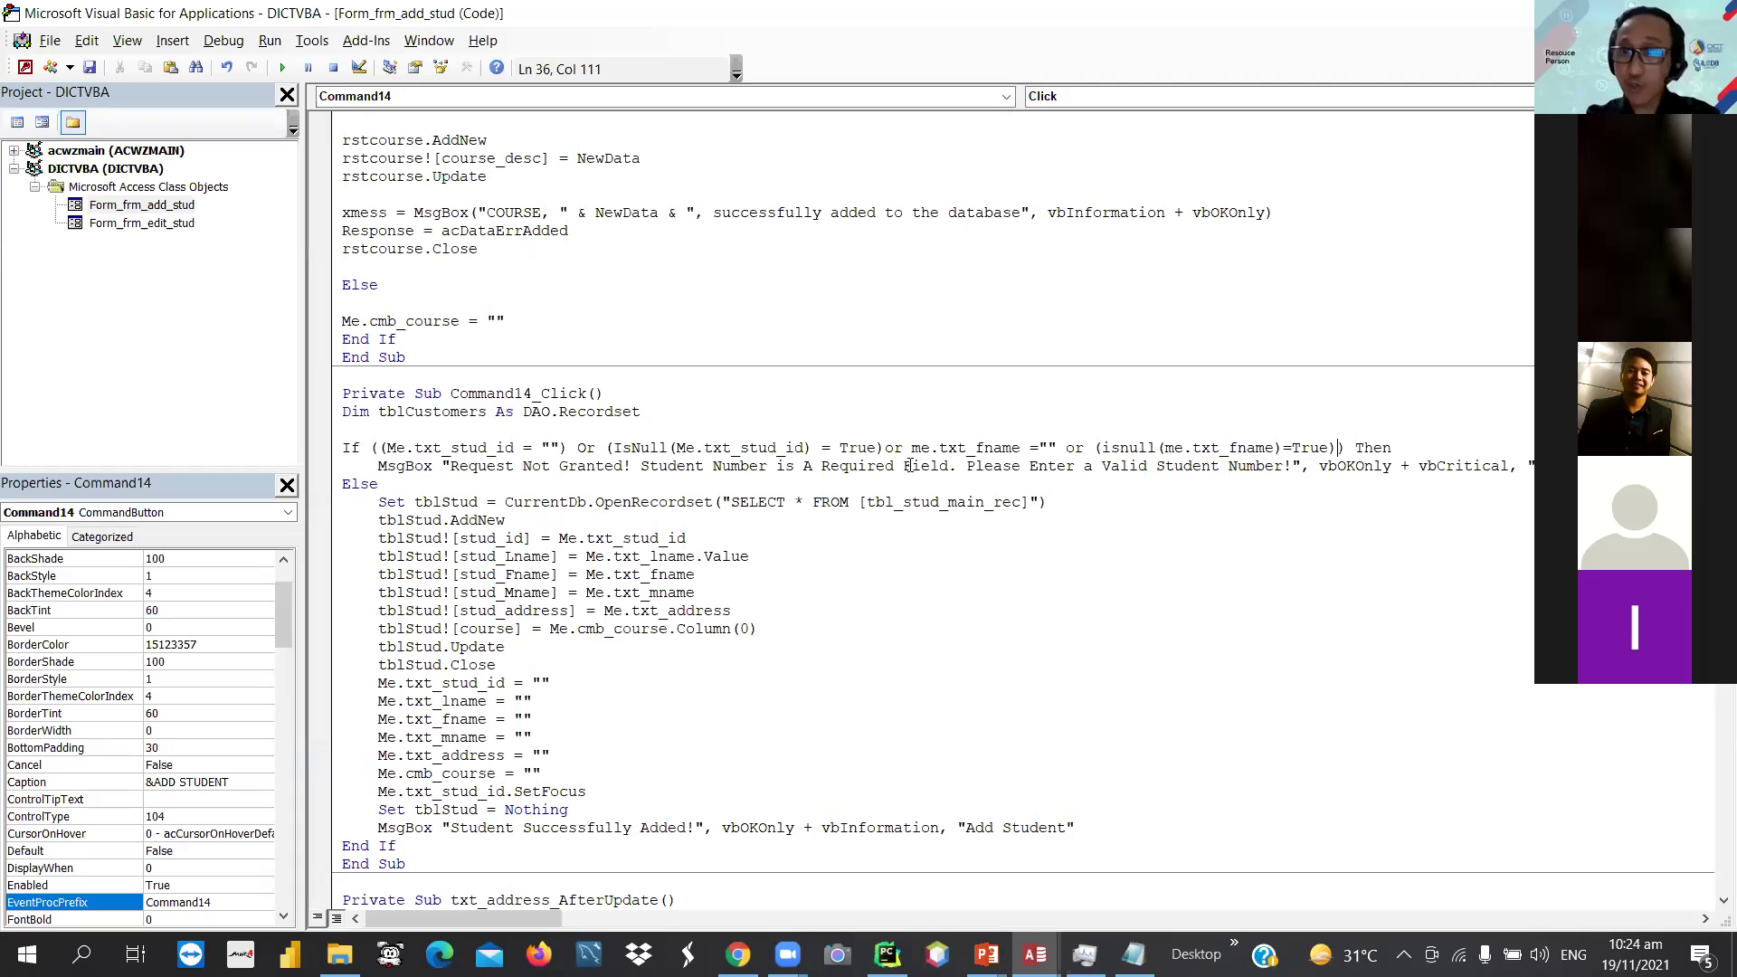
{"action": "left_click", "coordinate": [1179, 669]}
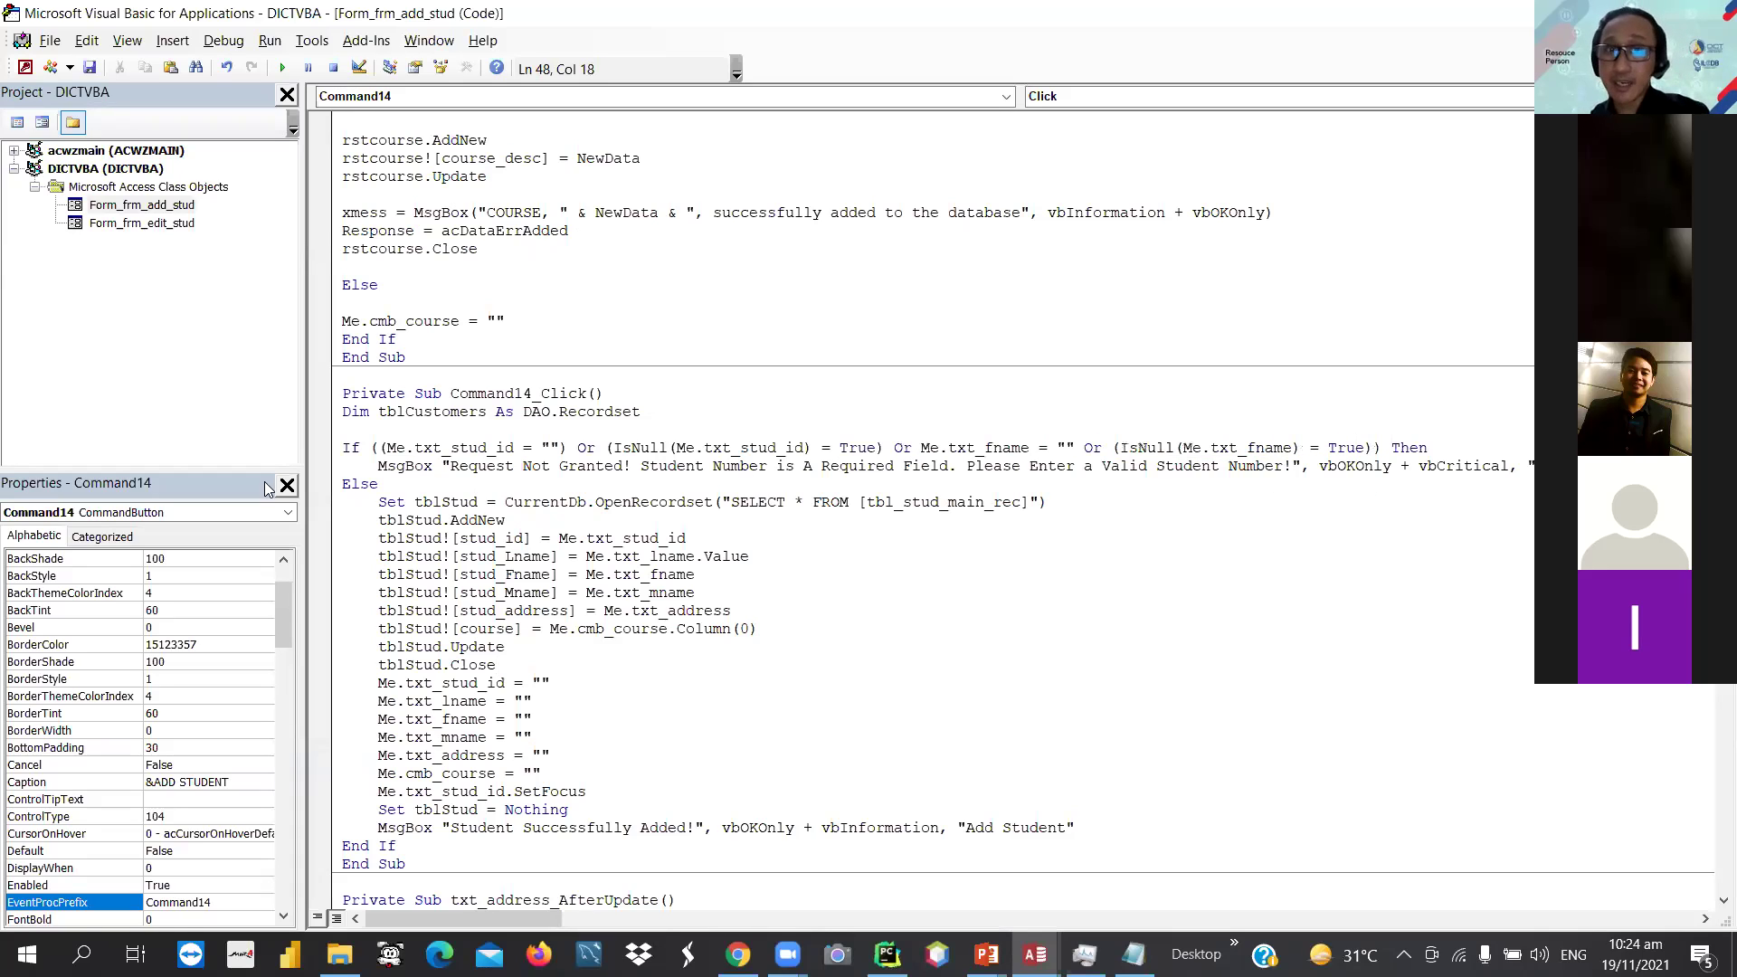
Review the message text and the Else line below the edited condition
{"action": "double_click", "coordinate": [509, 465]}
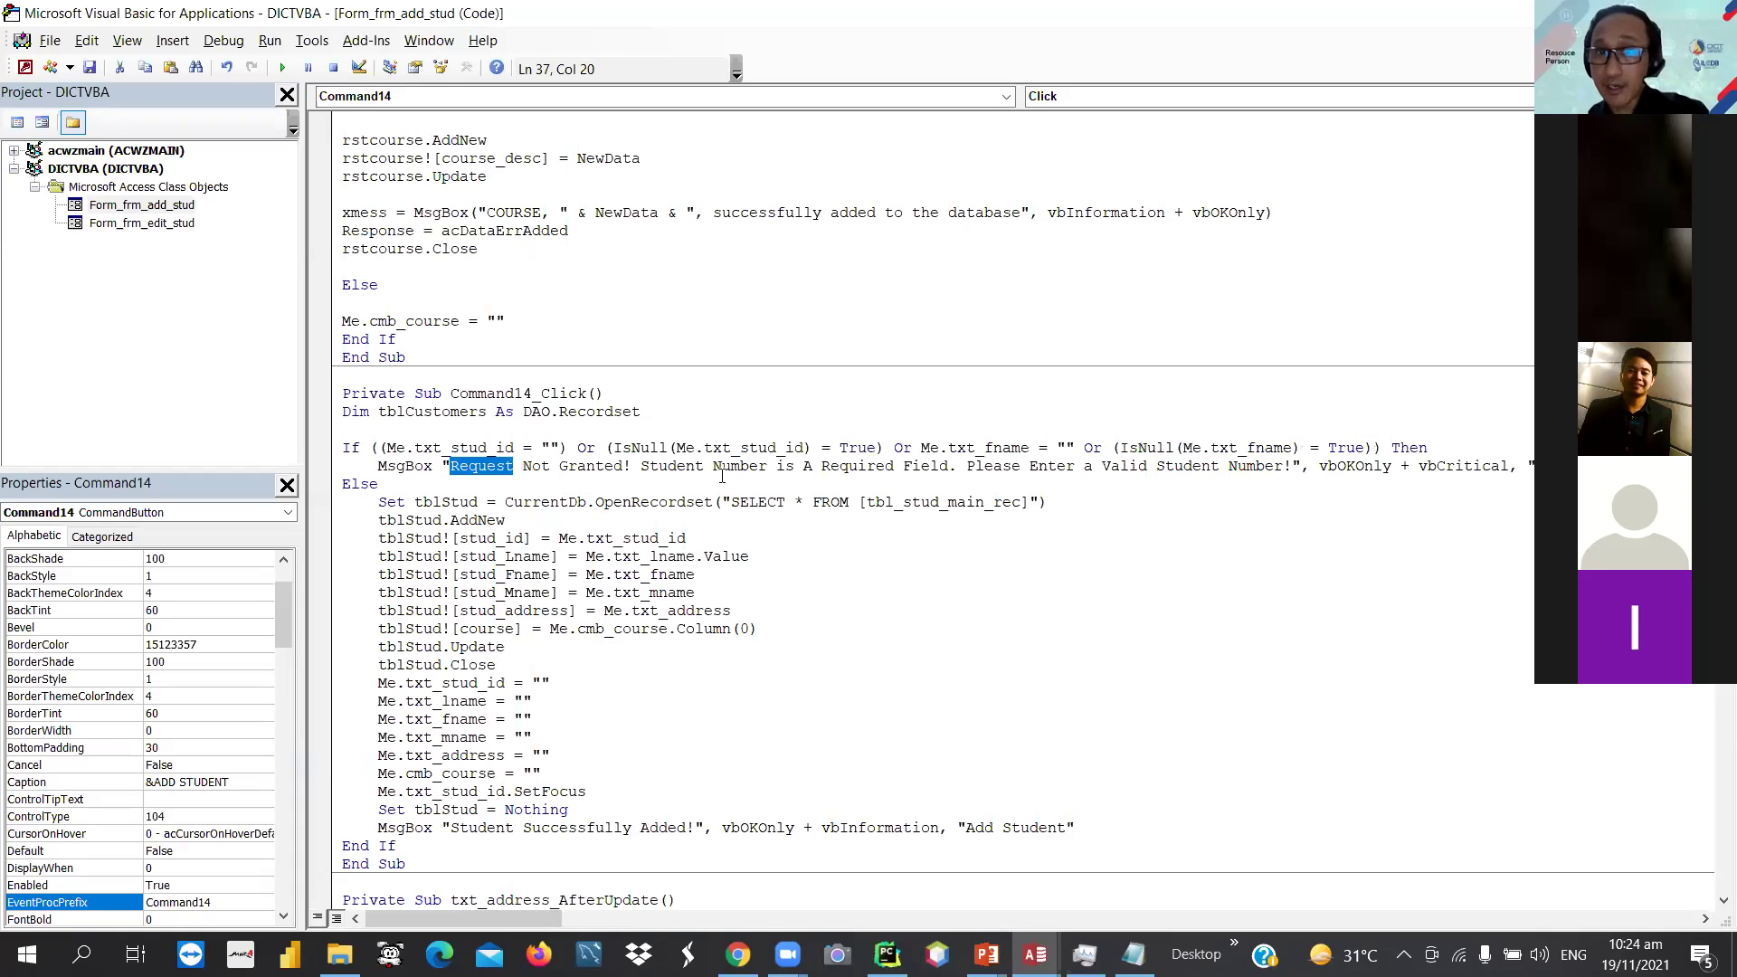
{"action": "key", "text": "Down"}
{"action": "key", "text": "Home"}
{"action": "key", "text": "shift+End"}
{"action": "left_click", "coordinate": [1004, 669]}
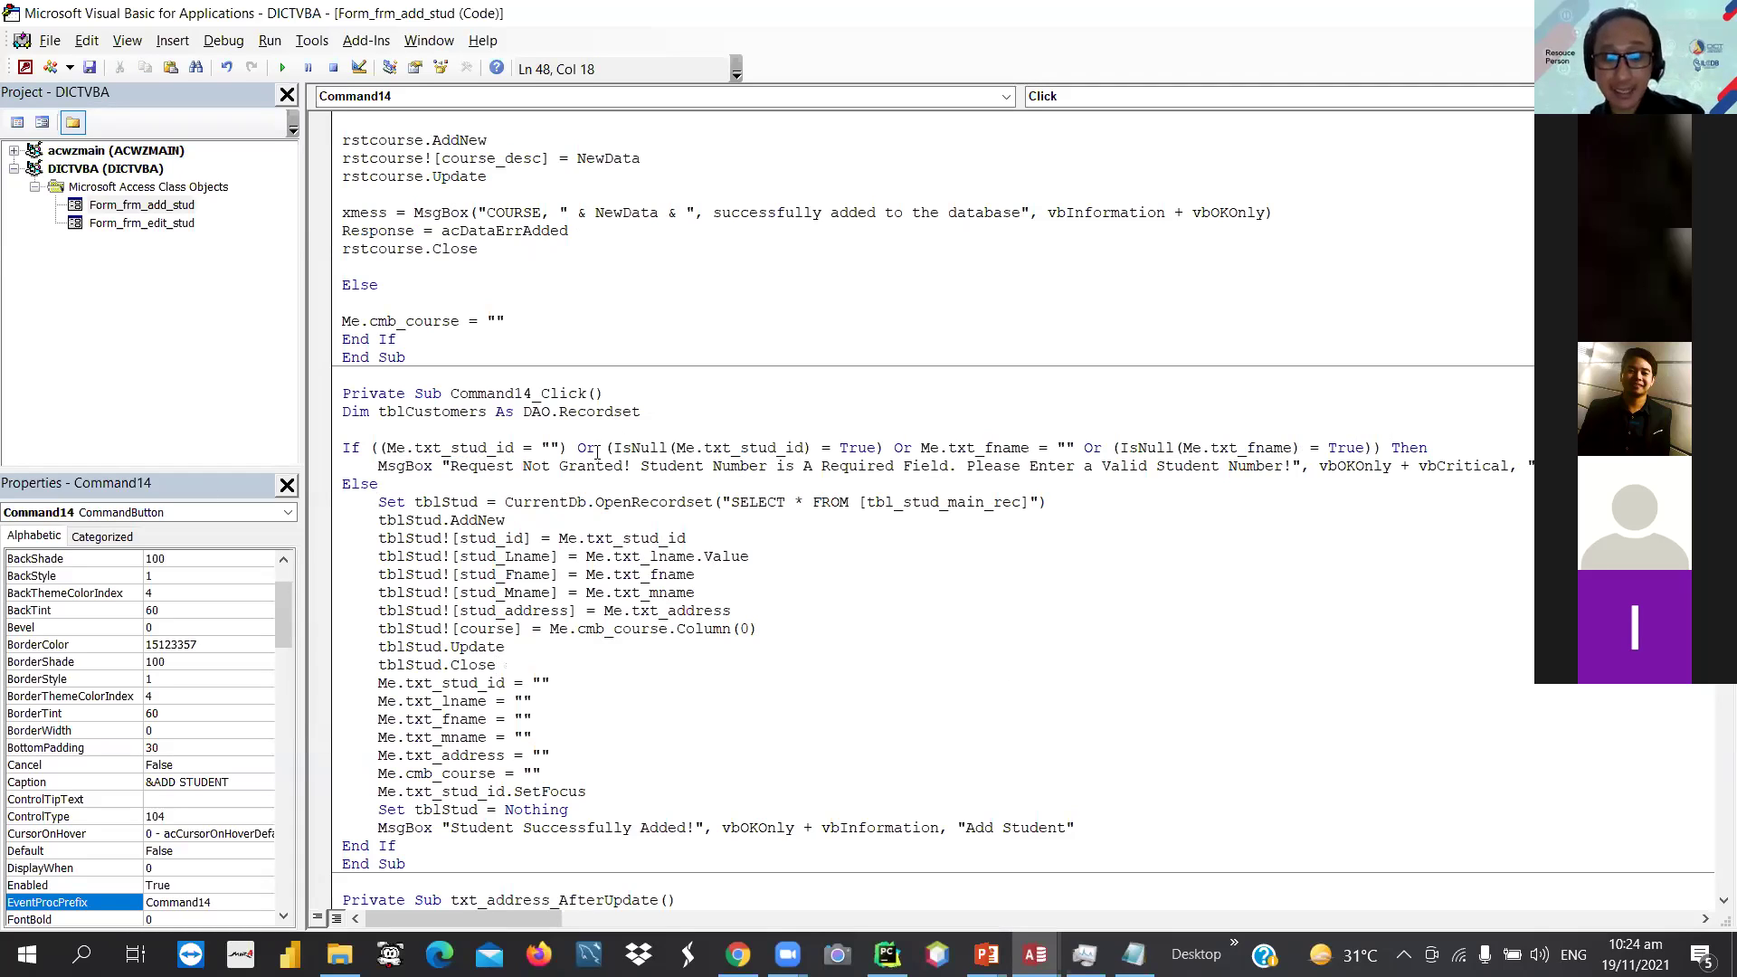
Run the add-student form, enter a test student number with blank last name, and save it
{"action": "left_click", "coordinate": [26, 67]}
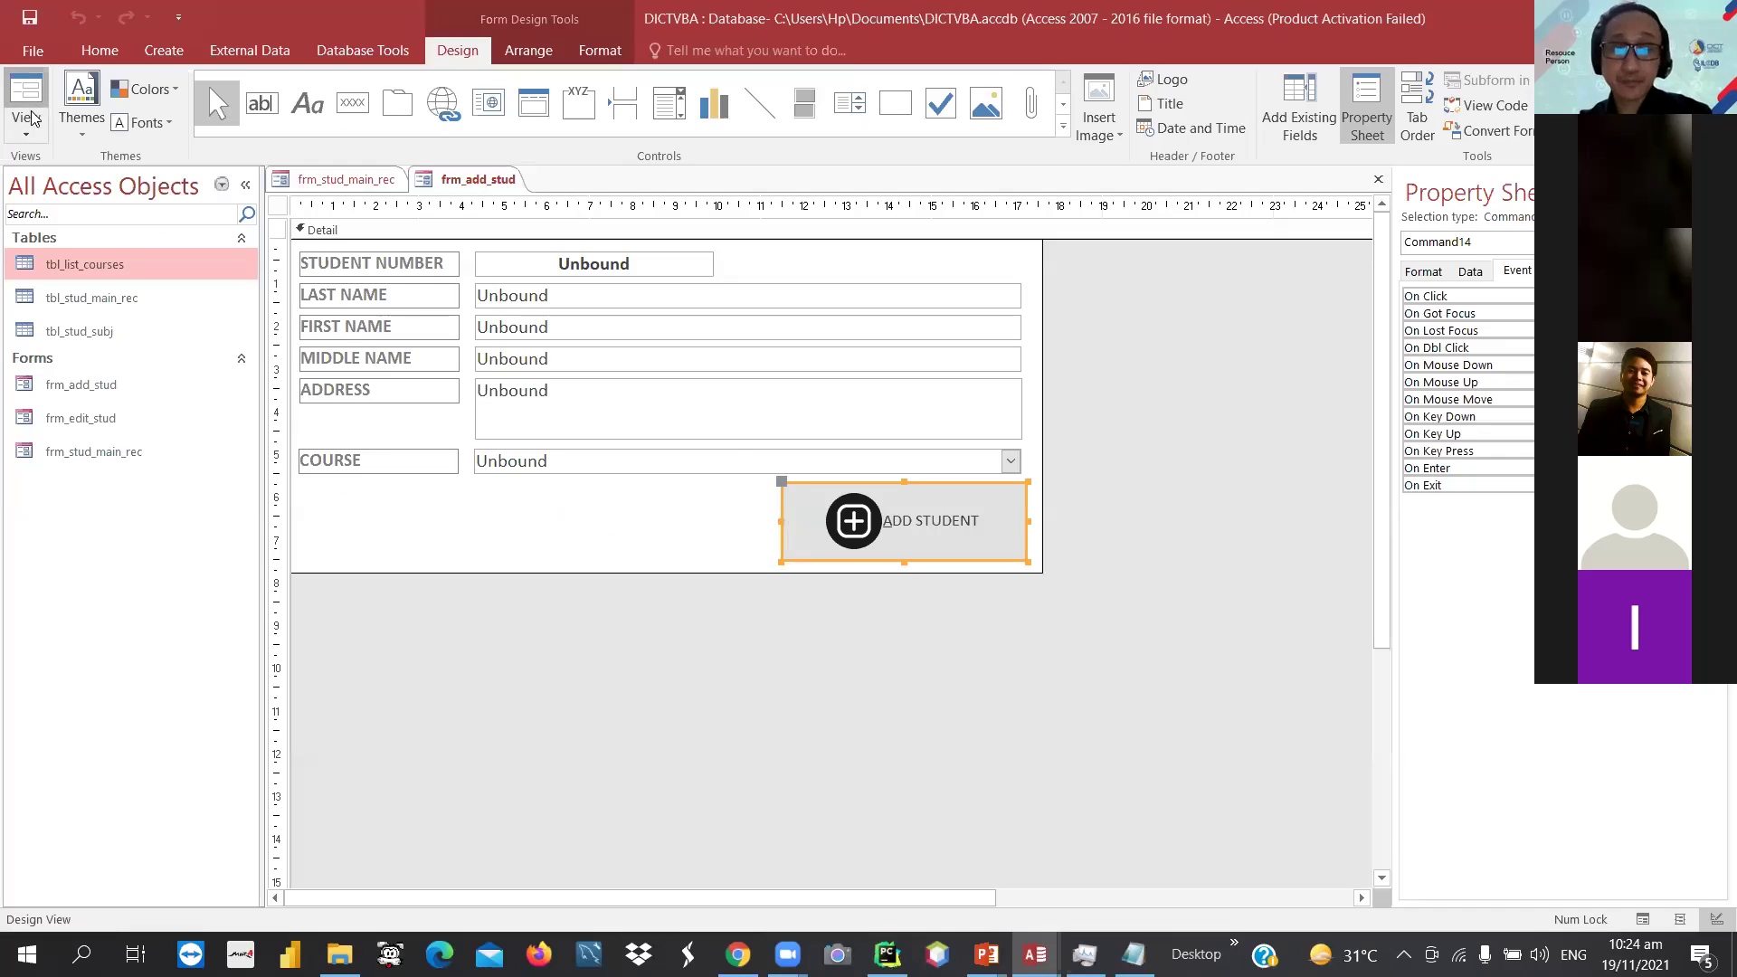
{"action": "left_click", "coordinate": [32, 118]}
{"action": "type", "text": "dgdgdgdsf-4545"}
{"action": "left_click_drag", "start_coordinate": [550, 289], "coordinate": [233, 291]}
{"action": "key", "text": "BackSpace"}
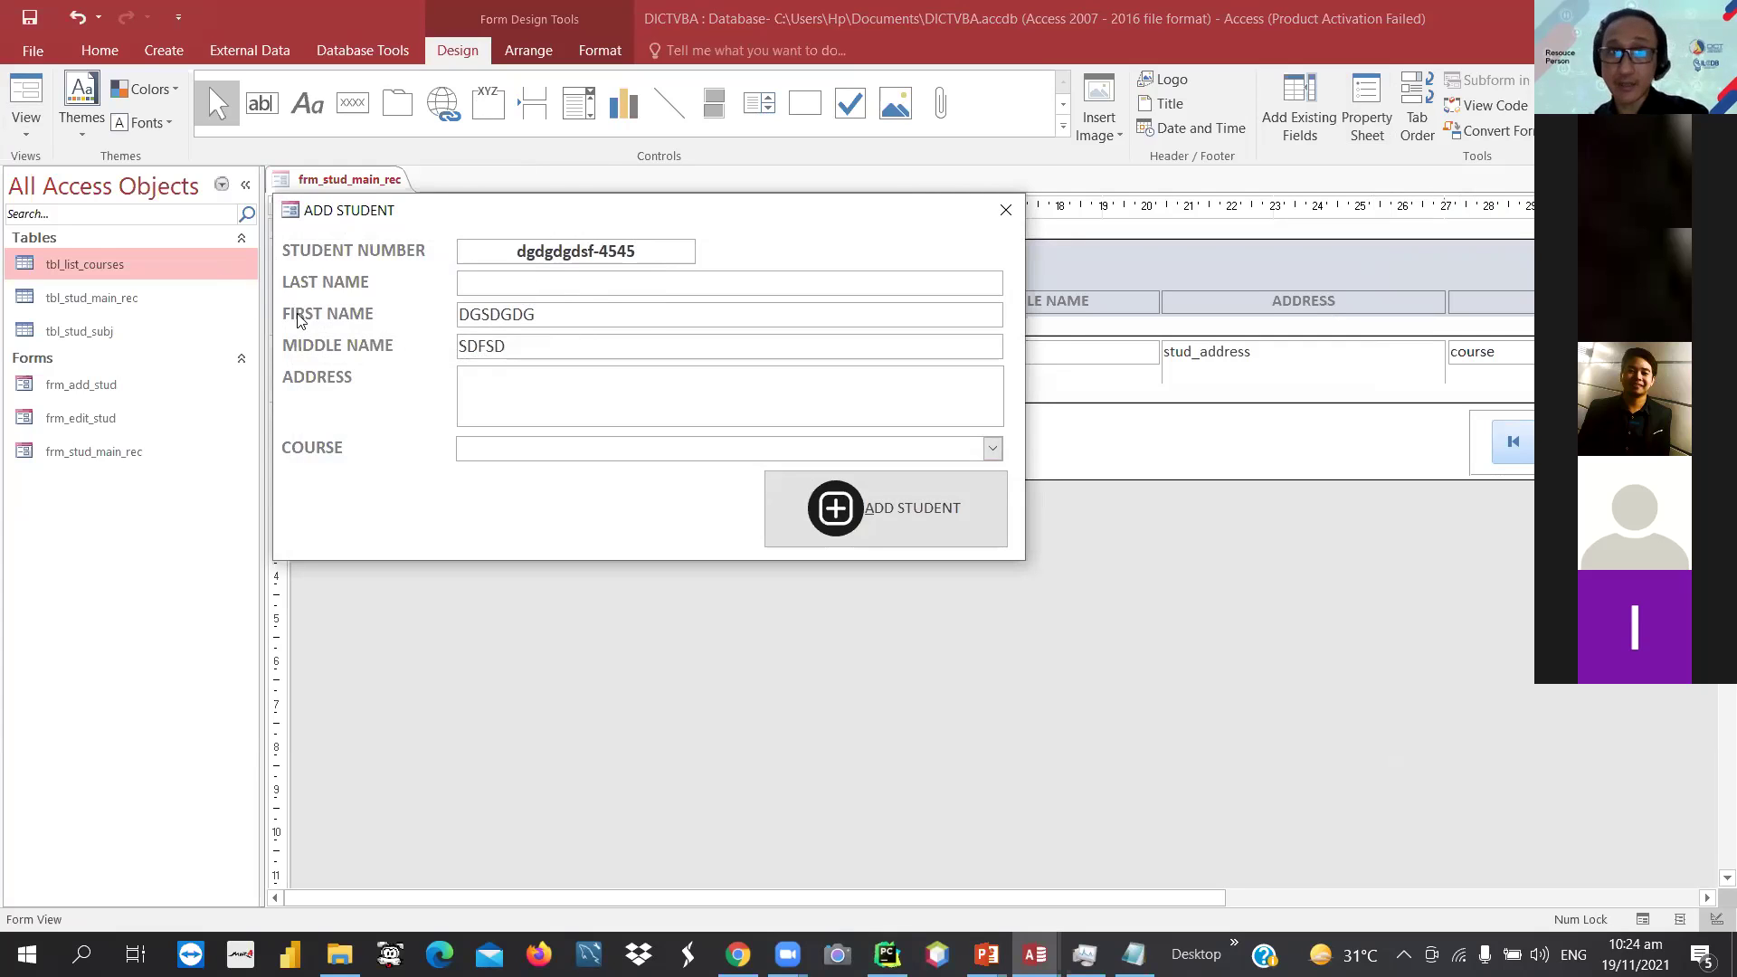
{"action": "left_click", "coordinate": [900, 514]}
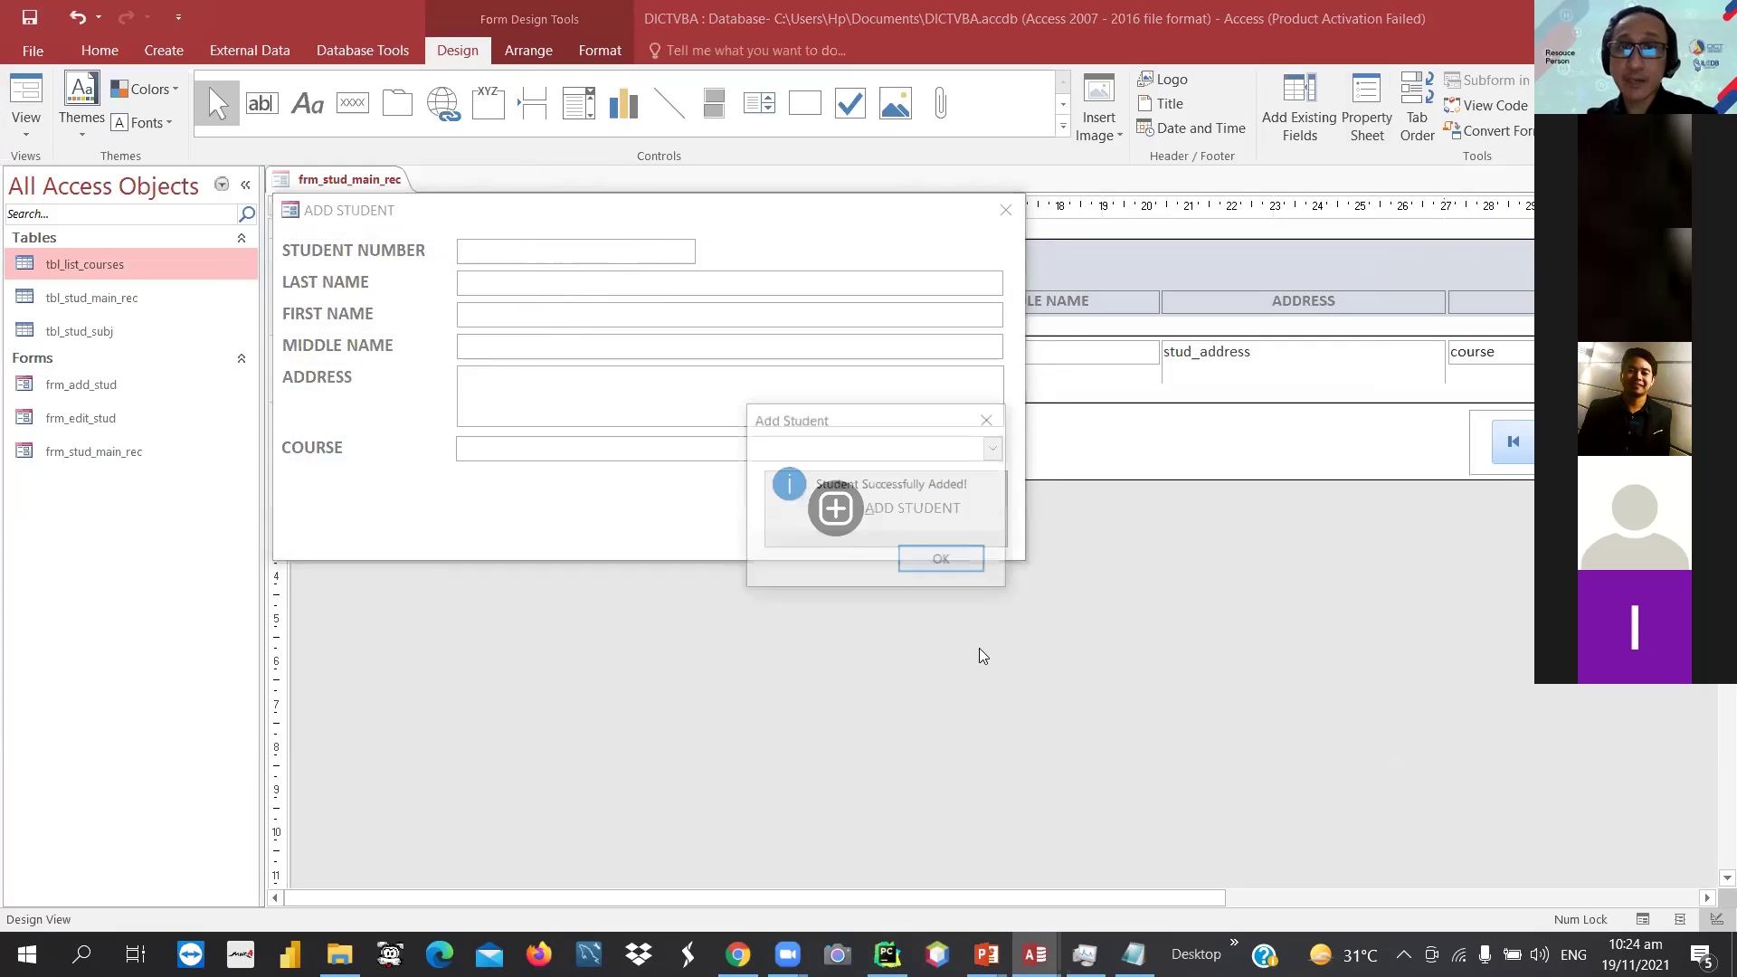
{"action": "left_click", "coordinate": [929, 566]}
Return to Design View and inspect the new first-name check in the button's code
{"action": "right_click", "coordinate": [866, 206]}
{"action": "left_click", "coordinate": [932, 341]}
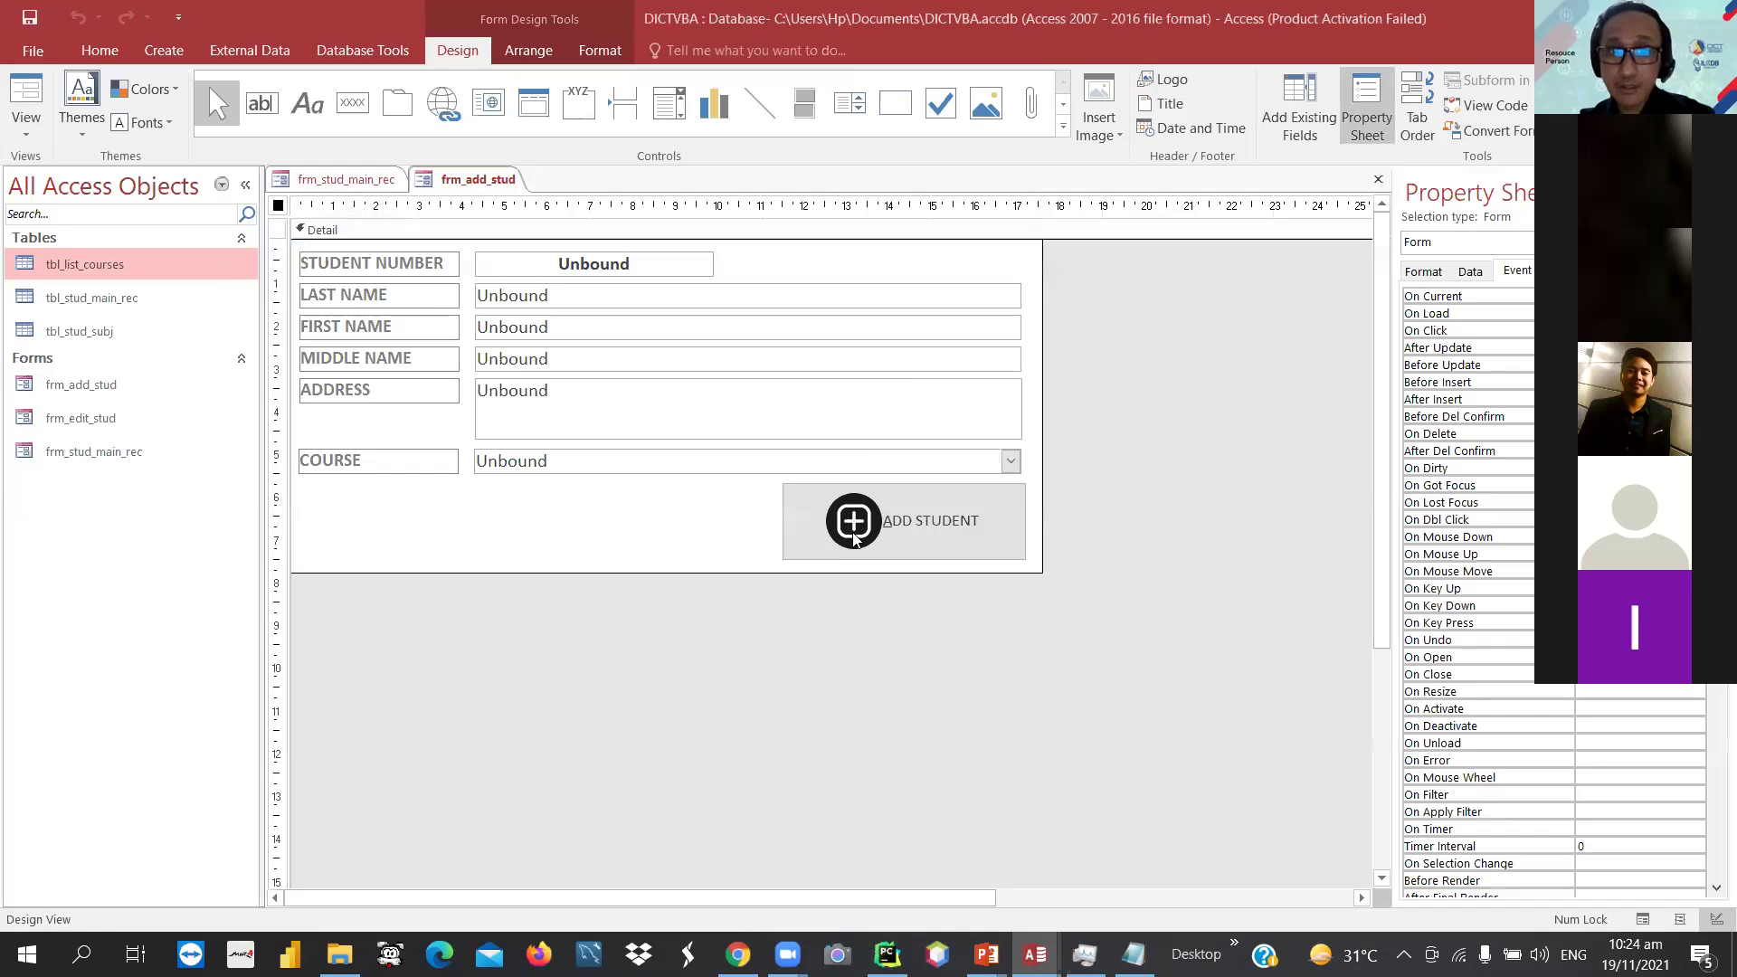
{"action": "left_click", "coordinate": [886, 540]}
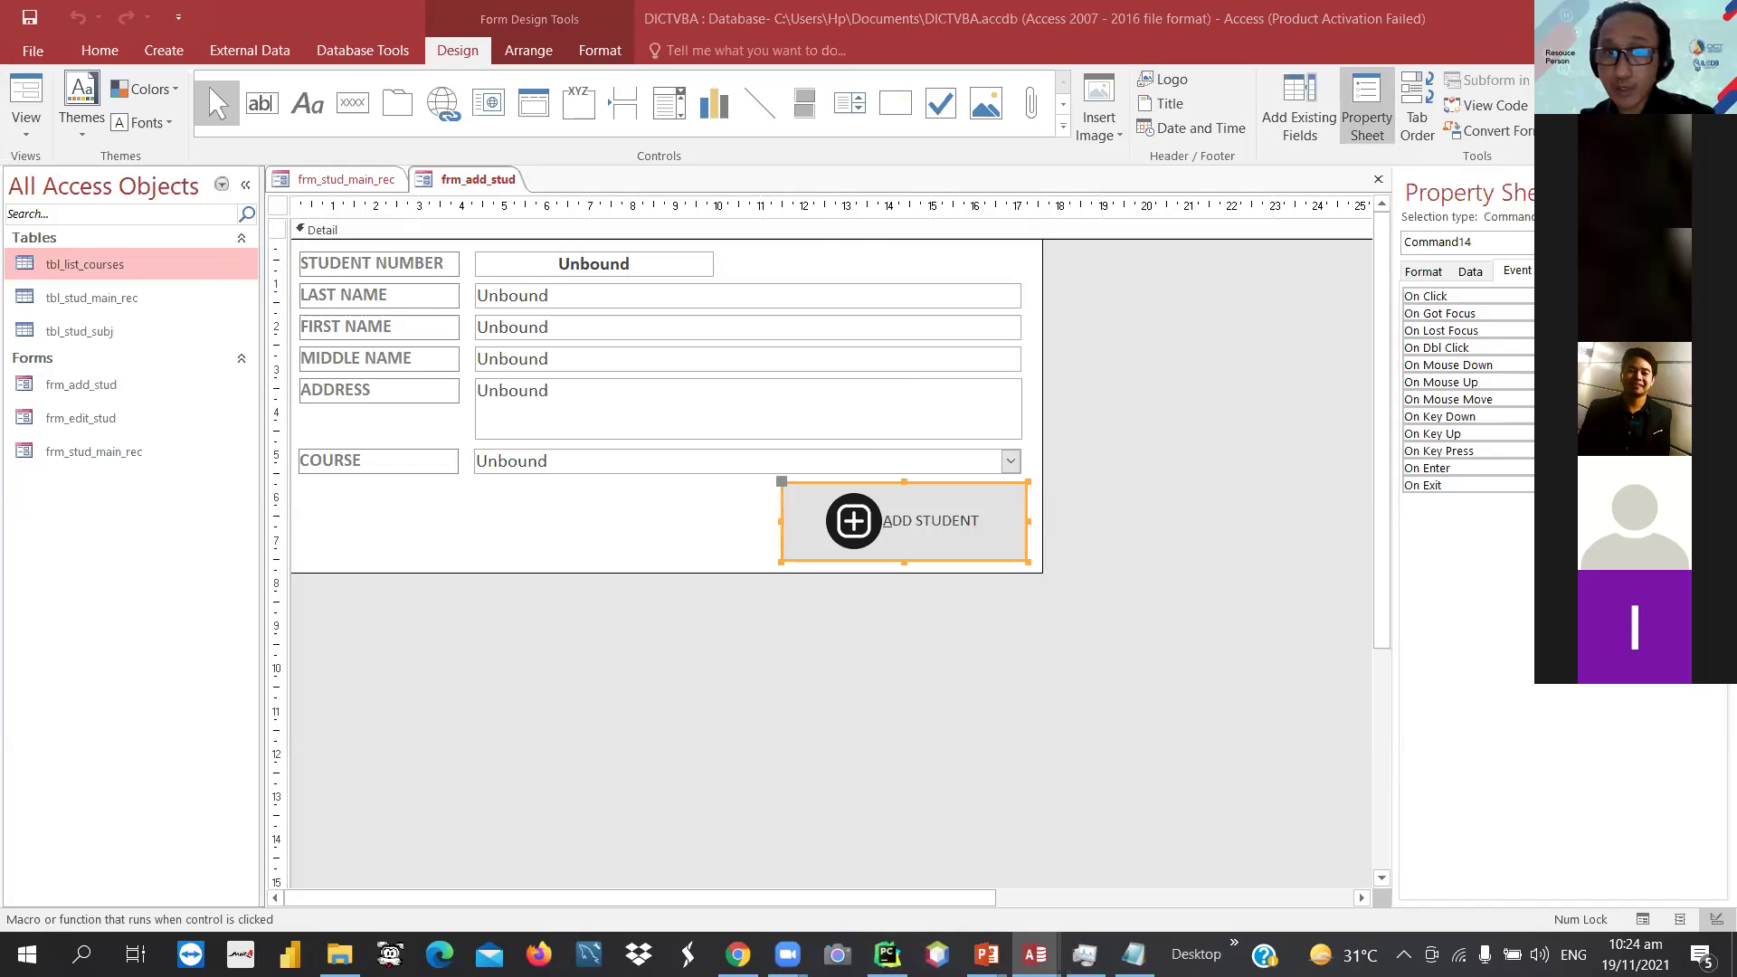
{"action": "key", "text": "alt+F11"}
{"action": "scroll", "coordinate": [892, 565], "scroll_direction": "up", "scroll_amount": 4}
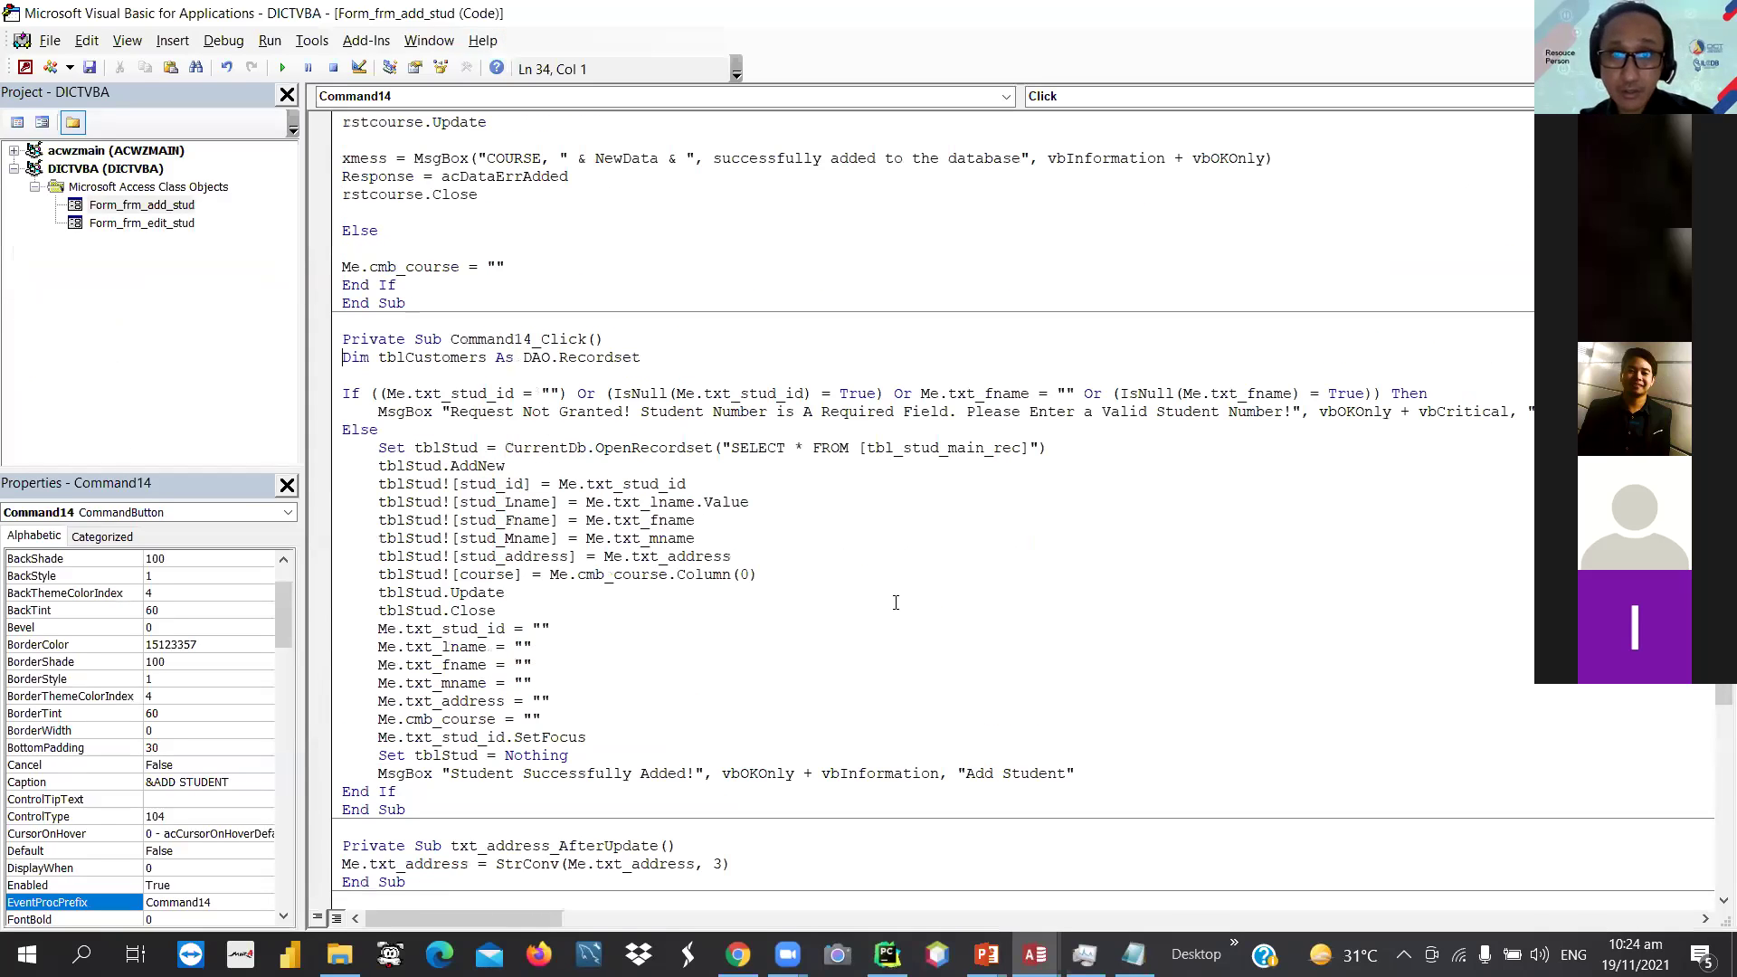
{"action": "left_click", "coordinate": [1010, 393]}
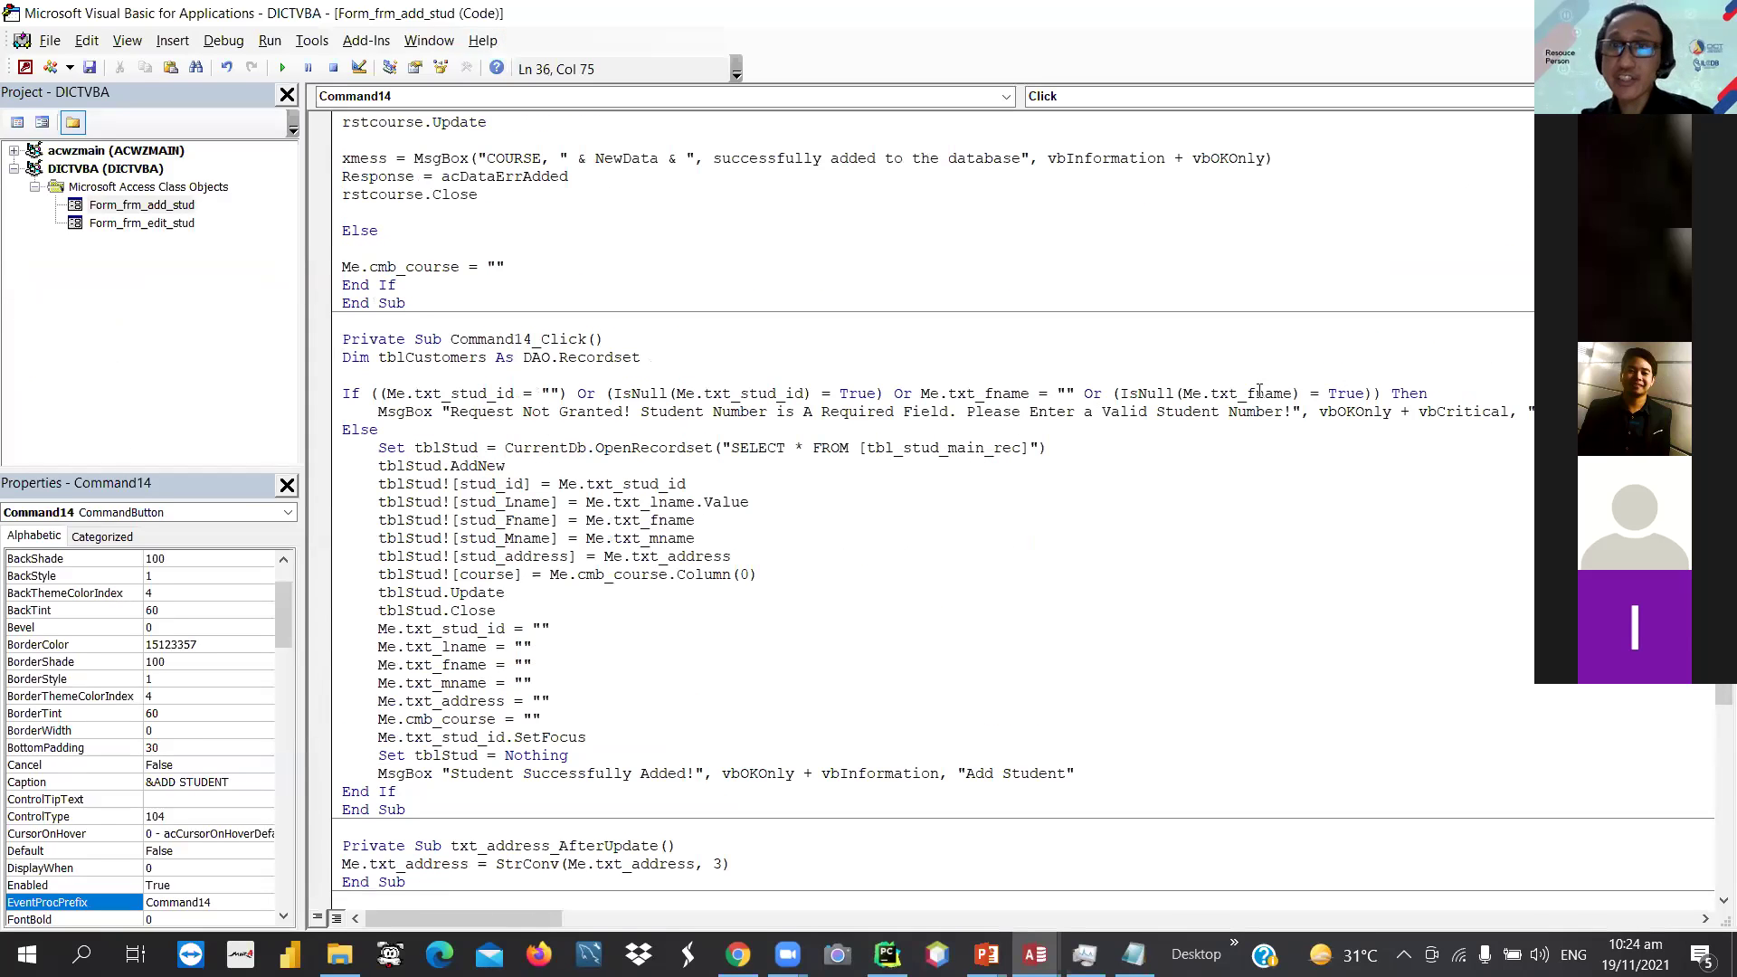
Rerun the form with test last name, middle name, address and BS COMPUTER SCIENCE, leaving first name empty
{"action": "left_click", "coordinate": [21, 67]}
{"action": "left_click", "coordinate": [26, 99]}
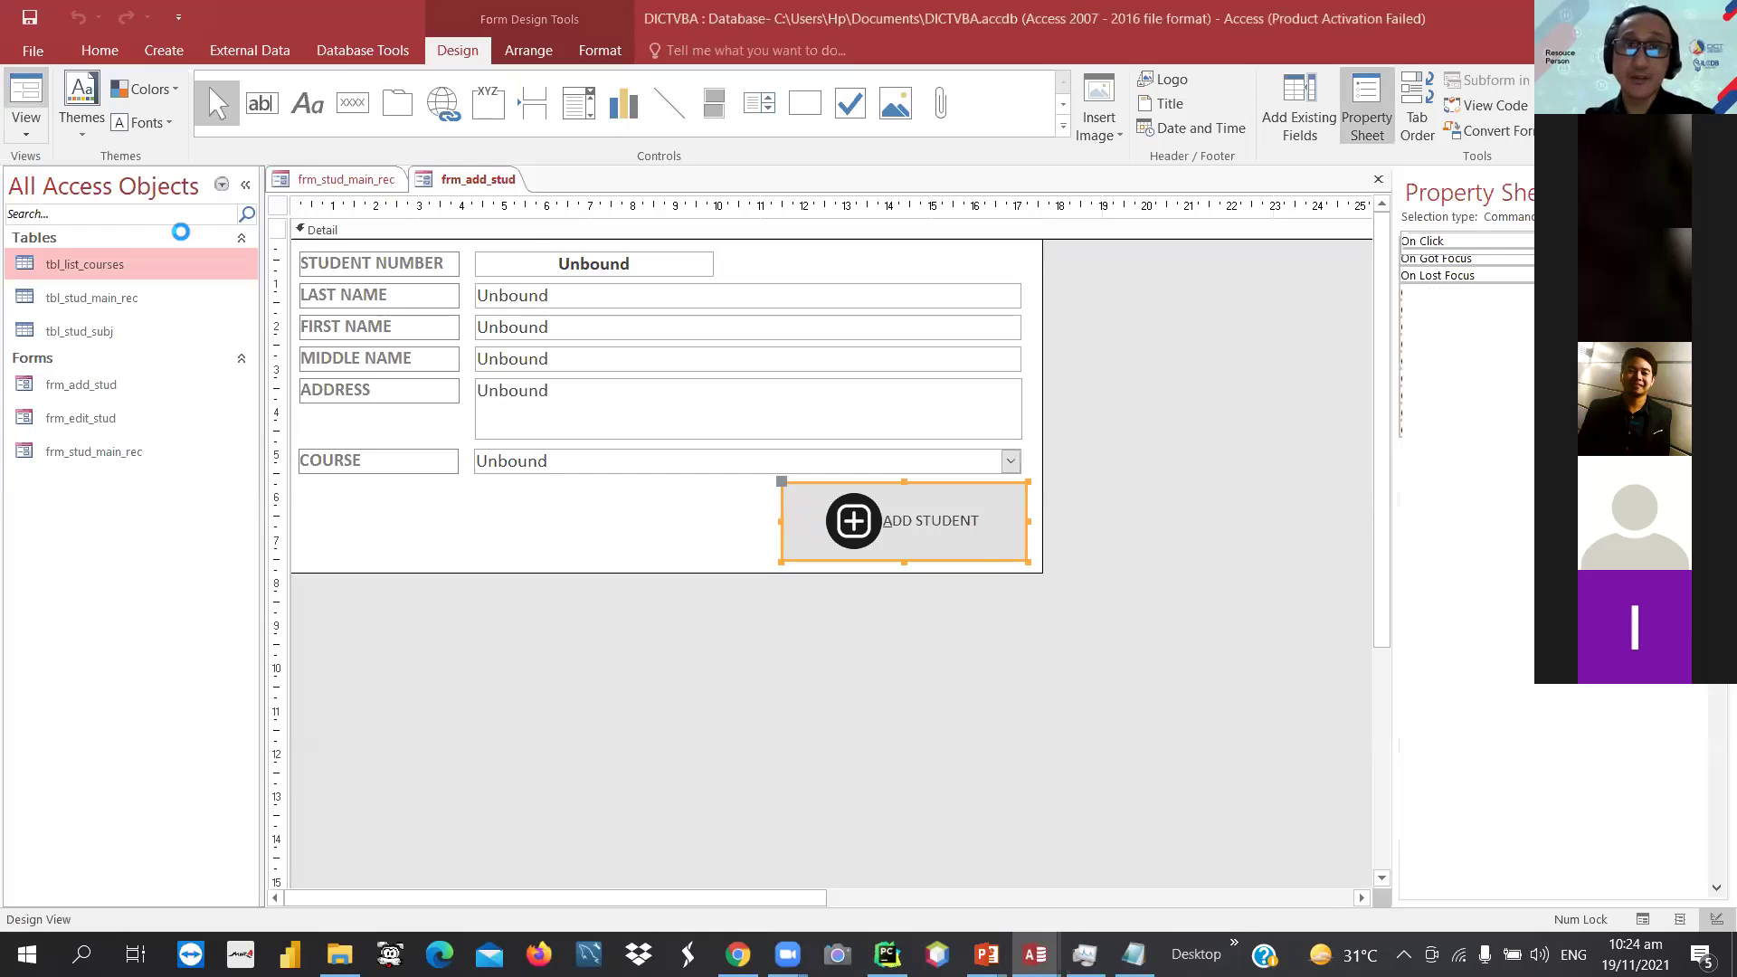
{"action": "type", "text": "dfsdgdsgf"}
{"action": "left_click", "coordinate": [593, 279]}
{"action": "type", "text": "dsfsdfsdf"}
{"action": "left_click", "coordinate": [517, 347]}
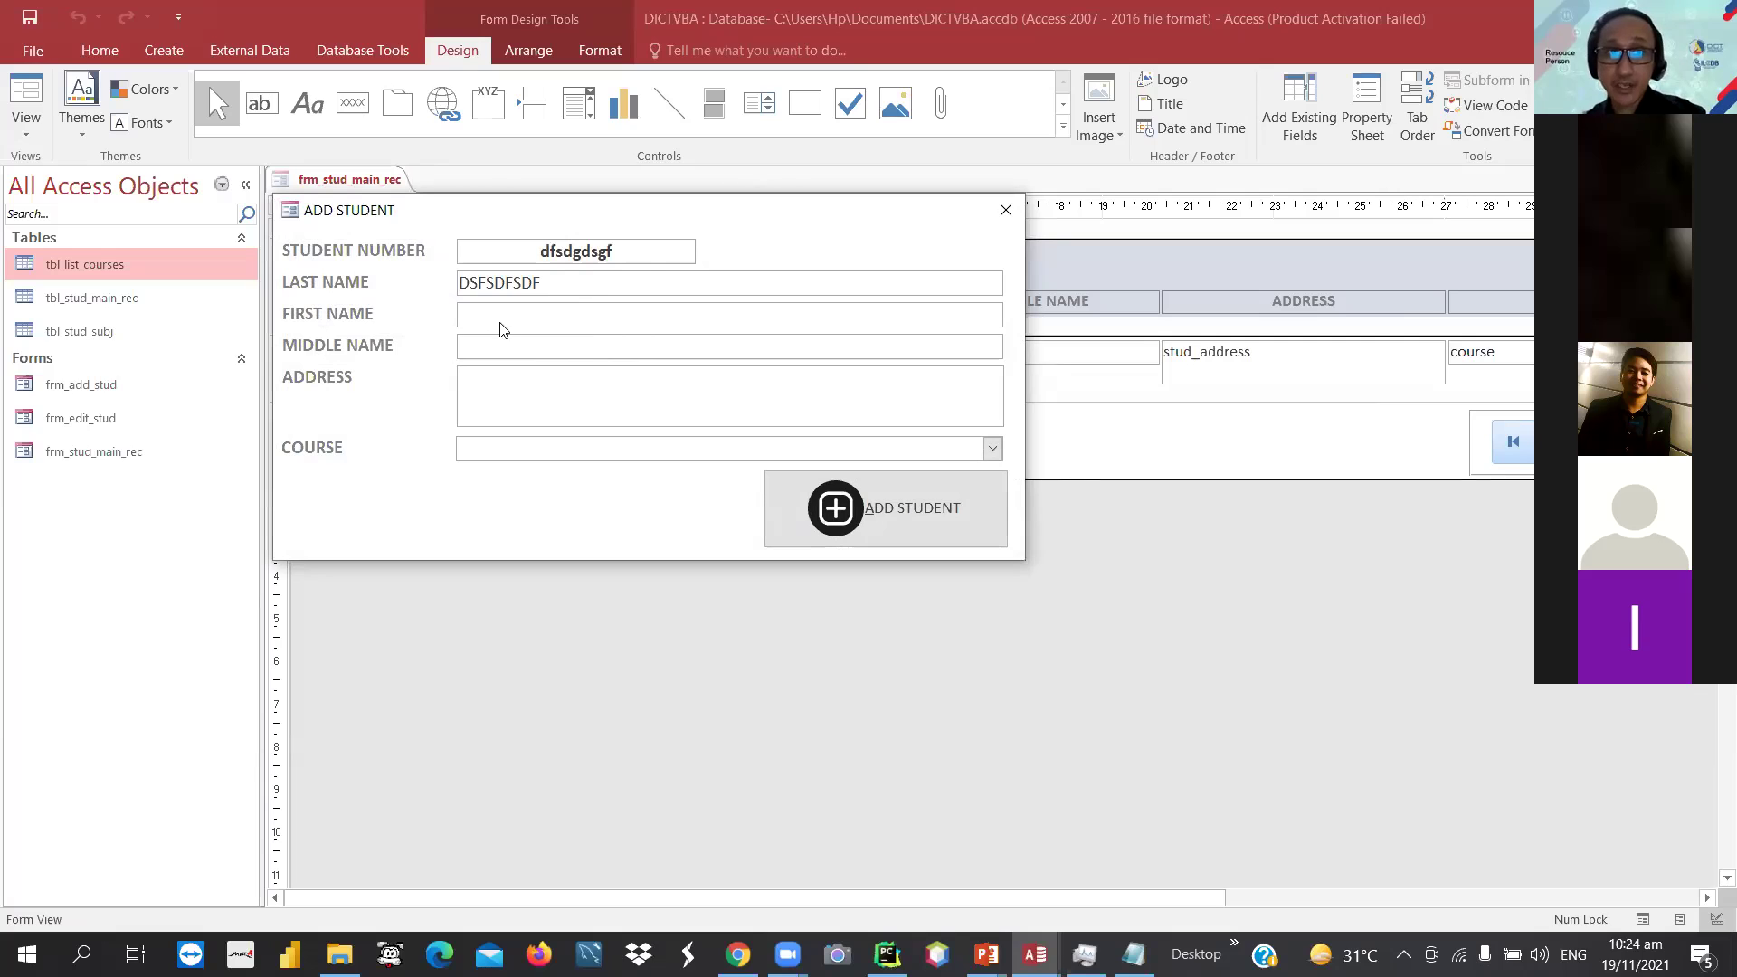
{"action": "type", "text": "sdfsdf"}
{"action": "left_click", "coordinate": [530, 413]}
{"action": "type", "text": "sdfsf"}
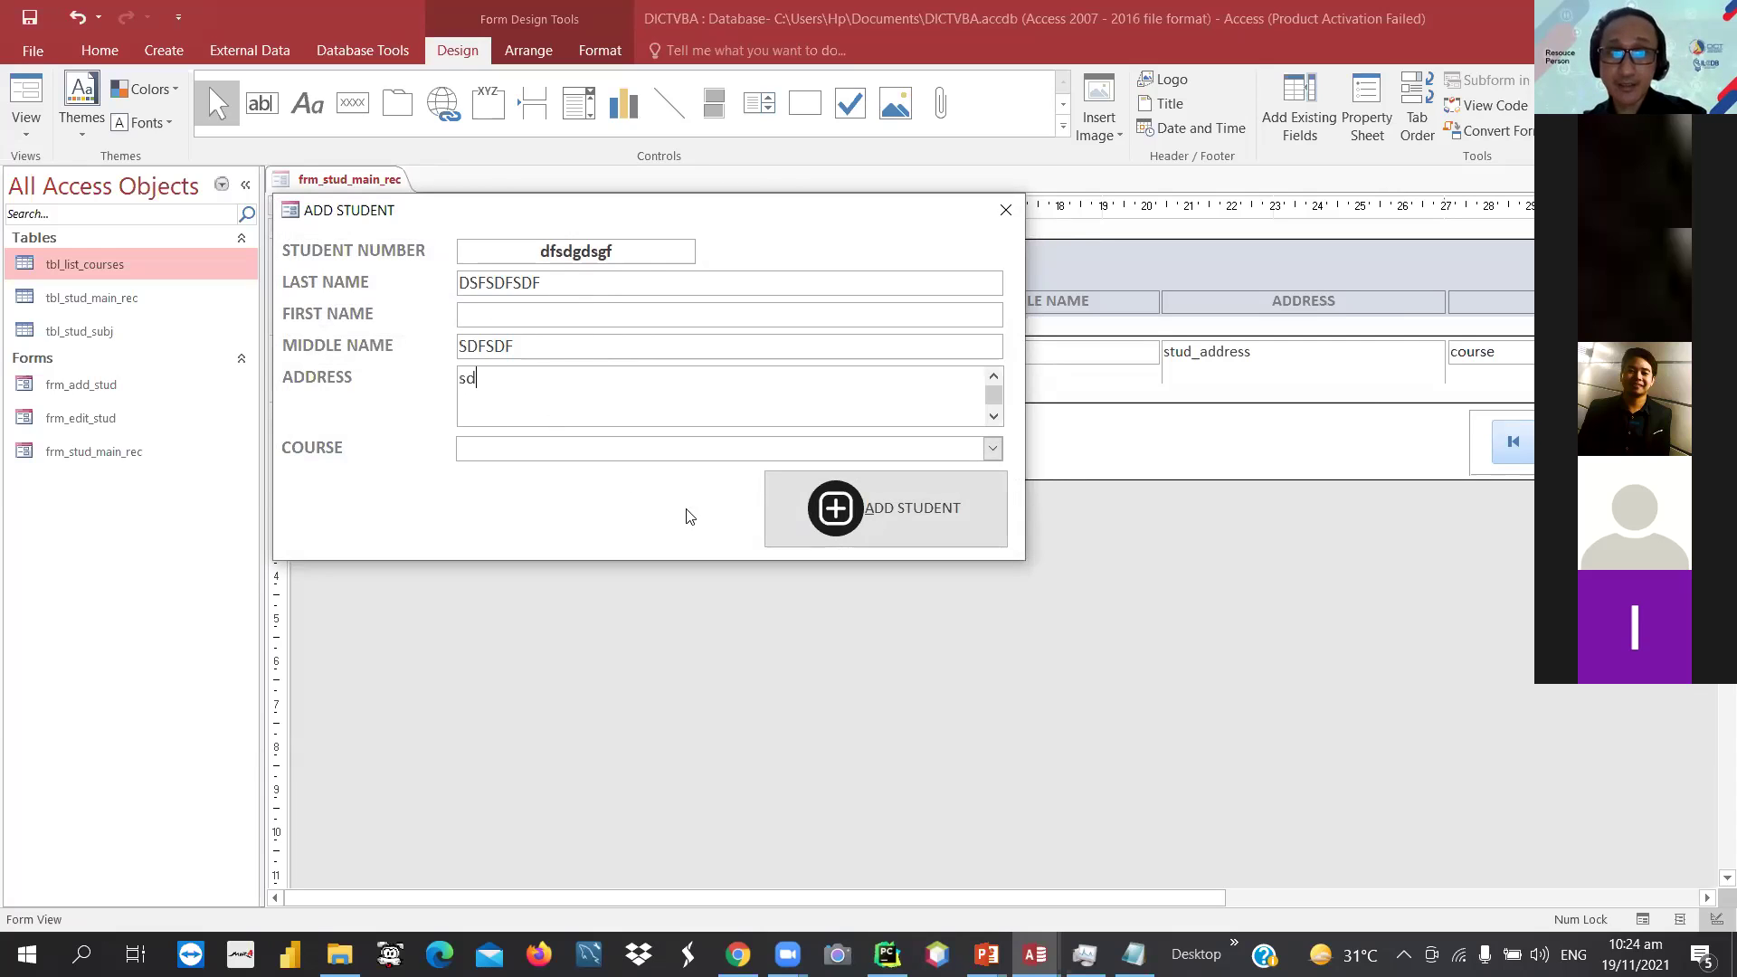
{"action": "left_click", "coordinate": [991, 448]}
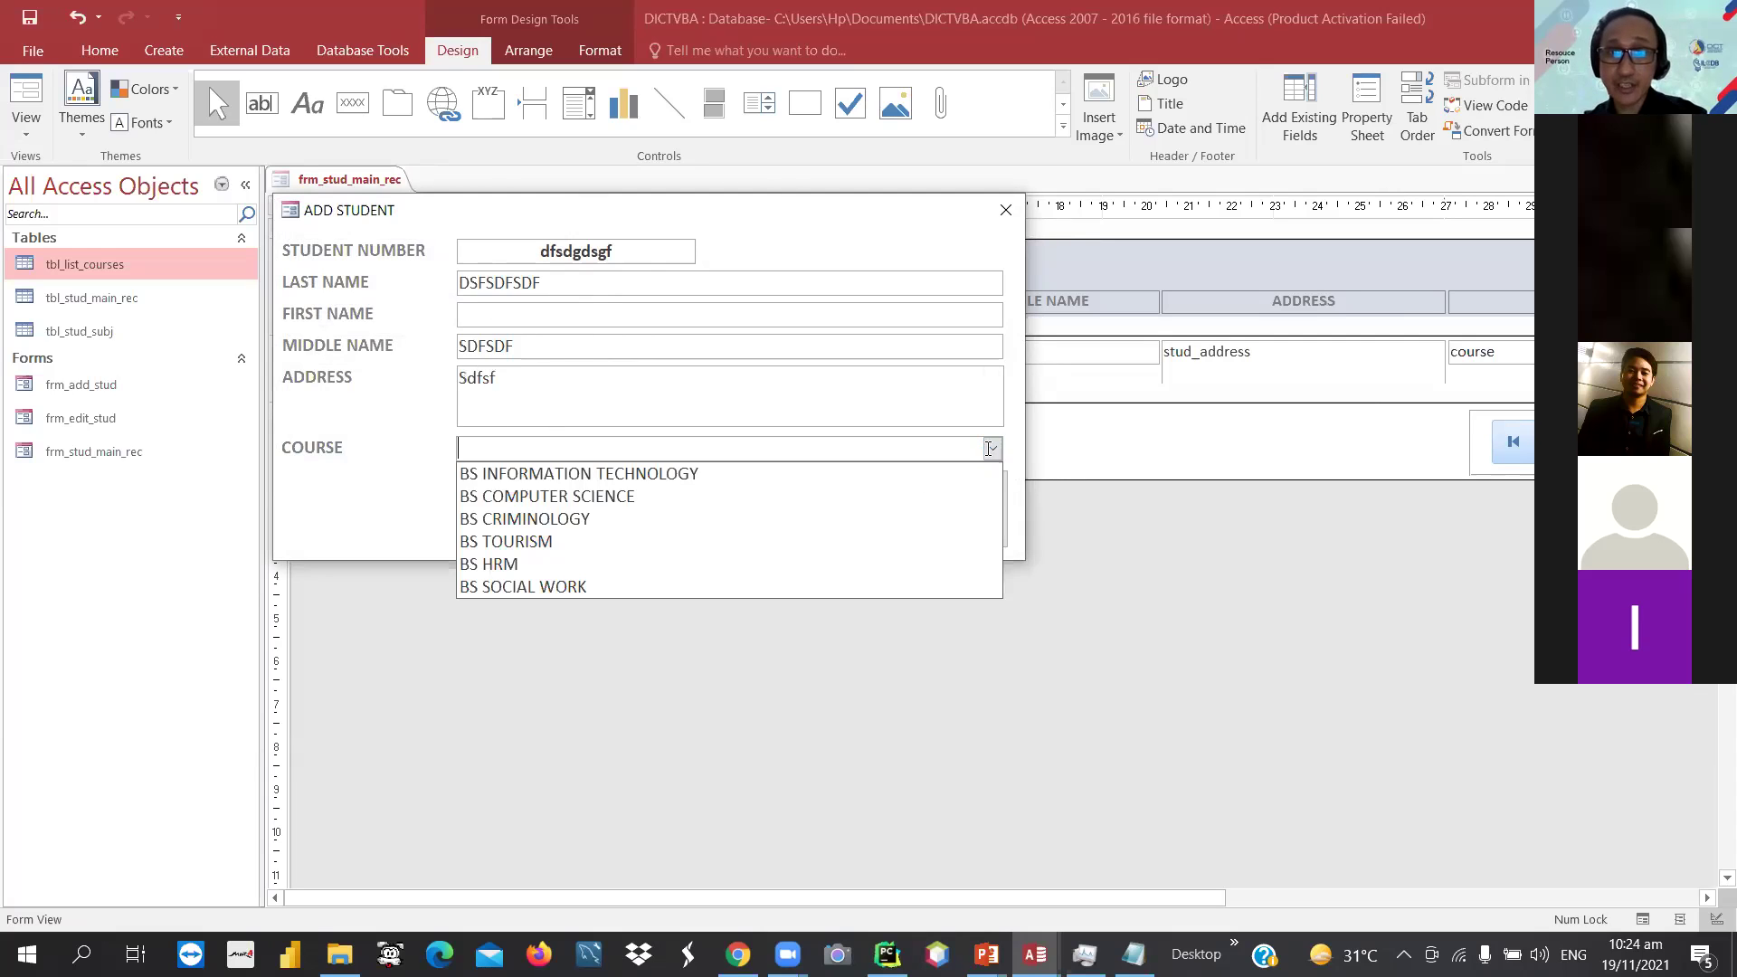
{"action": "left_click", "coordinate": [890, 495]}
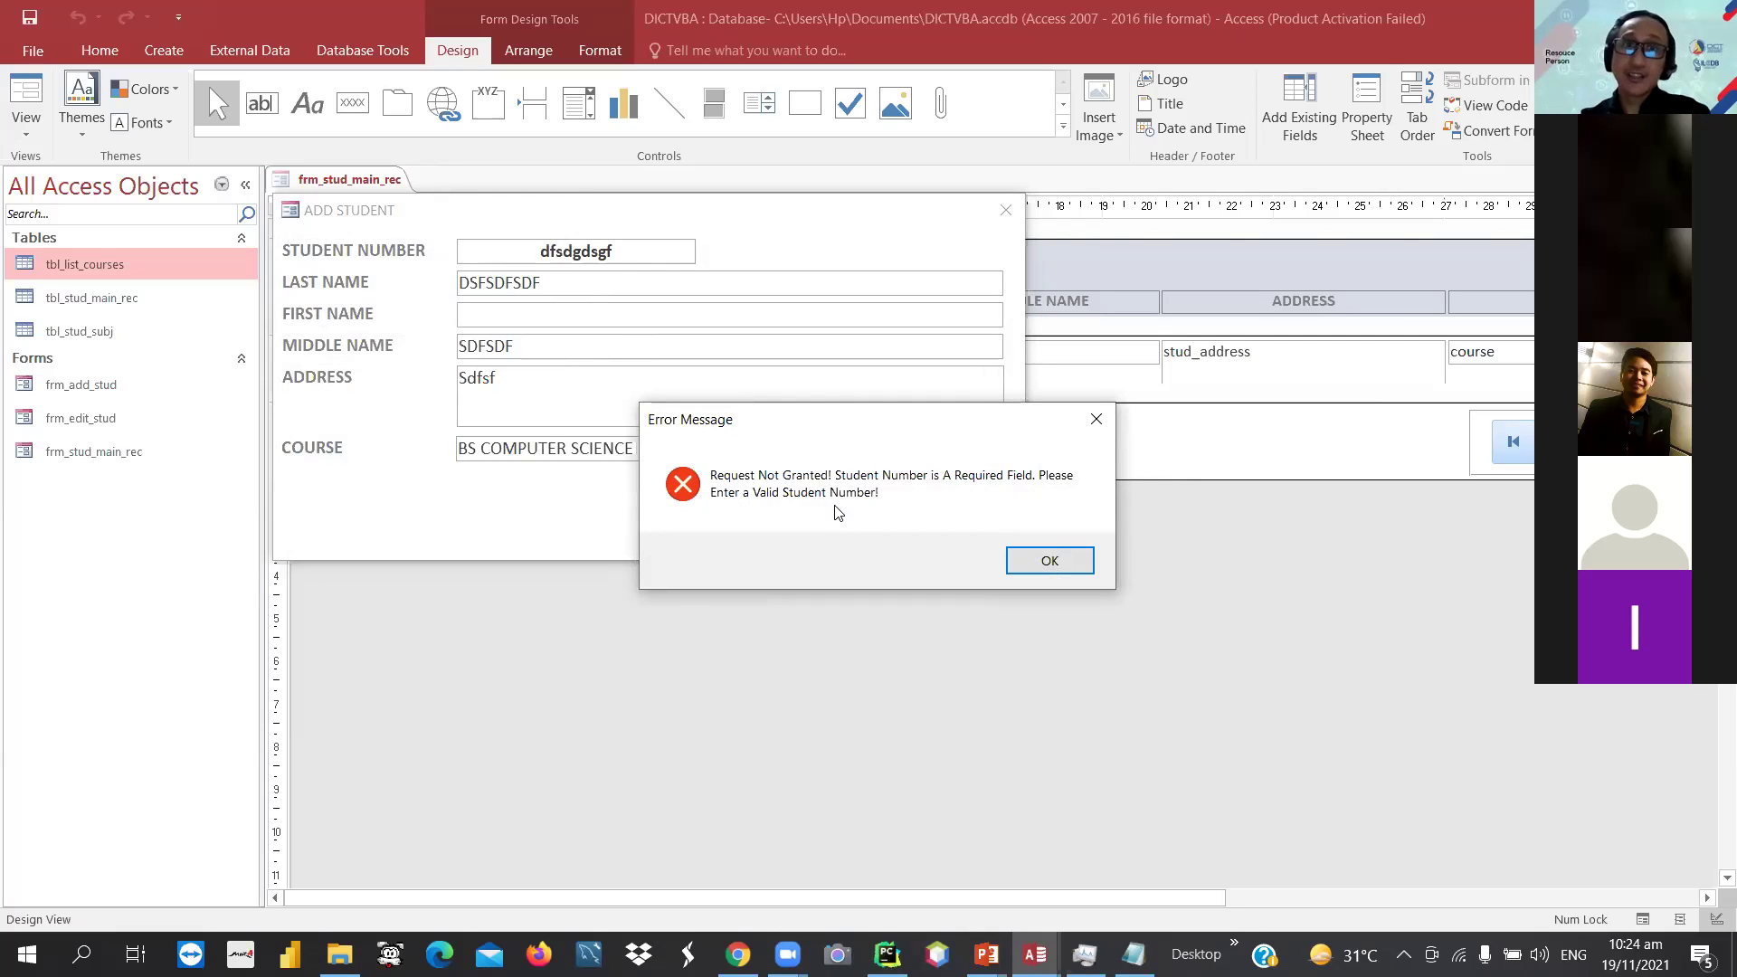
Dismiss the required-field error and switch the form back to Design View
{"action": "left_click", "coordinate": [1067, 564]}
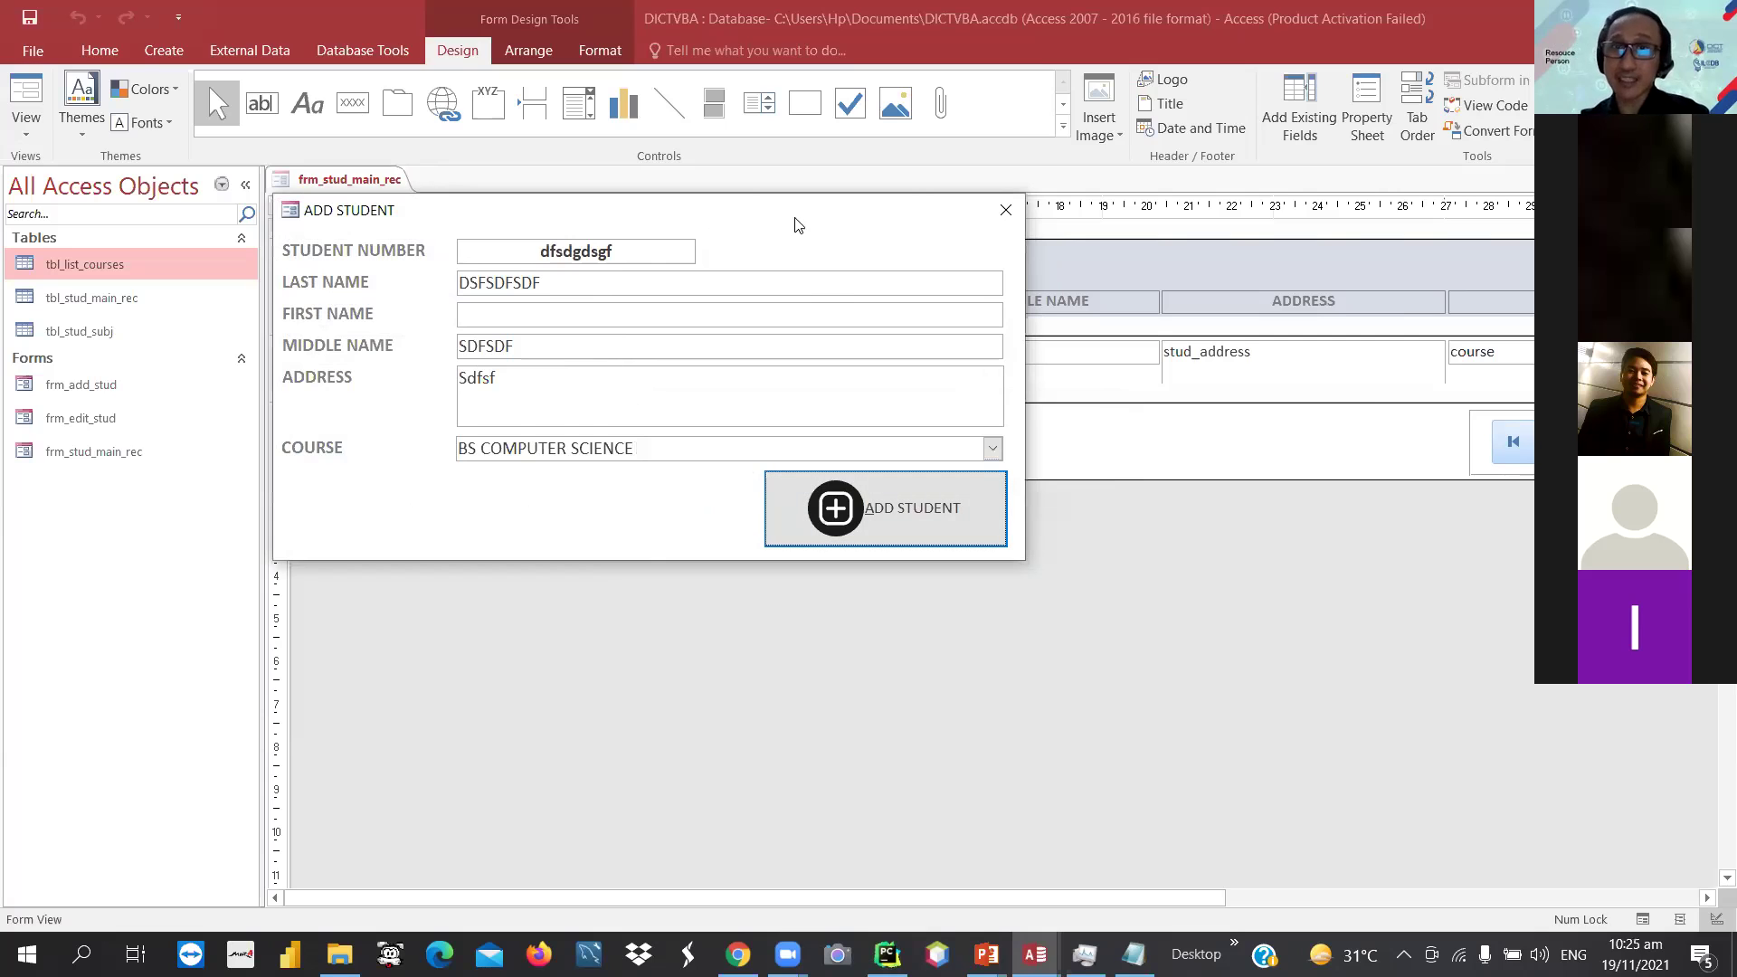
{"action": "right_click", "coordinate": [769, 211]}
{"action": "left_click", "coordinate": [809, 349]}
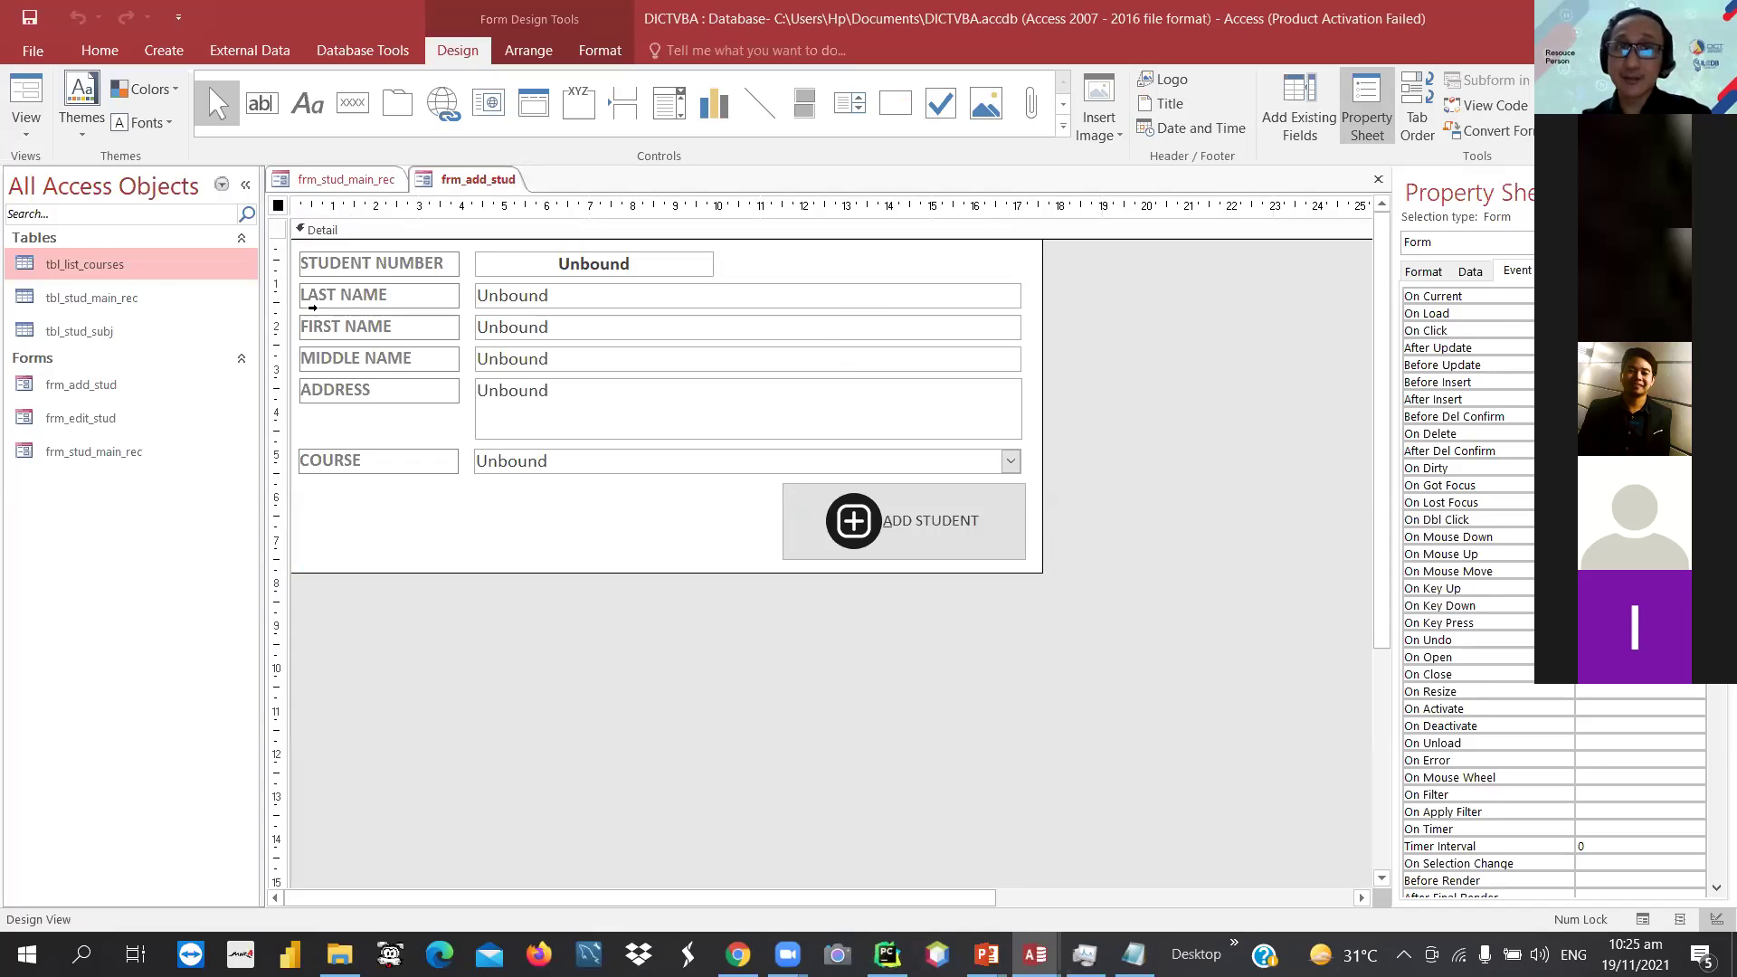
Preview the student records form, then check its Scroll Bars setting on the Format tab
{"action": "left_click", "coordinate": [335, 179]}
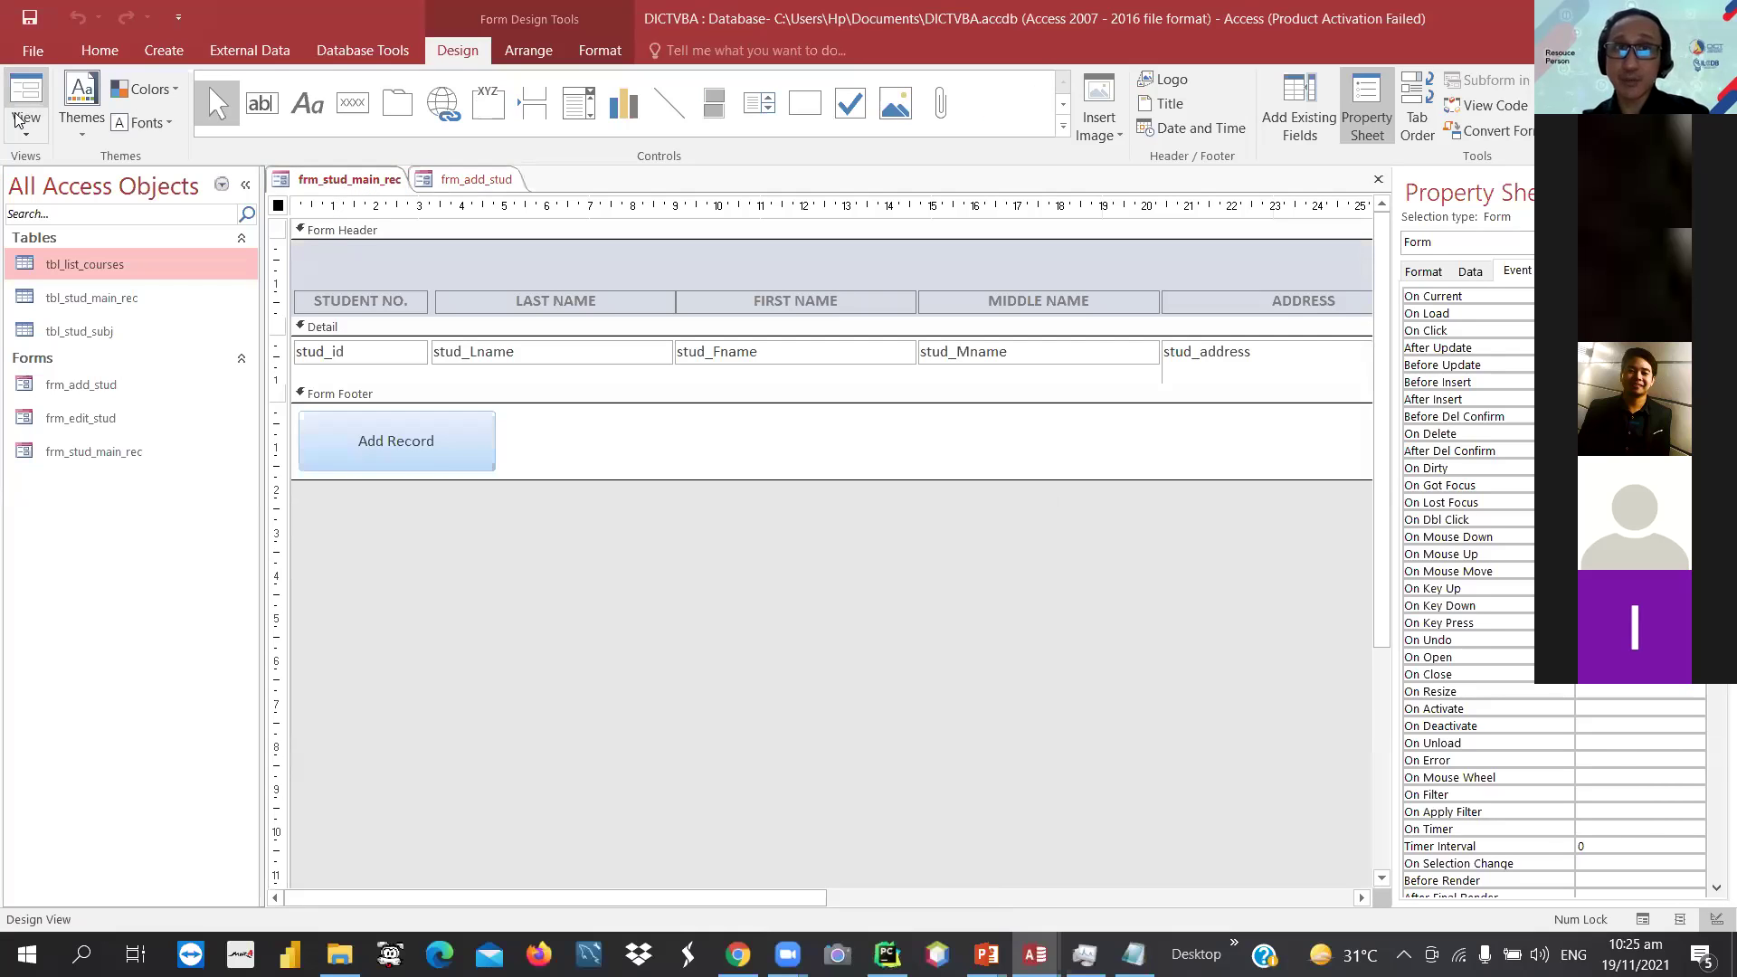
{"action": "left_click", "coordinate": [17, 120]}
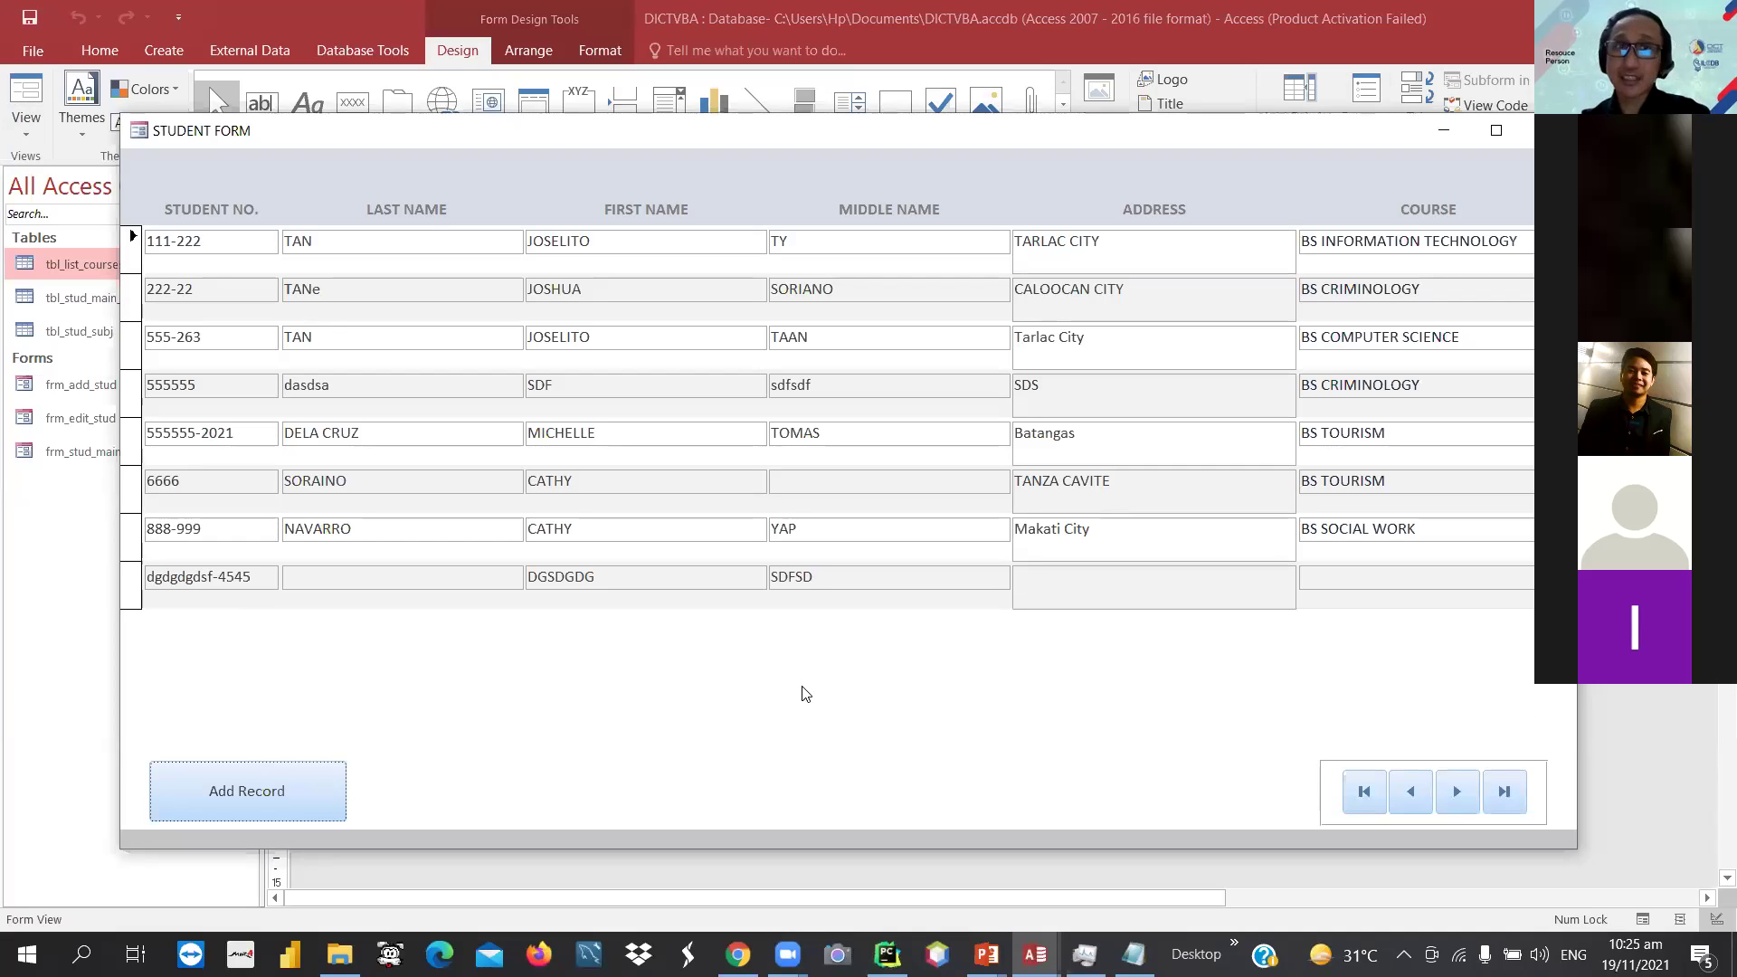
{"action": "right_click", "coordinate": [301, 138]}
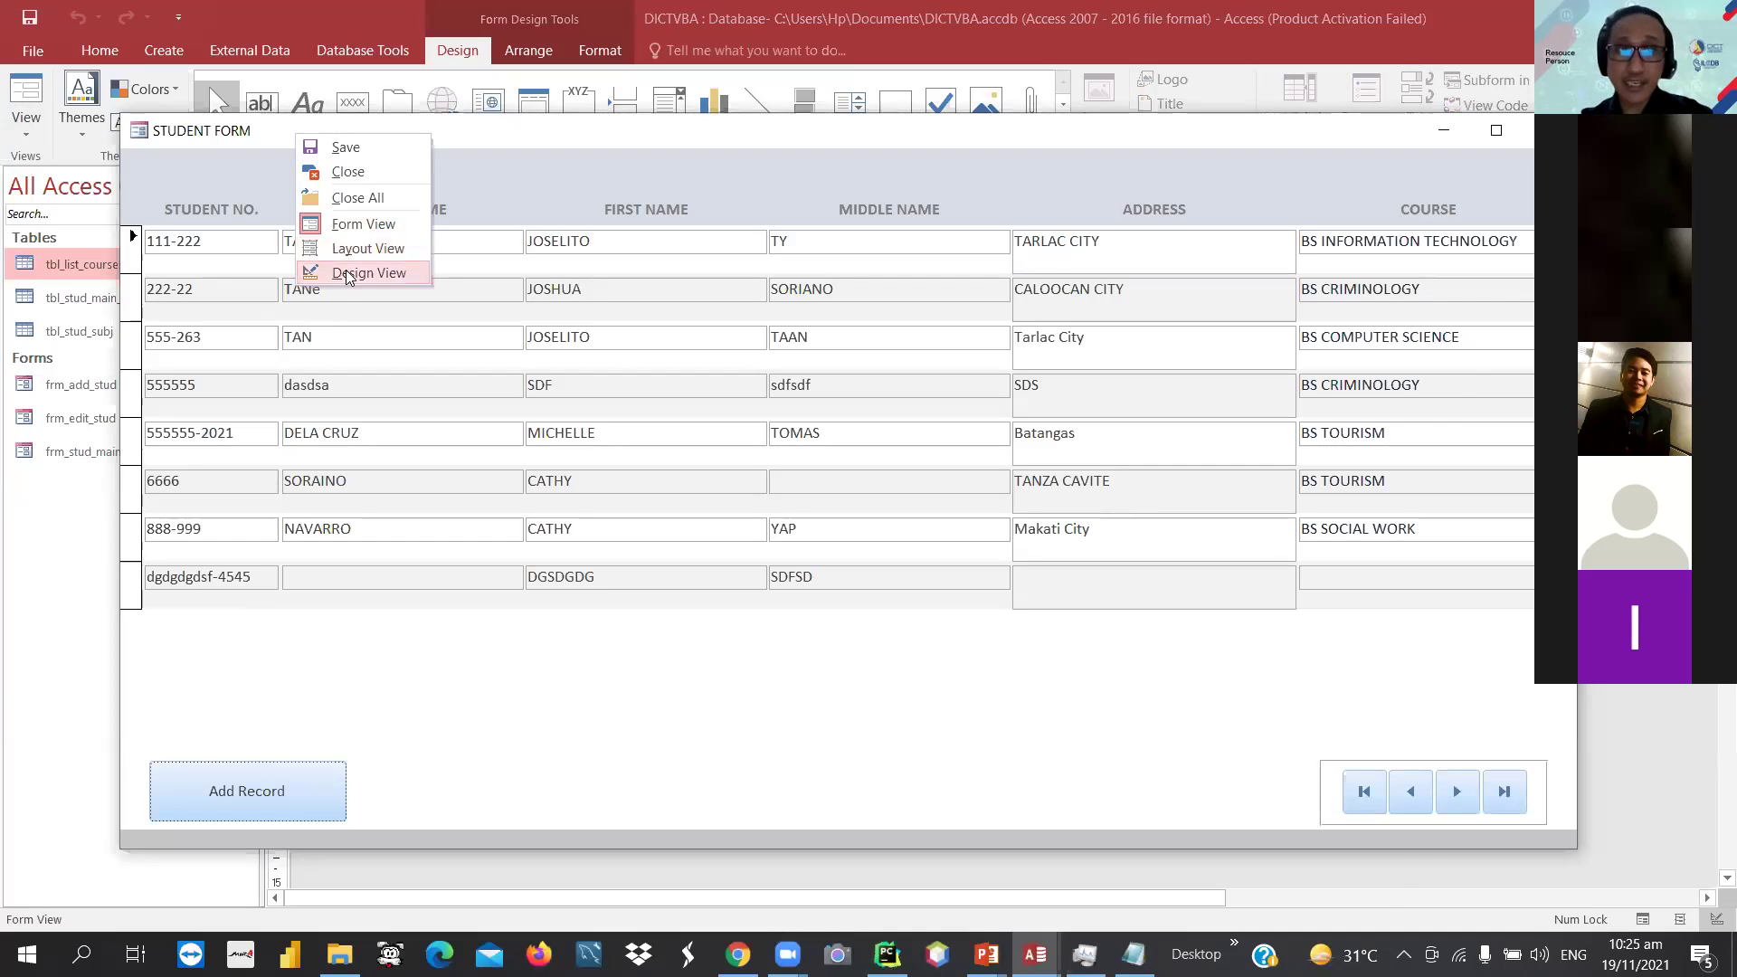
{"action": "left_click", "coordinate": [352, 277]}
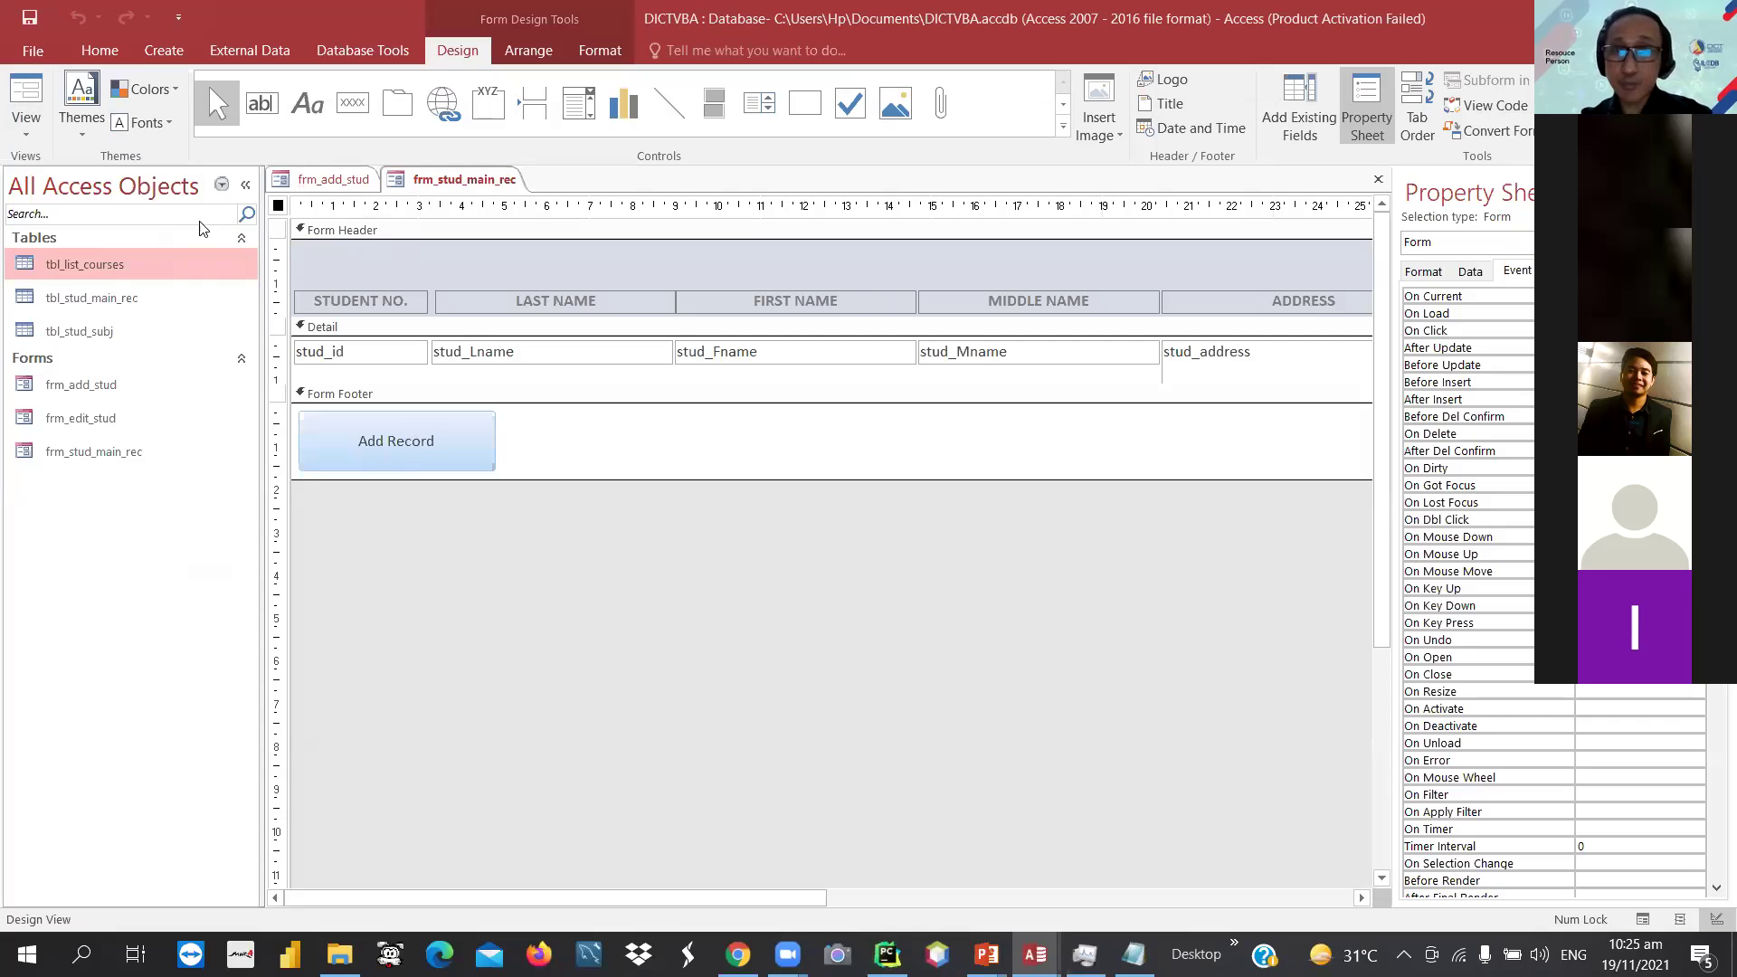
{"action": "left_click", "coordinate": [1421, 273]}
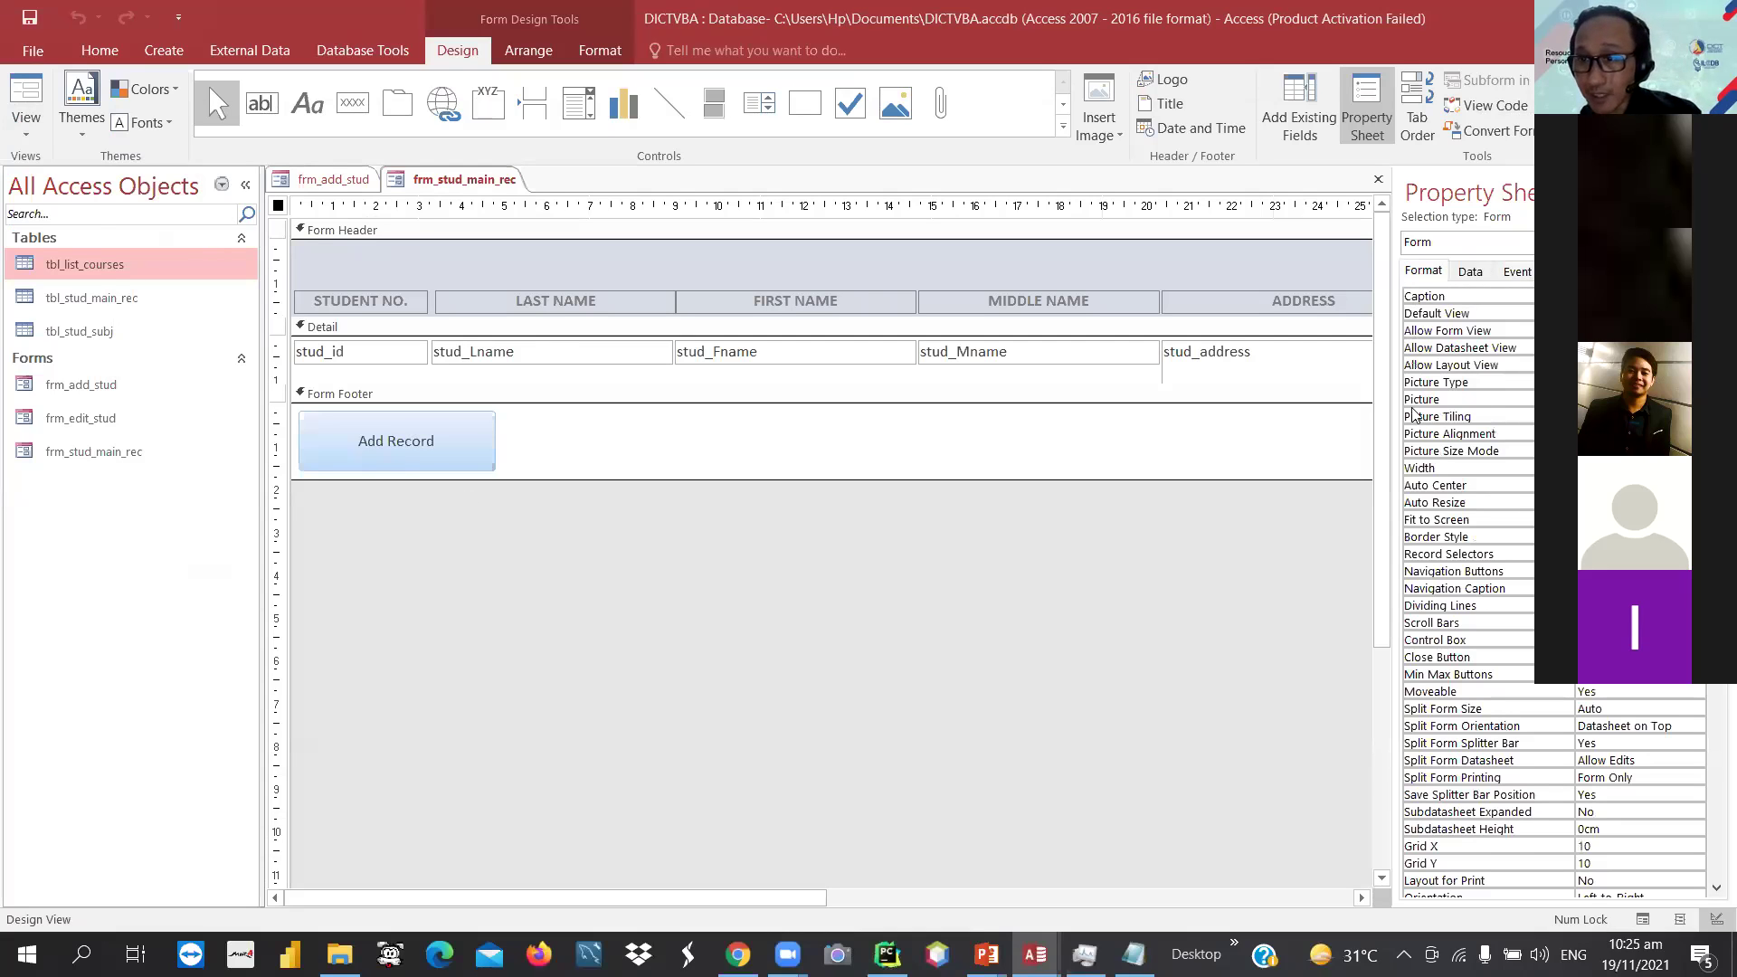
{"action": "left_click", "coordinate": [1629, 622]}
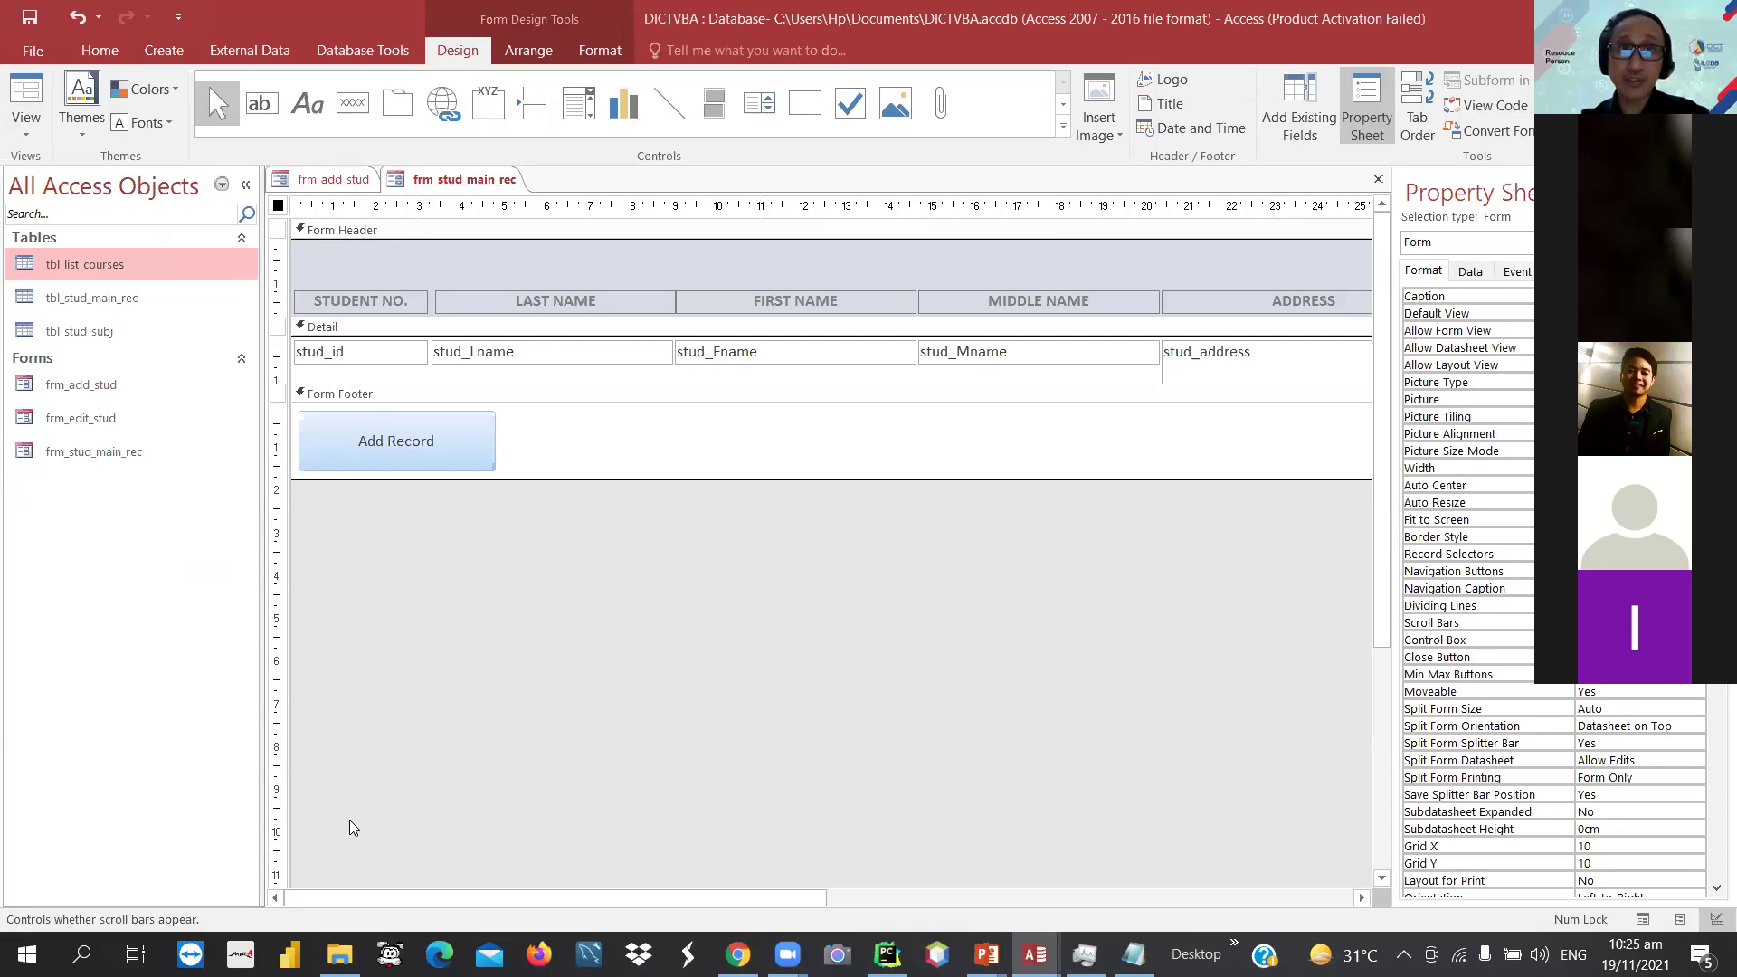
Close the frm_add_stud design, saving its changes
{"action": "left_click", "coordinate": [328, 185]}
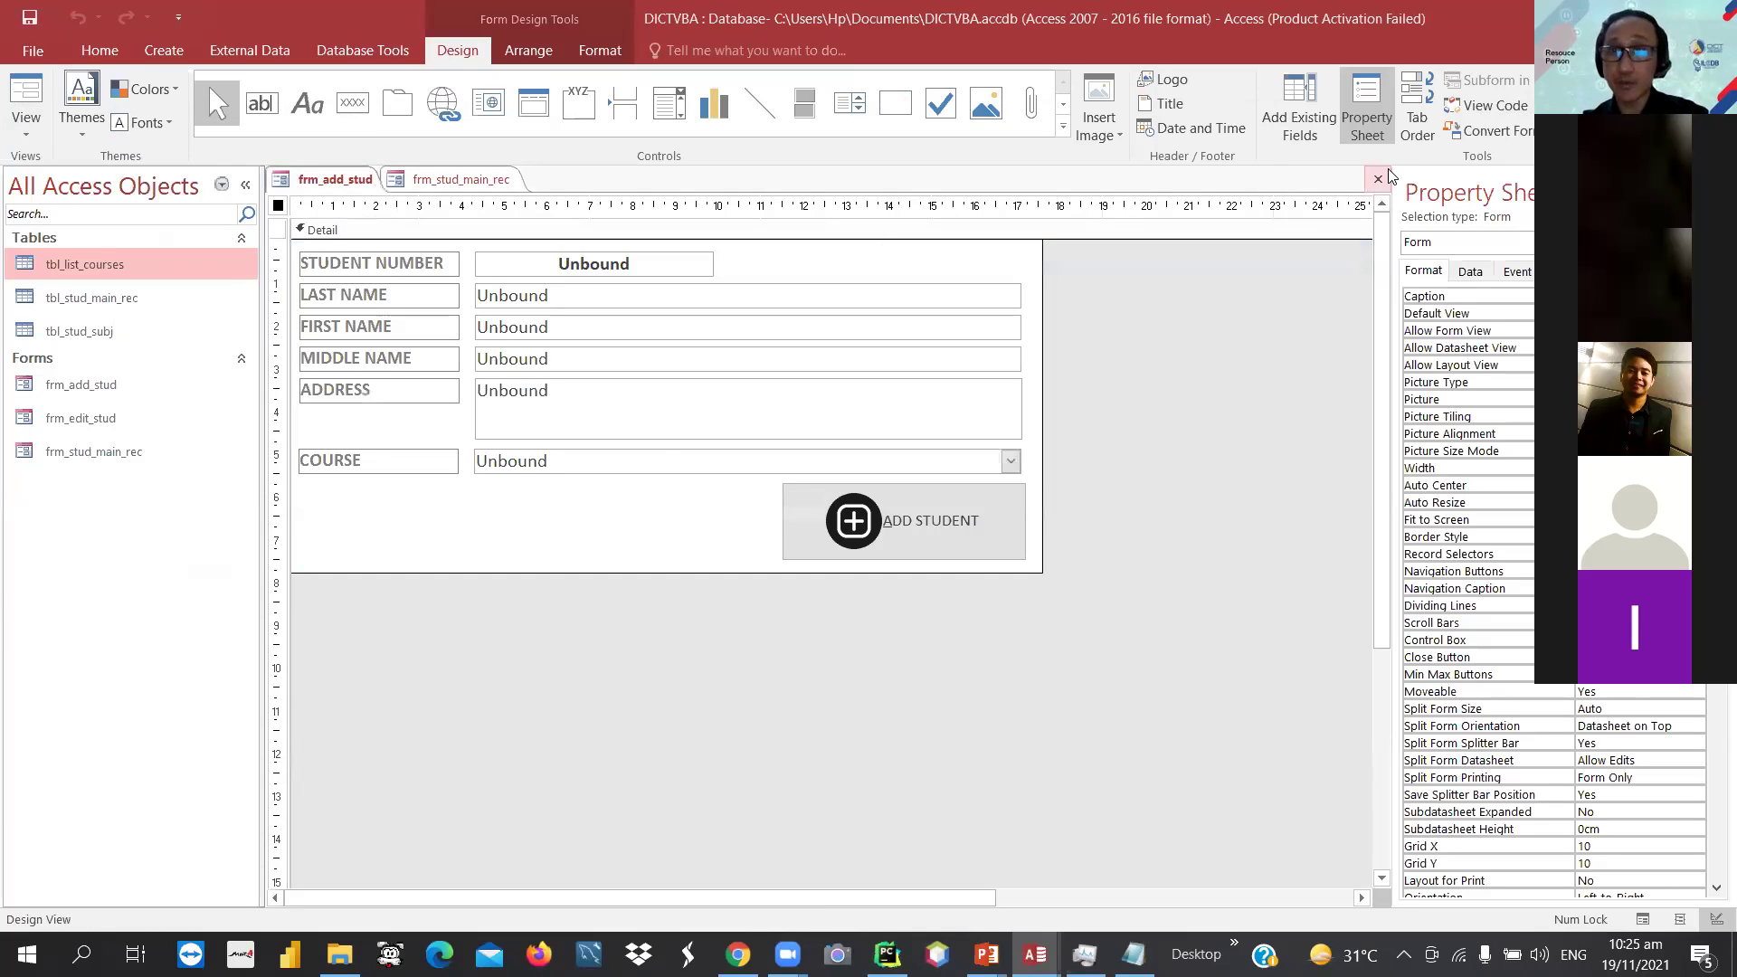
{"action": "left_click", "coordinate": [1378, 178]}
{"action": "left_click", "coordinate": [796, 539]}
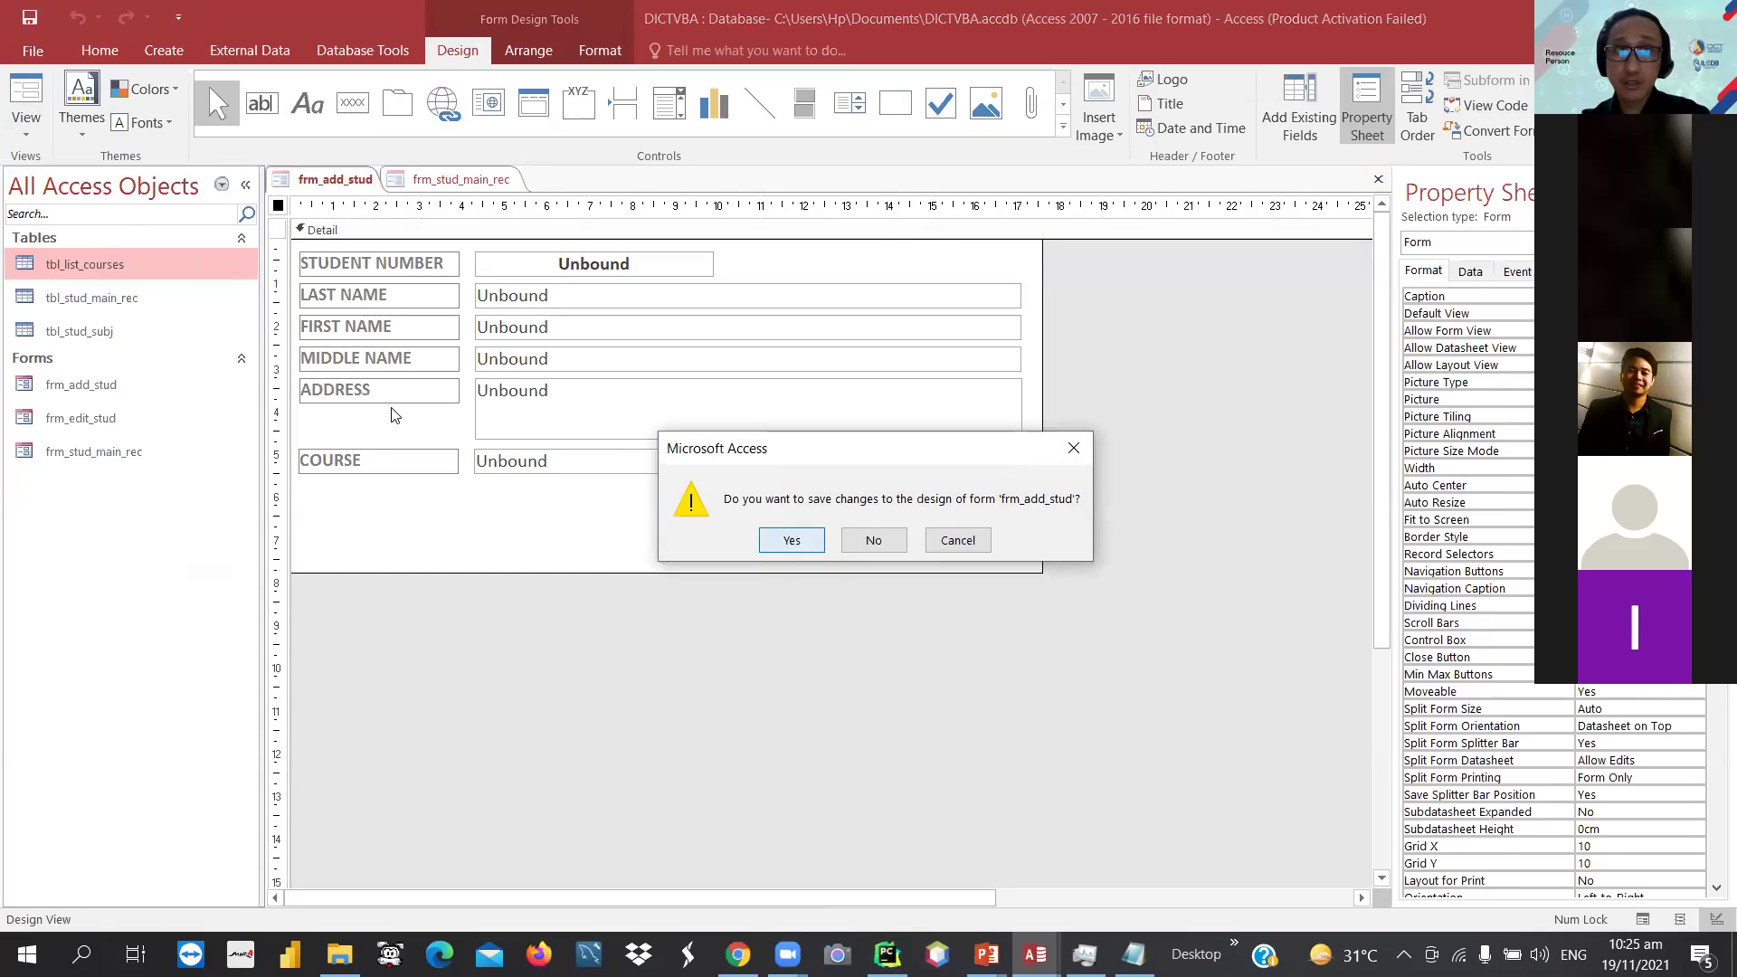
{"action": "left_click", "coordinate": [367, 116]}
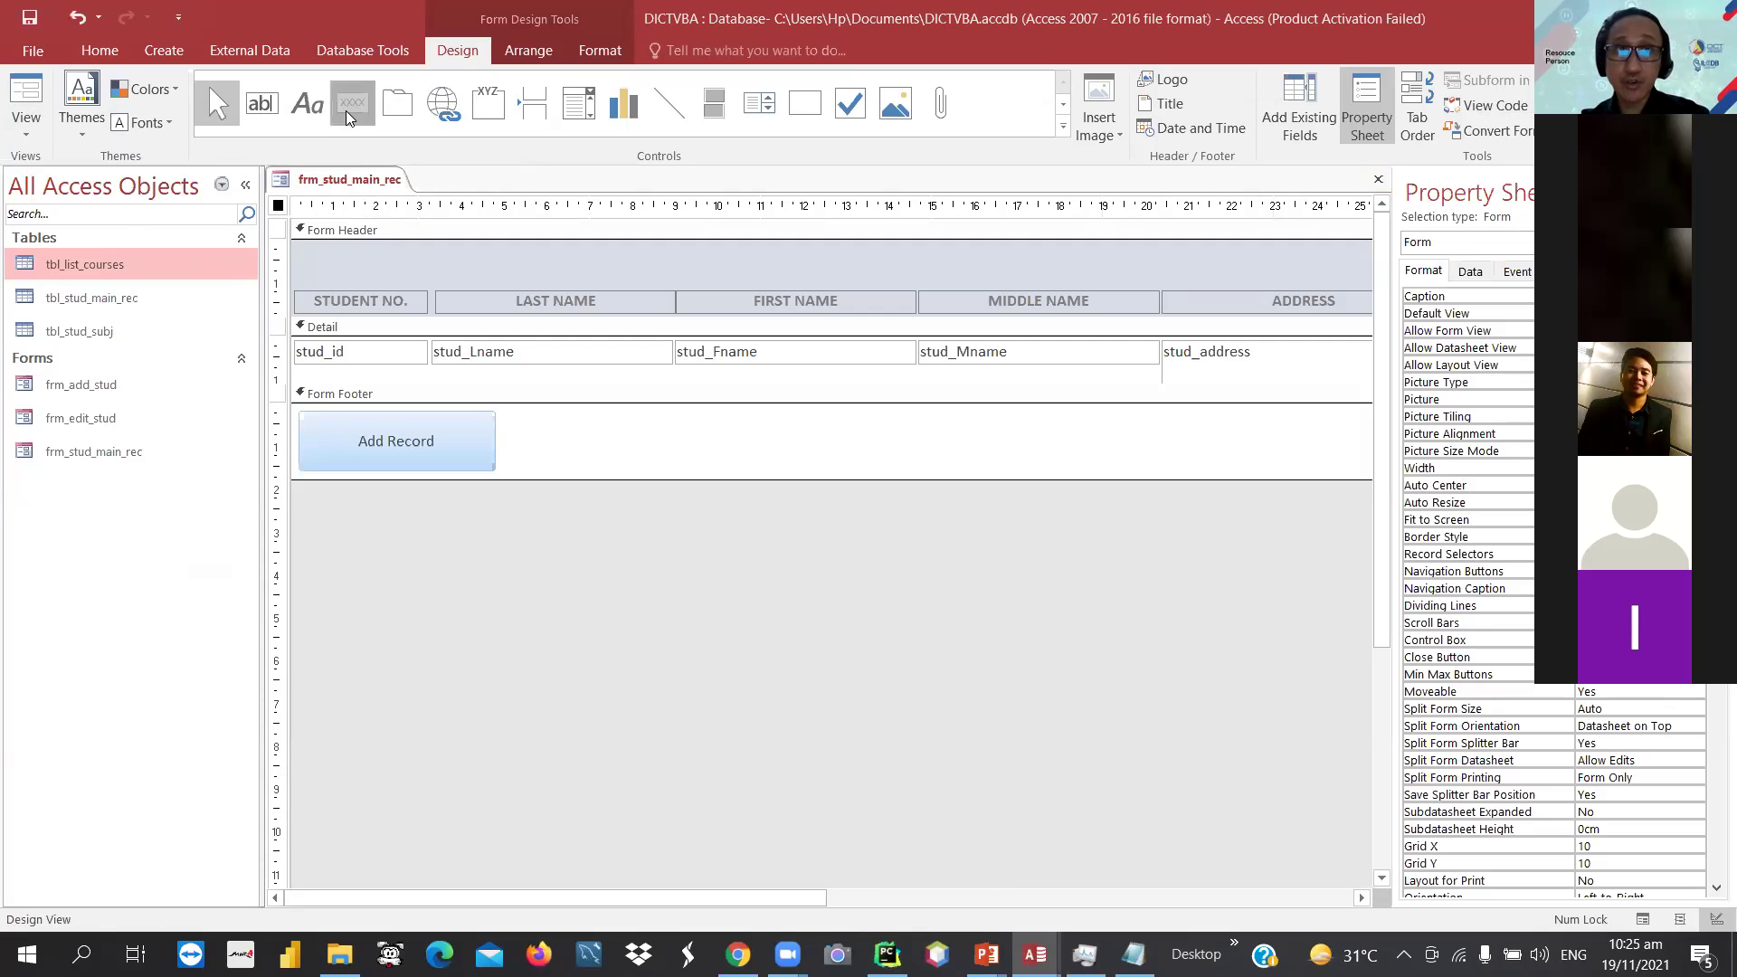
Add a Form Footer button captioned ADD STUDENT whose action is Form Operations > Open Form
{"action": "left_click", "coordinate": [530, 411]}
{"action": "left_click", "coordinate": [819, 381]}
{"action": "left_click", "coordinate": [995, 380]}
{"action": "left_click", "coordinate": [995, 517]}
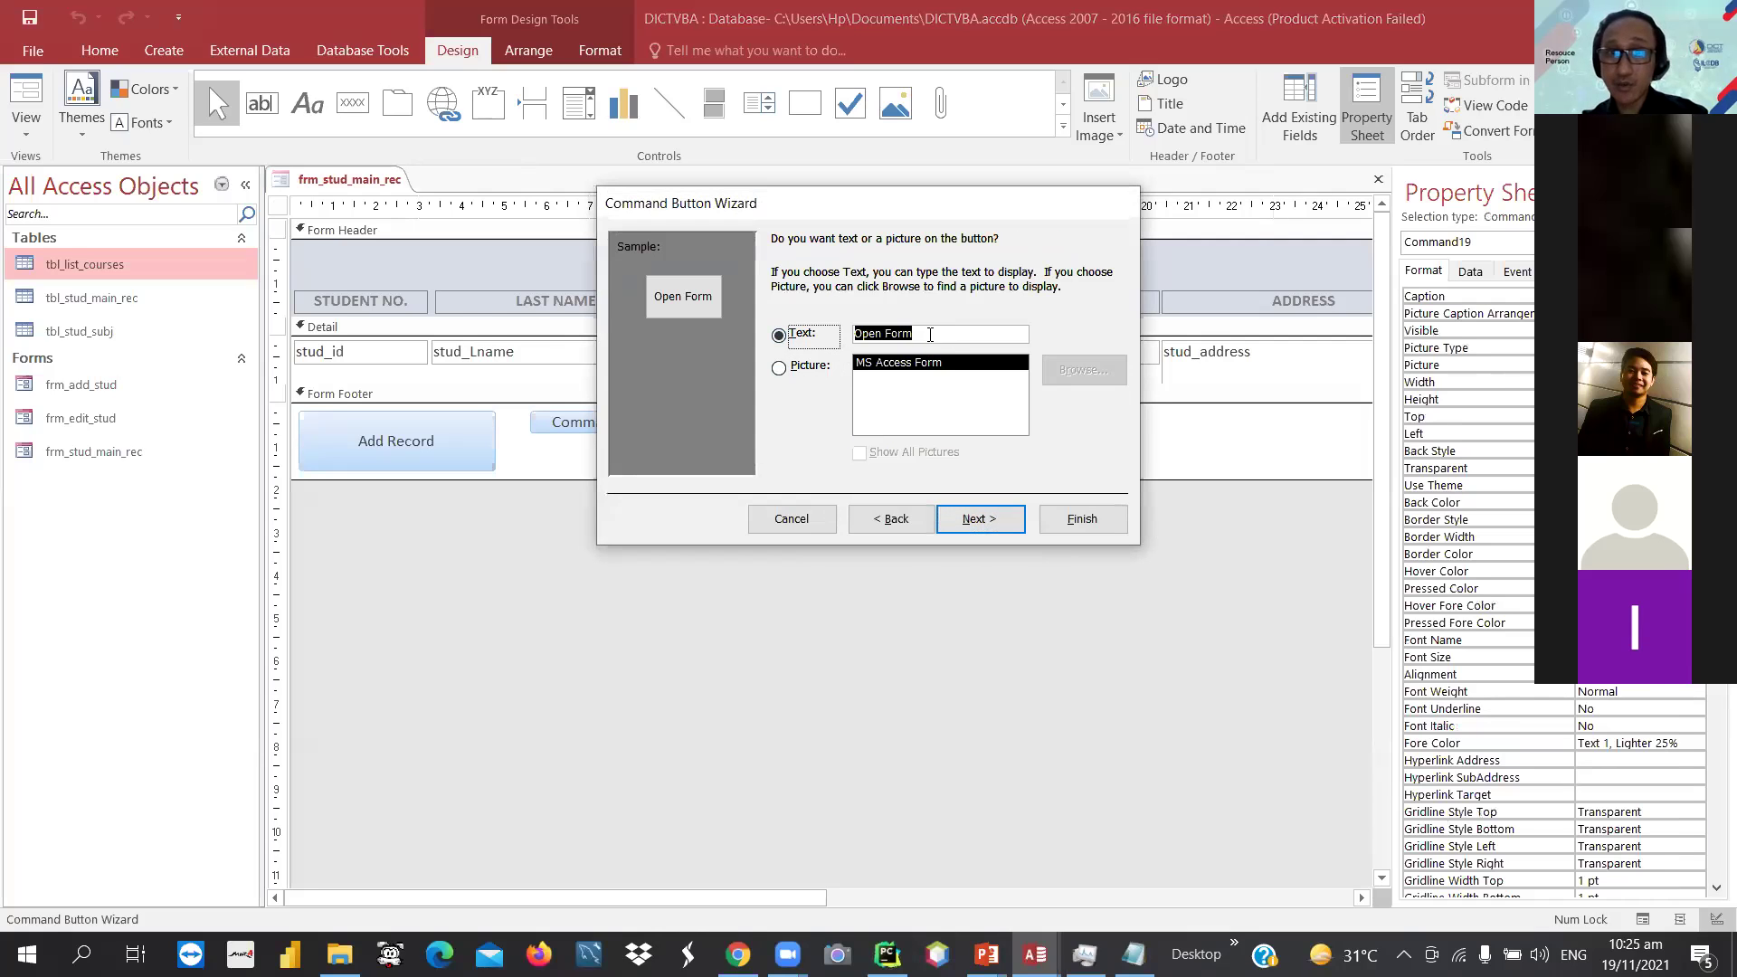
{"action": "key", "text": "Caps_Lock"}
{"action": "type", "text": "ADD "}
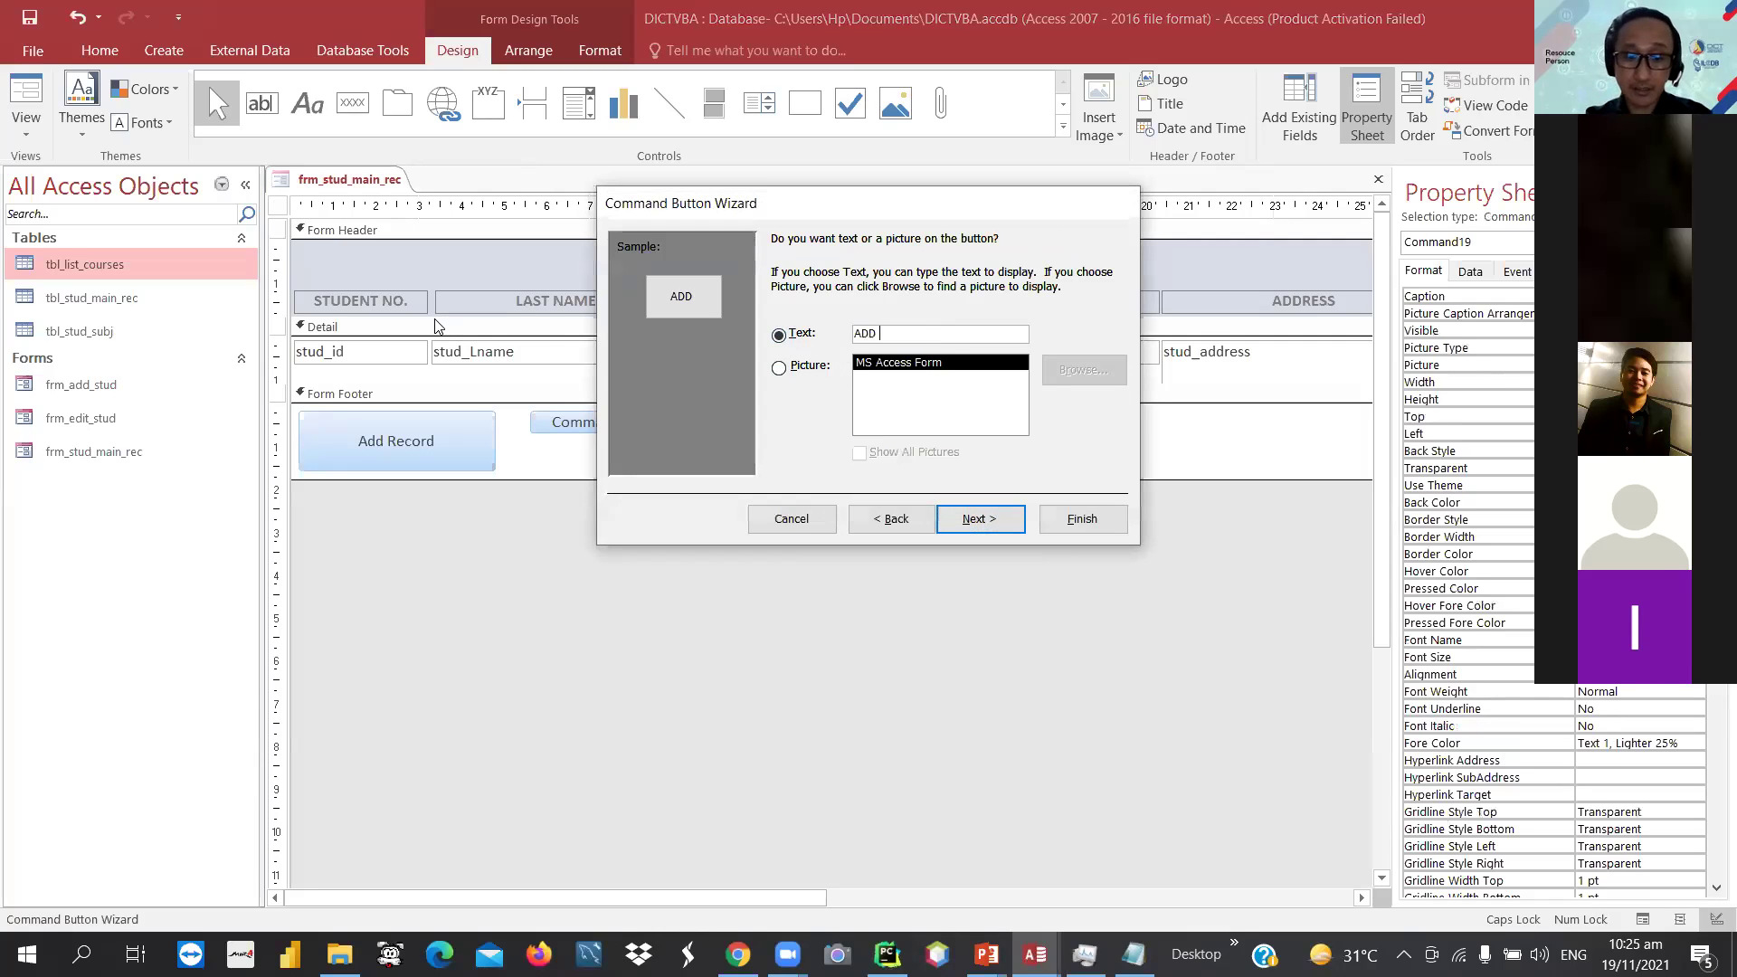
{"action": "type", "text": "STUDENT"}
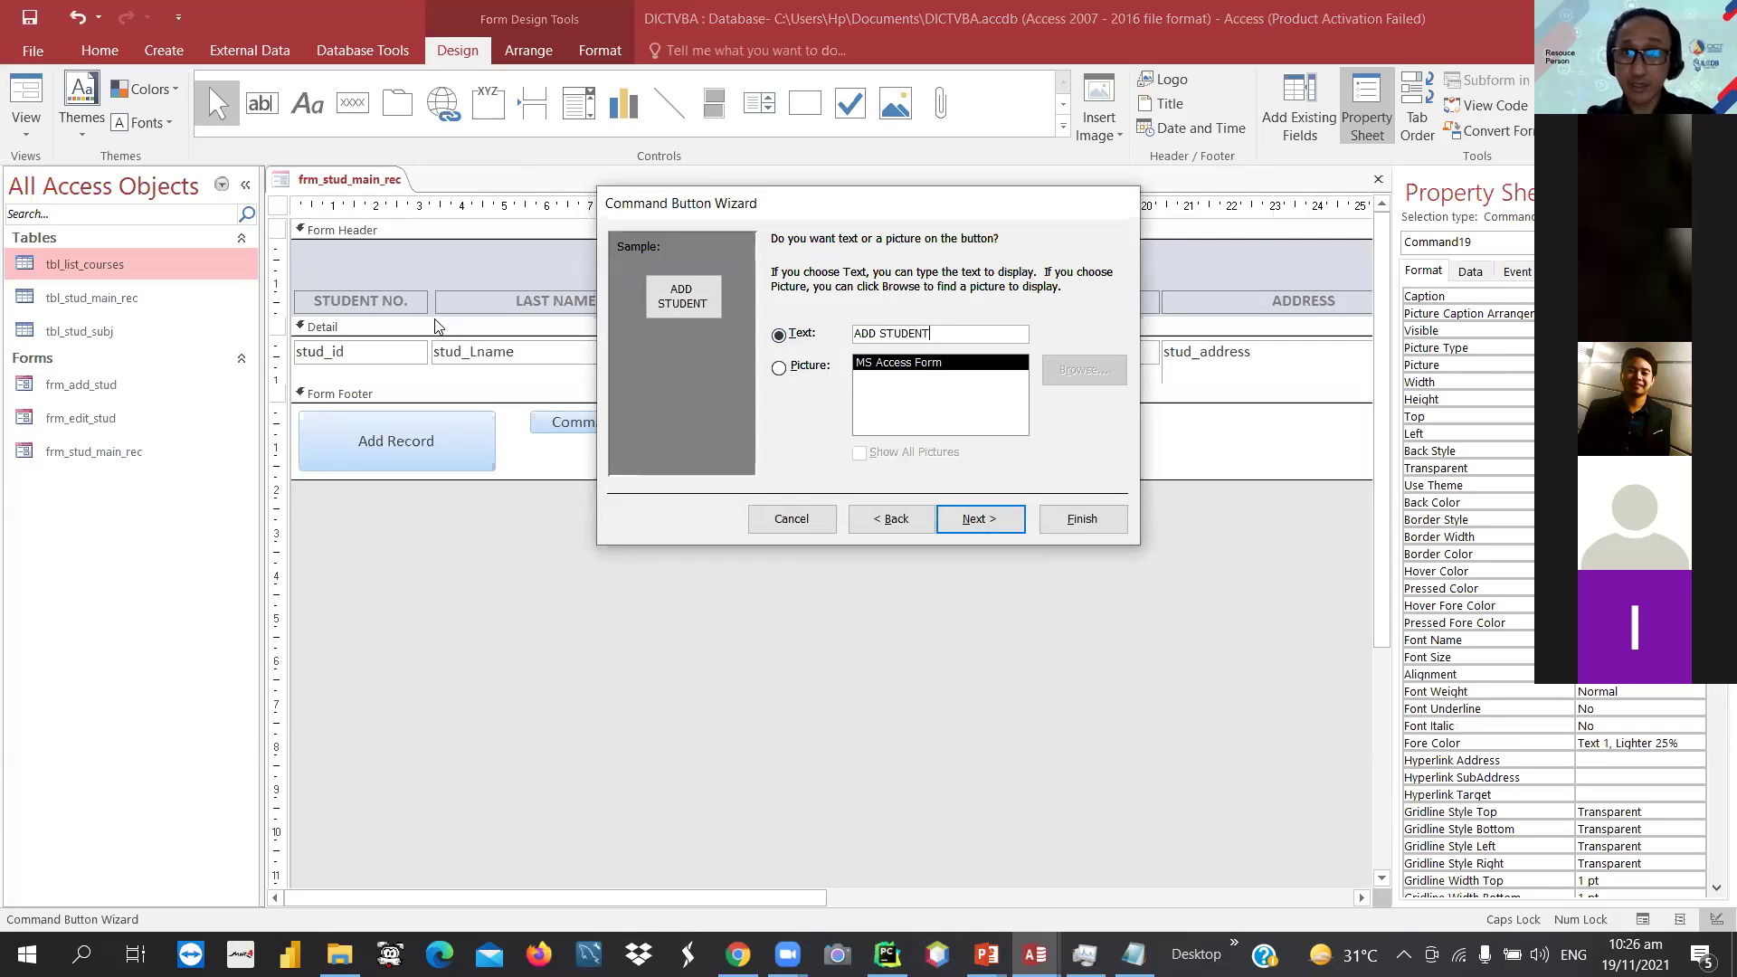
{"action": "key", "text": "Return"}
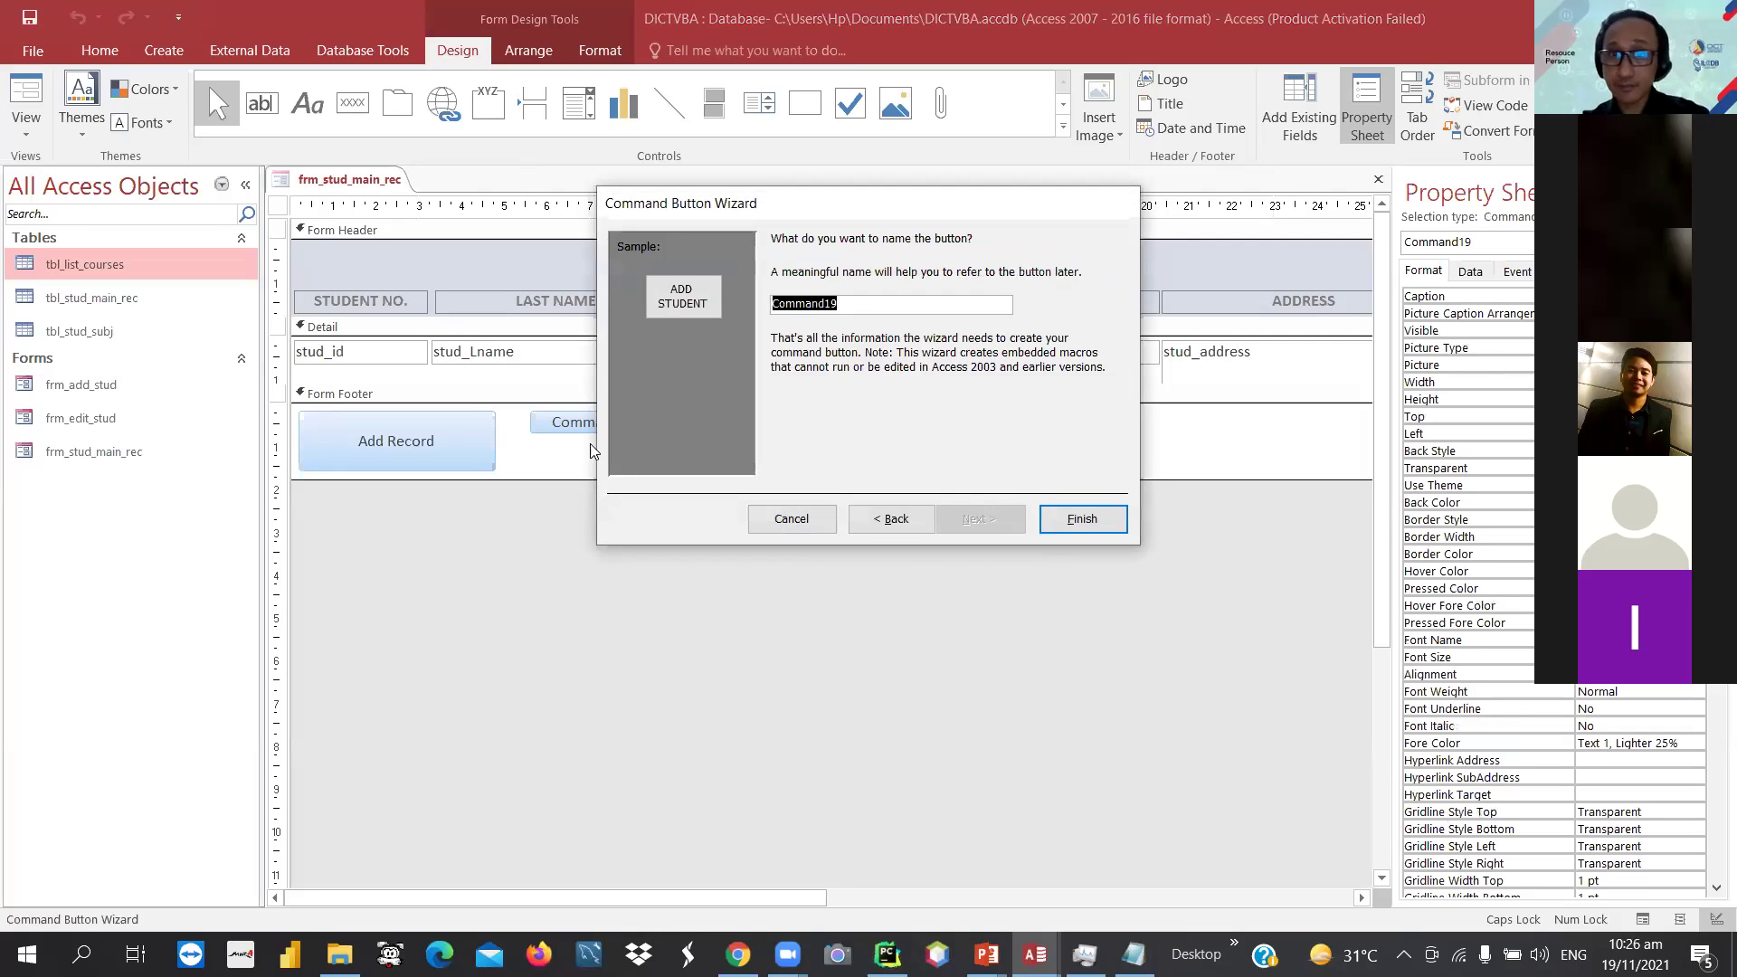
{"action": "left_click", "coordinate": [1050, 522]}
Size both footer buttons to widest and tallest, placing ADD STUDENT beside Add Record
{"action": "left_click_drag", "start_coordinate": [712, 421], "coordinate": [436, 457]}
{"action": "right_click", "coordinate": [438, 452]}
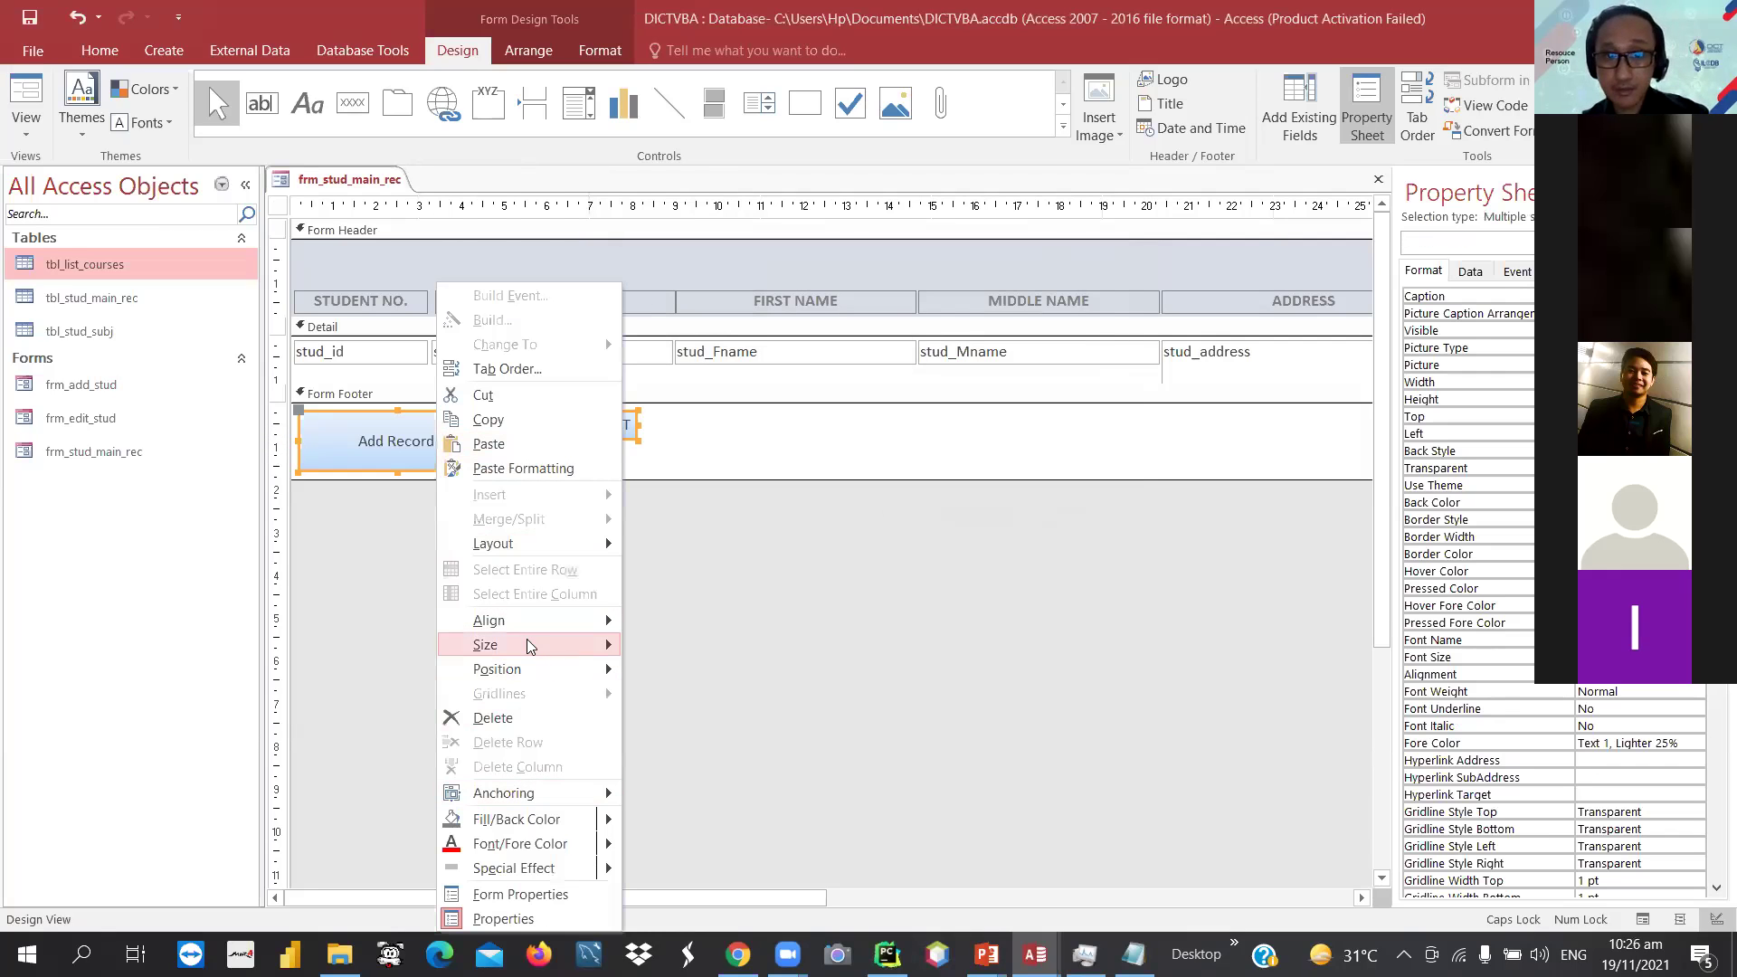
{"action": "mouse_move", "coordinate": [532, 646]}
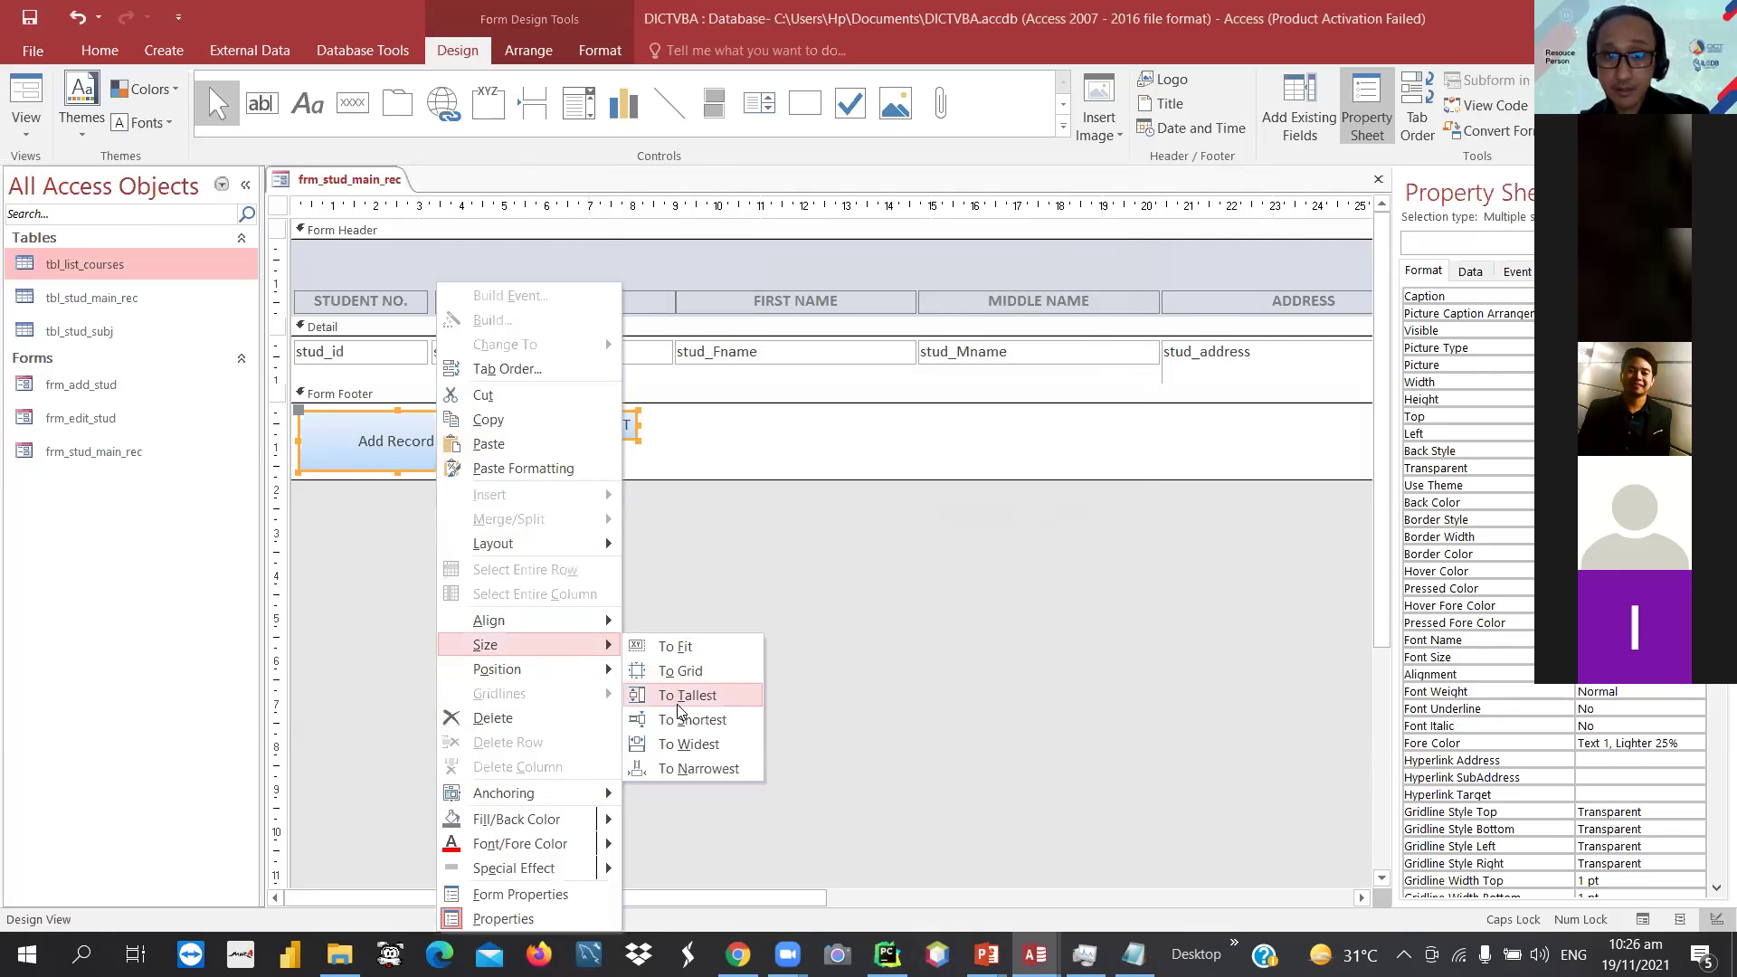
{"action": "left_click", "coordinate": [690, 749]}
{"action": "right_click", "coordinate": [616, 425]}
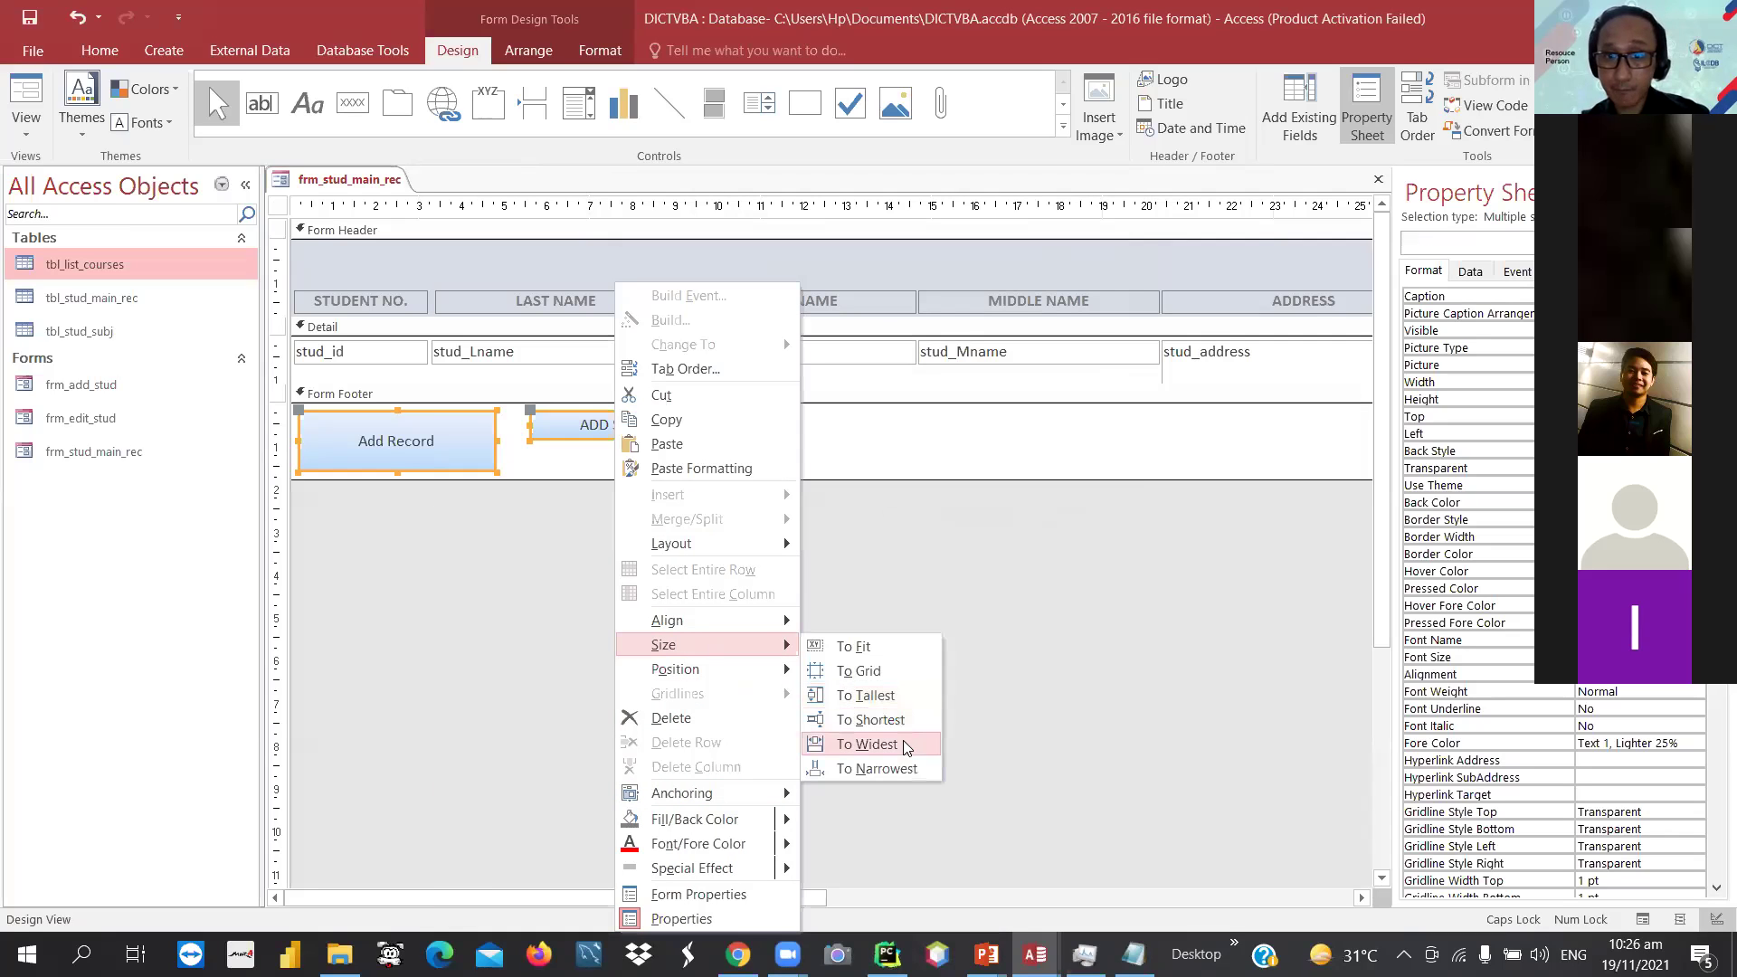
{"action": "left_click", "coordinate": [866, 695]}
{"action": "left_click", "coordinate": [600, 457]}
{"action": "left_click_drag", "start_coordinate": [601, 458], "coordinate": [578, 453]}
{"action": "left_click", "coordinate": [698, 585]}
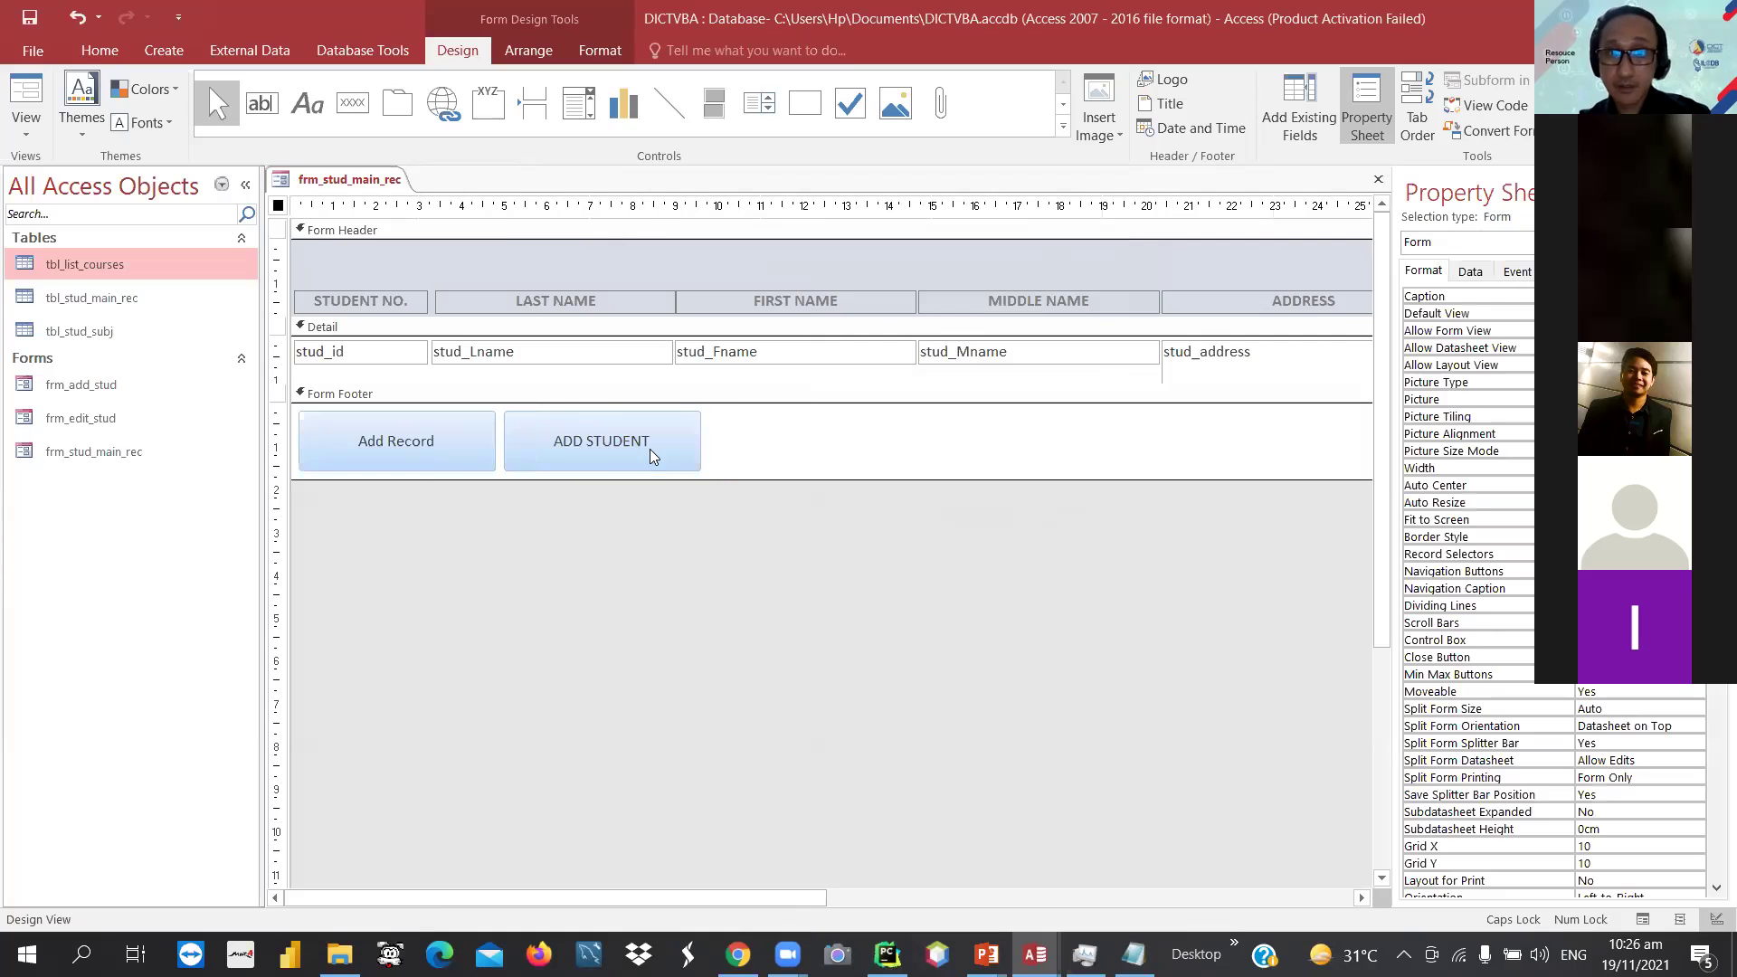
Inspect frm_add_stud in Design View, close it, and run the student form in Form View
{"action": "left_click", "coordinate": [113, 419]}
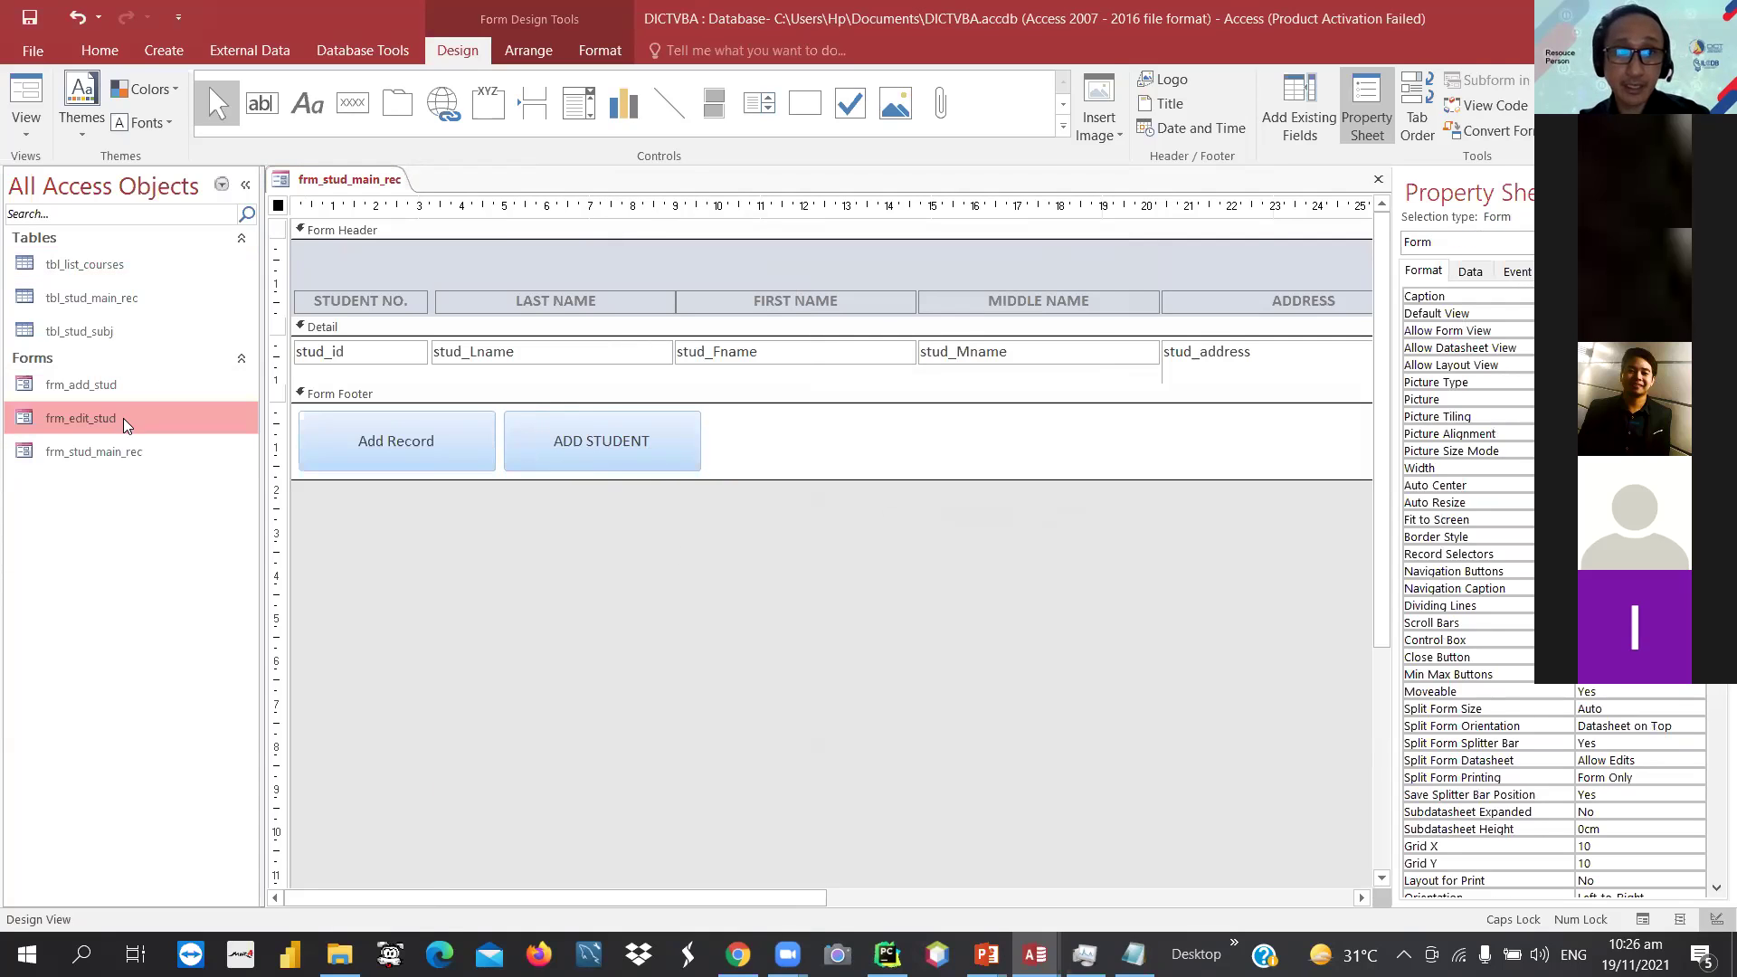
{"action": "left_click", "coordinate": [137, 458]}
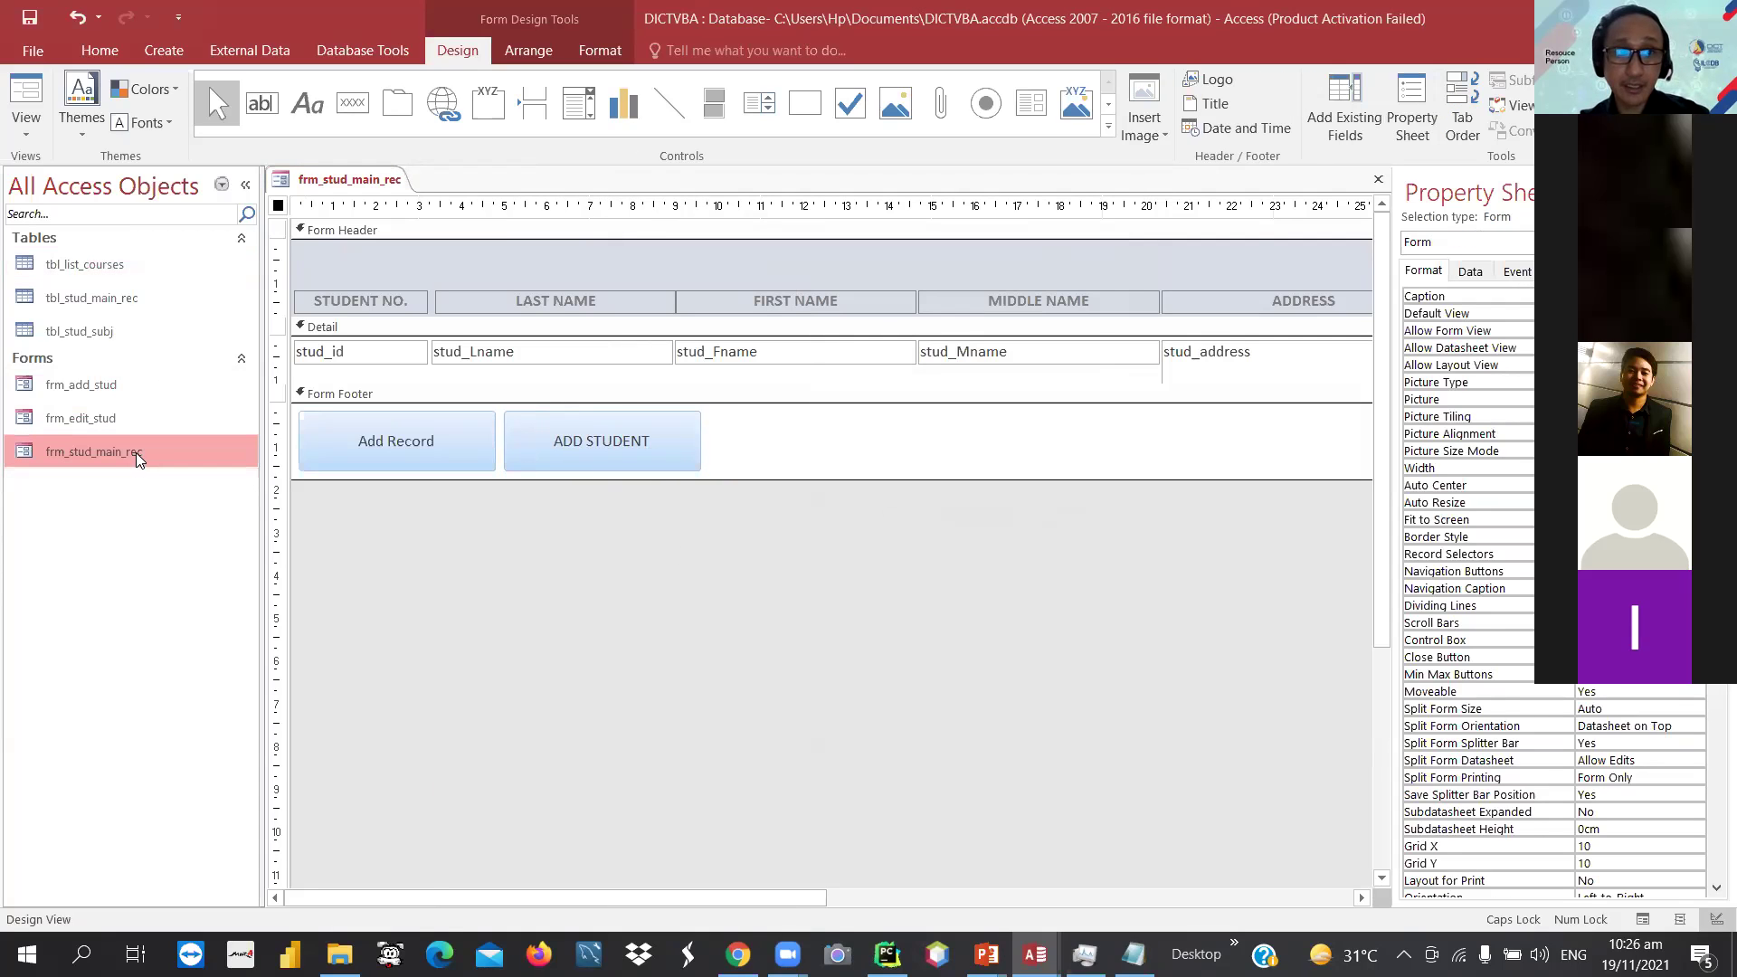
{"action": "left_click", "coordinate": [115, 387]}
{"action": "right_click", "coordinate": [116, 387]}
{"action": "left_click", "coordinate": [172, 450]}
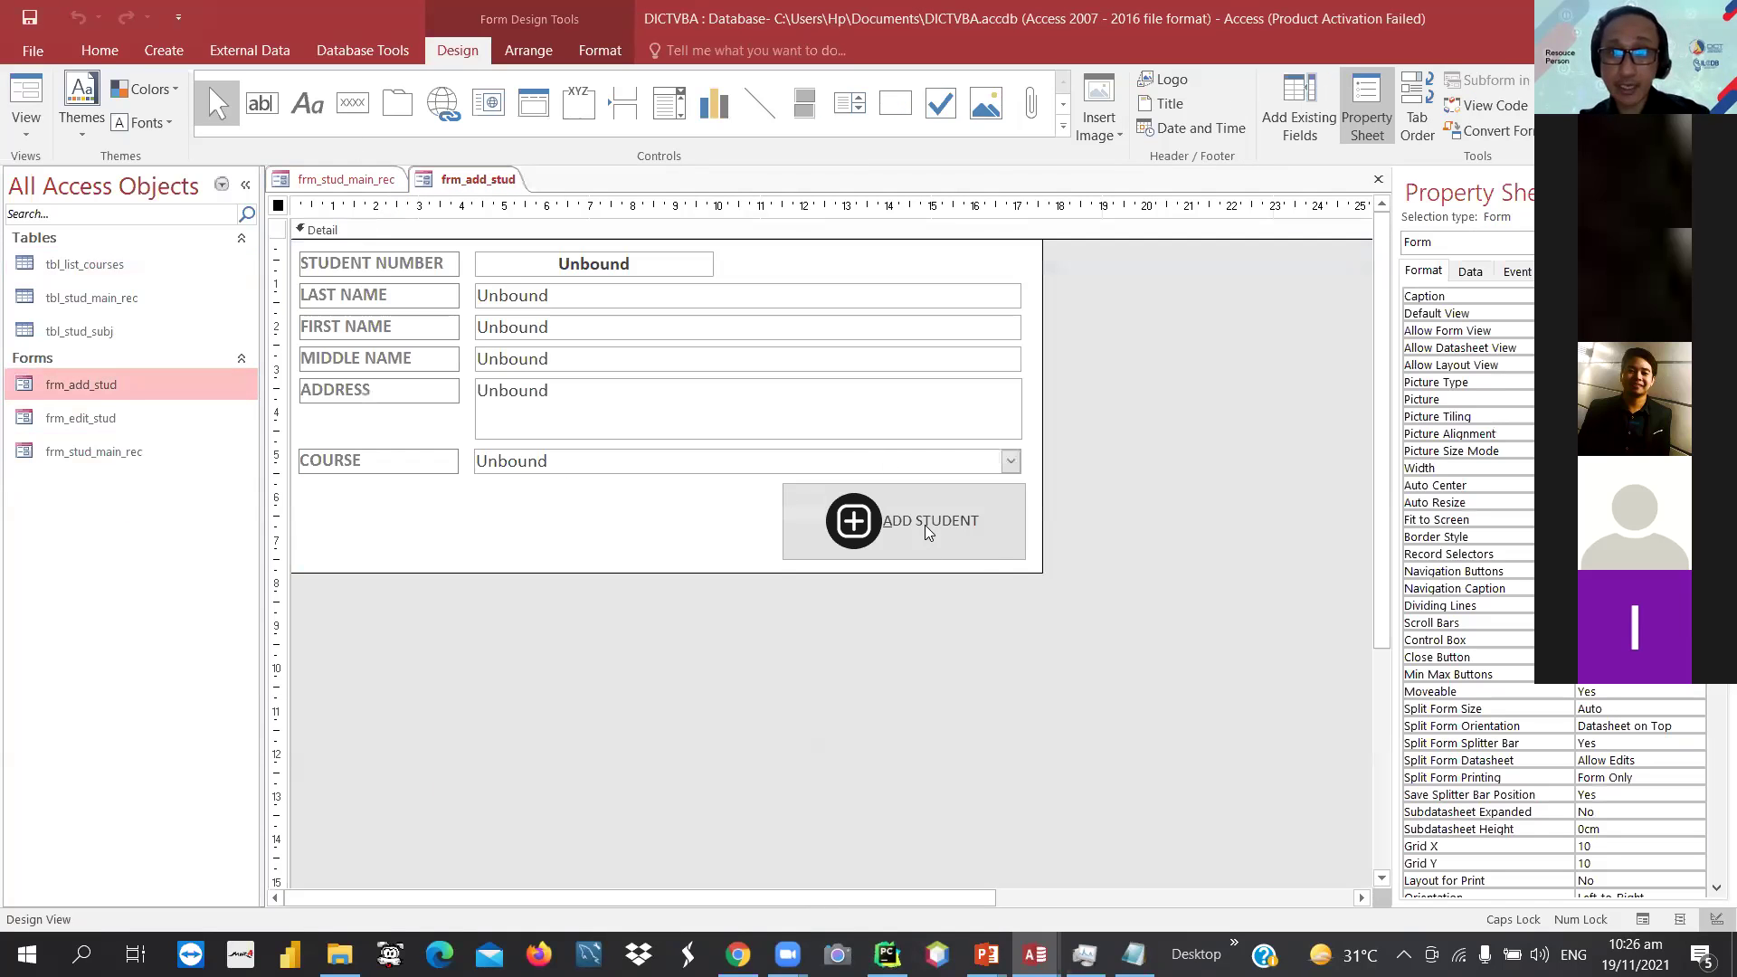
{"action": "left_click", "coordinate": [931, 527]}
{"action": "right_click", "coordinate": [931, 527]}
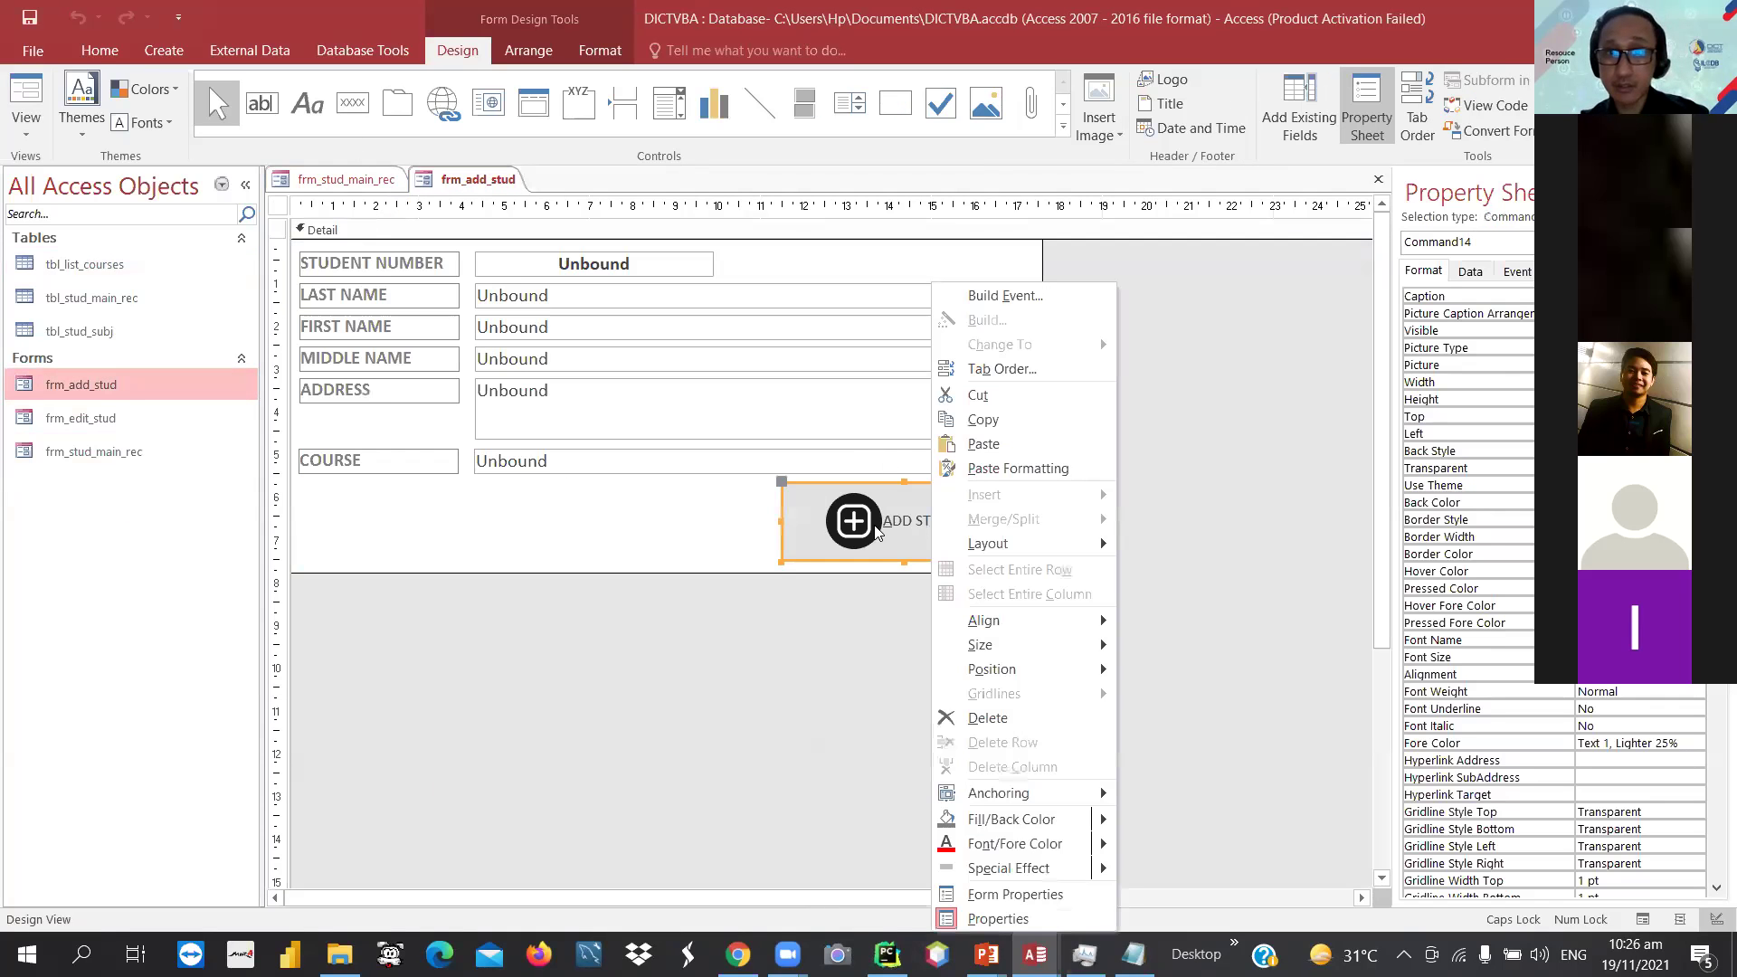
{"action": "right_click", "coordinate": [834, 360]}
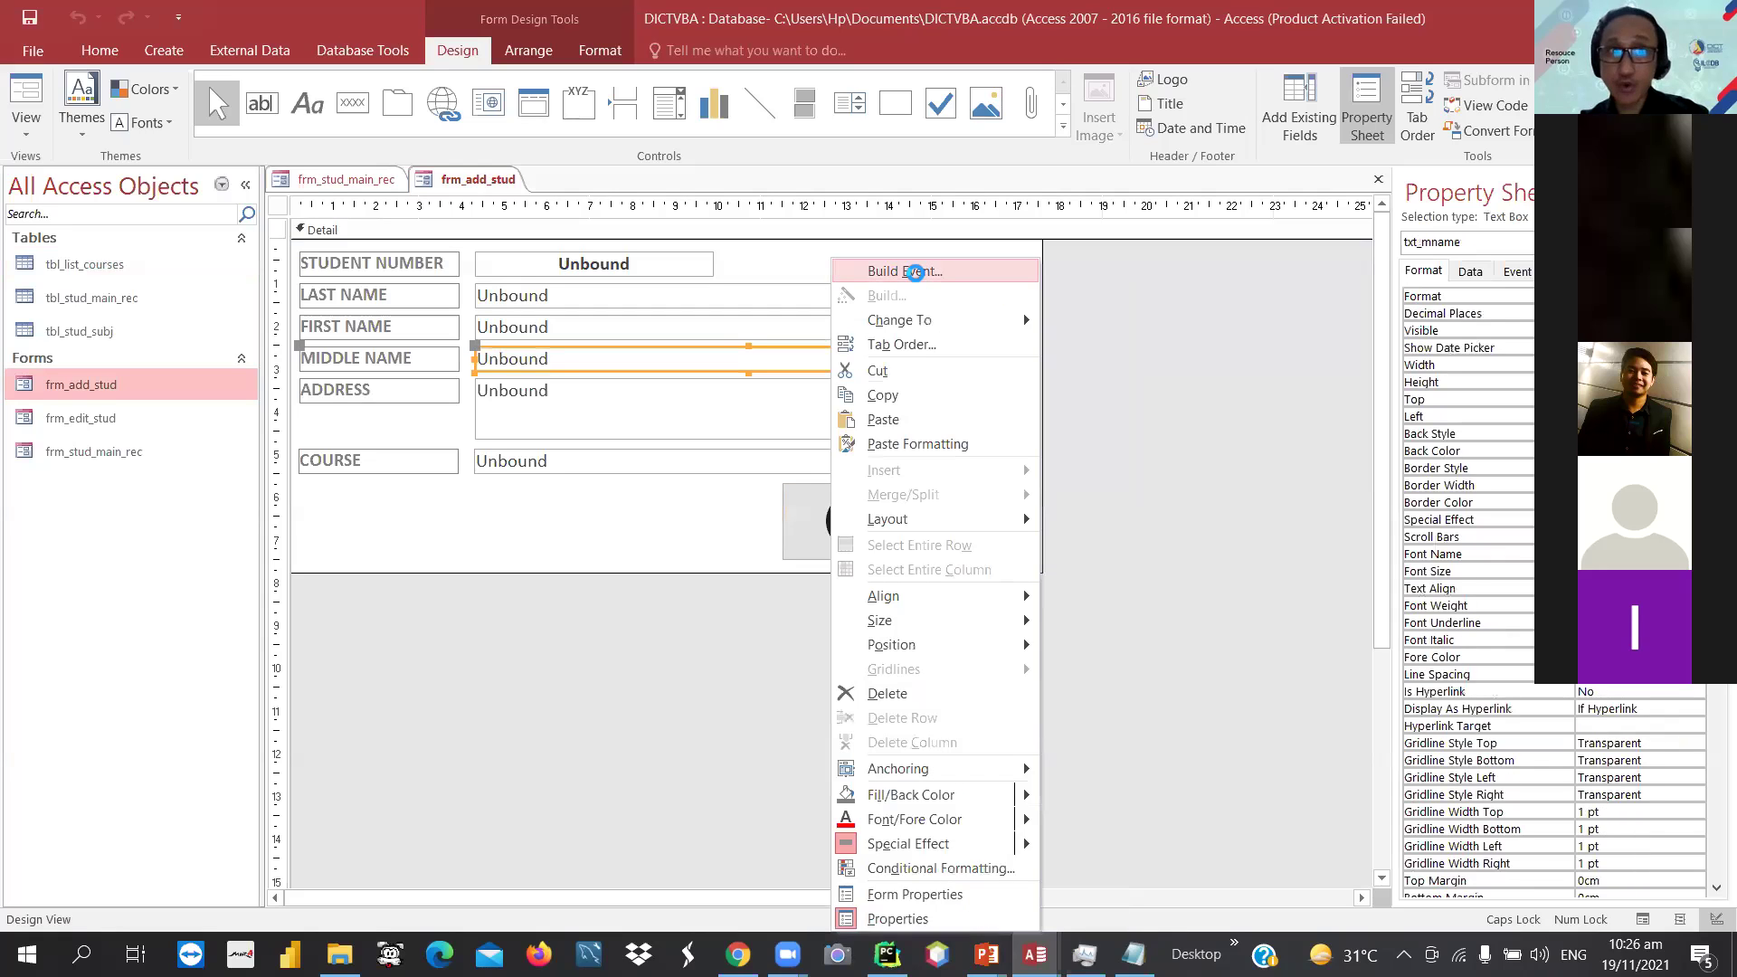
{"action": "left_click", "coordinate": [981, 199]}
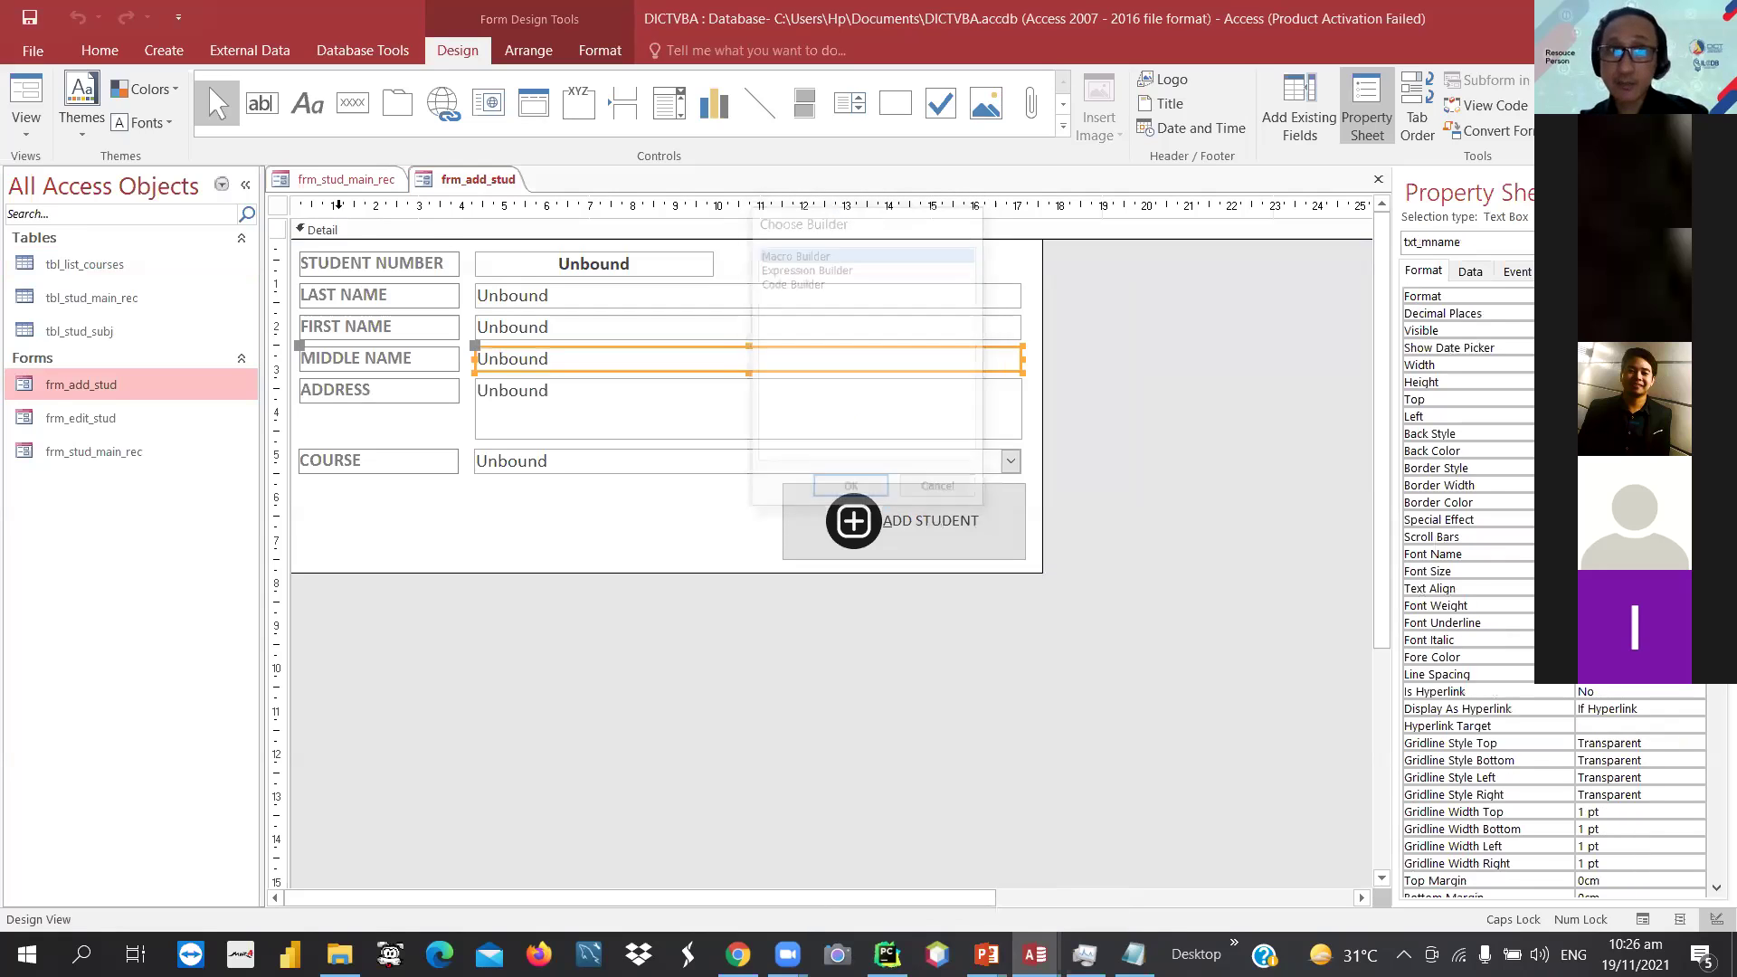
{"action": "left_click", "coordinate": [1378, 178]}
{"action": "left_click", "coordinate": [27, 99]}
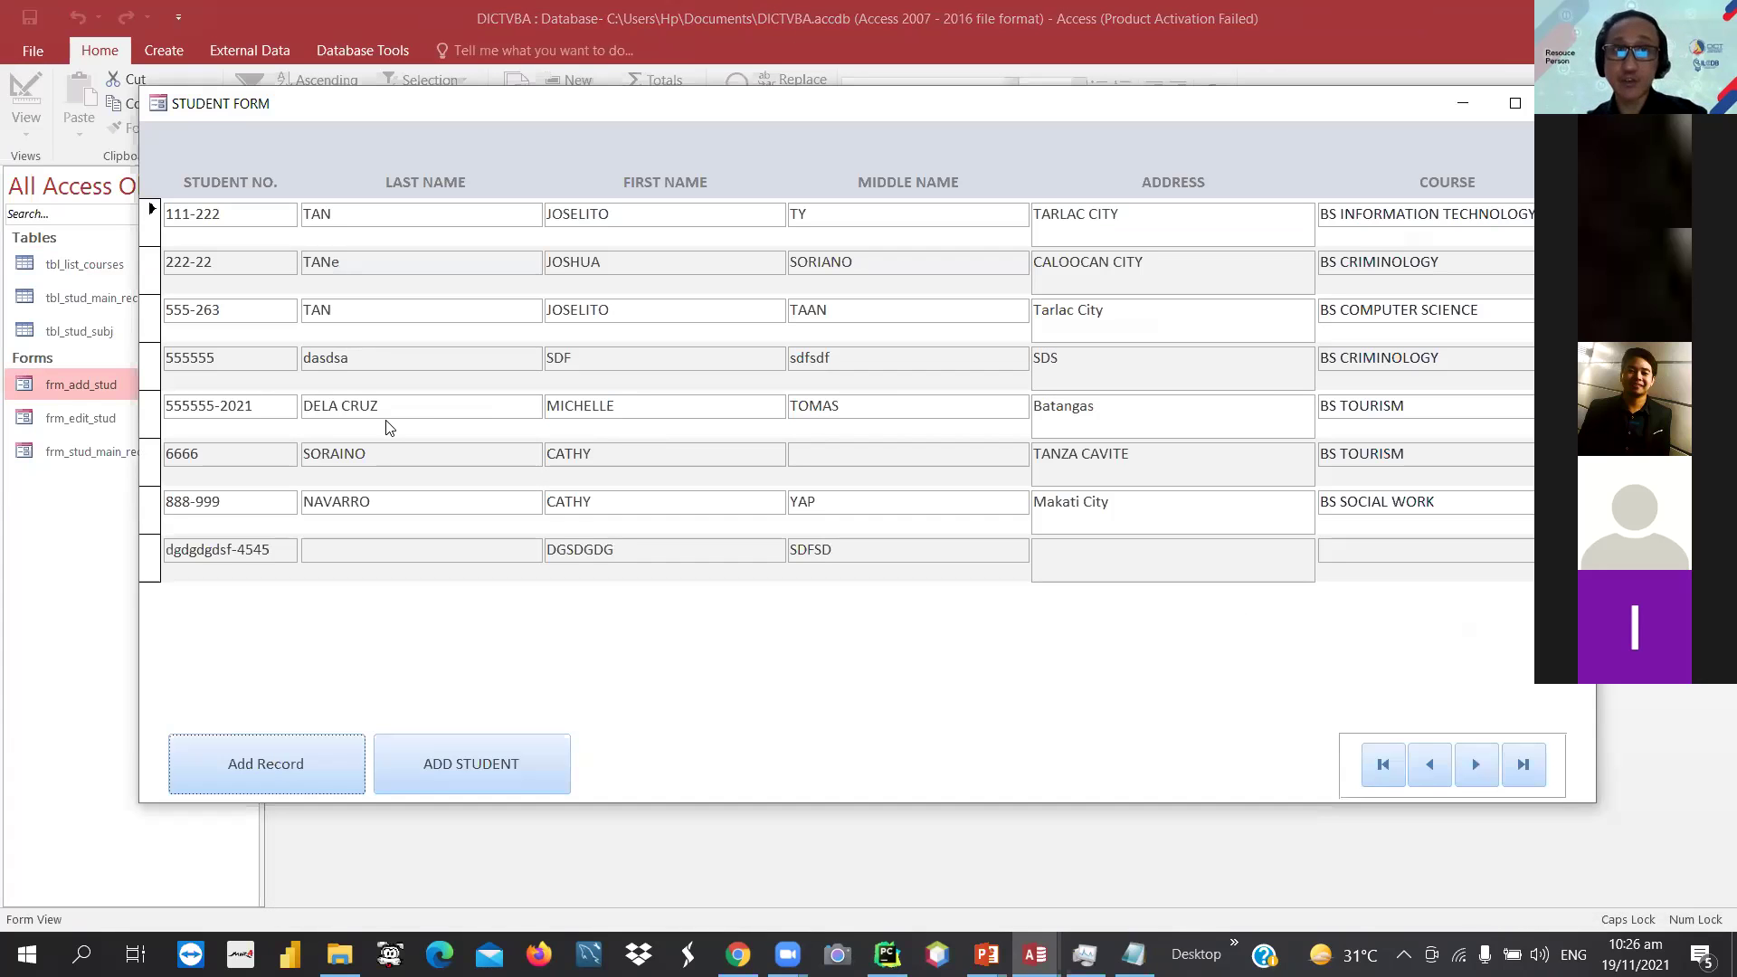
Through ADD STUDENT, save a student with number, names, Pasig address and course BS TOURISM, then close
{"action": "left_click", "coordinate": [488, 758]}
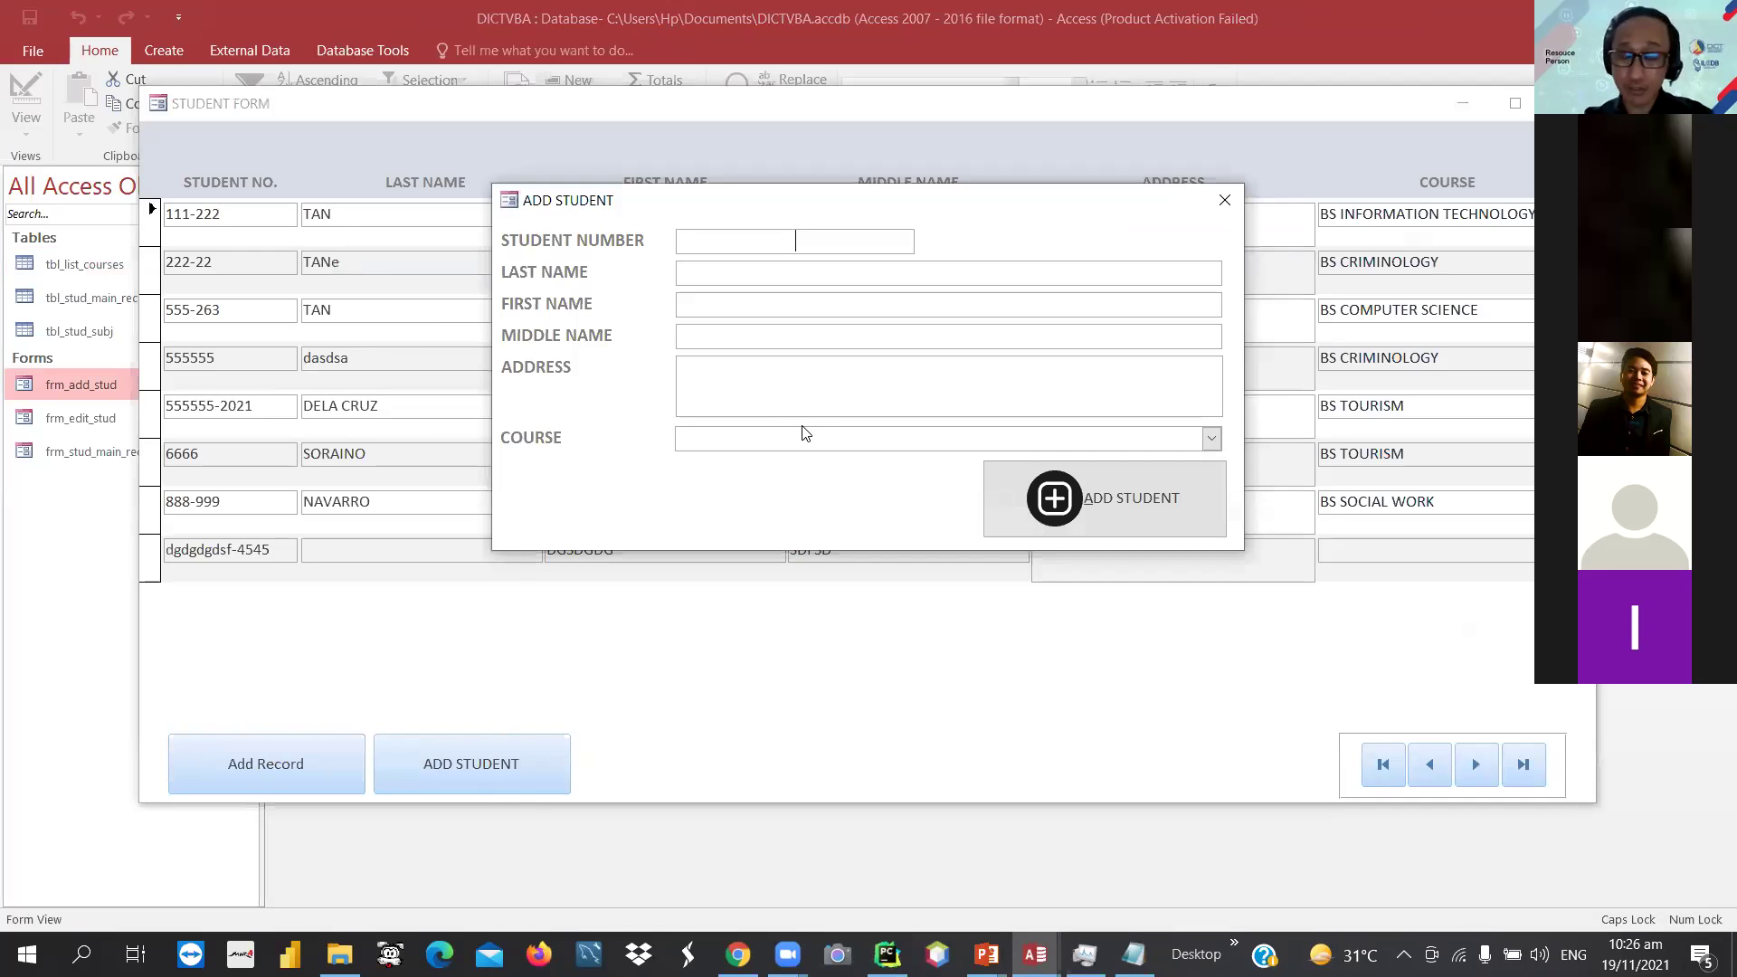
{"action": "type", "text": "8999-888"}
{"action": "key", "text": "Tab"}
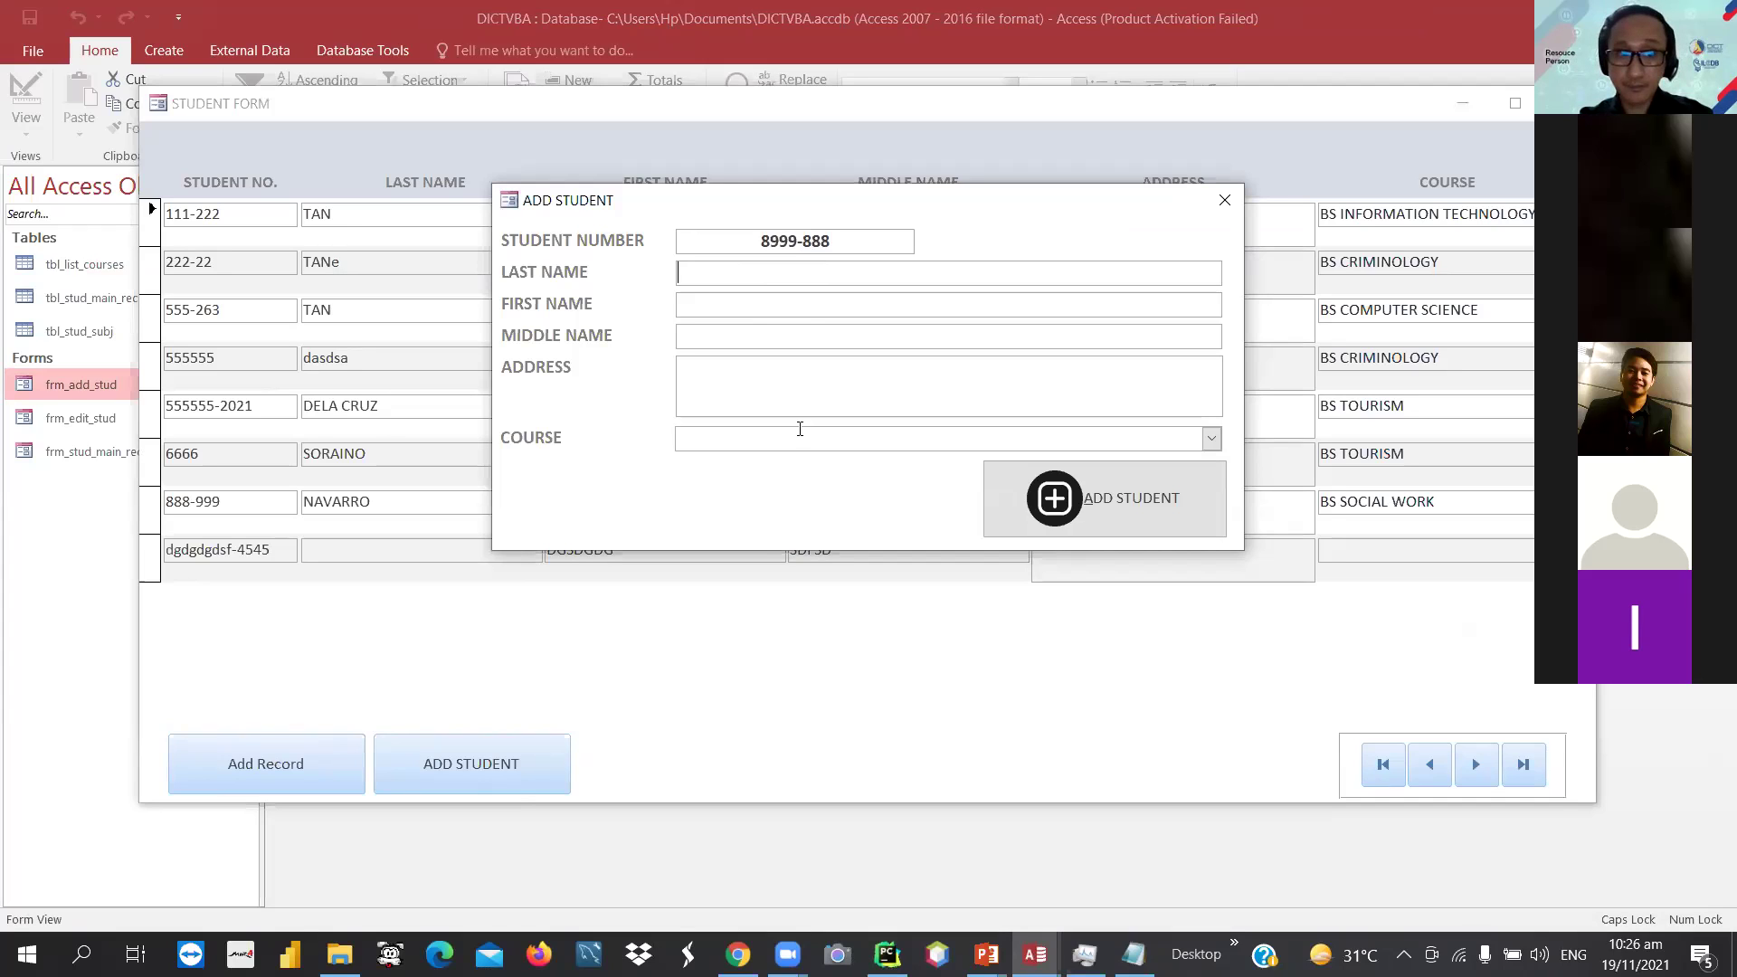
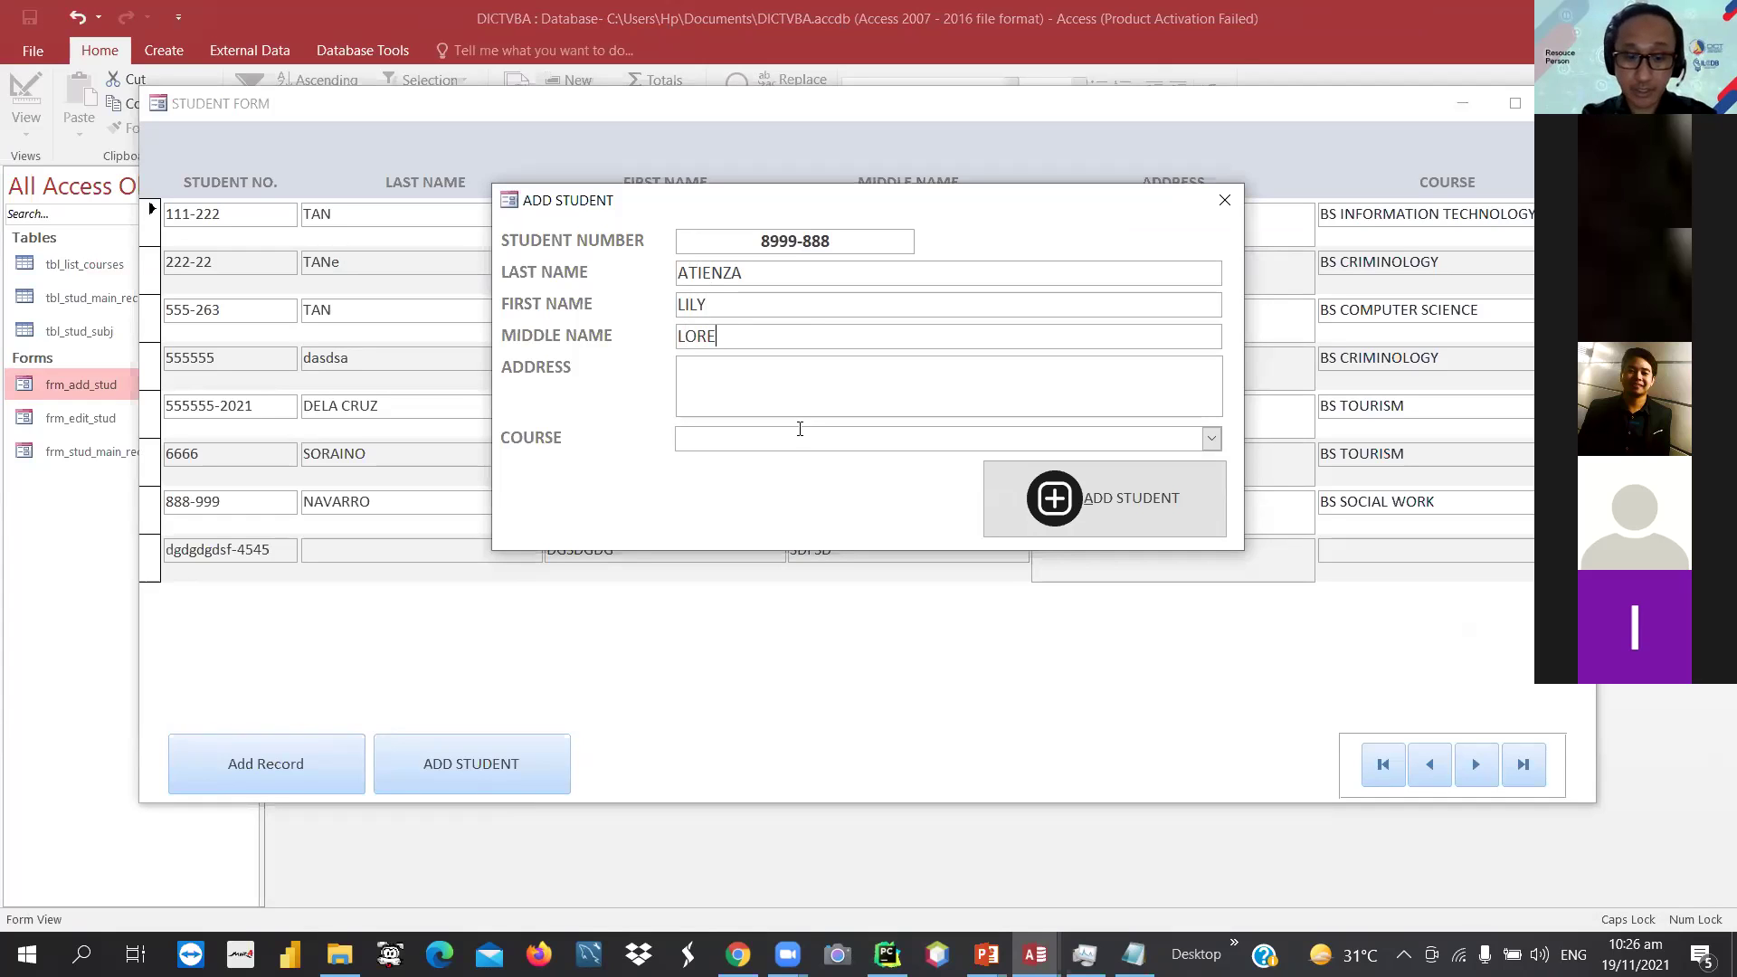
{"action": "key", "text": "Tab"}
{"action": "type", "text": "Pasig"}
{"action": "key", "text": "Tab"}
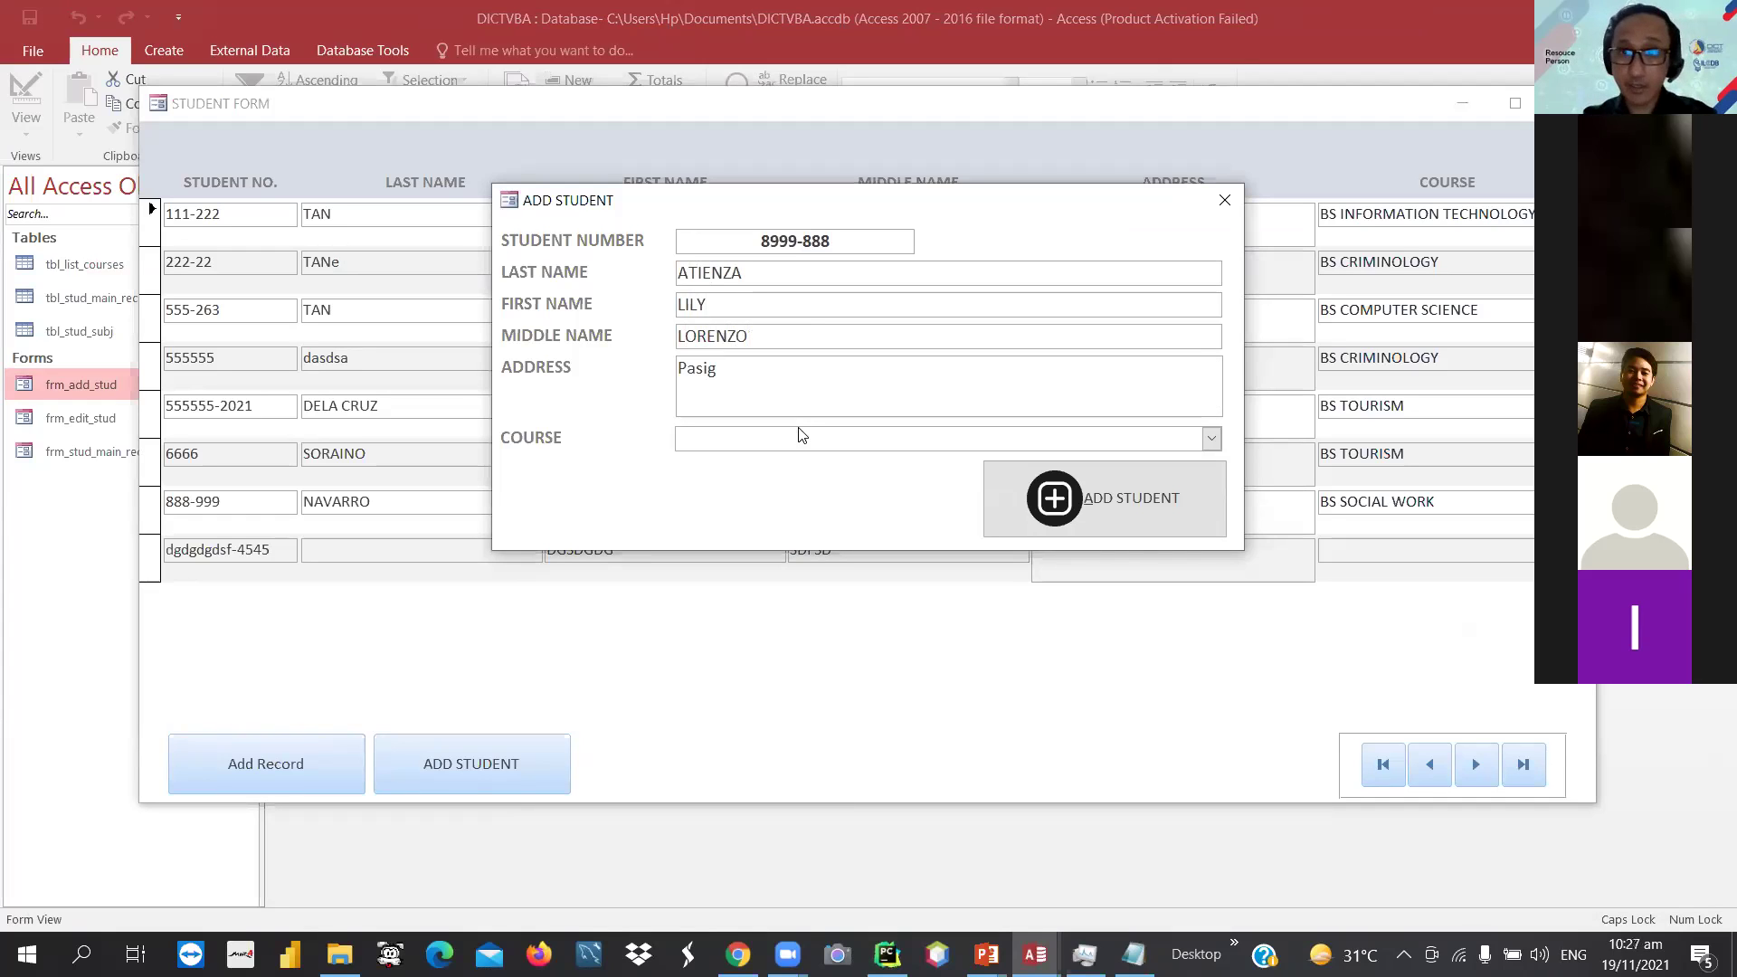
{"action": "left_click", "coordinate": [1211, 439]}
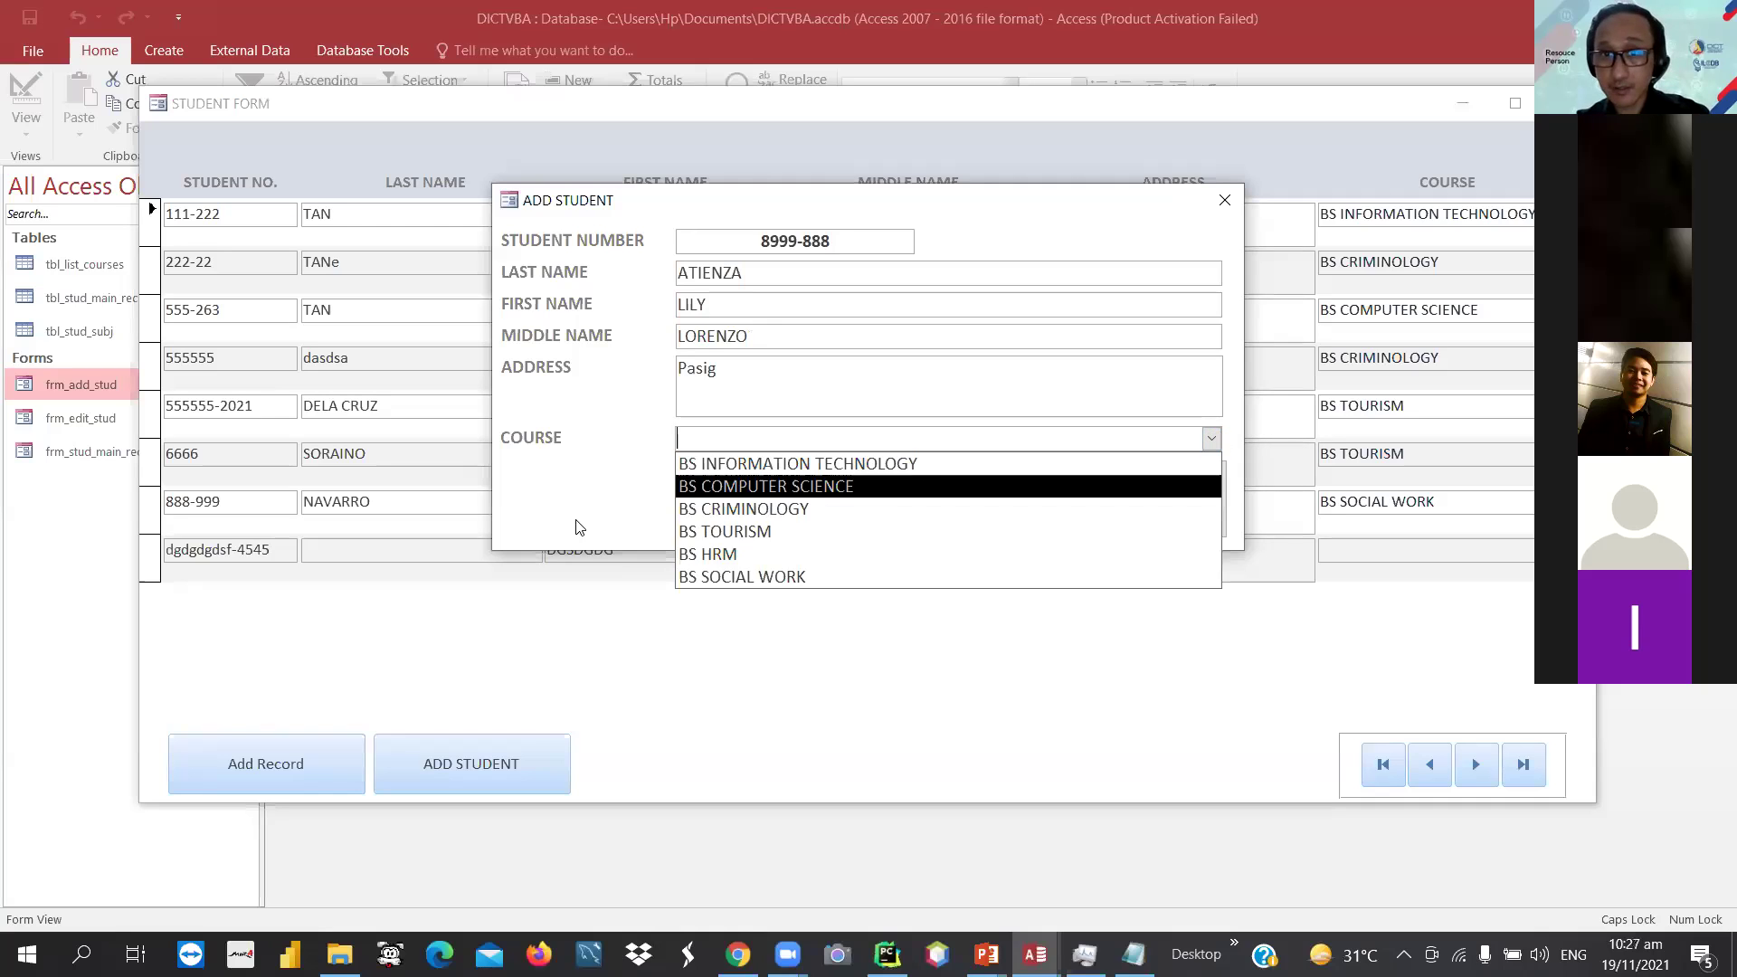
{"action": "left_click", "coordinate": [714, 536]}
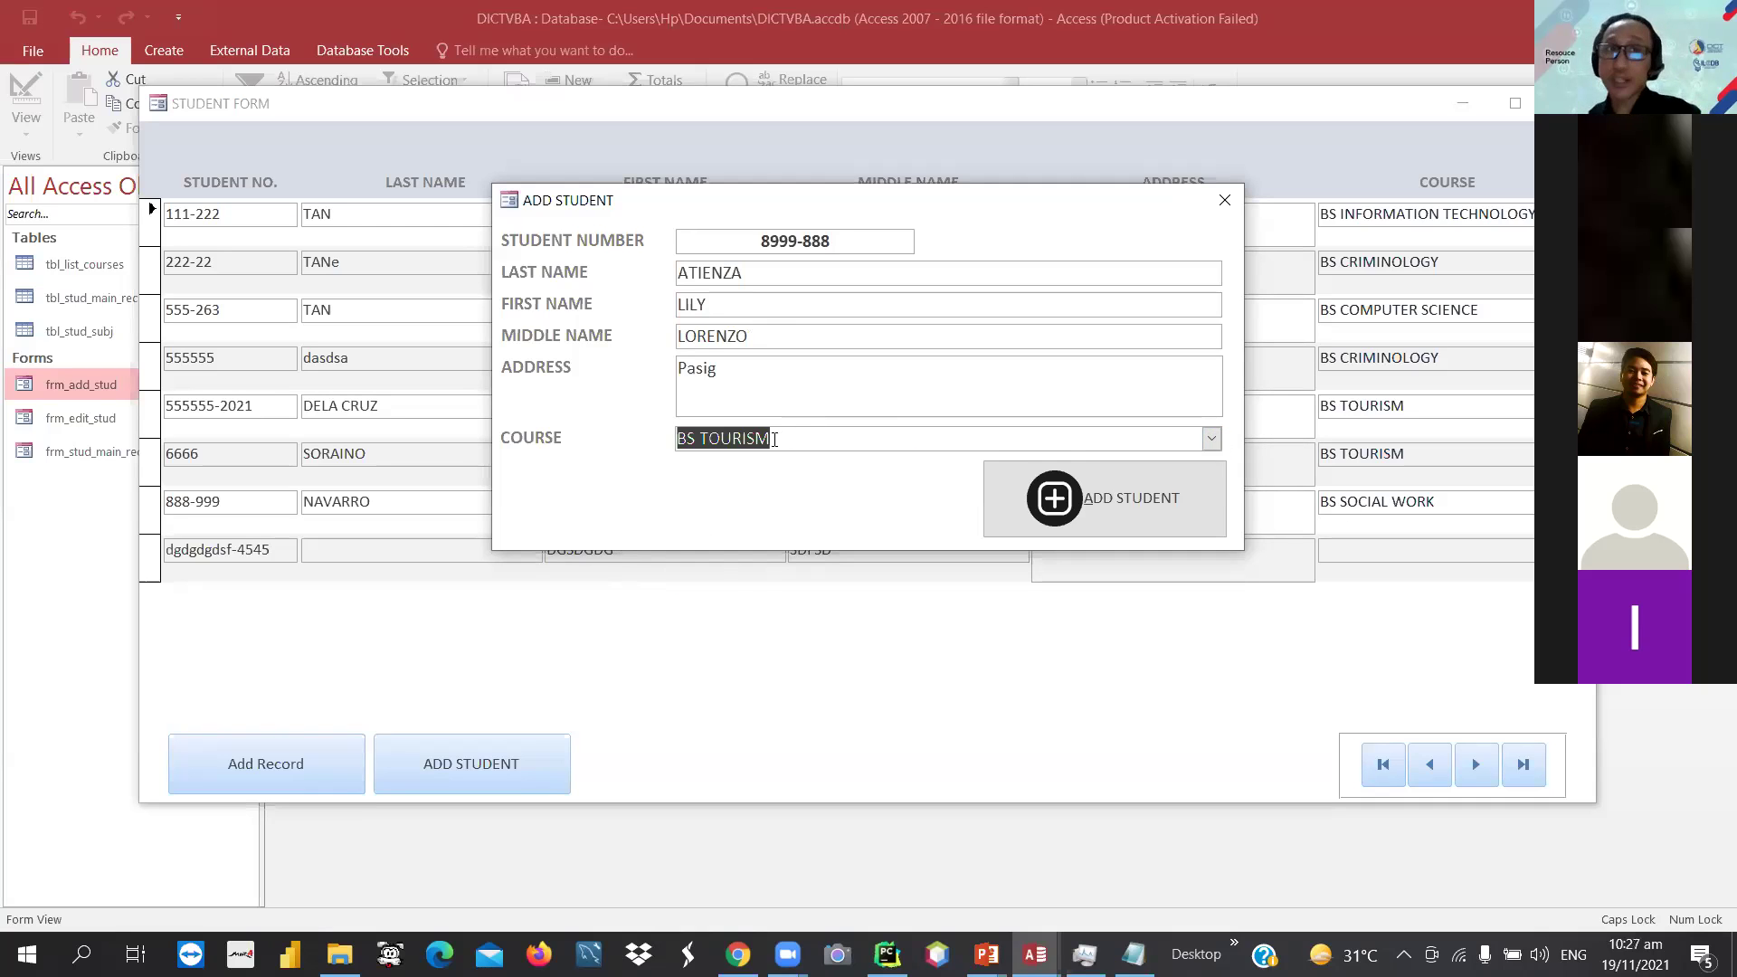
{"action": "left_click", "coordinate": [1096, 530]}
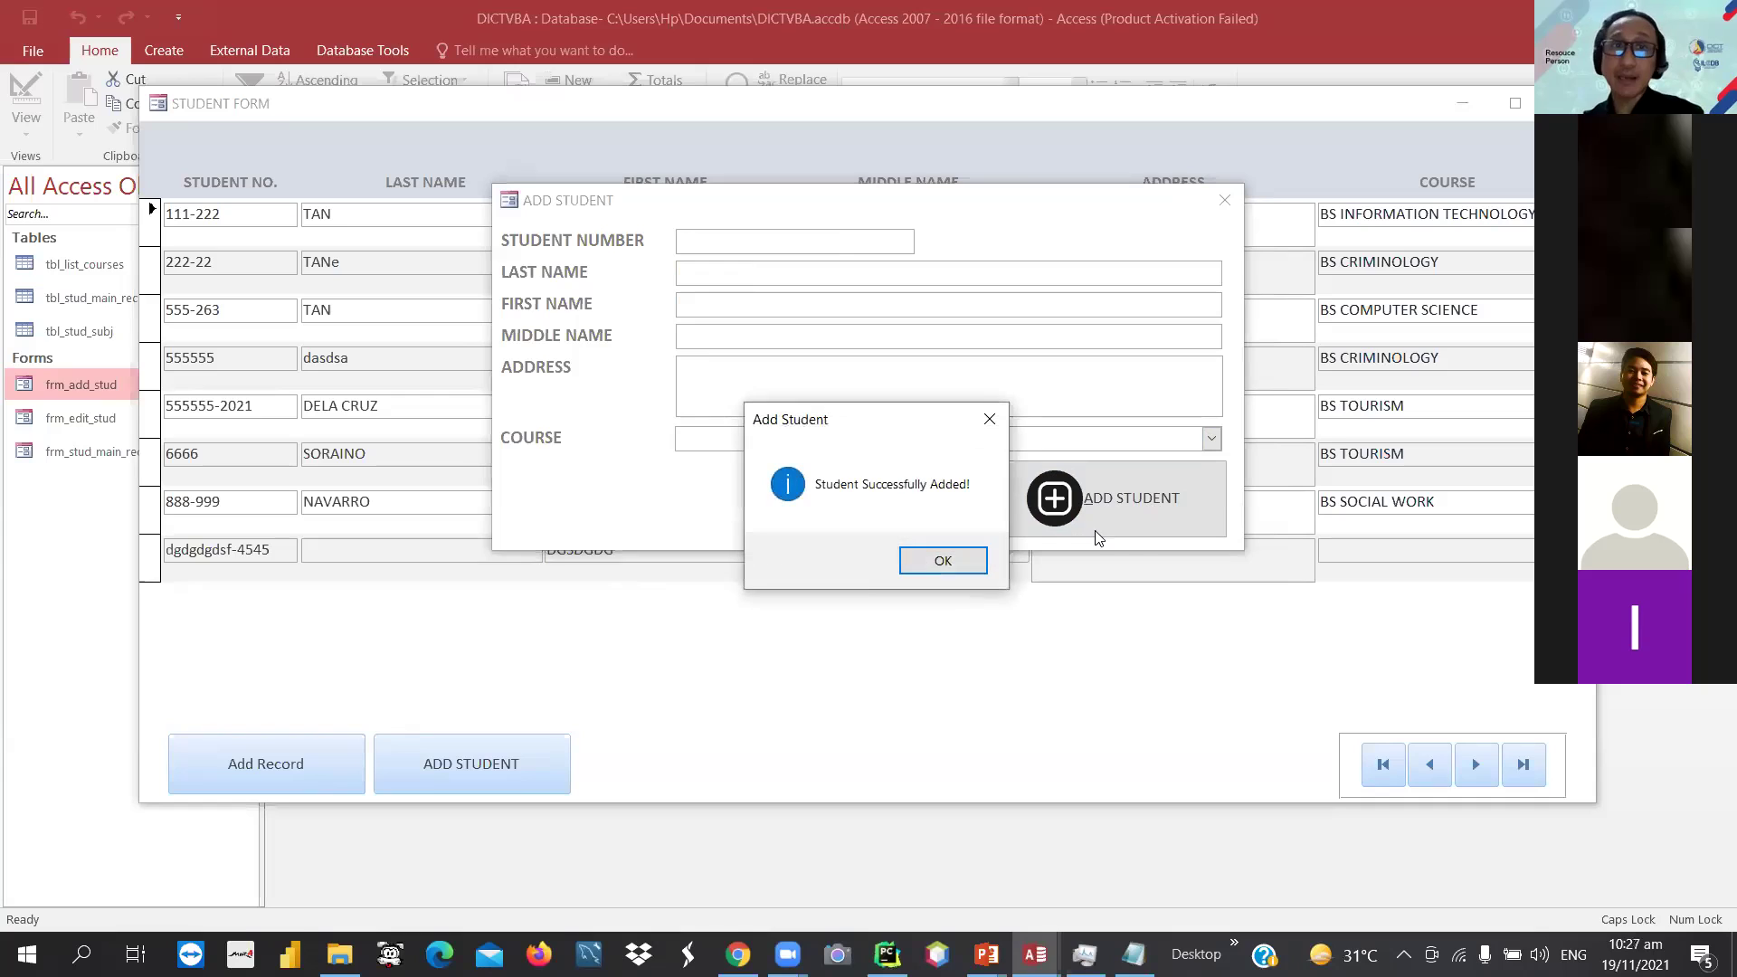
{"action": "left_click", "coordinate": [941, 559]}
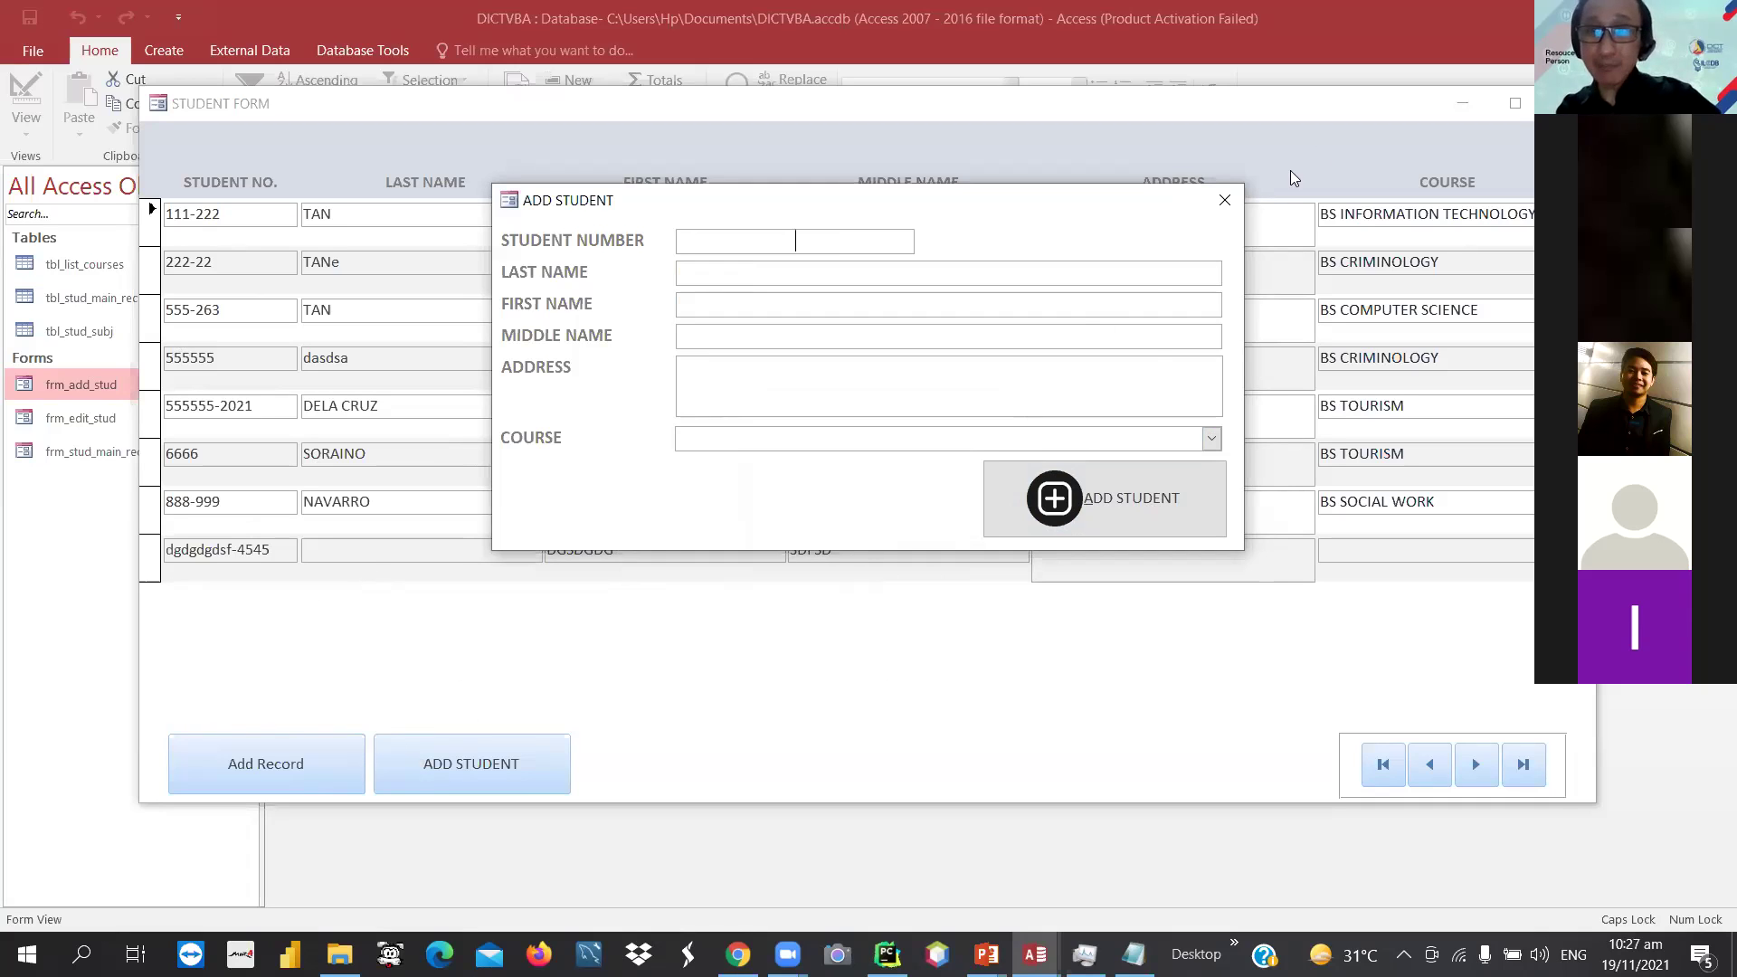
{"action": "left_click", "coordinate": [1232, 202]}
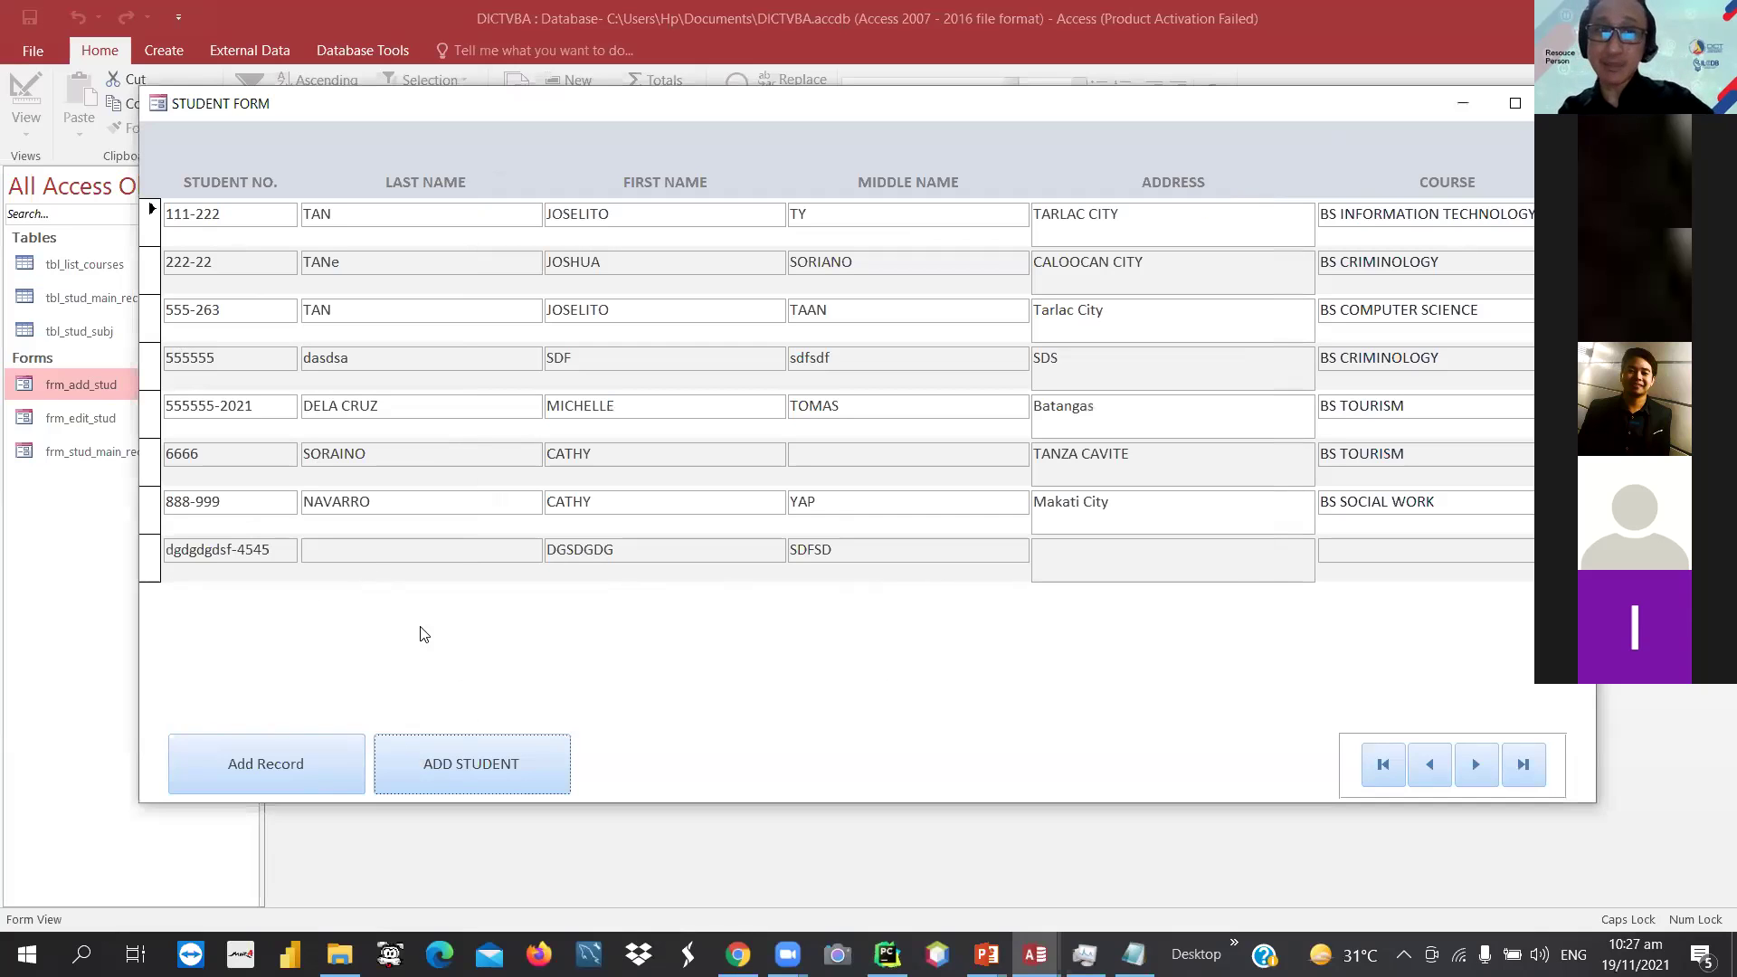
Reload the student form, reposition its window, and select the newly added student record
{"action": "right_click", "coordinate": [984, 118]}
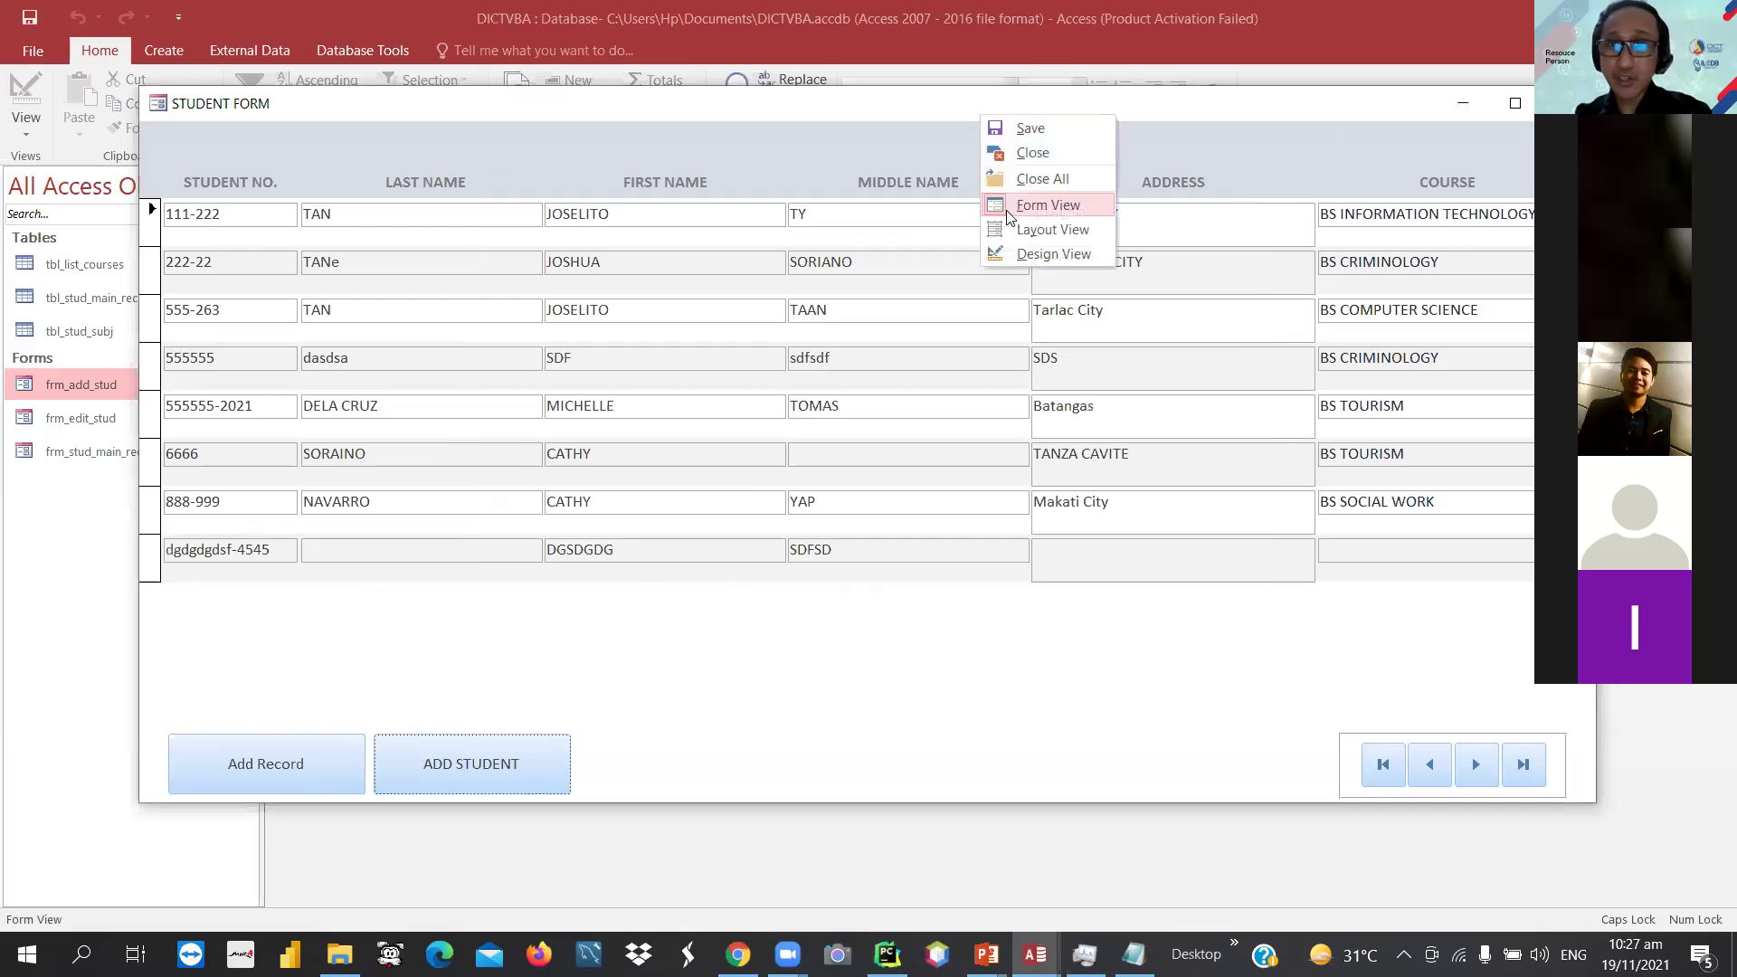
{"action": "left_click", "coordinate": [1031, 252]}
{"action": "left_click", "coordinate": [5, 92]}
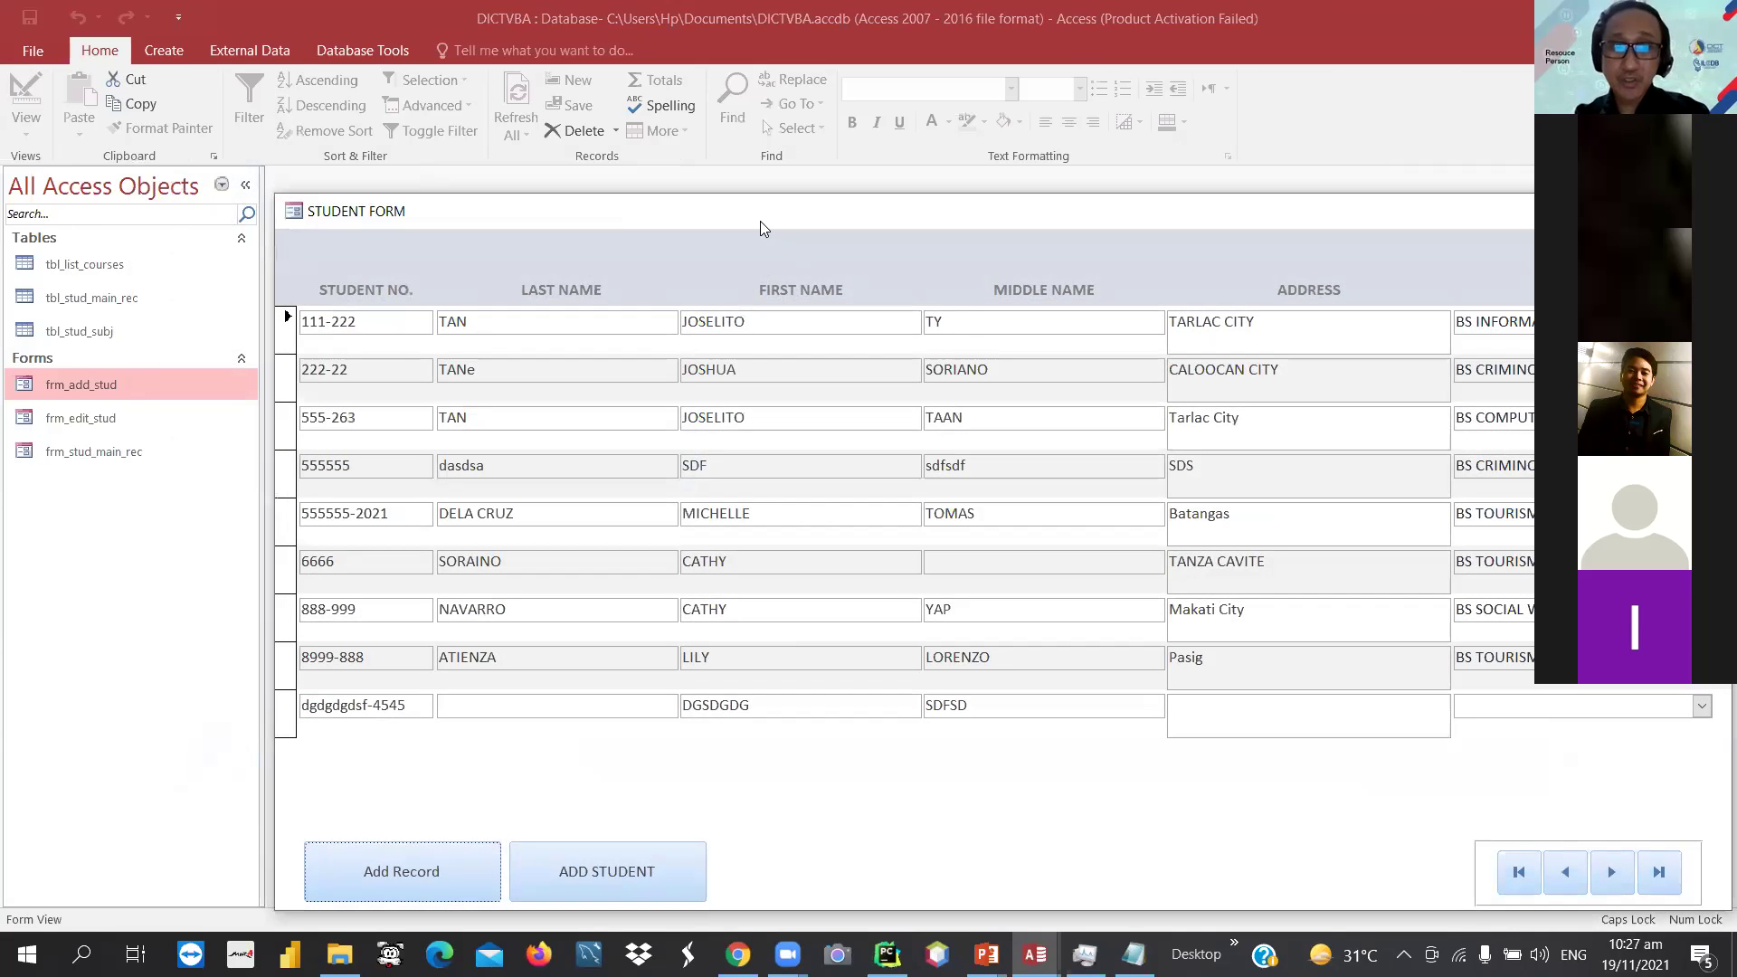
{"action": "left_click_drag", "start_coordinate": [759, 221], "coordinate": [600, 130]}
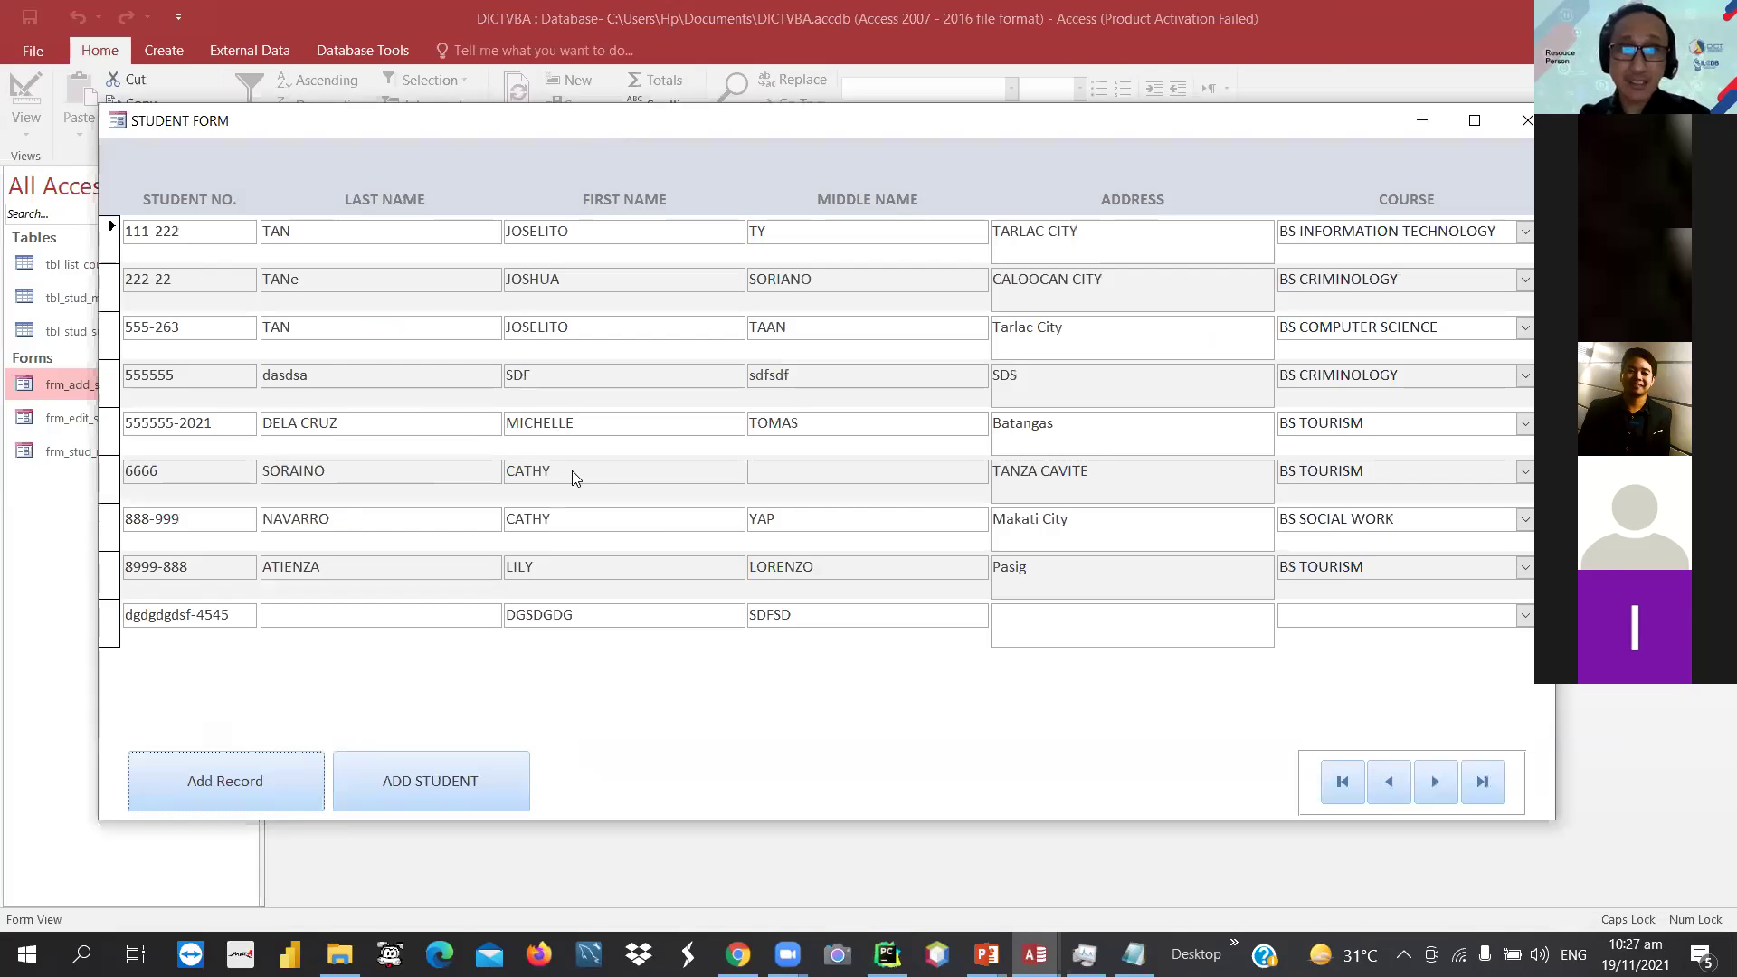
{"action": "left_click", "coordinate": [113, 570]}
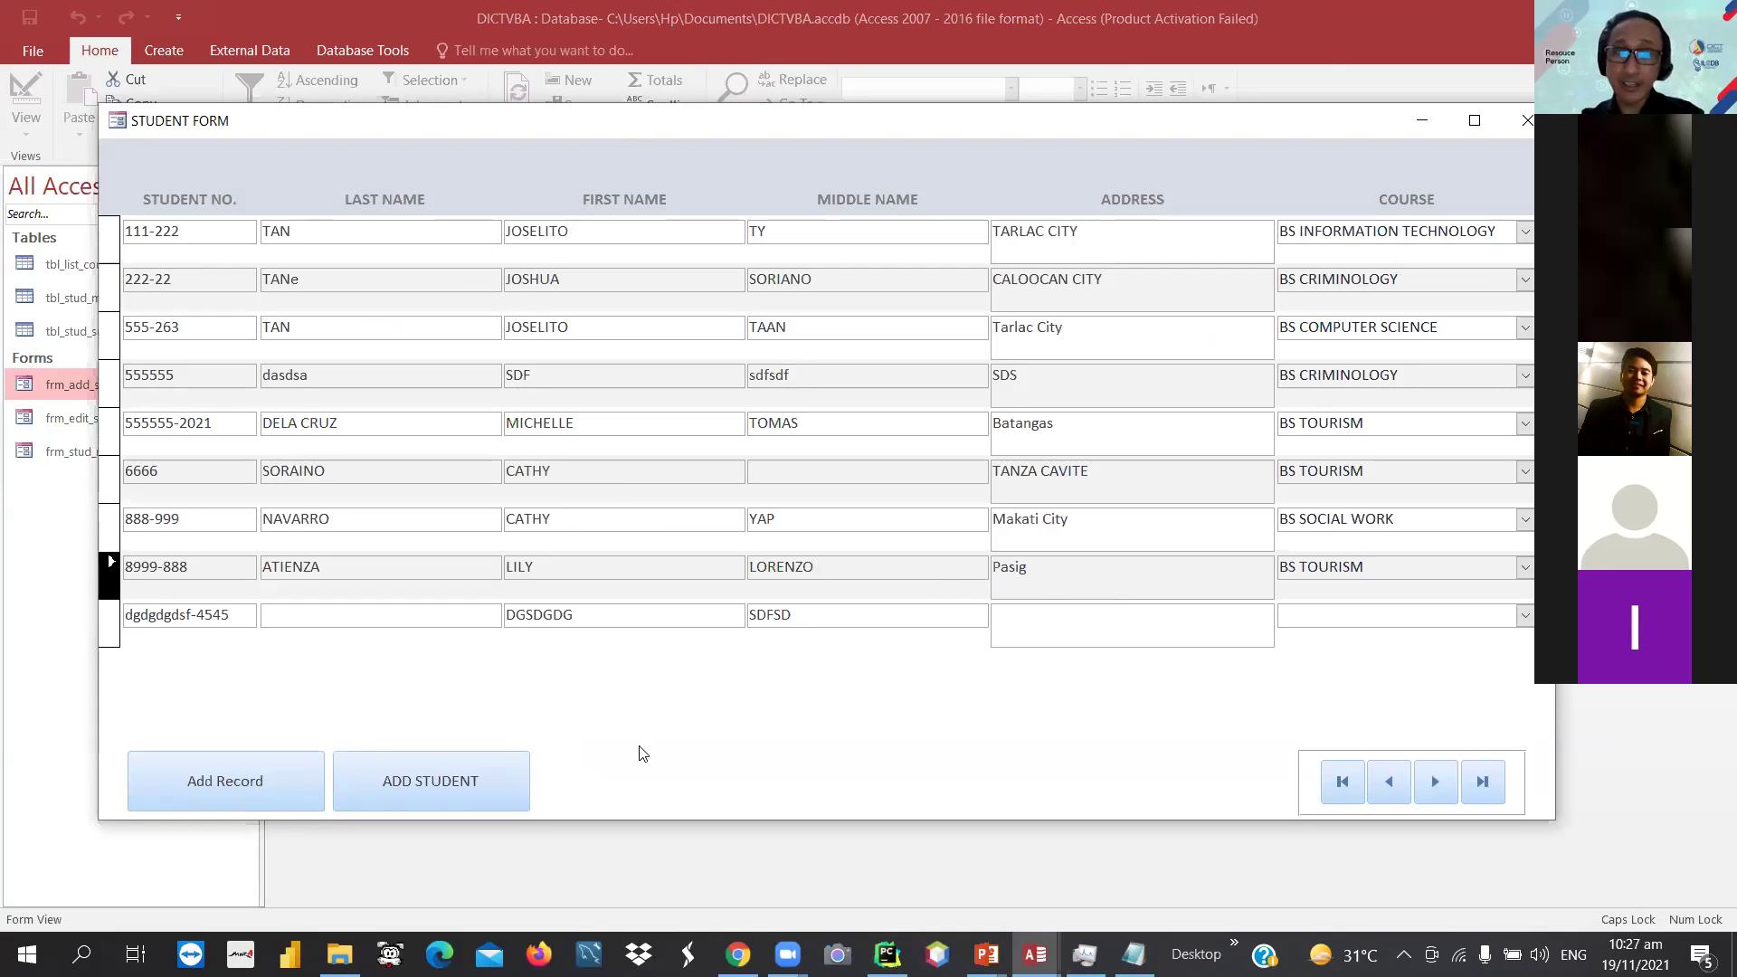
Open the ADD STUDENT popup, then switch it and the main records form to Design View
{"action": "left_click", "coordinate": [448, 780]}
{"action": "right_click", "coordinate": [974, 208]}
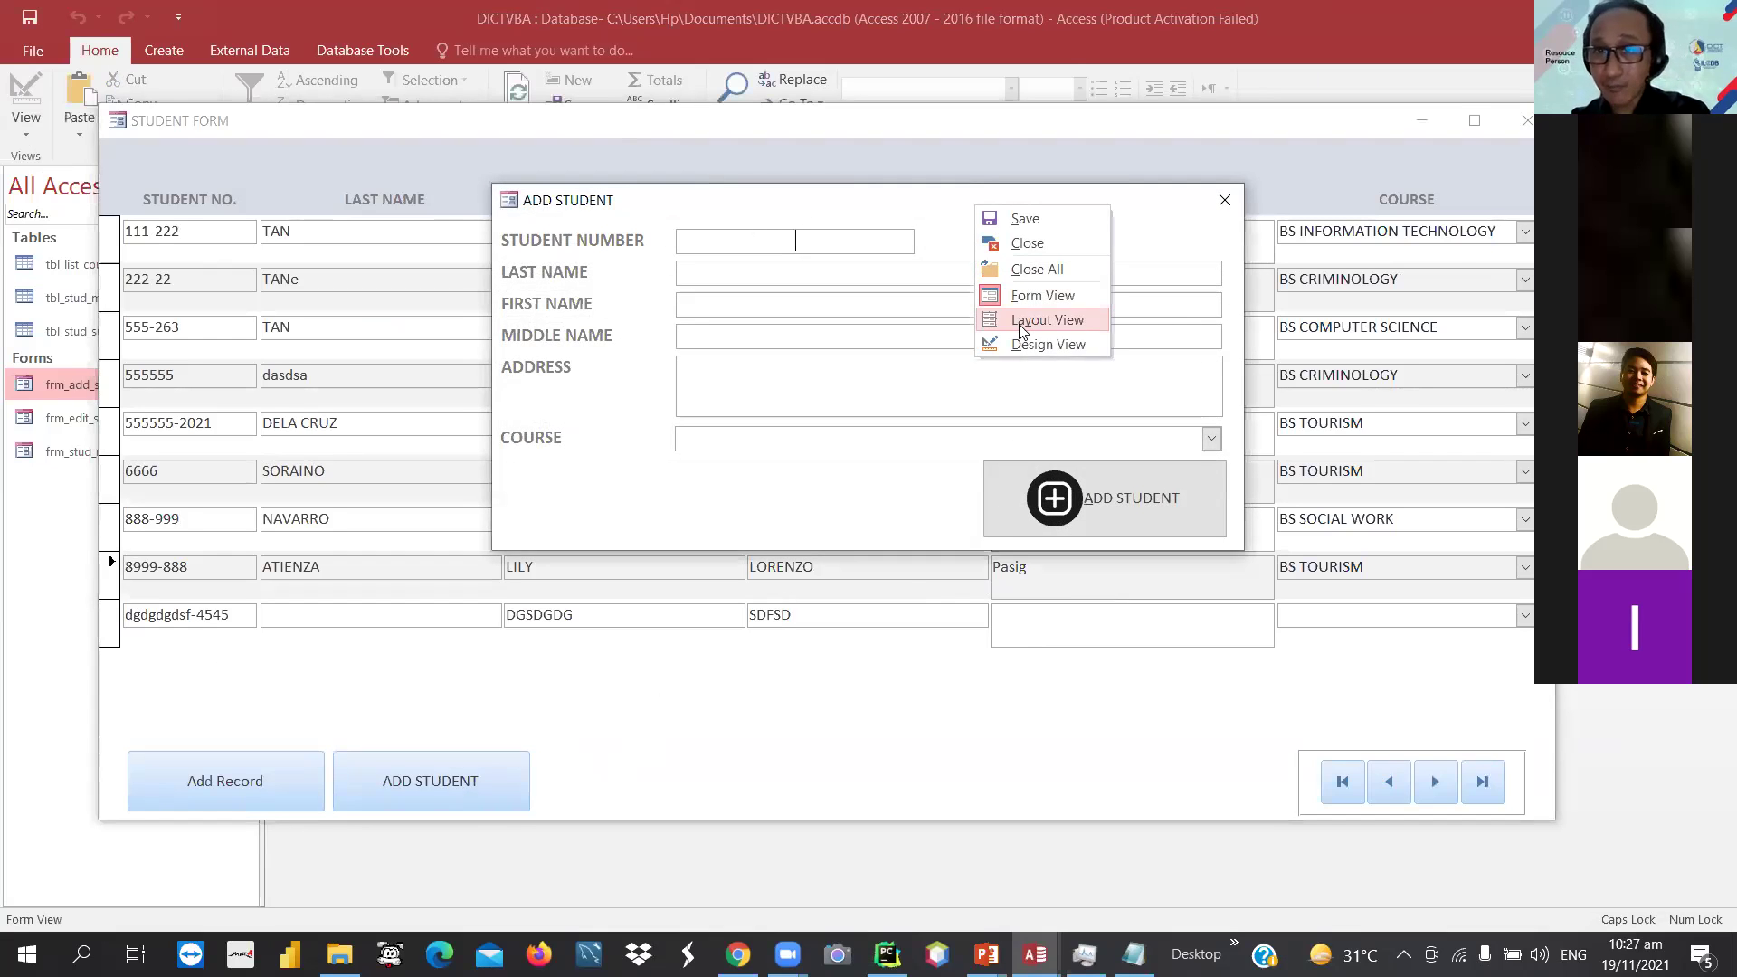
{"action": "left_click", "coordinate": [1031, 345]}
{"action": "right_click", "coordinate": [1002, 127]}
{"action": "left_click", "coordinate": [1038, 264]}
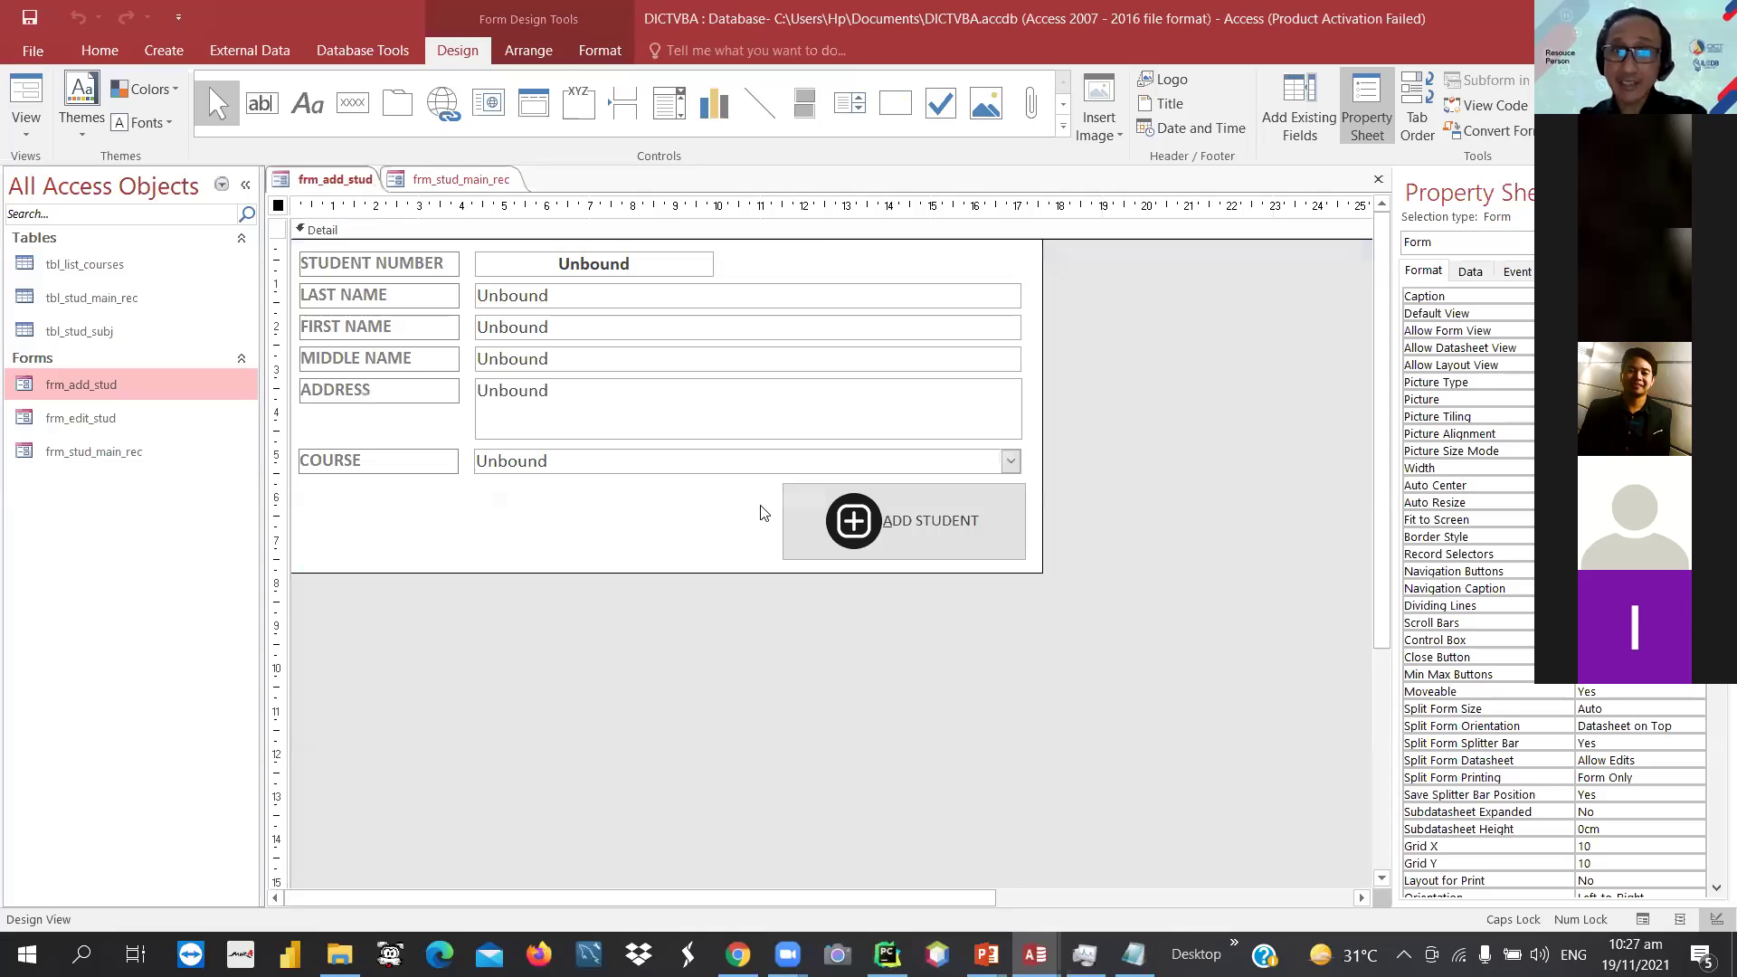
Undo an accidental button nudge and start the Expression Builder on the Address box
{"action": "left_click_drag", "start_coordinate": [914, 535], "coordinate": [919, 531]}
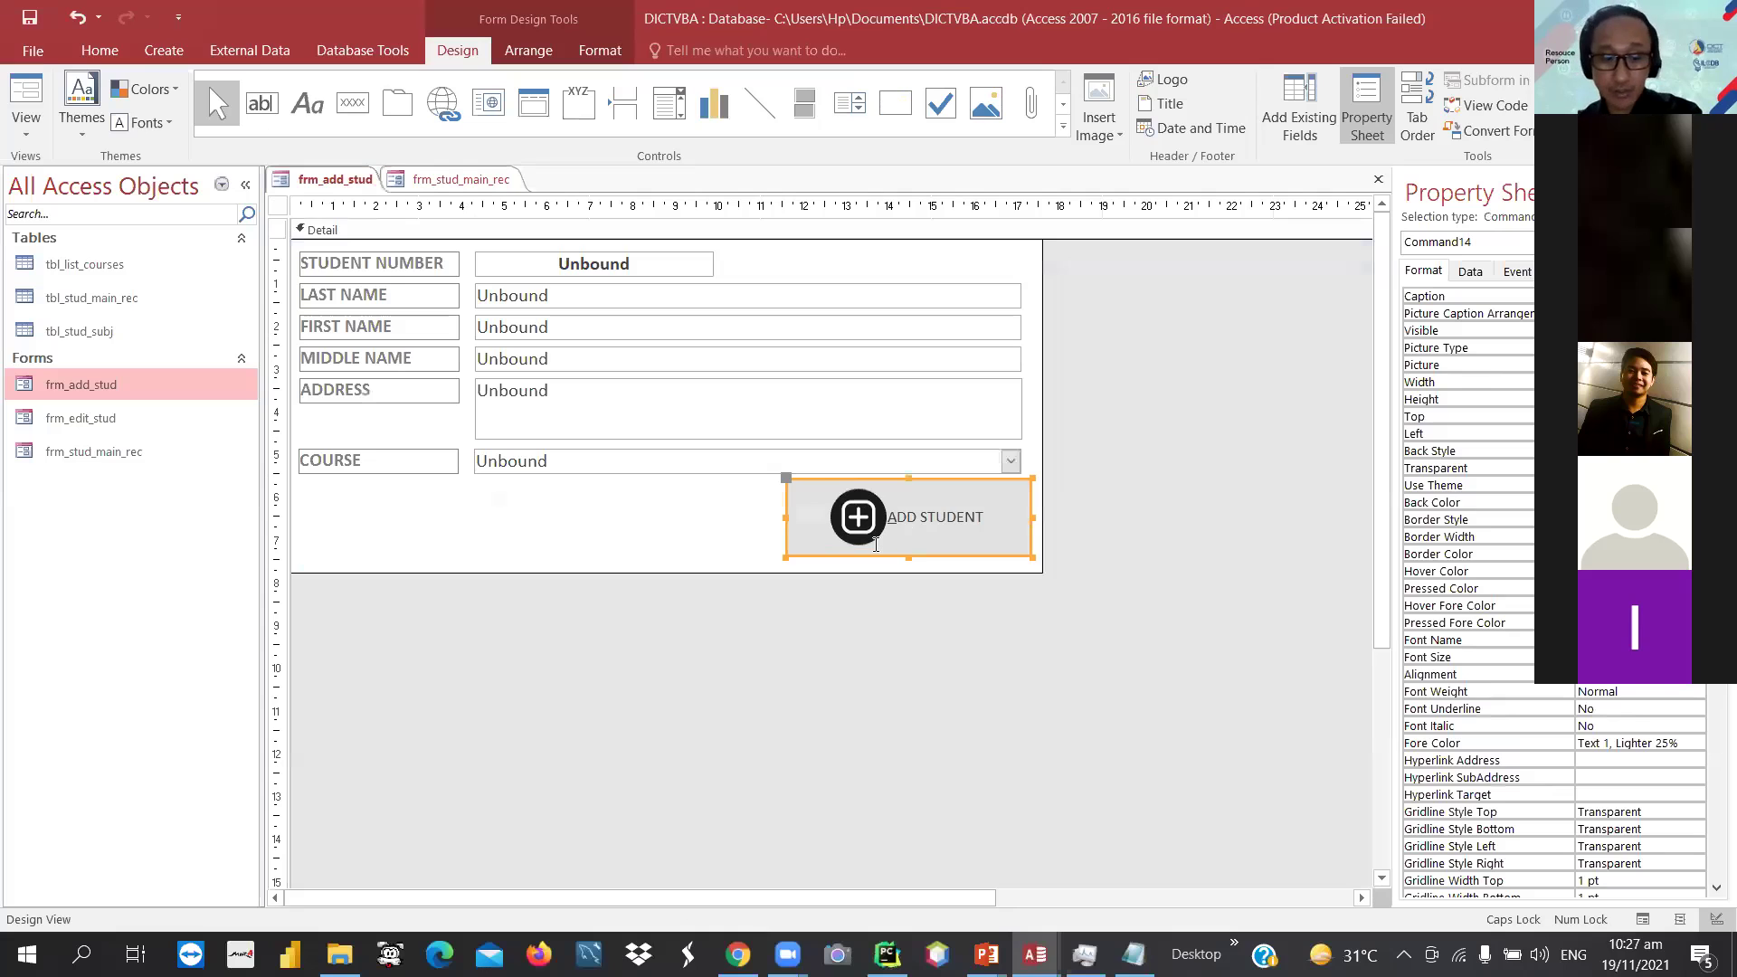
{"action": "key", "text": "ctrl+z"}
{"action": "left_click", "coordinate": [783, 407]}
{"action": "right_click", "coordinate": [783, 405]}
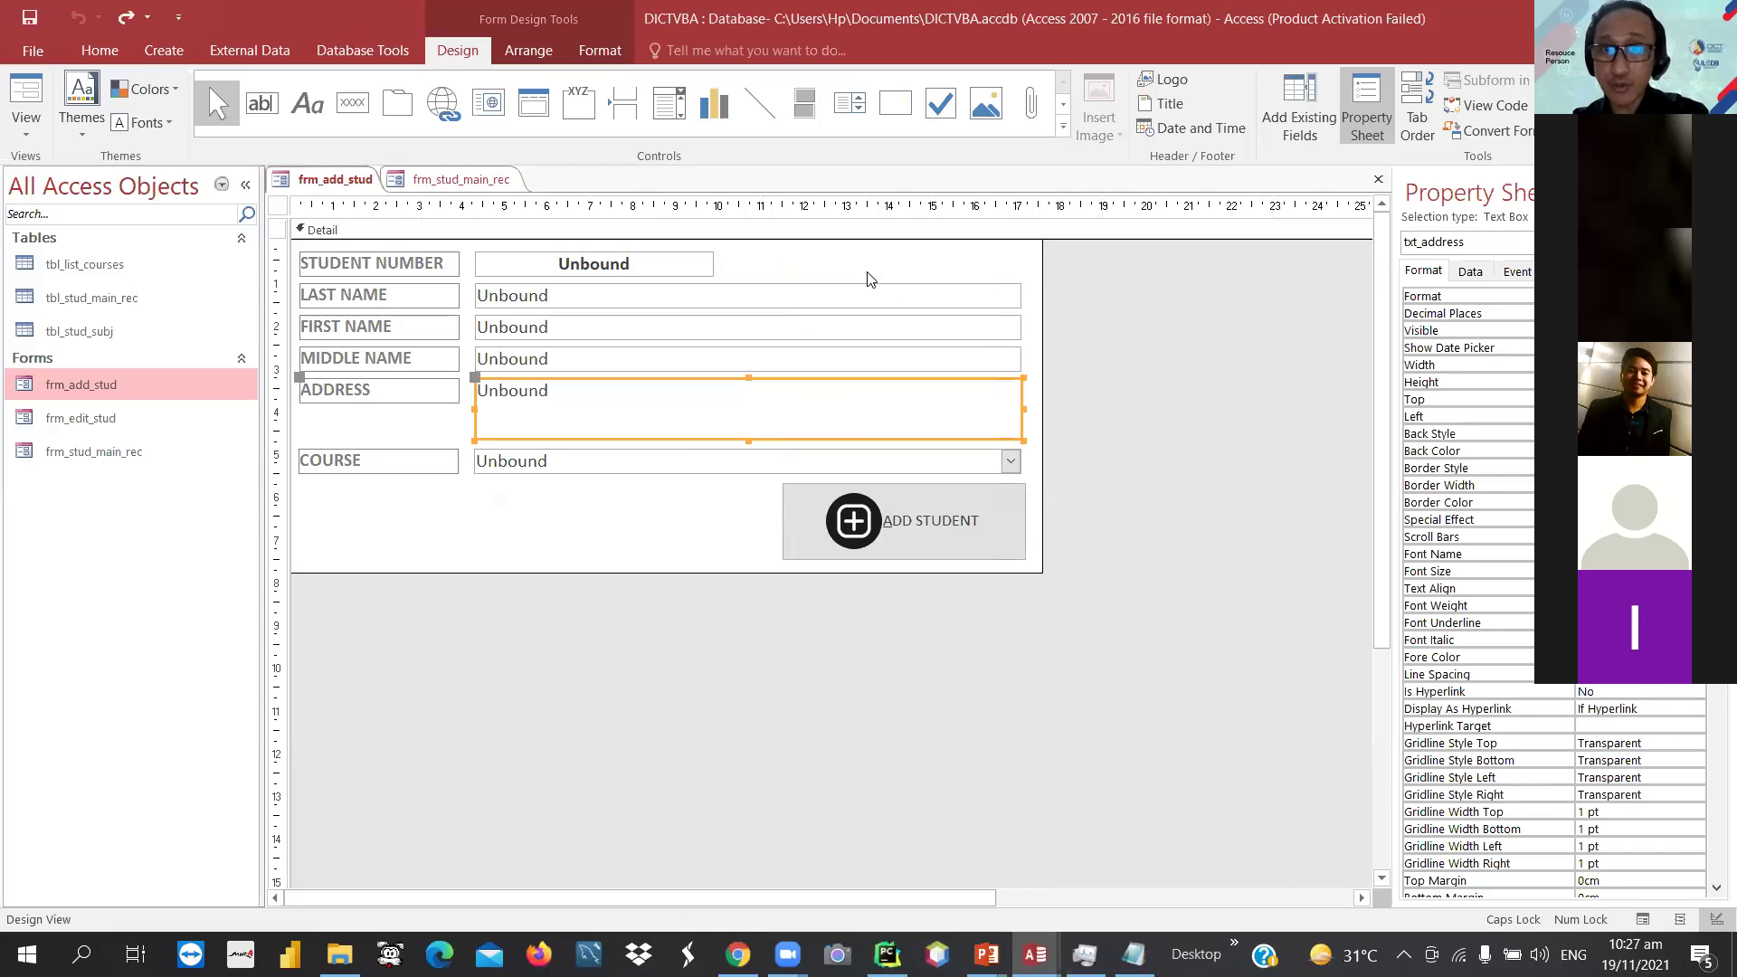
{"action": "left_click", "coordinate": [857, 271]}
{"action": "key", "text": "Escape"}
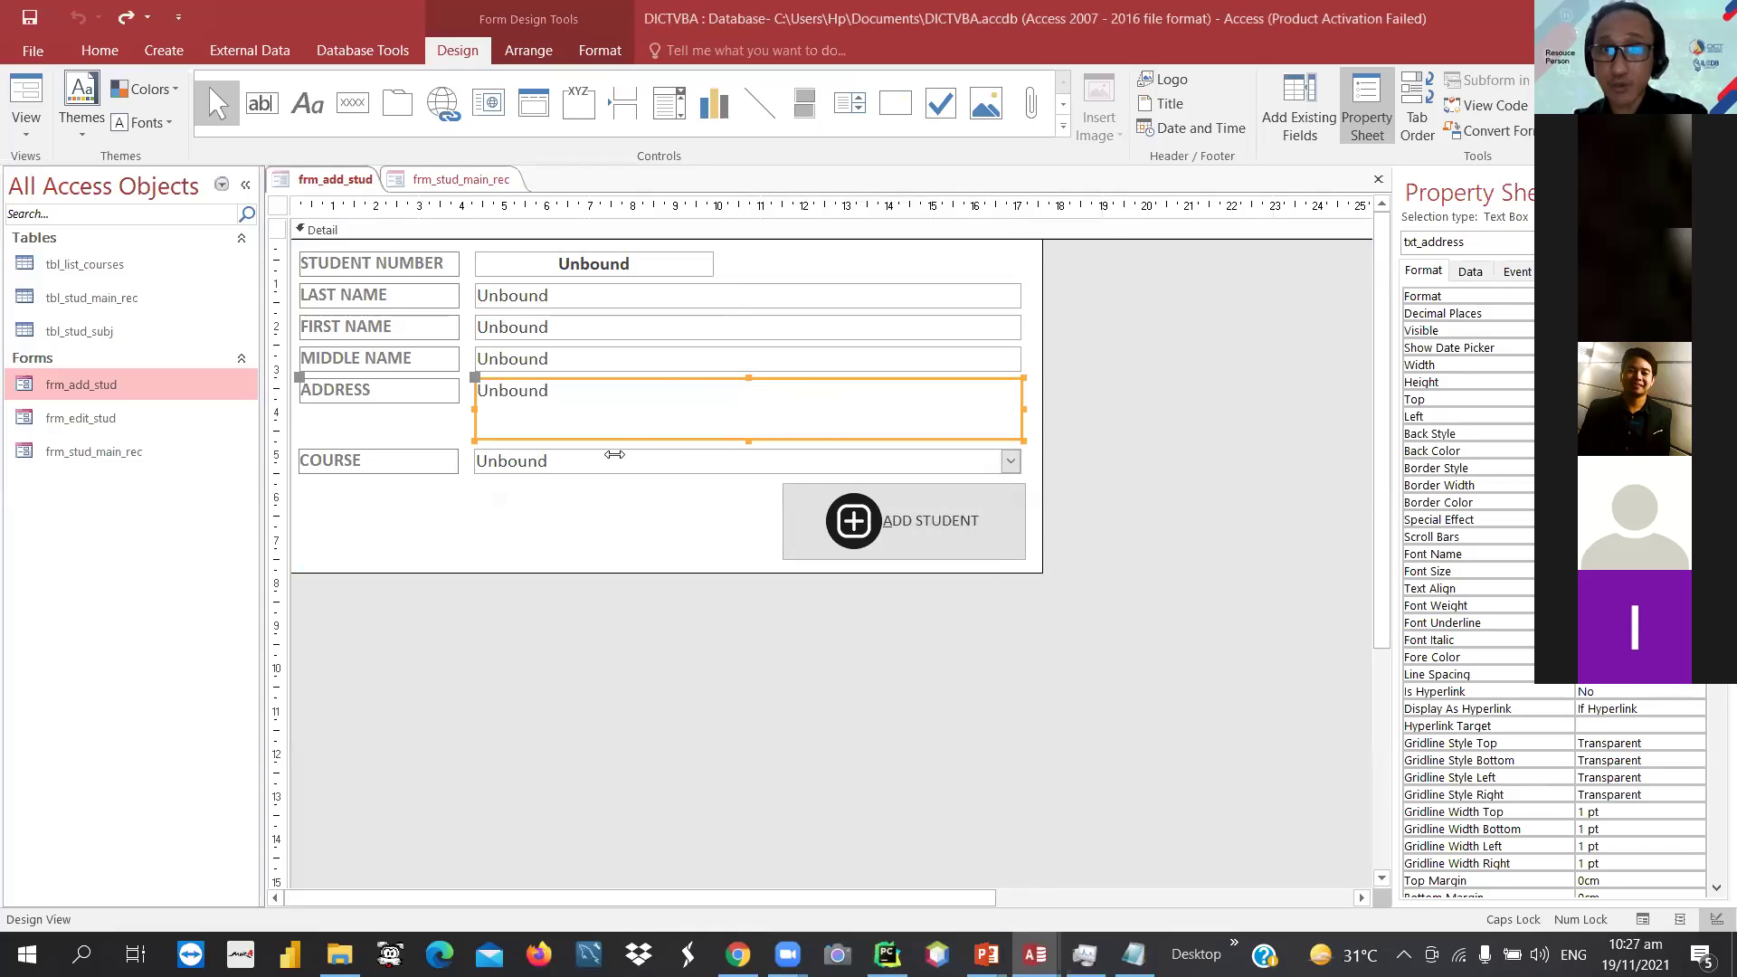
Copy Forms![frm_stud_main_rec]![stud_Lname] from Expression Builder, cancel, and show Command14's events
{"action": "left_click", "coordinate": [638, 408]}
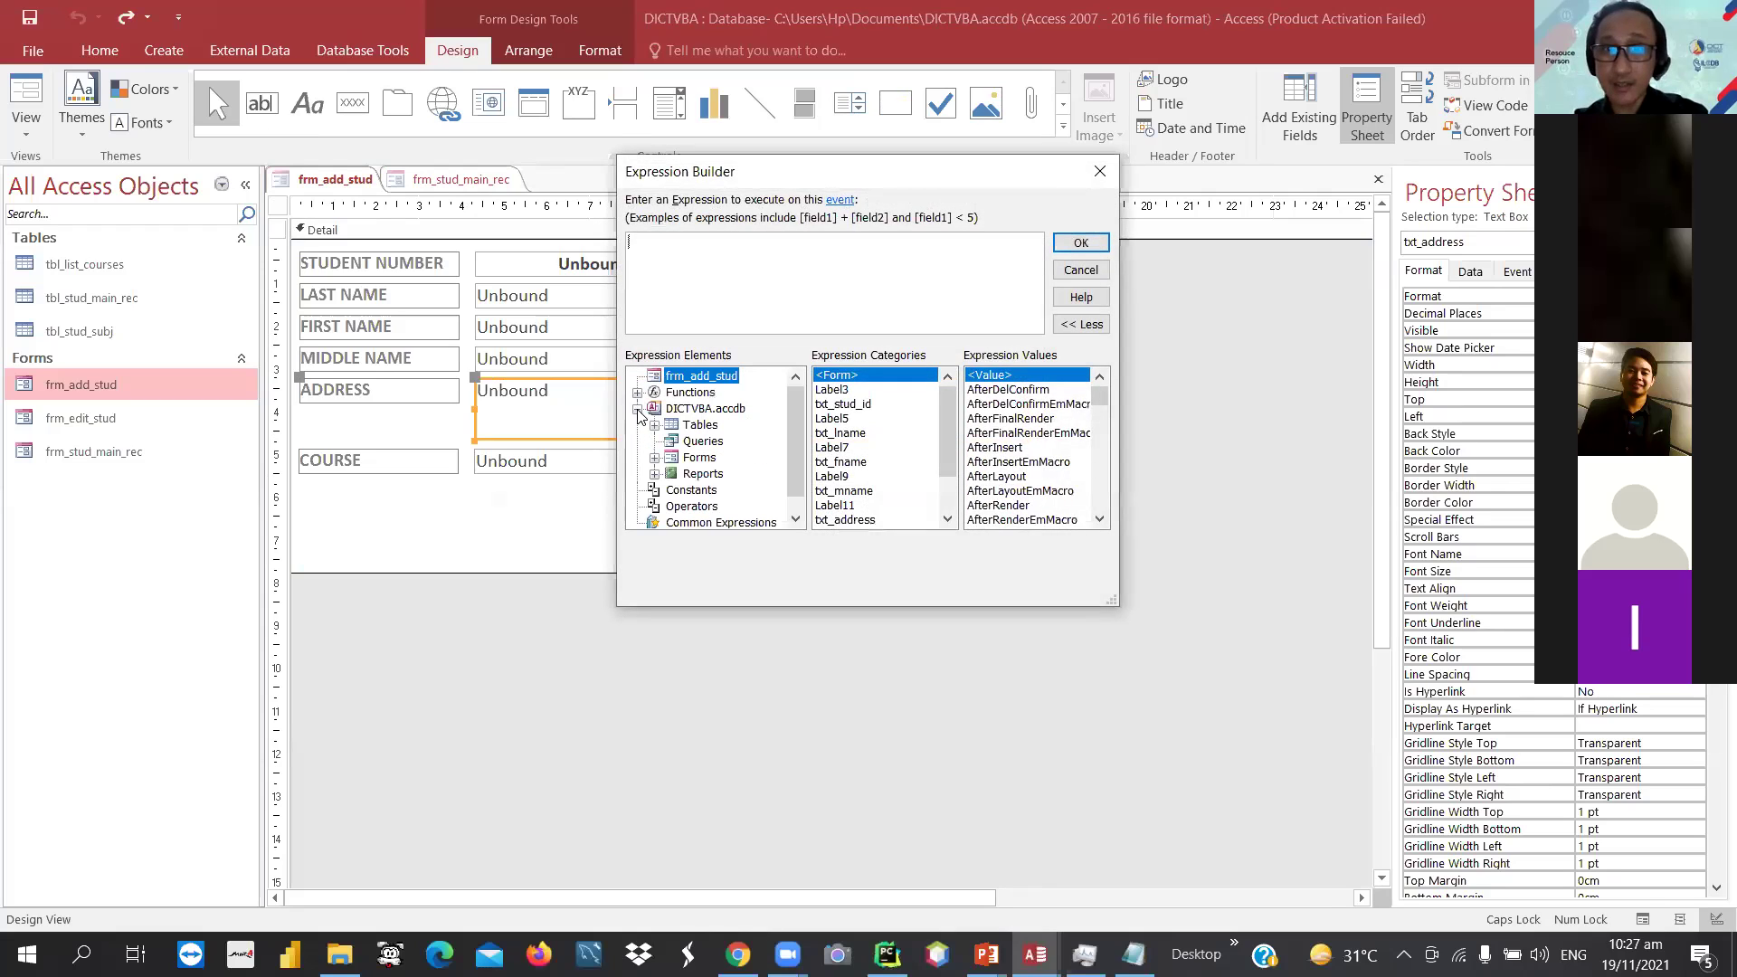
{"action": "left_click", "coordinate": [653, 456]}
{"action": "left_click", "coordinate": [671, 473]}
{"action": "left_click_drag", "start_coordinate": [719, 521], "coordinate": [762, 521]}
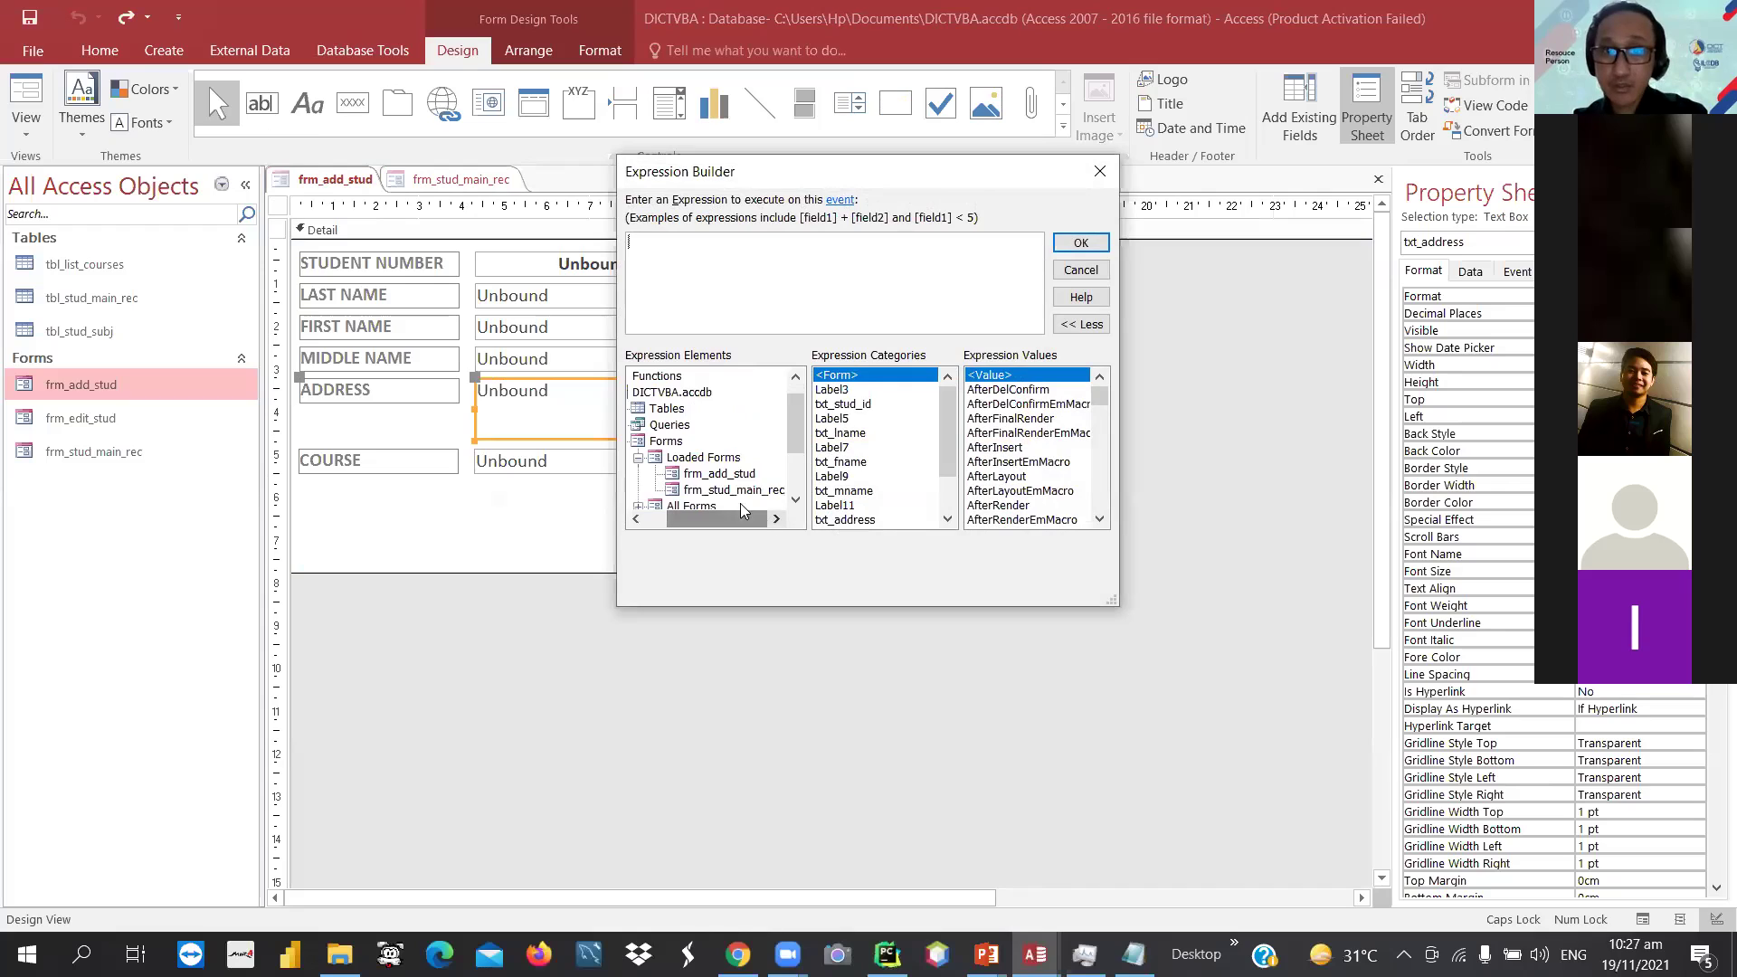
{"action": "left_click", "coordinate": [733, 490]}
{"action": "left_click", "coordinate": [865, 504]}
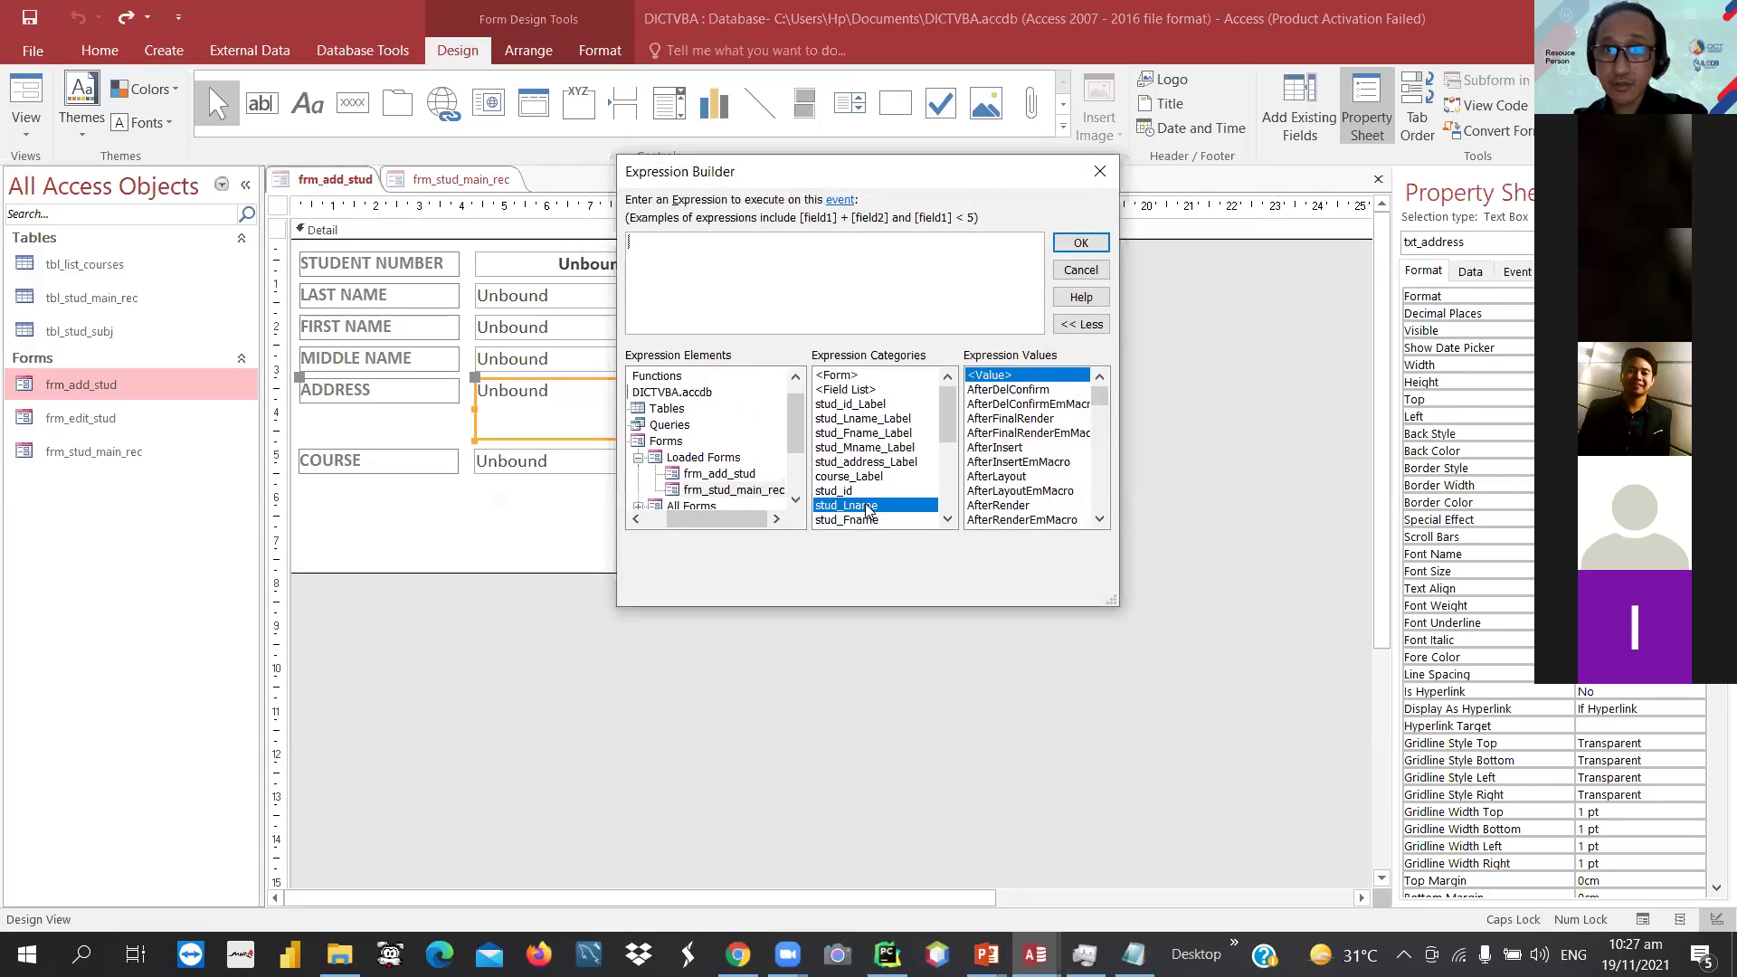
{"action": "double_click", "coordinate": [866, 504]}
{"action": "left_click_drag", "start_coordinate": [896, 259], "coordinate": [321, 217]}
{"action": "key", "text": "ctrl+c"}
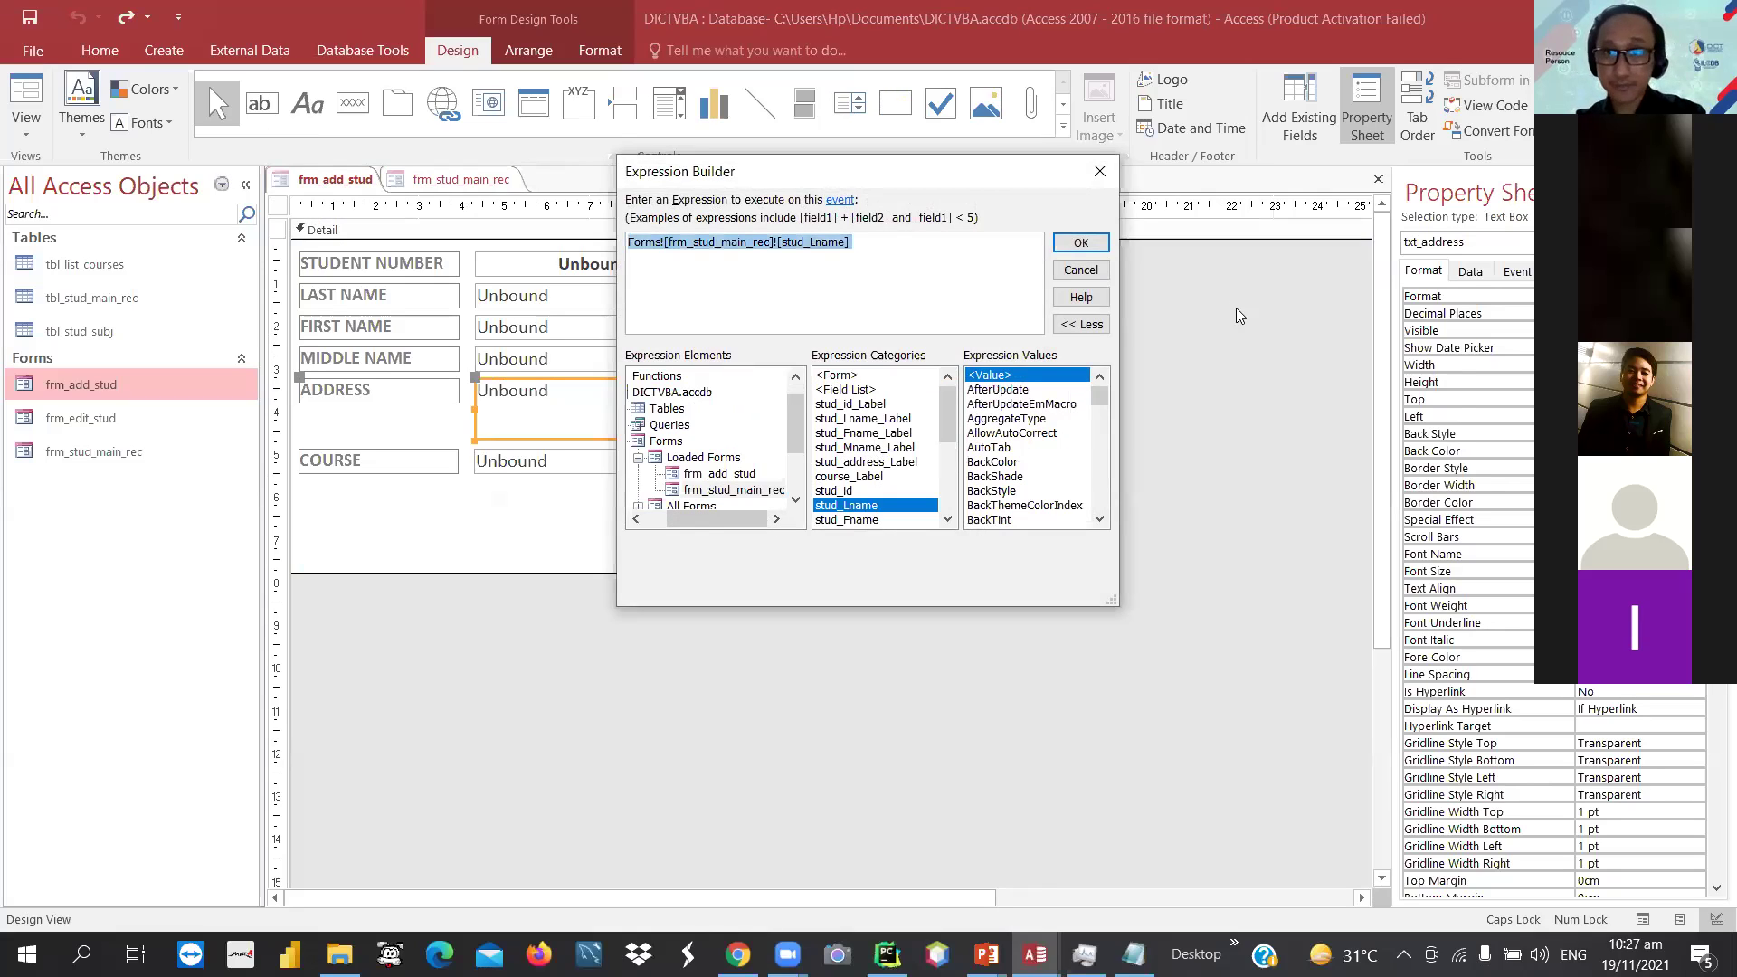
{"action": "left_click", "coordinate": [1080, 271]}
{"action": "left_click", "coordinate": [892, 546]}
{"action": "left_click", "coordinate": [1517, 272]}
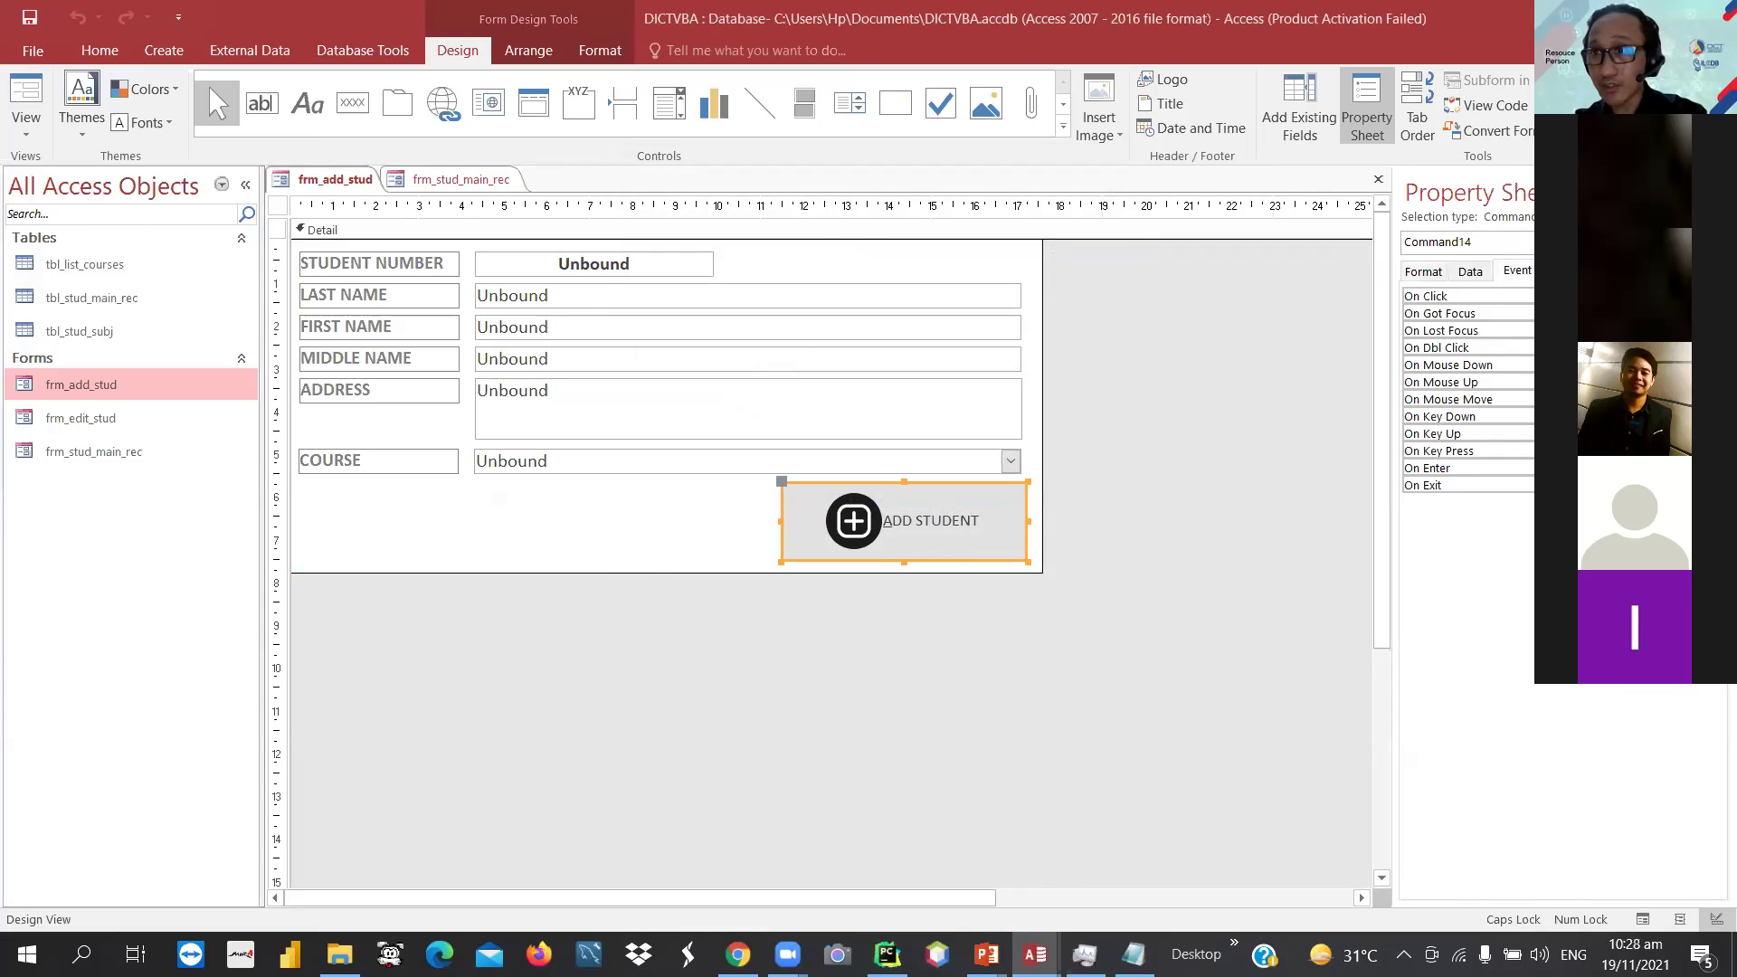
Add Forms![frm_stud_main_rec].Requery after the success MsgBox in Command14_Click
{"action": "left_click", "coordinate": [1723, 296]}
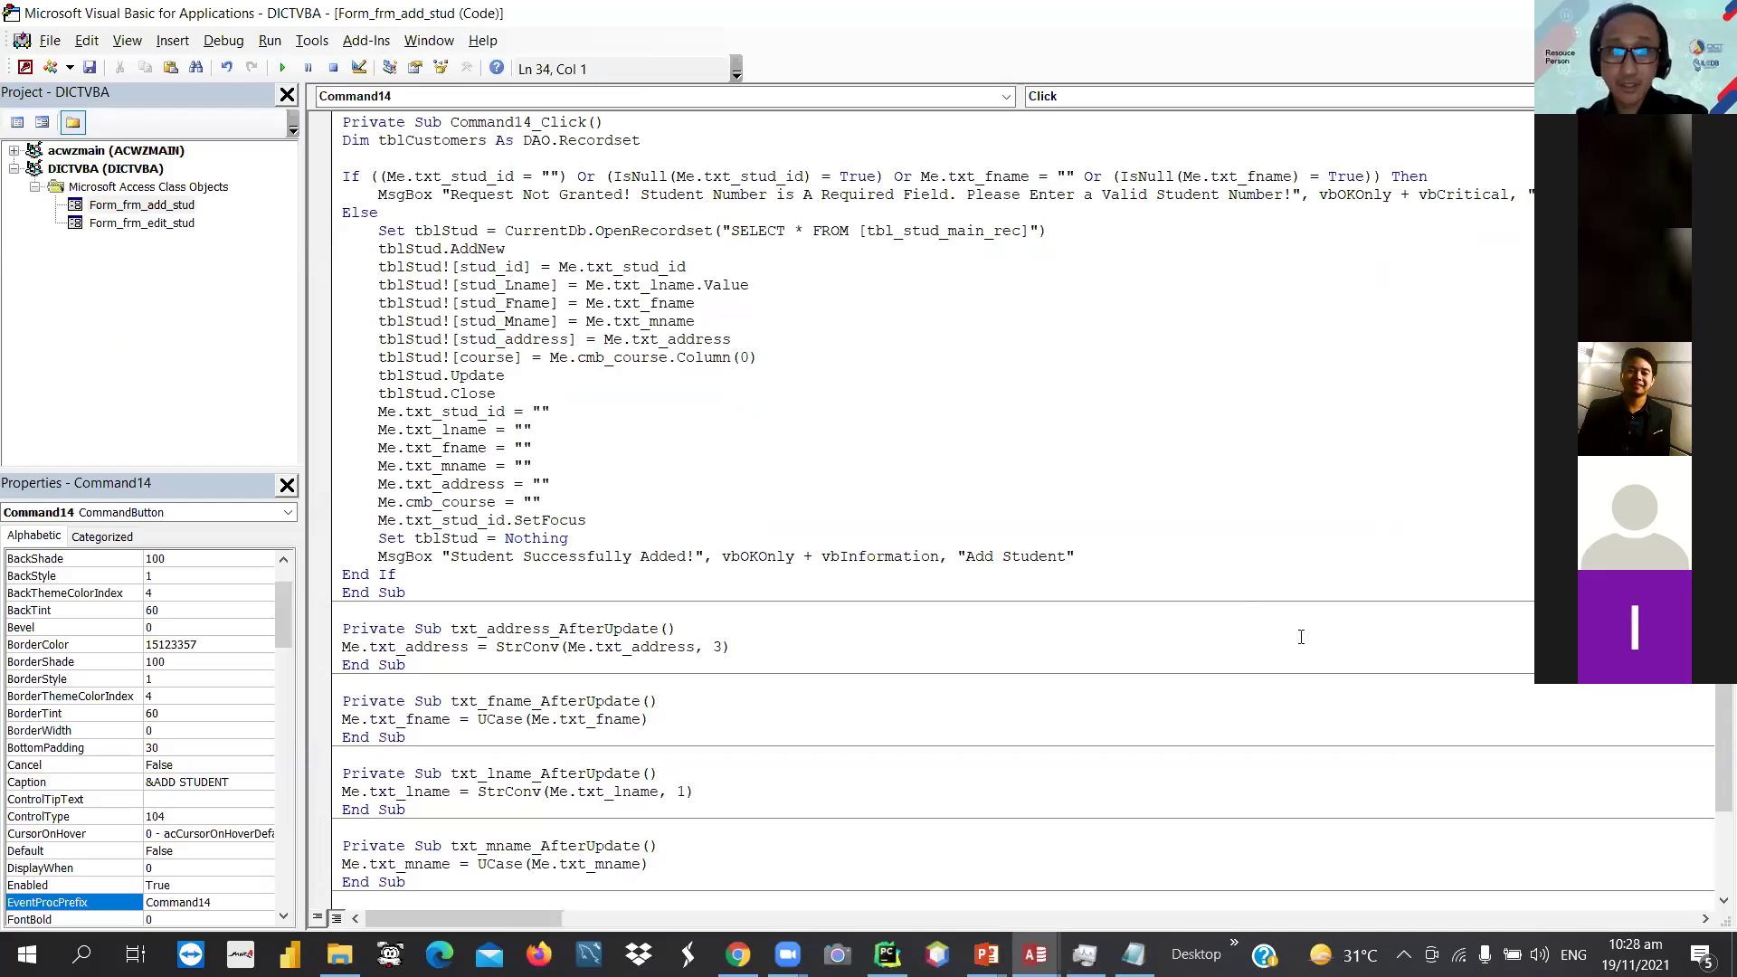
{"action": "left_click", "coordinate": [1127, 558]}
{"action": "key", "text": "Return"}
{"action": "key", "text": "ctrl+v"}
{"action": "left_click", "coordinate": [669, 592]}
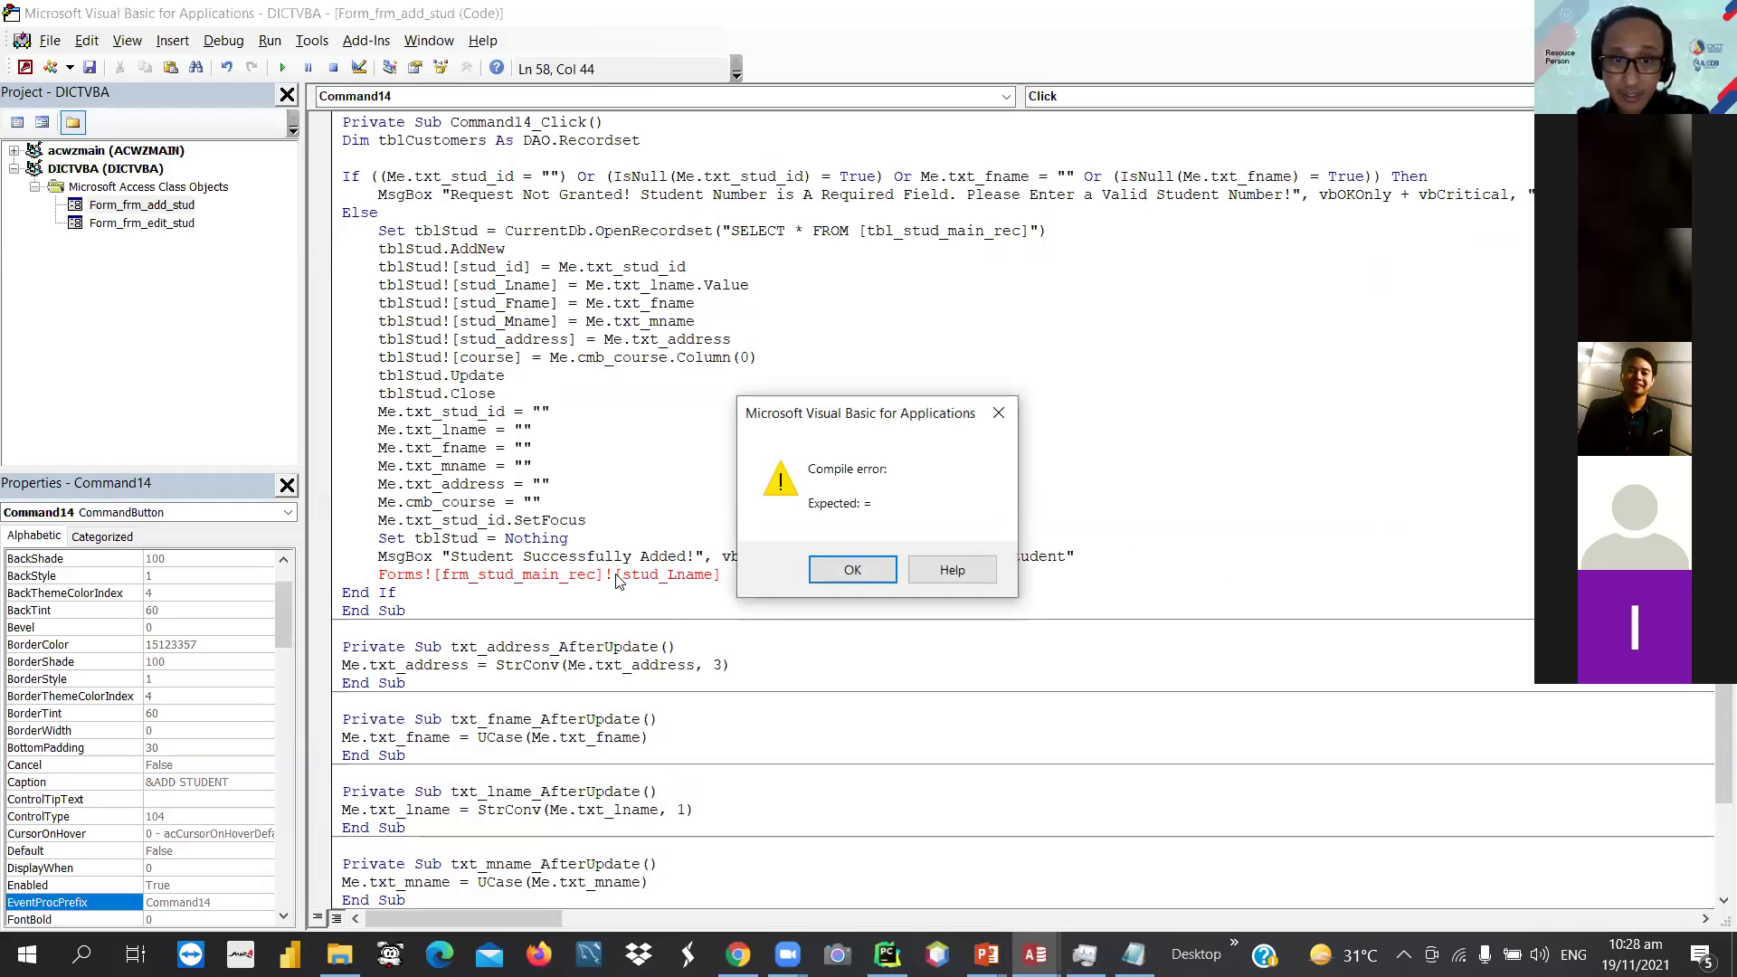
{"action": "left_click", "coordinate": [866, 583]}
{"action": "left_click_drag", "start_coordinate": [603, 574], "coordinate": [798, 577]}
{"action": "type", "text": ".for"}
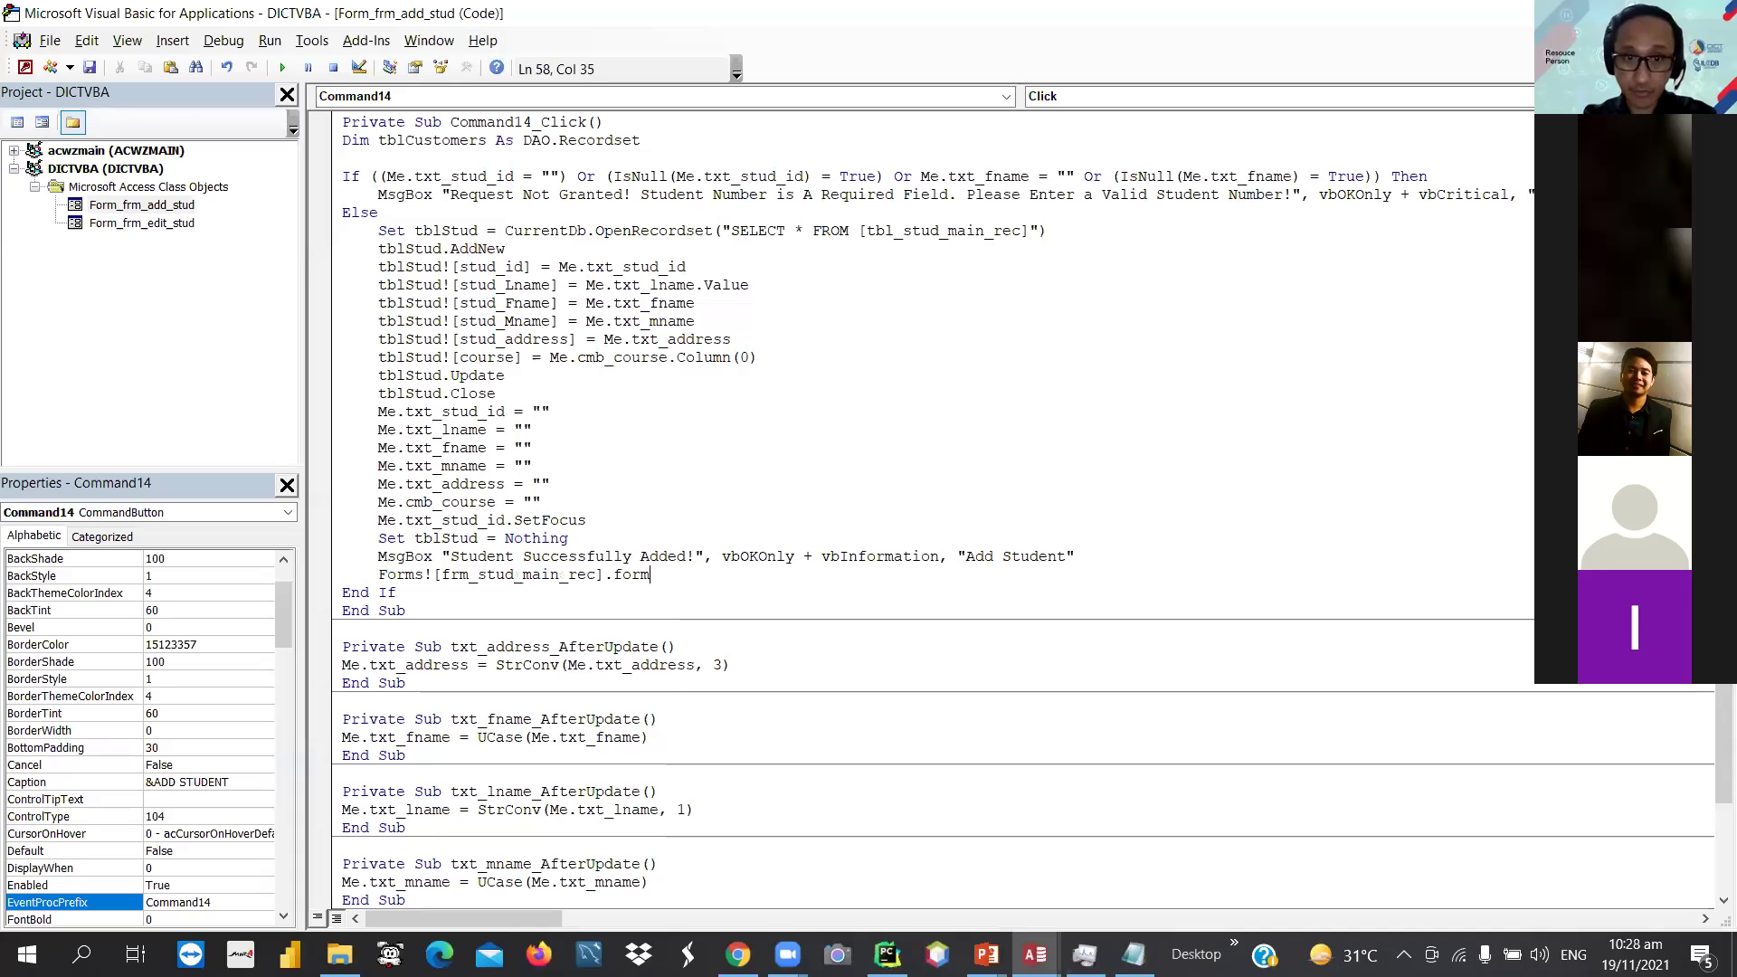
{"action": "key", "text": "BackSpace"}
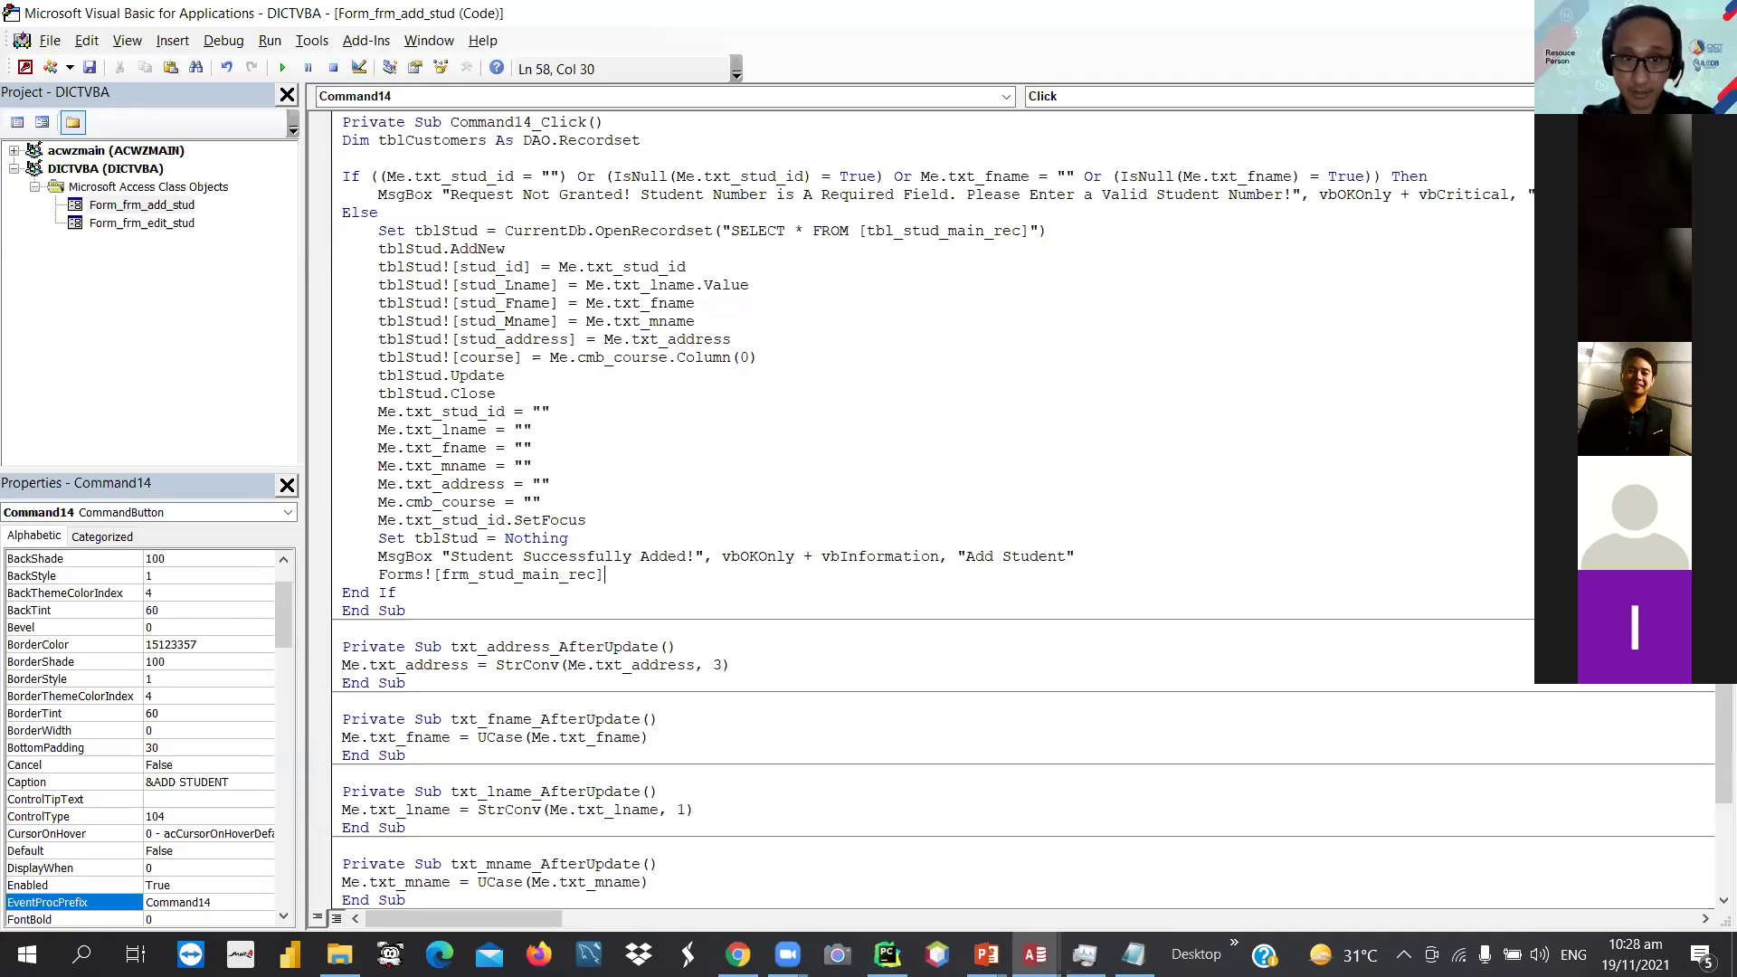
{"action": "type", "text": ".requery"}
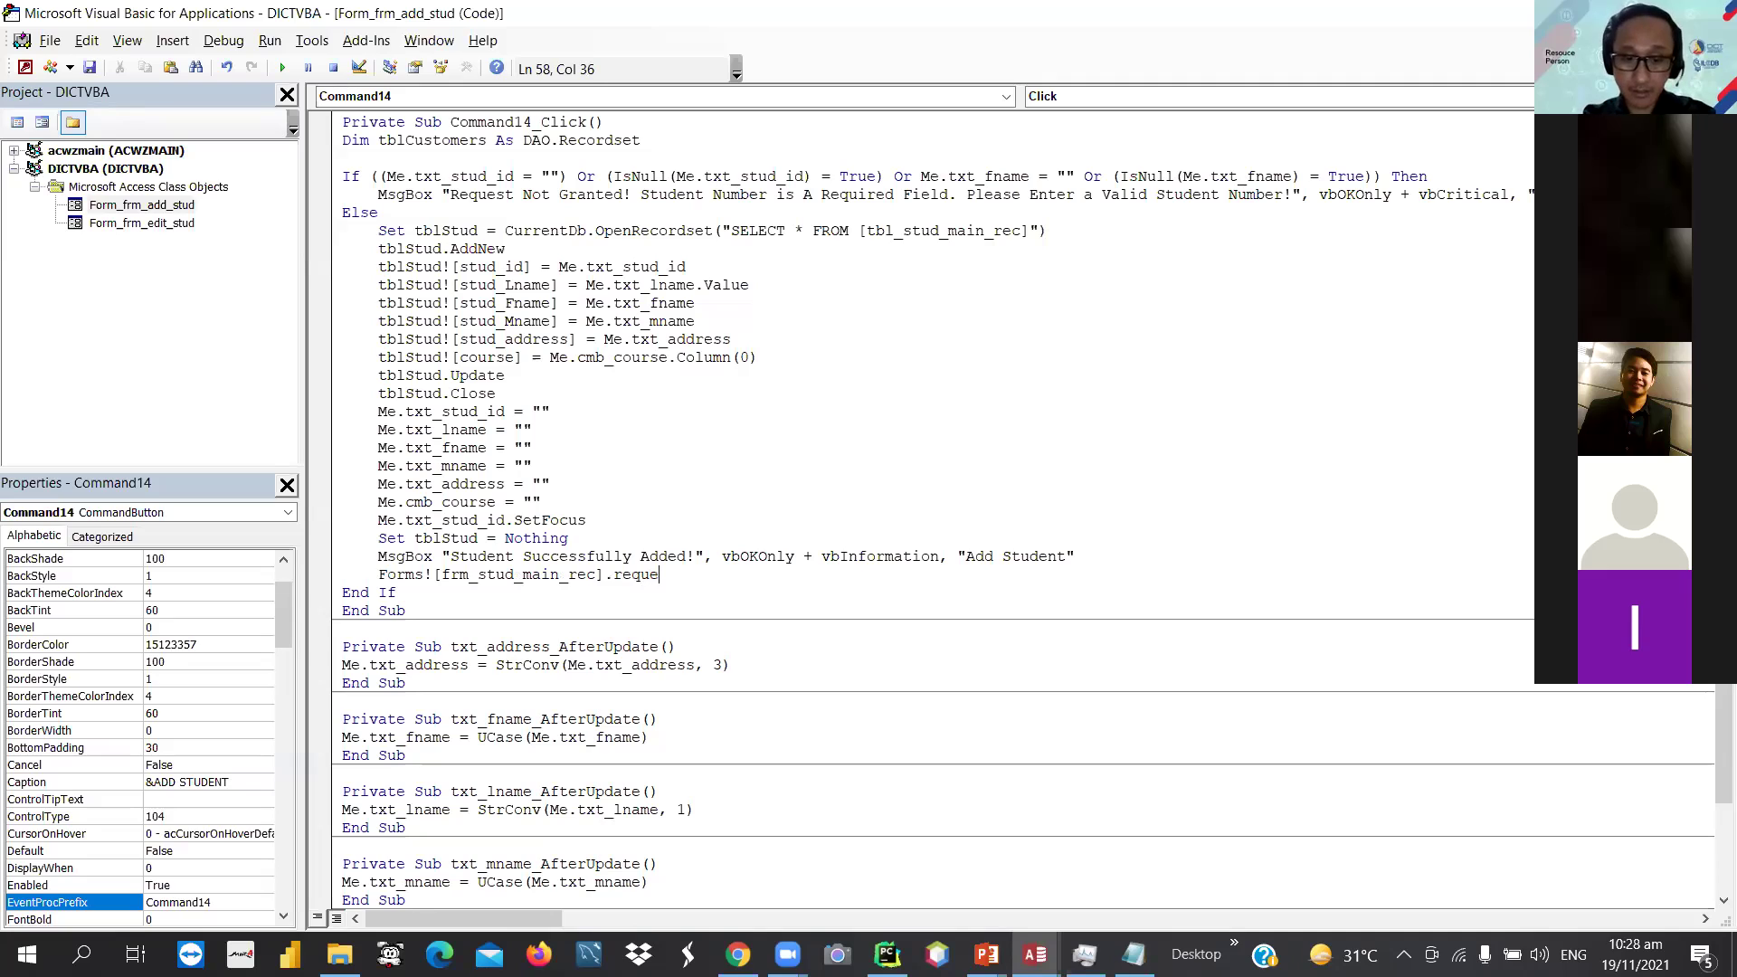
{"action": "left_click", "coordinate": [396, 593]}
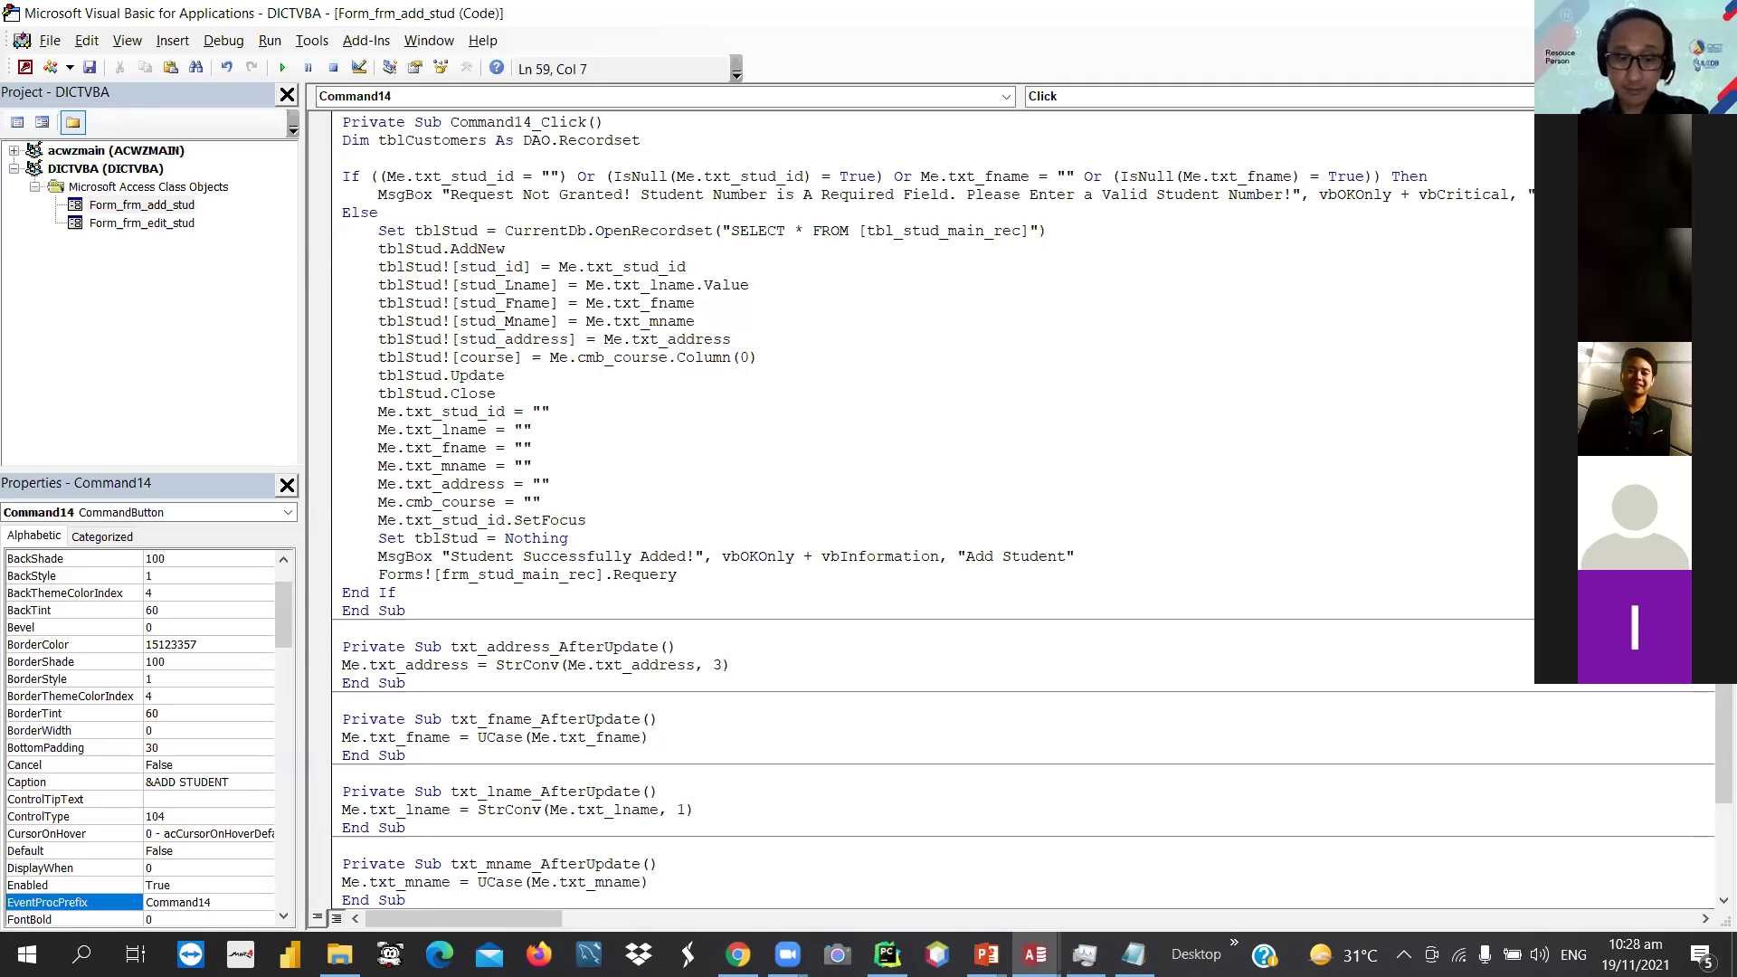
Save the code and close both the add-student and main records form designs
{"action": "key", "text": "ctrl+s"}
{"action": "left_click", "coordinate": [776, 454]}
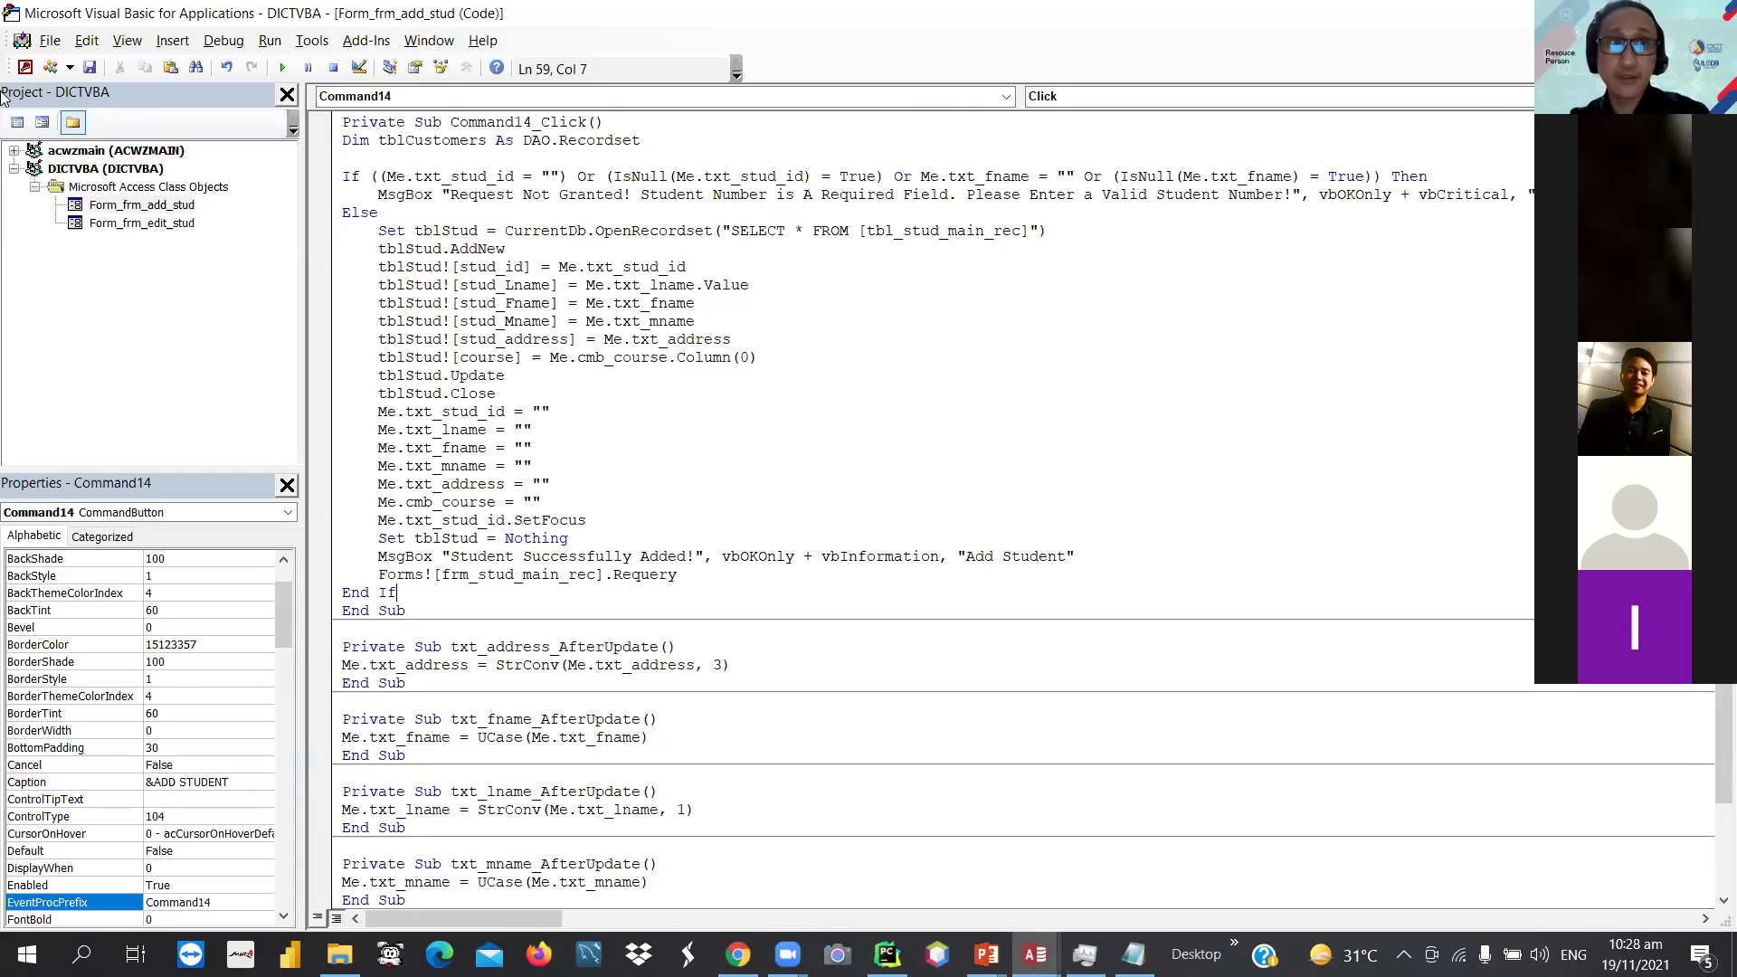
{"action": "left_click", "coordinate": [25, 66]}
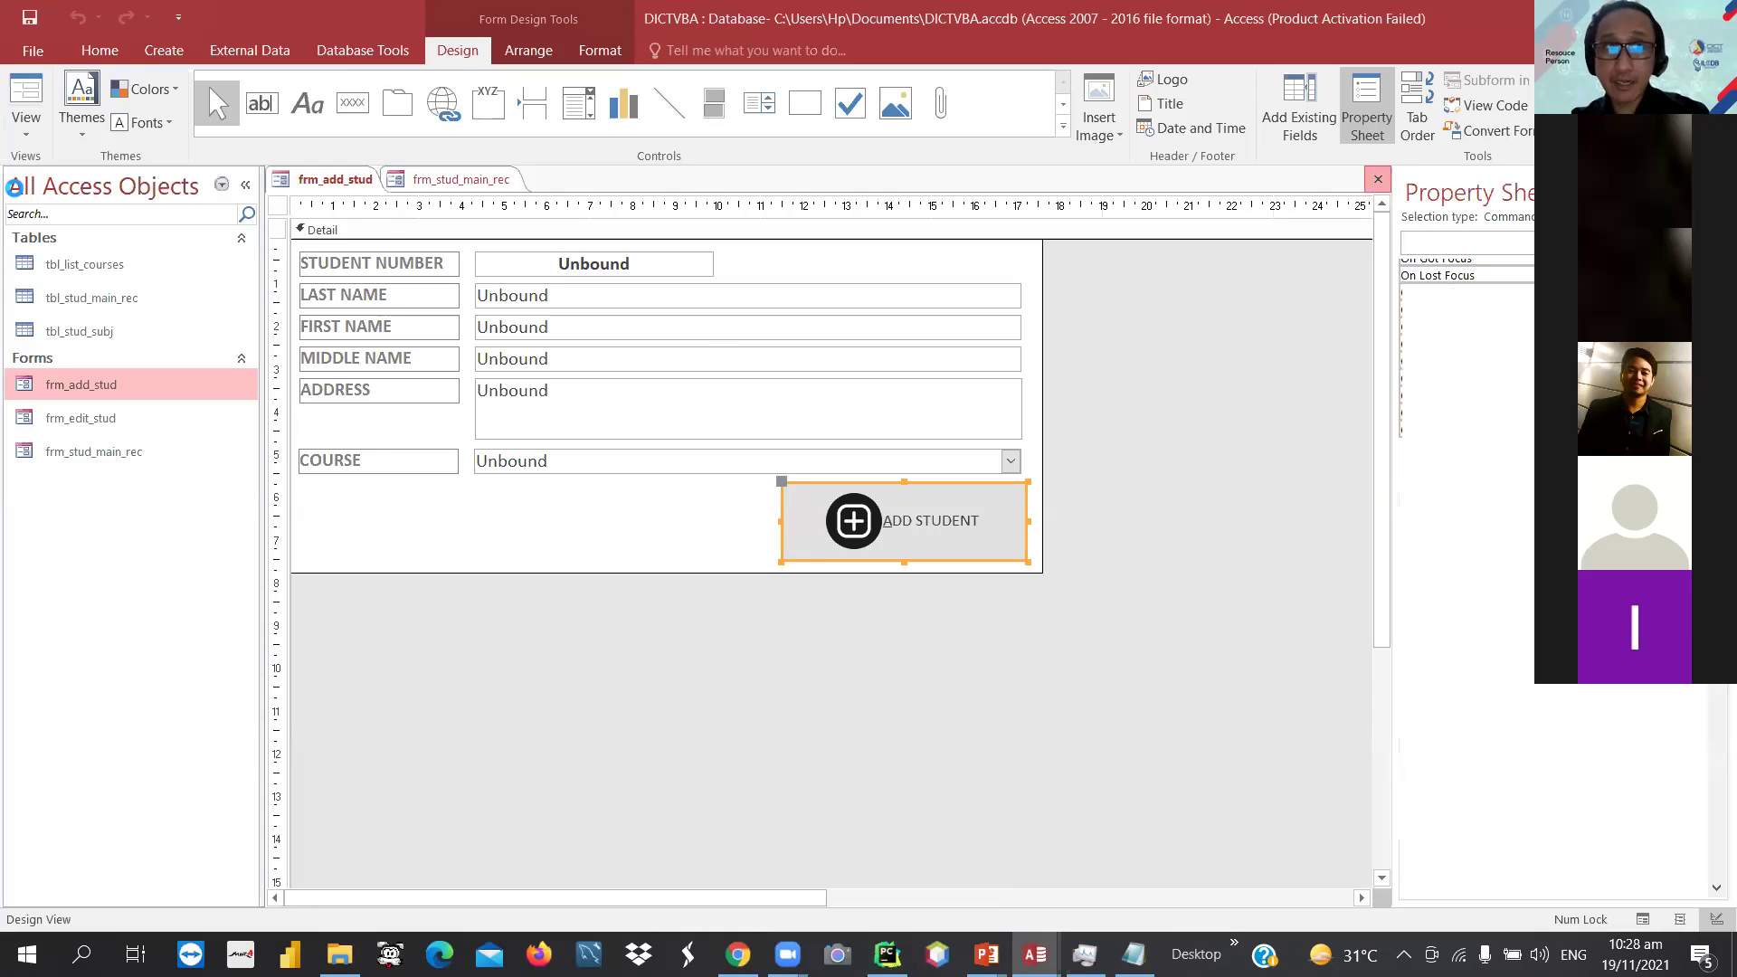
{"action": "left_click", "coordinate": [1378, 182]}
{"action": "left_click", "coordinate": [1378, 181]}
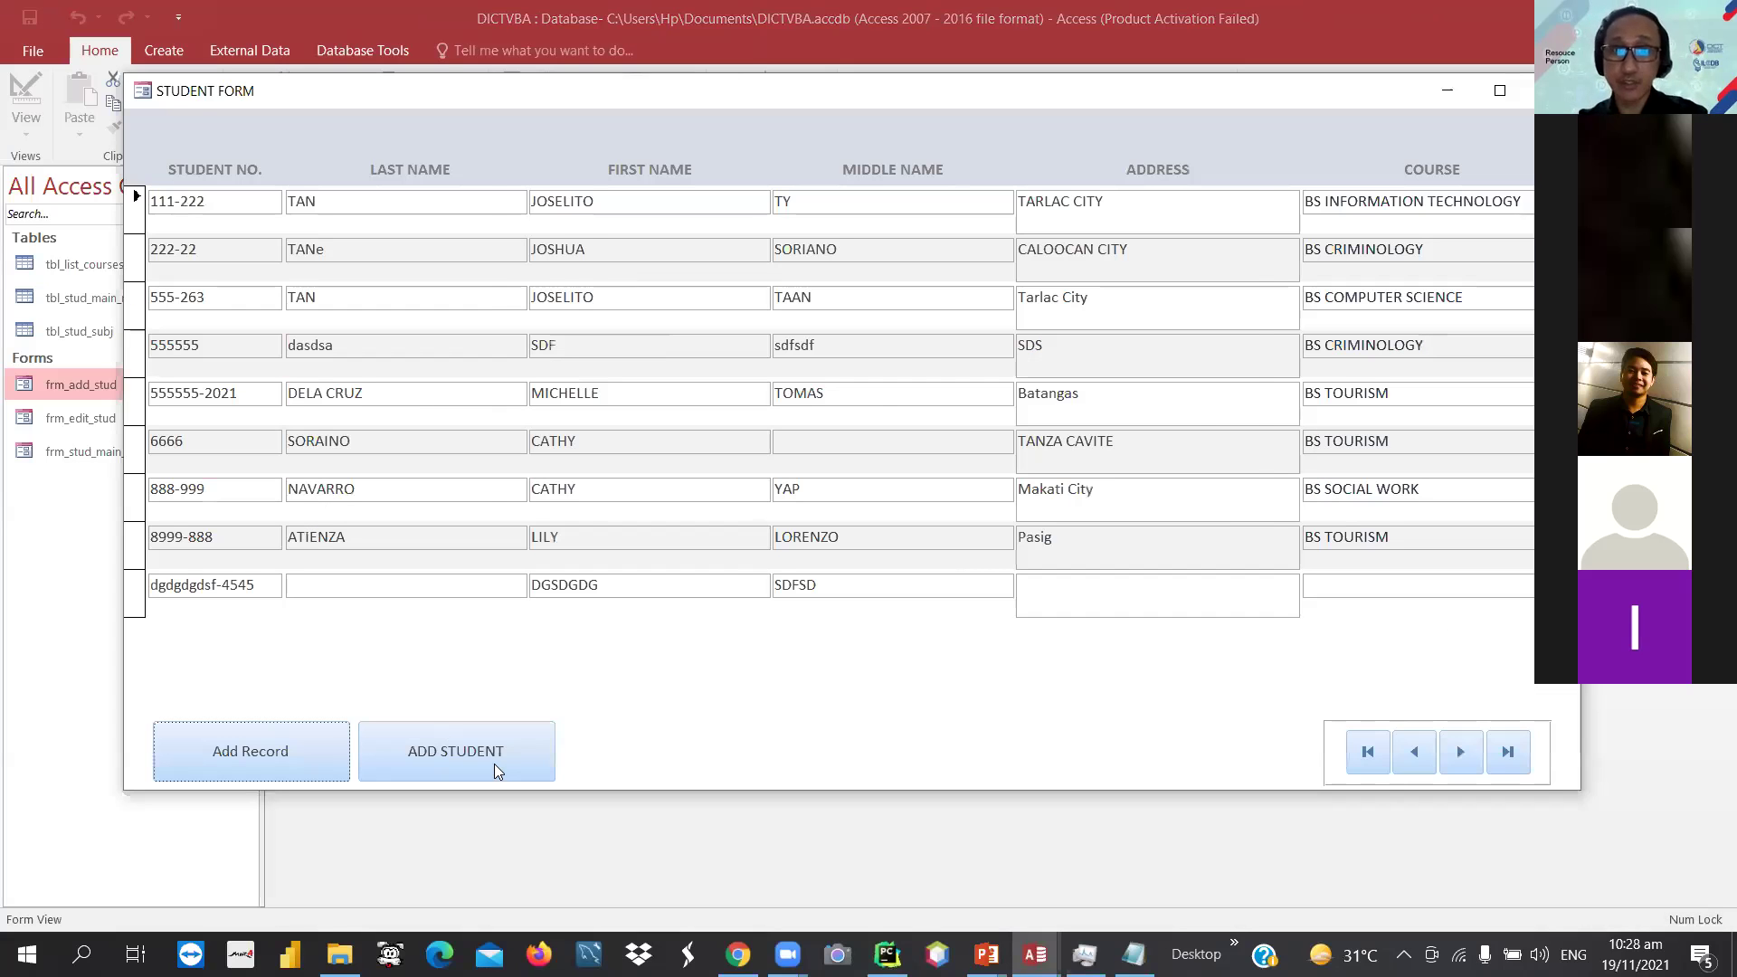
In the Add Student popup, enter the student number, first name, and address Pangasinan
{"action": "left_click", "coordinate": [494, 764]}
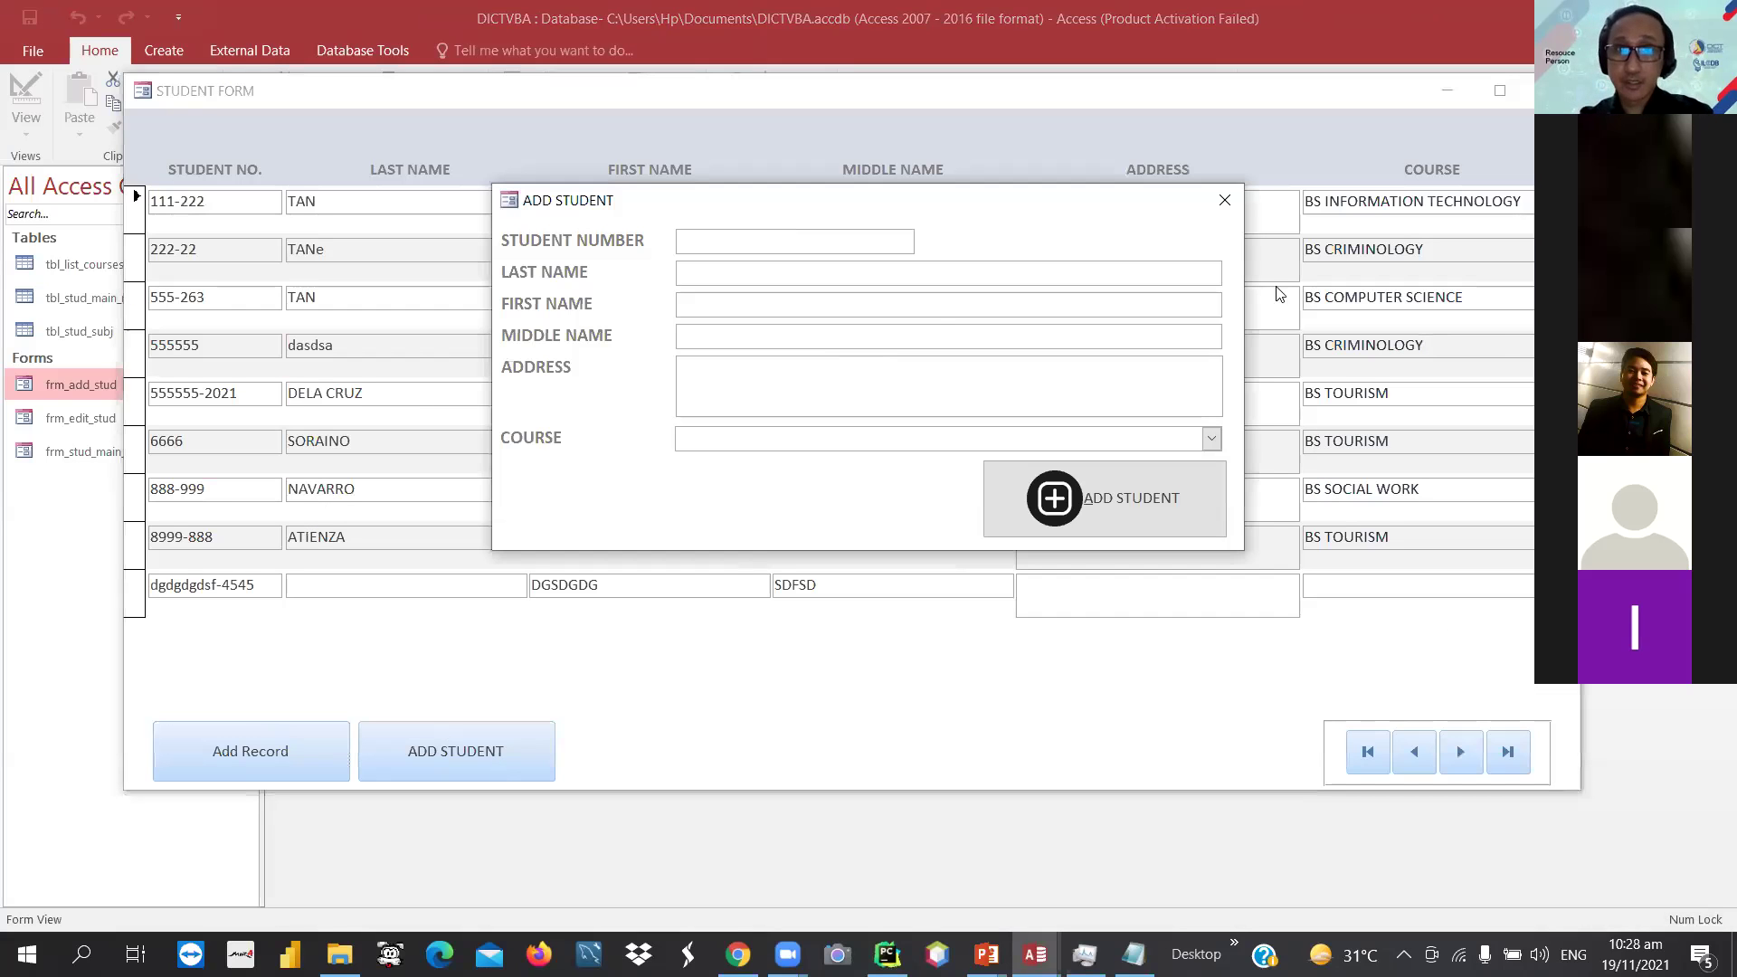
{"action": "type", "text": "1111"}
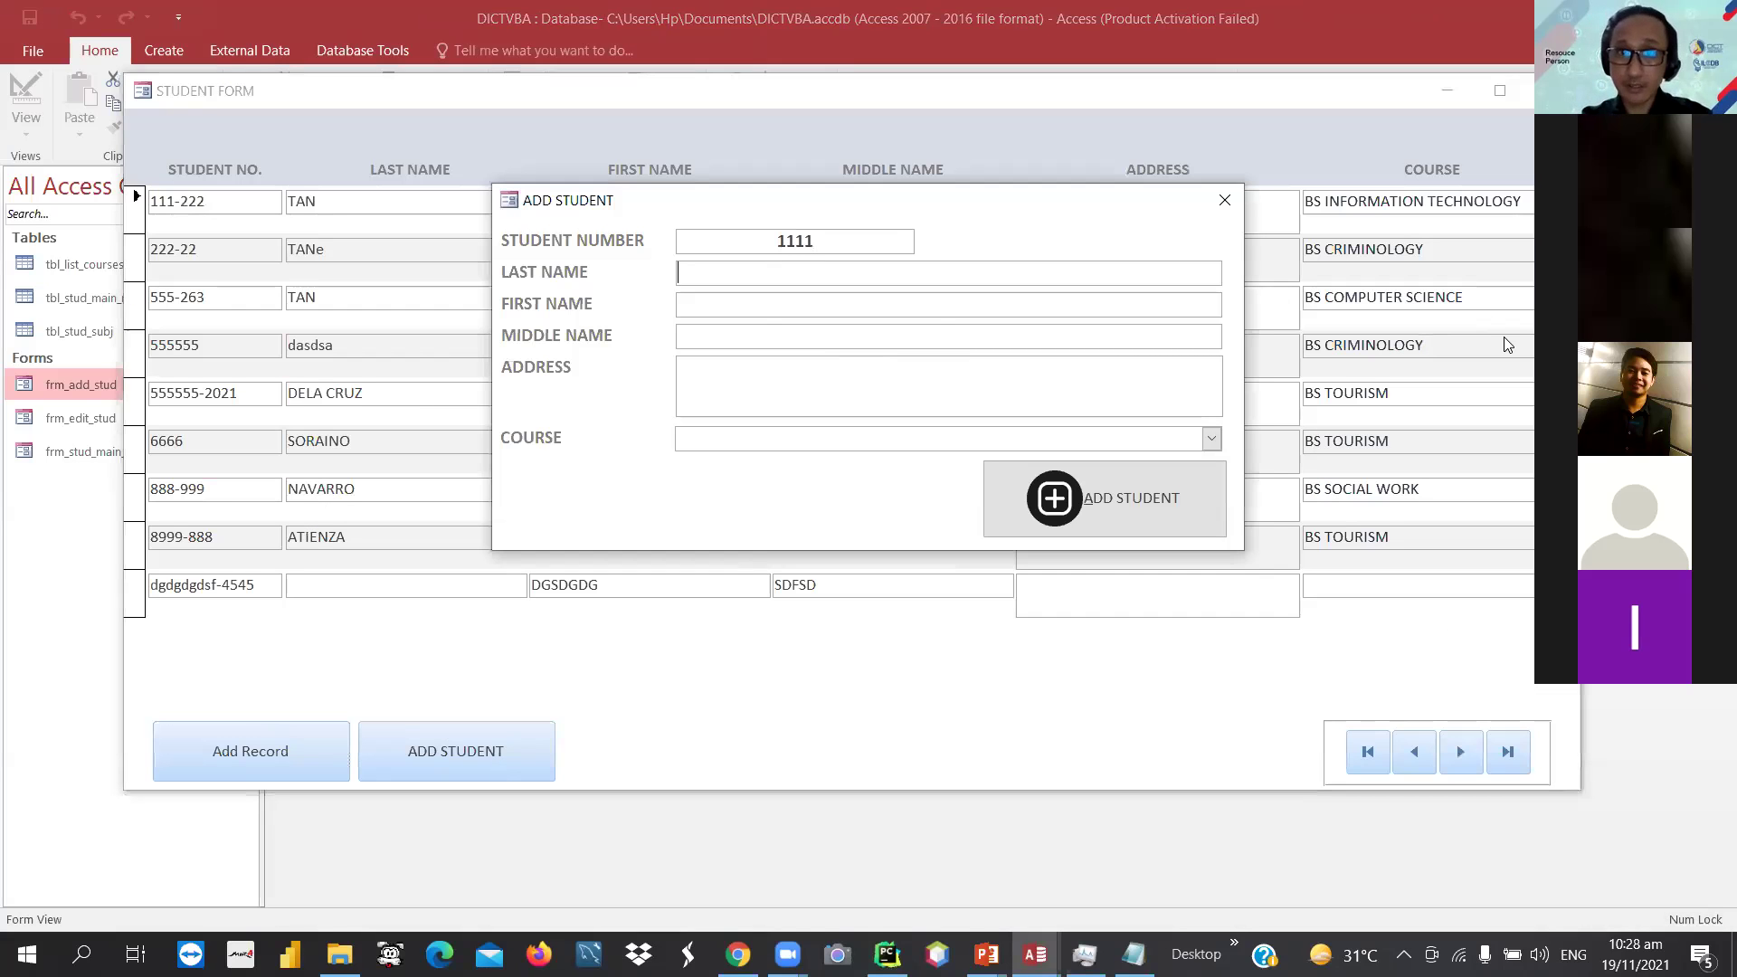
{"action": "type", "text": "PEDRO"}
{"action": "key", "text": "Tab"}
{"action": "type", "text": "JUAN"}
{"action": "key", "text": "Tab"}
{"action": "key", "text": "Tab"}
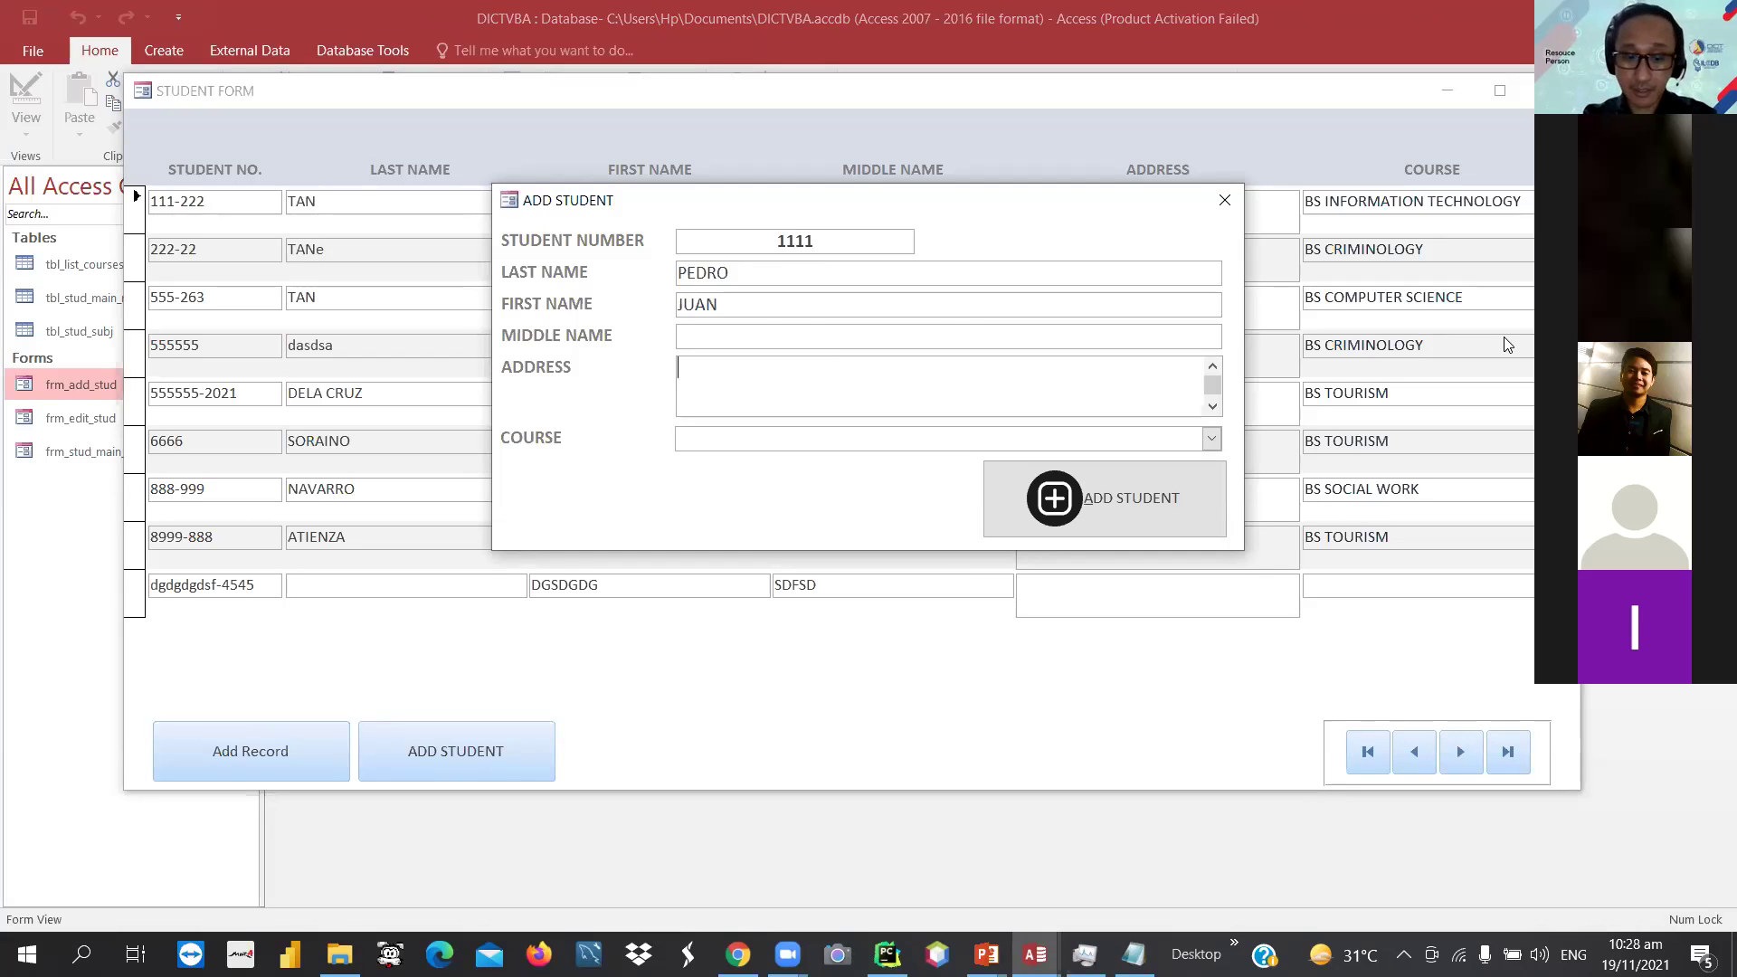
{"action": "type", "text": "Pangasinan"}
{"action": "key", "text": "Tab"}
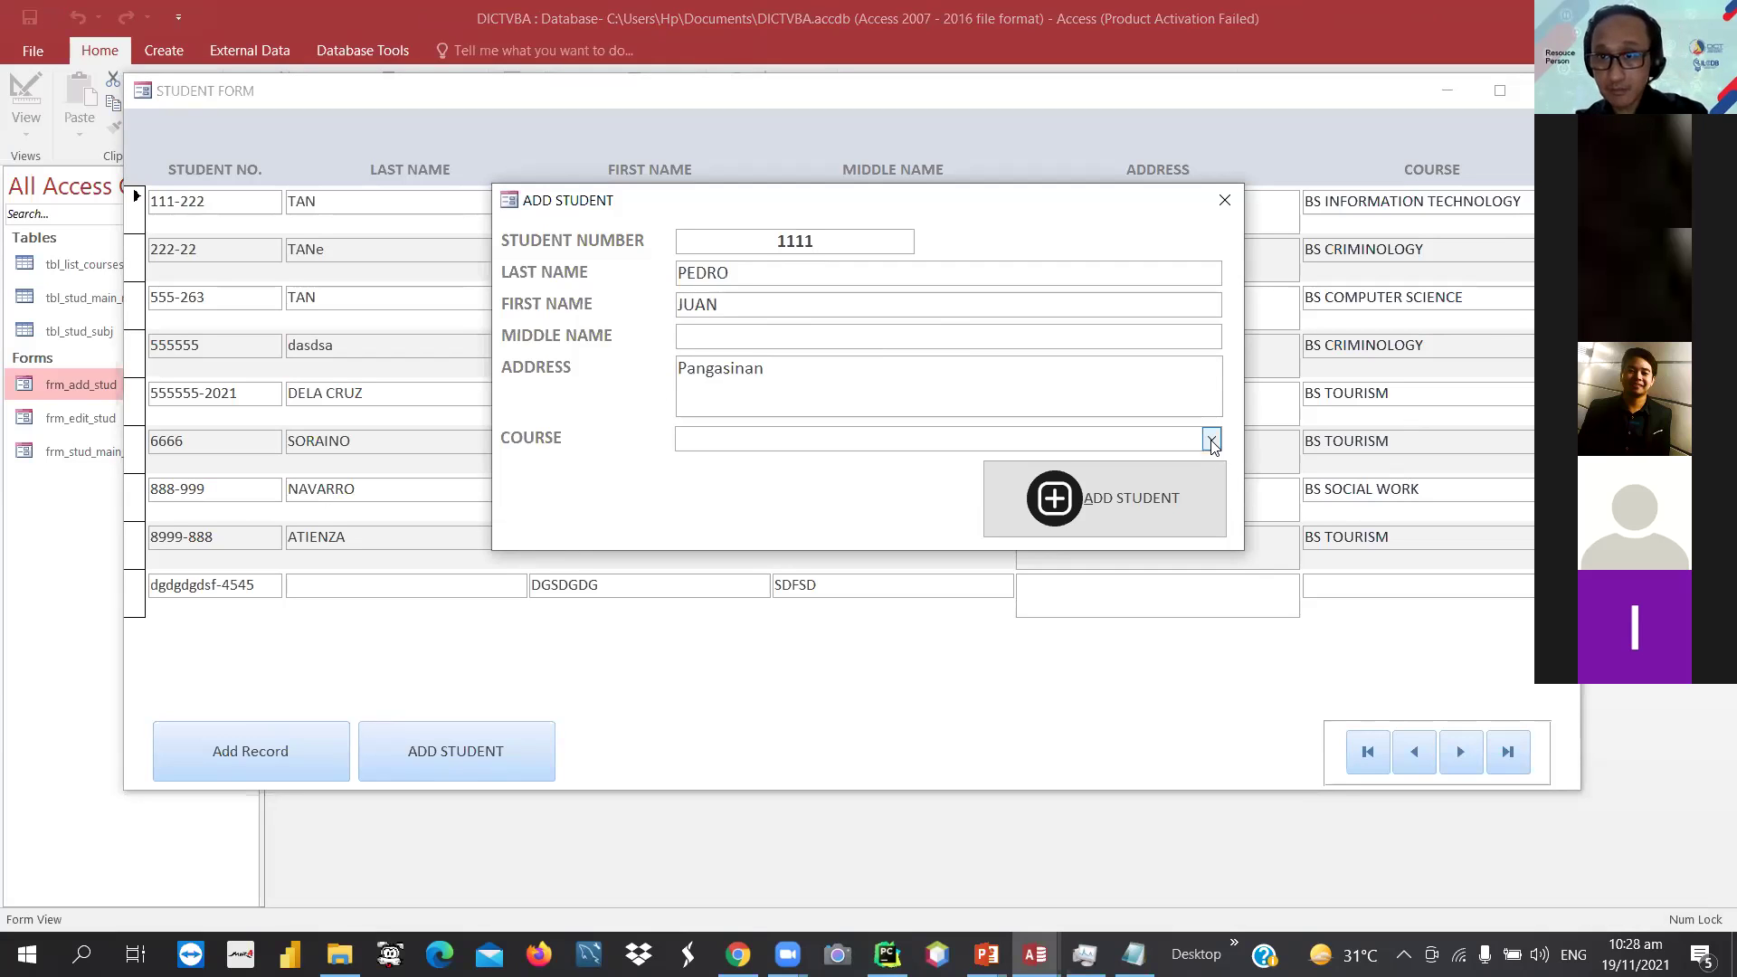
Choose BS SOCIAL WORK as the course, submit the record, and close the popup
{"action": "left_click", "coordinate": [1211, 439]}
{"action": "left_click", "coordinate": [874, 577]}
{"action": "left_click", "coordinate": [1153, 520]}
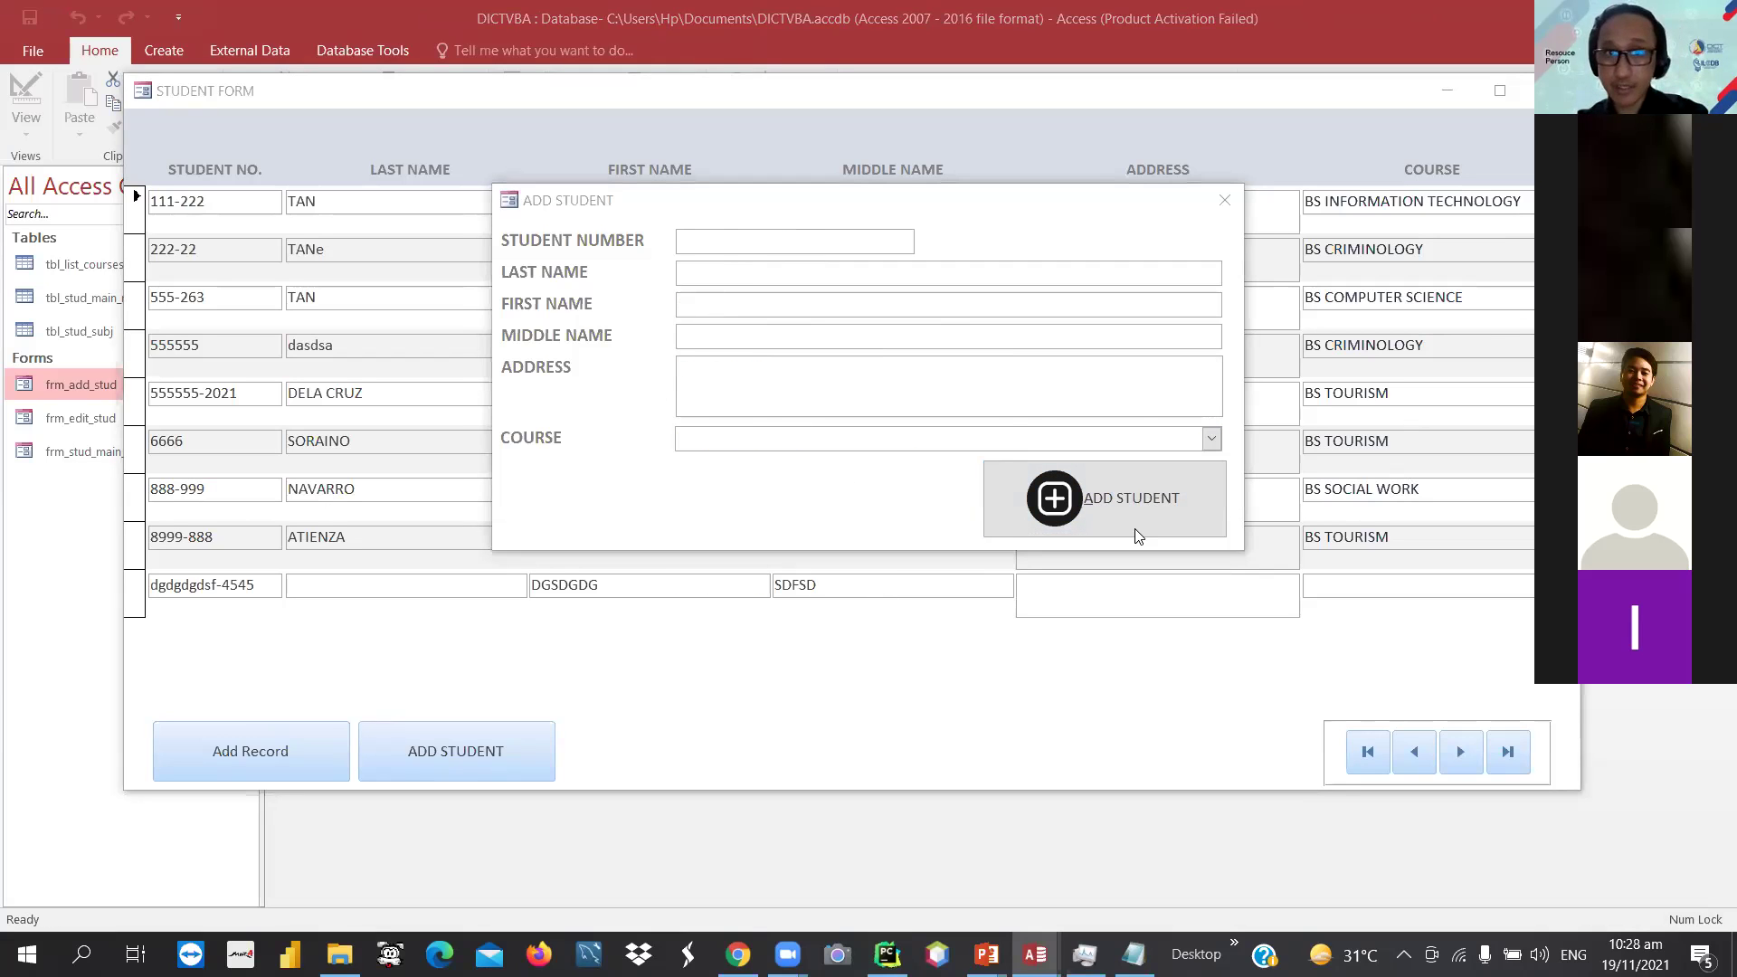
{"action": "left_click", "coordinate": [940, 561]}
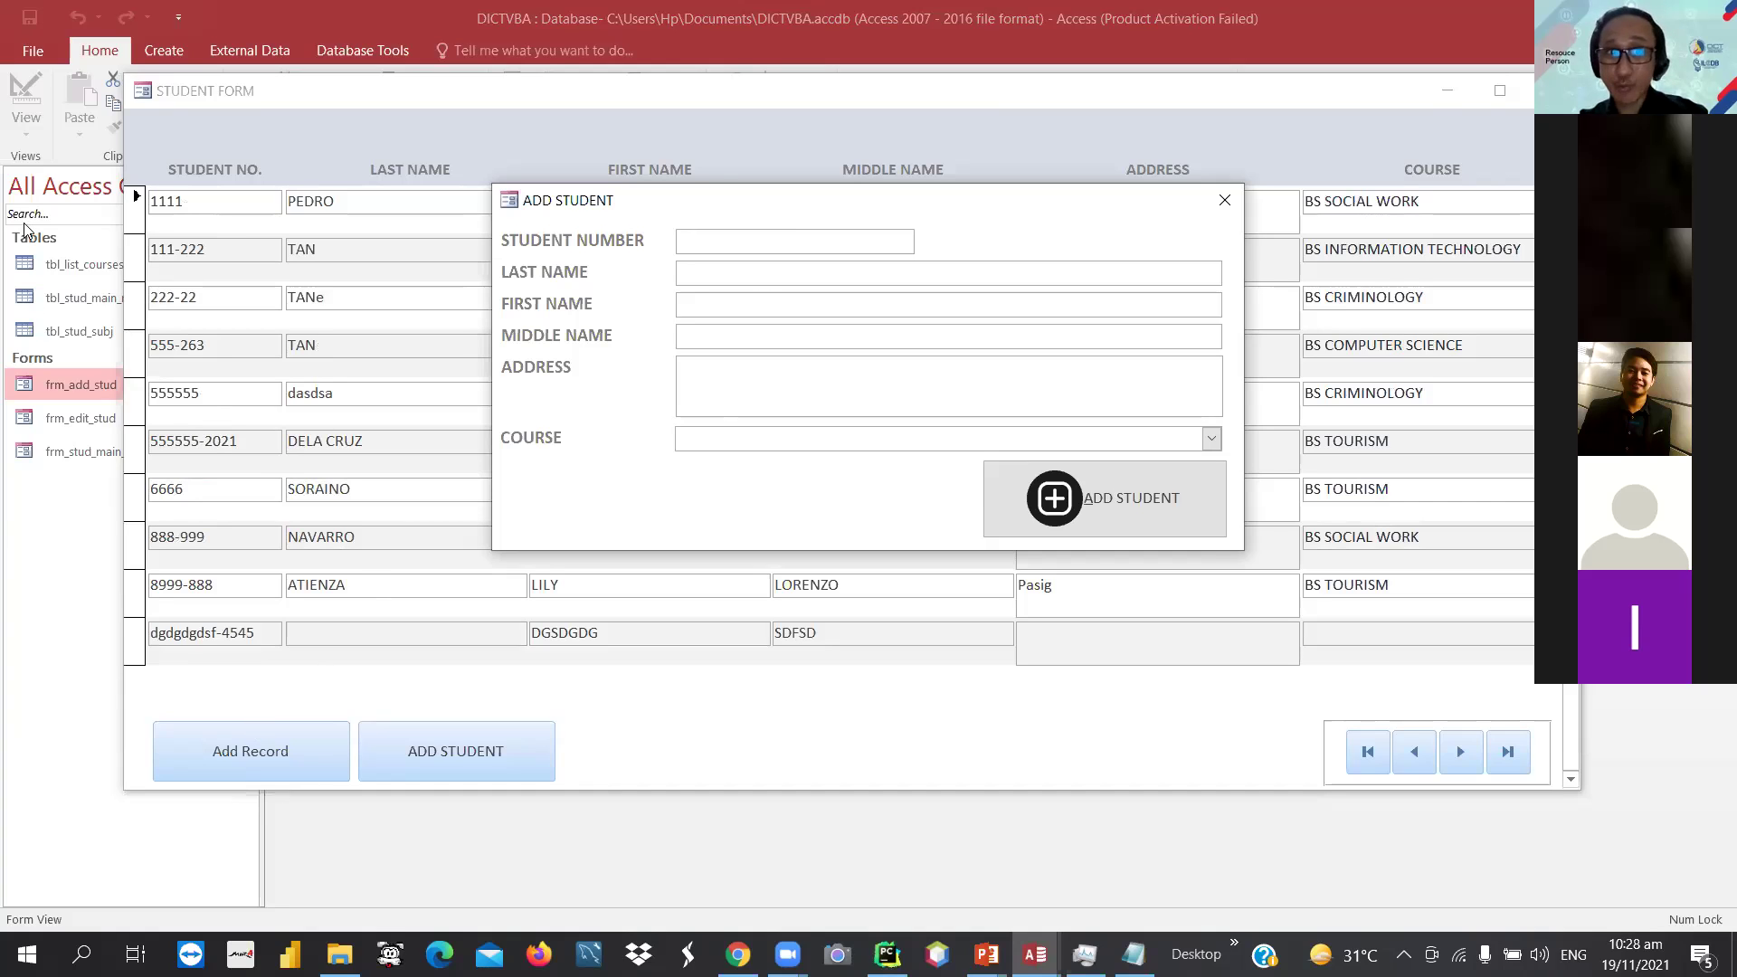
{"action": "left_click", "coordinate": [1225, 201]}
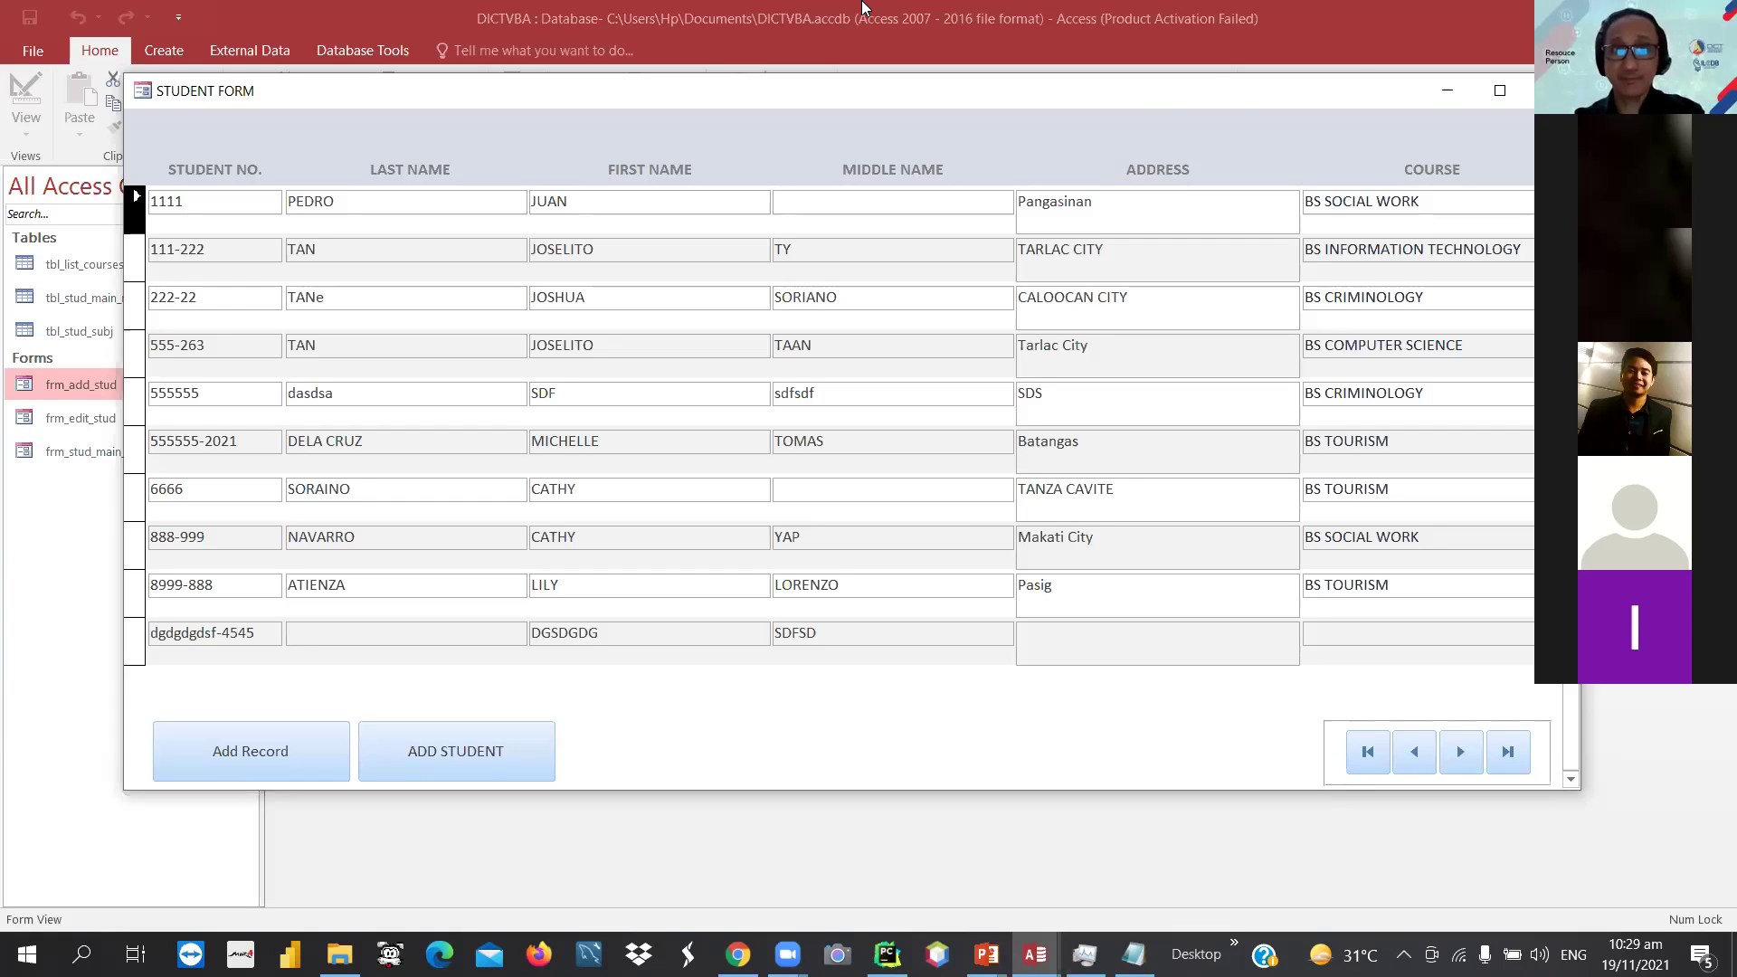
{"action": "right_click", "coordinate": [1096, 91]}
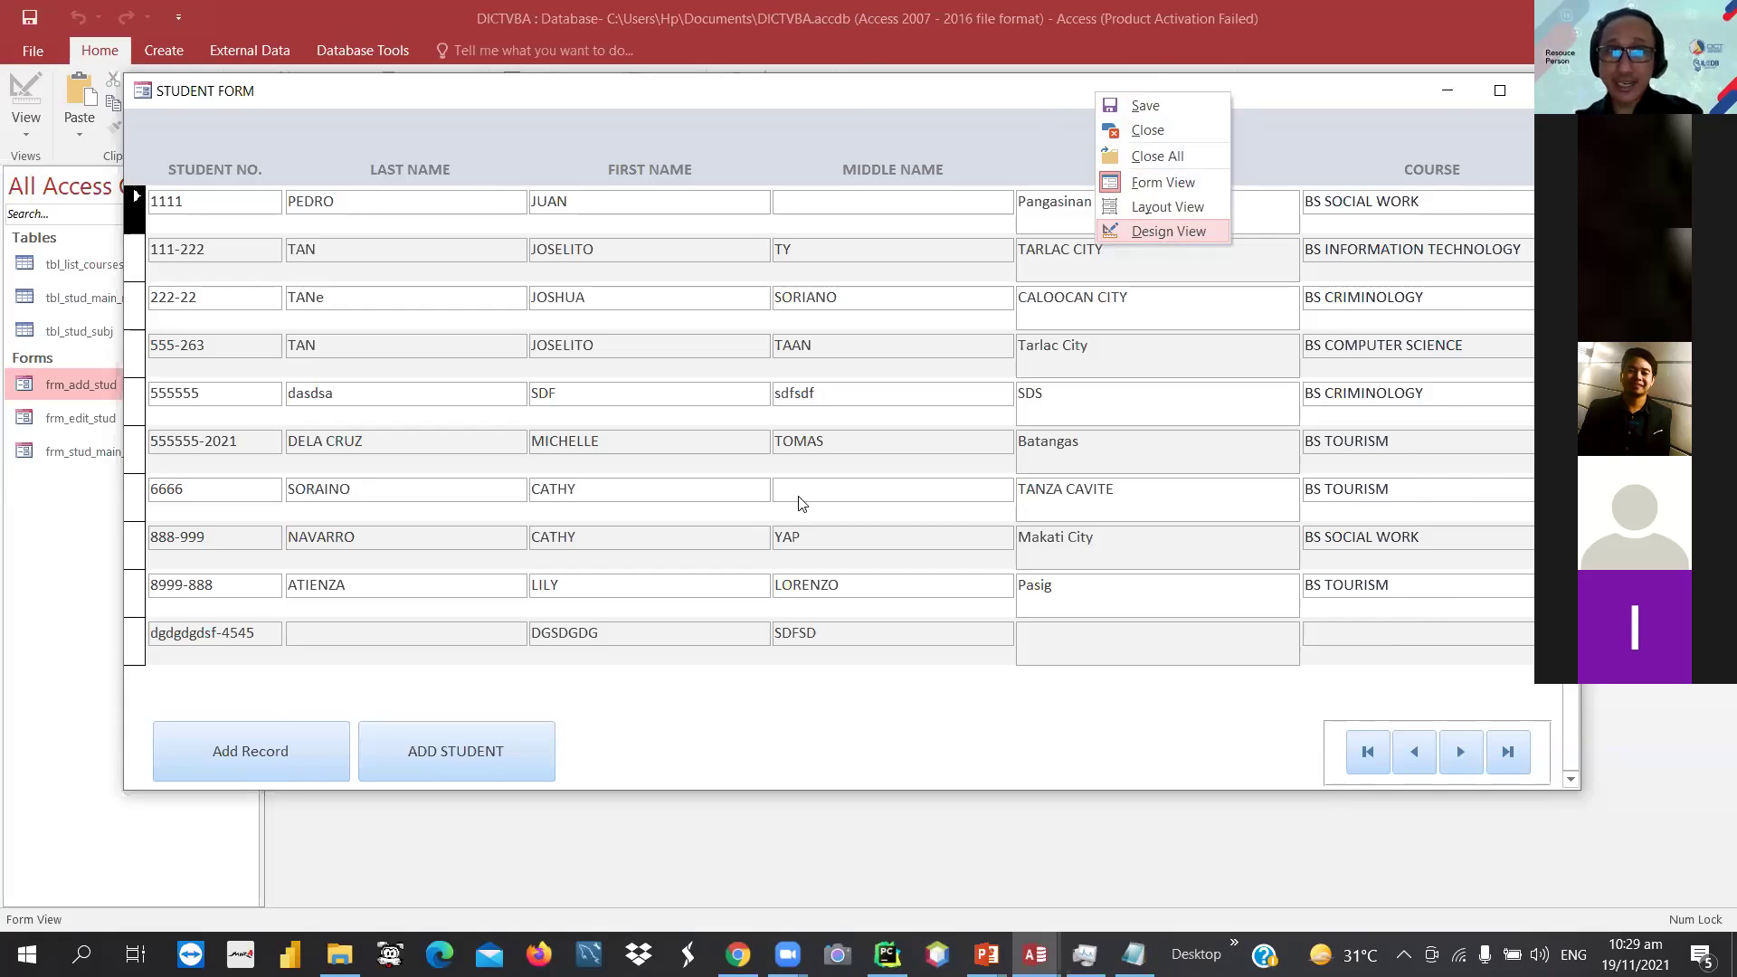
{"action": "left_click", "coordinate": [1152, 234]}
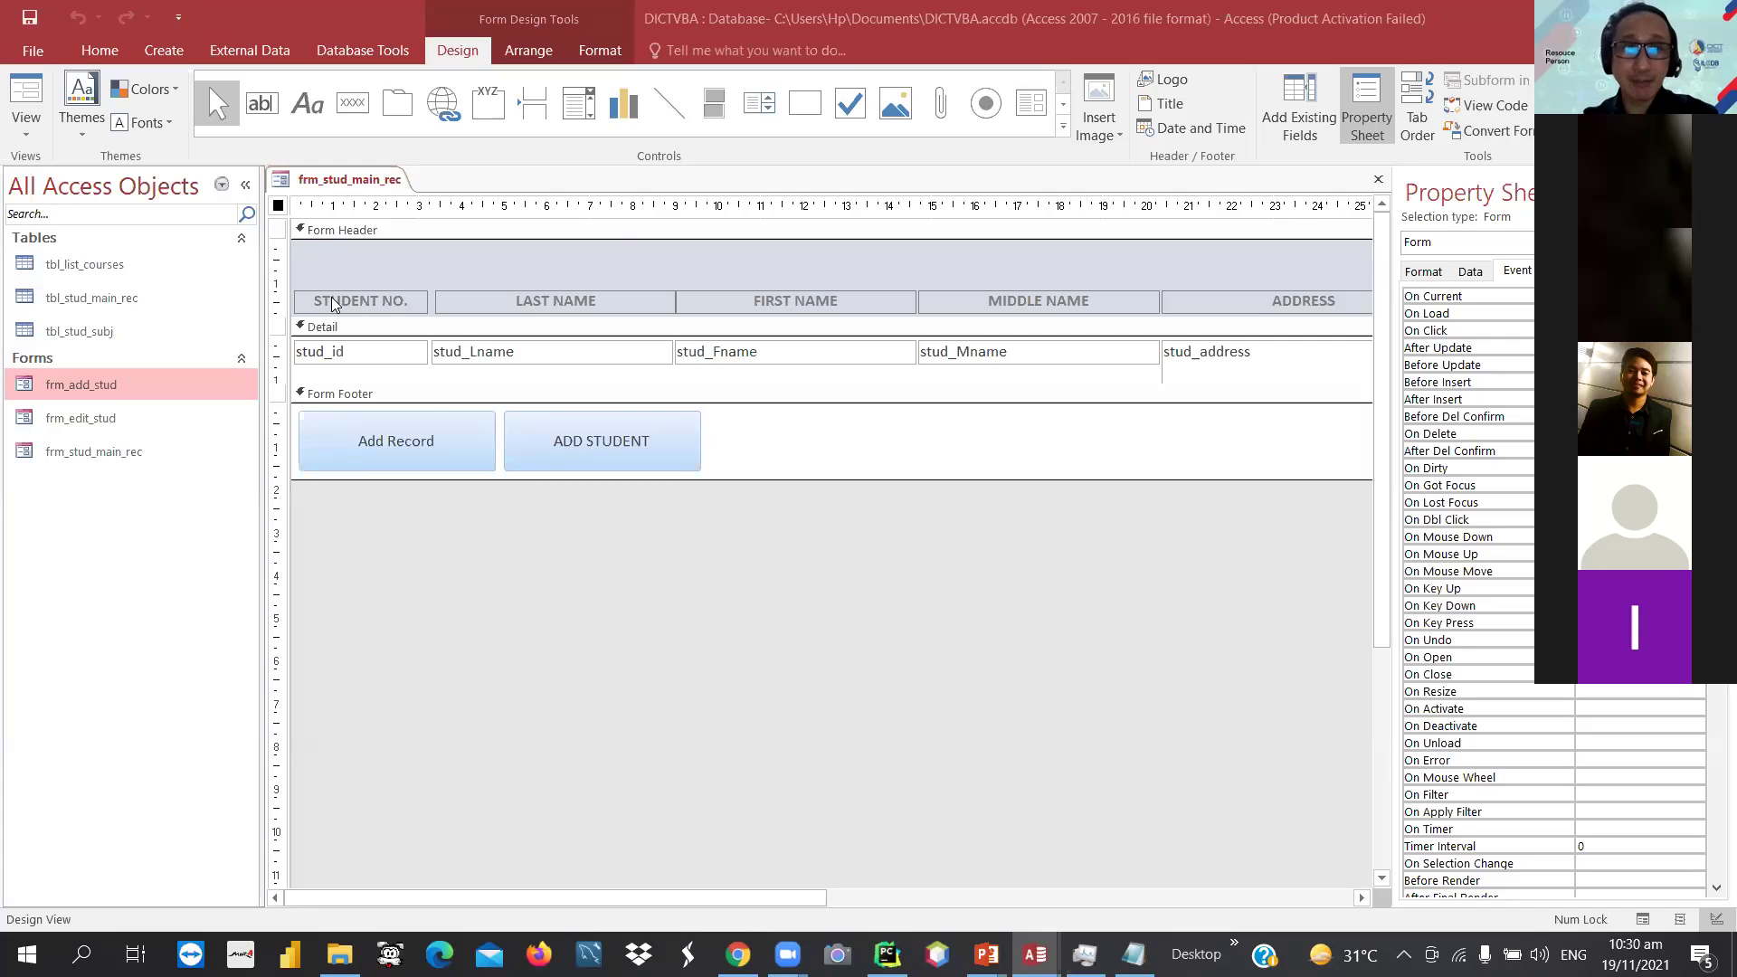
{"action": "left_click", "coordinate": [282, 309]}
{"action": "left_click_drag", "start_coordinate": [307, 267], "coordinate": [342, 286]}
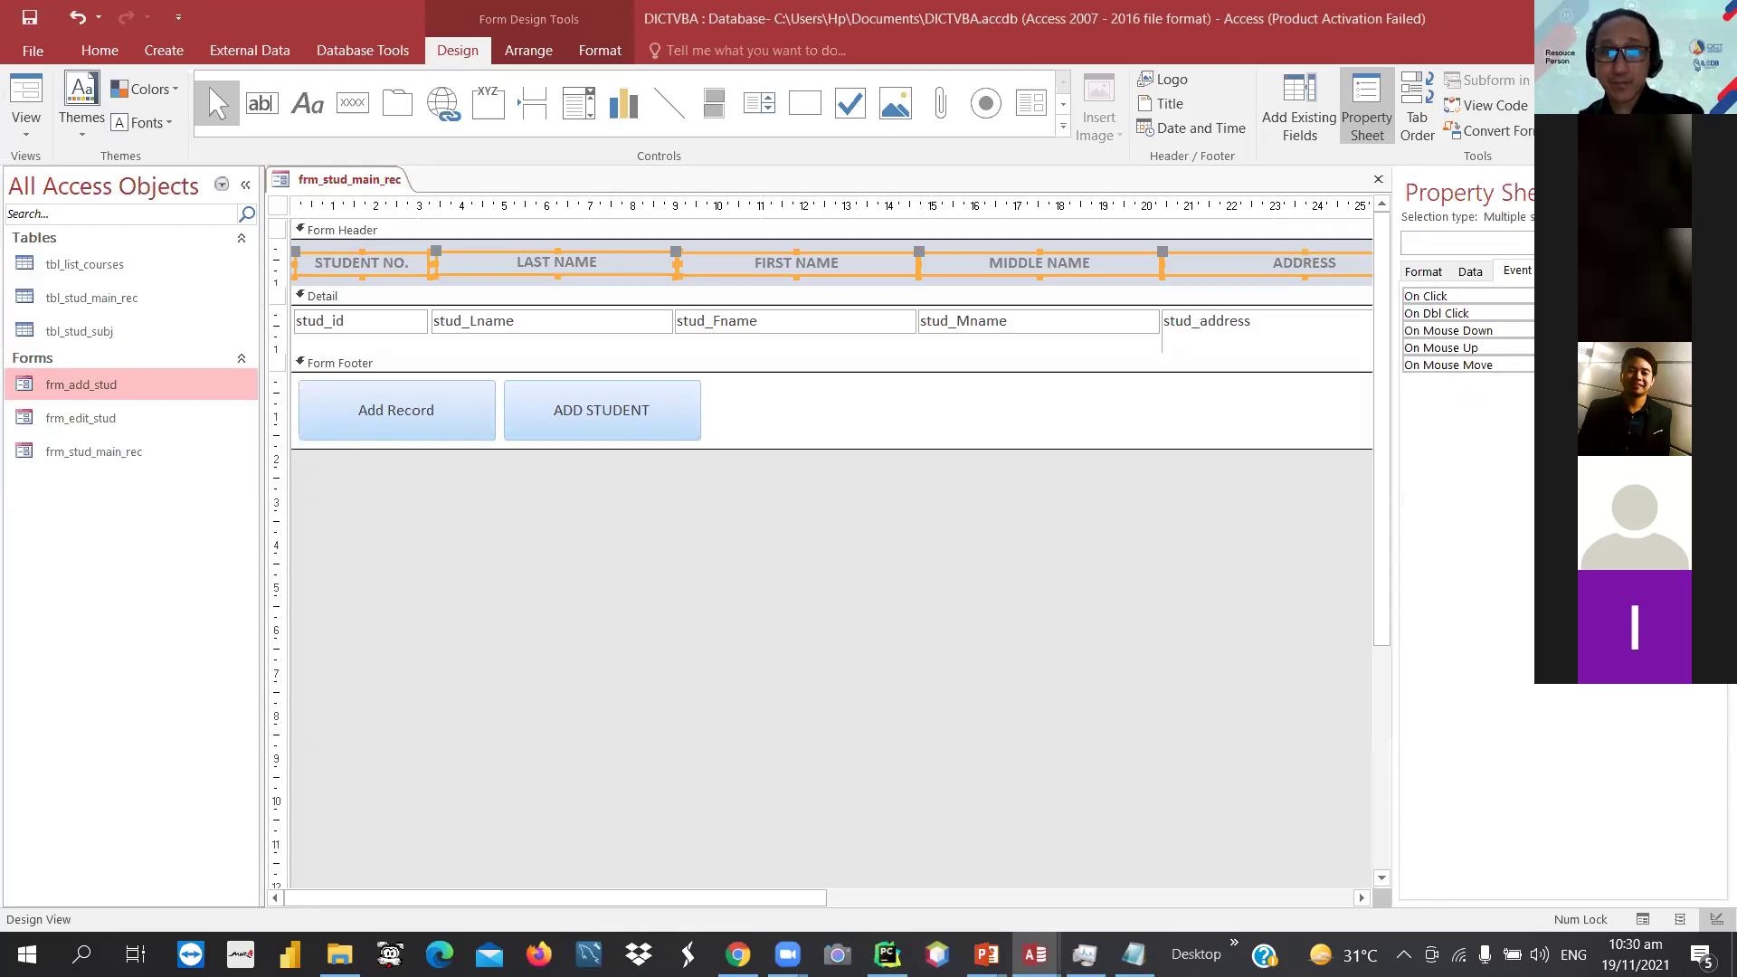
{"action": "left_click", "coordinate": [541, 581]}
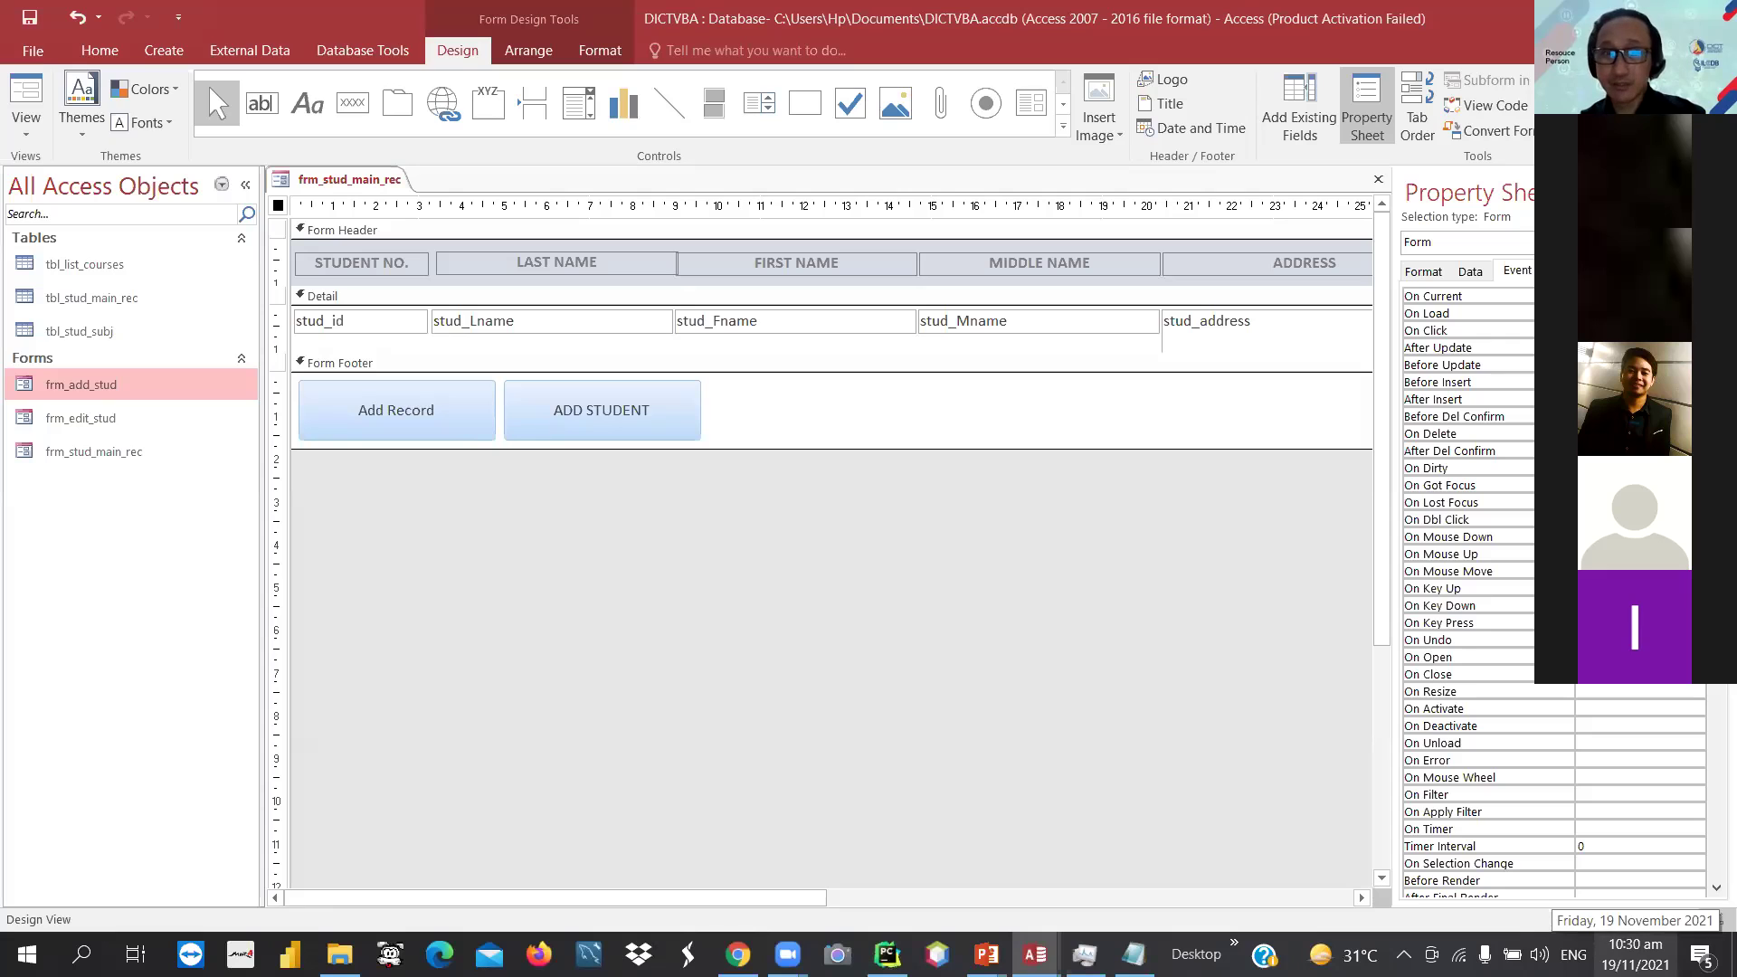
{"action": "left_click", "coordinate": [104, 423]}
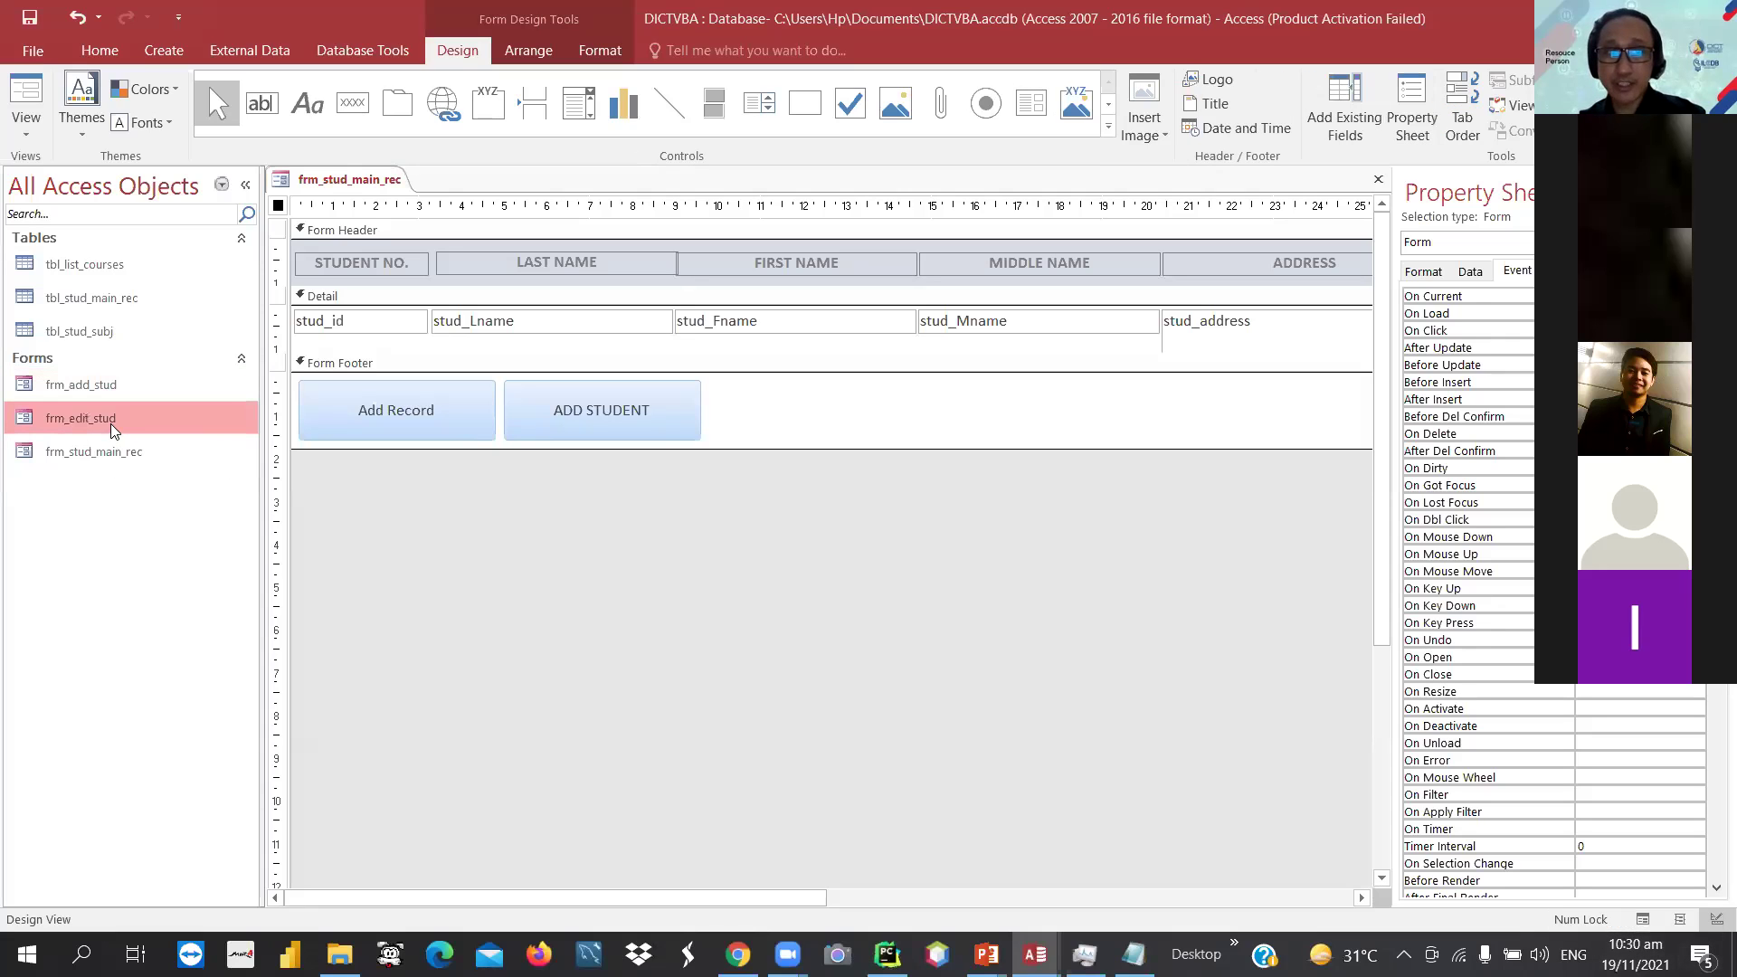
In frm_edit_stud Design View, nudge the ADDRESS text box left to align it
{"action": "right_click", "coordinate": [111, 423]}
{"action": "left_click", "coordinate": [177, 498]}
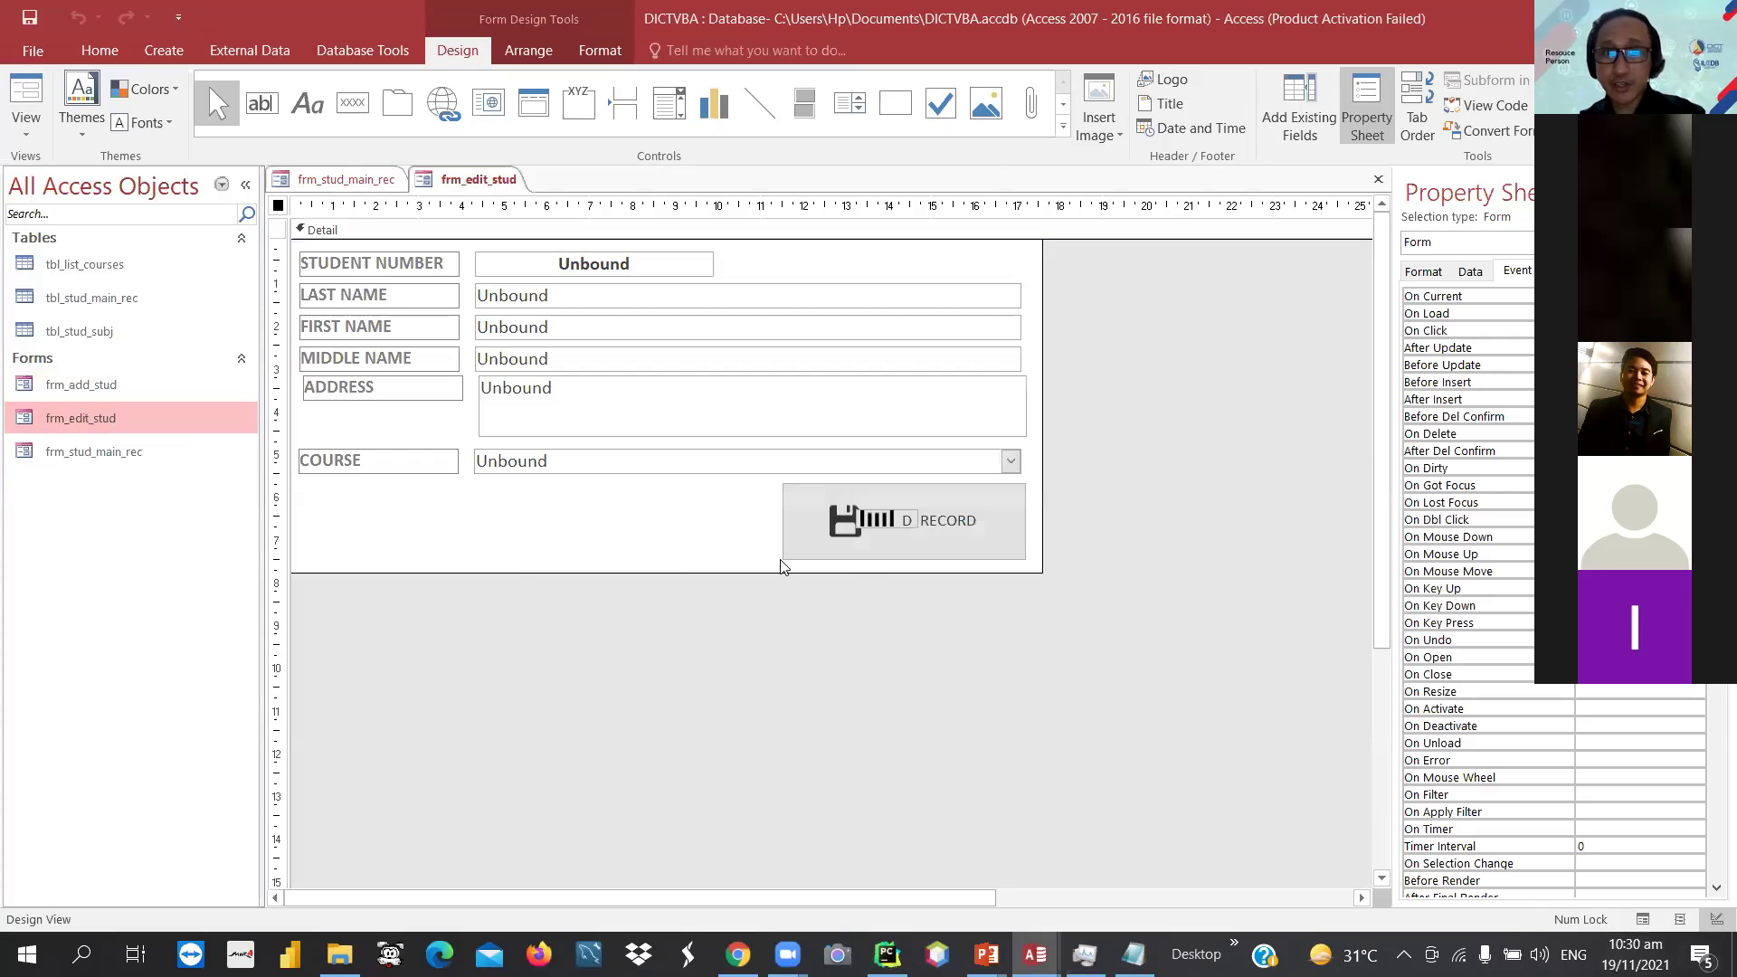
{"action": "left_click", "coordinate": [942, 541]}
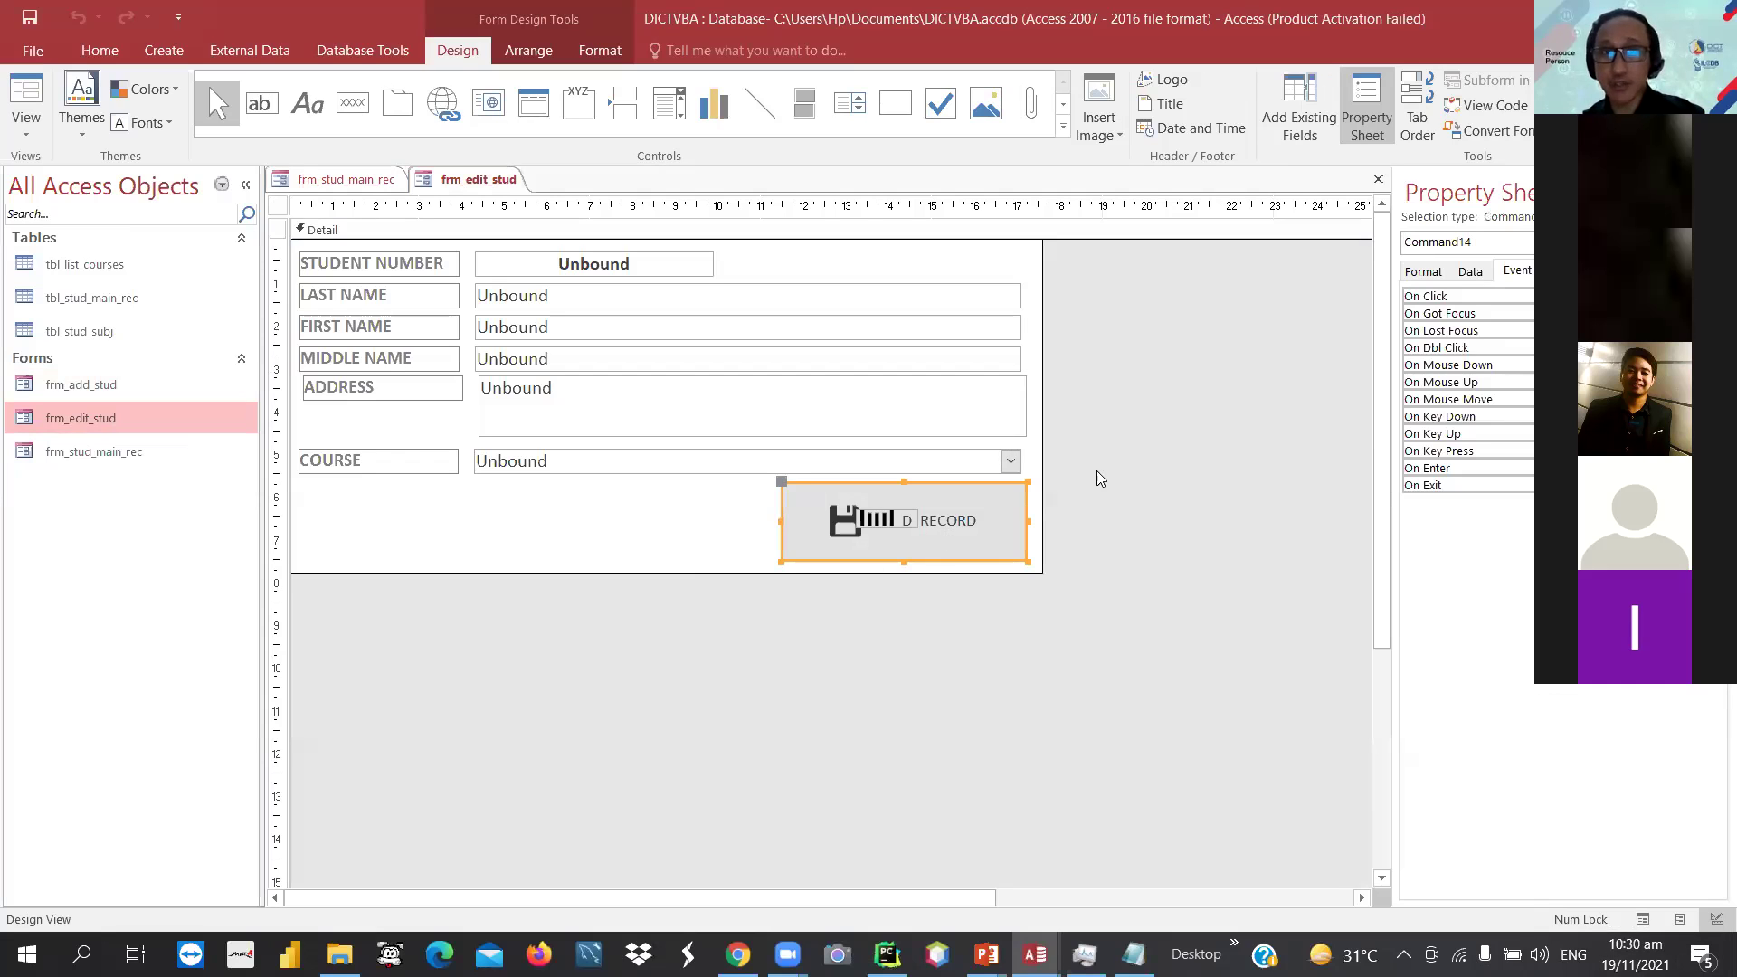
{"action": "left_click", "coordinate": [1144, 465]}
{"action": "left_click", "coordinate": [547, 420]}
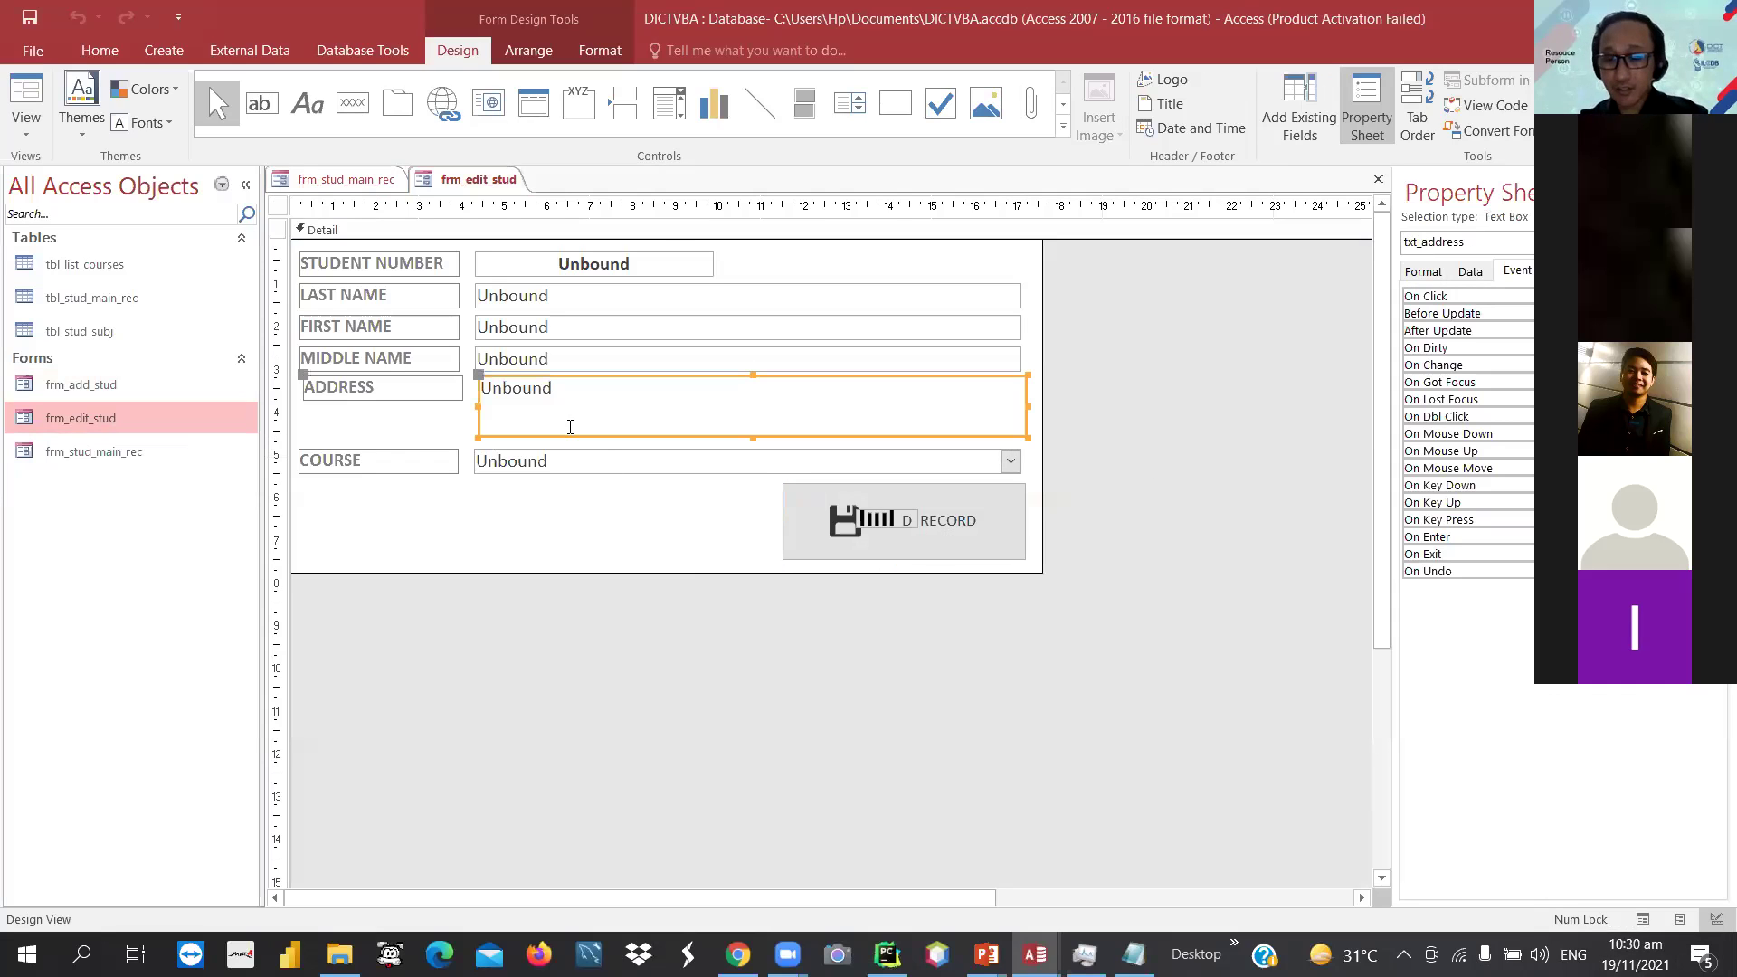
{"action": "key", "text": "Left"}
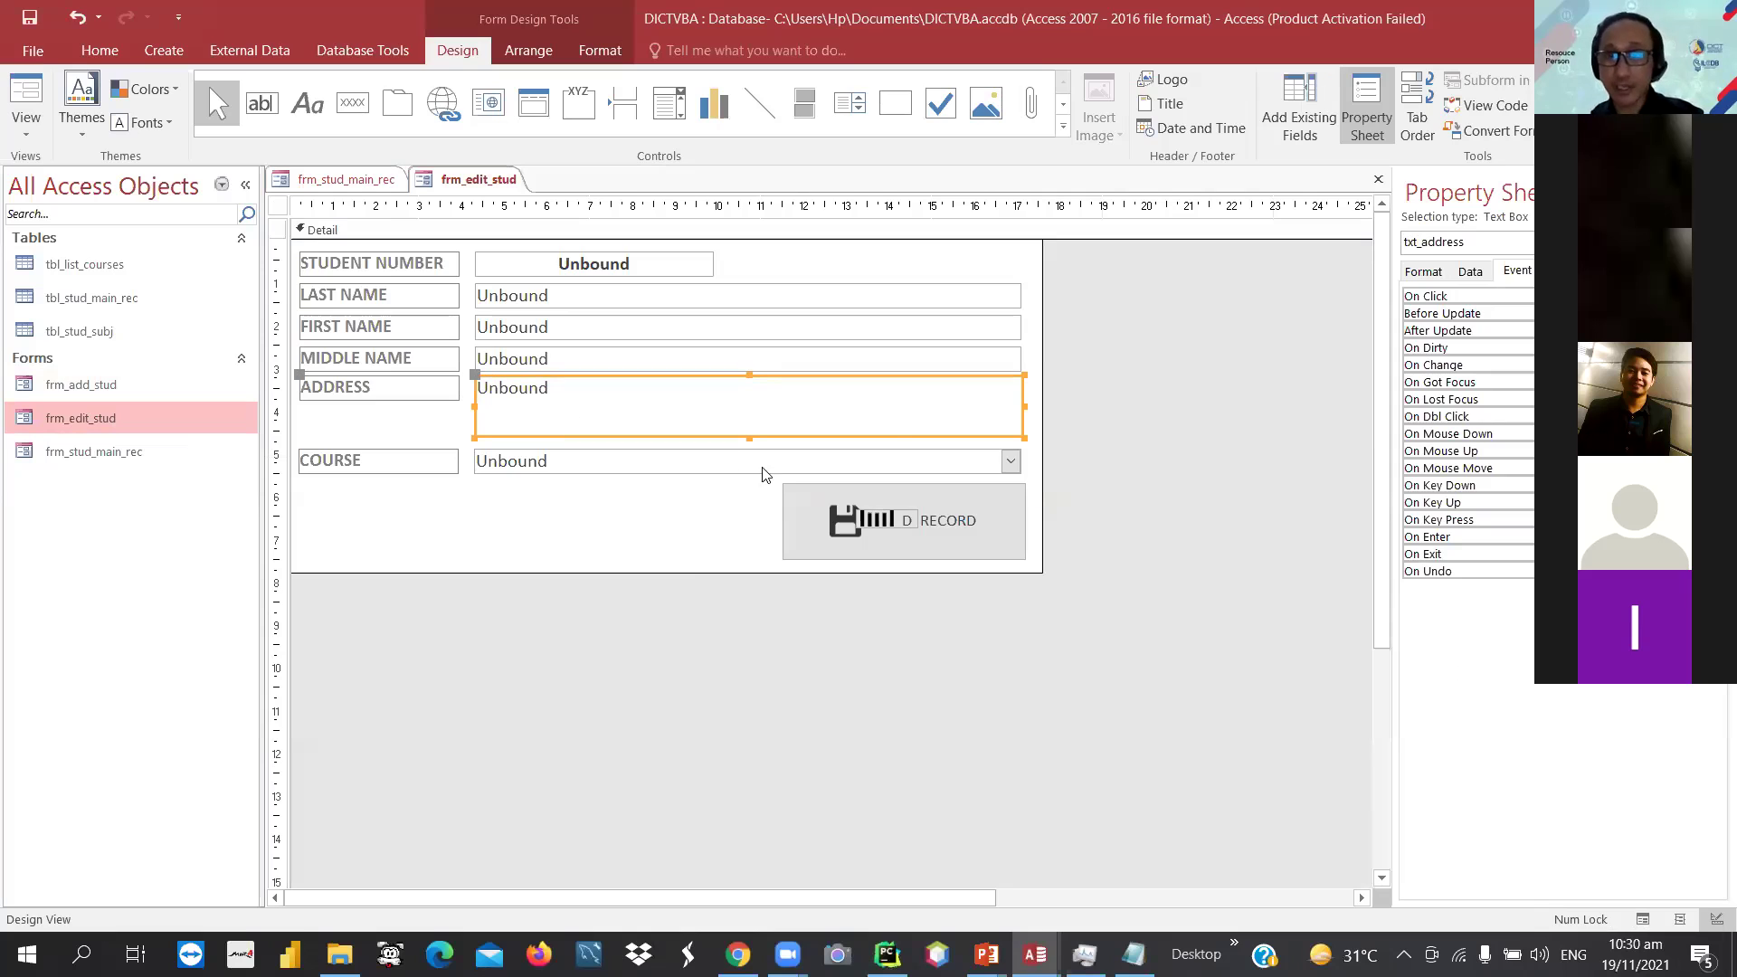
{"action": "left_click", "coordinate": [1200, 413]}
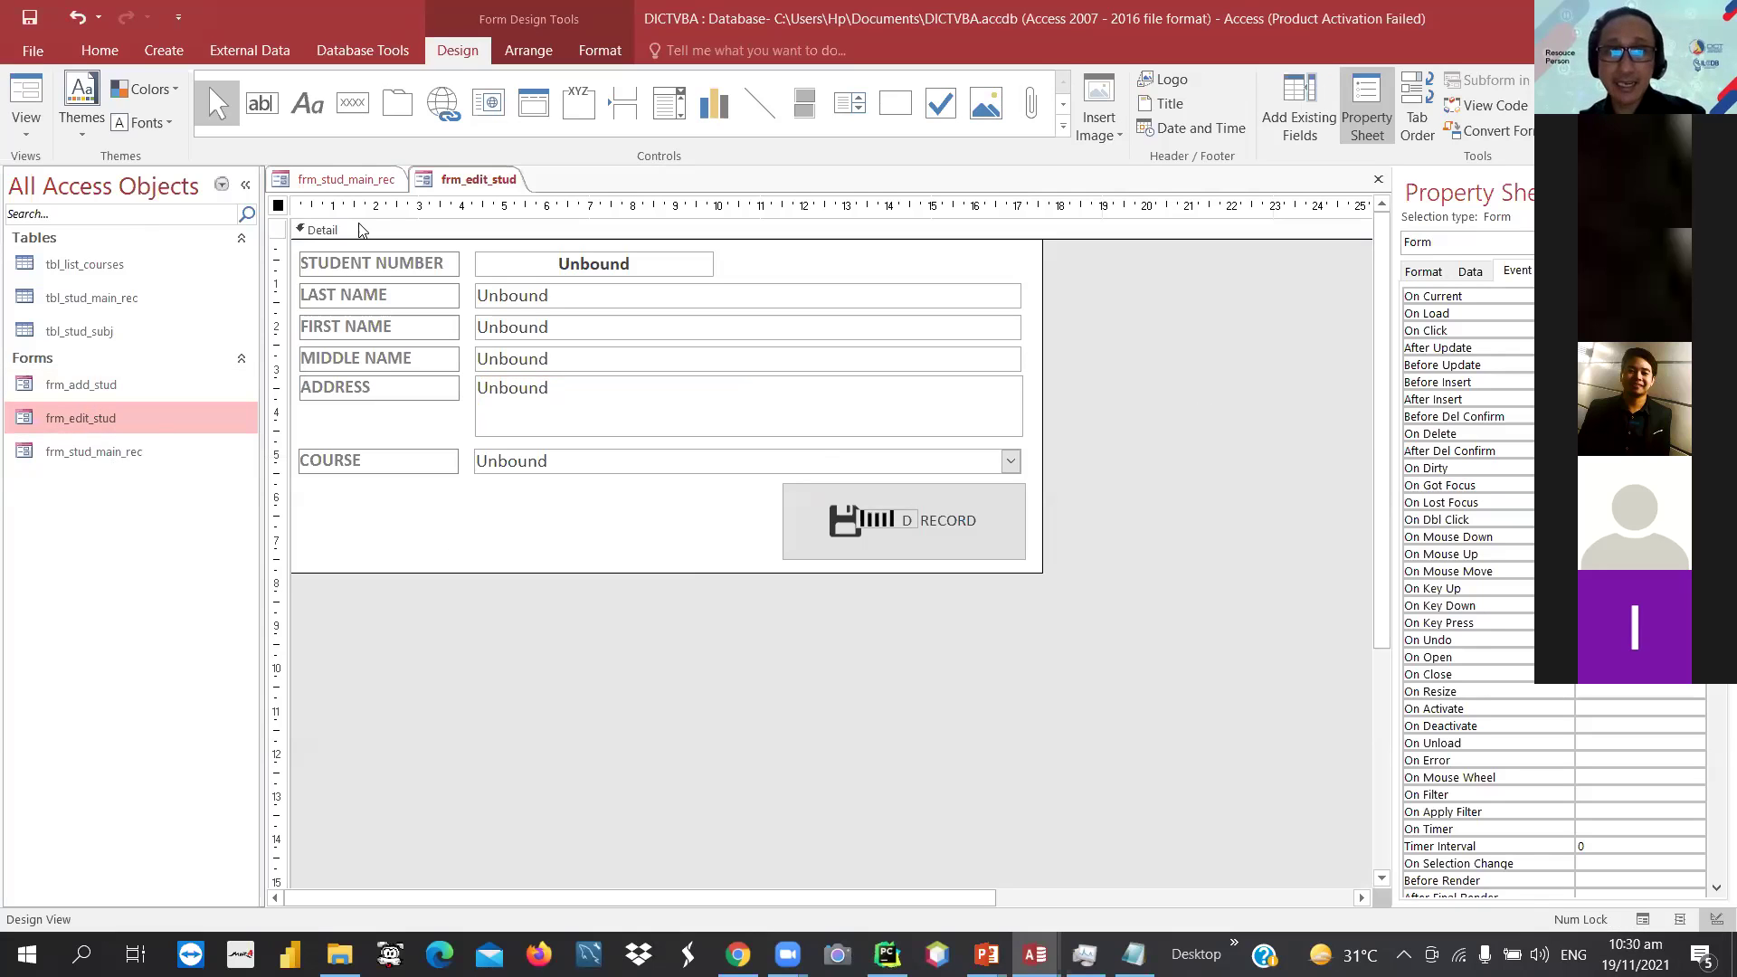
In frm_stud_main_rec, duplicate the ADD STUDENT button and place the copy beside it
{"action": "left_click", "coordinate": [344, 180]}
{"action": "left_click_drag", "start_coordinate": [616, 522], "coordinate": [689, 400]}
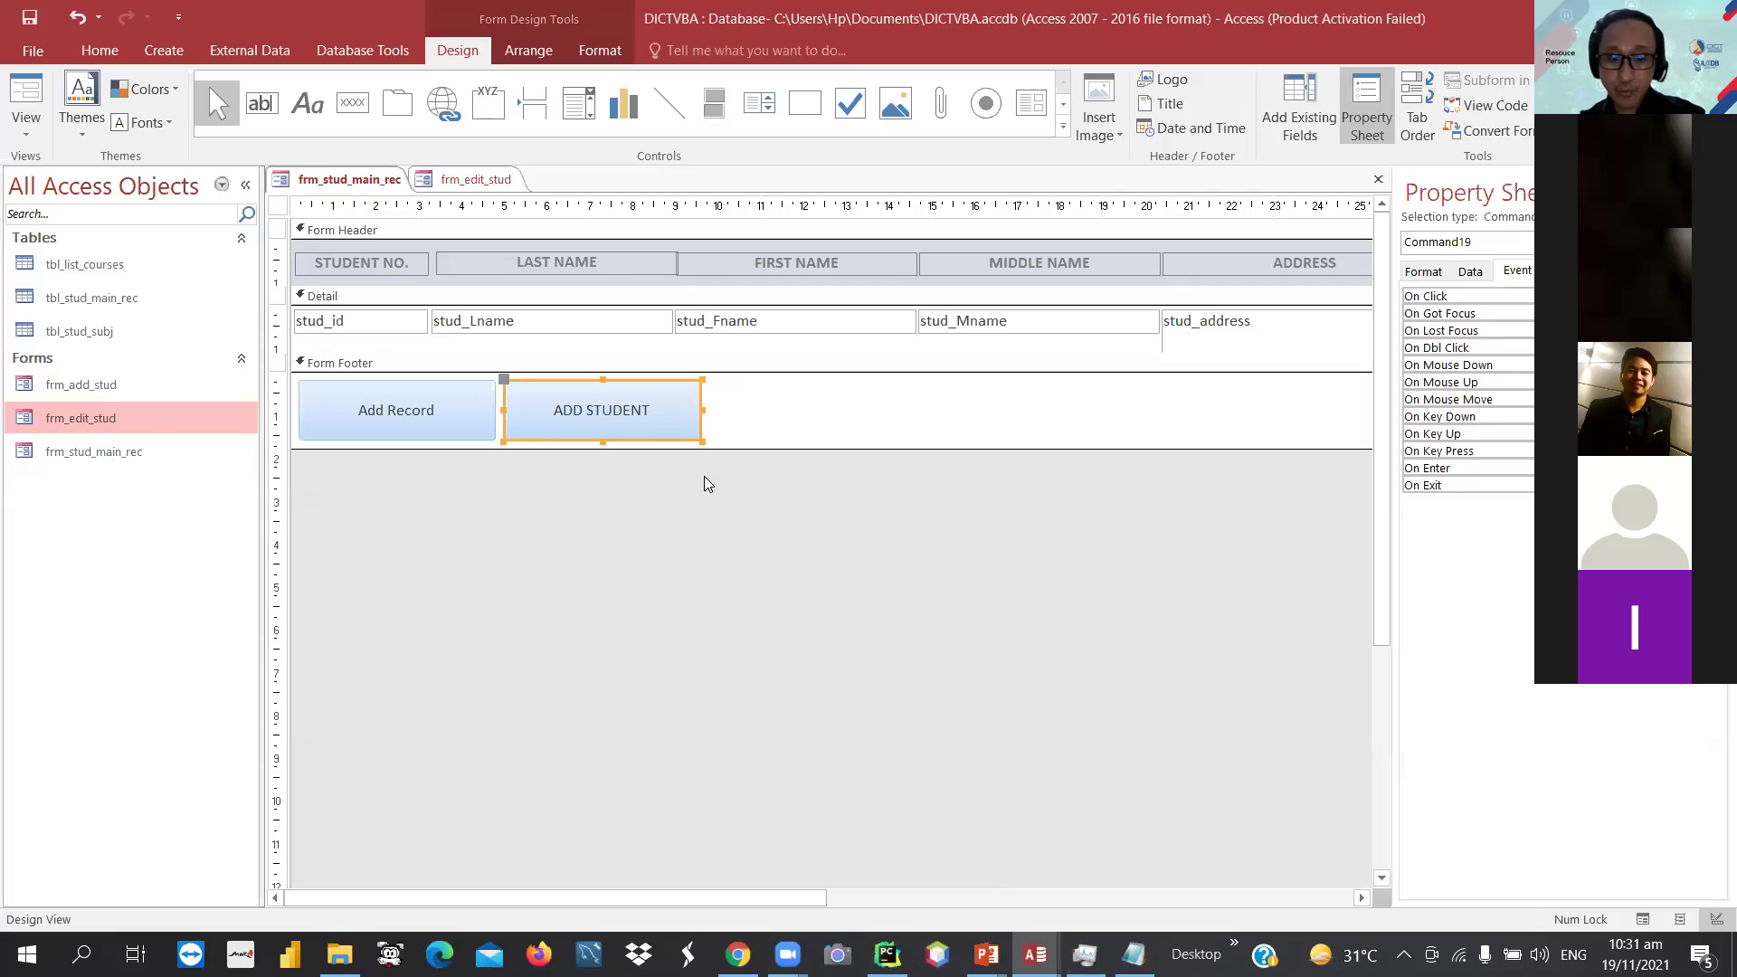
{"action": "key", "text": "ctrl+c"}
{"action": "key", "text": "ctrl+v"}
{"action": "left_click_drag", "start_coordinate": [570, 488], "coordinate": [776, 412]}
{"action": "left_click_drag", "start_coordinate": [768, 507], "coordinate": [701, 400]}
Caption the new button EDIT STUDENT RECORD and open its On Click macro
{"action": "left_click", "coordinate": [778, 415]}
{"action": "key", "text": "Caps_Lock"}
{"action": "type", "text": "EDIT"}
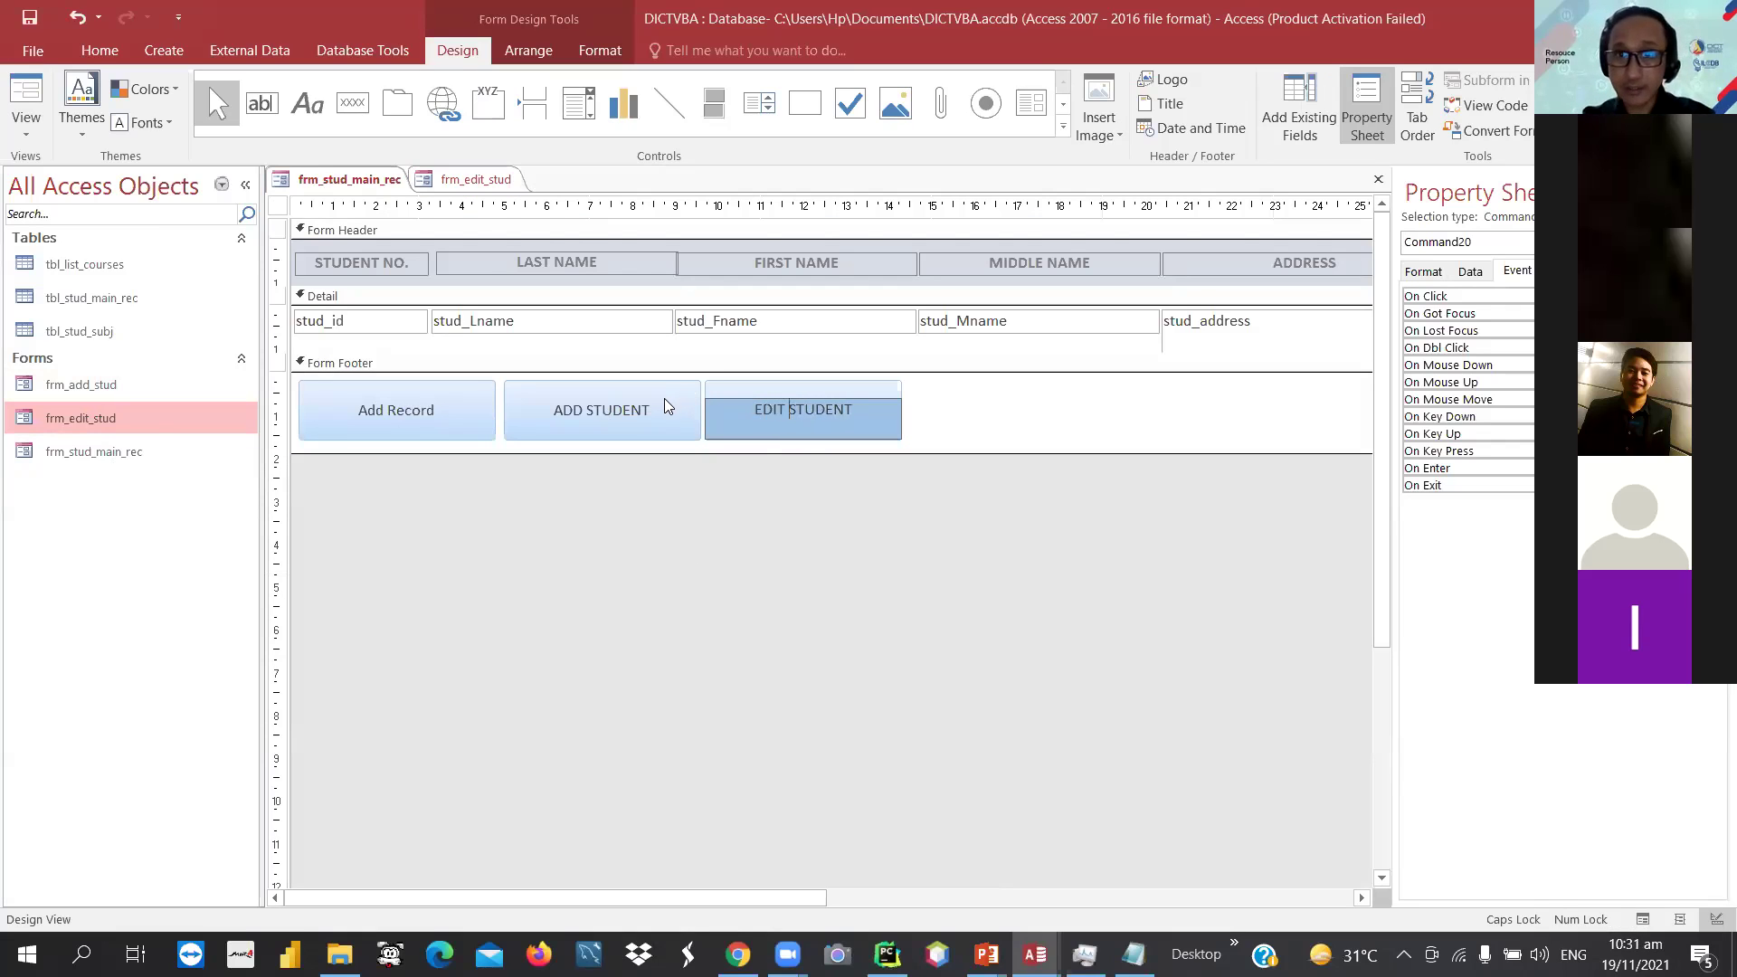
{"action": "type", "text": " STUDENT RECORD"}
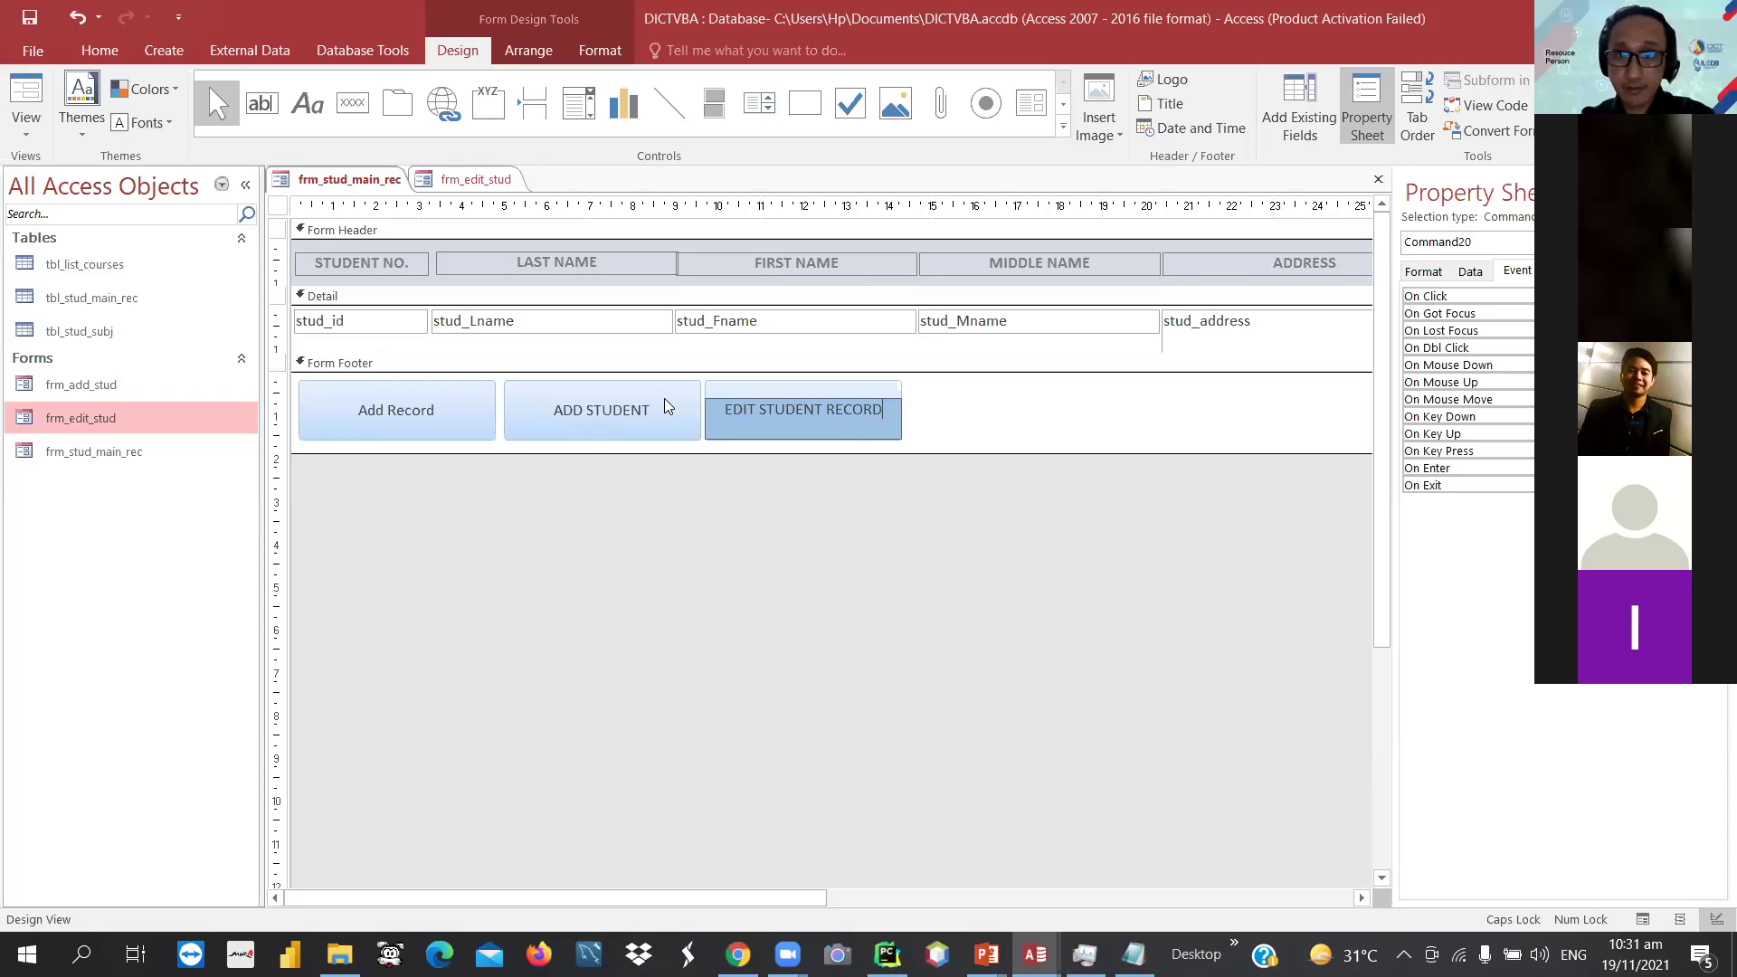
{"action": "key", "text": "Return"}
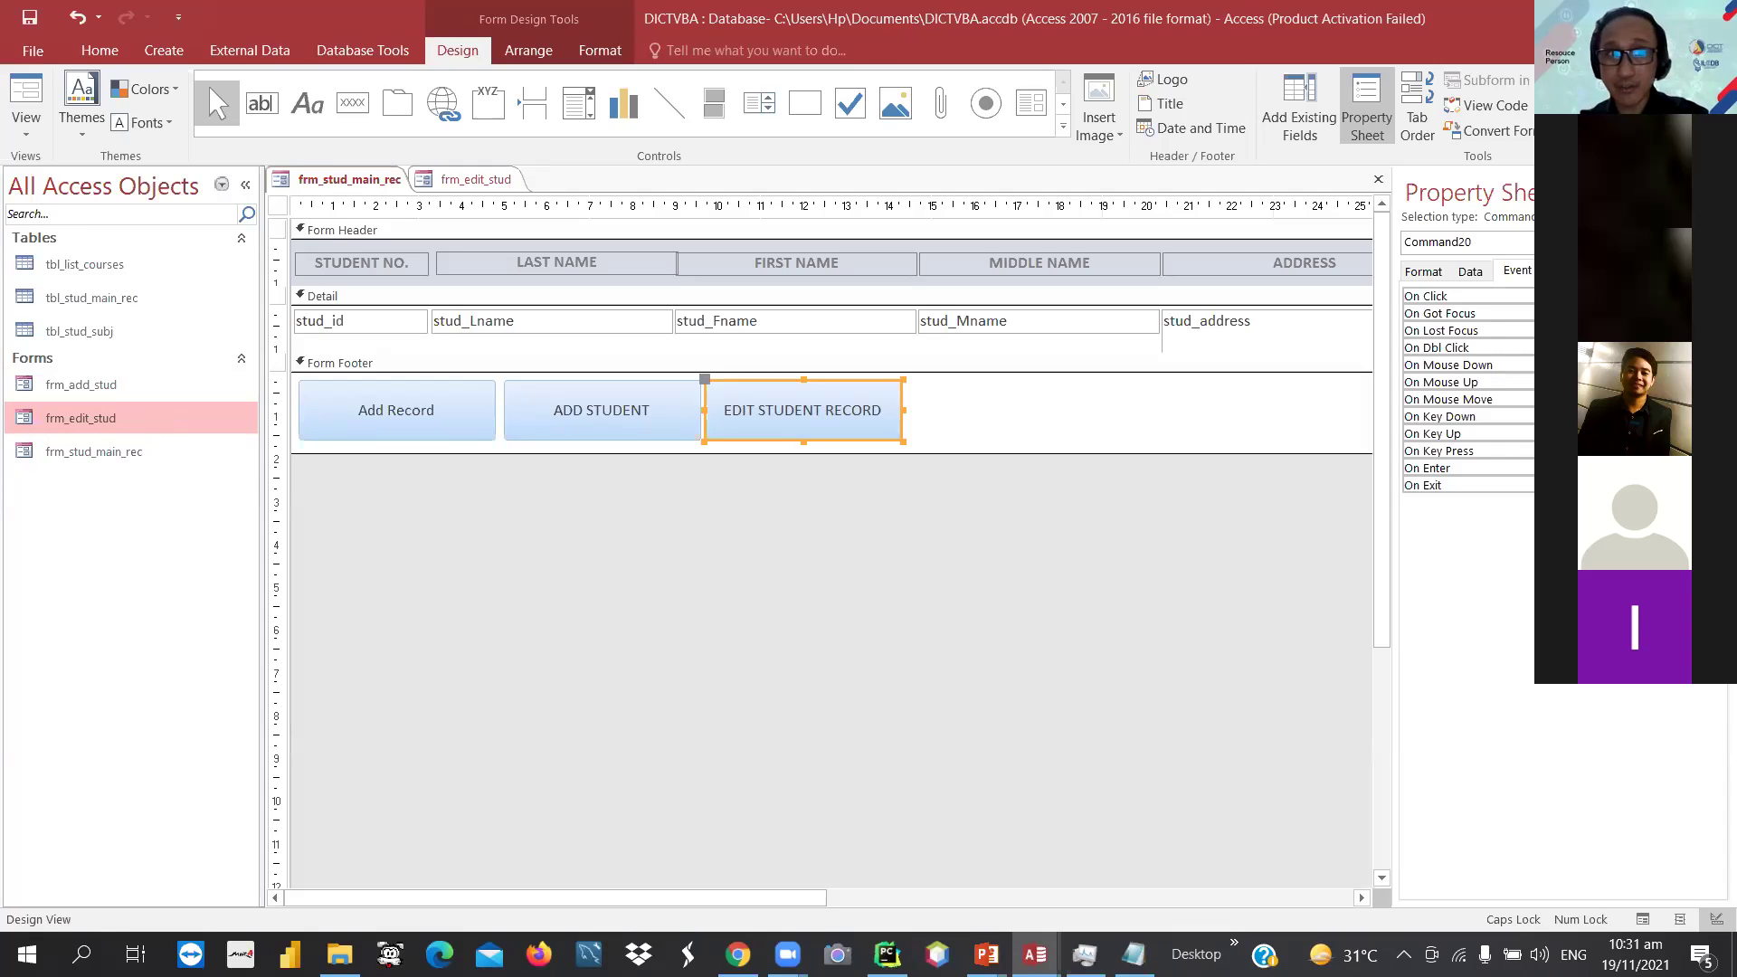
{"action": "left_click", "coordinate": [1723, 296]}
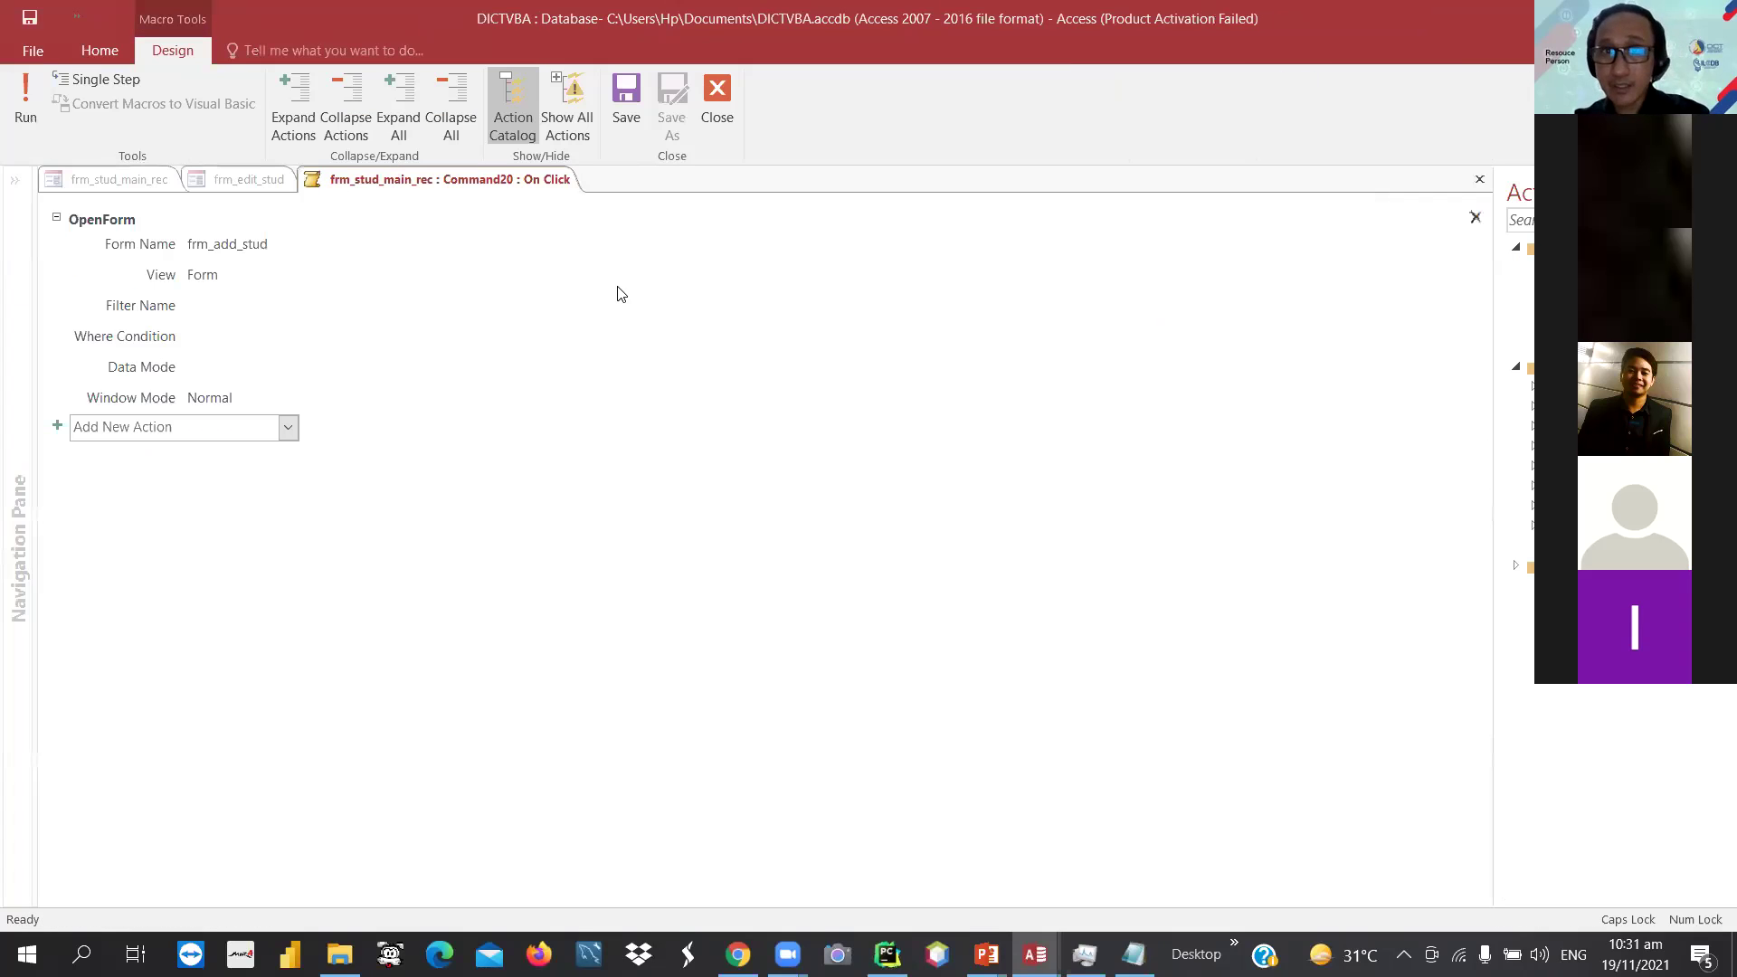
Change the OpenForm form name to frm_edit_stud, then save and close the macro
{"action": "double_click", "coordinate": [237, 242]}
{"action": "left_click", "coordinate": [237, 243]}
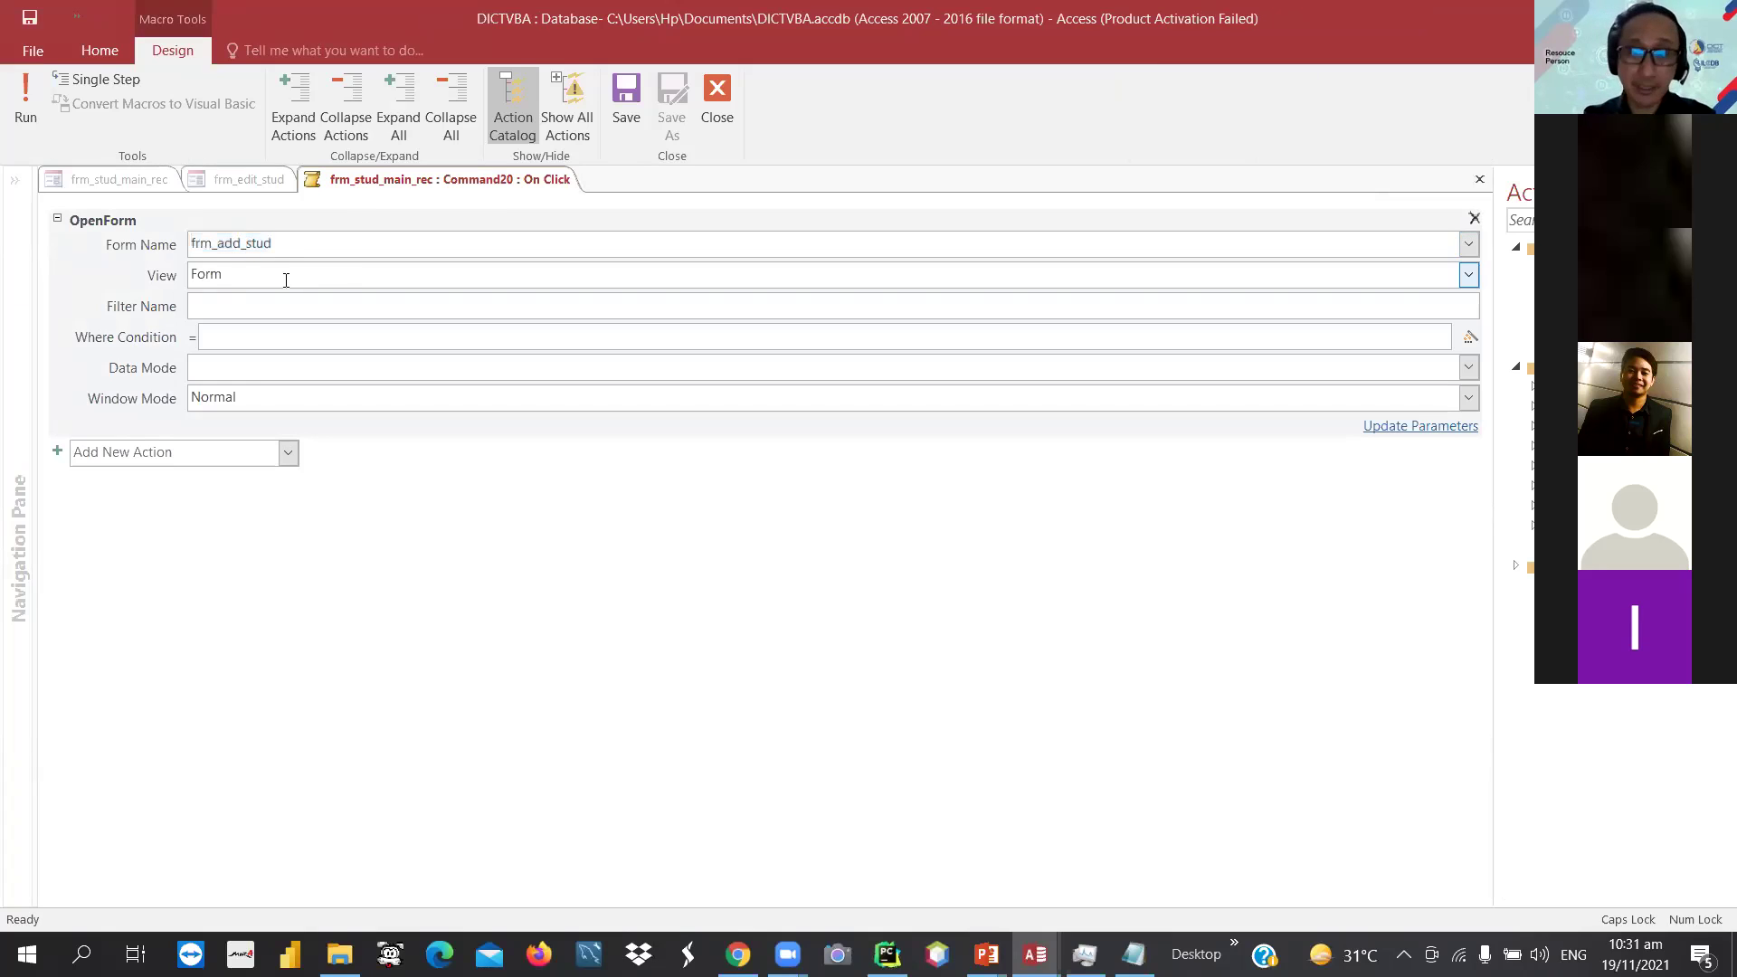
{"action": "key", "text": "BackSpace"}
{"action": "key", "text": "BackSpace"}
{"action": "key", "text": "BackSpace"}
{"action": "type", "text": "E"}
{"action": "key", "text": "BackSpace"}
{"action": "key", "text": "Caps_Lock"}
{"action": "type", "text": "edit"}
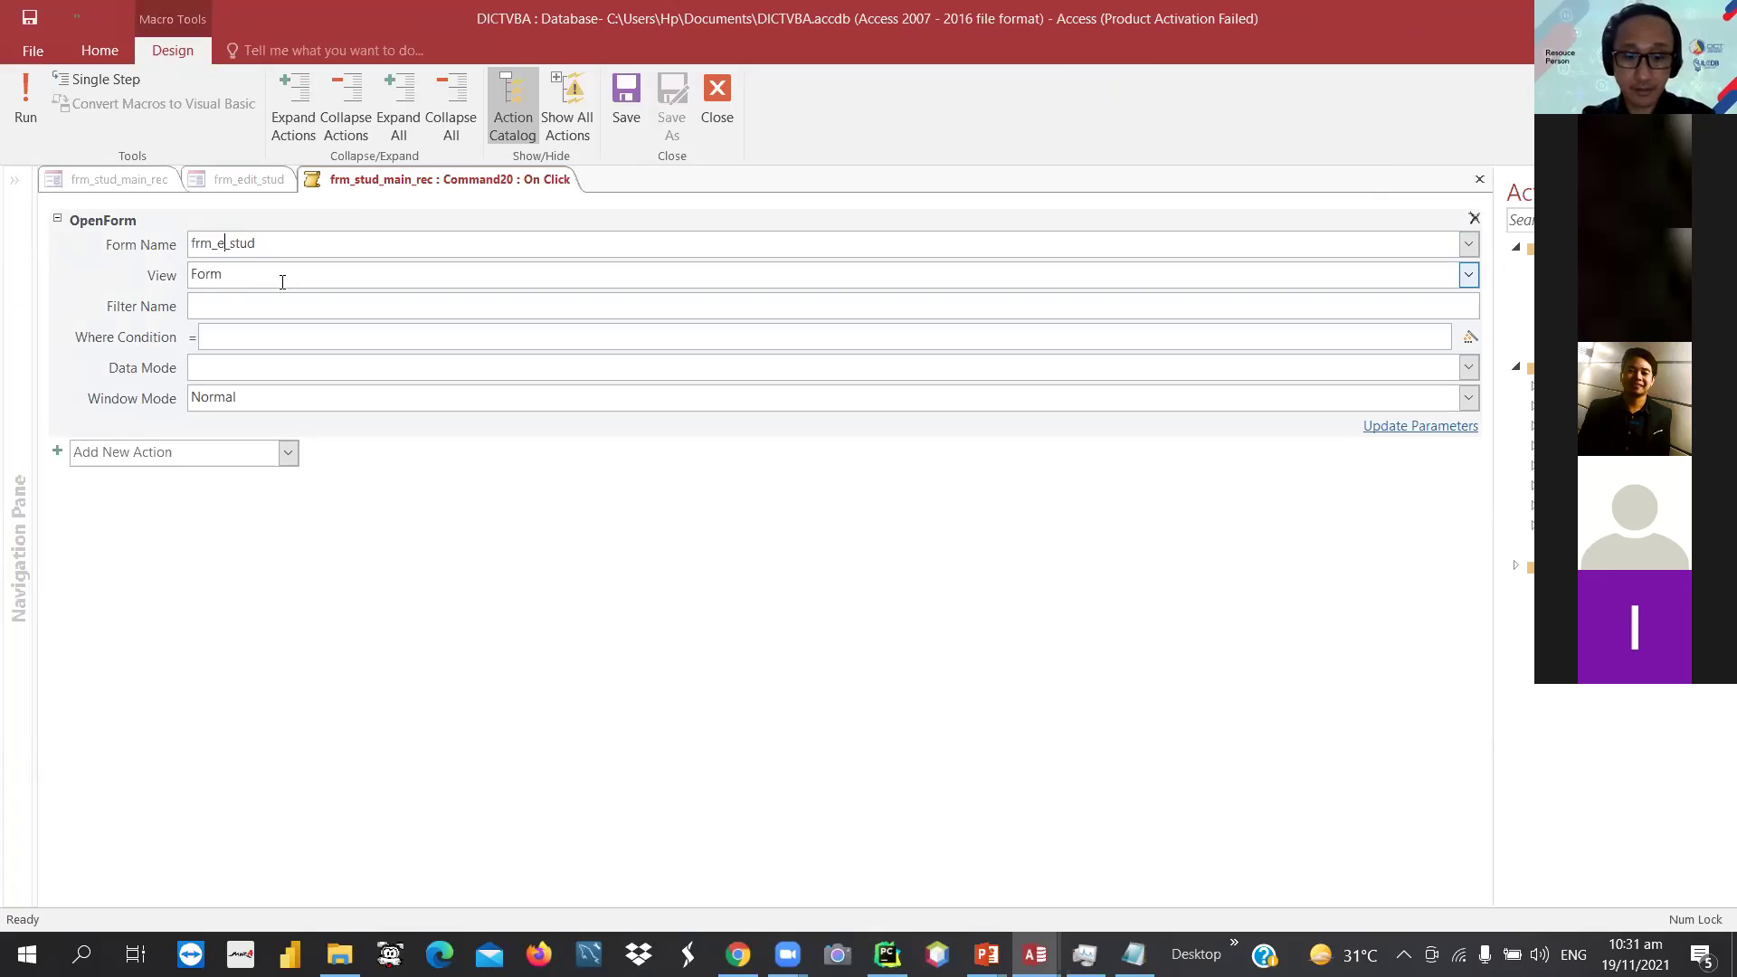
{"action": "left_click", "coordinate": [641, 522]}
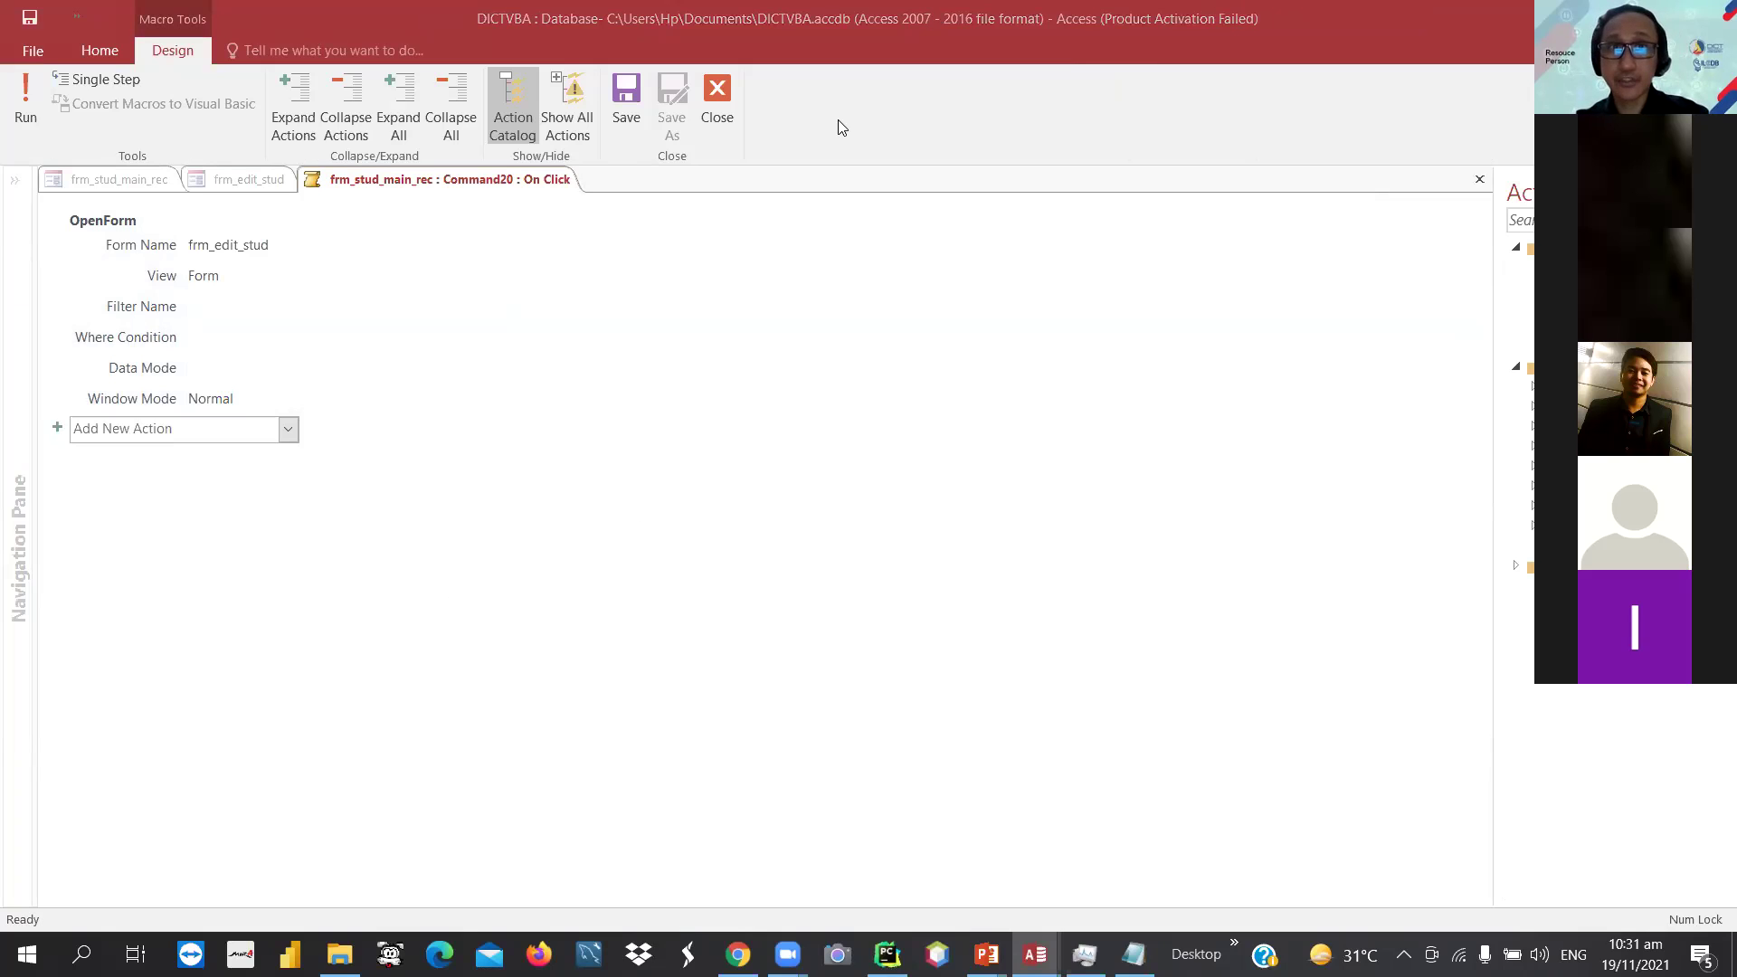
{"action": "left_click", "coordinate": [626, 90]}
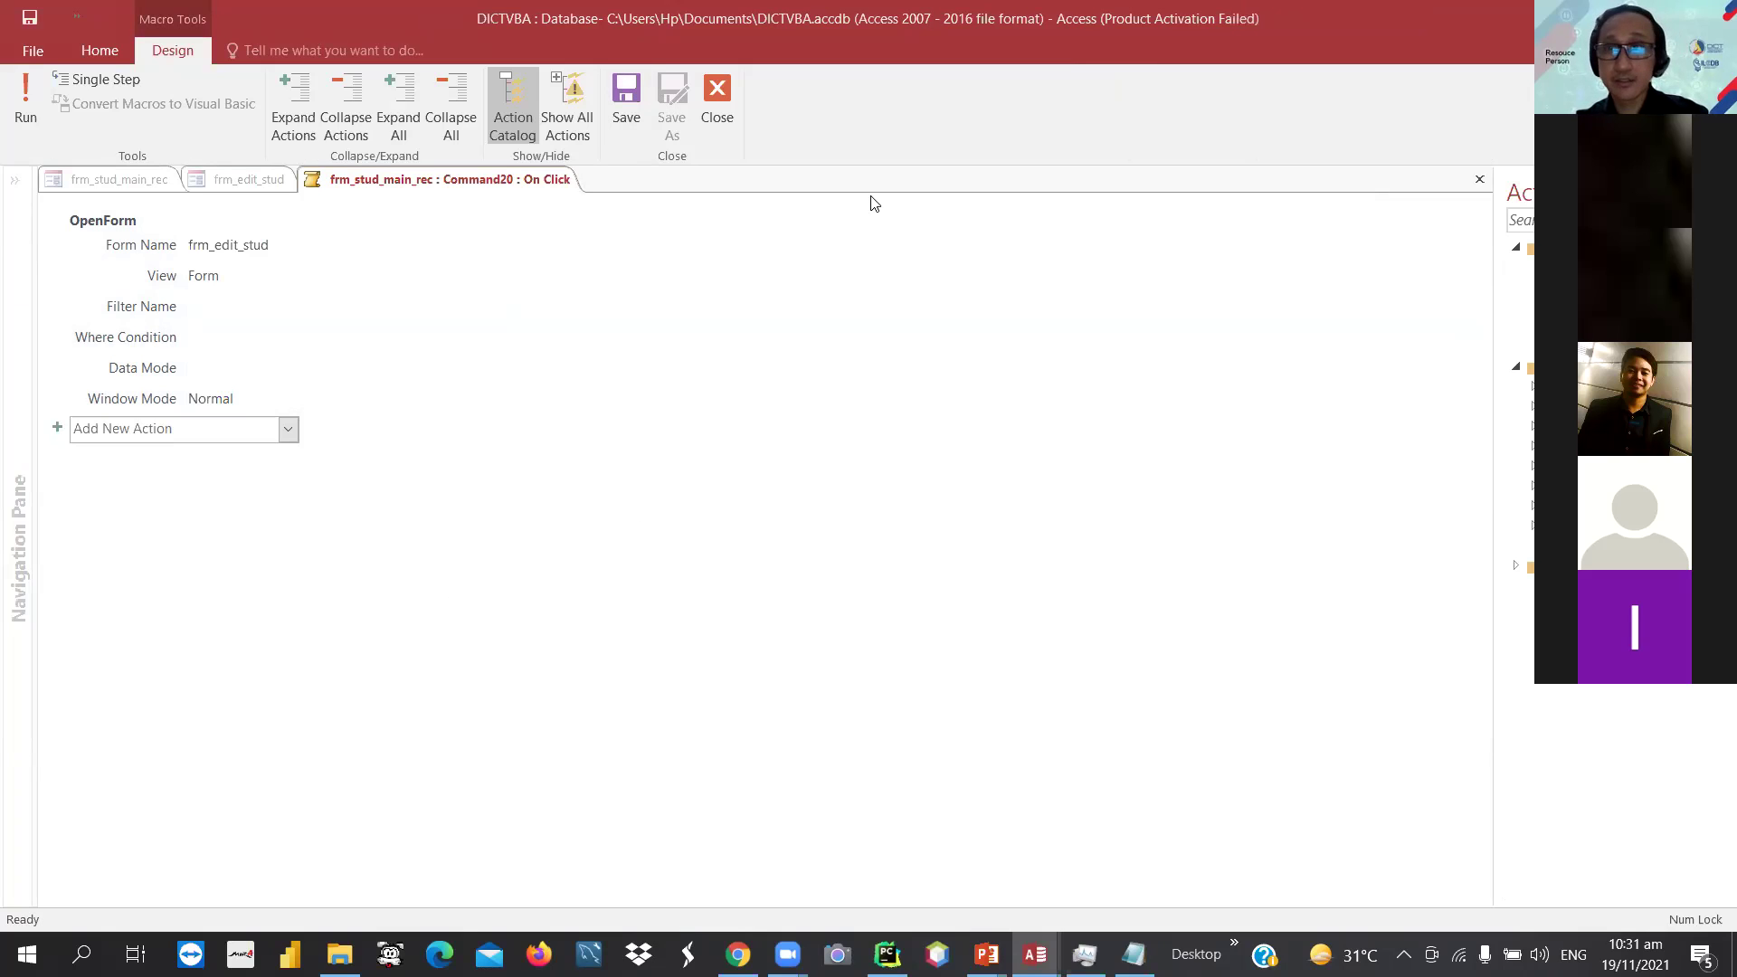
{"action": "left_click", "coordinate": [1479, 181]}
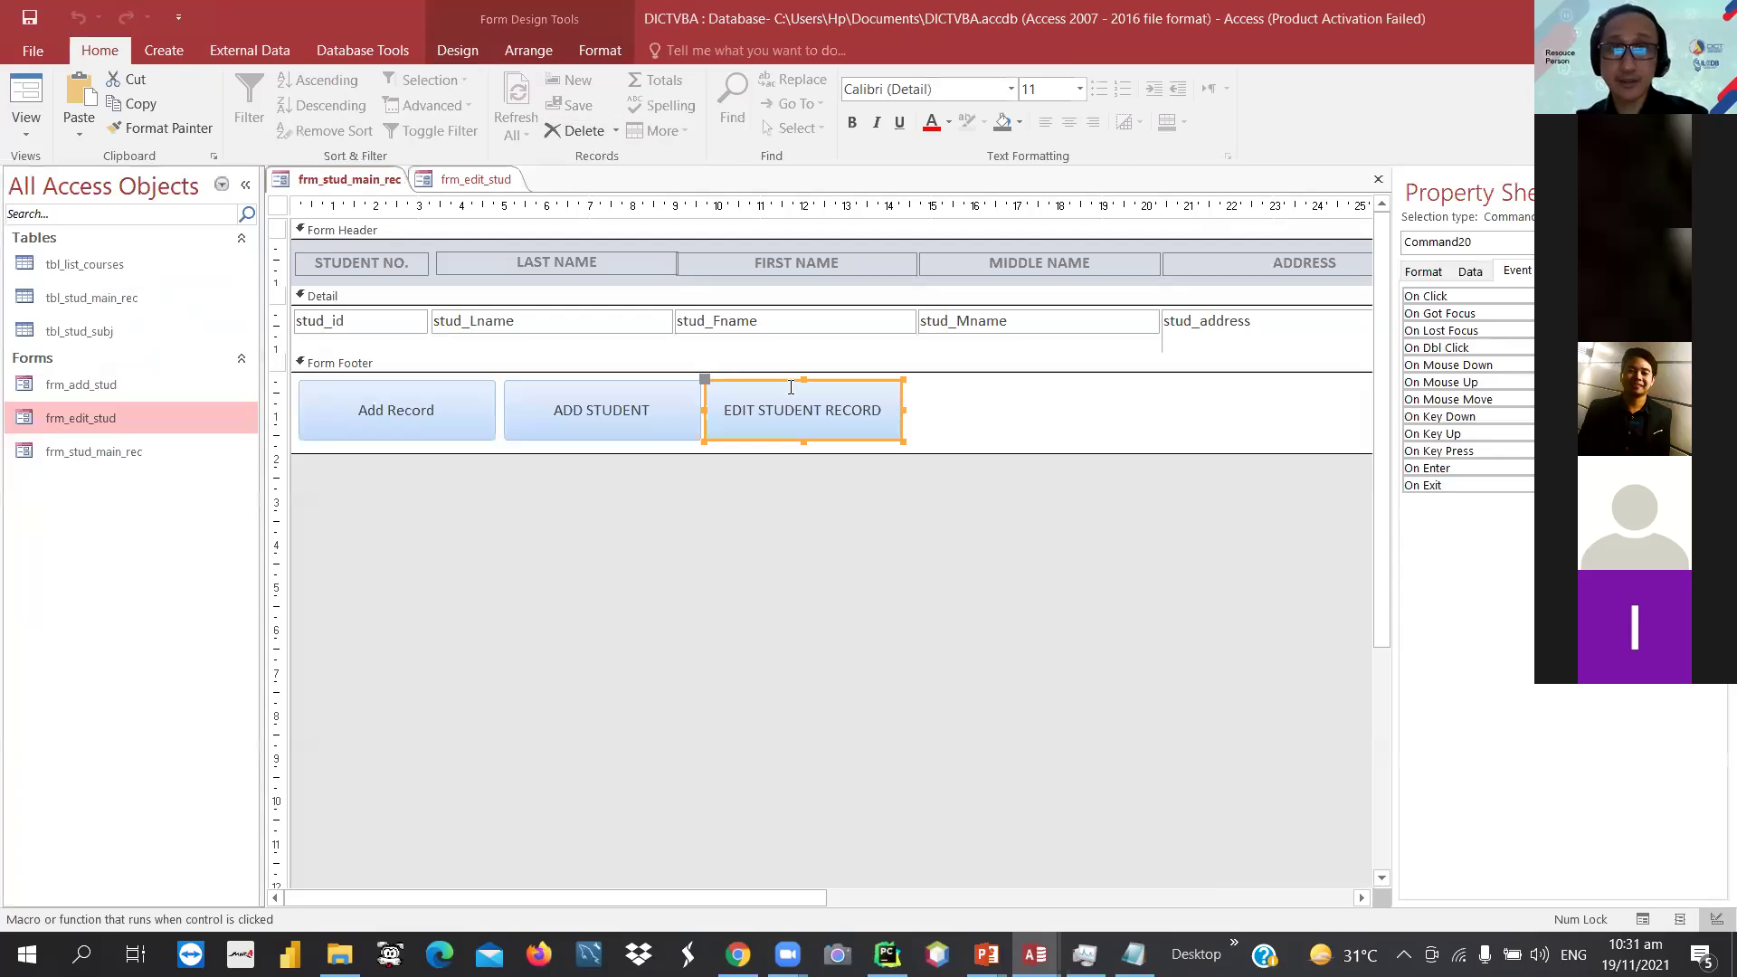
Test the EDIT STUDENT RECORD button in Form View, then return to Design View
{"action": "left_click", "coordinate": [12, 100]}
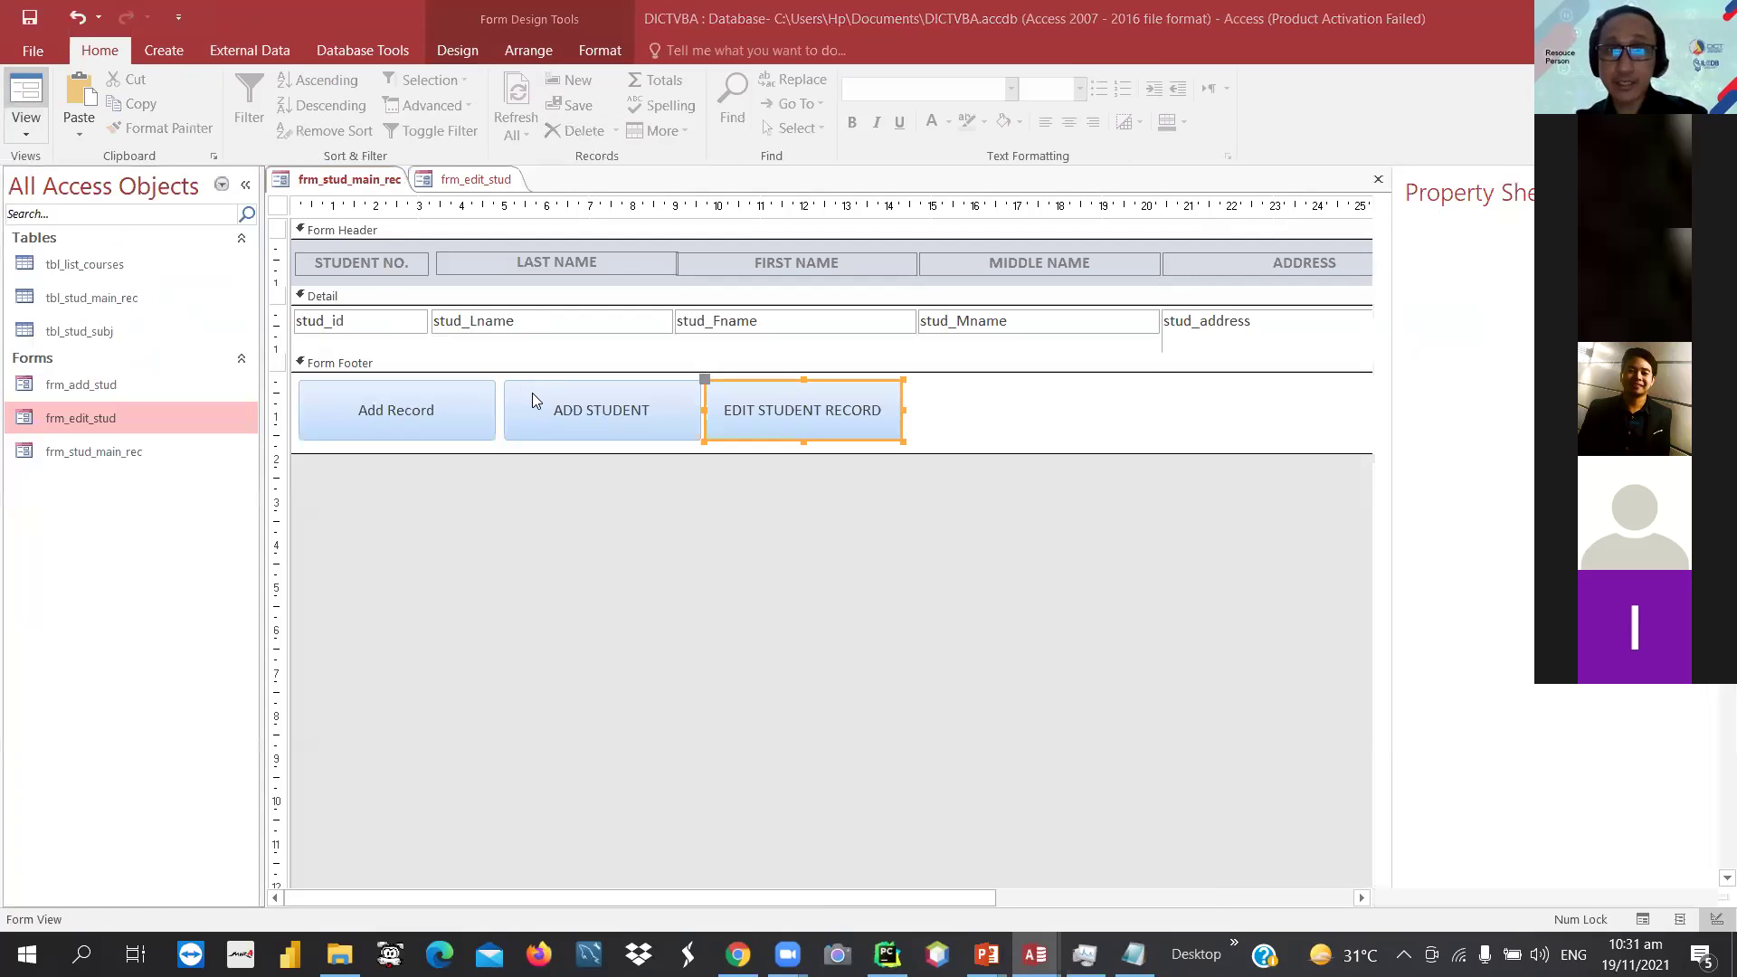
{"action": "left_click_drag", "start_coordinate": [547, 219], "coordinate": [390, 90]}
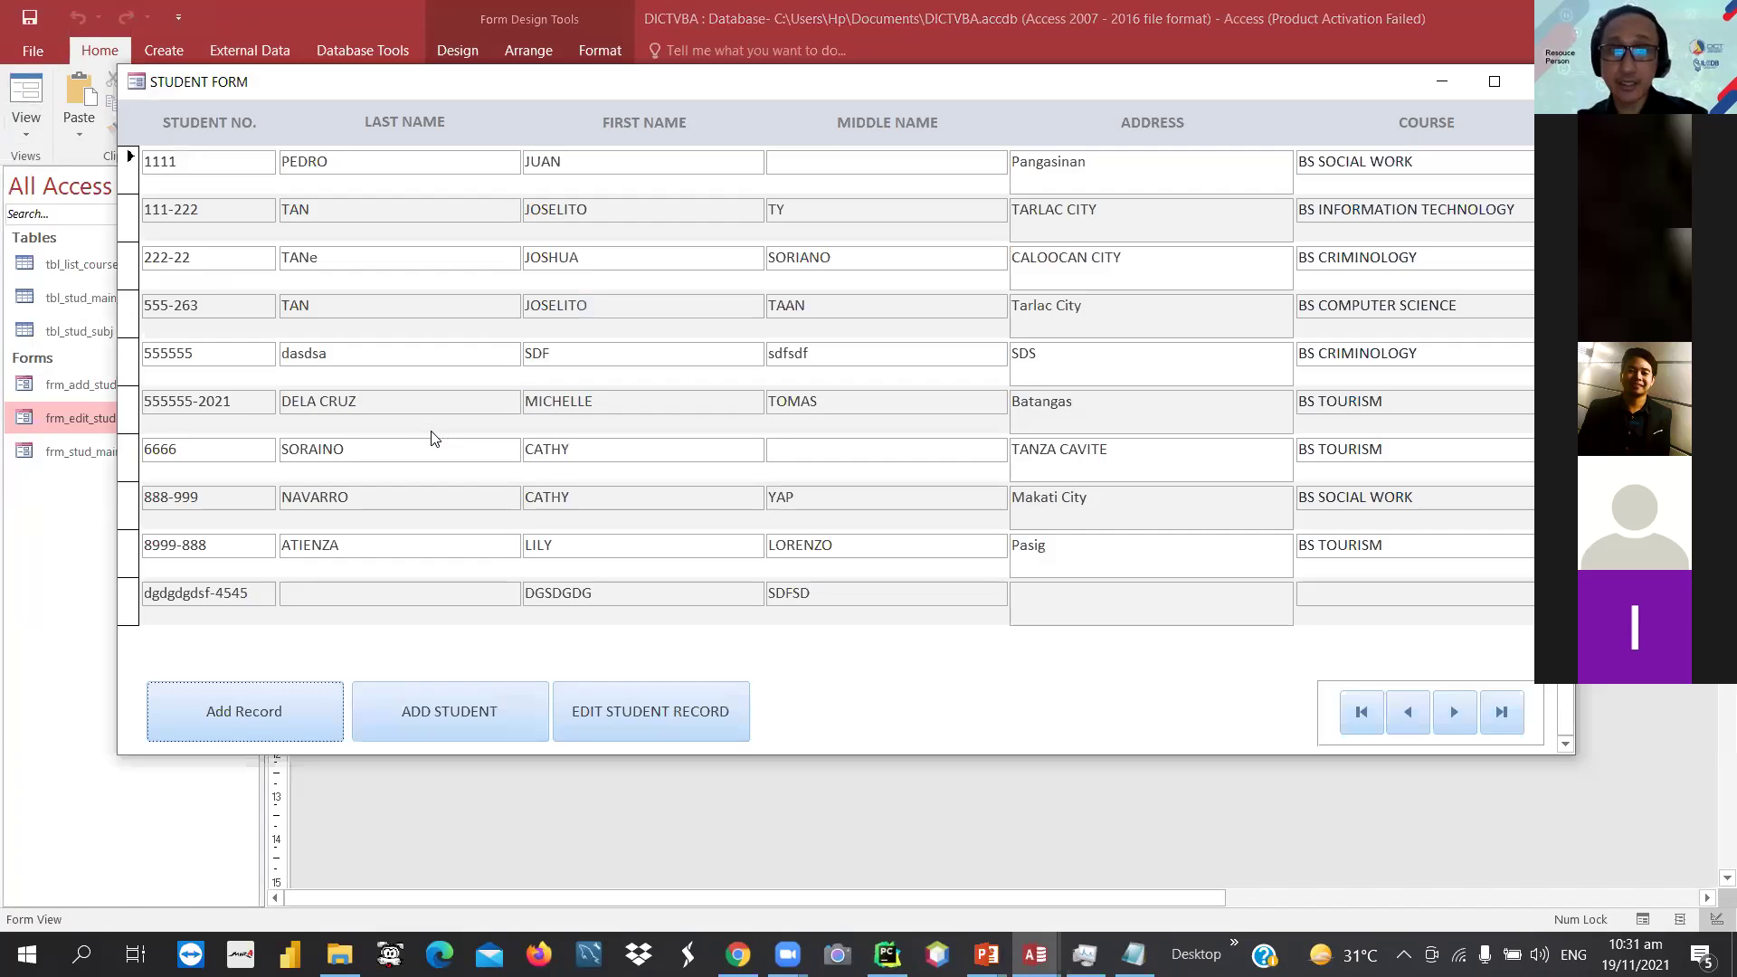
{"action": "left_click", "coordinate": [642, 709]}
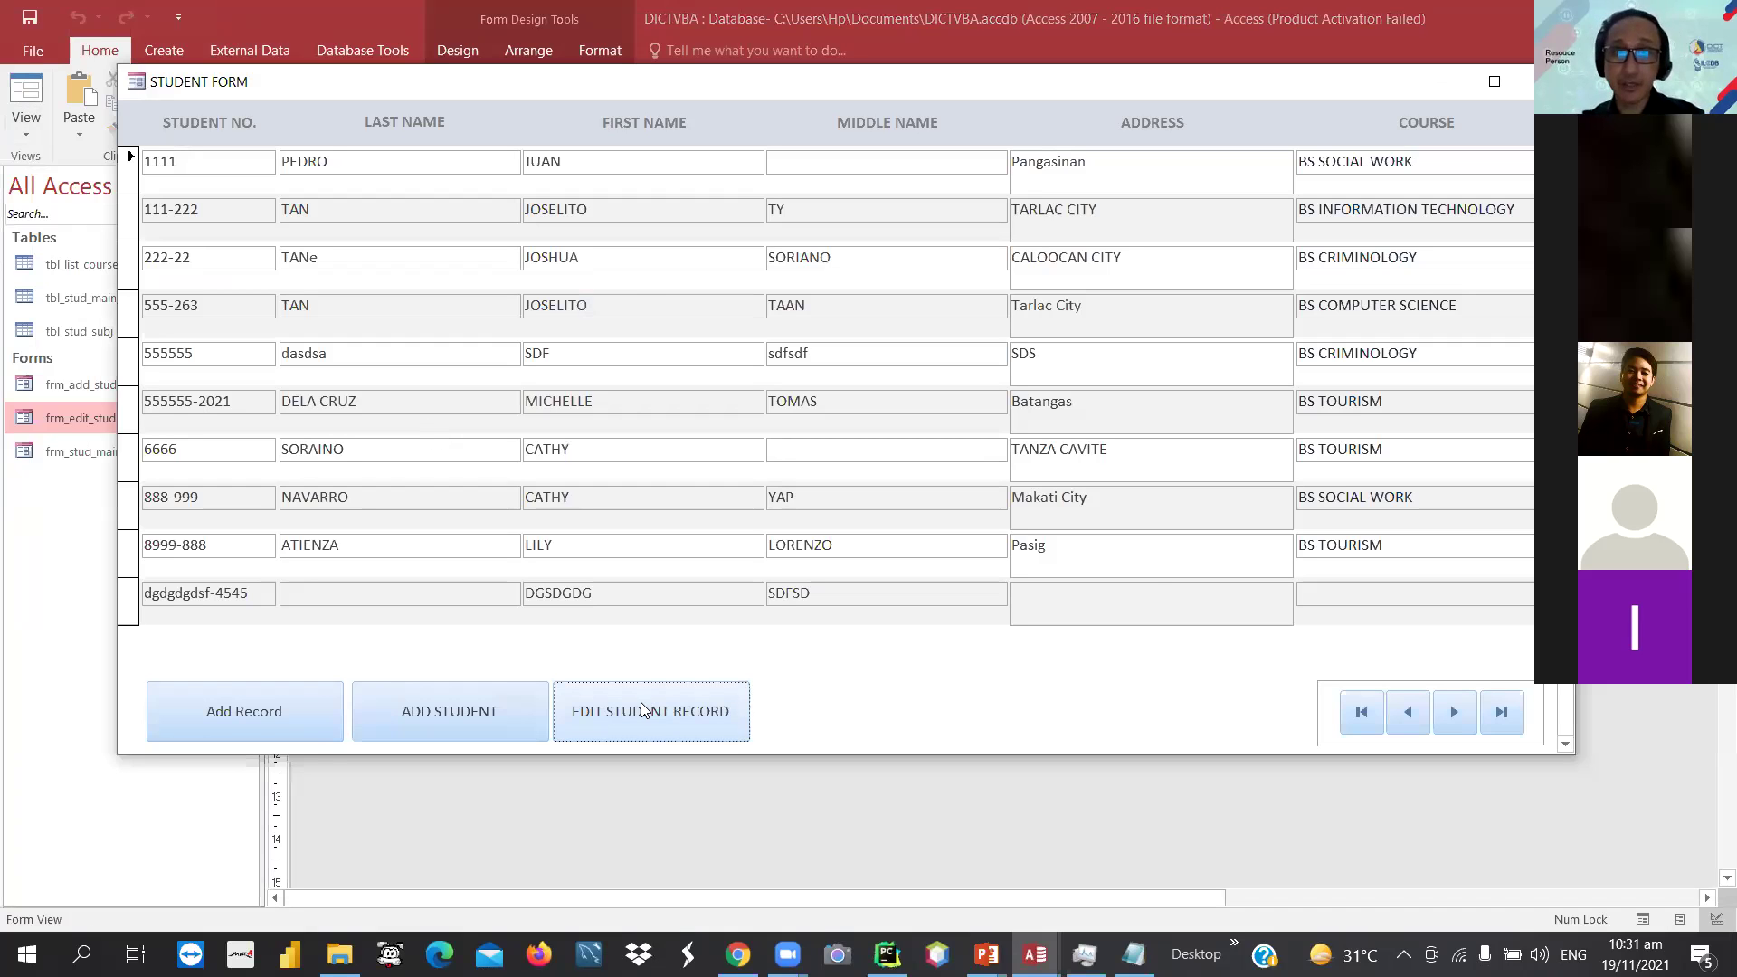
{"action": "right_click", "coordinate": [883, 80]}
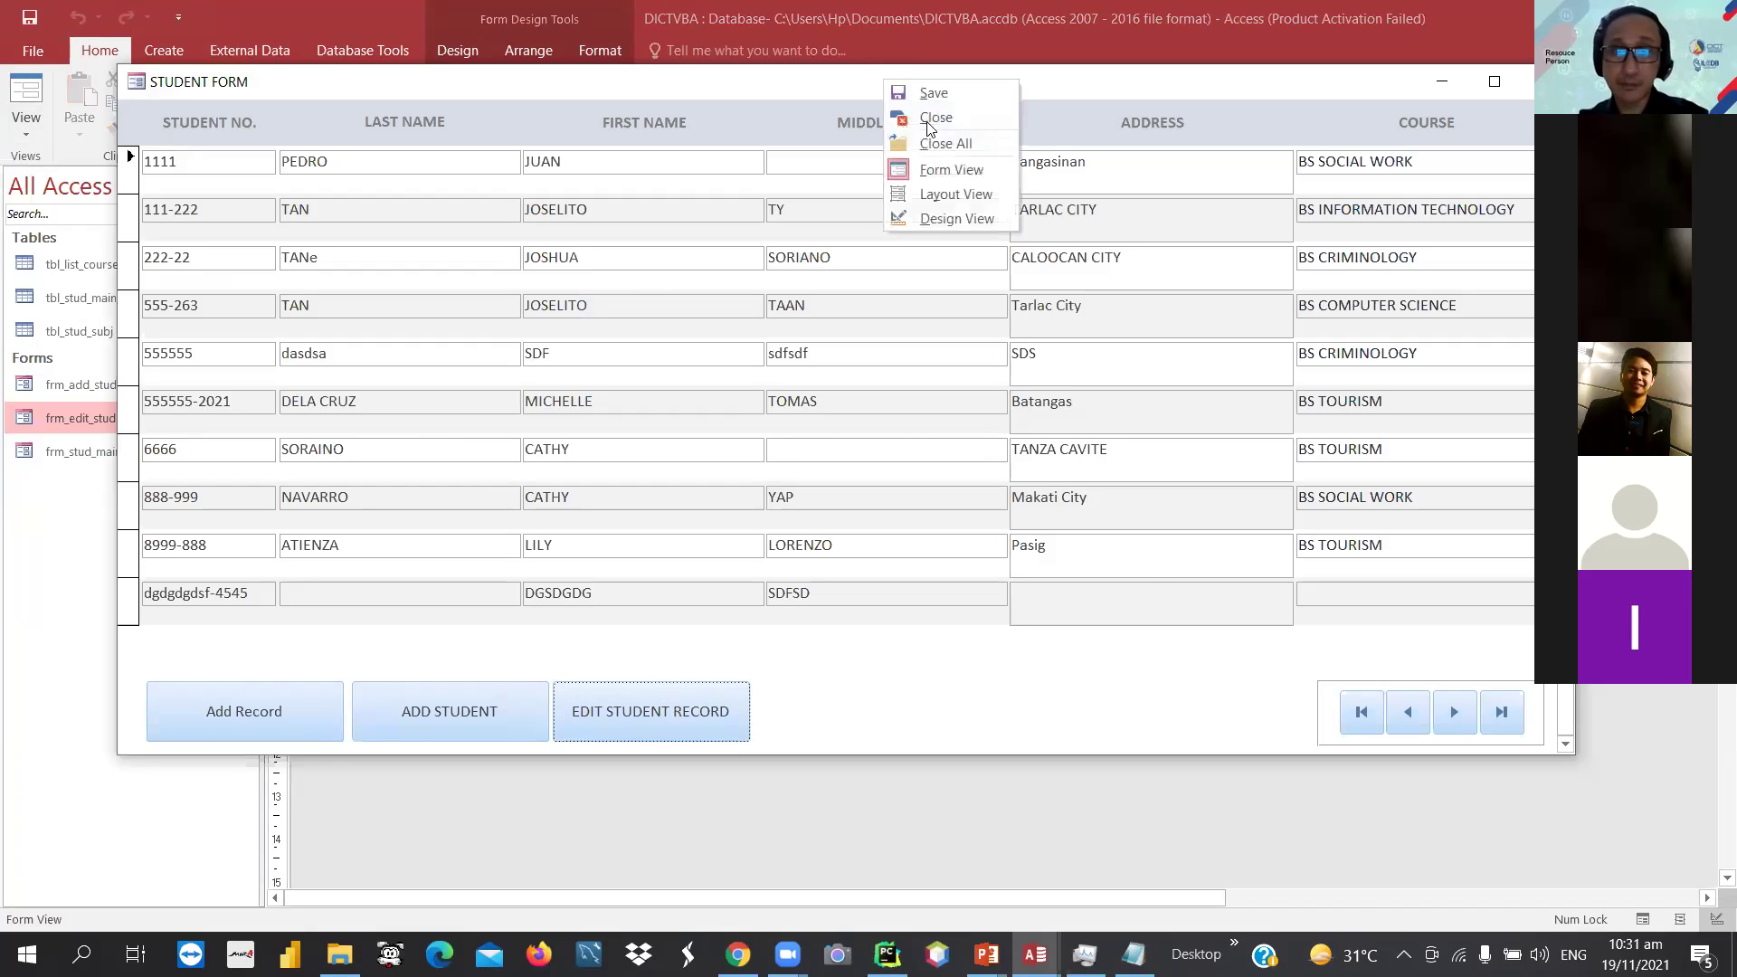
{"action": "left_click", "coordinate": [933, 221]}
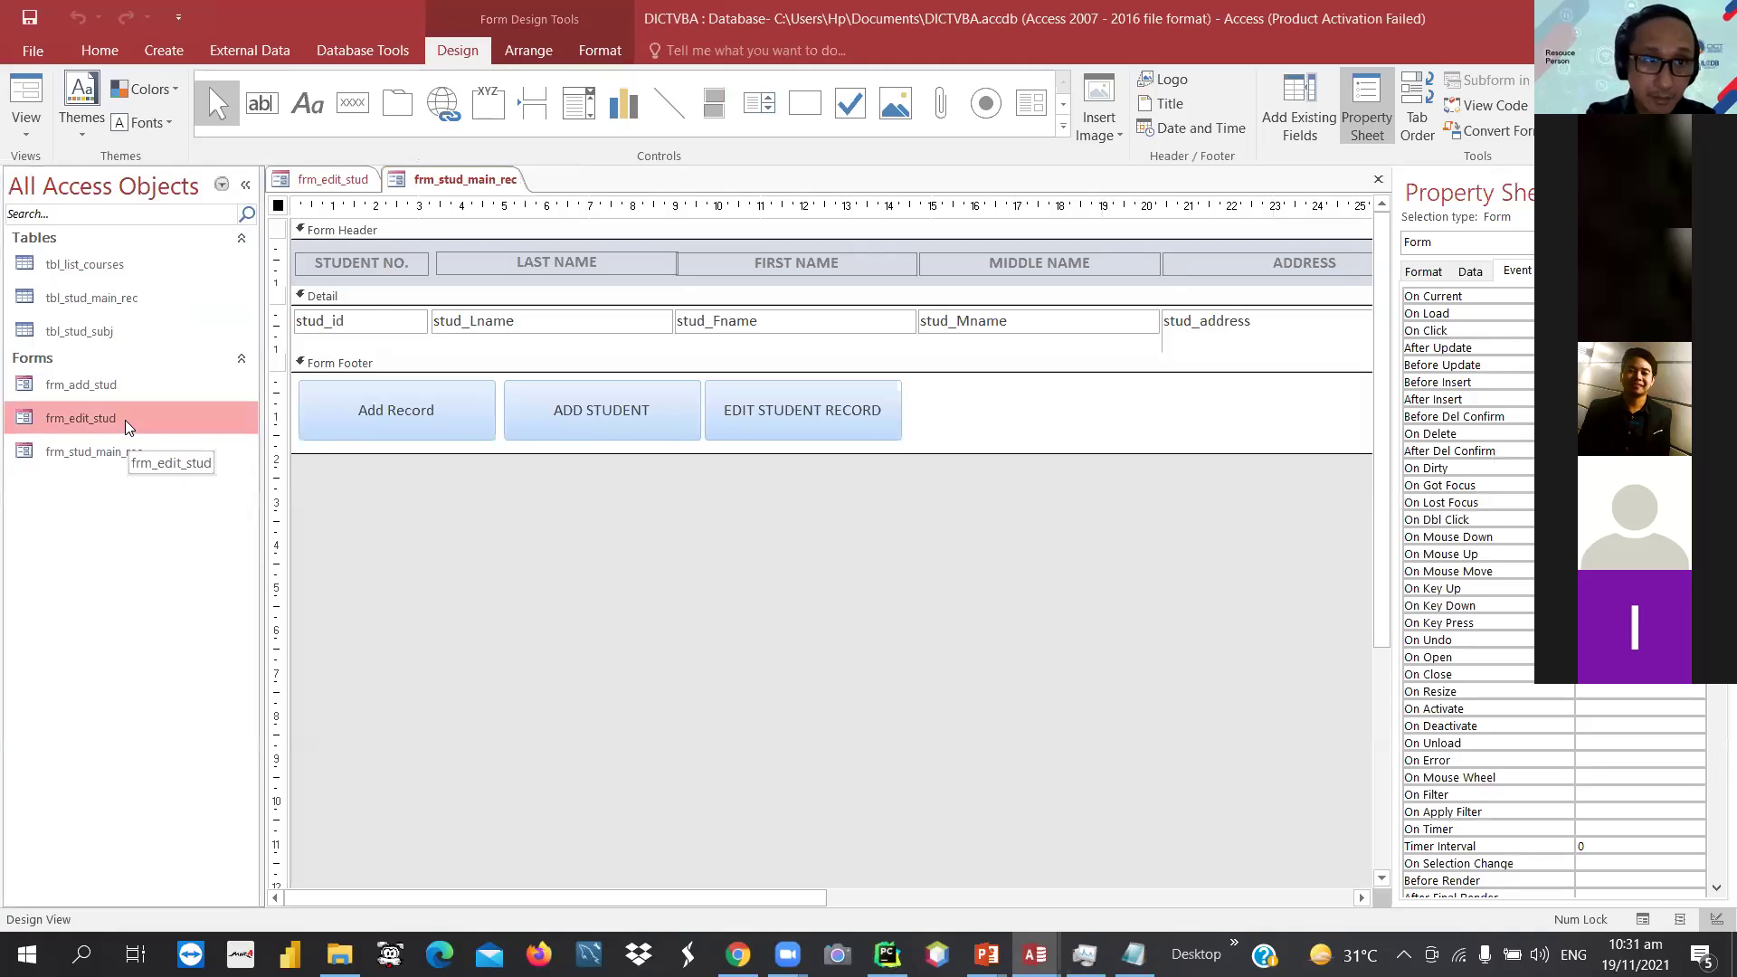
Reopen the button's macro and confirm frm_edit_stud as the OpenForm target
{"action": "left_click", "coordinate": [818, 432]}
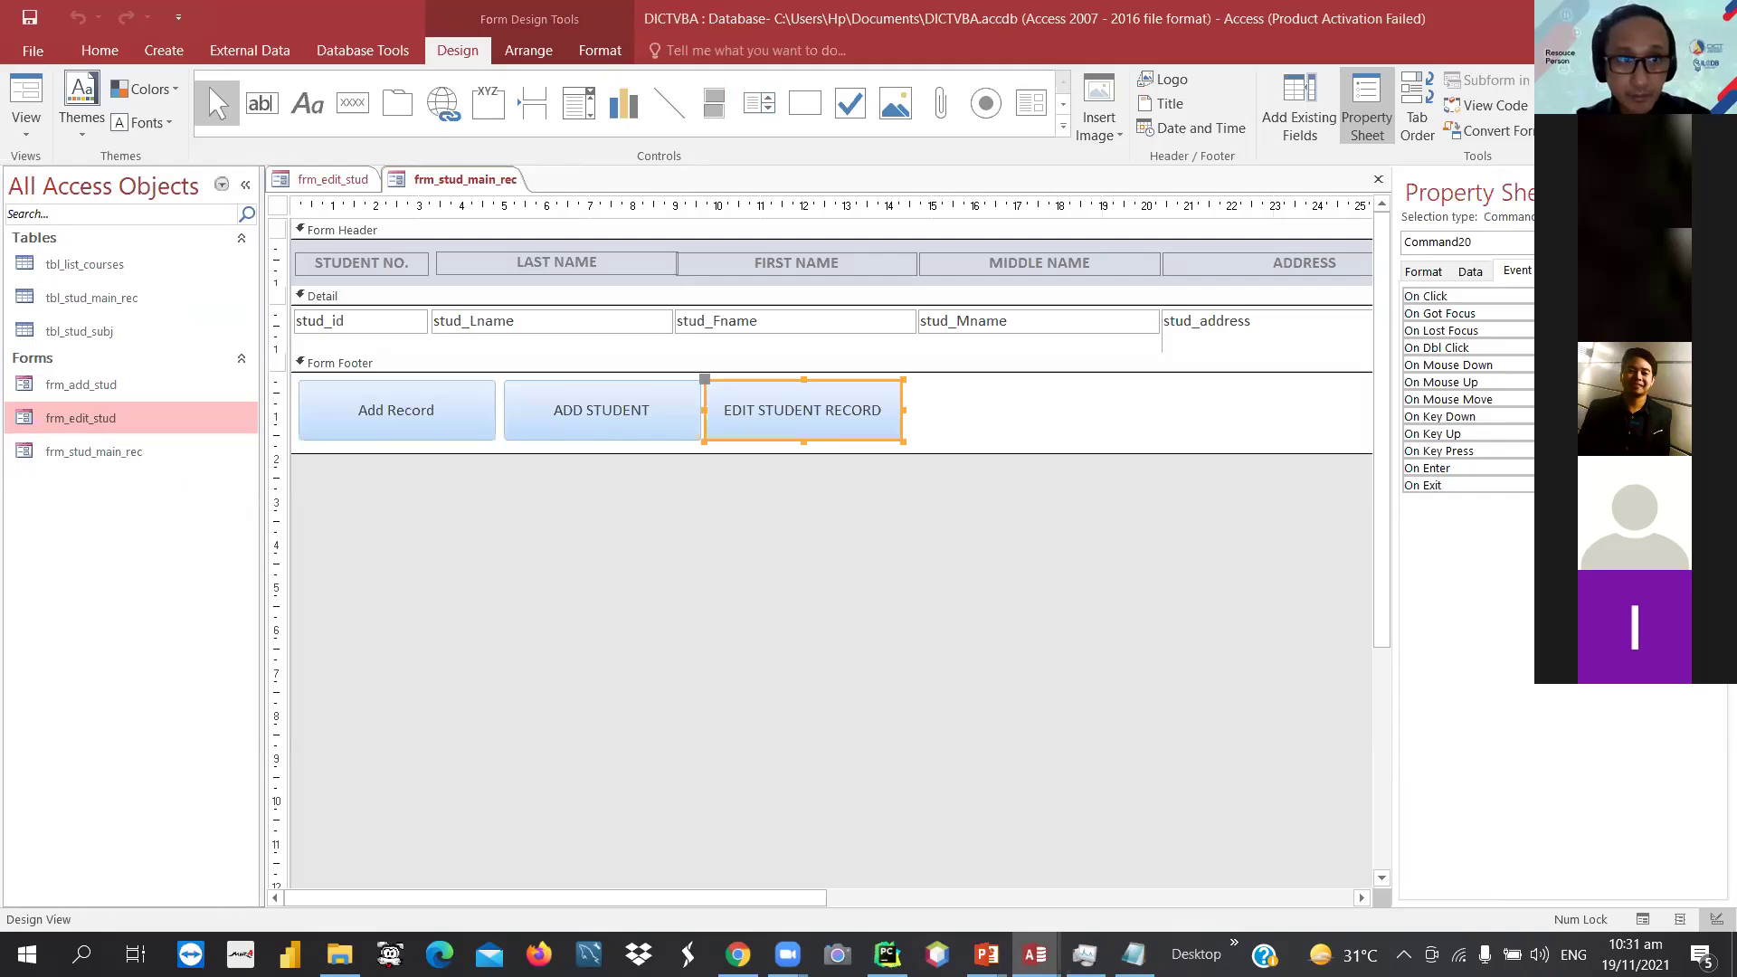
{"action": "left_click", "coordinate": [1529, 295]}
{"action": "left_click", "coordinate": [298, 252]}
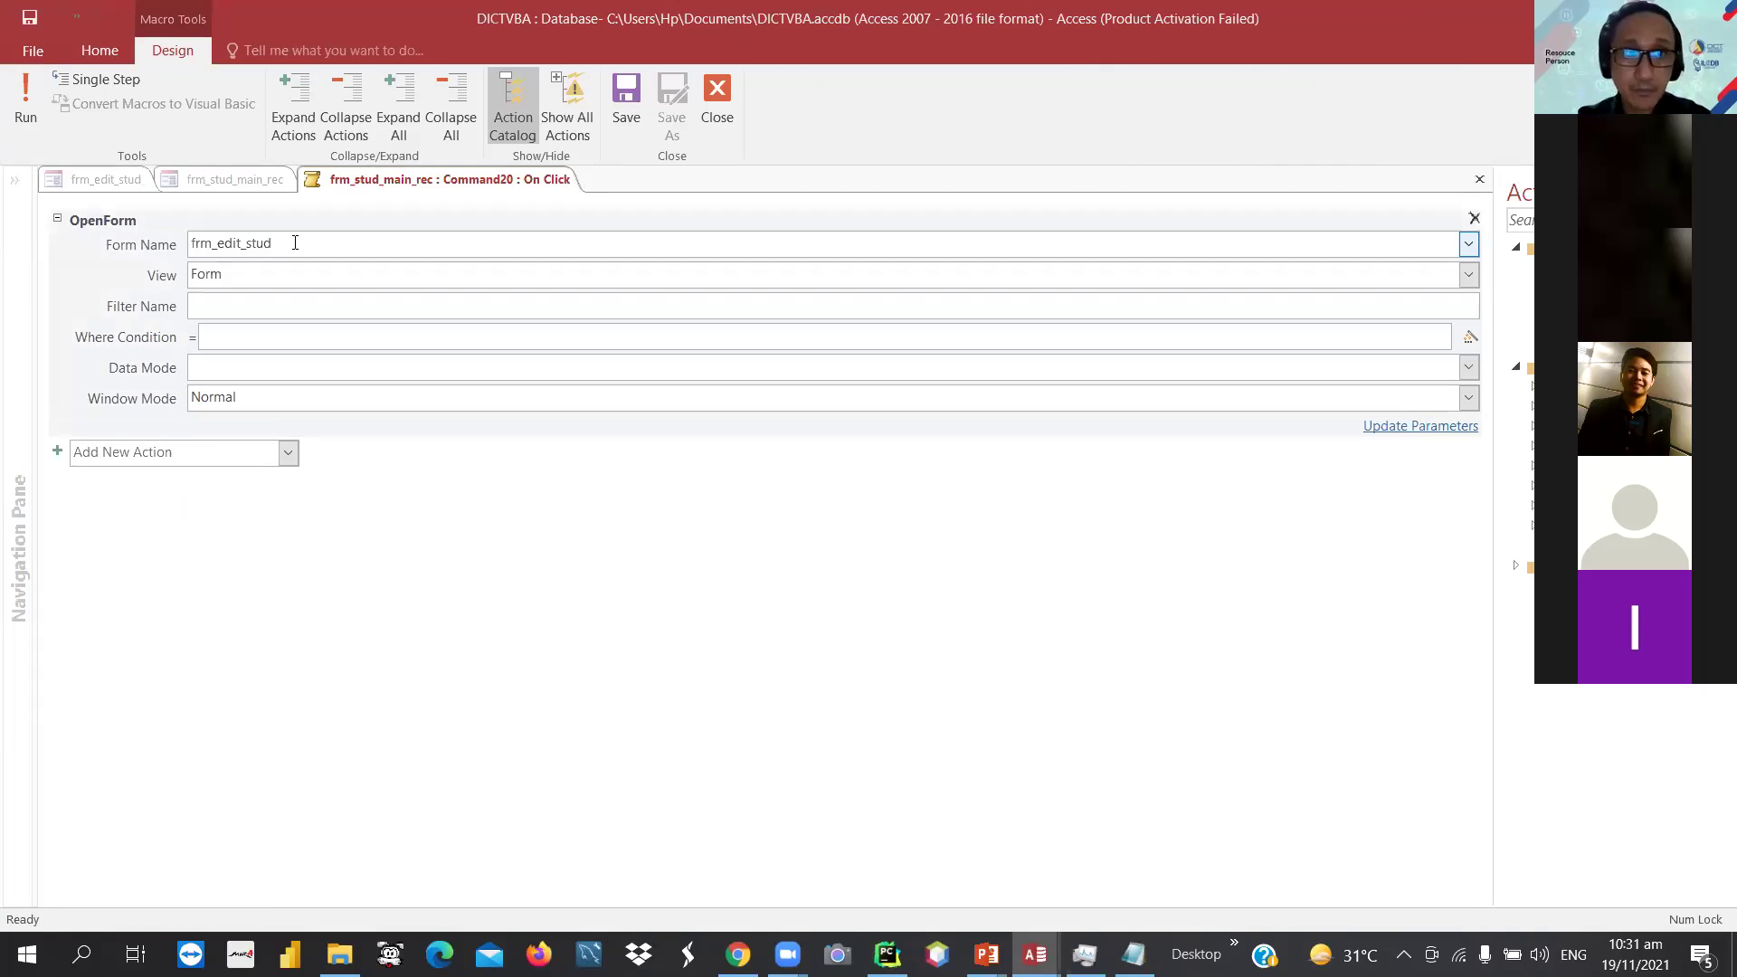
{"action": "left_click", "coordinate": [1469, 244]}
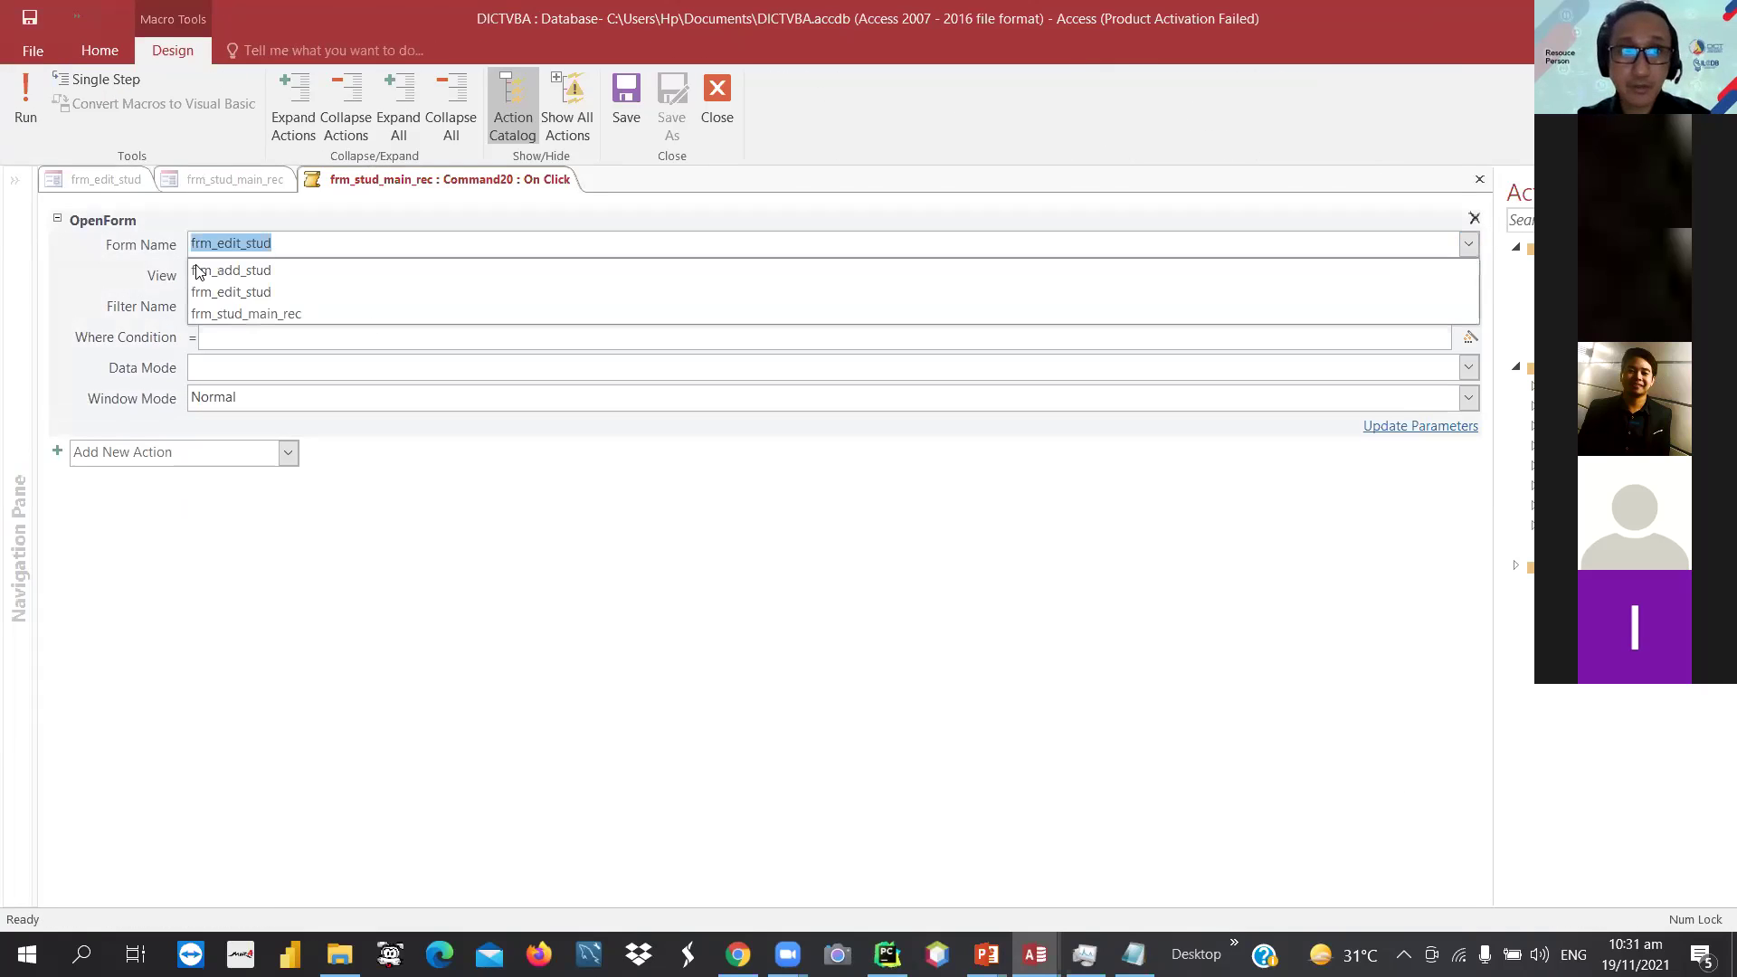
{"action": "left_click", "coordinate": [246, 290]}
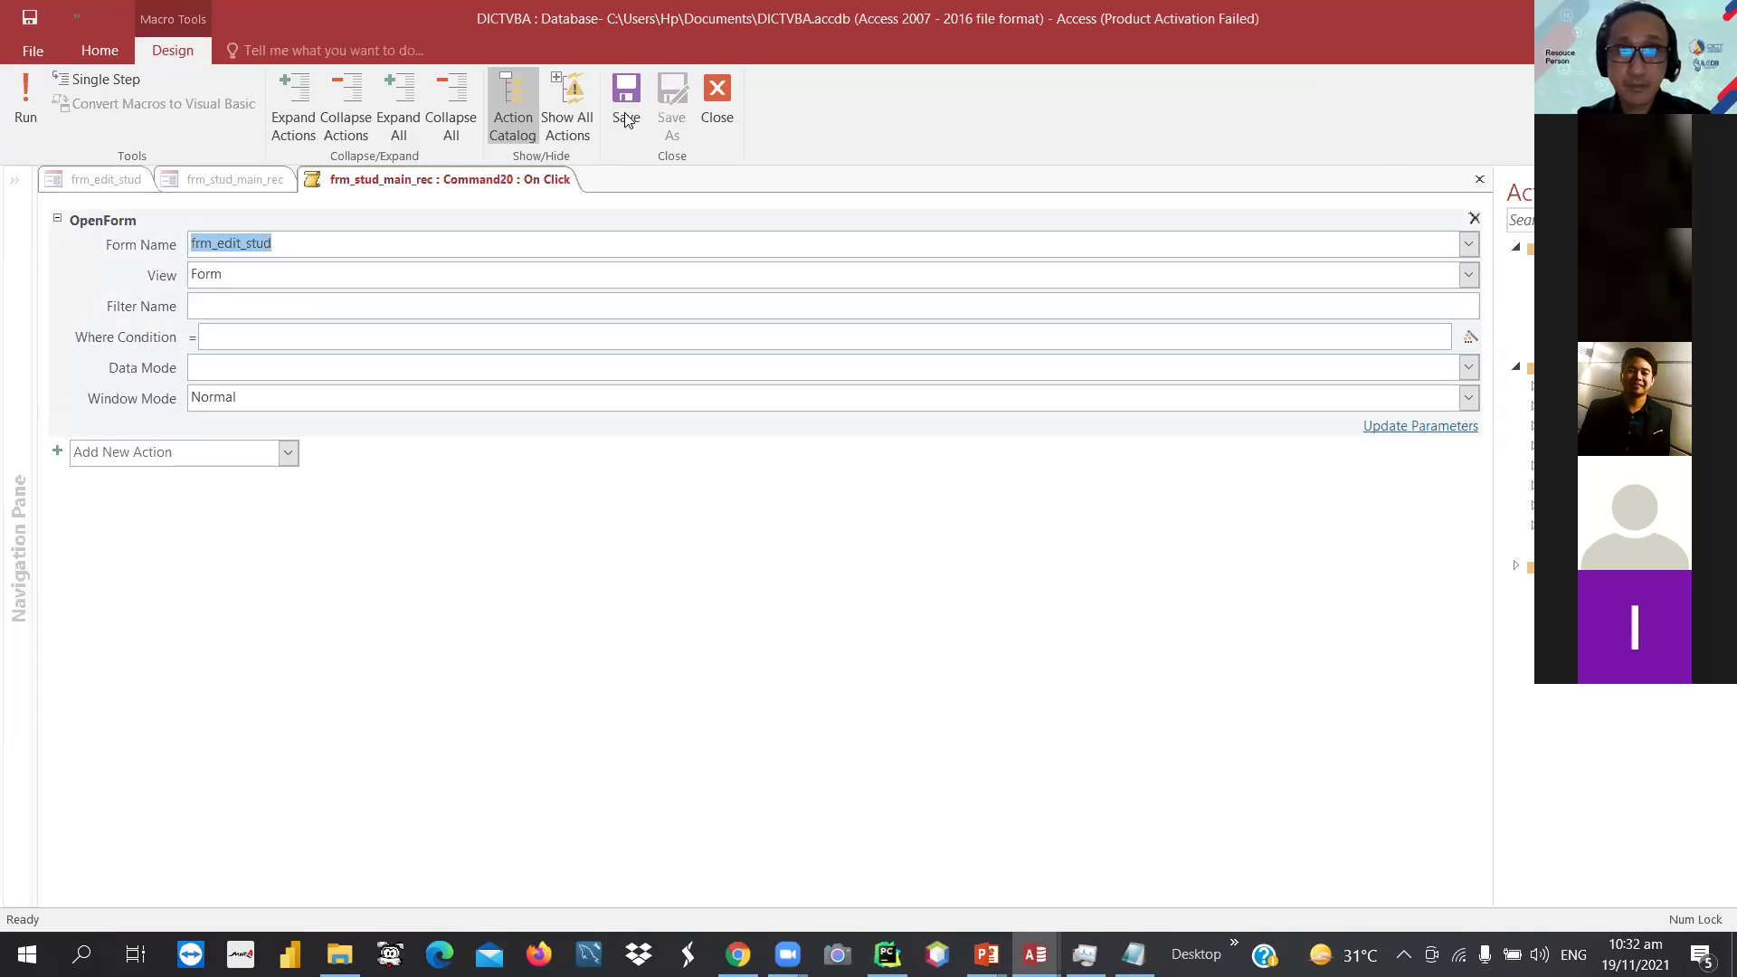
{"action": "left_click", "coordinate": [733, 94]}
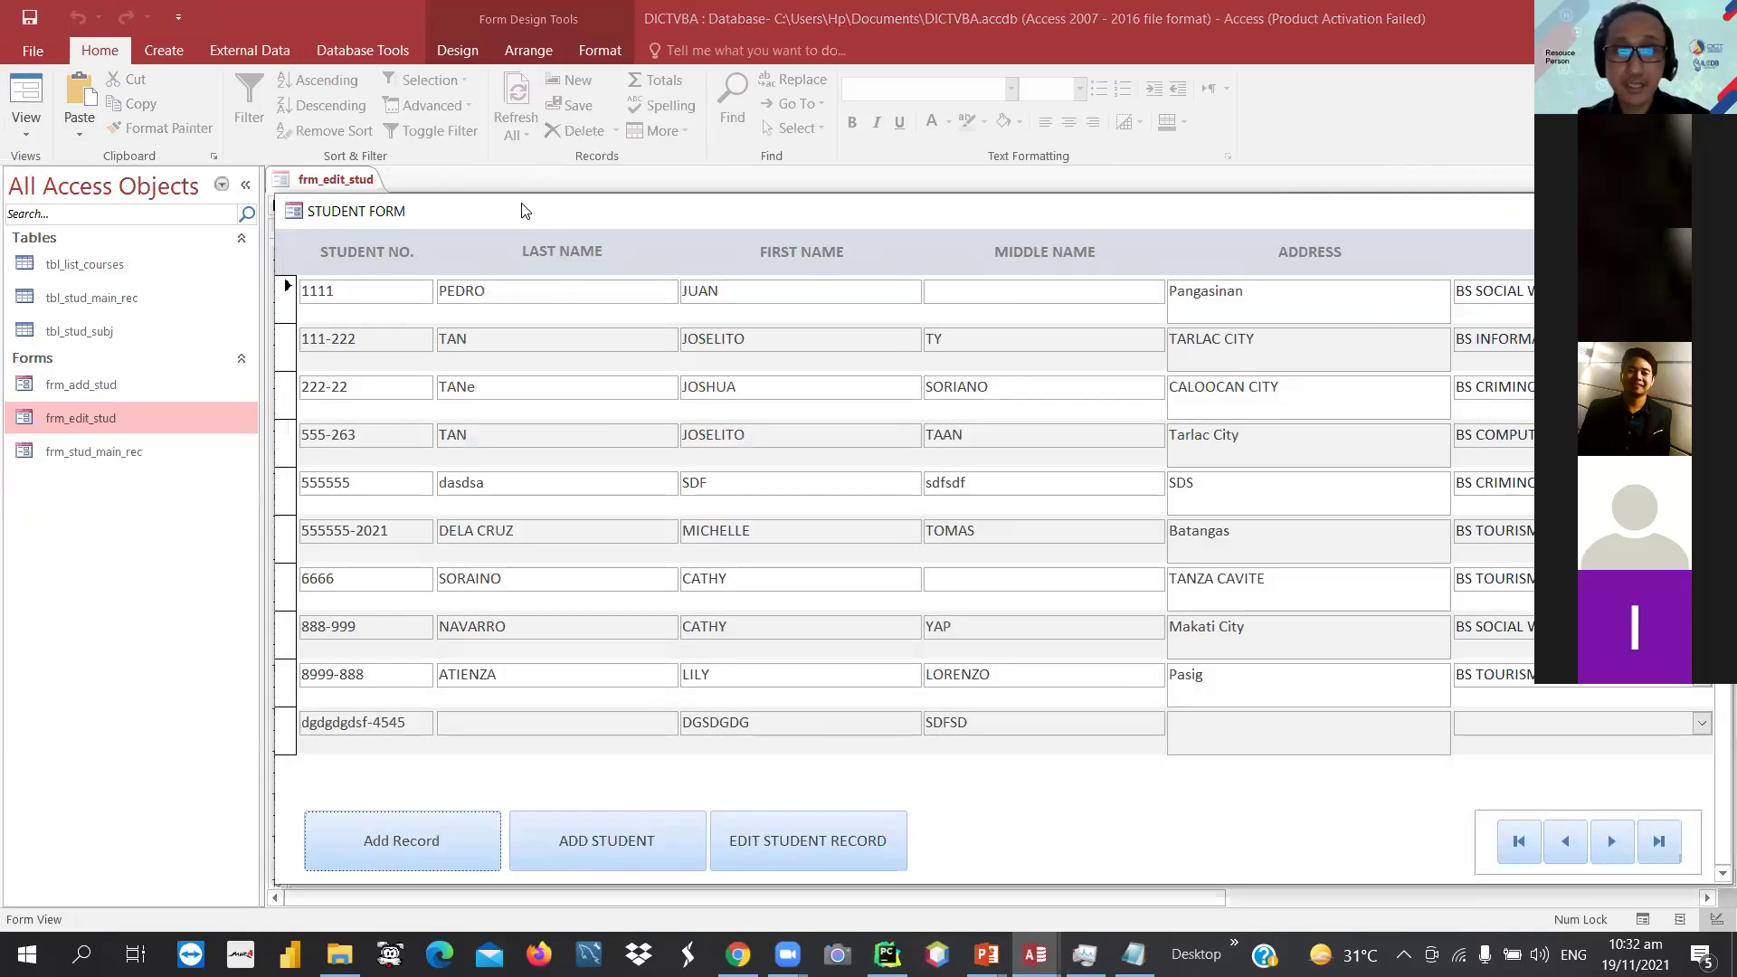
Check frm_edit_stud, test ADD STUDENT, then close the student form without saving design changes
{"action": "right_click", "coordinate": [525, 208]}
{"action": "left_click", "coordinate": [579, 344]}
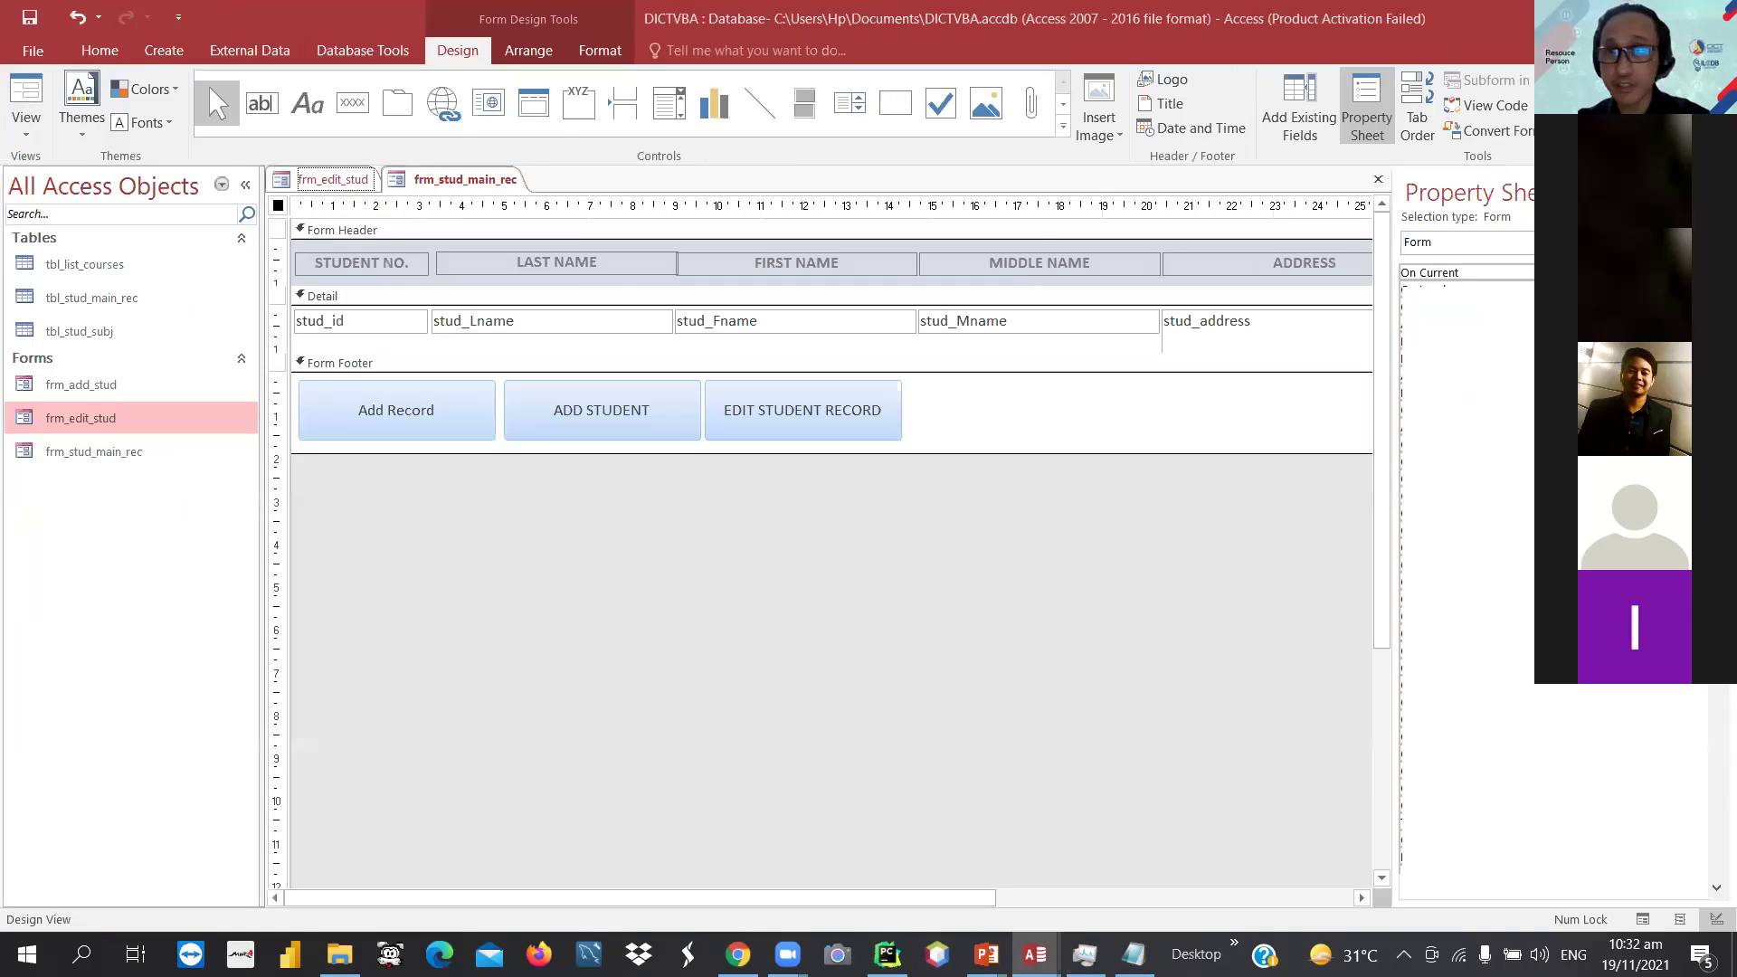
{"action": "left_click", "coordinate": [1377, 179]}
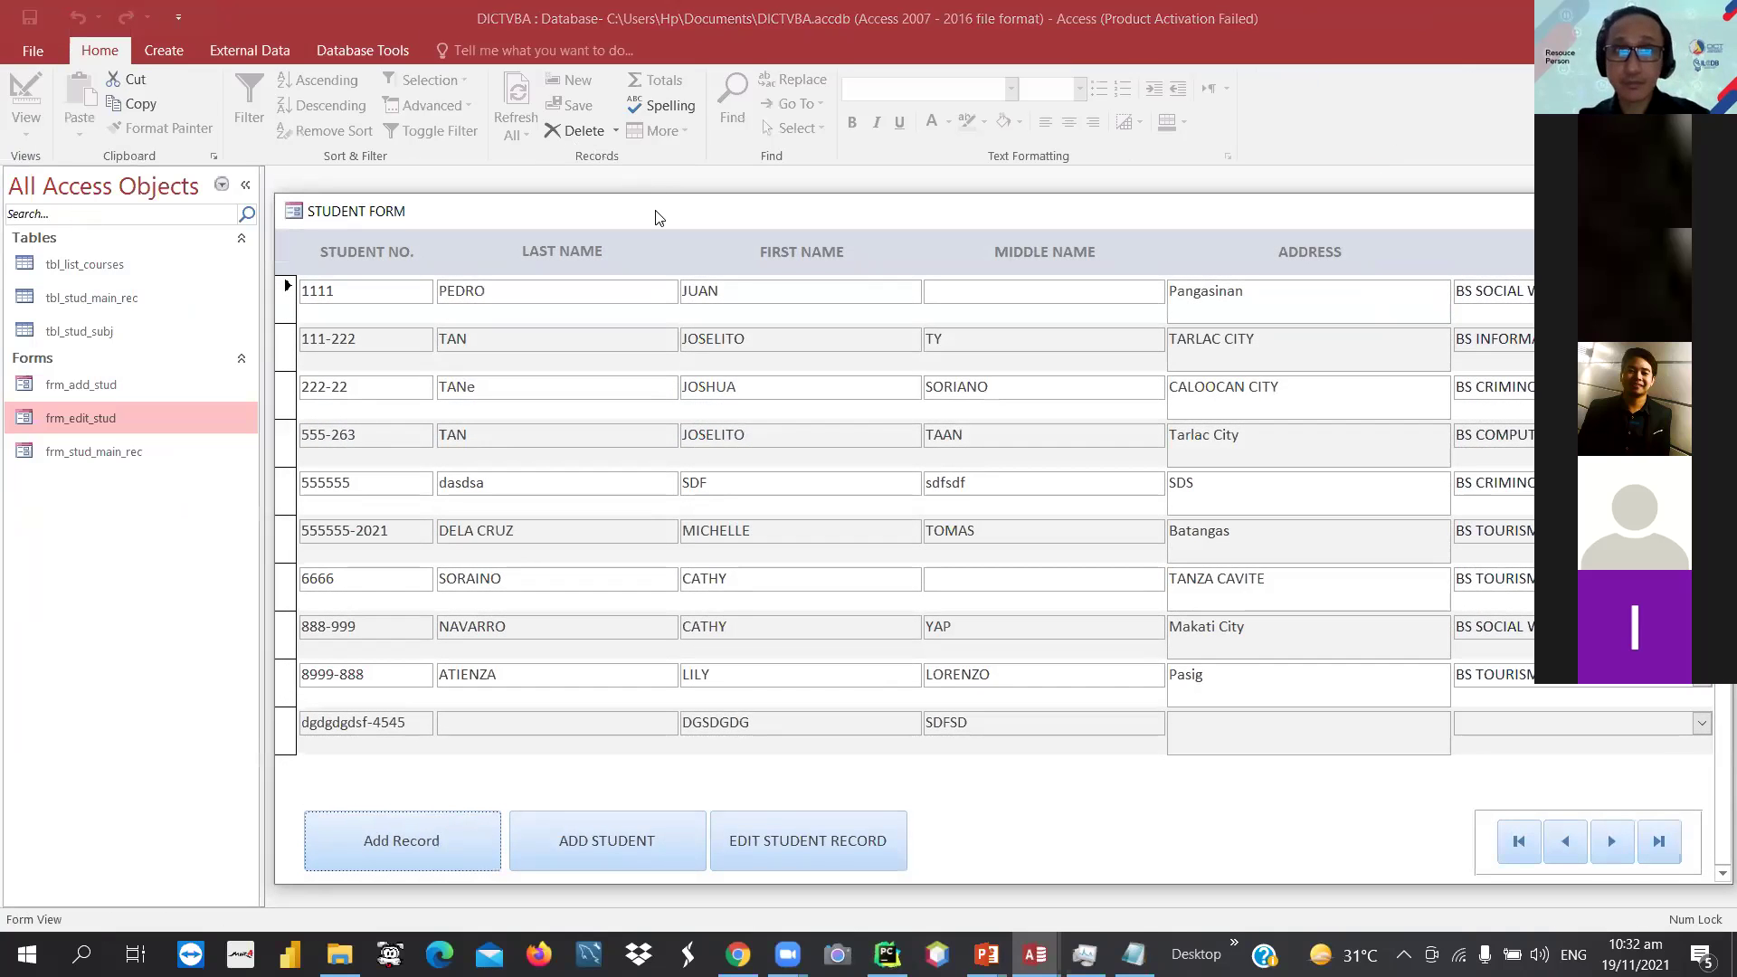
{"action": "left_click", "coordinate": [720, 698]}
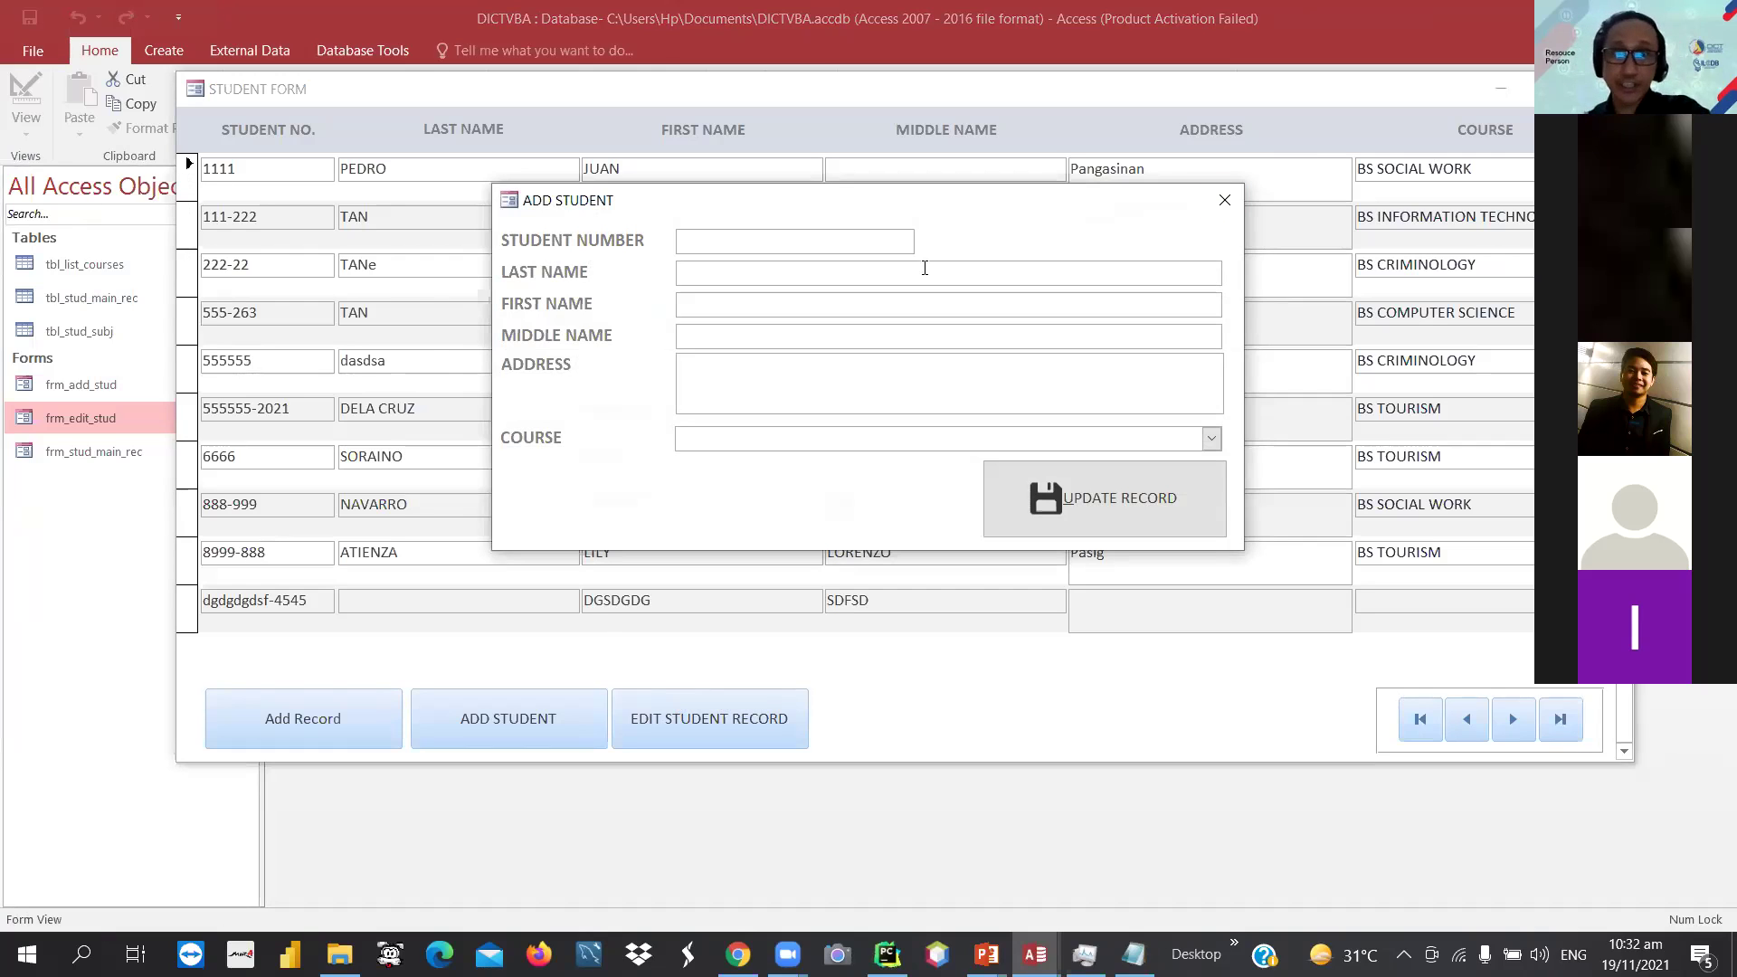
{"action": "left_click", "coordinate": [1225, 200]}
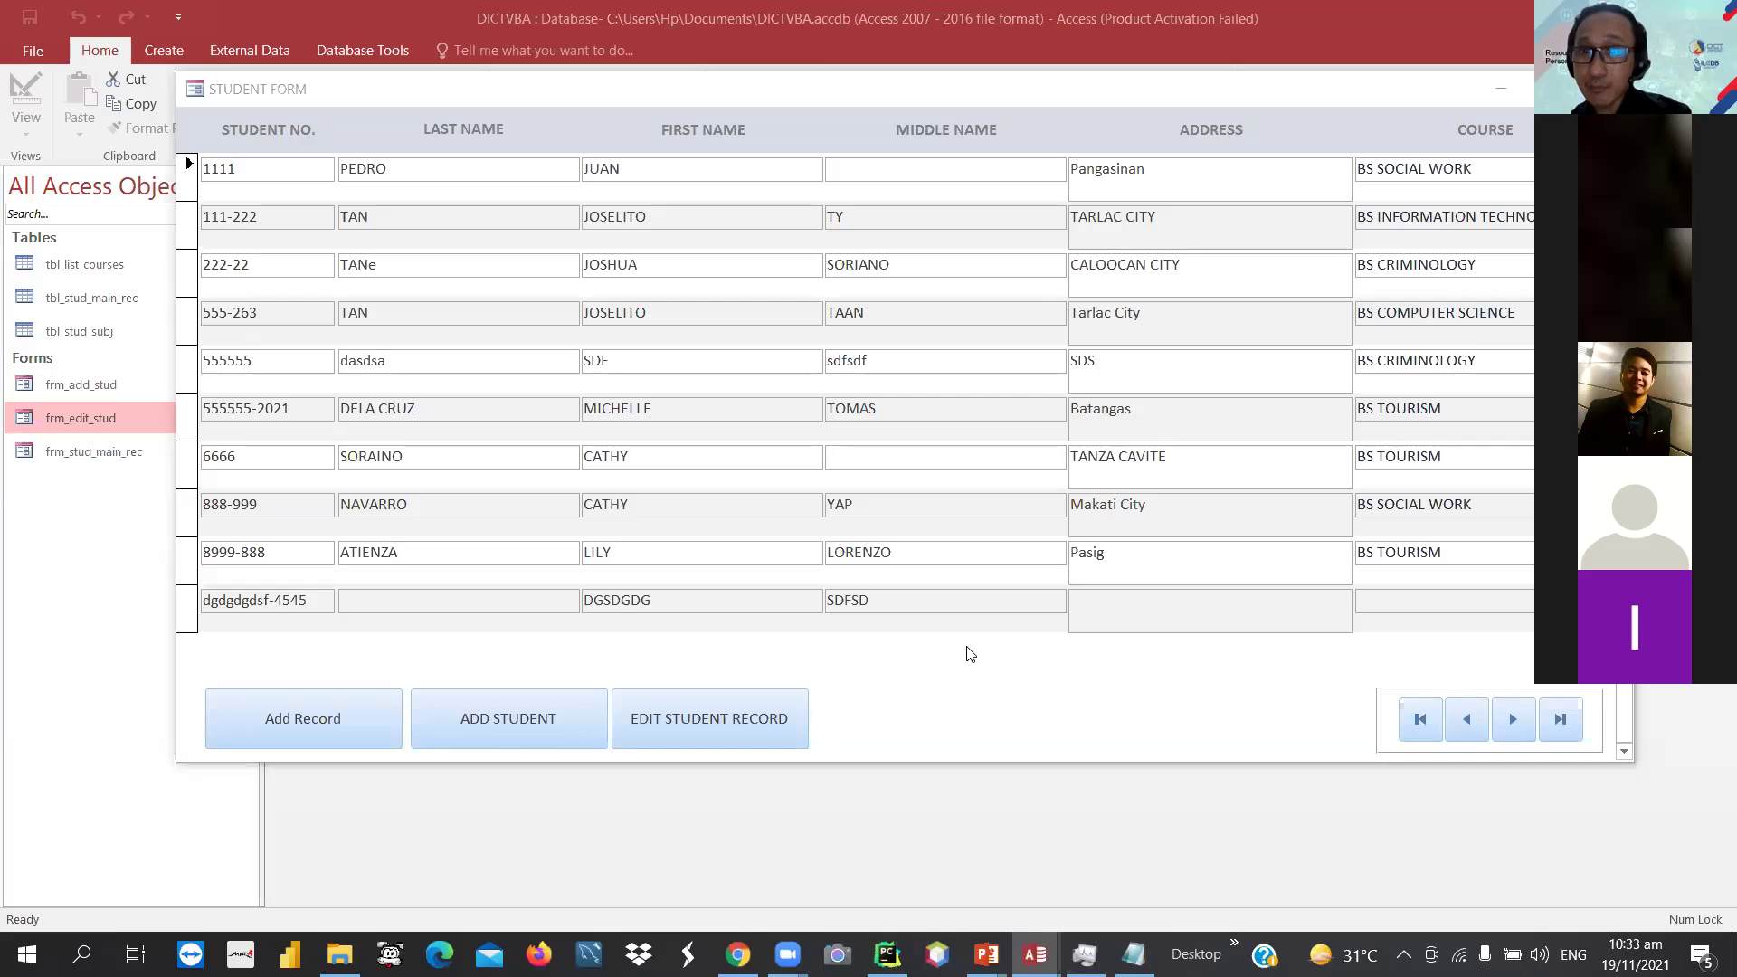
{"action": "key", "text": "ctrl+w"}
{"action": "left_click", "coordinate": [851, 541]}
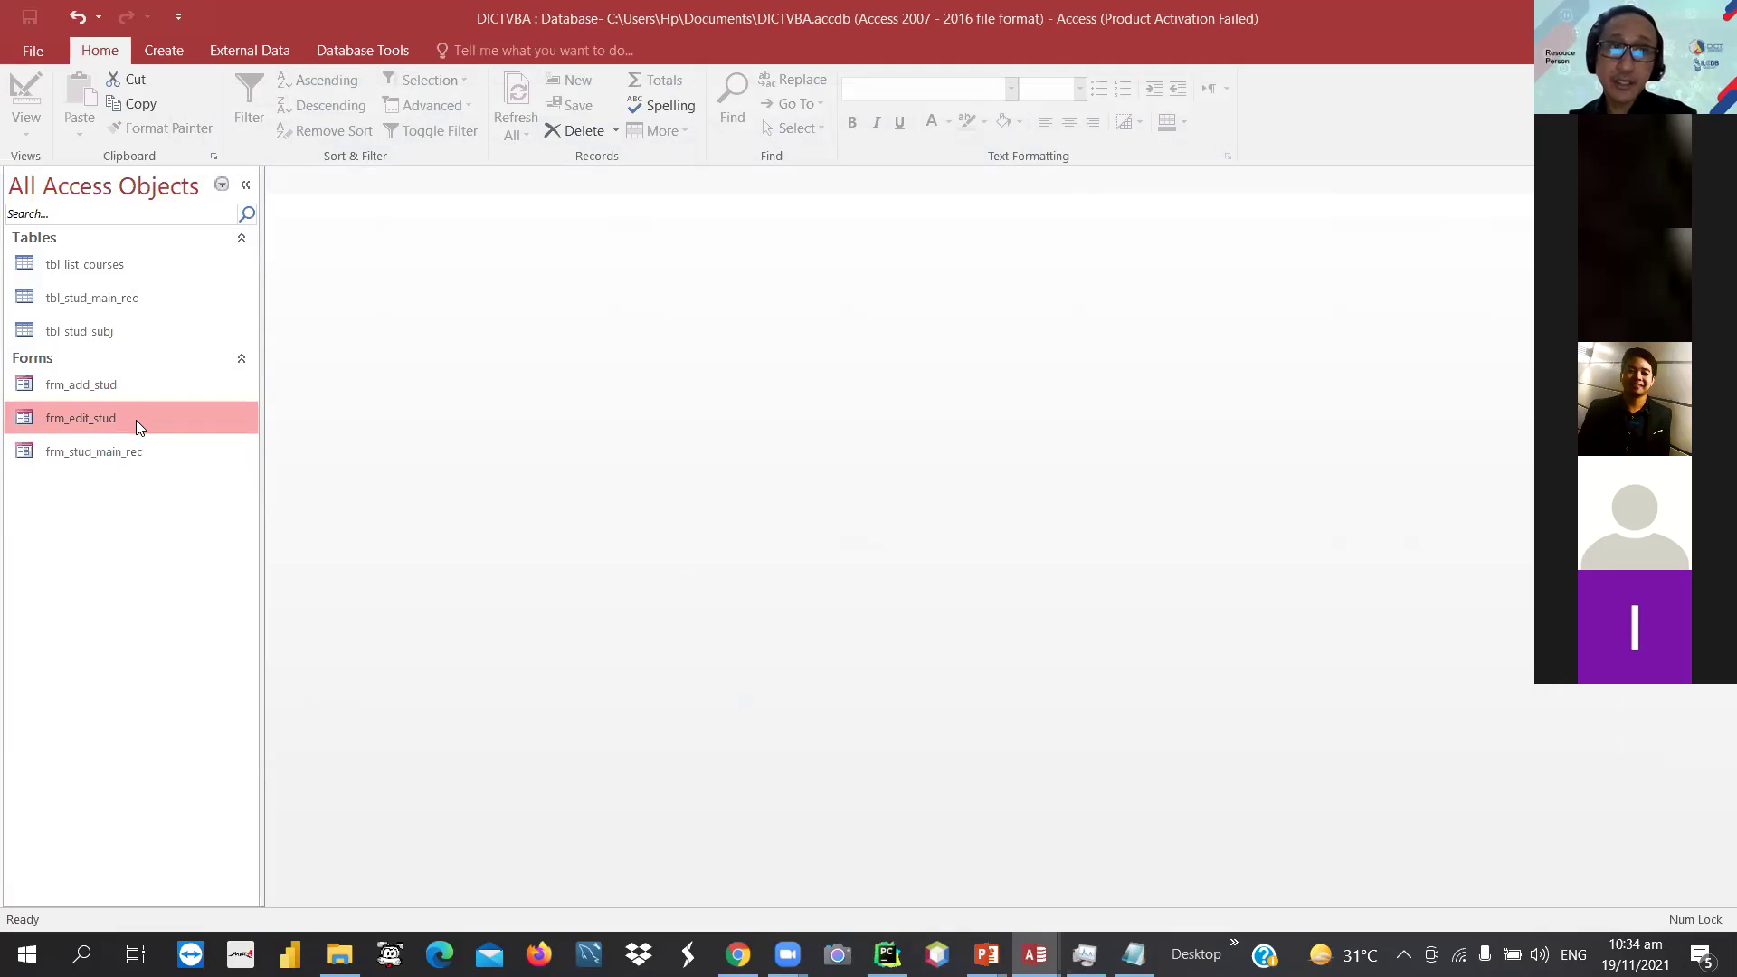
Open frm_stud_main_rec in Design View and drag its Form Footer bar down twice to enlarge Detail
{"action": "left_click", "coordinate": [122, 470]}
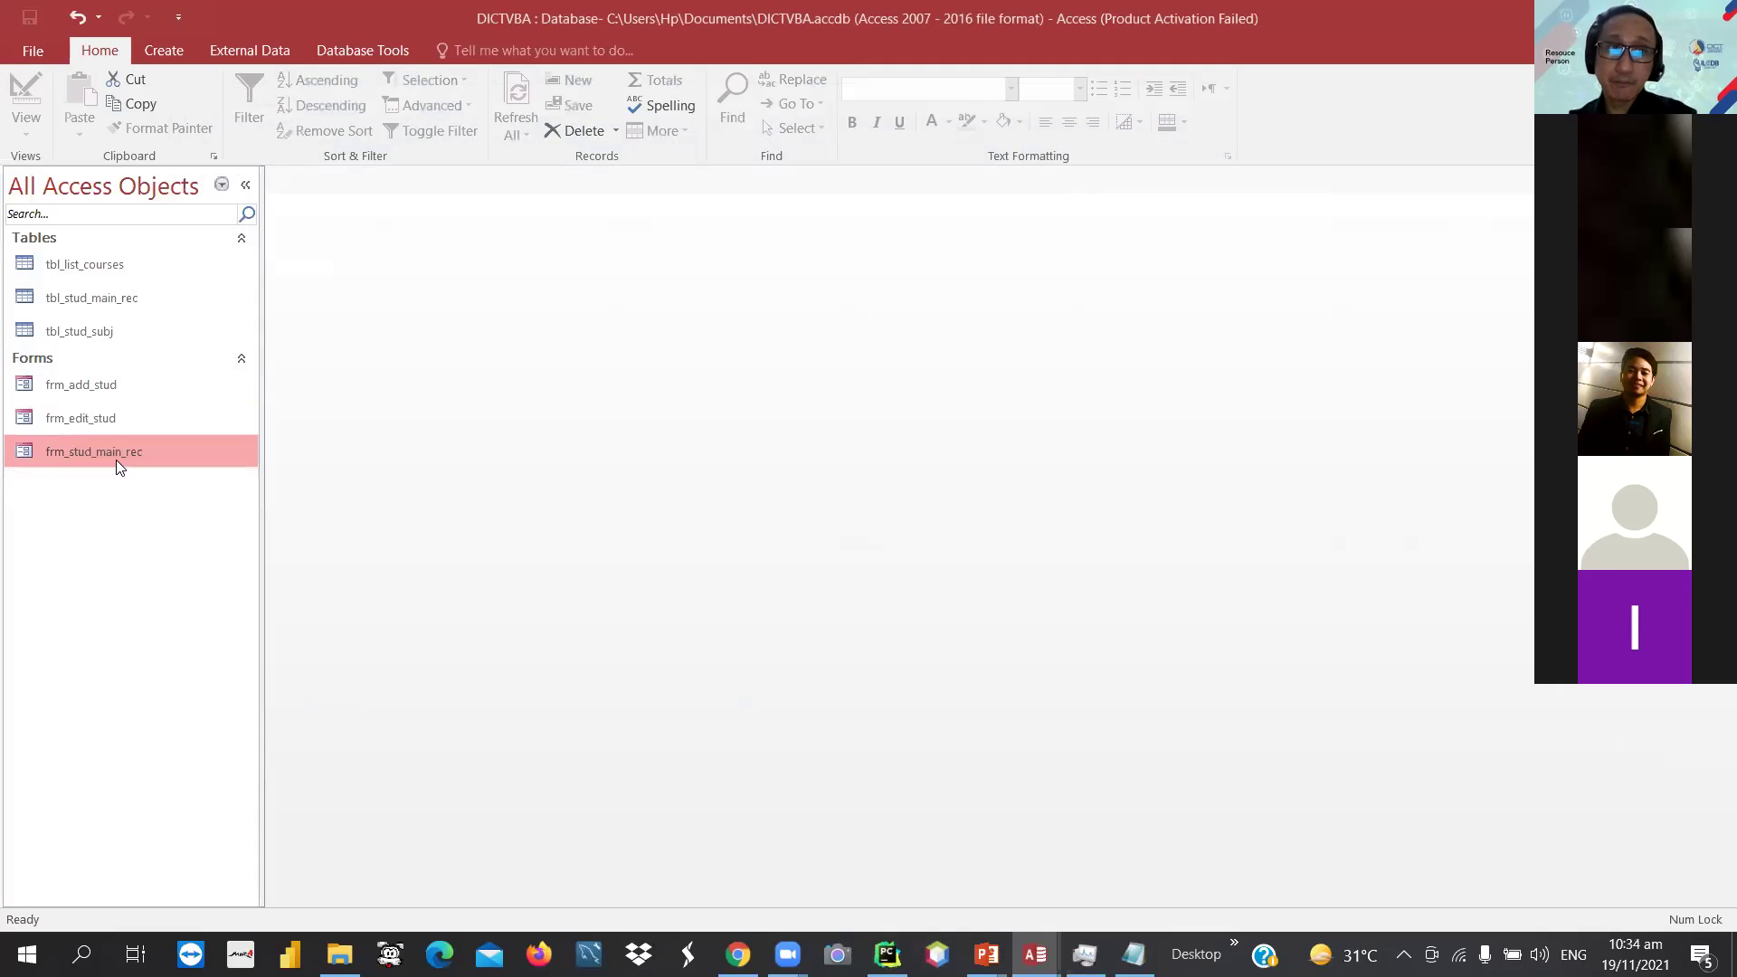
{"action": "right_click", "coordinate": [119, 464]}
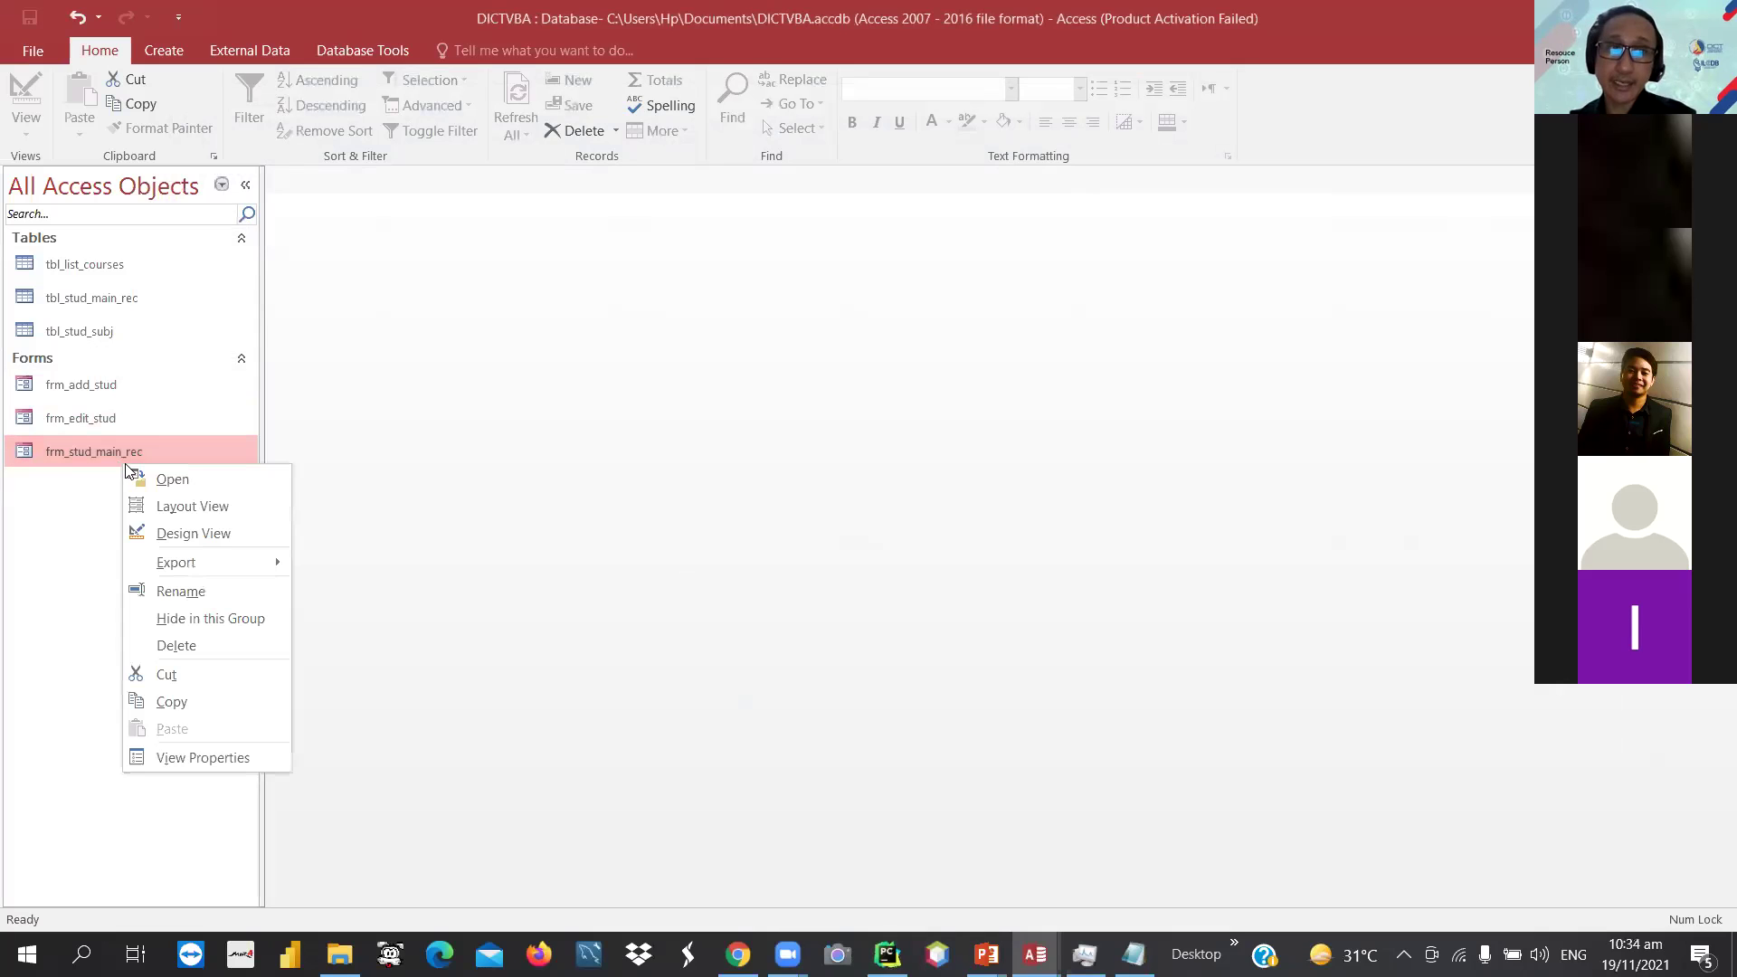
{"action": "left_click", "coordinate": [181, 533]}
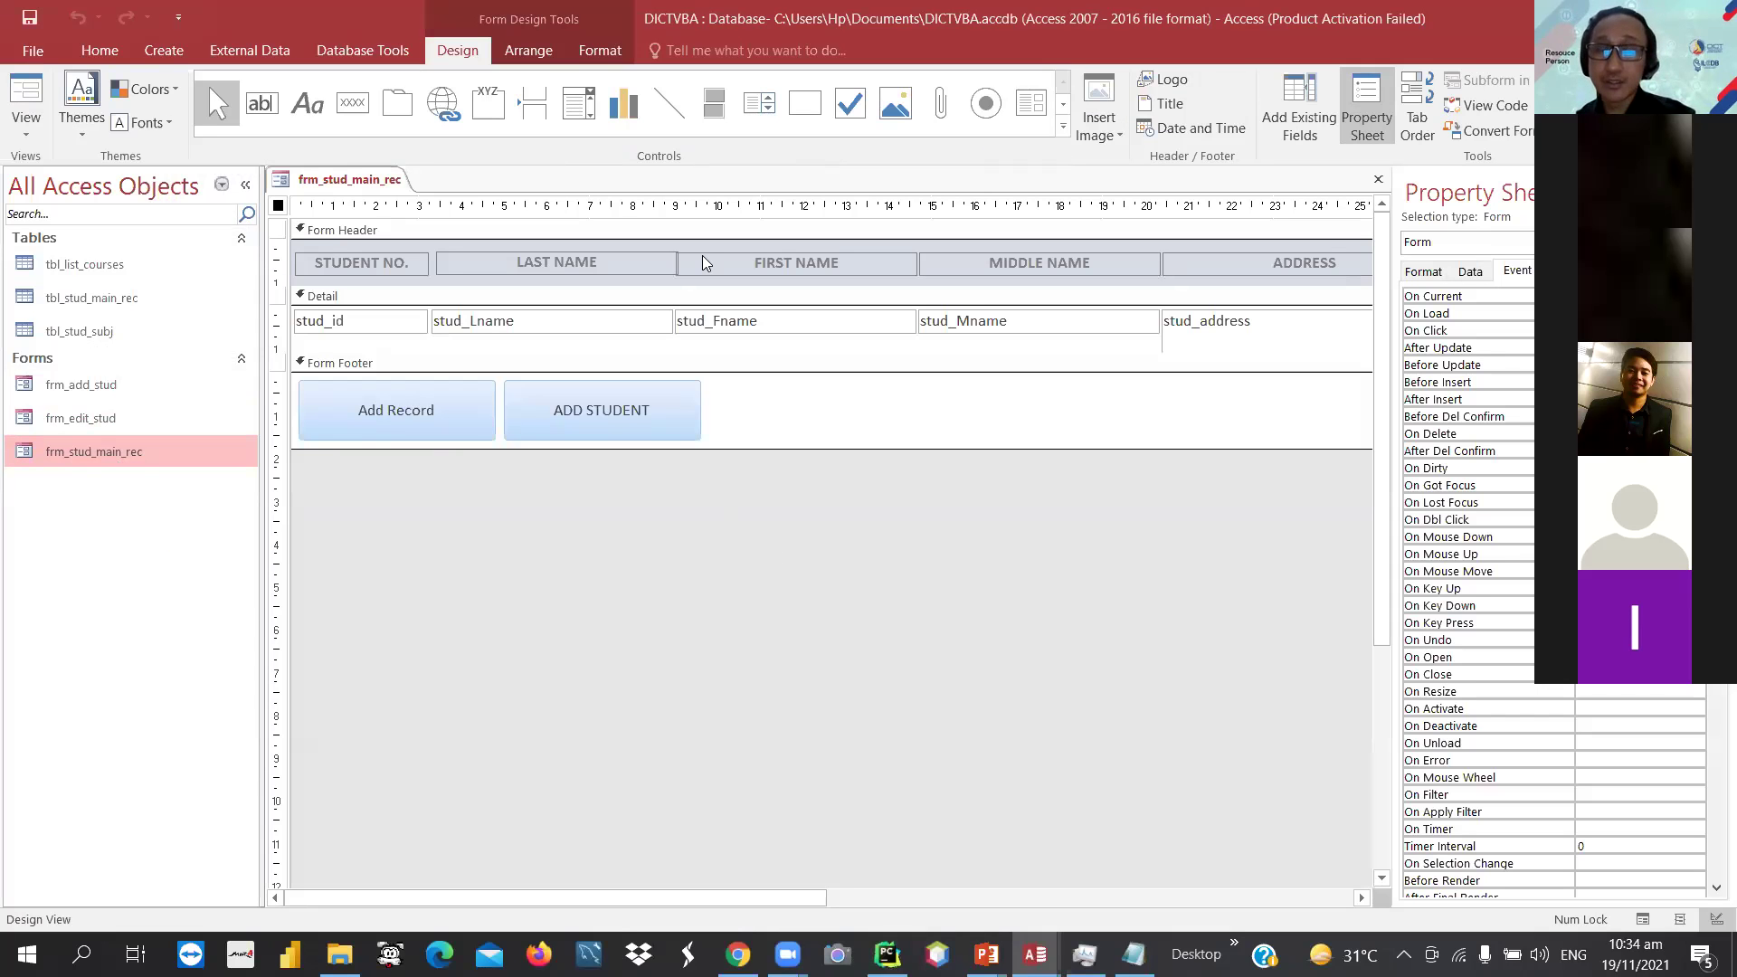
{"action": "left_click_drag", "start_coordinate": [669, 358], "coordinate": [652, 527]}
{"action": "left_click", "coordinate": [278, 206]}
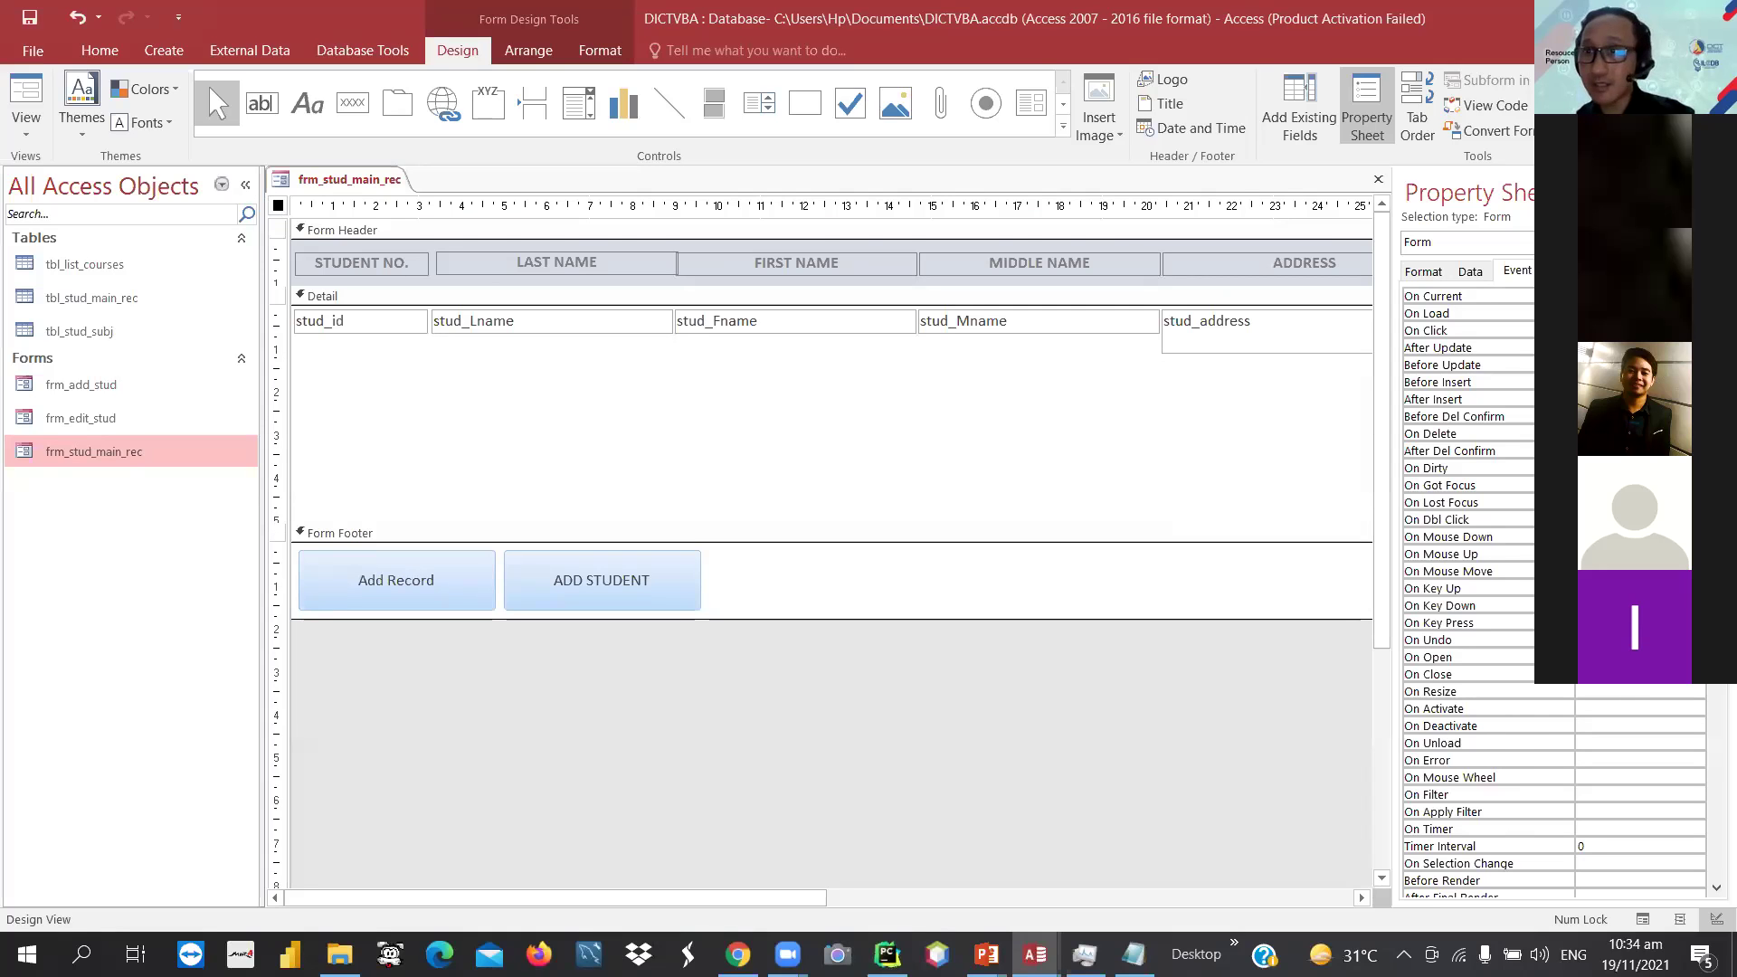
{"action": "left_click", "coordinate": [1437, 313]}
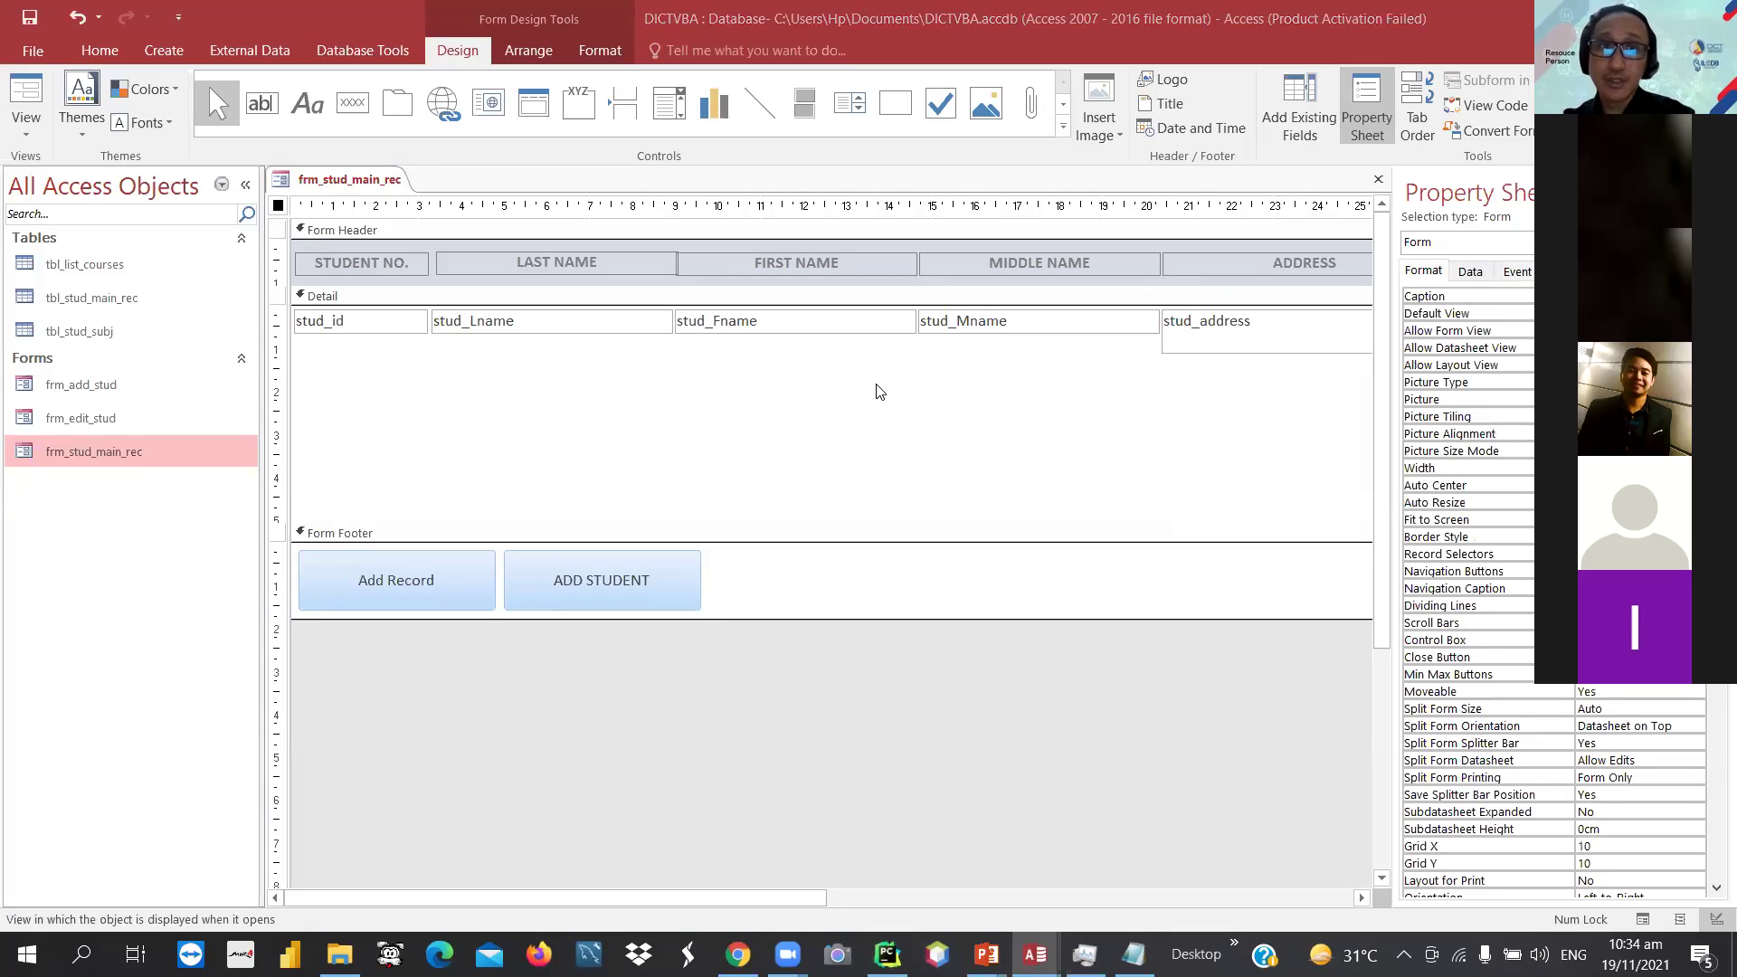
{"action": "left_click", "coordinate": [485, 432]}
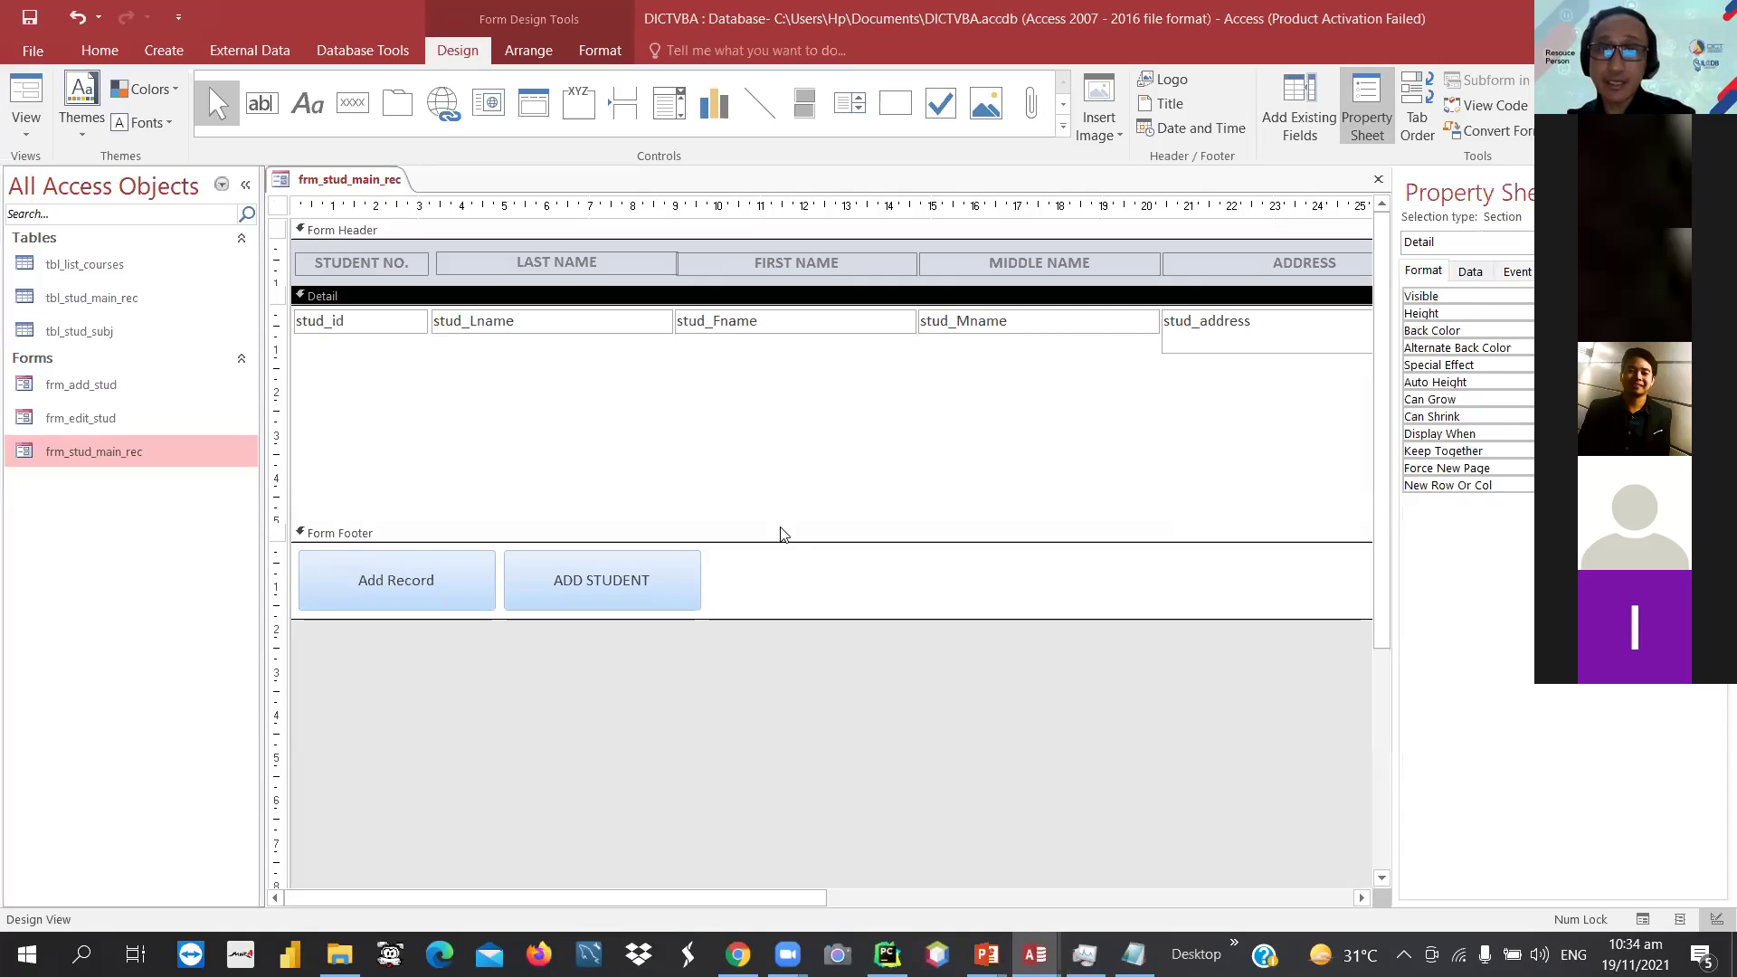
{"action": "left_click_drag", "start_coordinate": [785, 528], "coordinate": [789, 576]}
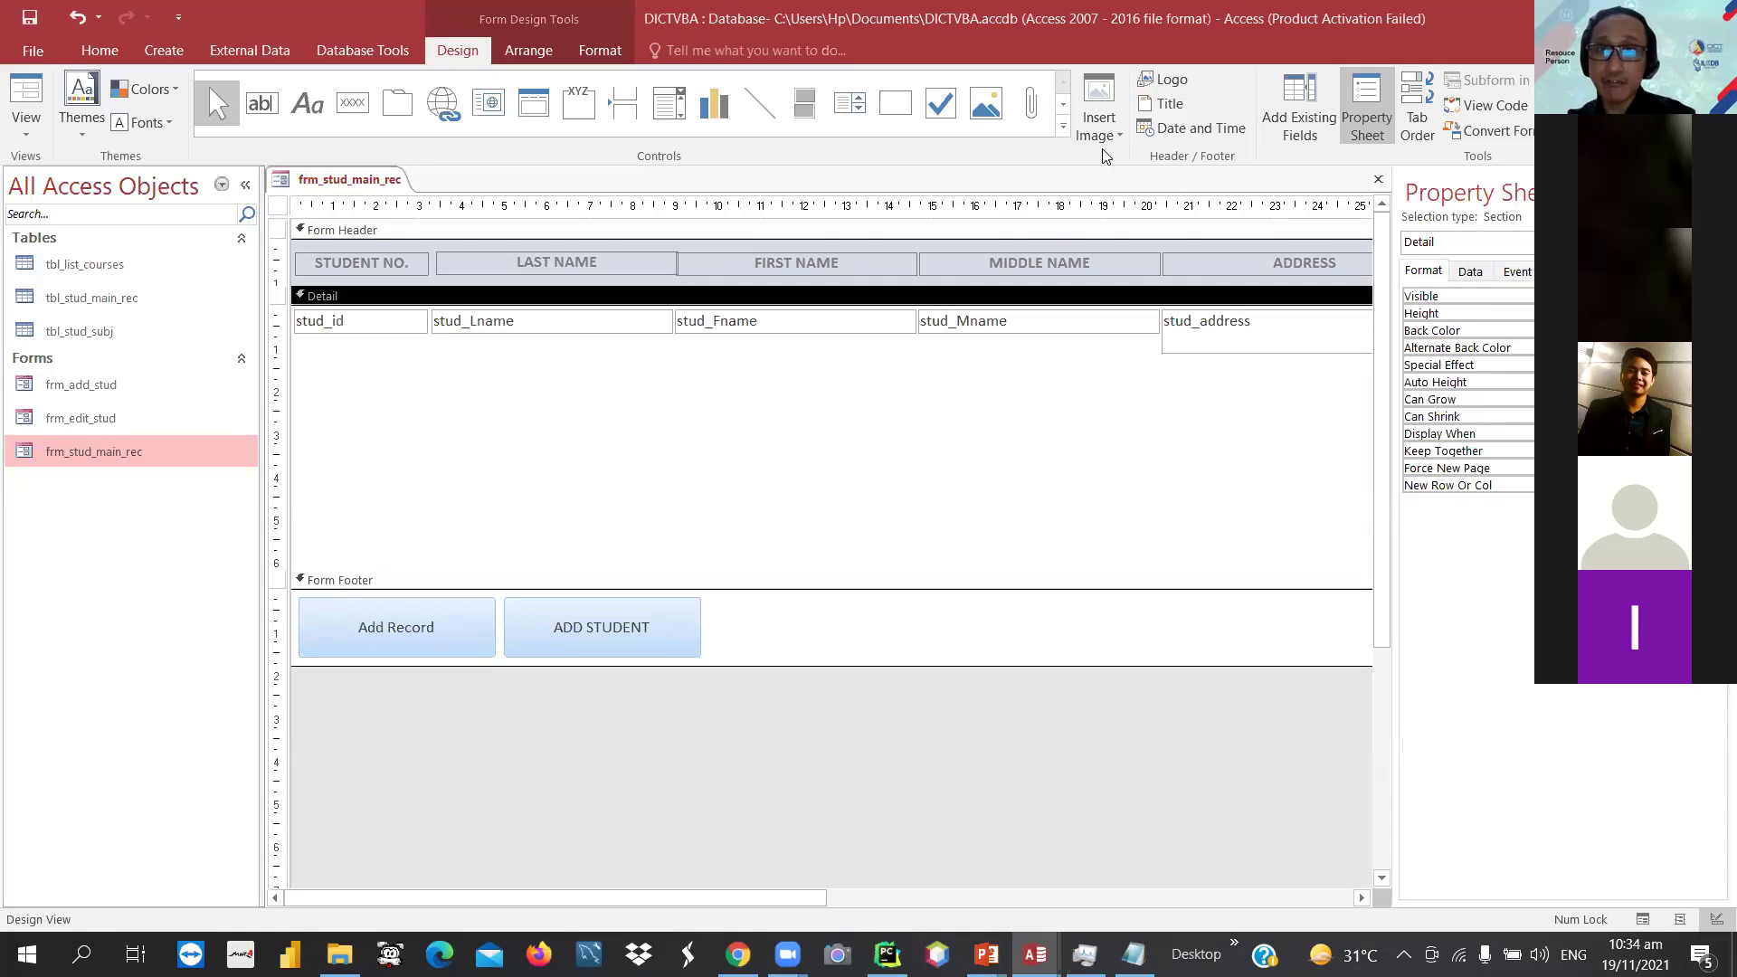
{"action": "left_click", "coordinate": [1058, 134]}
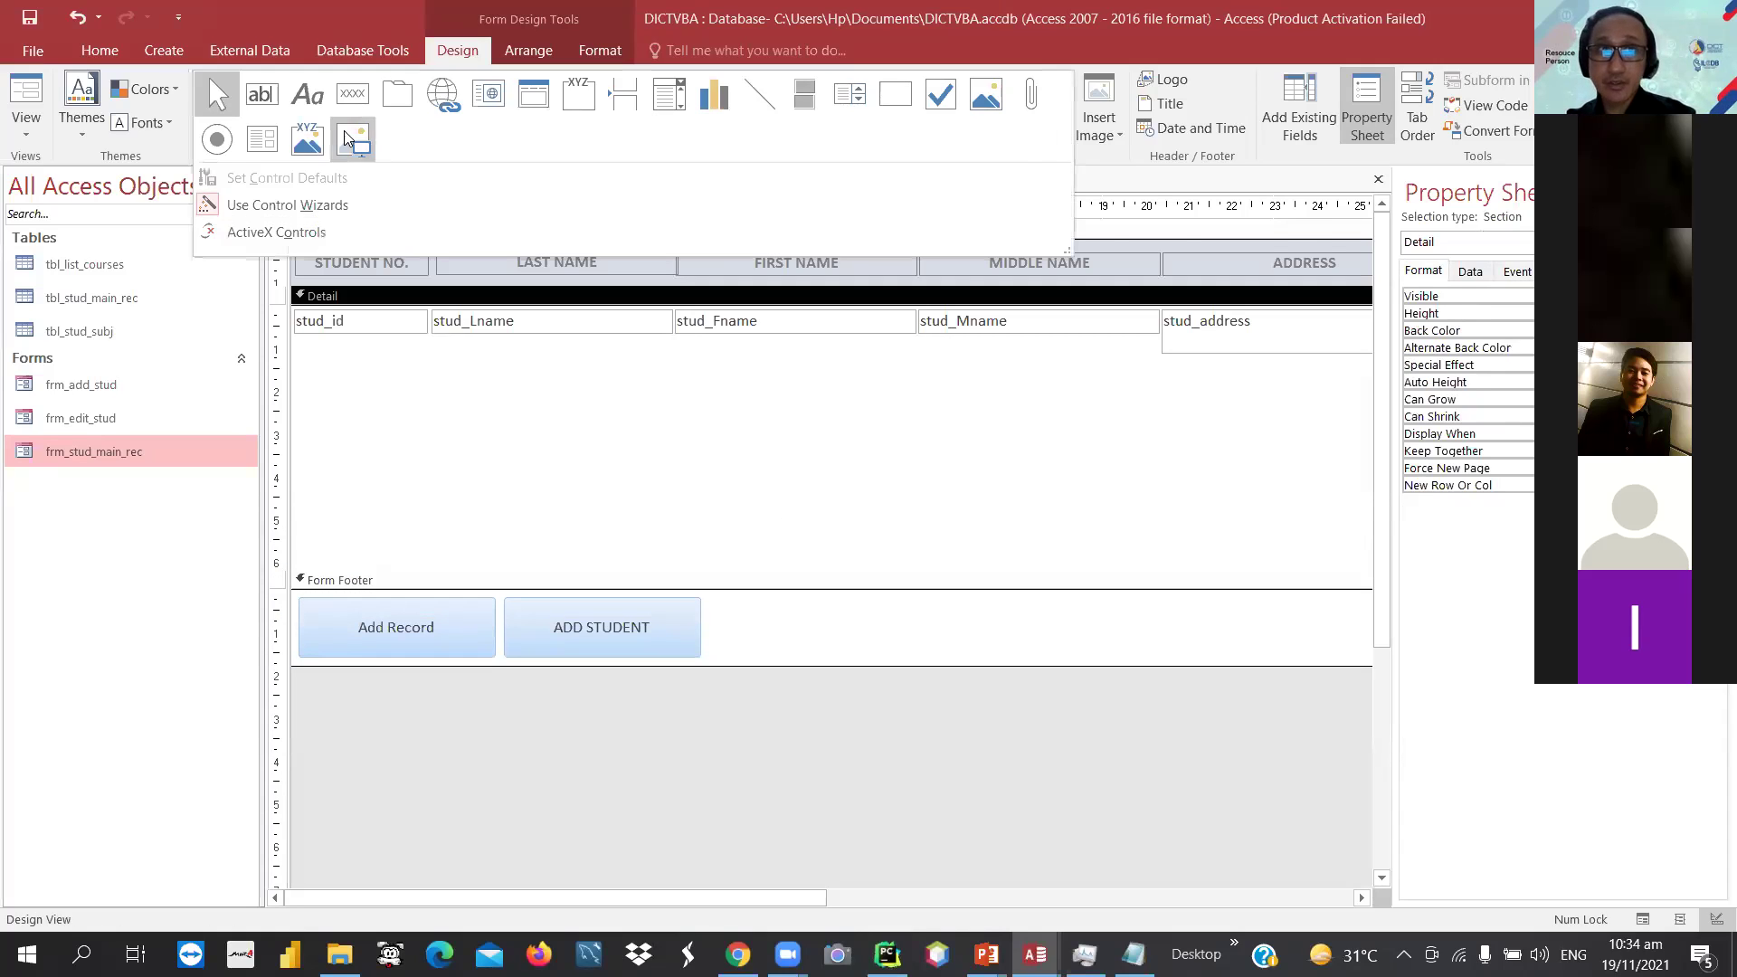
Draw a subform below the student fields using all tbl_stud_subj fields, linked by stud_id
{"action": "left_click", "coordinate": [264, 140]}
{"action": "left_click_drag", "start_coordinate": [301, 355], "coordinate": [1301, 547]}
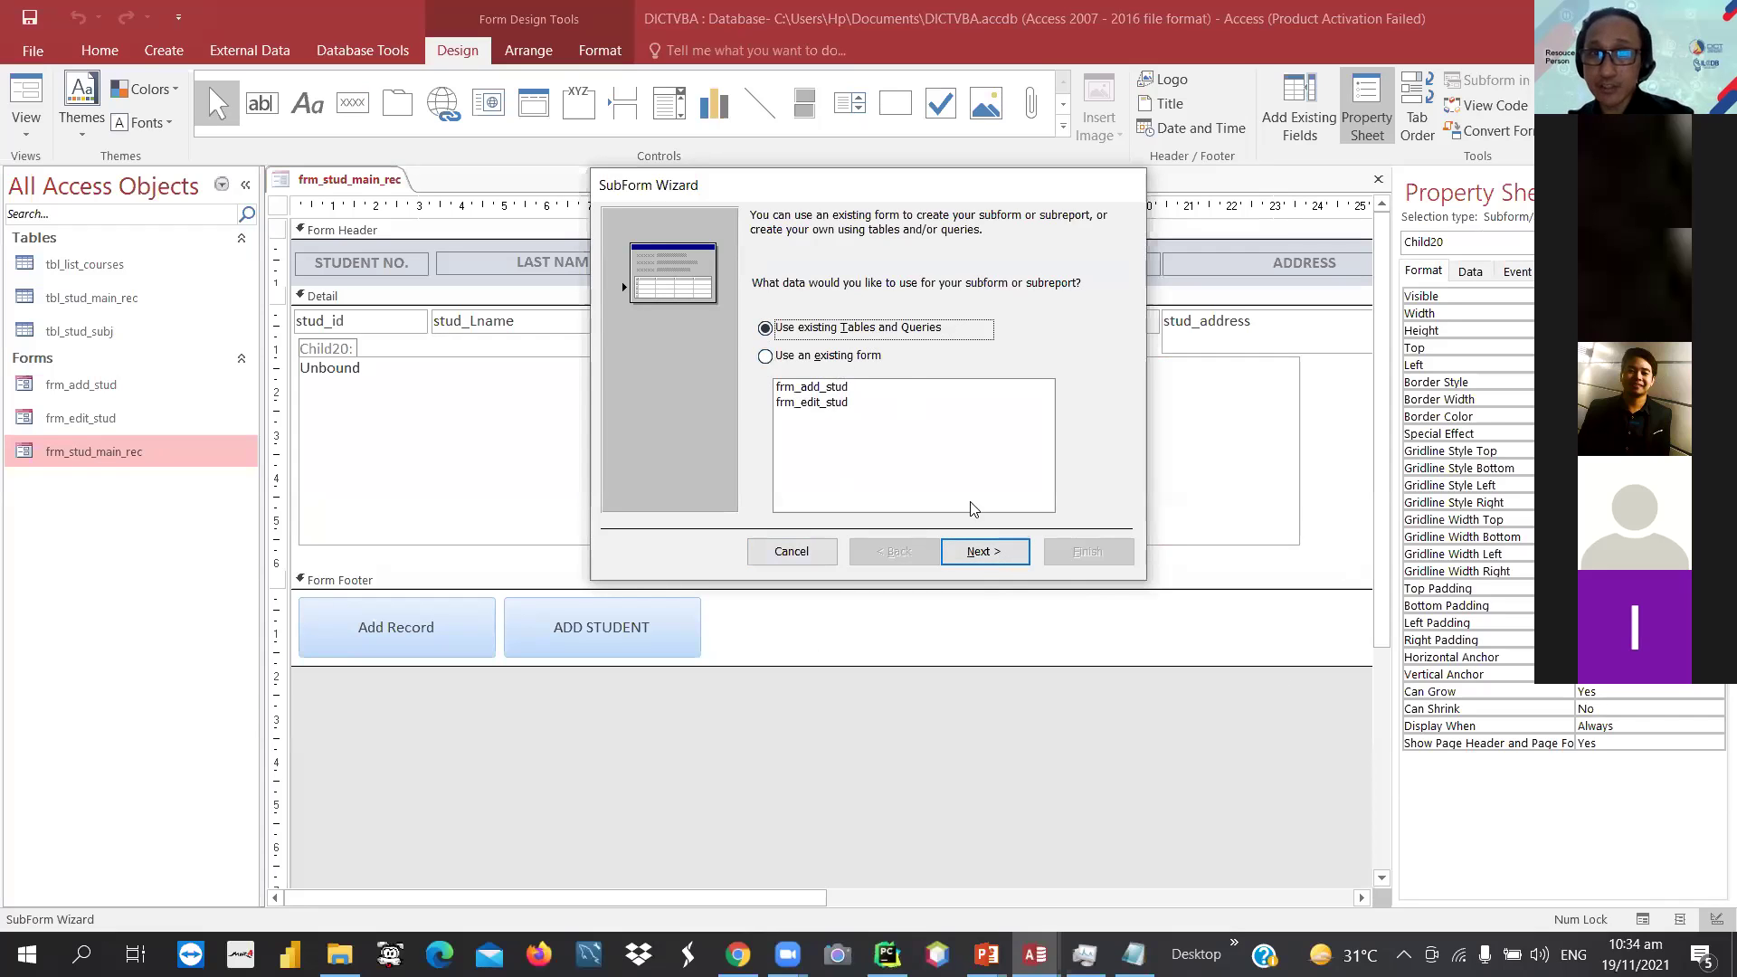
{"action": "left_click", "coordinate": [995, 552]}
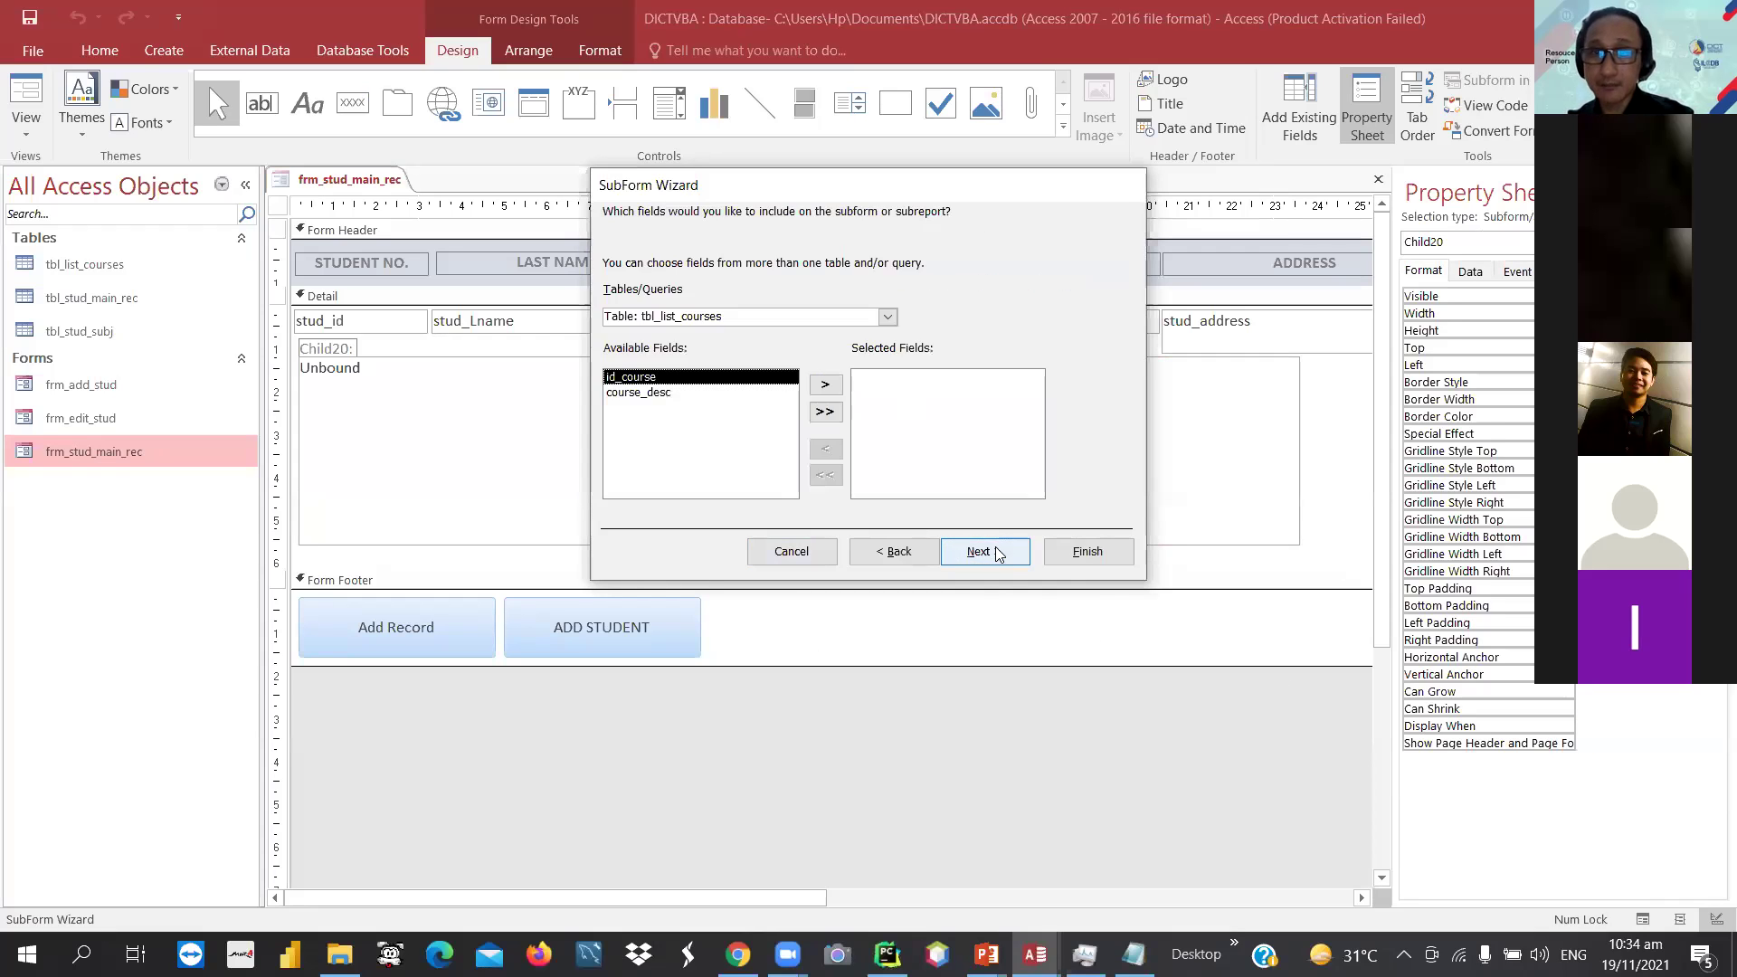
{"action": "left_click", "coordinate": [888, 317]}
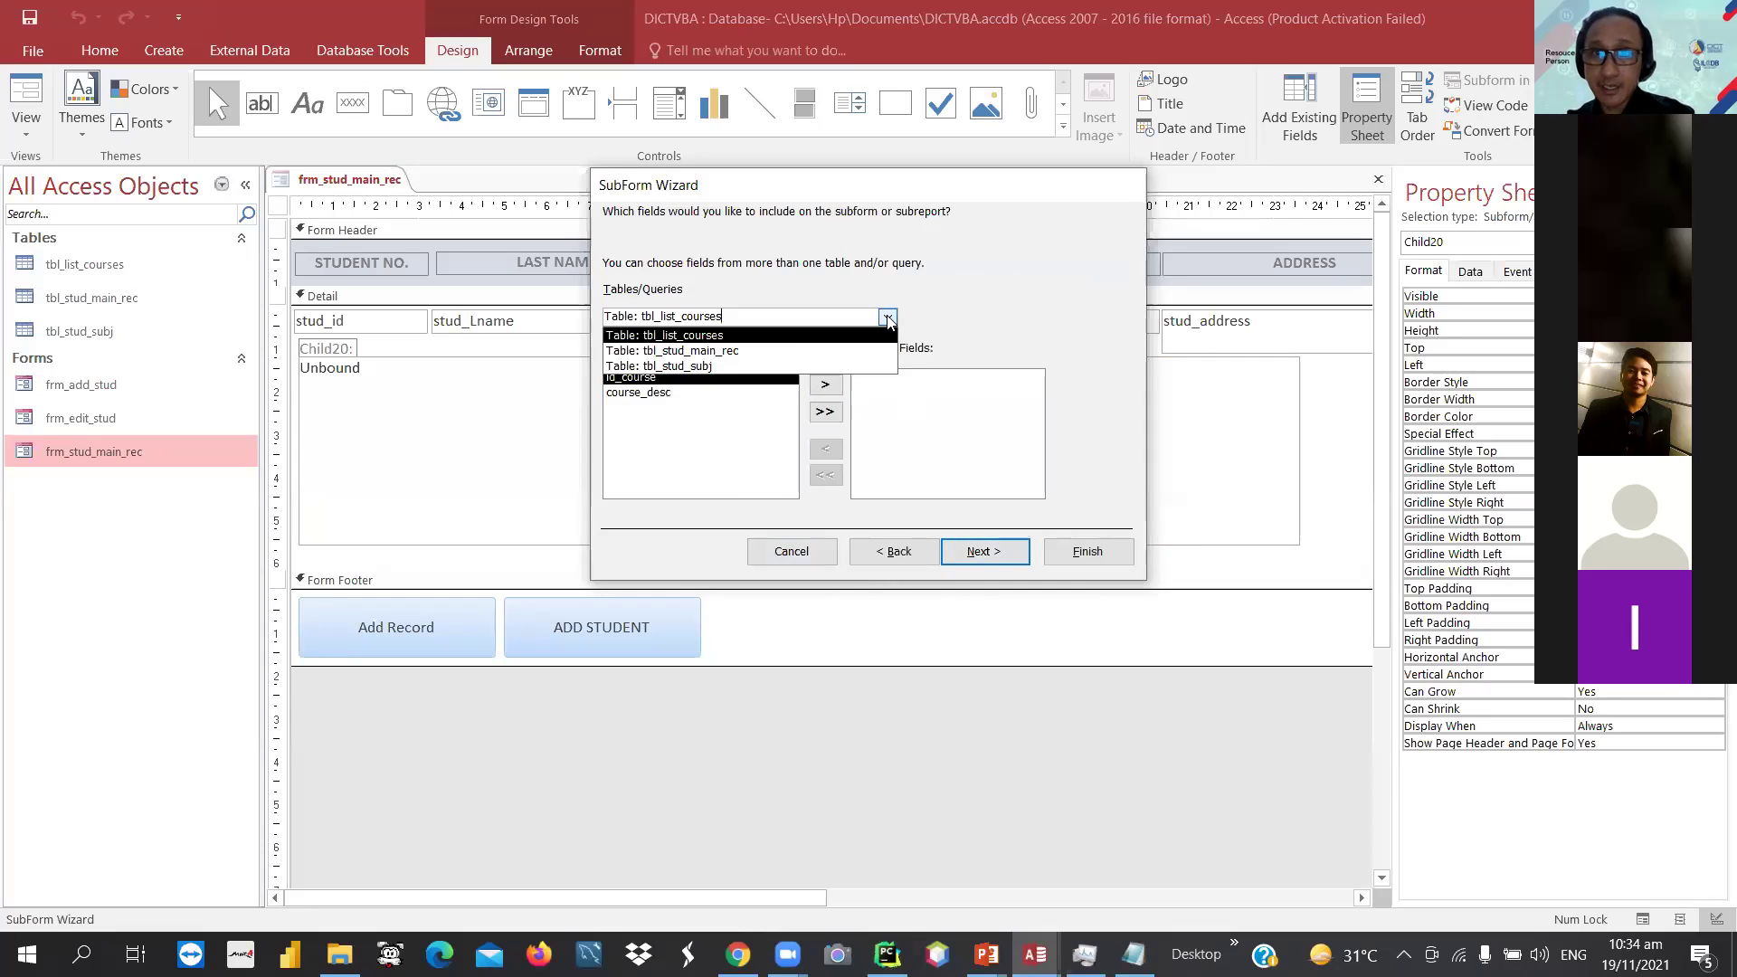
{"action": "left_click", "coordinate": [678, 366]}
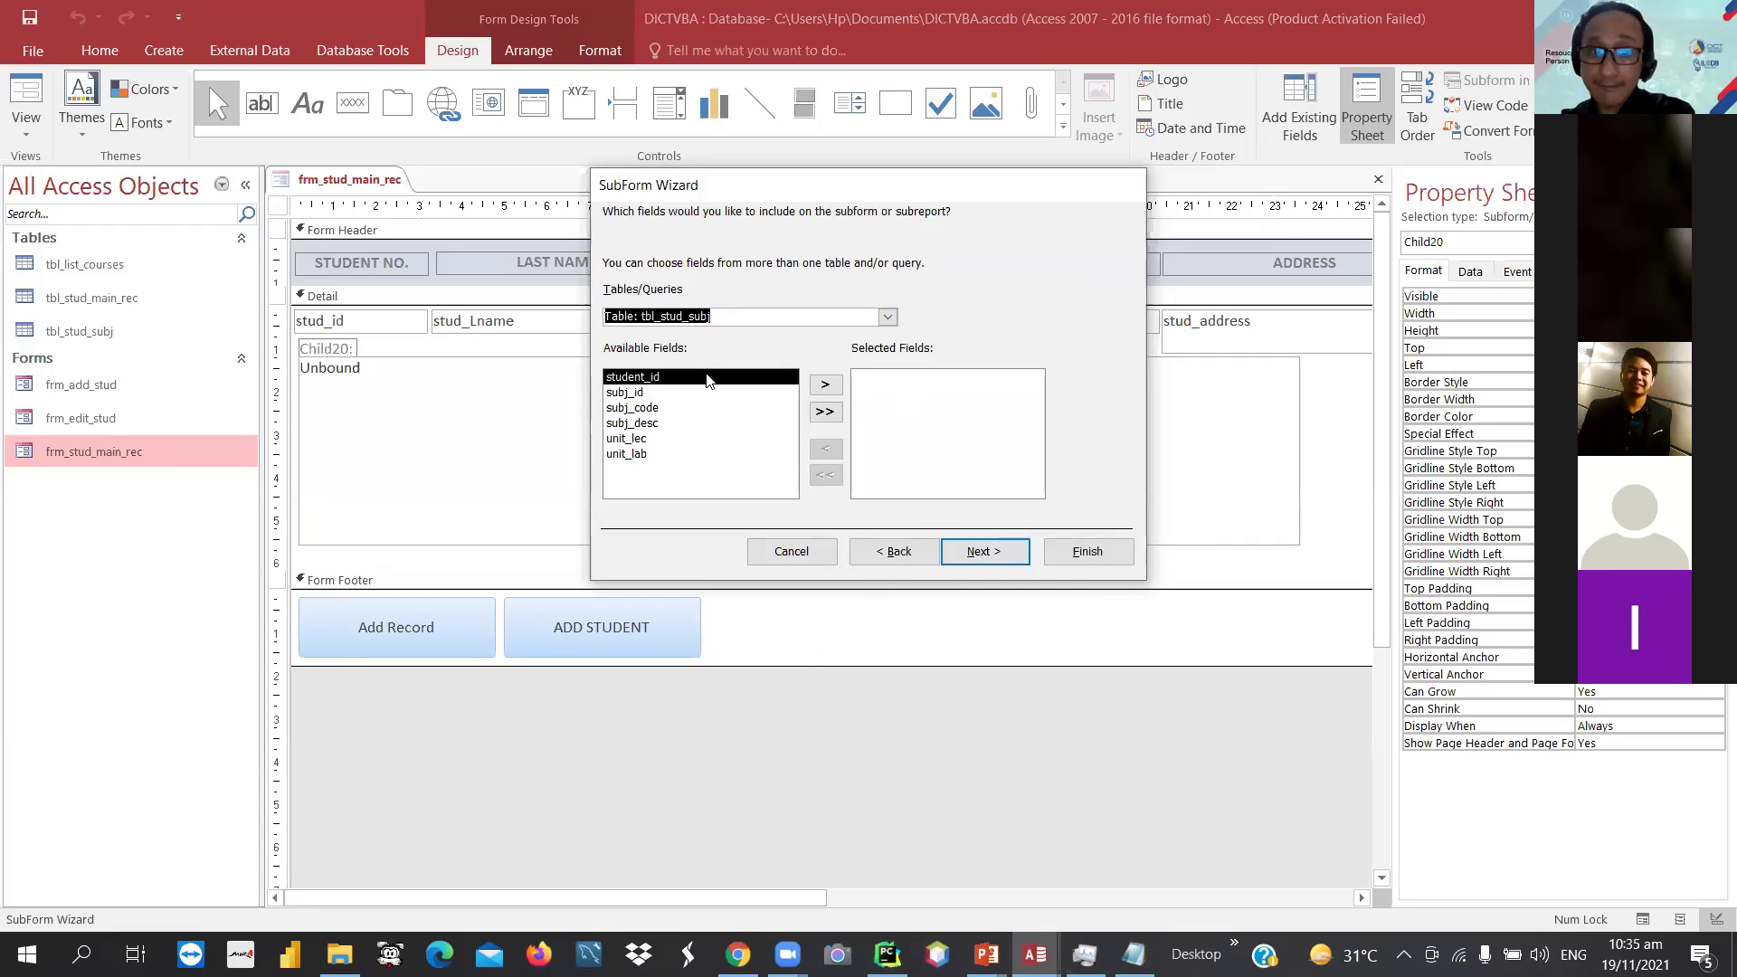
{"action": "left_click", "coordinate": [823, 416]}
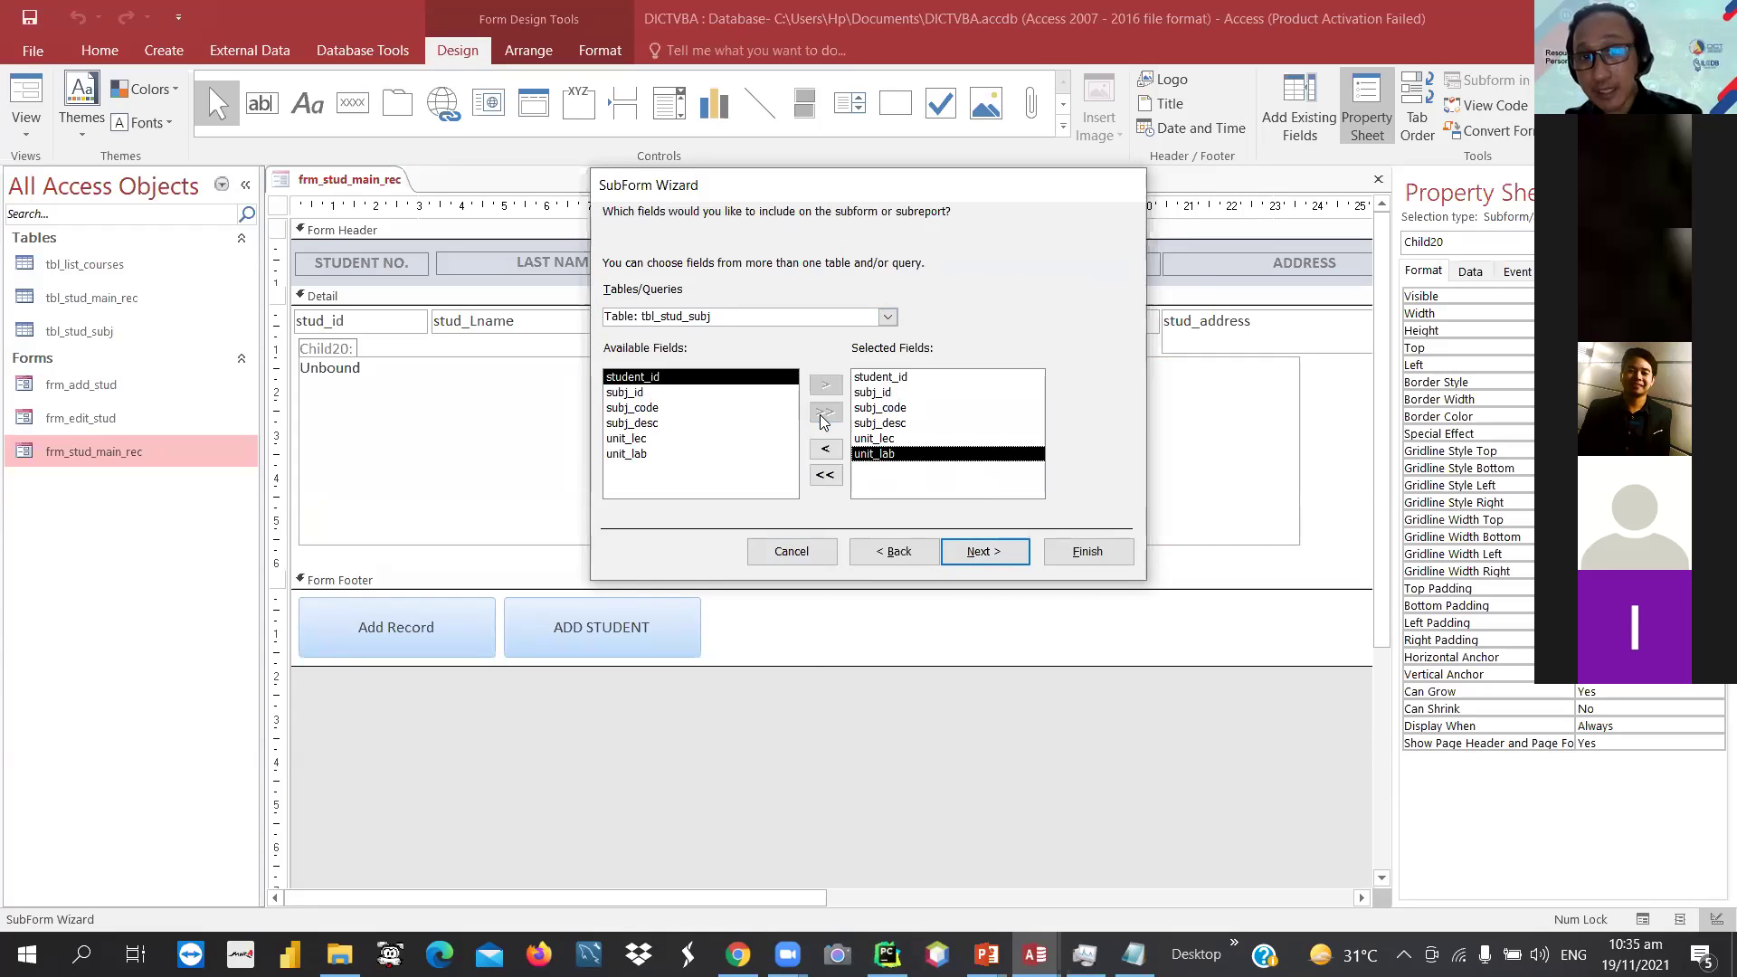
{"action": "left_click", "coordinate": [986, 552]}
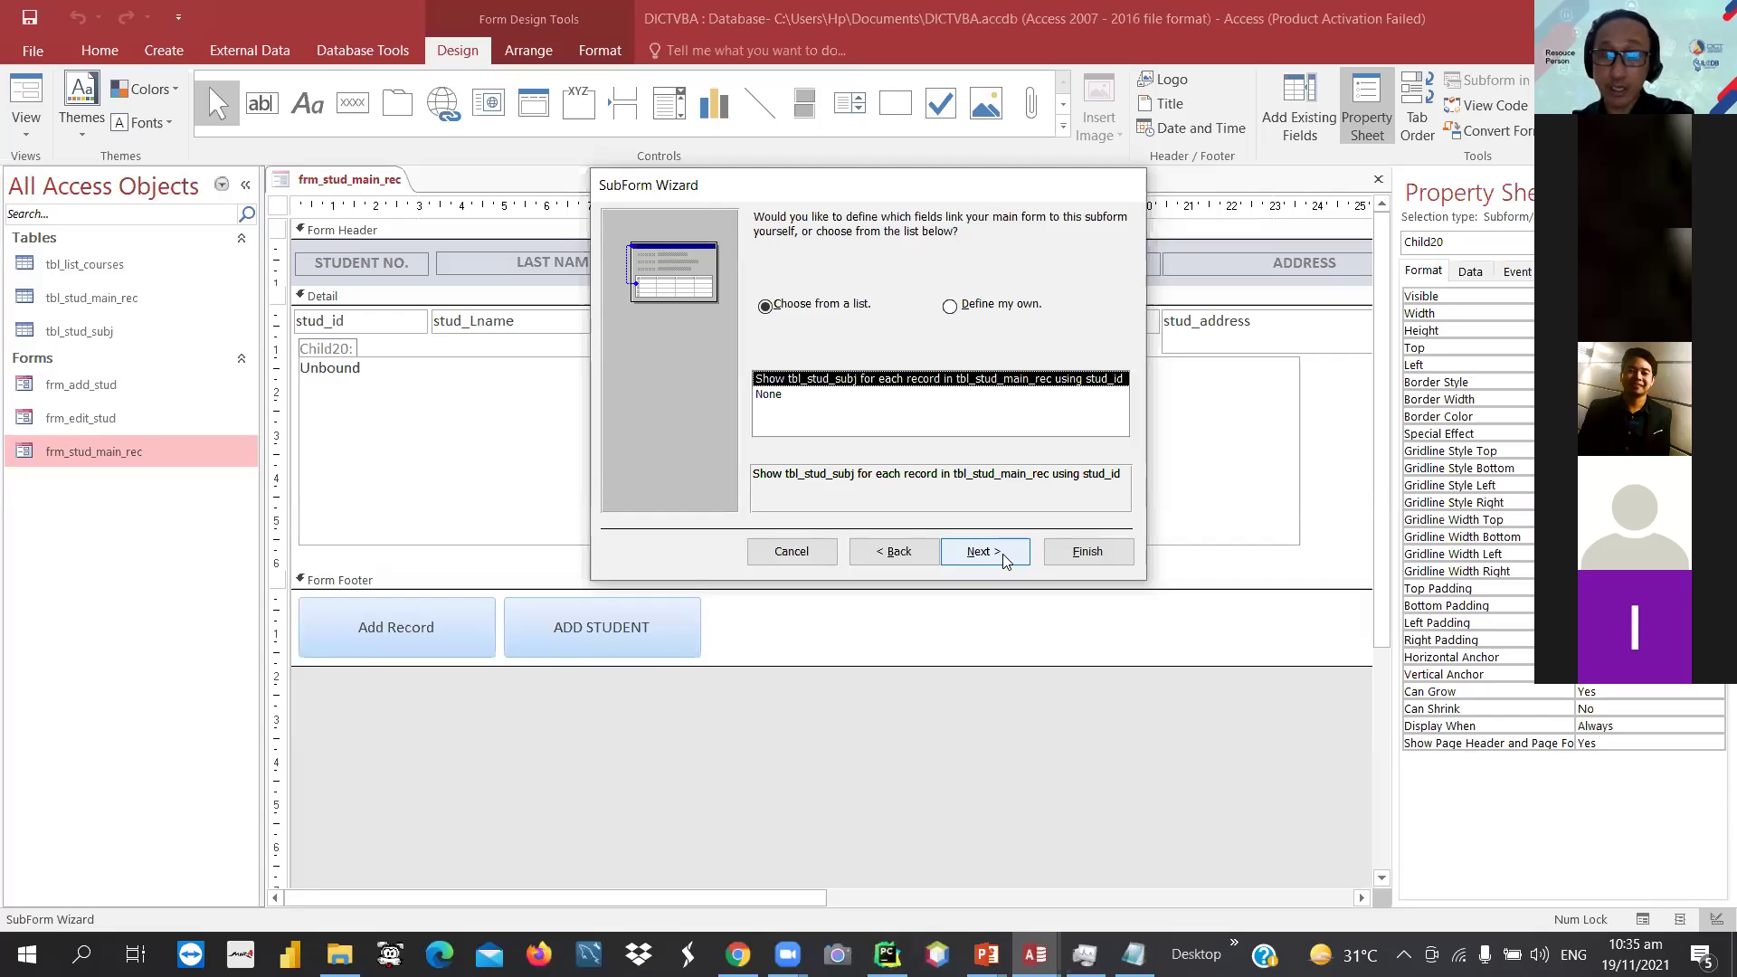
{"action": "left_click", "coordinate": [981, 552]}
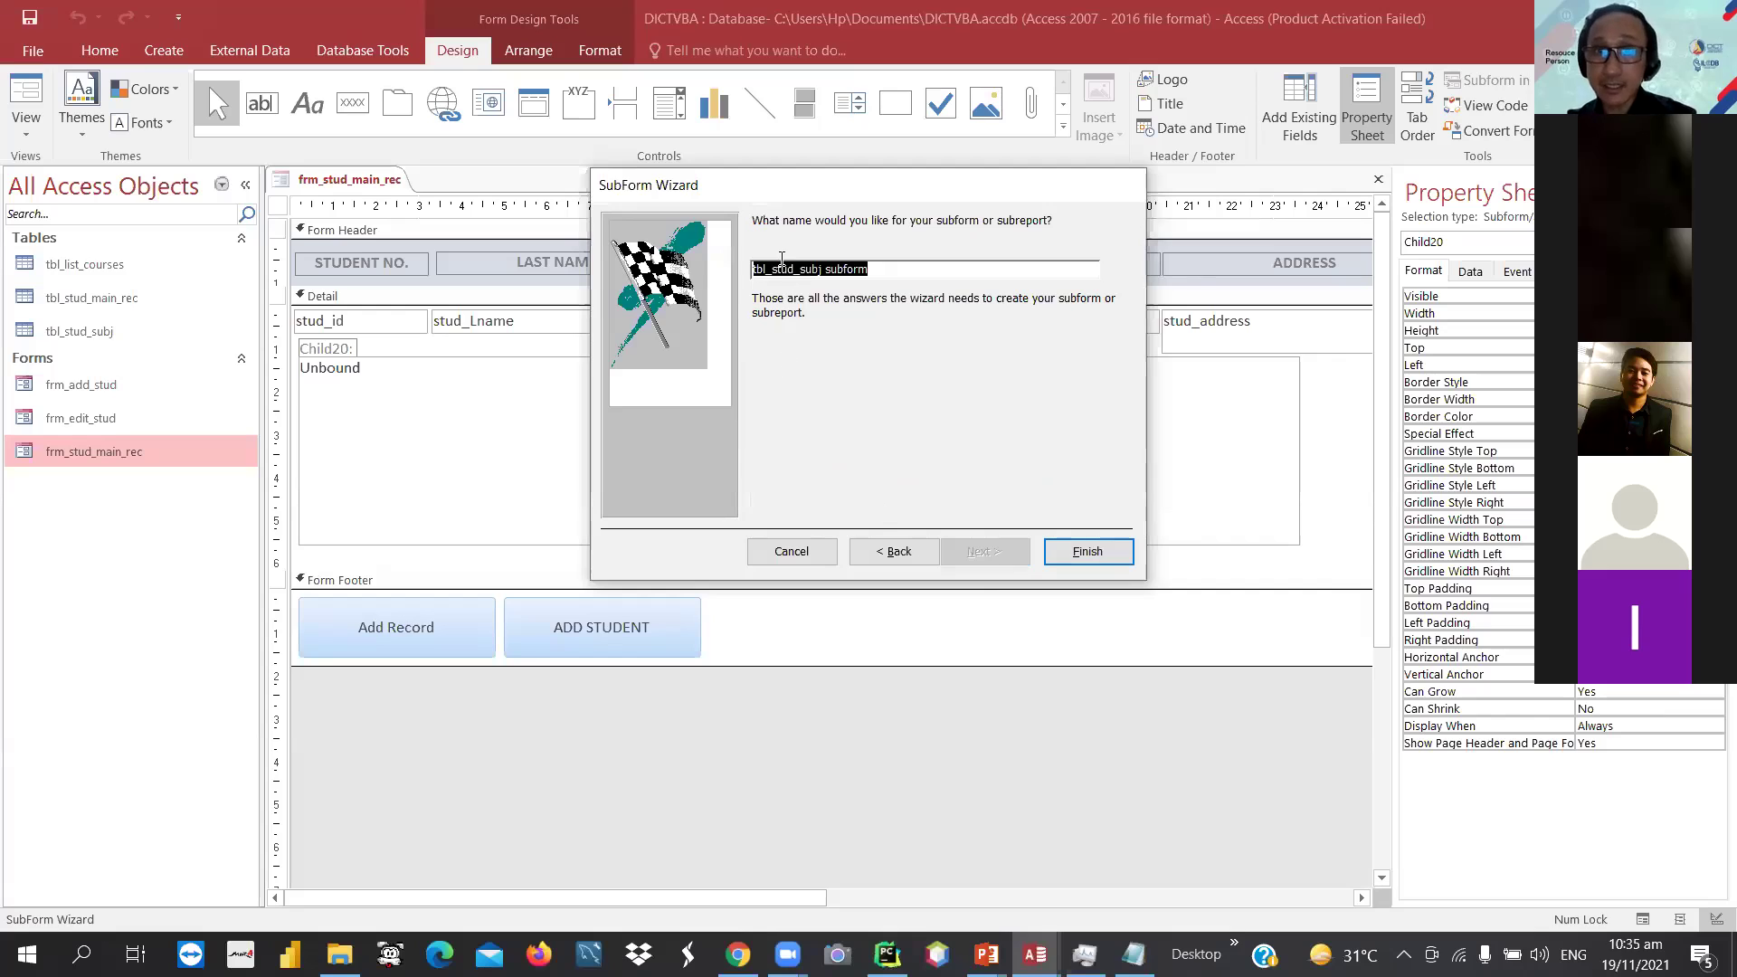
Name the subform frm_stud_subj_subform and finish the wizard
{"action": "left_click_drag", "start_coordinate": [767, 269], "coordinate": [734, 269]}
{"action": "type", "text": "frm"}
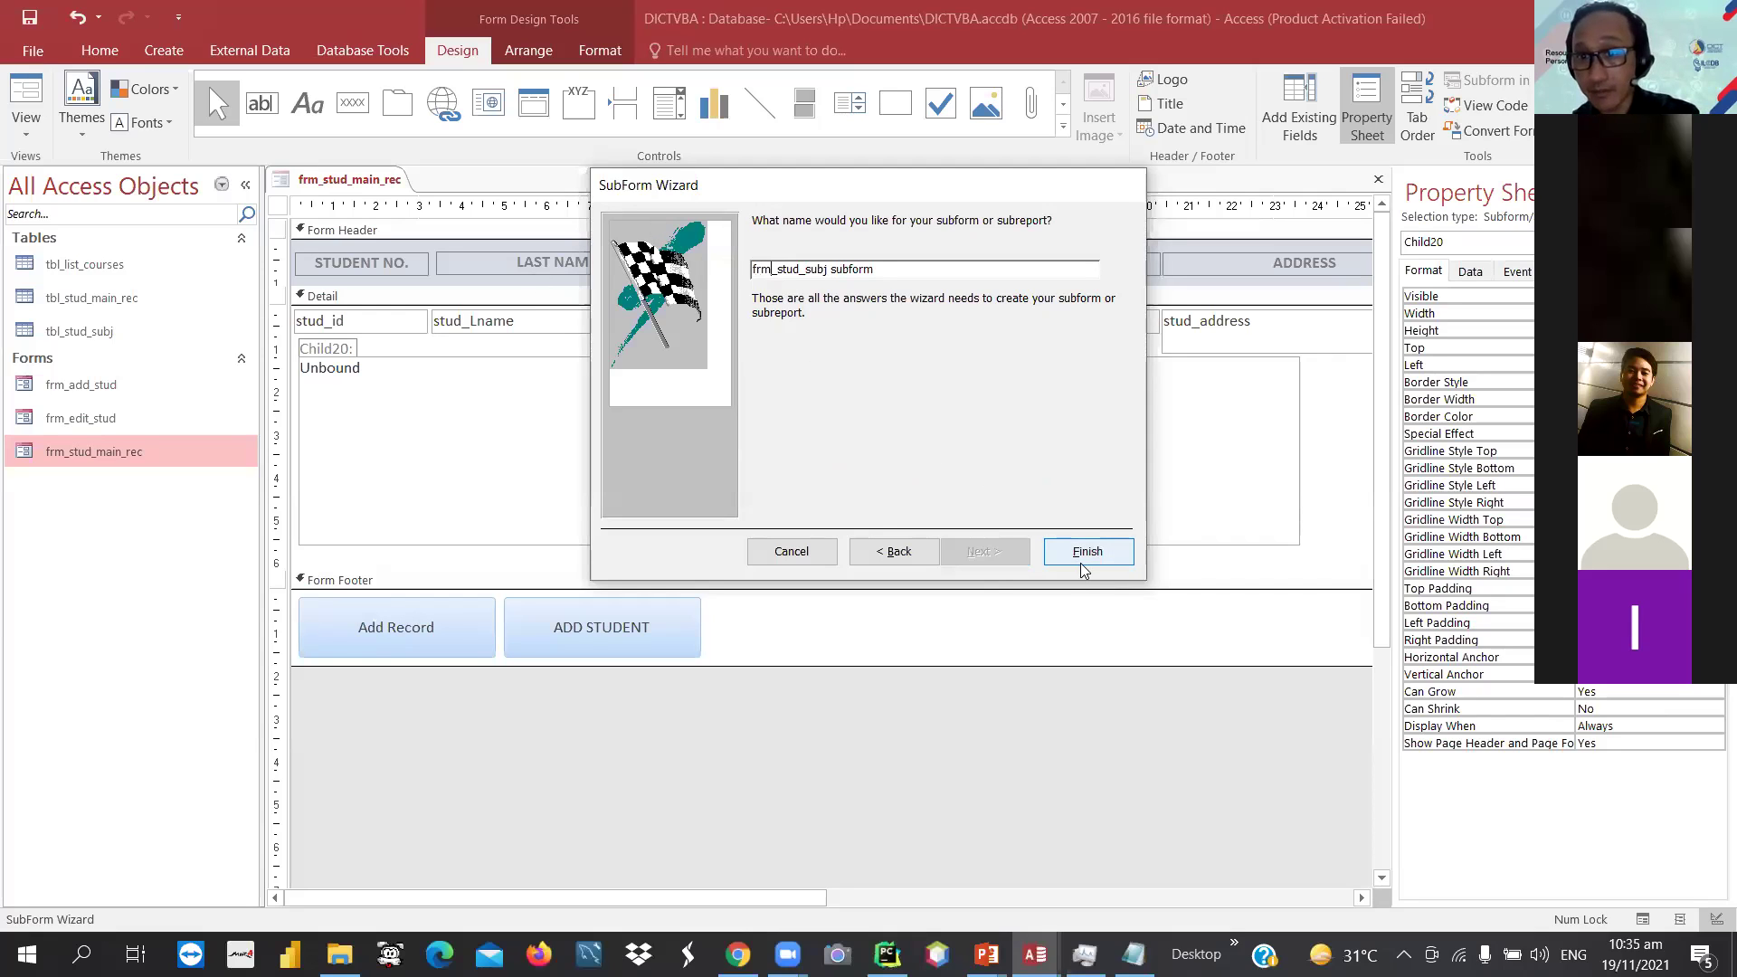
{"action": "left_click", "coordinate": [832, 270]}
{"action": "key", "text": "BackSpace"}
{"action": "type", "text": "_"}
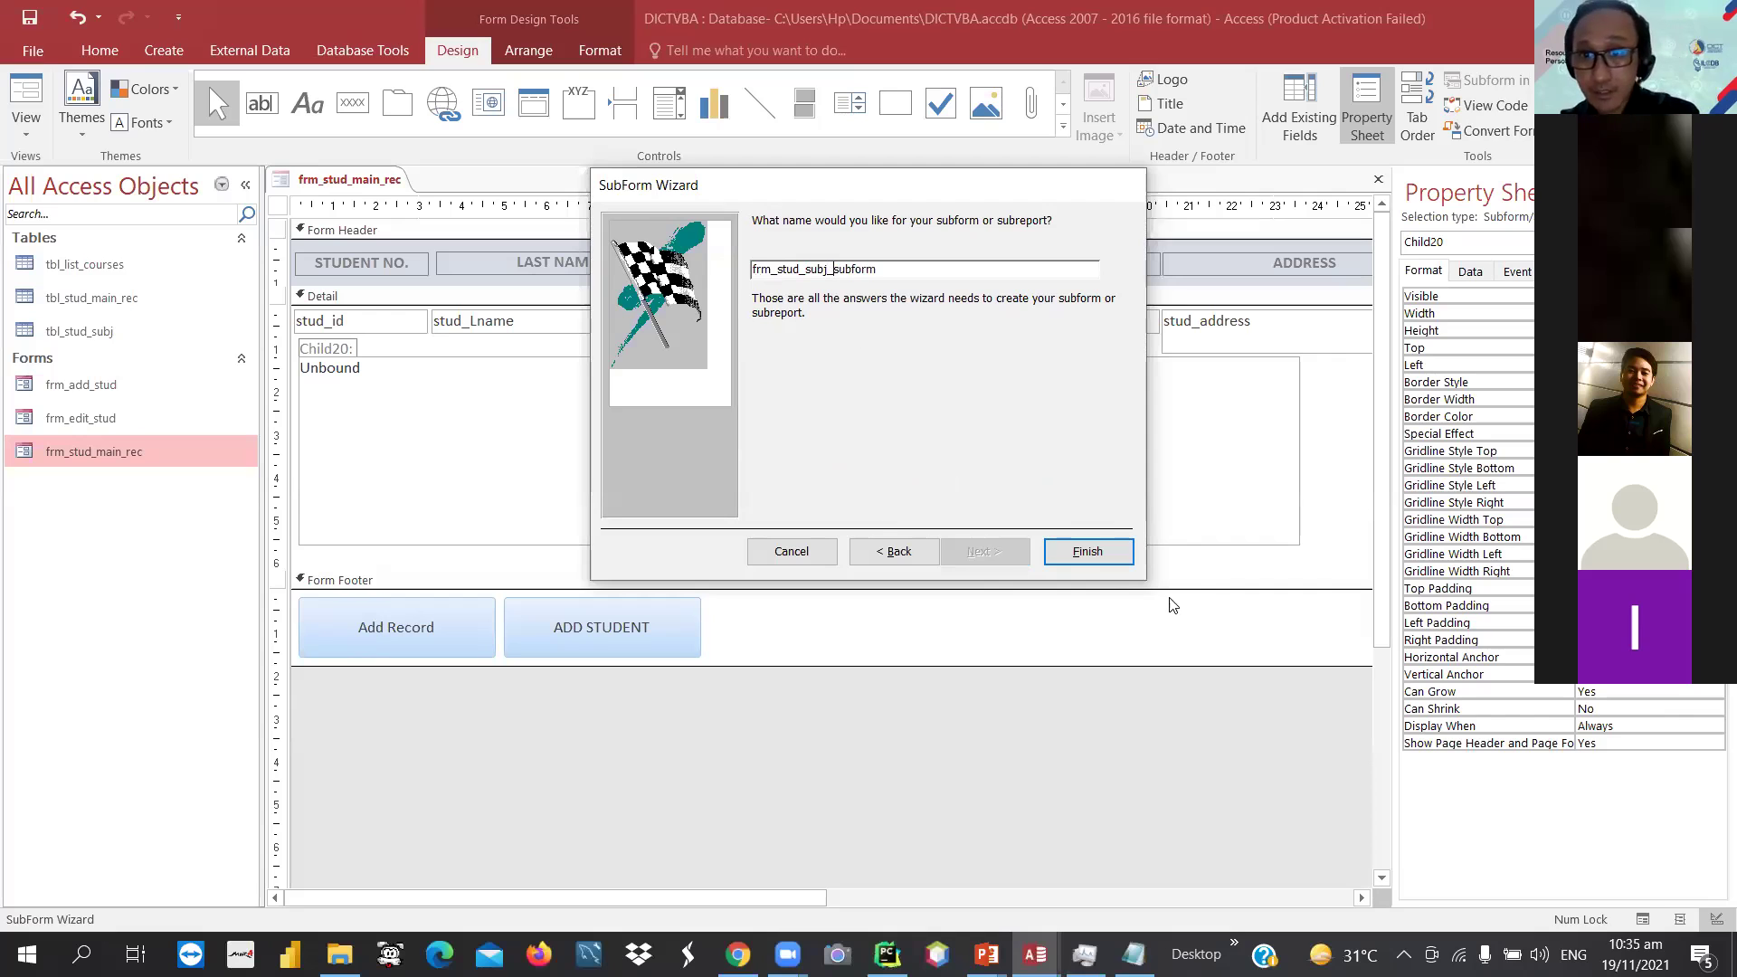
{"action": "left_click", "coordinate": [1087, 552]}
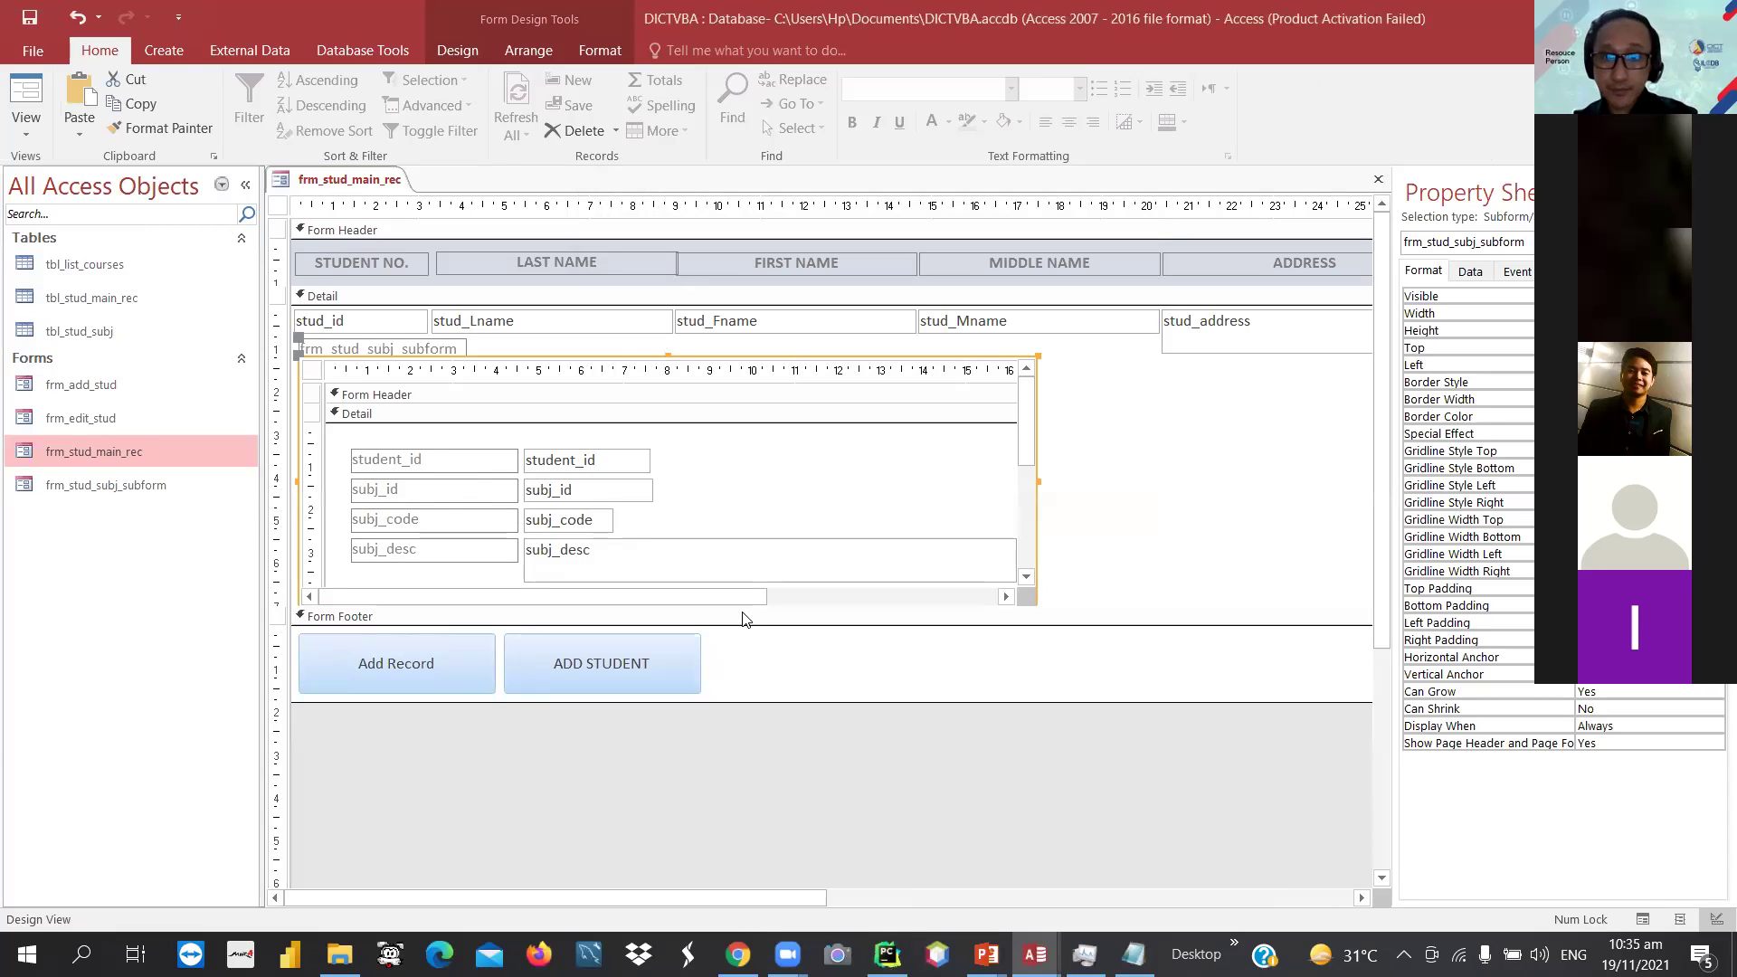
Delete the subform's field labels and move student_id to the Detail row's top-left
{"action": "left_click_drag", "start_coordinate": [783, 608], "coordinate": [784, 703]}
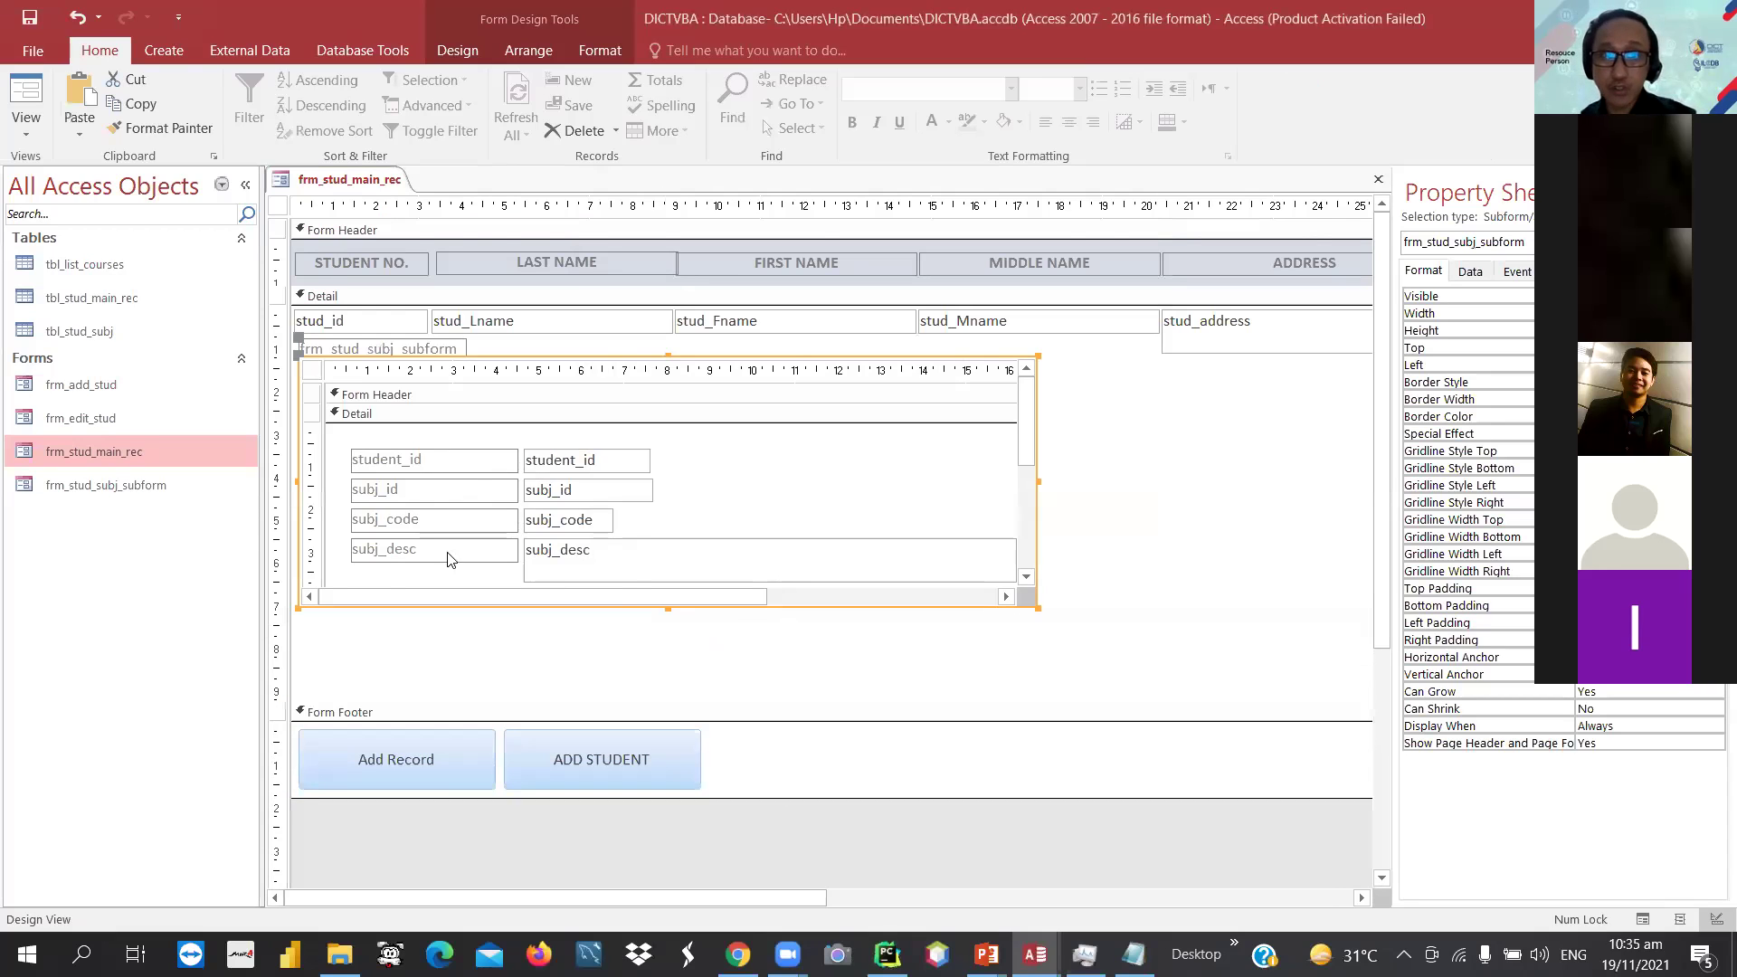
{"action": "left_click_drag", "start_coordinate": [381, 578], "coordinate": [470, 423]}
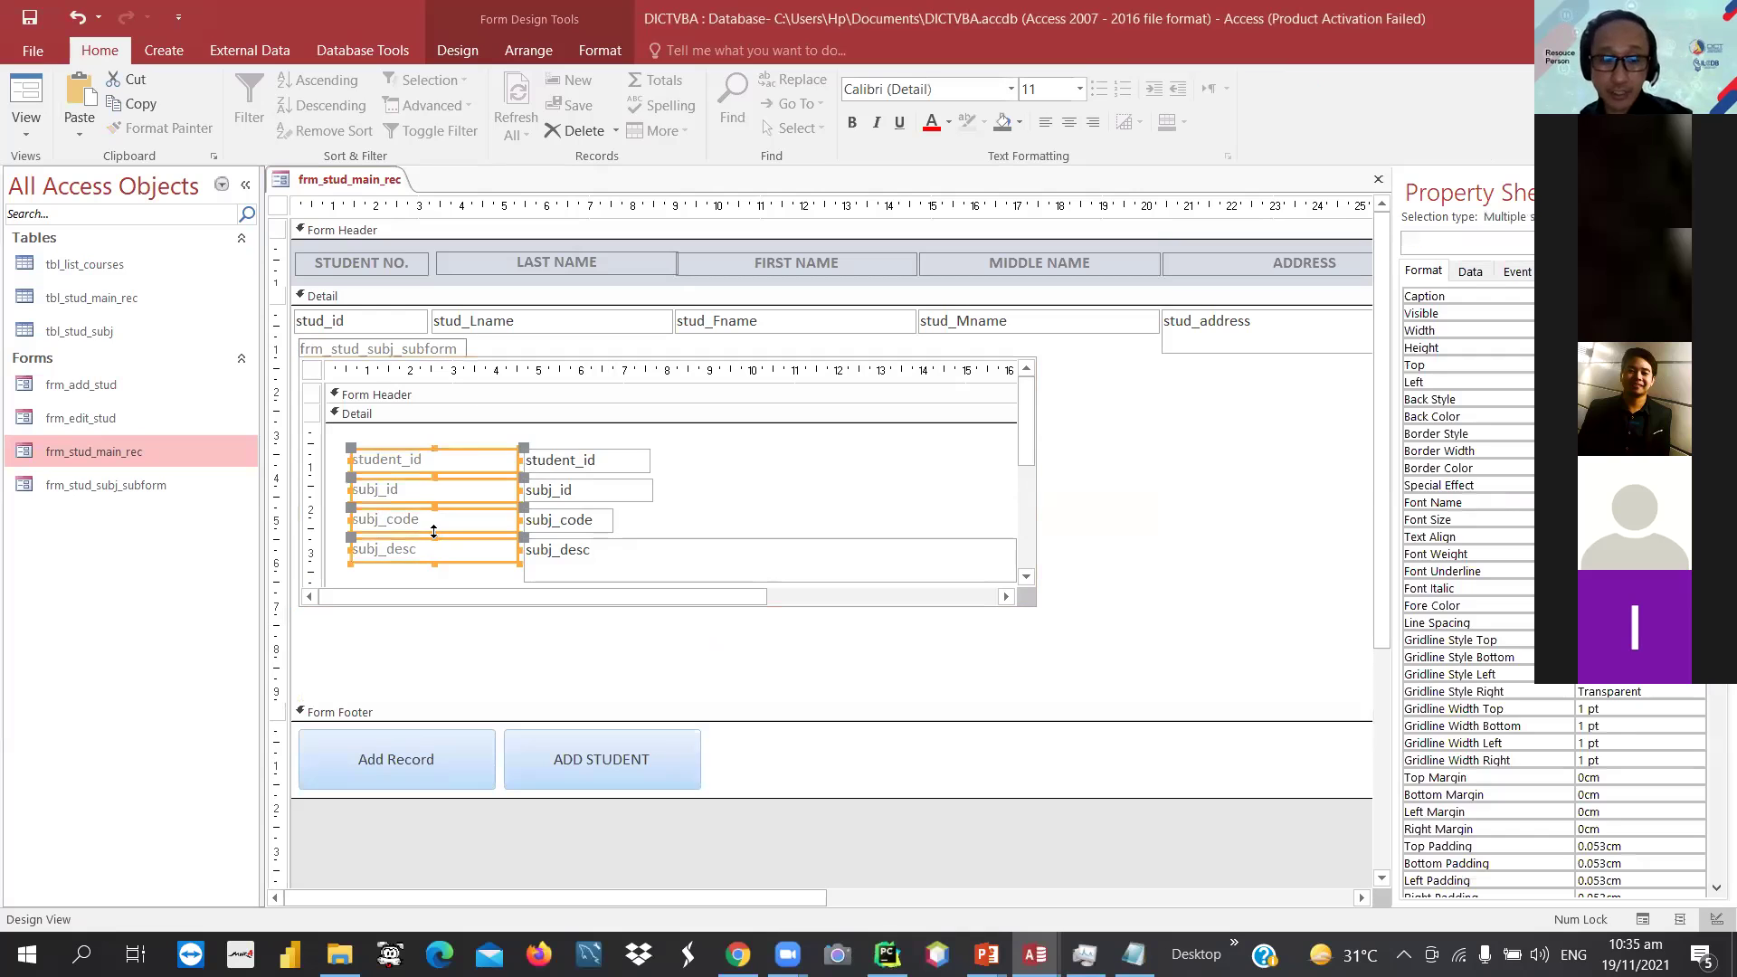
{"action": "key", "text": "Delete"}
{"action": "left_click", "coordinate": [580, 477]}
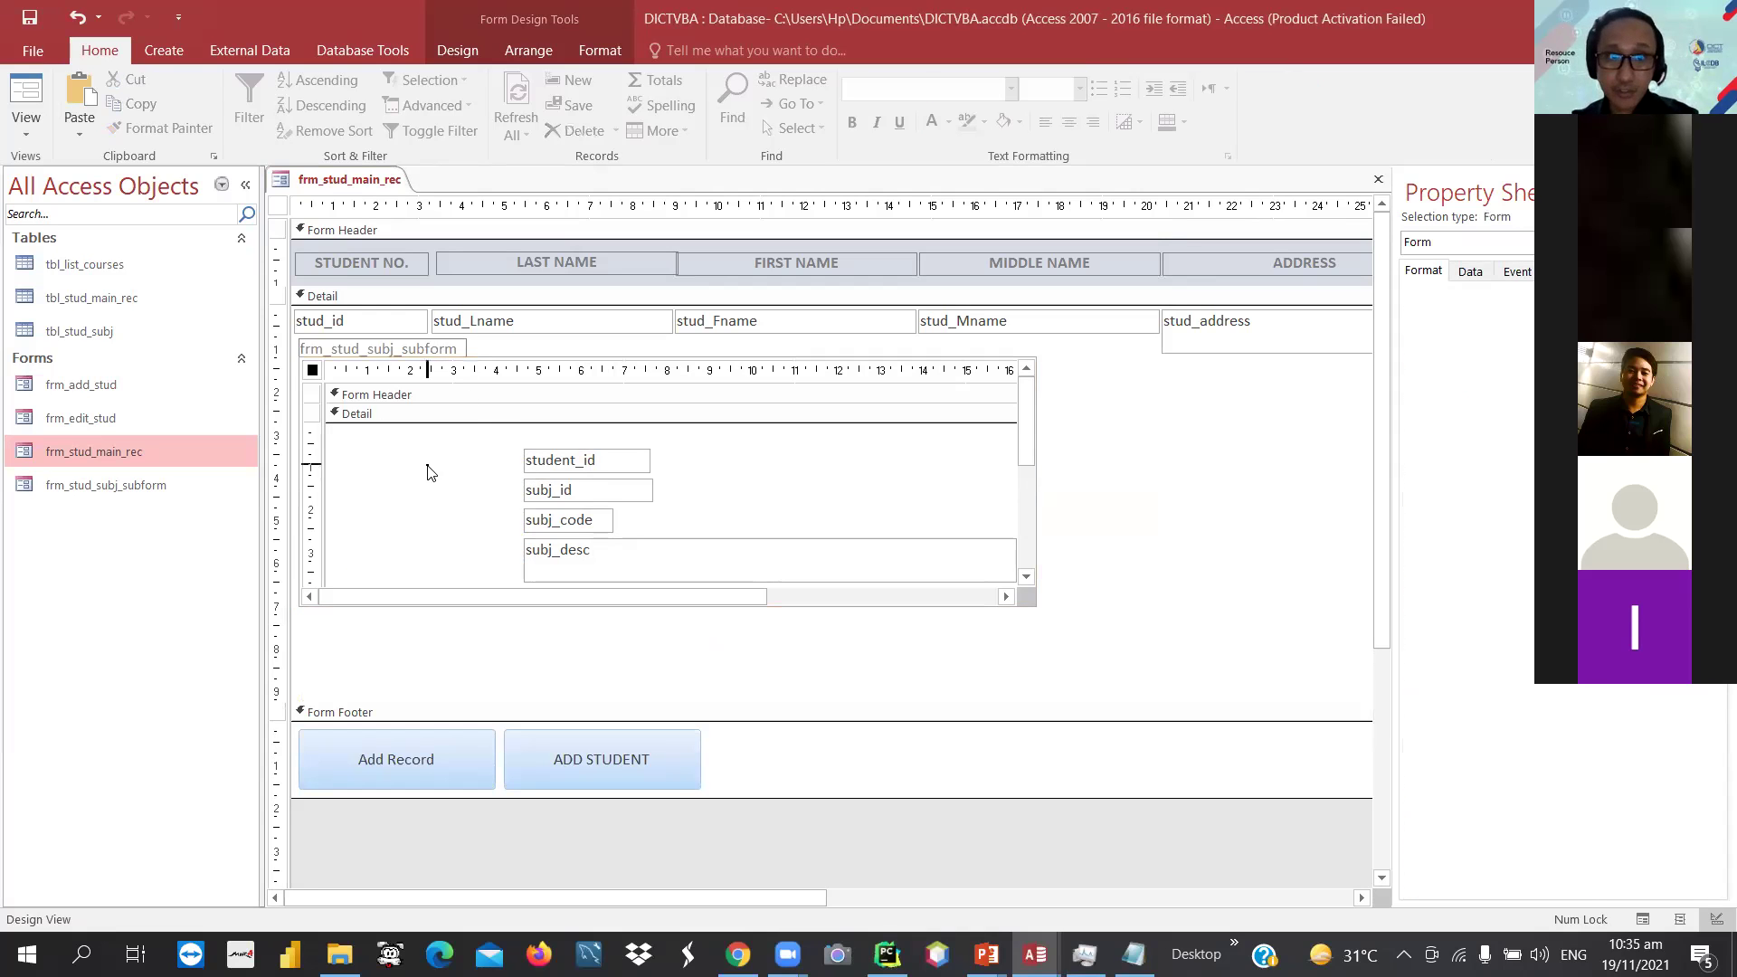
{"action": "left_click_drag", "start_coordinate": [581, 476], "coordinate": [385, 449]}
{"action": "left_click", "coordinate": [430, 431]}
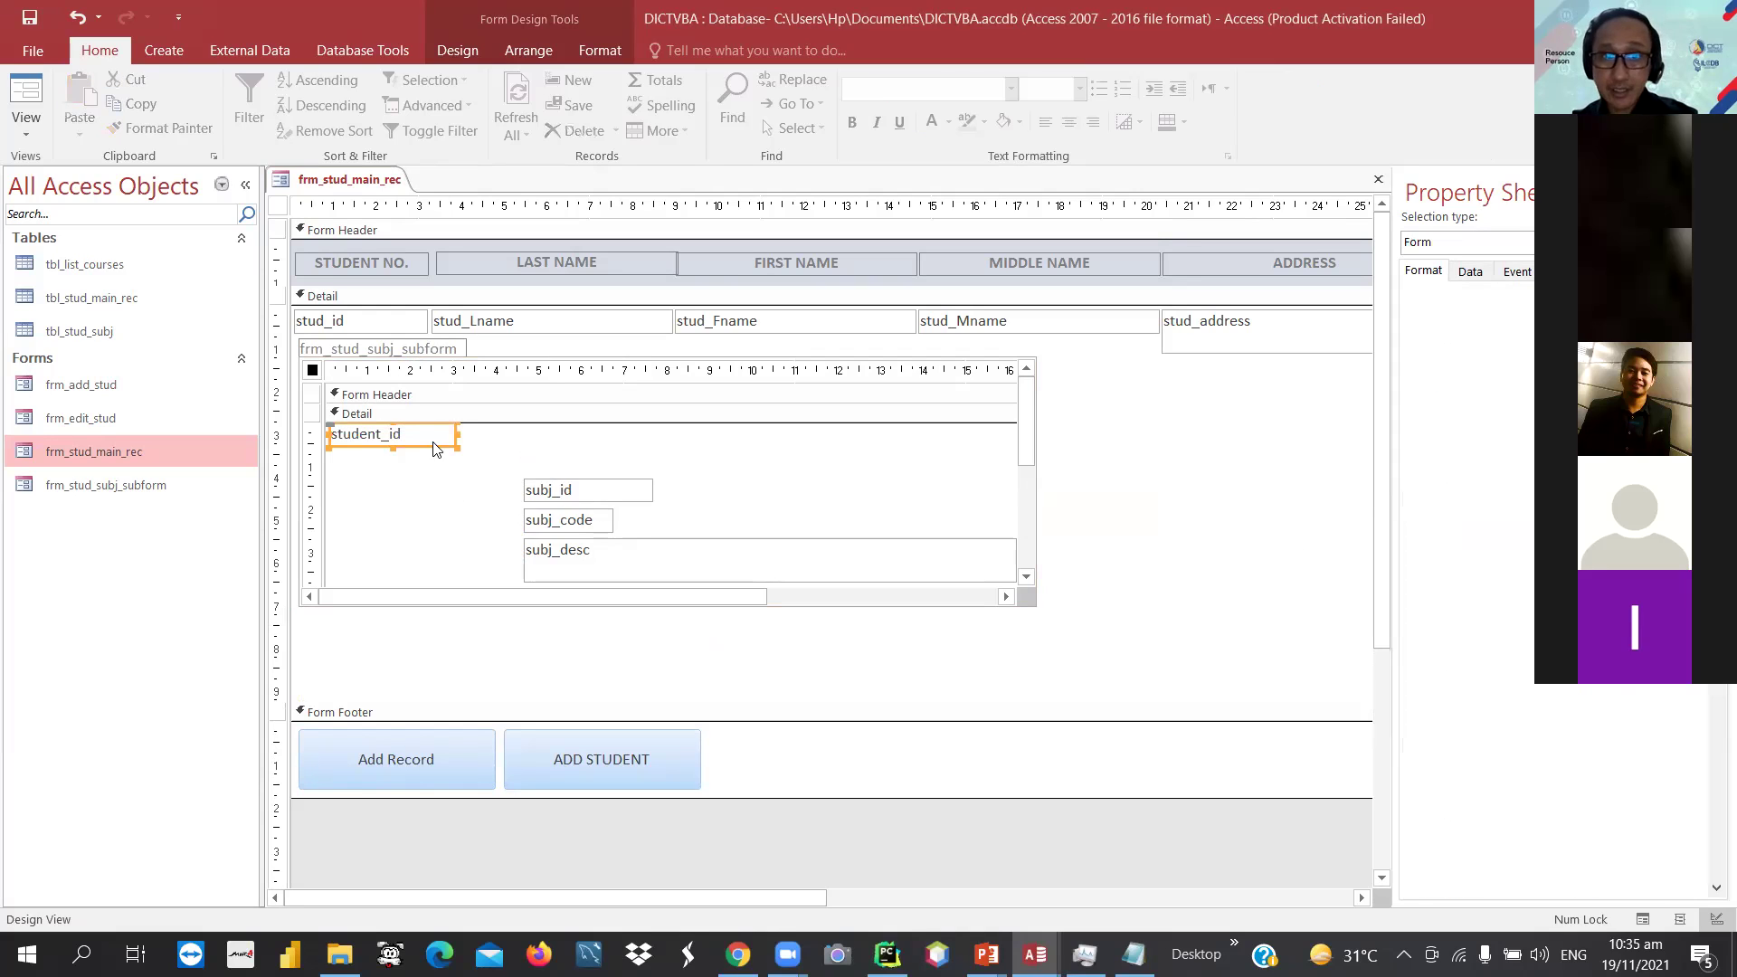
{"action": "left_click", "coordinate": [1483, 276]}
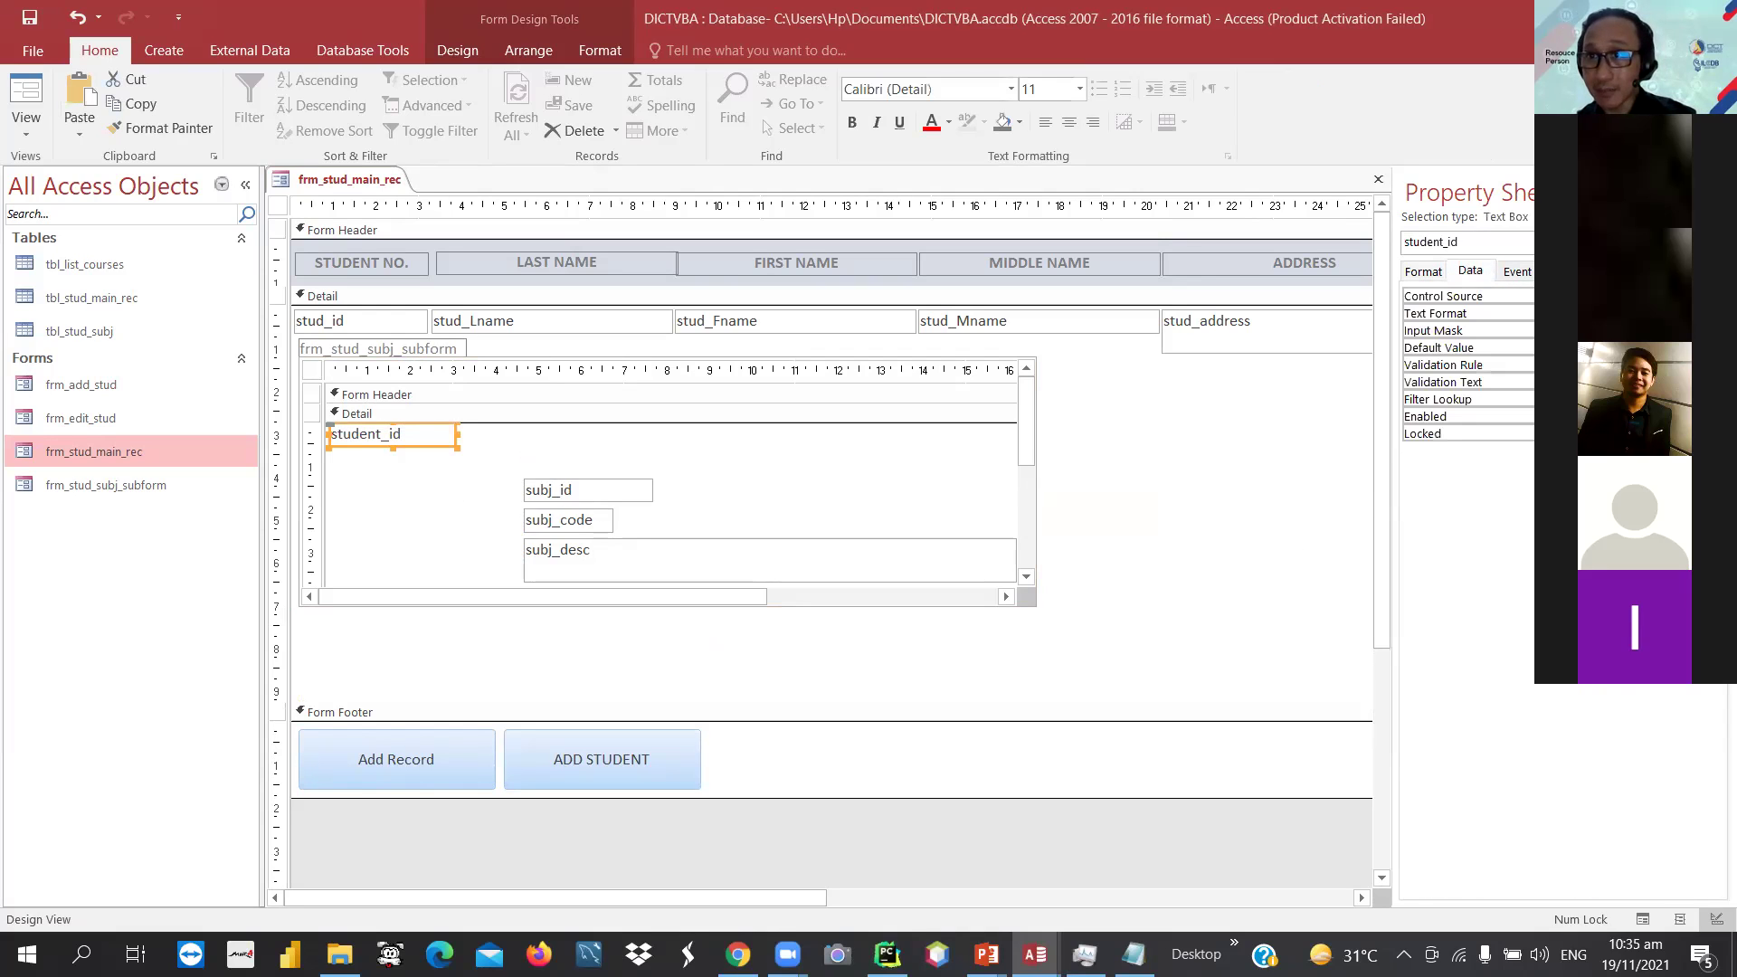
{"action": "left_click", "coordinate": [1436, 272]}
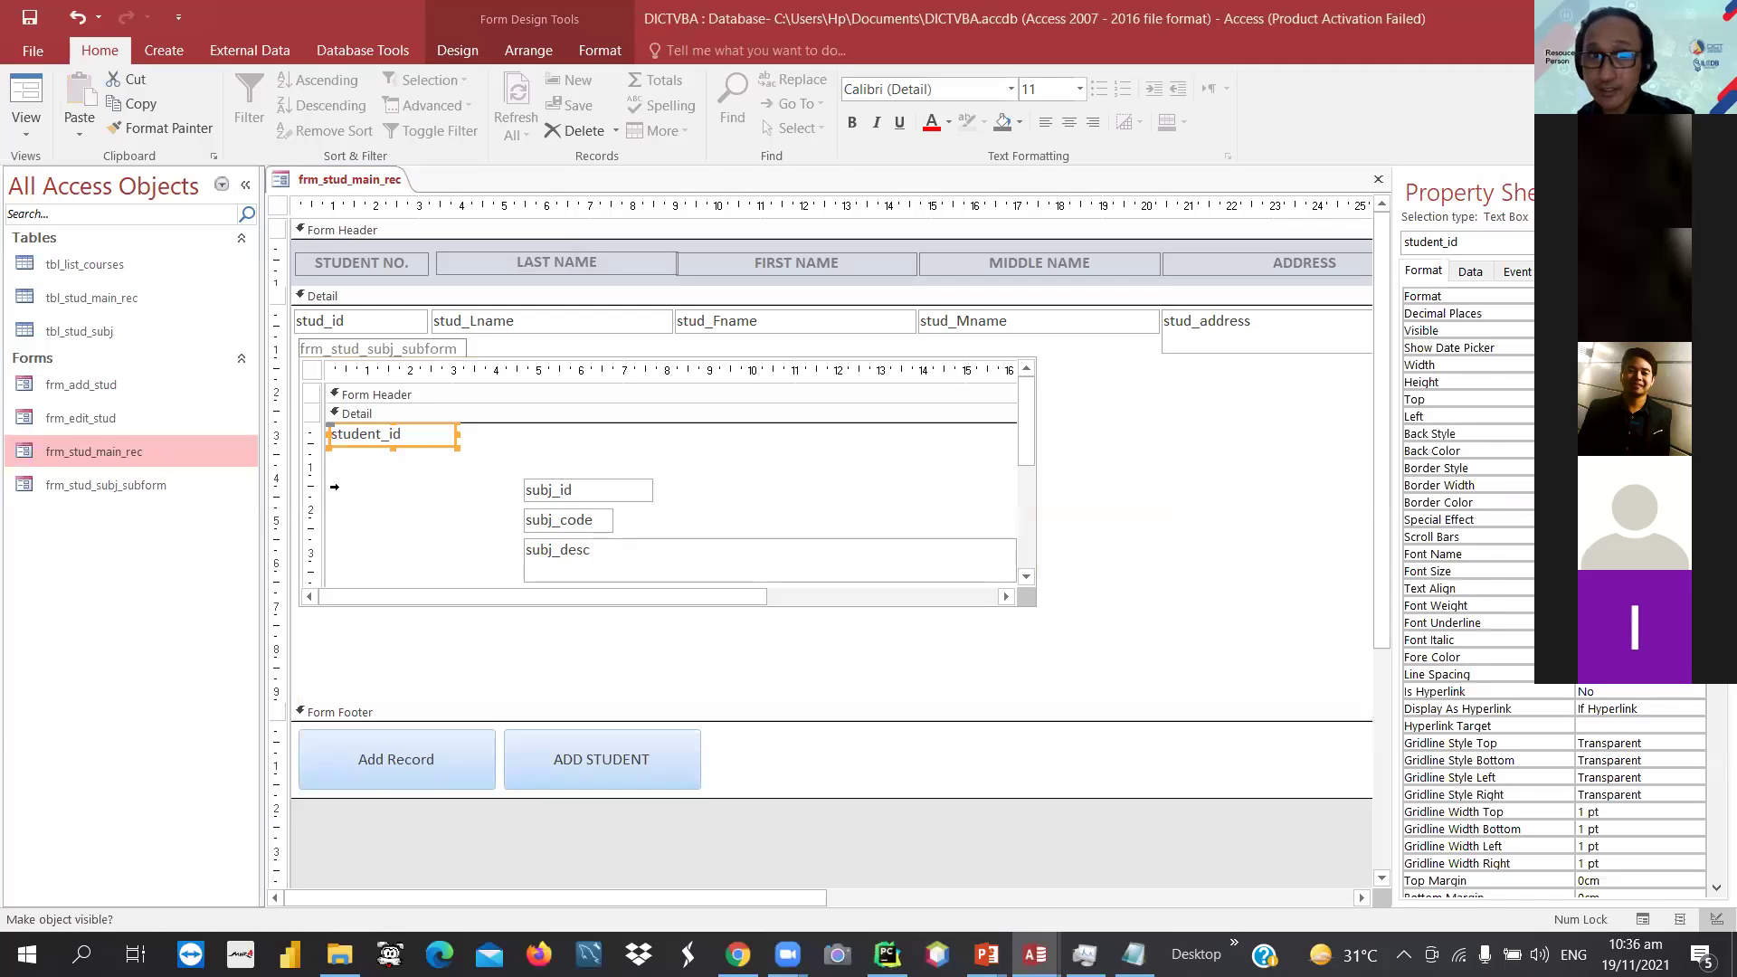
{"action": "left_click", "coordinate": [409, 463]}
{"action": "left_click", "coordinate": [412, 438]}
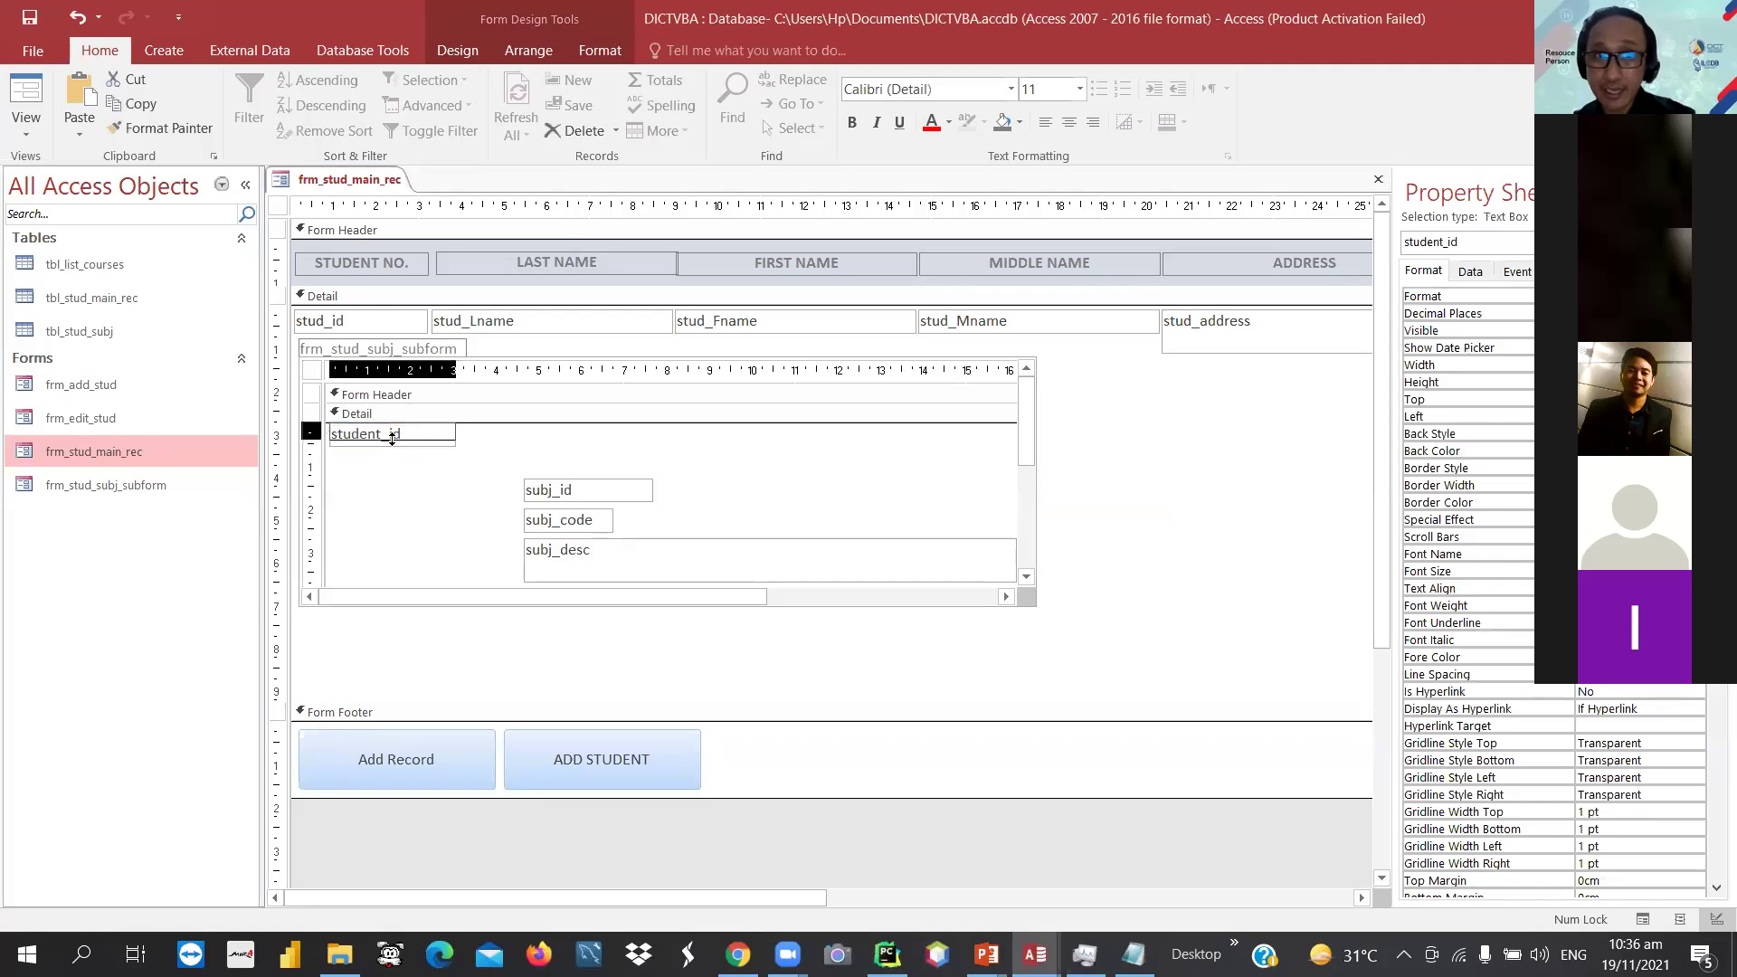
Line up subj_id, subj_code and subj_desc in one row, sized to the shortest height
{"action": "left_click_drag", "start_coordinate": [568, 495], "coordinate": [379, 434]}
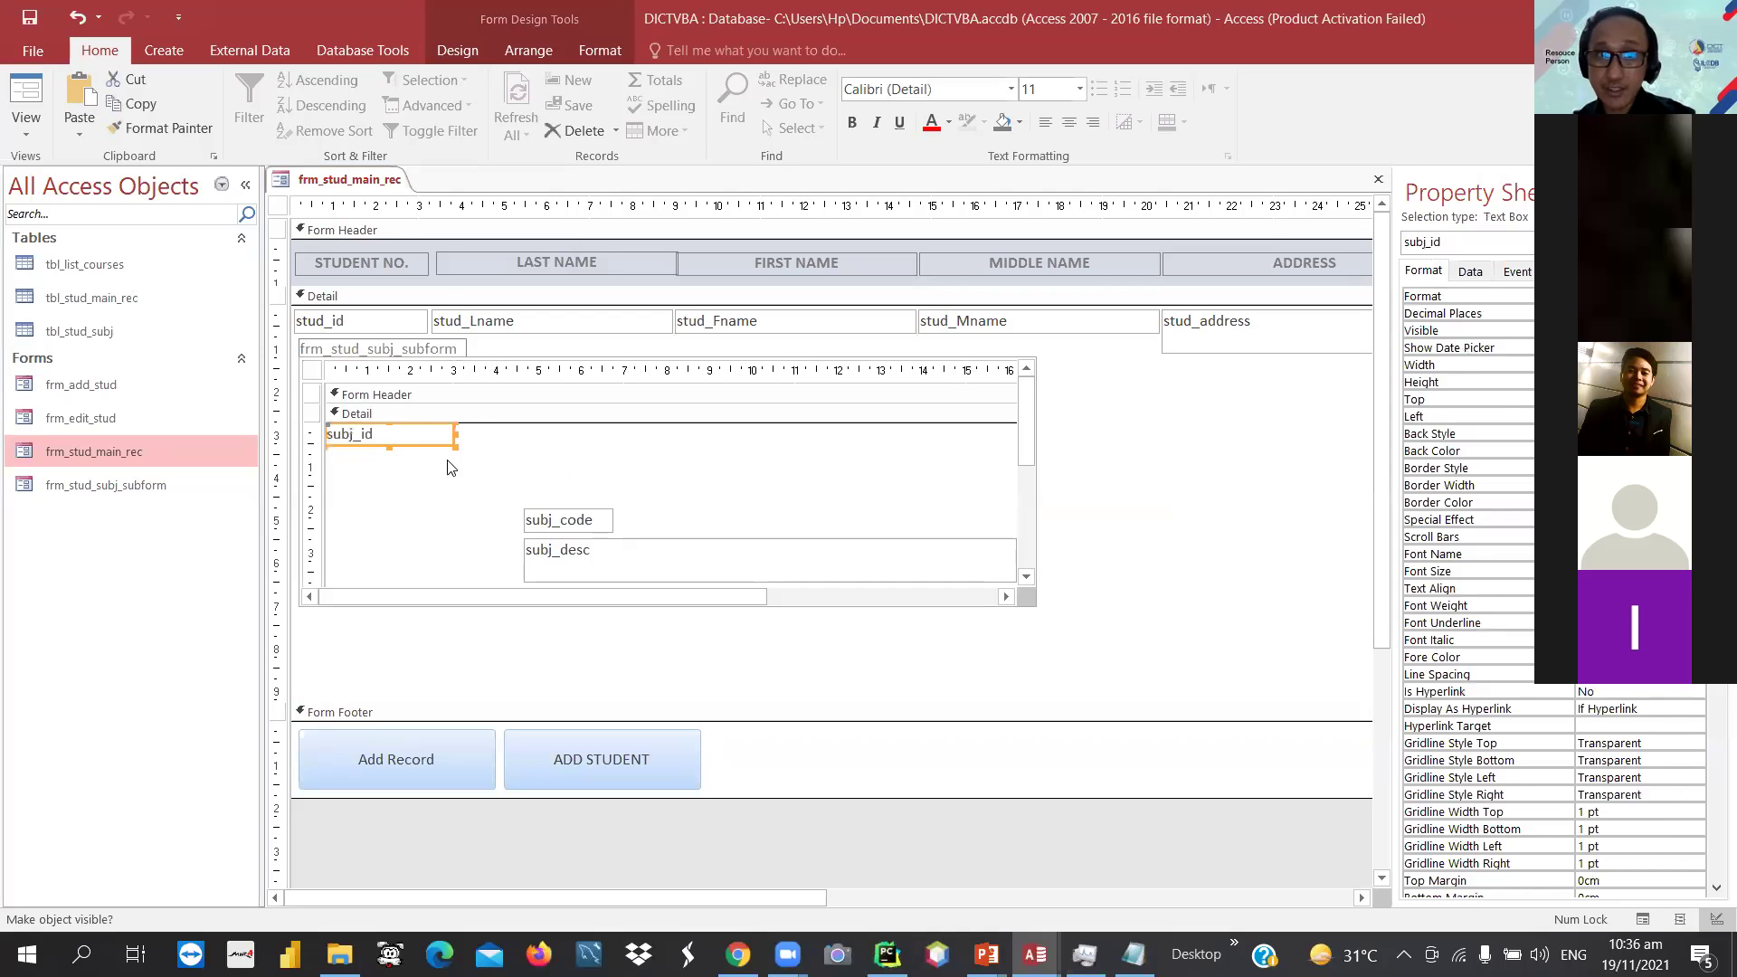
{"action": "left_click_drag", "start_coordinate": [568, 525], "coordinate": [581, 434]}
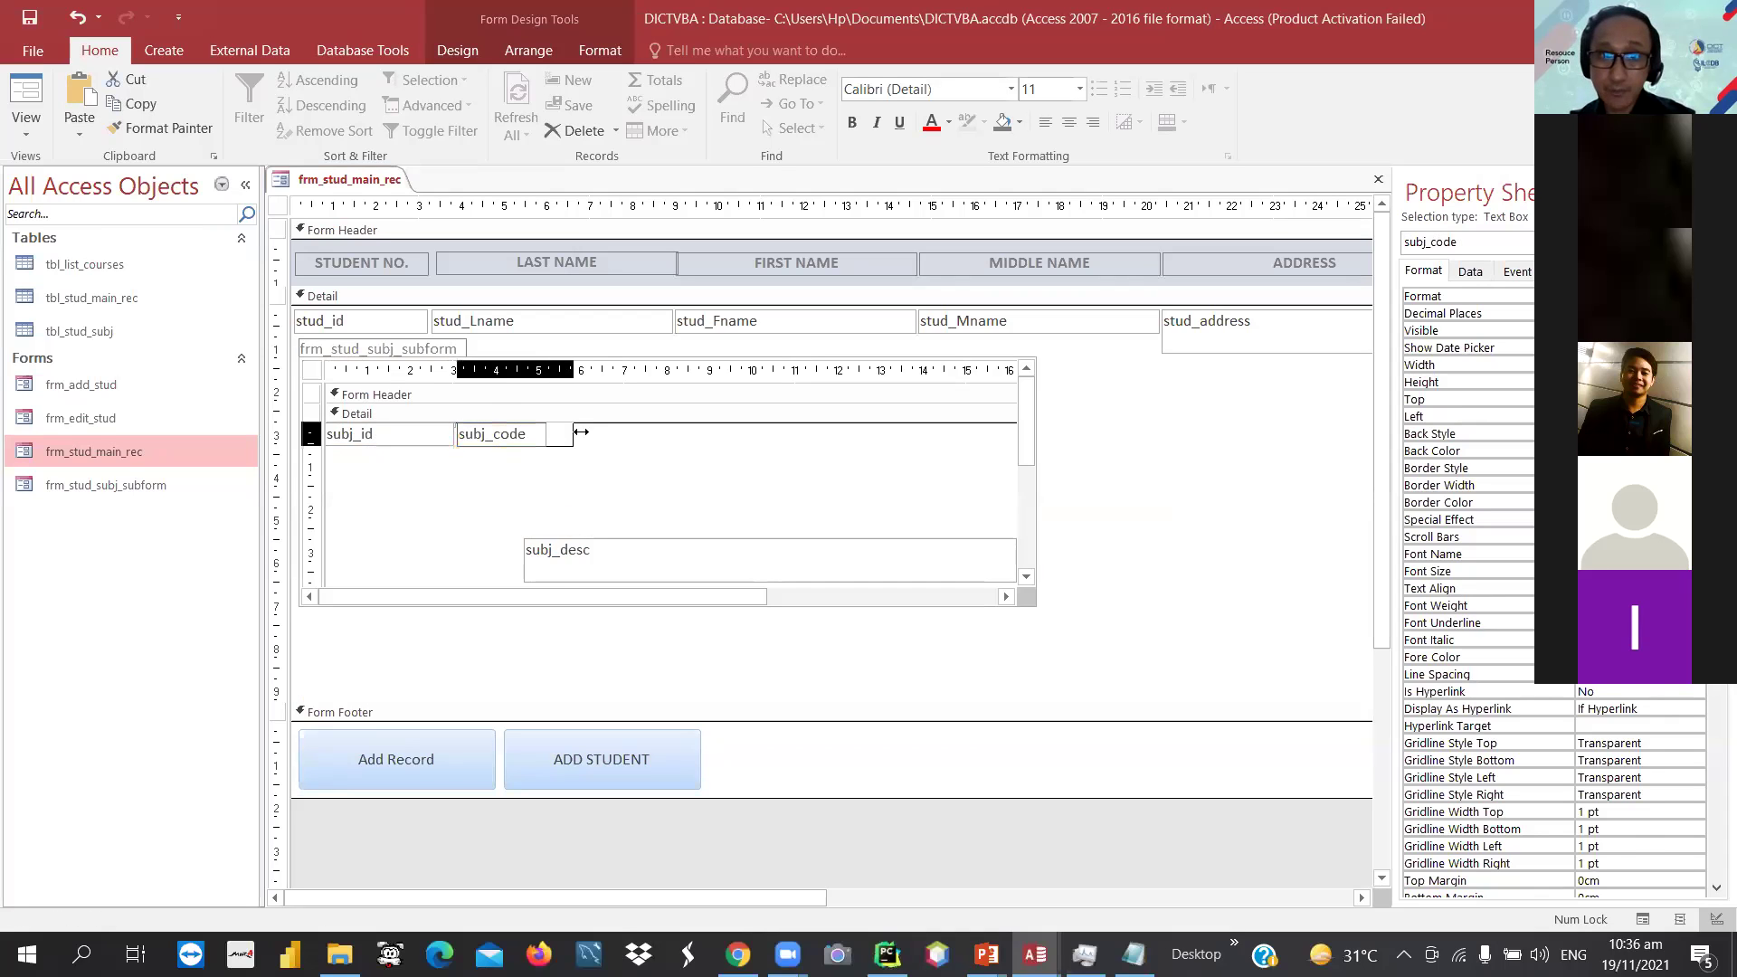
{"action": "left_click_drag", "start_coordinate": [554, 566], "coordinate": [543, 440]}
{"action": "right_click", "coordinate": [539, 438]}
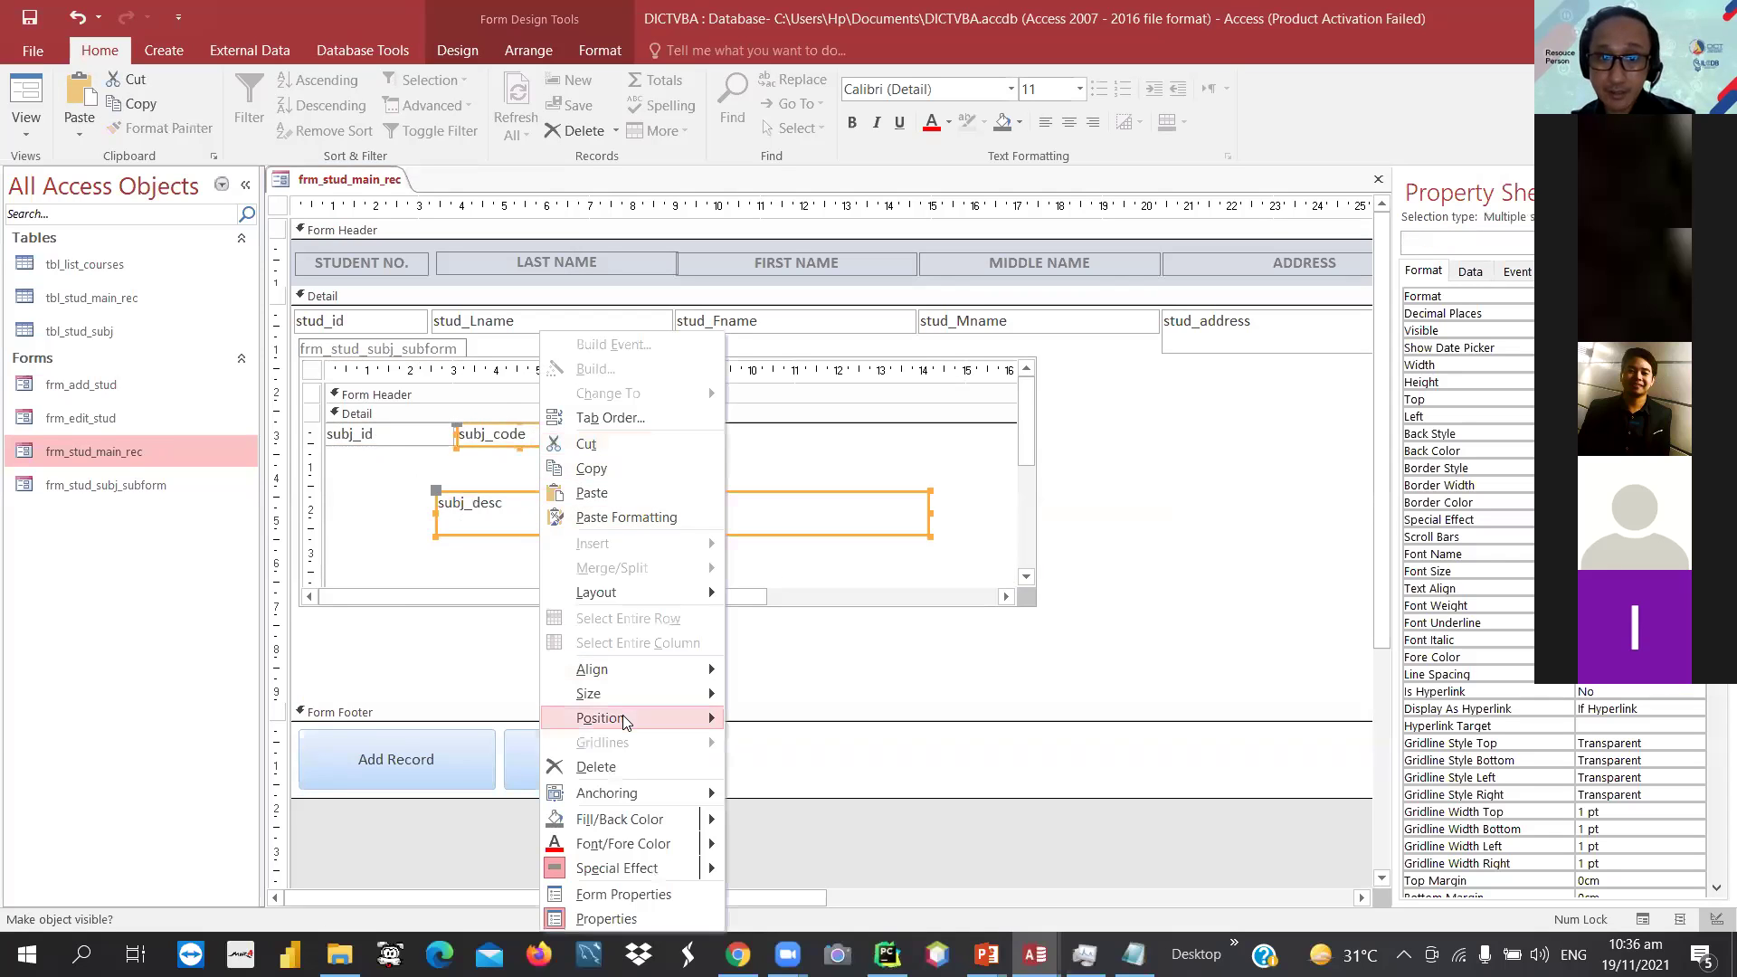
{"action": "mouse_move", "coordinate": [623, 691]}
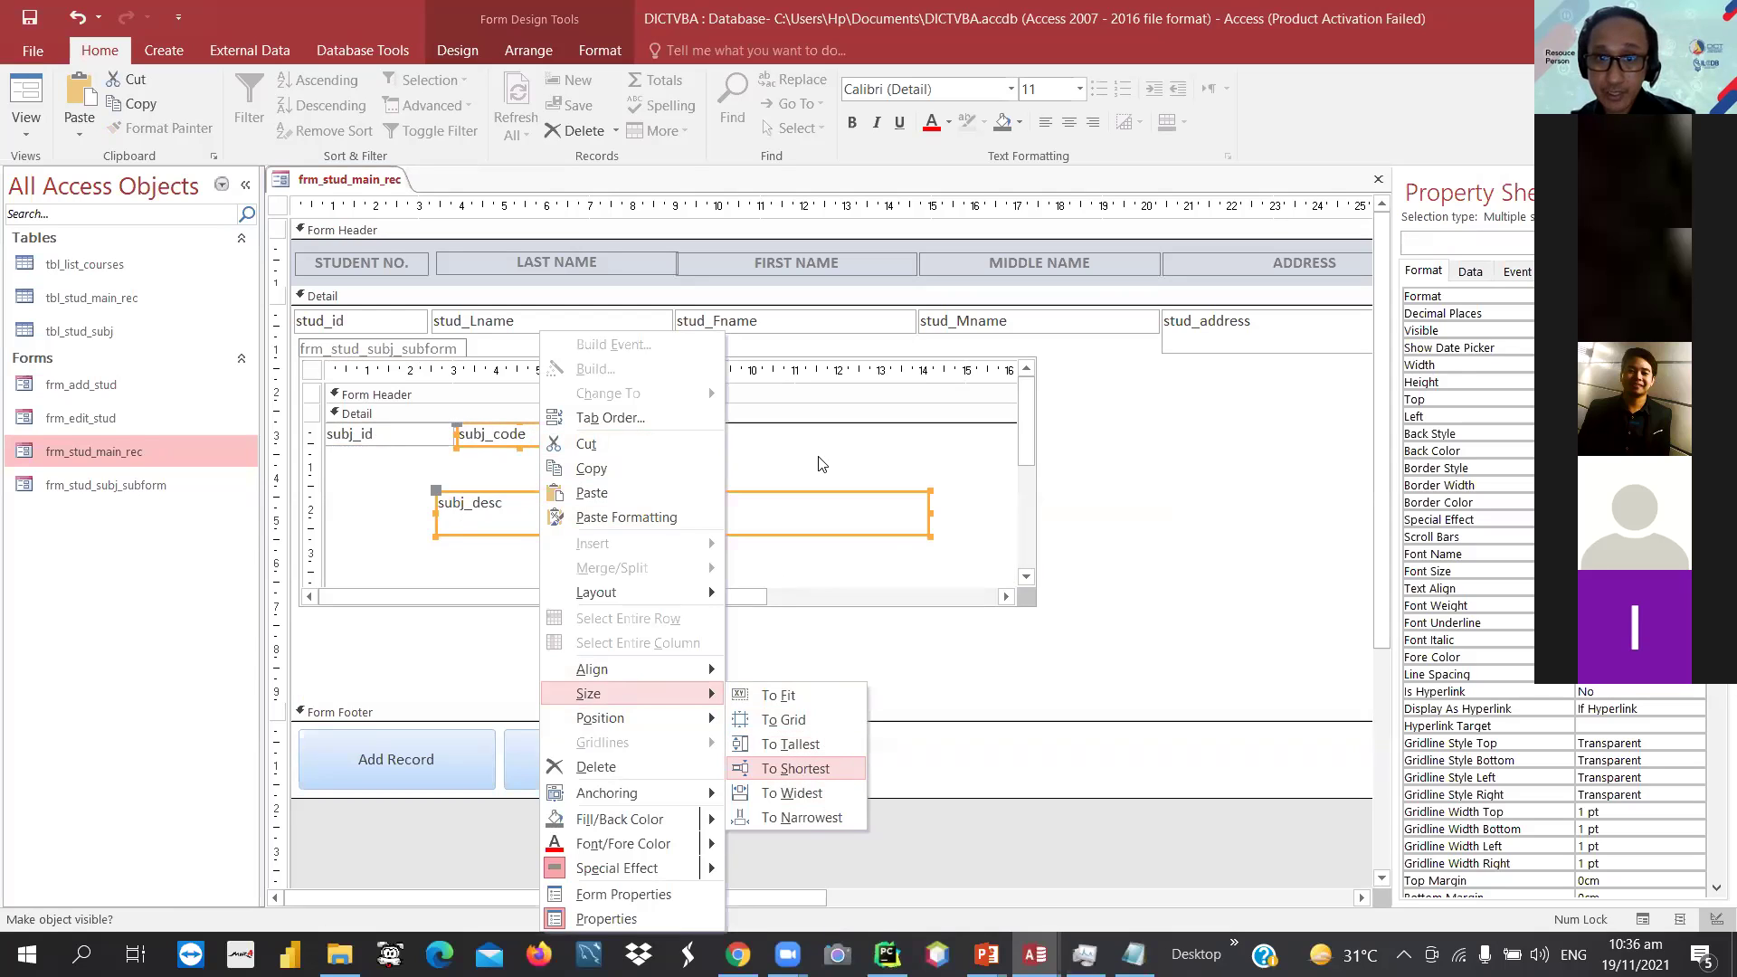
{"action": "left_click", "coordinate": [829, 768]}
{"action": "left_click", "coordinate": [1431, 536]}
{"action": "left_click", "coordinate": [504, 552]}
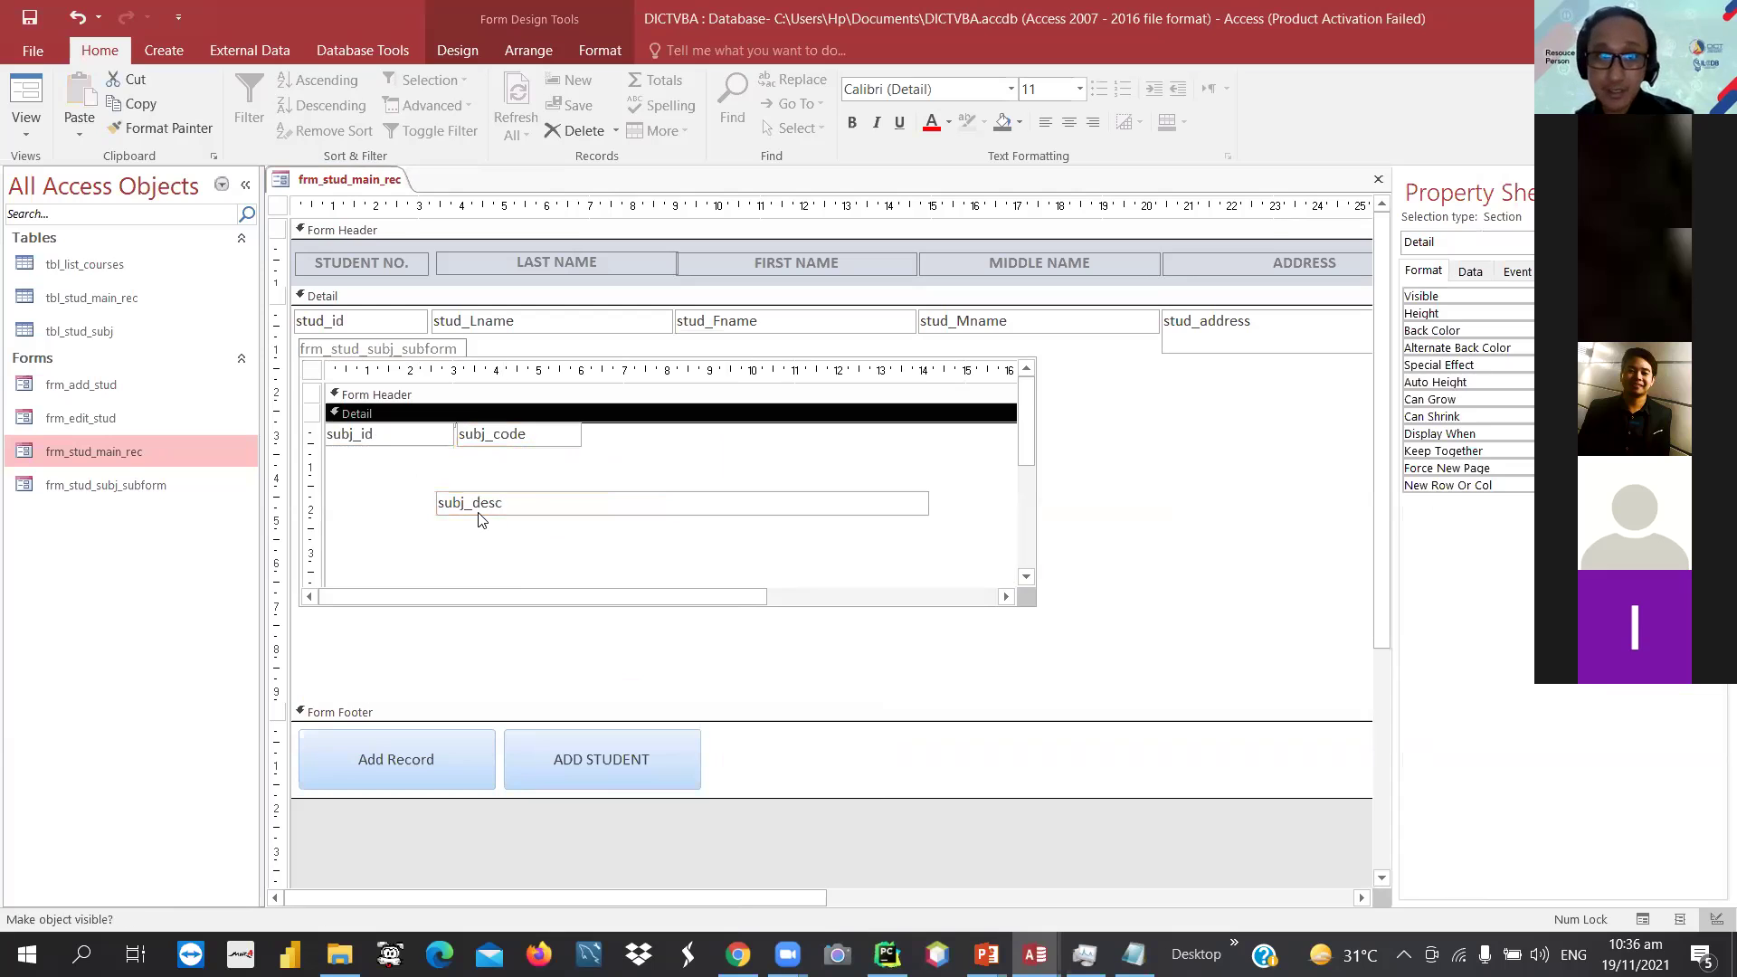
{"action": "left_click", "coordinate": [620, 498]}
{"action": "left_click", "coordinate": [633, 439]}
{"action": "left_click_drag", "start_coordinate": [625, 437], "coordinate": [625, 438]}
{"action": "left_click", "coordinate": [554, 540]}
Delete the unit_lec and unit_lab labels and place both boxes right of subj_desc
{"action": "scroll", "coordinate": [554, 540], "scroll_direction": "down", "scroll_amount": 3}
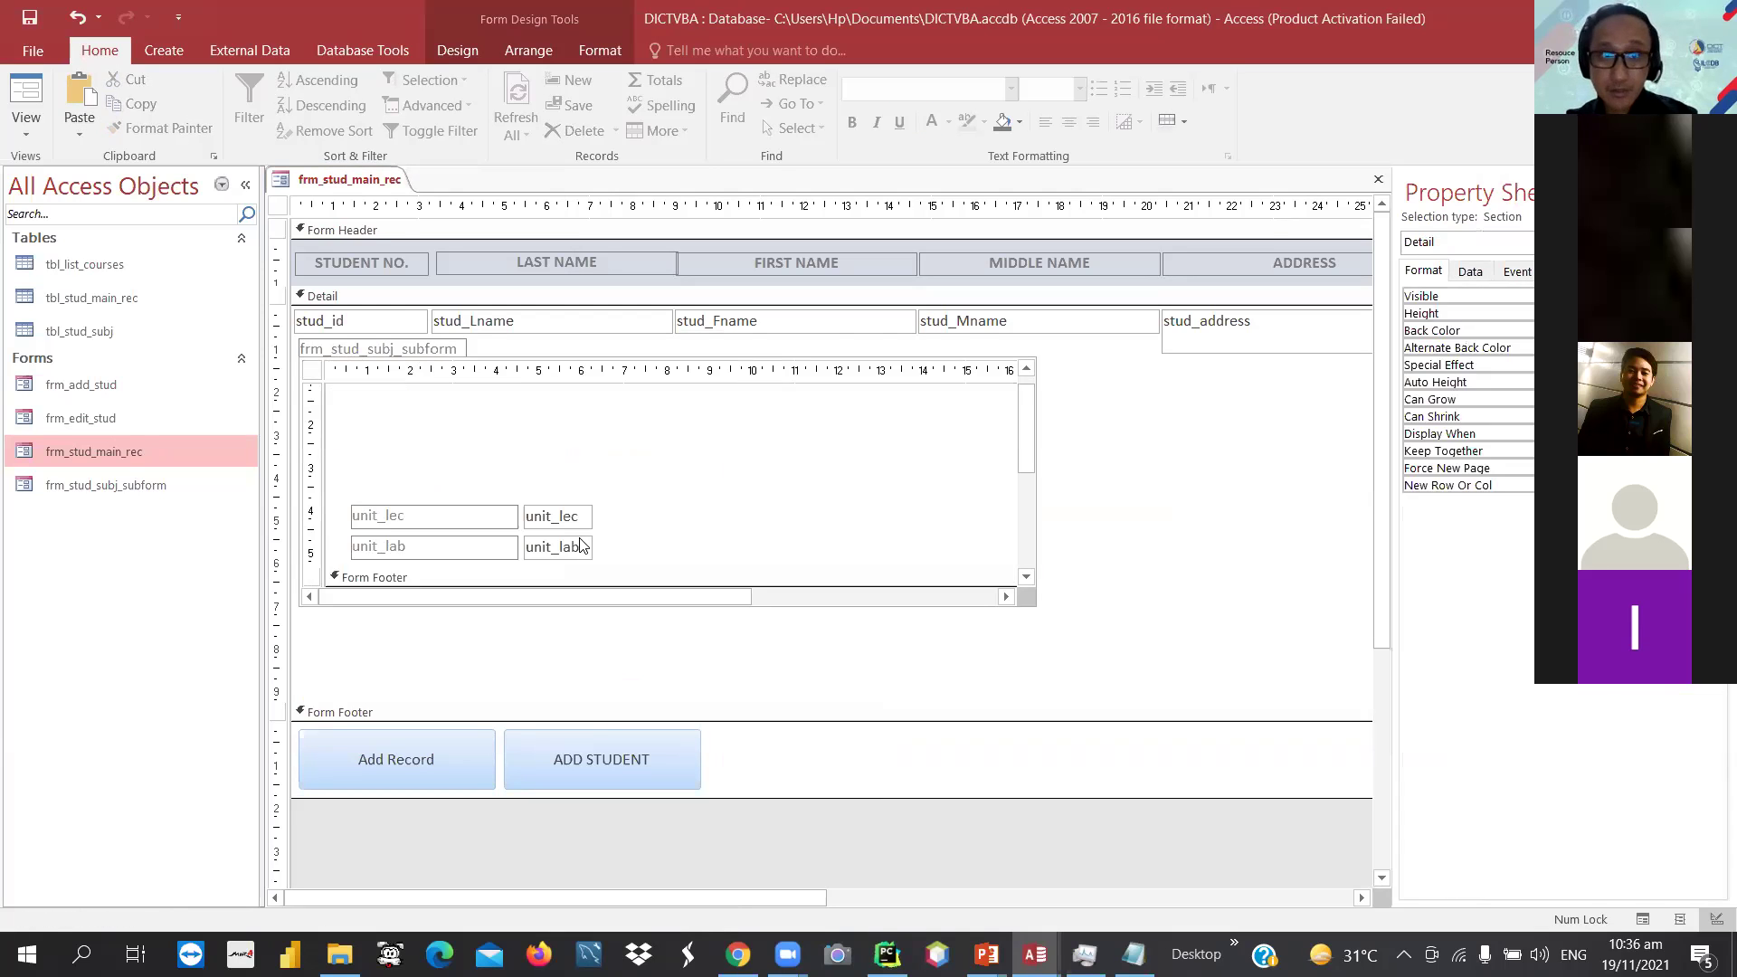
{"action": "scroll", "coordinate": [655, 491], "scroll_direction": "down", "scroll_amount": 1}
{"action": "left_click_drag", "start_coordinate": [447, 420], "coordinate": [427, 554]}
{"action": "key", "text": "Delete"}
{"action": "left_click_drag", "start_coordinate": [663, 418], "coordinate": [806, 480]}
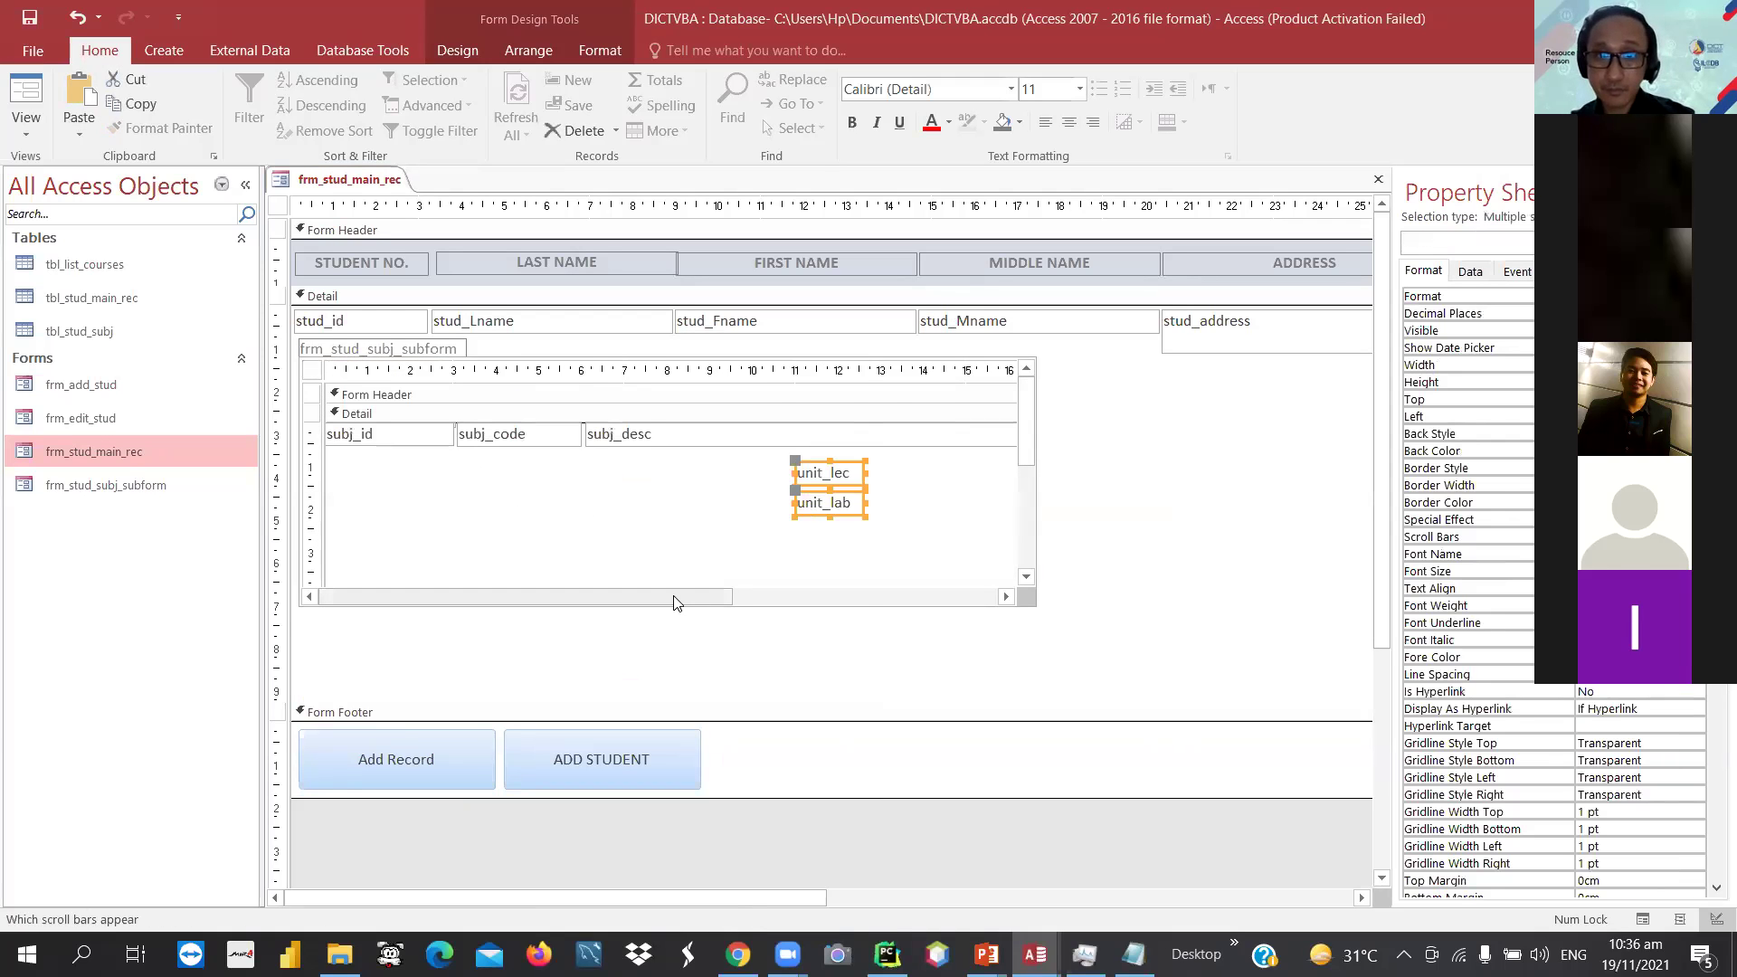
{"action": "left_click_drag", "start_coordinate": [675, 599], "coordinate": [829, 599]}
{"action": "left_click", "coordinate": [759, 507]}
{"action": "left_click_drag", "start_coordinate": [896, 428], "coordinate": [947, 422]}
{"action": "left_click_drag", "start_coordinate": [656, 503], "coordinate": [988, 421]}
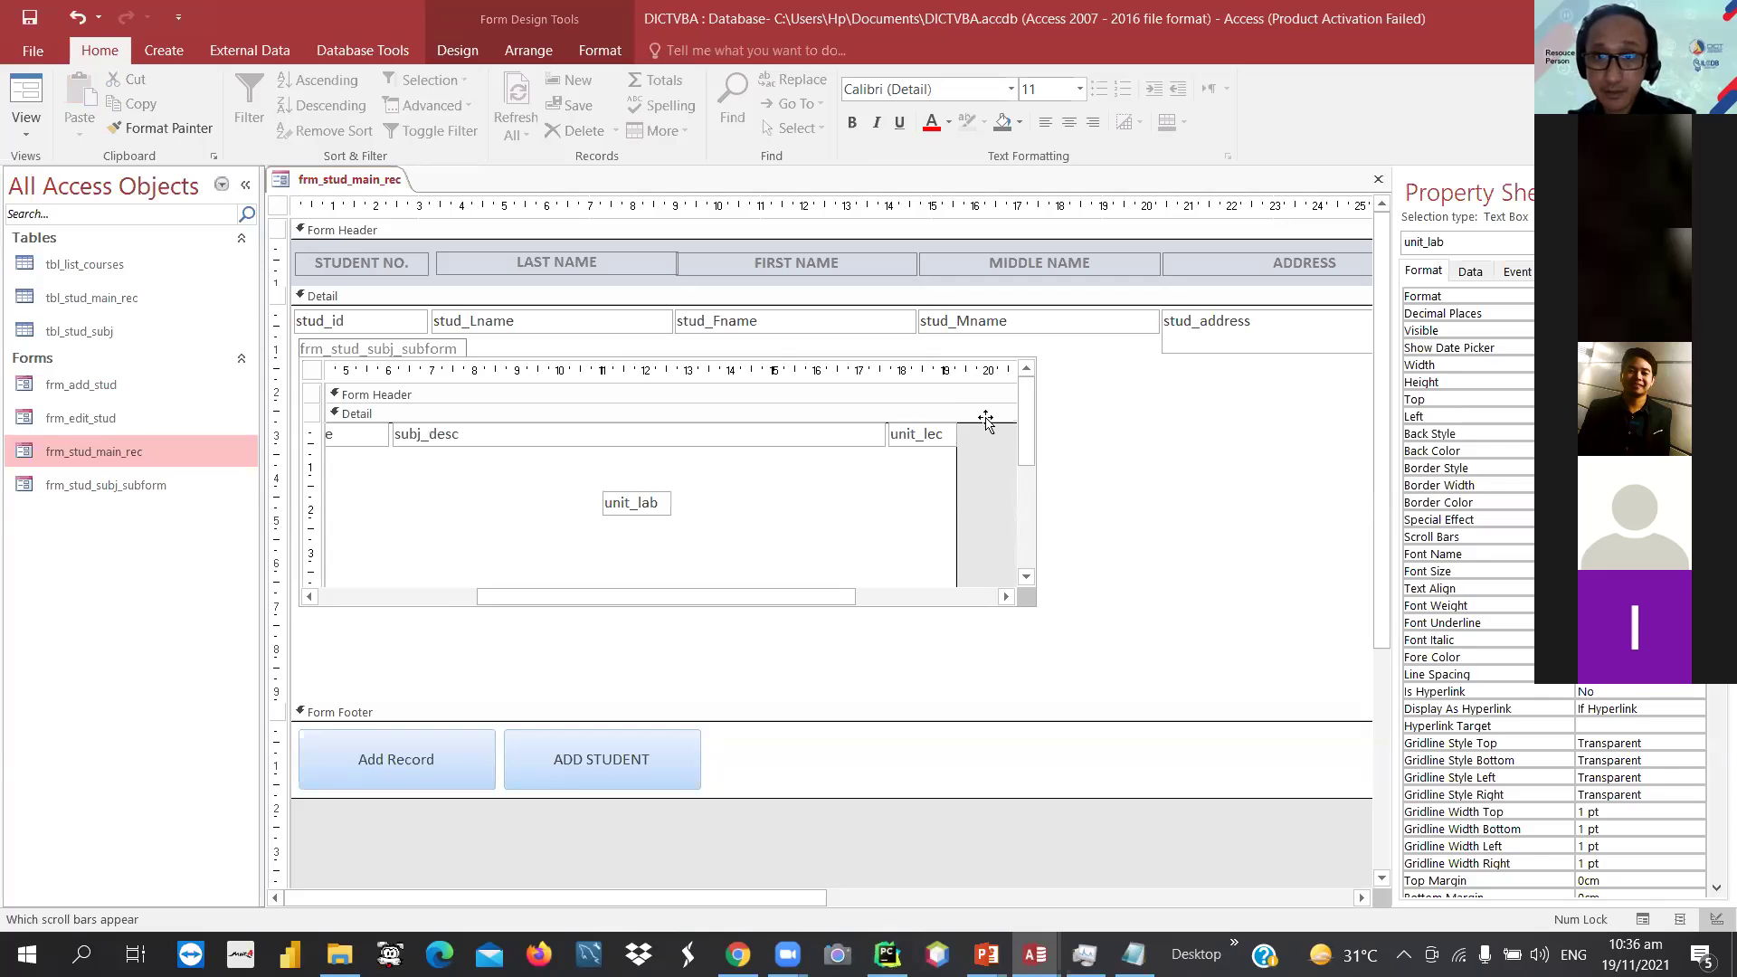
{"action": "left_click", "coordinate": [850, 502]}
{"action": "left_click_drag", "start_coordinate": [657, 600], "coordinate": [735, 597]}
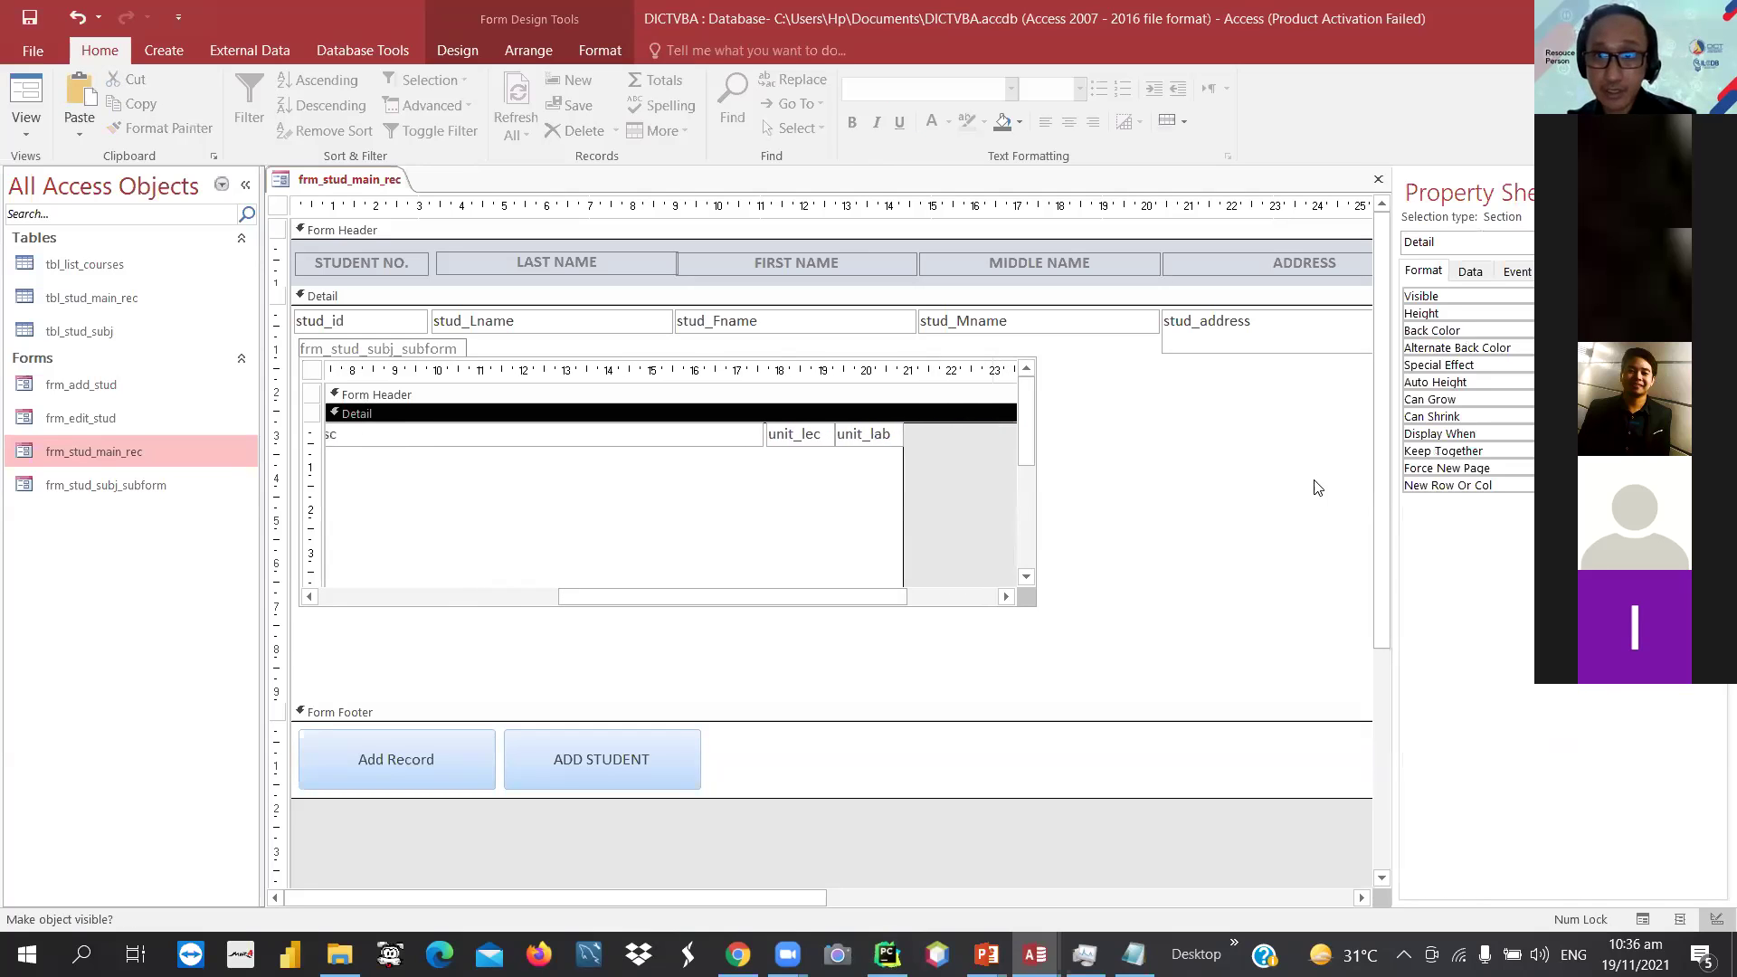
Drag frm_stud_subj_subform's right edge toward the Detail section's right side
{"action": "left_click", "coordinate": [1008, 537]}
{"action": "left_click_drag", "start_coordinate": [1036, 478], "coordinate": [1242, 476]}
{"action": "left_click", "coordinate": [1323, 565]}
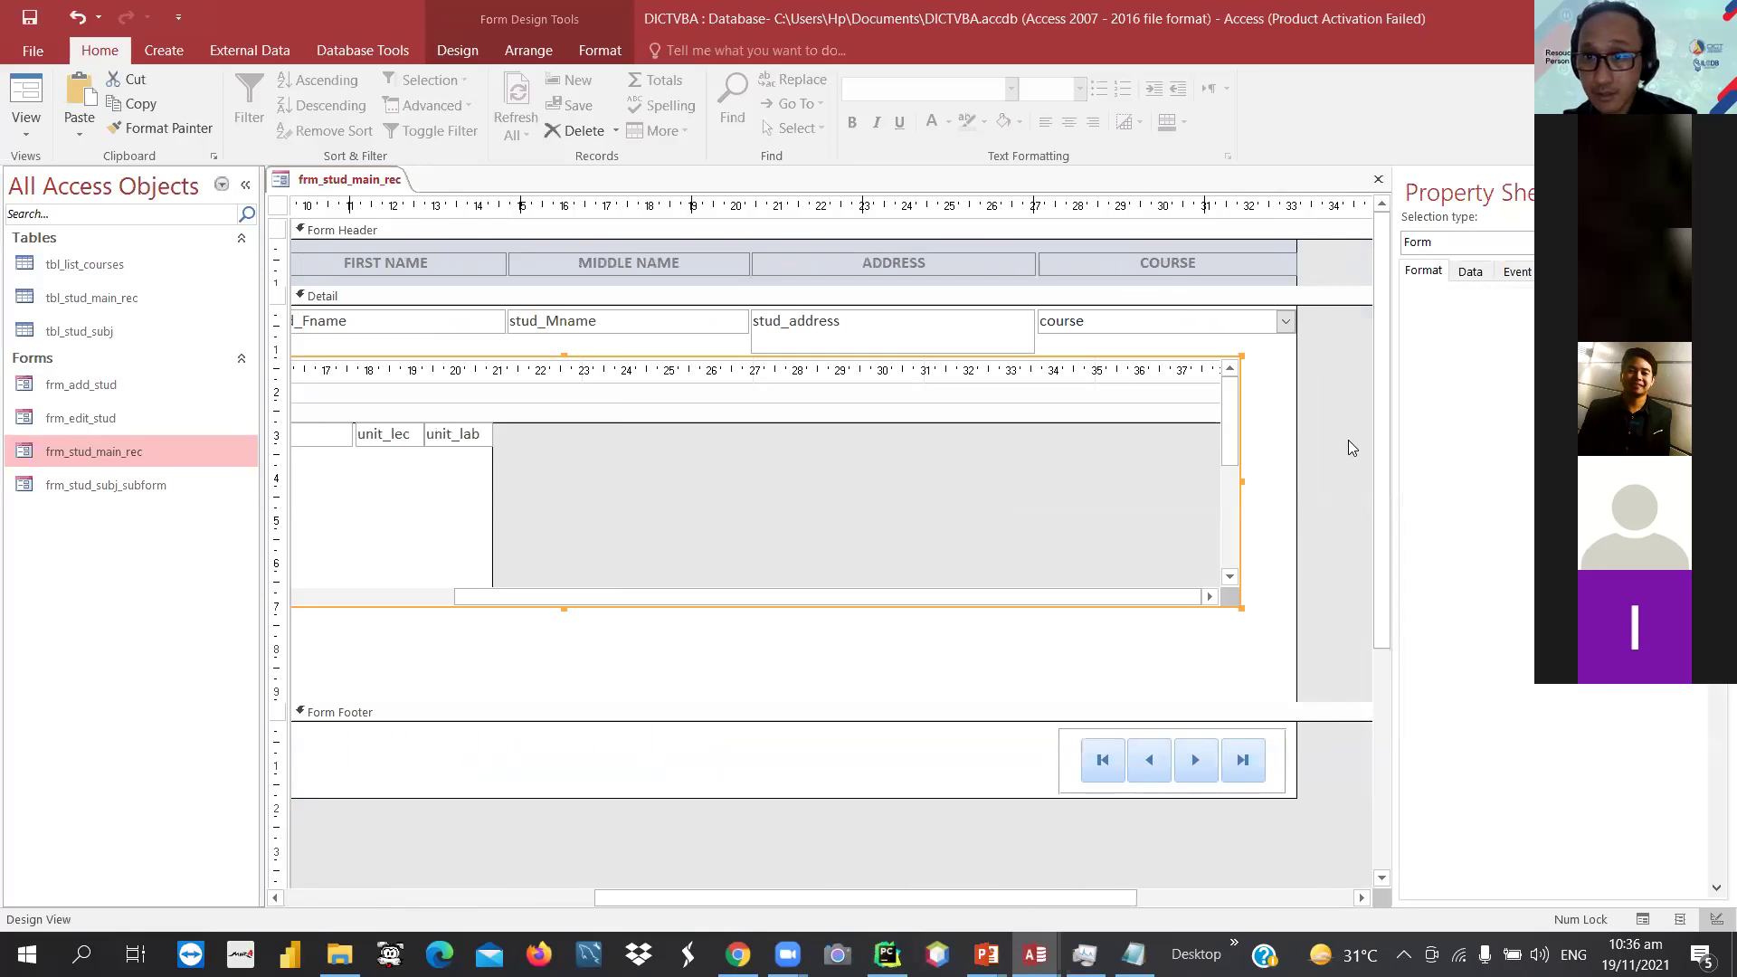
{"action": "left_click", "coordinate": [1220, 514]}
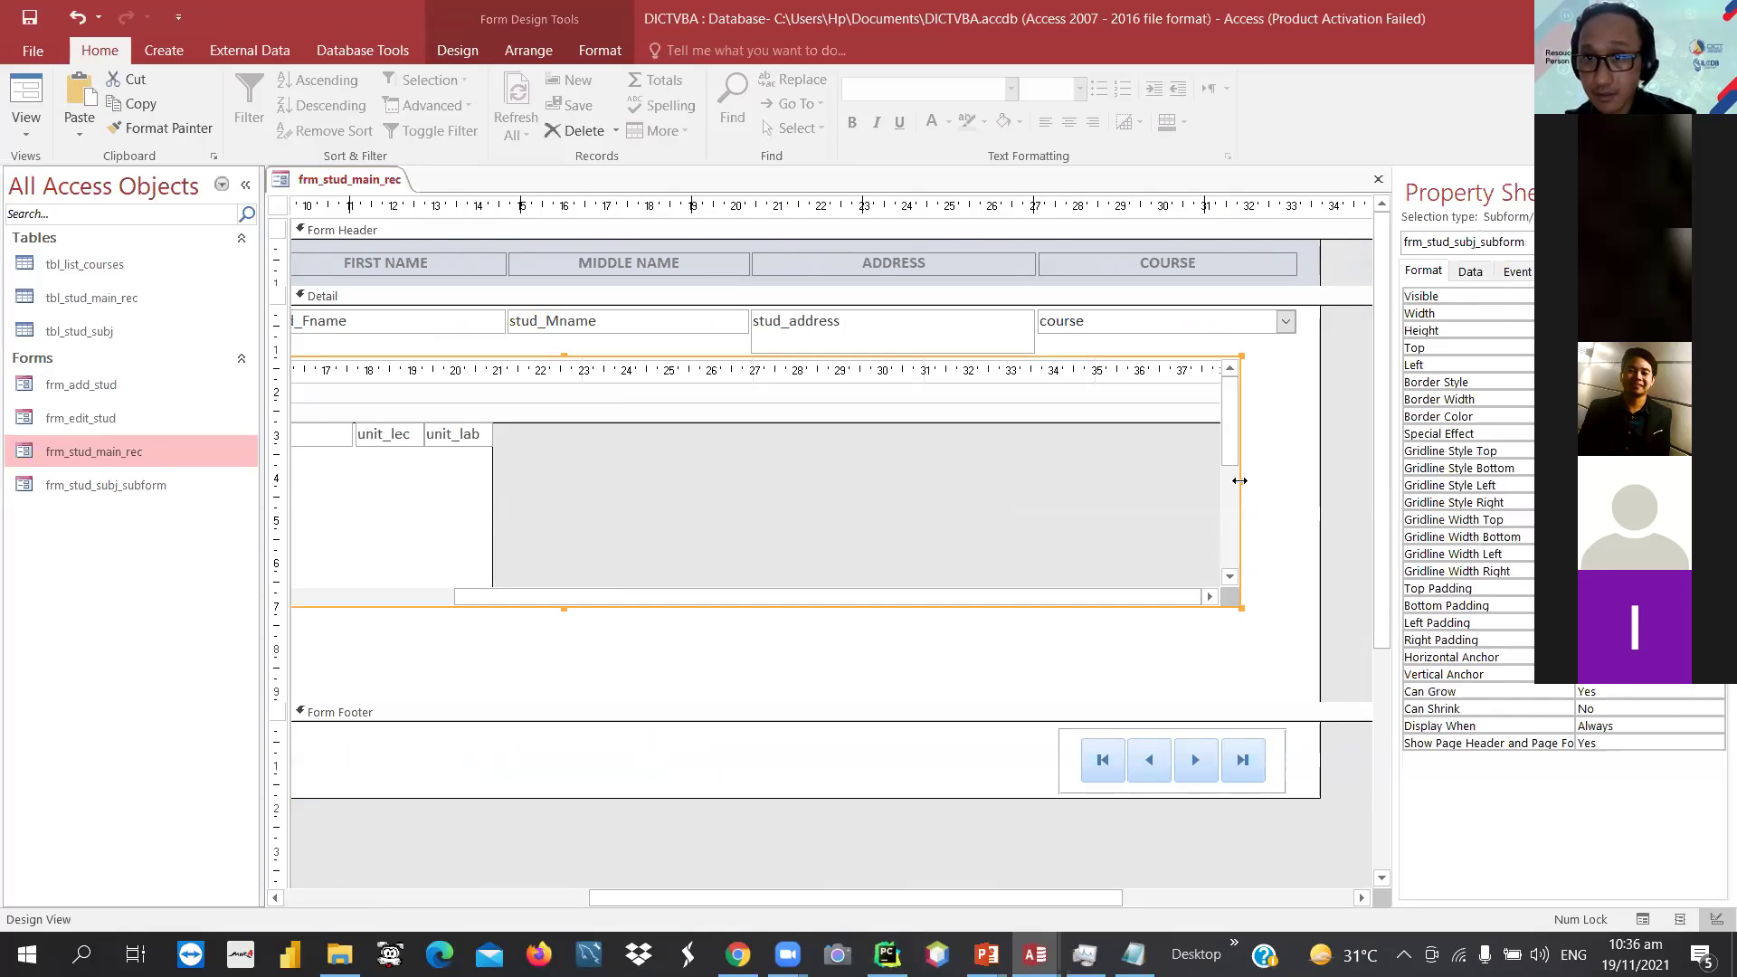
{"action": "scroll", "coordinate": [1241, 480], "scroll_direction": "down", "scroll_amount": 3}
{"action": "left_click", "coordinate": [1239, 489]}
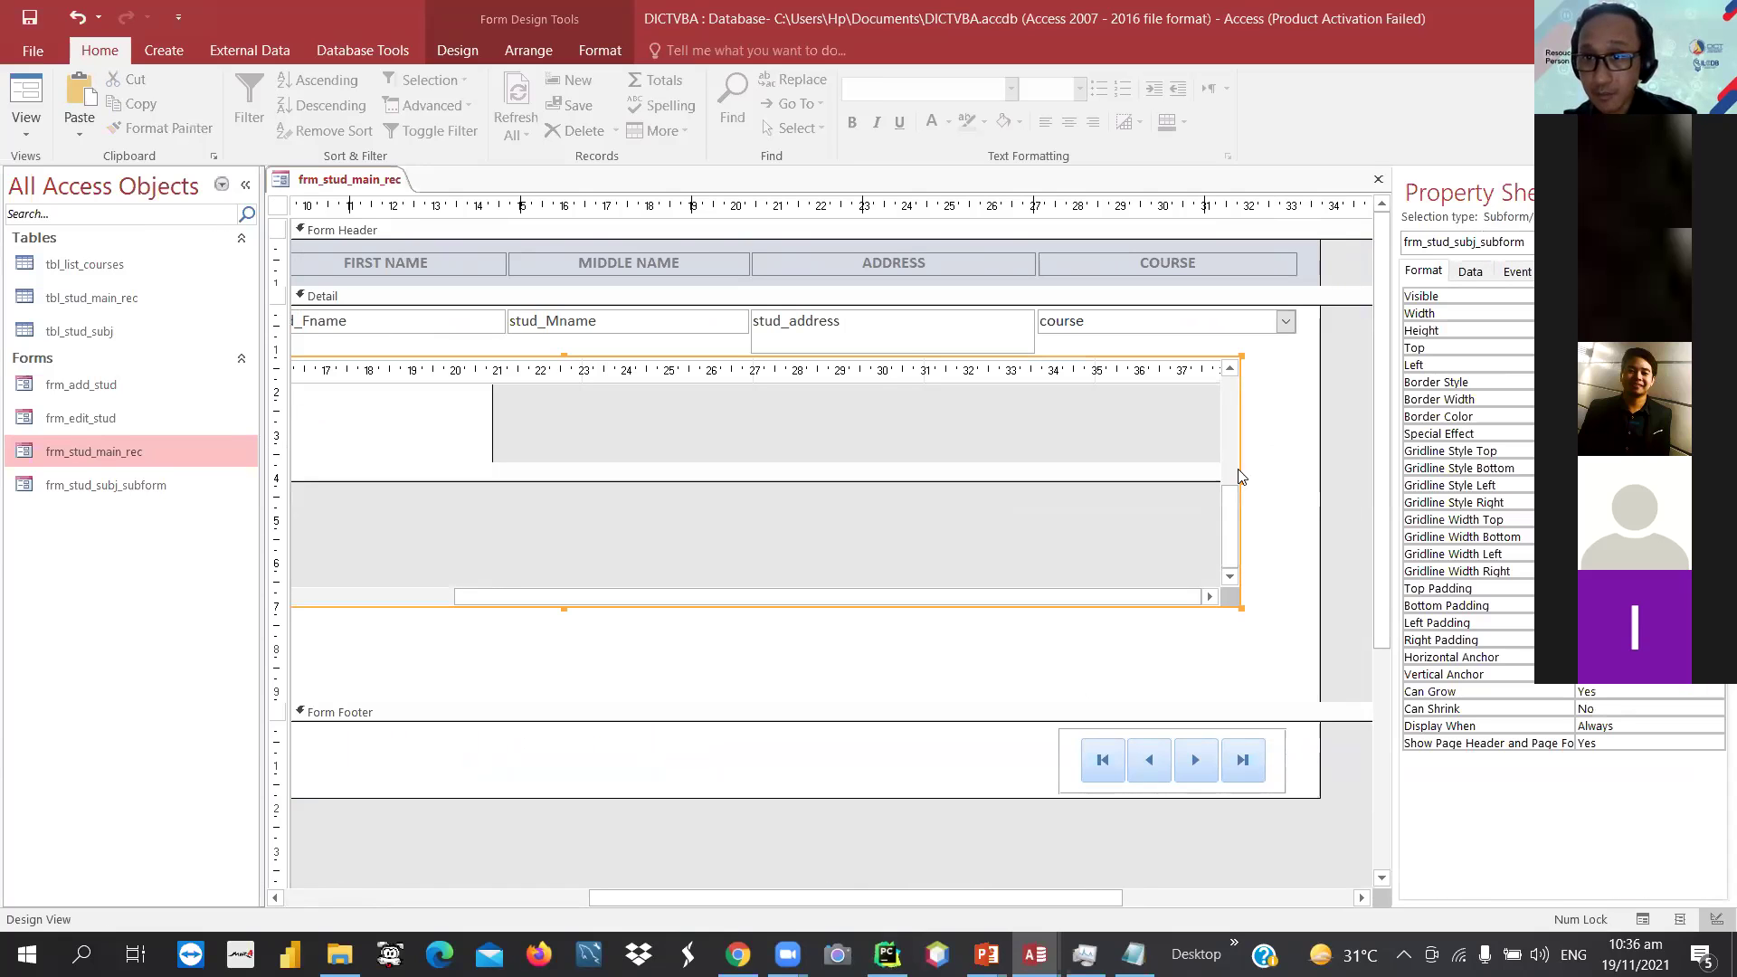
{"action": "left_click_drag", "start_coordinate": [1239, 480], "coordinate": [1311, 481]}
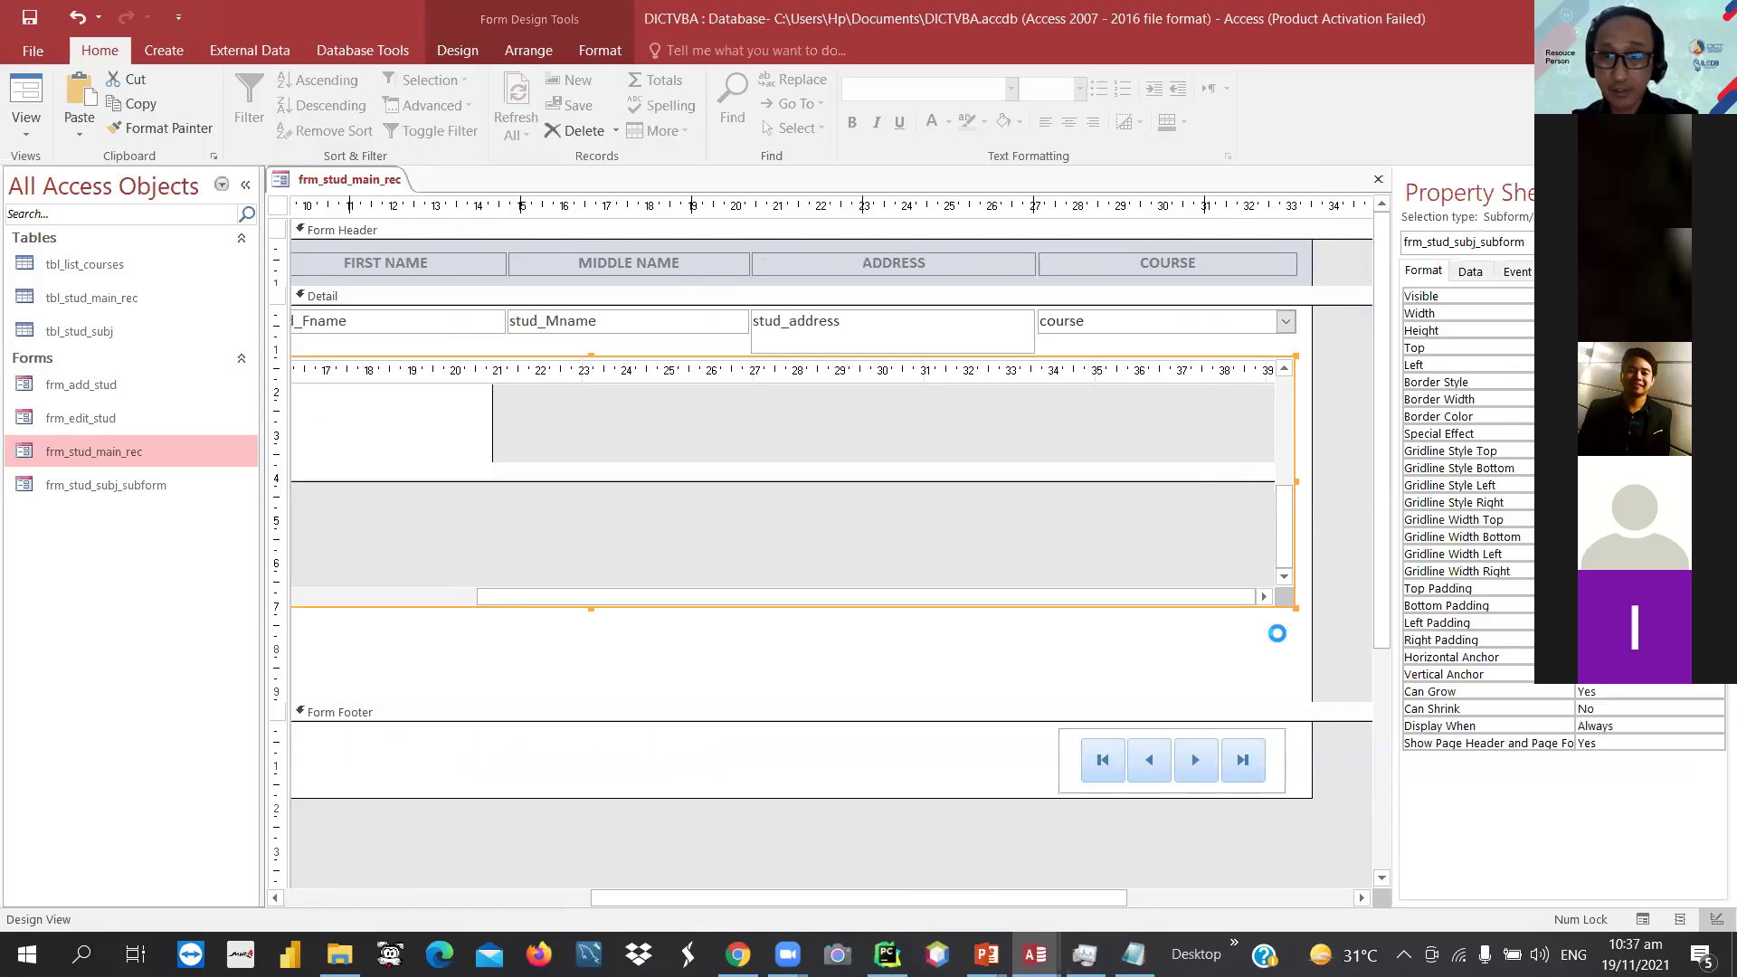
{"action": "left_click", "coordinate": [1037, 650]}
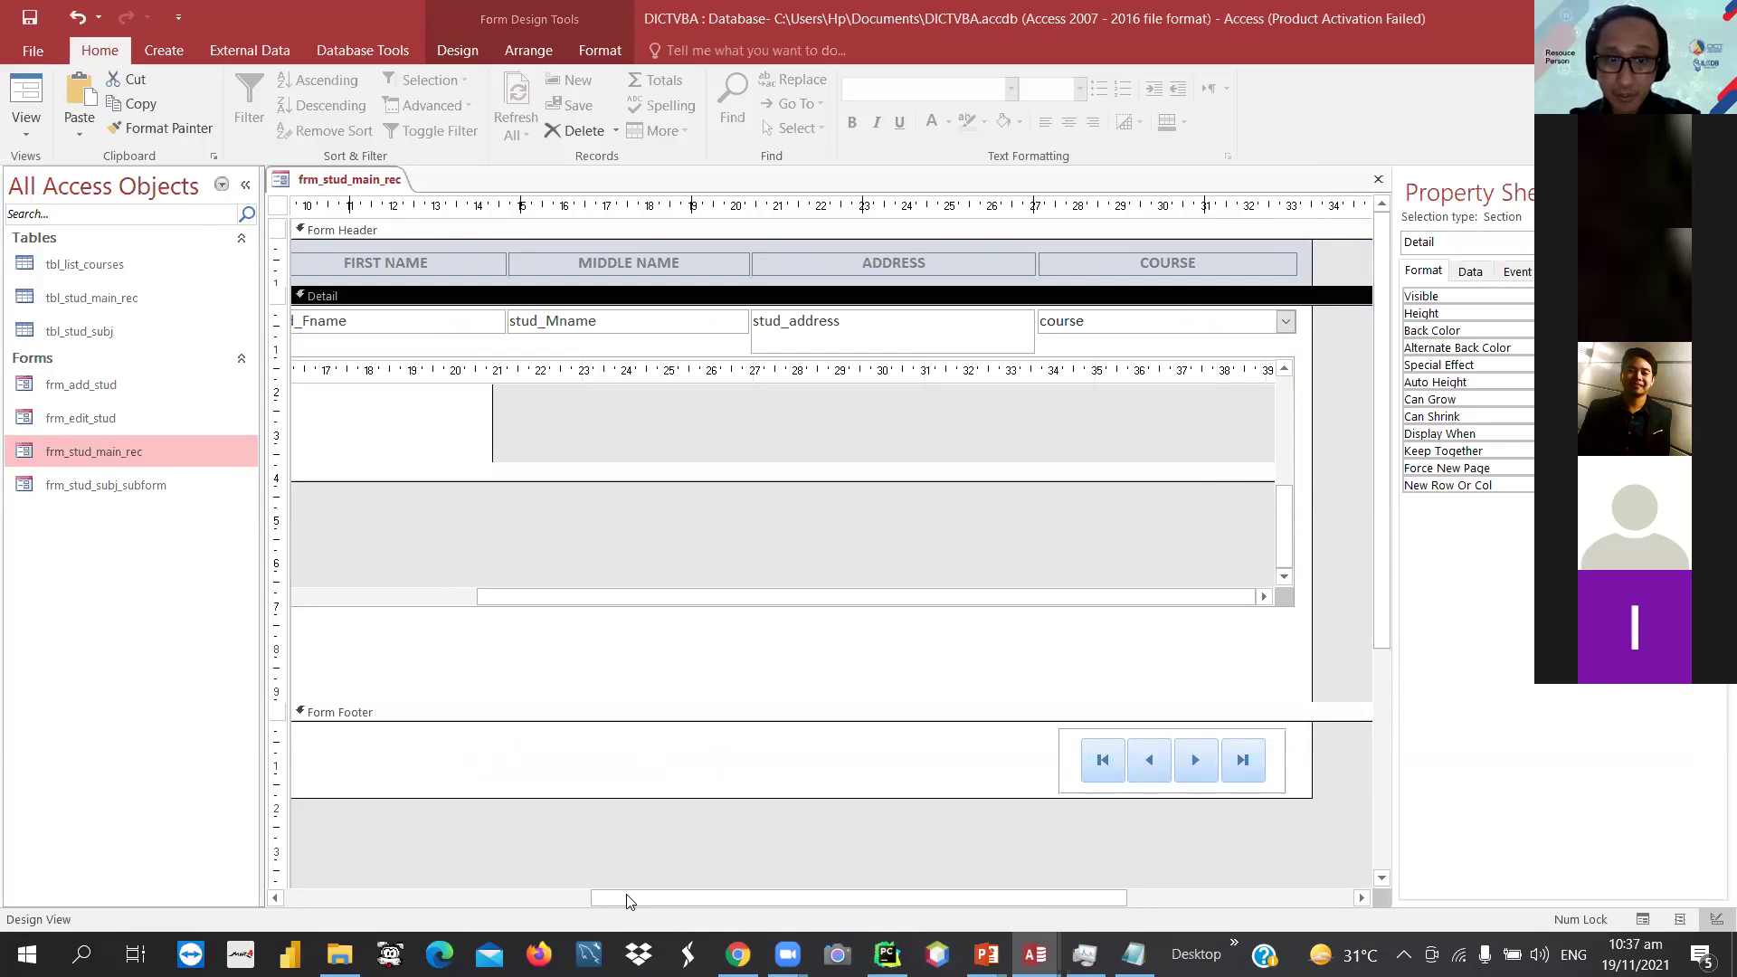
{"action": "left_click_drag", "start_coordinate": [630, 900], "coordinate": [240, 830]}
Move unit_lec and unit_lab further right in the subform's Detail row
{"action": "left_click_drag", "start_coordinate": [1052, 600], "coordinate": [333, 608]}
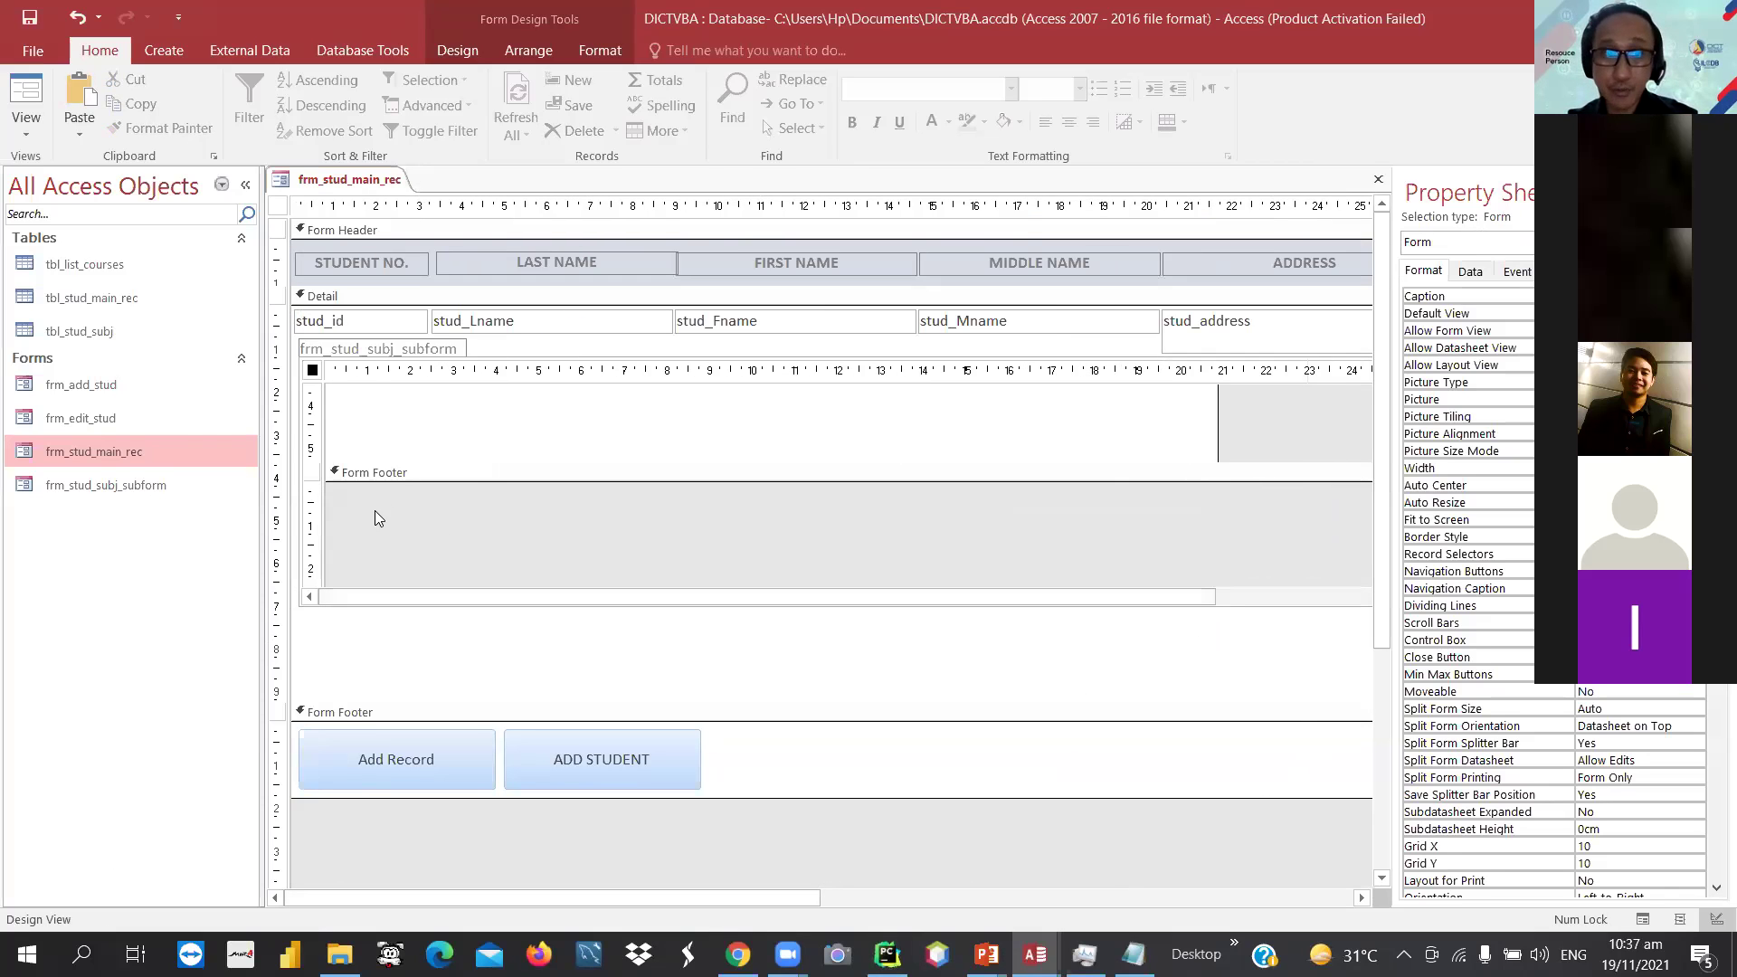
{"action": "scroll", "coordinate": [383, 509], "scroll_direction": "up", "scroll_amount": 5}
{"action": "left_click", "coordinate": [514, 502]}
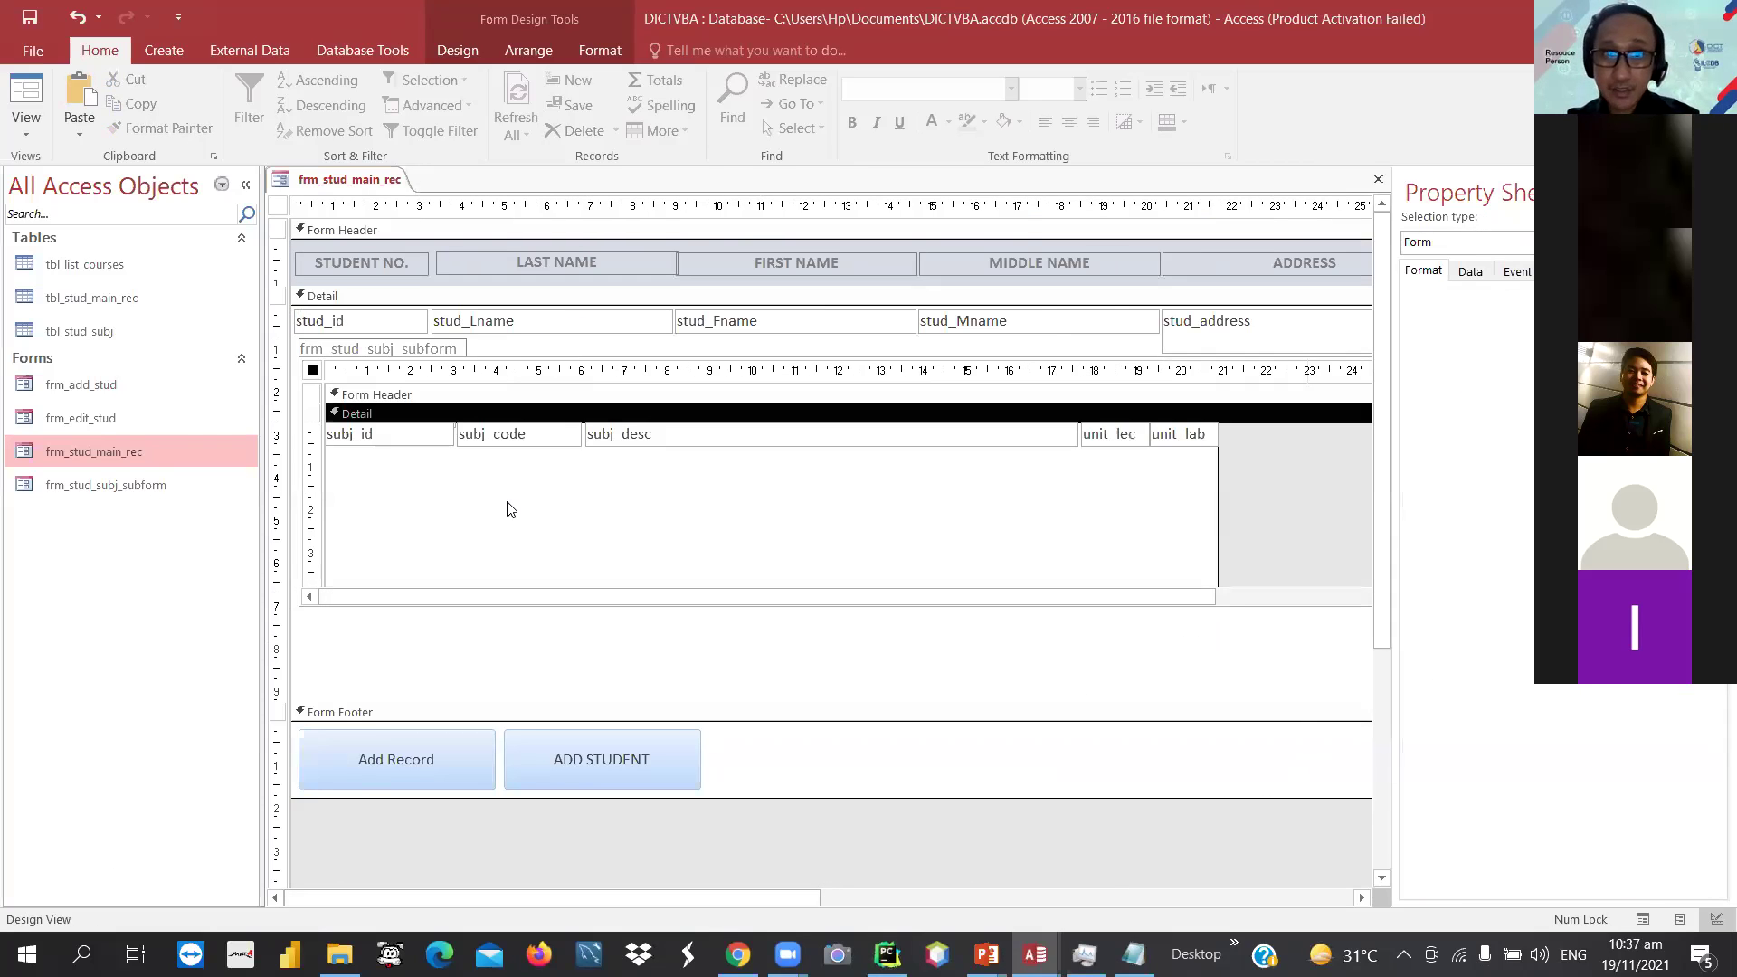
{"action": "left_click", "coordinate": [1217, 433]}
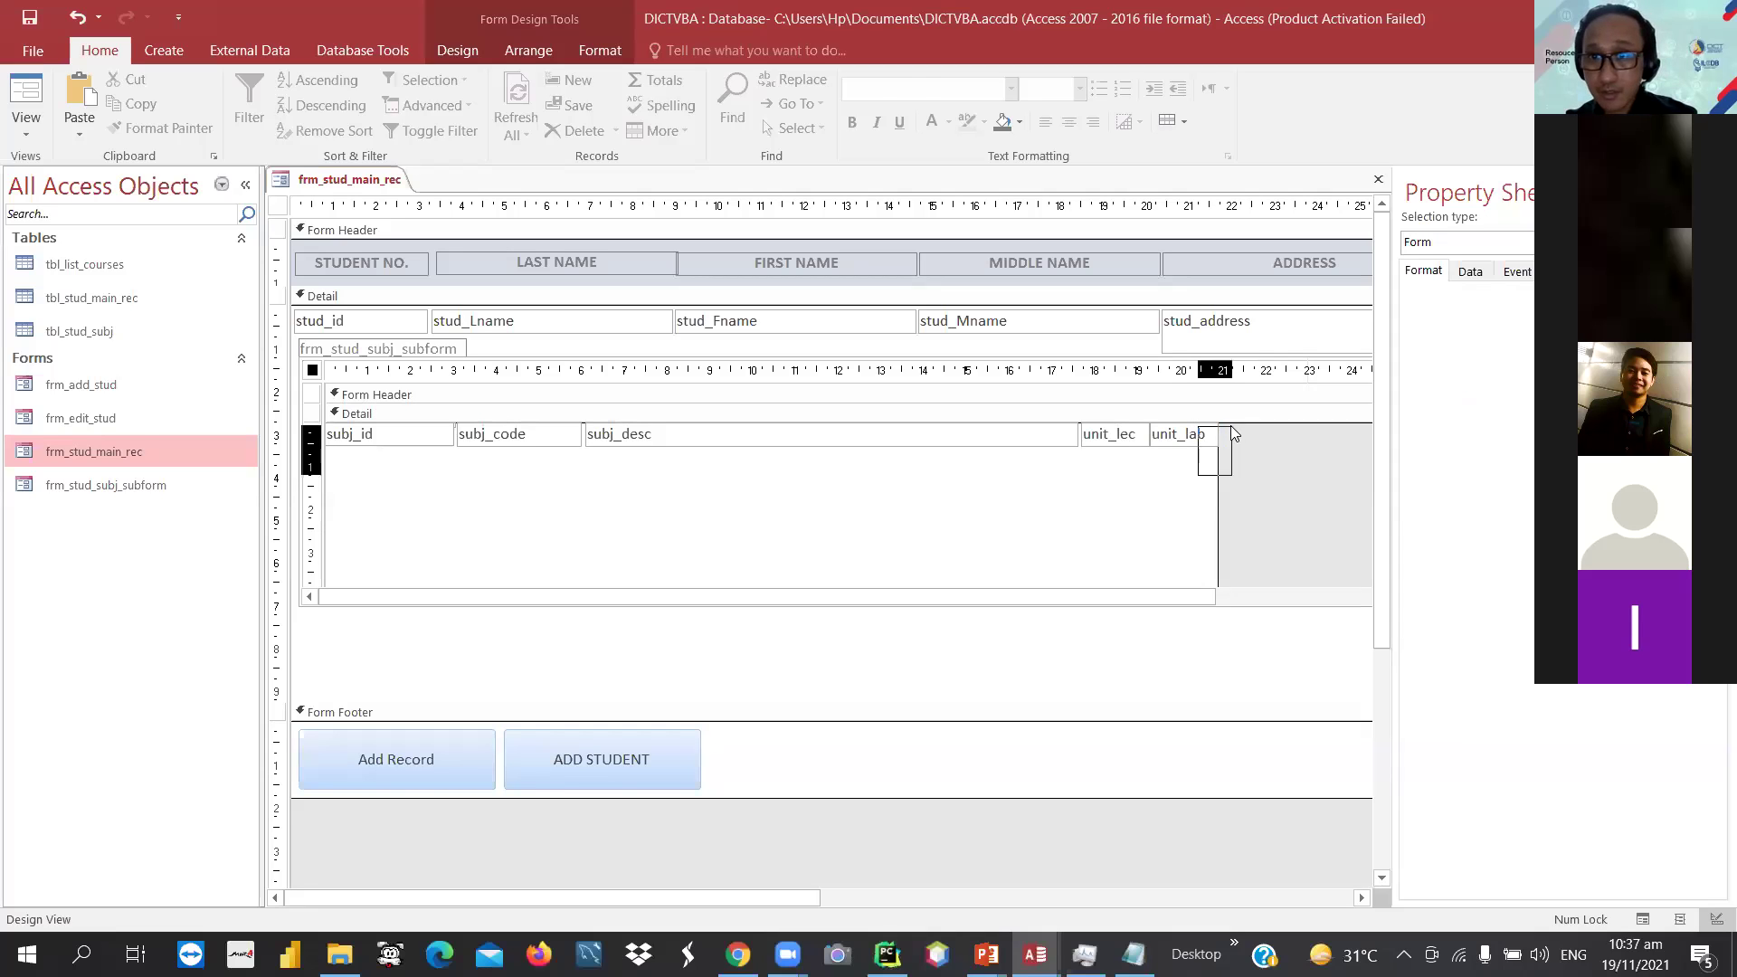
{"action": "left_click", "coordinate": [1190, 463]}
{"action": "left_click", "coordinate": [1182, 442]}
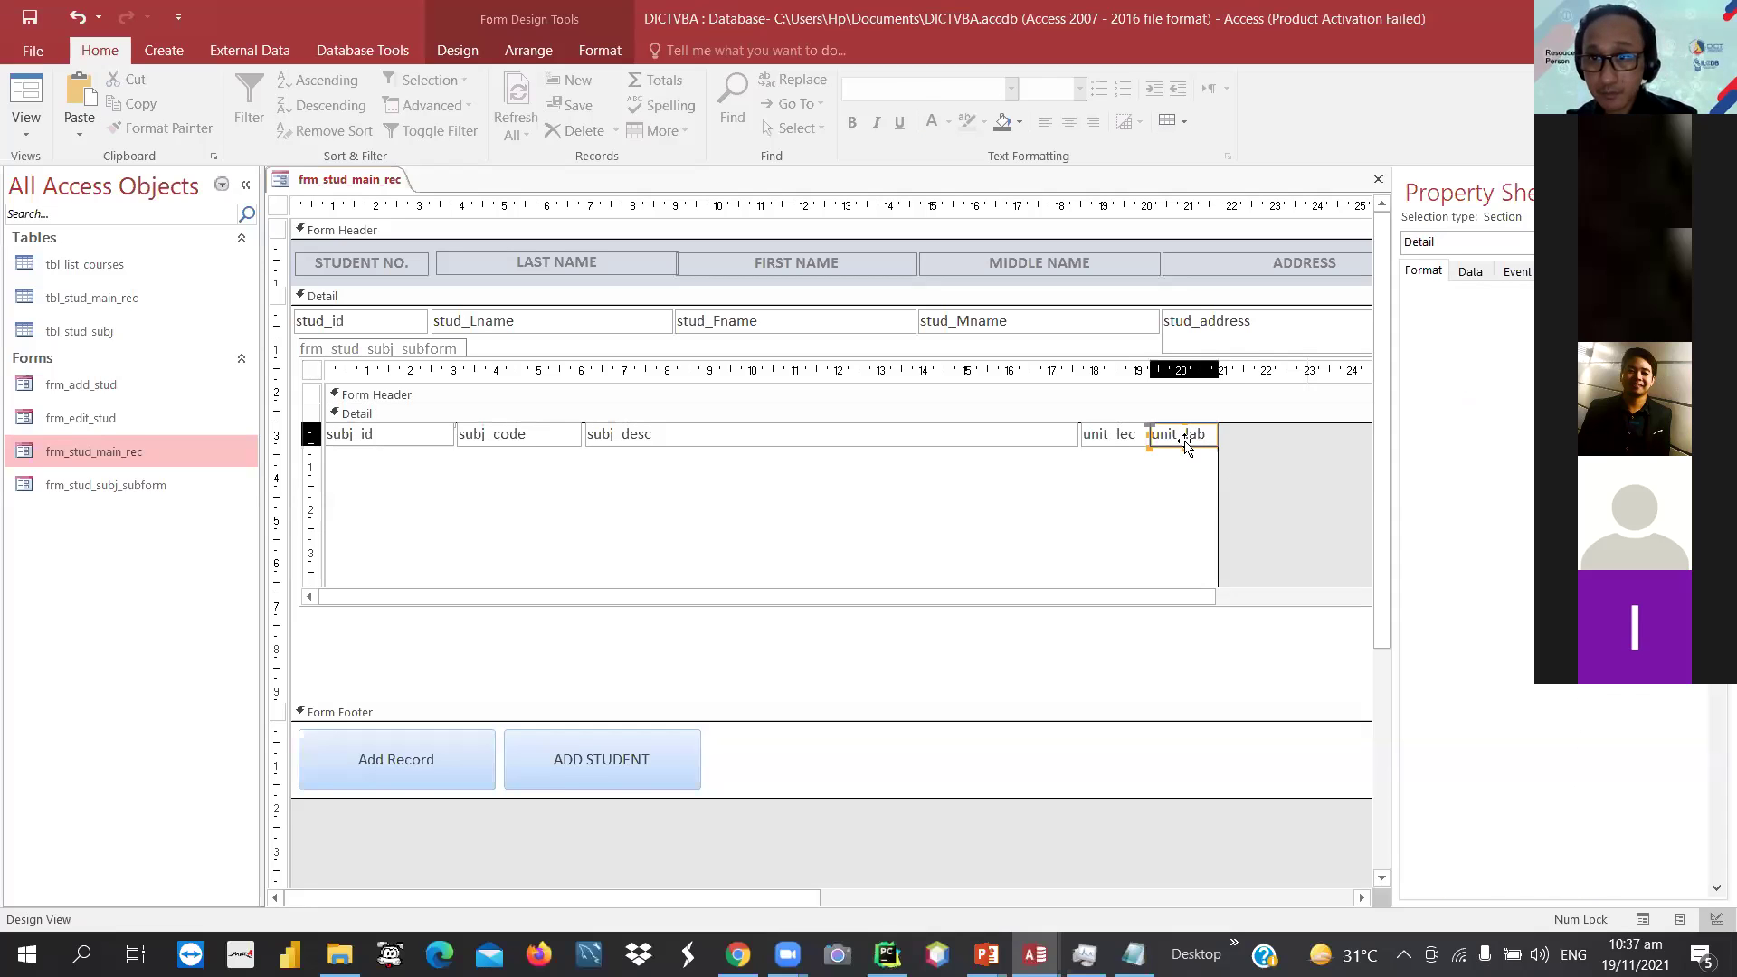
{"action": "left_click_drag", "start_coordinate": [1194, 439], "coordinate": [1294, 476]}
{"action": "left_click", "coordinate": [606, 514]}
{"action": "left_click_drag", "start_coordinate": [1076, 496], "coordinate": [1227, 471]}
{"action": "left_click_drag", "start_coordinate": [1126, 436], "coordinate": [1295, 437]}
Widen subj_desc to fill the gap and shrink the subform's Detail band to one row
{"action": "left_click", "coordinate": [1081, 441]}
{"action": "left_click_drag", "start_coordinate": [1077, 434], "coordinate": [1240, 447]}
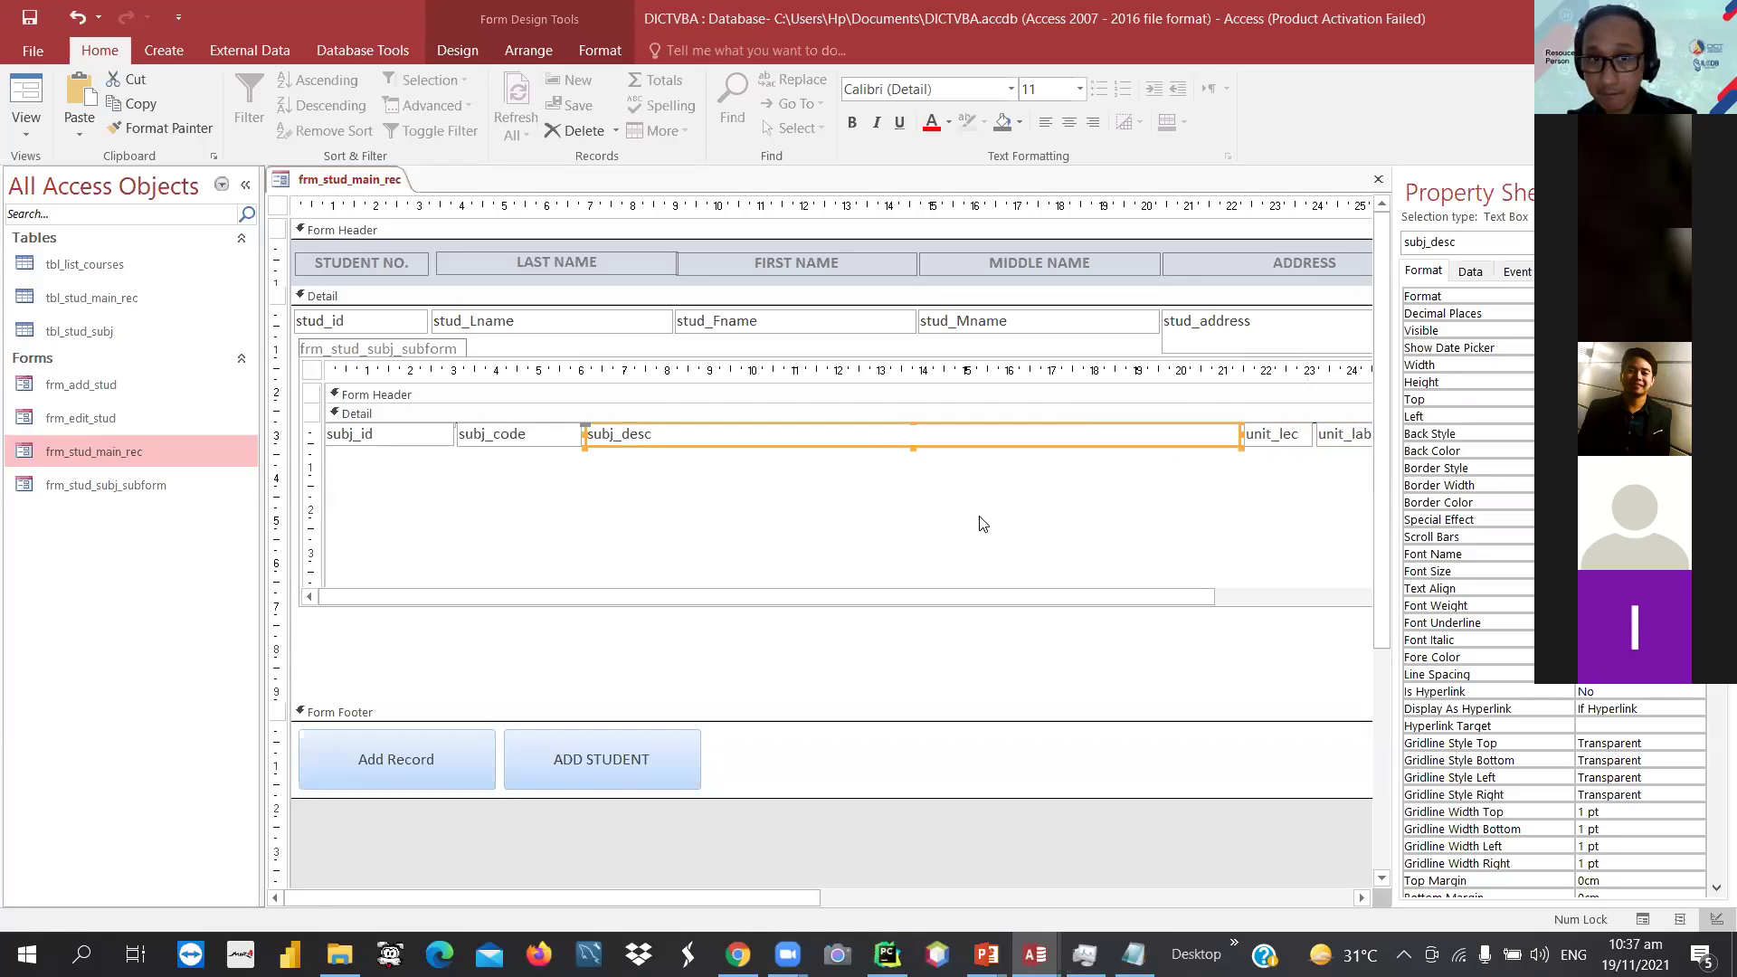
{"action": "left_click", "coordinate": [934, 480]}
{"action": "scroll", "coordinate": [923, 493], "scroll_direction": "down", "scroll_amount": 3}
{"action": "left_click_drag", "start_coordinate": [912, 523], "coordinate": [858, 248]}
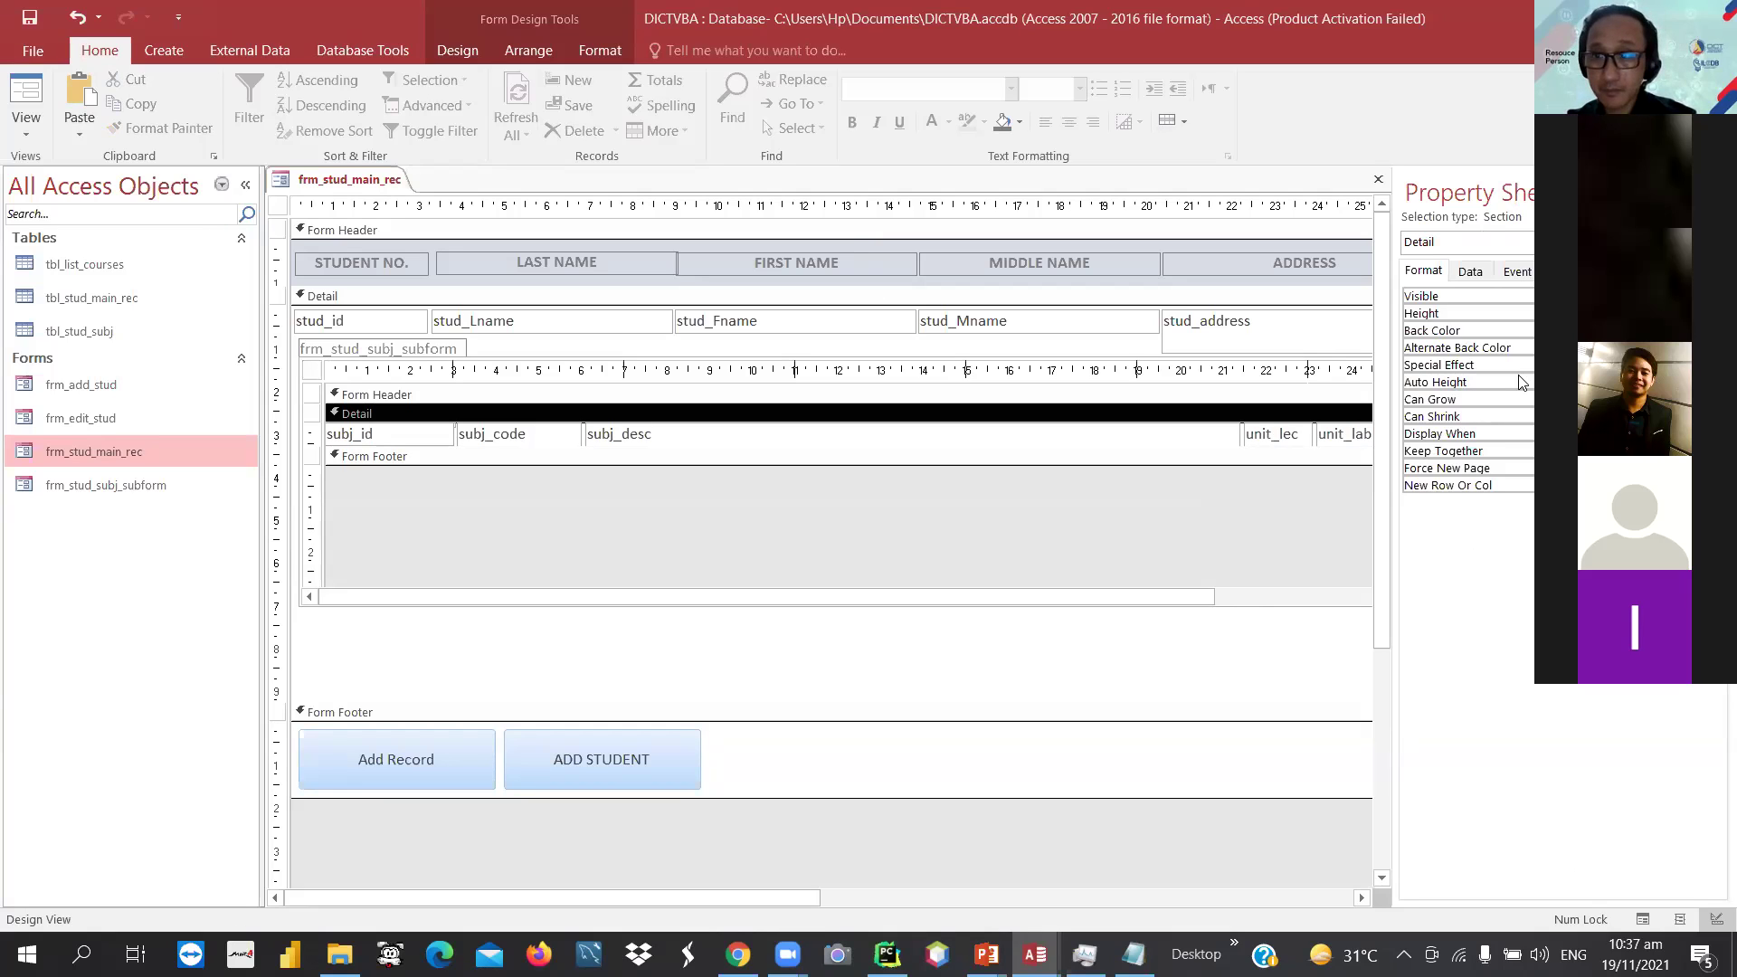
{"action": "left_click_drag", "start_coordinate": [896, 596], "coordinate": [1349, 631]}
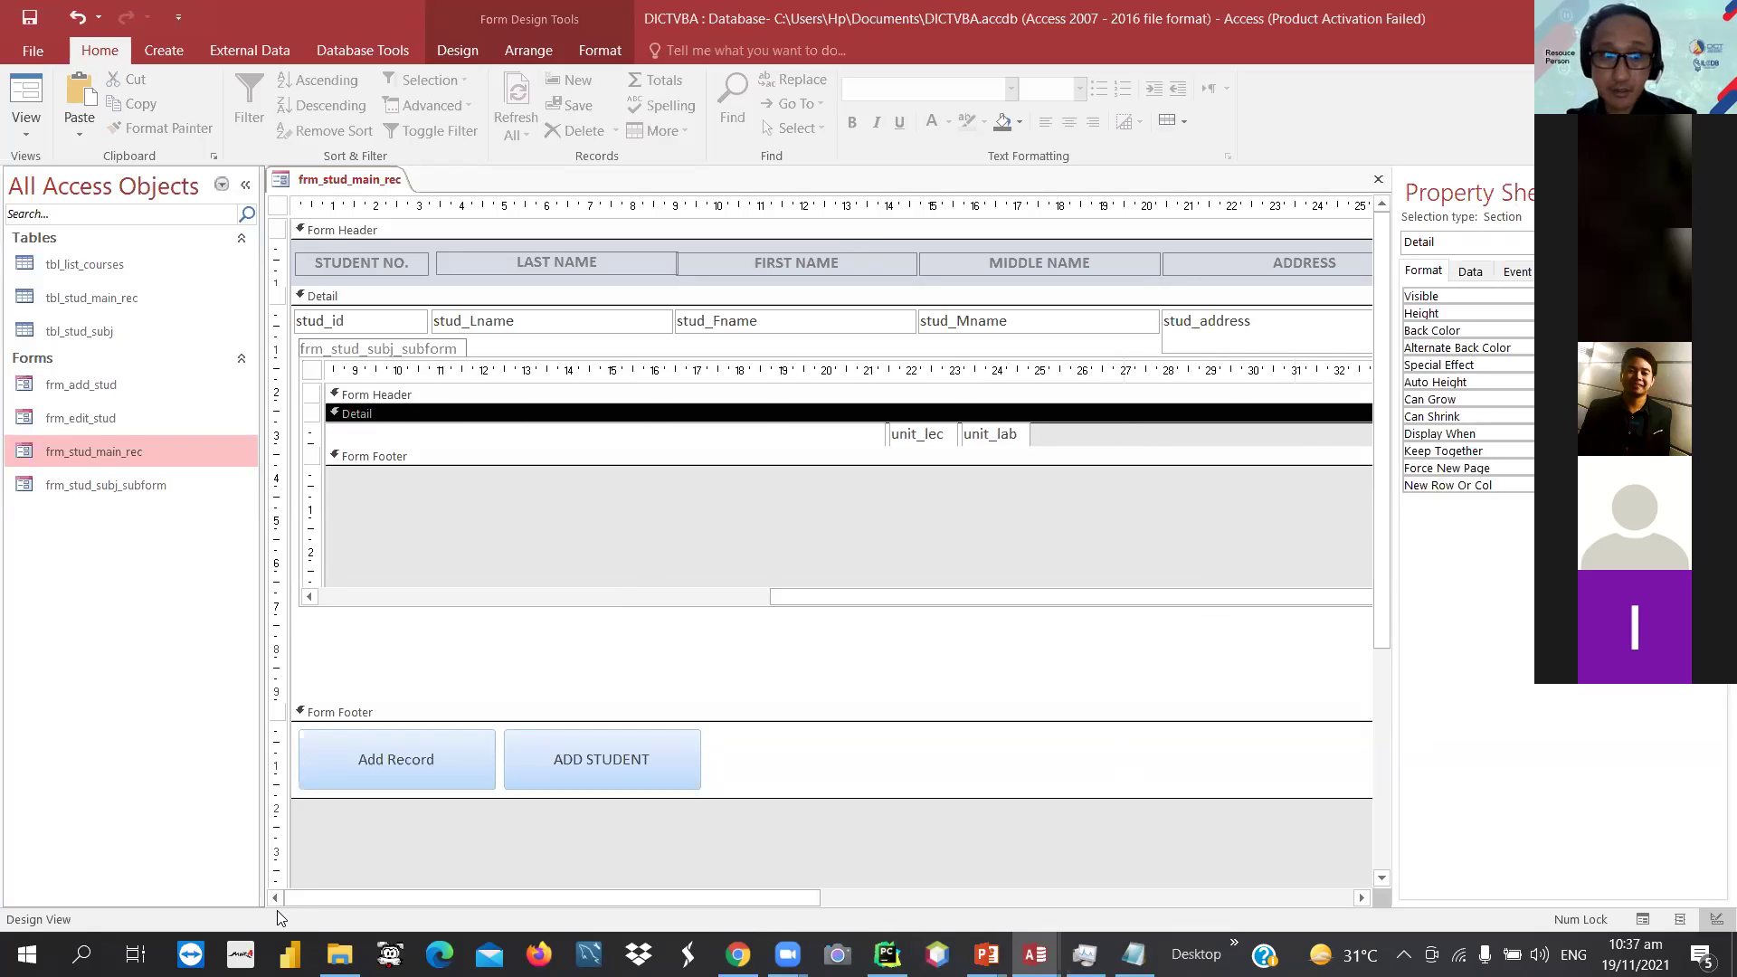
Delete the subform's attached label, undoing an accidental narrowing of the subform
{"action": "key", "text": "ctrl+r"}
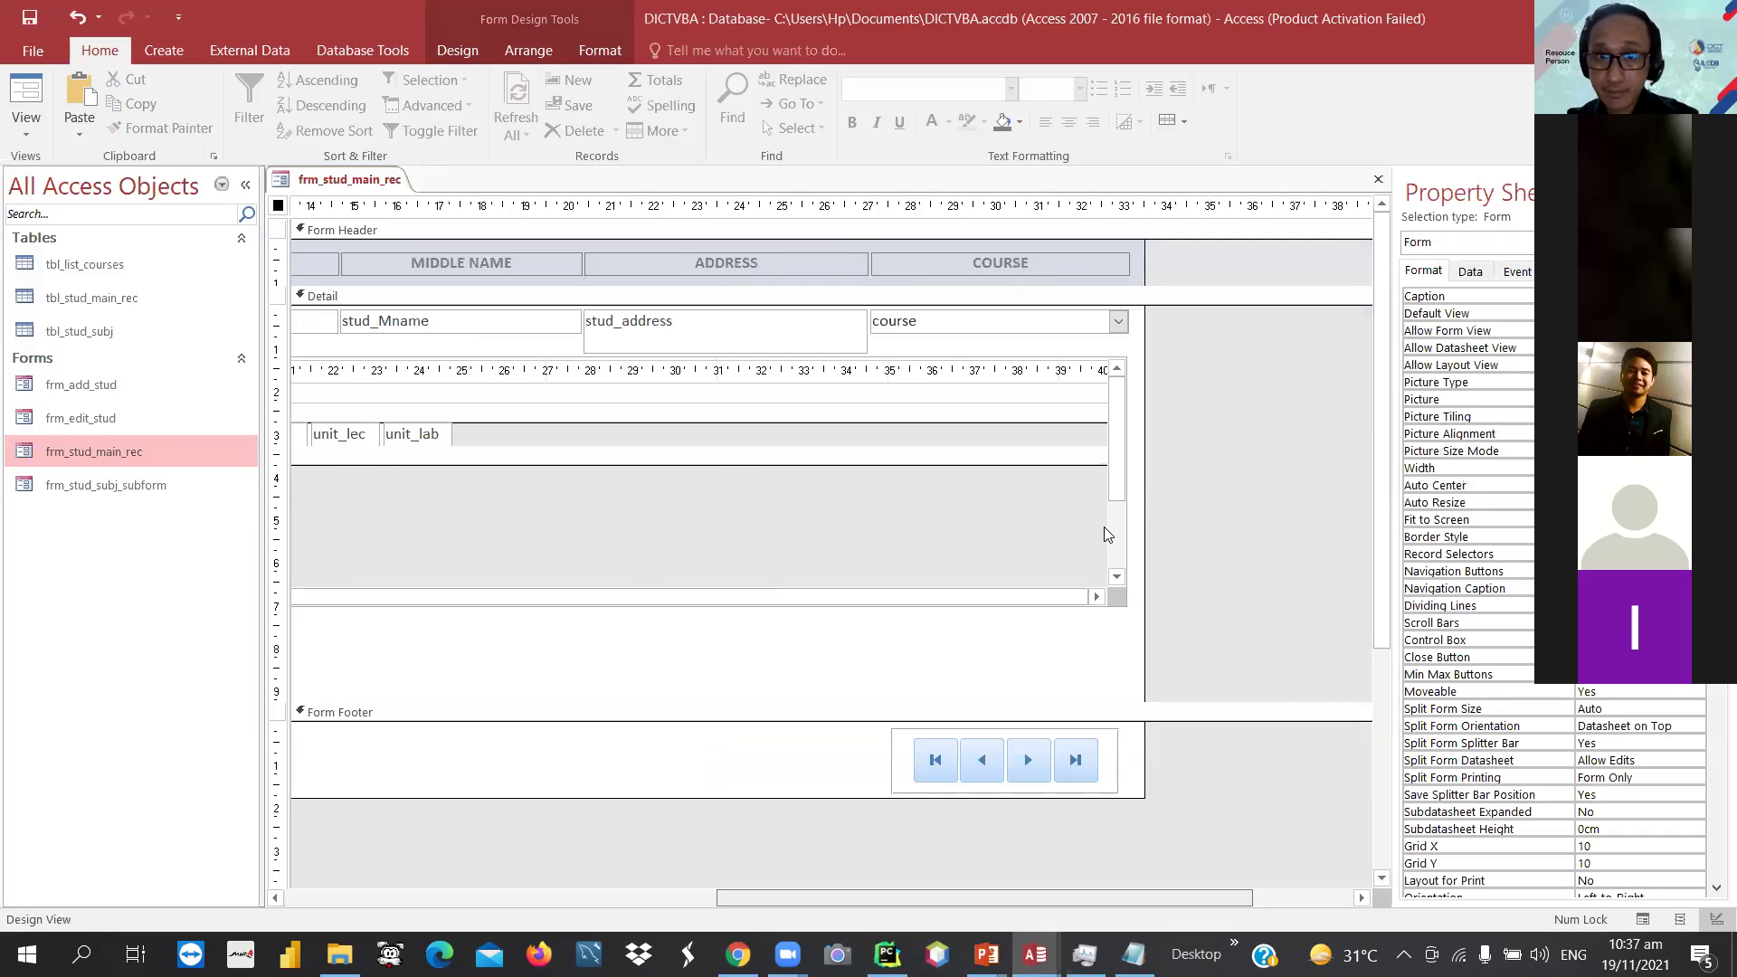
{"action": "left_click", "coordinate": [1103, 526]}
{"action": "left_click_drag", "start_coordinate": [1127, 477], "coordinate": [475, 464]}
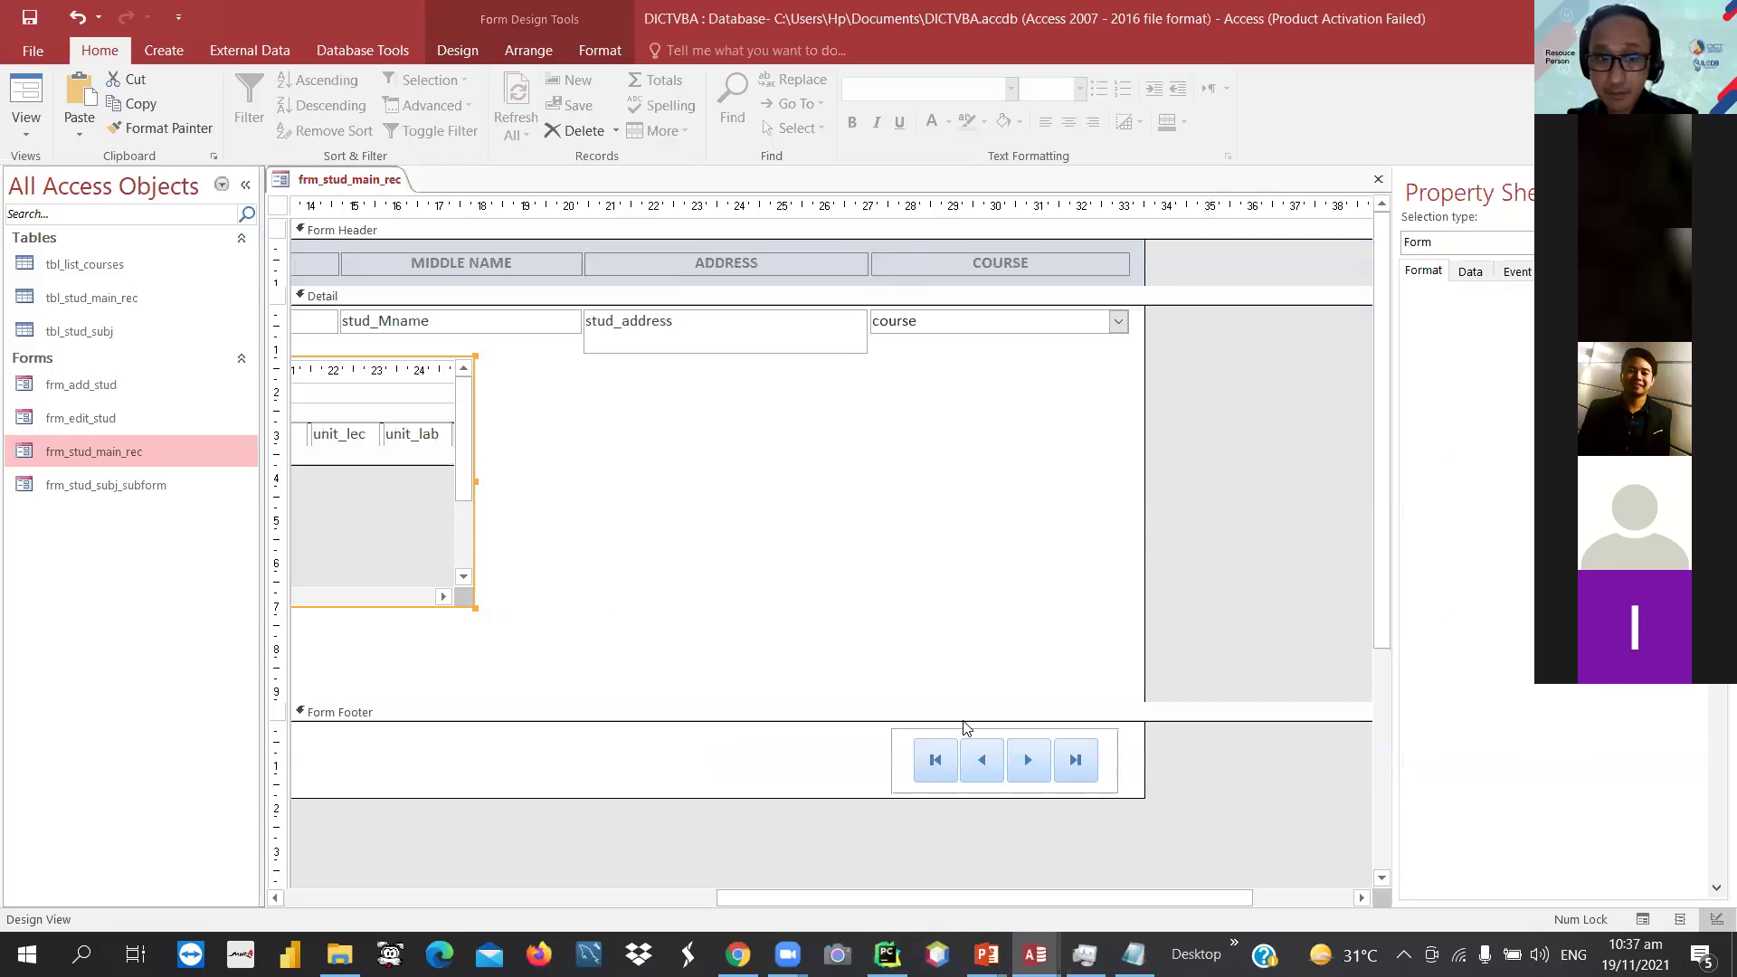
{"action": "key", "text": "ctrl+z"}
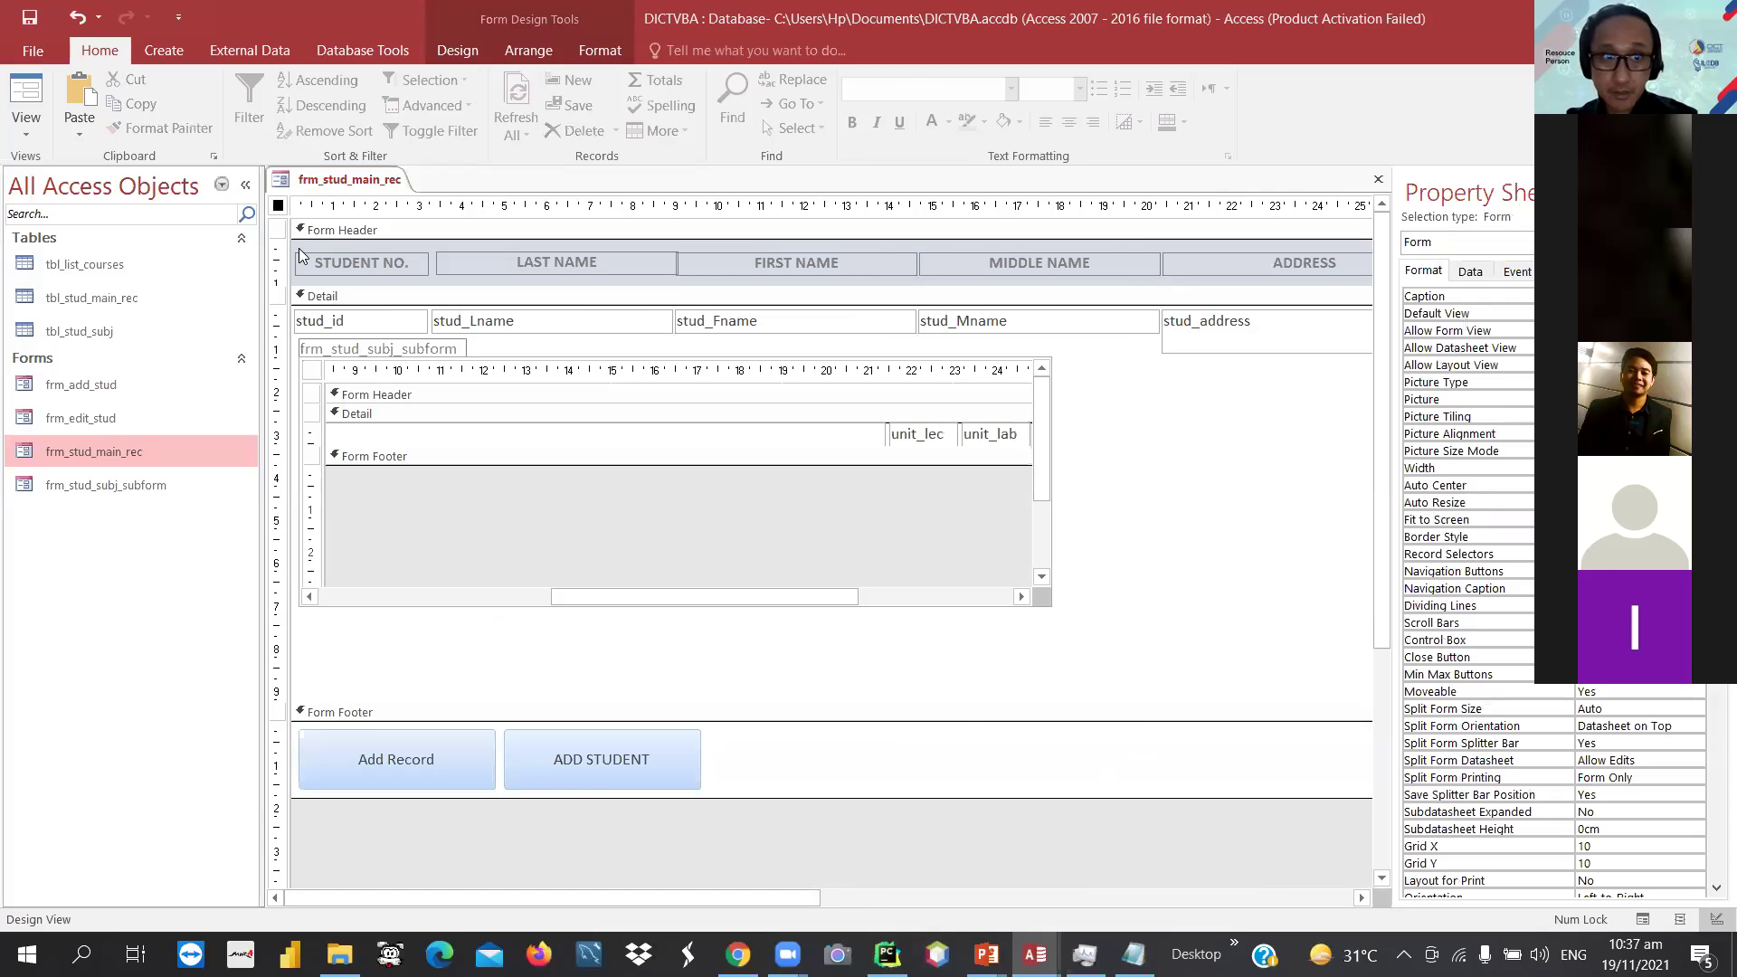
{"action": "left_click", "coordinate": [371, 350]}
{"action": "key", "text": "Delete"}
Check the subform's Allow Additions and Allow Deletions settings and its detail fields' Locked setting
{"action": "left_click", "coordinate": [310, 377]}
{"action": "left_click", "coordinate": [313, 371]}
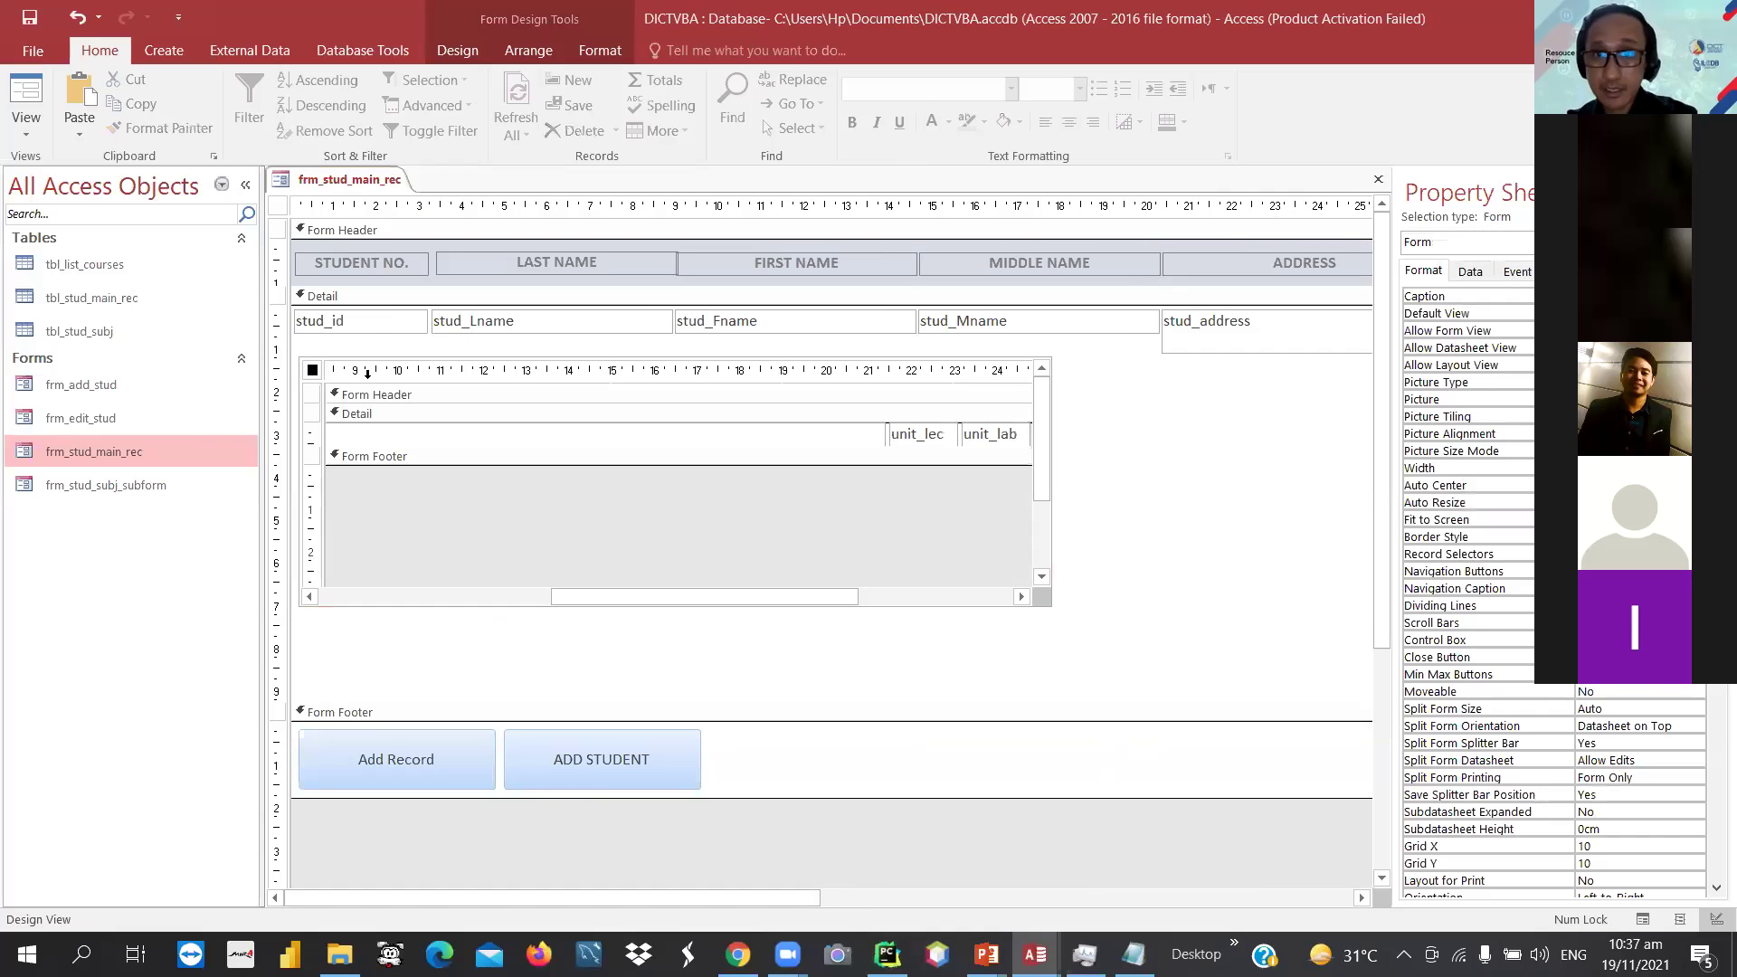
{"action": "left_click", "coordinate": [1469, 273]}
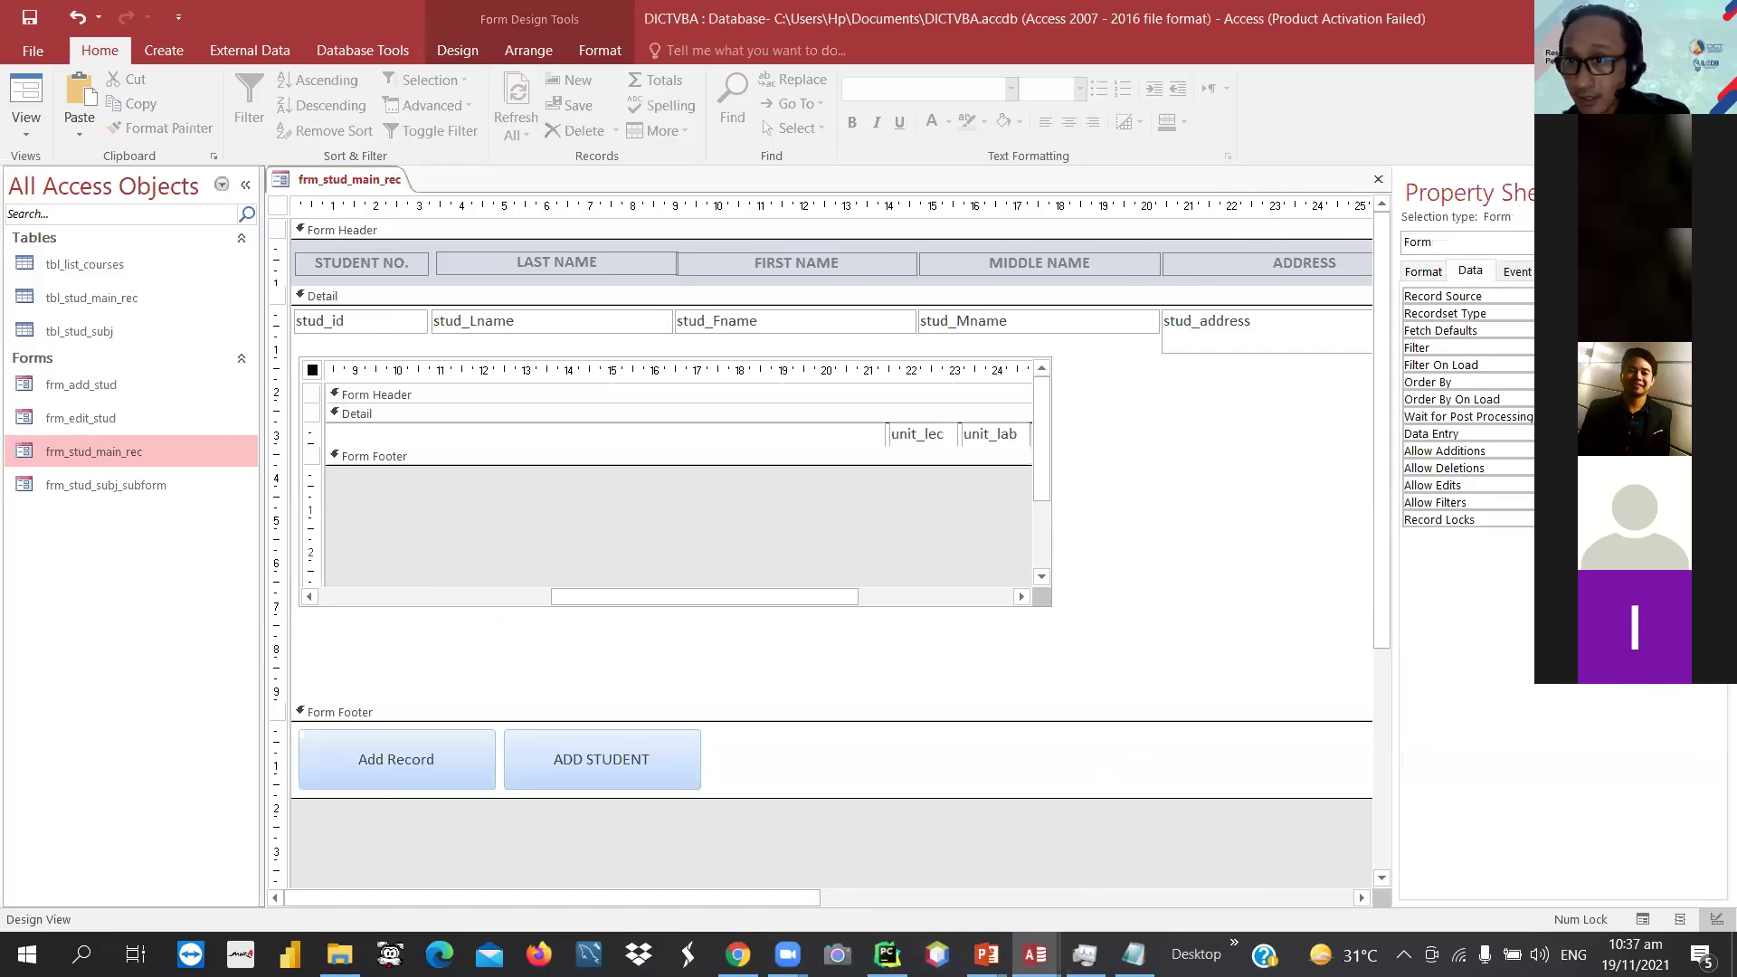
{"action": "left_click", "coordinate": [1445, 450]}
{"action": "left_click", "coordinate": [1446, 468]}
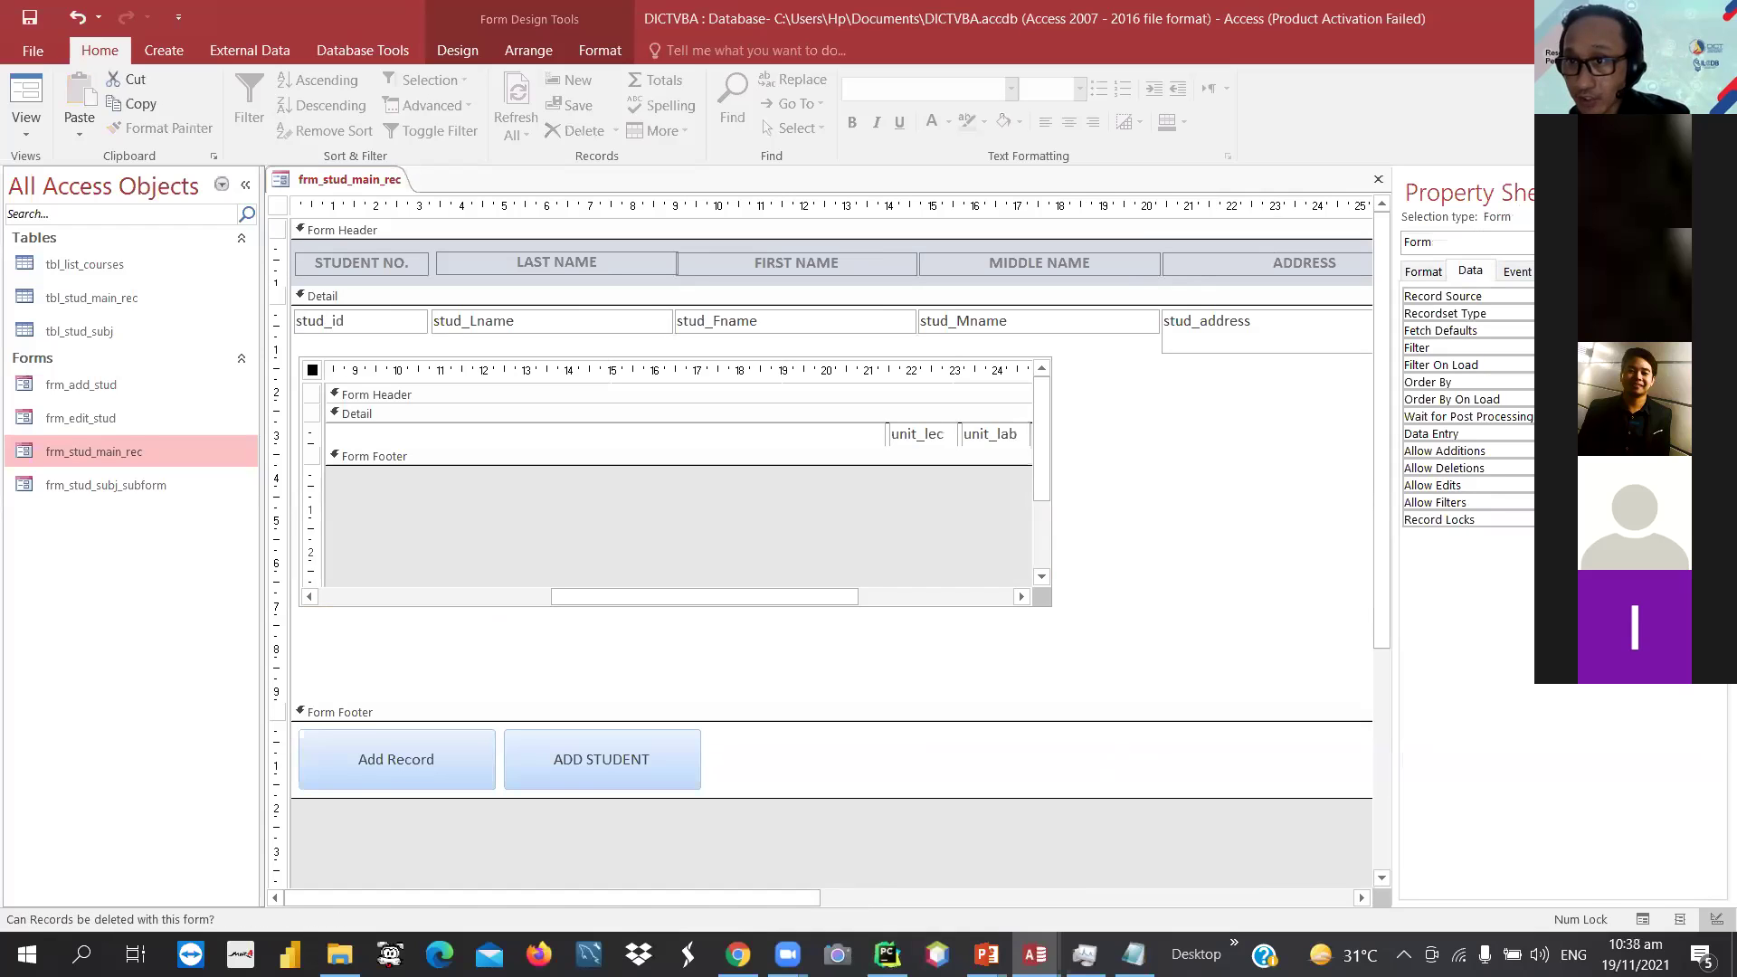
{"action": "left_click", "coordinate": [308, 429]}
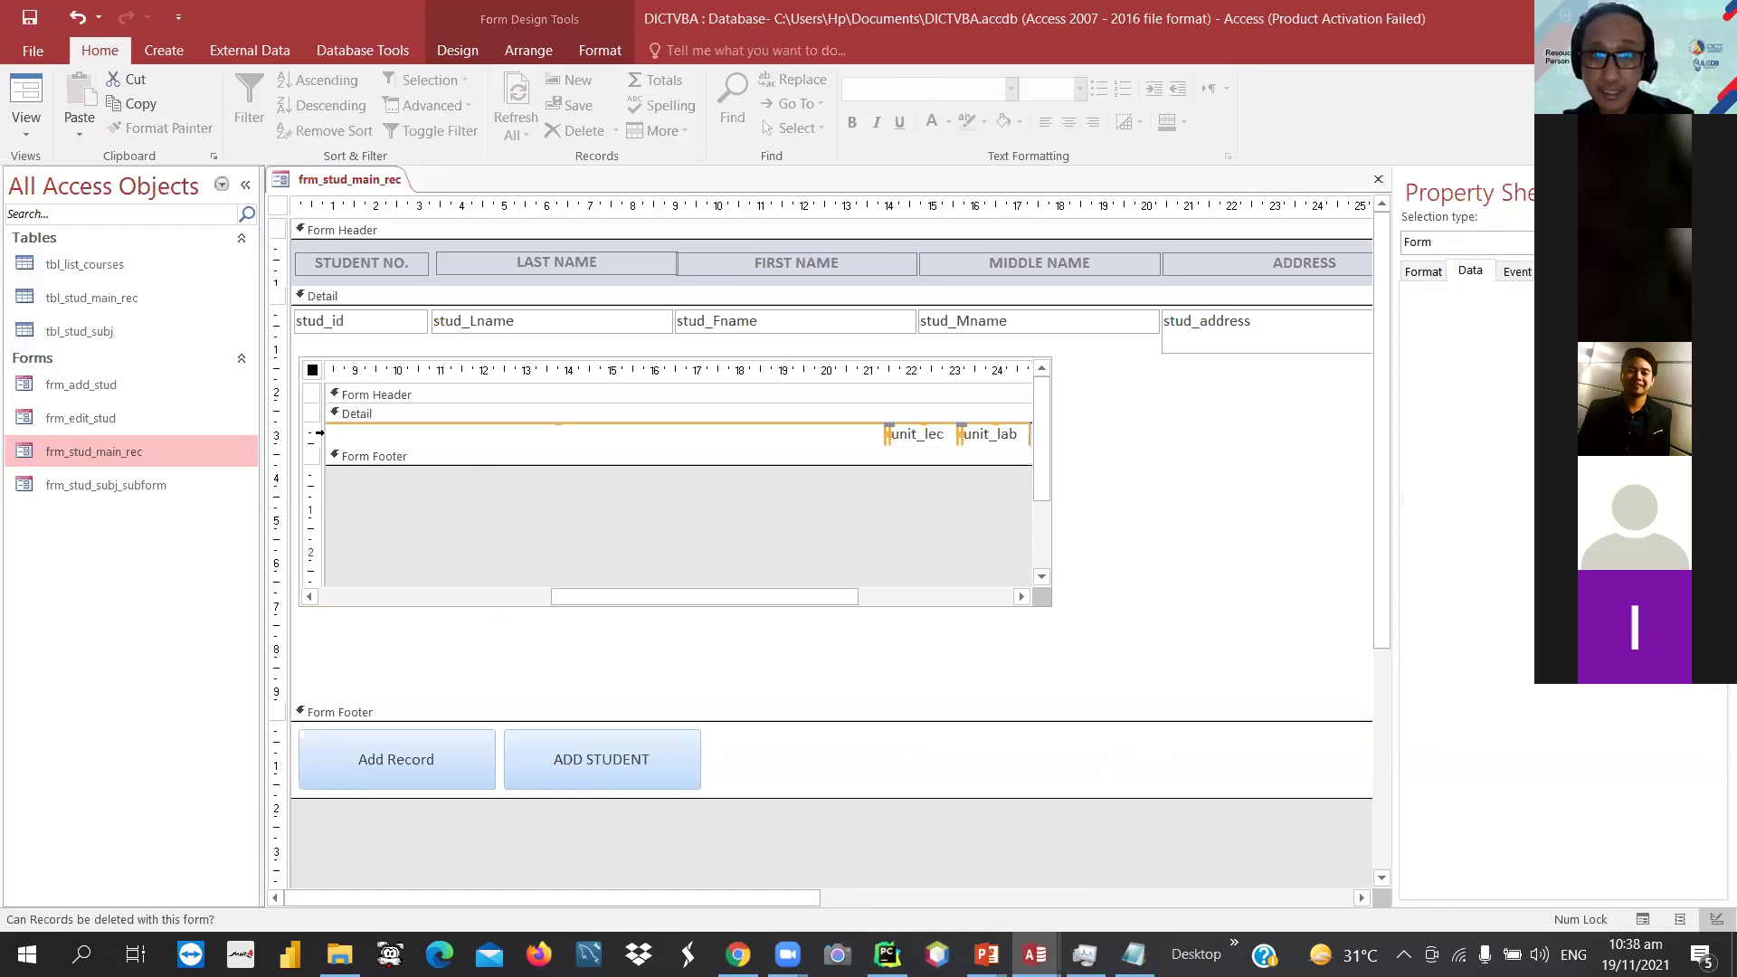
{"action": "left_click", "coordinate": [308, 429]}
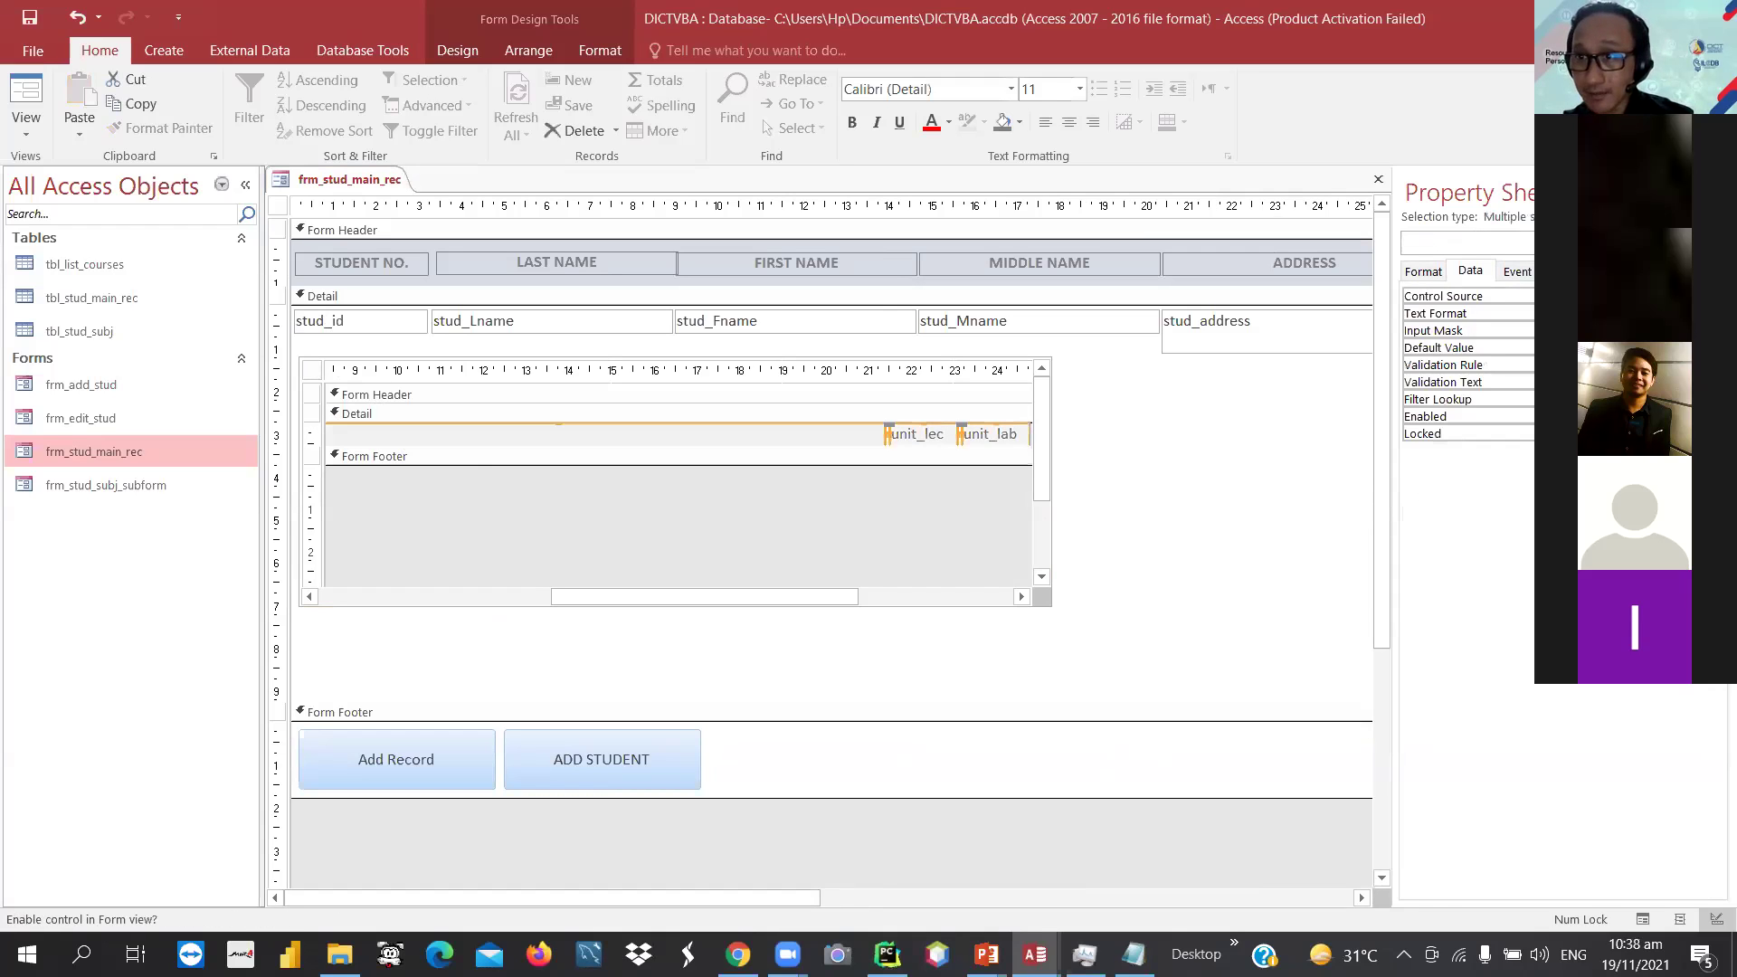
{"action": "left_click", "coordinate": [356, 349]}
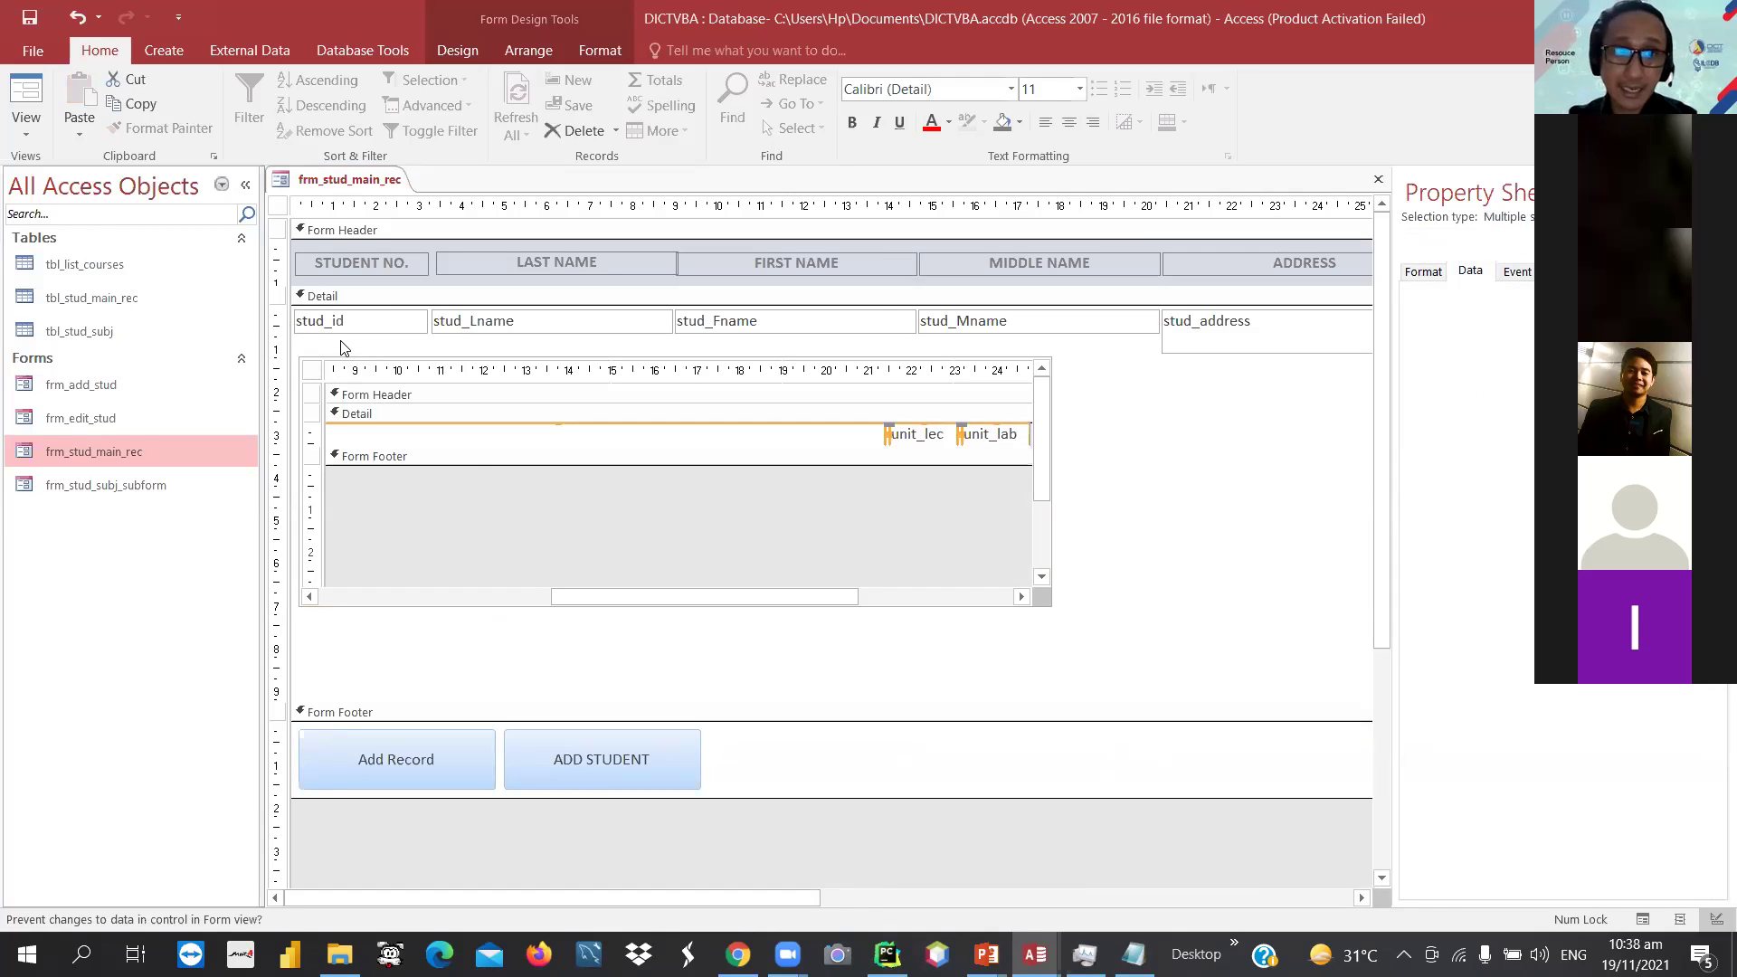
Nudge the subform up and left, shorten the detail section, save, and switch to Form View
{"action": "left_click", "coordinate": [344, 348]}
{"action": "left_click_drag", "start_coordinate": [345, 349], "coordinate": [342, 344]}
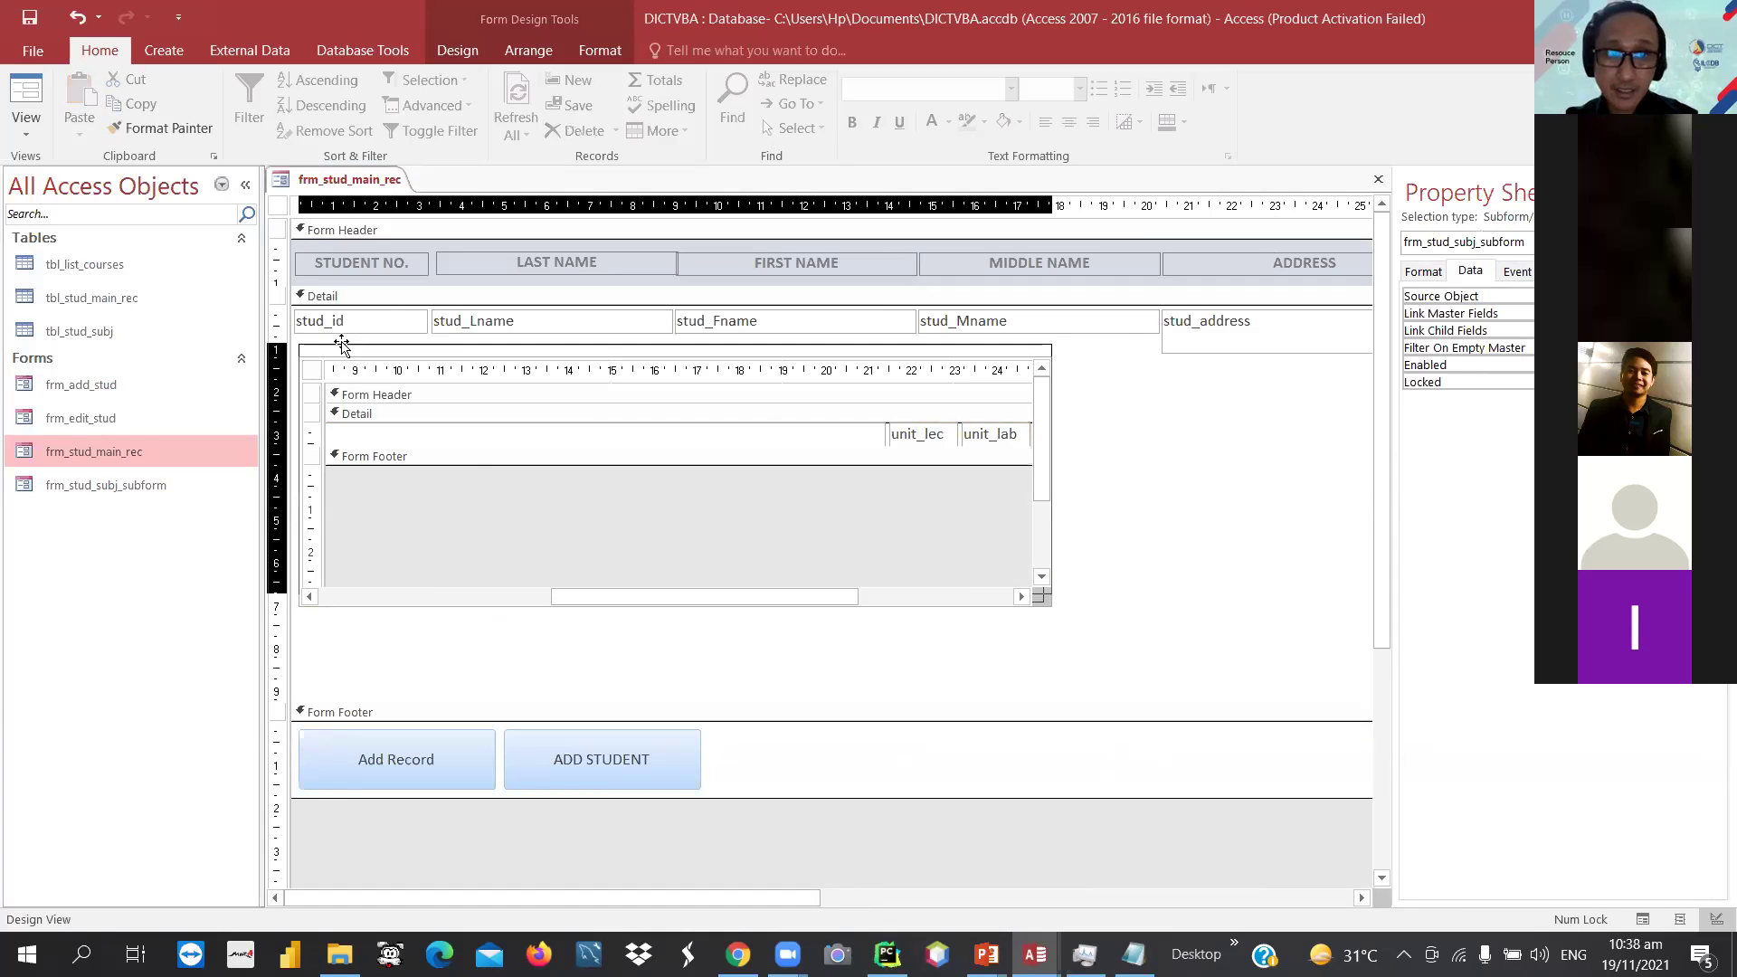
{"action": "key", "text": "Left"}
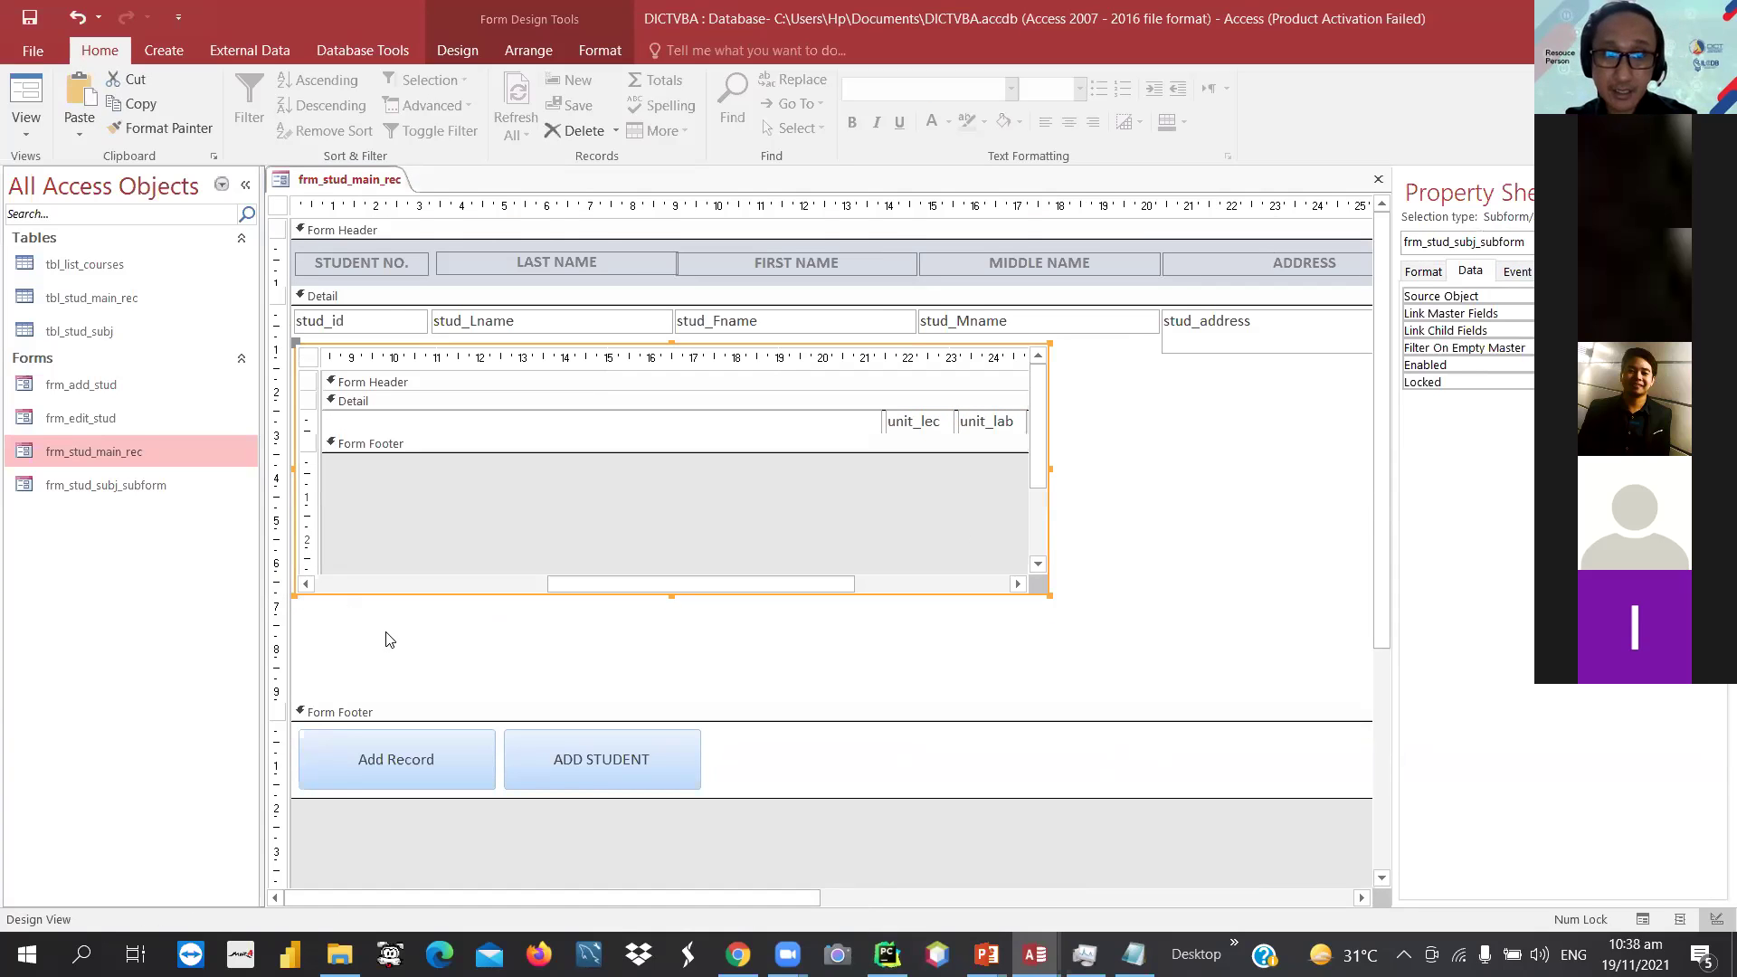
{"action": "left_click_drag", "start_coordinate": [398, 703], "coordinate": [403, 609]}
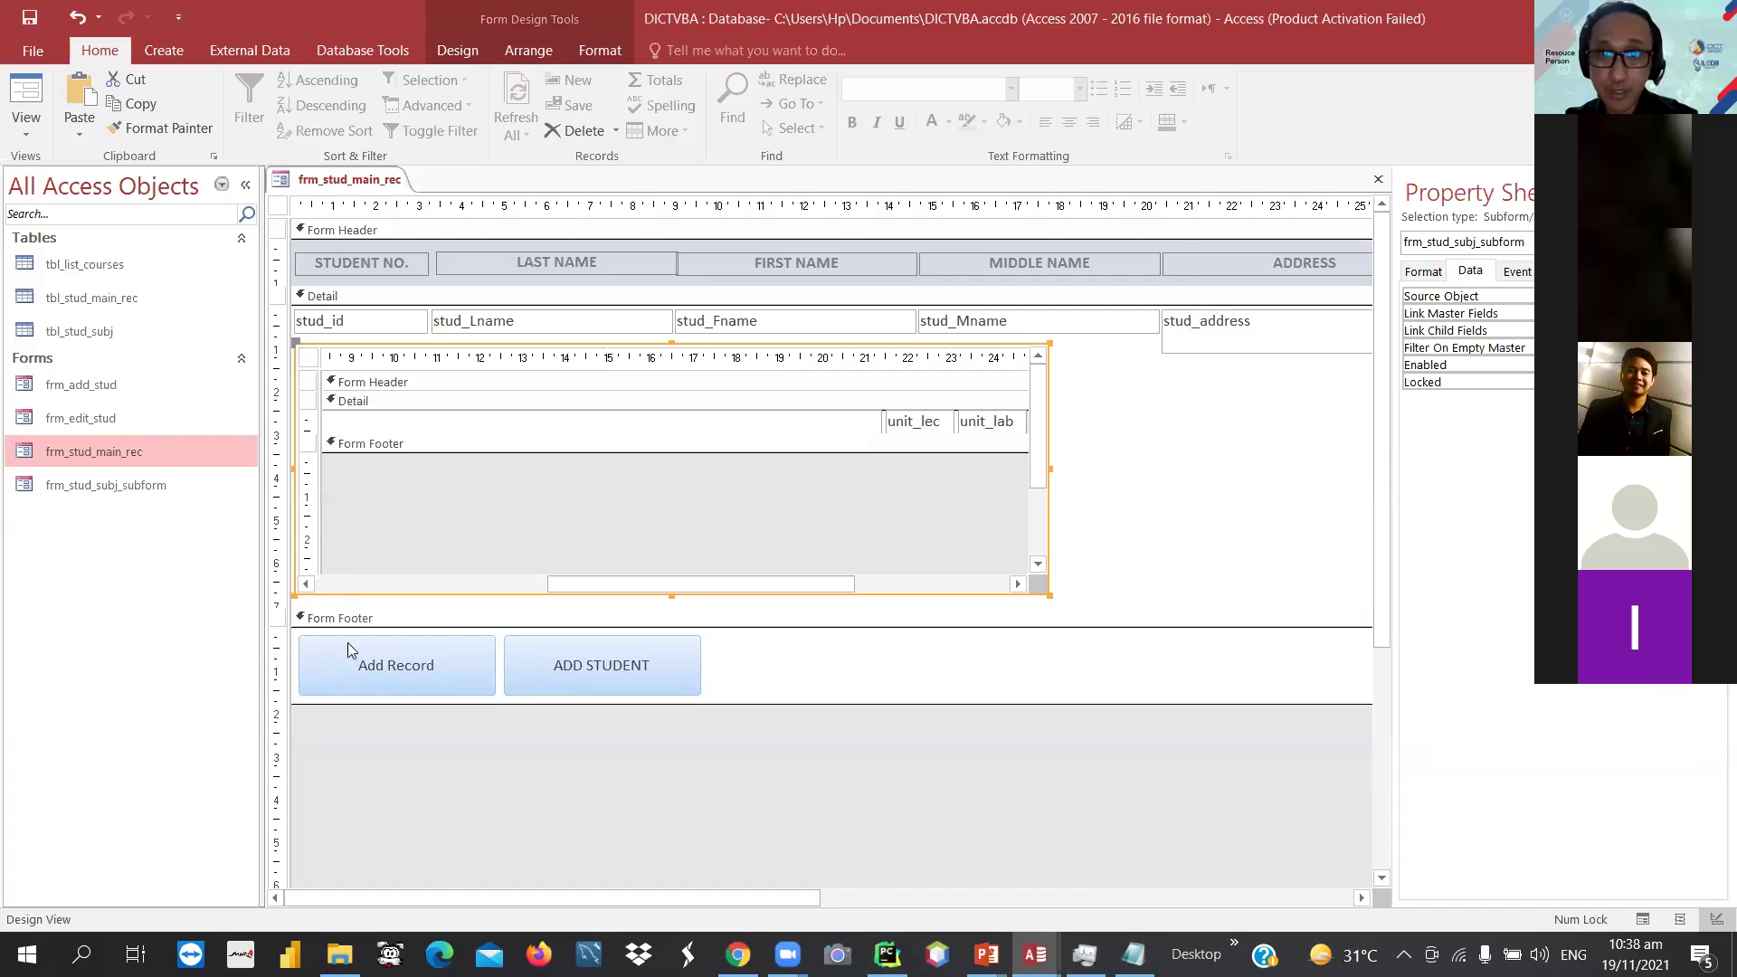
{"action": "left_click", "coordinate": [30, 17]}
{"action": "left_click", "coordinate": [25, 95]}
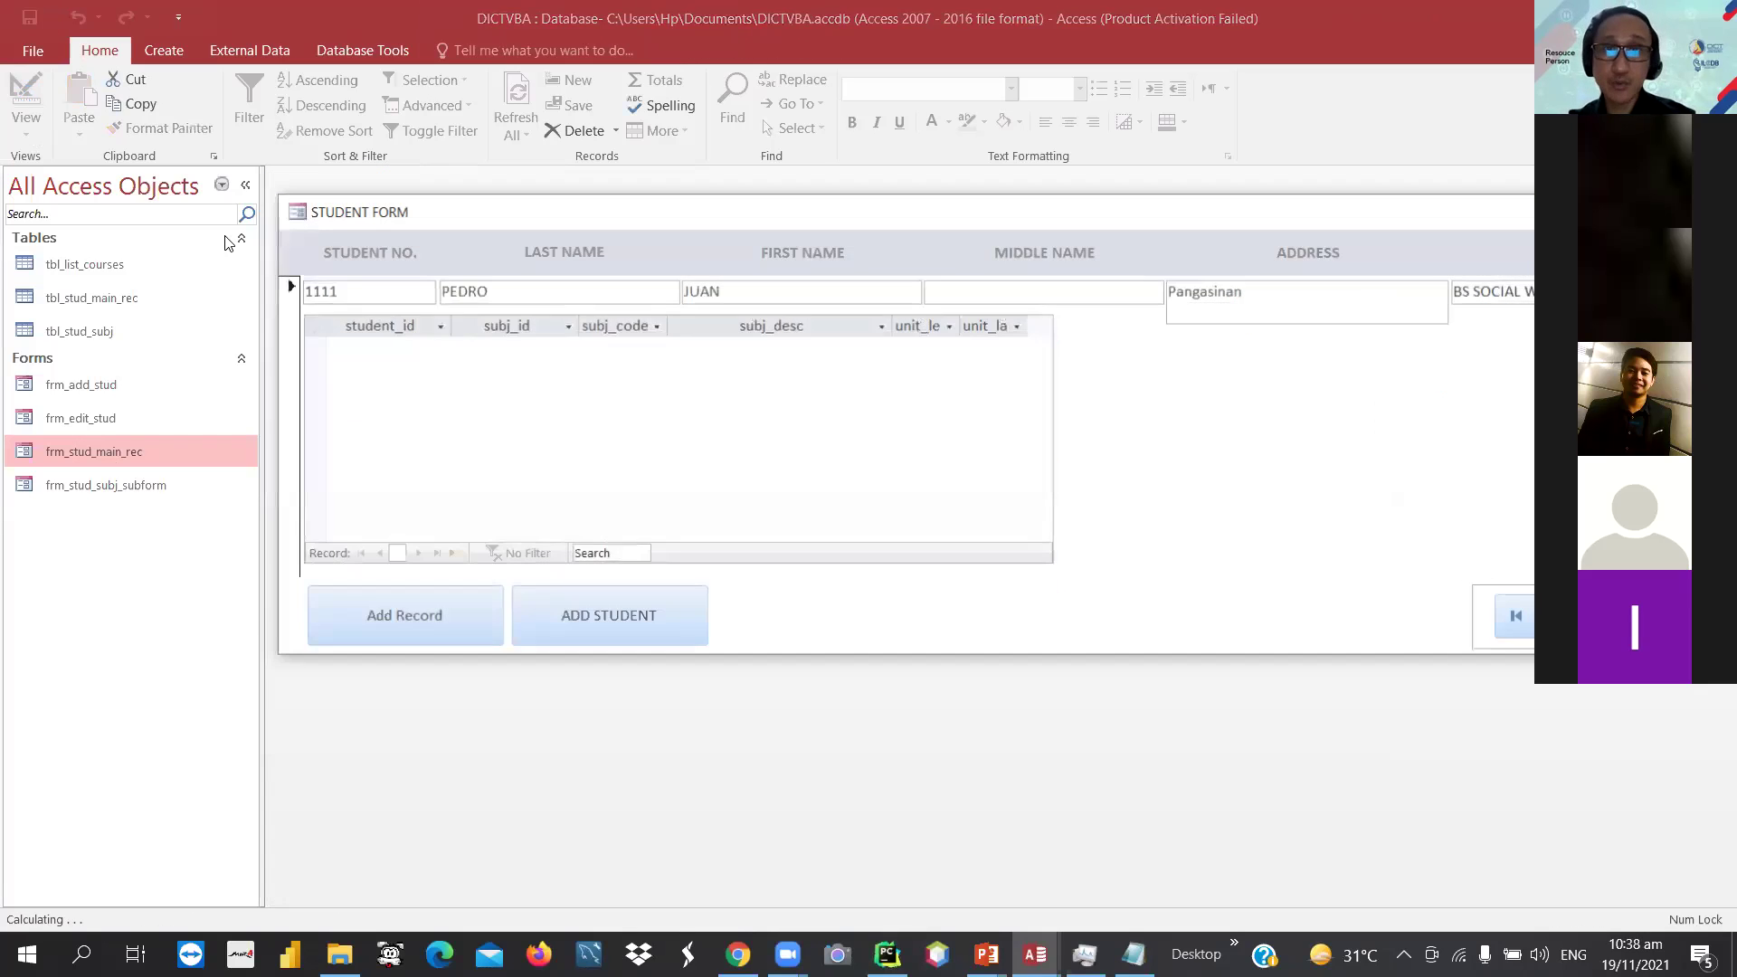
Return to Design View and enlarge the subform's header section
{"action": "right_click", "coordinate": [792, 213]}
{"action": "left_click", "coordinate": [851, 348]}
{"action": "left_click", "coordinate": [312, 360]}
{"action": "left_click", "coordinate": [312, 360]}
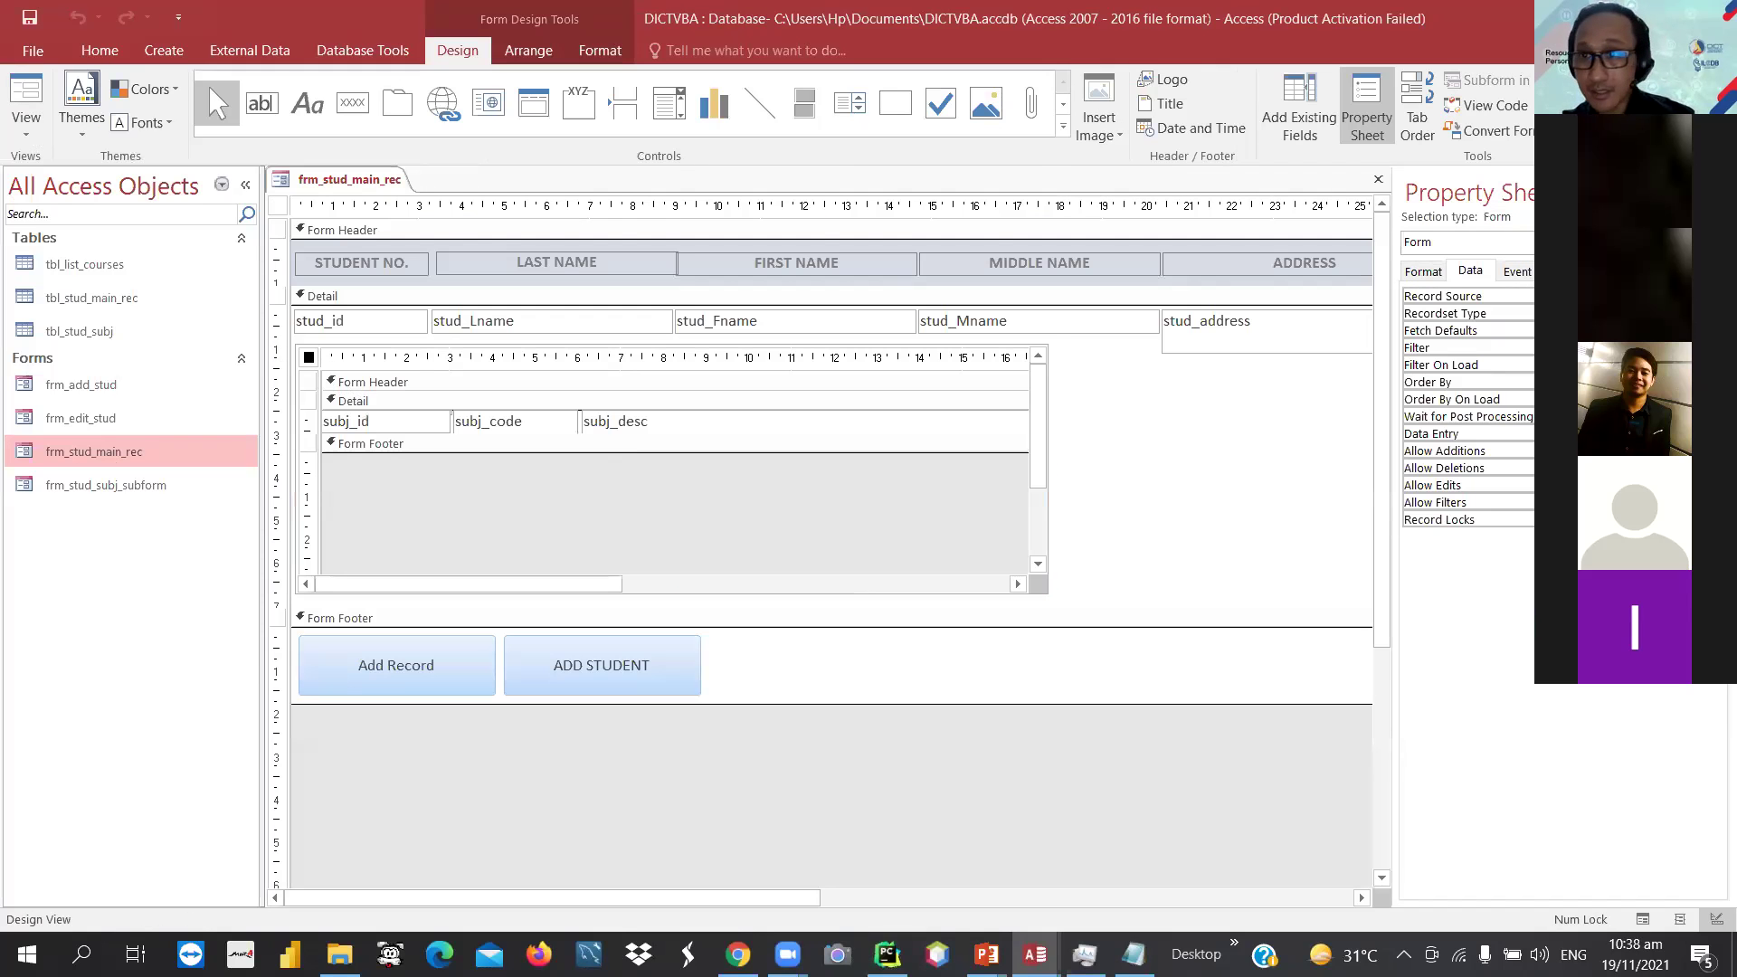
{"action": "left_click", "coordinate": [1419, 274]}
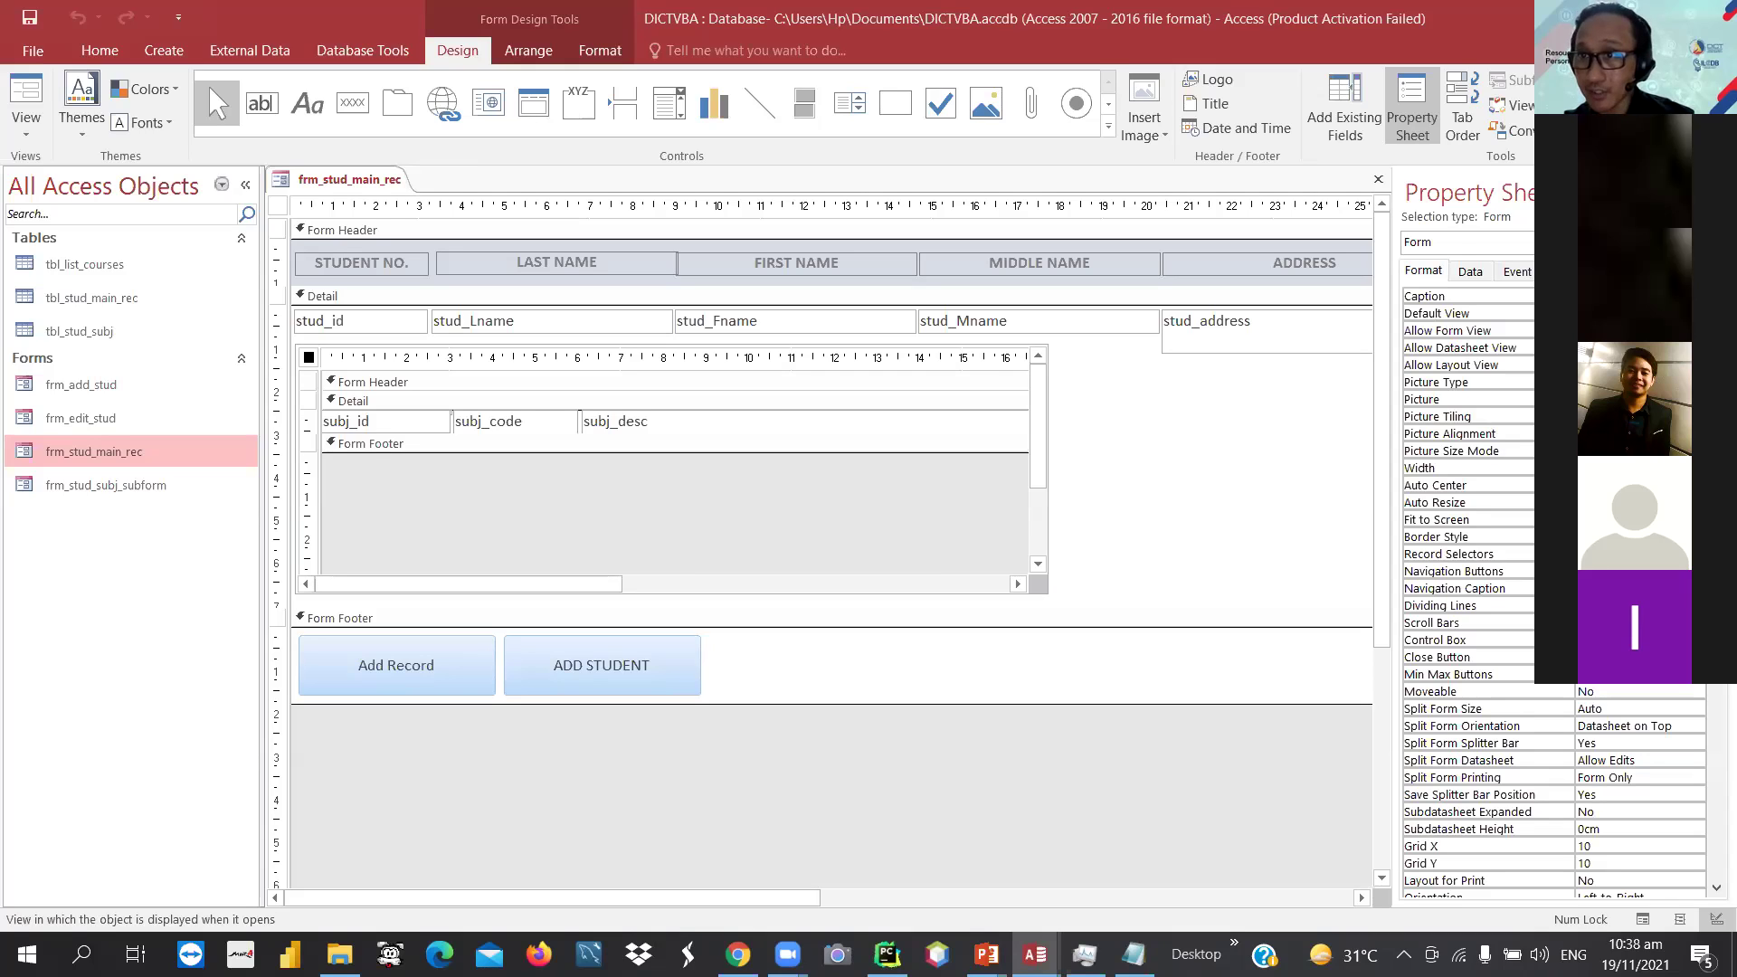
{"action": "left_click_drag", "start_coordinate": [444, 407], "coordinate": [454, 452]}
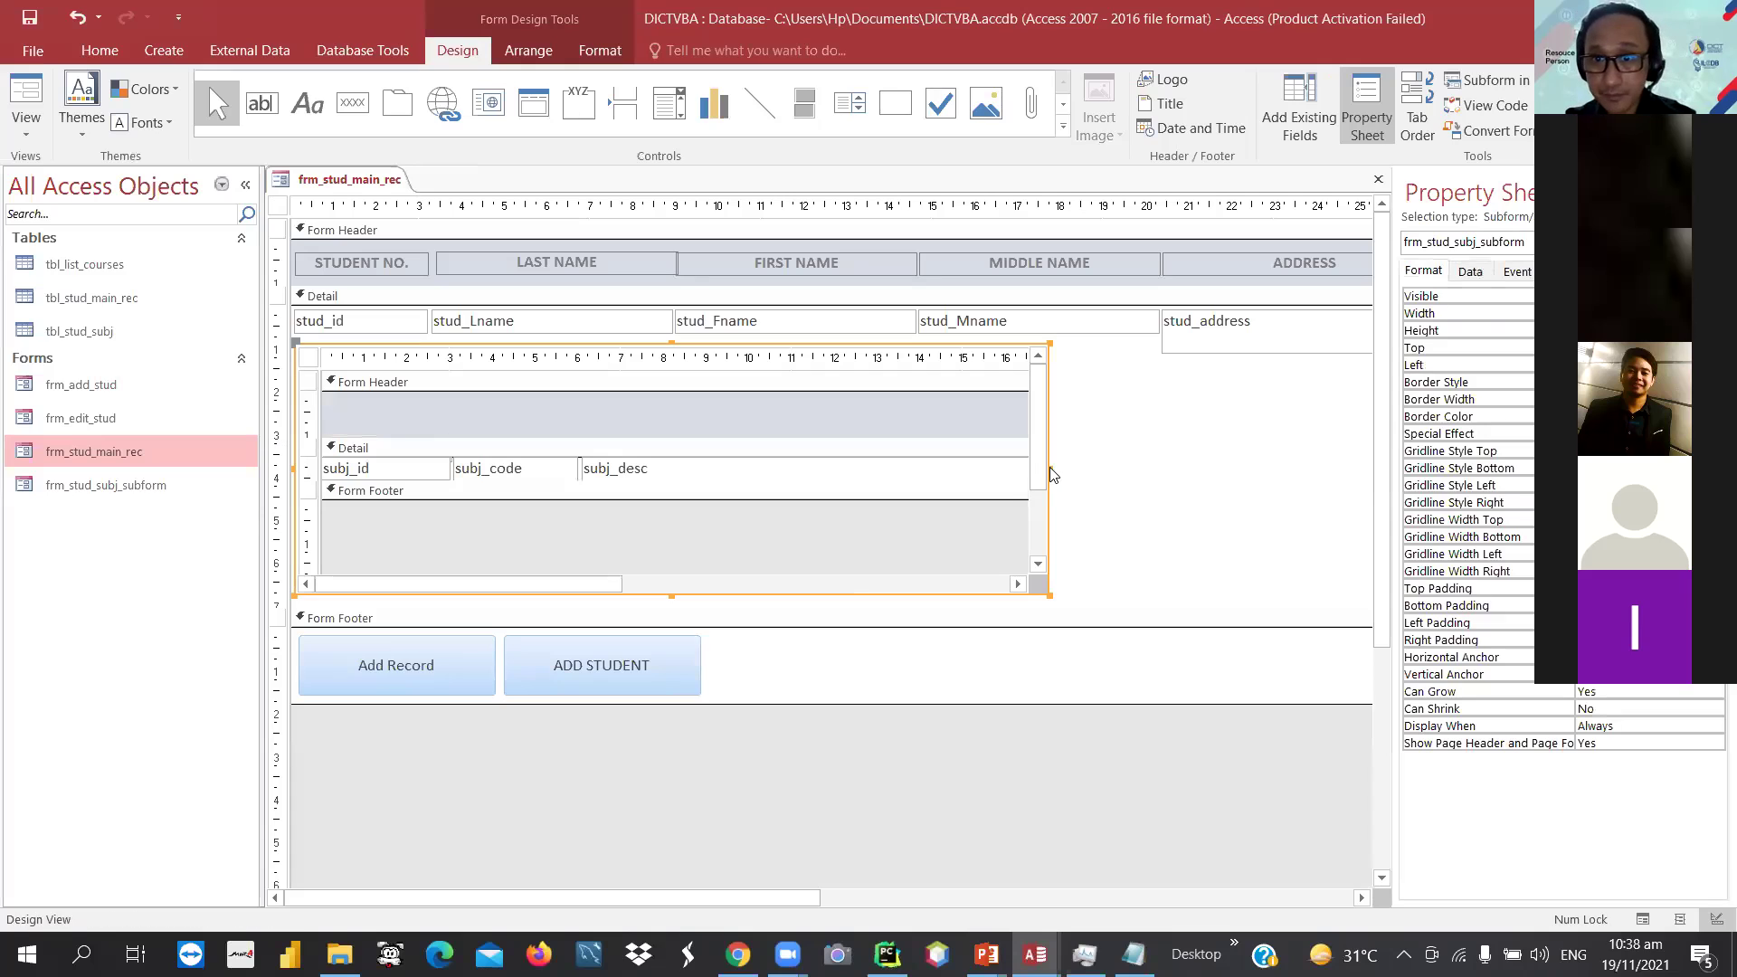
Widen the subform from its right edge so the unit_lec and unit_lab fields show
{"action": "left_click_drag", "start_coordinate": [1049, 468], "coordinate": [1321, 477]}
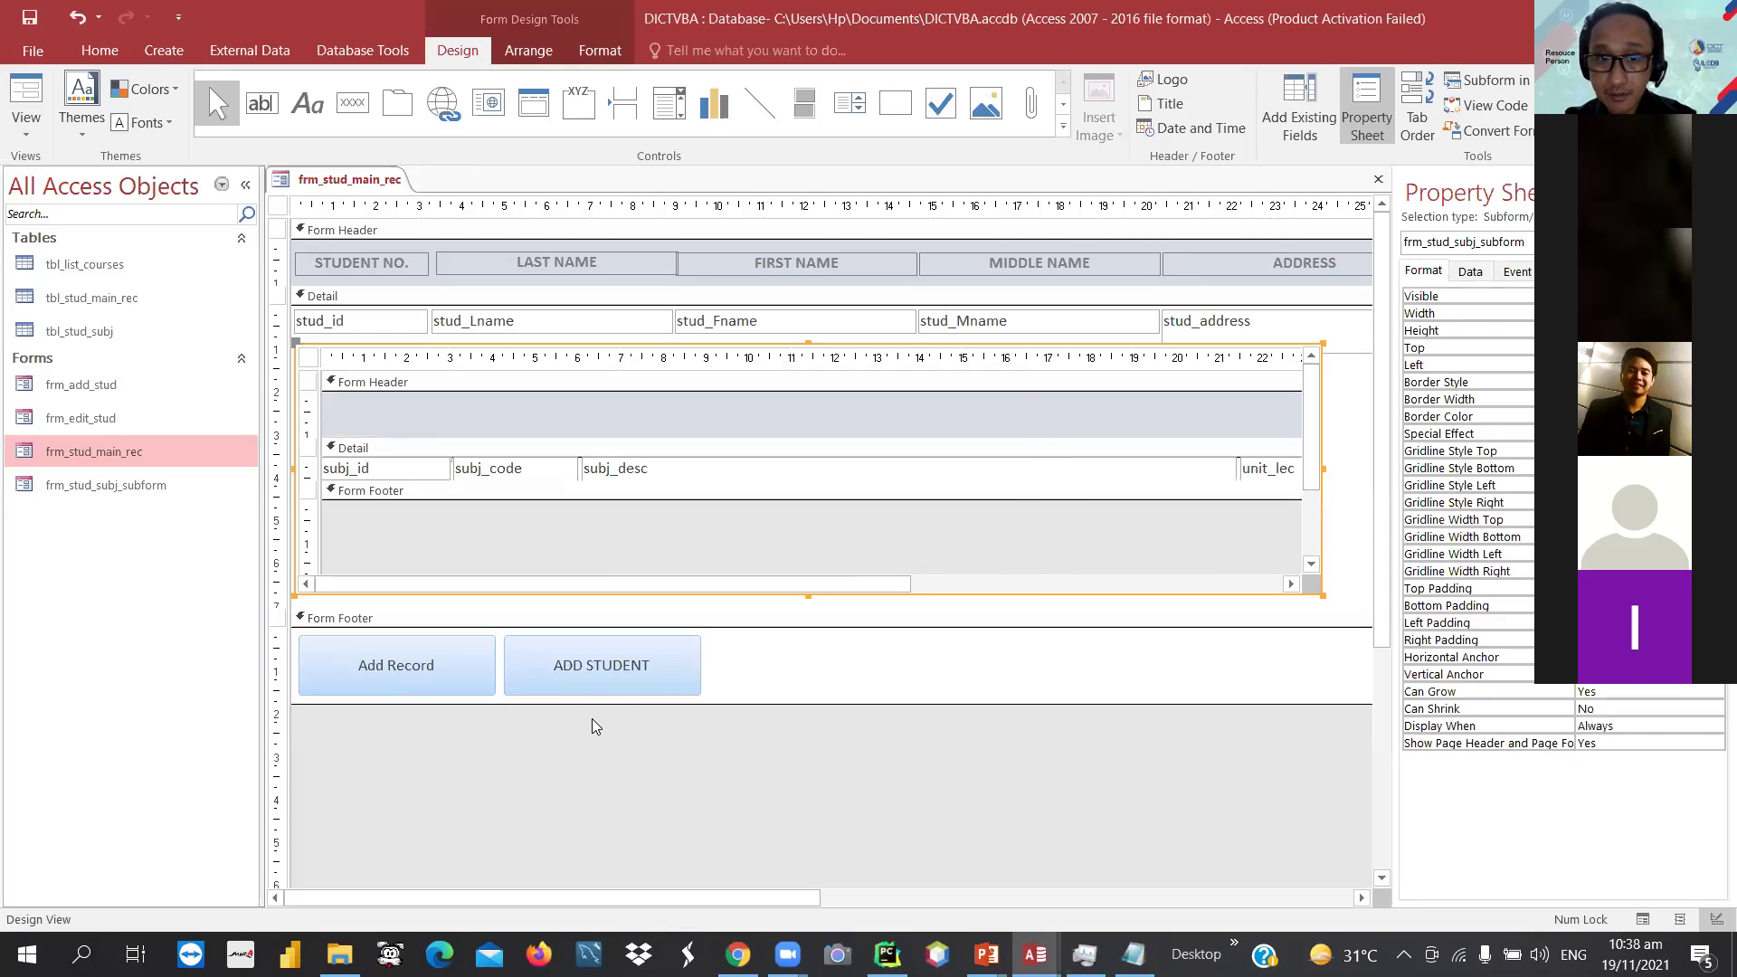
{"action": "scroll", "coordinate": [328, 902], "scroll_direction": "right", "scroll_amount": 5}
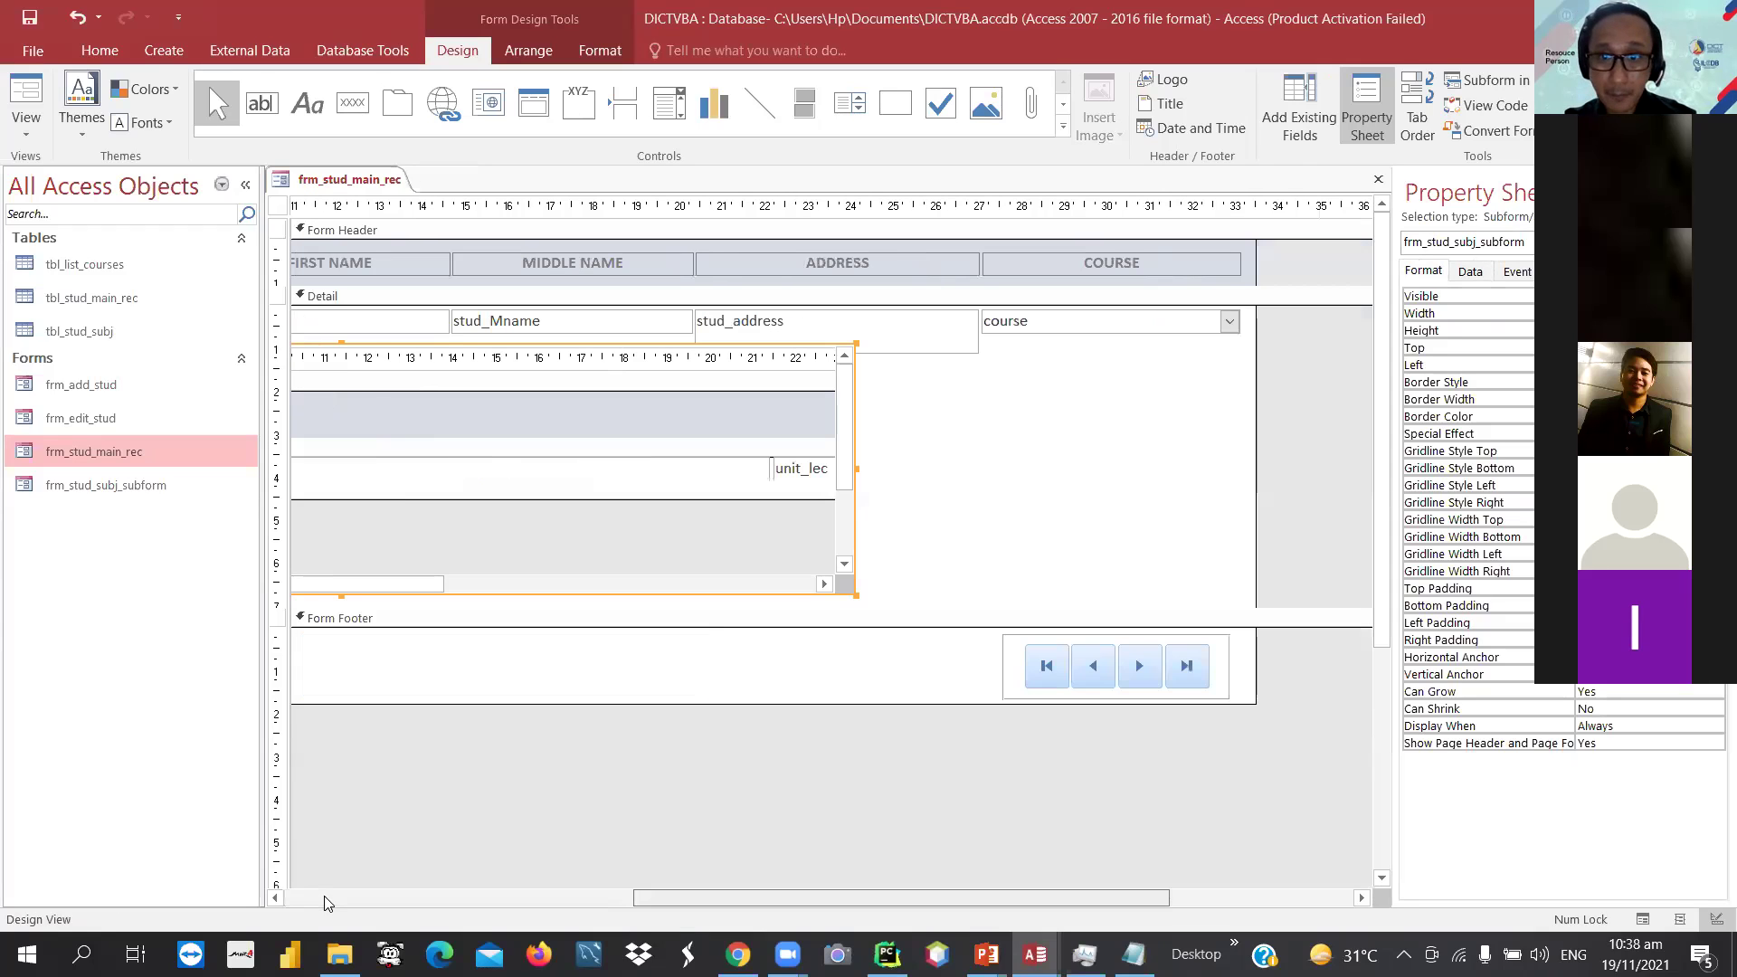
{"action": "left_click_drag", "start_coordinate": [855, 470], "coordinate": [926, 470]}
{"action": "left_click", "coordinate": [860, 264]}
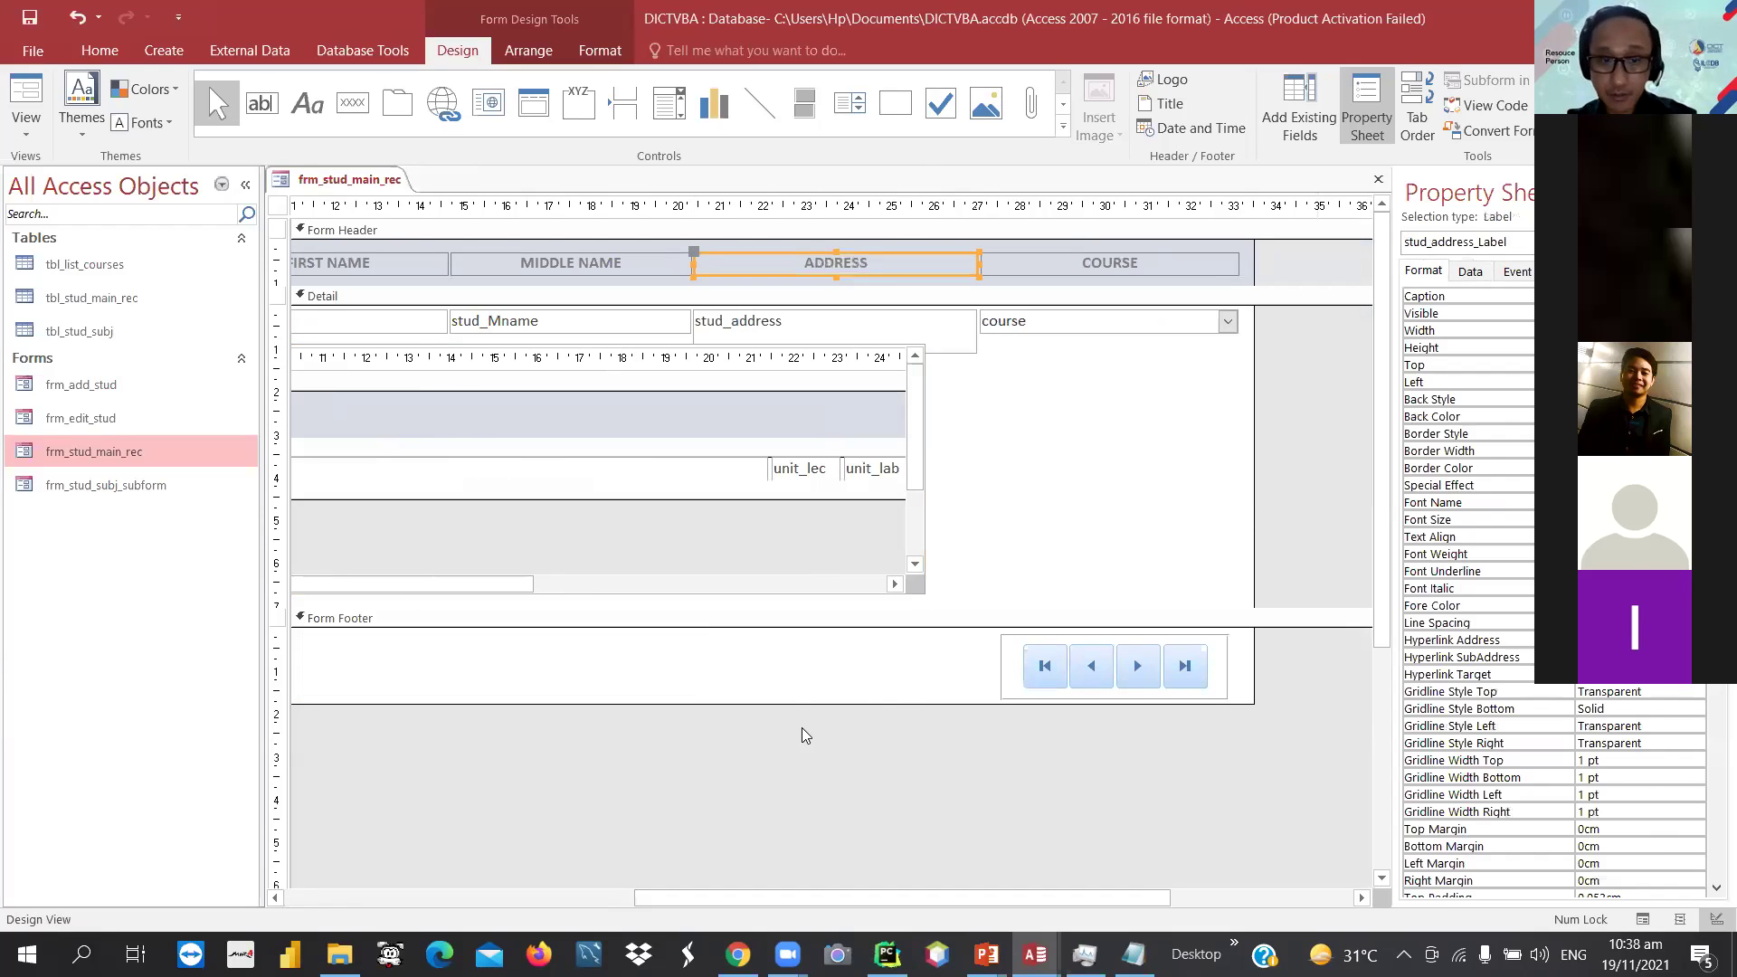
{"action": "left_click", "coordinate": [296, 898]}
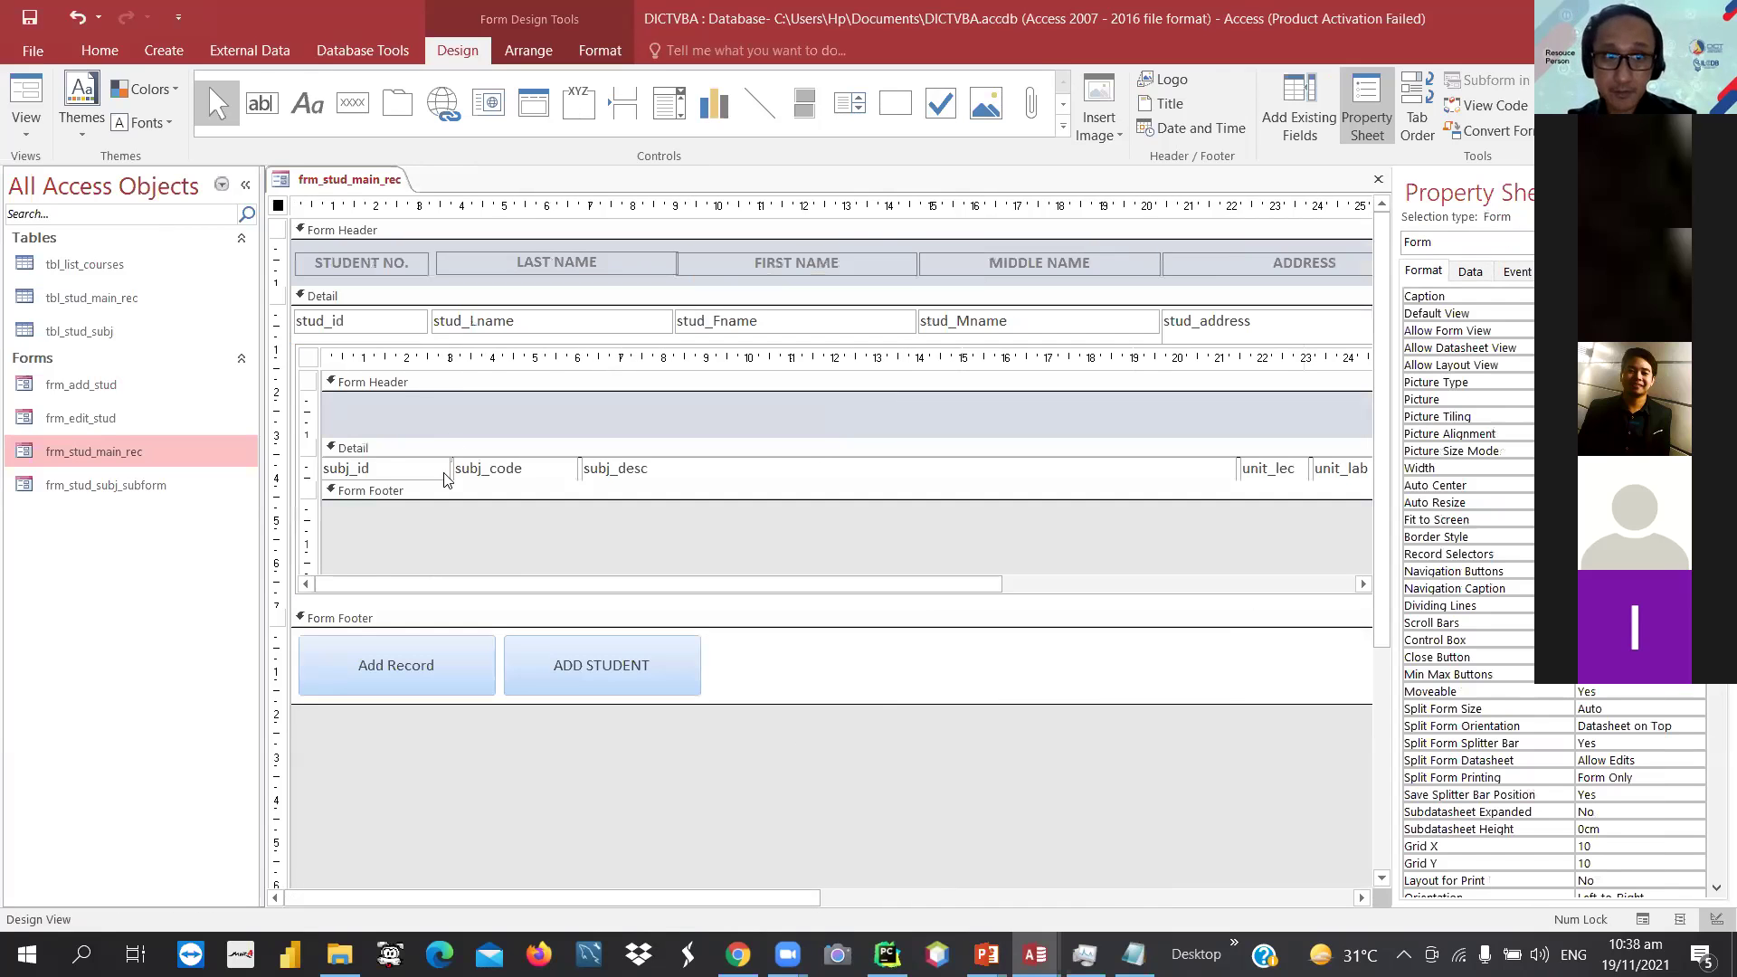
{"action": "left_click", "coordinate": [405, 396]}
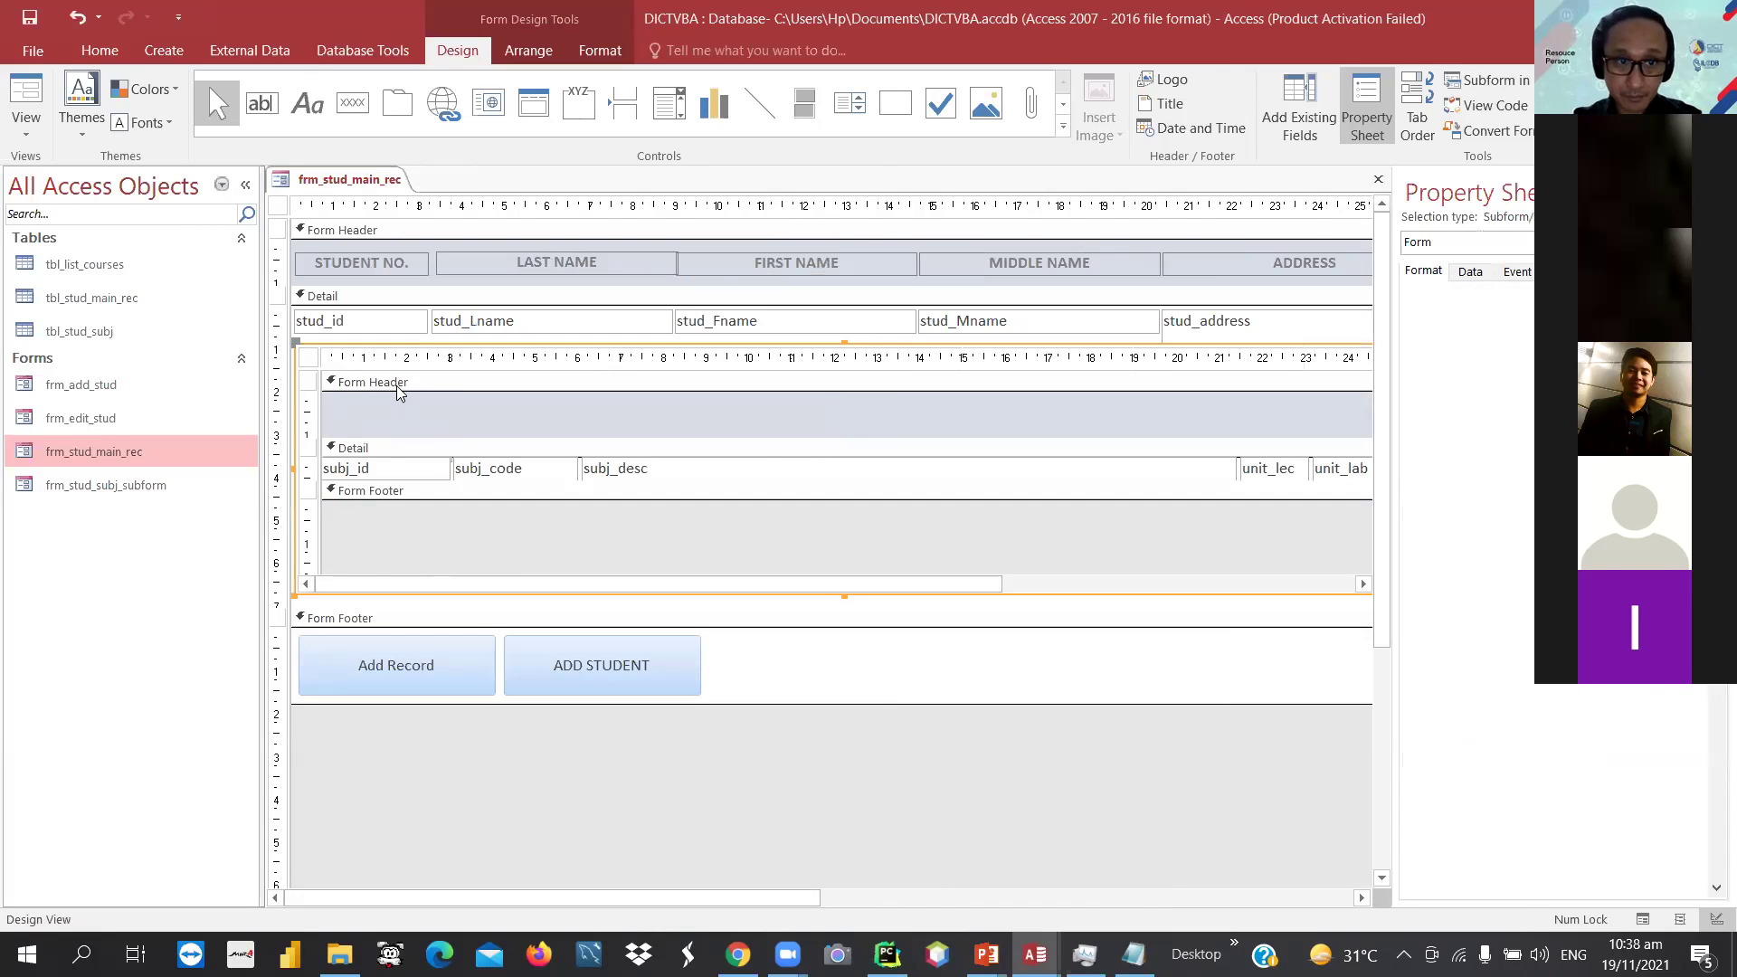
{"action": "left_click", "coordinate": [404, 387]}
{"action": "left_click", "coordinate": [503, 412]}
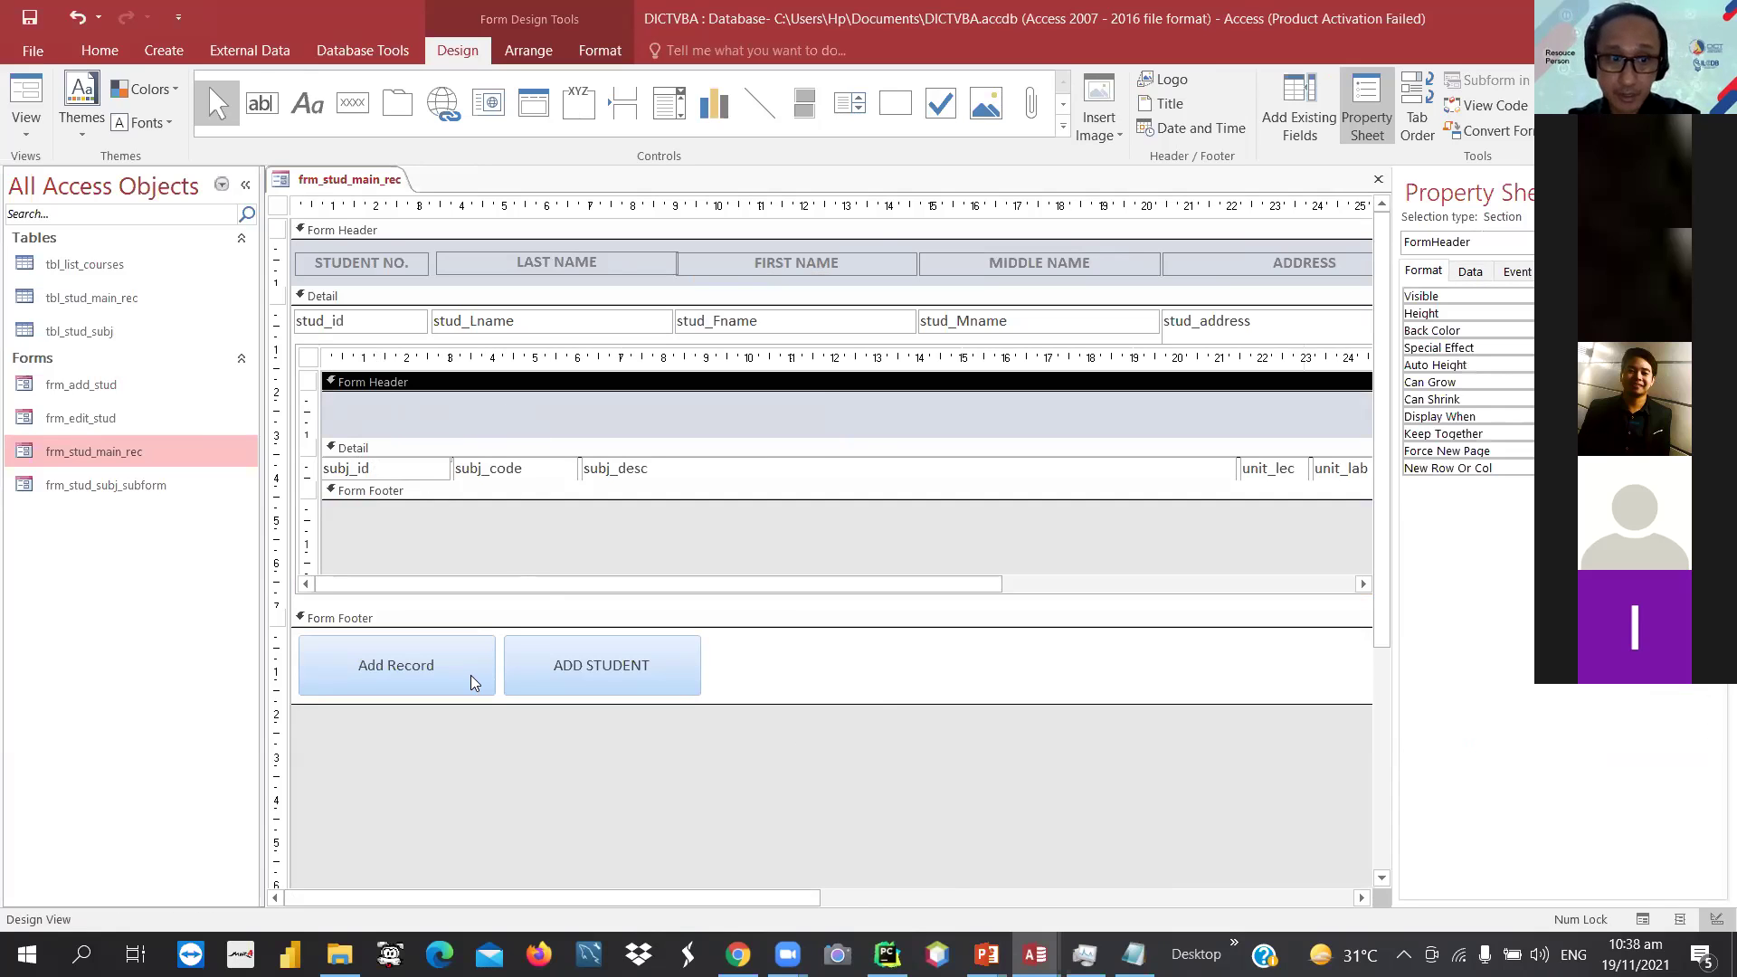
{"action": "left_click", "coordinate": [307, 896]}
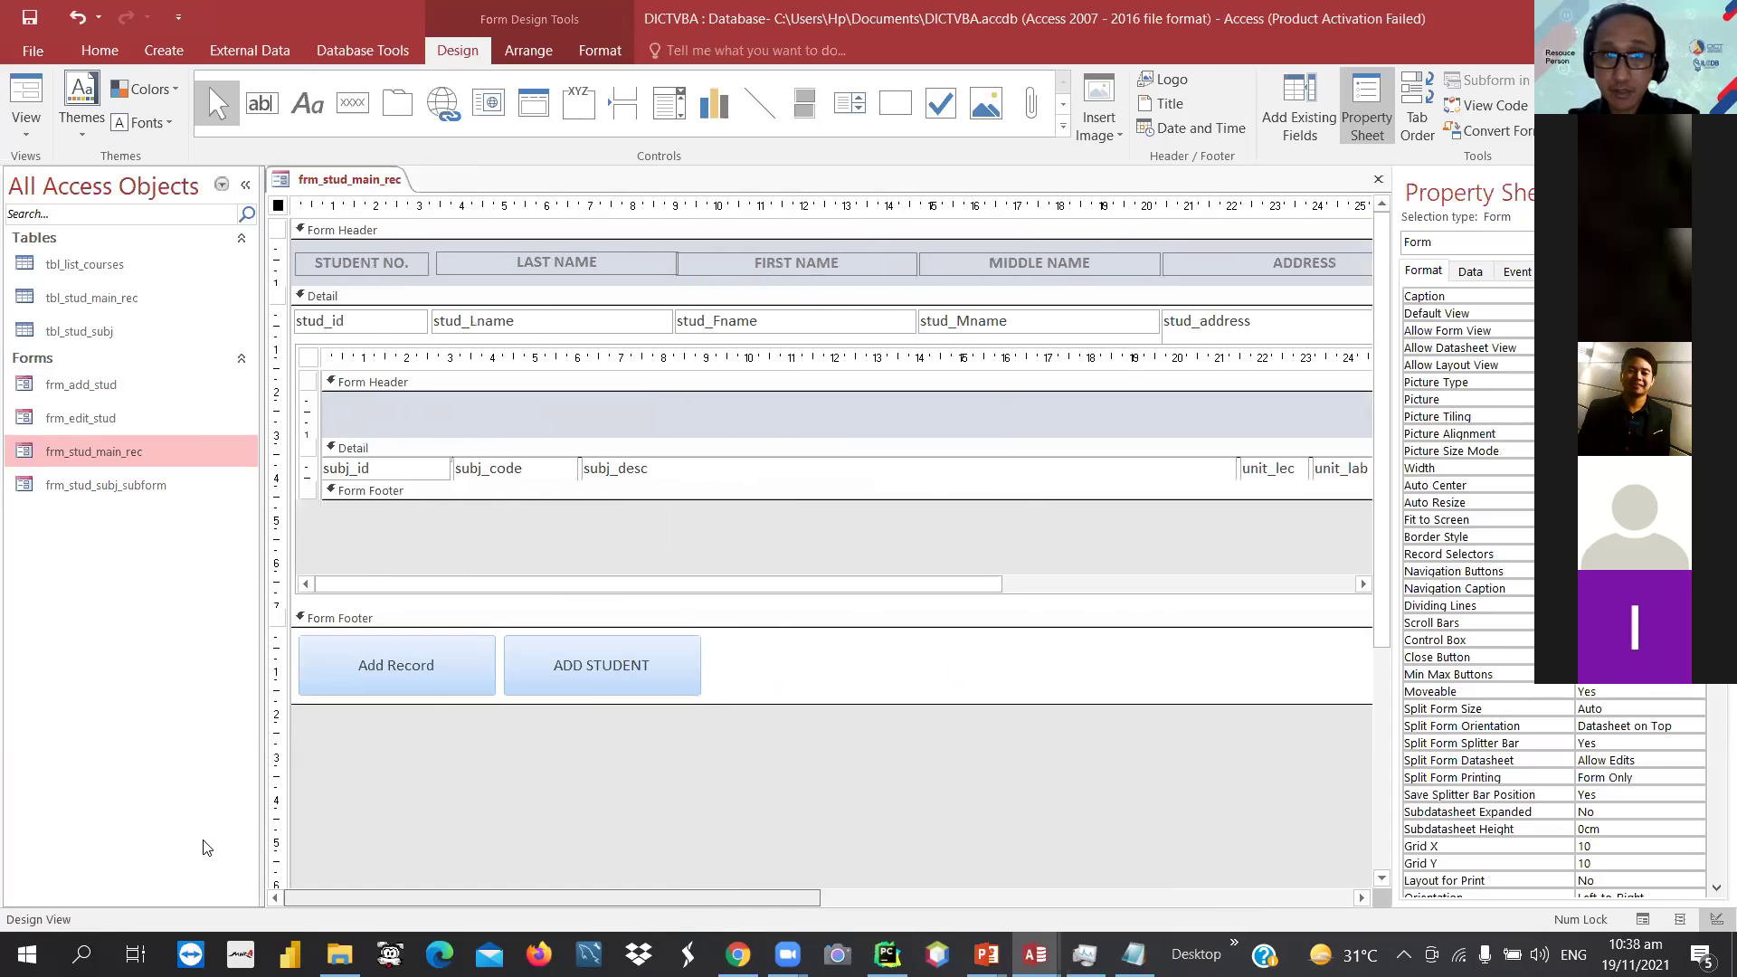
Paste a copy of the STUDENT NO. heading into the subform header and rename it SUBJECT ID
{"action": "left_click", "coordinate": [343, 264]}
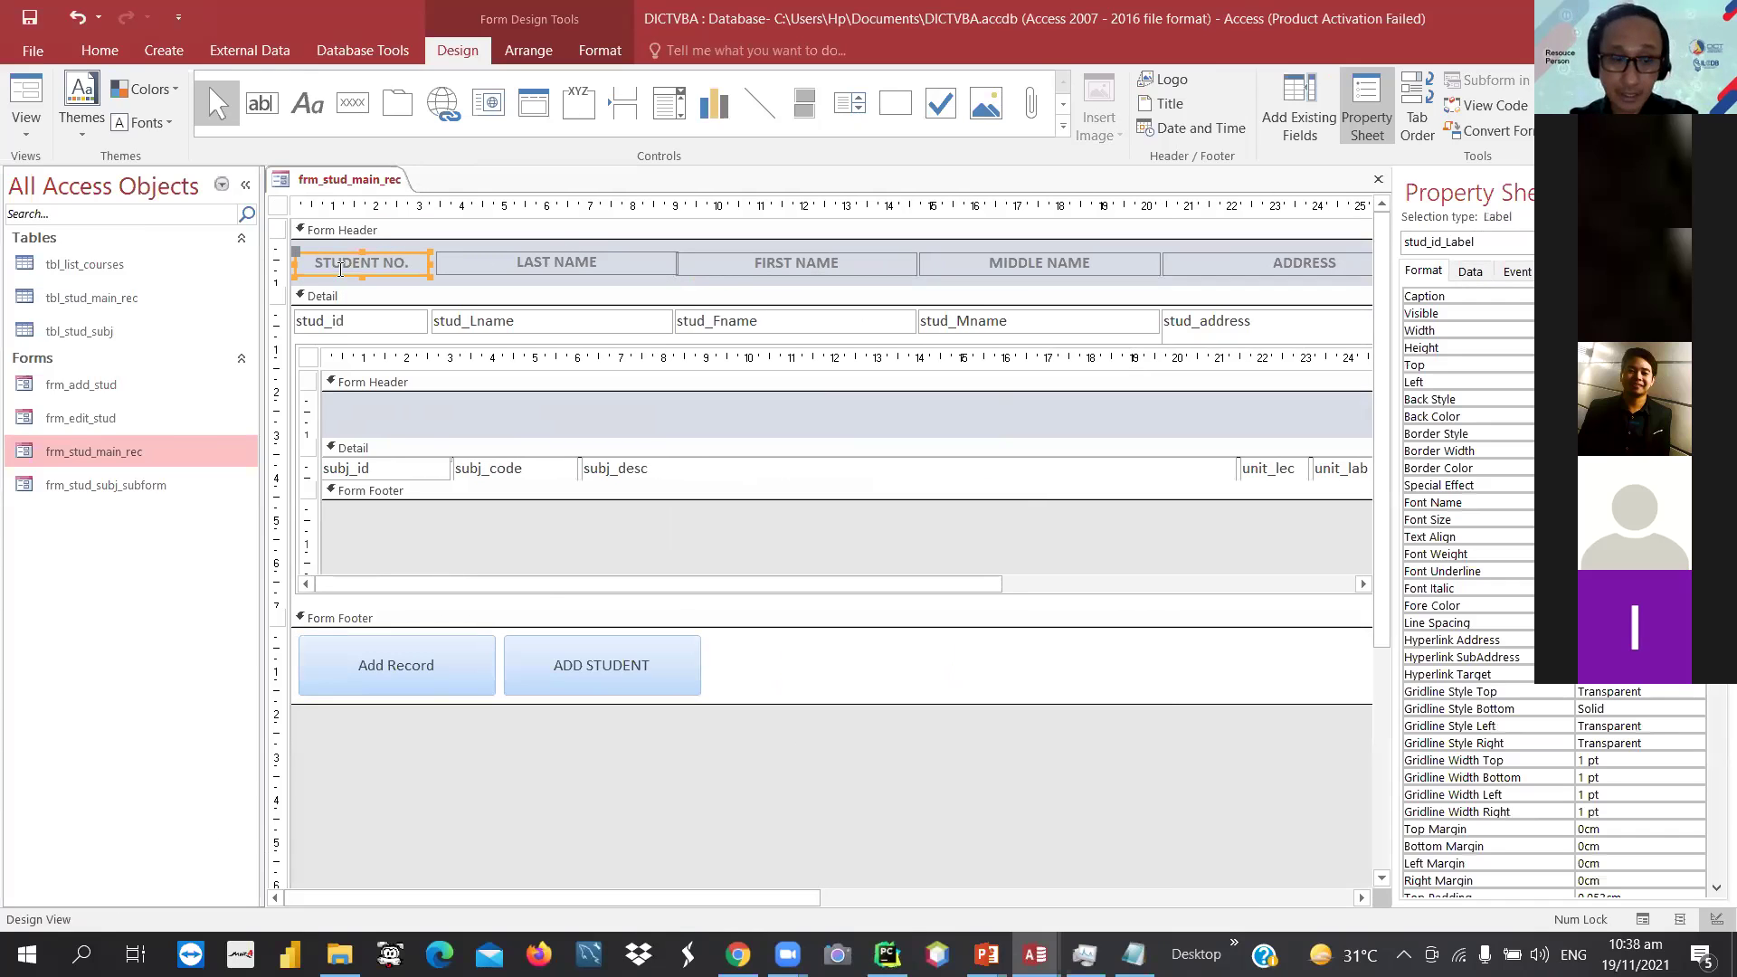
{"action": "left_click", "coordinate": [395, 399]}
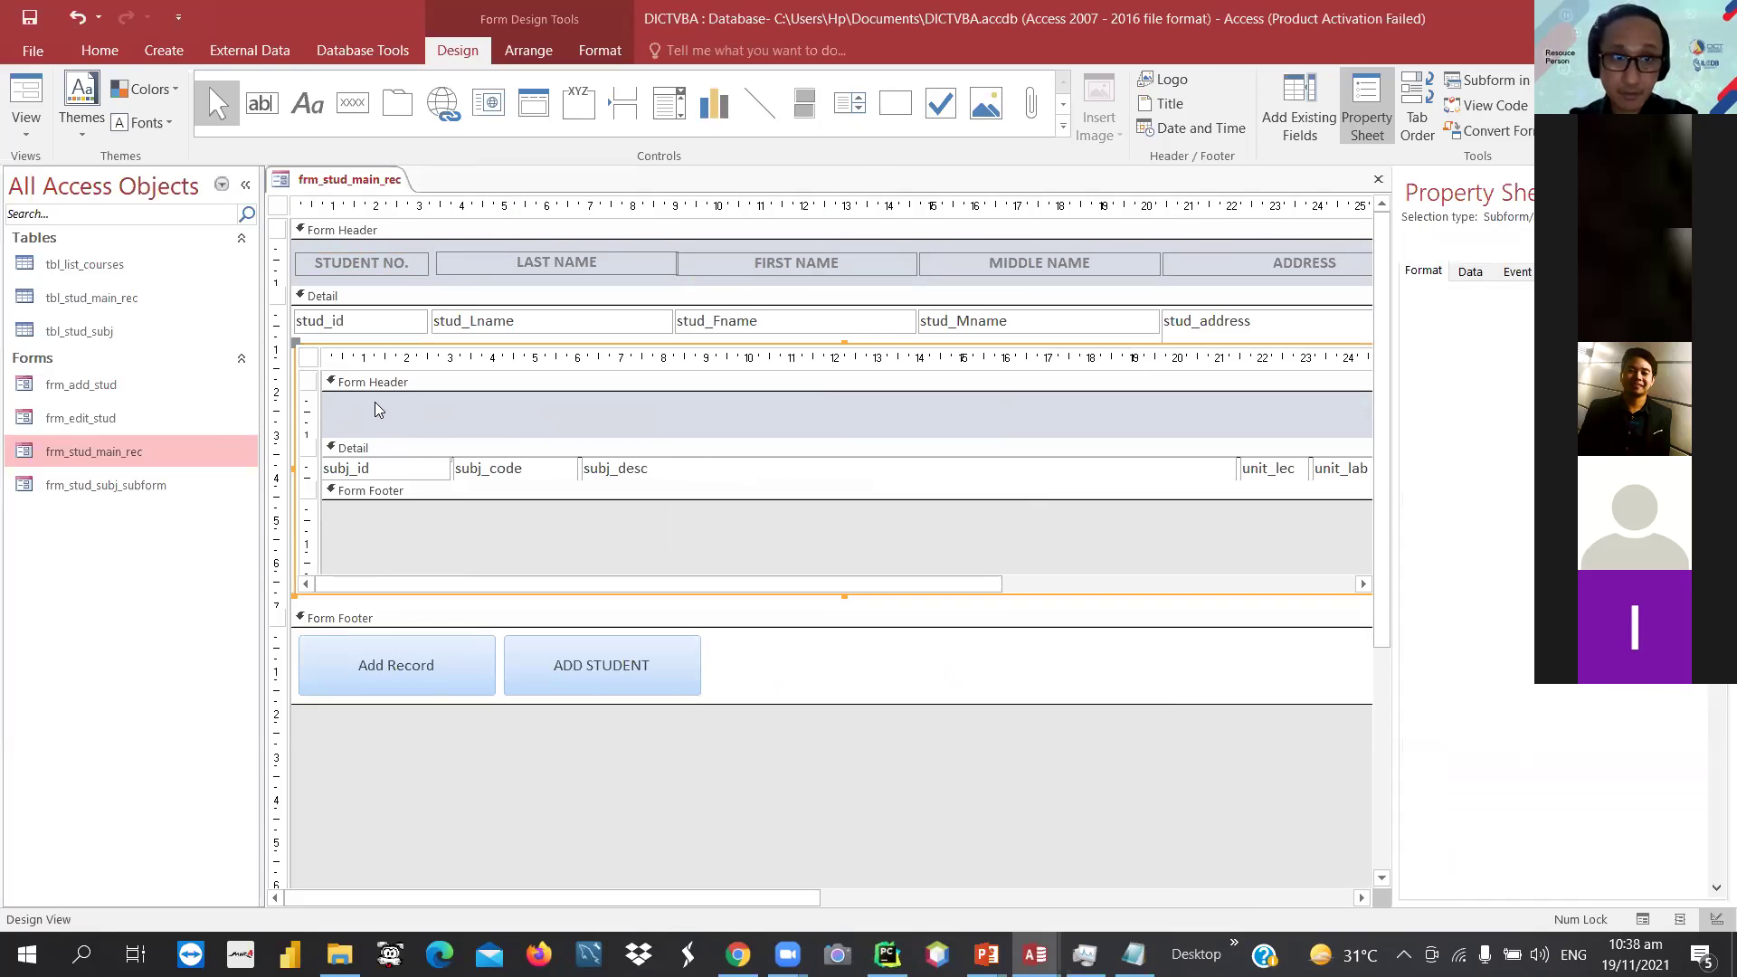
{"action": "left_click", "coordinate": [370, 401]}
{"action": "key", "text": "ctrl+v"}
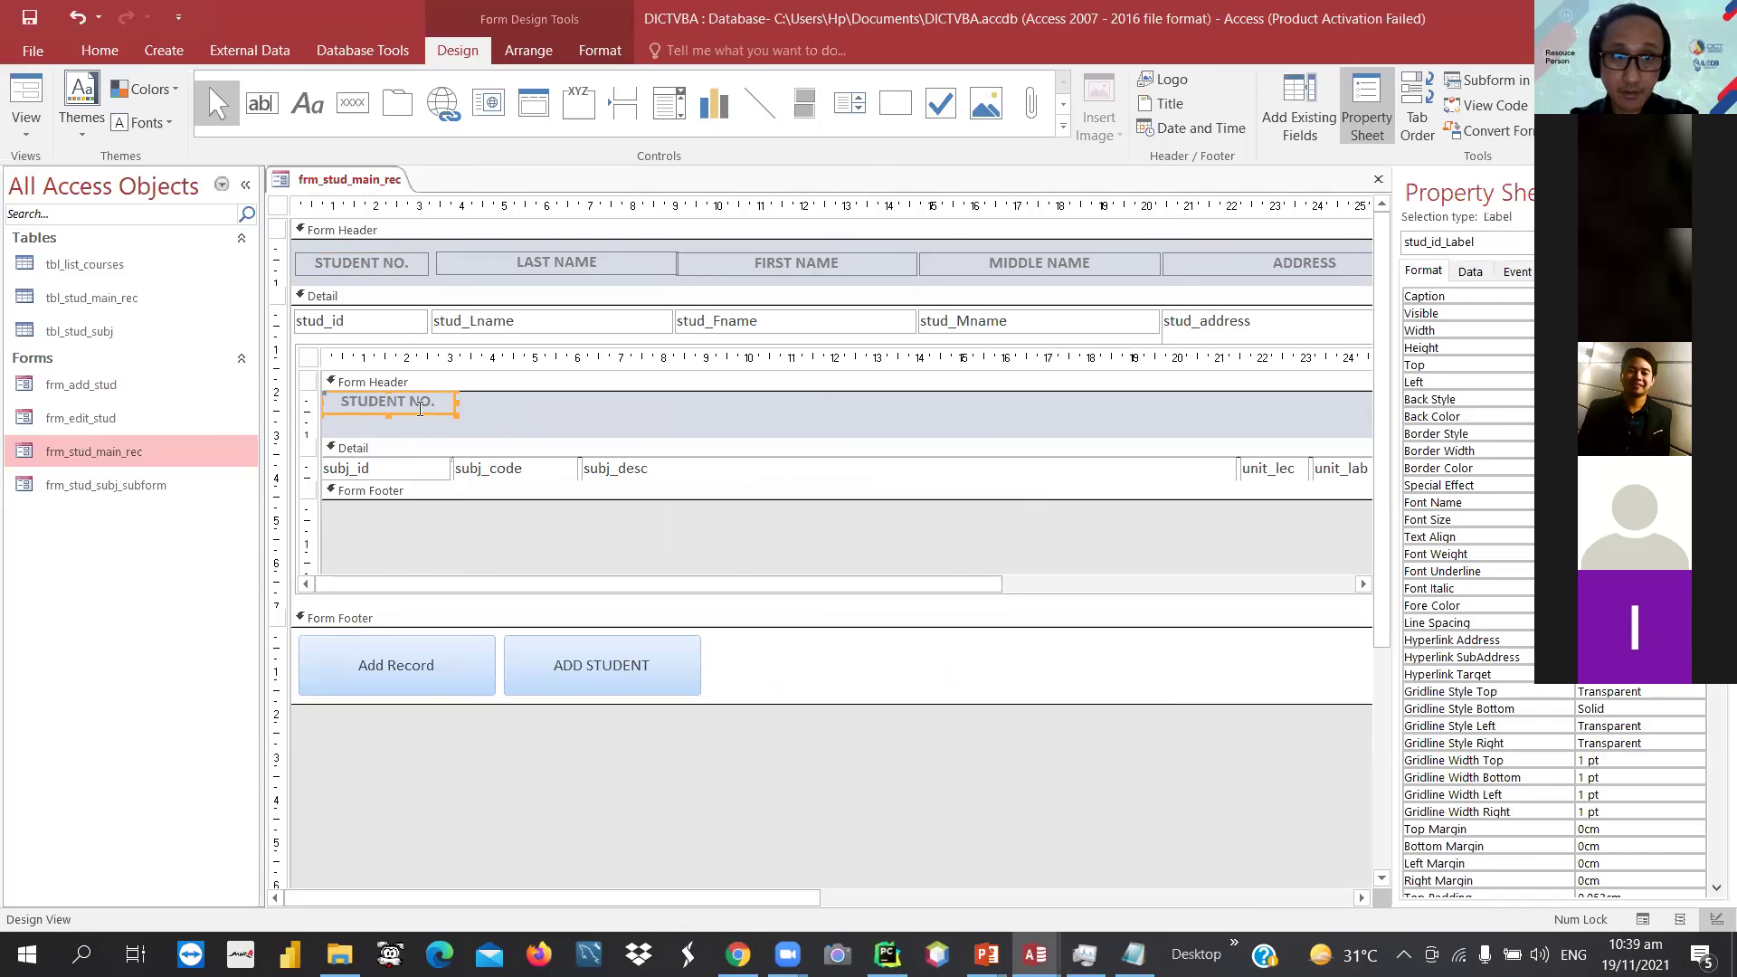
{"action": "left_click", "coordinate": [438, 402]}
{"action": "key", "text": "ctrl+a"}
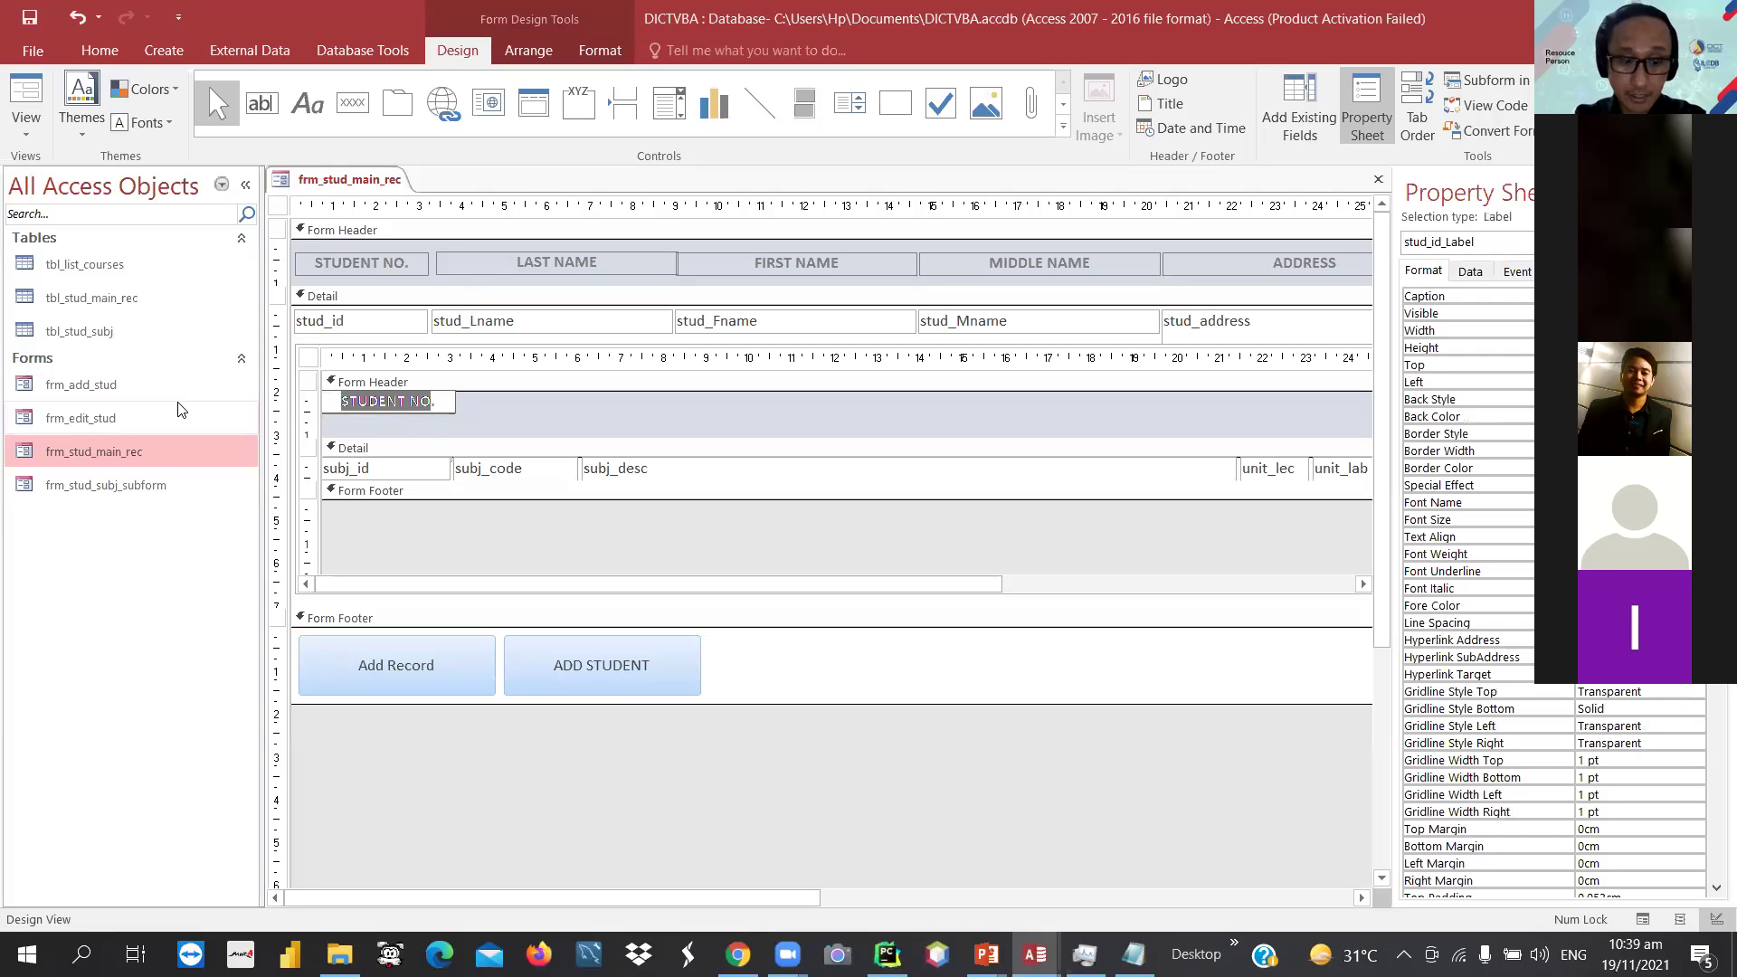
{"action": "key", "text": "Caps_Lock"}
{"action": "type", "text": "SUBJECT ID"}
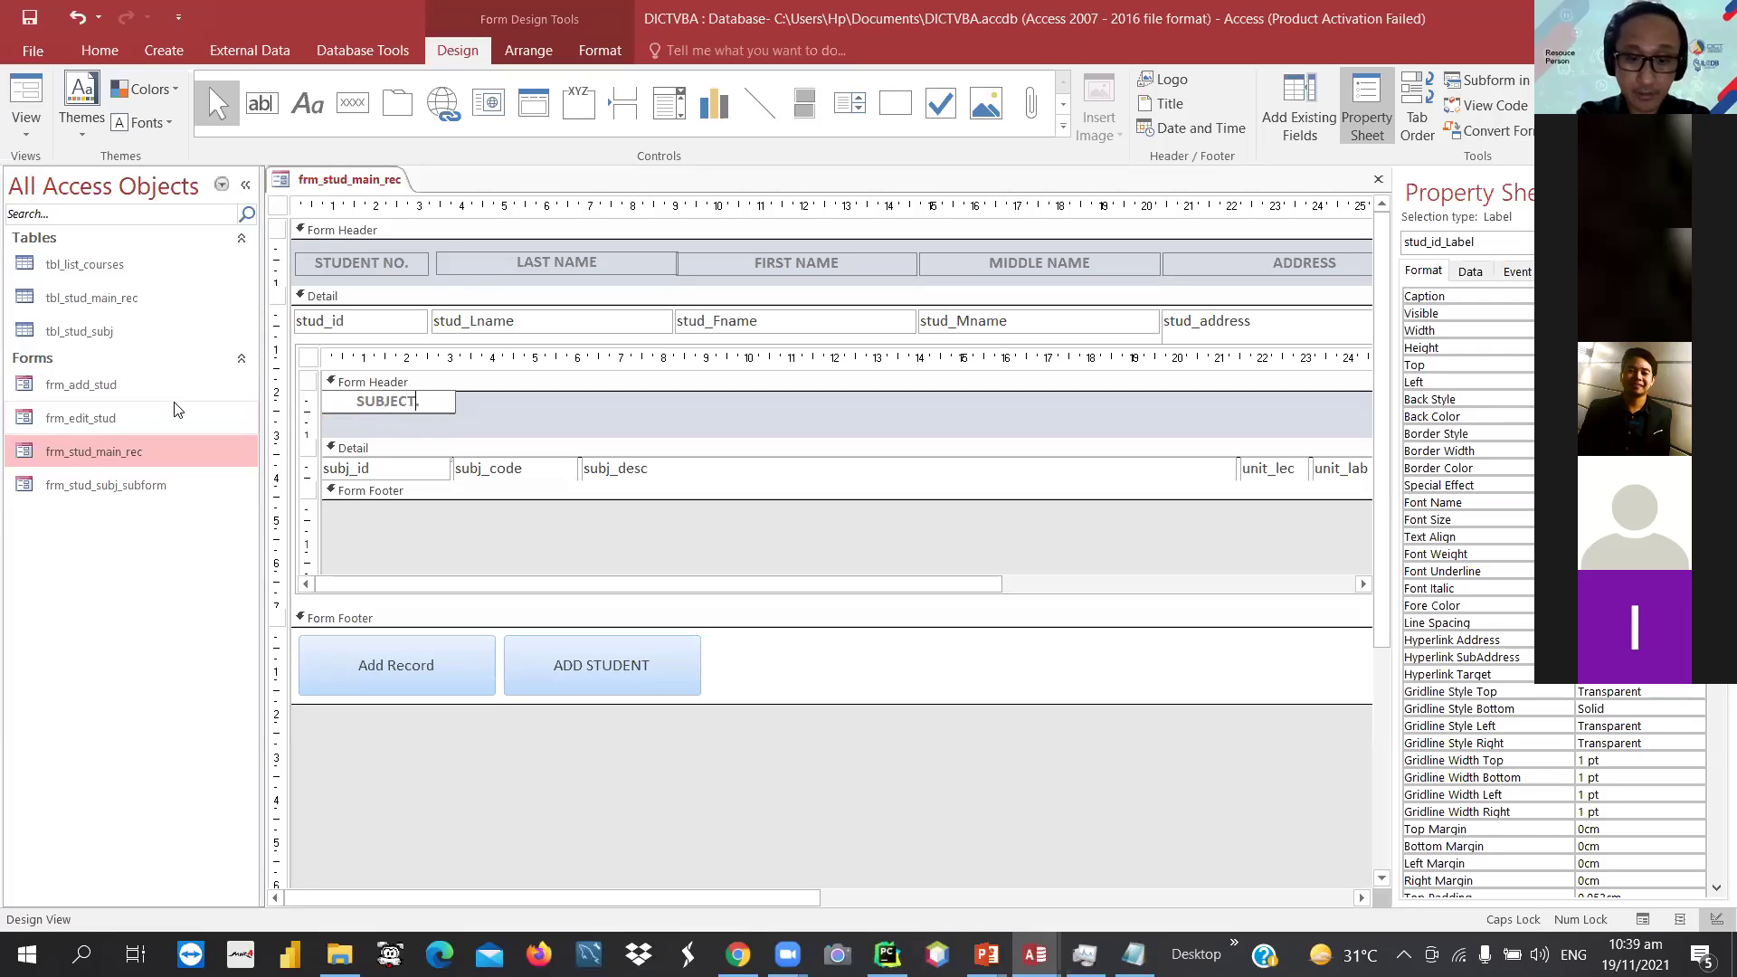
{"action": "left_click", "coordinate": [505, 411]}
{"action": "left_click", "coordinate": [443, 399]}
{"action": "key", "text": "BackSpace"}
{"action": "left_click", "coordinate": [472, 412]}
{"action": "left_click", "coordinate": [389, 413]}
Duplicate the heading as CODE and place it beside SUBJECT ID
{"action": "key", "text": "ctrl+c"}
{"action": "key", "text": "ctrl+v"}
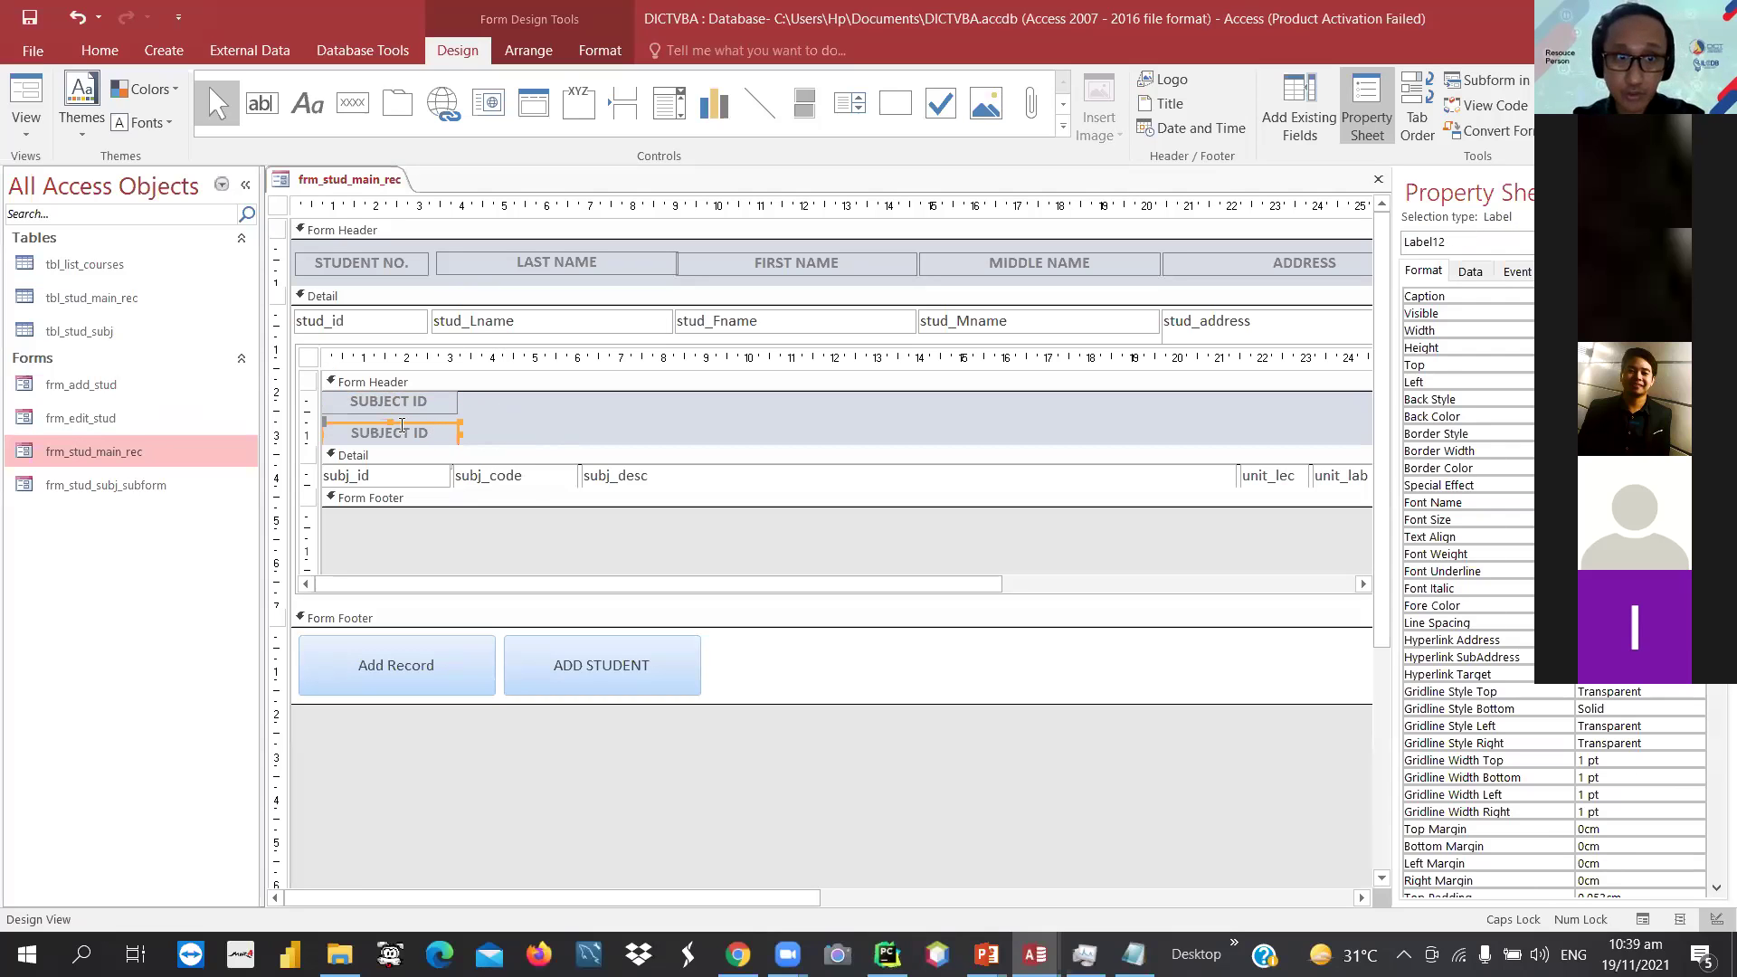
{"action": "left_click_drag", "start_coordinate": [427, 431], "coordinate": [139, 427]}
{"action": "type", "text": "CODE"}
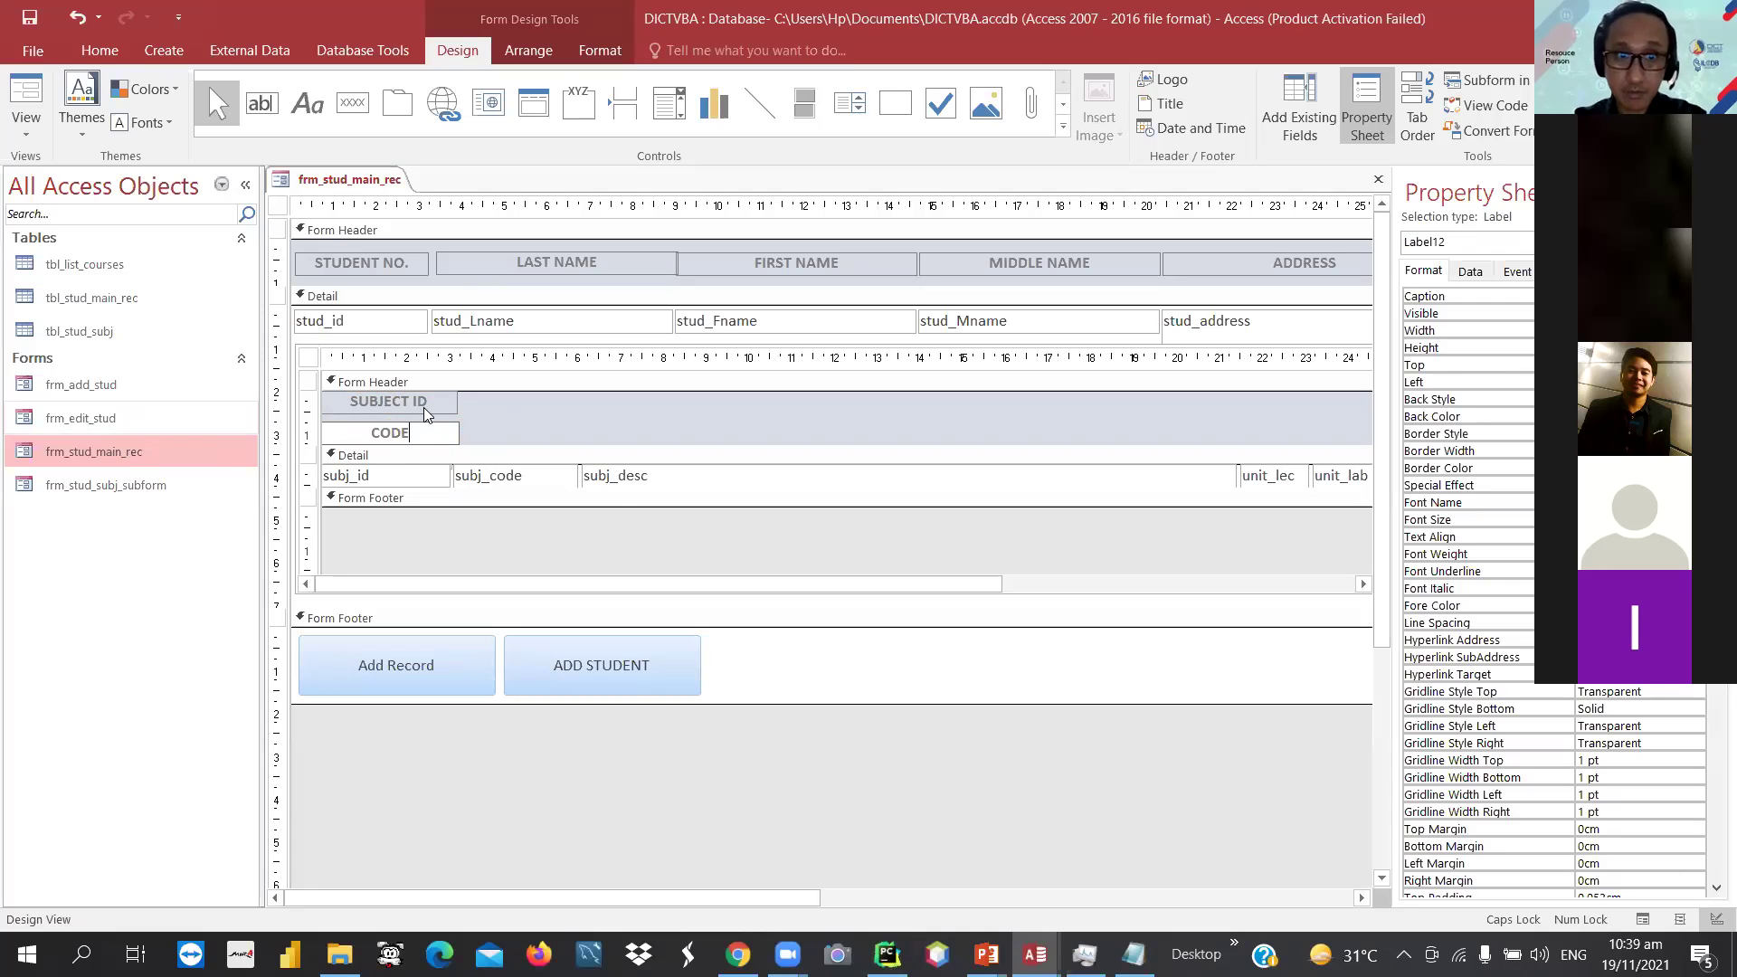
{"action": "left_click", "coordinate": [519, 425]}
{"action": "left_click_drag", "start_coordinate": [401, 422], "coordinate": [327, 415]}
Add a DESCRIPTION heading next to CODE in the subform header
{"action": "key", "text": "ctrl+c"}
{"action": "key", "text": "ctrl+v"}
{"action": "left_click", "coordinate": [548, 434]}
{"action": "type", "text": "DESCRIPTION"}
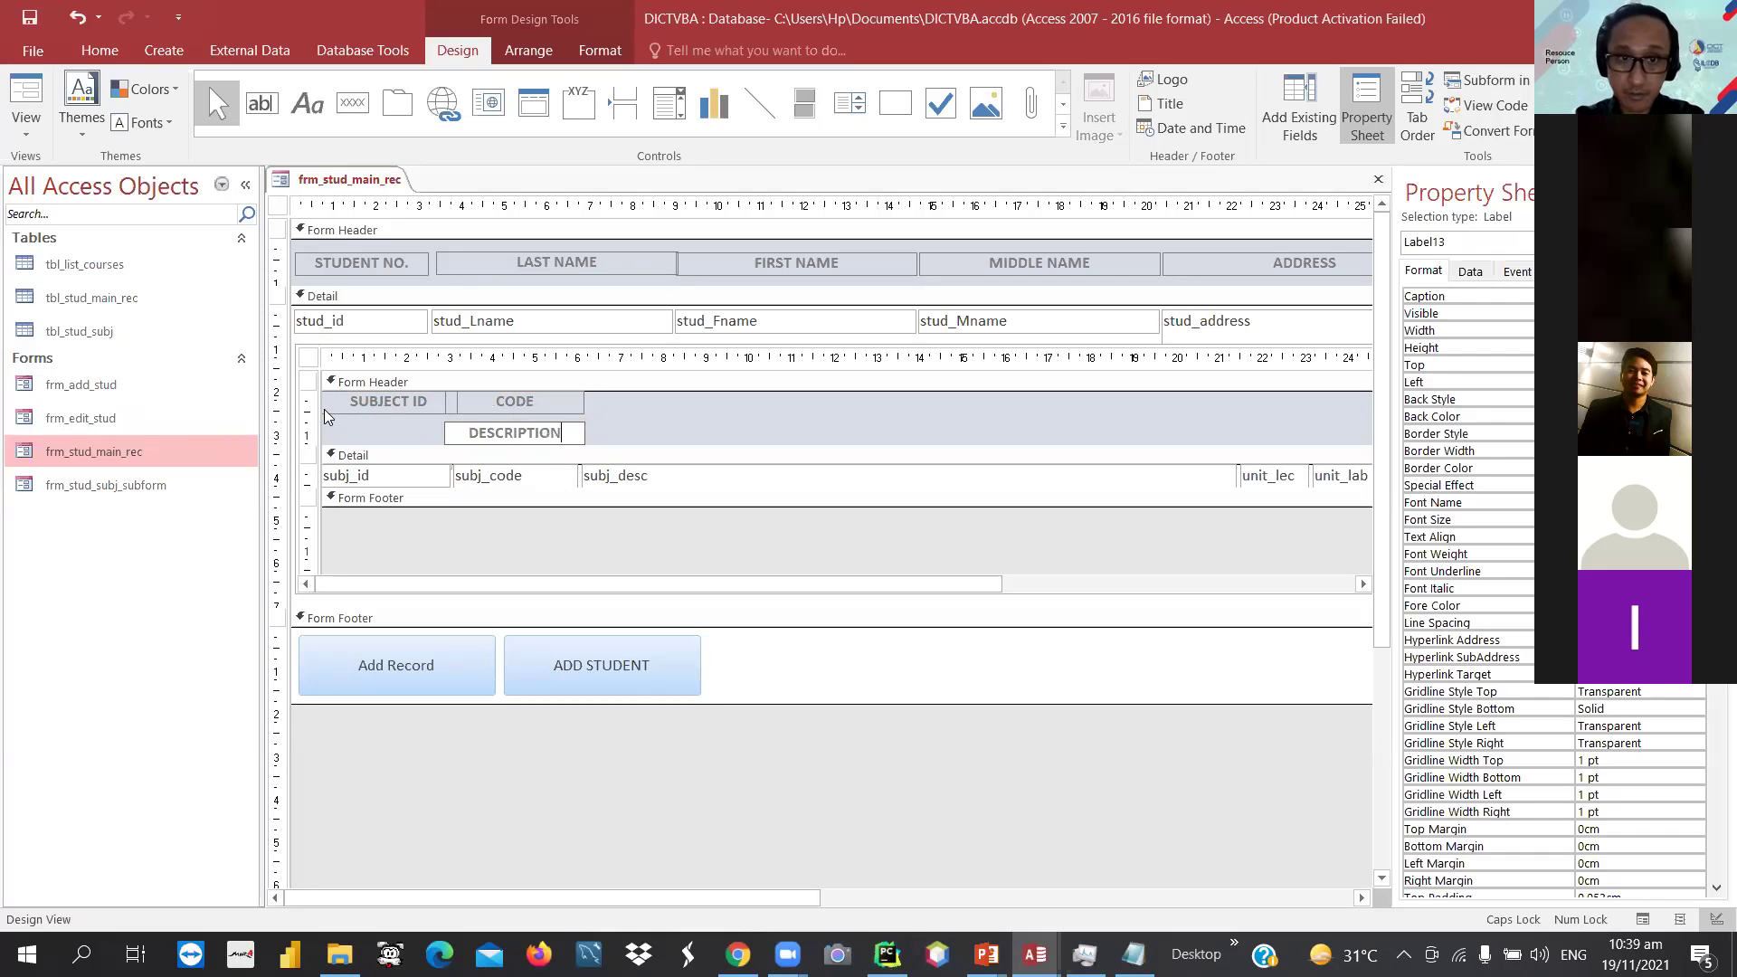
{"action": "left_click", "coordinate": [692, 422]}
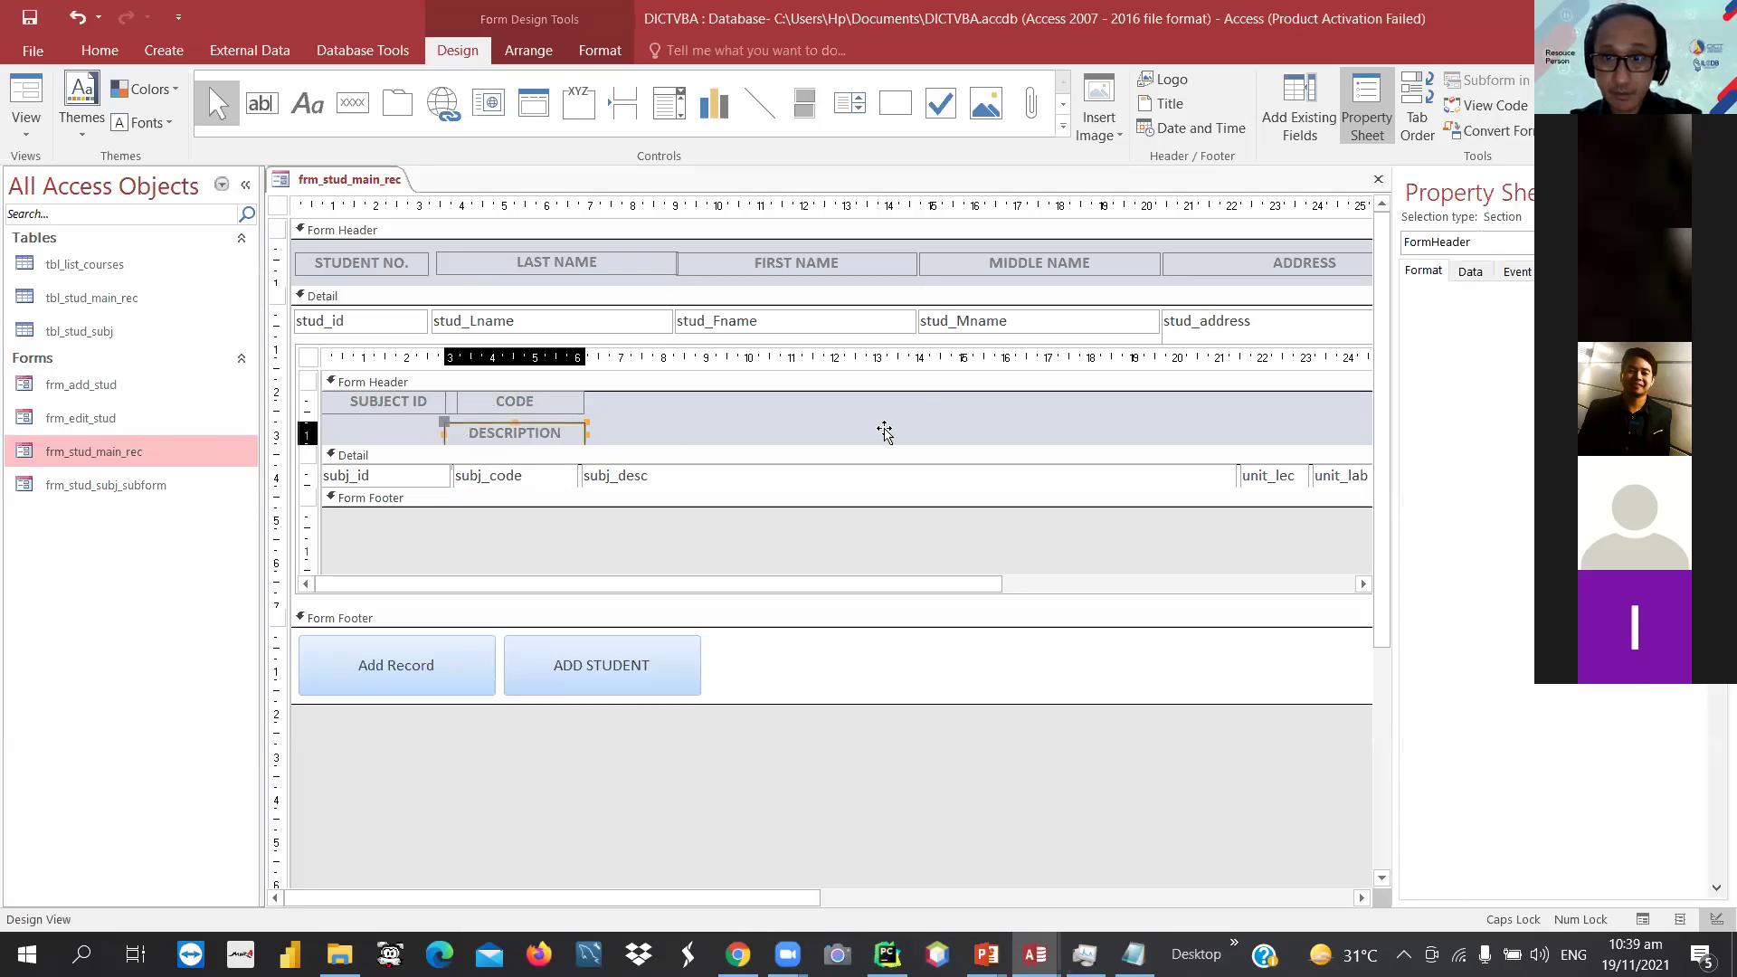
{"action": "left_click", "coordinate": [884, 394]}
{"action": "left_click_drag", "start_coordinate": [887, 389], "coordinate": [909, 391]}
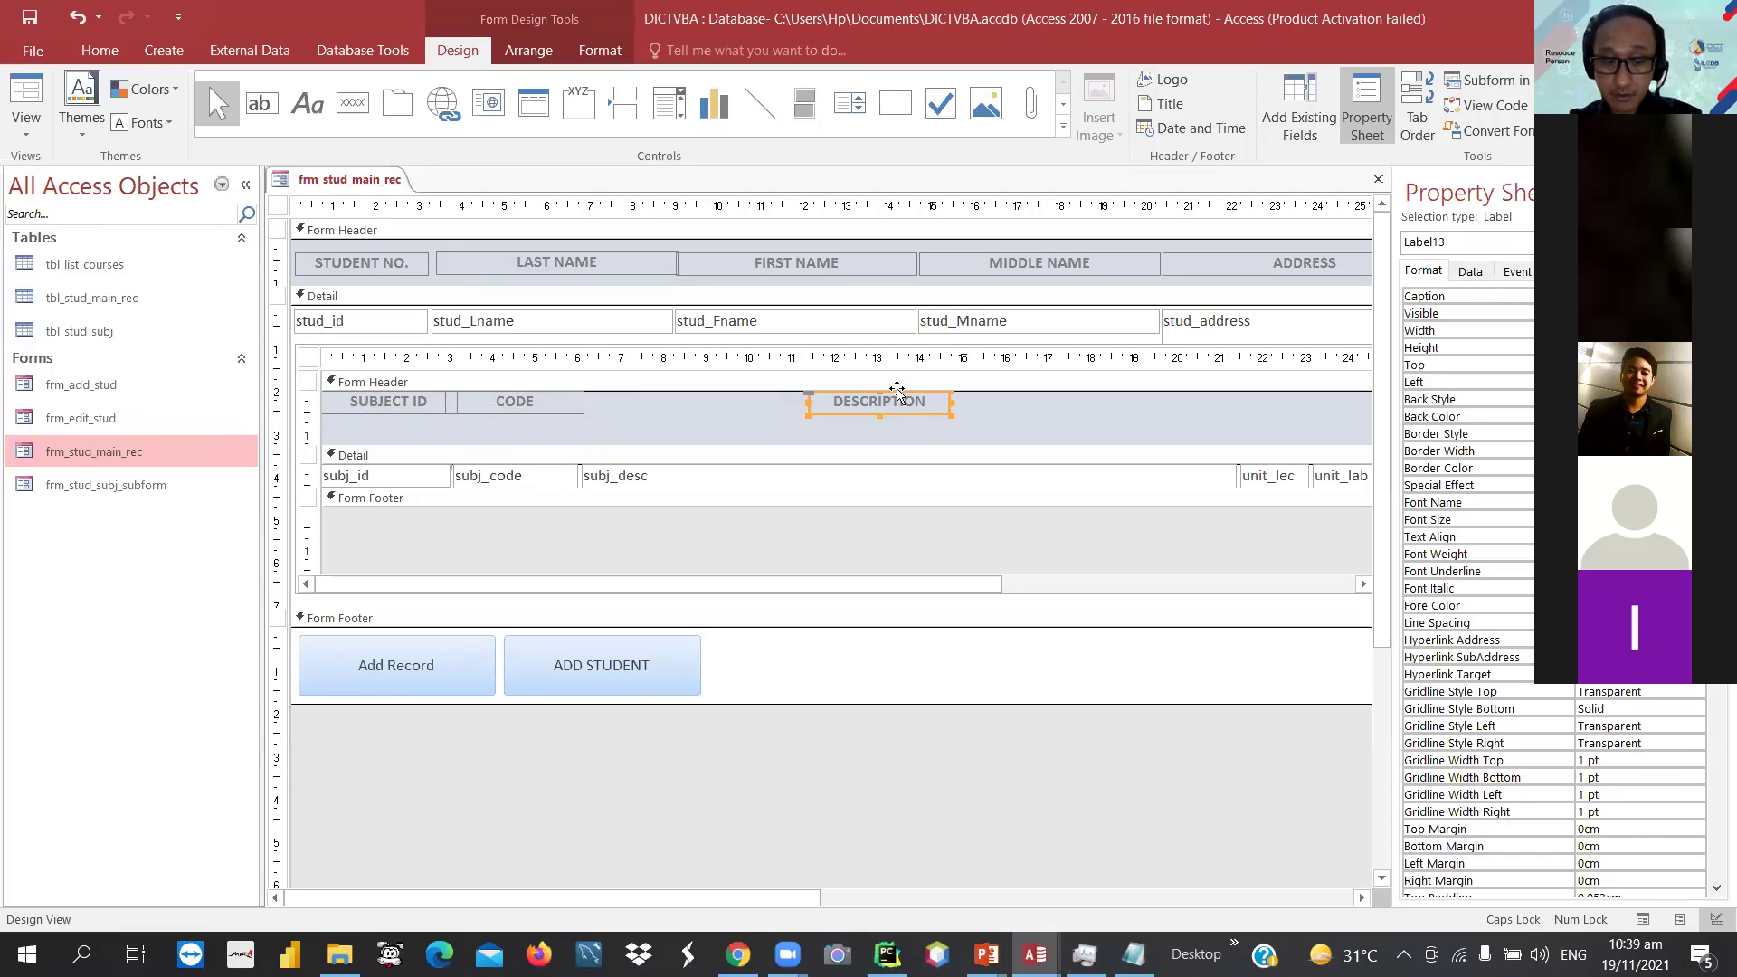
Add a LEC heading sized to sit above the unit_lec field
{"action": "key", "text": "ctrl+c"}
{"action": "key", "text": "ctrl+v"}
{"action": "double_click", "coordinate": [927, 432]}
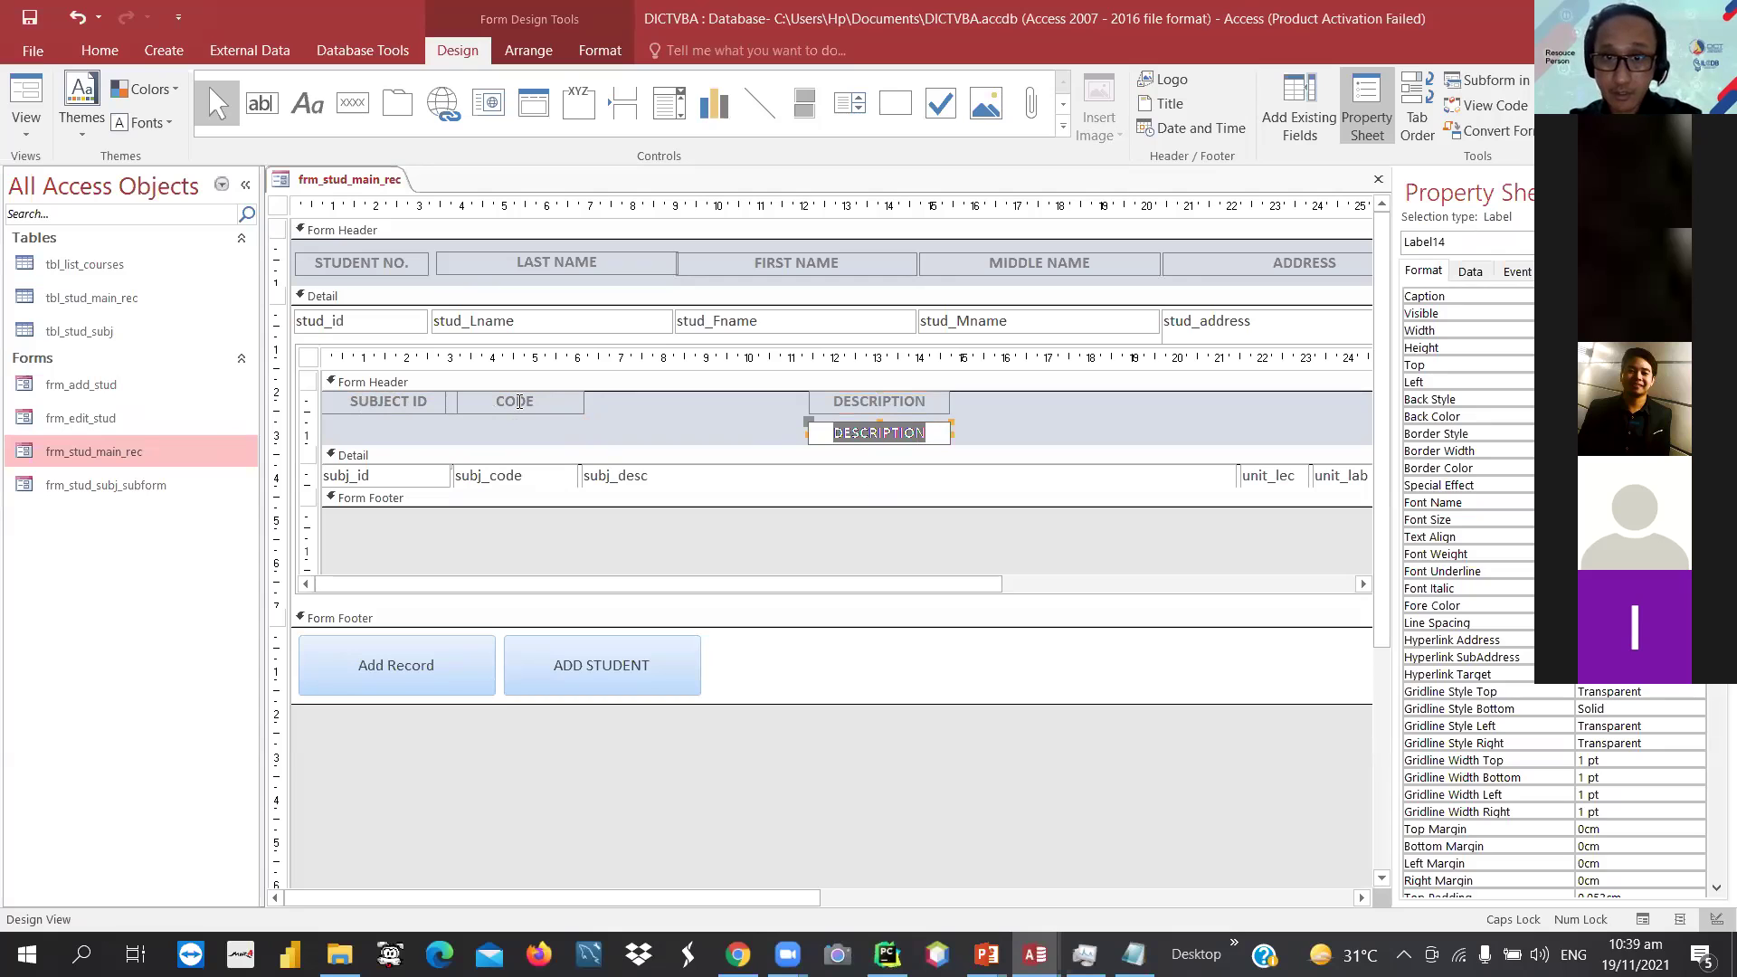
{"action": "type", "text": "LEC"}
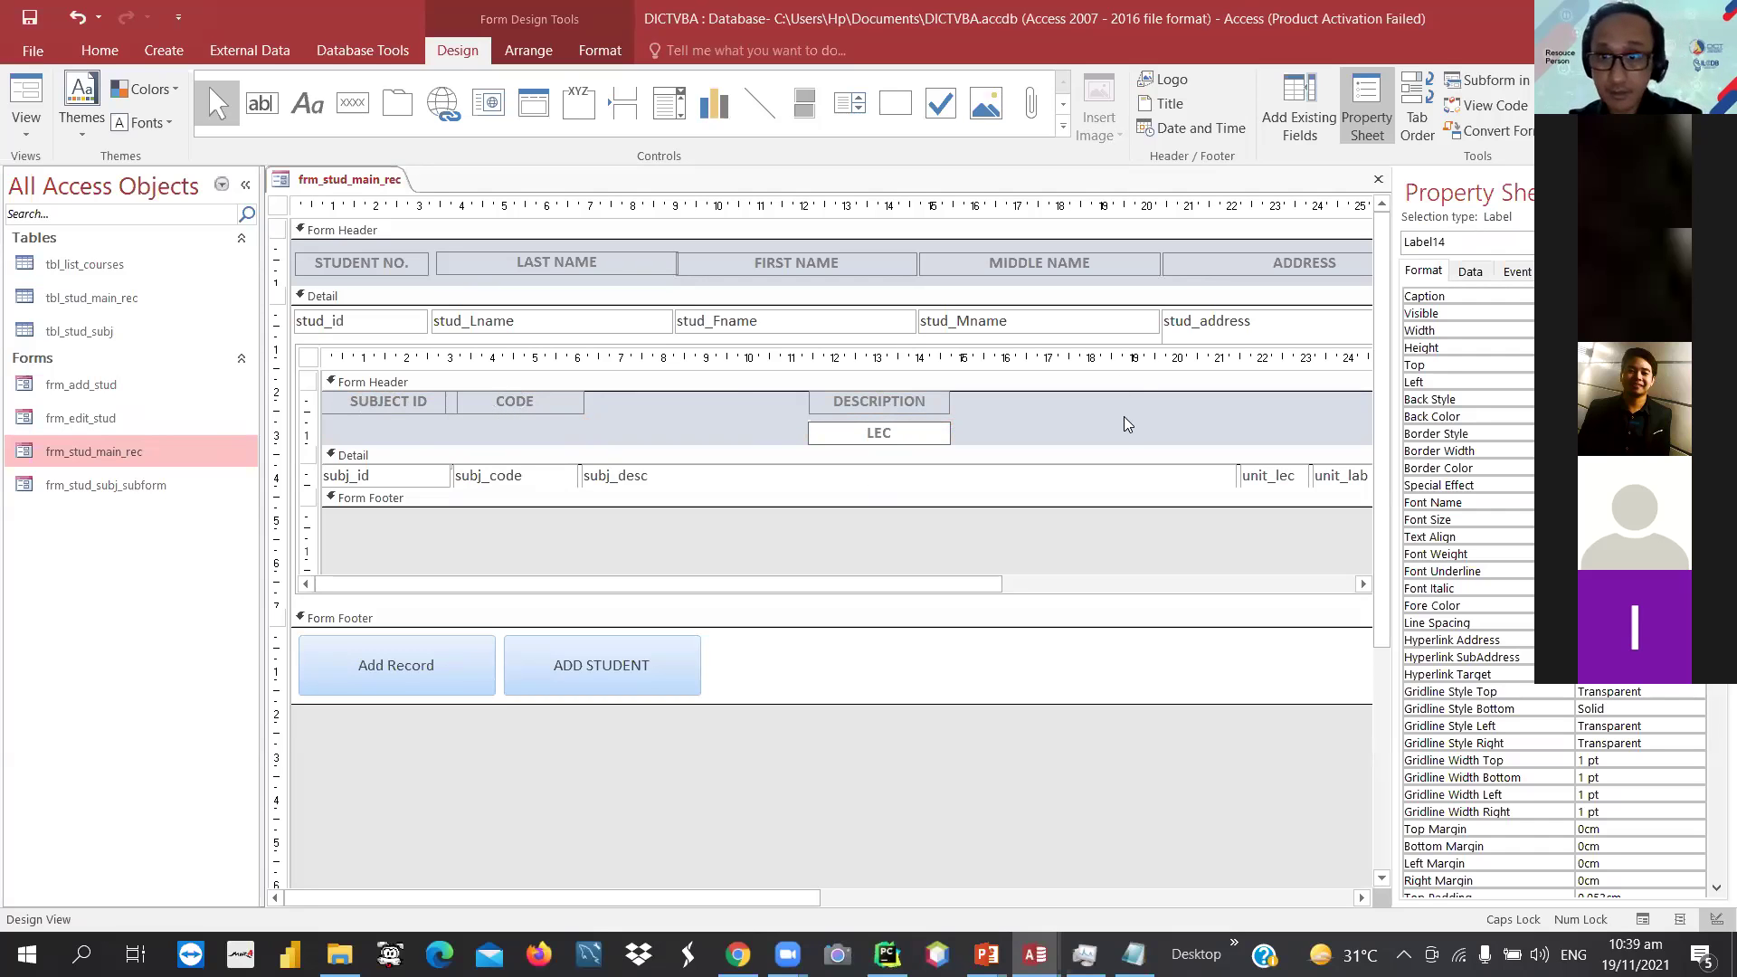
{"action": "left_click", "coordinate": [1127, 425]}
{"action": "left_click", "coordinate": [948, 437]}
{"action": "left_click_drag", "start_coordinate": [1271, 432], "coordinate": [1322, 399]}
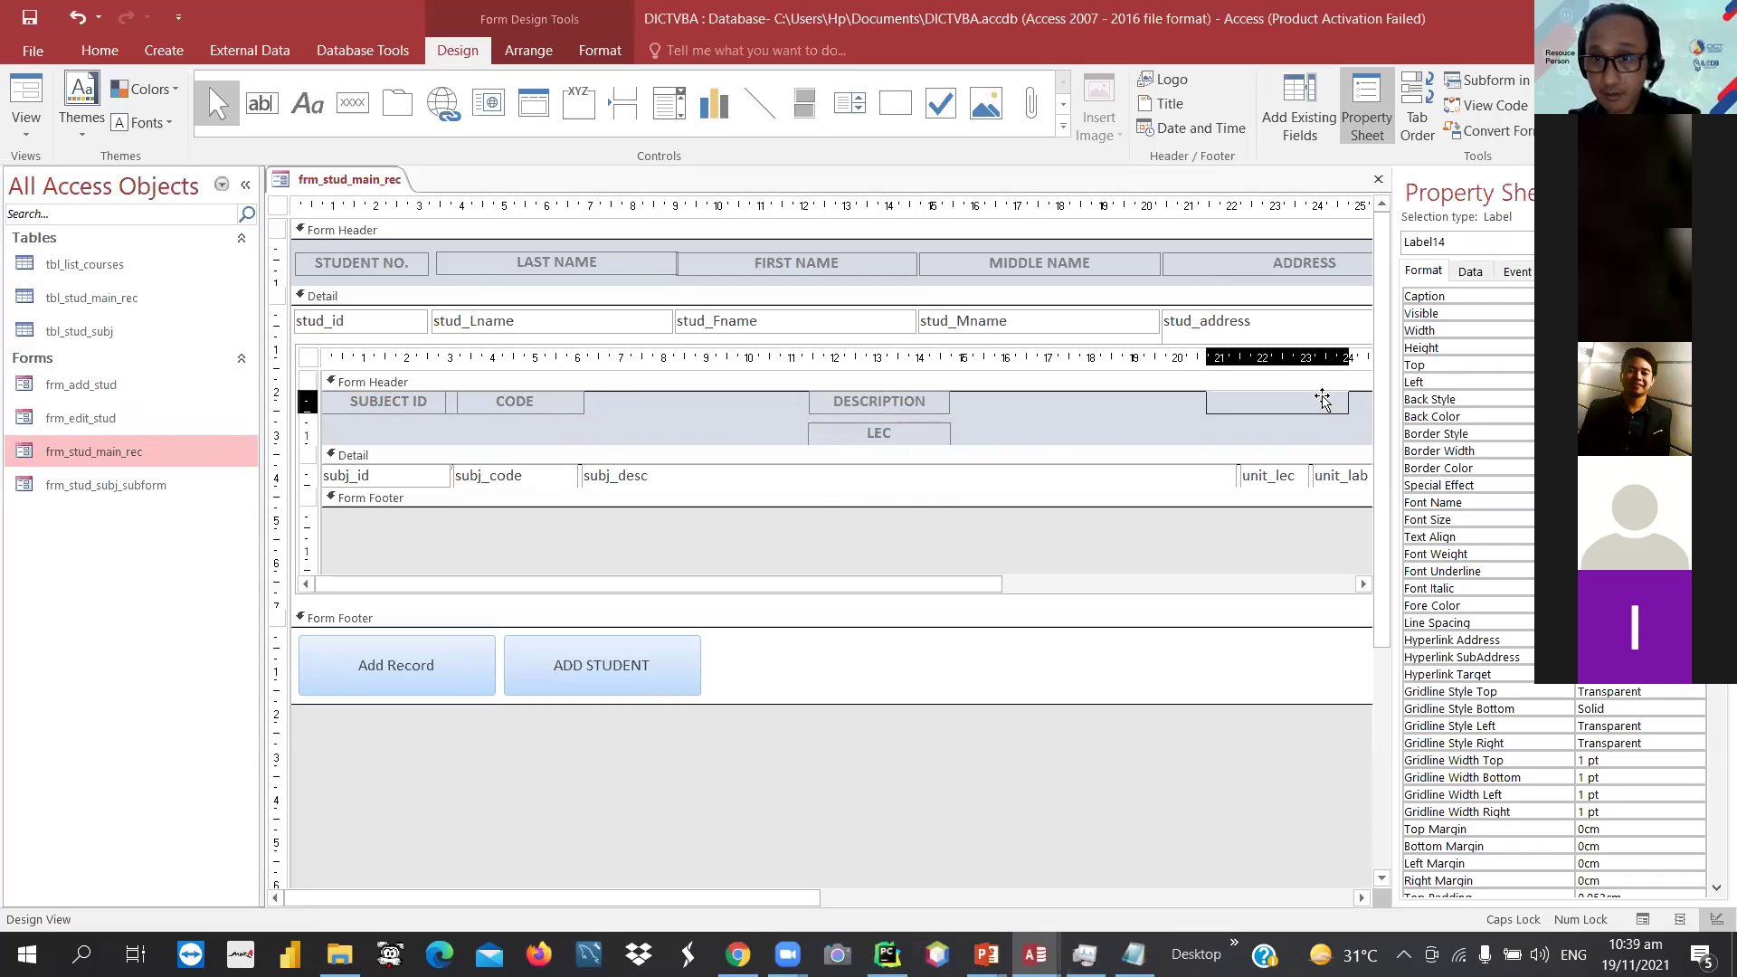
{"action": "left_click_drag", "start_coordinate": [496, 593], "coordinate": [975, 589]}
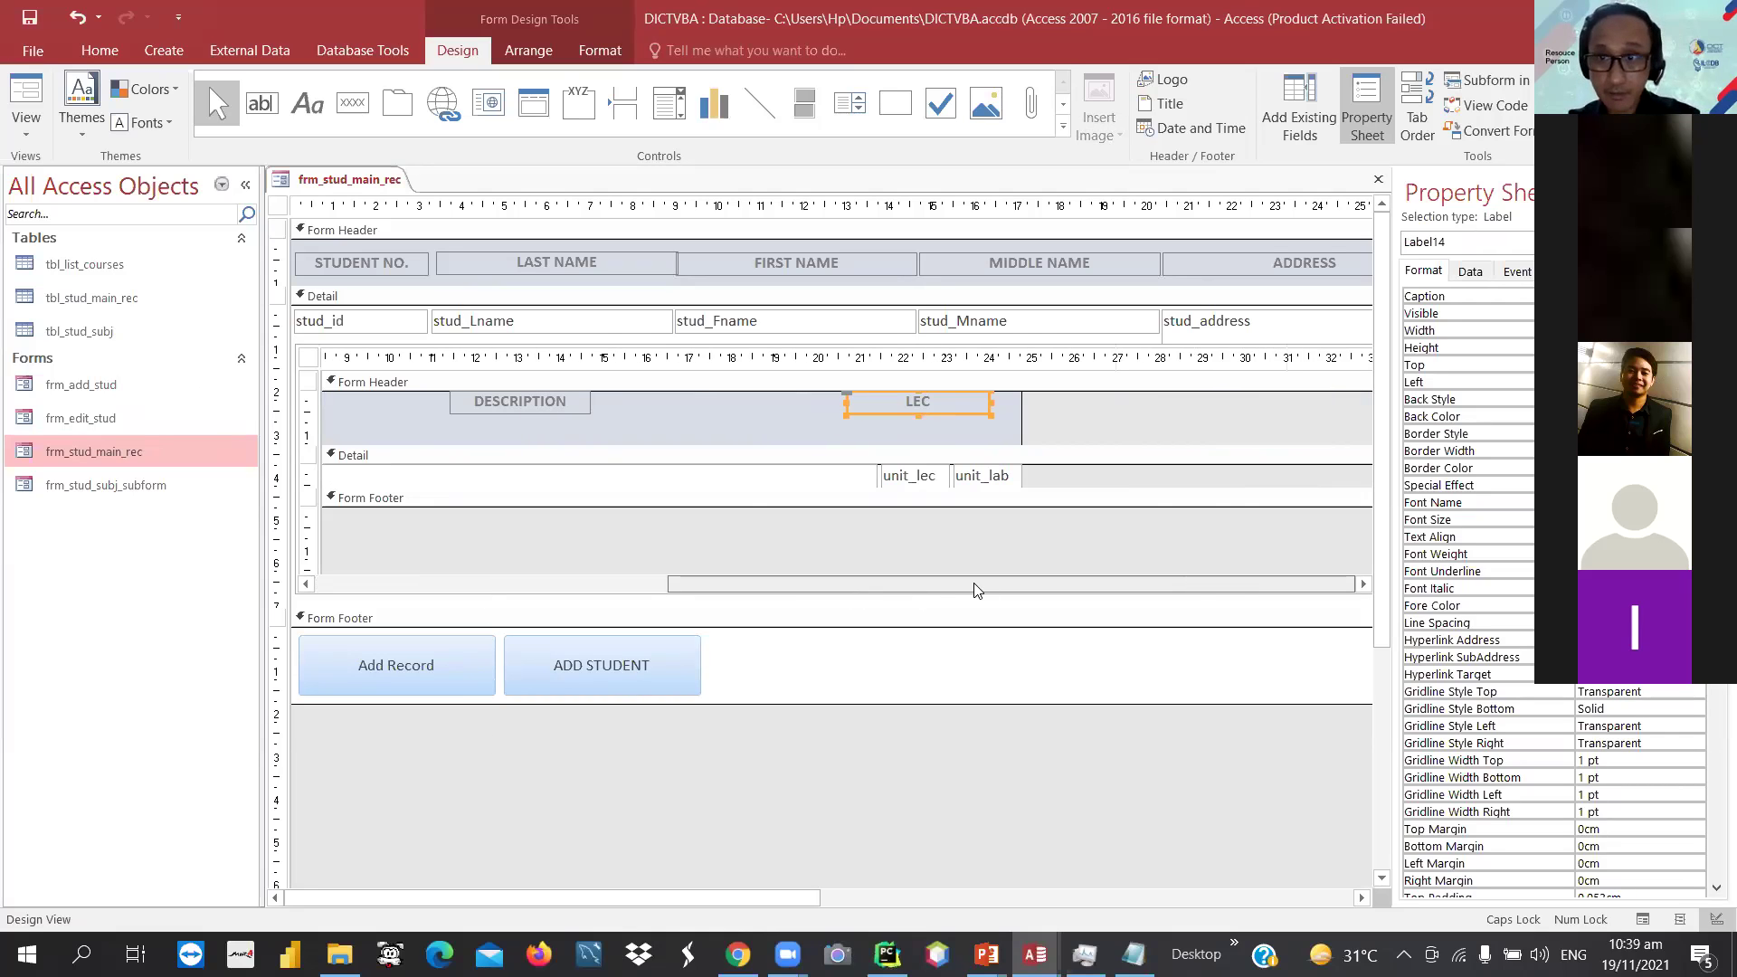
{"action": "left_click_drag", "start_coordinate": [992, 401], "coordinate": [885, 397]}
Add a LAB heading beside LEC above the unit_lab field
{"action": "key", "text": "ctrl+c"}
{"action": "key", "text": "ctrl+v"}
{"action": "double_click", "coordinate": [915, 432]}
{"action": "type", "text": "LAB"}
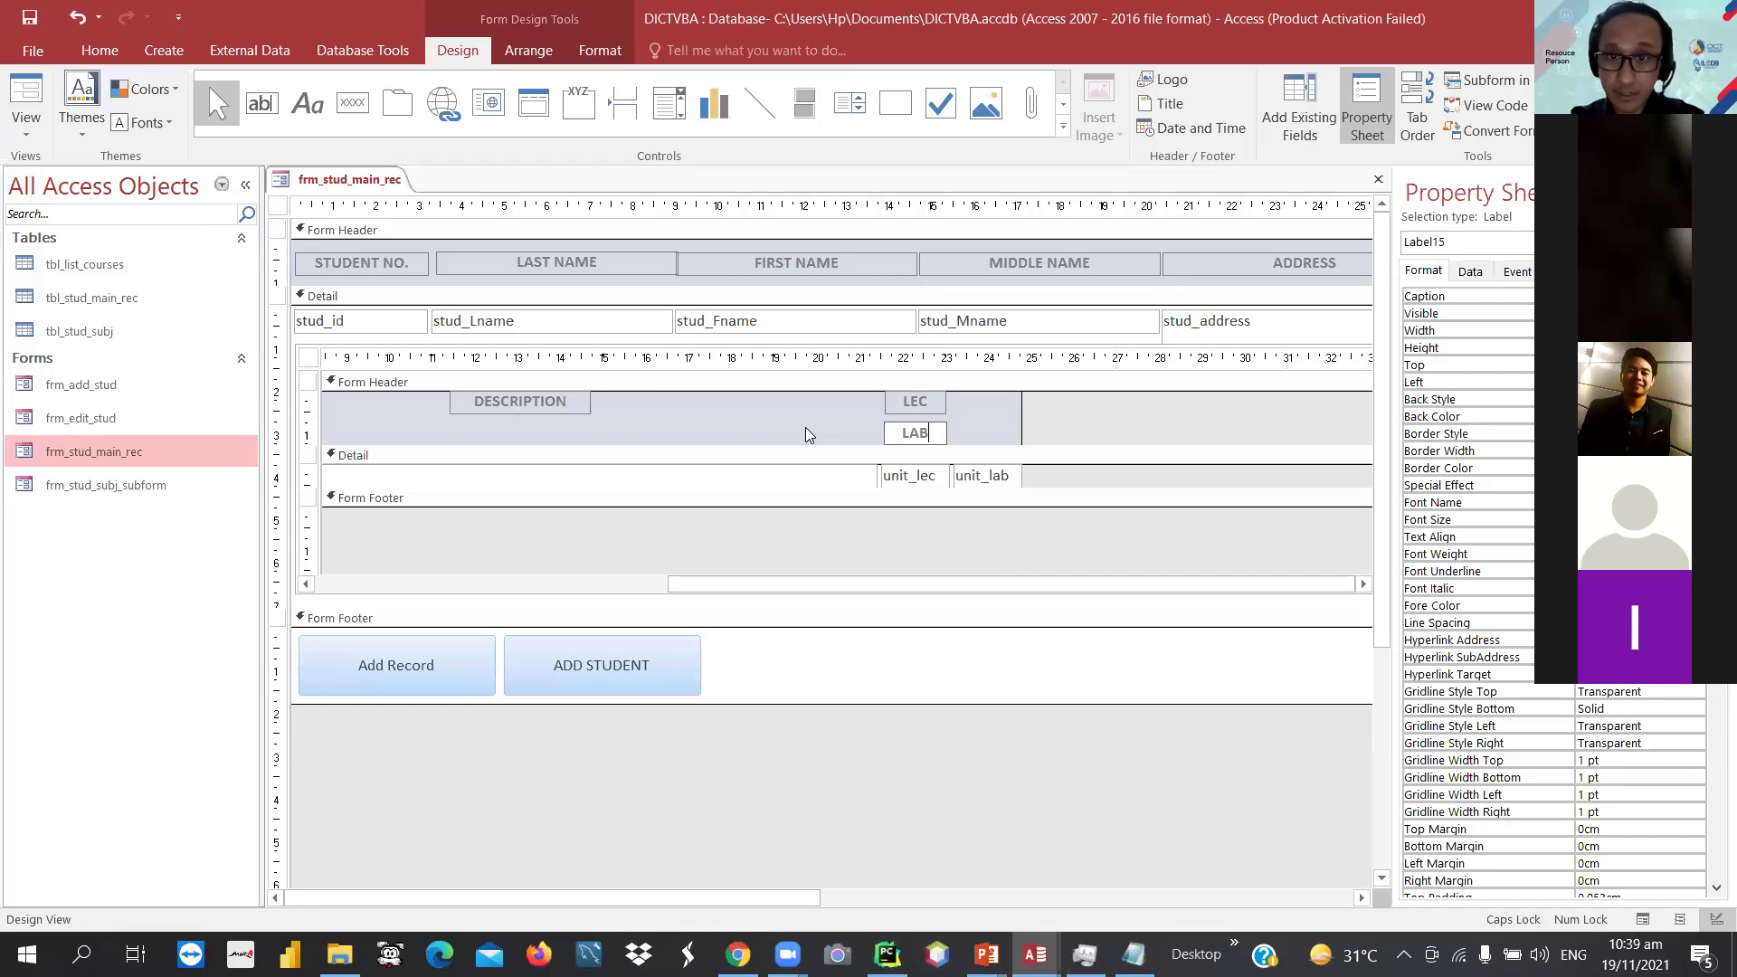
{"action": "left_click", "coordinate": [1140, 419]}
{"action": "left_click", "coordinate": [976, 408]}
{"action": "left_click_drag", "start_coordinate": [977, 408], "coordinate": [1141, 432]}
Add a widened text box with the formula =[unit_lec]+[unit_lab]
{"action": "left_click", "coordinate": [261, 103]}
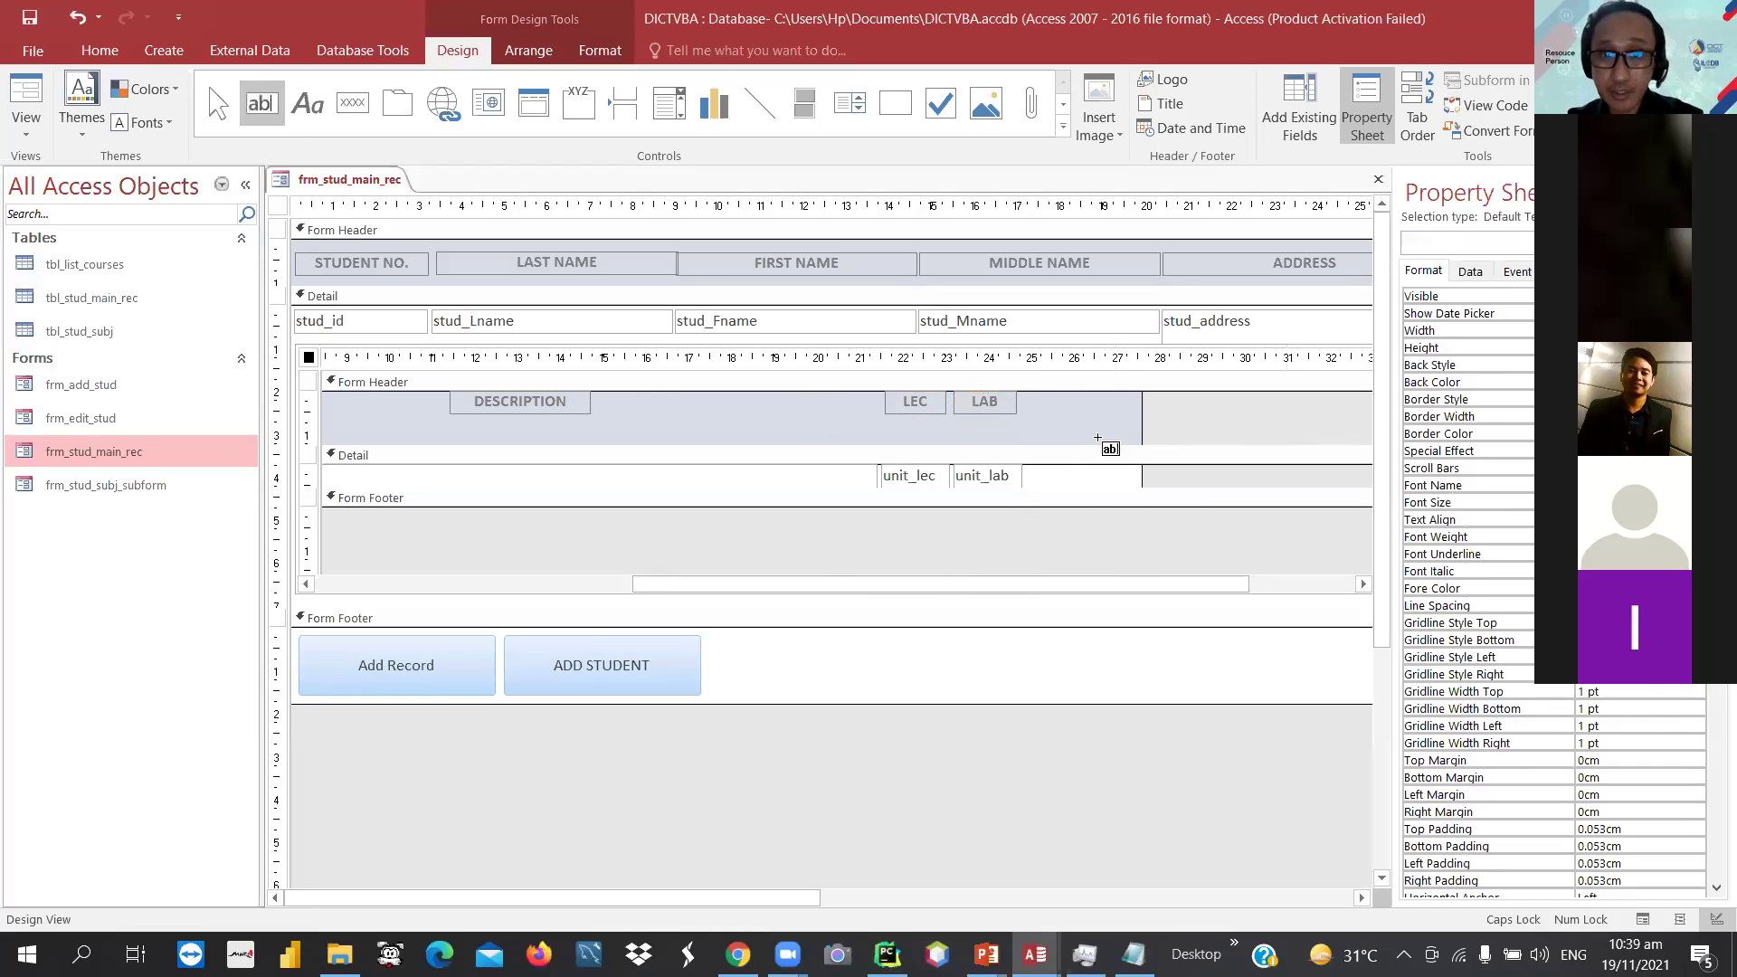
{"action": "left_click", "coordinate": [702, 398]}
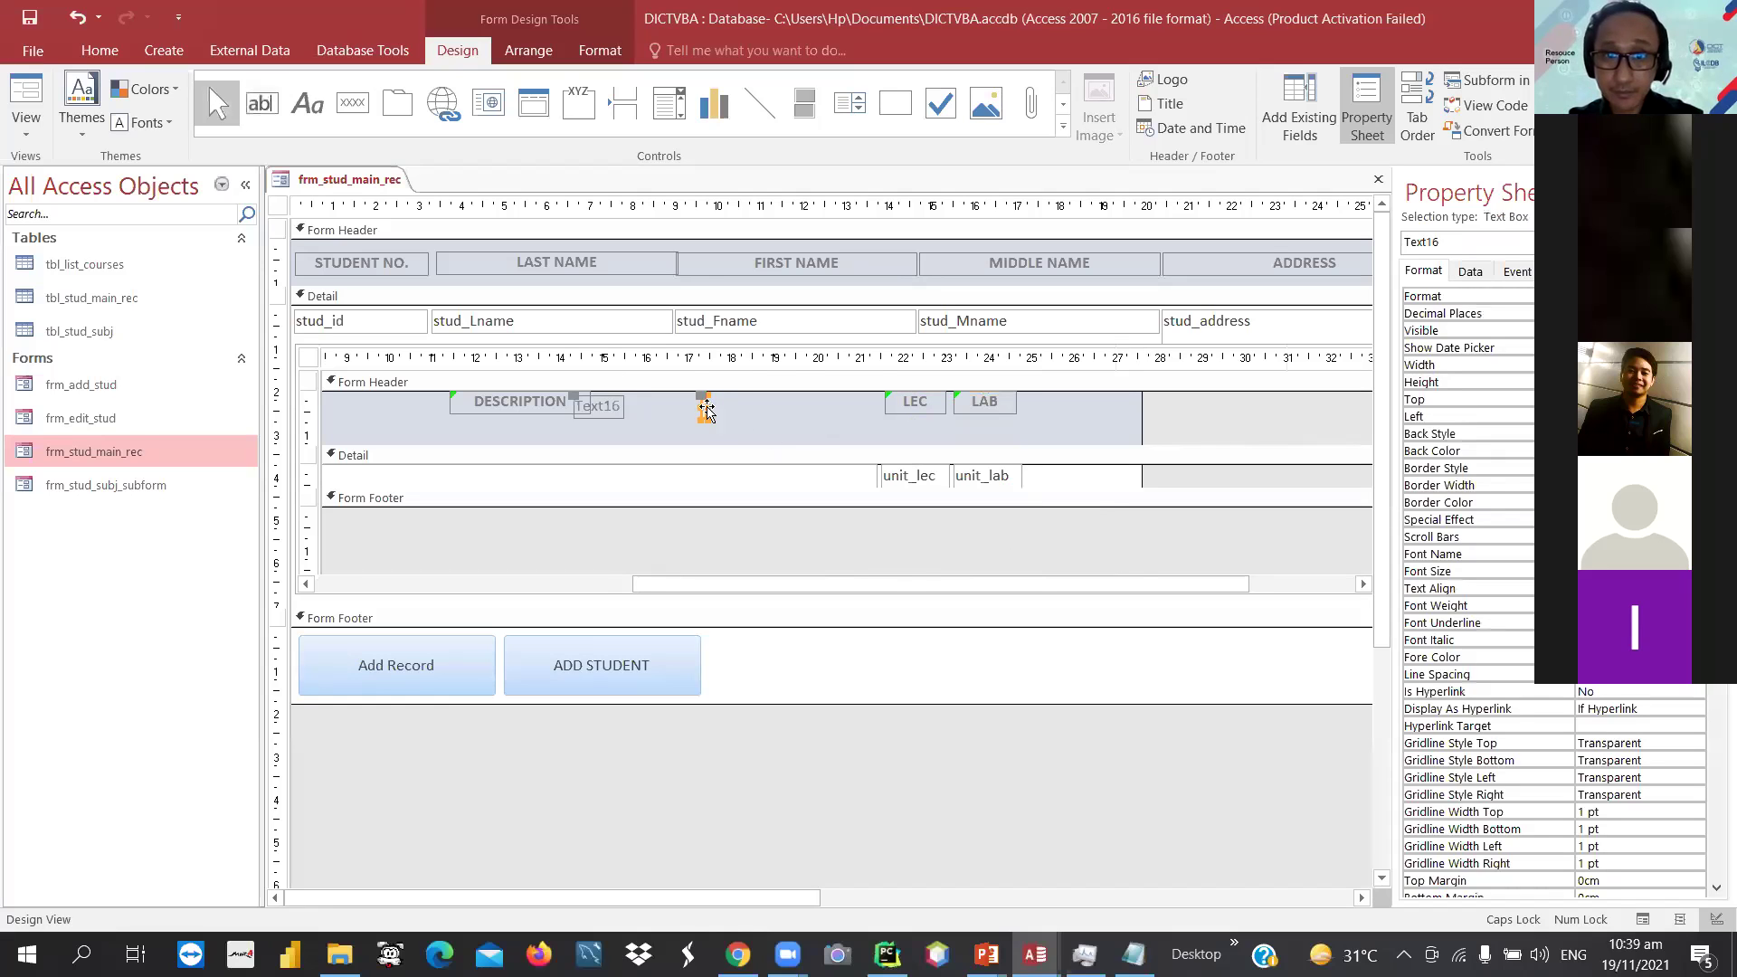
{"action": "left_click", "coordinate": [764, 419]}
{"action": "left_click", "coordinate": [704, 411]}
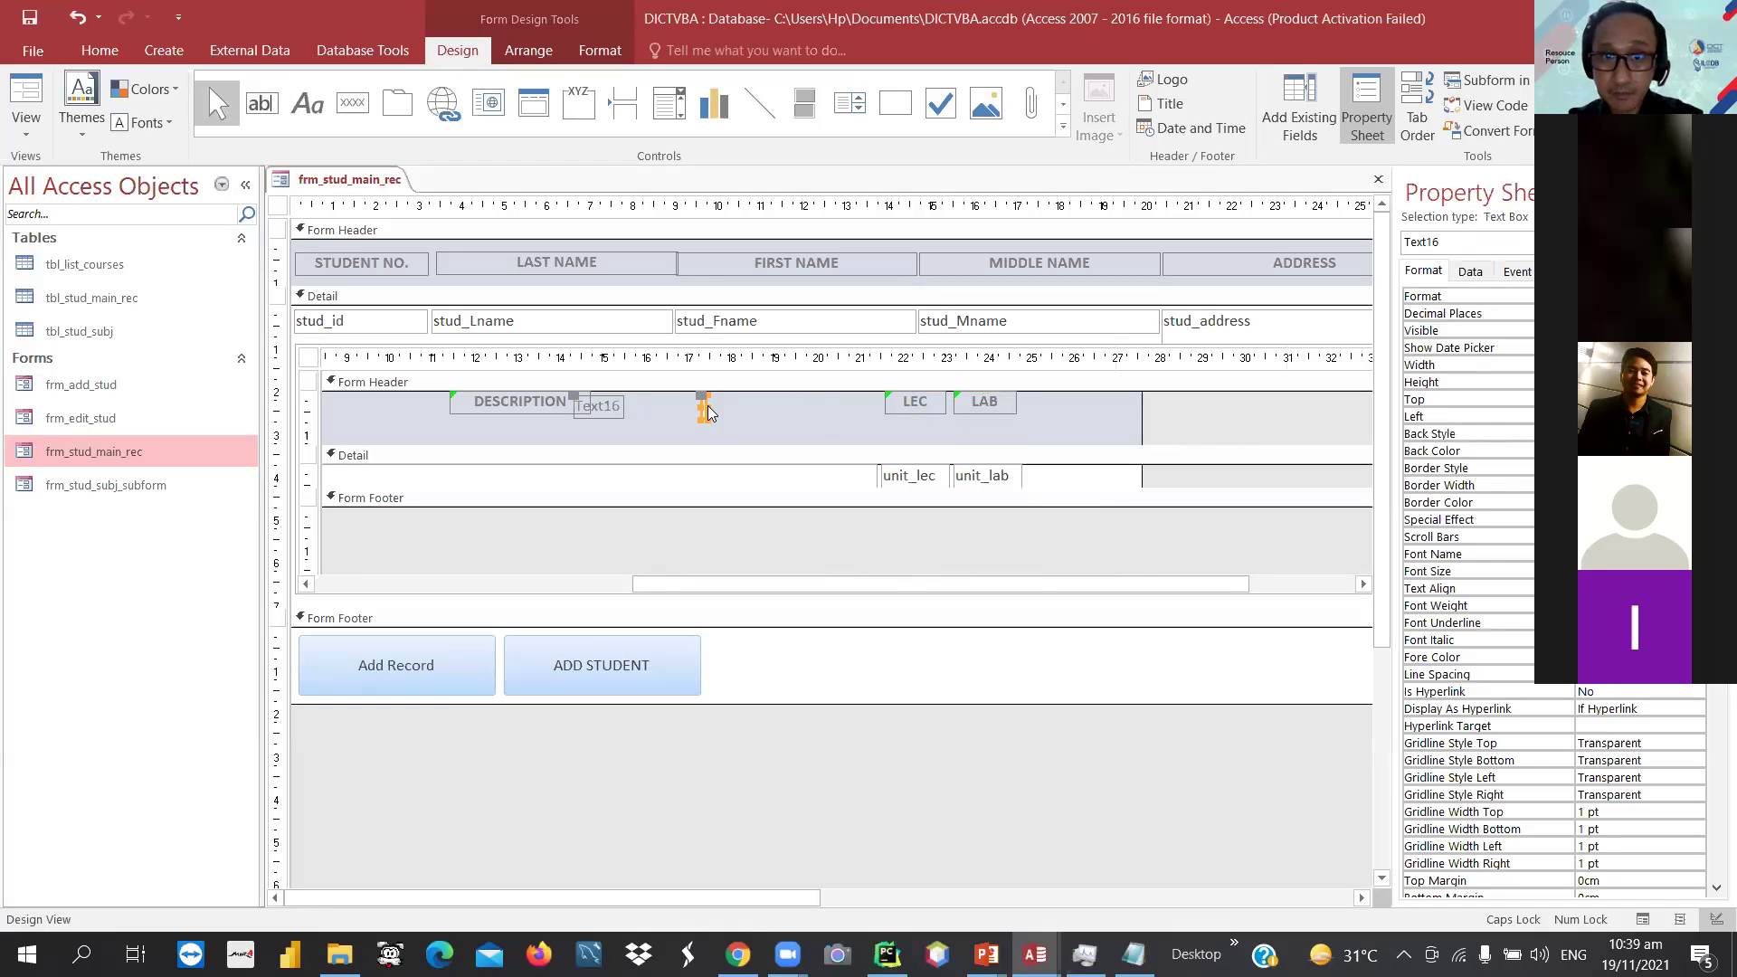
{"action": "left_click_drag", "start_coordinate": [709, 407], "coordinate": [776, 407]}
{"action": "type", "text": "="}
{"action": "key", "text": "Caps_Lock"}
{"action": "type", "text": "[unit"}
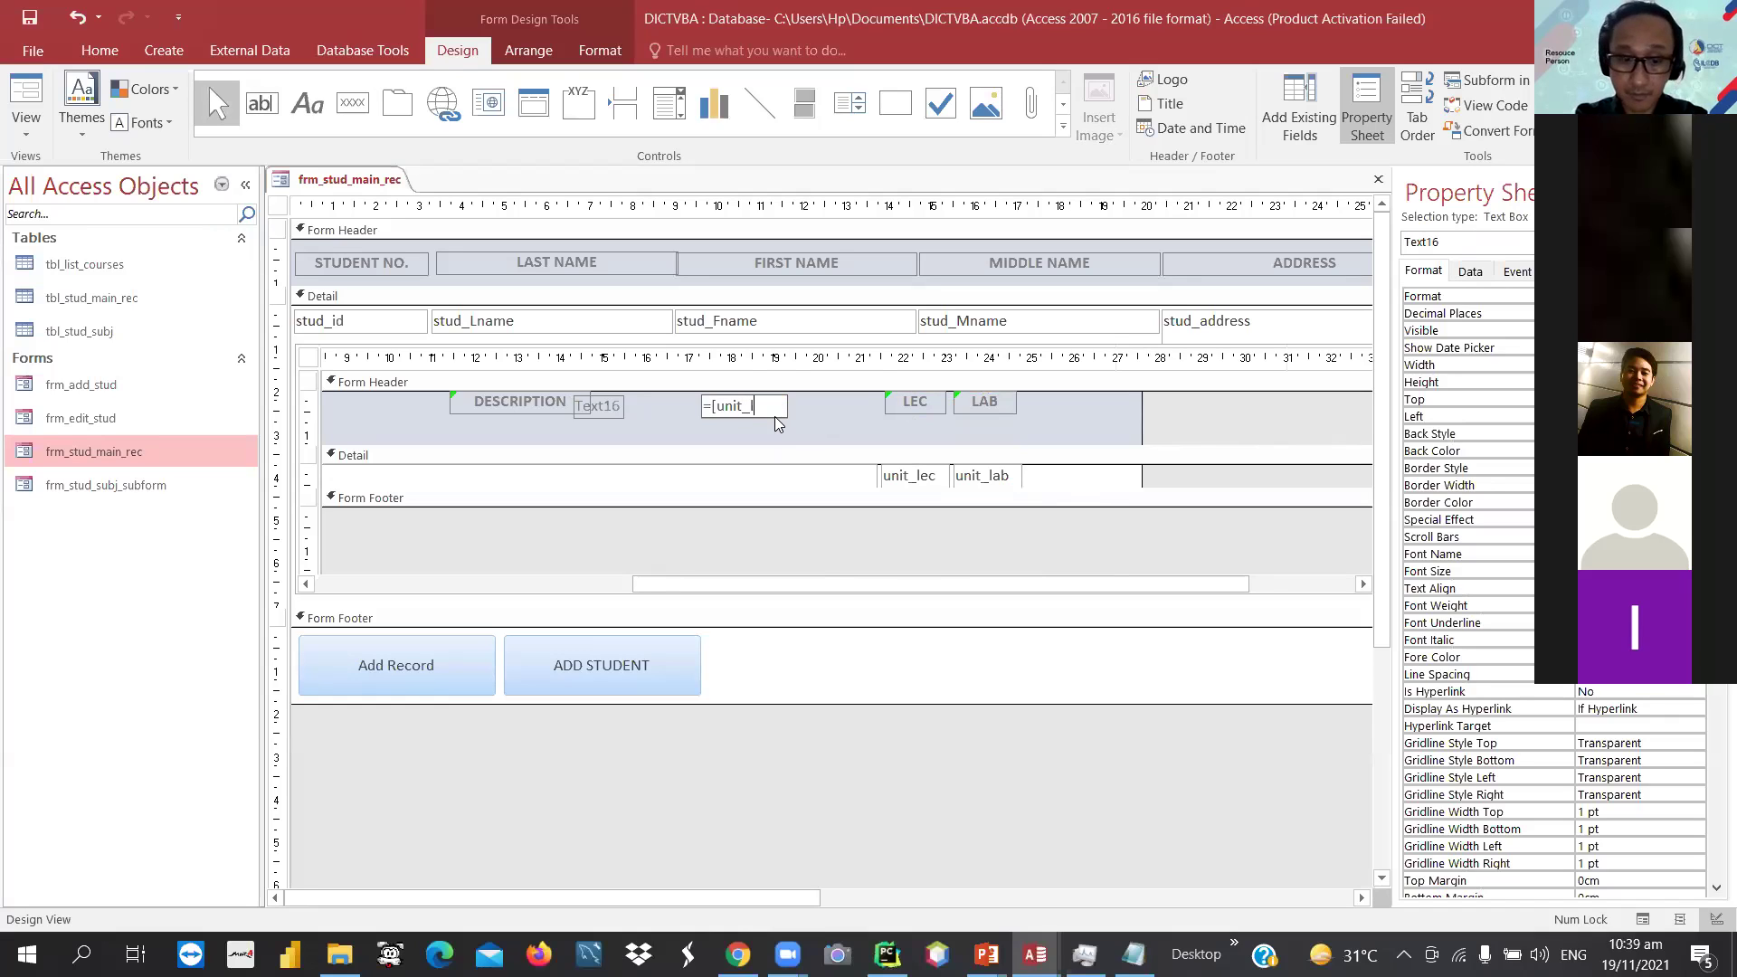
{"action": "type", "text": "_lec]+[uni"}
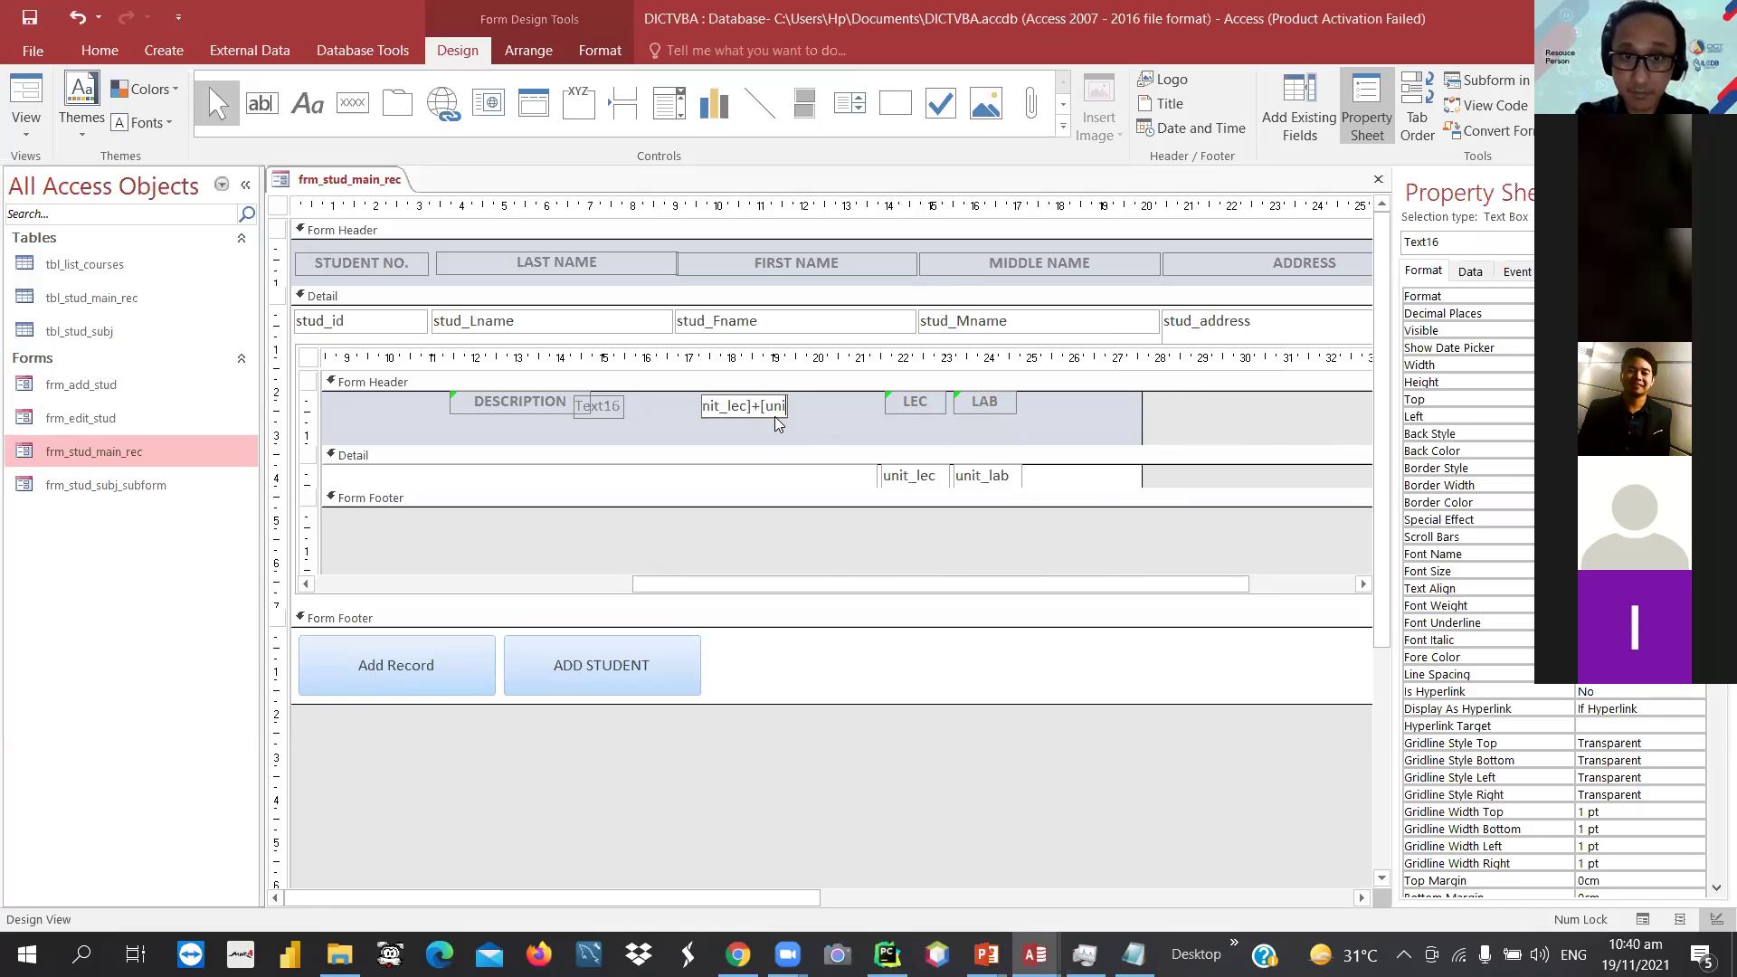
{"action": "type", "text": "t_lab"}
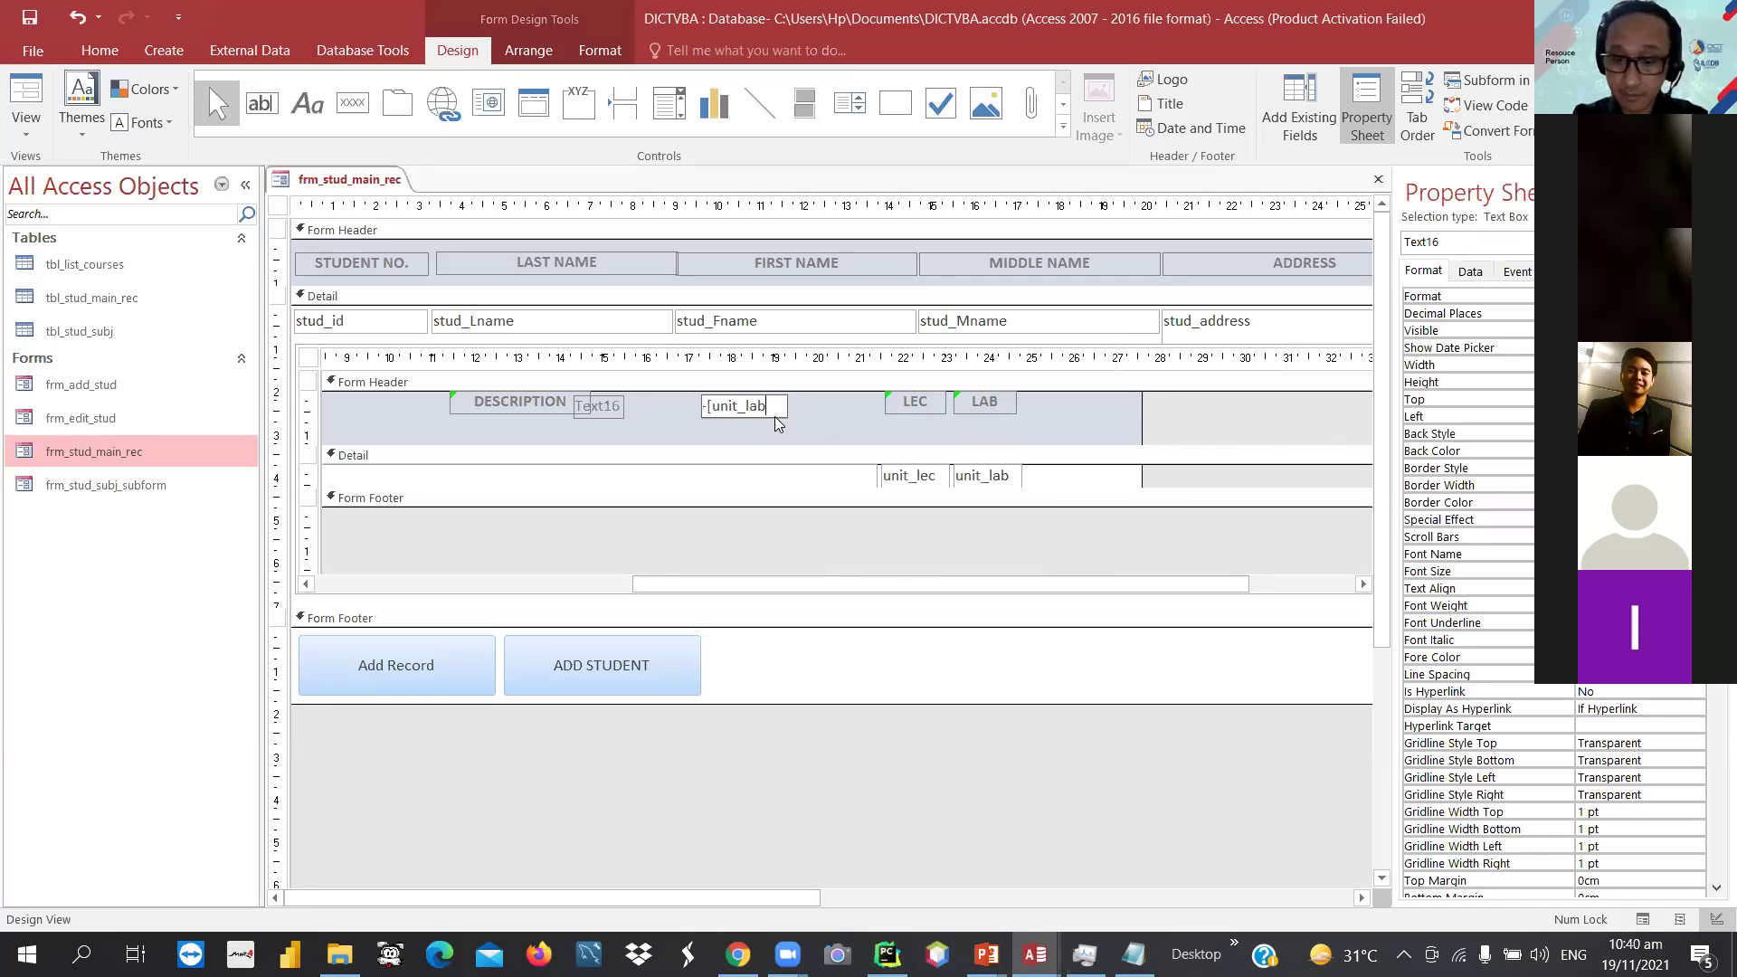
{"action": "key", "text": "Return"}
Delete the box's Text16 label and move the formula box into the Detail row
{"action": "left_click", "coordinate": [624, 414]}
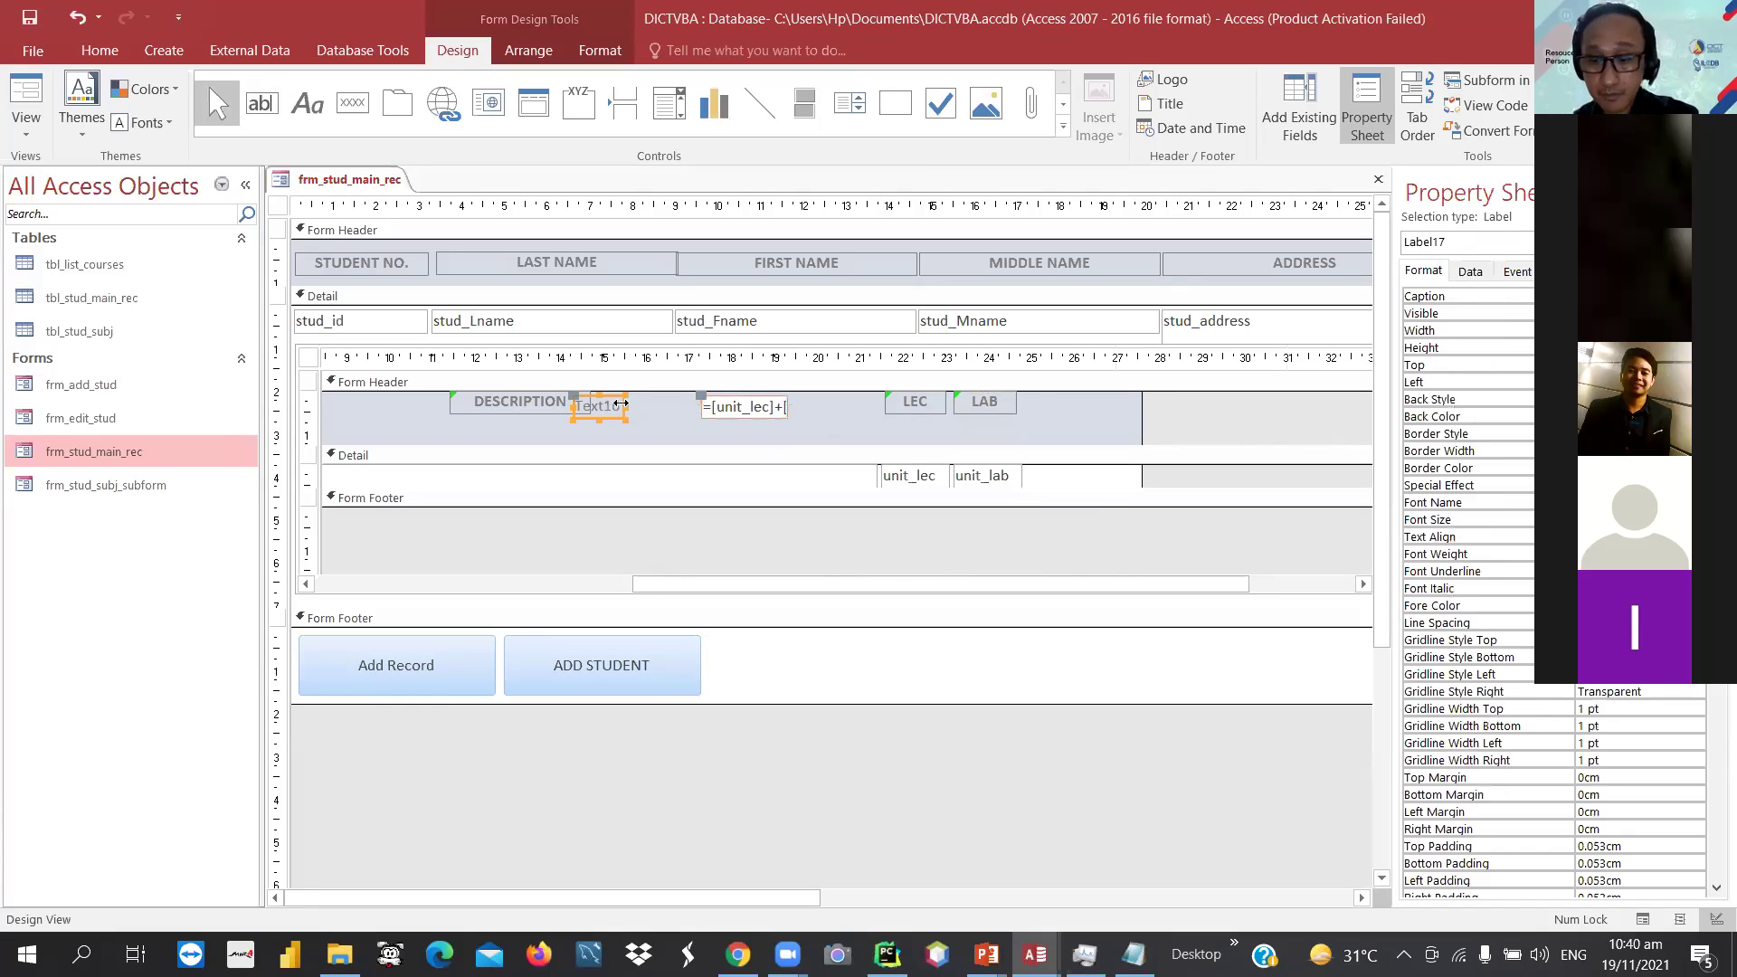
{"action": "key", "text": "Delete"}
{"action": "left_click_drag", "start_coordinate": [810, 429], "coordinate": [1105, 477]}
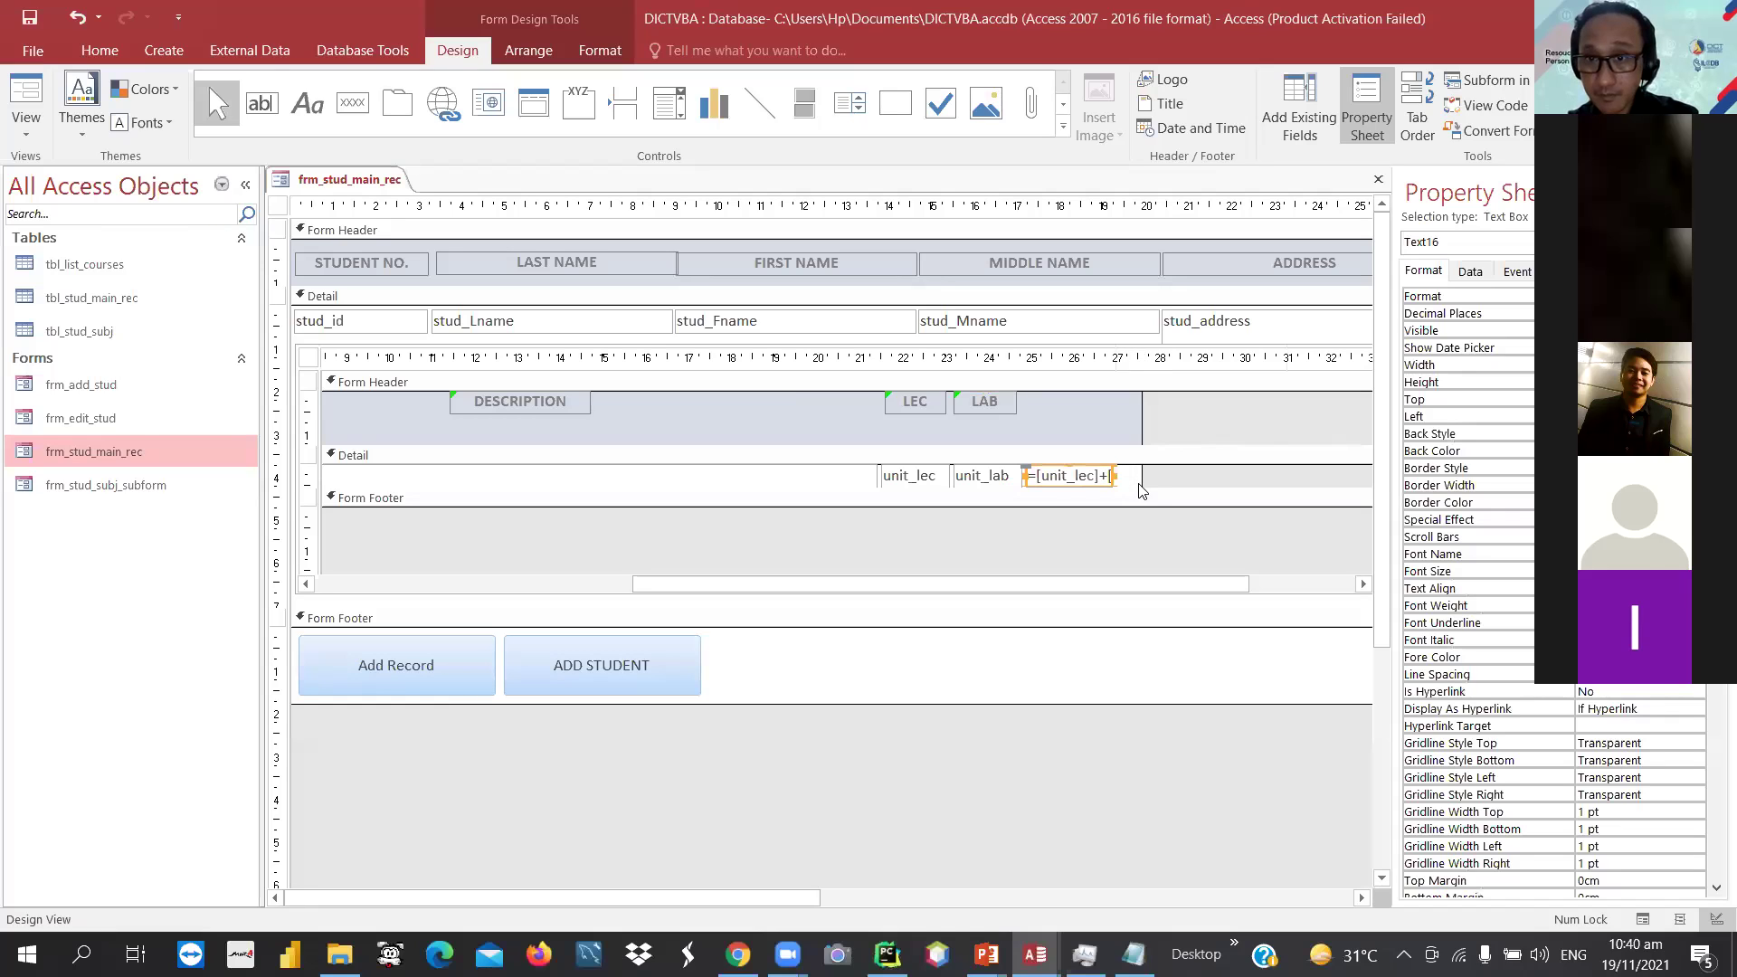
{"action": "left_click", "coordinate": [1469, 270]}
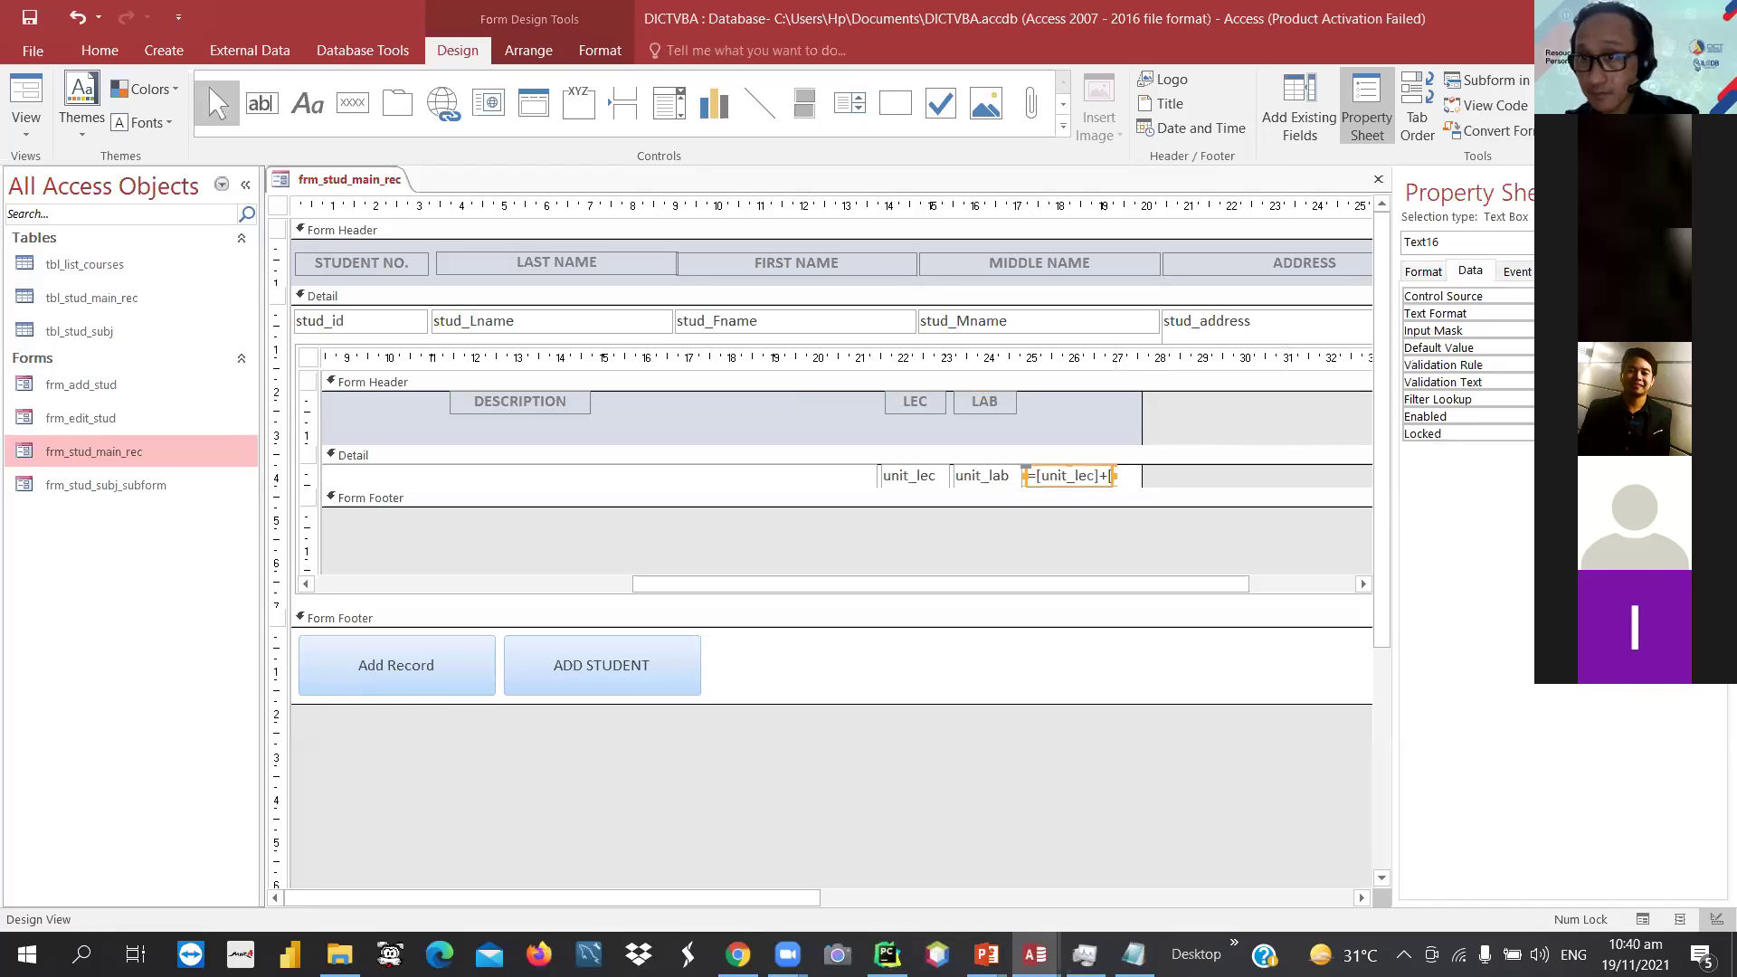
Add a TOTAL heading label beside LAB in the subform header
{"action": "left_click", "coordinate": [991, 405]}
{"action": "left_click_drag", "start_coordinate": [994, 415], "coordinate": [995, 427]}
{"action": "key", "text": "Caps_Lock"}
{"action": "type", "text": "TOTAL"}
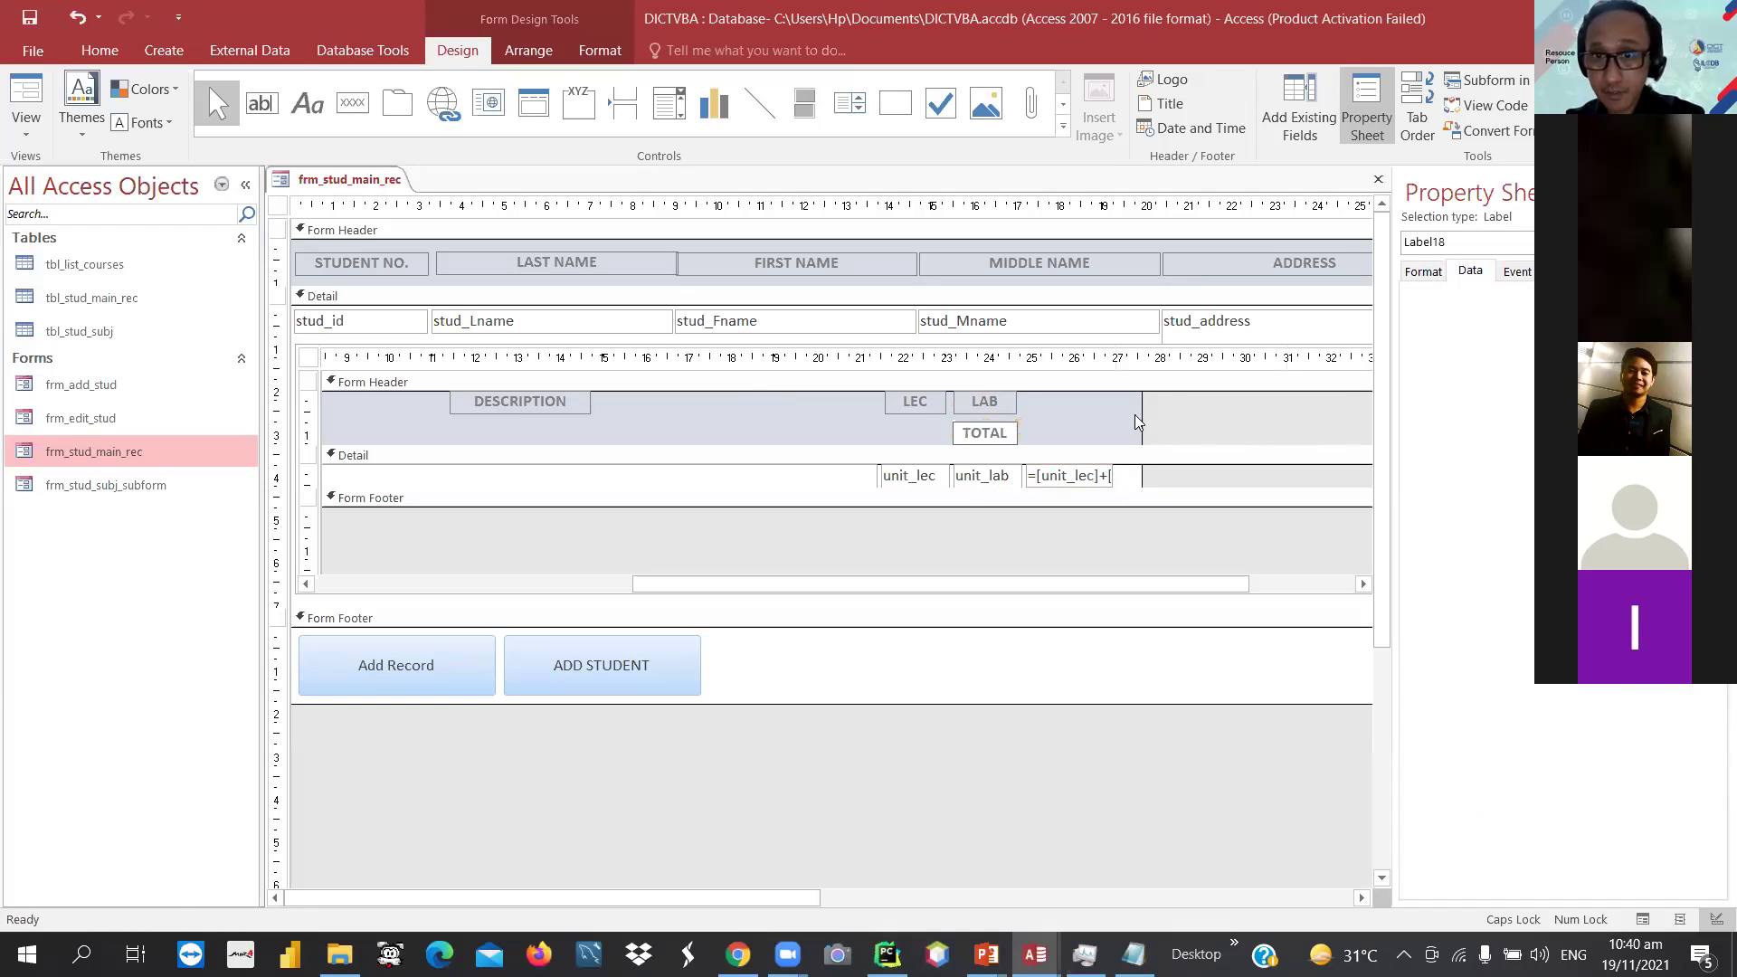
{"action": "left_click", "coordinate": [983, 437]}
{"action": "left_click_drag", "start_coordinate": [983, 436], "coordinate": [1049, 410]}
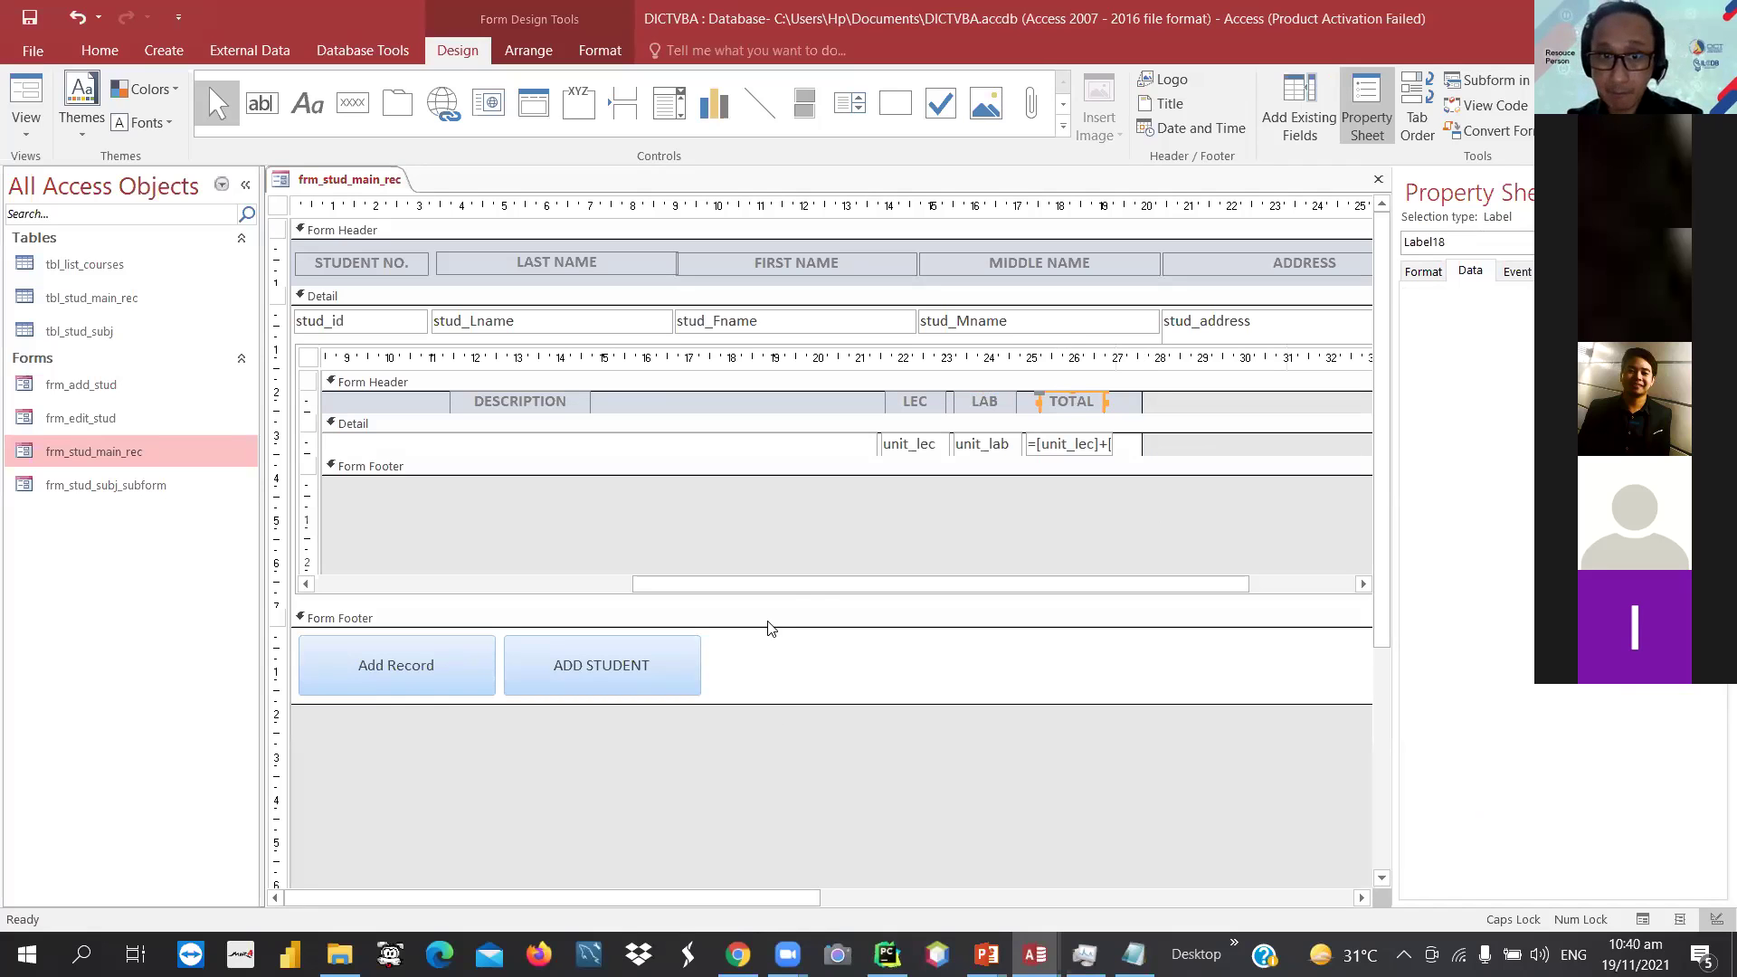
{"action": "left_click_drag", "start_coordinate": [818, 584], "coordinate": [362, 577]}
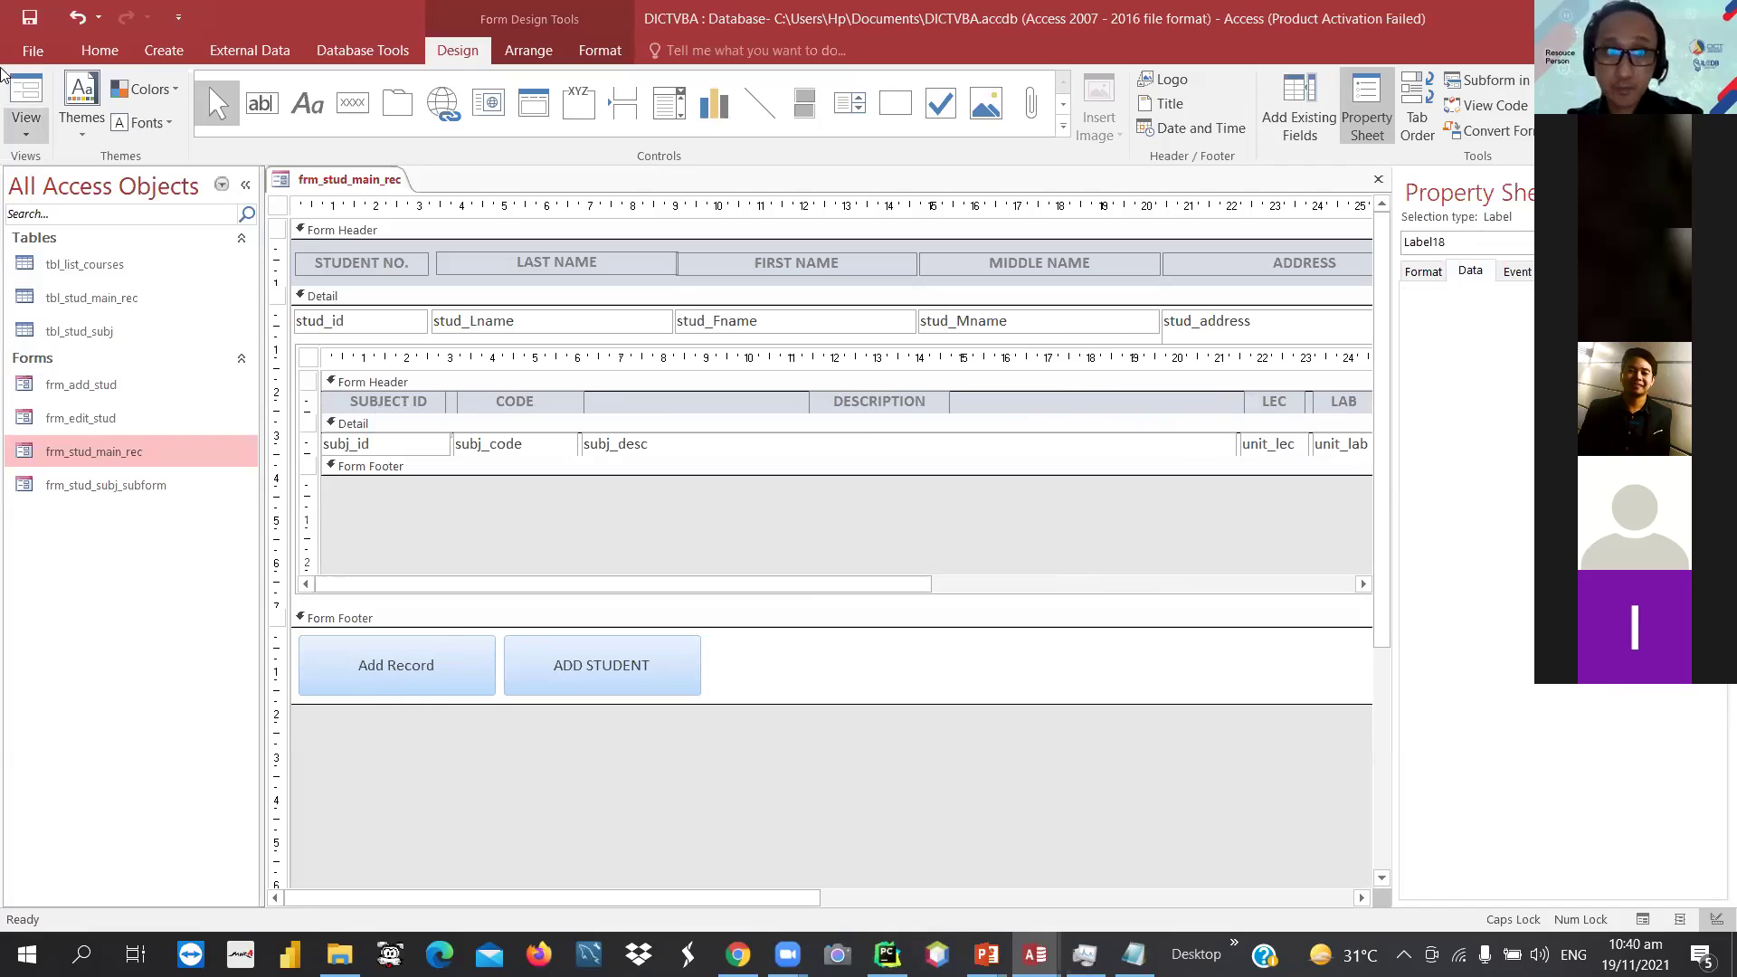
Preview the student form in Form View, step to the next record, then return to Design View
{"action": "left_click", "coordinate": [29, 91]}
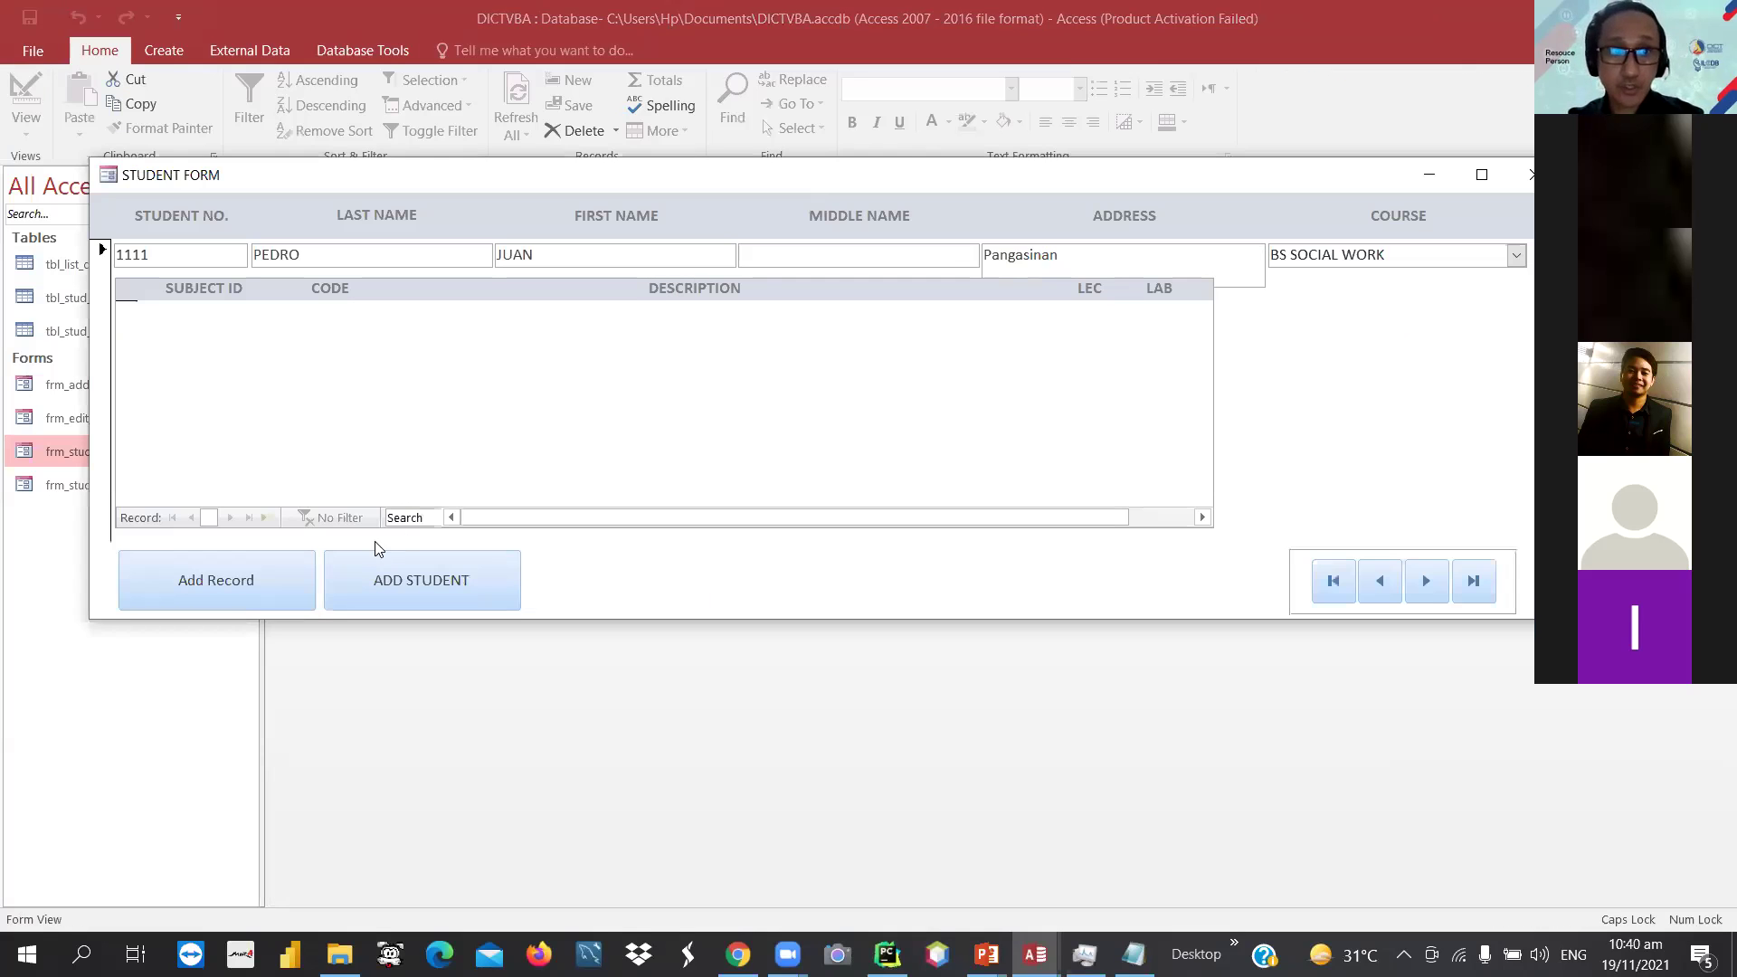
{"action": "left_click", "coordinate": [1425, 584]}
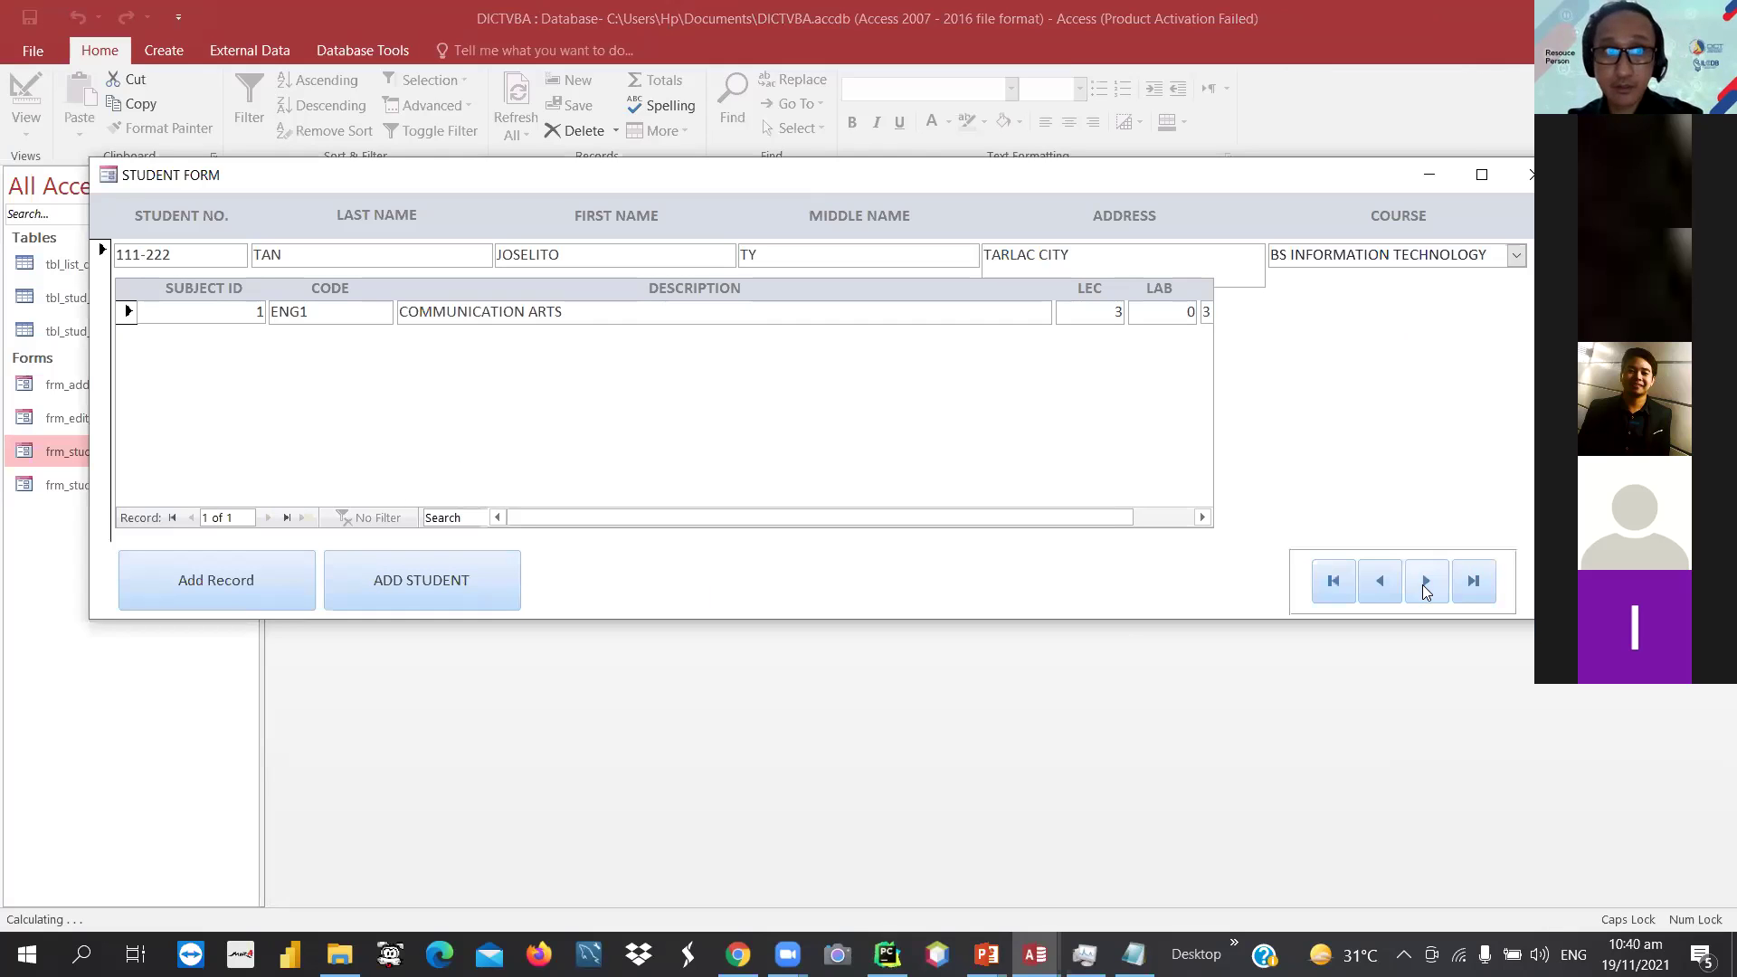
{"action": "right_click", "coordinate": [1321, 425]}
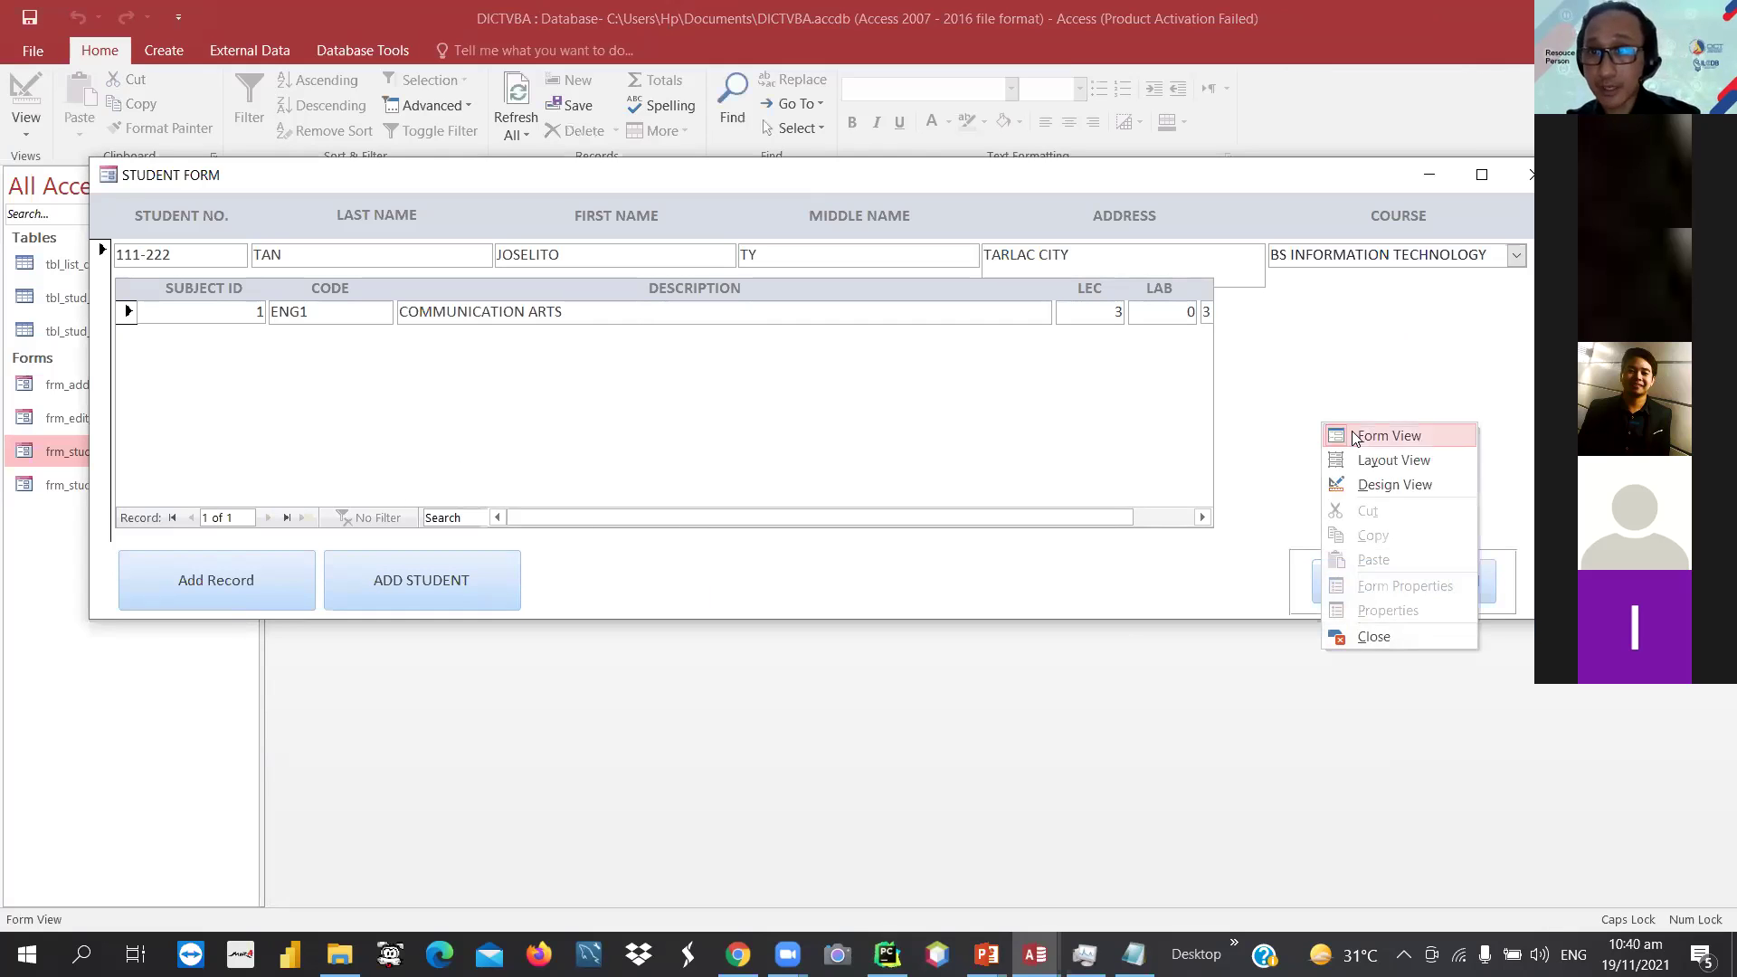
{"action": "left_click", "coordinate": [1366, 485]}
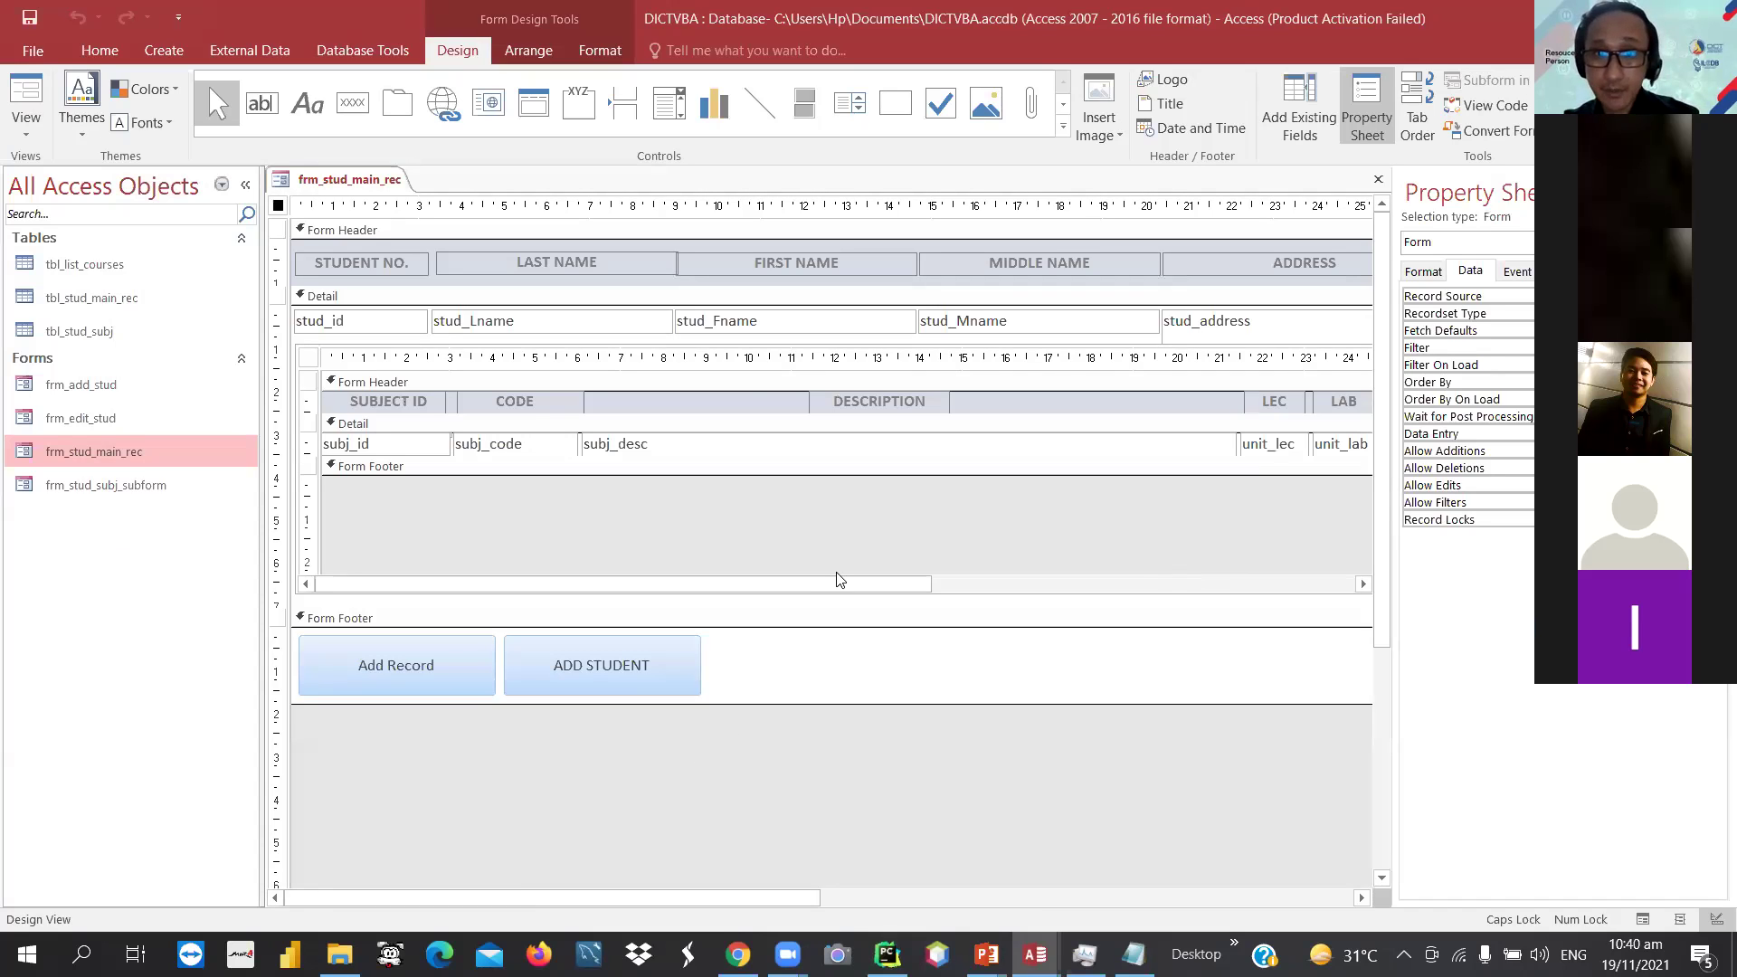
Widen the subjects subform to fit the TOTAL column, check several records in Form View, then return to Design View
{"action": "left_click", "coordinate": [791, 525]}
{"action": "left_click_drag", "start_coordinate": [796, 466], "coordinate": [1112, 485]}
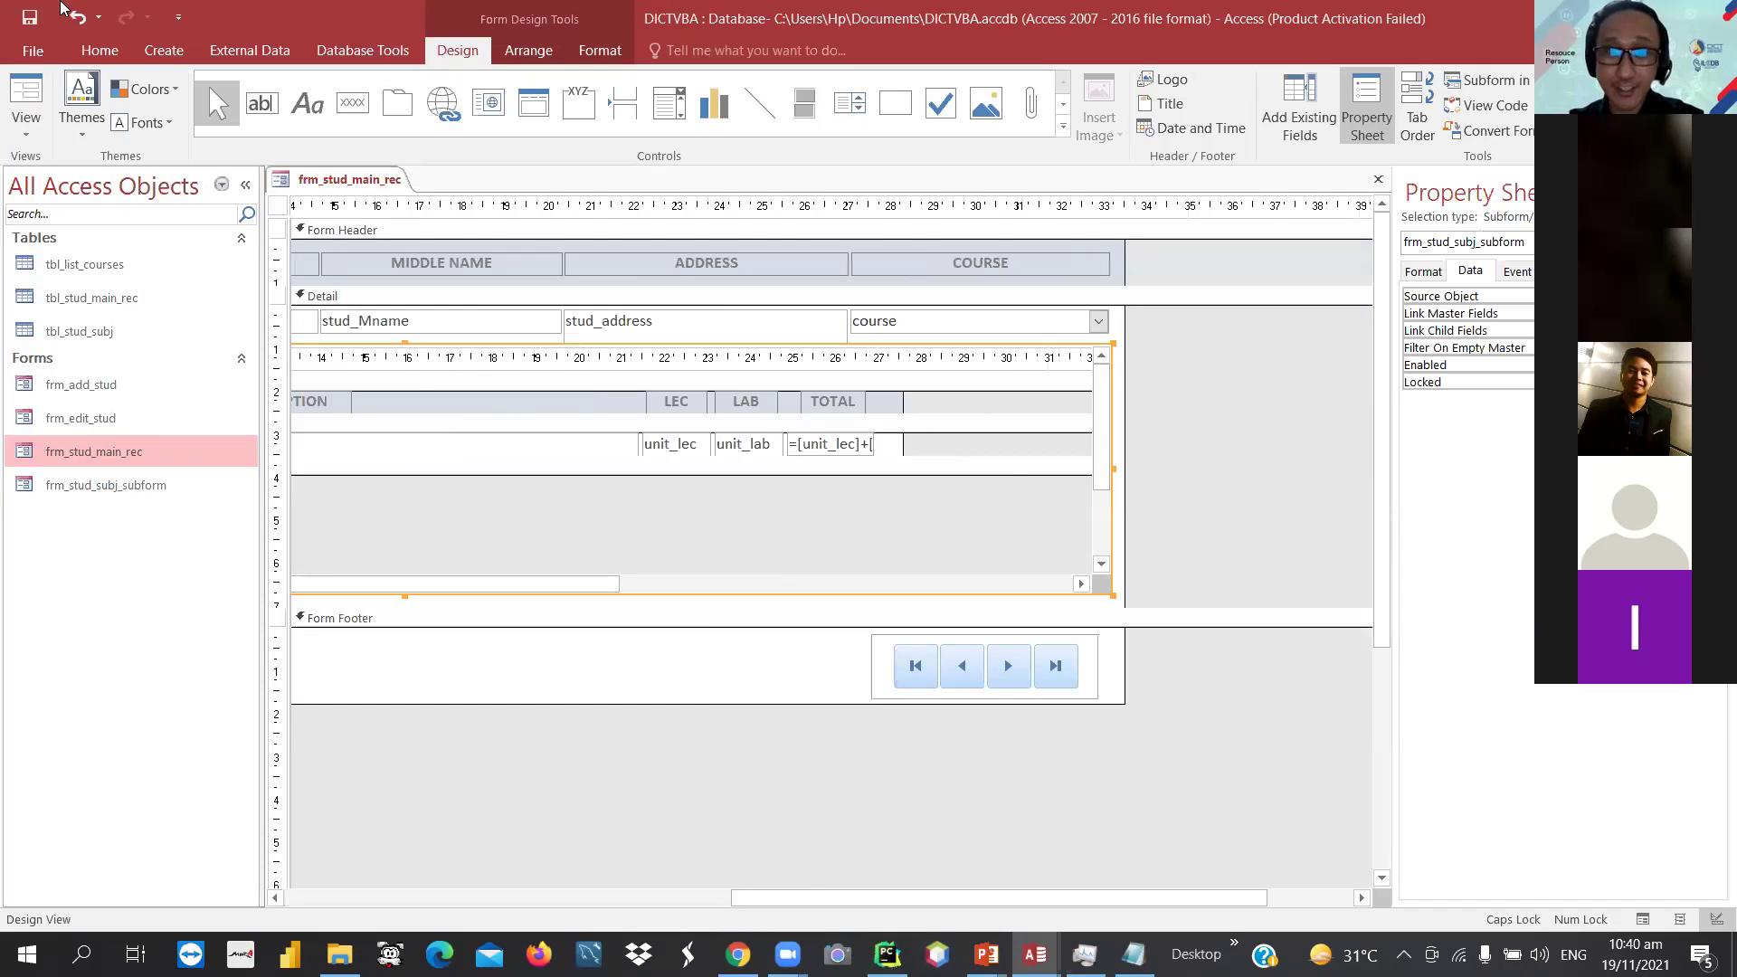
{"action": "left_click", "coordinate": [20, 86]}
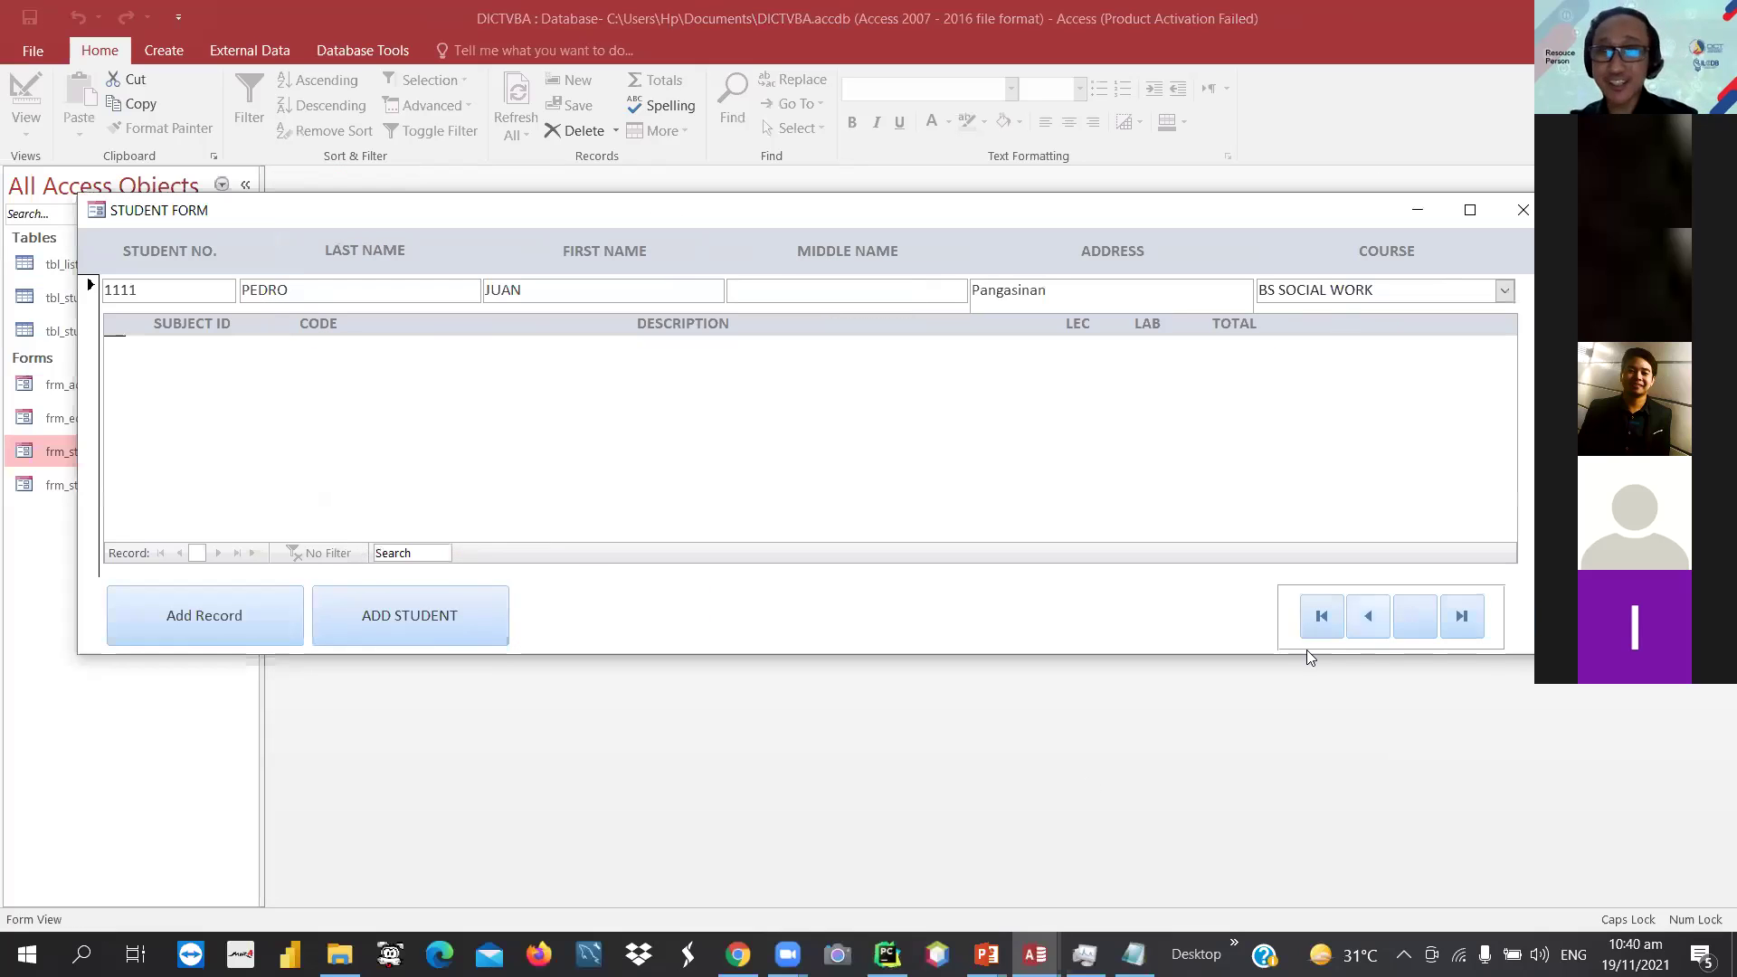
{"action": "left_click", "coordinate": [1415, 625]}
{"action": "left_click", "coordinate": [1415, 624]}
{"action": "left_click", "coordinate": [1370, 624]}
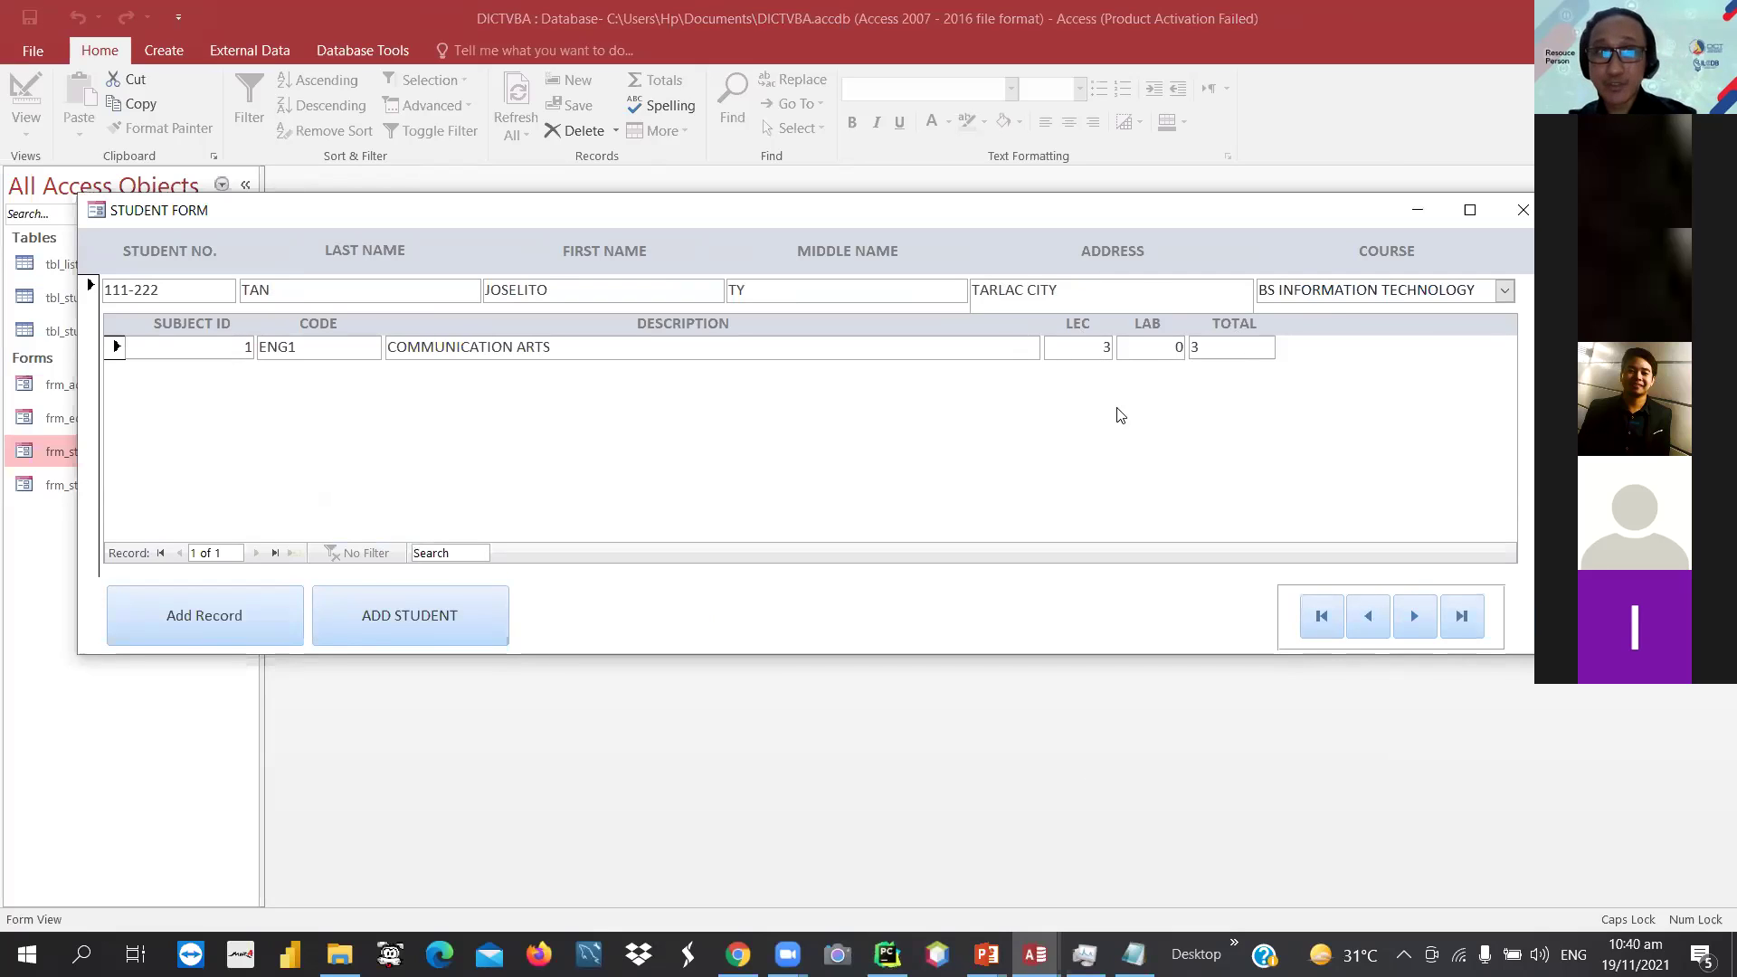
{"action": "right_click", "coordinate": [1288, 222]}
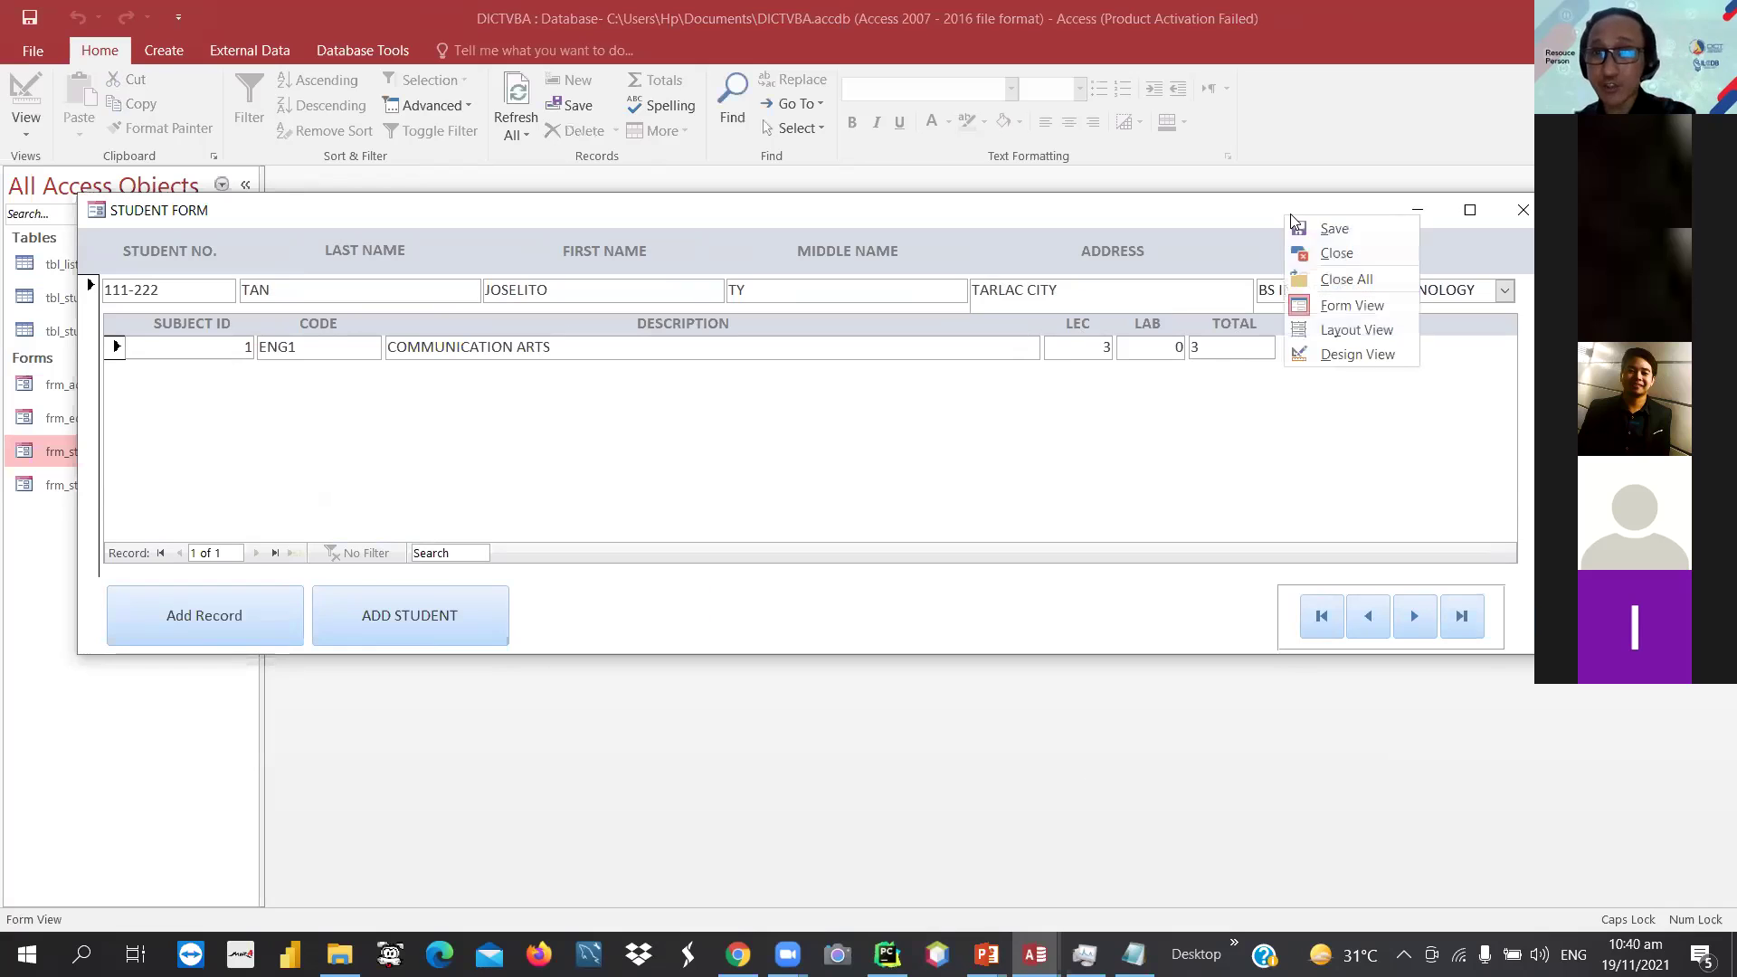
{"action": "left_click", "coordinate": [1336, 355]}
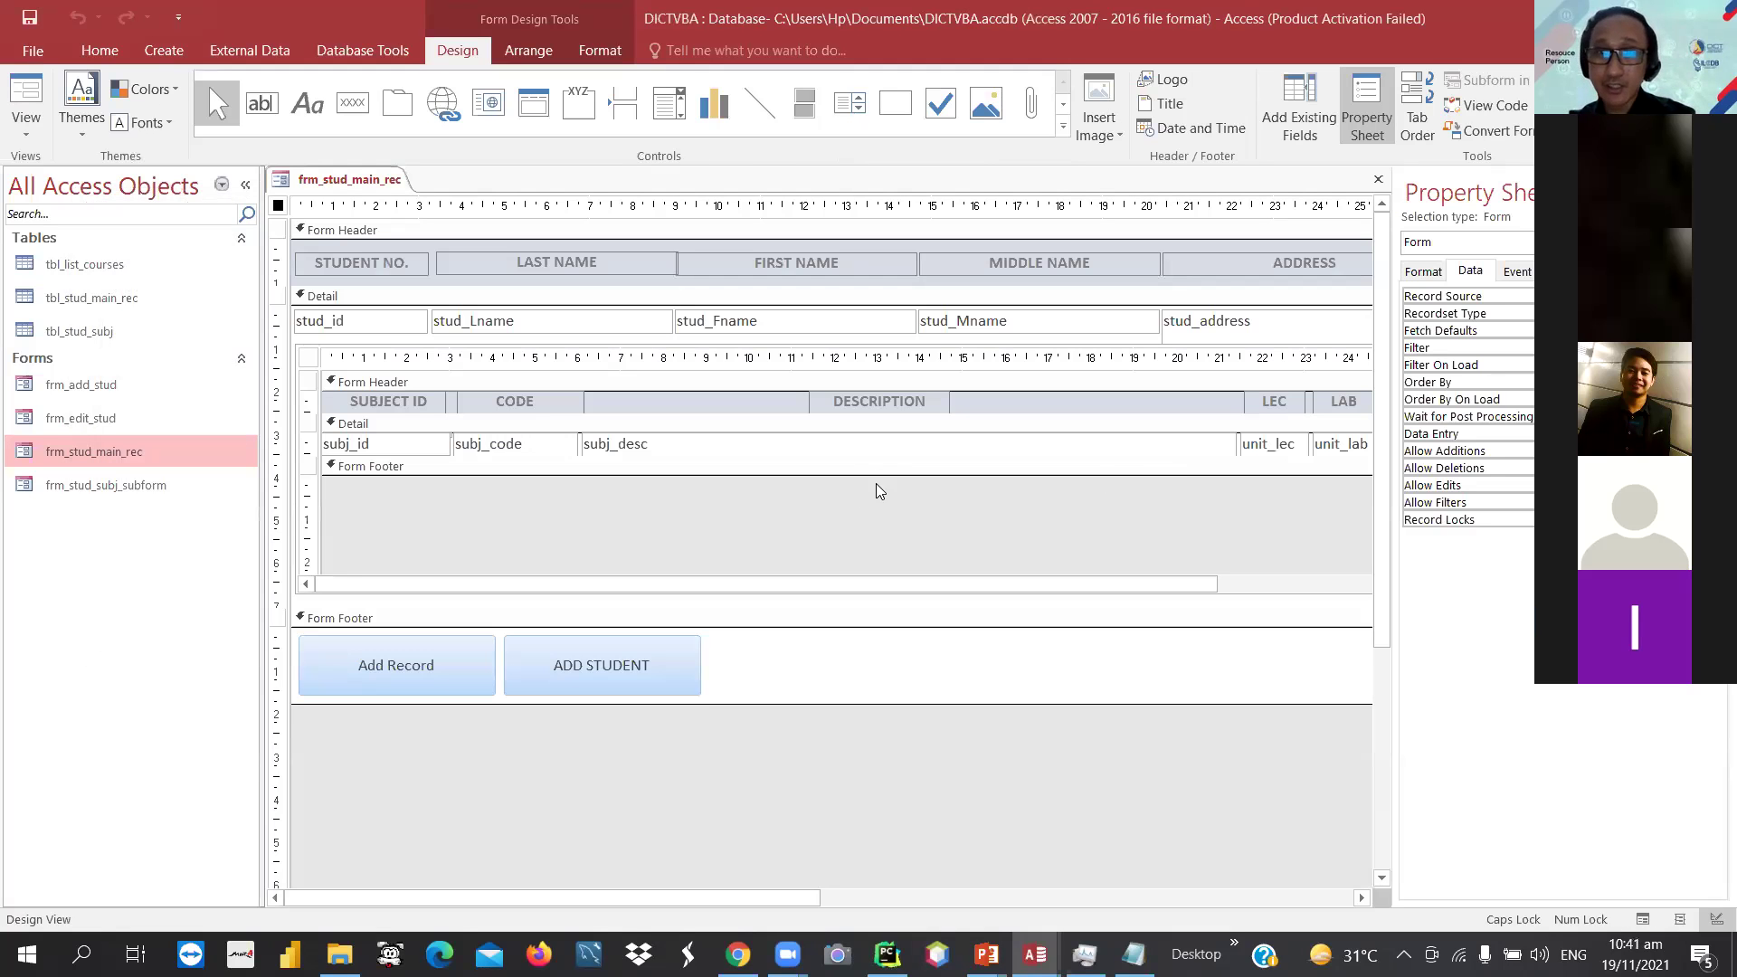
Enlarge the subform footer and add a =sum(unit_lec) box under the LEC column
{"action": "left_click_drag", "start_coordinate": [882, 476], "coordinate": [883, 517]}
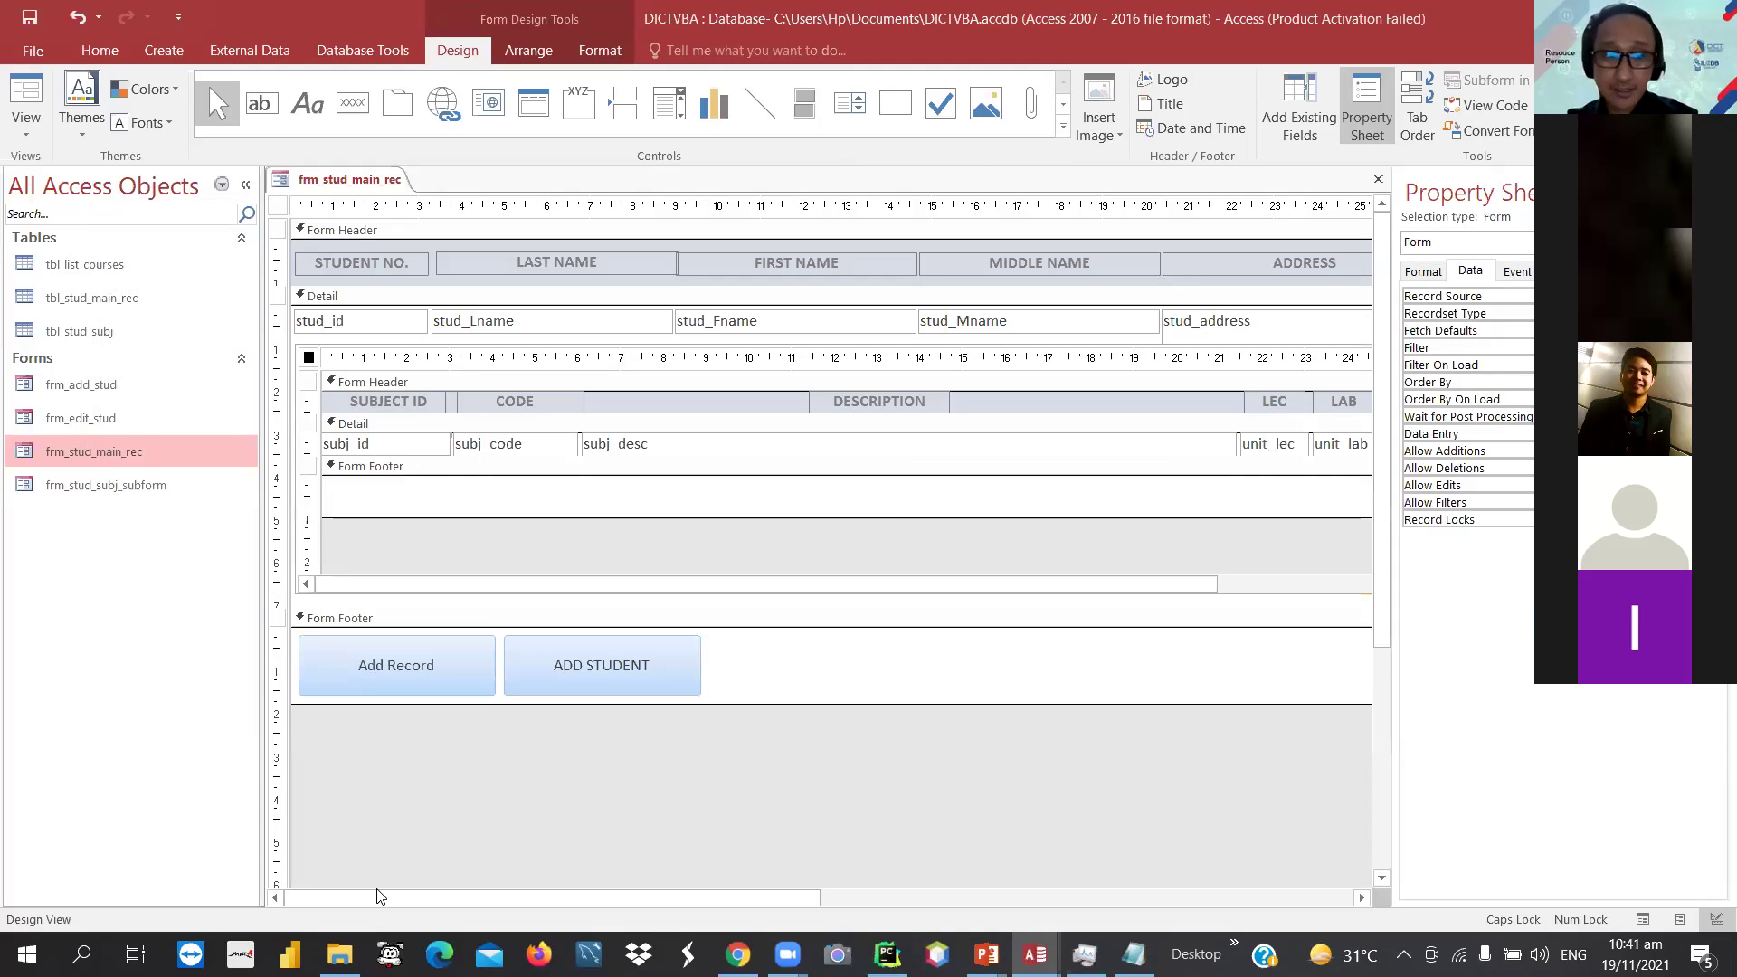
{"action": "scroll", "coordinate": [378, 896], "scroll_direction": "right", "scroll_amount": 5}
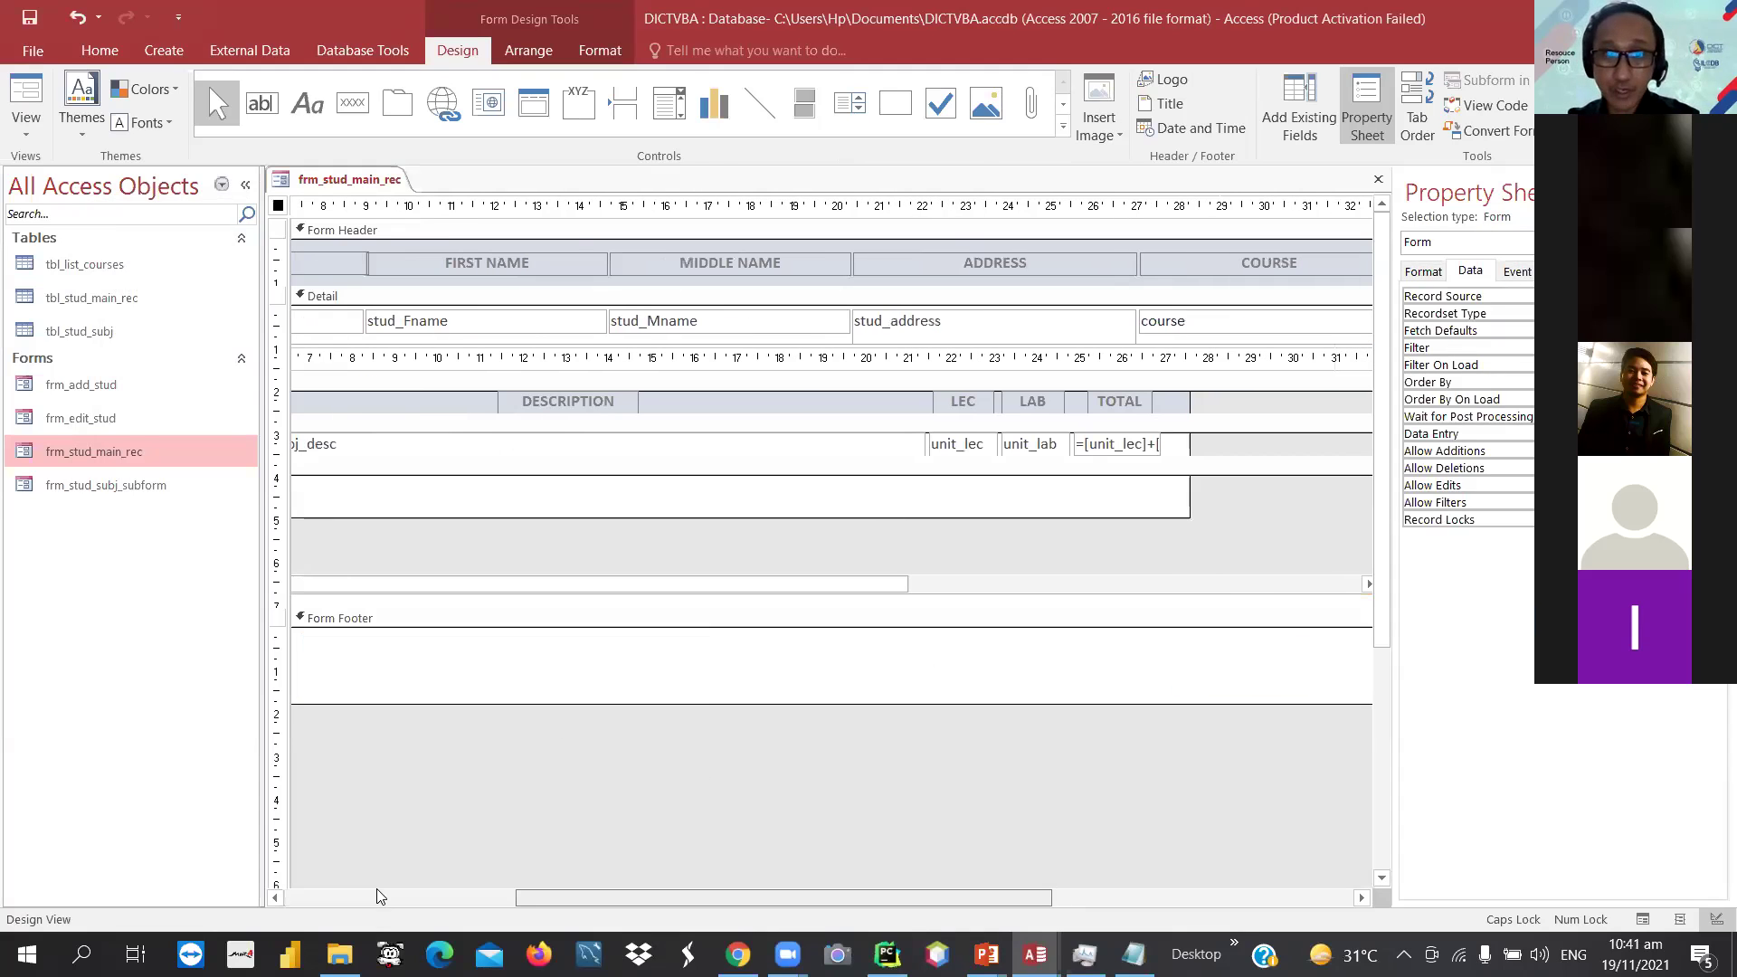
{"action": "left_click", "coordinate": [1103, 441]}
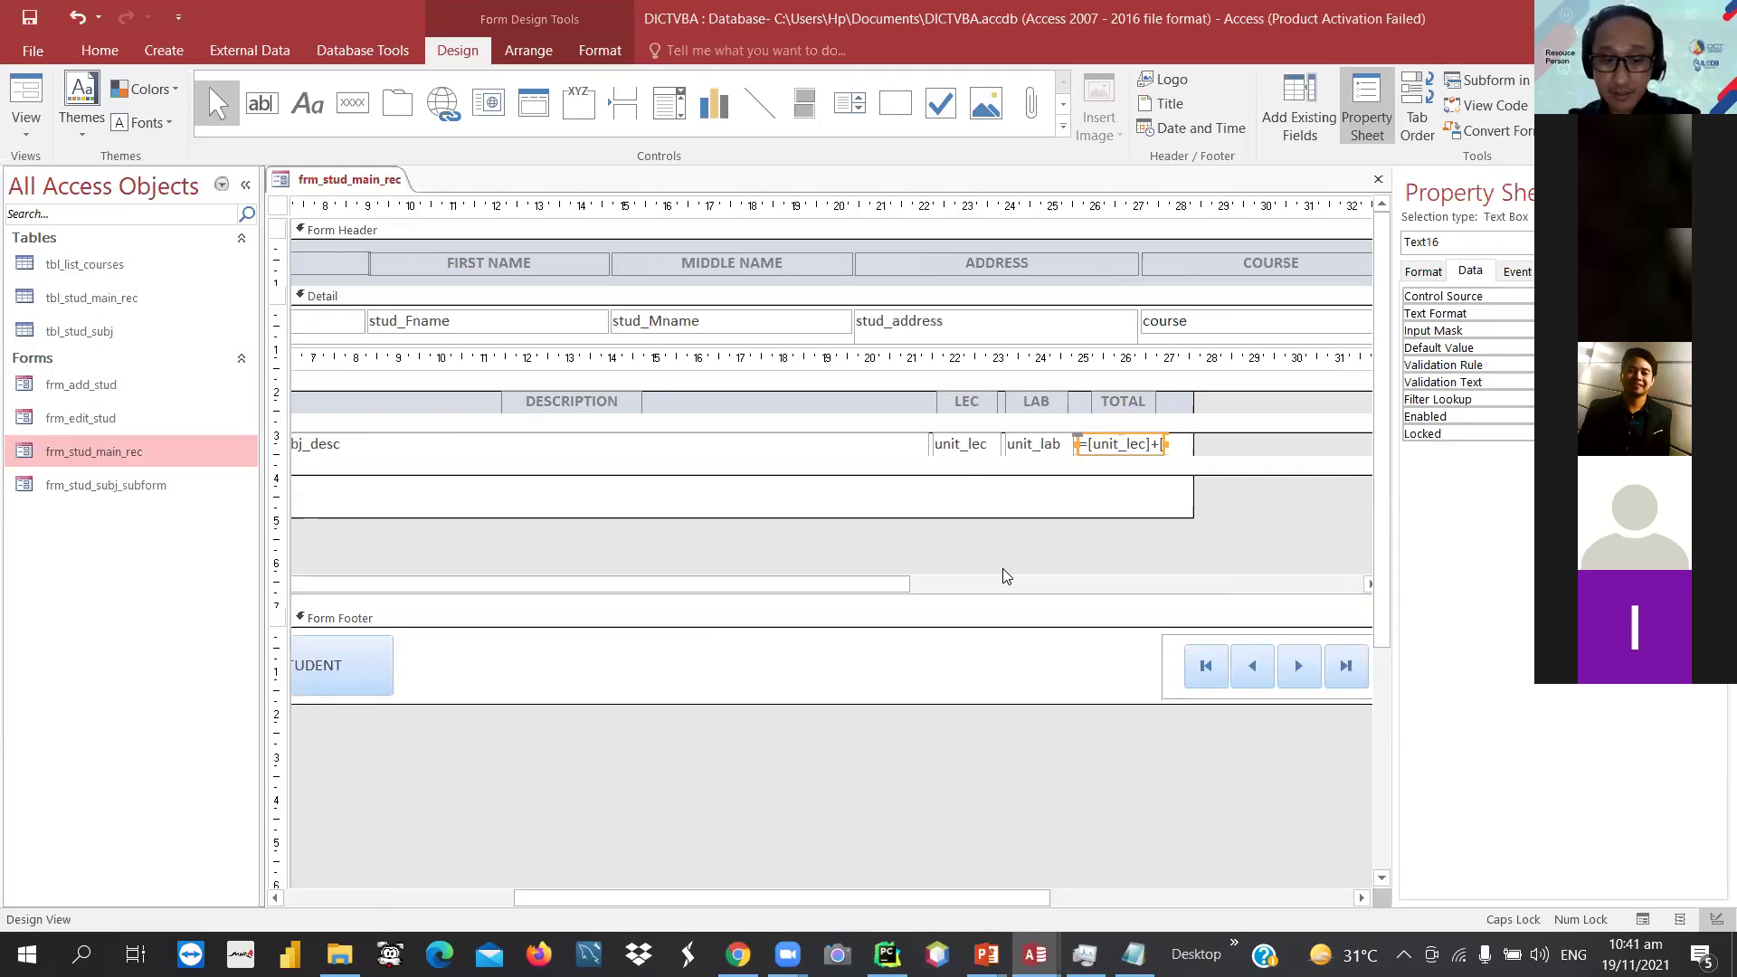
{"action": "left_click", "coordinate": [957, 468]}
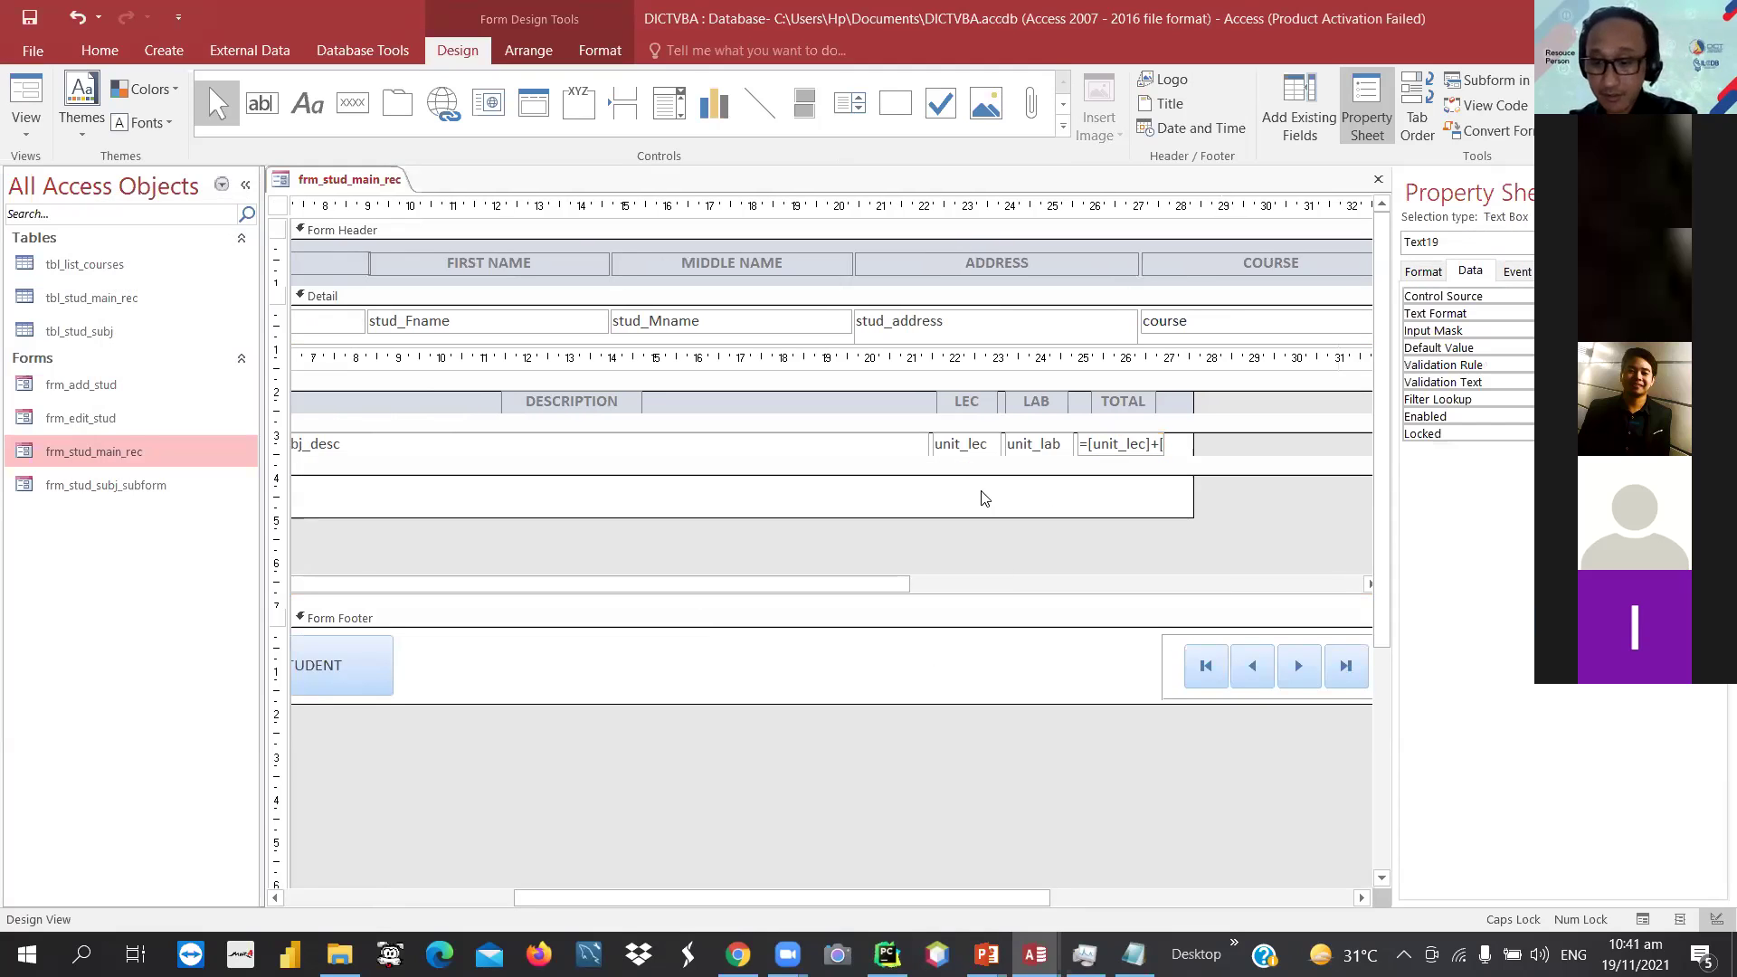
{"action": "left_click_drag", "start_coordinate": [989, 493], "coordinate": [1100, 483]}
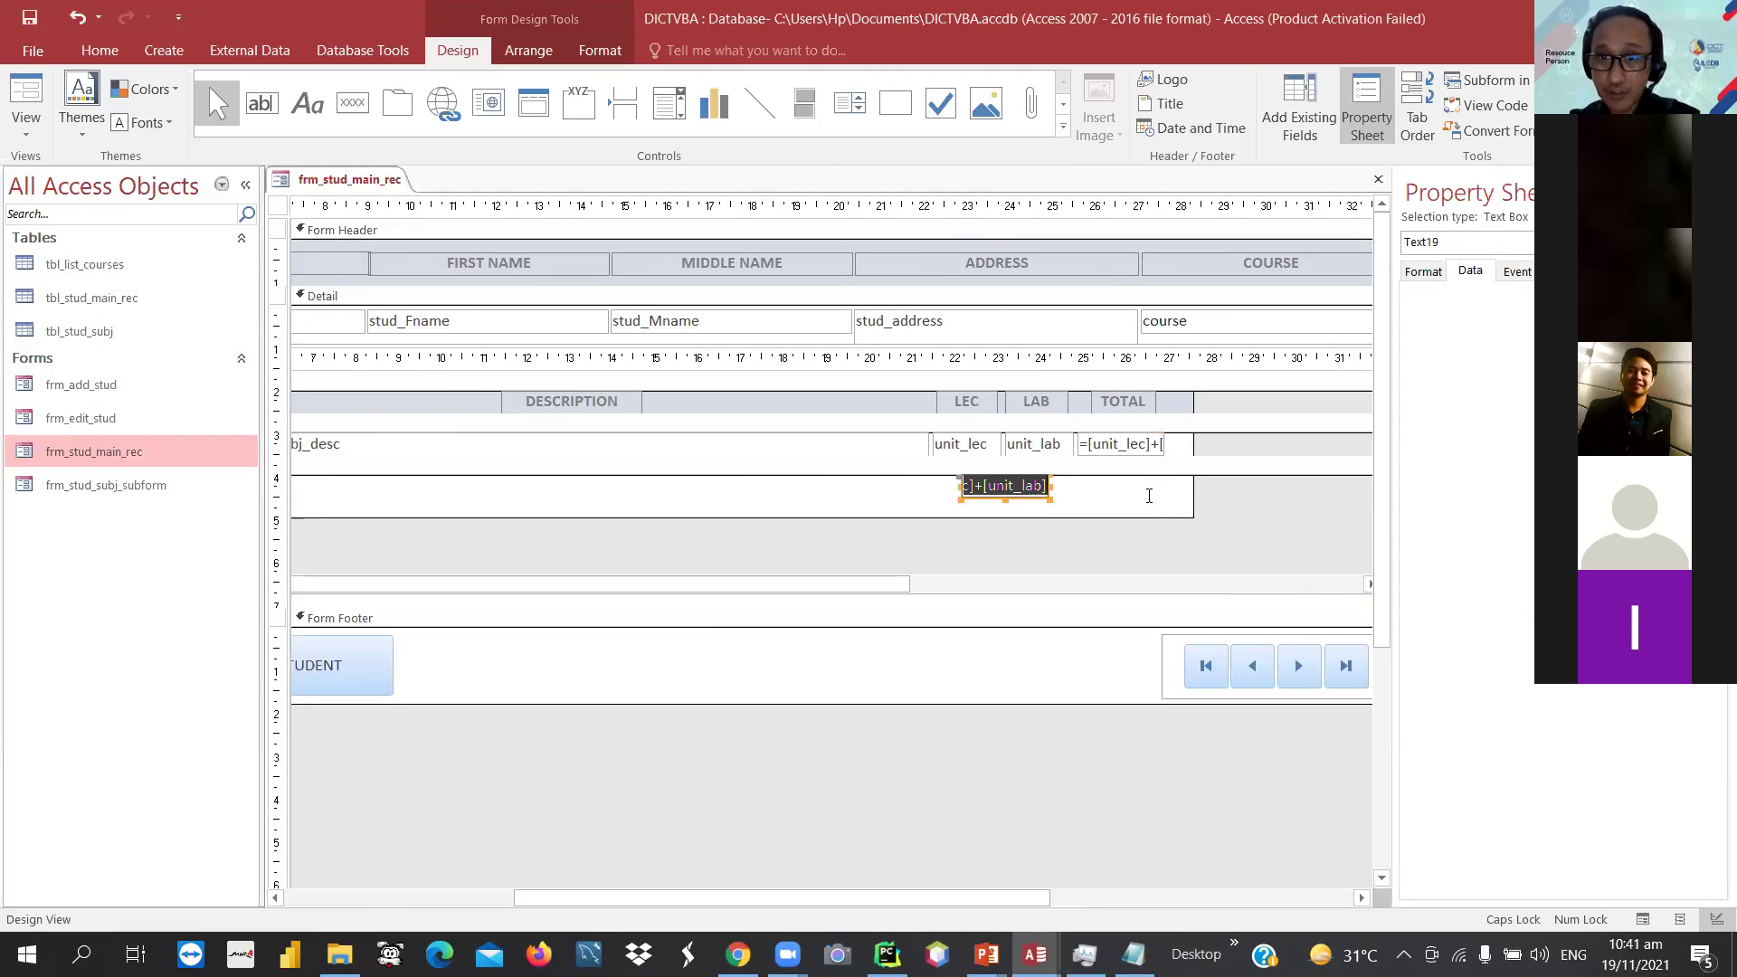
{"action": "type", "text": "=sum"}
{"action": "type", "text": "(unit"}
{"action": "type", "text": "_lec"}
{"action": "type", "text": ")"}
{"action": "key", "text": "Return"}
{"action": "left_click", "coordinate": [1075, 494]}
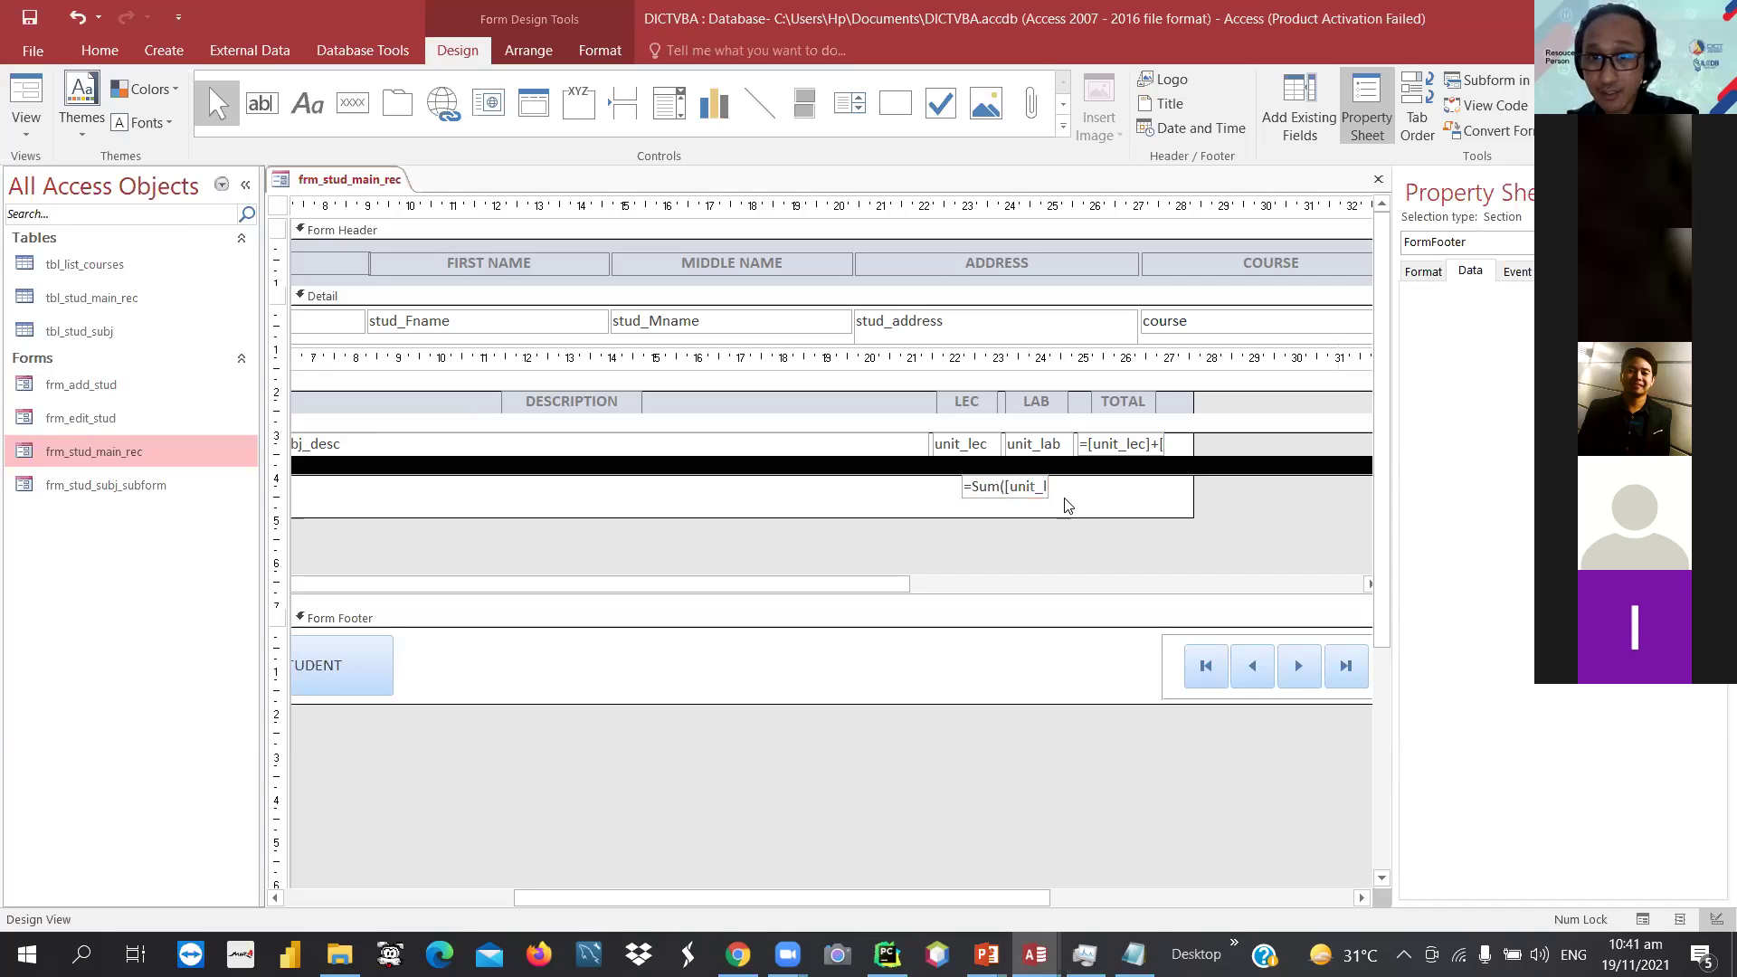
{"action": "left_click_drag", "start_coordinate": [1023, 497], "coordinate": [986, 500]}
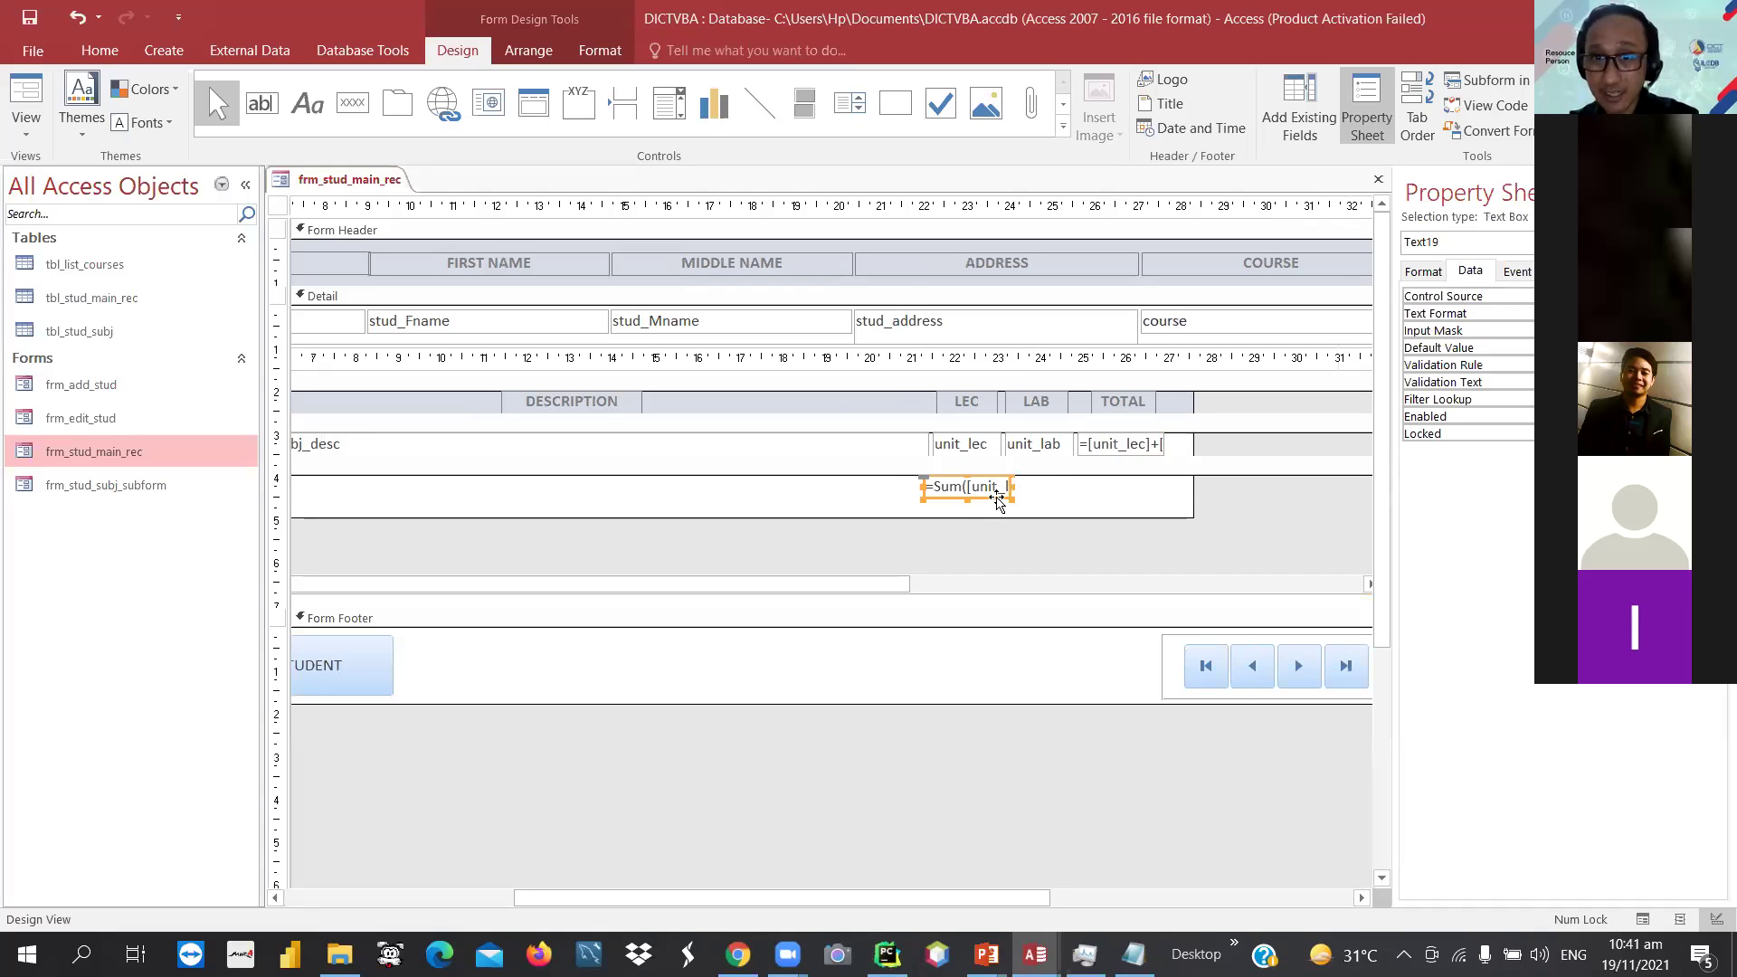
Duplicate it as a unit_lab sum under LAB and shorten the footer to fit
{"action": "key", "text": "ctrl+c"}
{"action": "key", "text": "ctrl+v"}
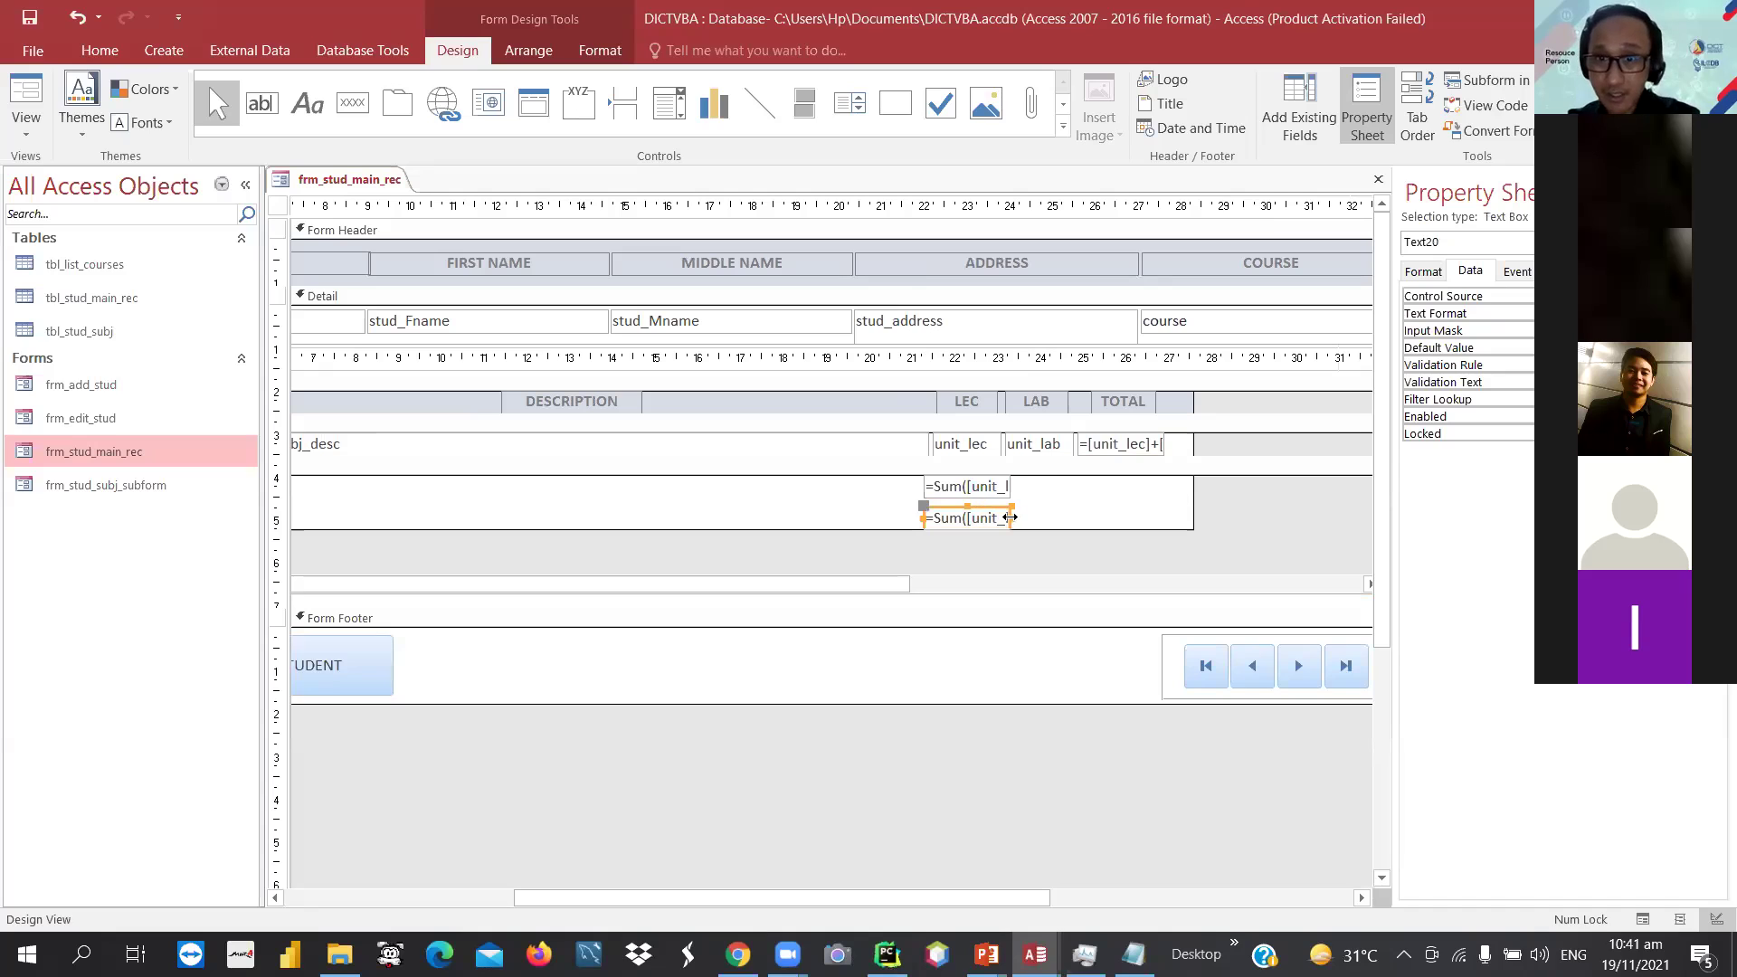
{"action": "left_click", "coordinate": [1003, 518]}
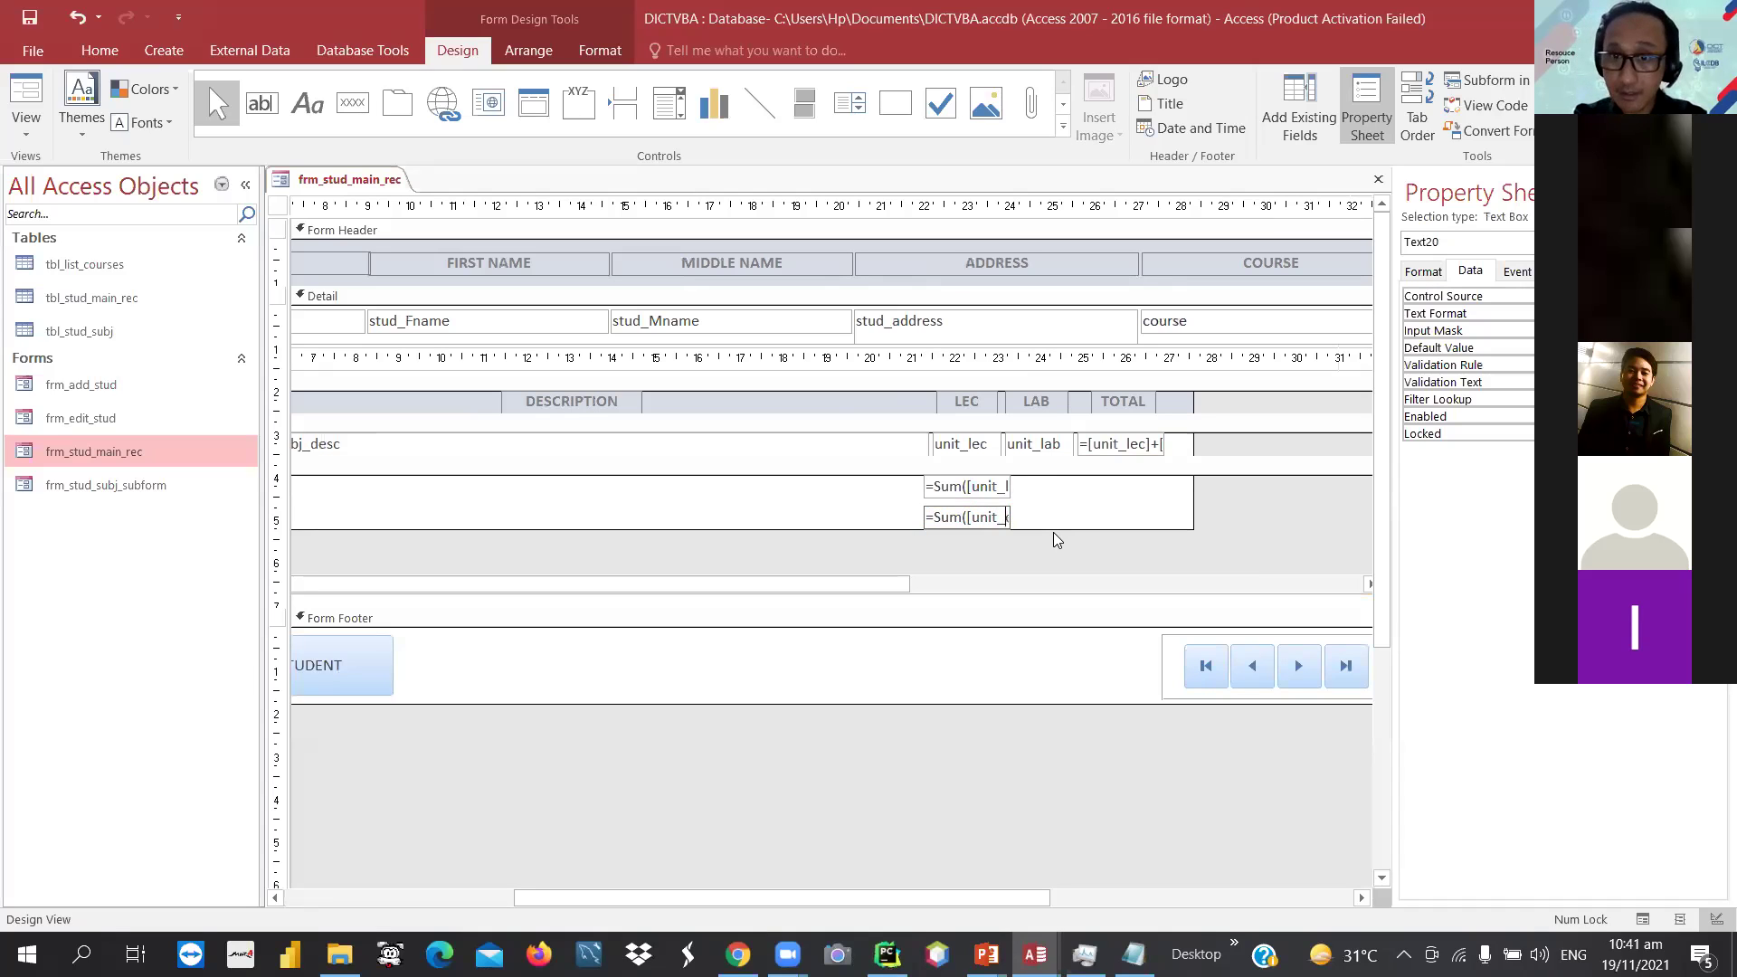
{"action": "type", "text": "lab"}
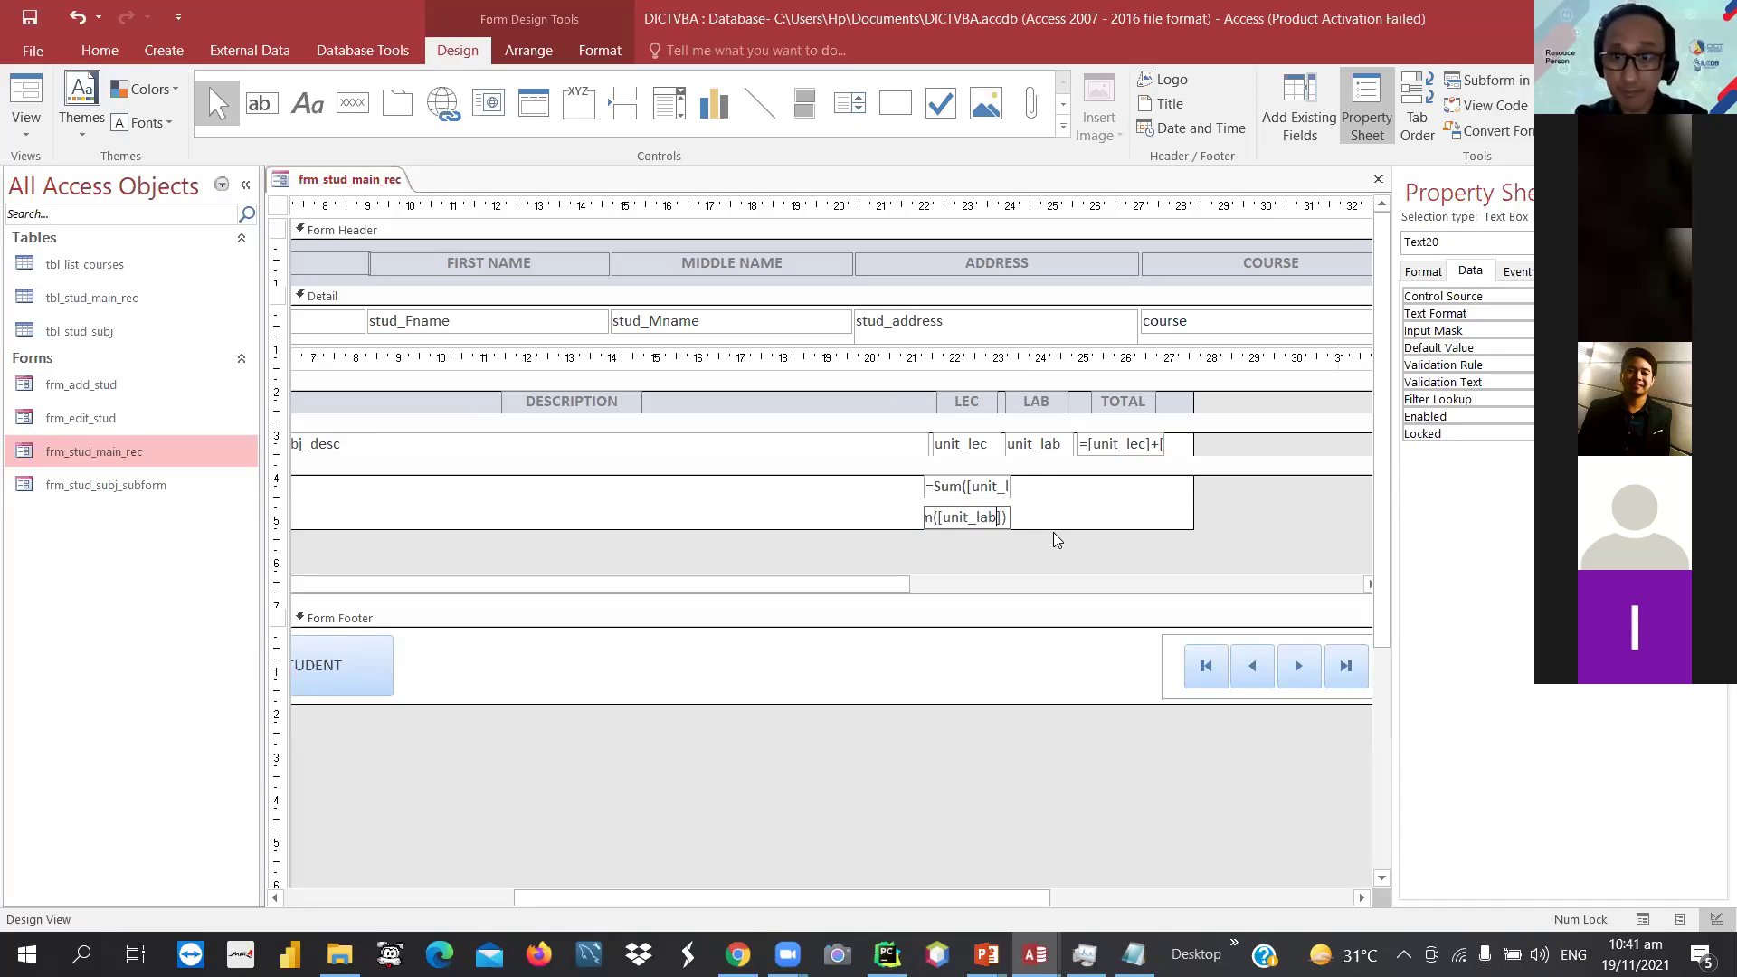
{"action": "left_click", "coordinate": [1062, 523]}
{"action": "left_click_drag", "start_coordinate": [988, 518], "coordinate": [1067, 487]}
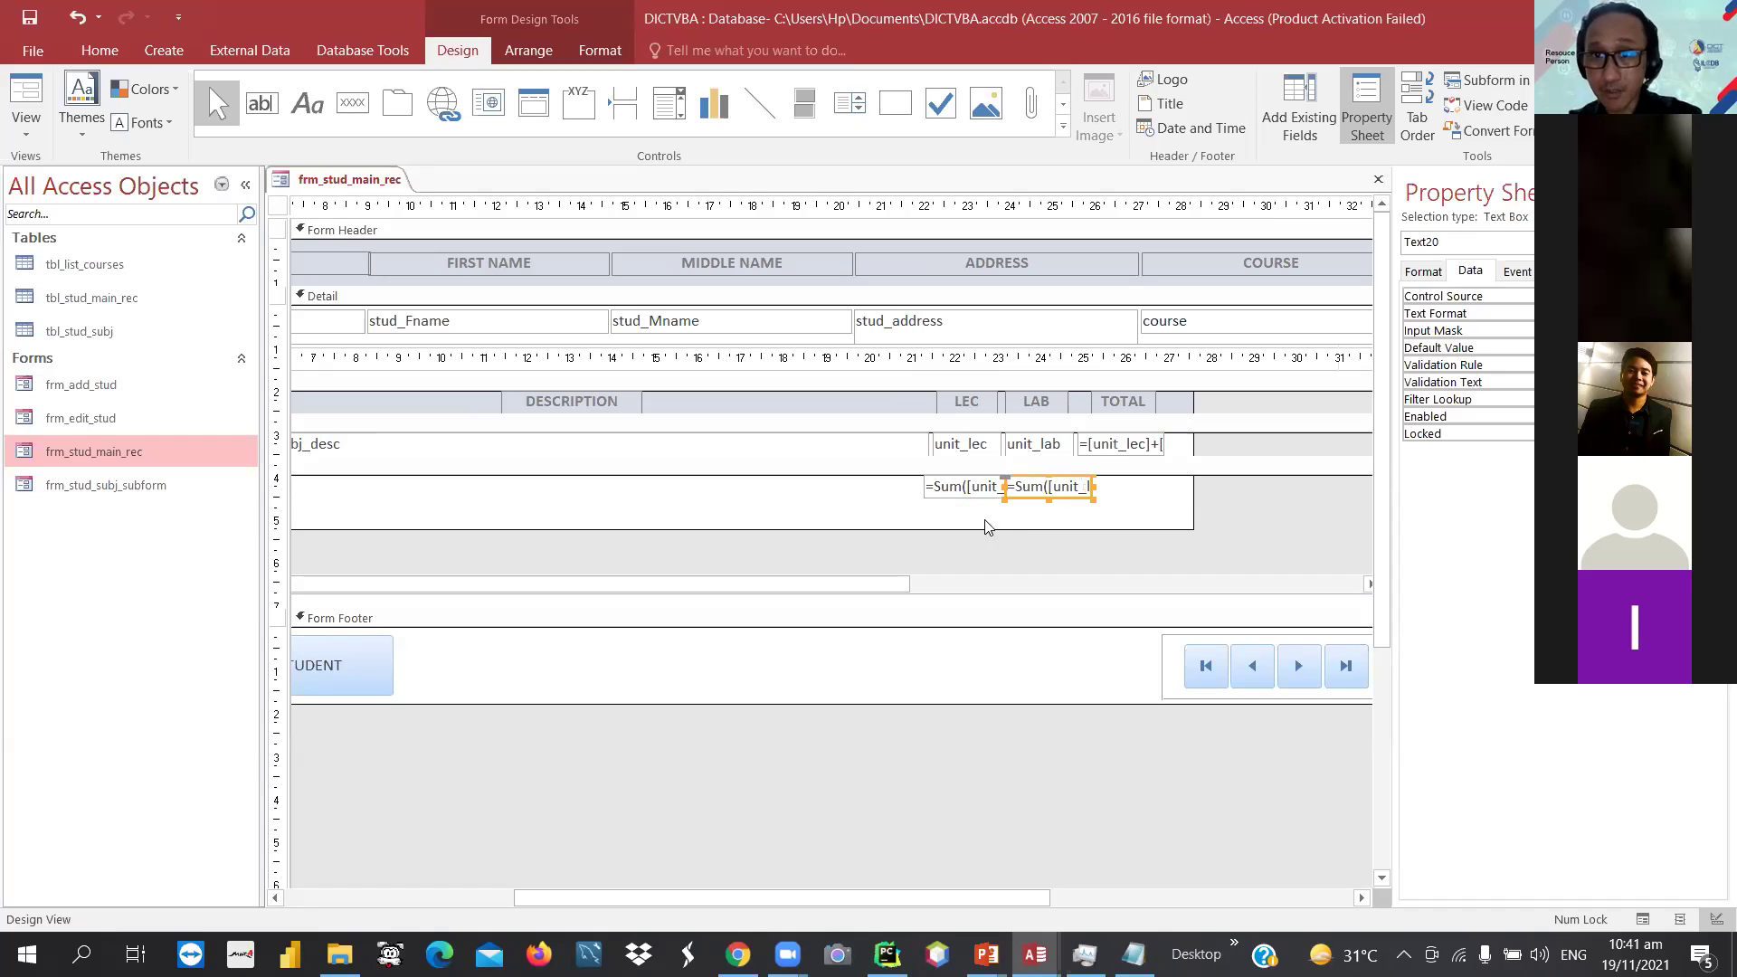
{"action": "left_click", "coordinate": [972, 522]}
{"action": "left_click_drag", "start_coordinate": [962, 529], "coordinate": [961, 518]}
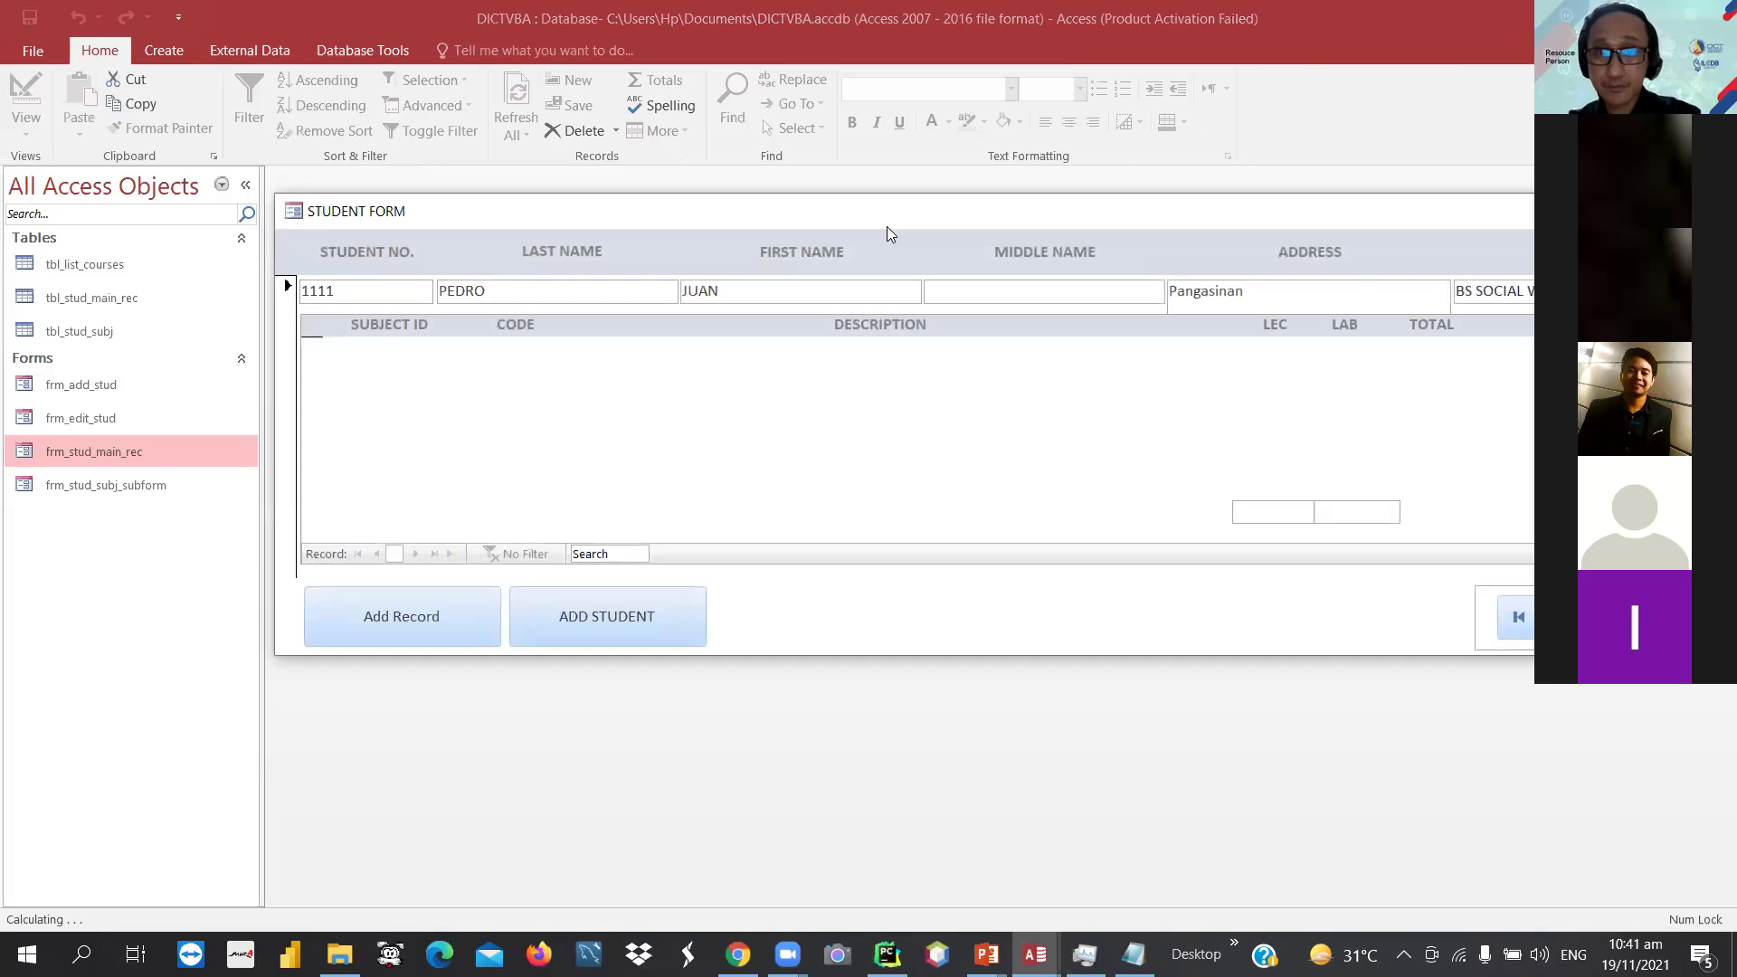
Check the next student's totals, then in Design View centre and bold both footer Sum boxes
{"action": "left_click", "coordinate": [1434, 580]}
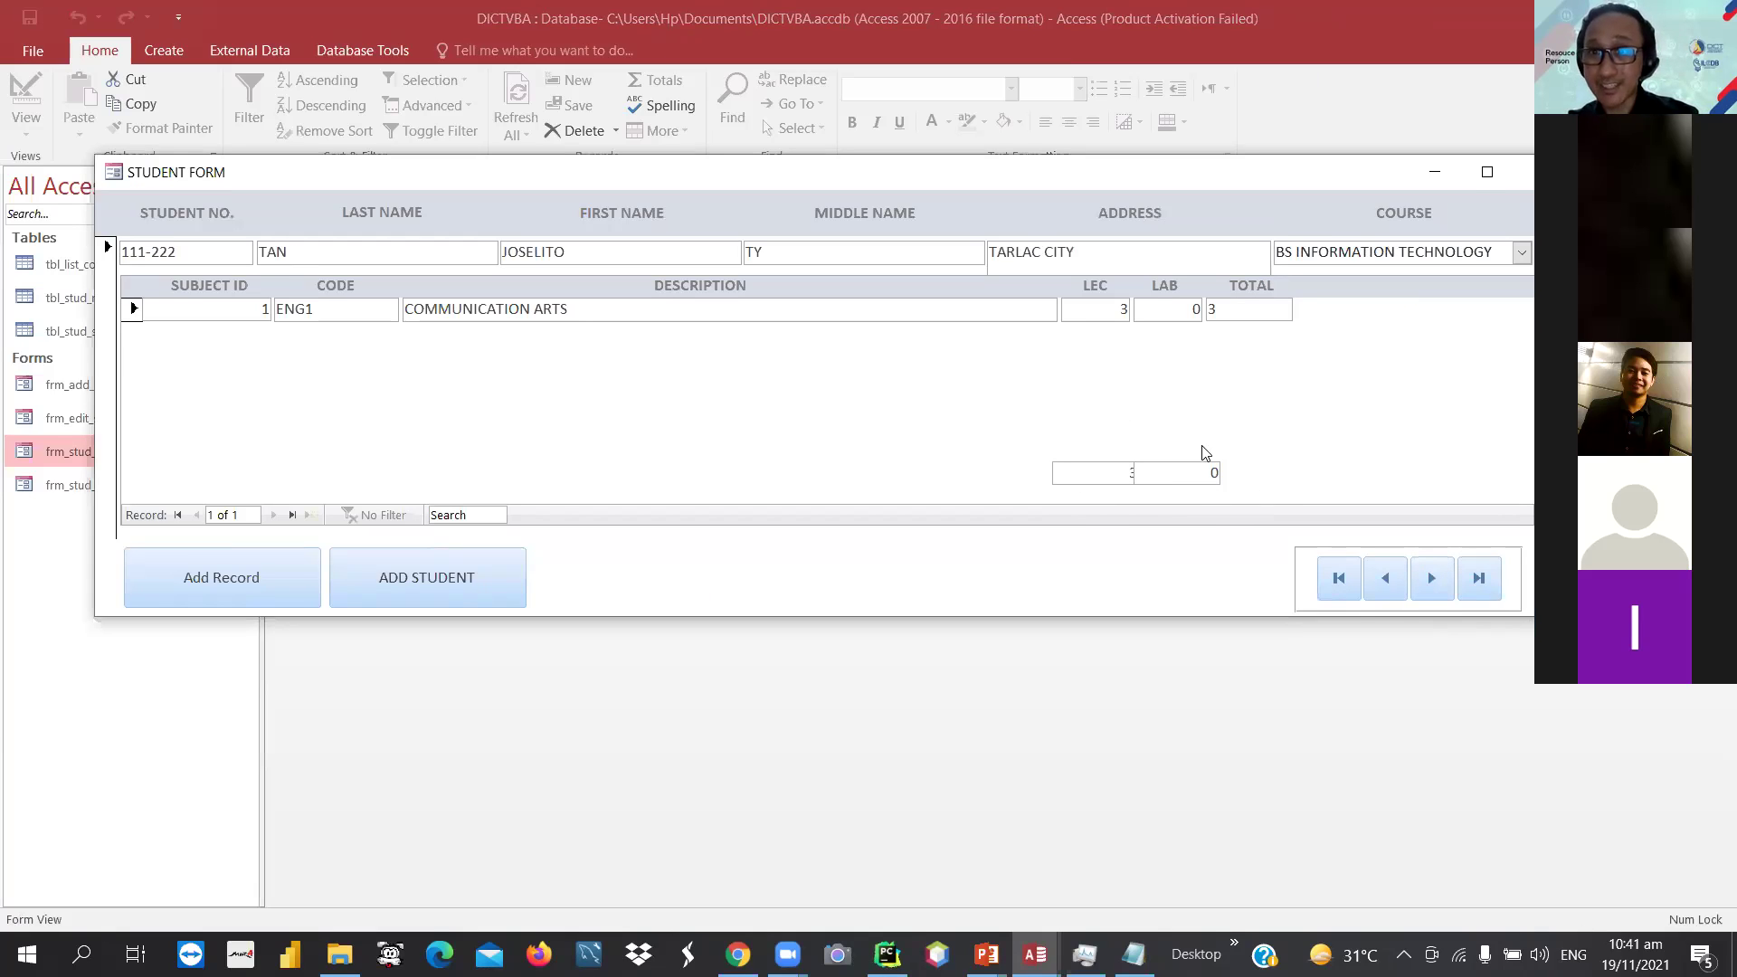
{"action": "right_click", "coordinate": [1353, 183]}
{"action": "left_click", "coordinate": [1420, 323]}
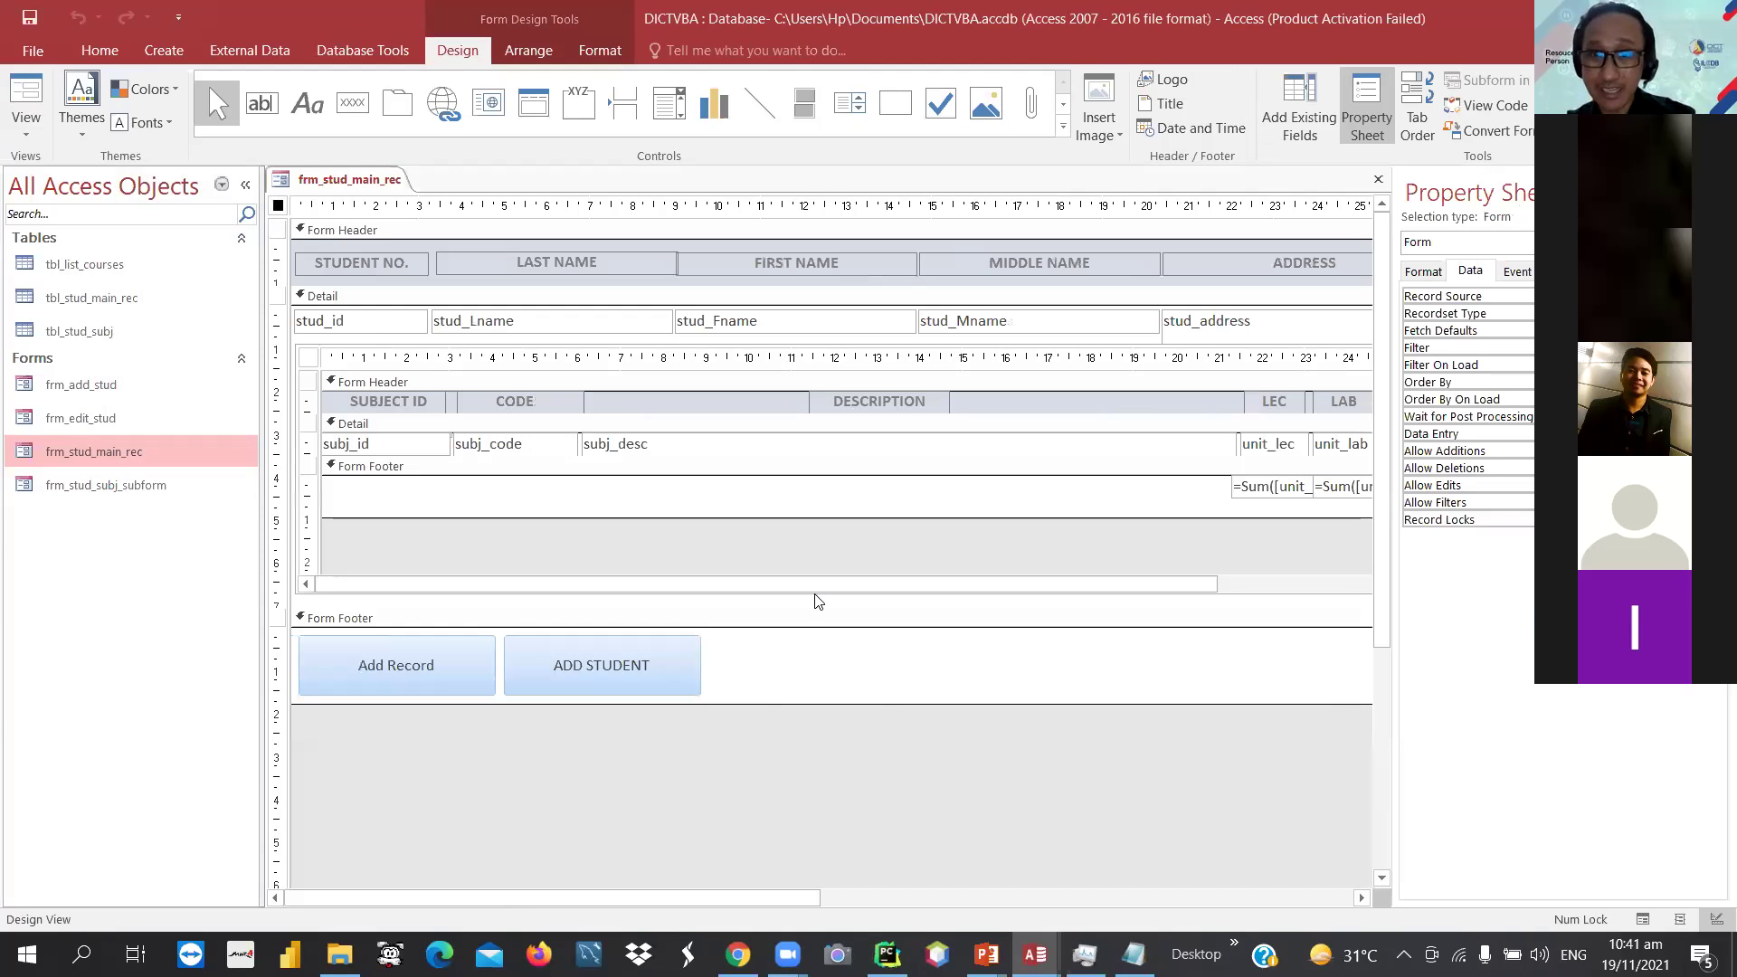
{"action": "left_click_drag", "start_coordinate": [864, 585], "coordinate": [1176, 586]}
{"action": "left_click_drag", "start_coordinate": [1001, 545], "coordinate": [1127, 475]}
{"action": "left_click", "coordinate": [100, 50]}
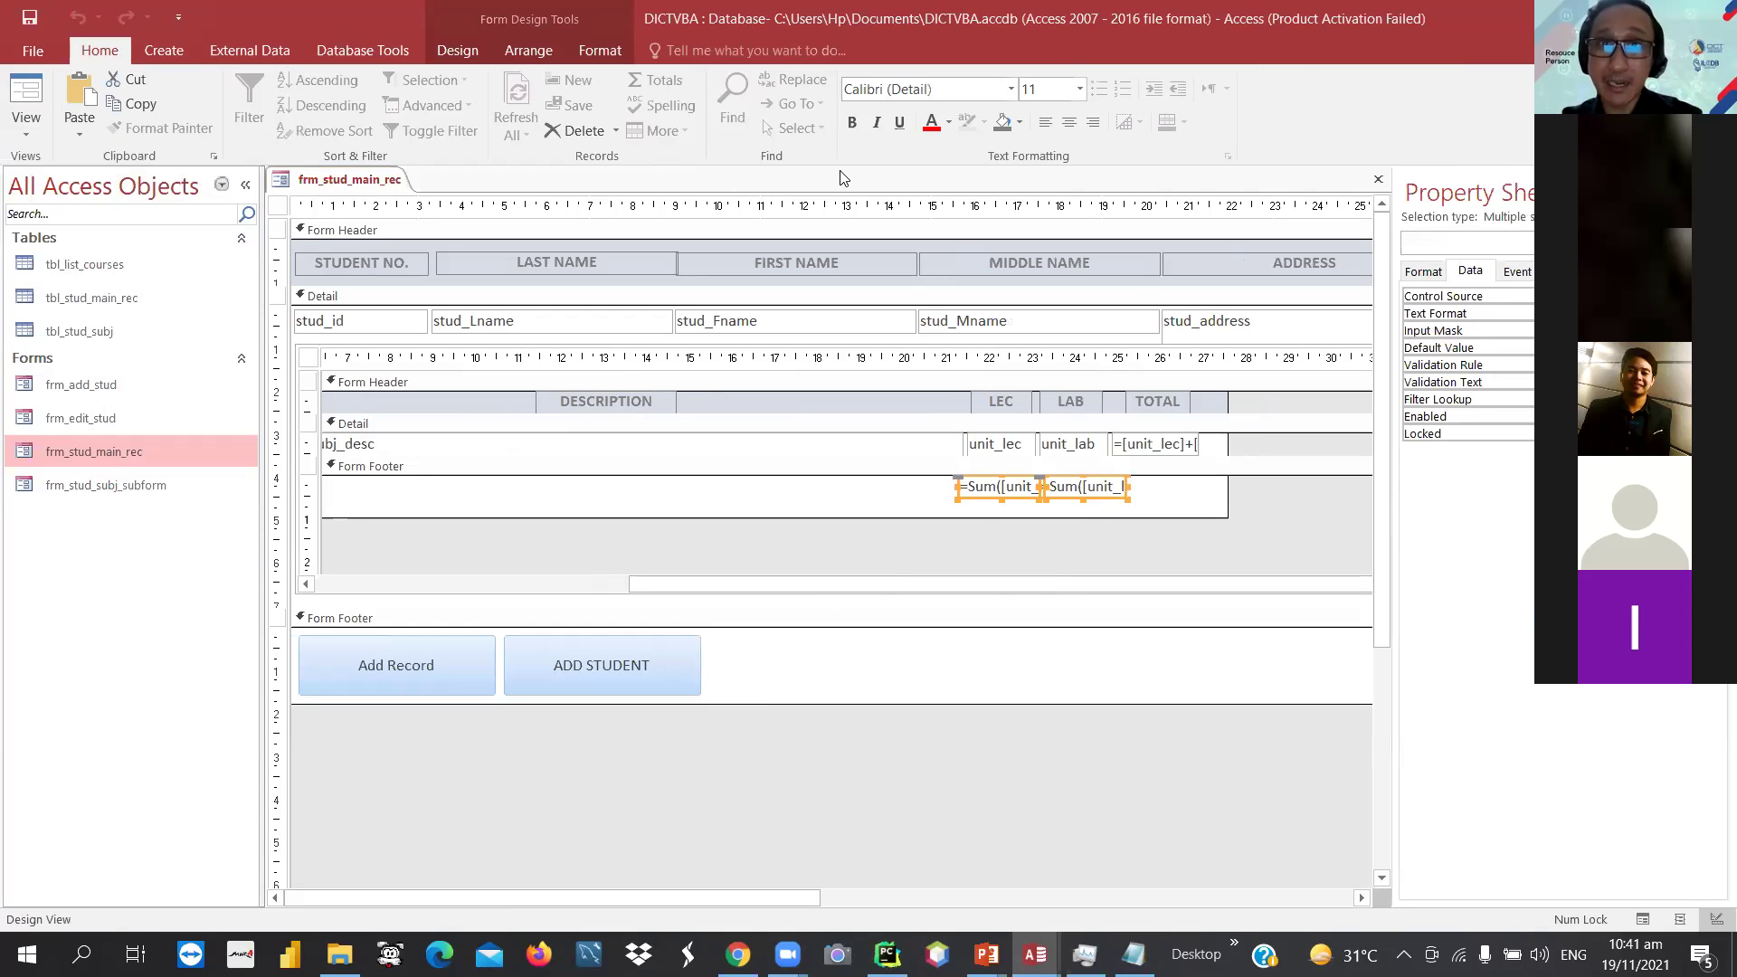
{"action": "left_click", "coordinate": [1068, 124]}
{"action": "left_click", "coordinate": [852, 123]}
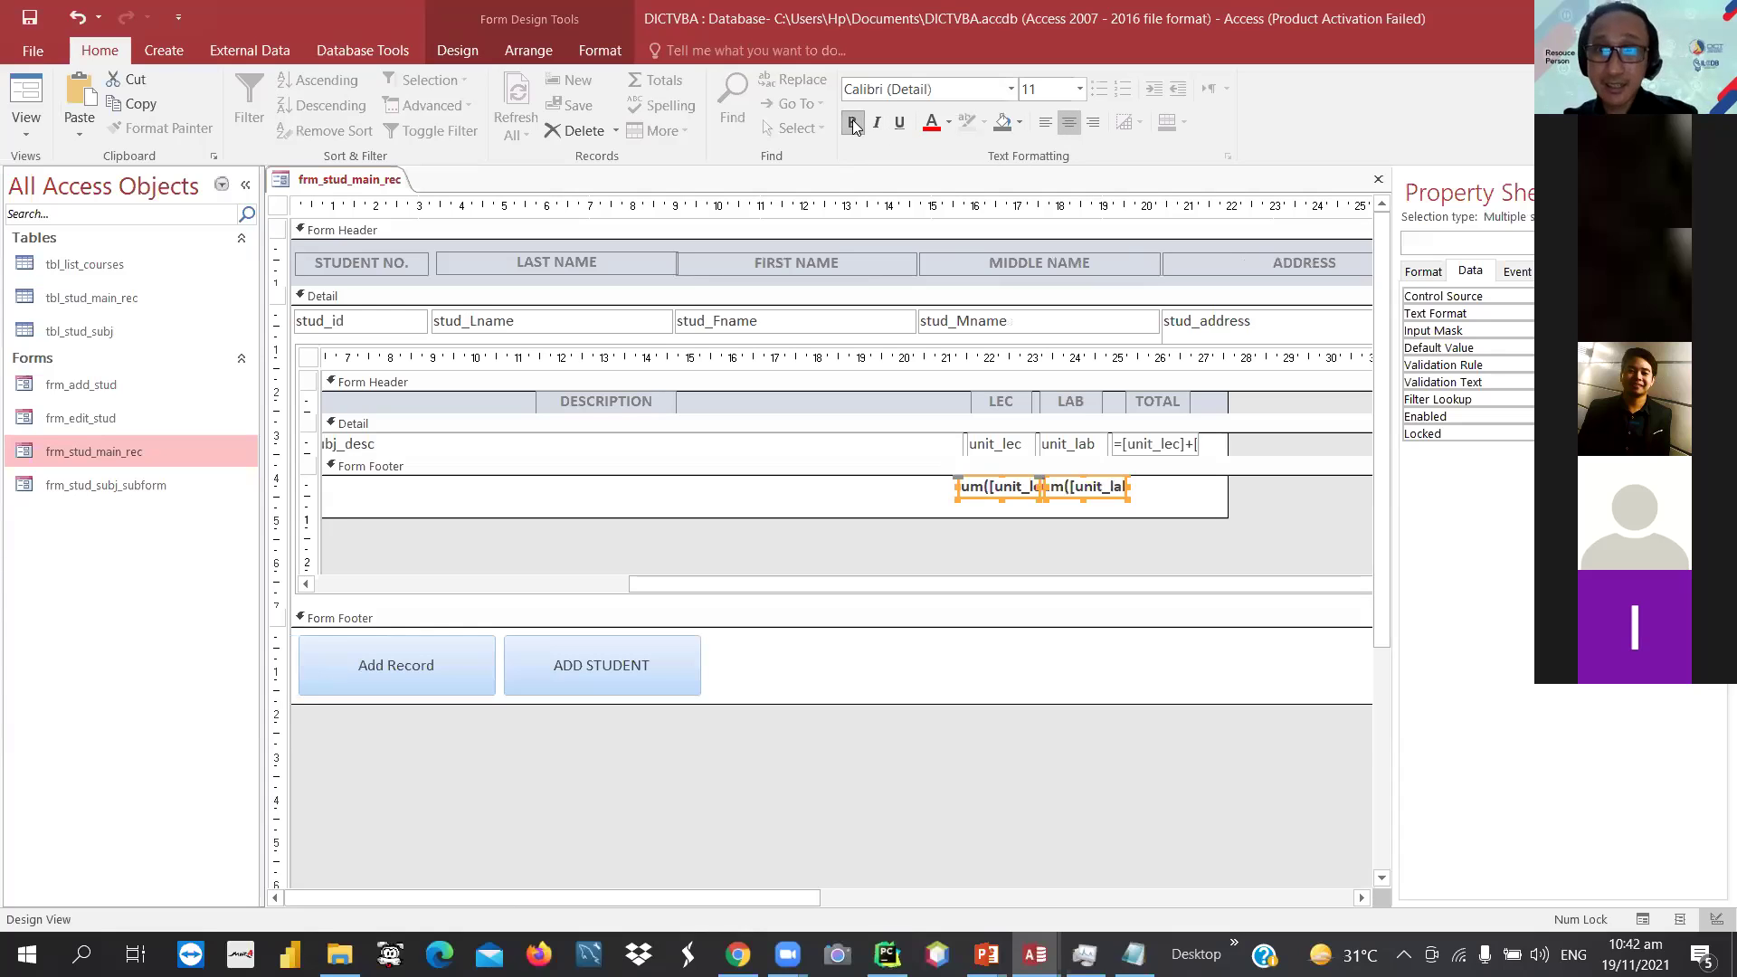
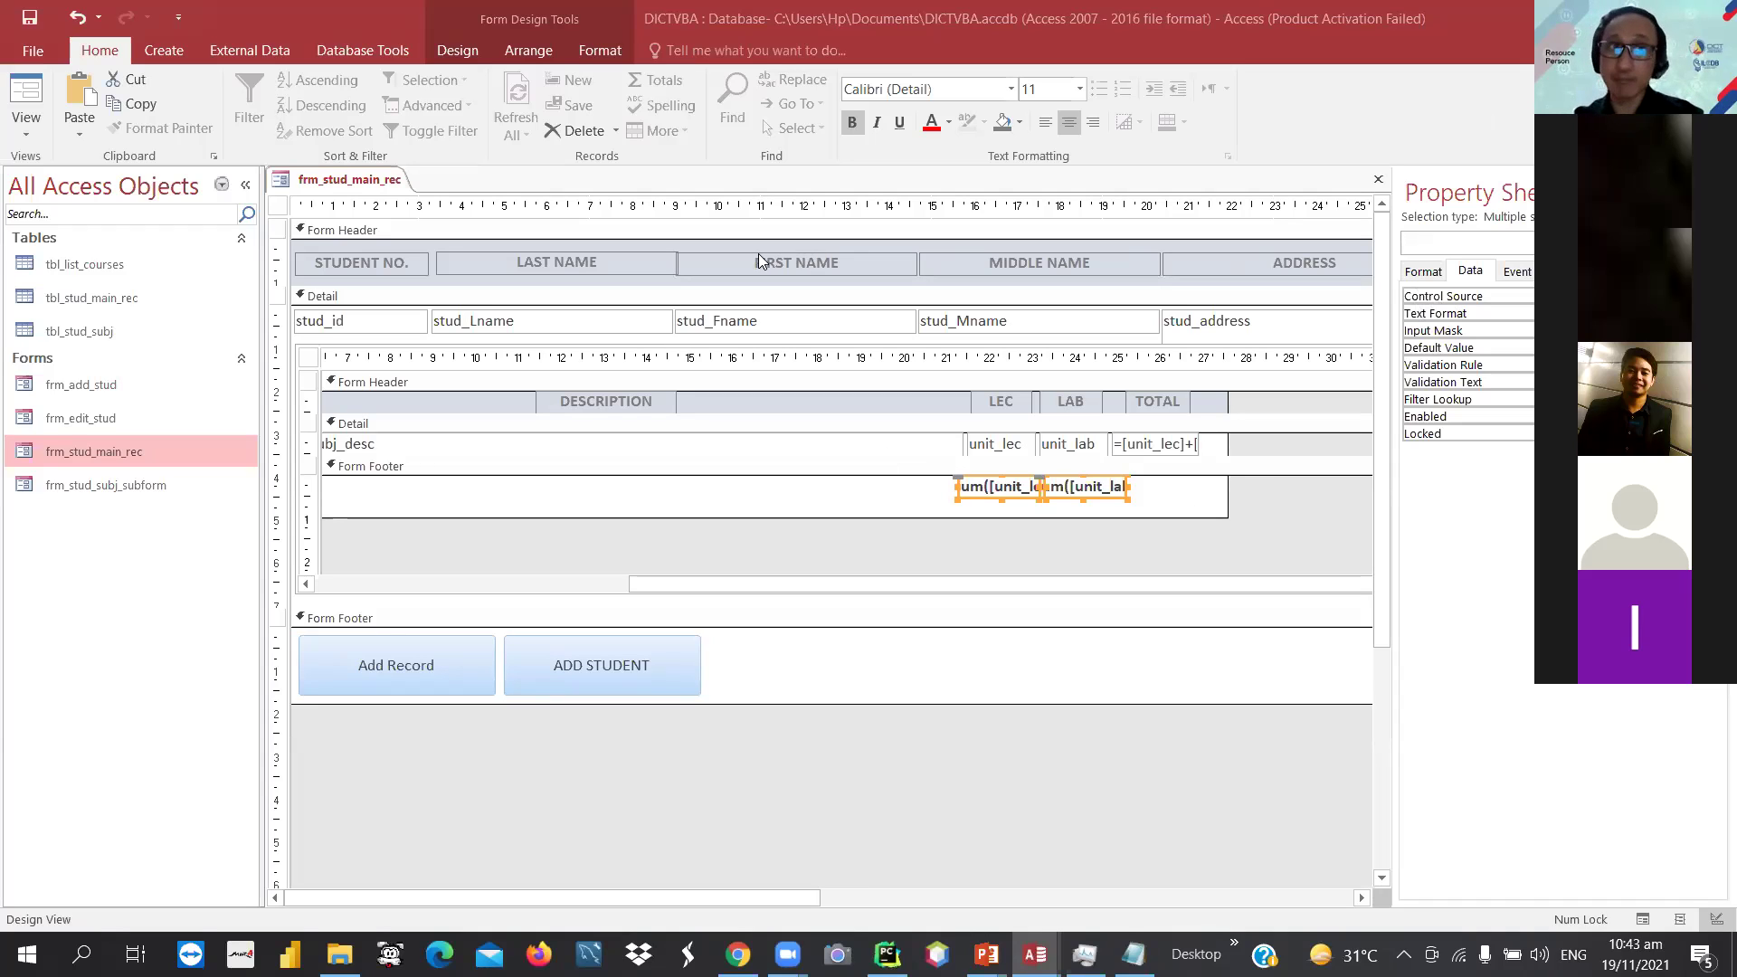
Start a new design-view query using tbl_stud_main_rec as its source table
{"action": "left_click", "coordinate": [168, 52]}
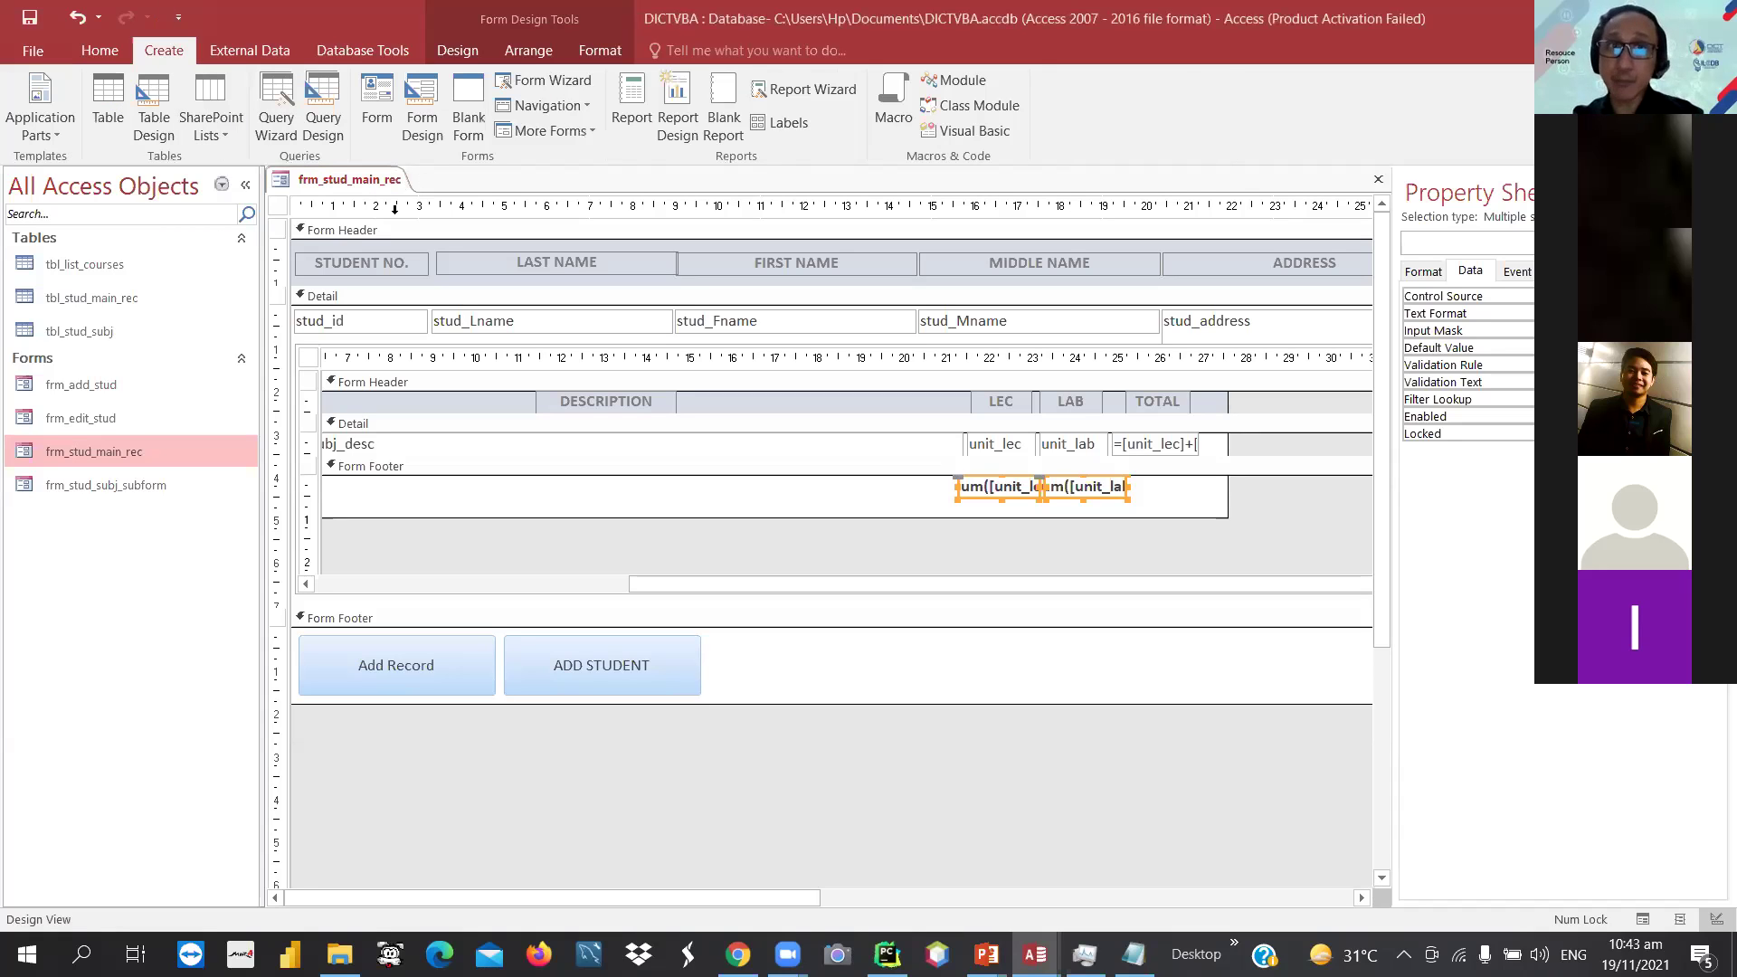
{"action": "left_click", "coordinate": [327, 105]}
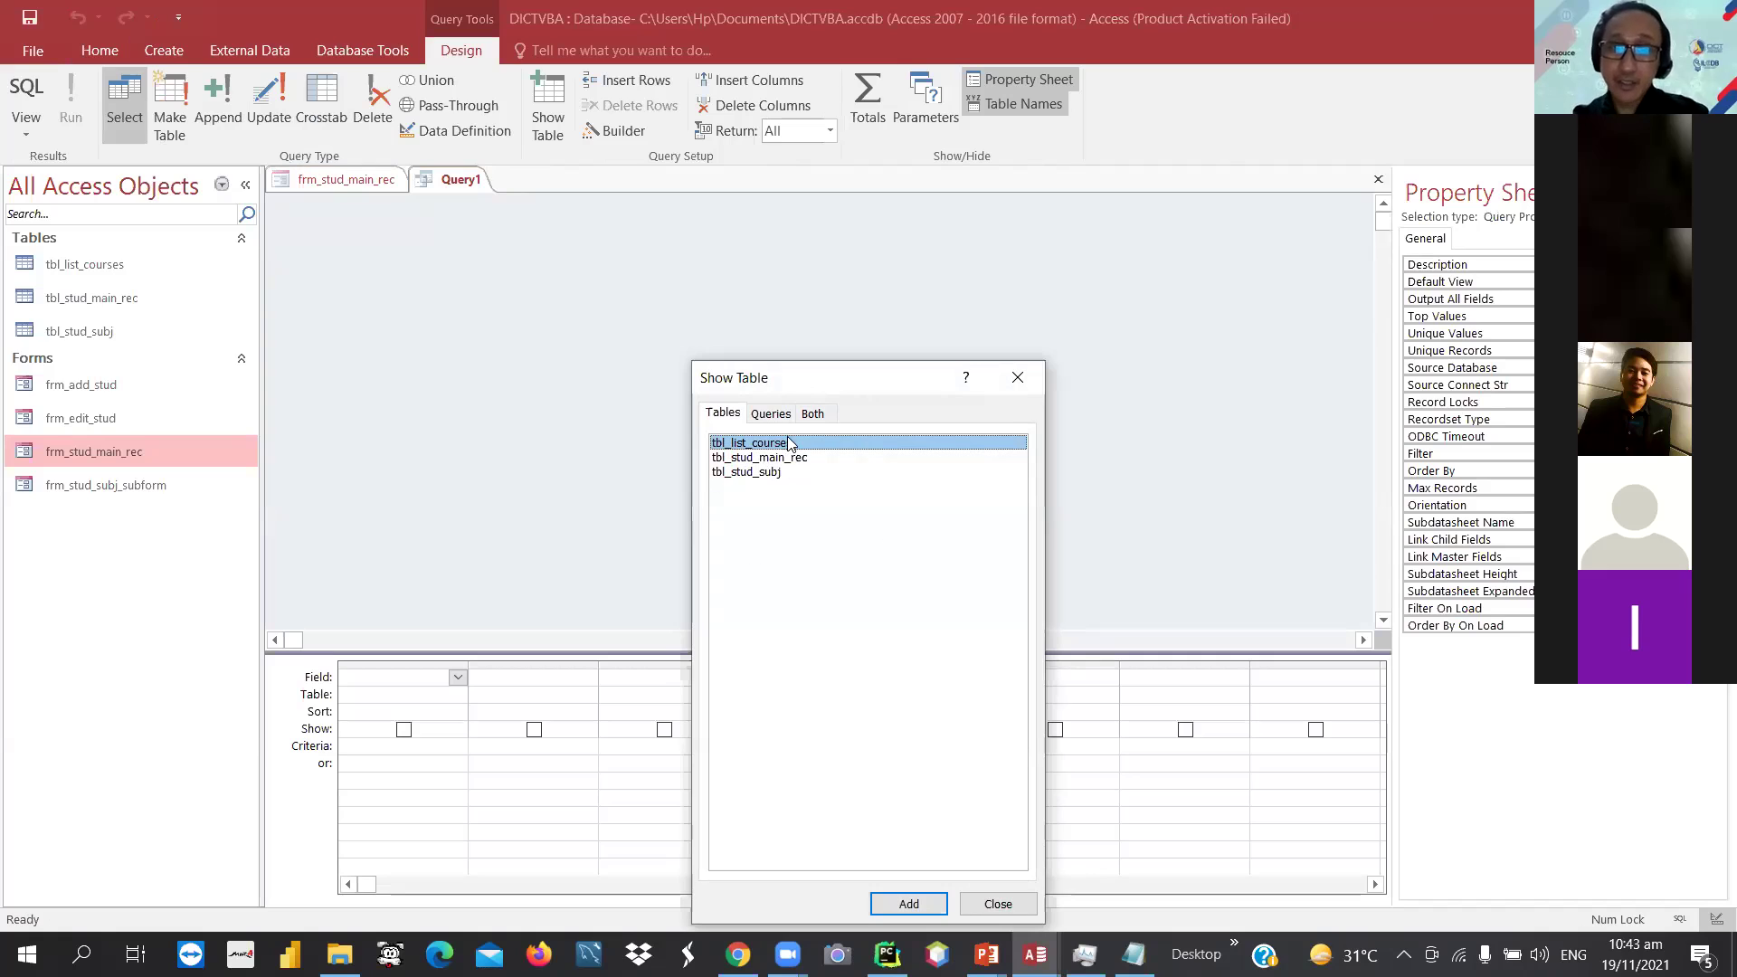
{"action": "left_click", "coordinate": [796, 460]}
{"action": "double_click", "coordinate": [796, 459]}
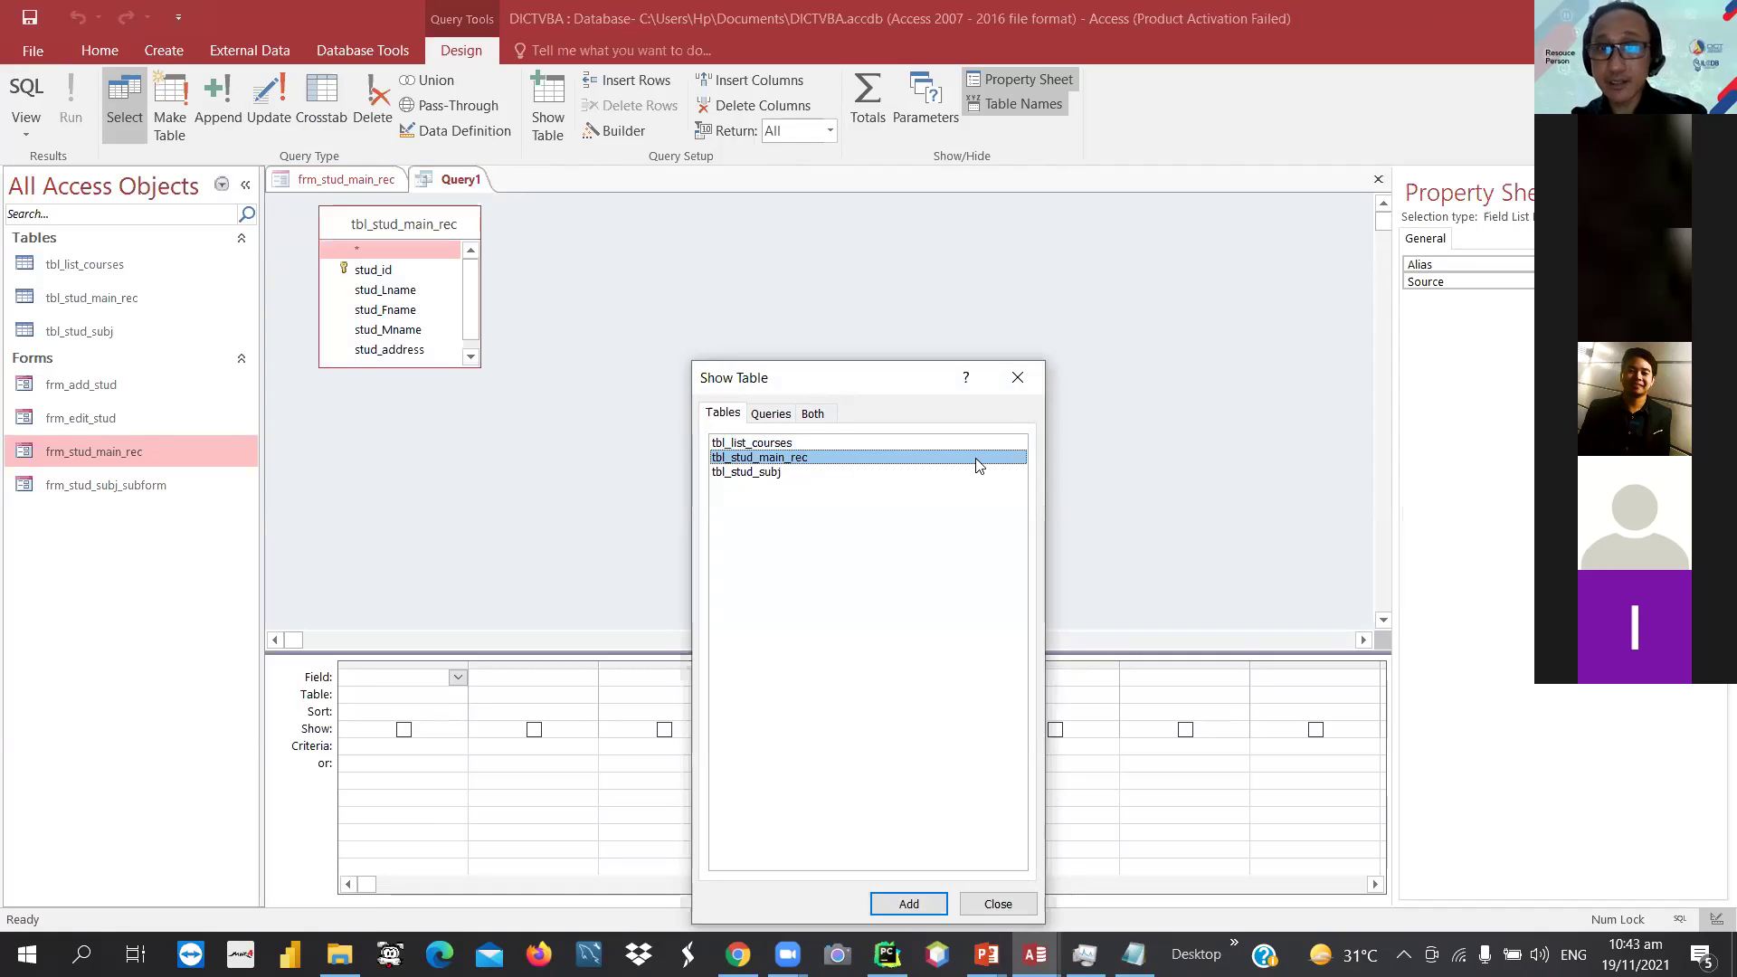
{"action": "left_click", "coordinate": [1018, 377]}
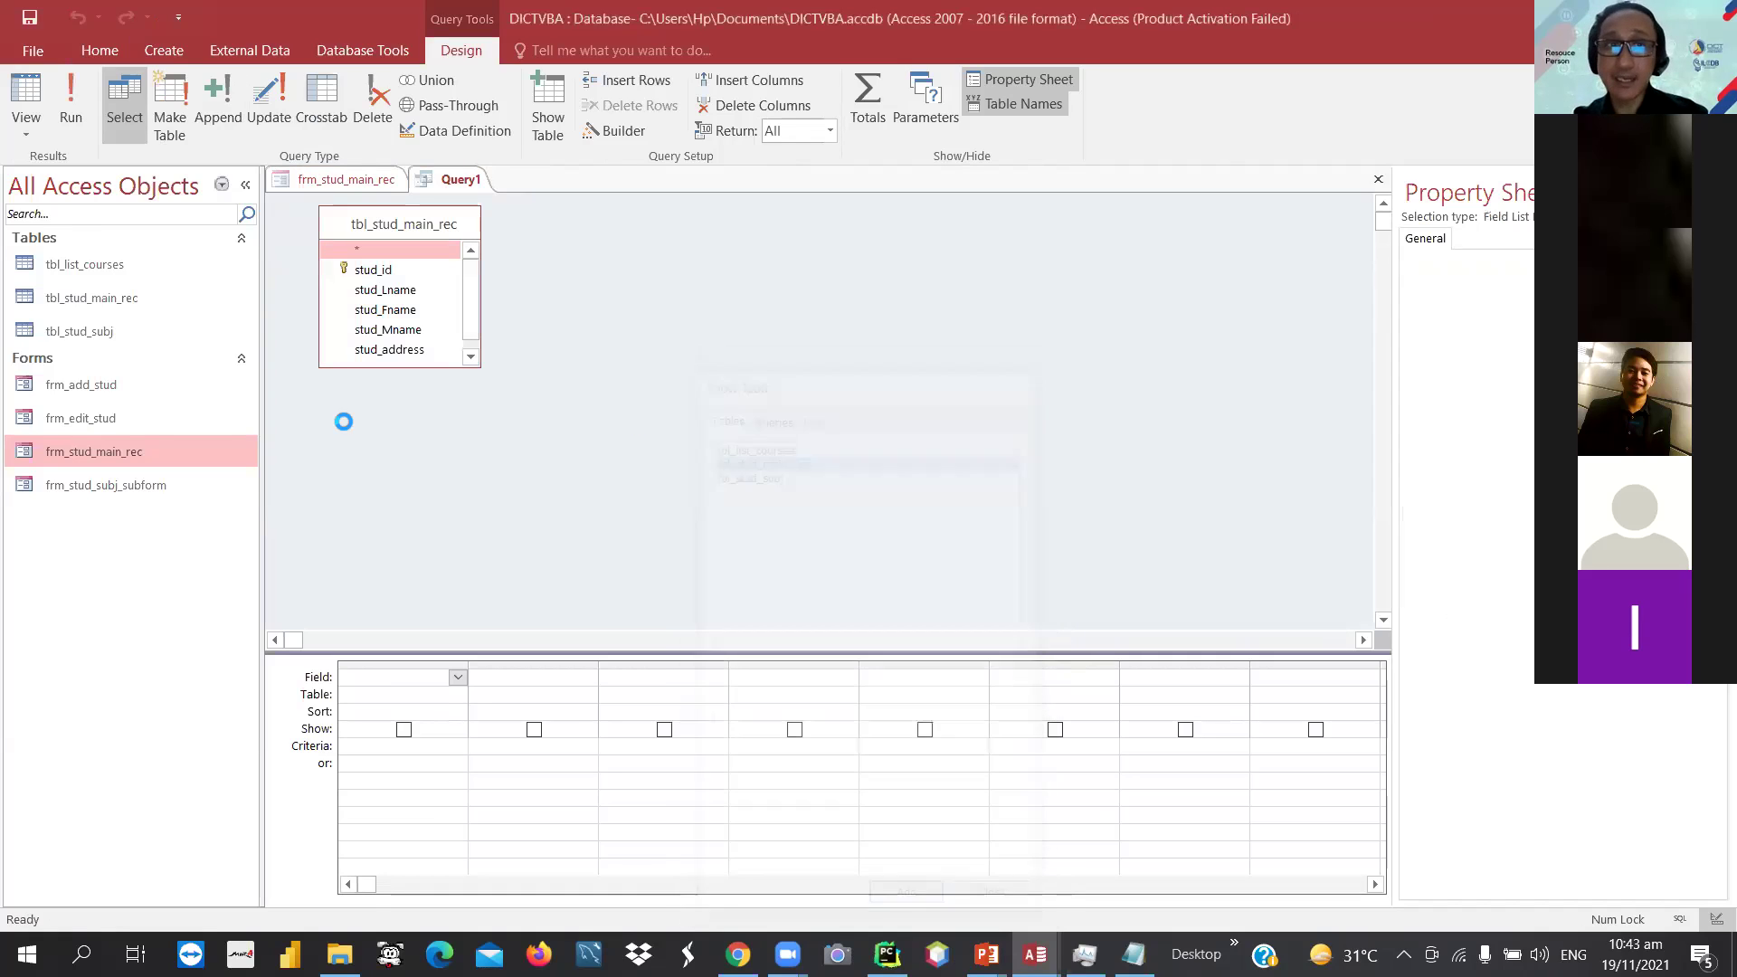
Add all six fields, stud_id through course, from tbl_stud_main_rec to the query grid
{"action": "left_click", "coordinate": [478, 363]}
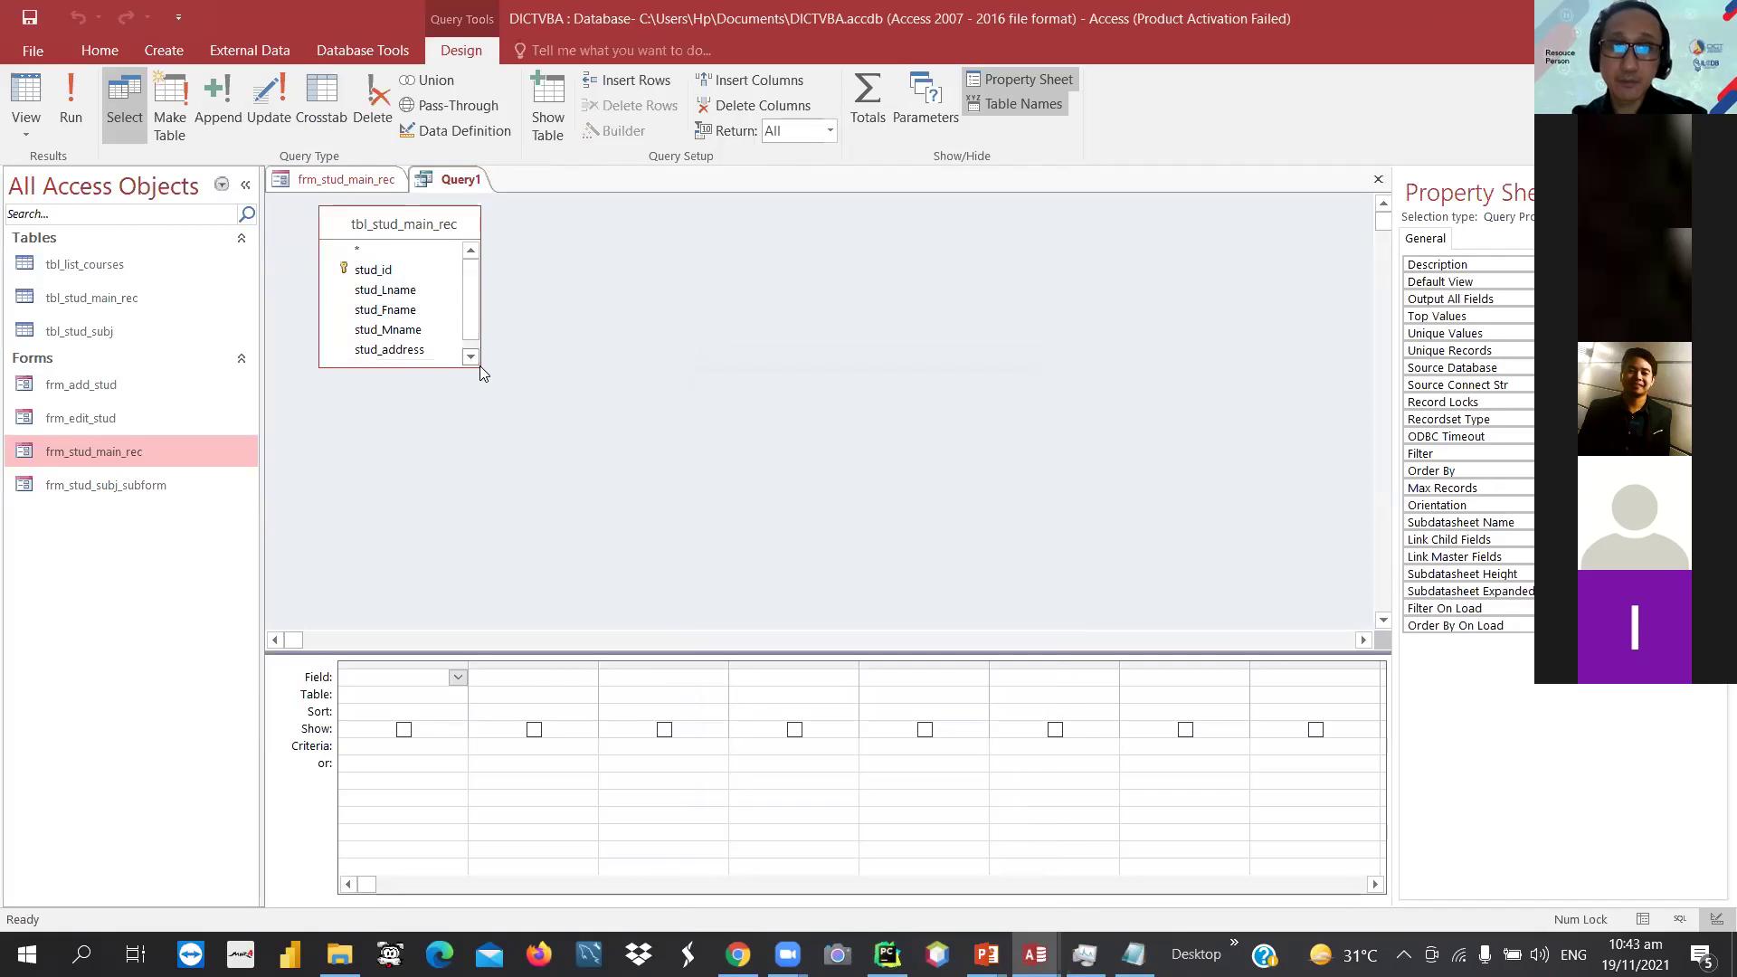
{"action": "scroll", "coordinate": [477, 367], "scroll_direction": "down", "scroll_amount": 1}
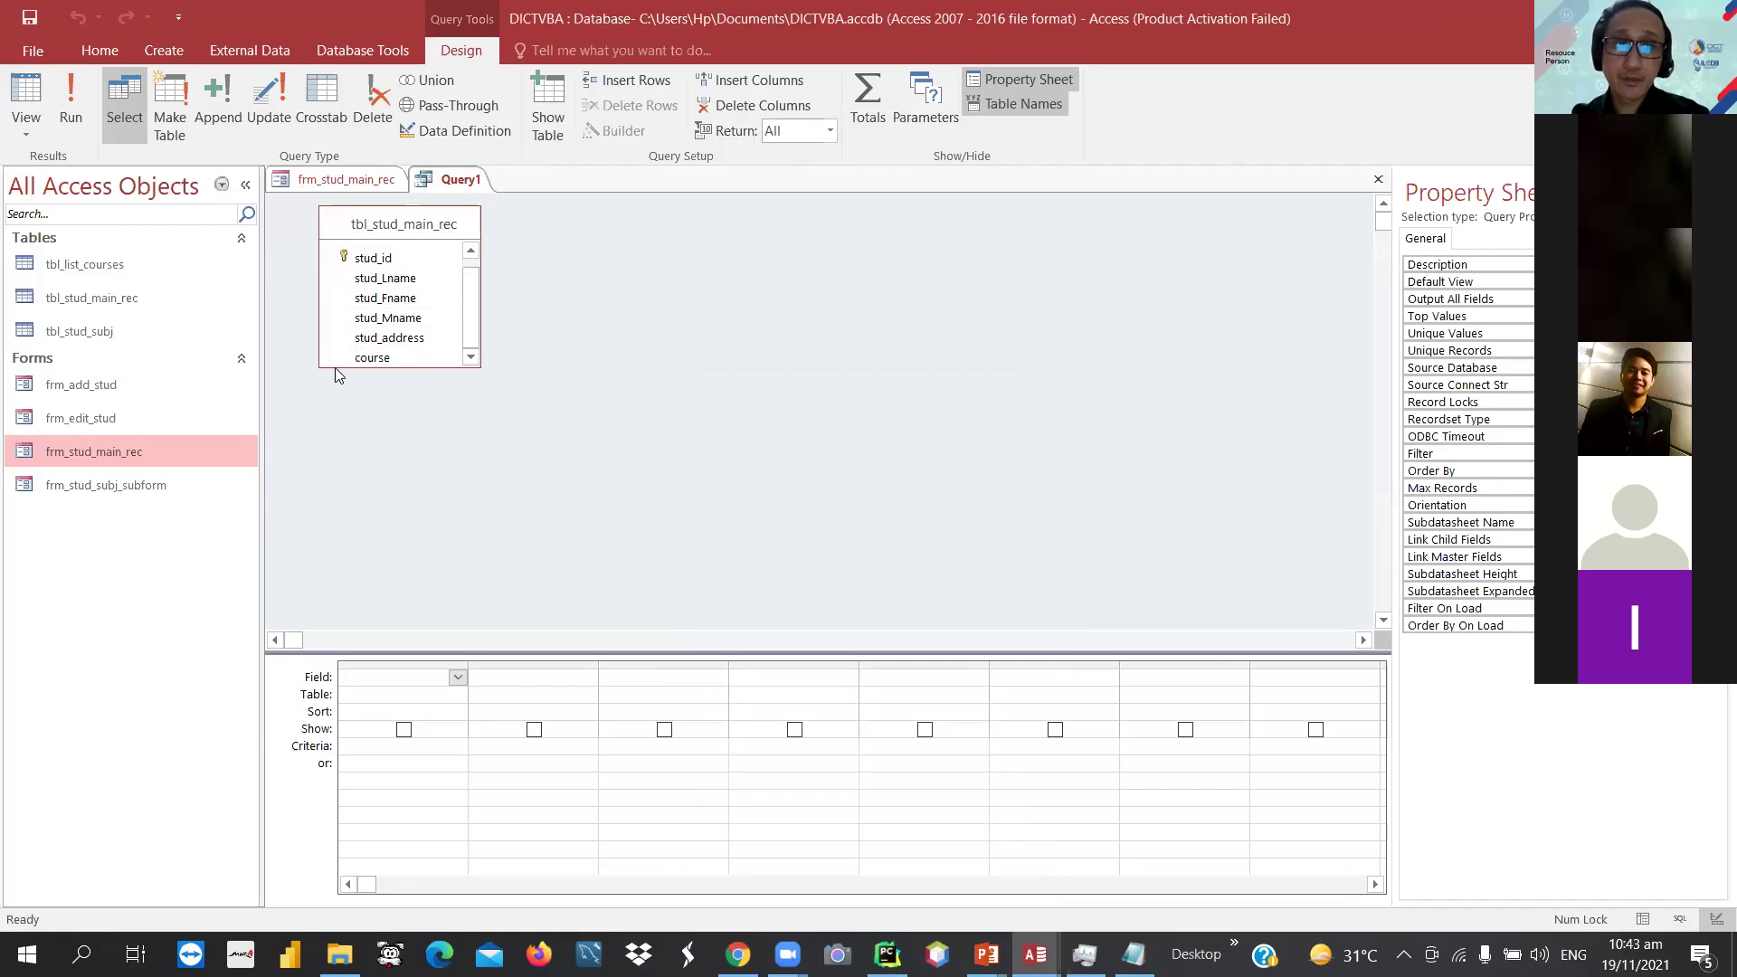
{"action": "left_click_drag", "start_coordinate": [336, 370], "coordinate": [344, 476]}
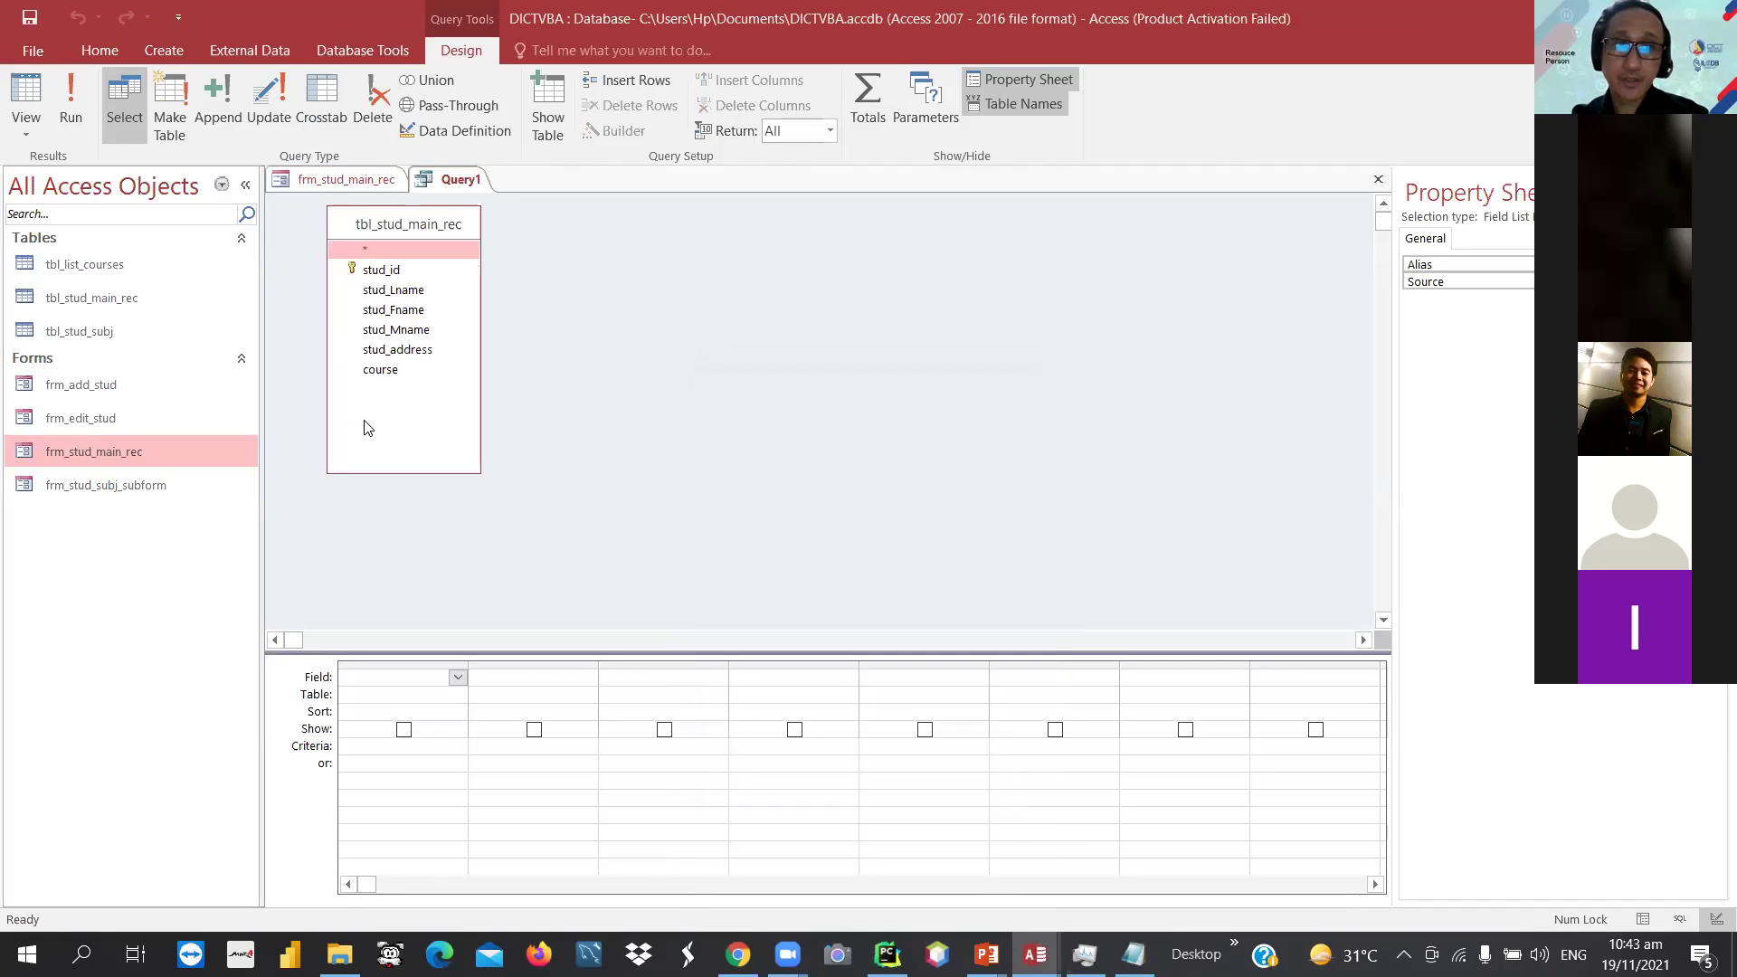
{"action": "left_click", "coordinate": [395, 271]}
{"action": "left_click", "coordinate": [395, 376], "text": "shift"}
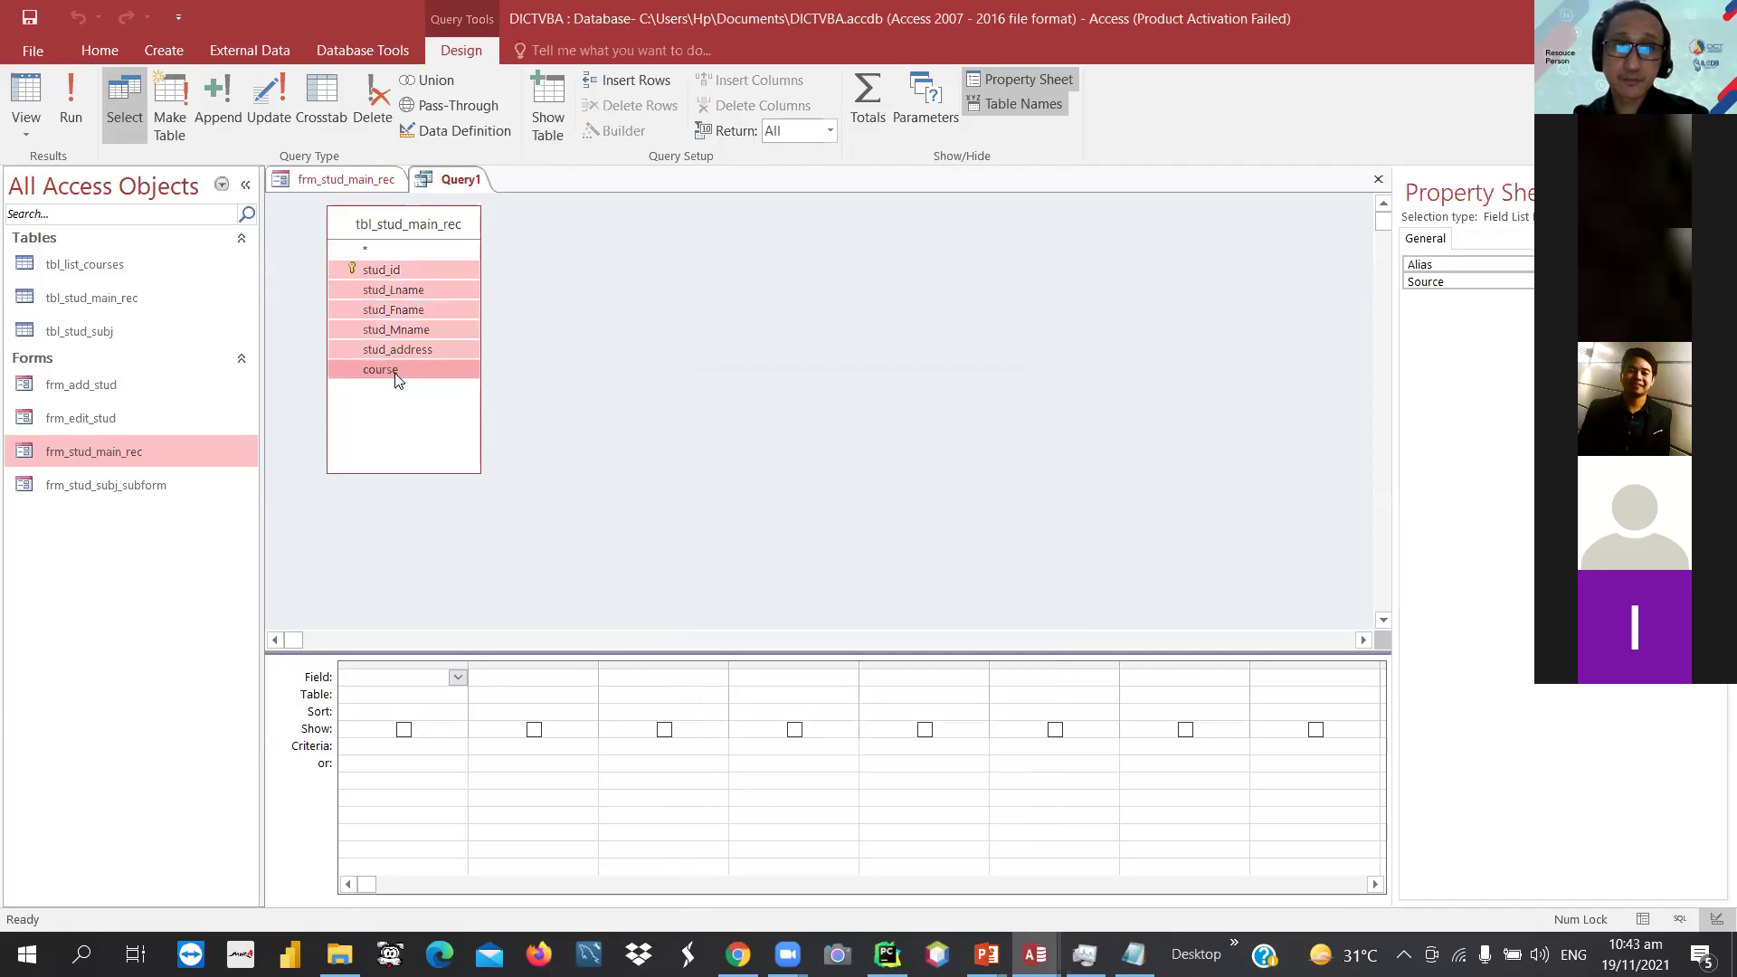
{"action": "left_click_drag", "start_coordinate": [402, 314], "coordinate": [384, 686]}
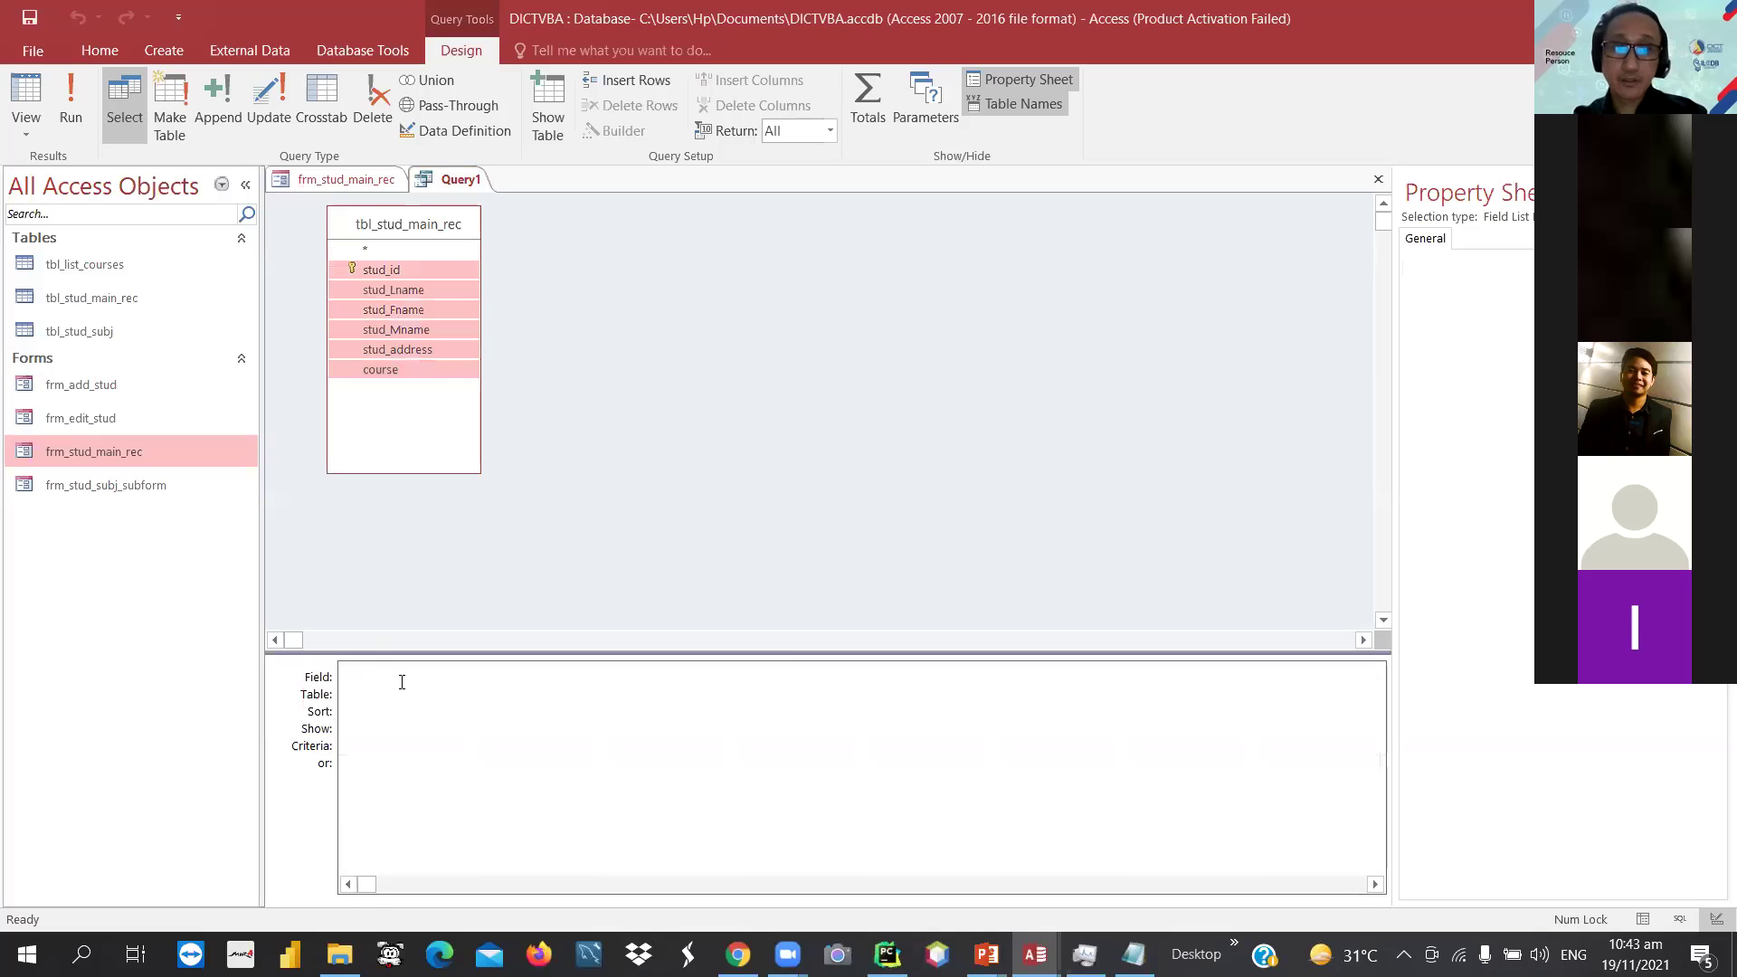
Save the query as q_list_stud and run it to list the 10 student records
{"action": "key", "text": "ctrl+s"}
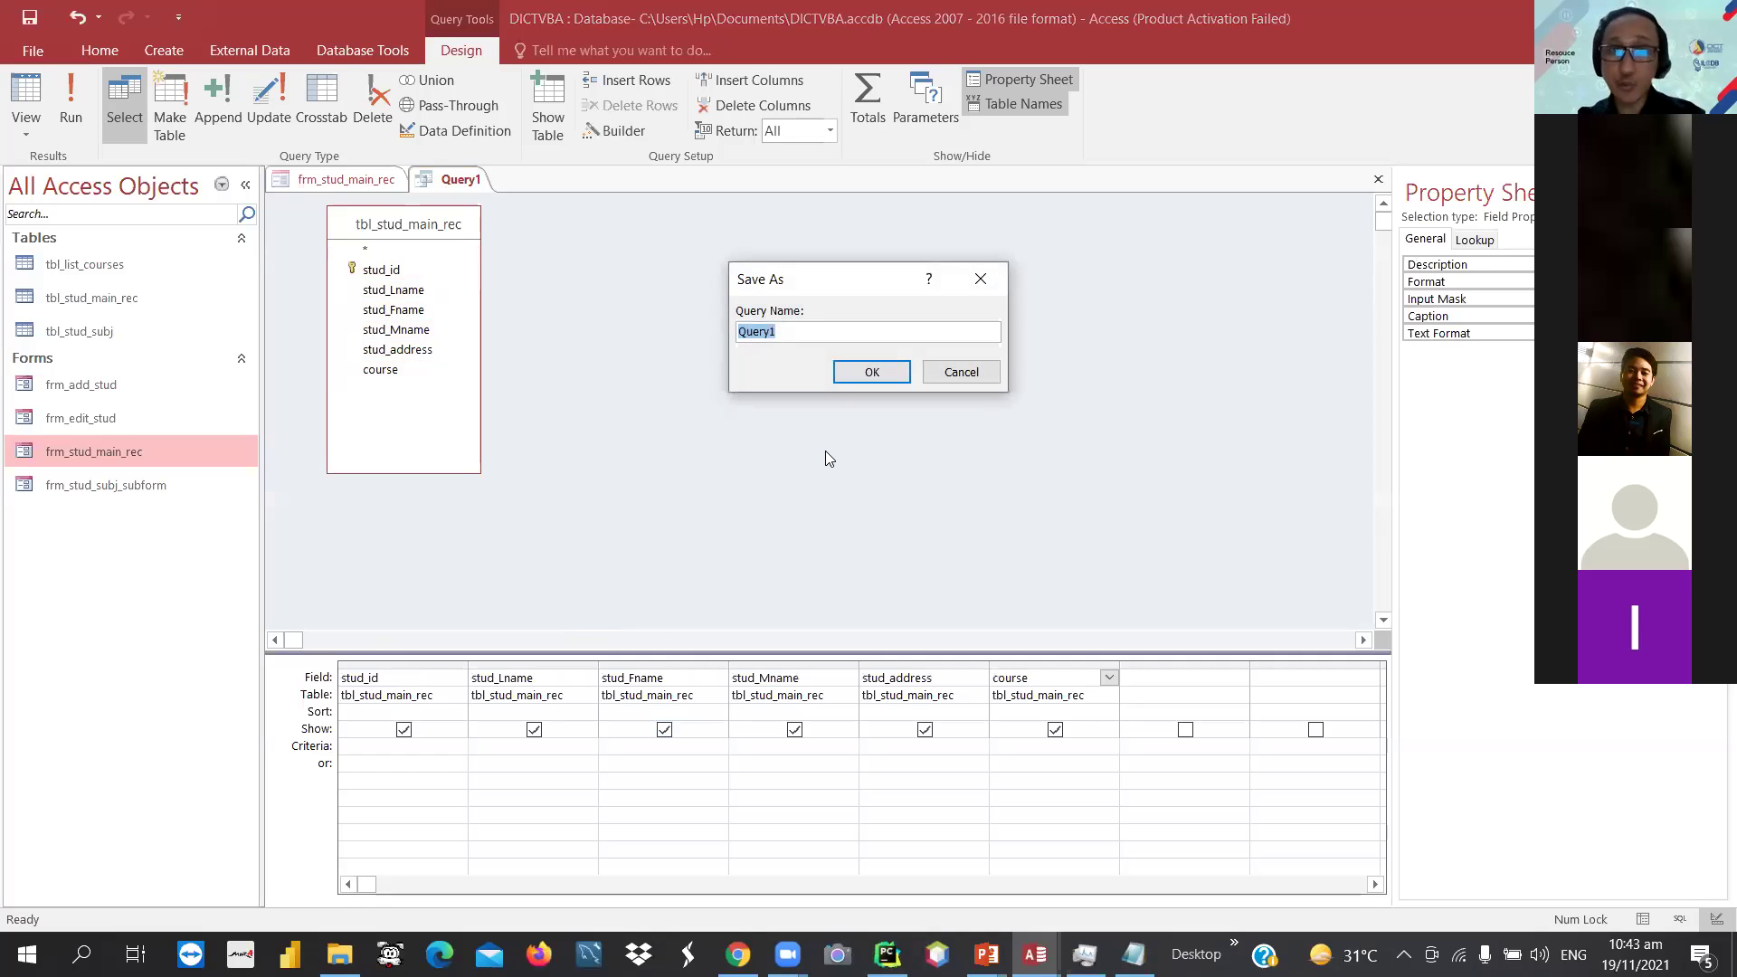
{"action": "type", "text": "q_"}
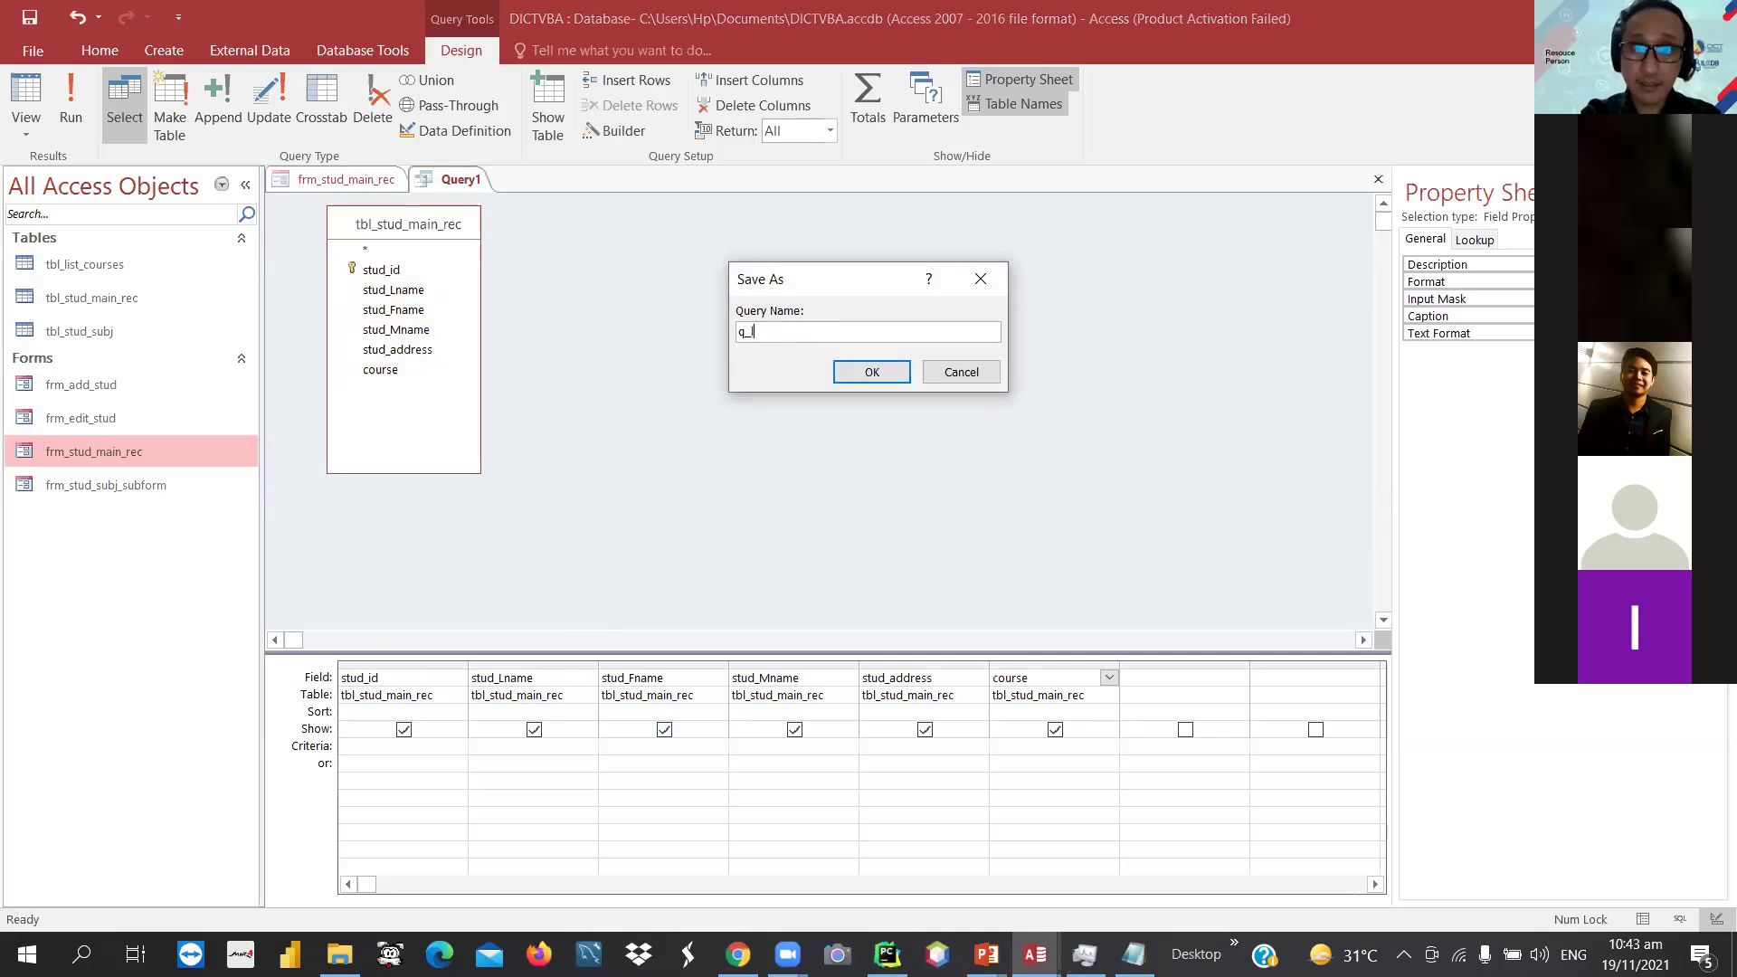
{"action": "type", "text": "list_stud"}
{"action": "key", "text": "Return"}
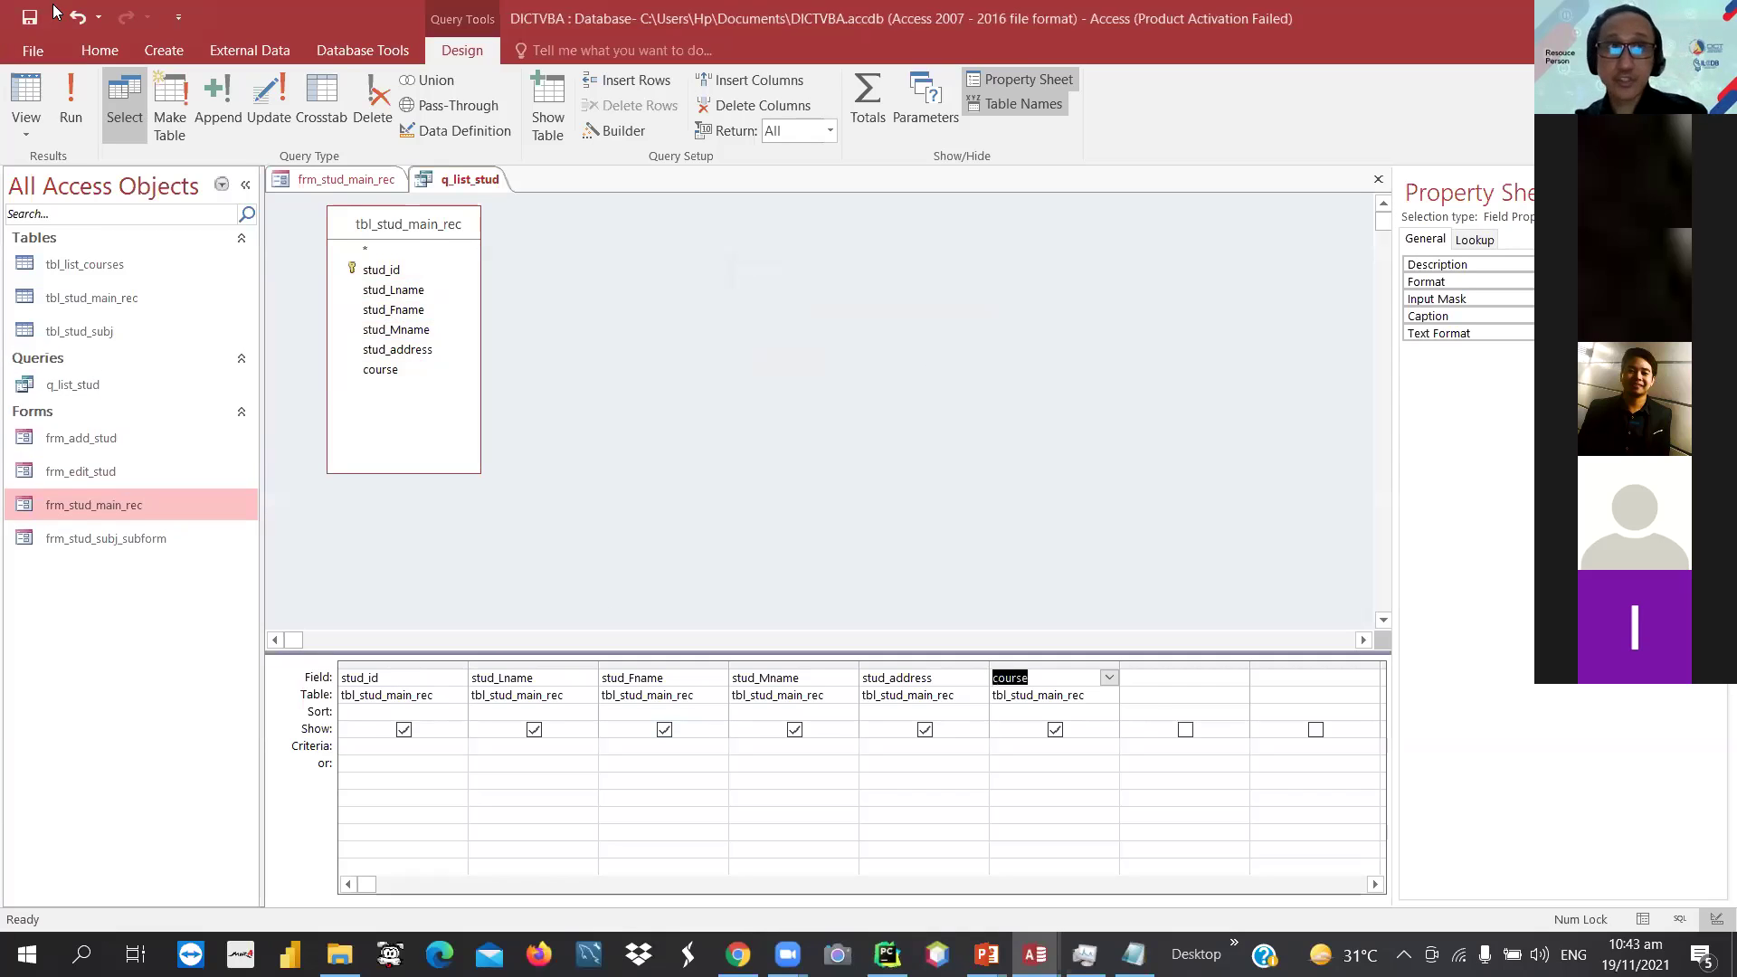
{"action": "left_click", "coordinate": [18, 98]}
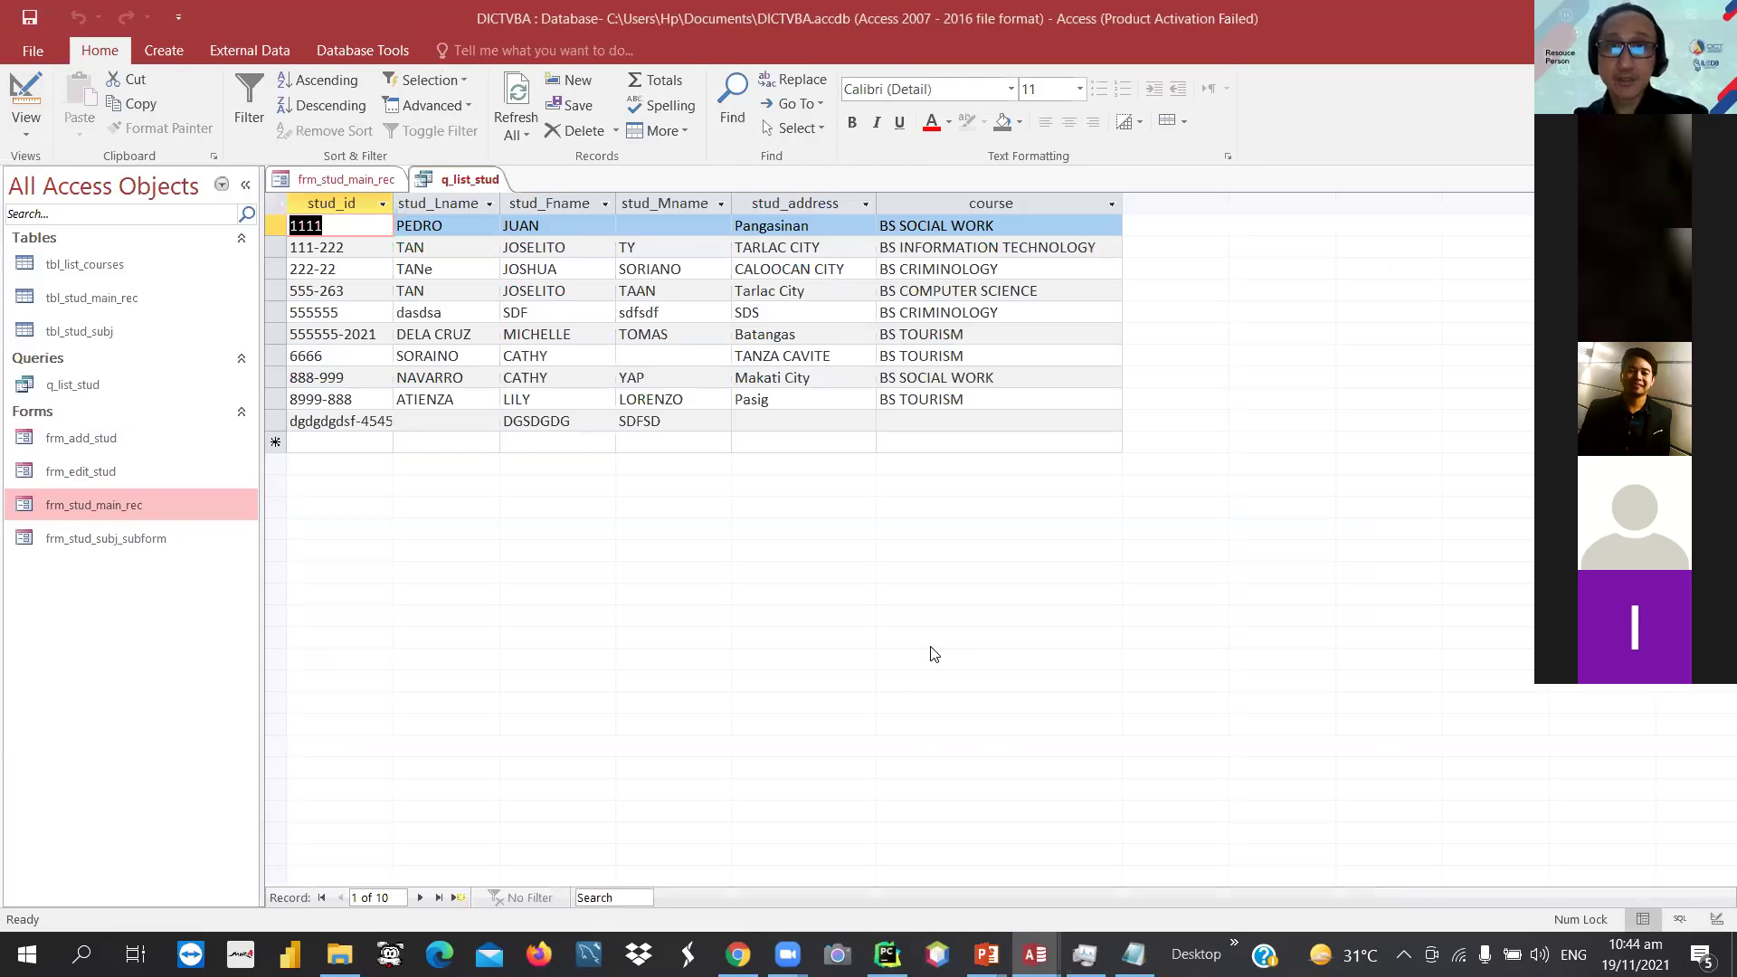
Try a Like "*crim*" criterion on the course column, run it, then close q_list_stud
{"action": "left_click", "coordinate": [26, 95]}
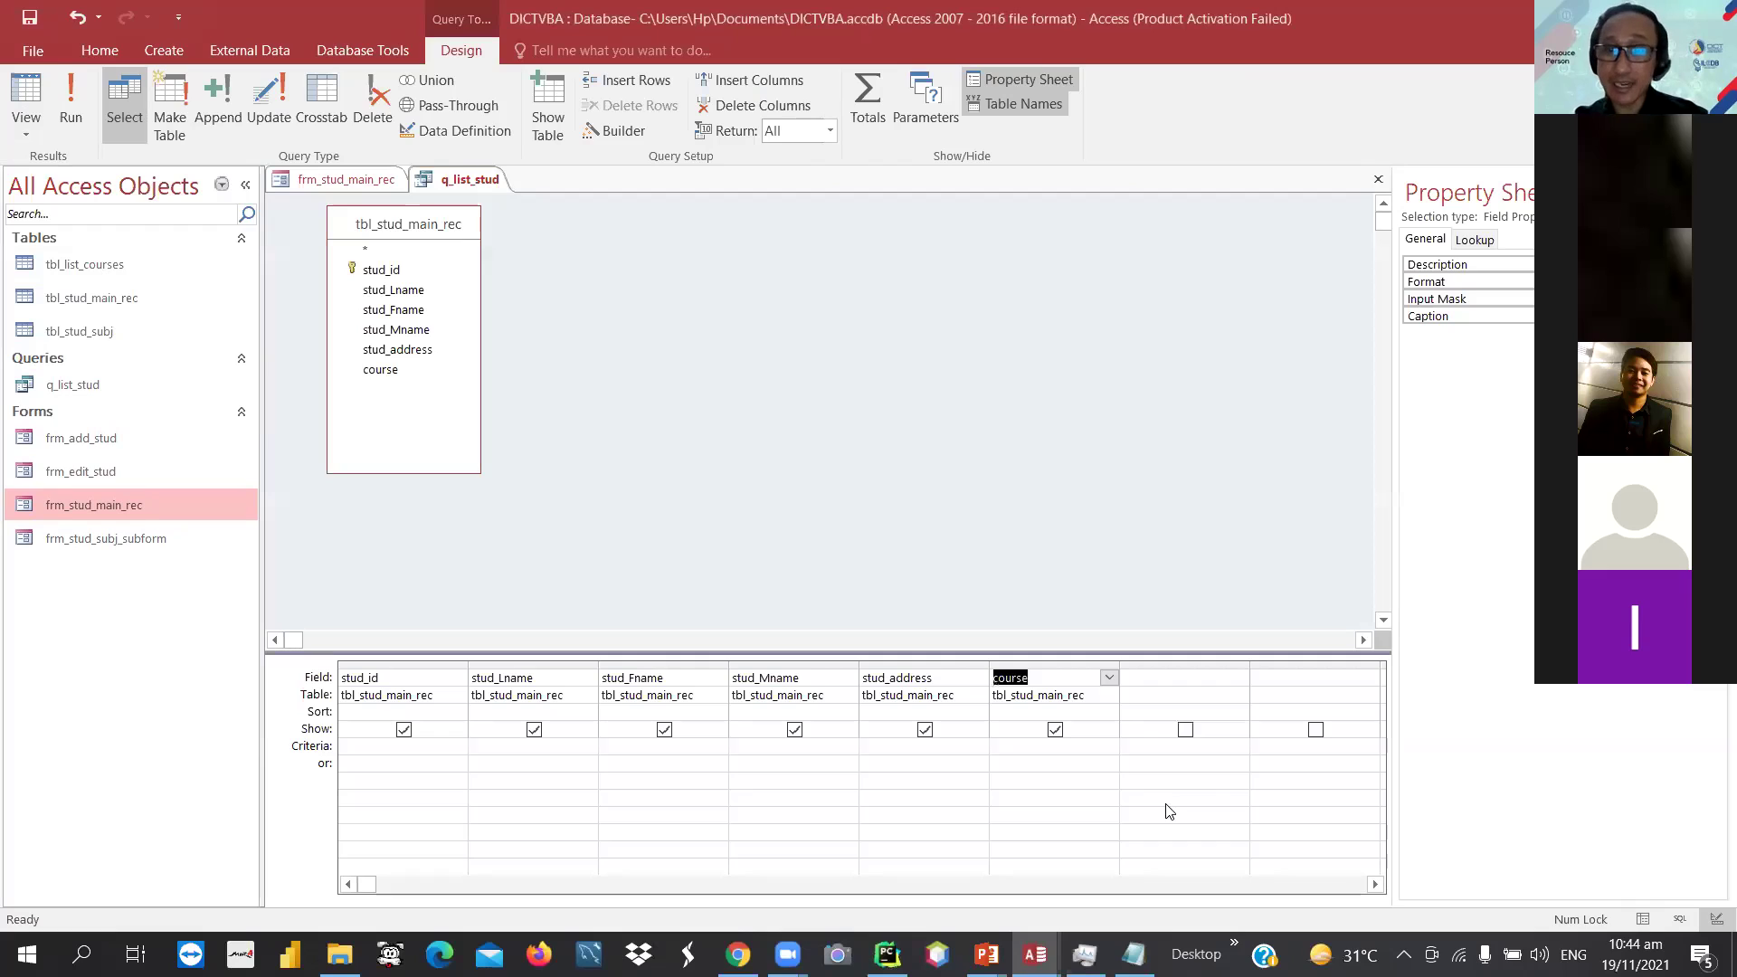
{"action": "left_click", "coordinate": [1039, 759]}
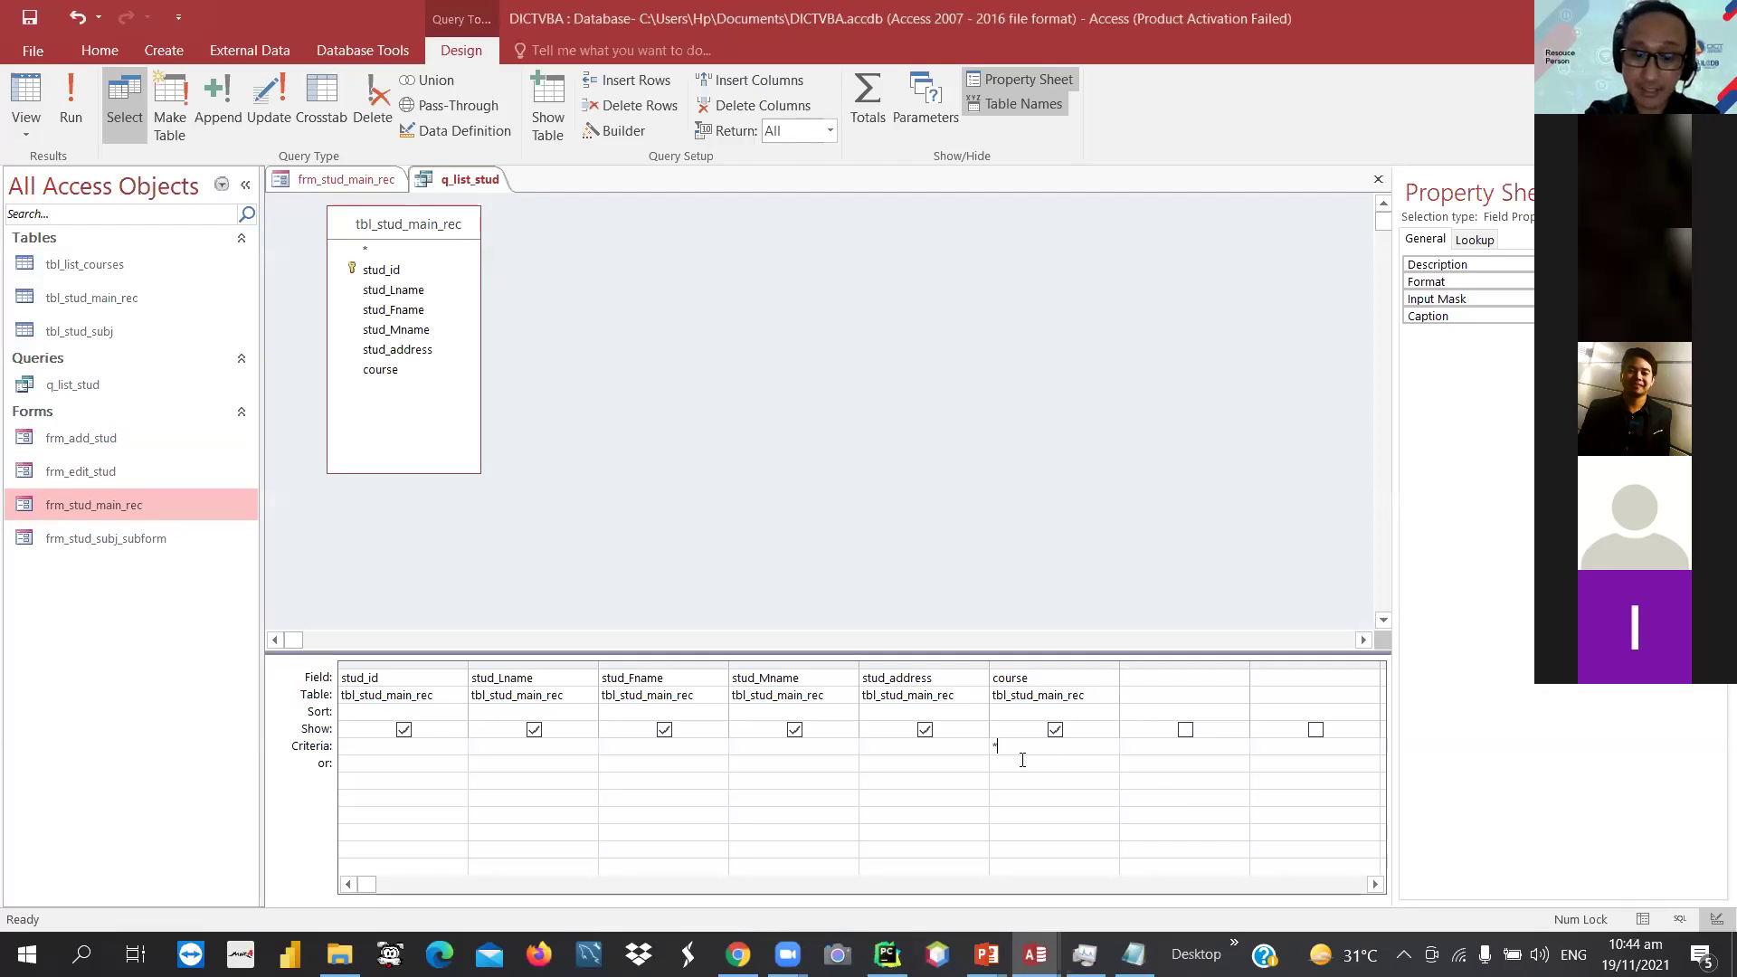
{"action": "key", "text": "BackSpace"}
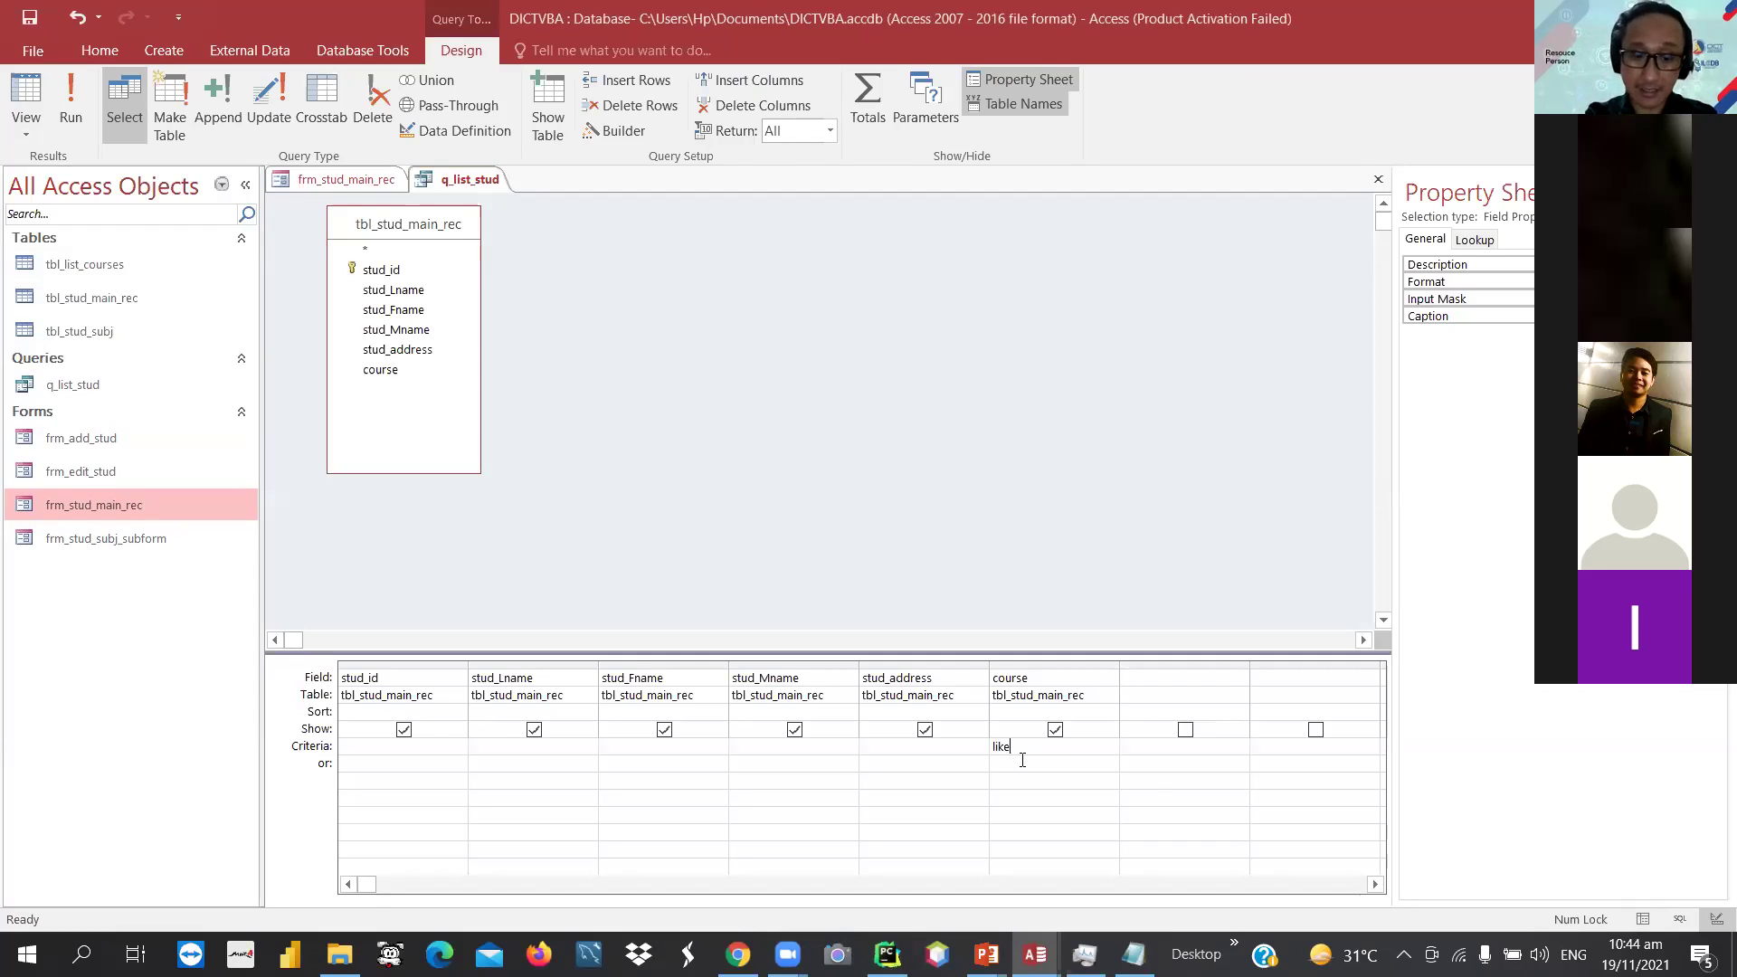
{"action": "type", "text": "*"}
{"action": "key", "text": "Return"}
{"action": "left_click", "coordinate": [11, 108]}
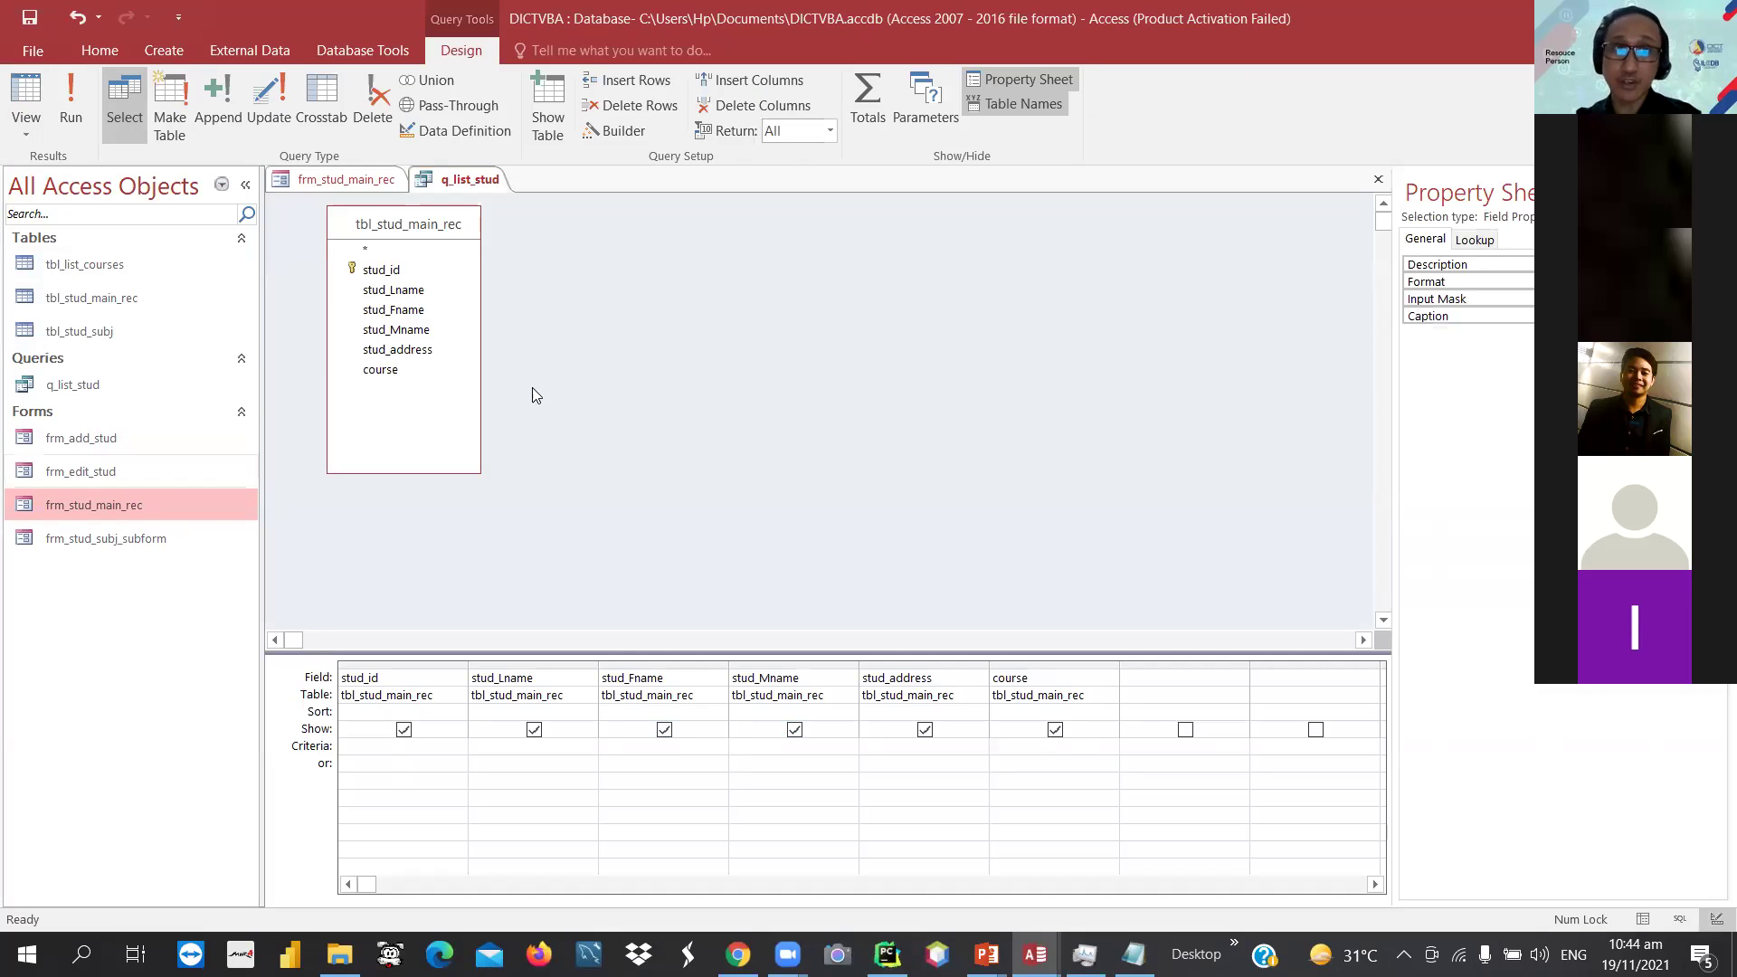
{"action": "left_click", "coordinate": [1378, 179]}
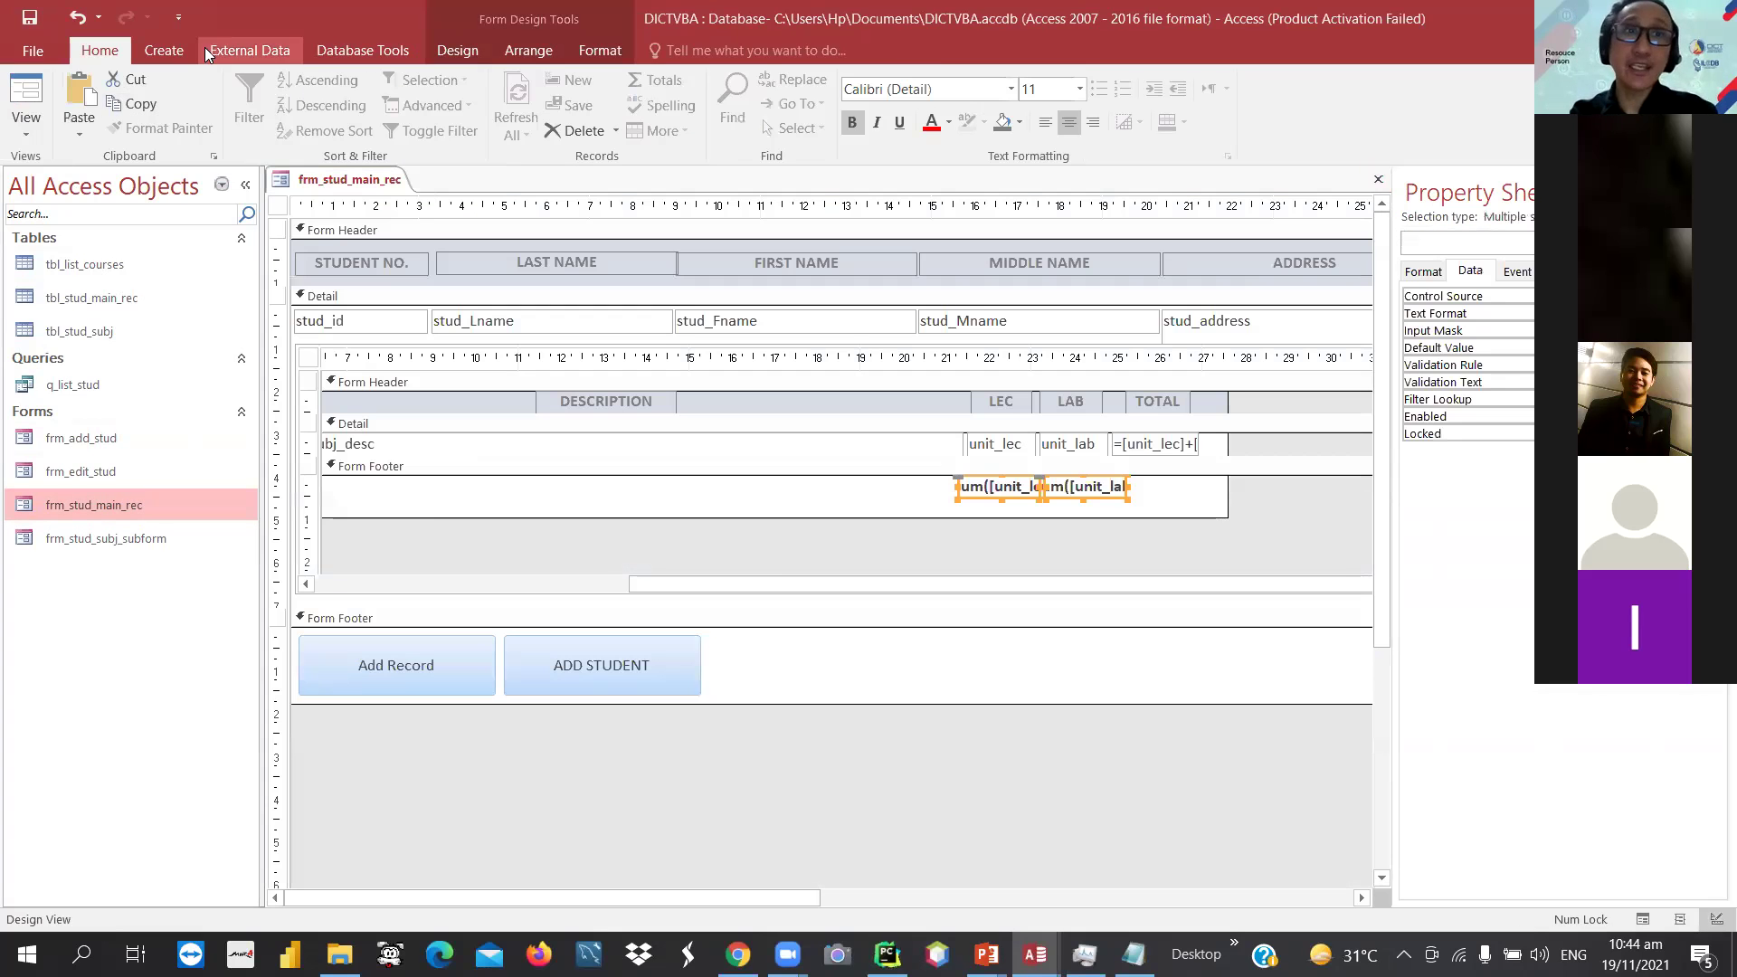
Start the Report Wizard on q_list_stud with all six fields, skipping grouping and sorting
{"action": "left_click", "coordinate": [176, 56]}
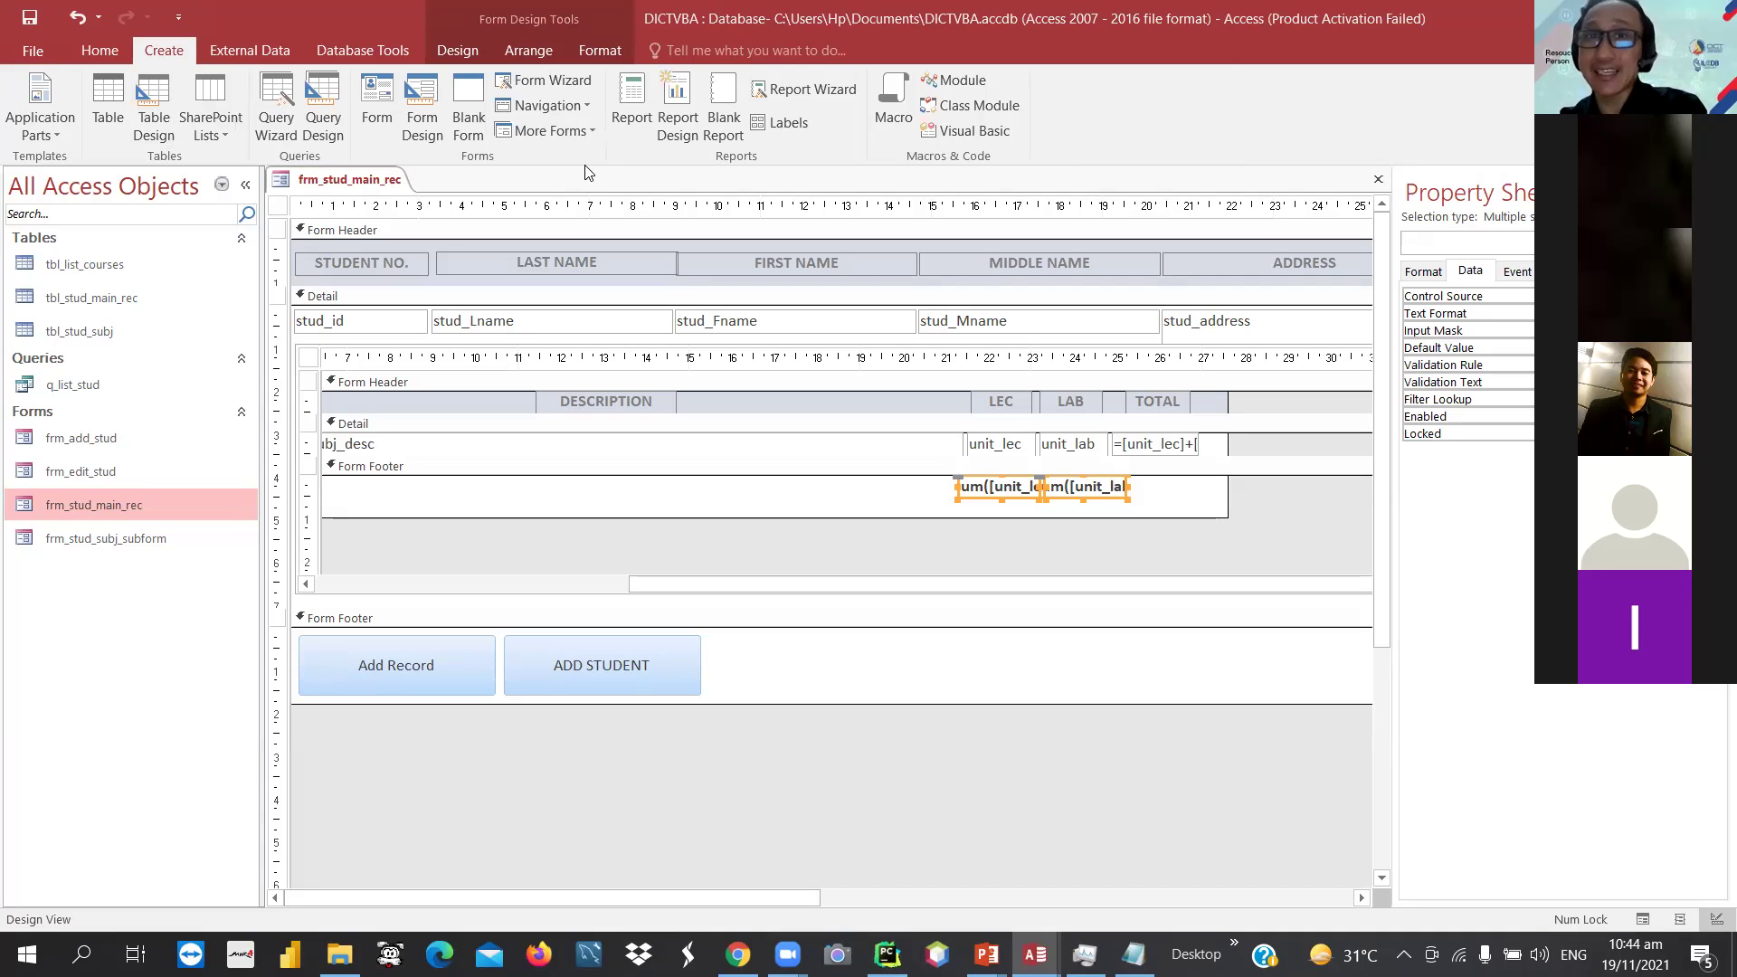
{"action": "left_click", "coordinate": [803, 88]}
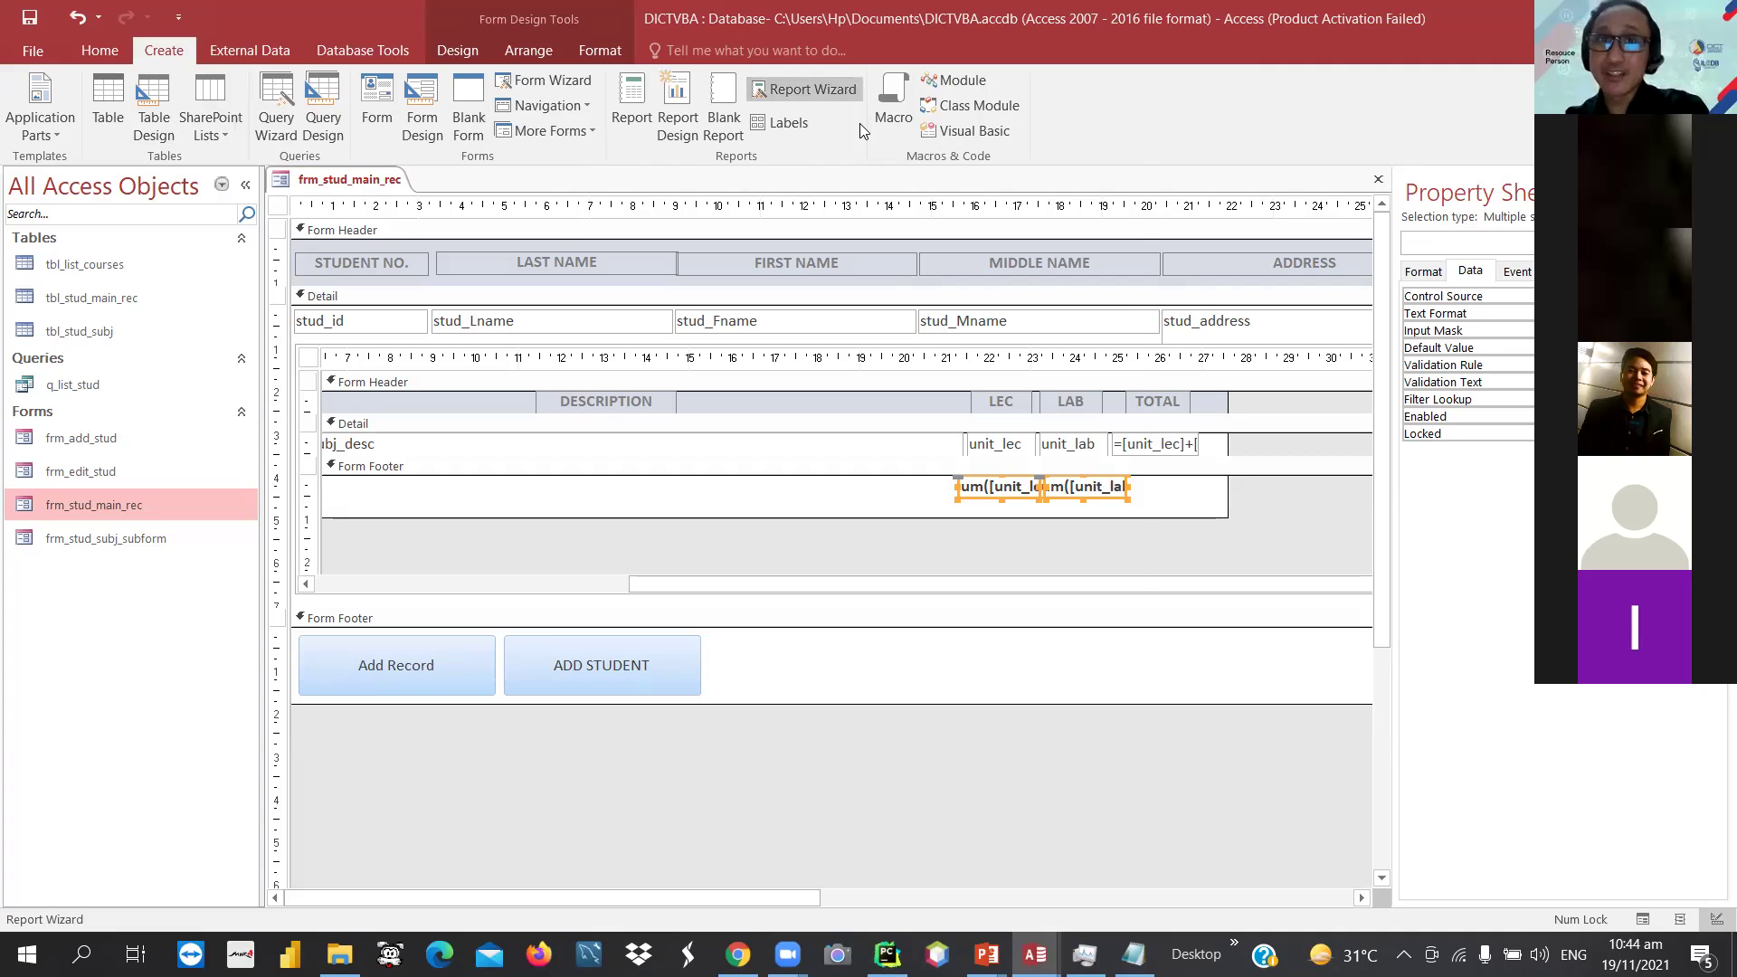
{"action": "left_click", "coordinate": [894, 333]}
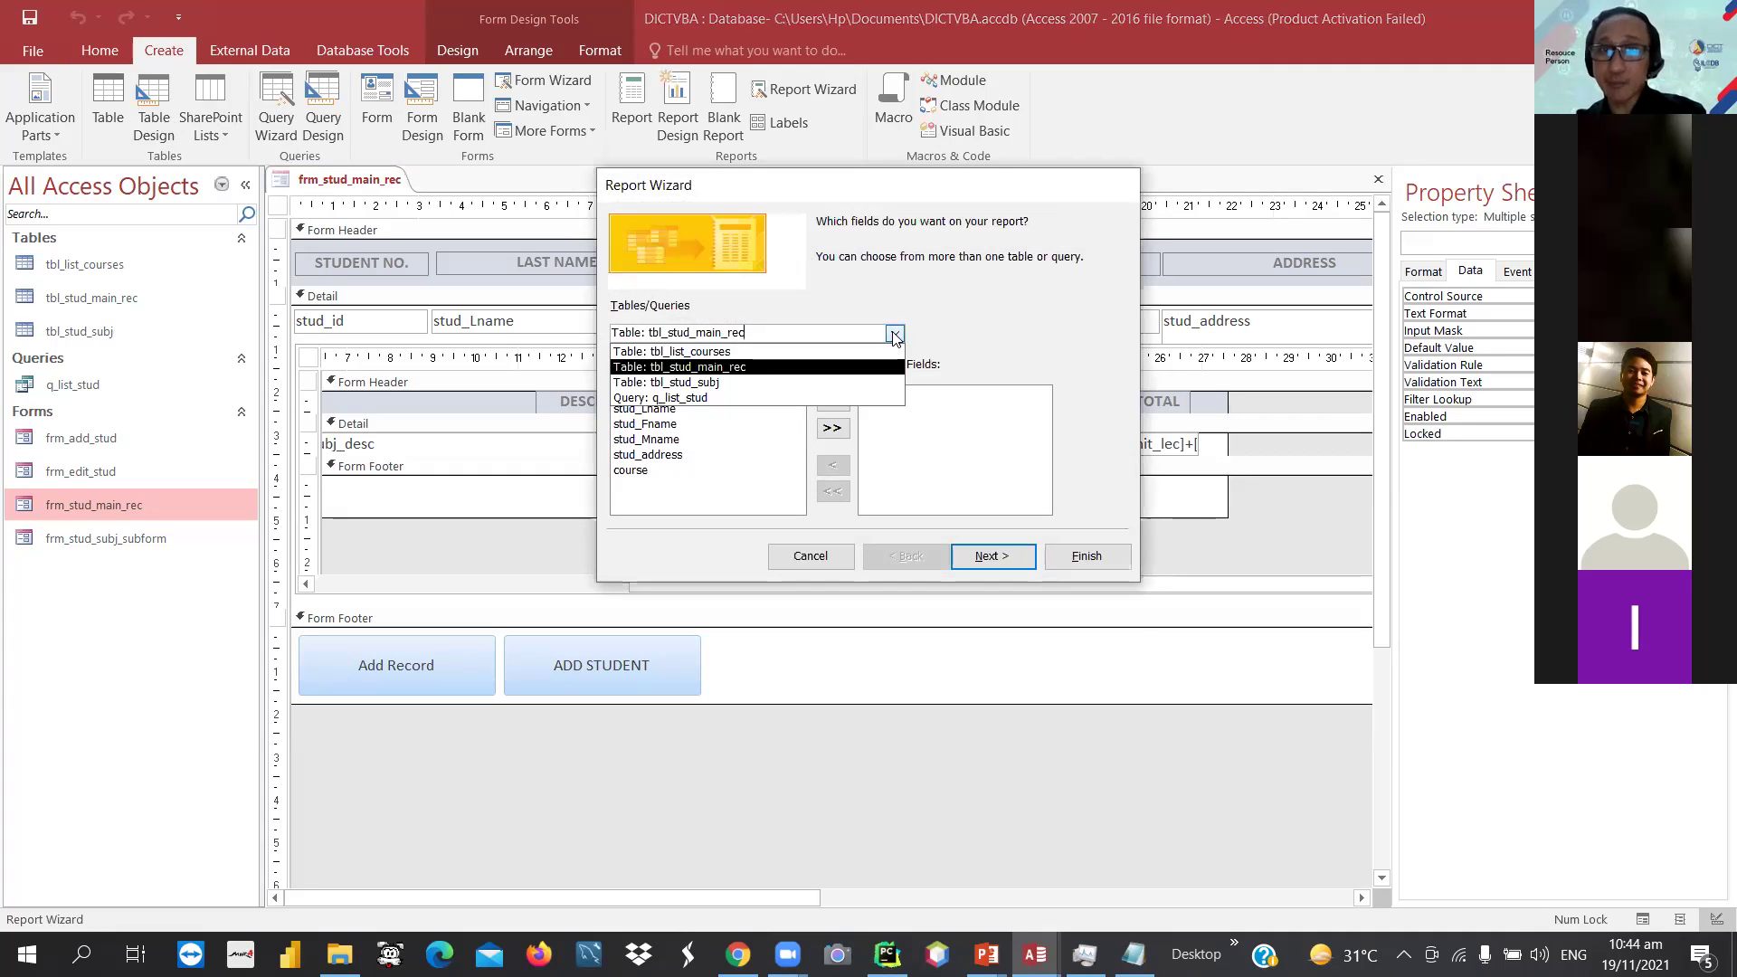
{"action": "left_click", "coordinate": [701, 398]}
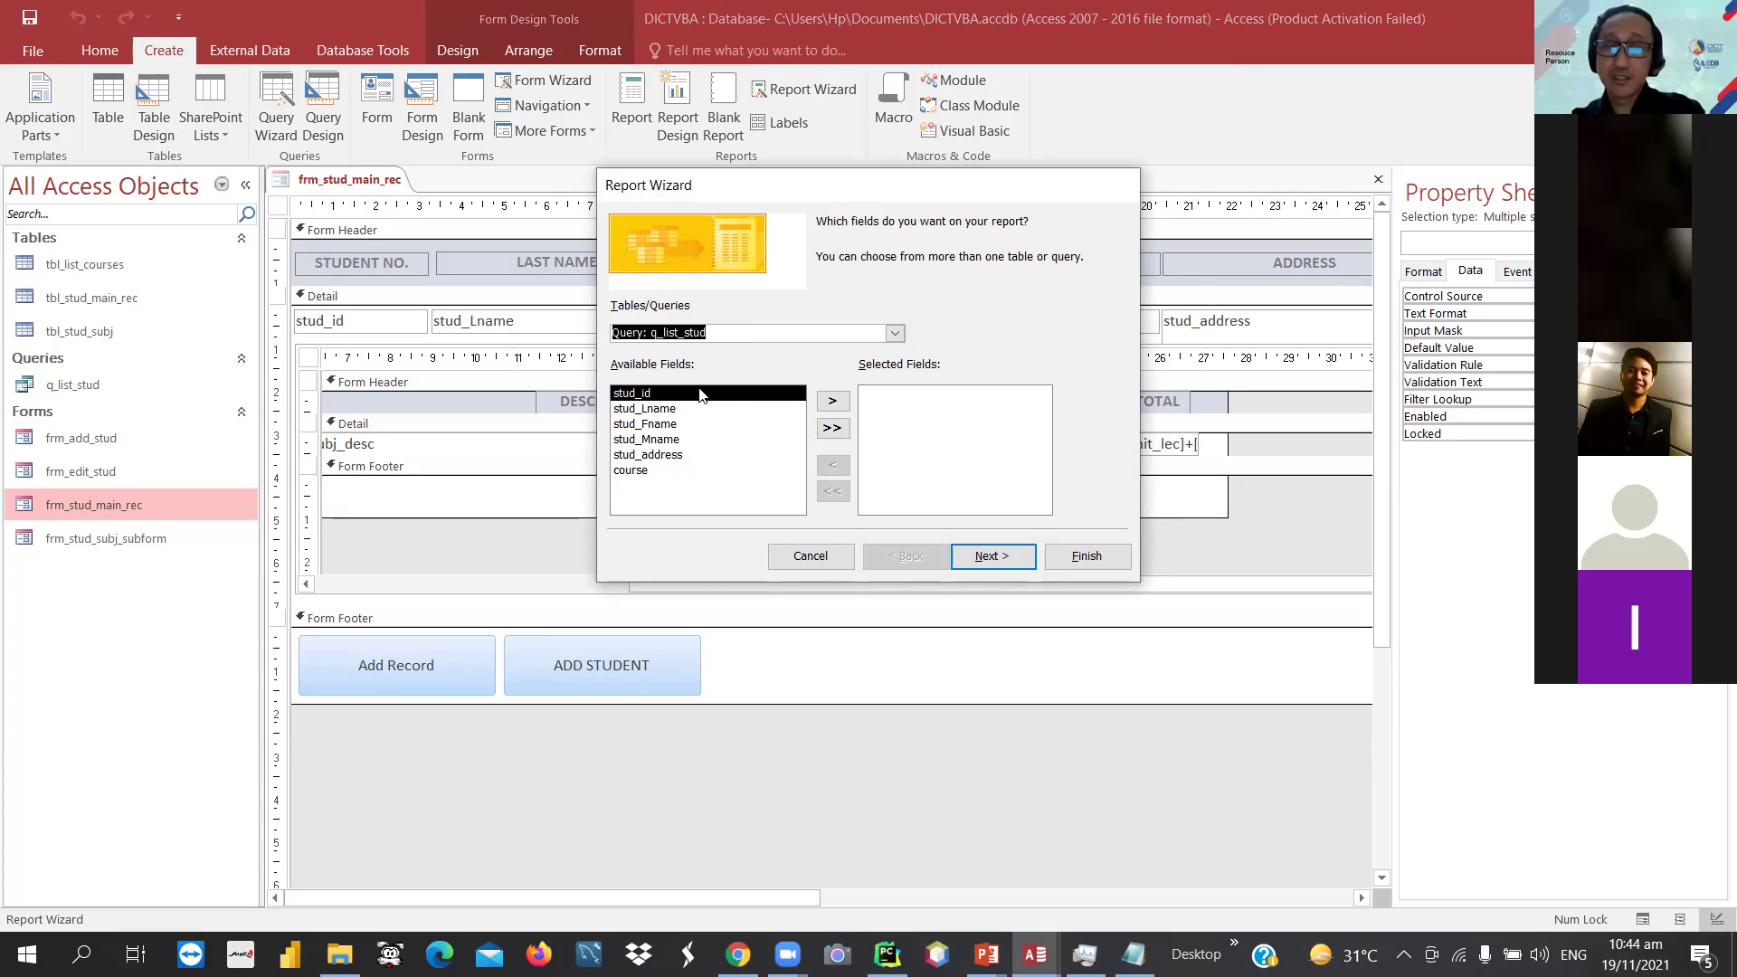
{"action": "left_click", "coordinate": [832, 428]}
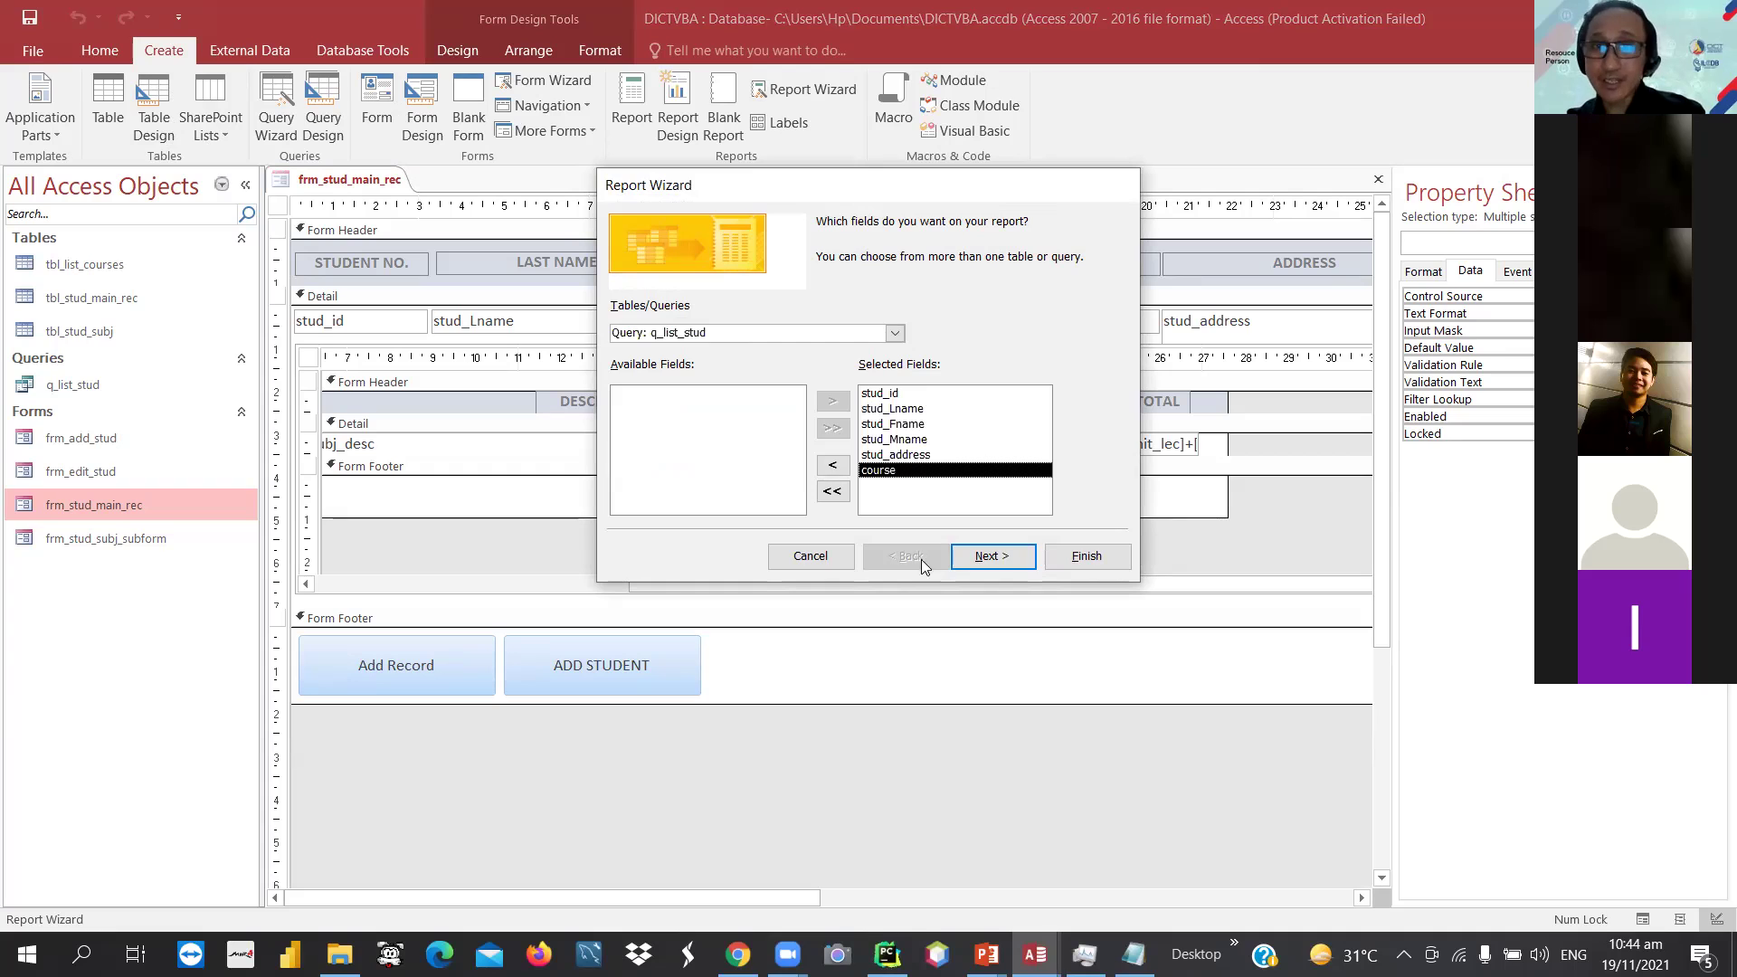
{"action": "left_click", "coordinate": [1006, 558]}
{"action": "left_click", "coordinate": [993, 558]}
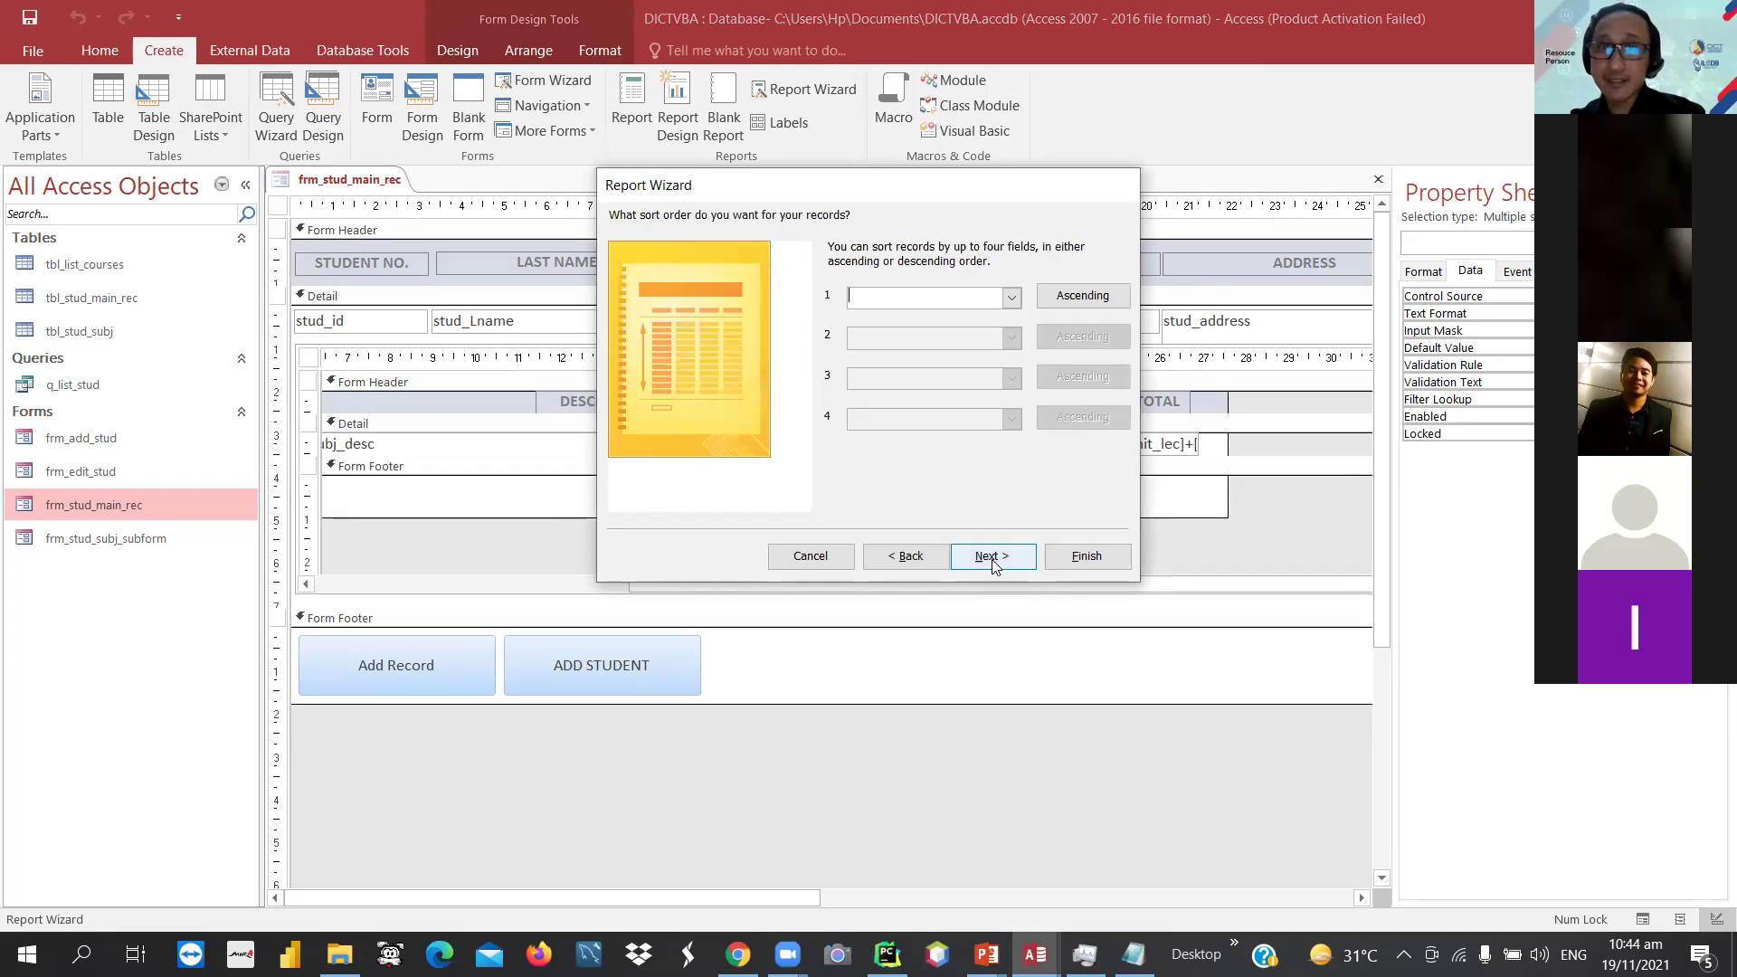
{"action": "left_click", "coordinate": [995, 563]}
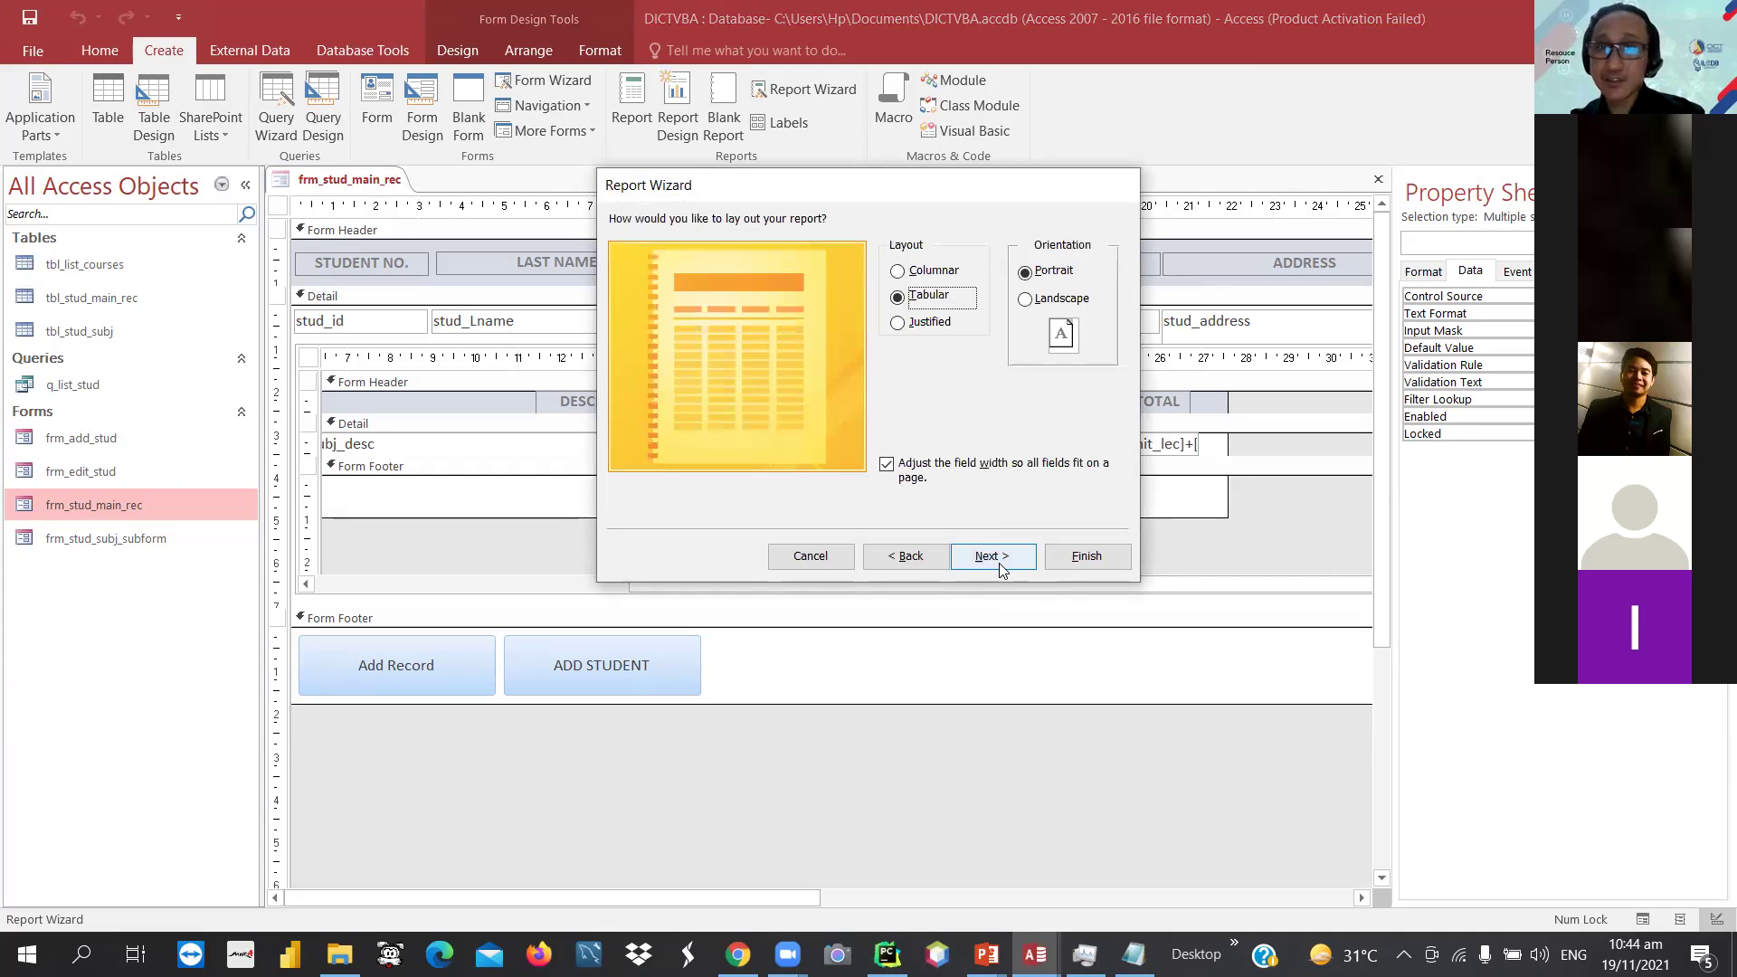
Choose the Tabular layout, title the report rep_list_stud, and open it in design view
{"action": "left_click", "coordinate": [924, 285]}
{"action": "left_click", "coordinate": [925, 295]}
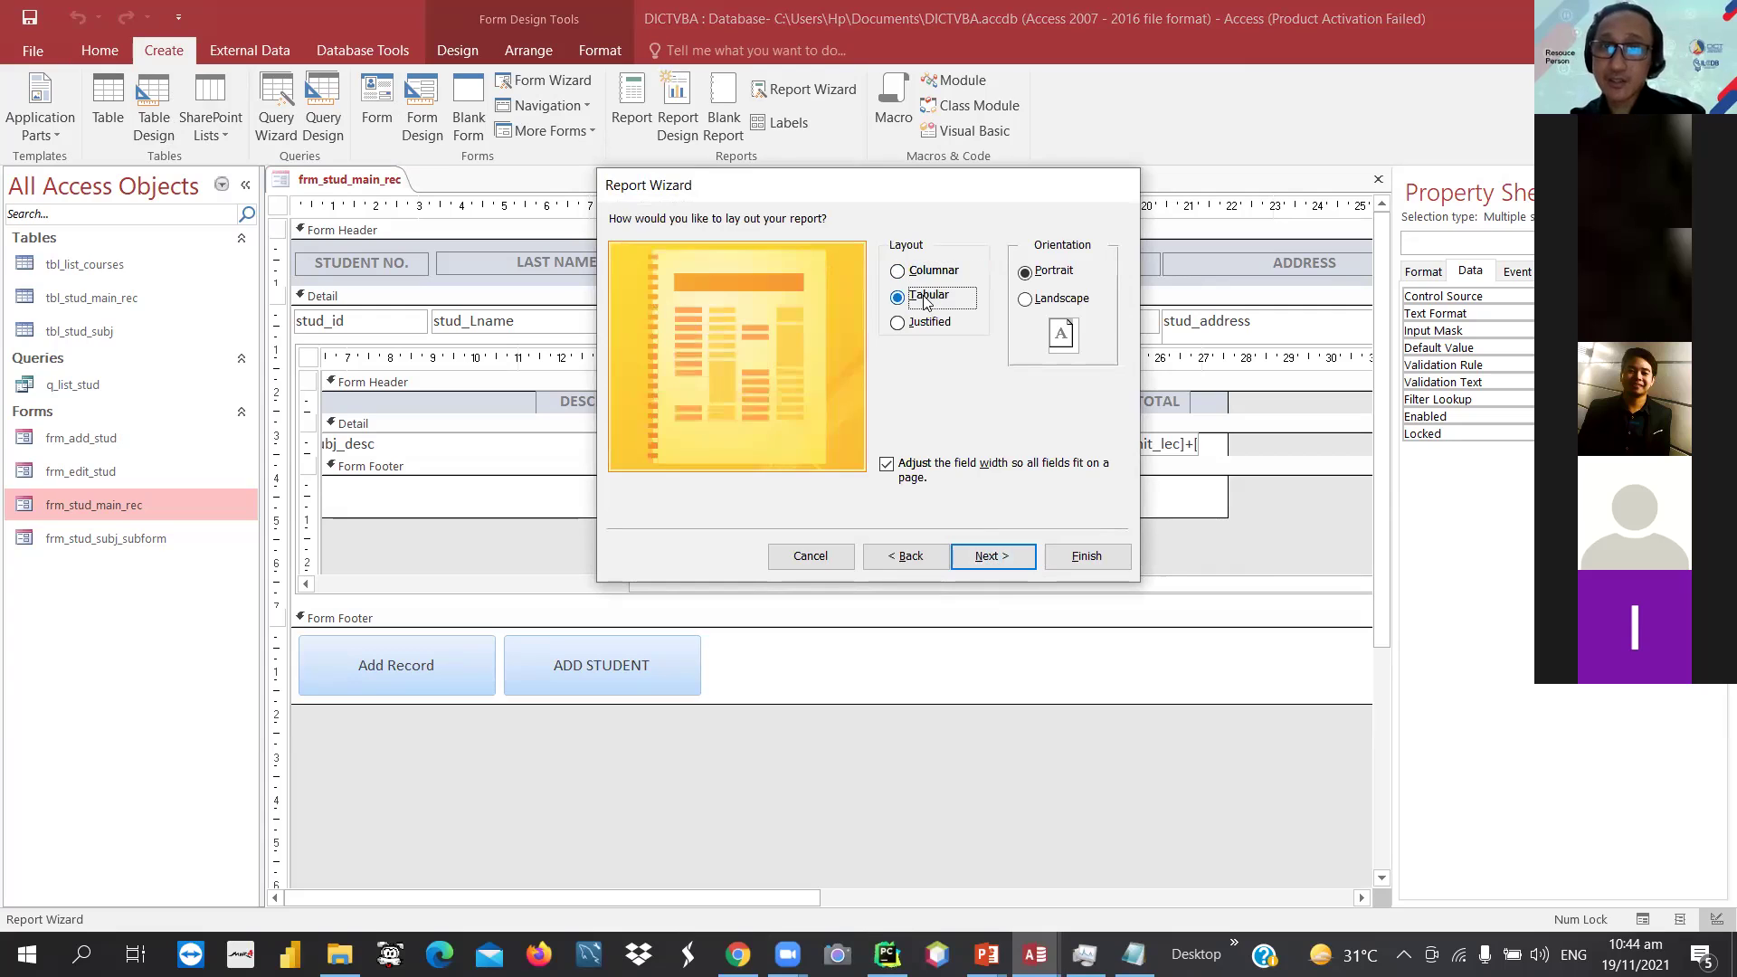
{"action": "left_click", "coordinate": [991, 559]}
{"action": "left_click", "coordinate": [795, 436]}
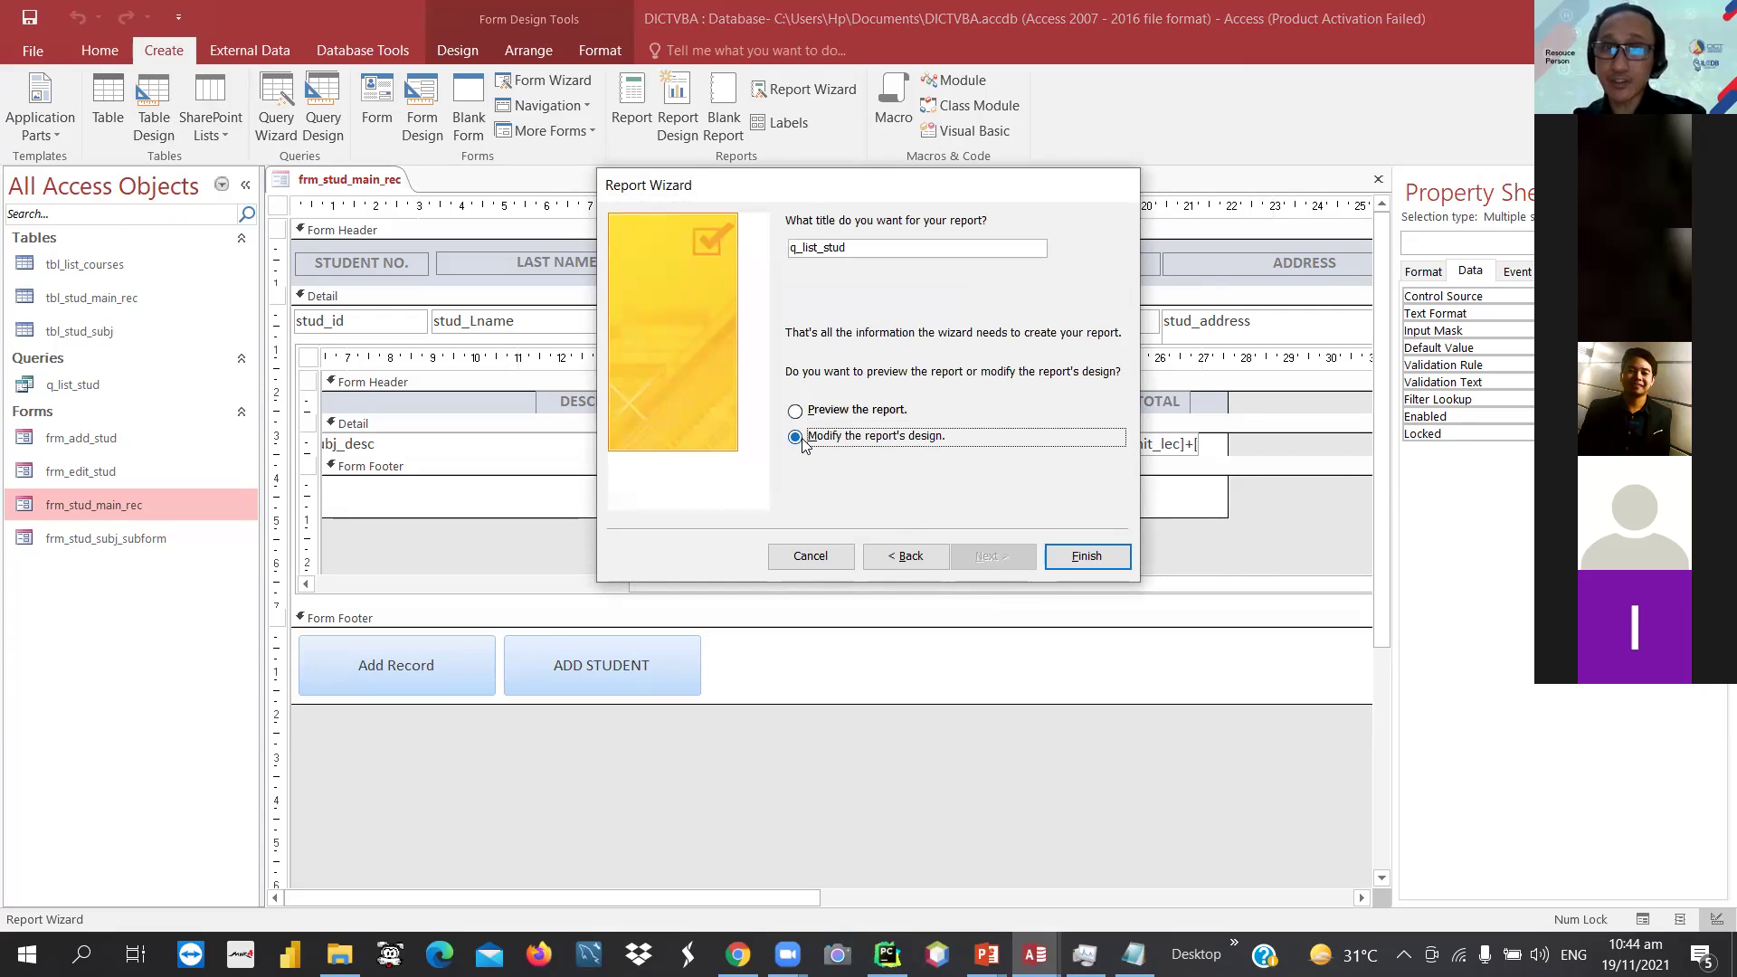
{"action": "left_click_drag", "start_coordinate": [795, 246], "coordinate": [723, 258]}
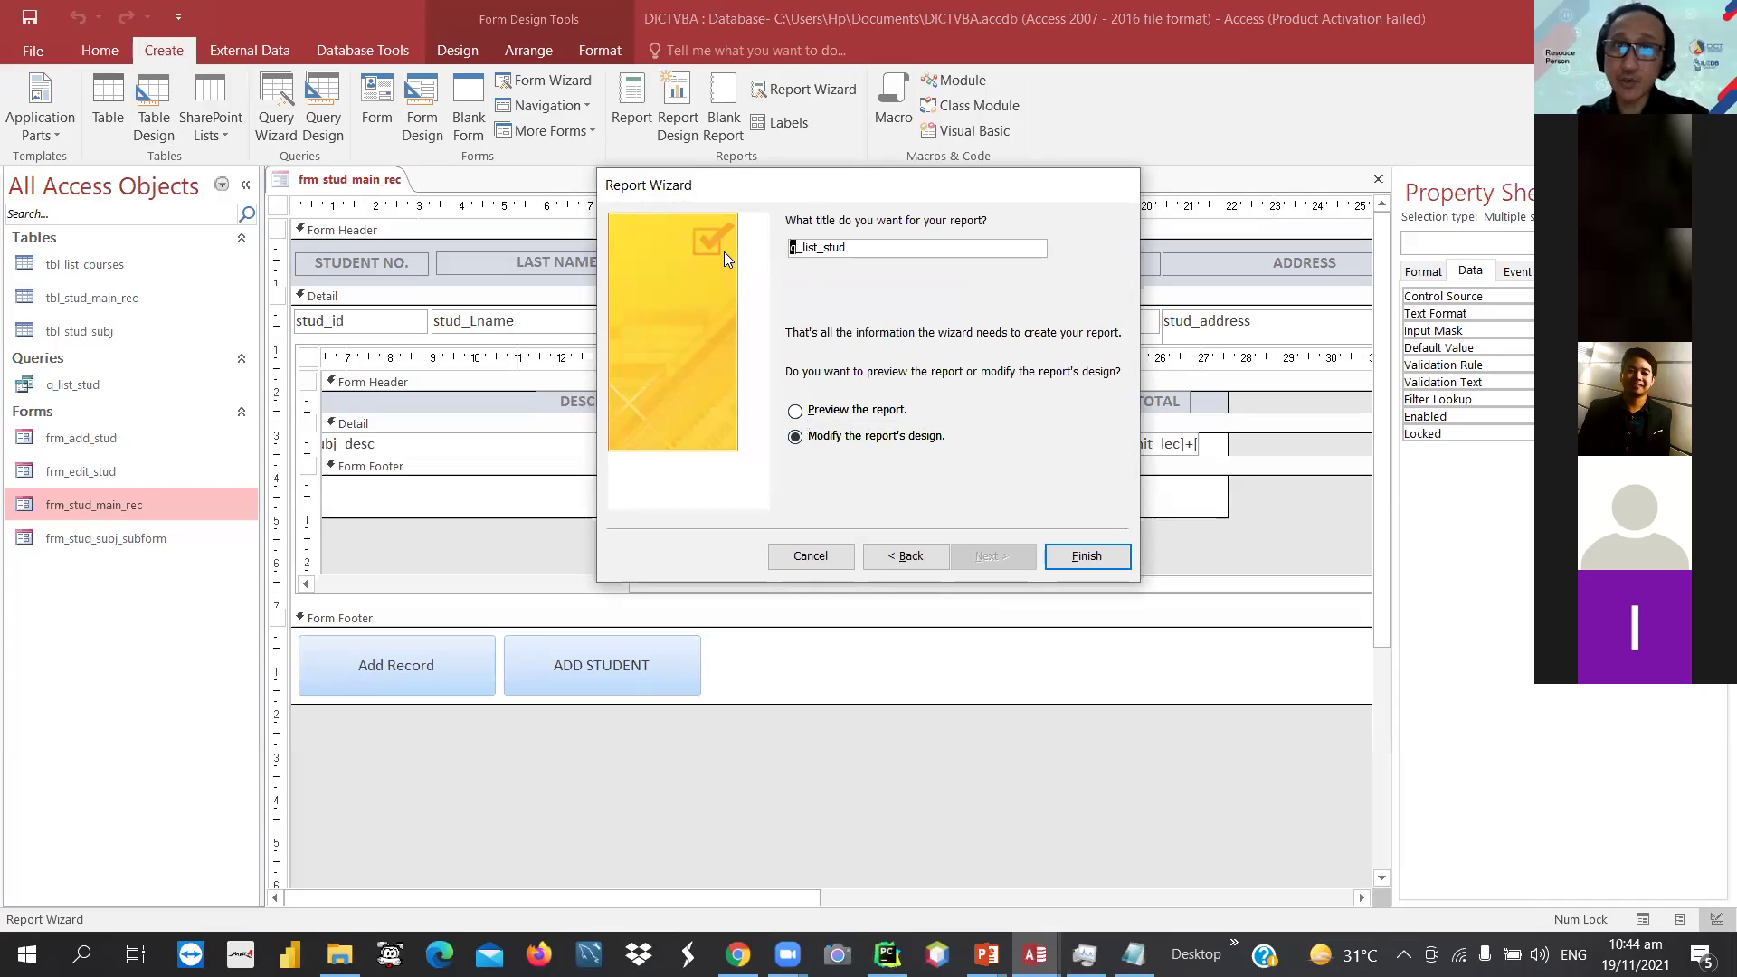
{"action": "type", "text": "rep"}
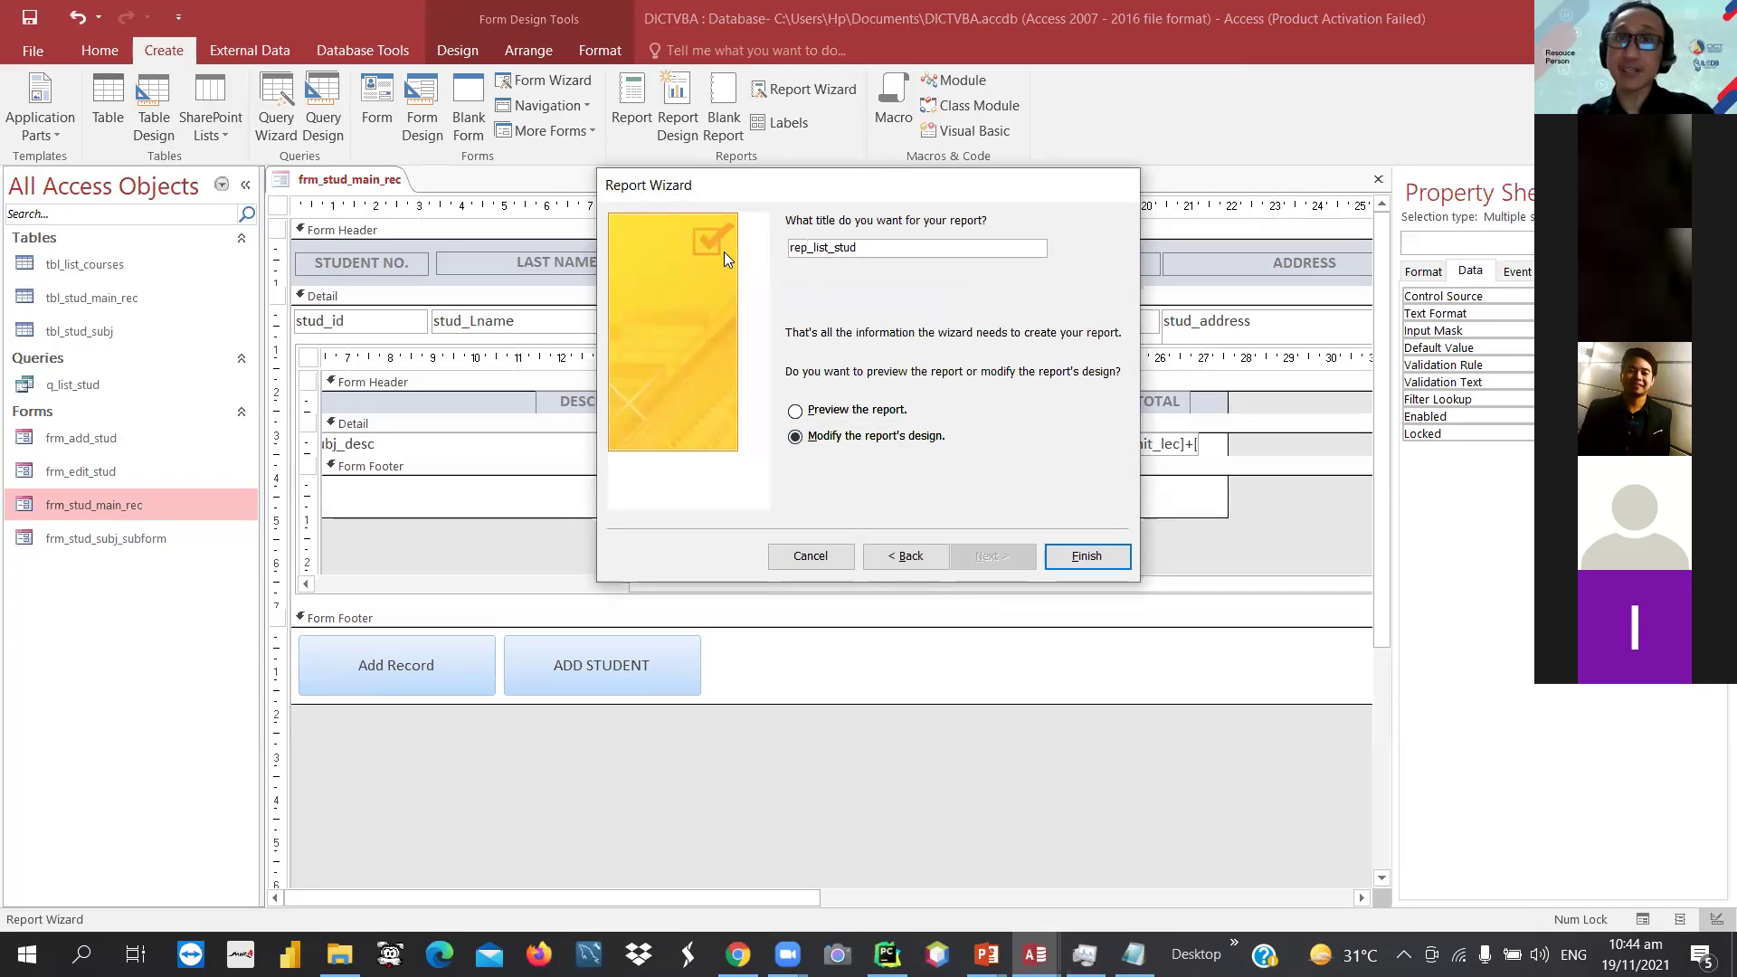
{"action": "left_click", "coordinate": [1096, 557]}
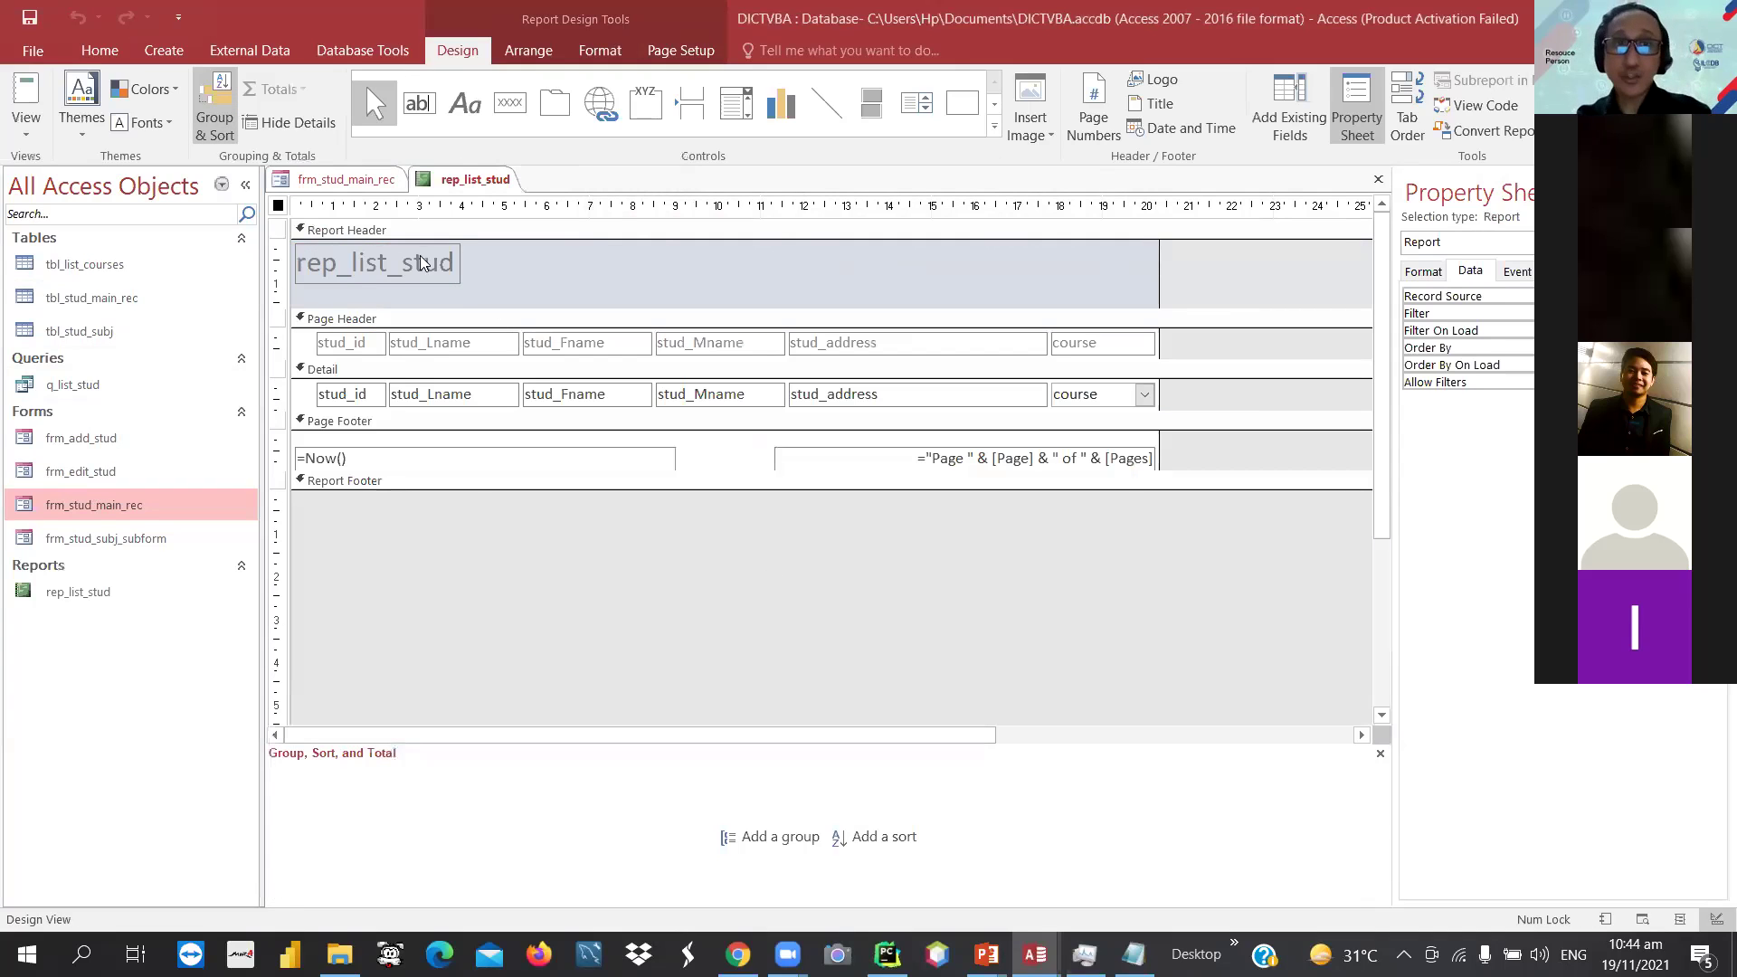
Give the report header section a white background colour
{"action": "left_click", "coordinate": [621, 237]}
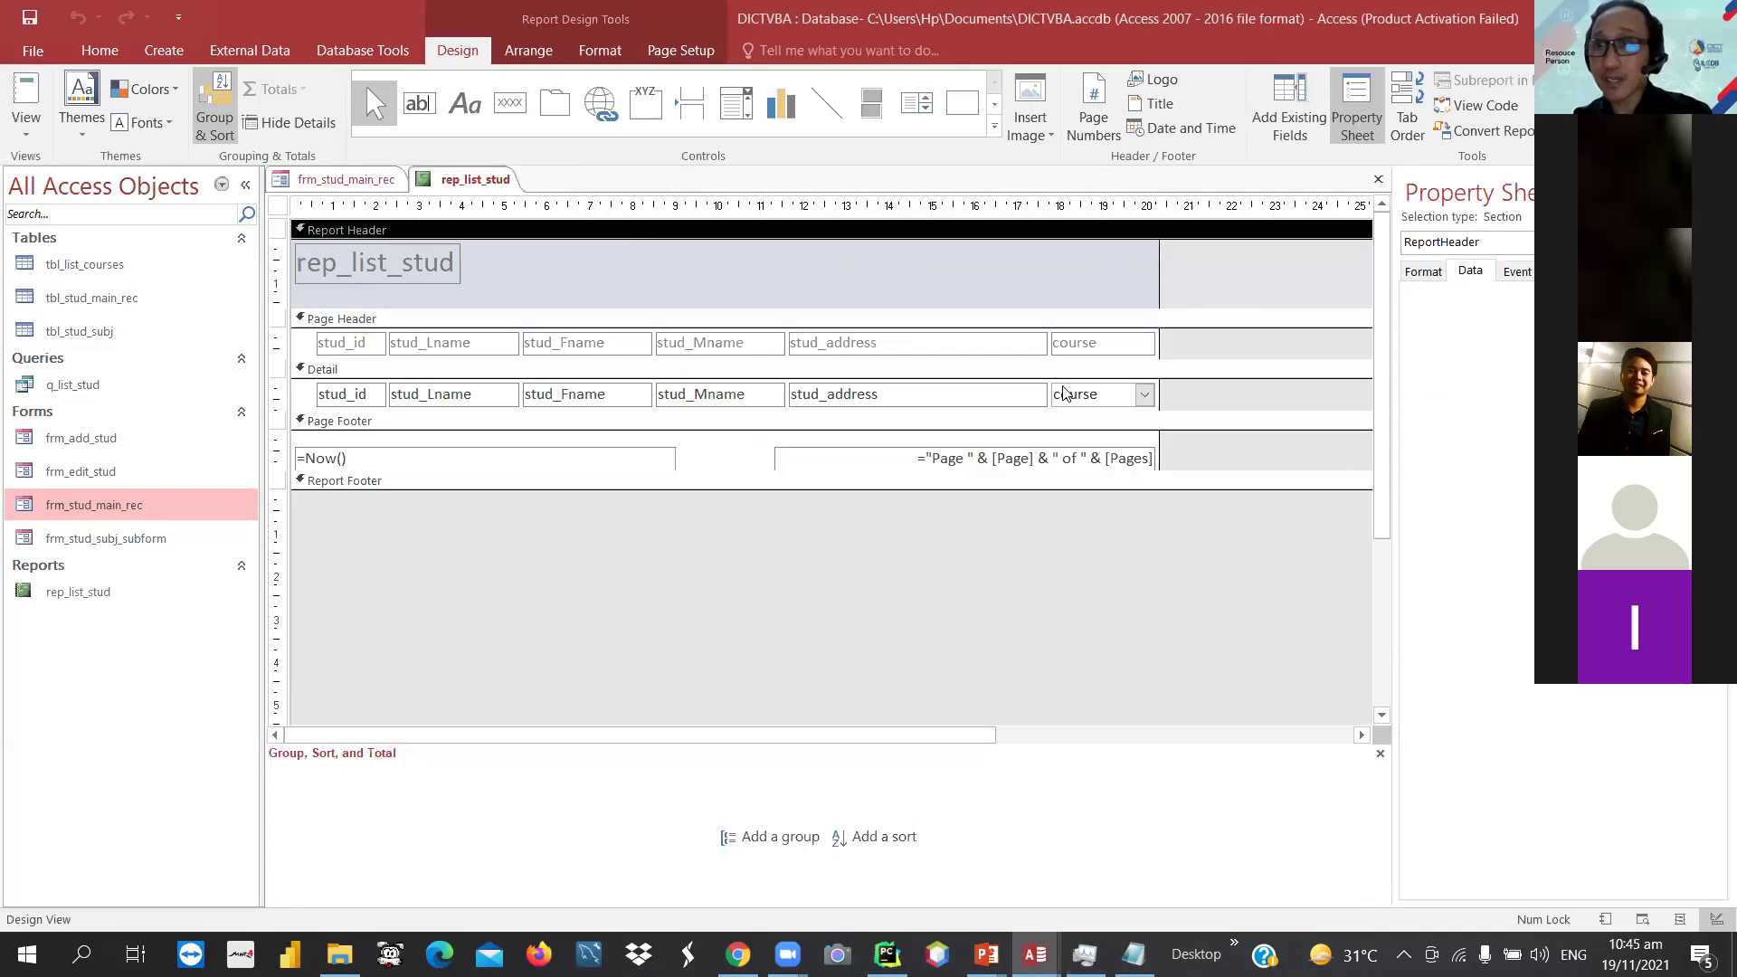
{"action": "left_click", "coordinate": [1433, 273]}
{"action": "left_click", "coordinate": [1466, 330]}
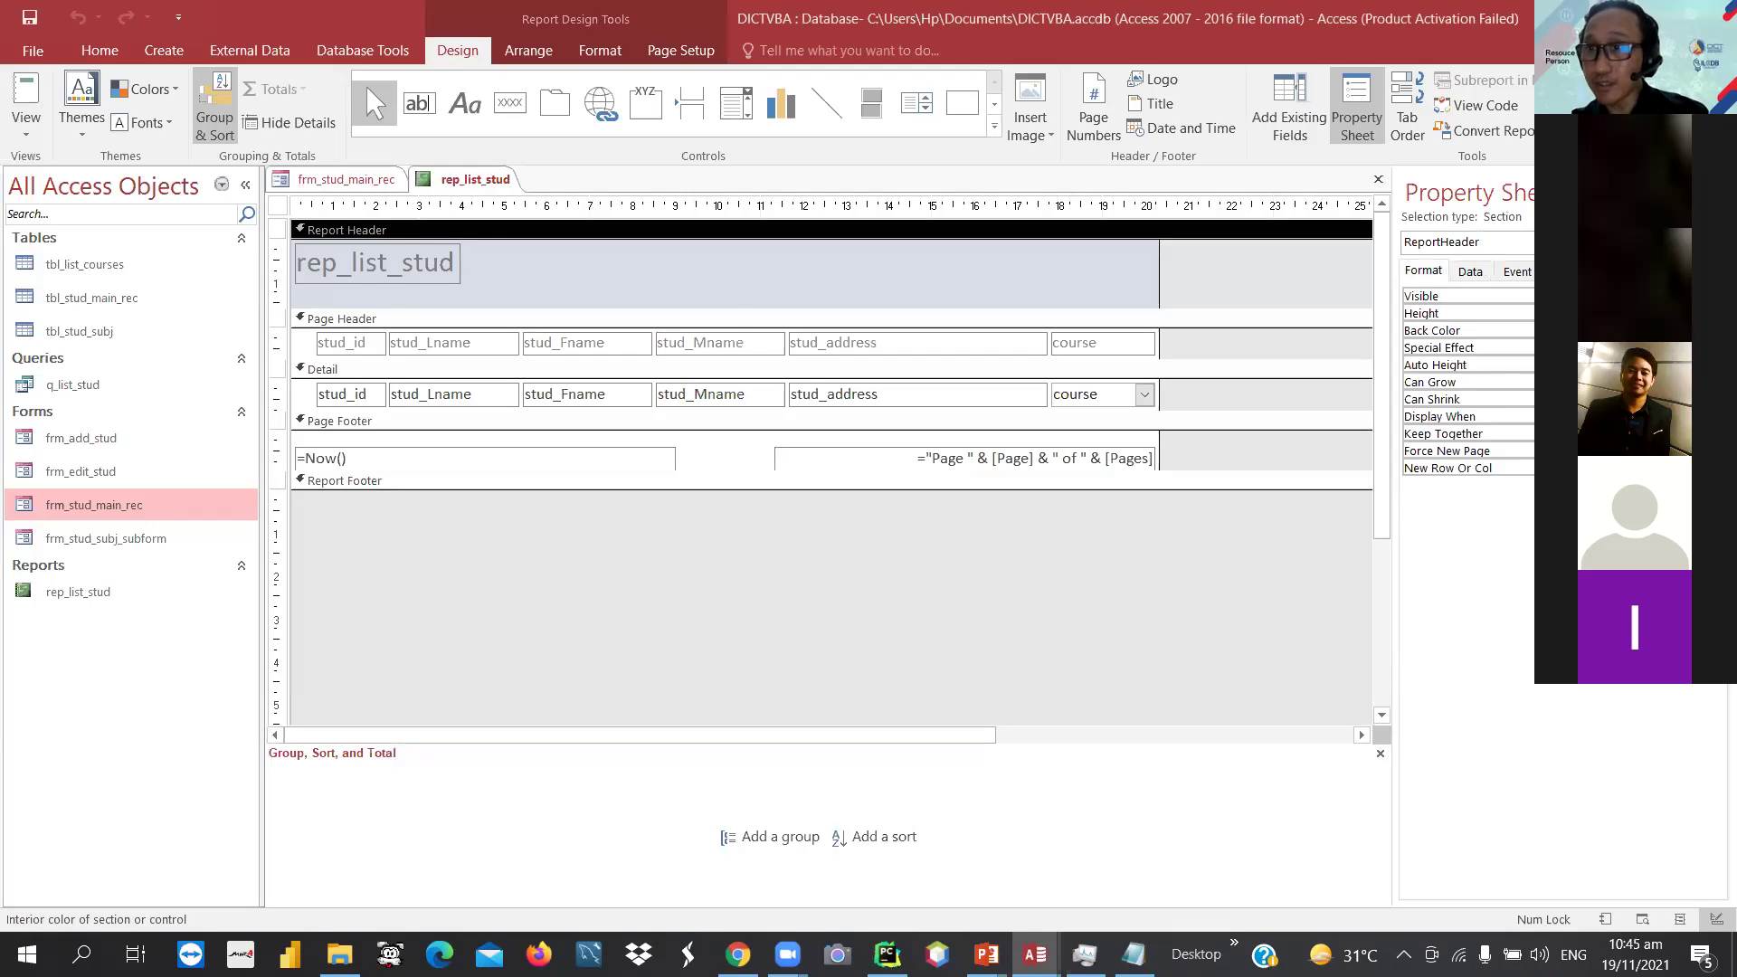
Change the report title to LIST OF STUDENTS, save the report, and close it
{"action": "left_click", "coordinate": [355, 271]}
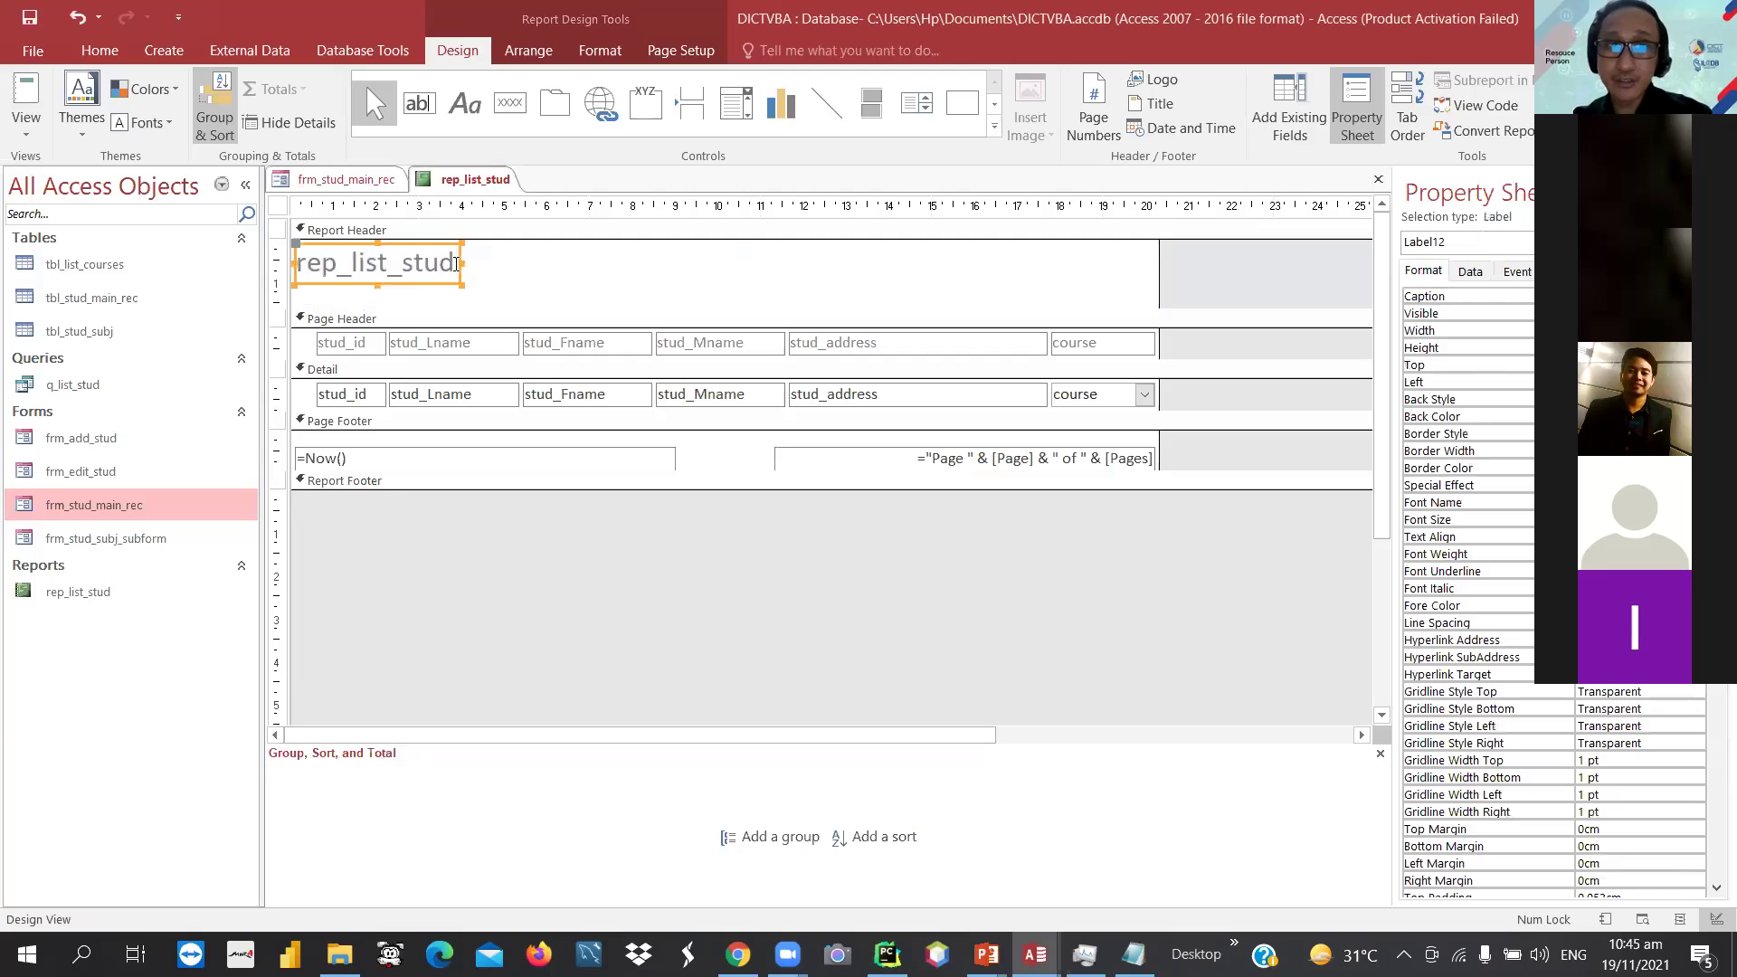
{"action": "double_click", "coordinate": [457, 263]}
{"action": "key", "text": "Caps_Lock"}
{"action": "type", "text": "LIST OF STUDENTS"}
{"action": "left_click", "coordinate": [651, 568]}
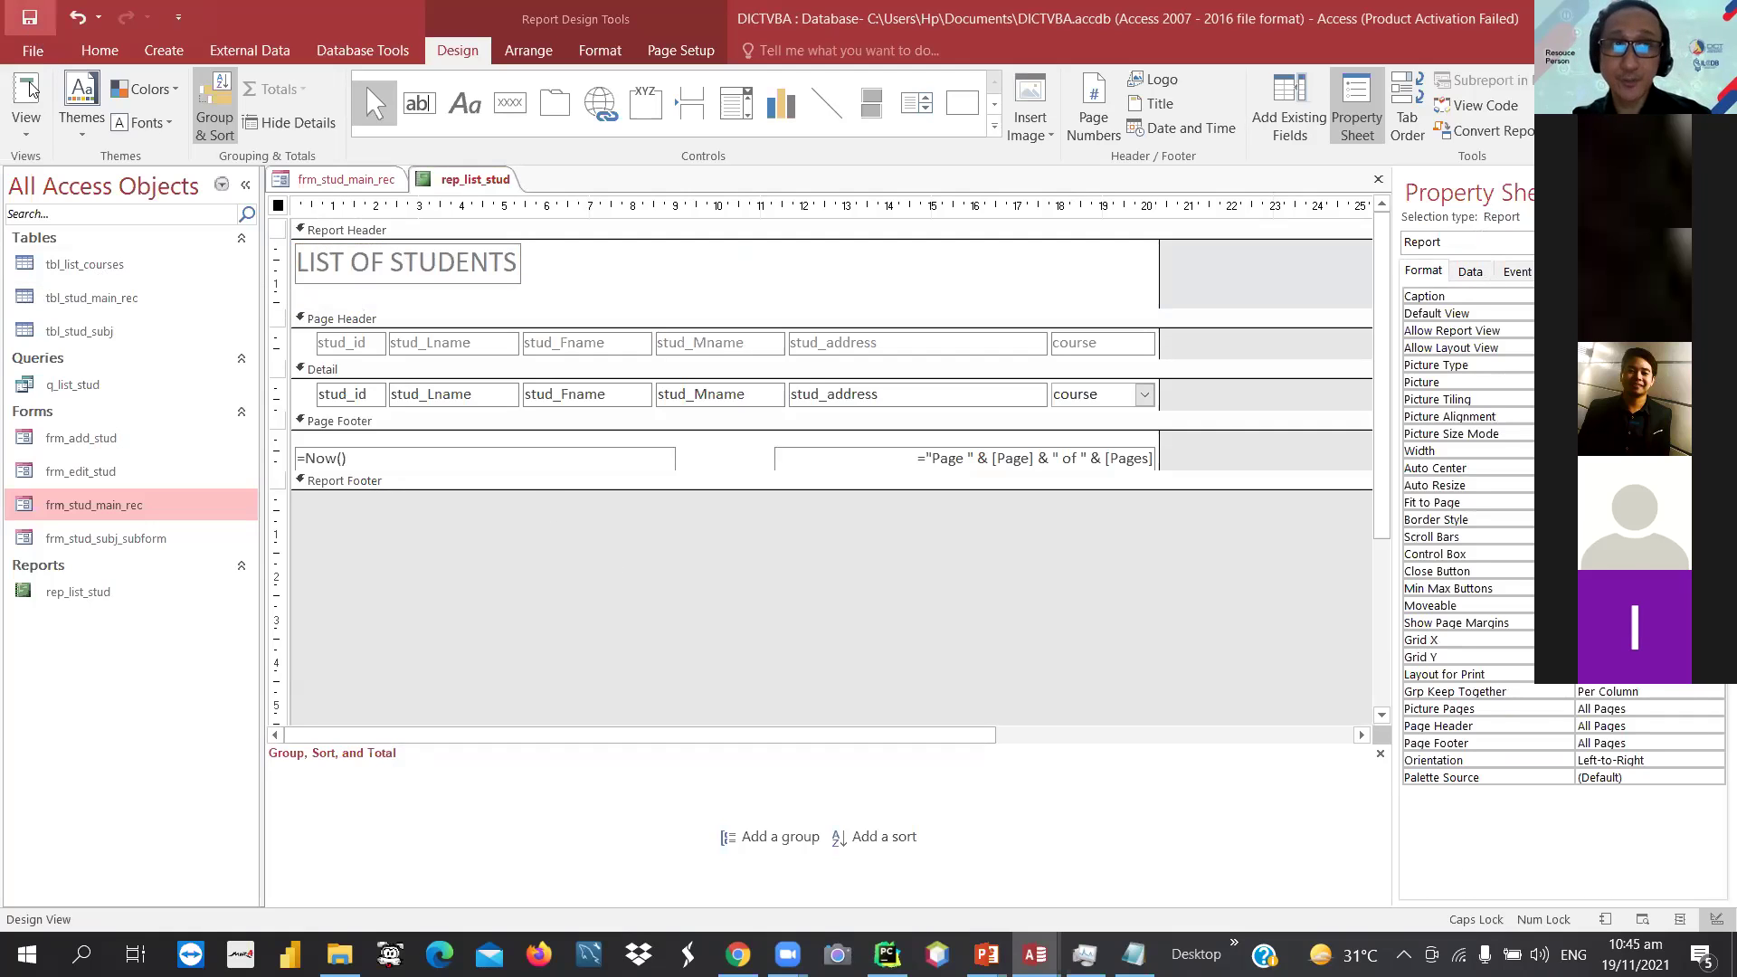
{"action": "left_click", "coordinate": [36, 33]}
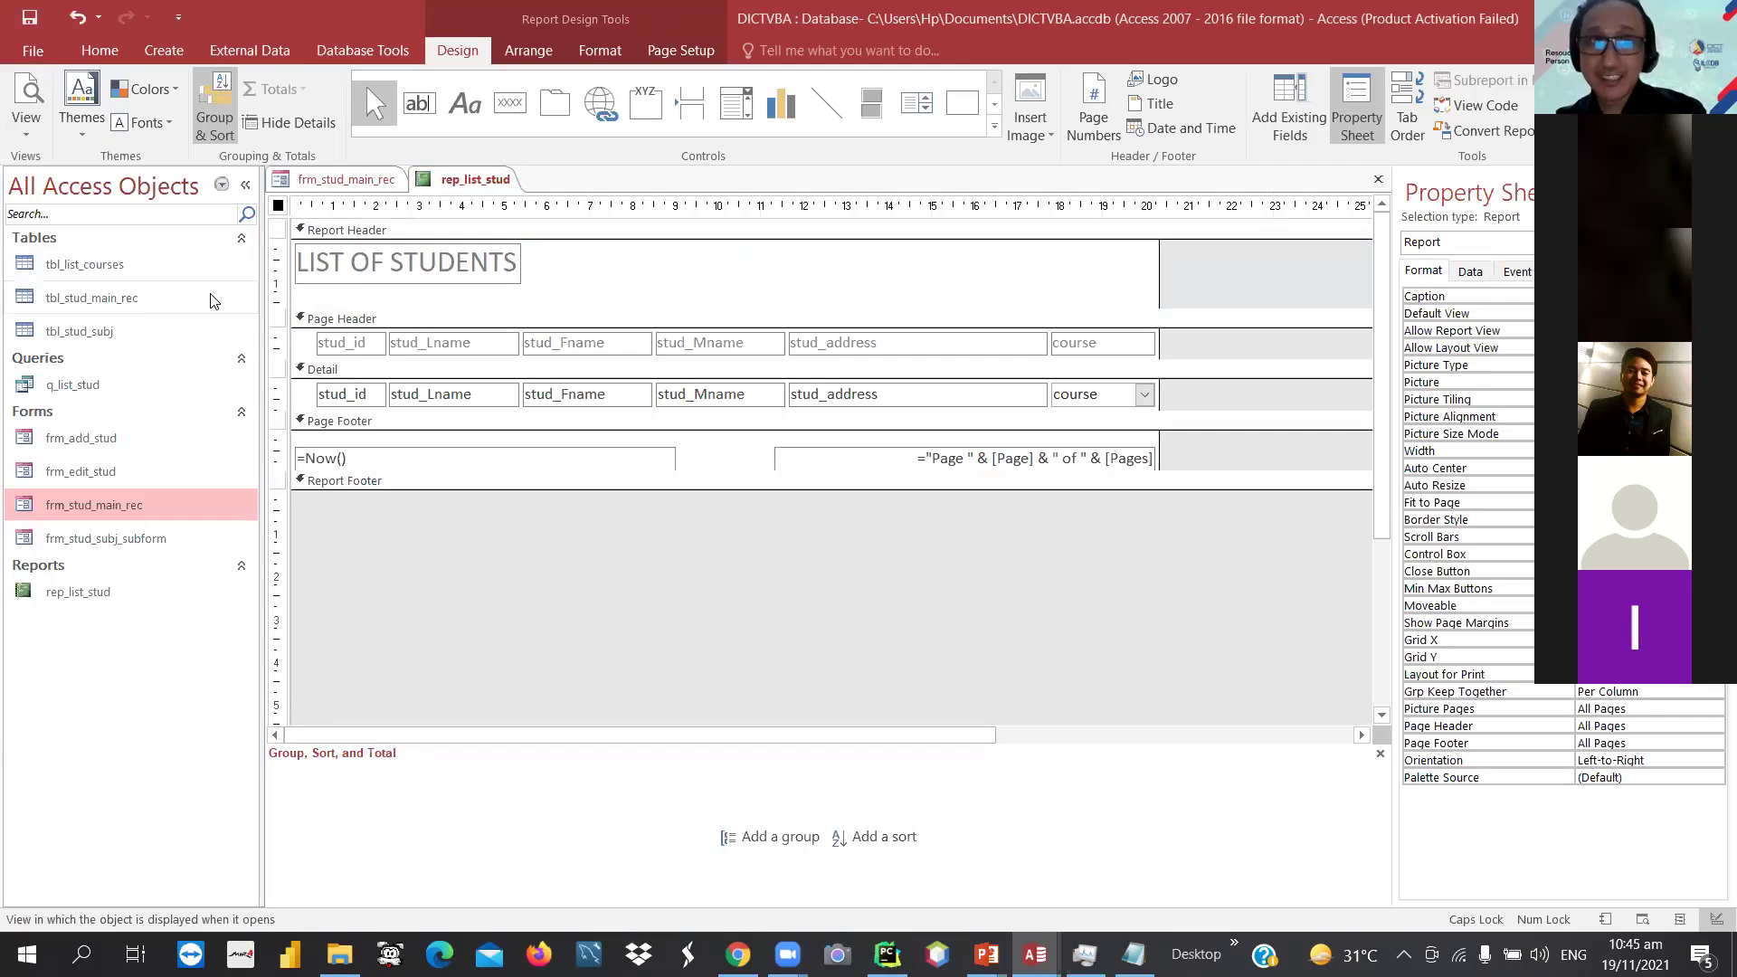
{"action": "left_click", "coordinate": [1377, 180]}
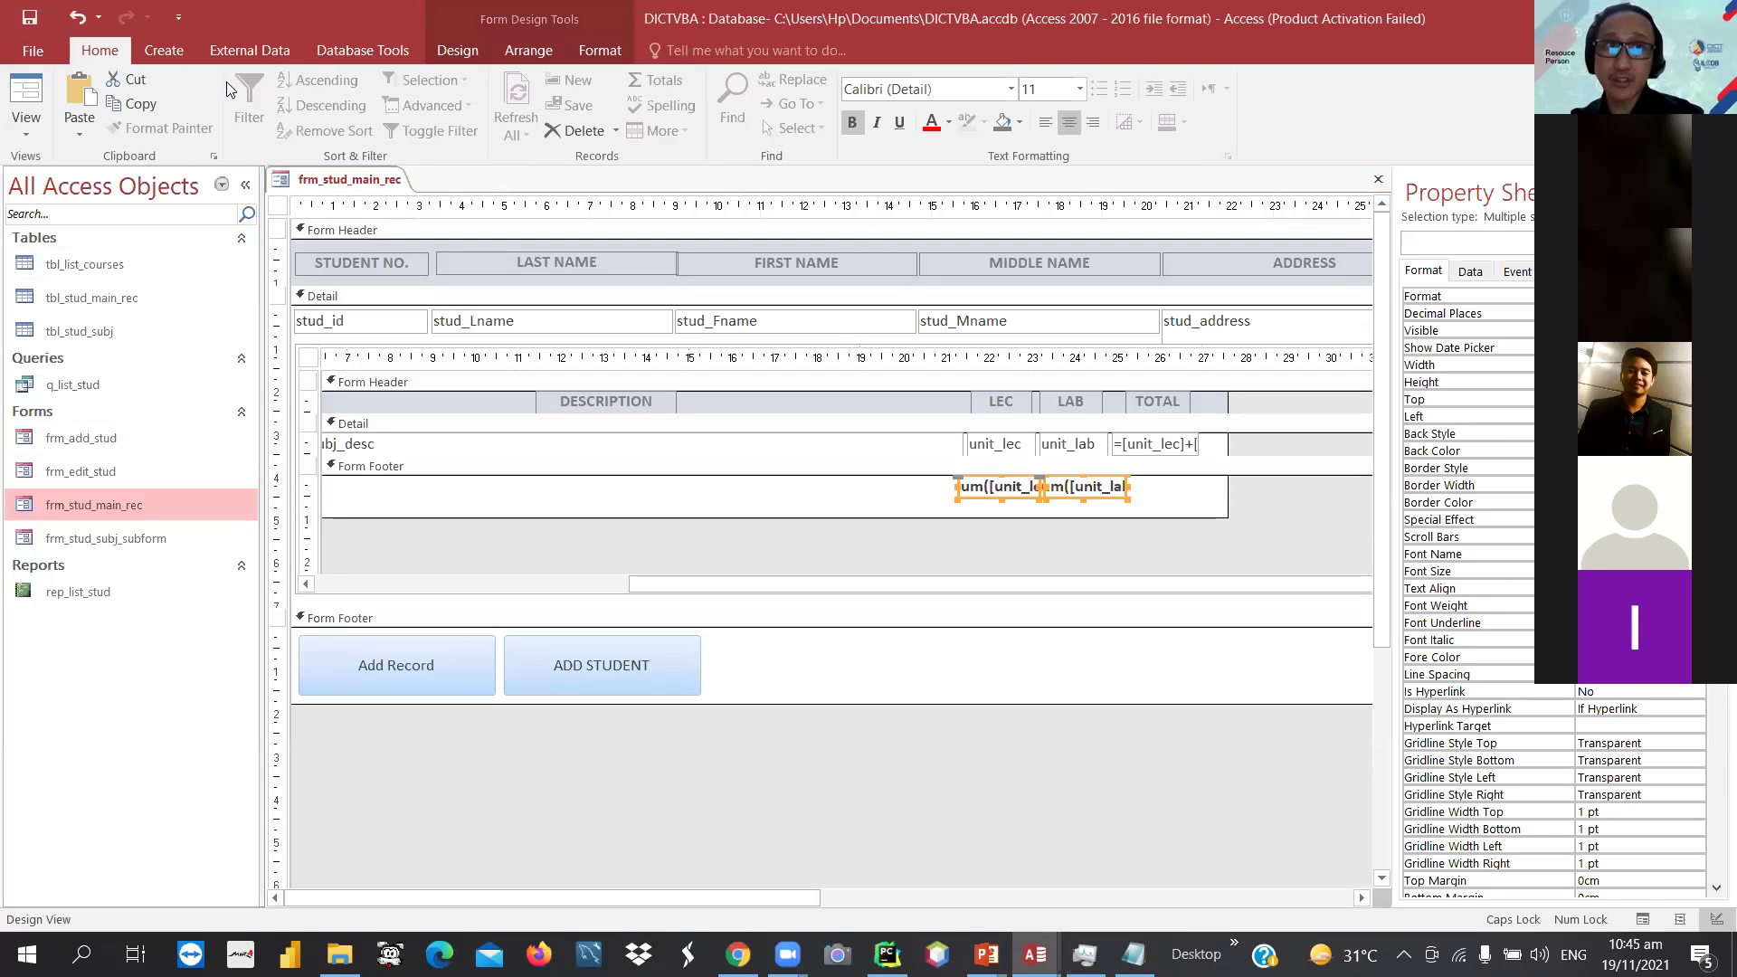
Draw a footer button beside ADD STUDENT that previews the rep_list_stud report
{"action": "left_click", "coordinate": [457, 50]}
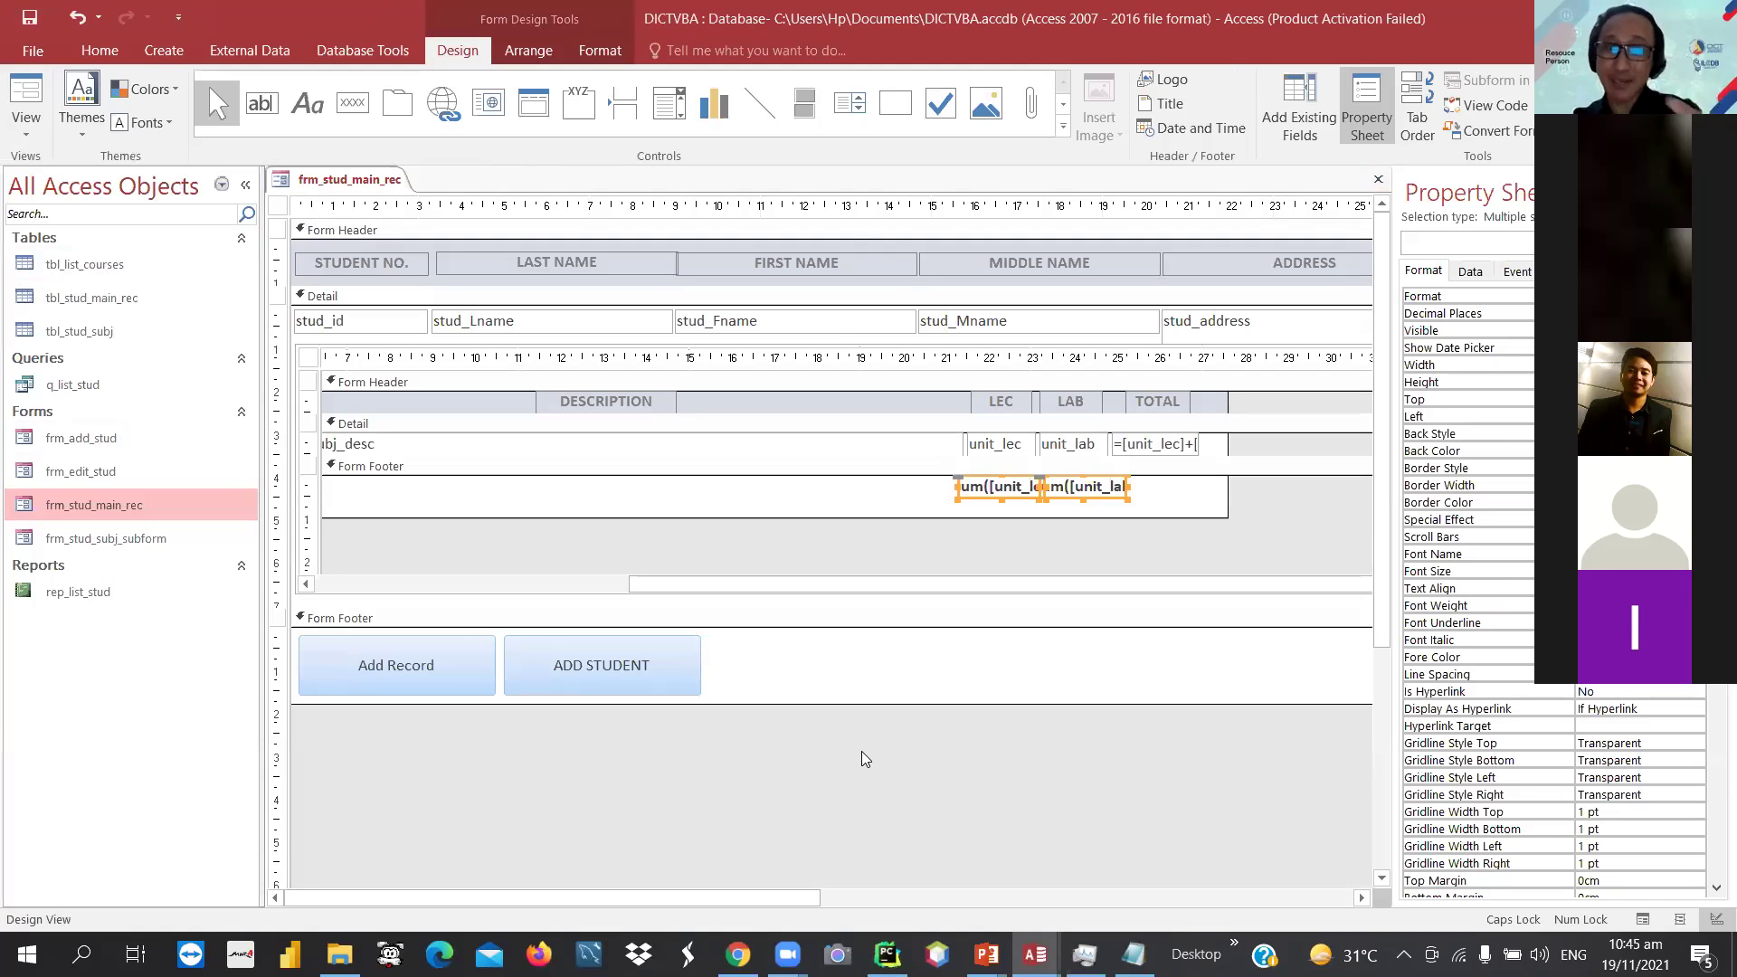
{"action": "left_click", "coordinate": [352, 102]}
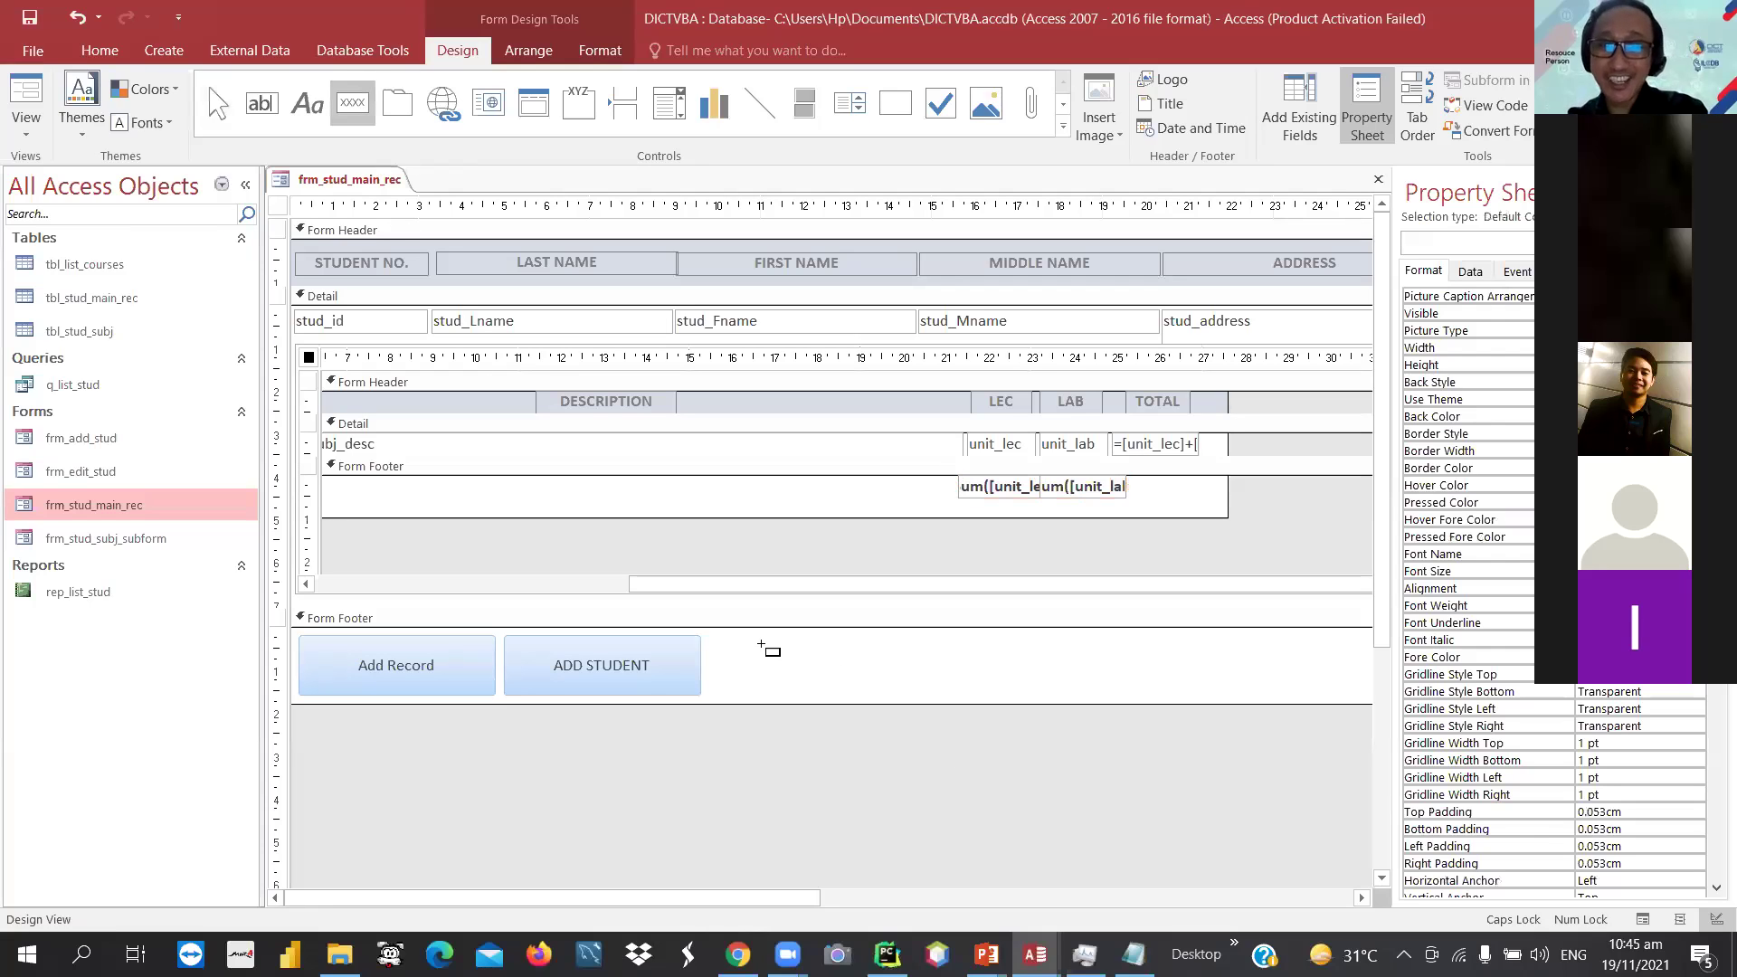
{"action": "left_click_drag", "start_coordinate": [722, 635], "coordinate": [910, 689]}
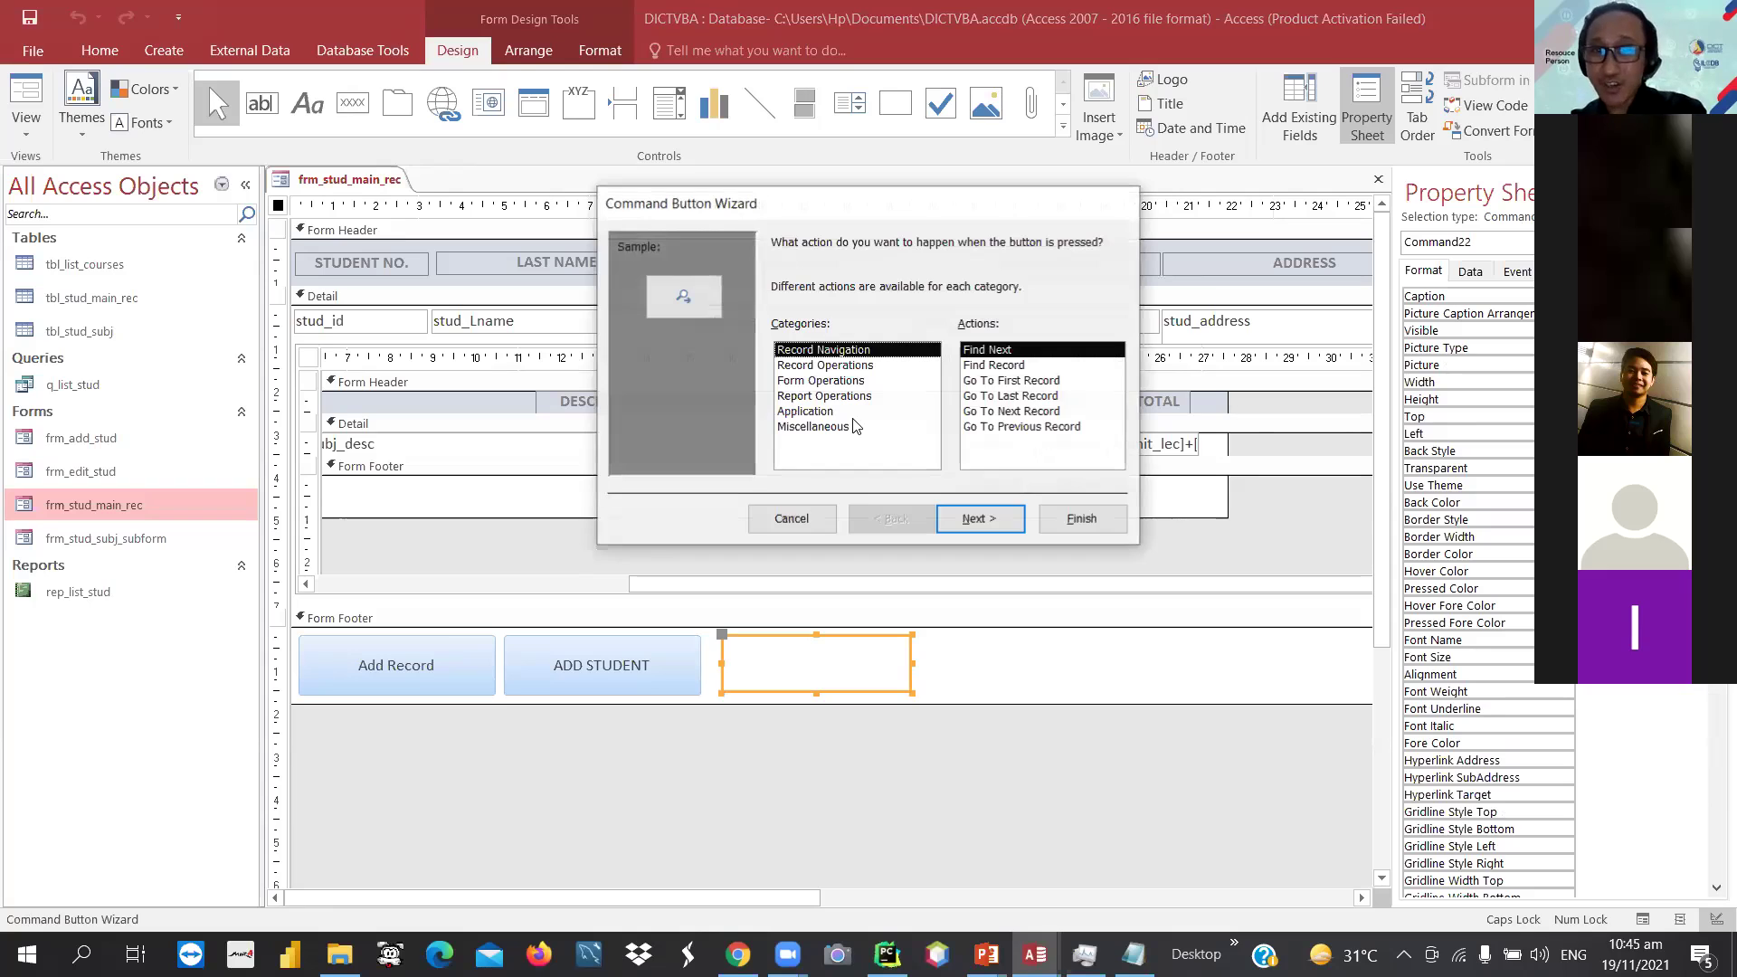
{"action": "left_click", "coordinate": [823, 397]}
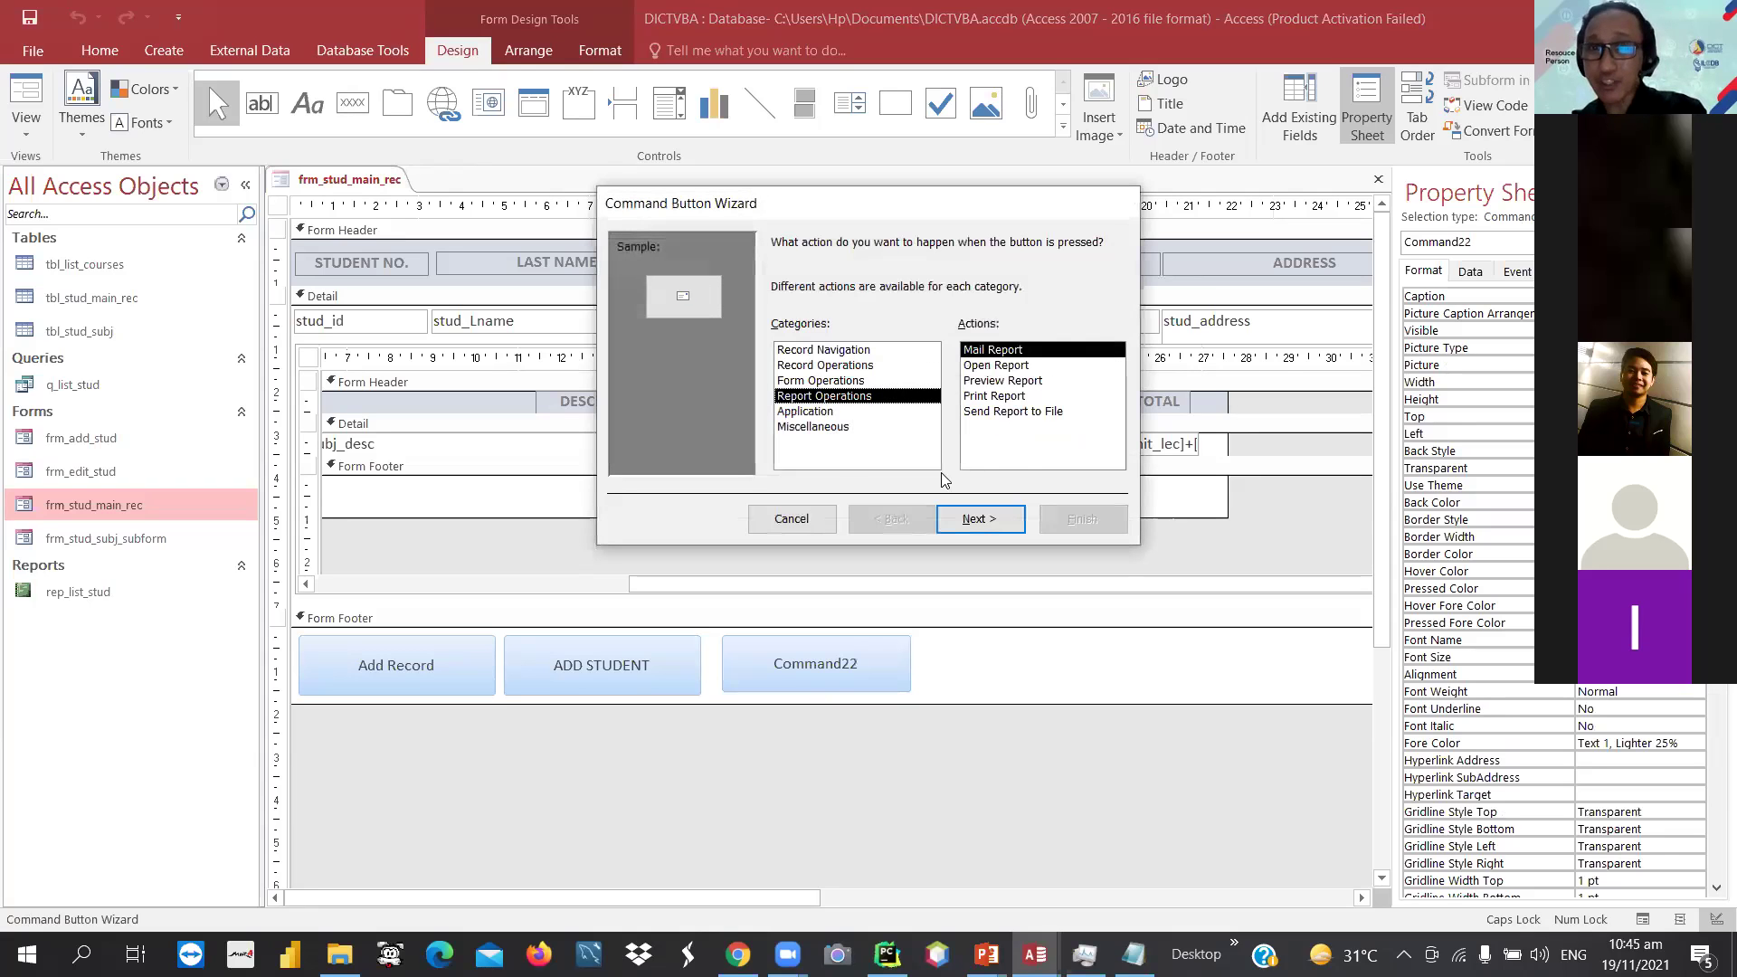
{"action": "left_click", "coordinate": [1004, 381]}
{"action": "left_click", "coordinate": [993, 520]}
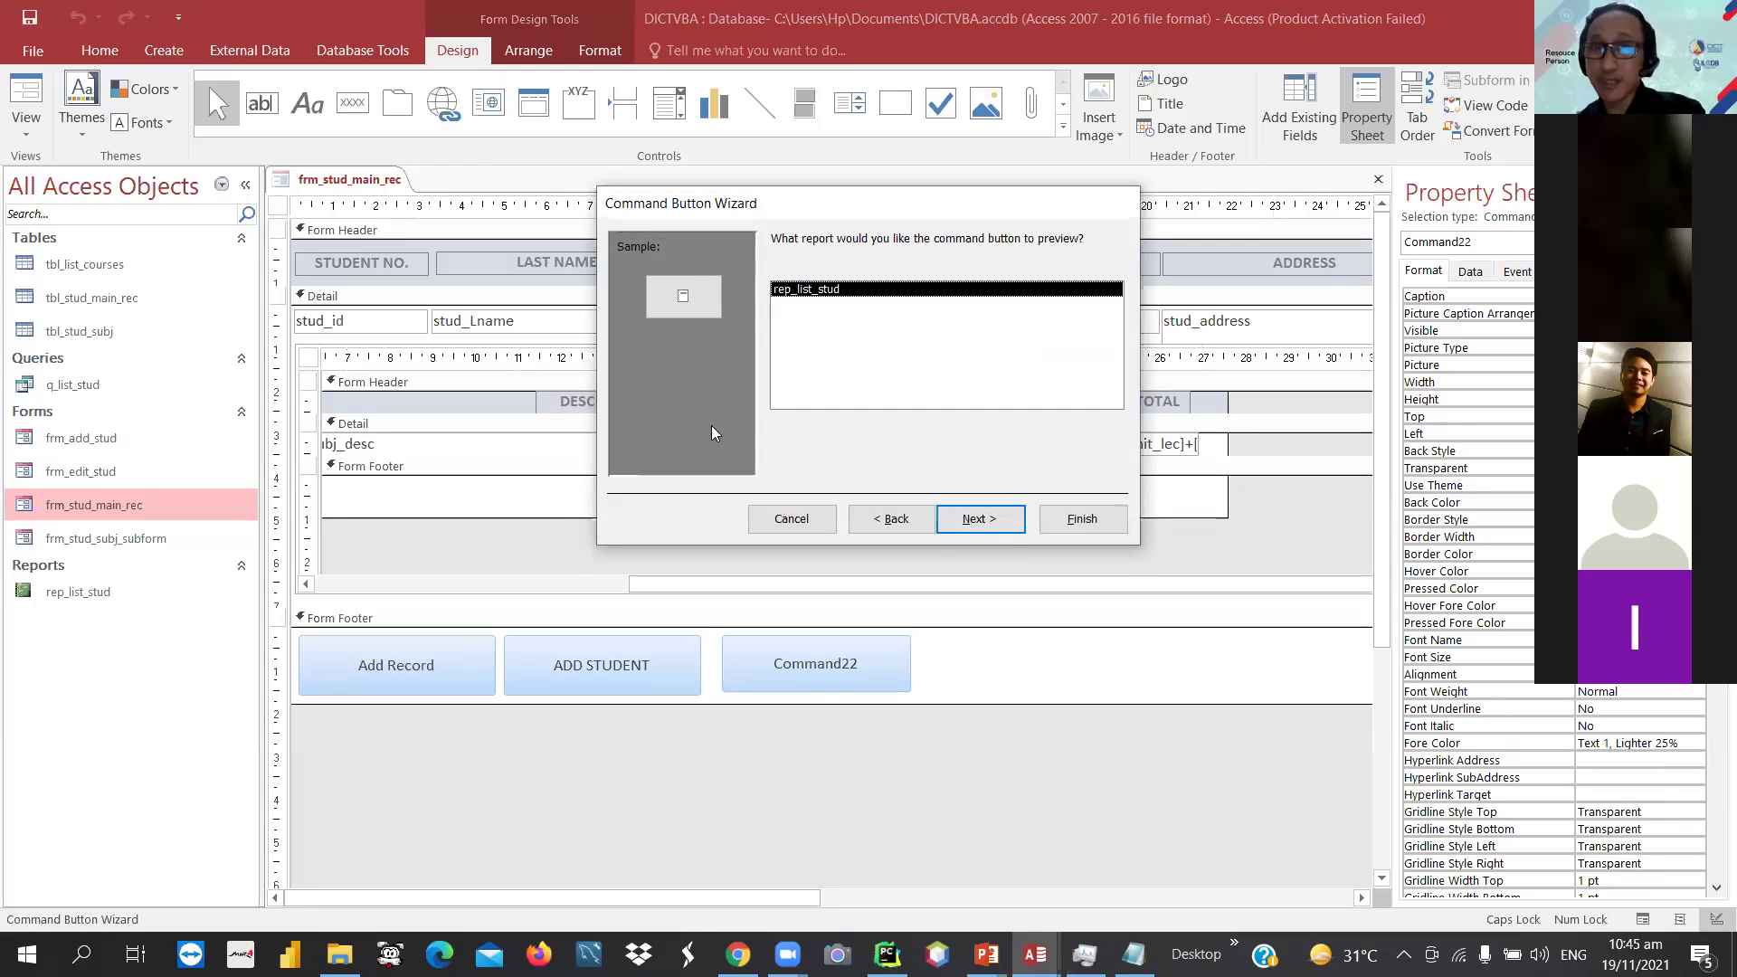
{"action": "left_click", "coordinate": [998, 530]}
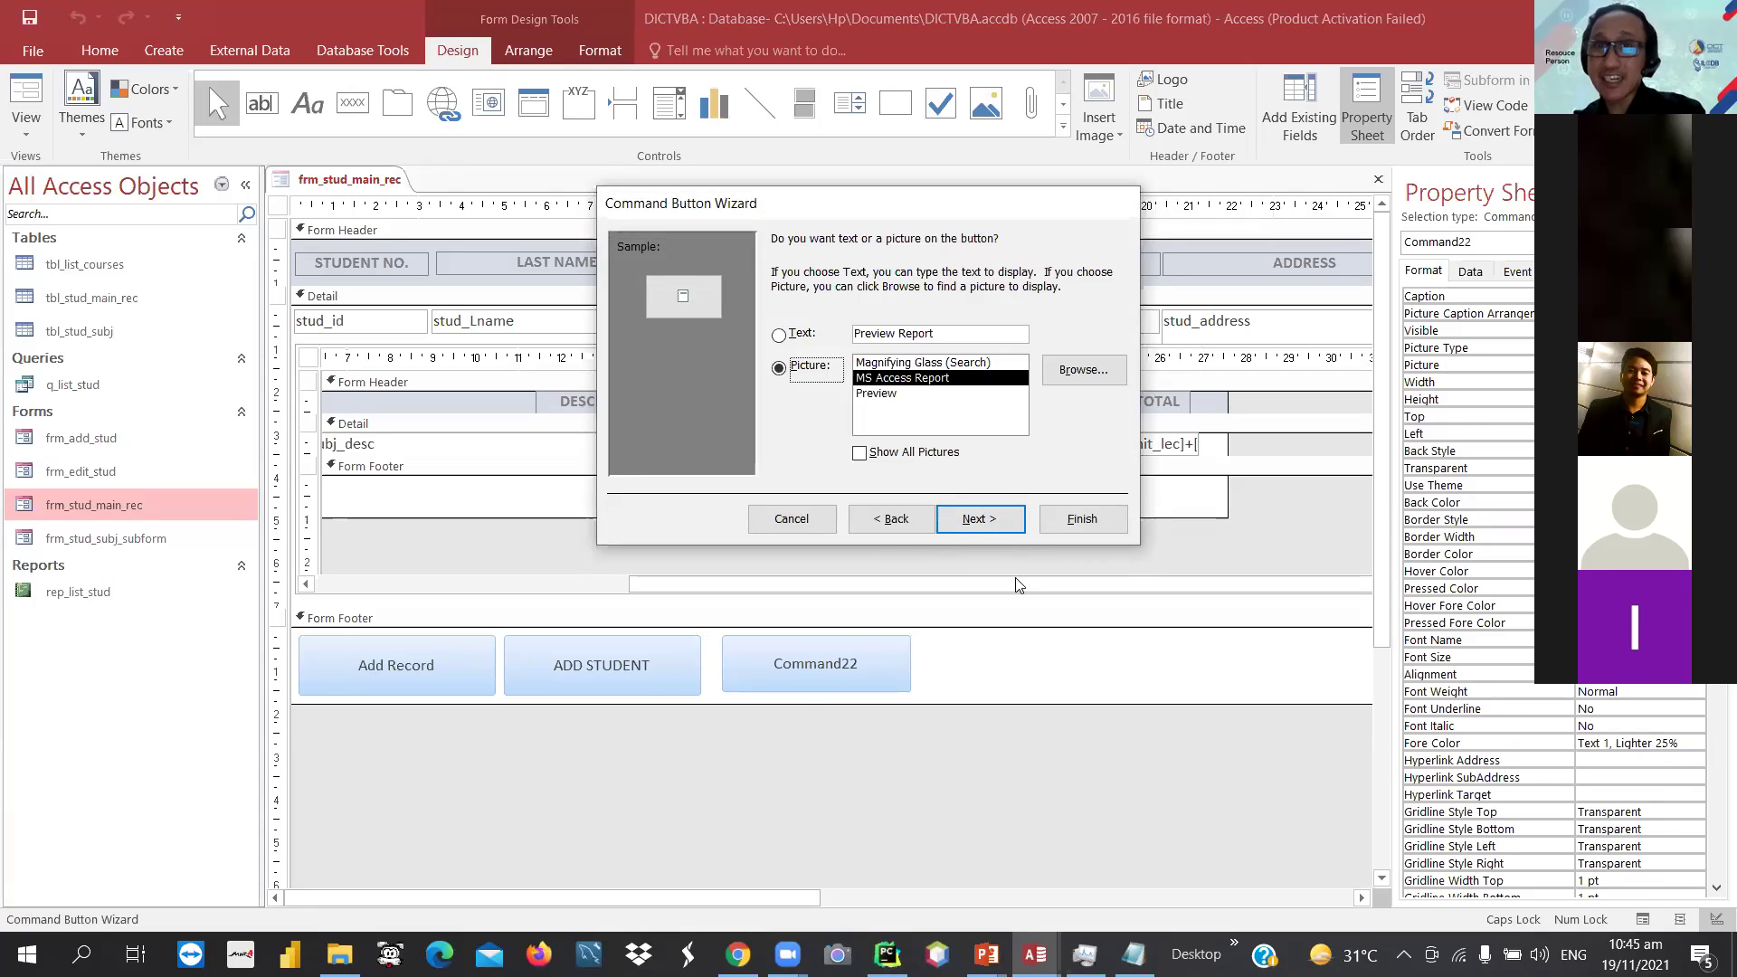
Caption the button LIST OF STUDENTS REPORT and finish the Command Button Wizard
{"action": "left_click", "coordinate": [796, 334]}
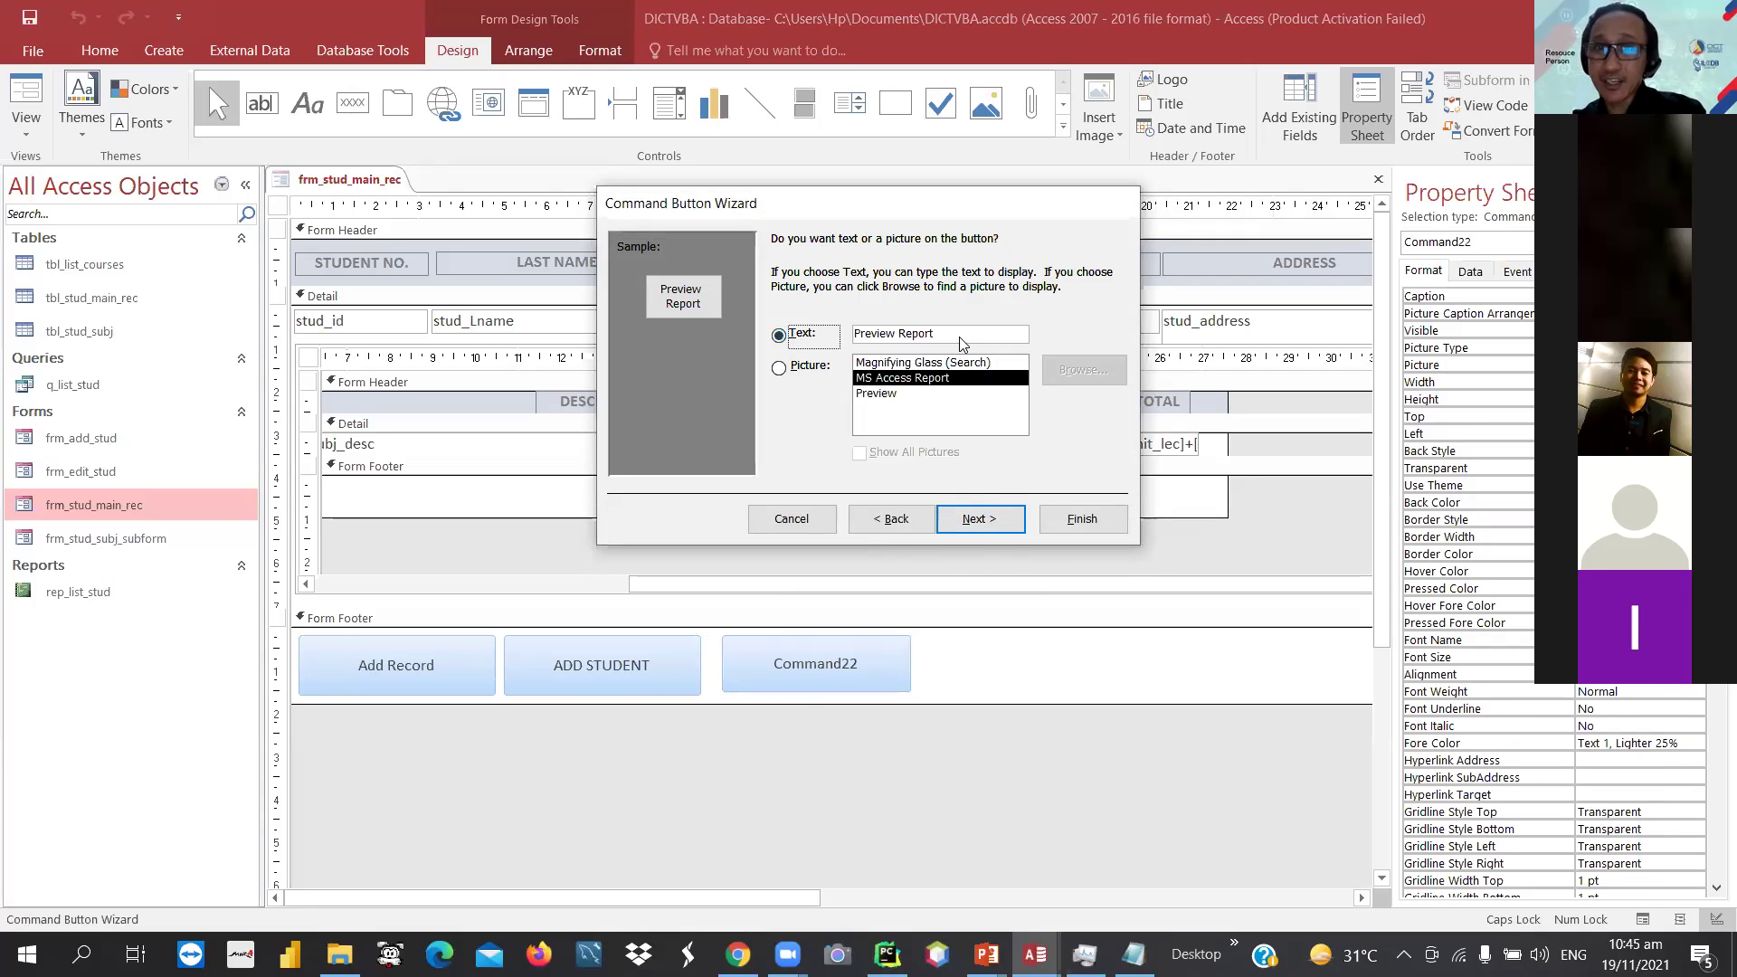
{"action": "left_click_drag", "start_coordinate": [959, 336], "coordinate": [497, 341]}
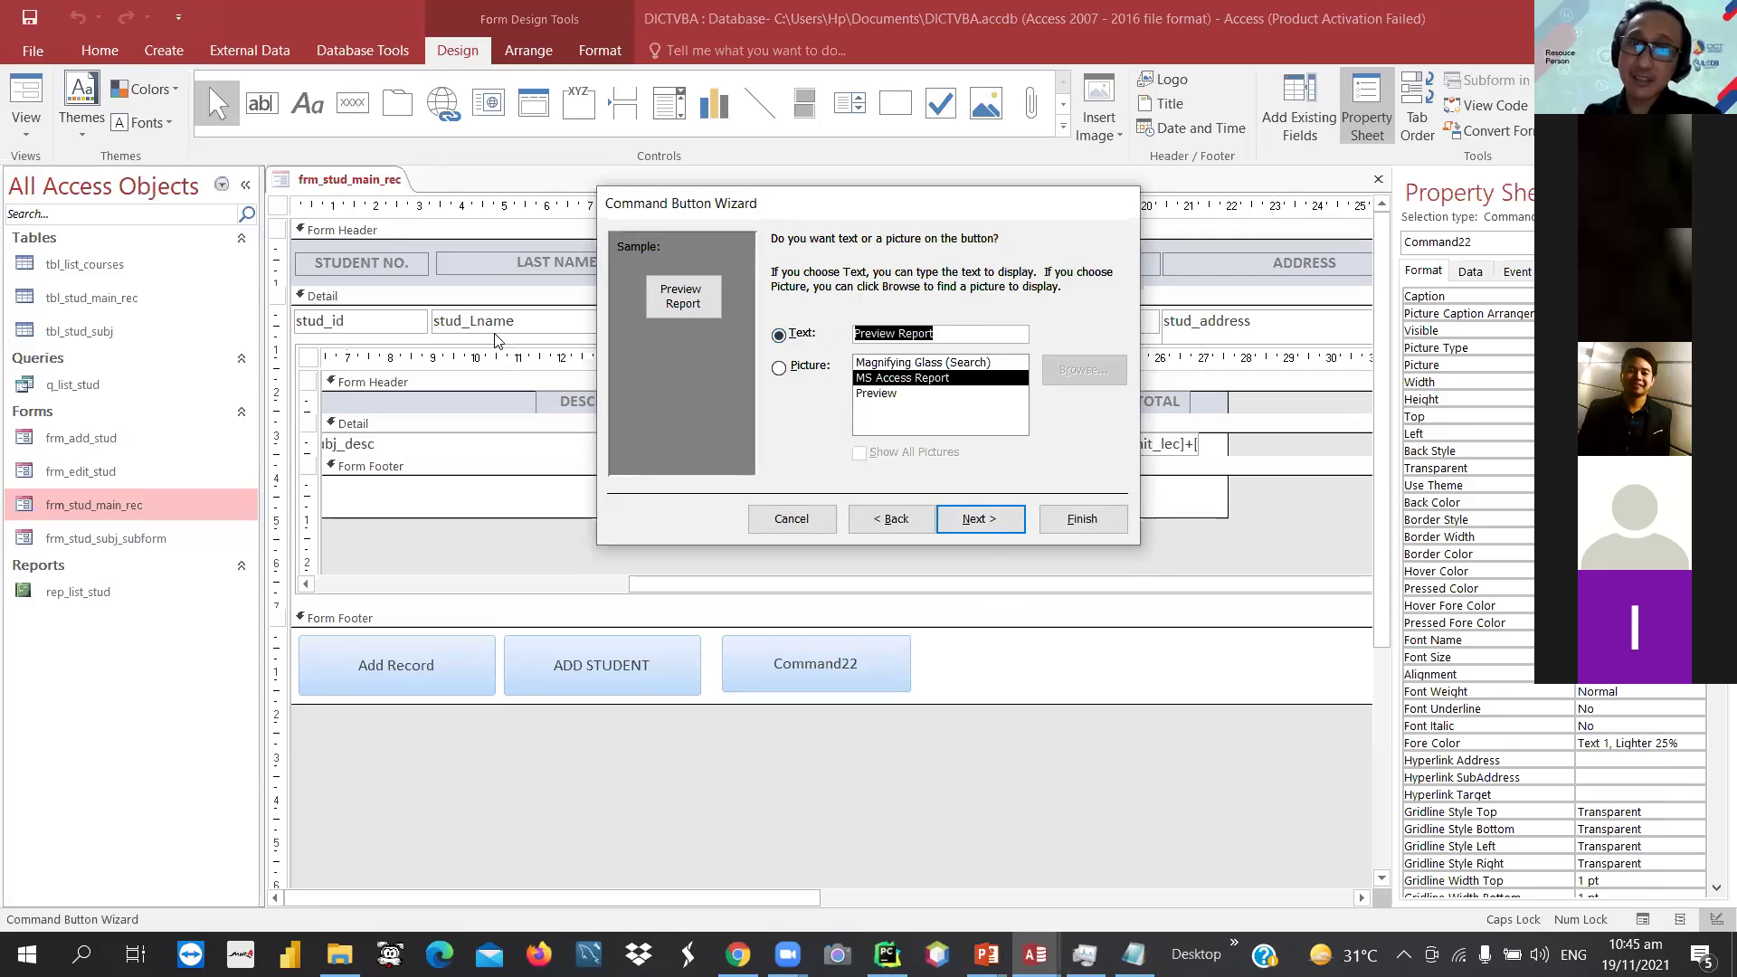
{"action": "type", "text": "LIST"}
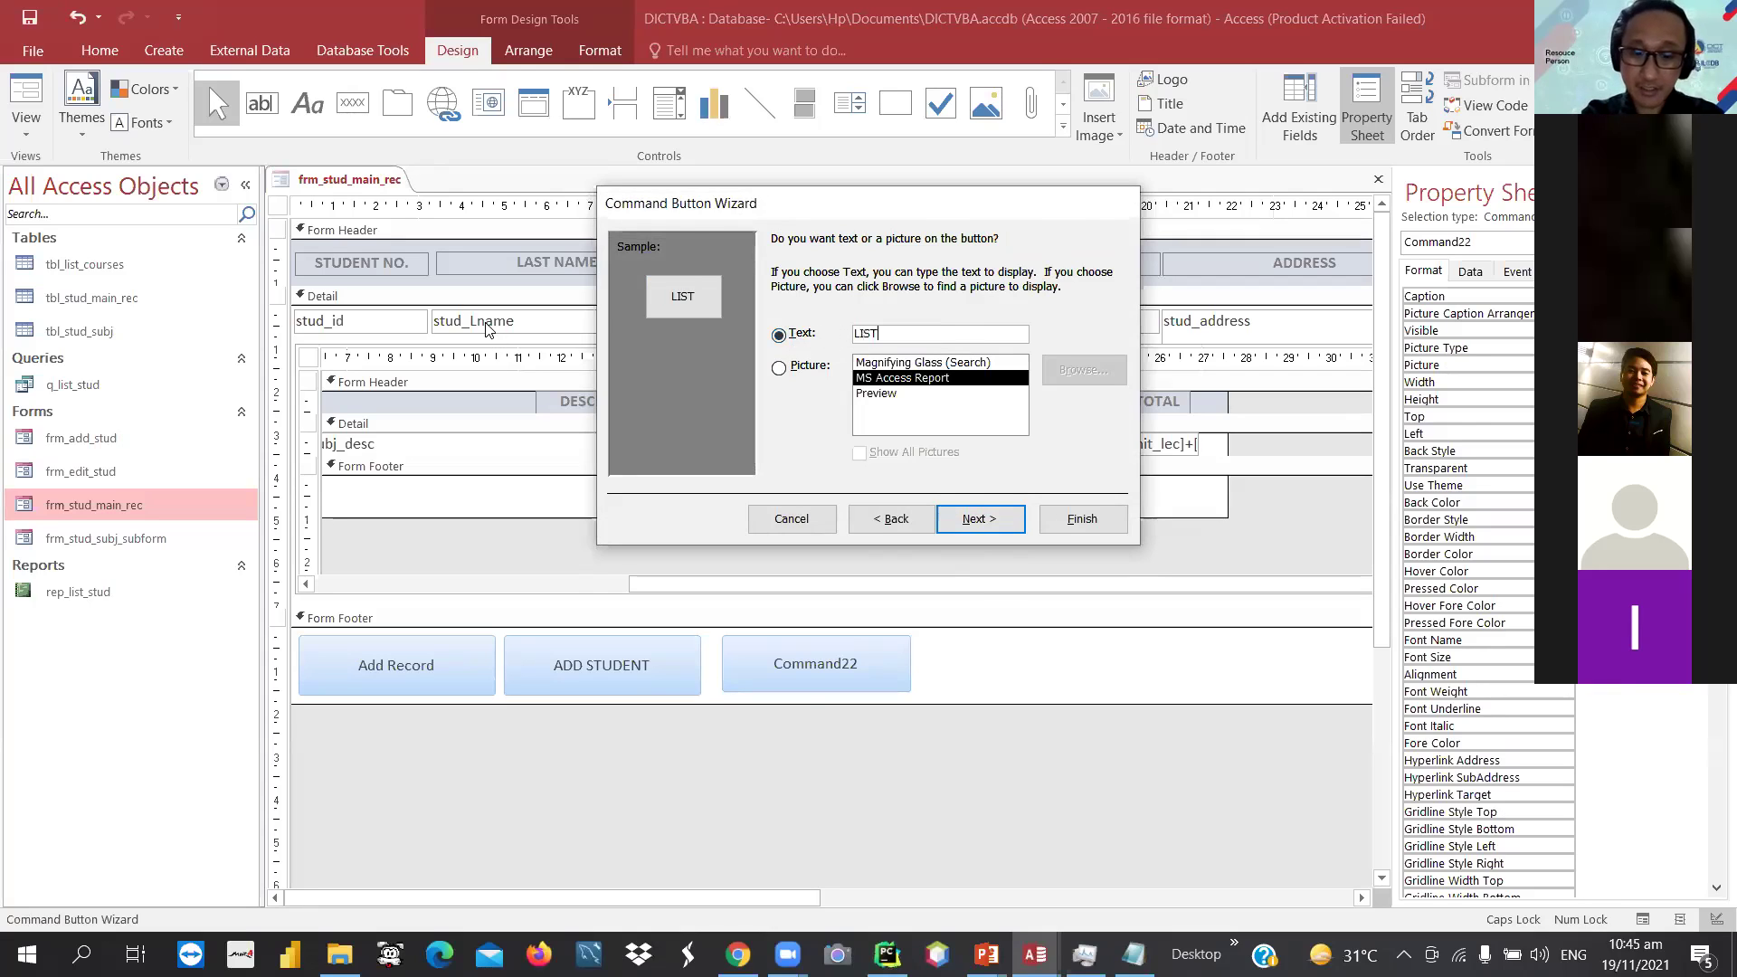
{"action": "type", "text": " OF STUDE"}
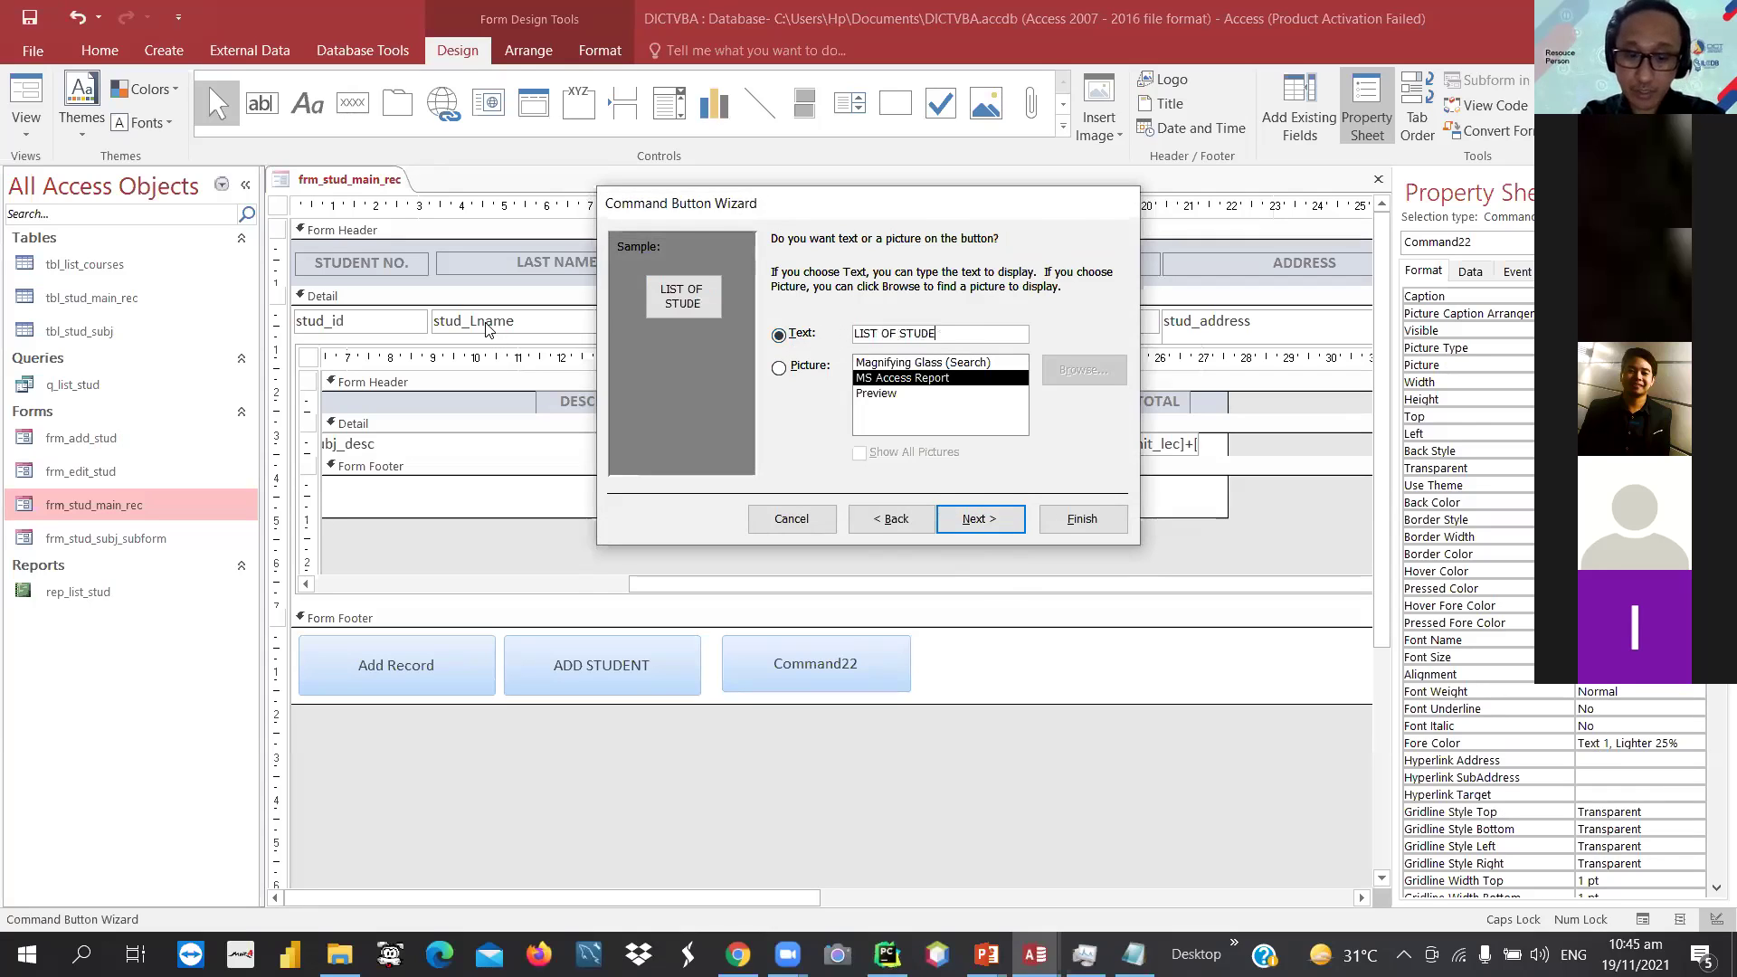
{"action": "type", "text": "NTS REPORT"}
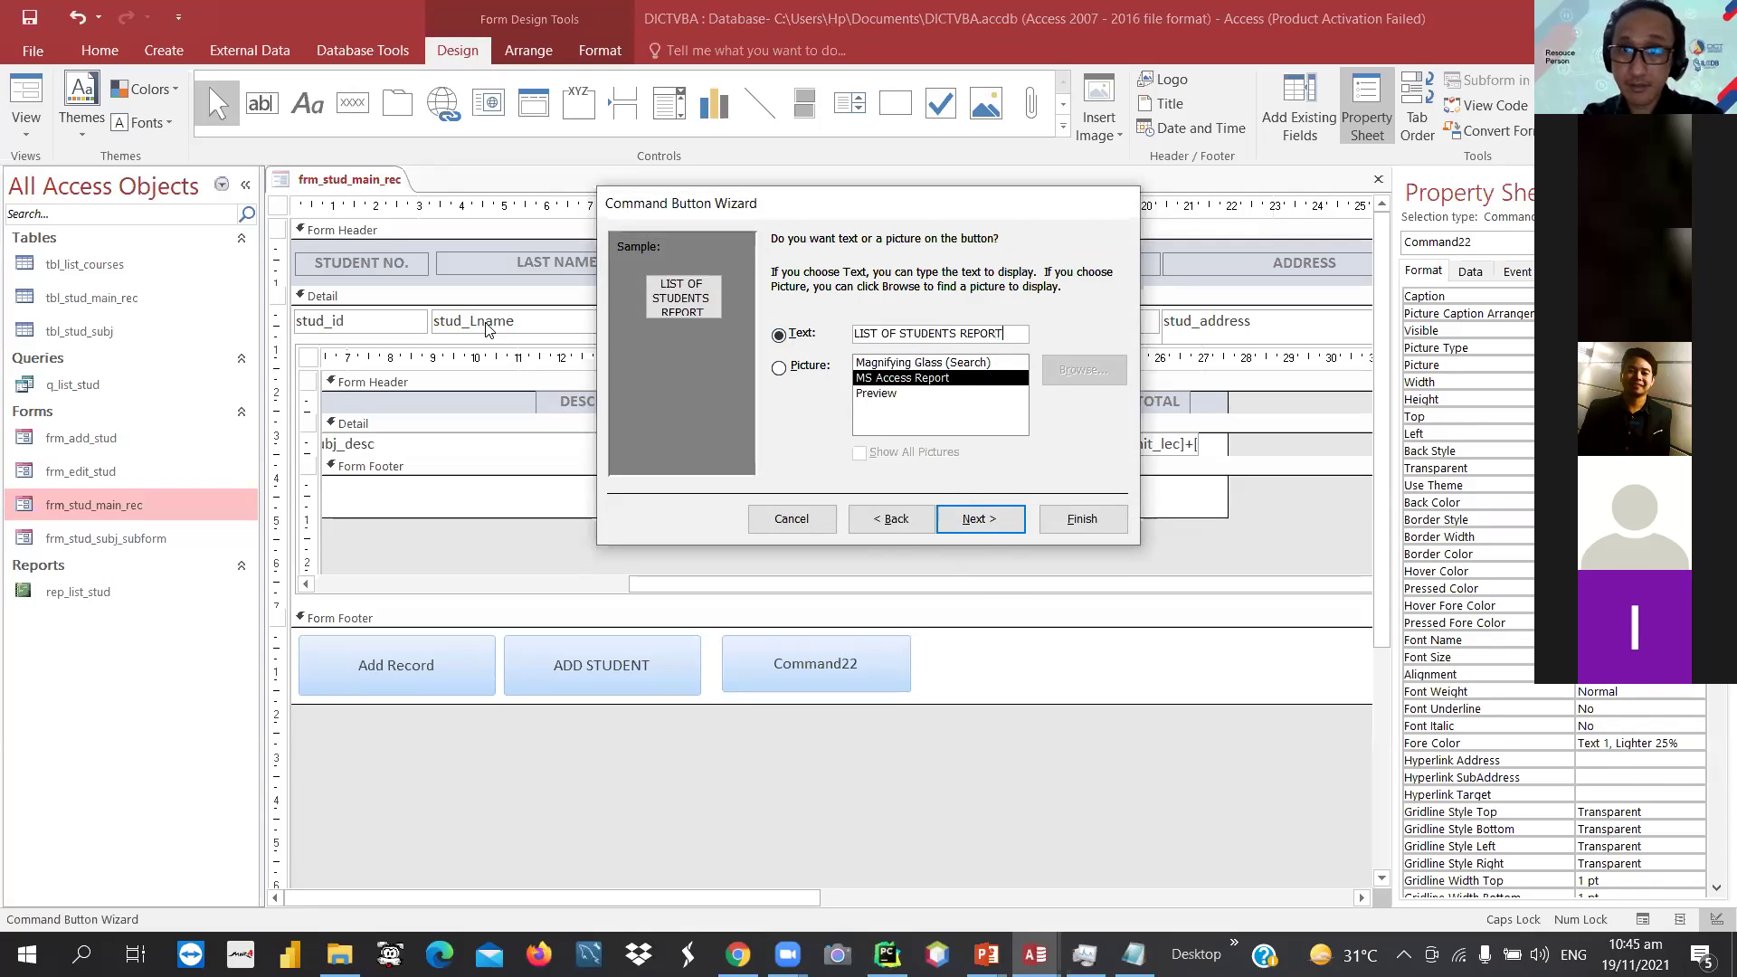
{"action": "key", "text": "Return"}
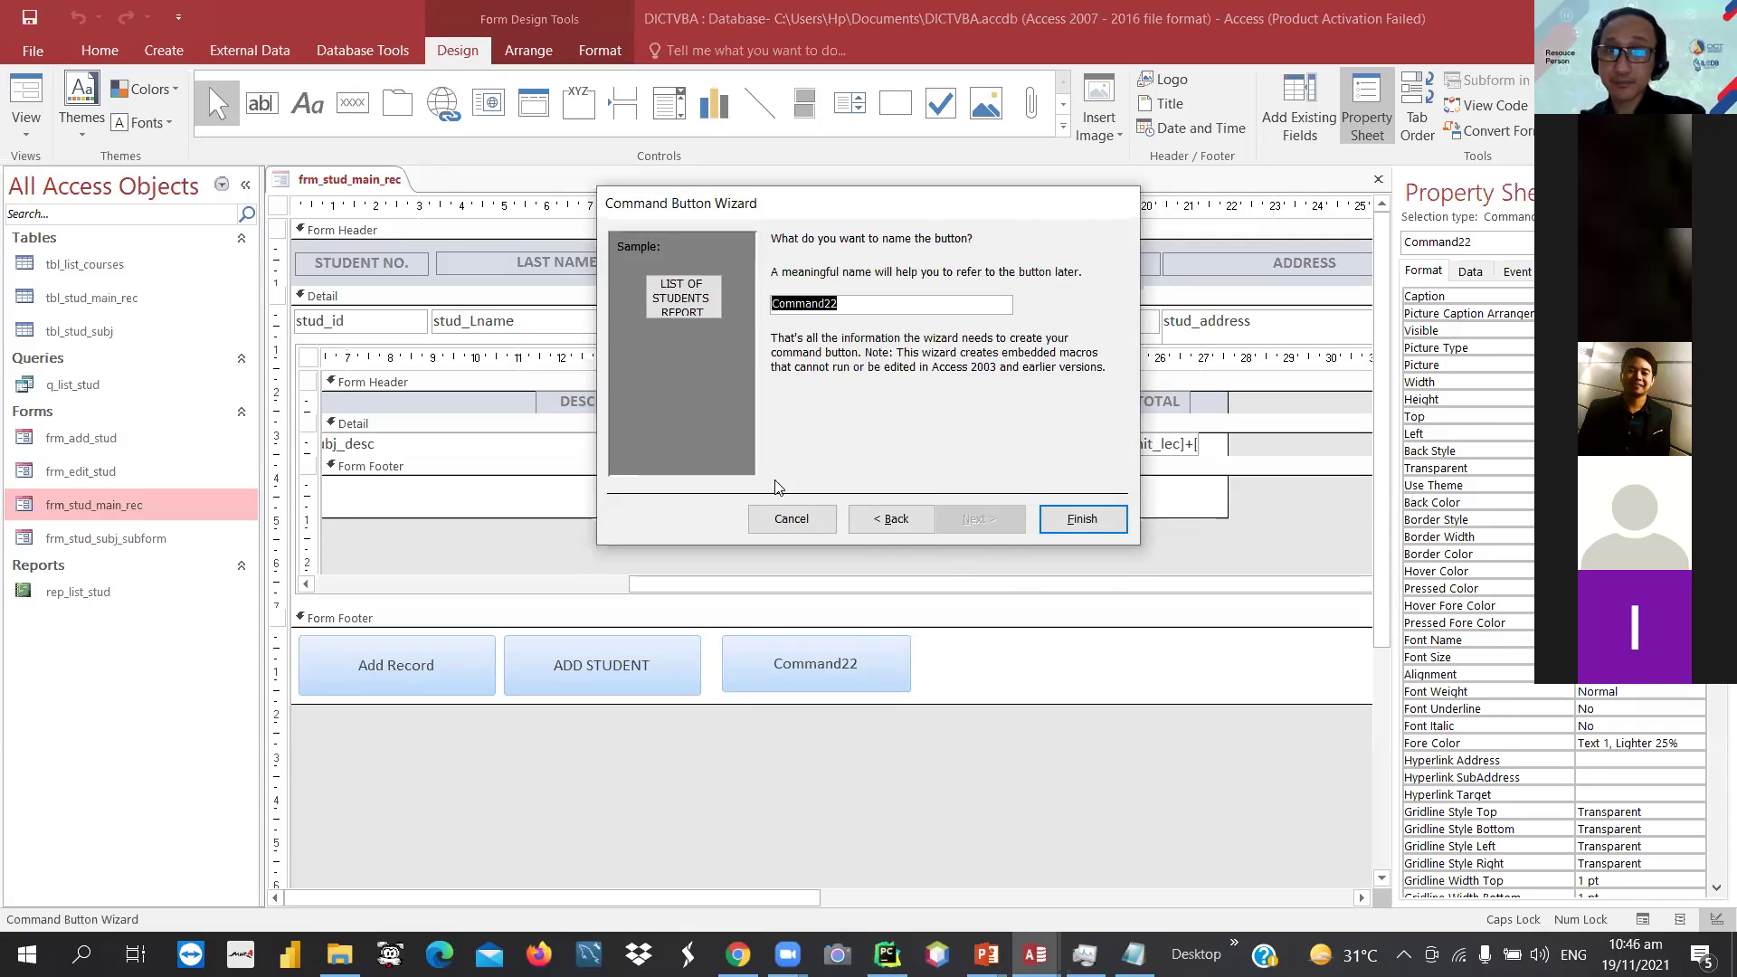
{"action": "left_click", "coordinate": [1081, 519]}
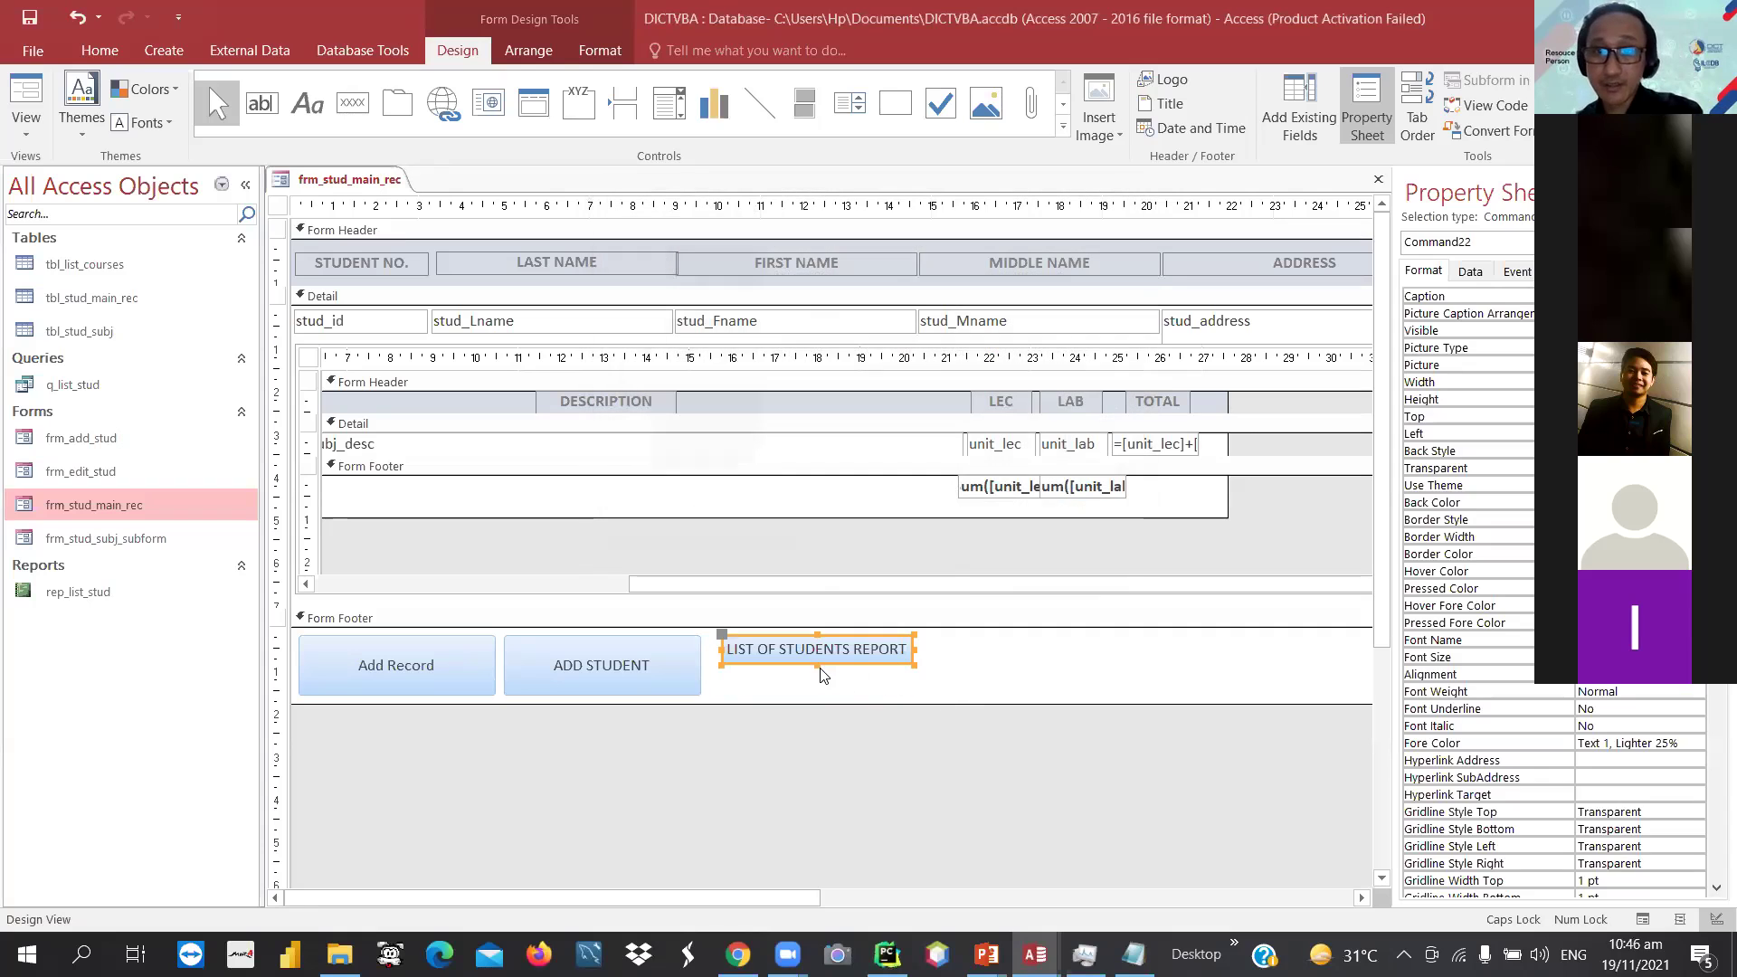
Select the new button together with ADD STUDENT, check their options, then deselect them
{"action": "left_click", "coordinate": [601, 665], "text": "shift"}
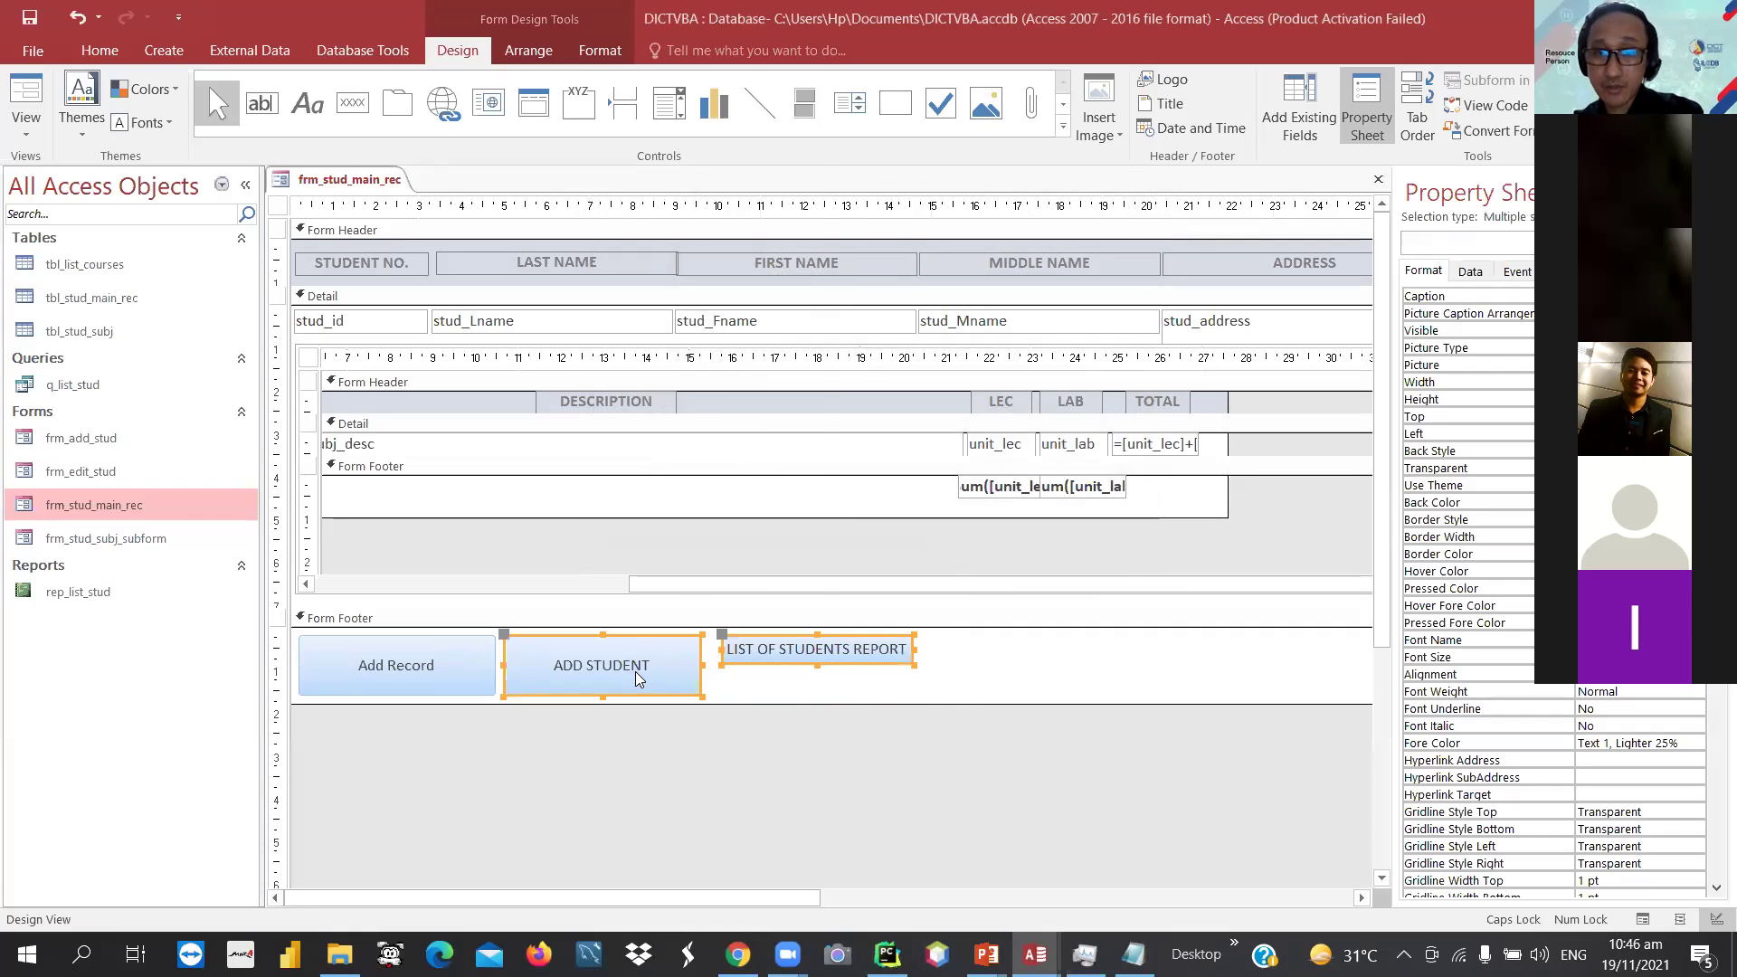
{"action": "right_click", "coordinate": [637, 669]}
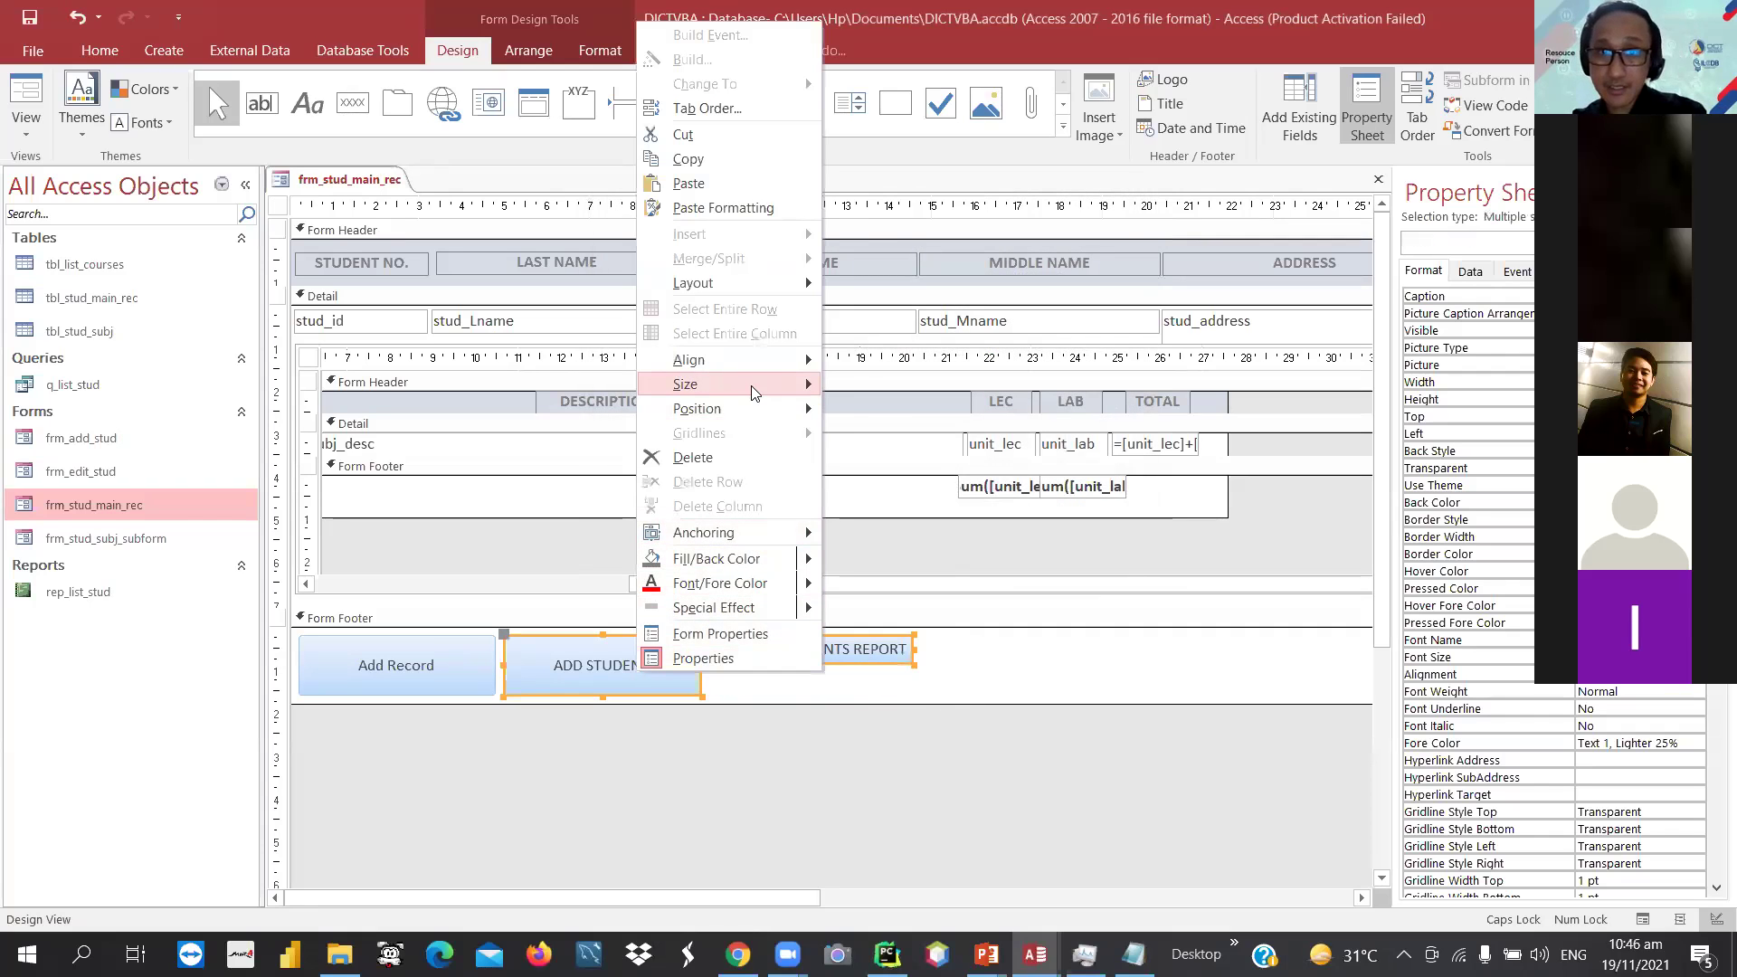
{"action": "mouse_move", "coordinate": [742, 385]}
{"action": "left_click", "coordinate": [950, 679]}
{"action": "left_click", "coordinate": [30, 18]}
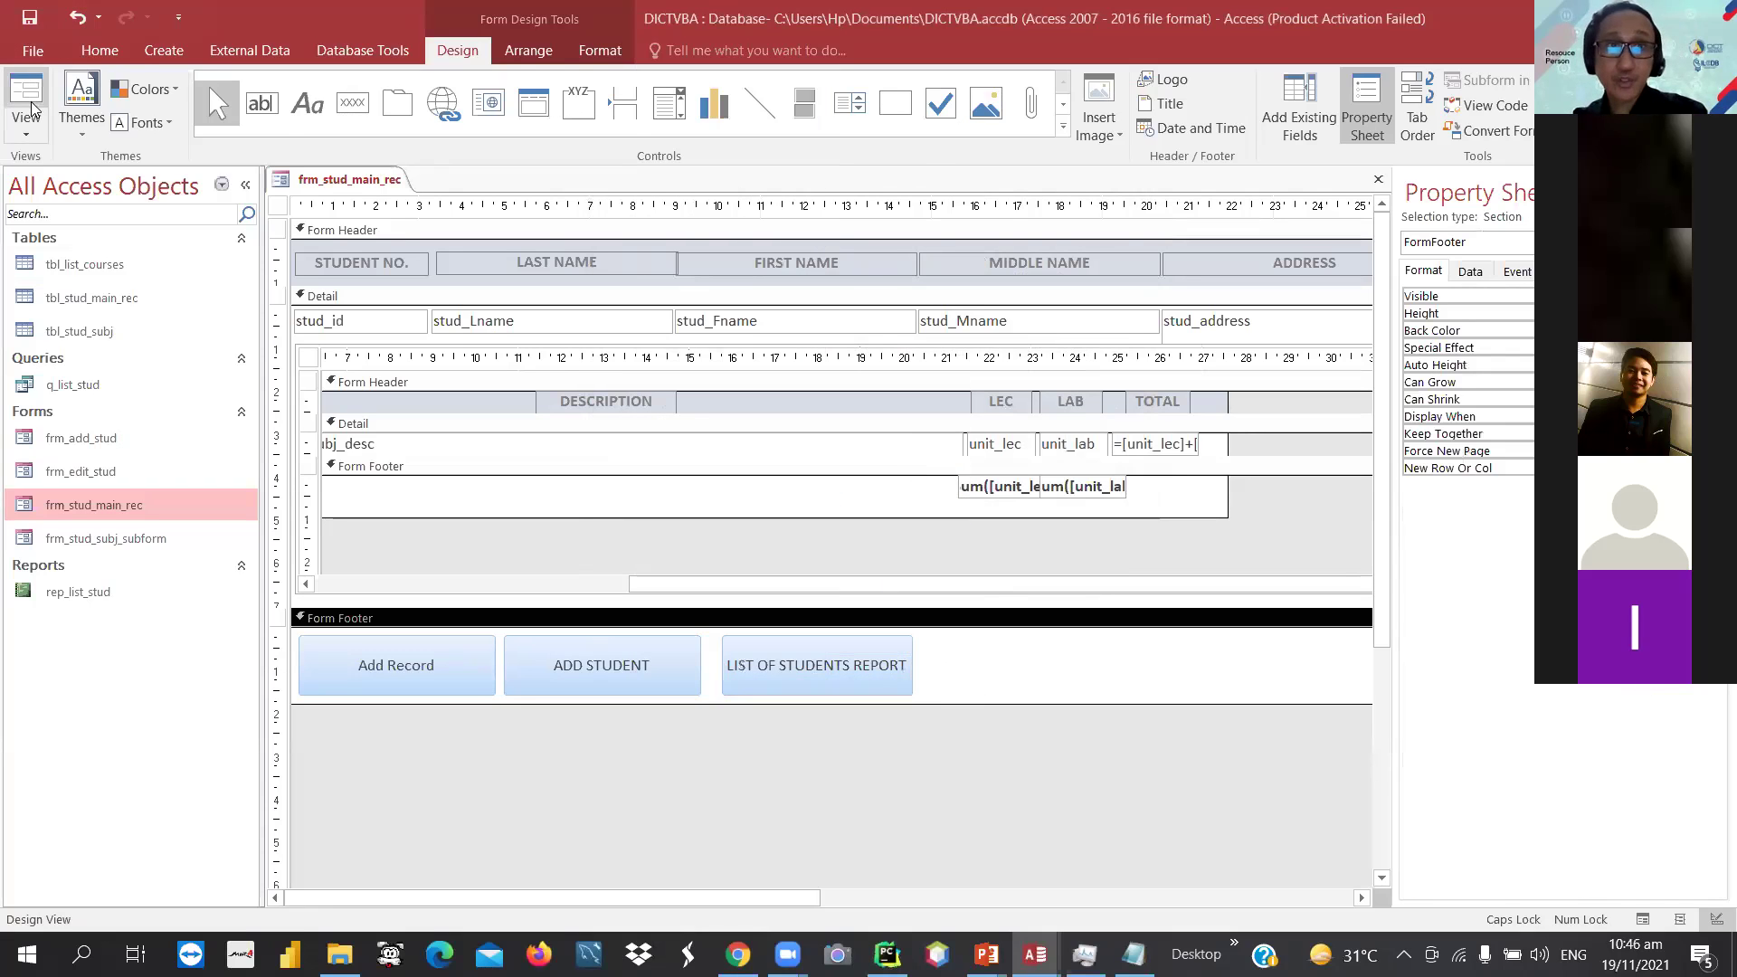
Test the LIST OF STUDENTS REPORT button in Form view, then close the report preview
{"action": "left_click", "coordinate": [26, 101]}
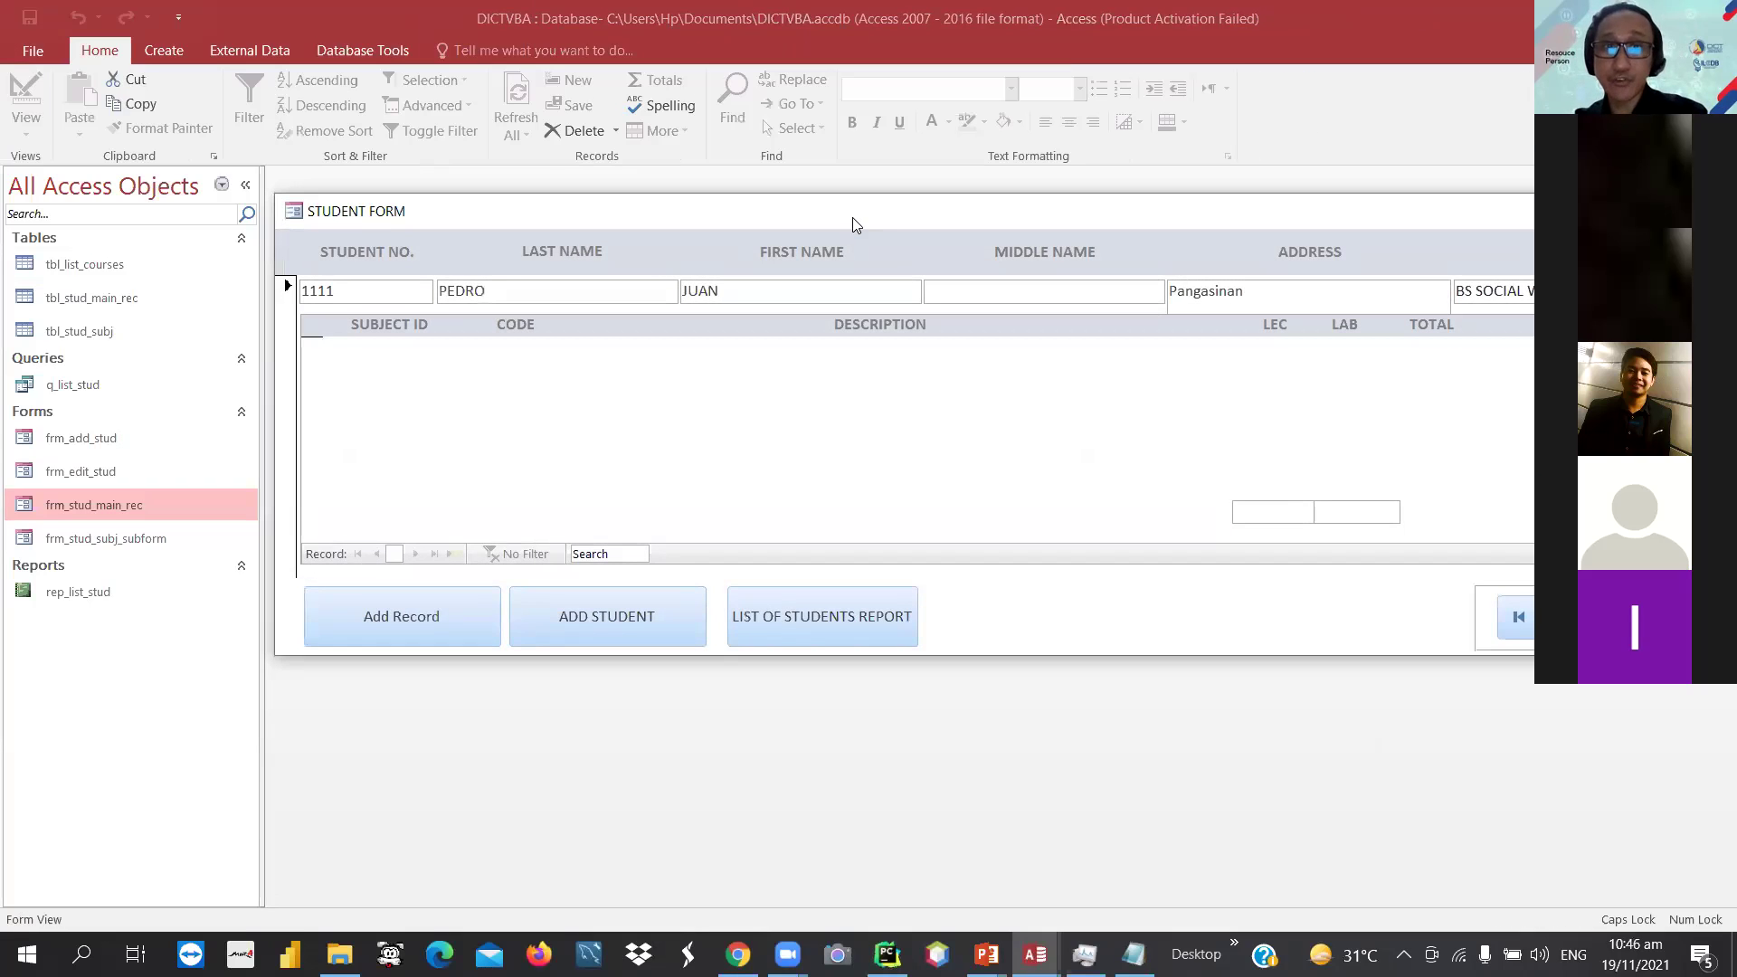
{"action": "left_click", "coordinate": [698, 510]}
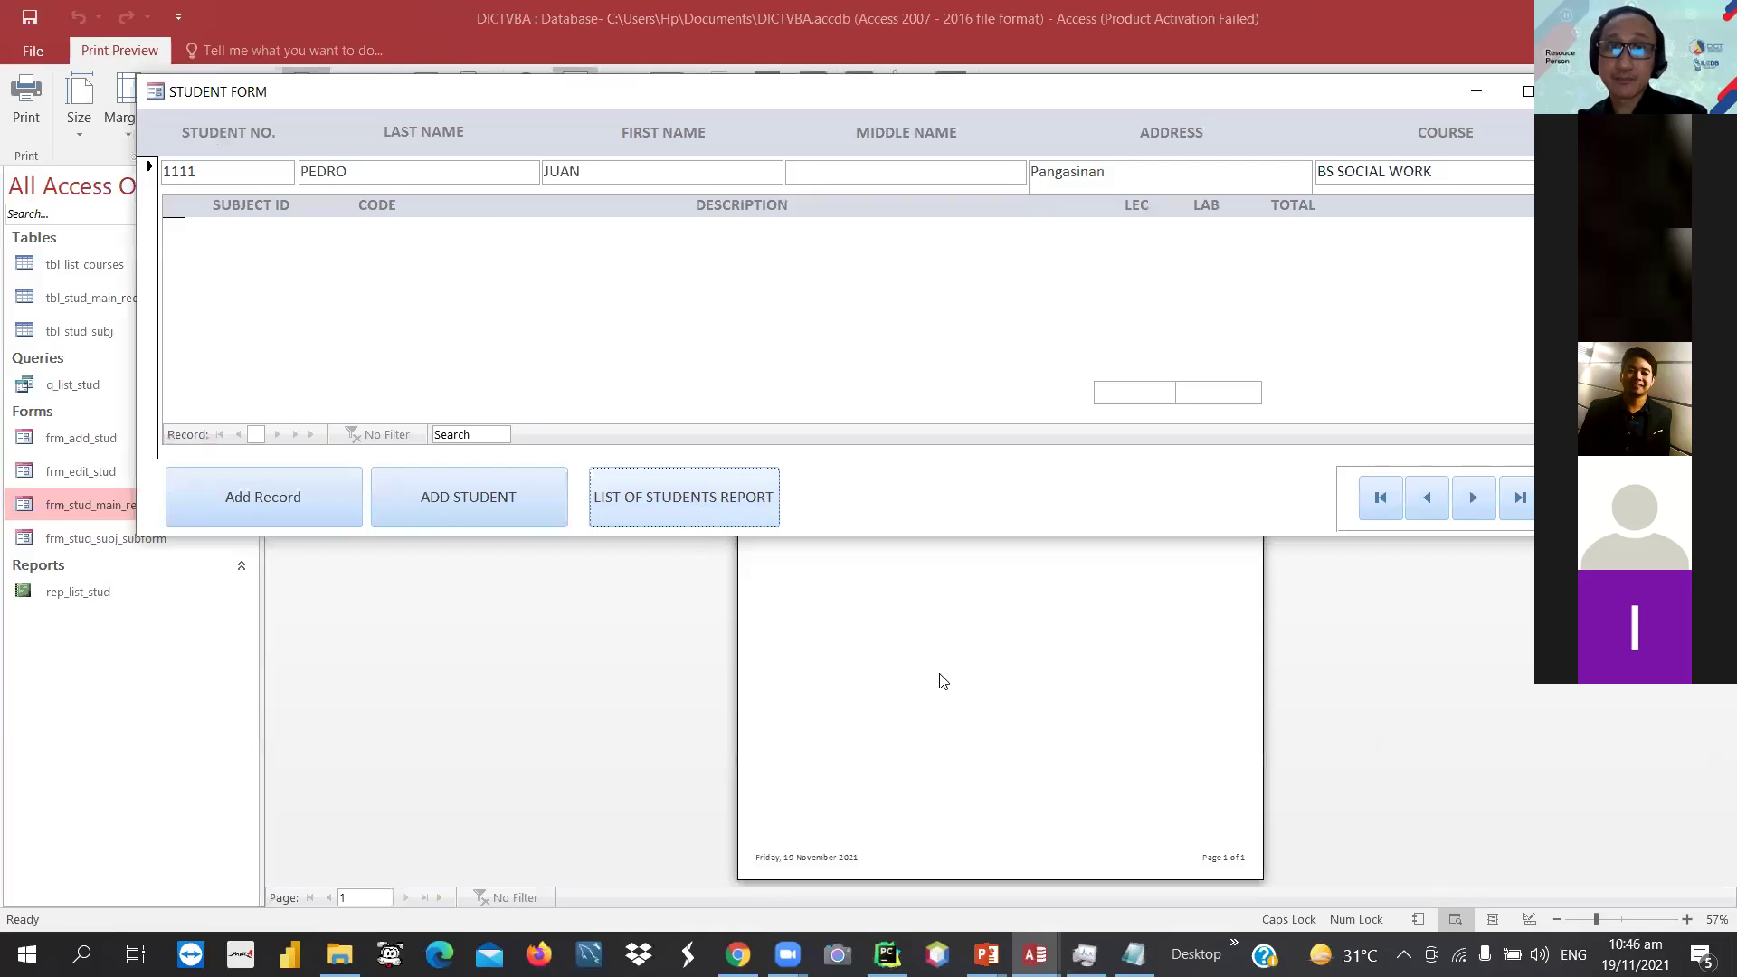
{"action": "right_click", "coordinate": [897, 132]}
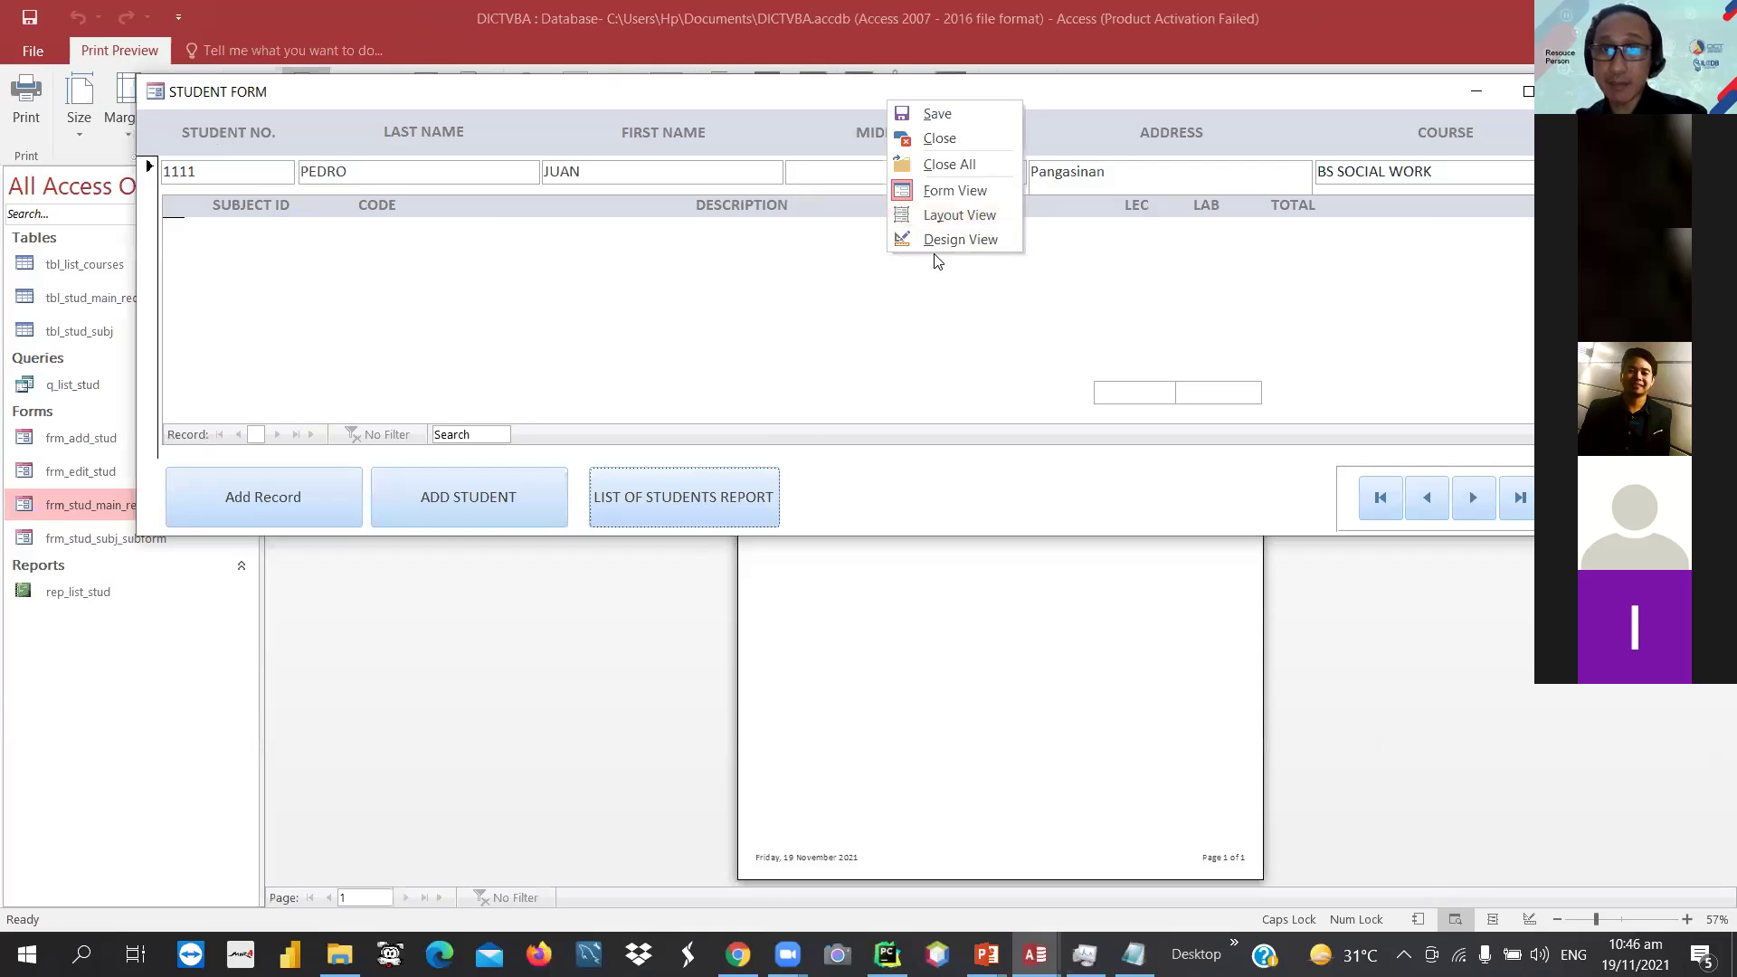
{"action": "left_click", "coordinate": [936, 239]}
{"action": "right_click", "coordinate": [858, 125]}
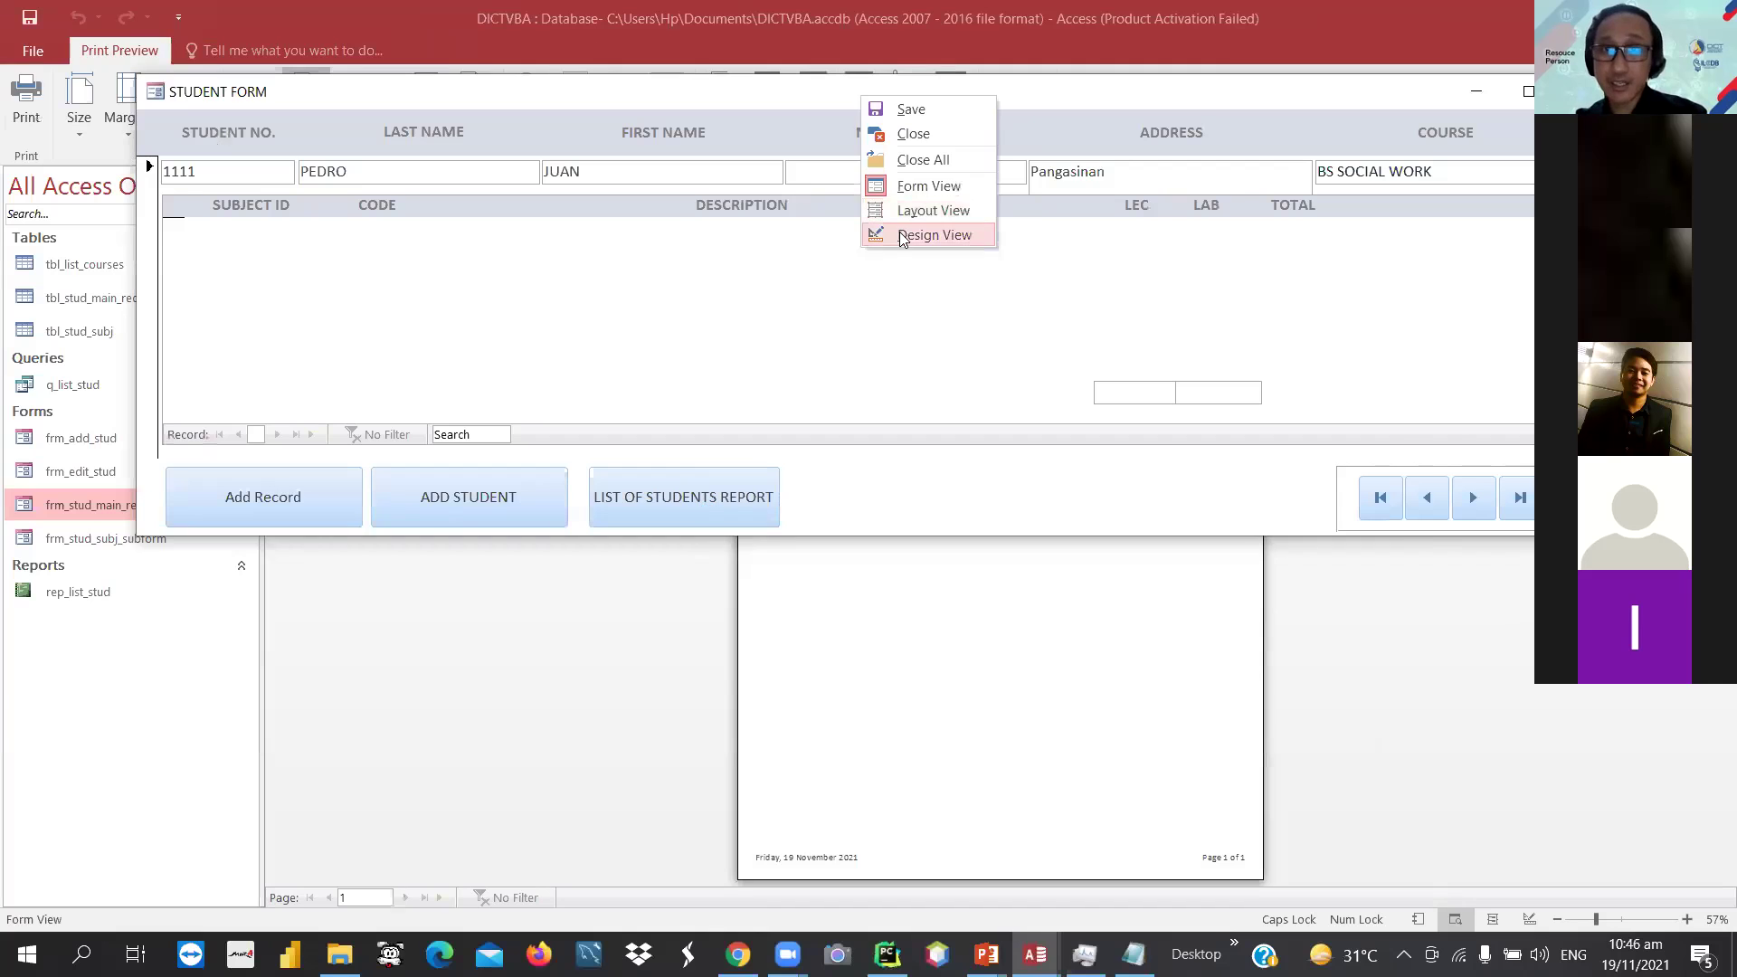
{"action": "left_click", "coordinate": [899, 234]}
{"action": "left_click", "coordinate": [323, 180]}
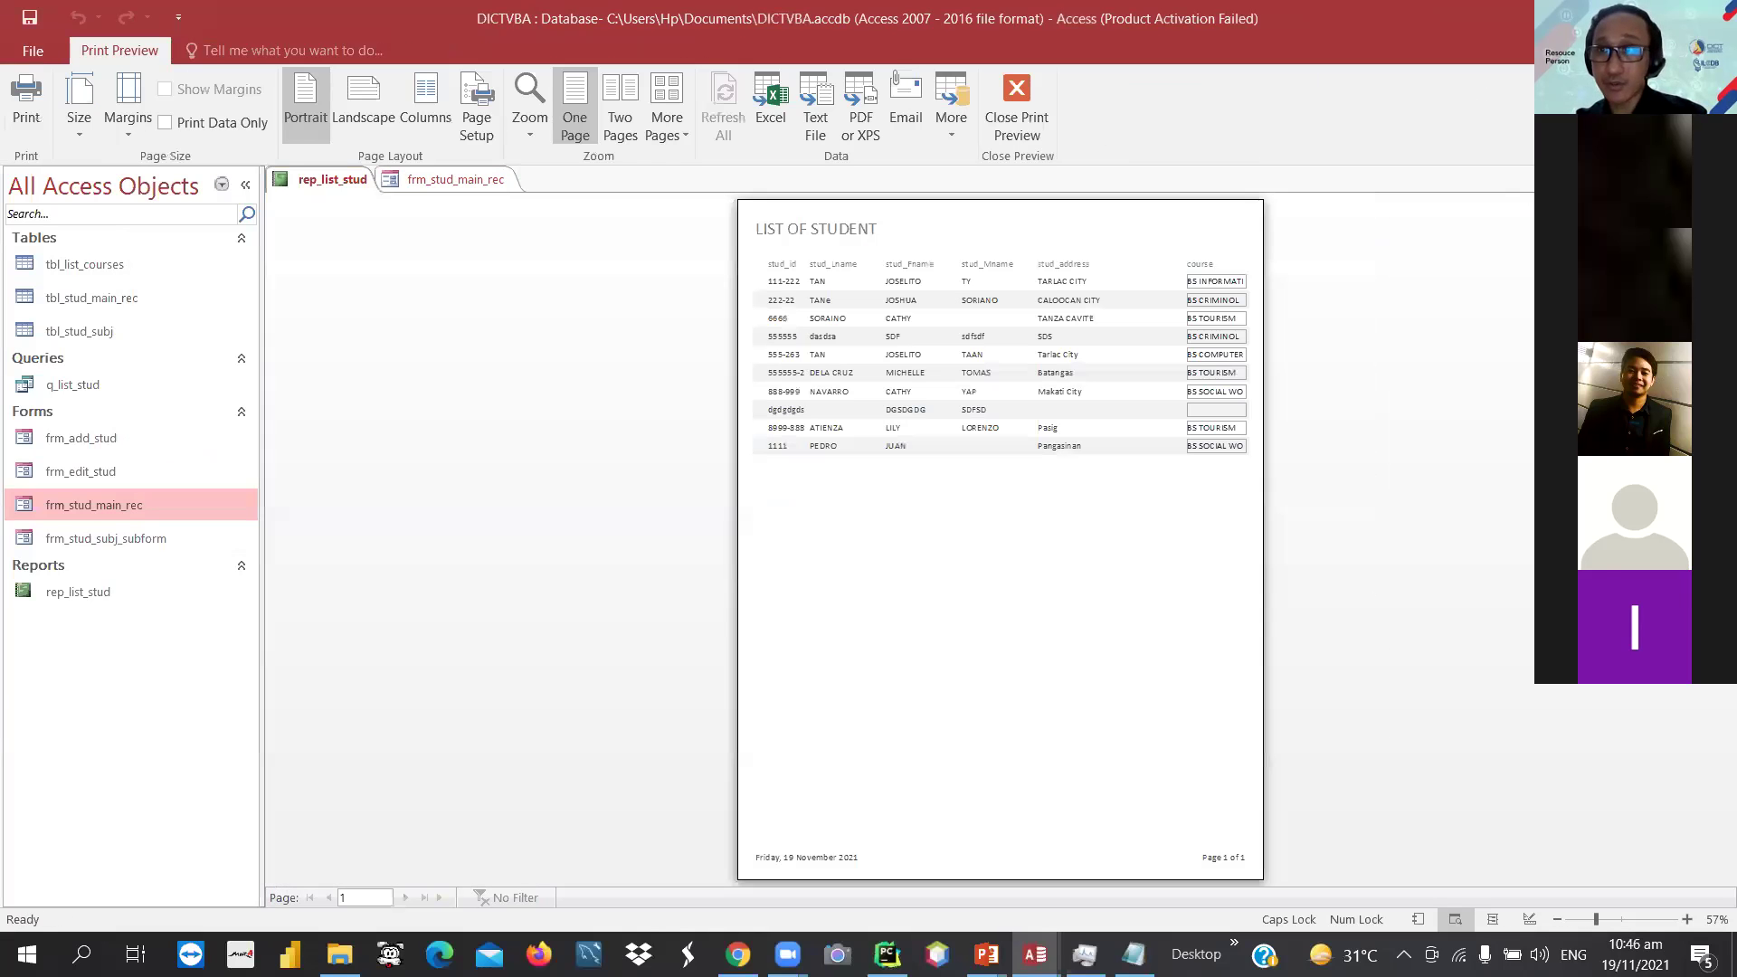
{"action": "key", "text": "ctrl+w"}
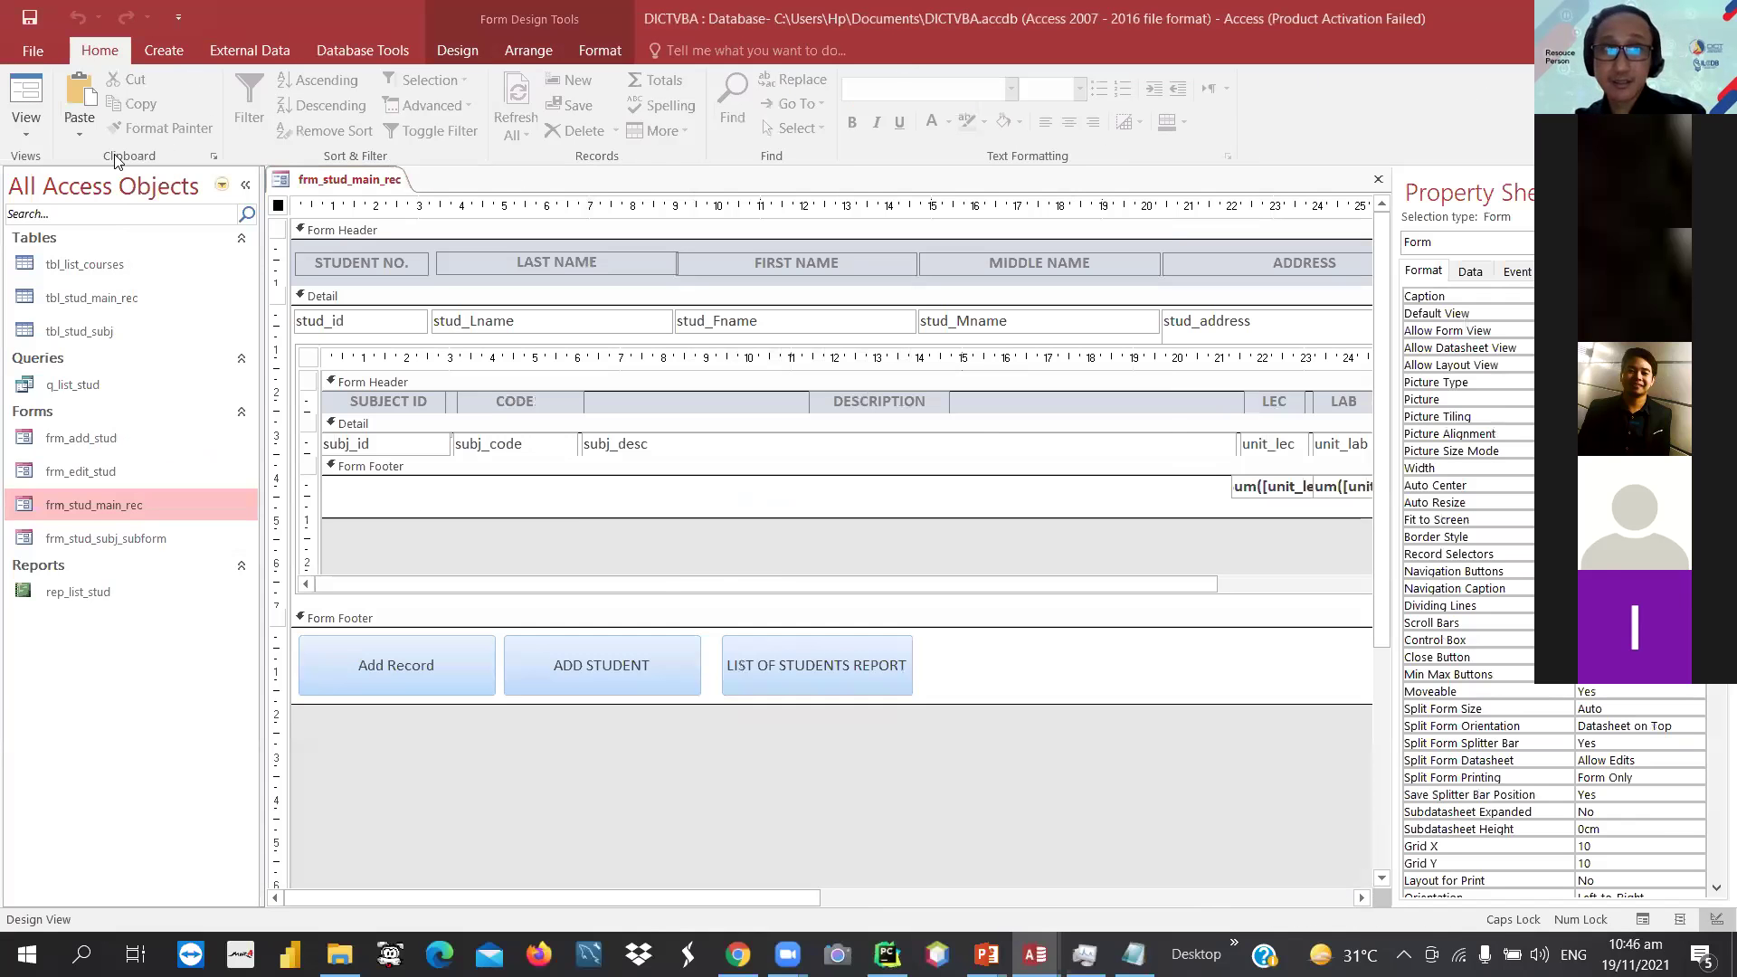
Check rep_list_stud's Modal property in design, close it, and switch the form to Form View
{"action": "right_click", "coordinate": [81, 589]}
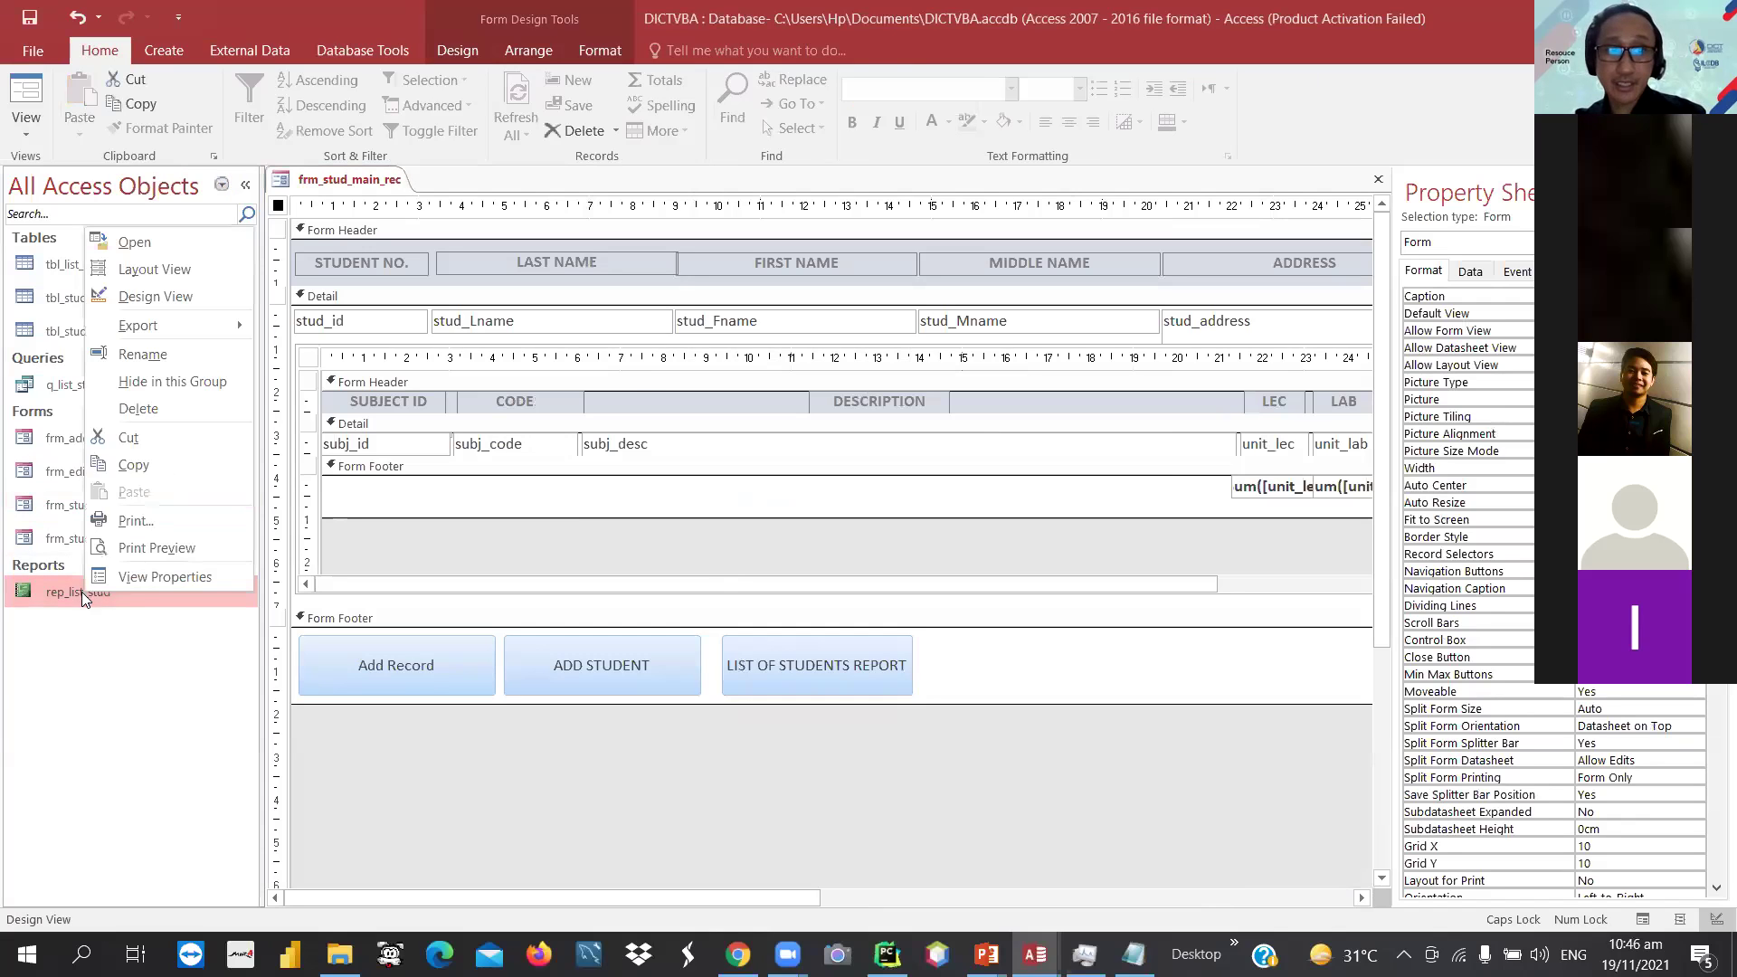
{"action": "left_click", "coordinate": [153, 308]}
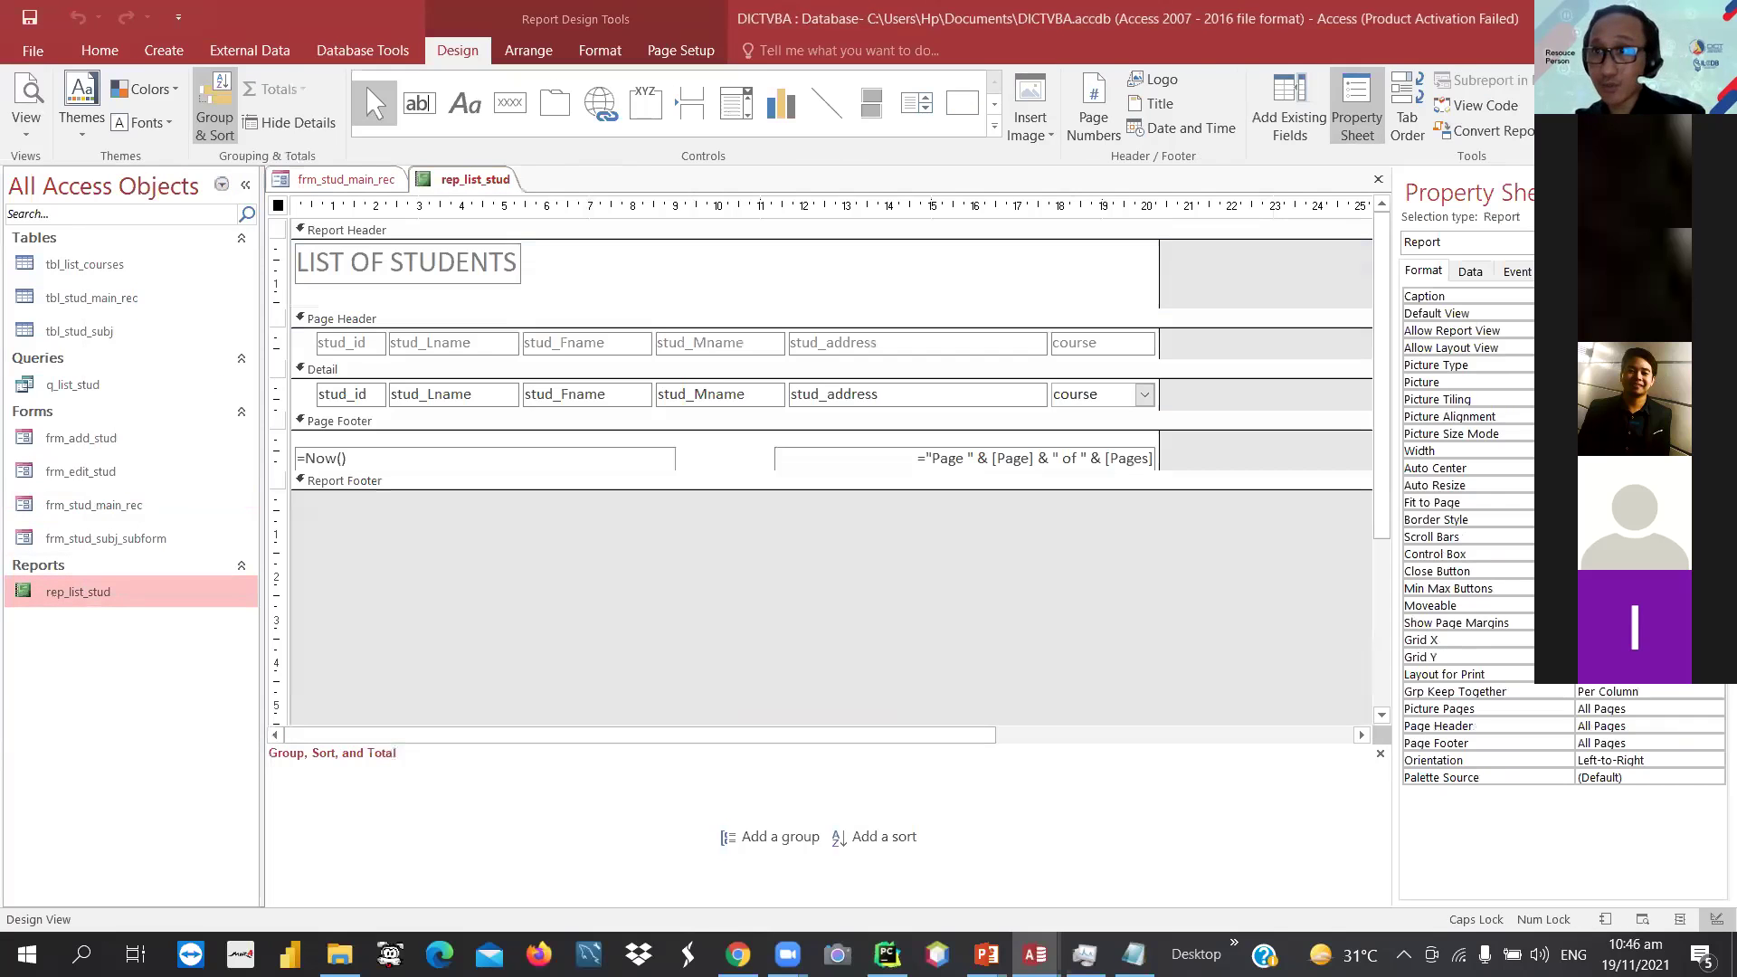
{"action": "left_click", "coordinate": [1557, 272]}
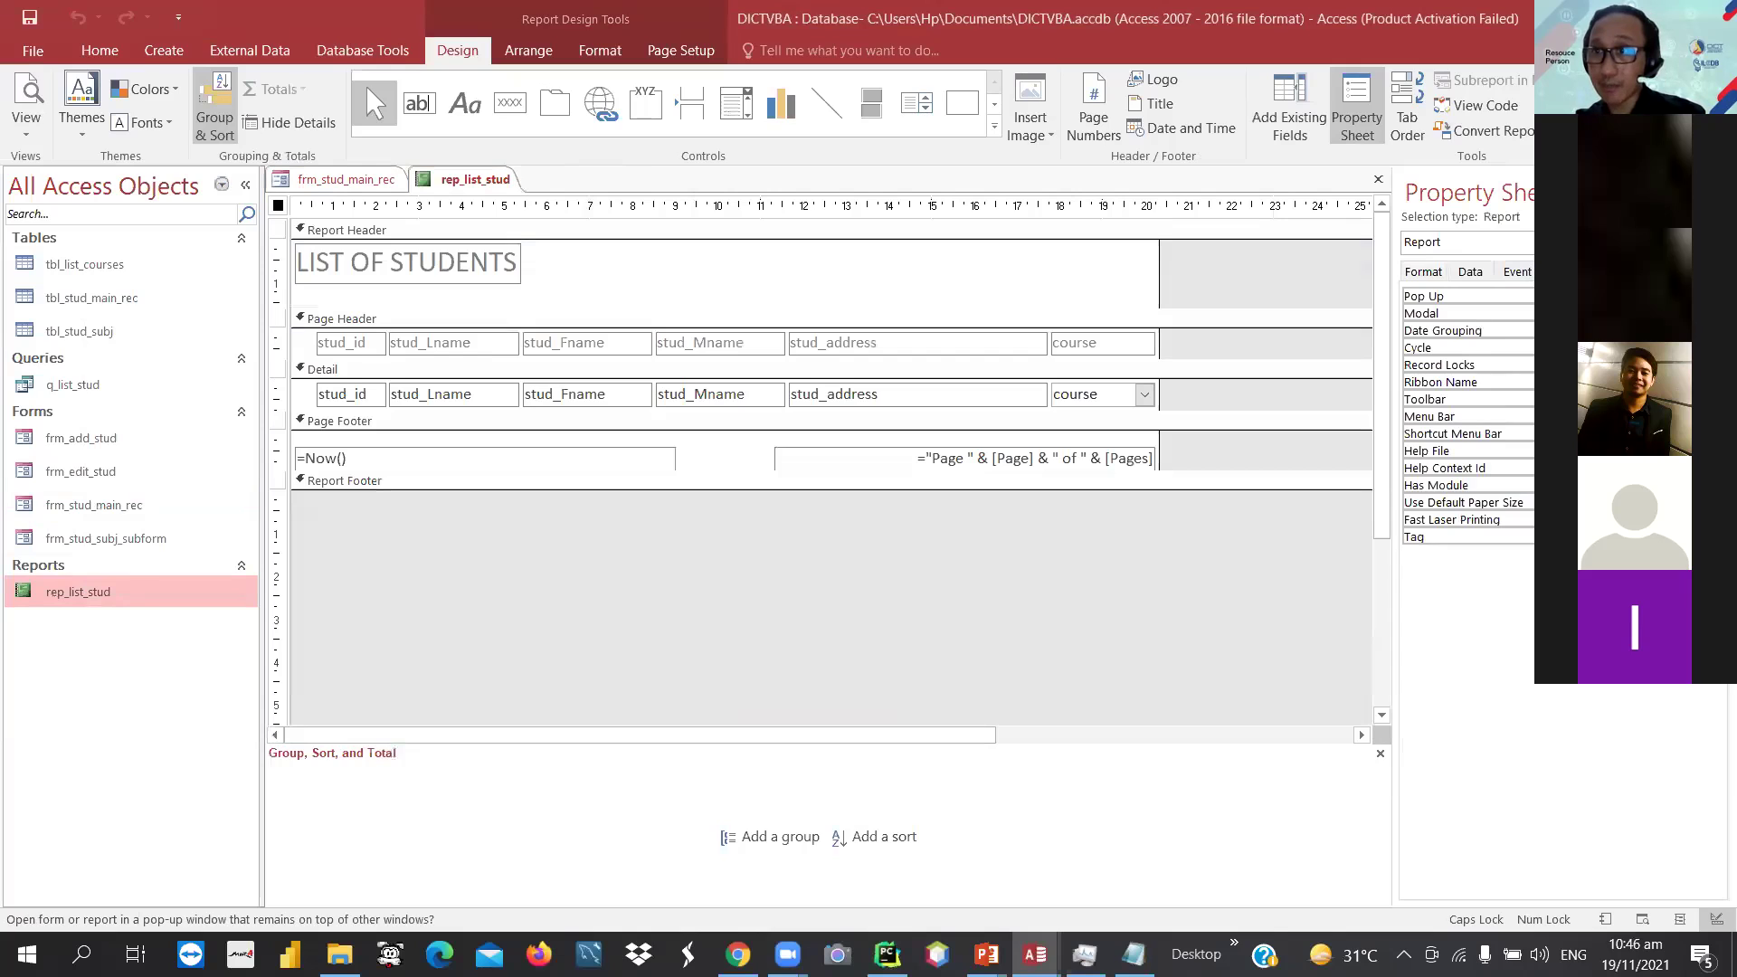
{"action": "left_click", "coordinate": [1492, 313]}
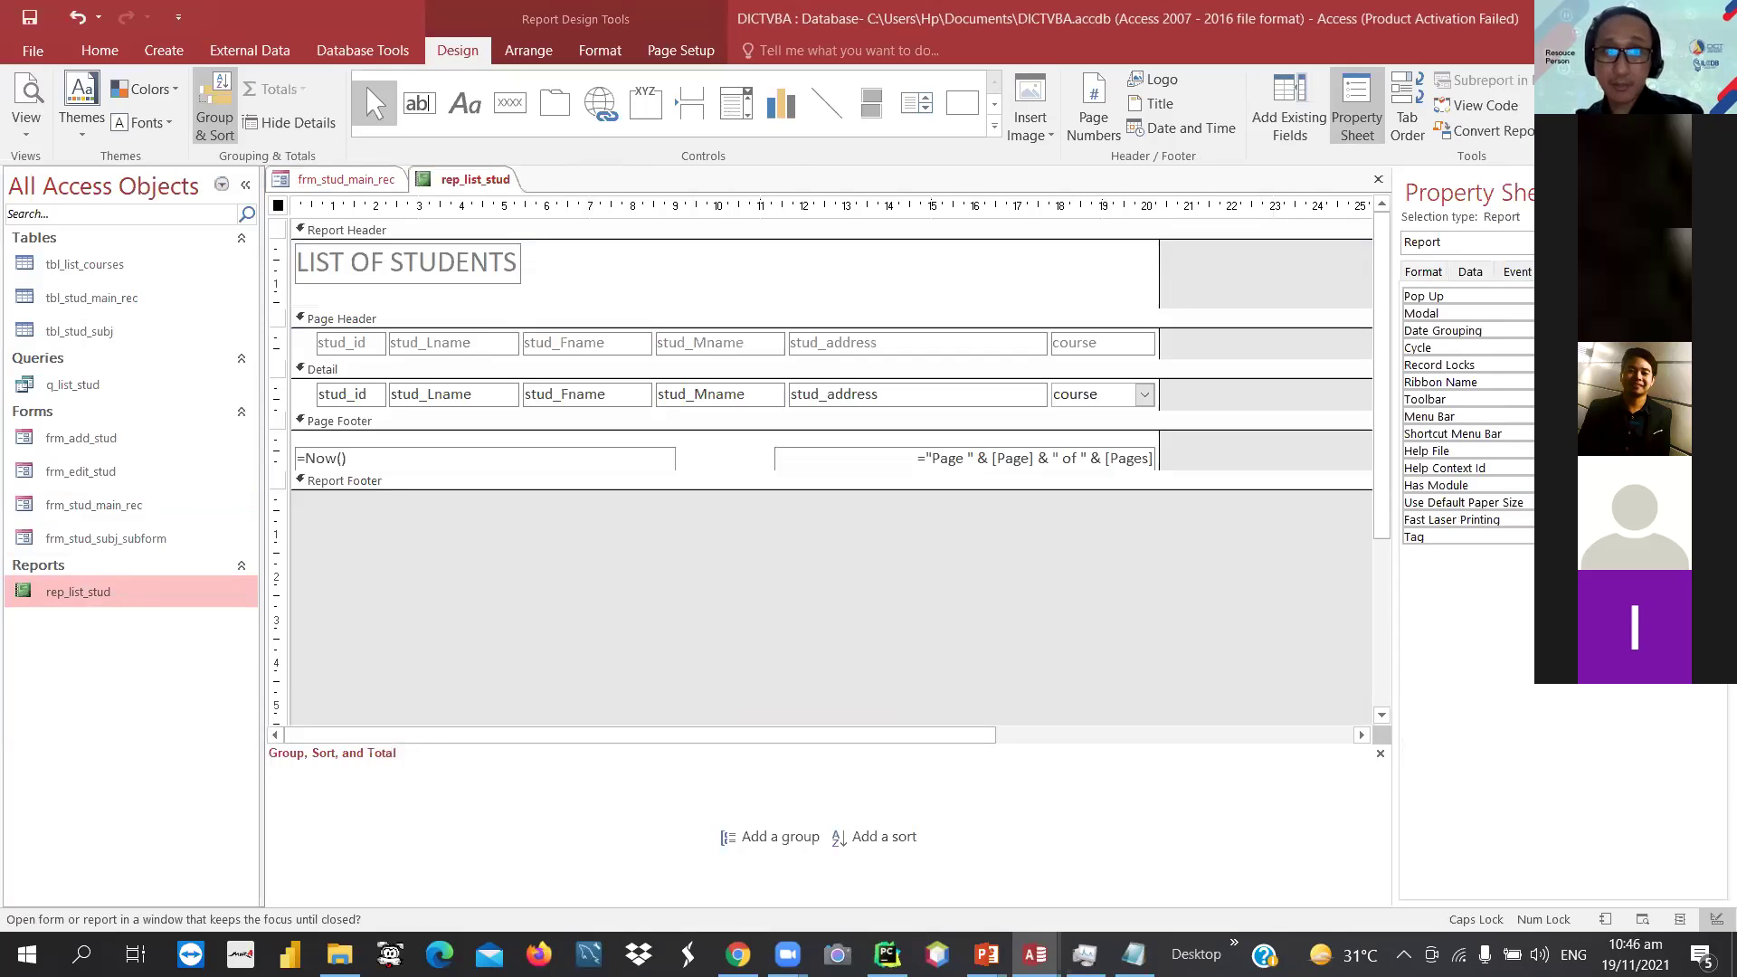
{"action": "left_click", "coordinate": [1378, 179]}
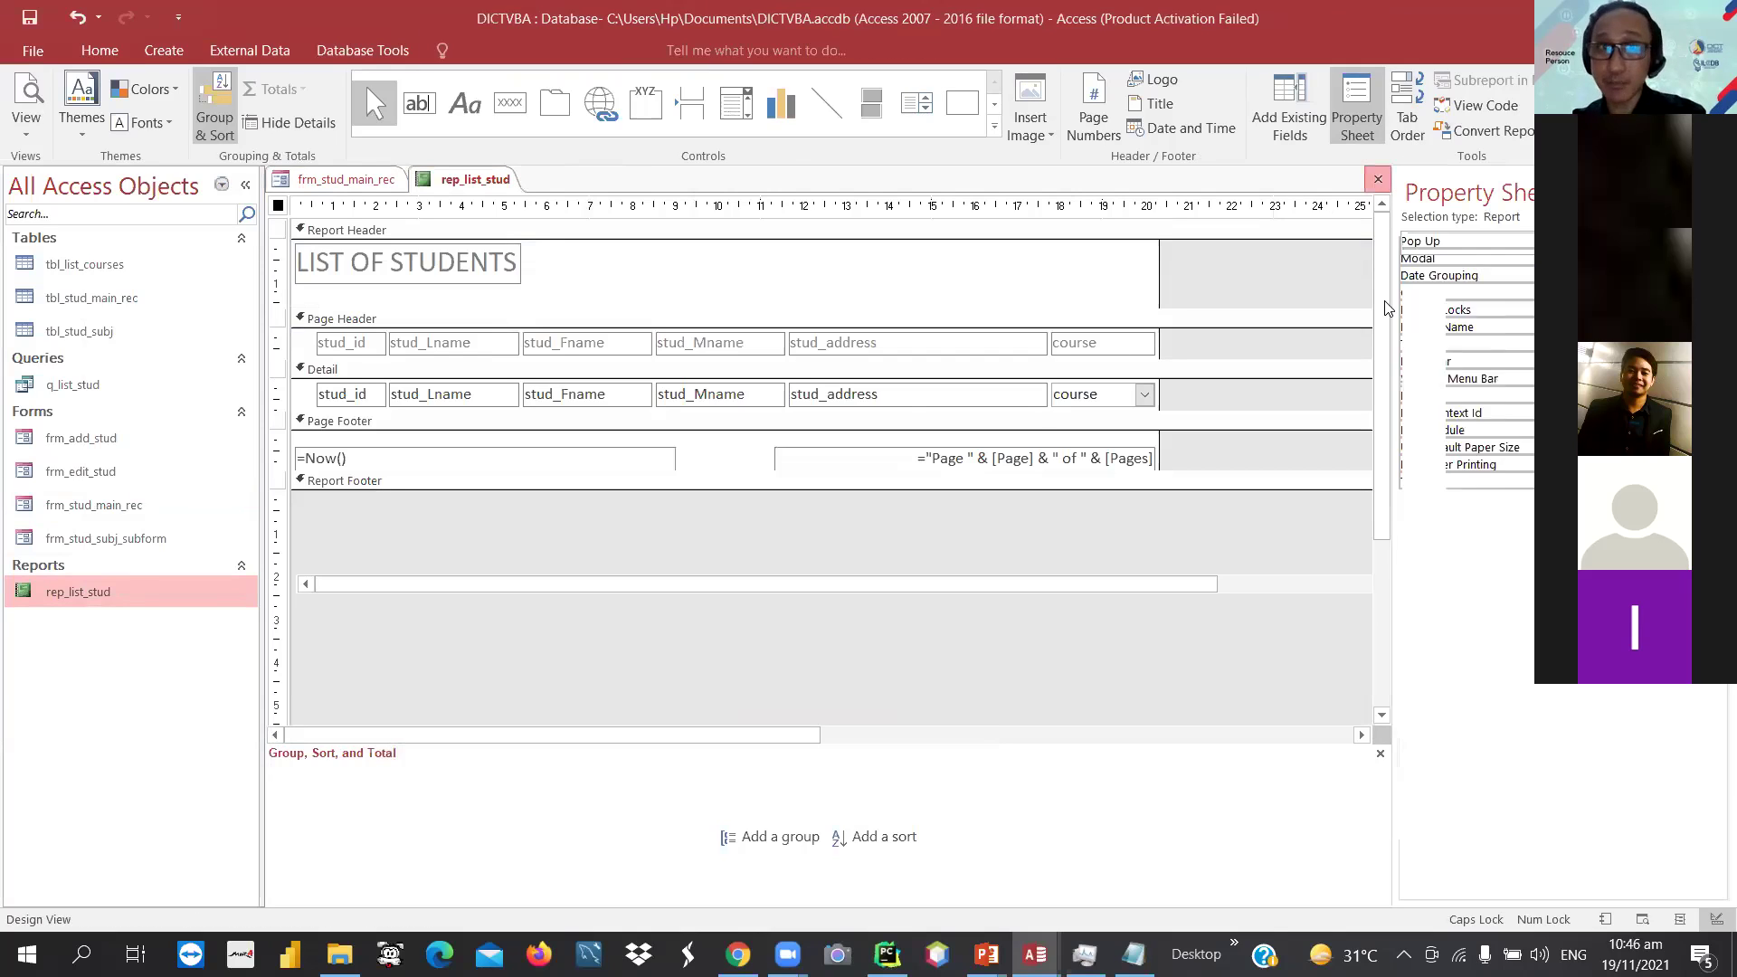
{"action": "left_click", "coordinate": [27, 88]}
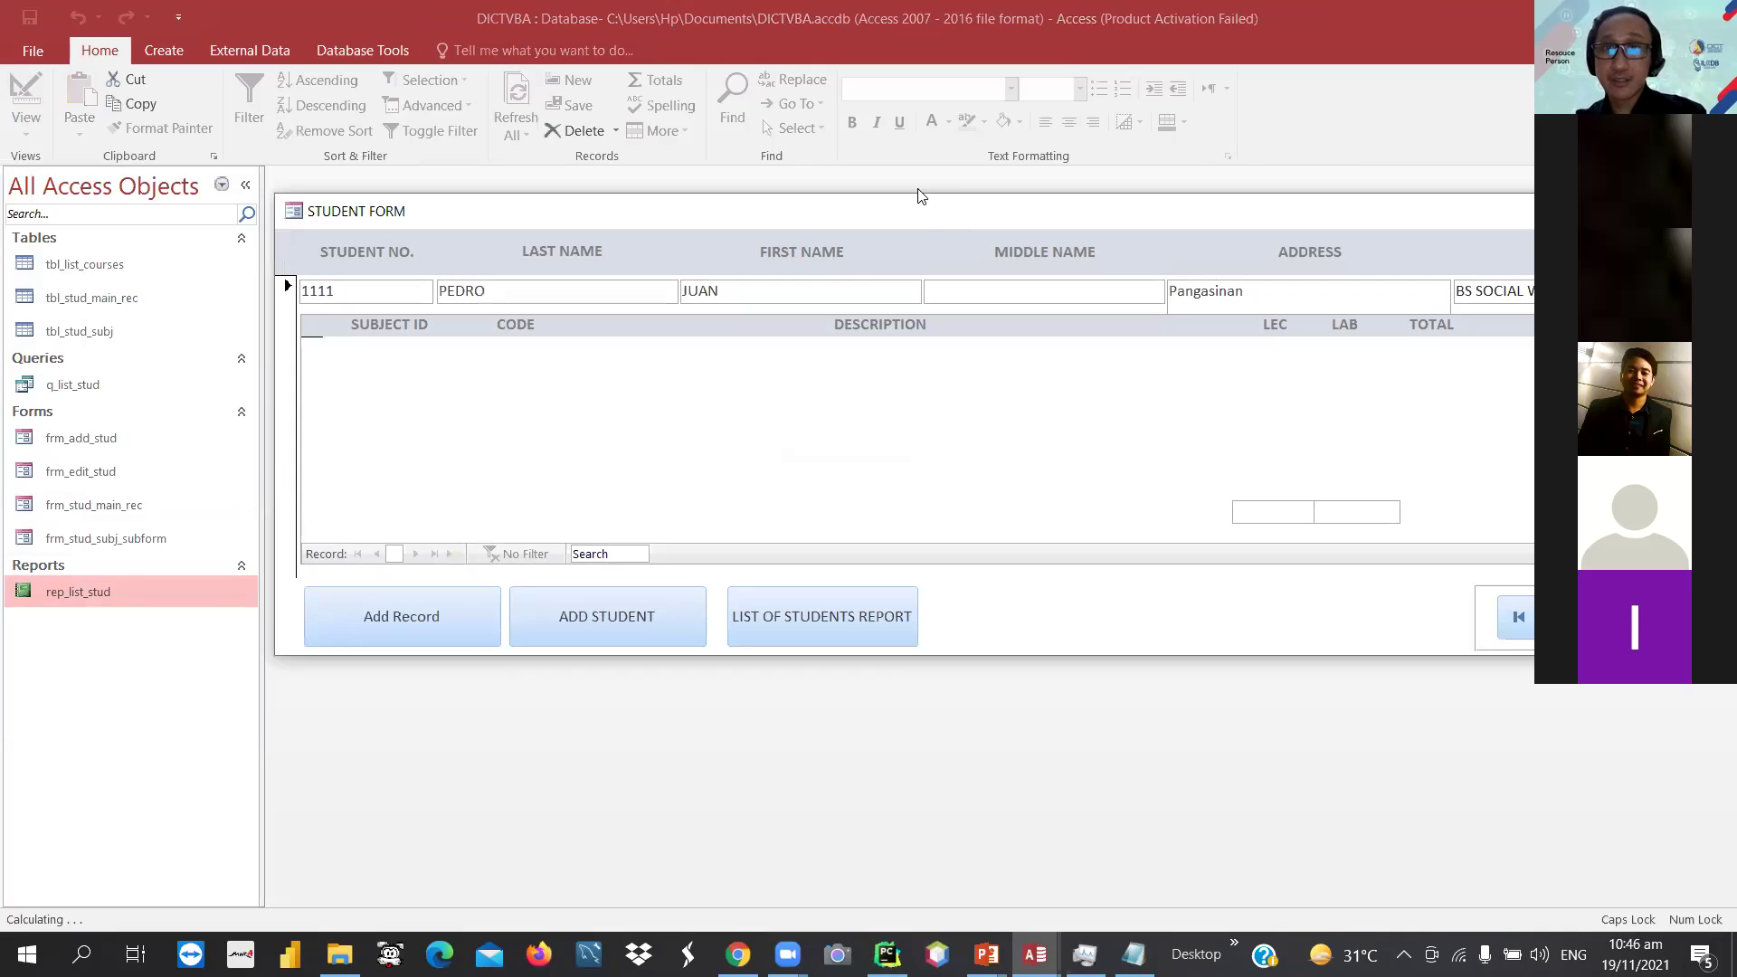
{"action": "left_click", "coordinate": [644, 576]}
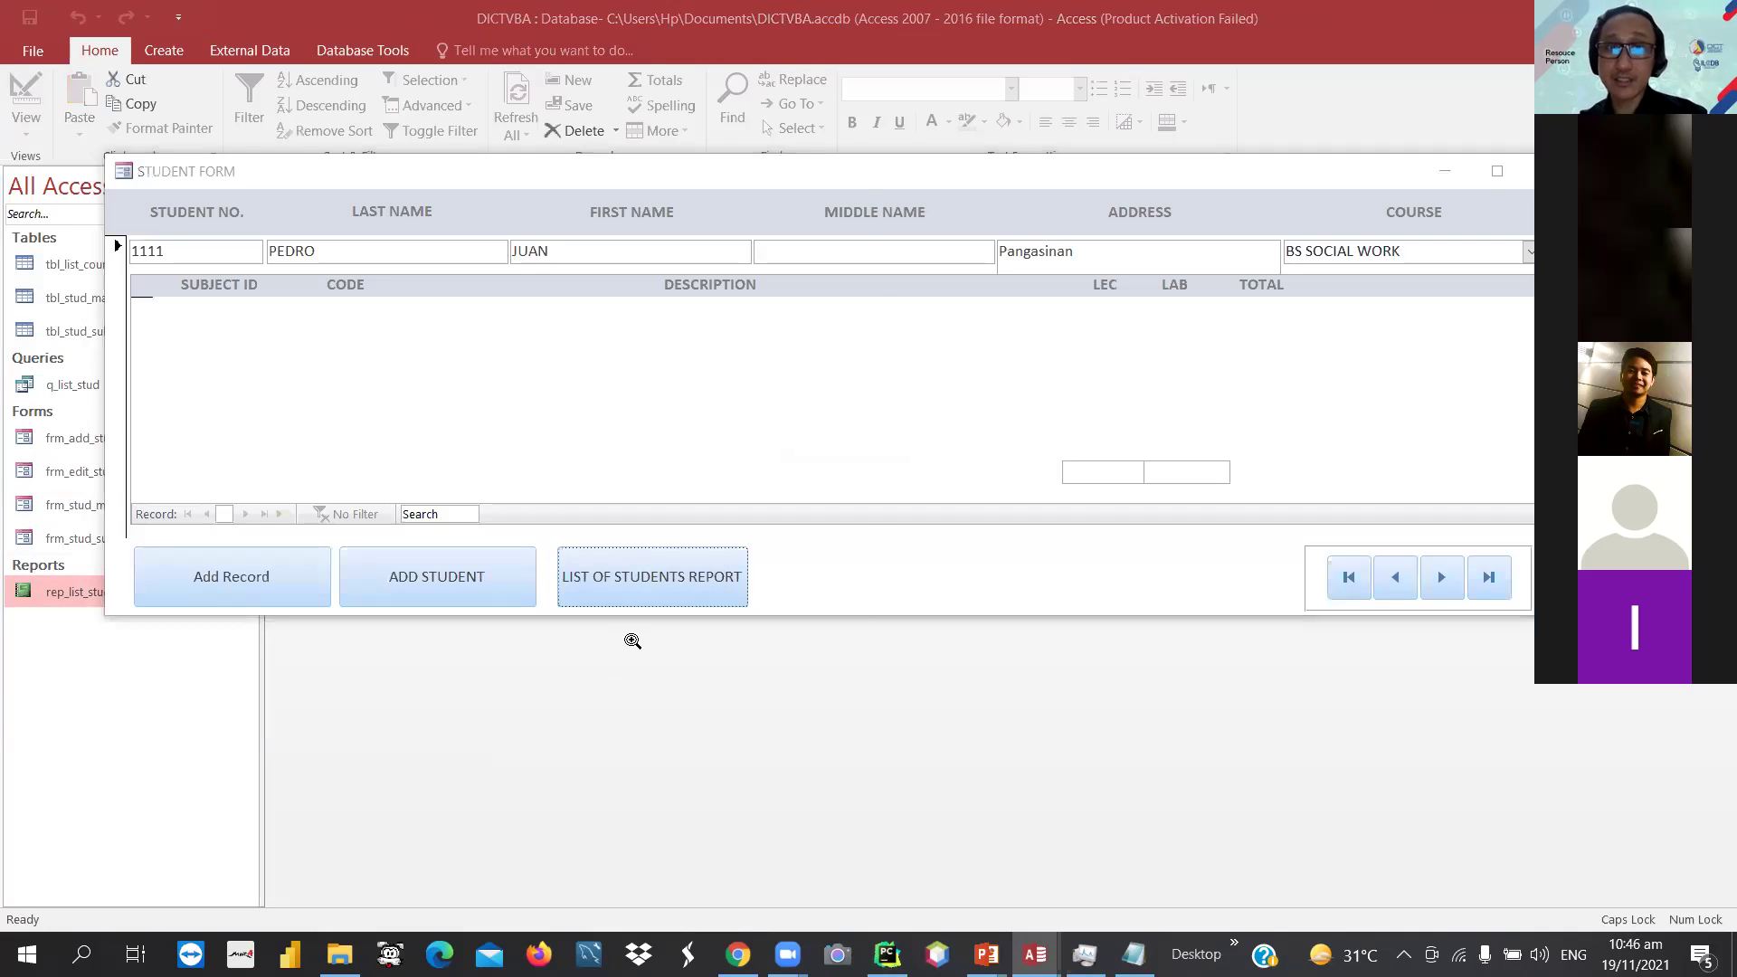
{"action": "left_click", "coordinate": [789, 210]}
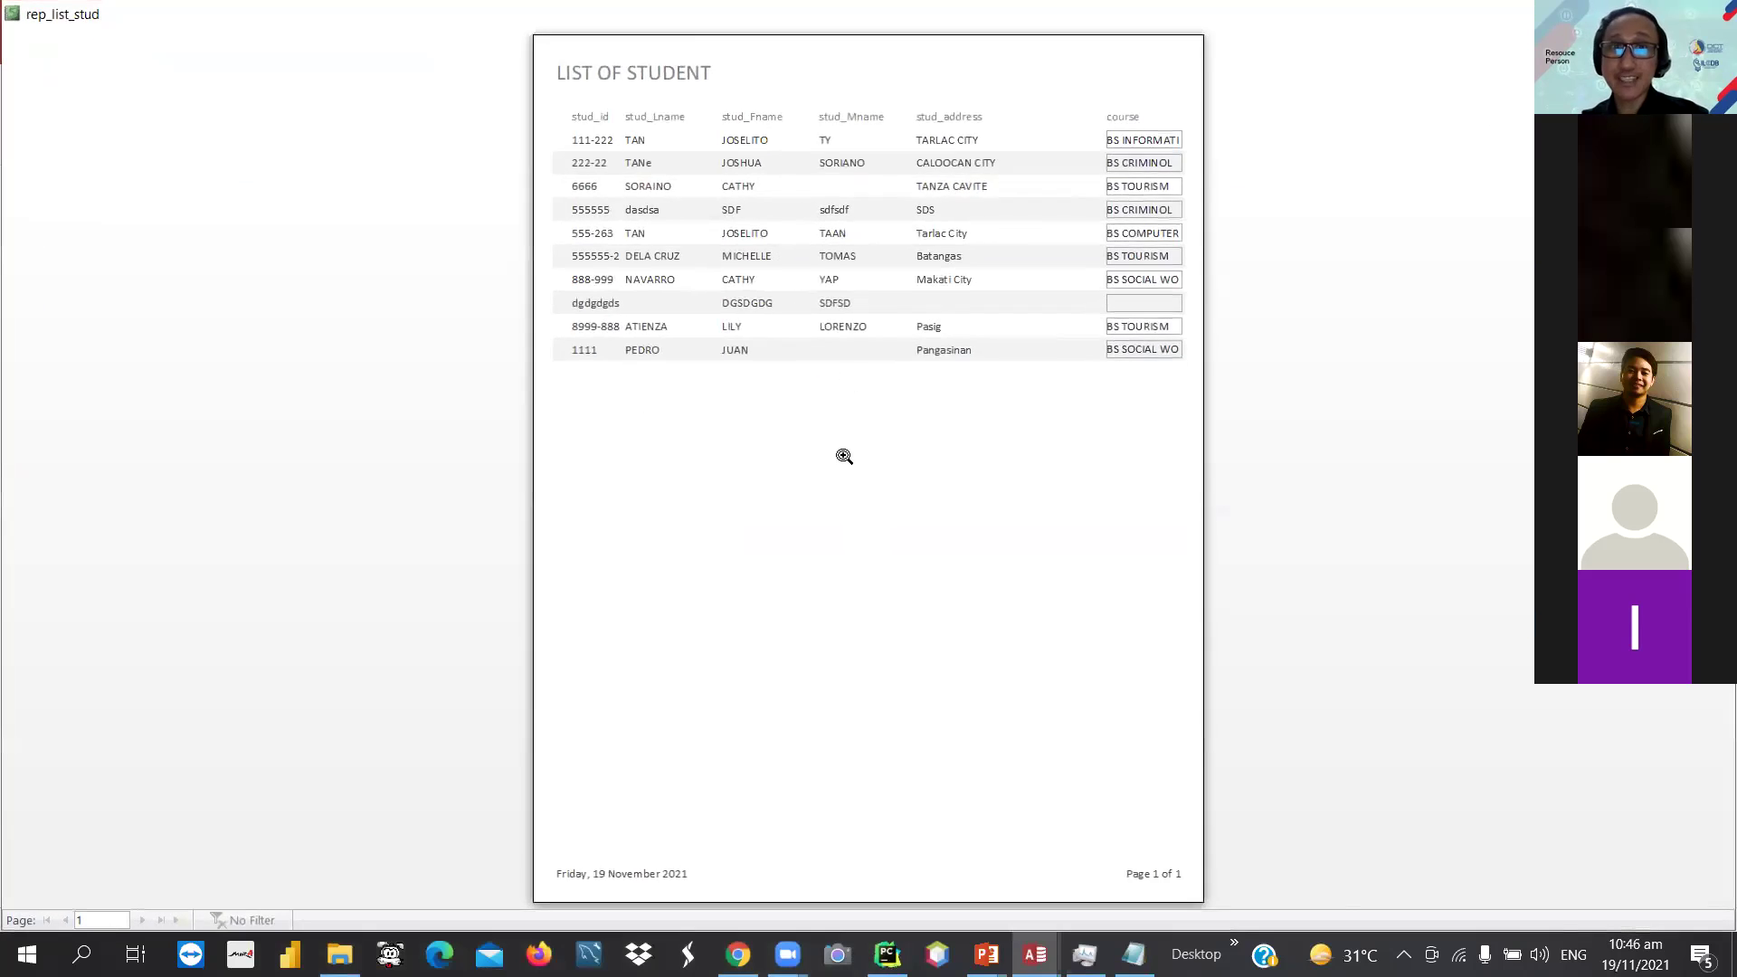
{"action": "left_click", "coordinate": [836, 451]}
{"action": "left_click", "coordinate": [791, 452]}
{"action": "key", "text": "ctrl+p"}
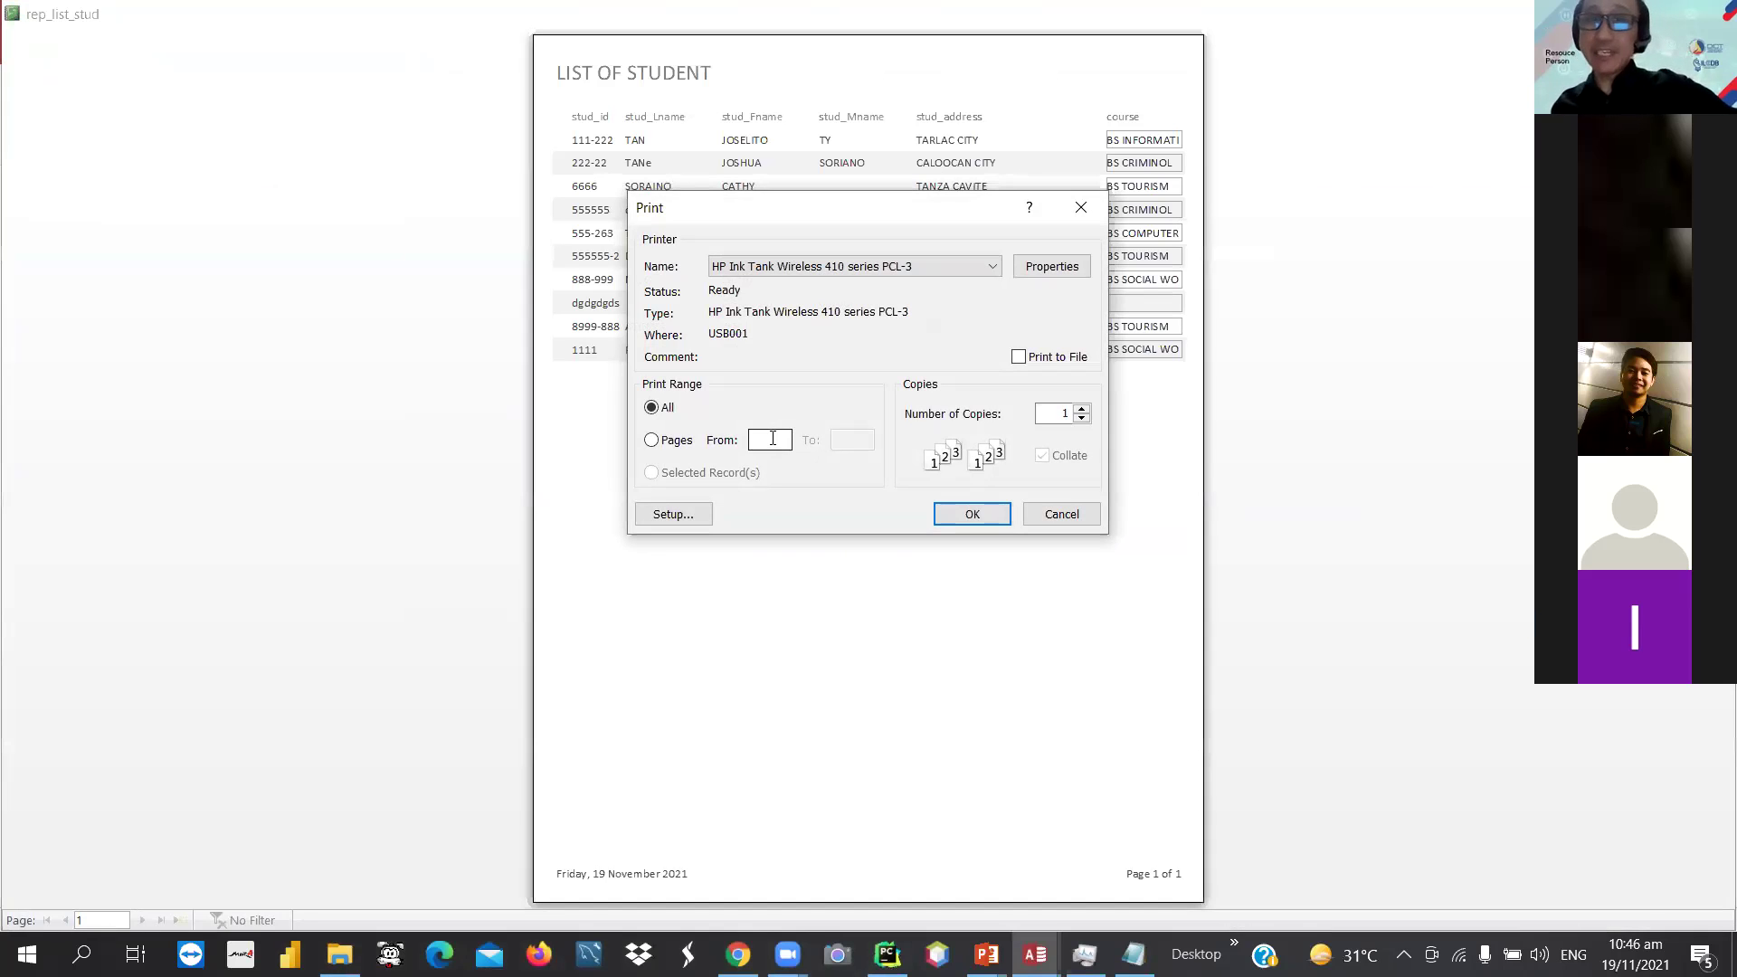
{"action": "left_click", "coordinate": [1065, 519]}
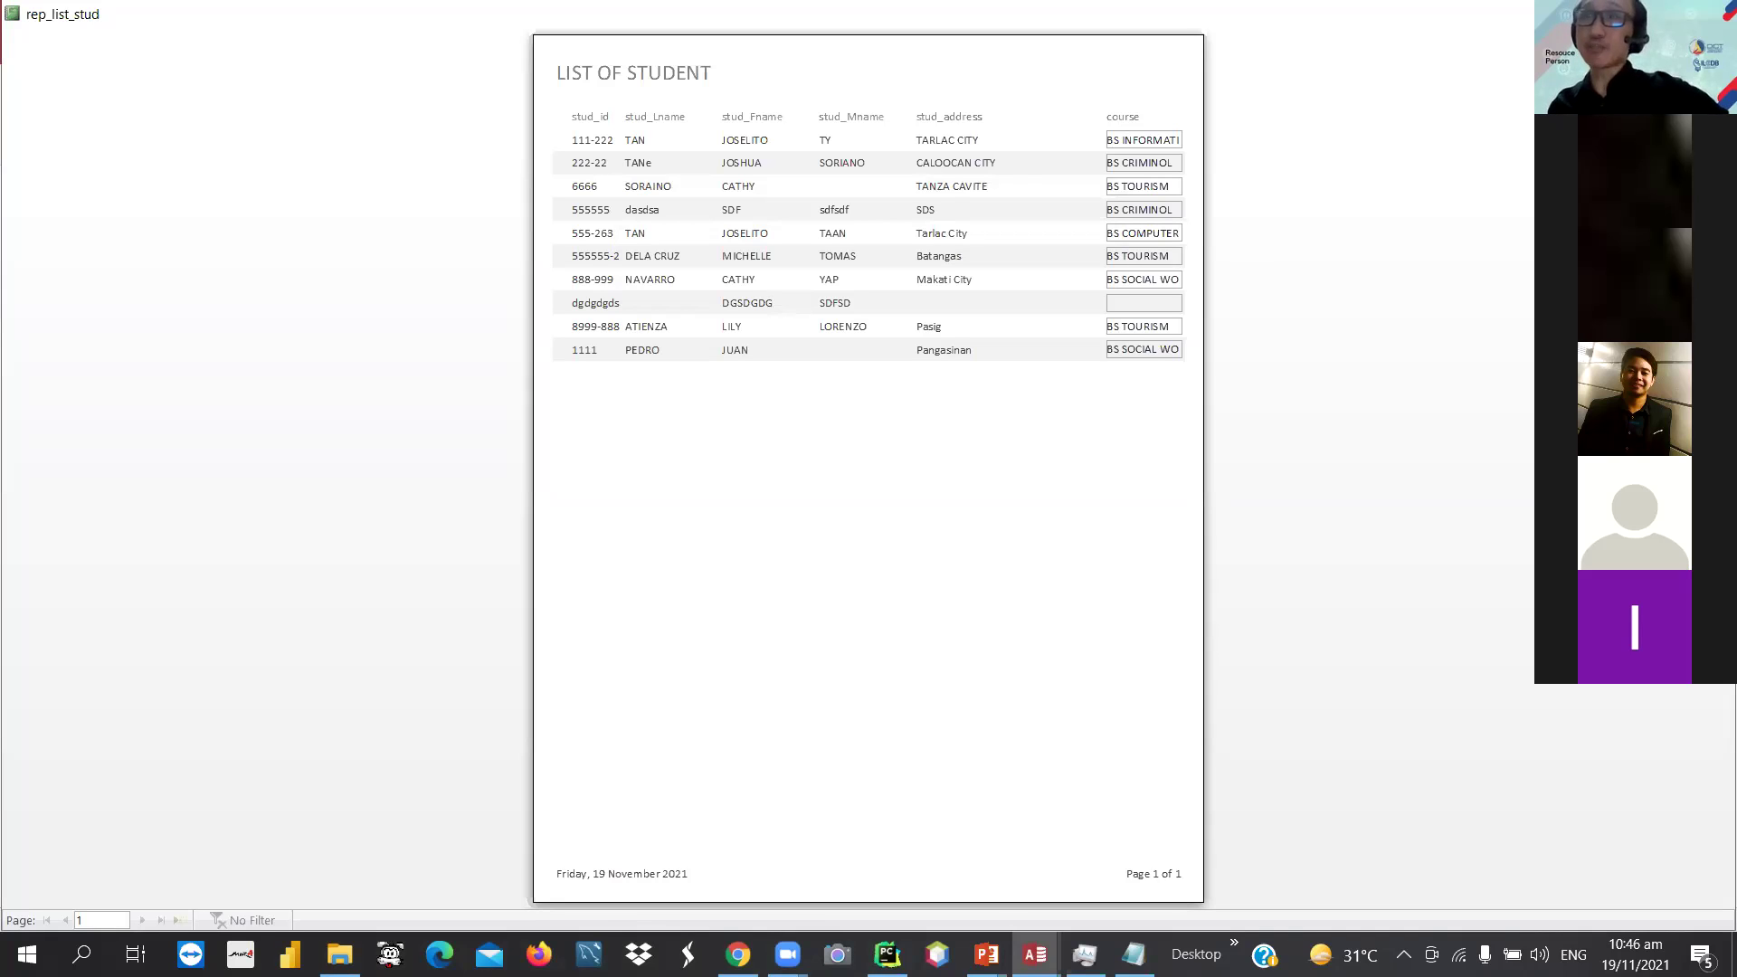
{"action": "key", "text": "Escape"}
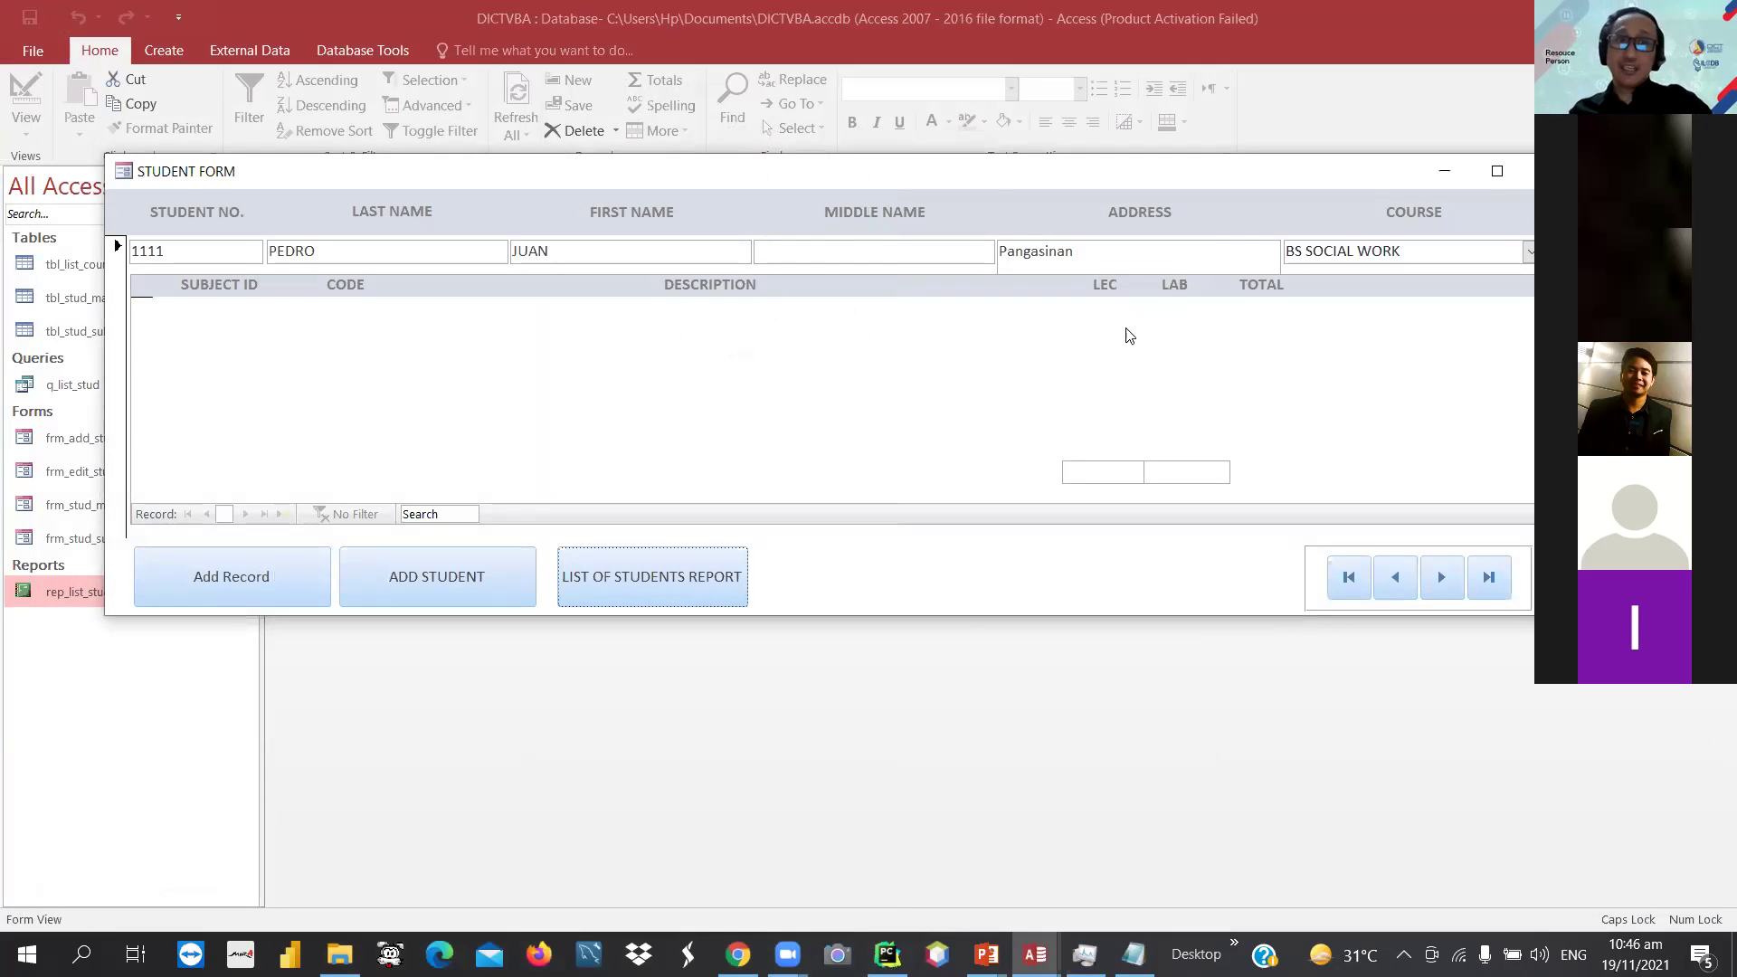
Reopen the student form in Design View and enlarge the section above the footer
{"action": "right_click", "coordinate": [982, 172]}
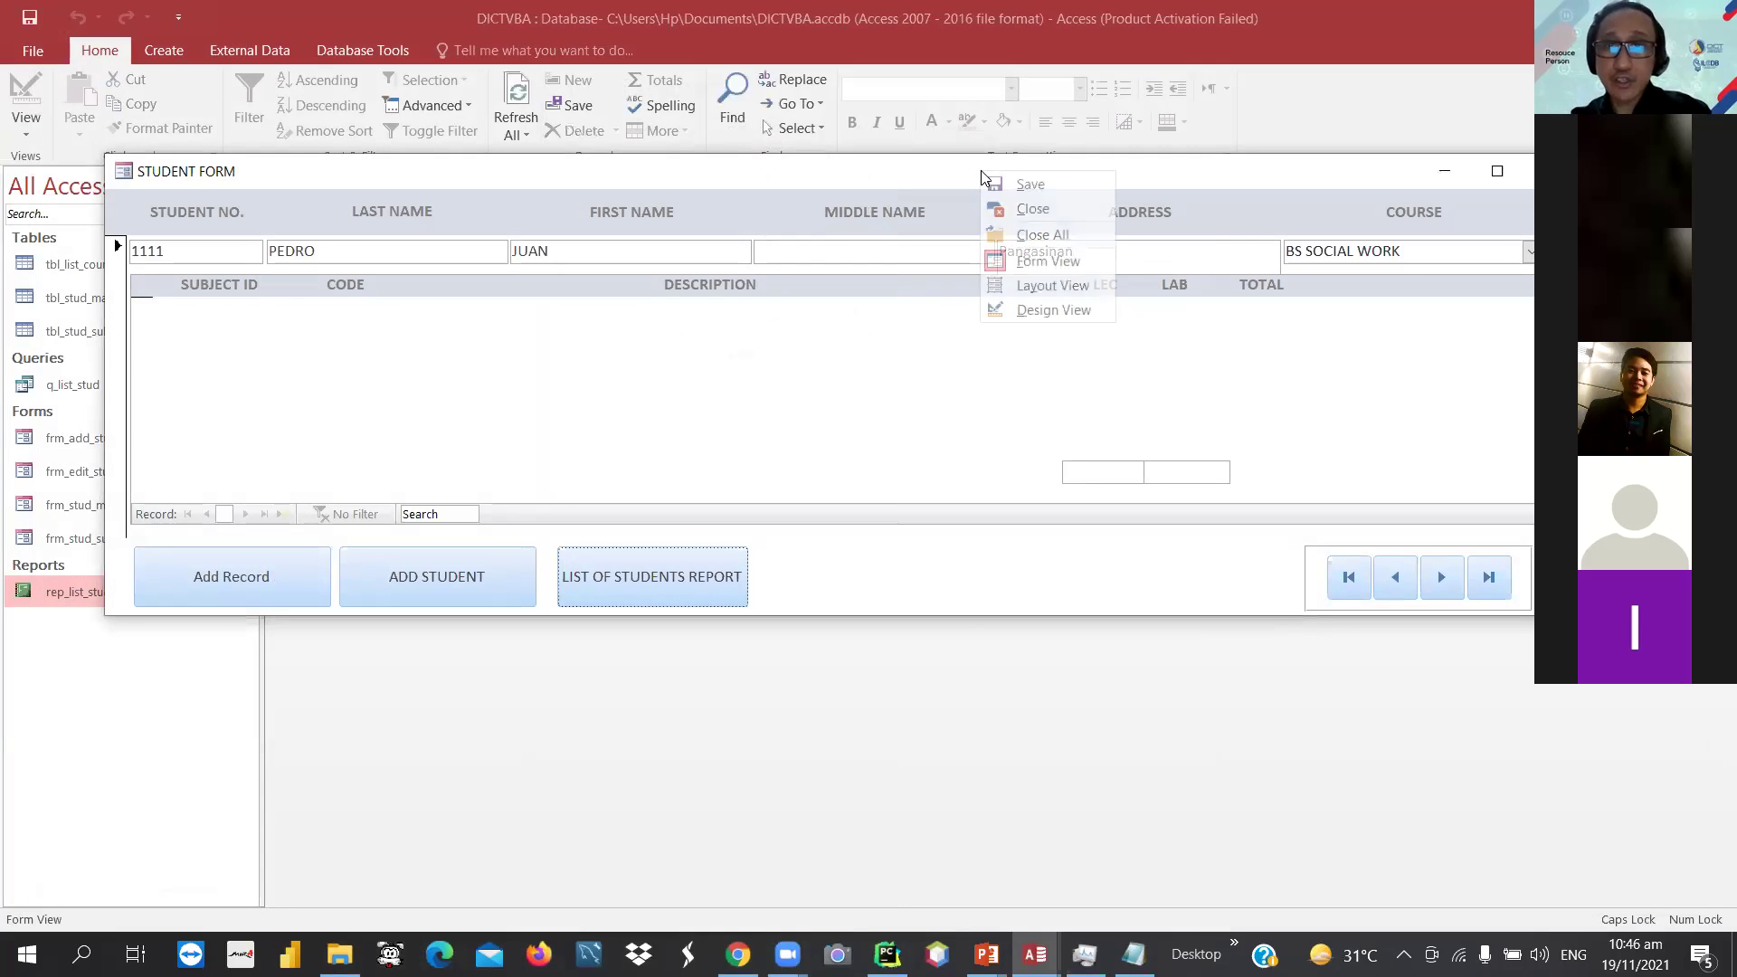
{"action": "left_click", "coordinate": [1049, 311]}
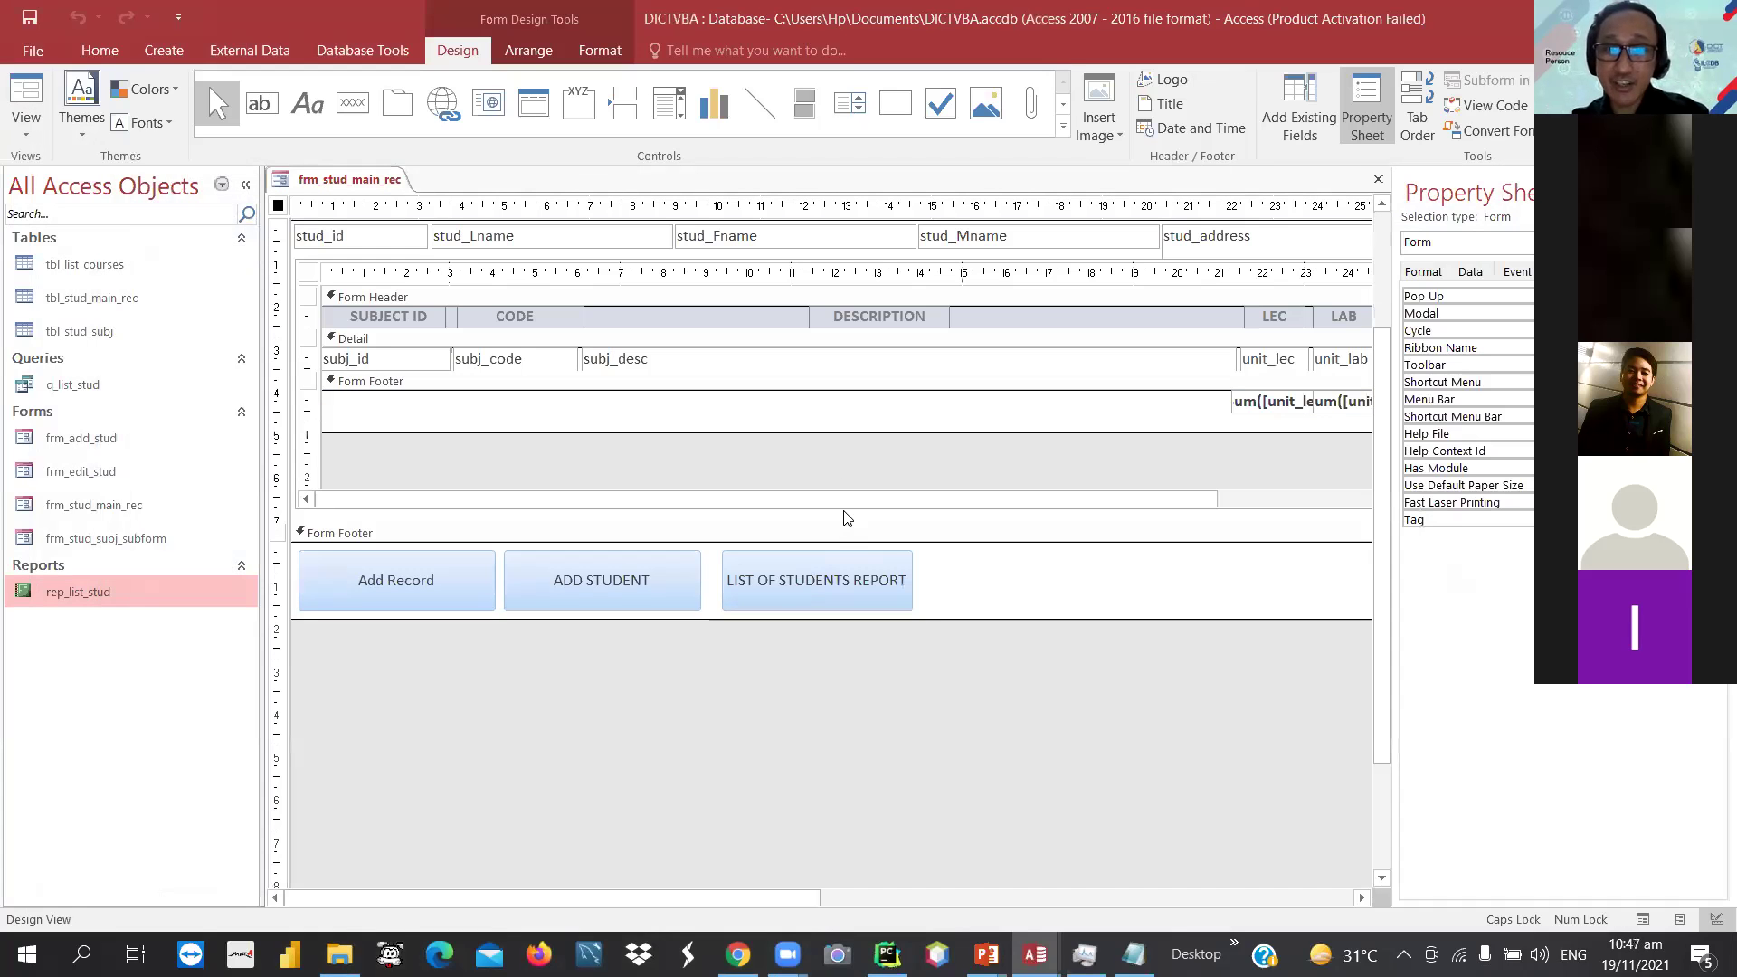
{"action": "left_click_drag", "start_coordinate": [823, 518], "coordinate": [841, 542]}
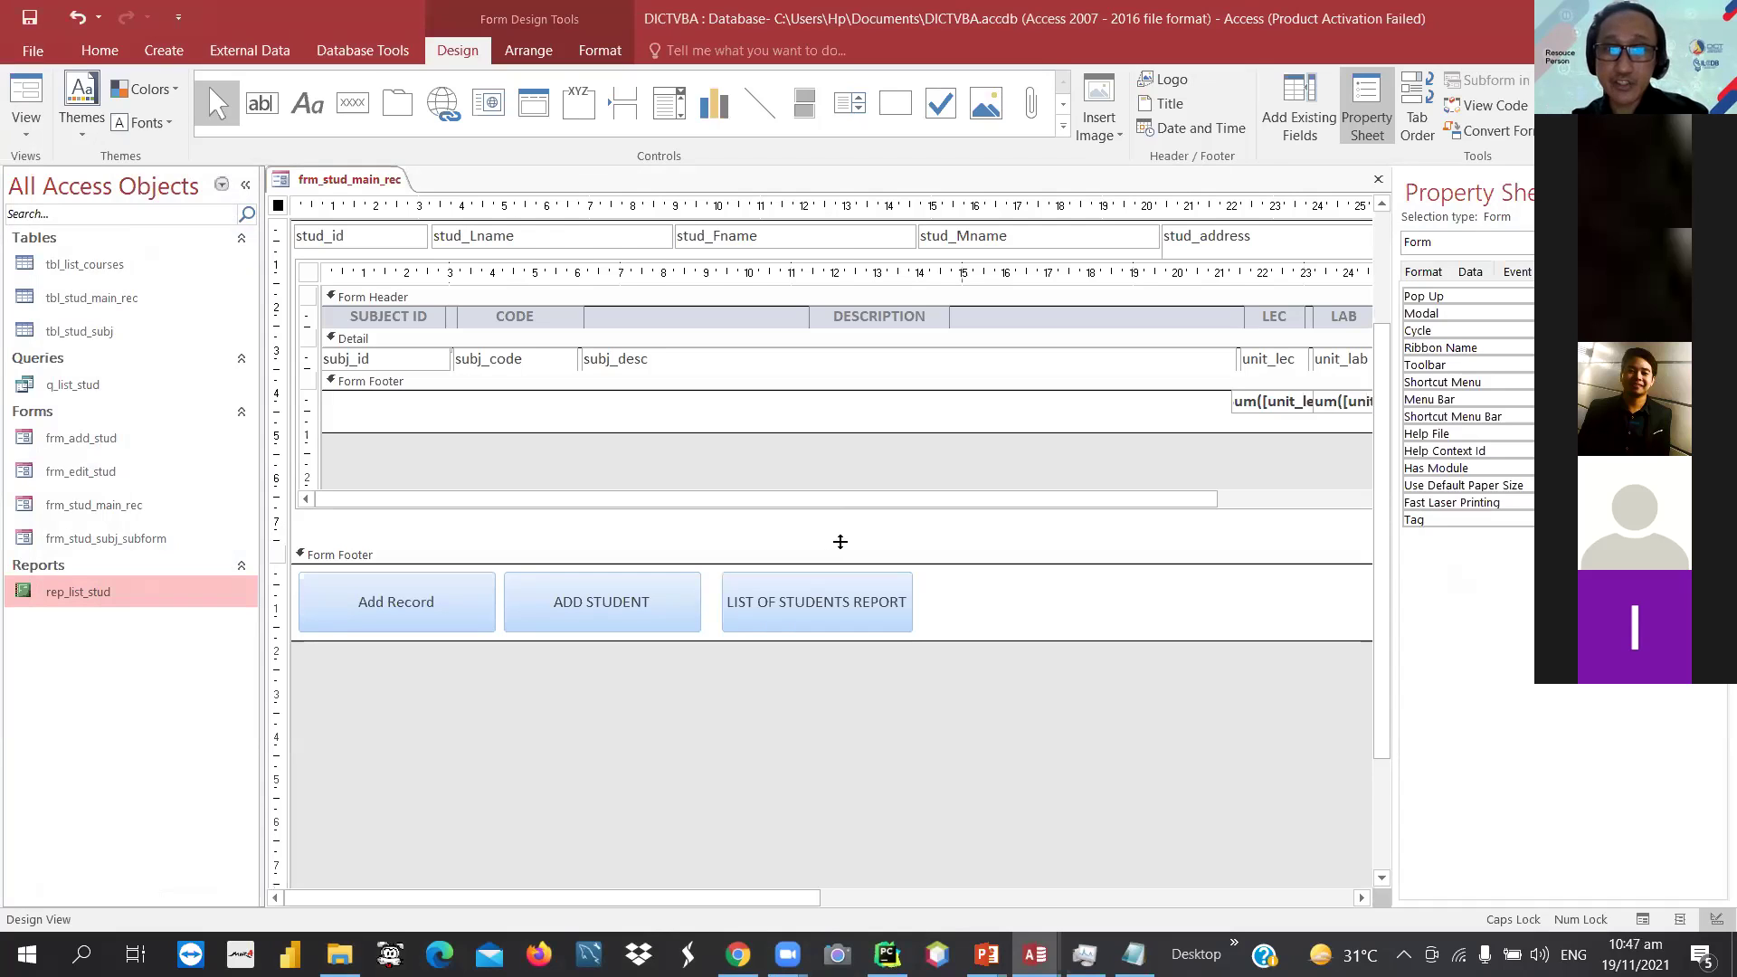
{"action": "left_click", "coordinate": [1025, 631]}
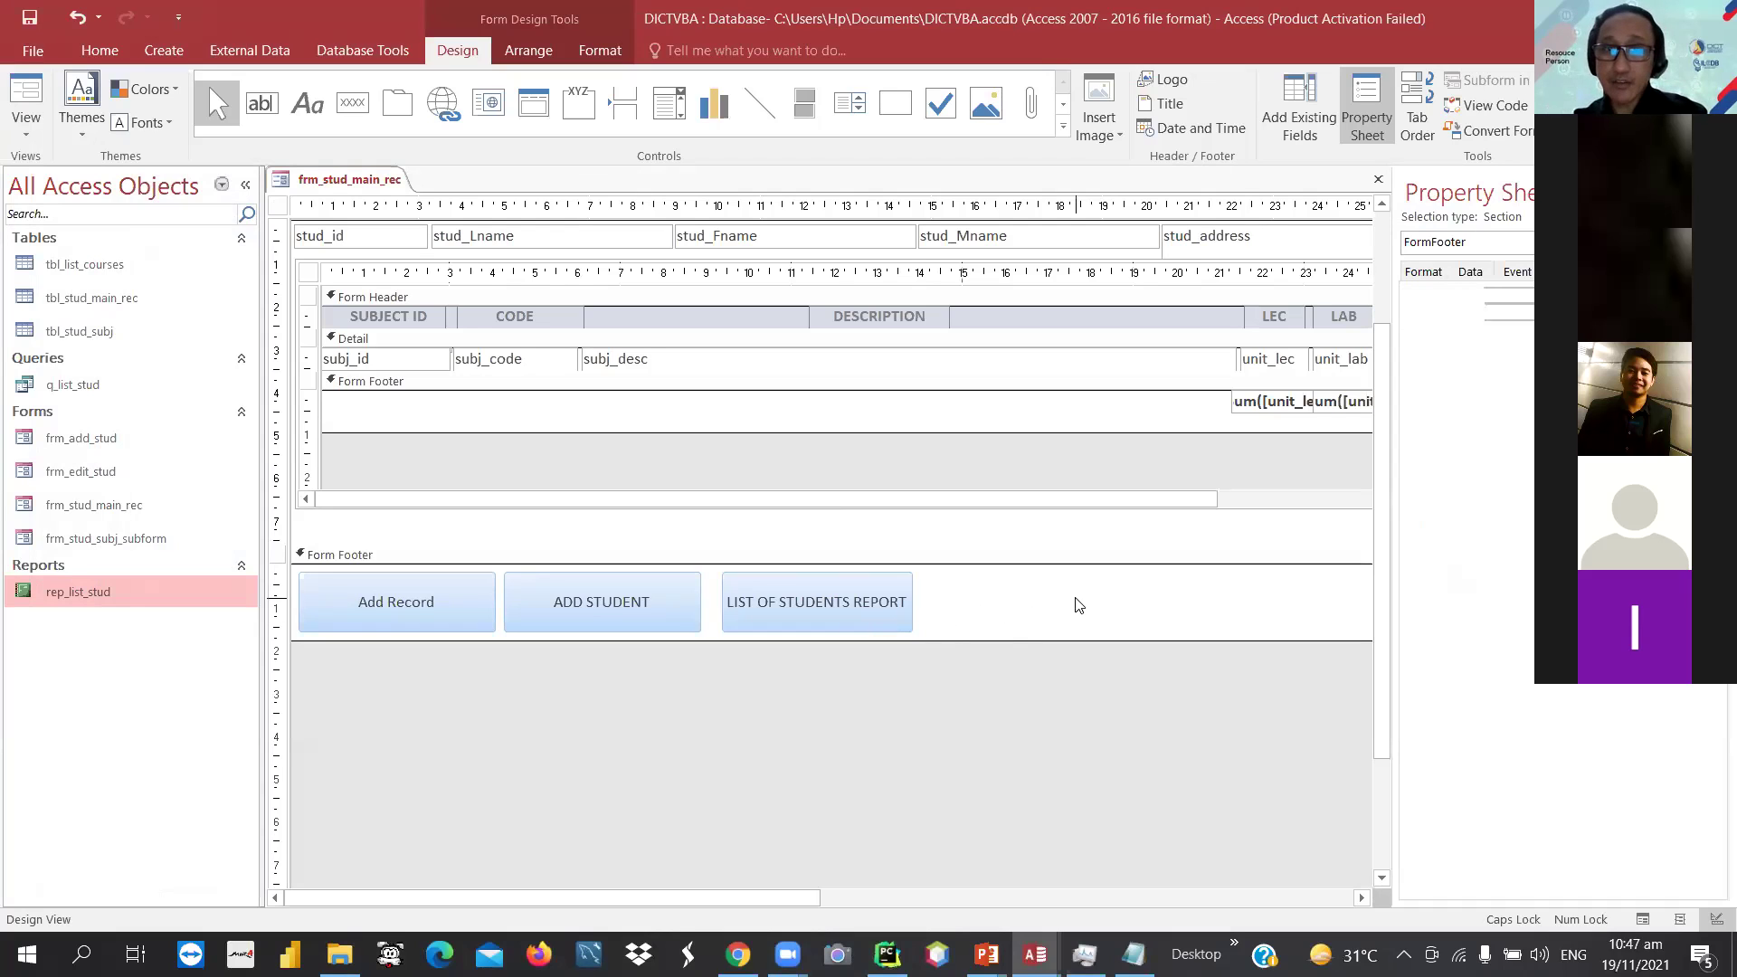
{"action": "left_click_drag", "start_coordinate": [874, 604], "coordinate": [858, 608]}
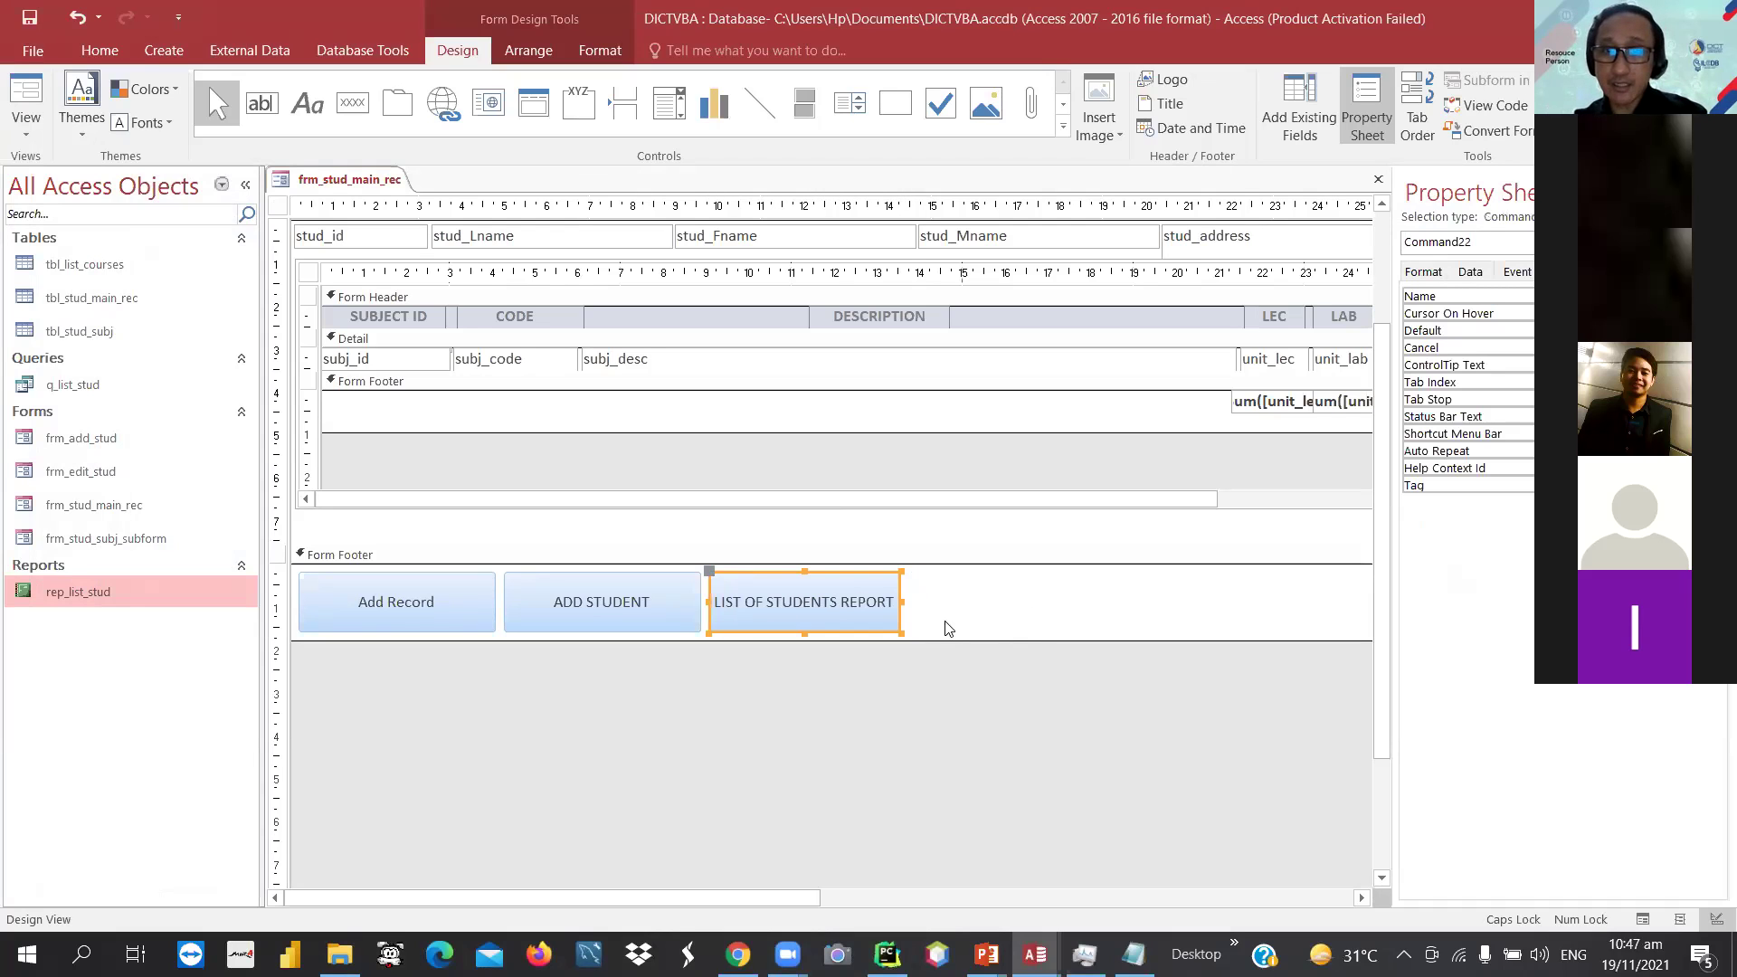
{"action": "left_click_drag", "start_coordinate": [996, 600], "coordinate": [1104, 600]}
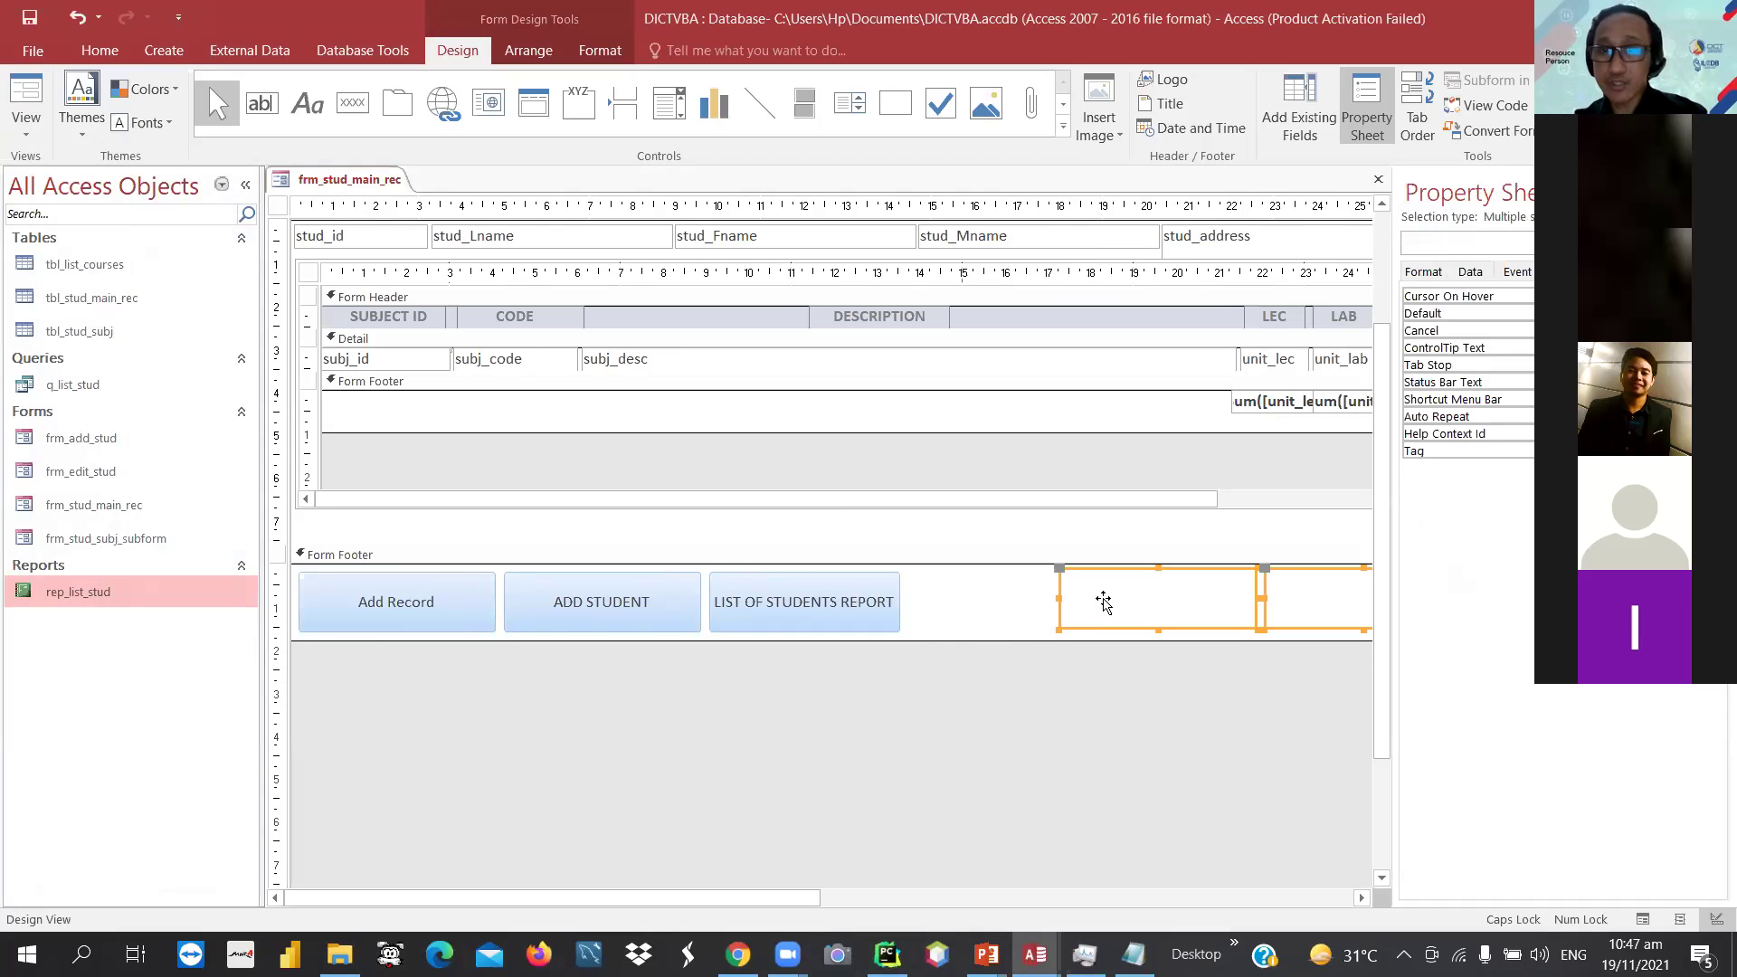
Move the Add Record, ADD STUDENT and LIST OF STUDENTS REPORT buttons lower and heighten the footer
{"action": "left_click", "coordinate": [245, 184]}
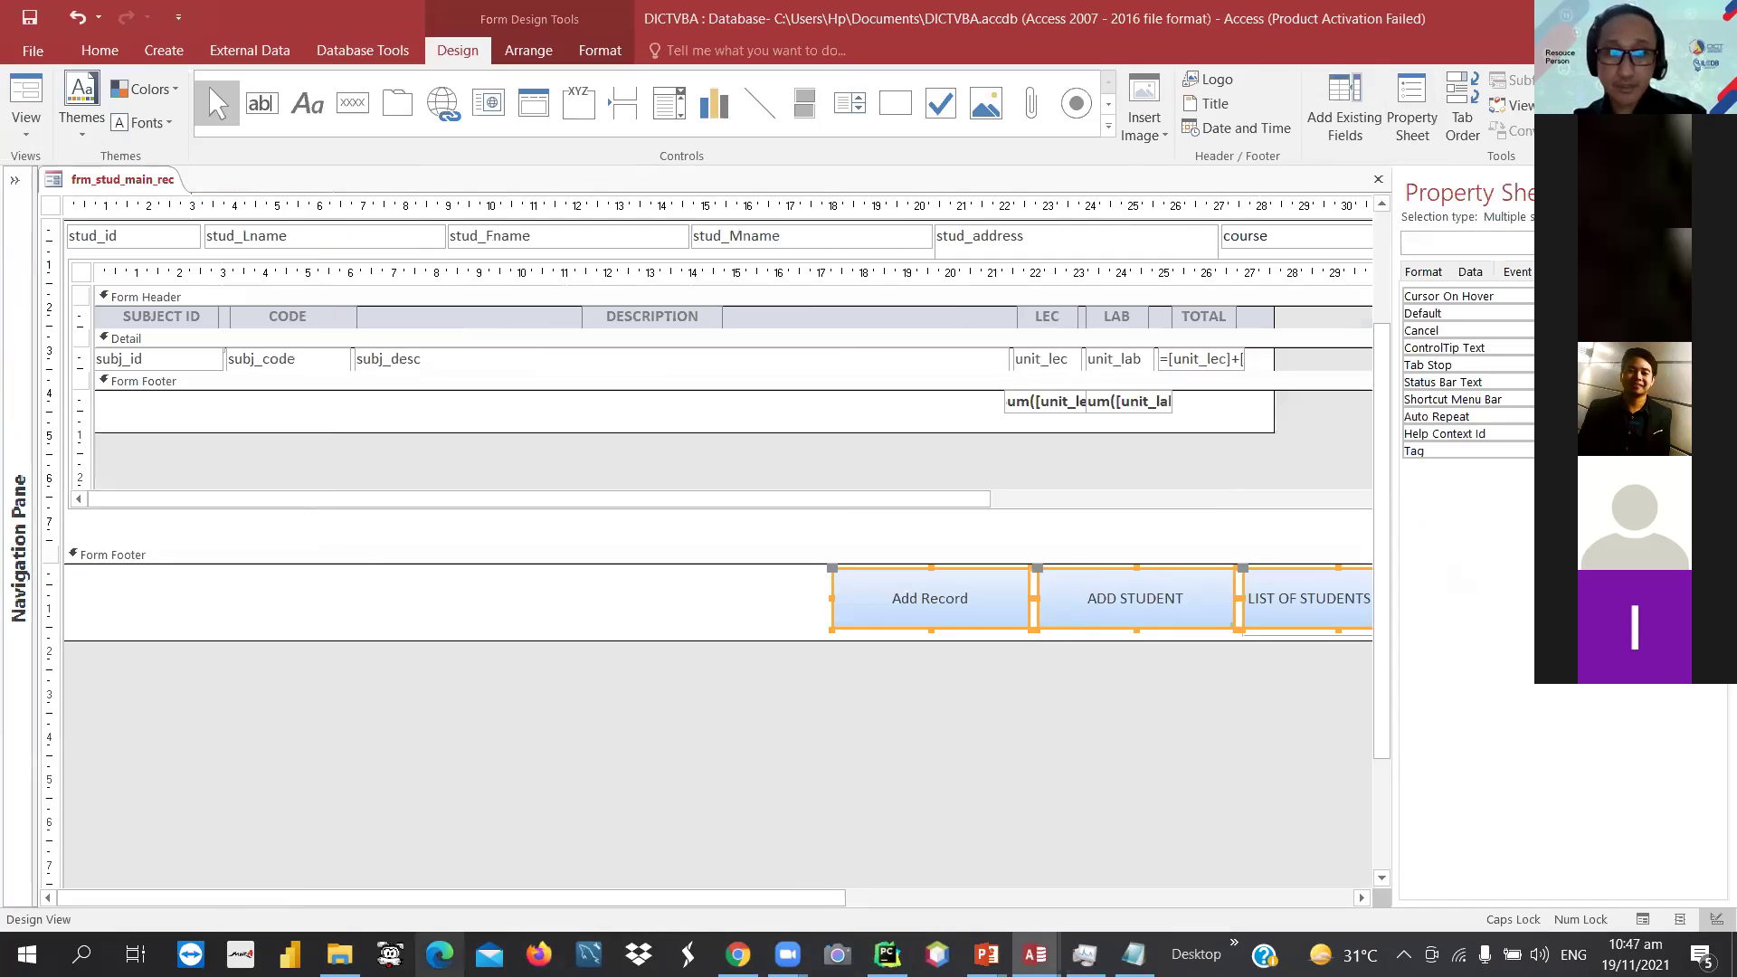
{"action": "scroll", "coordinate": [226, 902], "scroll_direction": "right", "scroll_amount": 5}
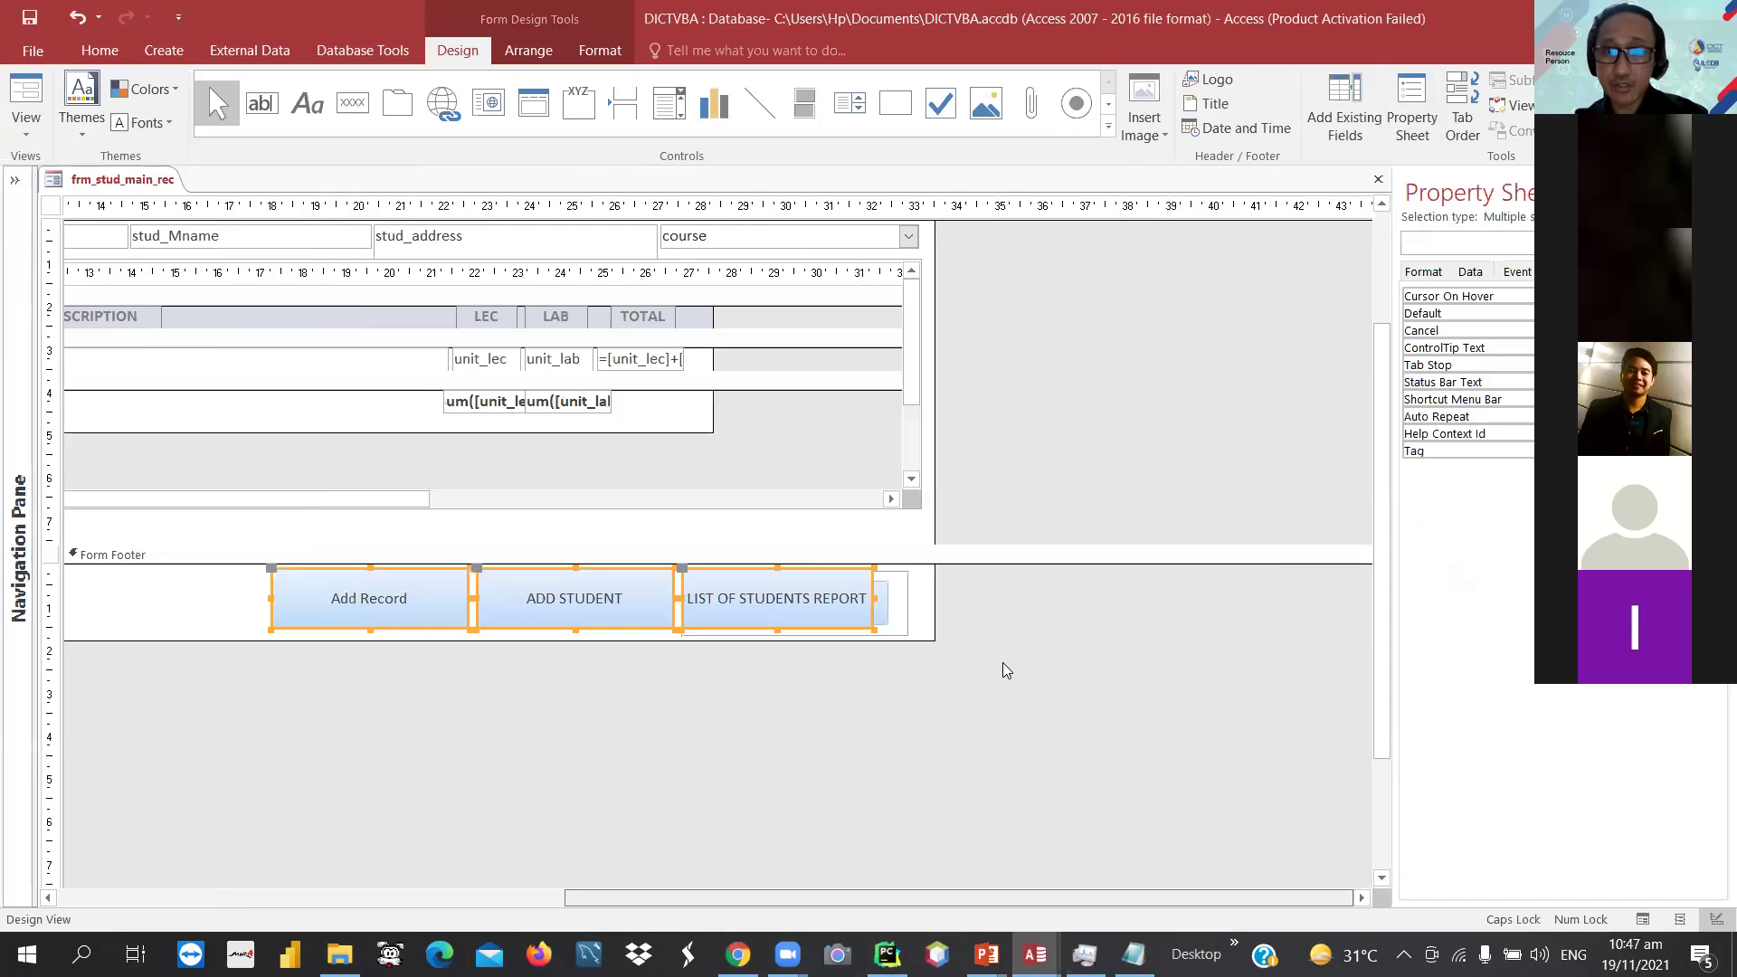
{"action": "left_click", "coordinate": [773, 718]}
{"action": "left_click", "coordinate": [733, 604]}
{"action": "left_click", "coordinate": [615, 598], "text": "shift"}
{"action": "left_click", "coordinate": [414, 599], "text": "shift"}
{"action": "left_click_drag", "start_coordinate": [757, 596], "coordinate": [794, 671]}
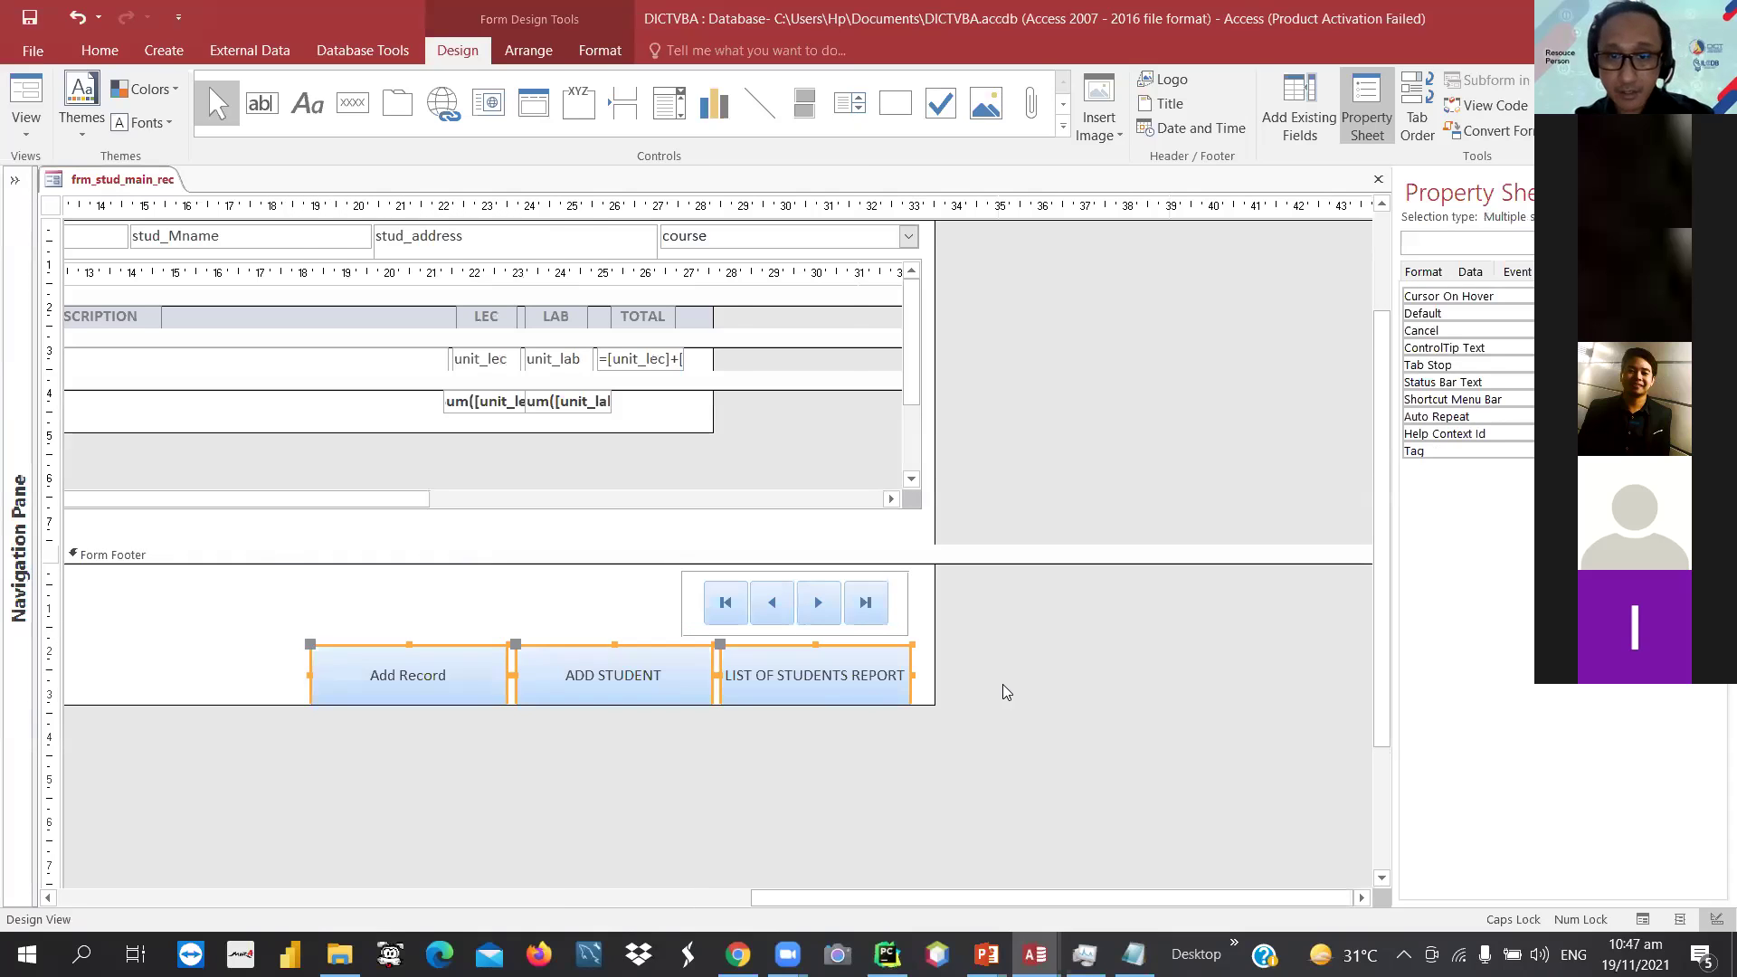
{"action": "left_click", "coordinate": [937, 724]}
{"action": "left_click_drag", "start_coordinate": [916, 706], "coordinate": [918, 718]}
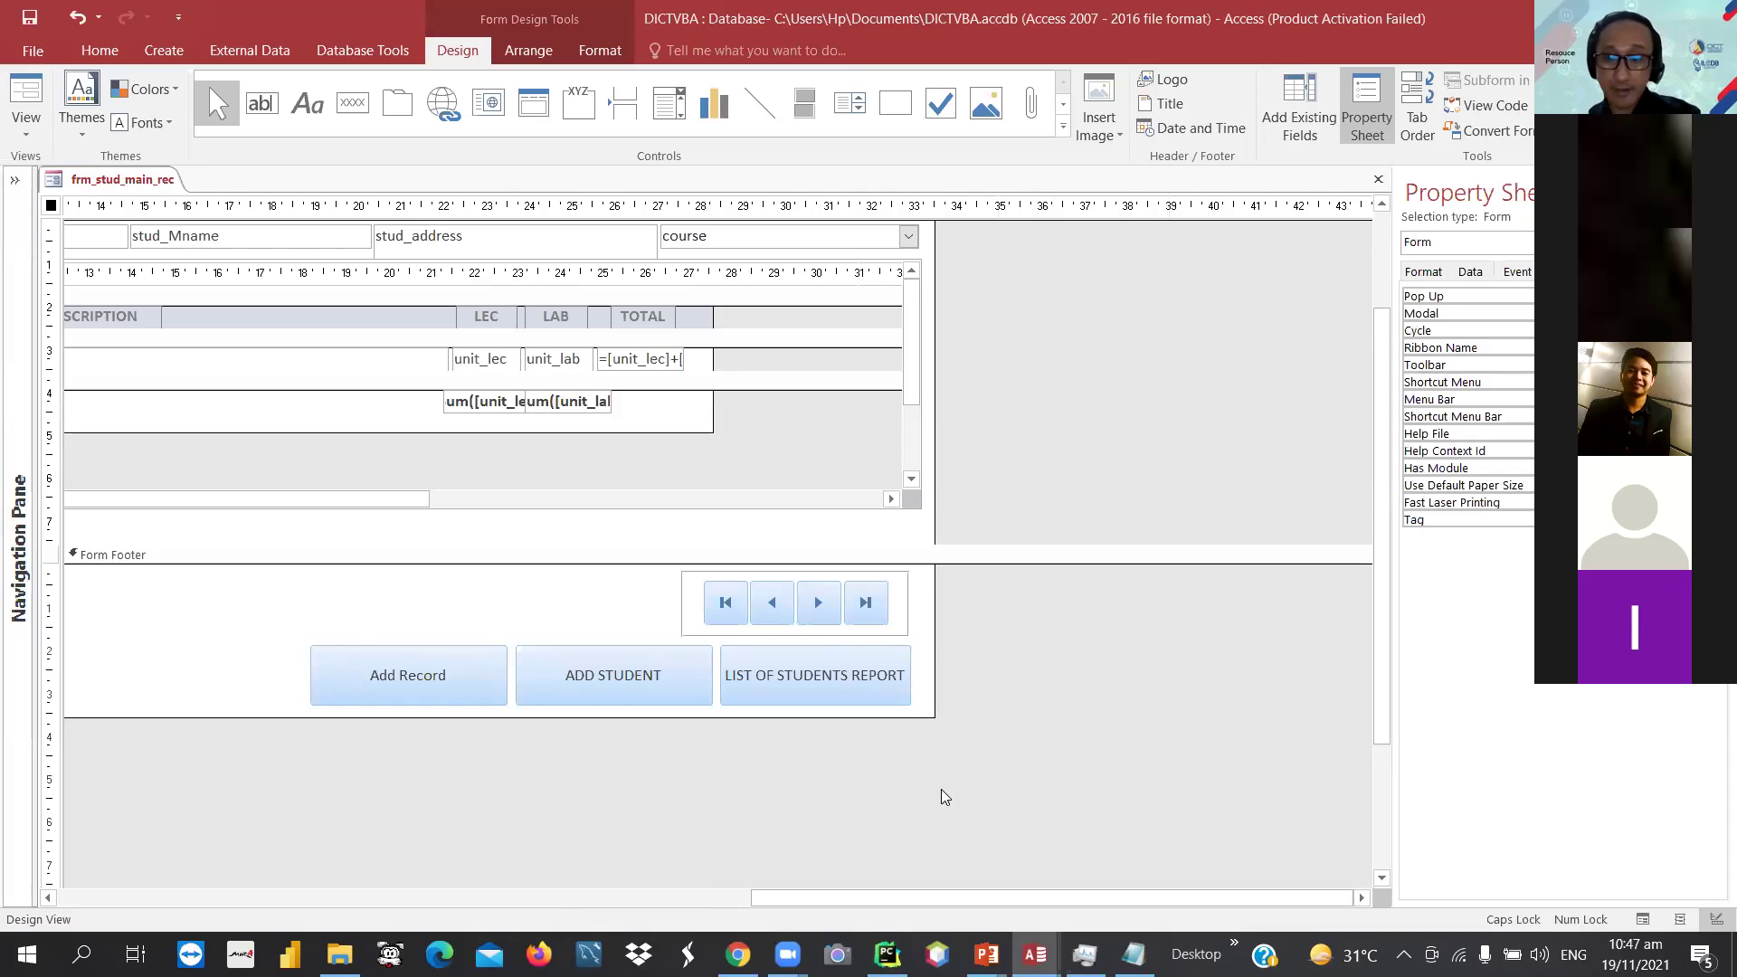
{"action": "left_click", "coordinate": [83, 896]}
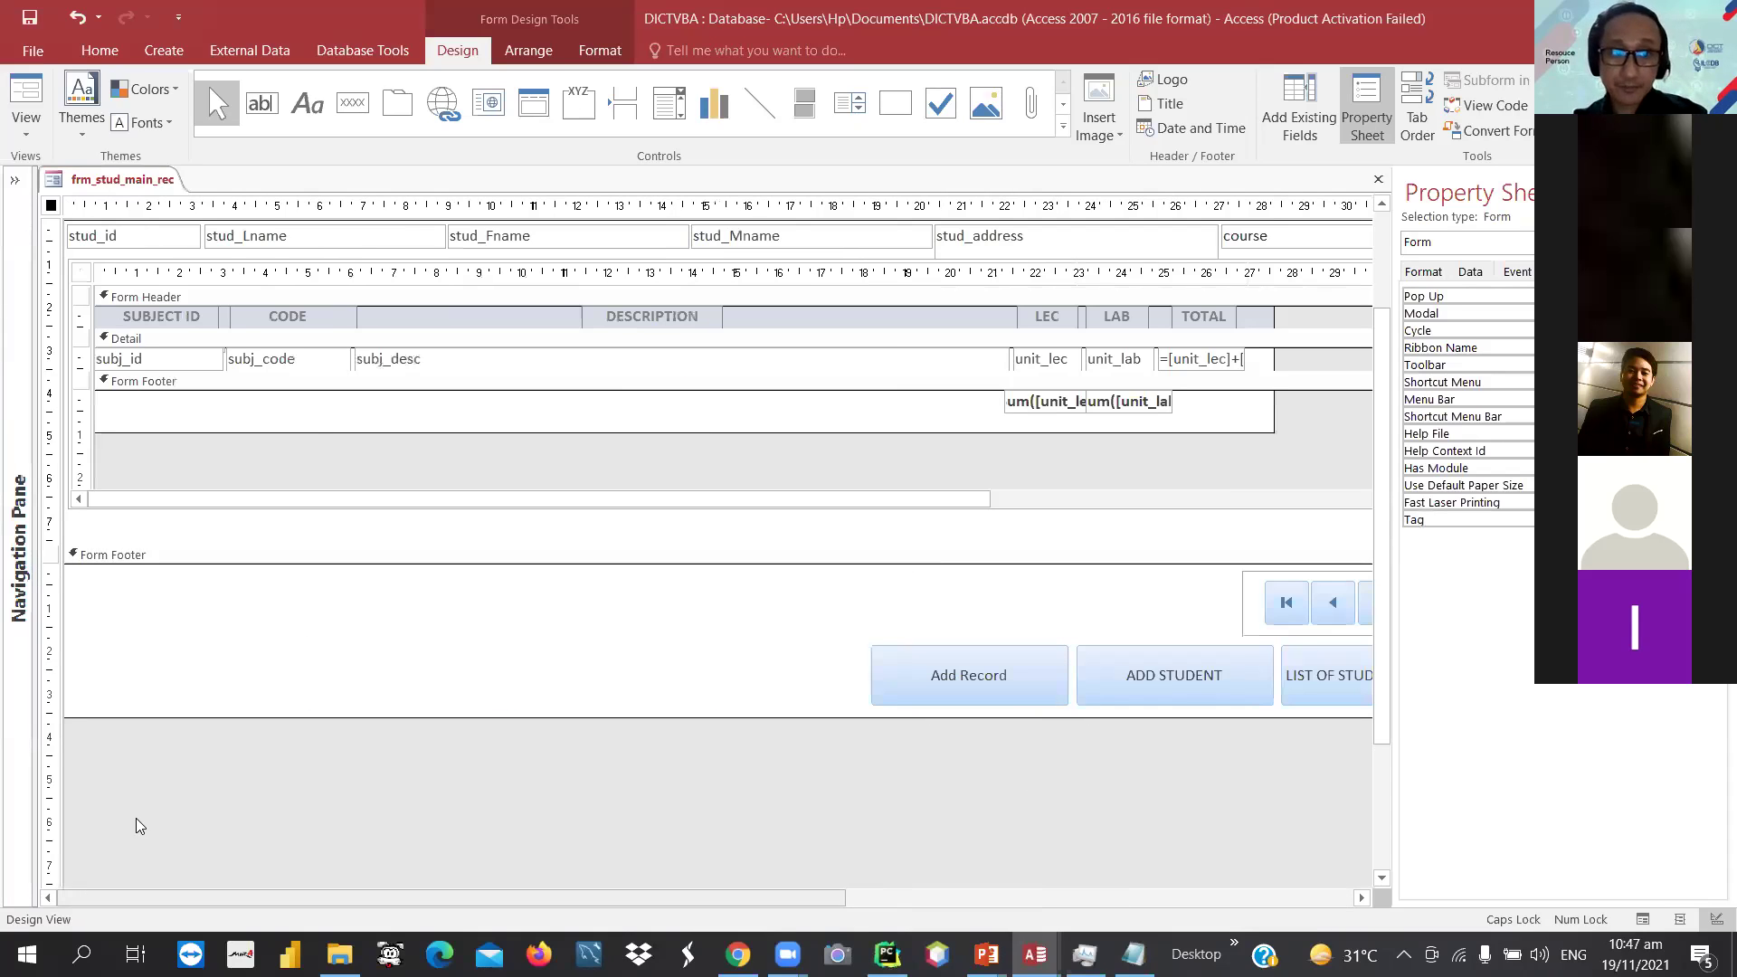
Add an unbound footer text box with its label above it, and paste a copy beside it
{"action": "left_click", "coordinate": [240, 603]}
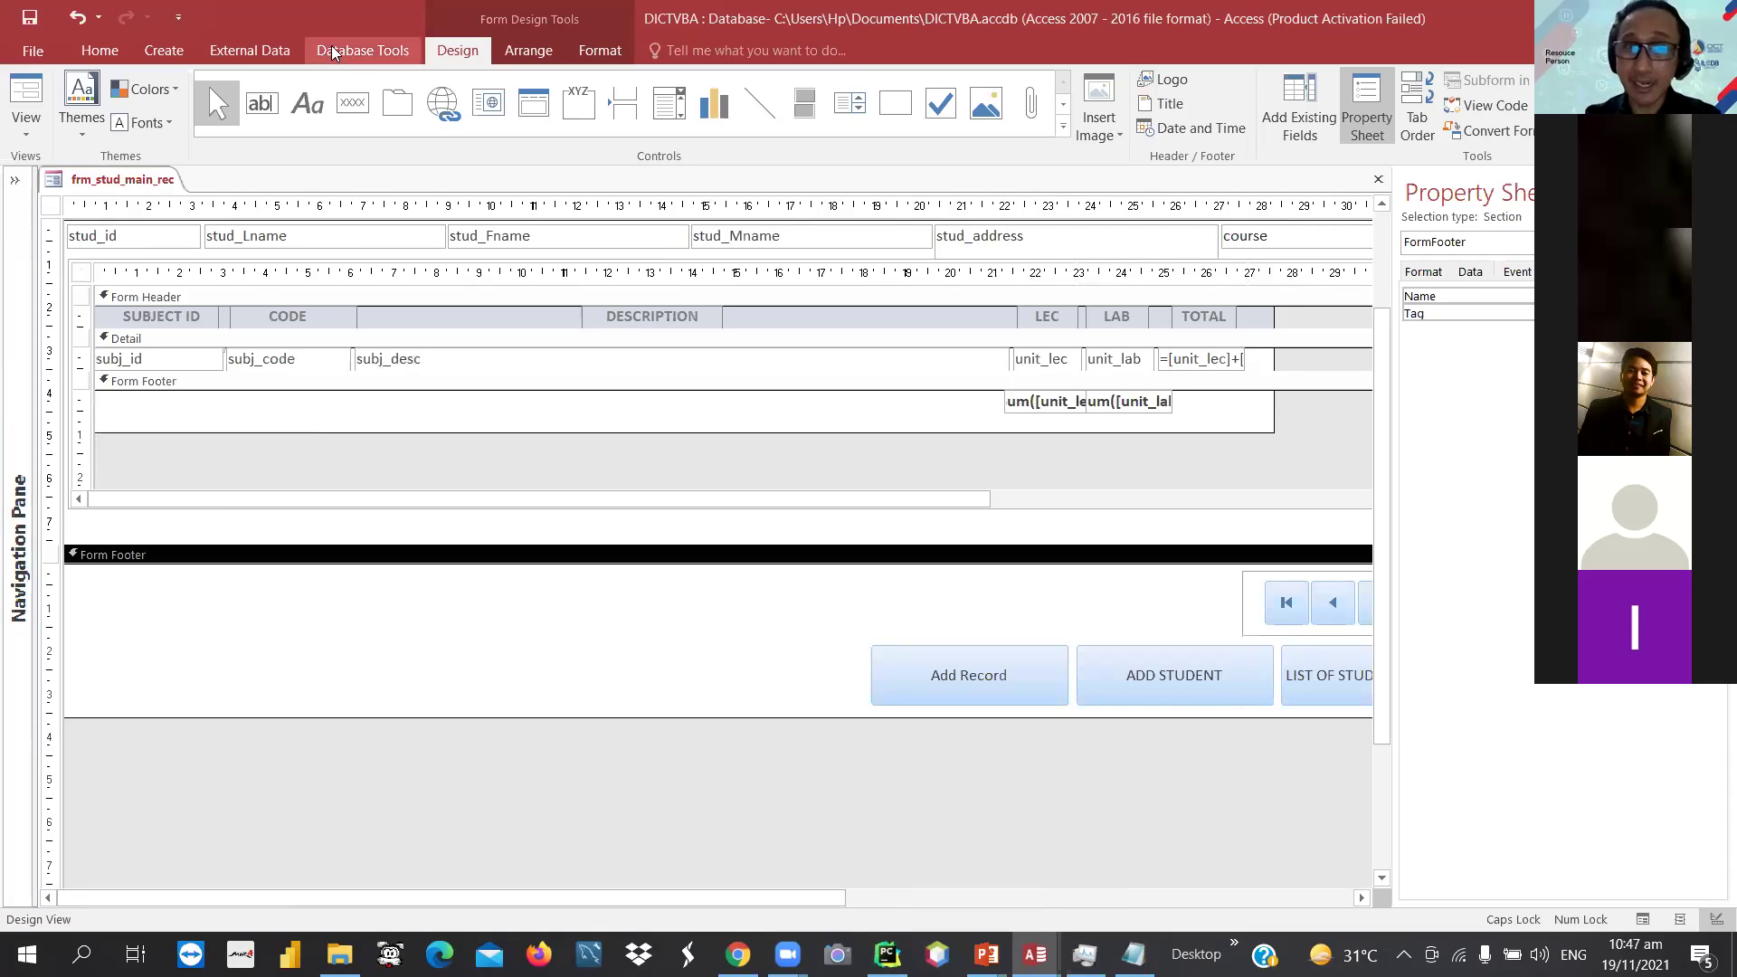
{"action": "left_click", "coordinate": [262, 105]}
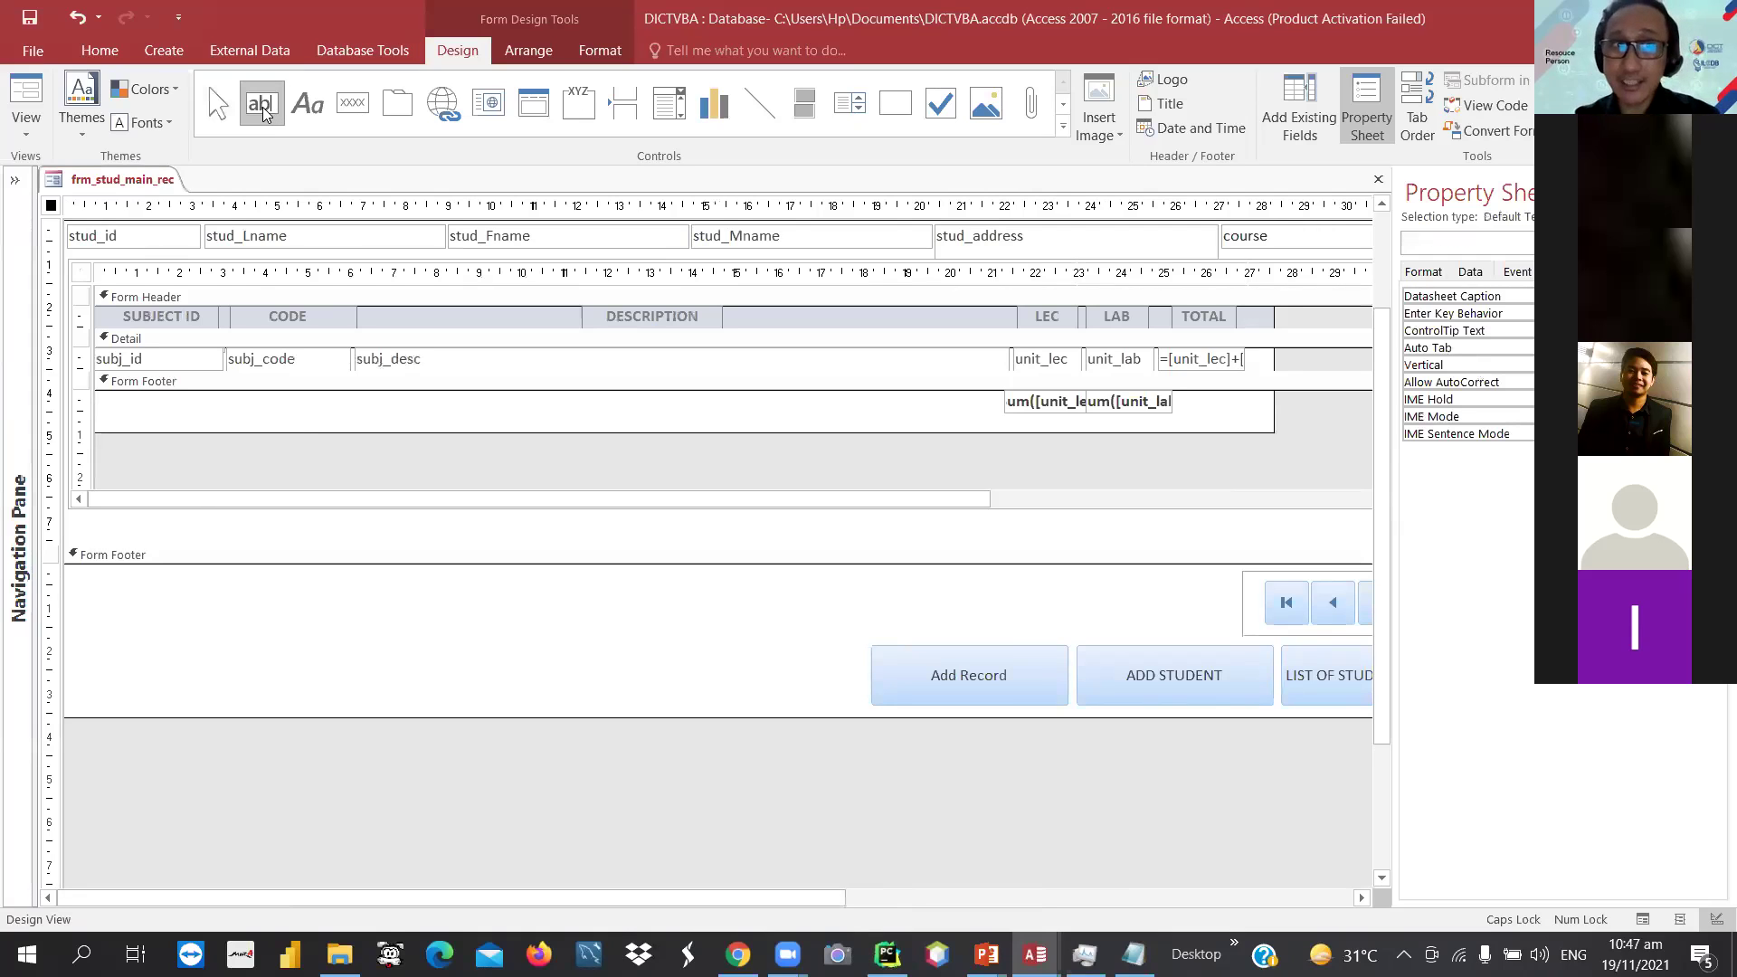
{"action": "left_click", "coordinate": [107, 603]}
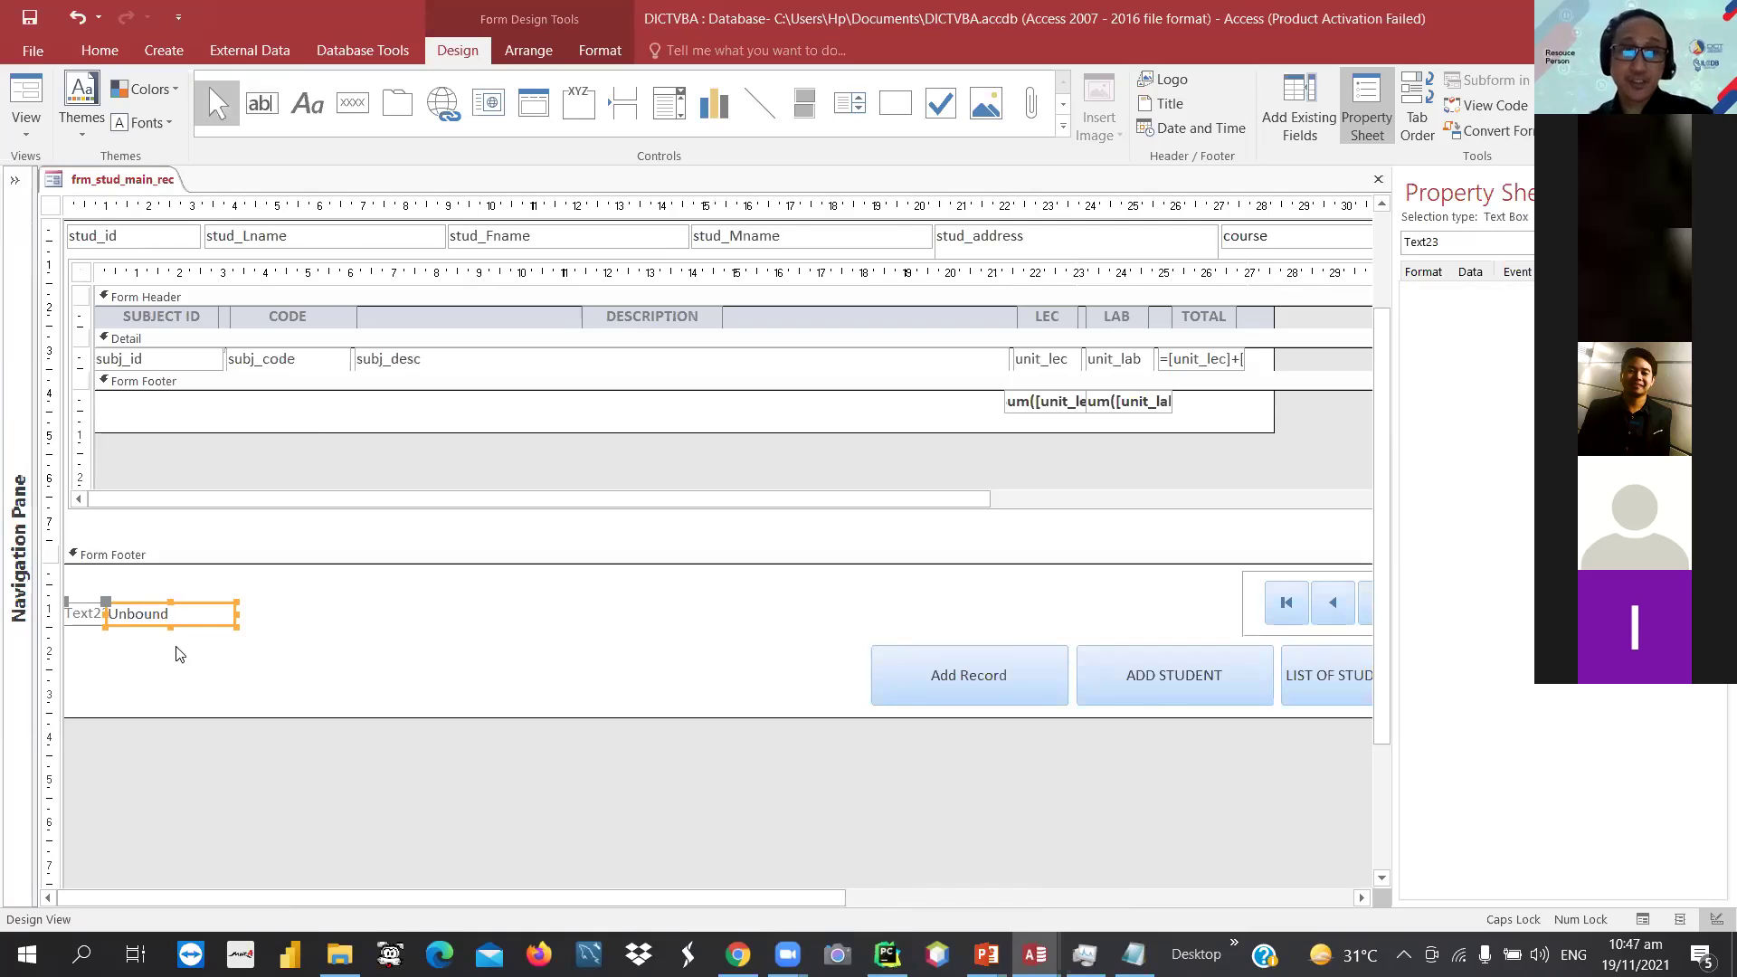
{"action": "left_click", "coordinate": [72, 608]}
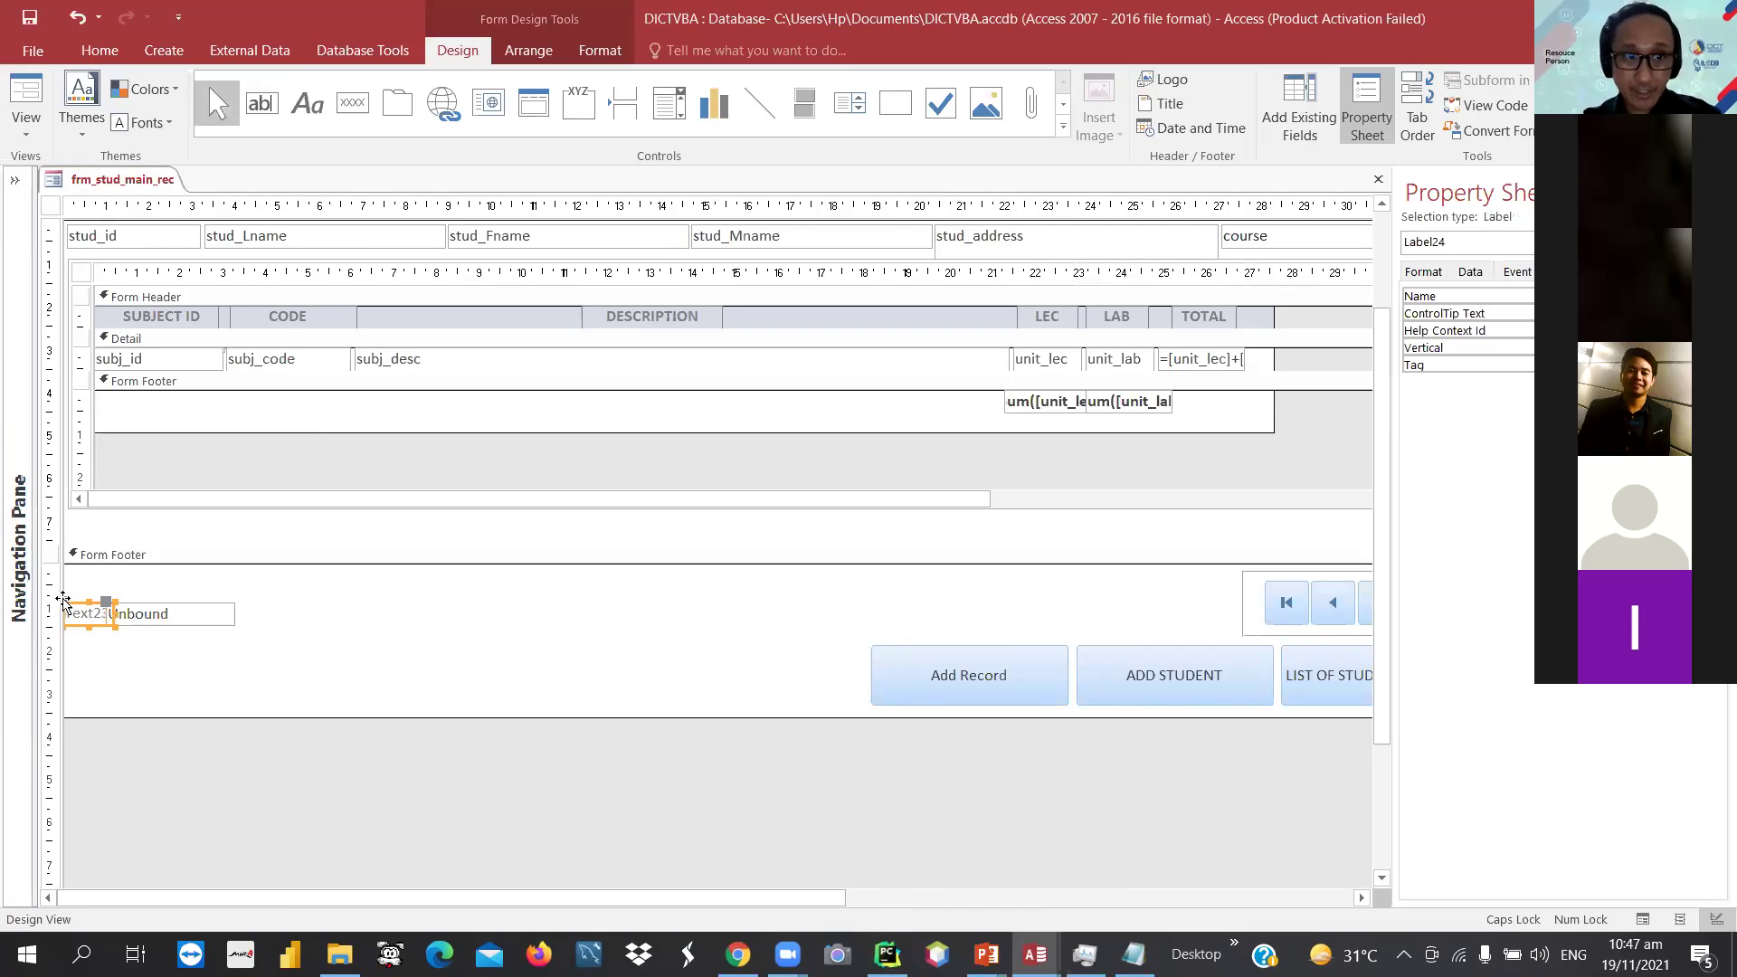
{"action": "left_click_drag", "start_coordinate": [69, 603], "coordinate": [175, 608]}
{"action": "left_click_drag", "start_coordinate": [198, 680], "coordinate": [340, 645]}
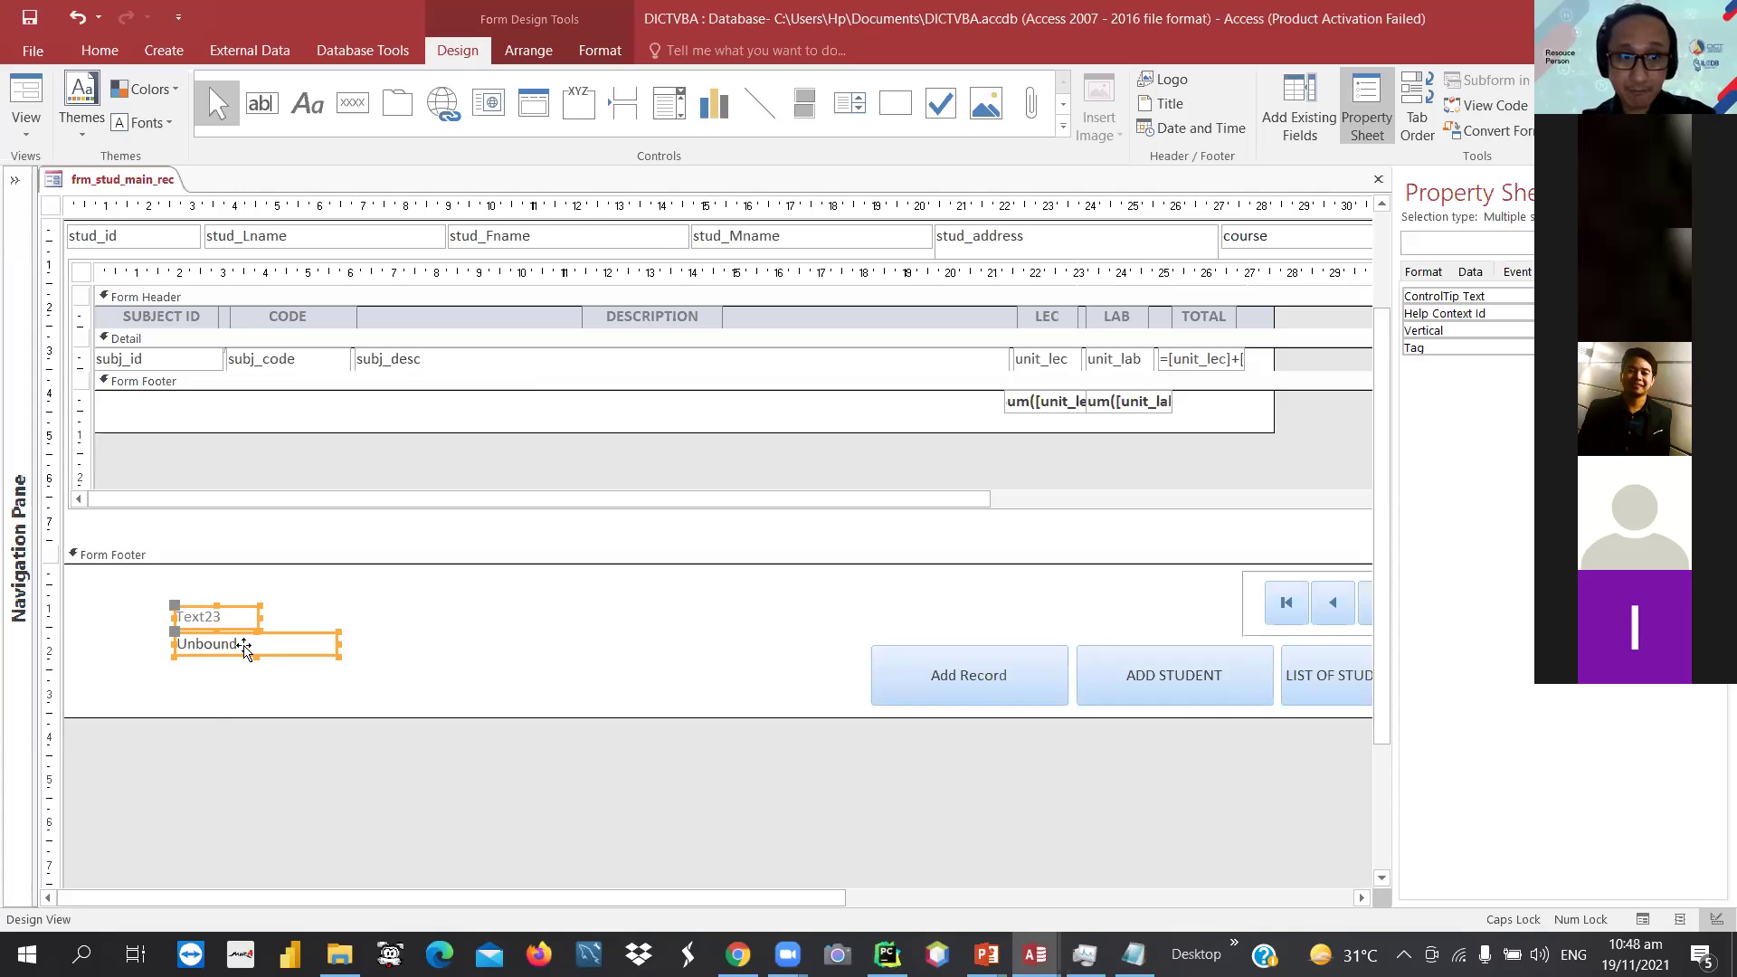
{"action": "key", "text": "ctrl+v"}
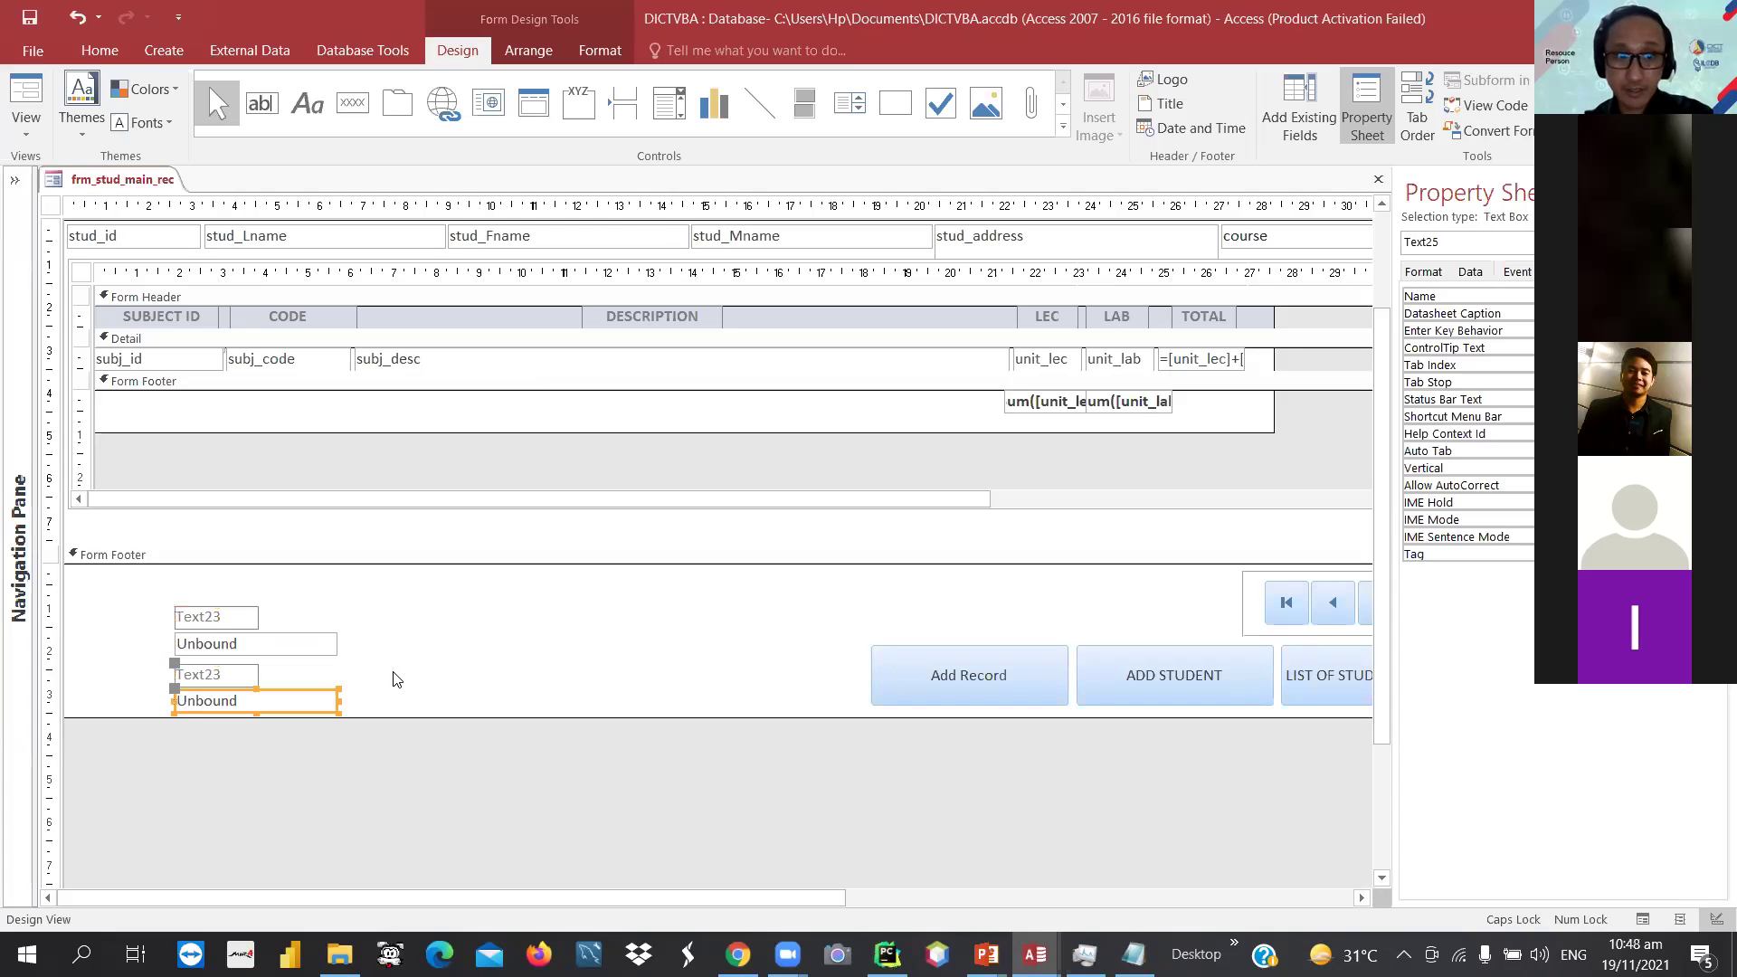
{"action": "left_click", "coordinate": [421, 680]}
{"action": "left_click_drag", "start_coordinate": [421, 681], "coordinate": [389, 644]}
Name the first two footer text boxes txt_code and txt_desc
{"action": "left_click", "coordinate": [290, 624]}
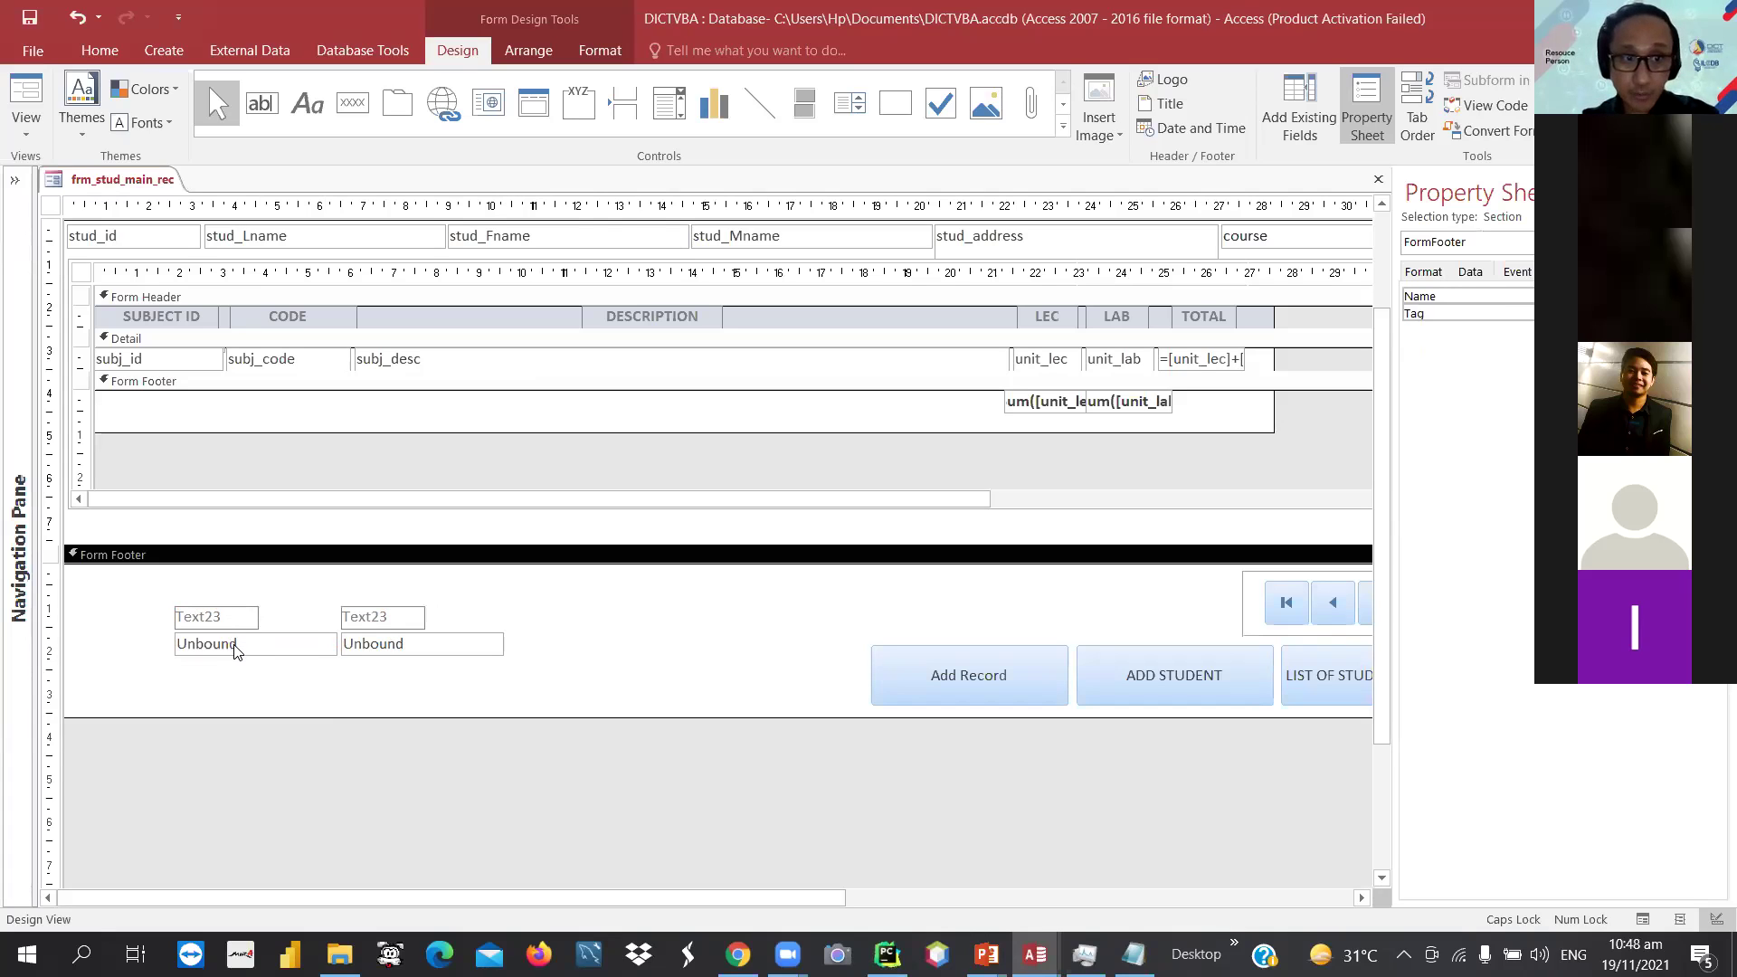
{"action": "left_click", "coordinate": [235, 647]}
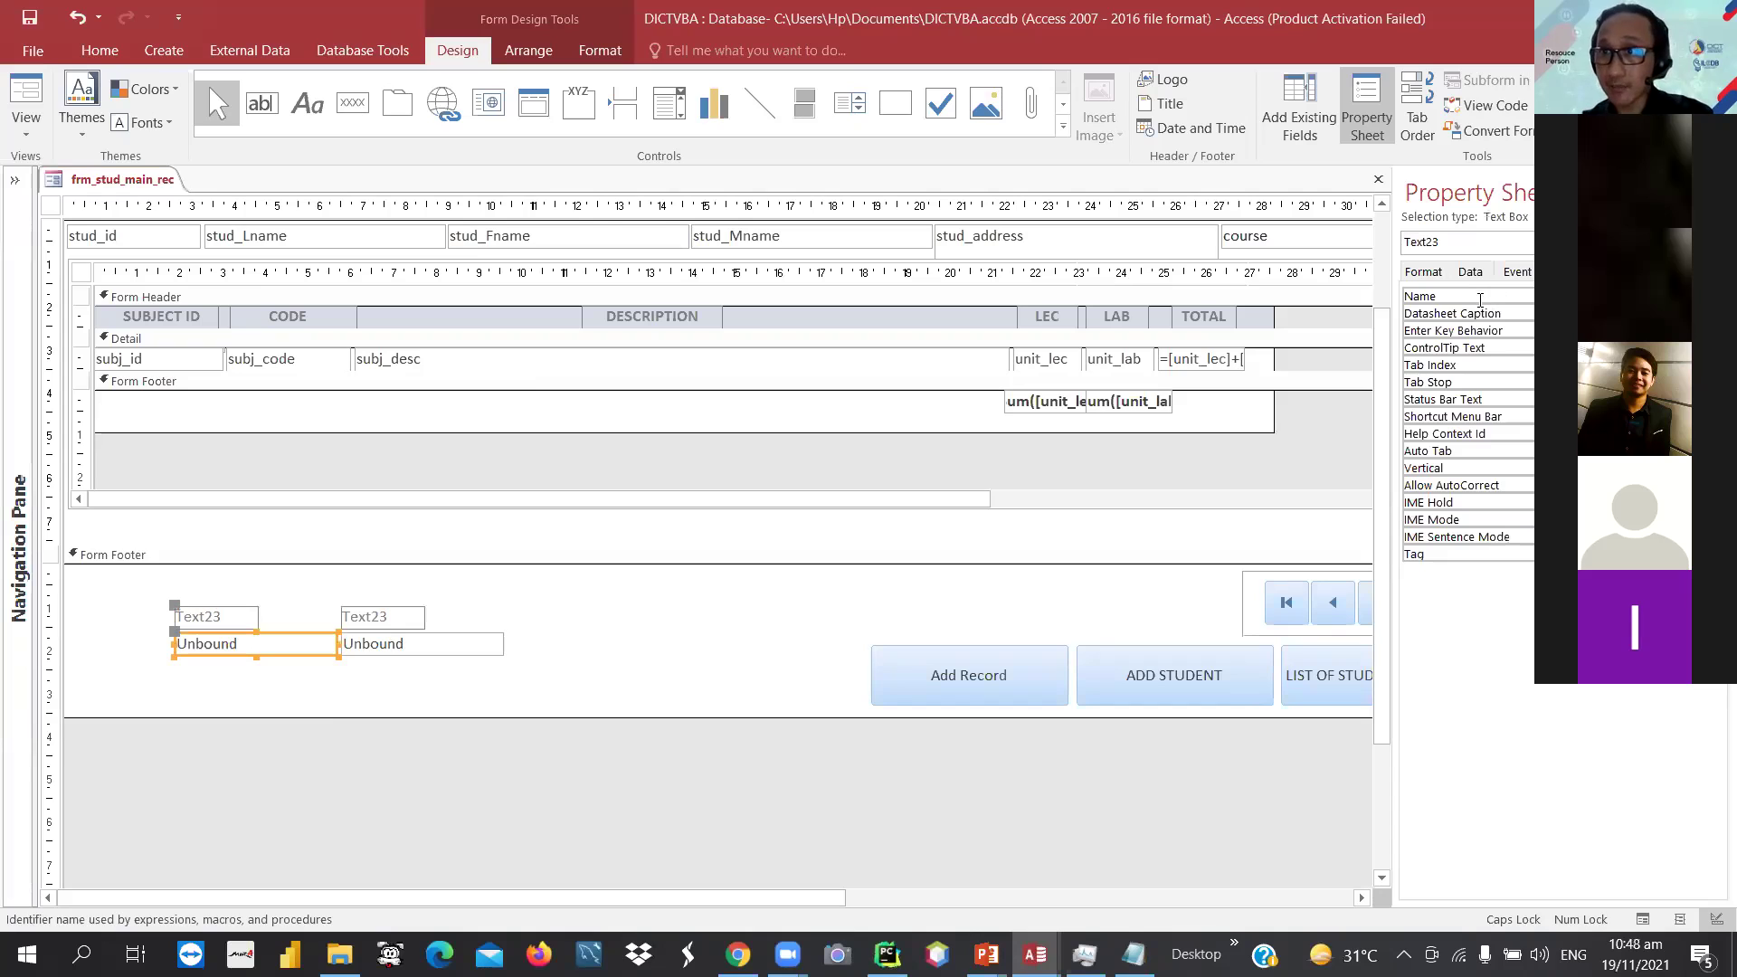
{"action": "key", "text": "Caps_Lock"}
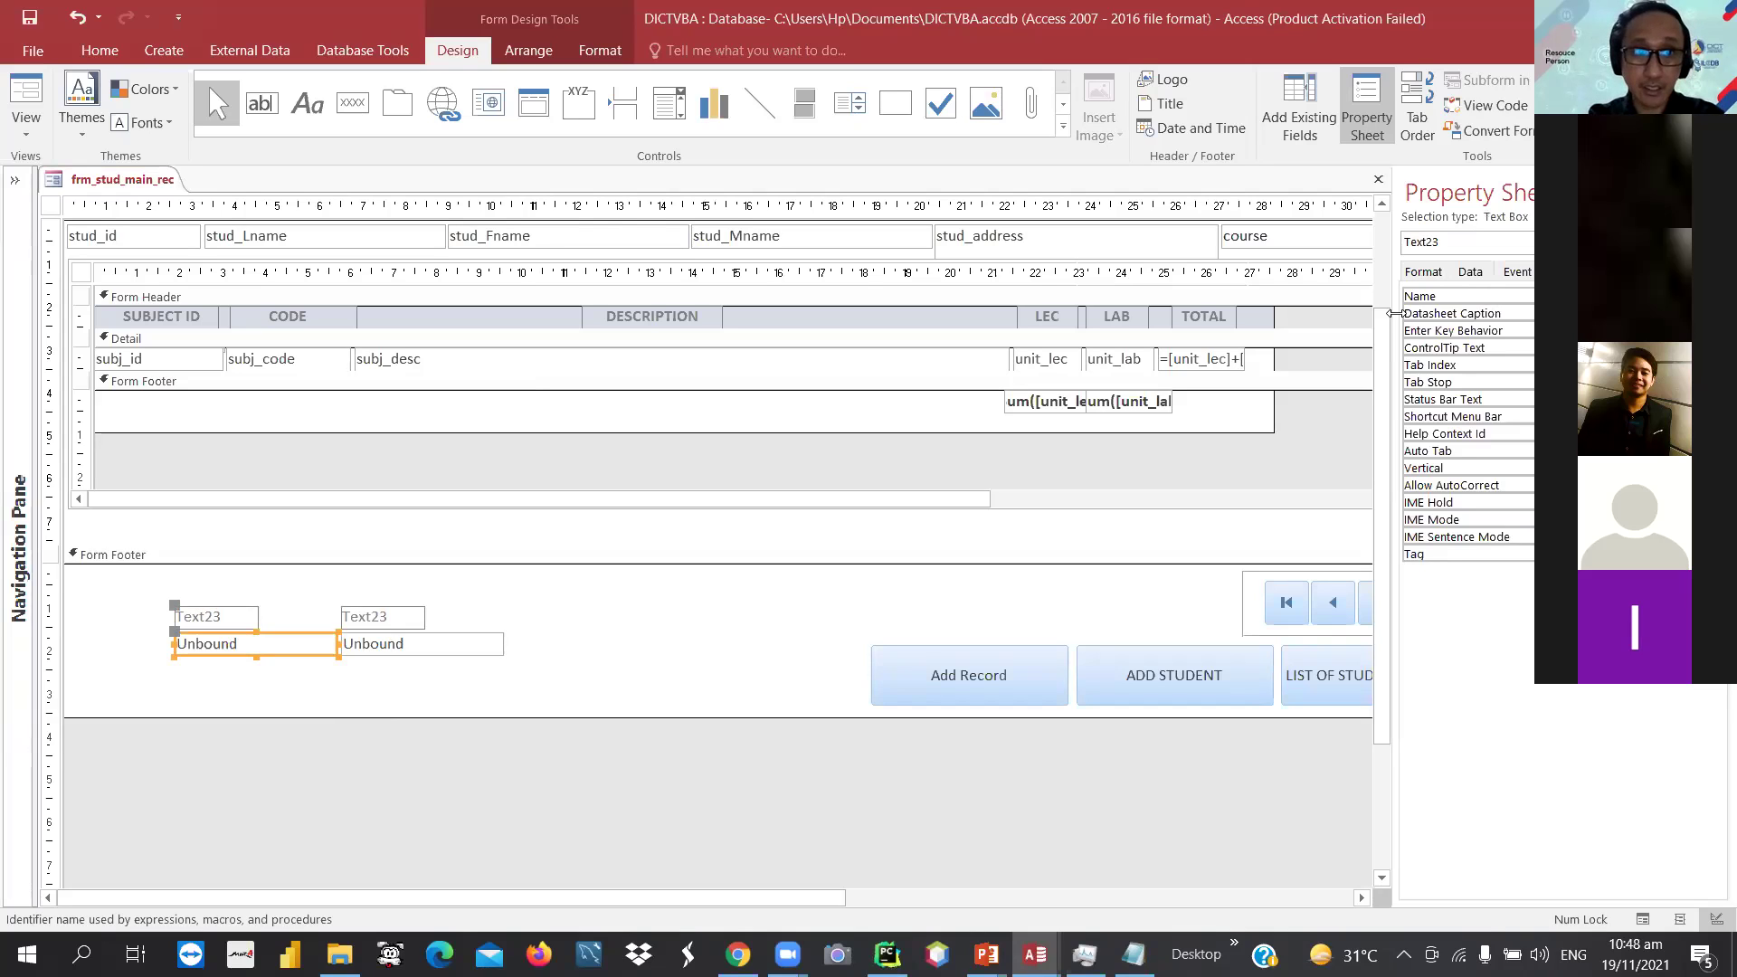
{"action": "key", "text": "Return"}
{"action": "left_click", "coordinate": [463, 678]}
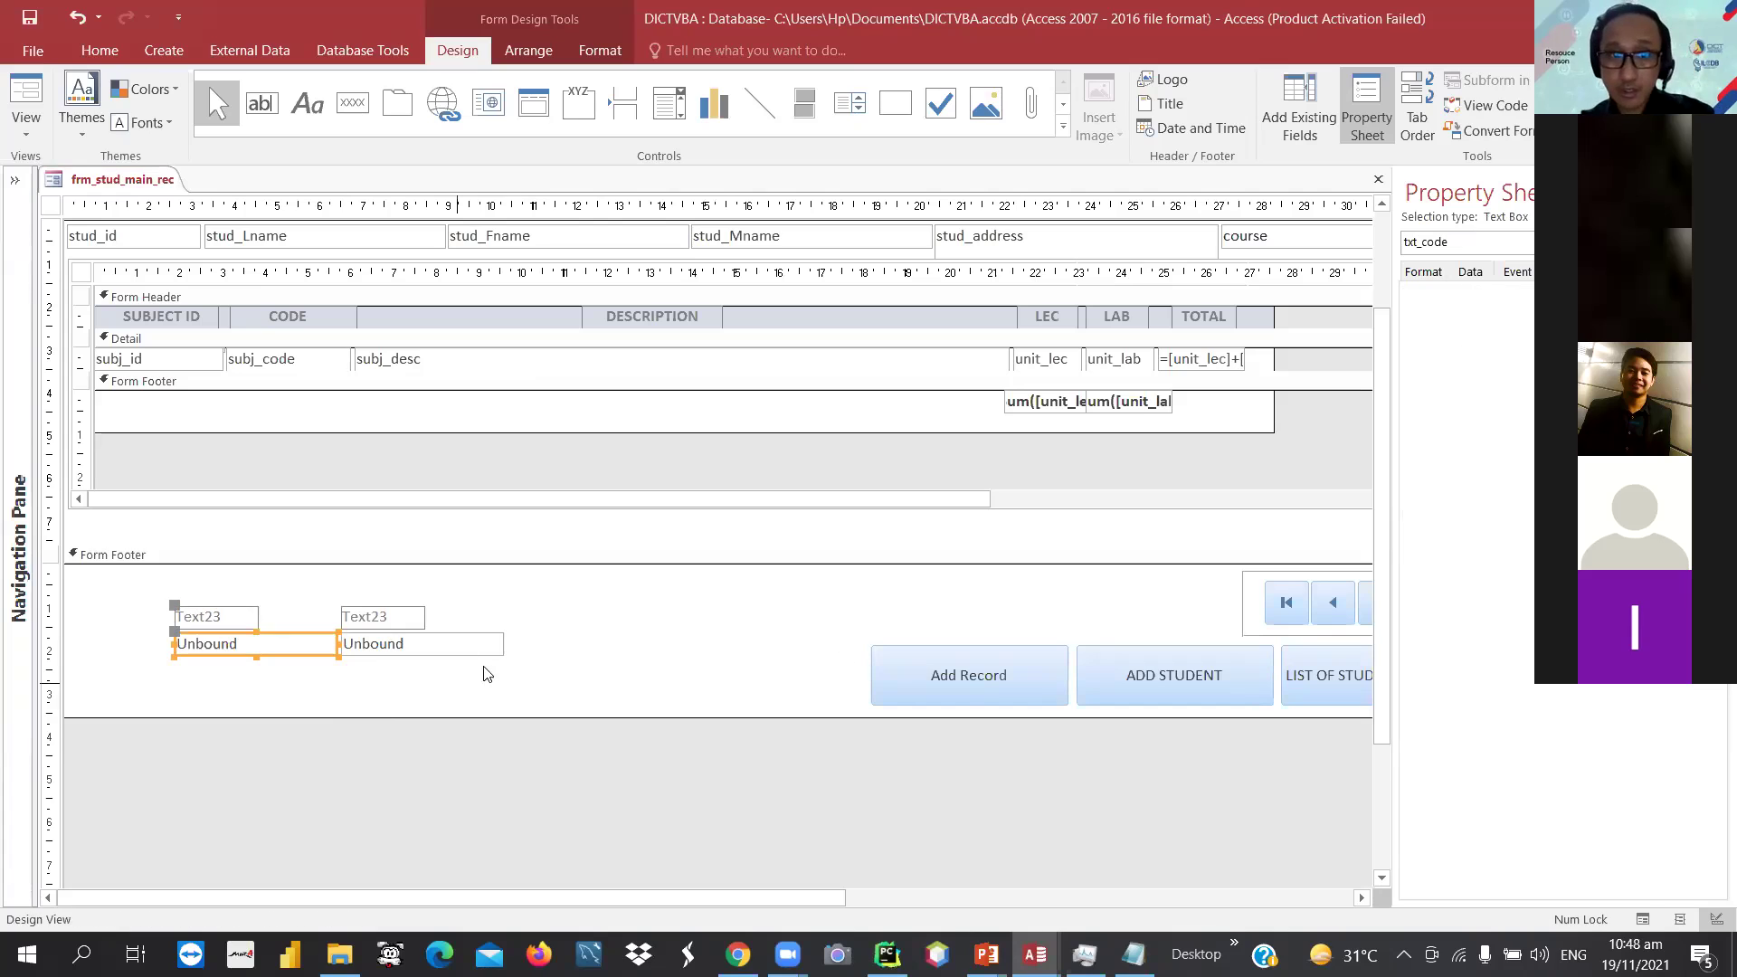
{"action": "left_click", "coordinate": [470, 643]}
{"action": "left_click", "coordinate": [1628, 296]}
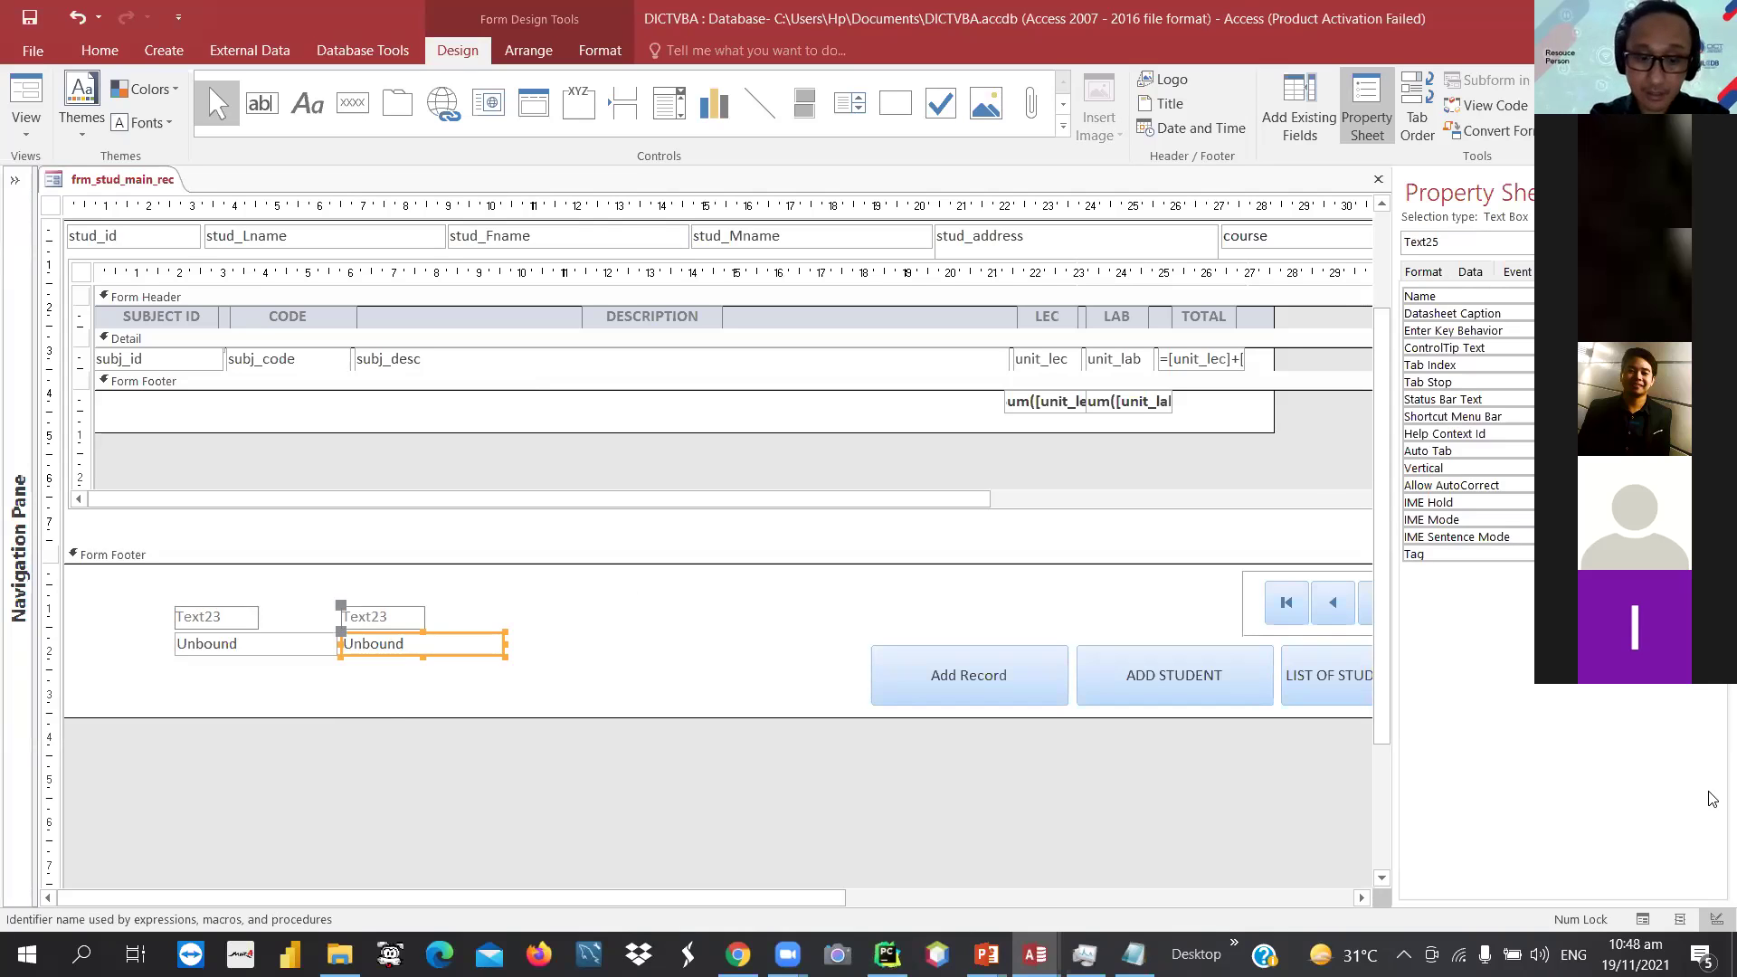
{"action": "key", "text": "Return"}
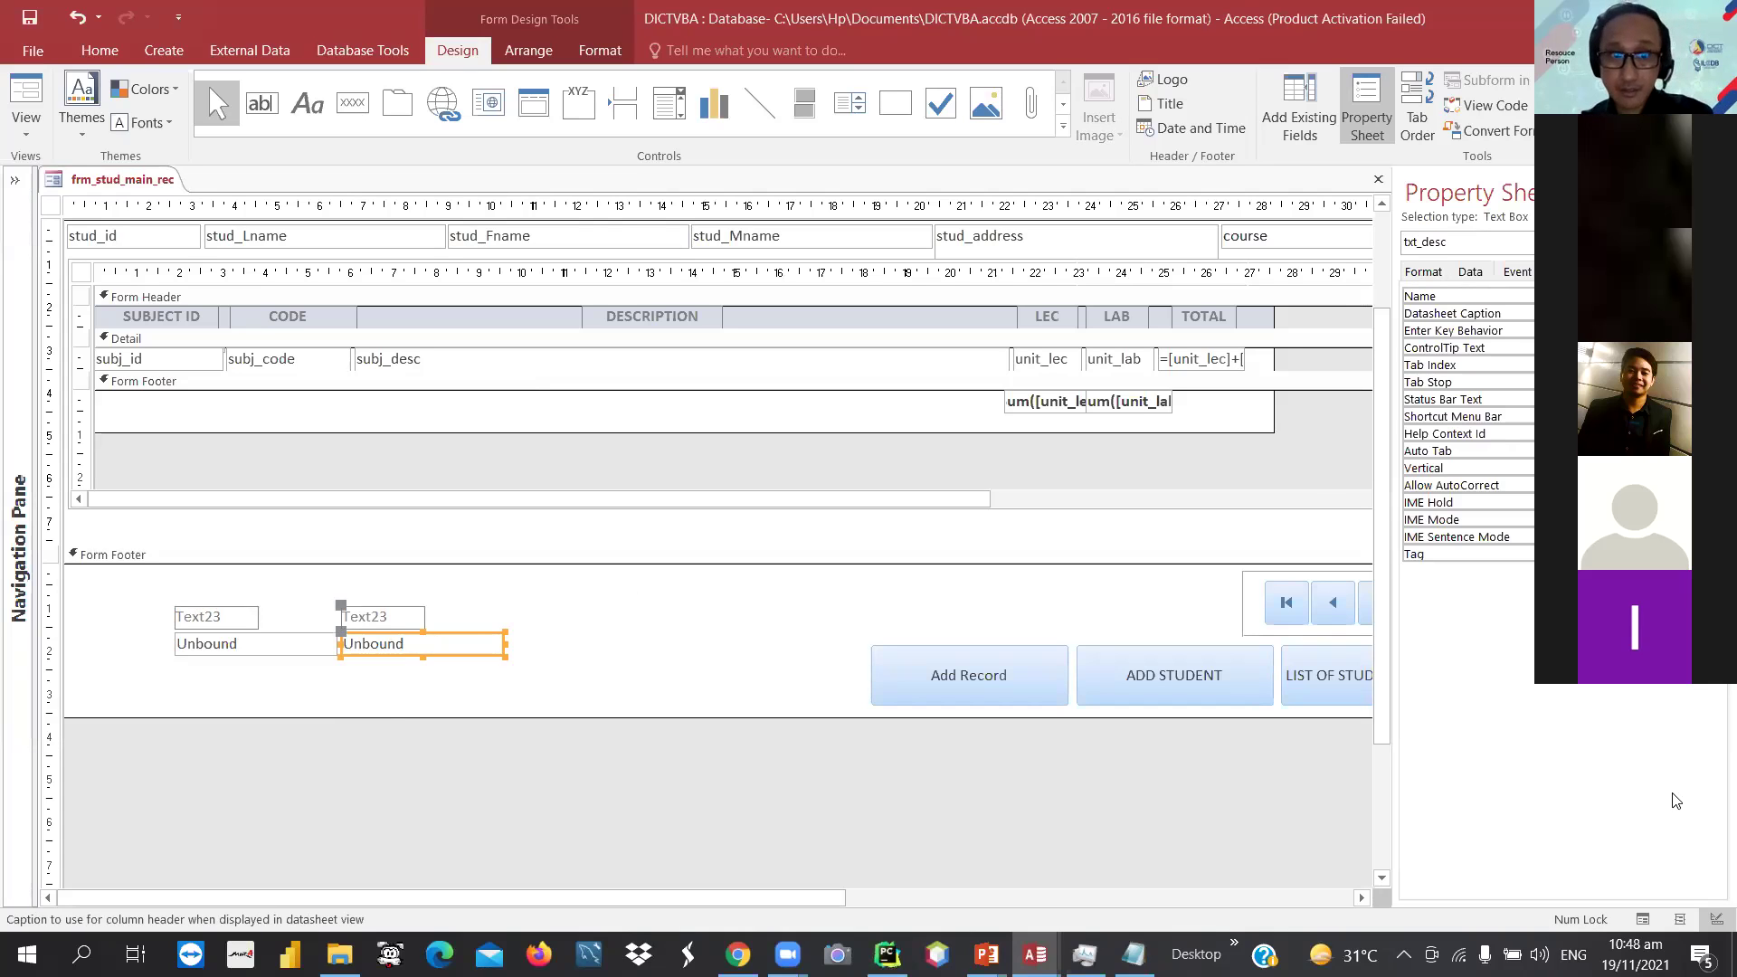
Paste two more label-and-text-box pairs, lining one up in the top row and leaving a spare below
{"action": "left_click", "coordinate": [445, 678]}
{"action": "left_click_drag", "start_coordinate": [445, 678], "coordinate": [470, 648]}
{"action": "key", "text": "ctrl+c"}
{"action": "key", "text": "ctrl+v"}
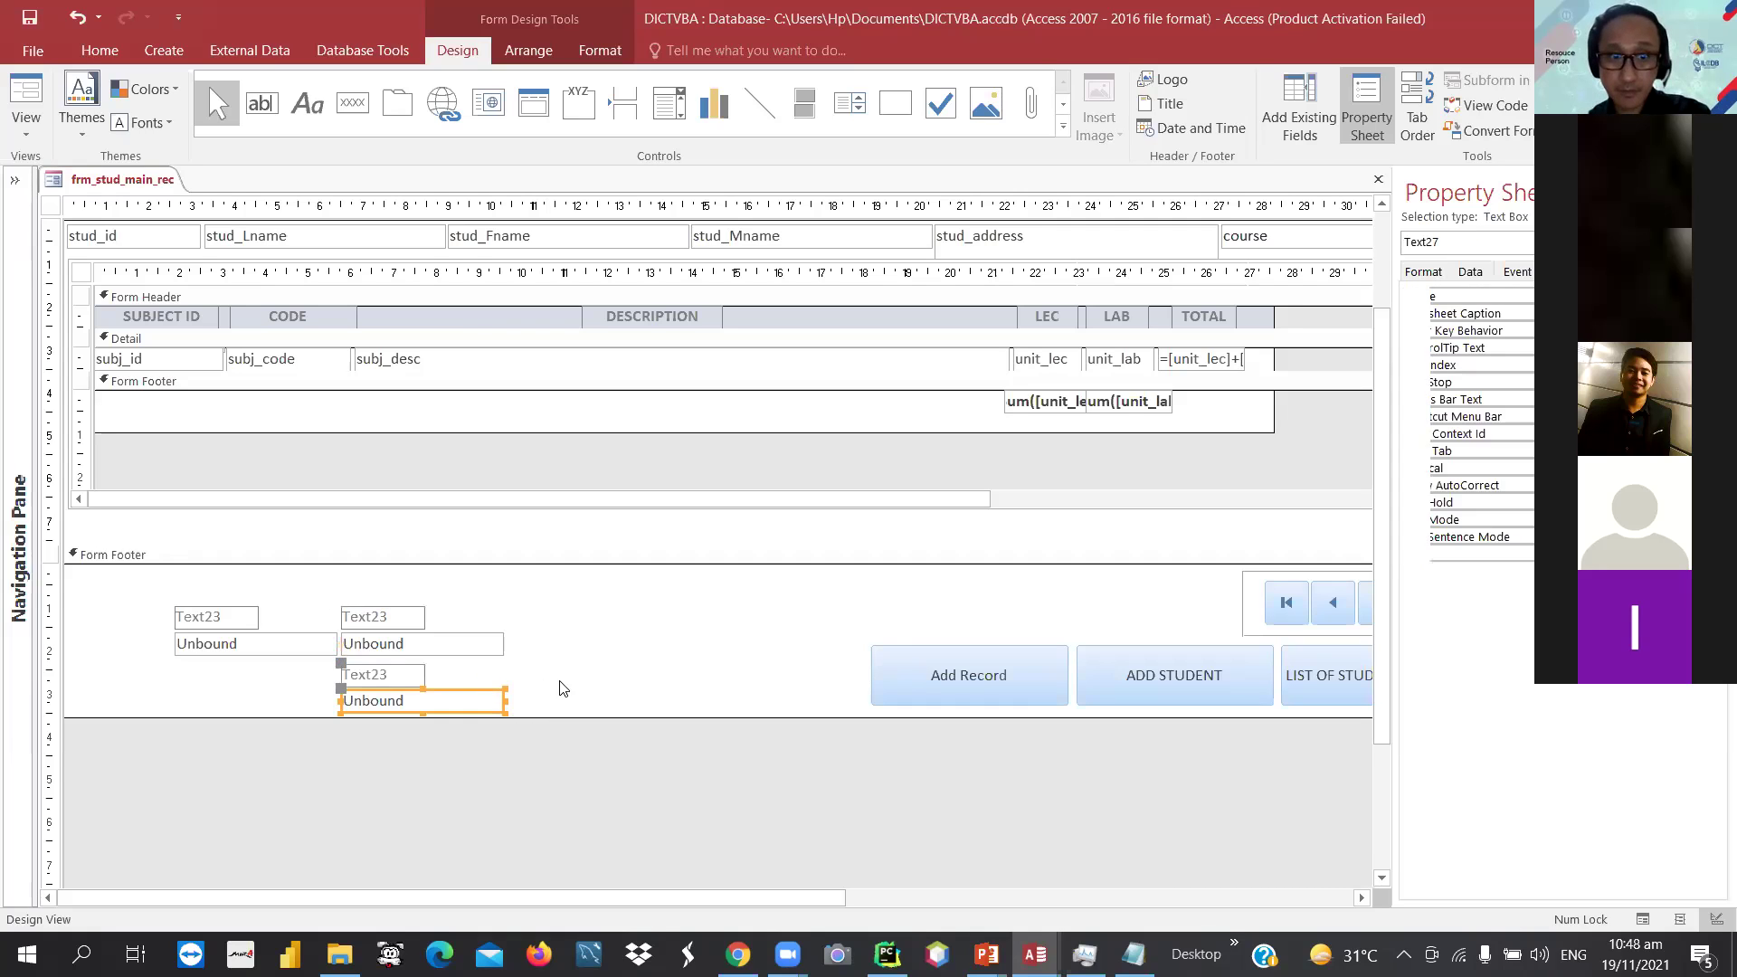
{"action": "key", "text": "ctrl+v"}
{"action": "key", "text": "ctrl+v"}
{"action": "left_click", "coordinate": [563, 713]}
{"action": "left_click_drag", "start_coordinate": [360, 701], "coordinate": [559, 640]}
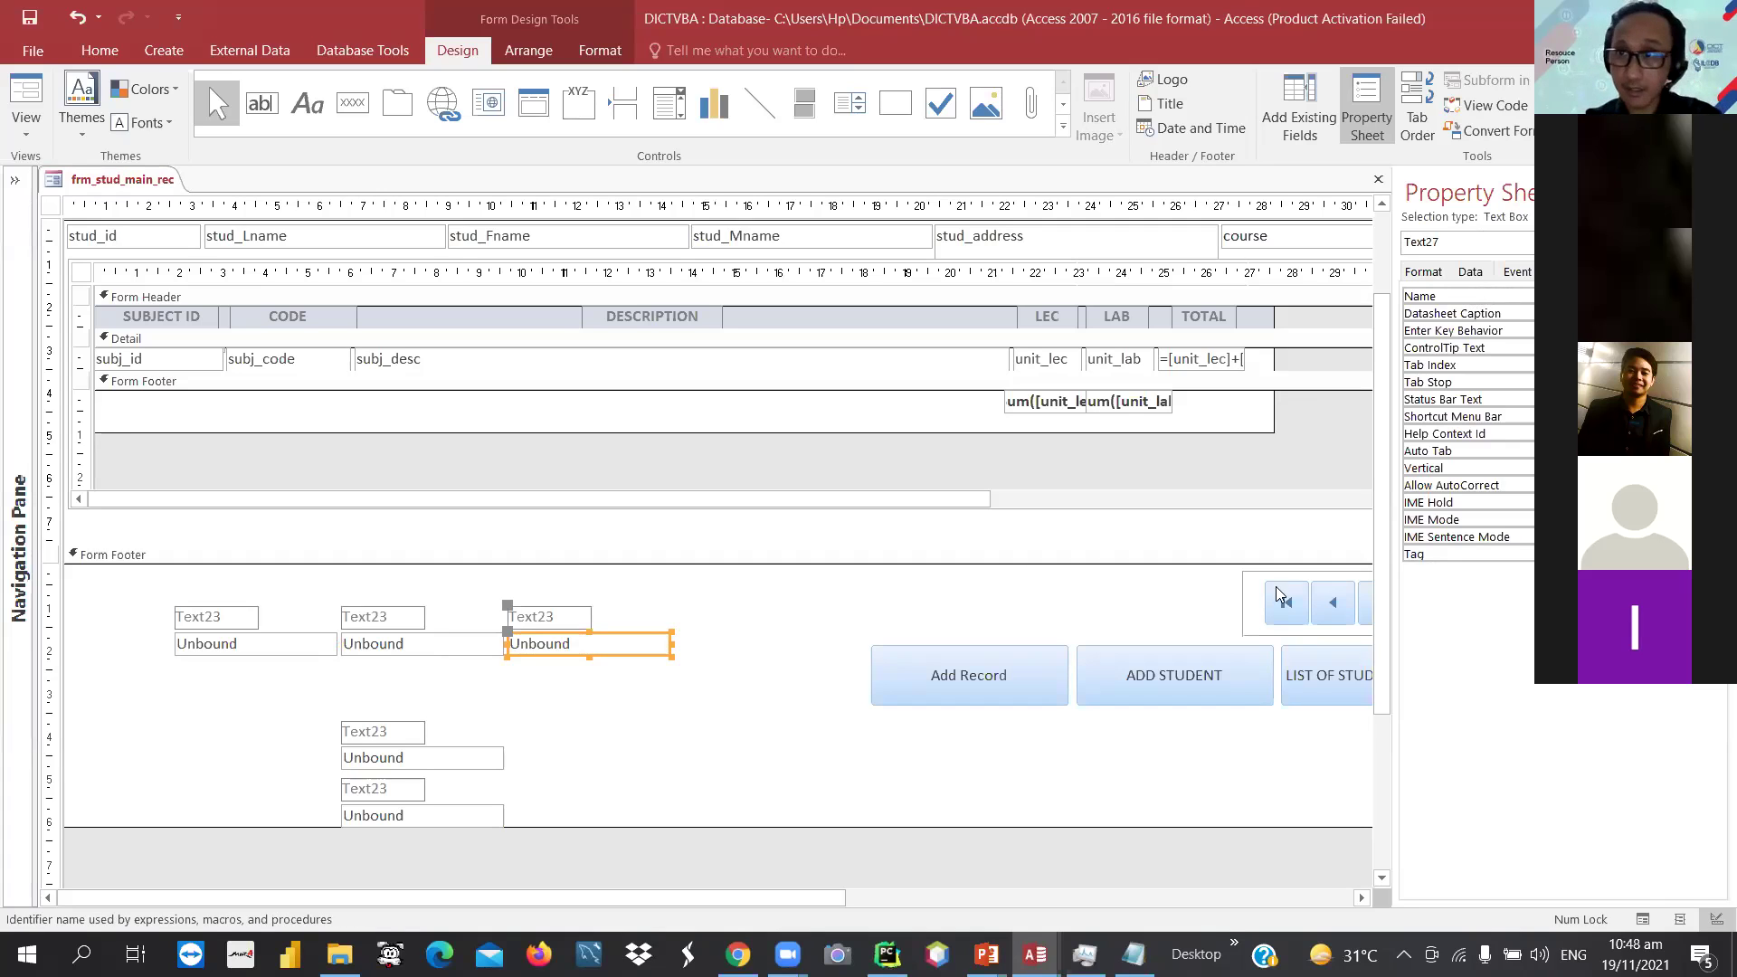
{"action": "left_click", "coordinate": [530, 747]}
{"action": "left_click_drag", "start_coordinate": [404, 764], "coordinate": [738, 646]}
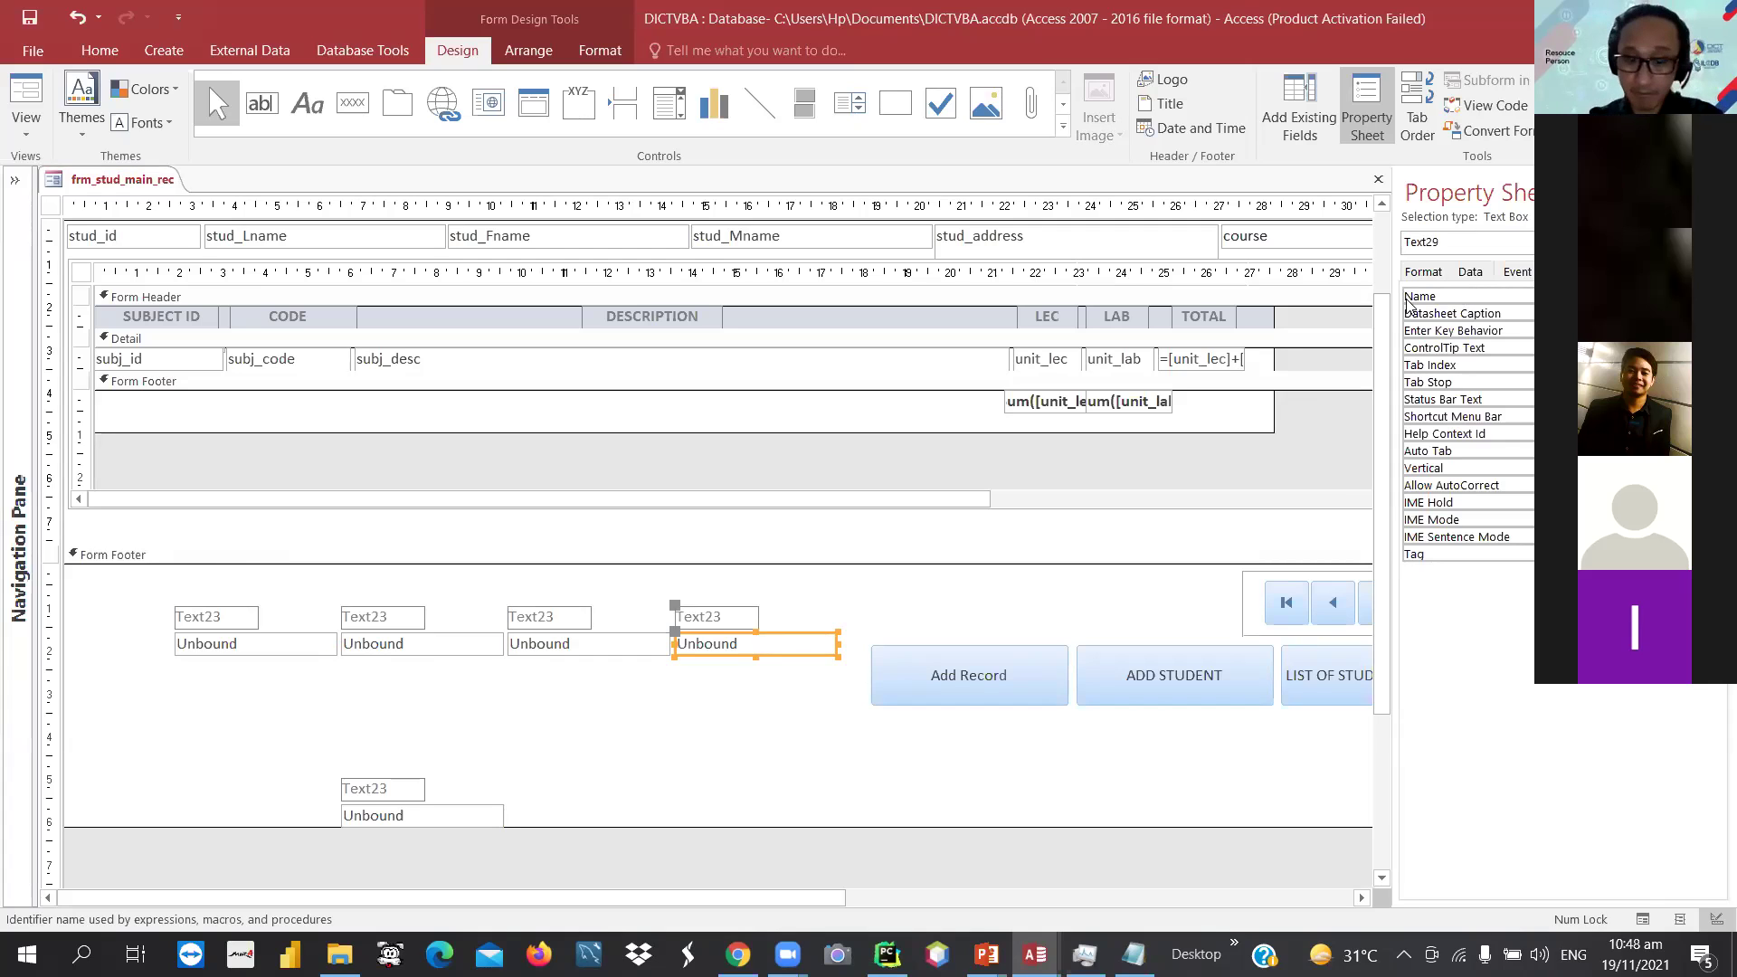
{"action": "left_click", "coordinate": [245, 755]}
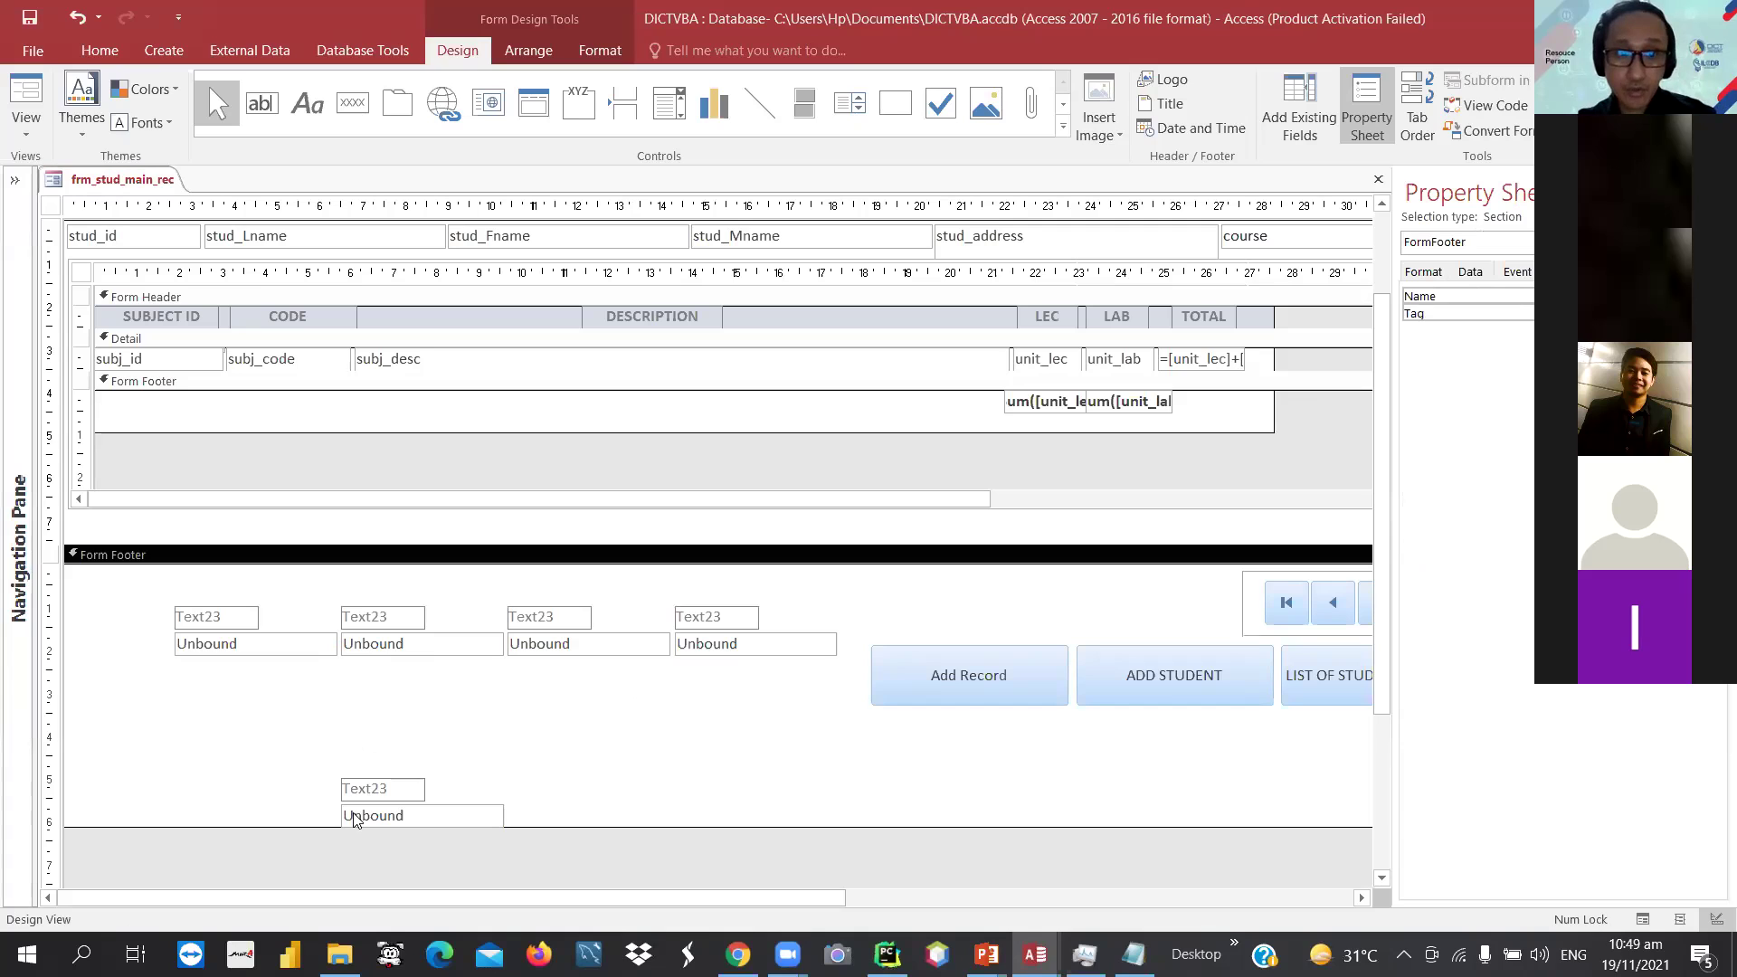
{"action": "left_click_drag", "start_coordinate": [363, 809], "coordinate": [290, 765]}
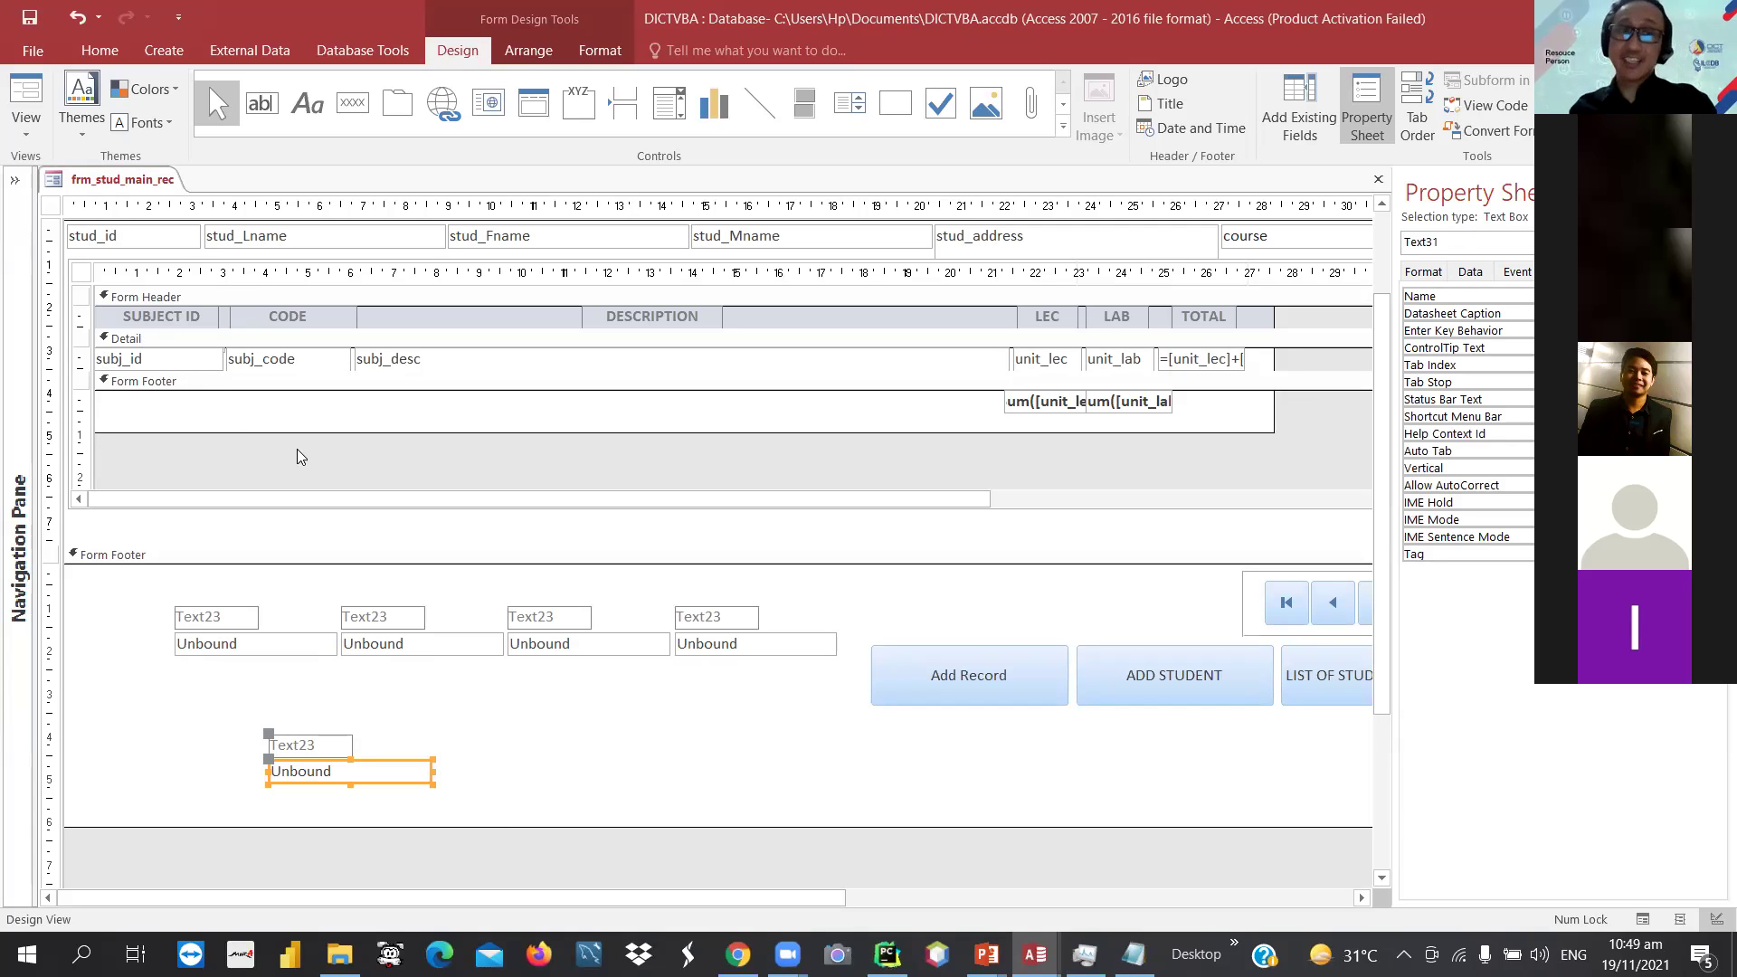
Check the selected text box's name and nudge the spare pair slightly right
{"action": "scroll", "coordinate": [289, 447], "scroll_direction": "up", "scroll_amount": 2}
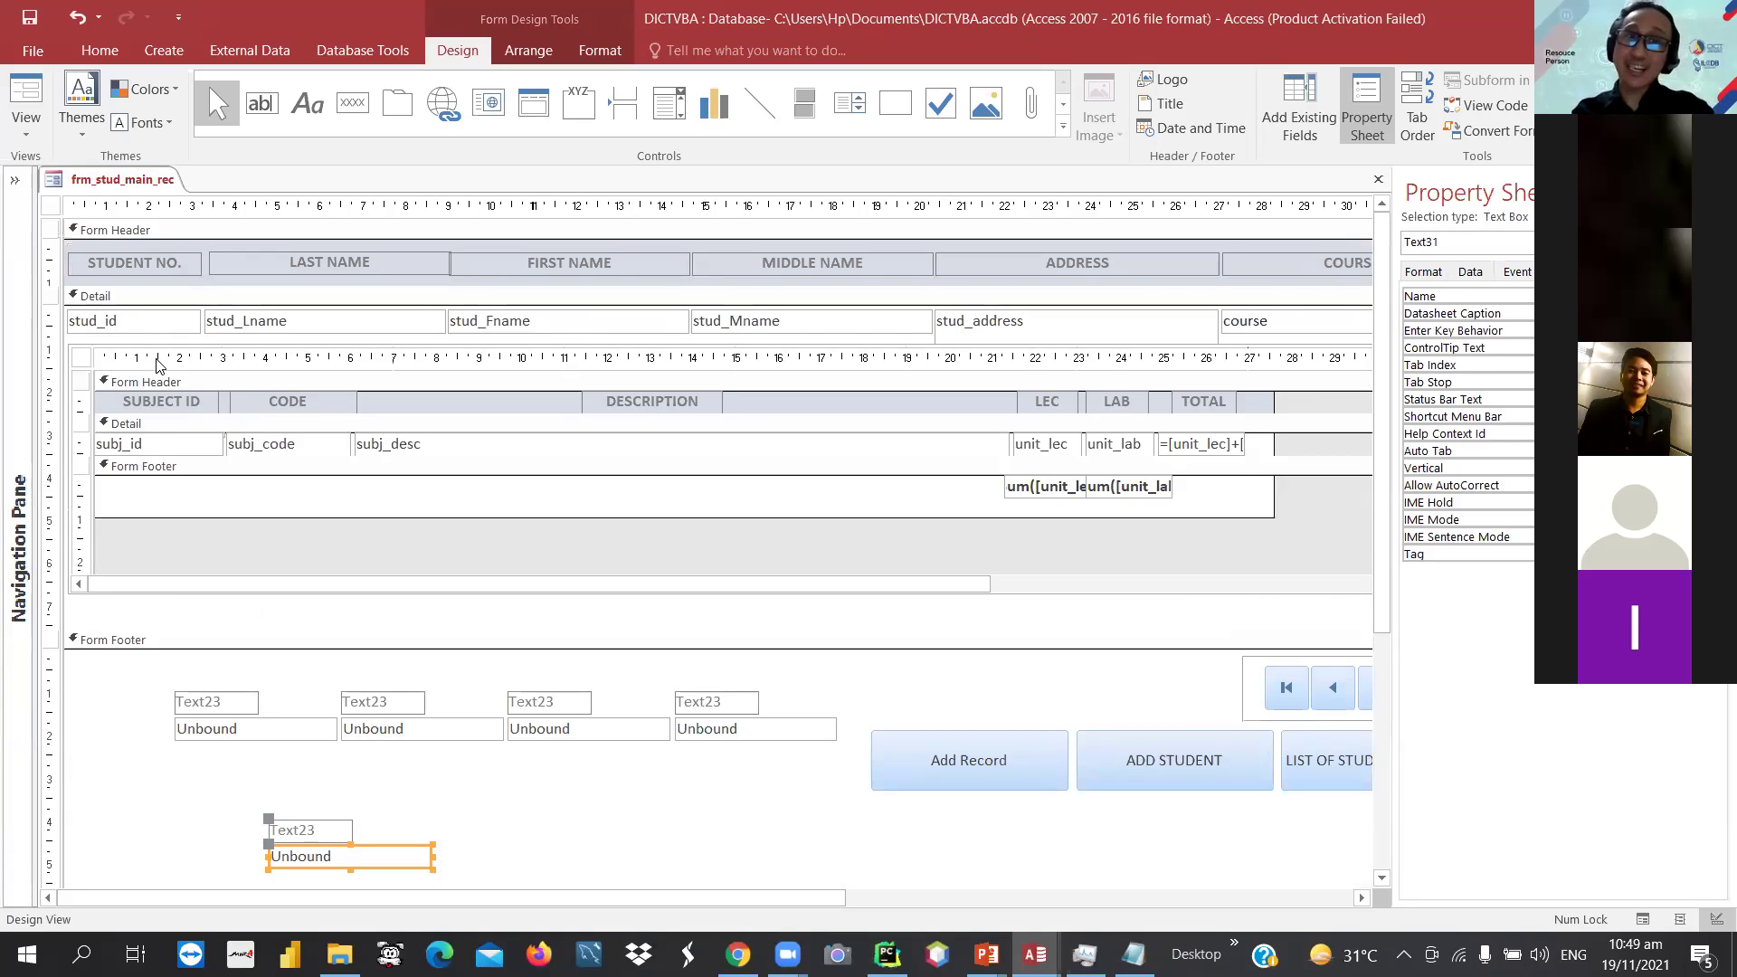
{"action": "scroll", "coordinate": [157, 362], "scroll_direction": "down", "scroll_amount": 1}
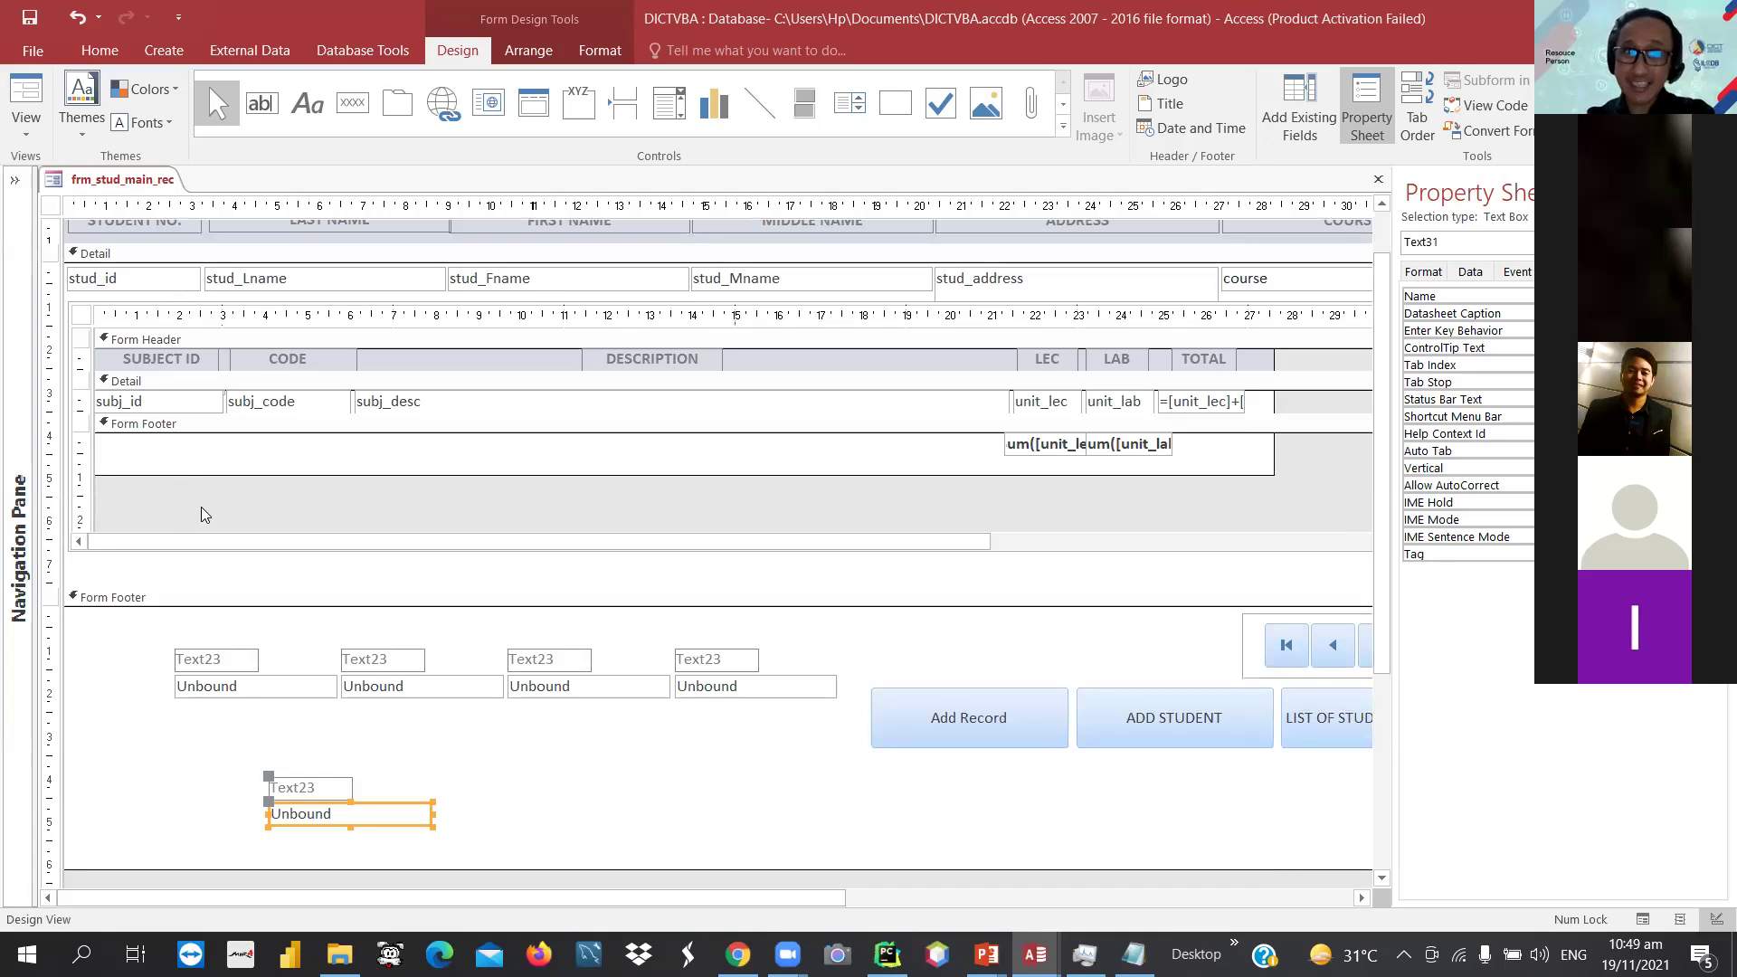
{"action": "left_click", "coordinate": [1465, 296]}
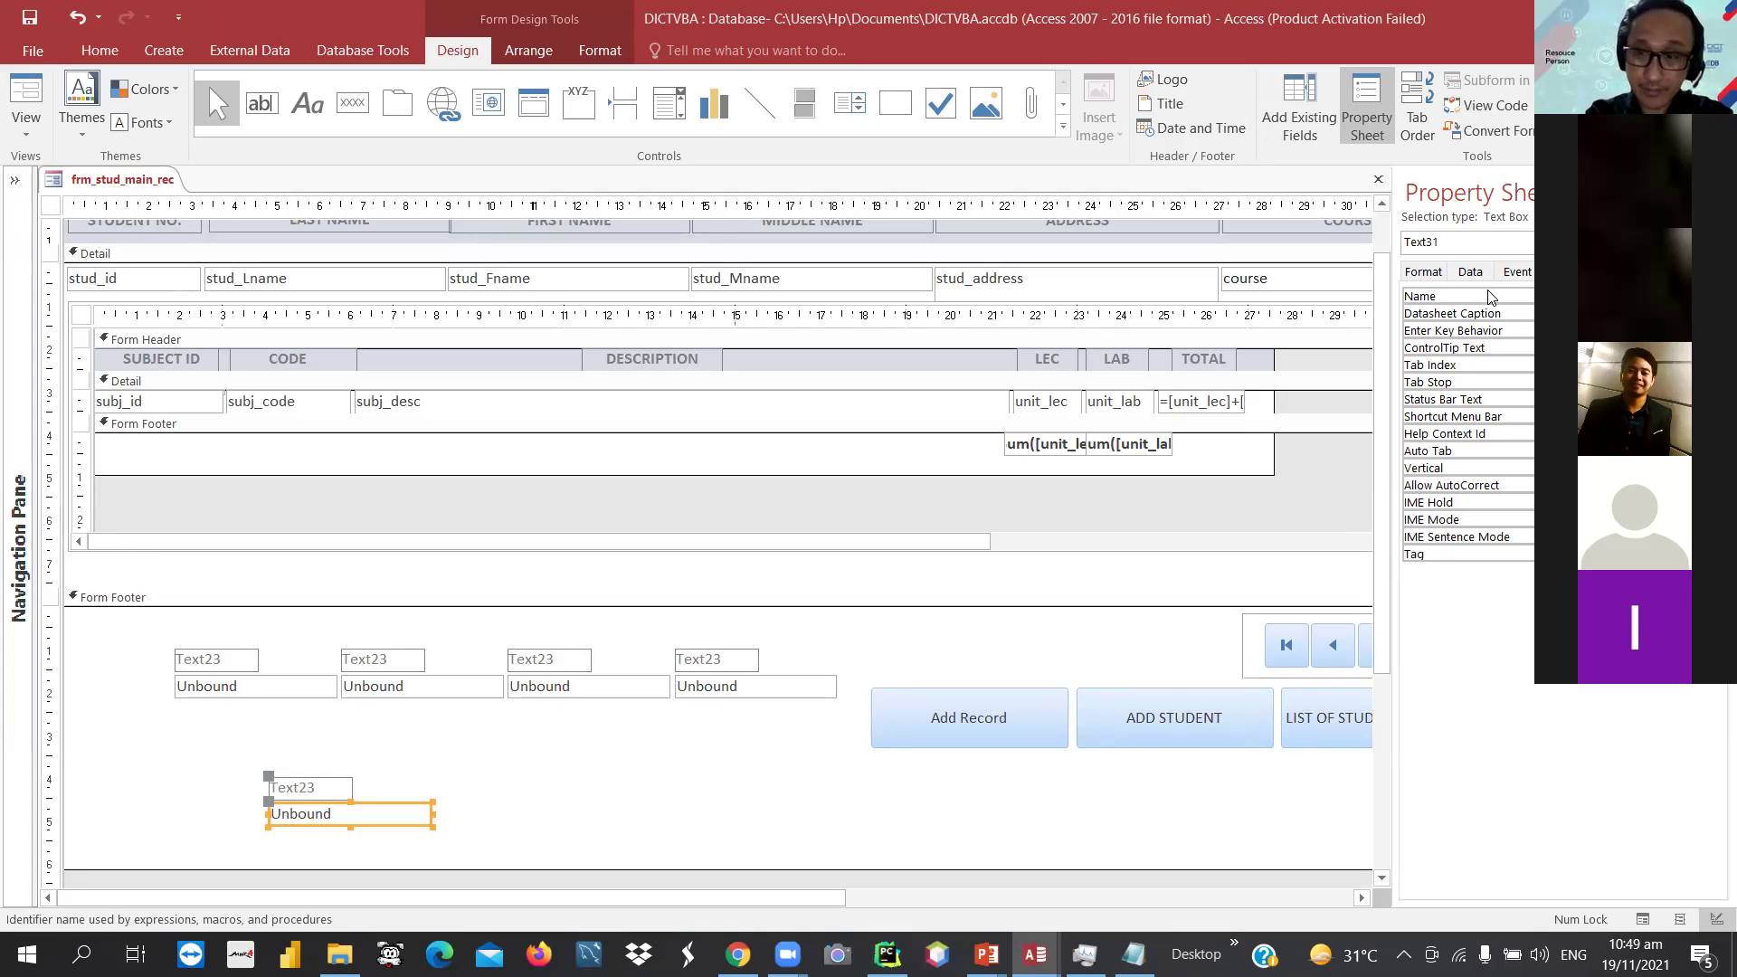
{"action": "left_click", "coordinate": [203, 800]}
{"action": "scroll", "coordinate": [208, 432], "scroll_direction": "up", "scroll_amount": 1}
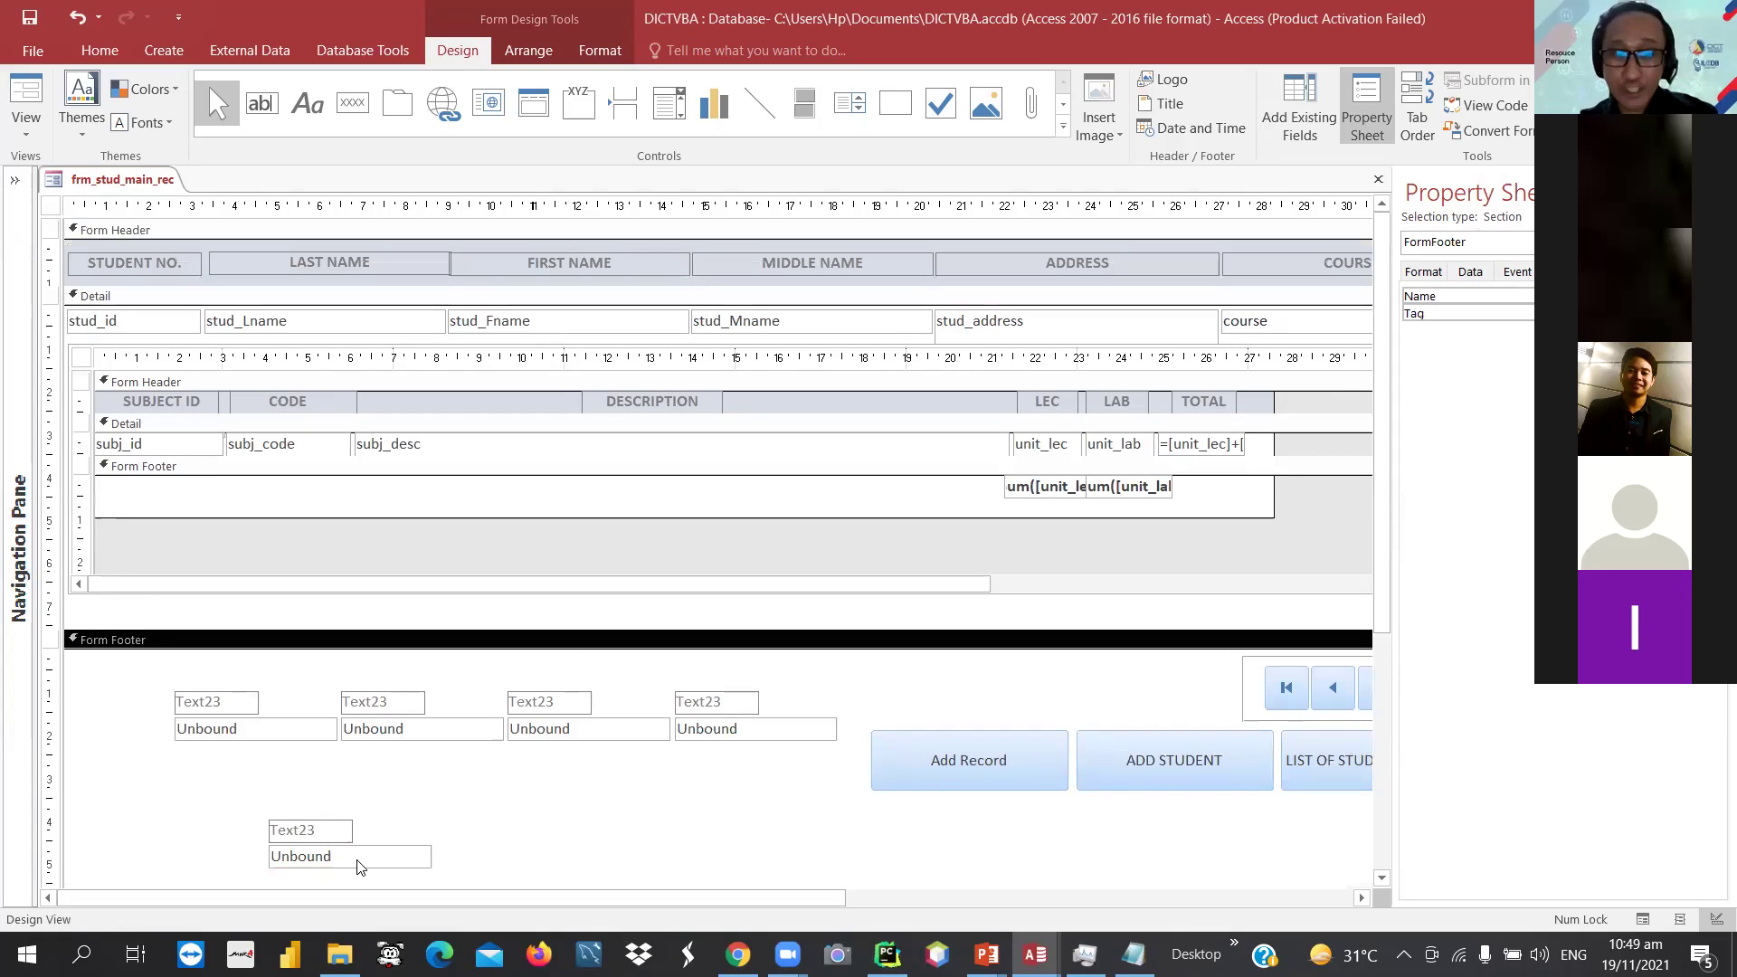
{"action": "left_click_drag", "start_coordinate": [355, 864], "coordinate": [364, 860]}
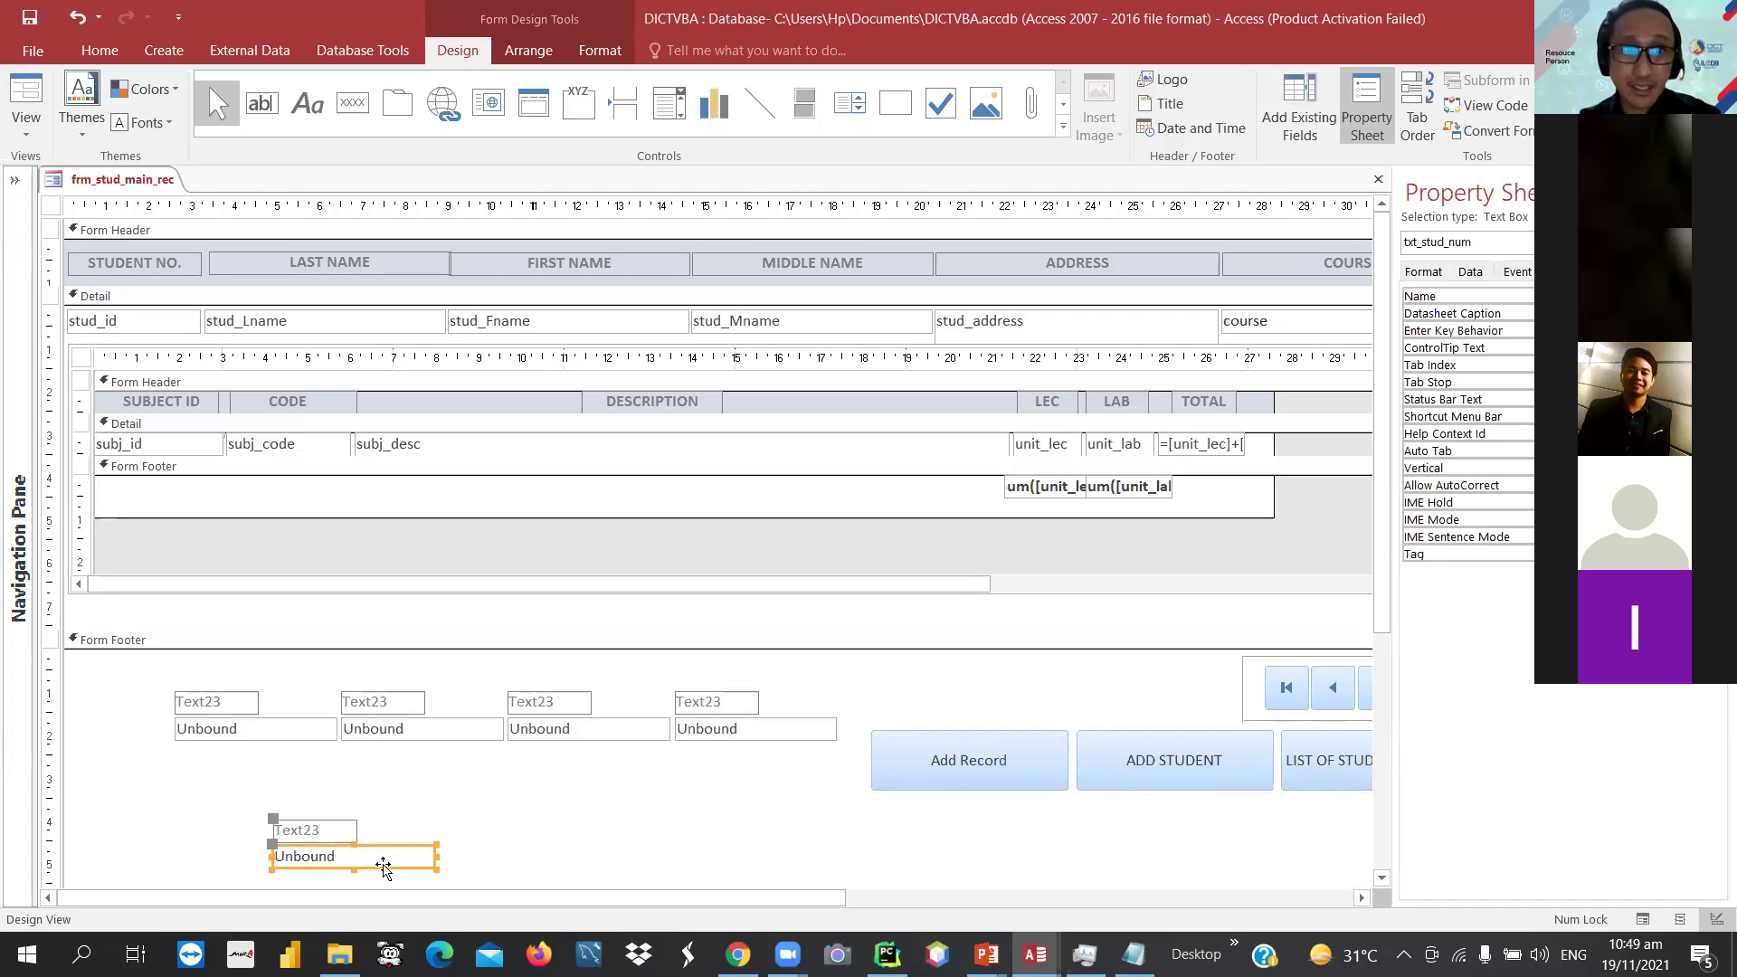
Show the database objects list and check the fields of tbl_stud_main_rec
{"action": "left_click", "coordinate": [15, 180]}
{"action": "left_click", "coordinate": [141, 298]}
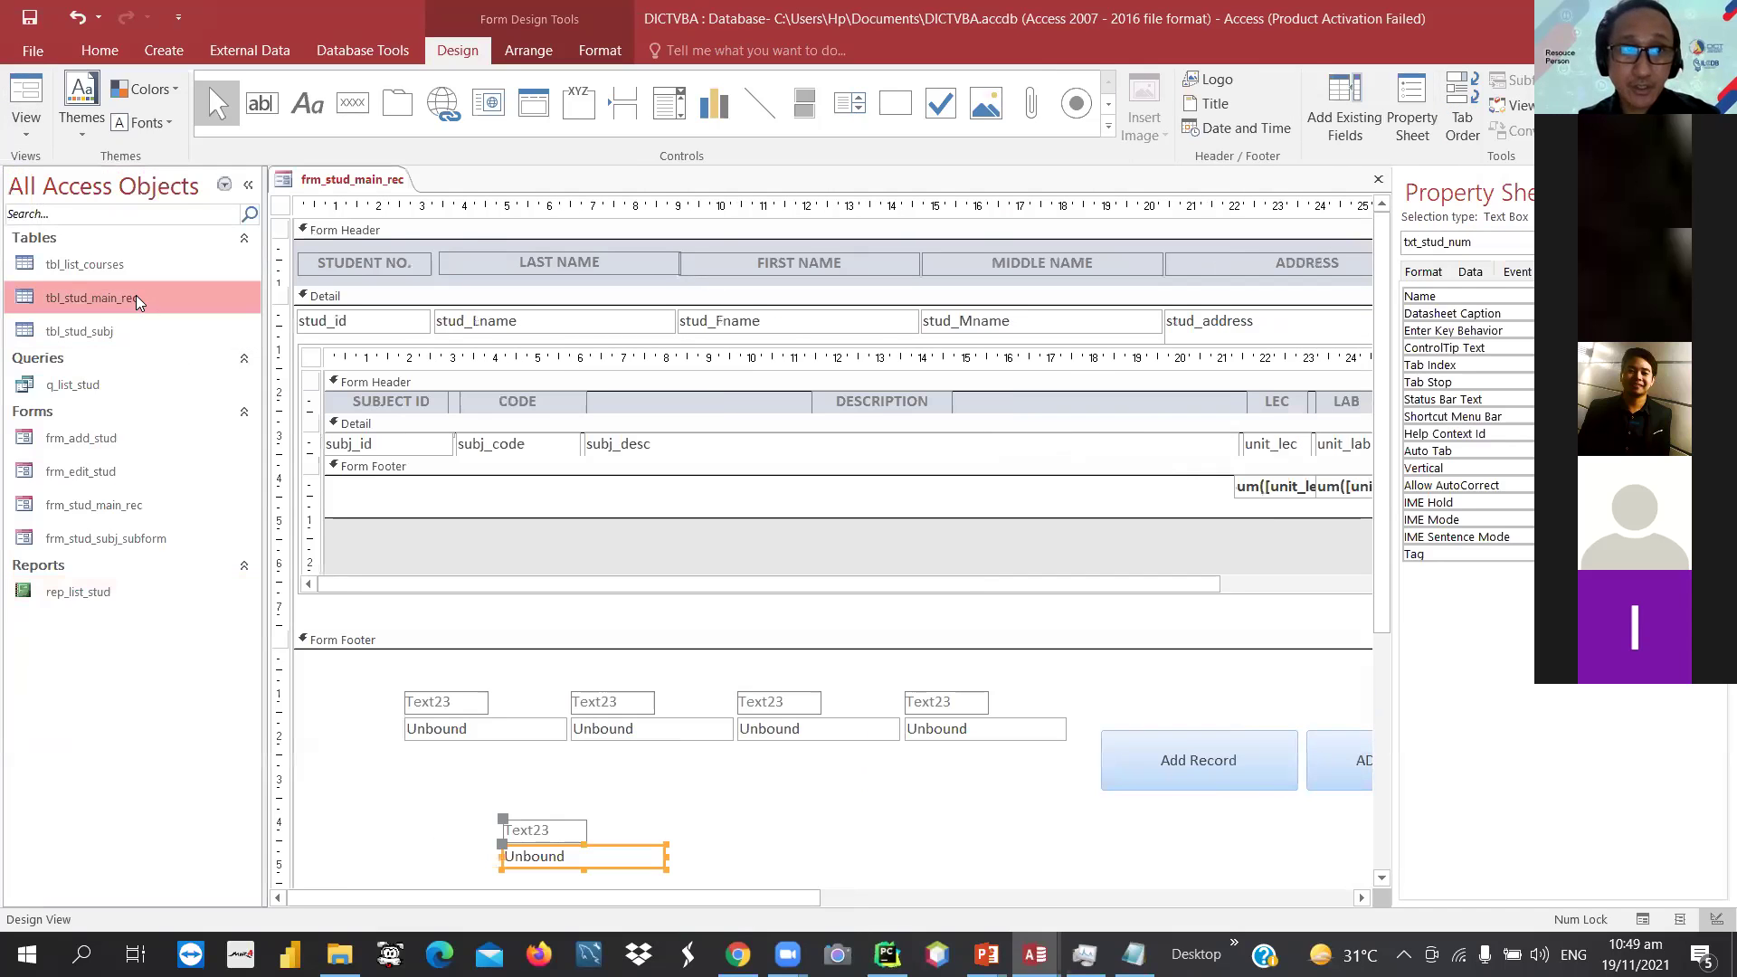
{"action": "double_click", "coordinate": [142, 300]}
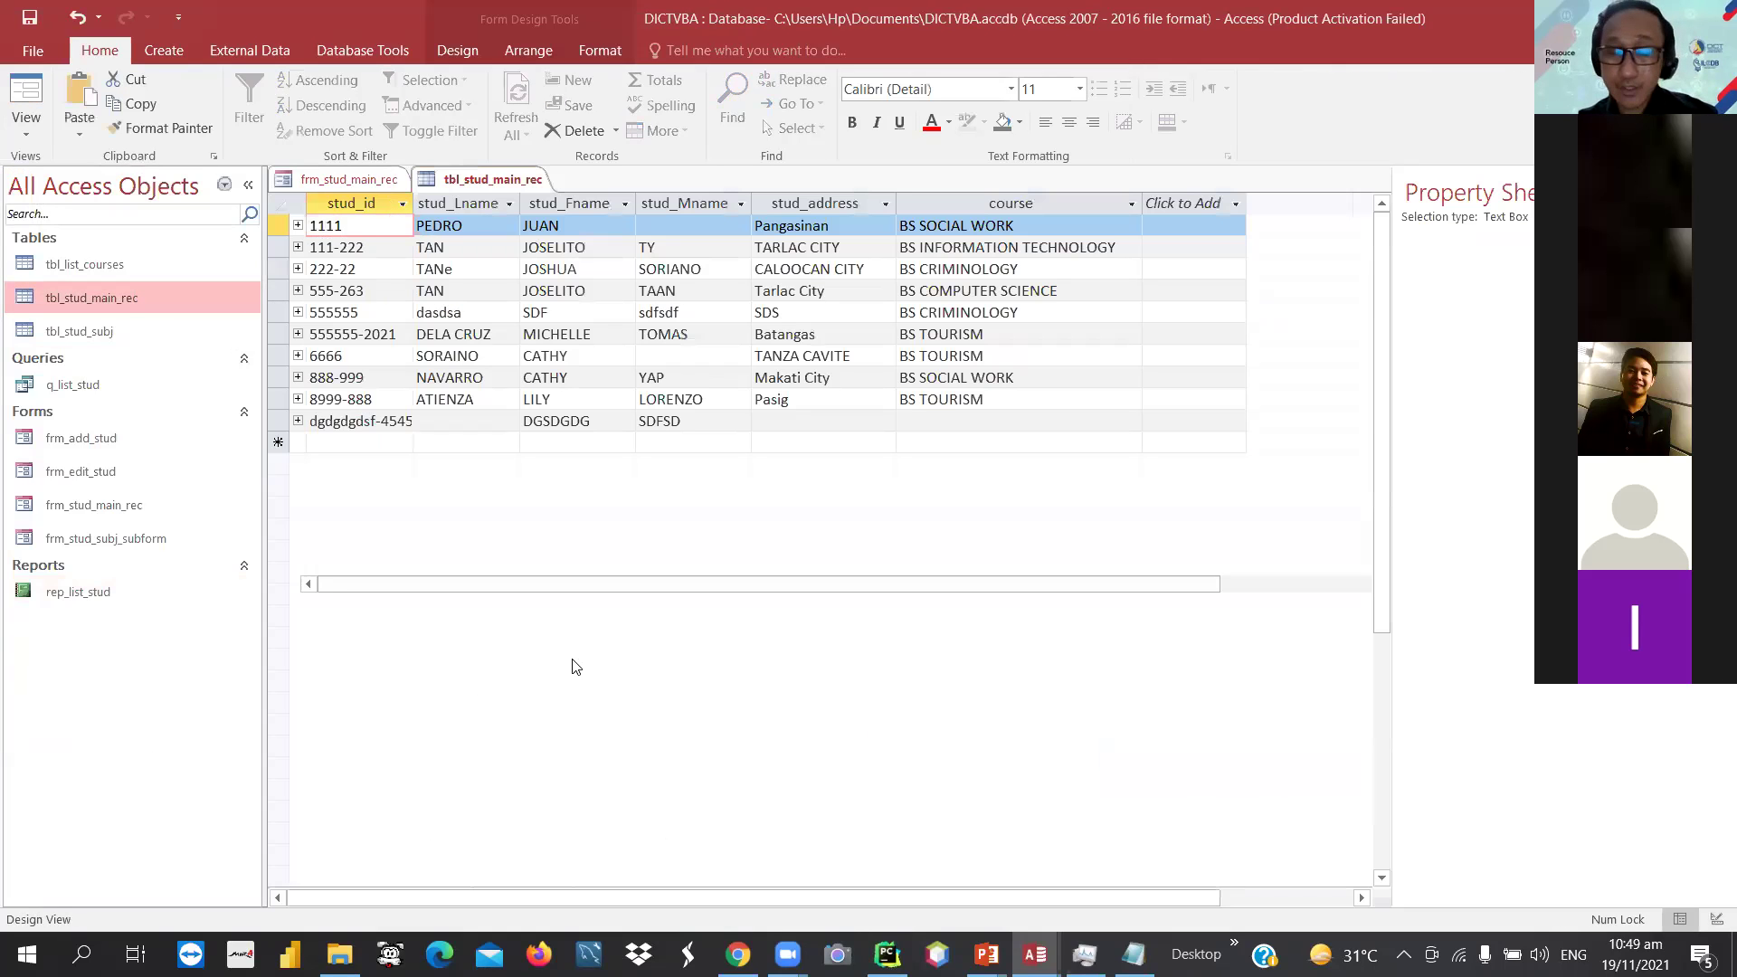
{"action": "key", "text": "ctrl+w"}
Select the spare text box in the form footer
{"action": "left_click", "coordinate": [525, 729]}
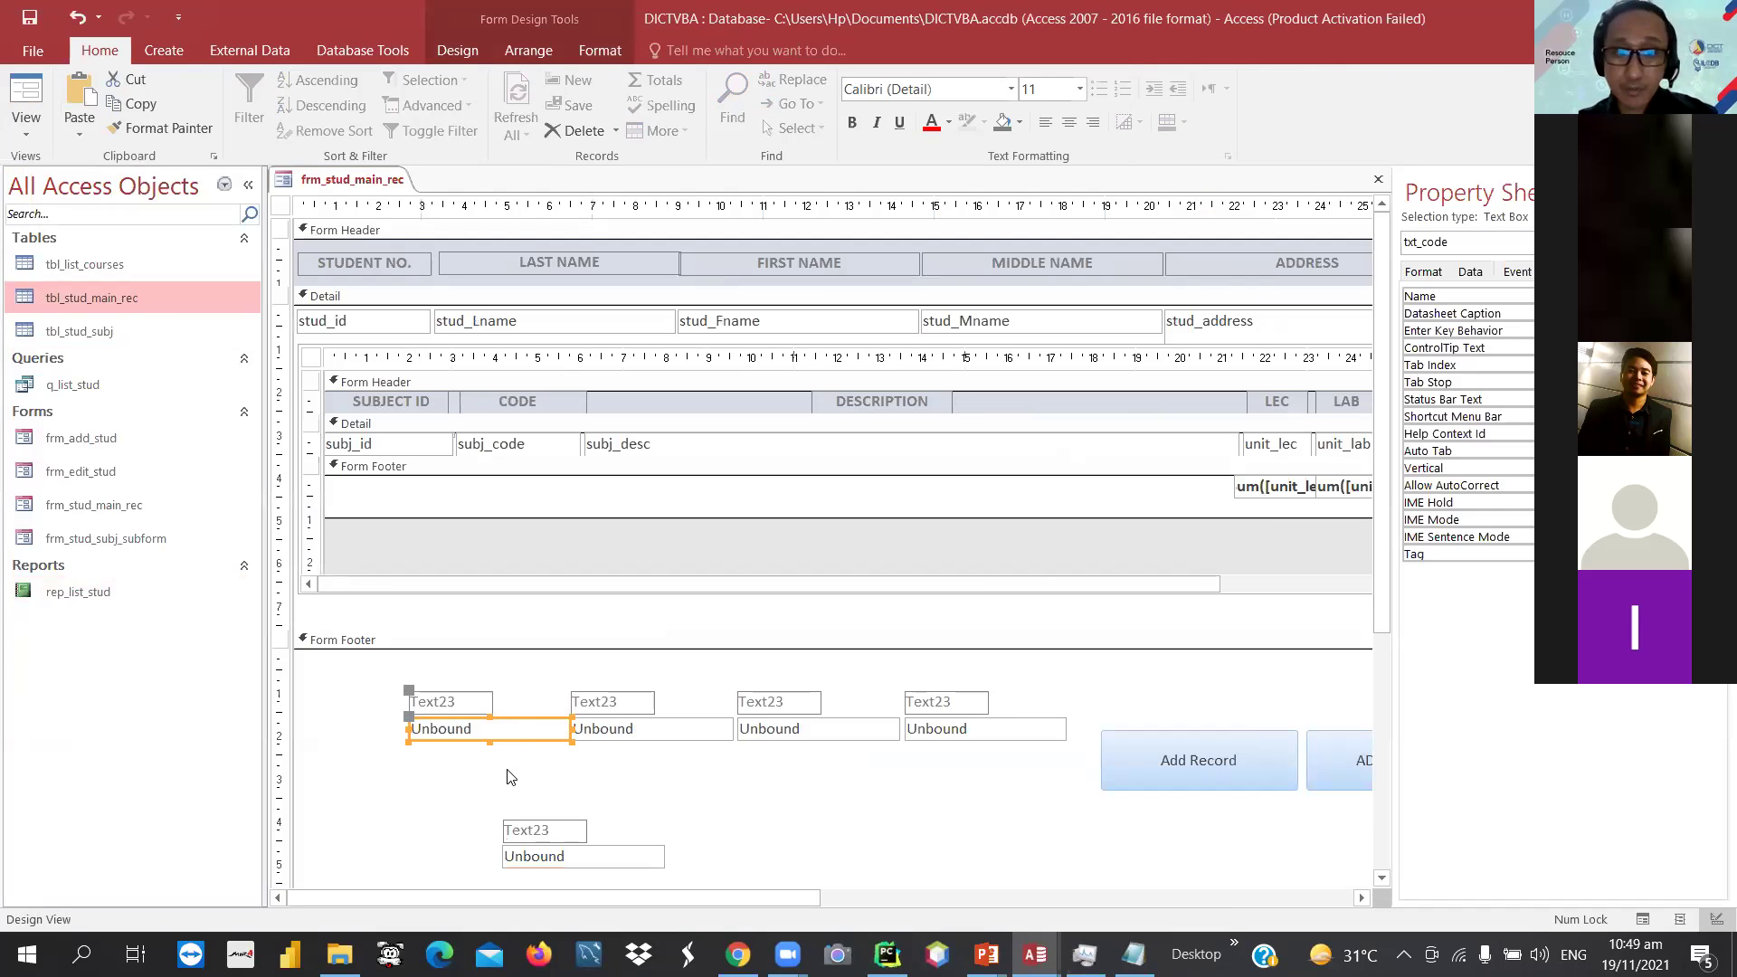
{"action": "scroll", "coordinate": [473, 779], "scroll_direction": "down", "scroll_amount": 3}
{"action": "left_click_drag", "start_coordinate": [589, 775], "coordinate": [550, 757]}
{"action": "left_click", "coordinate": [531, 749]}
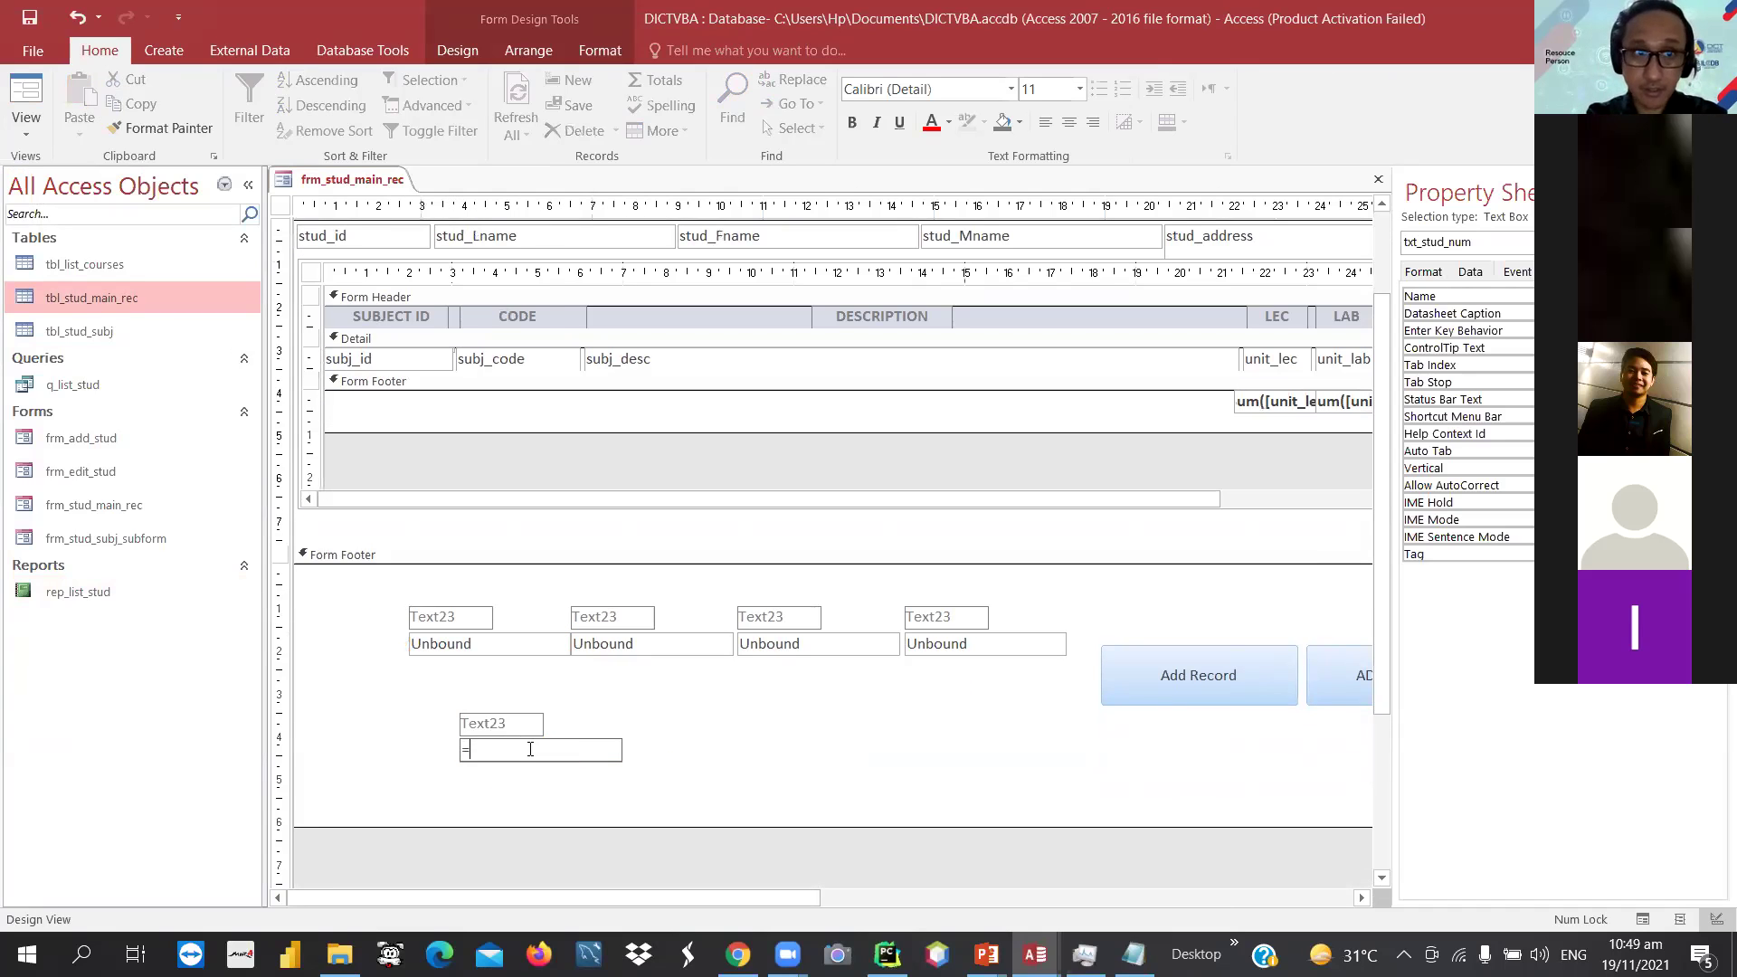
{"action": "scroll", "coordinate": [620, 726], "scroll_direction": "up", "scroll_amount": 3}
{"action": "key", "text": "Escape"}
{"action": "scroll", "coordinate": [597, 792], "scroll_direction": "down", "scroll_amount": 2}
In the Expression Builder, take the stud_id field from the loaded frm_stud_main_rec form
{"action": "right_click", "coordinate": [595, 796]}
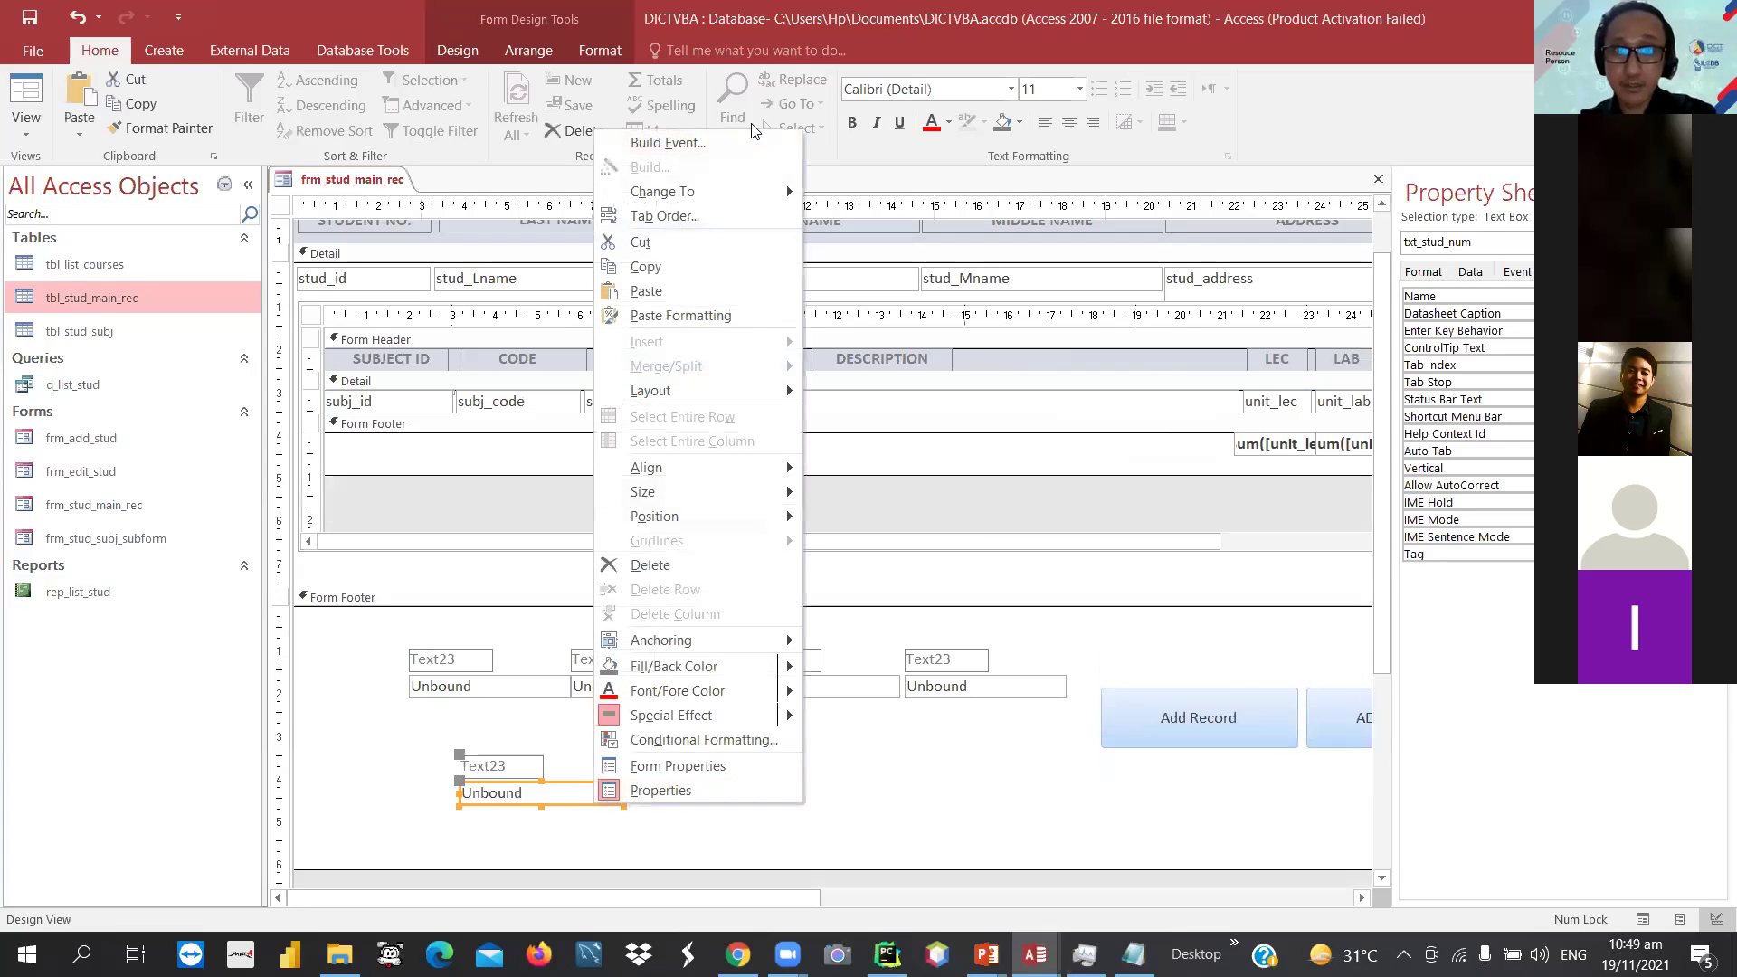
{"action": "left_click", "coordinate": [721, 143]}
{"action": "left_click", "coordinate": [812, 270]}
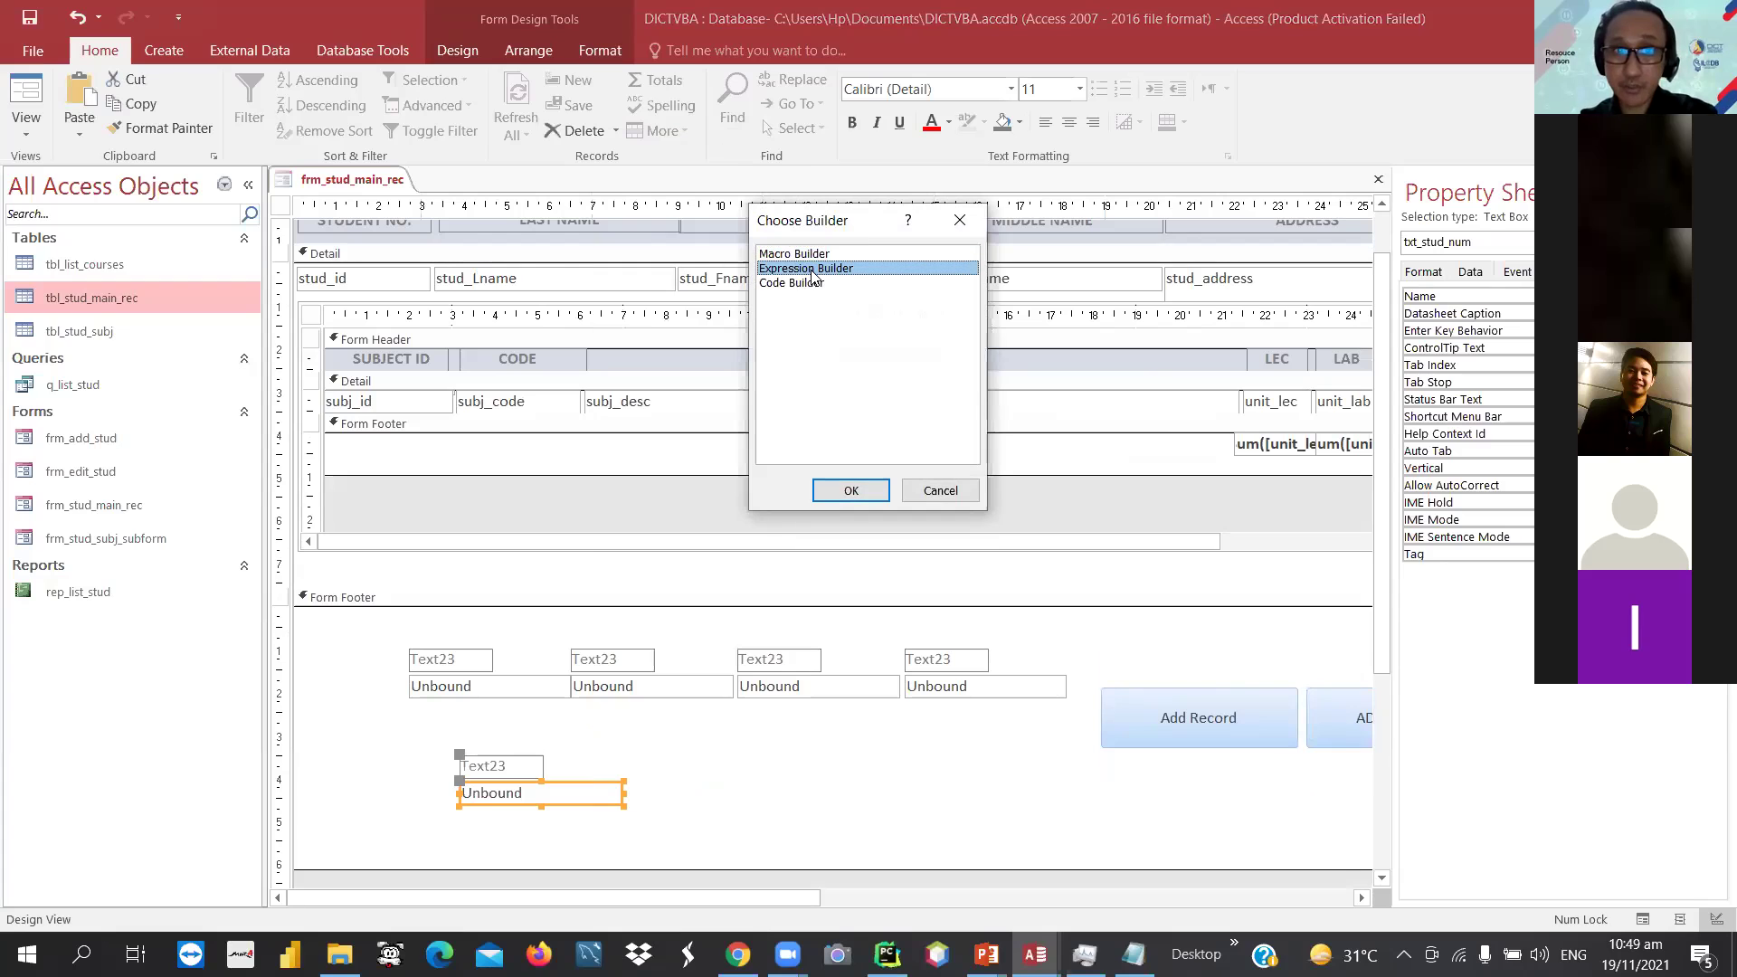
{"action": "double_click", "coordinate": [810, 270]}
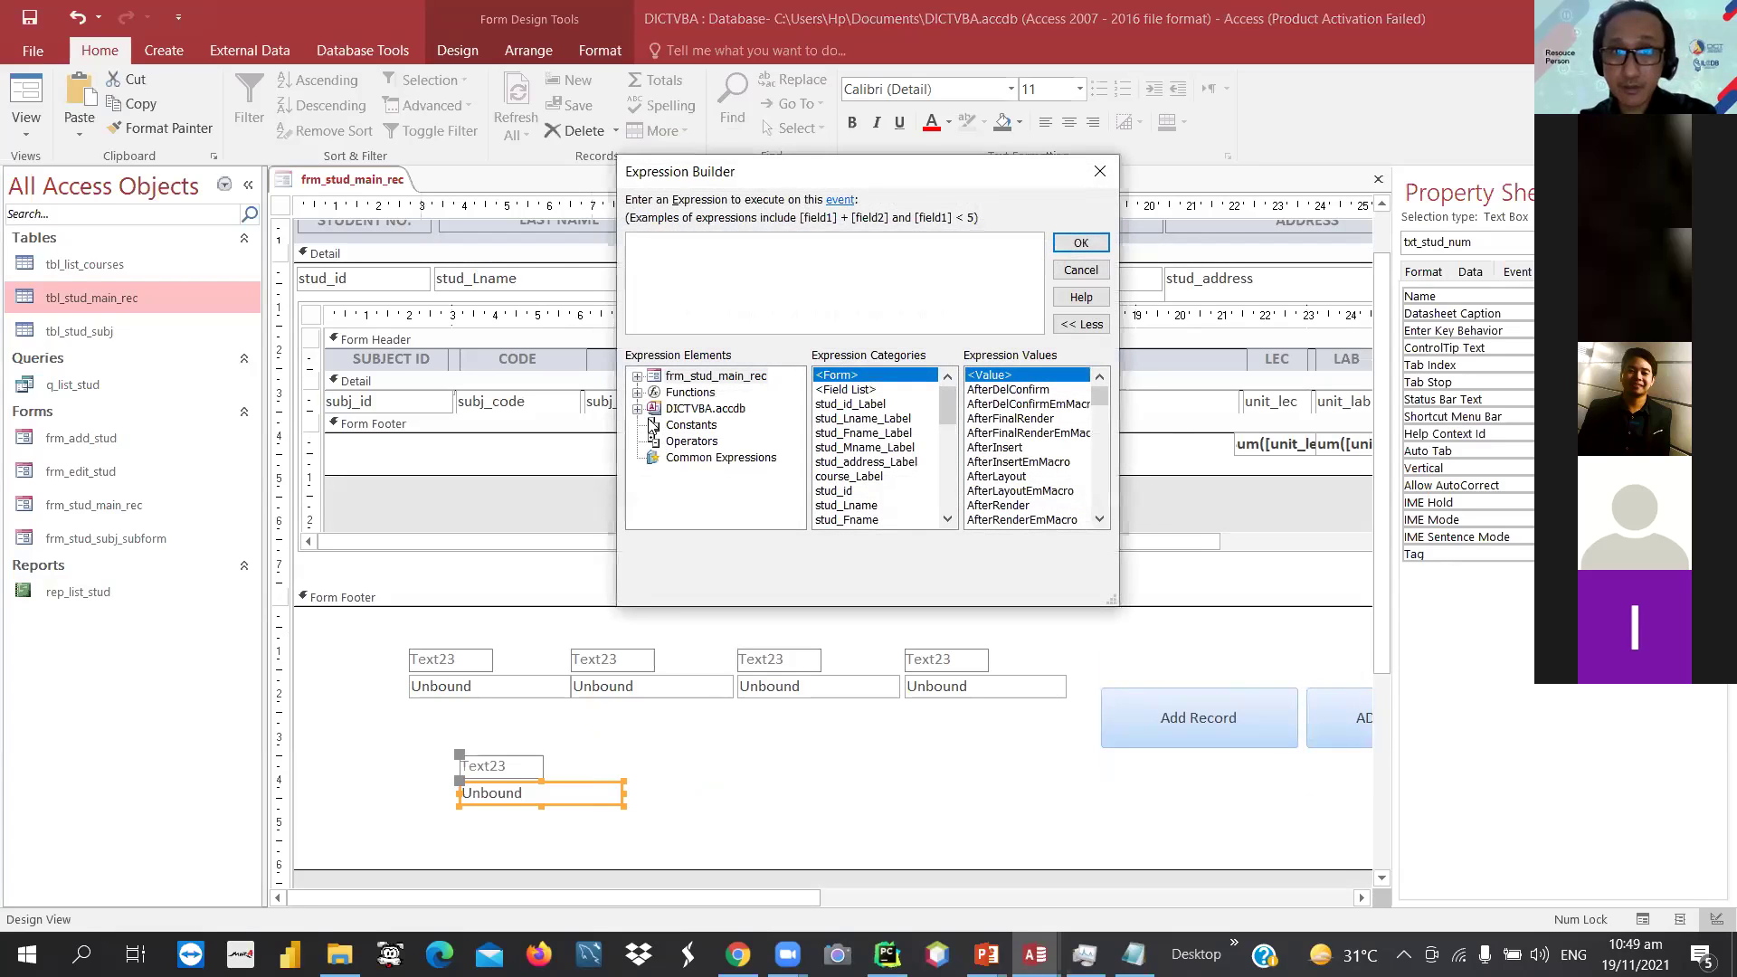
{"action": "left_click", "coordinate": [637, 408]}
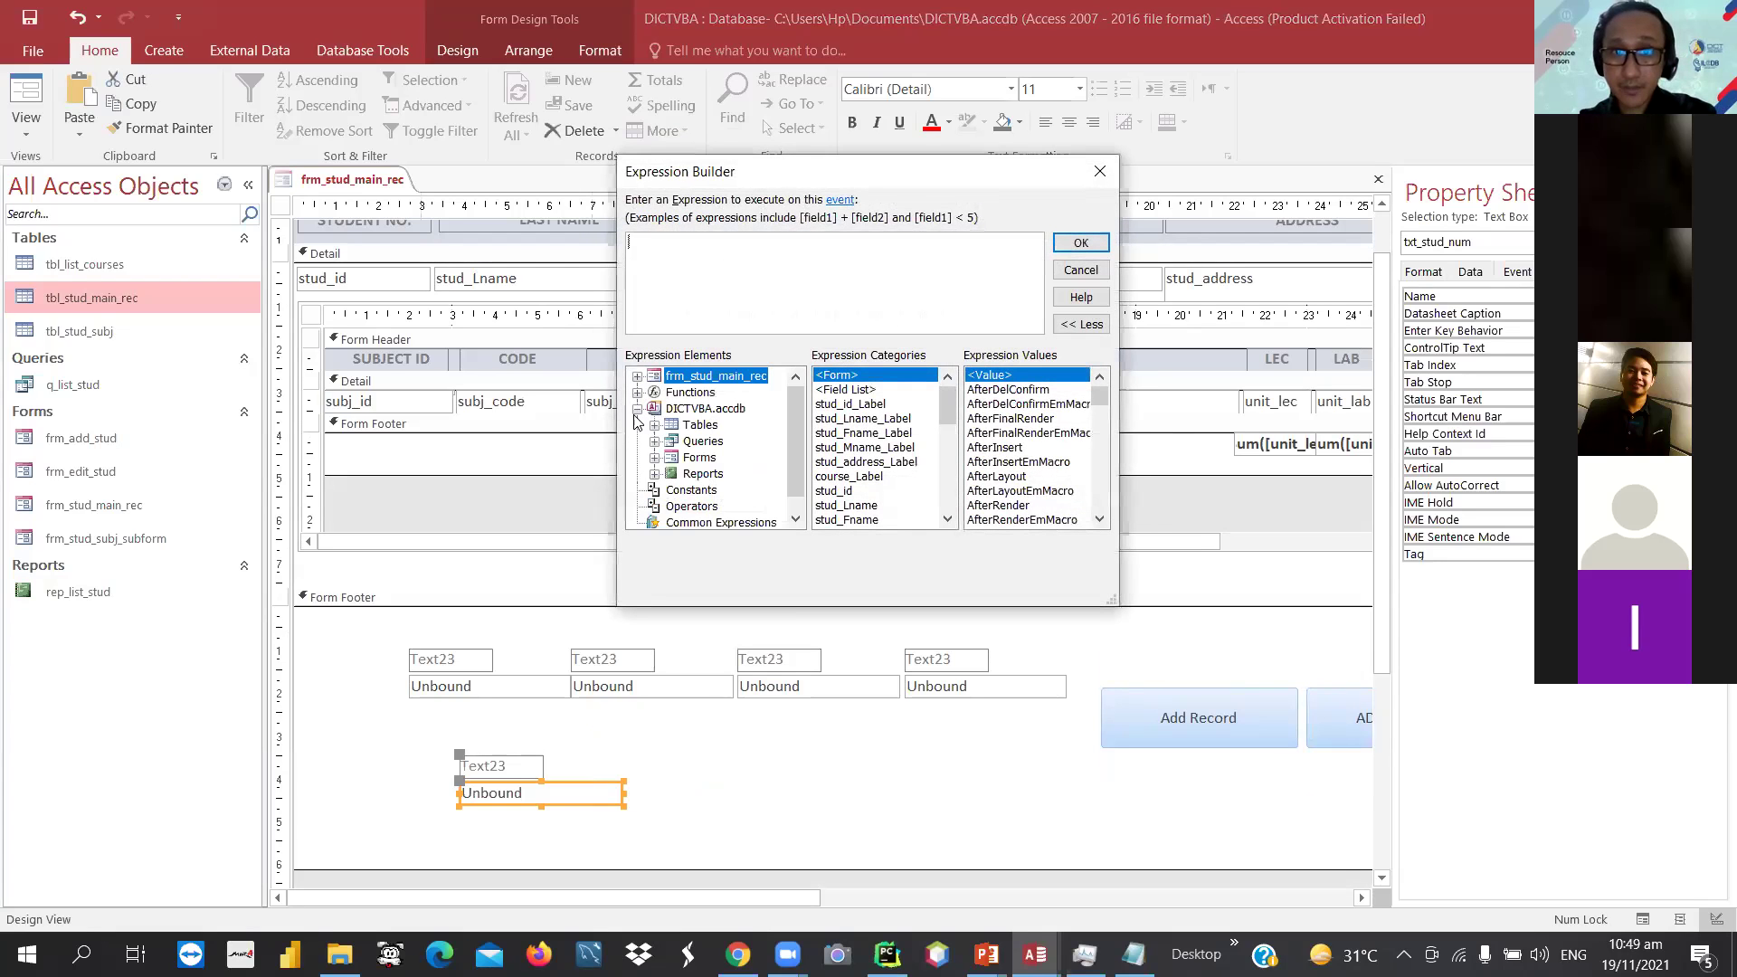
{"action": "left_click", "coordinate": [654, 458]}
{"action": "left_click", "coordinate": [672, 474]}
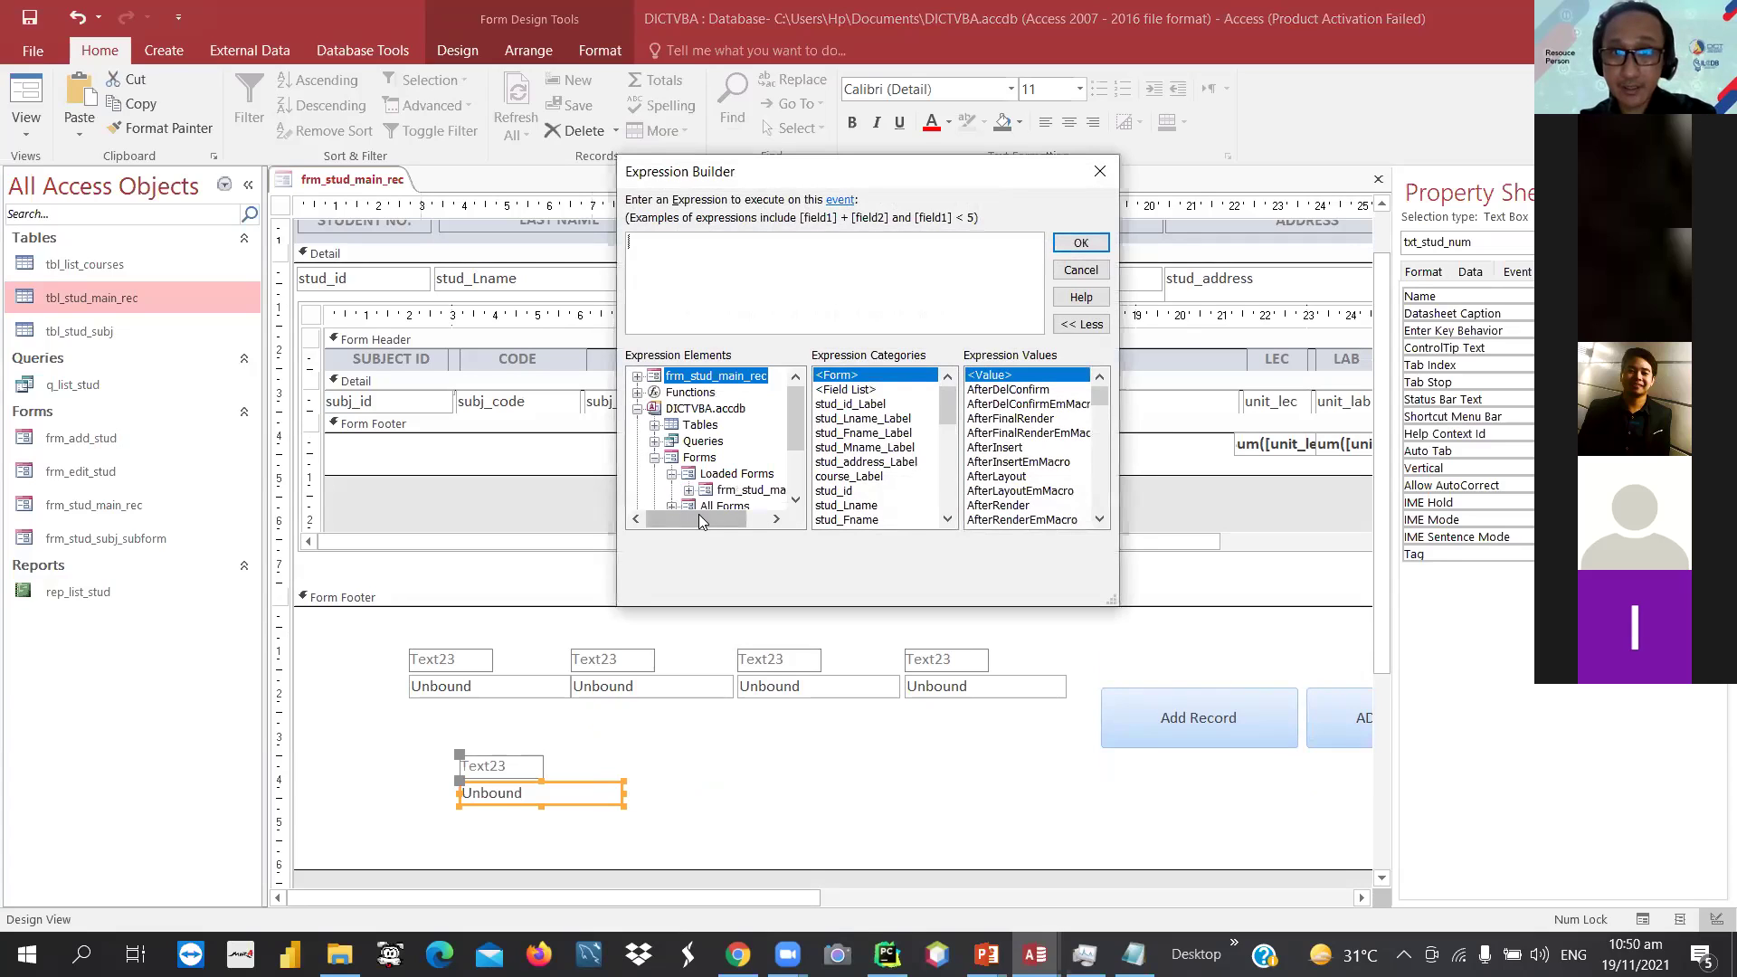
{"action": "left_click_drag", "start_coordinate": [698, 517], "coordinate": [726, 520]}
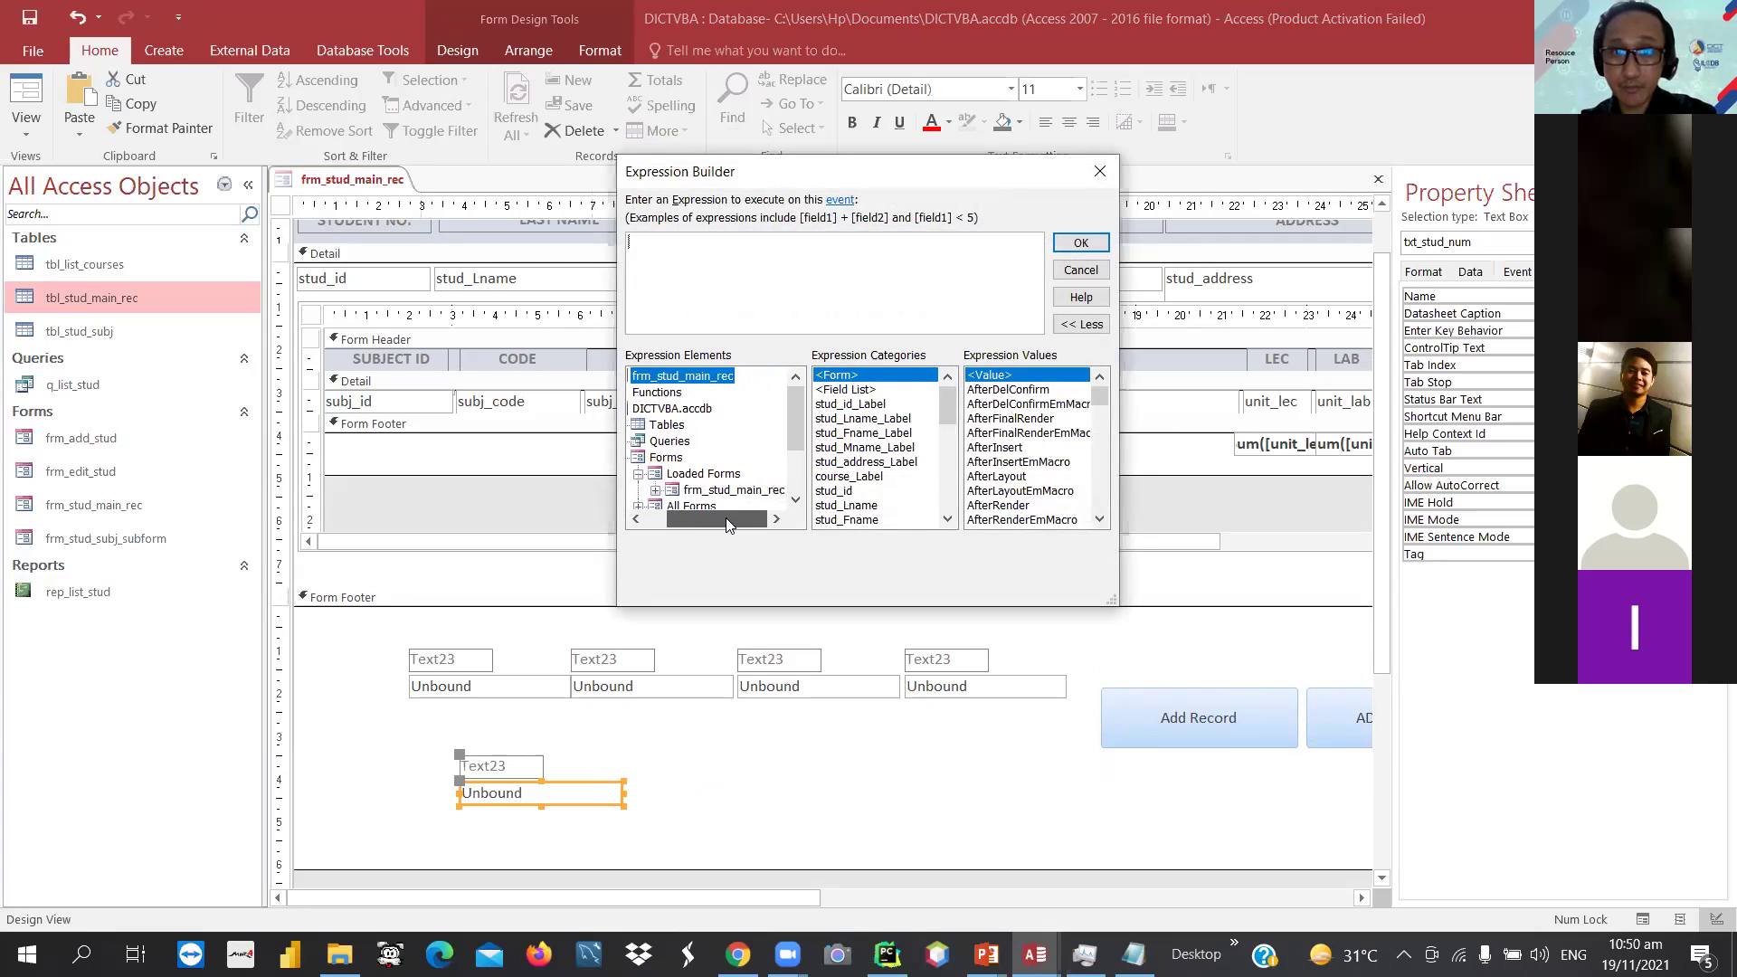
{"action": "left_click", "coordinate": [738, 490]}
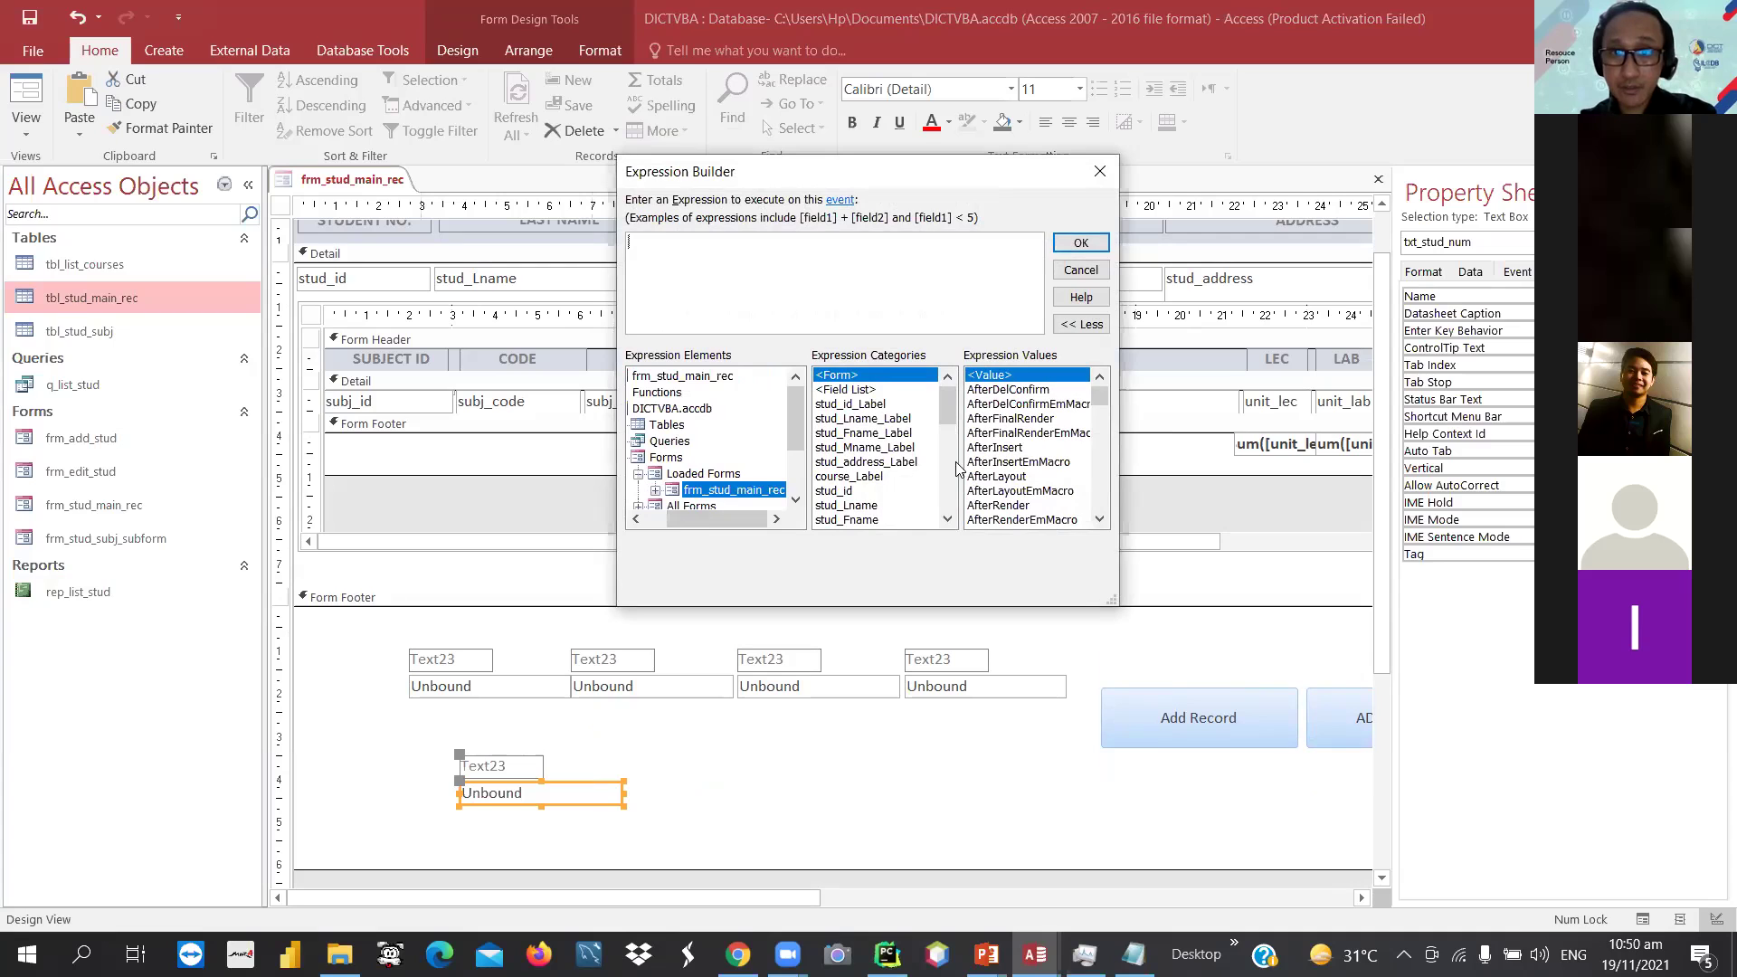
{"action": "double_click", "coordinate": [866, 491]}
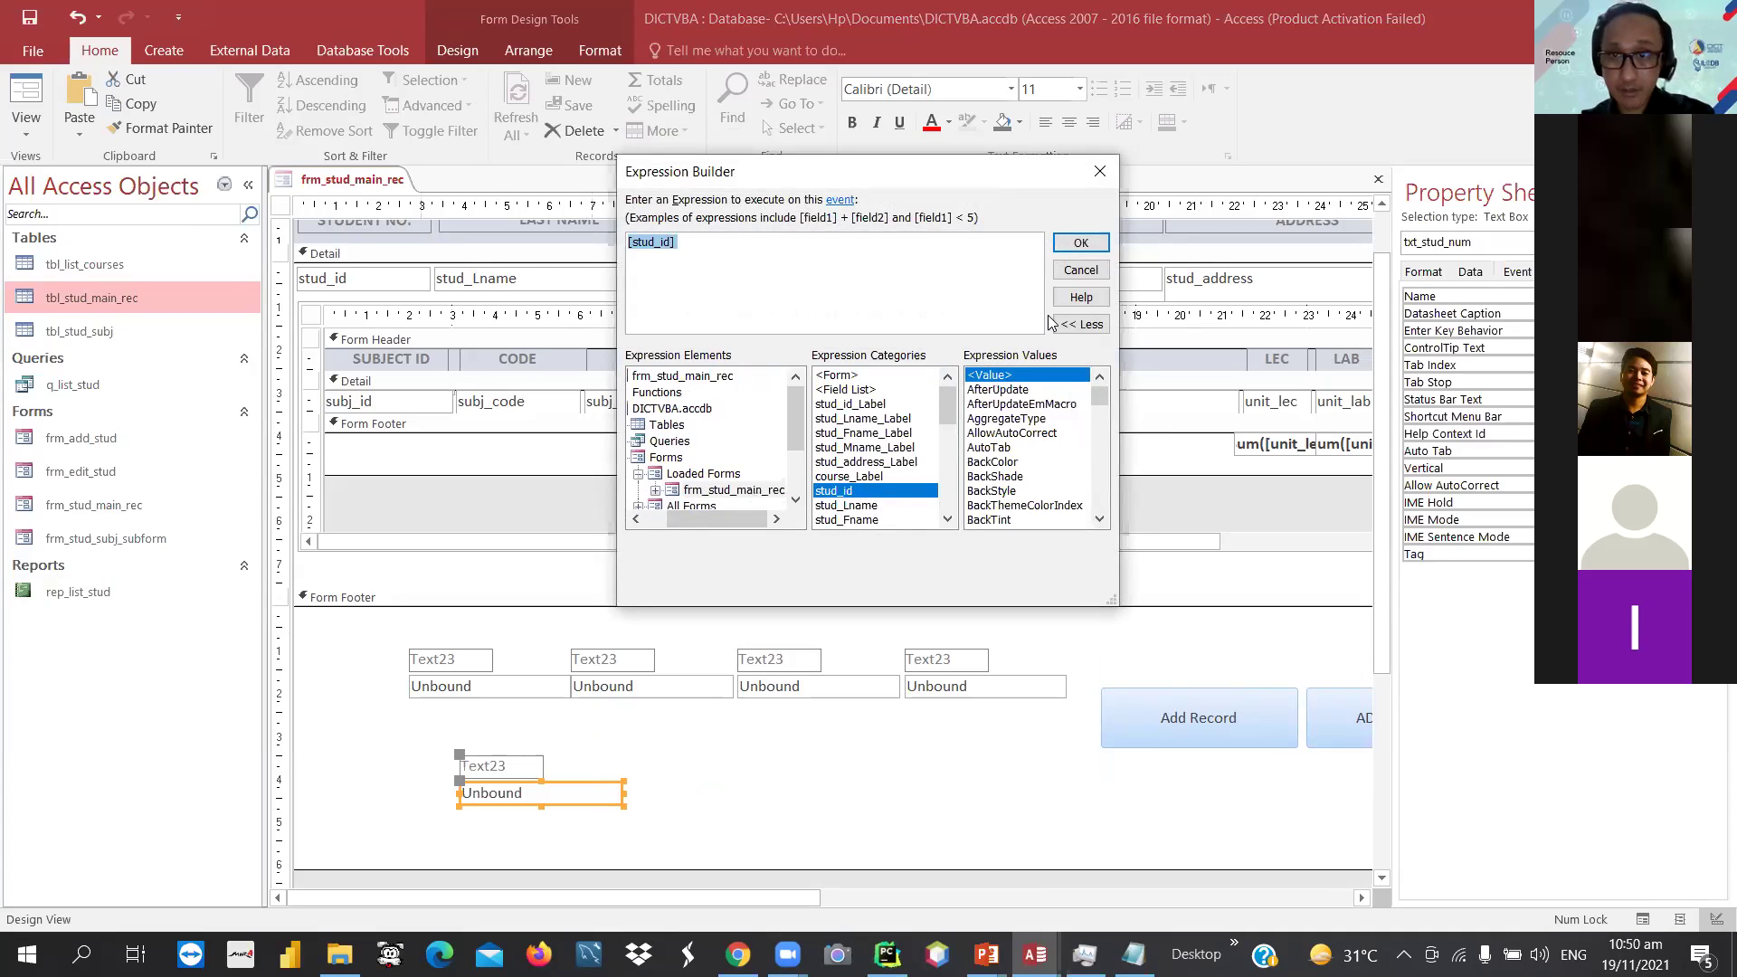
{"action": "left_click", "coordinate": [1081, 243]}
Enter =[stud_id] directly into the spare footer text box
{"action": "left_click", "coordinate": [534, 793]}
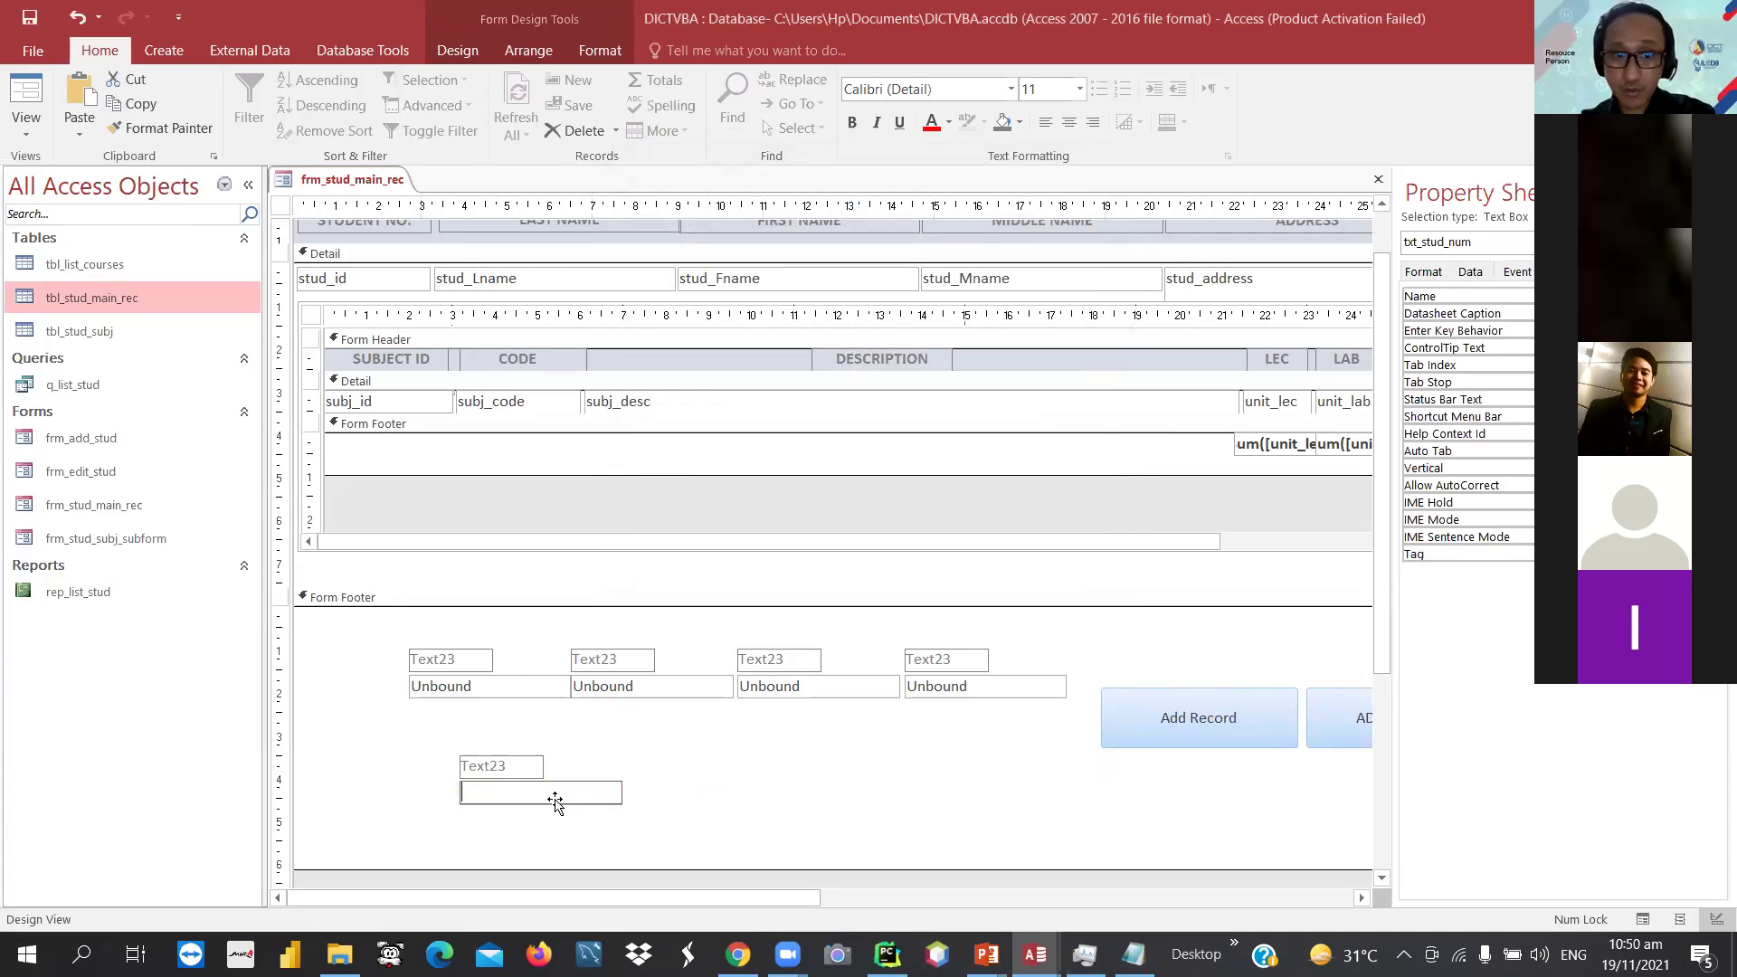
{"action": "type", "text": "="}
{"action": "type", "text": "[stud_id]"}
{"action": "key", "text": "Return"}
{"action": "left_click", "coordinate": [597, 769]}
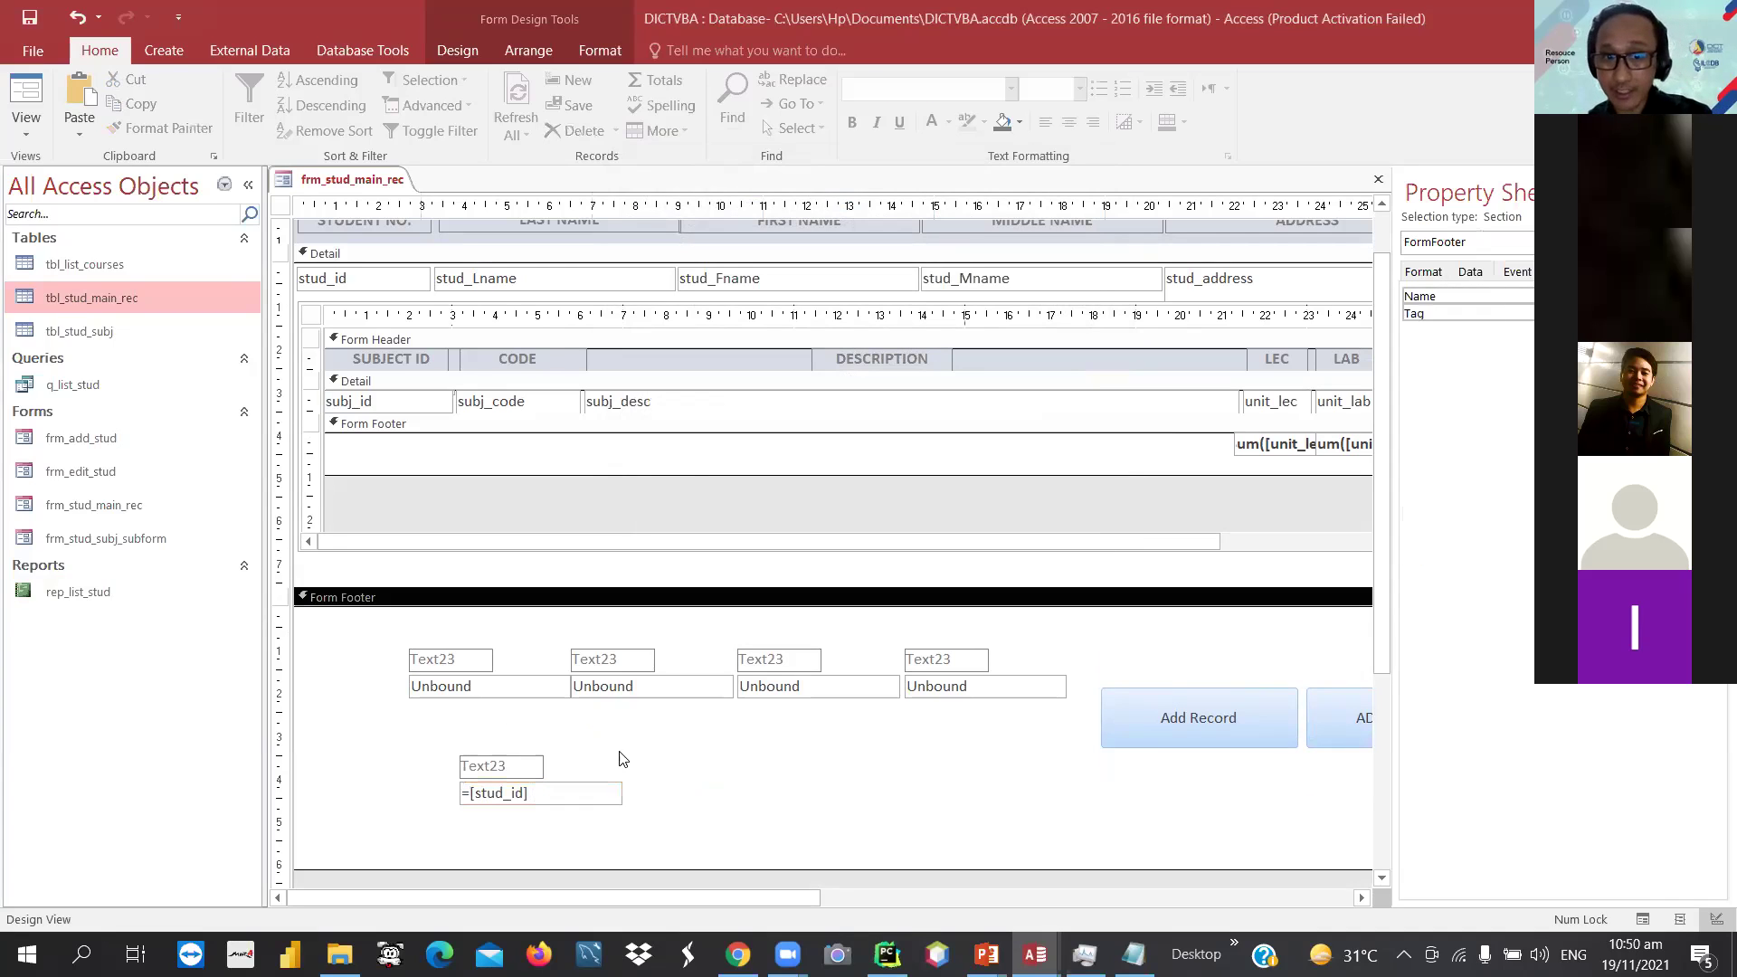
Move the four footer label and text box pairs up and to the left
{"action": "left_click", "coordinate": [562, 794]}
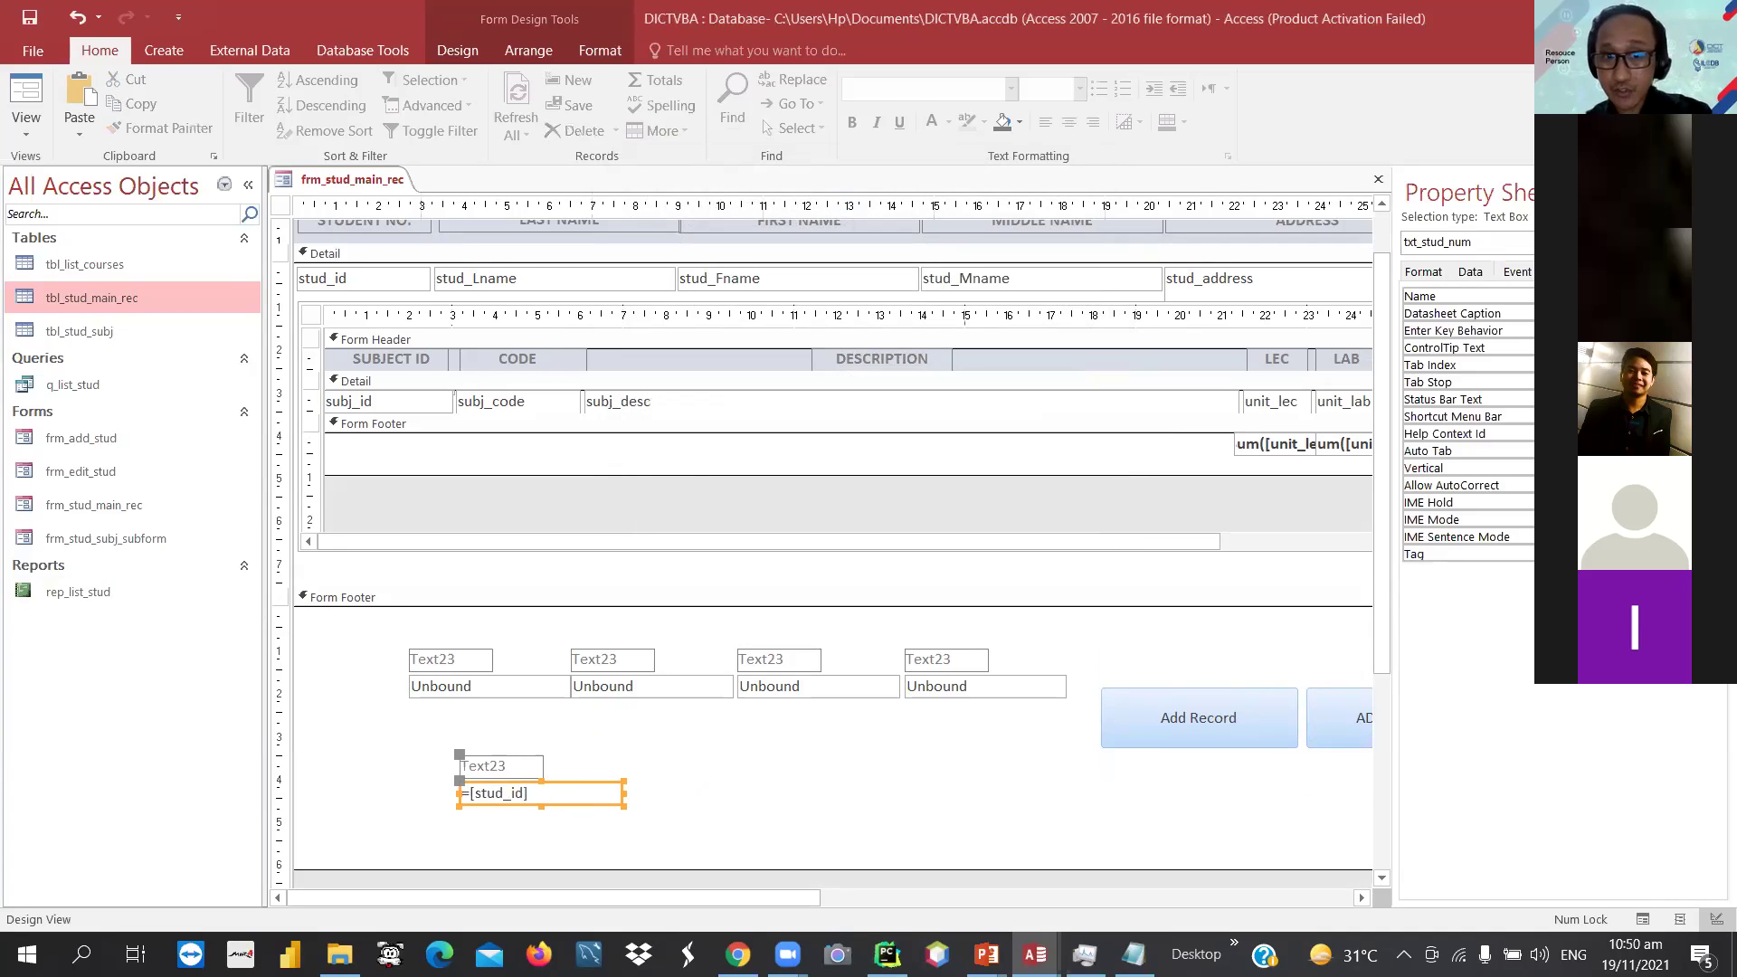
{"action": "left_click", "coordinate": [1422, 272]}
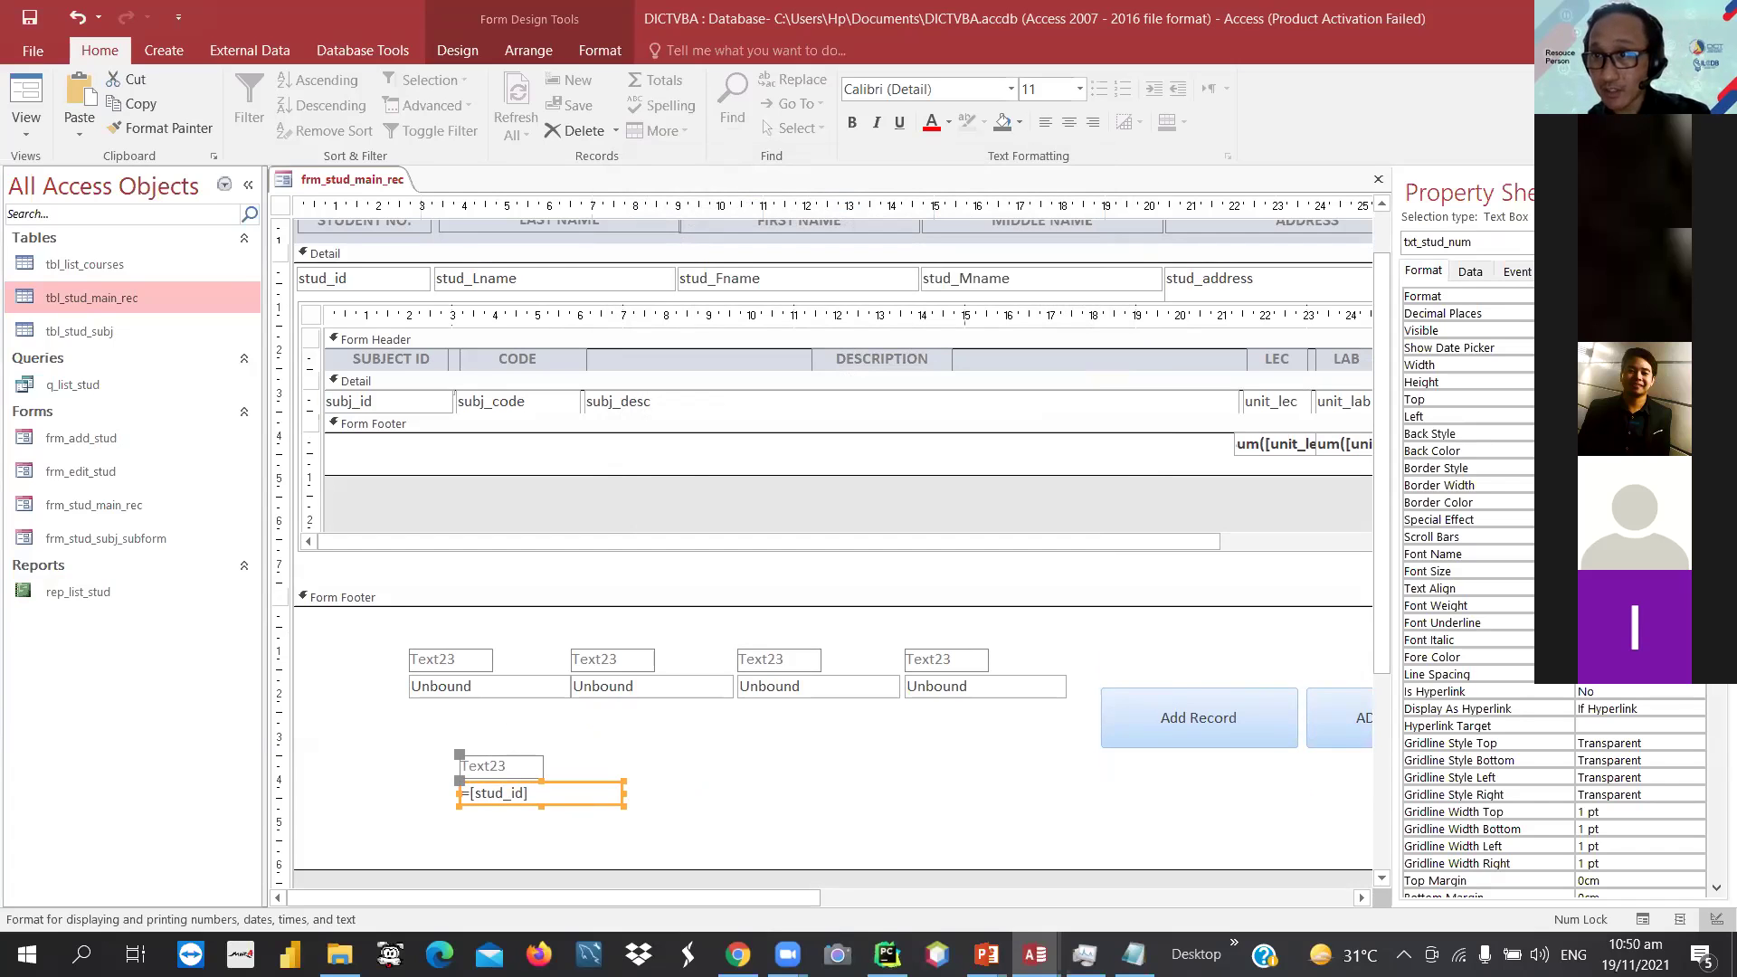
{"action": "left_click", "coordinate": [389, 731]}
{"action": "left_click_drag", "start_coordinate": [354, 650], "coordinate": [1004, 715]}
{"action": "left_click_drag", "start_coordinate": [456, 672], "coordinate": [356, 643]}
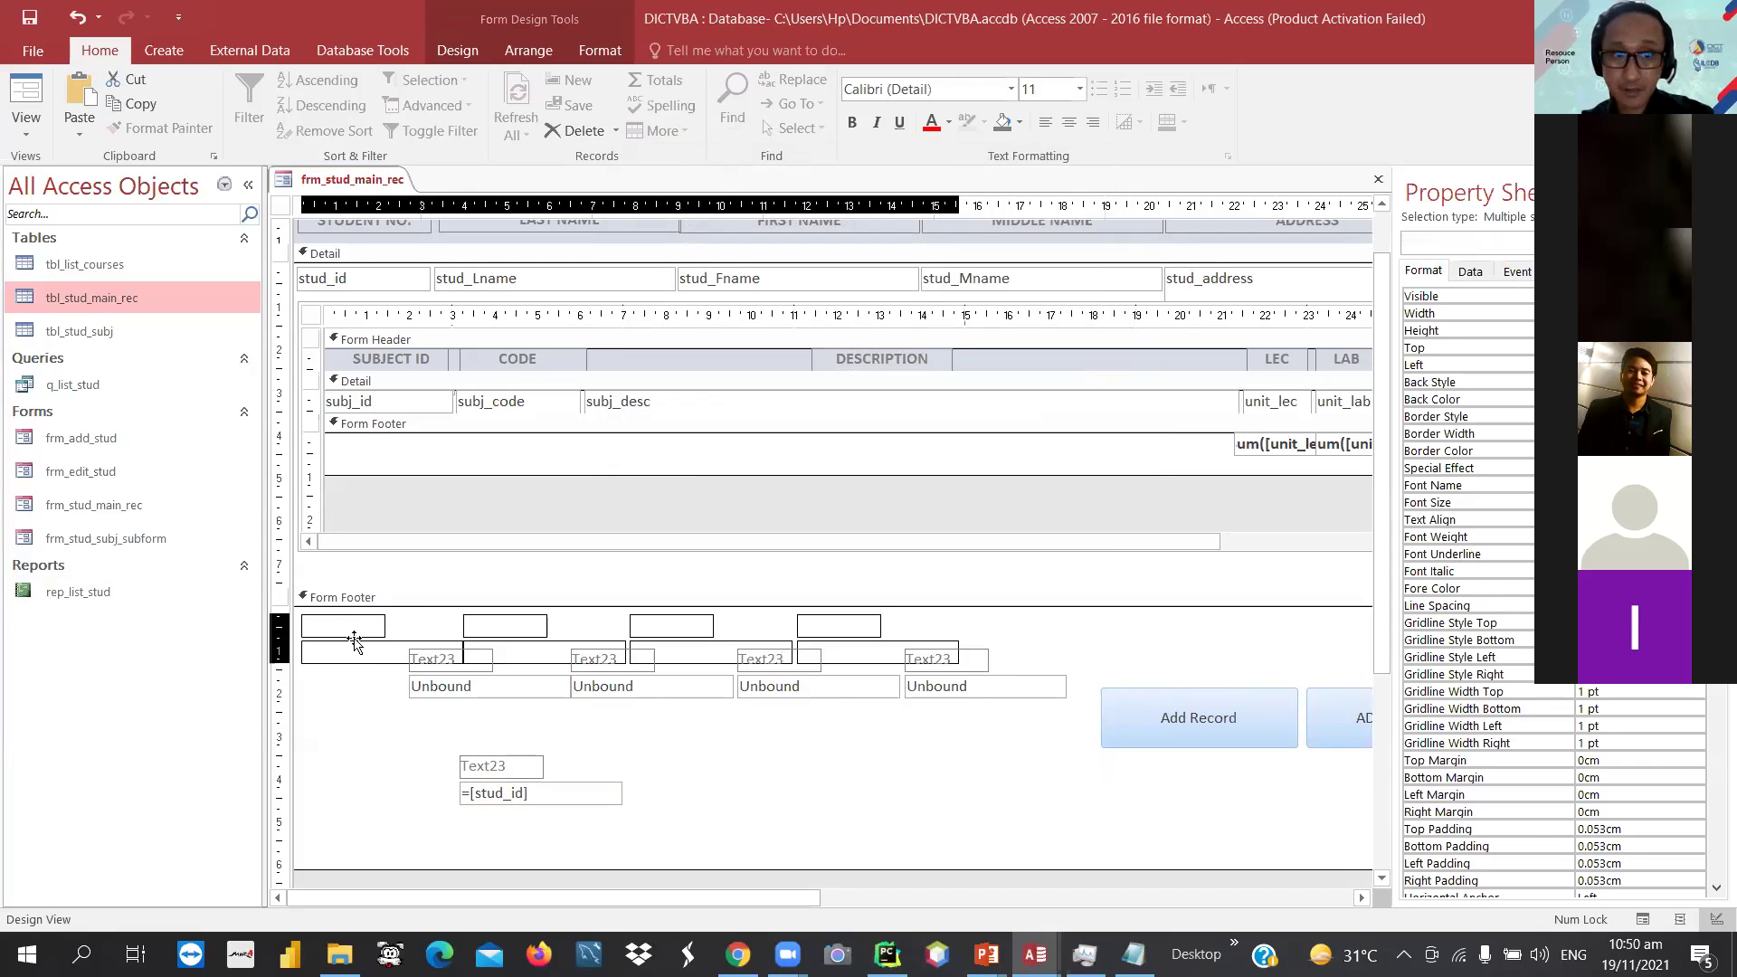
{"action": "left_click", "coordinate": [360, 723]}
Recaption the footer column labels, from CODE through UNIT LAB
{"action": "left_click", "coordinate": [358, 626]}
{"action": "double_click", "coordinate": [364, 625]}
{"action": "key", "text": "Caps_Lock"}
{"action": "type", "text": "CODE"}
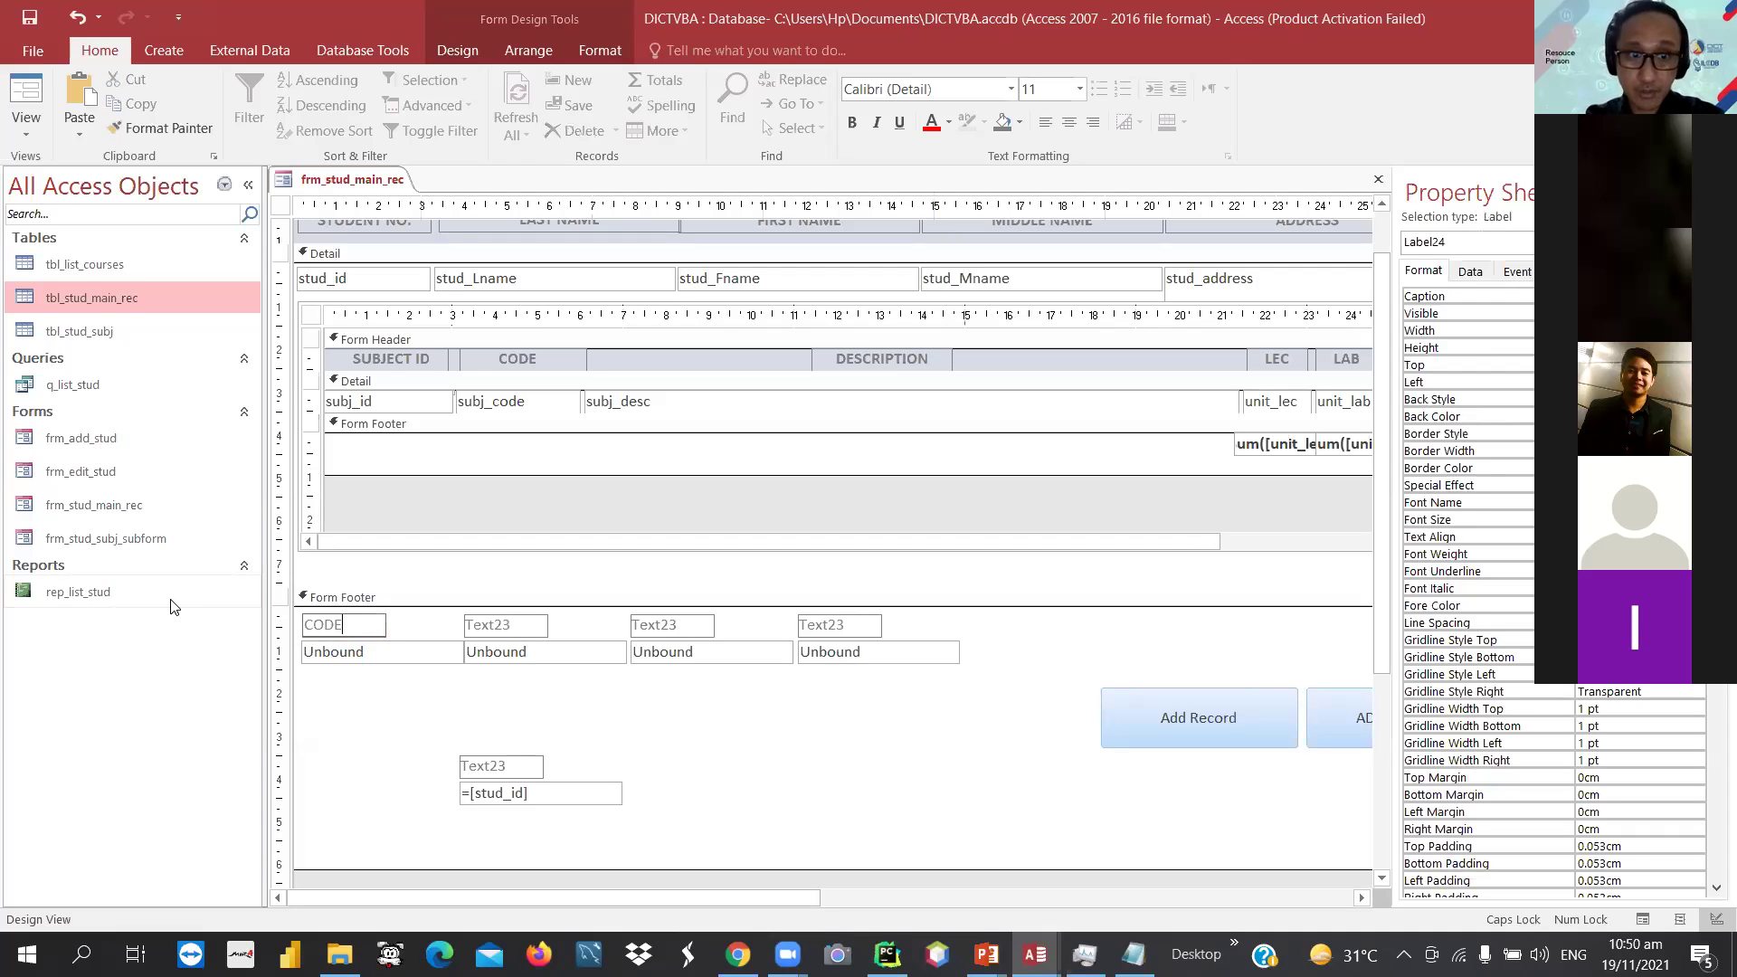
{"action": "key", "text": "Return"}
{"action": "left_click", "coordinate": [502, 626]}
{"action": "left_click", "coordinate": [1405, 301]}
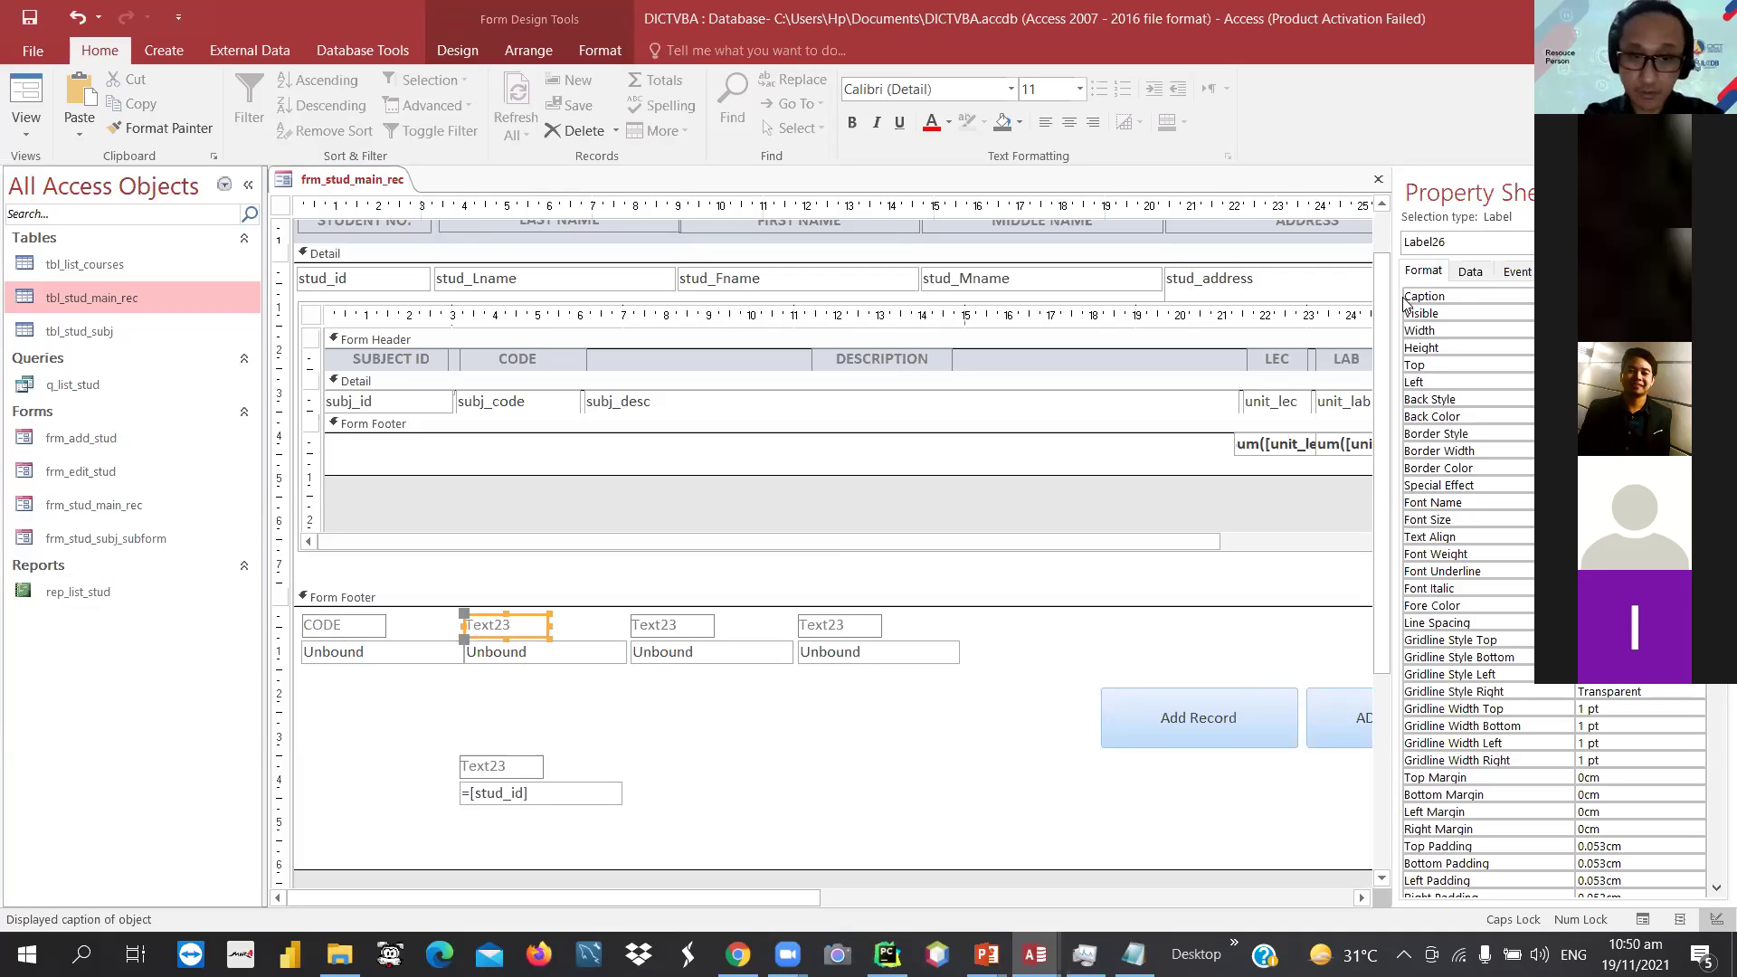
{"action": "left_click", "coordinate": [686, 631]}
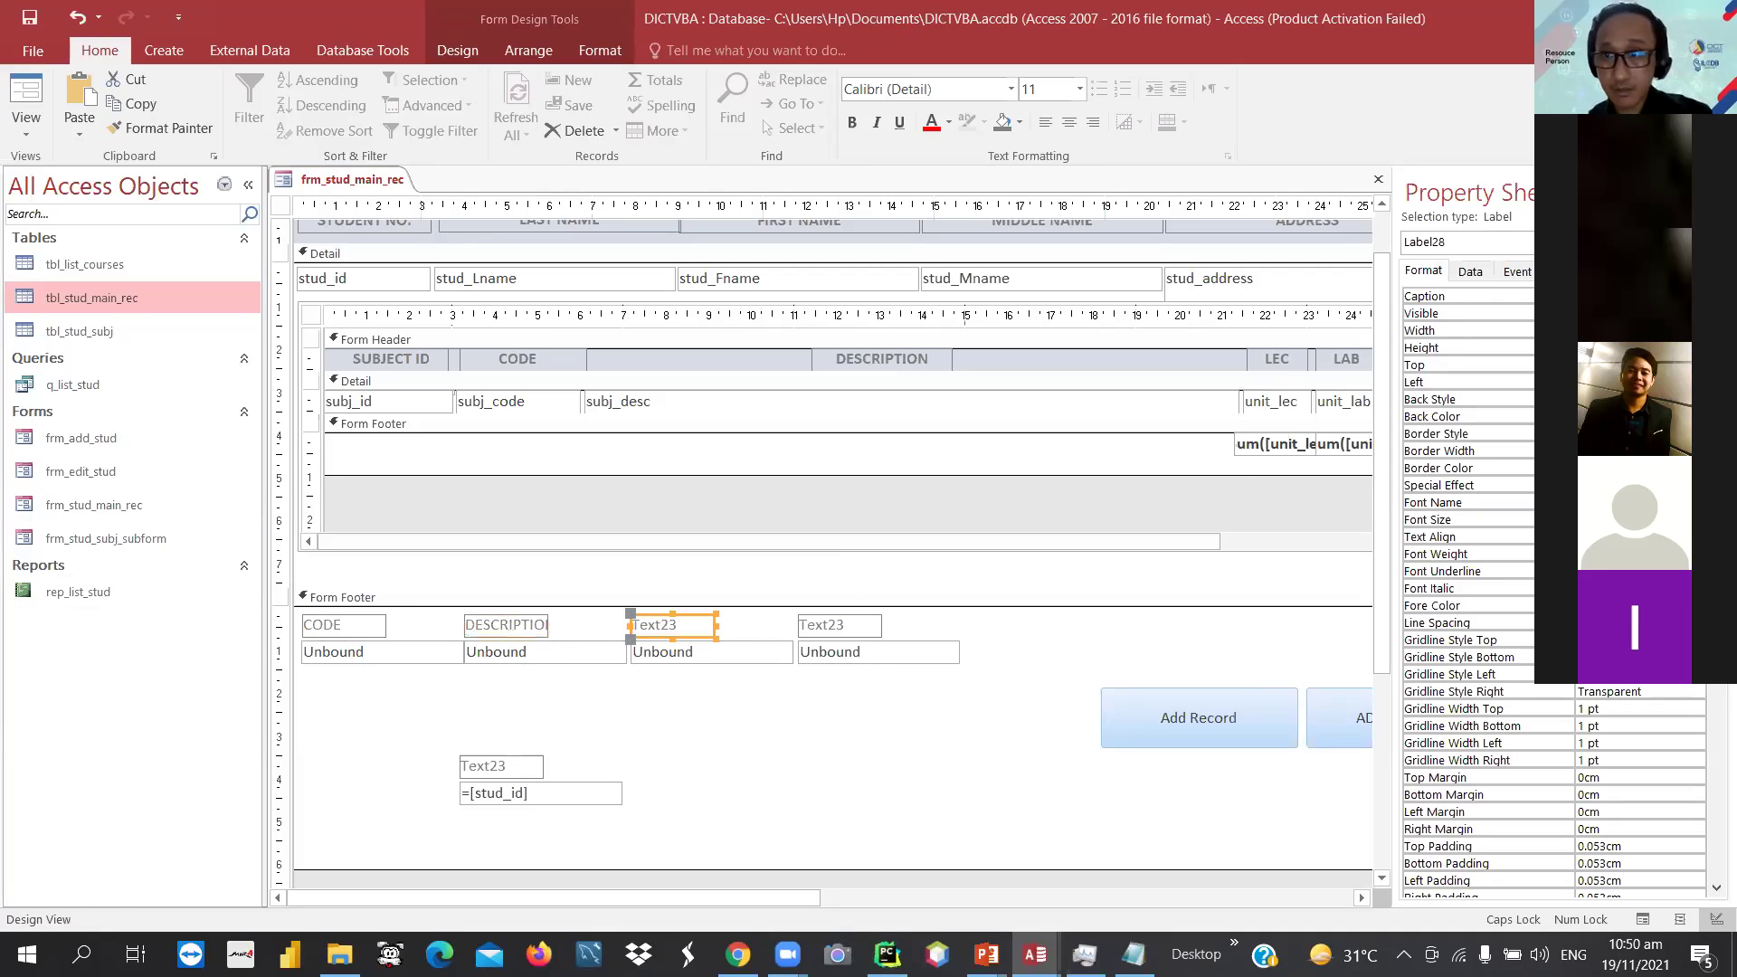
{"action": "left_click", "coordinate": [1619, 296]}
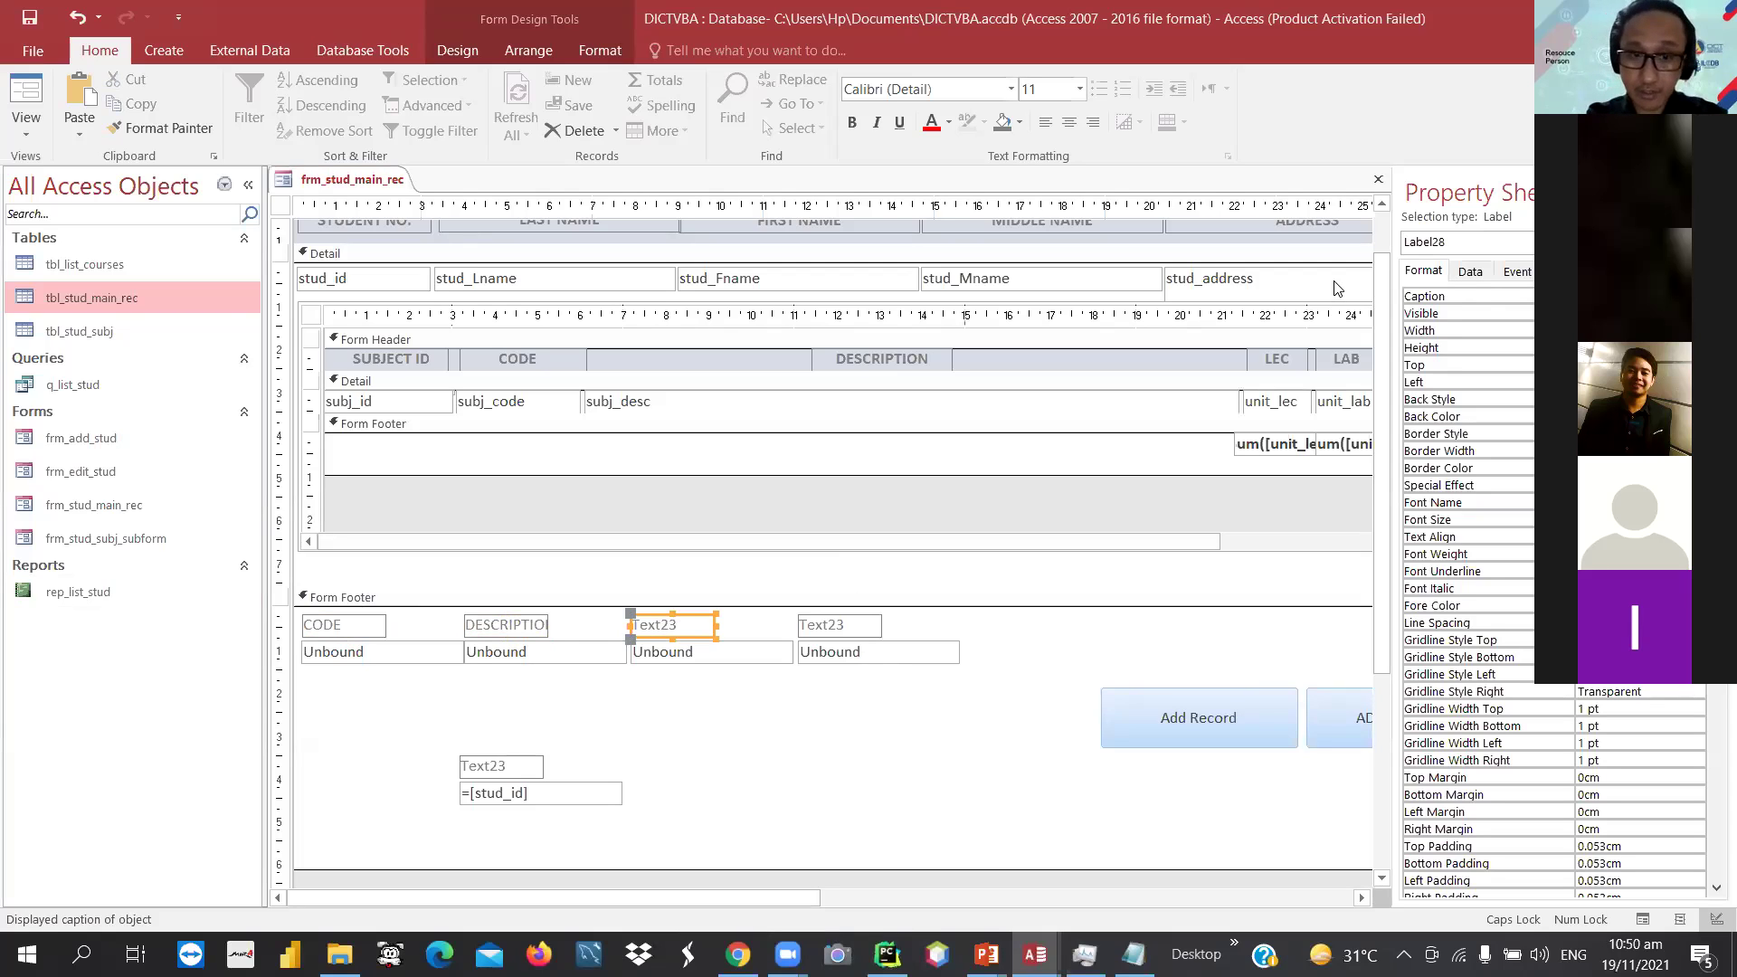
{"action": "key", "text": "Return"}
{"action": "left_click_drag", "start_coordinate": [916, 624], "coordinate": [884, 635]}
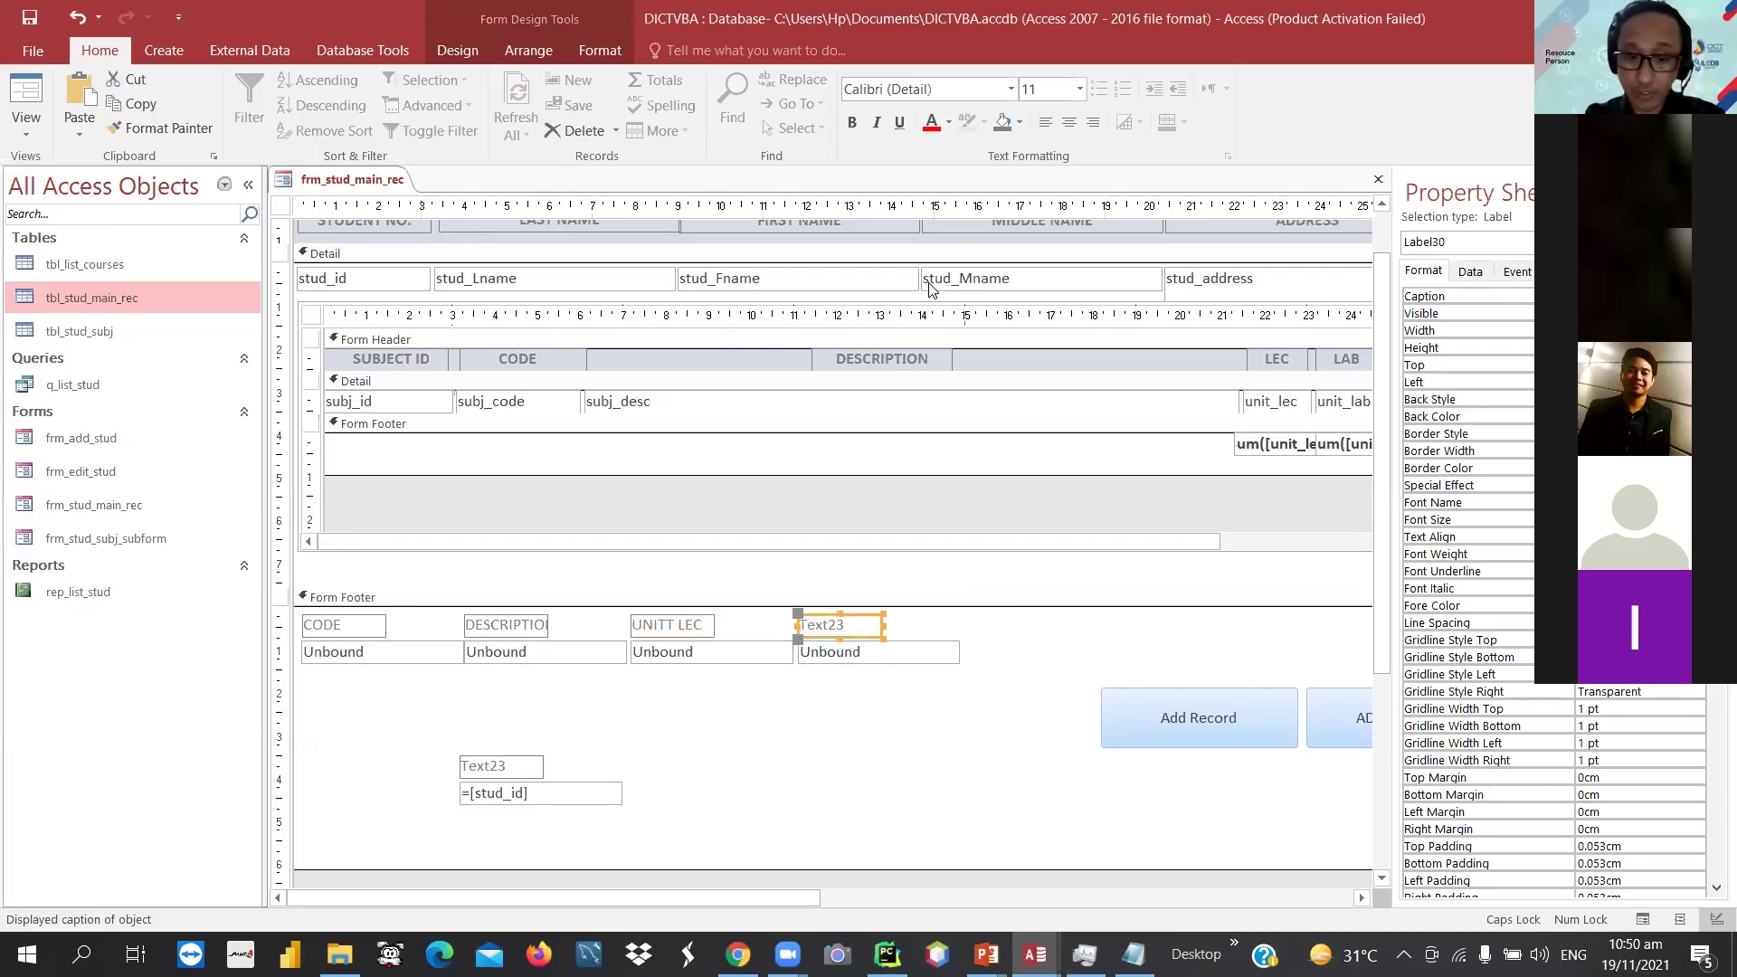
{"action": "key", "text": "Return"}
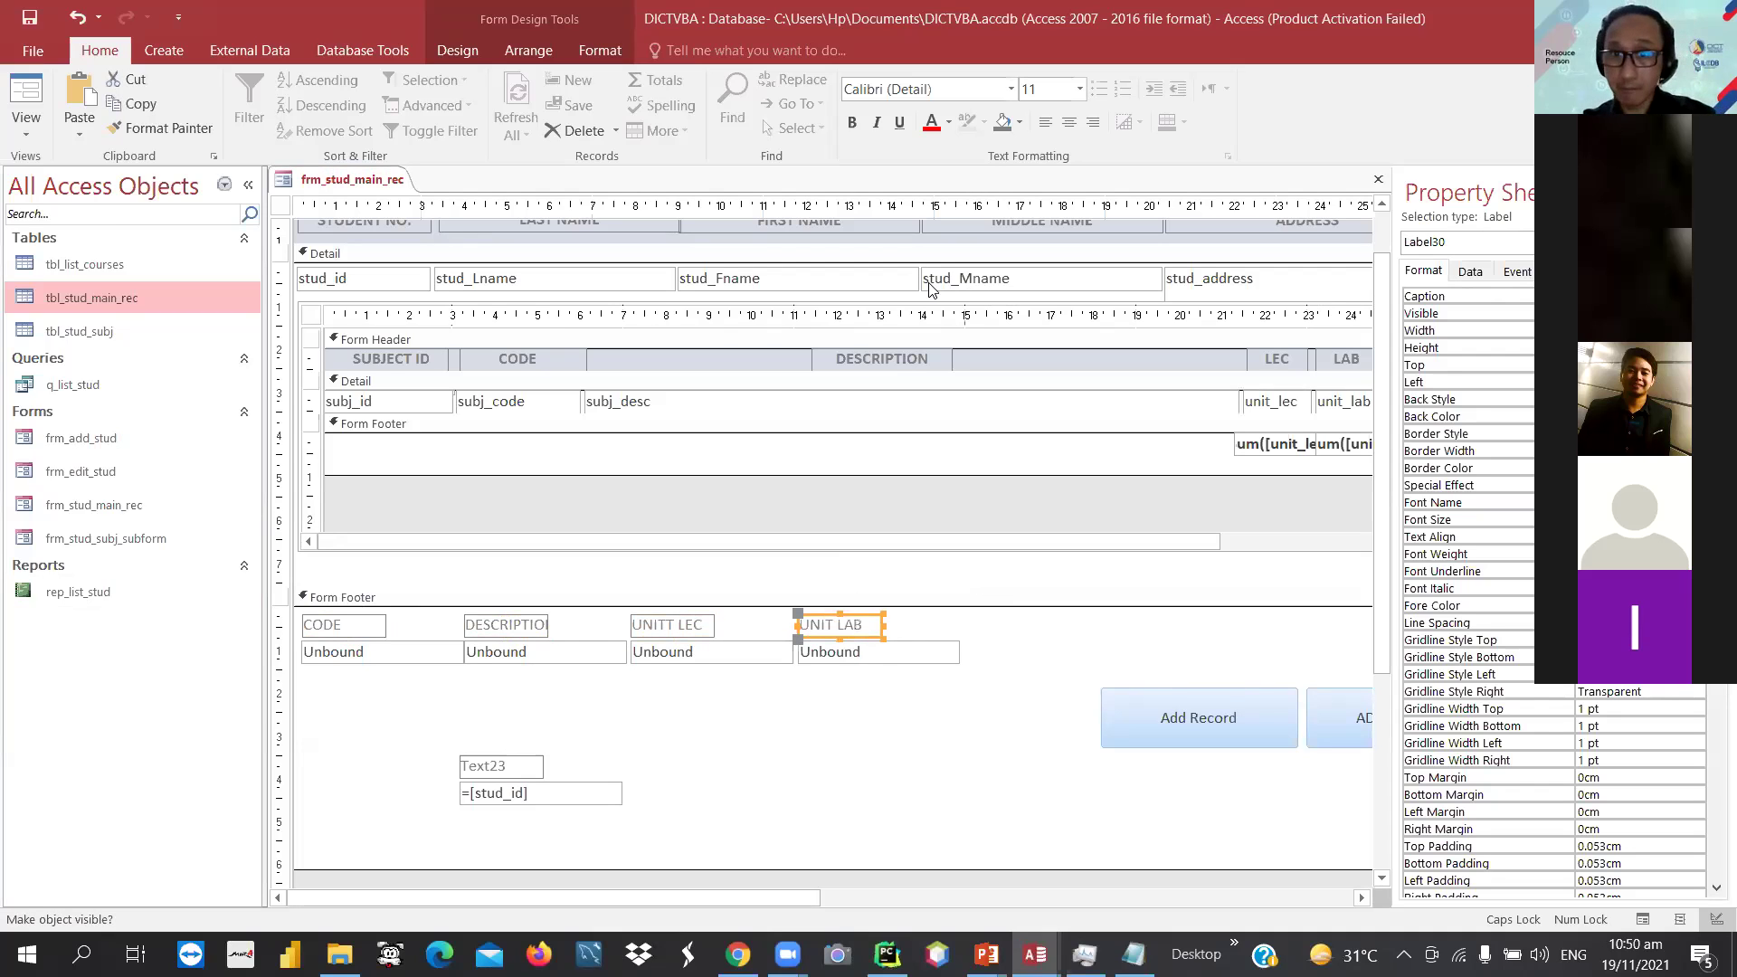
Widen the DESCRIPTION box and heading, and line up the unit LEC and LAB fields
{"action": "left_click", "coordinate": [282, 624]}
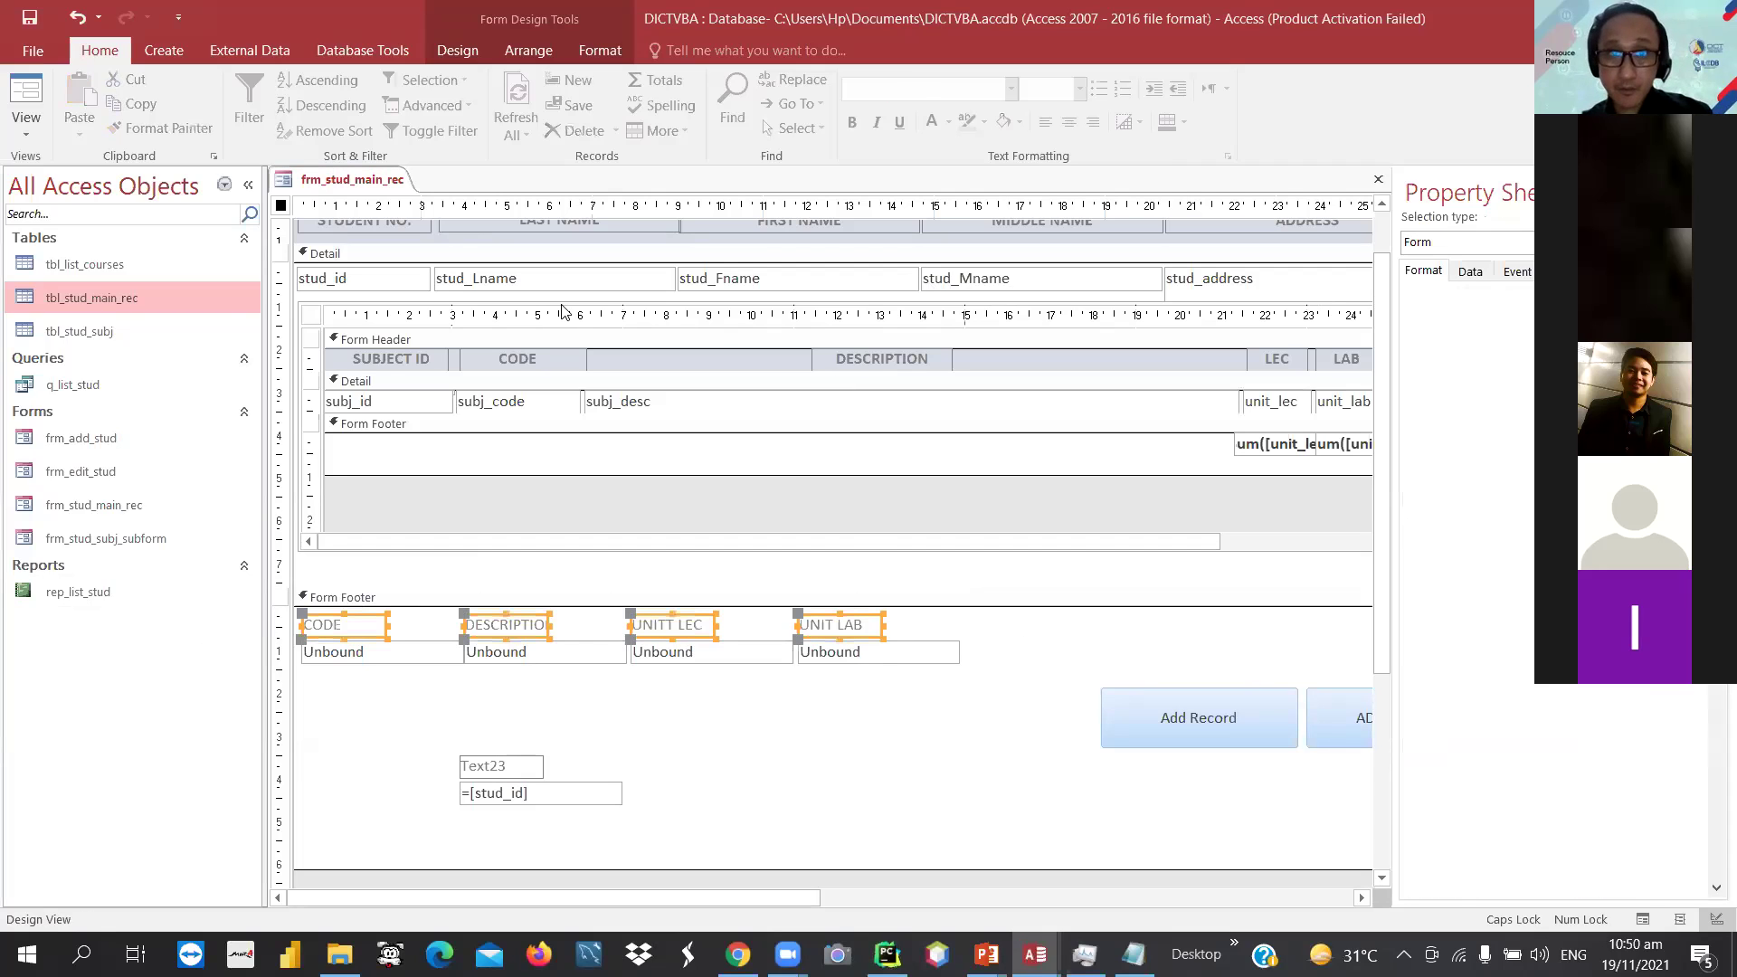
{"action": "left_click", "coordinate": [784, 727]}
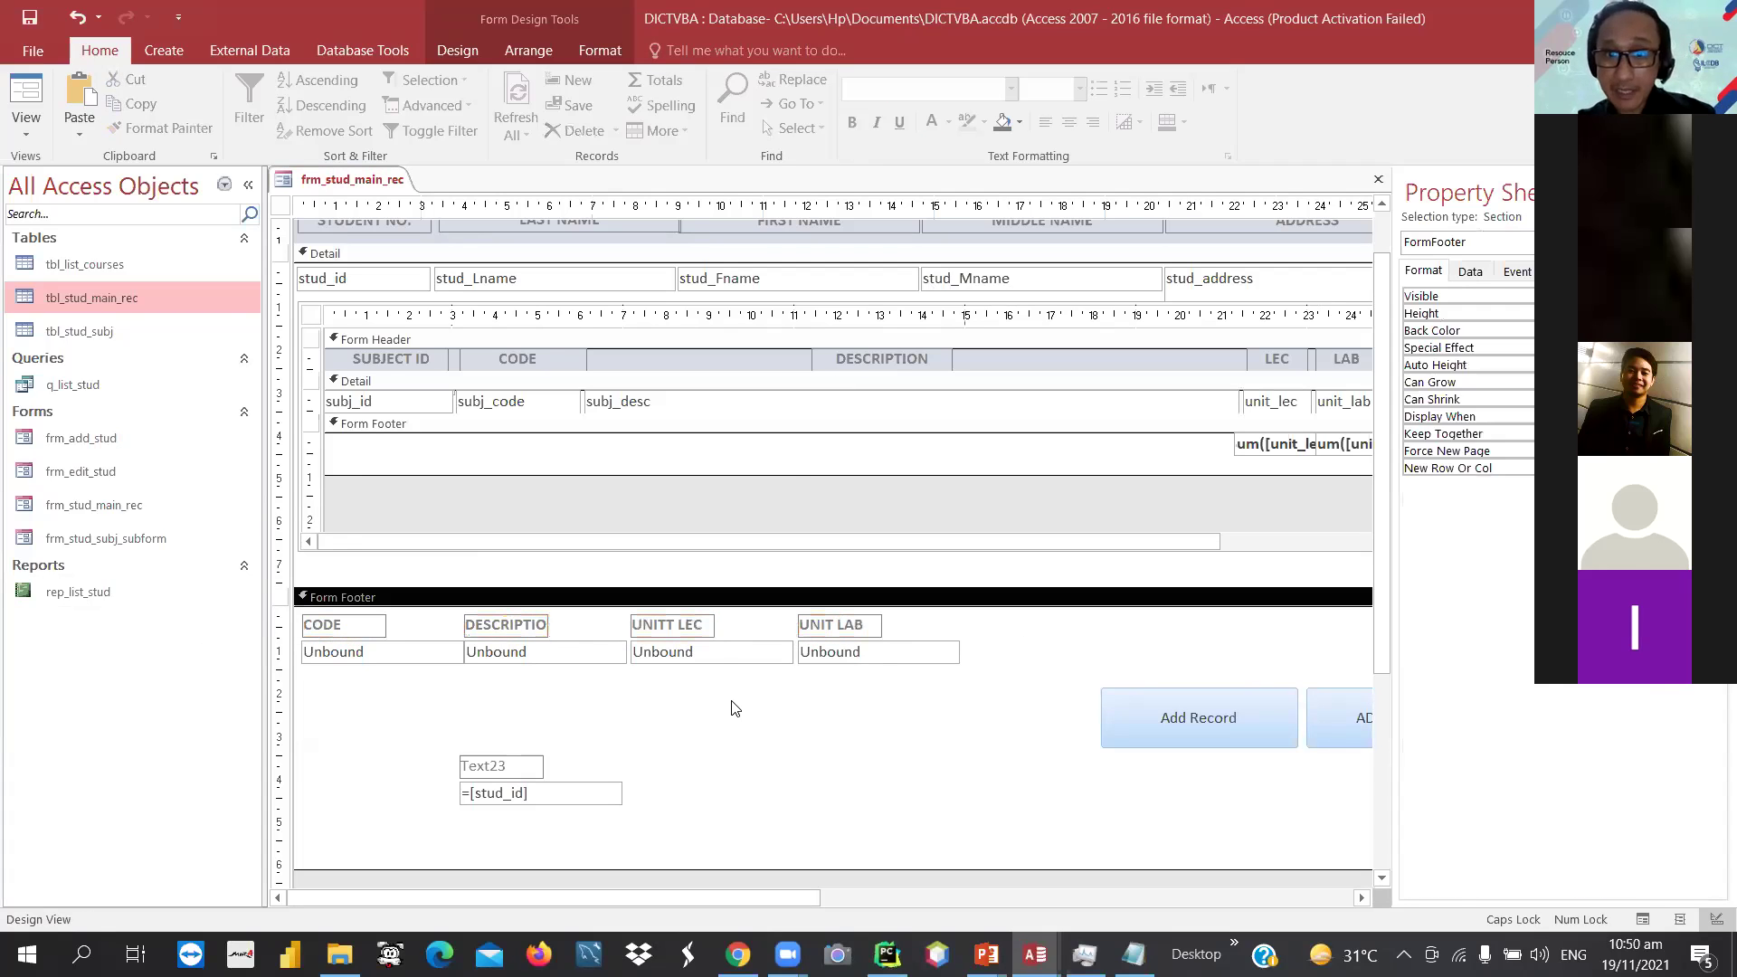
{"action": "left_click_drag", "start_coordinate": [785, 683], "coordinate": [1019, 647]}
{"action": "left_click", "coordinate": [817, 648]}
{"action": "left_click", "coordinate": [699, 651], "text": "shift"}
{"action": "left_click_drag", "start_coordinate": [543, 692], "coordinate": [961, 653]}
{"action": "left_click", "coordinate": [1037, 705]}
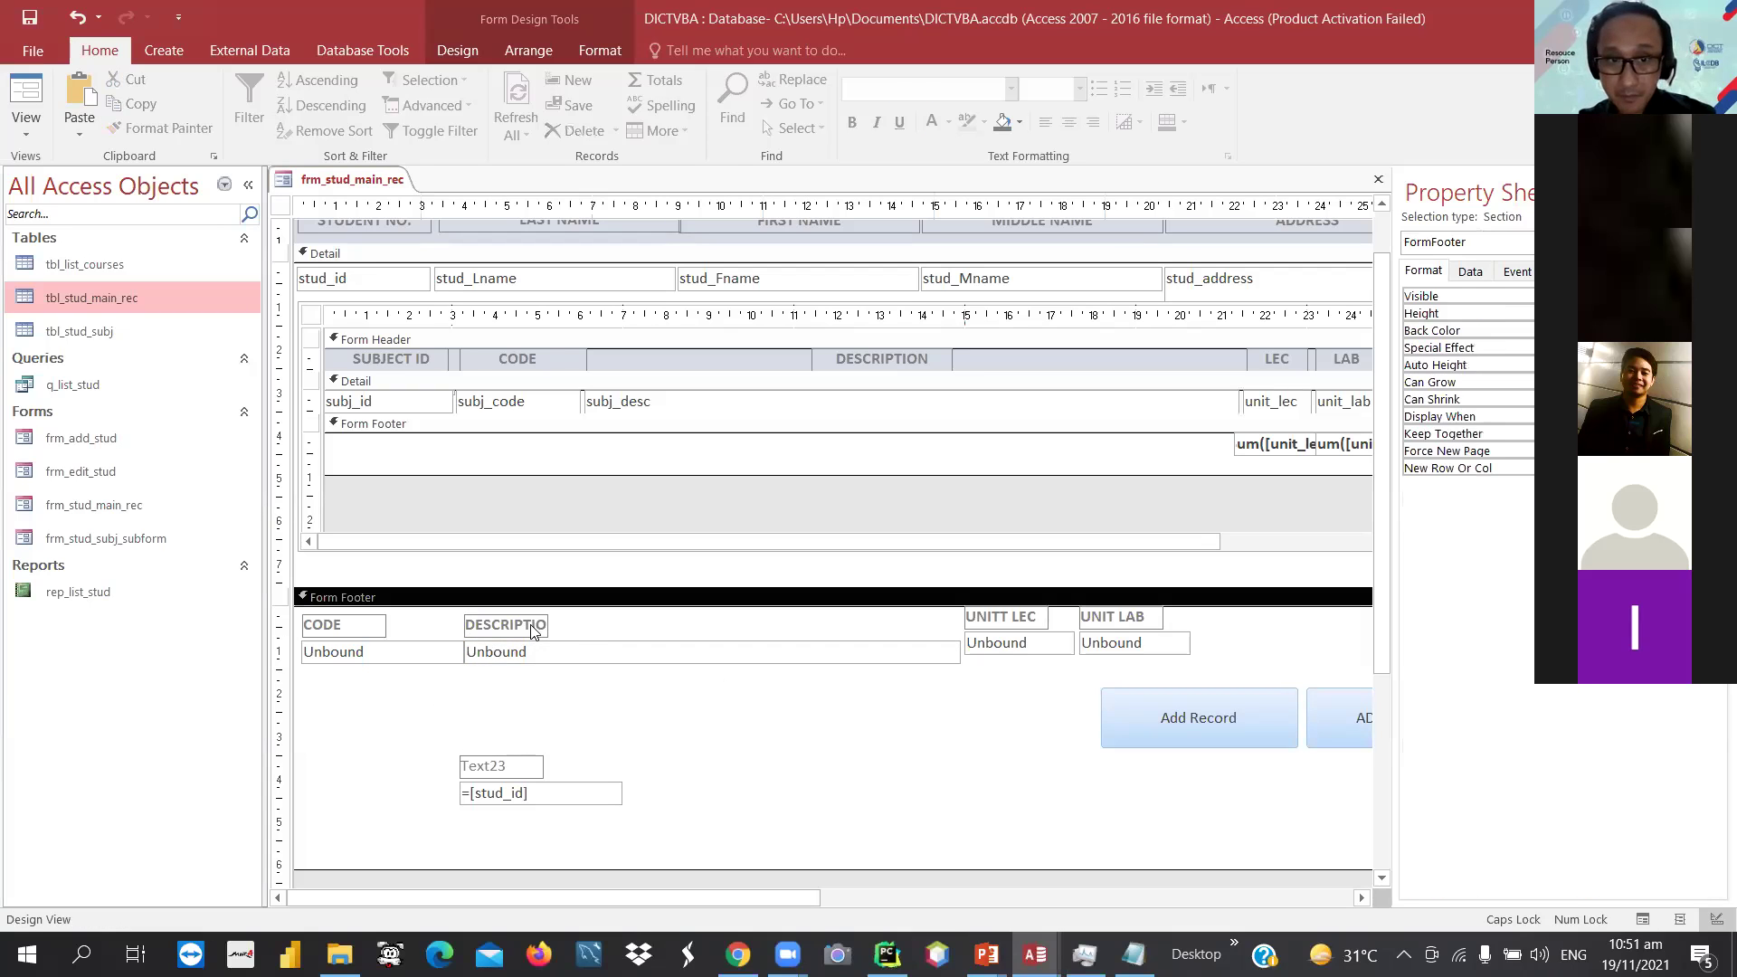
{"action": "left_click", "coordinate": [533, 626]}
{"action": "left_click_drag", "start_coordinate": [573, 625], "coordinate": [593, 625]}
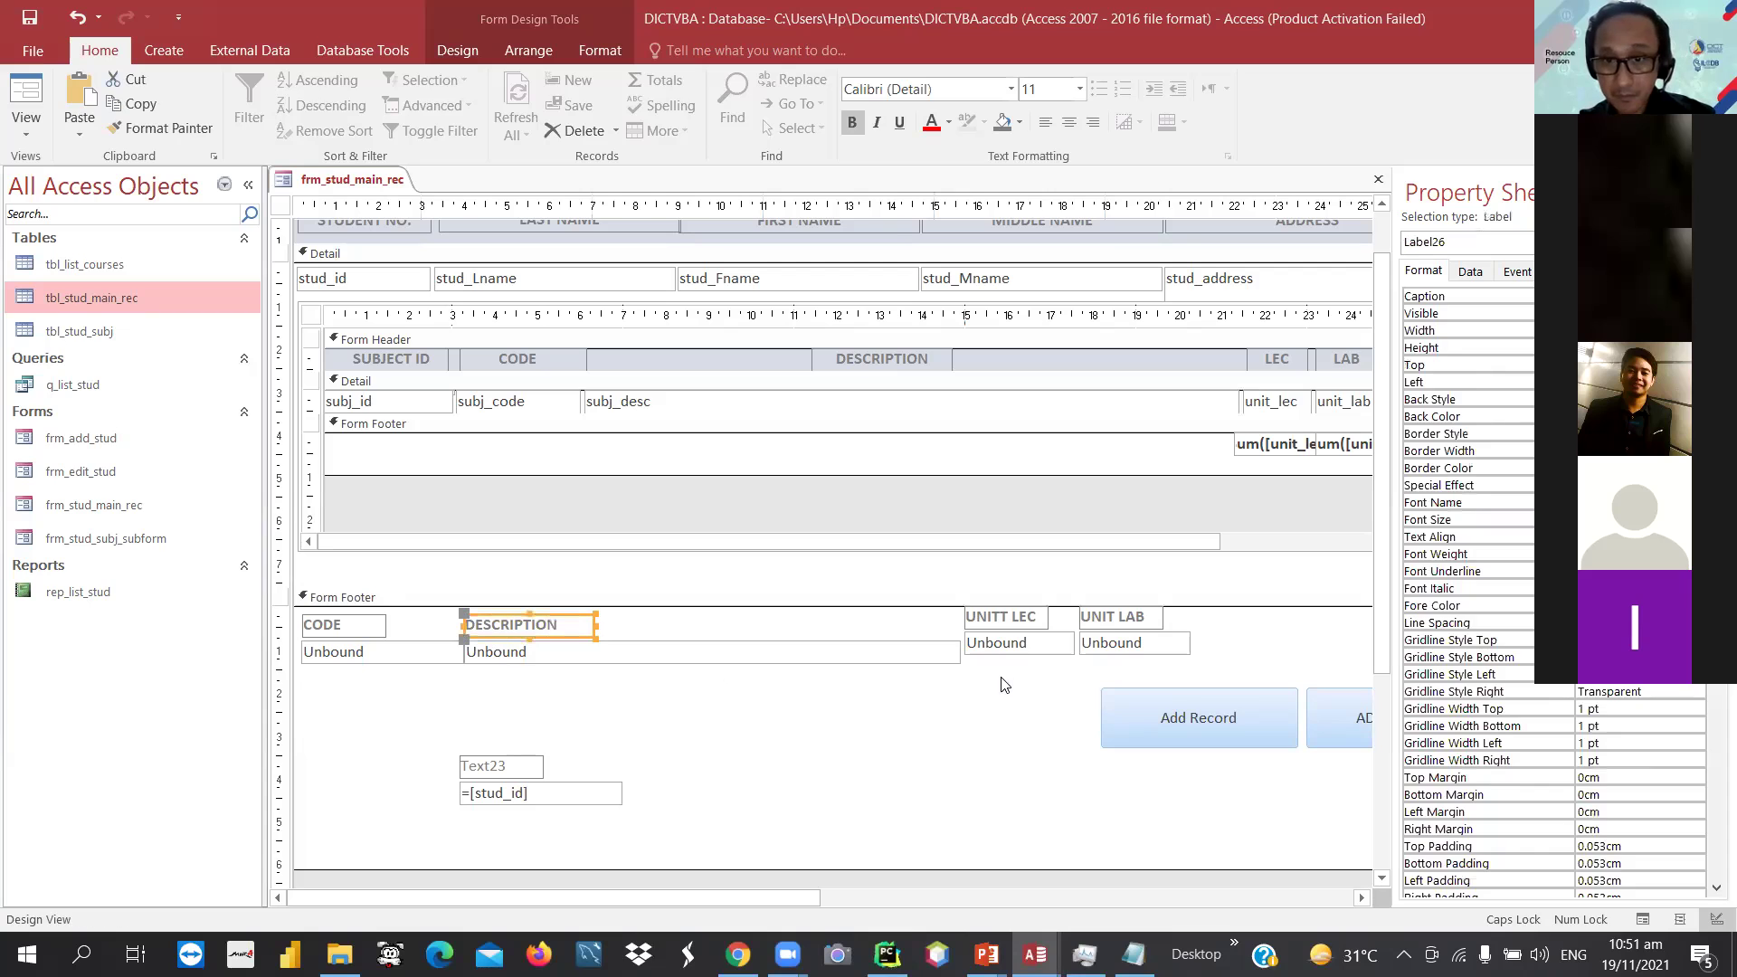
{"action": "left_click_drag", "start_coordinate": [1001, 683], "coordinate": [1129, 622]}
{"action": "mouse_move", "coordinate": [1020, 649]}
{"action": "left_mouse_down"}
{"action": "mouse_move", "coordinate": [1001, 648]}
{"action": "mouse_move", "coordinate": [1018, 649]}
{"action": "left_mouse_up"}
{"action": "left_click", "coordinate": [645, 737]}
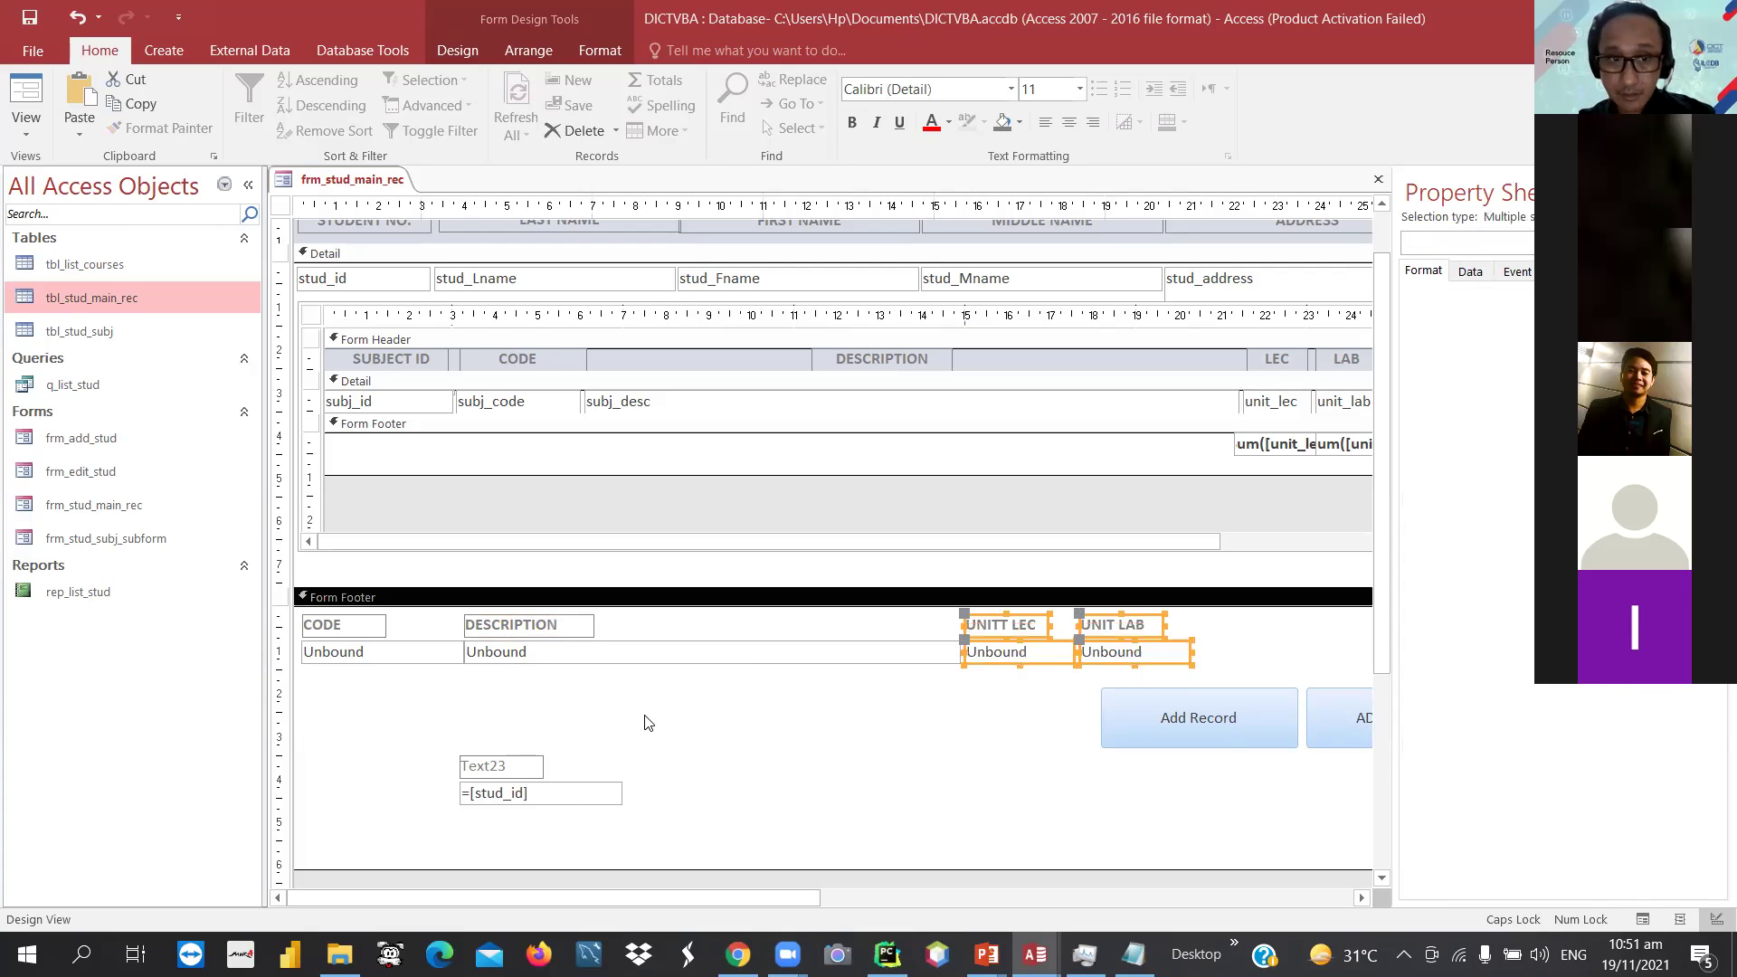
Move the =[stud_id] box beside UNIT LAB, shrink the footer, and switch to Form View
{"action": "left_click", "coordinate": [559, 799]}
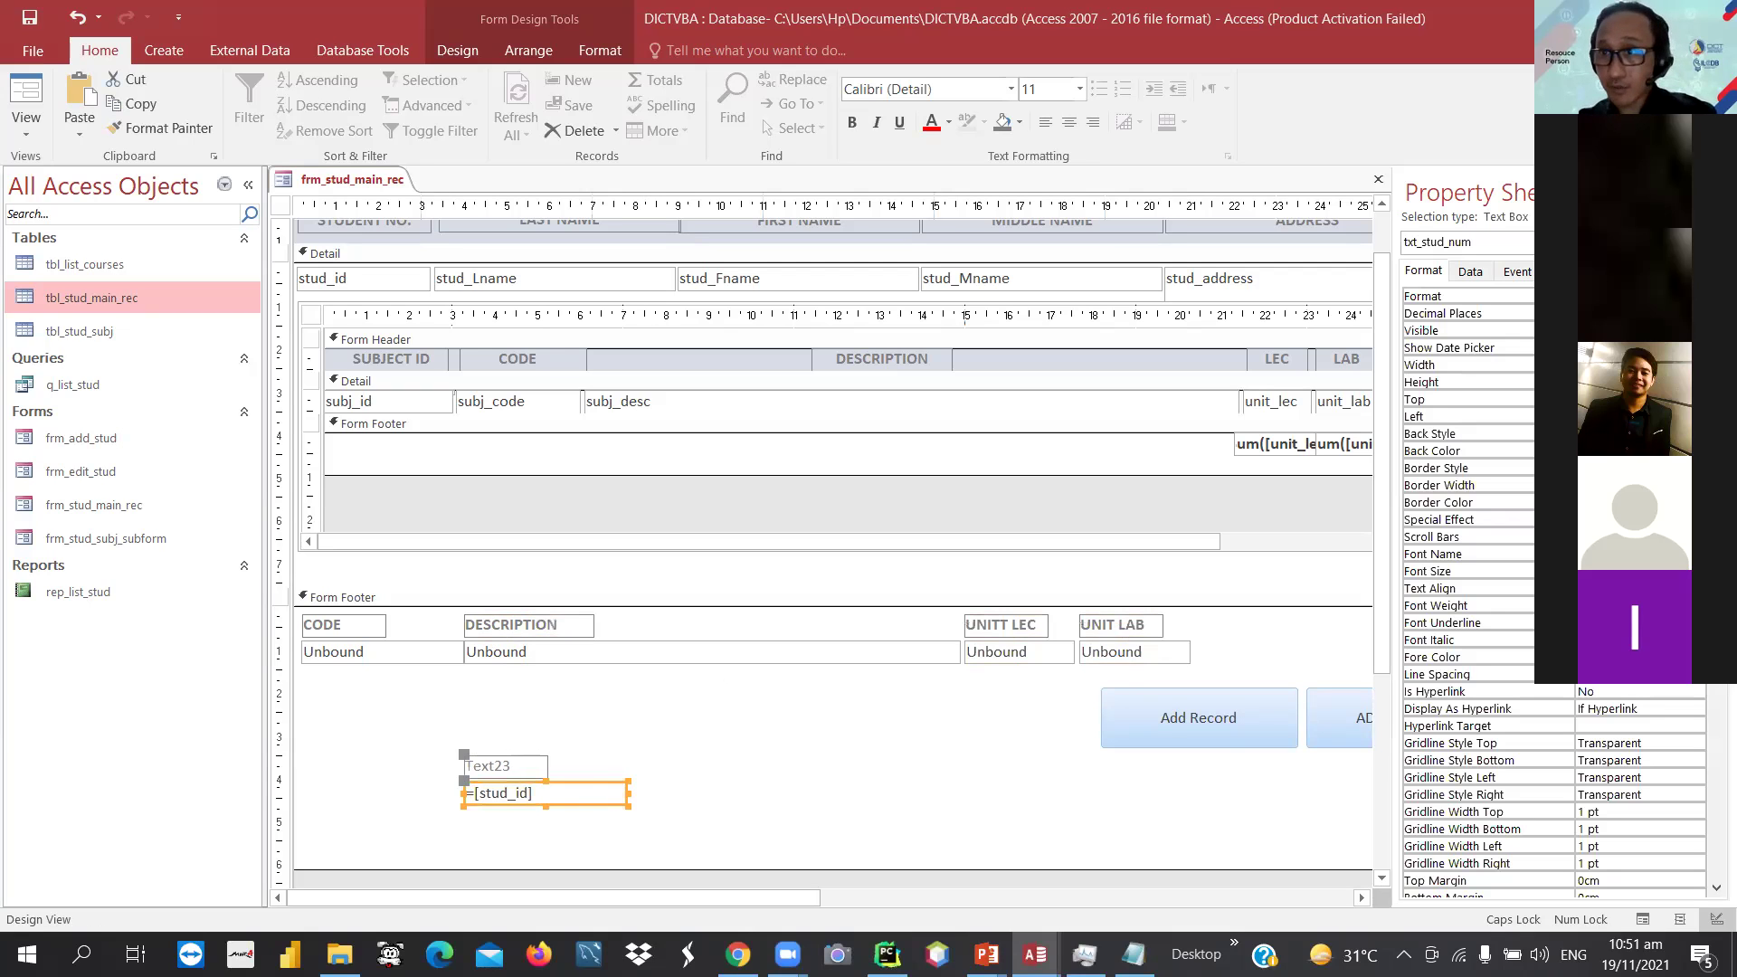
{"action": "left_click_drag", "start_coordinate": [597, 747], "coordinate": [479, 802]}
{"action": "left_click_drag", "start_coordinate": [481, 800], "coordinate": [1257, 649]}
{"action": "scroll", "coordinate": [479, 724], "scroll_direction": "down", "scroll_amount": 2}
{"action": "left_click_drag", "start_coordinate": [594, 782], "coordinate": [615, 674]}
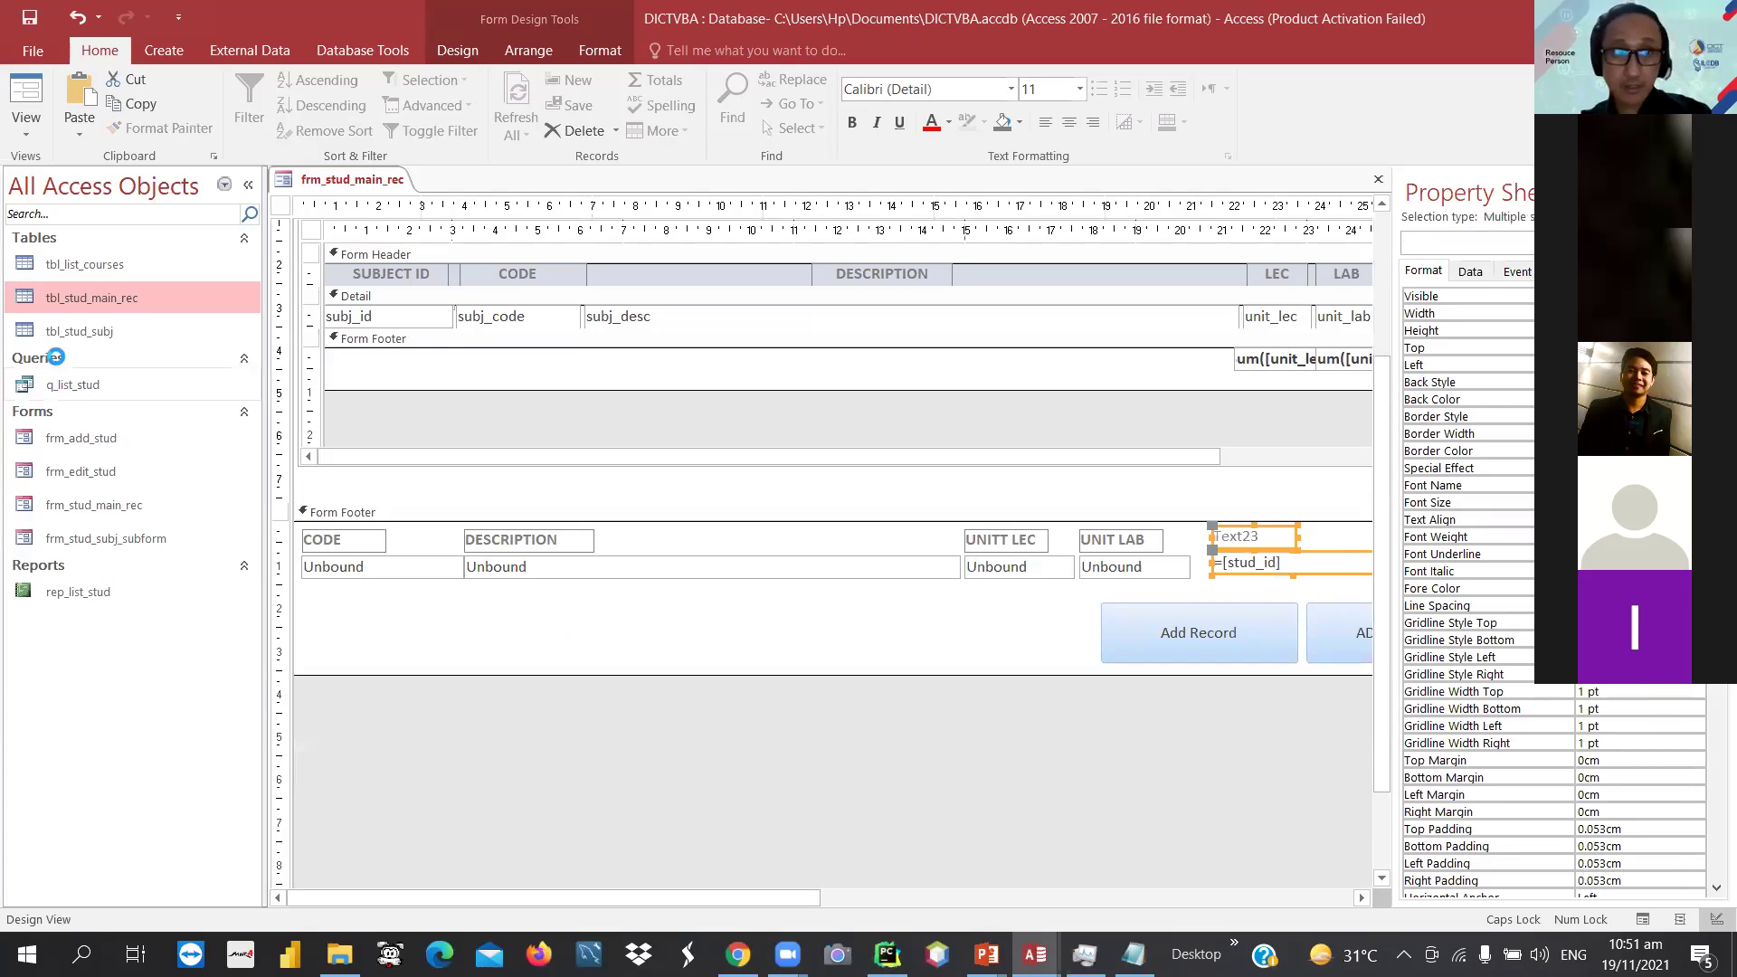
{"action": "left_click", "coordinate": [25, 99]}
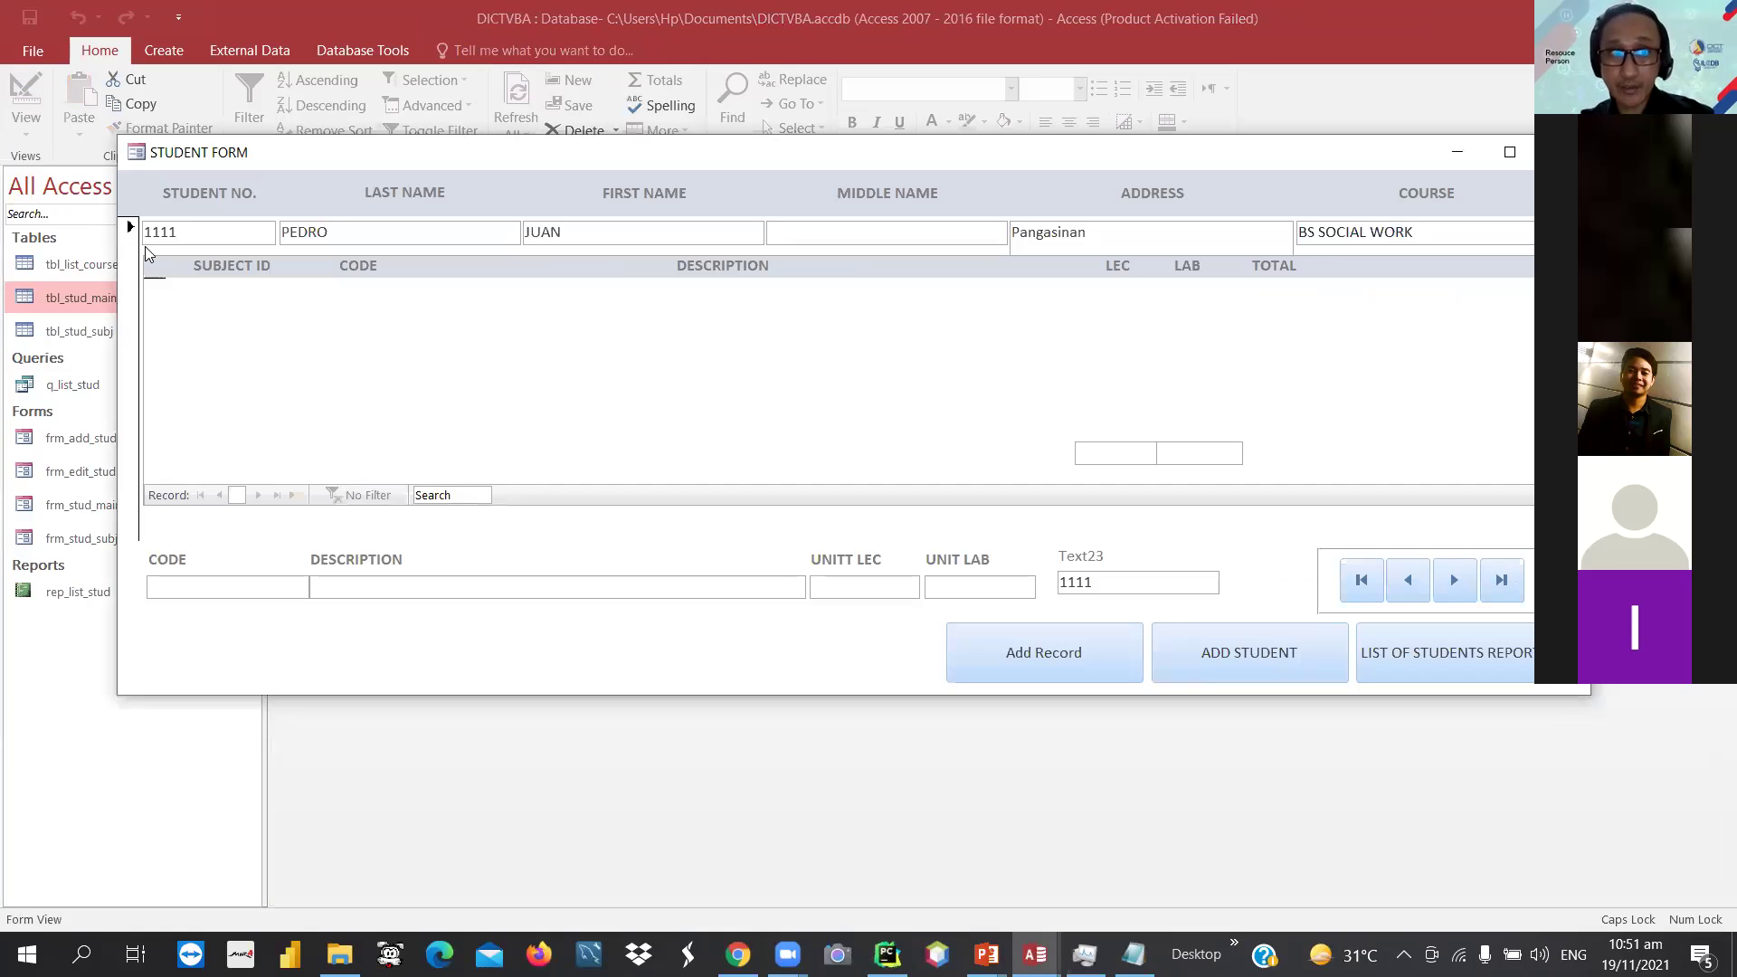
Page through the student records past the last one, then return to Design View
{"action": "left_click", "coordinate": [132, 232]}
{"action": "left_click", "coordinate": [1450, 579]}
{"action": "left_click", "coordinate": [1454, 579]}
{"action": "left_click", "coordinate": [1456, 578]}
{"action": "left_click", "coordinate": [1457, 579]}
{"action": "left_click", "coordinate": [1456, 579]}
{"action": "left_click", "coordinate": [1456, 578]}
{"action": "left_click", "coordinate": [1458, 580]}
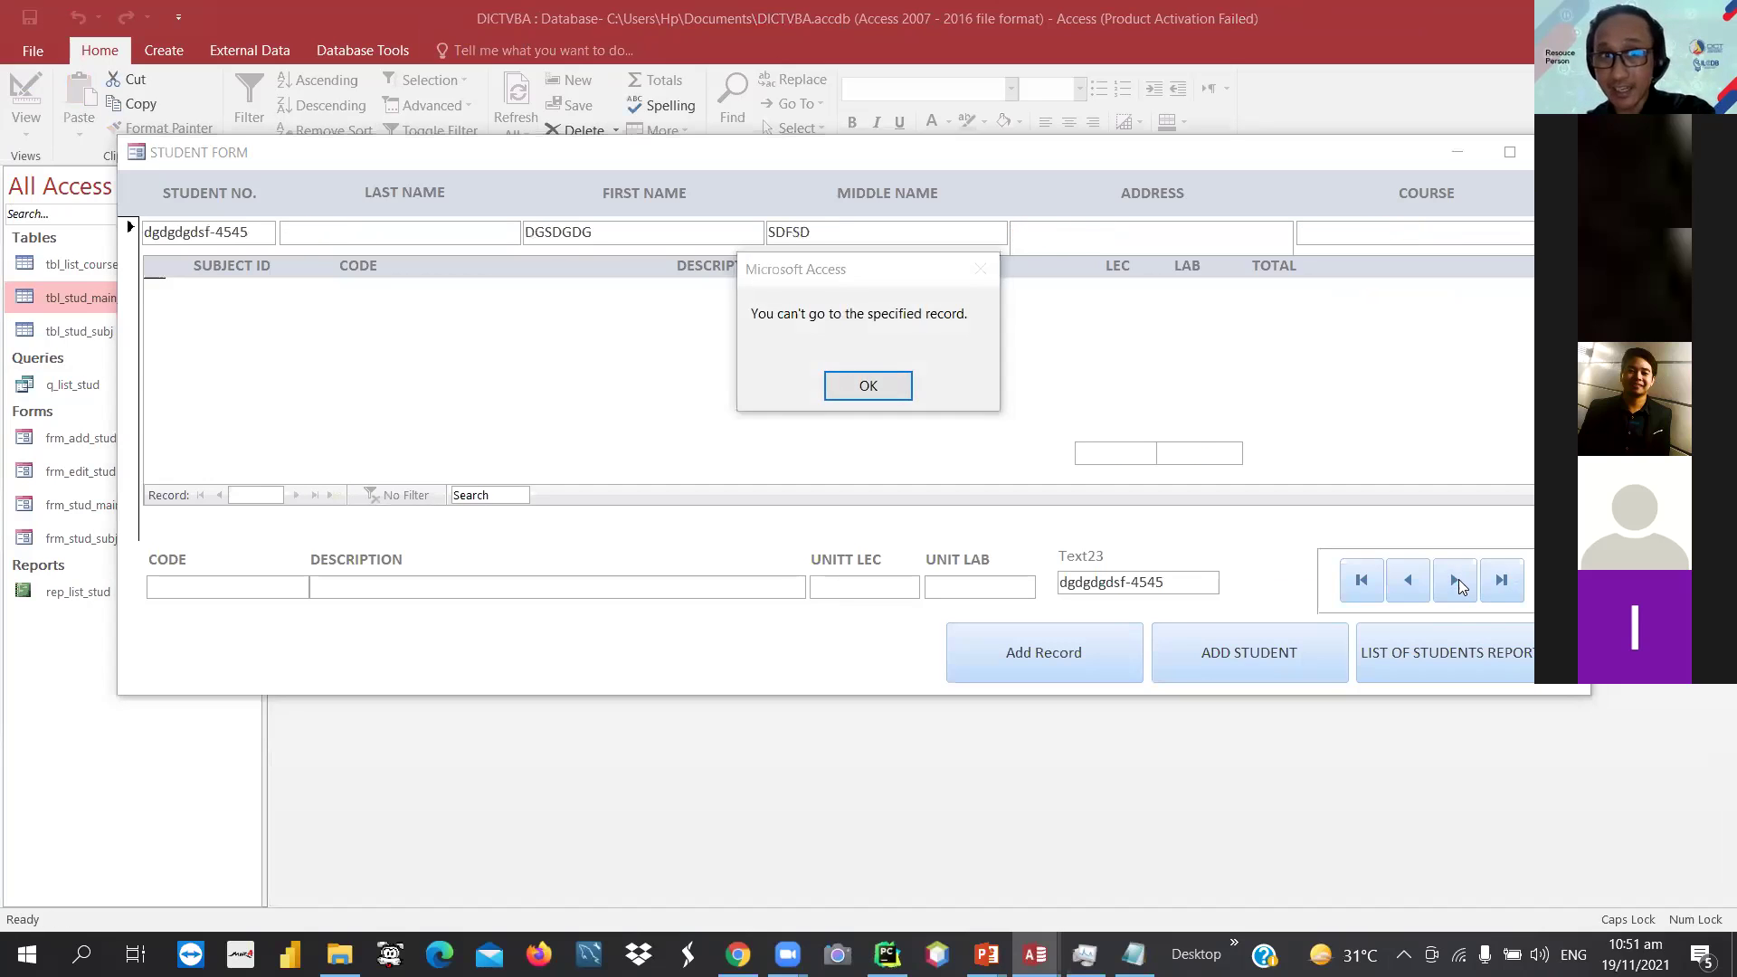
{"action": "left_click", "coordinate": [867, 386]}
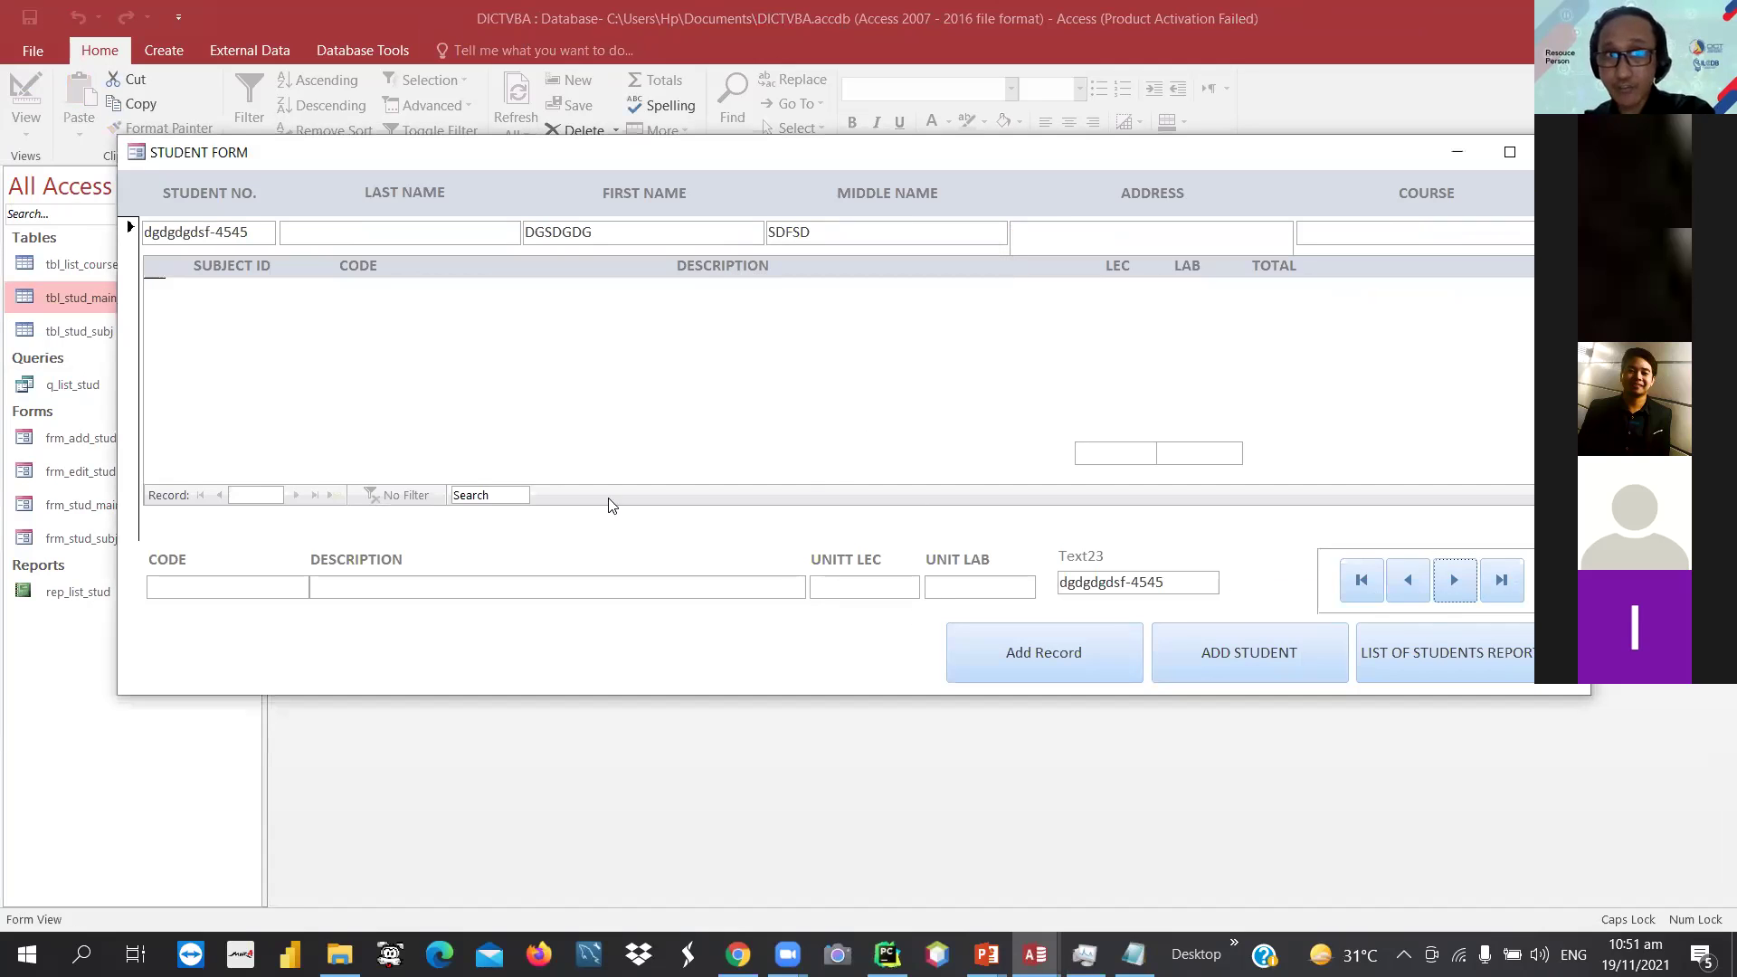
{"action": "left_click", "coordinate": [1408, 580]}
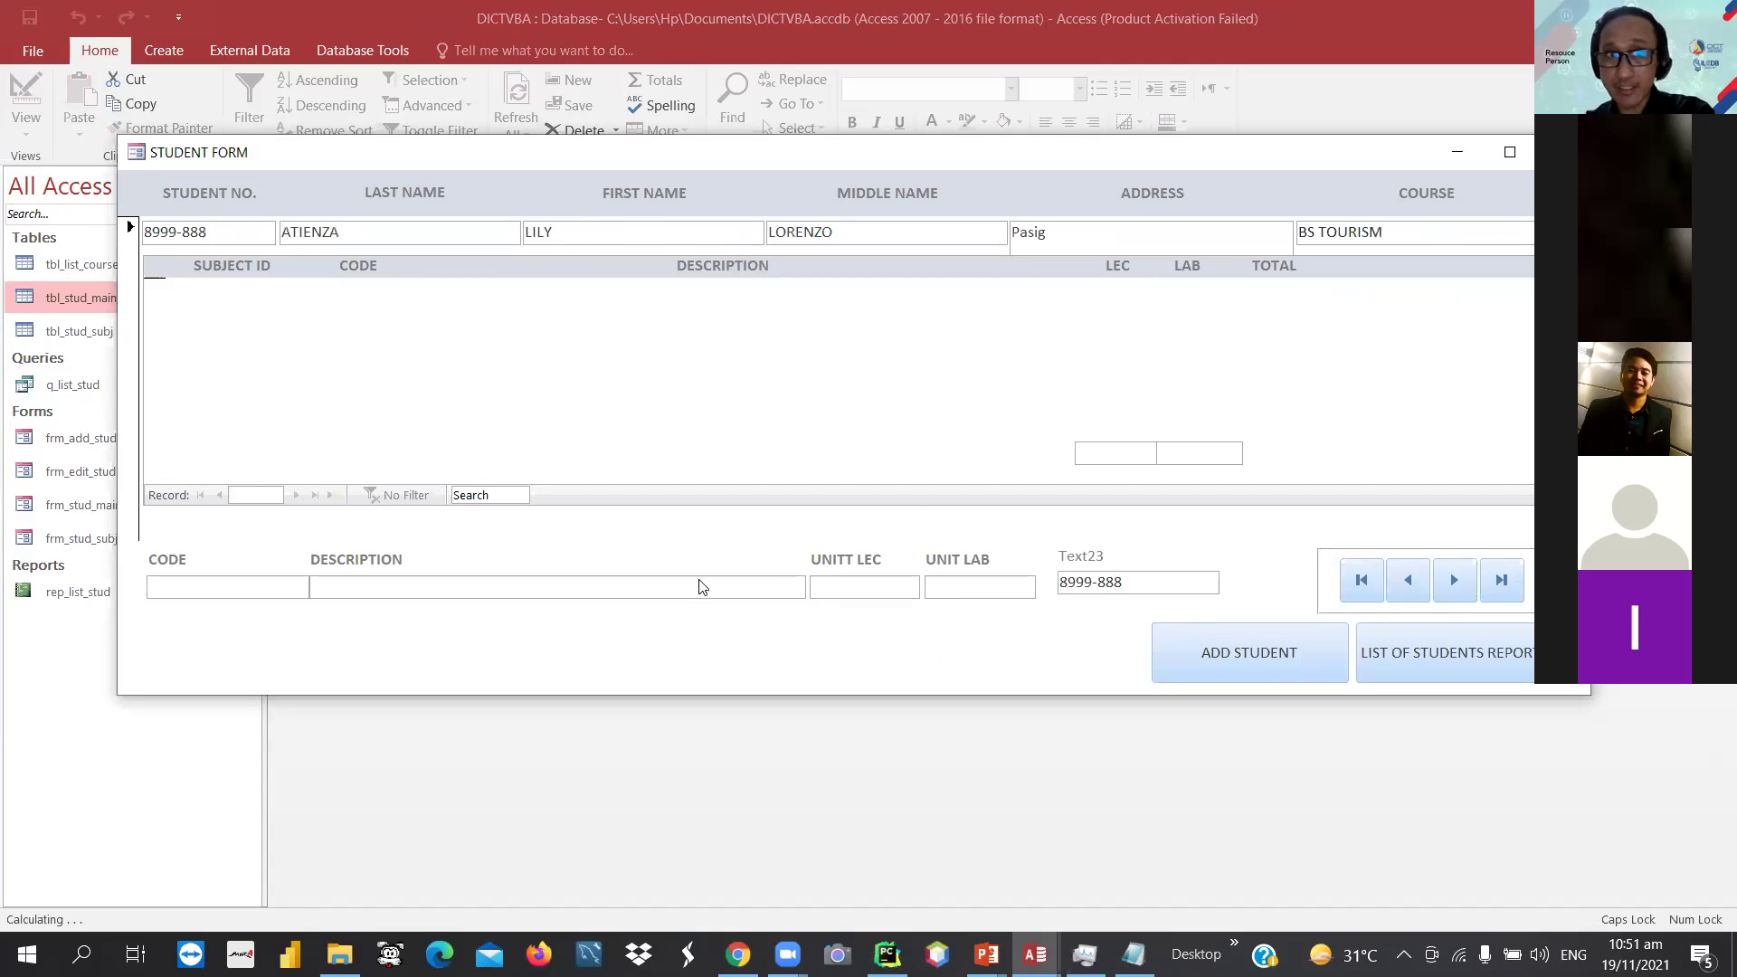
{"action": "right_click", "coordinate": [667, 161]}
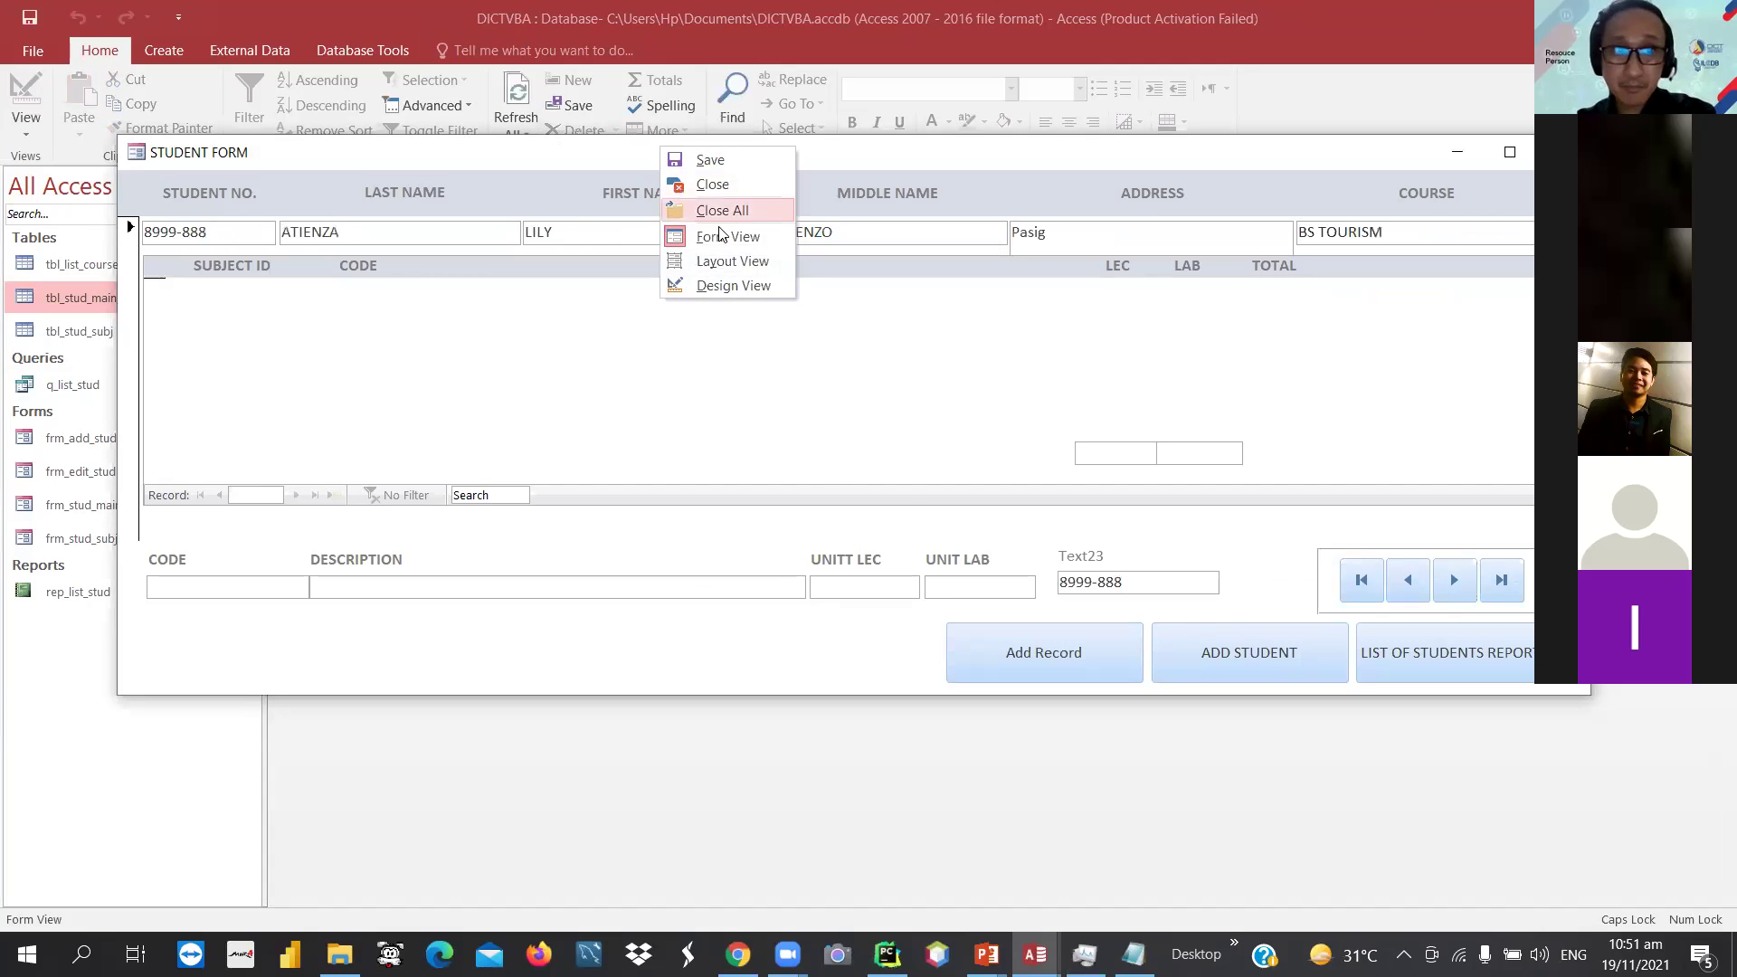
{"action": "left_click", "coordinate": [710, 294]}
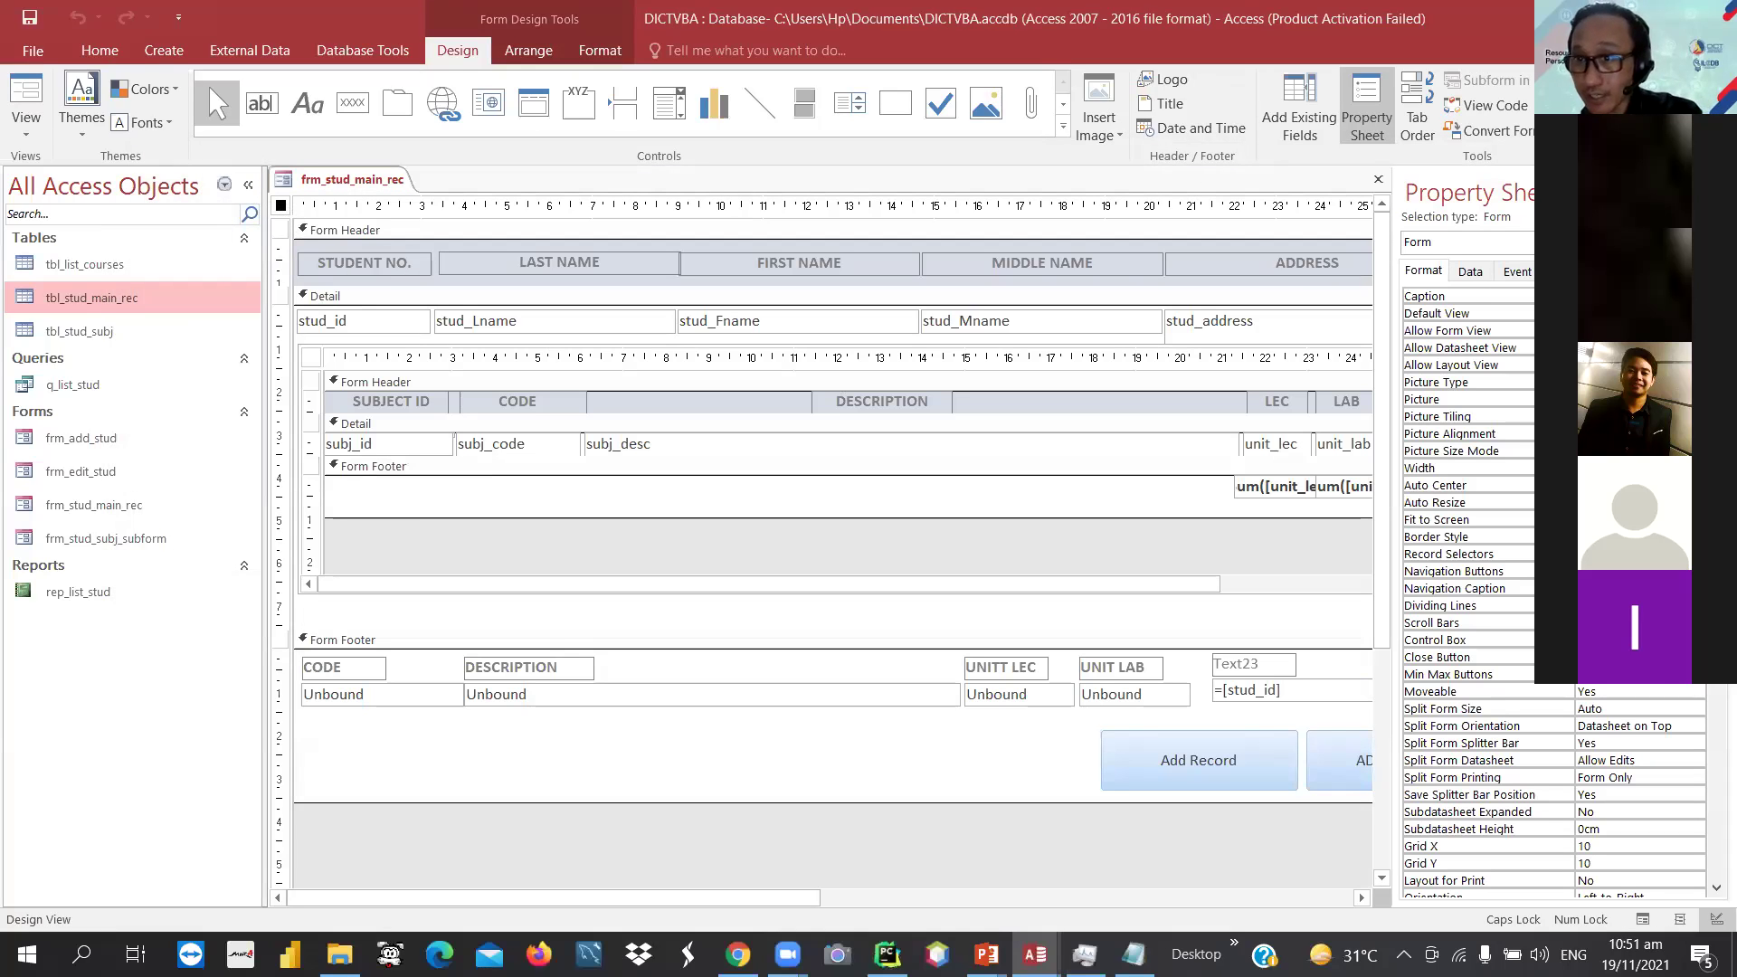
Duplicate the Add Record button and move the copy to the footer's left side
{"action": "left_click", "coordinate": [1619, 554]}
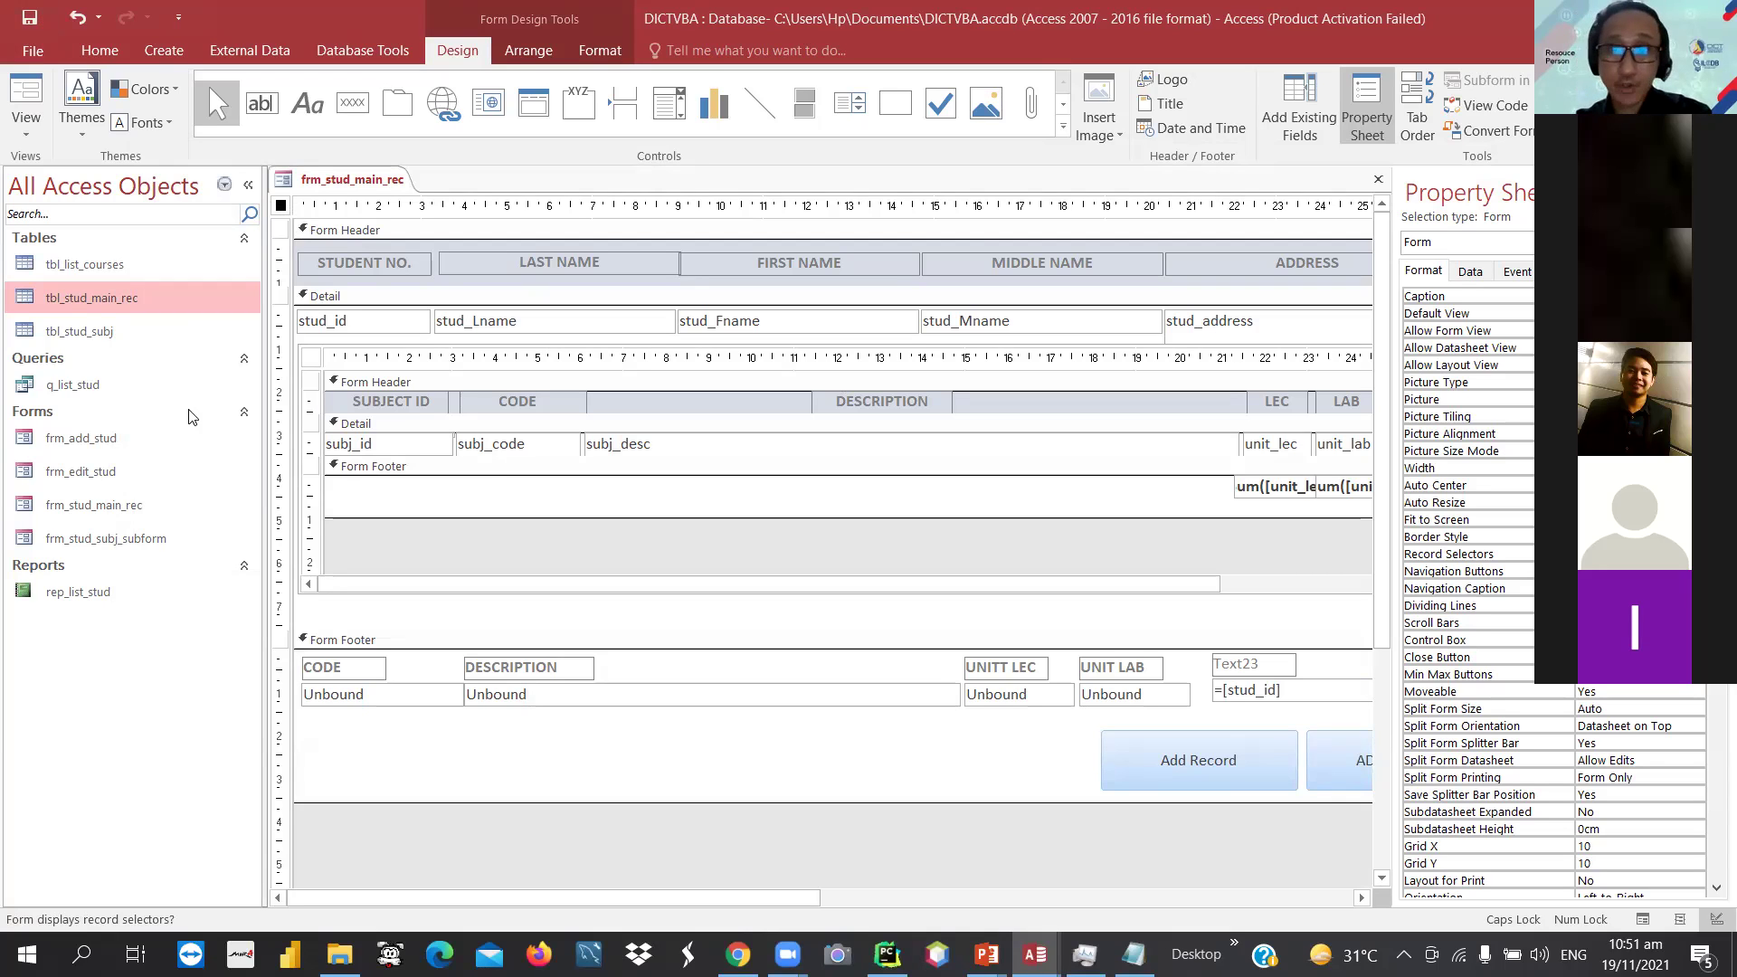
{"action": "left_click", "coordinate": [1255, 694]}
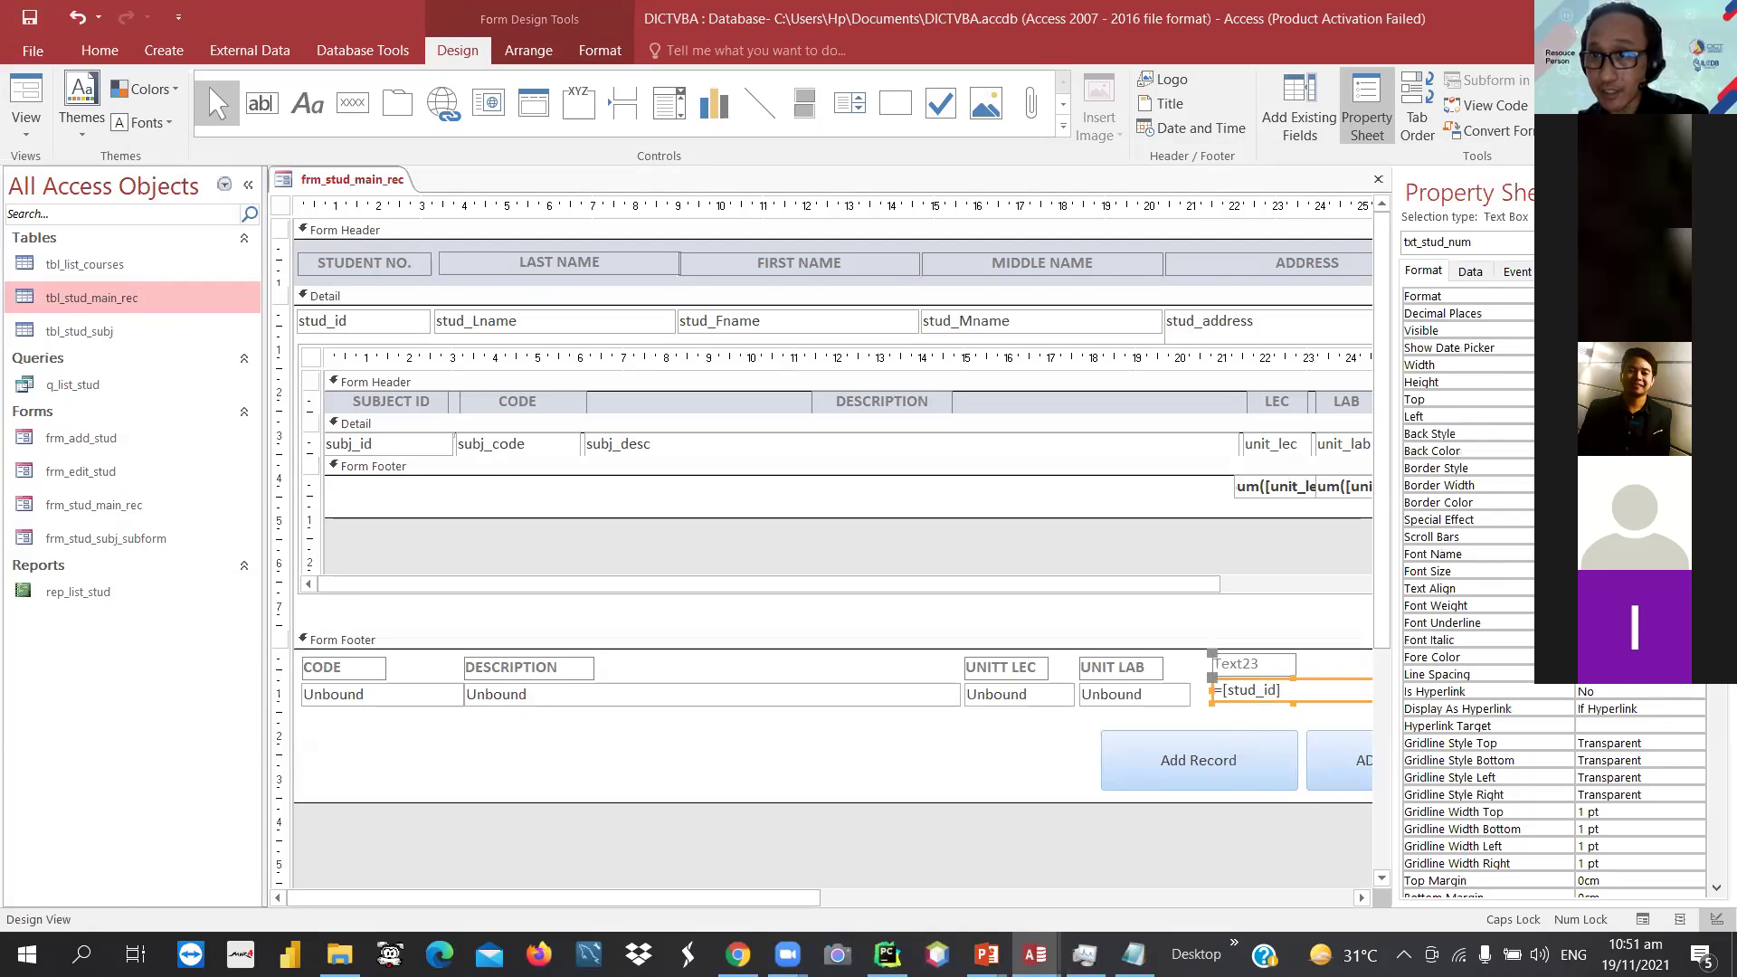
{"action": "left_click", "coordinate": [1619, 330]}
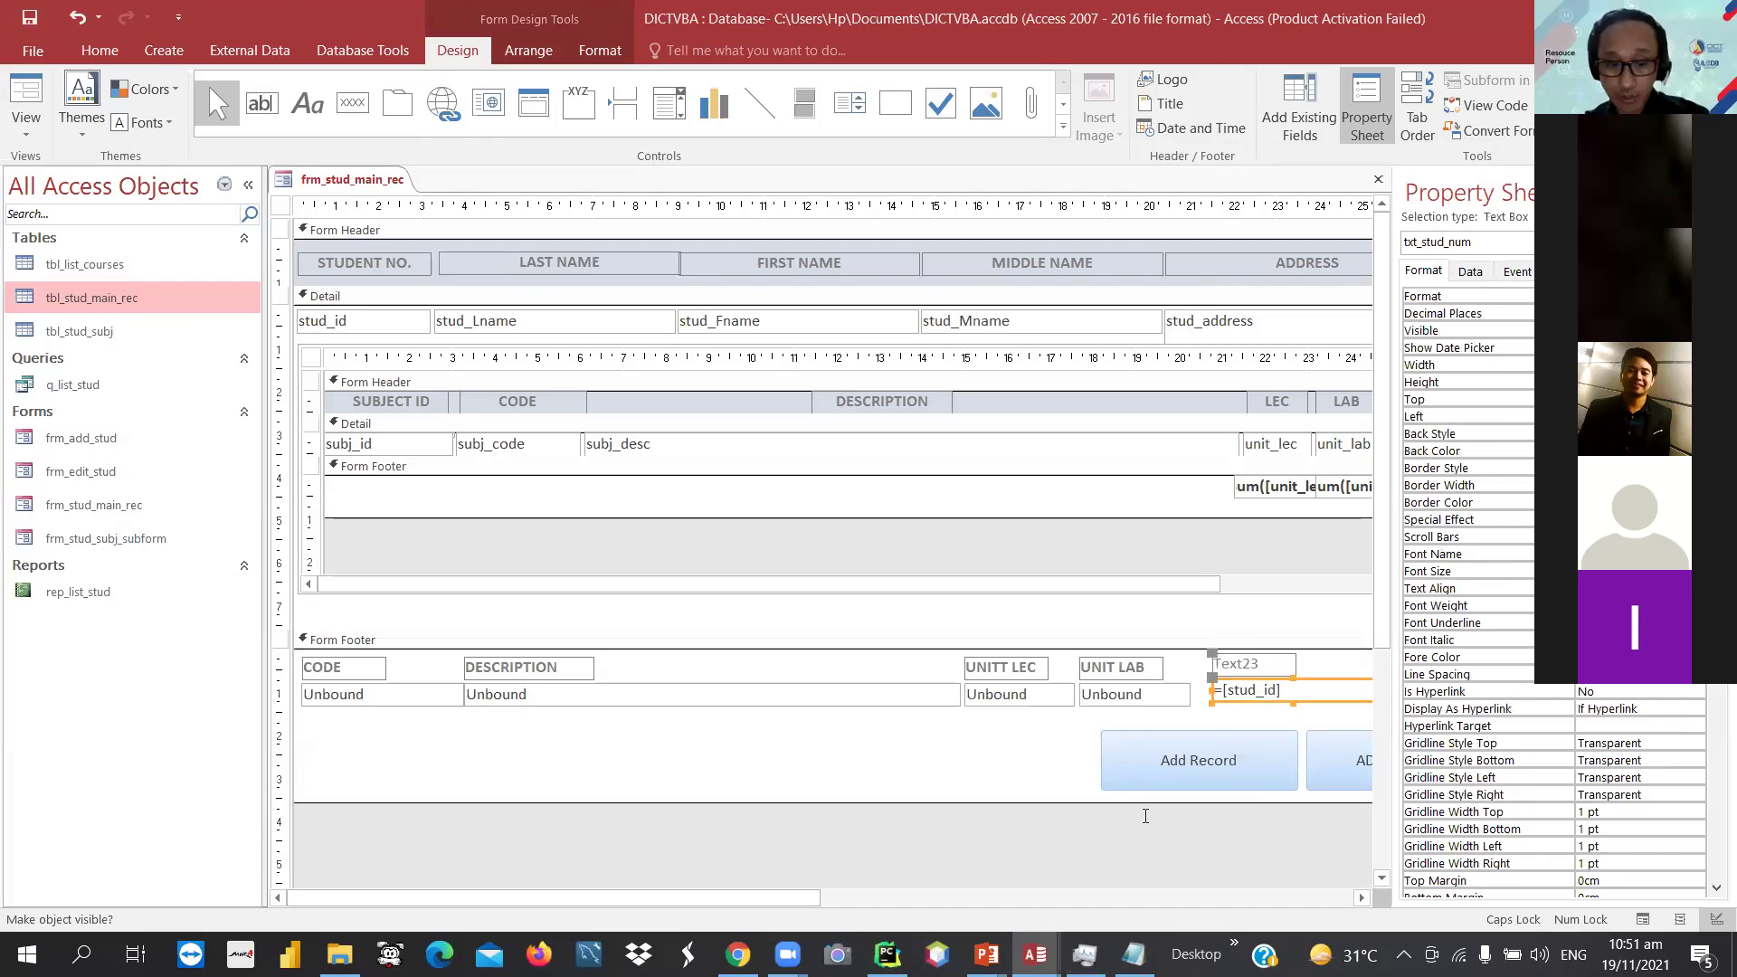
{"action": "left_click", "coordinate": [1132, 770]}
{"action": "key", "text": "ctrl+c"}
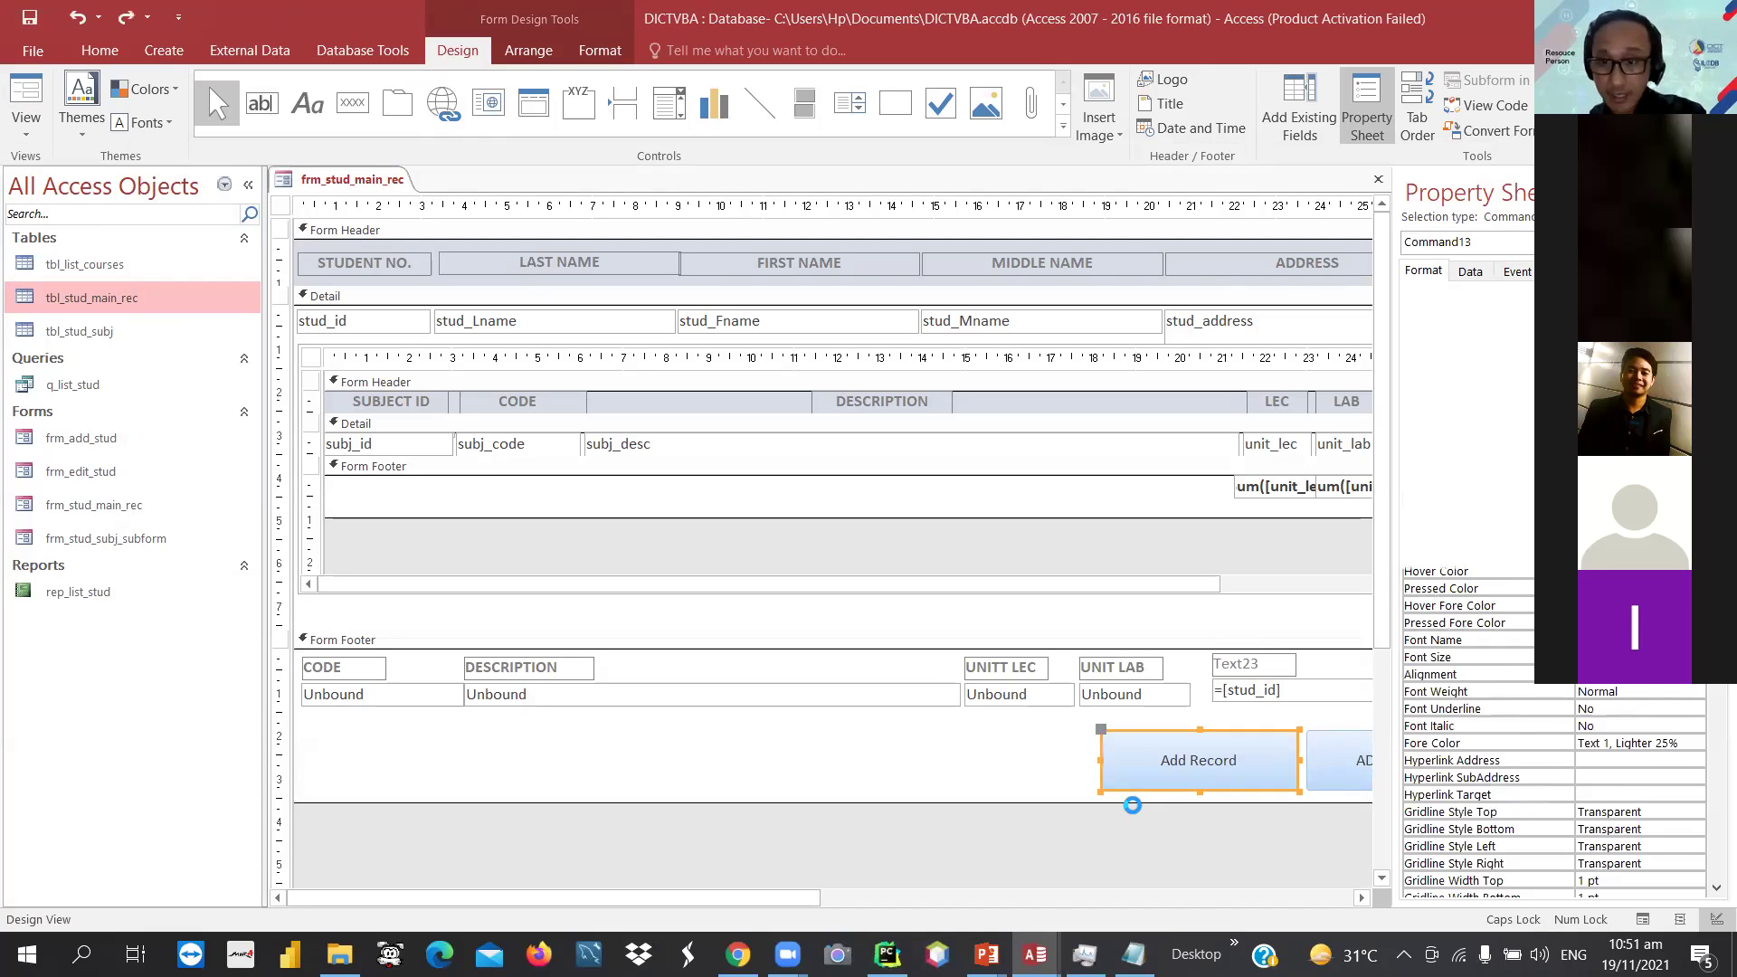
{"action": "key", "text": "ctrl+v"}
{"action": "left_click", "coordinate": [952, 779]}
{"action": "left_click_drag", "start_coordinate": [1141, 816], "coordinate": [401, 737]}
Caption the new button 'Add Subject'
{"action": "left_click", "coordinate": [445, 744]}
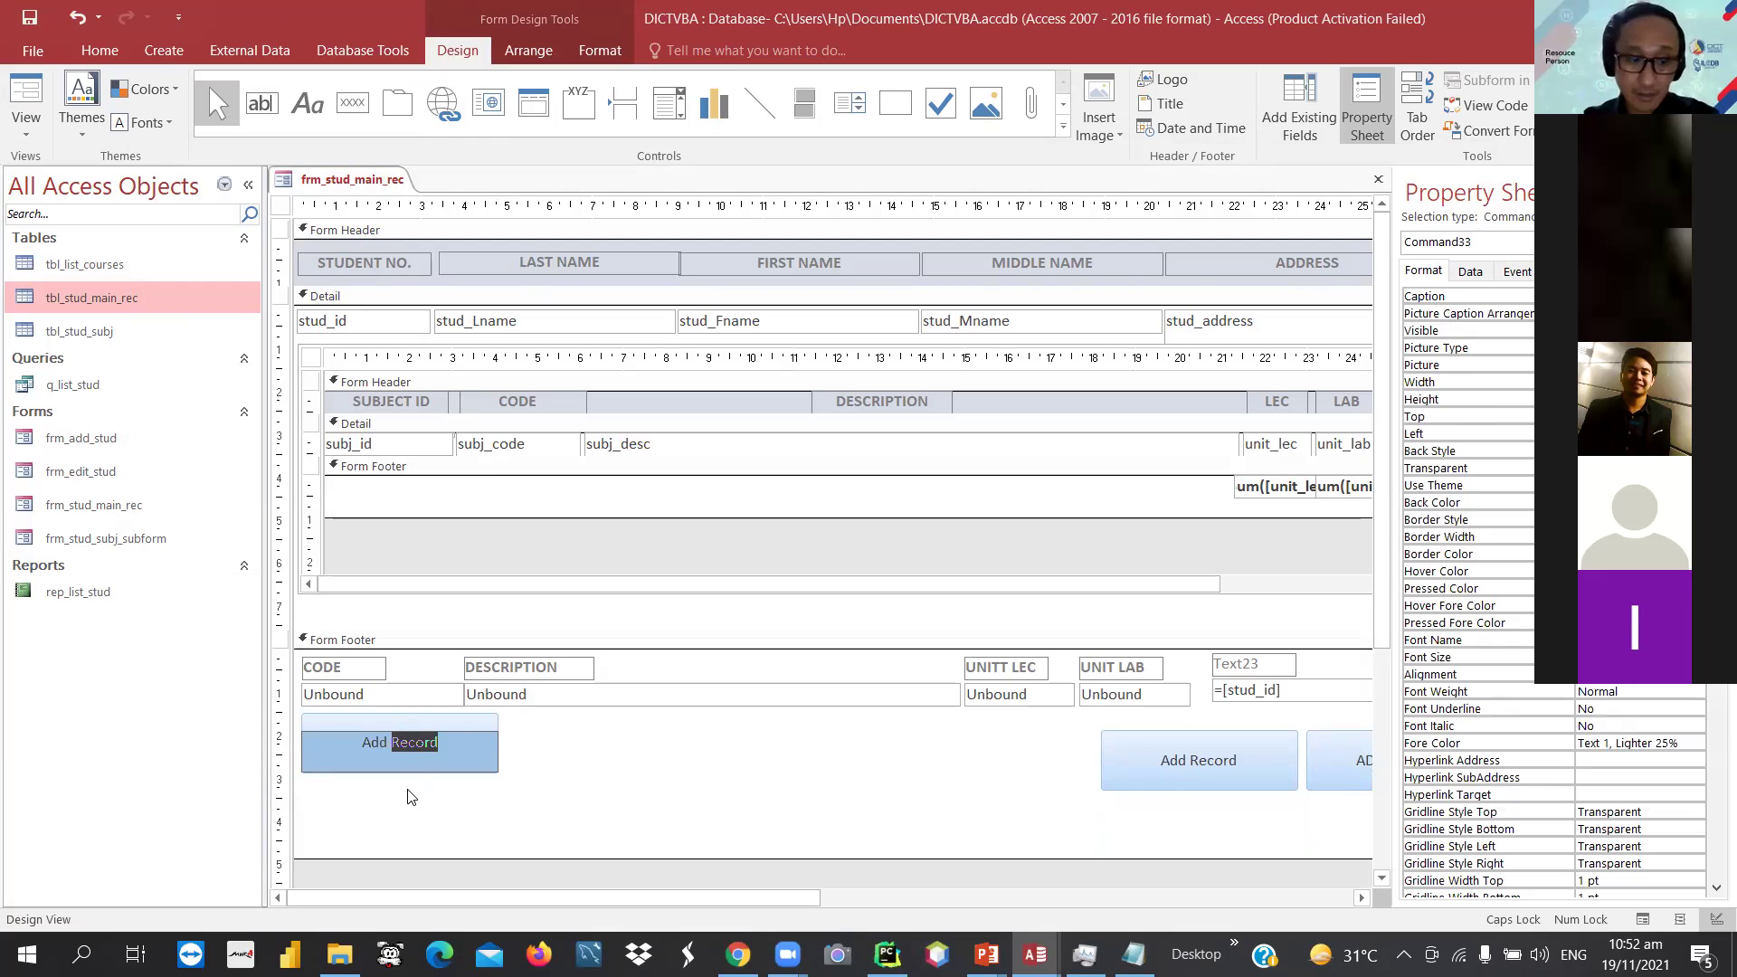
{"action": "type", "text": "sUBJECT"}
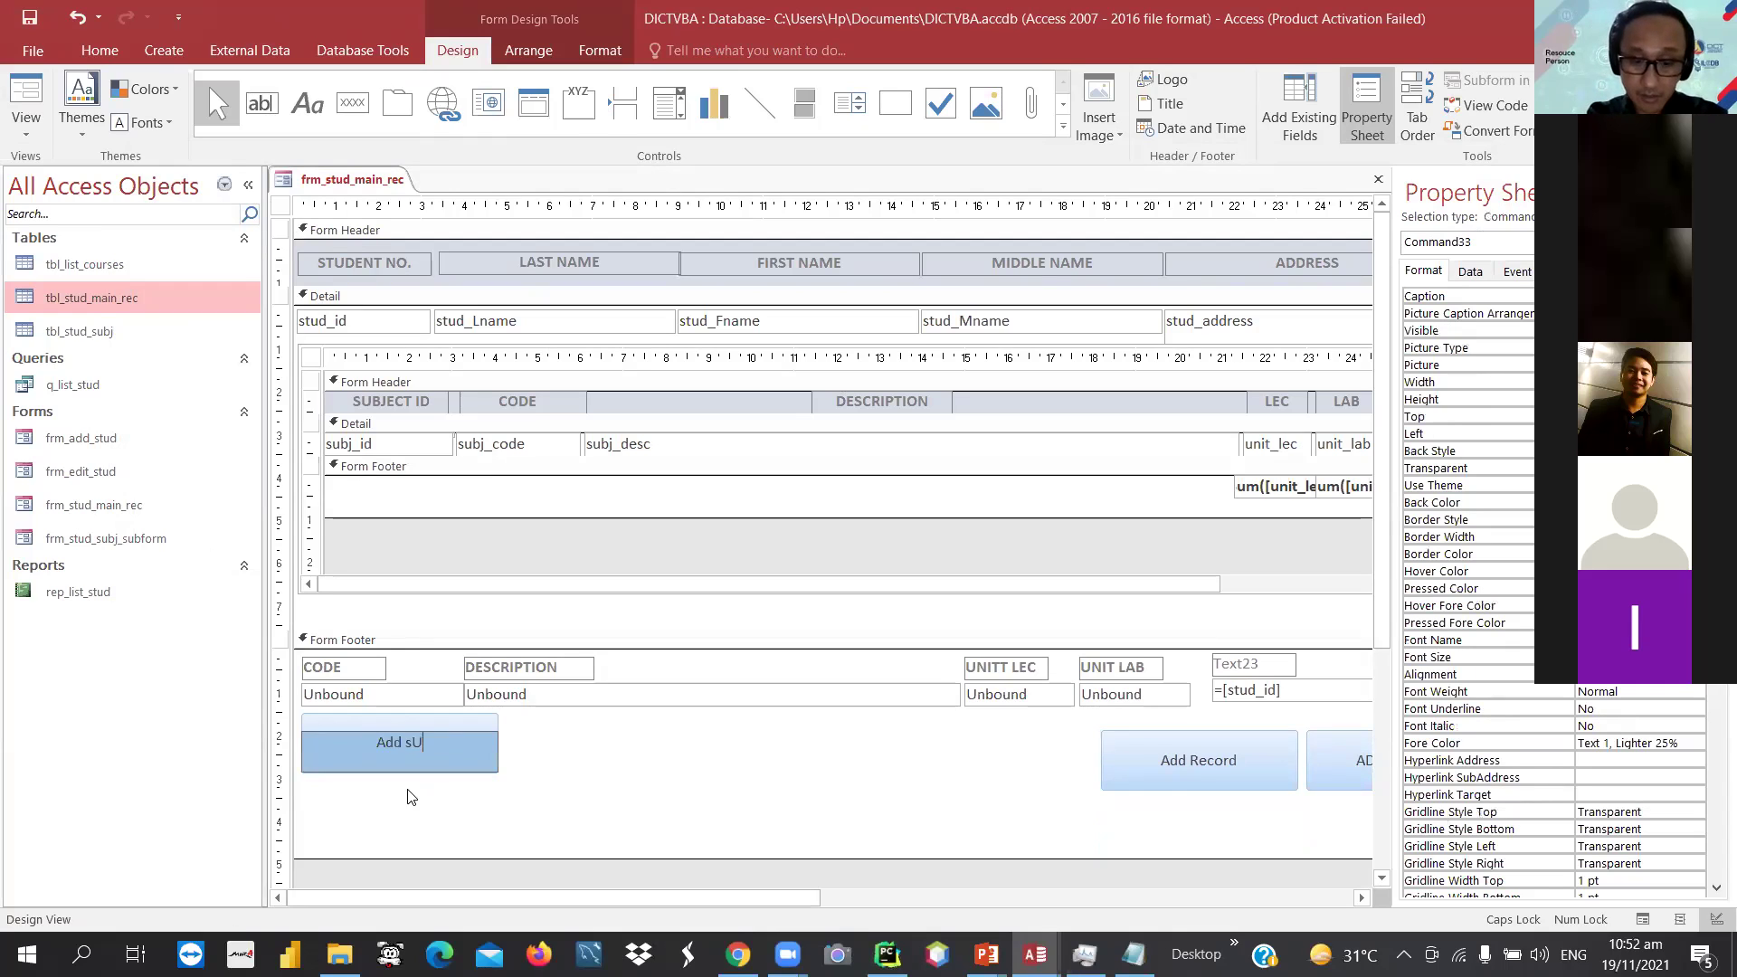
{"action": "key", "text": "BackSpace"}
{"action": "key", "text": "BackSpace"}
{"action": "key", "text": "BackSpace"}
{"action": "key", "text": "BackSpace"}
{"action": "key", "text": "BackSpace"}
{"action": "key", "text": "BackSpace"}
{"action": "key", "text": "BackSpace"}
{"action": "key", "text": "Caps_Lock"}
{"action": "type", "text": "Subject"}
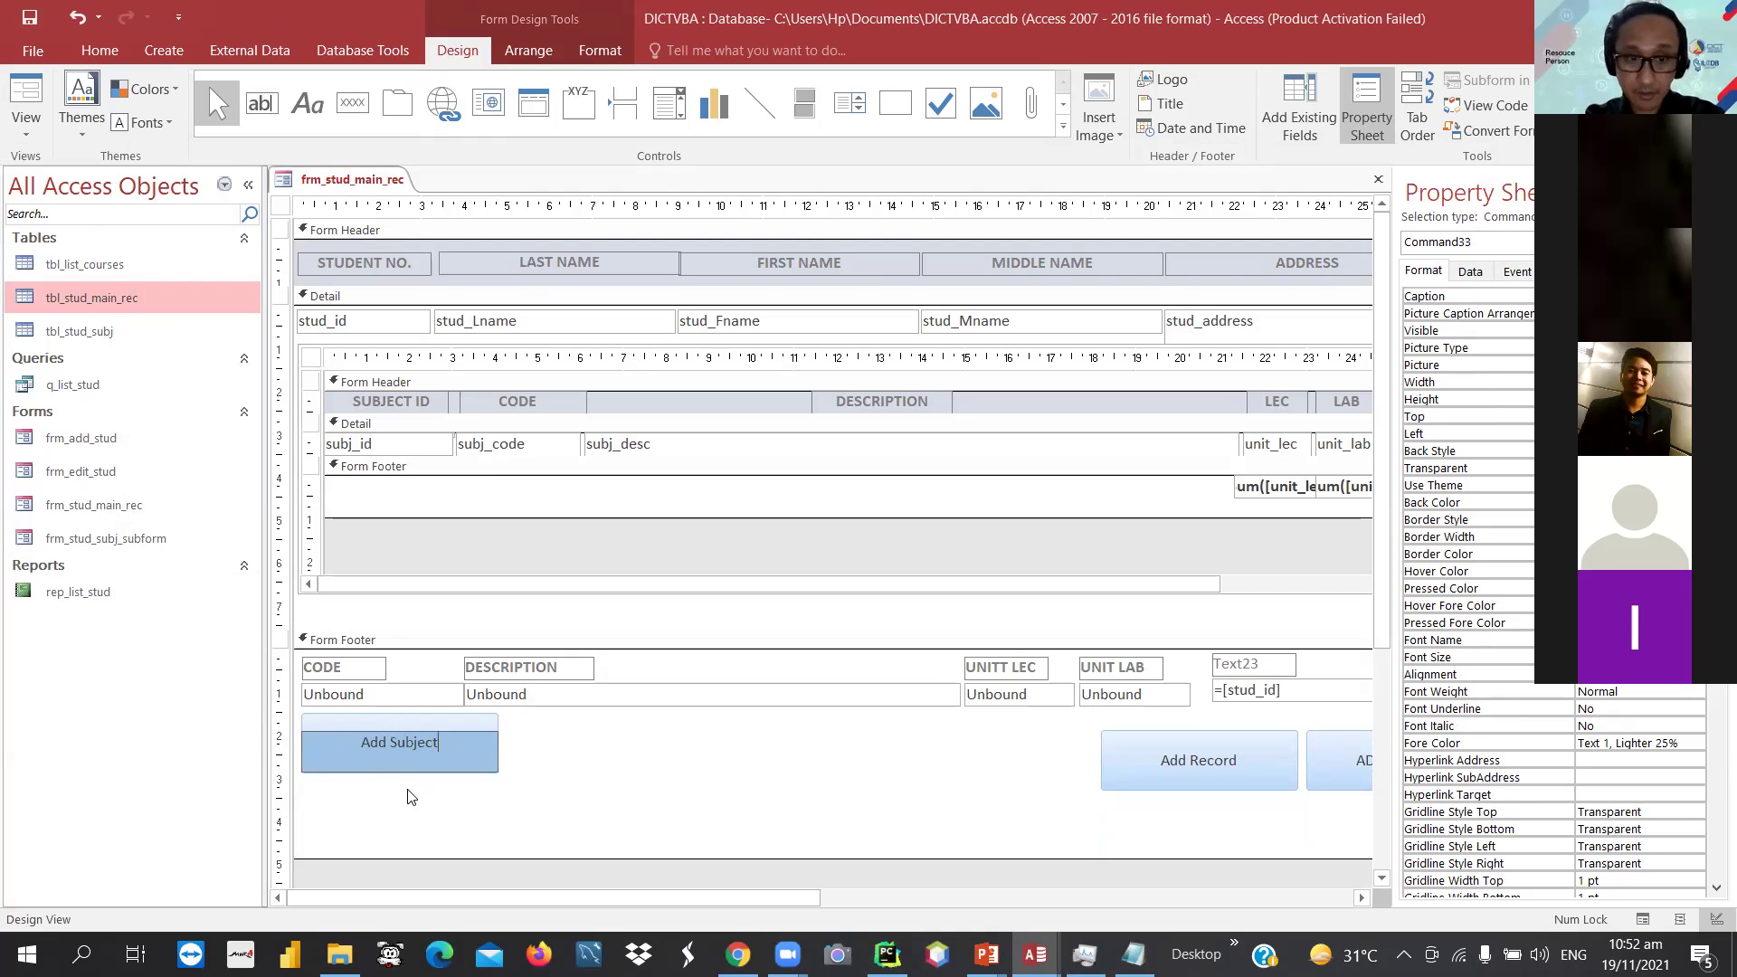
{"action": "left_click", "coordinate": [705, 746]}
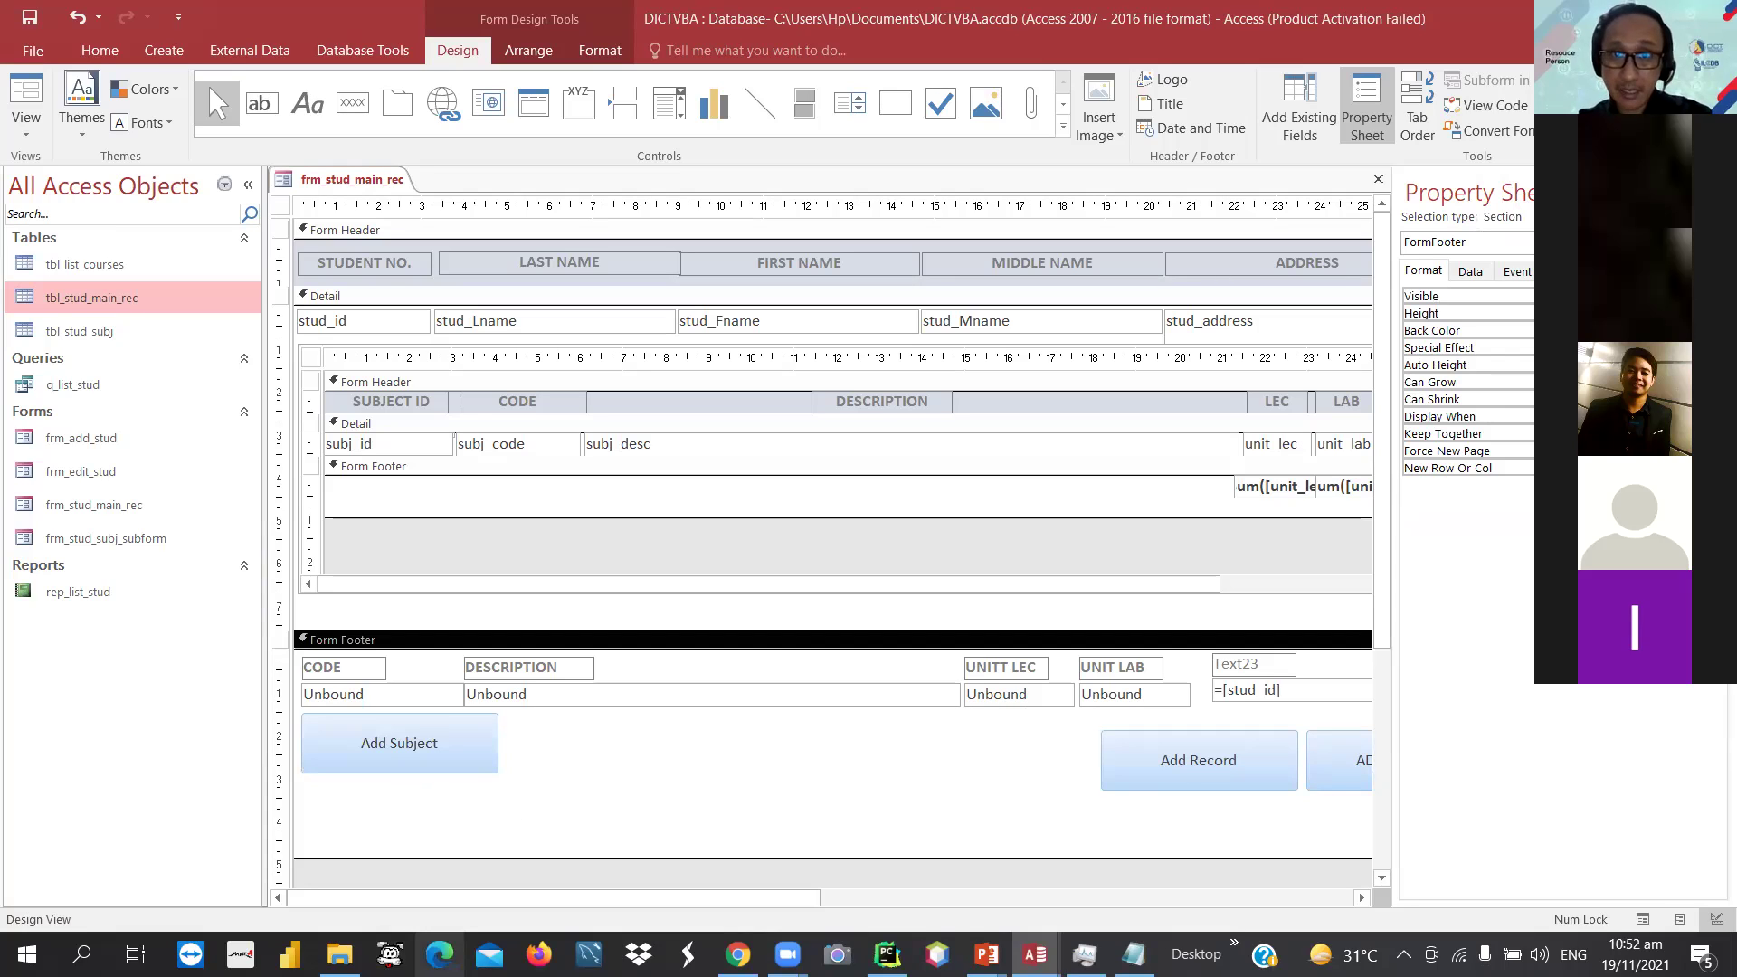
Copy the Command14_Click code body in VBA, then select the Add Subject button in Access
{"action": "mouse_move", "coordinate": [1029, 931]}
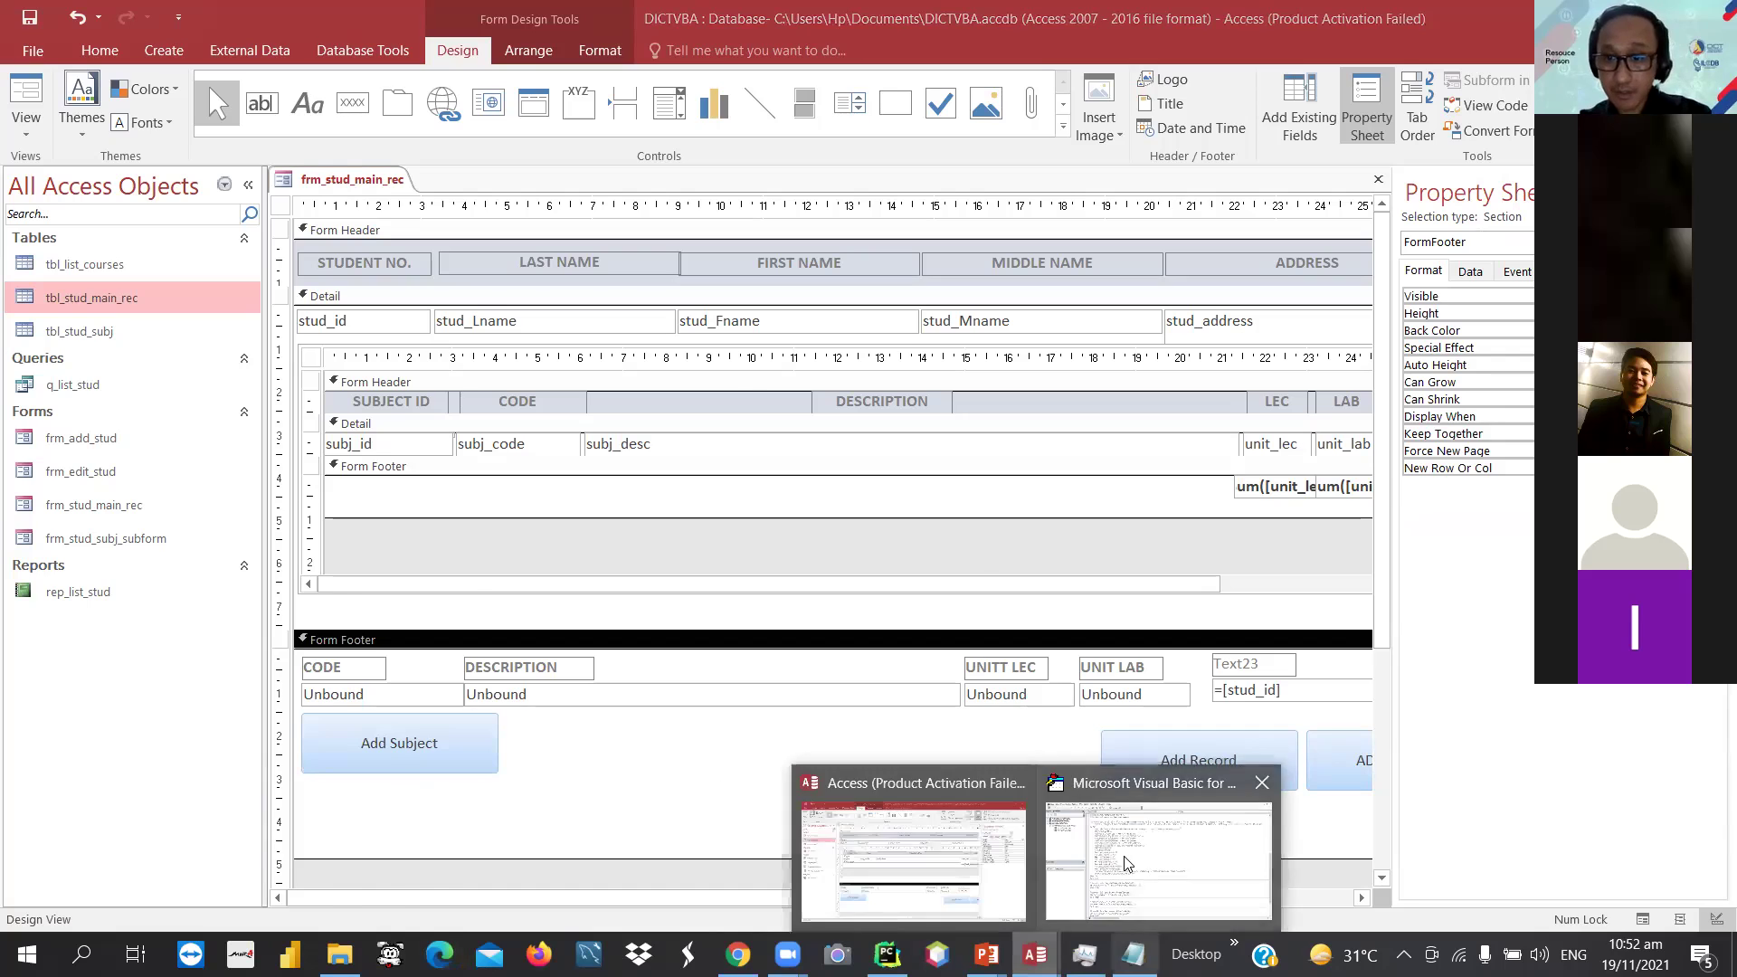
{"action": "left_click", "coordinate": [1144, 882]}
{"action": "scroll", "coordinate": [696, 471], "scroll_direction": "up", "scroll_amount": 2}
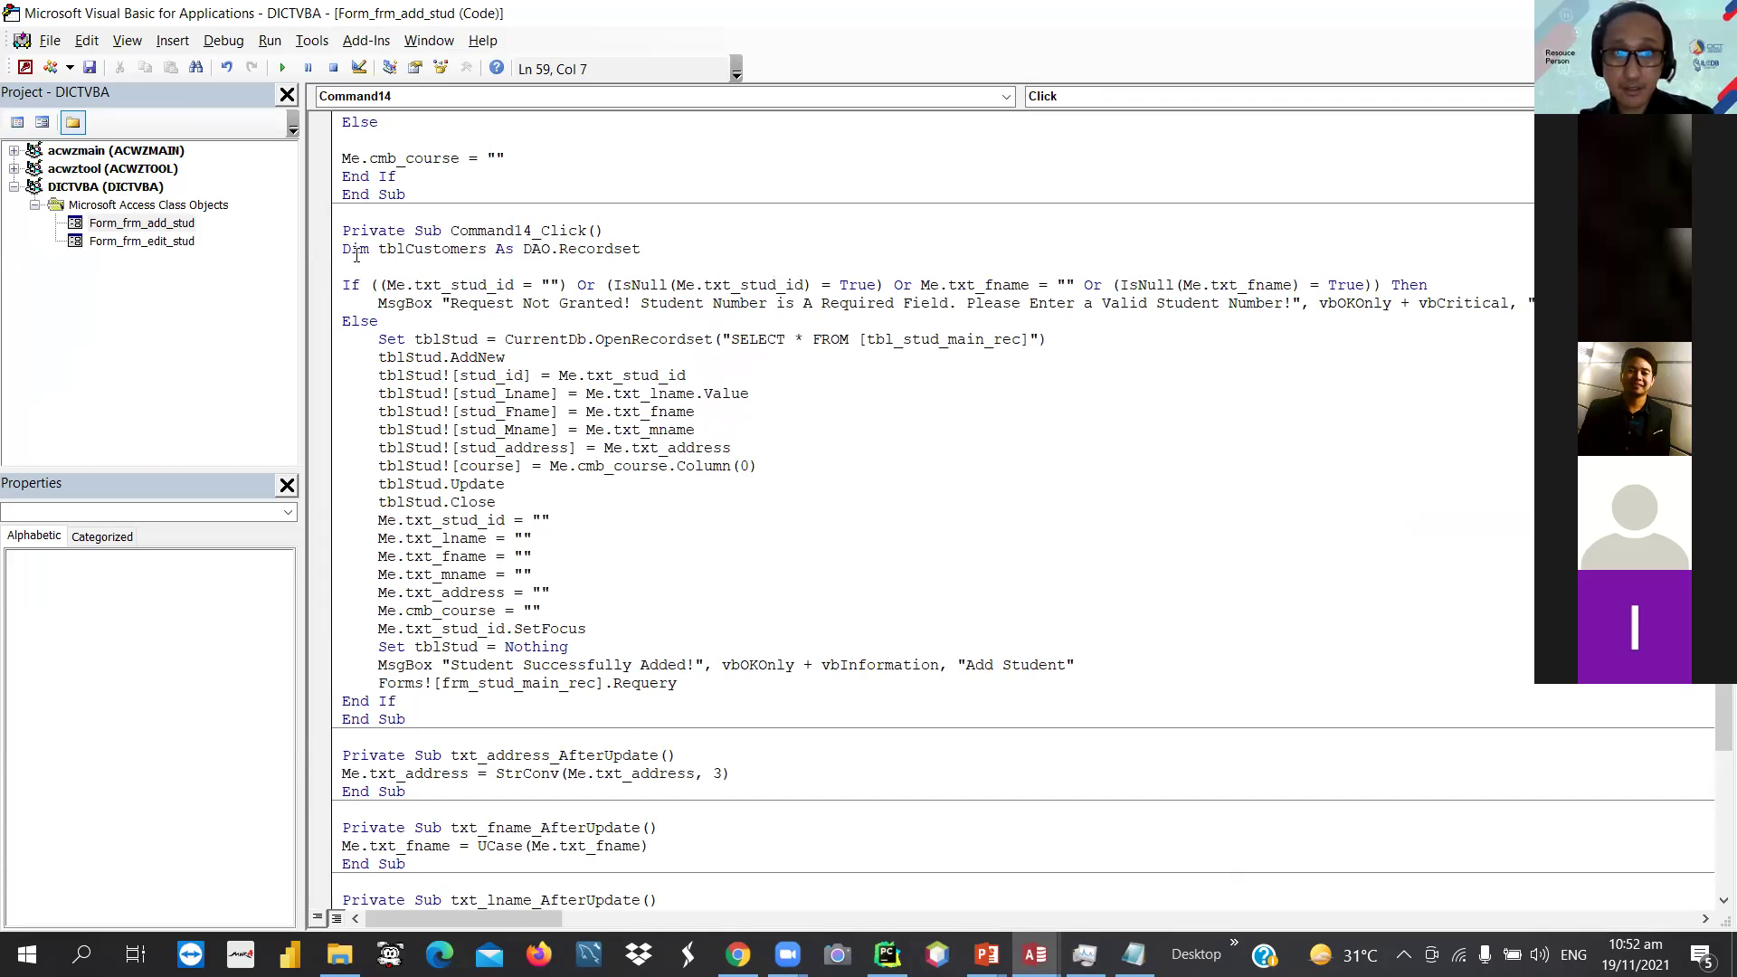
{"action": "left_click_drag", "start_coordinate": [342, 246], "coordinate": [702, 704]}
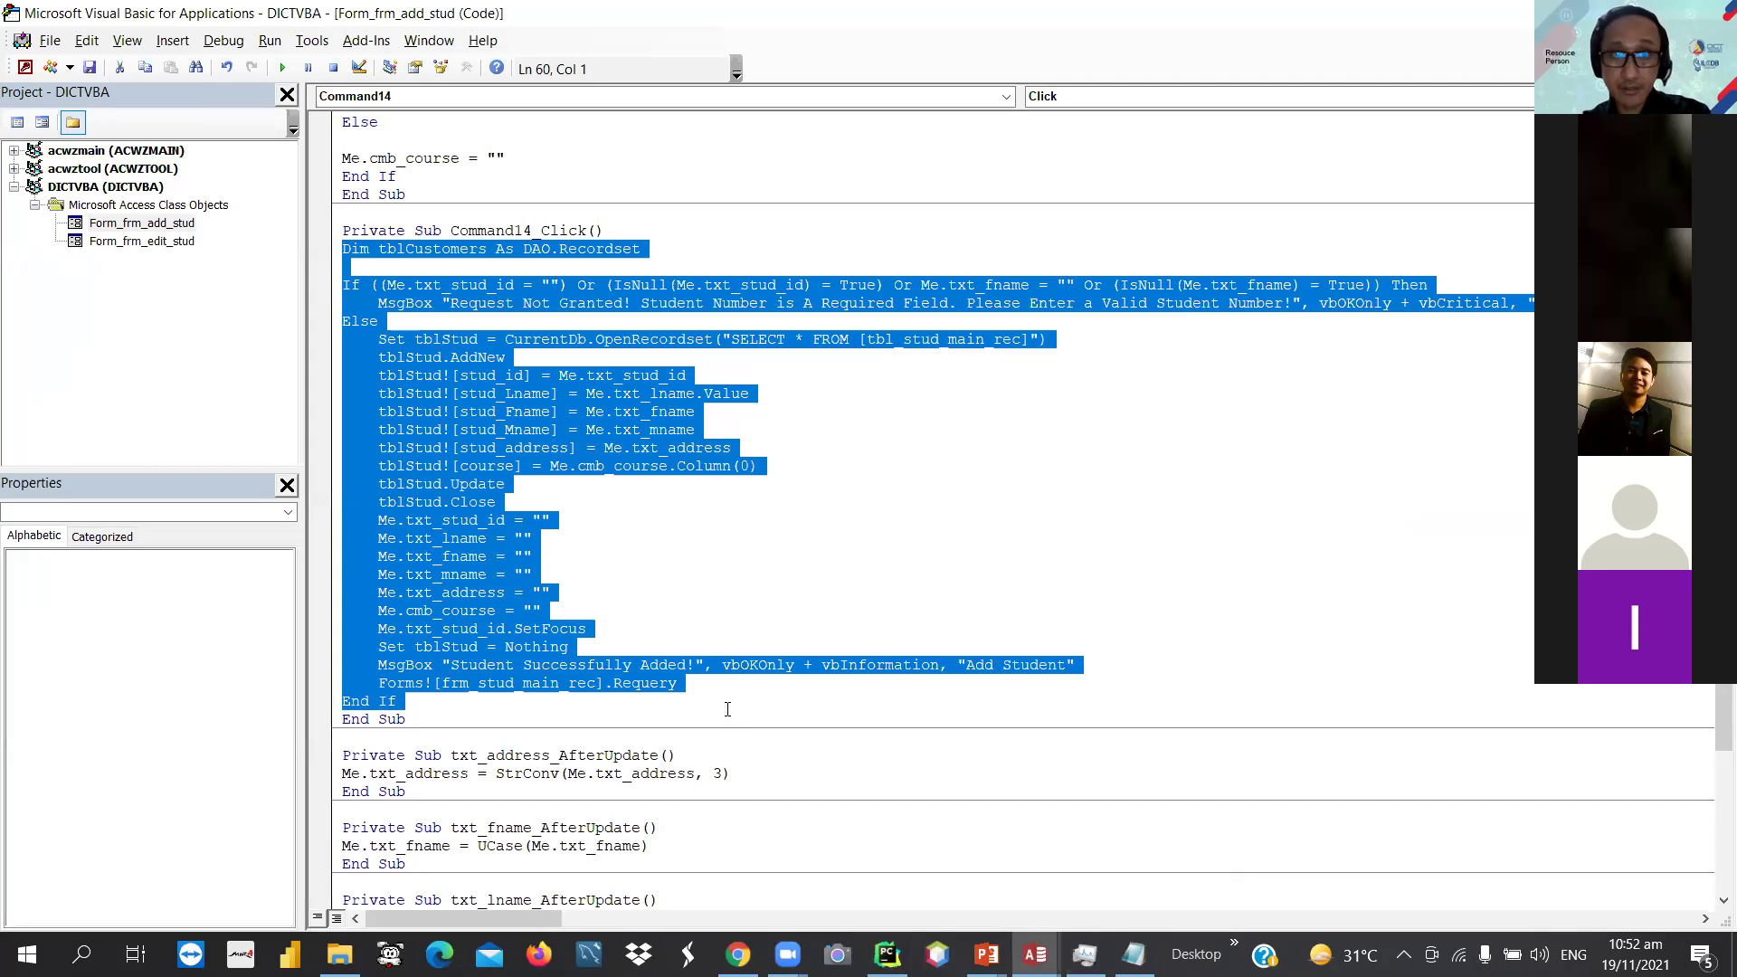
{"action": "key", "text": "ctrl+c"}
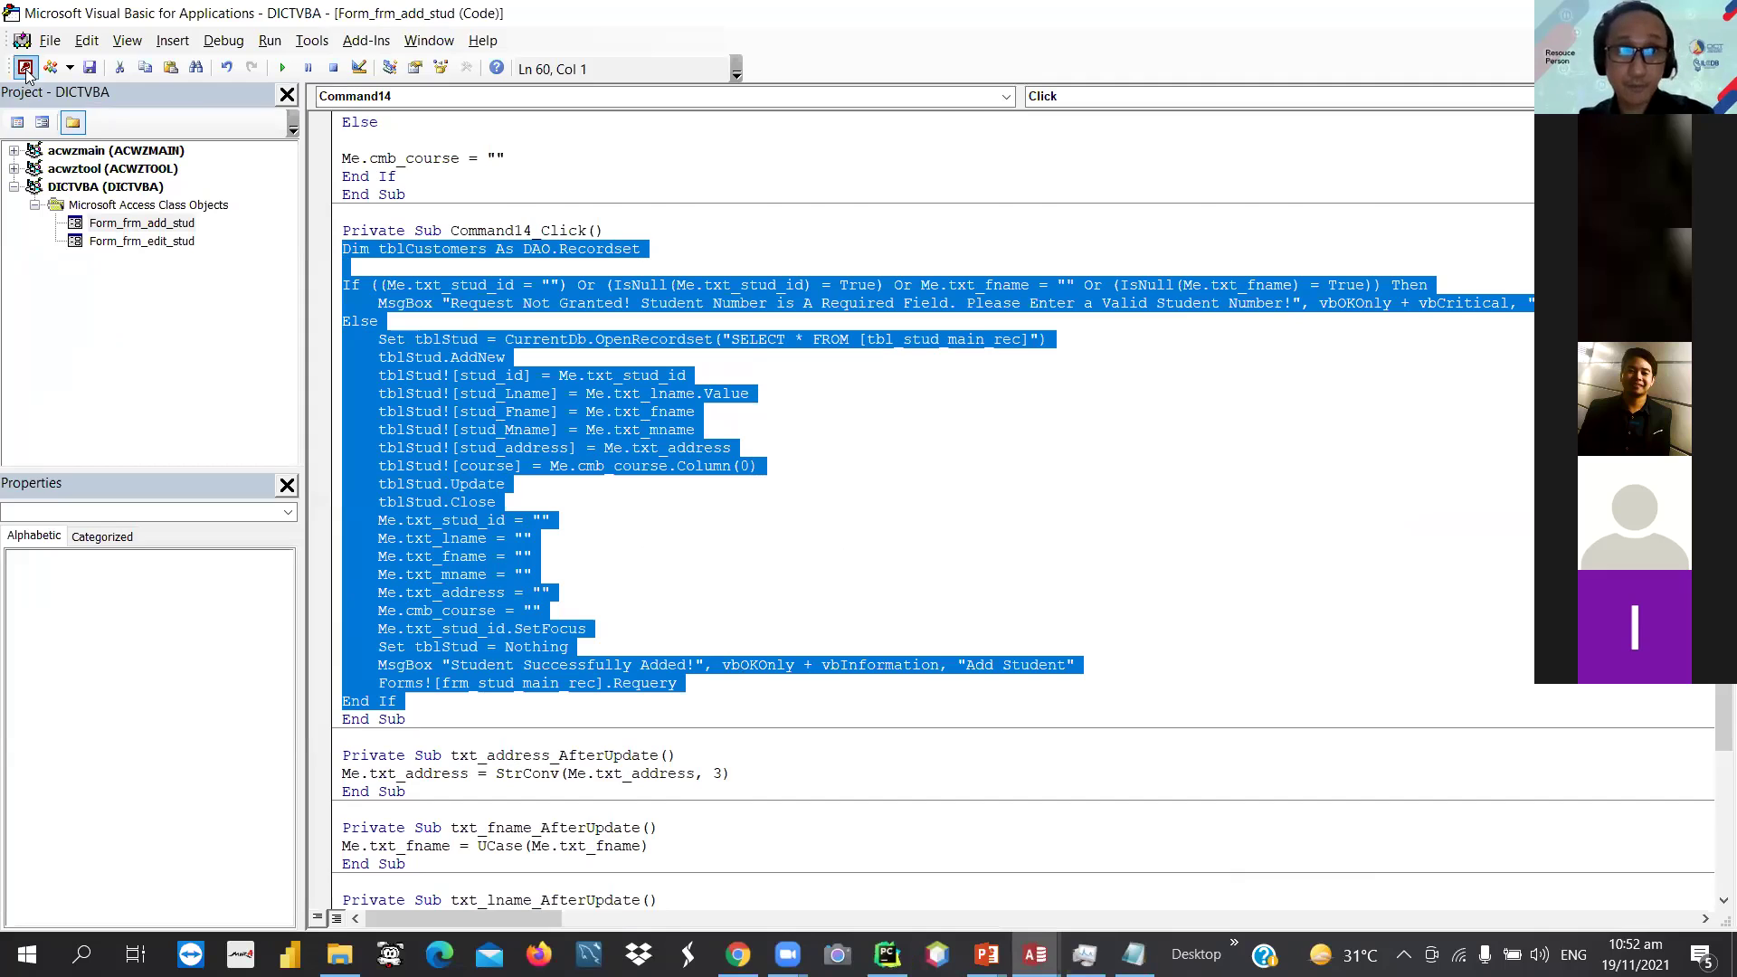
{"action": "key", "text": "alt+Tab"}
{"action": "left_click", "coordinate": [447, 749]}
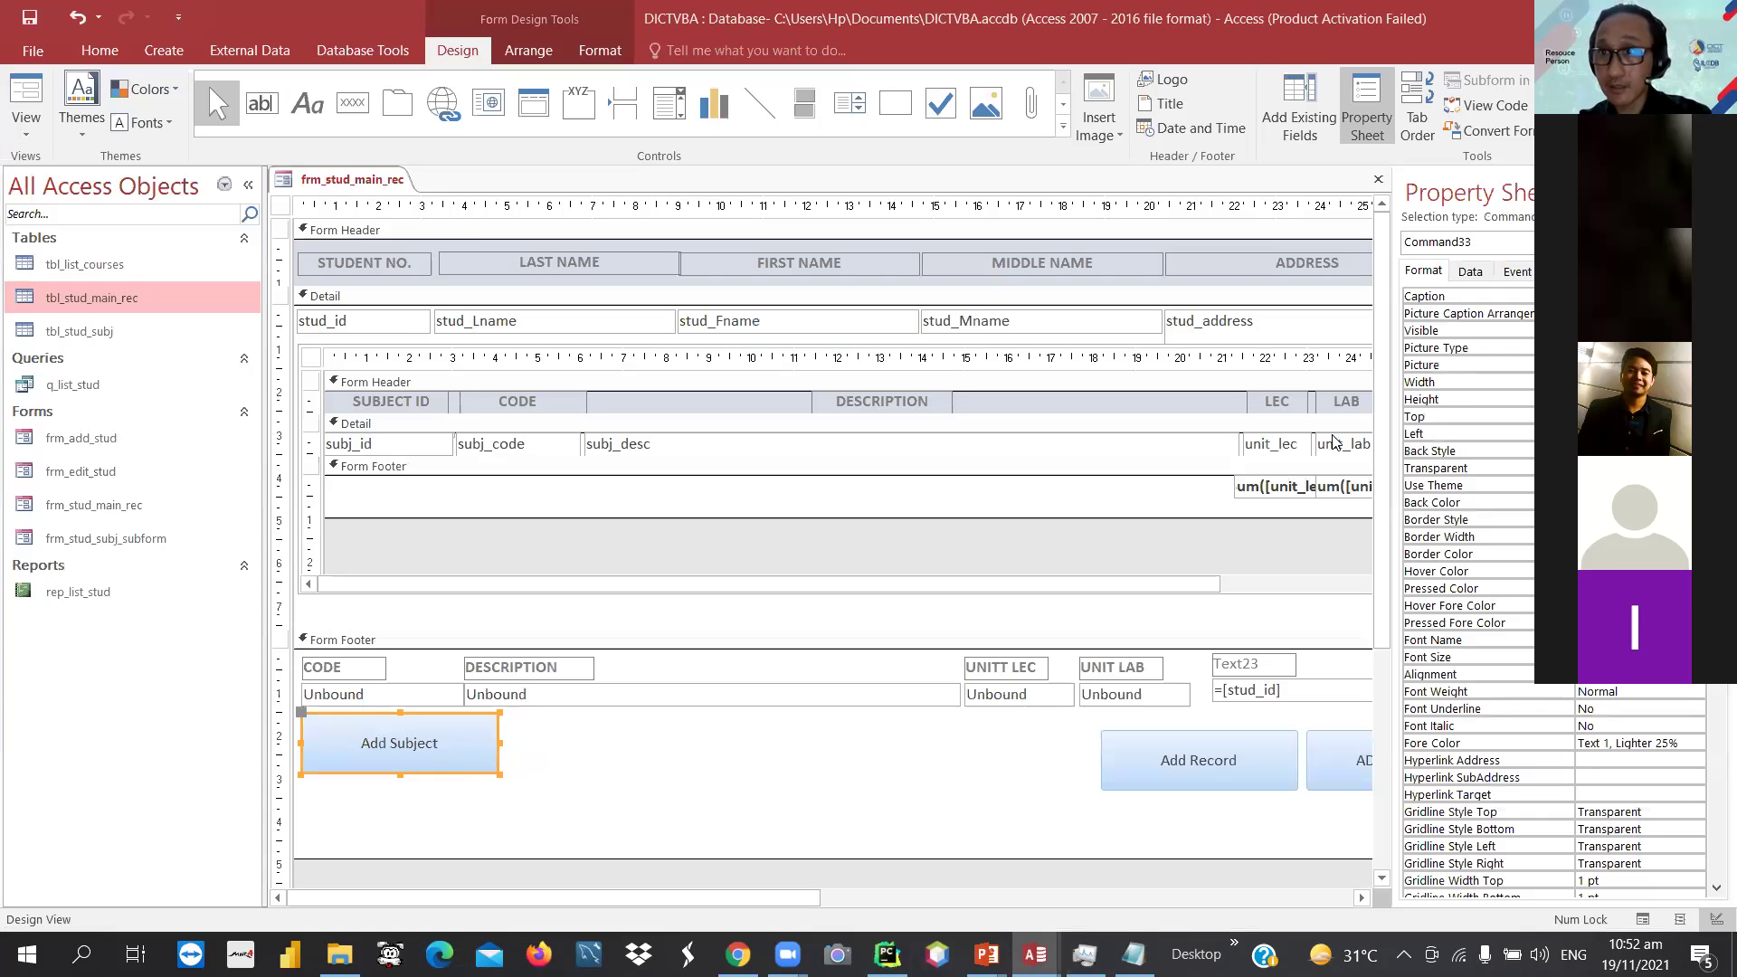
Create the Add Subject On Click procedure and paste the copied code into it
{"action": "left_click", "coordinate": [1517, 271]}
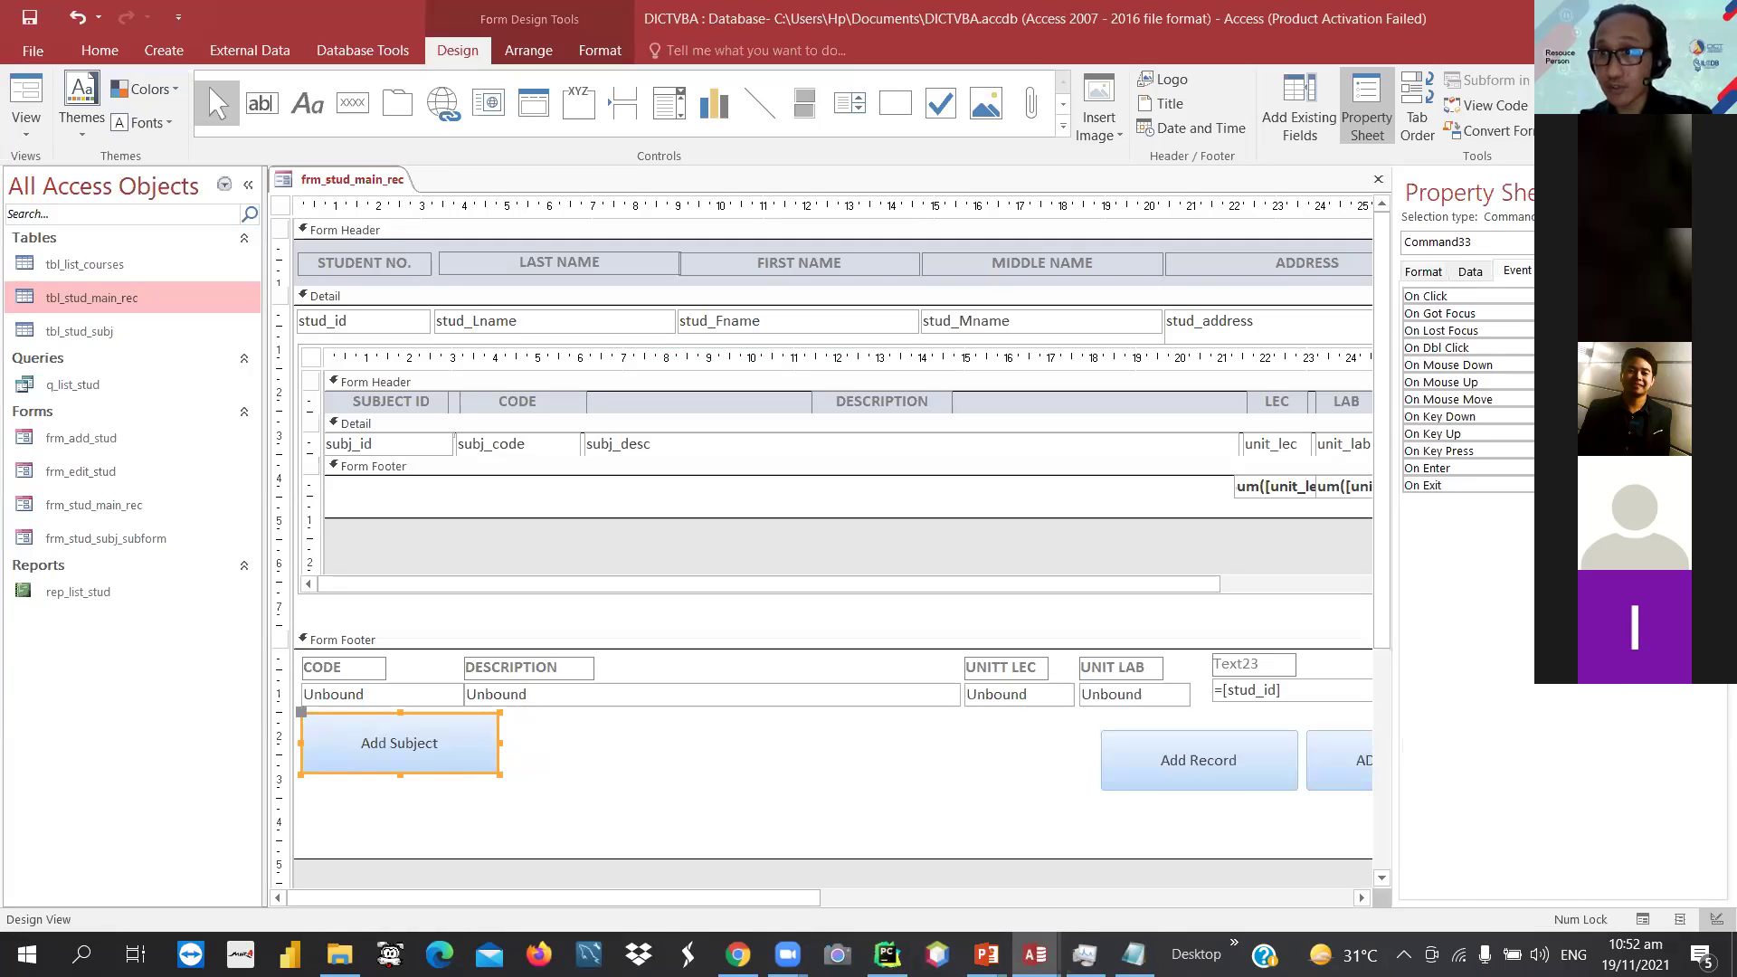
{"action": "left_click", "coordinate": [1592, 296]}
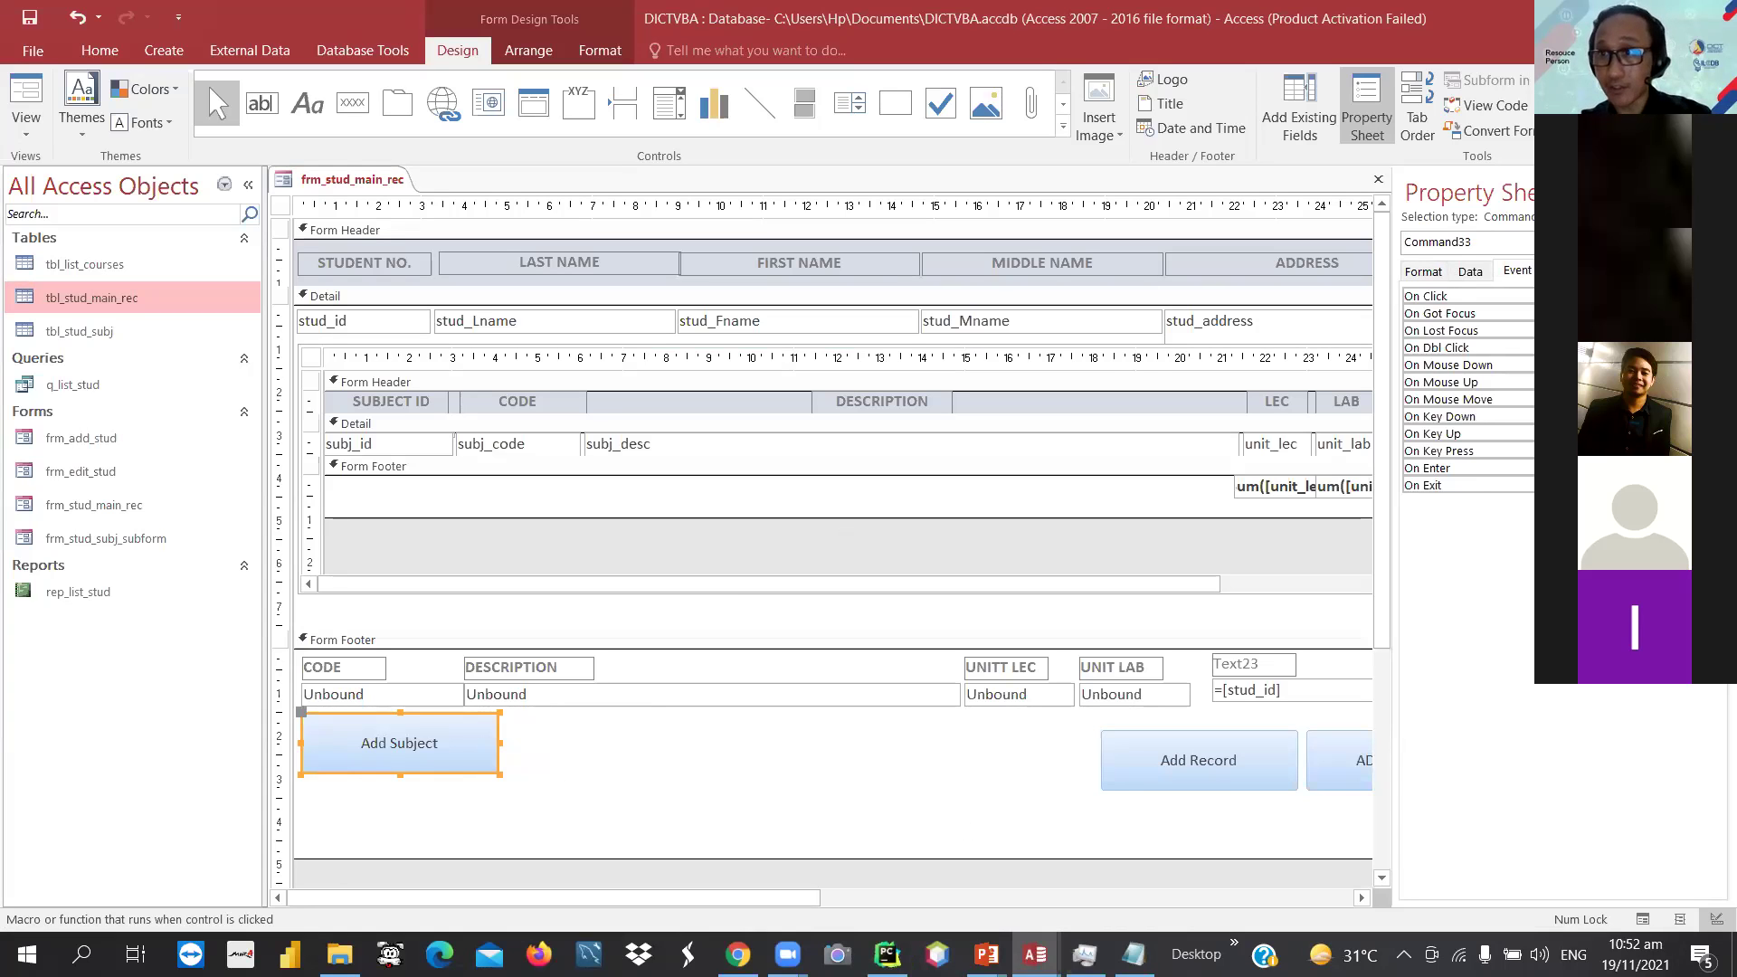
{"action": "left_click", "coordinate": [1714, 296]}
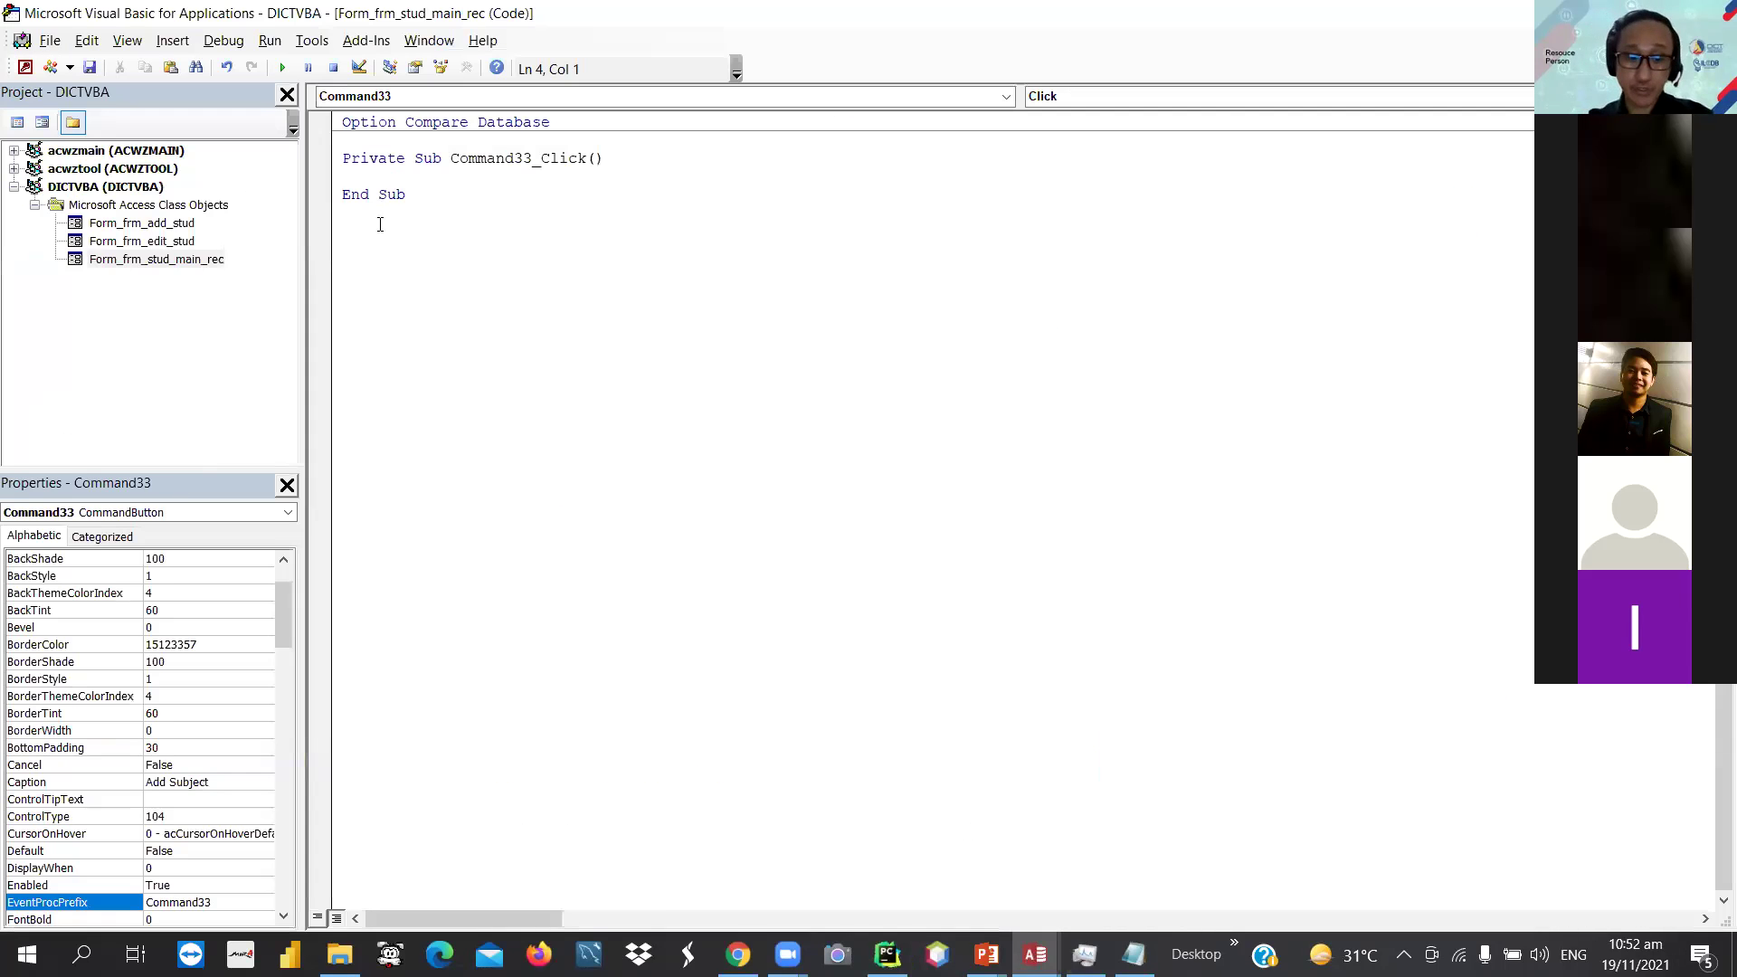
{"action": "key", "text": "ctrl+v"}
Delete the validation If, MsgBox, Else and End If lines from the pasted code
{"action": "left_click", "coordinate": [817, 395]}
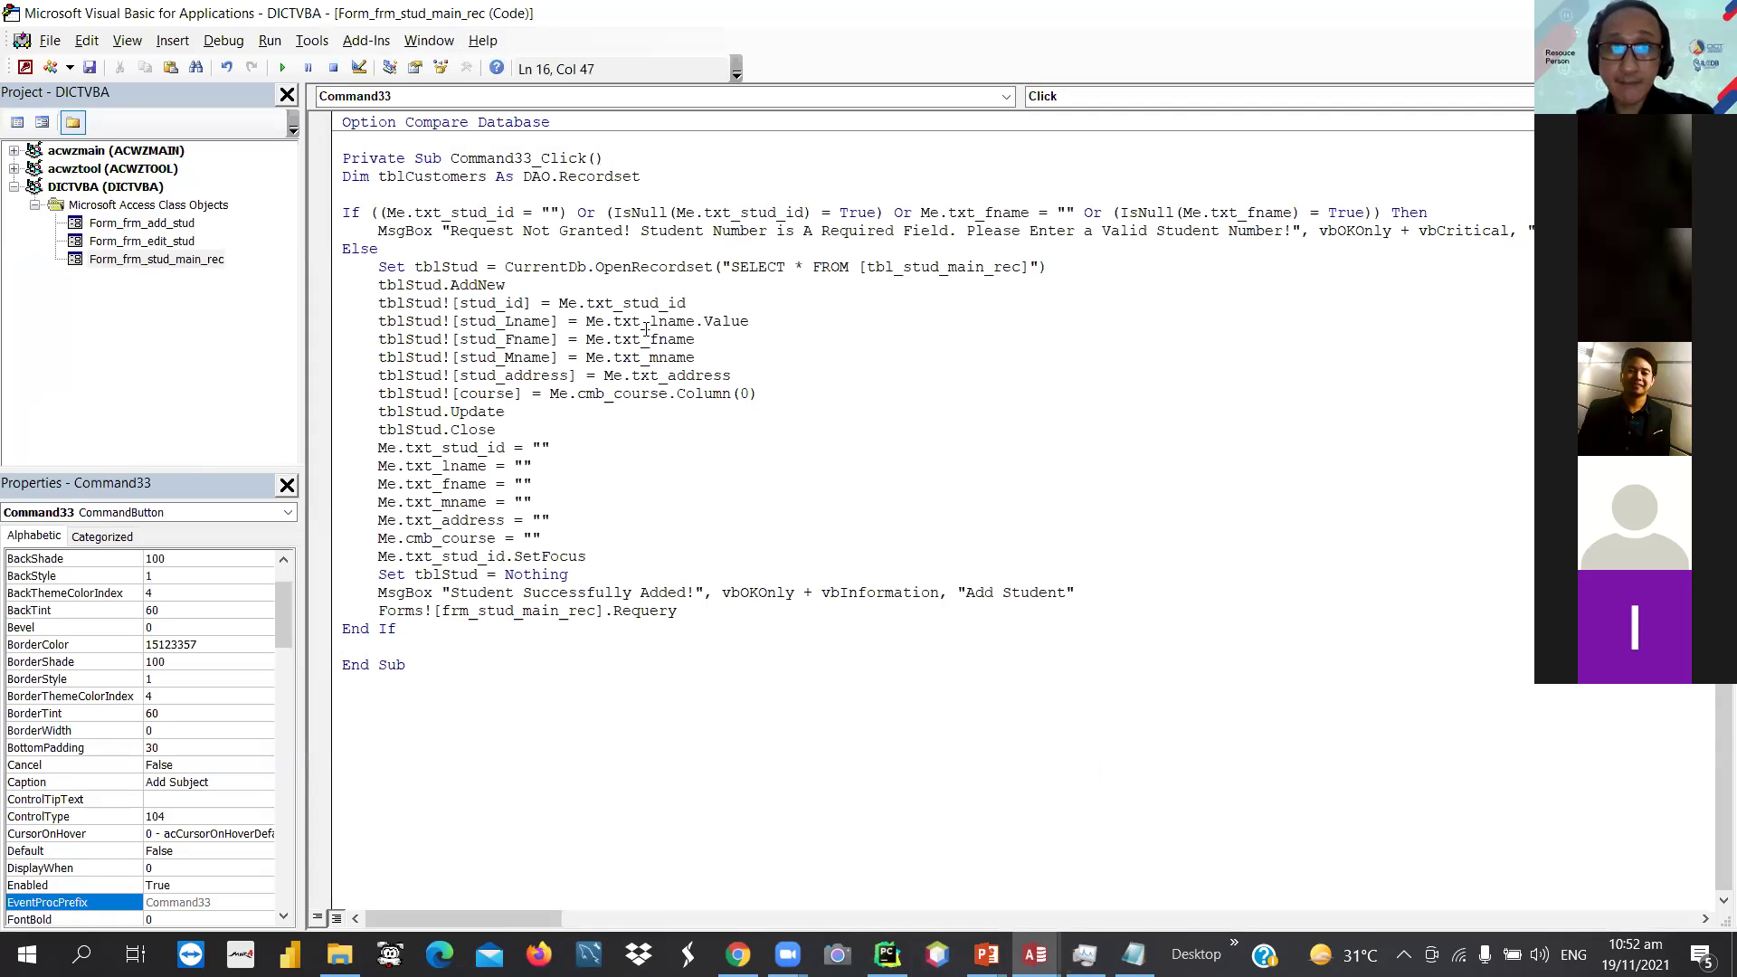
{"action": "left_click_drag", "start_coordinate": [340, 211], "coordinate": [427, 246]}
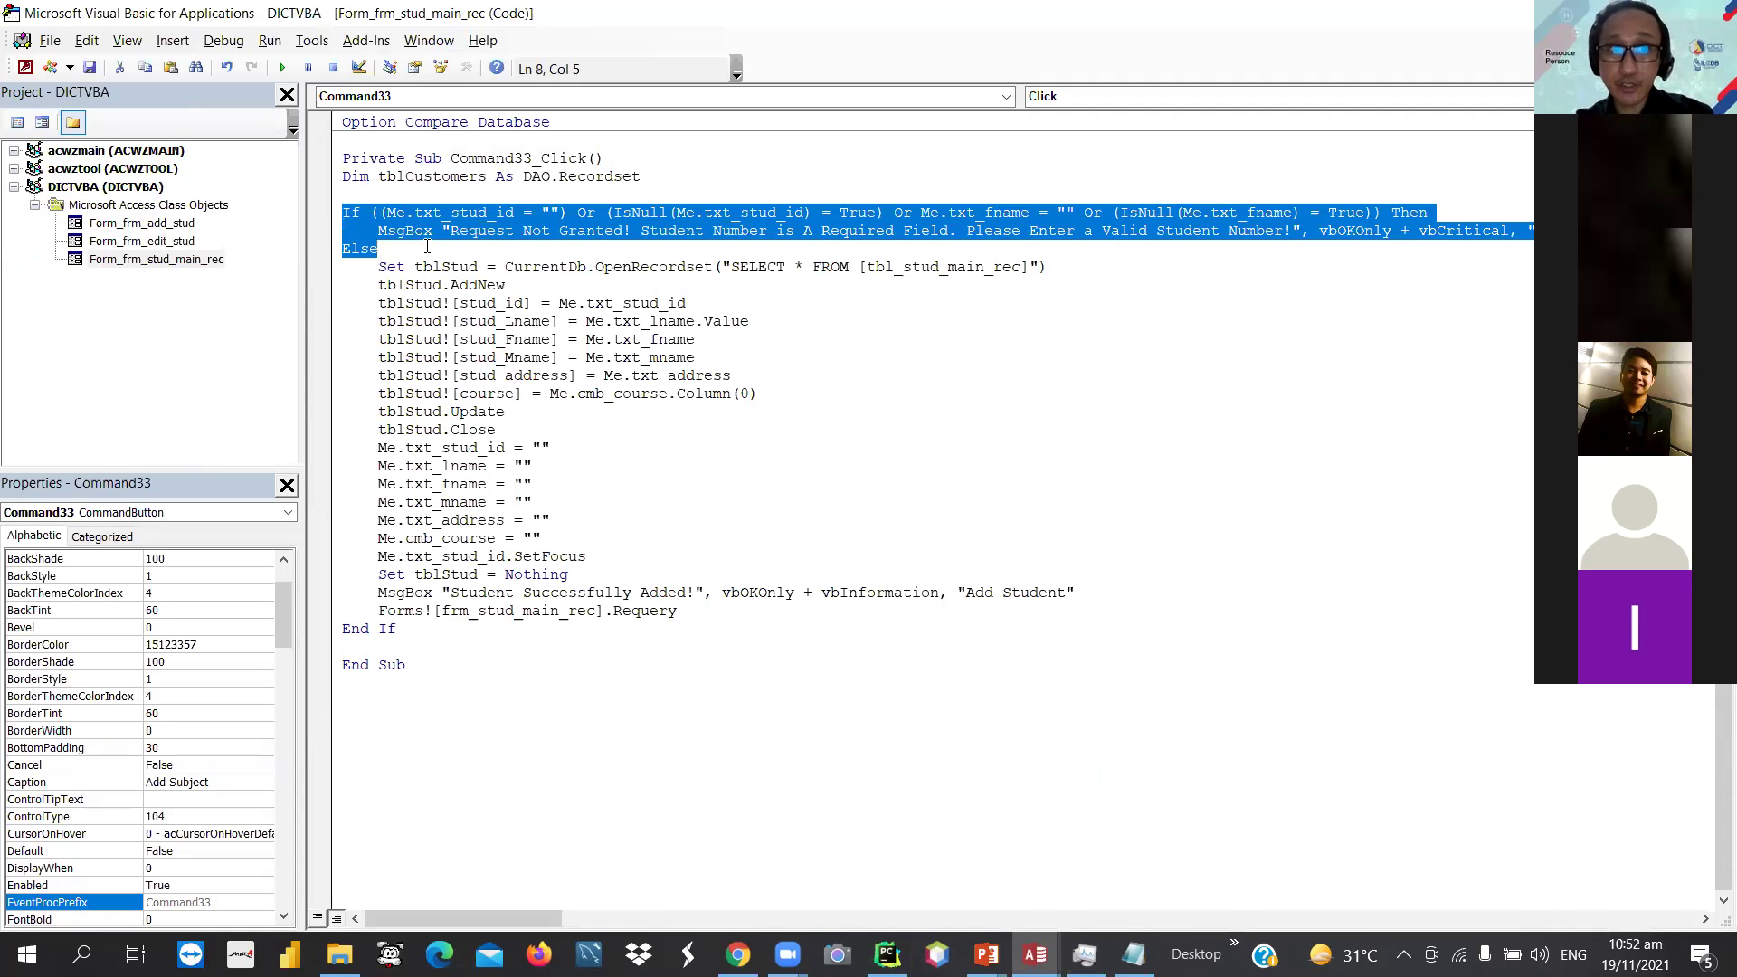
{"action": "key", "text": "Delete"}
{"action": "left_click_drag", "start_coordinate": [406, 602], "coordinate": [342, 593]}
{"action": "key", "text": "BackSpace"}
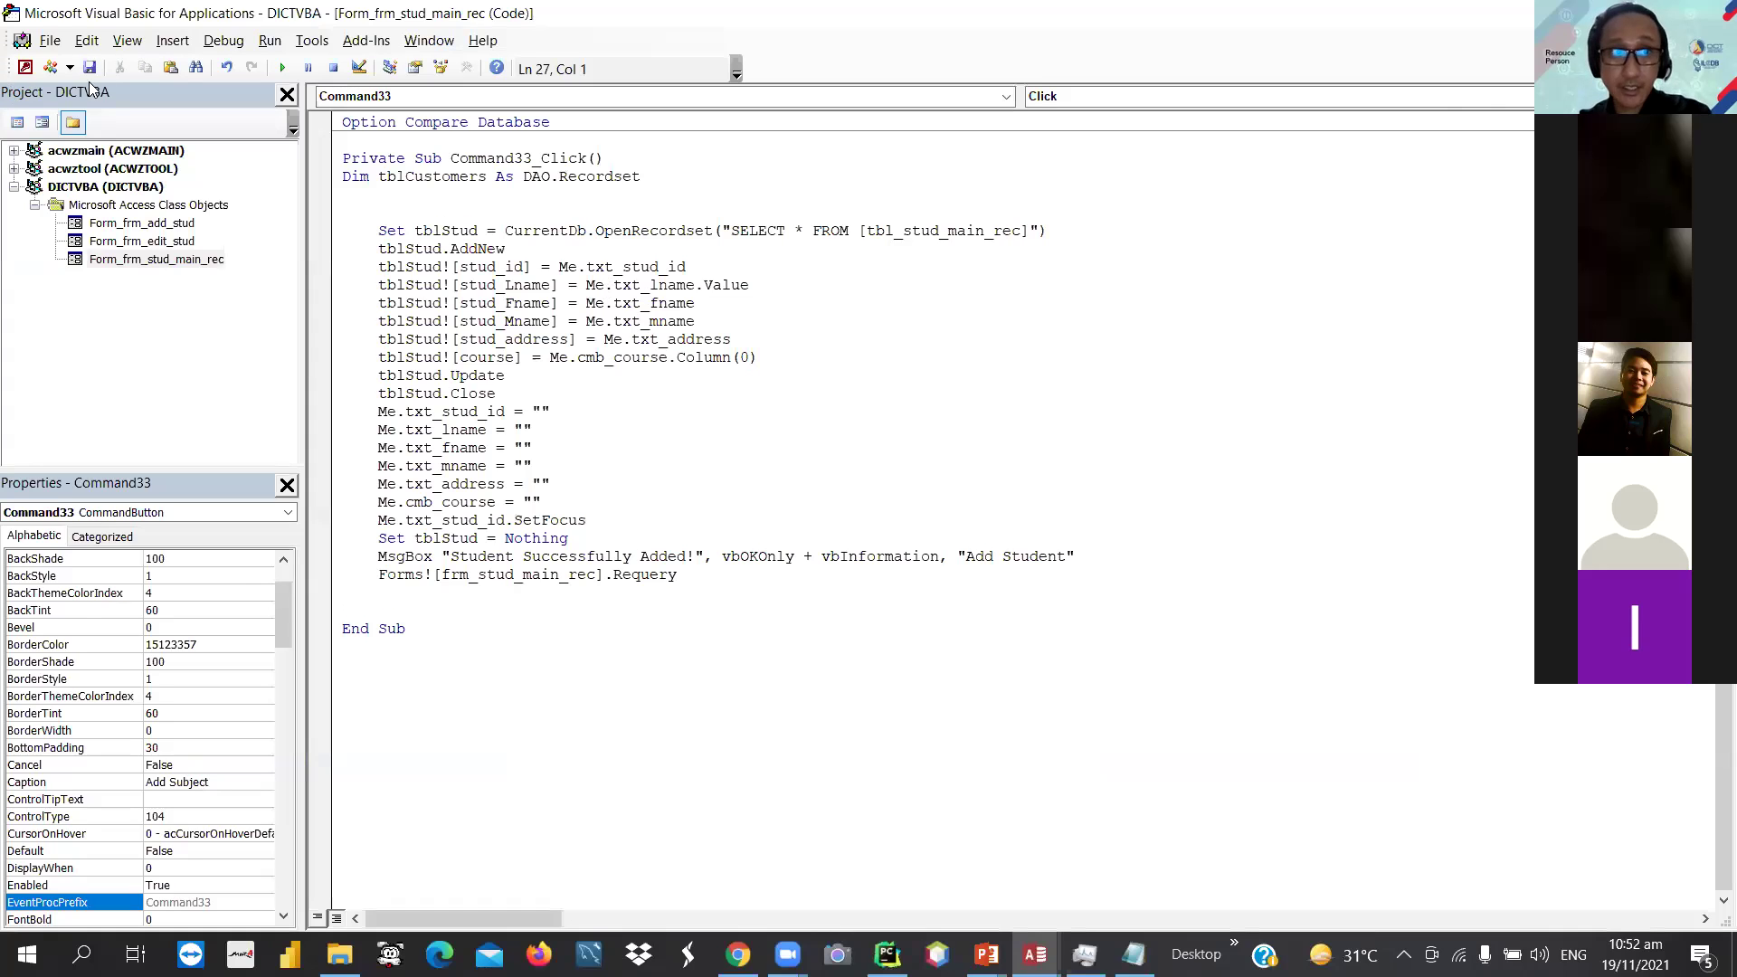
{"action": "left_click", "coordinate": [24, 68]}
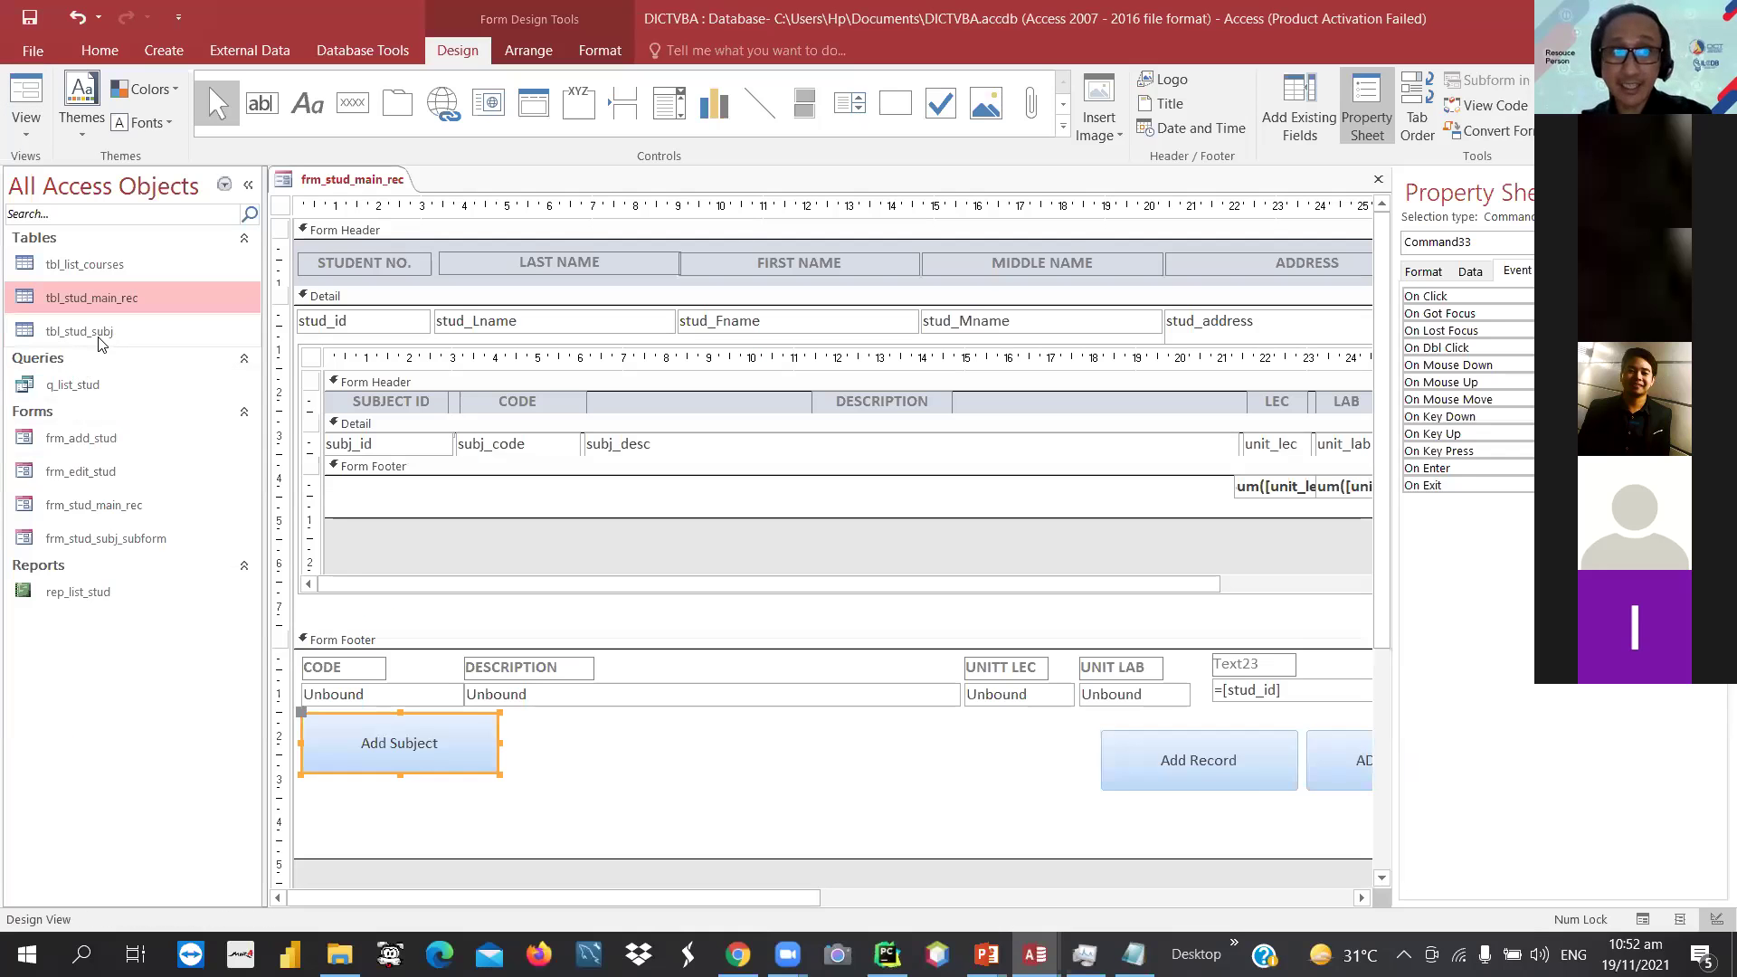
Check tbl_stud_subj's fields, then change the code's table name to tbl_stud_subj
{"action": "double_click", "coordinate": [98, 339]}
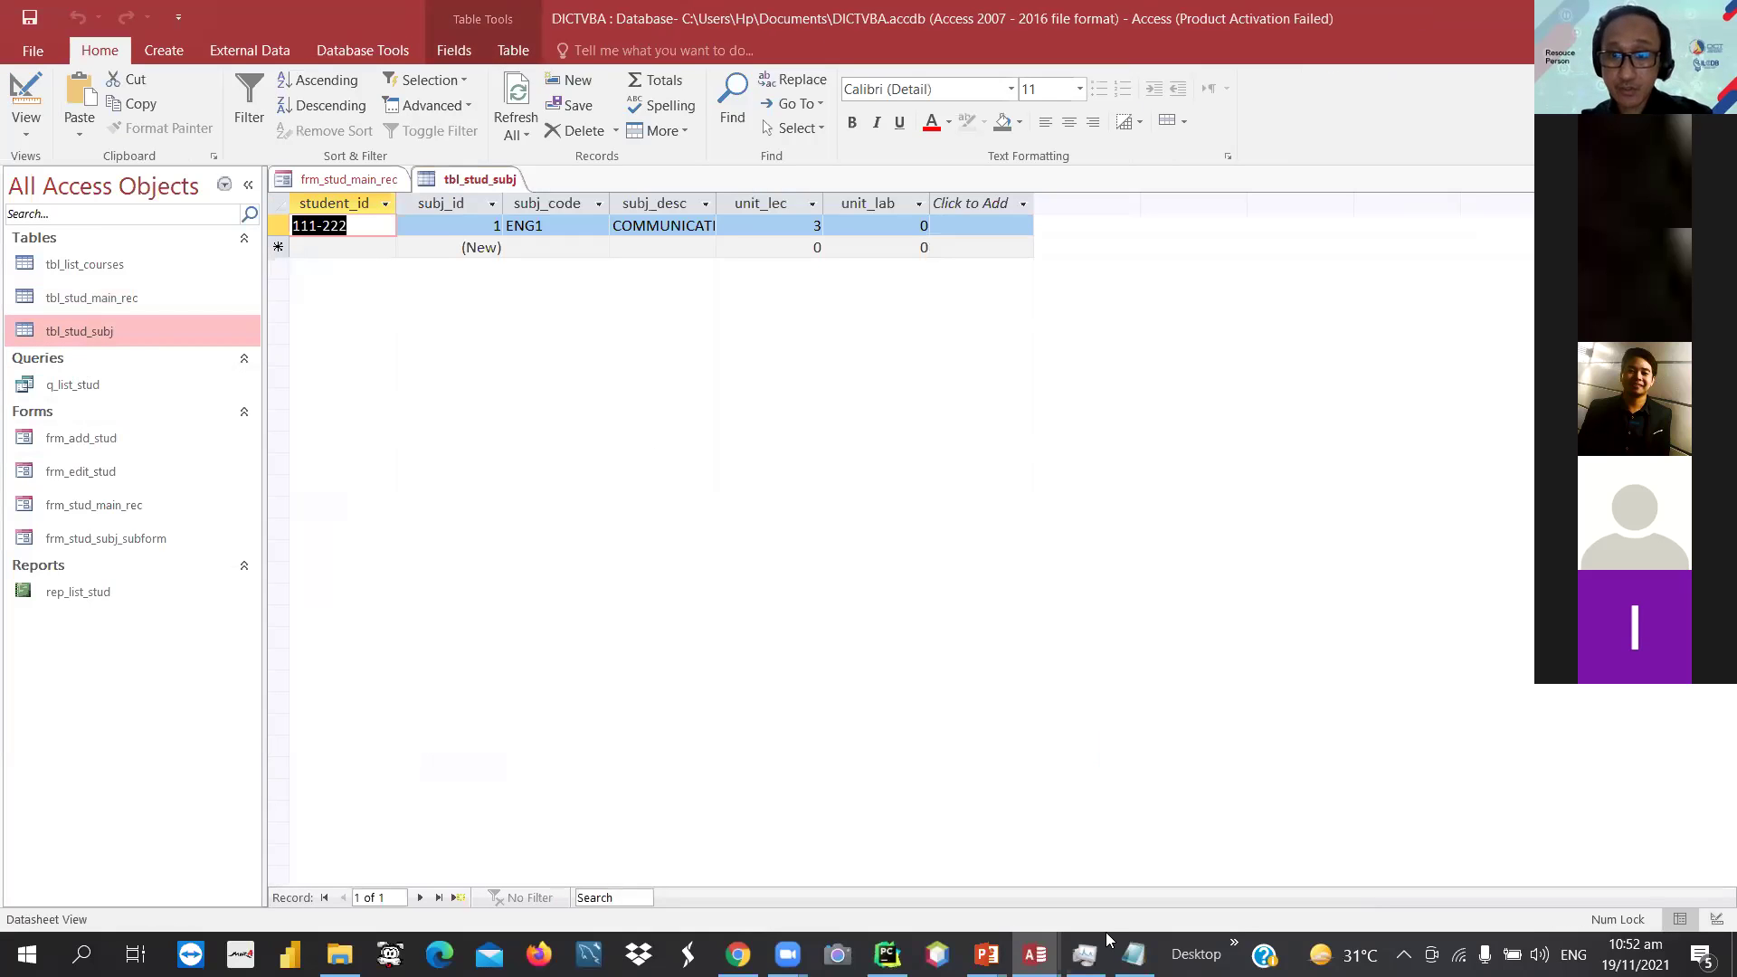
{"action": "left_click", "coordinate": [1035, 954]}
{"action": "left_click", "coordinate": [1183, 898]}
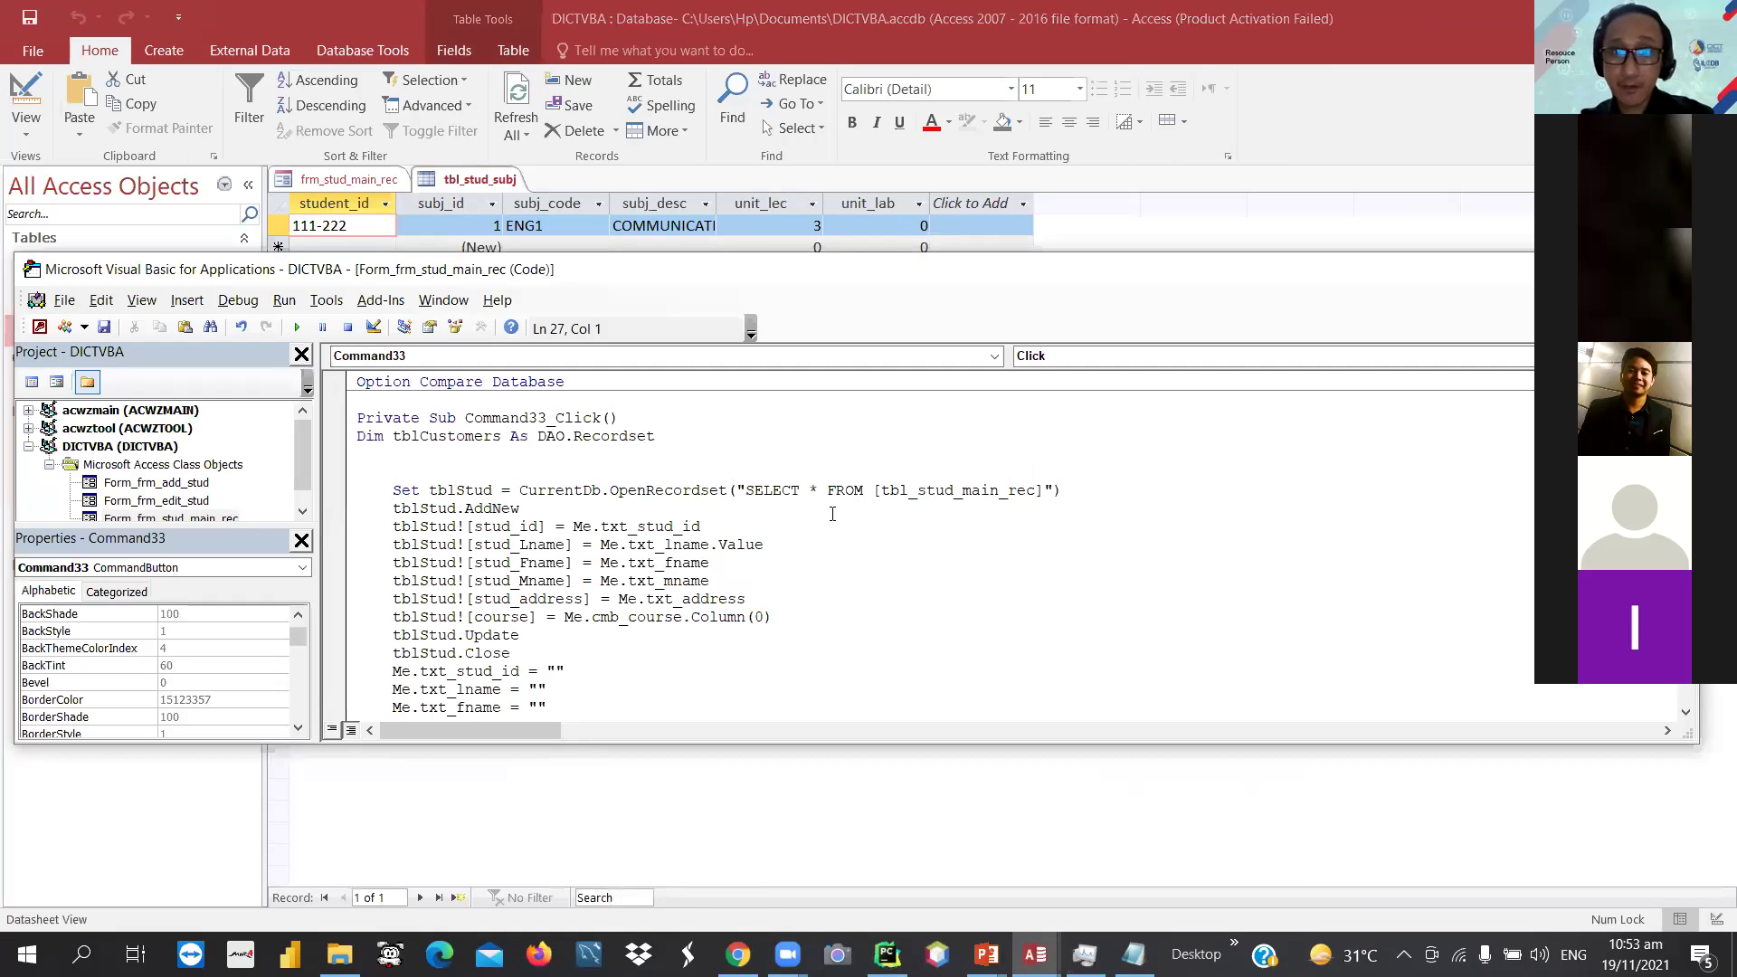
{"action": "left_click_drag", "start_coordinate": [916, 490], "coordinate": [1036, 486]}
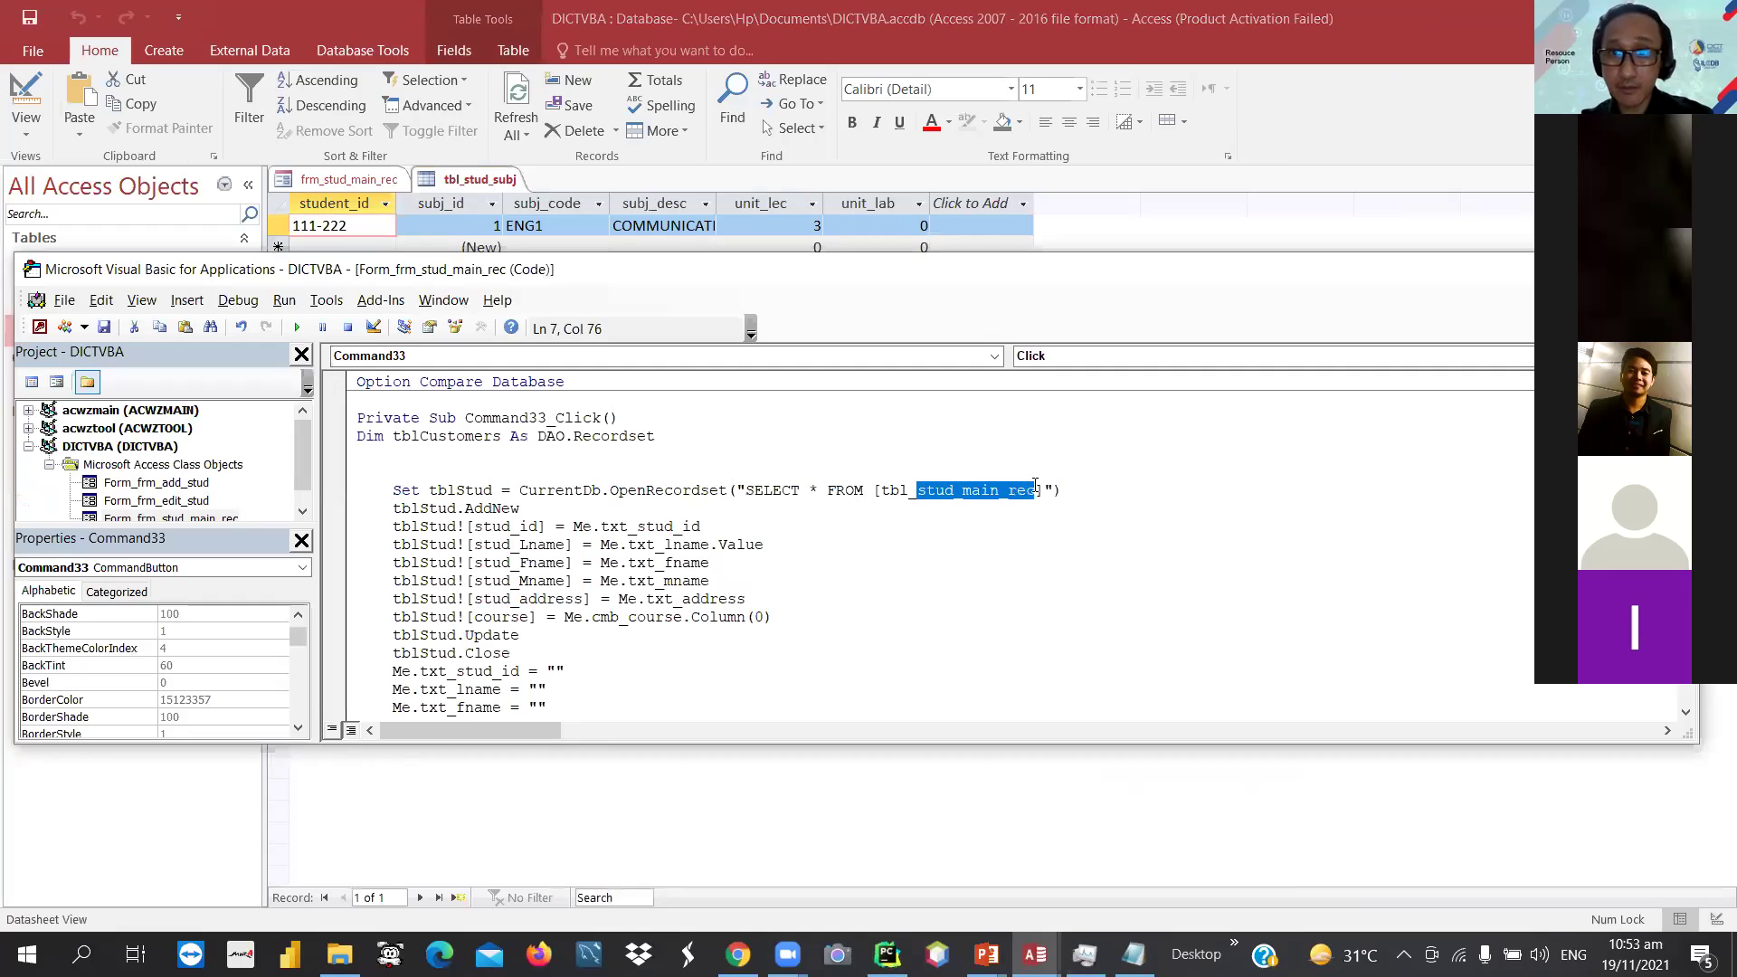
{"action": "type", "text": "stud_"}
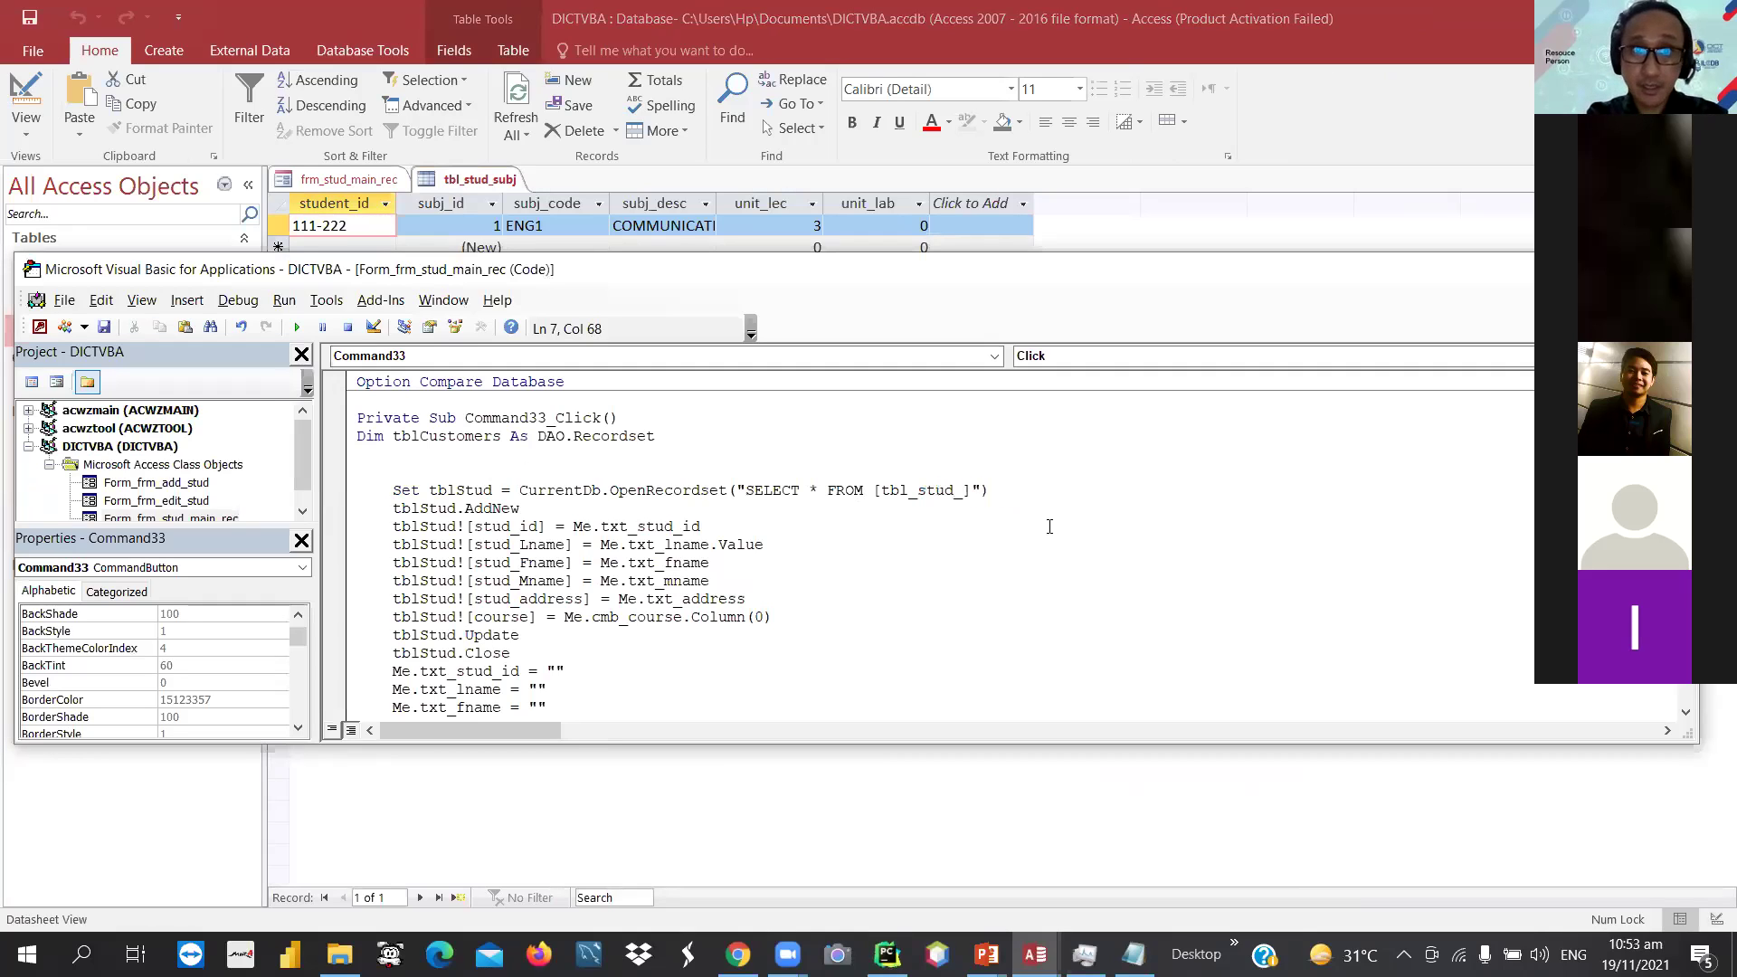
{"action": "type", "text": "subj"}
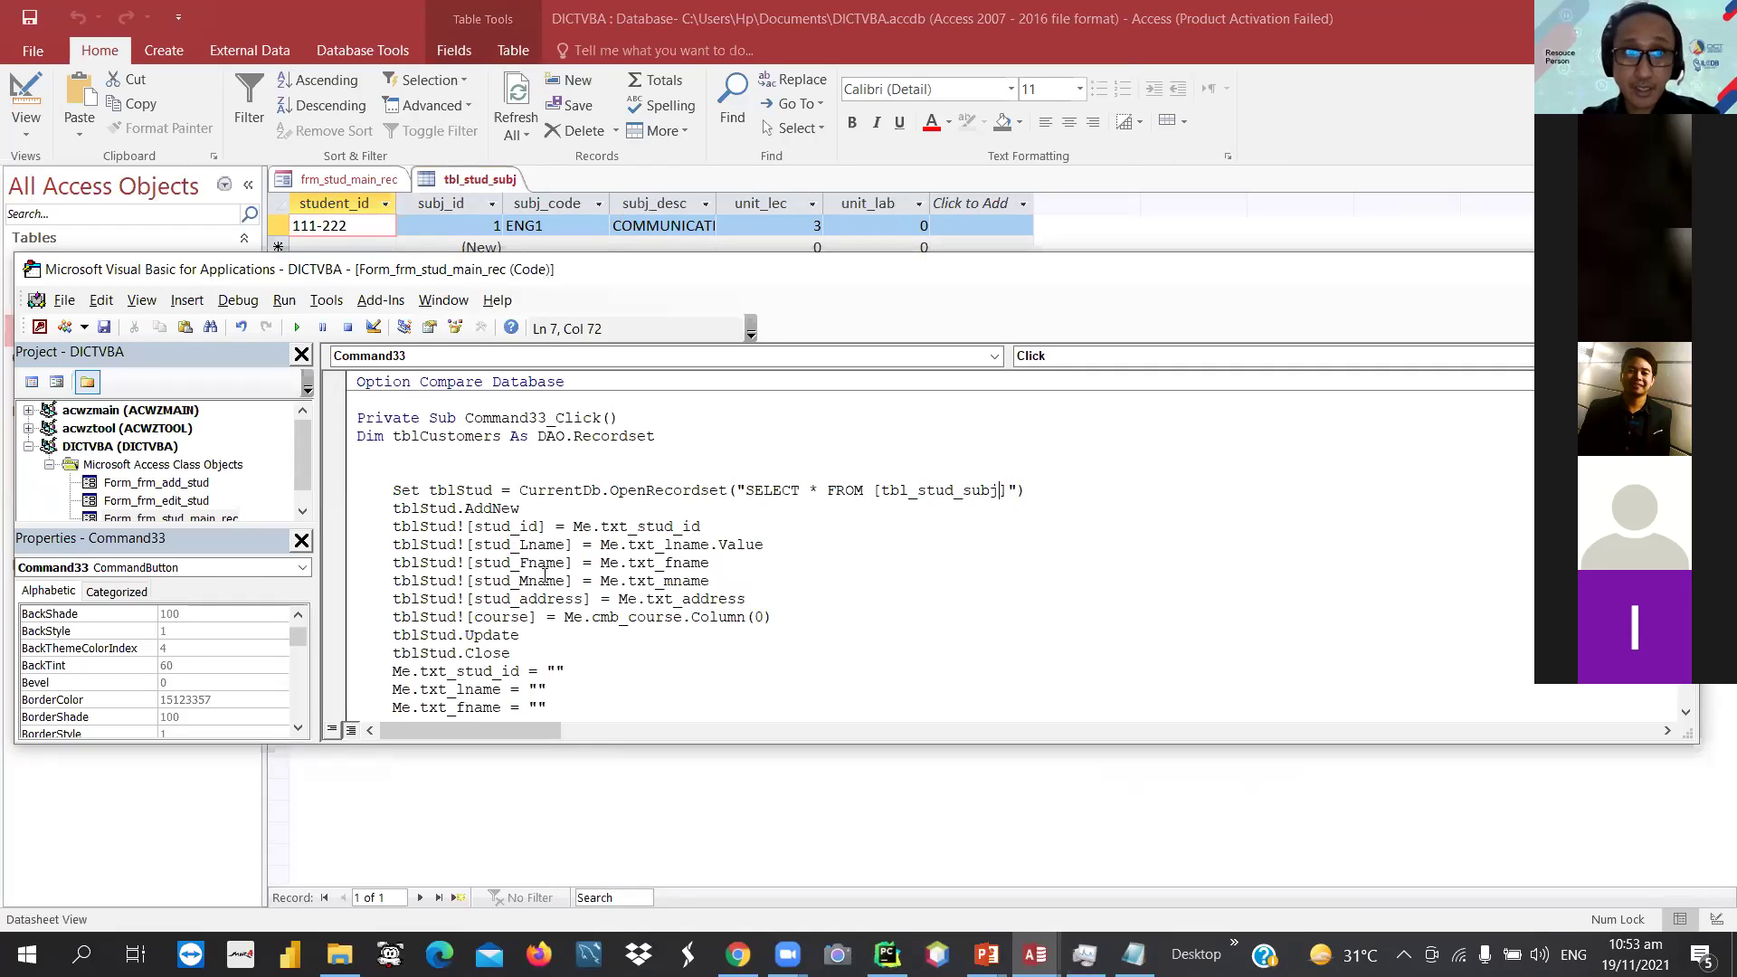
Rename the code's fields to student_id, subj_code, subj_desc, unit_lec and unit_lab, and select the course line
{"action": "left_click", "coordinate": [519, 530]}
{"action": "type", "text": "ent"}
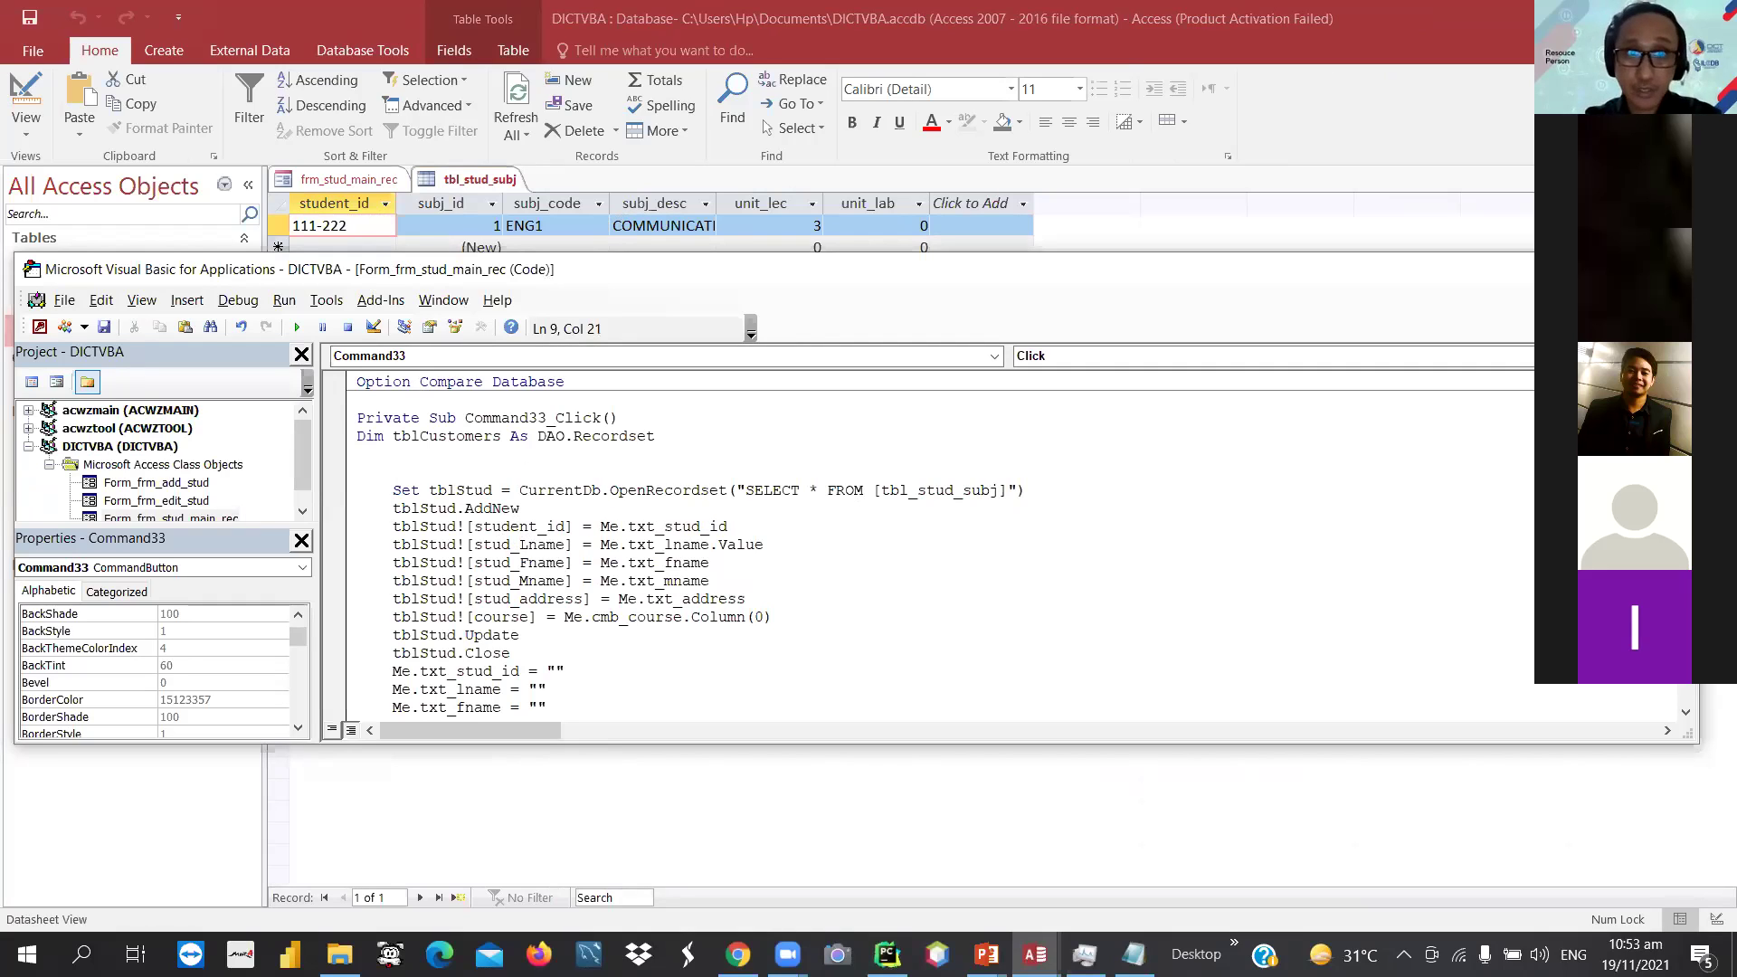
{"action": "left_click", "coordinate": [509, 544]}
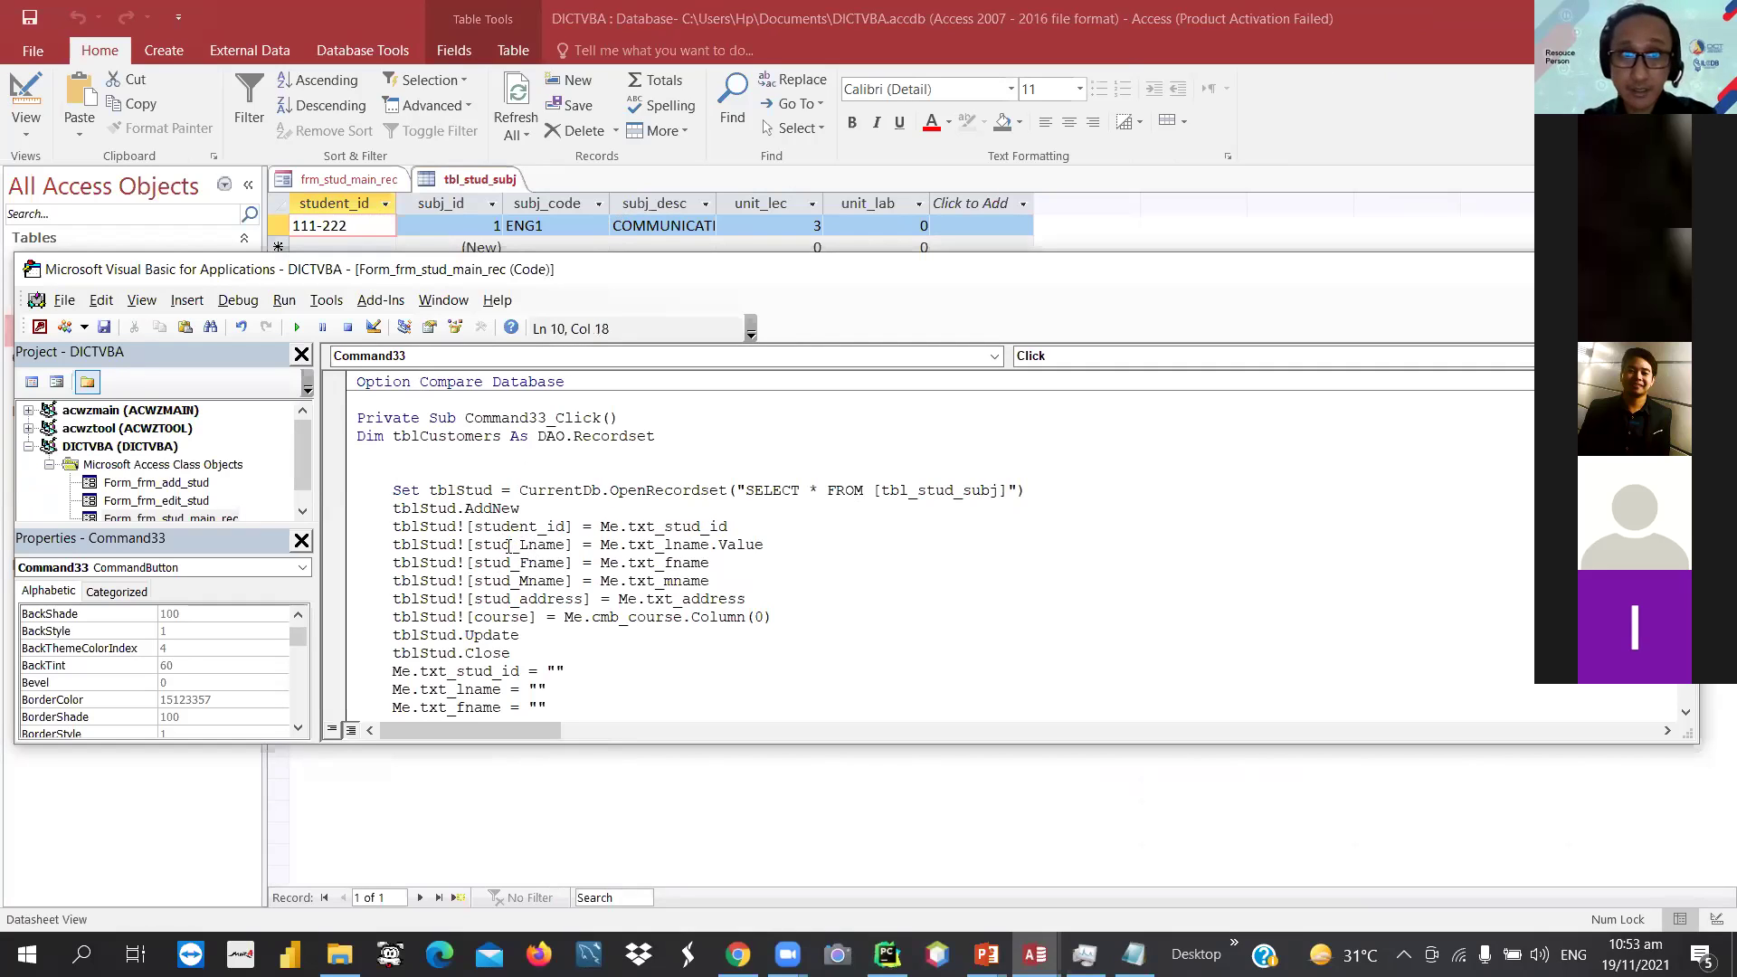
{"action": "left_click_drag", "start_coordinate": [565, 544], "coordinate": [476, 548]}
{"action": "type", "text": "sub"}
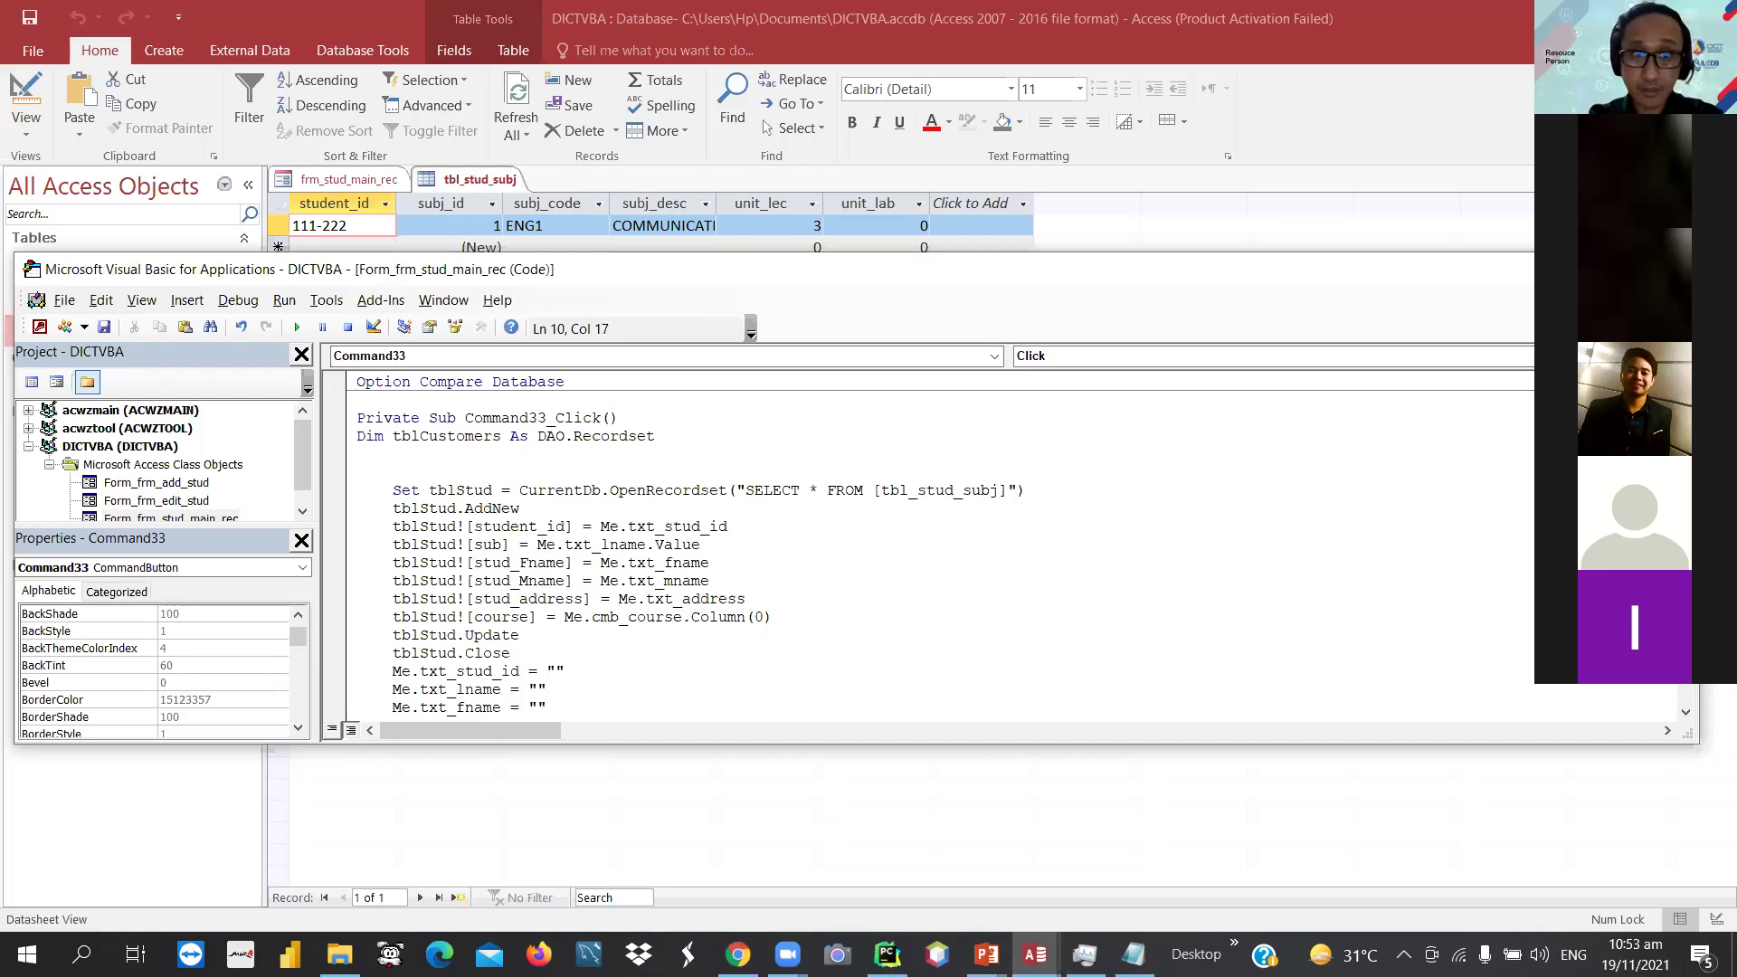
{"action": "type", "text": "j"}
{"action": "type", "text": "_code"}
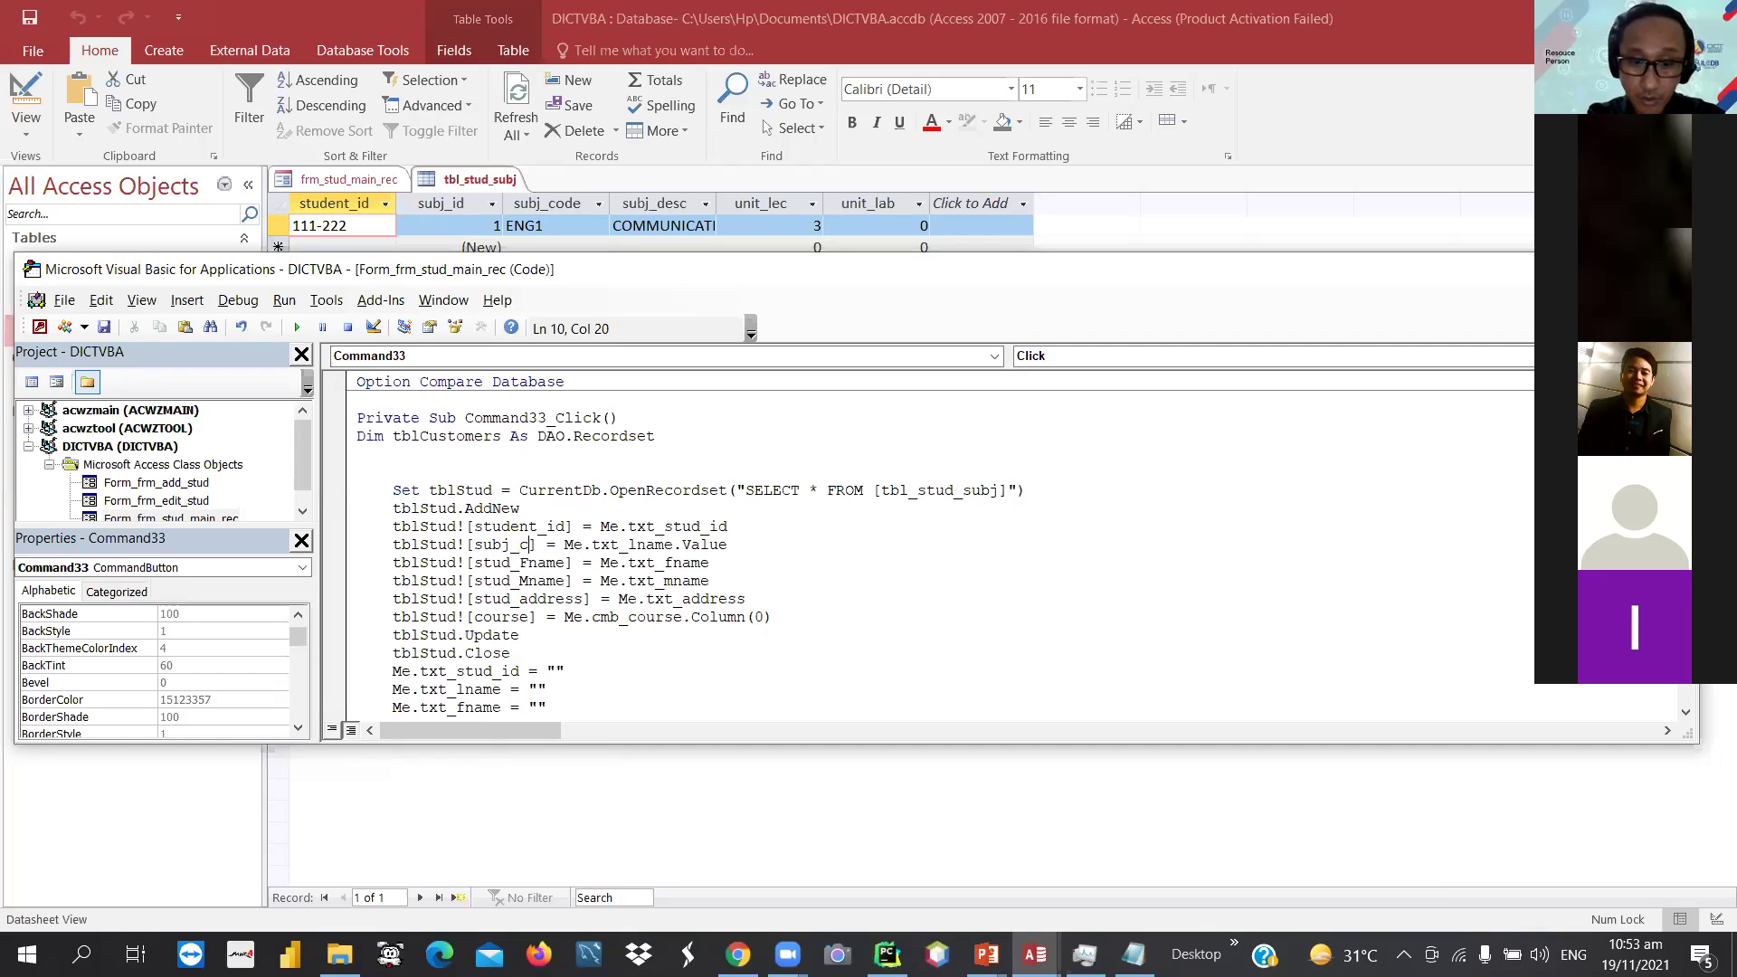
{"action": "left_click_drag", "start_coordinate": [474, 561], "coordinate": [562, 558]}
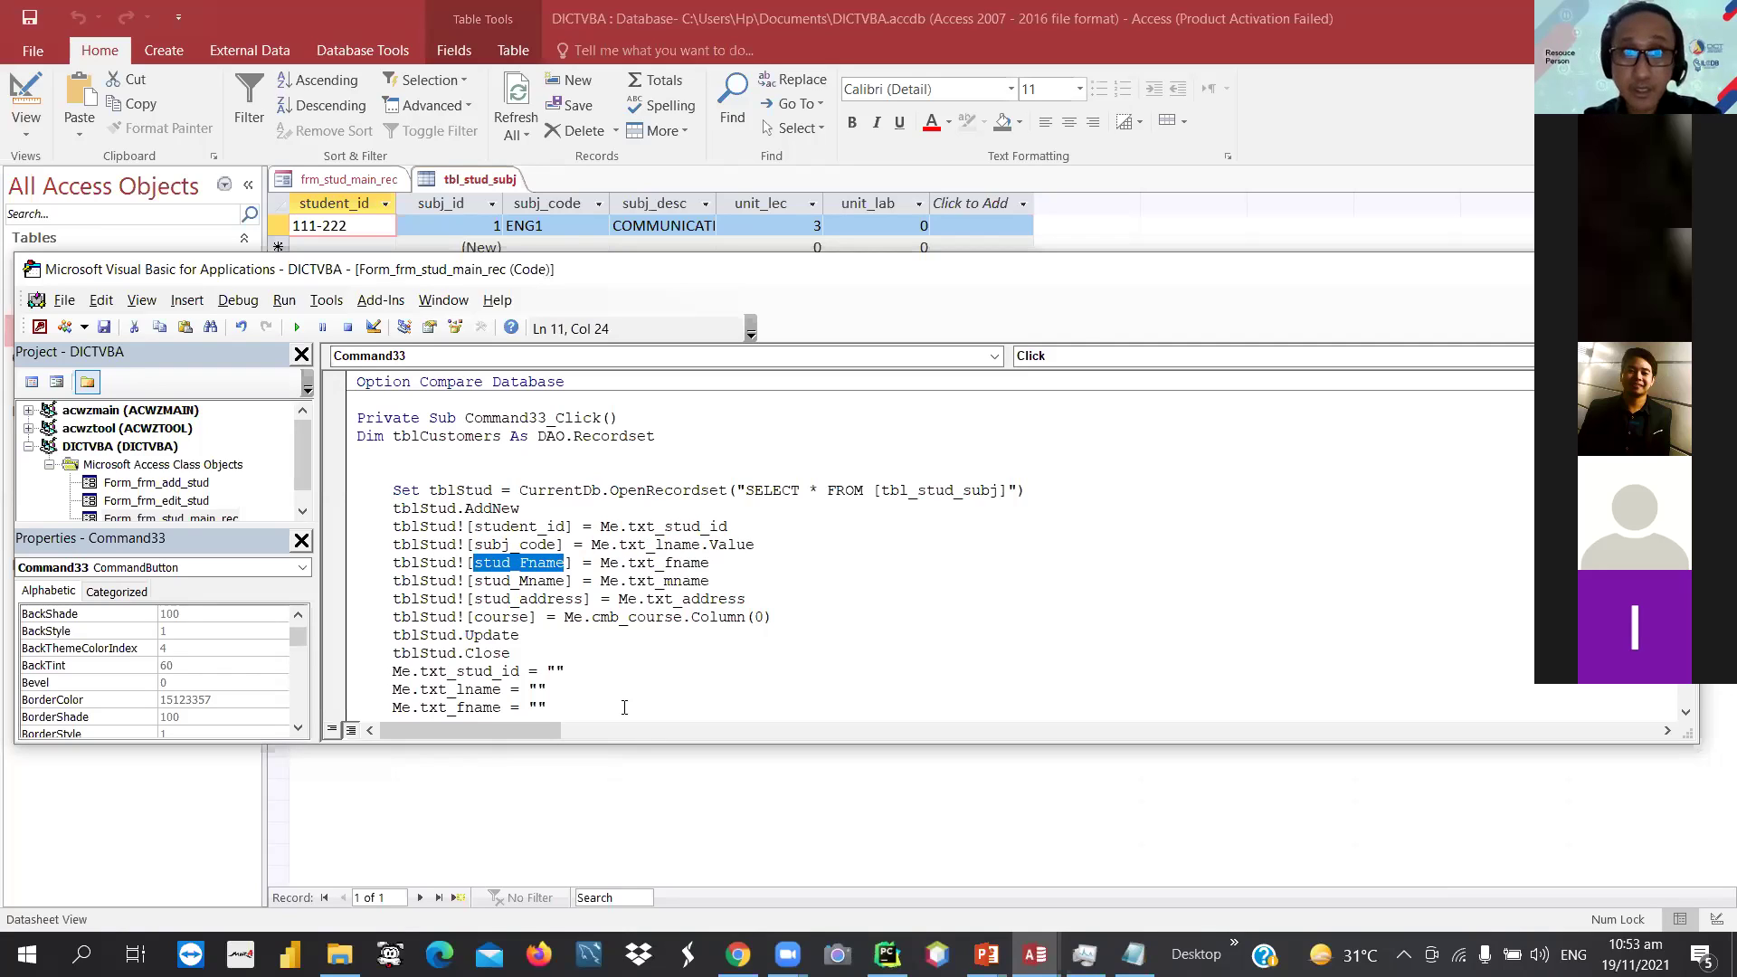
{"action": "type", "text": "subj_des"}
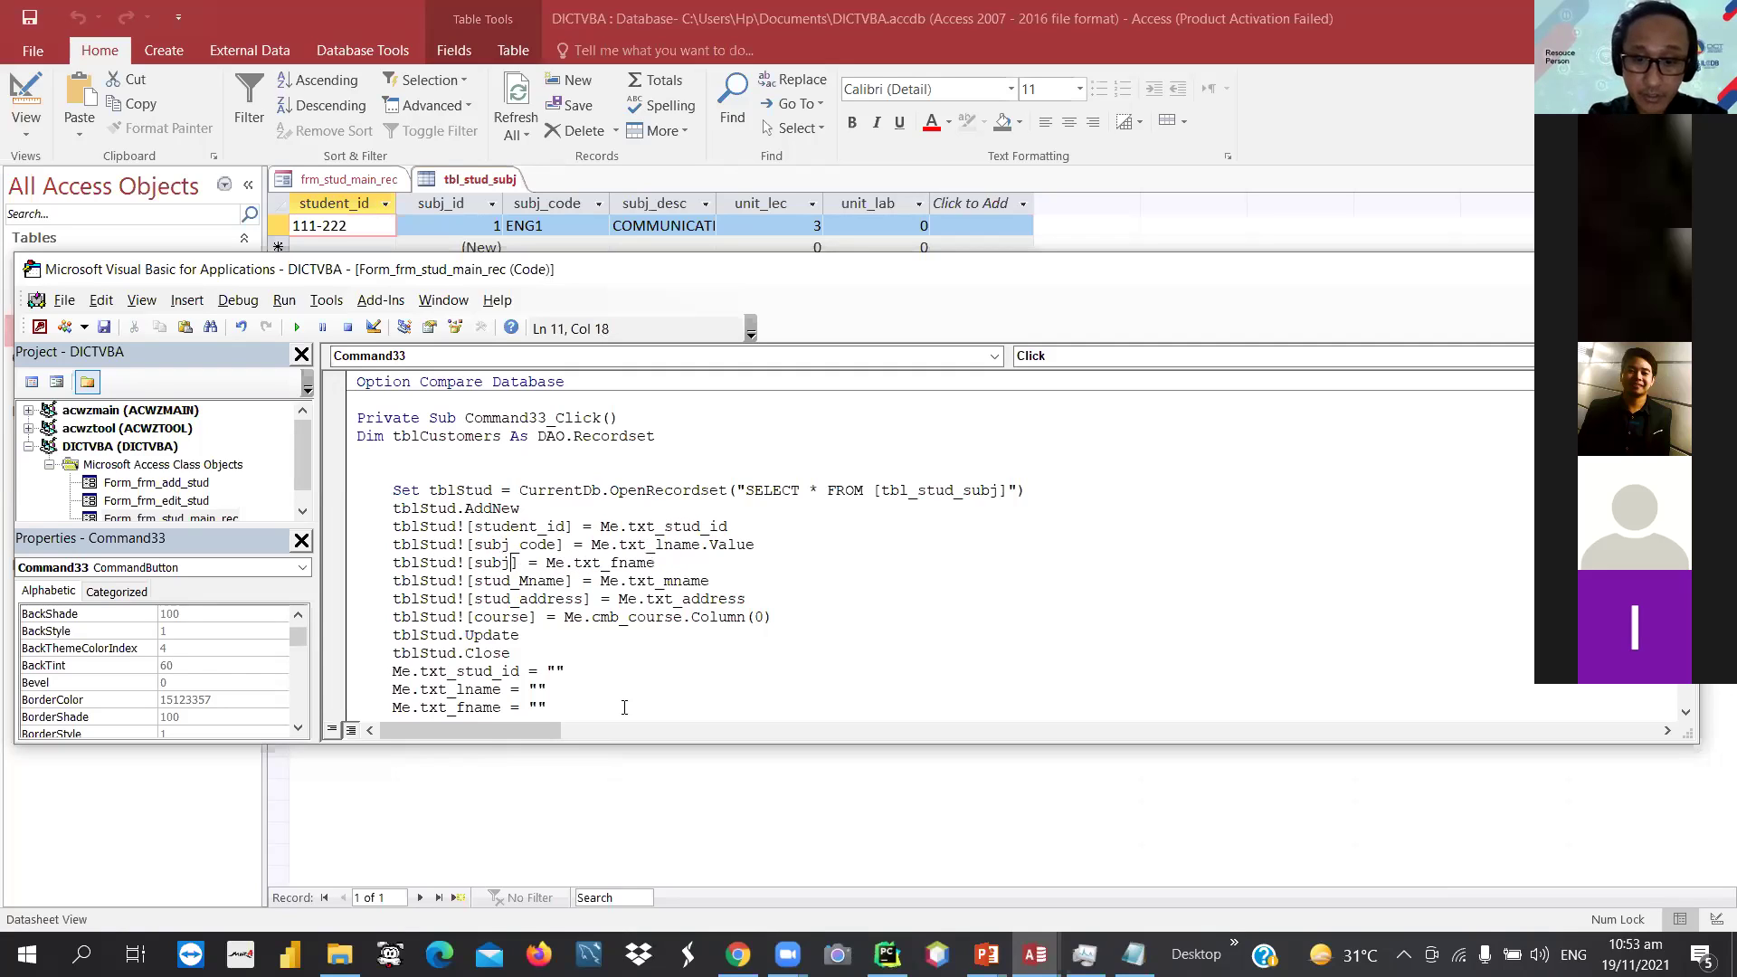
{"action": "type", "text": "c"}
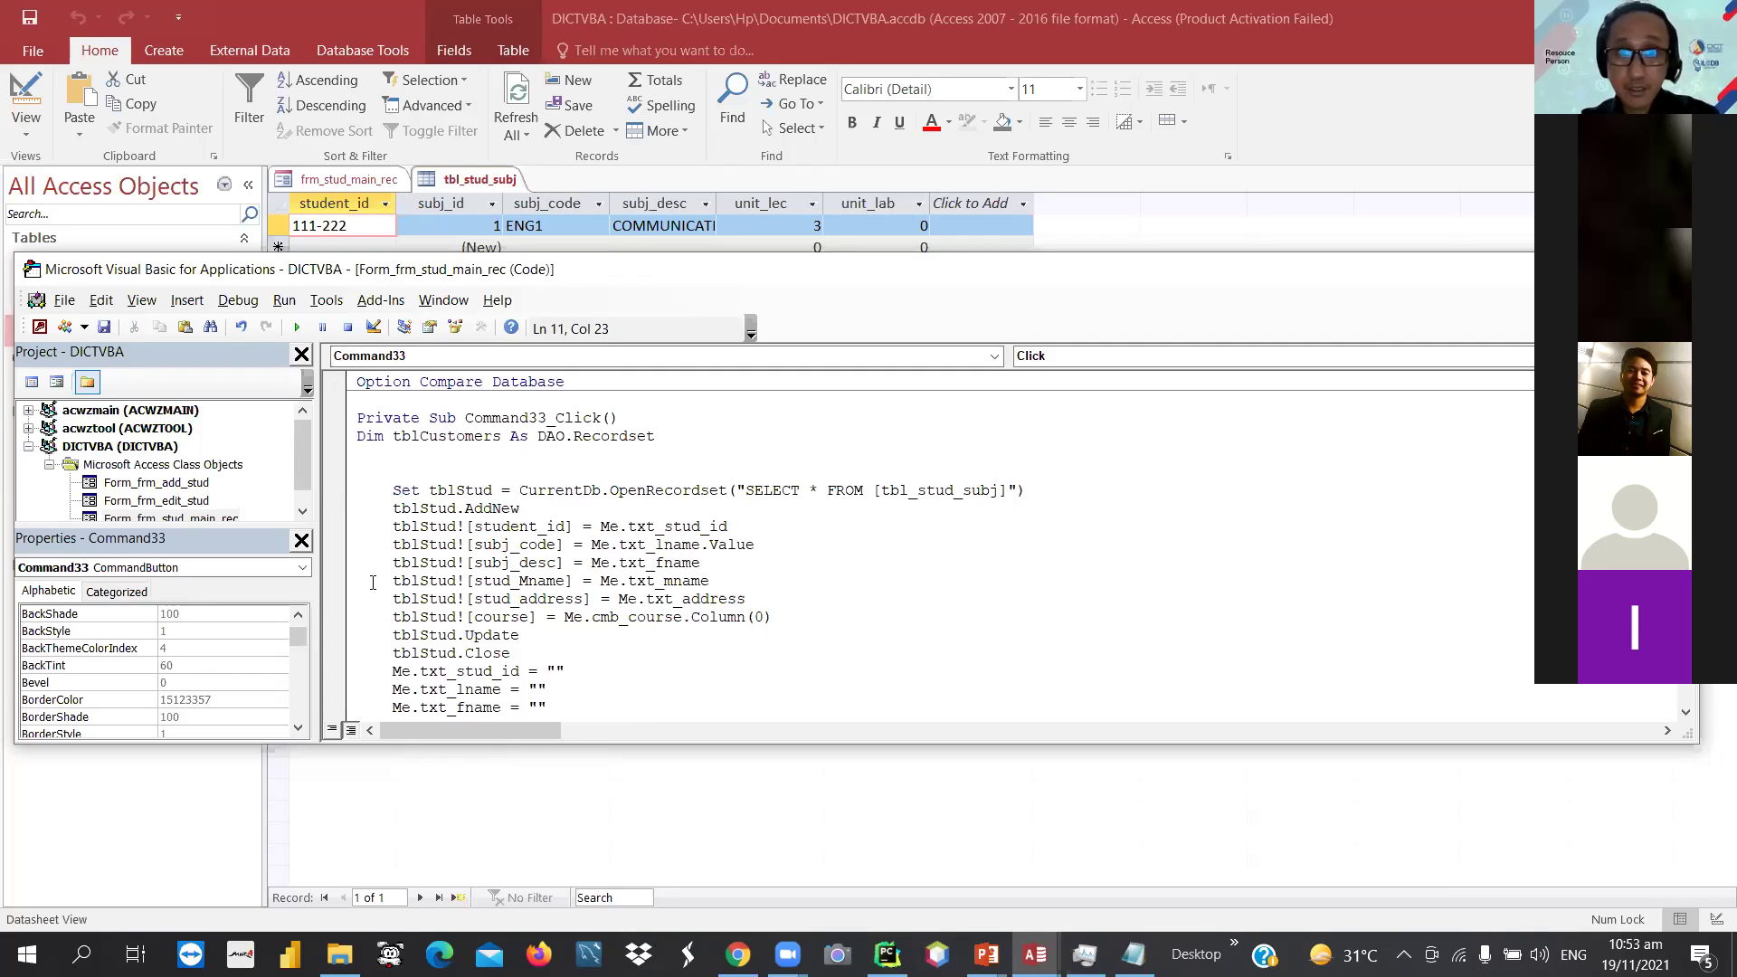
{"action": "left_click_drag", "start_coordinate": [472, 582], "coordinate": [565, 580]}
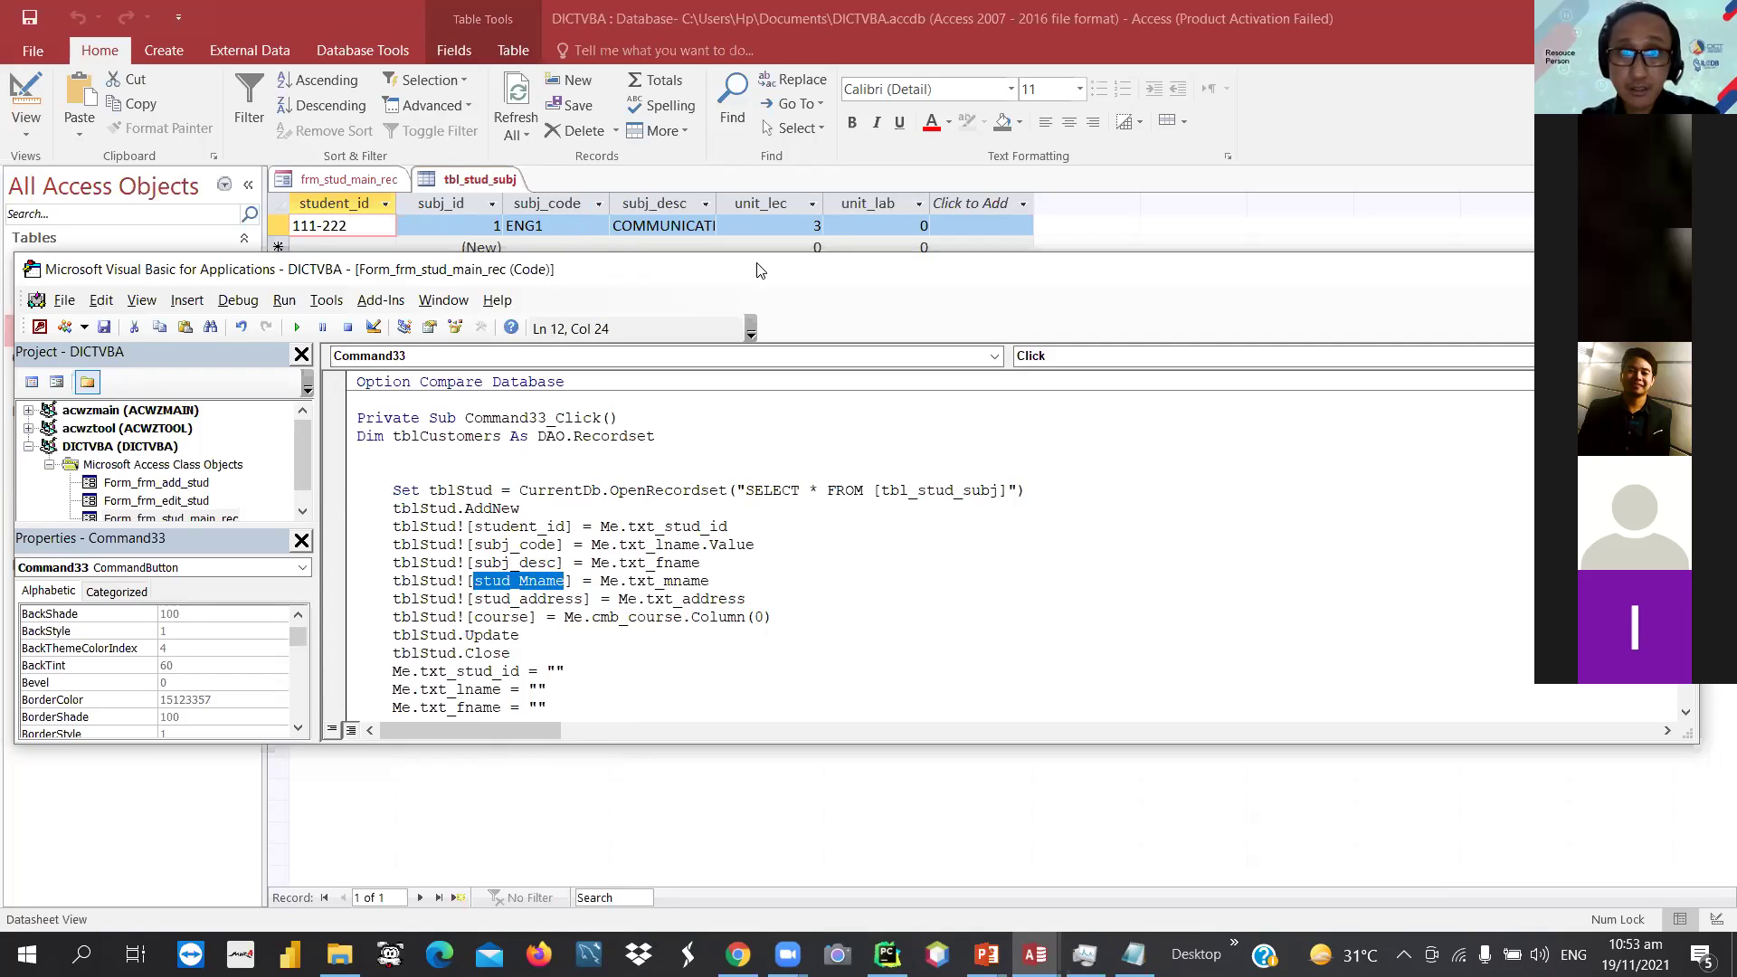
{"action": "type", "text": "unit_lec"}
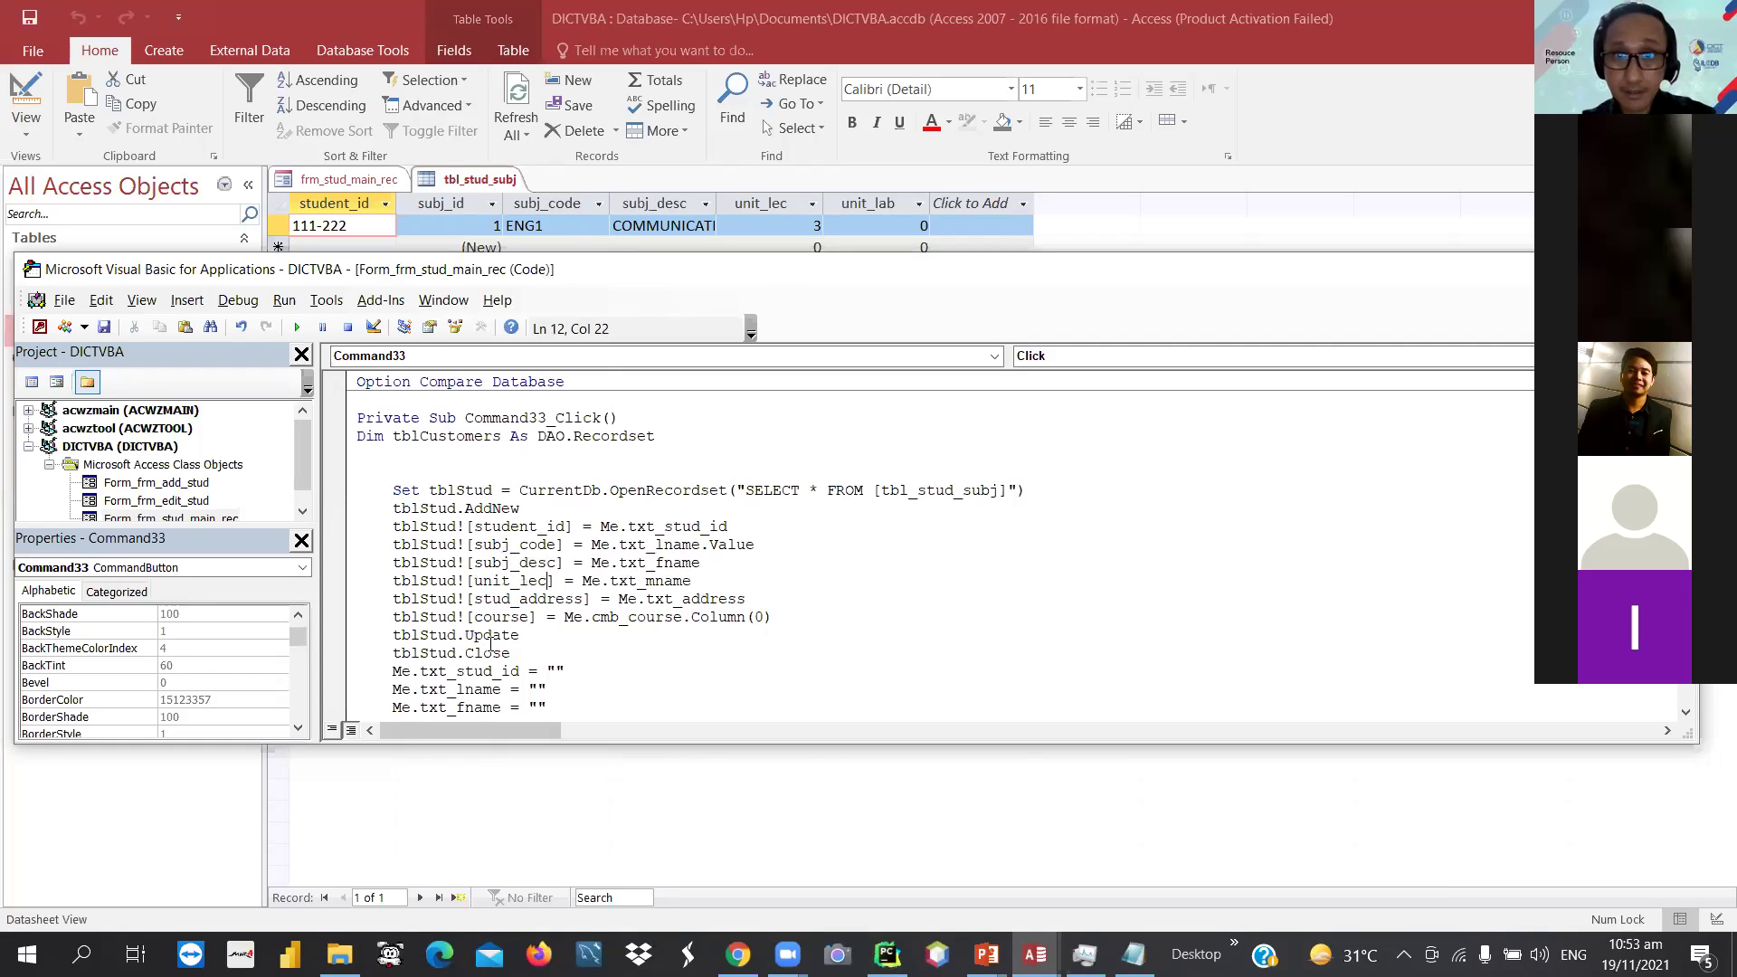
{"action": "left_click_drag", "start_coordinate": [474, 599], "coordinate": [583, 599]}
{"action": "type", "text": "unit"}
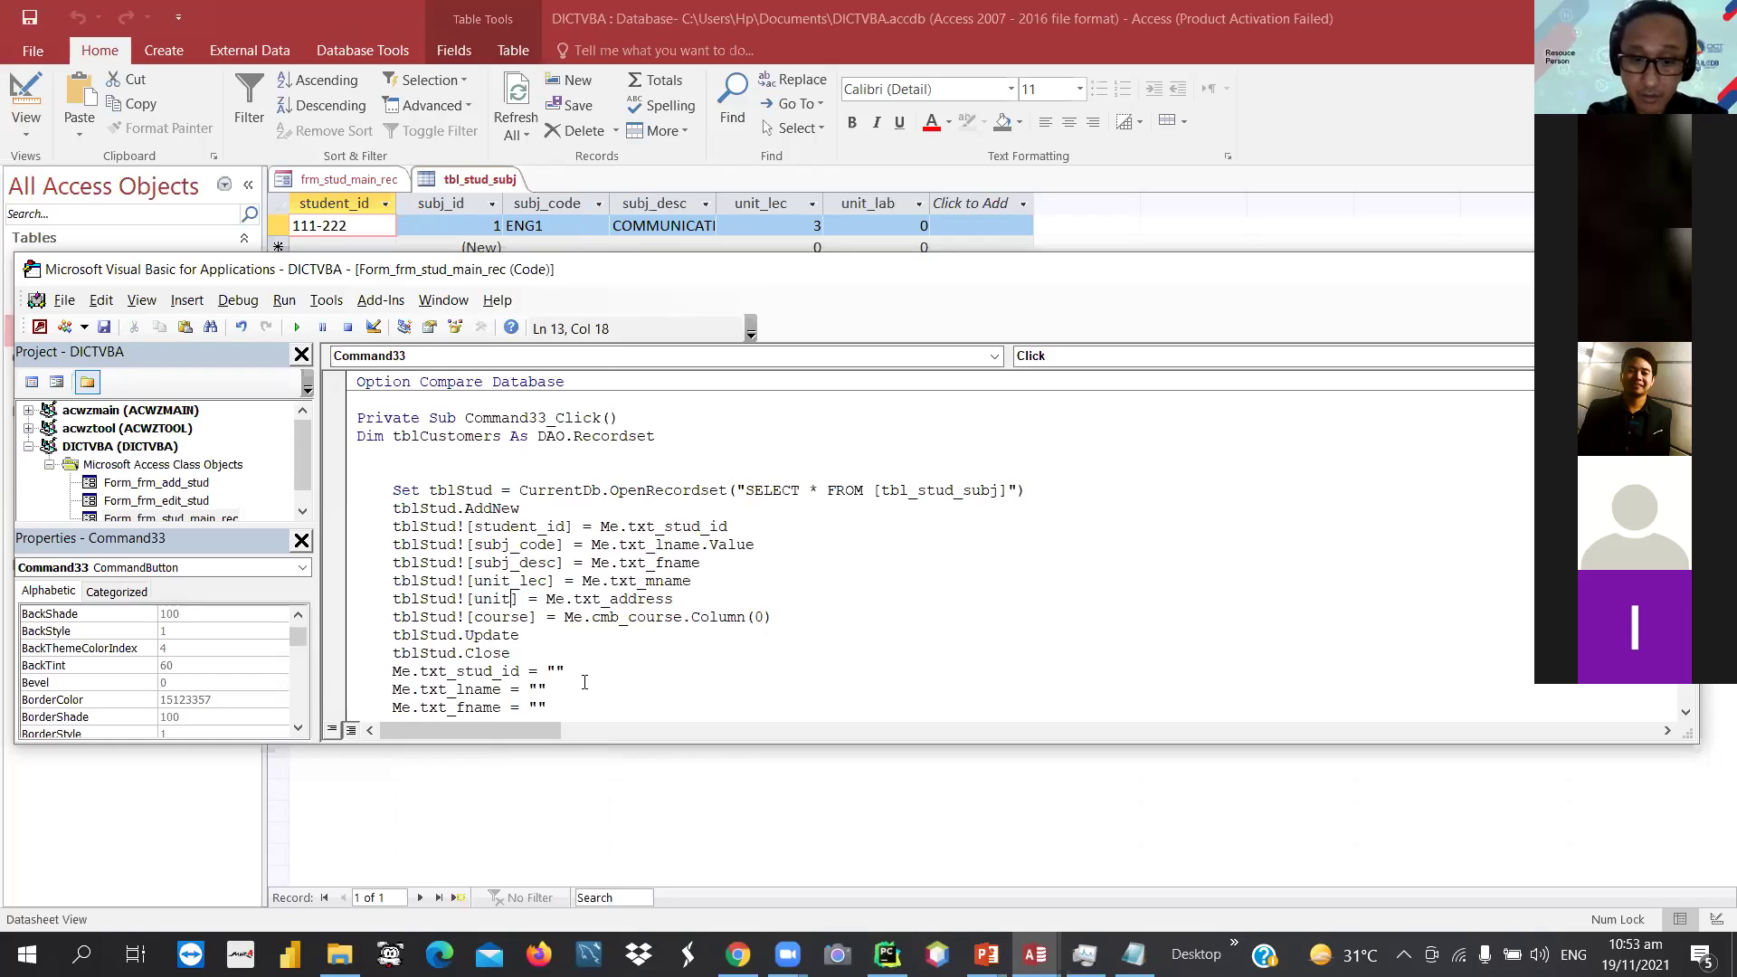
{"action": "type", "text": "_lab"}
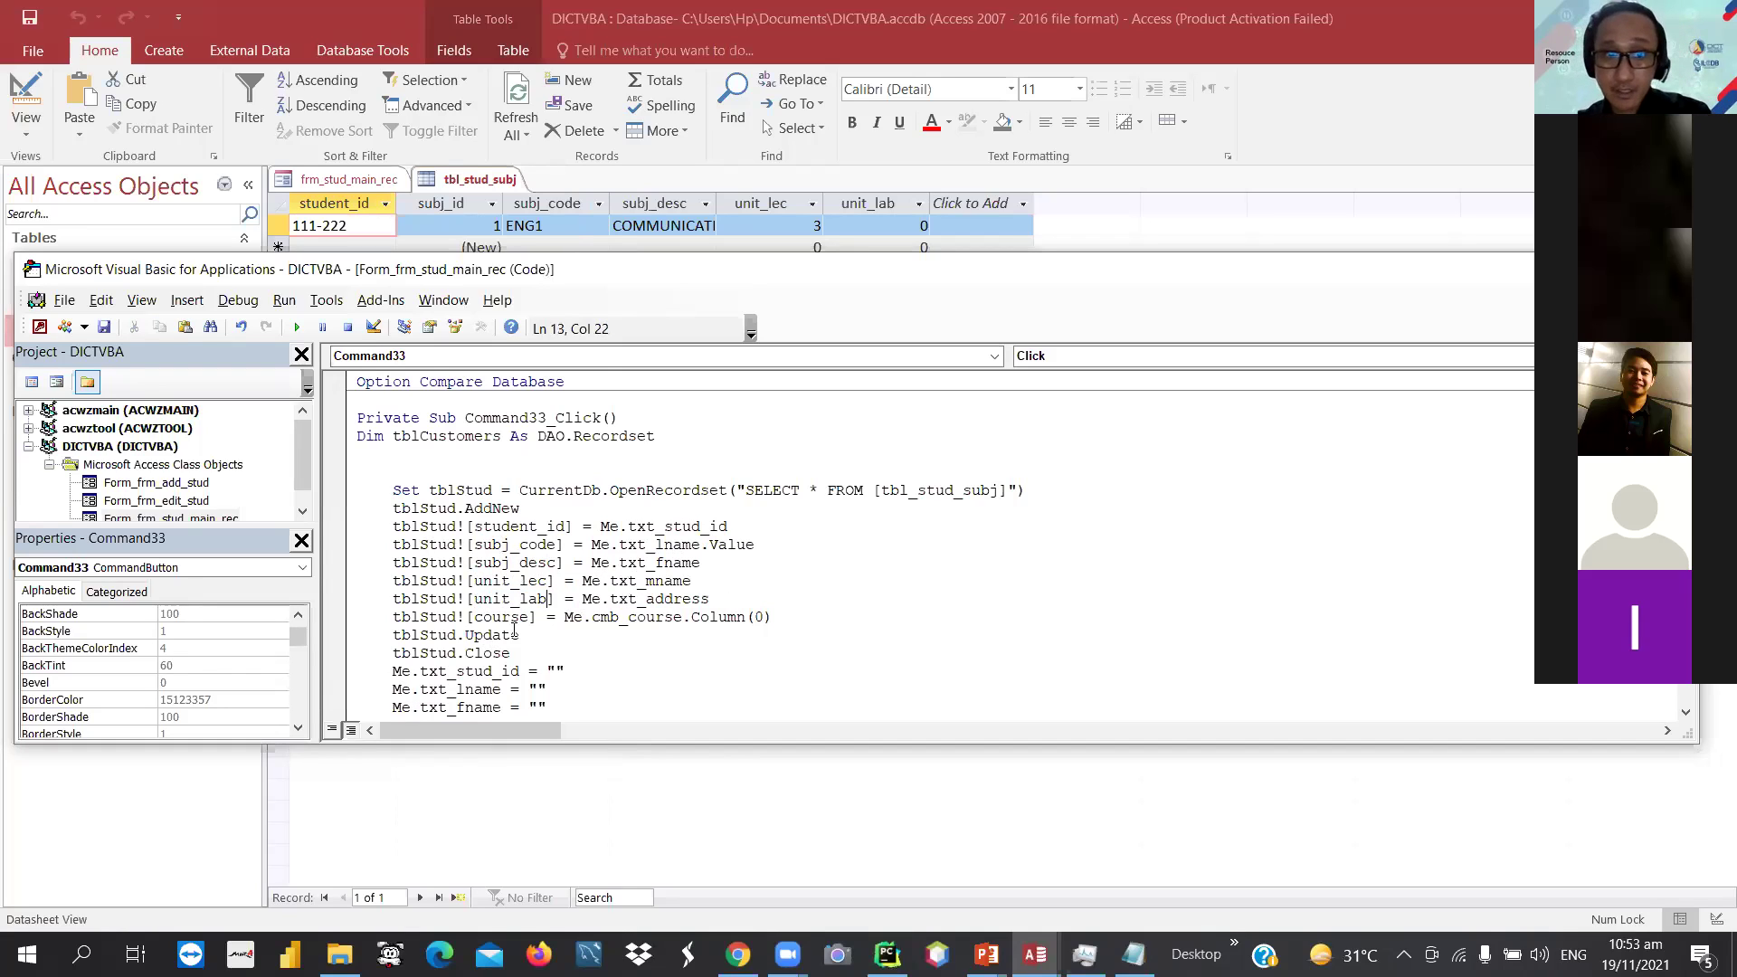
{"action": "left_click_drag", "start_coordinate": [784, 616], "coordinate": [353, 618]}
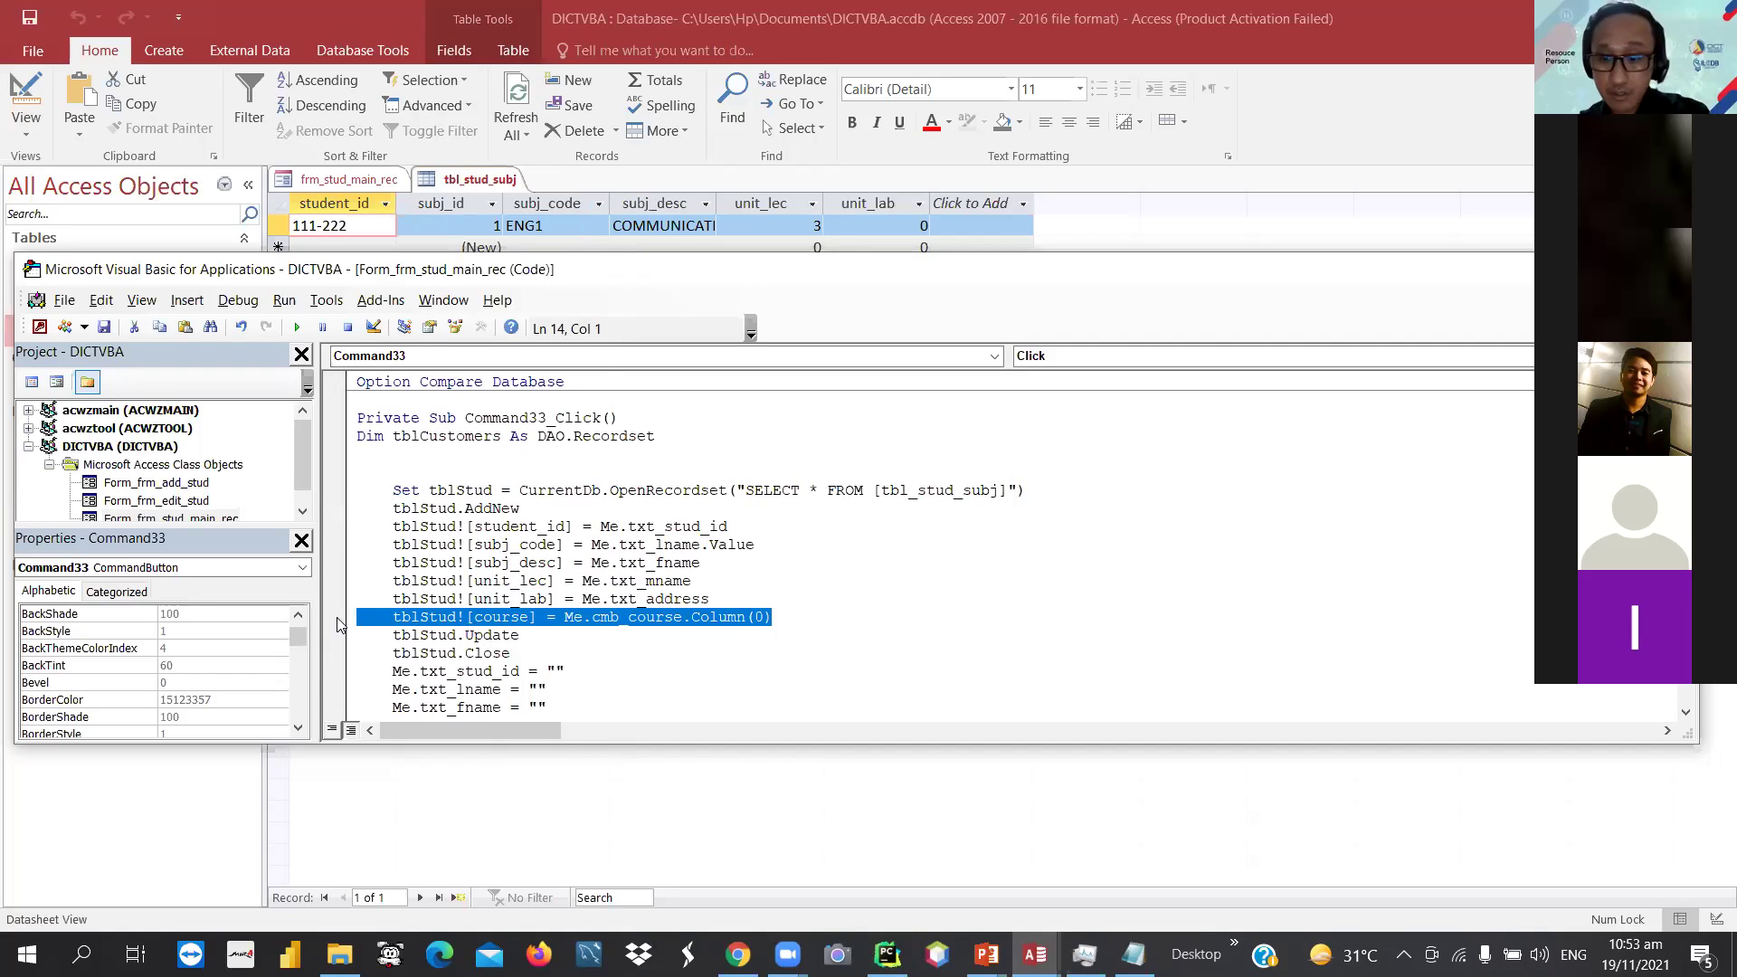
Delete the course assignment line and declare the recordset as tblStud instead of tblCustomers
{"action": "key", "text": "Delete"}
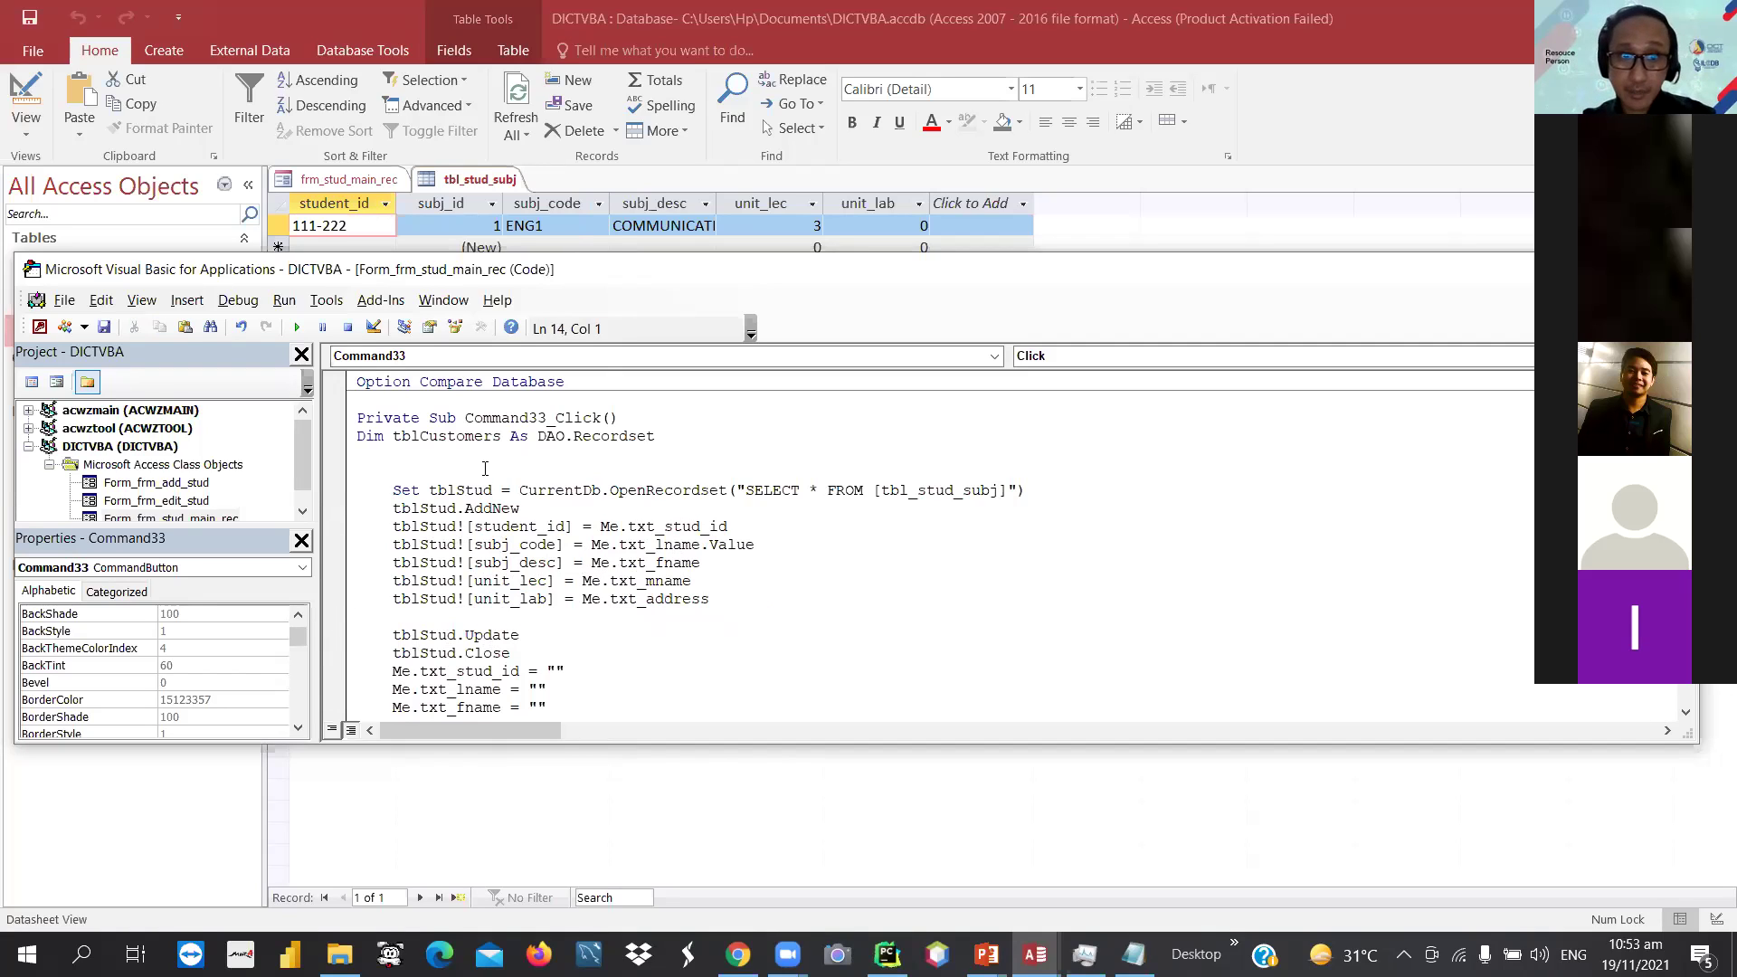
{"action": "double_click", "coordinate": [416, 436]}
{"action": "left_click", "coordinate": [440, 440]}
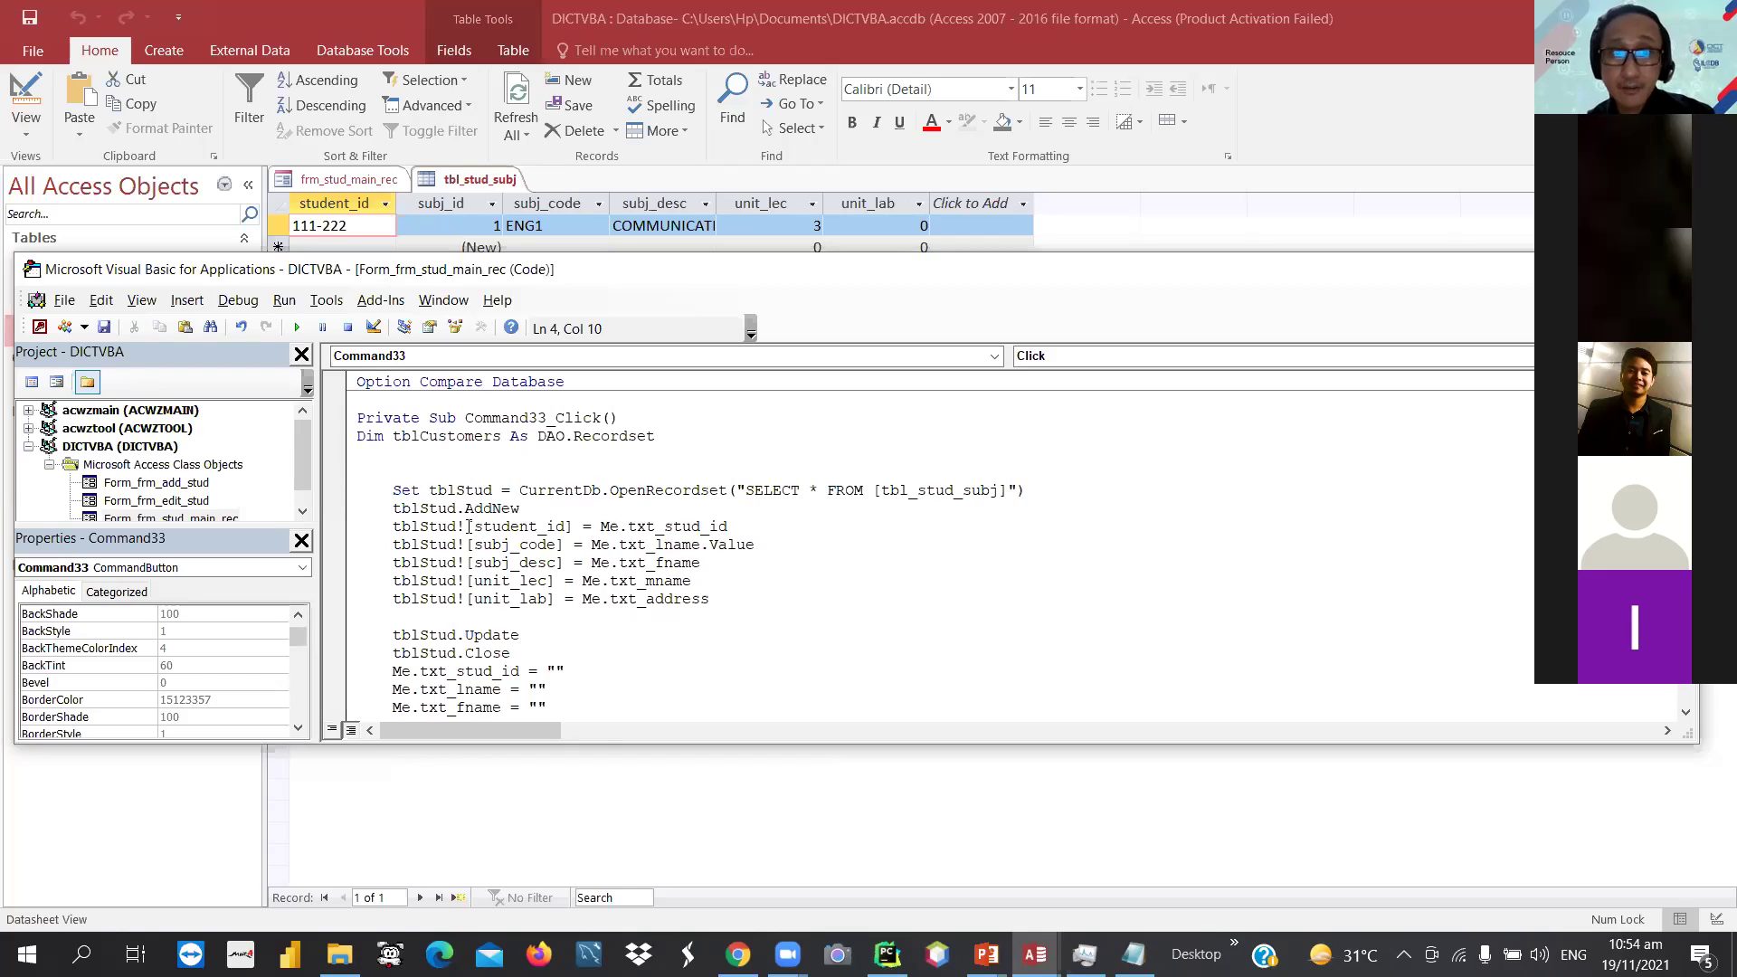
{"action": "double_click", "coordinate": [462, 489]}
{"action": "key", "text": "ctrl+c"}
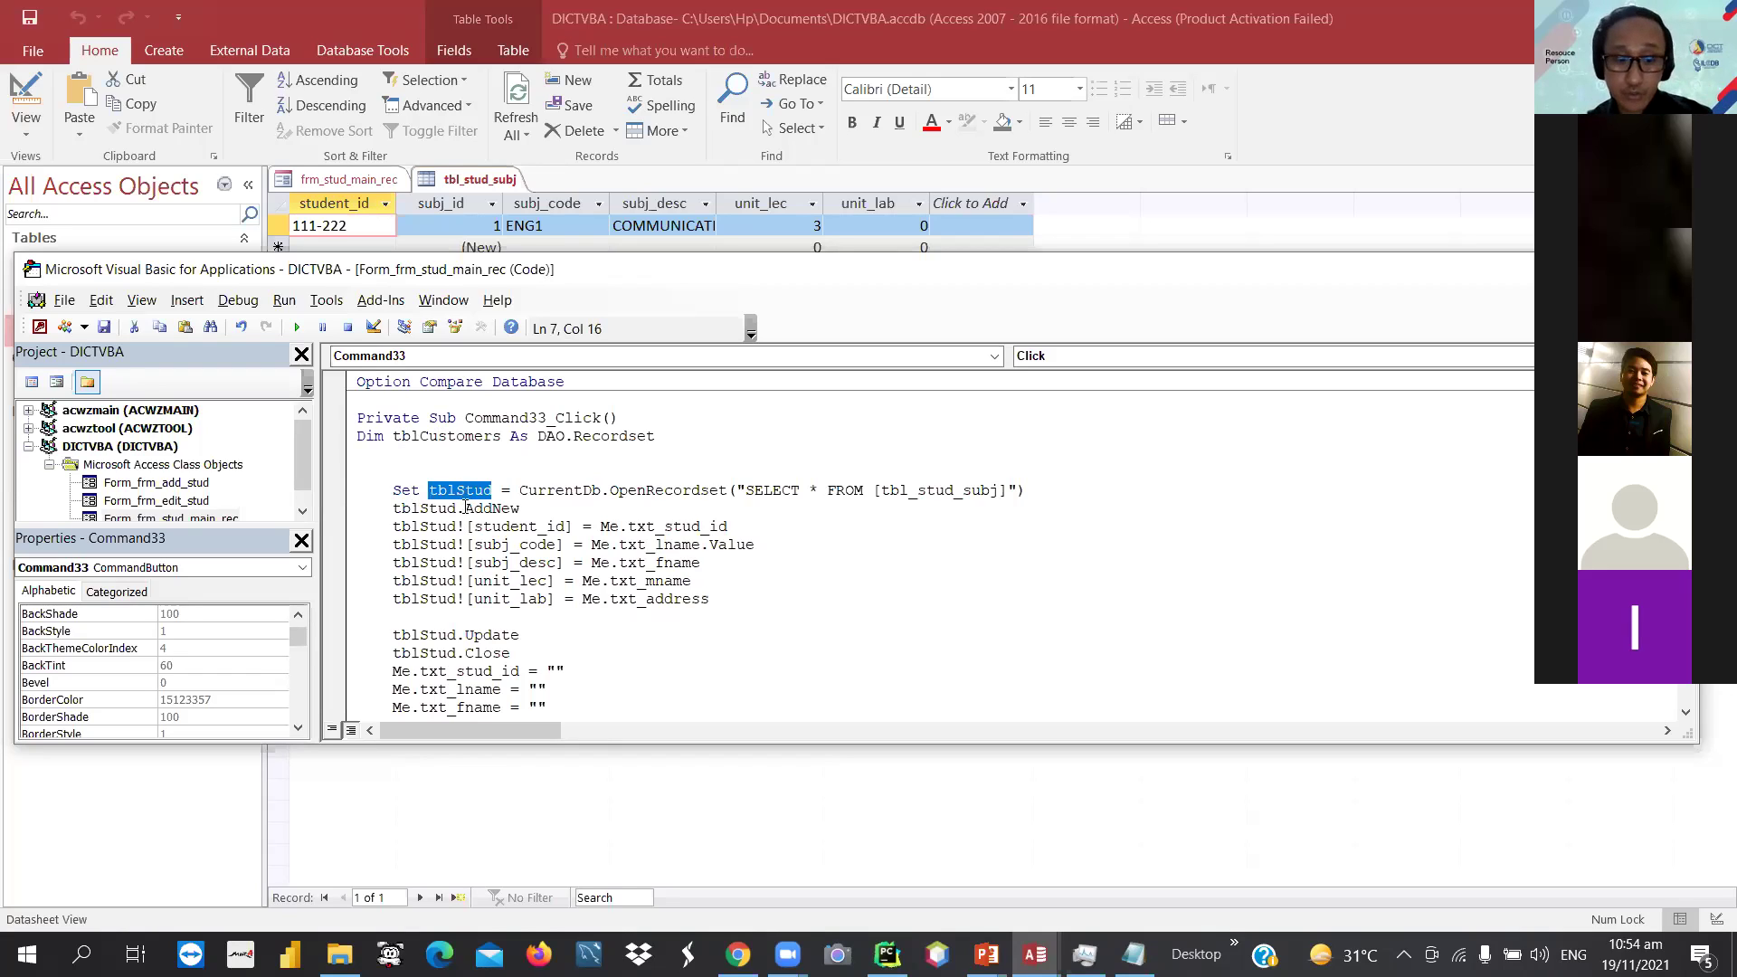
{"action": "double_click", "coordinate": [438, 436]}
{"action": "key", "text": "ctrl+v"}
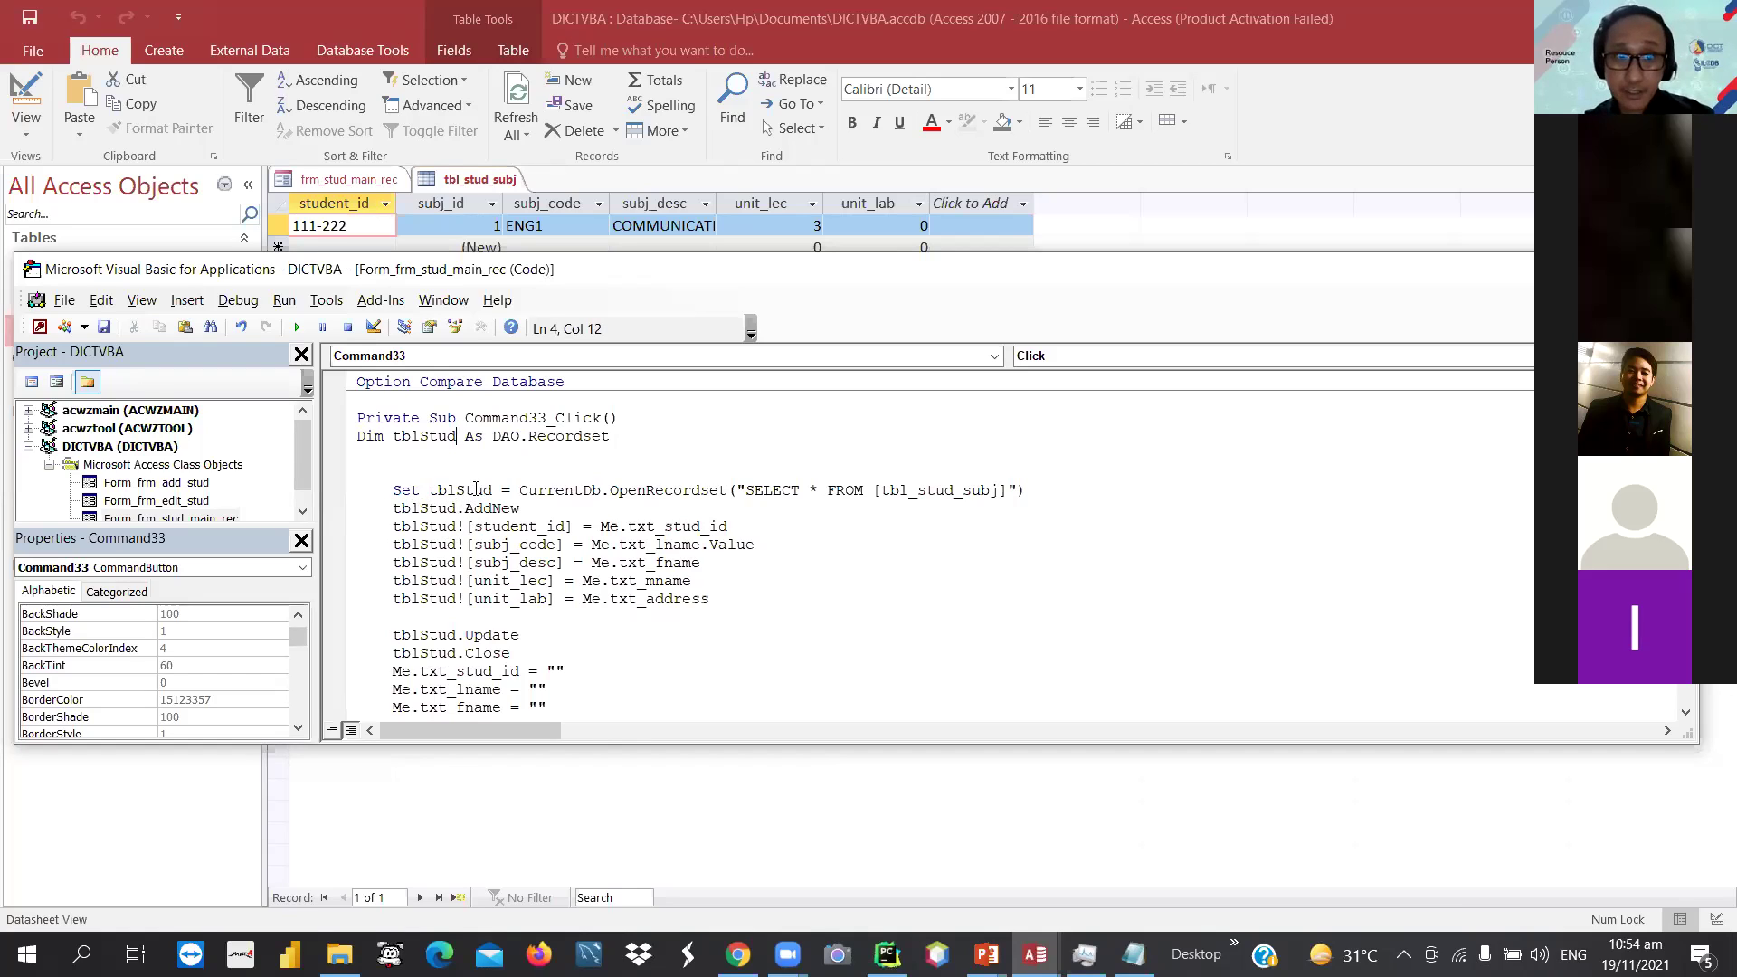
Take the first two field values from txt_stud_num and txt_code
{"action": "scroll", "coordinate": [575, 584], "scroll_direction": "down", "scroll_amount": 4}
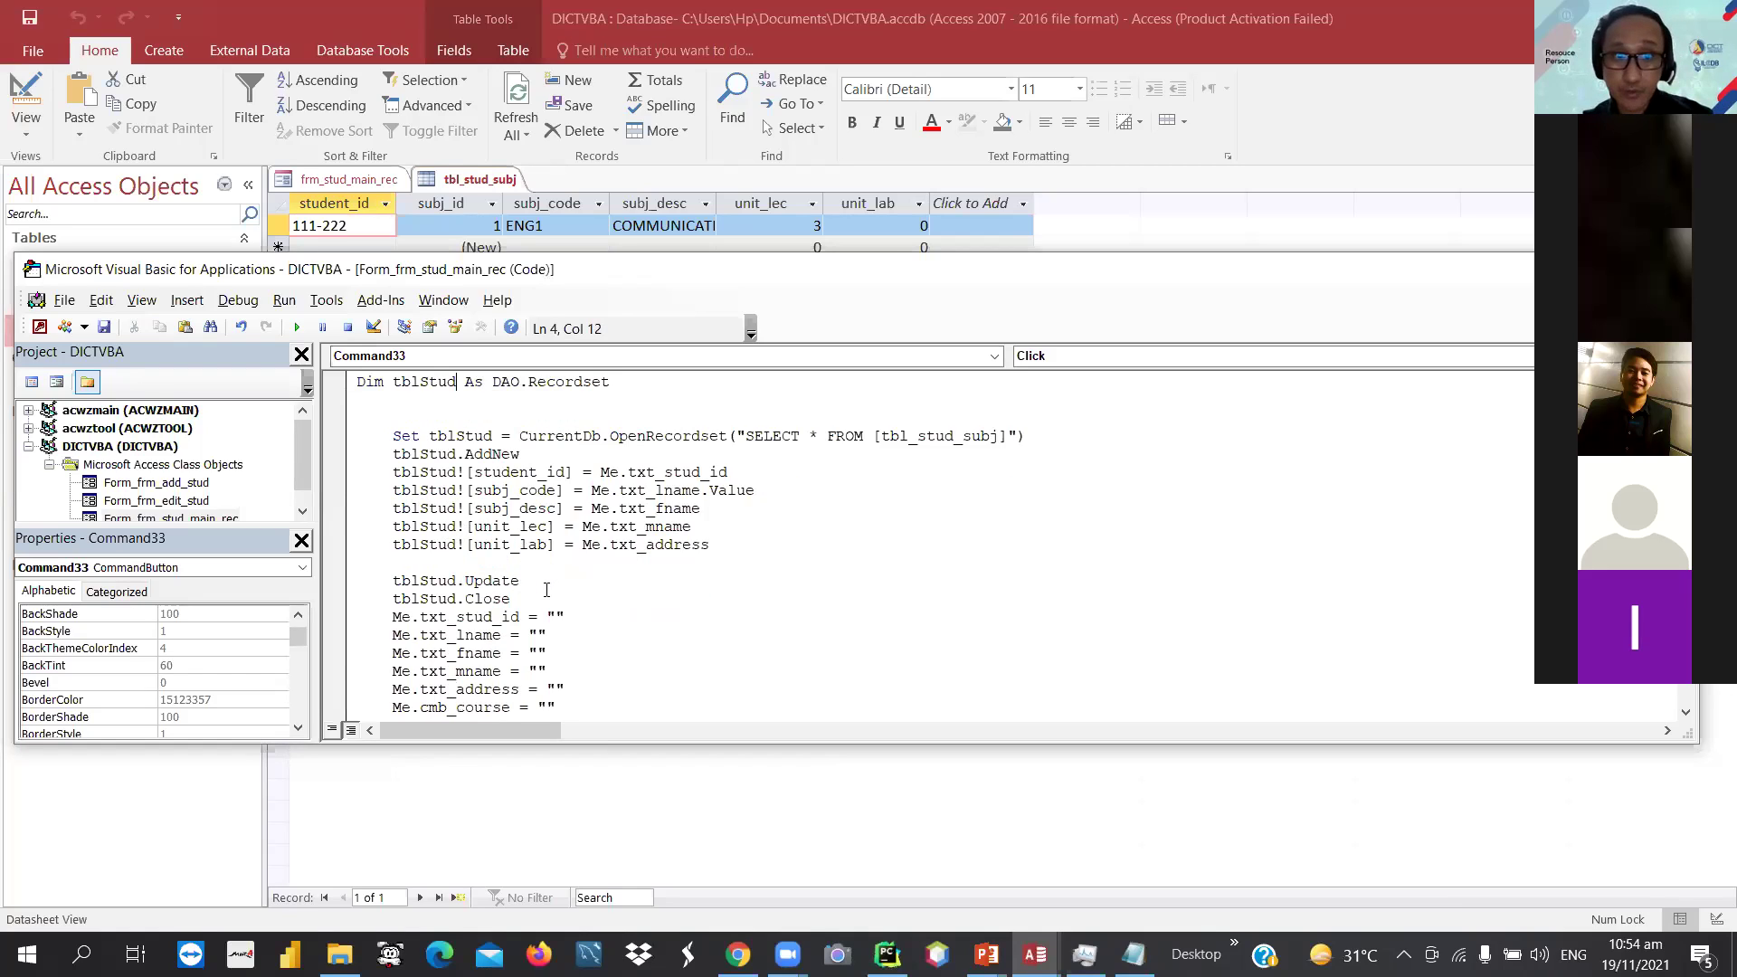
{"action": "scroll", "coordinate": [579, 607], "scroll_direction": "up", "scroll_amount": 2}
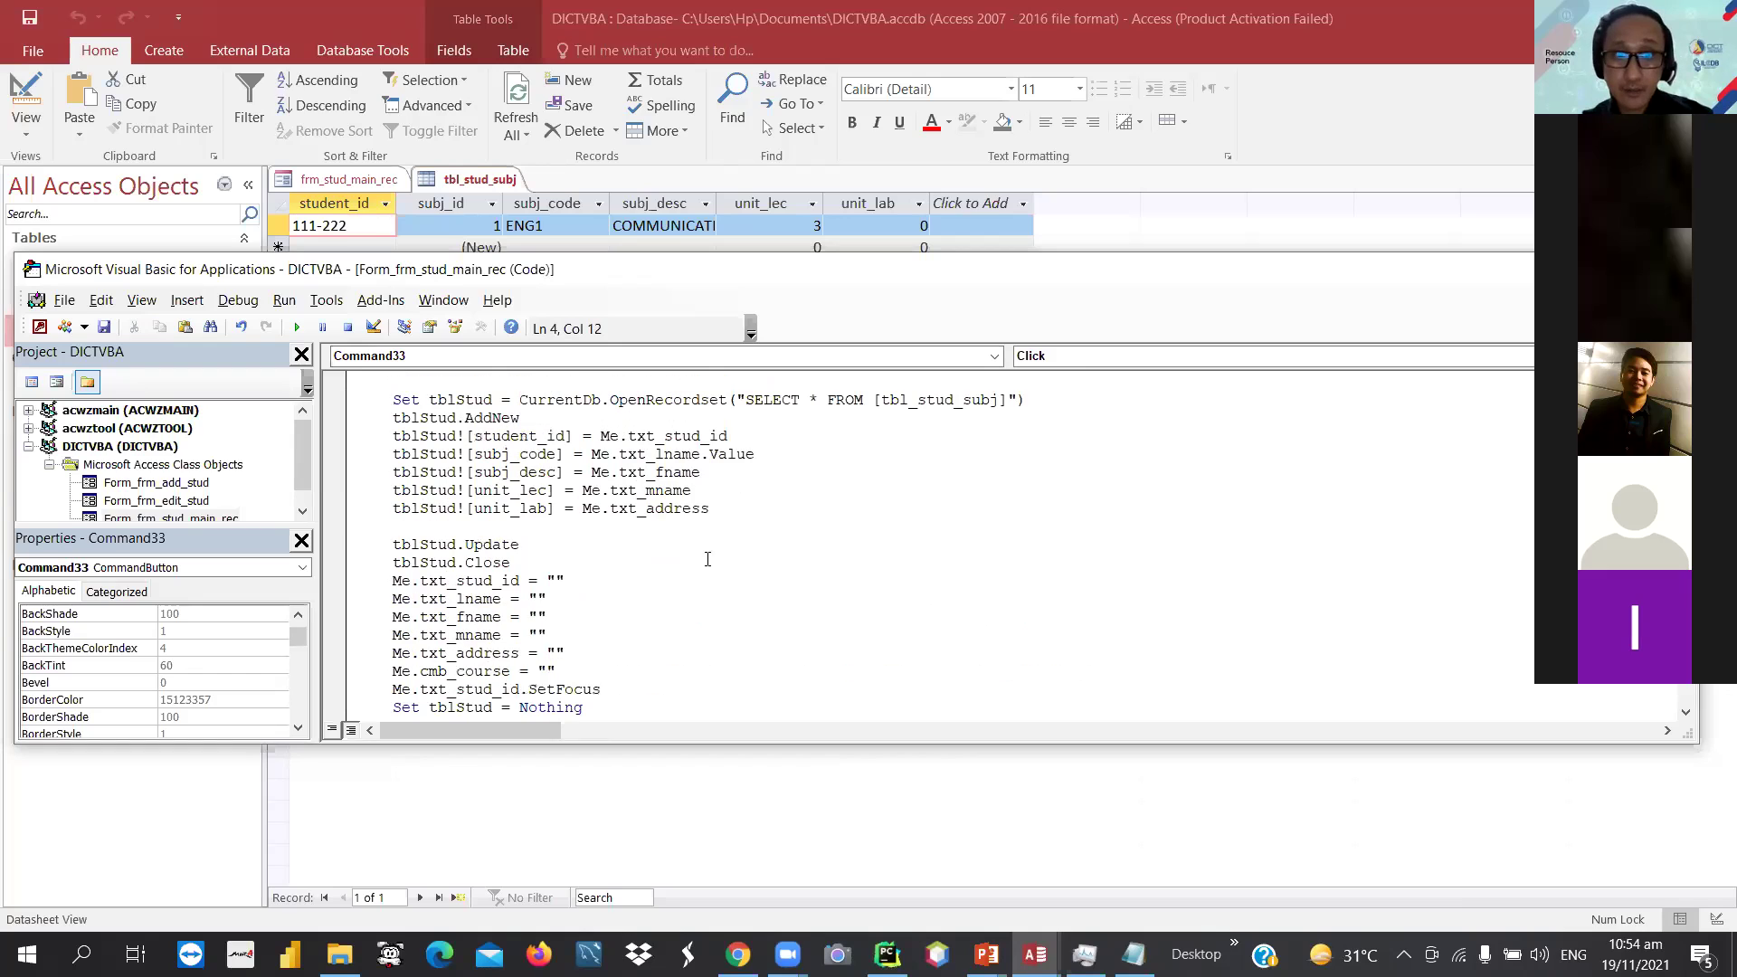
{"action": "scroll", "coordinate": [715, 489], "scroll_direction": "up", "scroll_amount": 1}
{"action": "left_click_drag", "start_coordinate": [619, 490], "coordinate": [772, 494]}
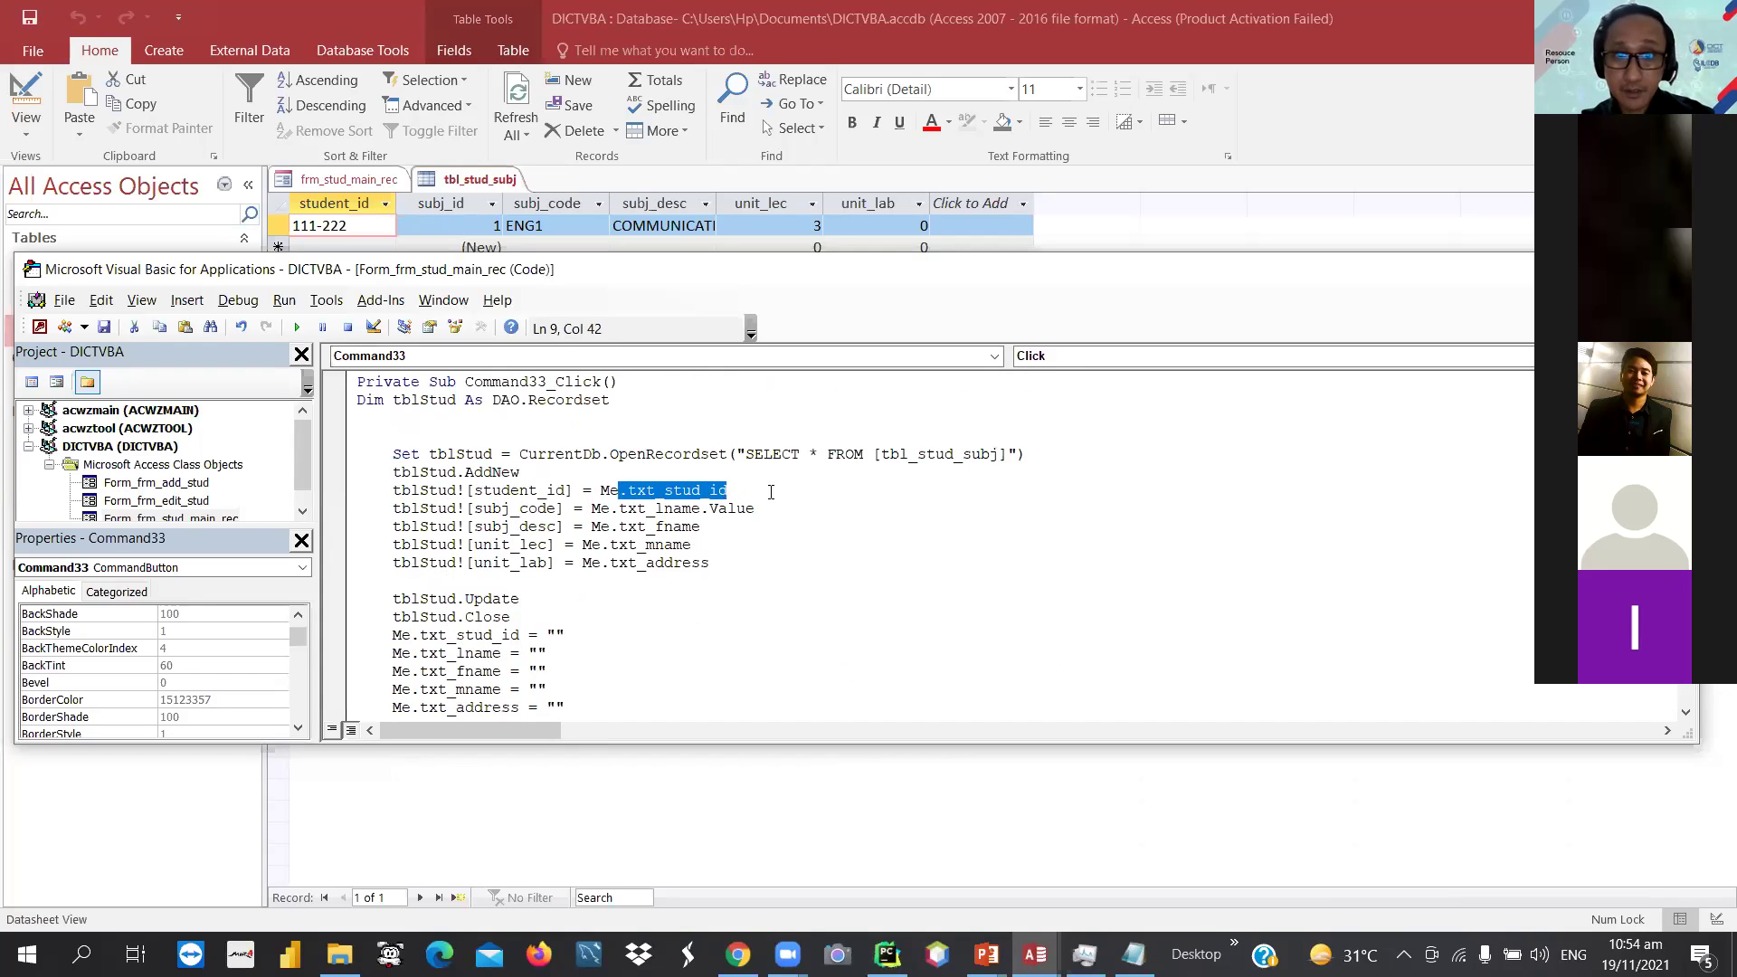
{"action": "type", "text": "."}
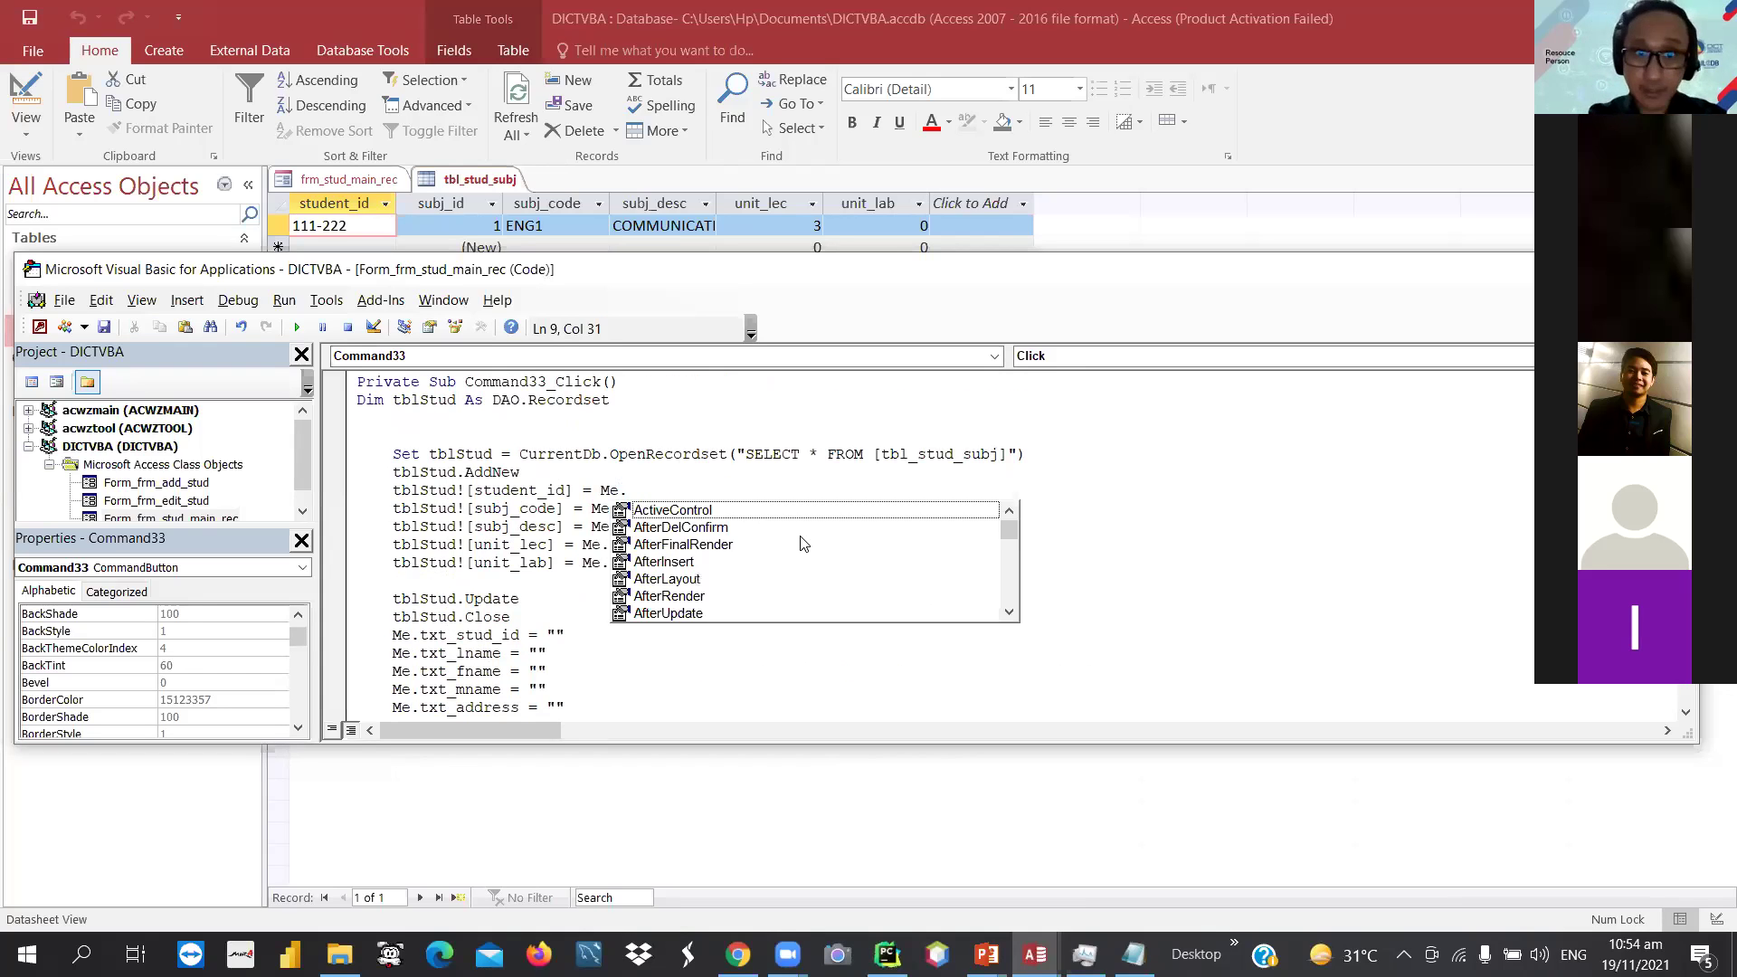
{"action": "type", "text": "txt"}
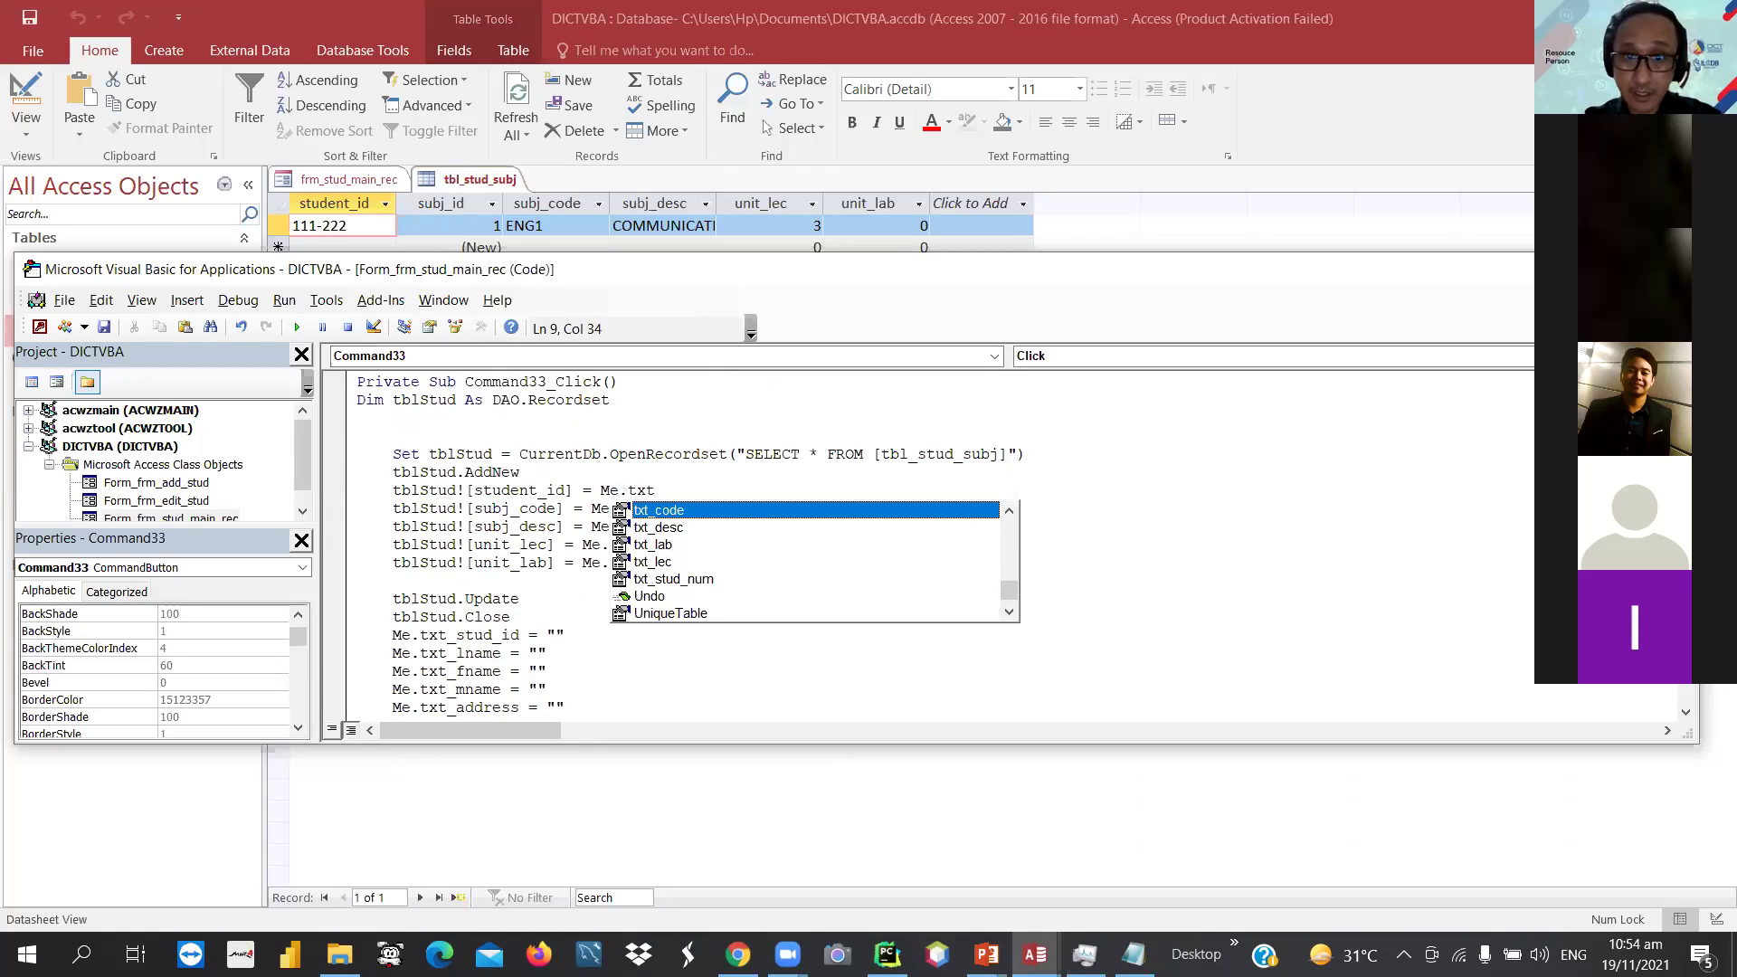
{"action": "double_click", "coordinate": [694, 579]}
{"action": "left_click_drag", "start_coordinate": [609, 508], "coordinate": [802, 503]}
{"action": "type", "text": ".txt"}
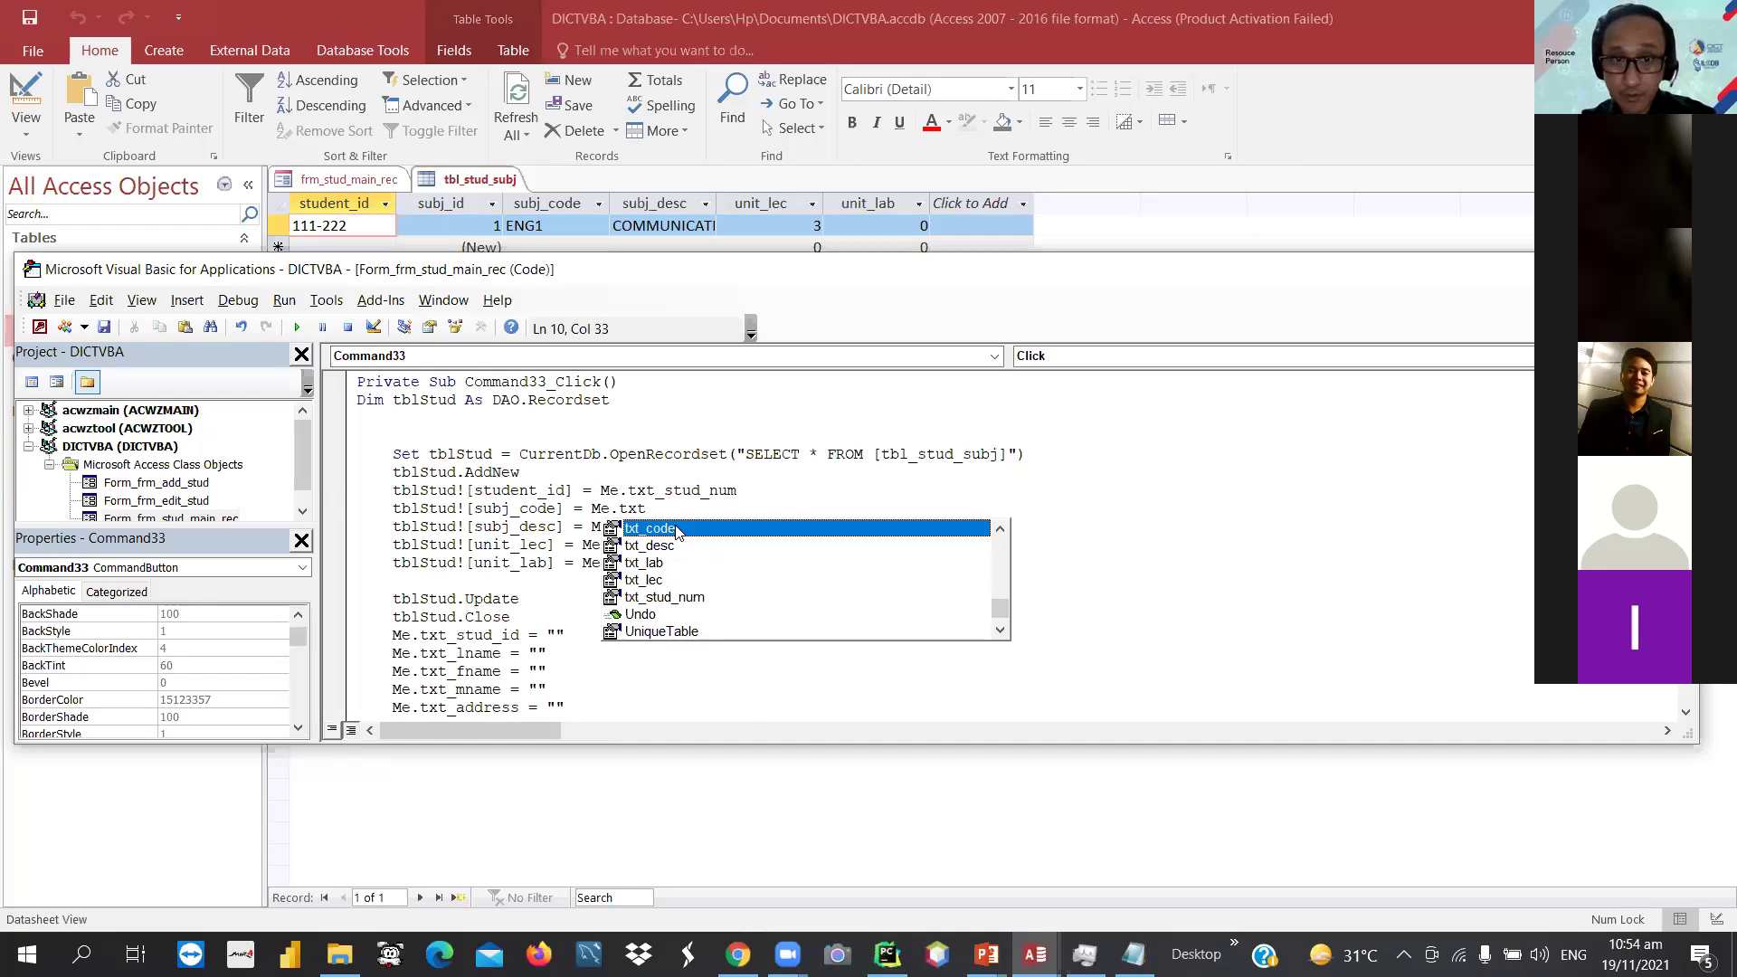
{"action": "double_click", "coordinate": [665, 529]}
Take the subject description from Me.txt_desc instead of txt_fname
{"action": "left_click_drag", "start_coordinate": [608, 527], "coordinate": [765, 512]}
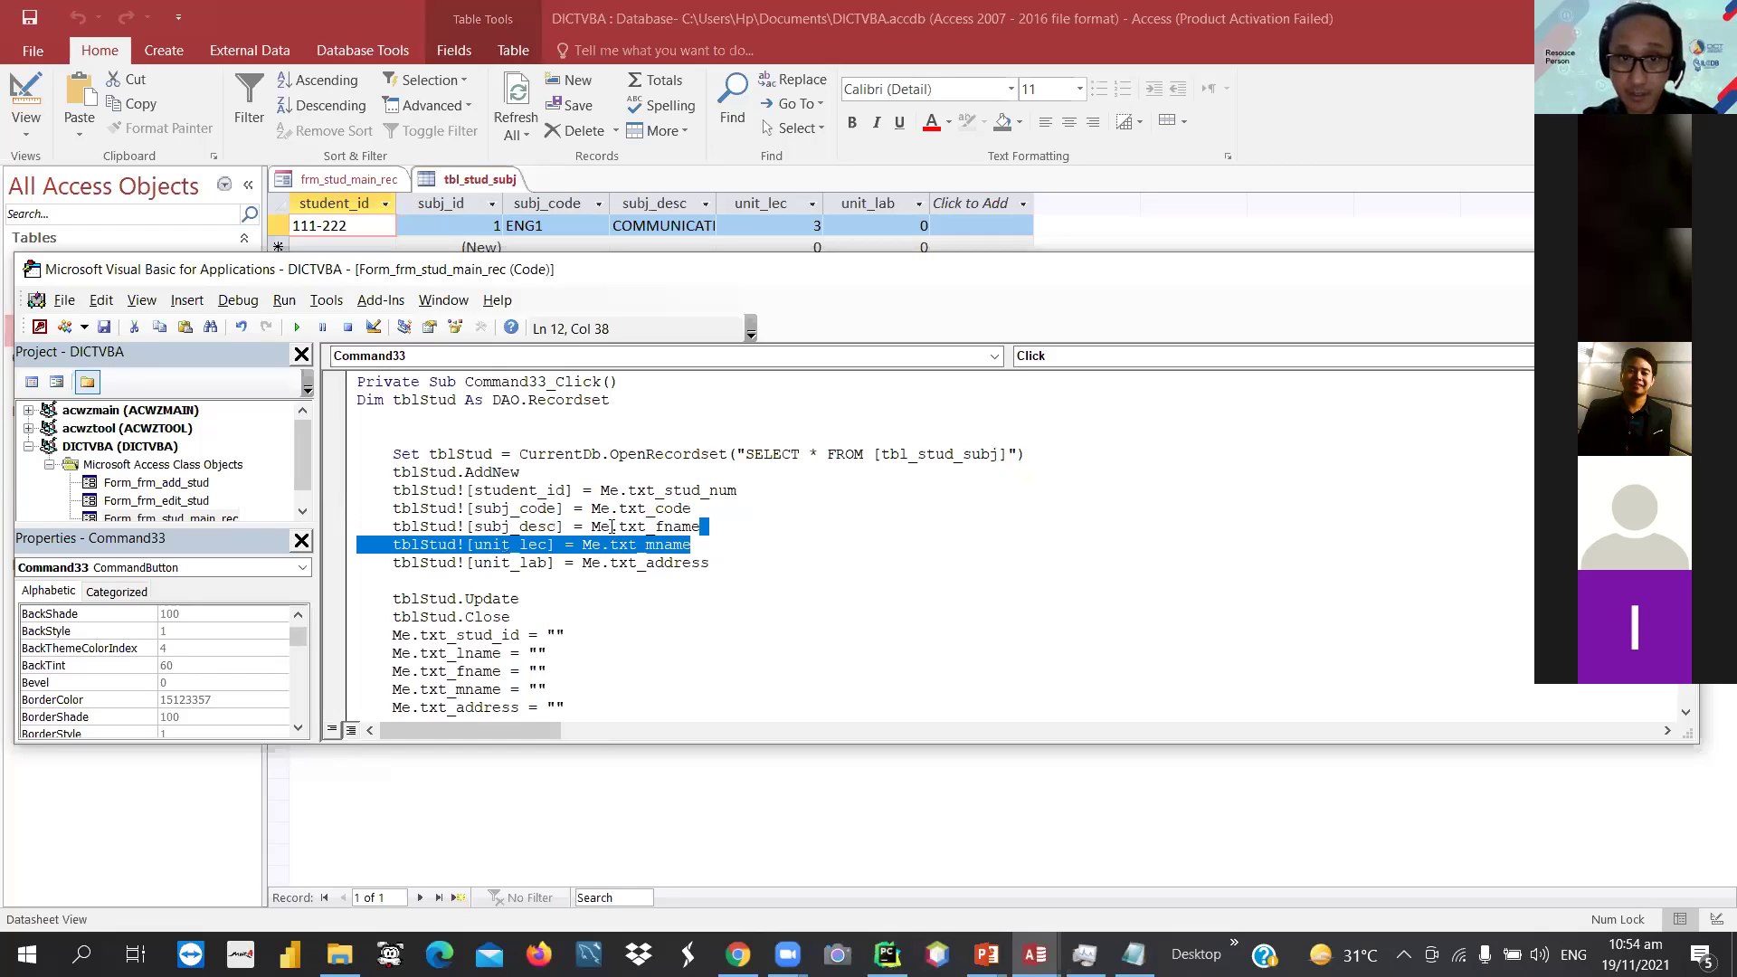
{"action": "left_click_drag", "start_coordinate": [610, 527], "coordinate": [724, 525]}
{"action": "type", "text": ".txt"}
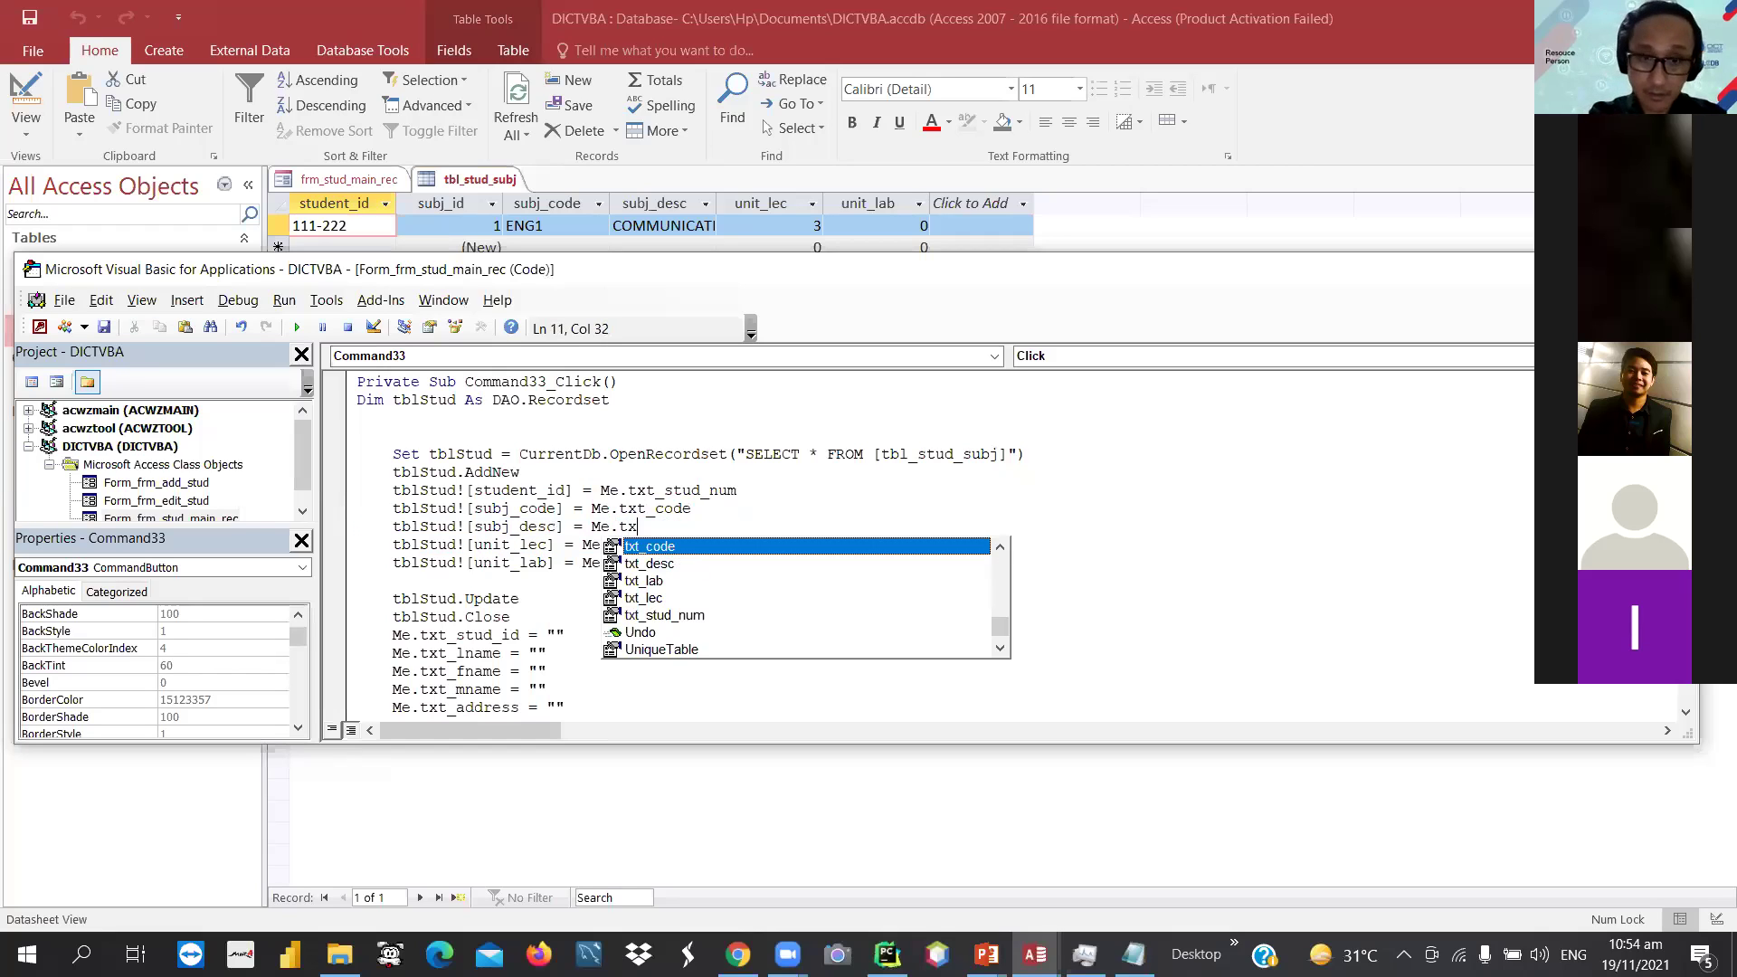
{"action": "left_click", "coordinate": [677, 568]}
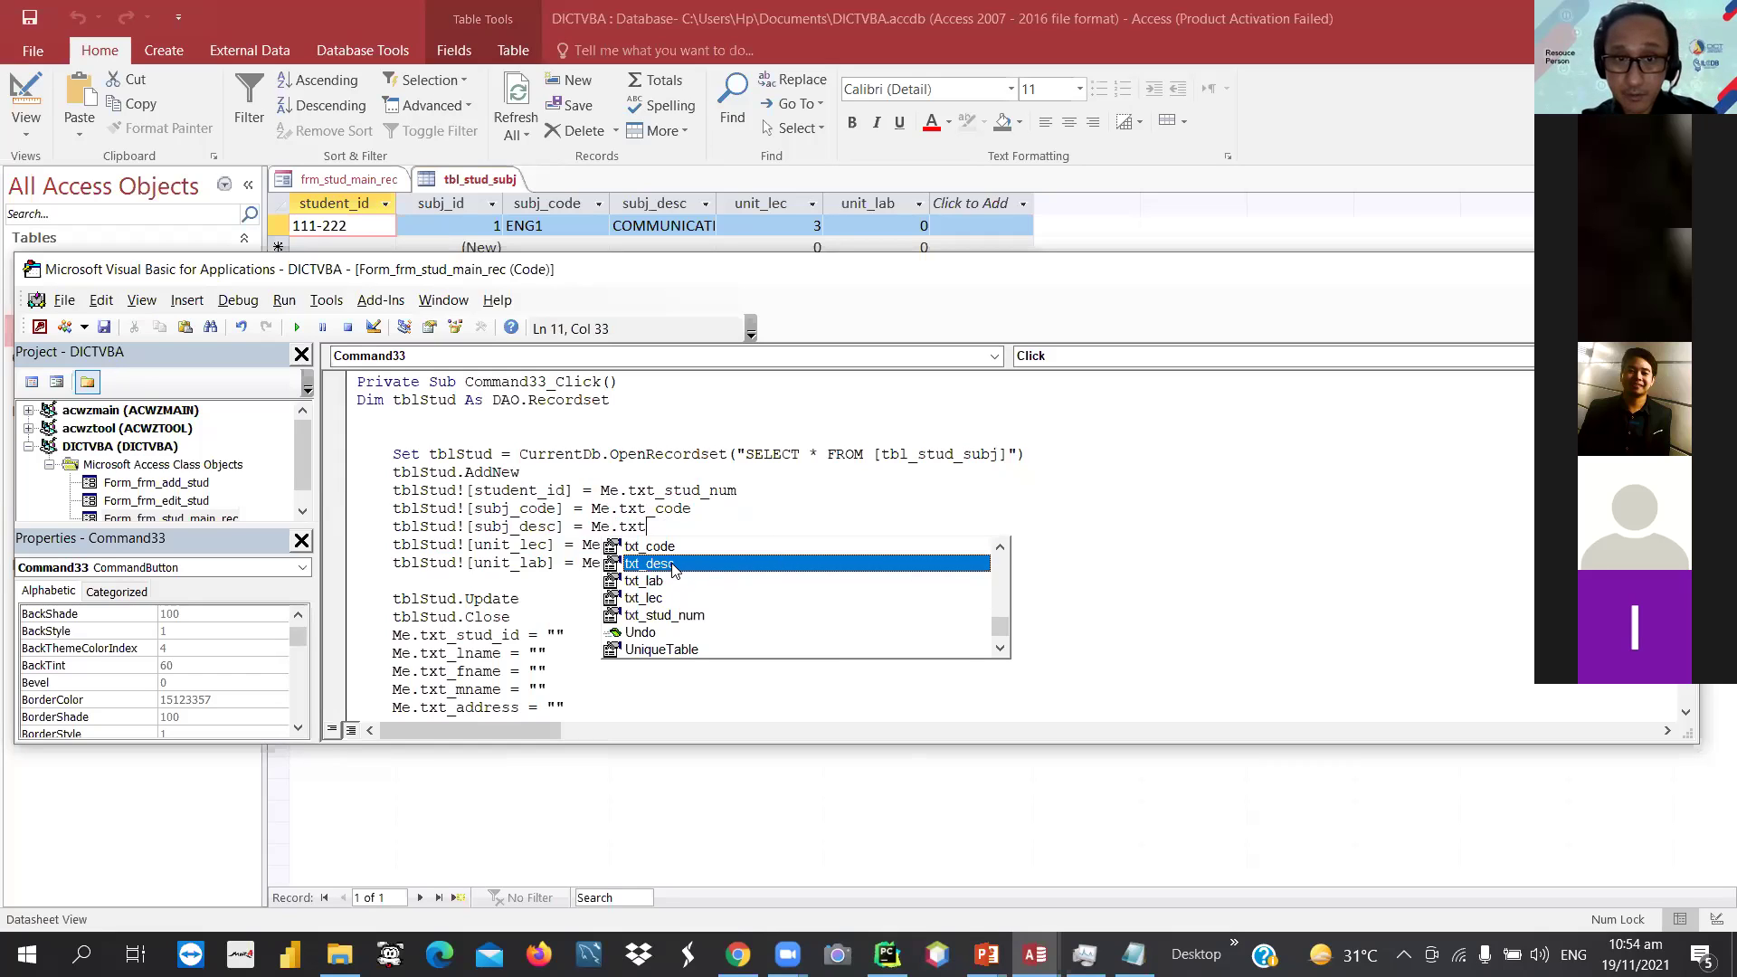
{"action": "double_click", "coordinate": [673, 564]}
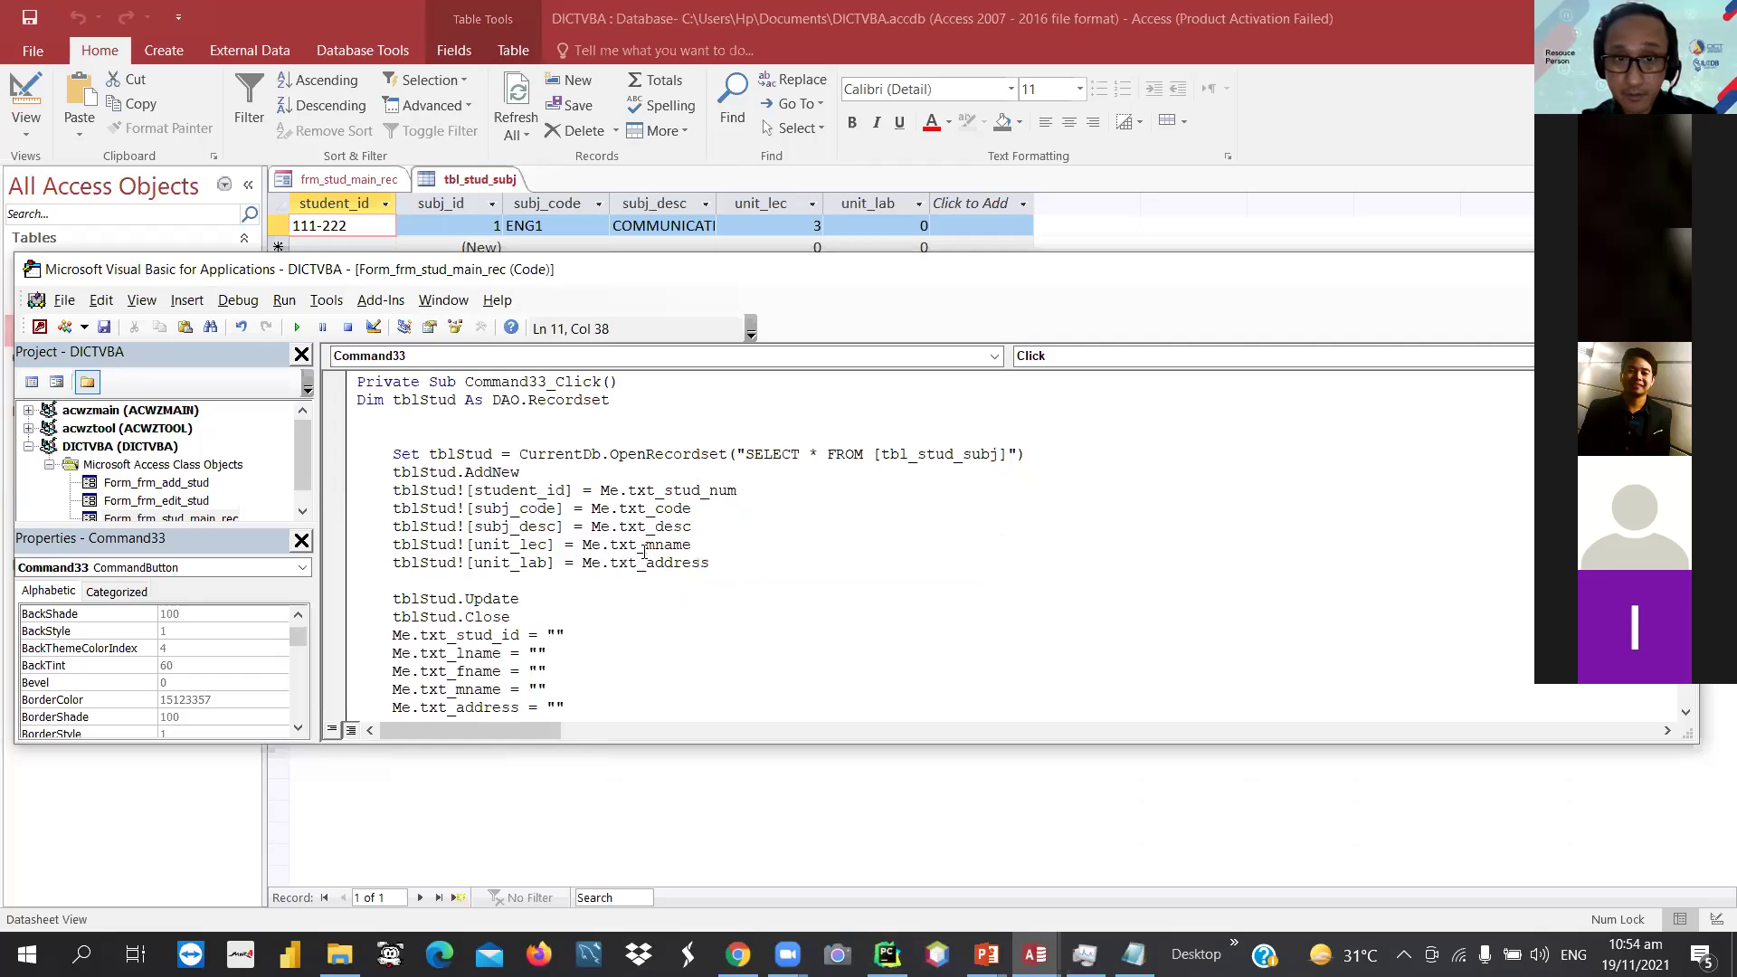
Take lecture and lab units from Me.txt_lec and Me.txt_lab instead of txt_mname and txt_address
{"action": "left_click_drag", "start_coordinate": [602, 544], "coordinate": [692, 545]}
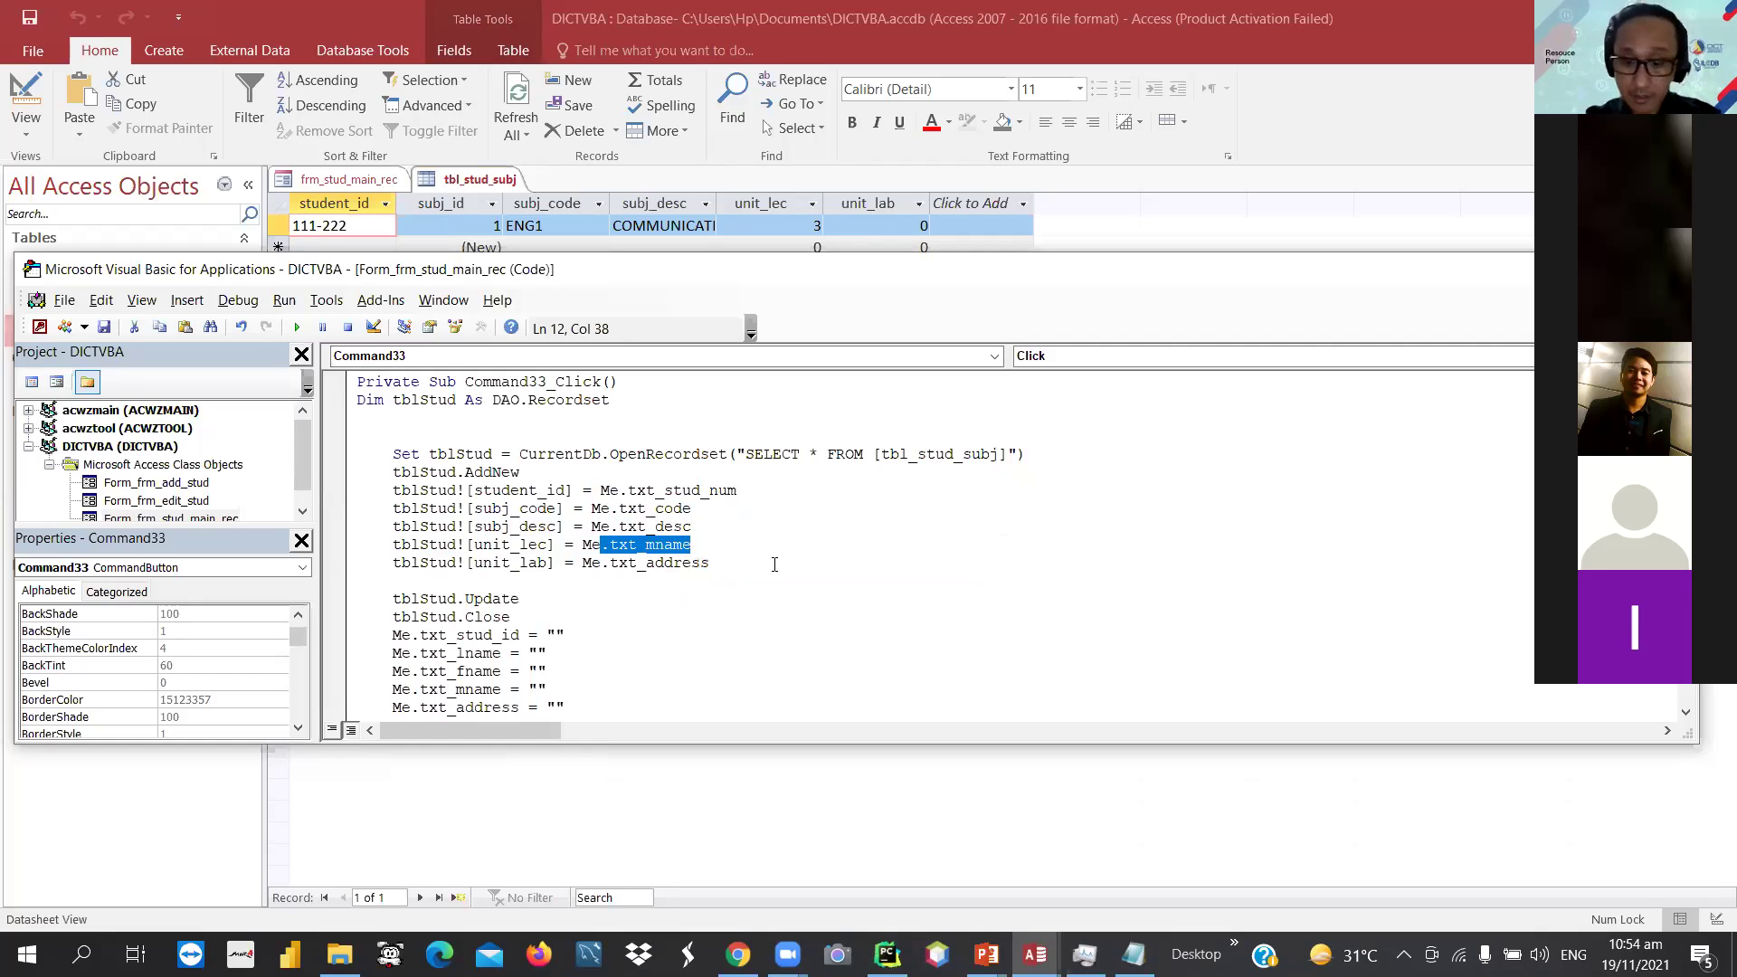
{"action": "type", "text": ".txt"}
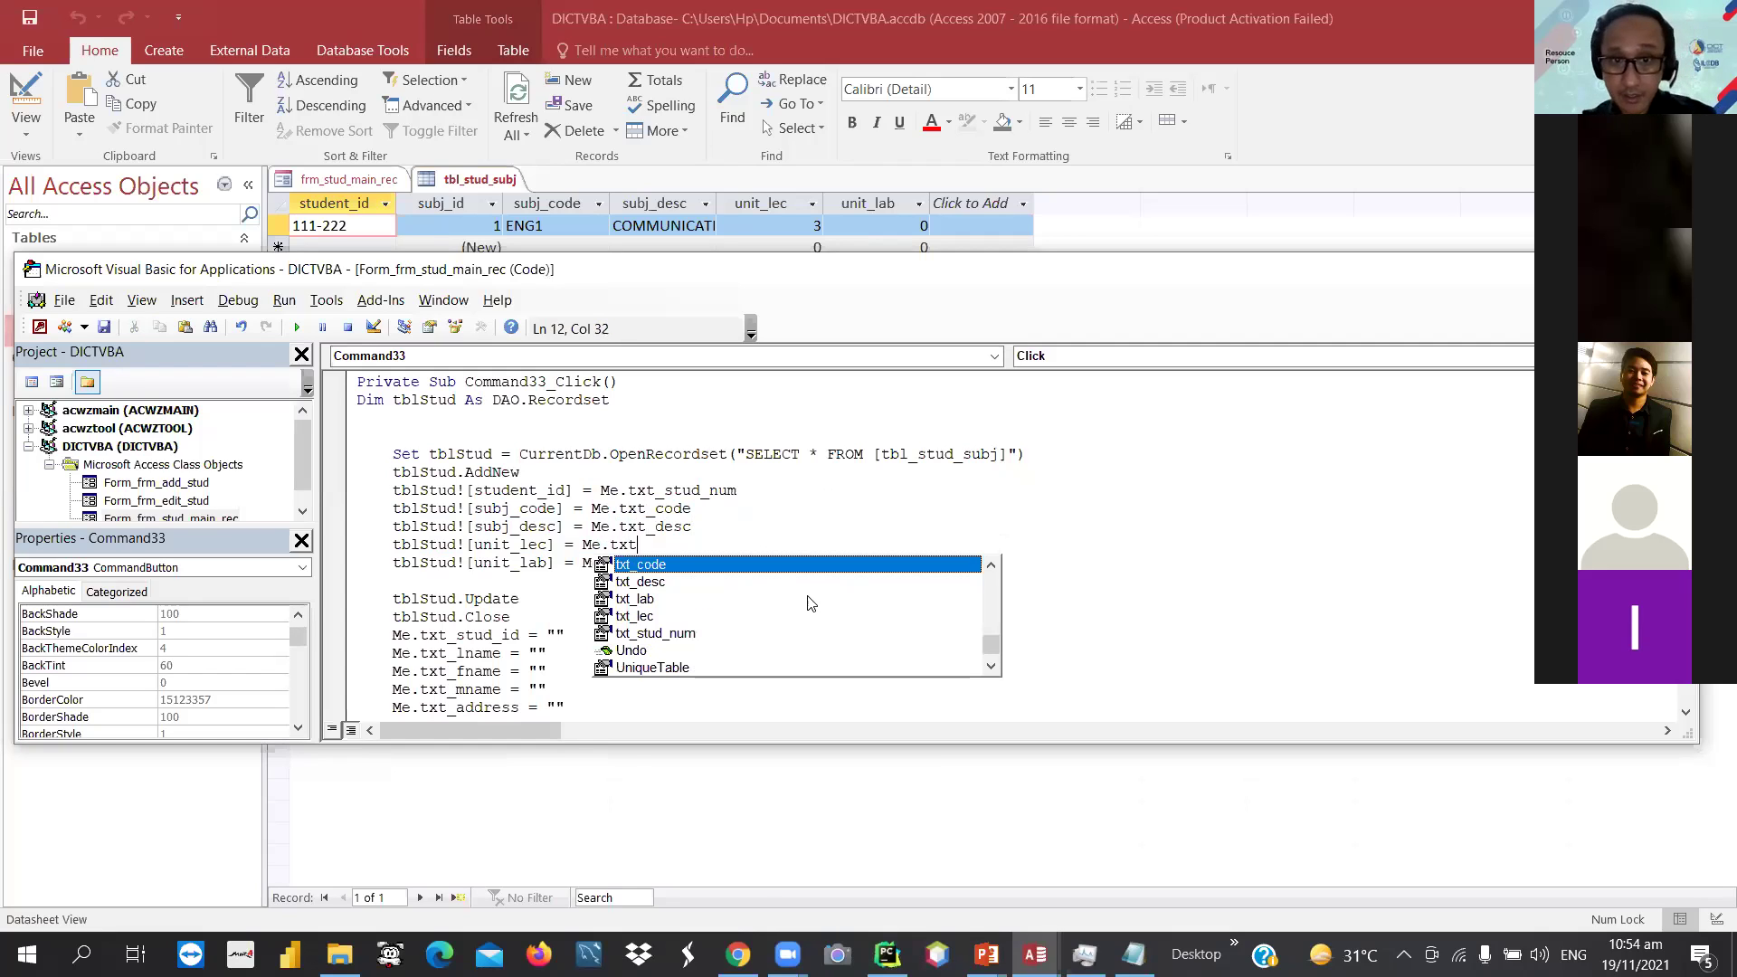
{"action": "left_click", "coordinate": [638, 616]}
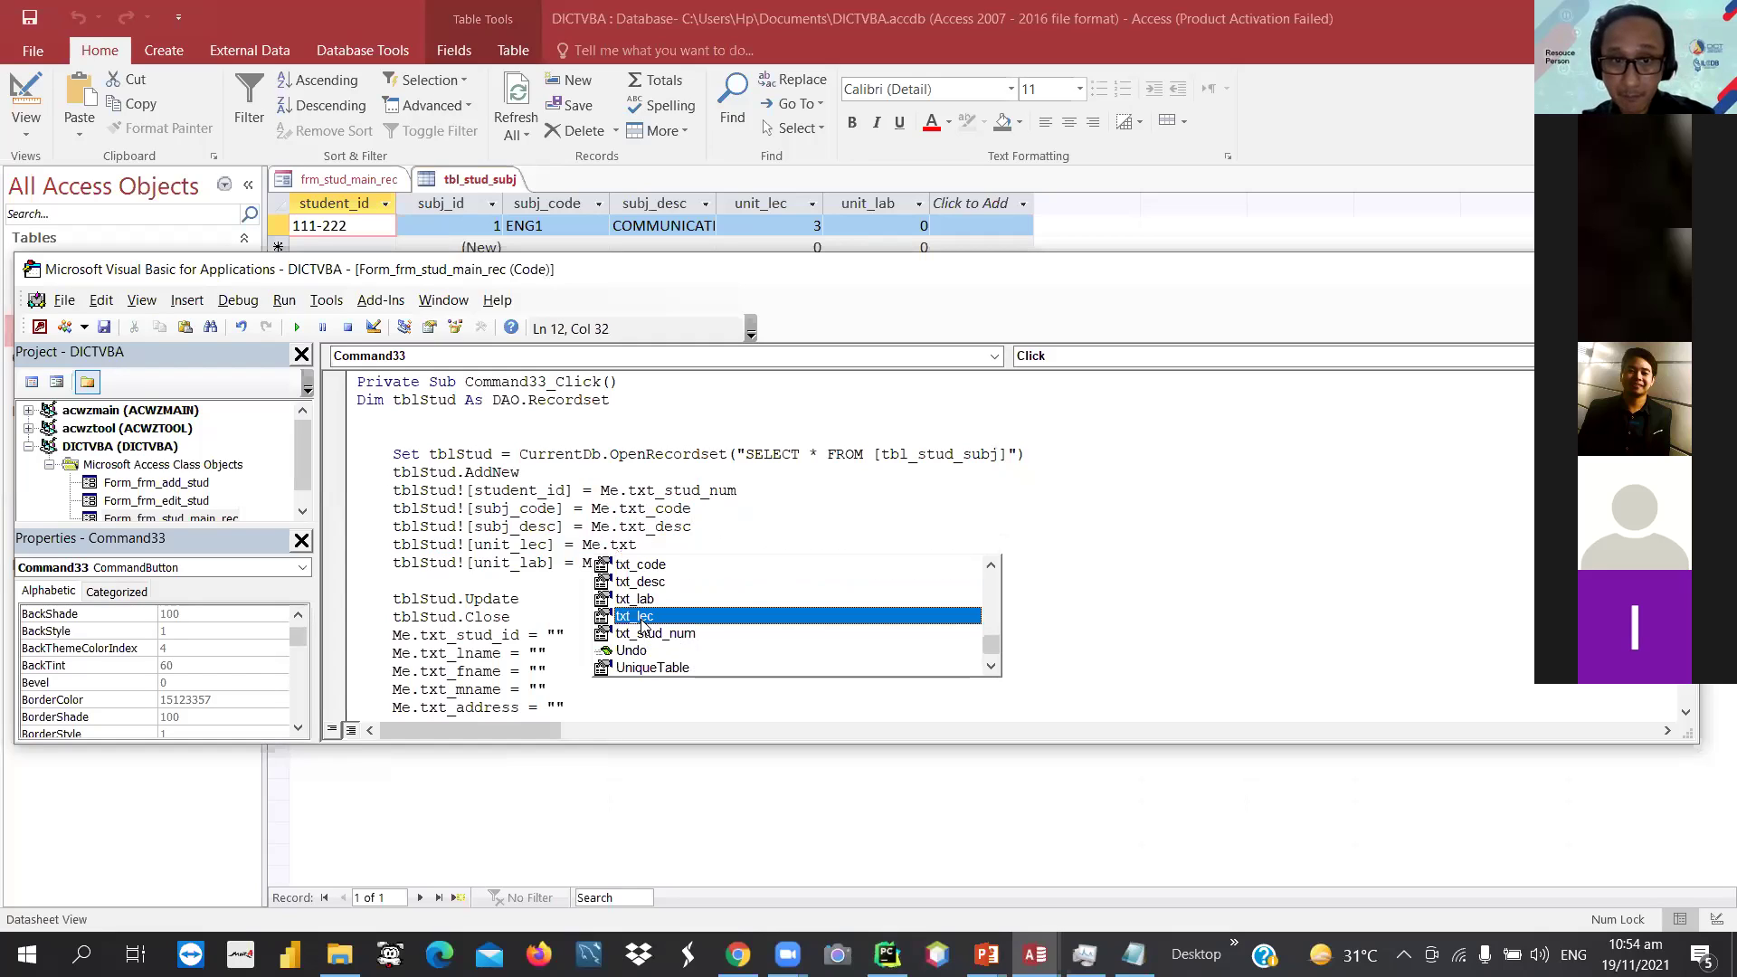
{"action": "double_click", "coordinate": [639, 617]}
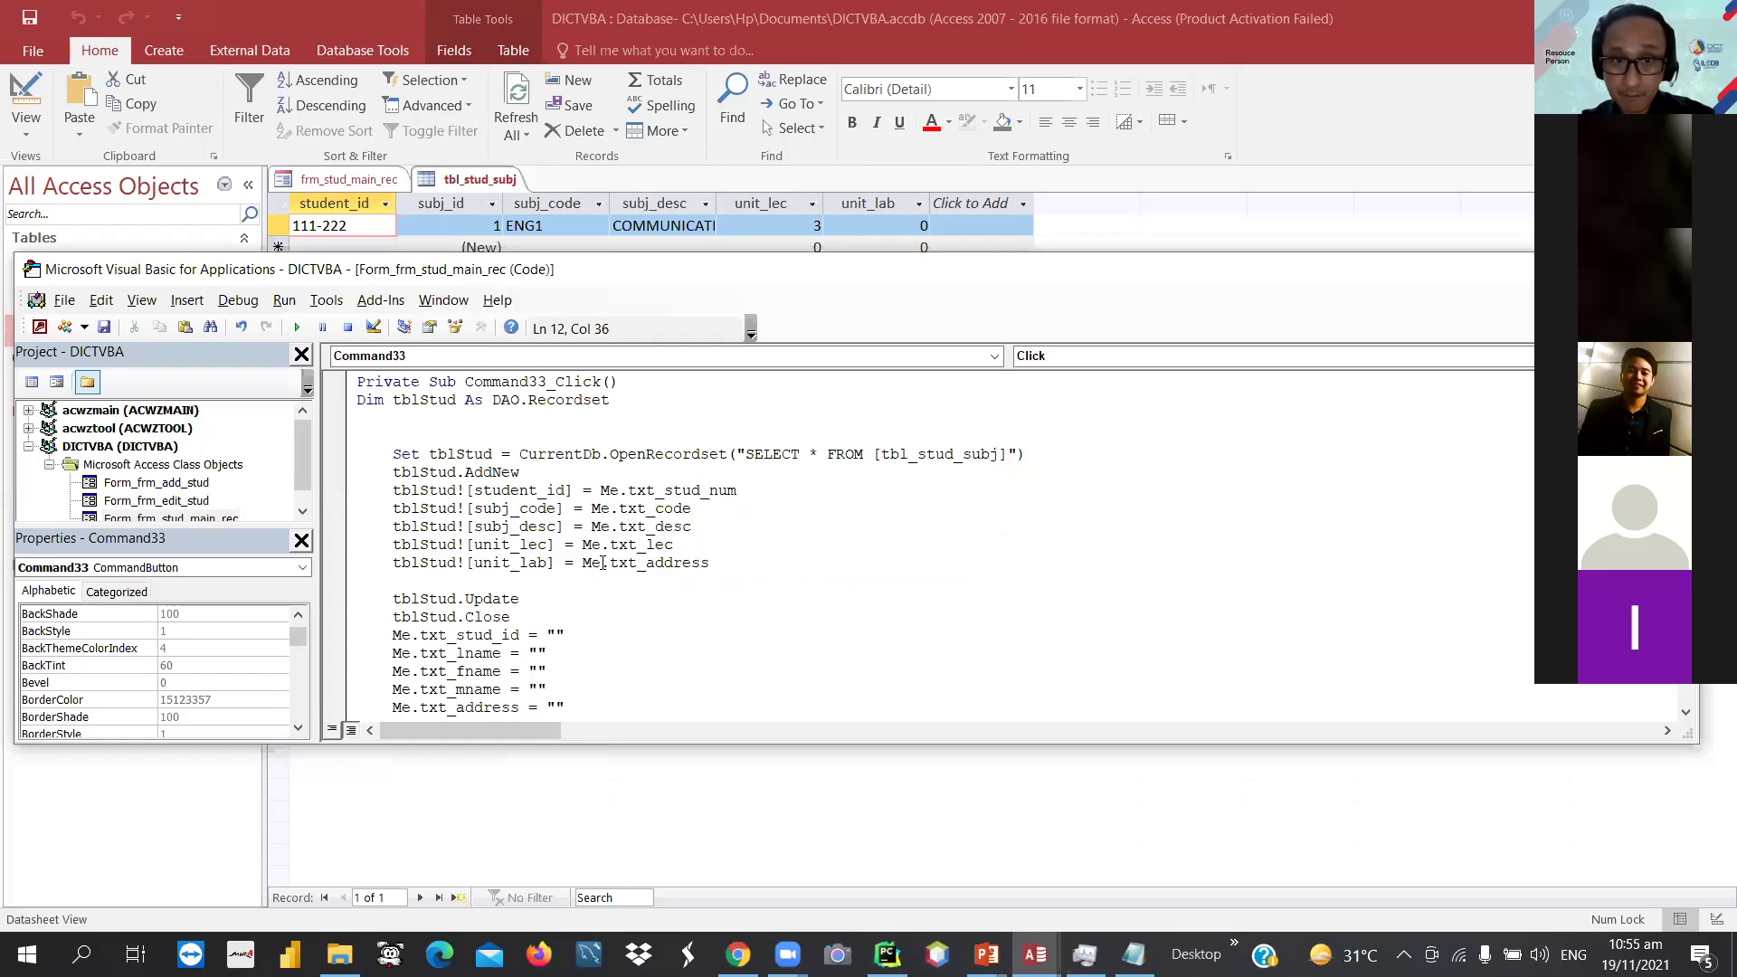
{"action": "left_click_drag", "start_coordinate": [601, 562], "coordinate": [769, 568]}
{"action": "type", "text": ".txt"}
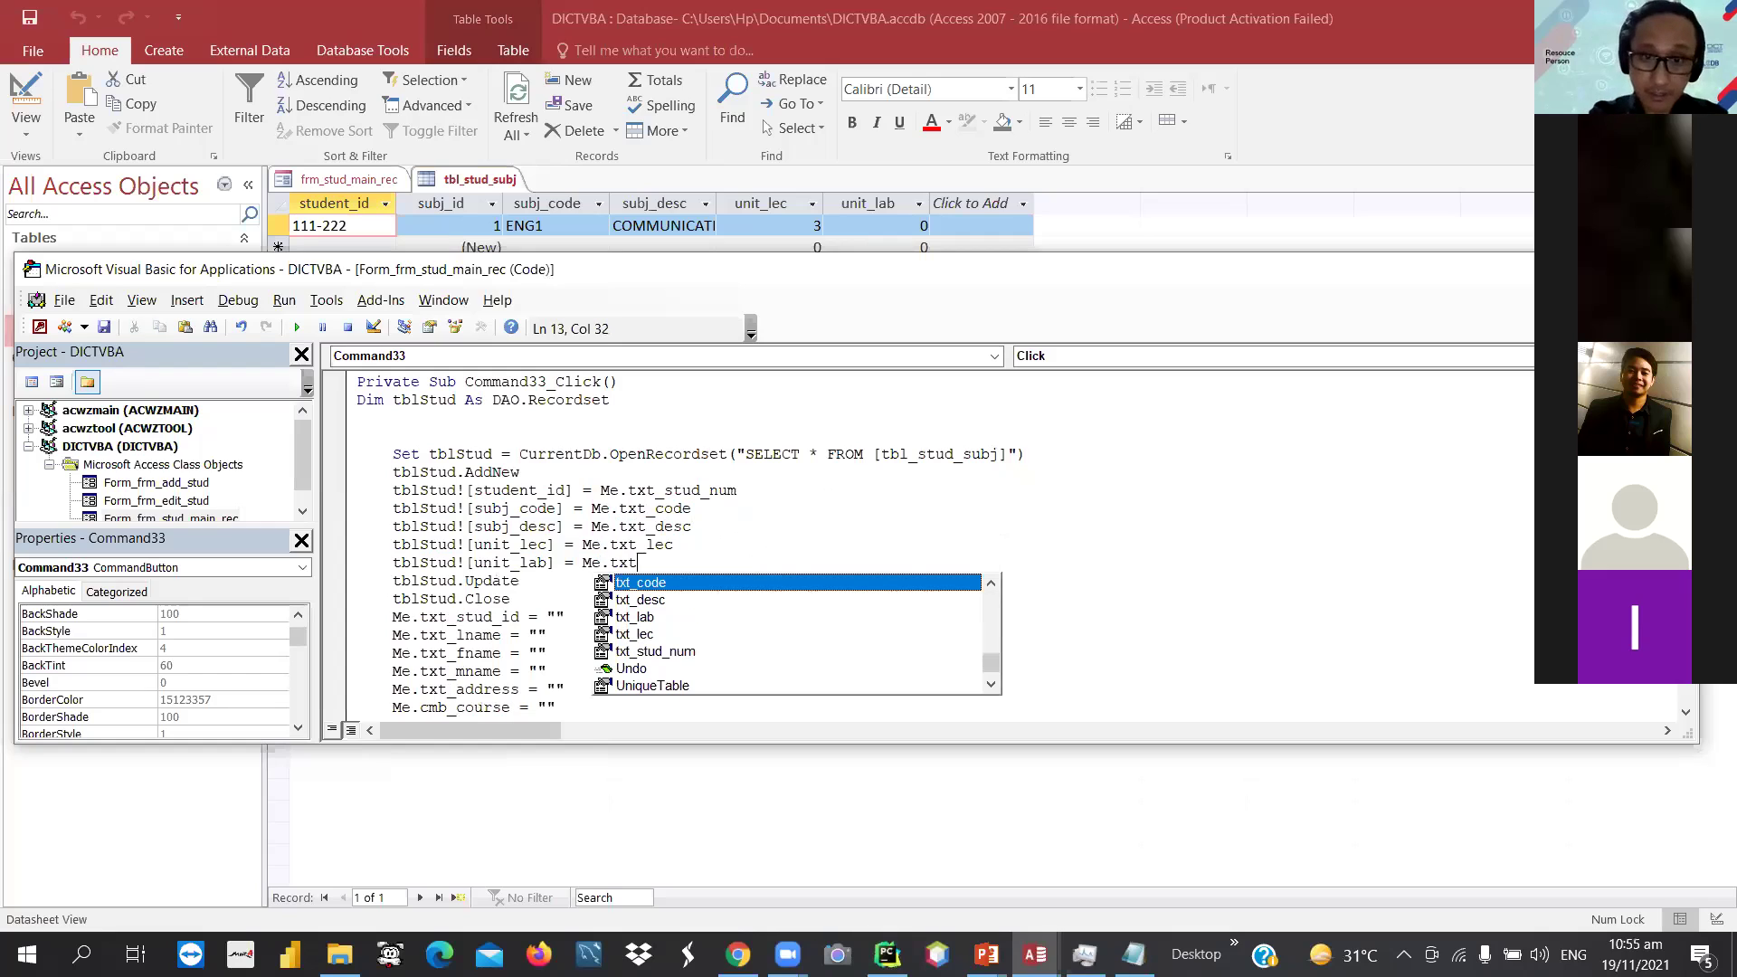
{"action": "left_click", "coordinate": [651, 616]}
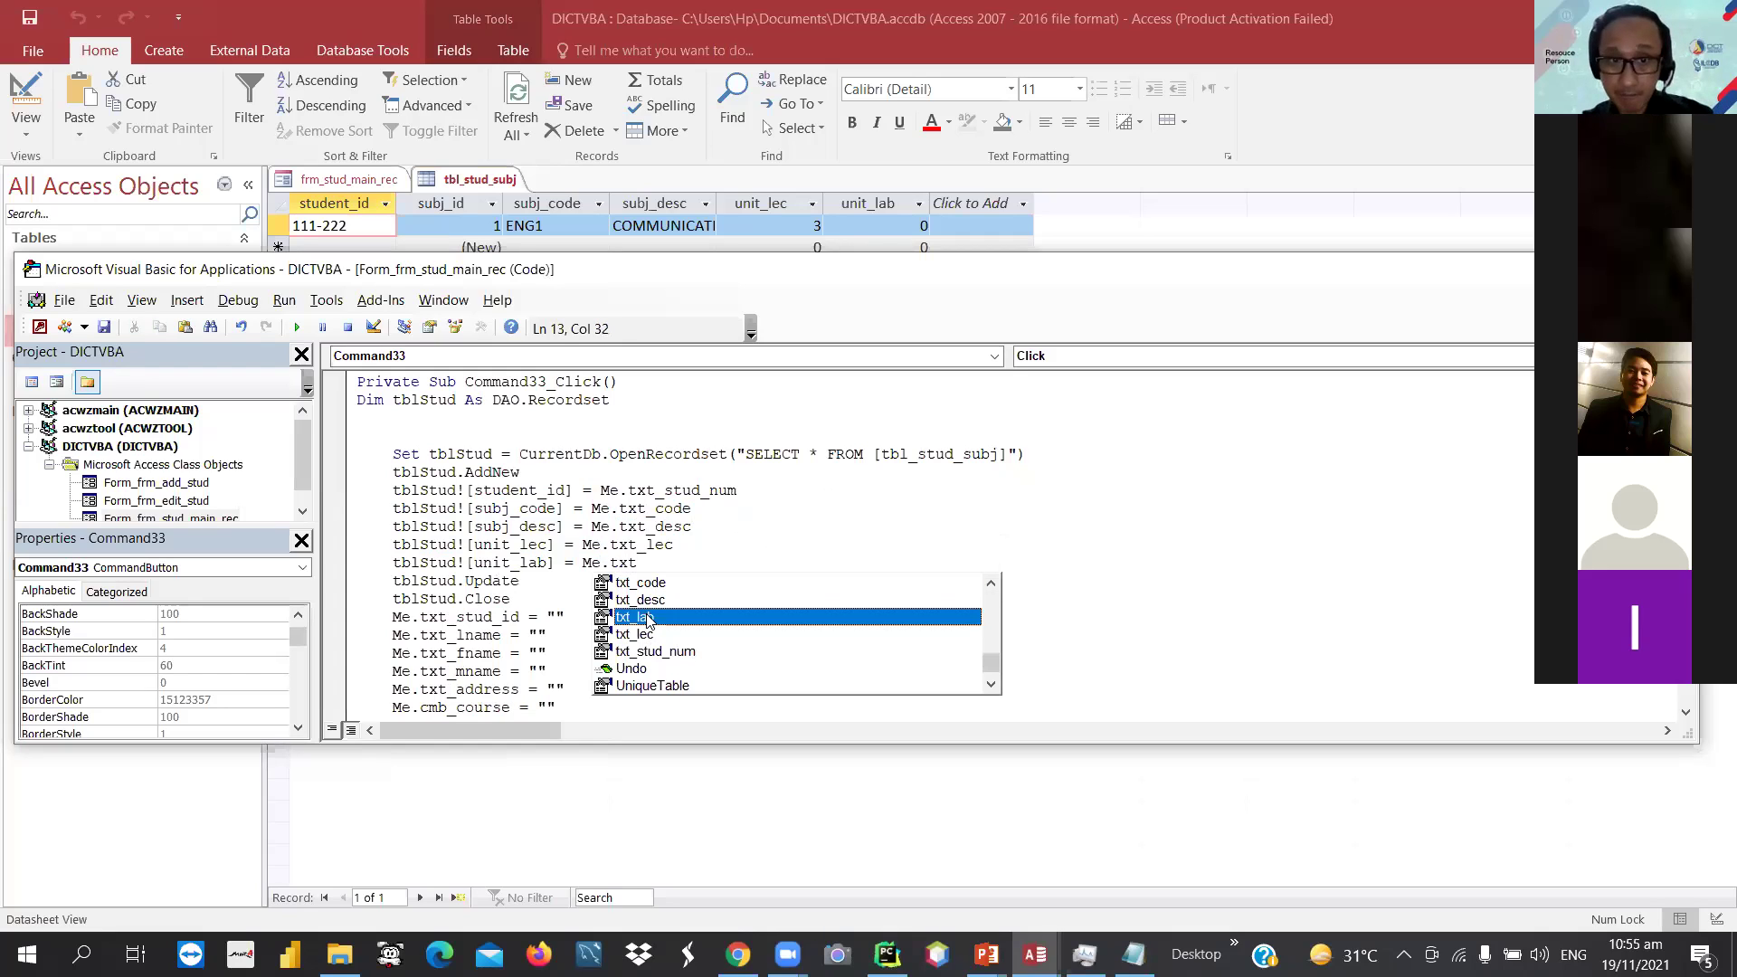
{"action": "double_click", "coordinate": [651, 616]}
{"action": "key", "text": "Down"}
{"action": "key", "text": "Down"}
{"action": "scroll", "coordinate": [642, 624], "scroll_direction": "down", "scroll_amount": 3}
{"action": "scroll", "coordinate": [624, 628], "scroll_direction": "up", "scroll_amount": 2}
{"action": "scroll", "coordinate": [619, 630], "scroll_direction": "down", "scroll_amount": 1}
Delete the old student field-clearing lines, including the txt_stud_id line
{"action": "left_click_drag", "start_coordinate": [579, 617], "coordinate": [333, 537]}
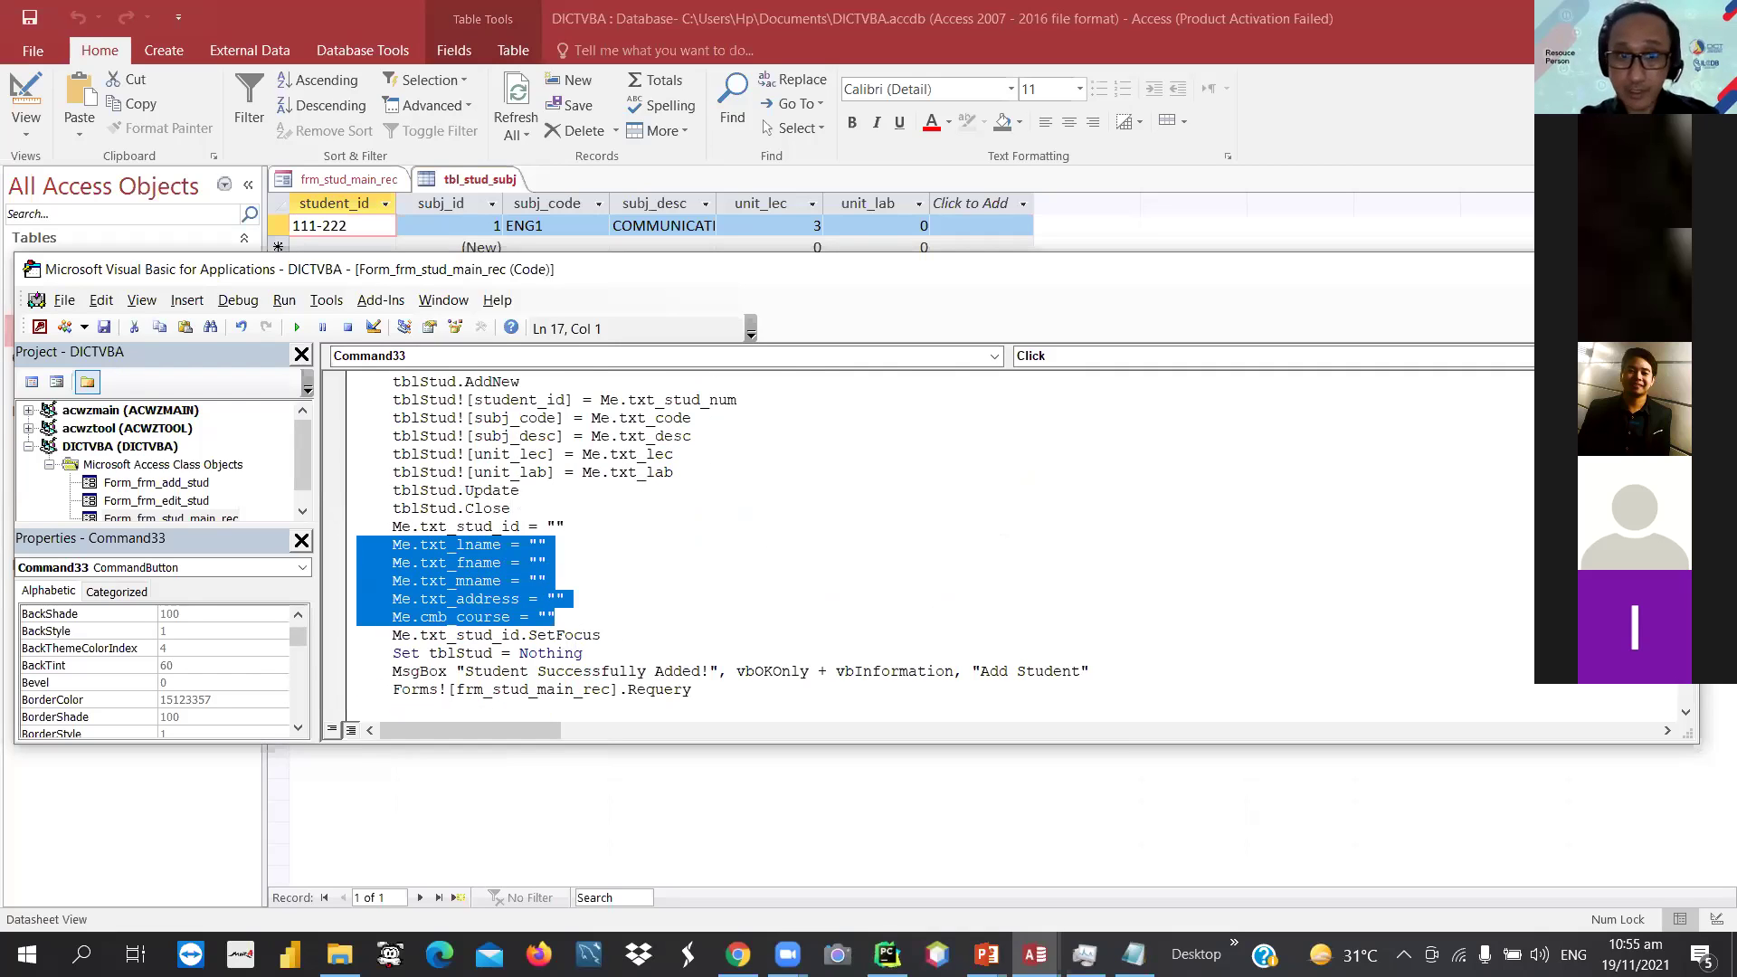
{"action": "key", "text": "Delete"}
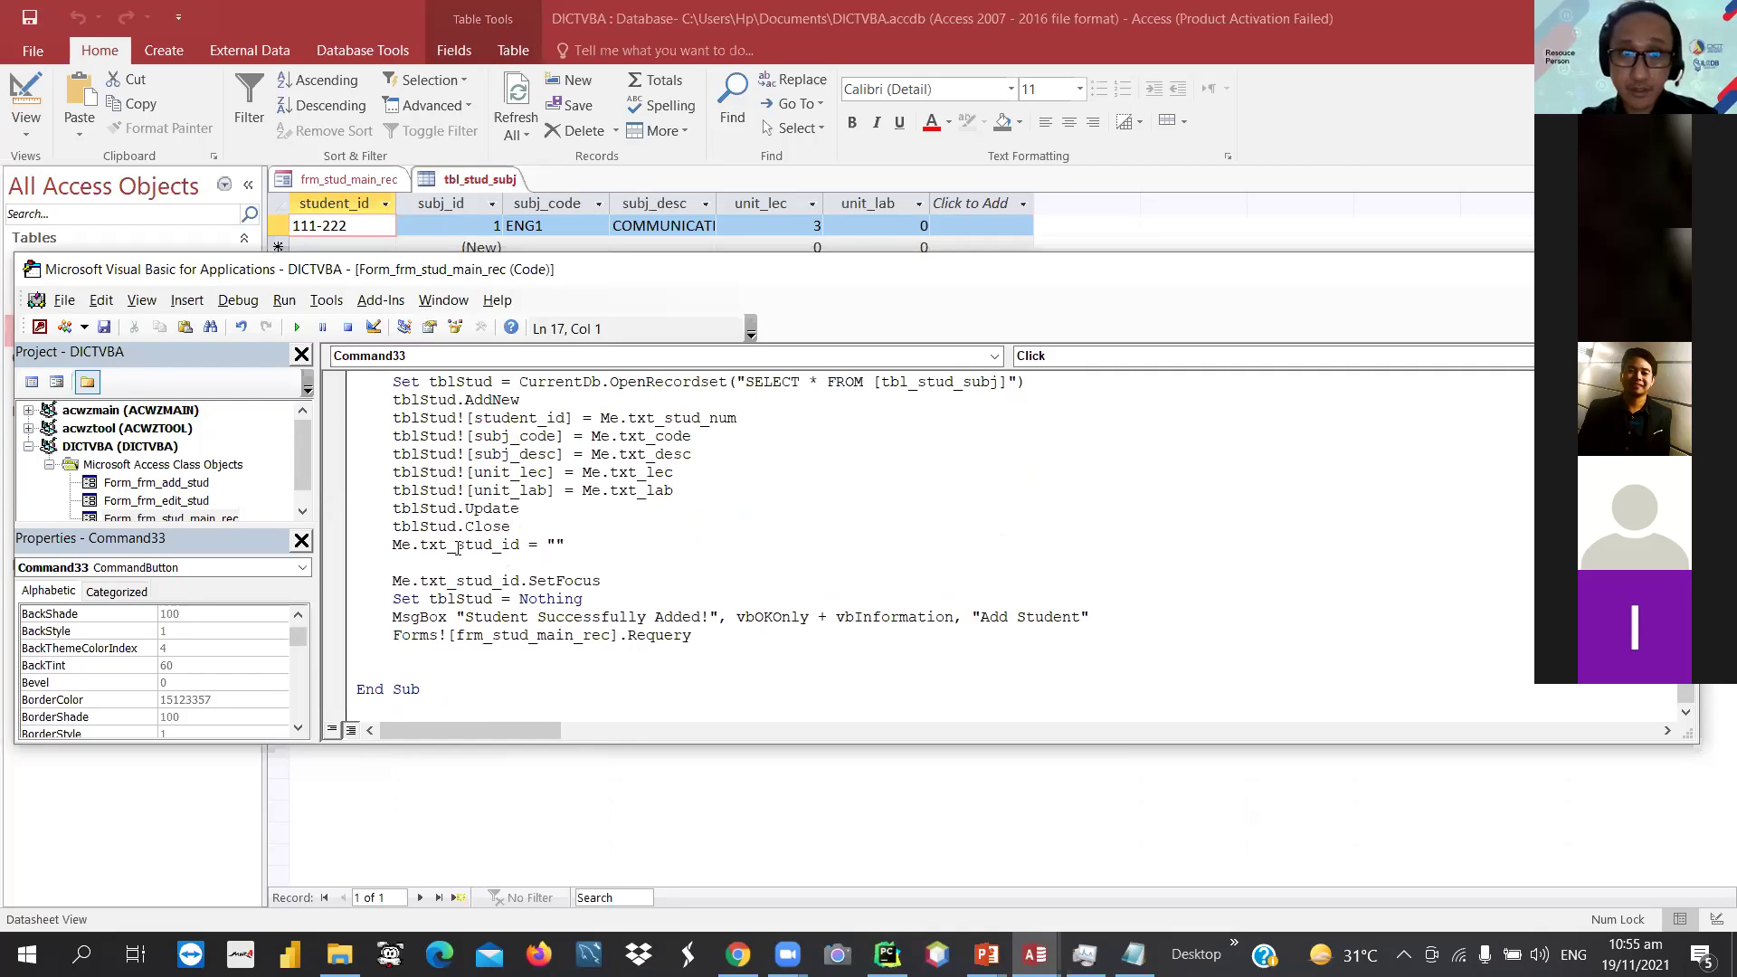
{"action": "left_click_drag", "start_coordinate": [722, 488], "coordinate": [254, 430]}
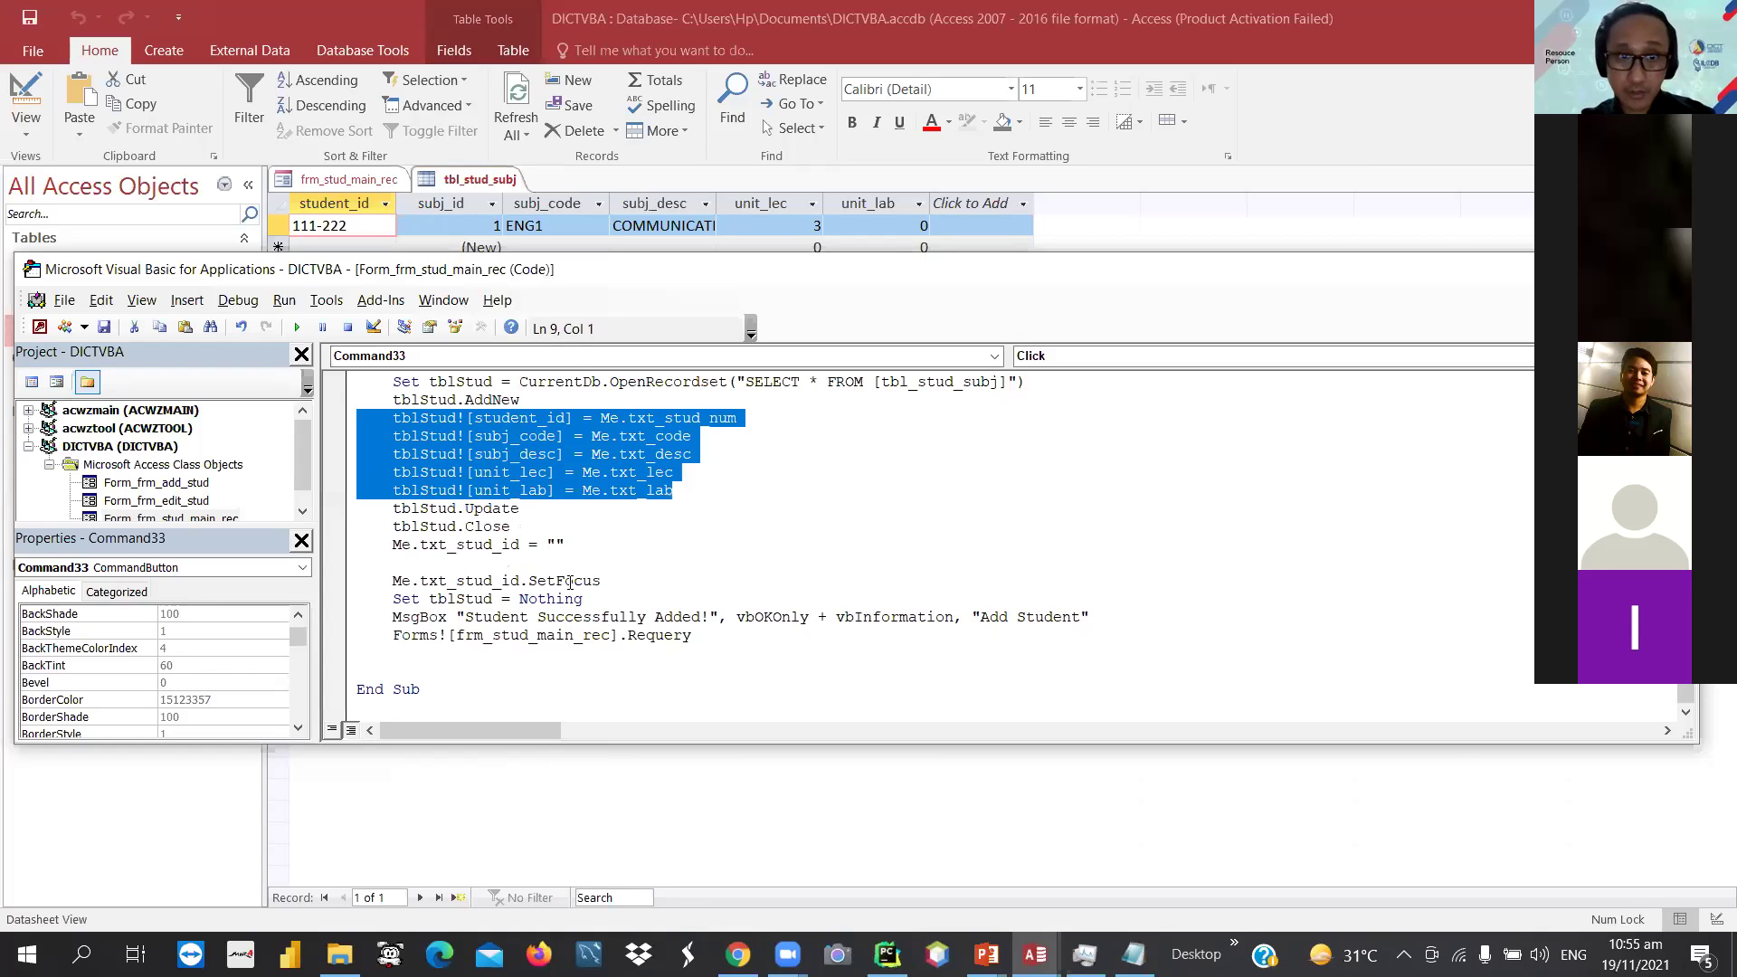
{"action": "left_click_drag", "start_coordinate": [604, 540], "coordinate": [258, 544]}
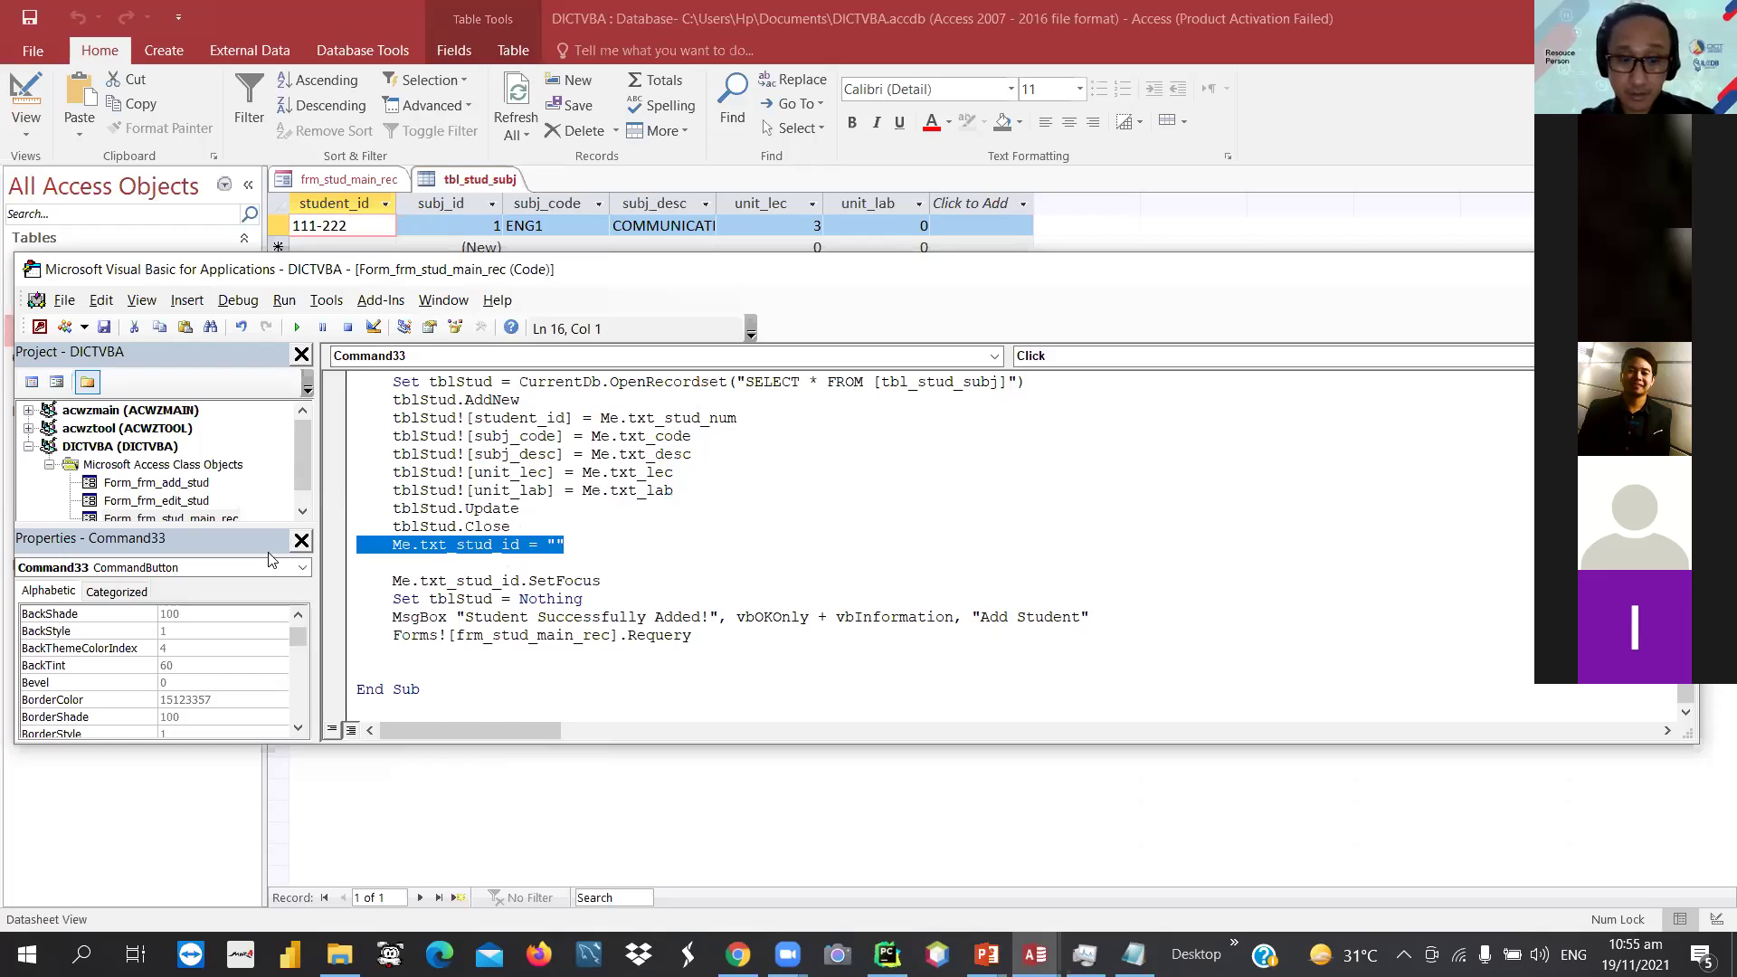
{"action": "type", "text": "tblStud![student_id] = Me.txt_stud_num     tblStud![subj_code] = Me.txt_code     tblStud![subj_desc] = Me.txt_desc     tblStud![unit_lec] = Me.txt_lec     tblStud![unit_lab] = Me.txt_lab"}
{"action": "key", "text": "ctrl+z"}
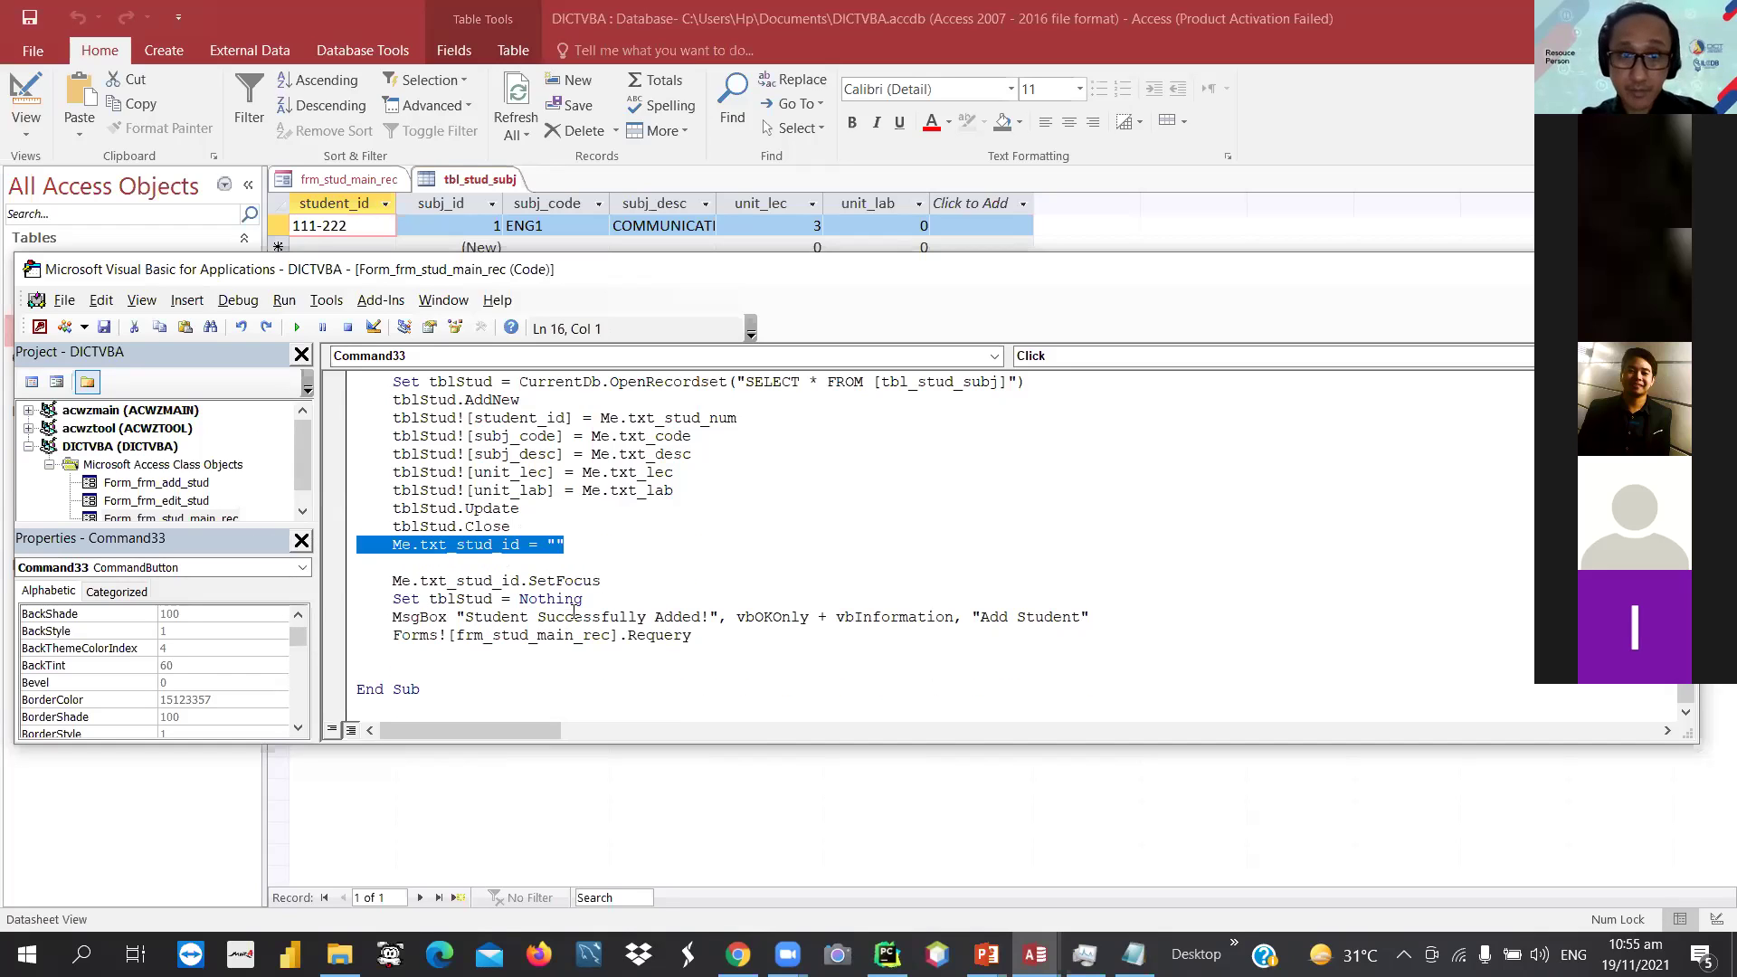
Add lines clearing Me.txt_code and Me.txt_desc to ""
{"action": "type", "text": "m"}
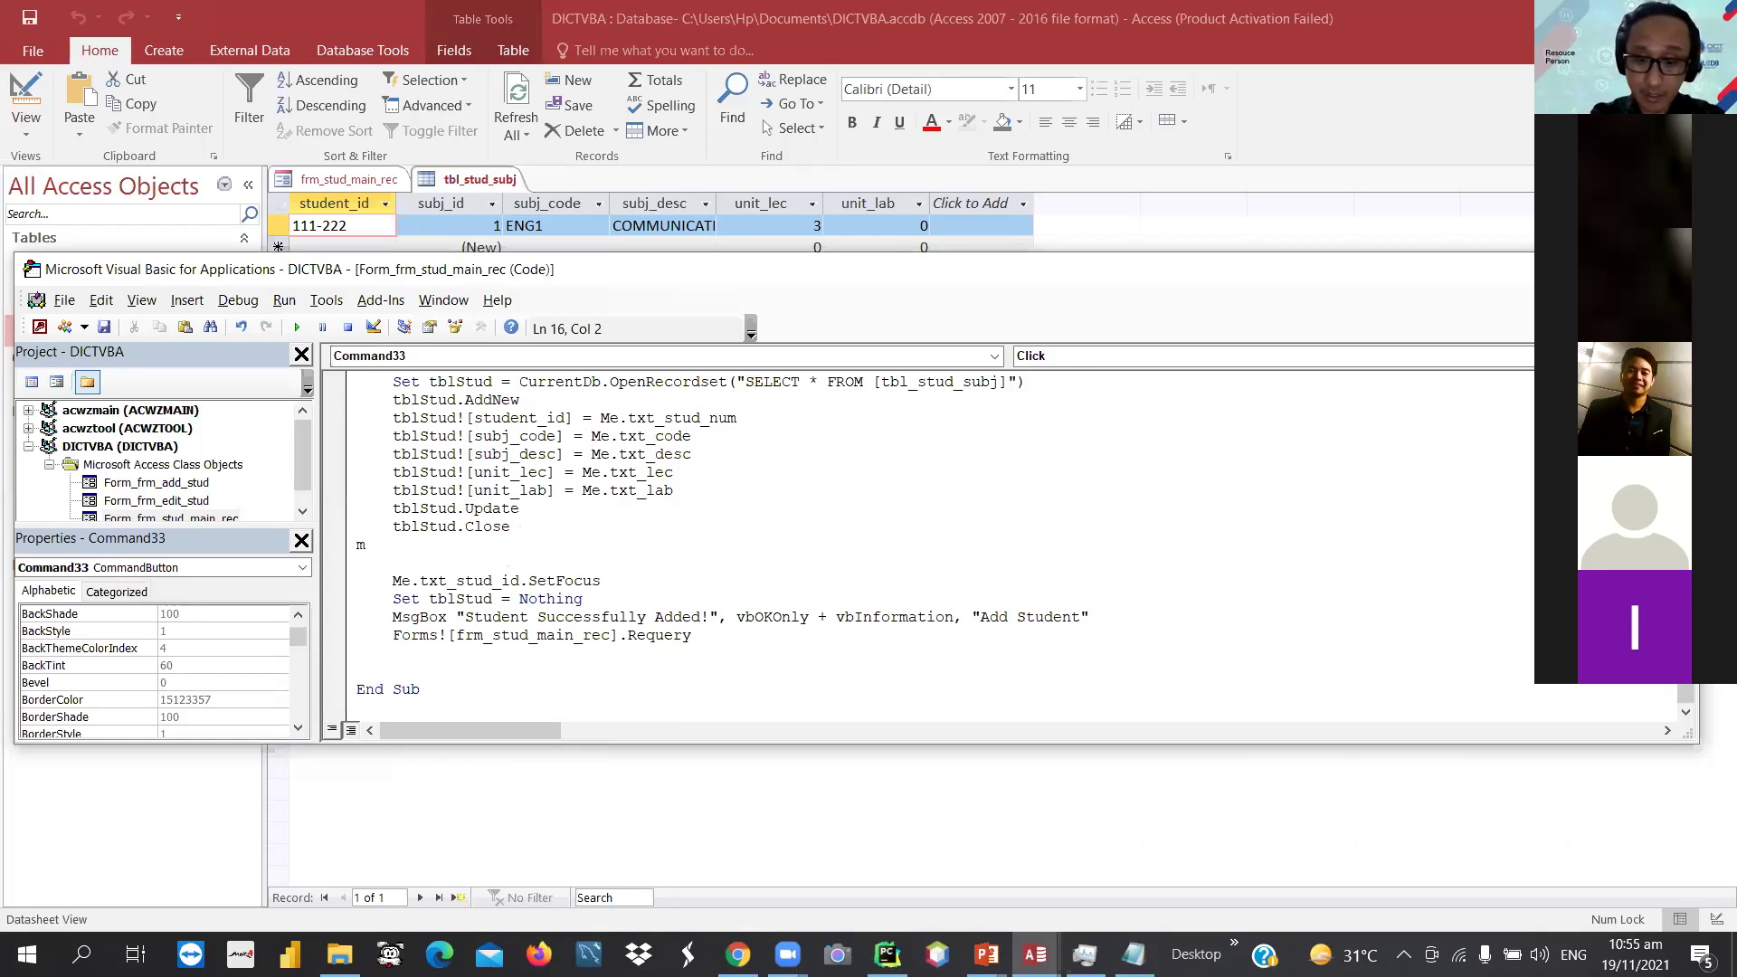
{"action": "type", "text": "e.txt"}
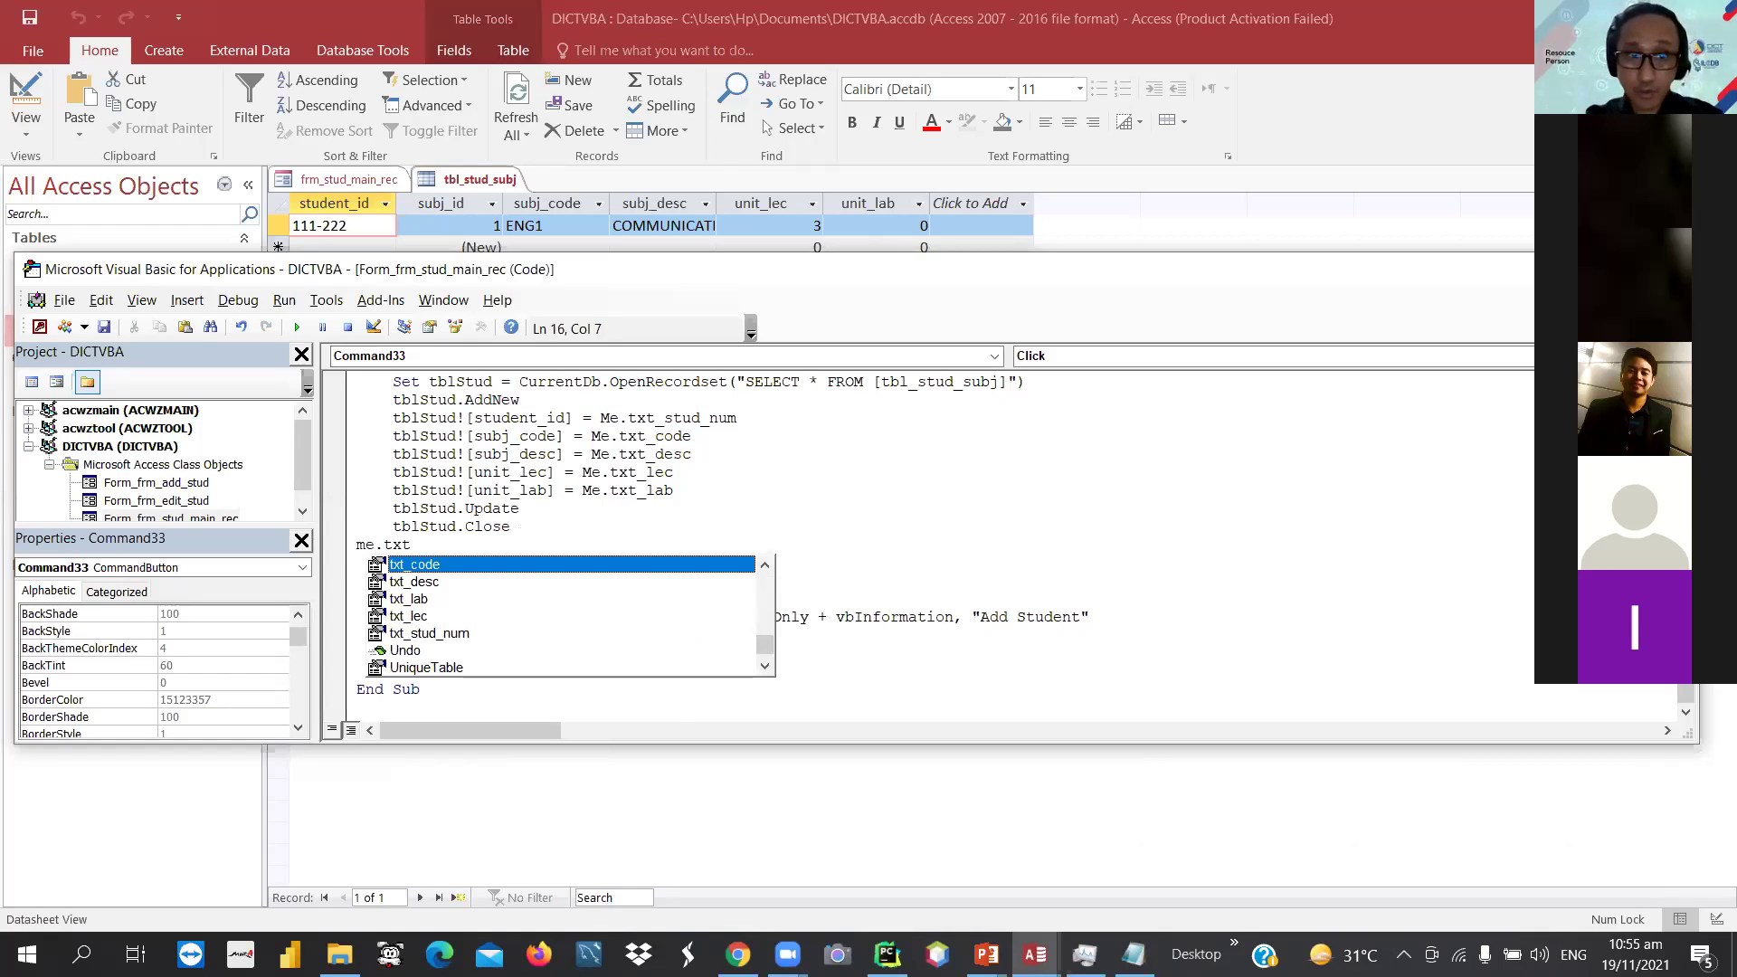
{"action": "type", "text": "_code = \"\""}
{"action": "key", "text": "Return"}
{"action": "type", "text": "me.txt"}
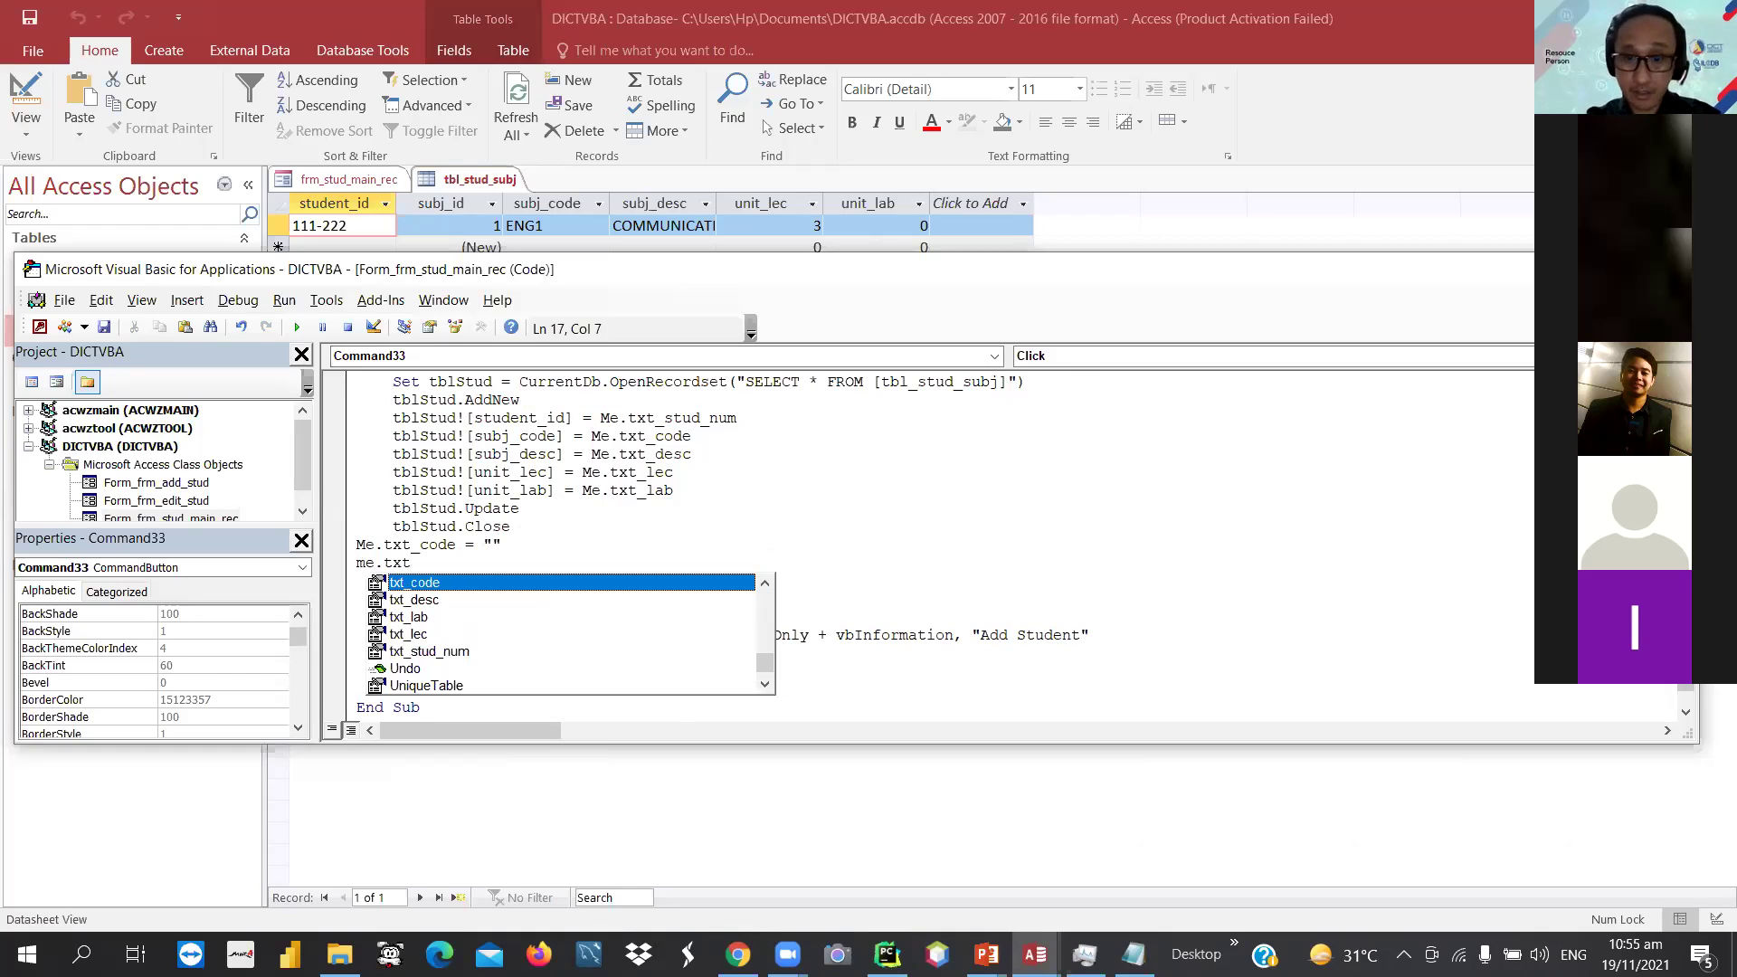
{"action": "type", "text": "_desc =\"\""}
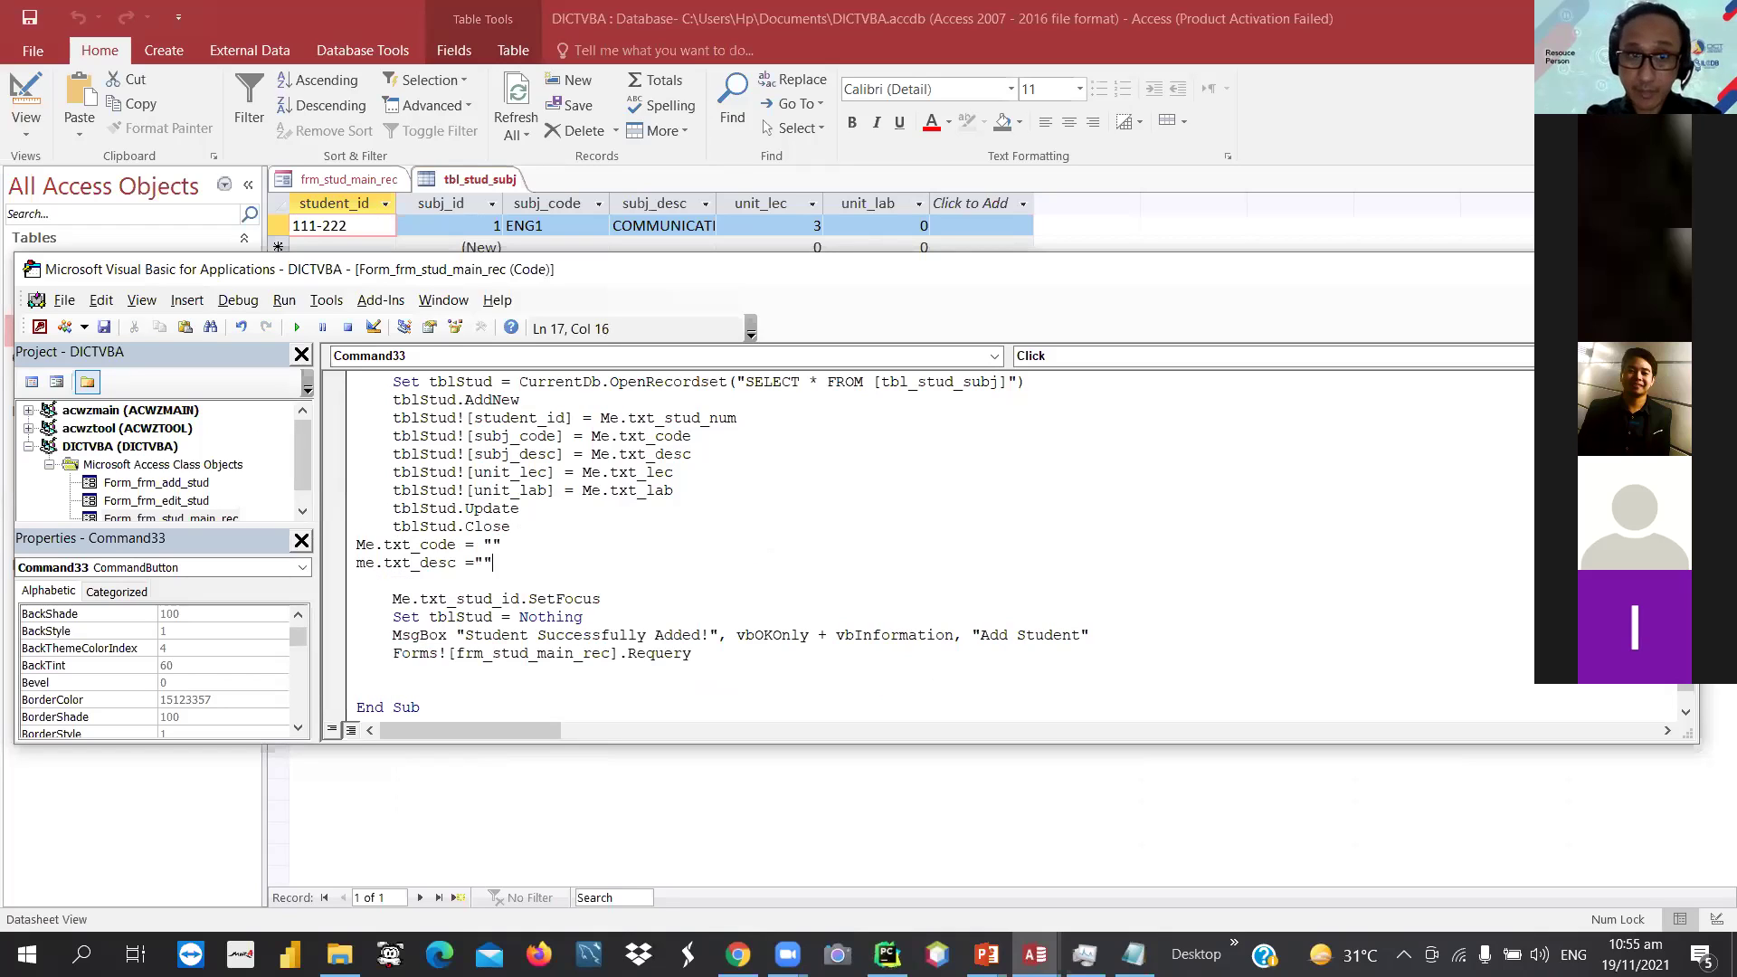
{"action": "key", "text": "Return"}
Add lines clearing Me.txt_lab and Me.txt_lec to "" after tblStud.Close
{"action": "type", "text": "me."}
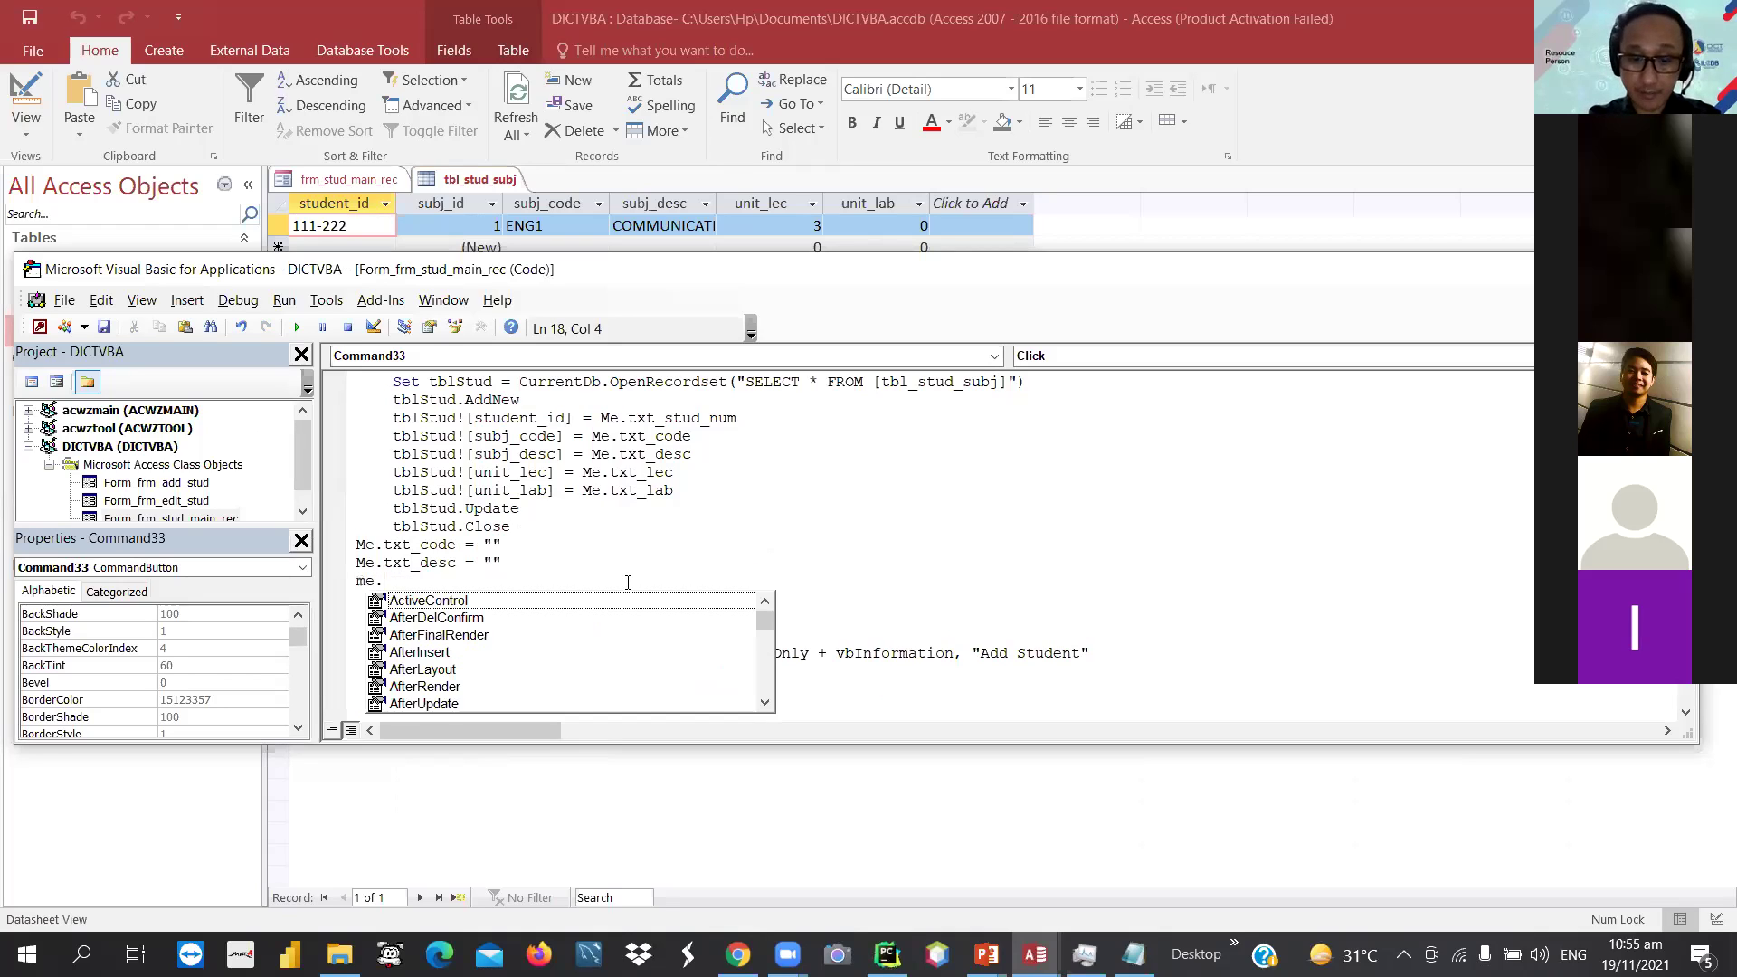
{"action": "type", "text": "txt"}
{"action": "key", "text": "Down"}
{"action": "key", "text": "Down"}
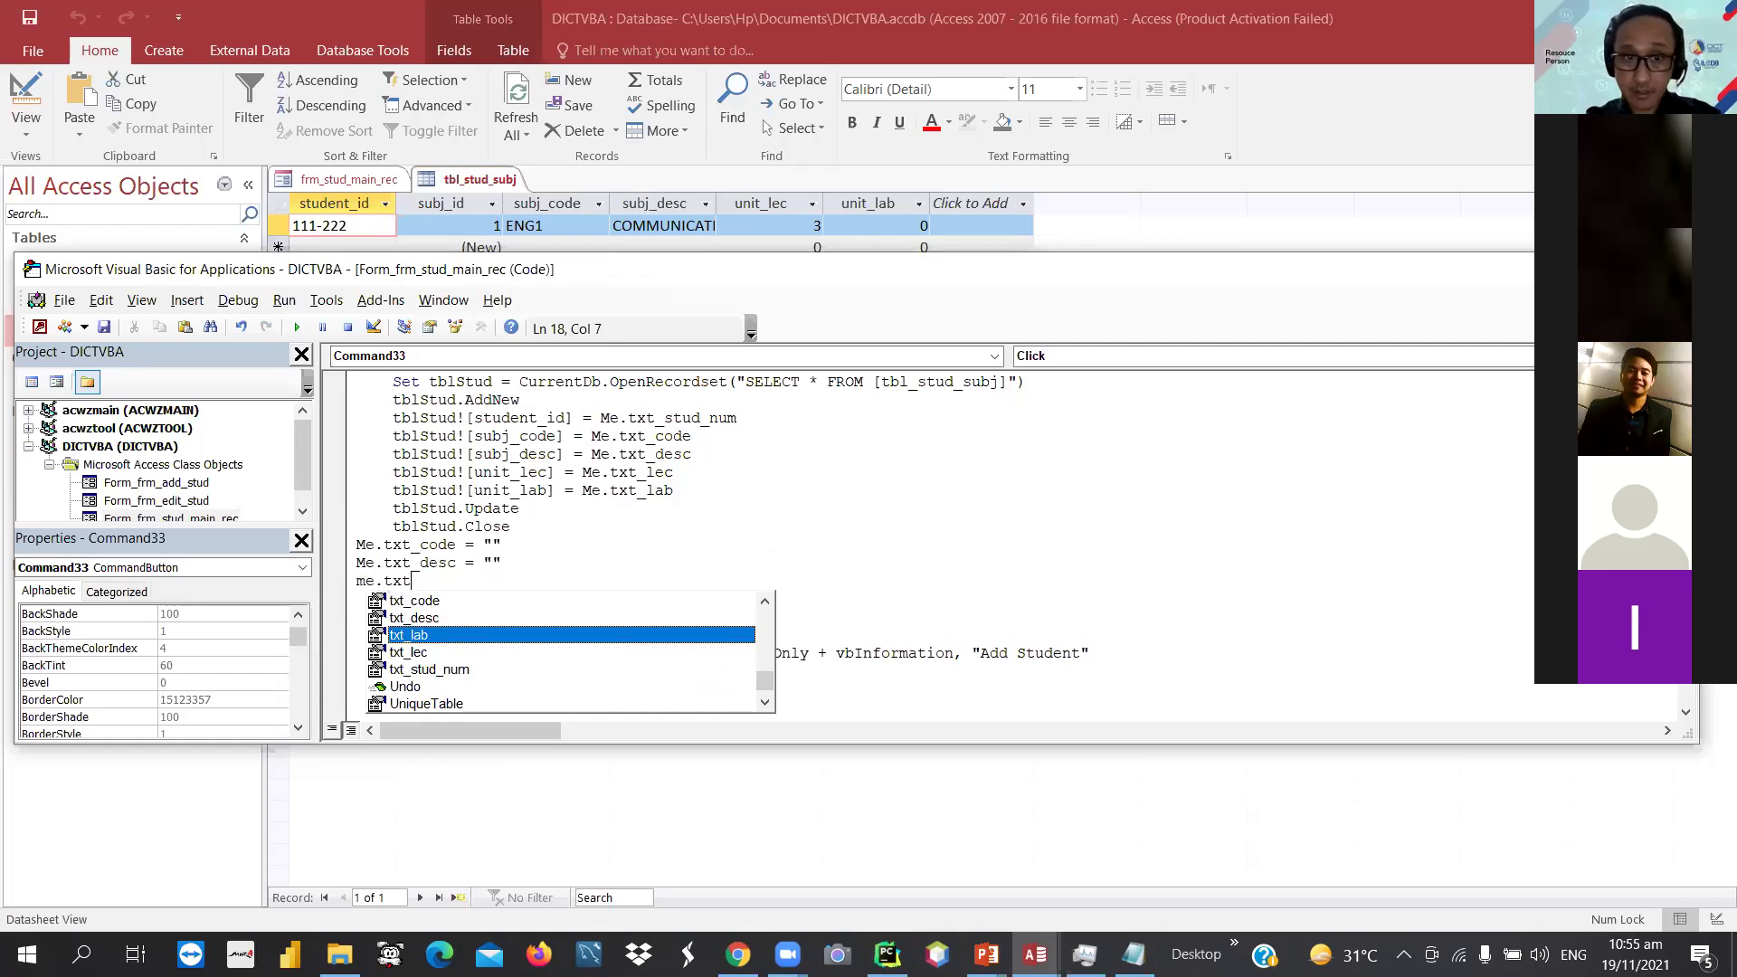
{"action": "key", "text": "Tab"}
{"action": "key", "text": "Return"}
{"action": "type", "text": "m"}
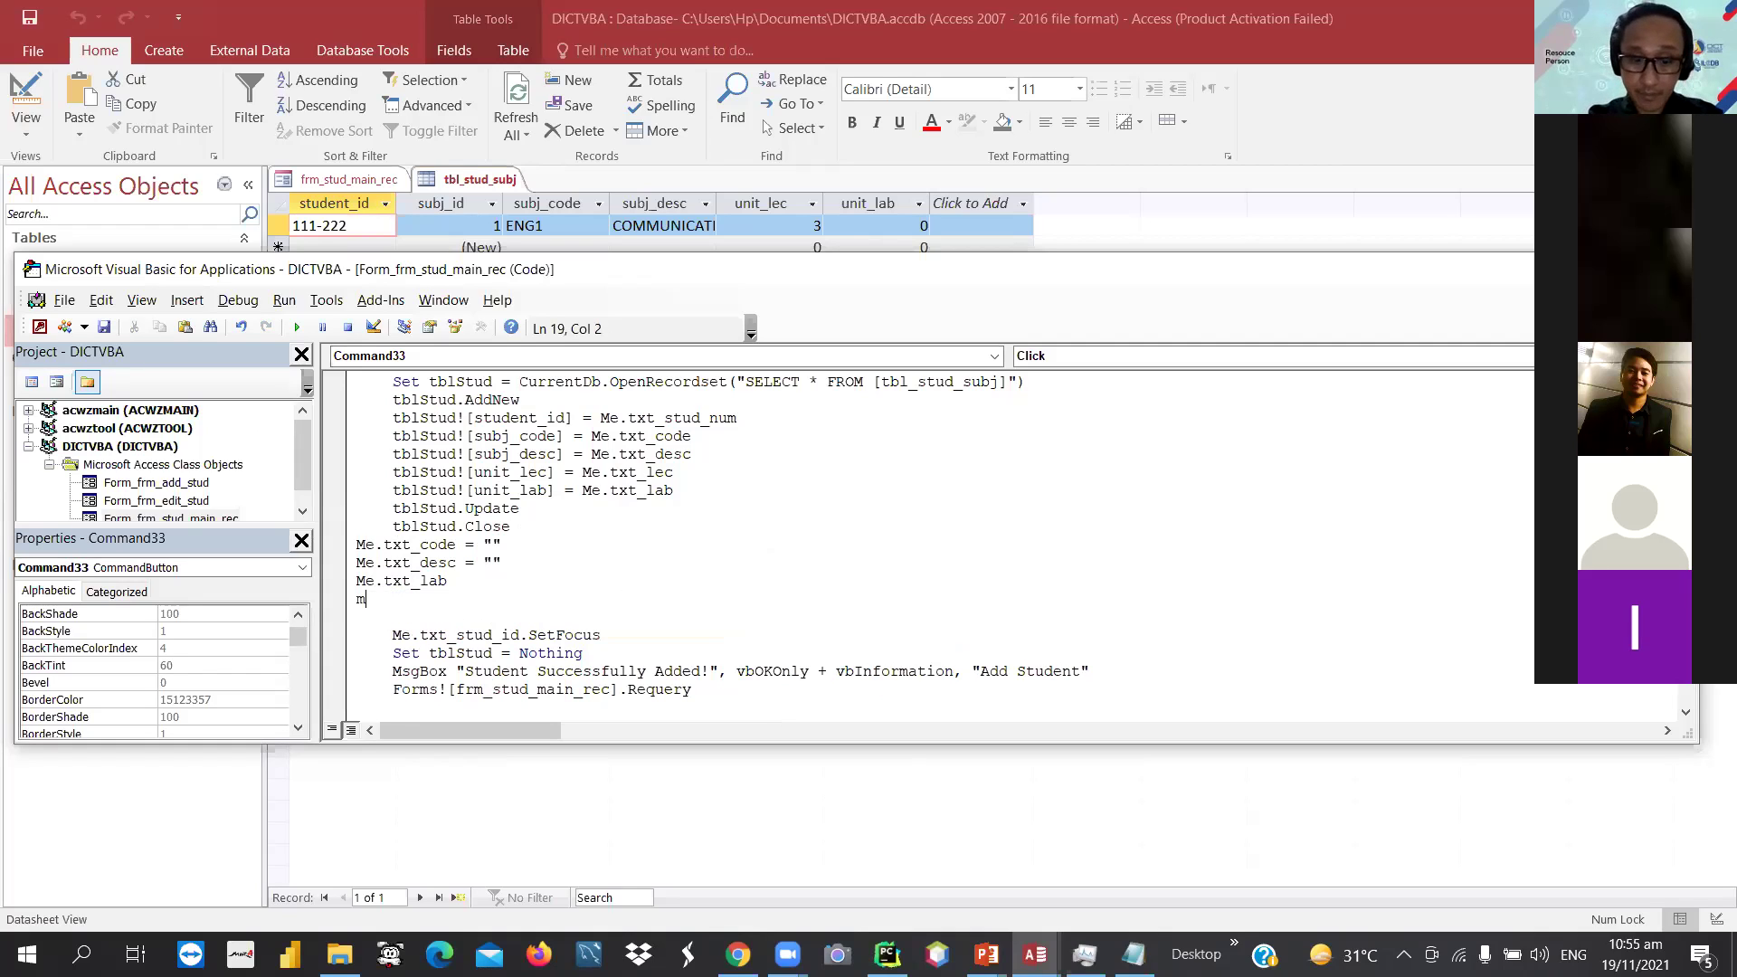
{"action": "left_click", "coordinate": [474, 580]}
{"action": "type", "text": "=\"\""}
{"action": "key", "text": "Down"}
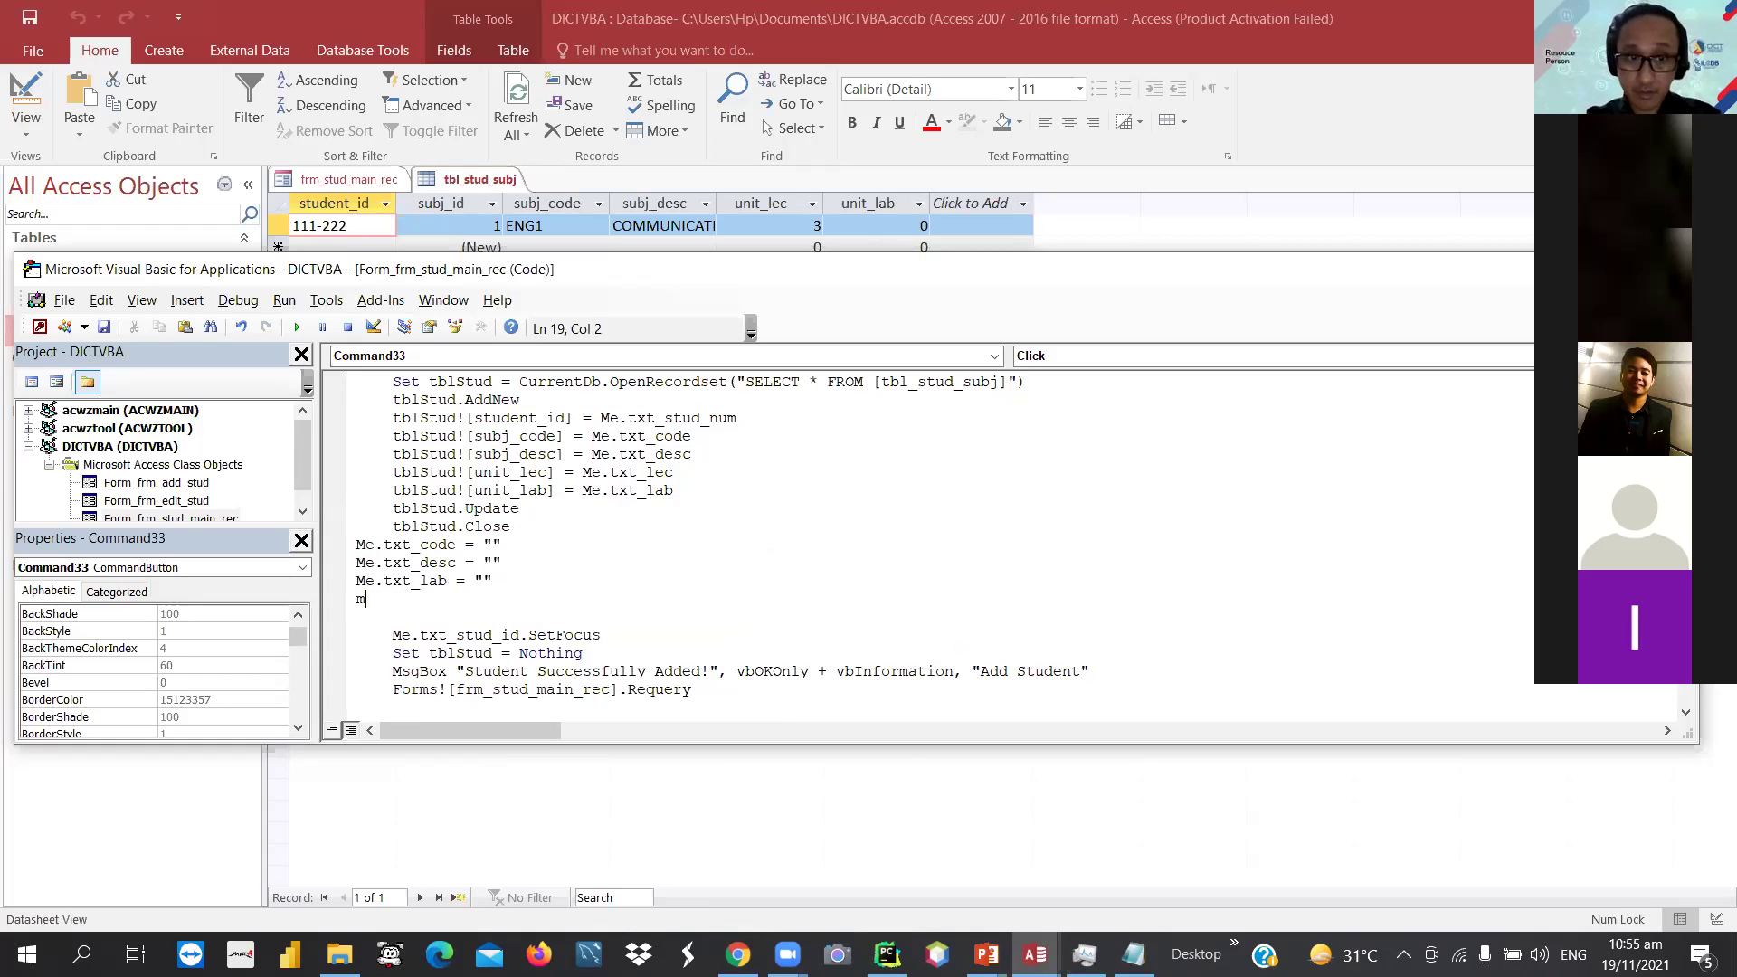
{"action": "type", "text": "e.txt"}
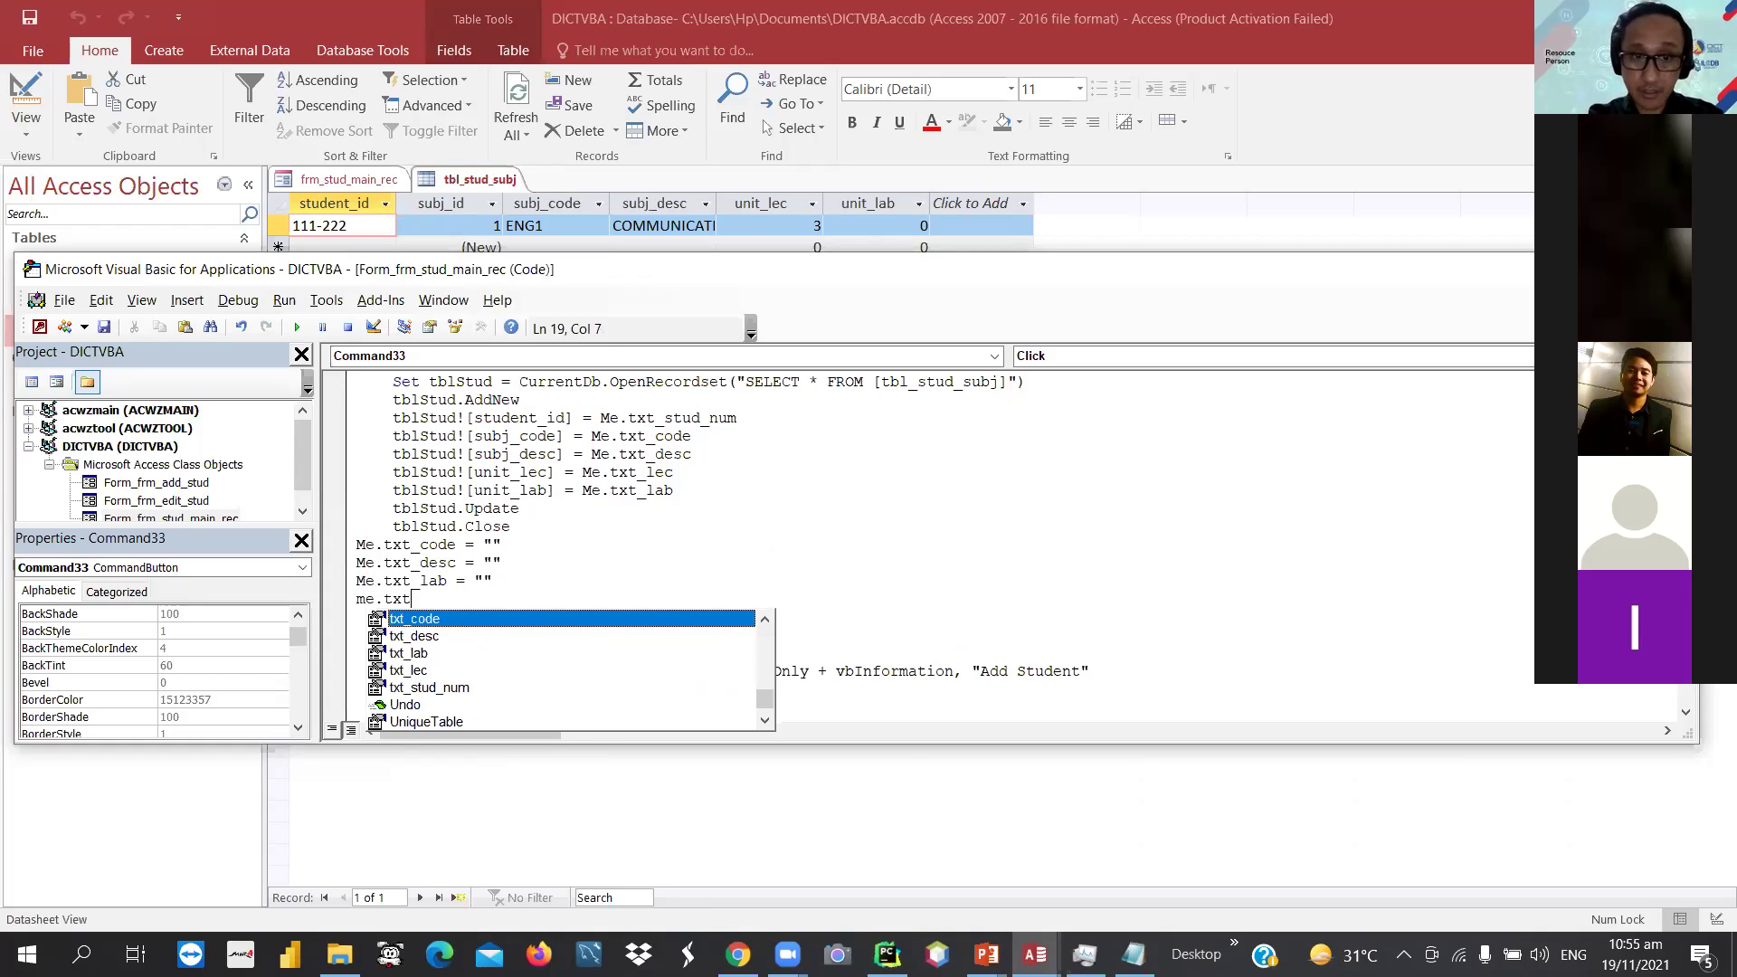
{"action": "key", "text": "Down"}
{"action": "key", "text": "Down"}
{"action": "key", "text": "Down"}
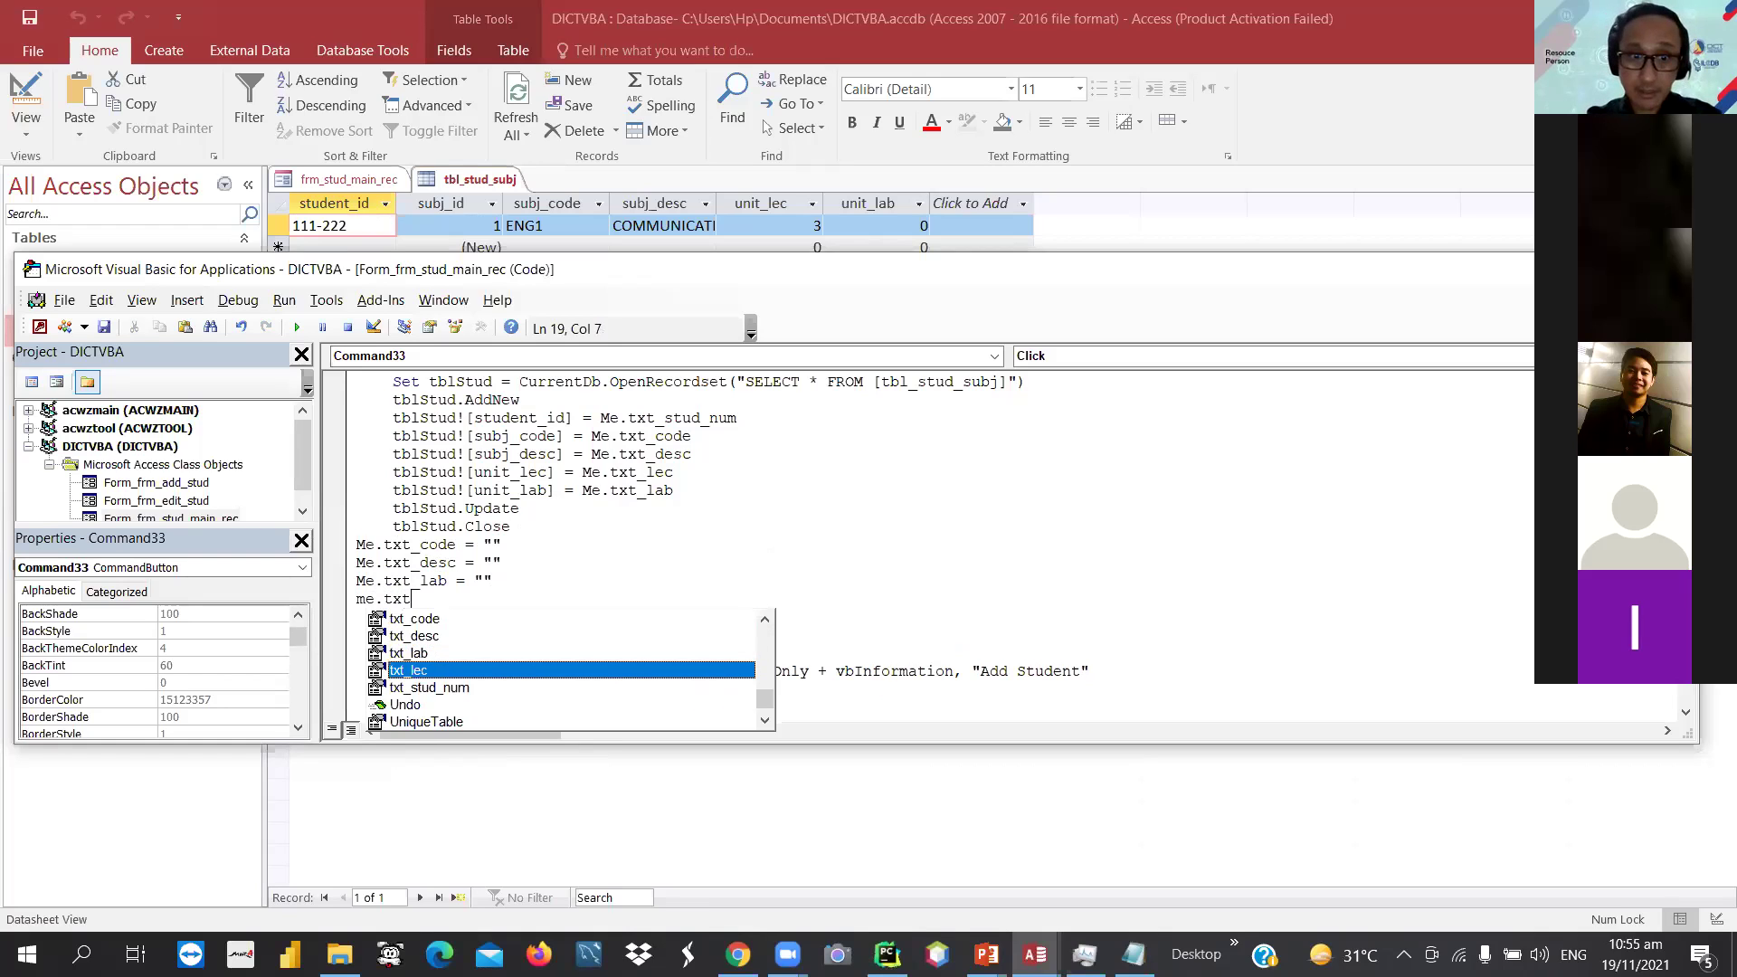
{"action": "type", "text": "_lec = \"\""}
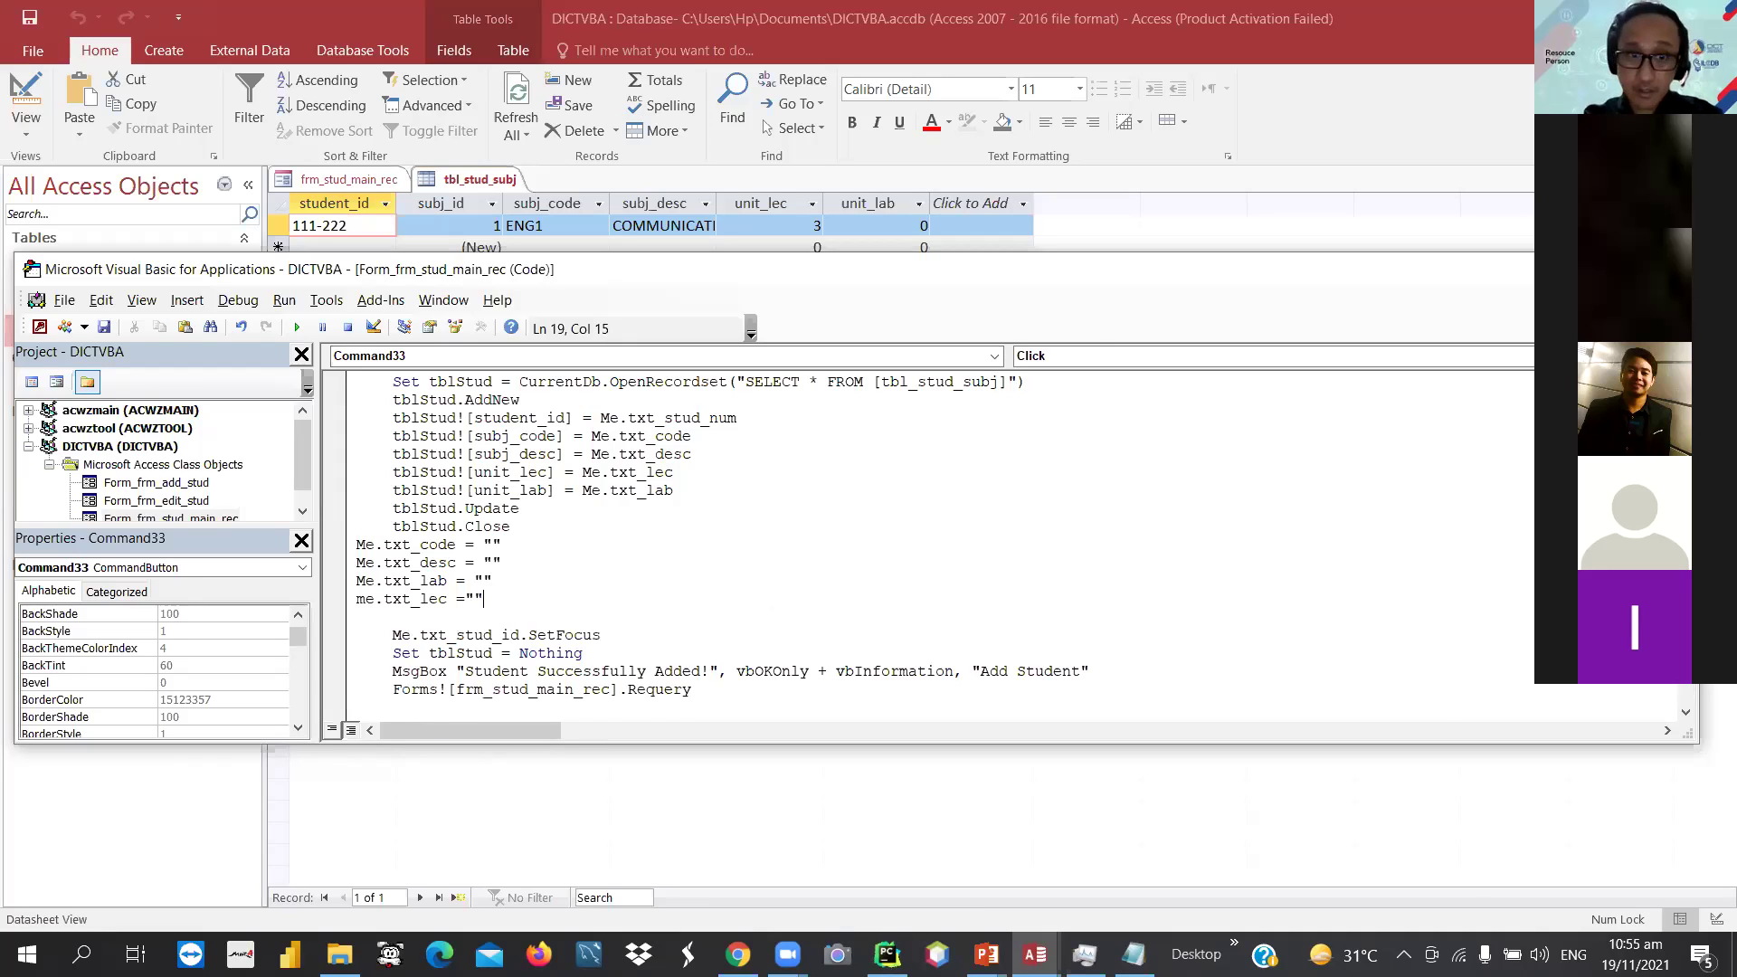
{"action": "key", "text": "Return"}
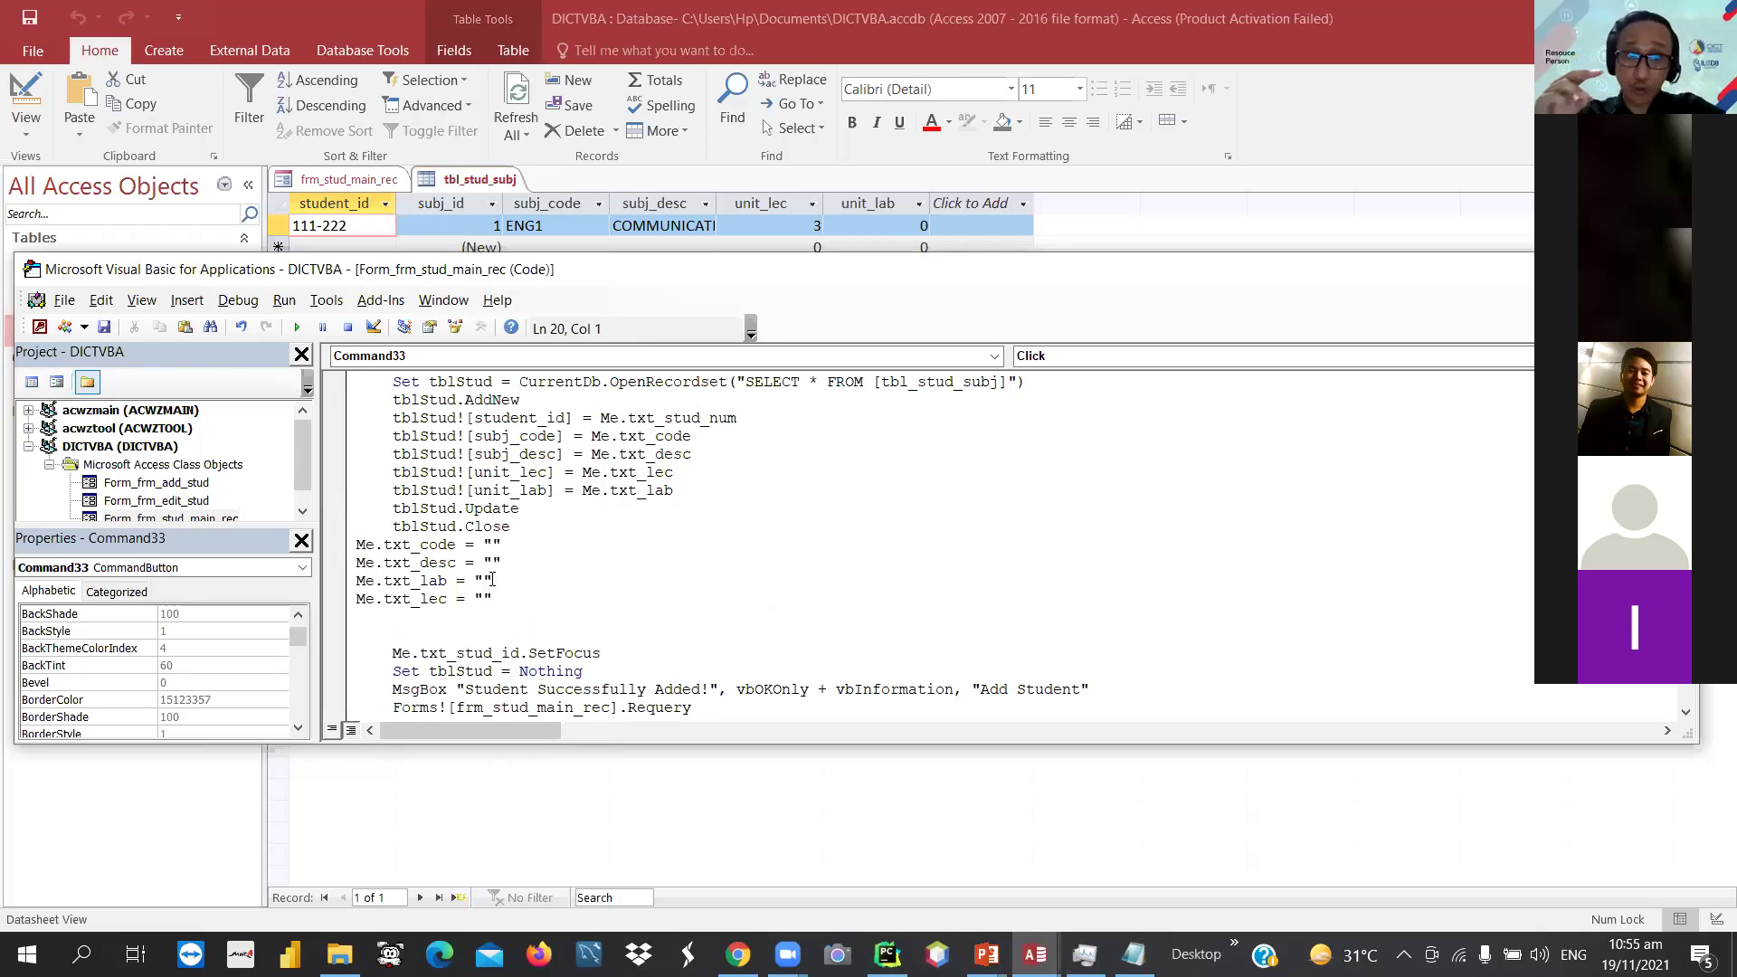
{"action": "left_click", "coordinate": [567, 524]}
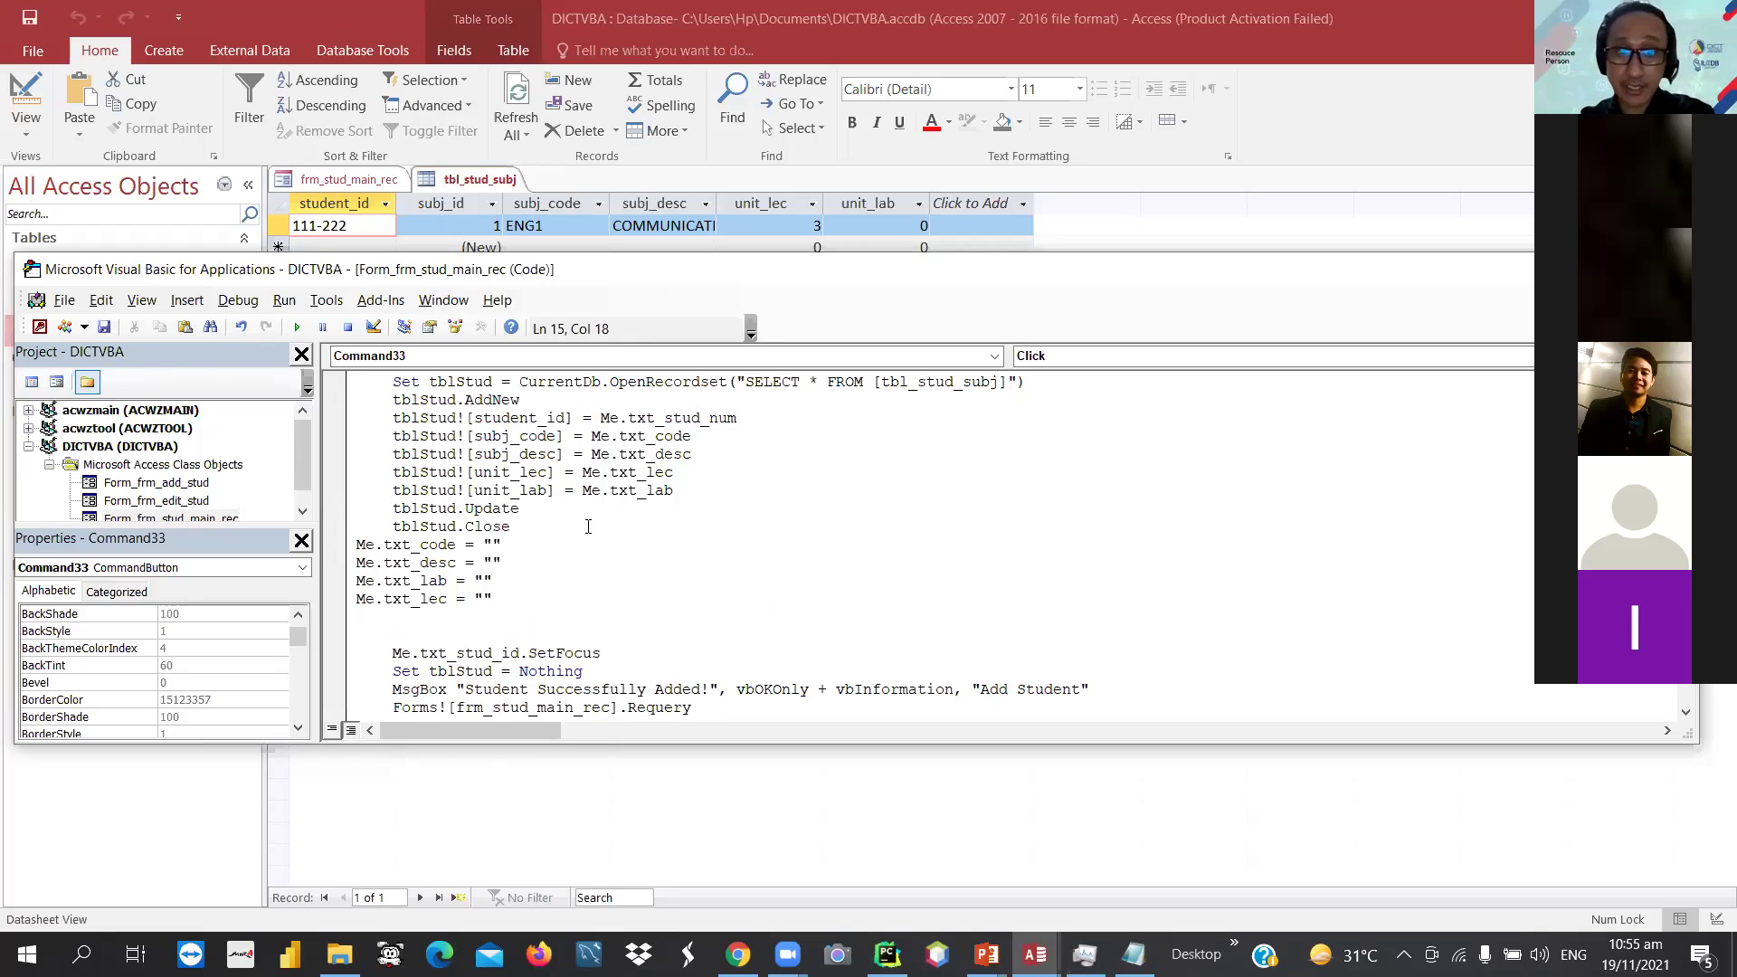
{"action": "key", "text": "Return"}
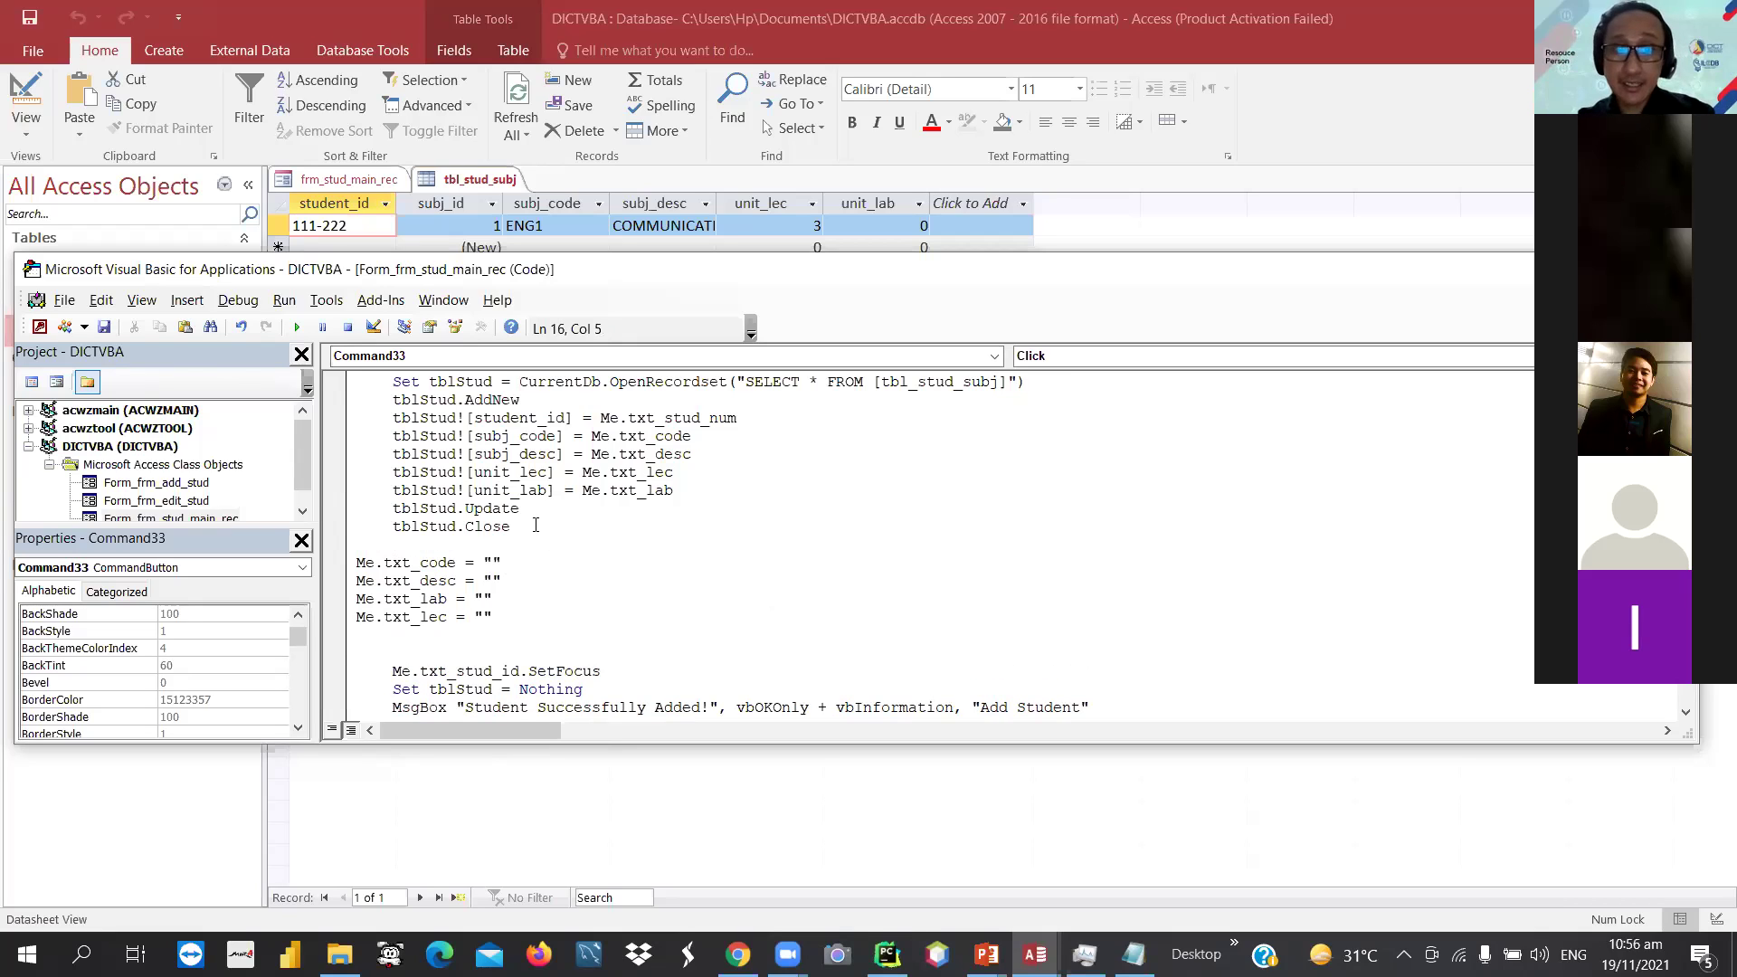
{"action": "scroll", "coordinate": [535, 525], "scroll_direction": "down", "scroll_amount": 2}
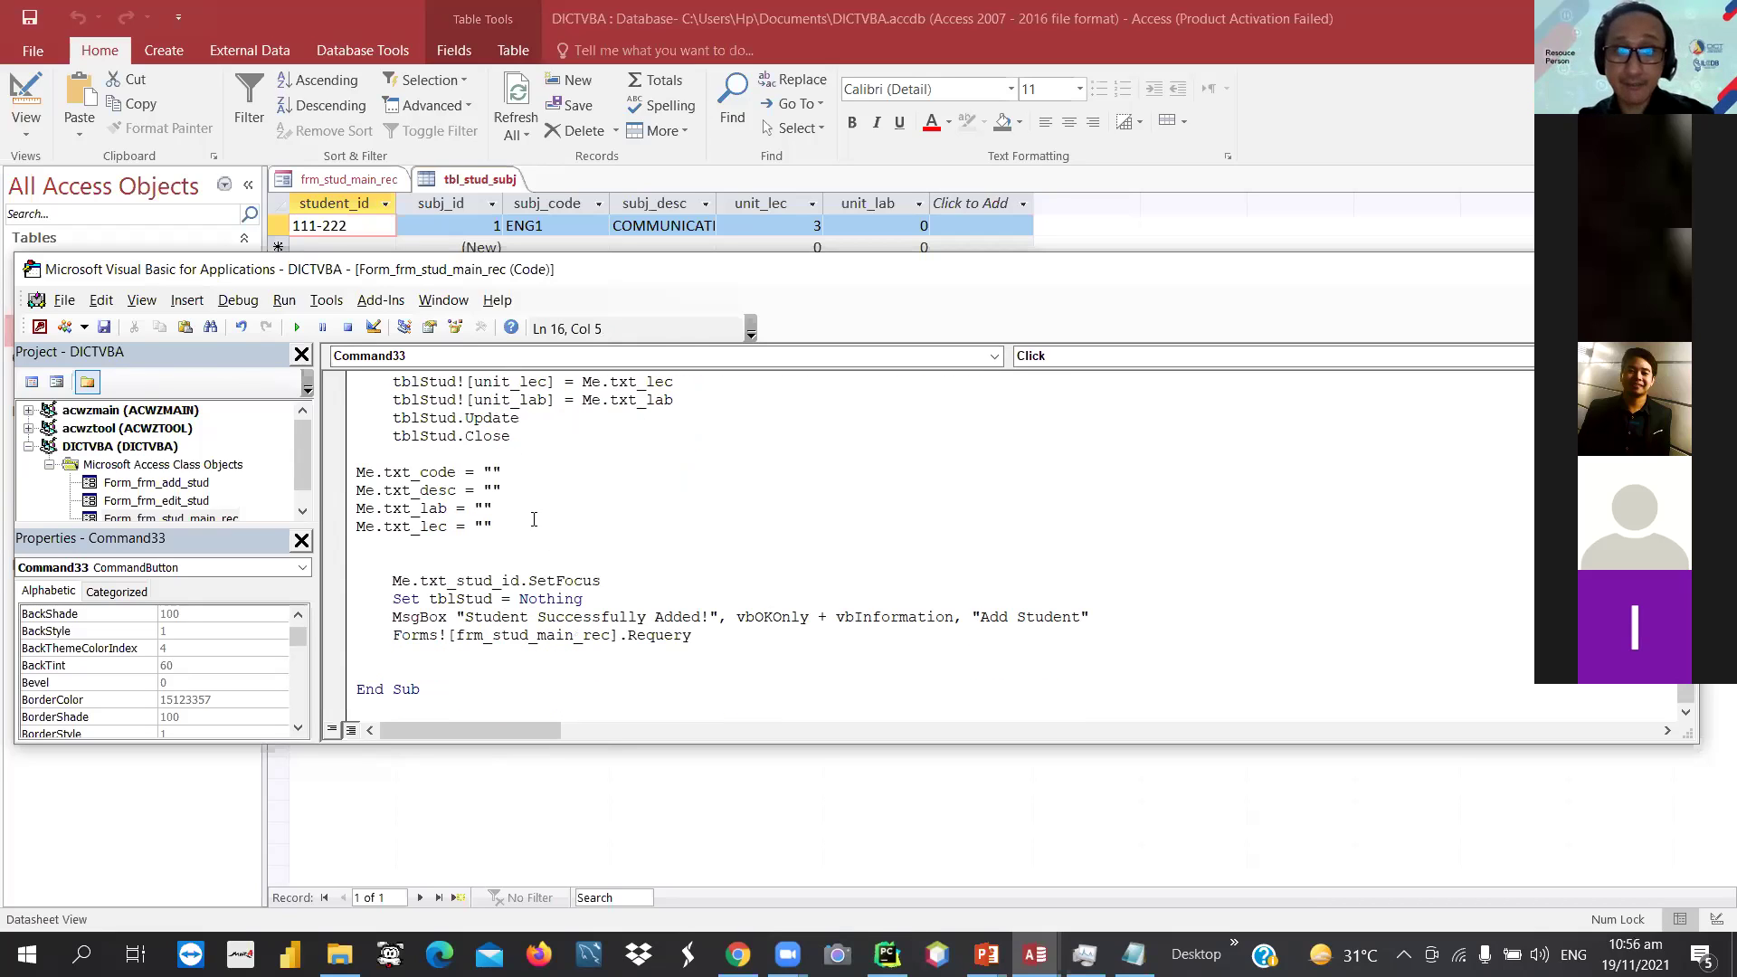
Remove leftover lines and change the message text and title from Student to Subject
{"action": "left_click_drag", "start_coordinate": [616, 600], "coordinate": [235, 548]}
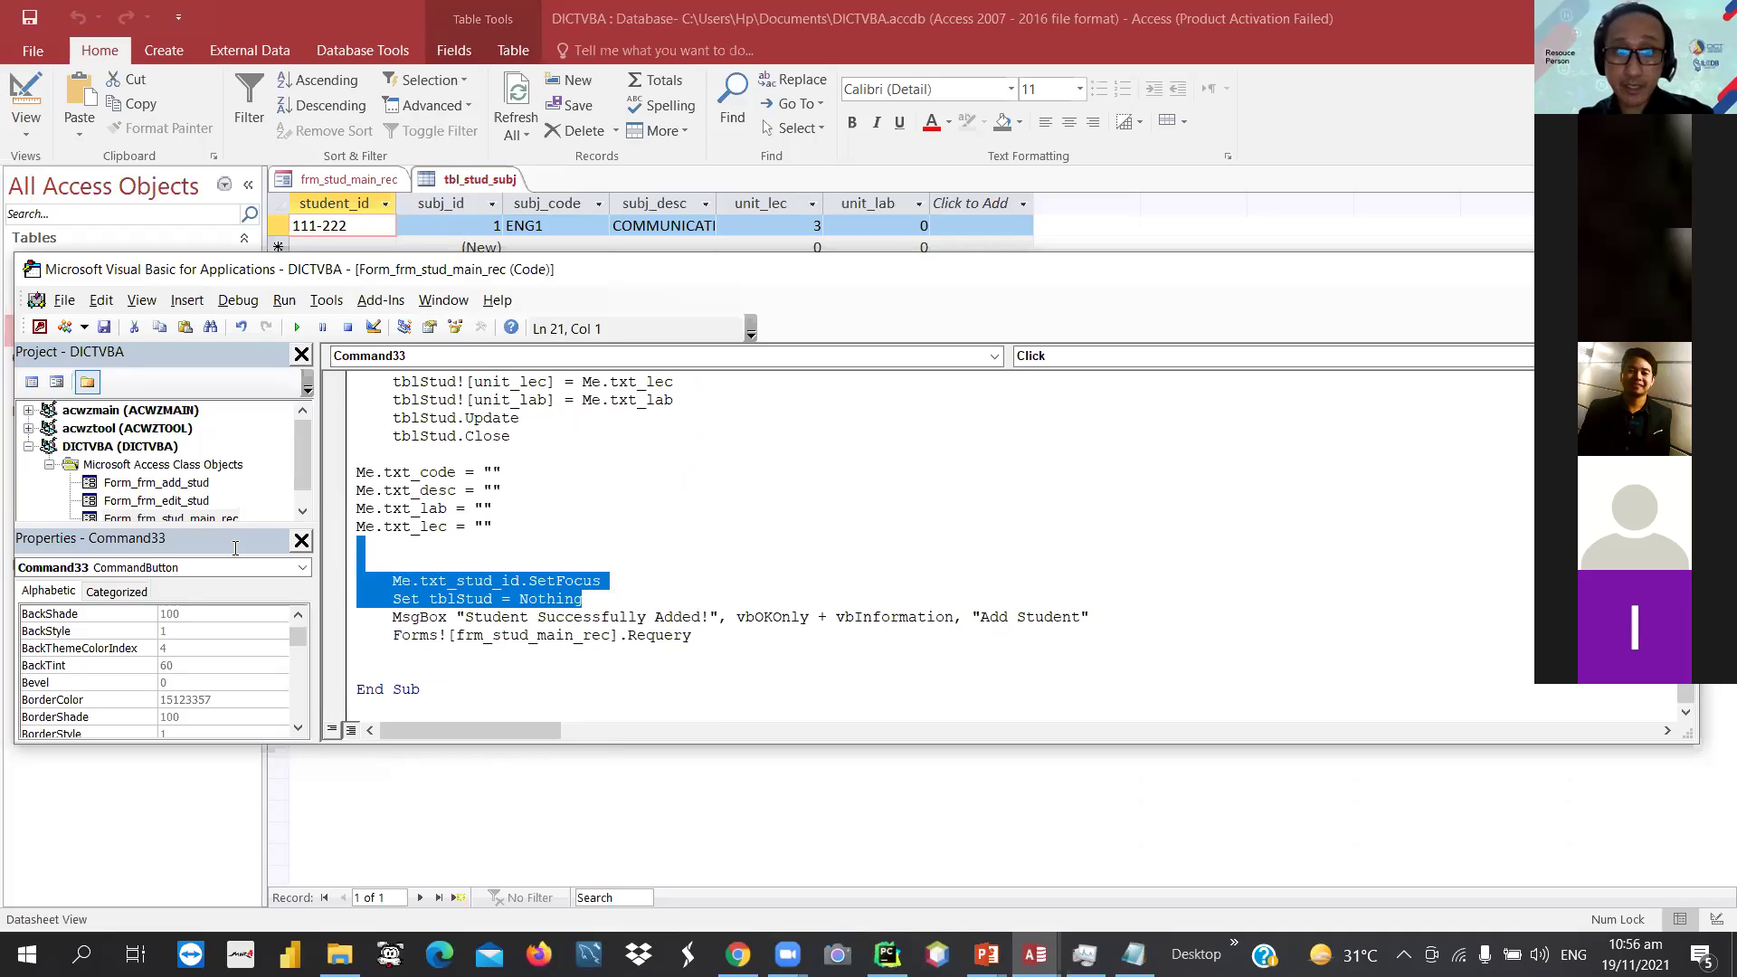
{"action": "key", "text": "Delete"}
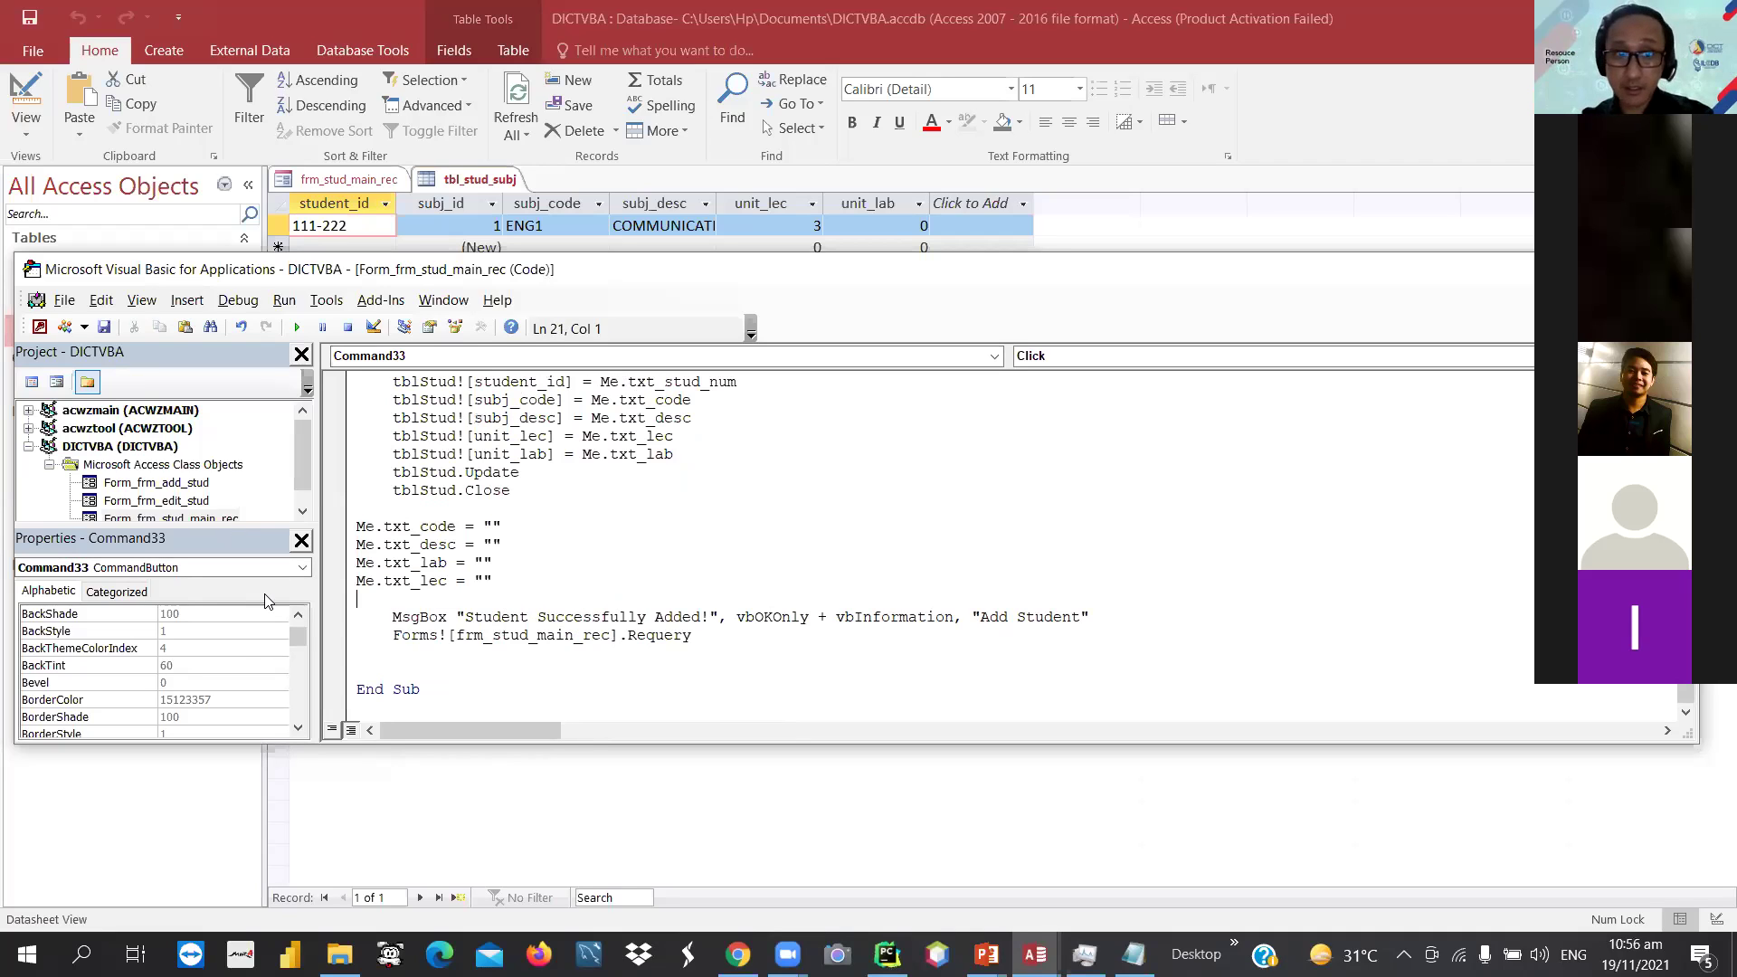
{"action": "double_click", "coordinate": [482, 621]}
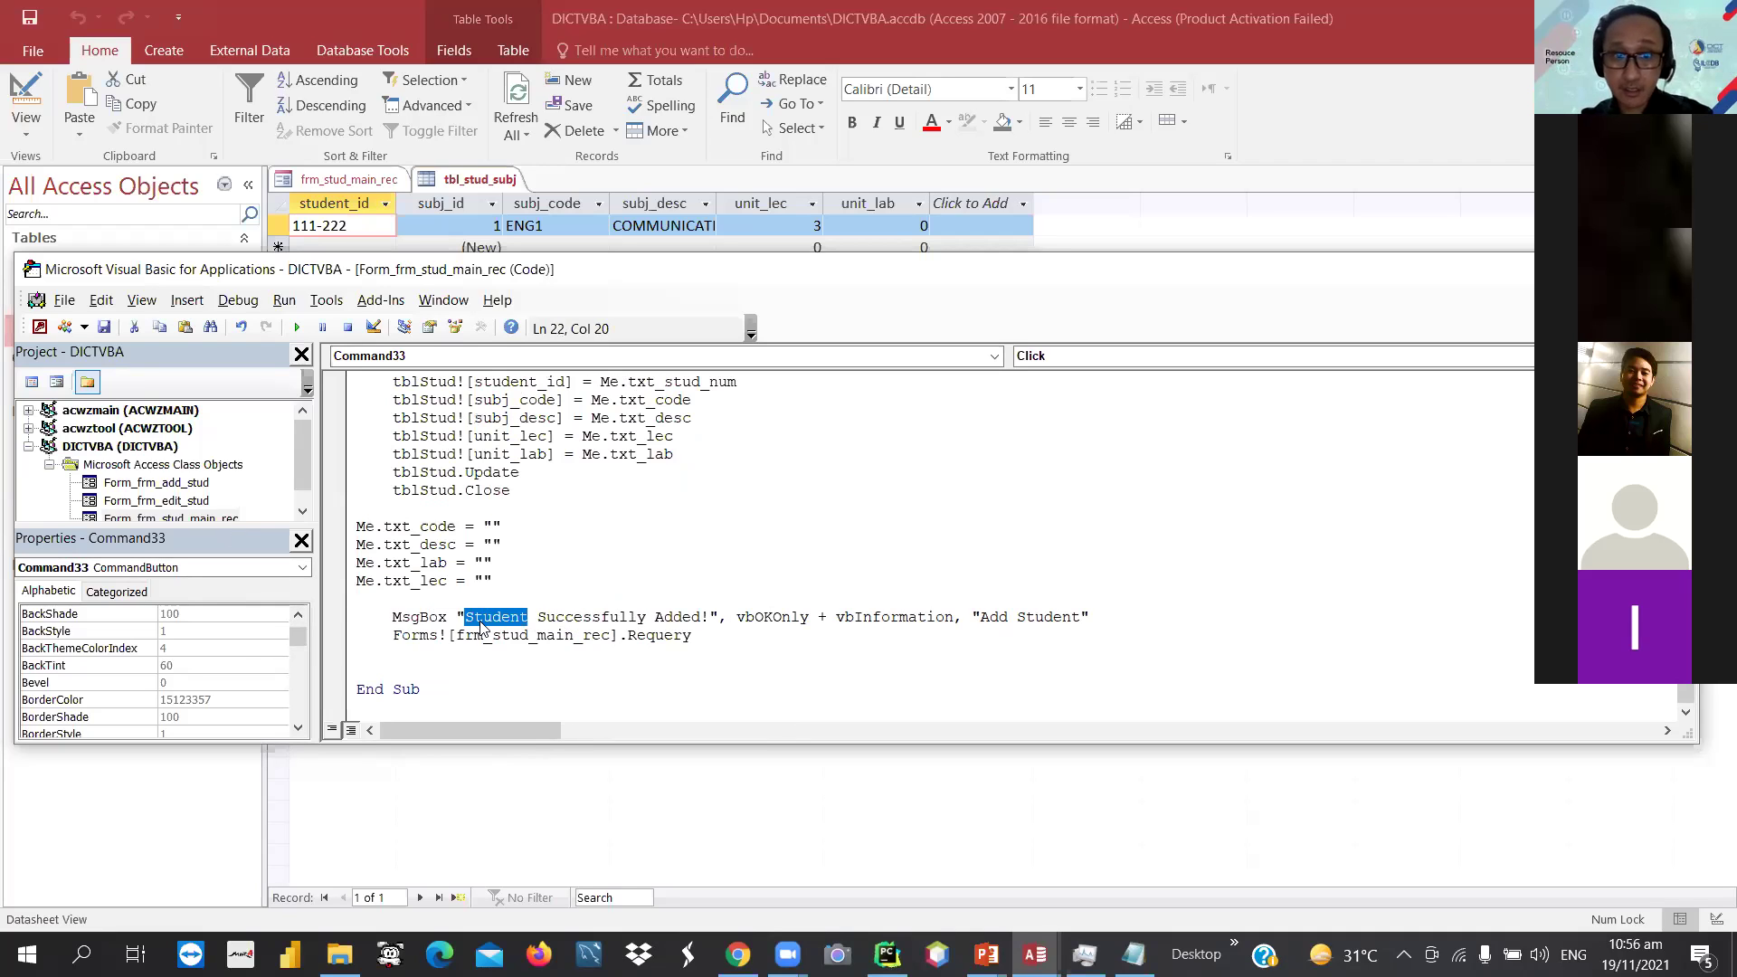
{"action": "type", "text": "Subject"}
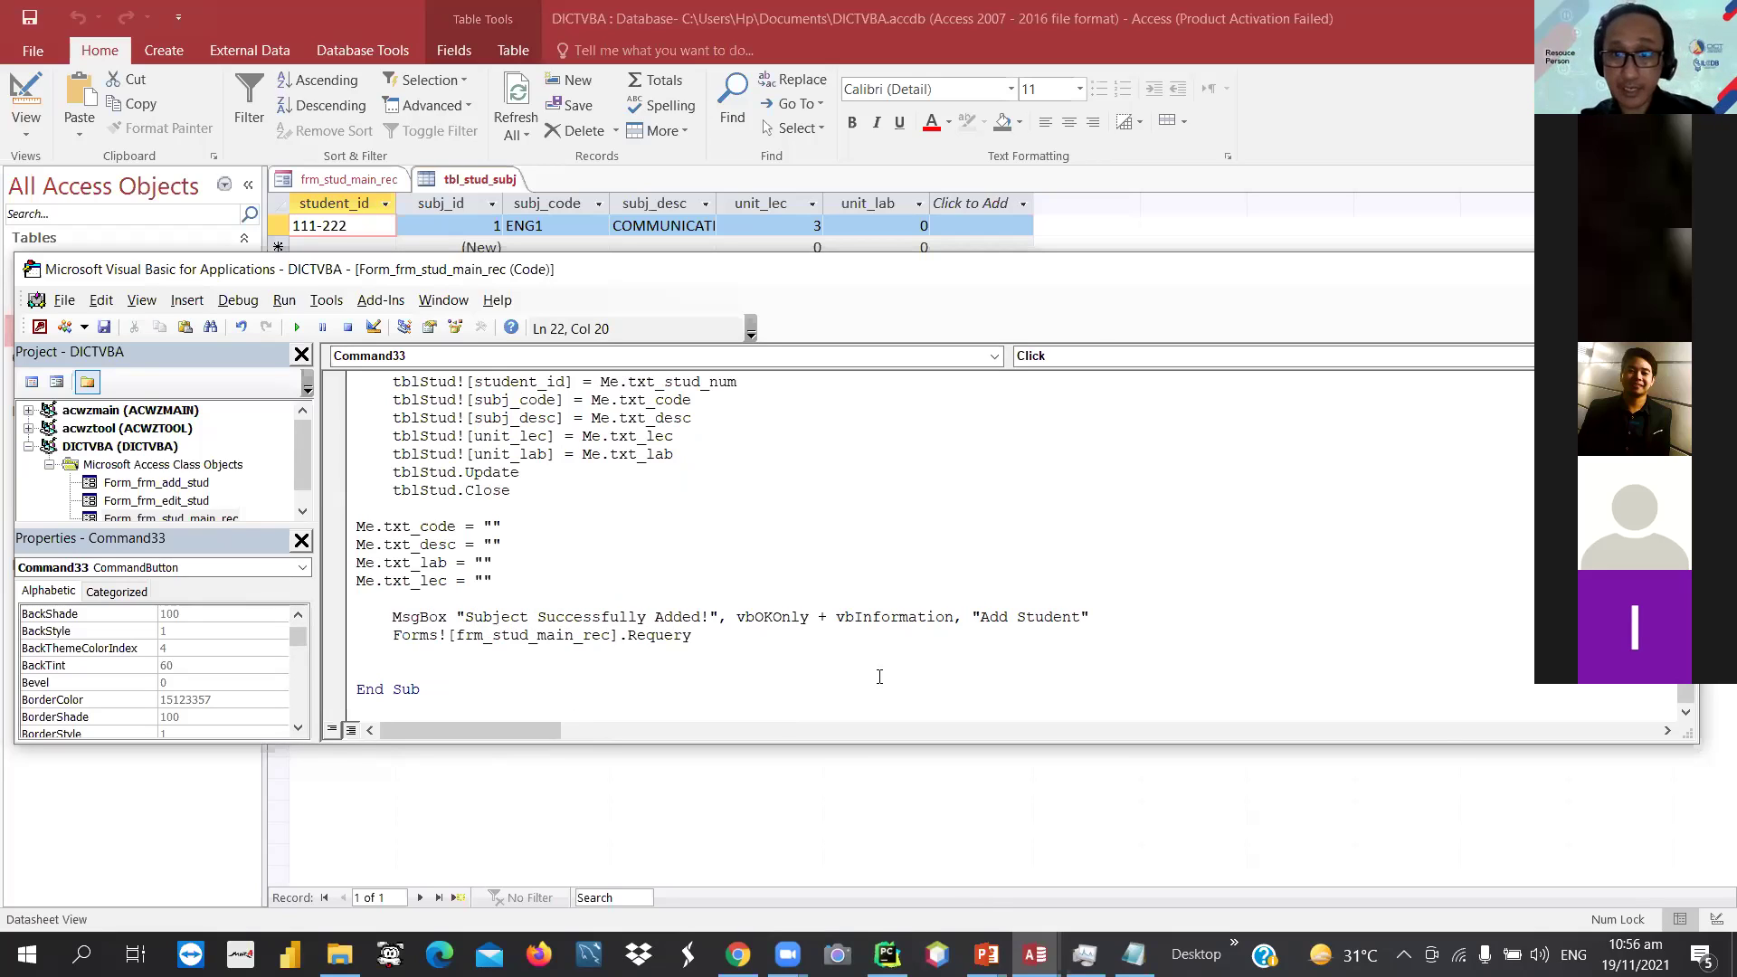
{"action": "double_click", "coordinate": [1049, 617]}
{"action": "type", "text": "Sub"}
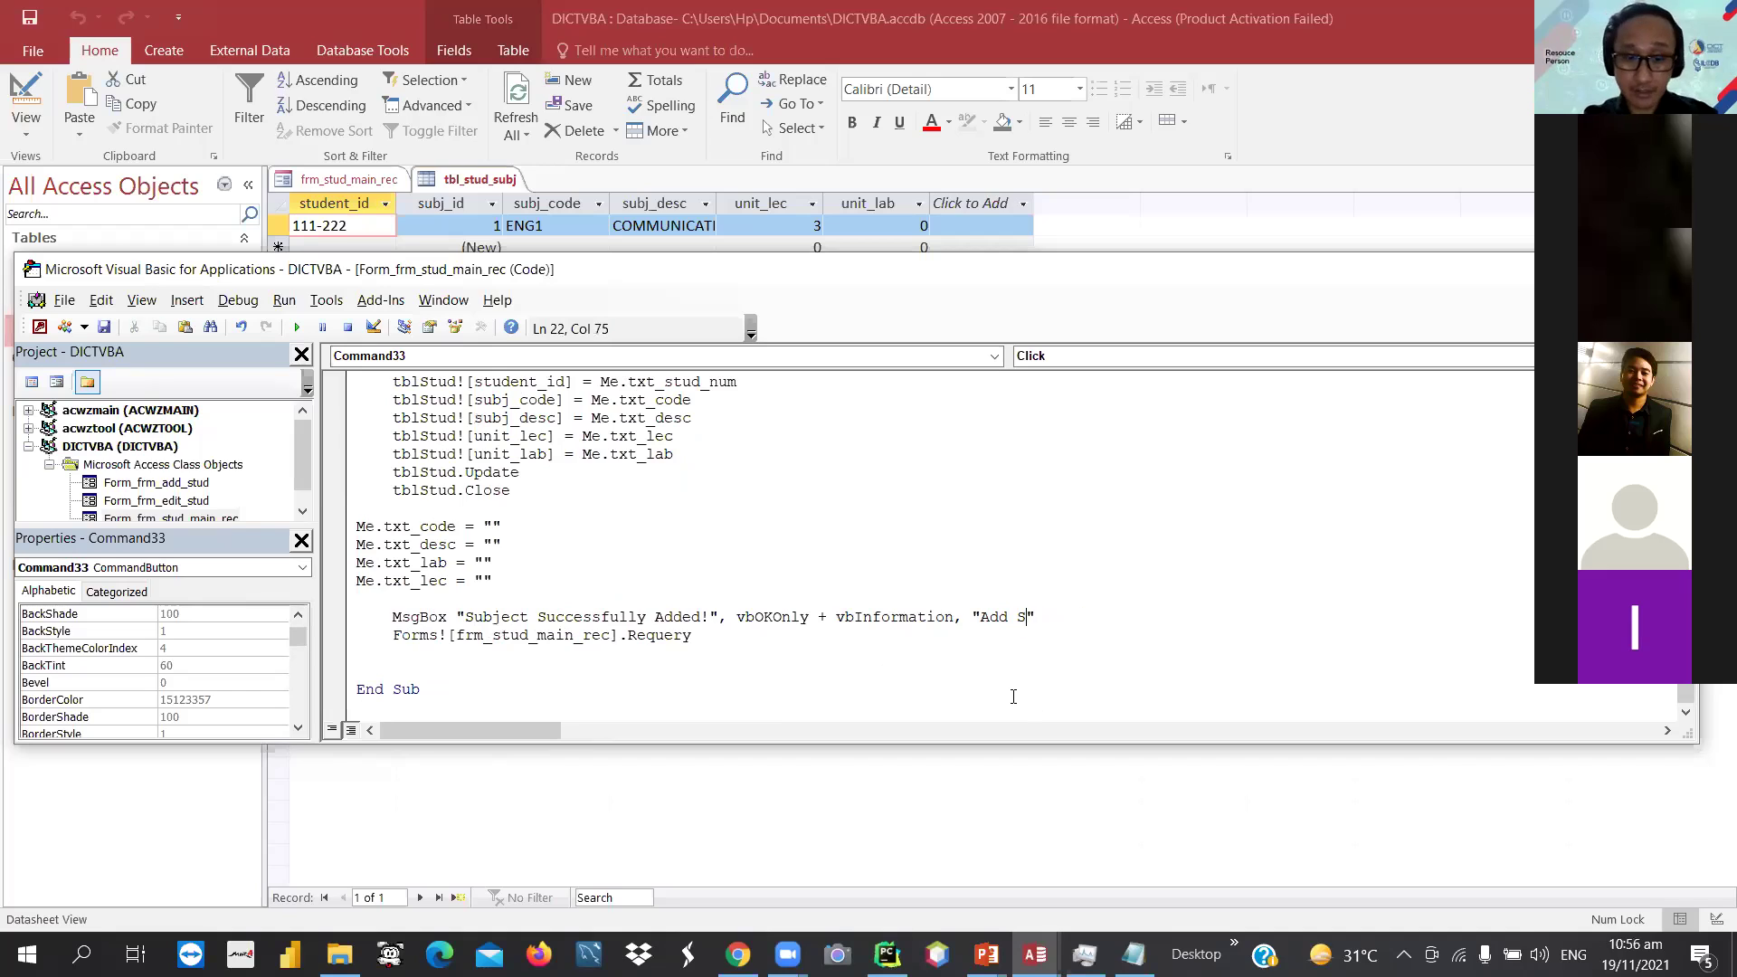
{"action": "type", "text": "ject"}
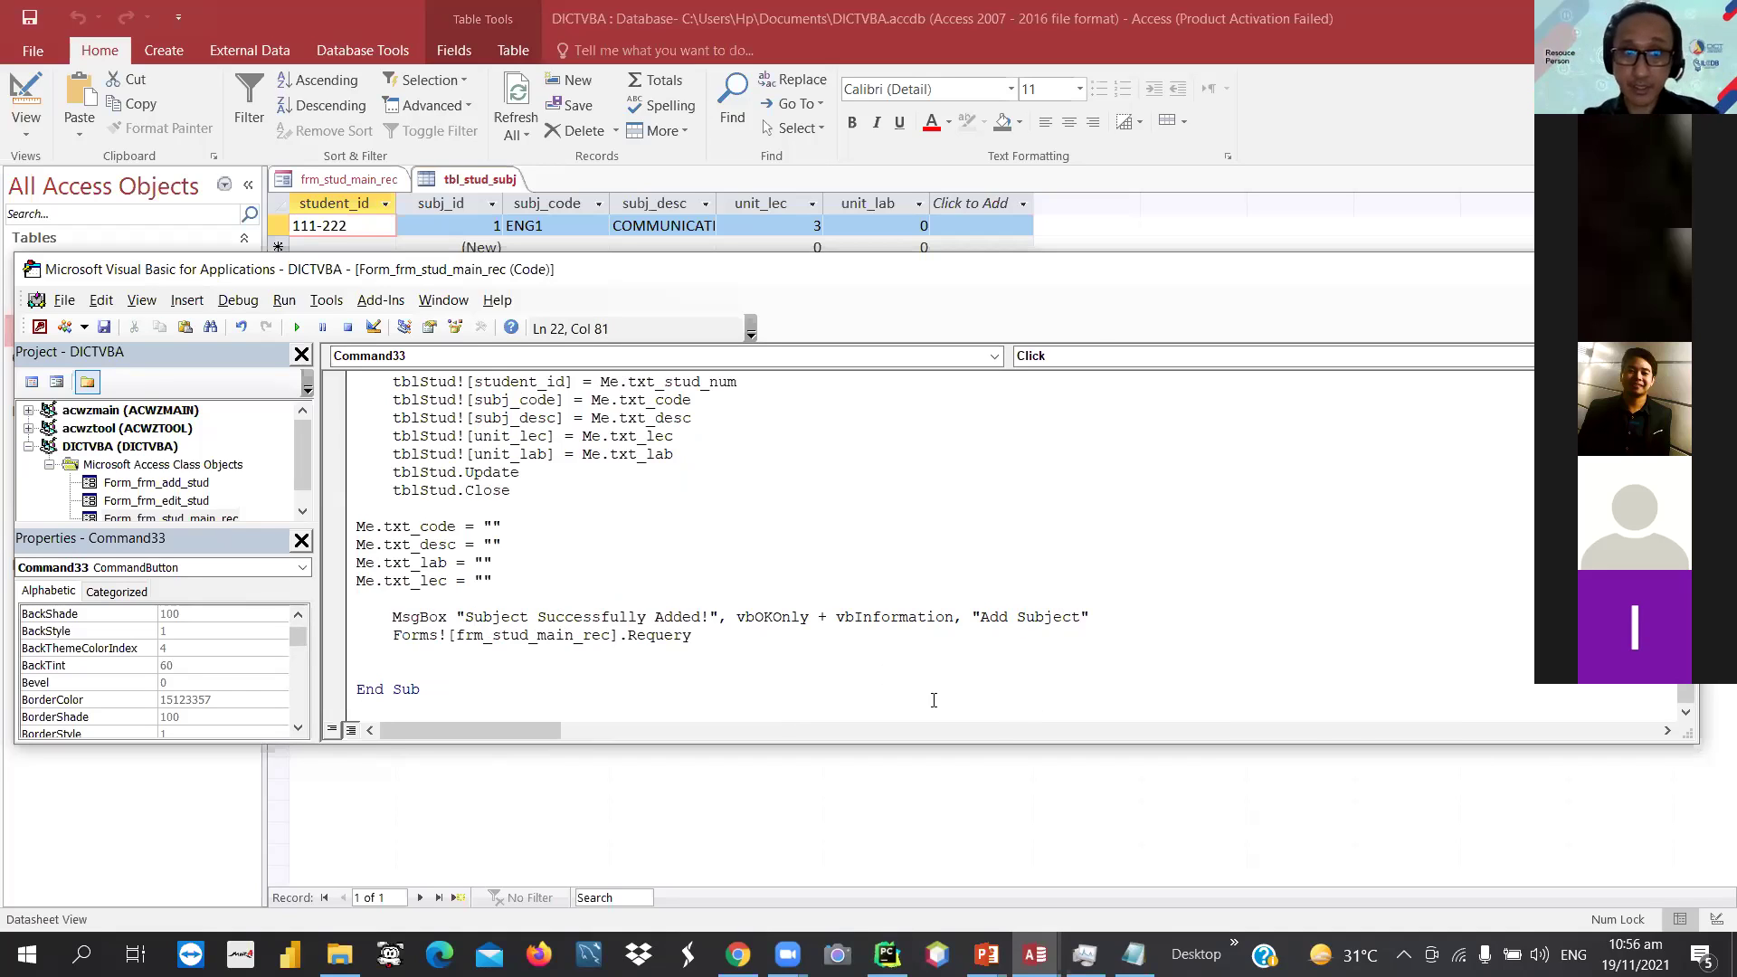
Replace the old Forms! requery line with Me.frm_stud_subj_subform.Requery
{"action": "left_click_drag", "start_coordinate": [689, 639], "coordinate": [353, 640]}
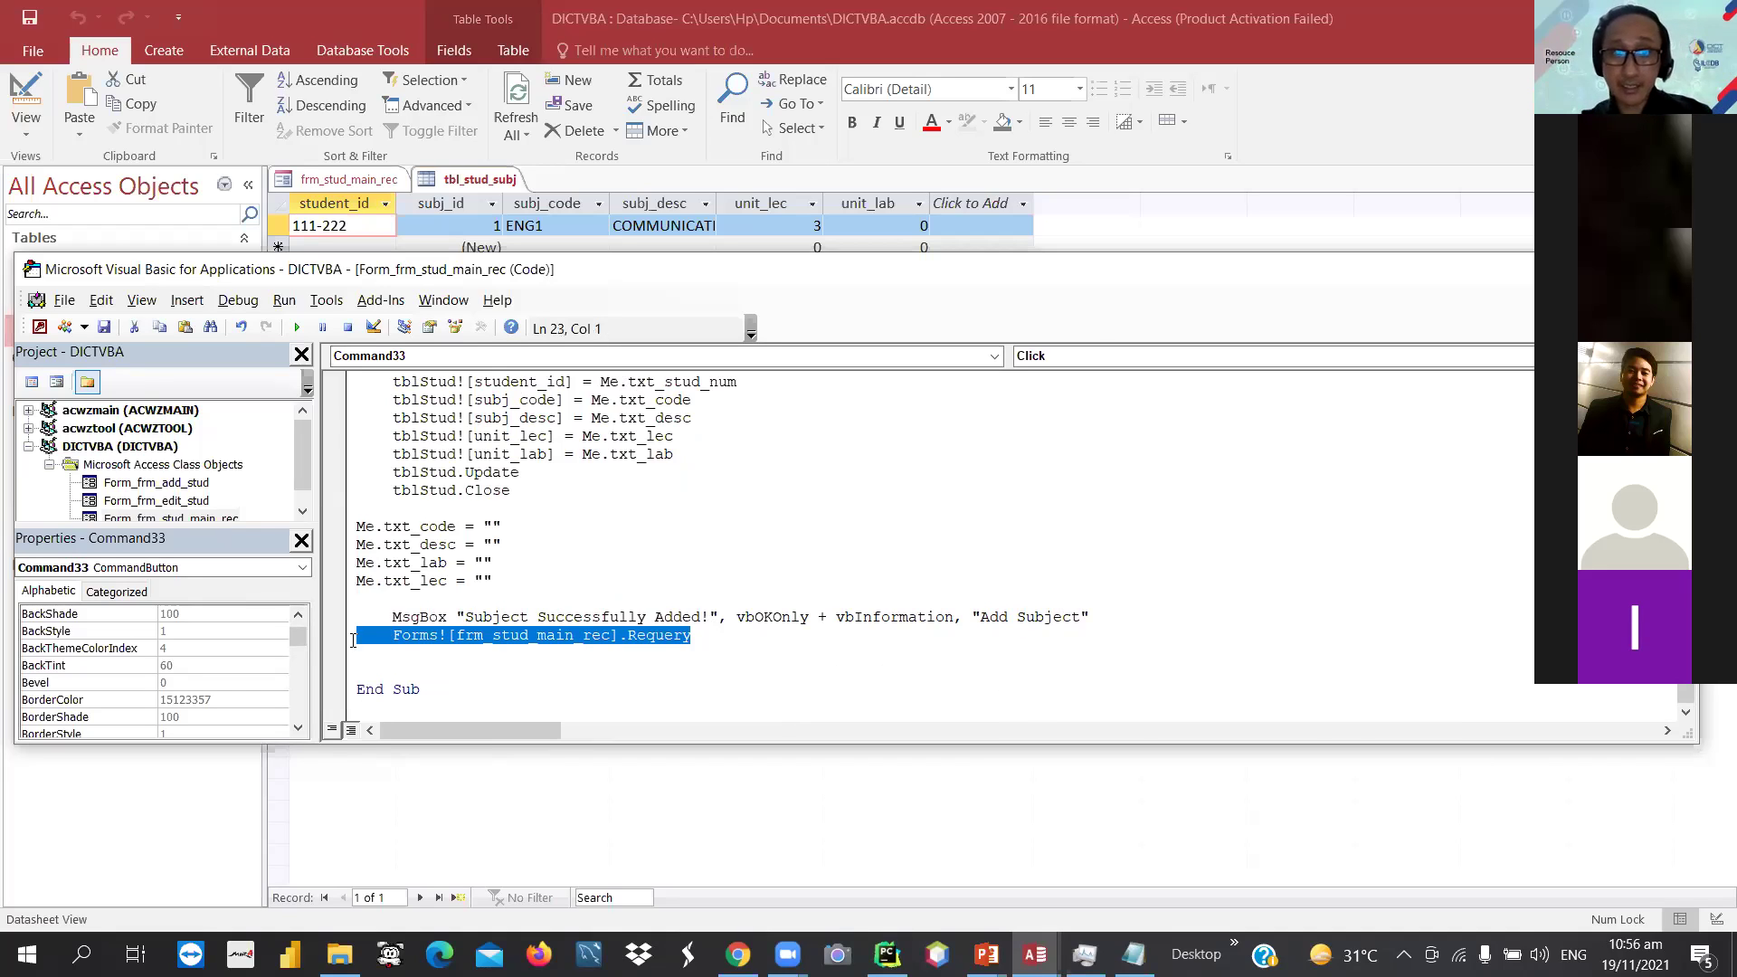
{"action": "type", "text": "me.frm"}
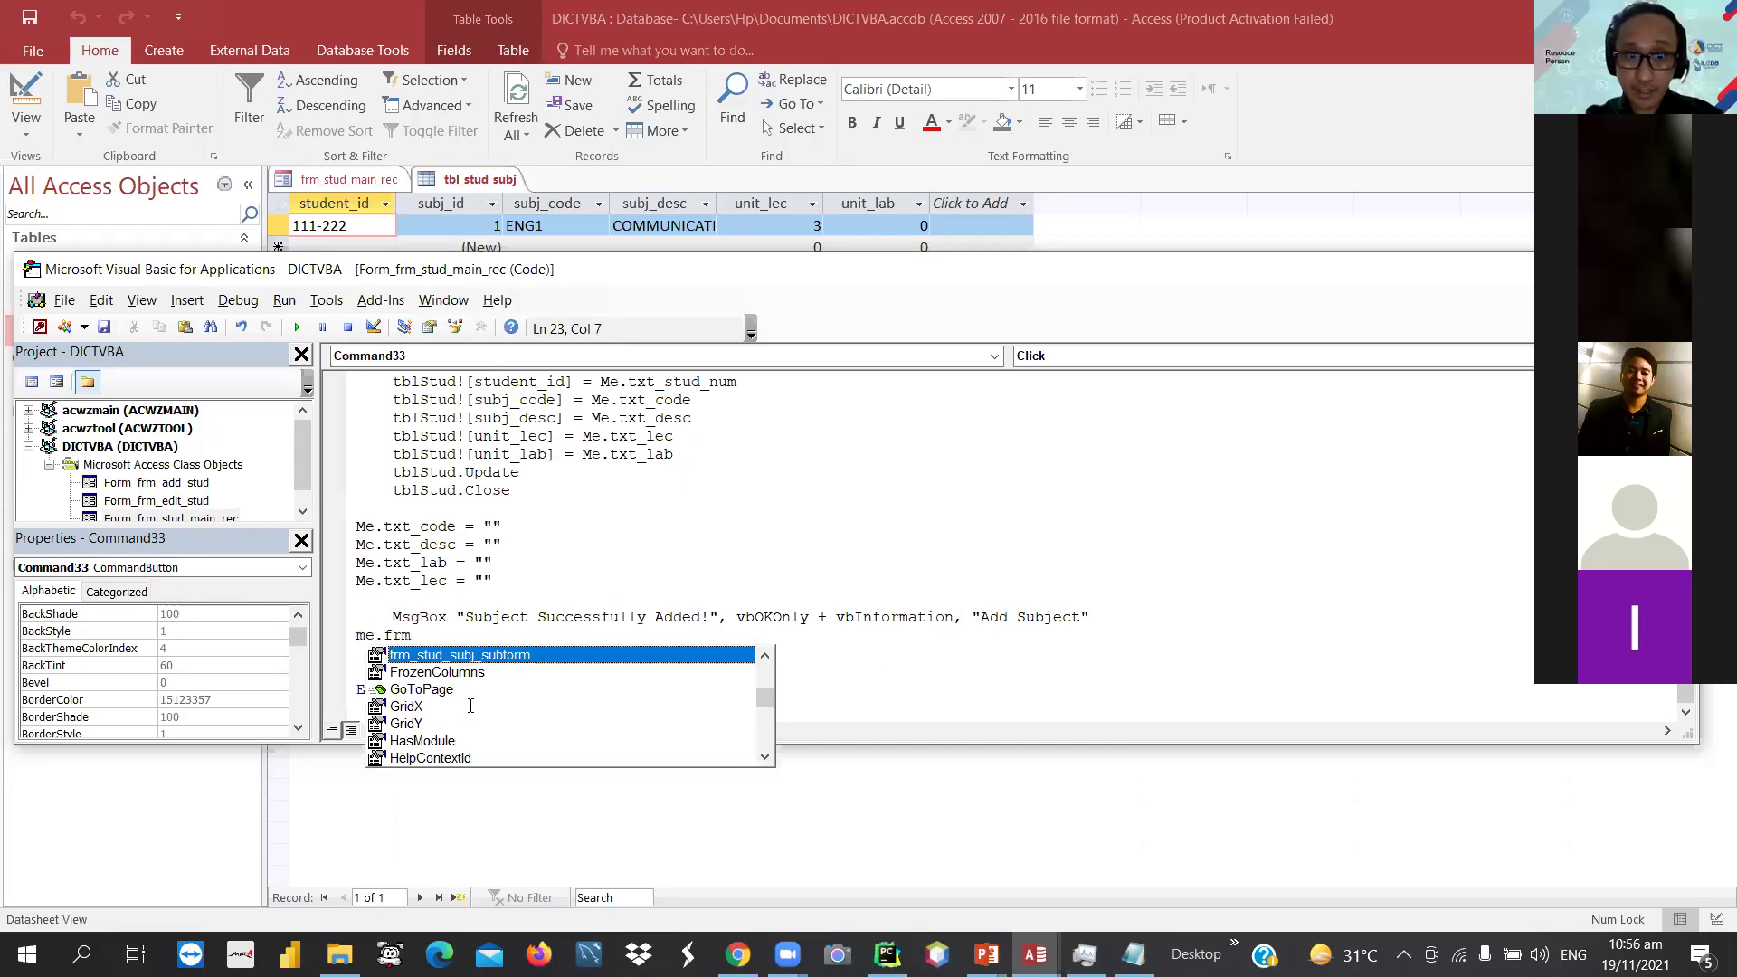
{"action": "type", "text": "_stud_subj_subform "}
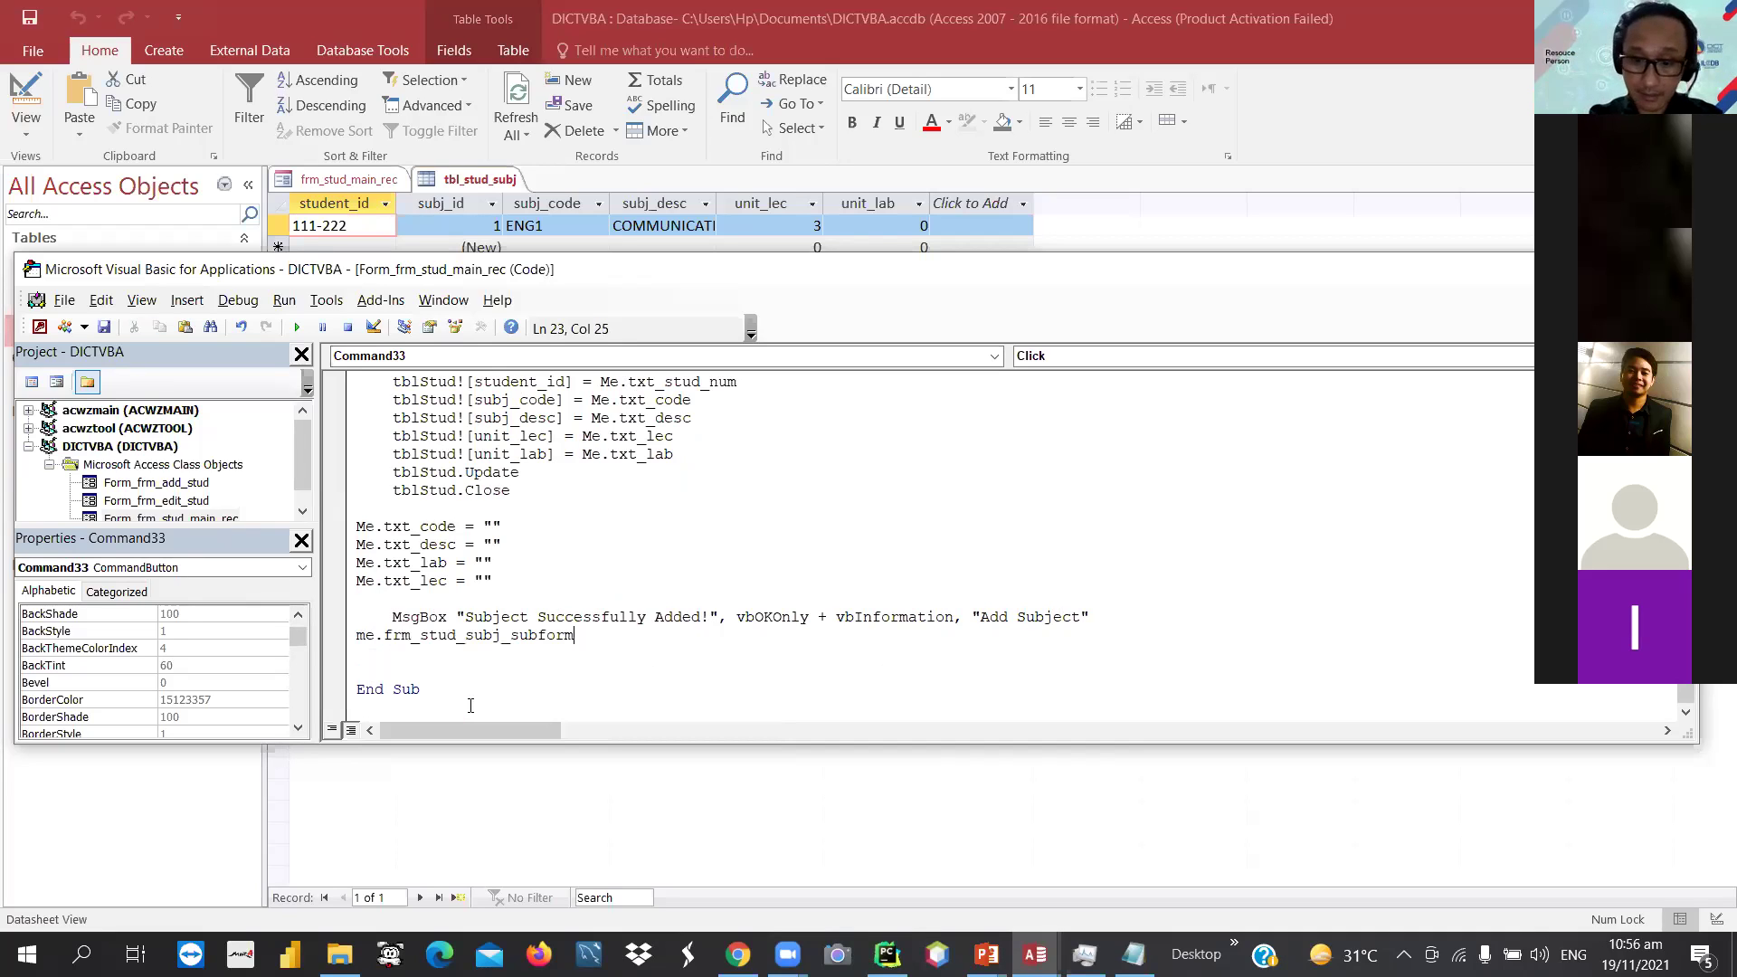
{"action": "type", "text": ".reuq"}
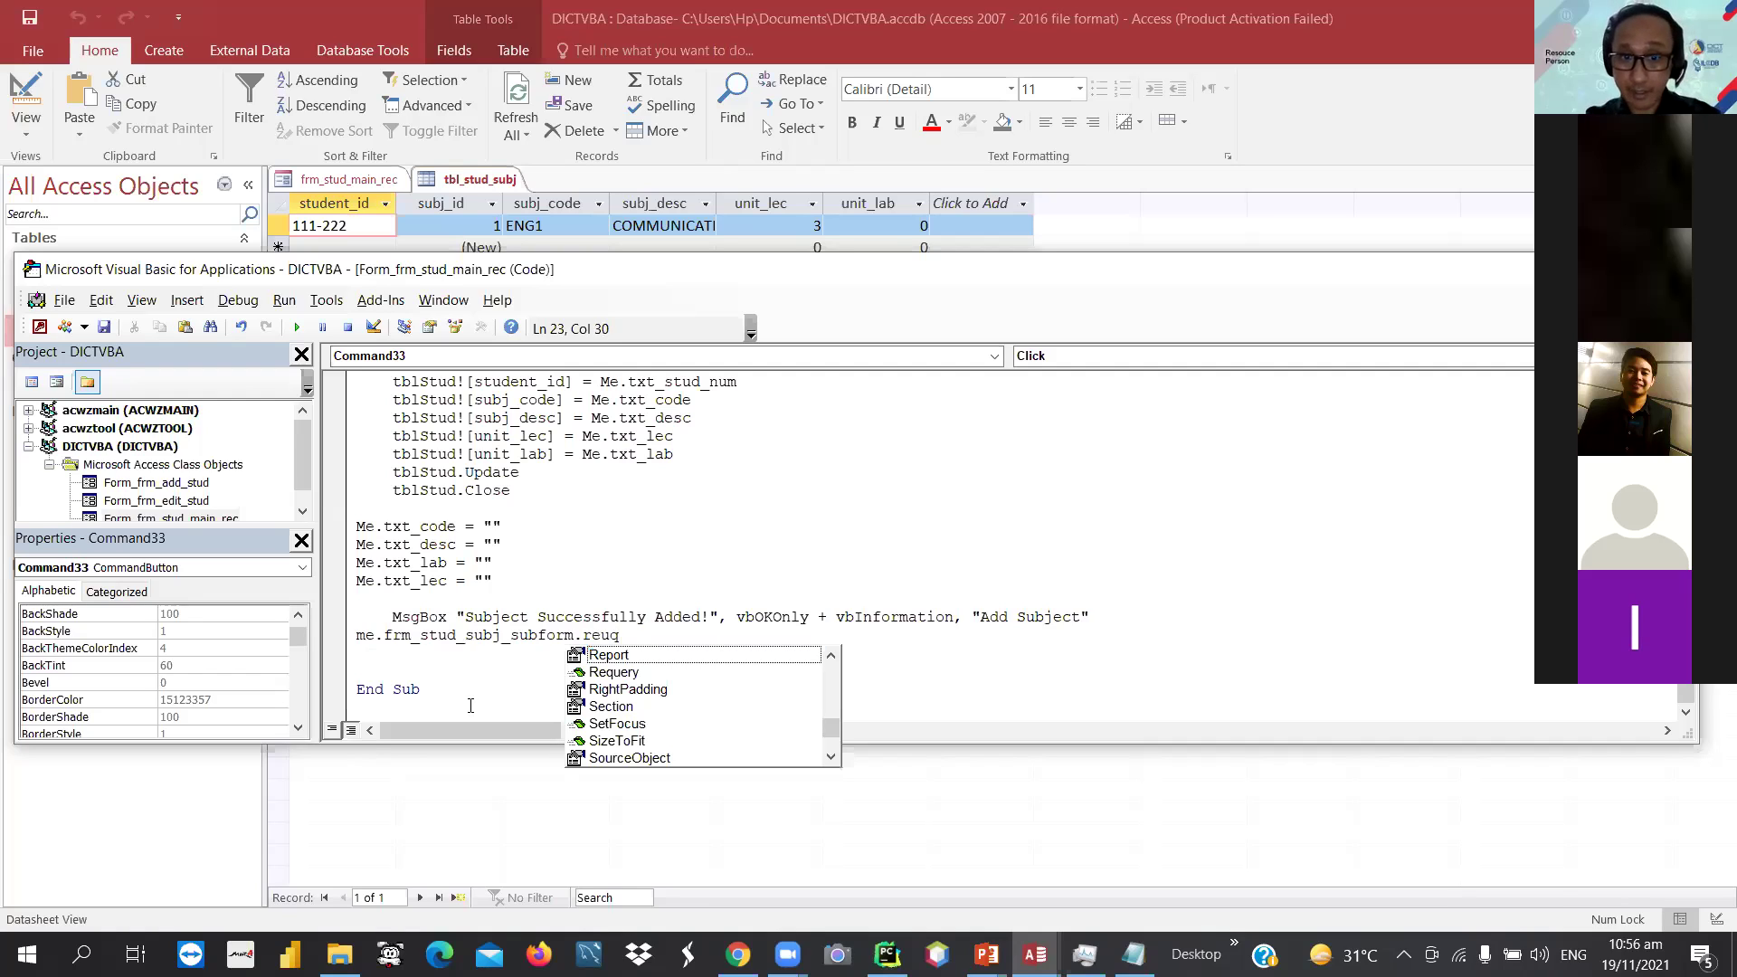
{"action": "key", "text": "BackSpace"}
{"action": "key", "text": "BackSpace"}
{"action": "type", "text": "query"}
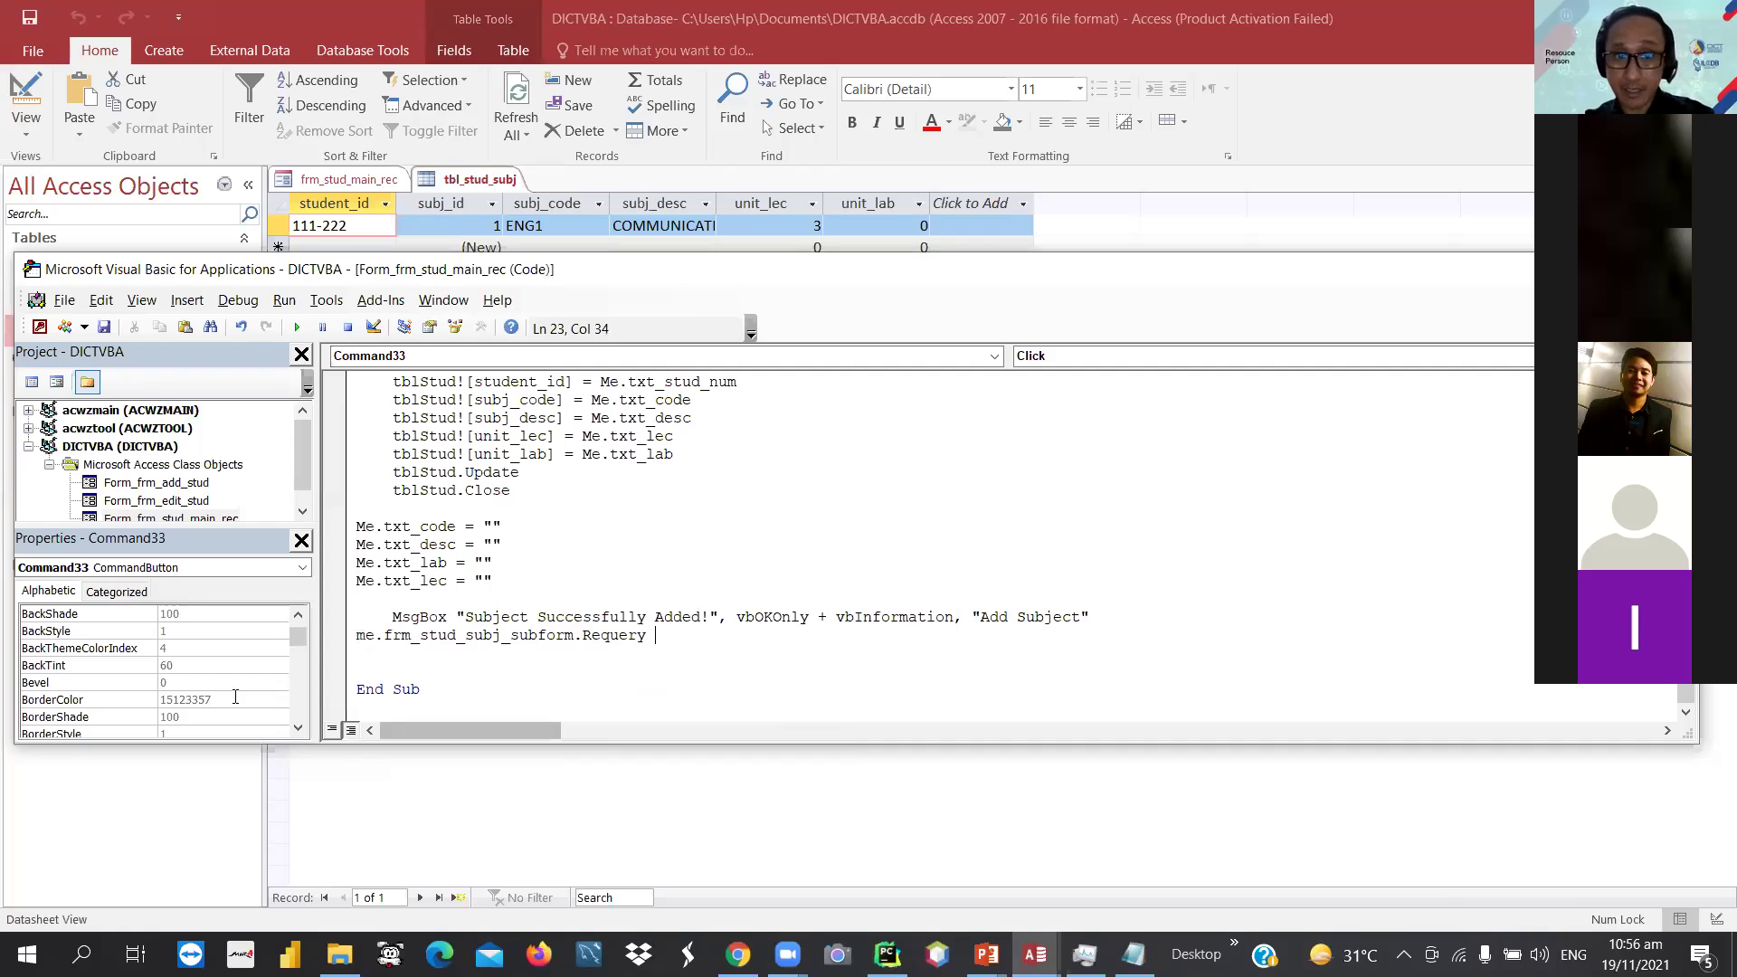
{"action": "left_click", "coordinate": [391, 617]}
{"action": "key", "text": "BackSpace"}
{"action": "key", "text": "BackSpace"}
{"action": "key", "text": "BackSpace"}
{"action": "key", "text": "BackSpace"}
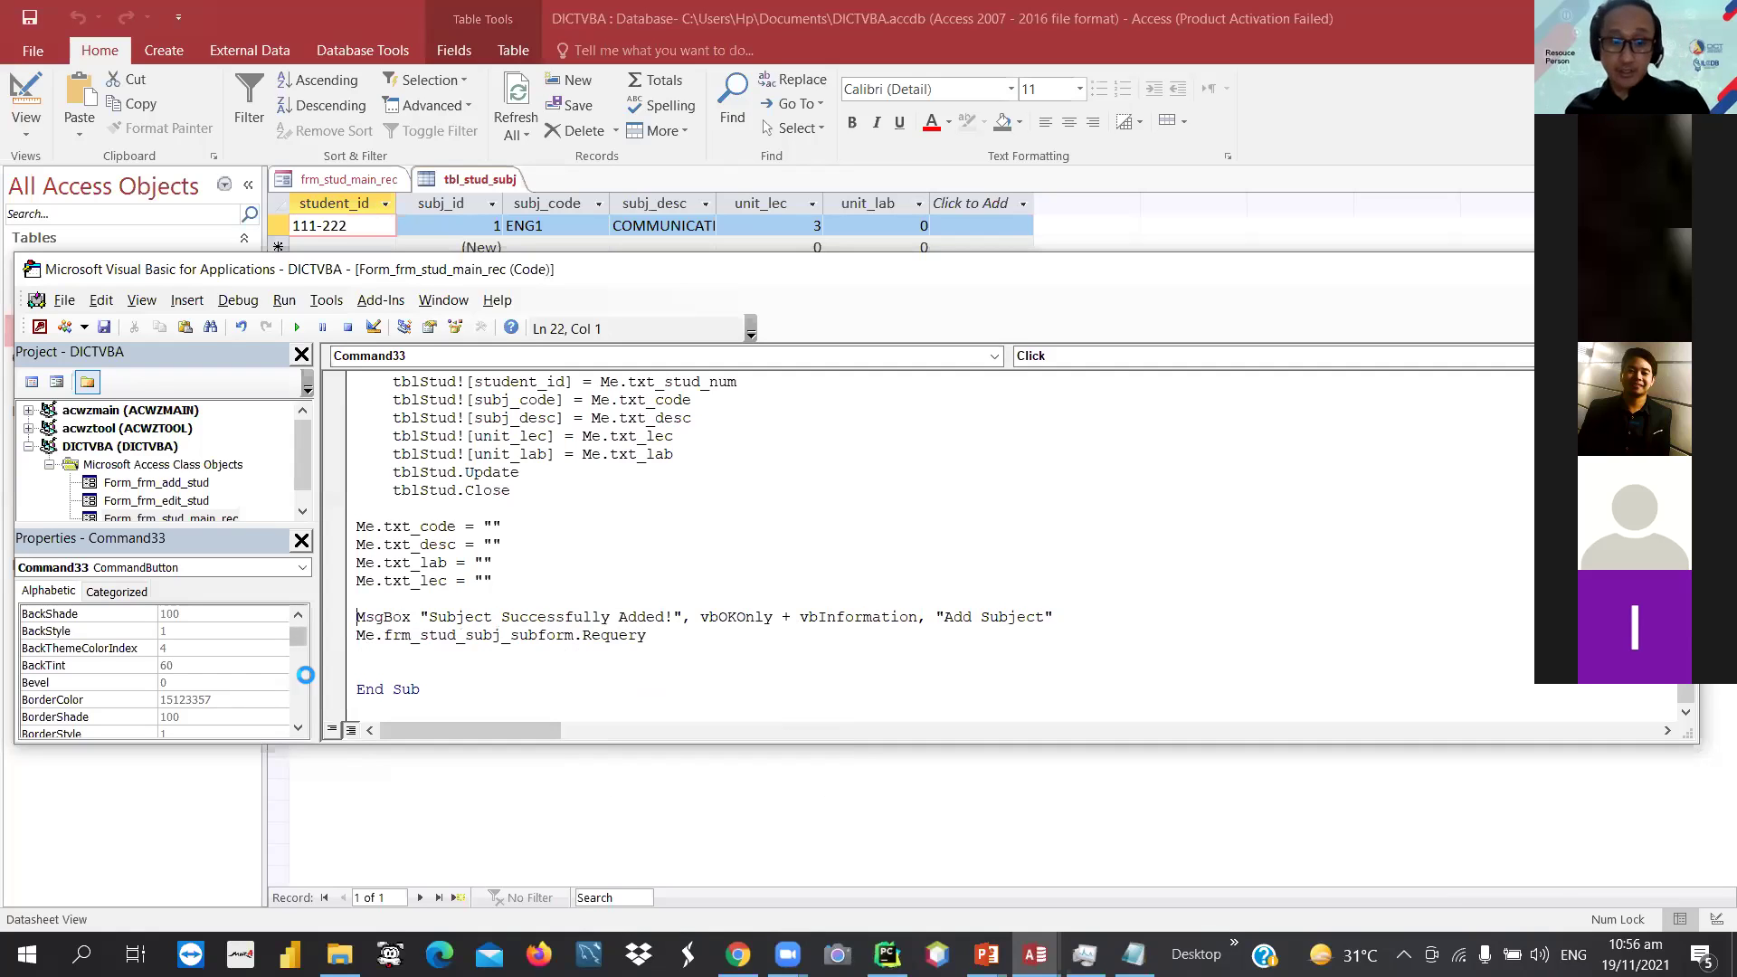
Compile the DICTVBA project and return to Access
{"action": "left_click", "coordinate": [1646, 269]}
{"action": "left_click", "coordinate": [224, 40]}
{"action": "left_click", "coordinate": [244, 67]}
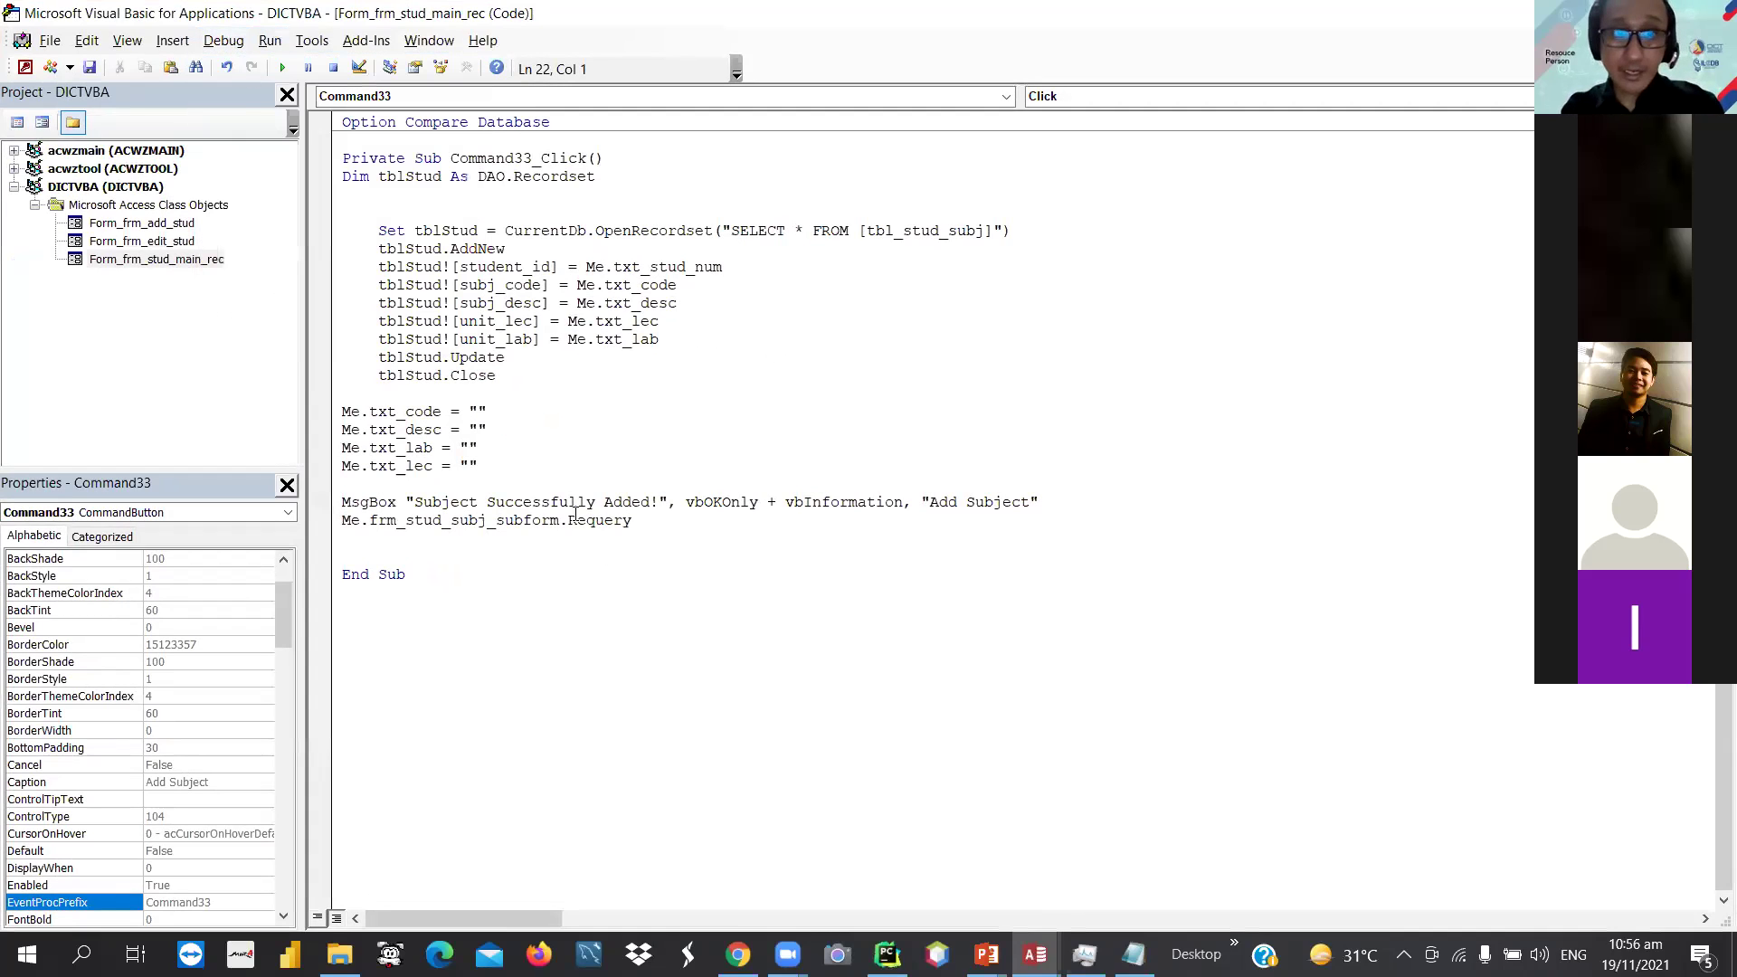
{"action": "left_click", "coordinate": [749, 404]}
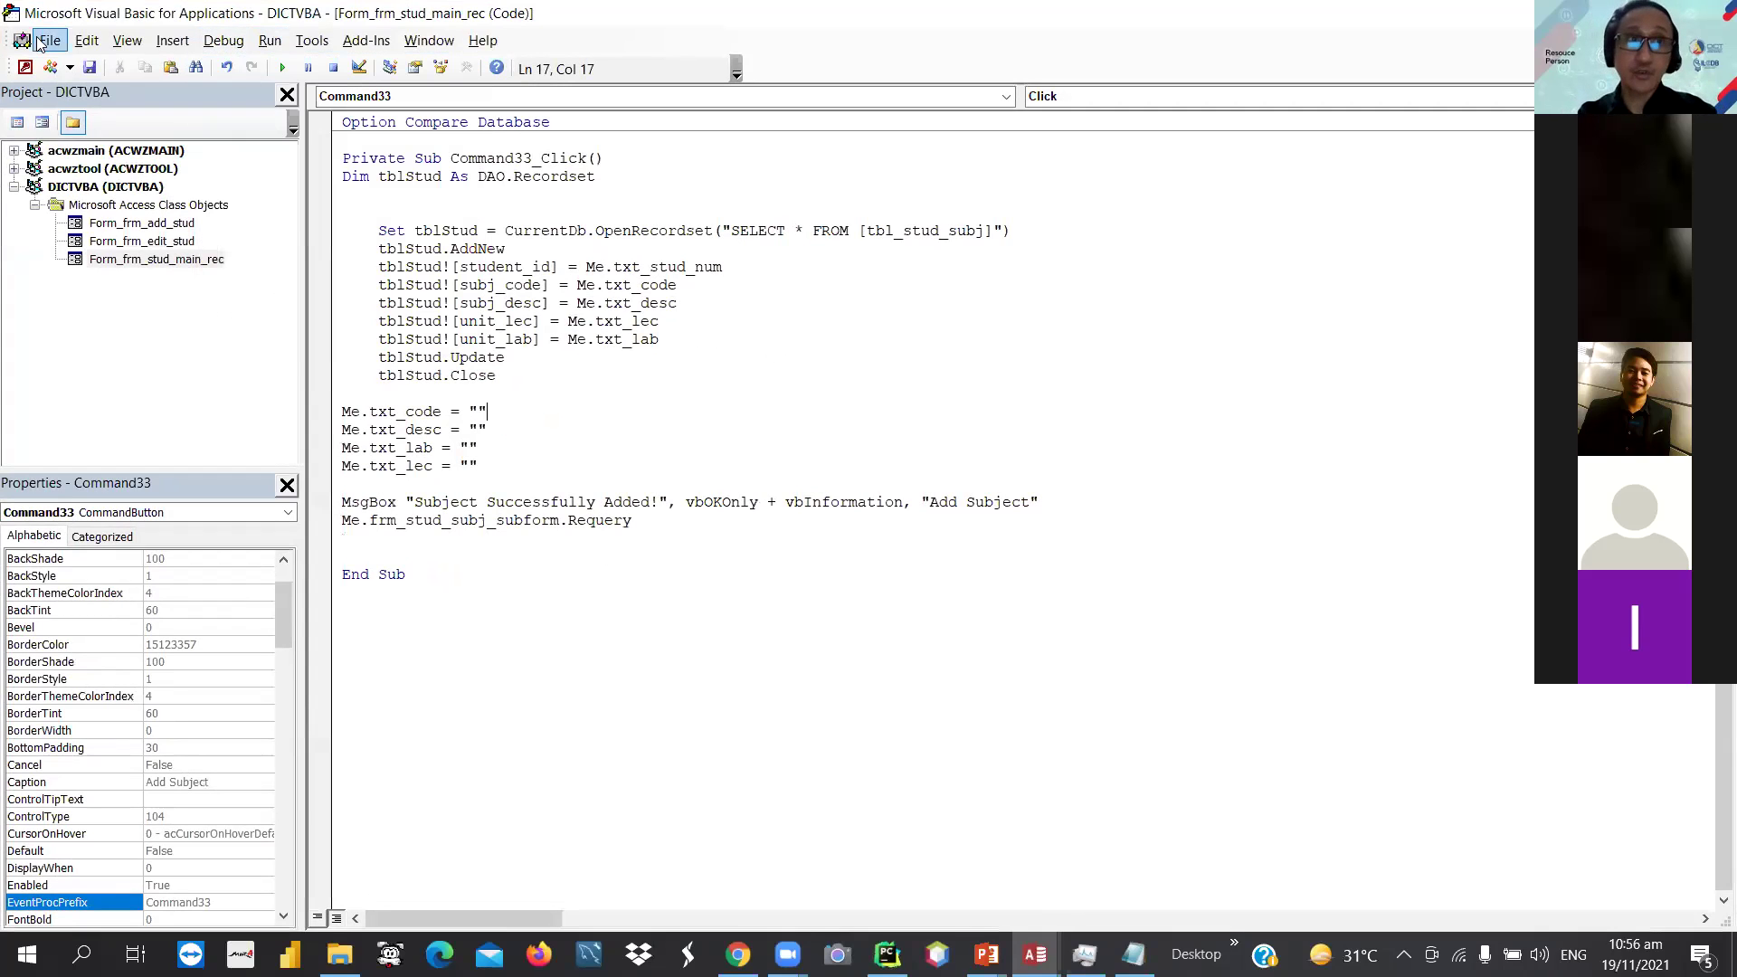
{"action": "left_click", "coordinate": [31, 71]}
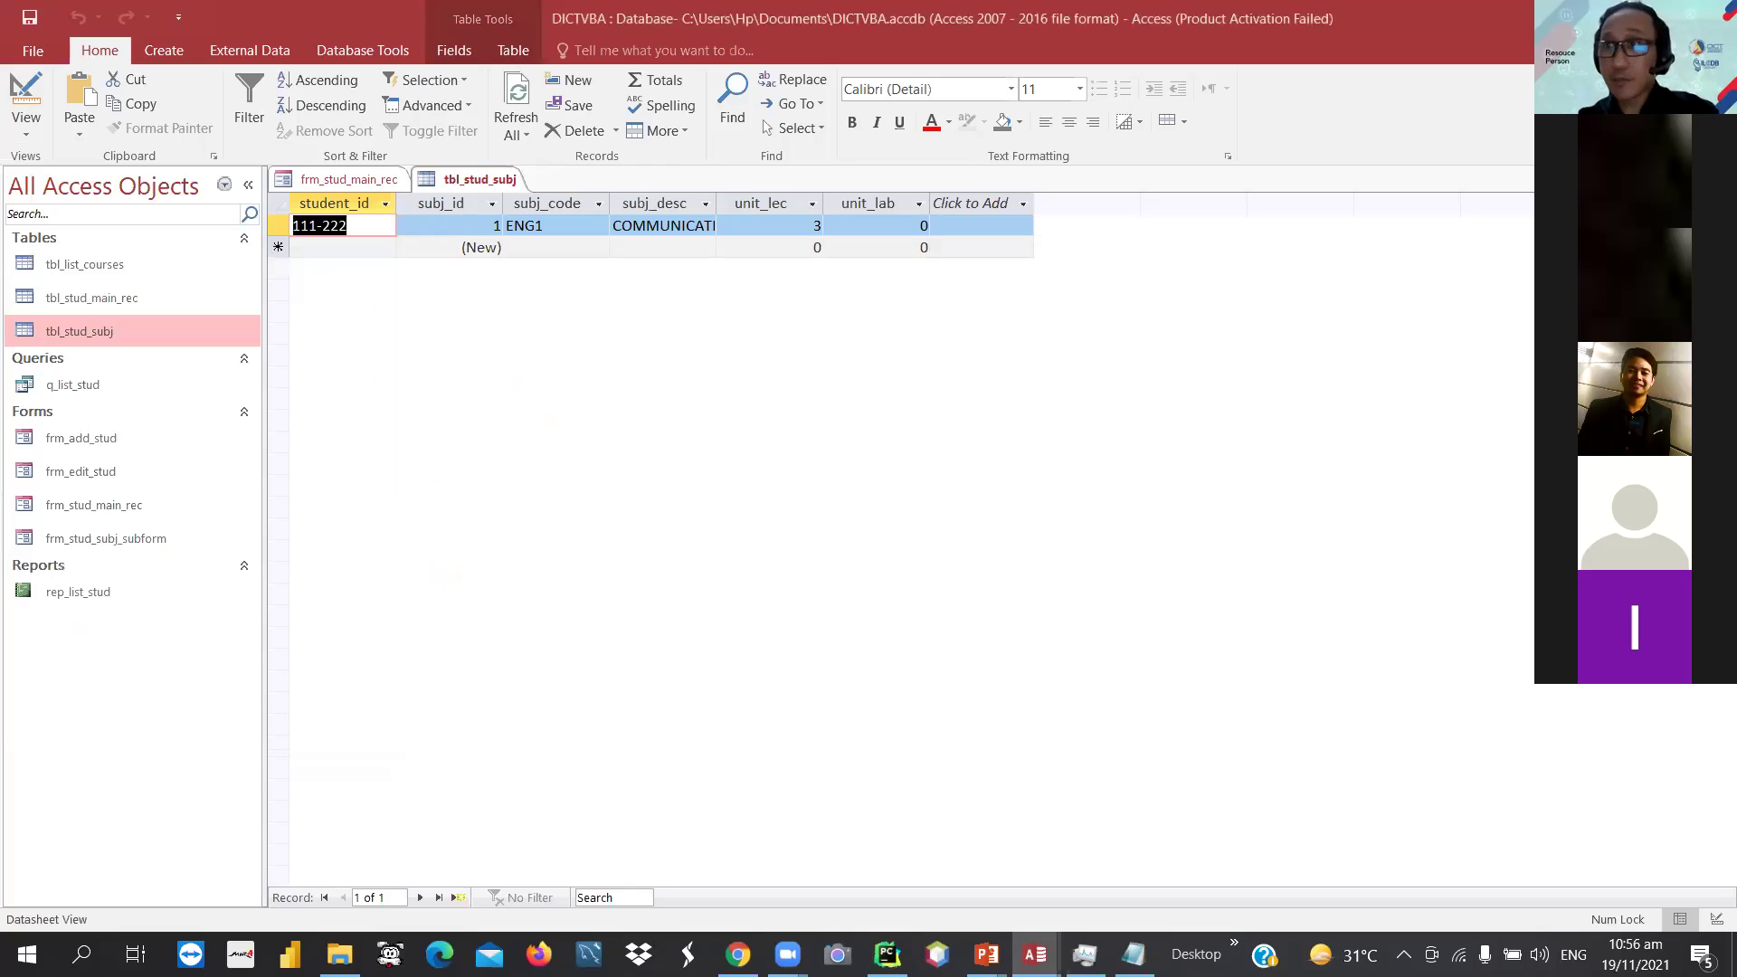
Close the tbl_stud_subj datasheet and enter subject code FIL1, description FILIPINO 1 on the student form
{"action": "key", "text": "ctrl+w"}
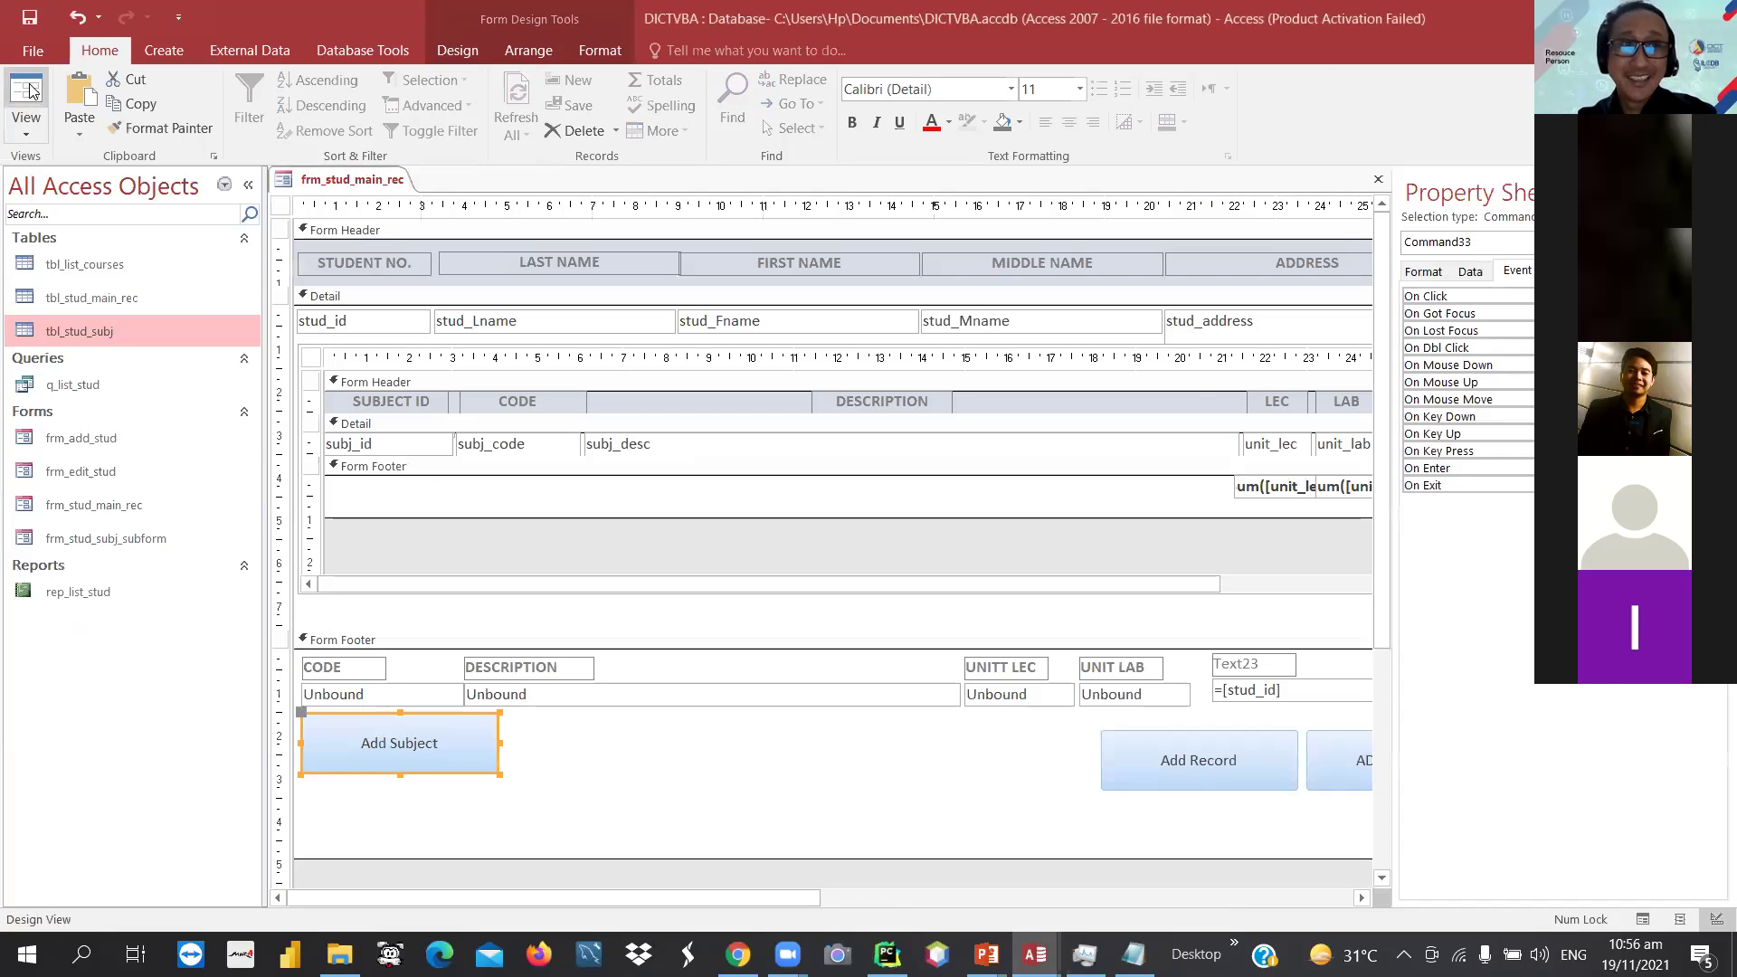
{"action": "left_click", "coordinate": [30, 89]}
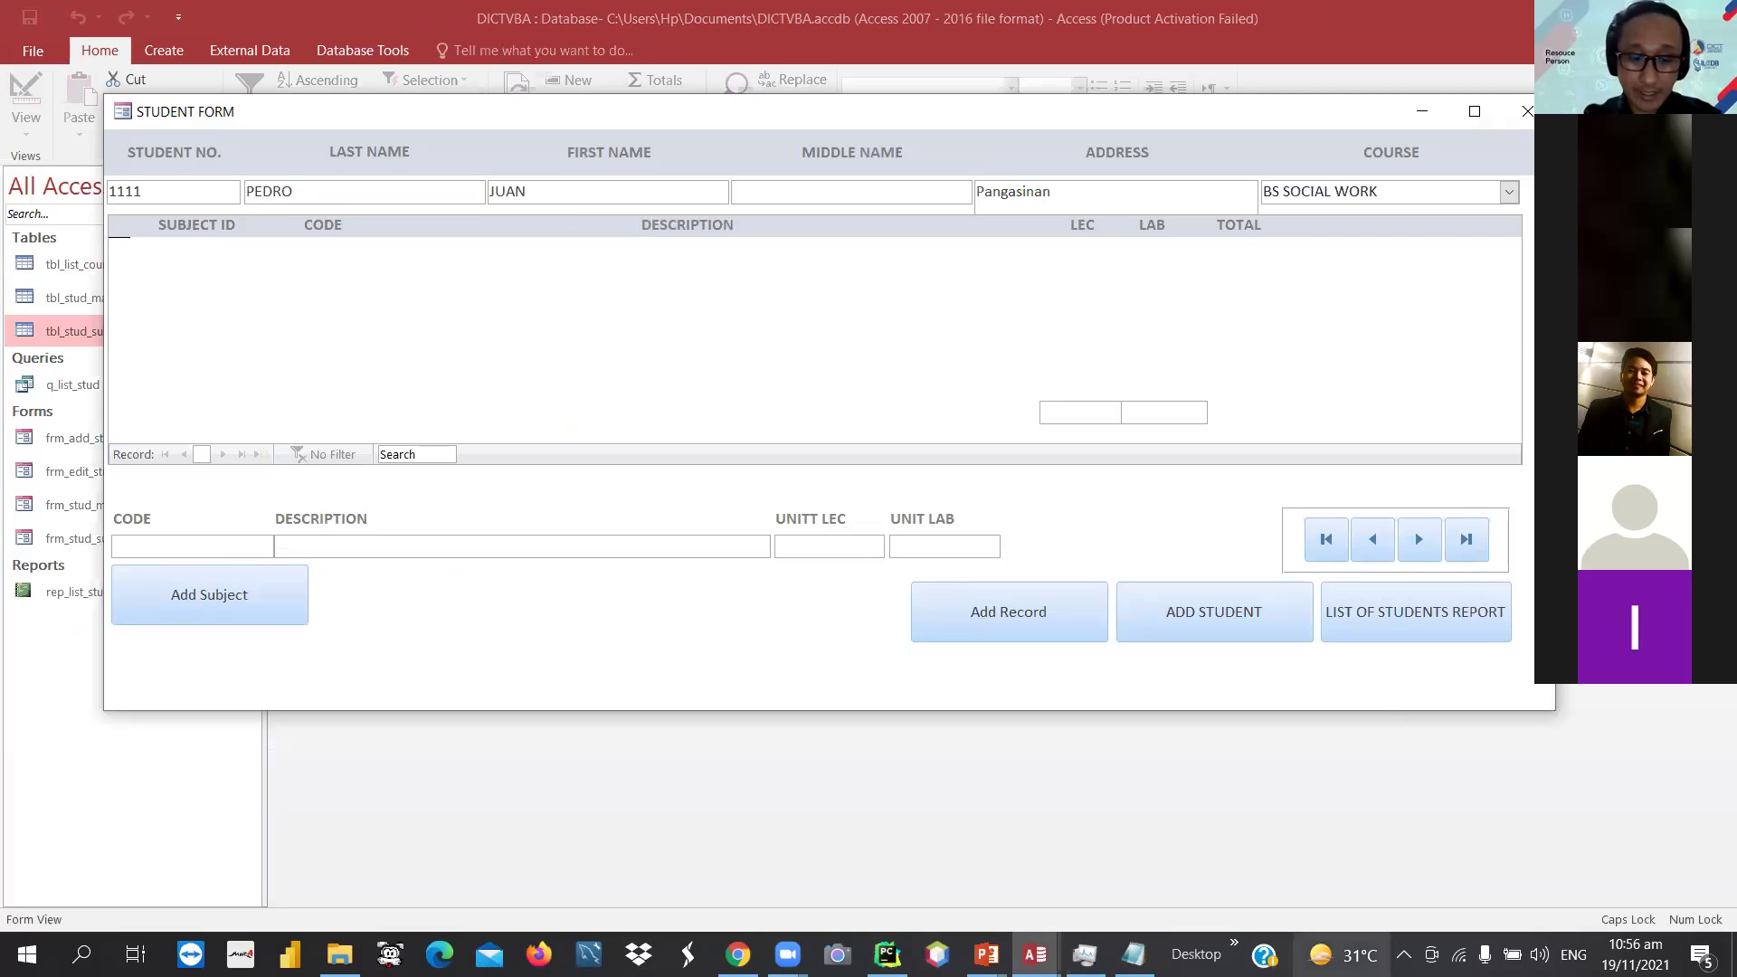
{"action": "type", "text": "FIL1"}
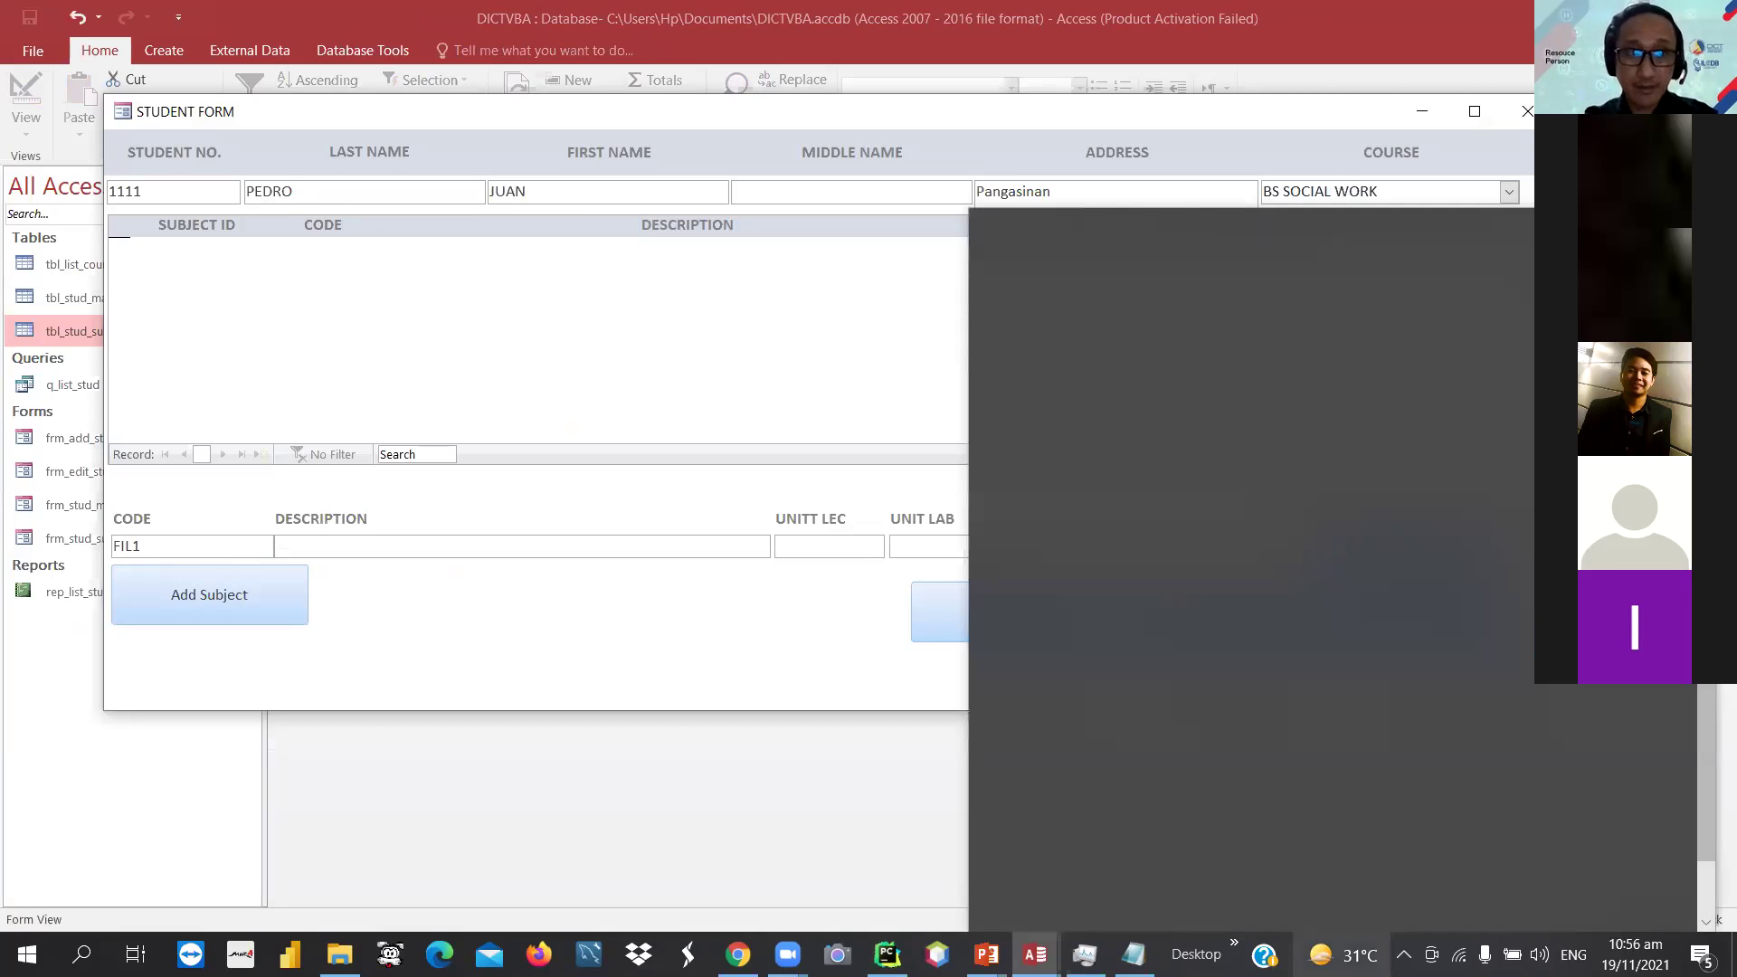
{"action": "key", "text": "Tab"}
{"action": "type", "text": "FILIPINO 1"}
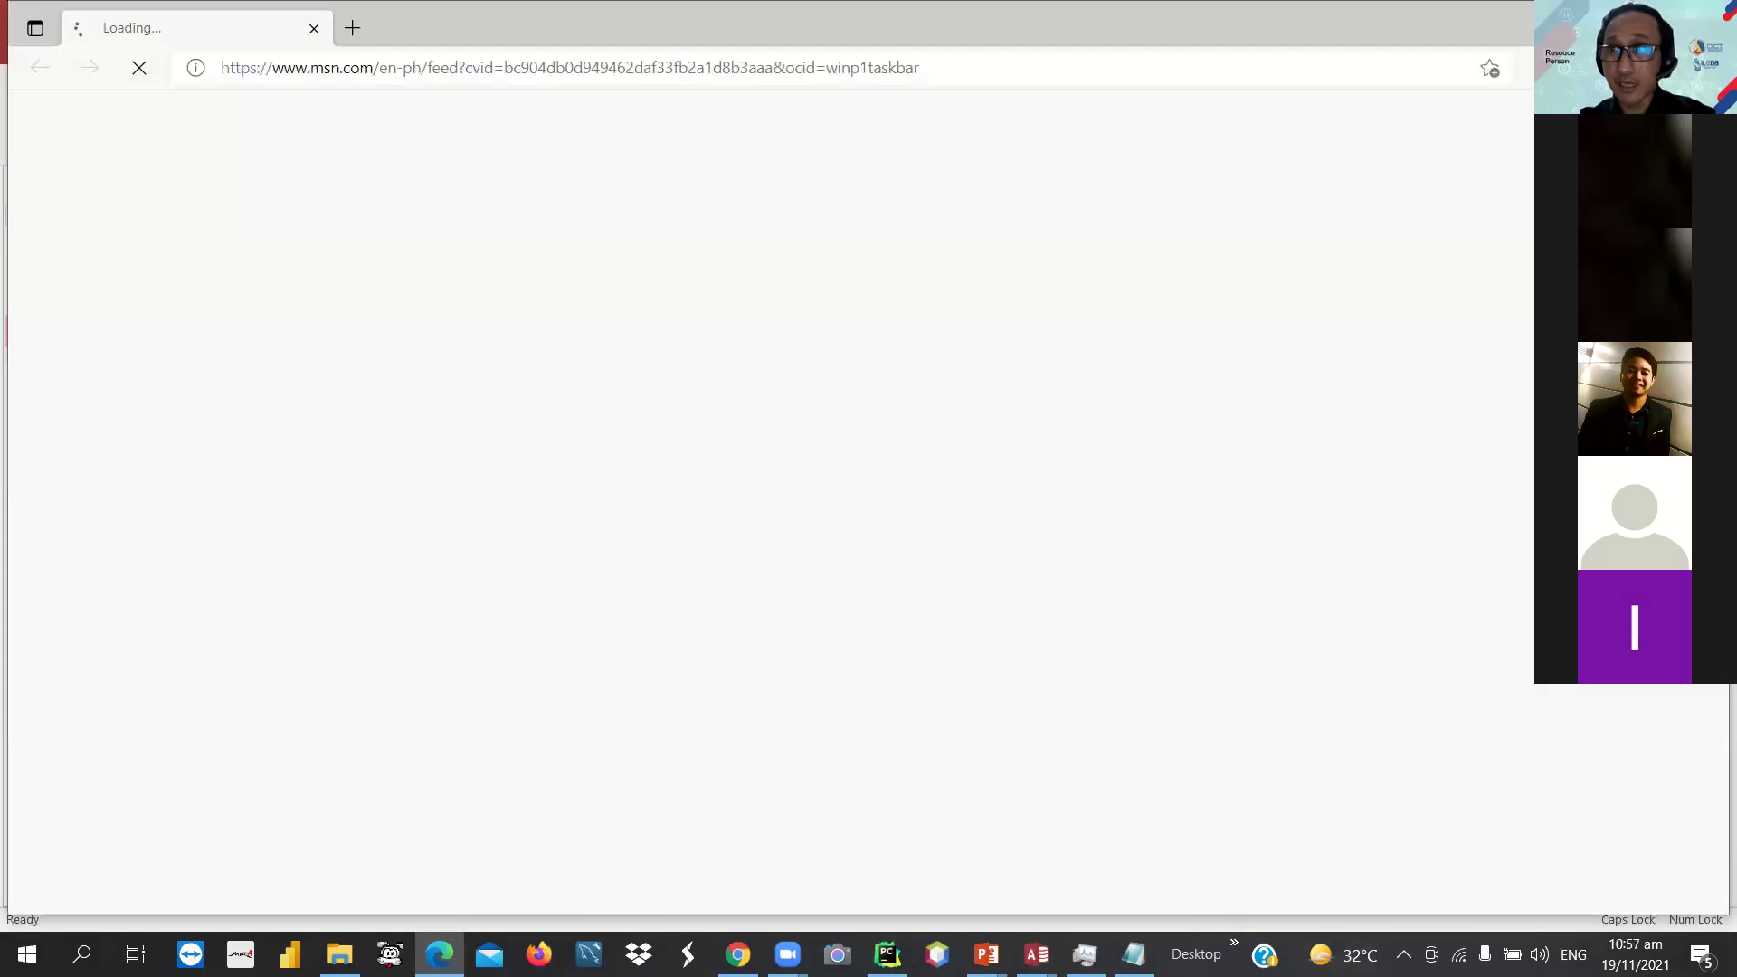
{"action": "double_click", "coordinate": [526, 29]}
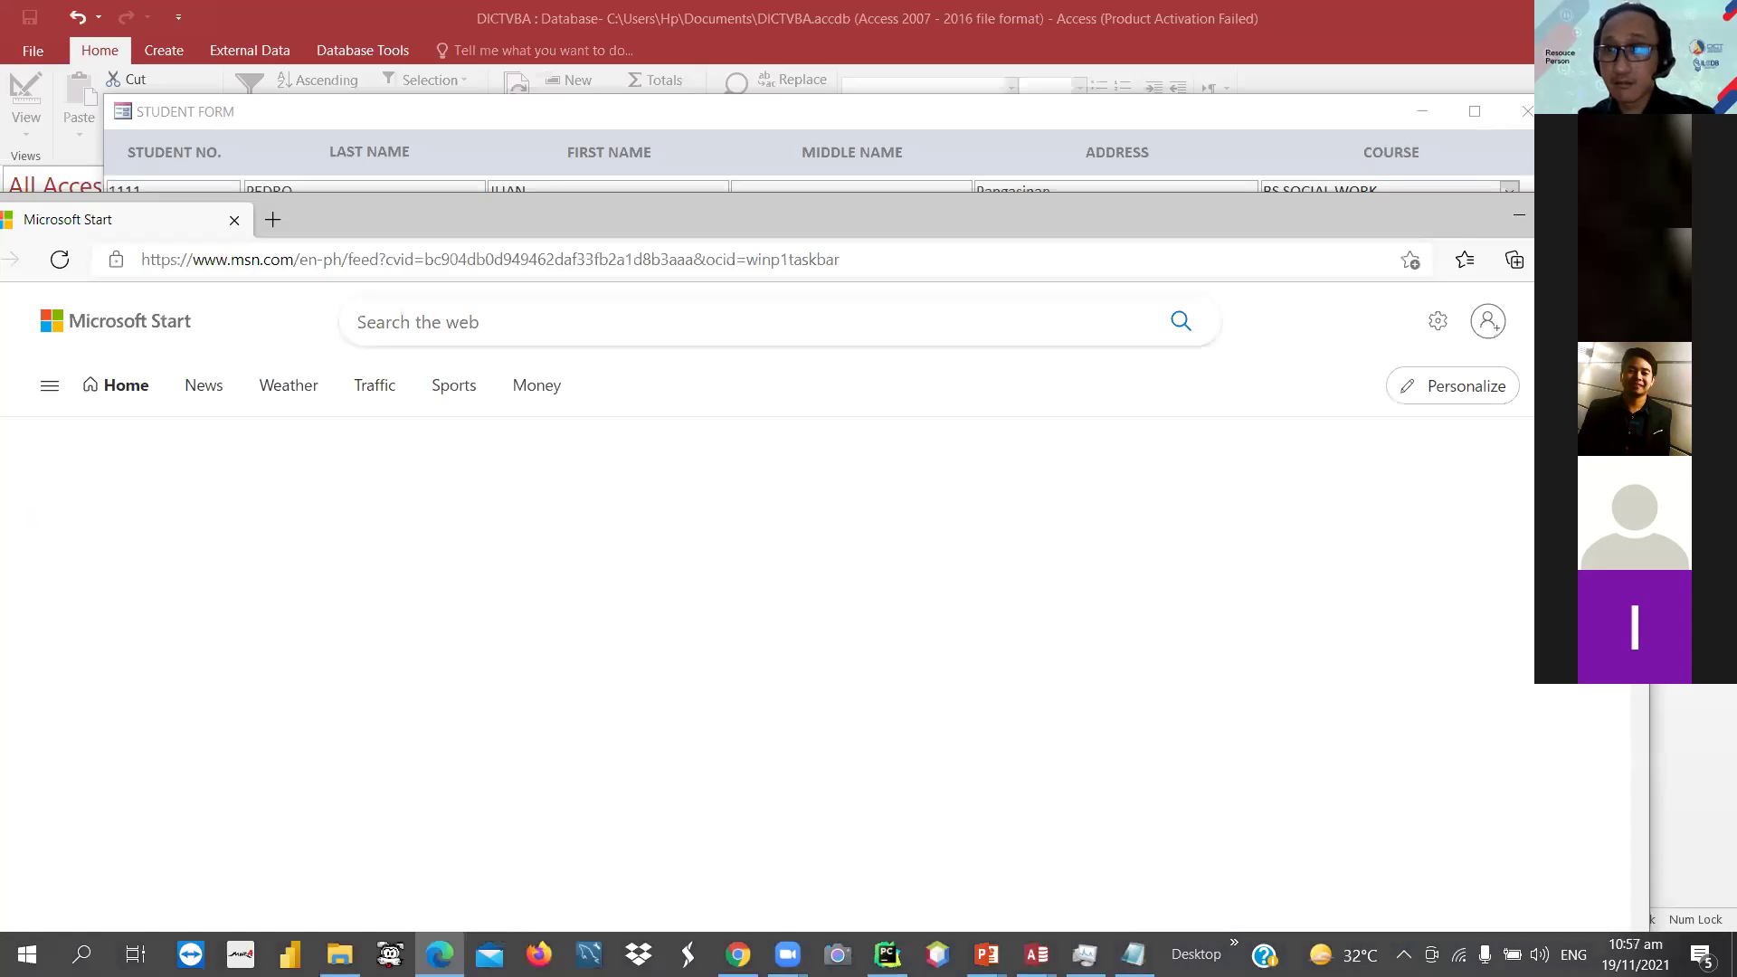
{"action": "key", "text": "alt+F4"}
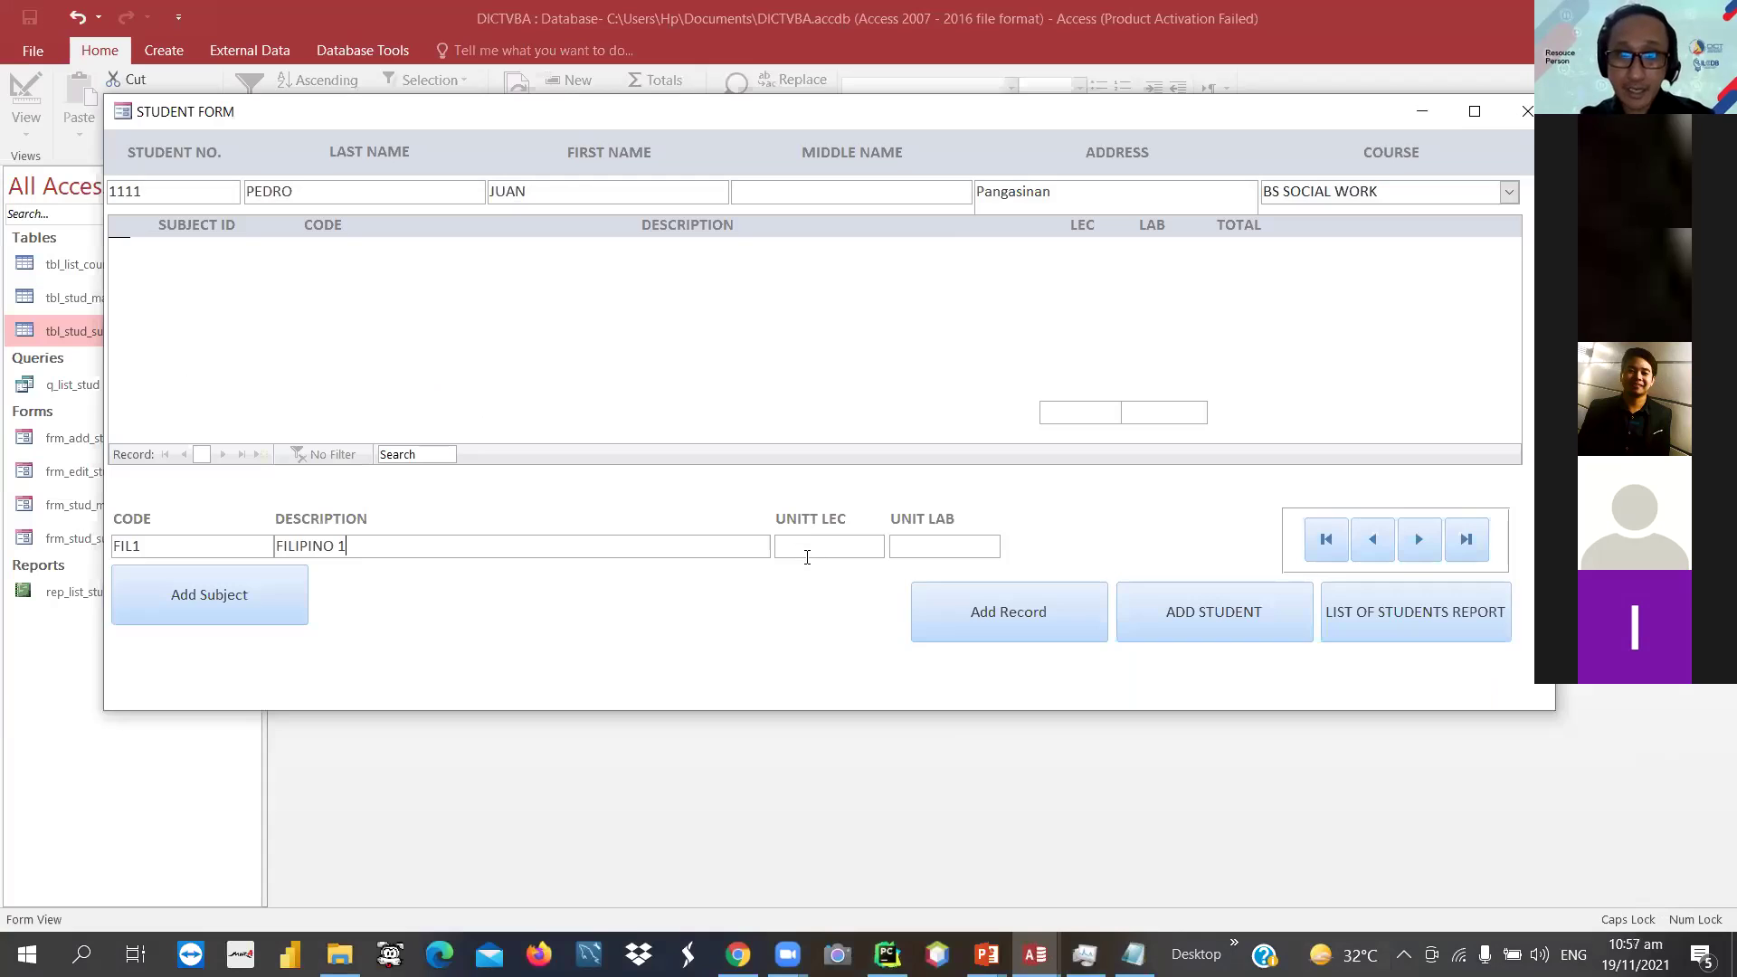
Enter 3 lecture units and 0 lab units, then add the subject and dismiss the confirmation
{"action": "left_click", "coordinate": [806, 541]}
{"action": "type", "text": "3"}
{"action": "key", "text": "Tab"}
{"action": "type", "text": "0"}
{"action": "key", "text": "Tab"}
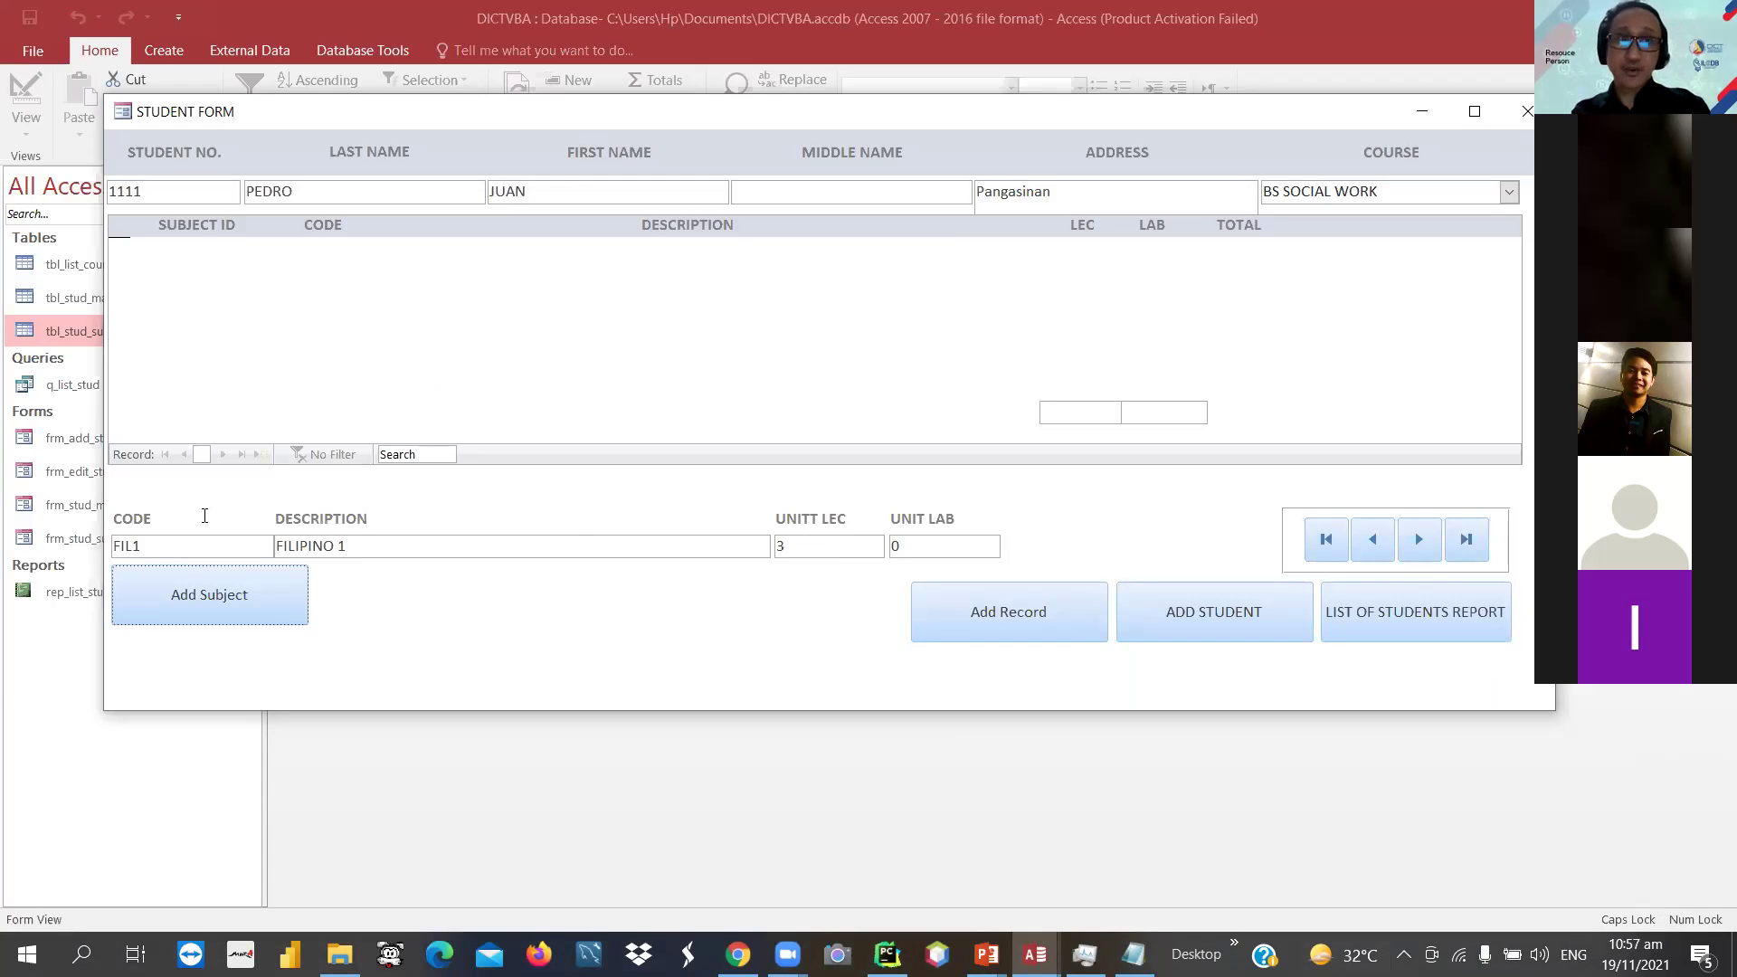
{"action": "left_click", "coordinate": [217, 597]}
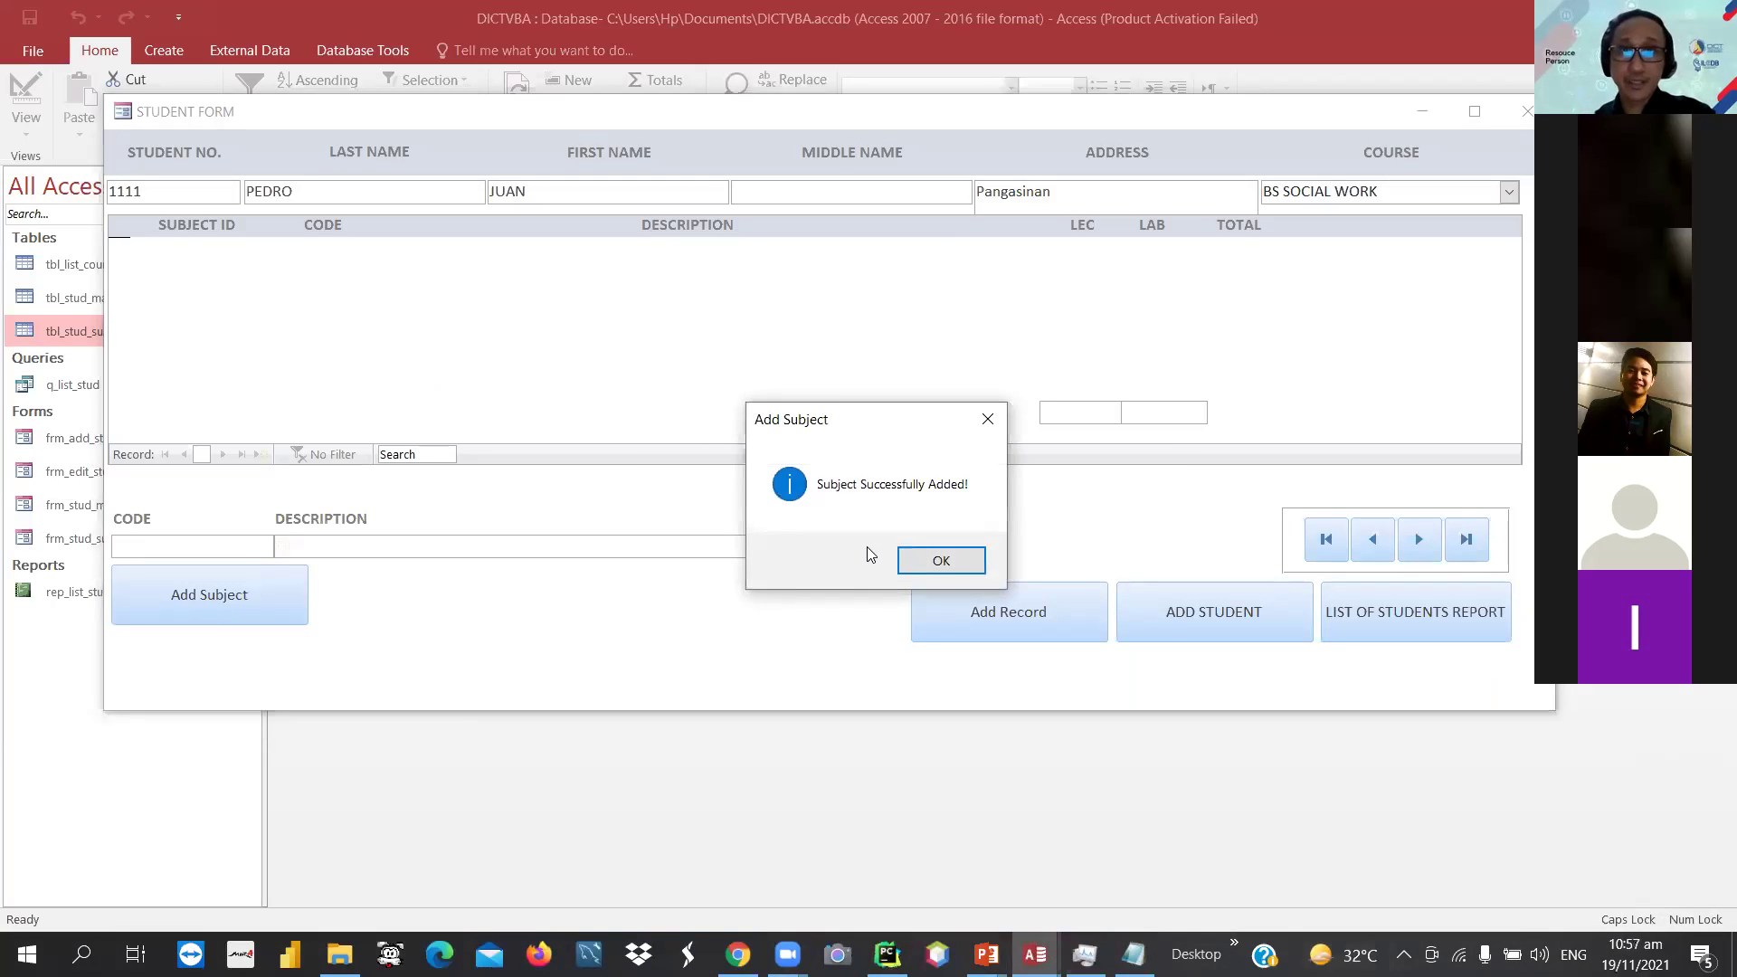
{"action": "left_click", "coordinate": [939, 560]}
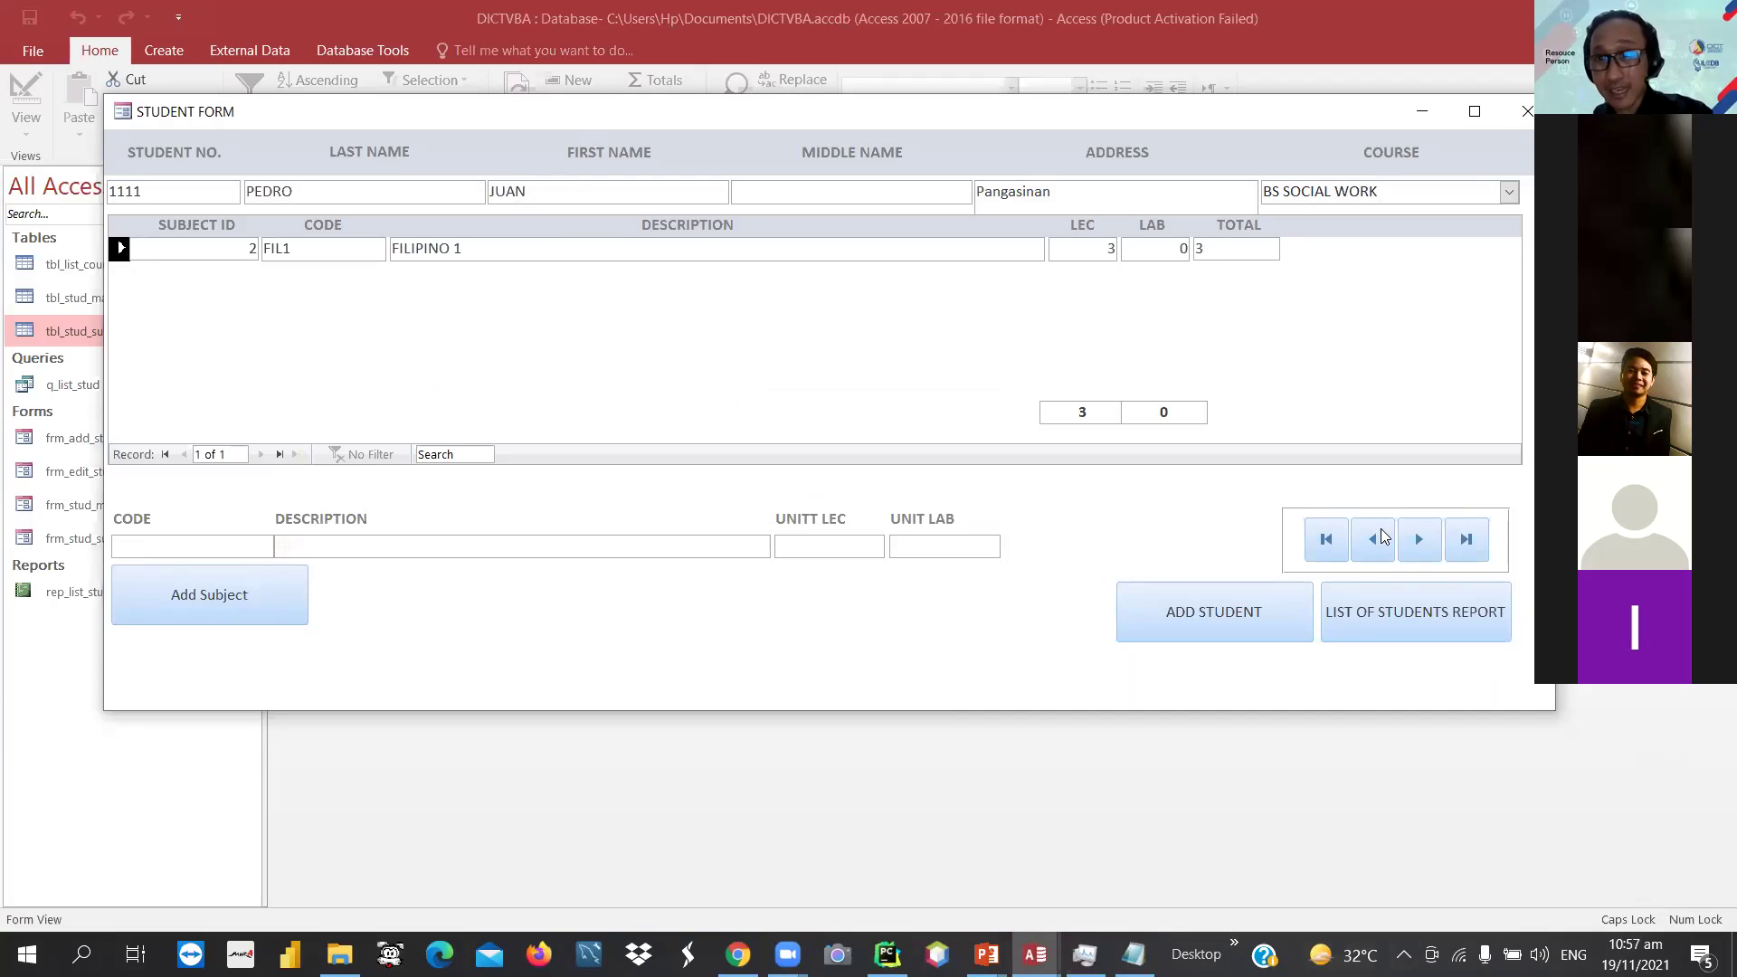
Browse between the first and next student records to check the subjects
{"action": "left_click", "coordinate": [1422, 542]}
{"action": "left_click", "coordinate": [1372, 540]}
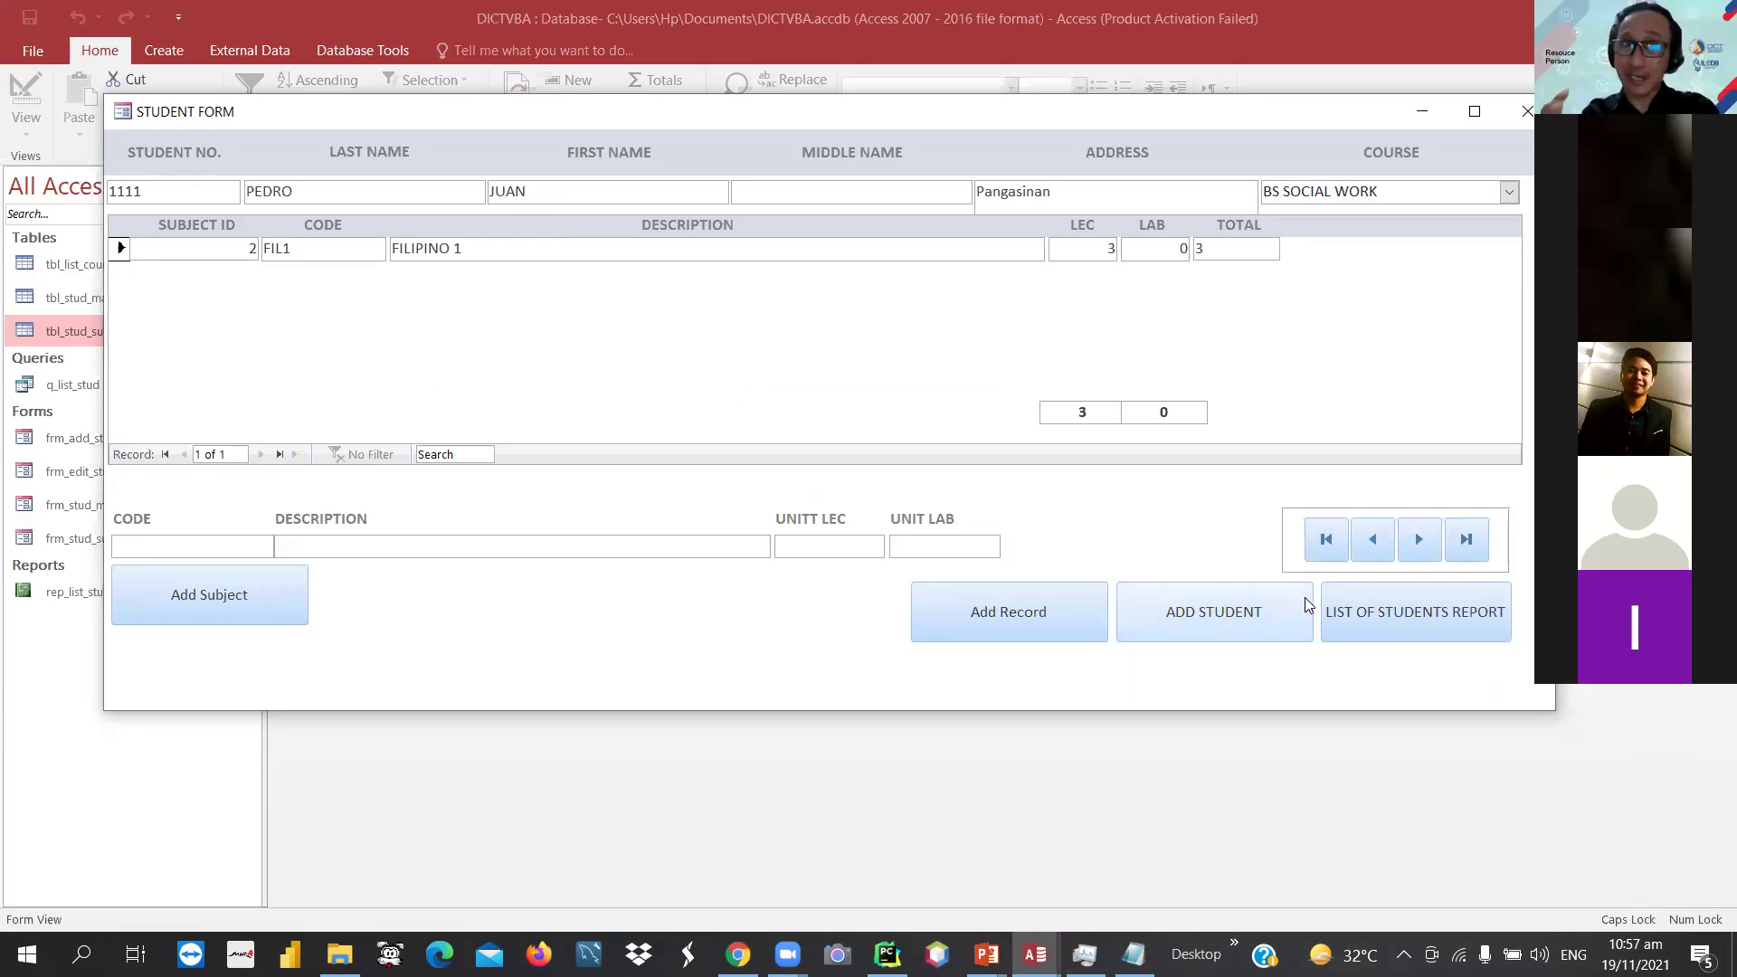
{"action": "left_click", "coordinate": [1417, 540]}
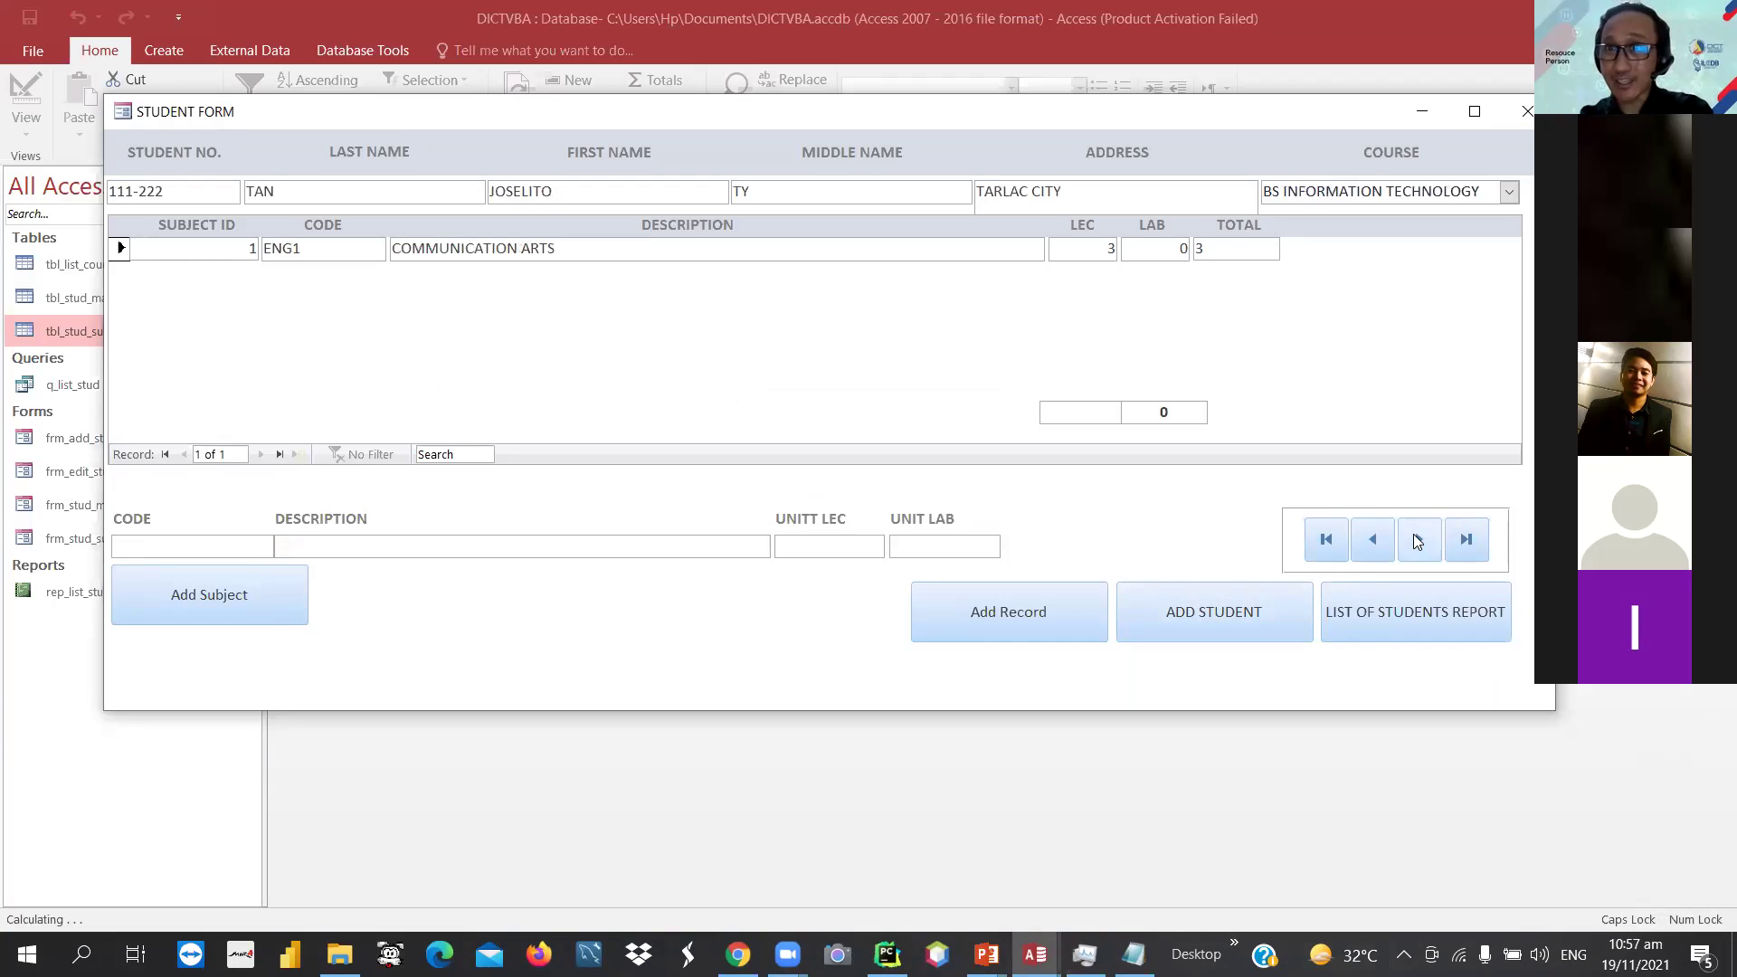
{"action": "left_click", "coordinate": [1225, 2]}
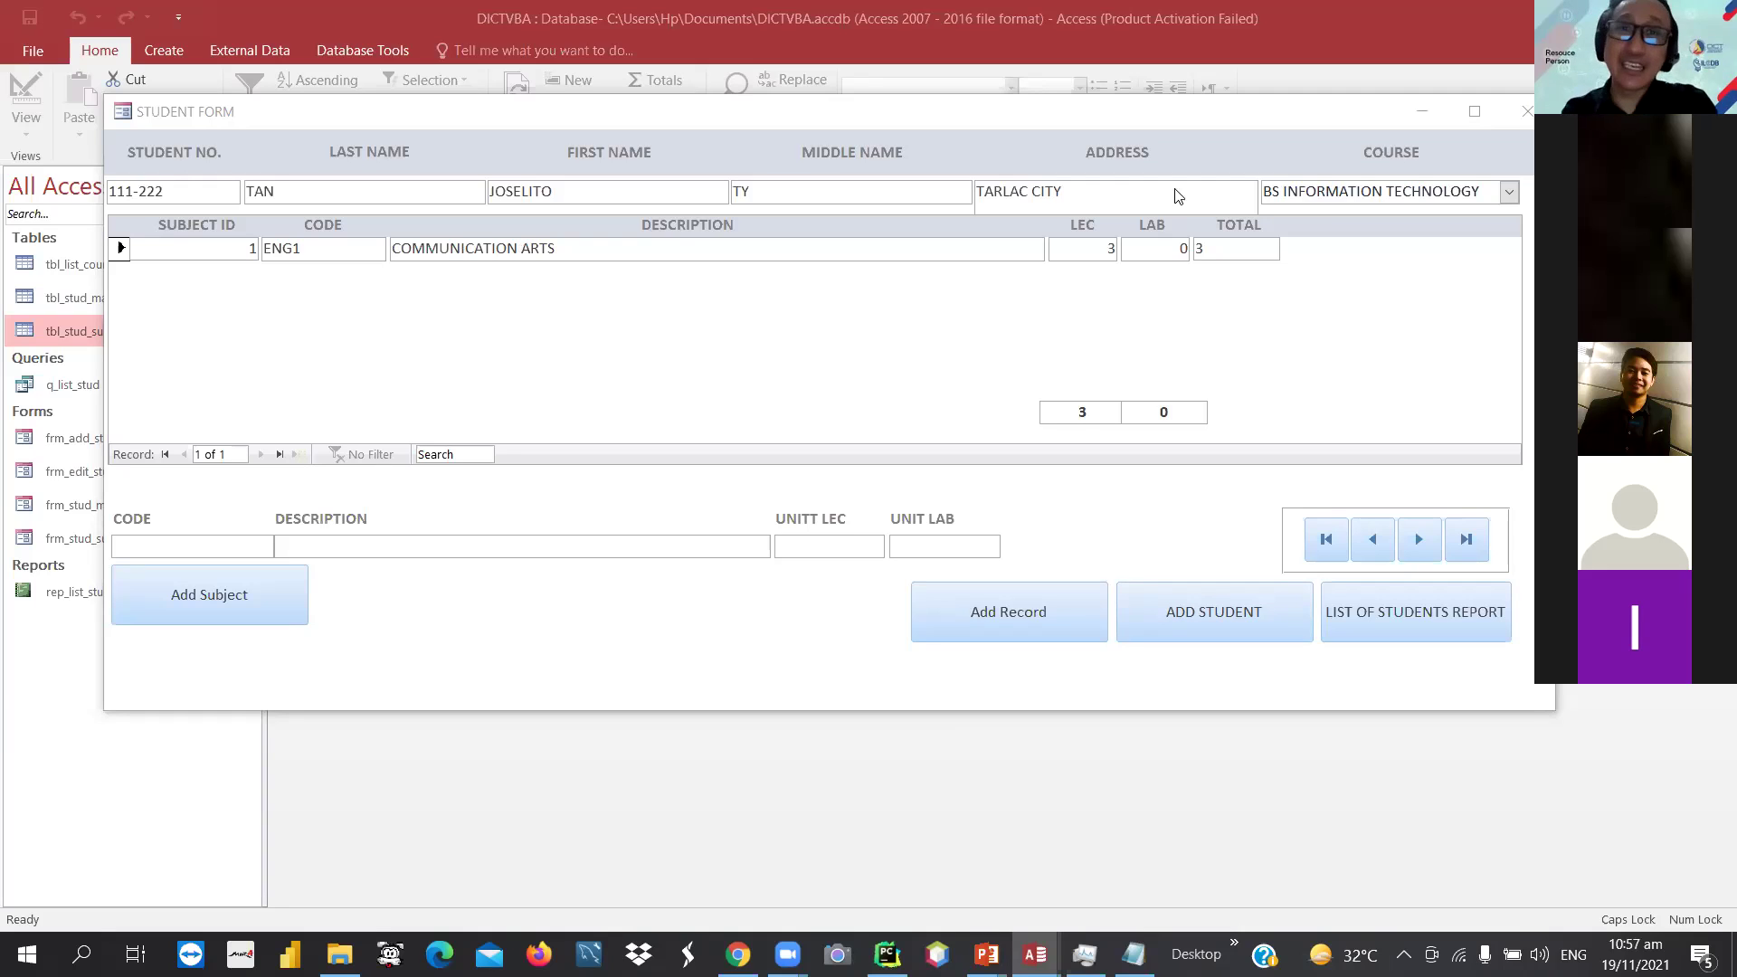
Switch the student form to Design View and open frm_add_stud
{"action": "right_click", "coordinate": [907, 112]}
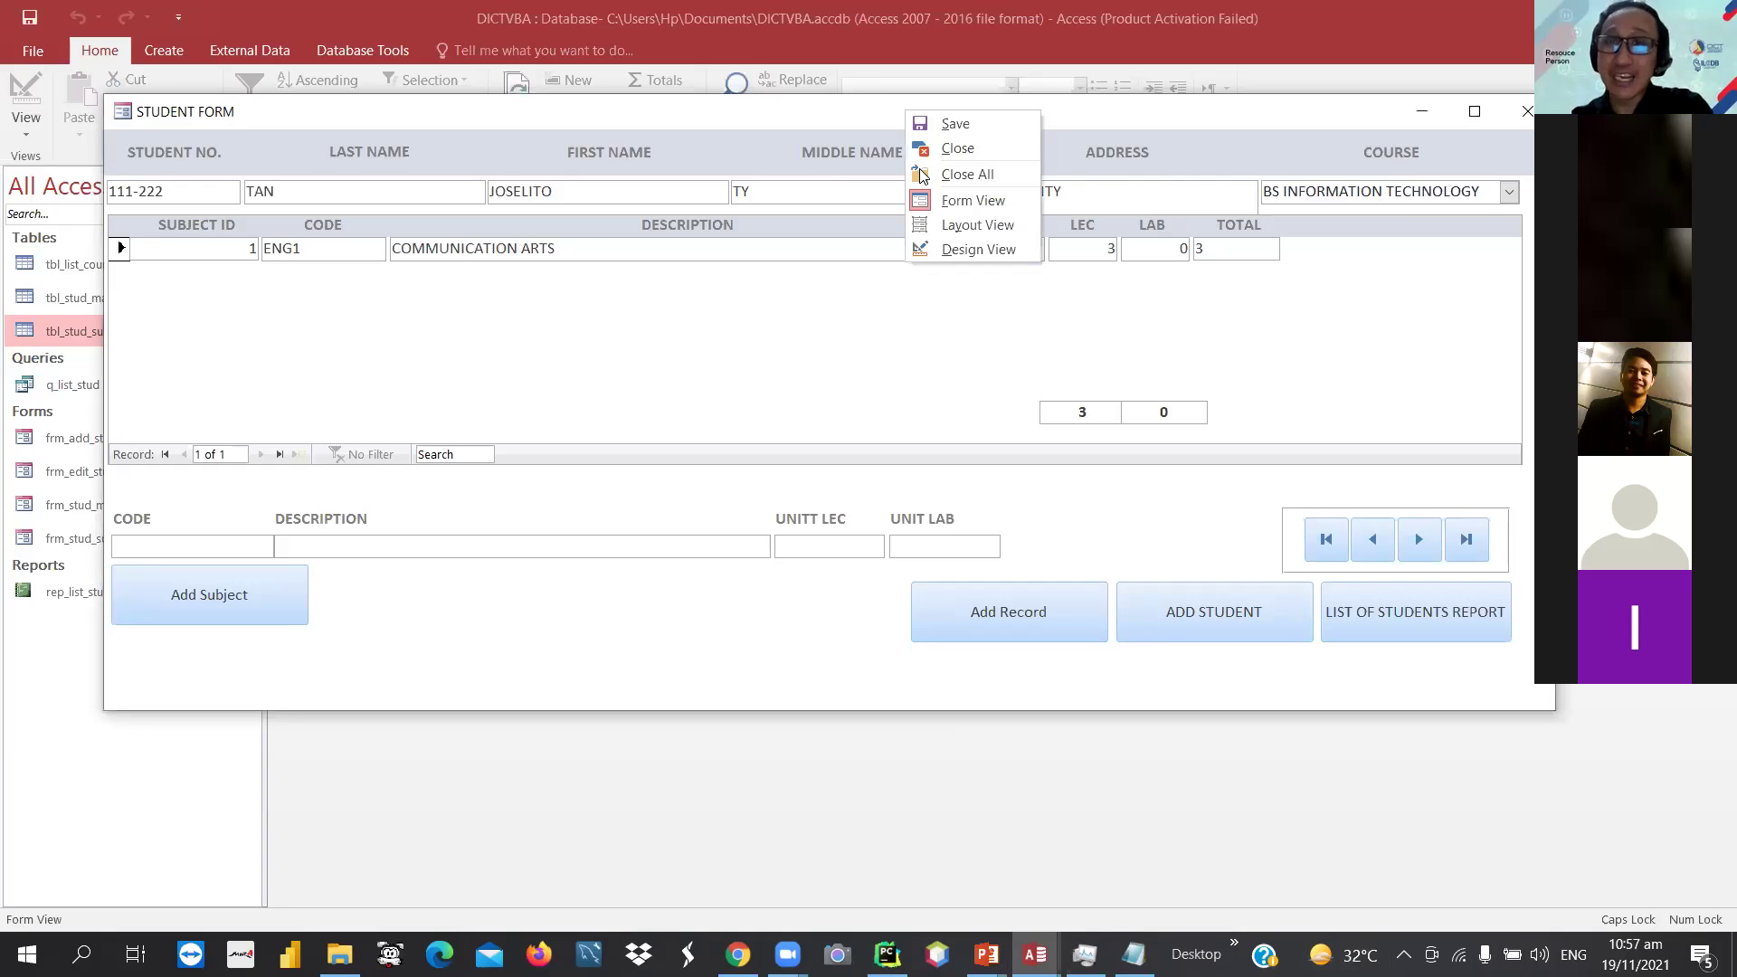
{"action": "left_click", "coordinate": [946, 249]}
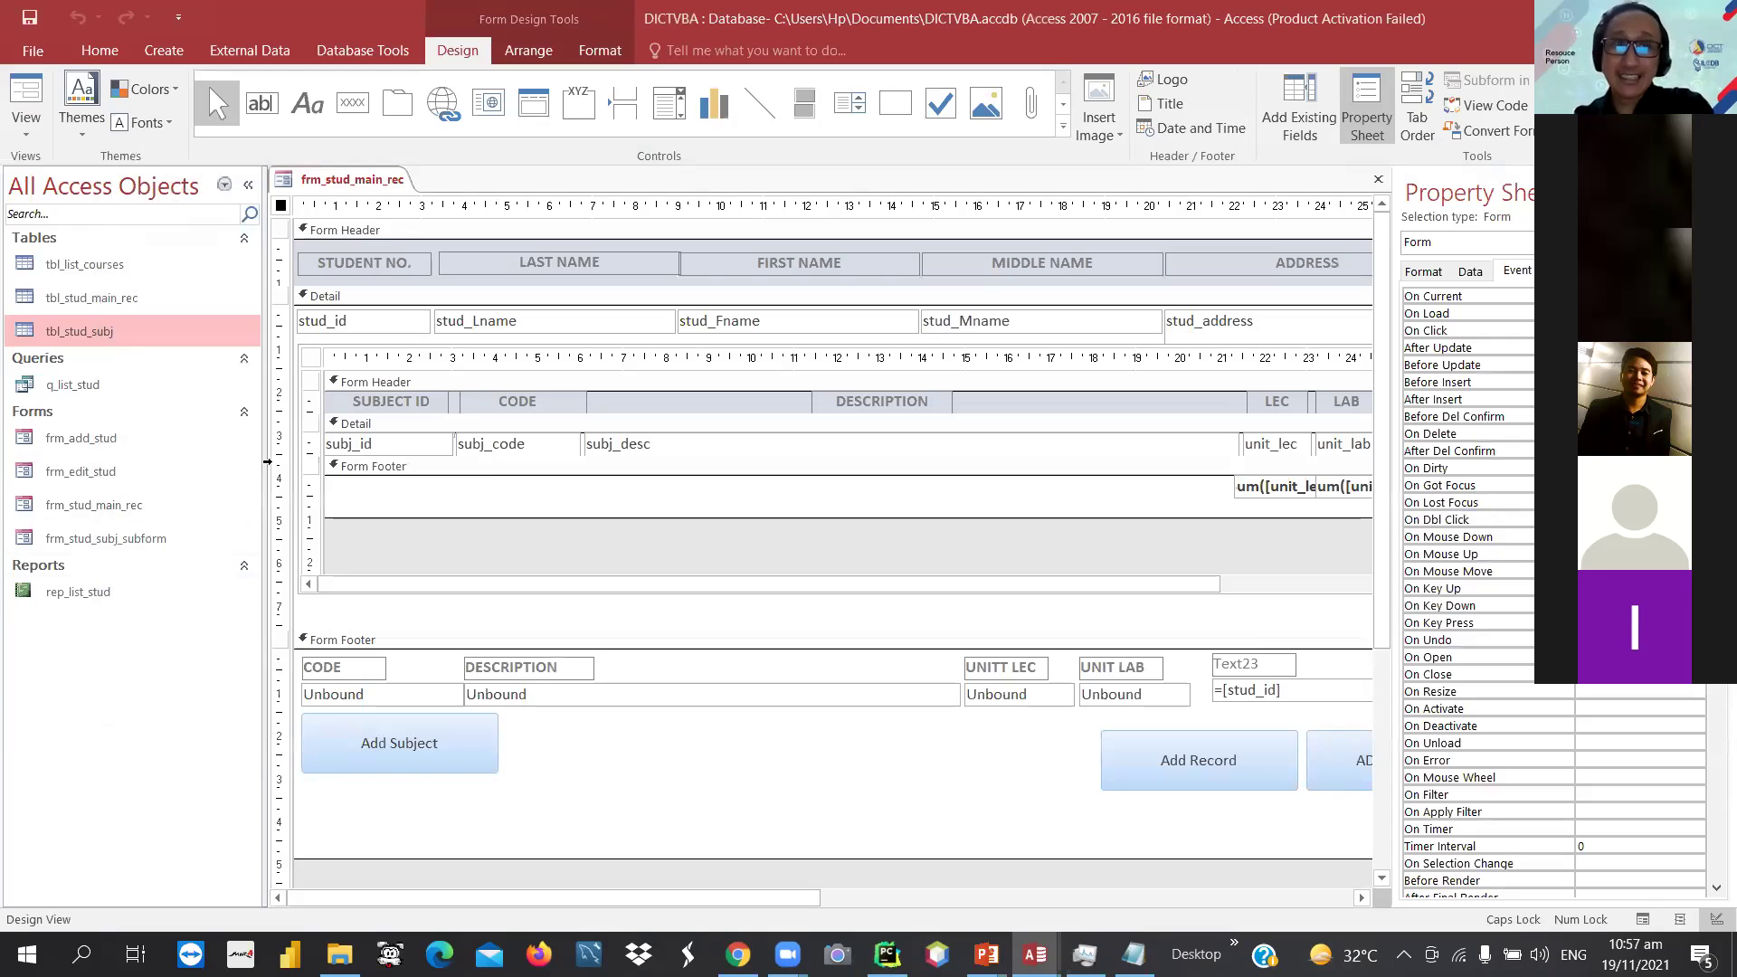
{"action": "left_click", "coordinate": [125, 443]}
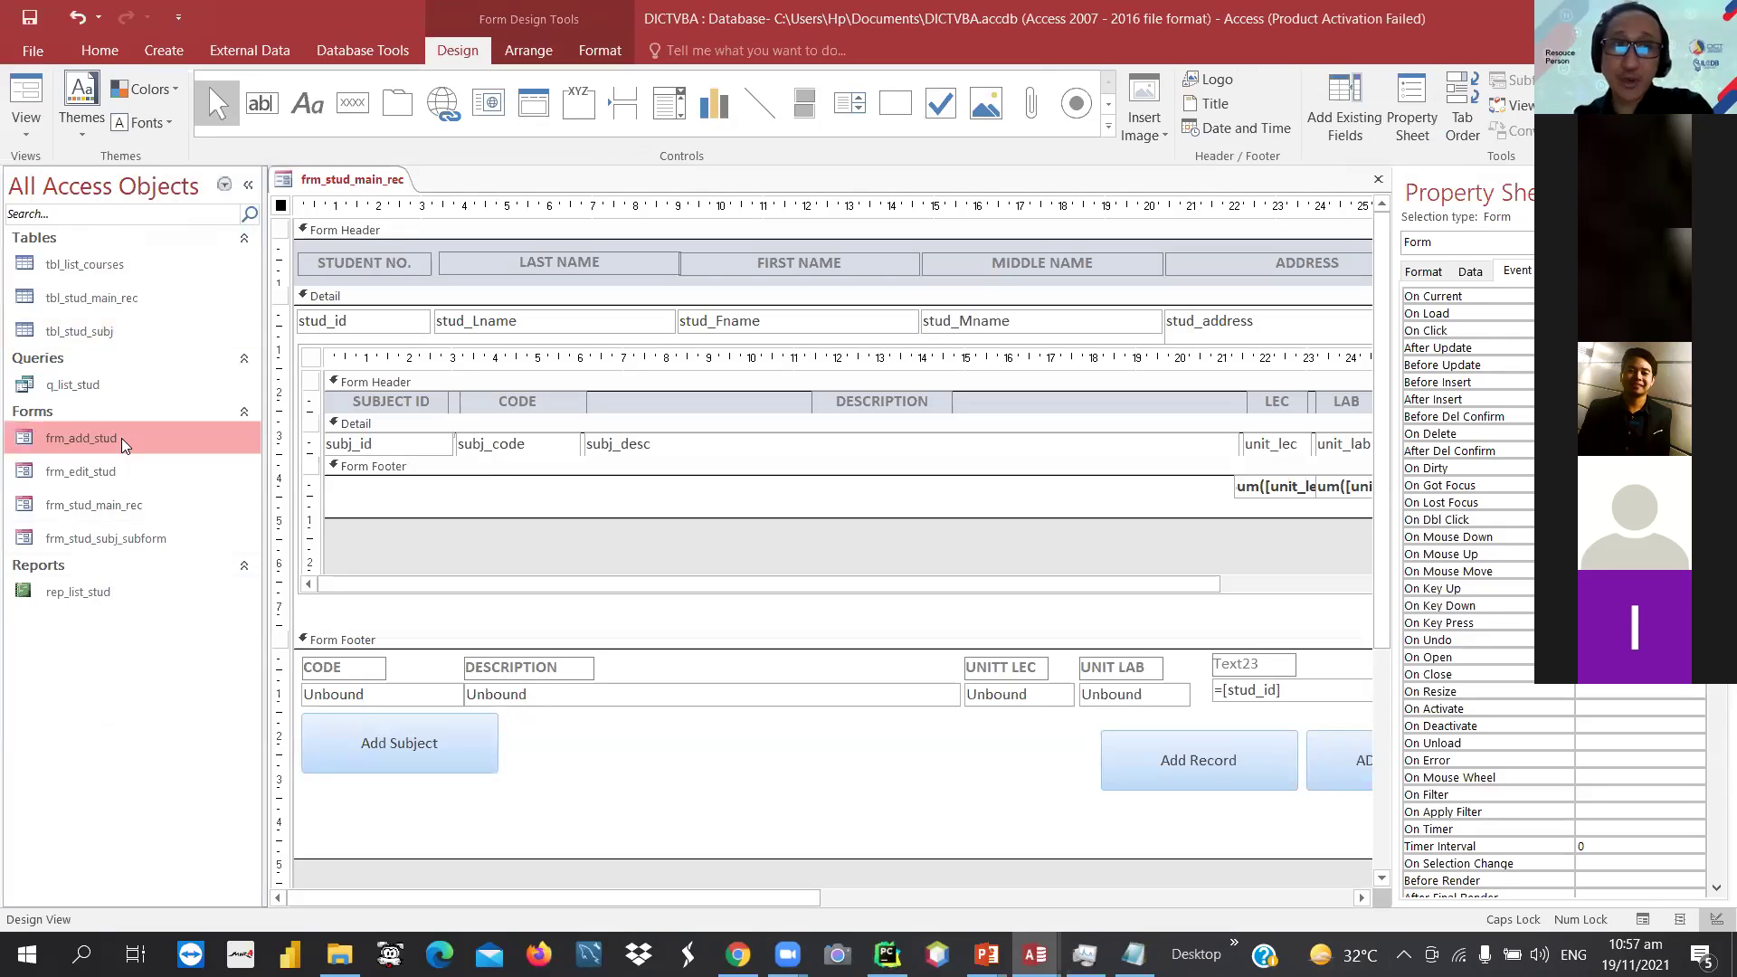
{"action": "right_click", "coordinate": [125, 444]}
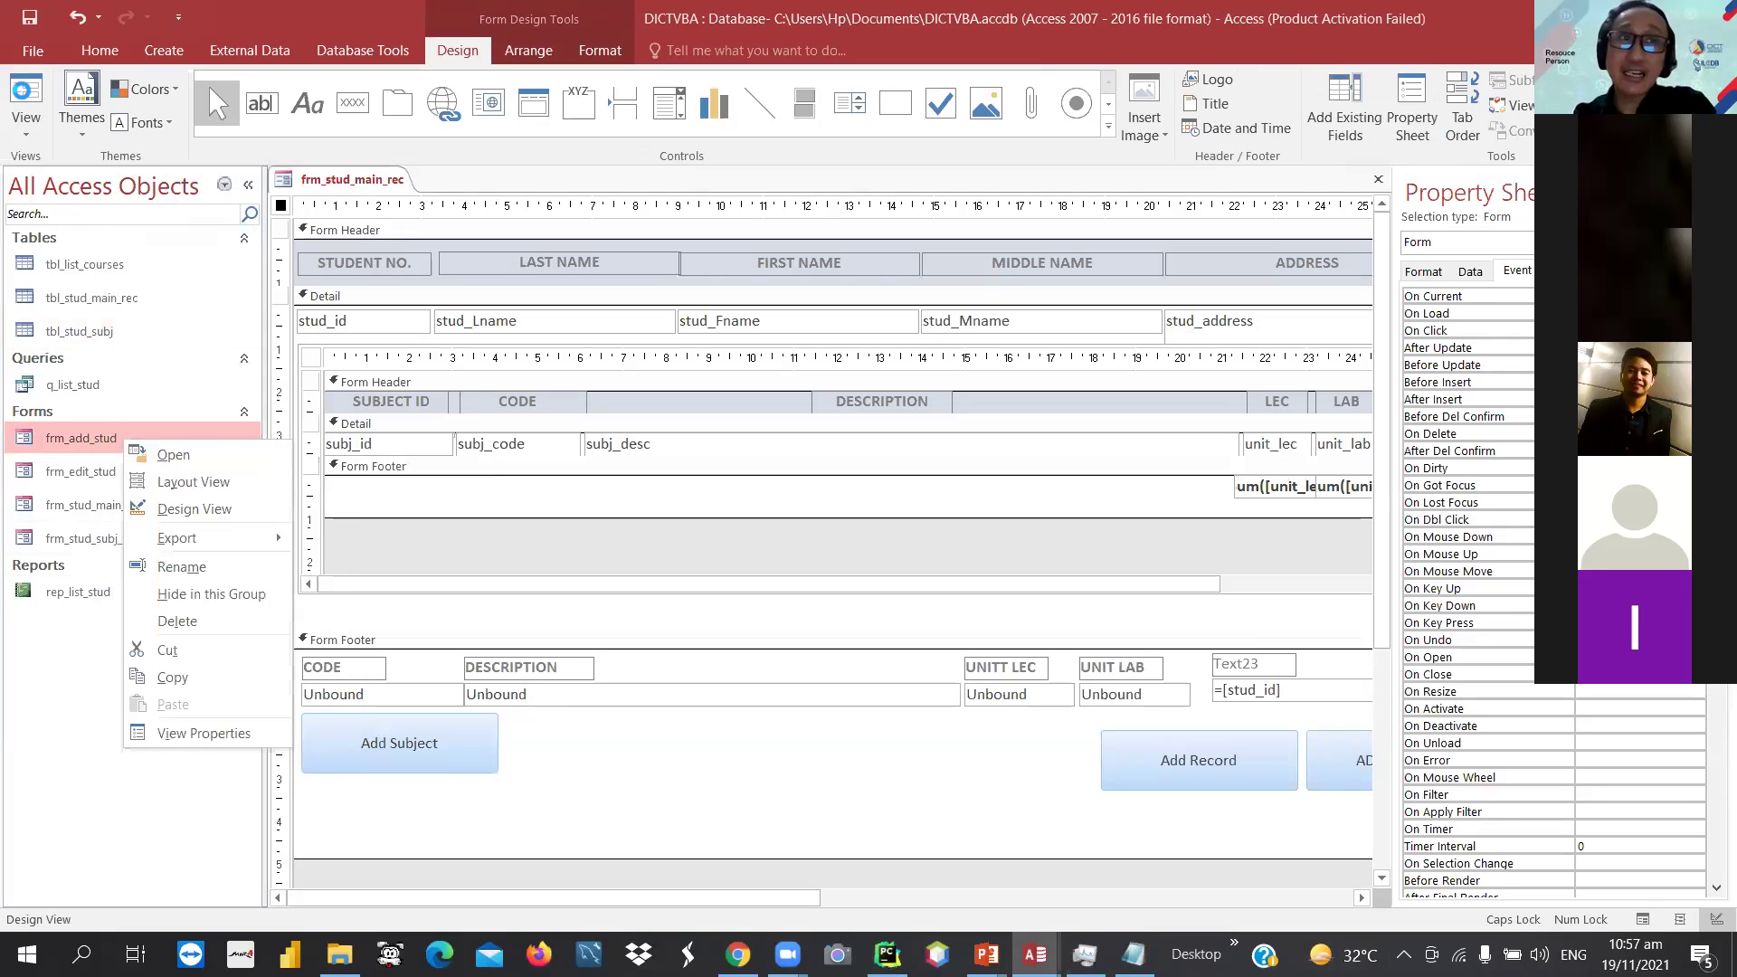
{"action": "left_click", "coordinate": [163, 454]}
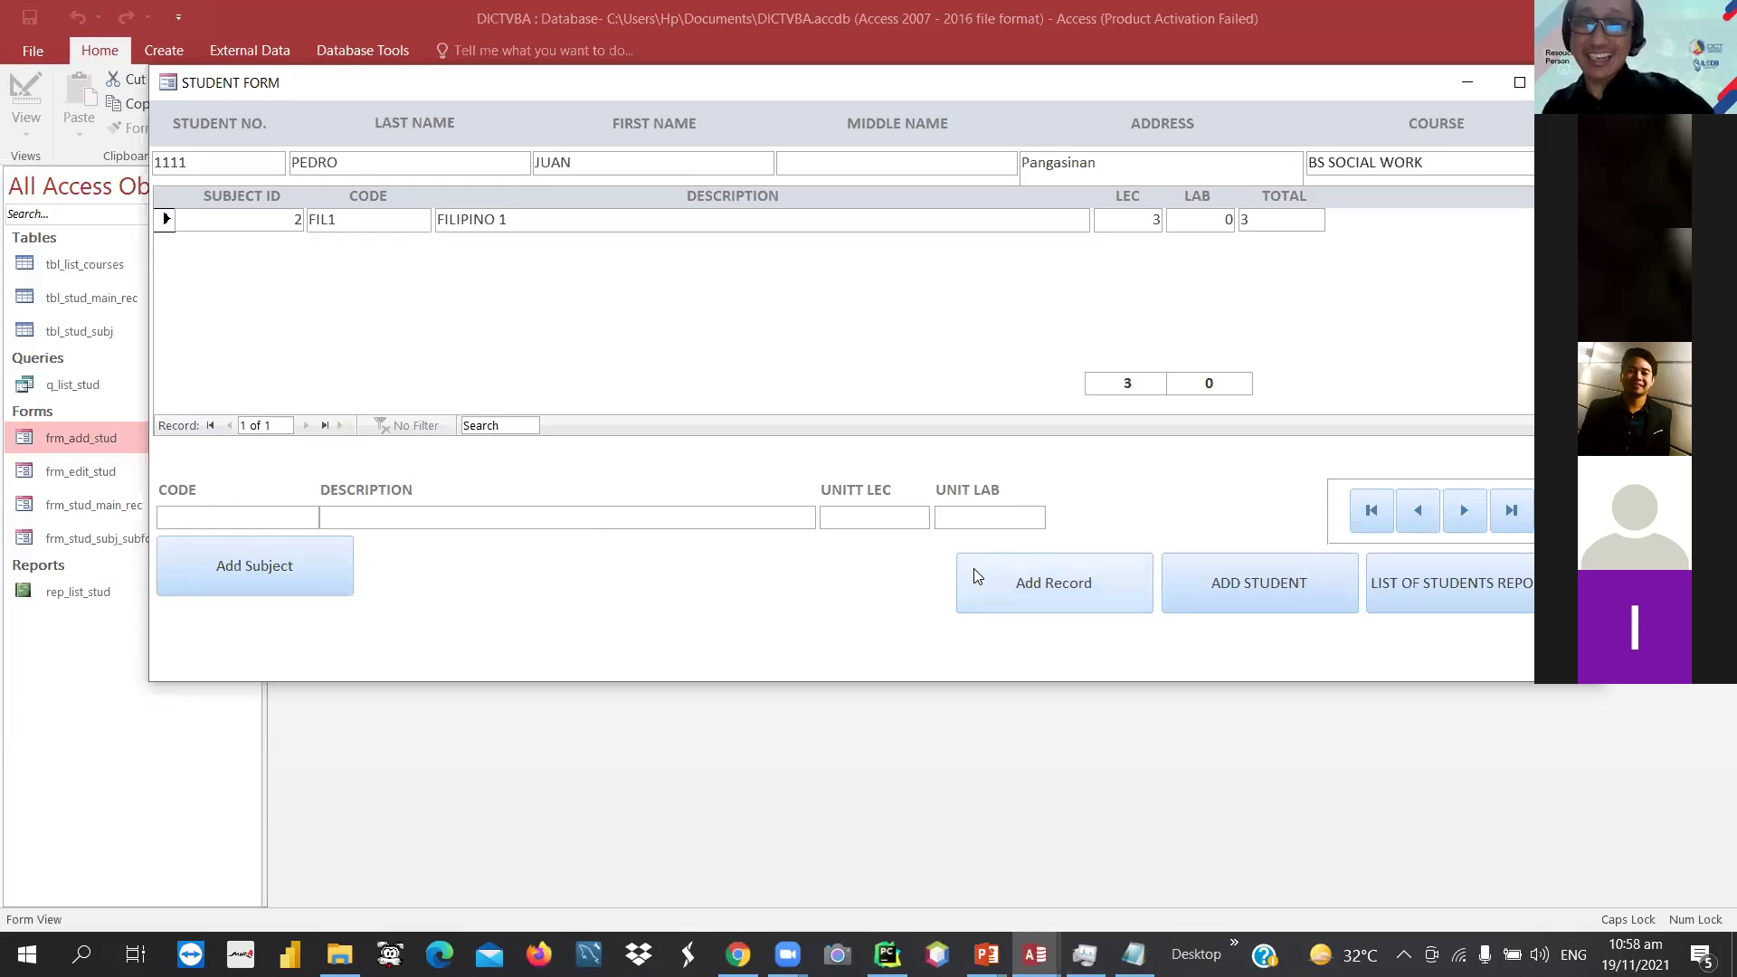
Put frm_add_stud into Design View and select its ADD STUDENT button
{"action": "right_click", "coordinate": [609, 627]}
{"action": "left_click", "coordinate": [653, 689]}
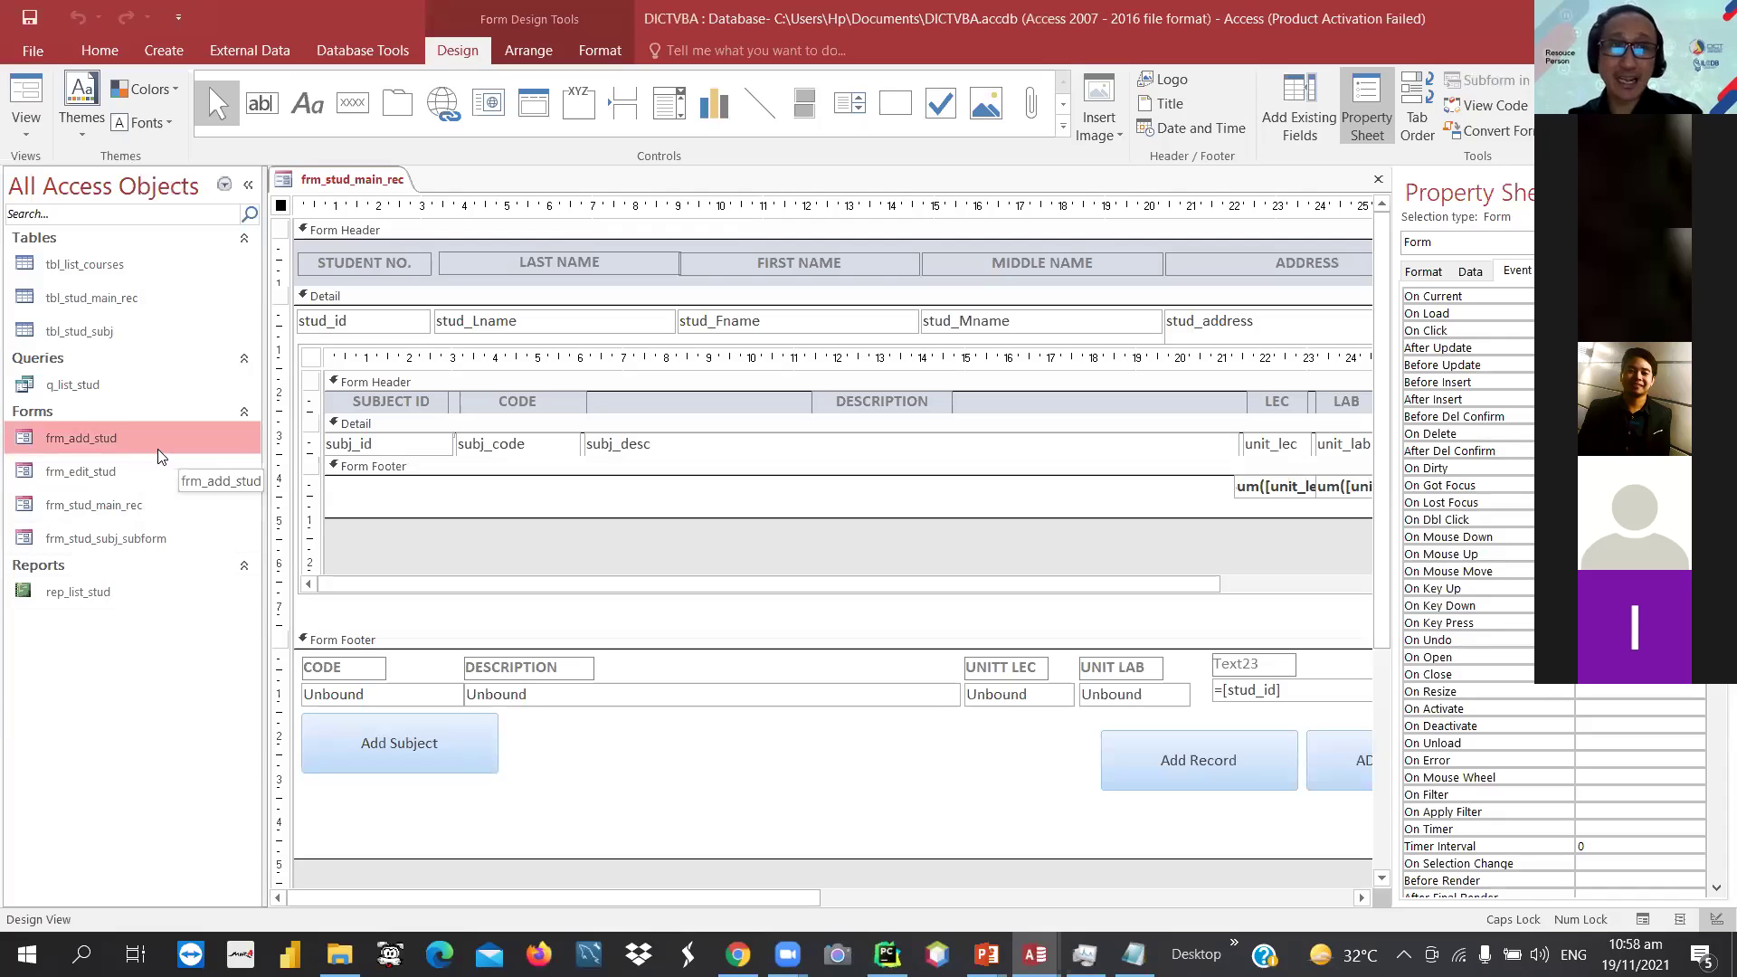
{"action": "right_click", "coordinate": [143, 438]}
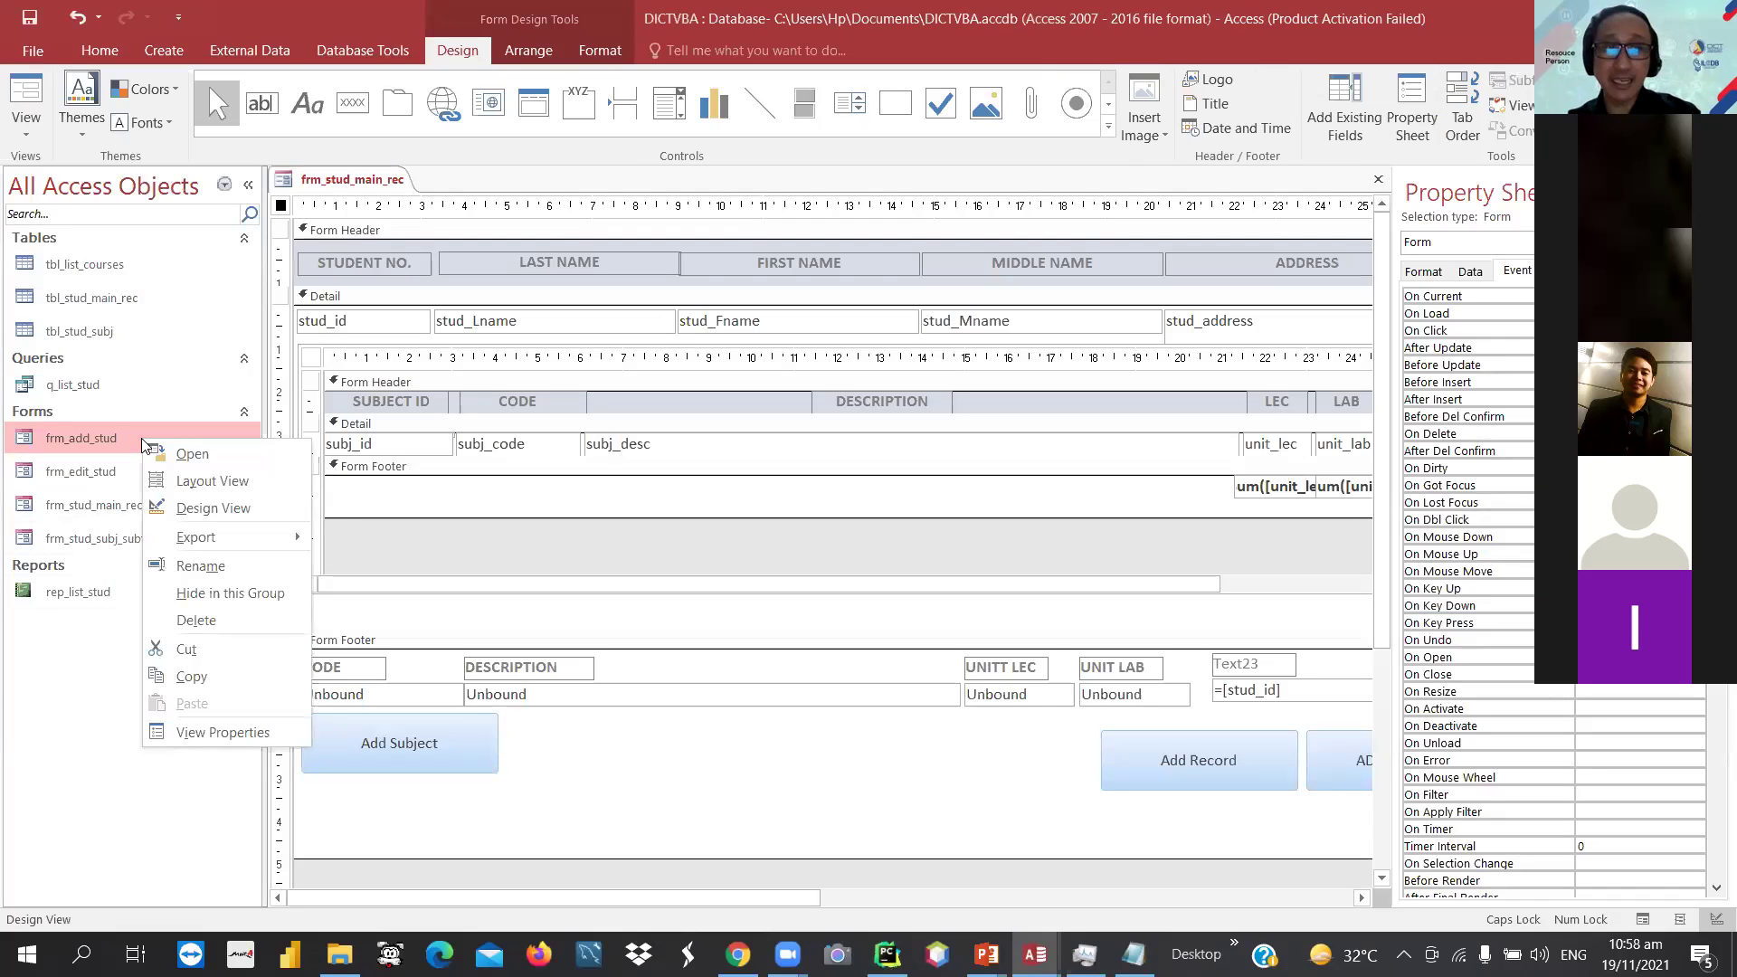
{"action": "left_click", "coordinate": [196, 509]}
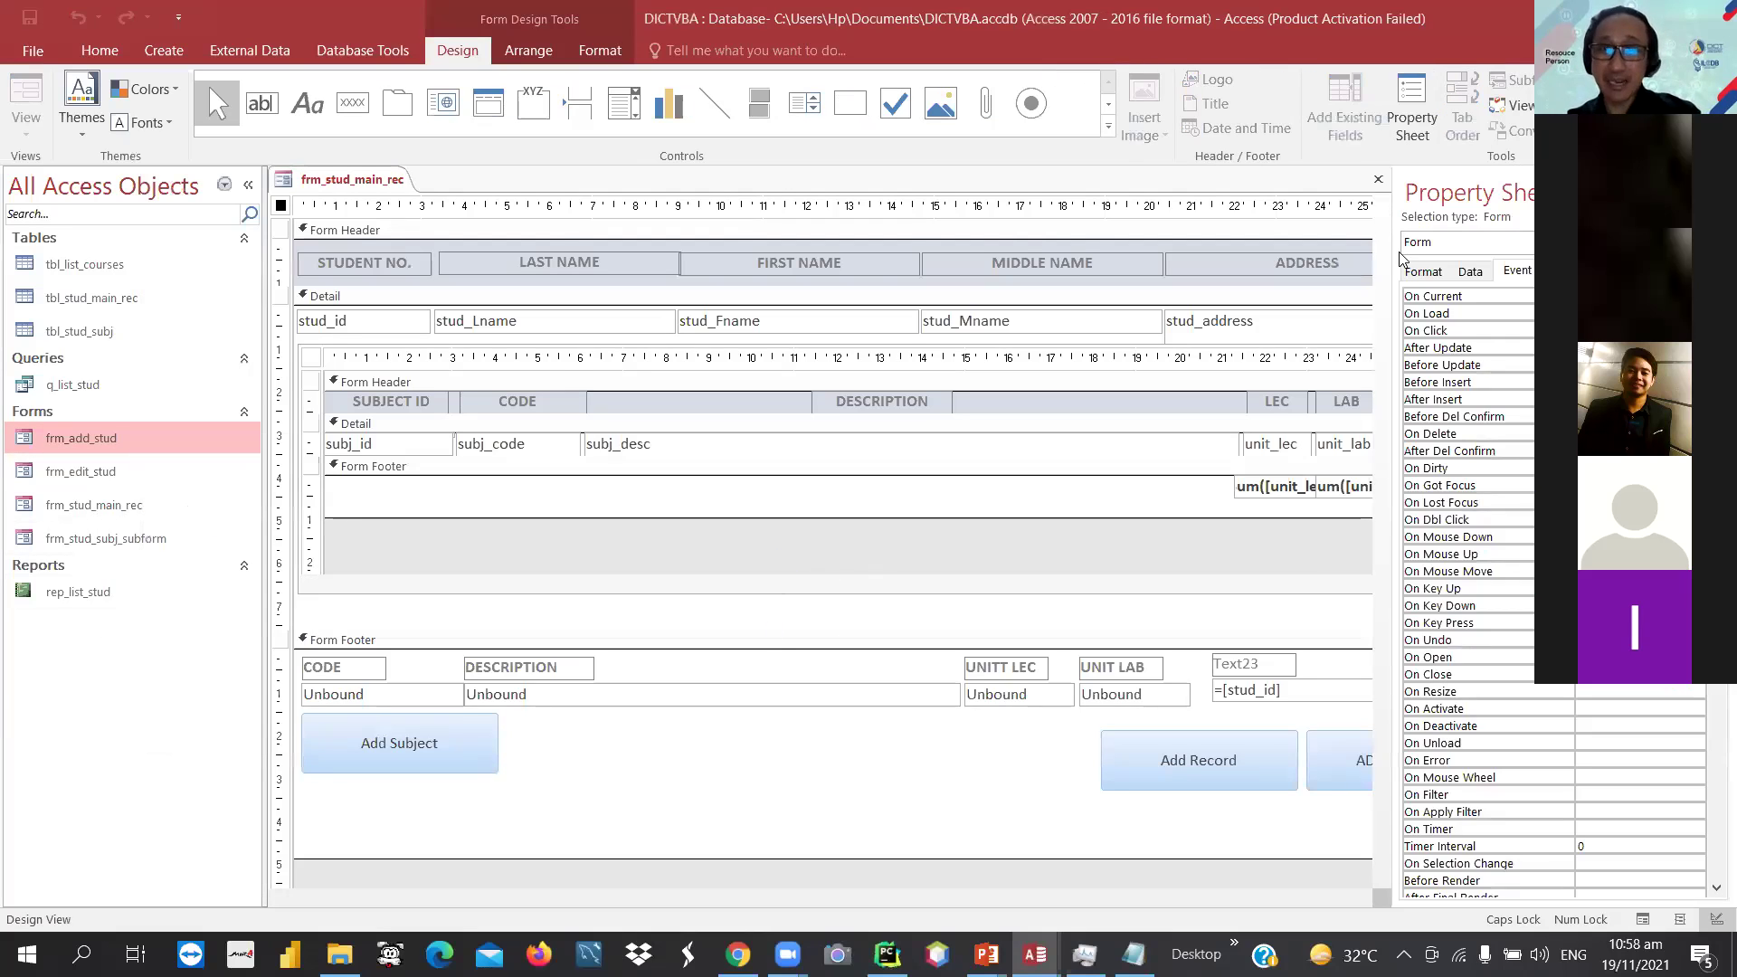
{"action": "left_click", "coordinate": [972, 526]}
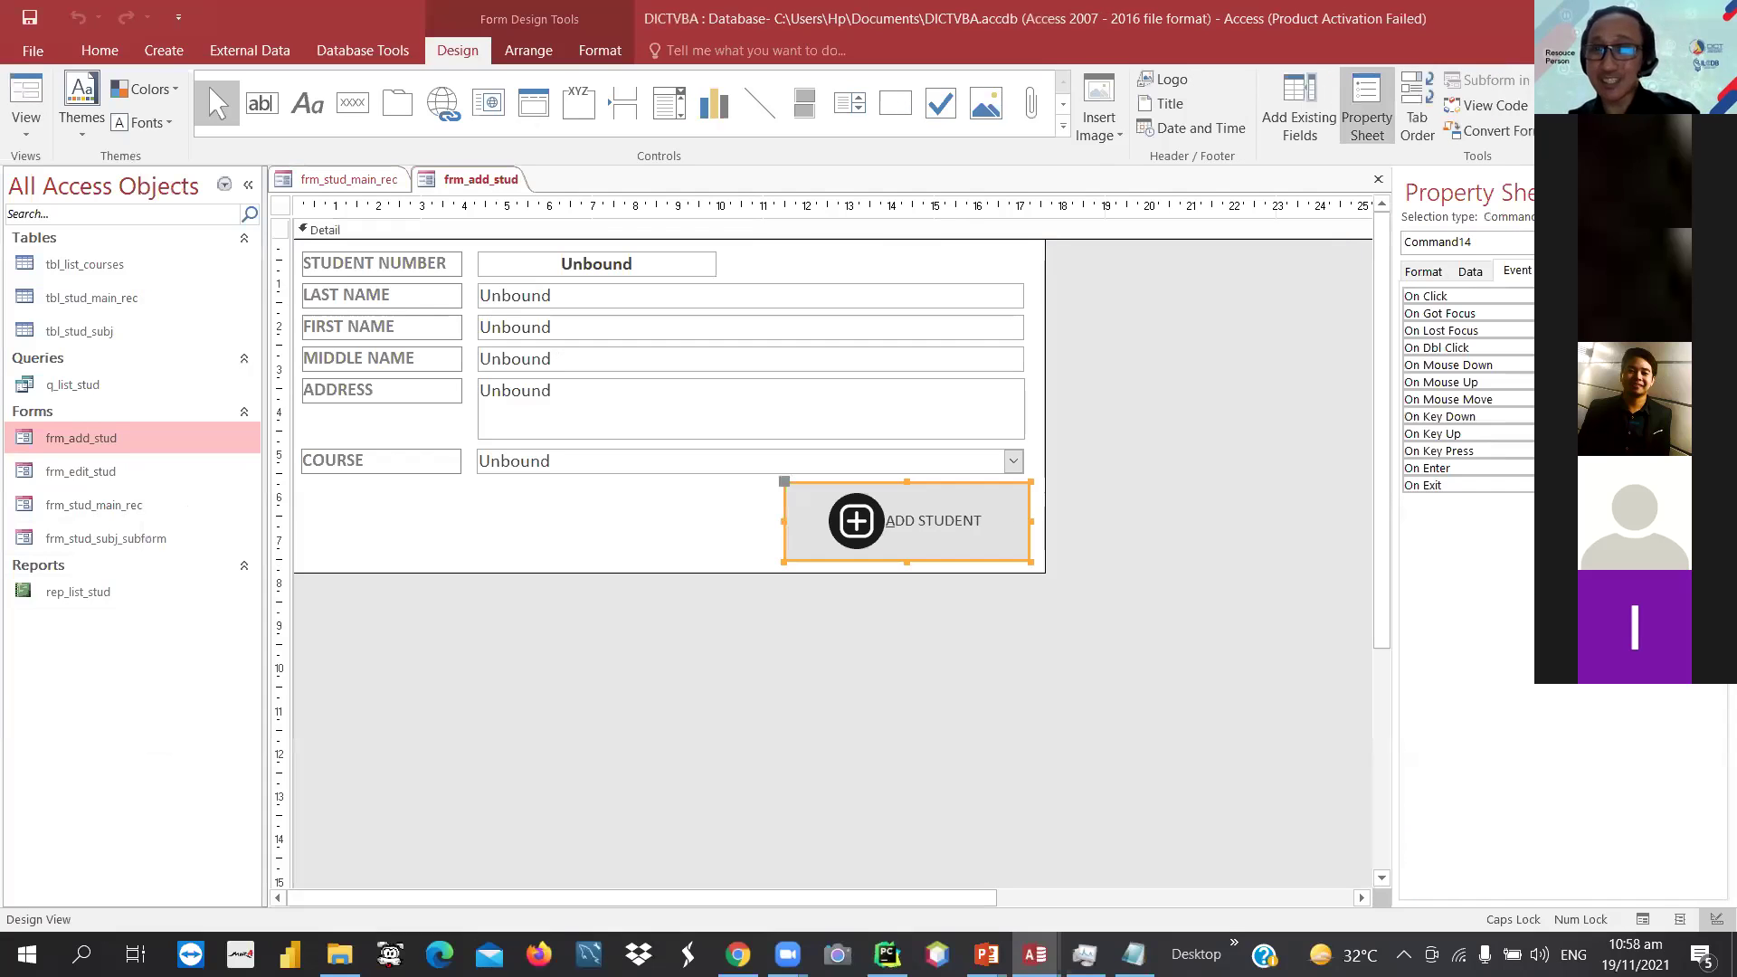
In the ADD STUDENT code, change the recordset declaration from tblCustomers to tblStud
{"action": "key", "text": "alt+F11"}
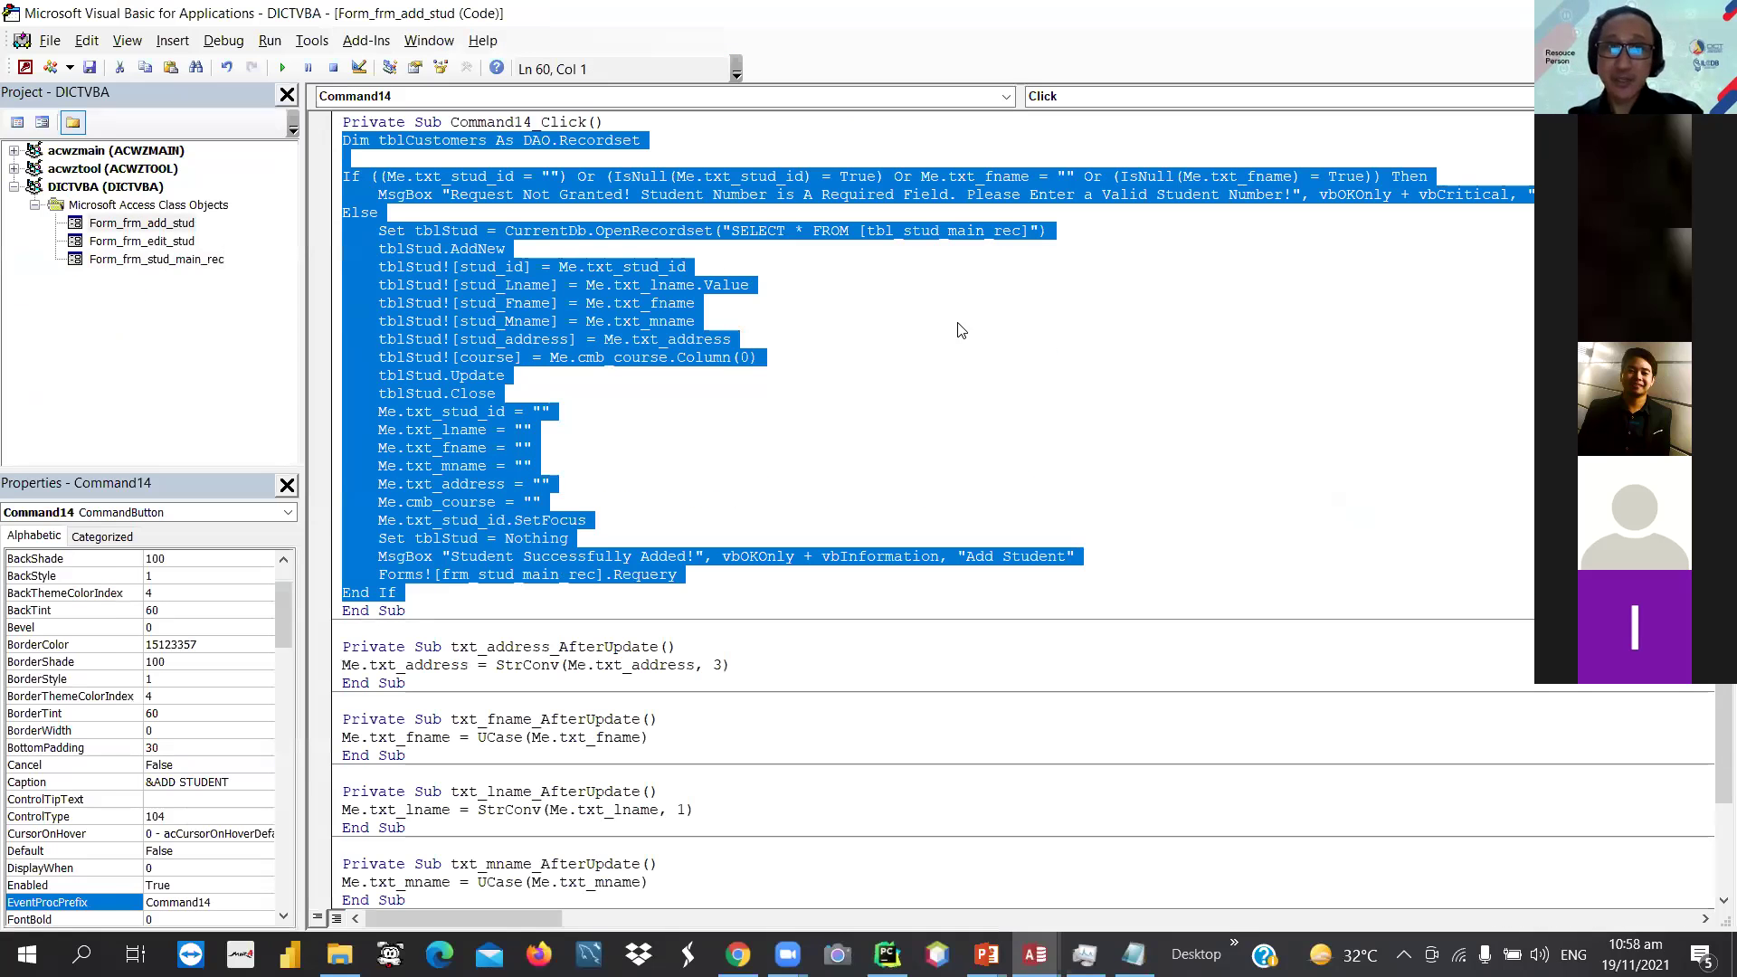
{"action": "left_click", "coordinate": [456, 236]}
{"action": "double_click", "coordinate": [450, 233]}
{"action": "double_click", "coordinate": [432, 142]}
{"action": "type", "text": "tblStud"}
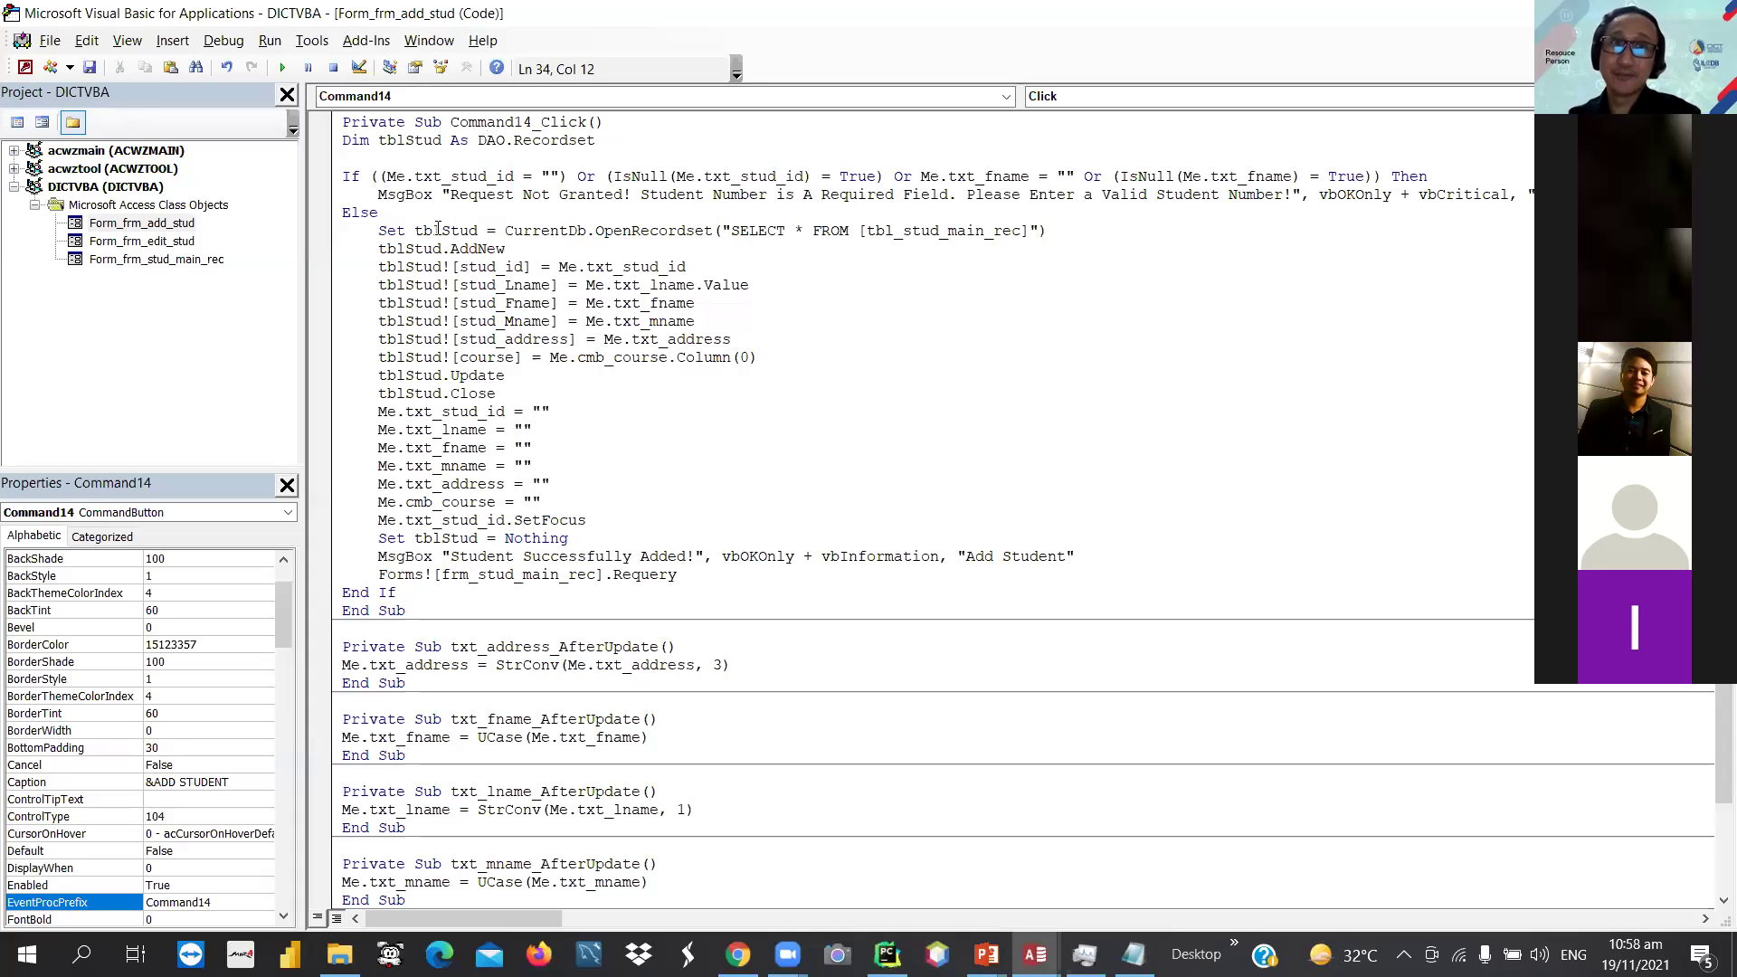
Open frm_edit_stud in Design View and look at its button code
{"action": "left_click", "coordinate": [24, 67]}
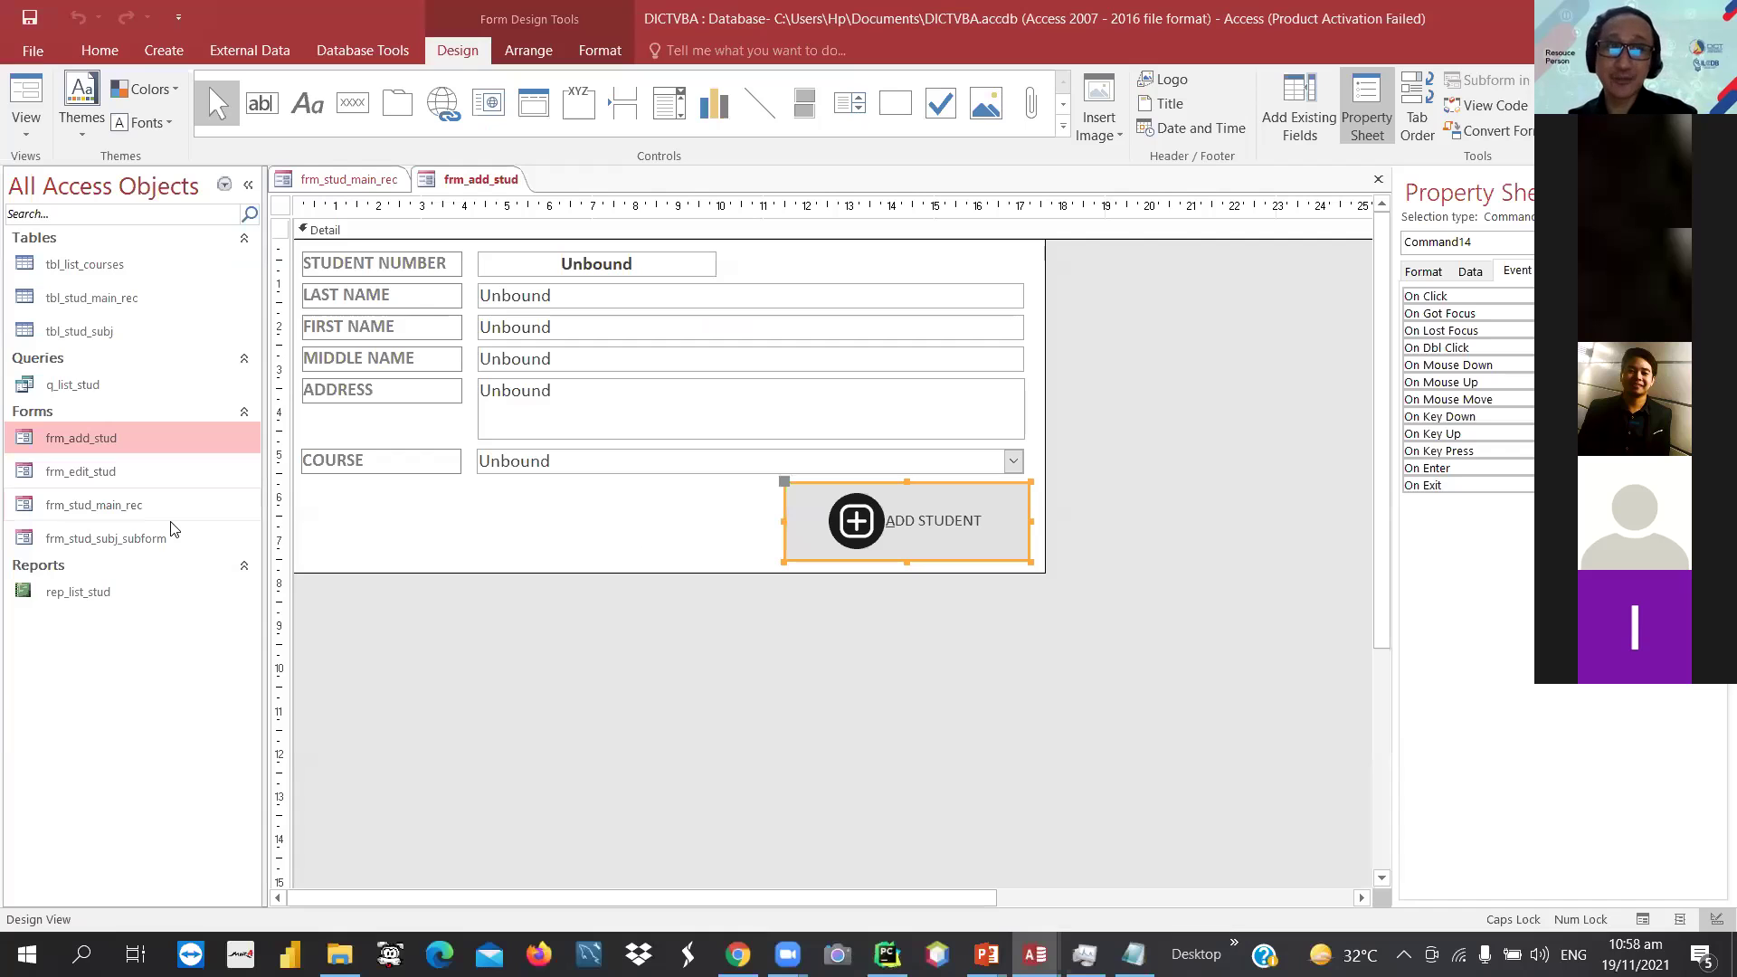
{"action": "right_click", "coordinate": [116, 477]}
{"action": "left_click", "coordinate": [181, 537]}
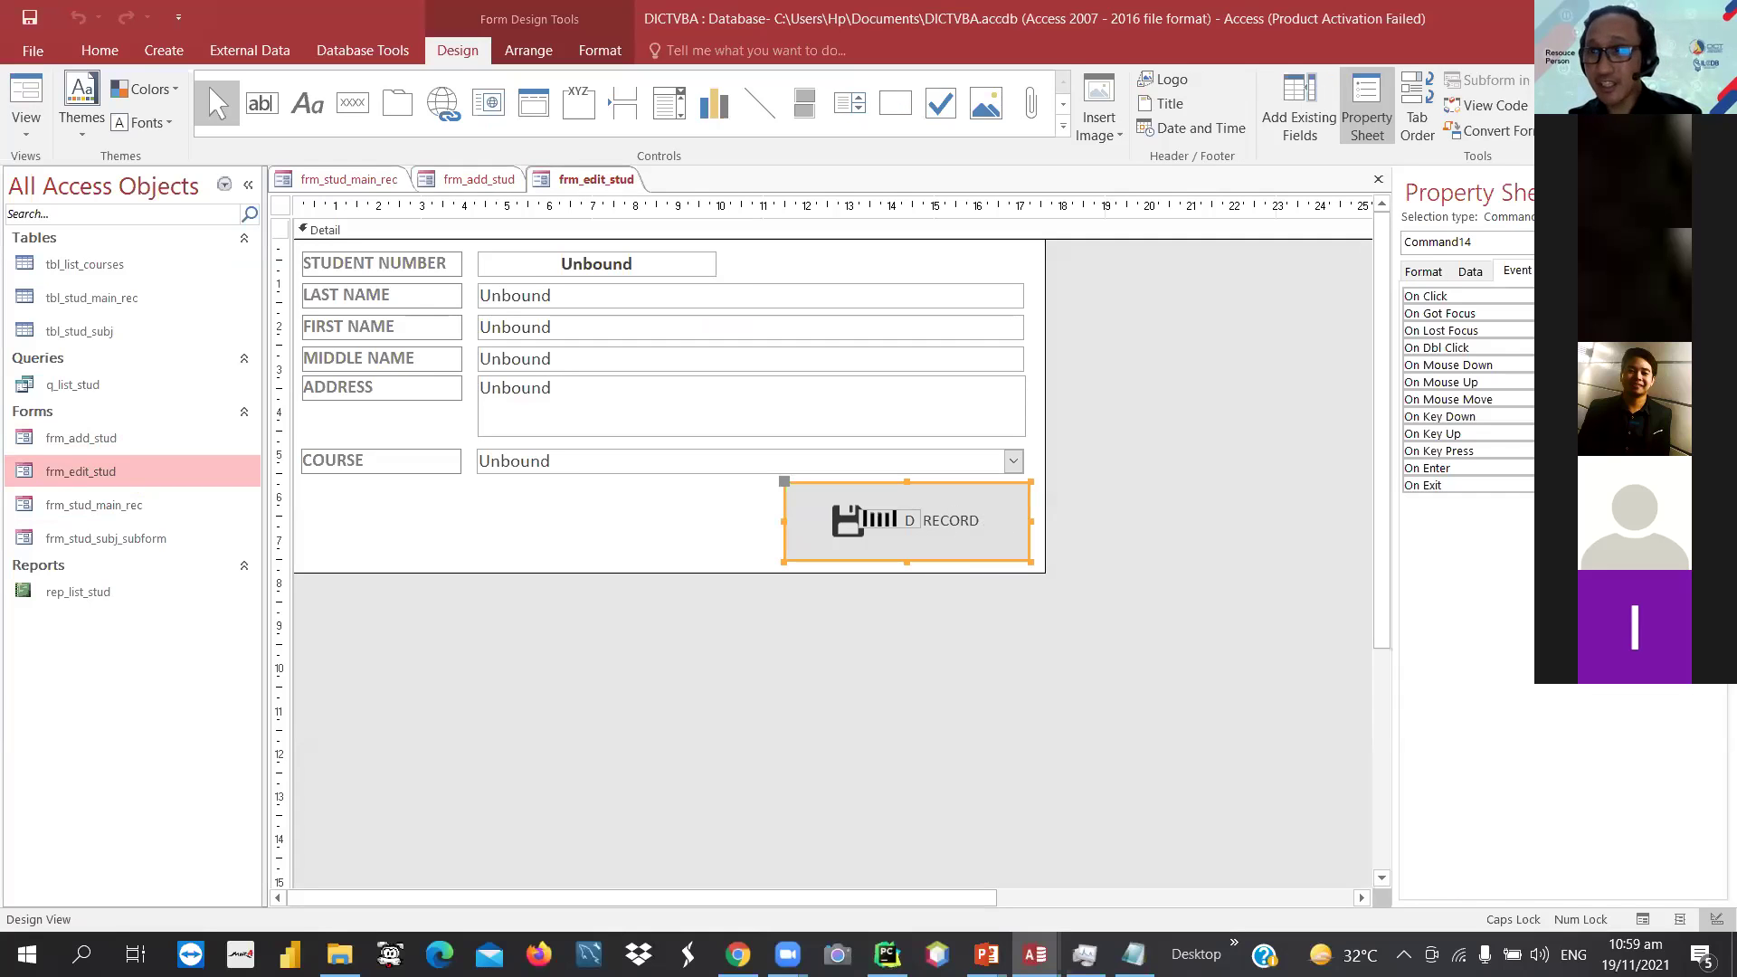
{"action": "key", "text": "alt+F11"}
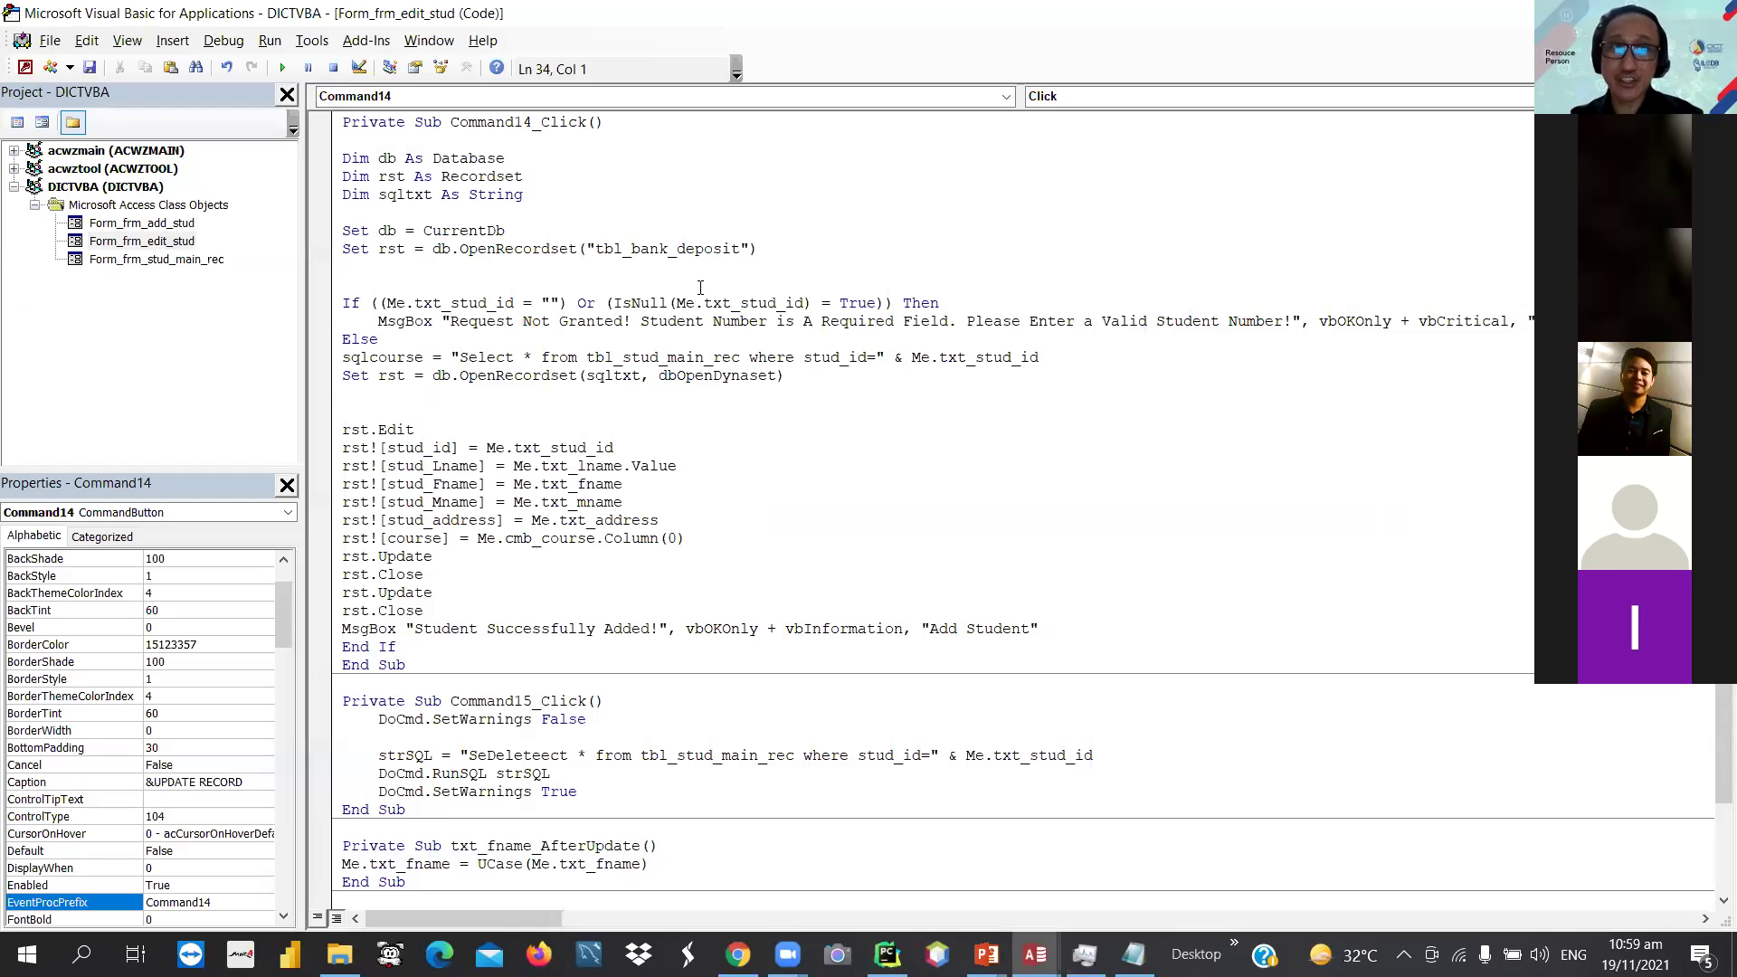
{"action": "left_click", "coordinate": [25, 67]}
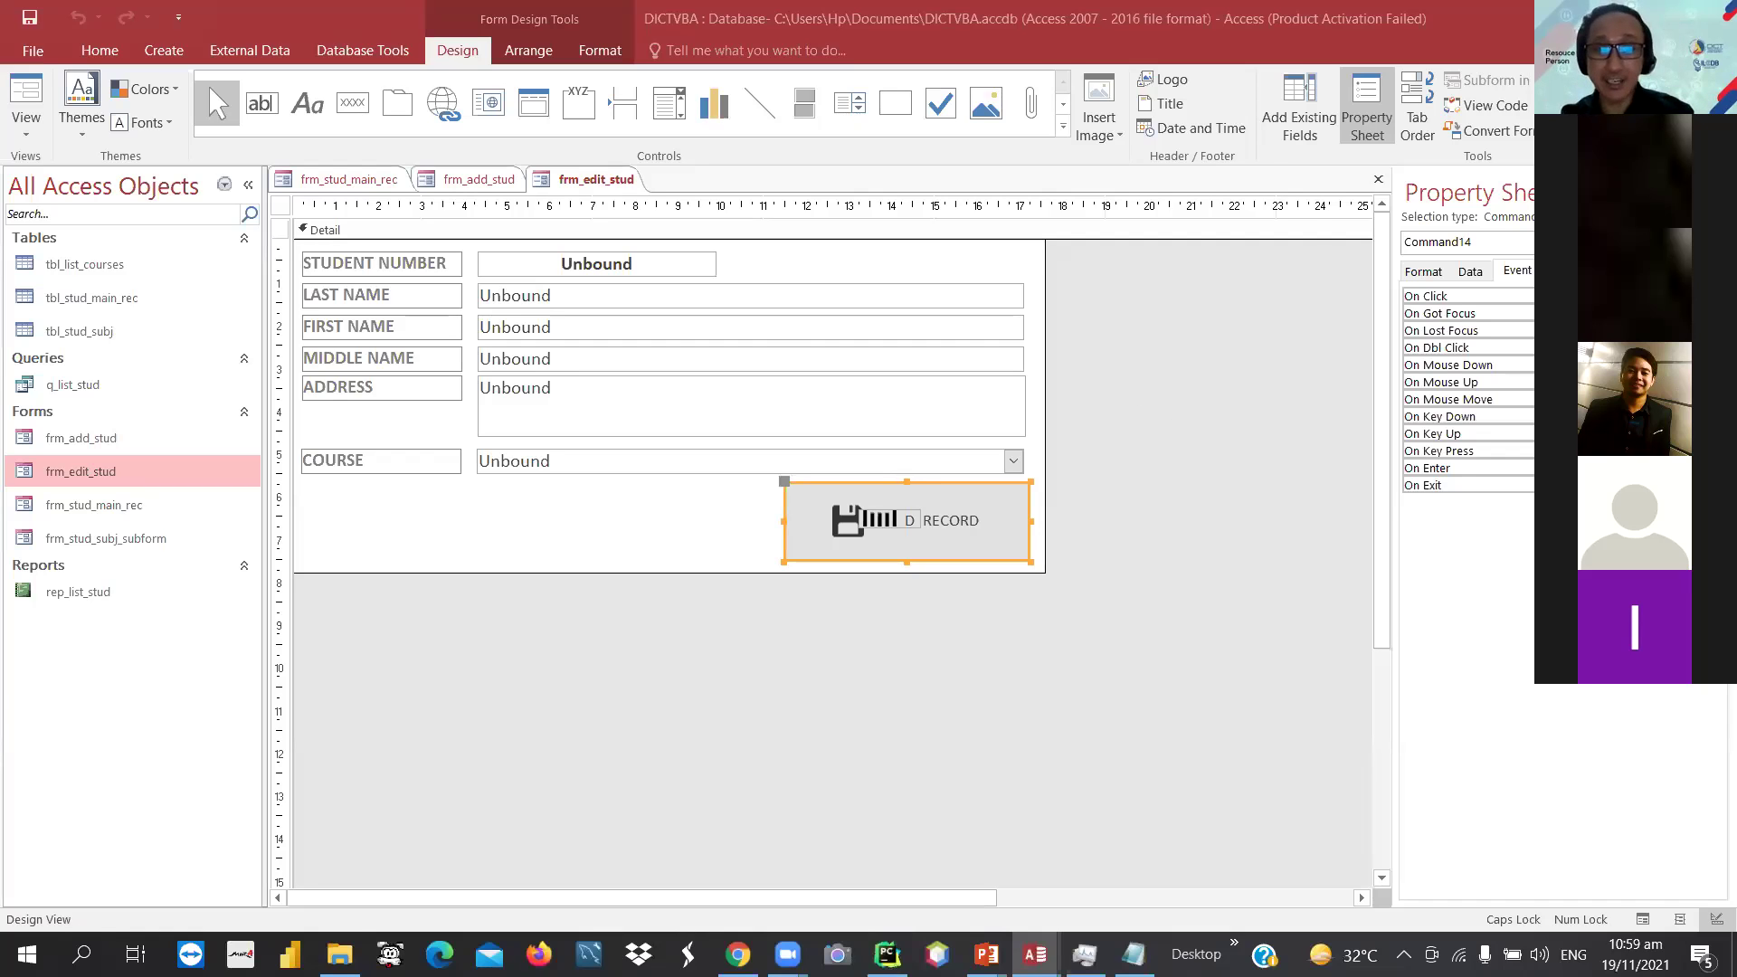
{"action": "key", "text": "alt+Tab"}
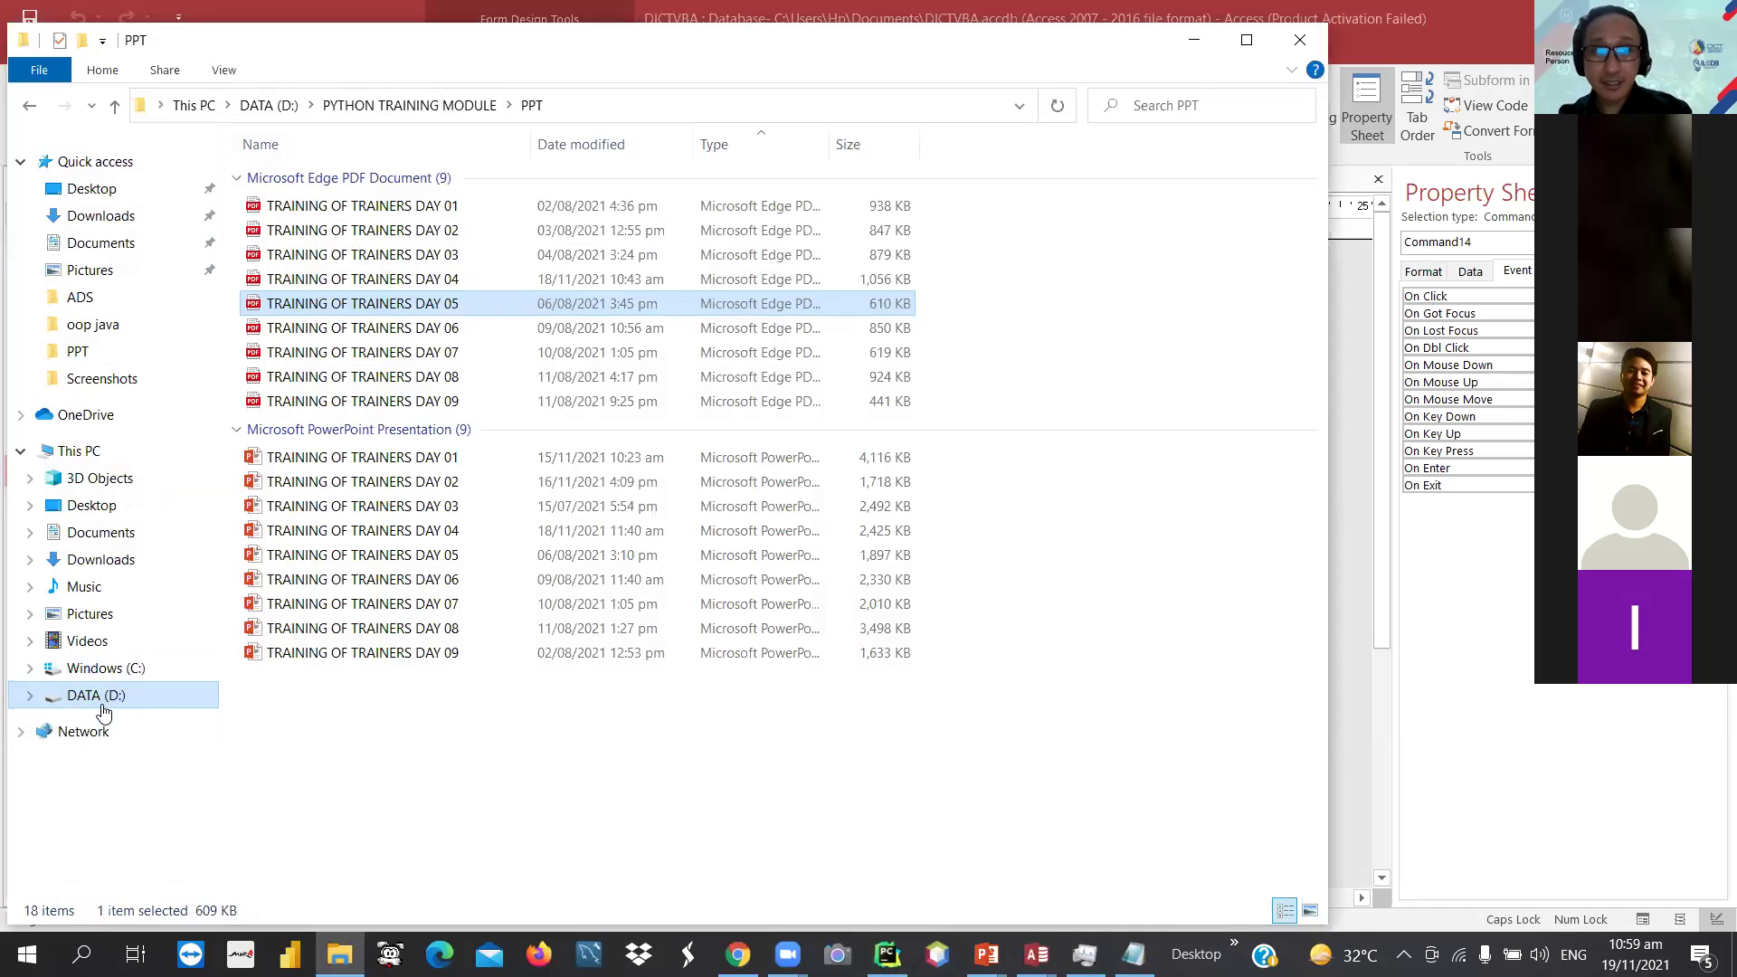
Open the ADS Student Registration database from the ADS folder on DATA (D:)
{"action": "left_click", "coordinate": [96, 696]}
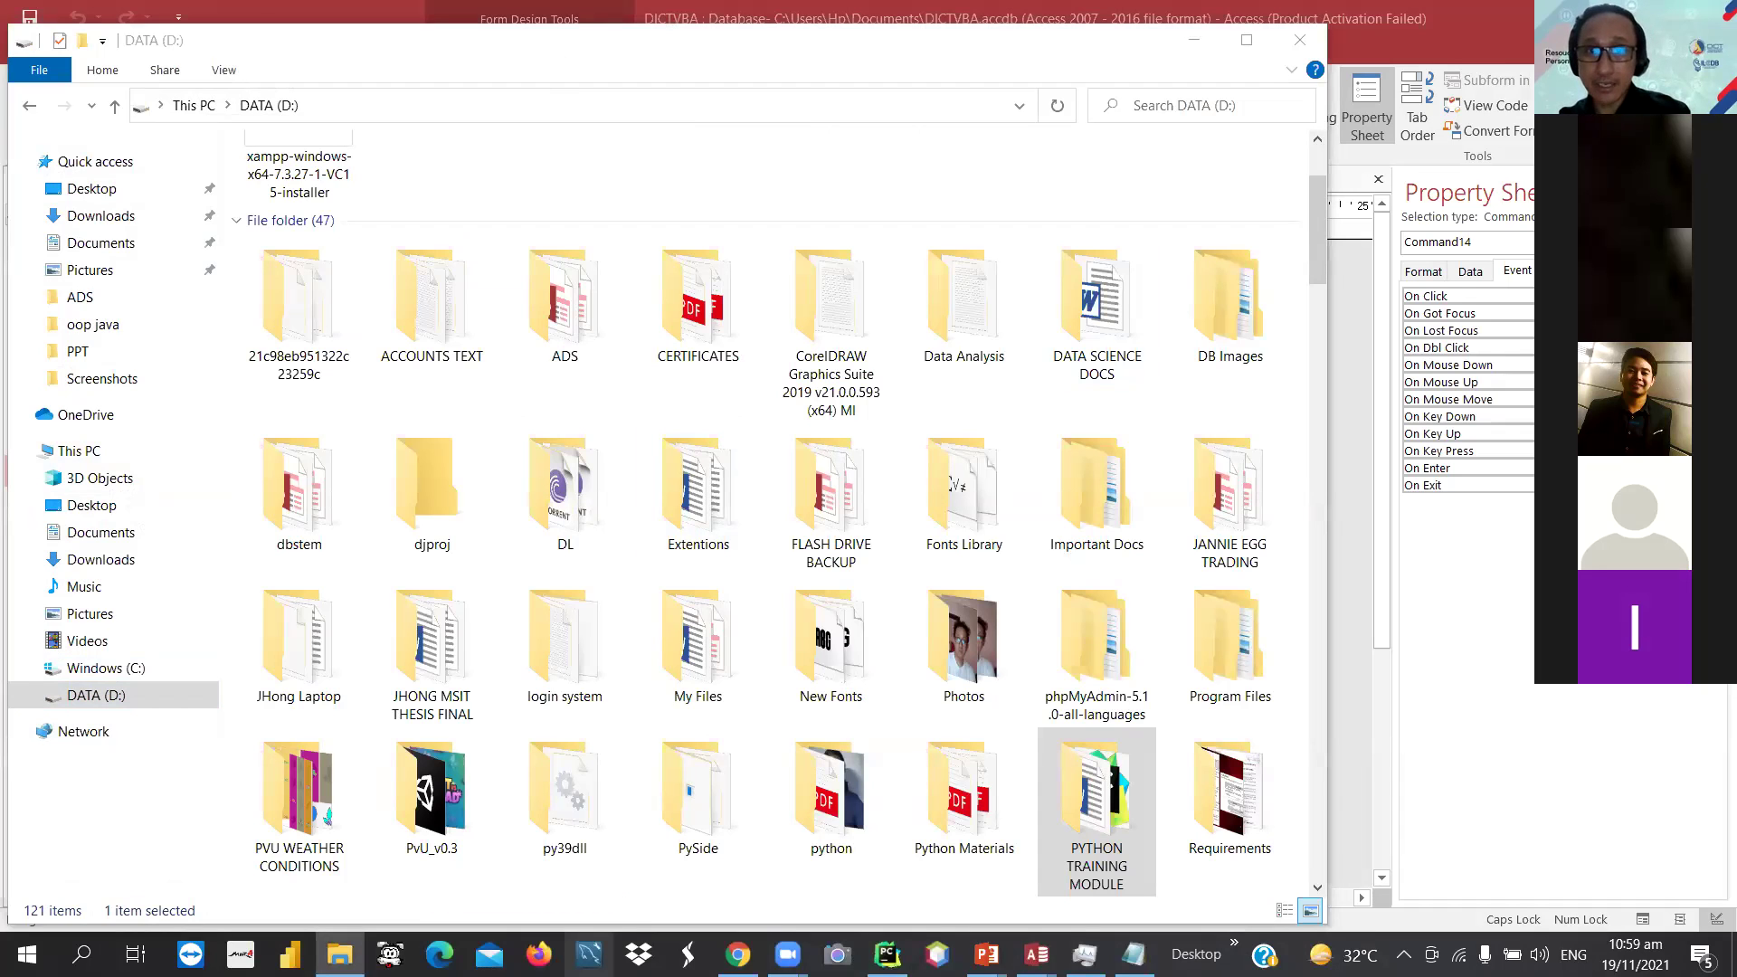
{"action": "key", "text": "super+Up"}
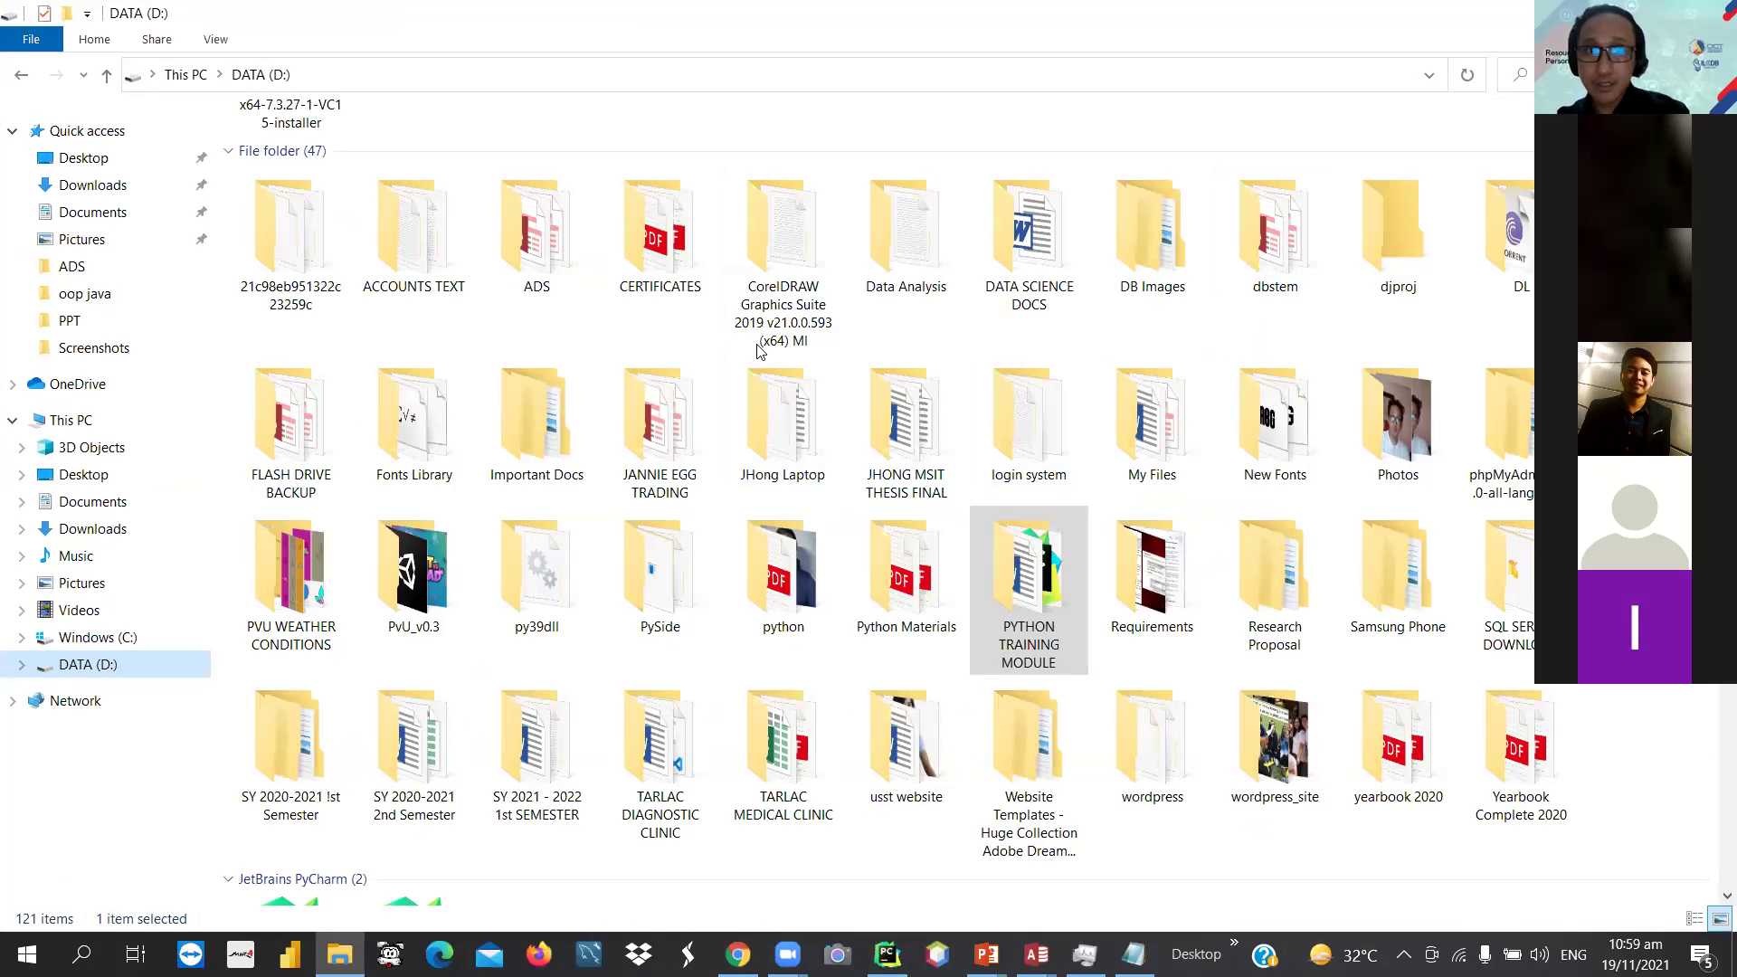
{"action": "left_click", "coordinate": [522, 256]}
{"action": "double_click", "coordinate": [522, 256]}
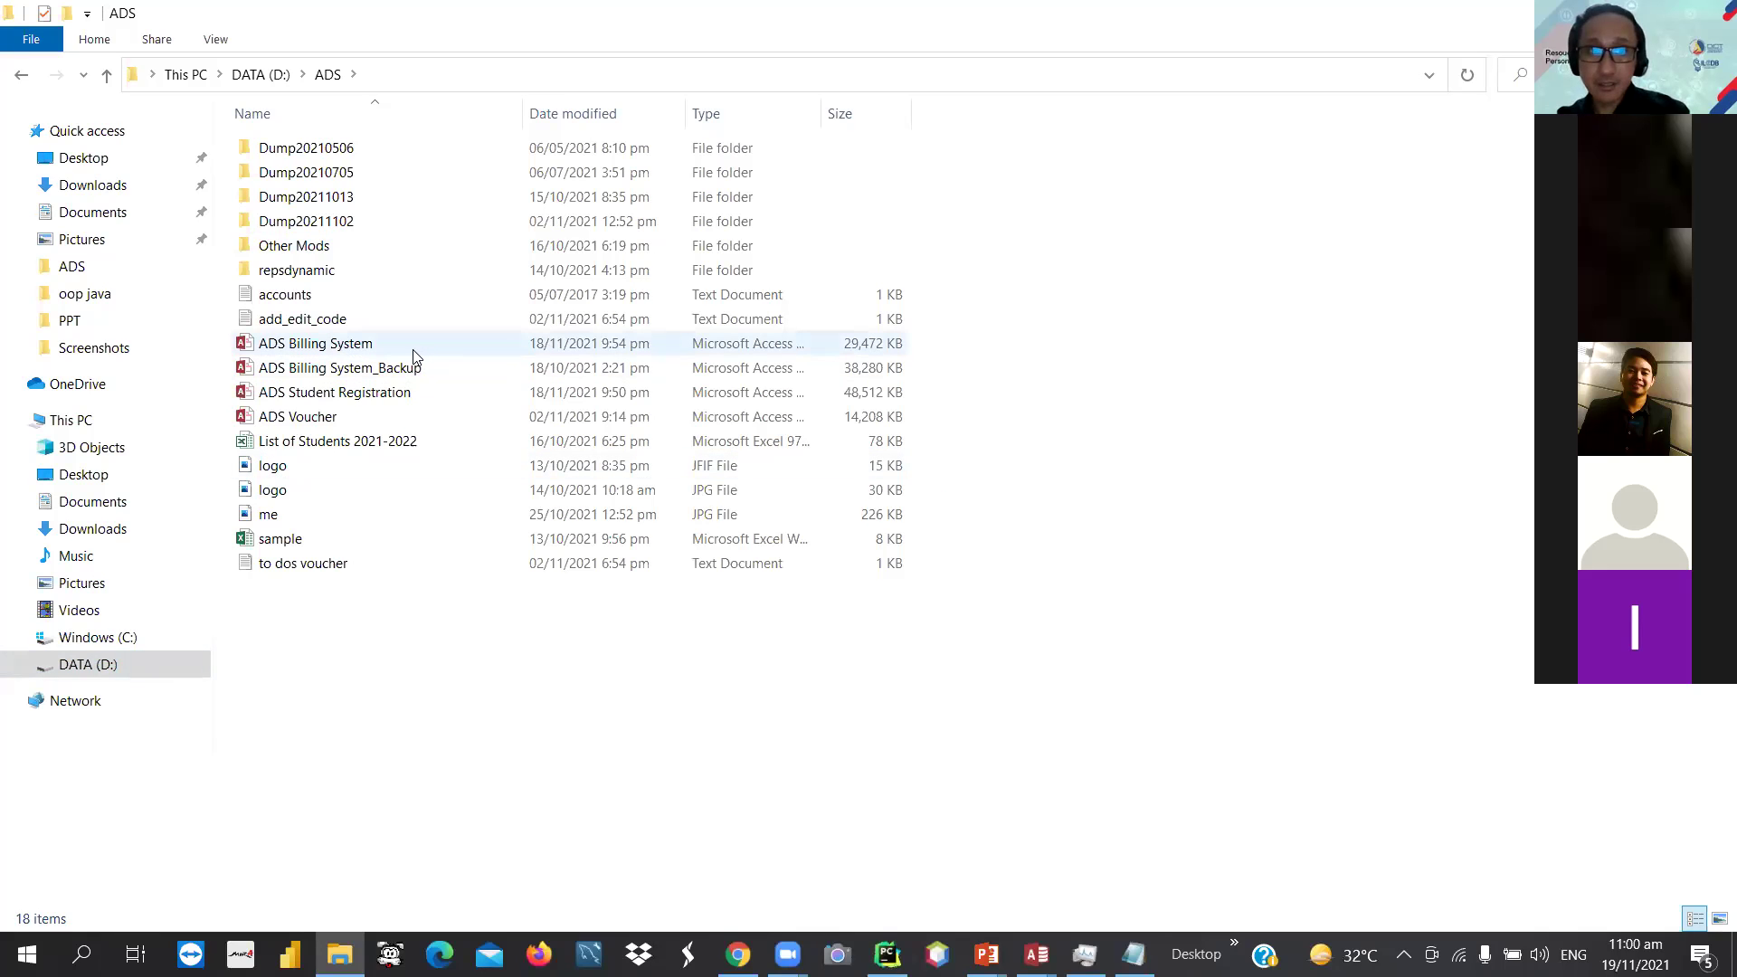
{"action": "double_click", "coordinate": [414, 391]}
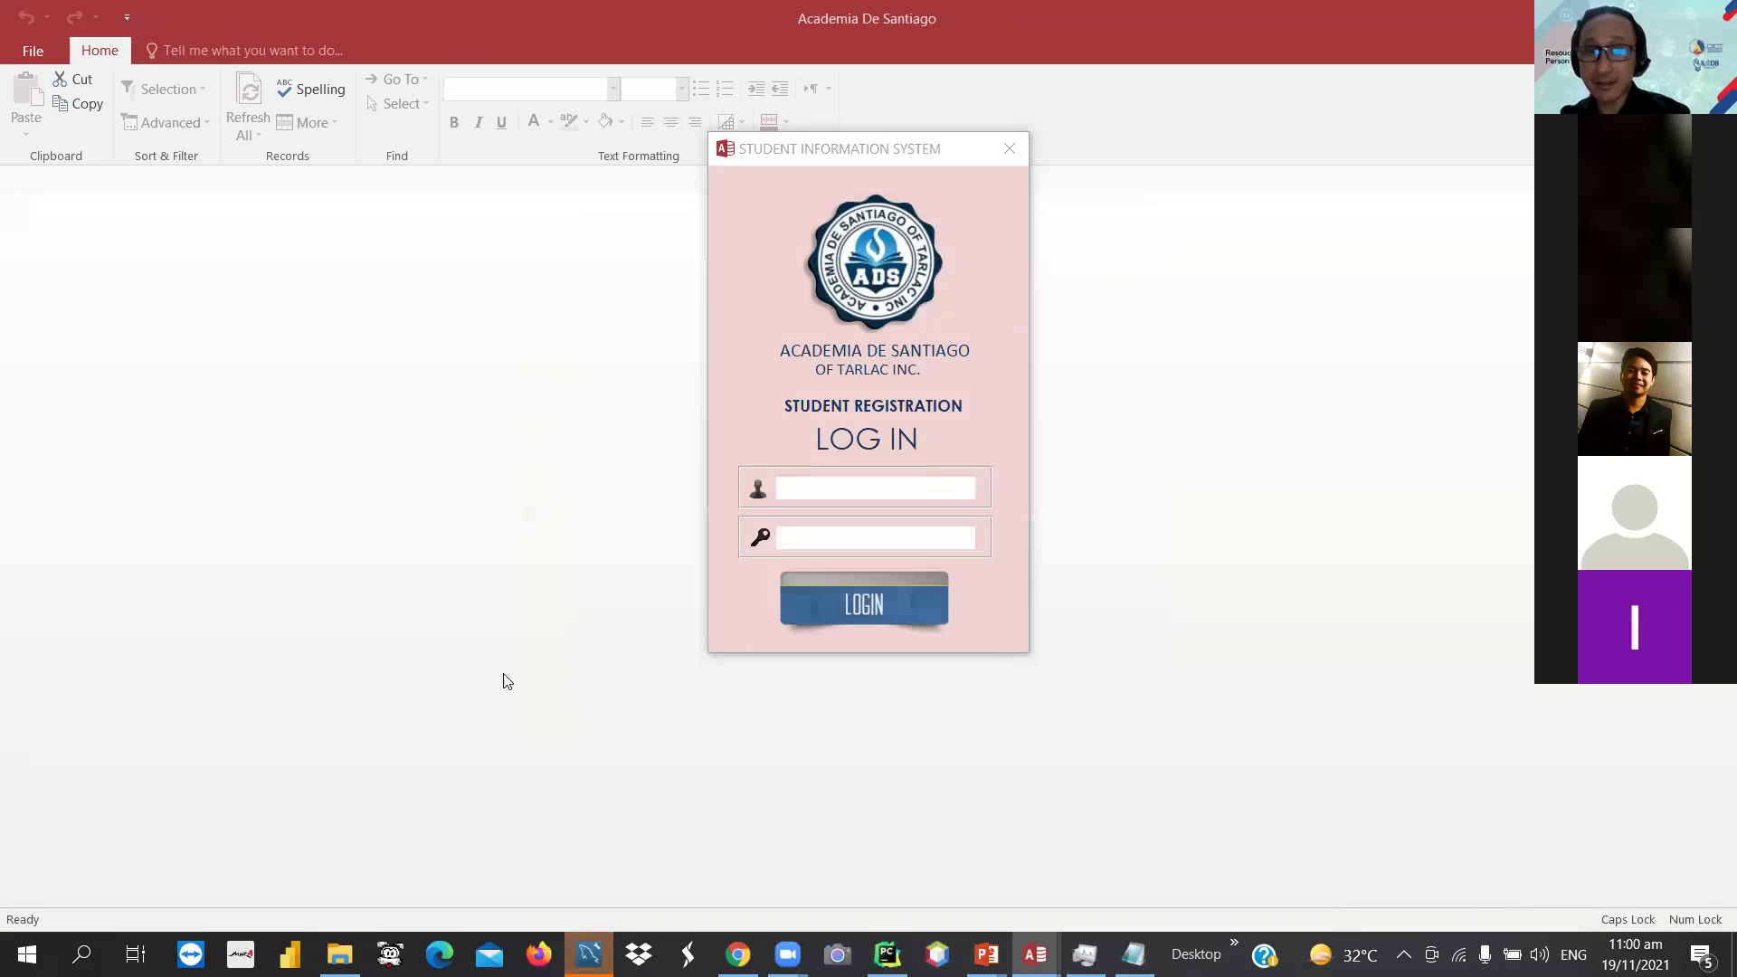
Connect to the dbstem server in MySQL Workbench with its password and collapse db_student_rec
{"action": "left_click", "coordinate": [589, 953]}
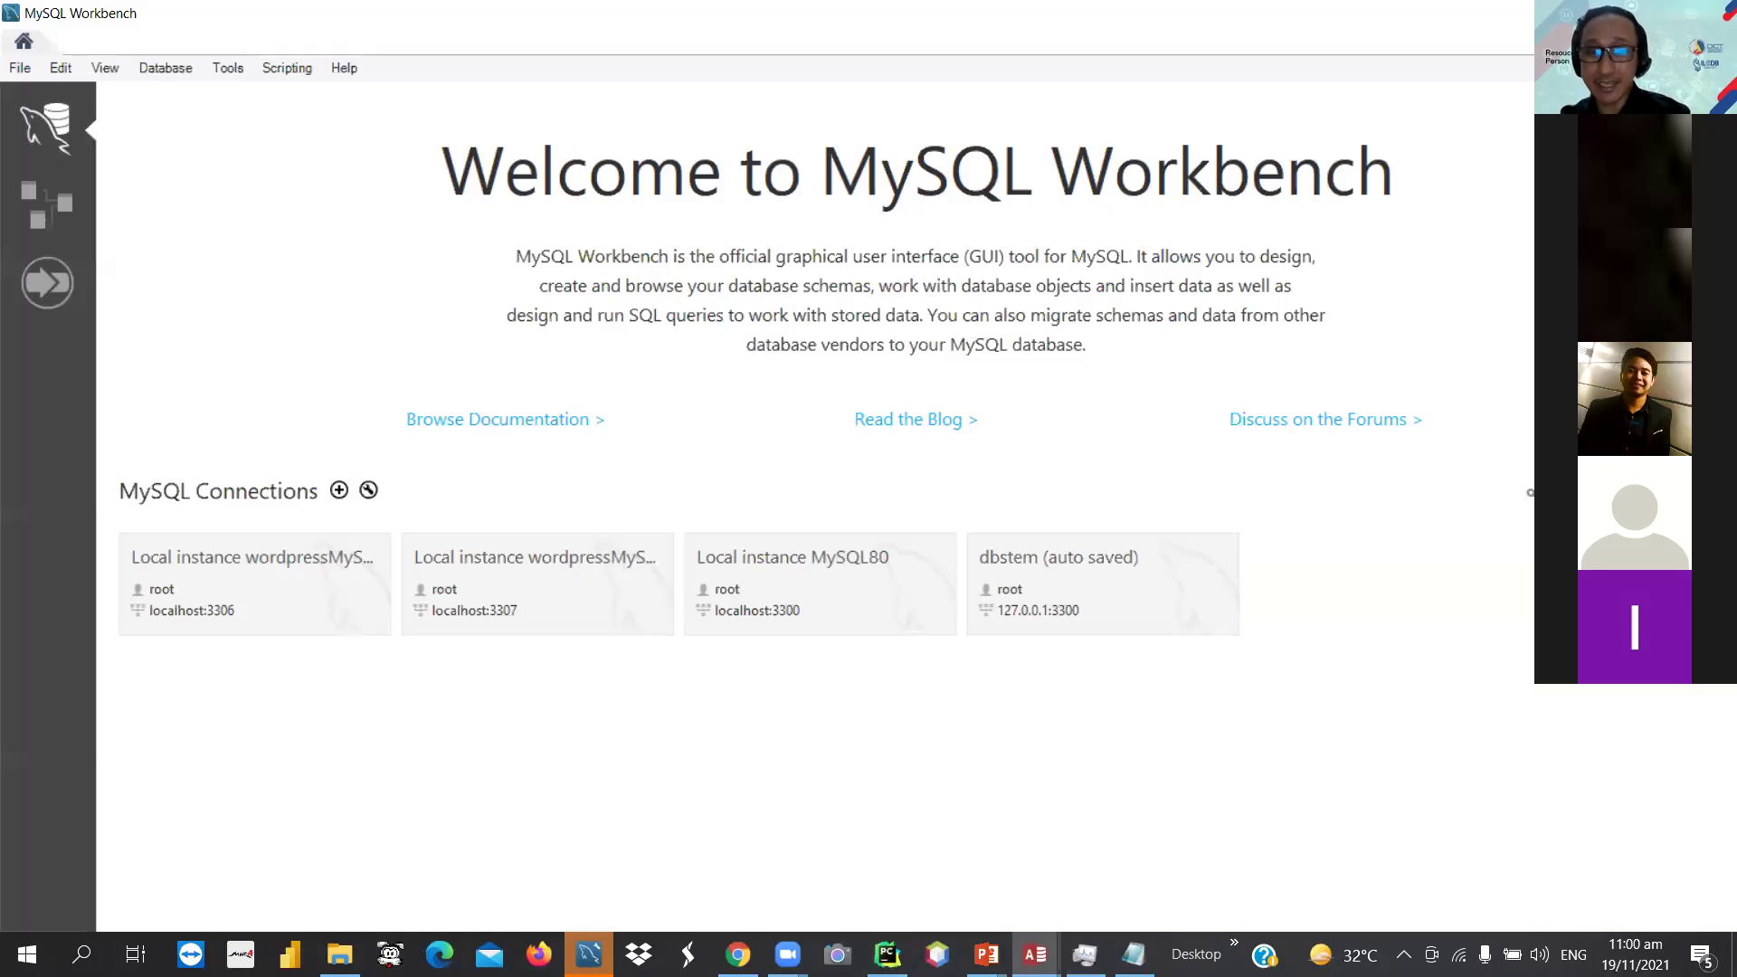
{"action": "left_click", "coordinate": [1138, 599]}
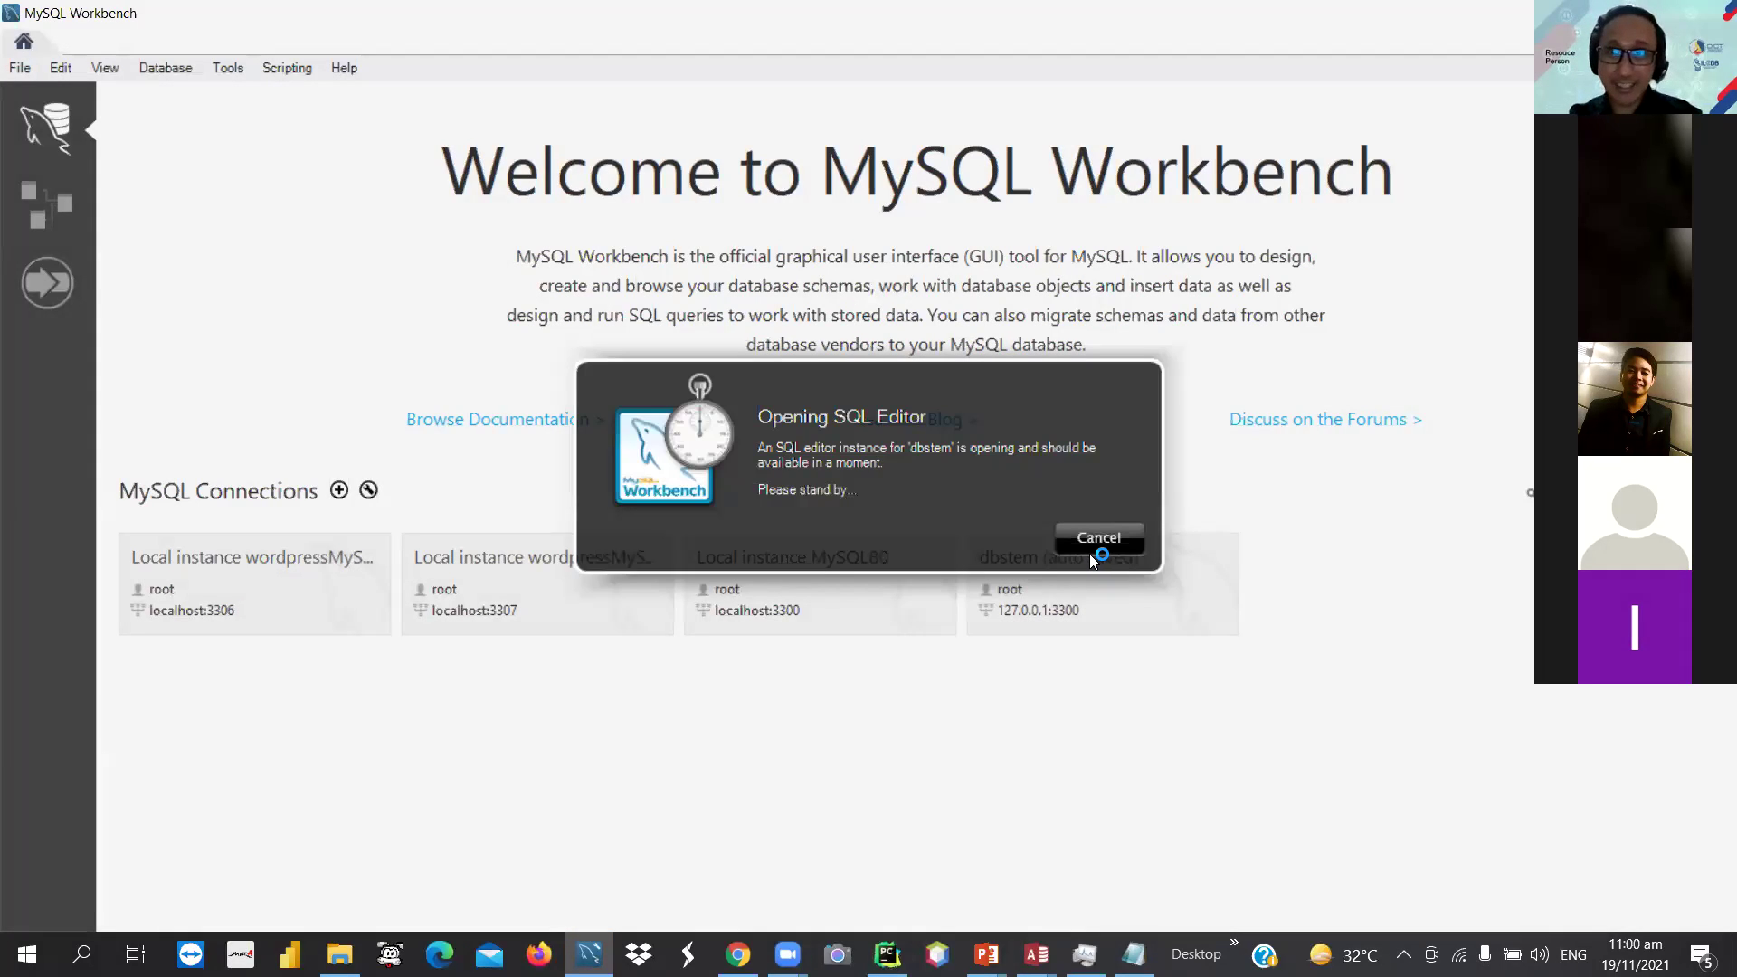
{"action": "type", "text": "**********"}
{"action": "key", "text": "Return"}
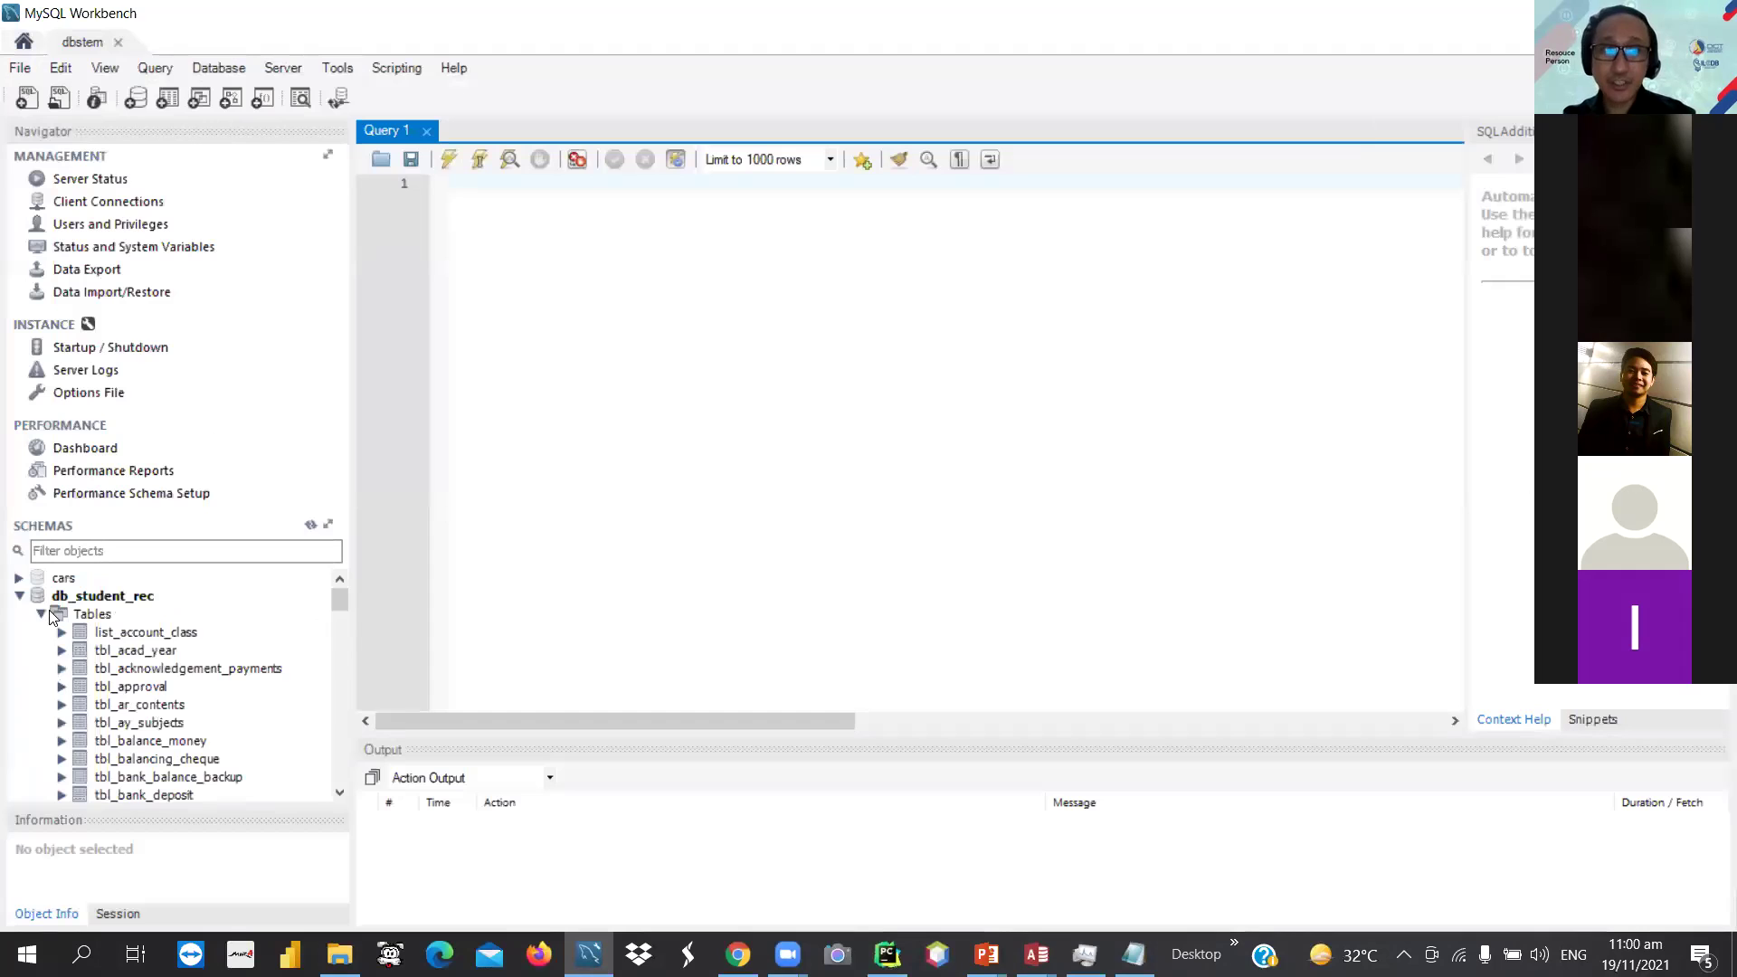
{"action": "left_click", "coordinate": [42, 614]}
{"action": "left_click", "coordinate": [19, 595]}
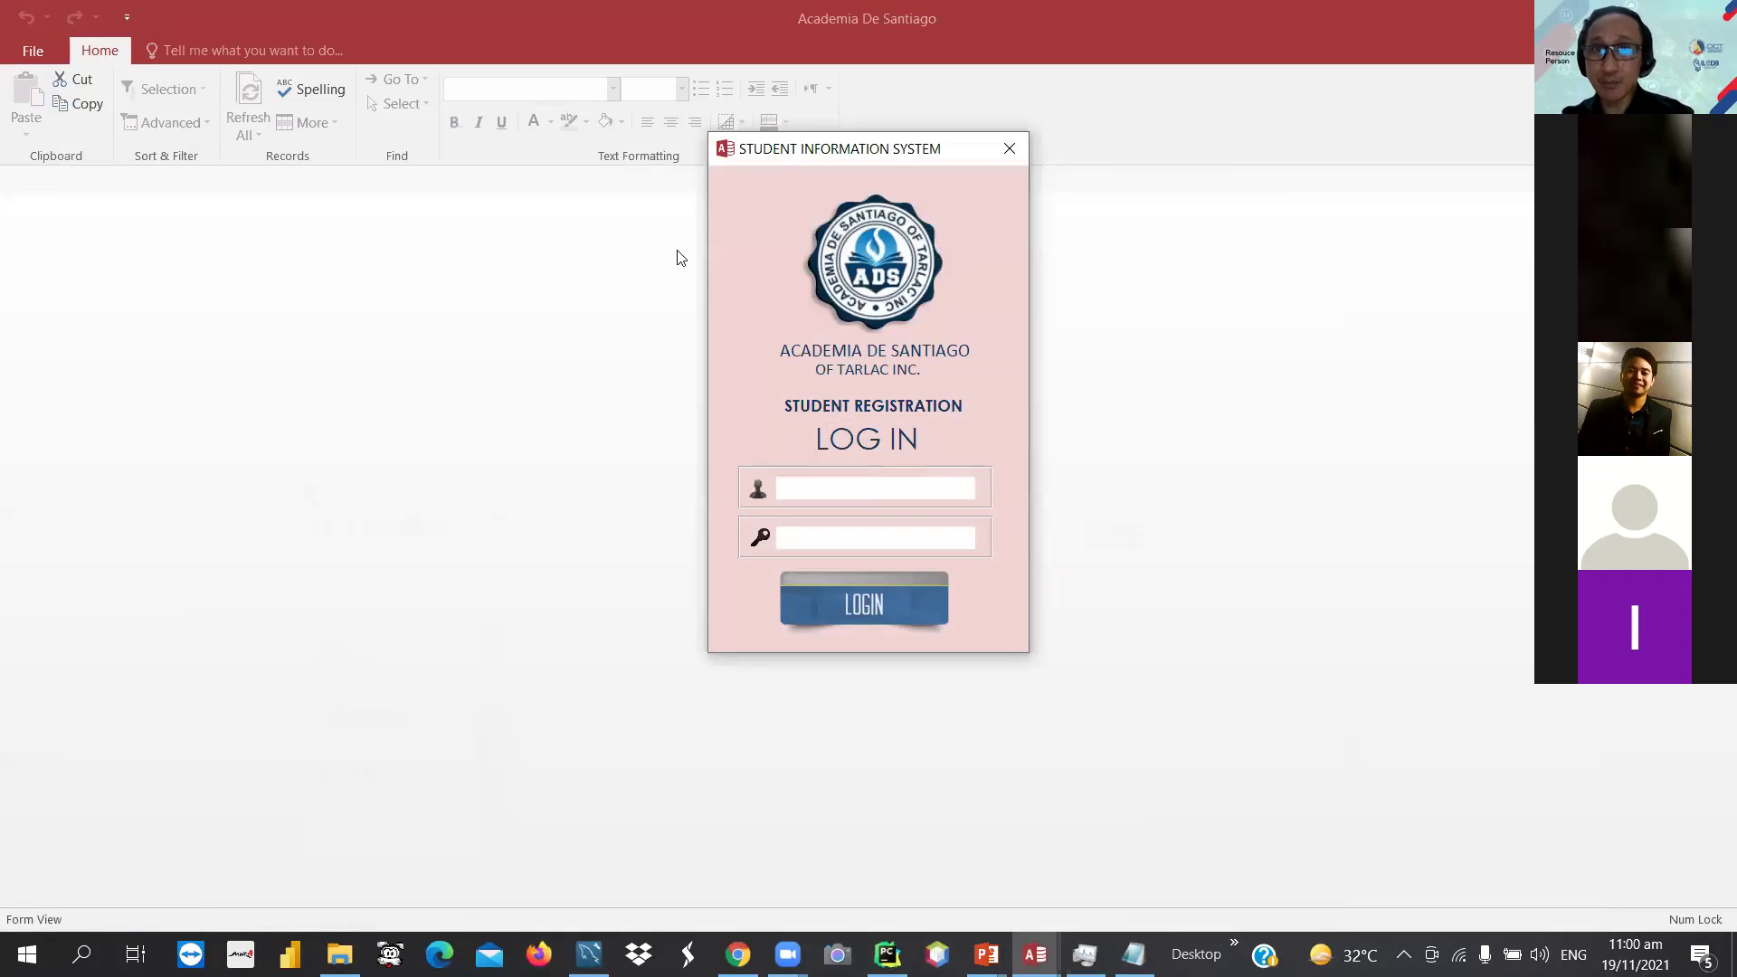
Log into the ADS registration system with the username and password
{"action": "left_click", "coordinate": [895, 486]}
{"action": "type", "text": "jhongerz"}
{"action": "key", "text": "Tab"}
{"action": "type", "text": "******"}
{"action": "left_click", "coordinate": [905, 588]}
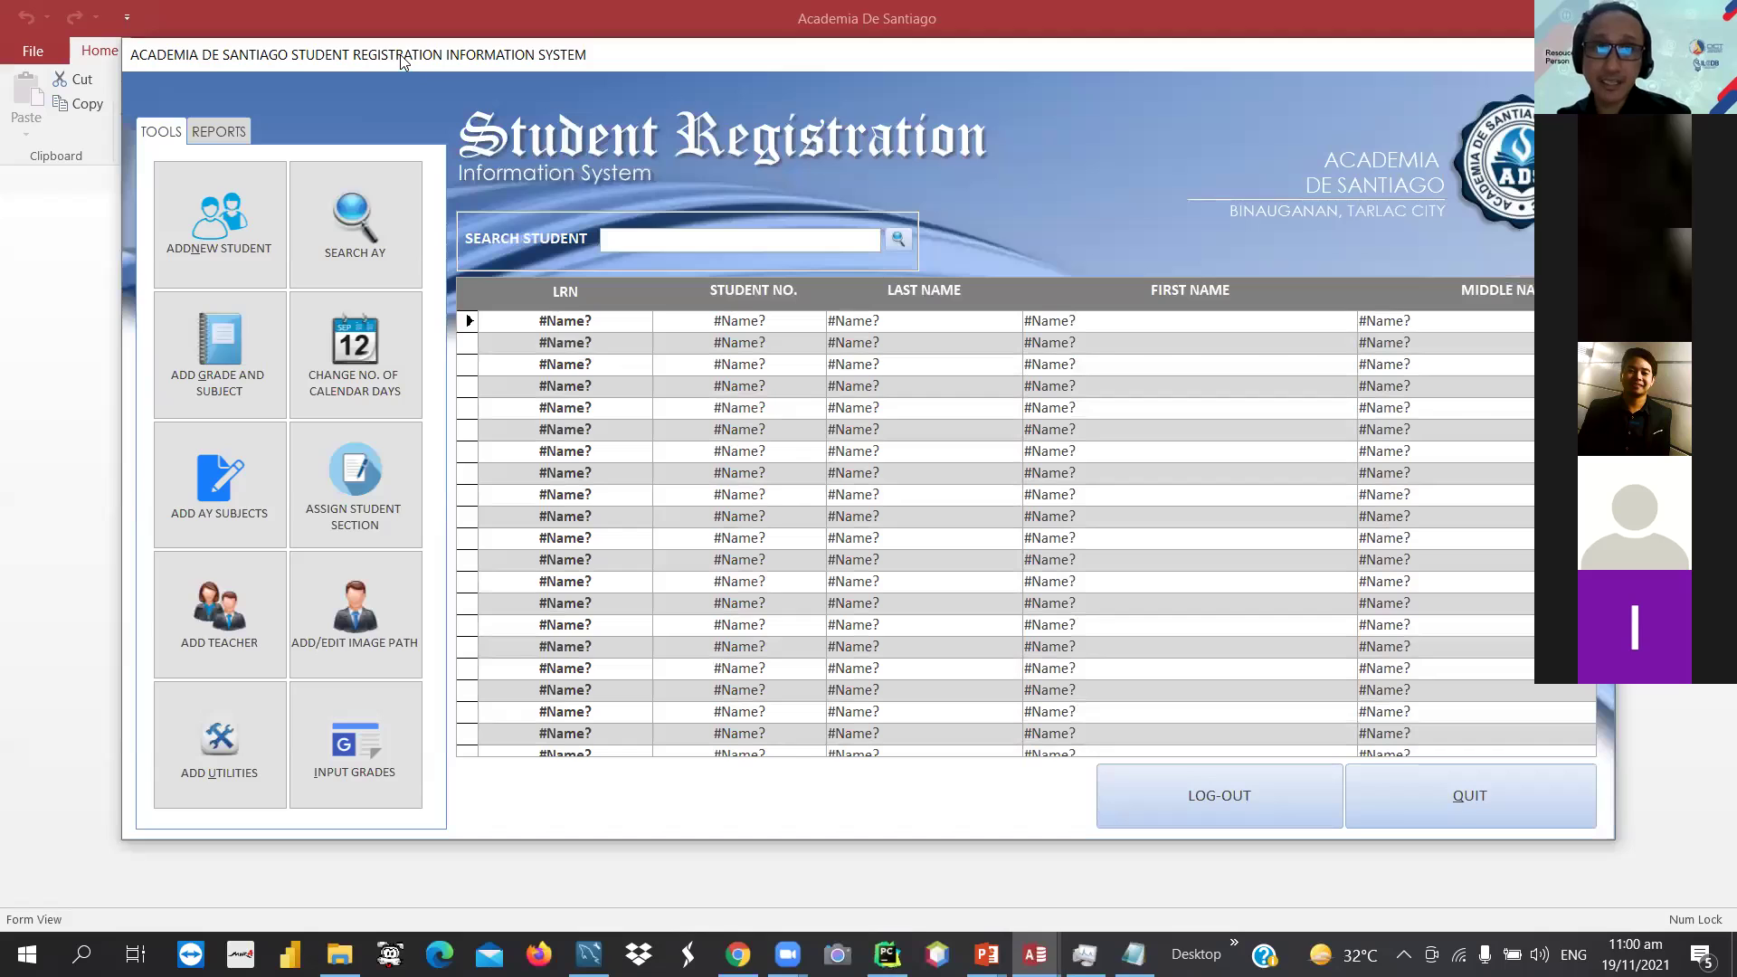
Look over the Student Registration screen's rows, then quit the system
{"action": "left_click_drag", "start_coordinate": [394, 58], "coordinate": [387, 105]}
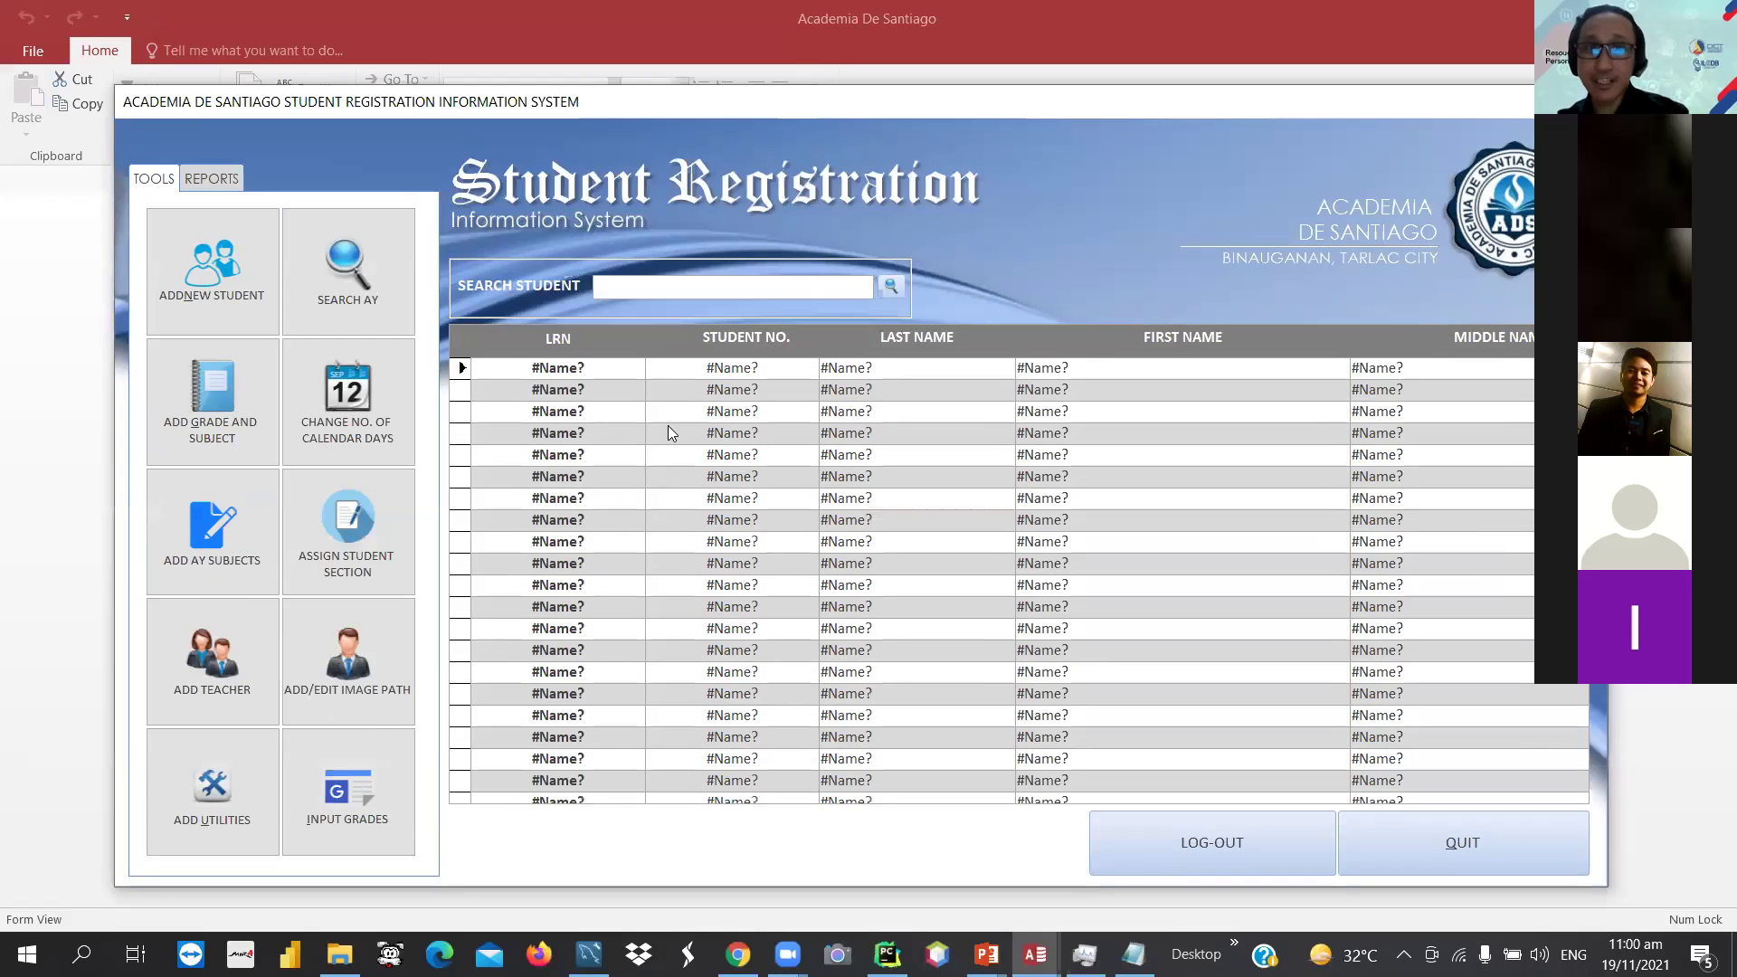
{"action": "left_click", "coordinate": [459, 412]}
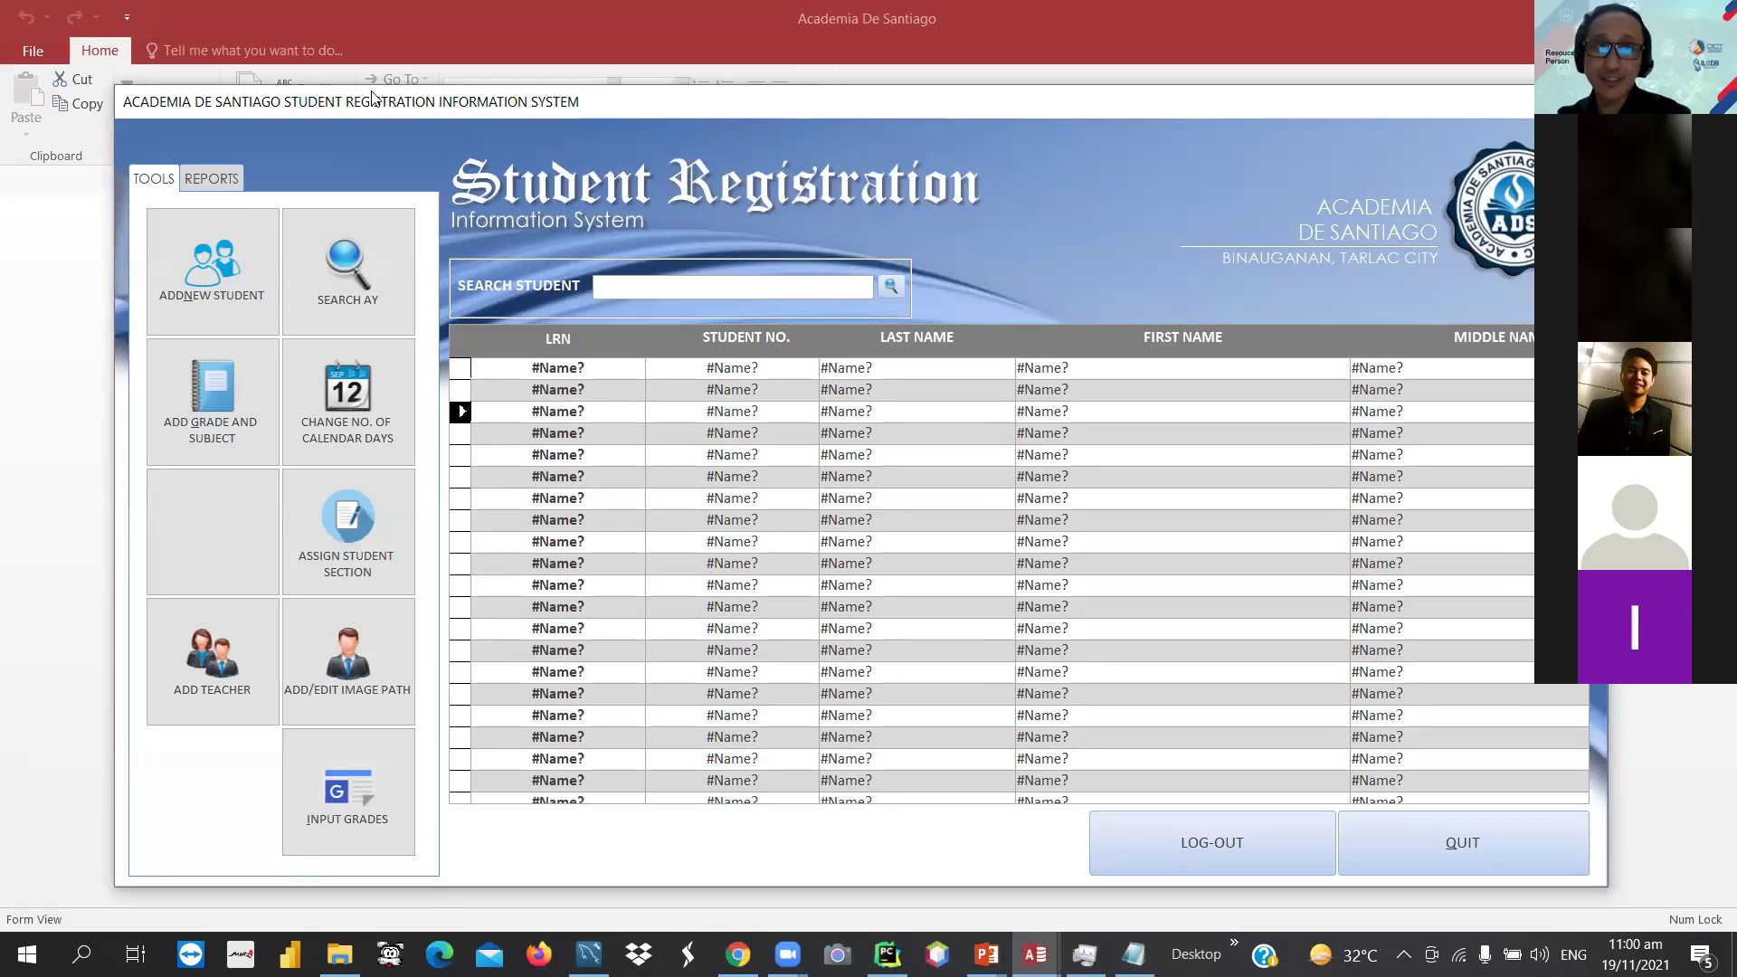
{"action": "left_click_drag", "start_coordinate": [398, 101], "coordinate": [370, 35]}
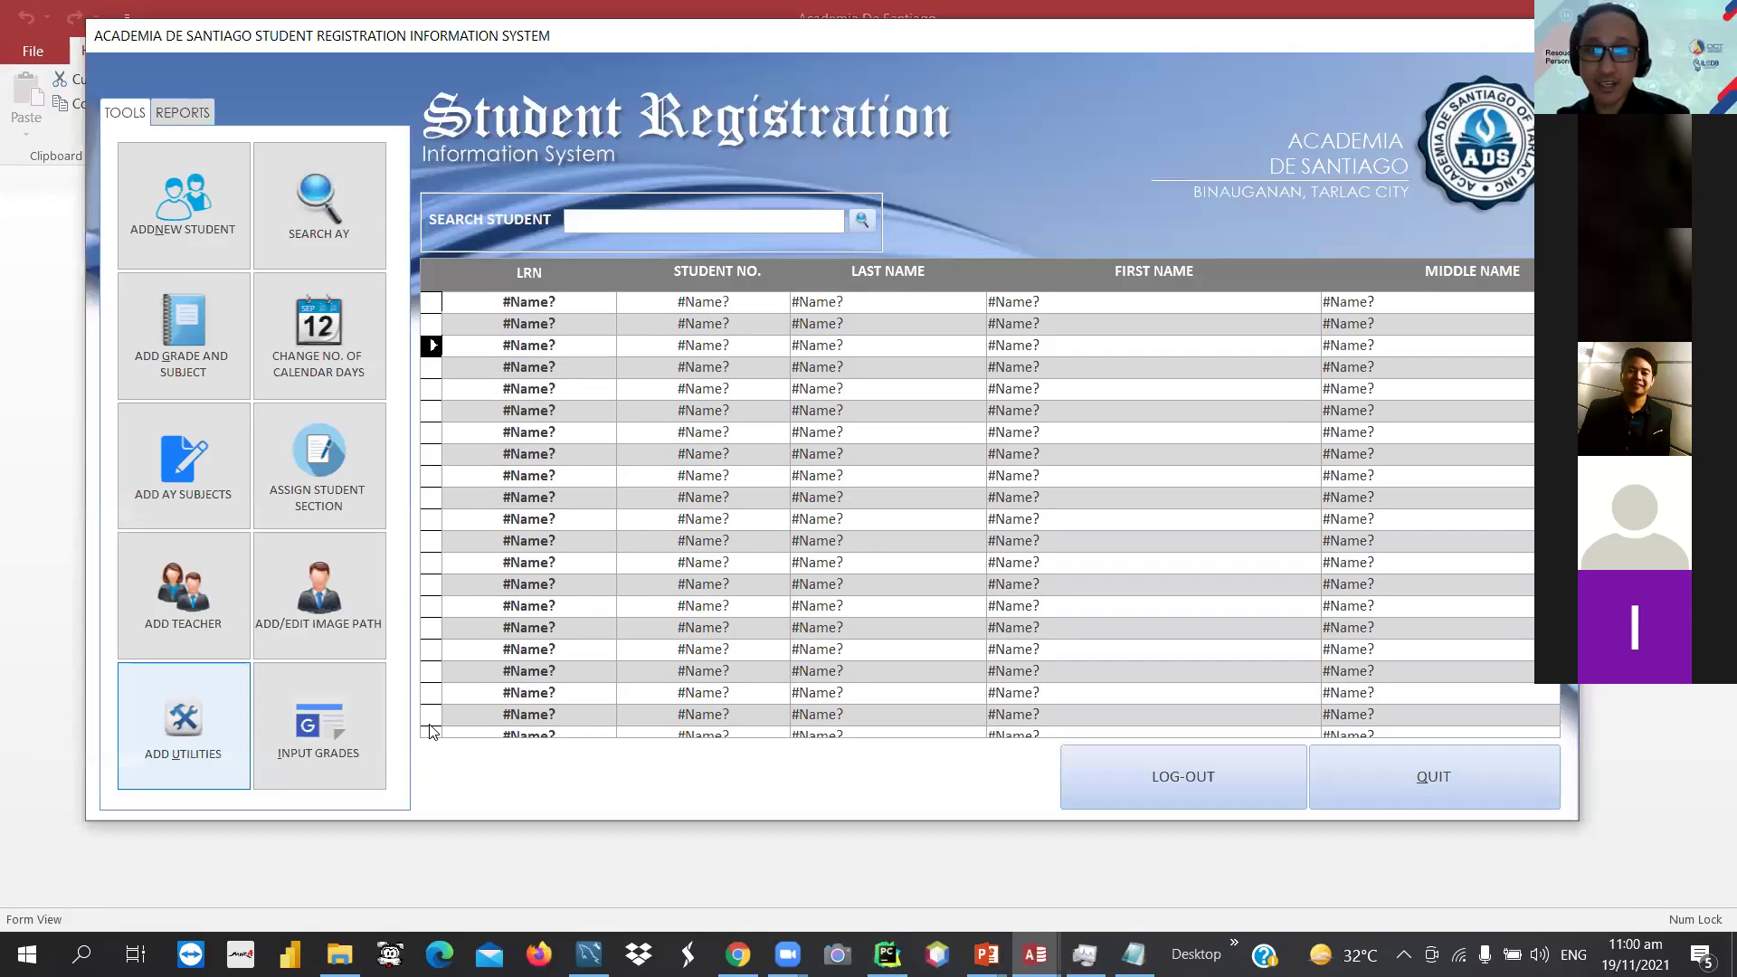
{"action": "left_click", "coordinate": [1418, 790]}
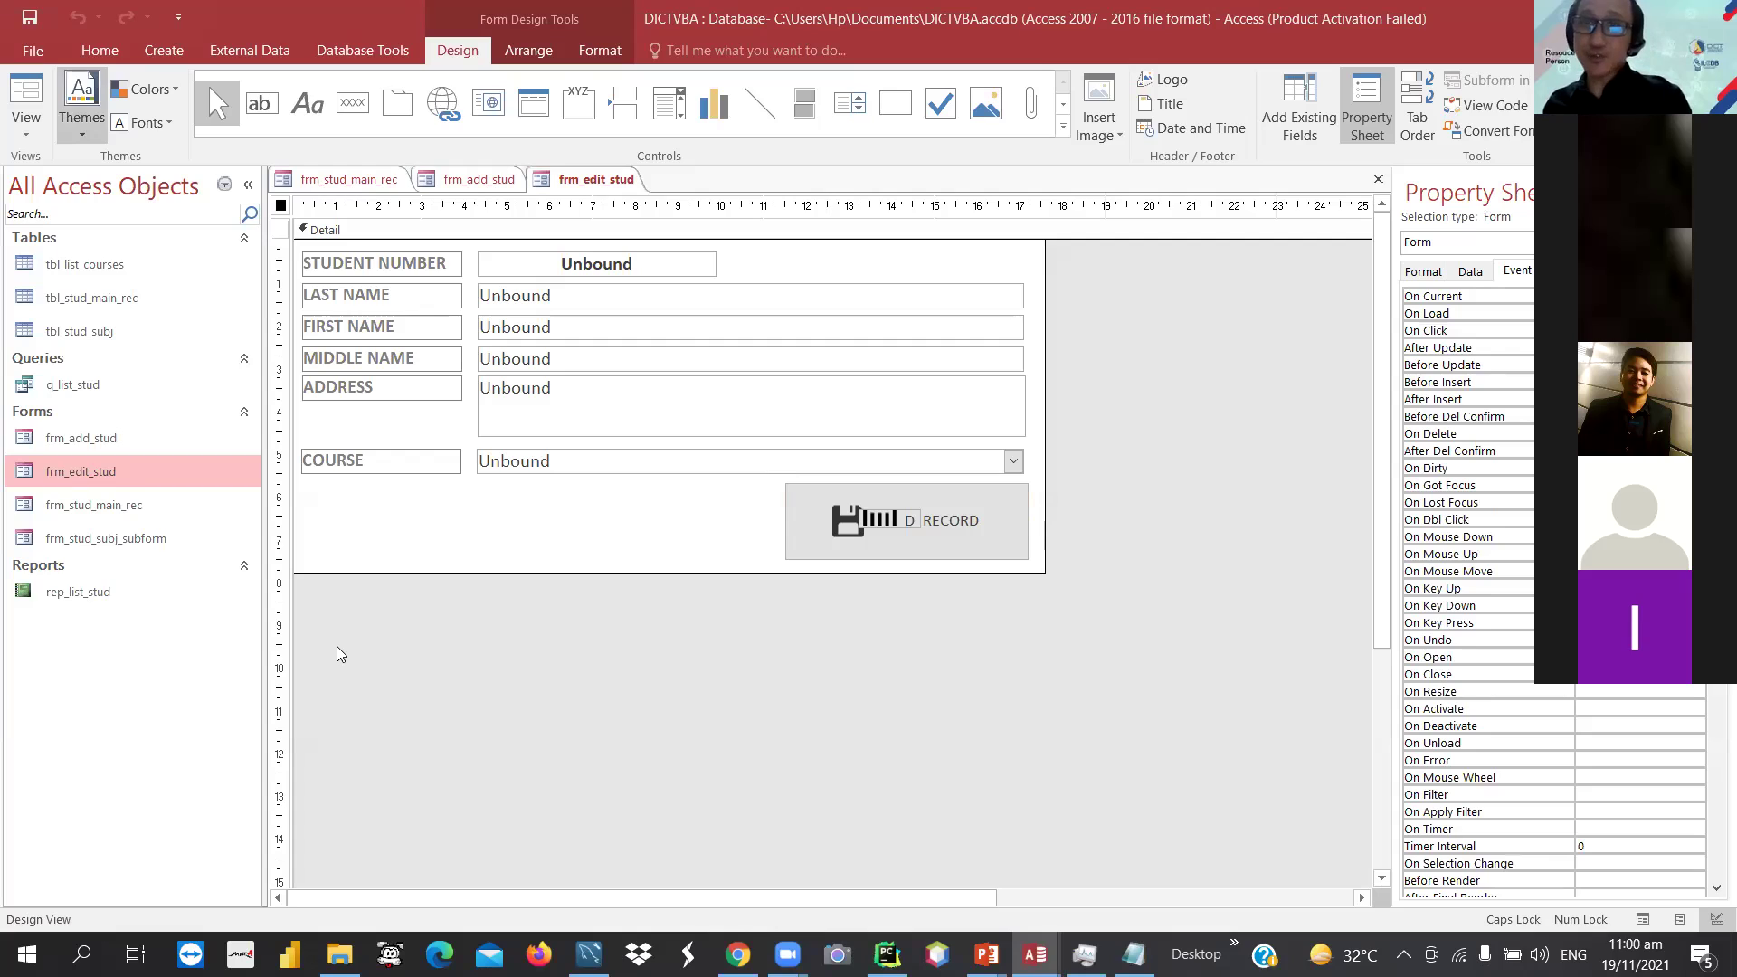
{"action": "key", "text": "Caps_Lock"}
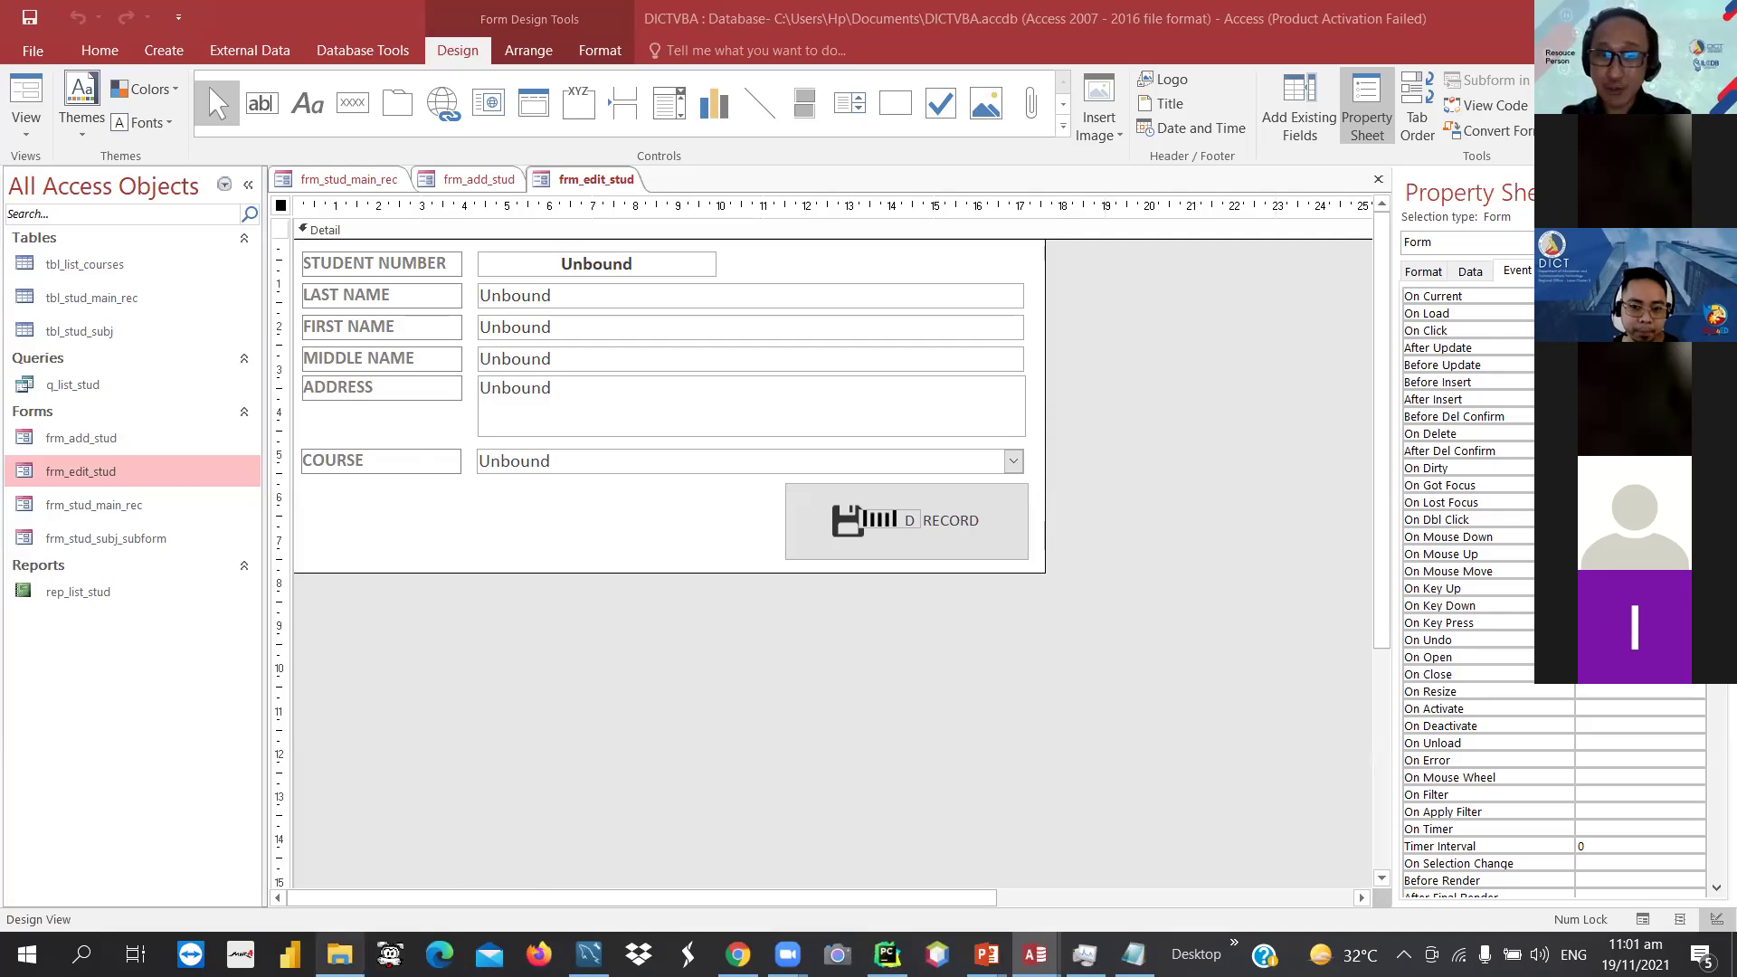
{"action": "mouse_move", "coordinate": [339, 954]}
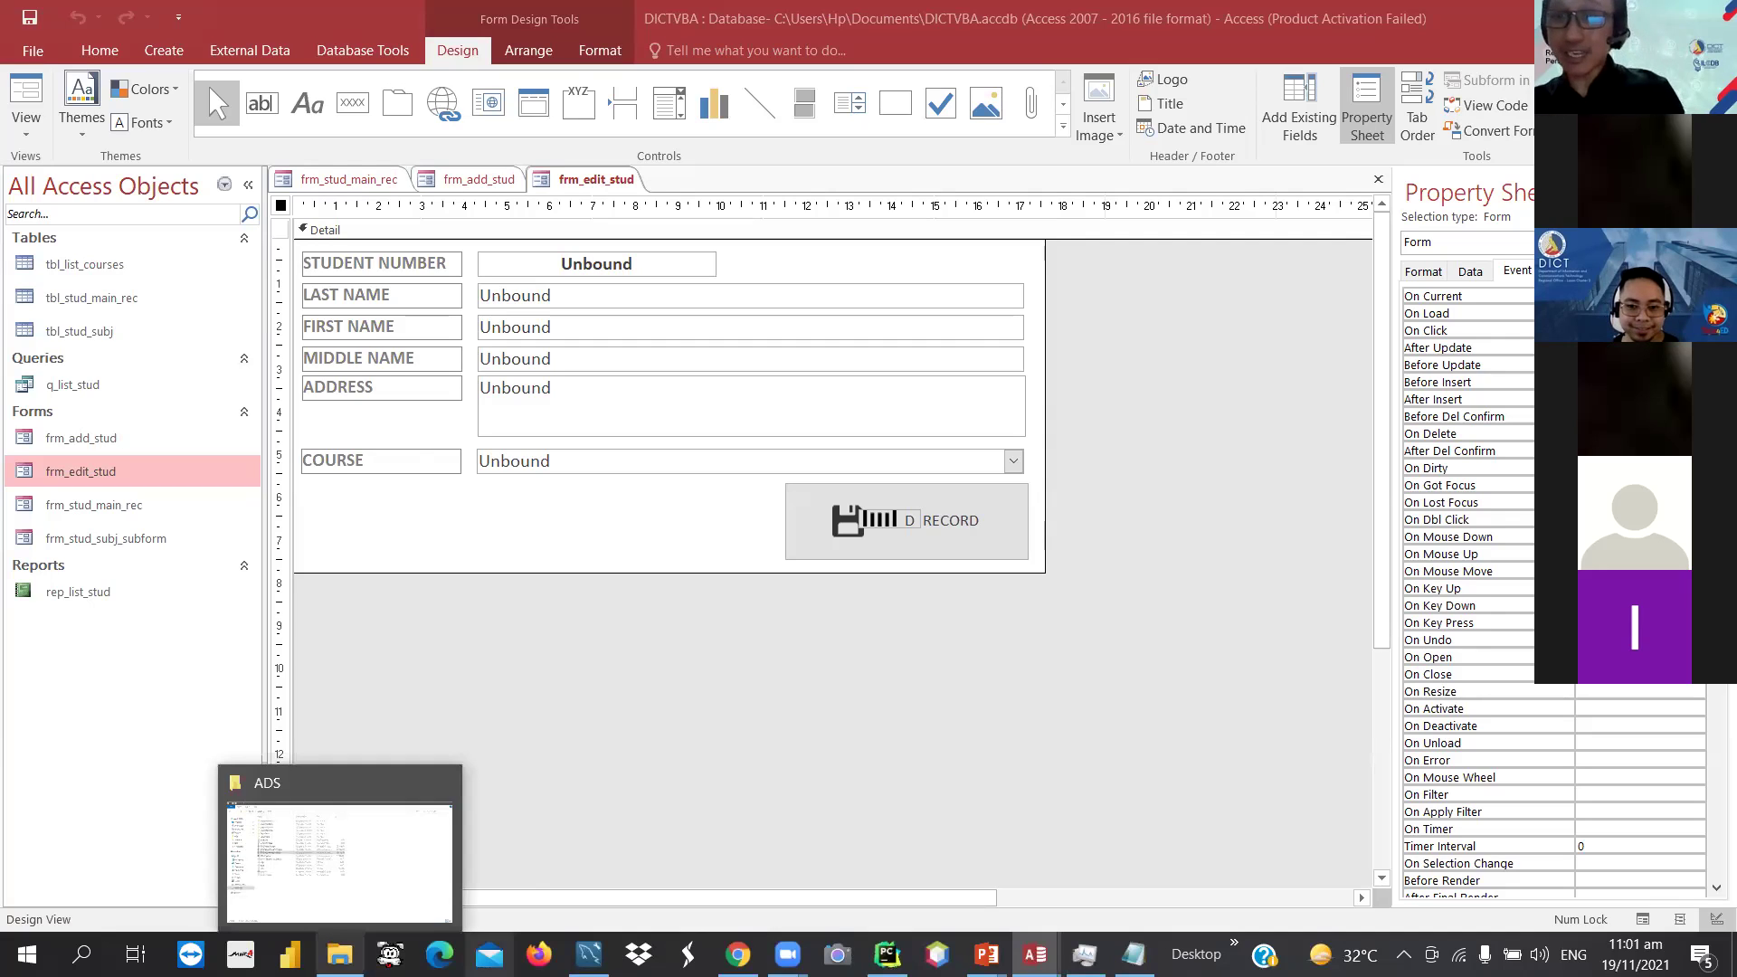
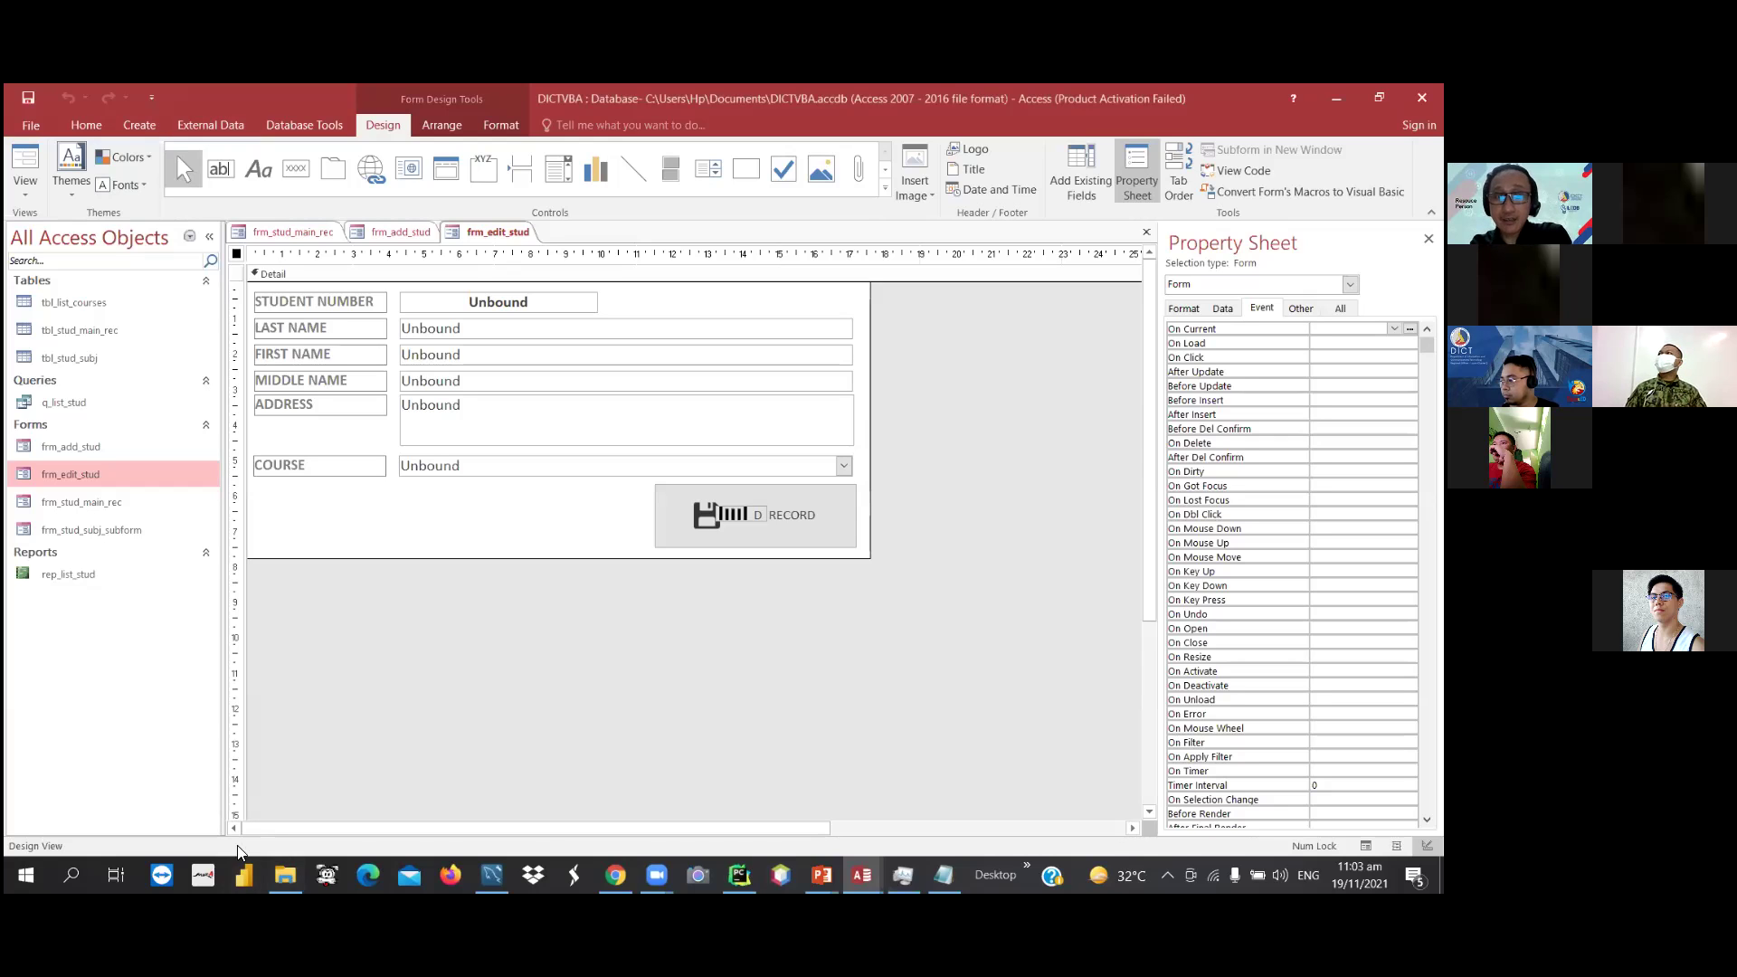
View the properties of the DICTVBA .laccdb lock file in the Documents folder
{"action": "key", "text": "alt+Tab"}
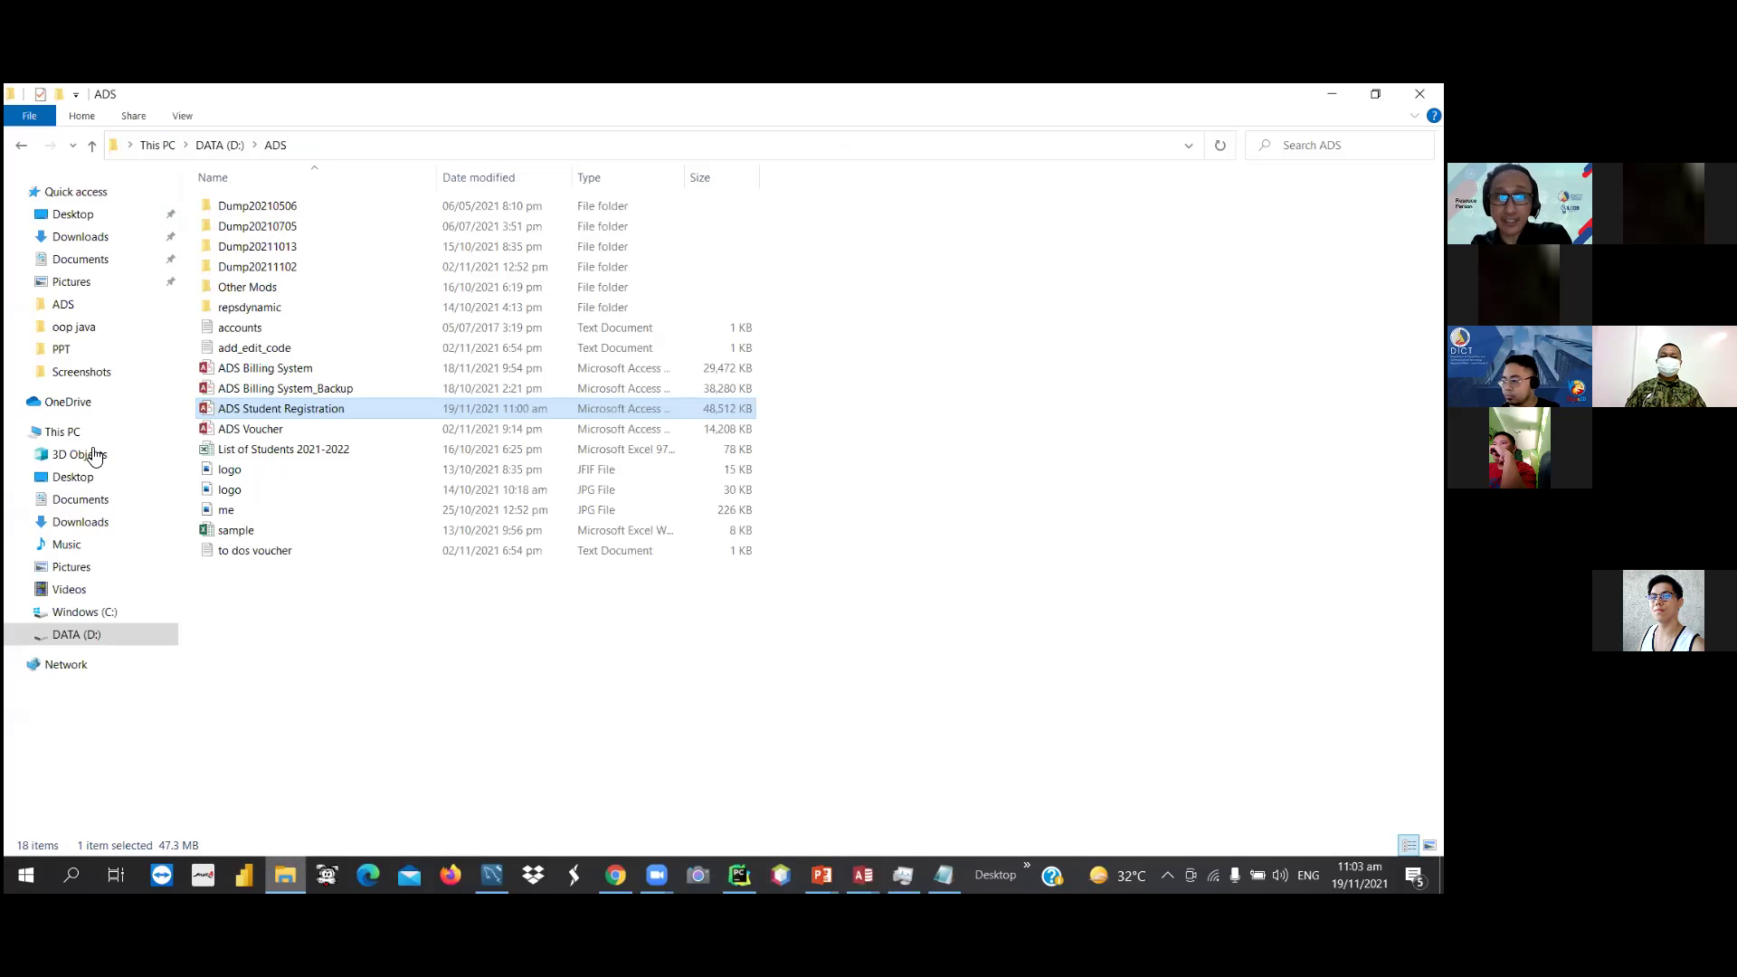
{"action": "left_click", "coordinate": [80, 258]}
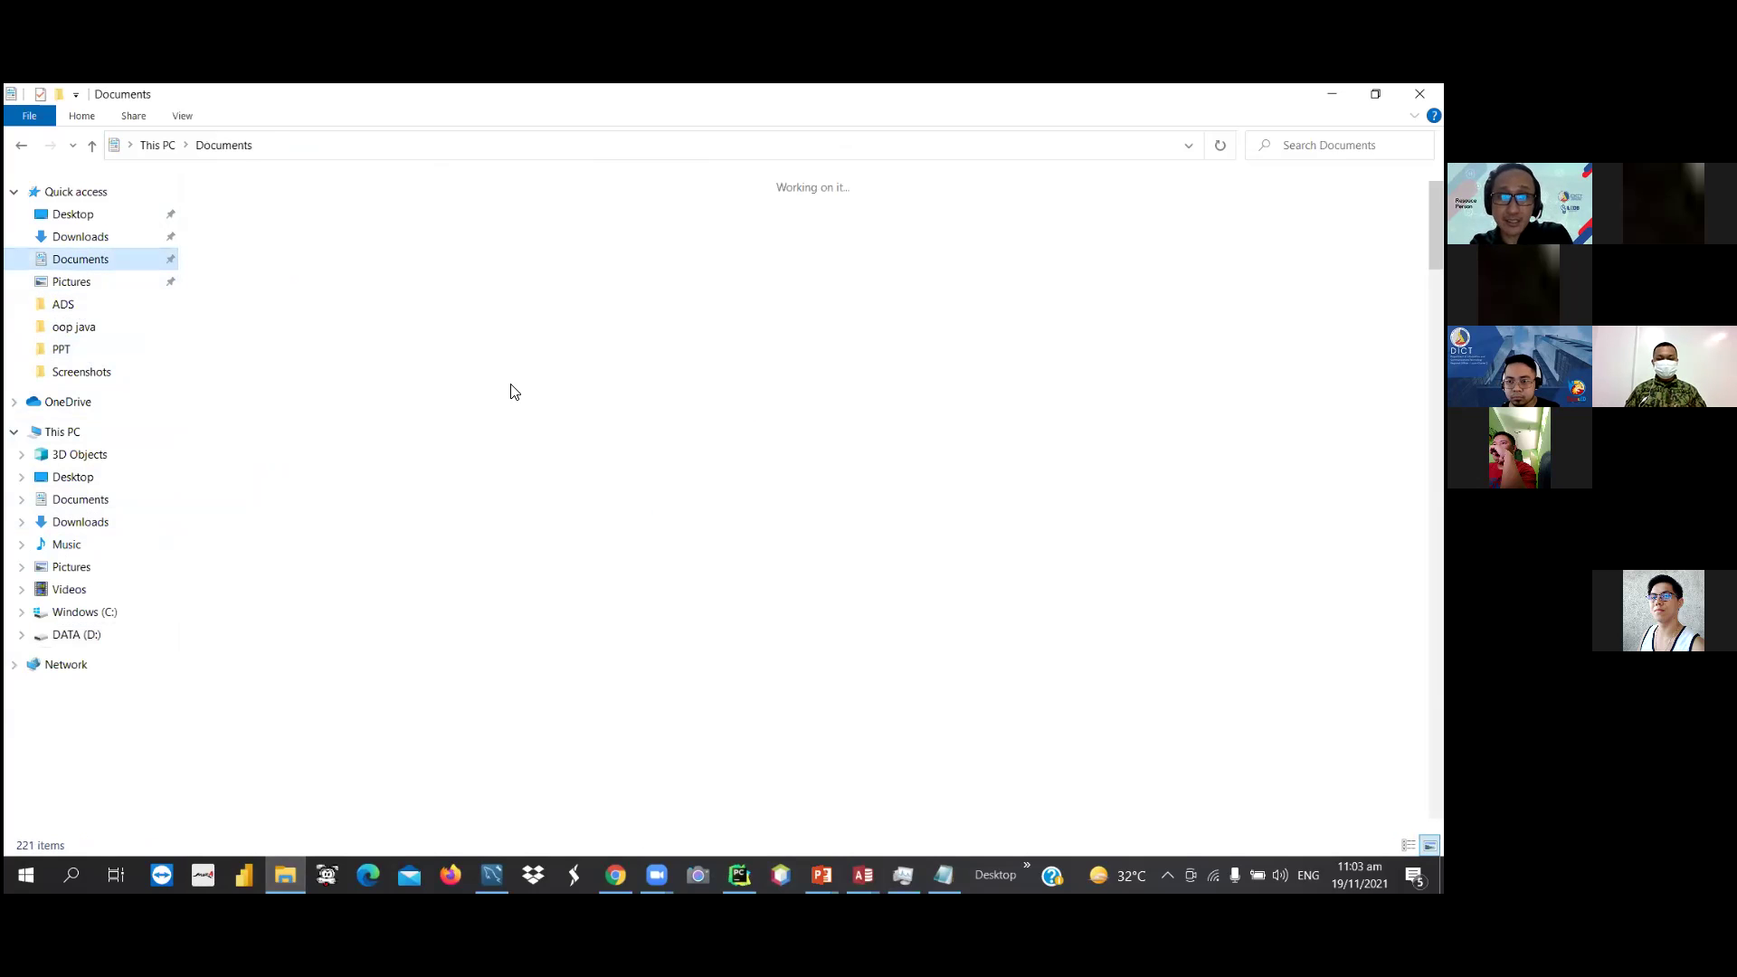
{"action": "scroll", "coordinate": [510, 390], "scroll_direction": "down", "scroll_amount": 5}
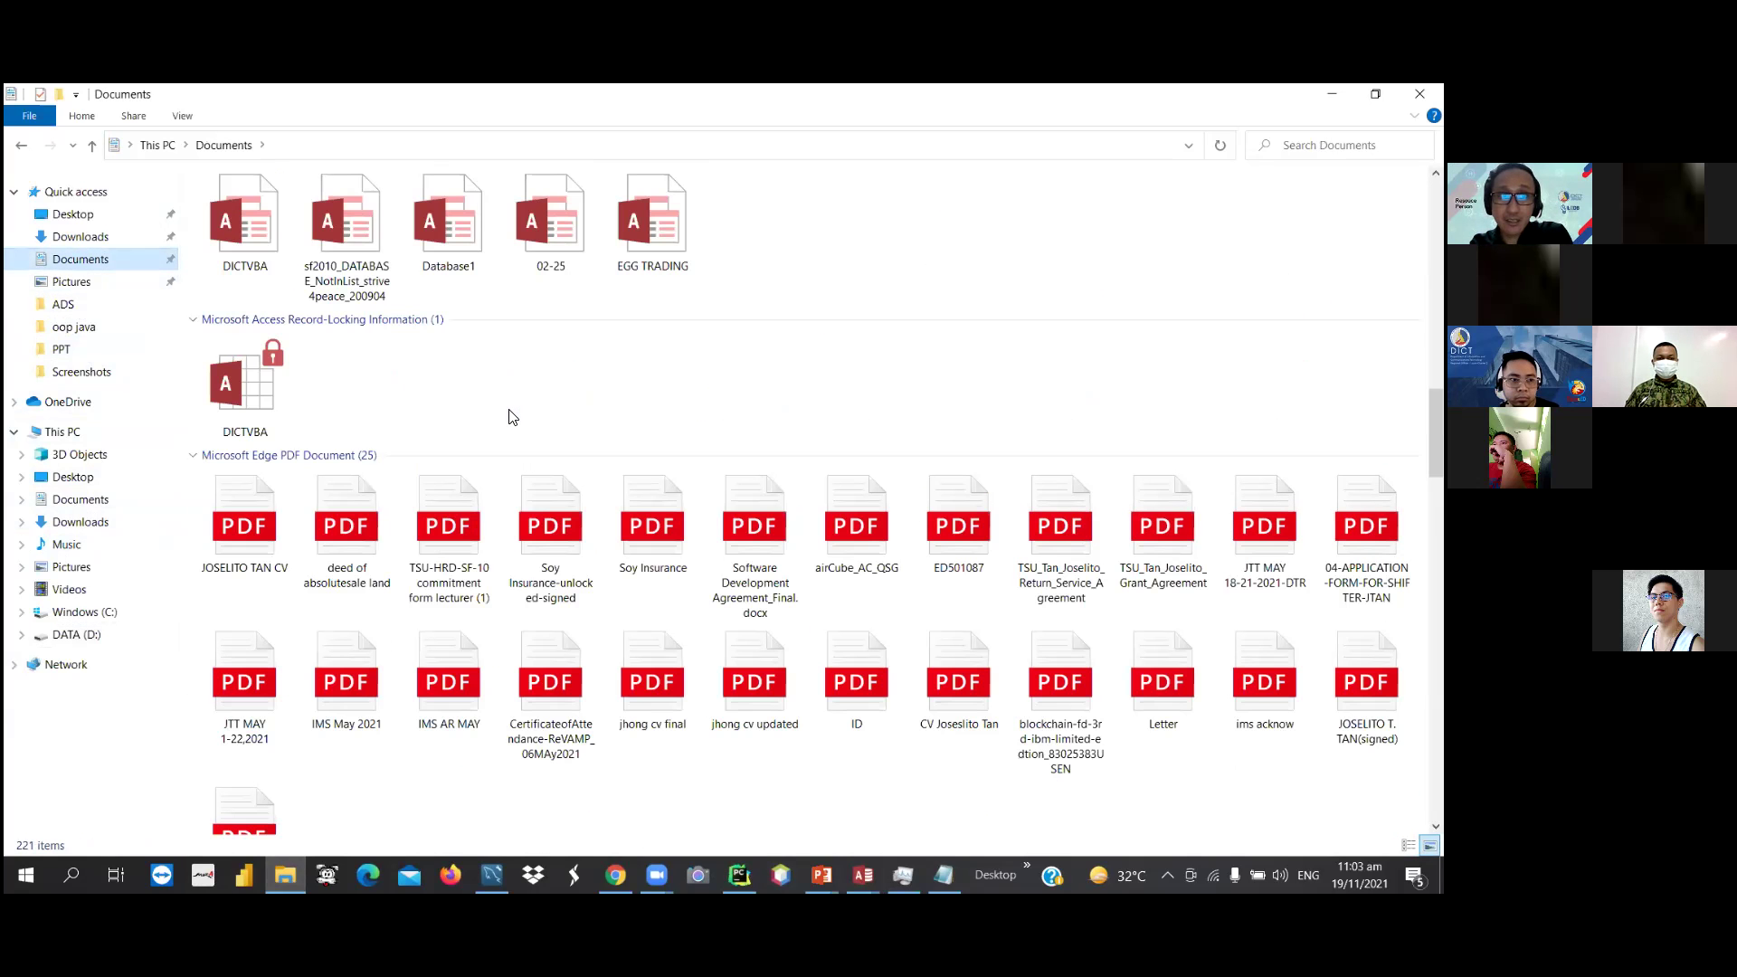
{"action": "double_click", "coordinate": [259, 399]}
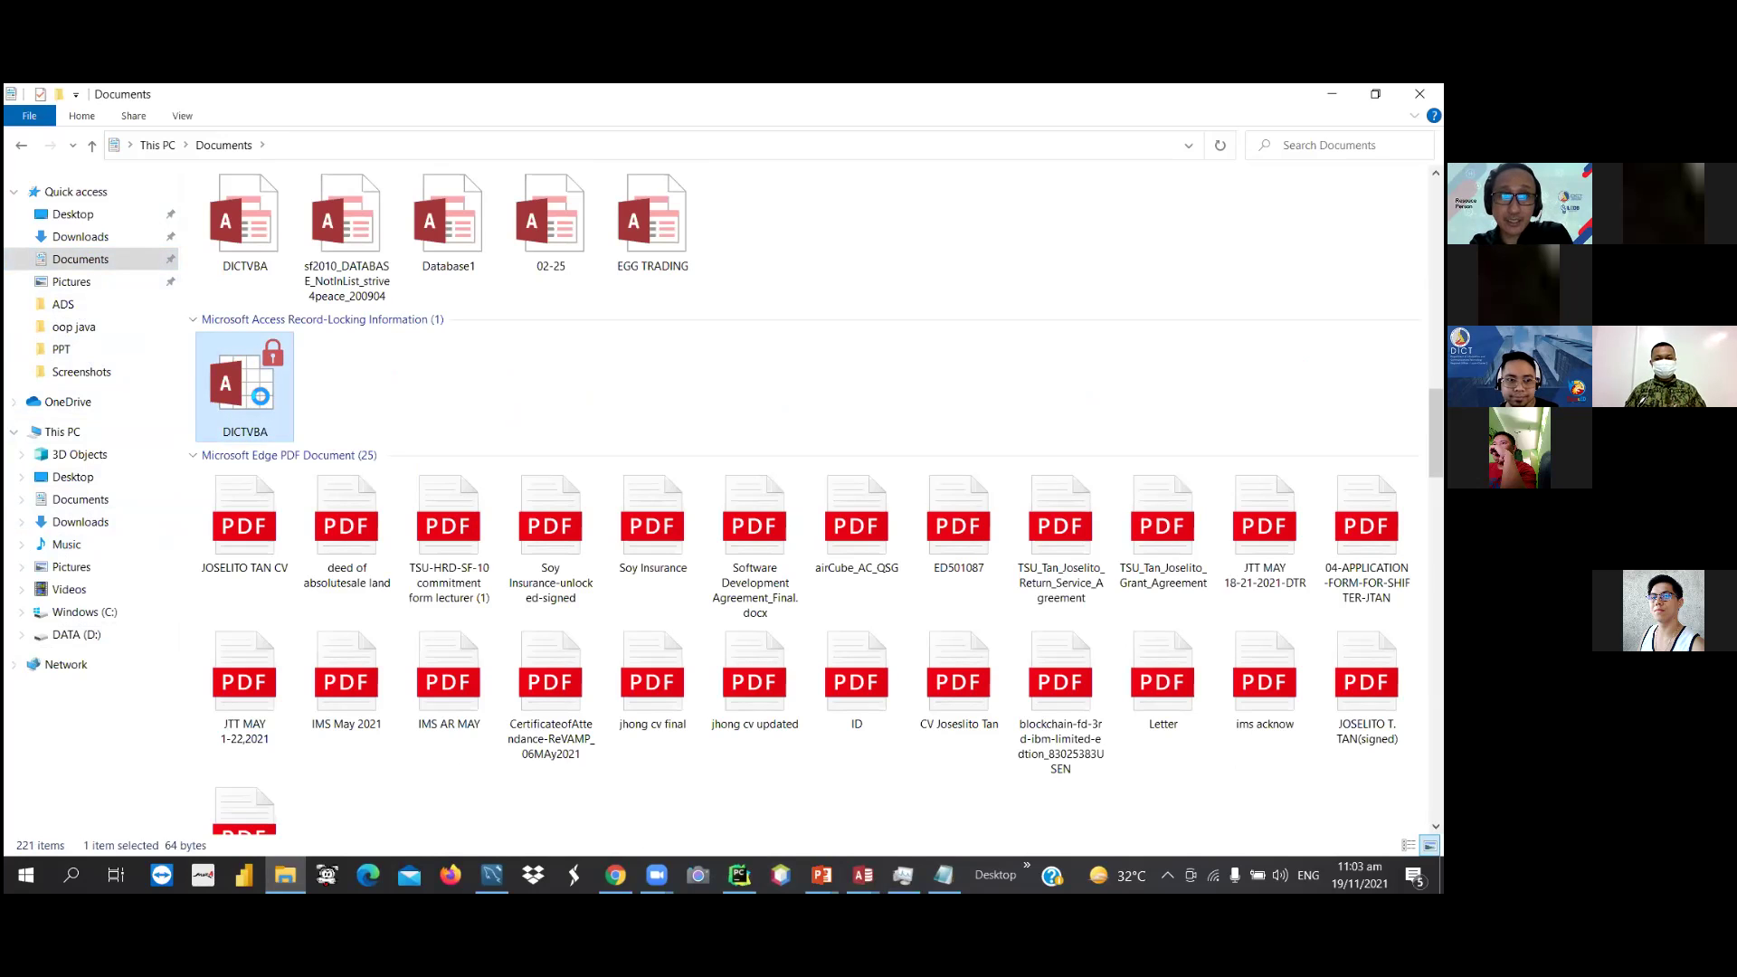
{"action": "right_click", "coordinate": [256, 396]}
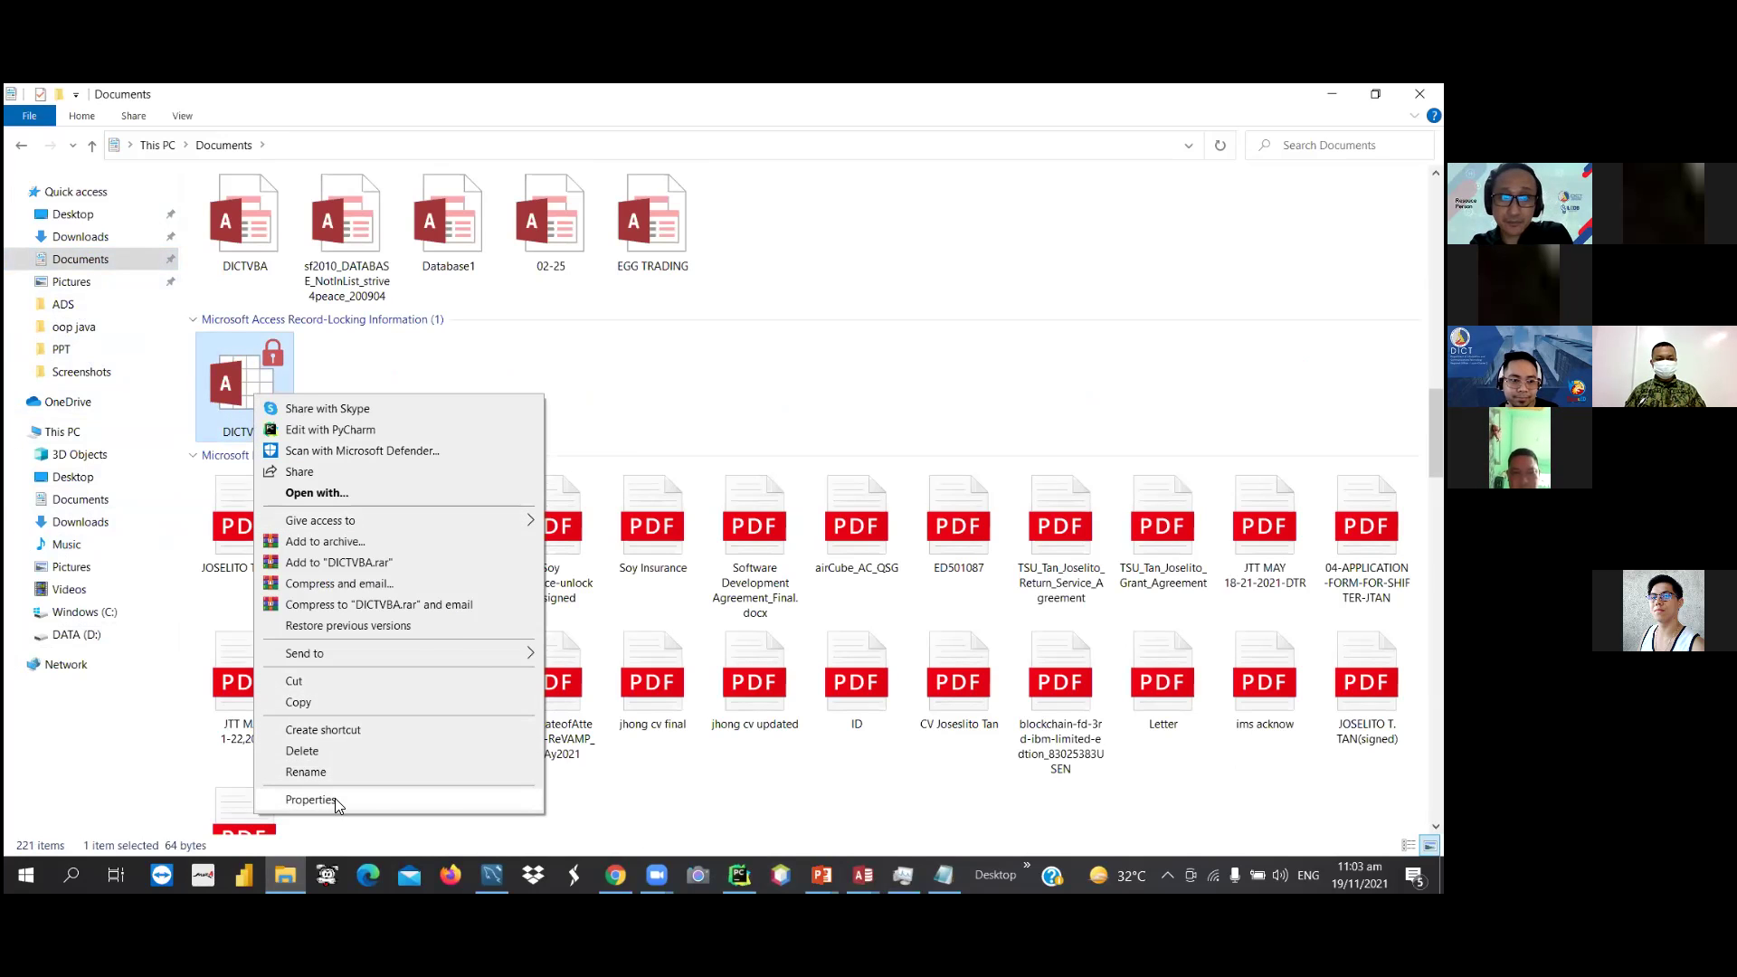
{"action": "left_click", "coordinate": [335, 800]}
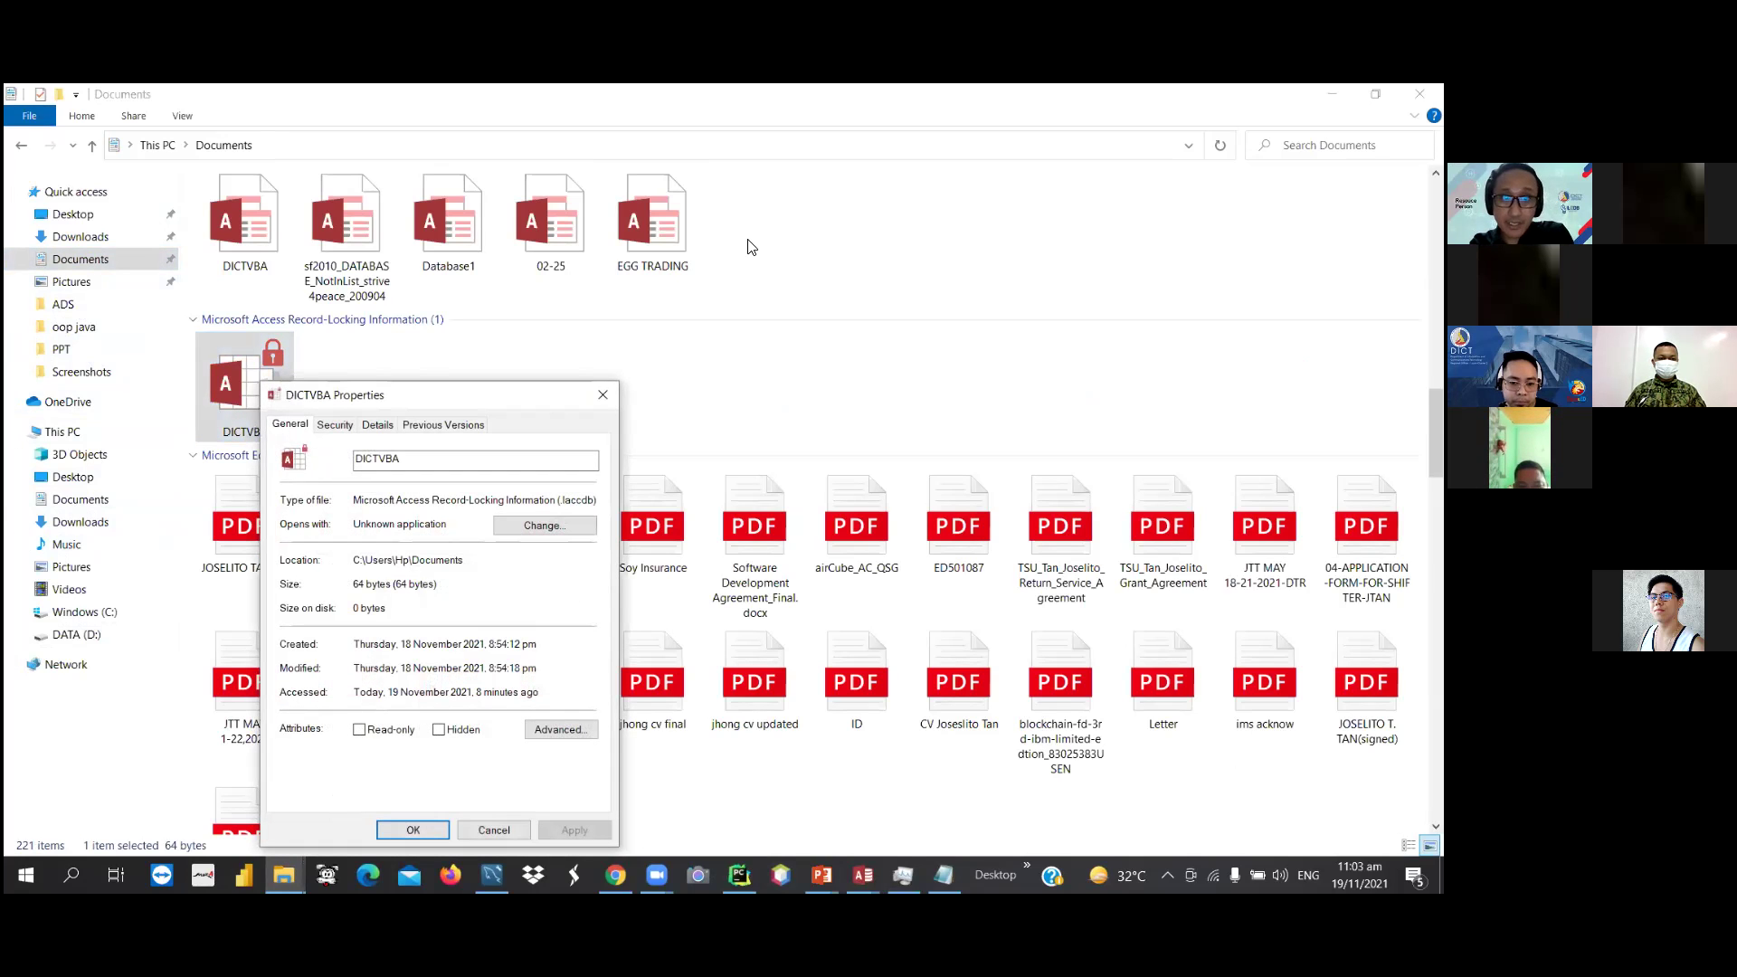
{"action": "left_click_drag", "start_coordinate": [453, 404], "coordinate": [678, 193]}
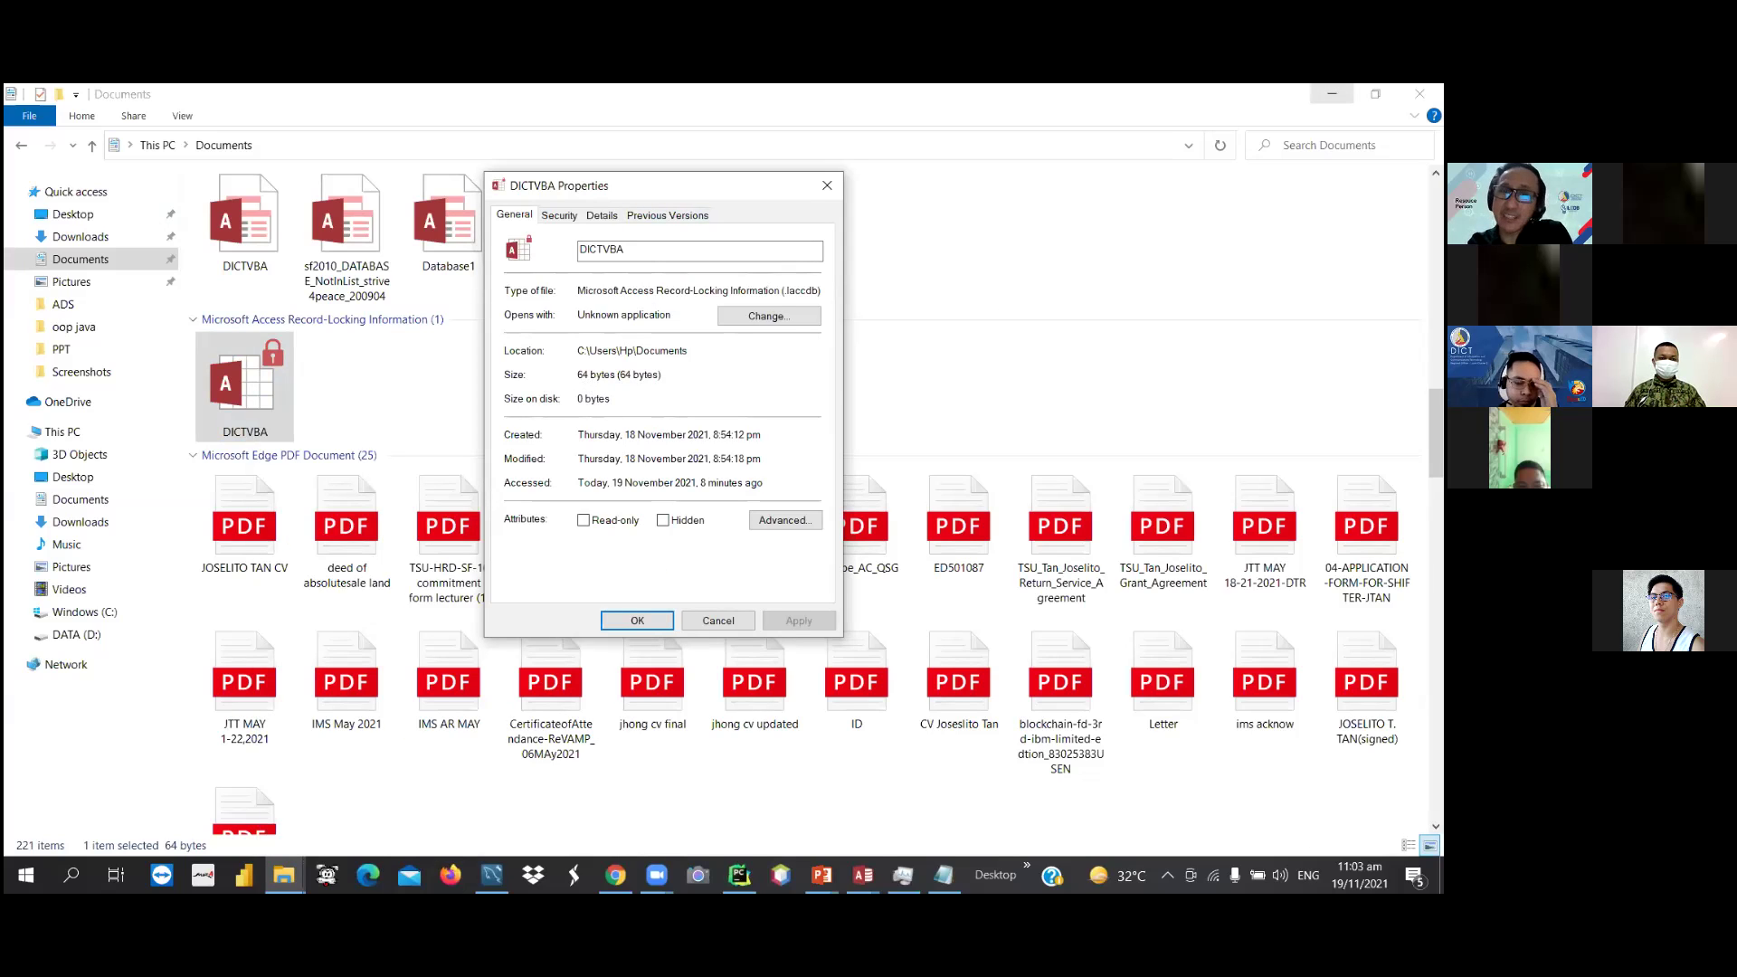
Compact and repair the DICTVBA database in Access, dismissing the already-open warning
{"action": "left_click", "coordinate": [1330, 94]}
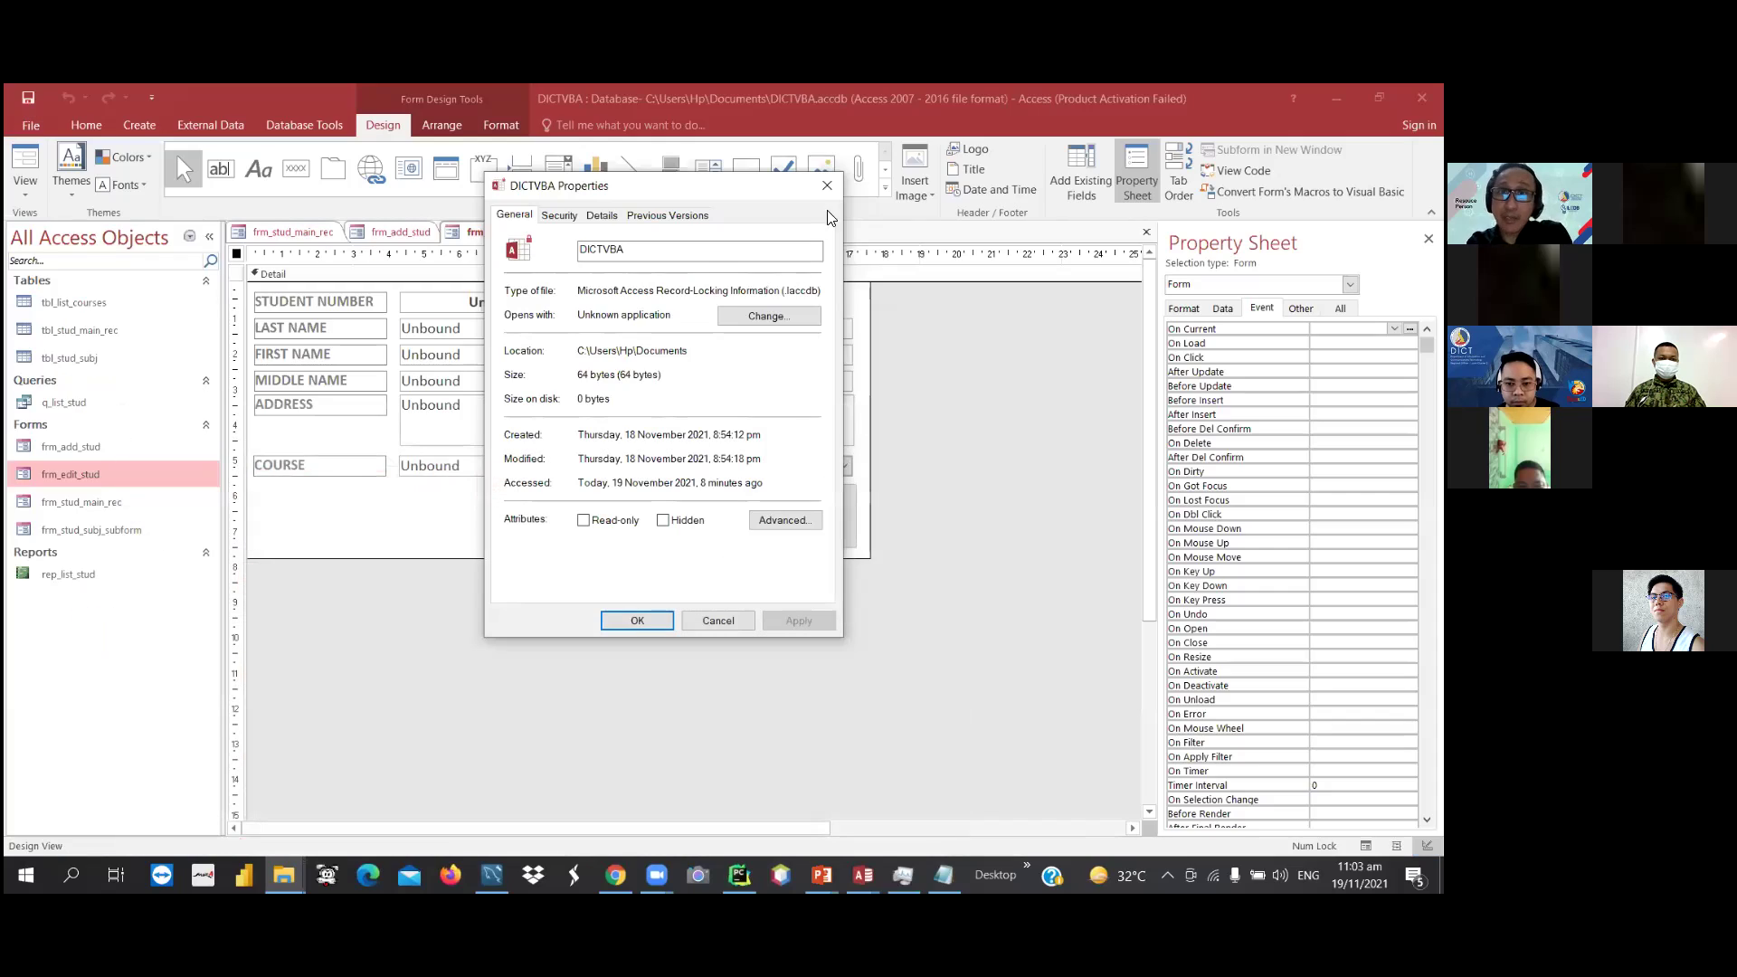
{"action": "left_click", "coordinate": [826, 186]}
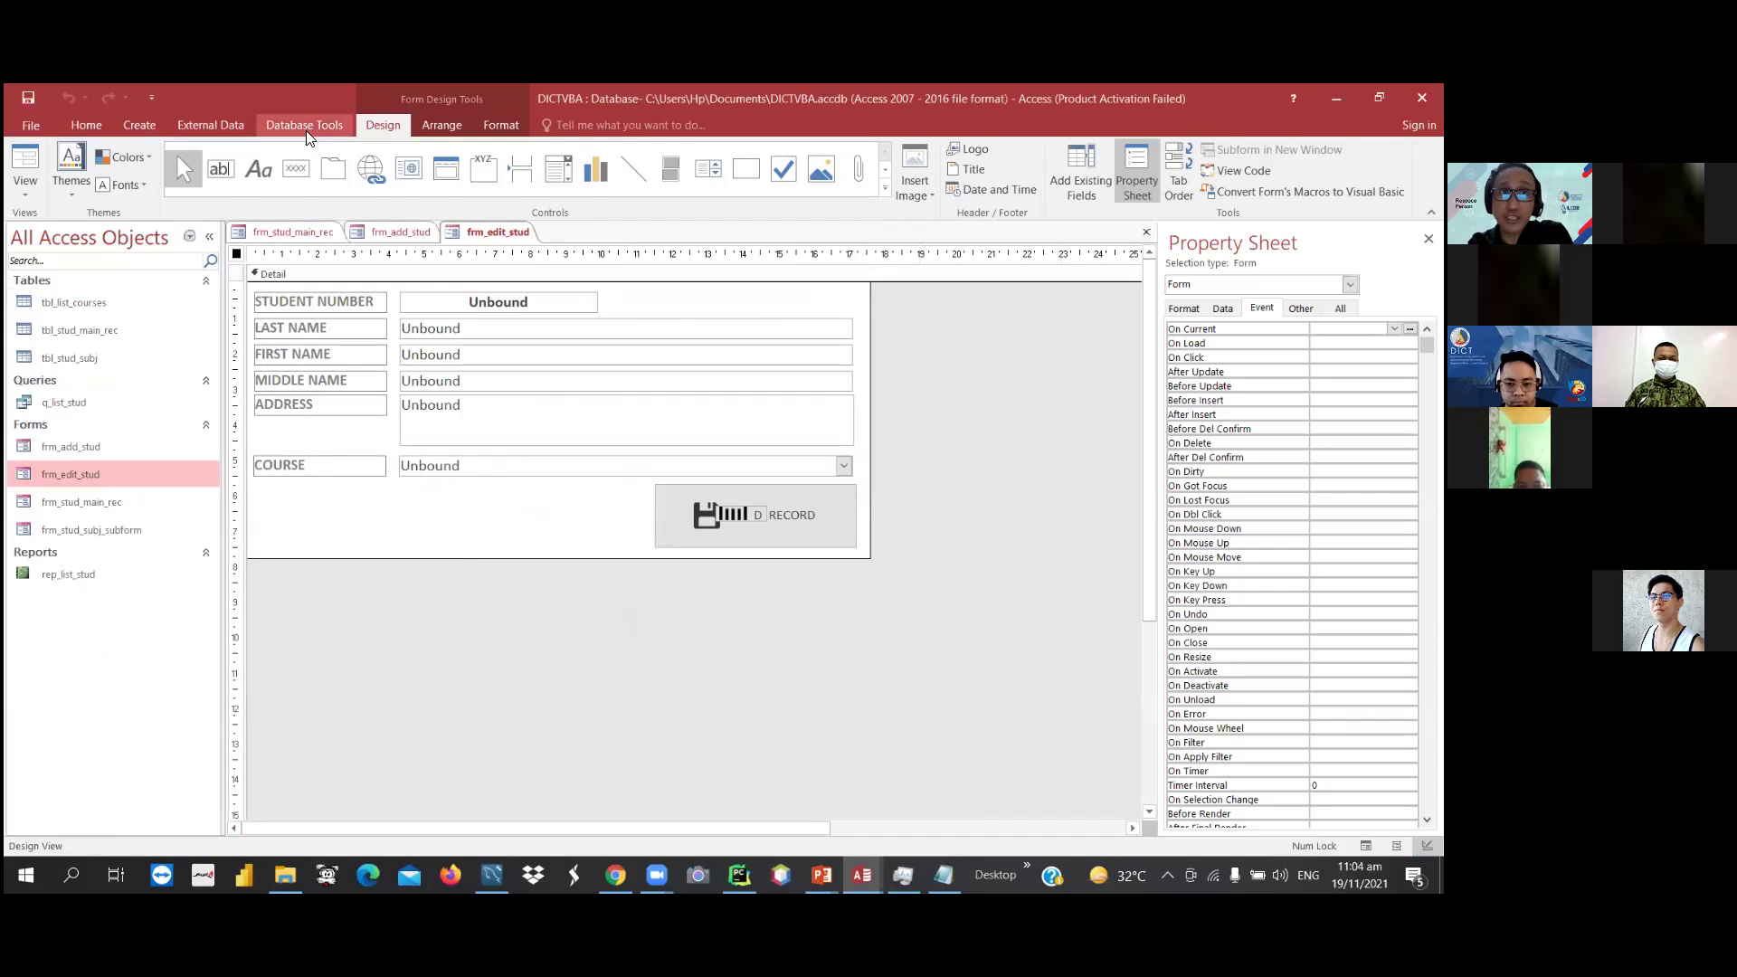
{"action": "left_click", "coordinate": [304, 125]}
{"action": "left_click", "coordinate": [61, 178]}
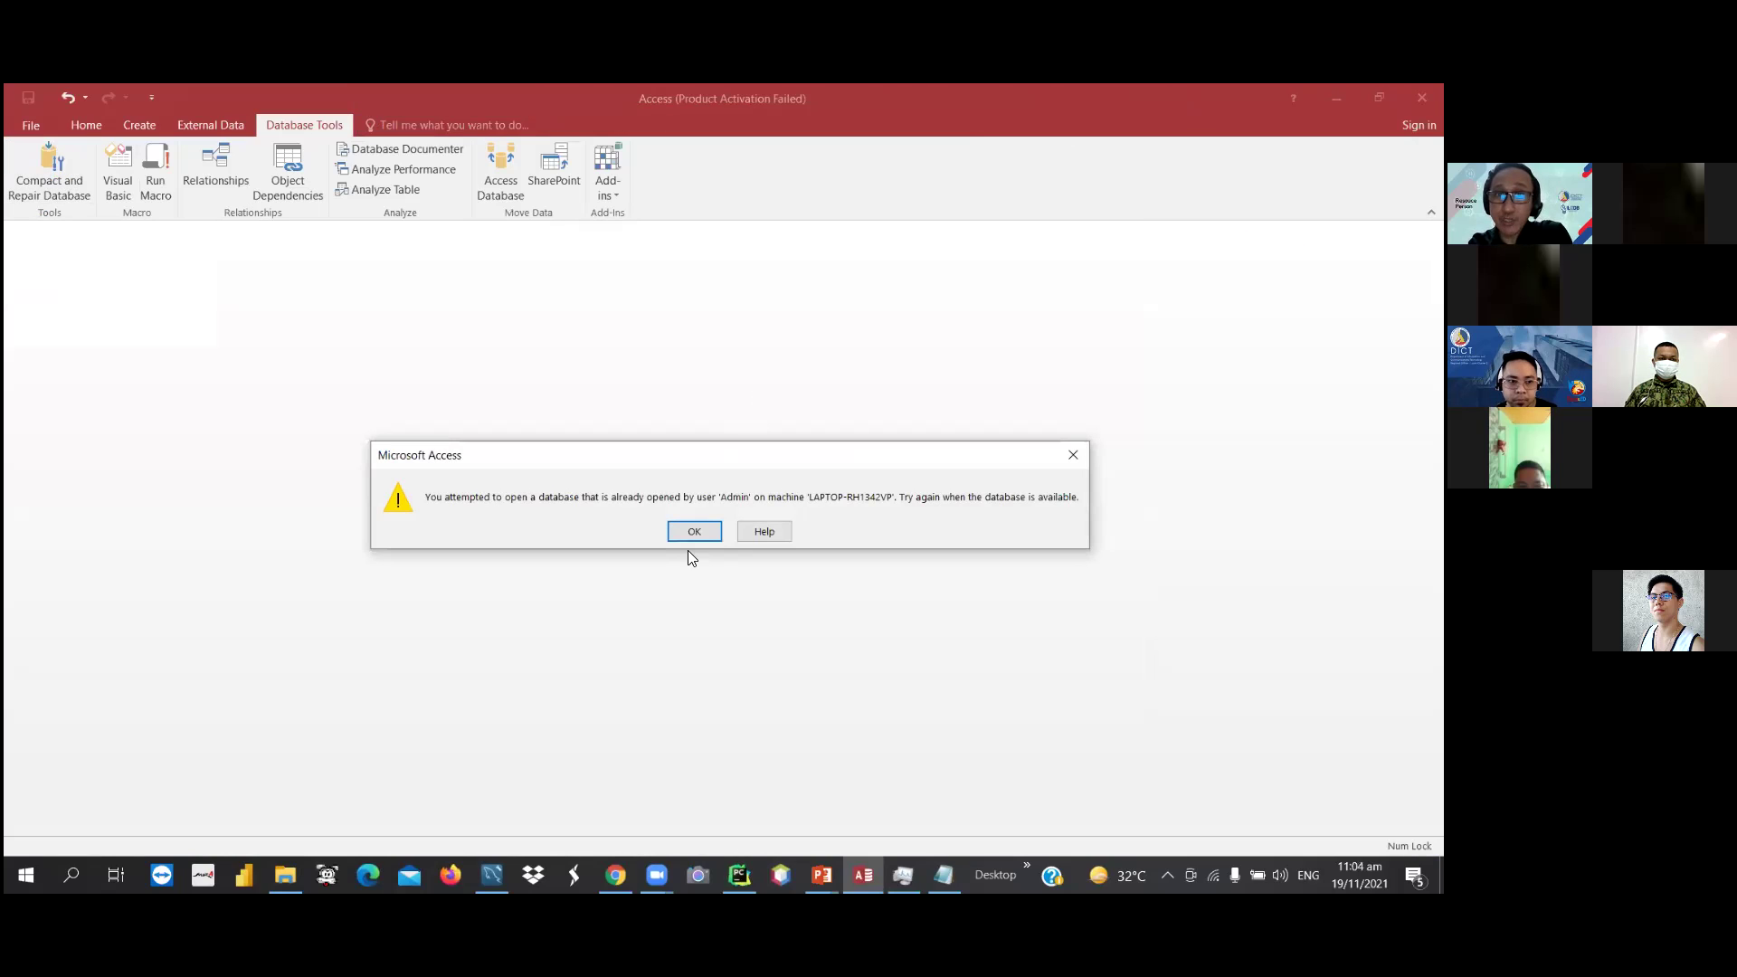
{"action": "left_click", "coordinate": [692, 530]}
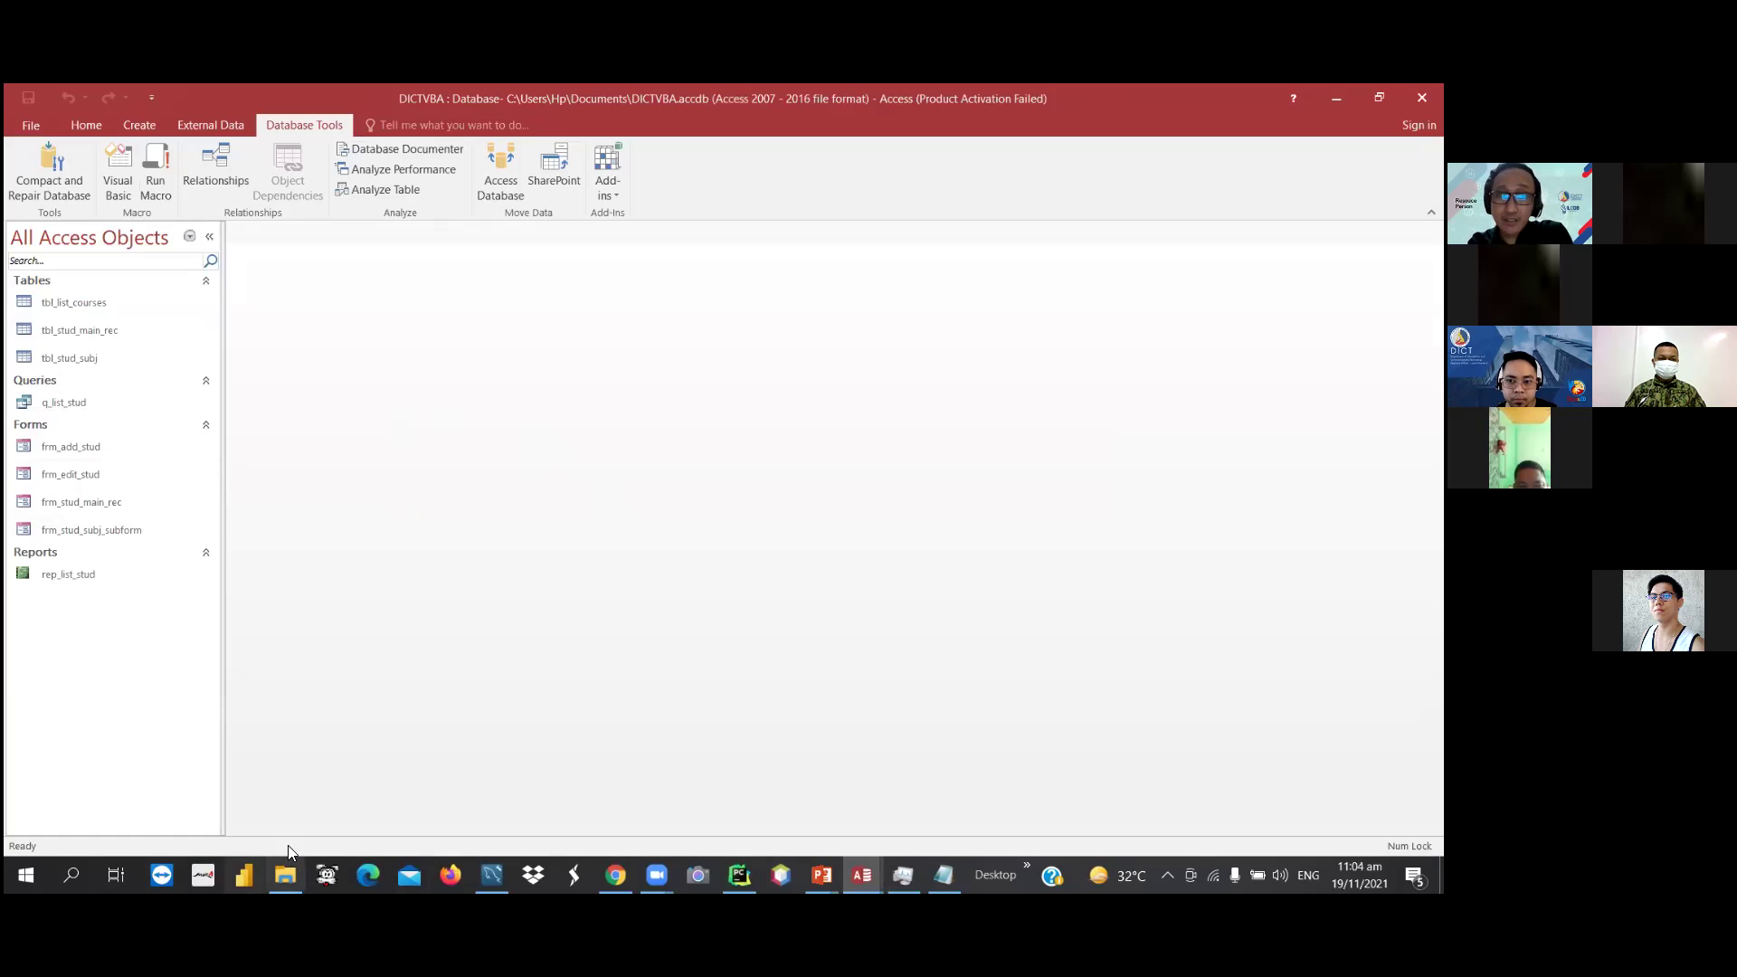
Recheck the DICTVBA lock file's properties in Documents, then return to Access
{"action": "left_click", "coordinate": [285, 875]}
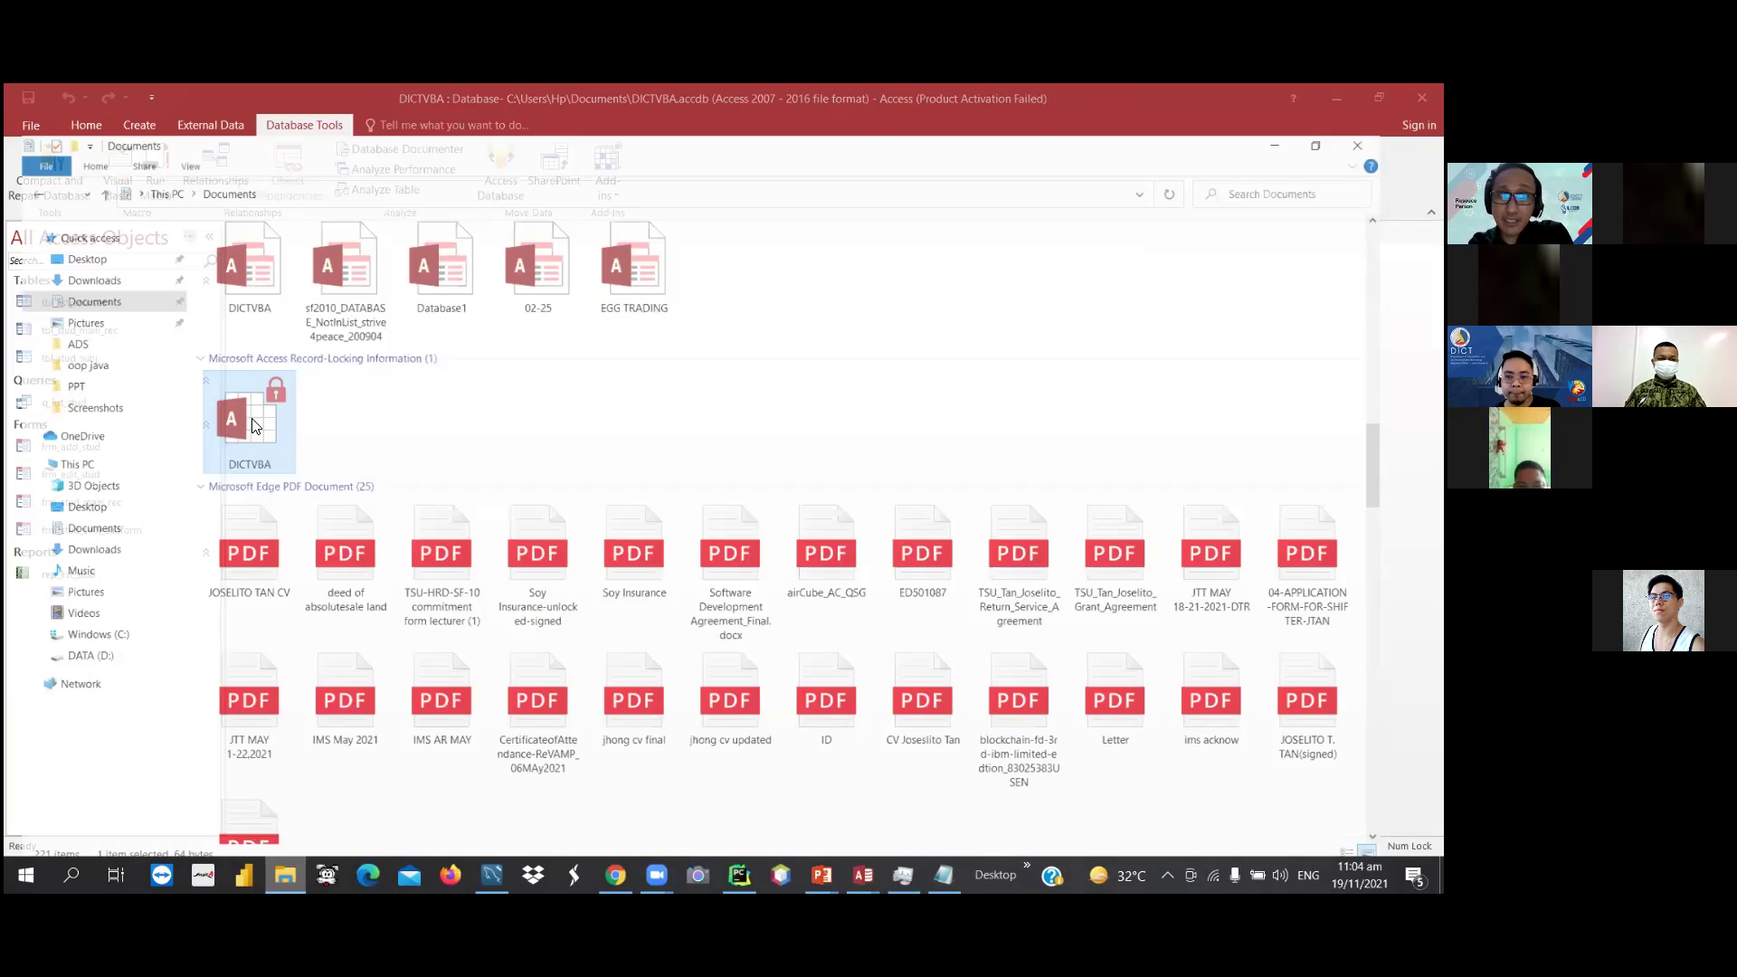
{"action": "key", "text": "shift+F10"}
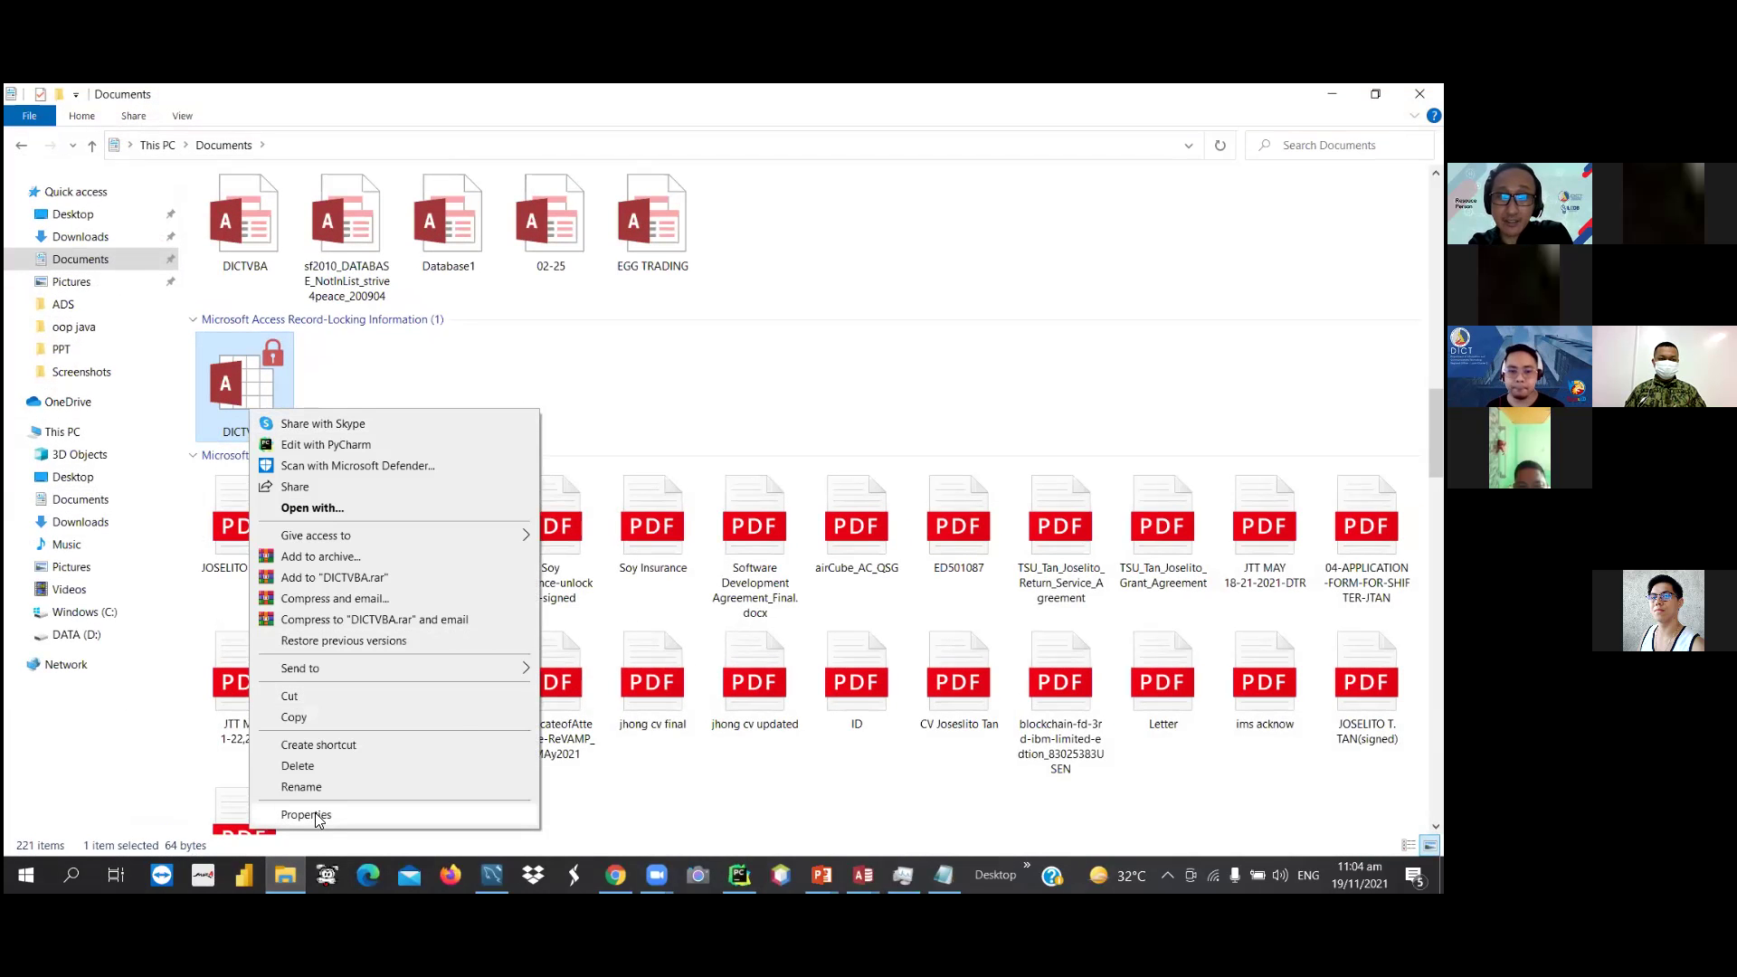
{"action": "left_click", "coordinate": [314, 813]}
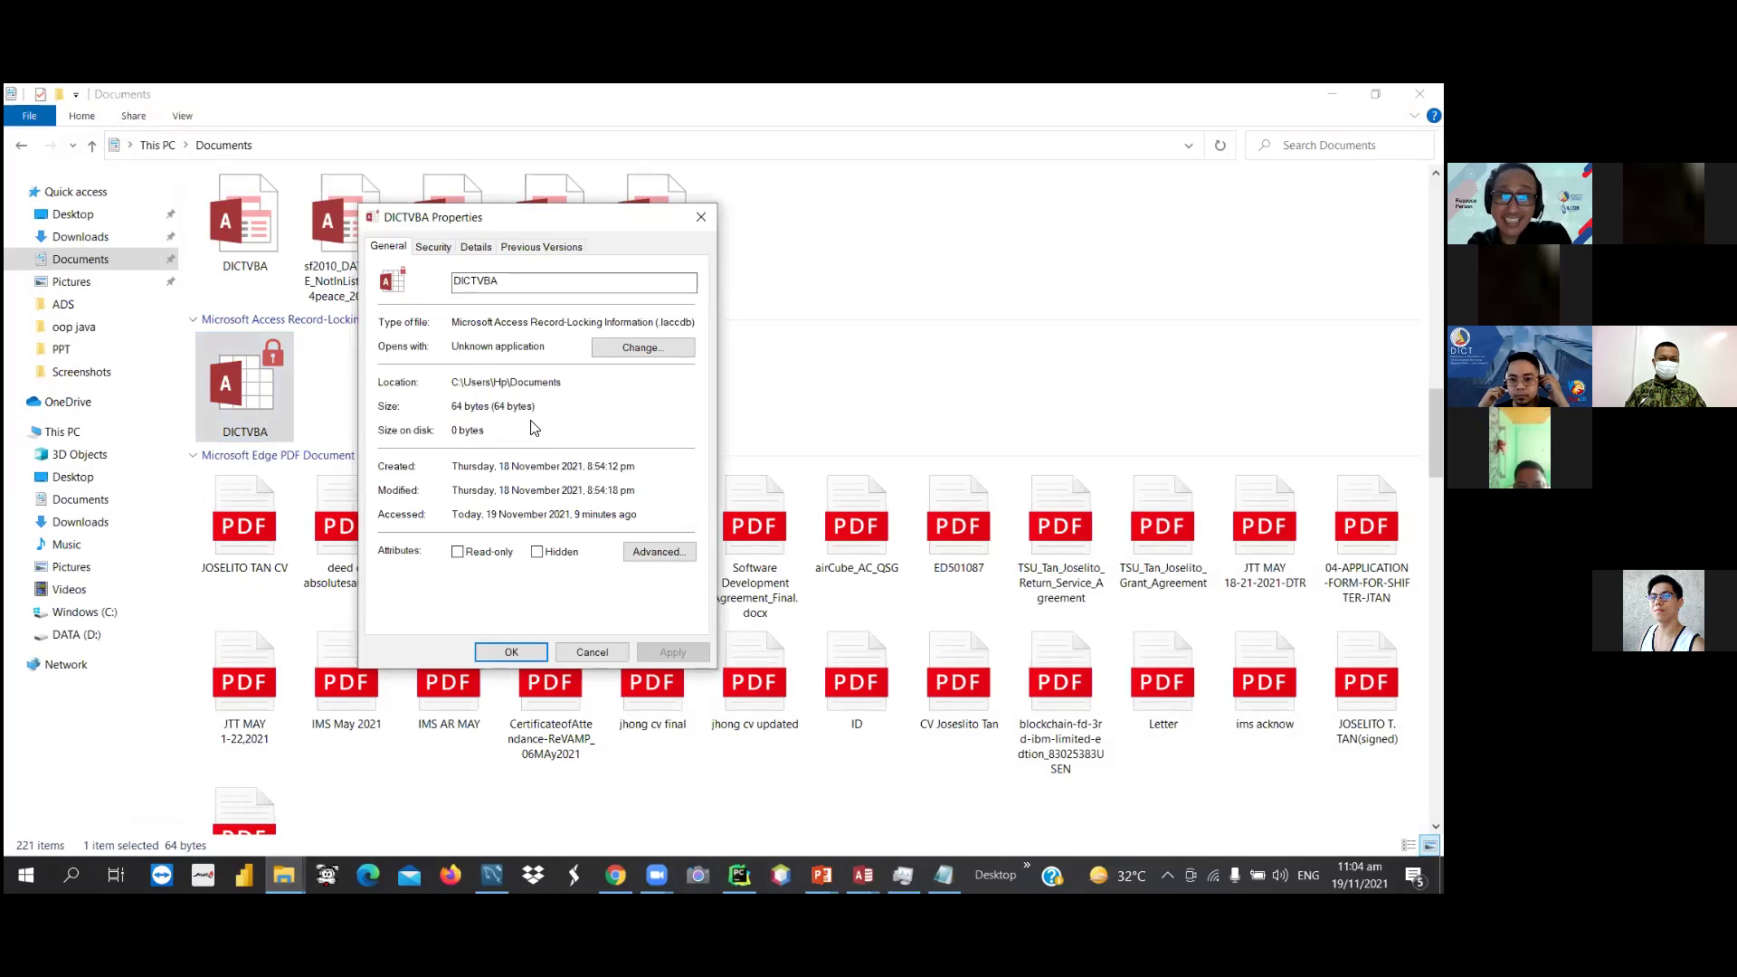
{"action": "left_click", "coordinate": [701, 217]}
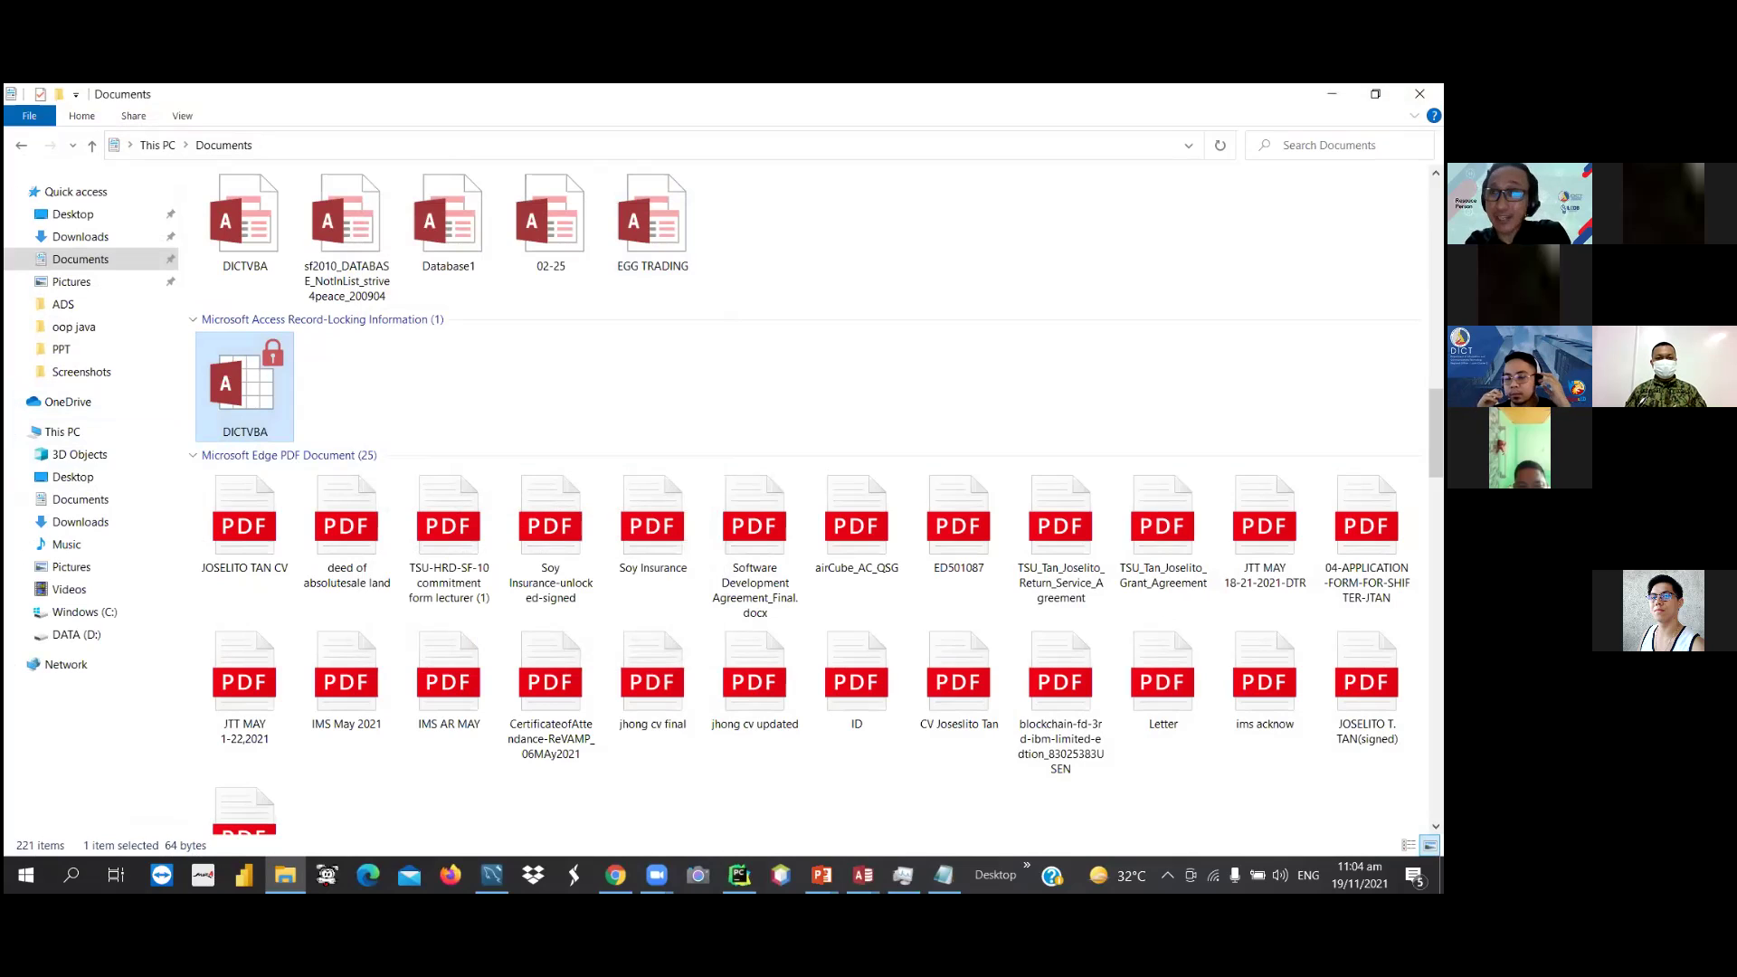
{"action": "left_click", "coordinate": [1331, 93]}
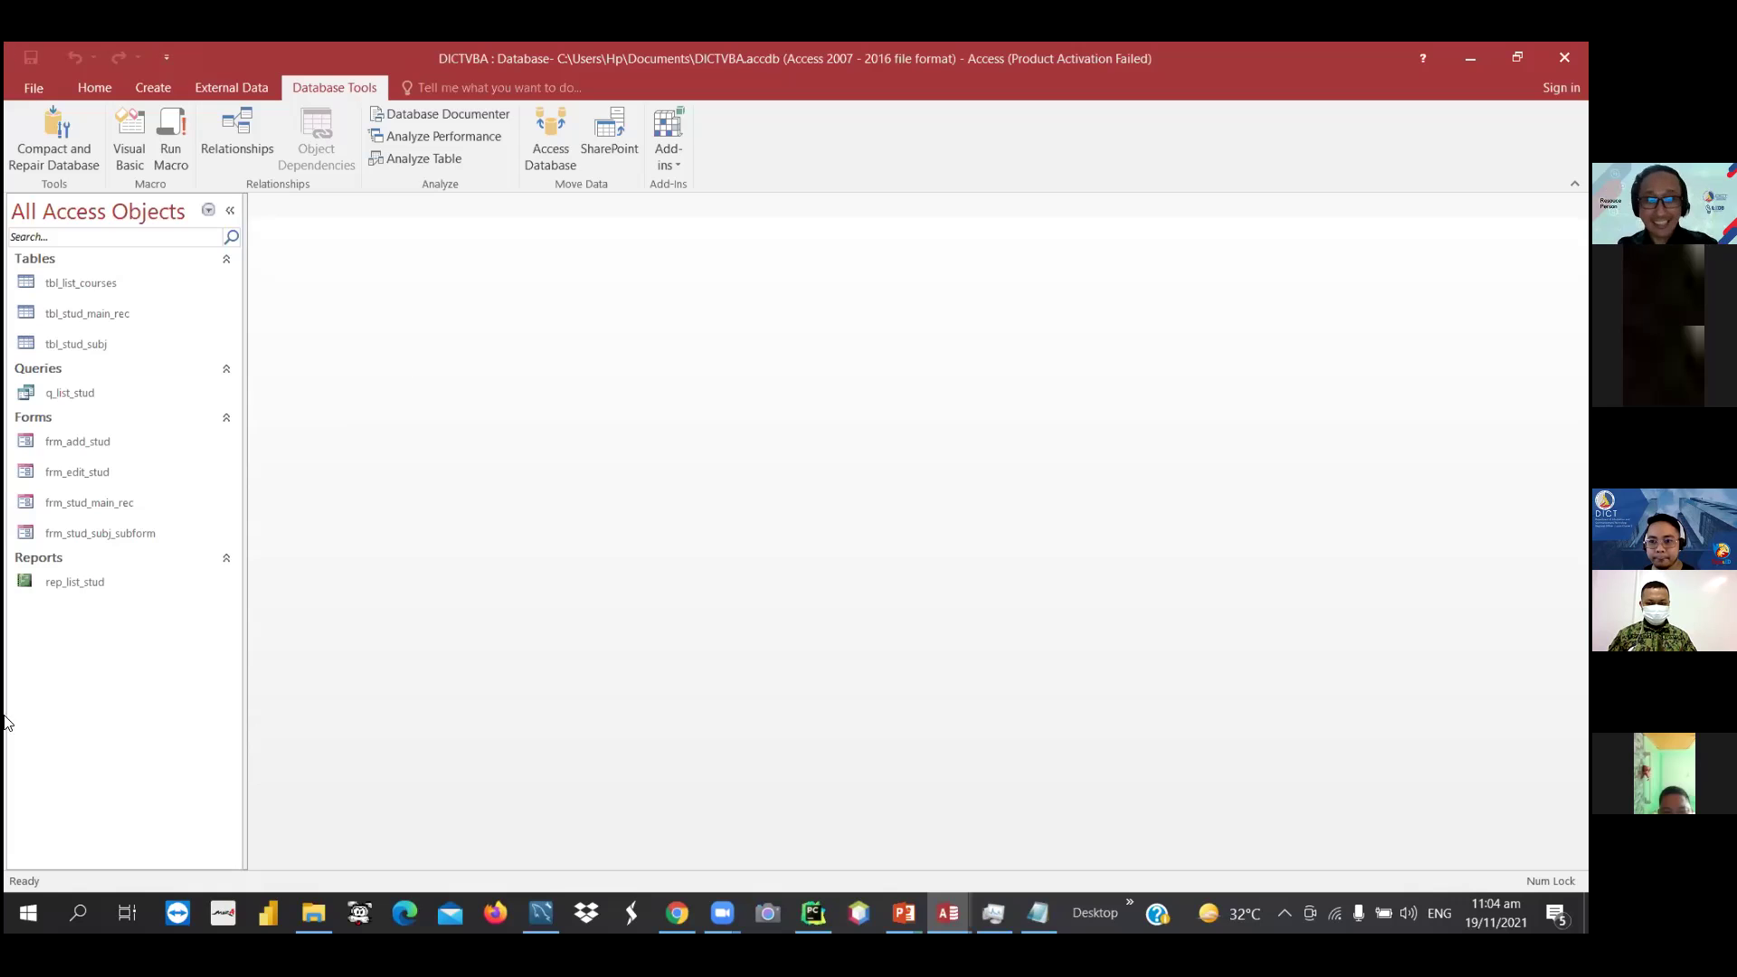
Leave Access via File Explorer and bring MySQL Workbench to the front
{"action": "left_click", "coordinate": [313, 913]}
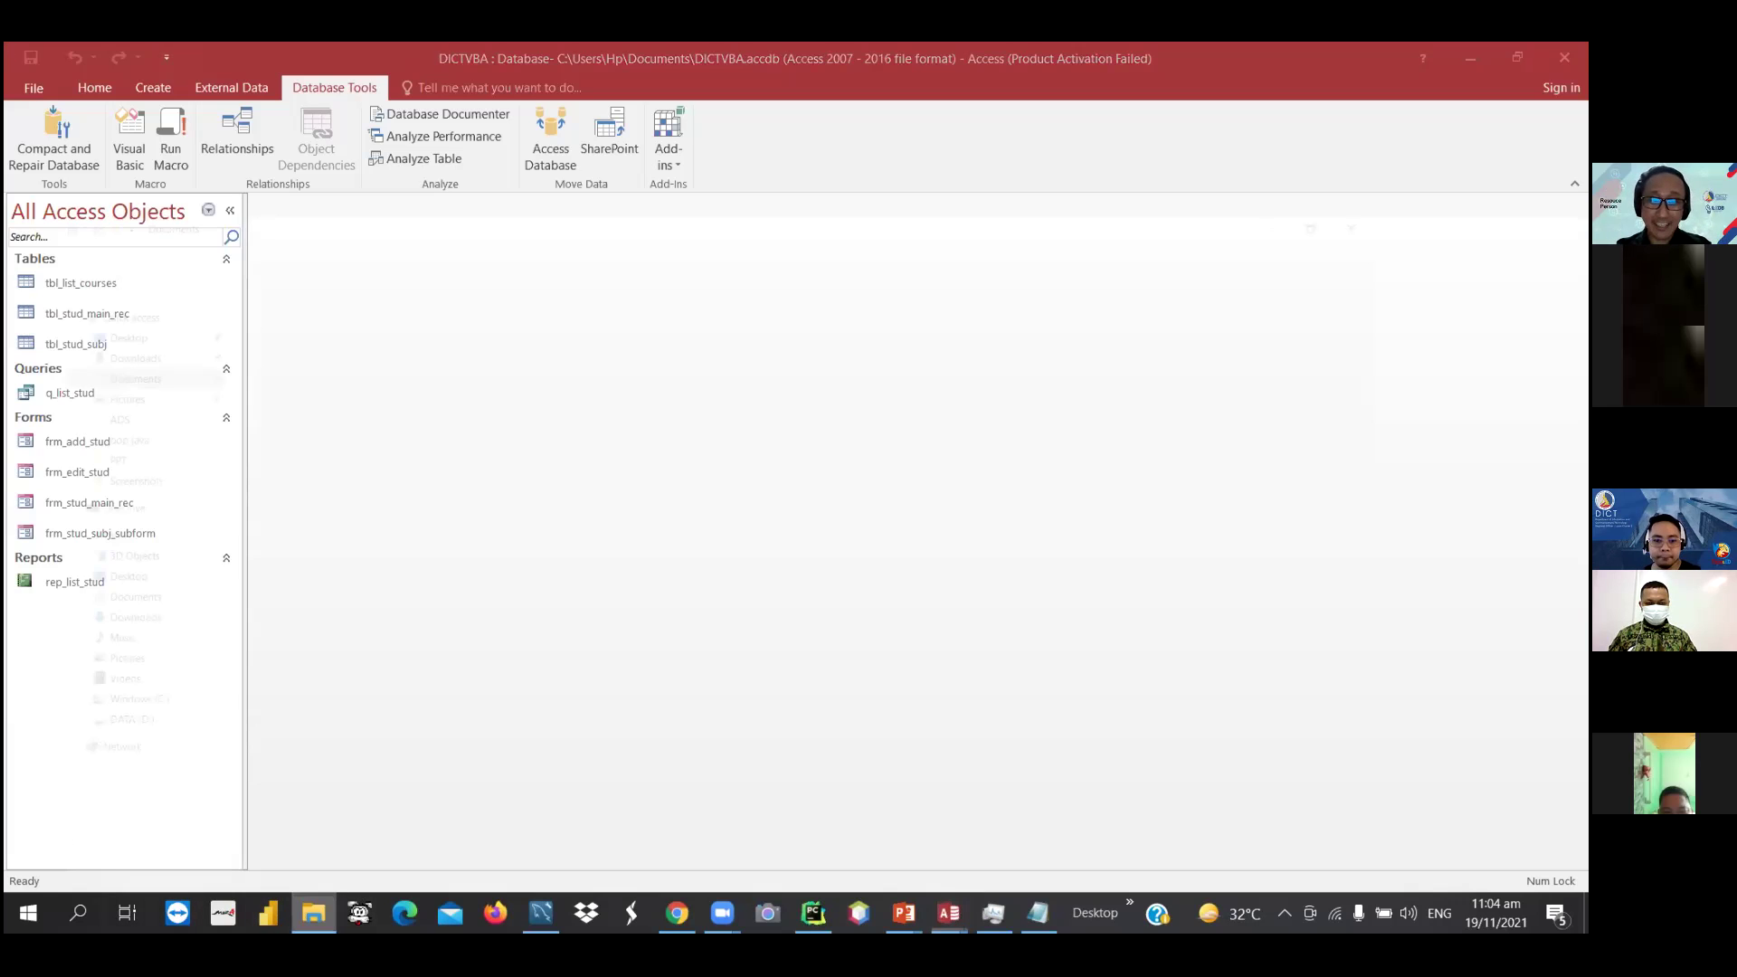
{"action": "left_click", "coordinate": [623, 417]}
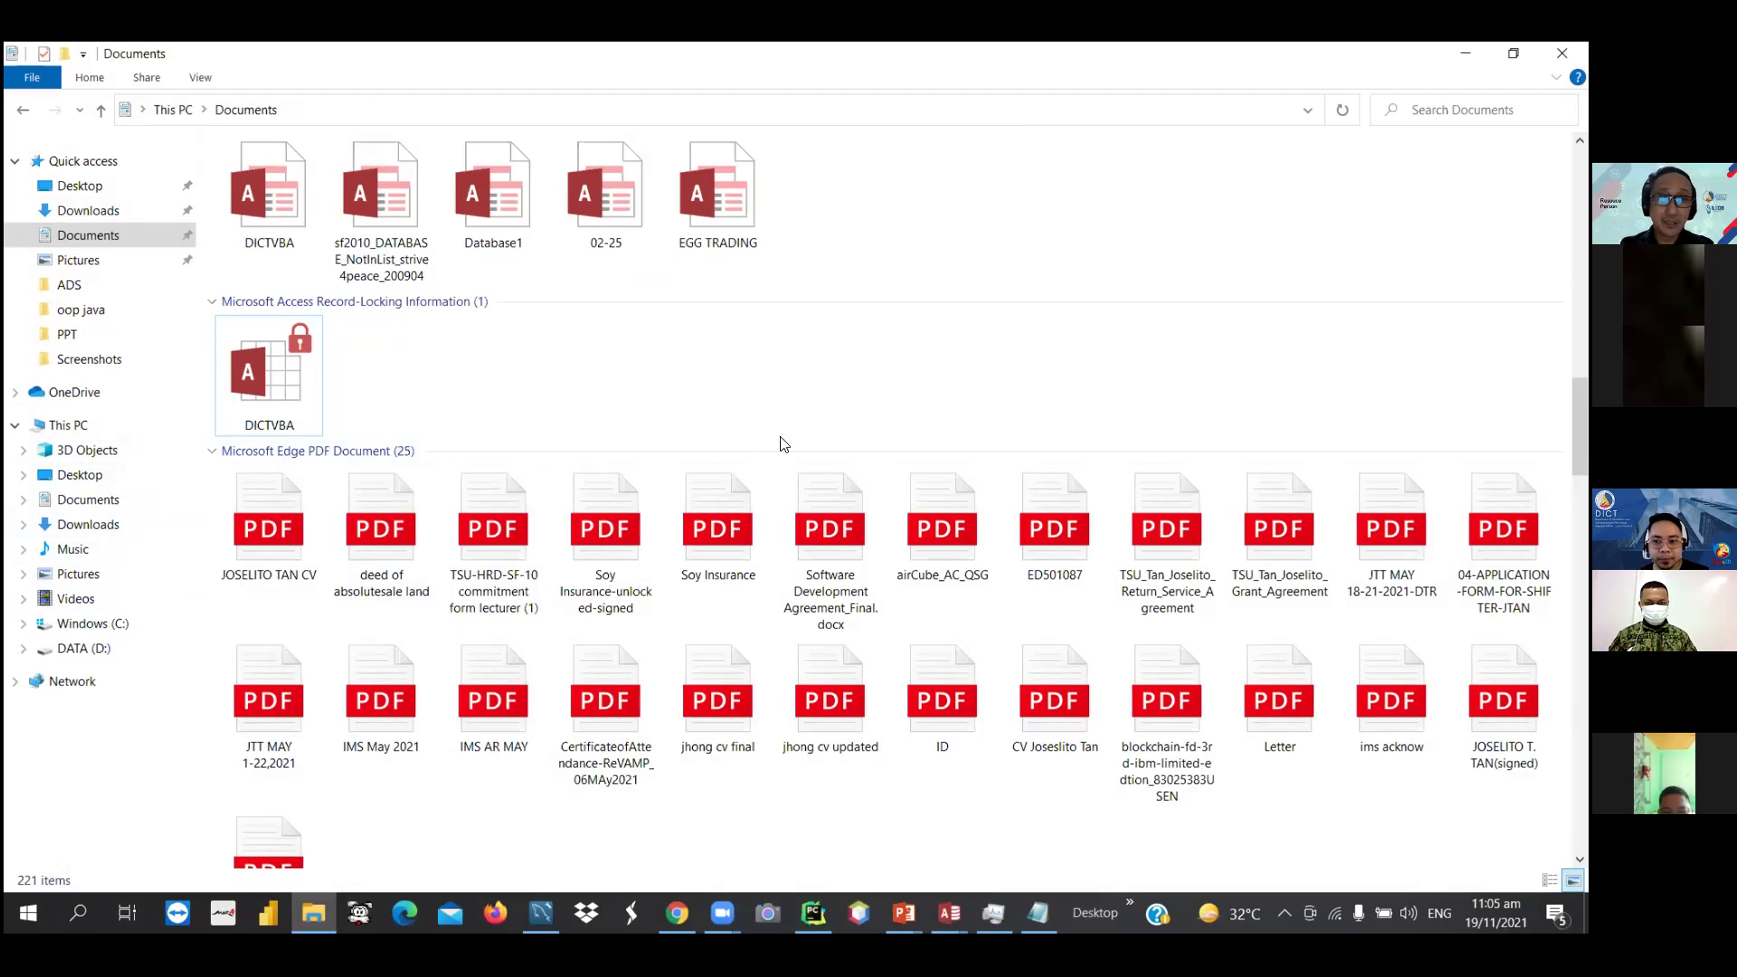
{"action": "left_click", "coordinate": [541, 912]}
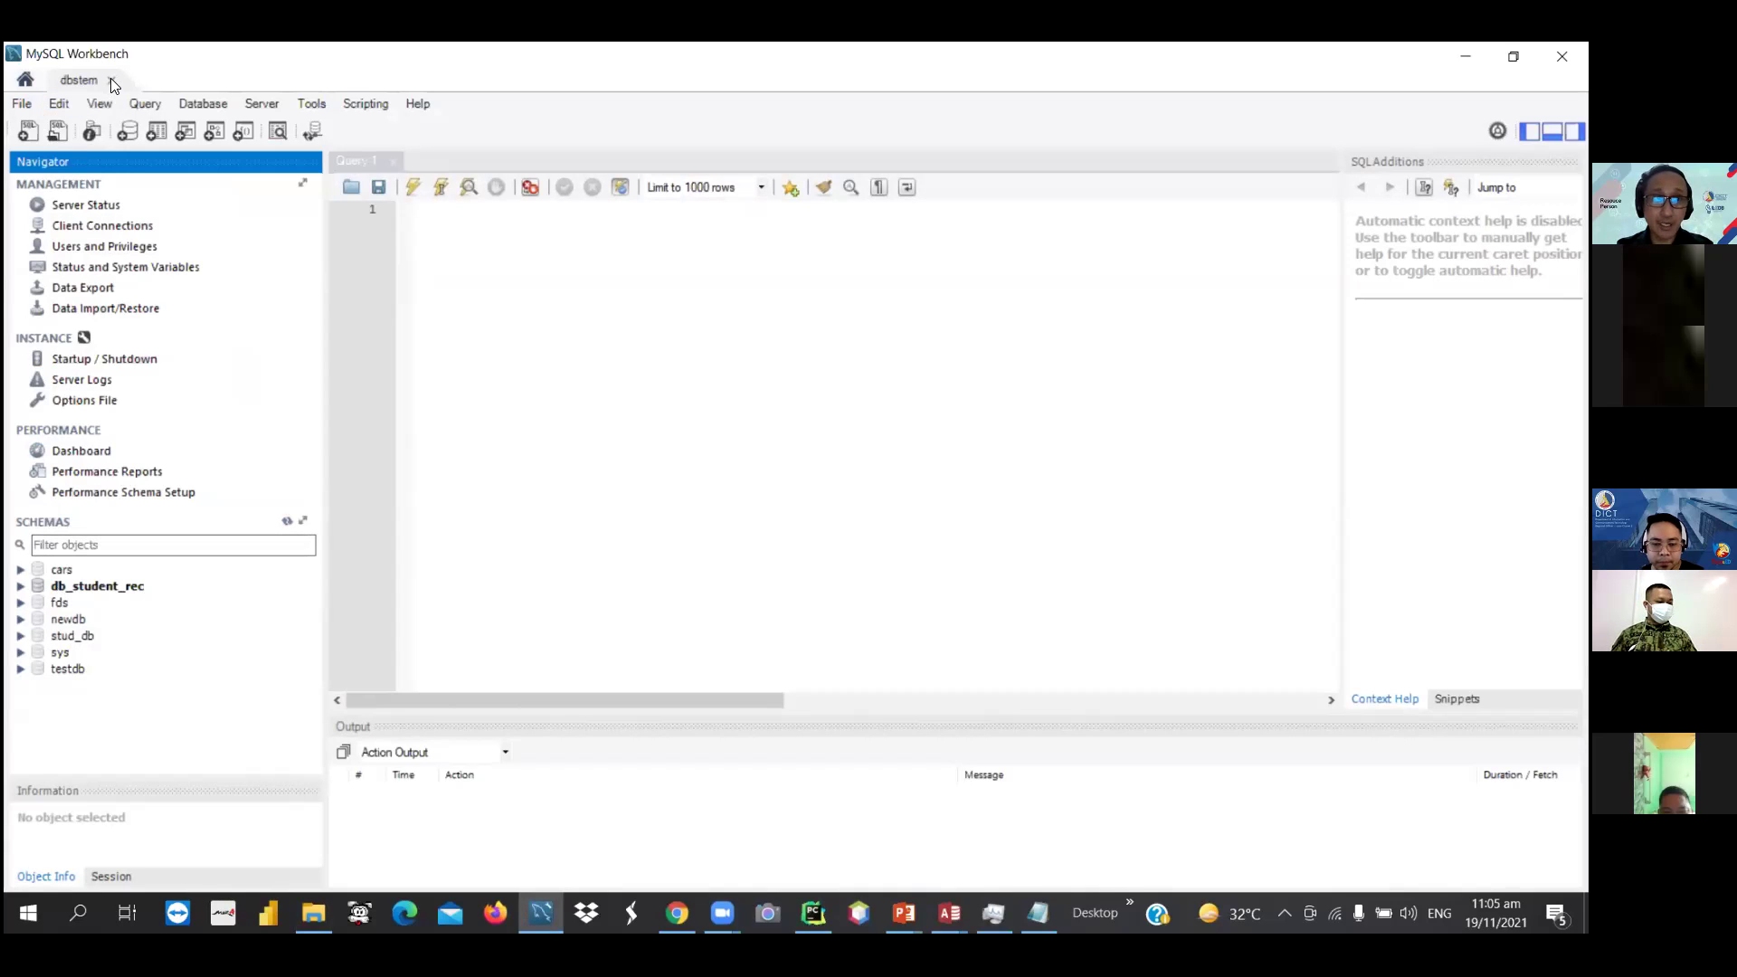
Choose D:\ADS\Dump20210506 as the dump folder on the Data Import/Restore page
{"action": "left_click", "coordinate": [124, 310]}
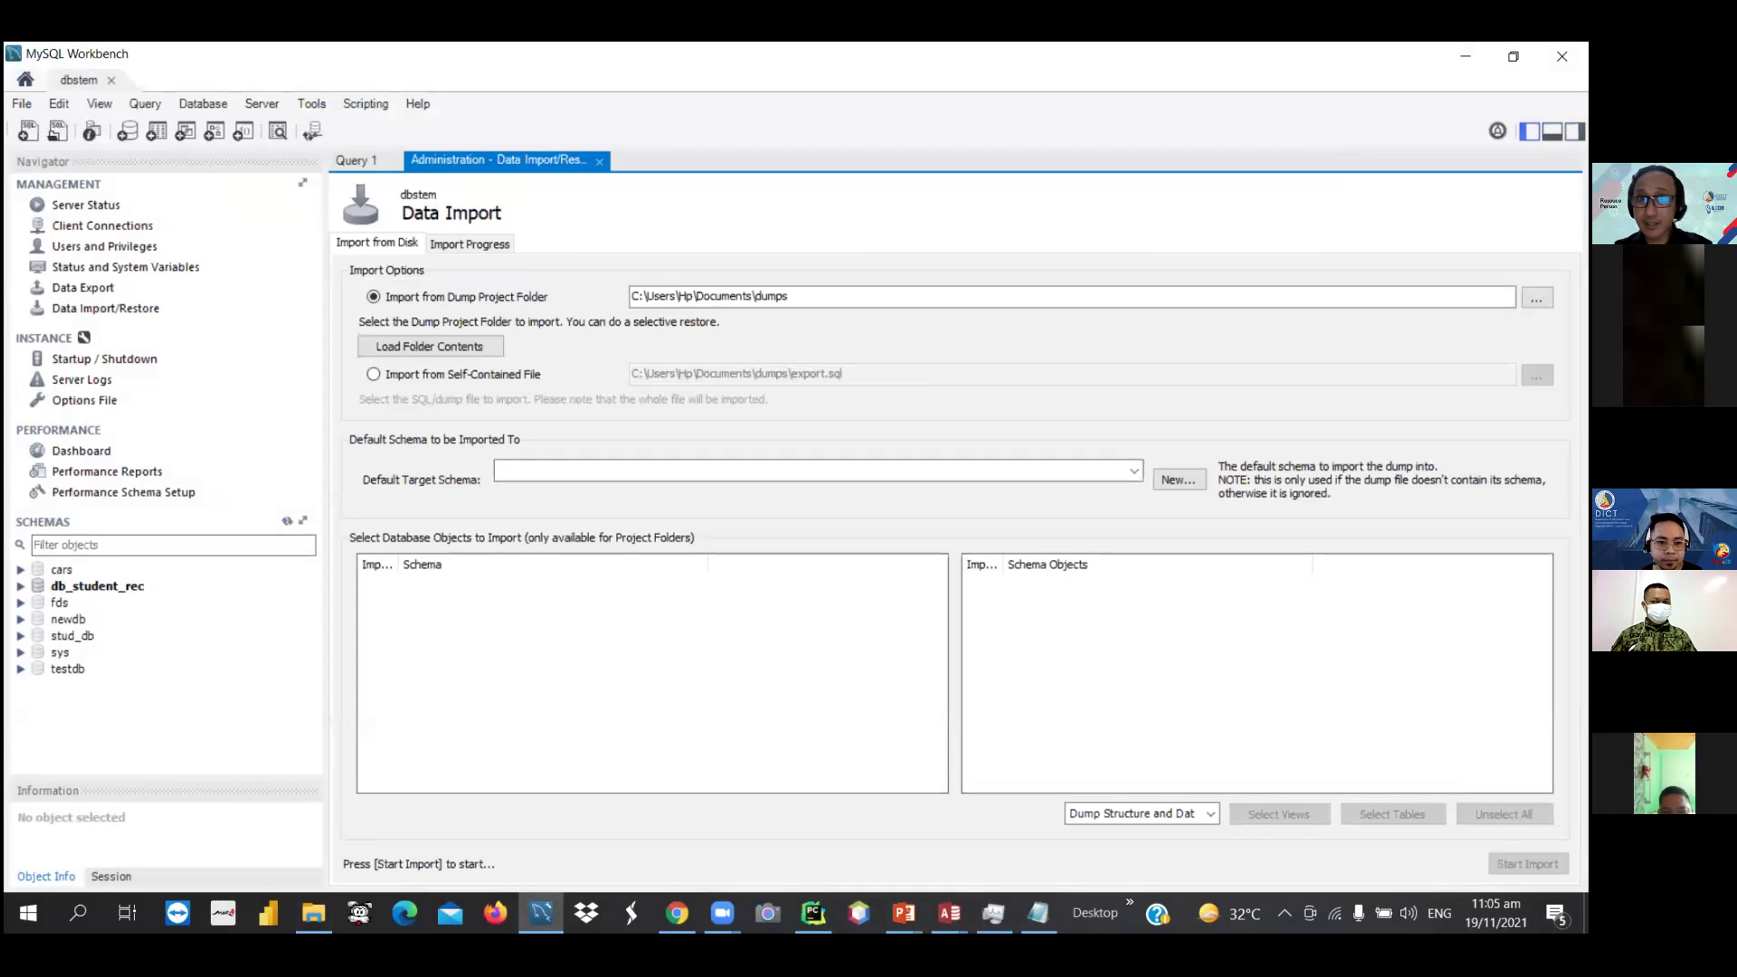
{"action": "left_click", "coordinate": [1536, 298]}
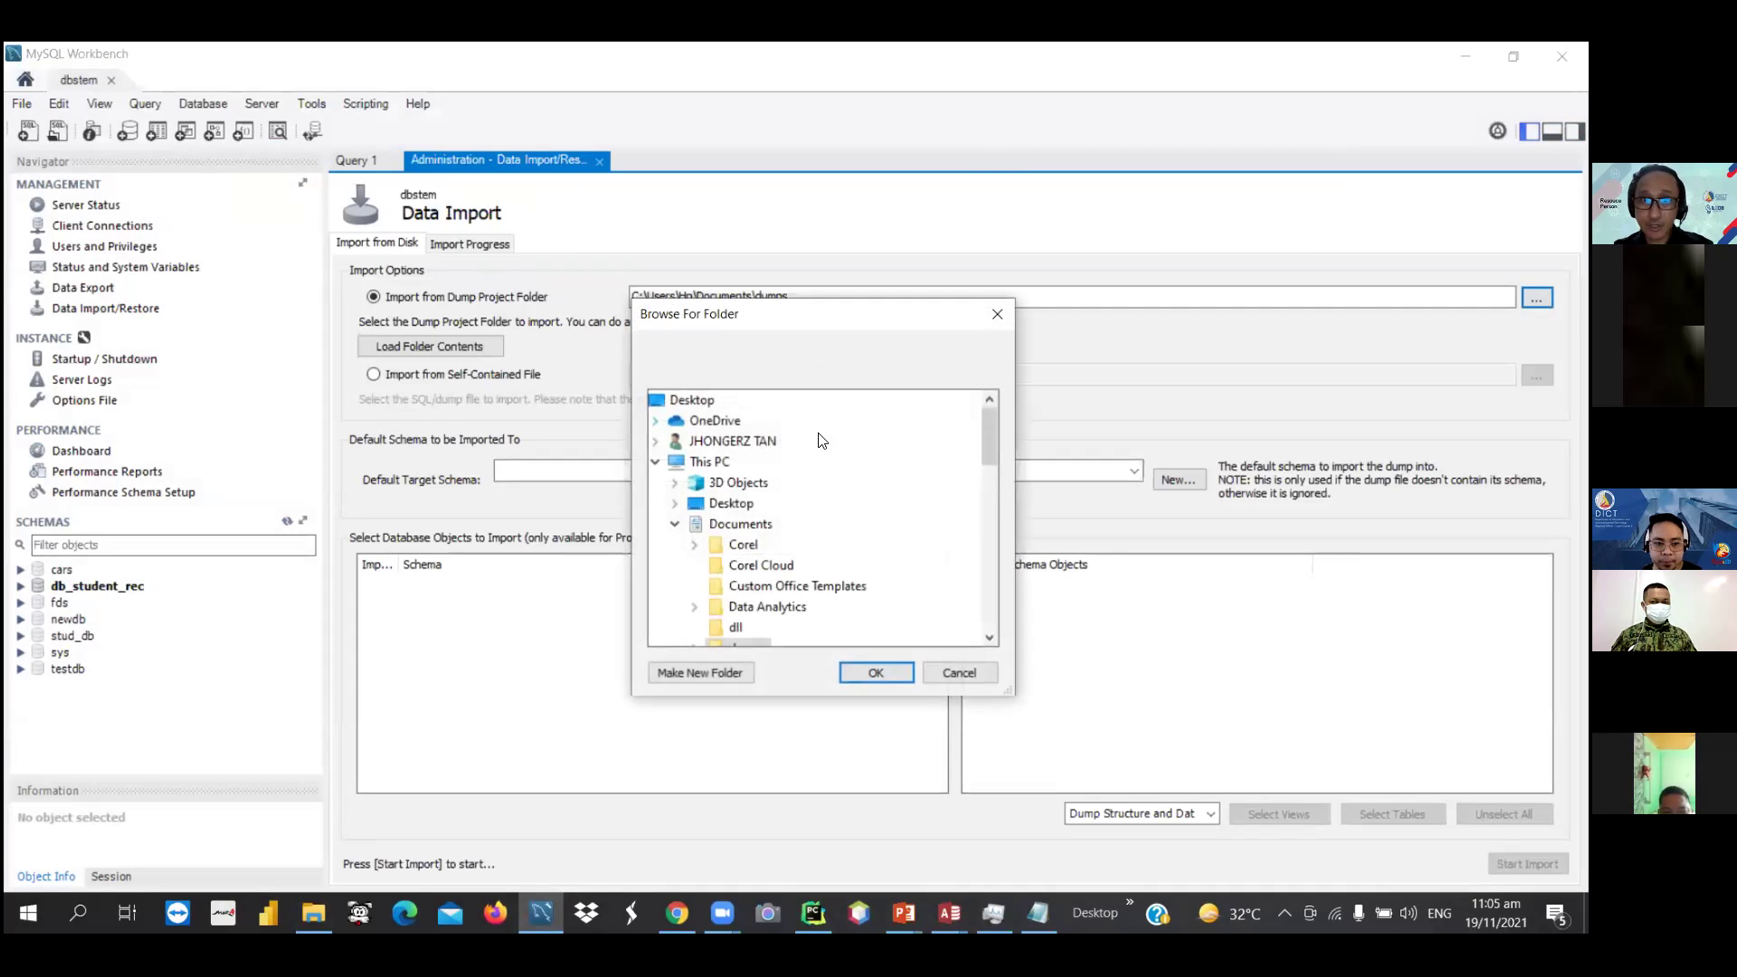
{"action": "left_click_drag", "start_coordinate": [775, 299], "coordinate": [521, 64]}
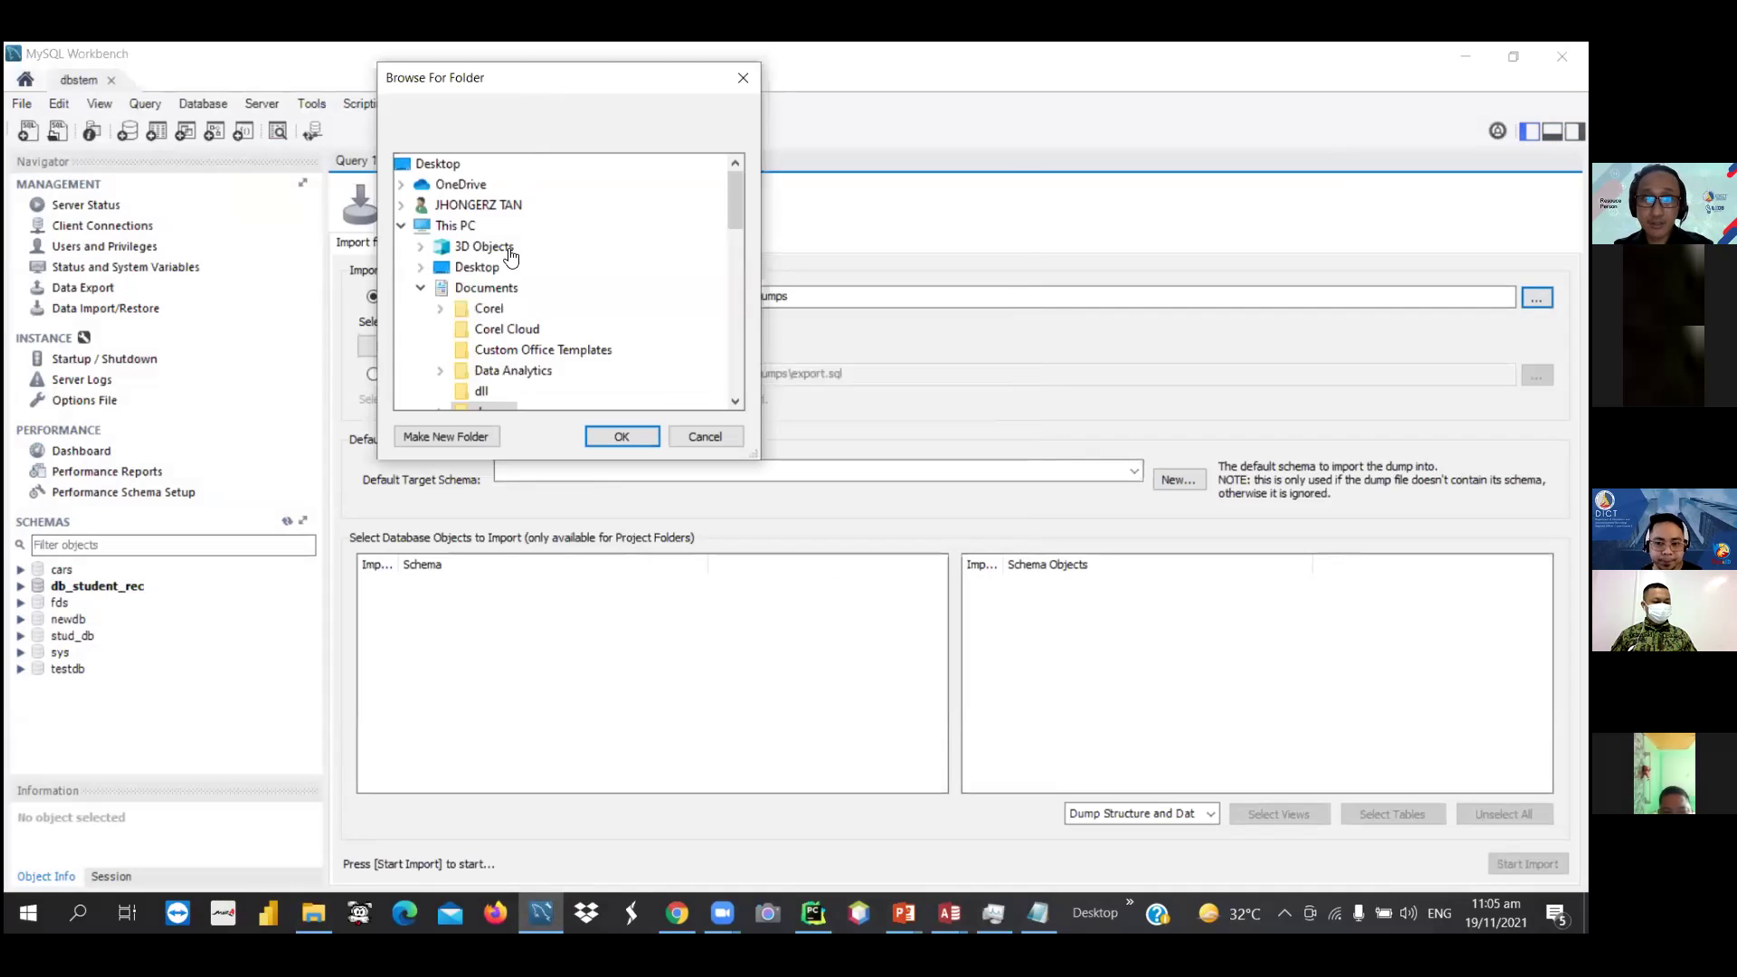
{"action": "left_click", "coordinate": [421, 288]}
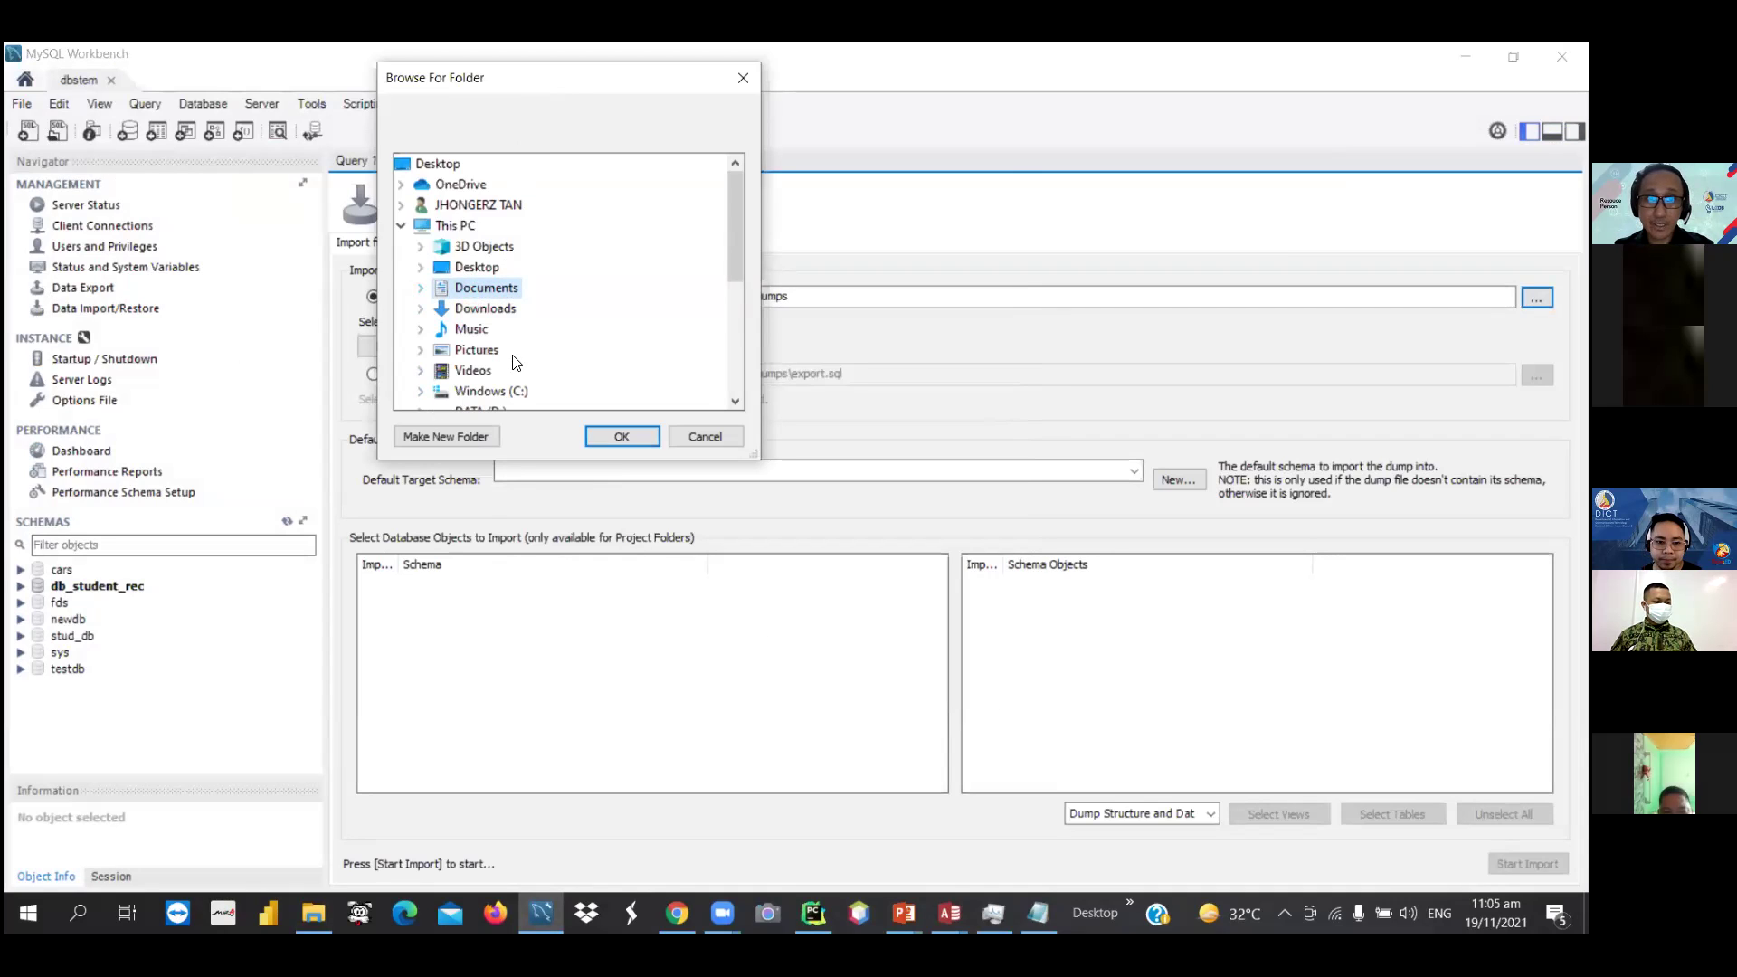
{"action": "scroll", "coordinate": [460, 390], "scroll_direction": "down", "scroll_amount": 4}
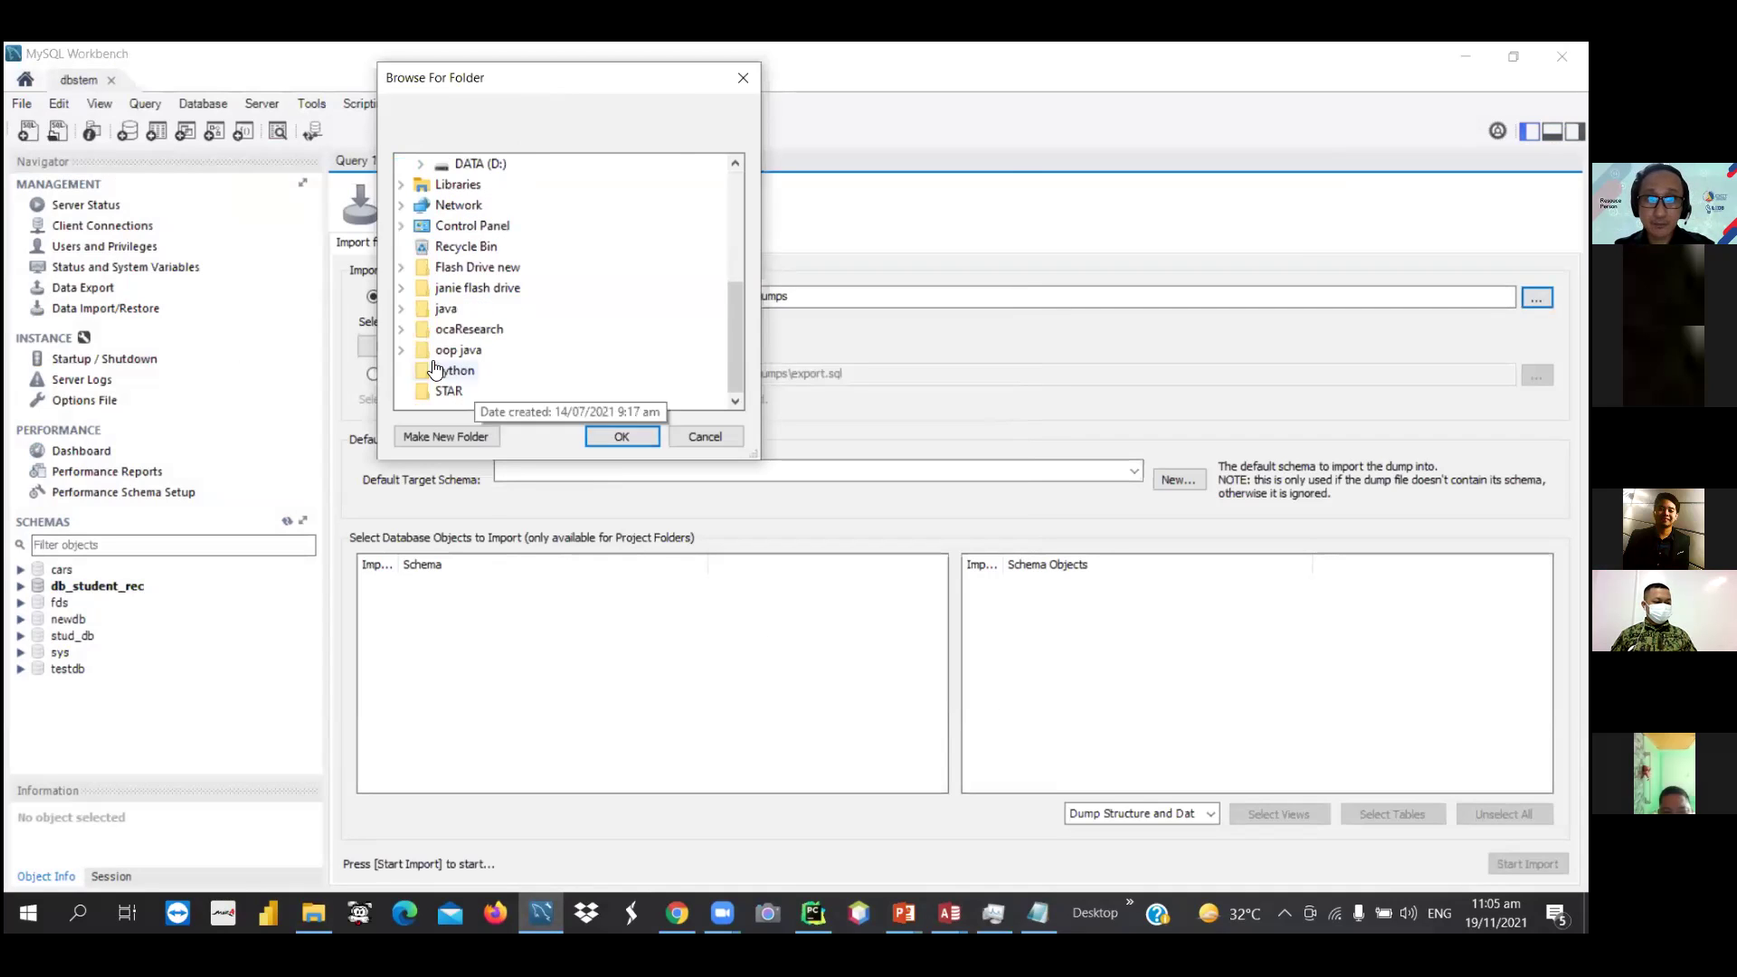
{"action": "left_click", "coordinate": [422, 166]}
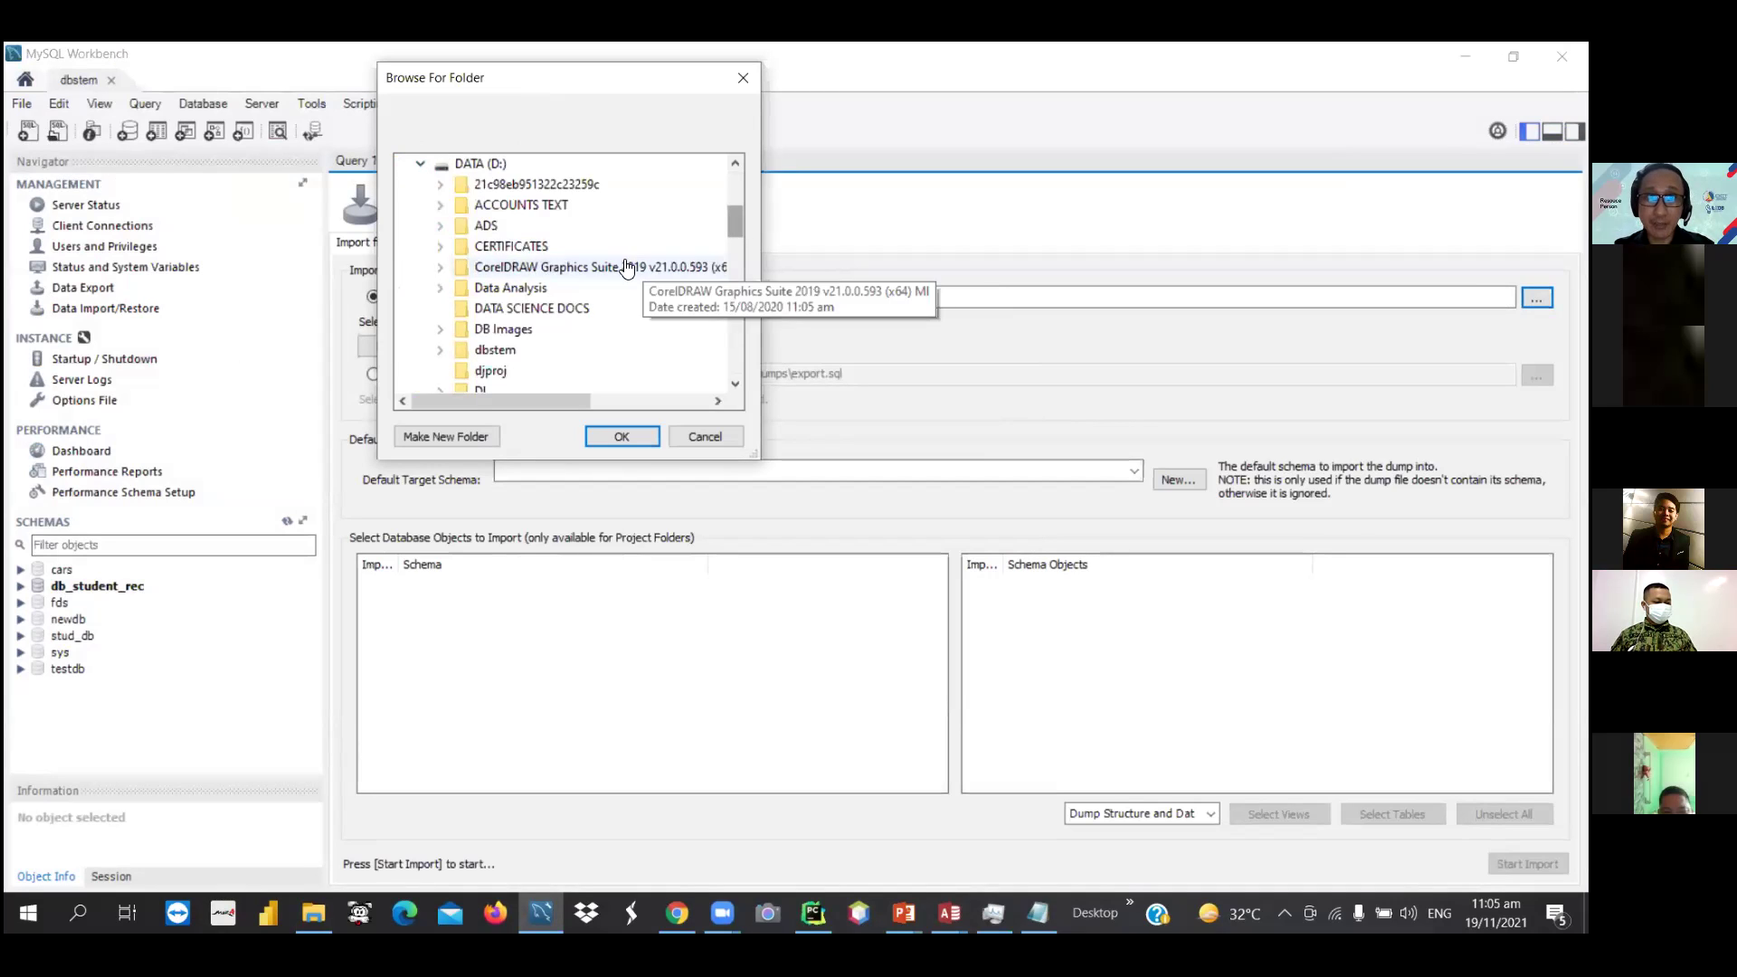
{"action": "left_click", "coordinate": [439, 227]}
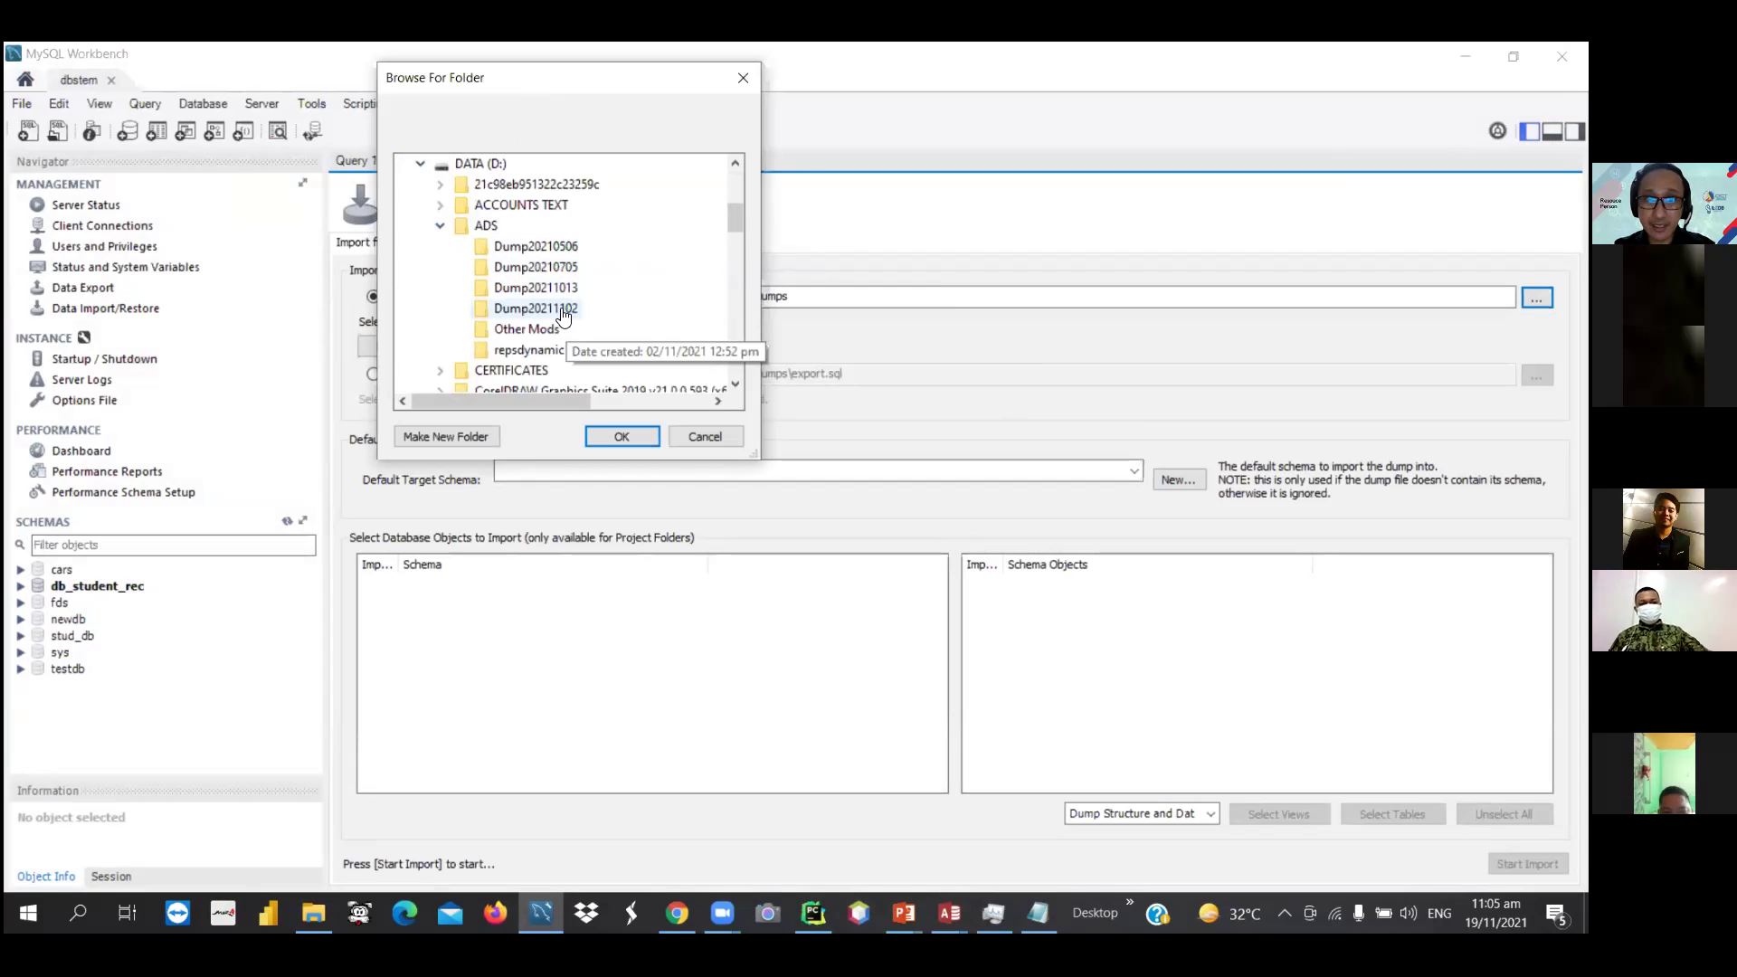
{"action": "left_click", "coordinate": [562, 250]}
{"action": "left_click", "coordinate": [623, 428]}
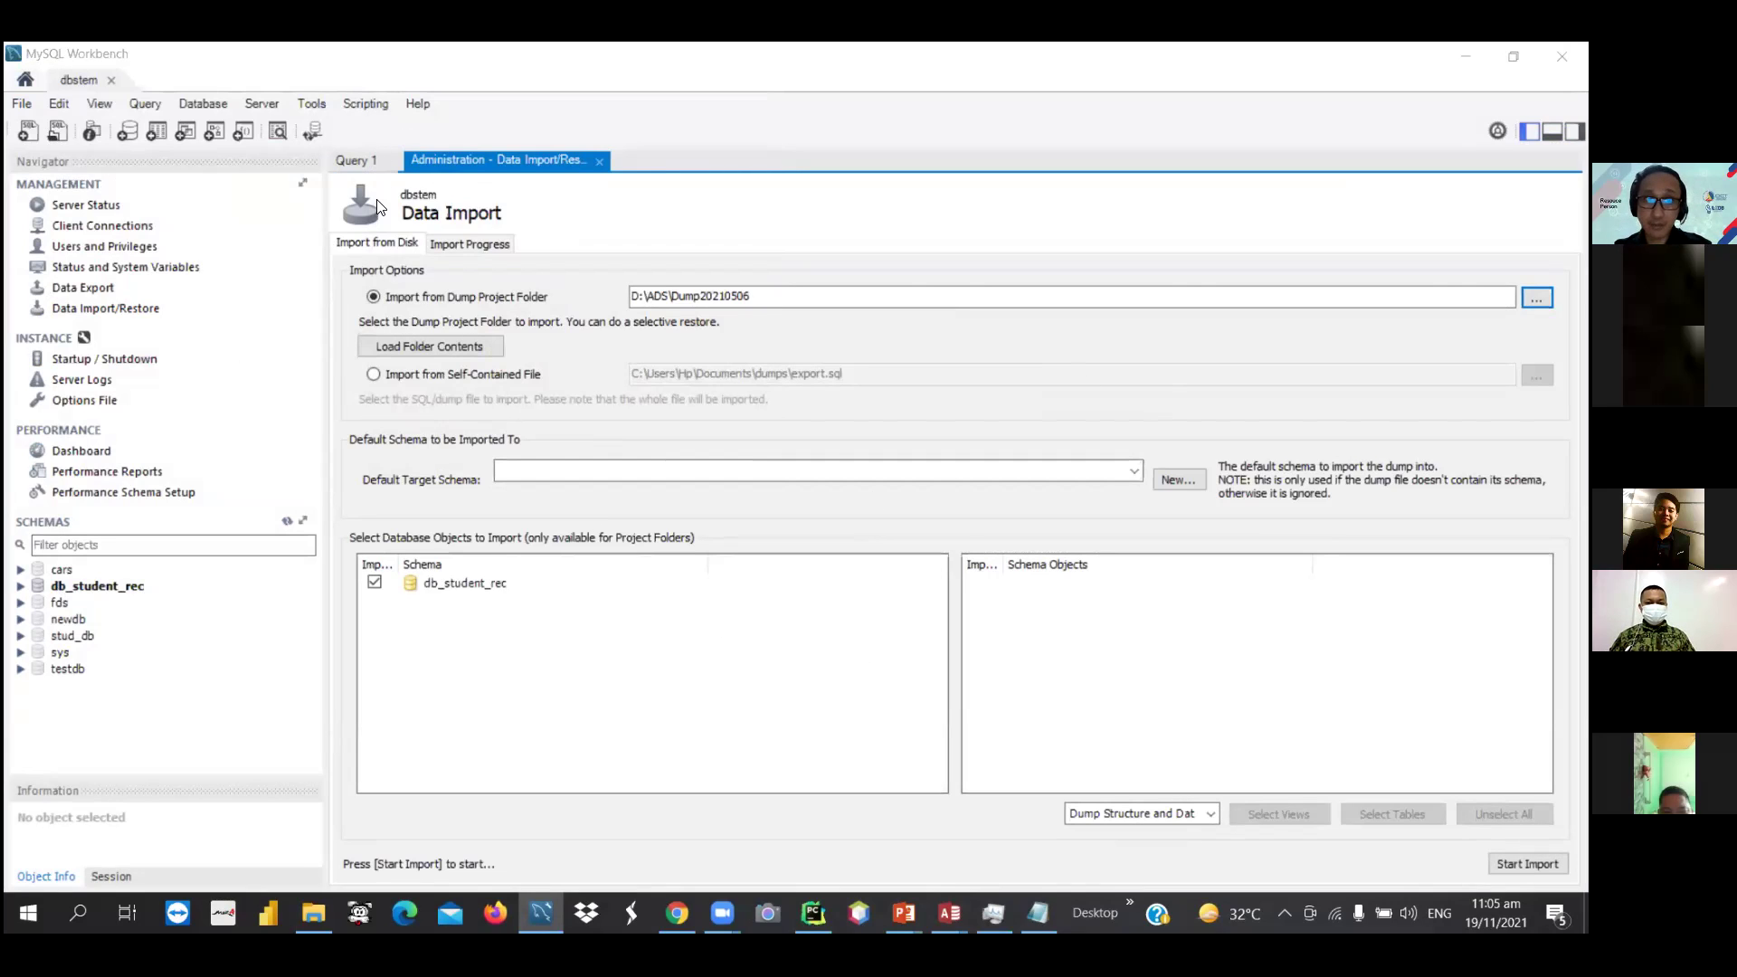
Import the db_student_rec schema from the dump and minimize Workbench
{"action": "left_click", "coordinate": [486, 585]}
{"action": "left_click", "coordinate": [1527, 864]}
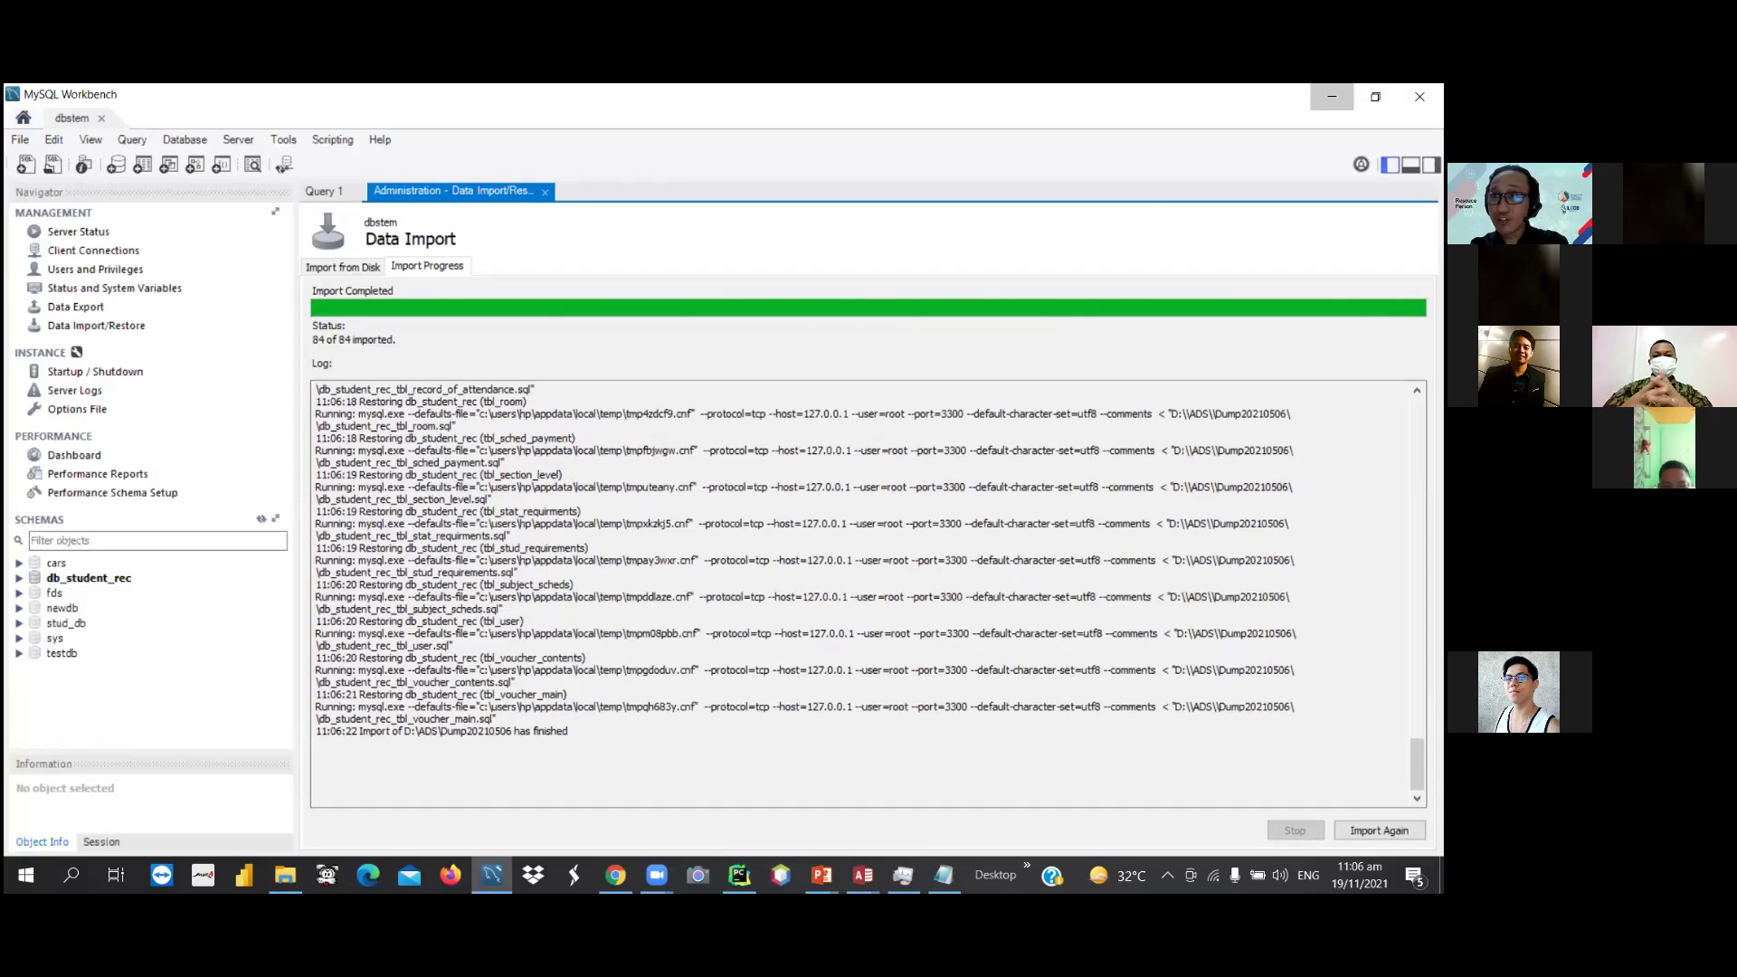
{"action": "left_click", "coordinate": [1331, 96]}
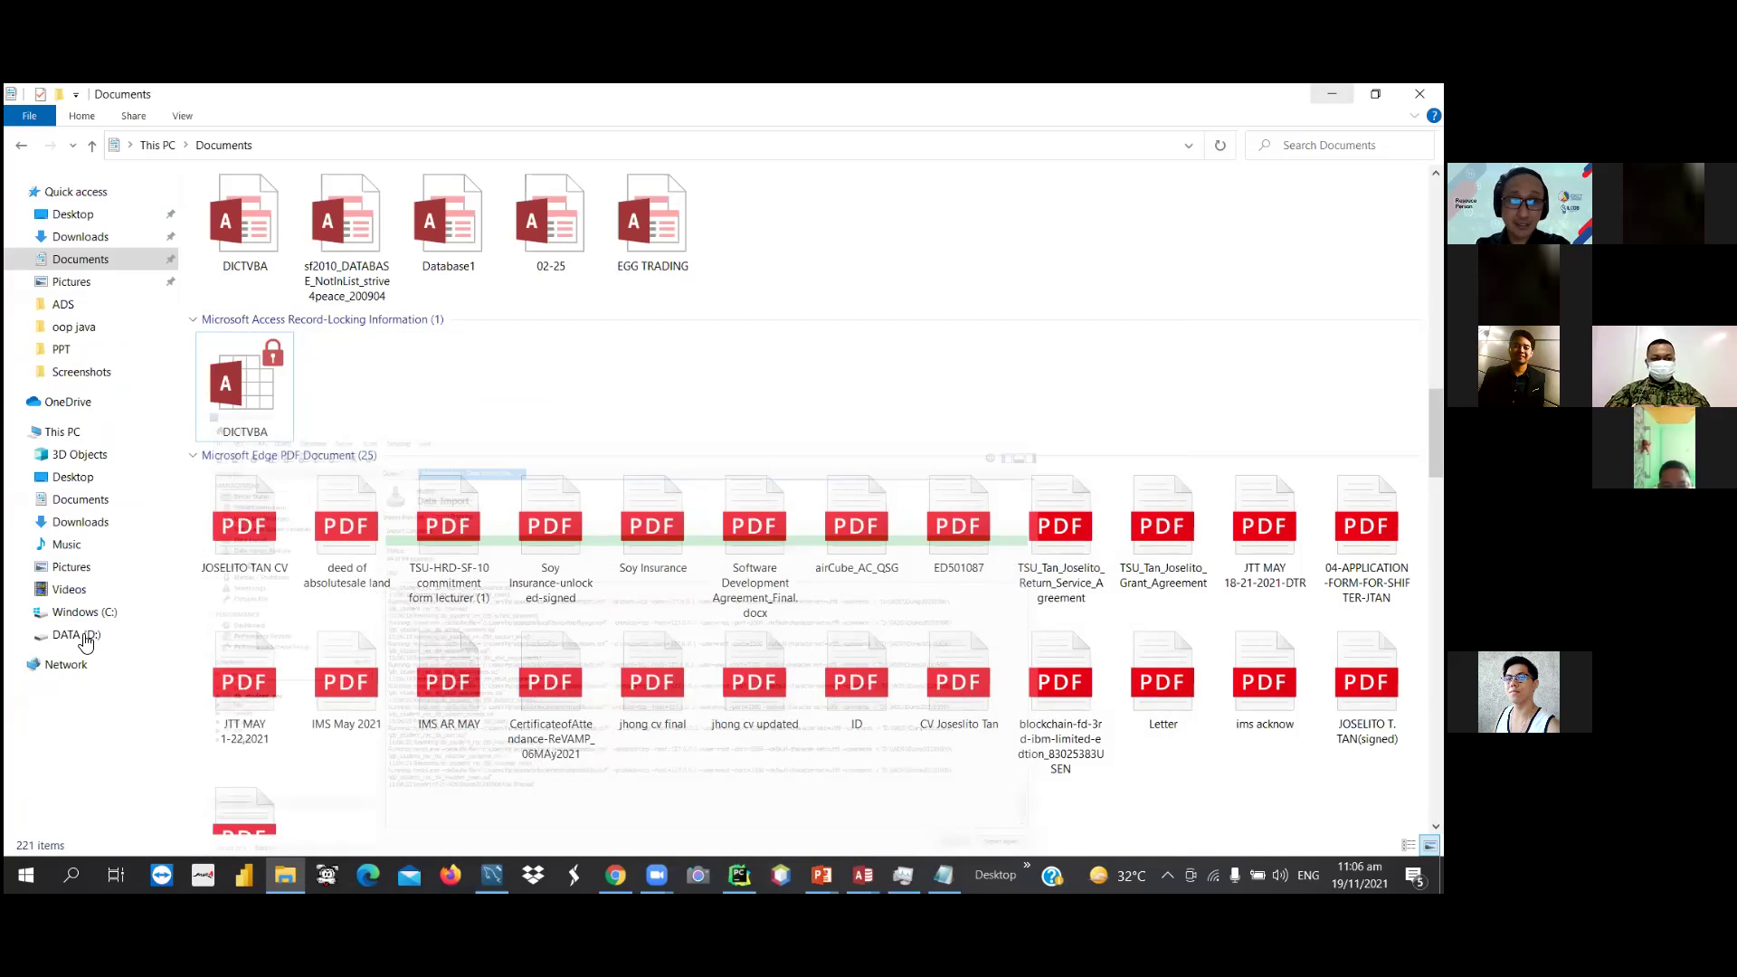
Open ADS Student Registration from DATA (D:) > ADS, dismiss the activation notice, and log in
{"action": "left_click", "coordinate": [78, 635]}
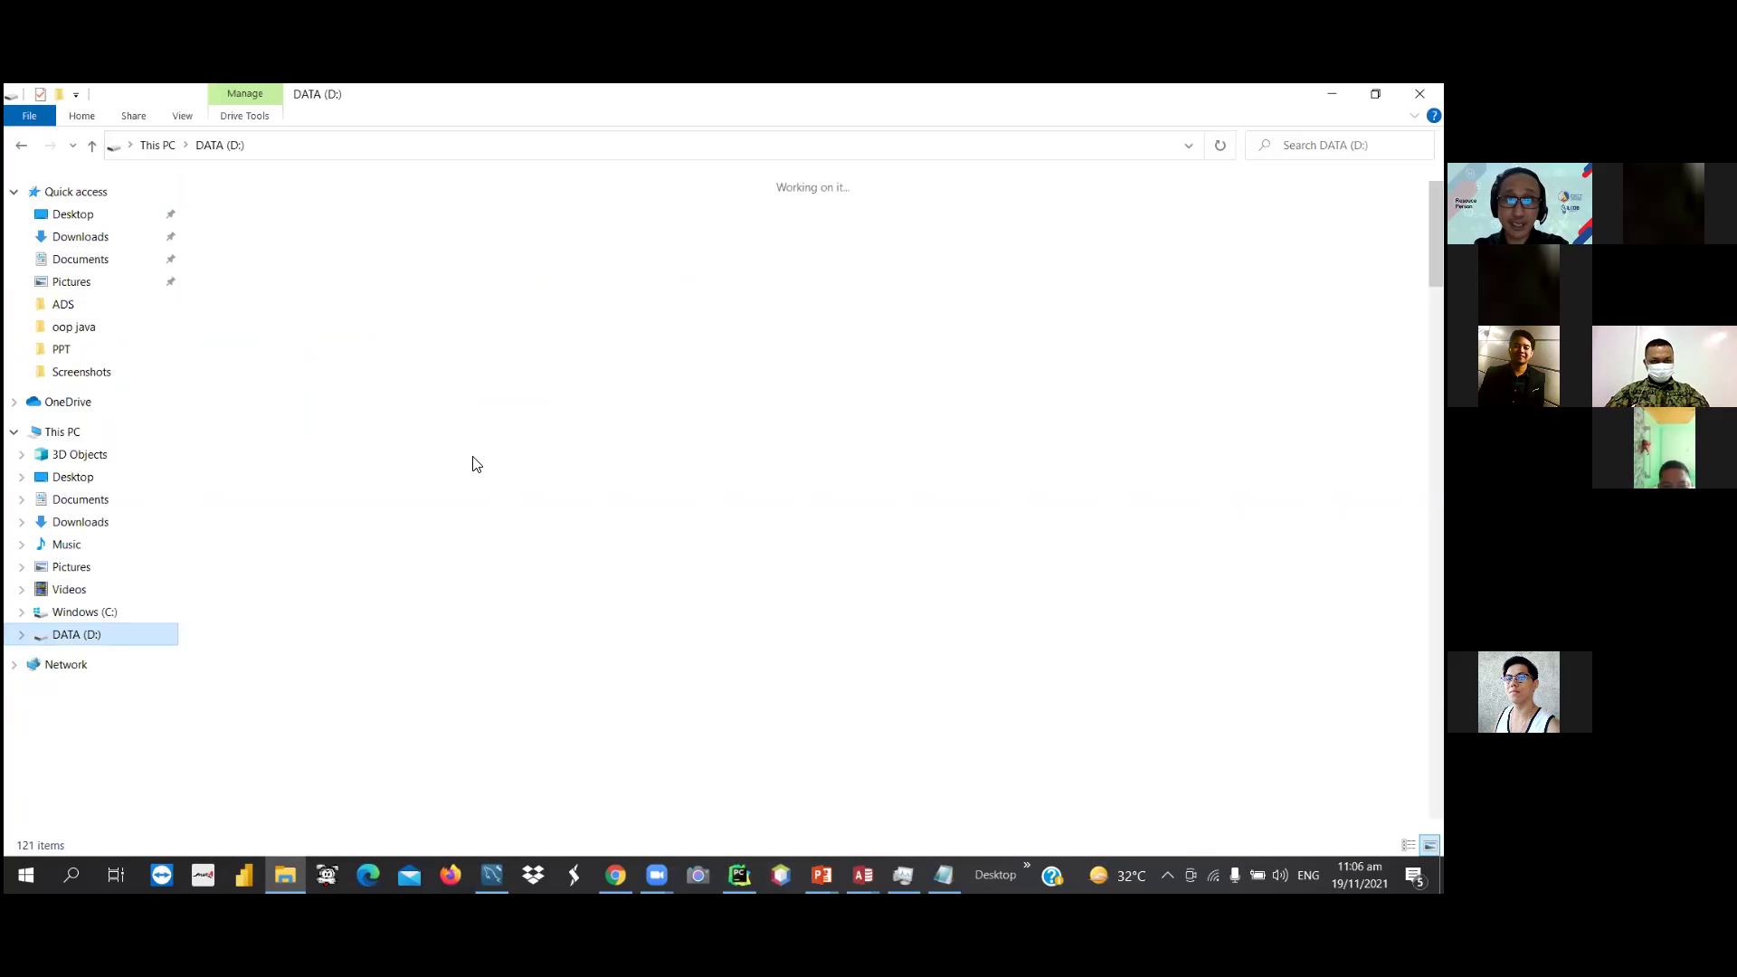
{"action": "double_click", "coordinate": [299, 370]}
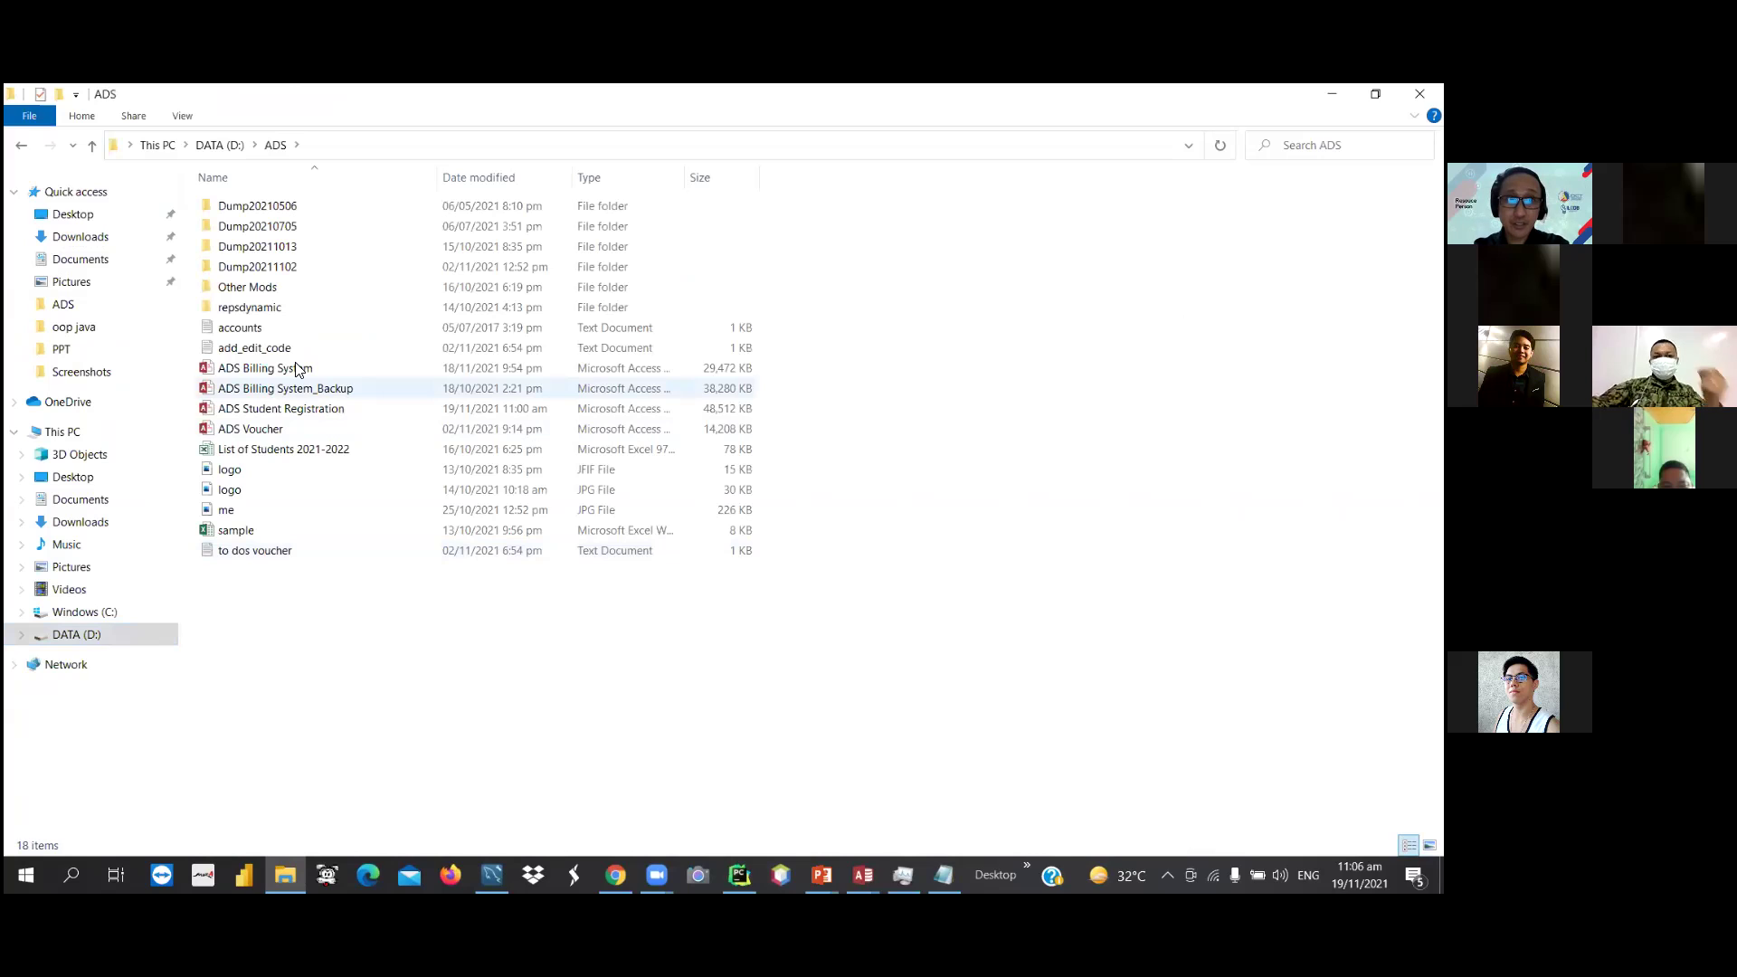
{"action": "double_click", "coordinate": [294, 412]}
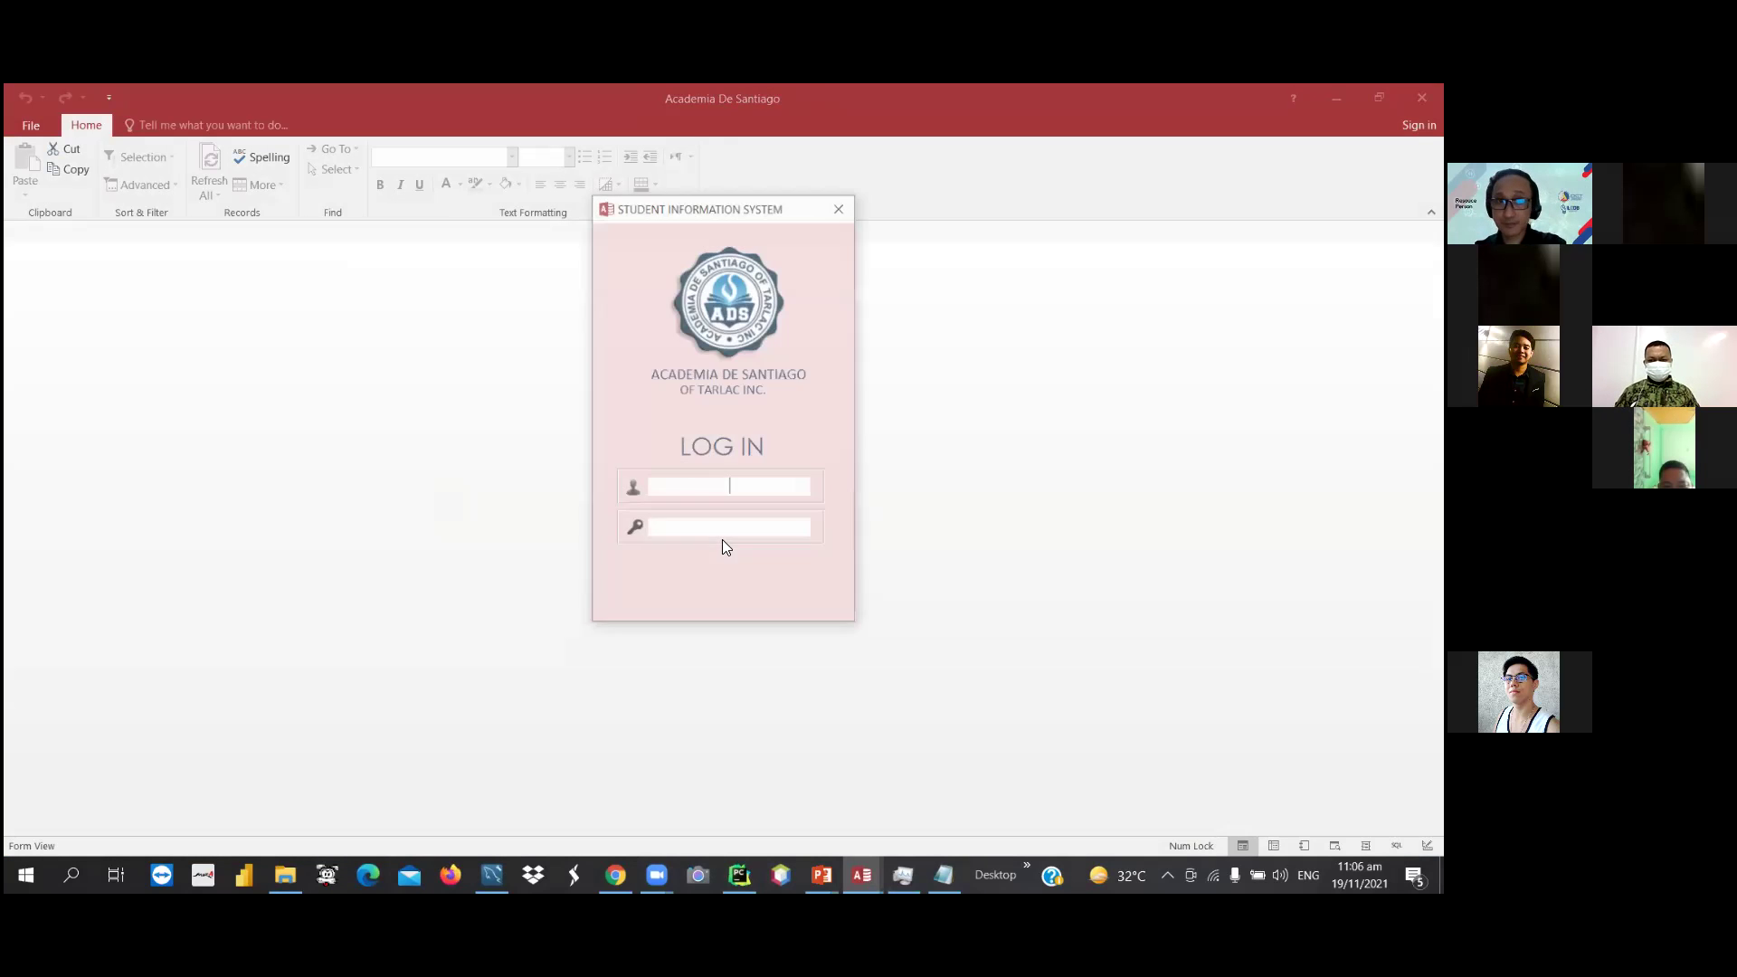
{"action": "key", "text": "shift+Tab"}
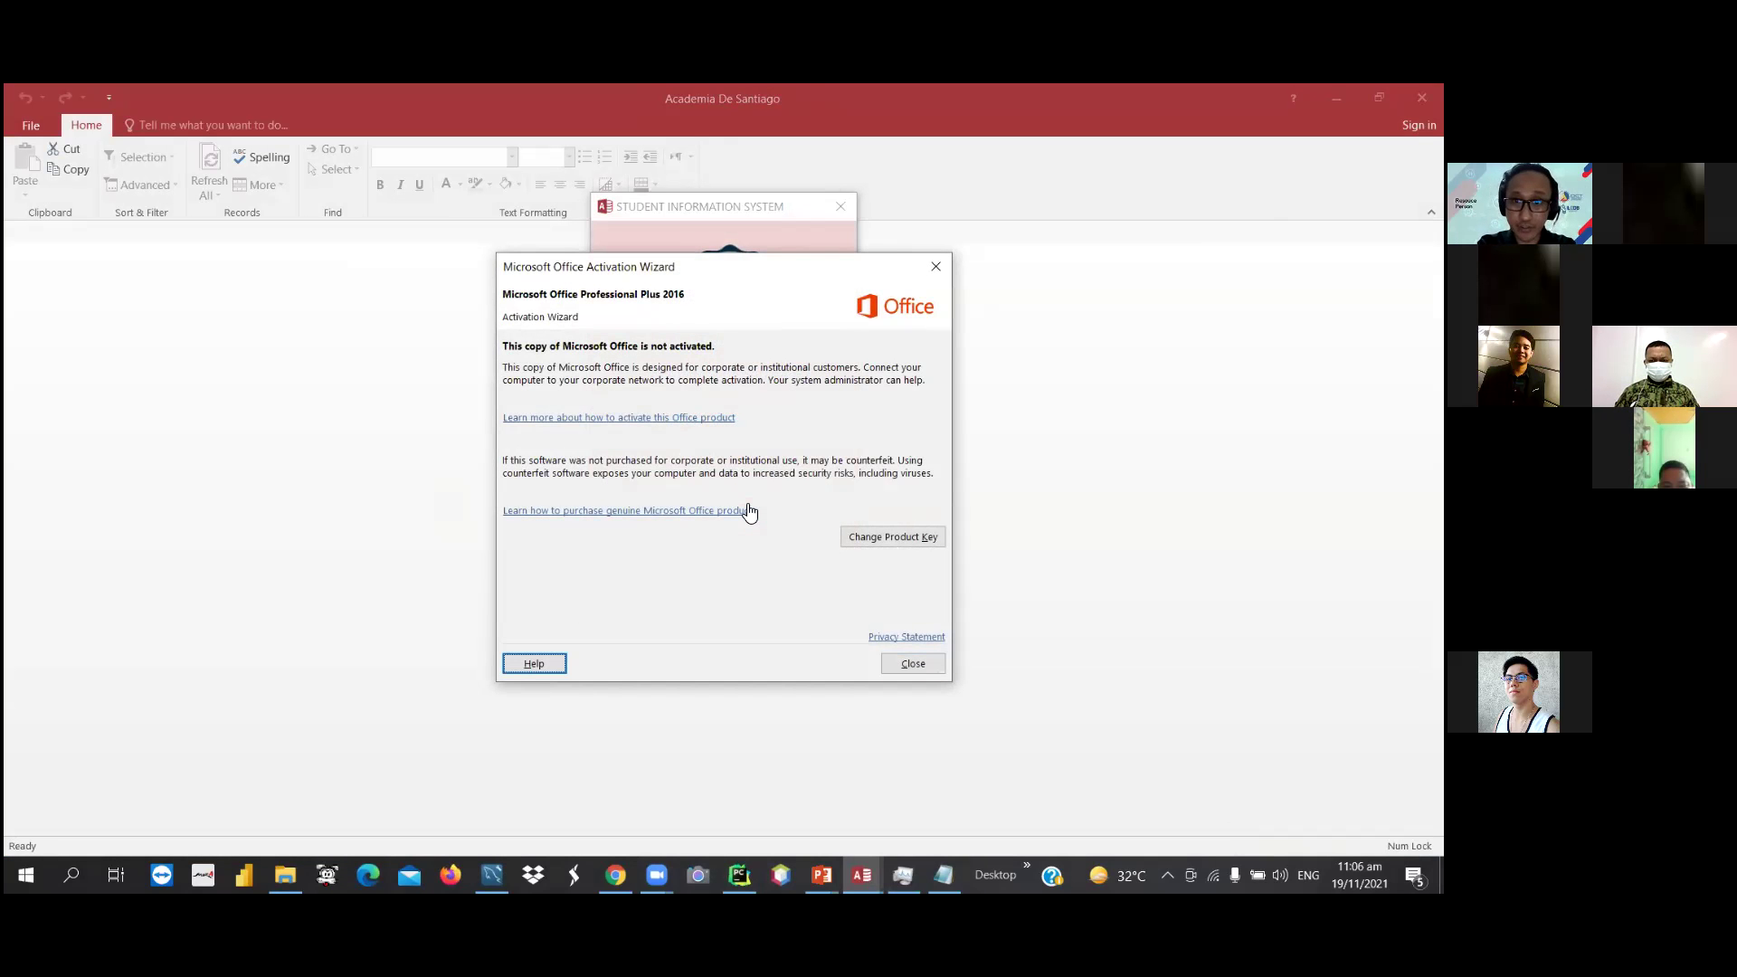
{"action": "left_click", "coordinate": [936, 264]}
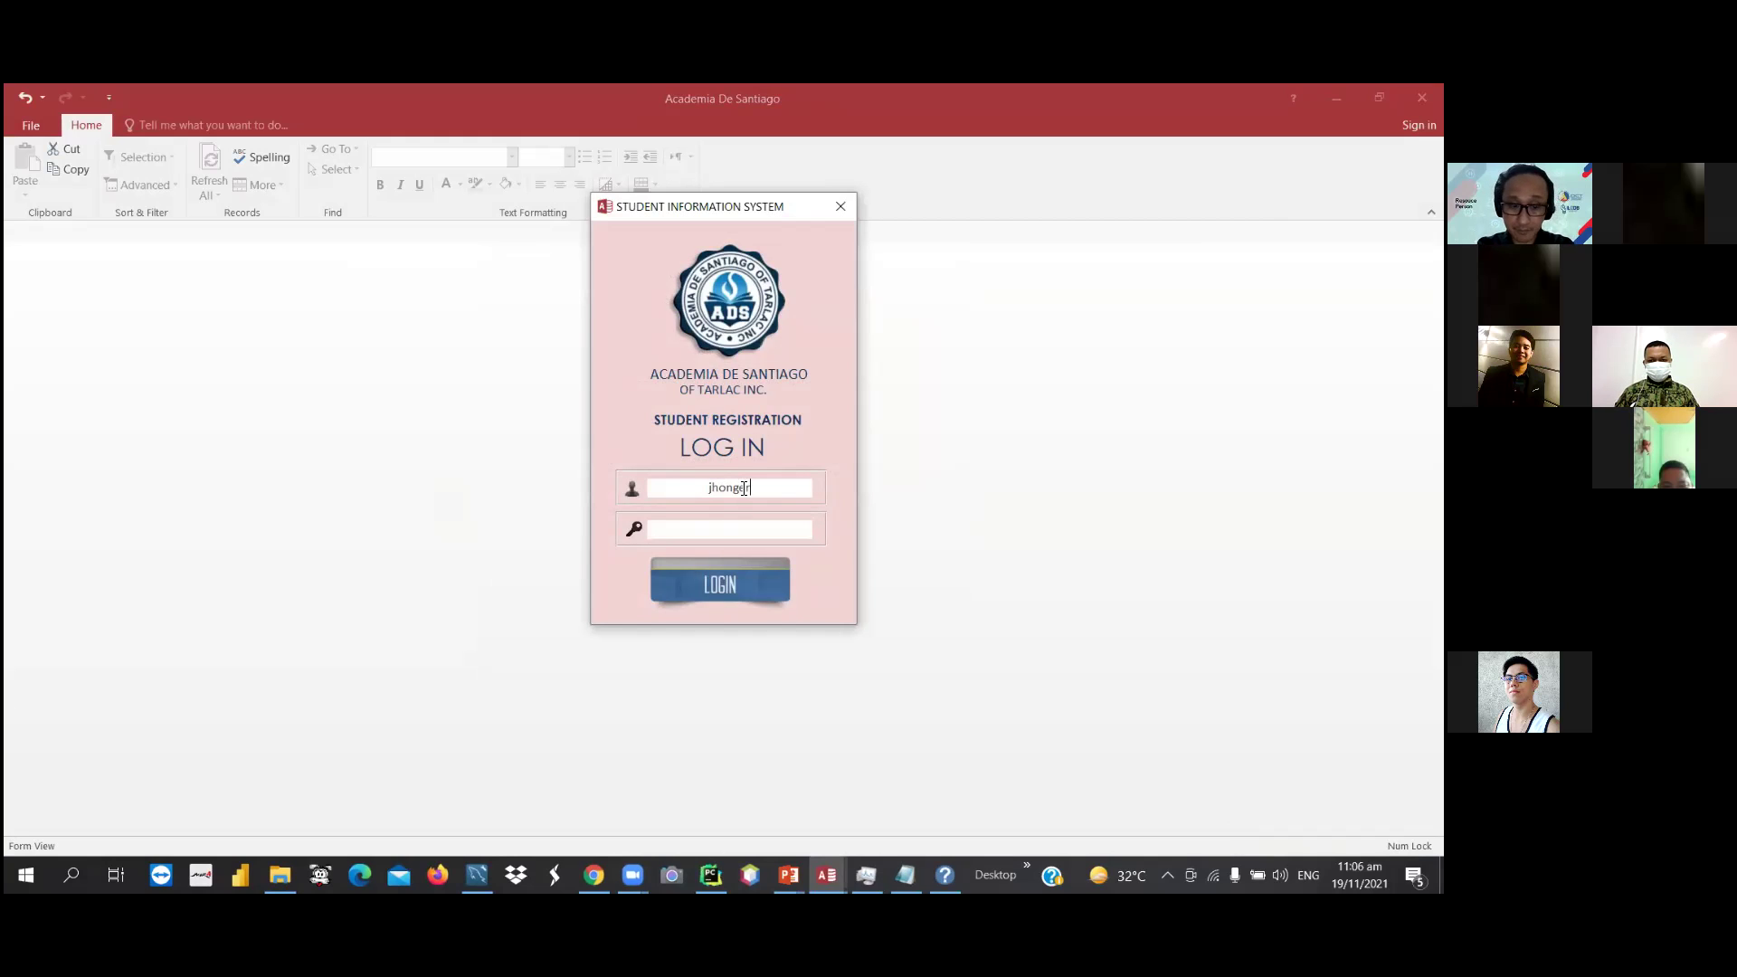
{"action": "key", "text": "Tab"}
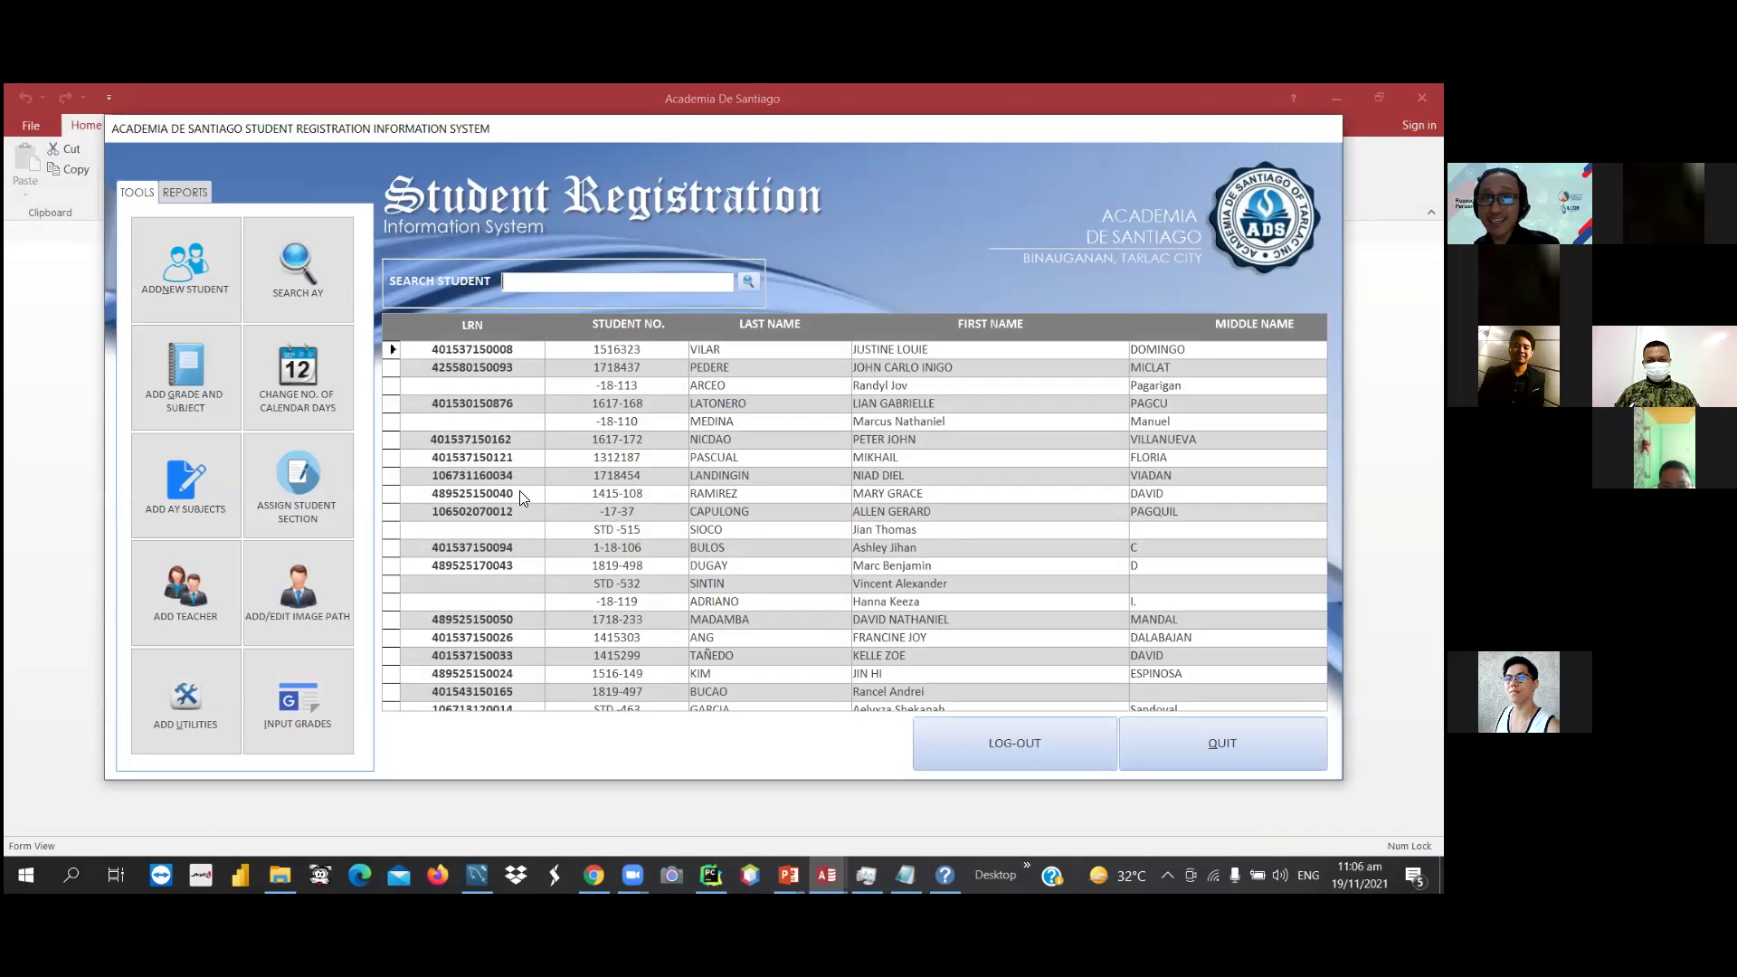
Open the first student's profile, close Capture Image, and bring up the ATTACH STUDENT PICTURE chooser
{"action": "left_click", "coordinate": [391, 353]}
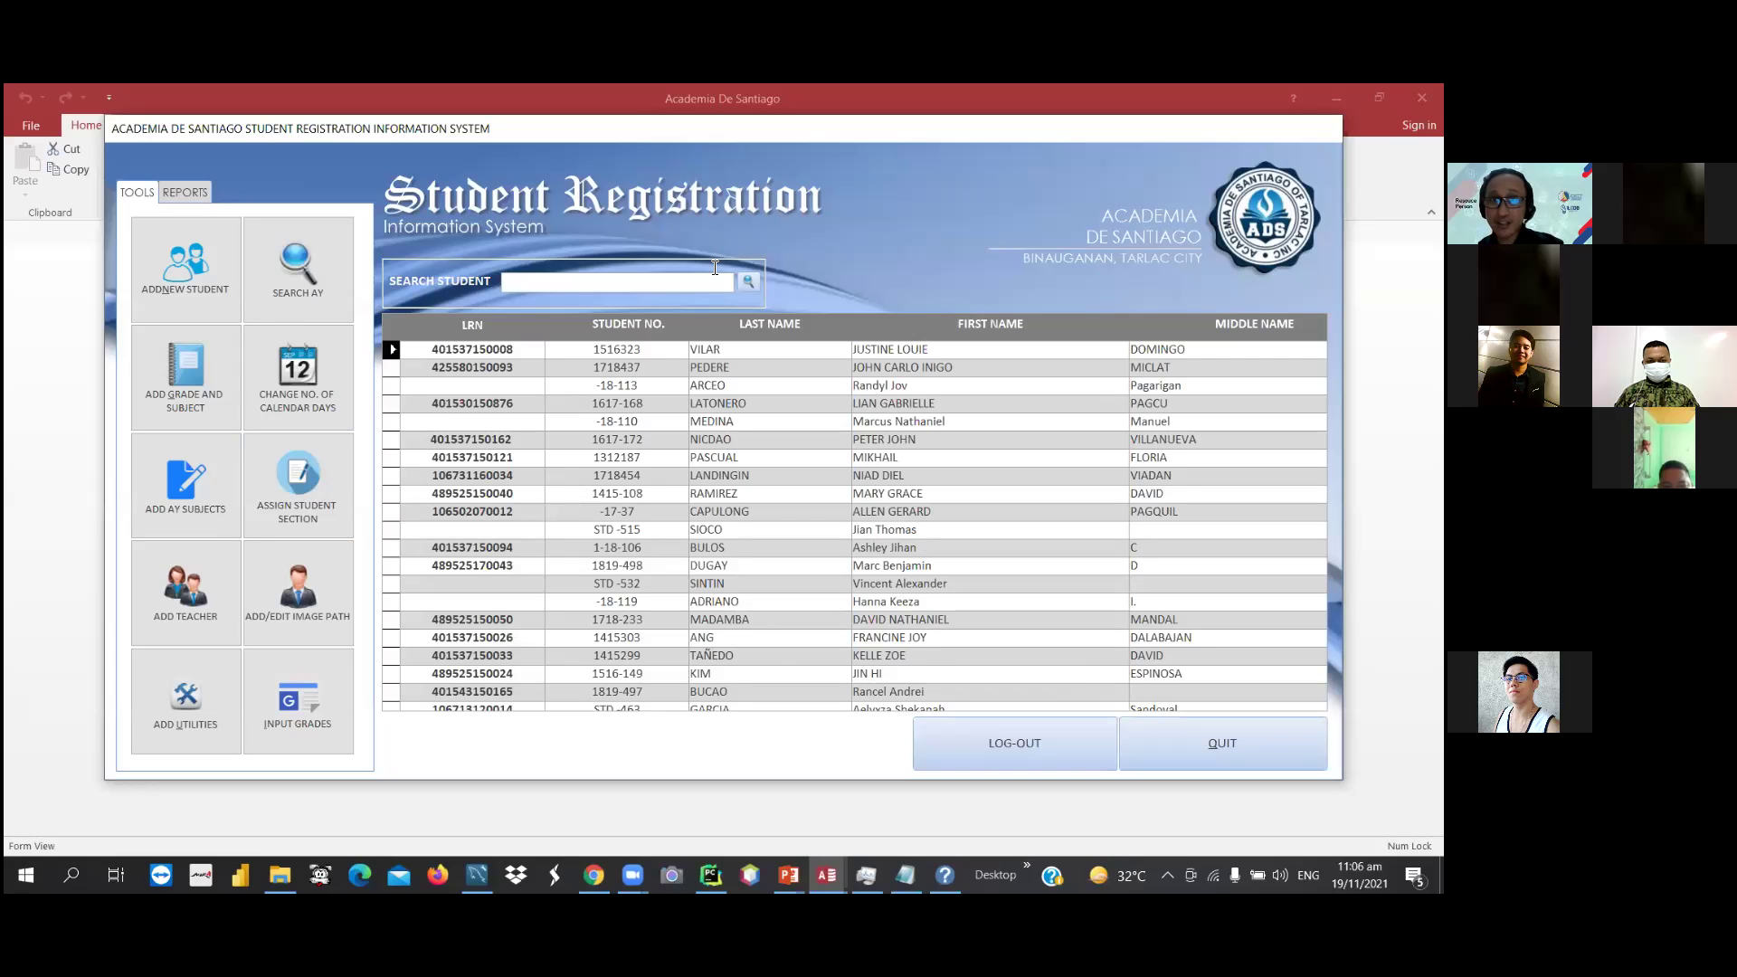
{"action": "left_click", "coordinate": [750, 283]}
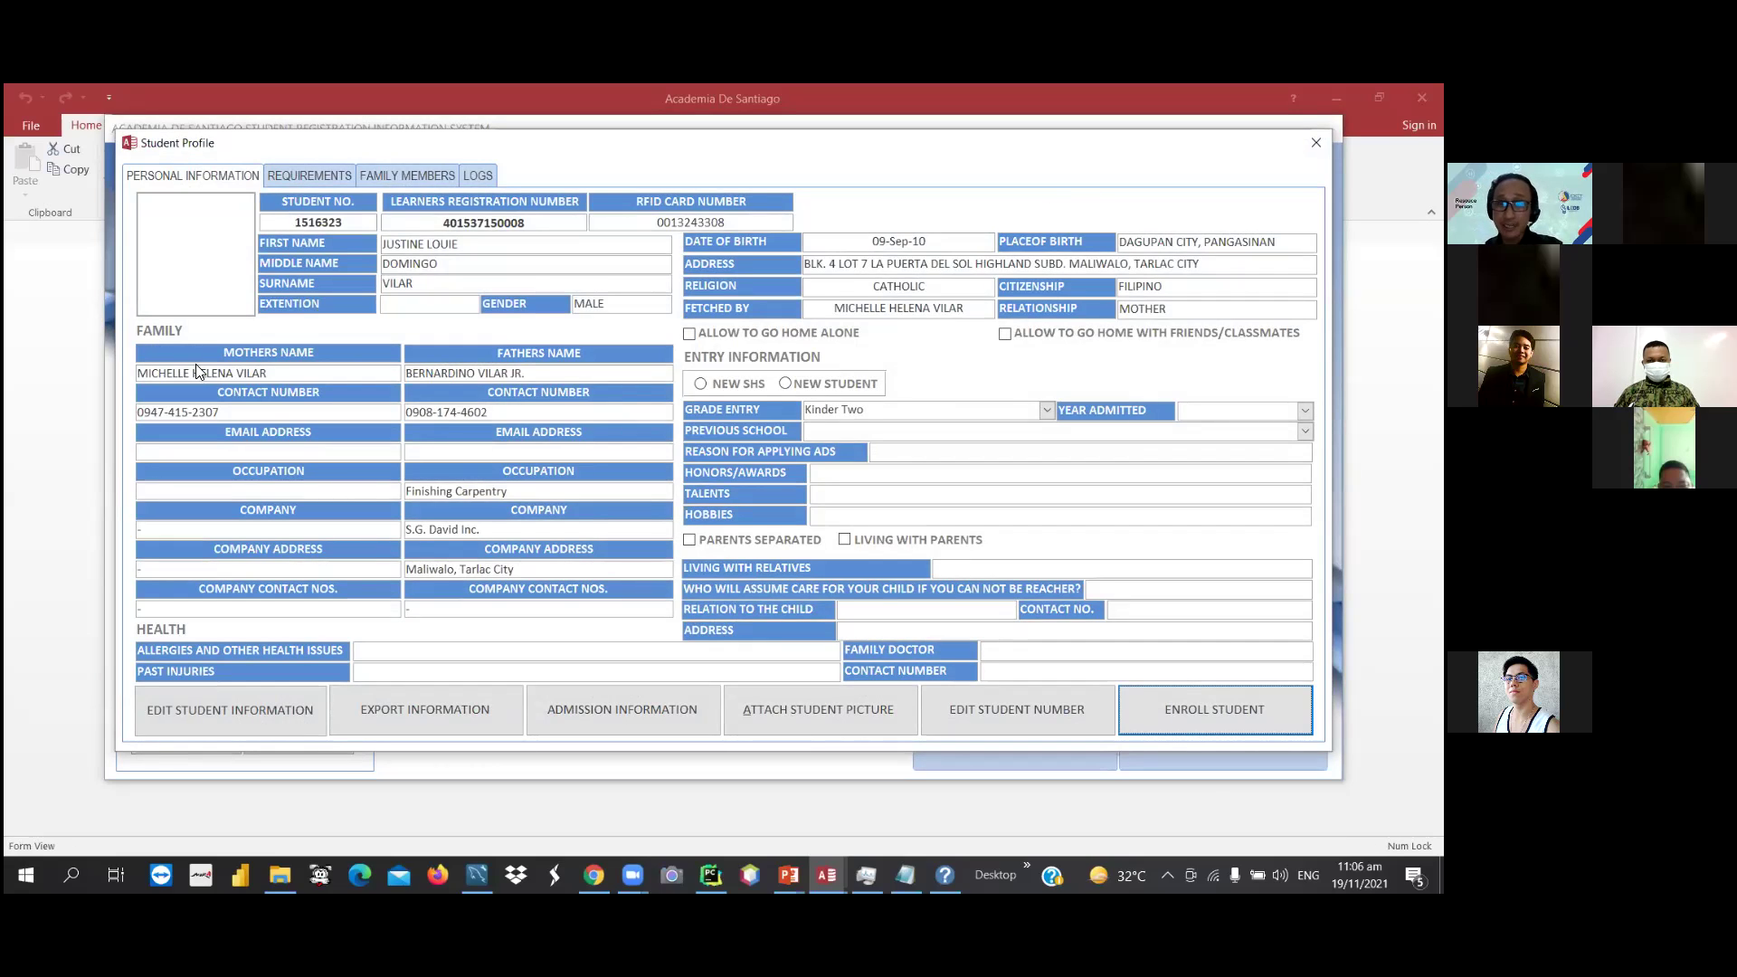
{"action": "left_click", "coordinate": [216, 261]}
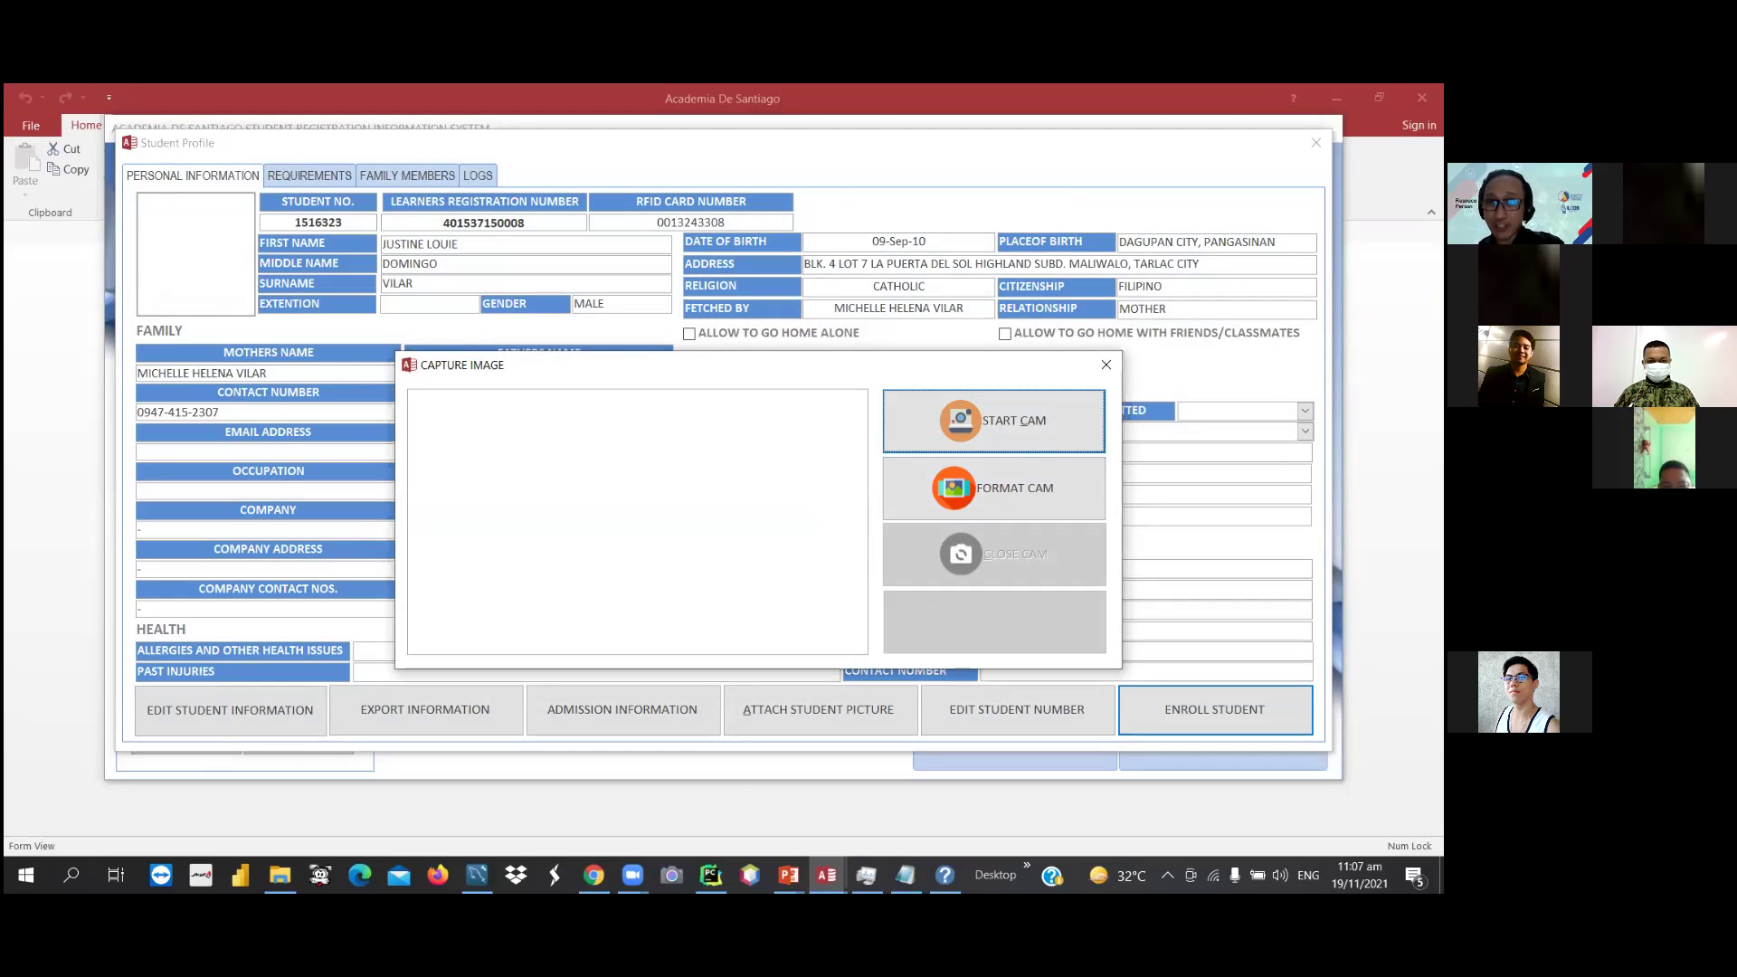
{"action": "left_click", "coordinate": [1105, 366]}
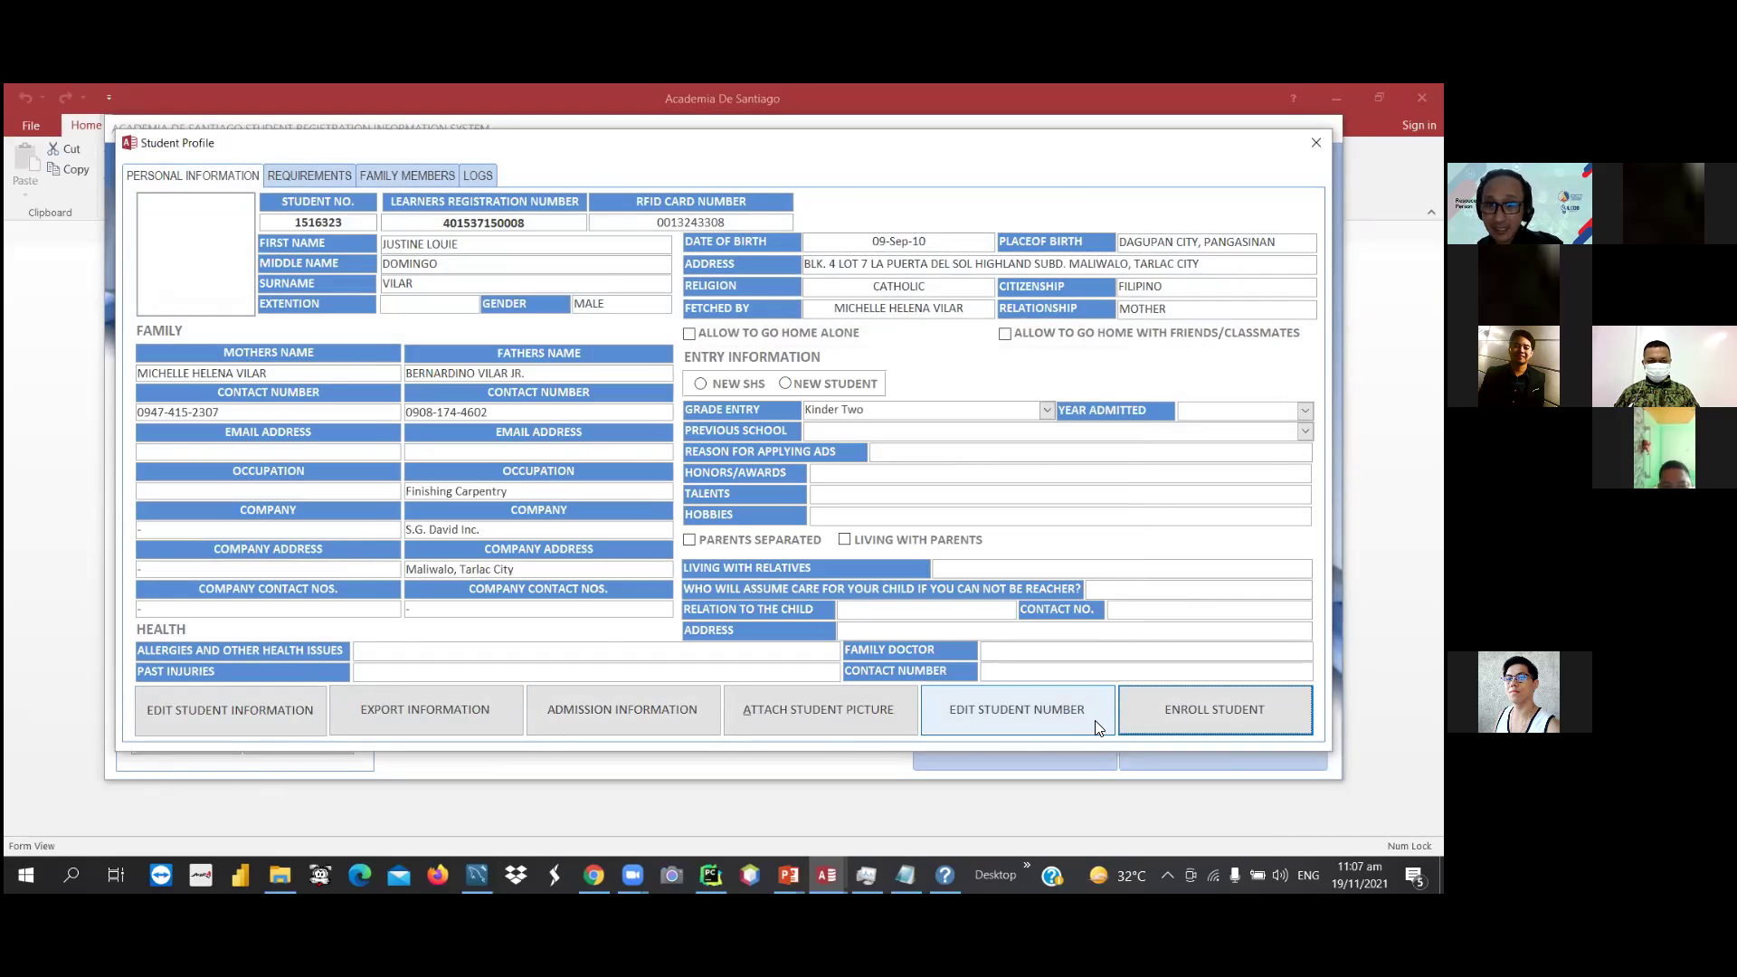
{"action": "left_click", "coordinate": [838, 707]}
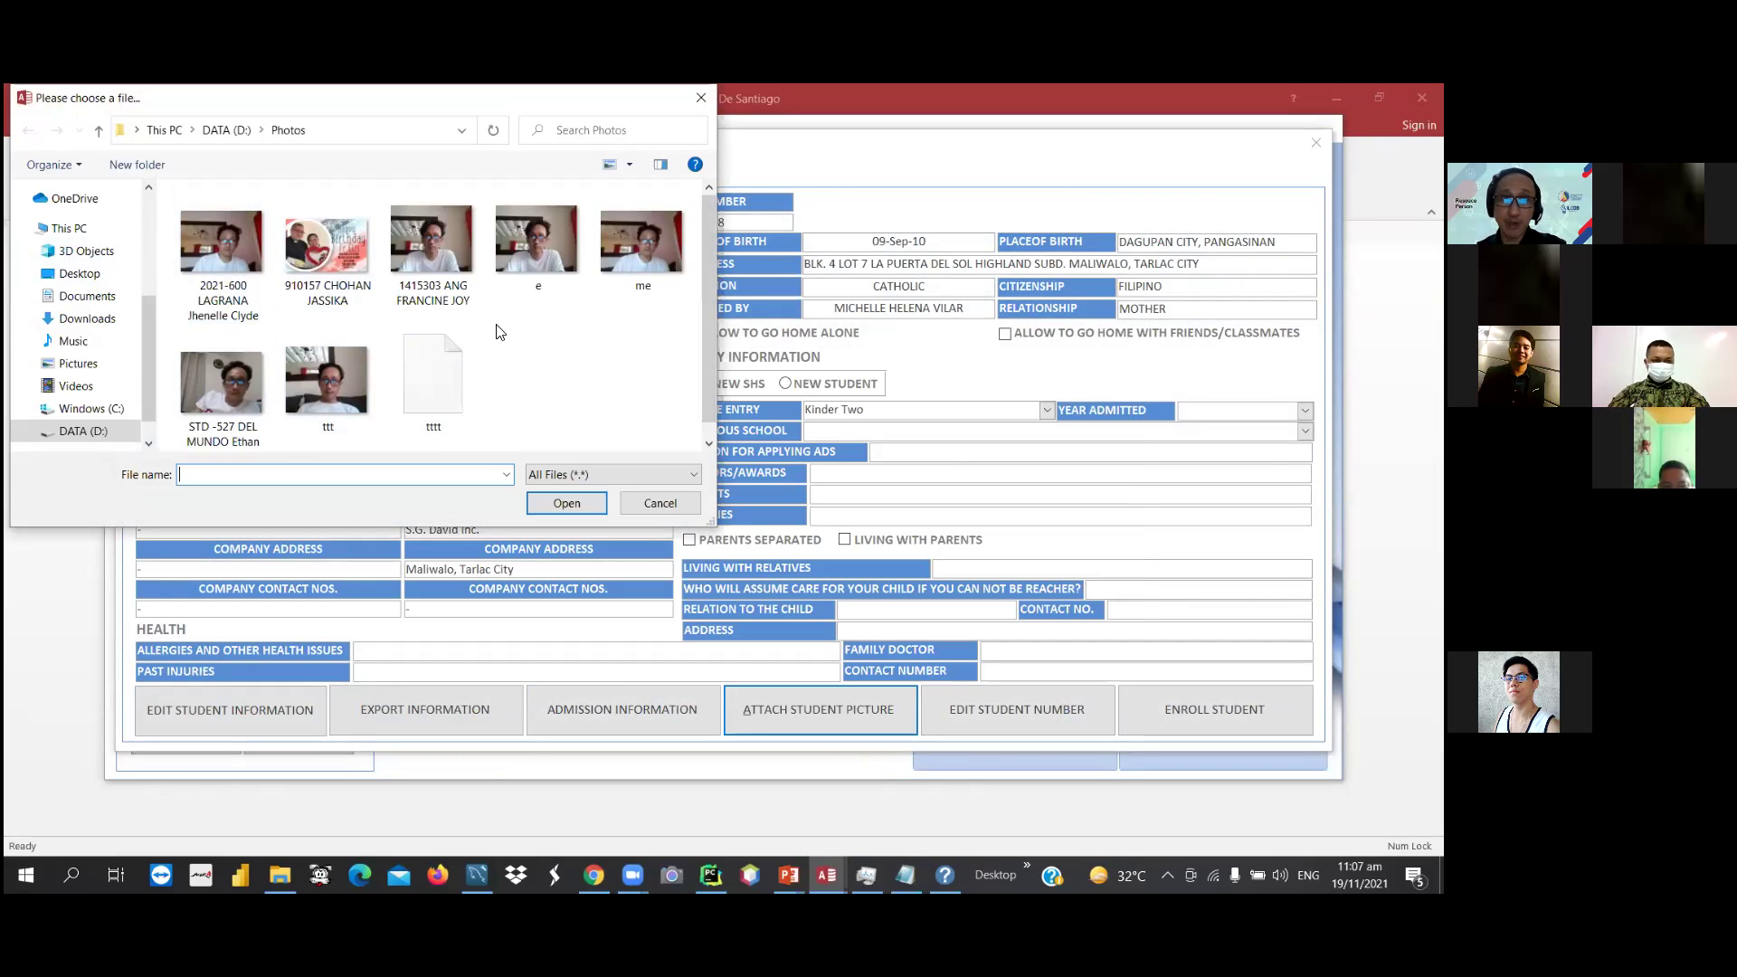
Pick a photo from the Pictures folder as the student's picture
{"action": "left_click", "coordinate": [79, 364]}
{"action": "left_click_drag", "start_coordinate": [703, 237], "coordinate": [705, 253]}
{"action": "scroll", "coordinate": [362, 420], "scroll_direction": "up", "scroll_amount": 5}
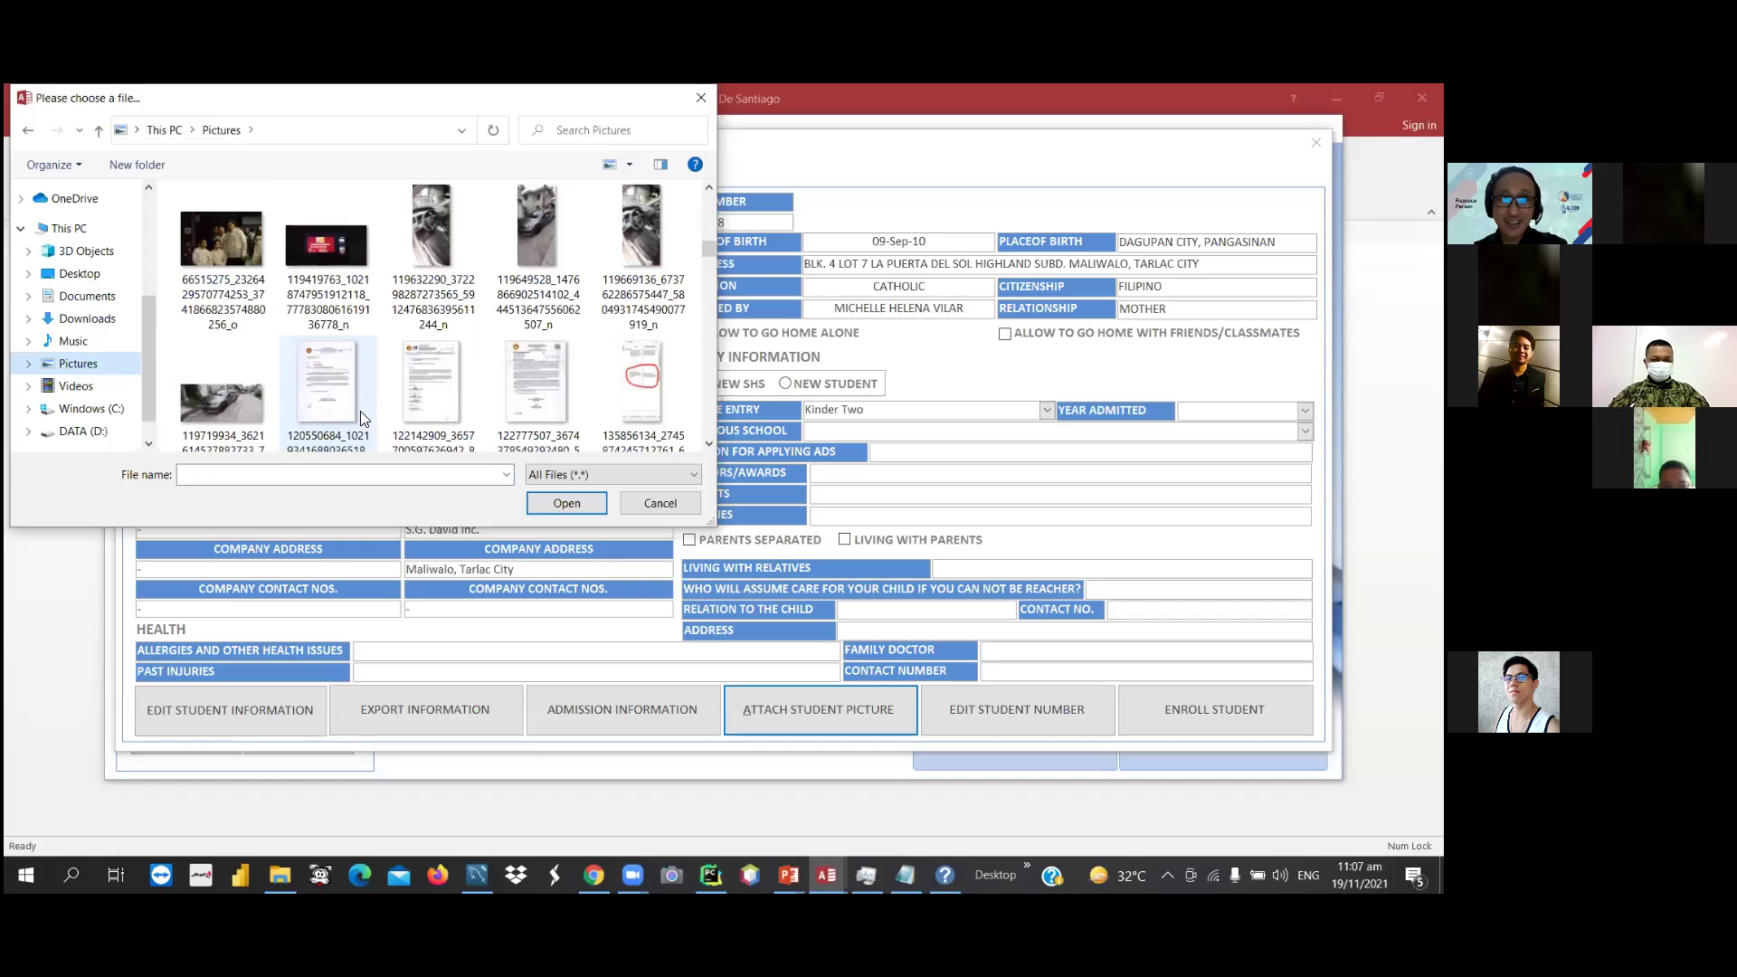
{"action": "scroll", "coordinate": [363, 398], "scroll_direction": "down", "scroll_amount": 2}
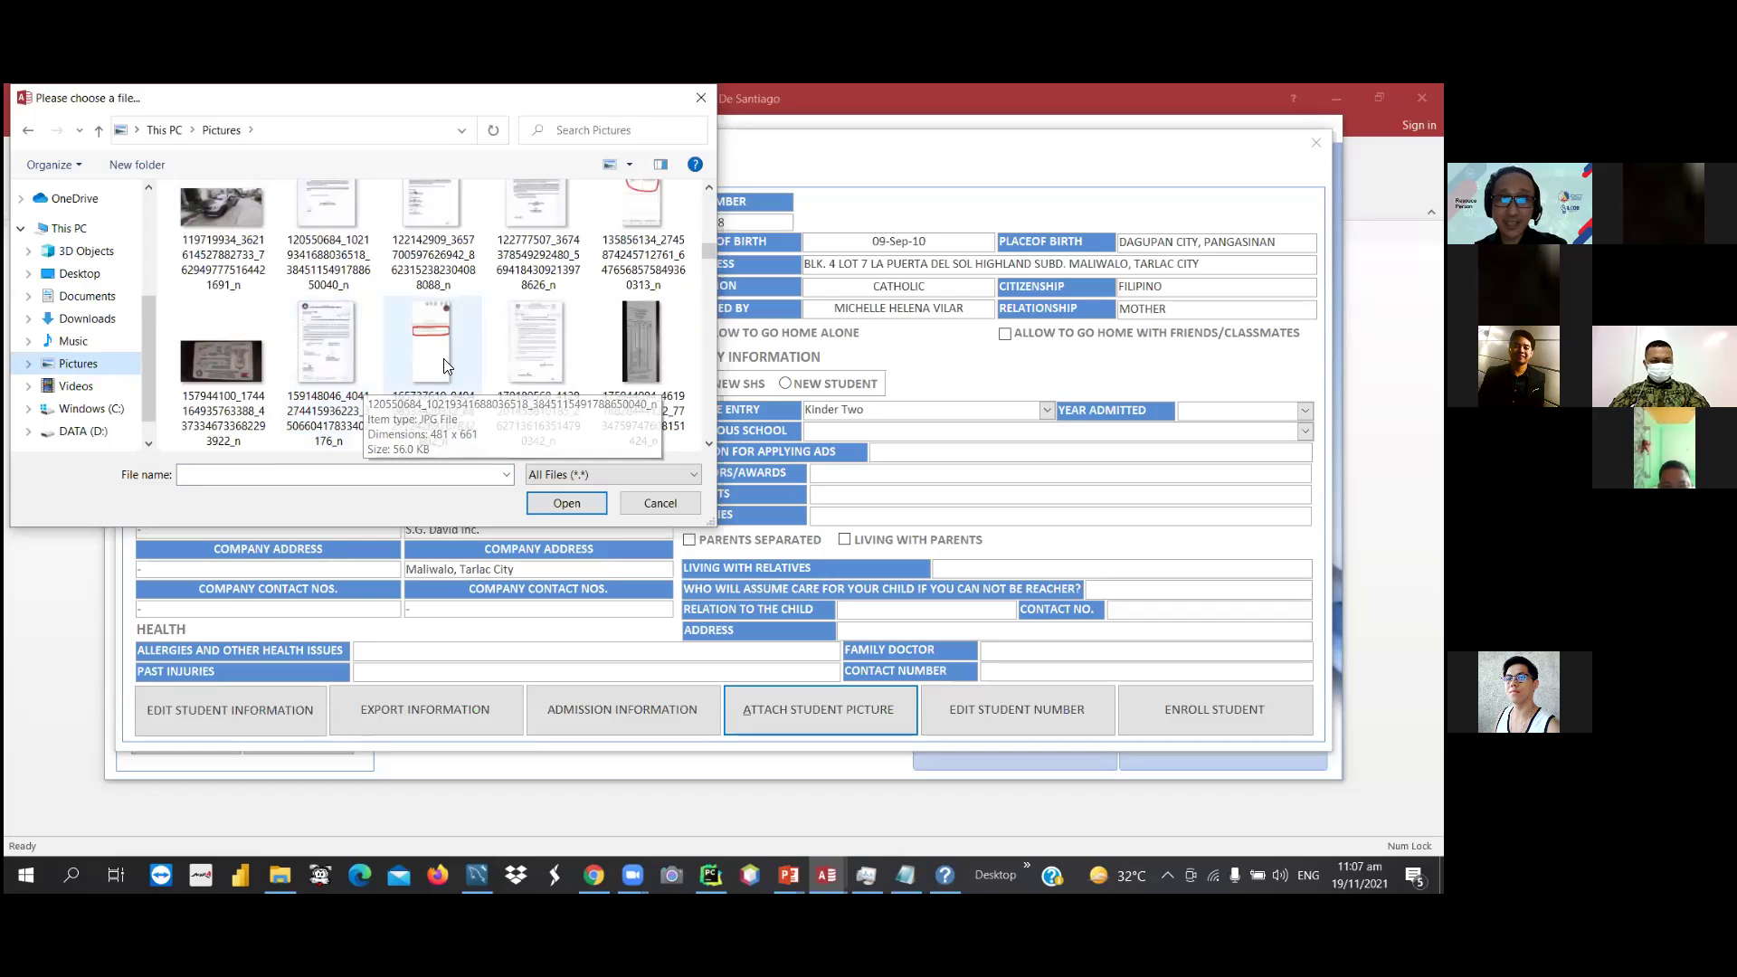
{"action": "scroll", "coordinate": [443, 373], "scroll_direction": "down", "scroll_amount": 5}
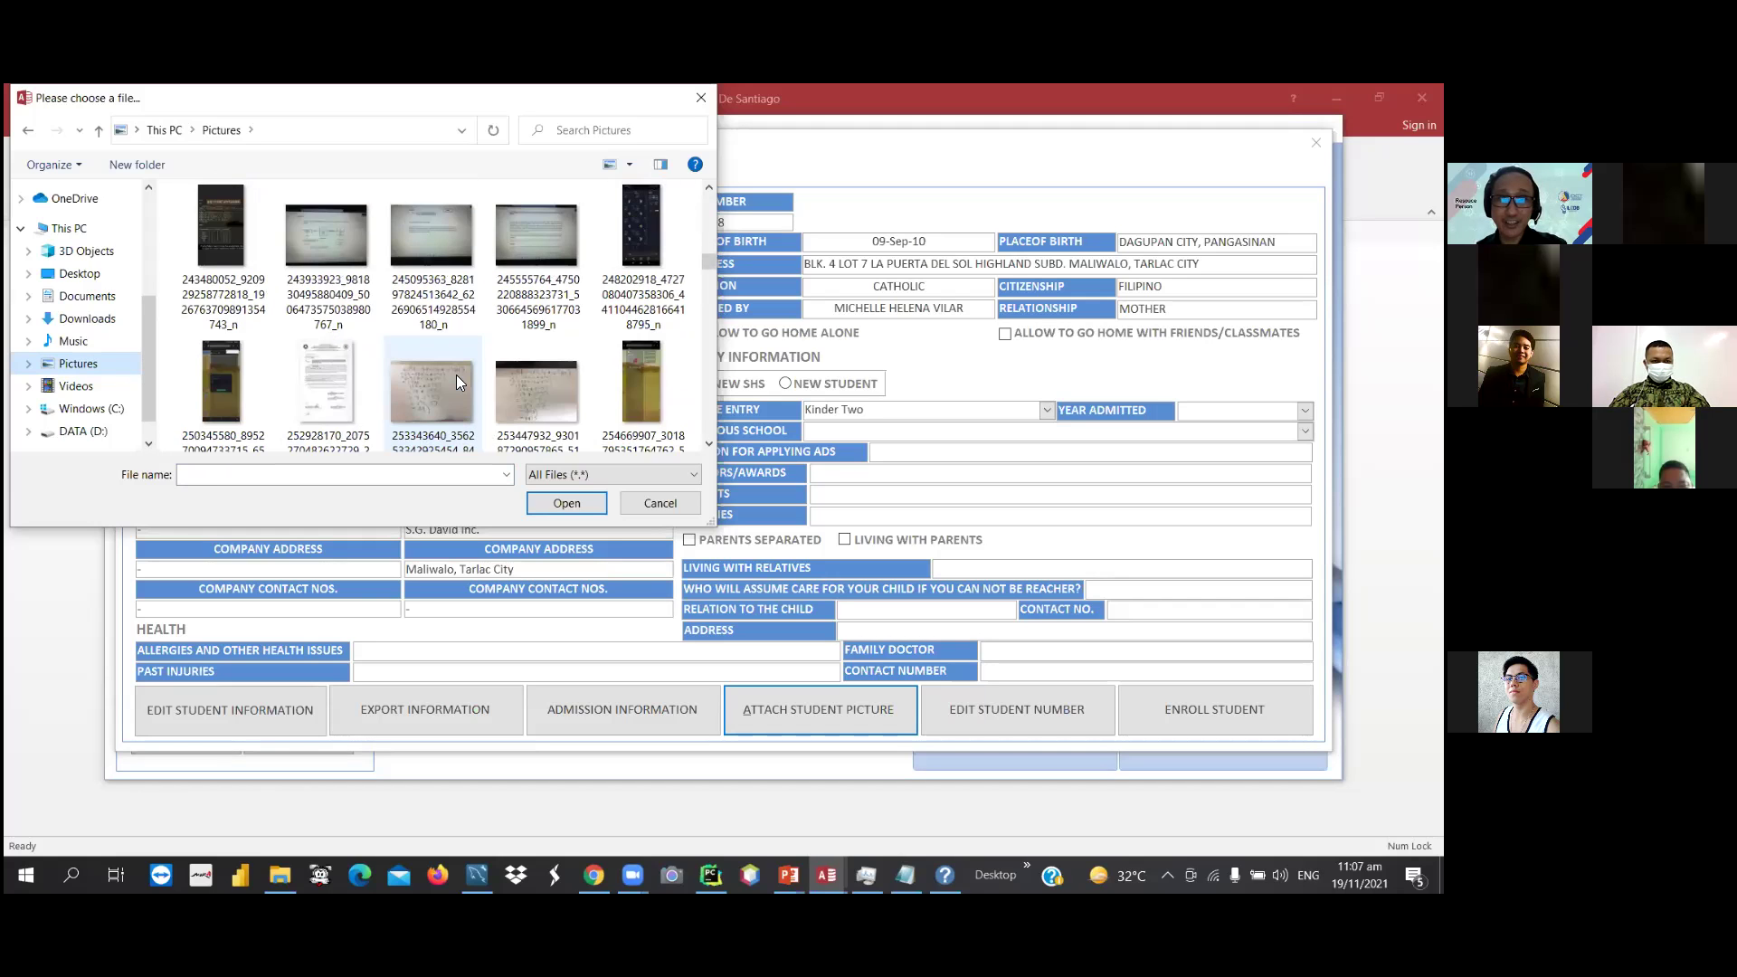
{"action": "scroll", "coordinate": [458, 375], "scroll_direction": "up", "scroll_amount": 1}
{"action": "left_click", "coordinate": [644, 248]}
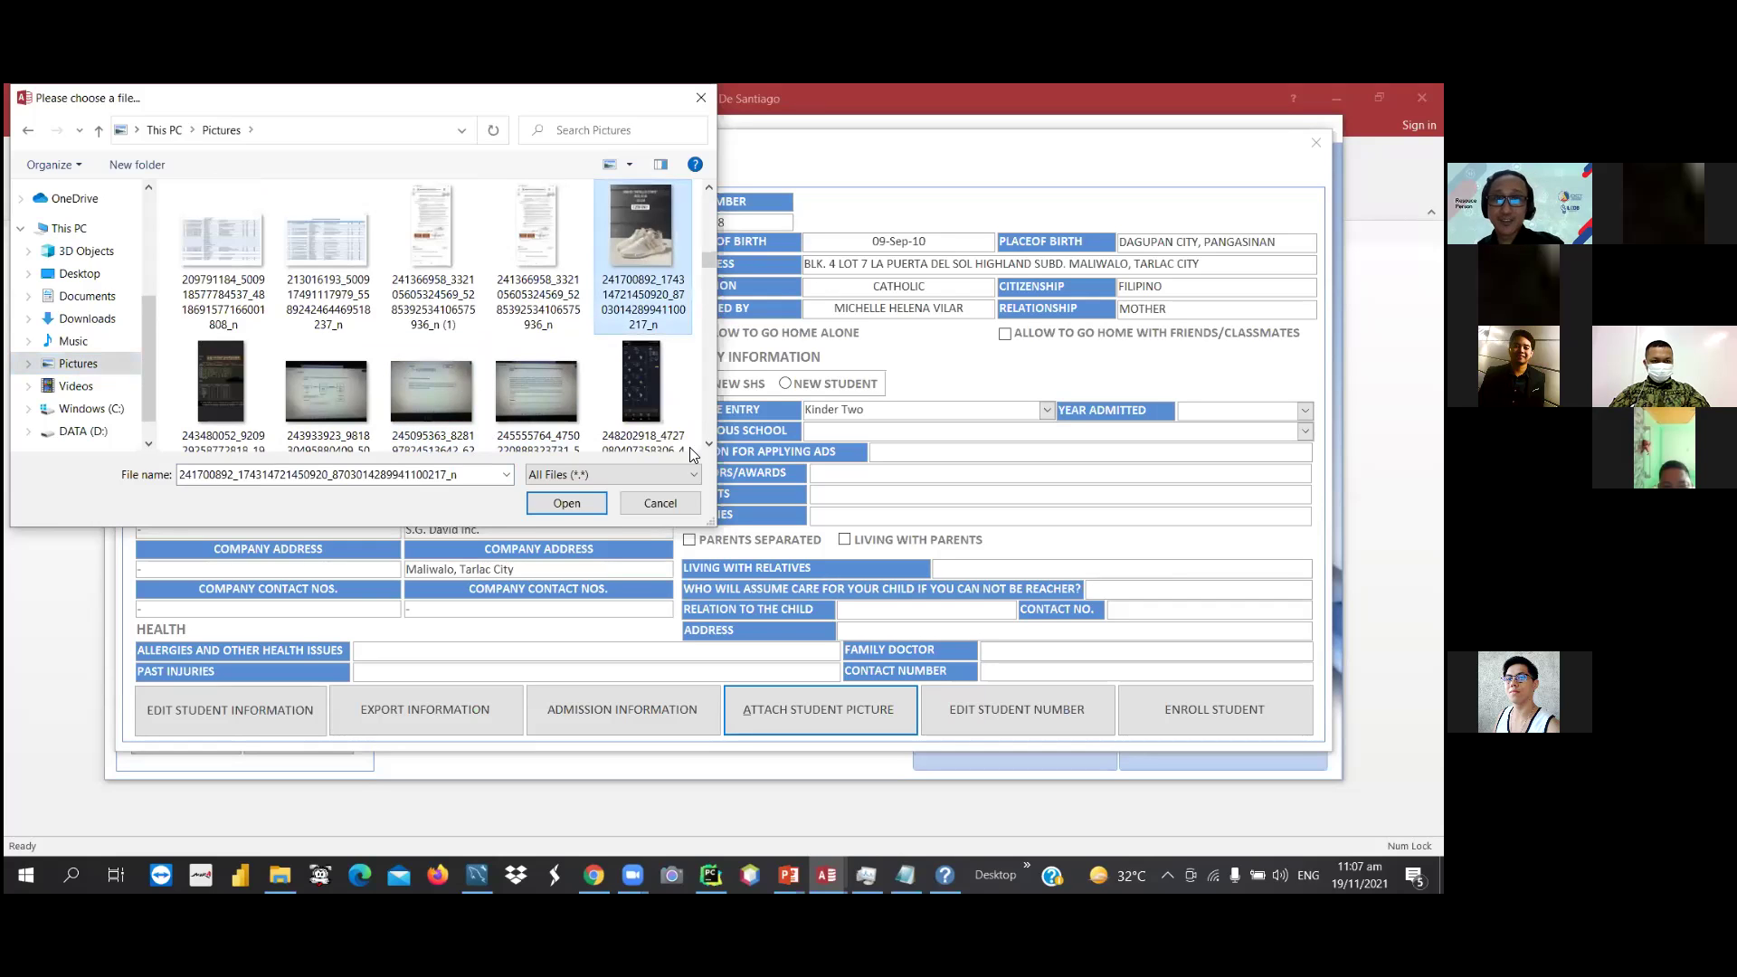
{"action": "left_click", "coordinate": [567, 504]}
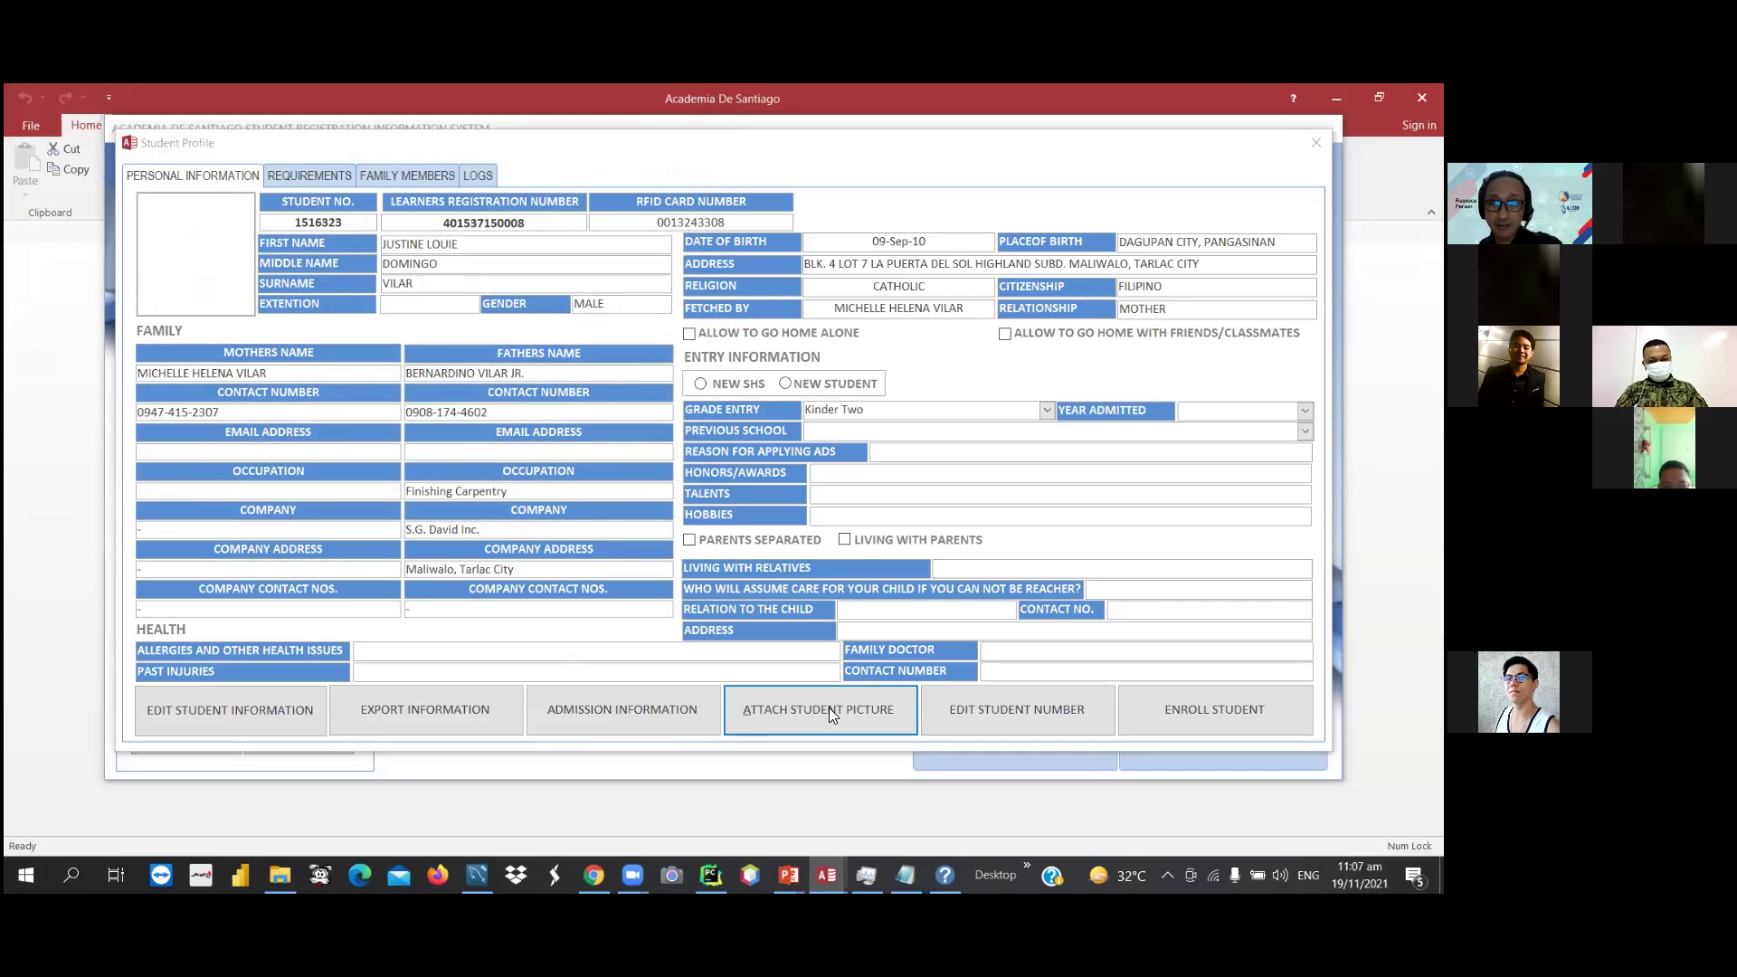
Attach another photo to the student via ATTACH STUDENT PICTURE
{"action": "left_click", "coordinate": [829, 710]}
{"action": "left_click", "coordinate": [430, 271]}
{"action": "left_click", "coordinate": [570, 504]}
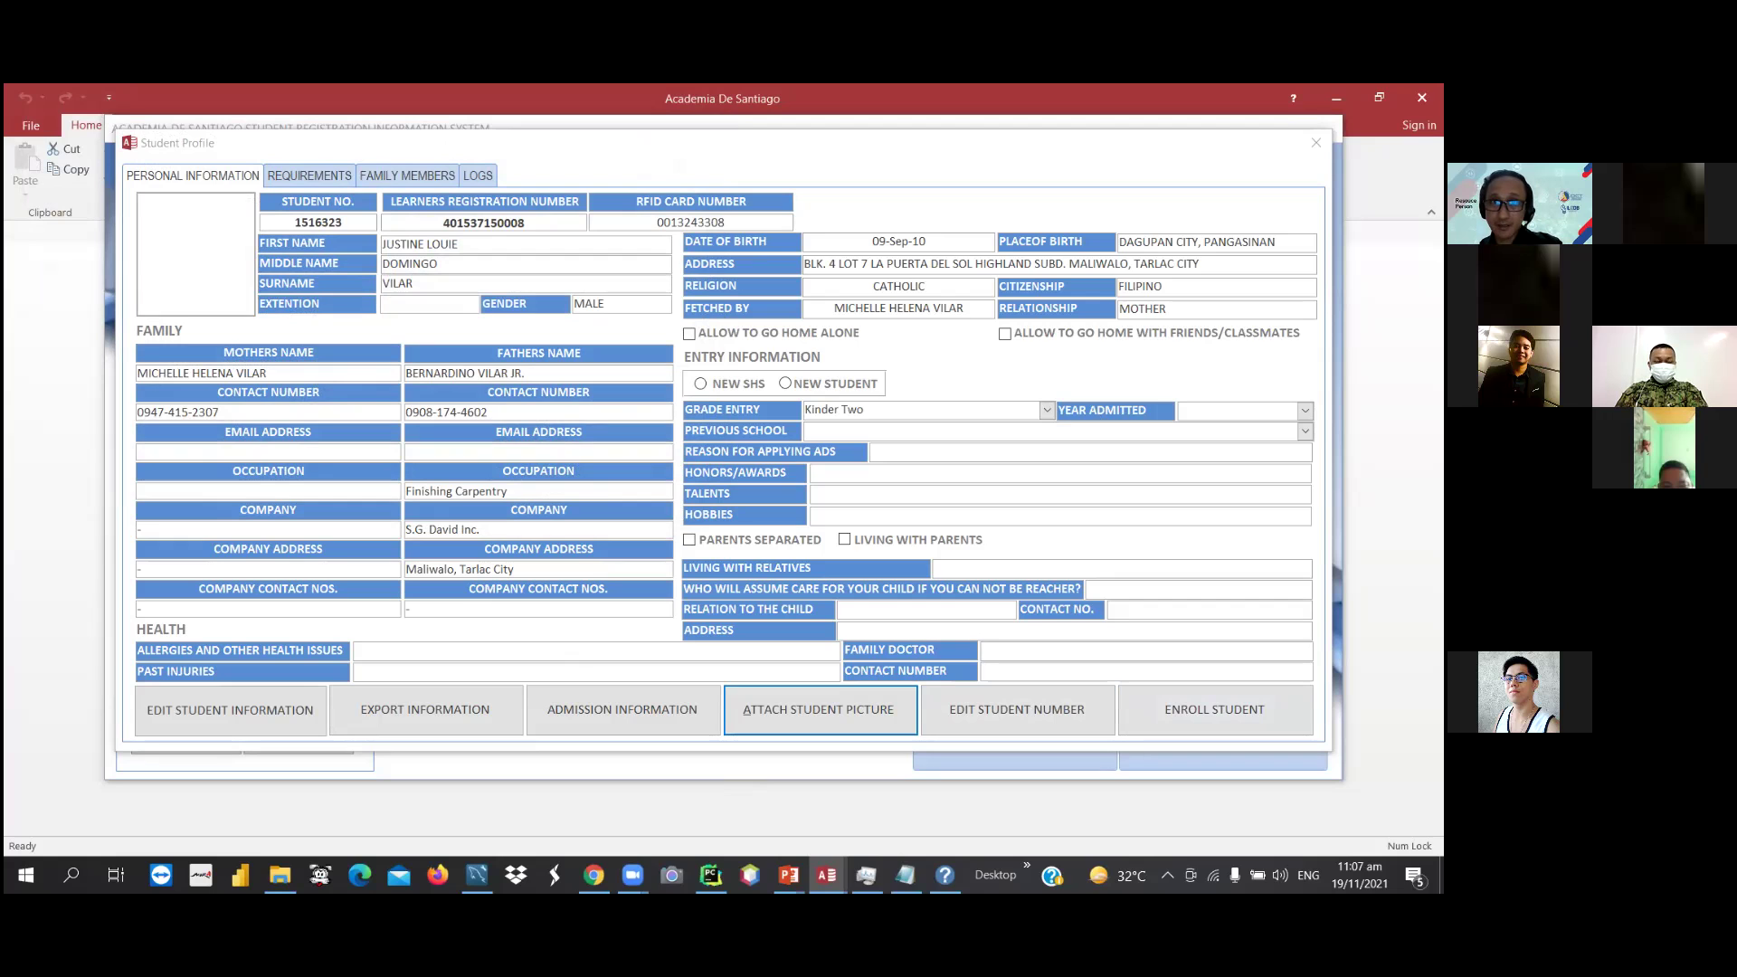
Close the student profile form and reopen ADS Student Registration from the ADS folder
{"action": "left_click", "coordinate": [751, 732]}
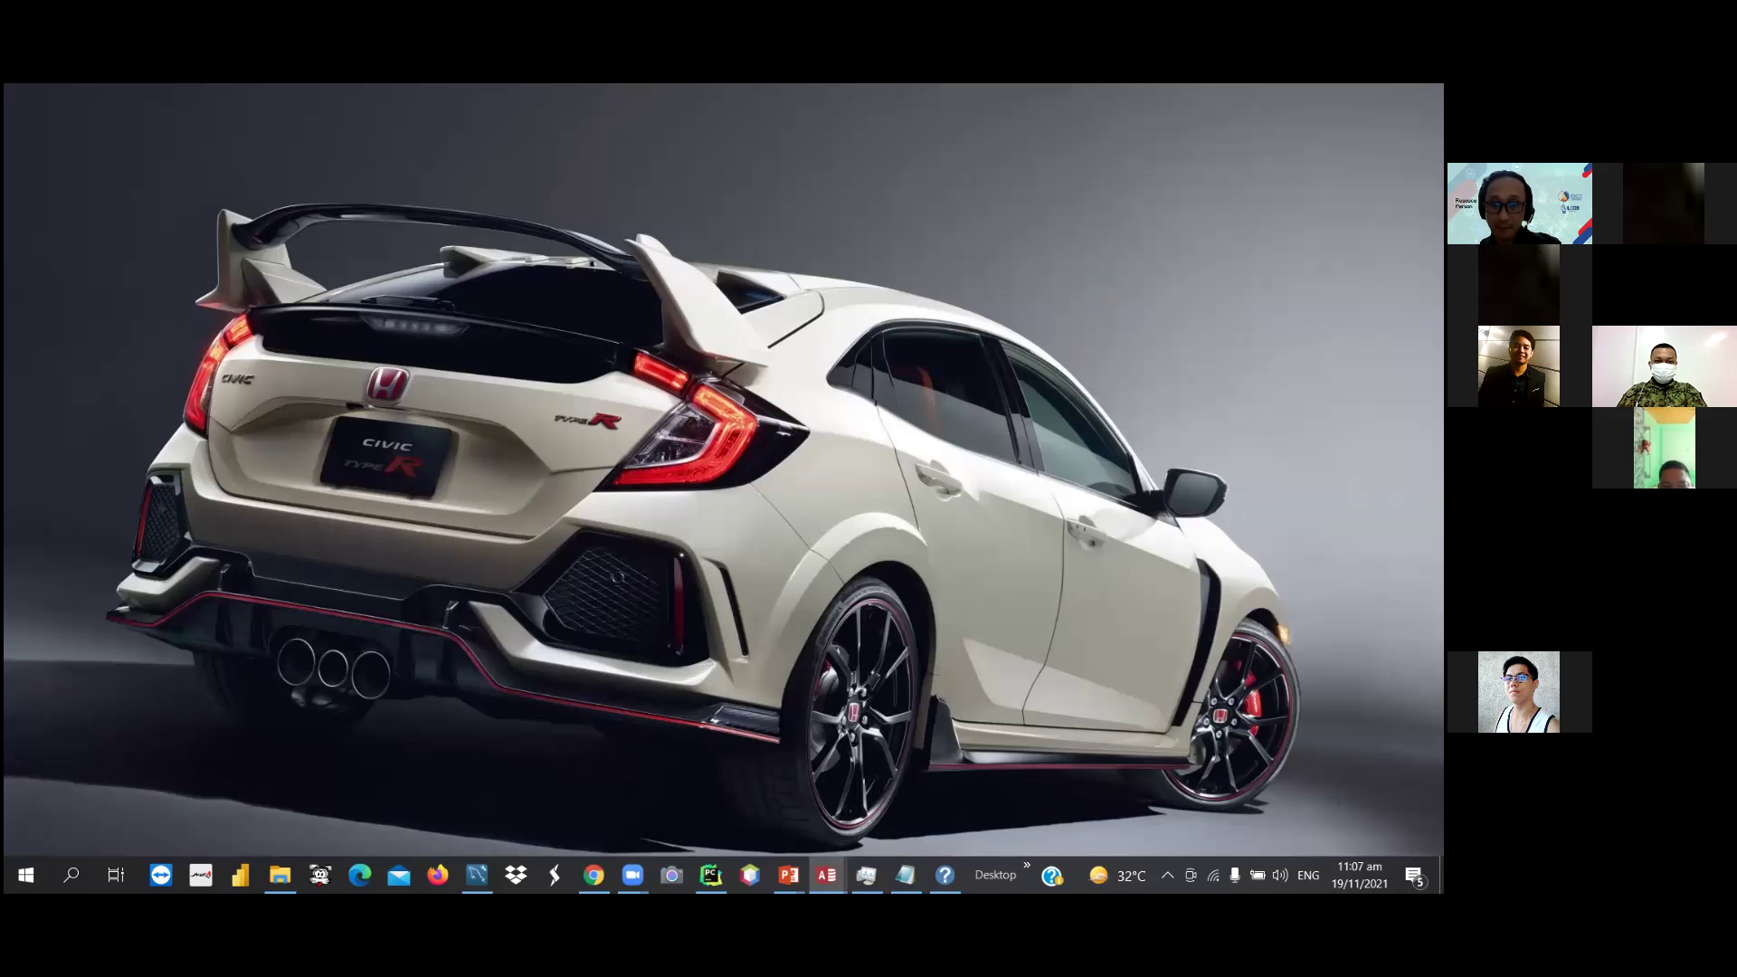
{"action": "left_click", "coordinate": [826, 875]}
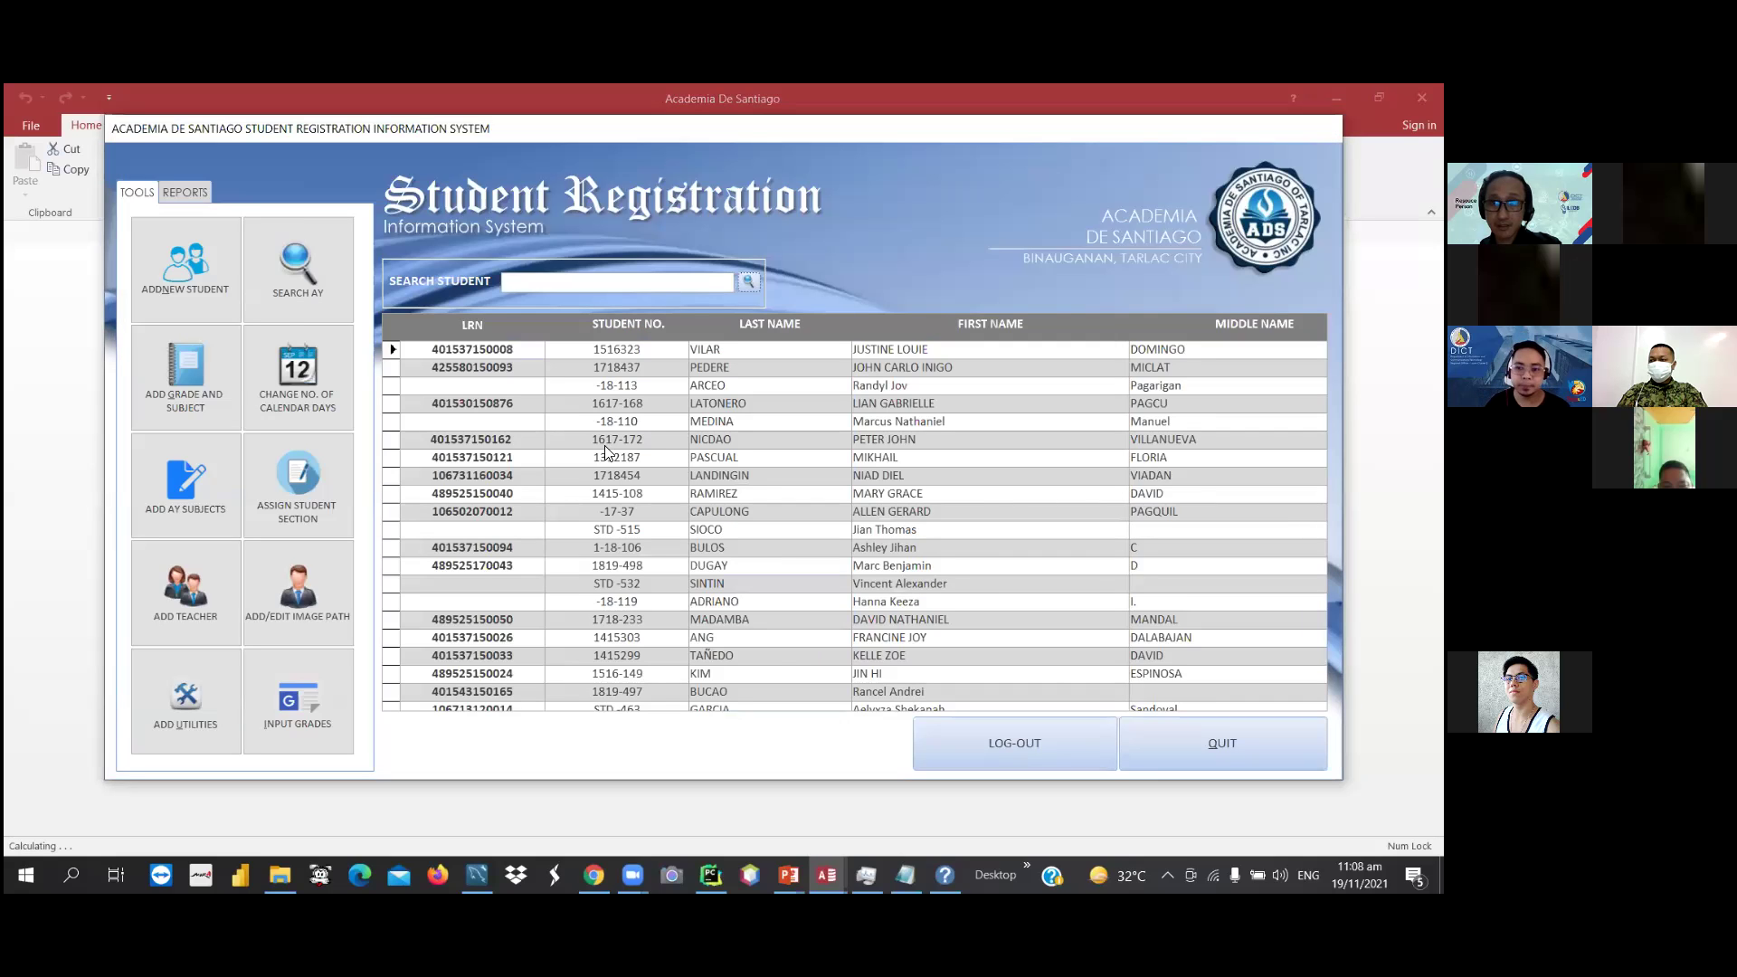
{"action": "left_click", "coordinate": [750, 280]}
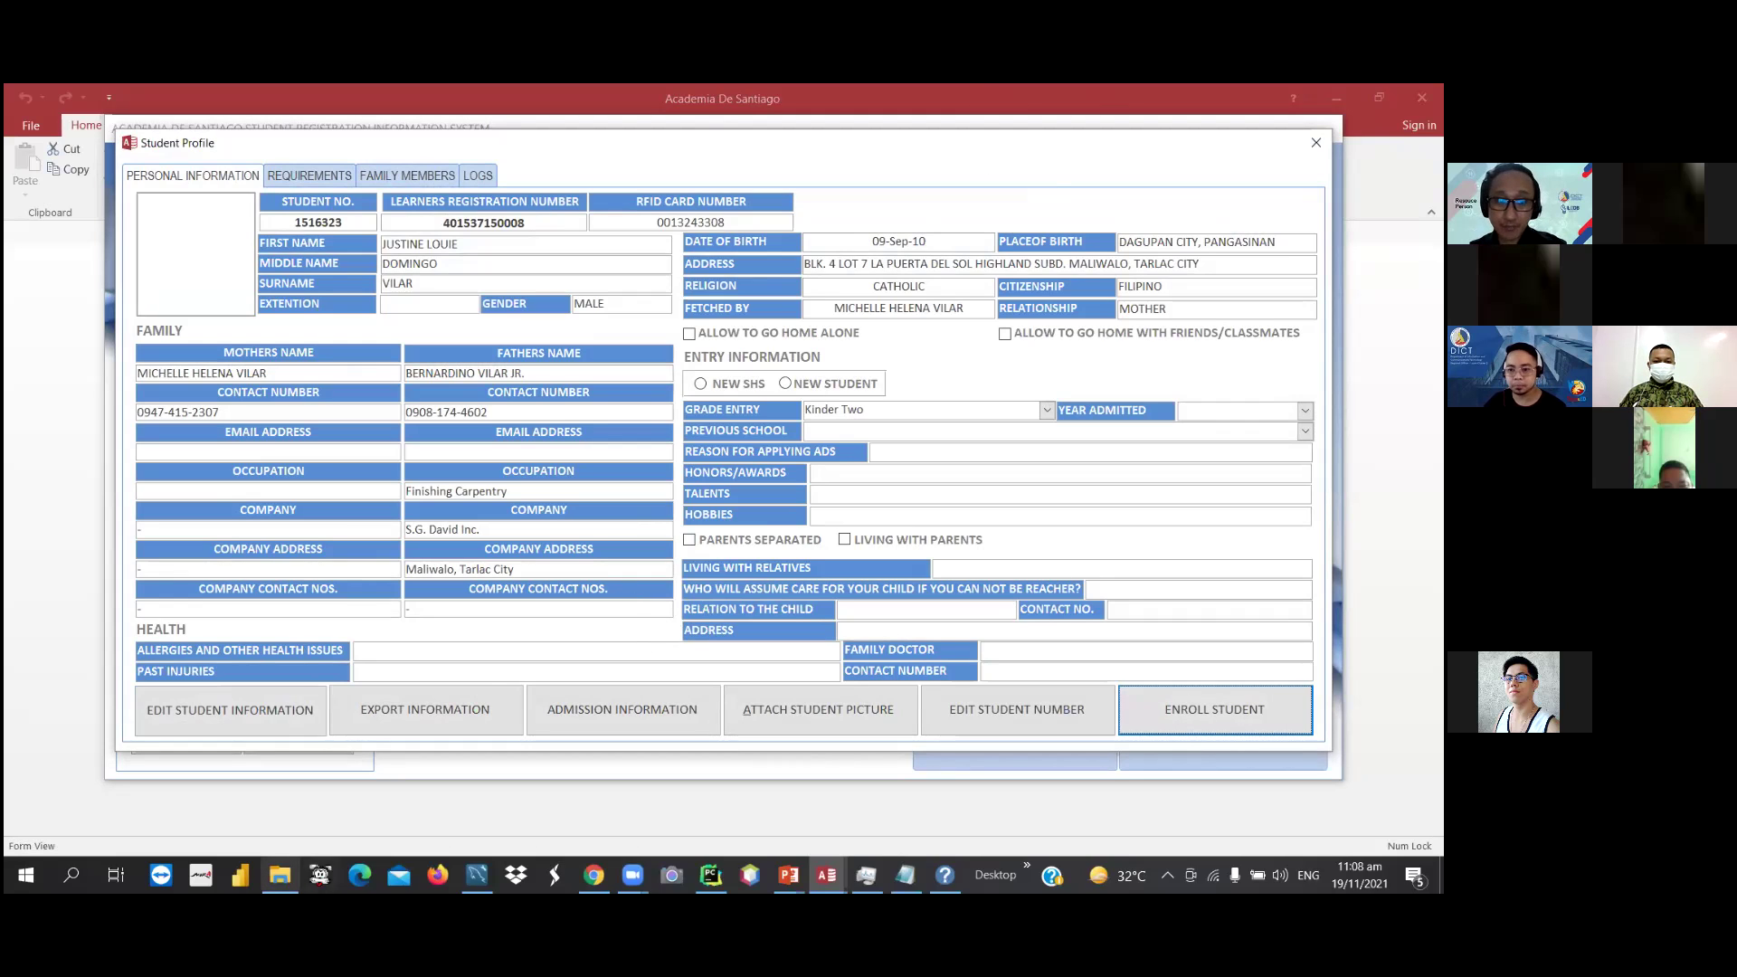
{"action": "left_click", "coordinate": [280, 875]}
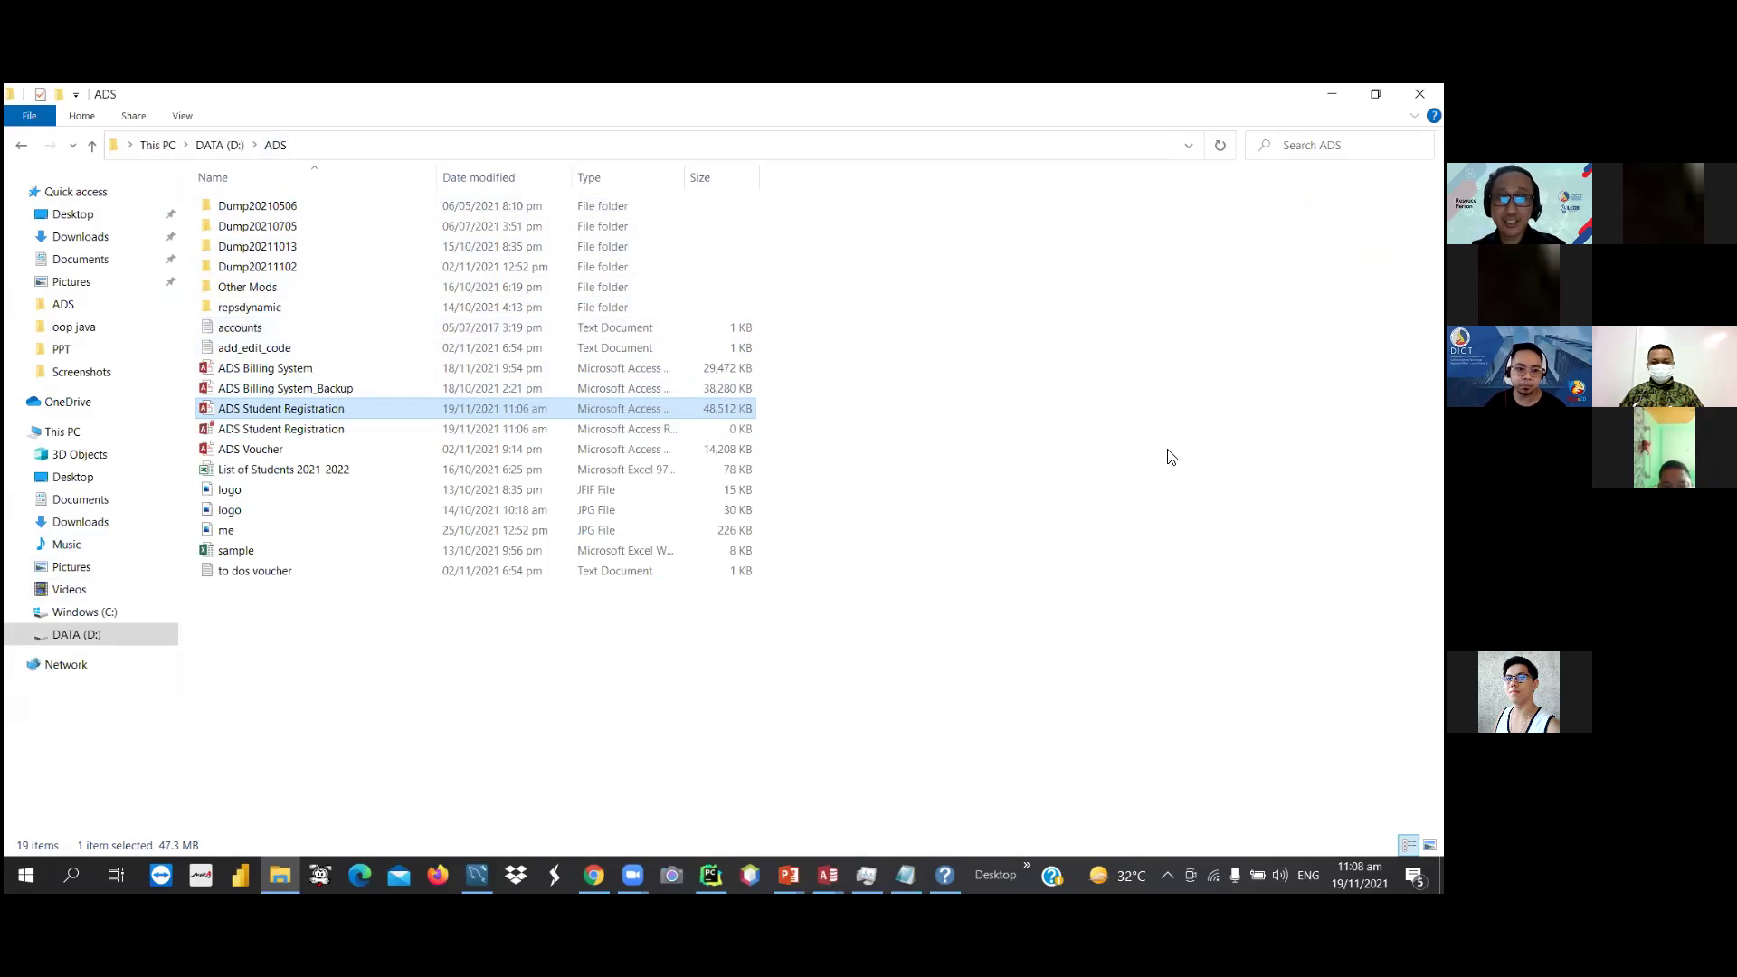
{"action": "key", "text": "alt+Tab"}
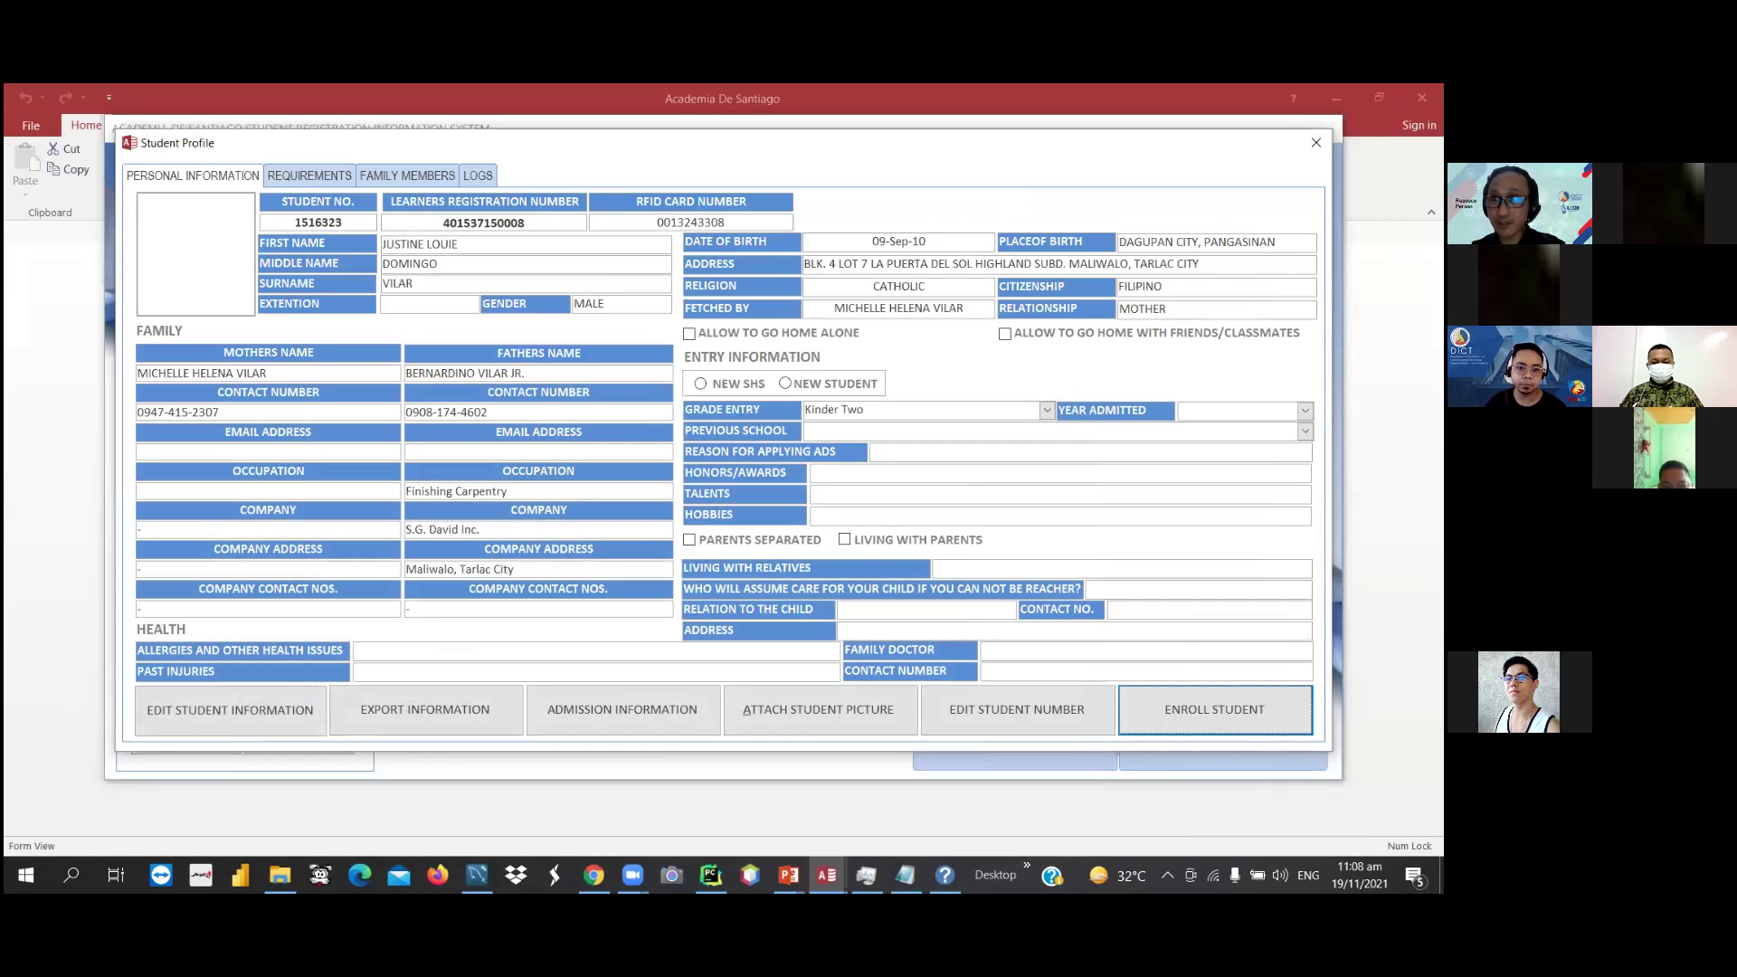
{"action": "left_click", "coordinate": [1313, 141]}
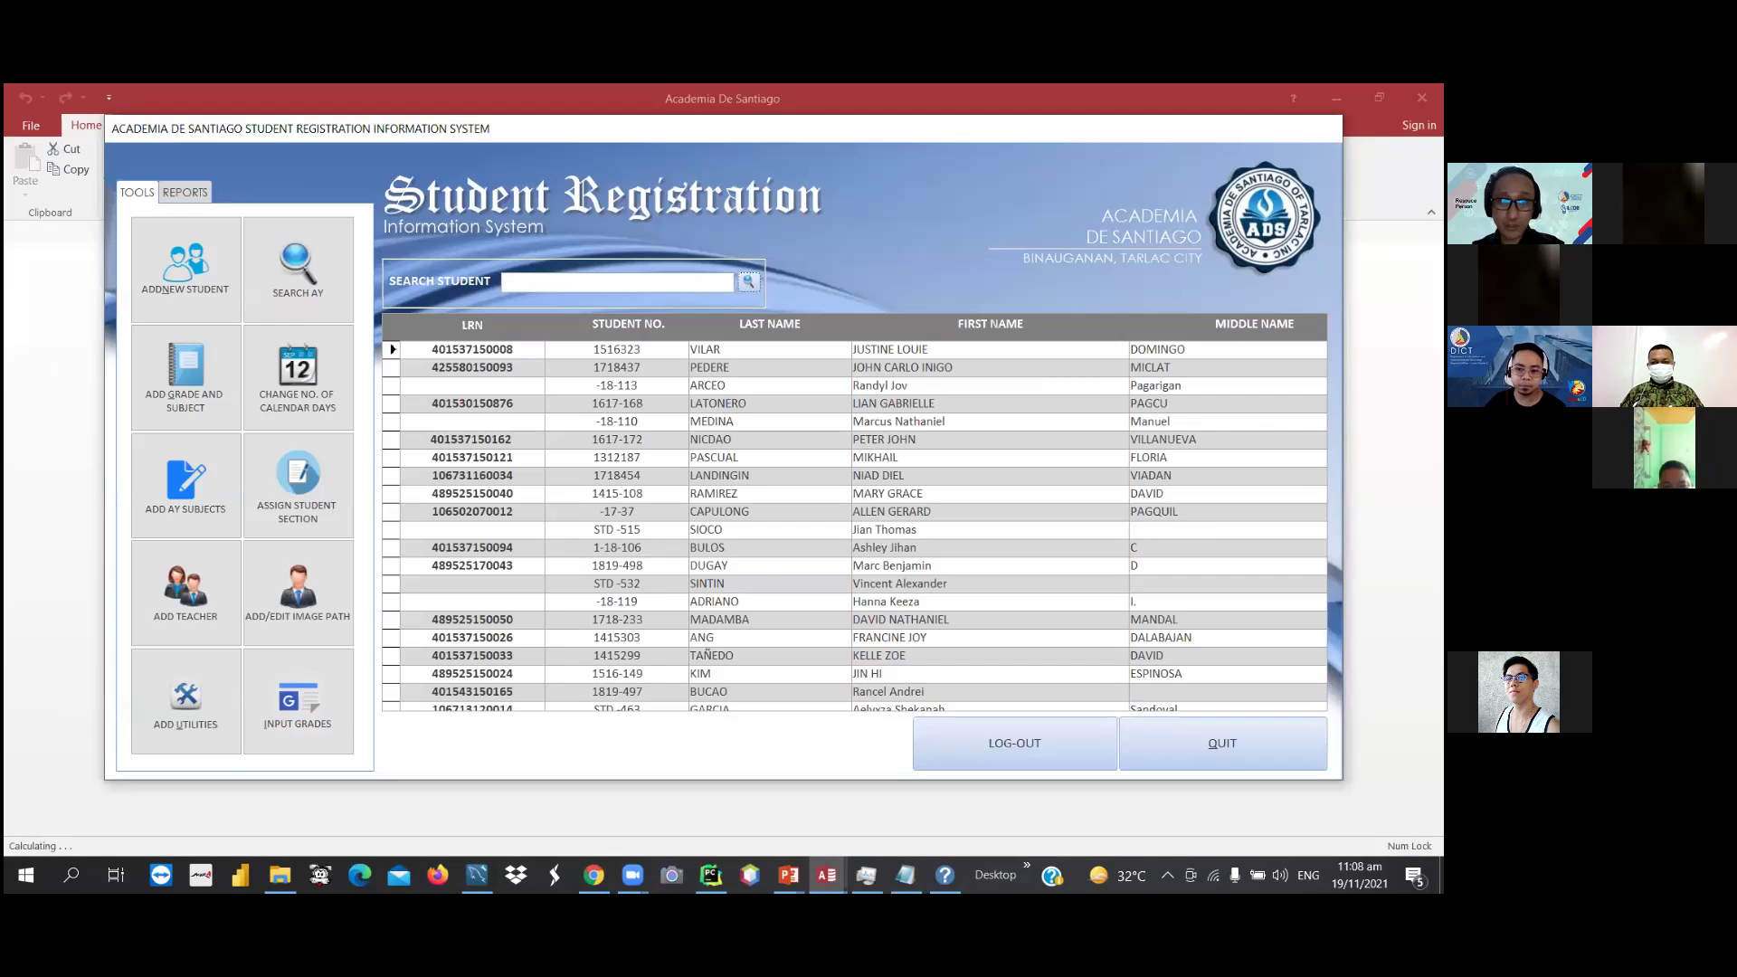
{"action": "key", "text": "alt+Tab"}
{"action": "double_click", "coordinate": [317, 405]}
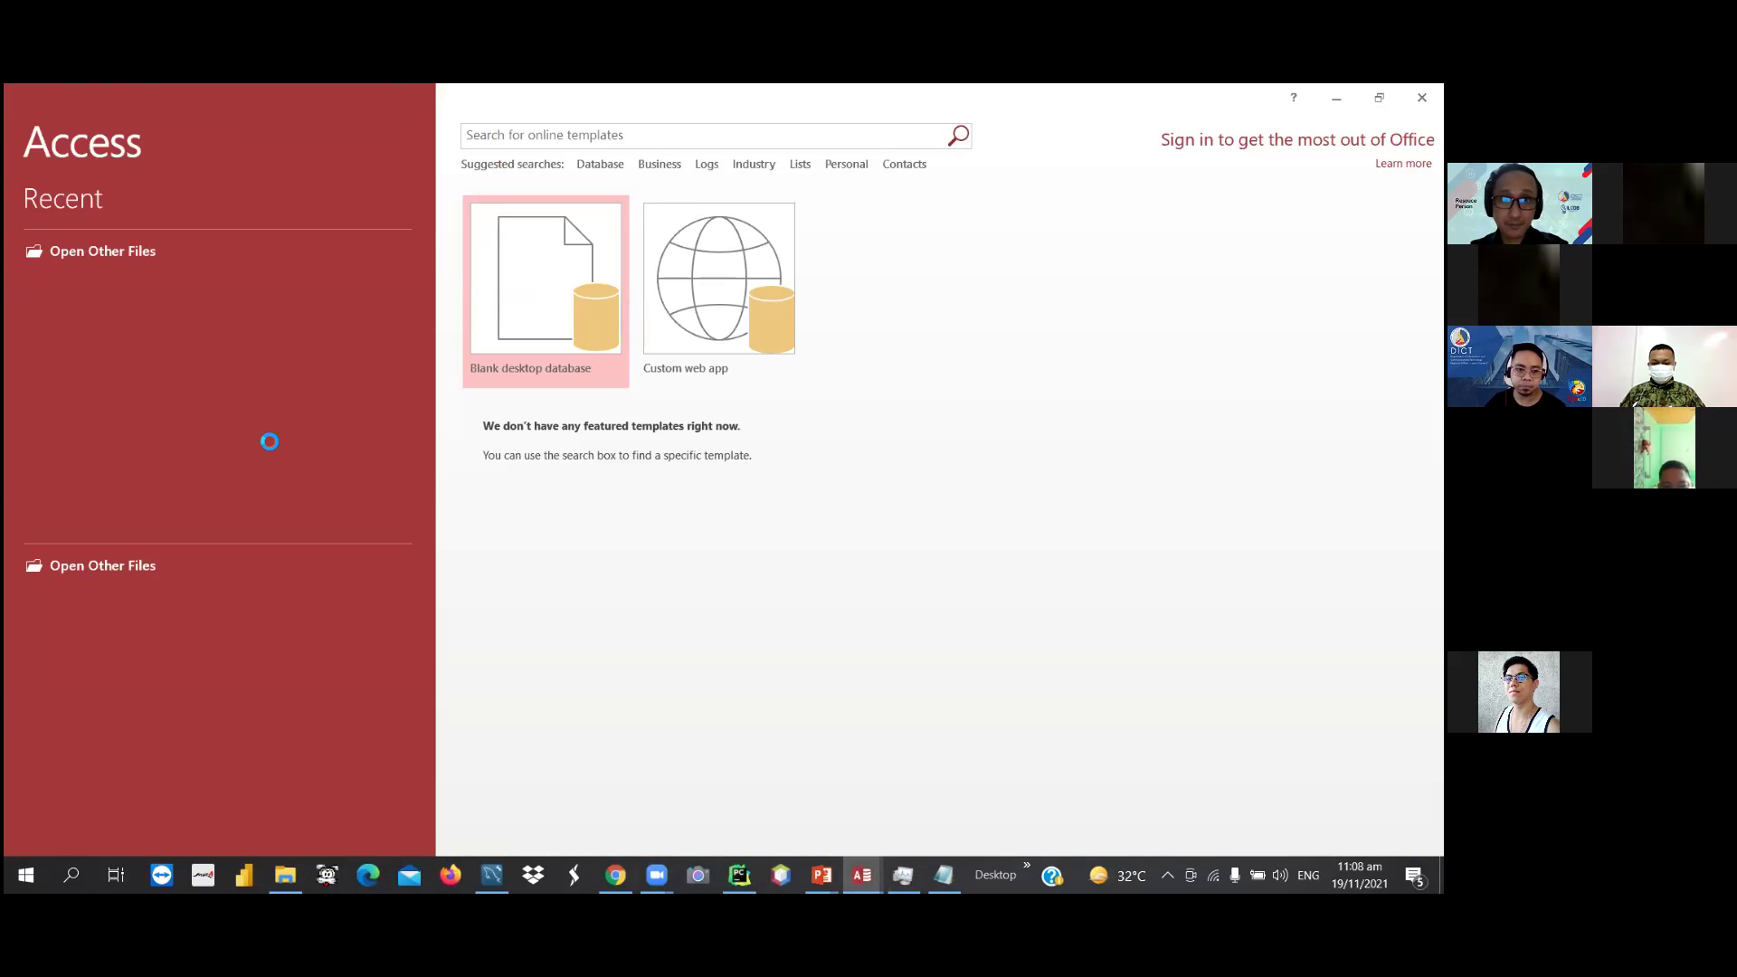
Dismiss the activation notice, open frm_login, and log in with the username
{"action": "left_click", "coordinate": [912, 663]}
{"action": "left_click", "coordinate": [16, 233]}
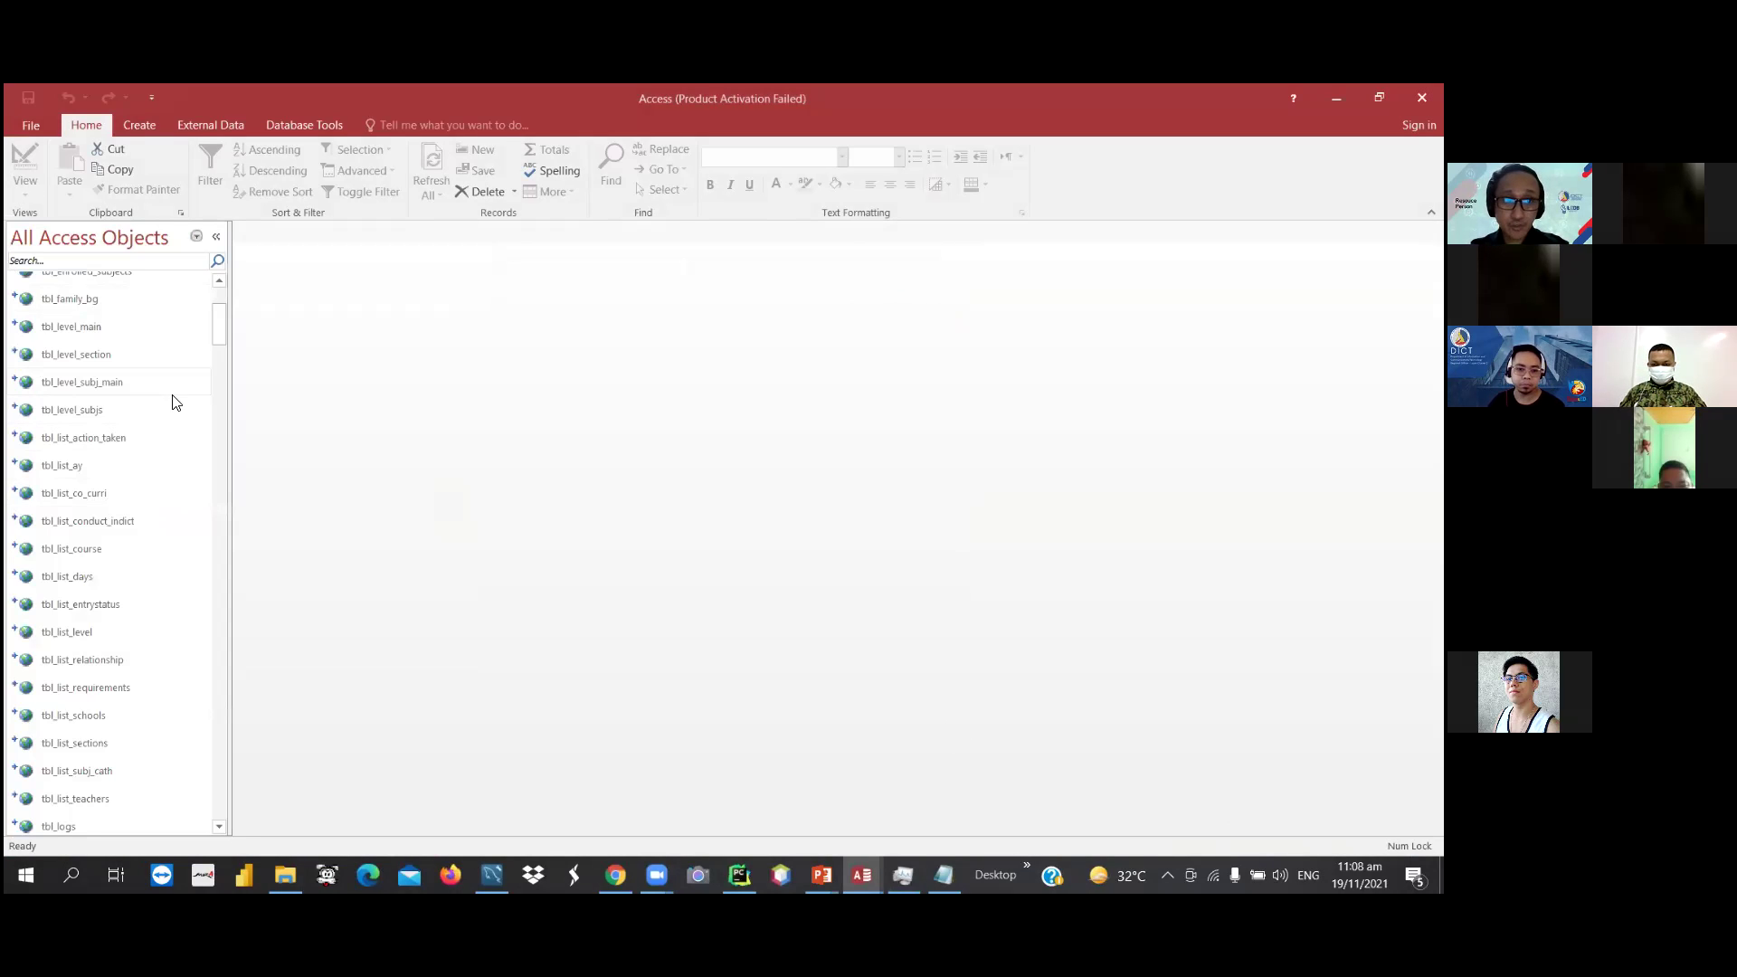
{"action": "left_click_drag", "start_coordinate": [221, 335], "coordinate": [230, 743]}
{"action": "double_click", "coordinate": [94, 302]}
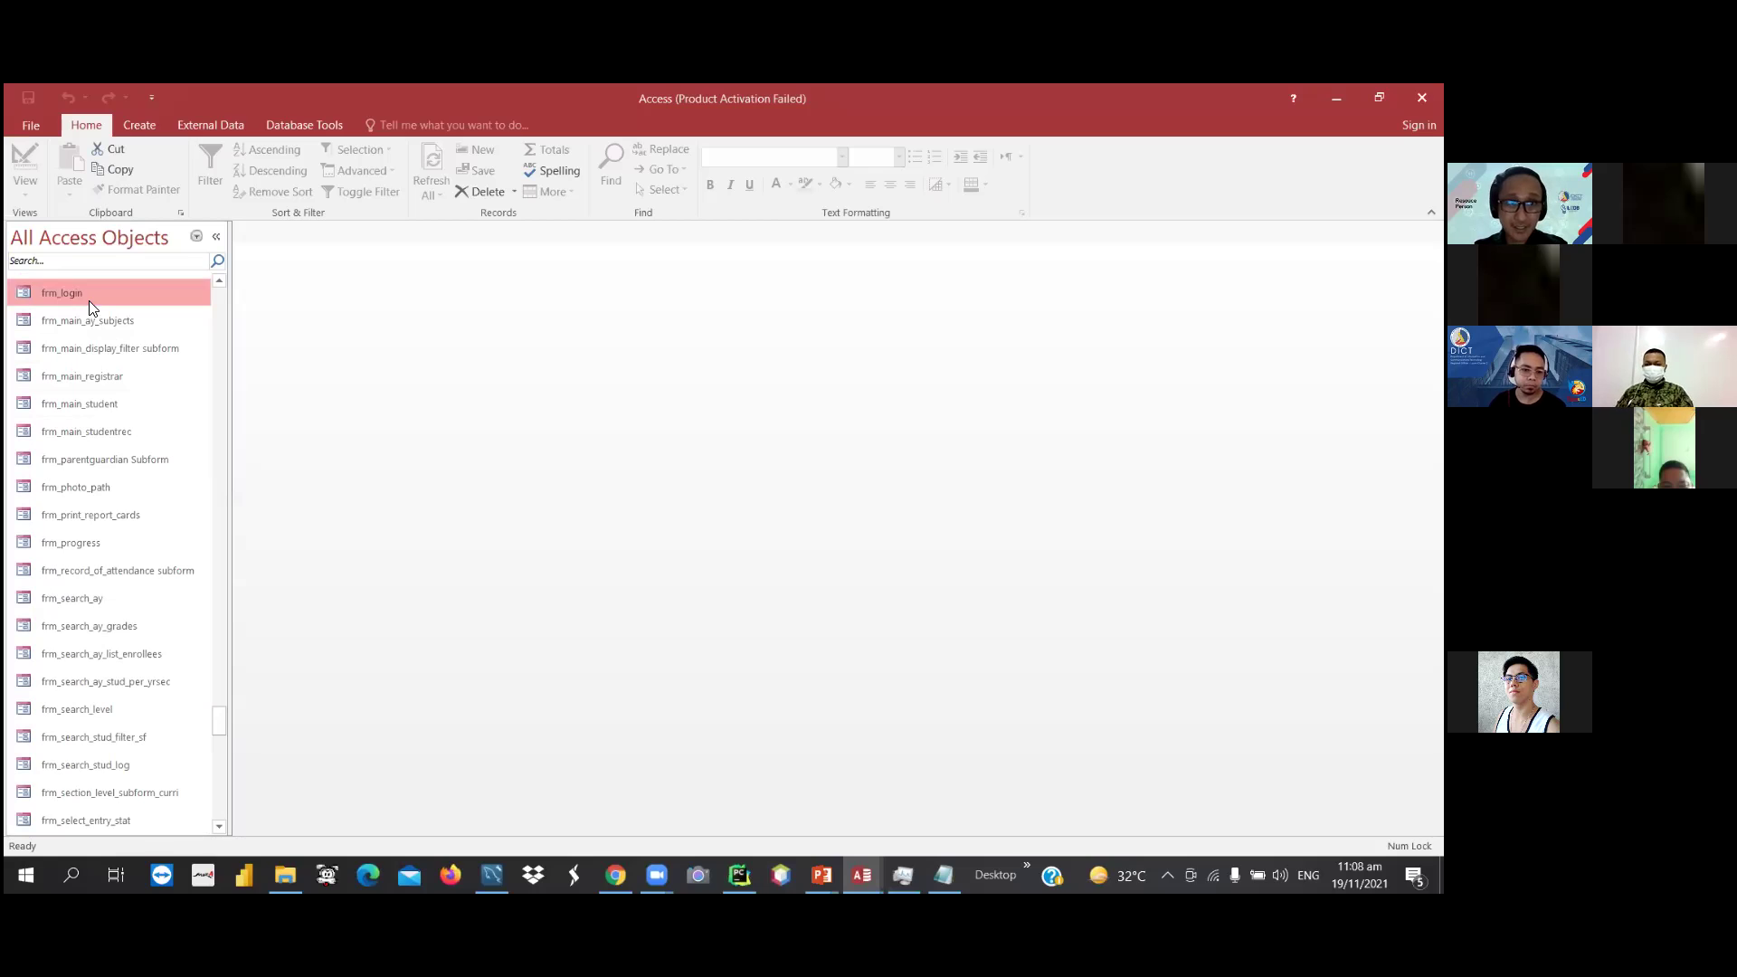
{"action": "type", "text": "jhongerz"}
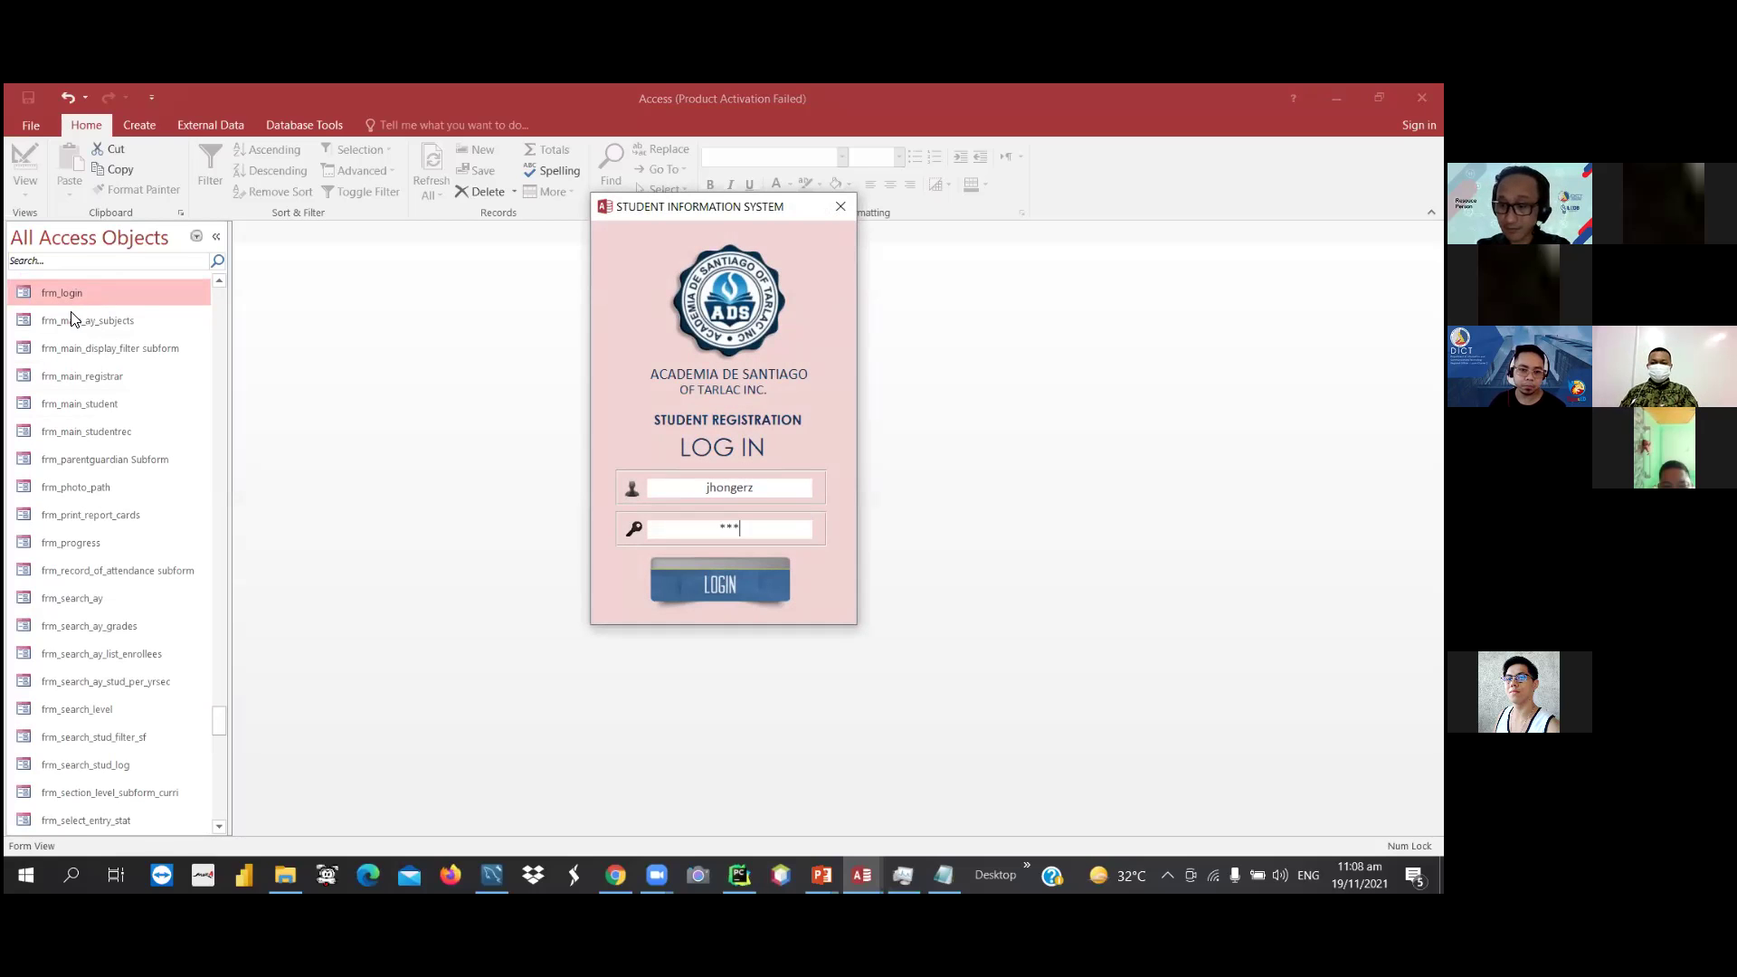
{"action": "key", "text": "Return"}
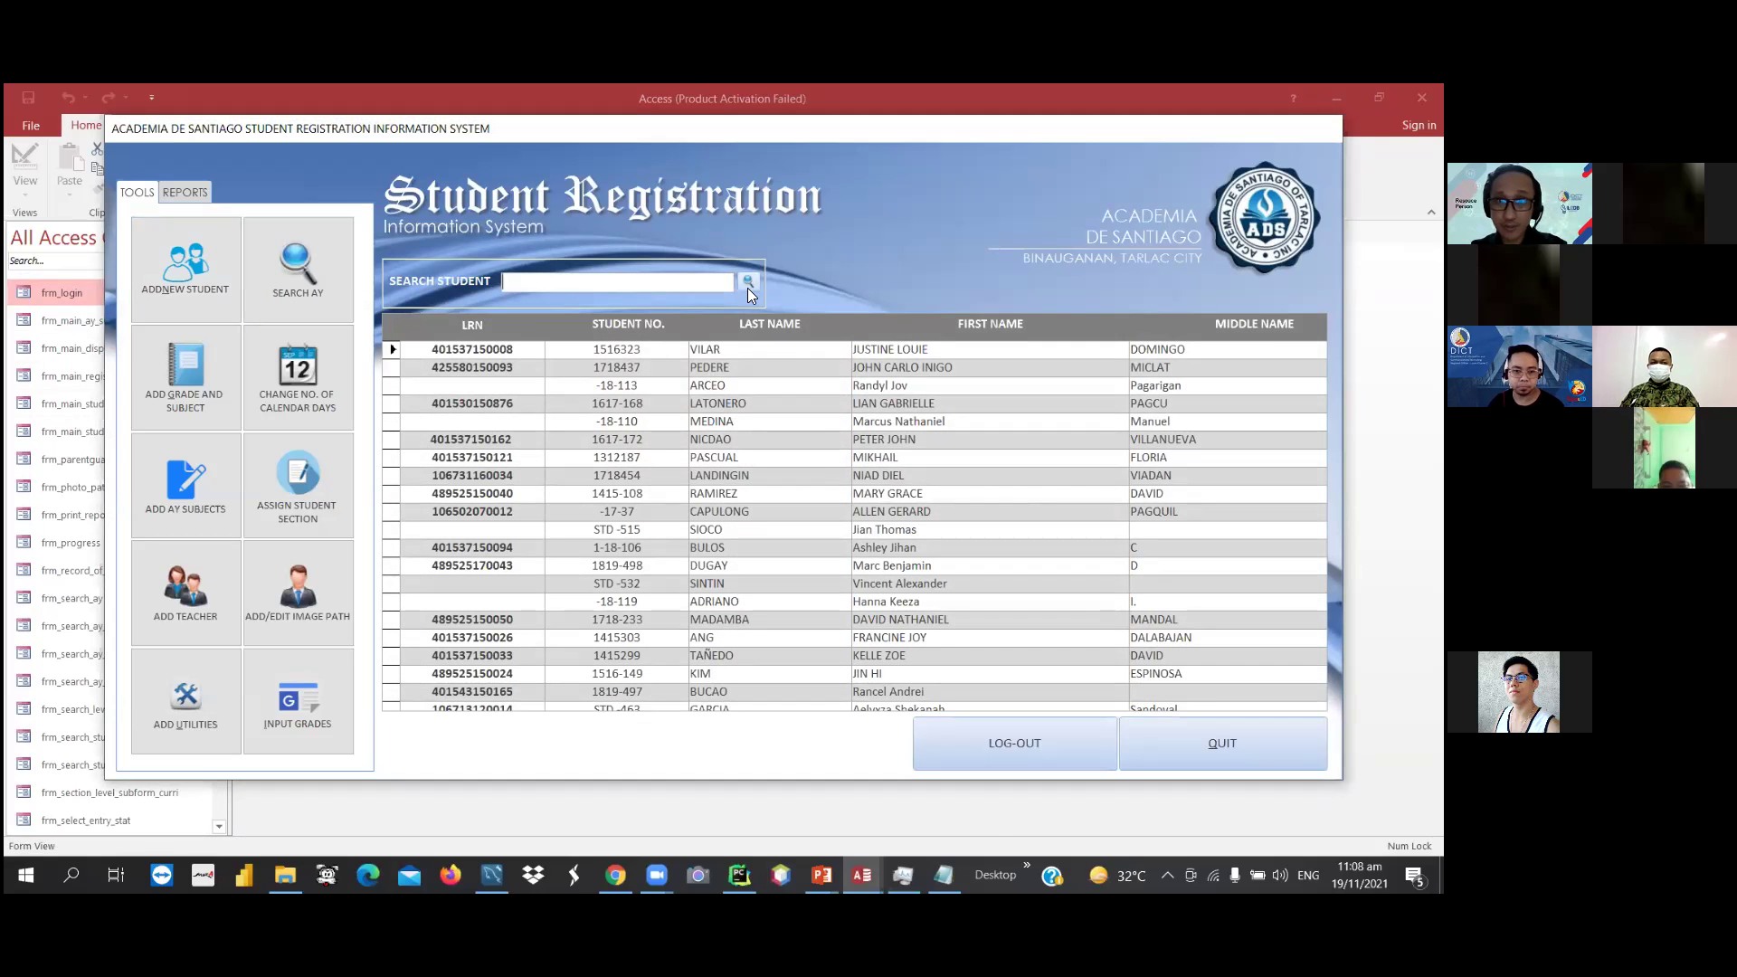
Open the first student's profile and switch the Student Profile form to Design View
{"action": "double_click", "coordinate": [750, 347]}
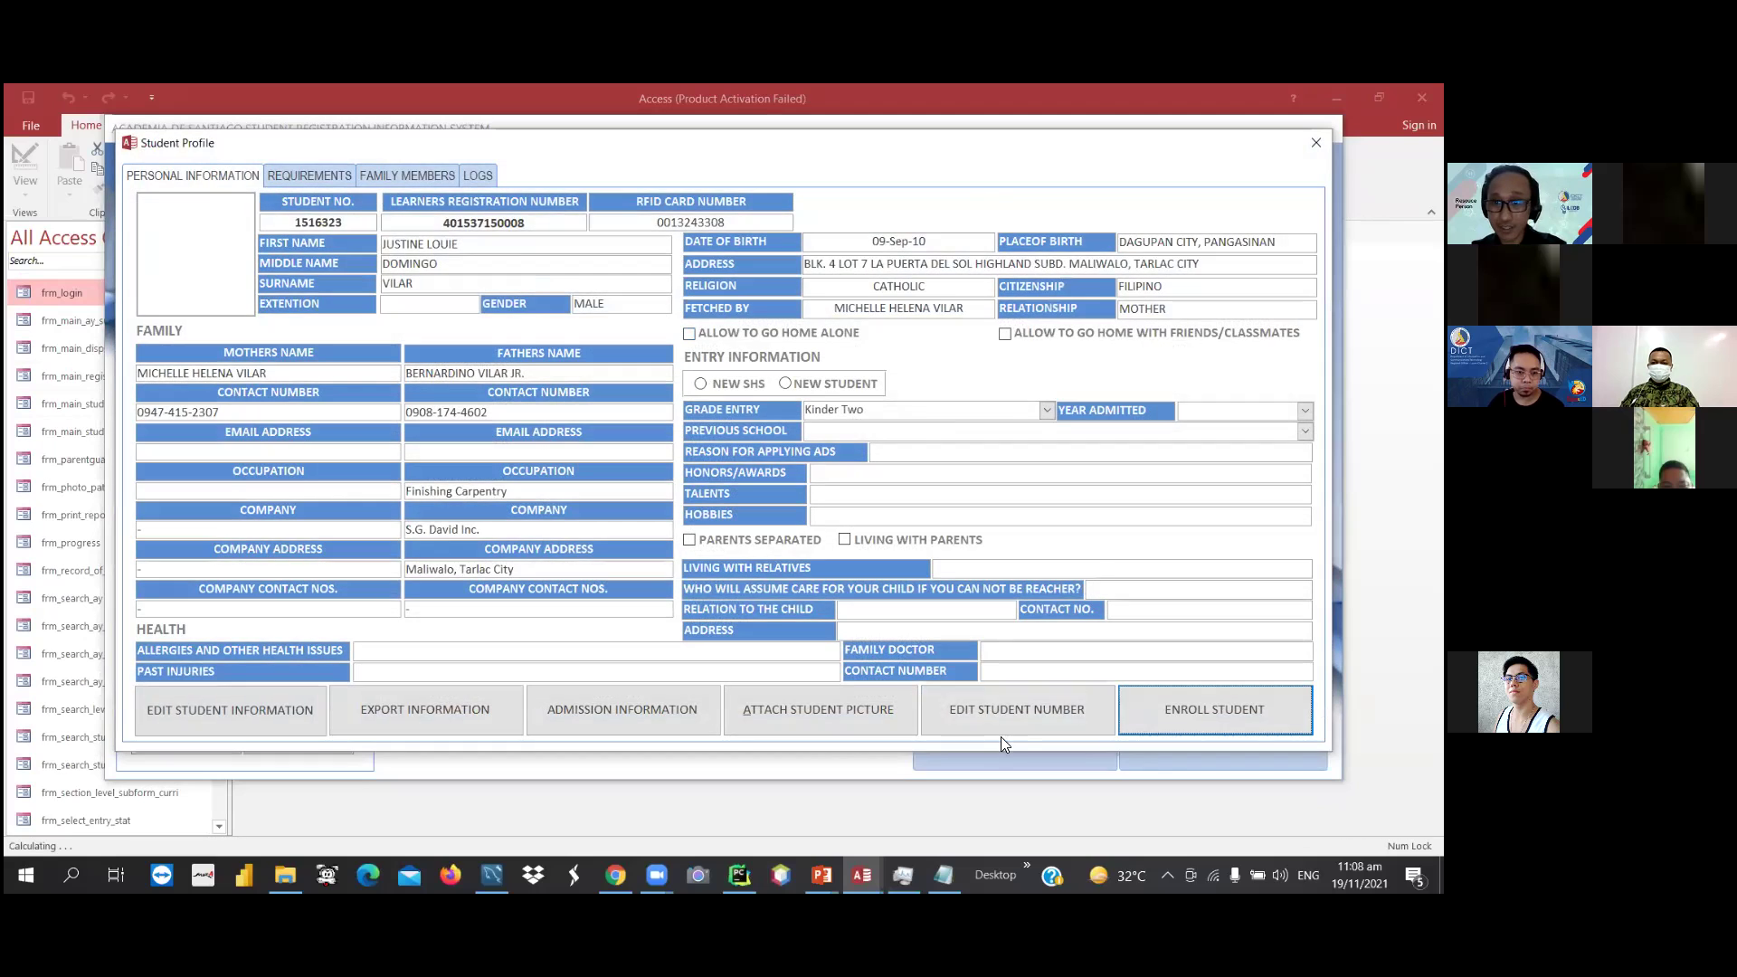
{"action": "left_click", "coordinate": [800, 739]}
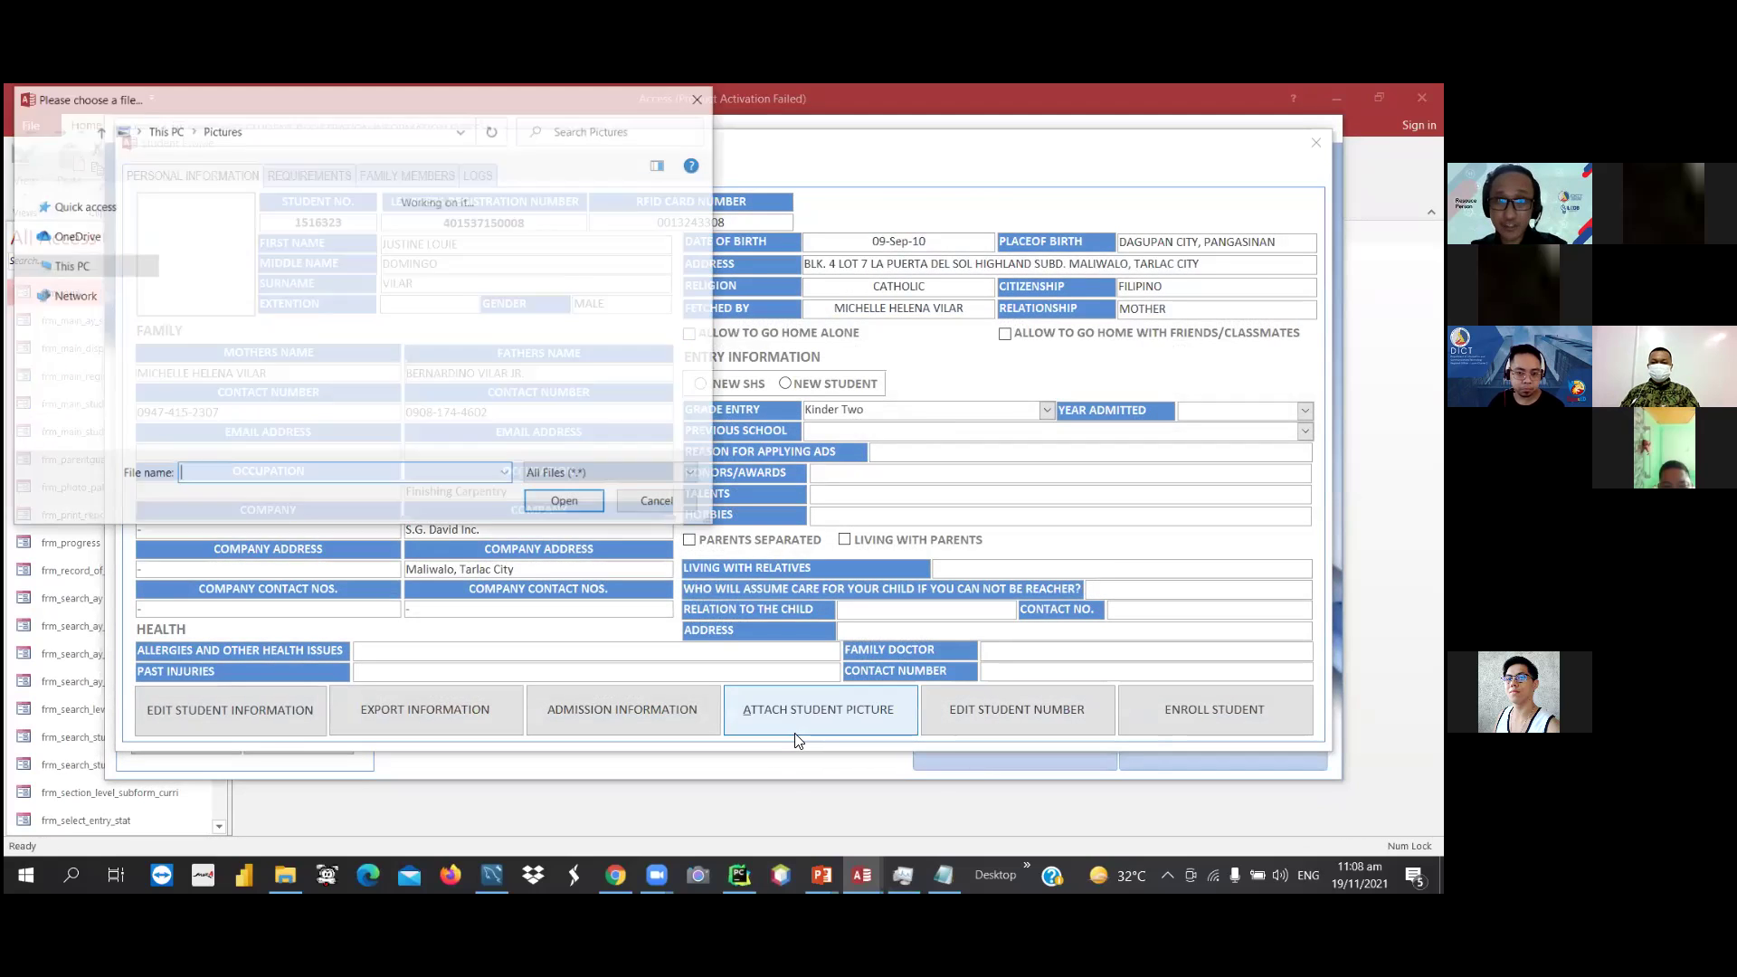
{"action": "right_click", "coordinate": [796, 152]}
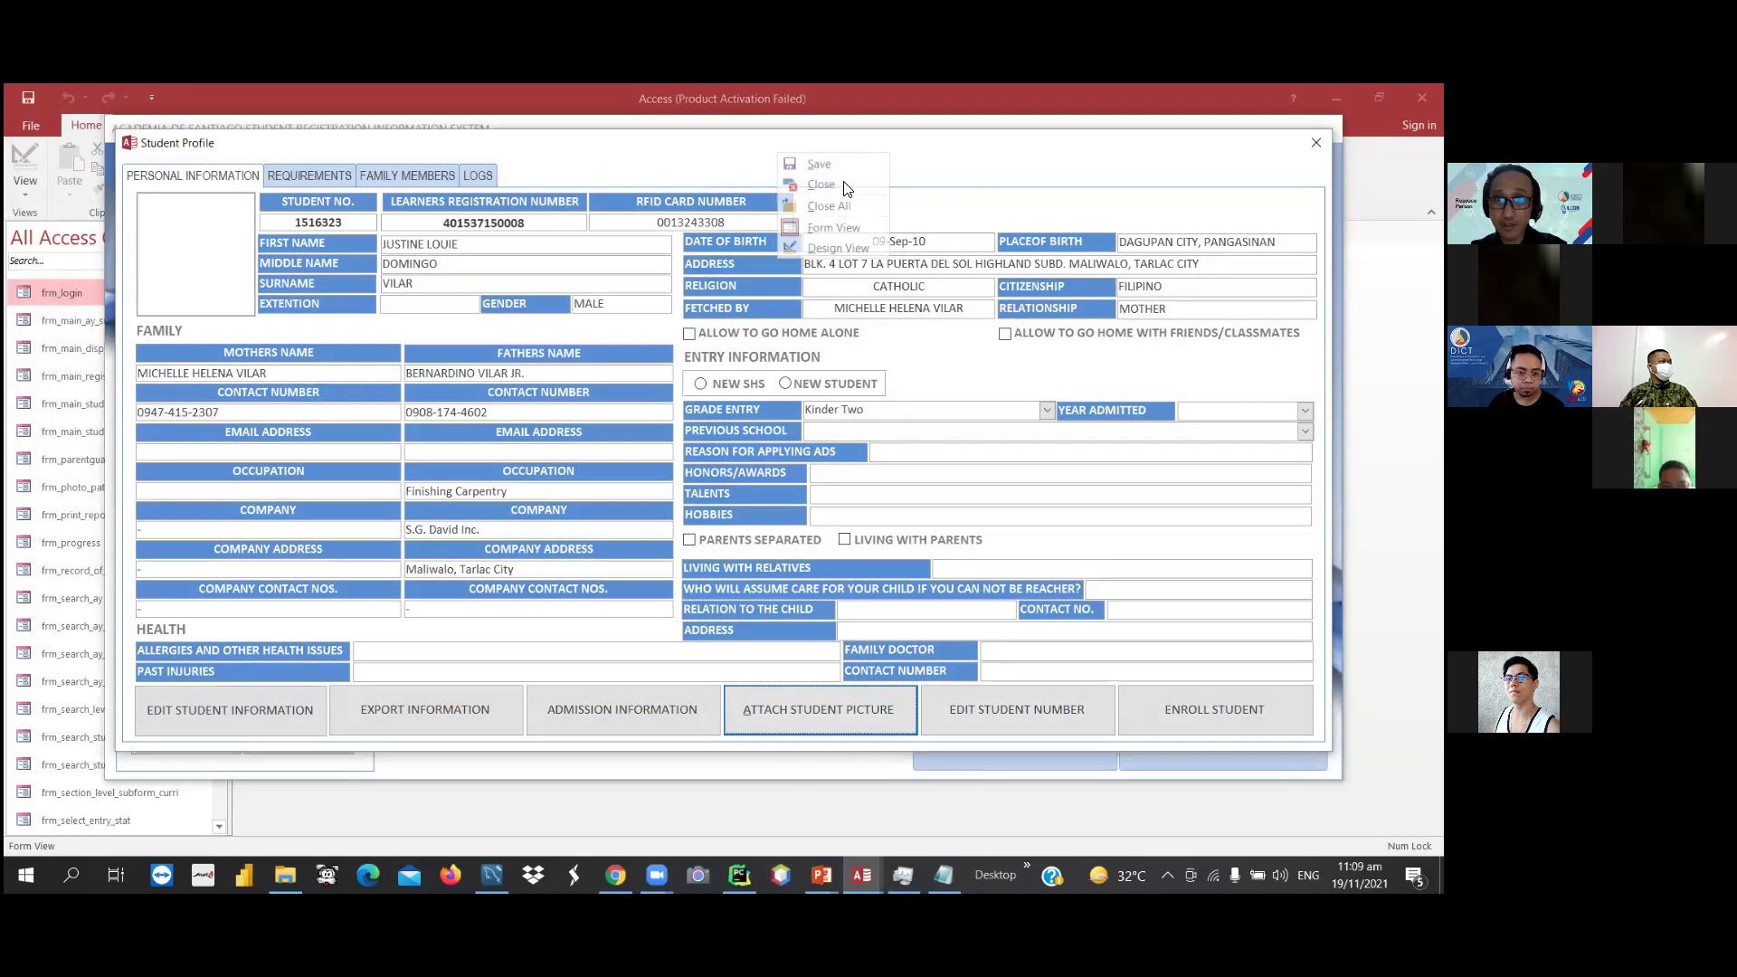
{"action": "left_click", "coordinate": [819, 181]}
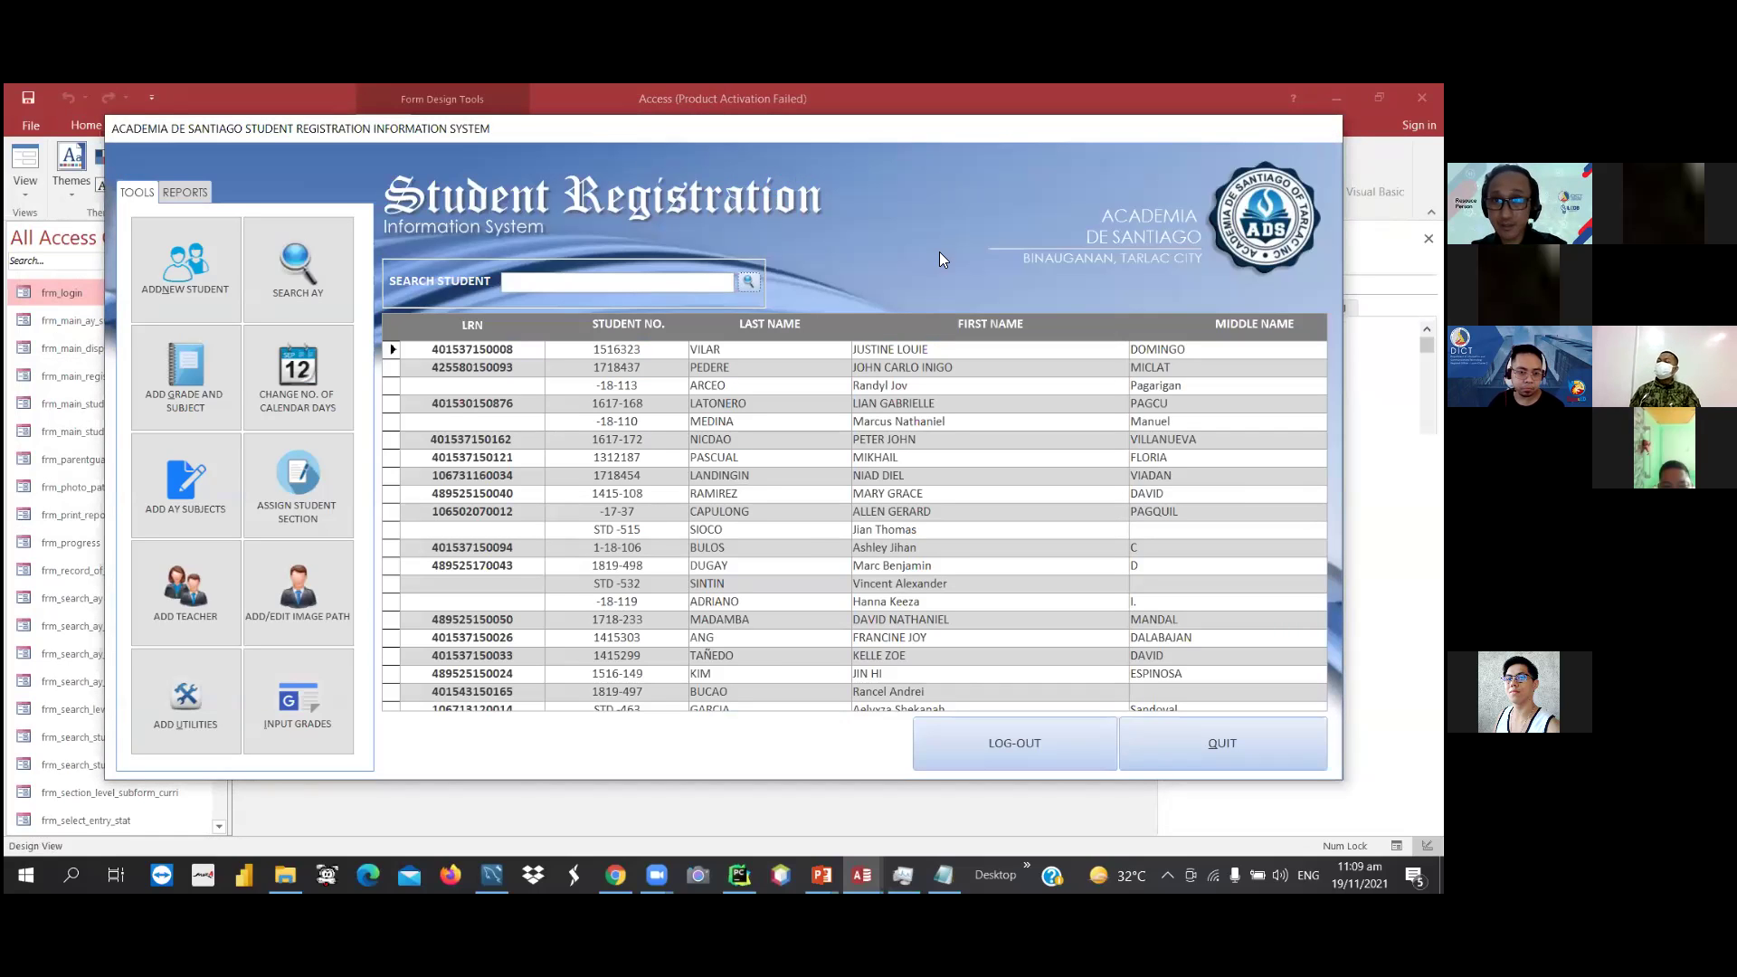
Select the ATTACH STUDENT PICTURE button in design view and open its Click event code with F7
{"action": "right_click", "coordinate": [887, 141]}
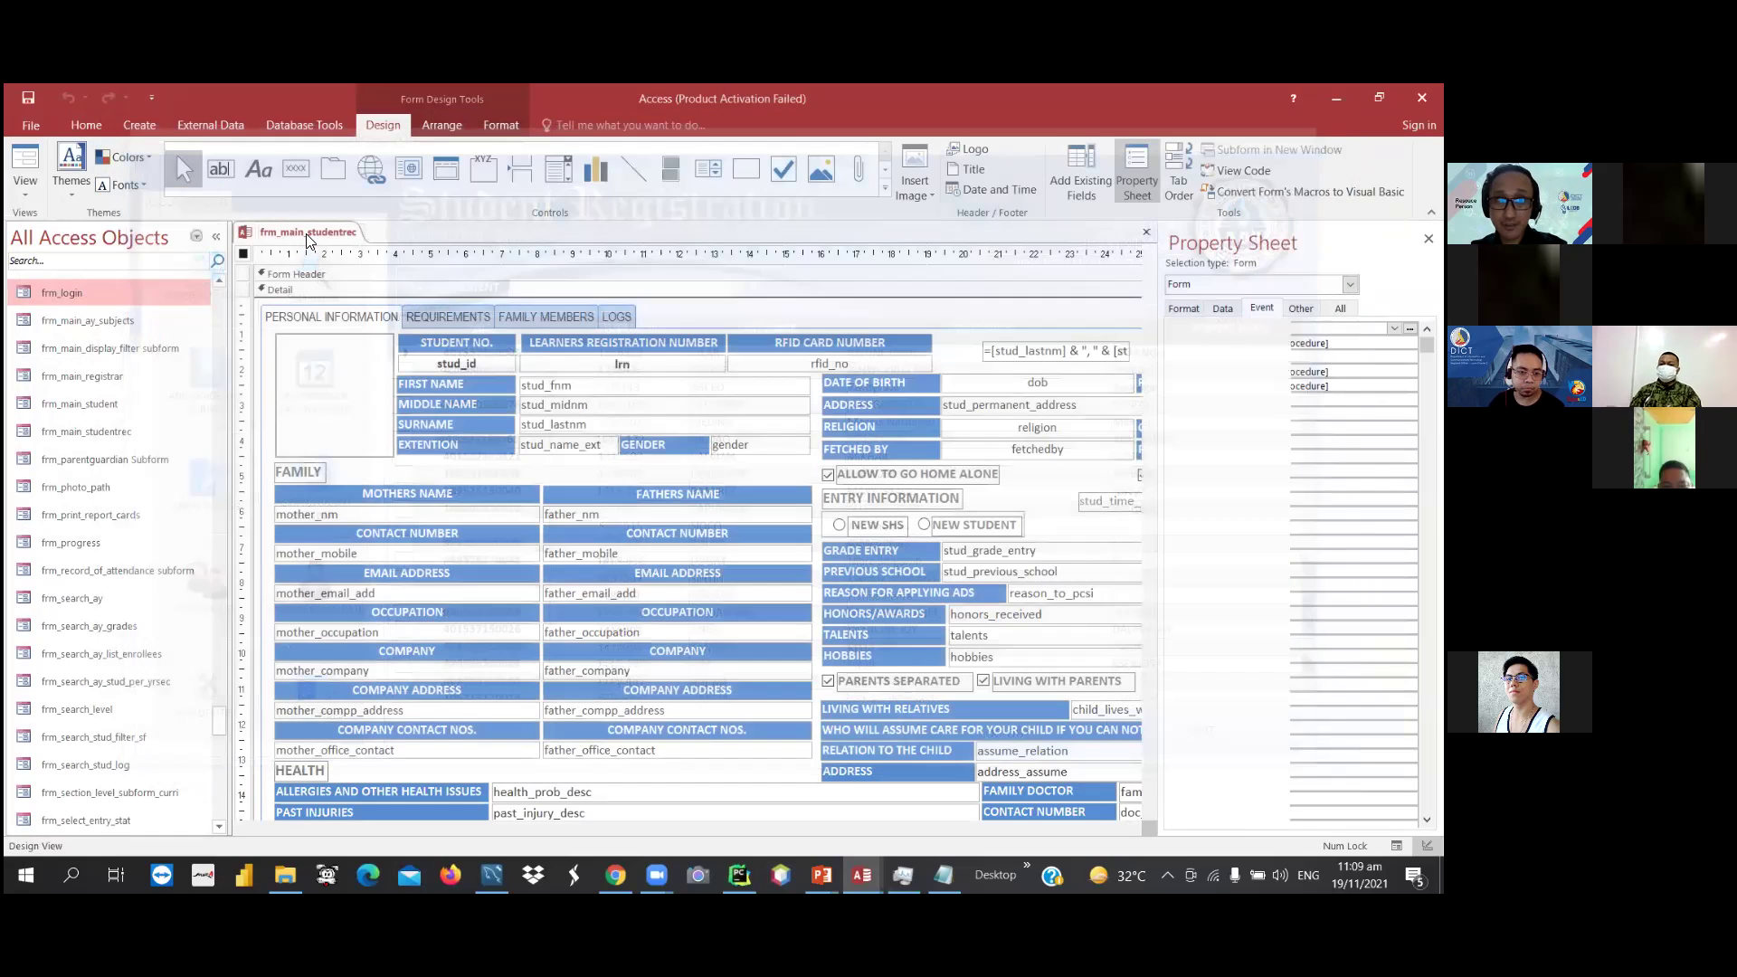
{"action": "scroll", "coordinate": [948, 615], "scroll_direction": "down", "scroll_amount": 3}
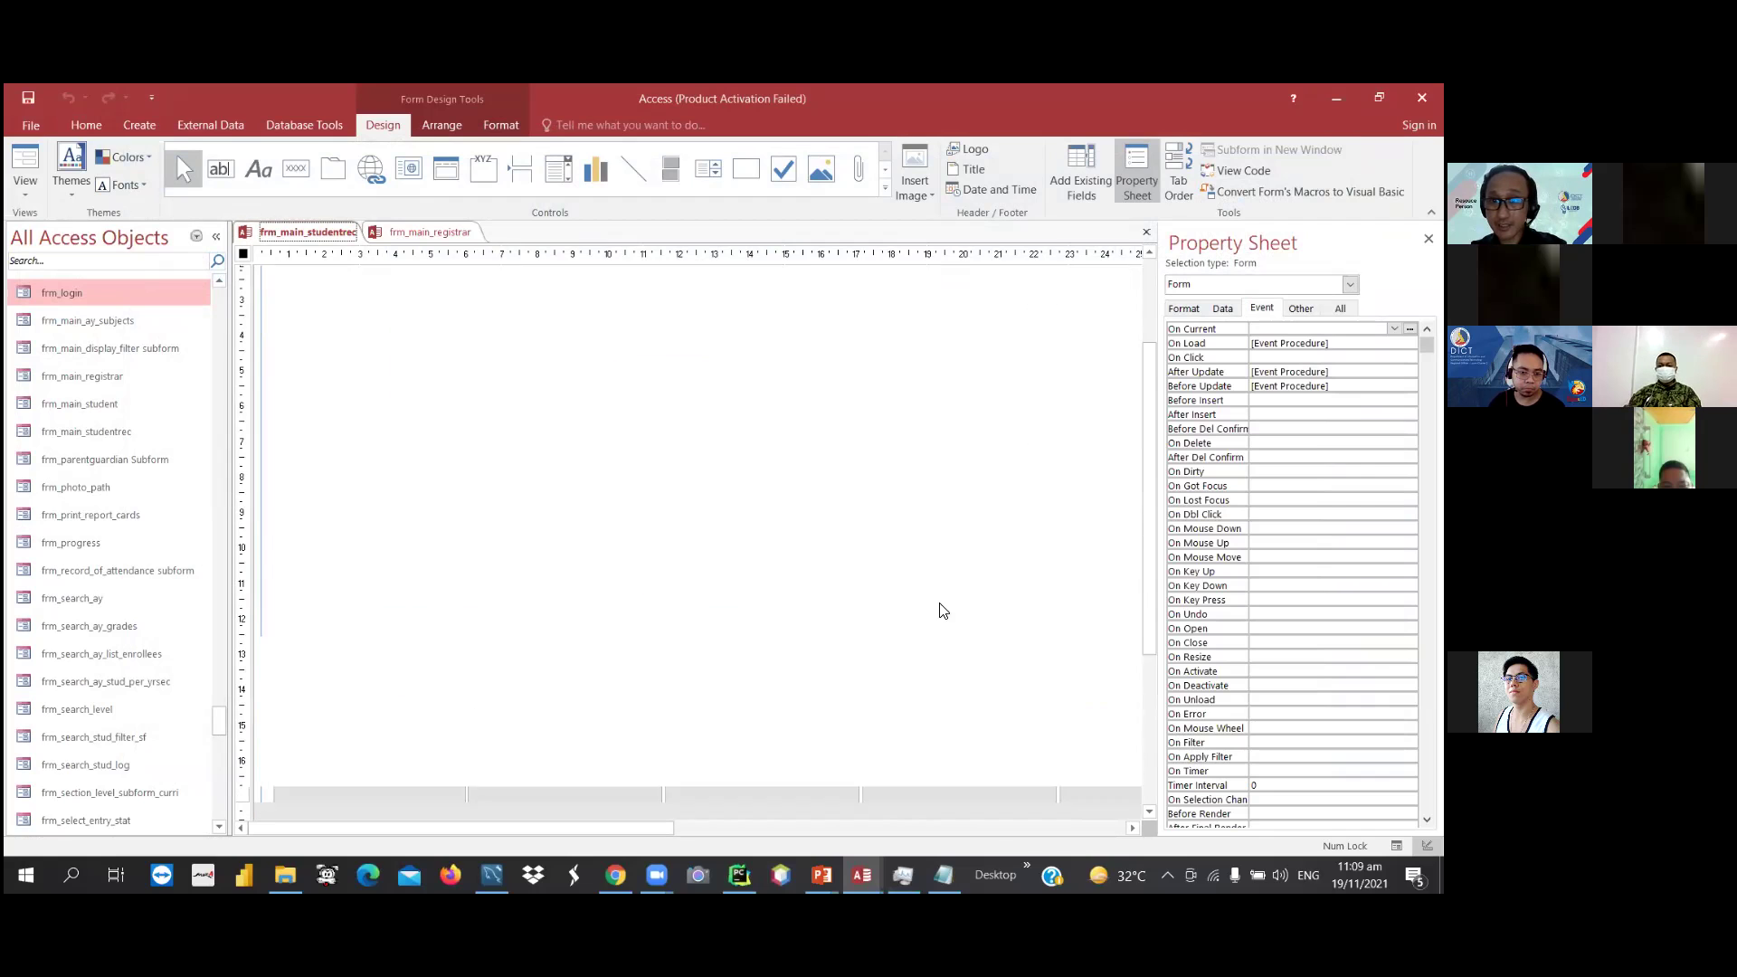
{"action": "left_click", "coordinate": [965, 644]}
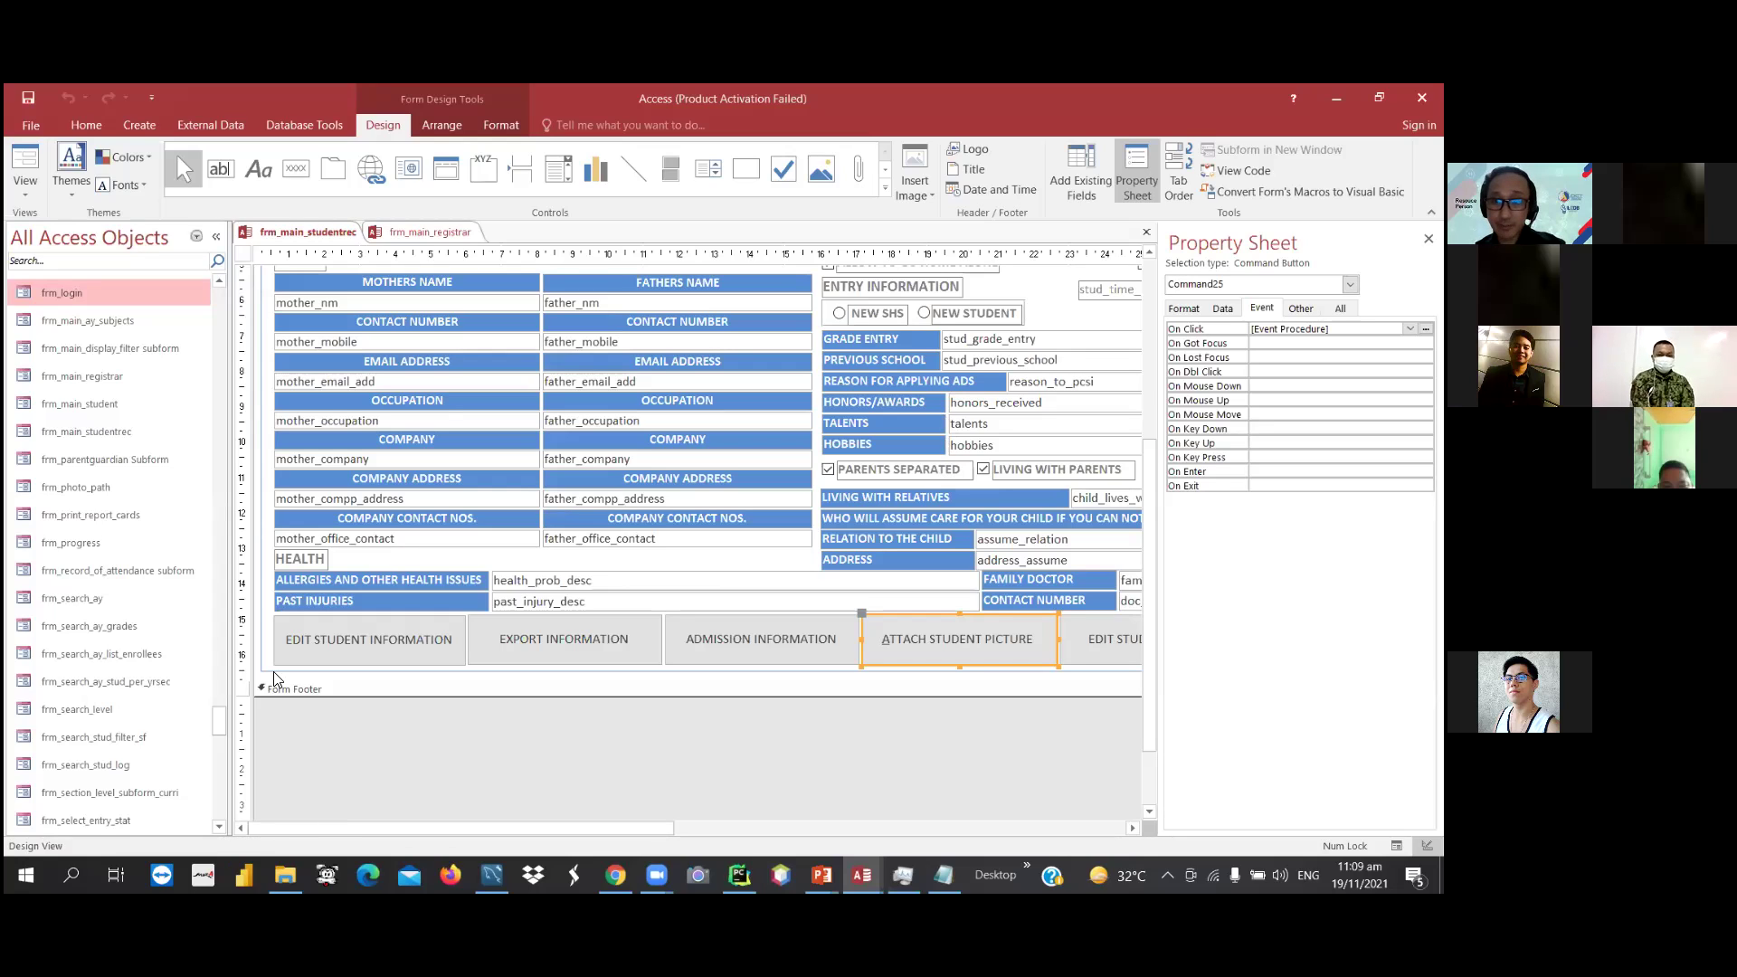
{"action": "left_click", "coordinate": [997, 640]}
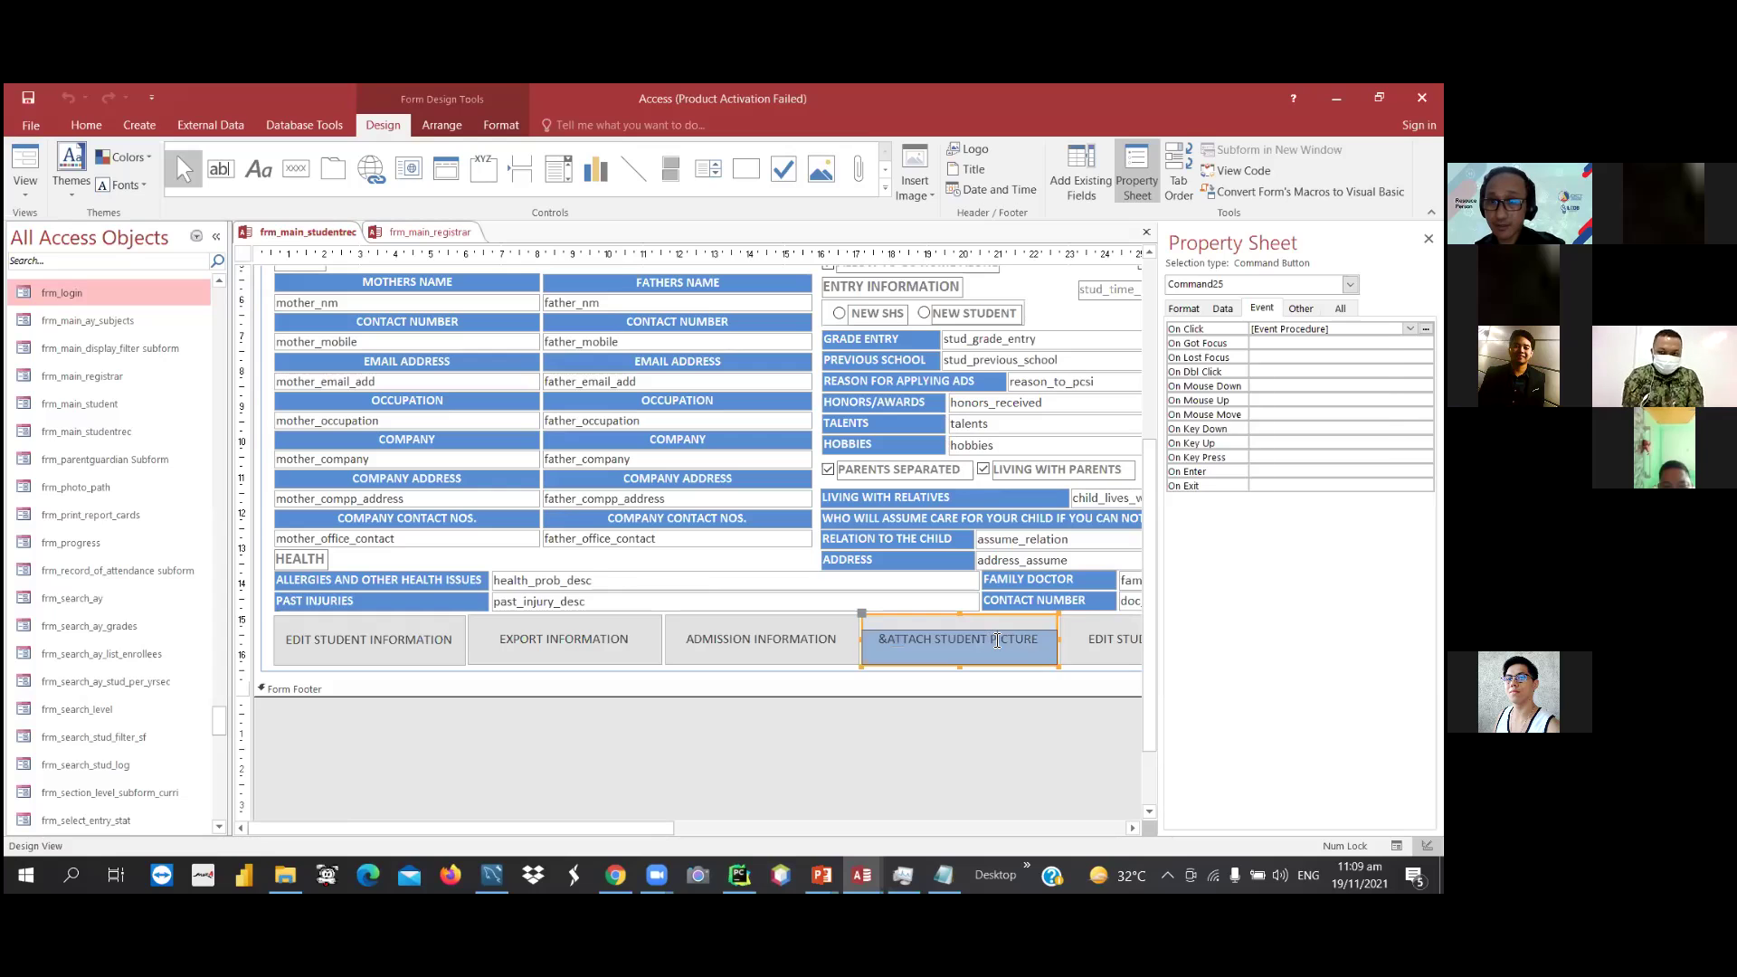
{"action": "key", "text": "Return"}
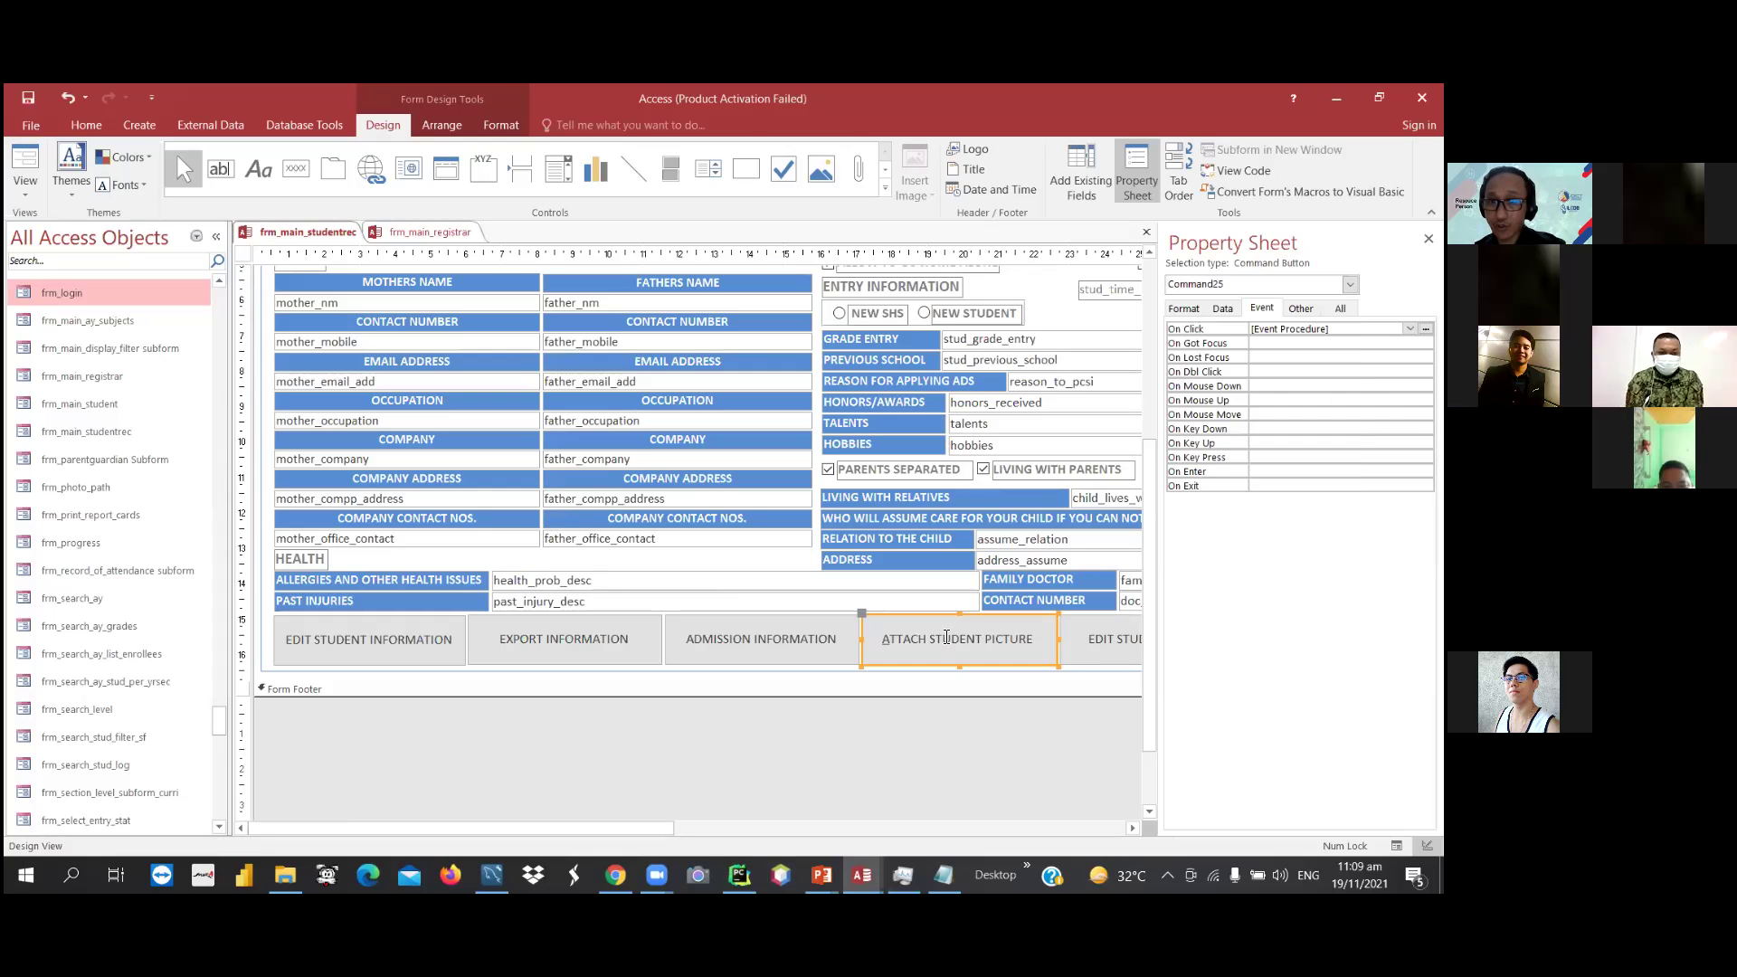
{"action": "key", "text": "F7"}
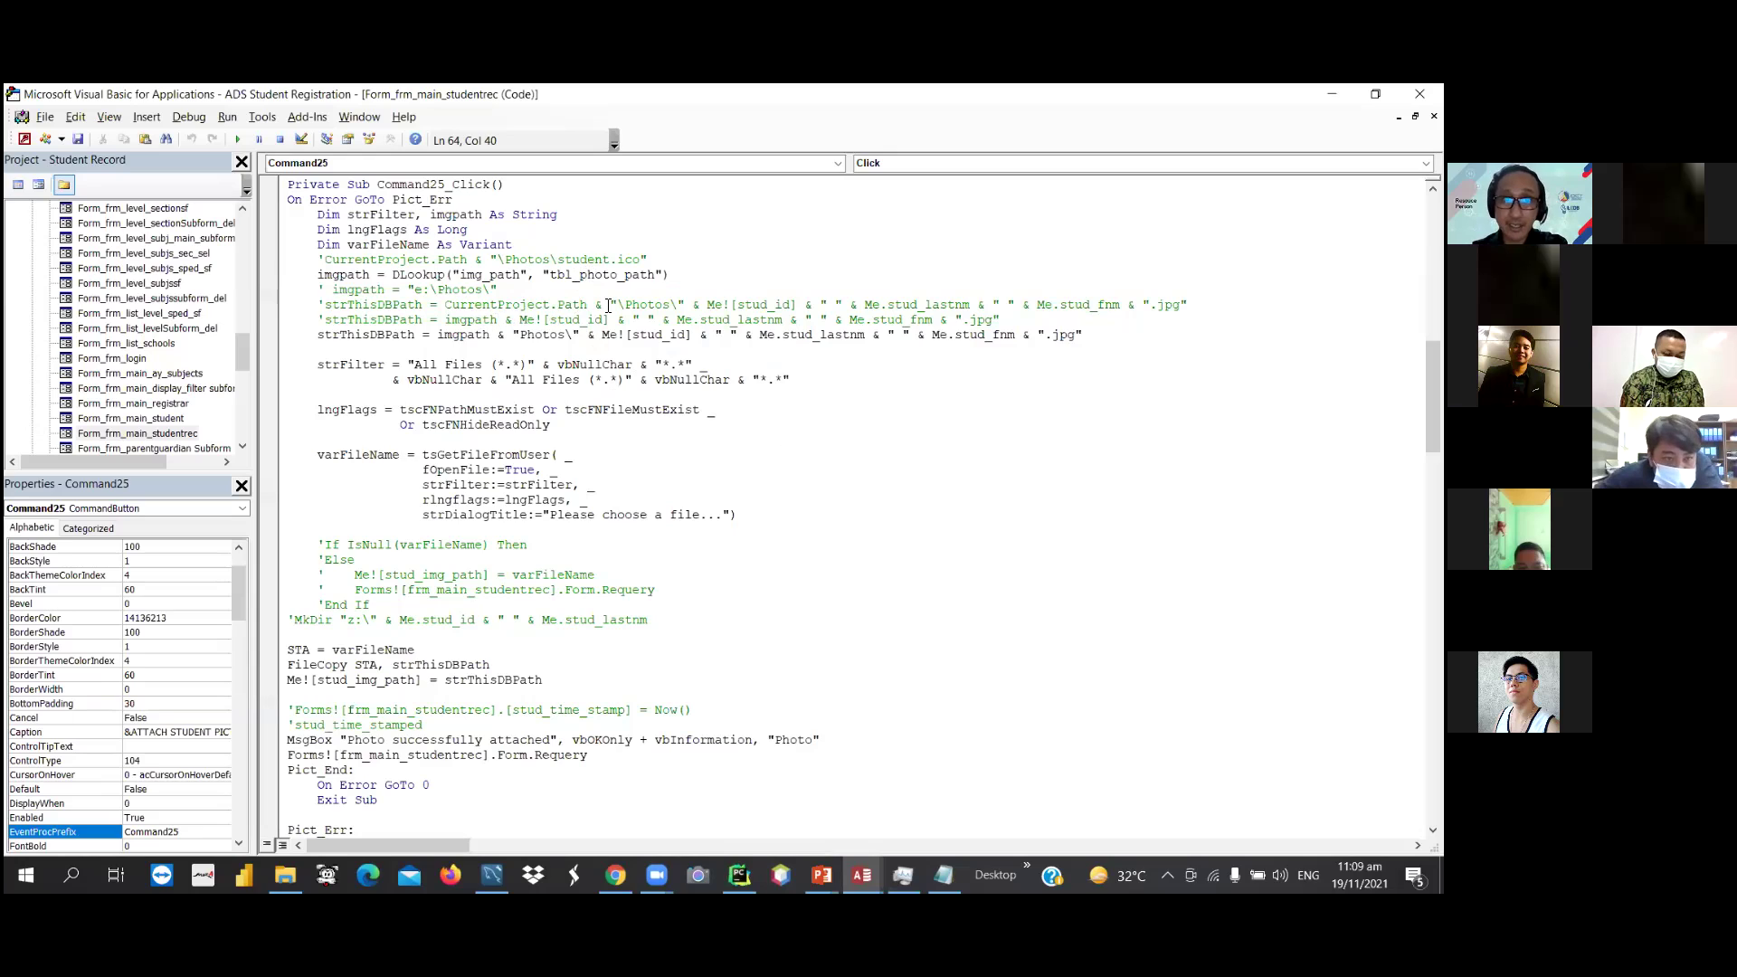
Return from VBA to frm_main_studentrec's design view and scroll the navigation pane to tbl_photo_path
{"action": "left_click", "coordinate": [25, 139]}
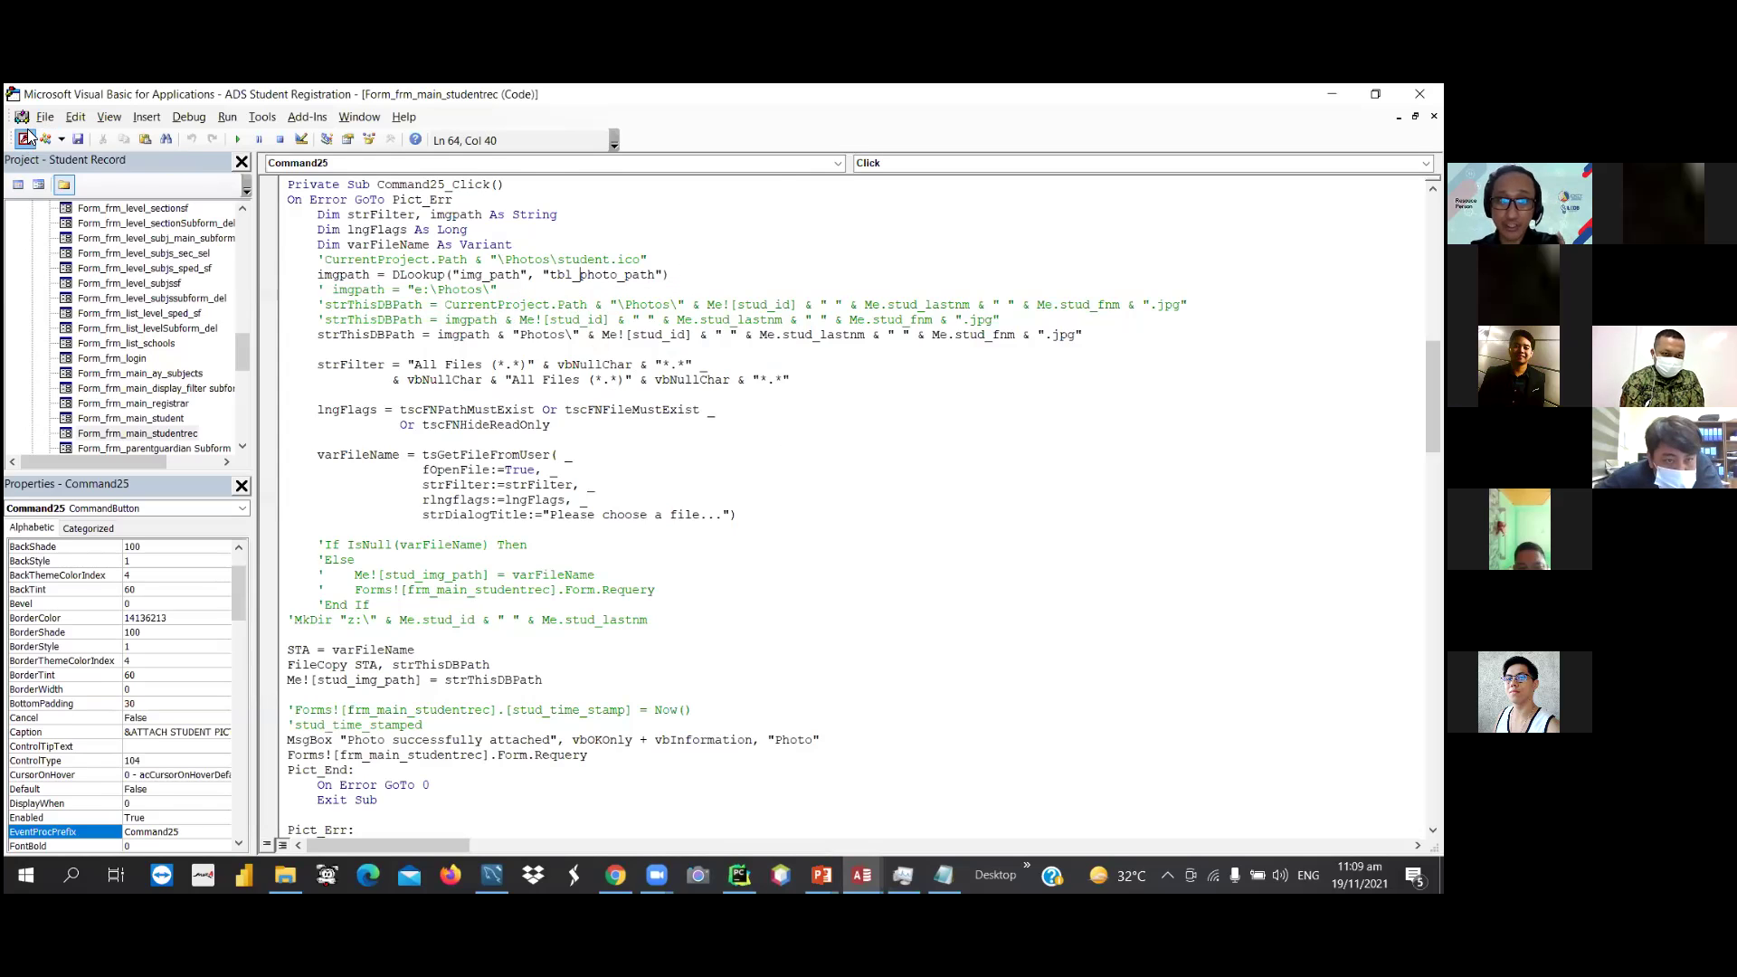
{"action": "left_click_drag", "start_coordinate": [217, 721], "coordinate": [221, 343]}
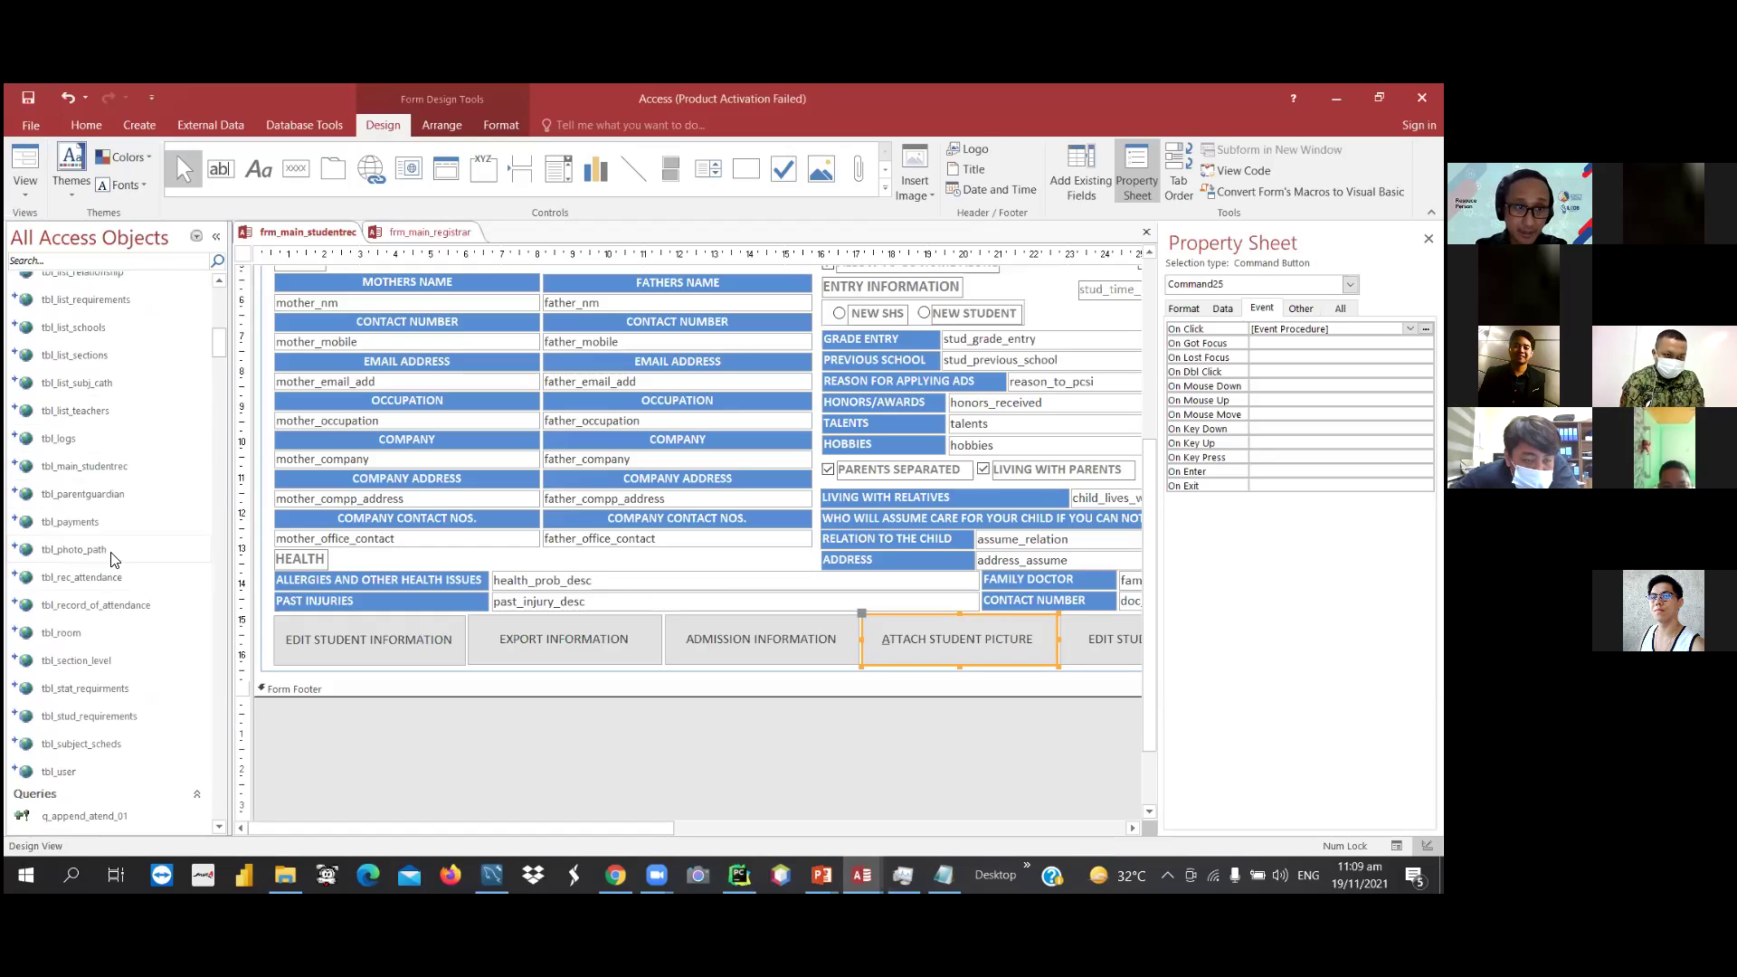
Open tbl_photo_path, confirm the drive in File Explorer, and change img_path from G:\ to D:\
{"action": "left_click", "coordinate": [110, 551]}
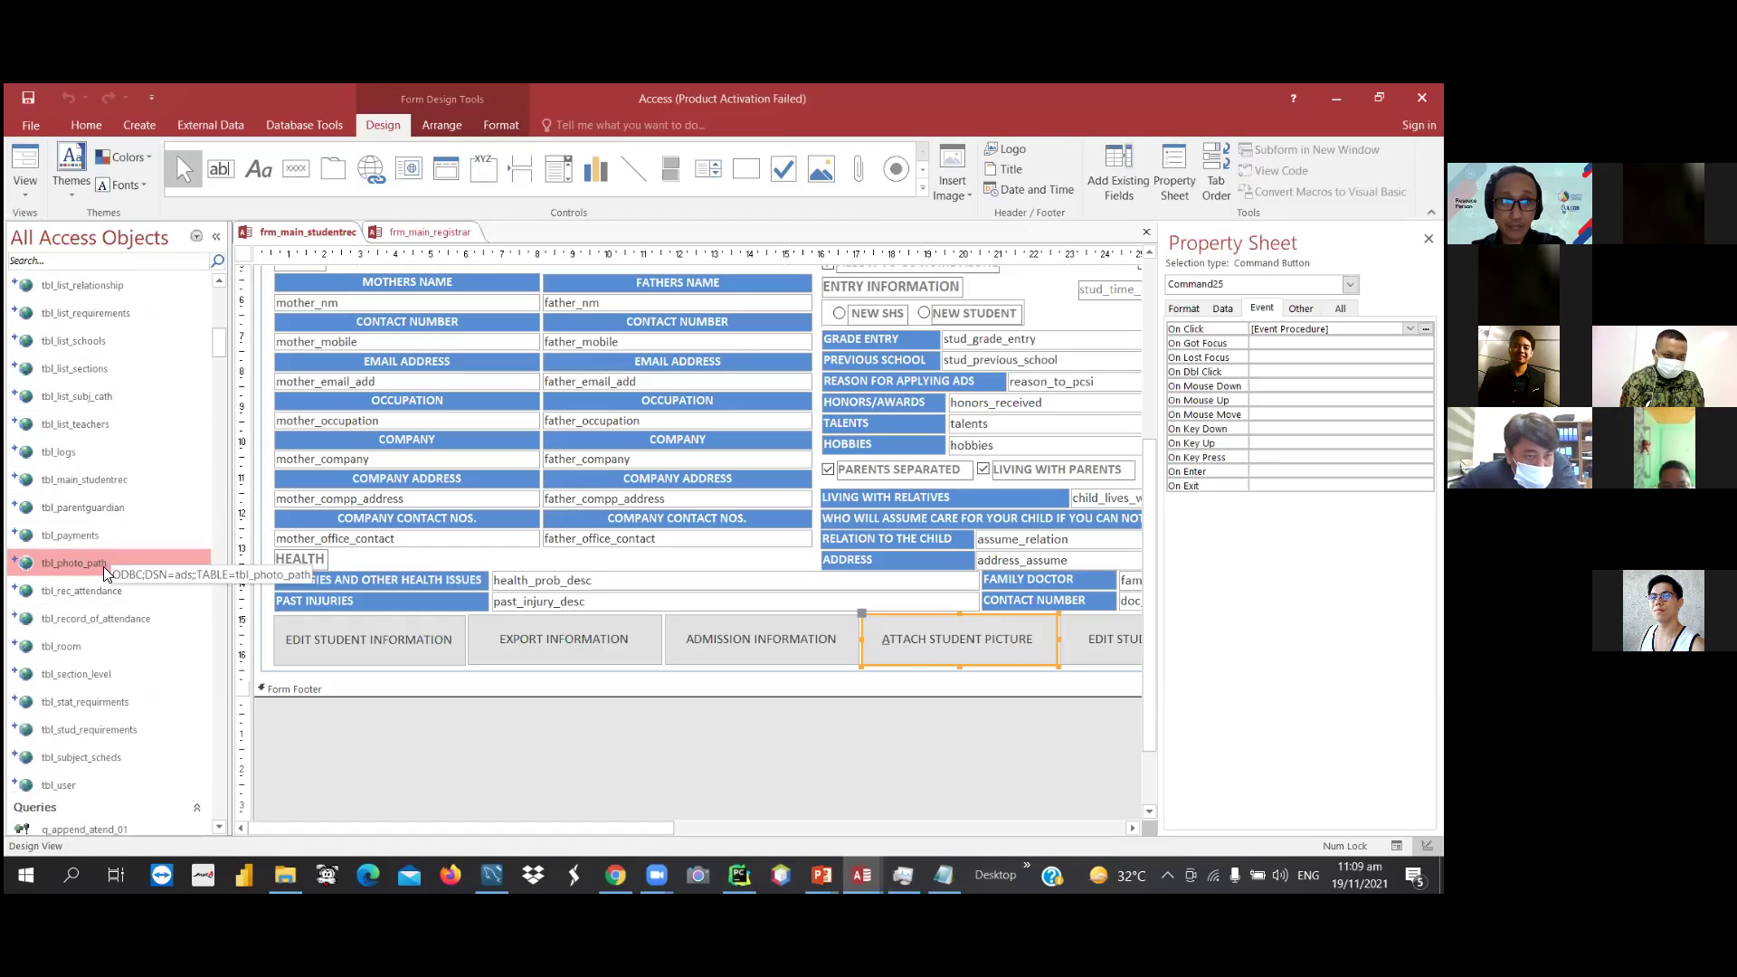
{"action": "double_click", "coordinate": [52, 560]}
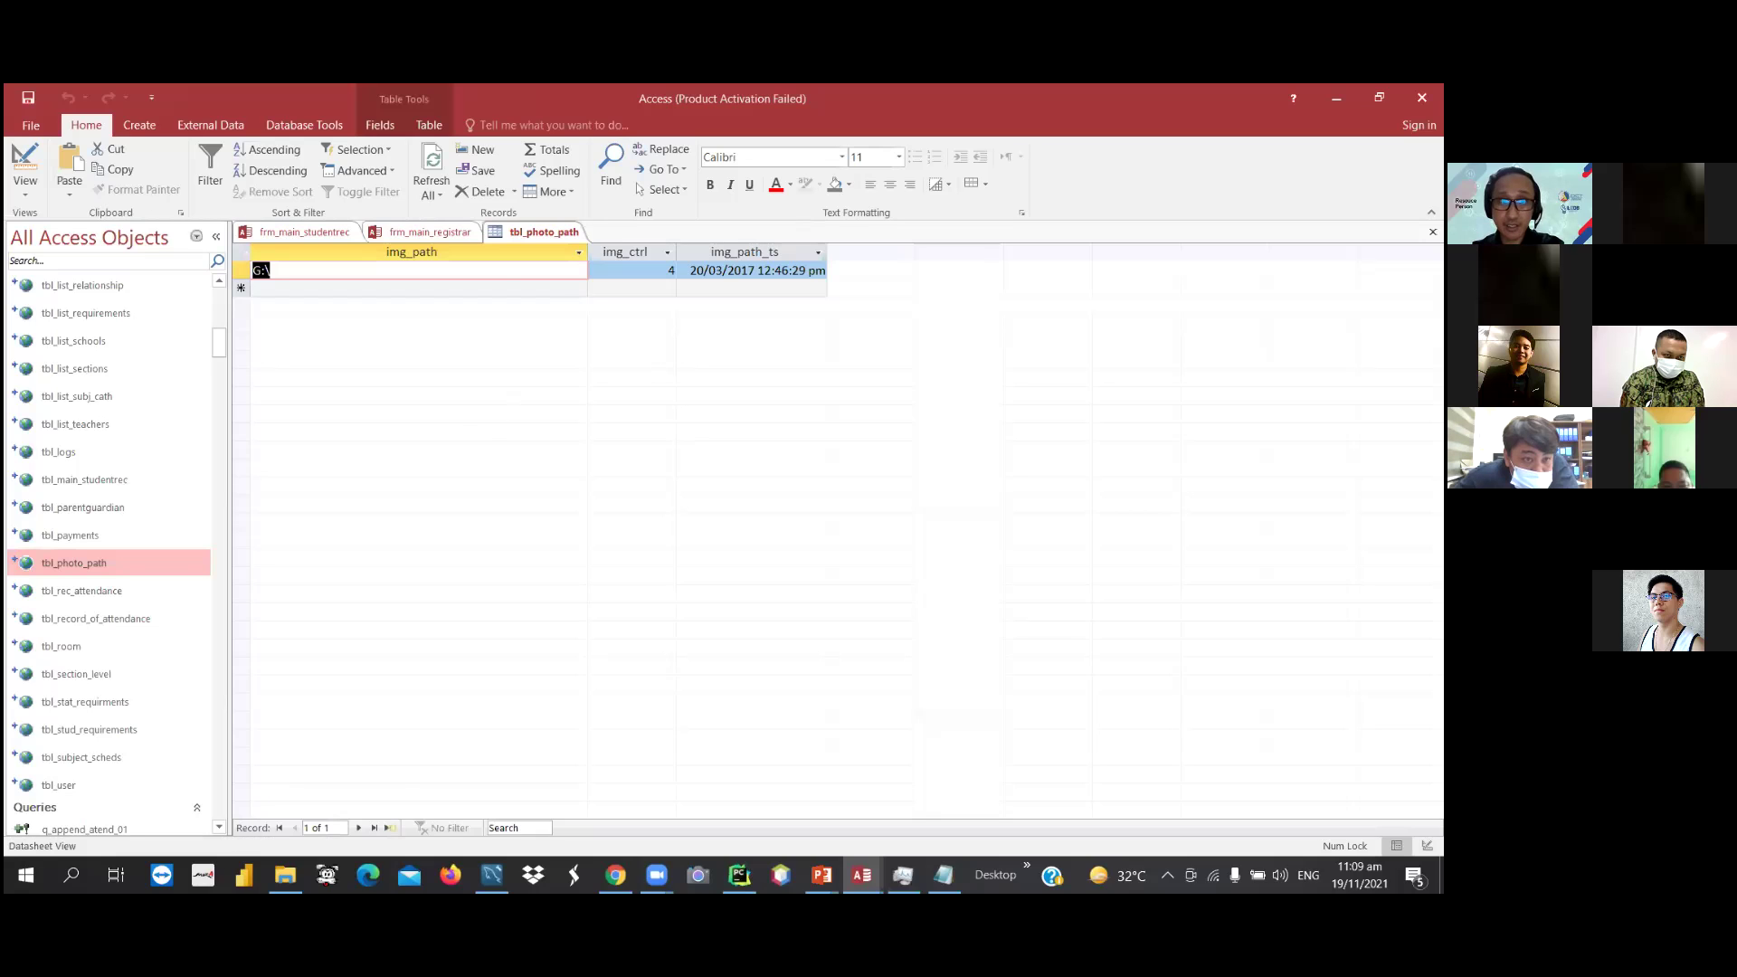
{"action": "left_click", "coordinate": [285, 875]}
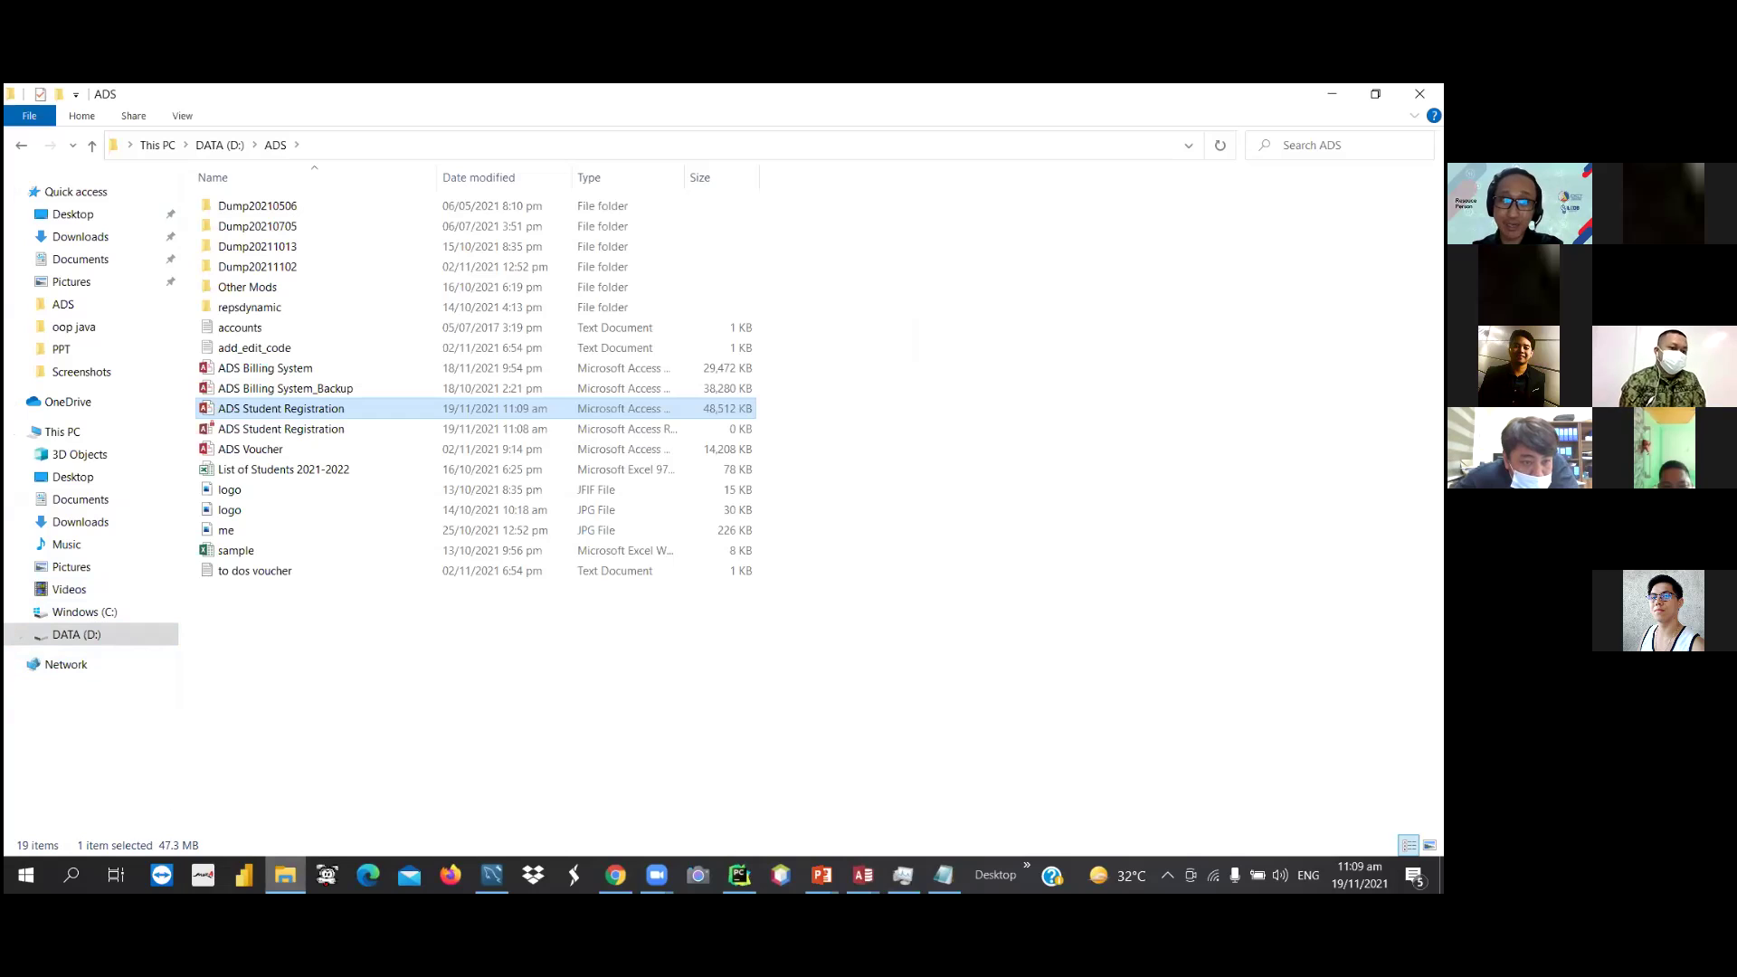
{"action": "left_click", "coordinate": [285, 874]}
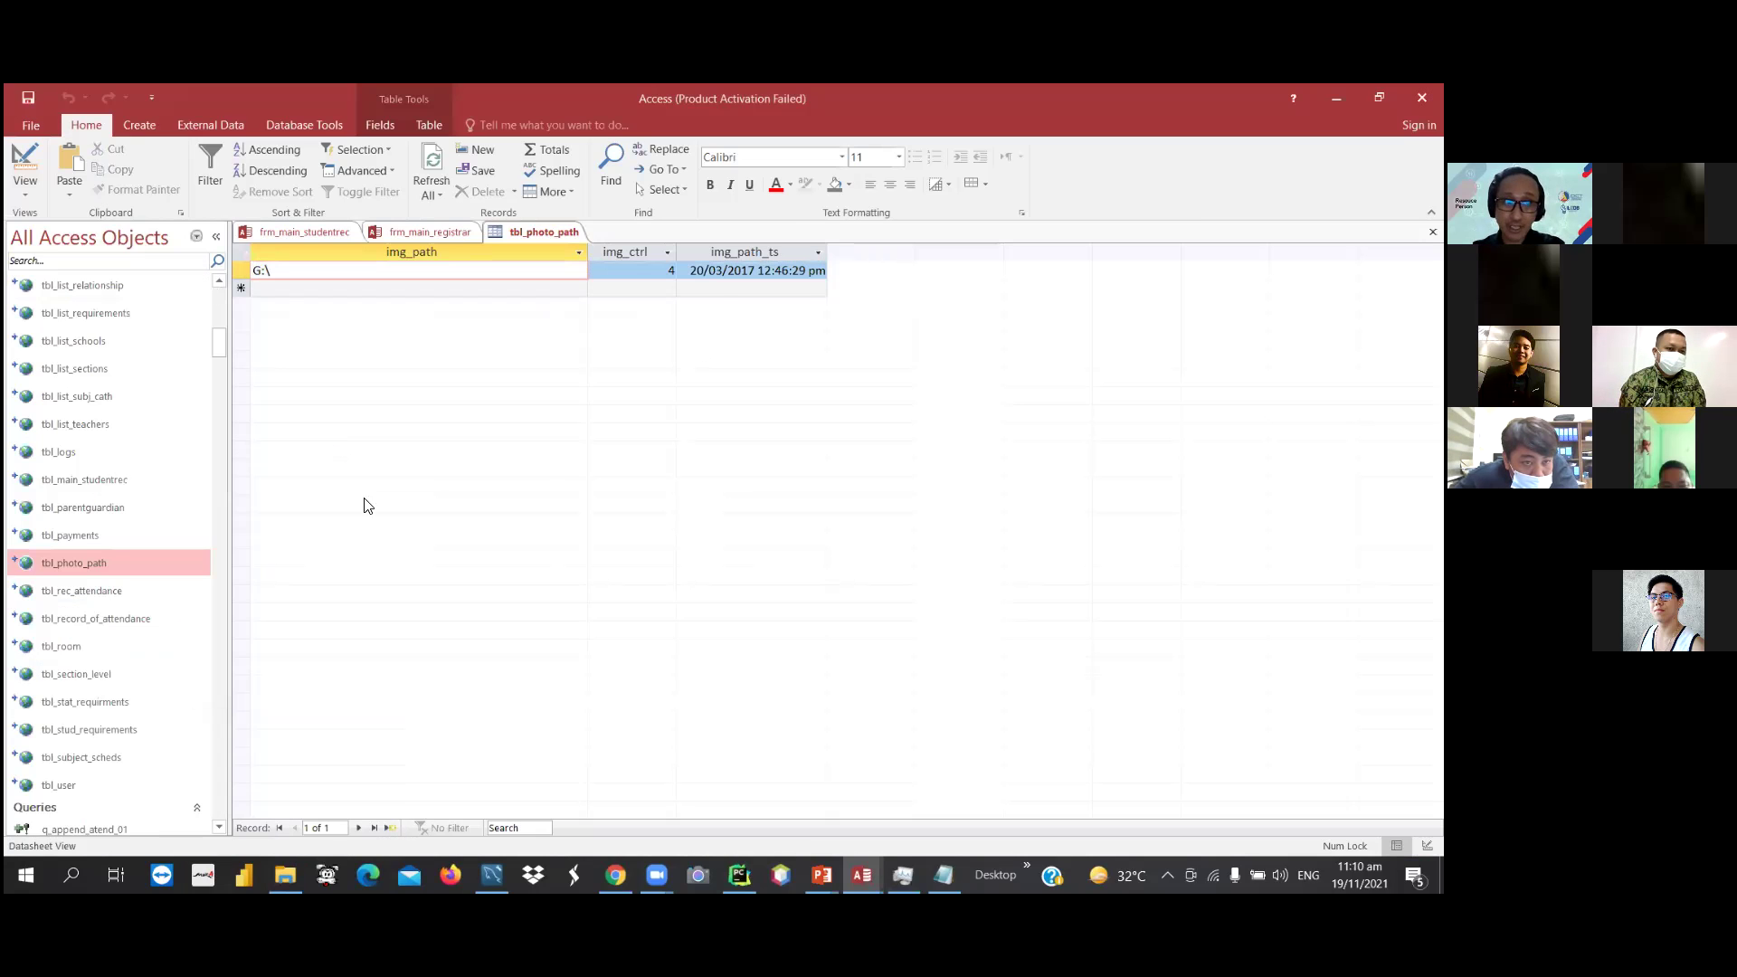
{"action": "key", "text": "Delete"}
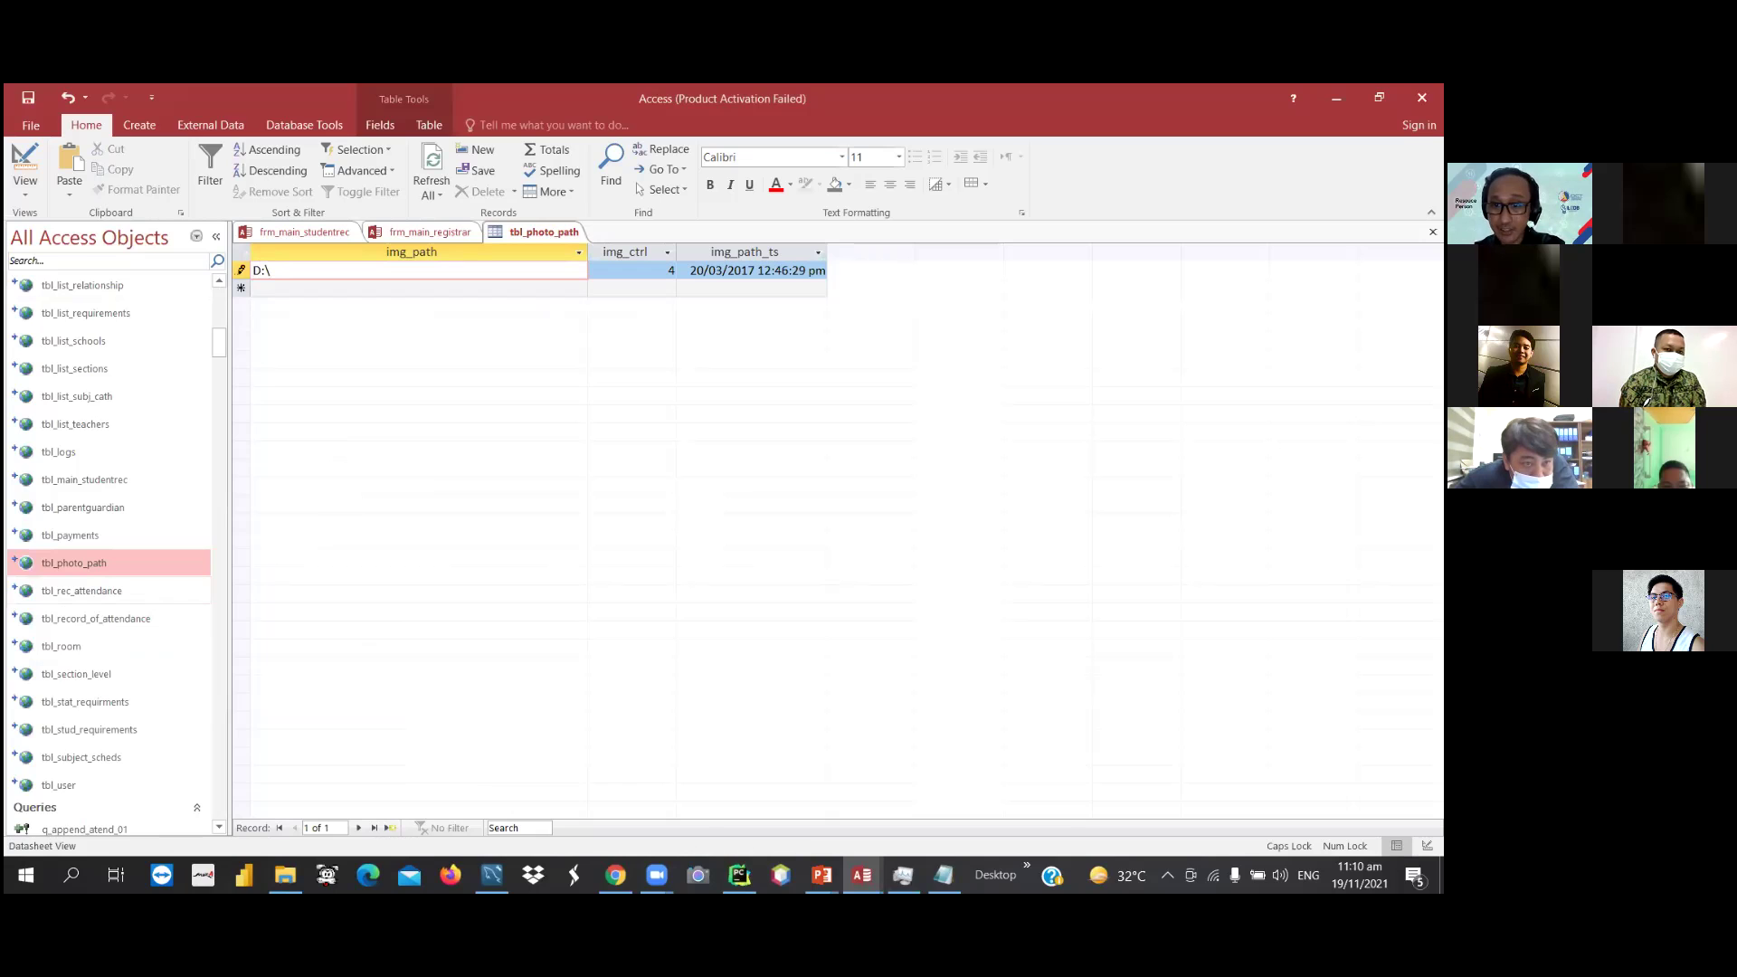
{"action": "mouse_move", "coordinate": [862, 875]}
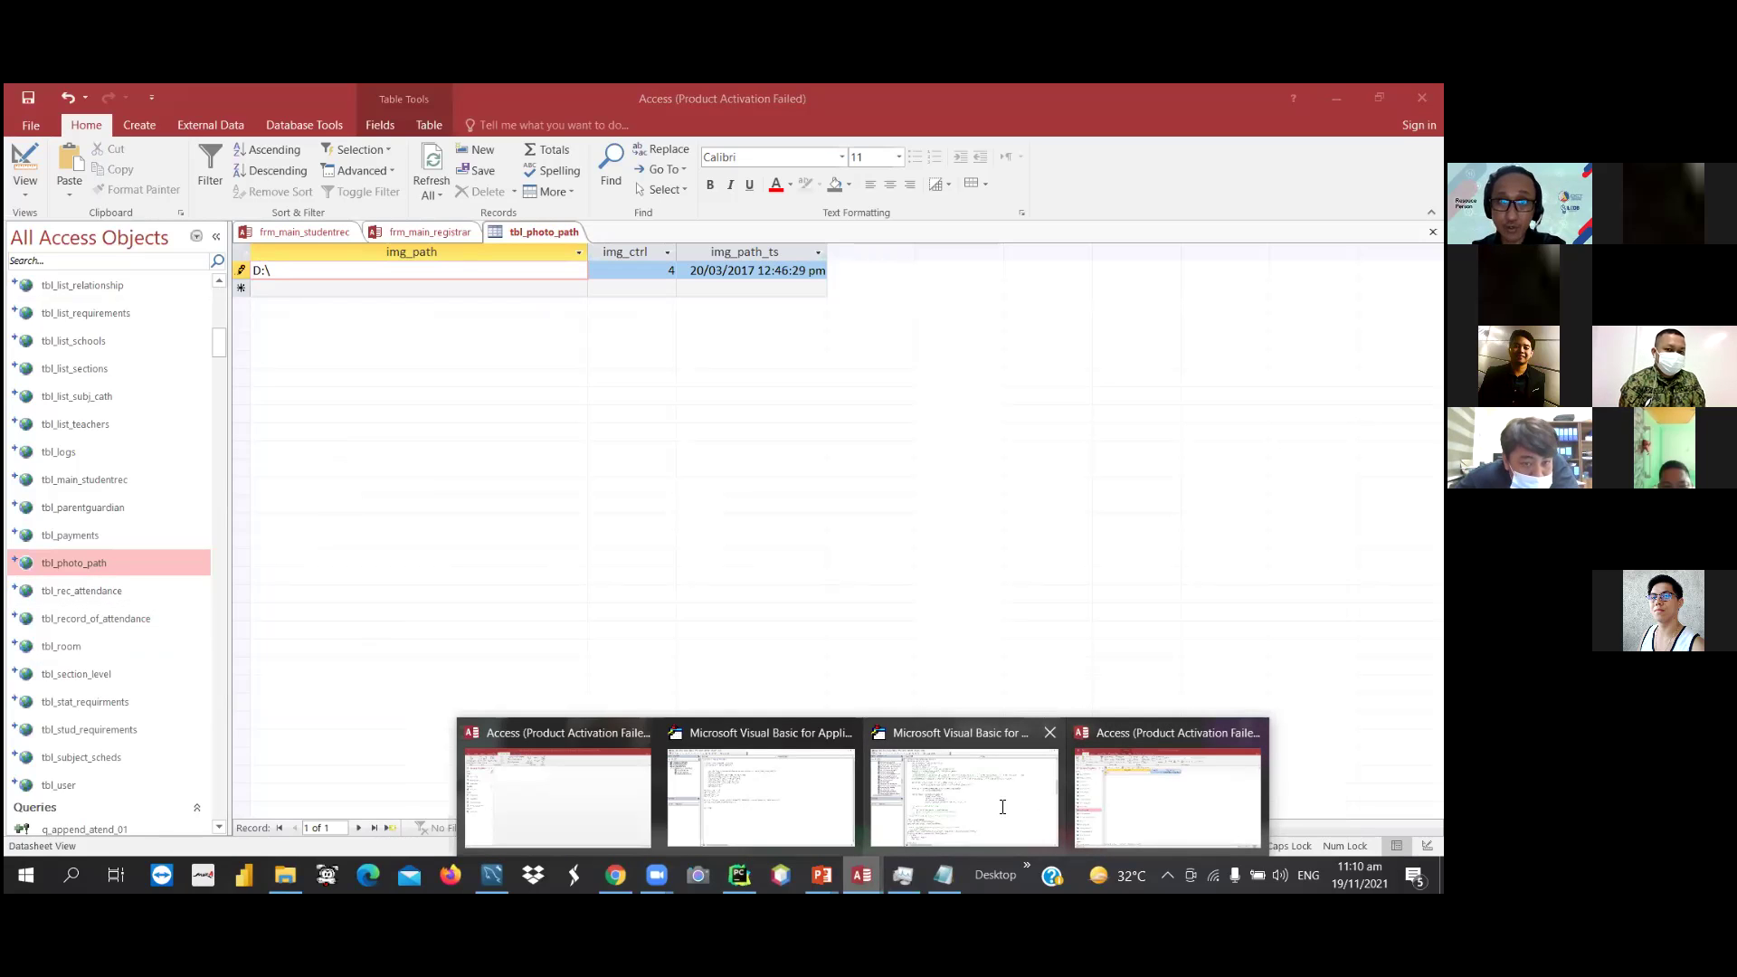
Note 'Photos' in the strThisDBPath code line, then open DATA (D:) and select the Photos folder
{"action": "key", "text": "alt+F11"}
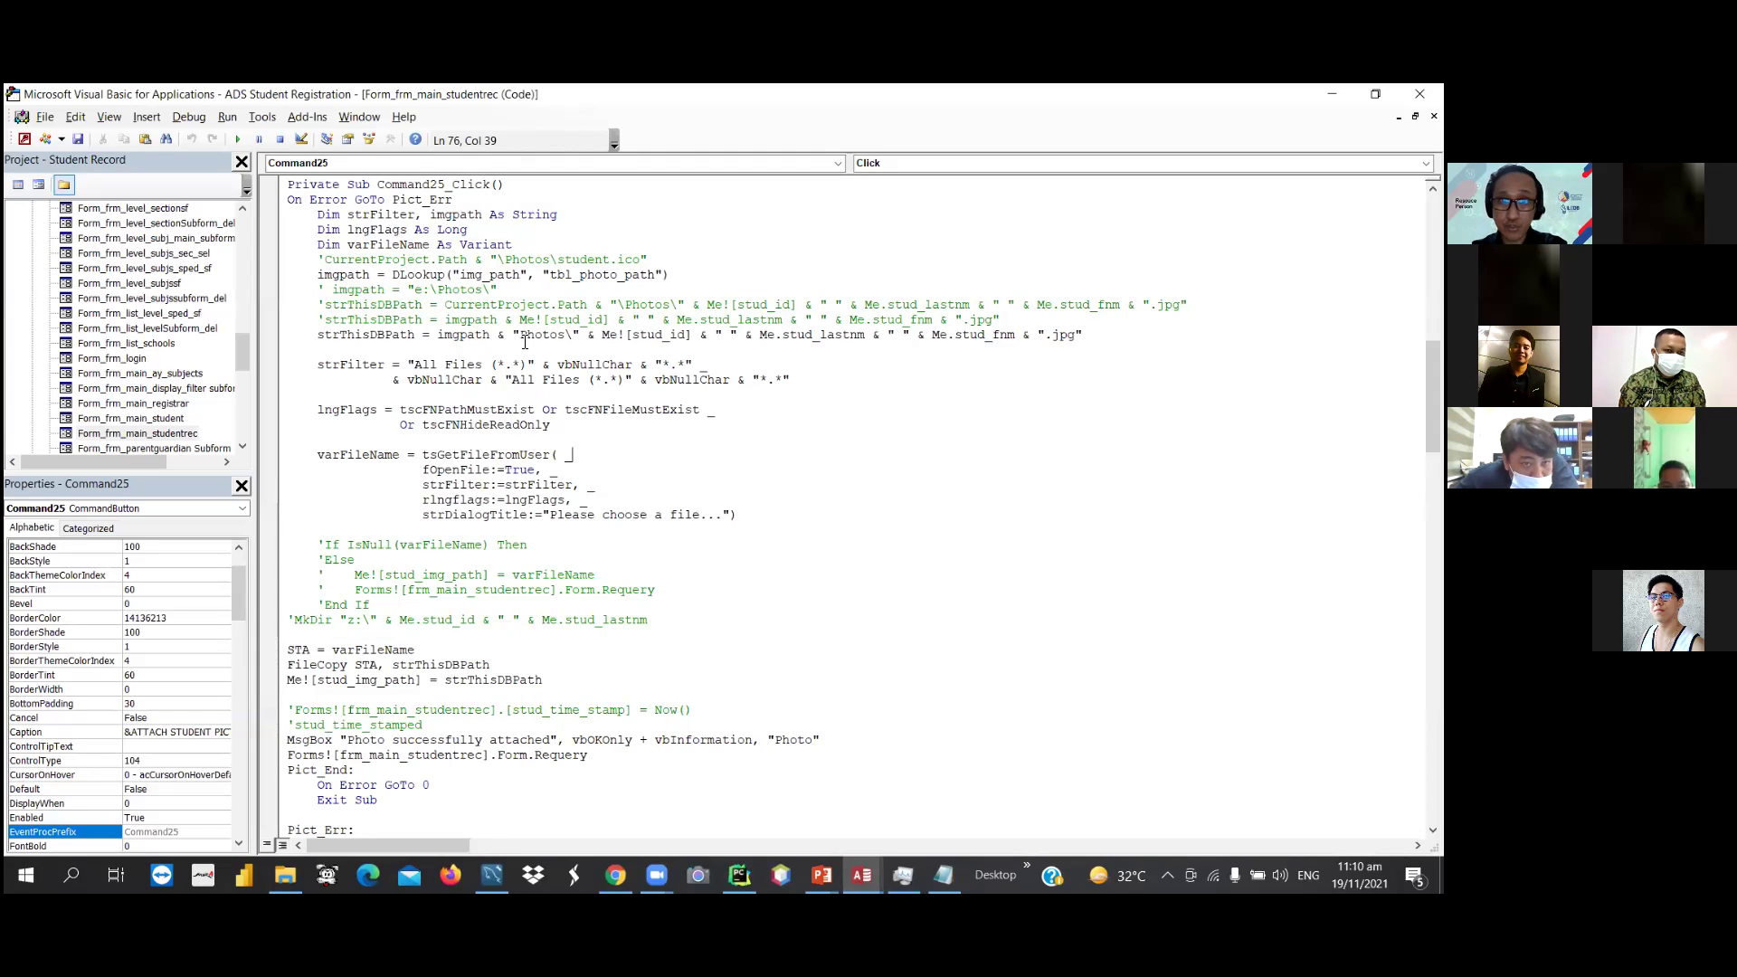
{"action": "left_click_drag", "start_coordinate": [563, 335], "coordinate": [568, 335]}
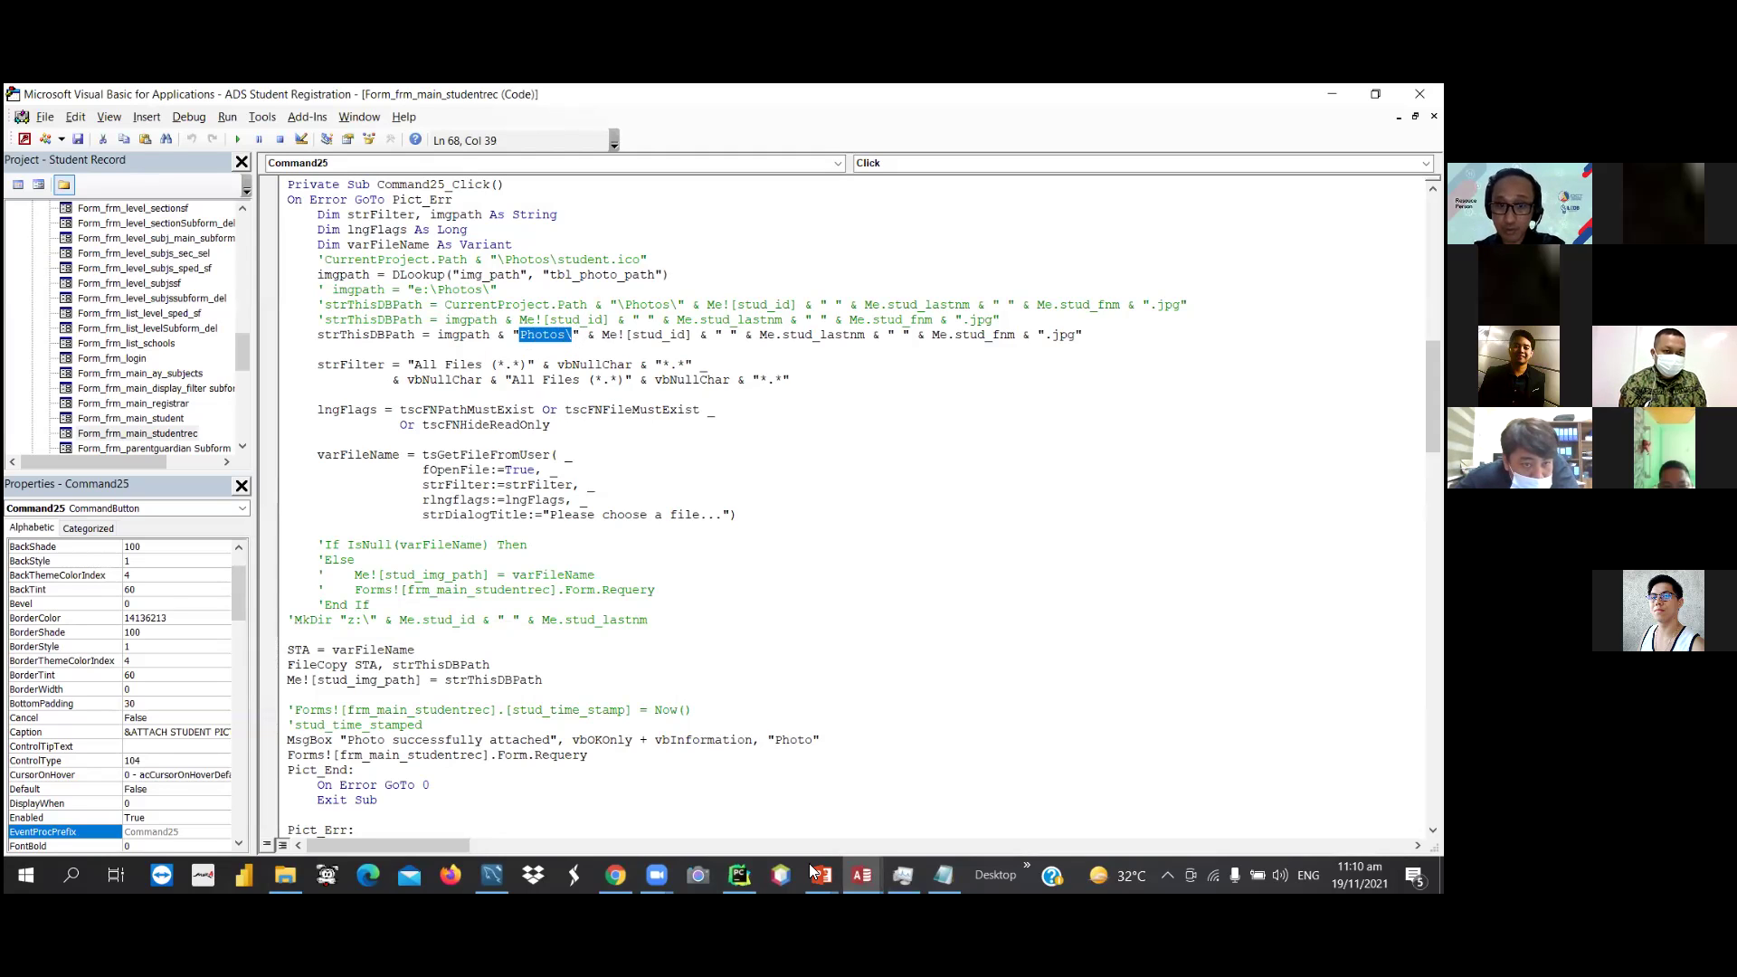
{"action": "left_click", "coordinate": [285, 875]}
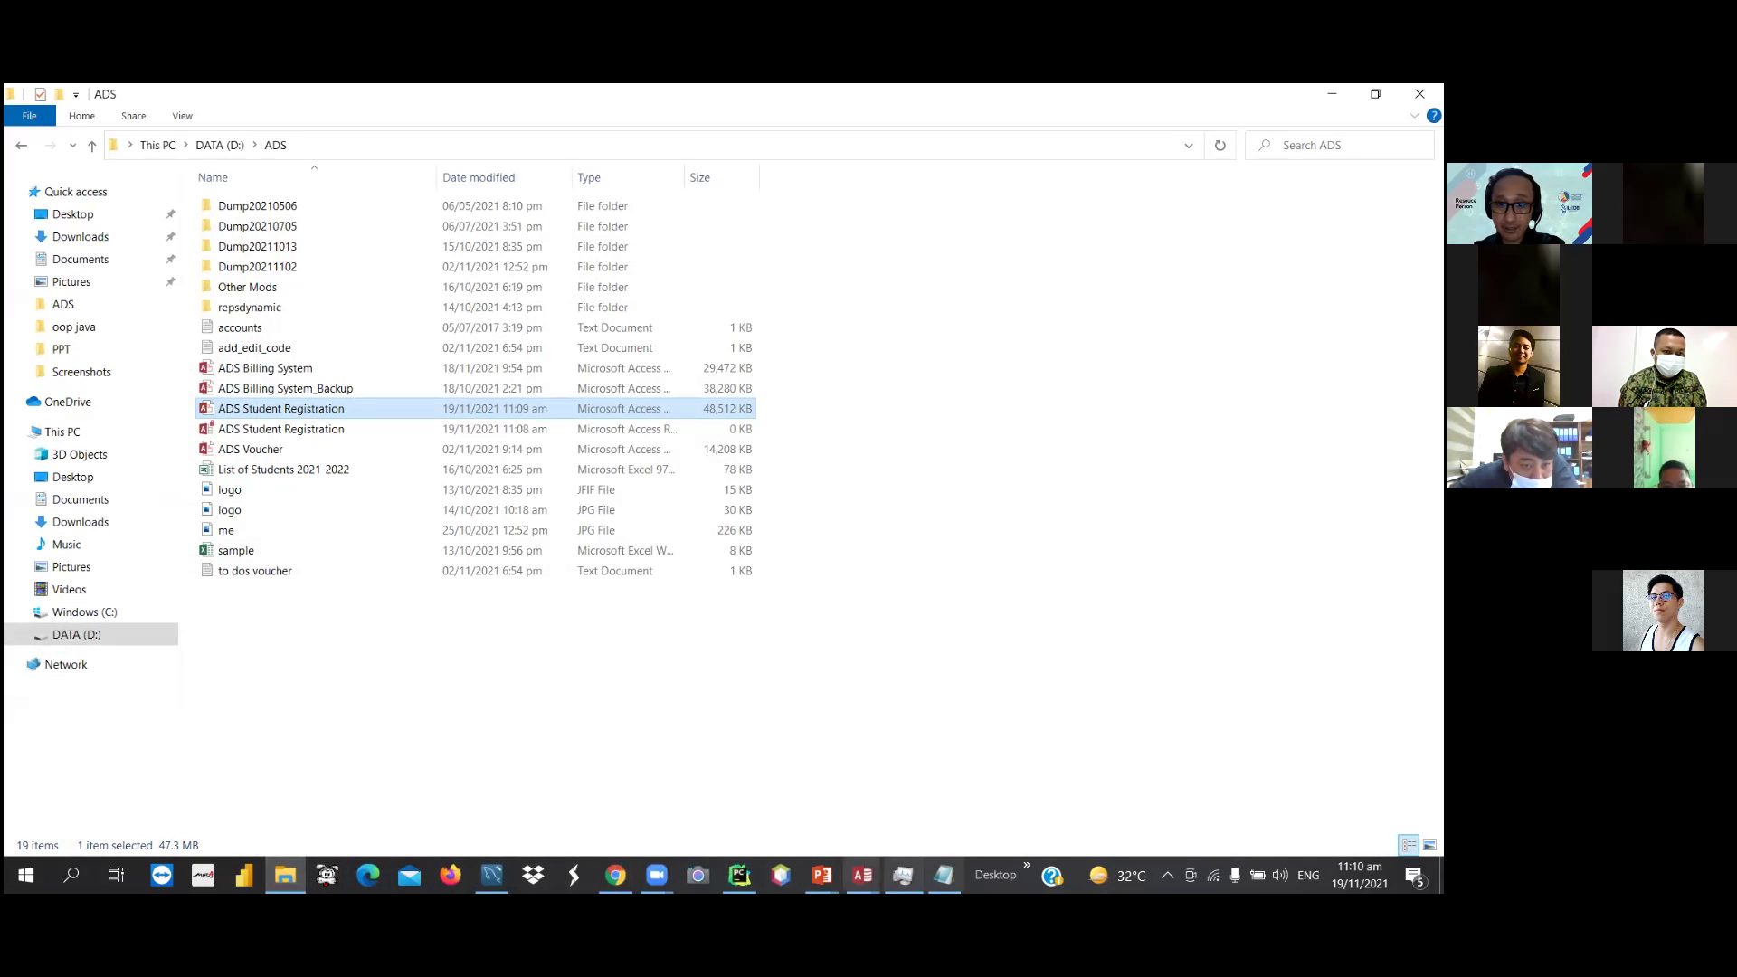
{"action": "left_click", "coordinate": [98, 644]}
{"action": "left_click", "coordinate": [605, 236]}
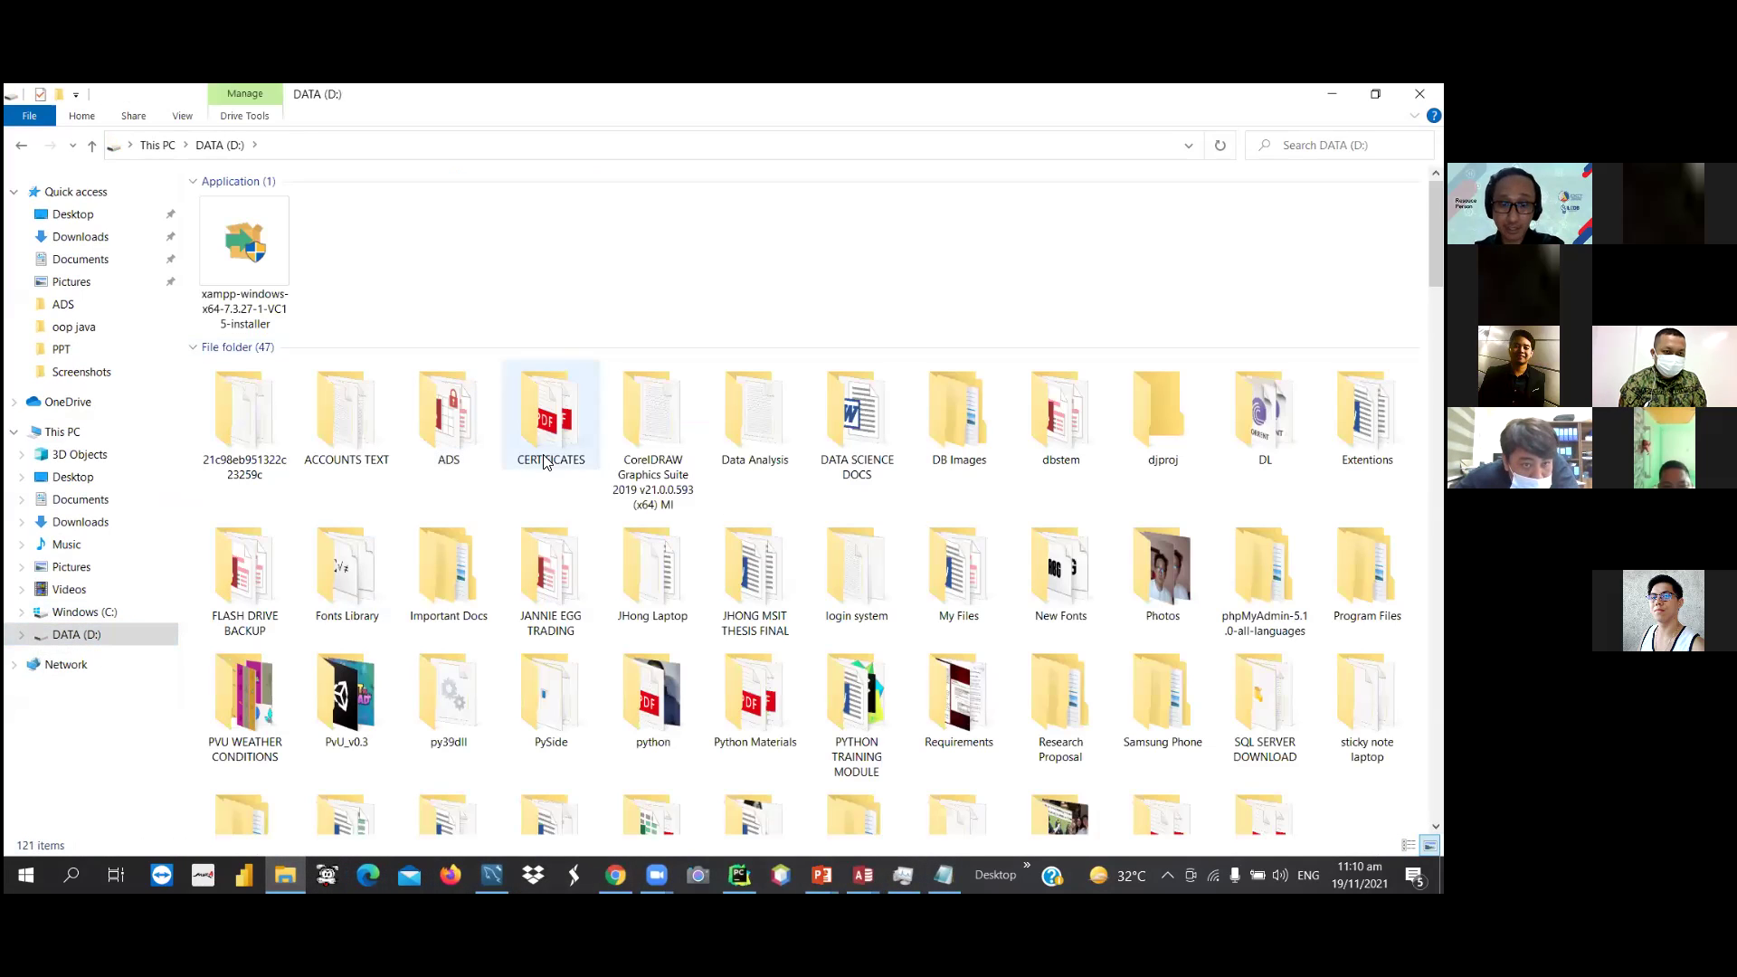
{"action": "key", "text": "p"}
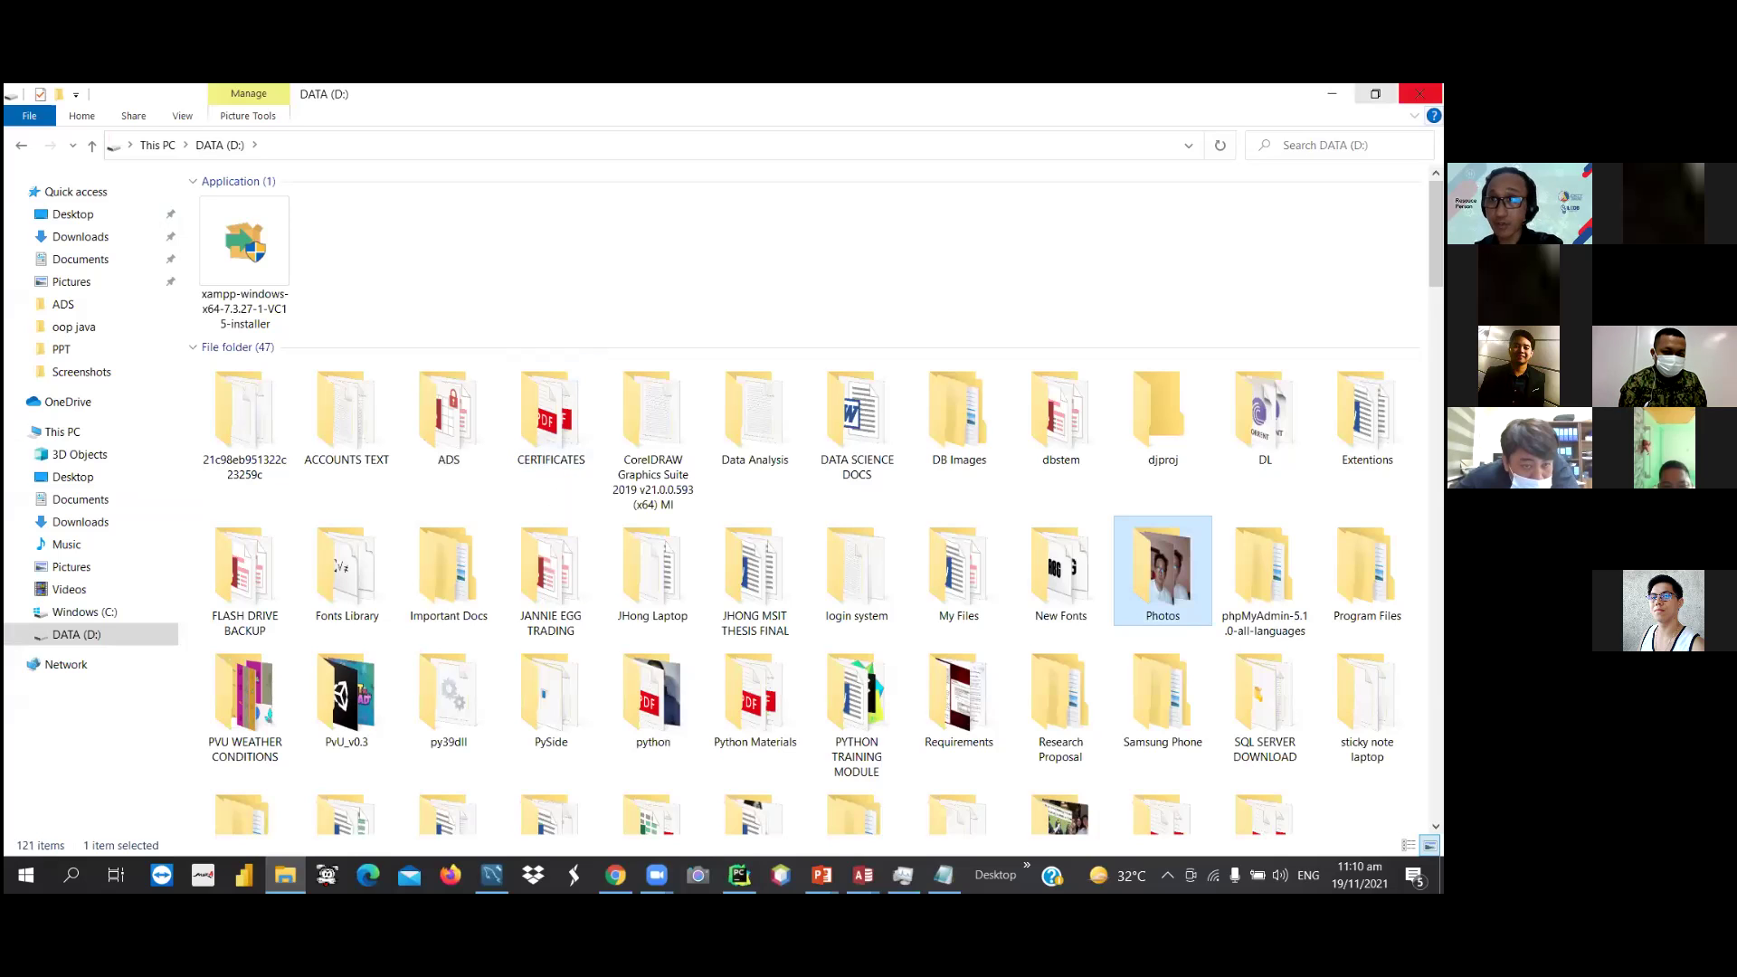
Close the tbl_photo_path datasheet, then close frm_main_studentrec and save its design changes
{"action": "left_click", "coordinate": [1332, 93]}
{"action": "key", "text": "alt+F11"}
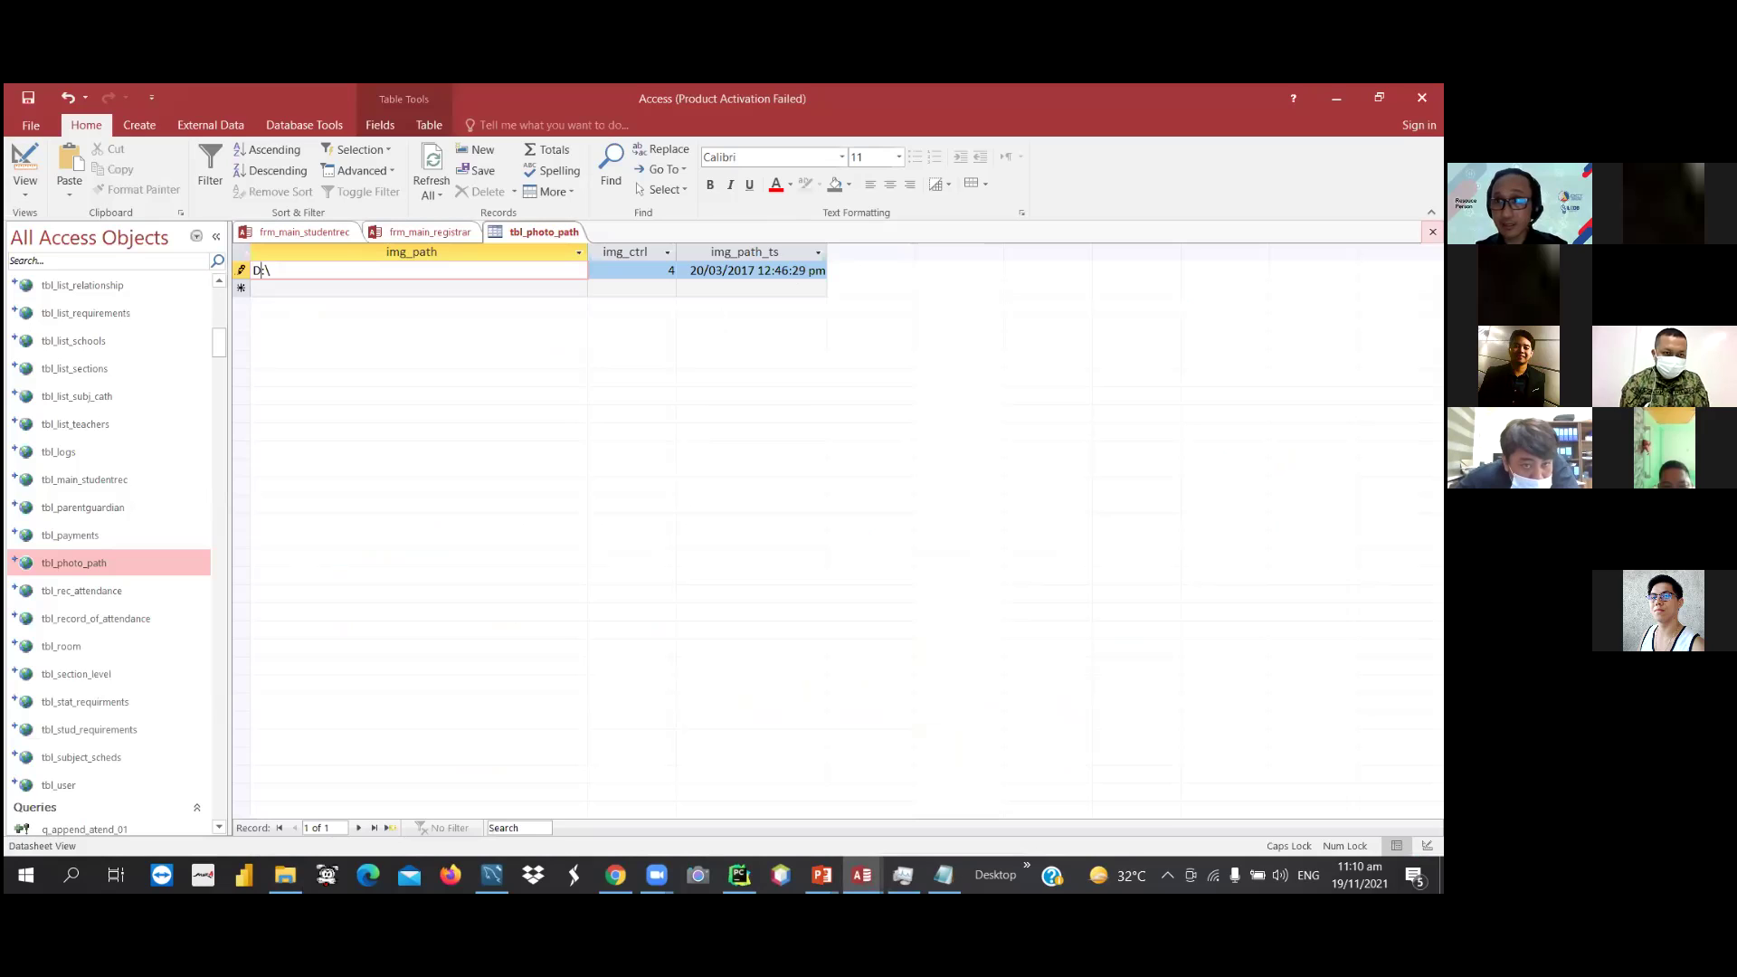
{"action": "left_click", "coordinate": [1432, 232]}
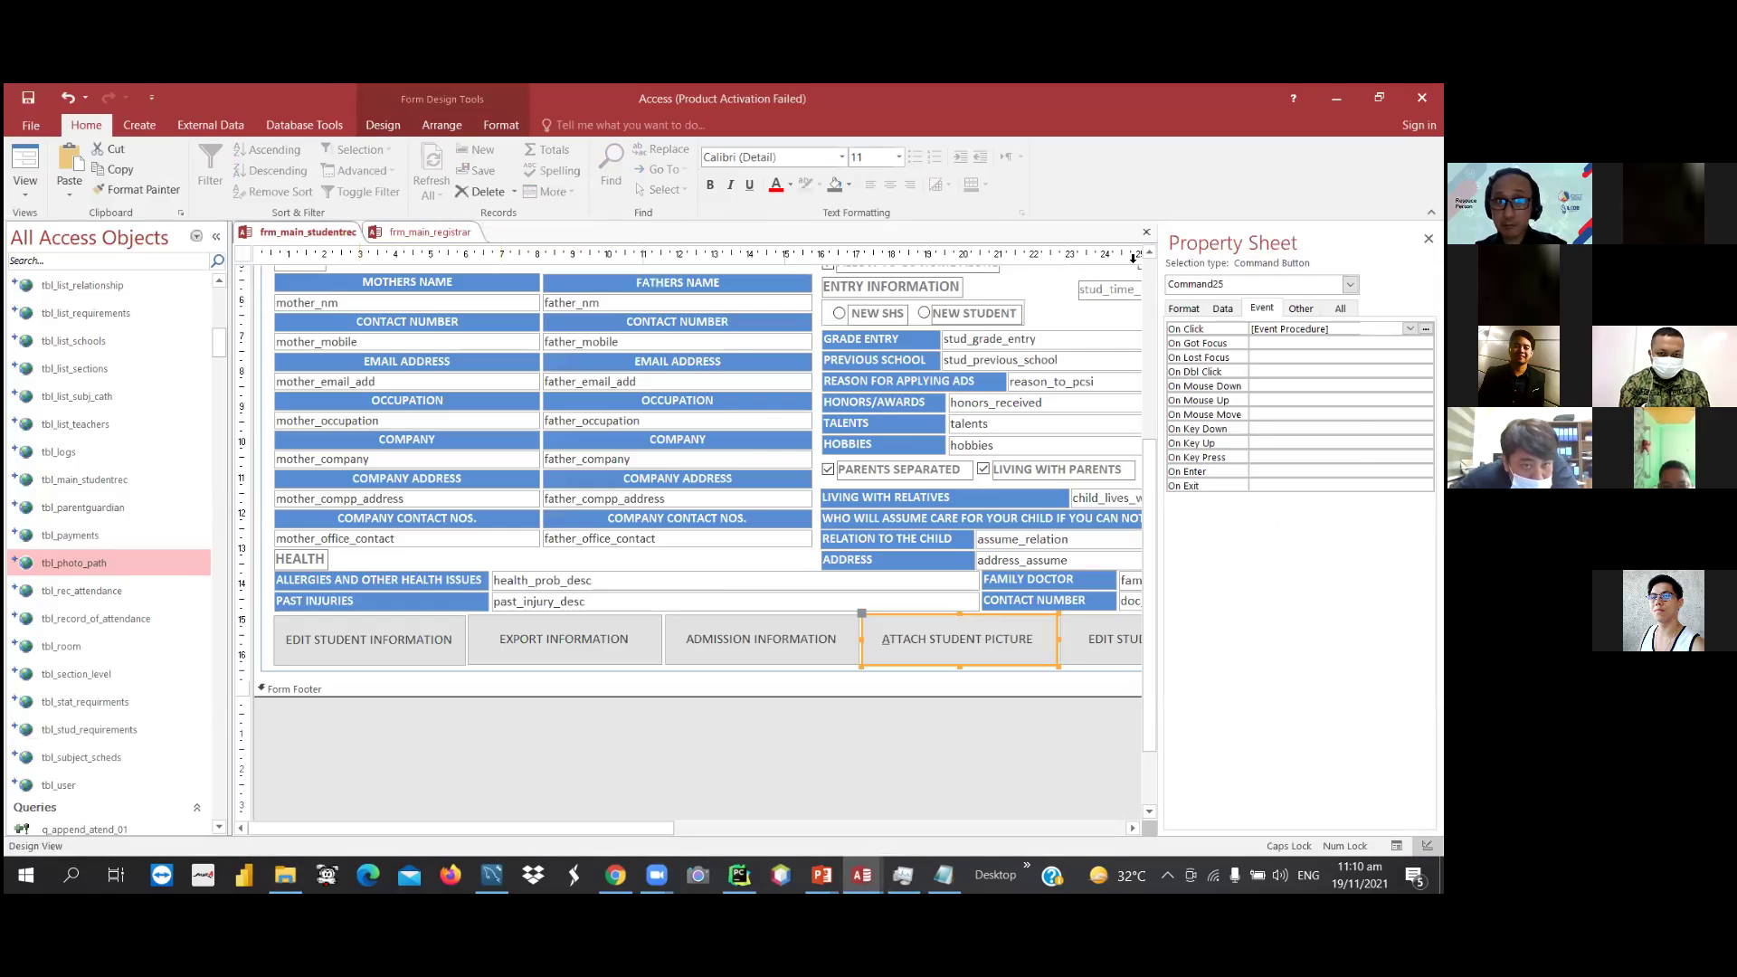
{"action": "left_click", "coordinate": [1146, 231]}
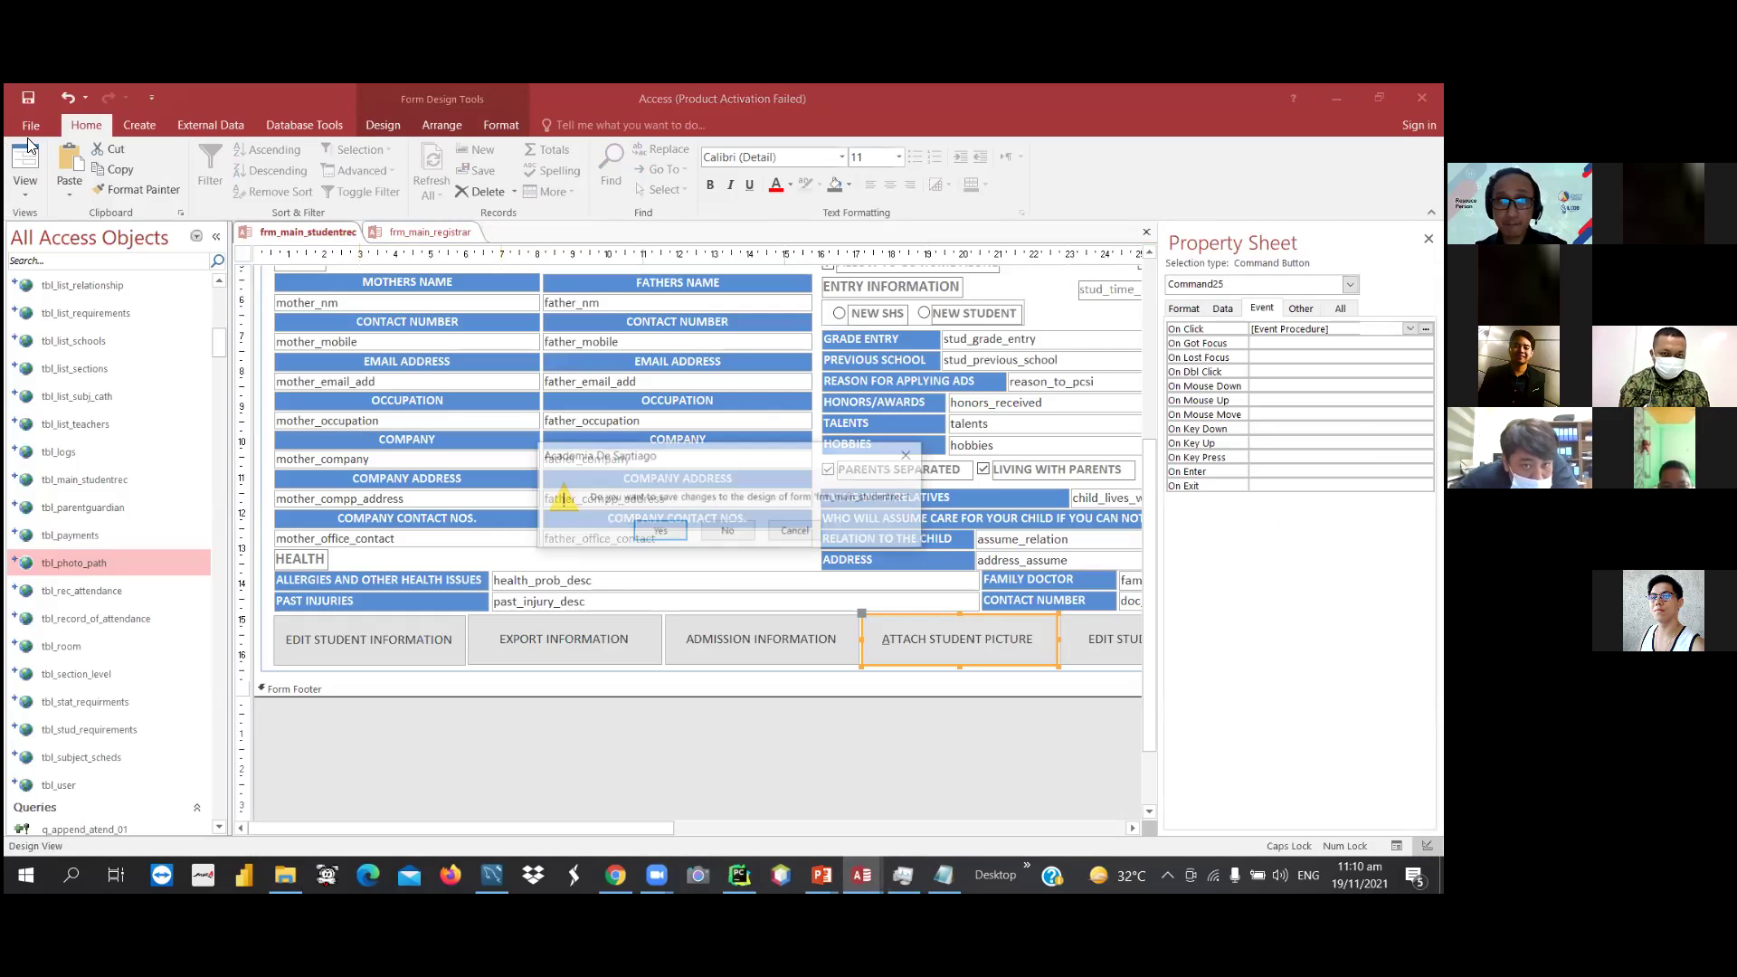
{"action": "left_click", "coordinate": [658, 532]}
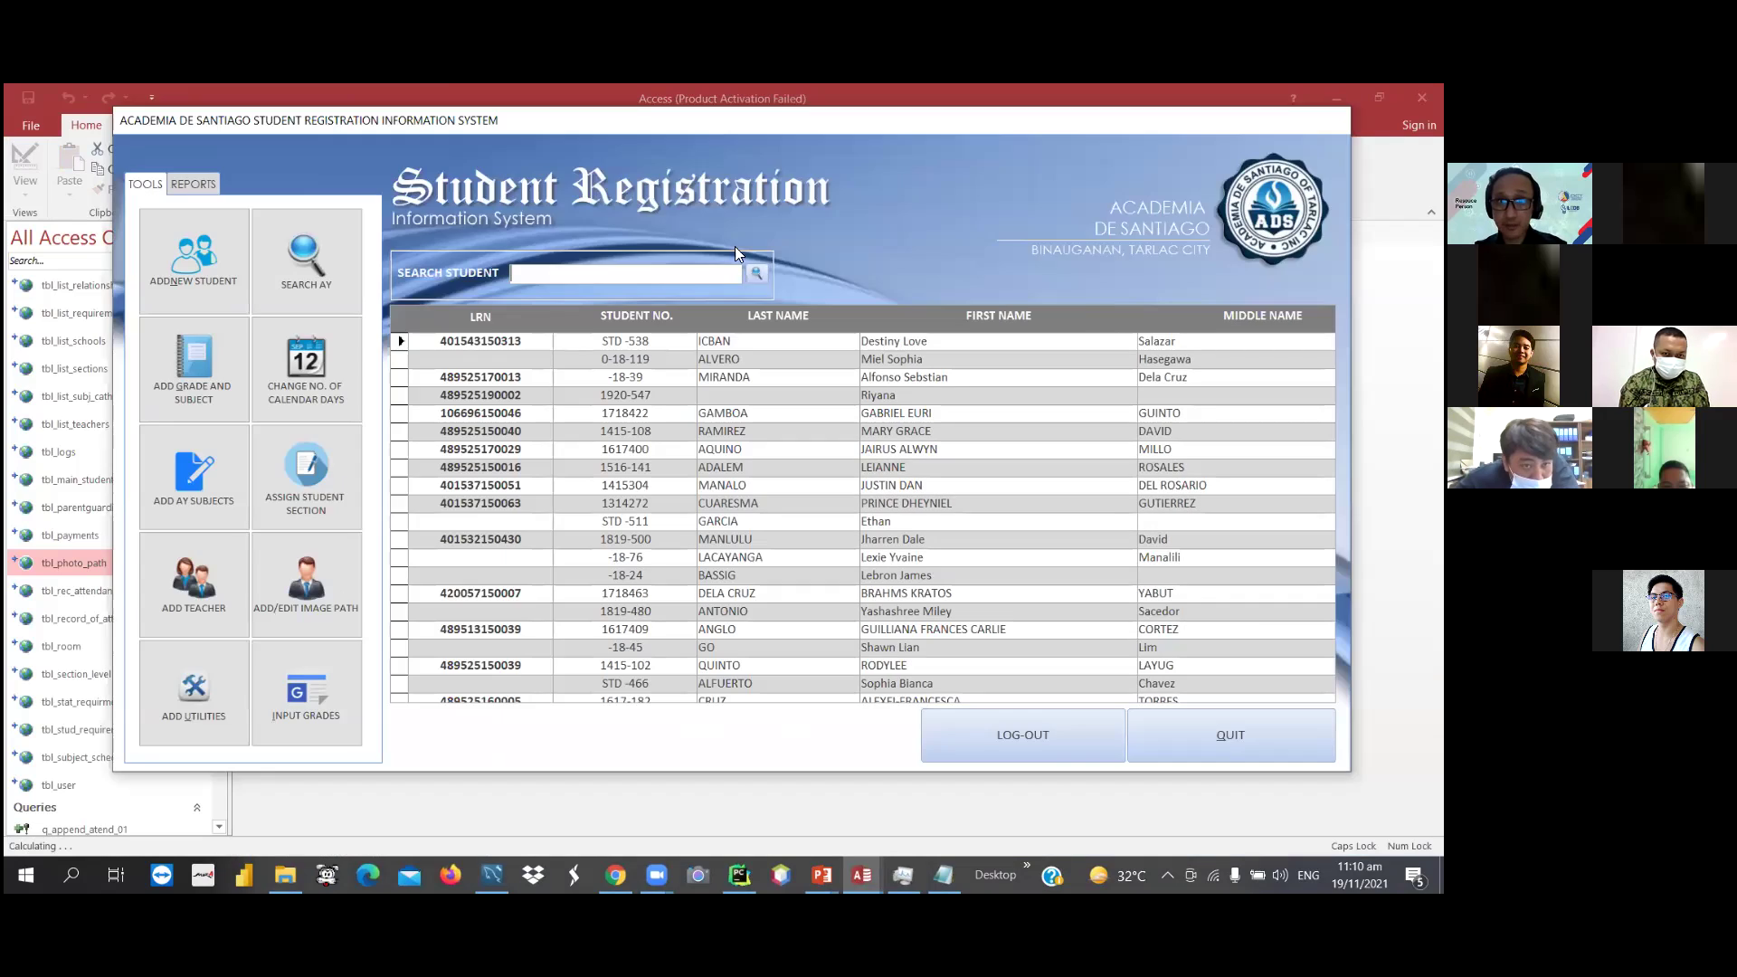
Attach the blue tech background image as a student's profile photo and dismiss the confirmation
{"action": "left_click", "coordinate": [758, 275]}
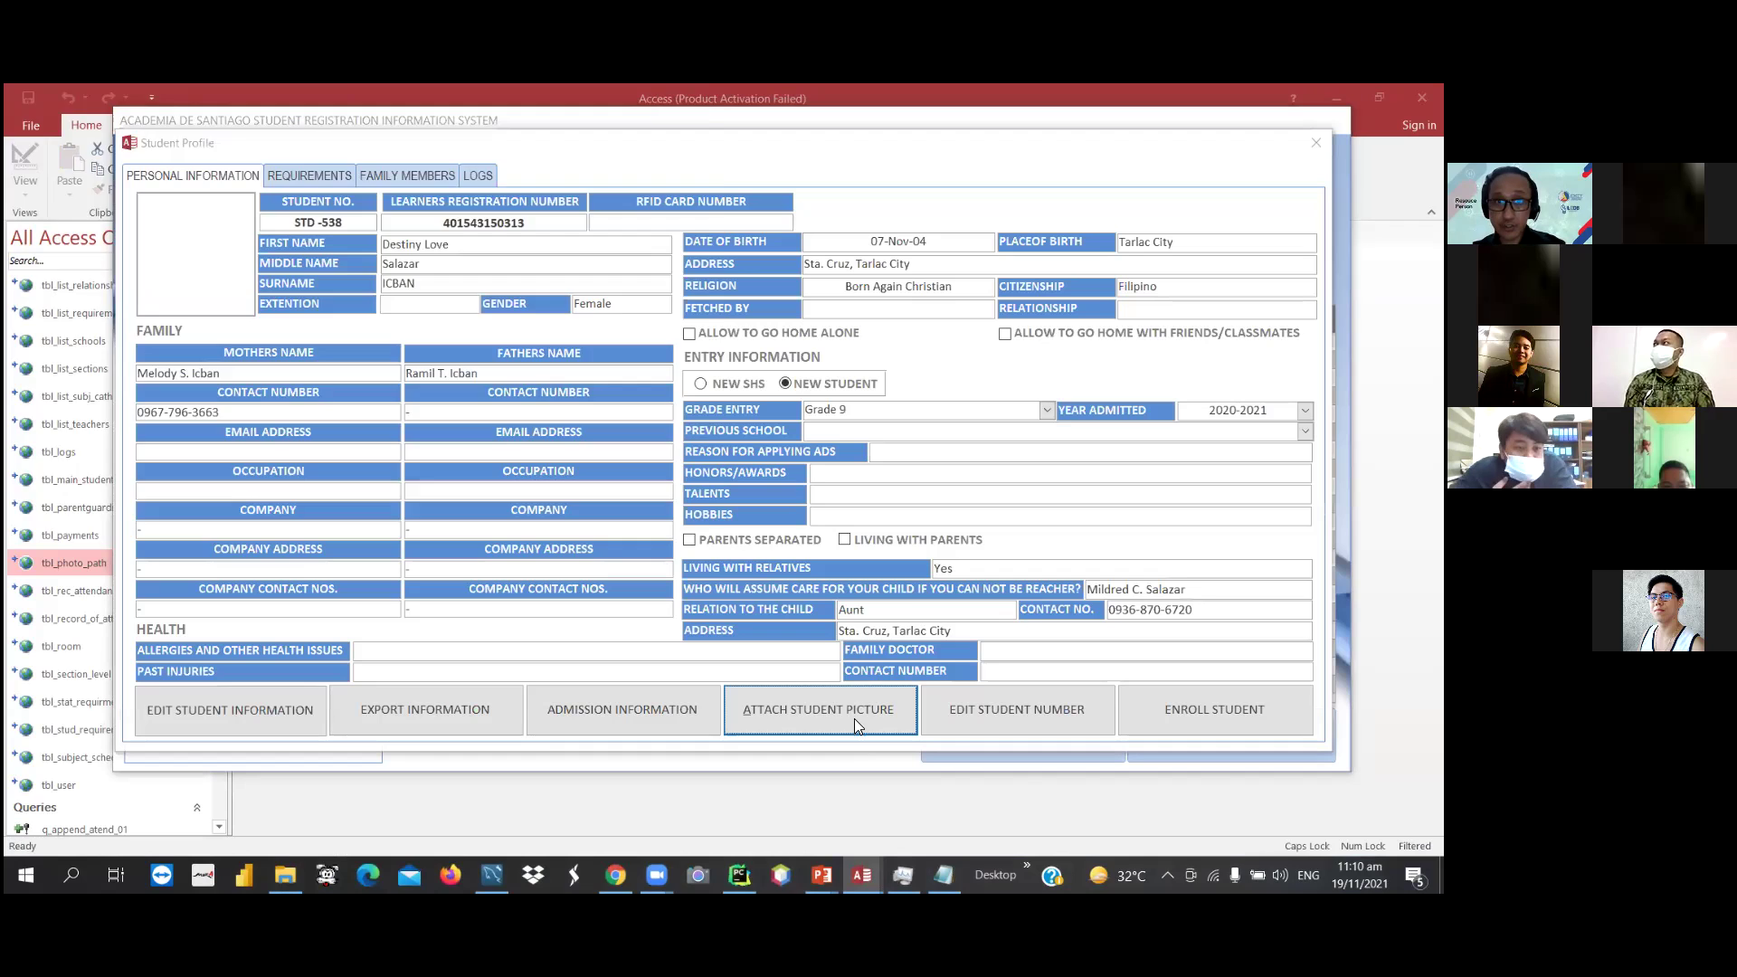
{"action": "left_click", "coordinate": [855, 715]}
{"action": "double_click", "coordinate": [432, 268]}
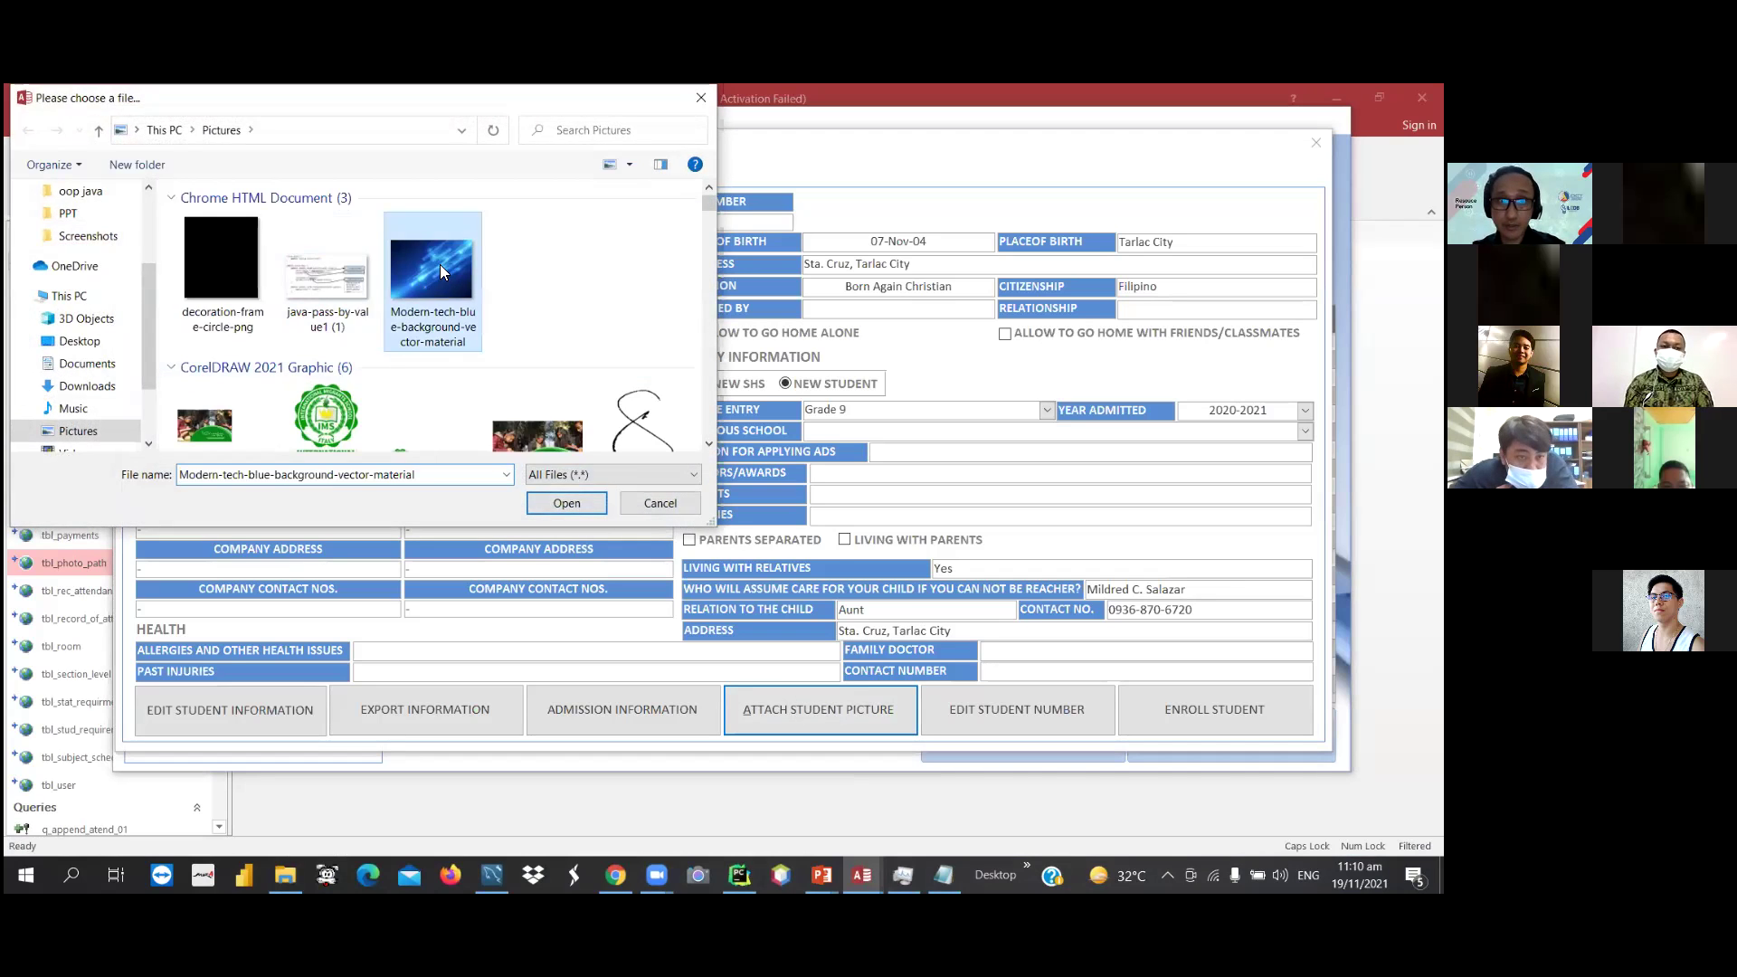
{"action": "left_click", "coordinate": [794, 548]}
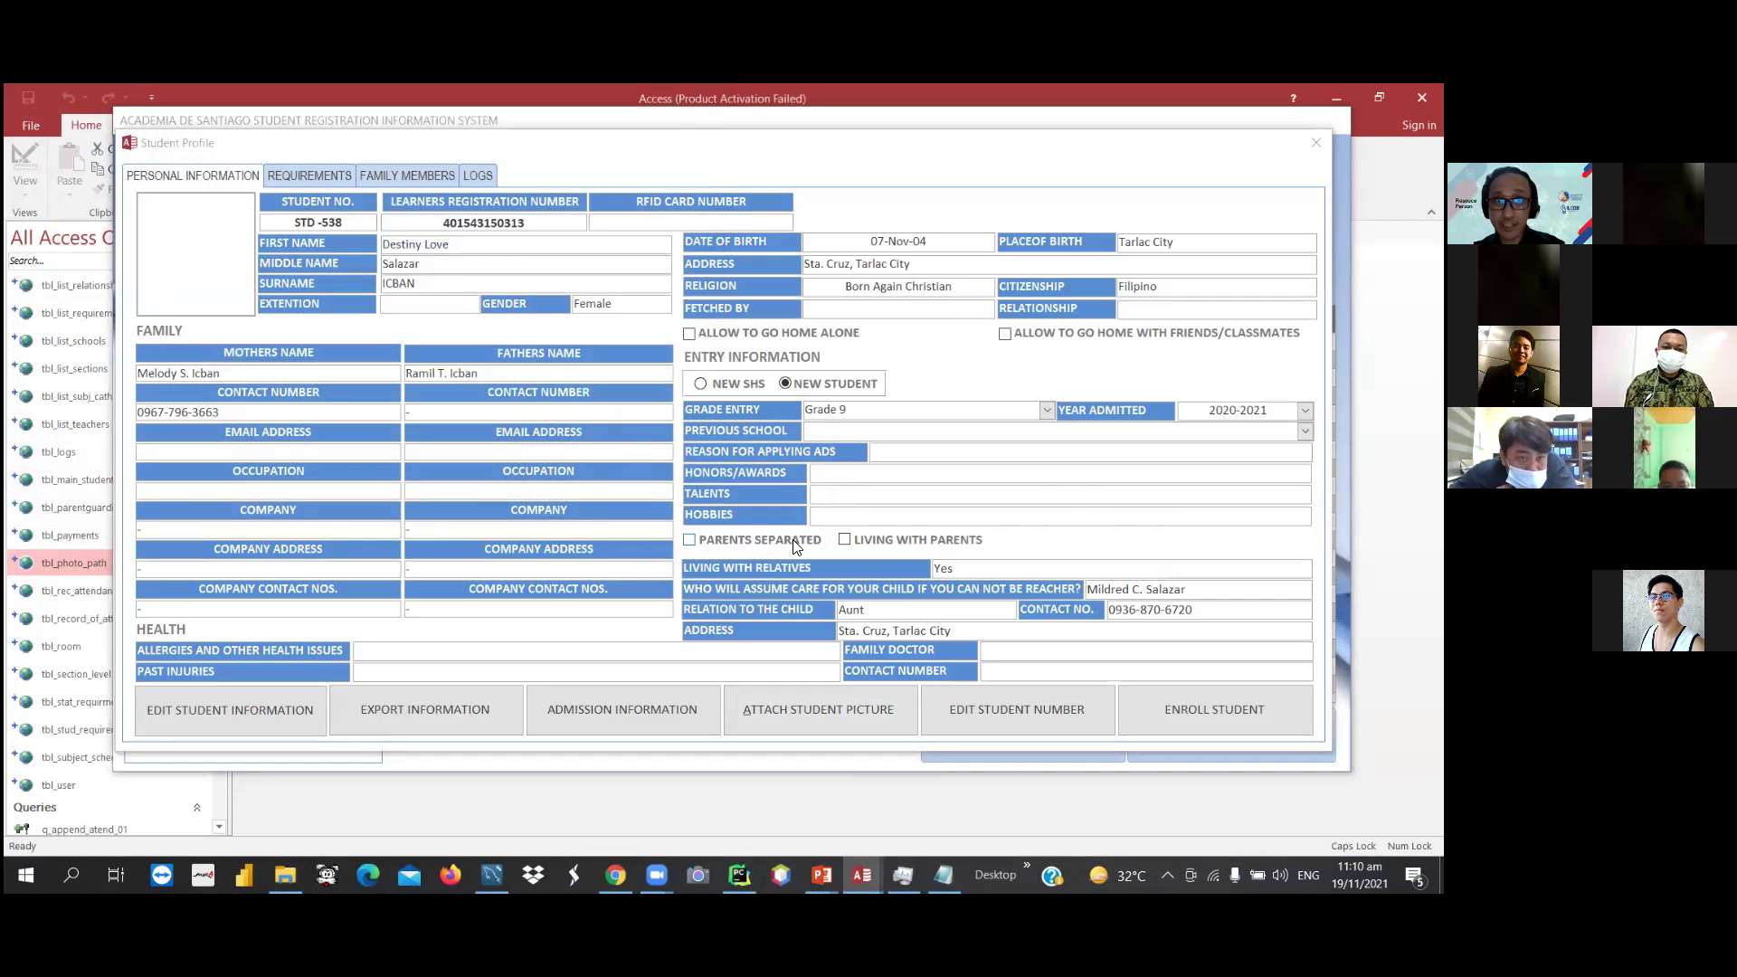
Close that profile, open the first listed student's profile, and bring up File Explorer on DATA (D:)
{"action": "left_click", "coordinate": [208, 269]}
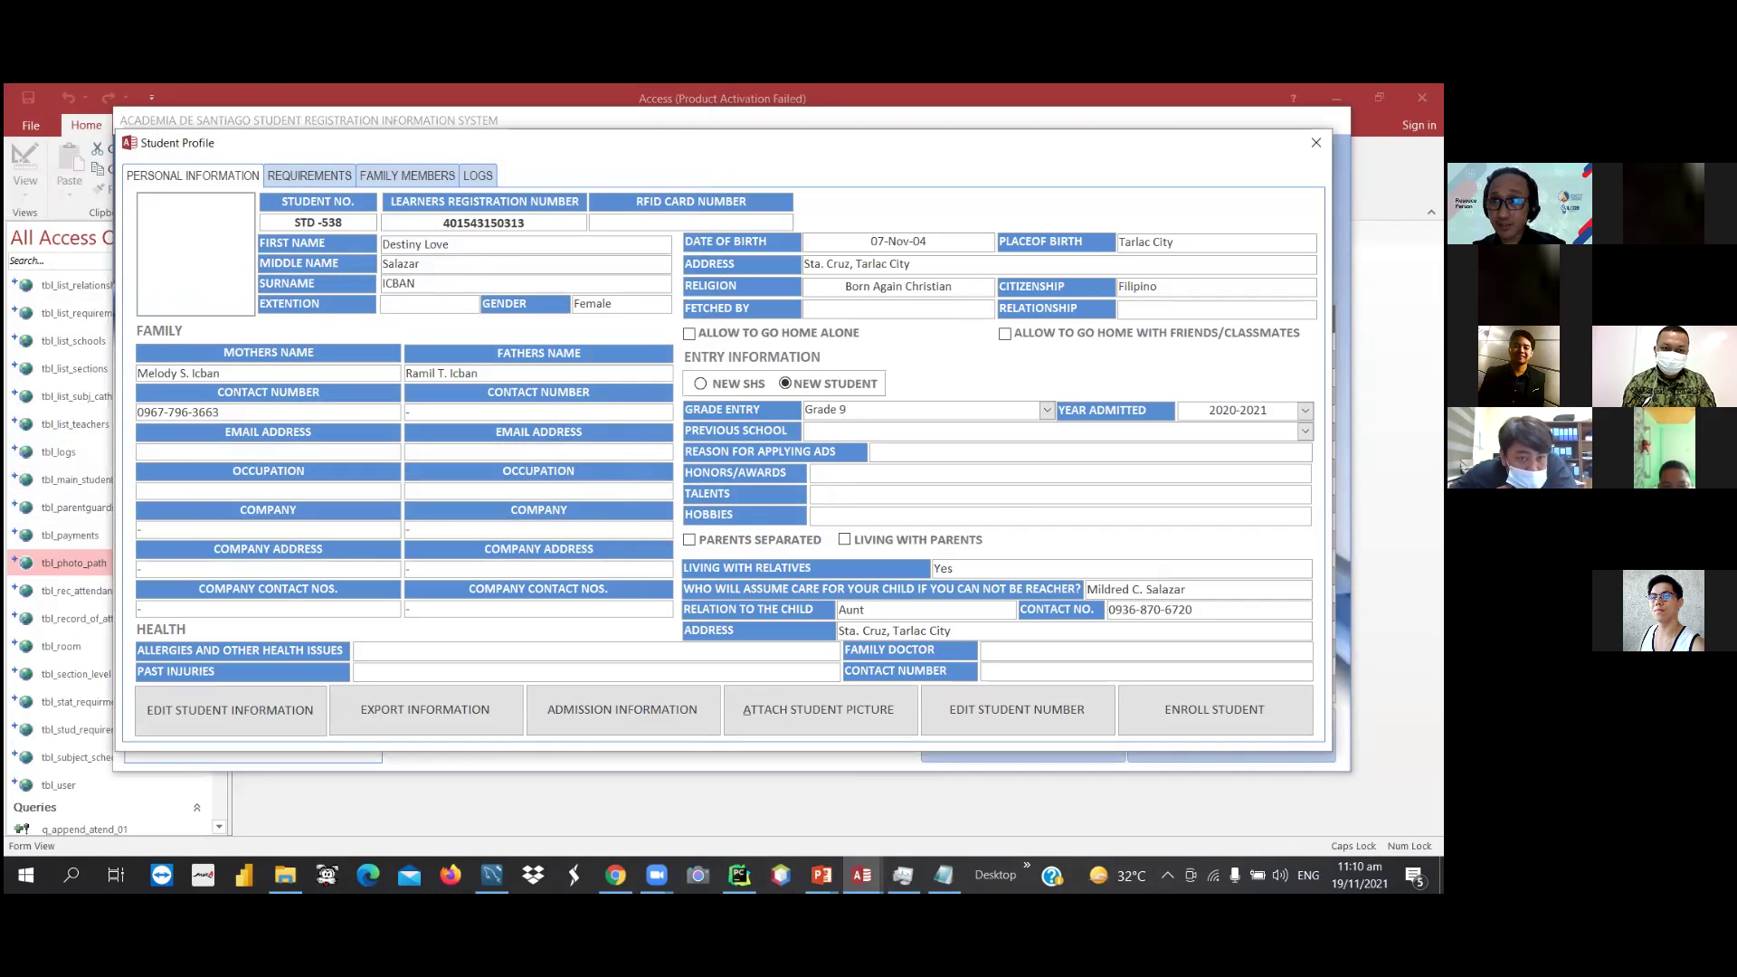
{"action": "key", "text": "ctrl+w"}
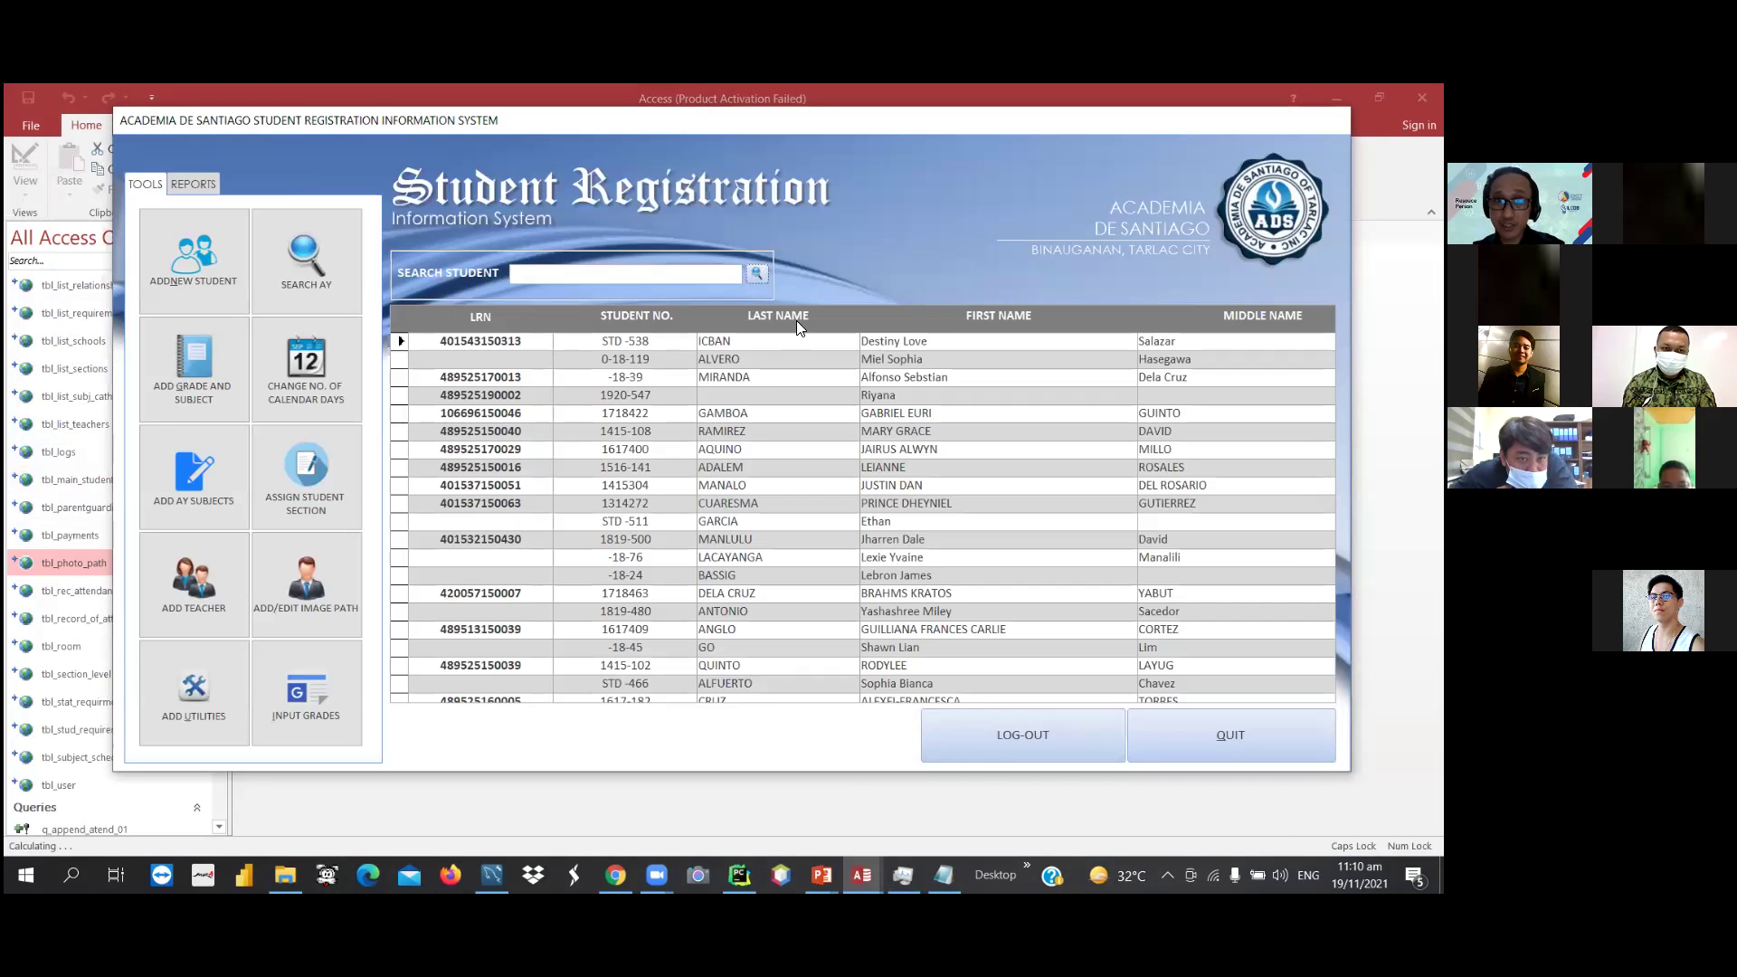
{"action": "double_click", "coordinate": [764, 340]}
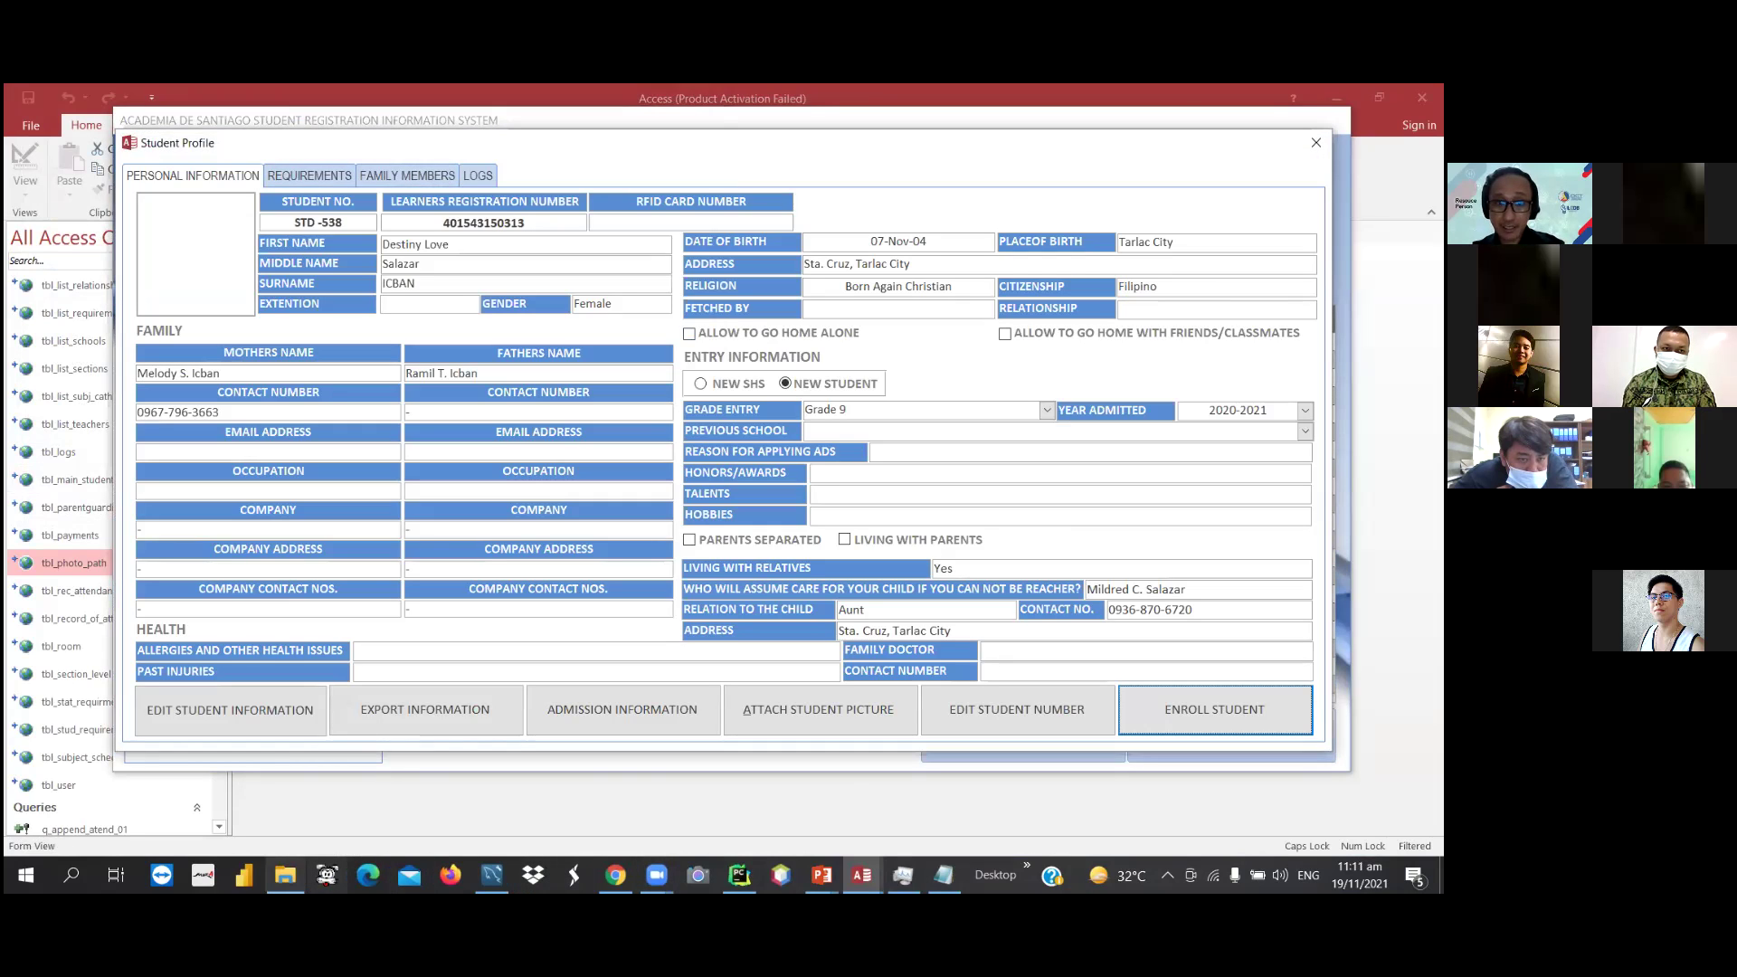
{"action": "left_click", "coordinate": [285, 875]}
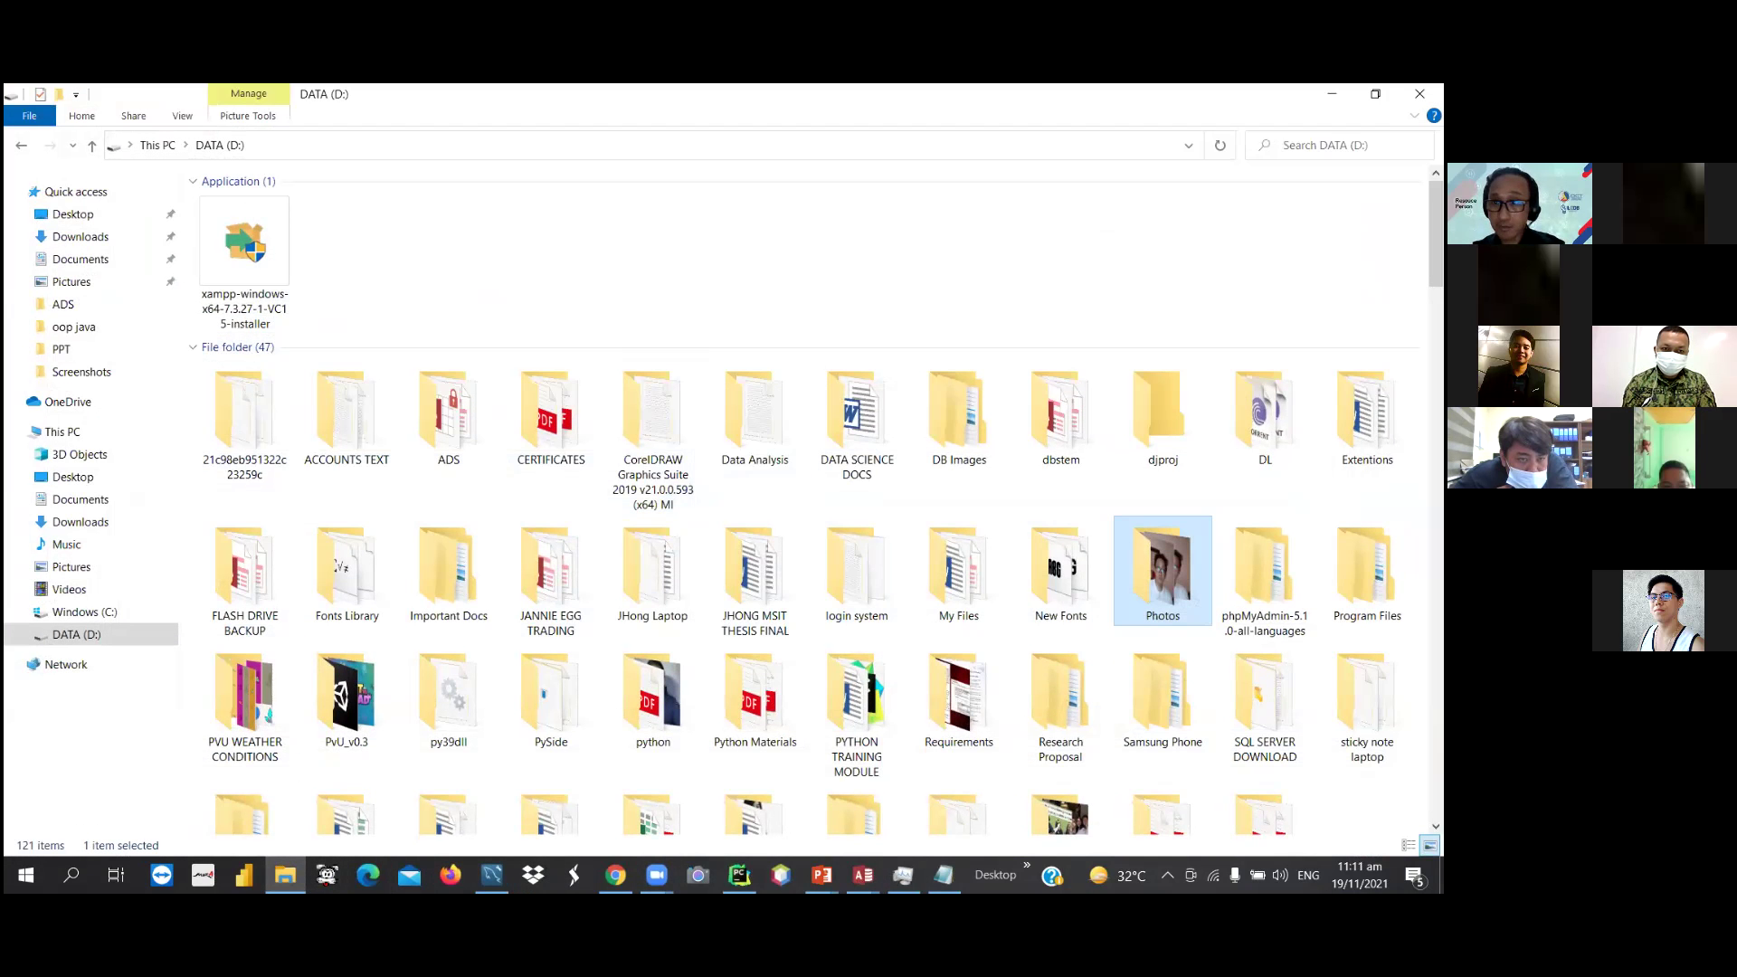
Open the Photos folder, select the current student's picture file, then return to Access
{"action": "double_click", "coordinate": [1140, 569]}
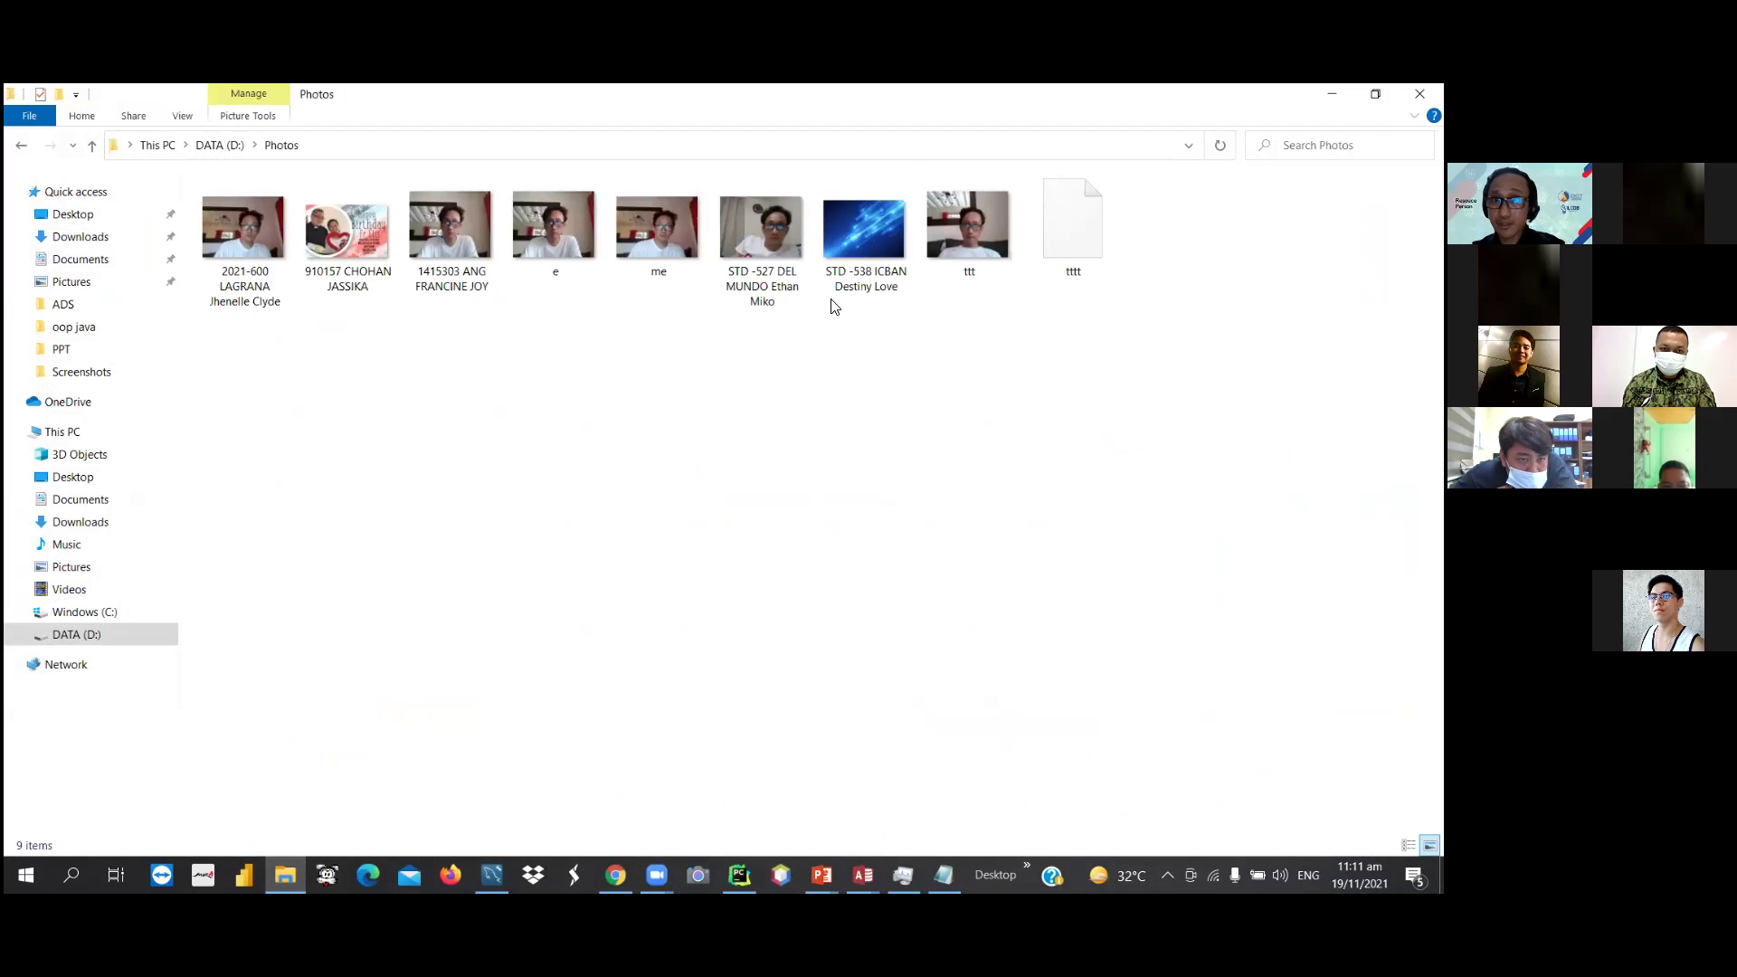
{"action": "left_click", "coordinate": [881, 267]}
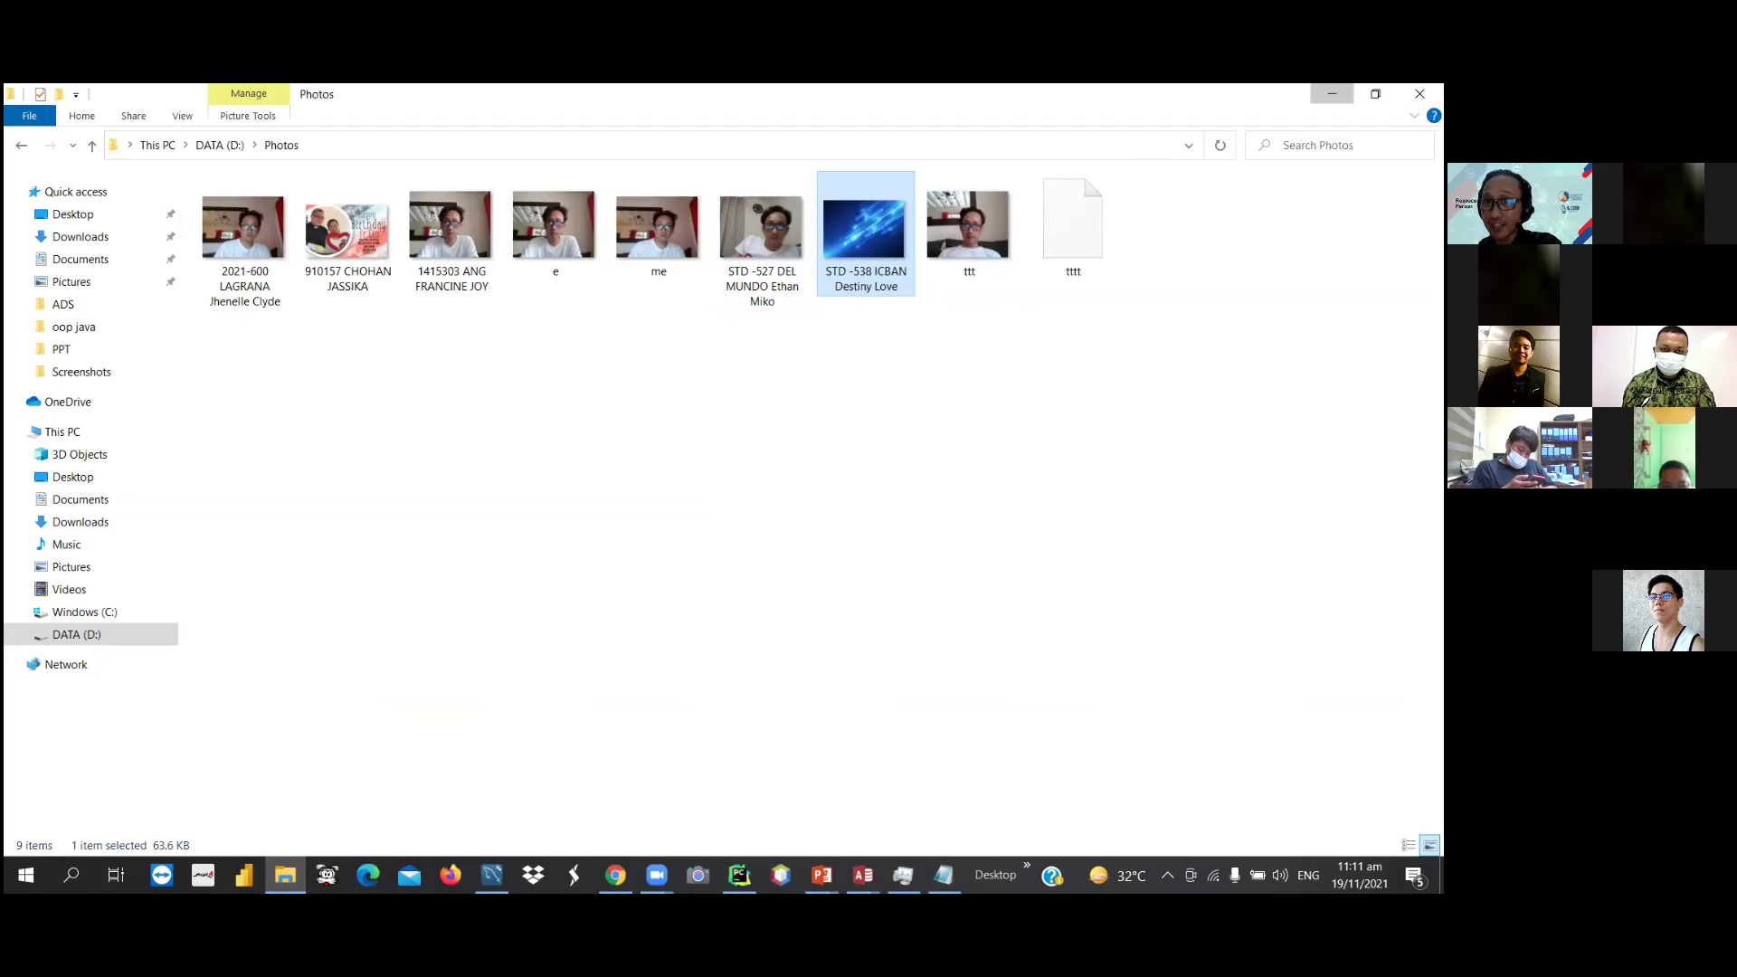
{"action": "left_click", "coordinate": [1332, 93]}
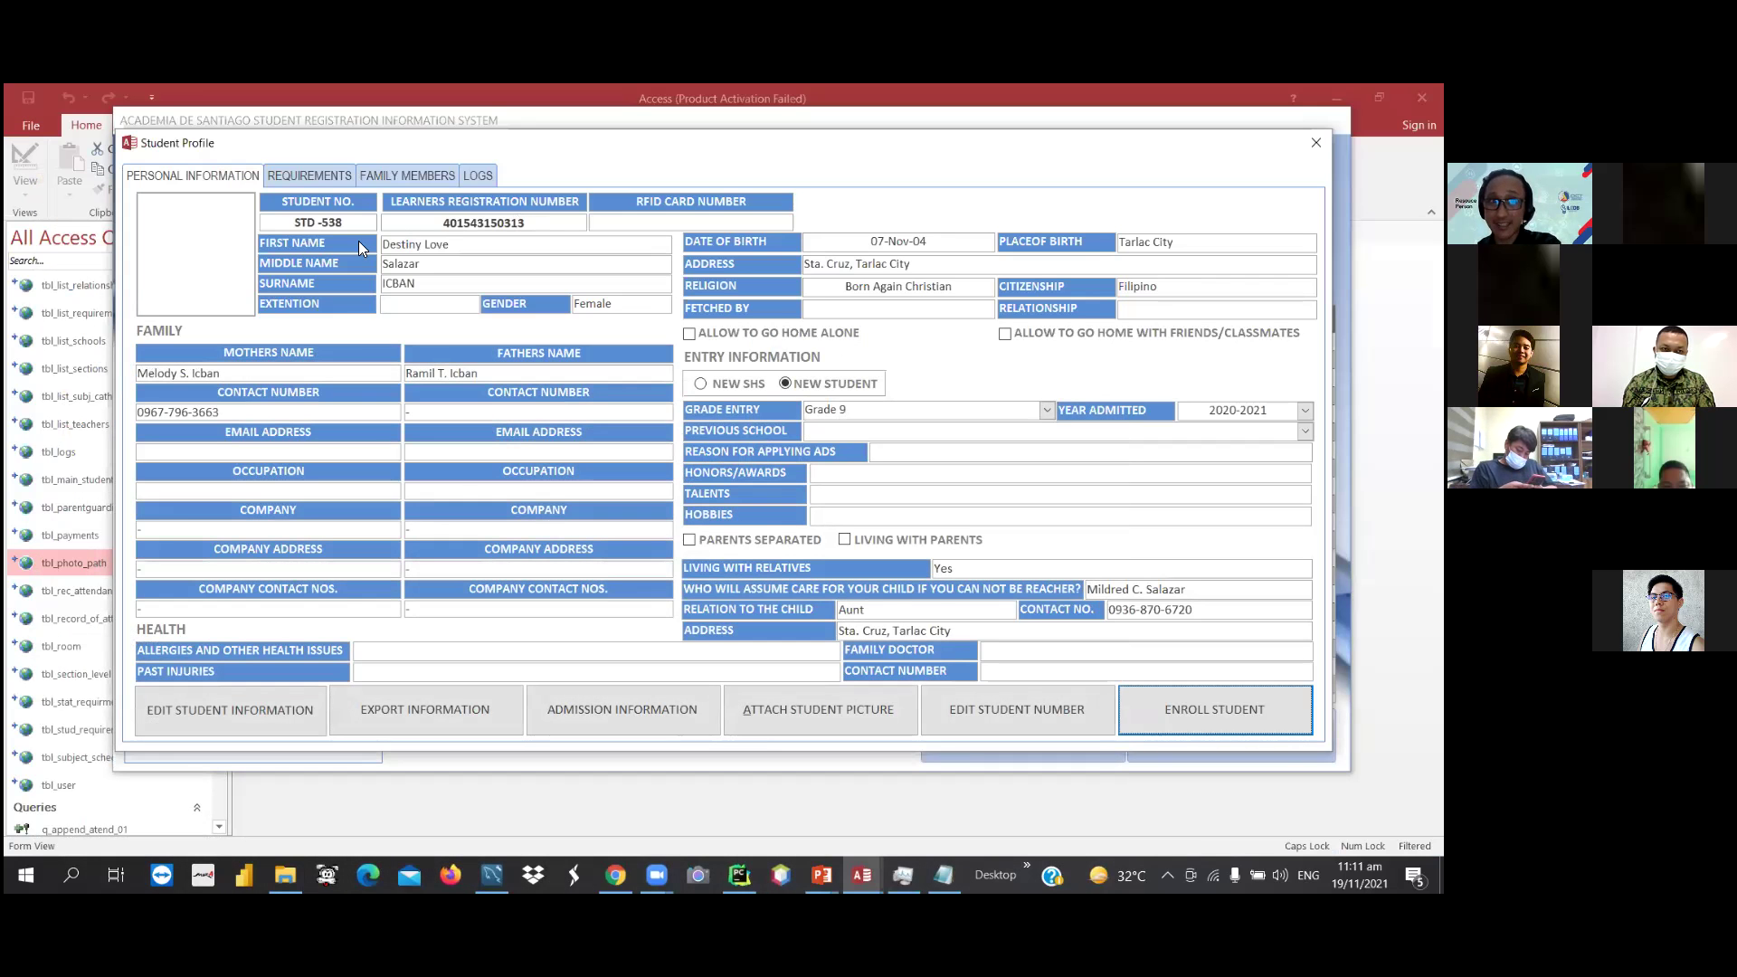
Attach the 'mama mary' image with ATTACH STUDENT PICTURE, confirm it, then return to the Photos folder
{"action": "left_click", "coordinate": [818, 709]}
{"action": "scroll", "coordinate": [276, 353], "scroll_direction": "down", "scroll_amount": 15}
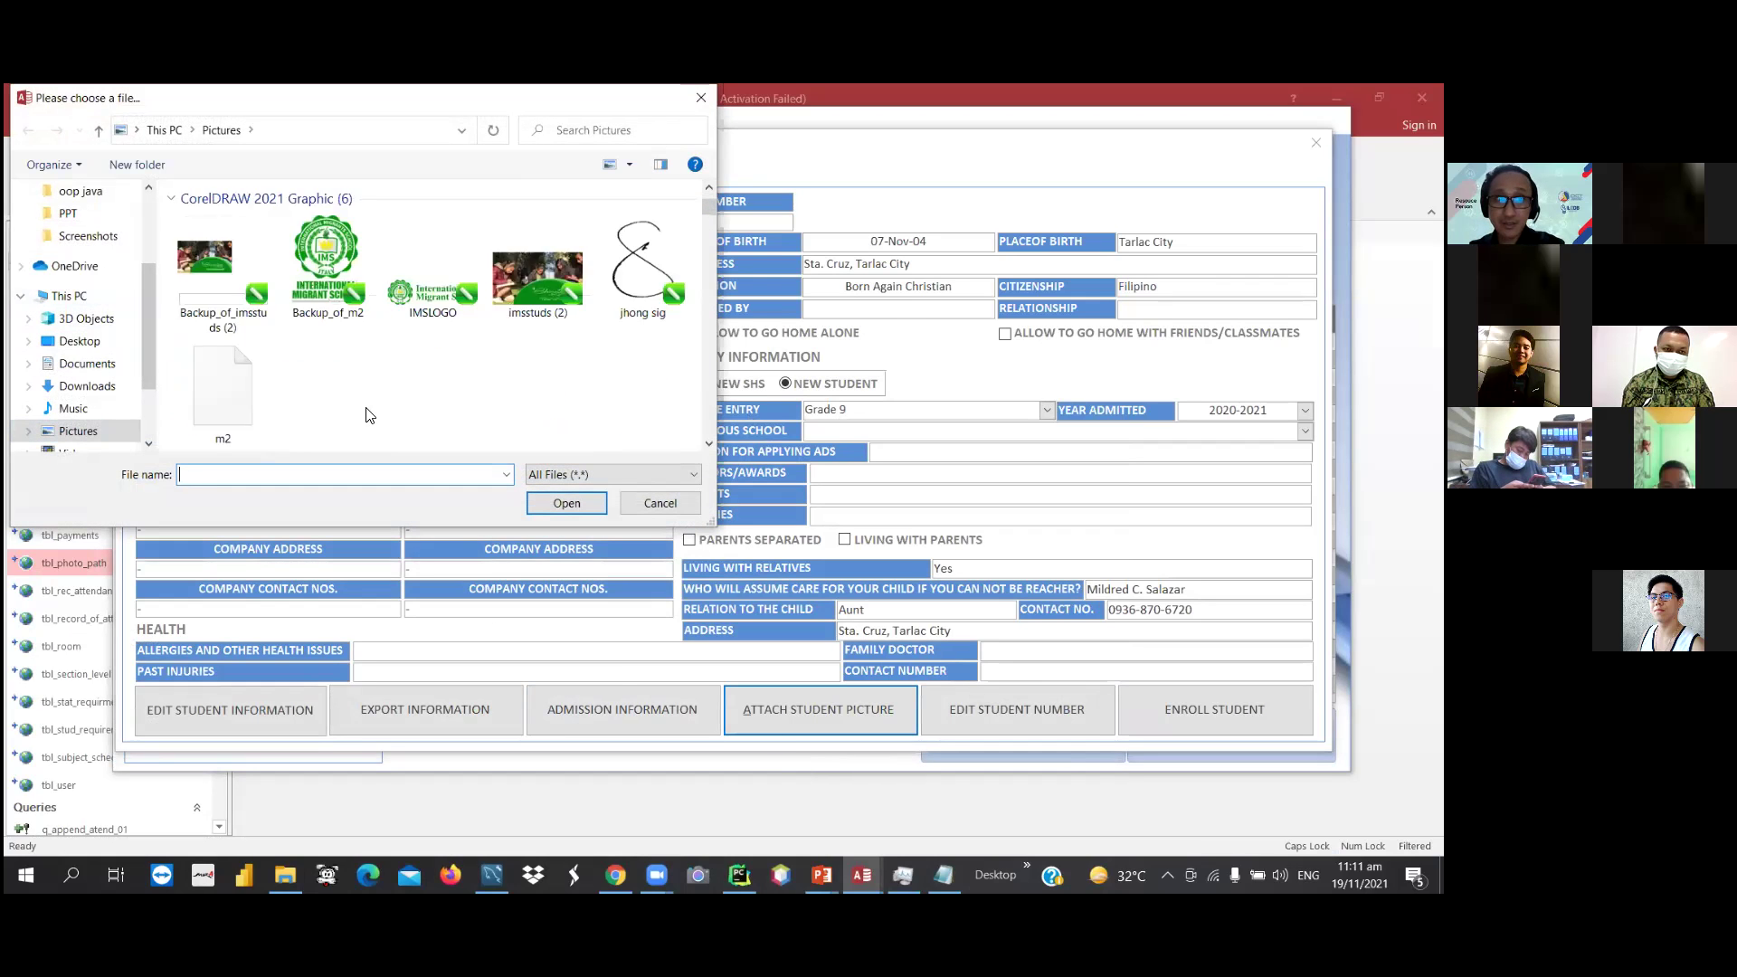
{"action": "left_click_drag", "start_coordinate": [710, 226], "coordinate": [711, 340]}
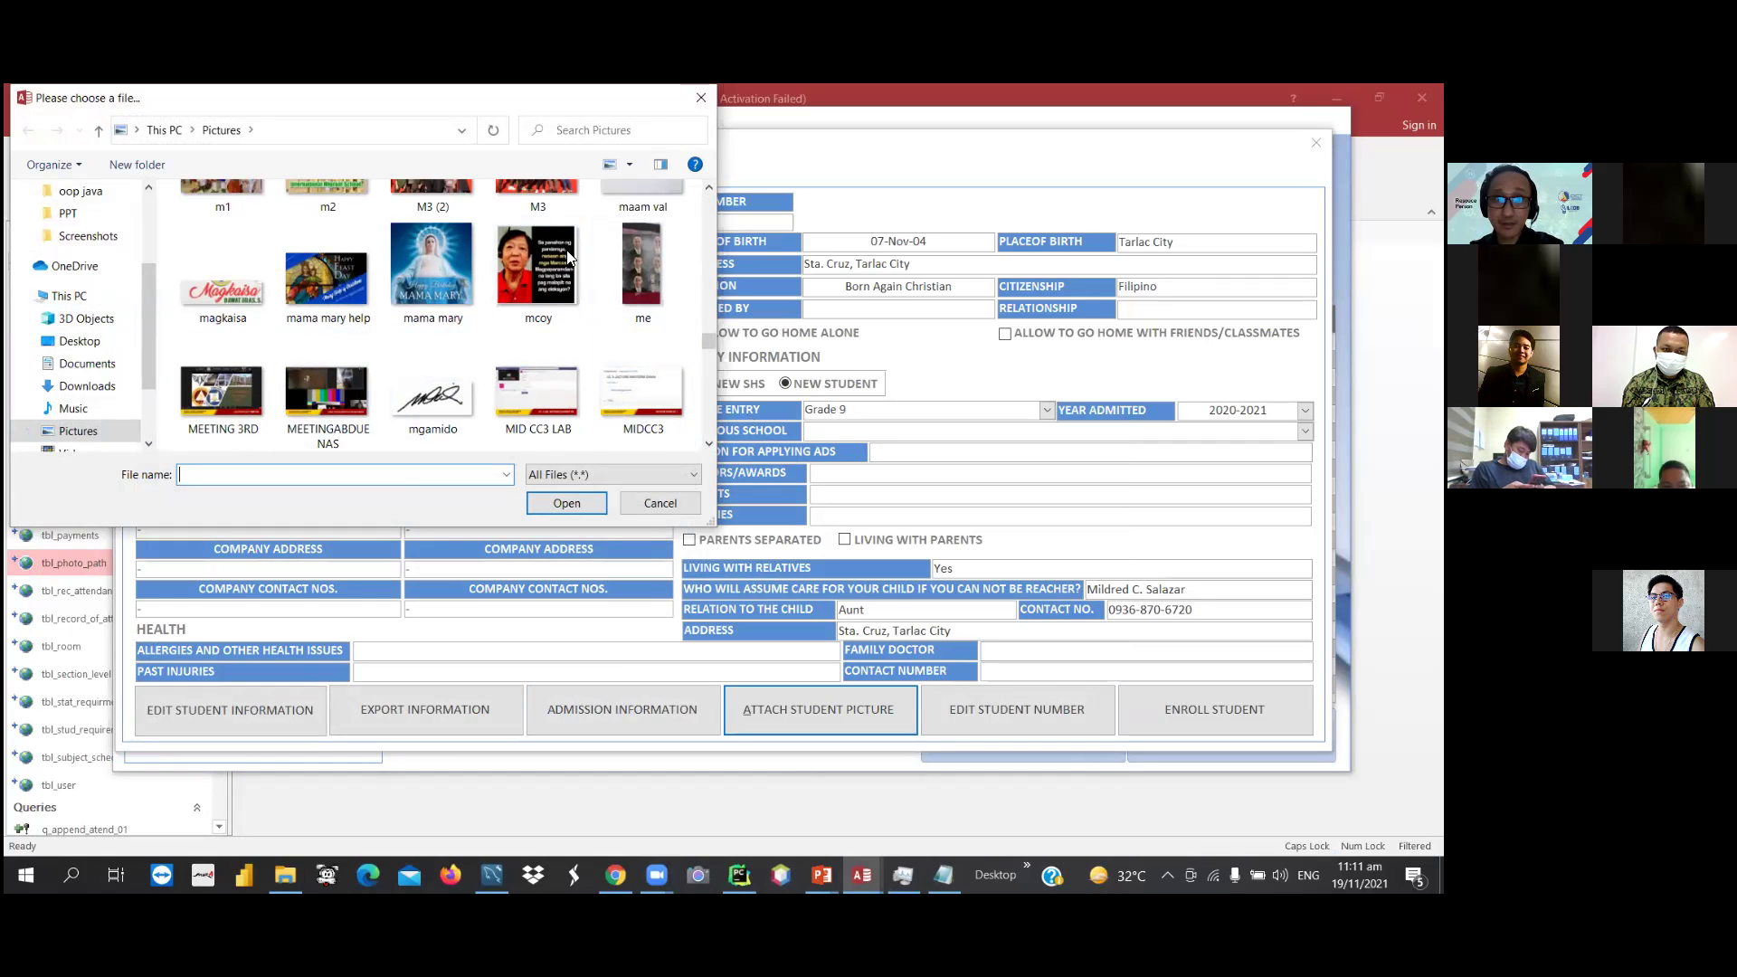
{"action": "scroll", "coordinate": [479, 384], "scroll_direction": "up", "scroll_amount": 2}
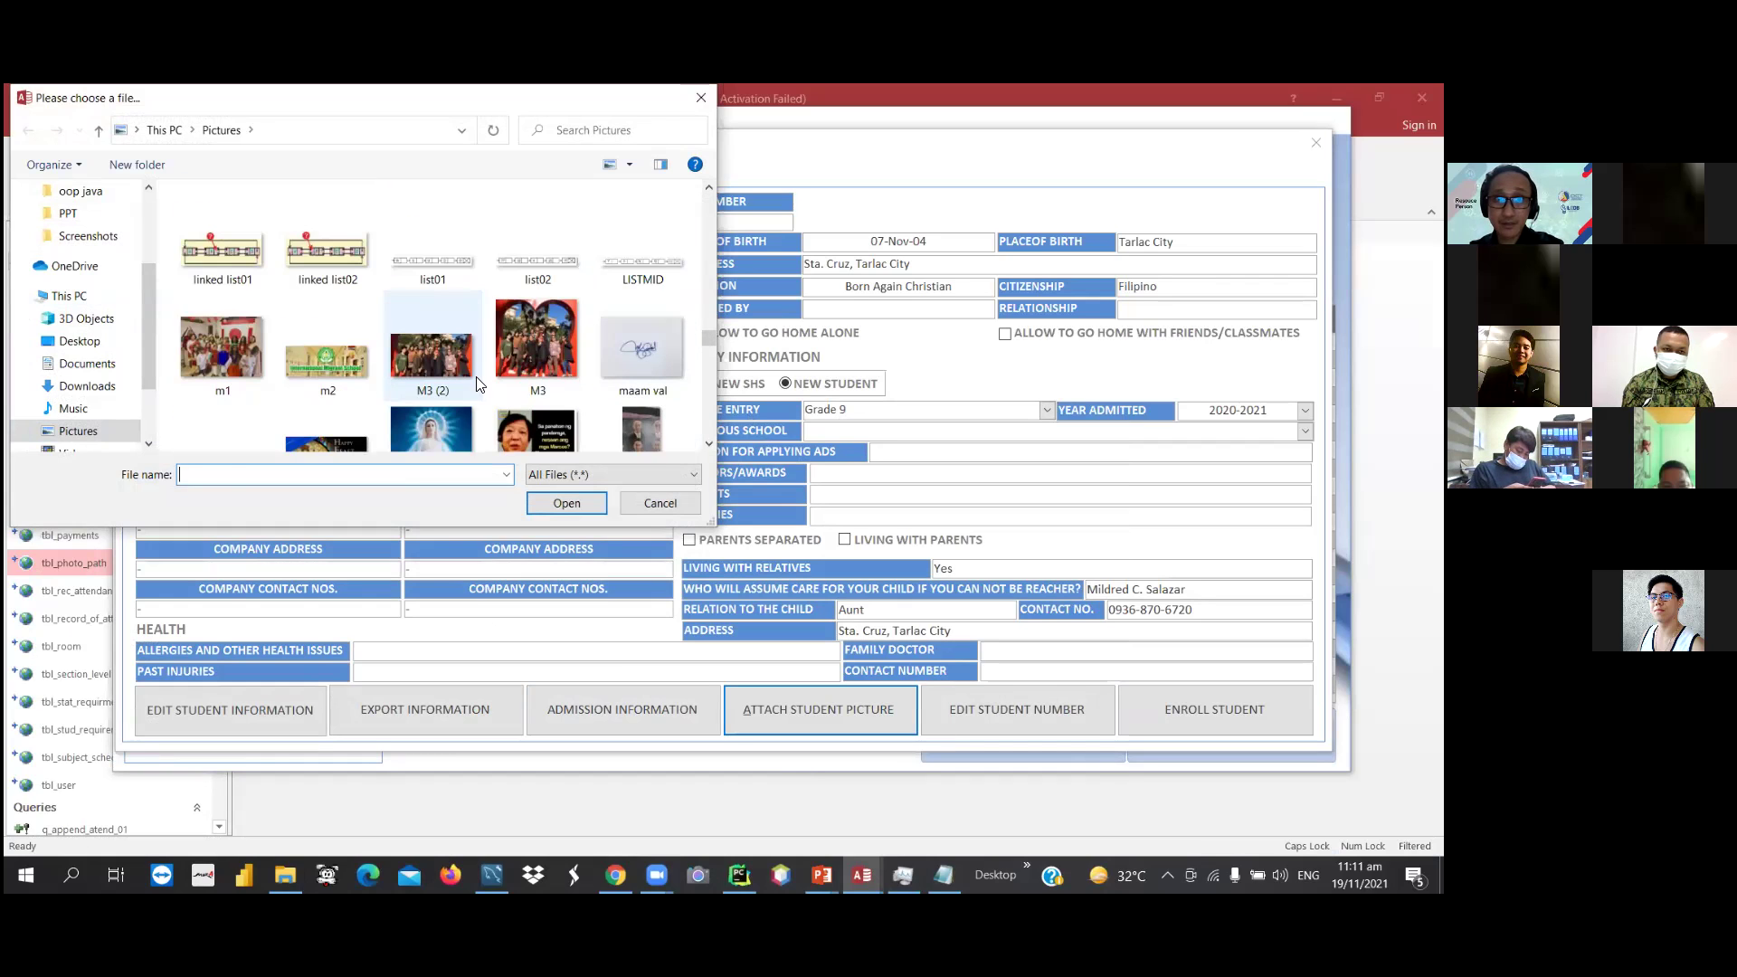
{"action": "double_click", "coordinate": [429, 429]}
{"action": "left_click", "coordinate": [783, 549]}
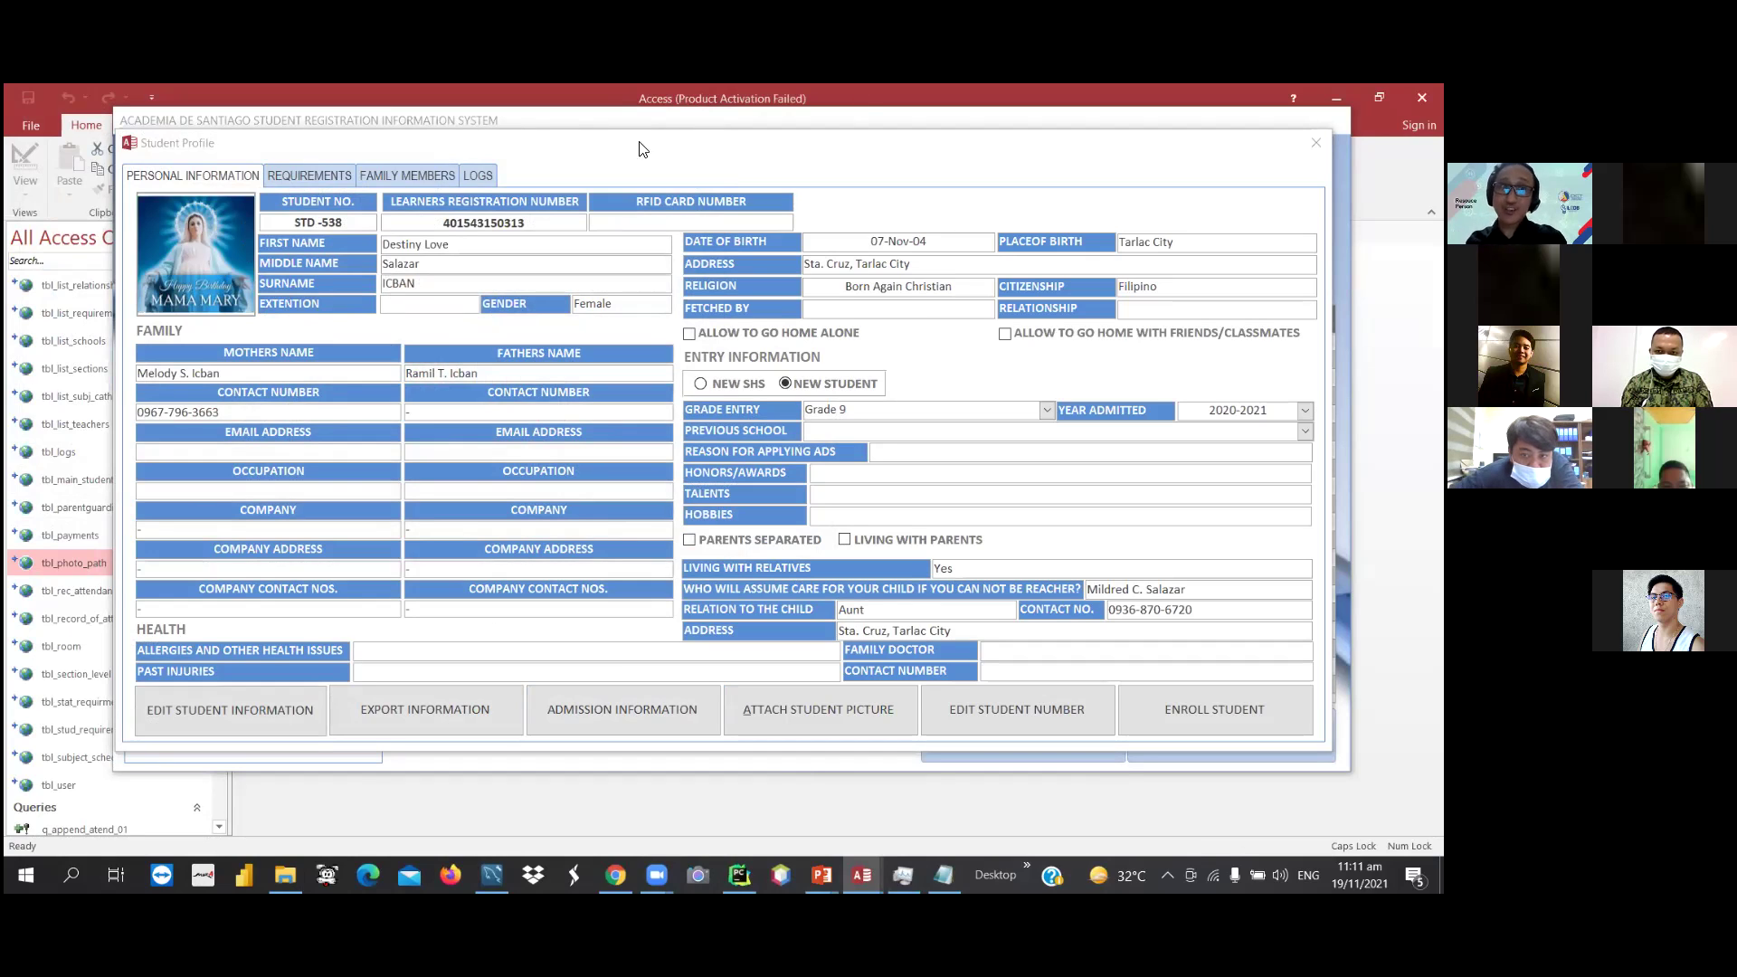
{"action": "left_click", "coordinate": [188, 258]}
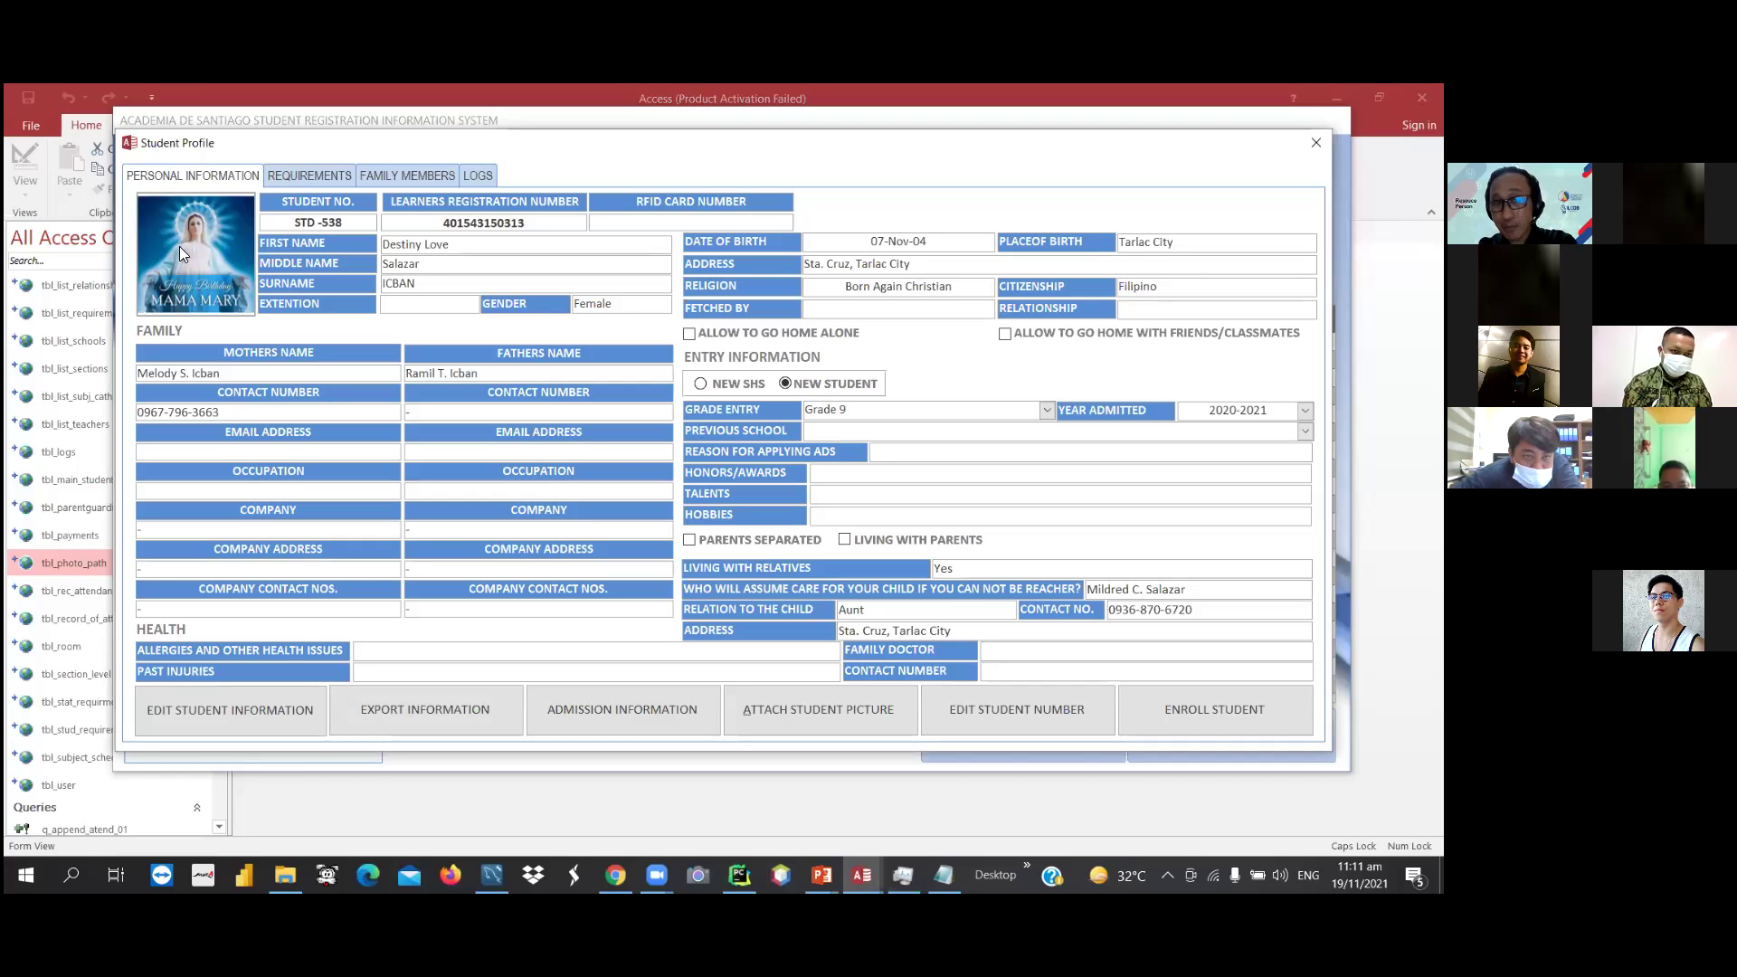
{"action": "left_click", "coordinate": [285, 875]}
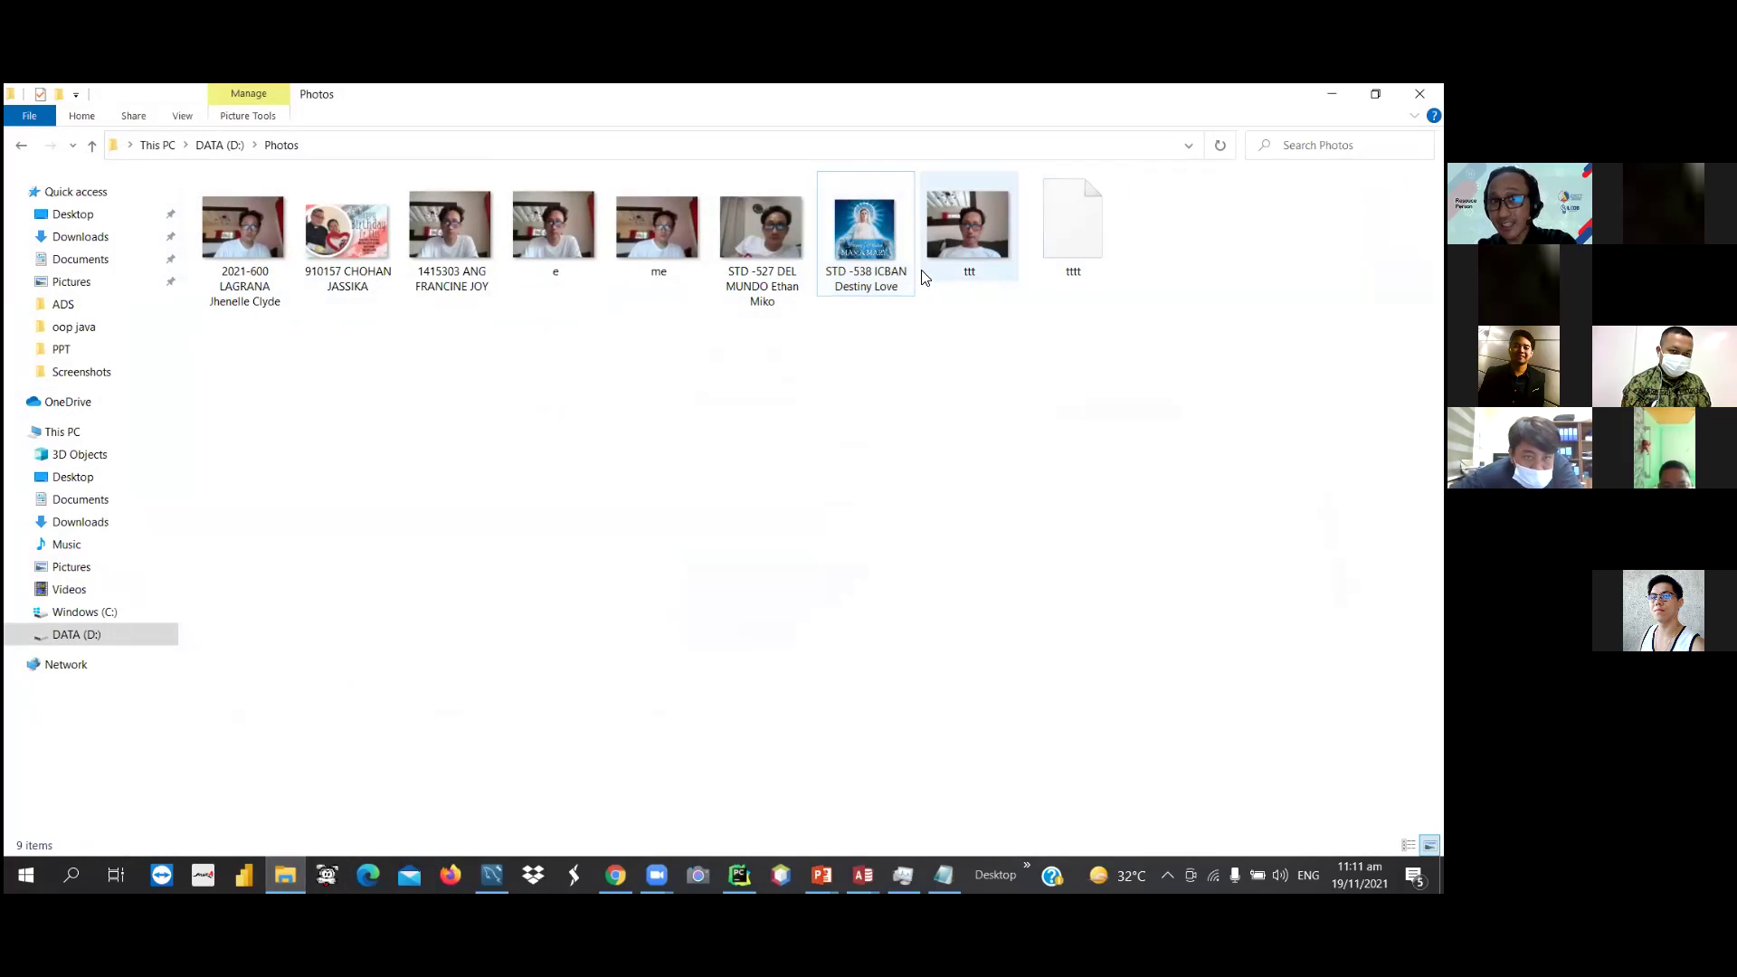
Verify the student's picture file in Photos now holds the new image, then switch back to Access
{"action": "left_click", "coordinate": [901, 253]}
{"action": "left_click", "coordinate": [884, 399]}
{"action": "left_click", "coordinate": [855, 287]}
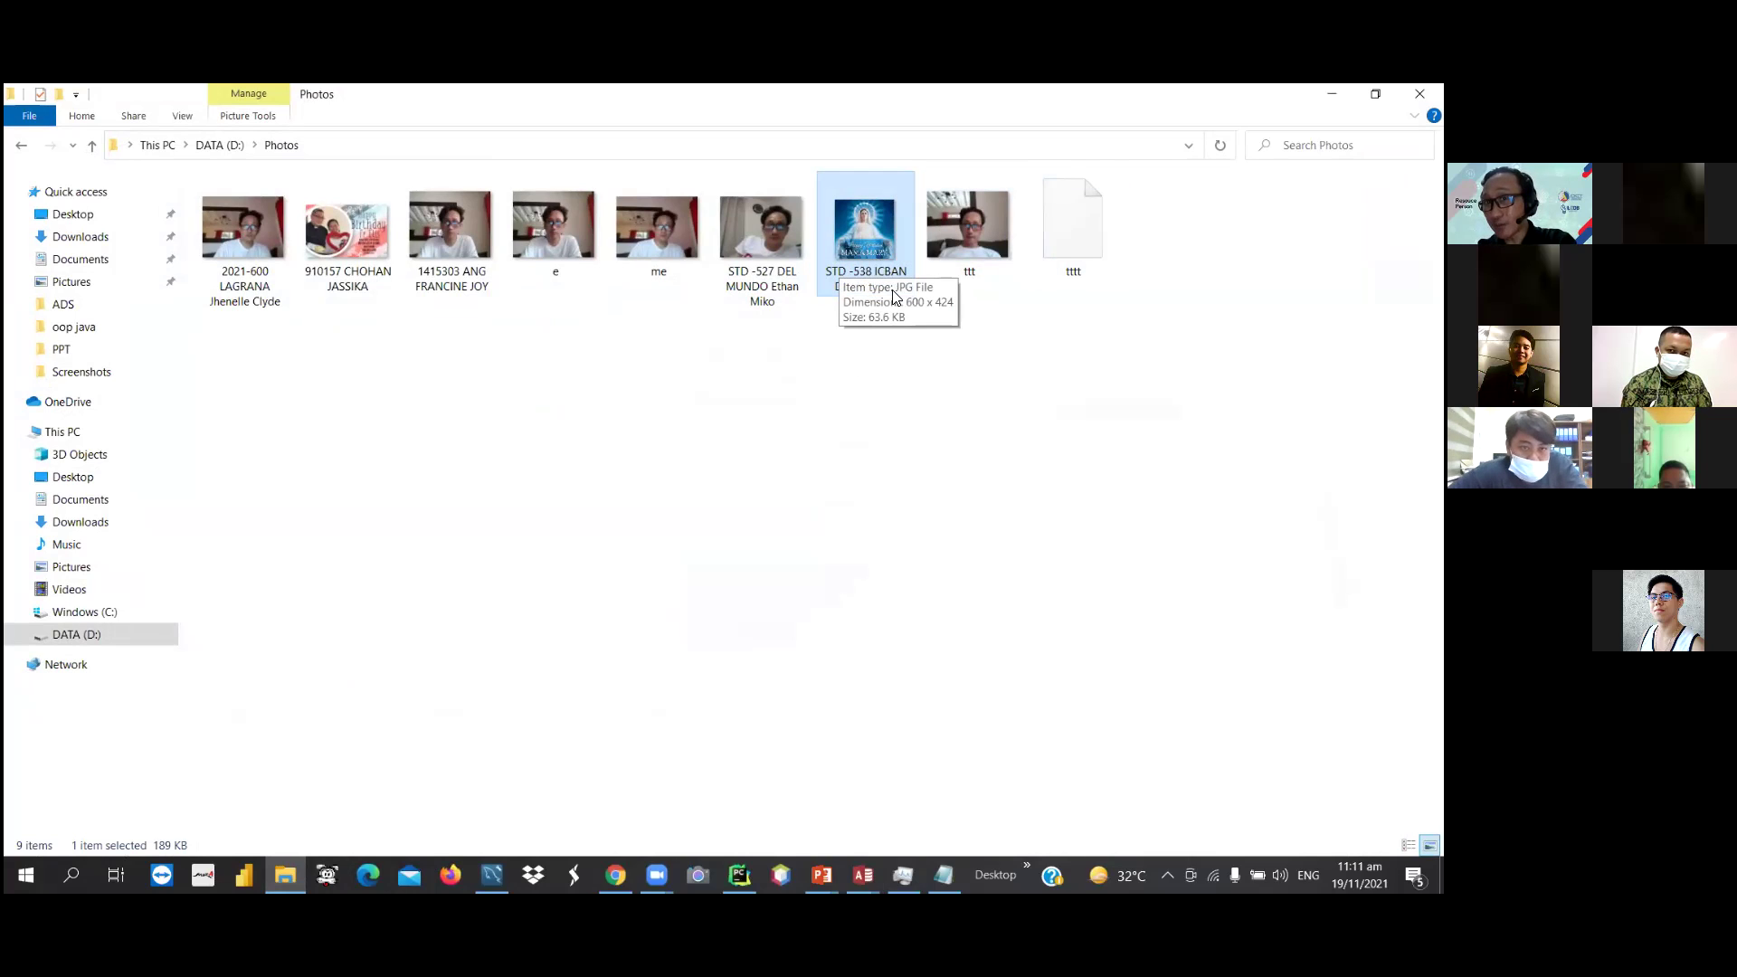
{"action": "left_click", "coordinate": [888, 380]}
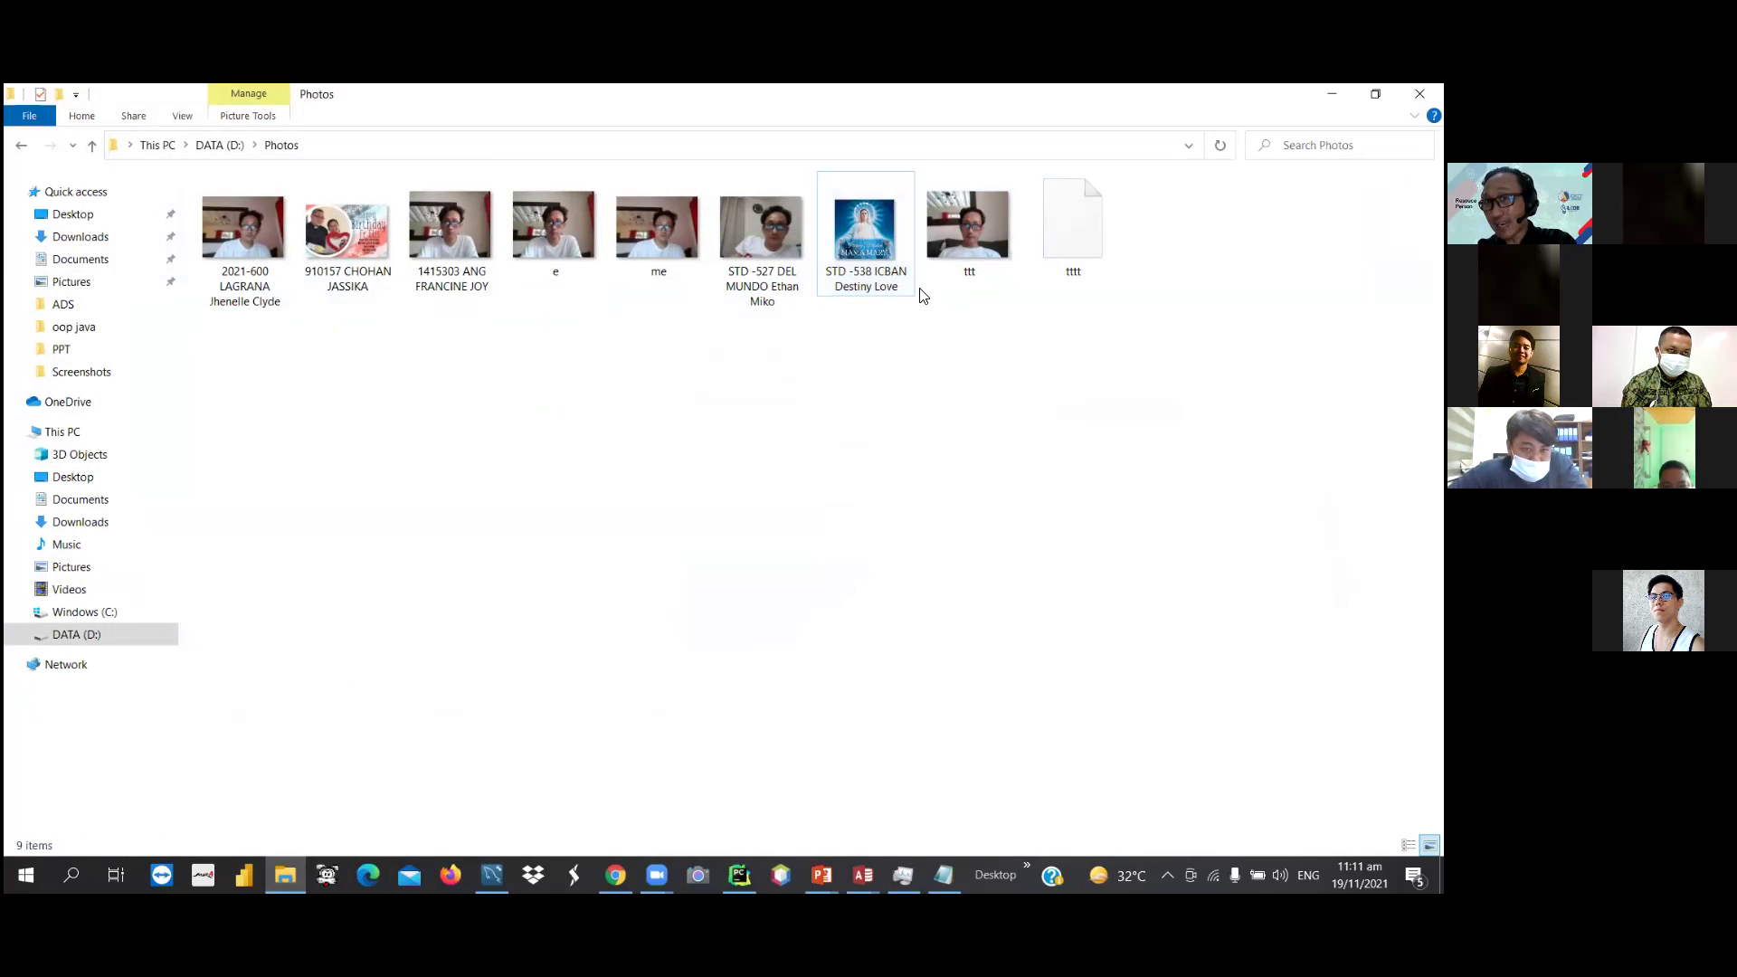
{"action": "key", "text": "alt+Tab"}
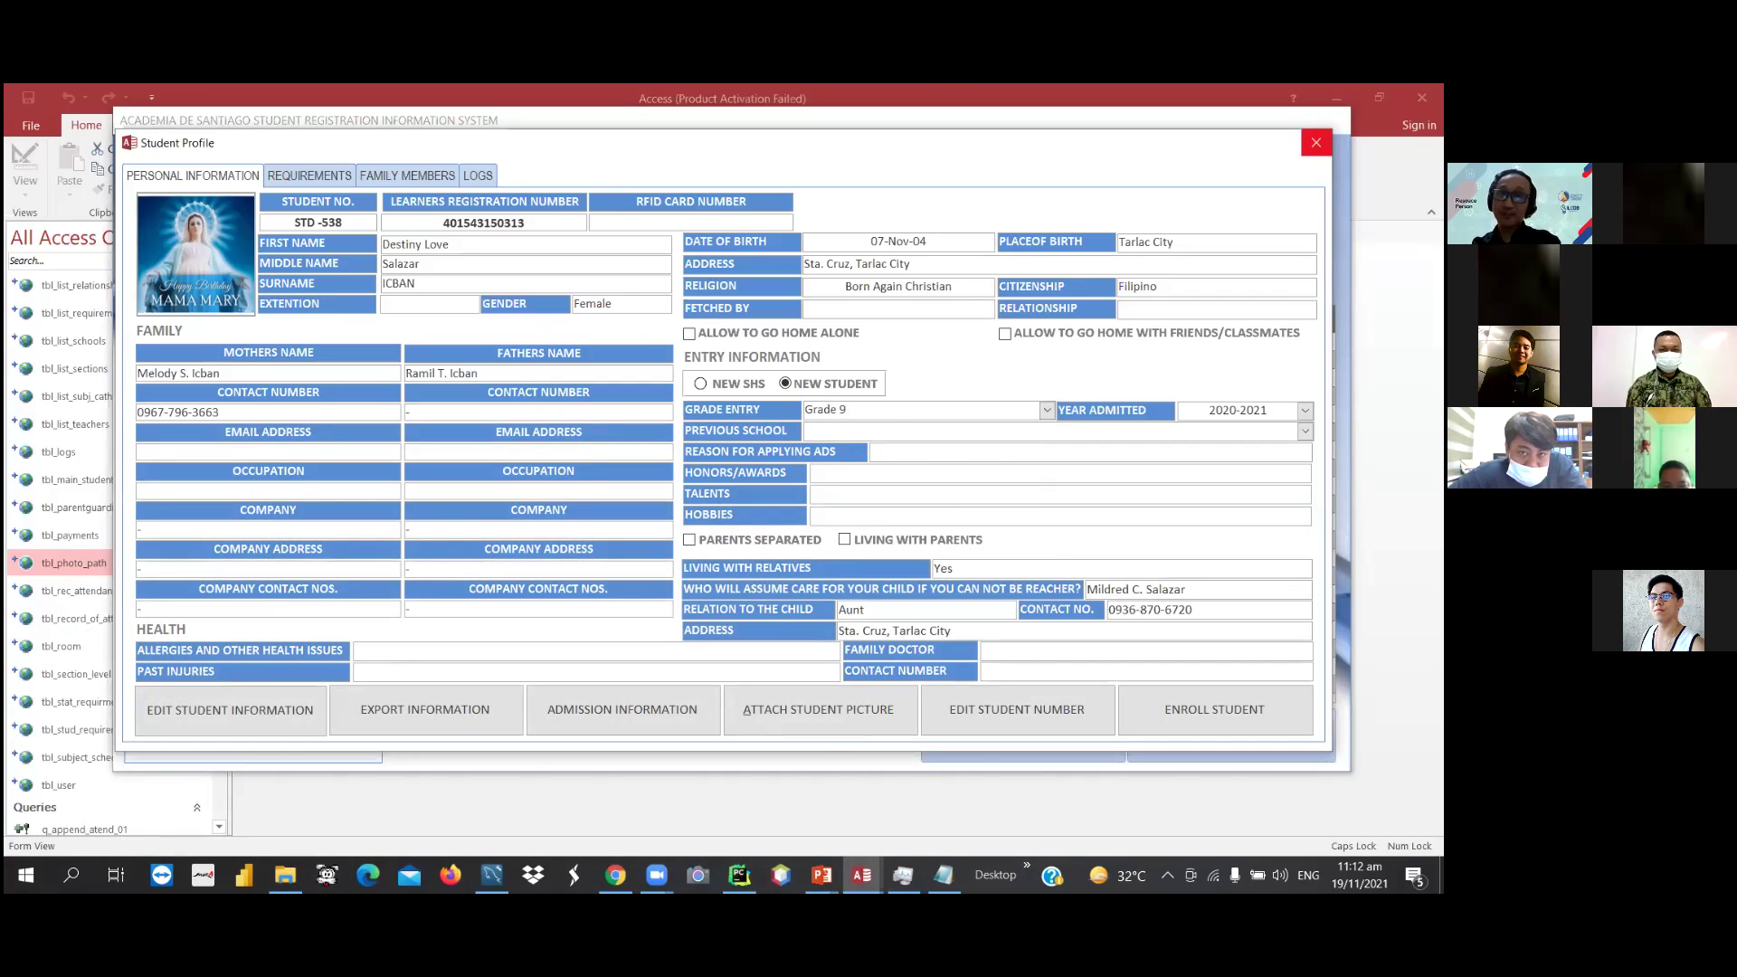
Close the Student Profile form now showing the Mama Mary photo
{"action": "left_click", "coordinate": [1317, 142]}
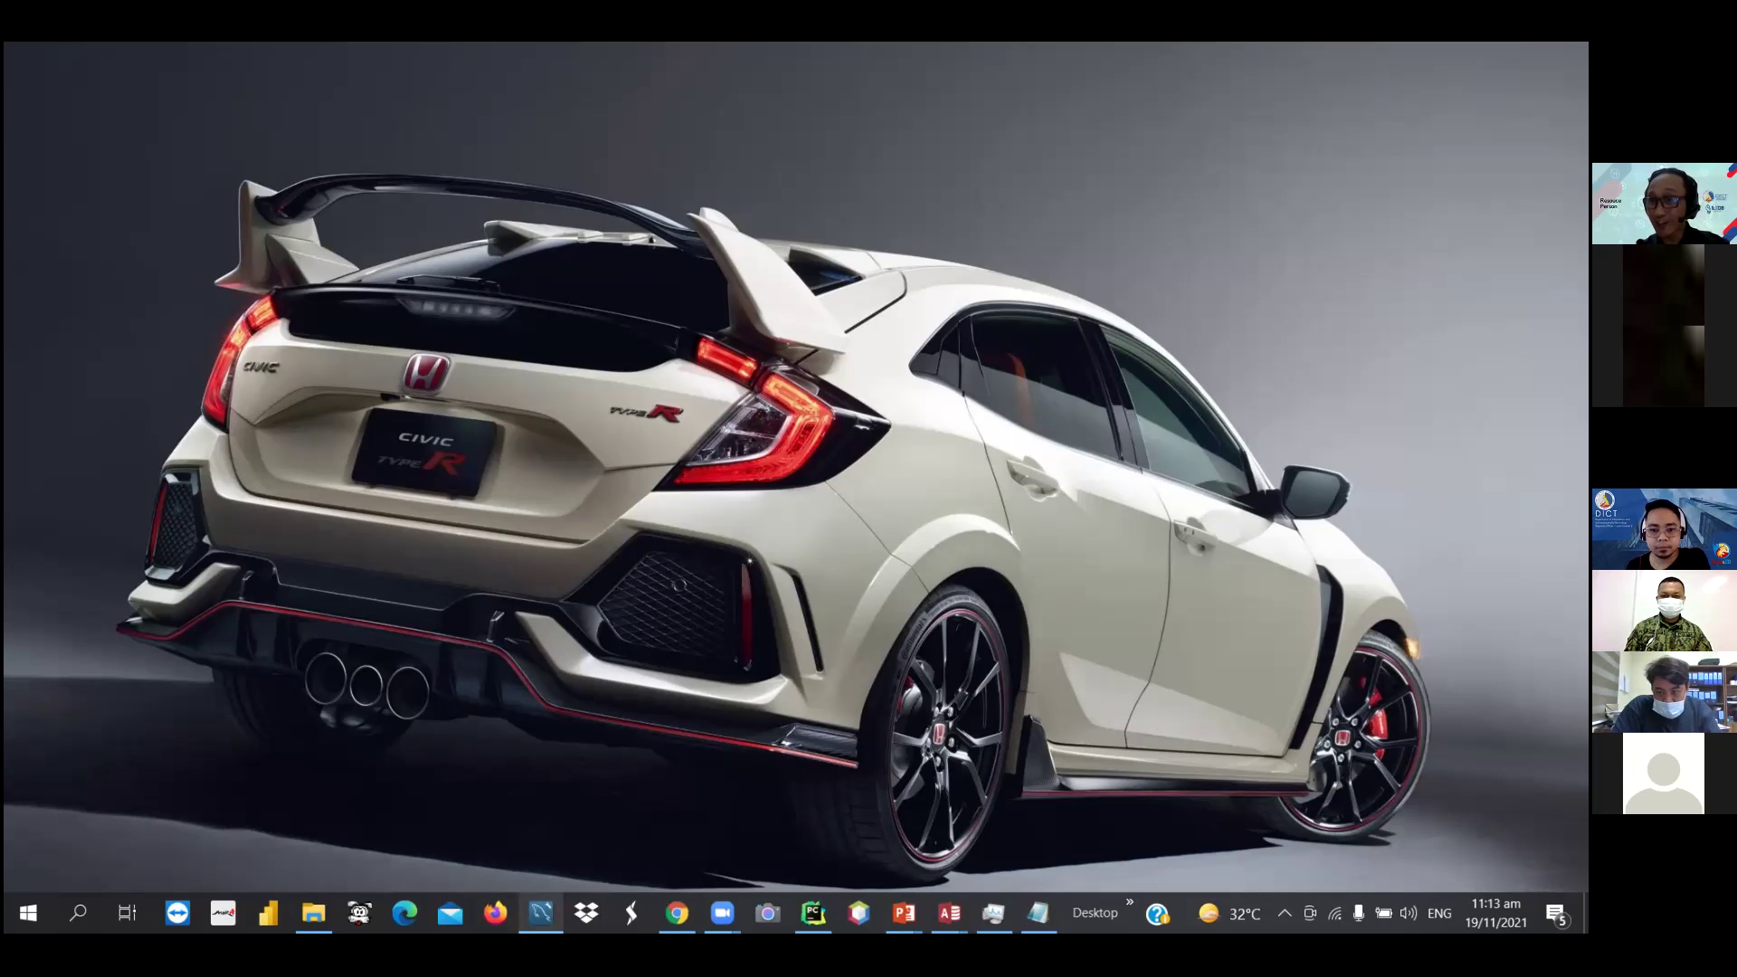
{"action": "mouse_move", "coordinate": [540, 912]}
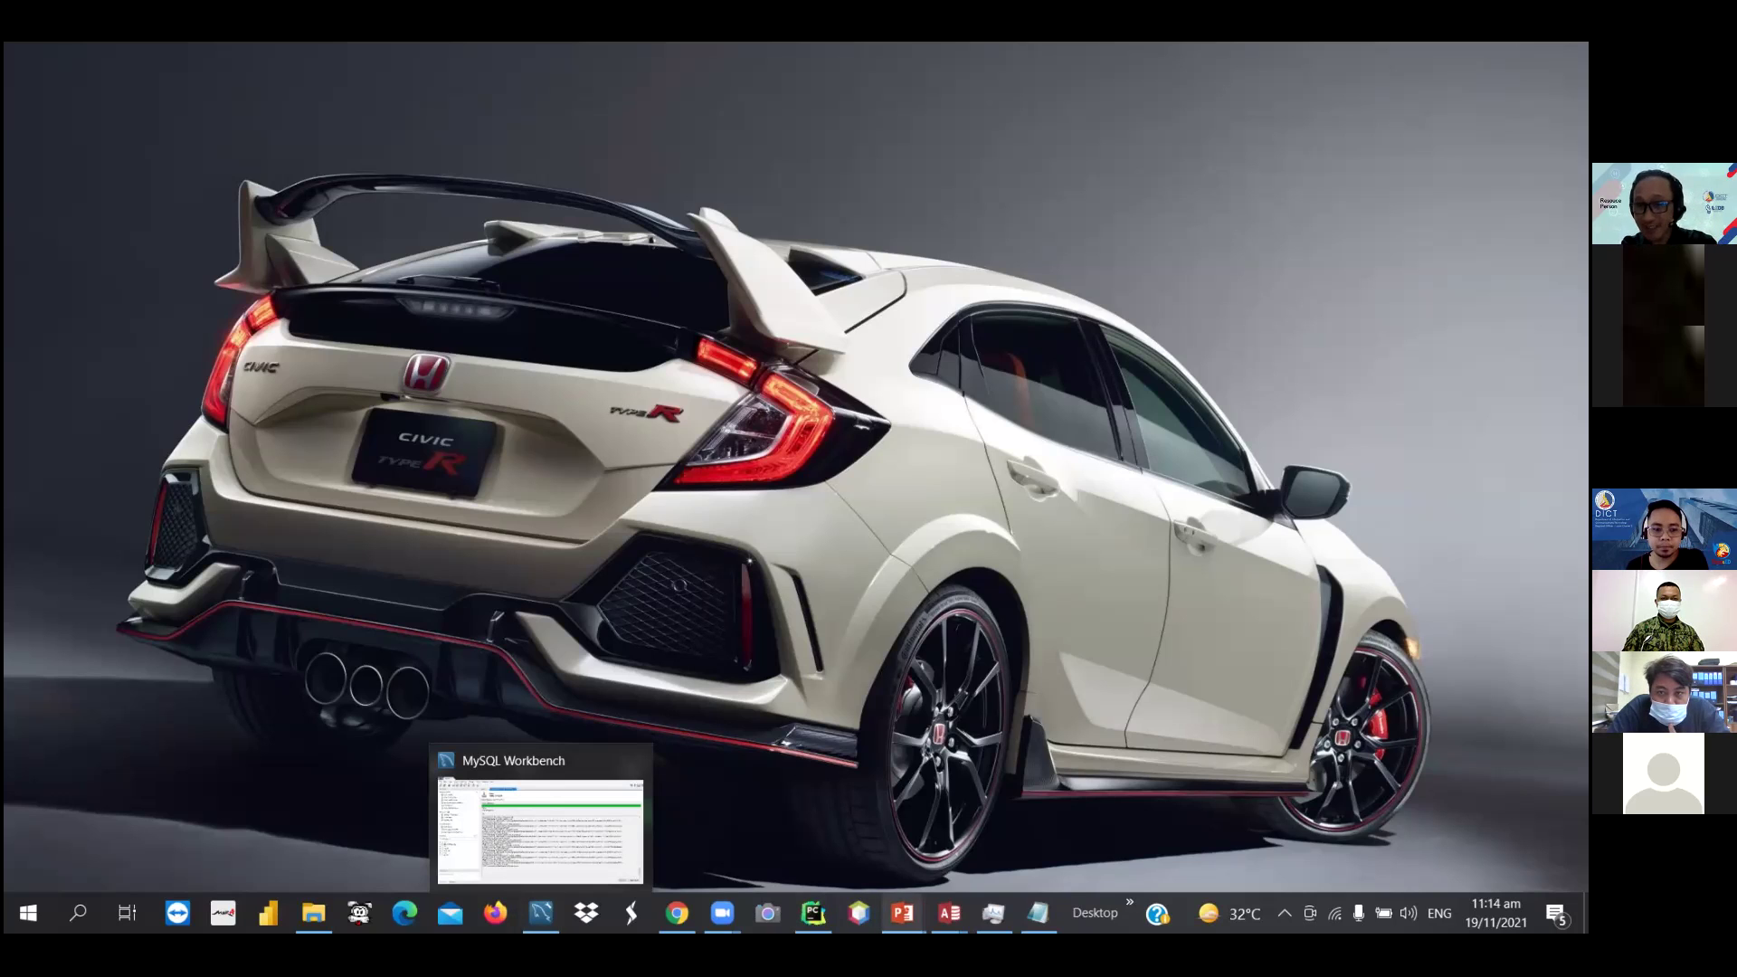
{"action": "mouse_move", "coordinate": [902, 913]}
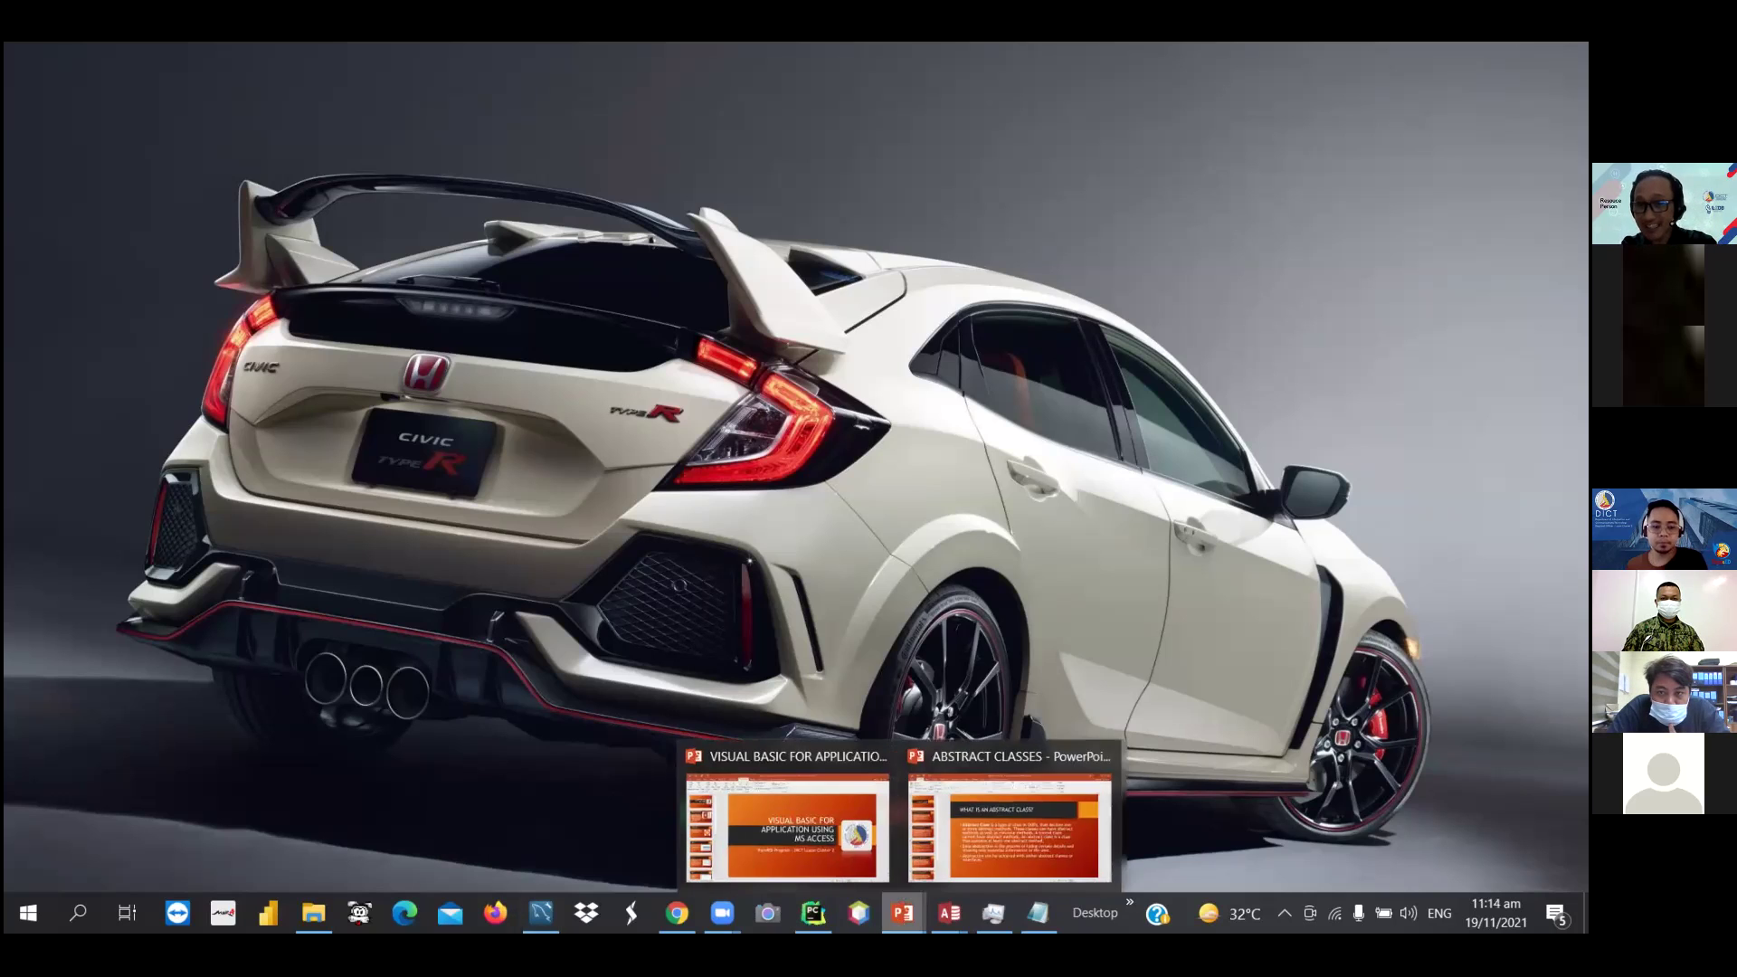
{"action": "left_click", "coordinate": [1013, 845]}
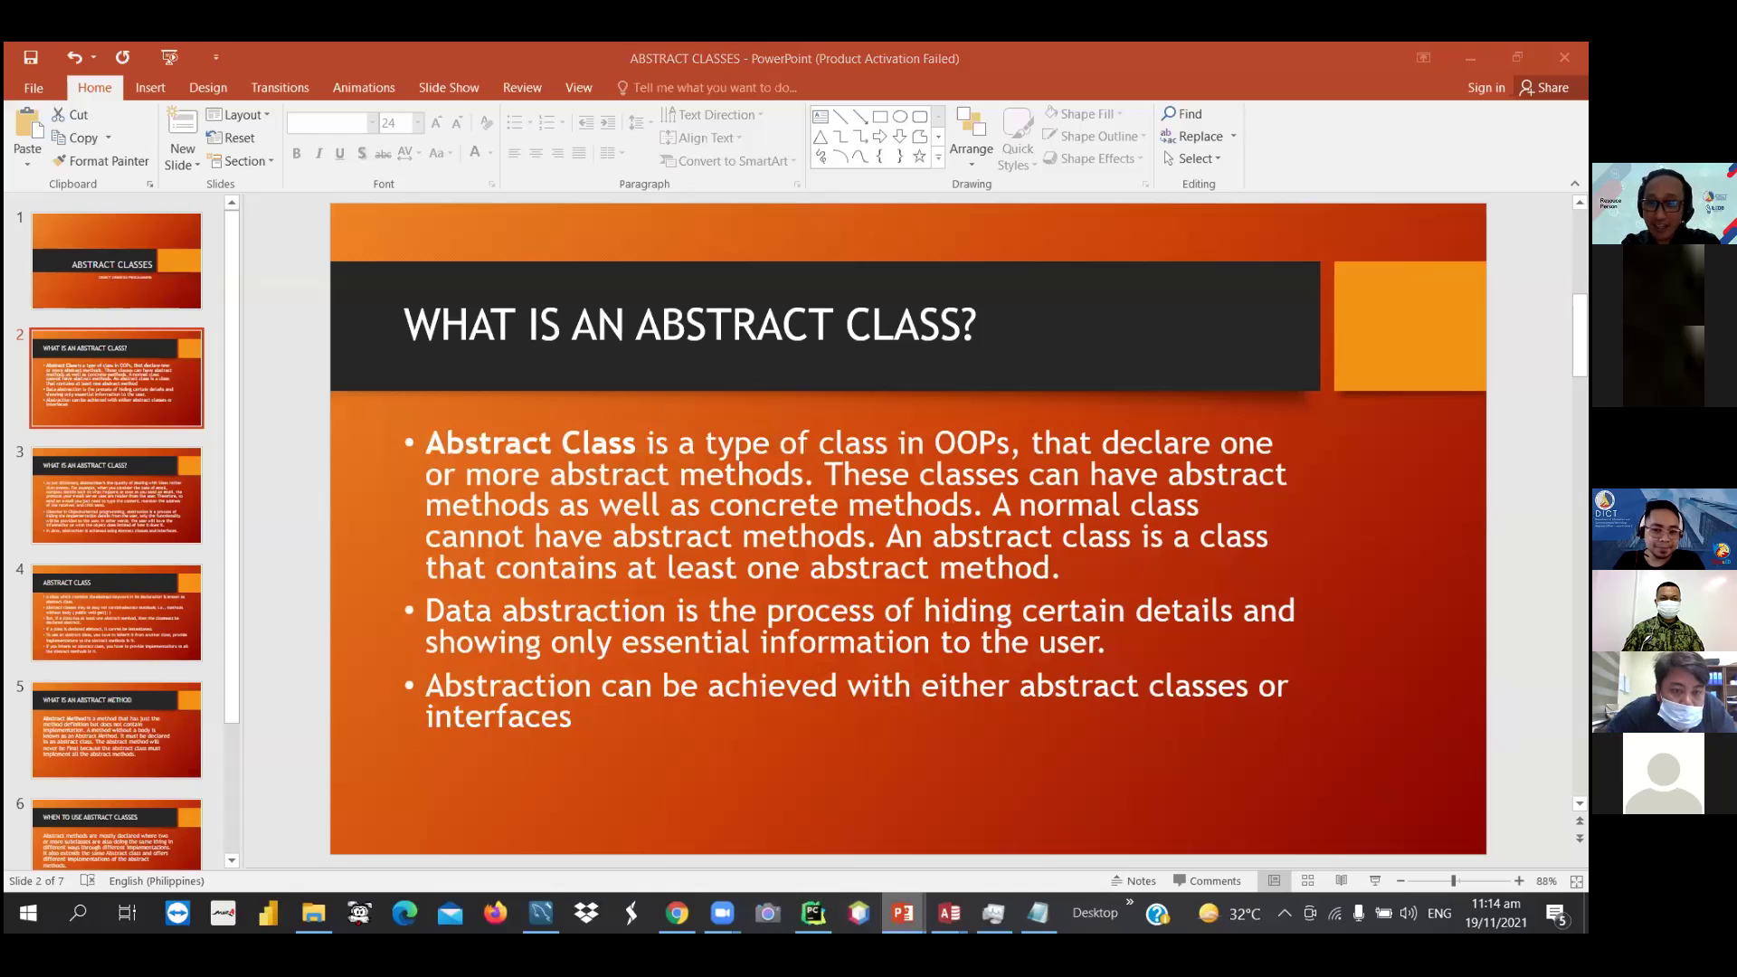
{"action": "mouse_move", "coordinate": [903, 911]}
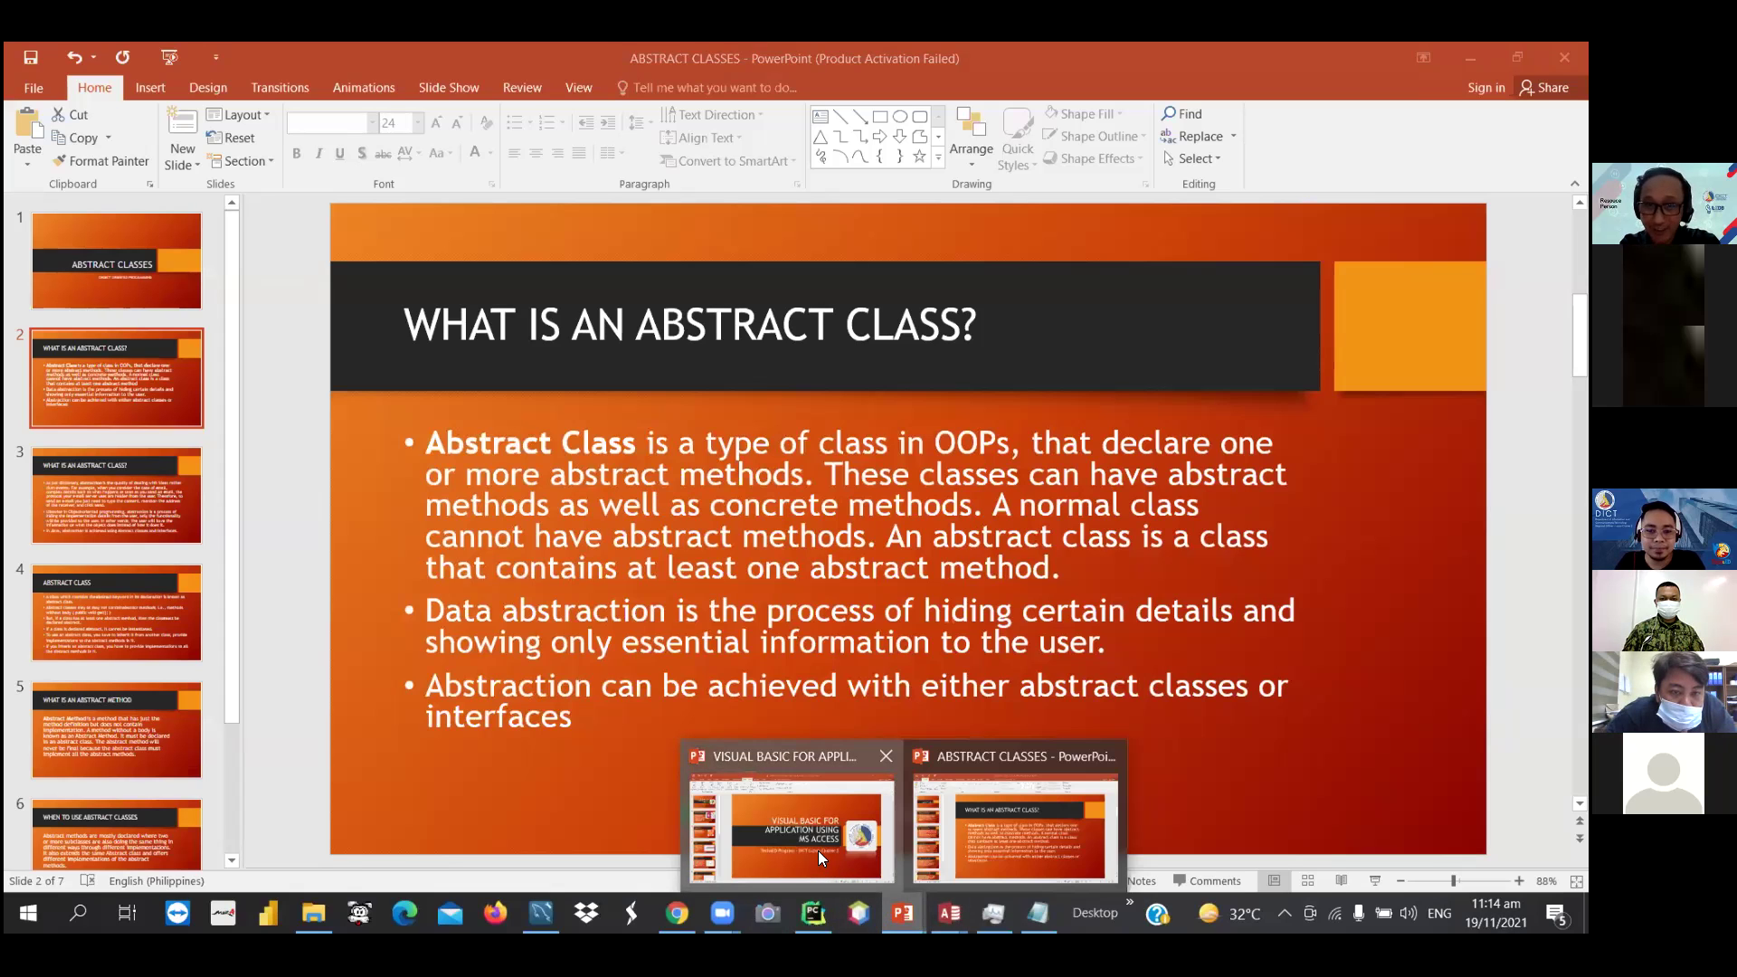
{"action": "left_click", "coordinate": [791, 827]}
{"action": "left_click", "coordinate": [88, 507]}
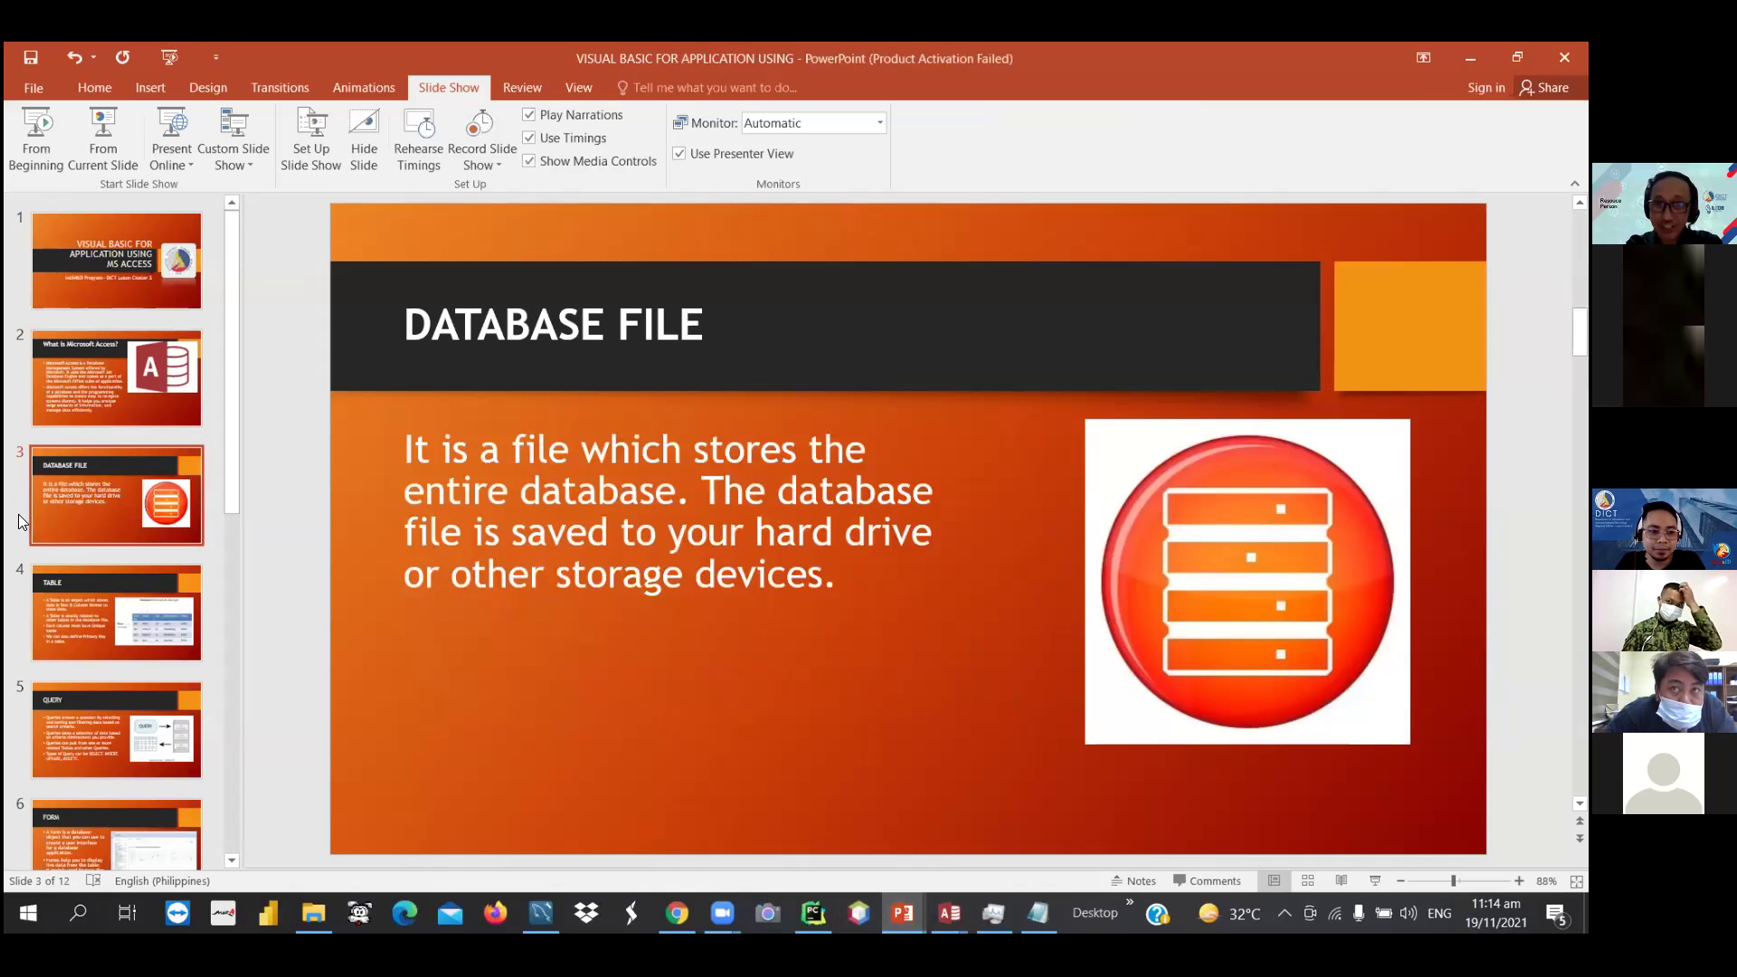
{"action": "key", "text": "Down"}
{"action": "key", "text": "Down"}
{"action": "key", "text": "Down"}
{"action": "key", "text": "Down"}
{"action": "key", "text": "Down"}
{"action": "key", "text": "Down"}
{"action": "key", "text": "Down"}
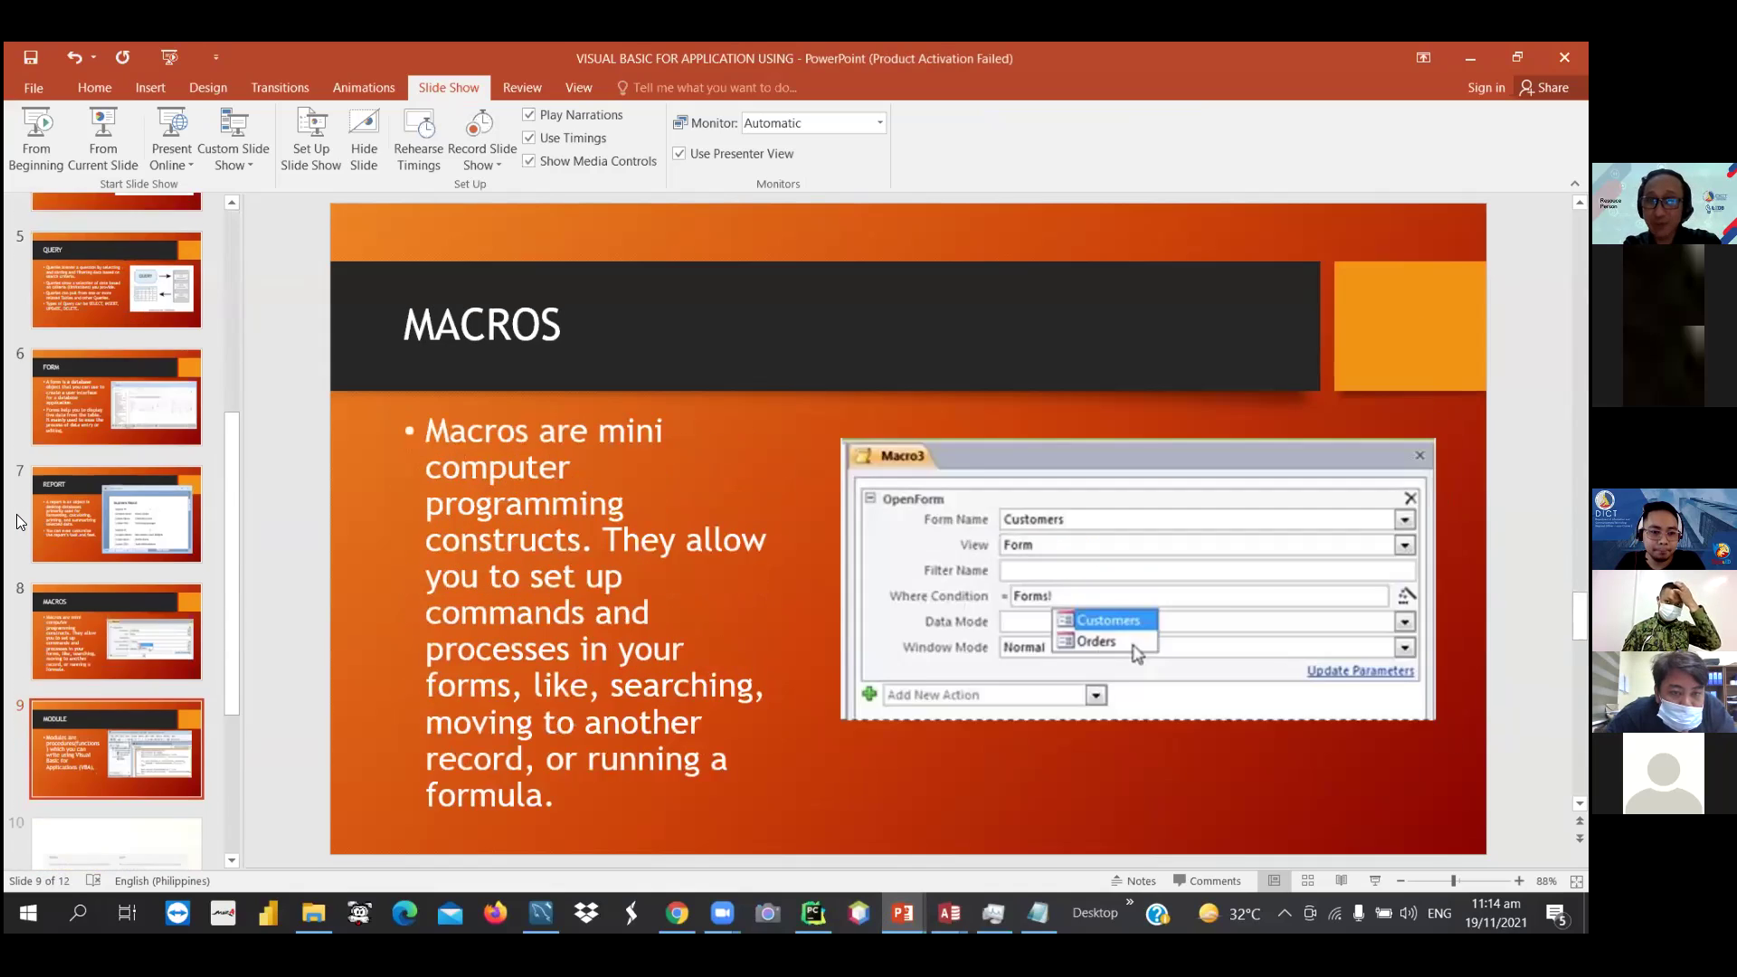
{"action": "key", "text": "Up"}
{"action": "key", "text": "Up"}
{"action": "key", "text": "Up"}
{"action": "key", "text": "Up"}
{"action": "key", "text": "Up"}
{"action": "key", "text": "Up"}
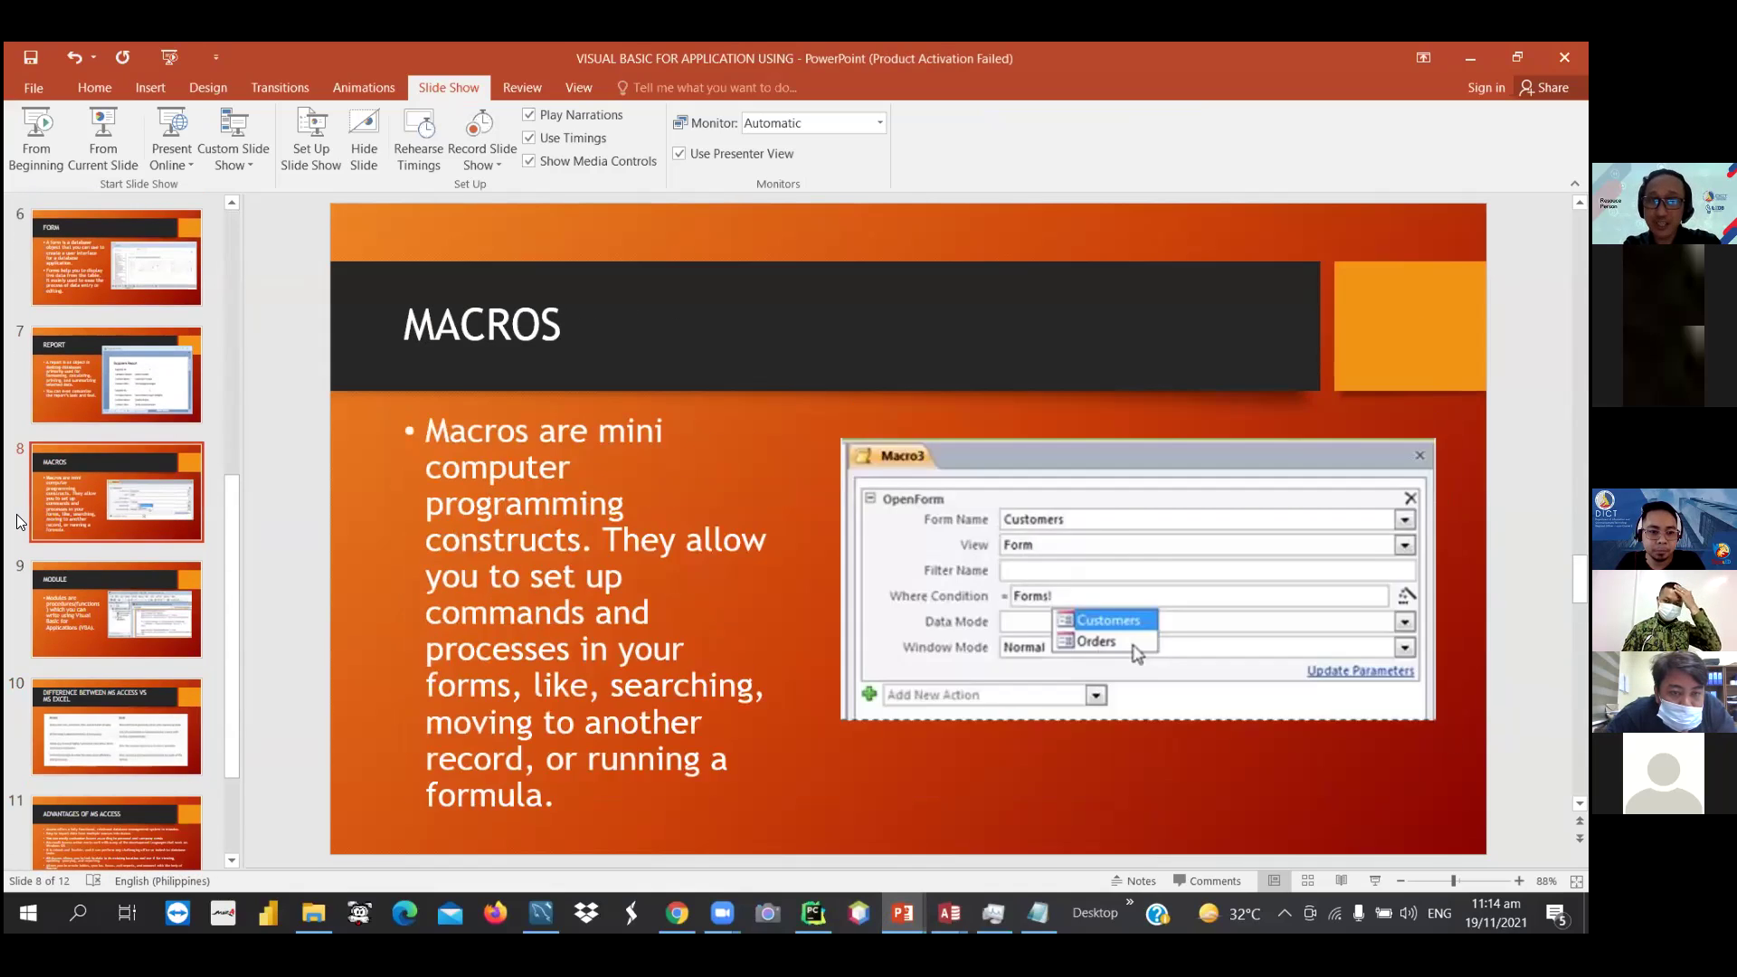
{"action": "key", "text": "Up"}
{"action": "key", "text": "Up"}
{"action": "key", "text": "Up"}
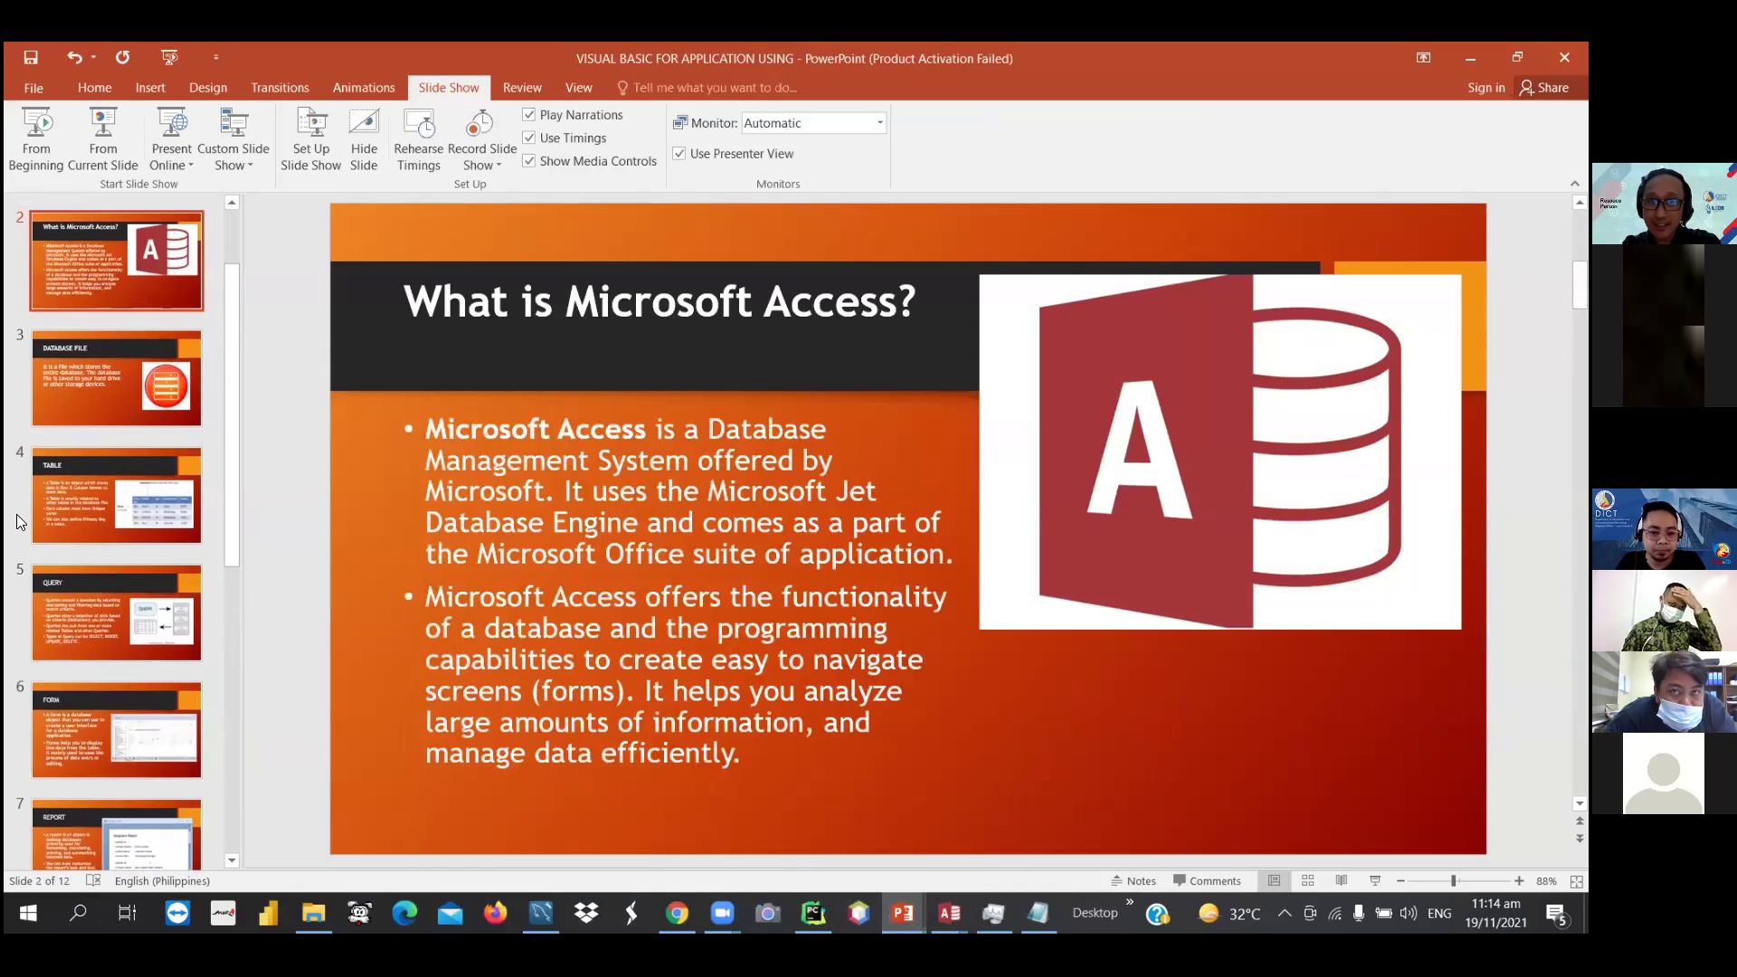
{"action": "key", "text": "Down"}
{"action": "key", "text": "Down"}
{"action": "key", "text": "Down"}
{"action": "key", "text": "Down"}
{"action": "key", "text": "Down"}
{"action": "key", "text": "Down"}
{"action": "key", "text": "Down"}
{"action": "key", "text": "Down"}
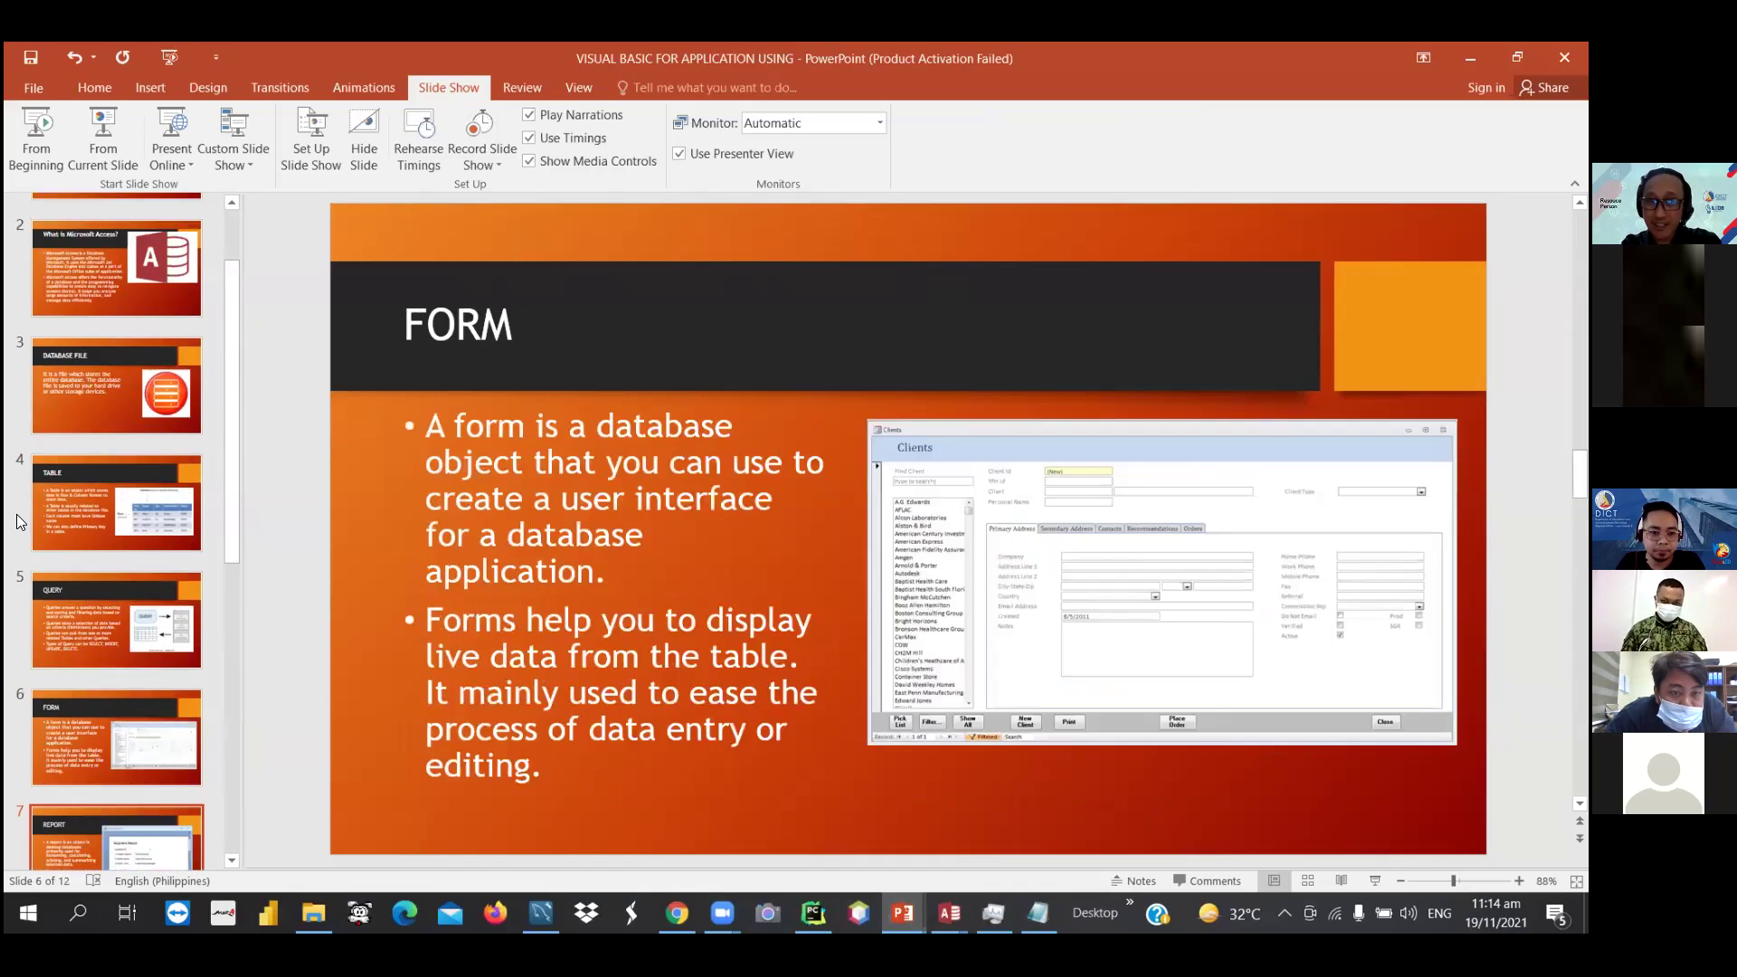
{"action": "key", "text": "Down"}
{"action": "key", "text": "Down"}
{"action": "key", "text": "Down"}
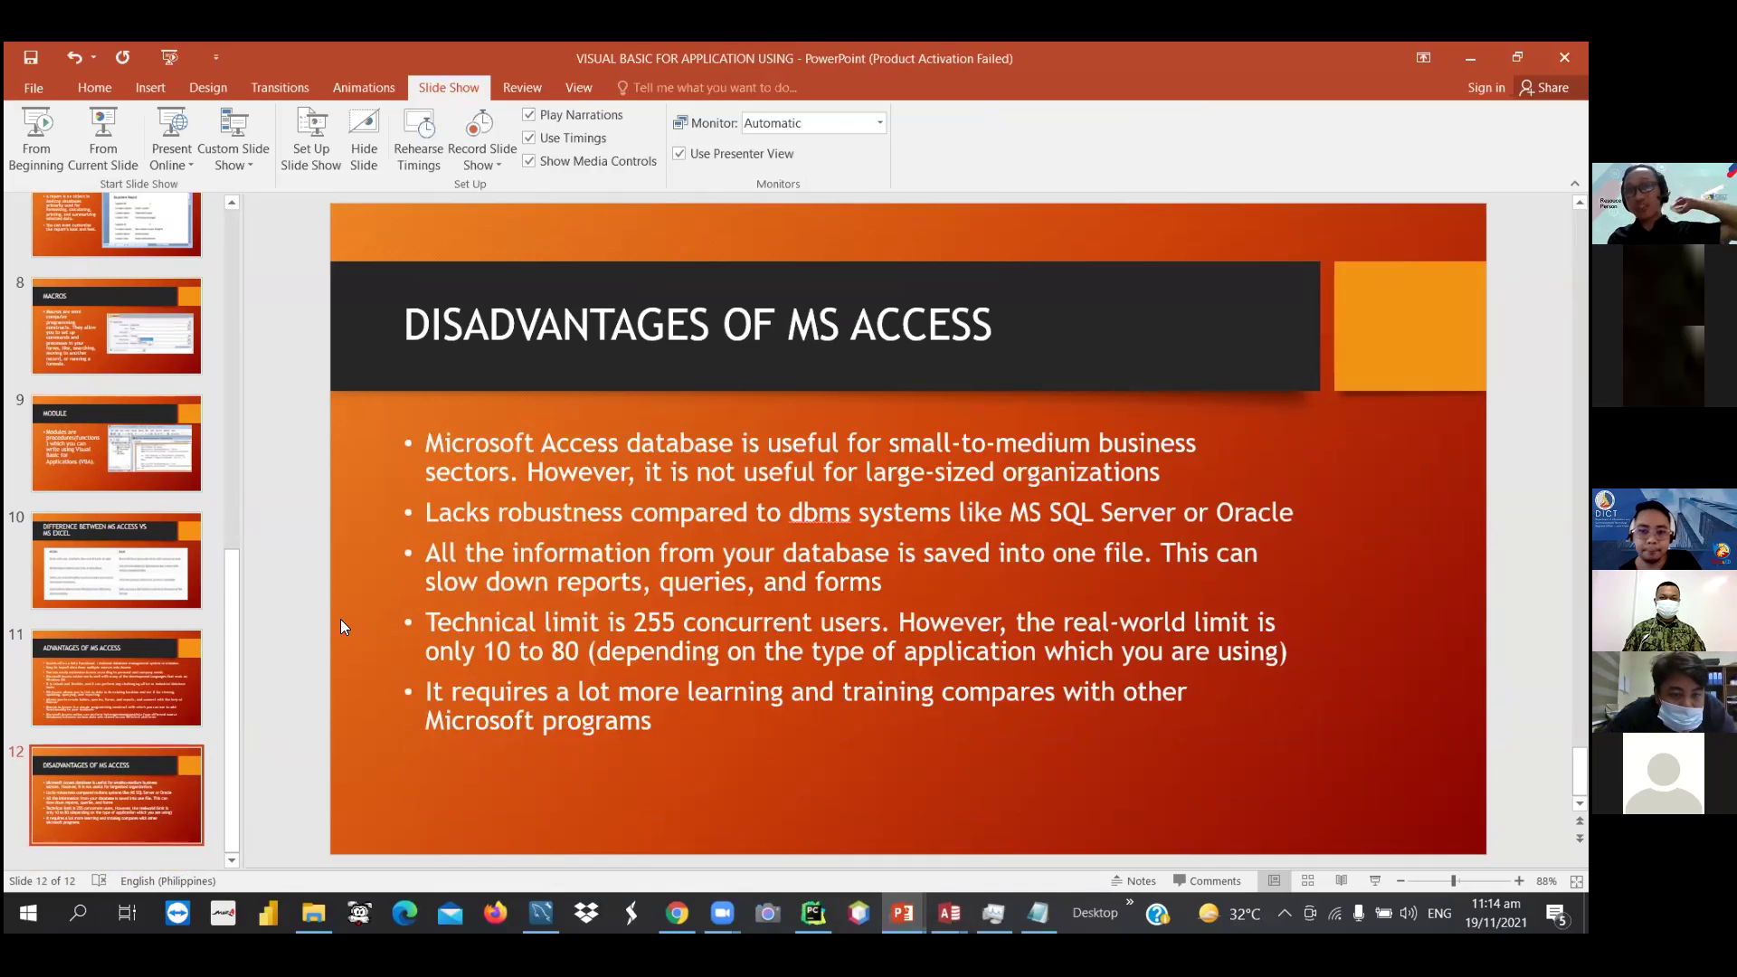
{"action": "left_click", "coordinate": [1470, 57]}
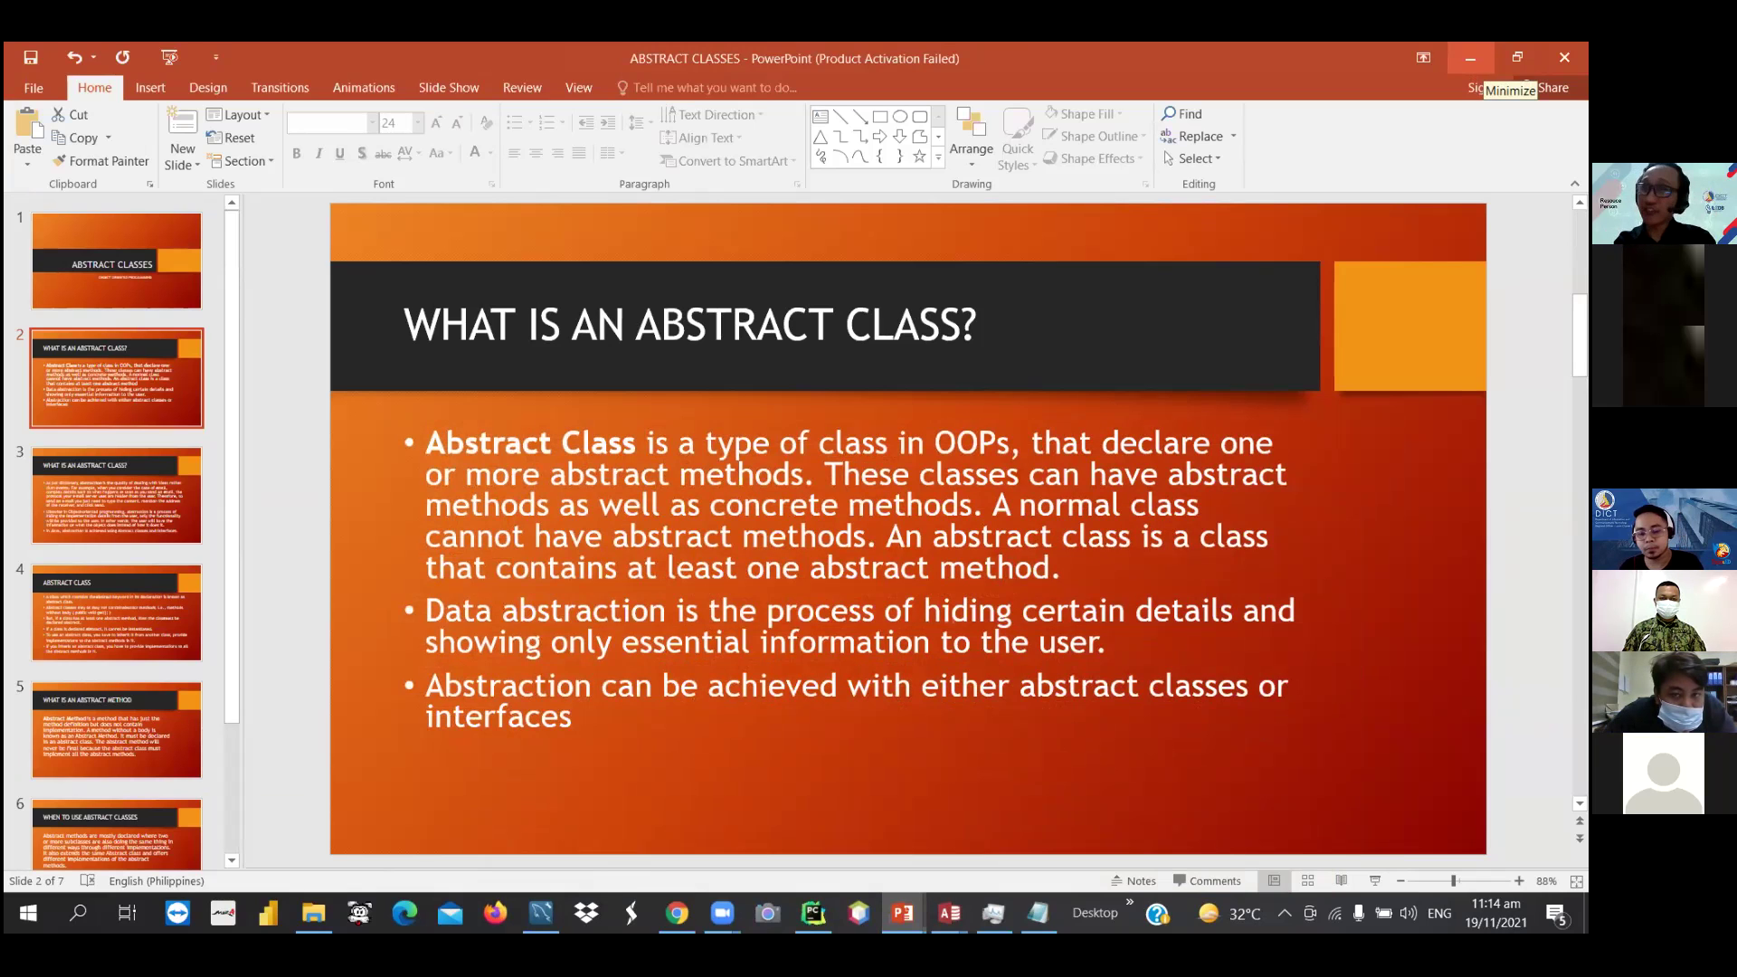
{"action": "left_click", "coordinate": [1470, 57]}
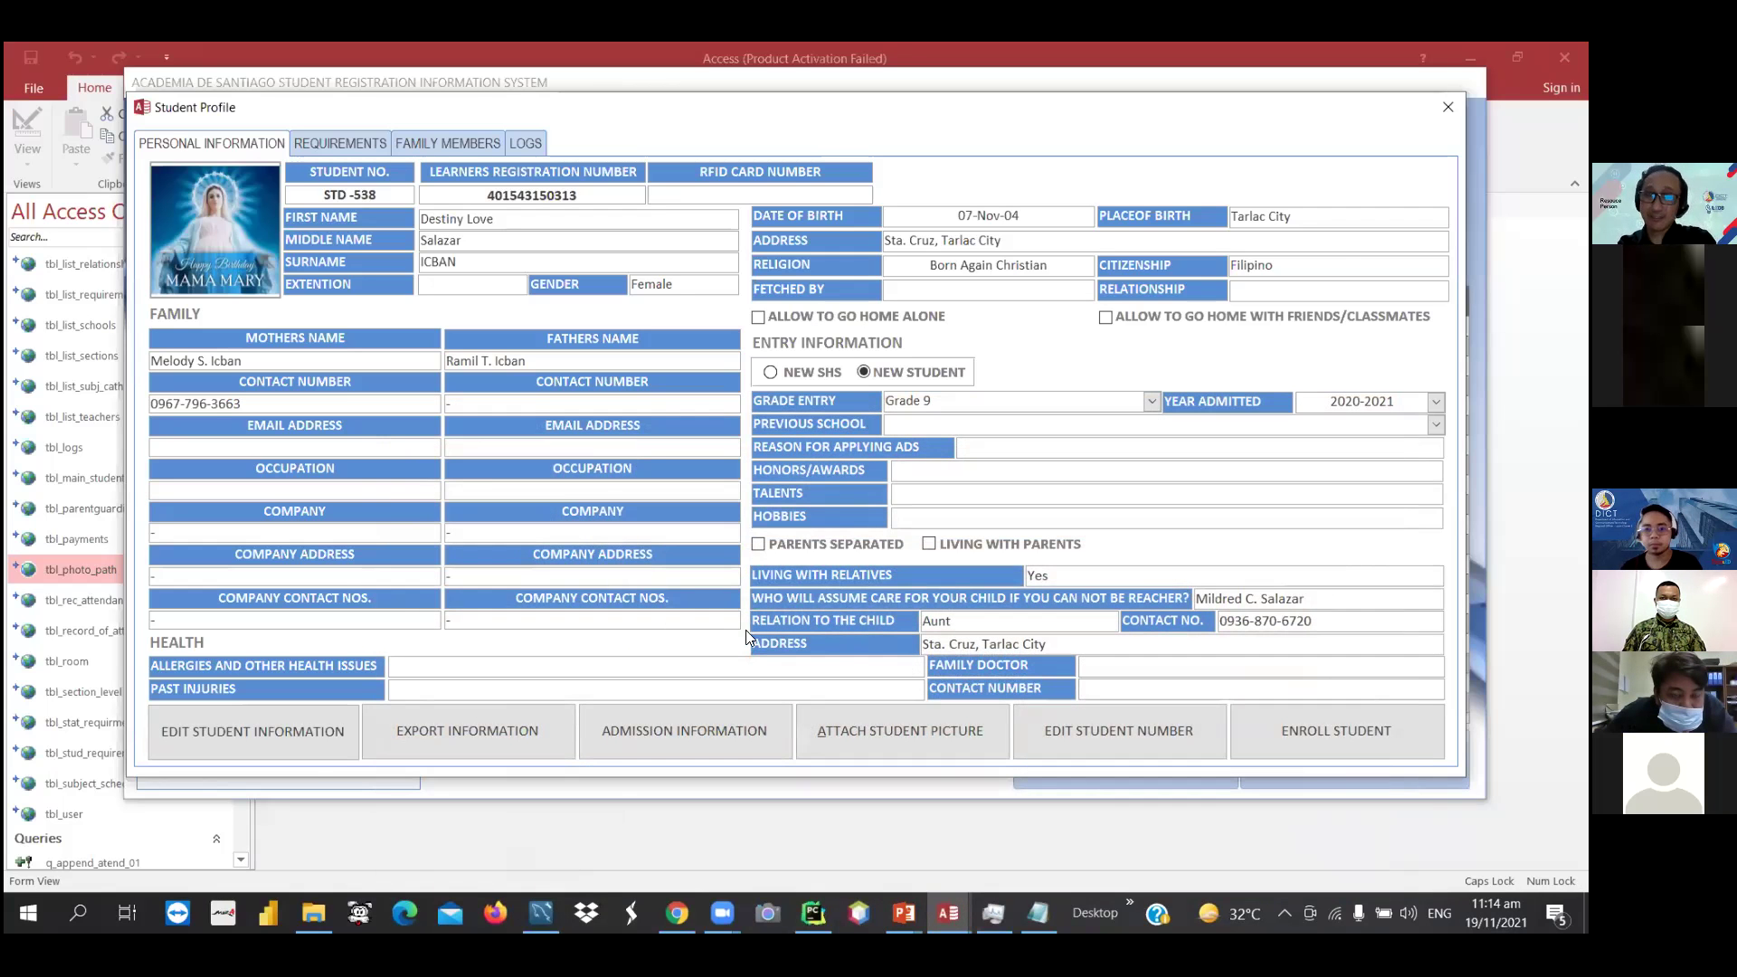
{"action": "key", "text": "super+d"}
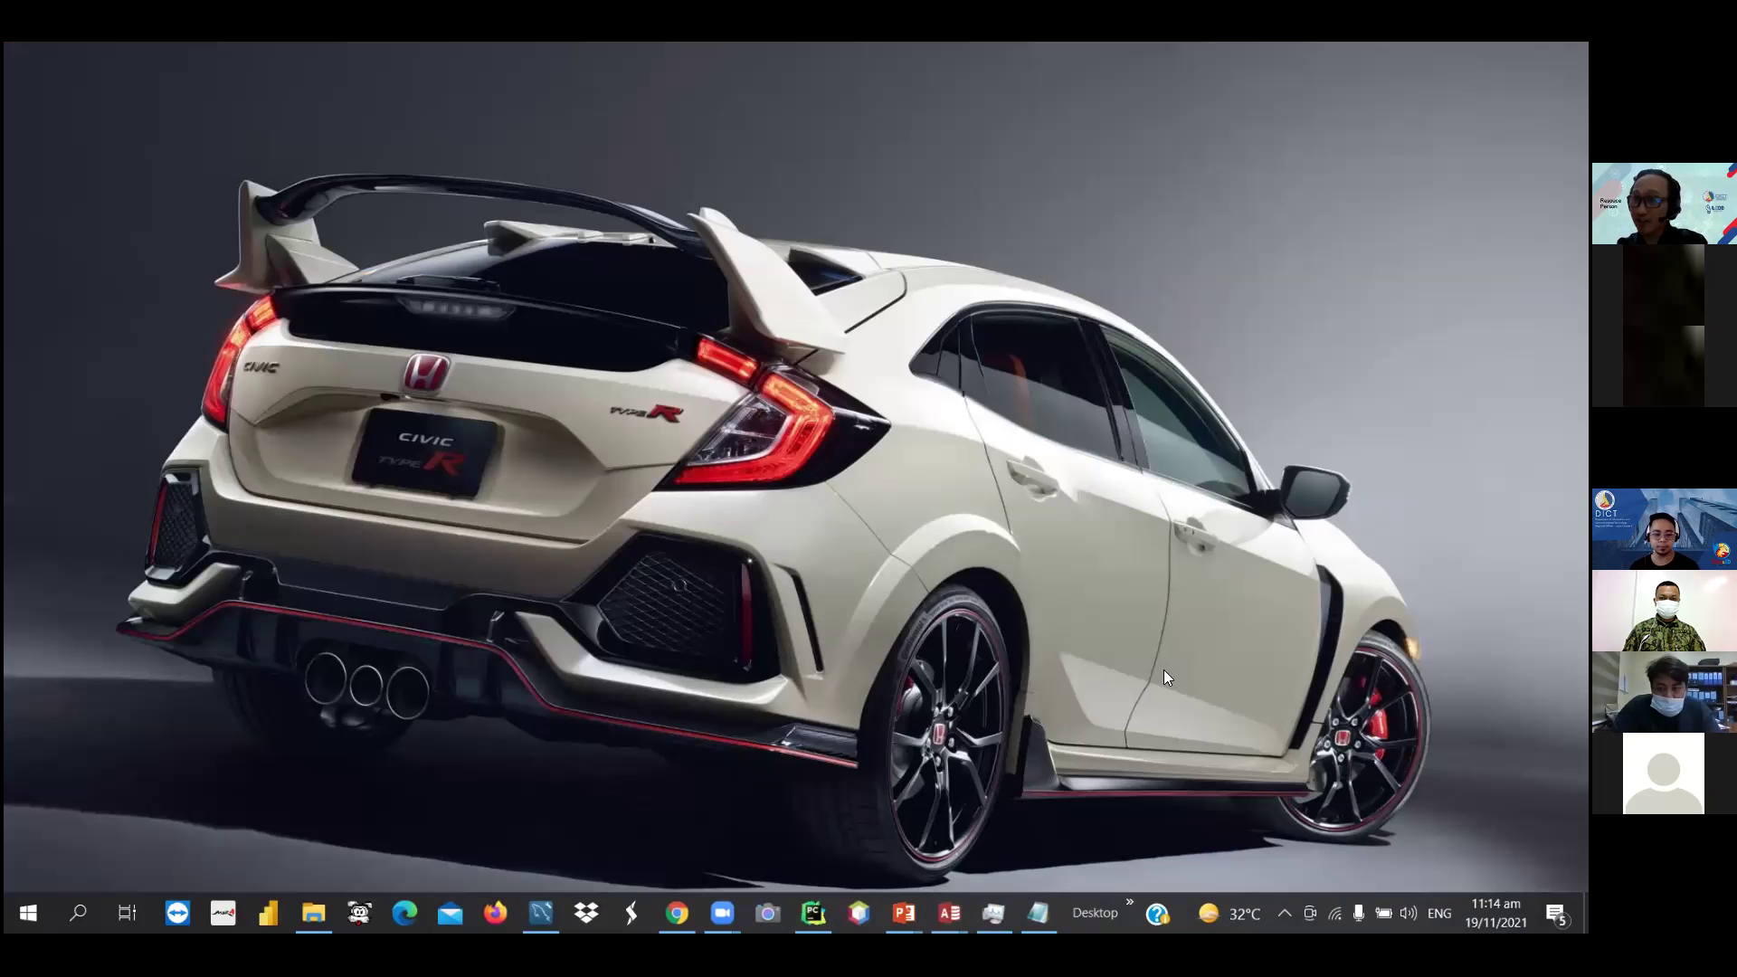
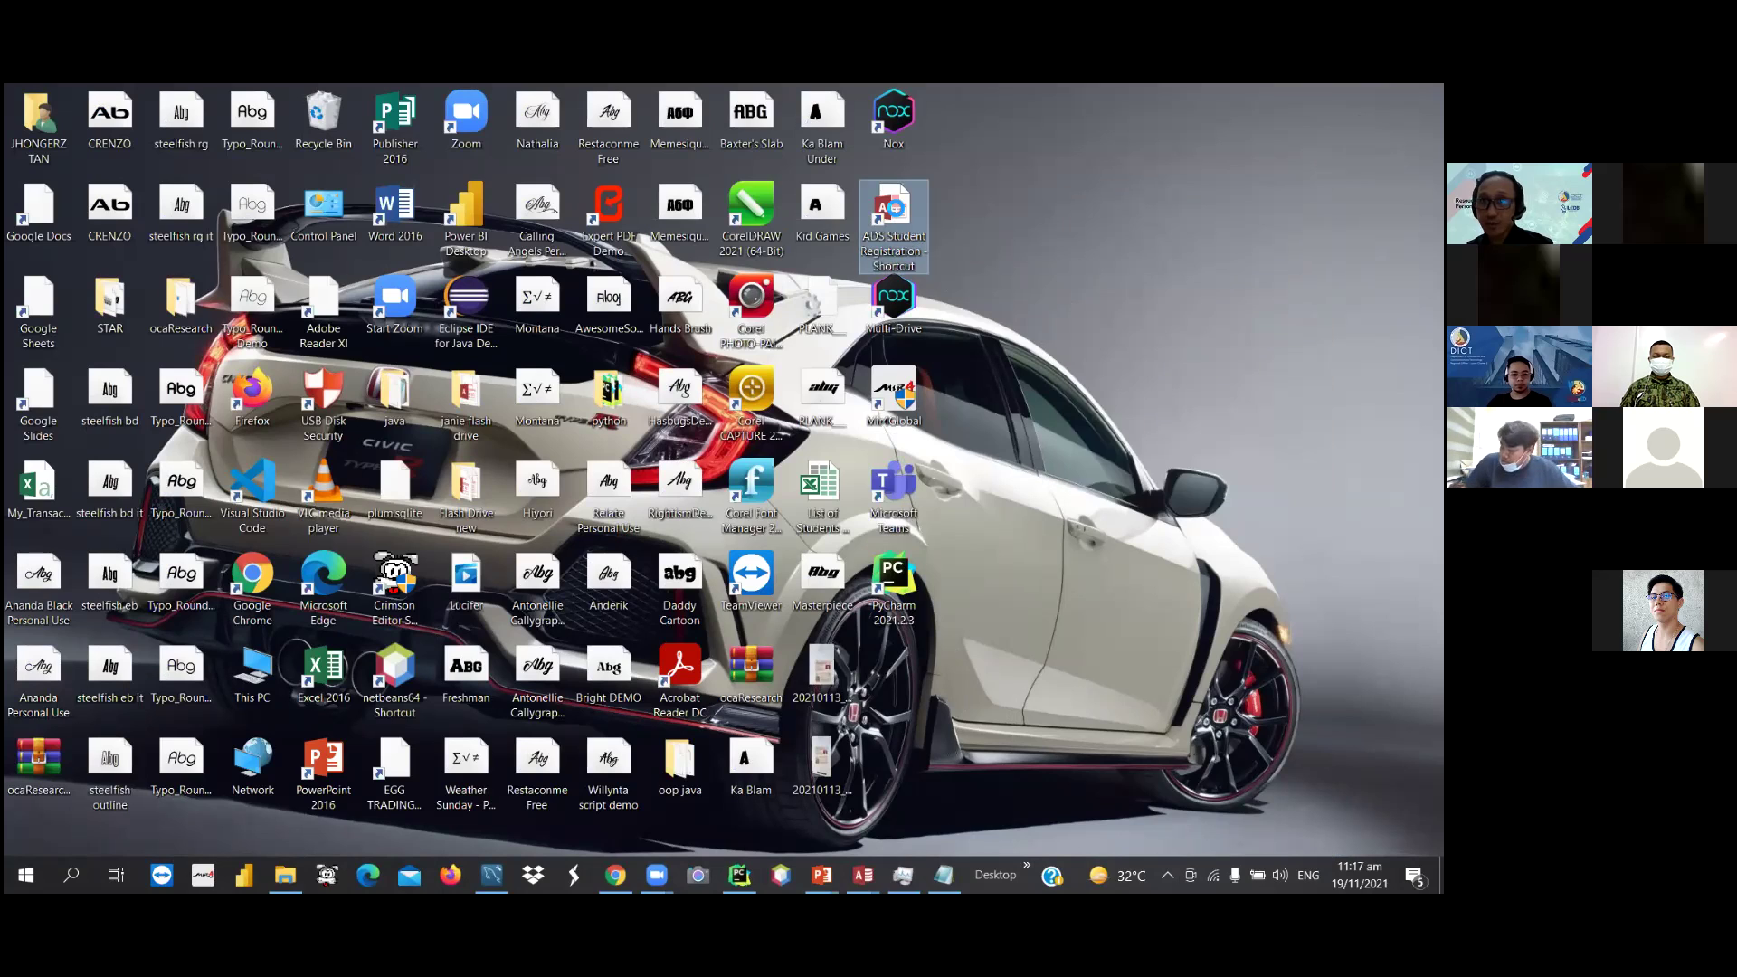
Set the ADS Student Registration shortcut's Run option to Minimized, apply it, and launch the database
{"action": "right_click", "coordinate": [896, 210]}
{"action": "left_click", "coordinate": [979, 635]}
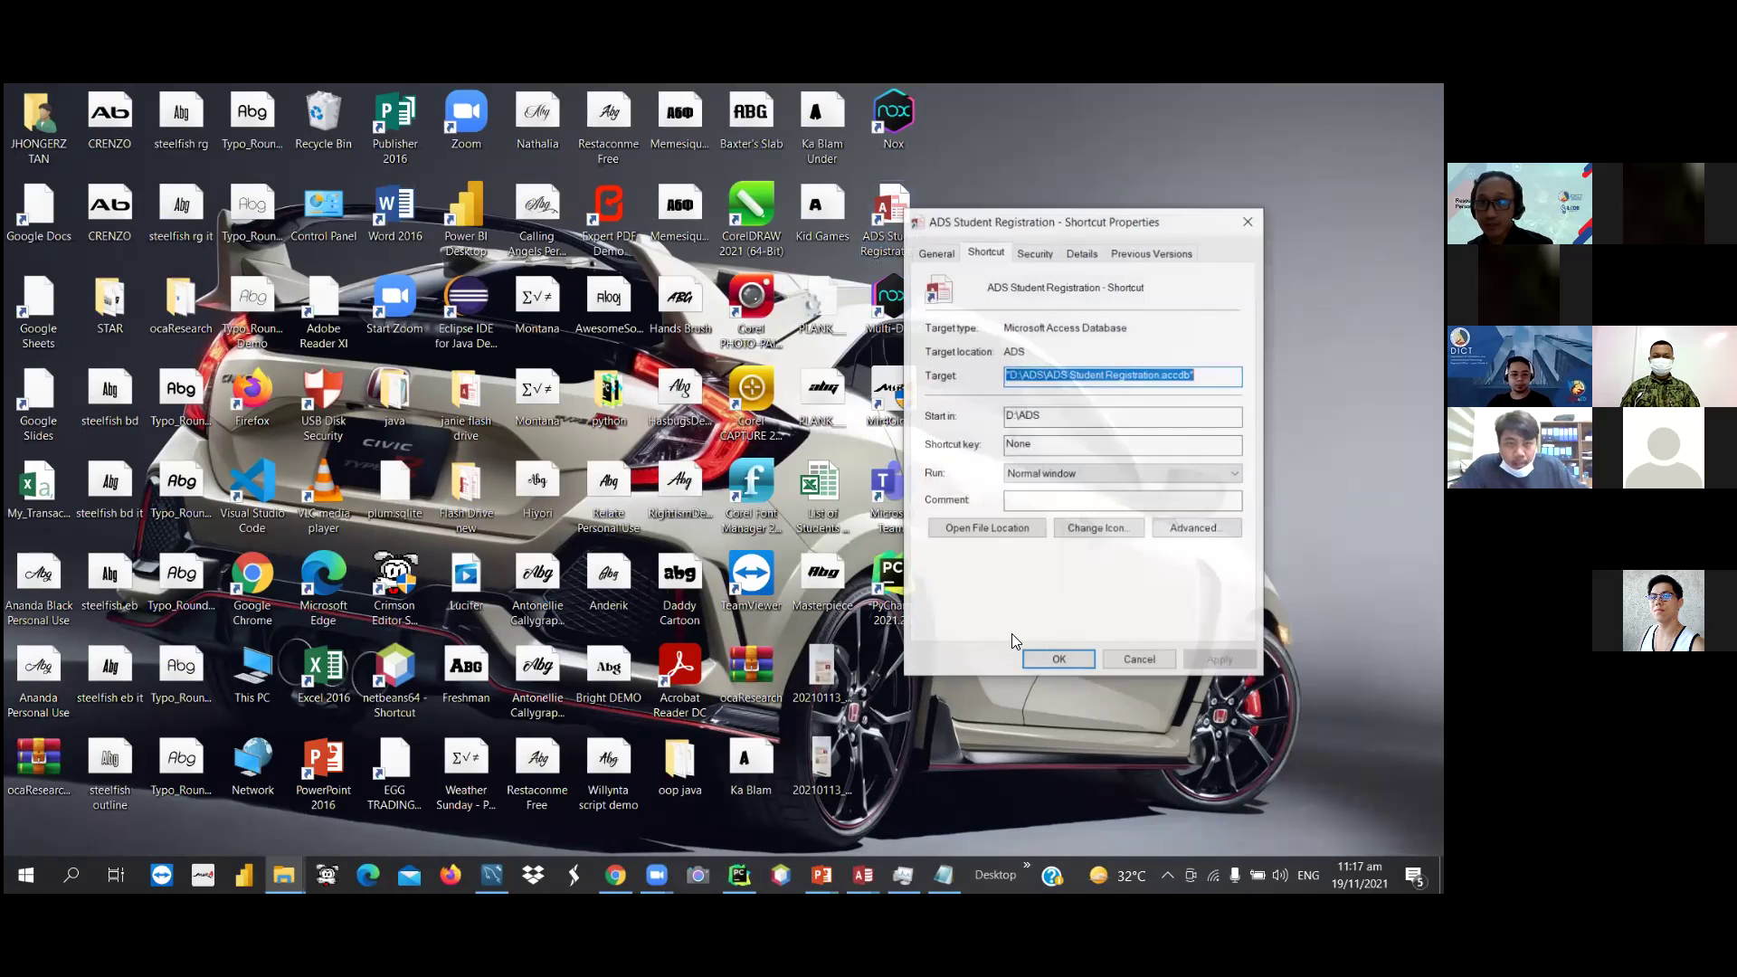
{"action": "left_click_drag", "start_coordinate": [1075, 224], "coordinate": [780, 149]}
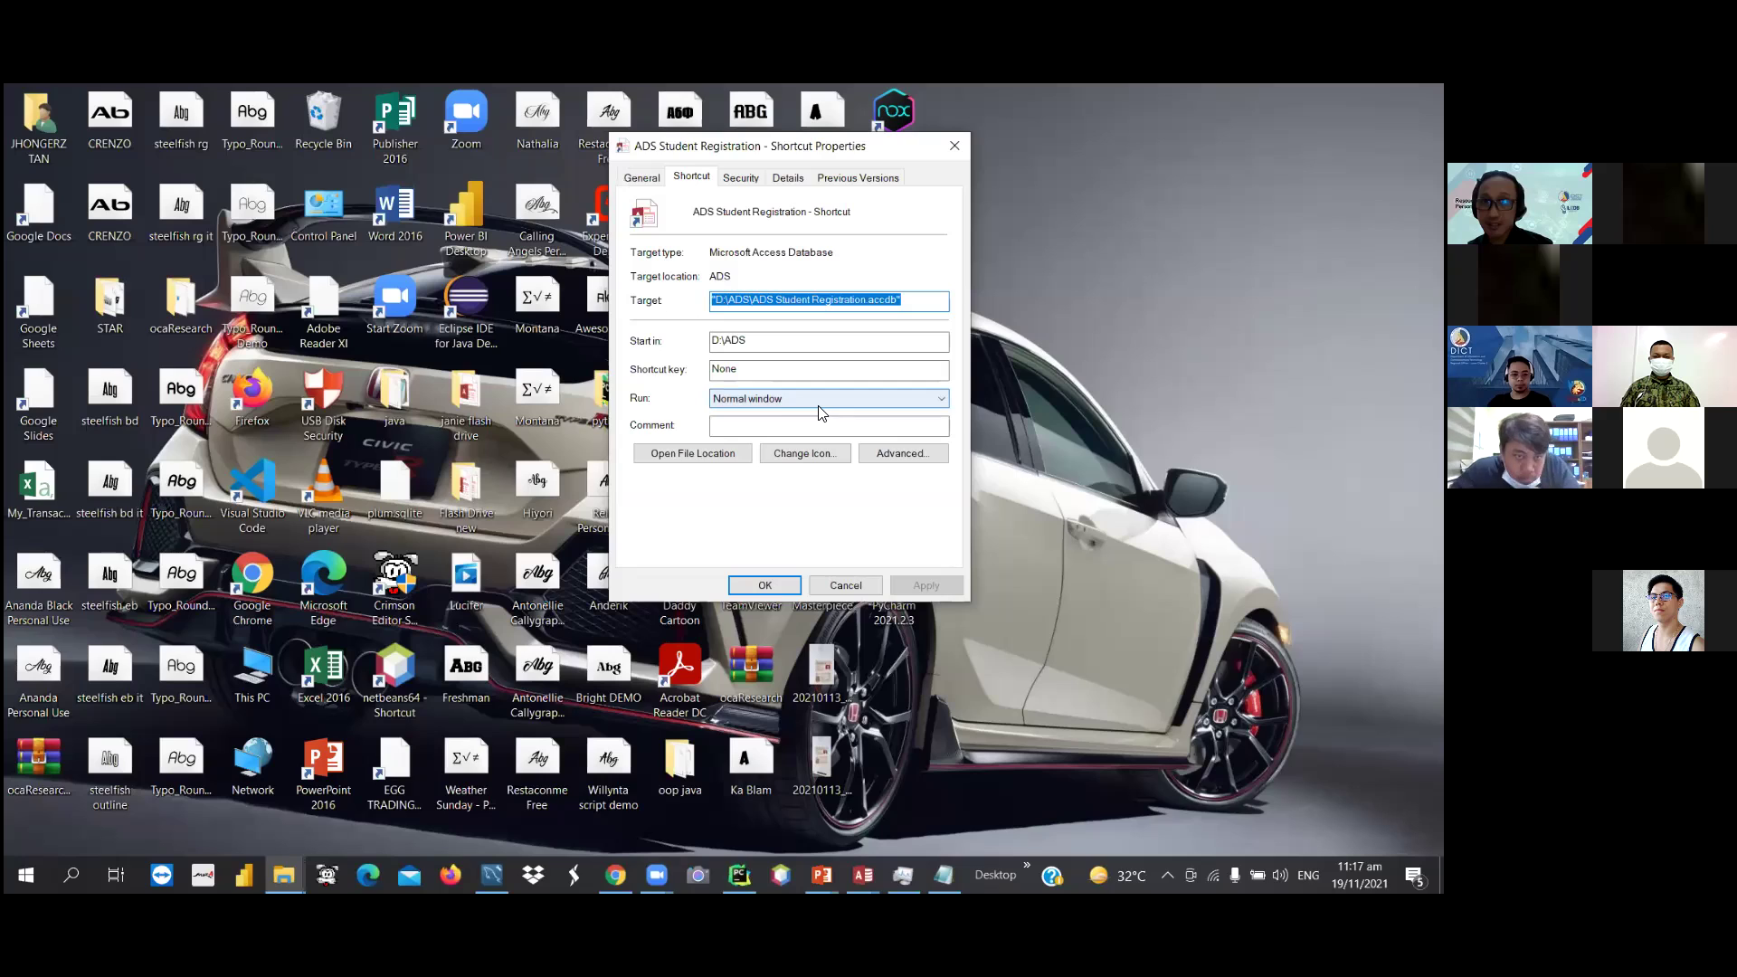
{"action": "left_click", "coordinate": [817, 400]}
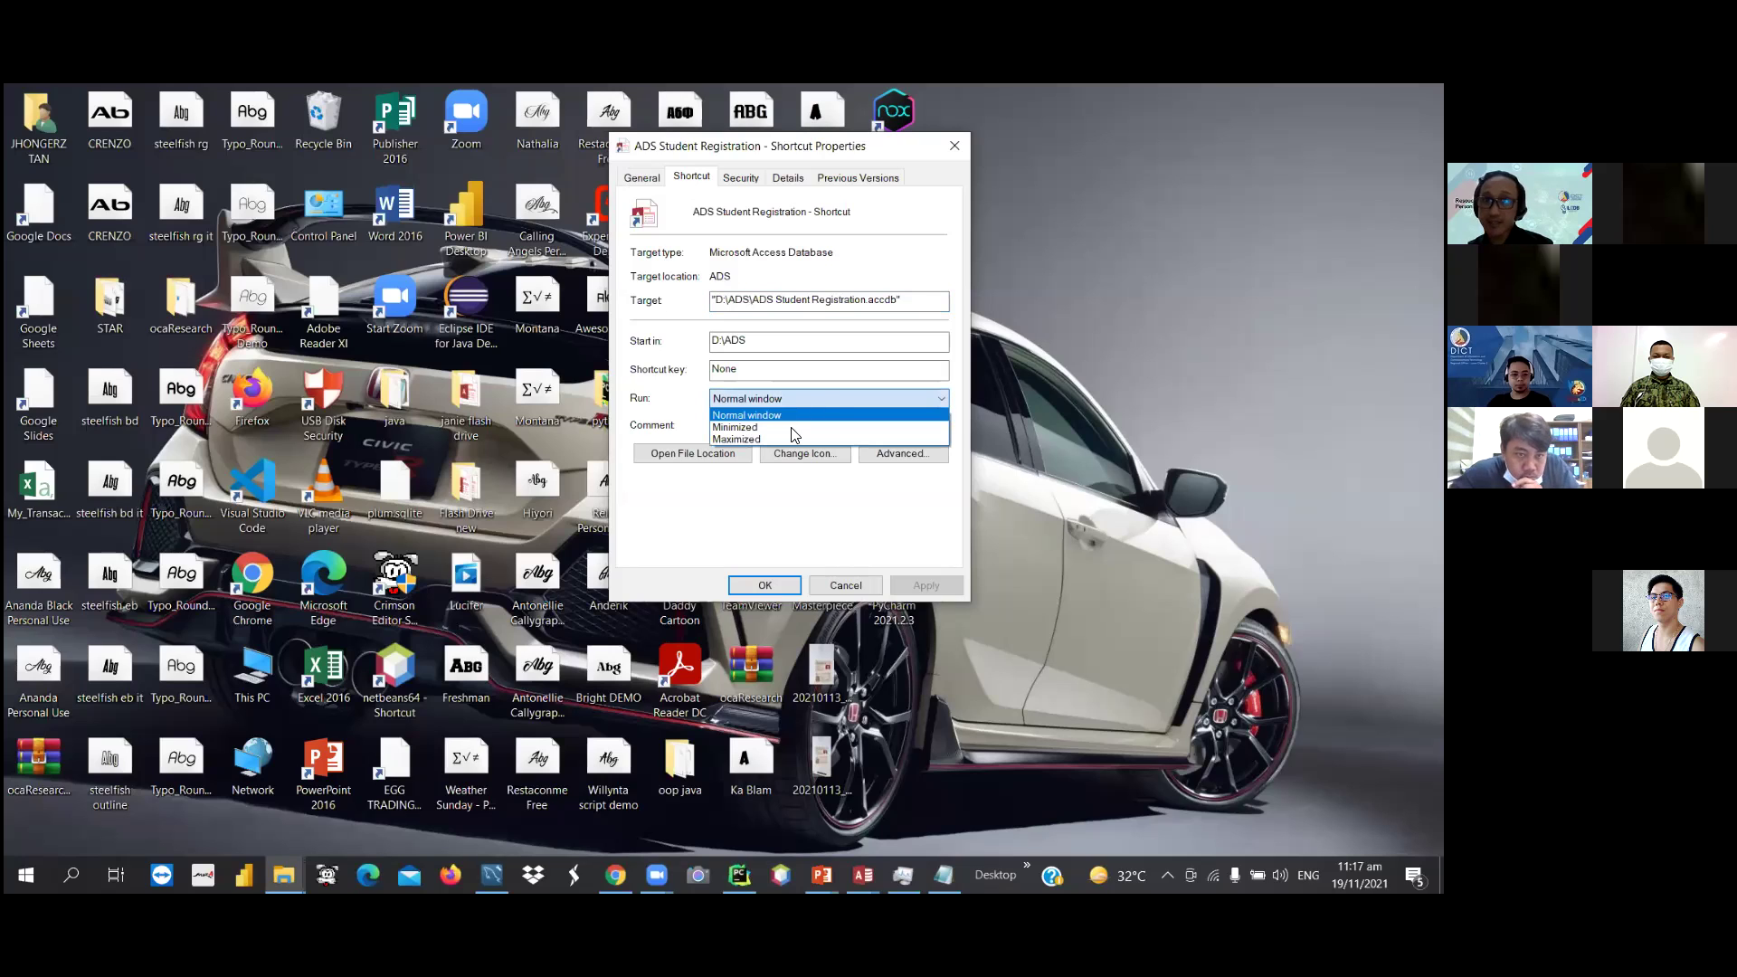
{"action": "left_click", "coordinate": [793, 428]}
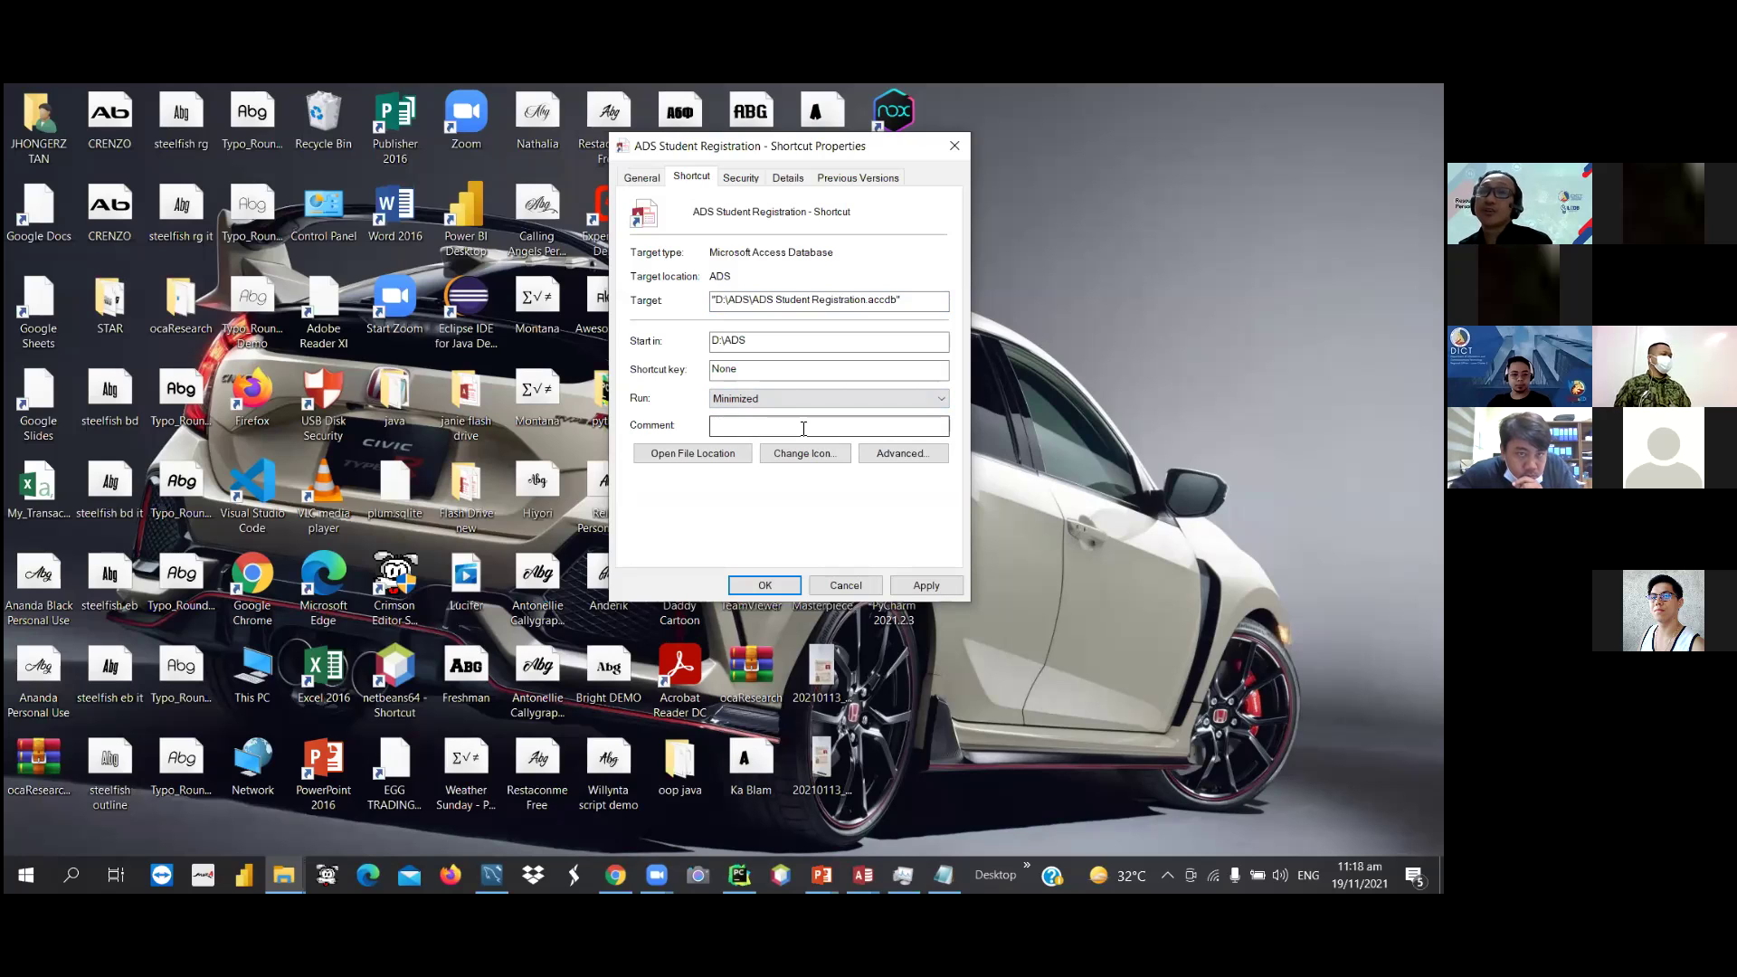
{"action": "left_click", "coordinate": [926, 585]}
{"action": "left_click", "coordinate": [764, 585]}
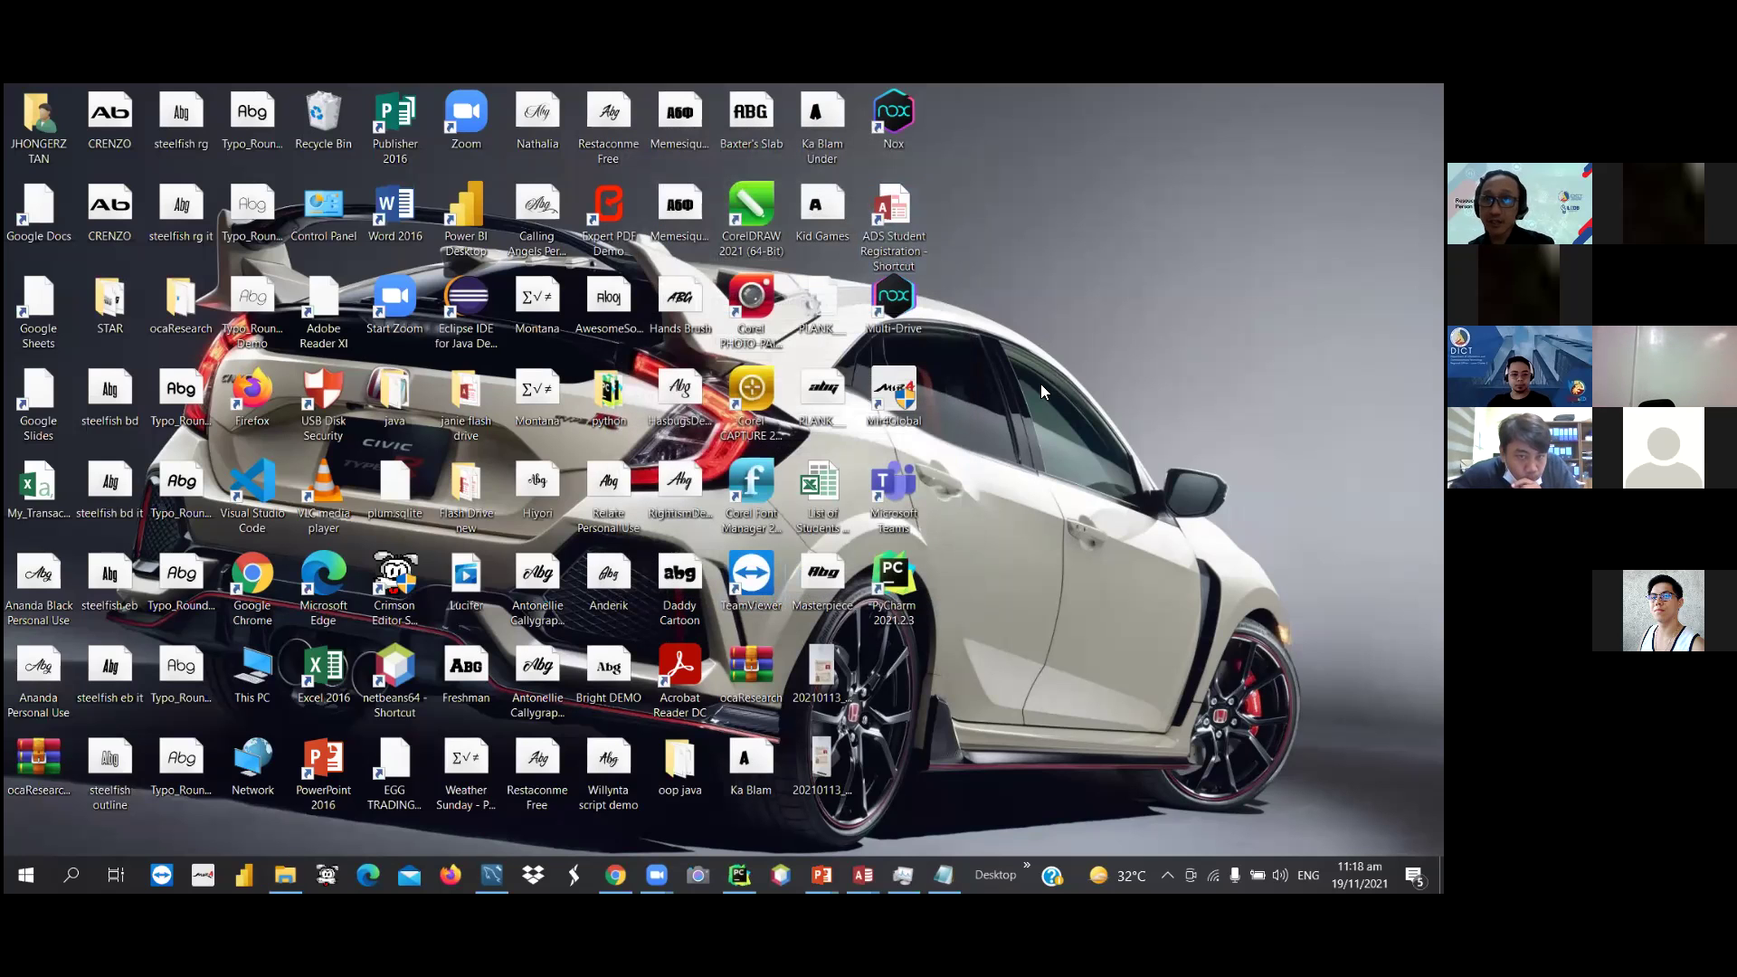
{"action": "double_click", "coordinate": [894, 217]}
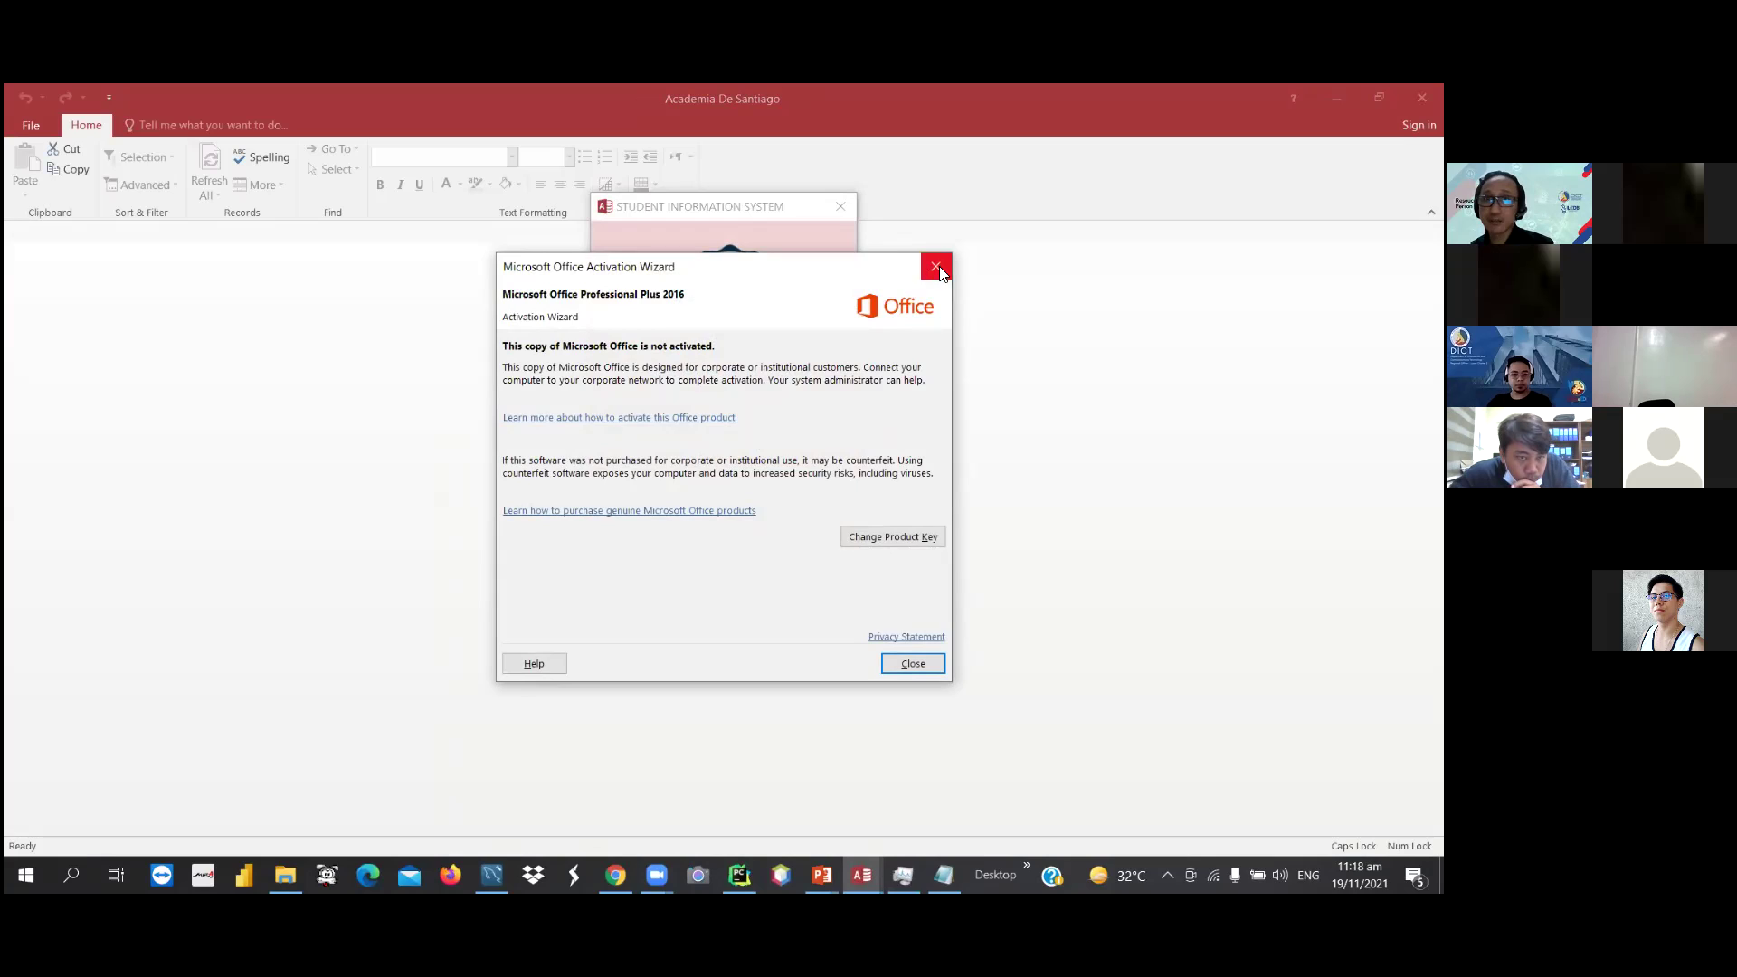
Dismiss the activation notice, log in with the username, then QUIT the Student Registration form
{"action": "left_click", "coordinate": [935, 266]}
{"action": "left_click", "coordinate": [745, 495]}
{"action": "key", "text": "Caps_Lock"}
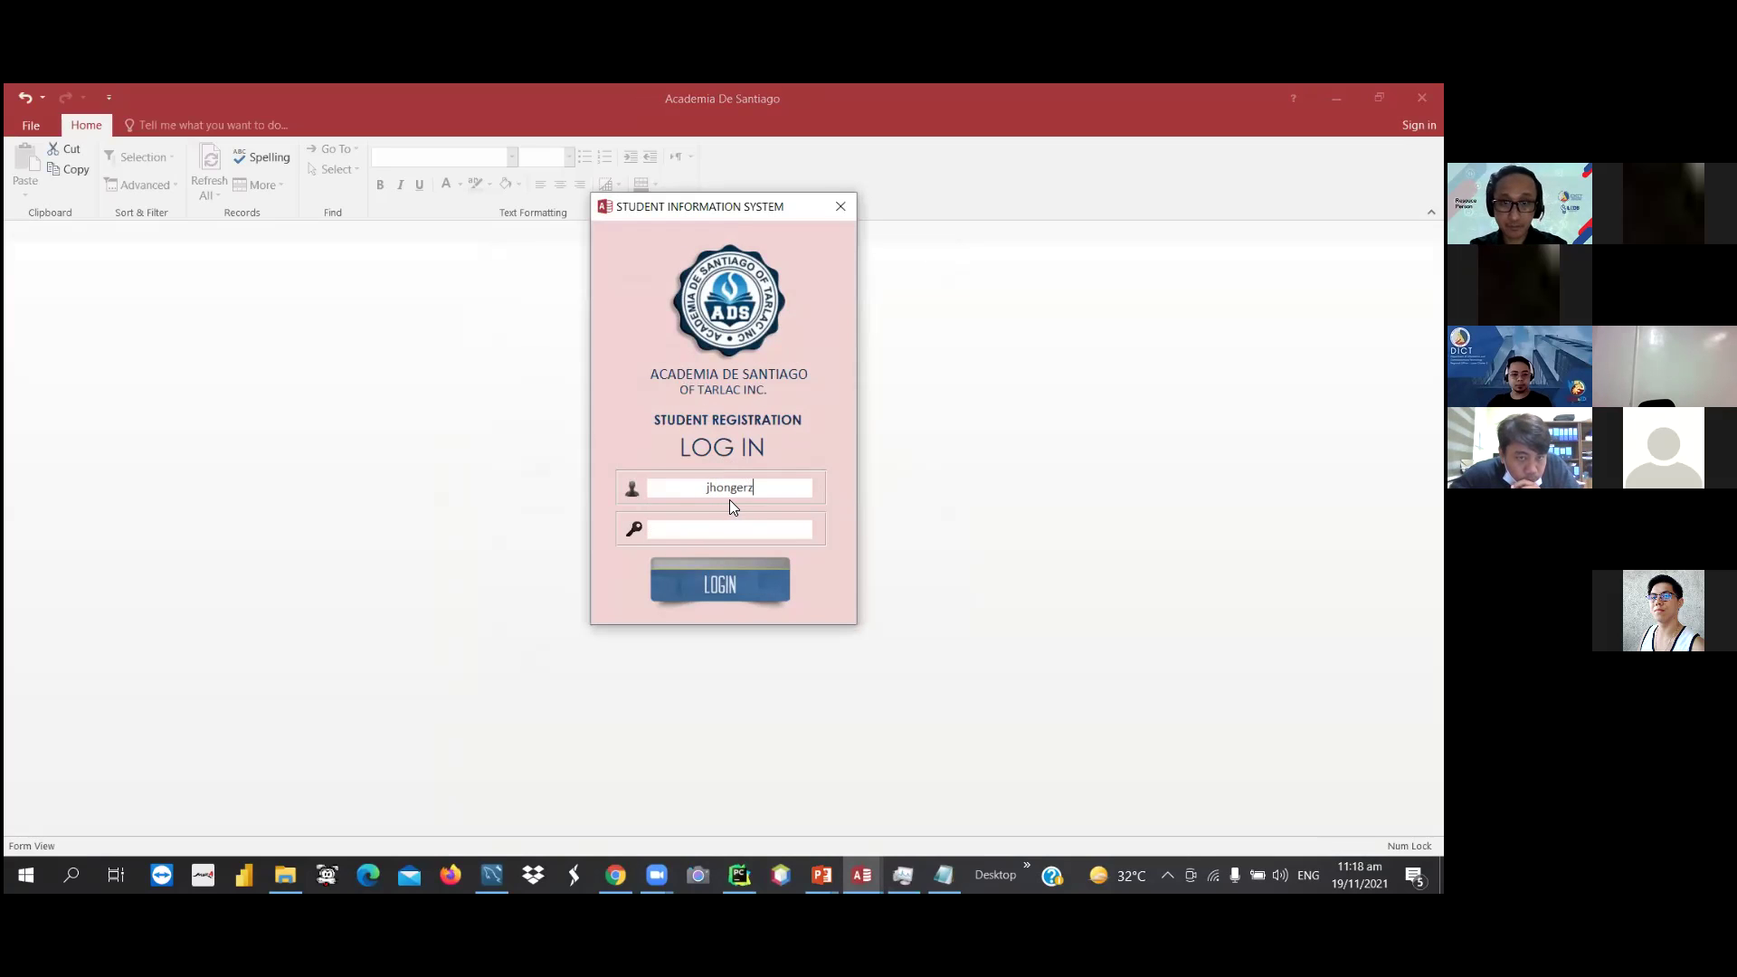
{"action": "key", "text": "Return"}
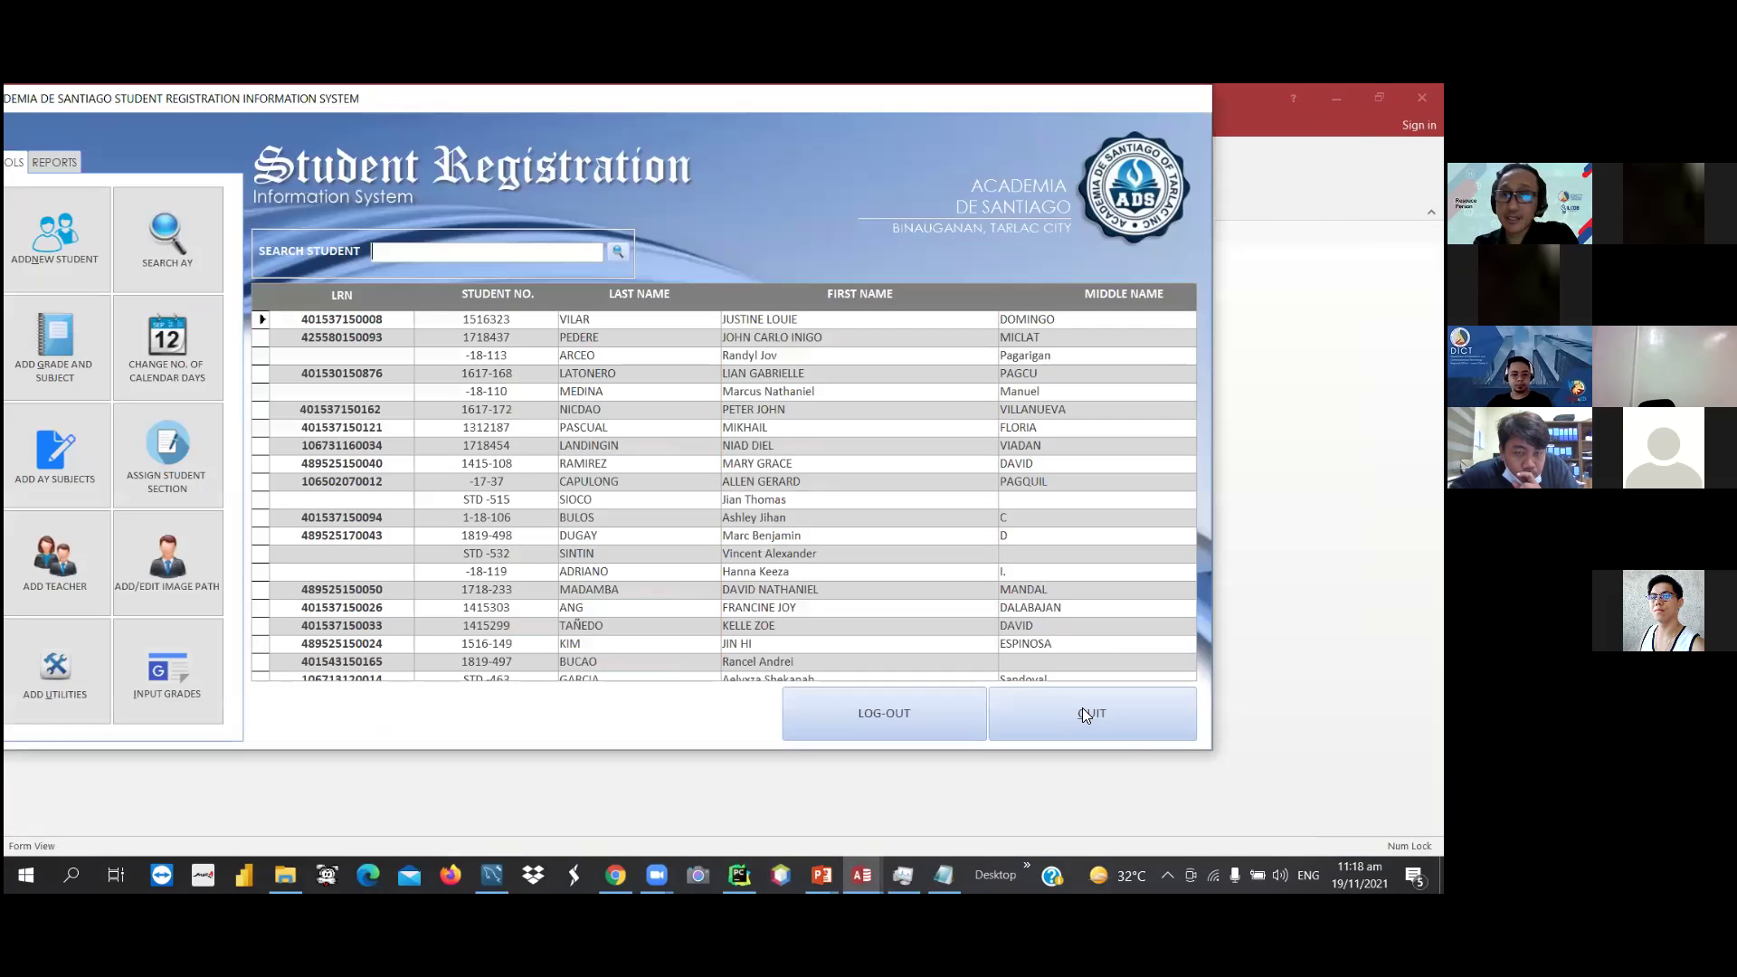
{"action": "left_click", "coordinate": [1134, 712]}
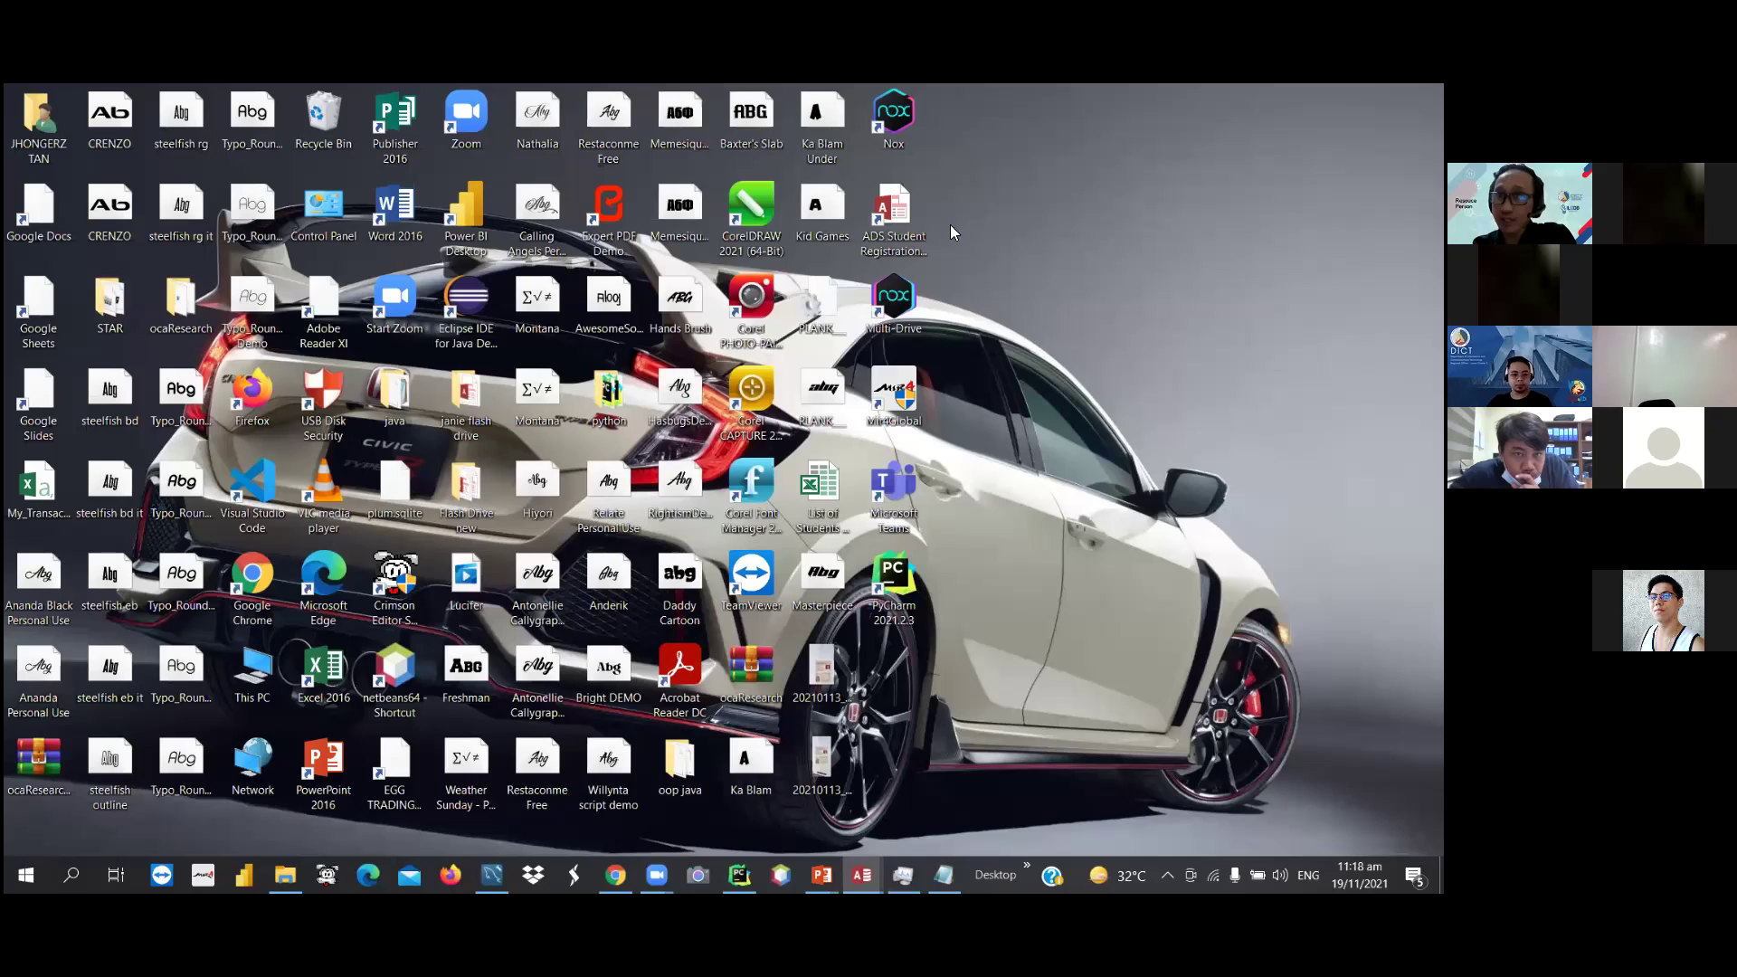
Reopen the shortcut's properties, review the General and Shortcut tabs, keep Run as Minimized, and close
{"action": "right_click", "coordinate": [893, 212]}
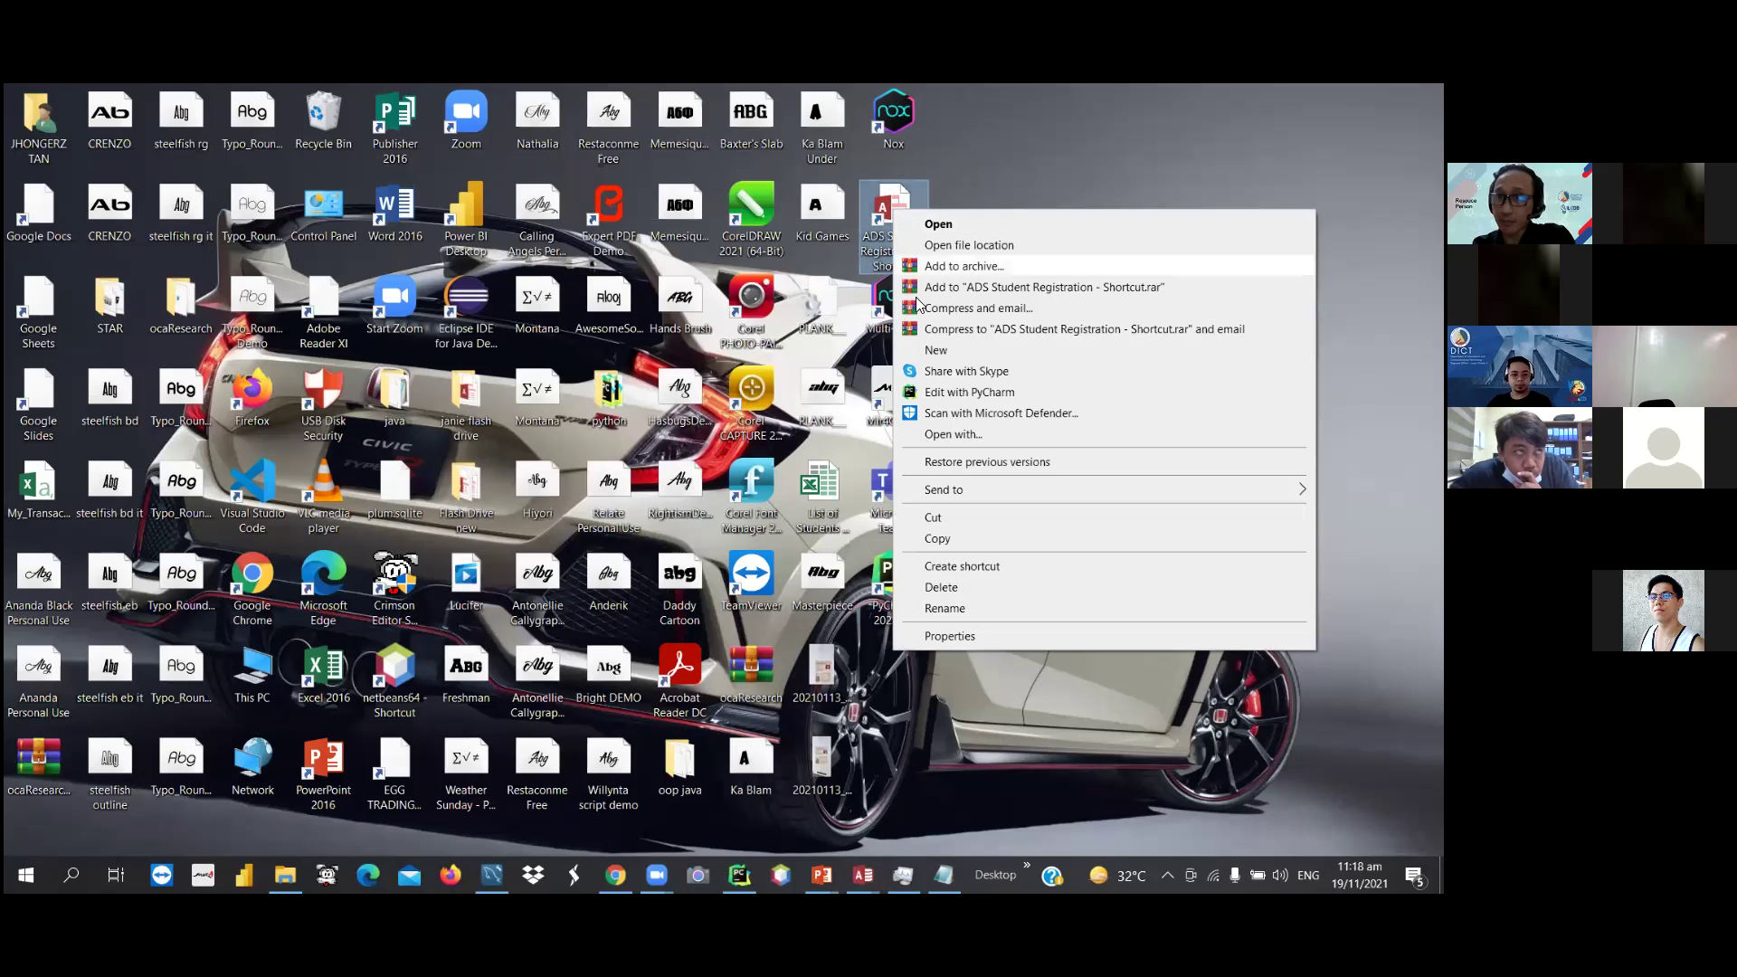
{"action": "left_click", "coordinate": [964, 635]}
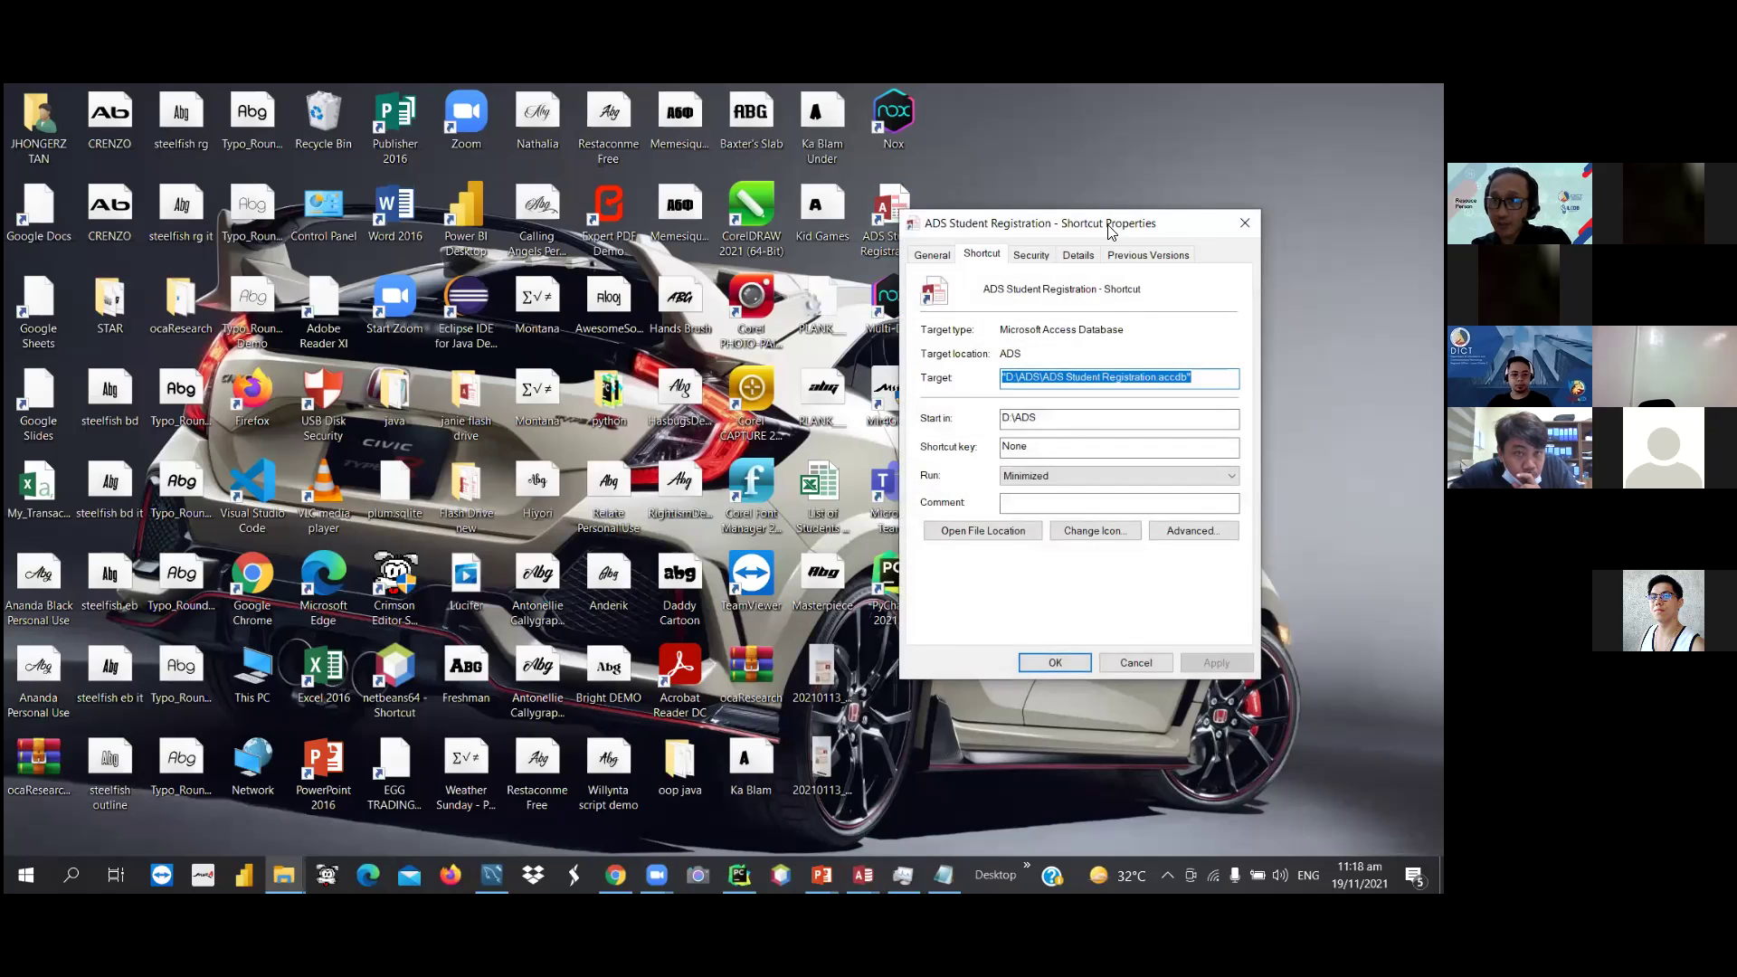
{"action": "left_click_drag", "start_coordinate": [1101, 233], "coordinate": [795, 169]}
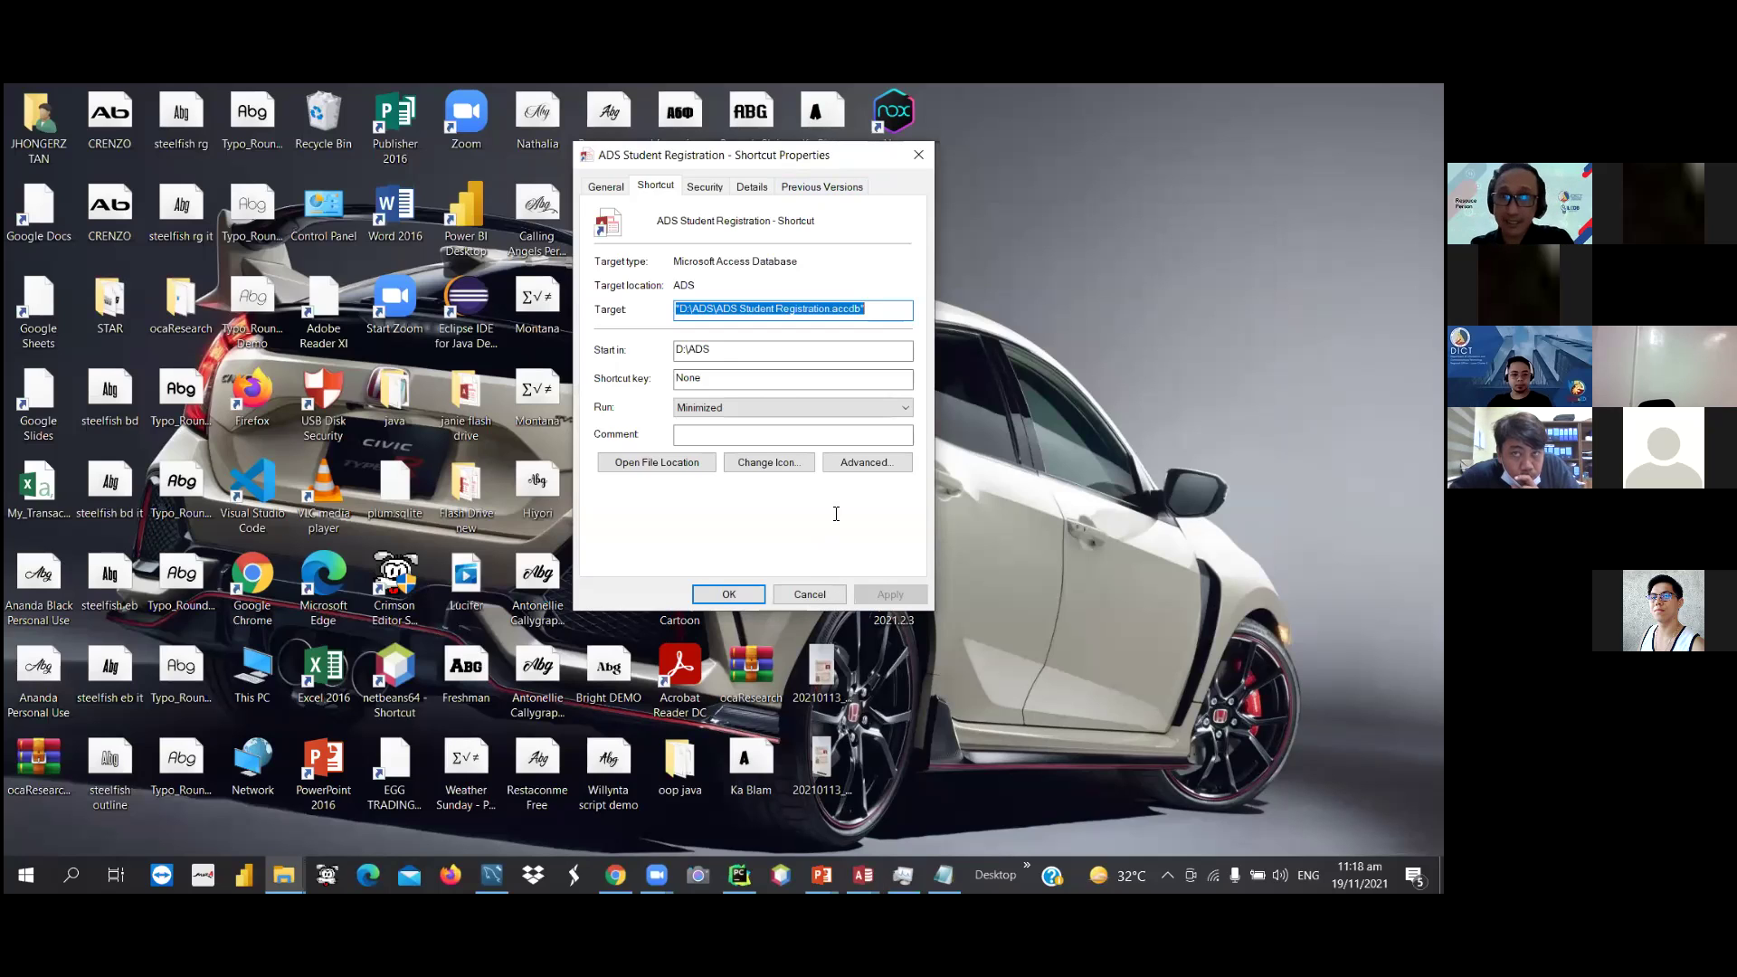
{"action": "left_click", "coordinate": [615, 186]}
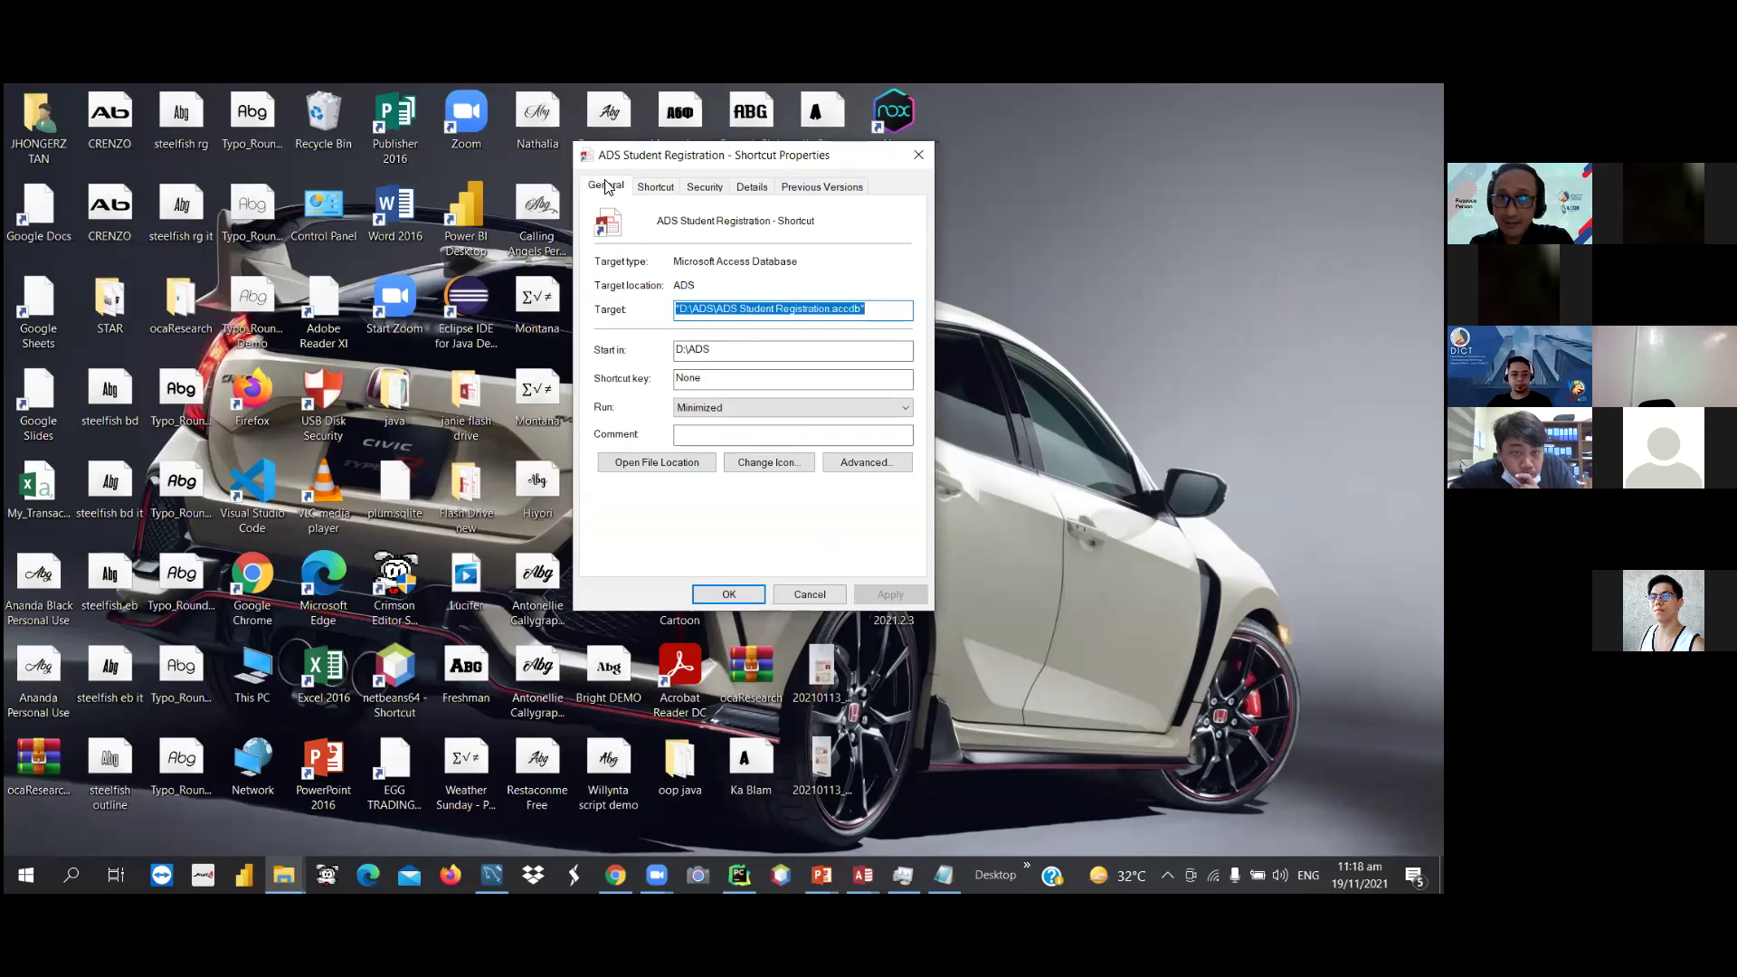
{"action": "left_click", "coordinate": [655, 187]}
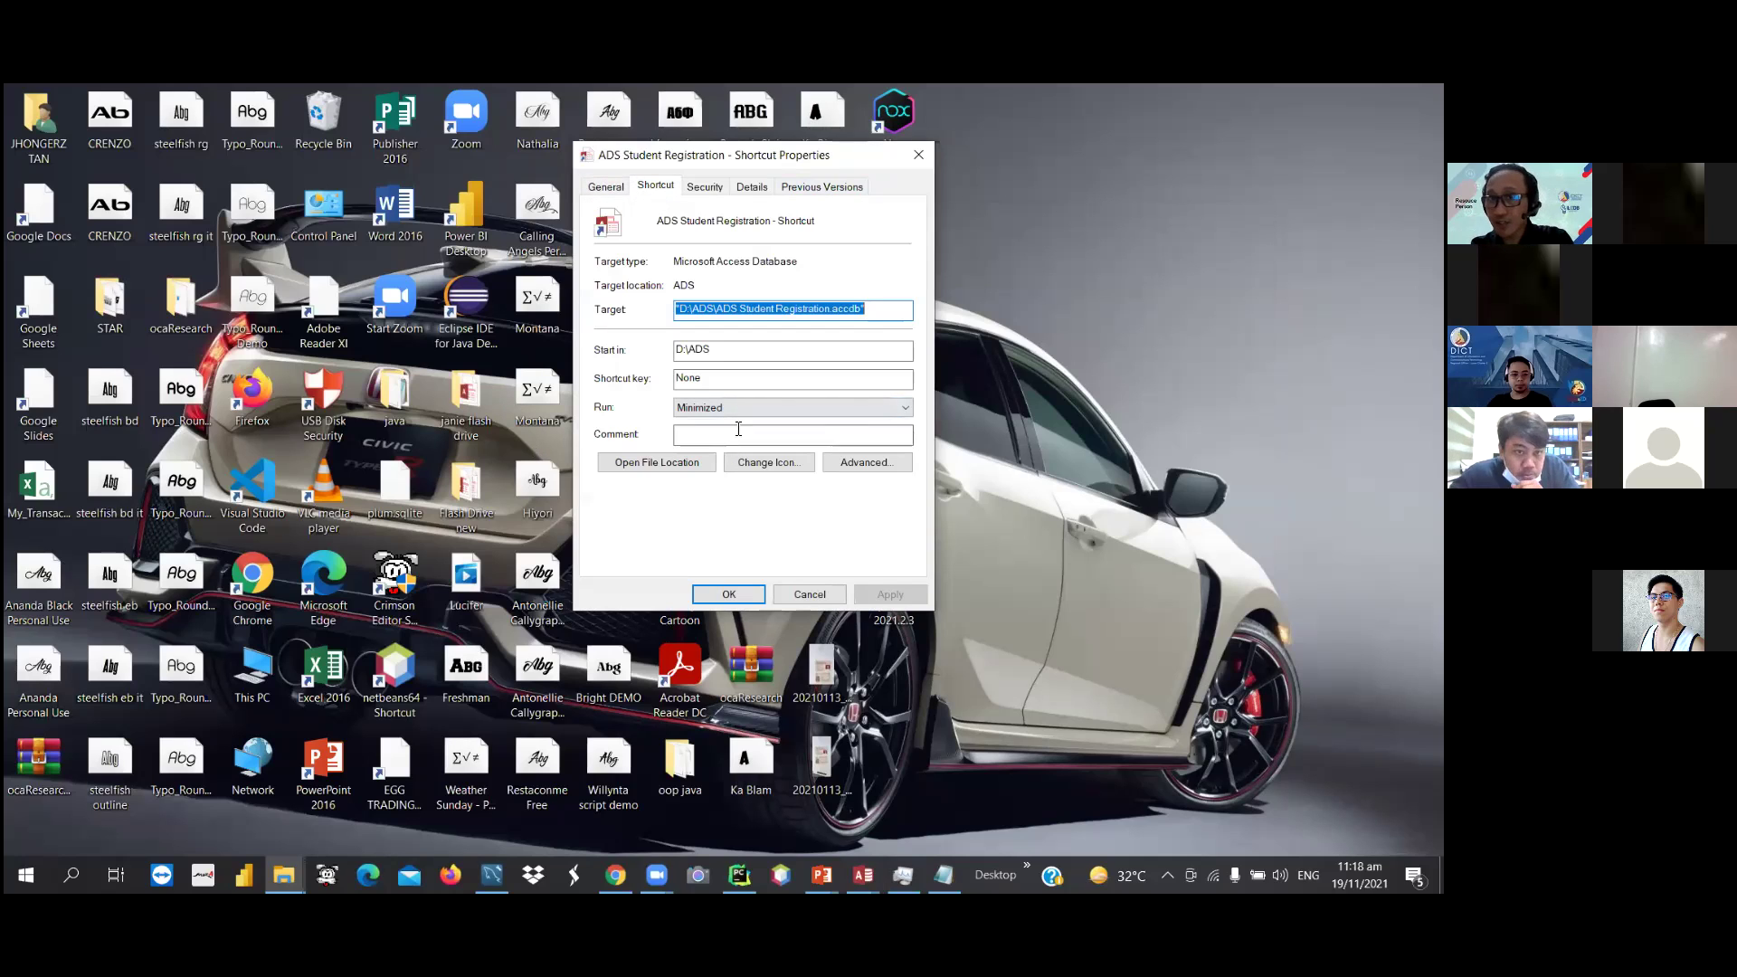
{"action": "left_click", "coordinate": [874, 408]}
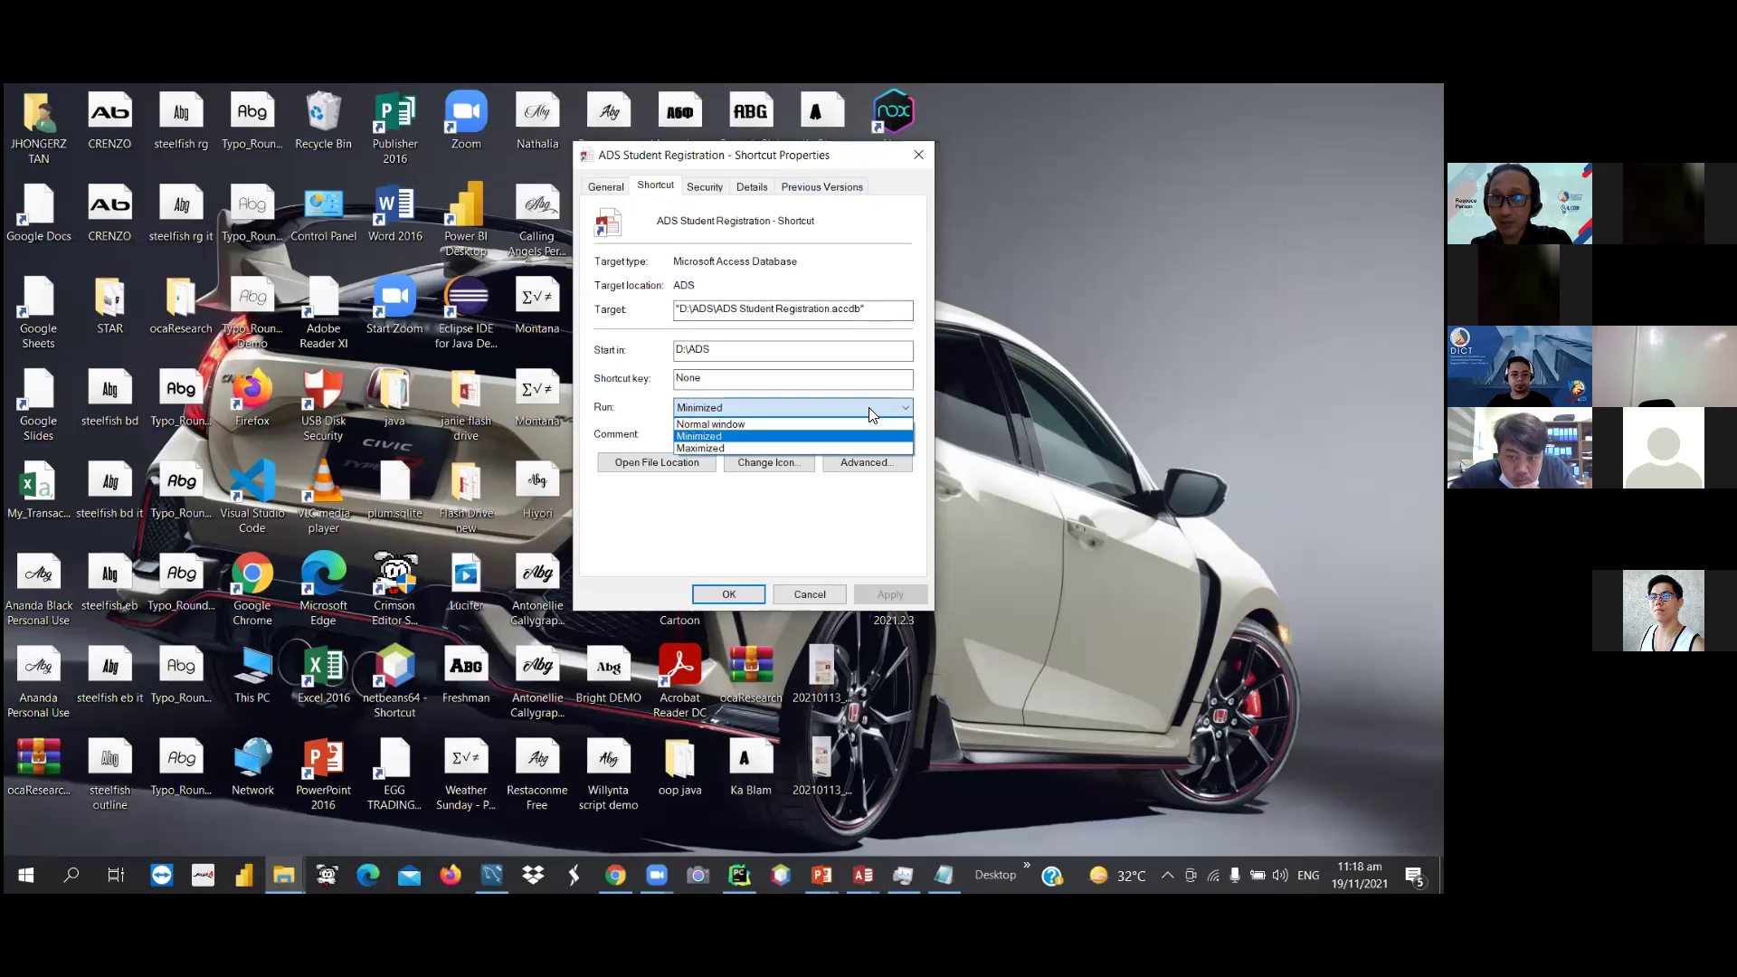
{"action": "left_click", "coordinate": [746, 437]}
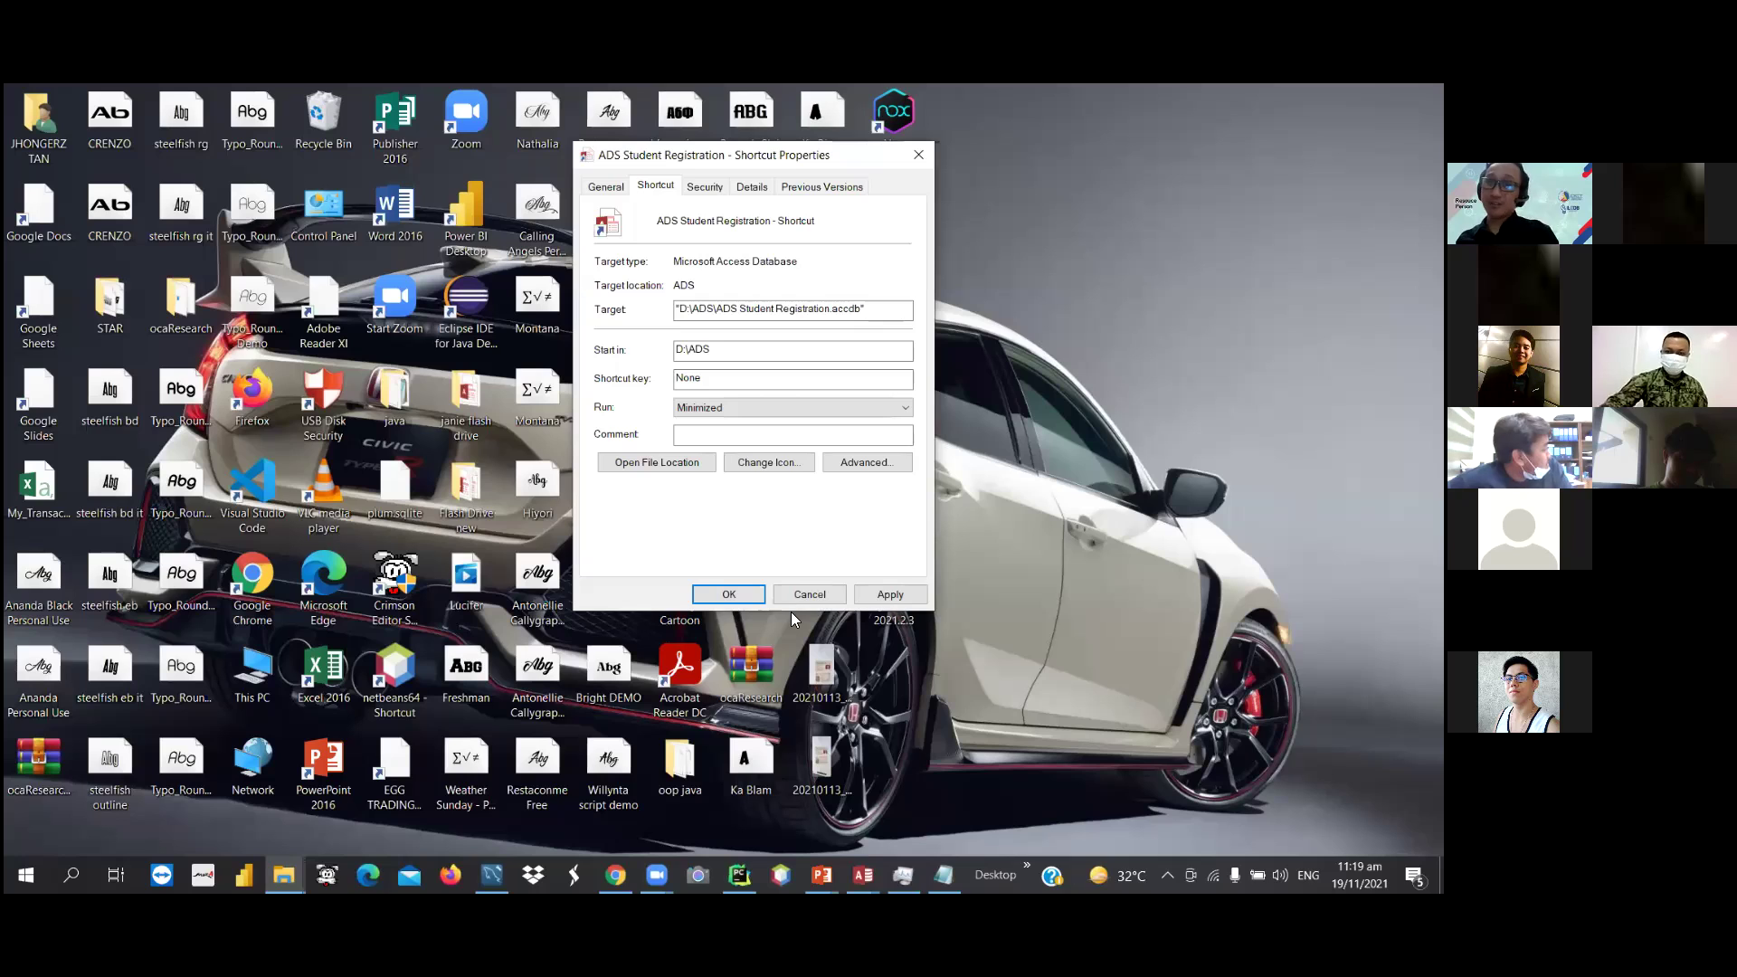
{"action": "left_click", "coordinate": [916, 154]}
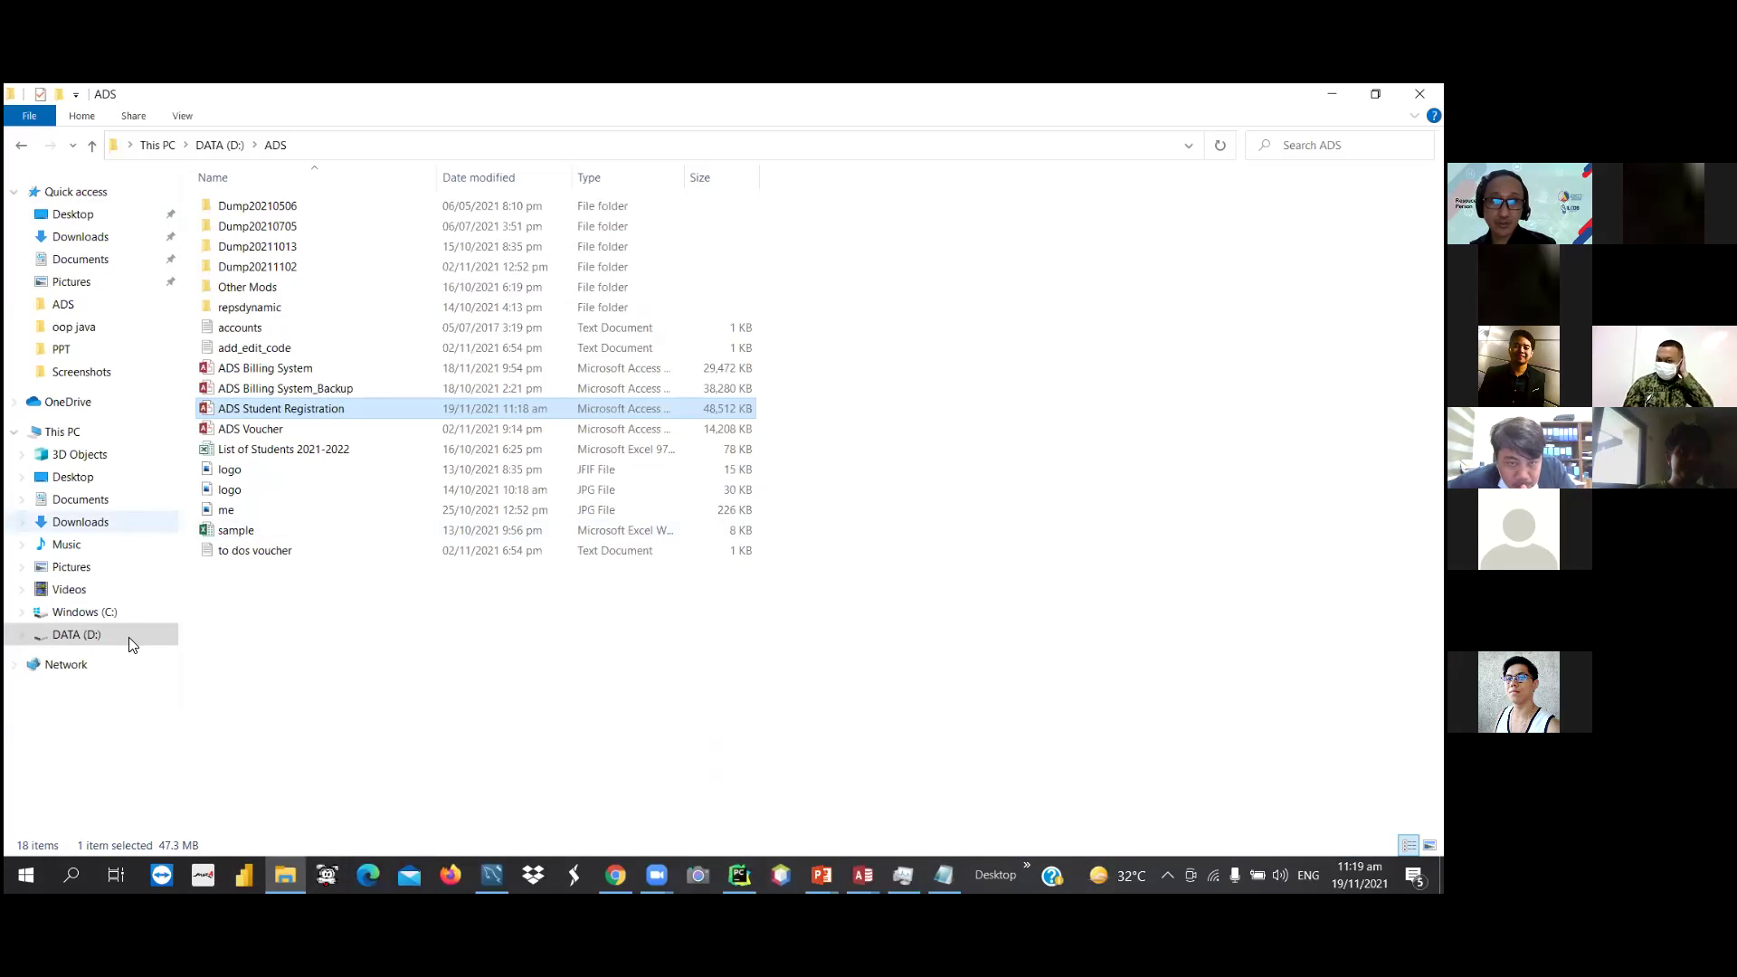
Send a desktop shortcut for DICTVBA from Documents, then bring the DICTVBA Access window forward
{"action": "left_click", "coordinate": [90, 501]}
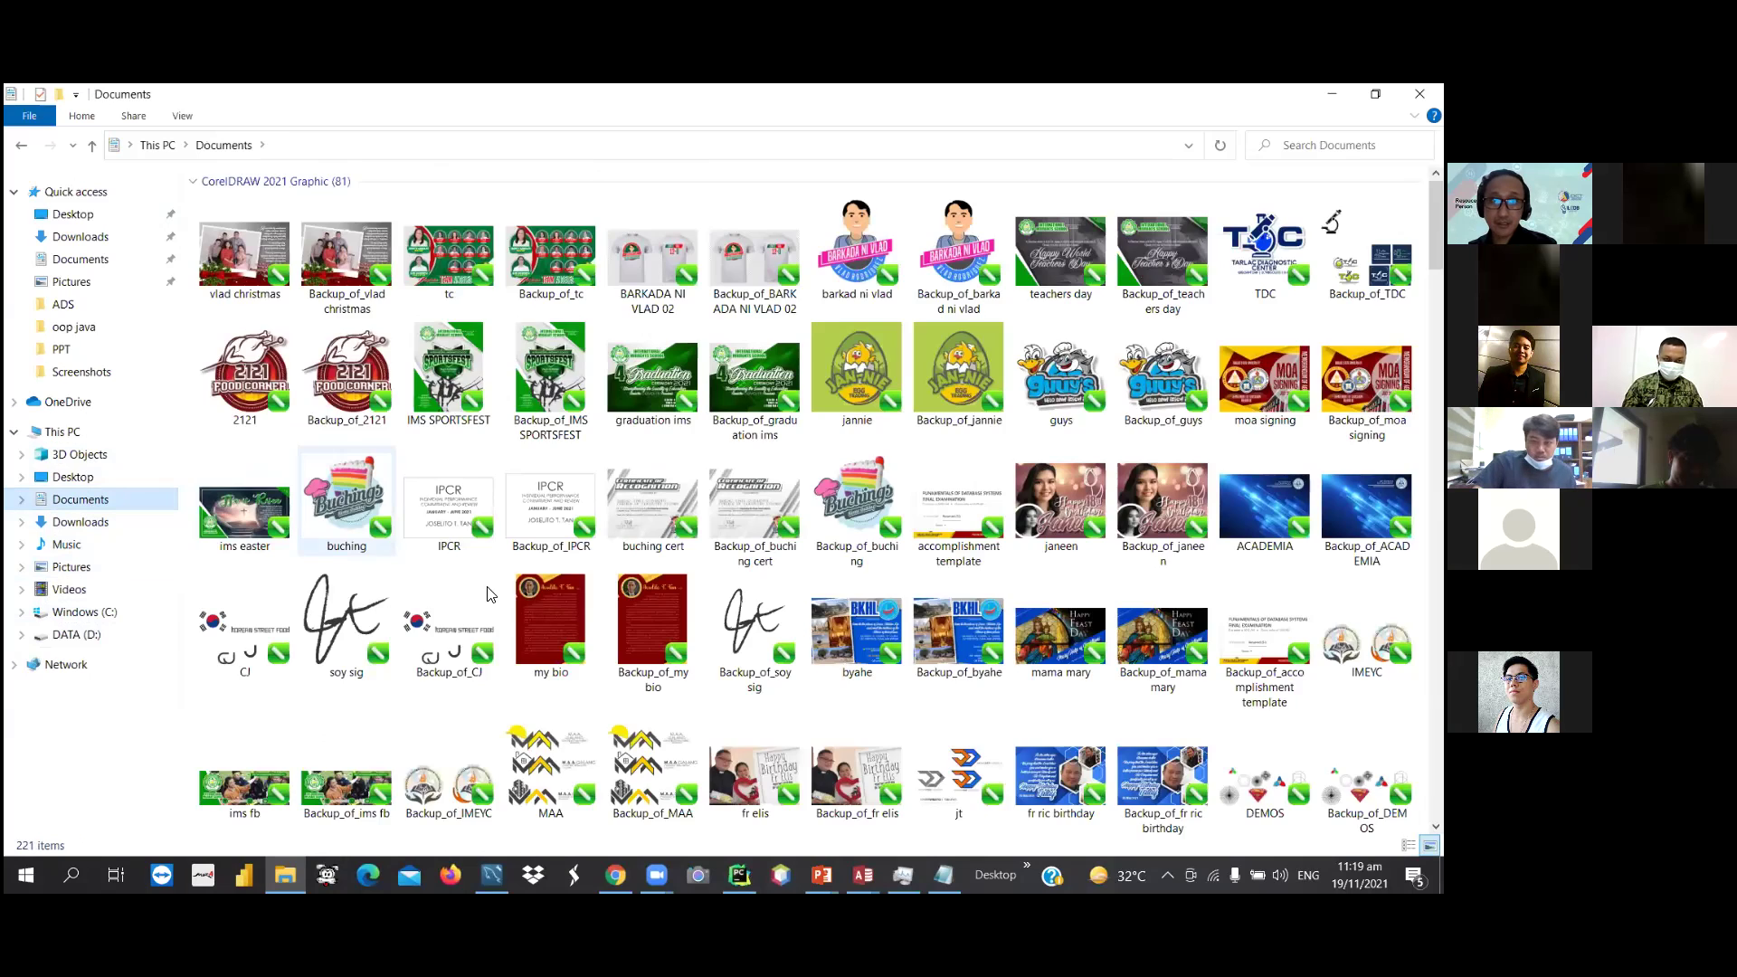
{"action": "scroll", "coordinate": [488, 597], "scroll_direction": "down", "scroll_amount": 3}
{"action": "scroll", "coordinate": [245, 391], "scroll_direction": "down", "scroll_amount": 15}
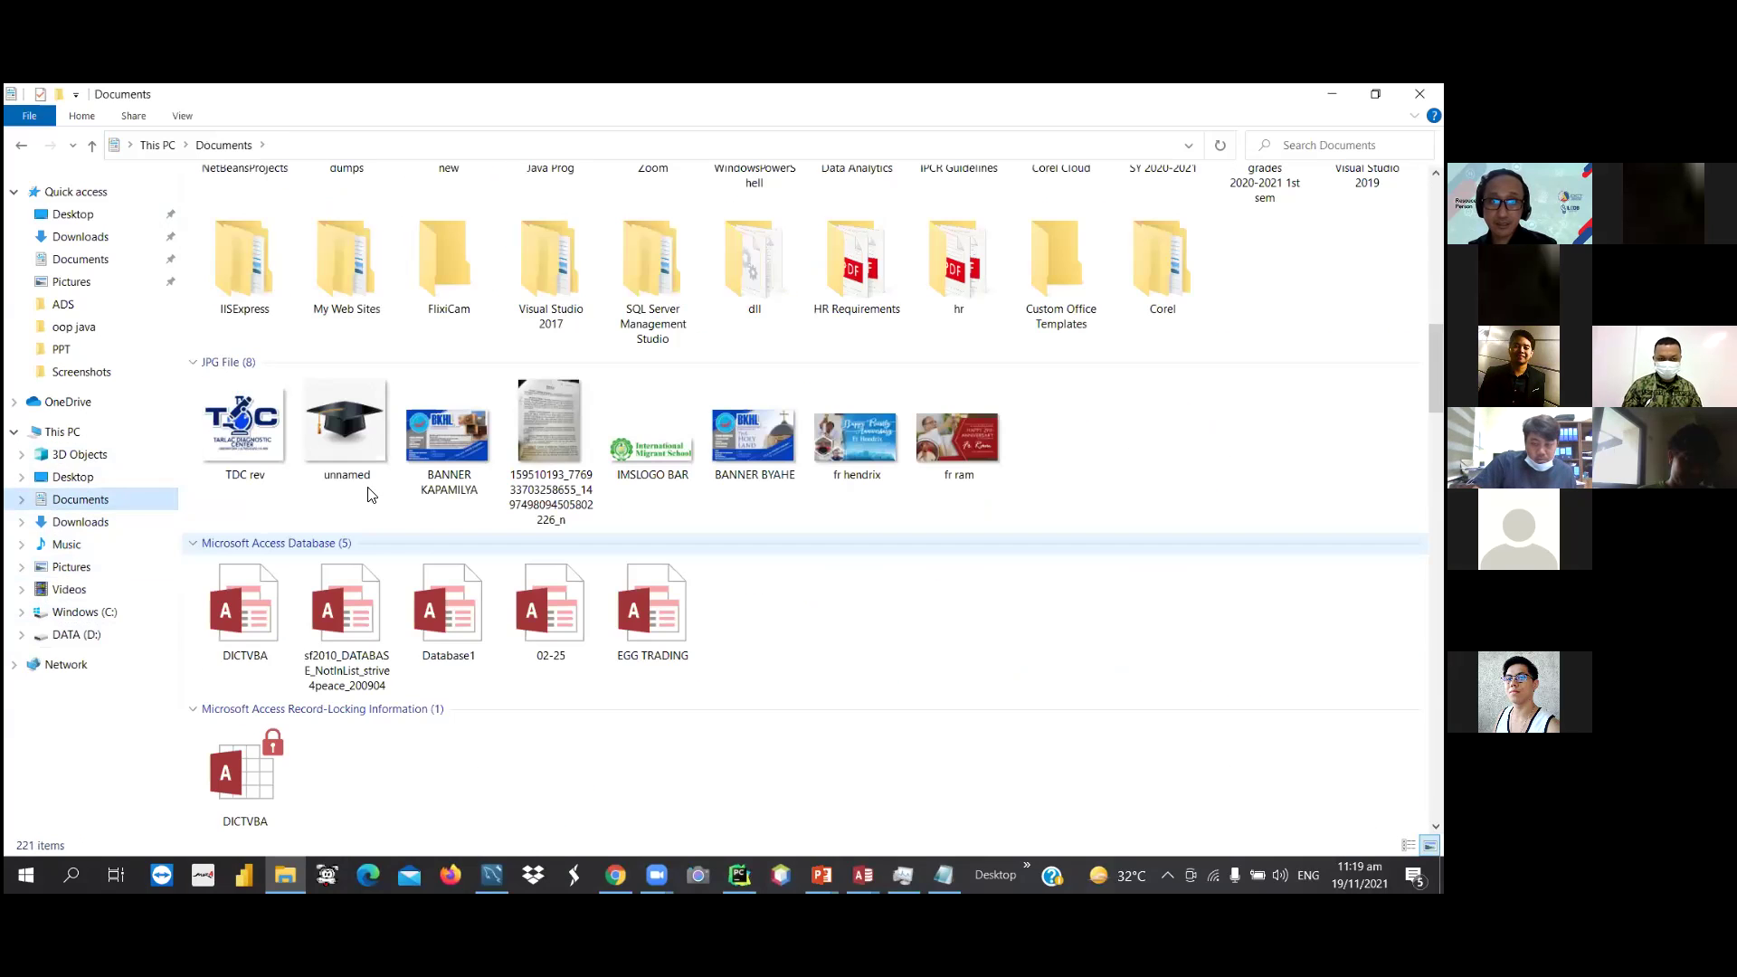
{"action": "scroll", "coordinate": [362, 624], "scroll_direction": "down", "scroll_amount": 6}
{"action": "scroll", "coordinate": [391, 646], "scroll_direction": "up", "scroll_amount": 2}
{"action": "right_click", "coordinate": [243, 387]}
{"action": "mouse_move", "coordinate": [389, 644]}
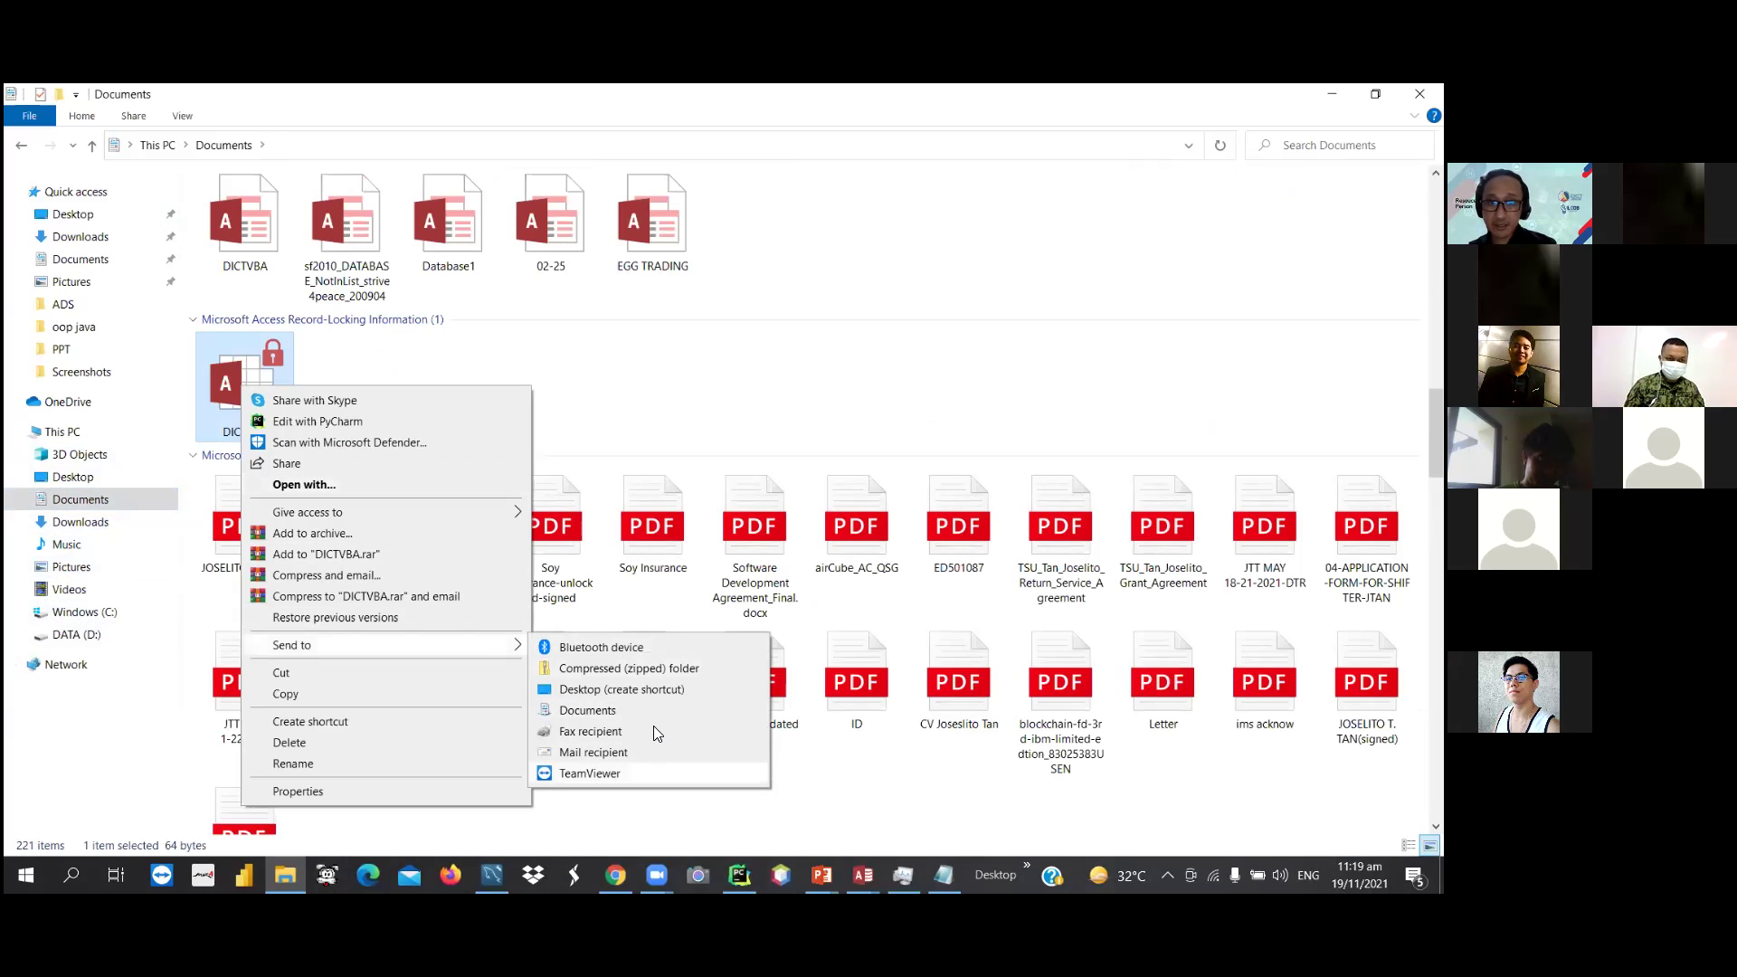
{"action": "left_click", "coordinate": [658, 692]}
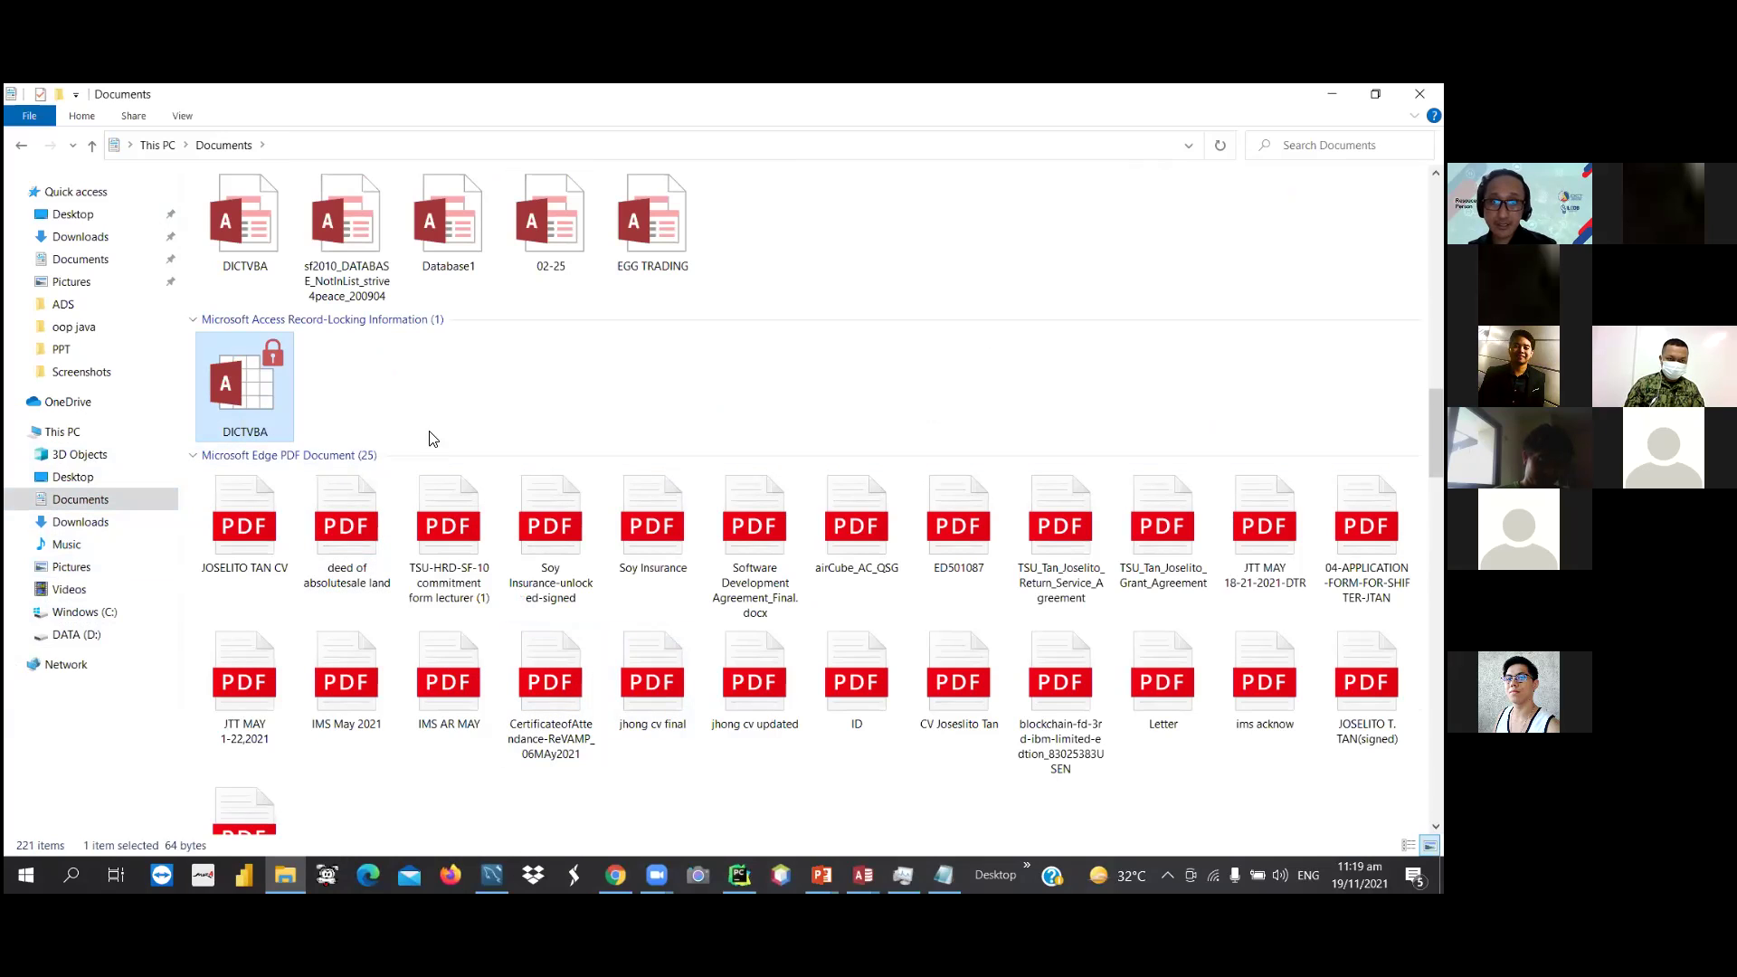
{"action": "left_click", "coordinate": [862, 875]}
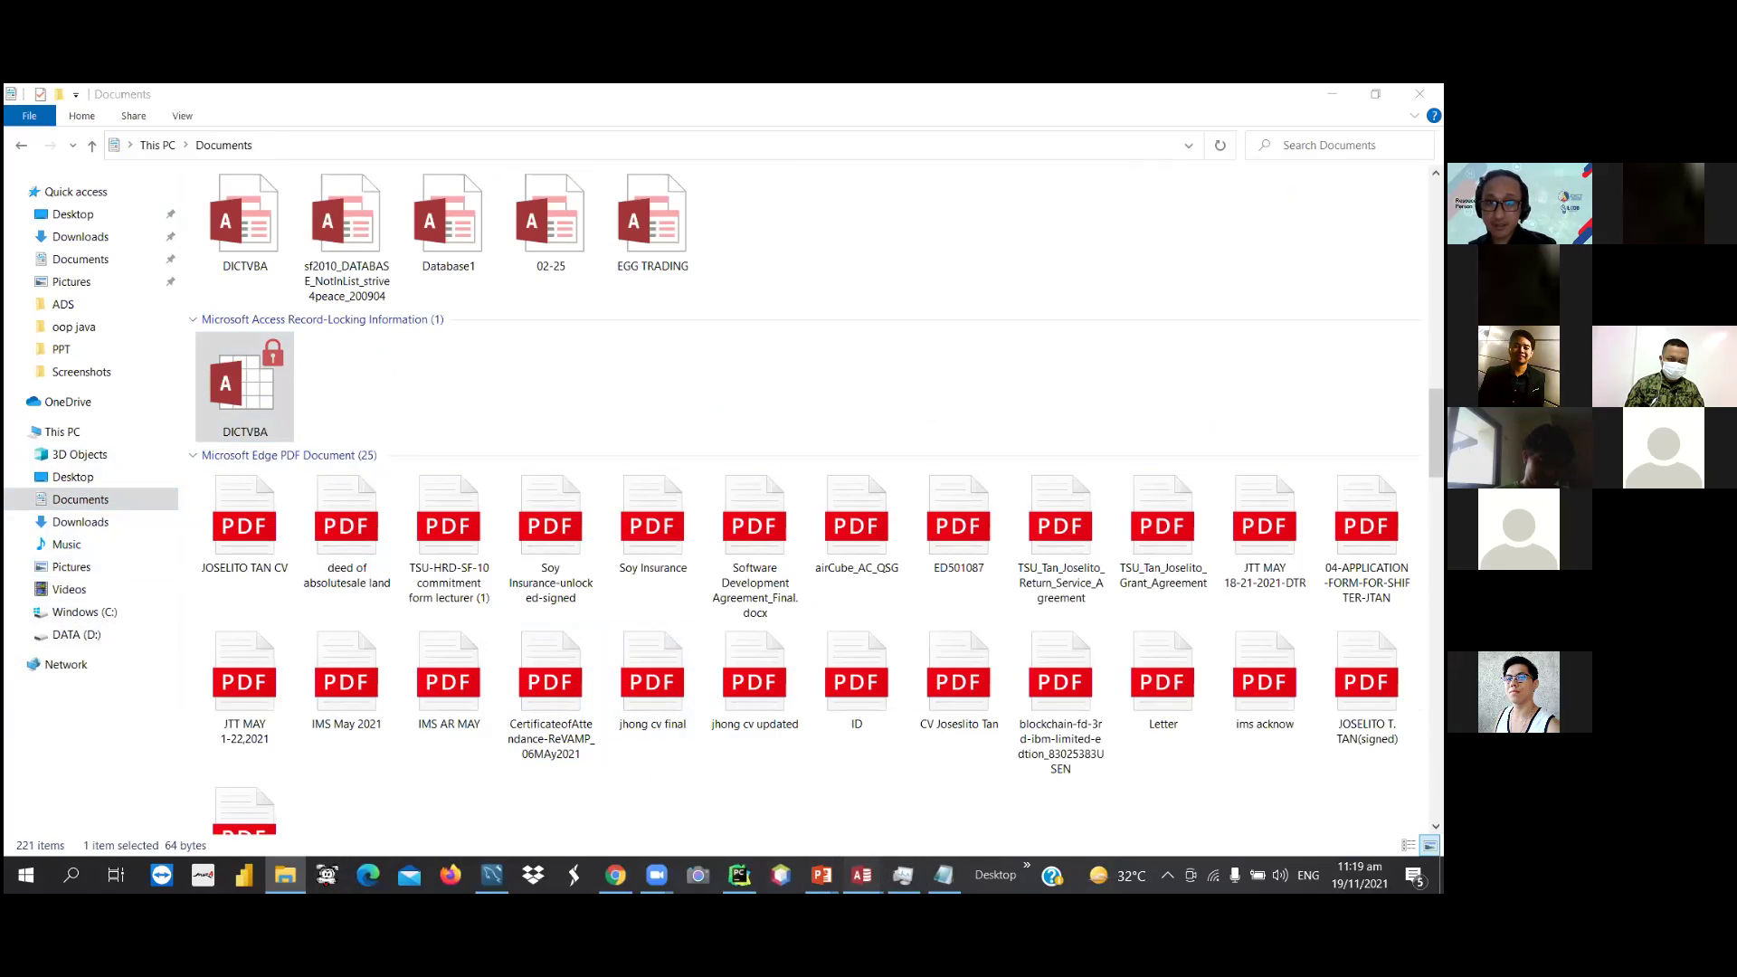
{"action": "left_click", "coordinate": [783, 797]}
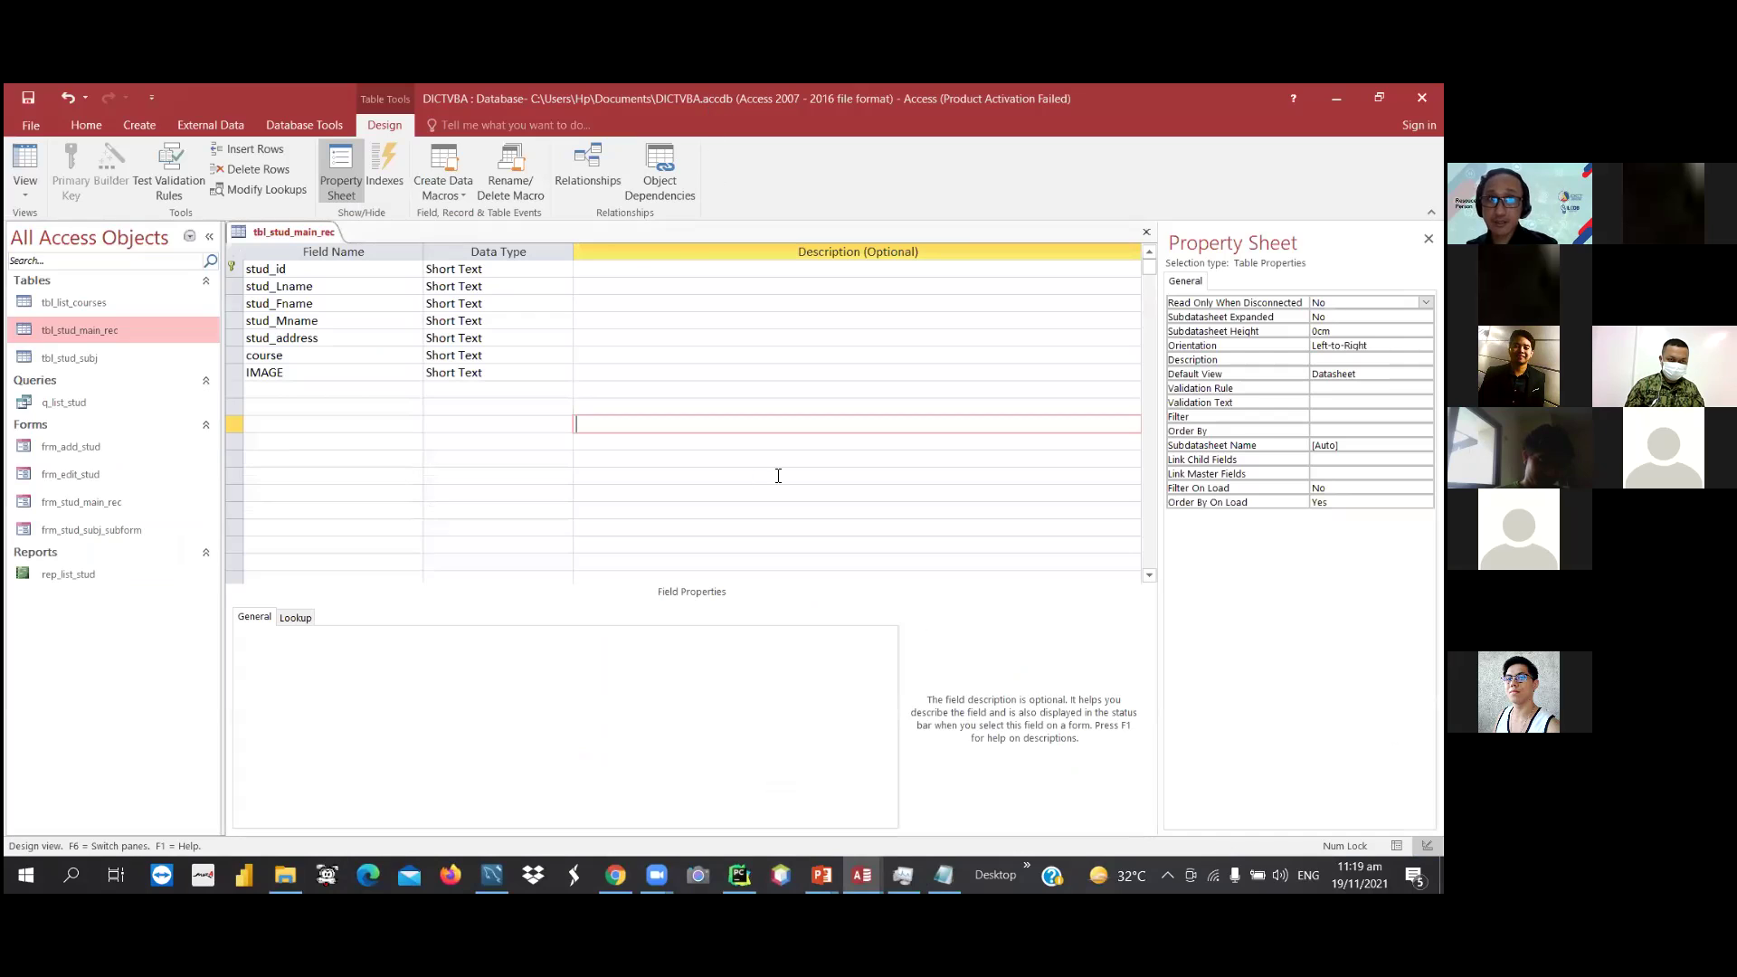
Discard the table design changes, set Display Form to frm_stud_main_rec under Current Database, then close Access
{"action": "left_click", "coordinate": [1146, 232]}
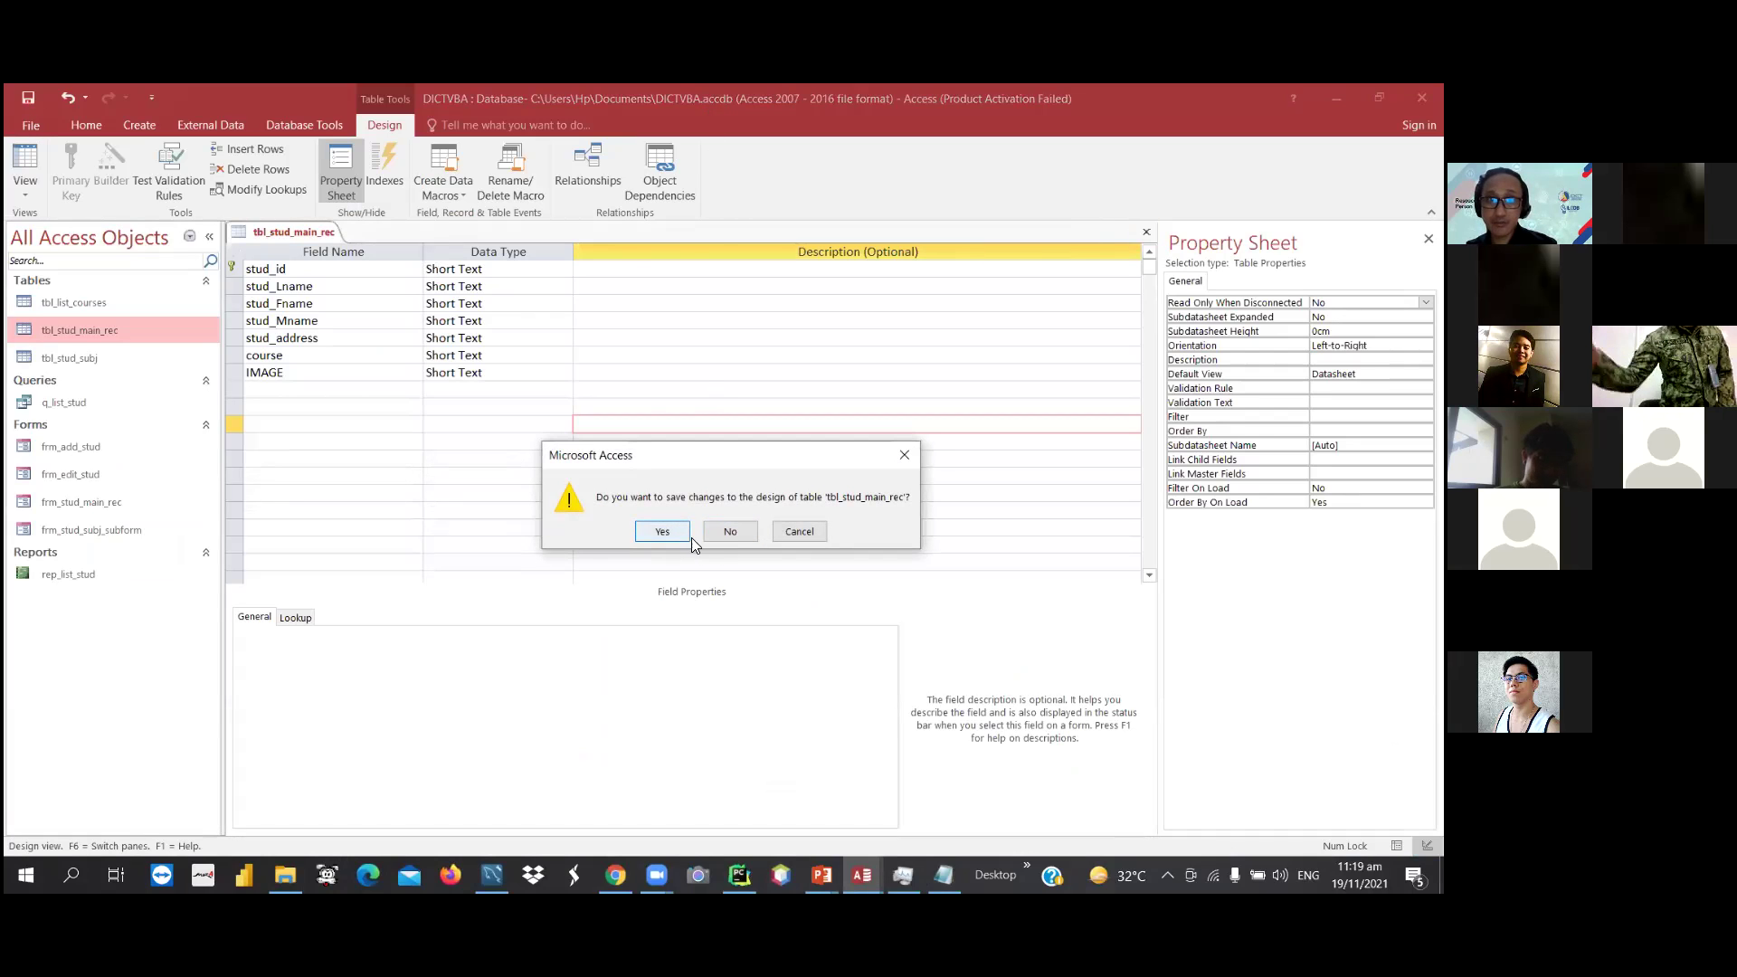
{"action": "left_click", "coordinate": [730, 531]}
{"action": "left_click", "coordinate": [32, 124]}
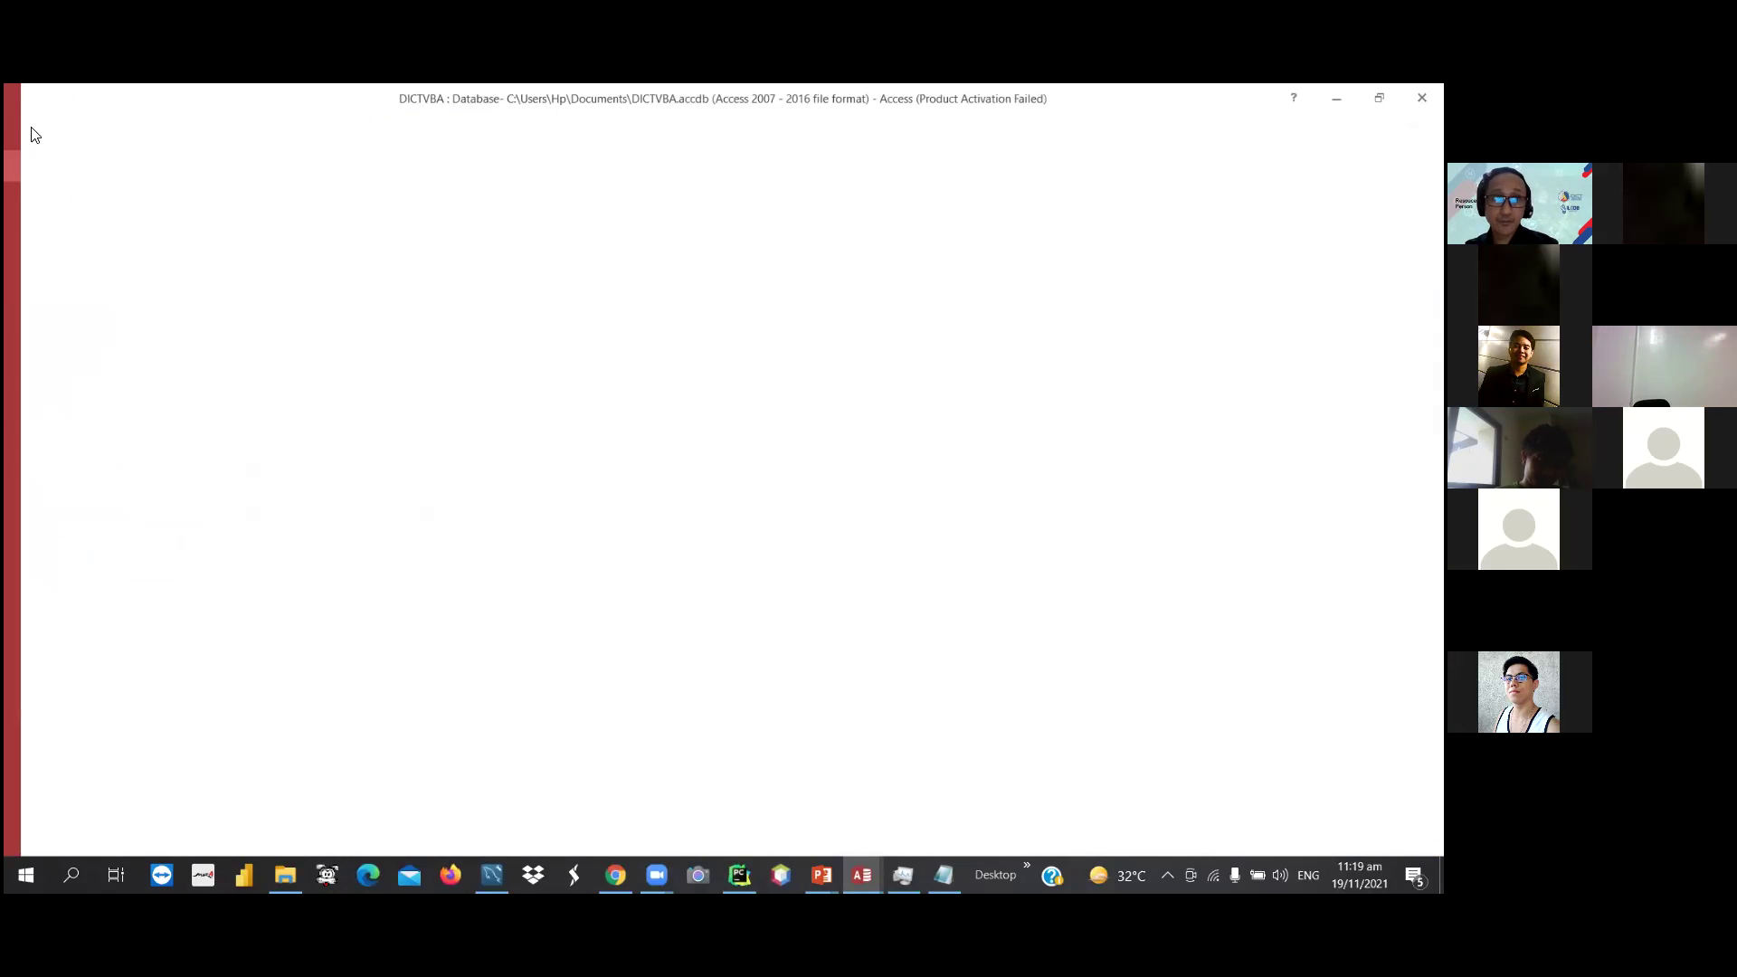
{"action": "left_click", "coordinate": [59, 437]}
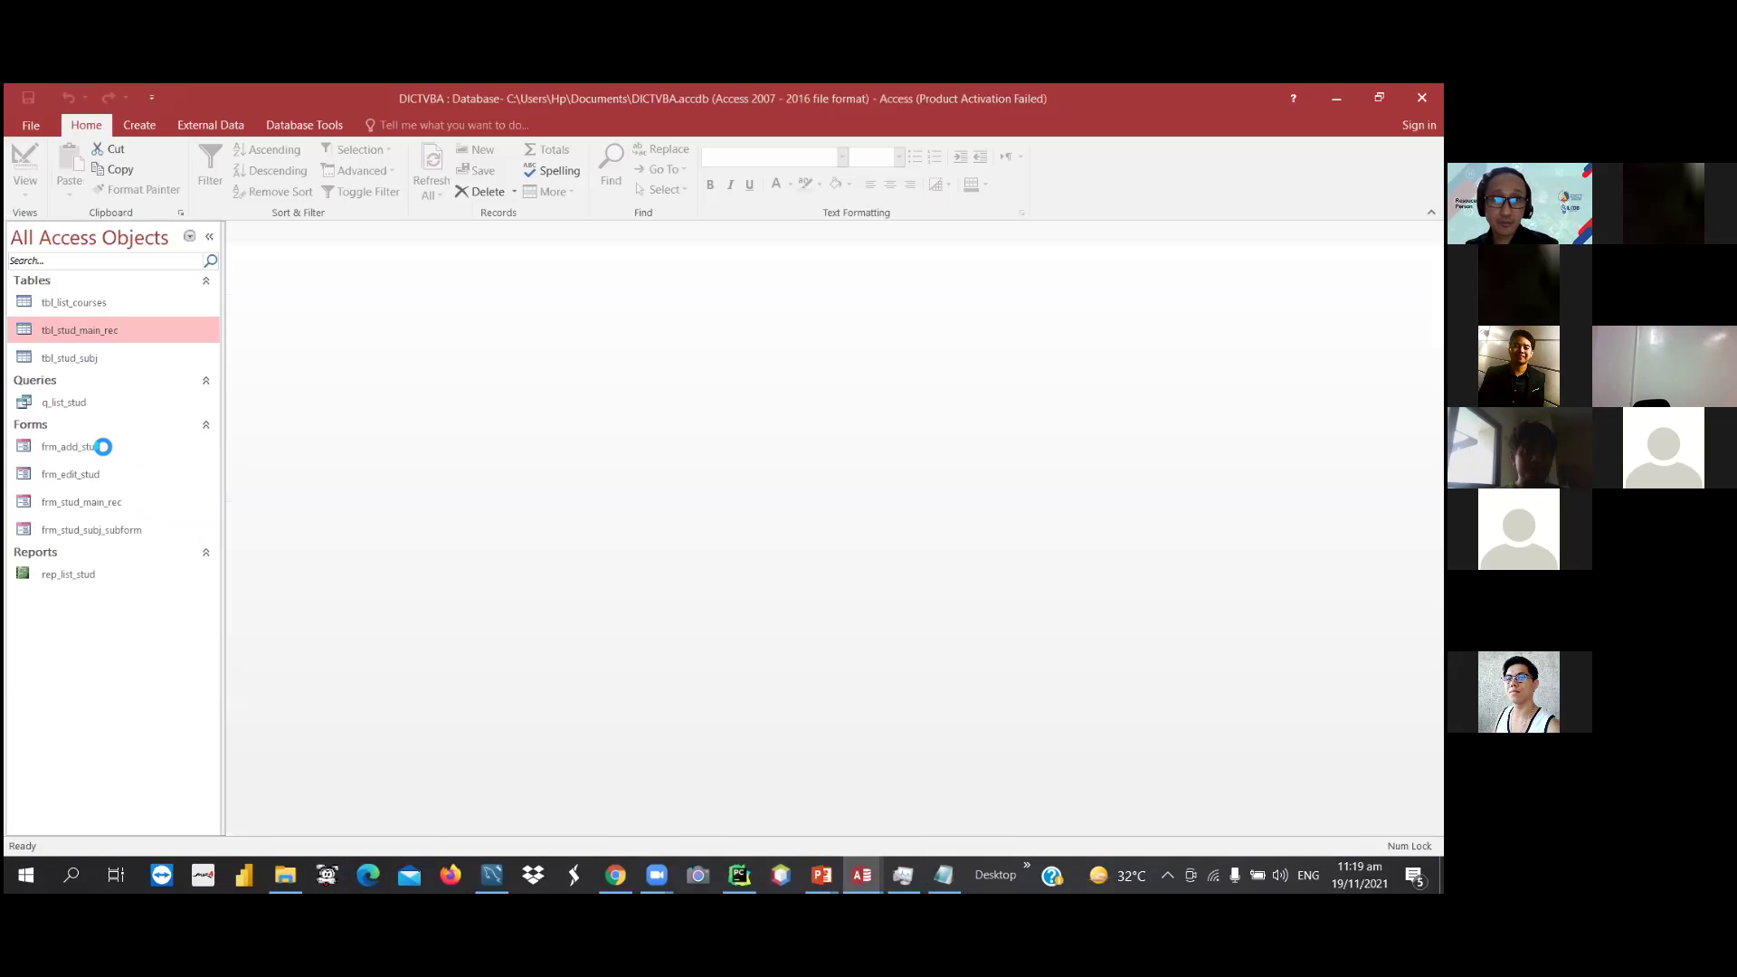
{"action": "left_click", "coordinate": [401, 226]}
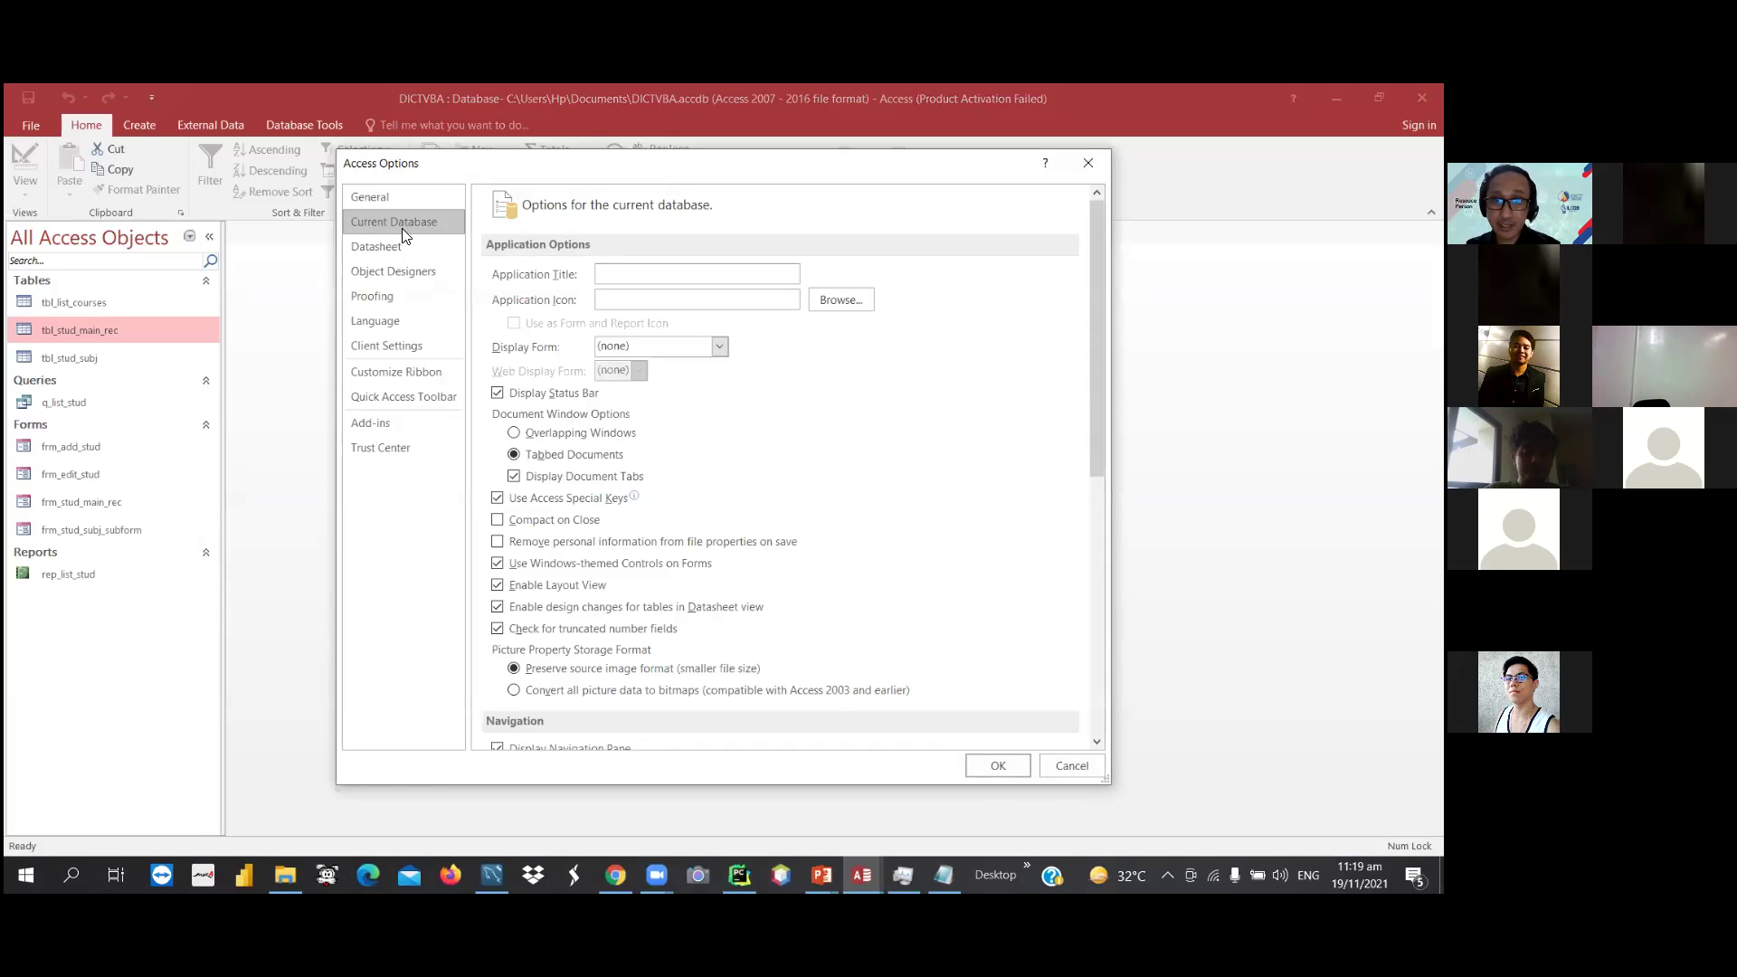
{"action": "left_click", "coordinate": [719, 345]}
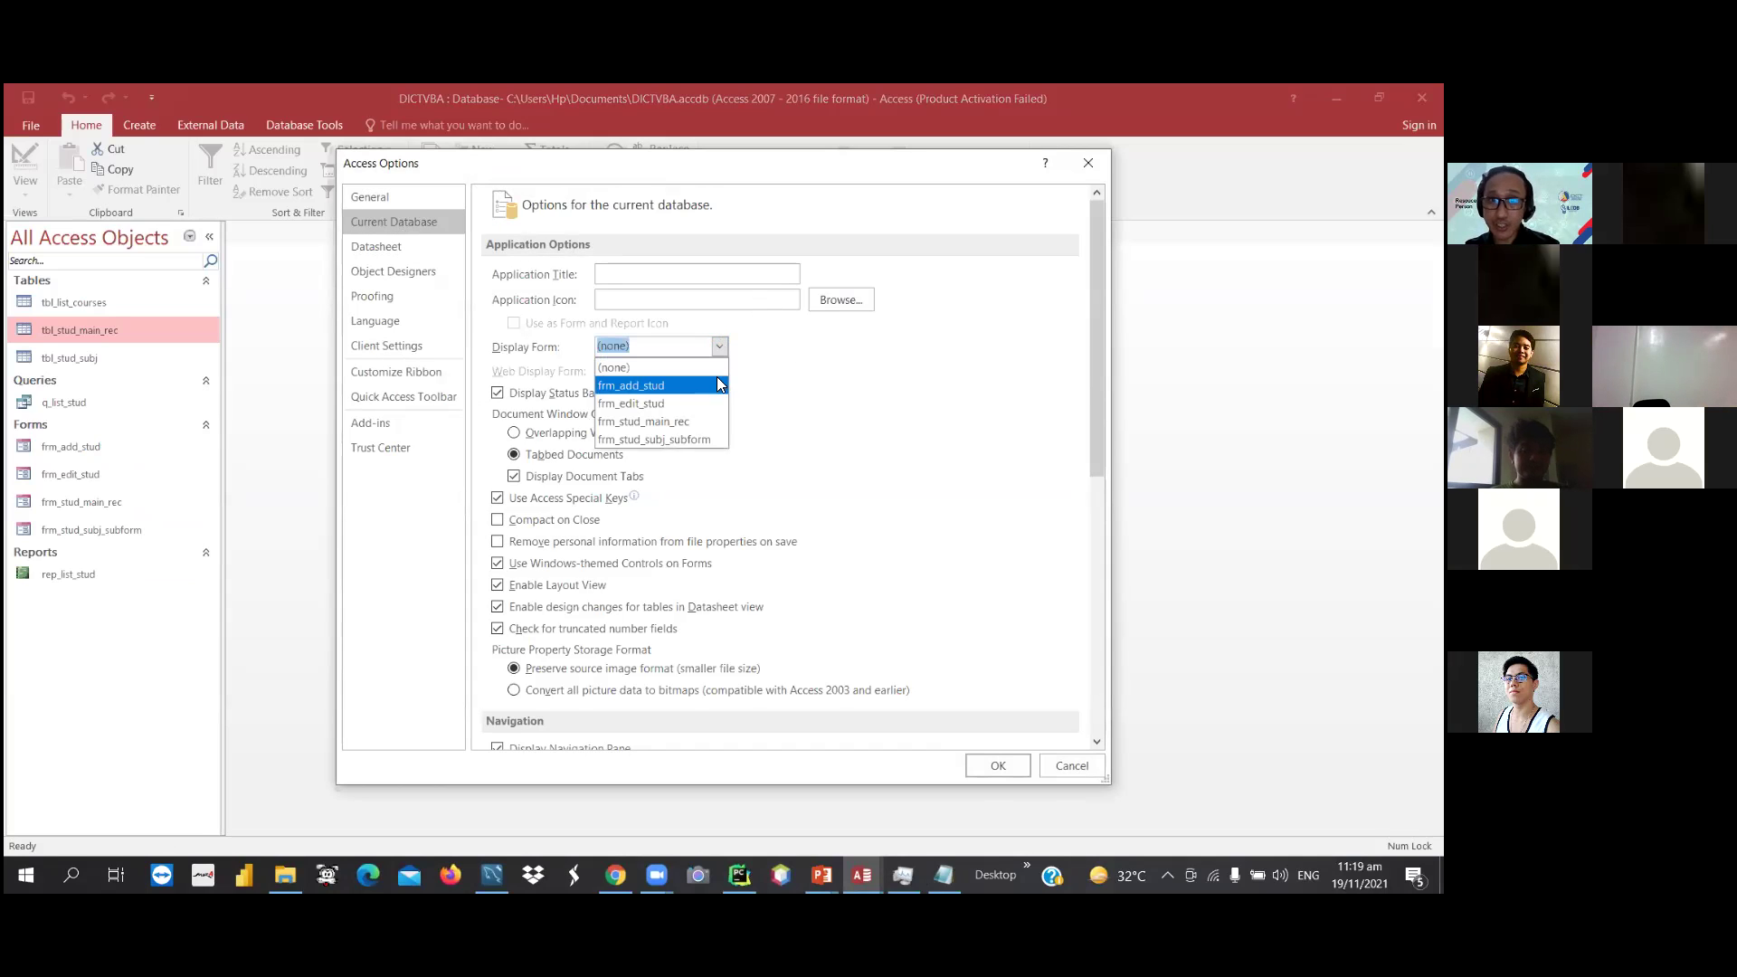
{"action": "left_click", "coordinate": [681, 422]}
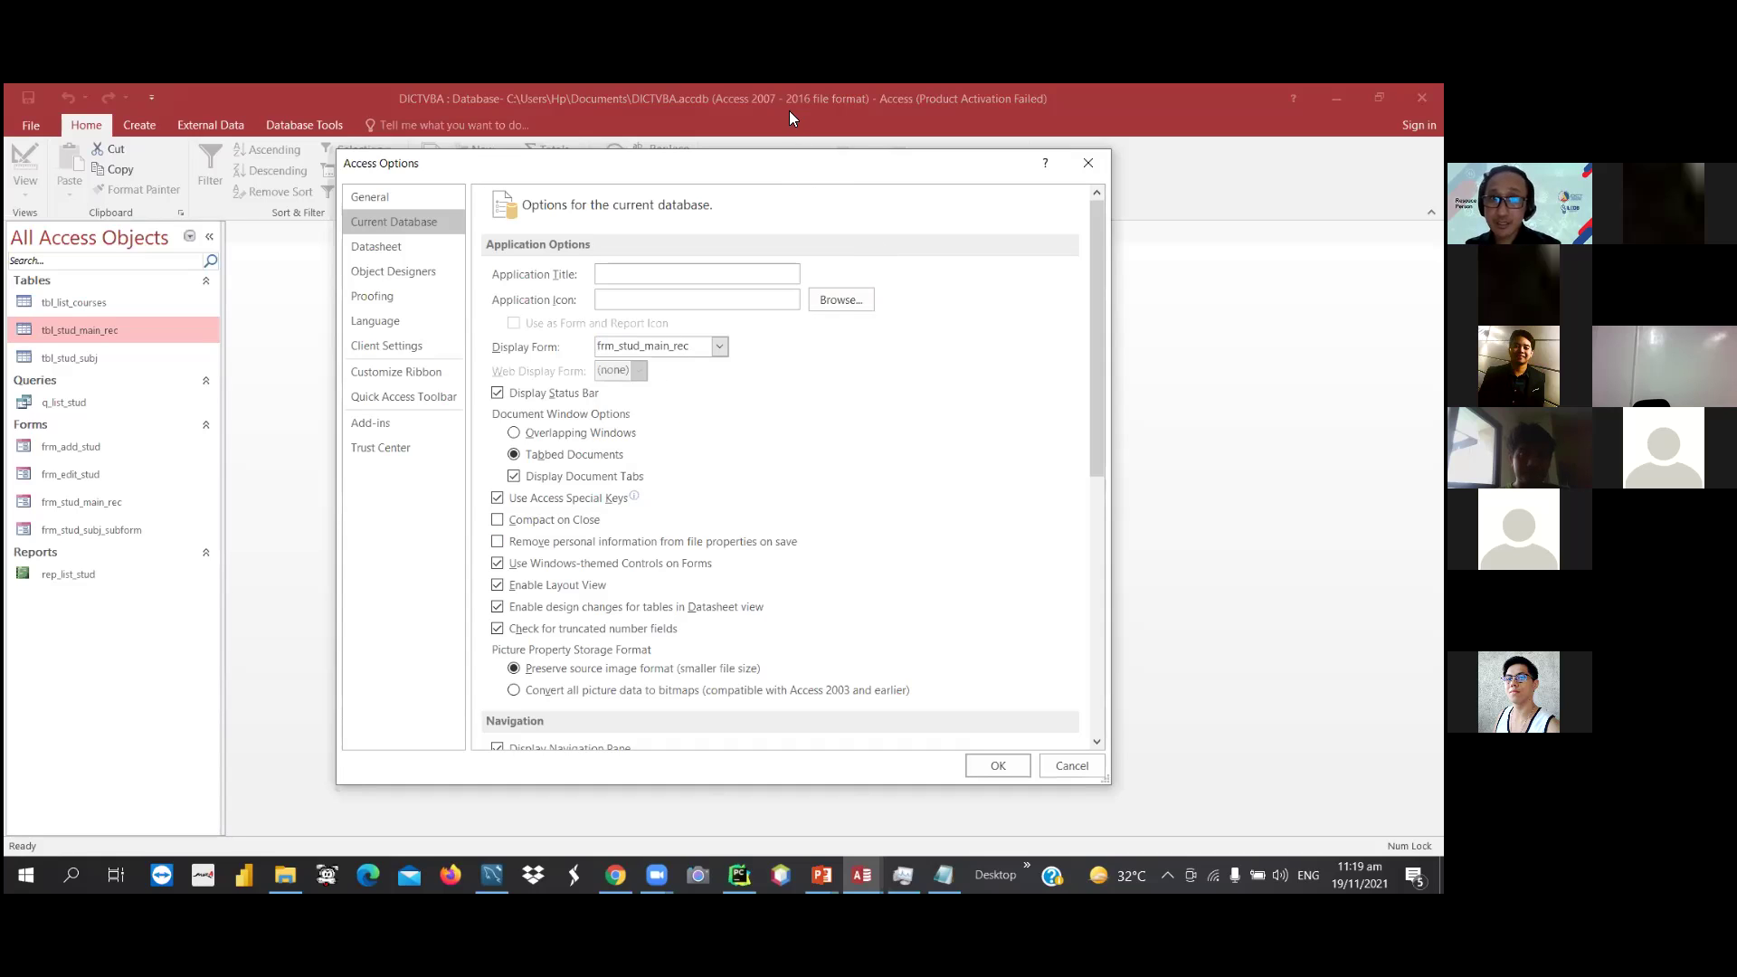
{"action": "left_click_drag", "start_coordinate": [770, 164], "coordinate": [605, 99]}
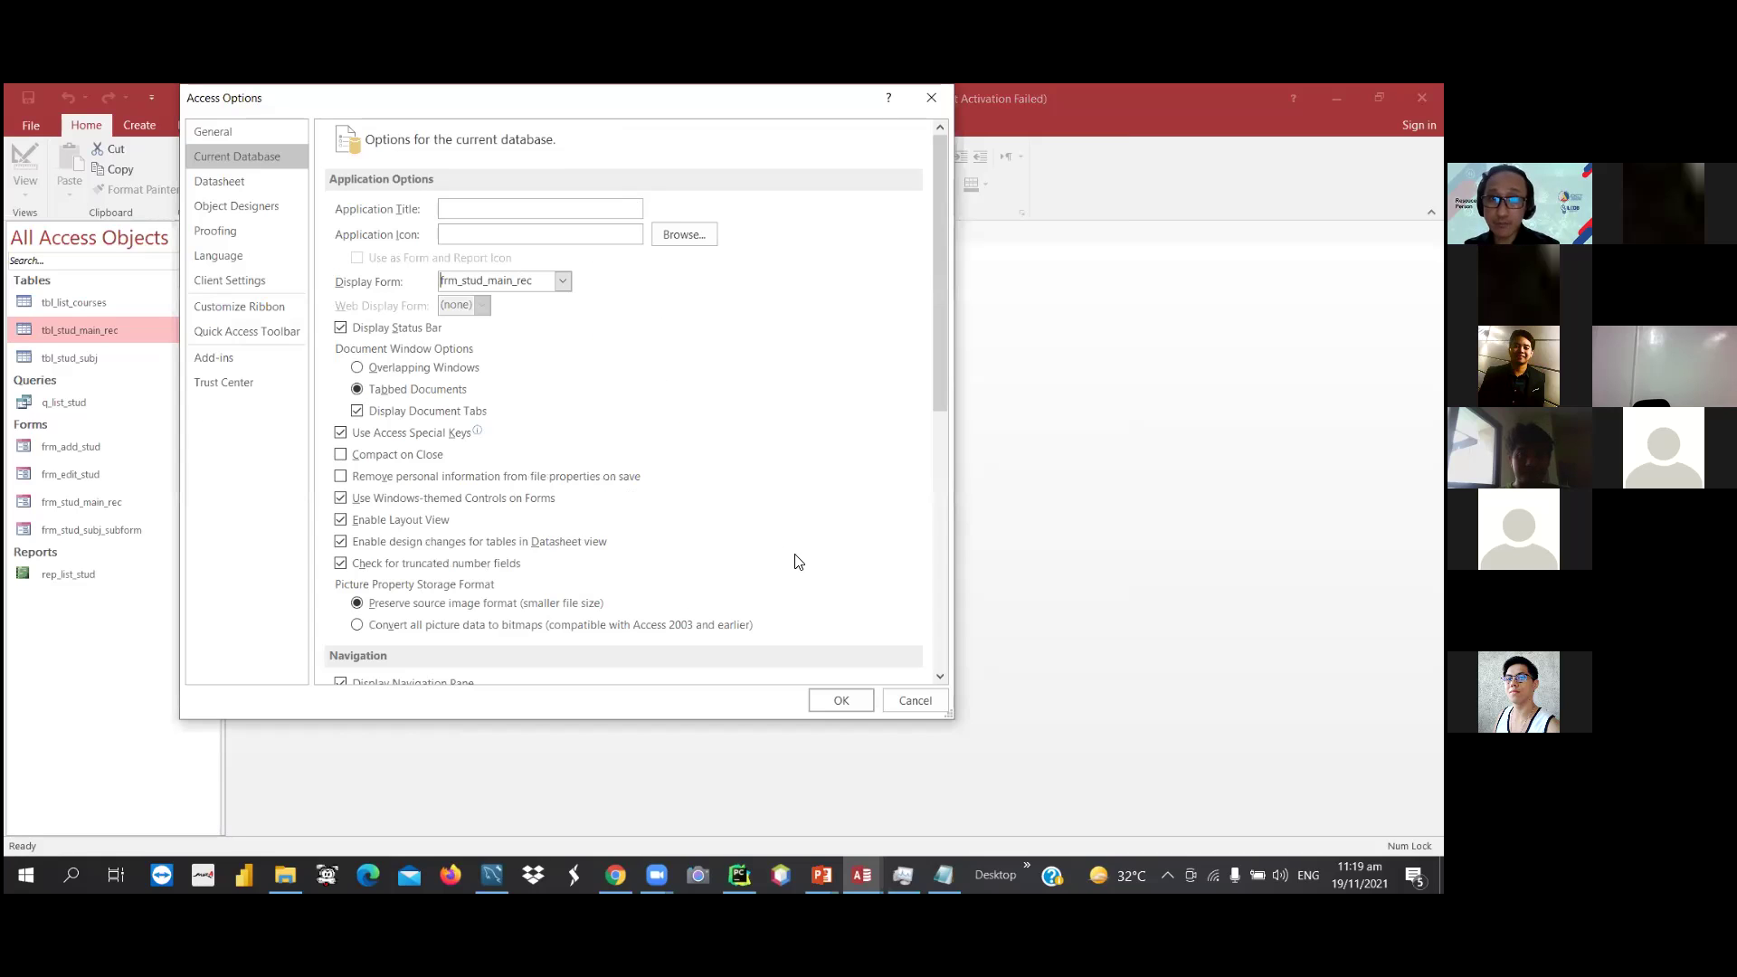
{"action": "left_click", "coordinate": [843, 695]}
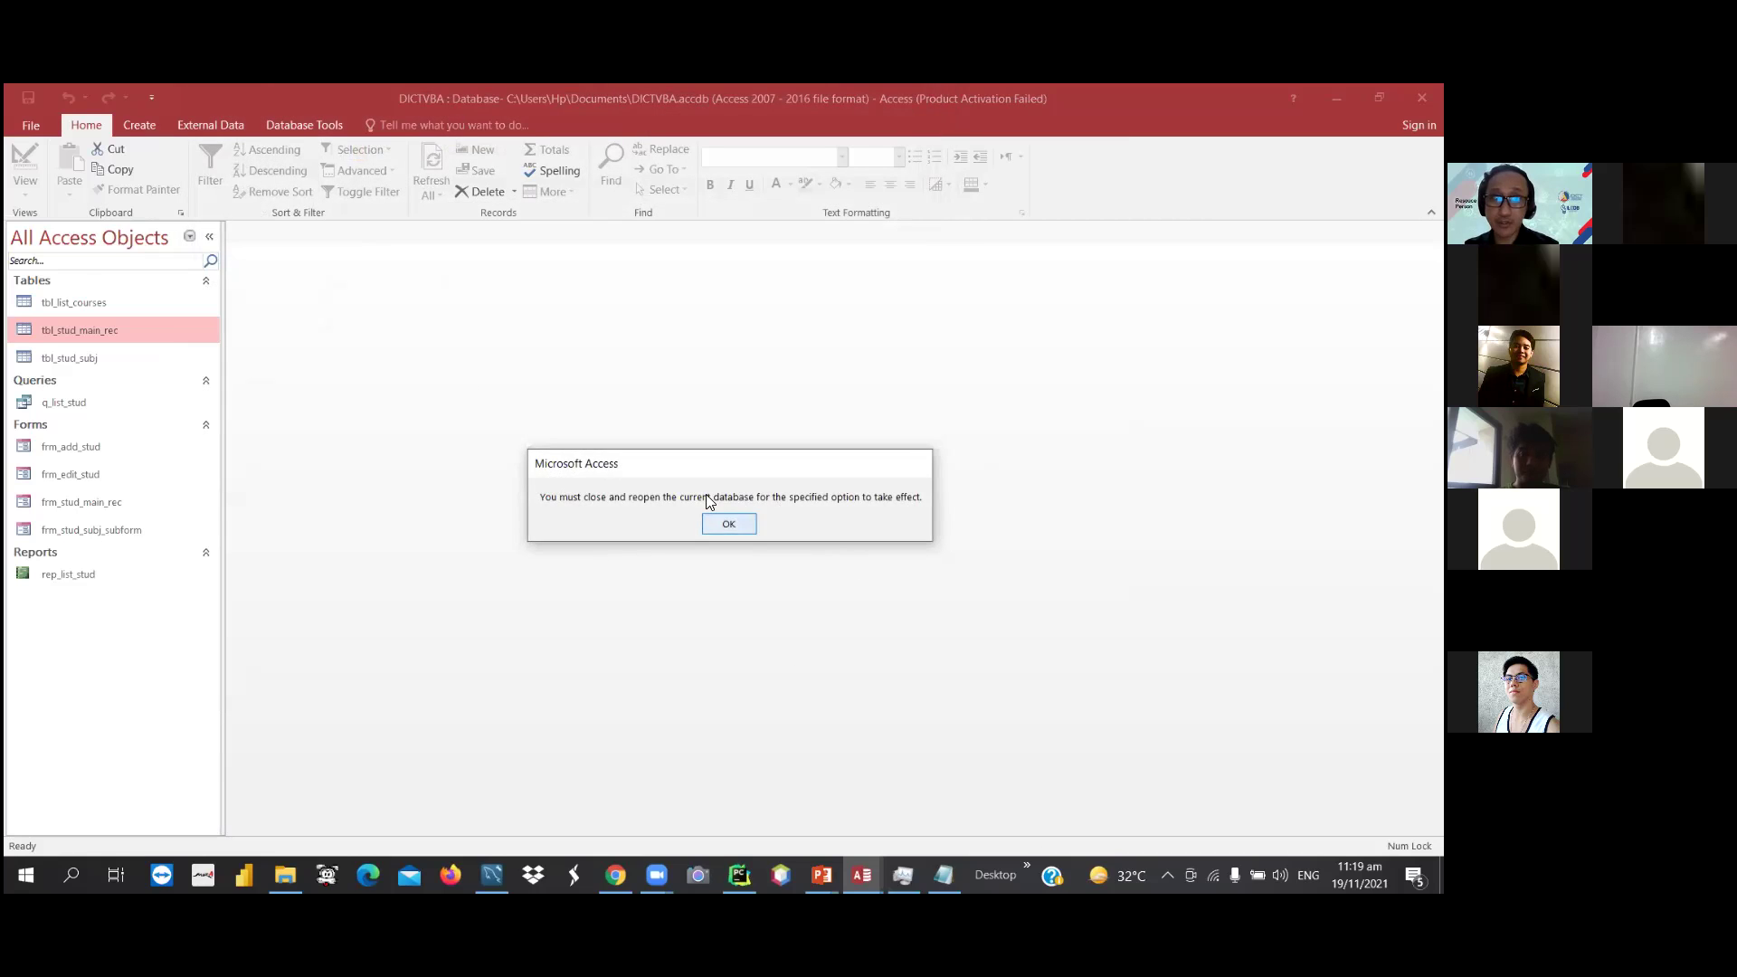
{"action": "left_click", "coordinate": [731, 523]}
{"action": "left_click", "coordinate": [217, 244]}
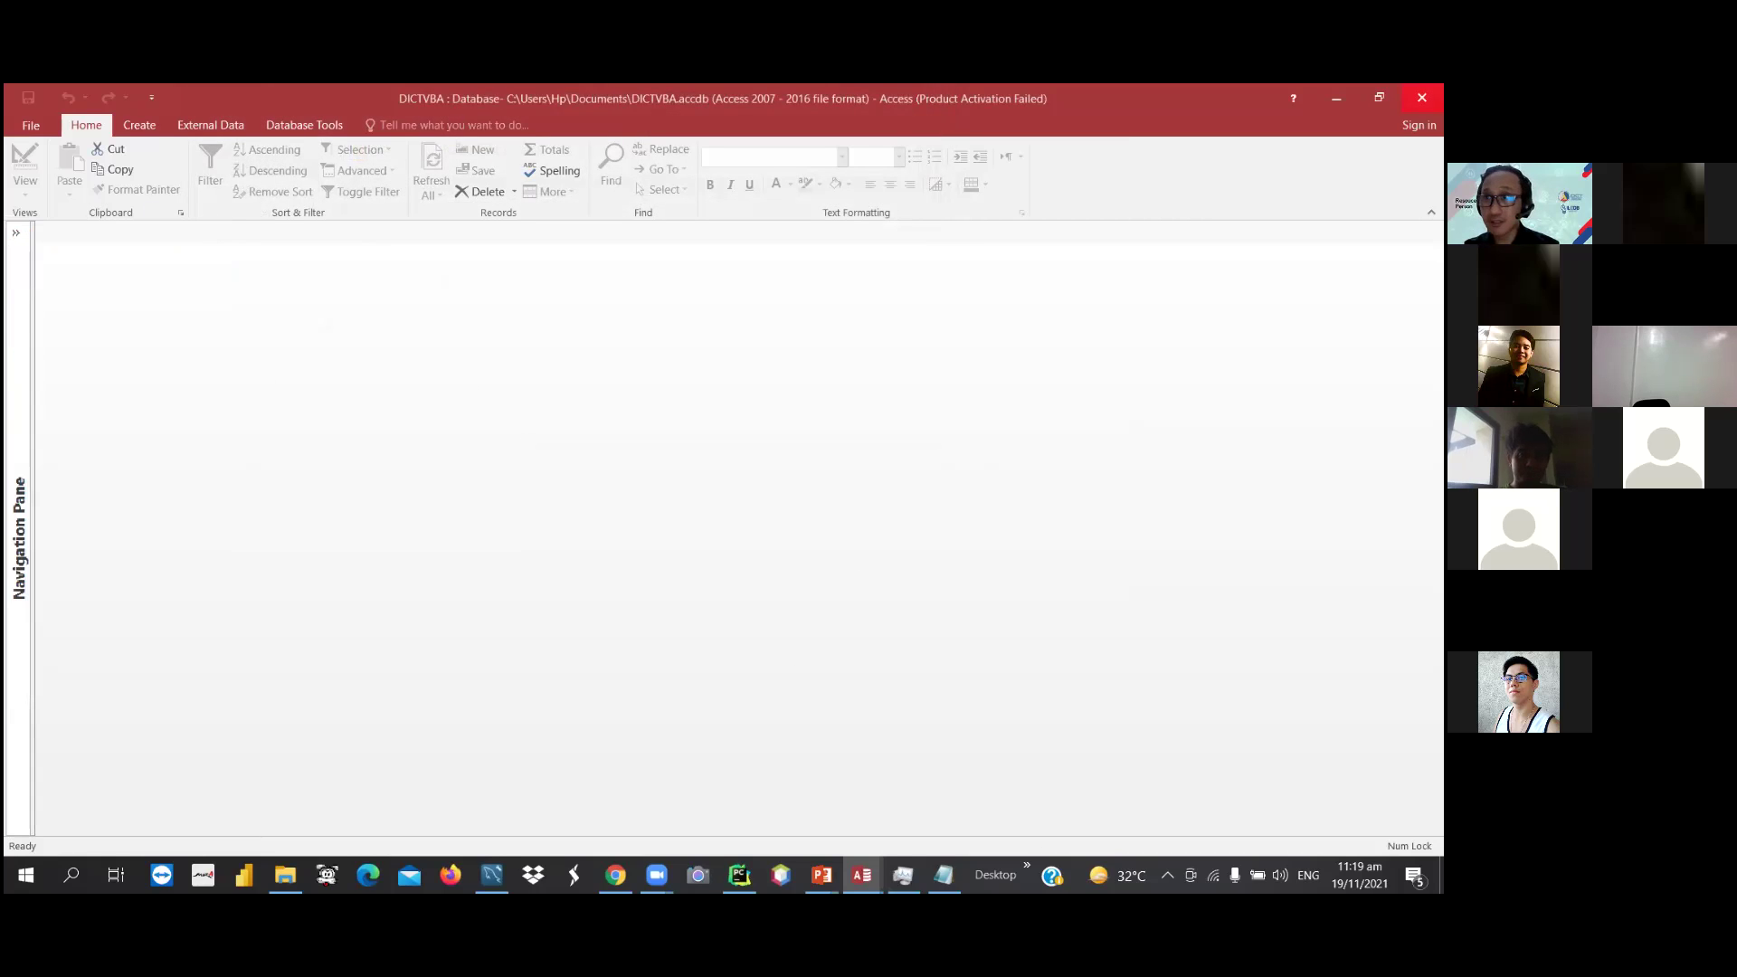
{"action": "key", "text": "alt+F4"}
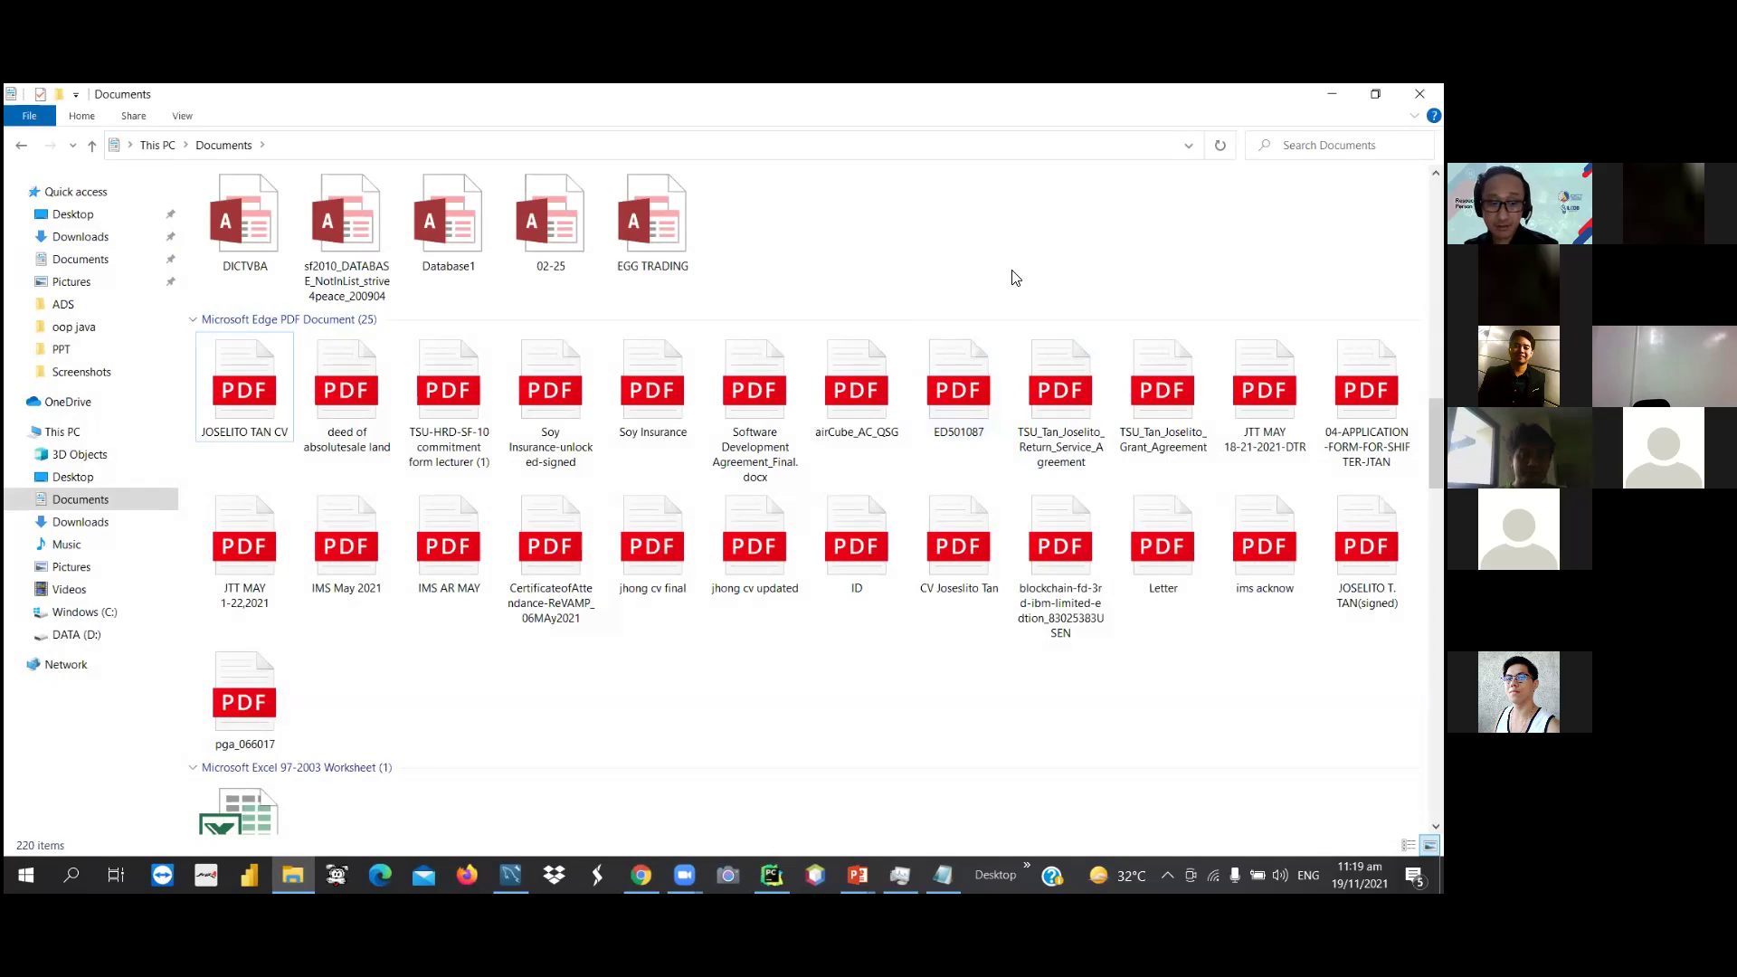
Try setting the existing DICTVBA shortcut to run Minimized, which fails with an invalid target path error
{"action": "key", "text": "super+d"}
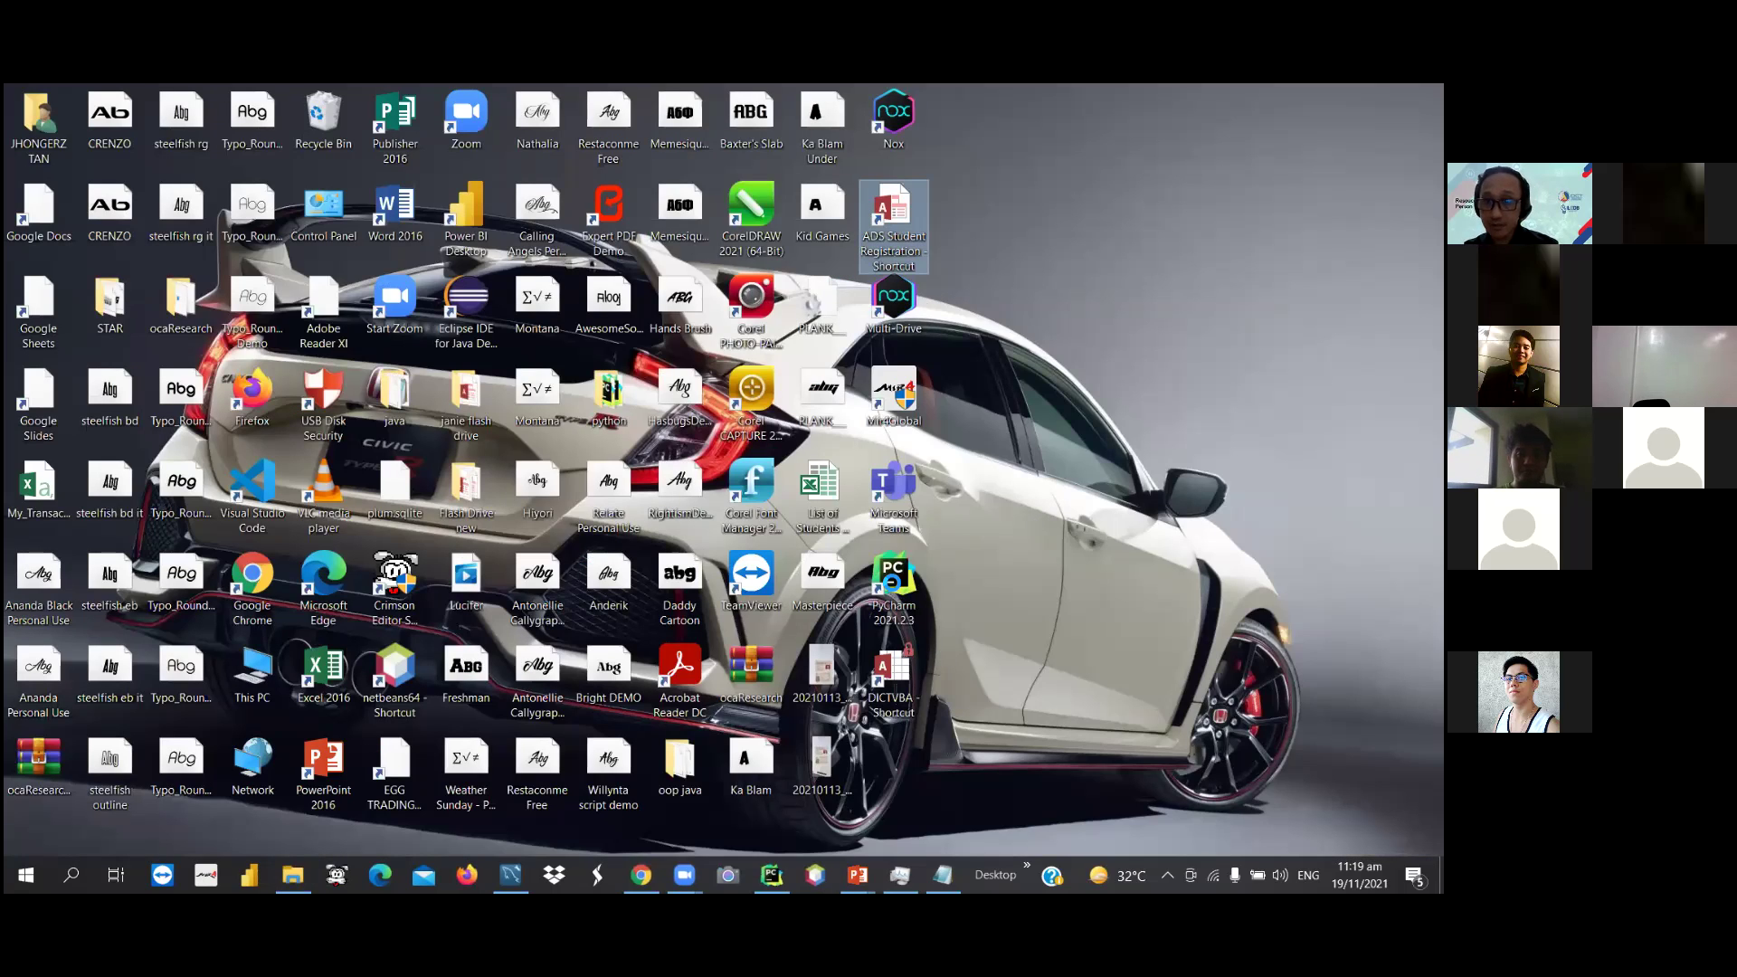
{"action": "left_click", "coordinate": [1035, 551]}
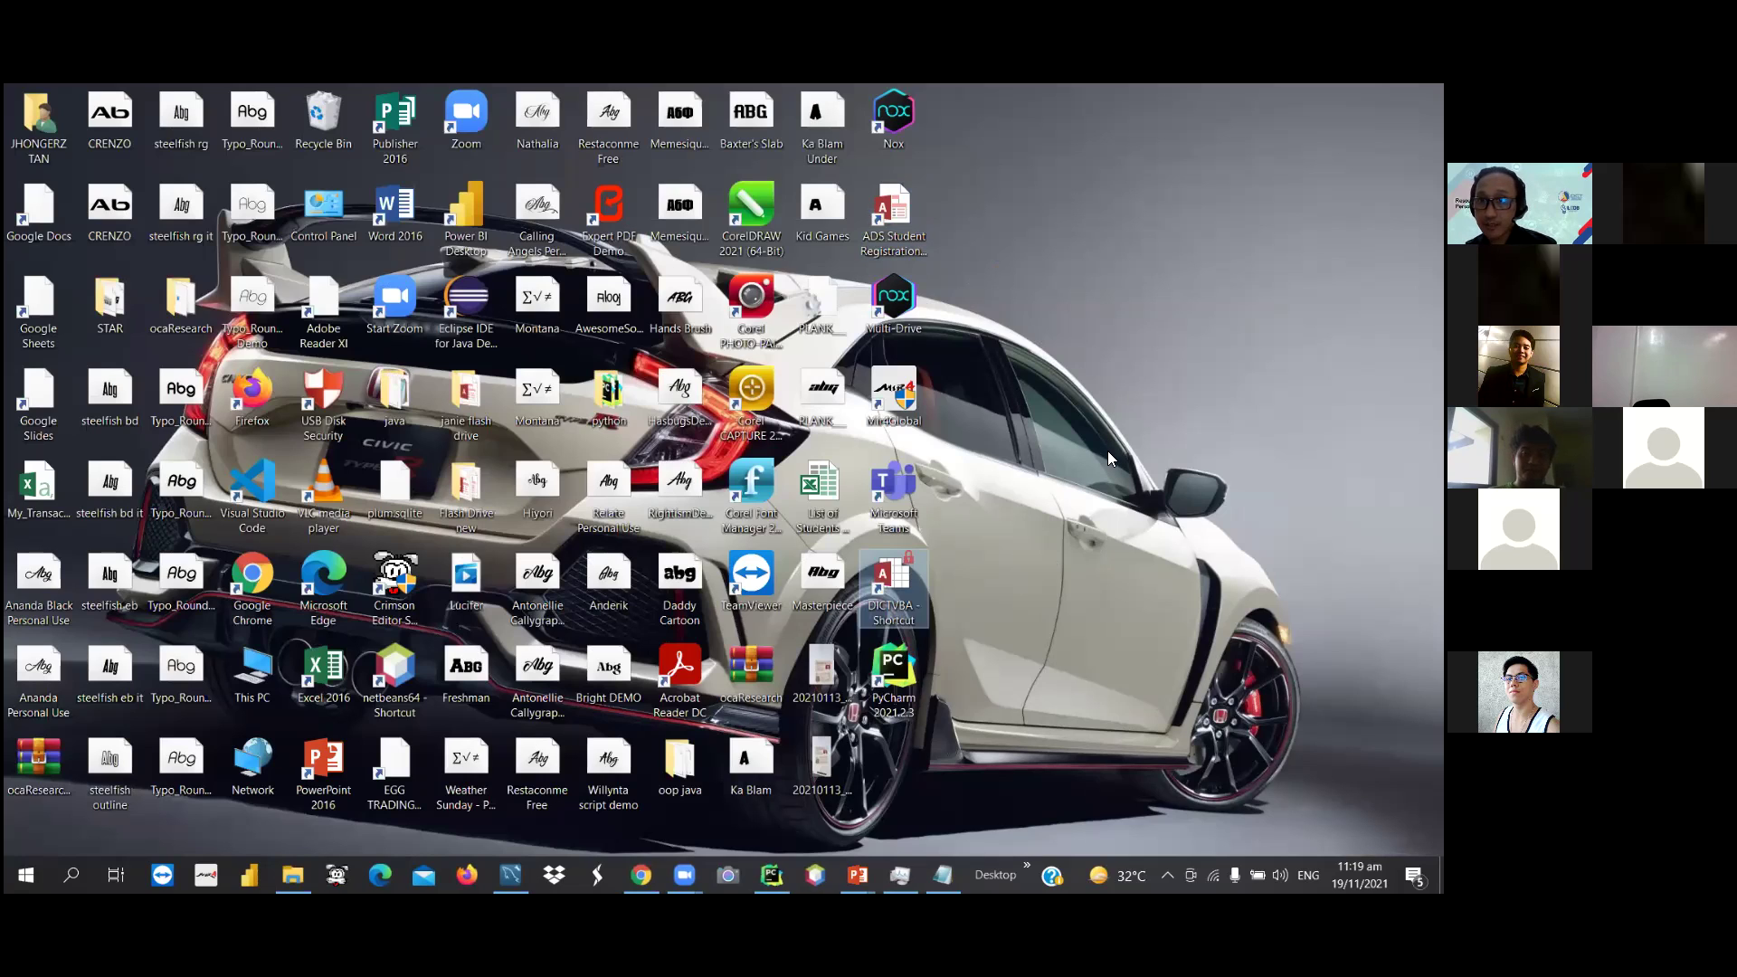
{"action": "key", "text": "alt+Return"}
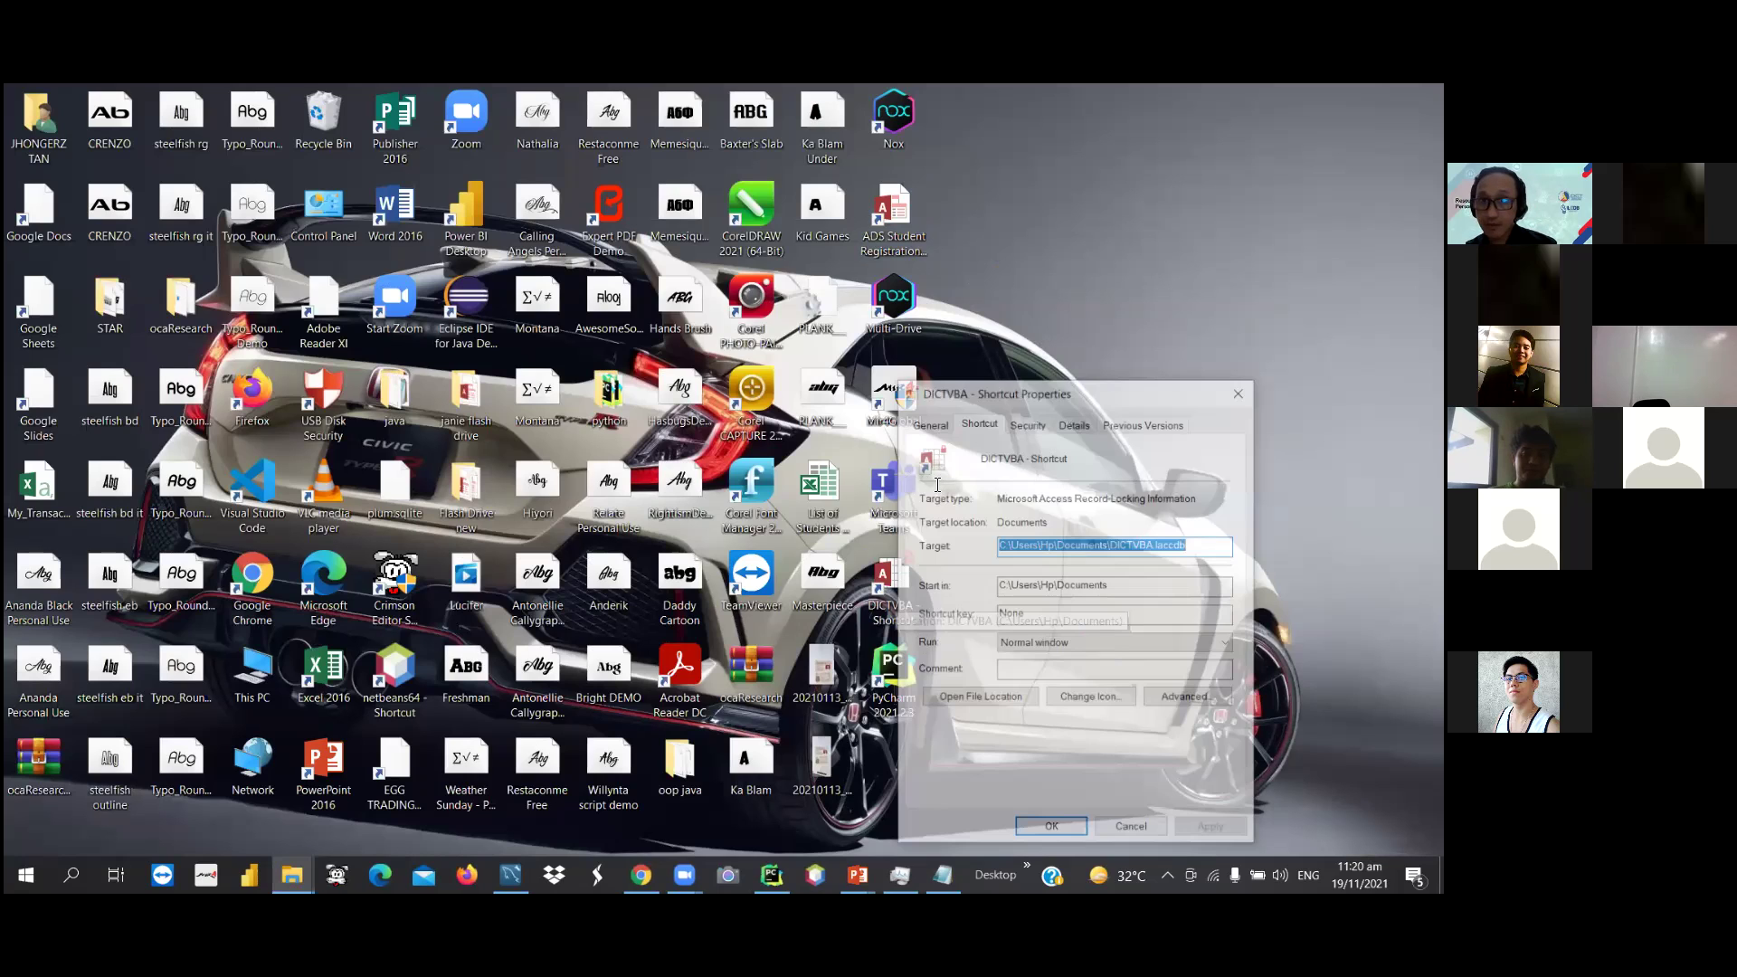
{"action": "left_click", "coordinate": [991, 448]}
{"action": "left_click", "coordinate": [905, 469]}
{"action": "left_click", "coordinate": [926, 634]}
{"action": "key", "text": "Return"}
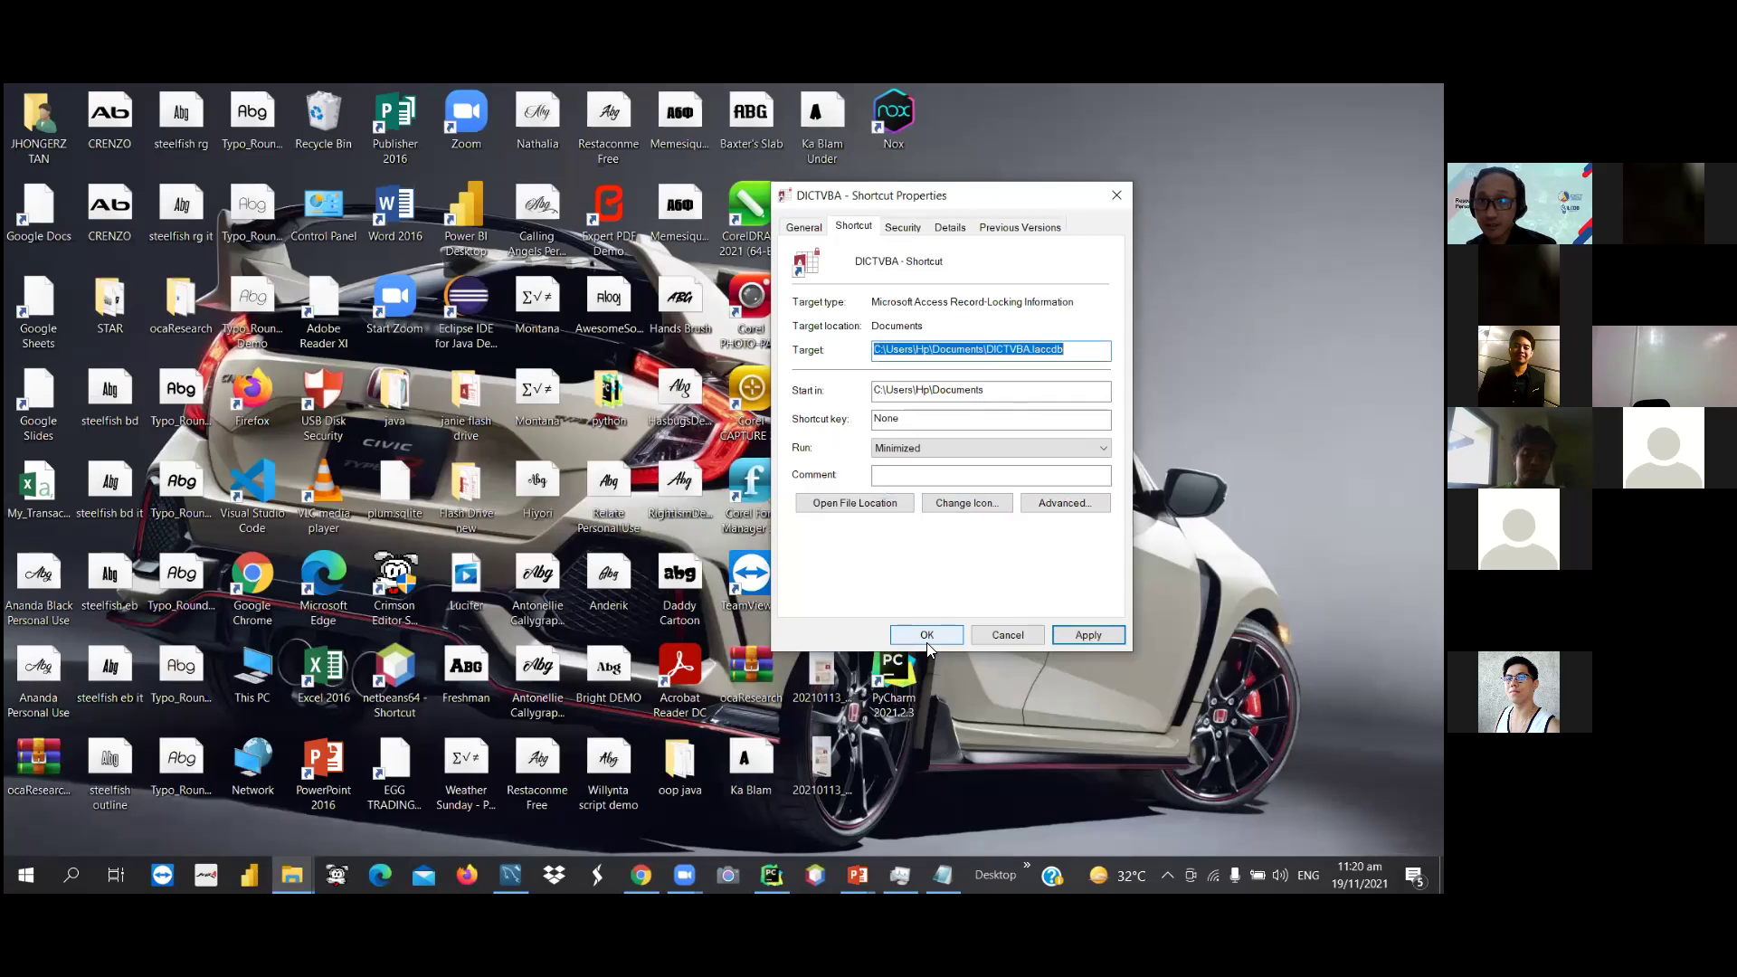
{"action": "left_click", "coordinate": [927, 640]}
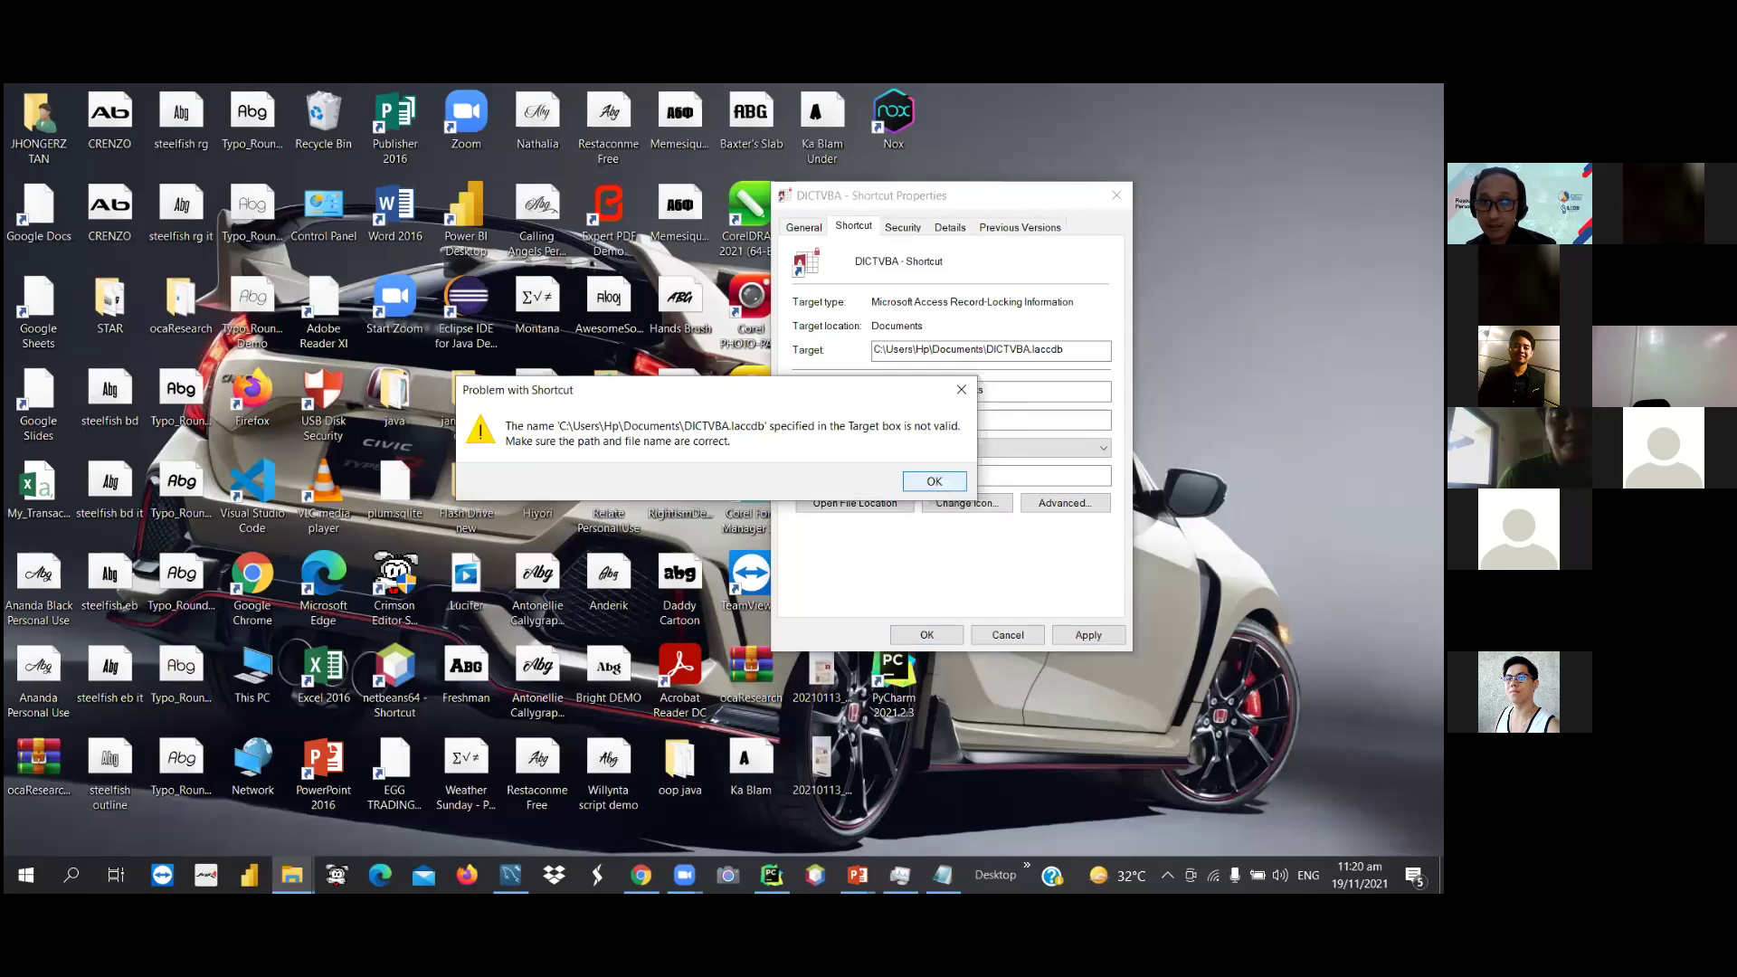
{"action": "left_click", "coordinate": [935, 480]}
{"action": "mouse_move", "coordinate": [856, 874]}
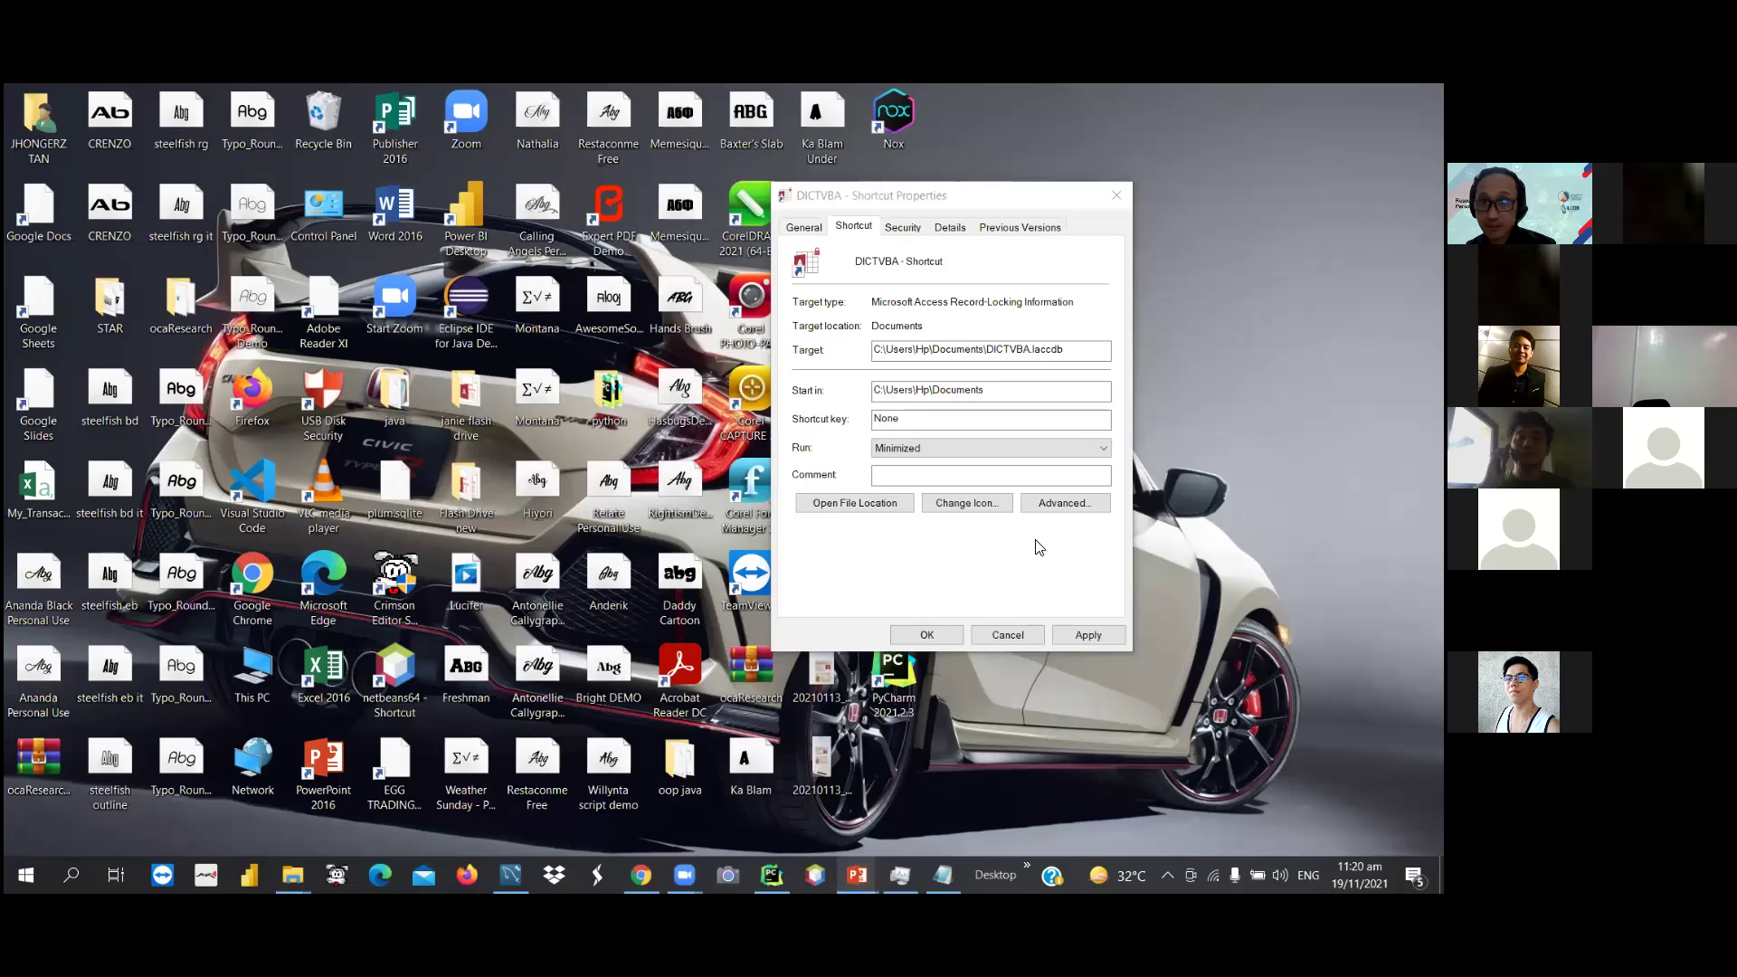
{"action": "left_click", "coordinate": [945, 640]}
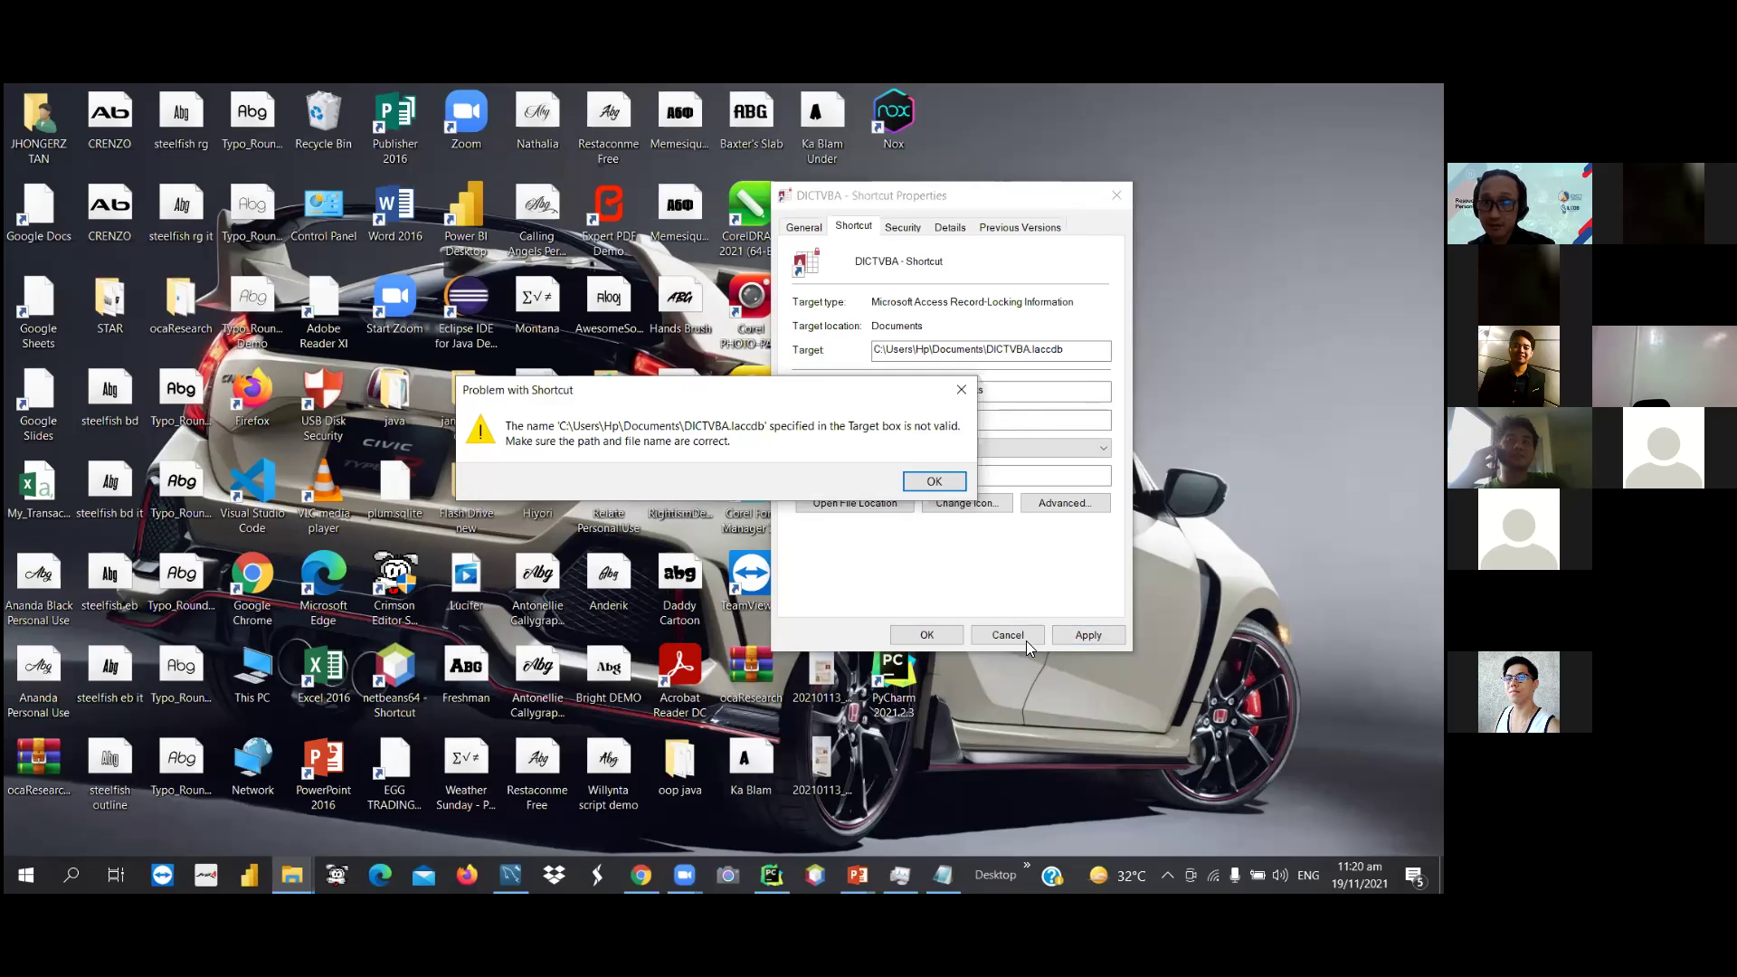
{"action": "key", "text": "Escape"}
{"action": "key", "text": "Escape"}
Delete the broken shortcut, send a fresh DICTVBA shortcut to the desktop, and check its properties
{"action": "key", "text": "Delete"}
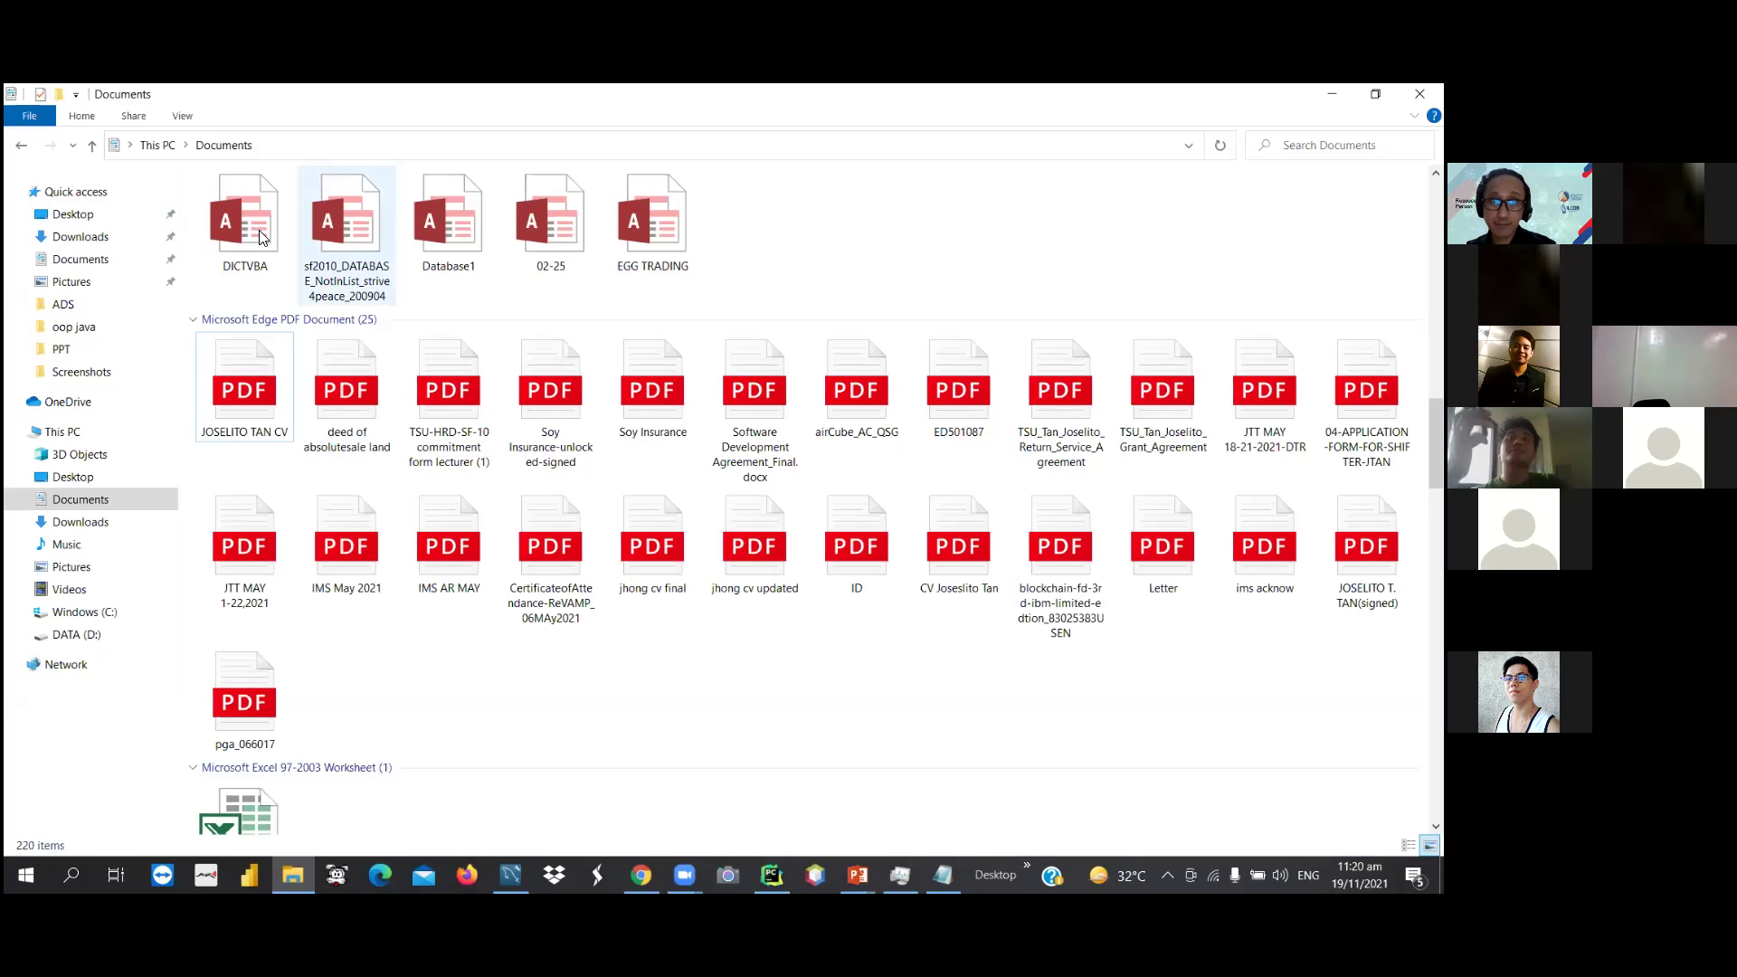
{"action": "right_click", "coordinate": [260, 234]}
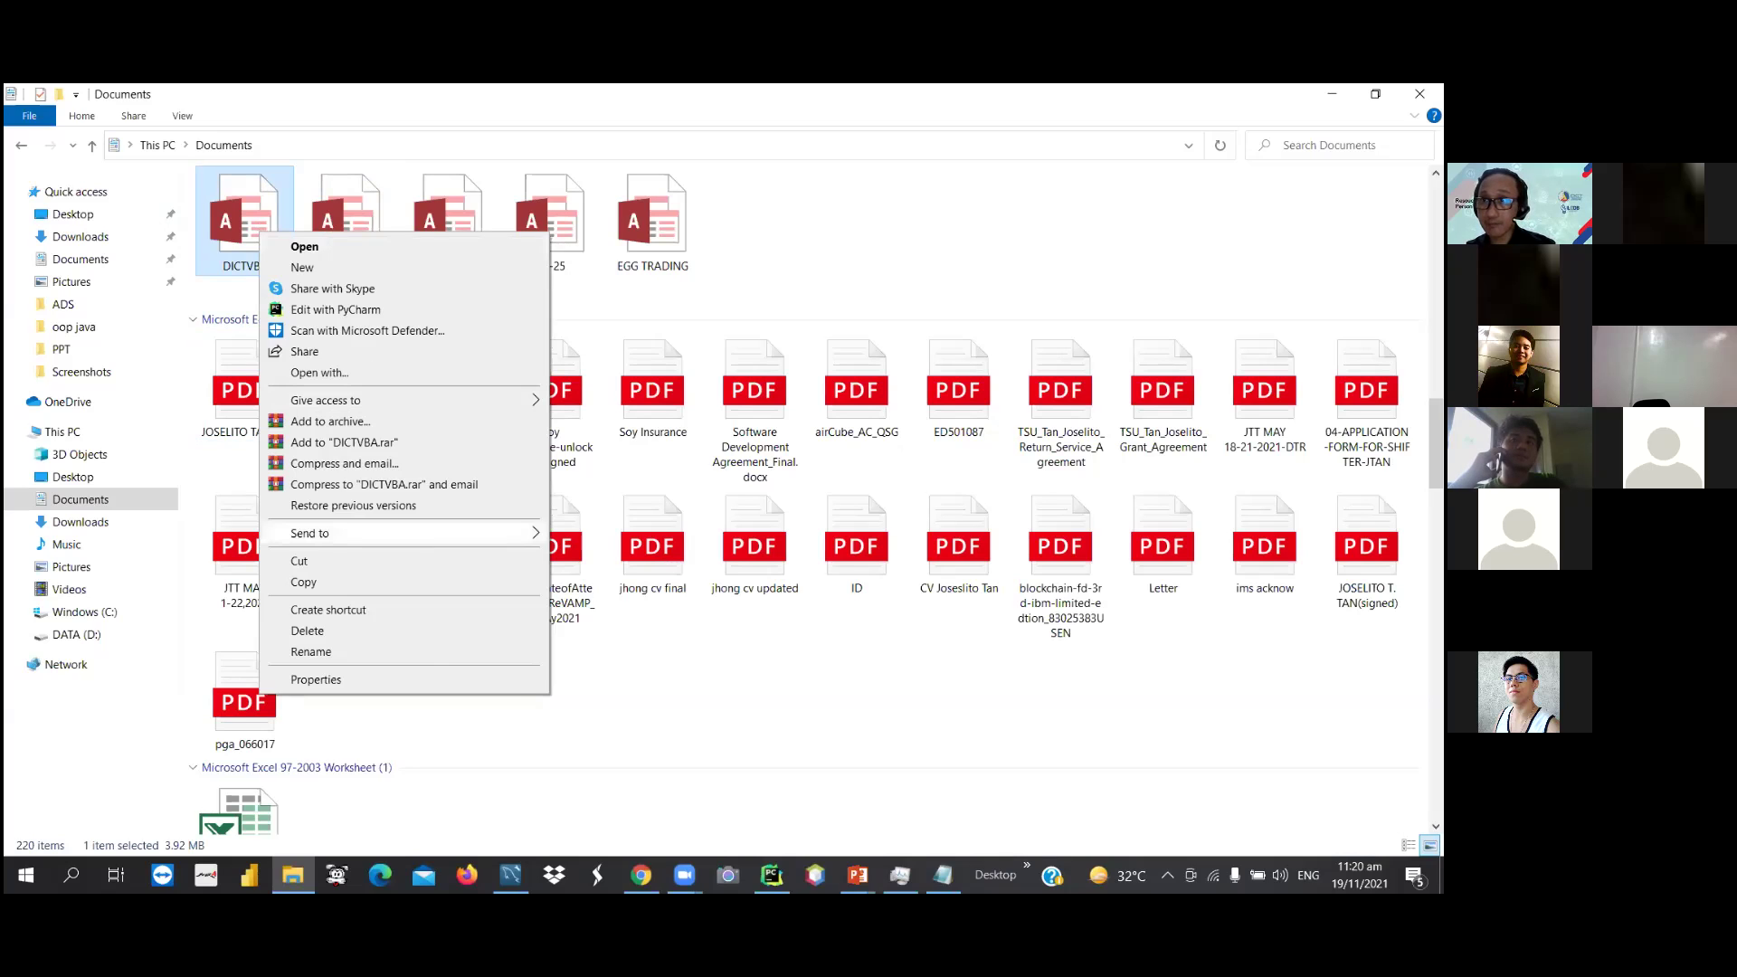
{"action": "key", "text": "Escape"}
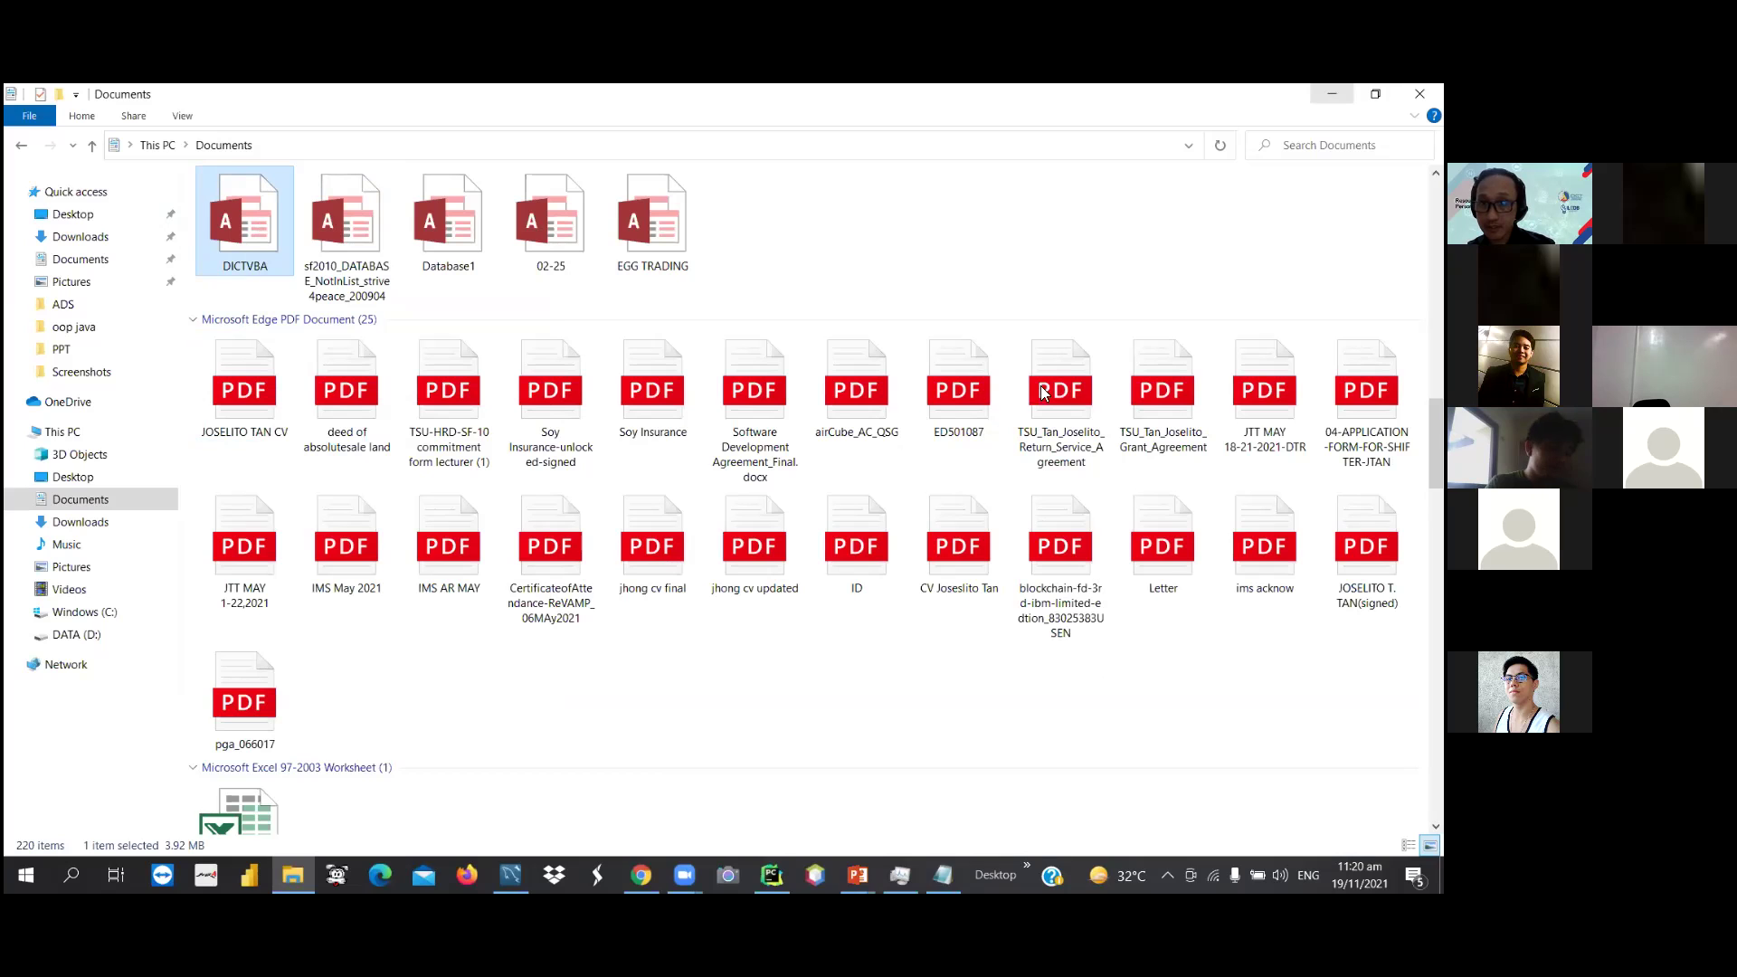
{"action": "key", "text": "super+d"}
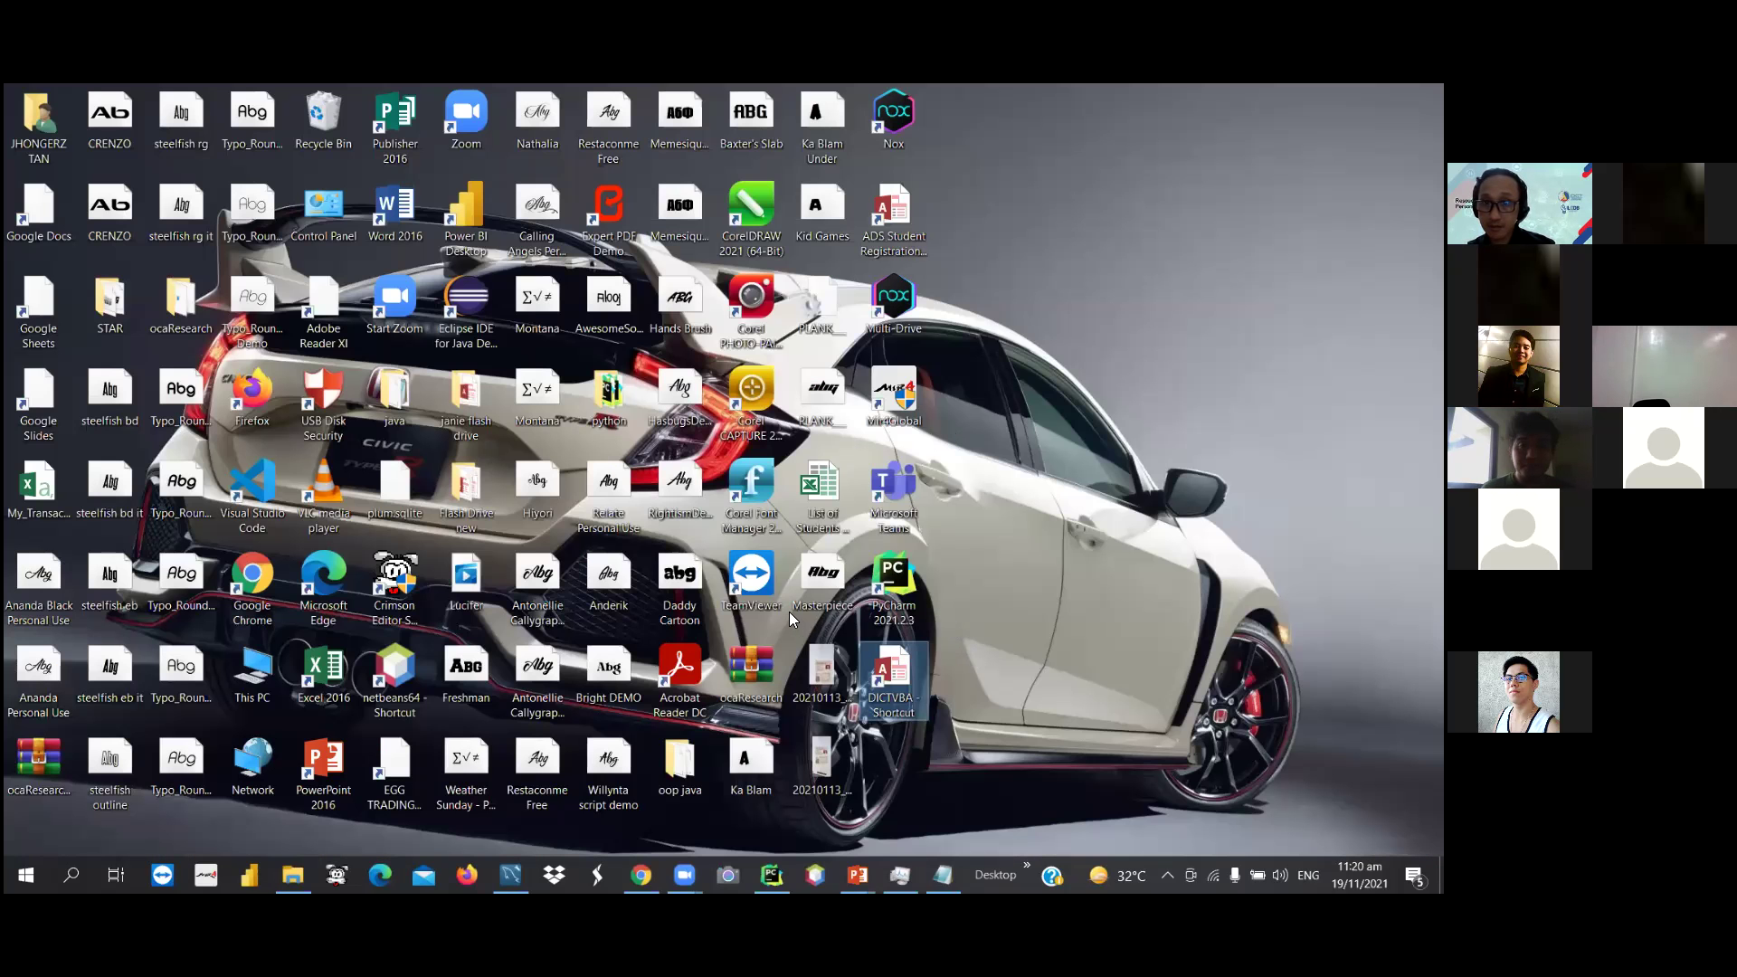
{"action": "double_click", "coordinate": [900, 683], "text": "alt"}
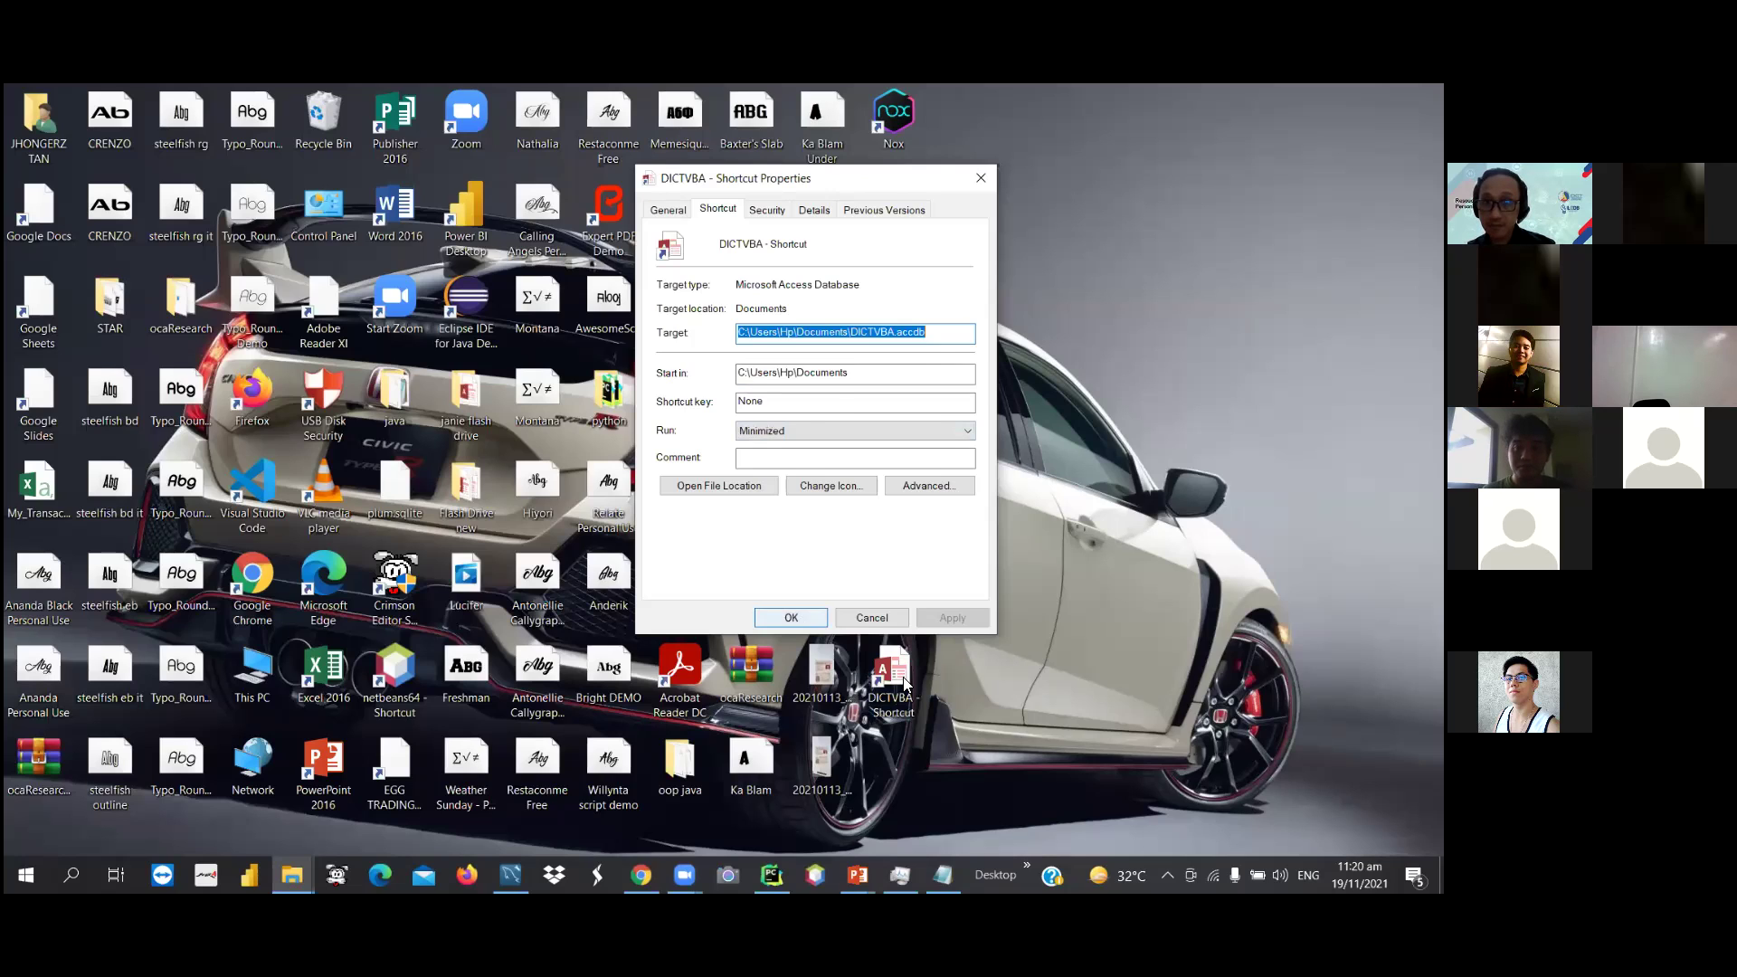
{"action": "key", "text": "Escape"}
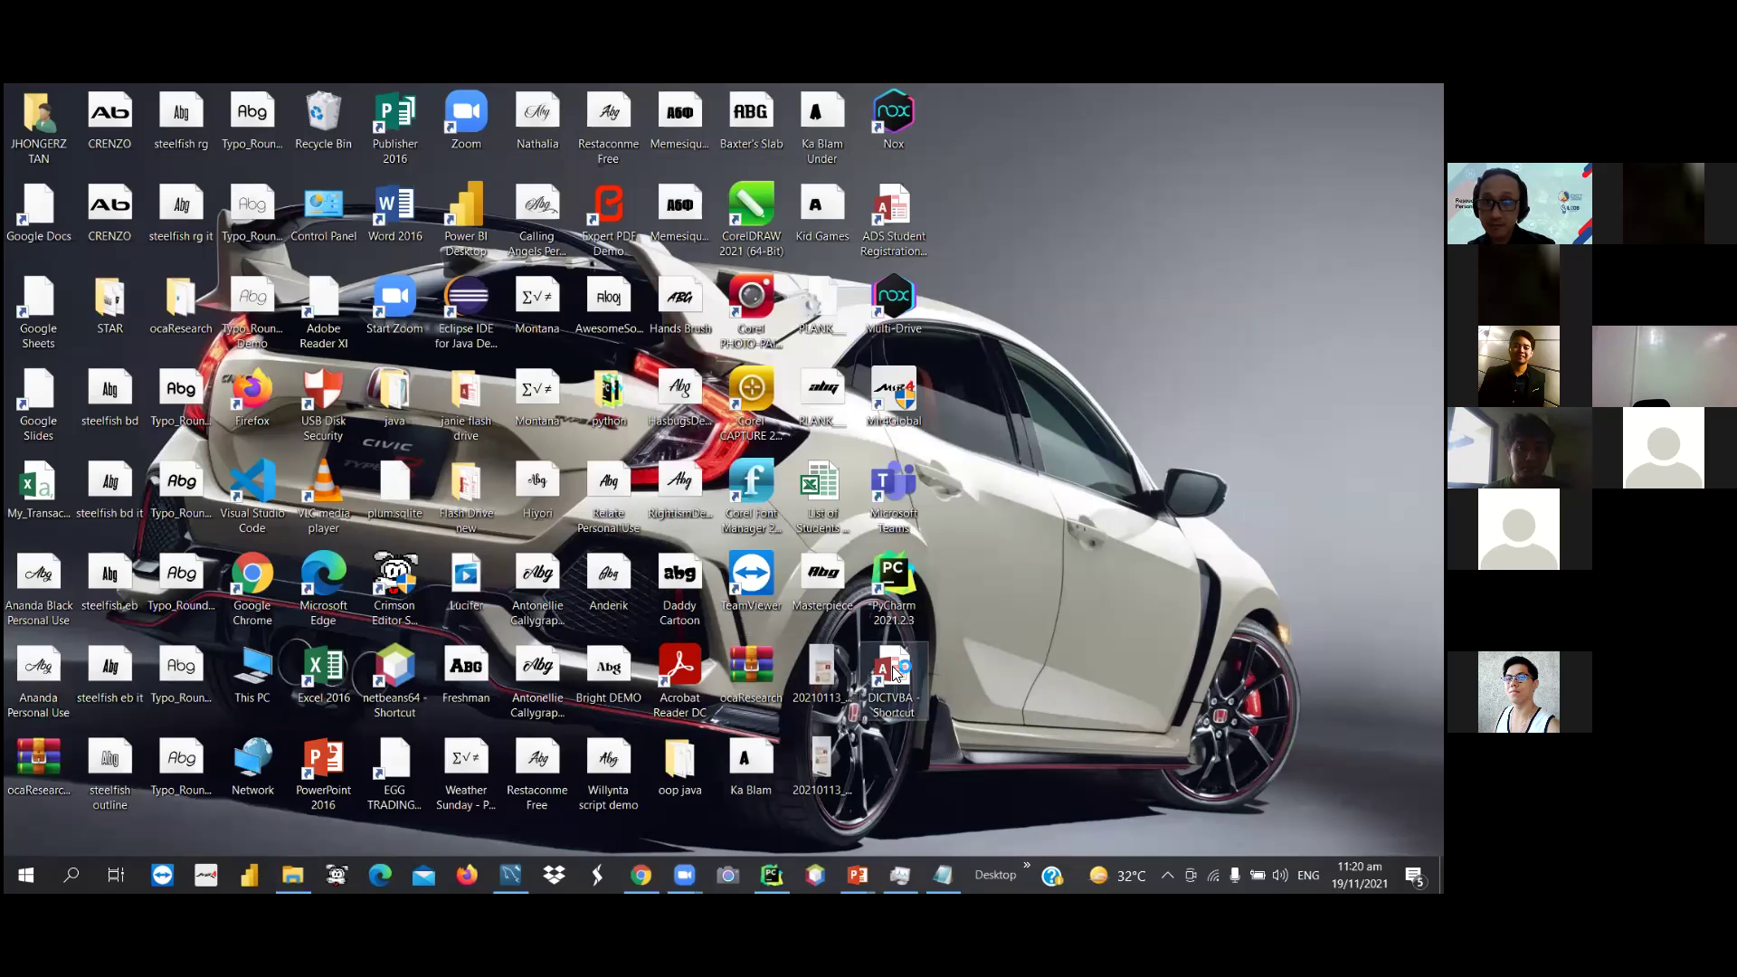
Launch DICTVBA from its desktop shortcut and dismiss the Office activation notice to reach the Student Form
{"action": "double_click", "coordinate": [894, 671]}
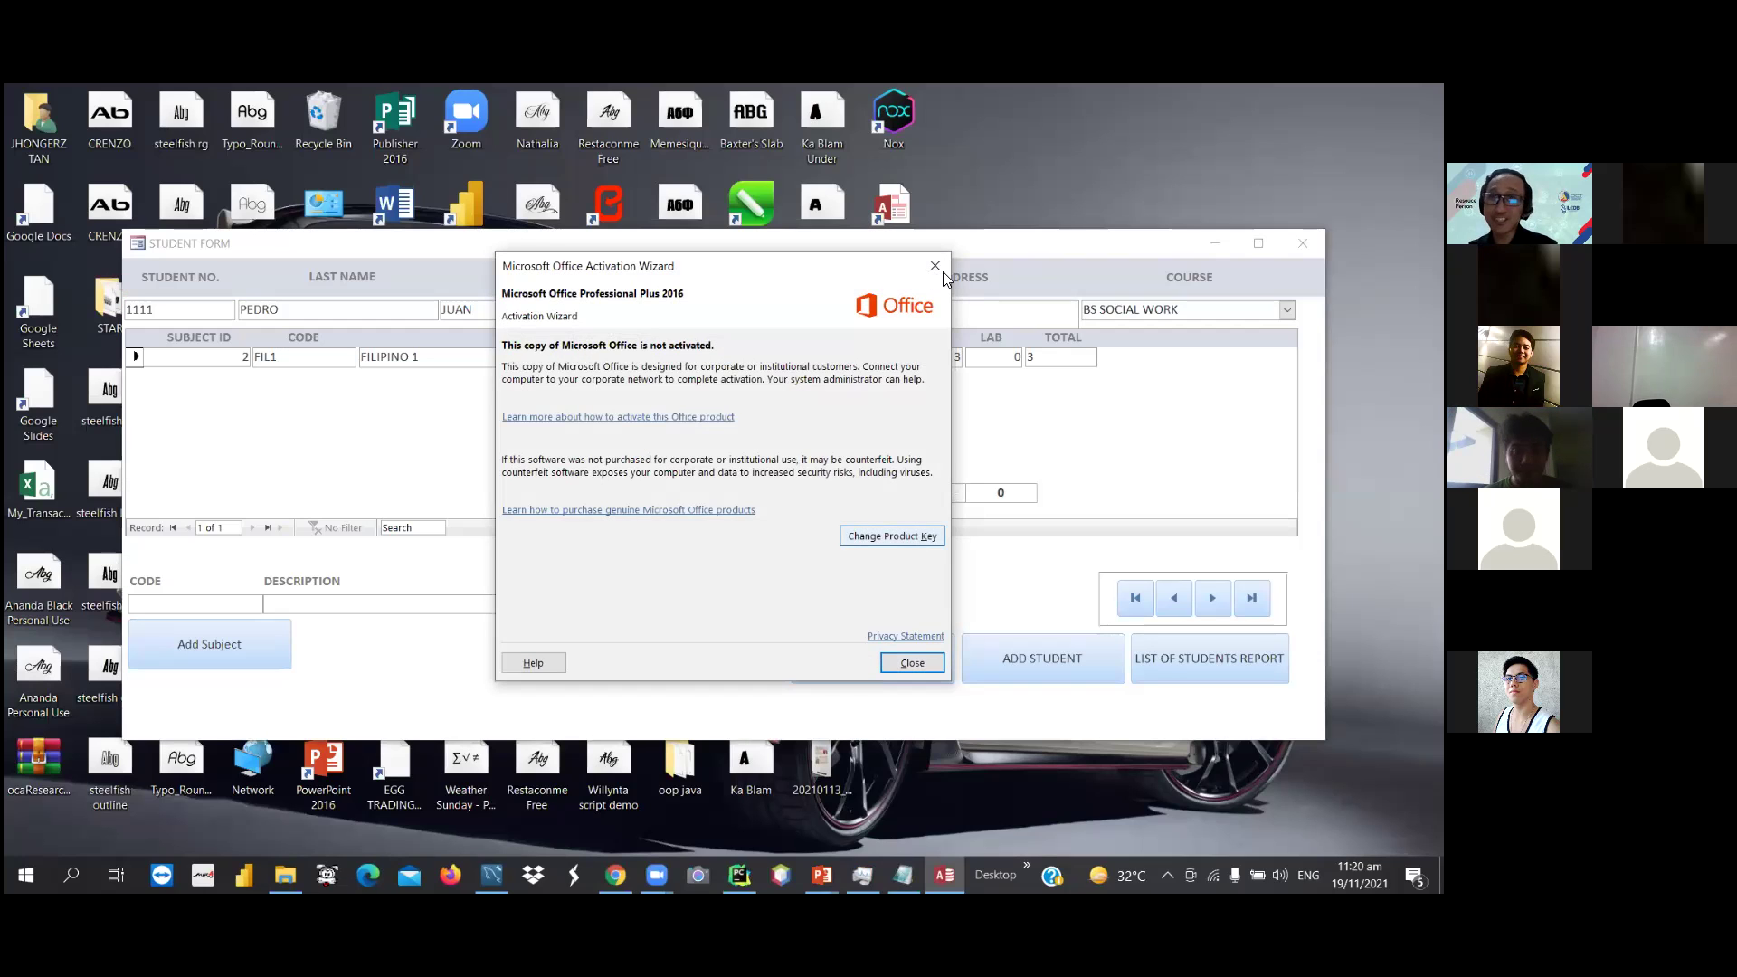
{"action": "left_click", "coordinate": [942, 269]}
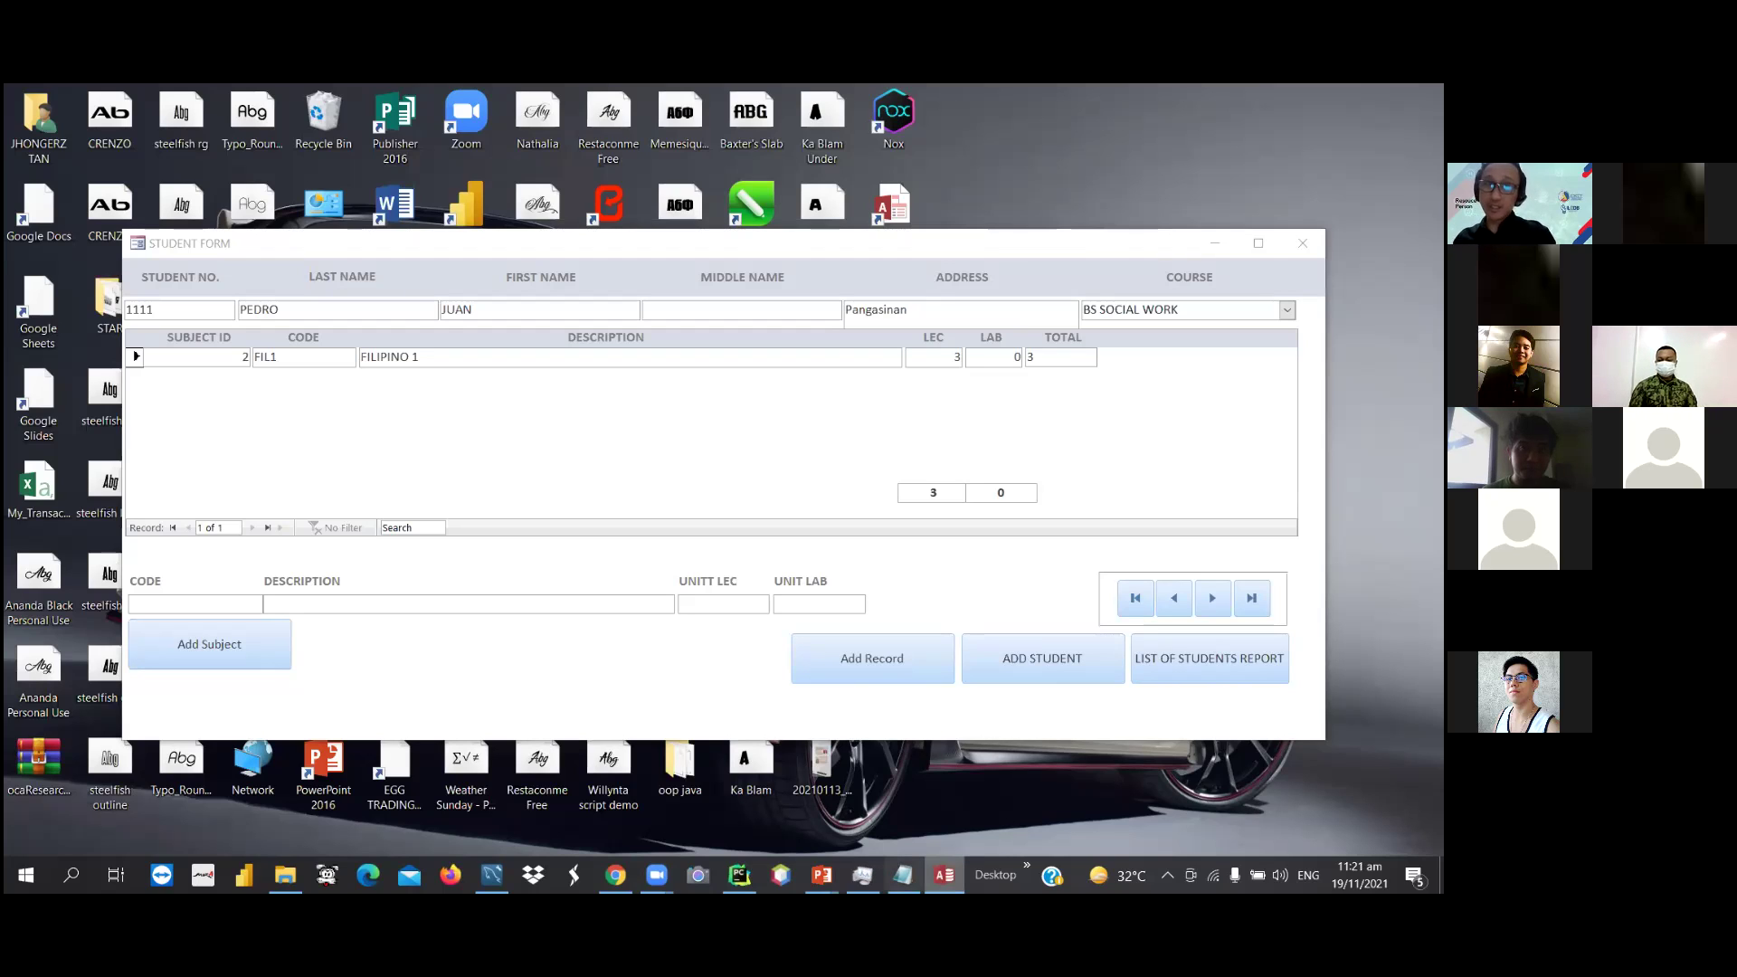
{"action": "mouse_move", "coordinate": [944, 875]}
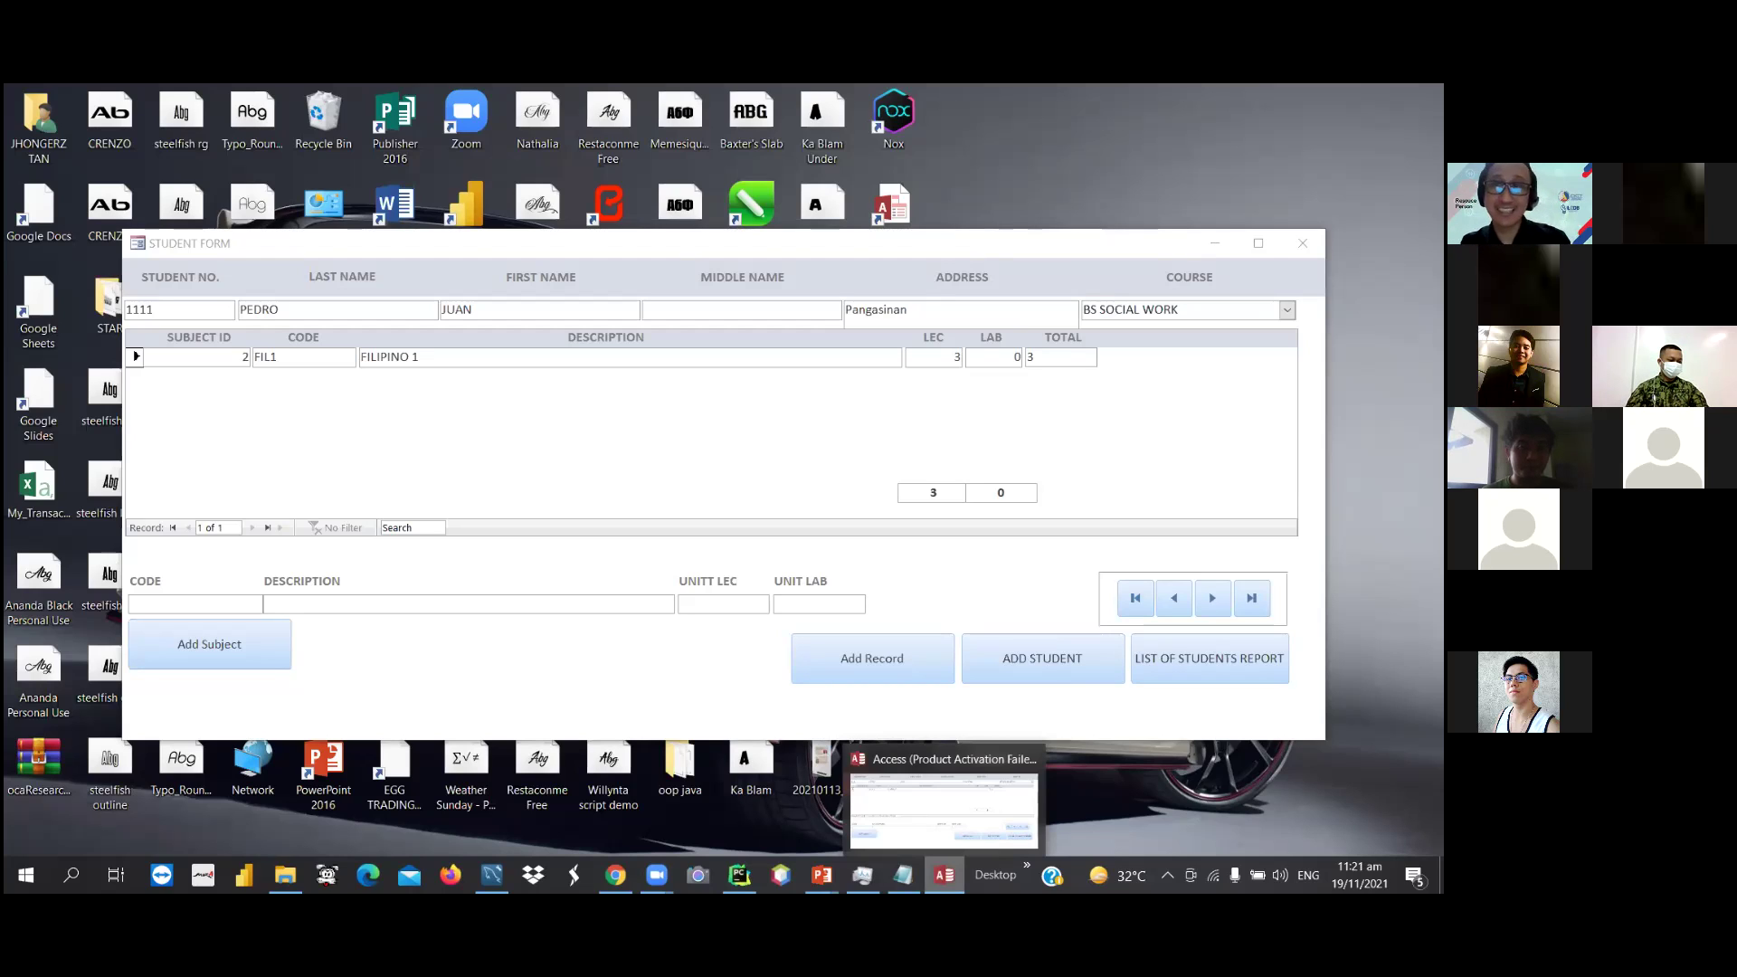
{"action": "mouse_move", "coordinate": [903, 875]}
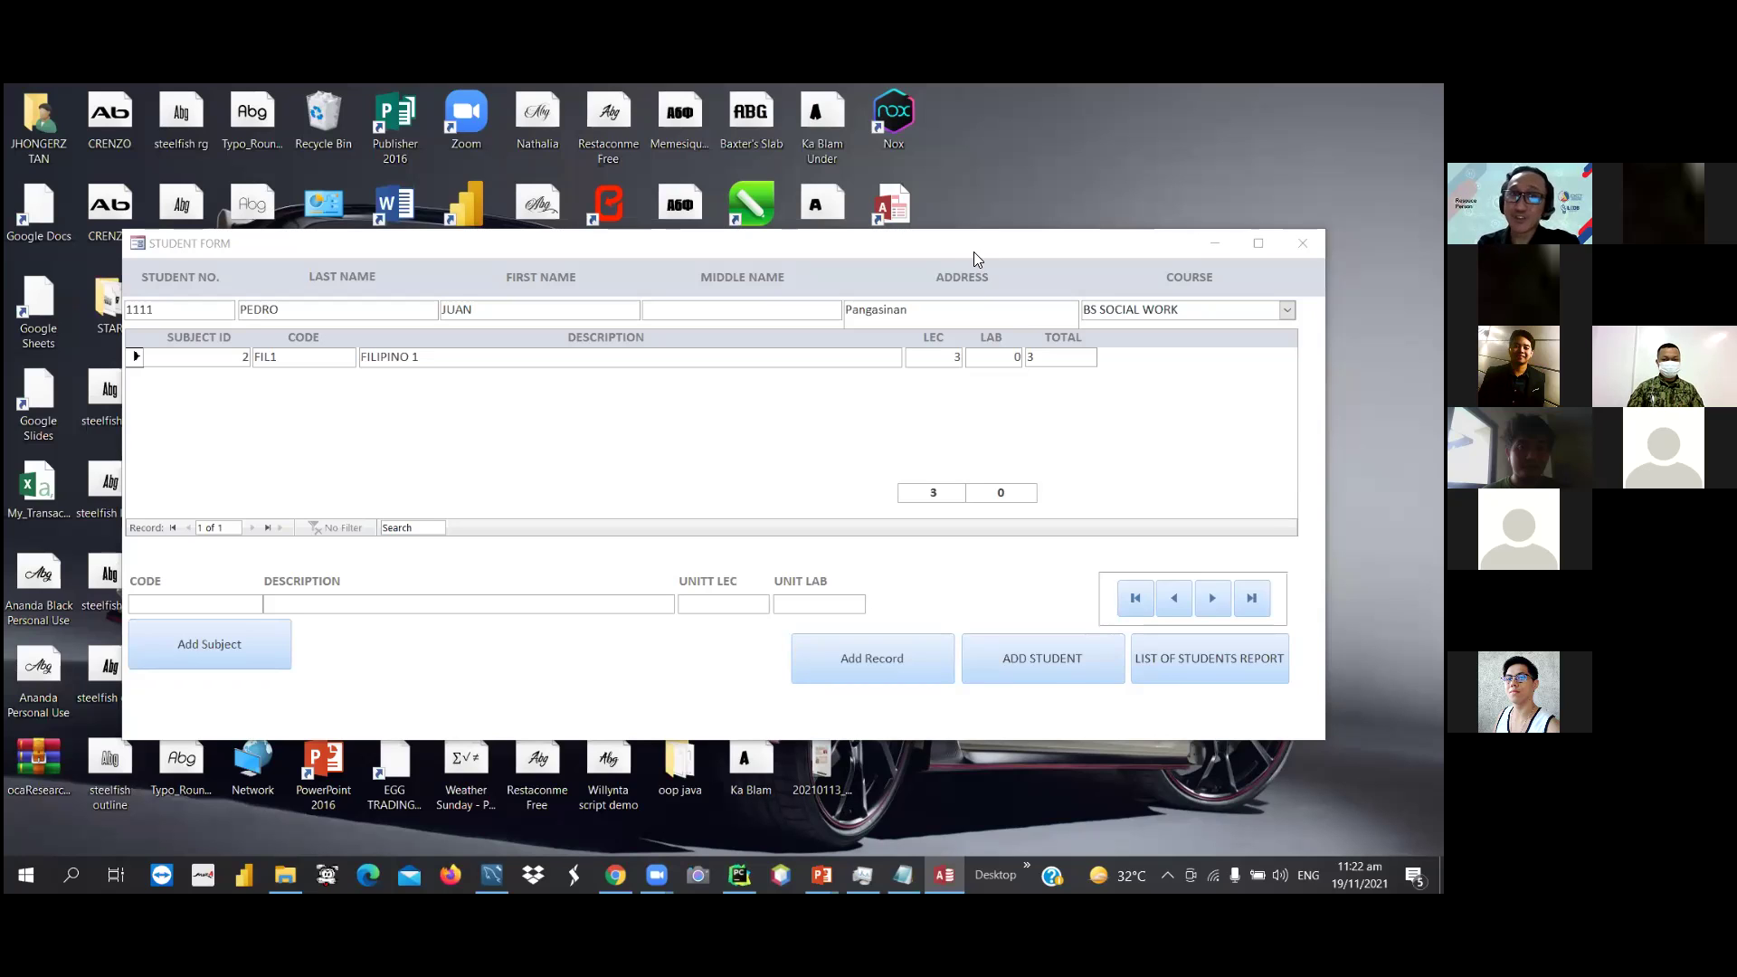
Close the Student Form and delete the DICTVBA and ADS Student Registration desktop shortcuts
{"action": "left_click_drag", "start_coordinate": [964, 250], "coordinate": [625, 260]}
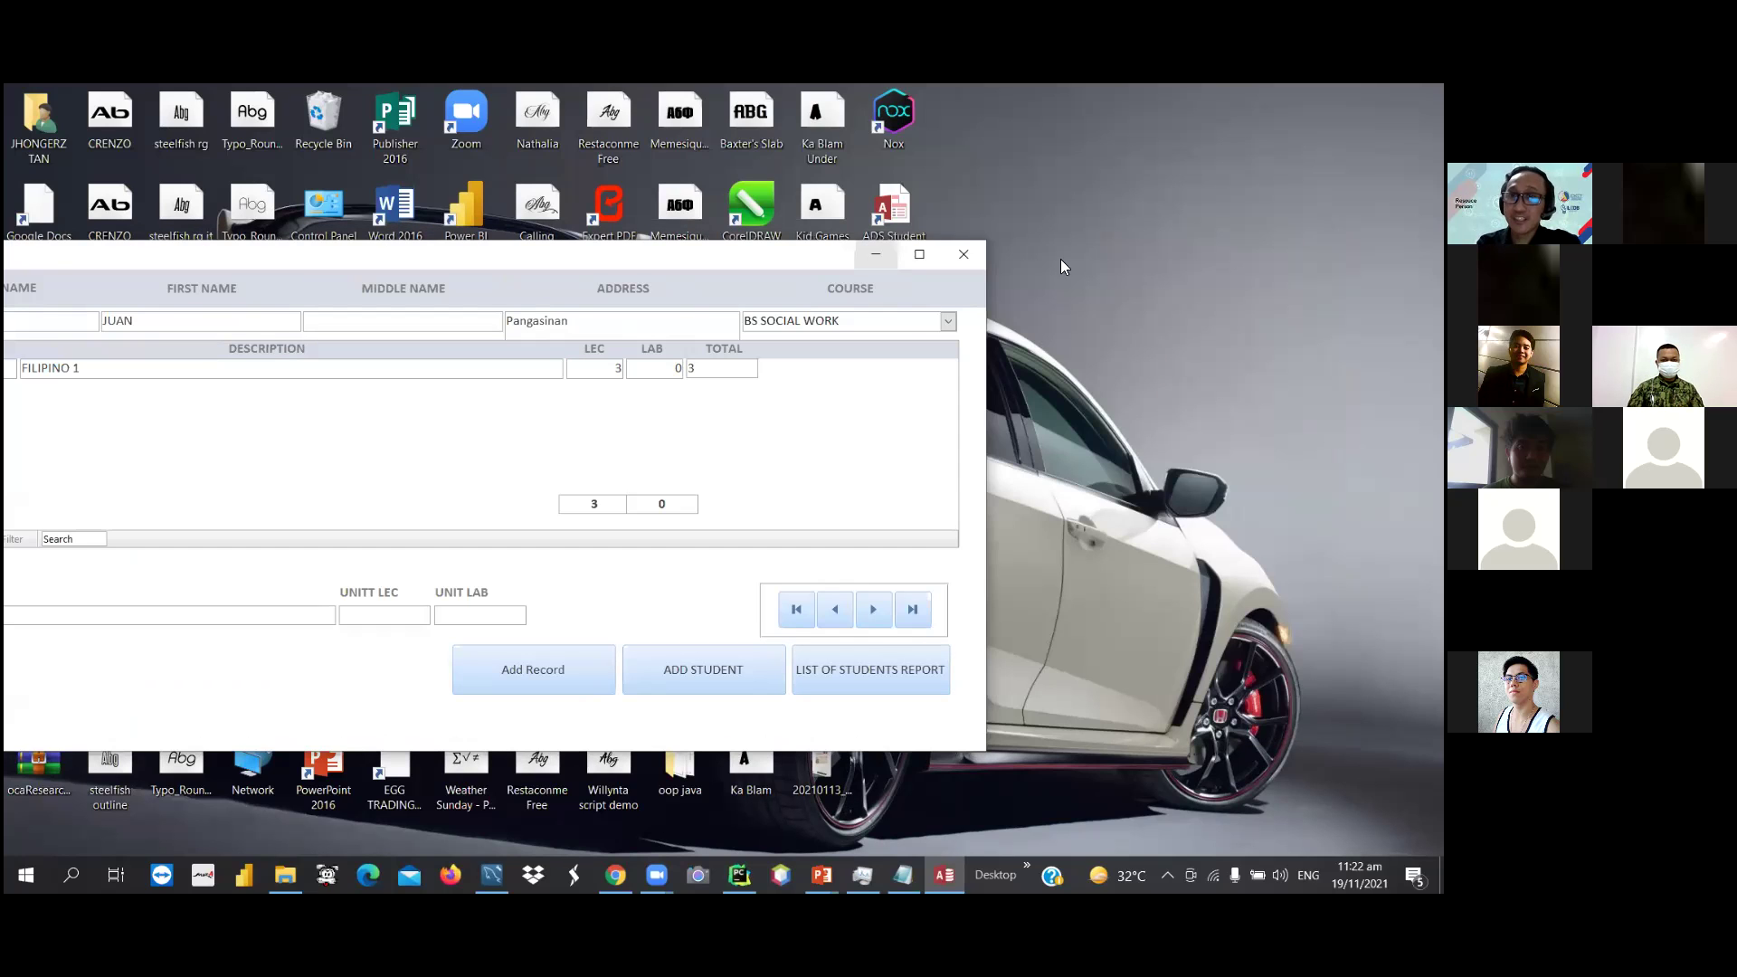
{"action": "left_click", "coordinate": [953, 254]}
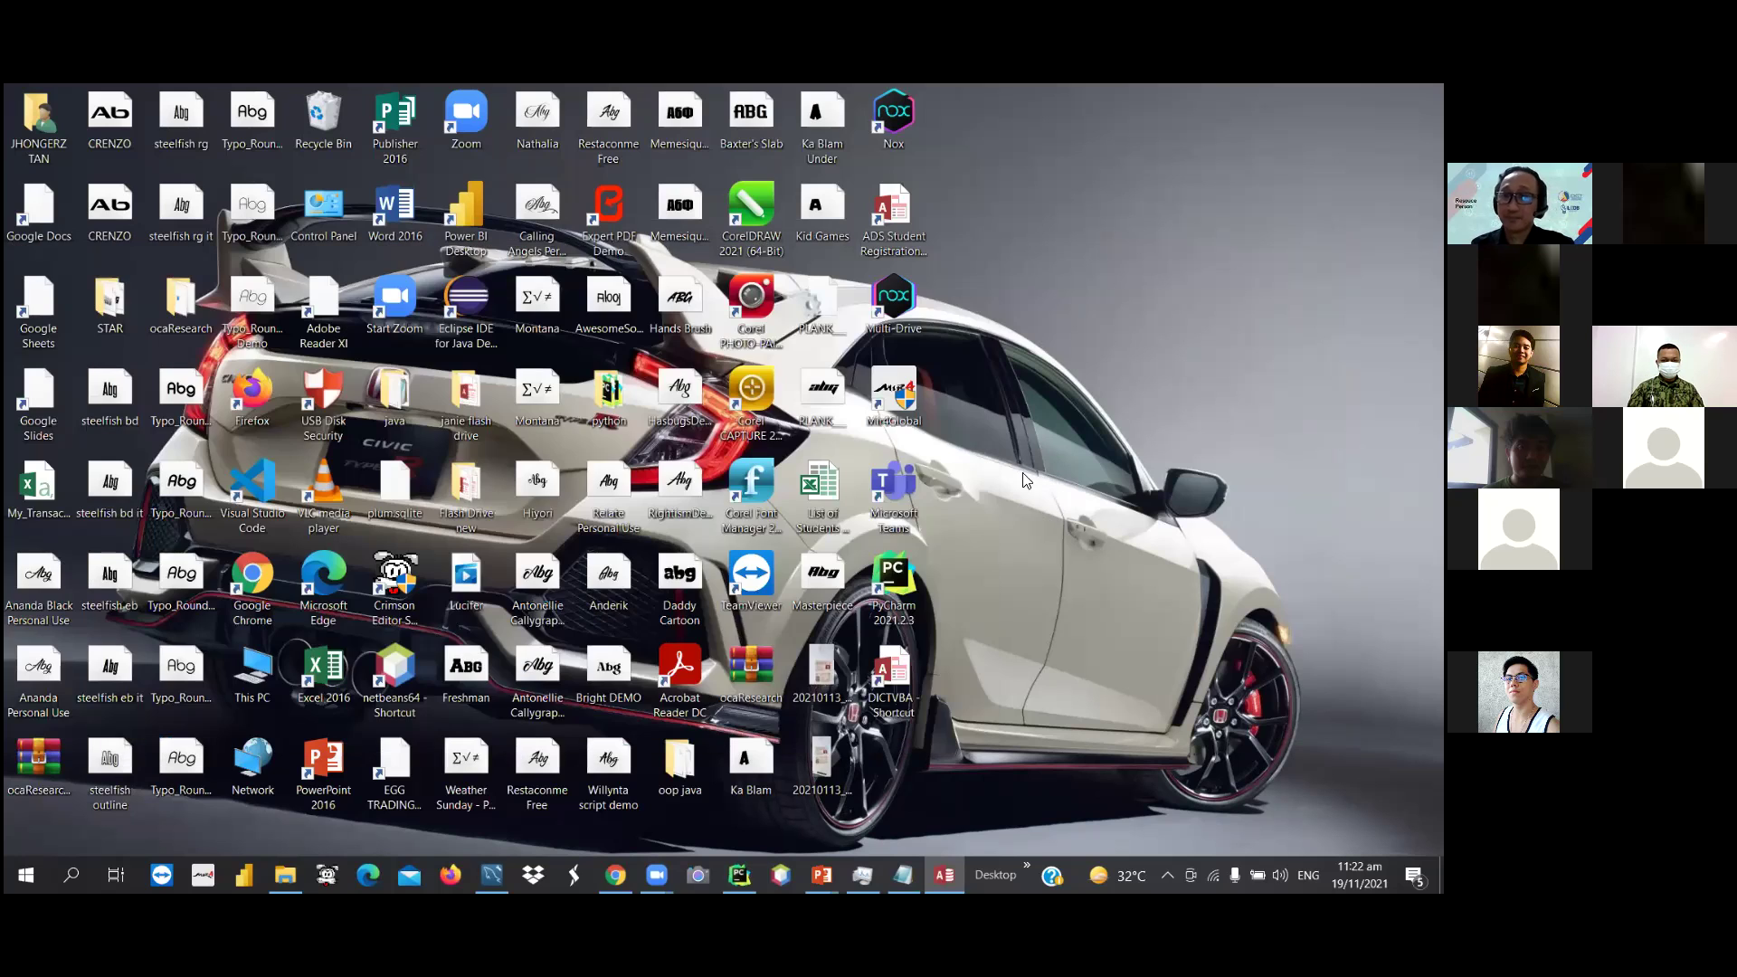
{"action": "left_click", "coordinate": [905, 683]}
{"action": "key", "text": "Delete"}
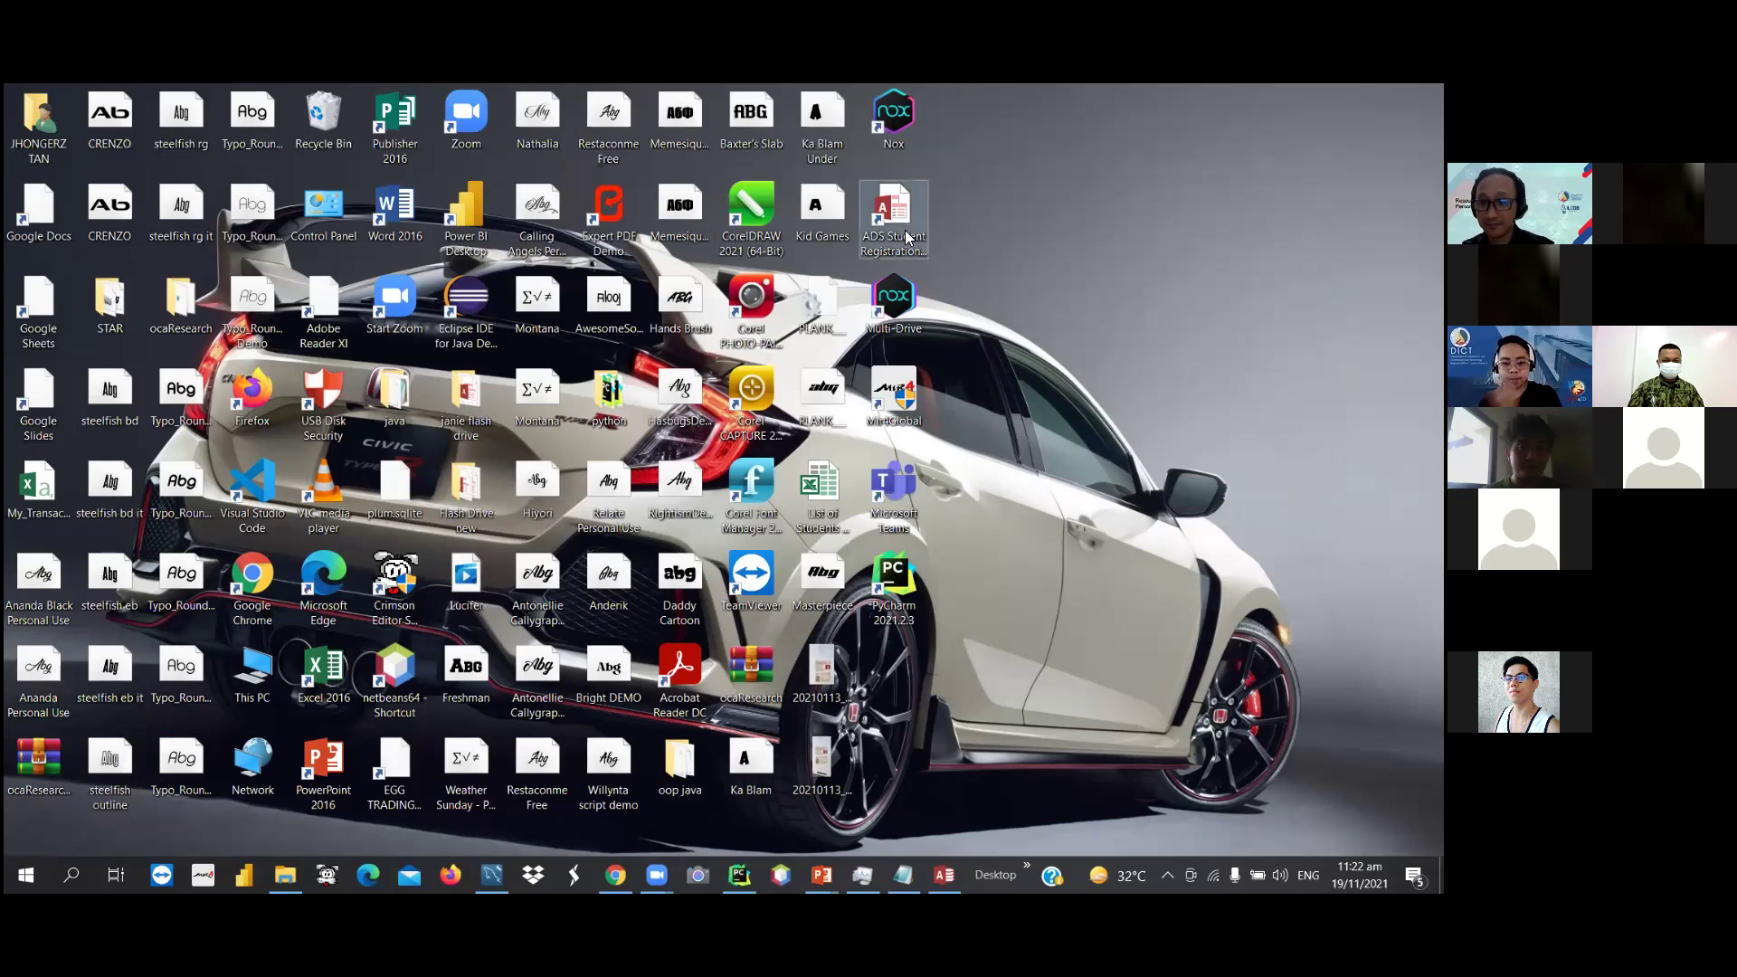
{"action": "key", "text": "Delete"}
Turn off Show desktop icons and minimize the Zoom window
{"action": "right_click", "coordinate": [991, 296]}
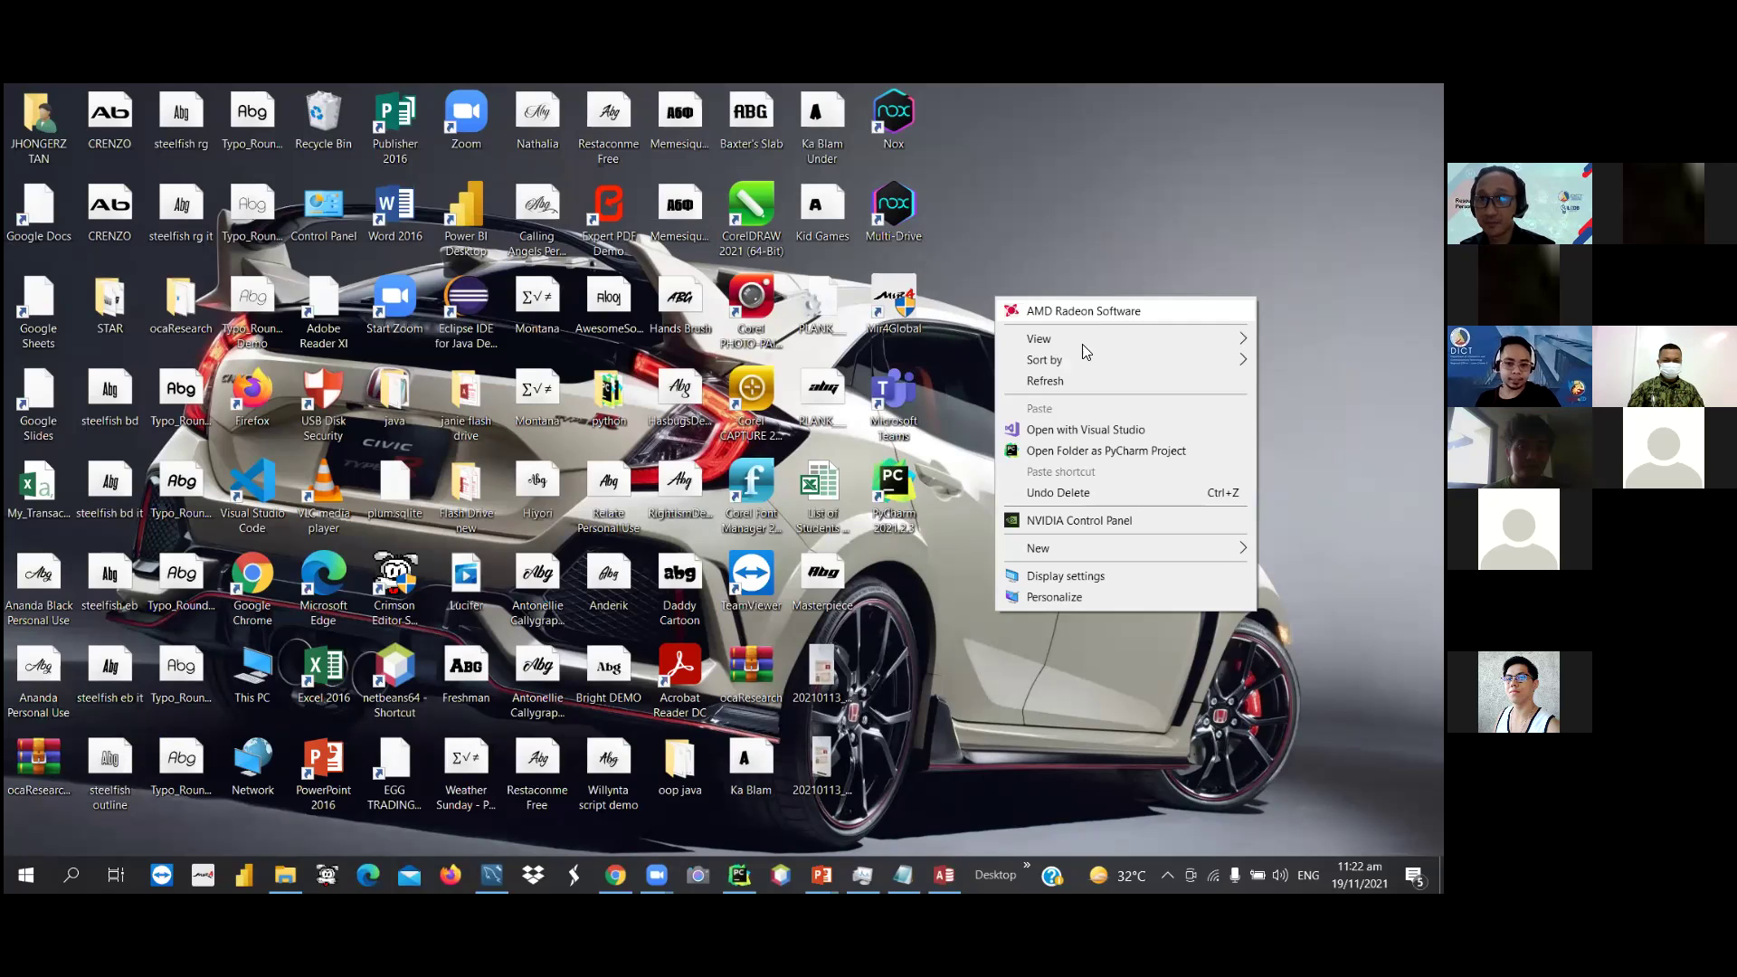
{"action": "mouse_move", "coordinate": [1078, 342]}
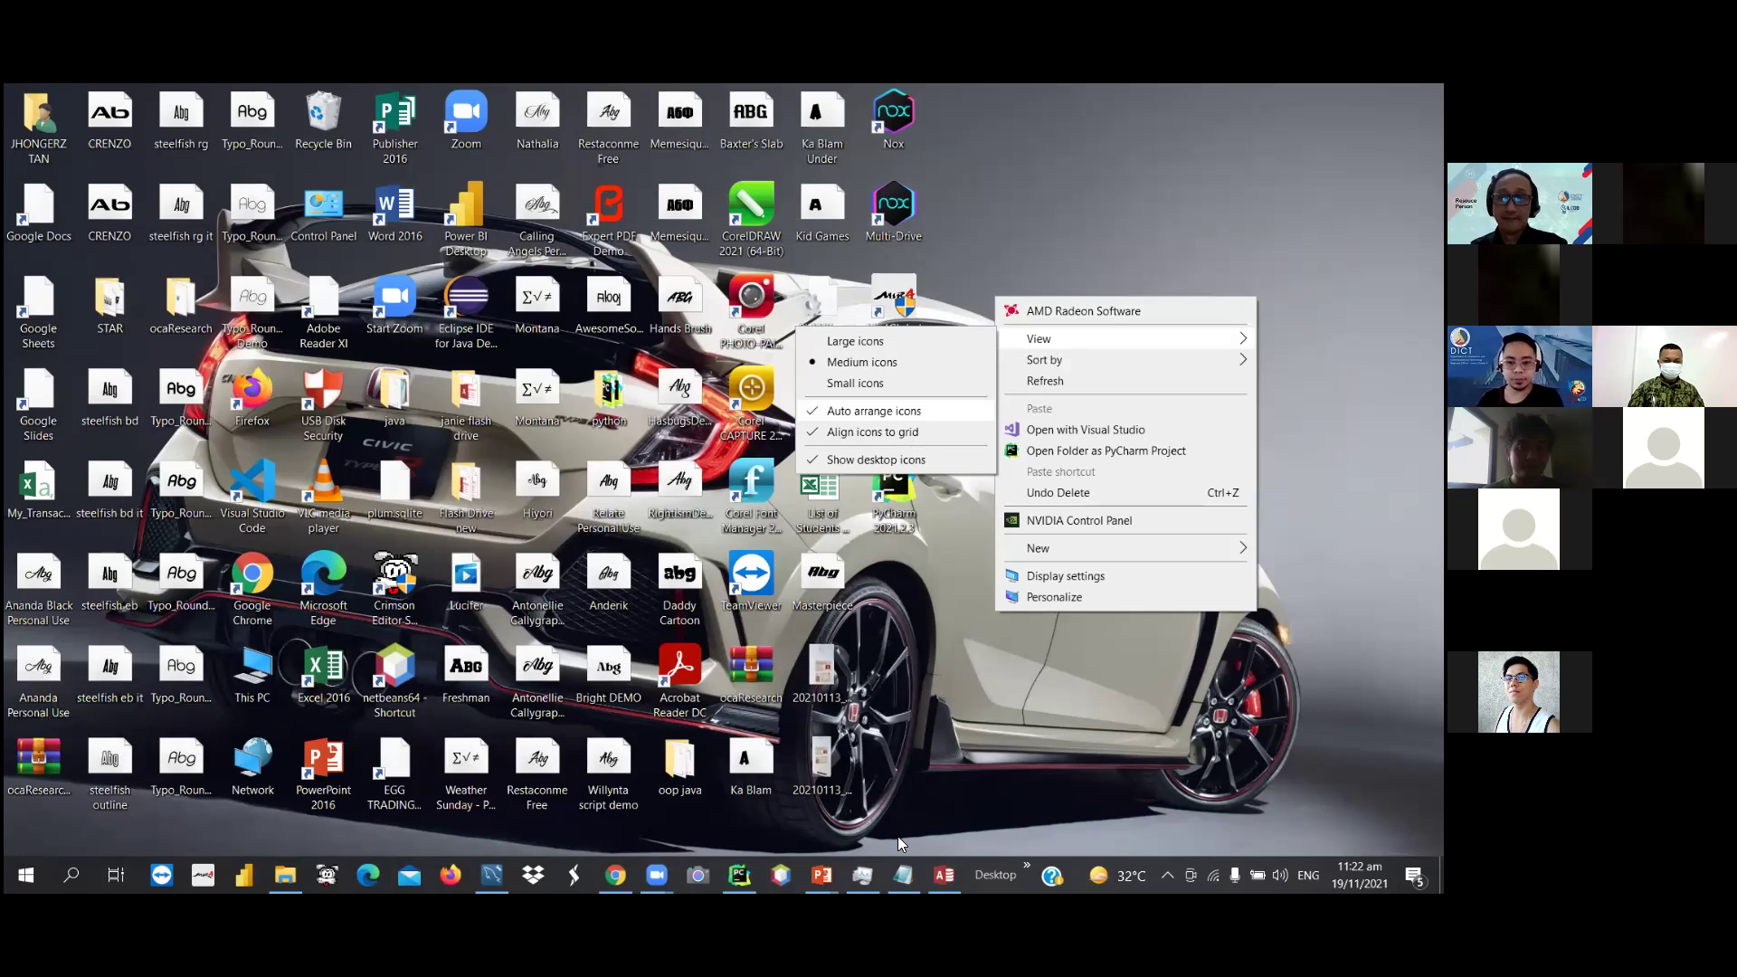
{"action": "left_click", "coordinate": [876, 459]}
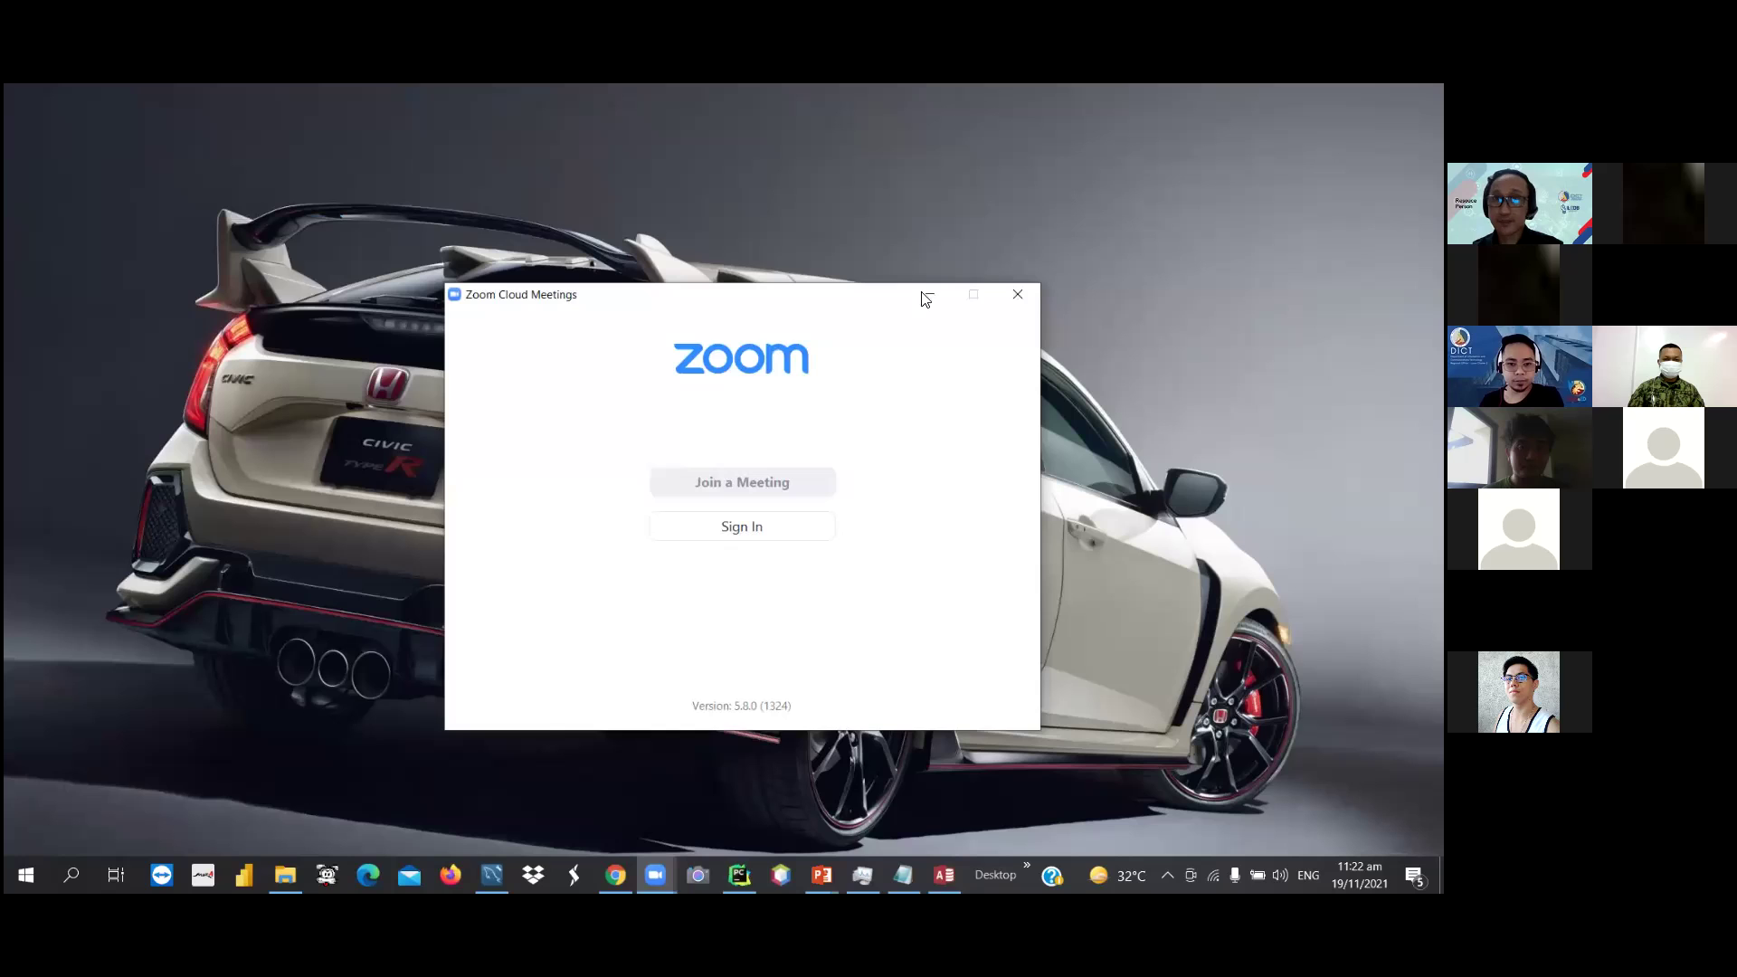
{"action": "left_click", "coordinate": [929, 297]}
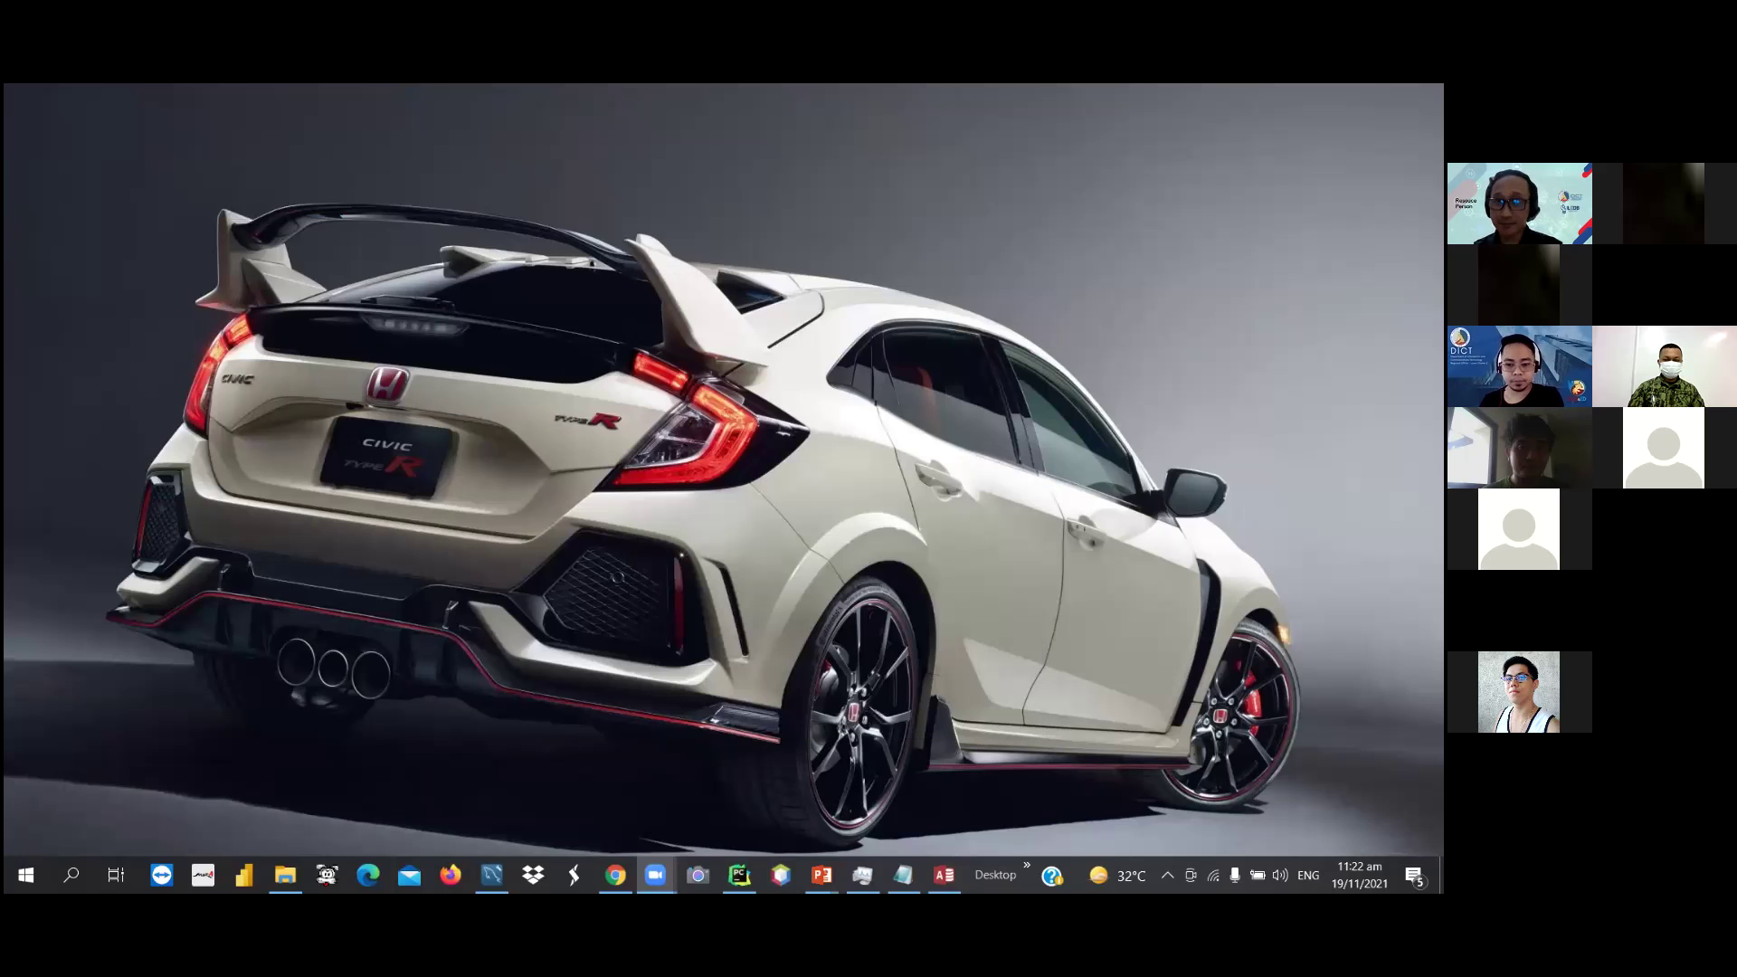